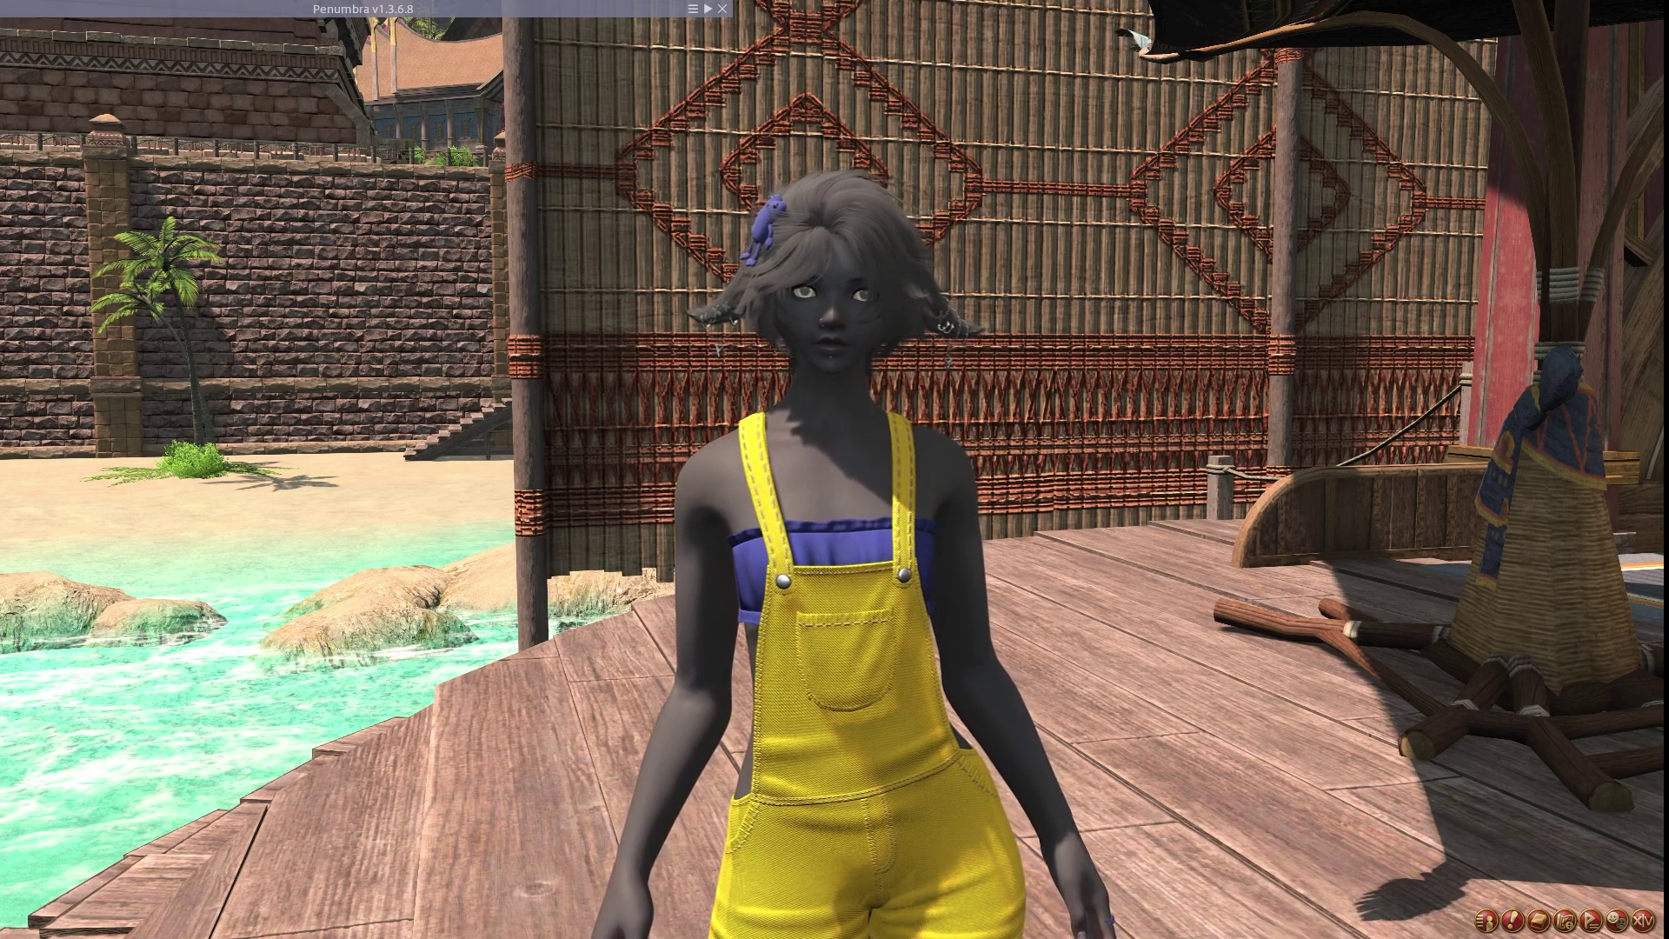
# Switch to TexTools and import the Bibo+.pmp modpack from the Downloads folder with its preselected options.
pyautogui.hotkey('alt', 'Tab')
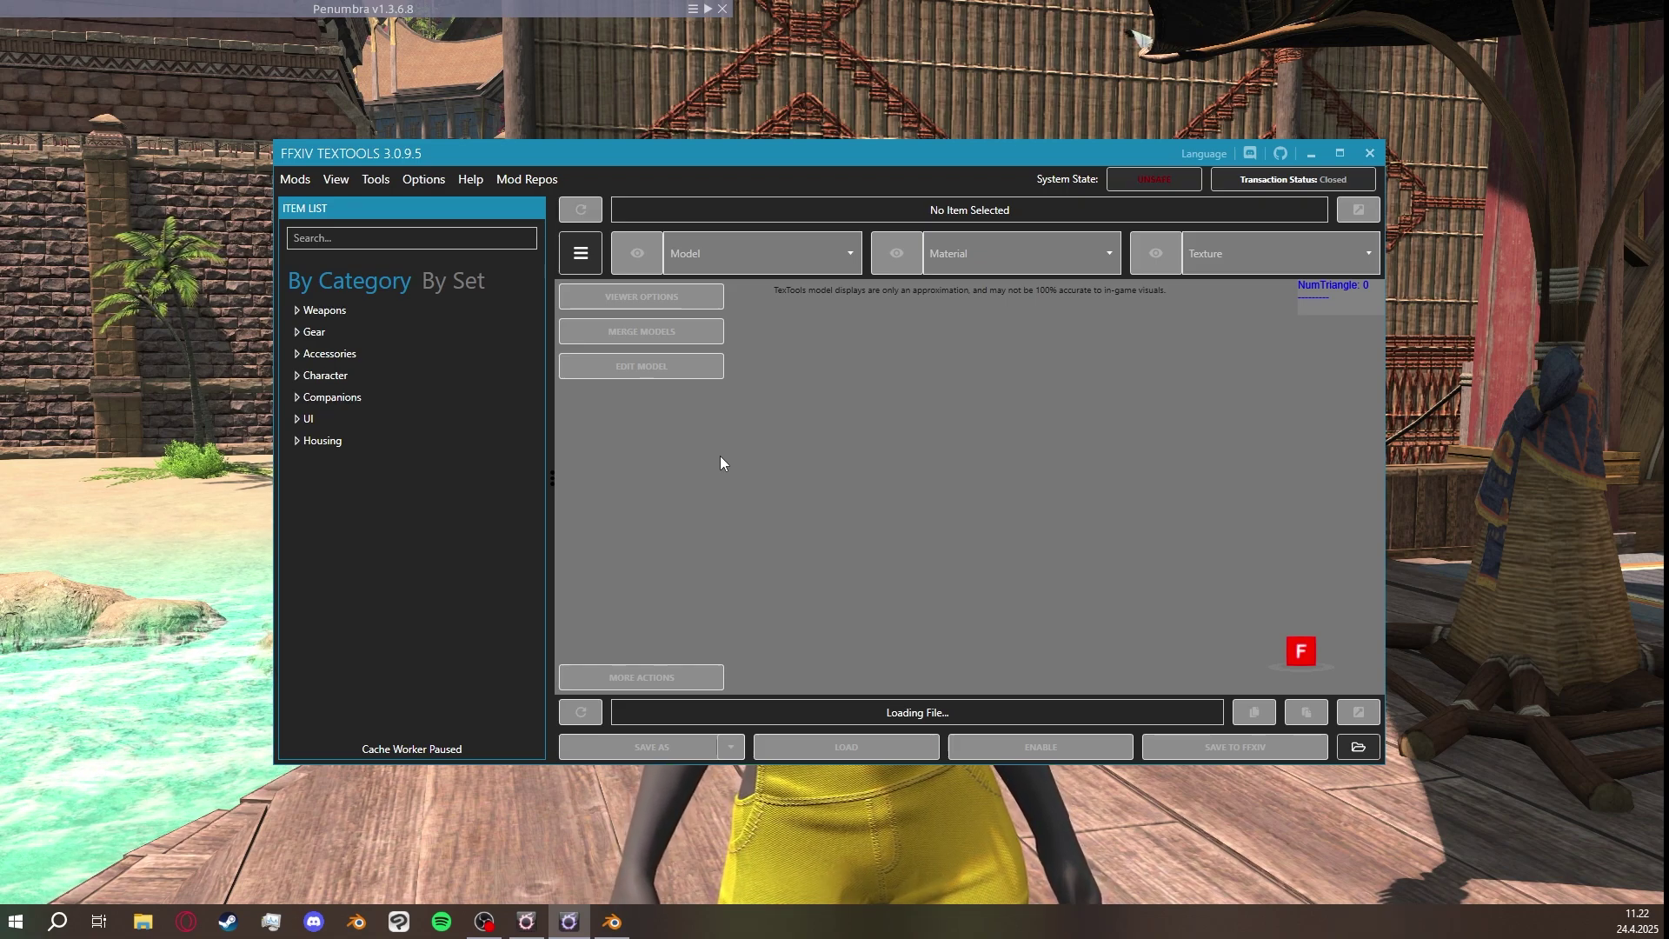
pyautogui.click(295, 179)
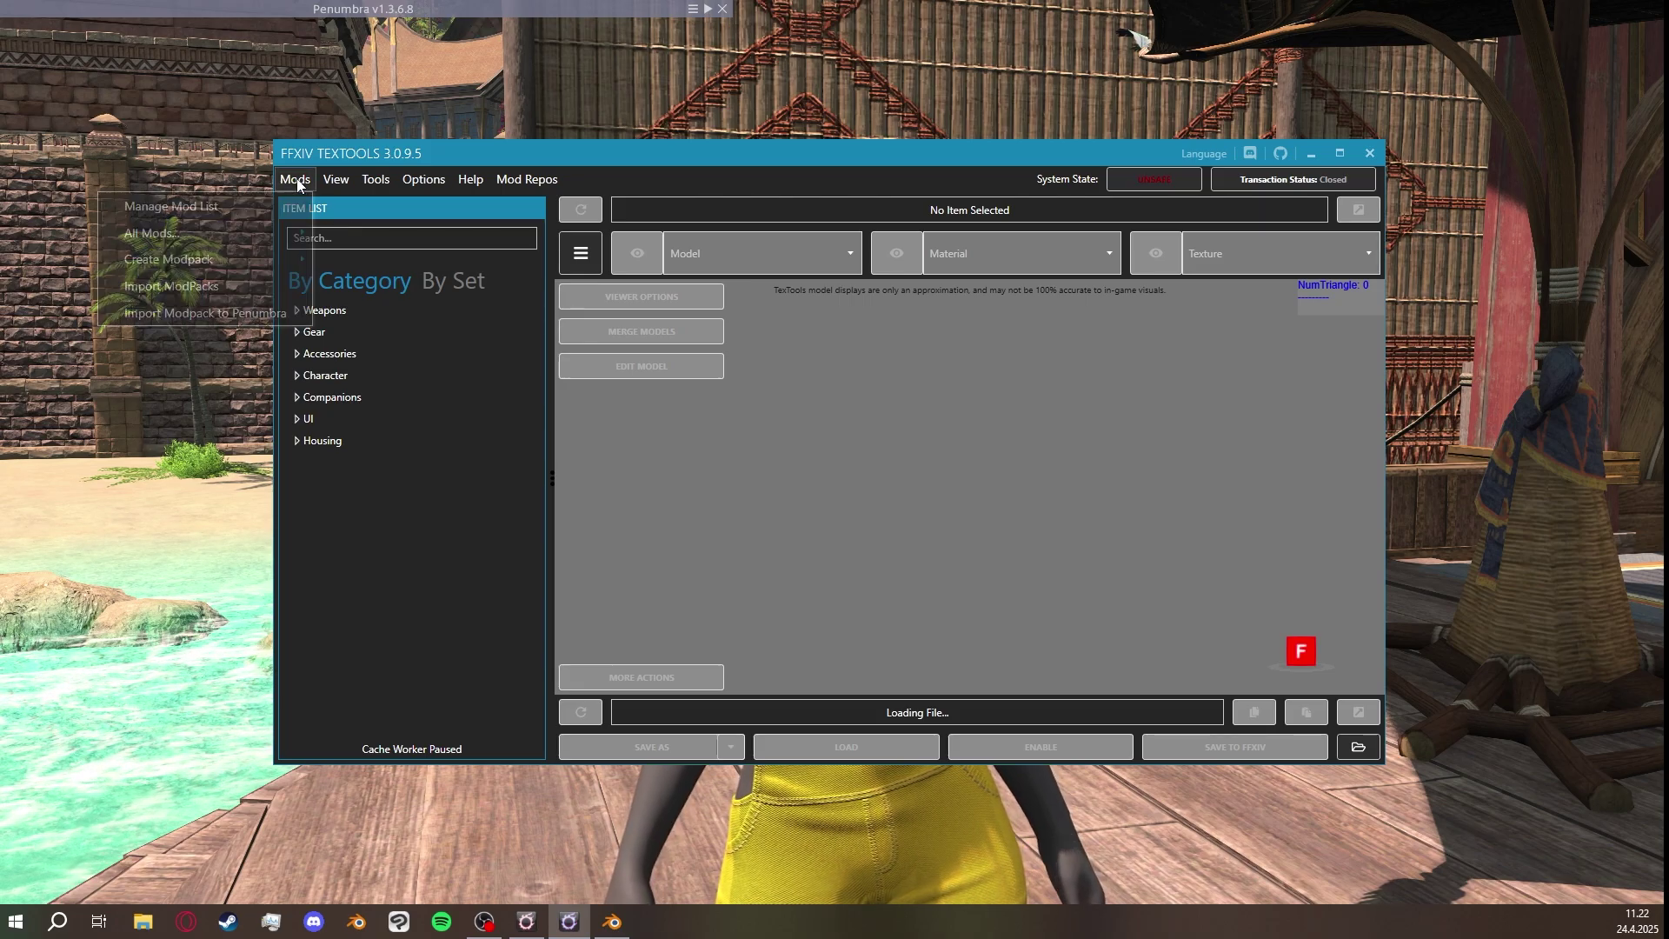
pyautogui.click(213, 287)
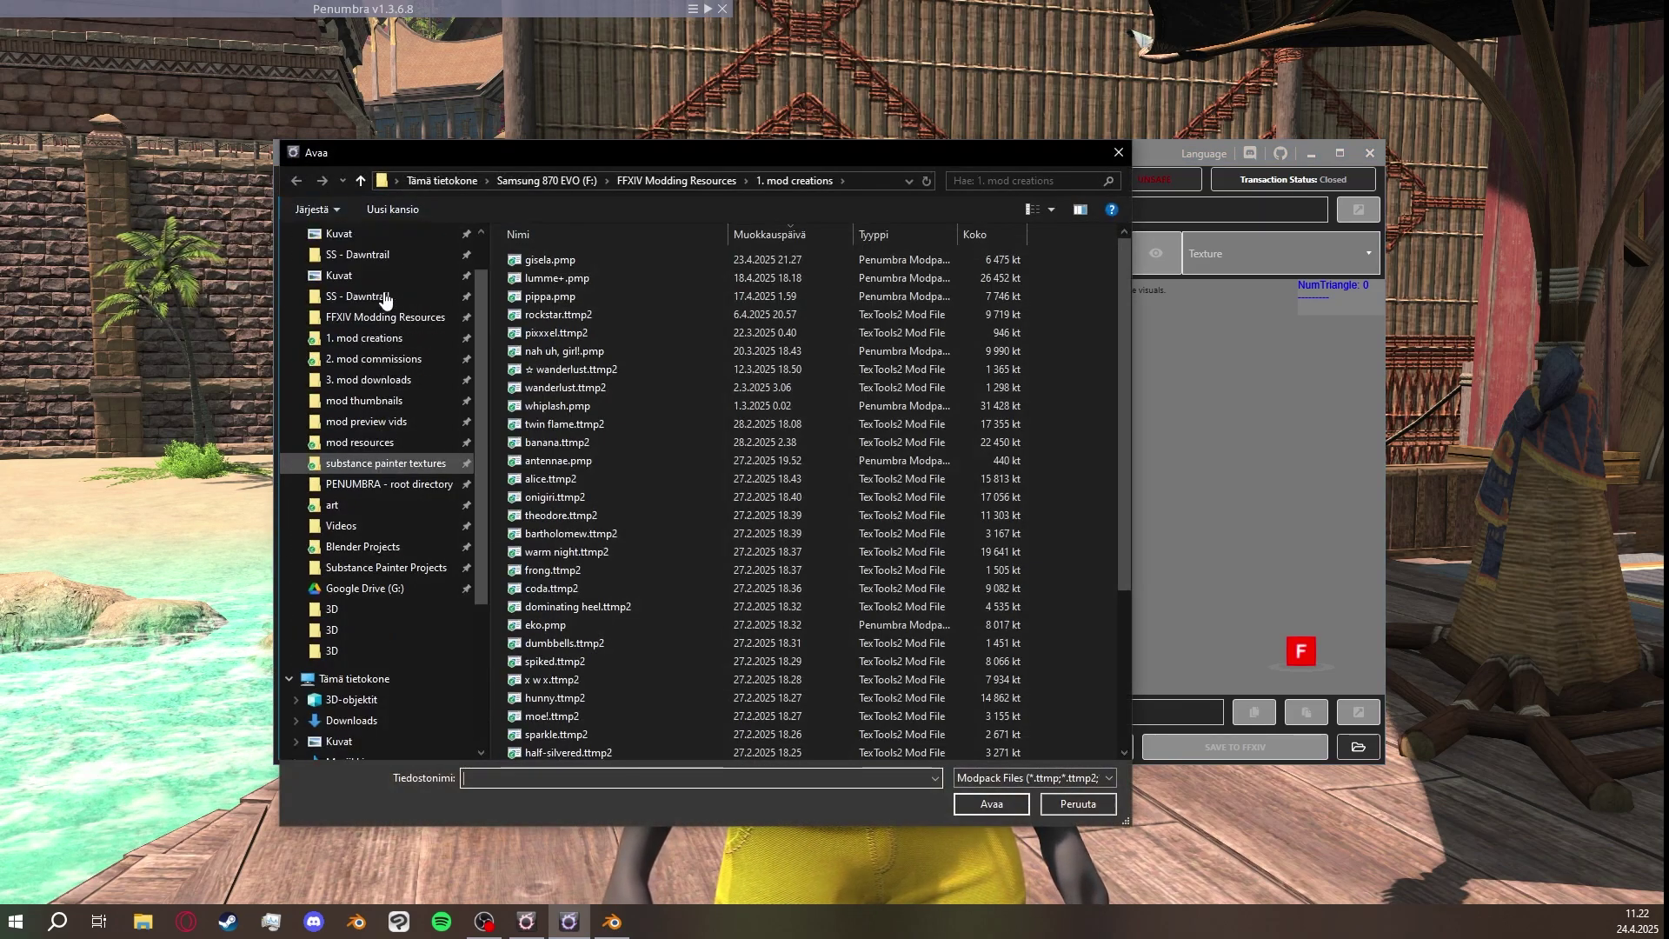
pyautogui.click(384, 290)
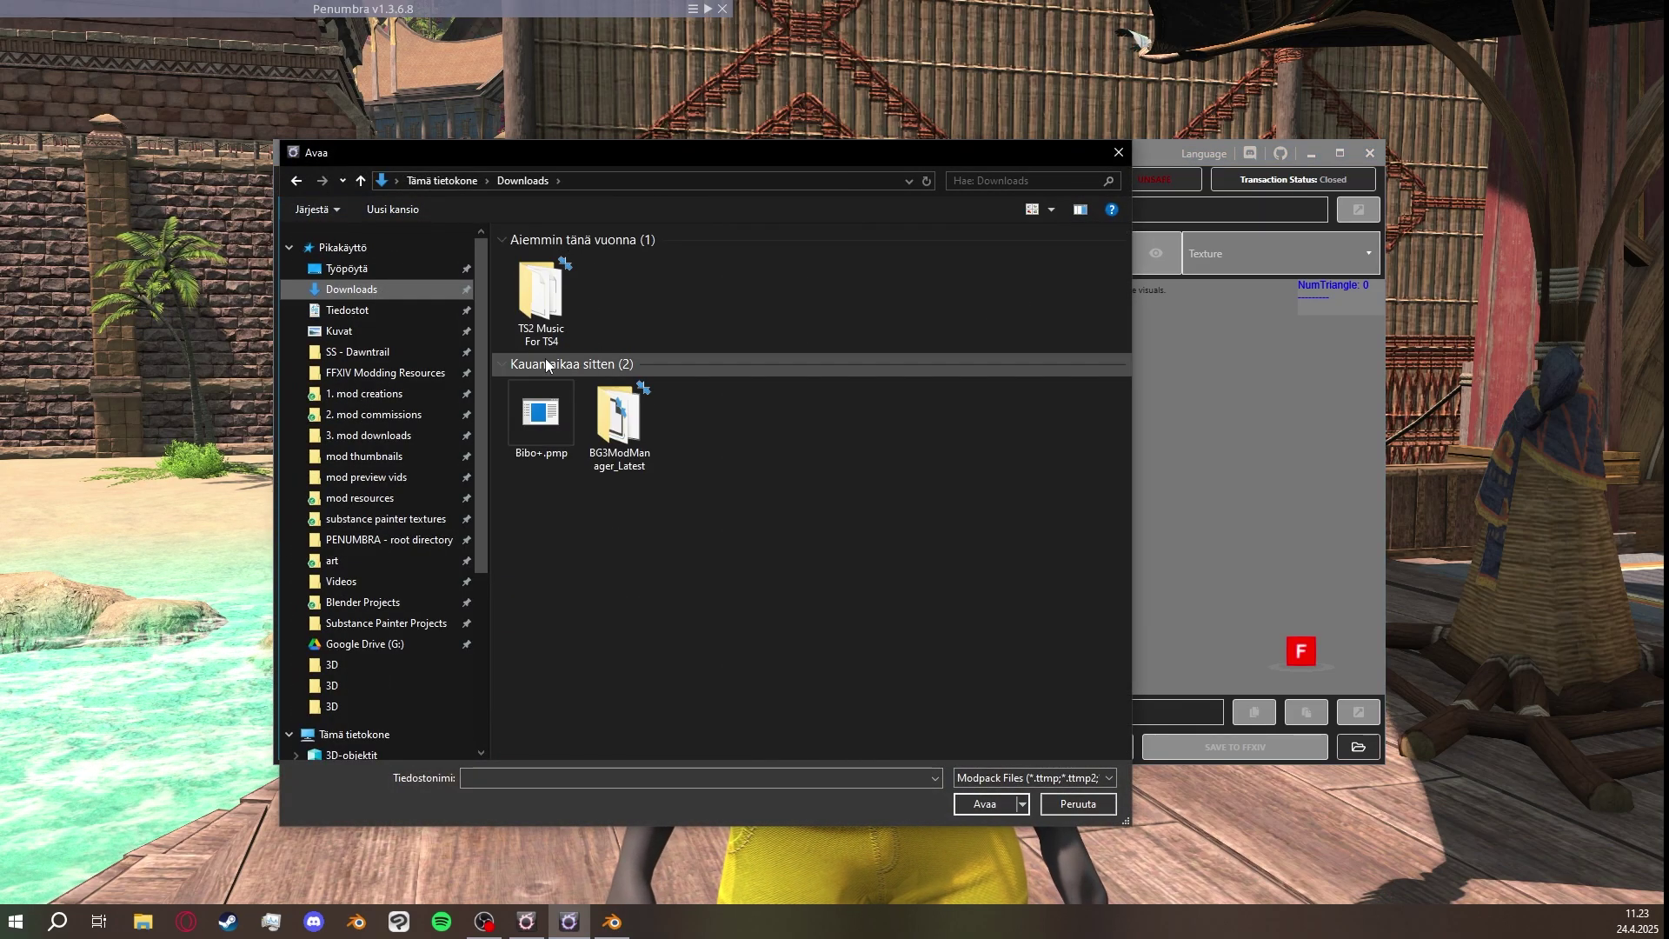
pyautogui.doubleClick(541, 413)
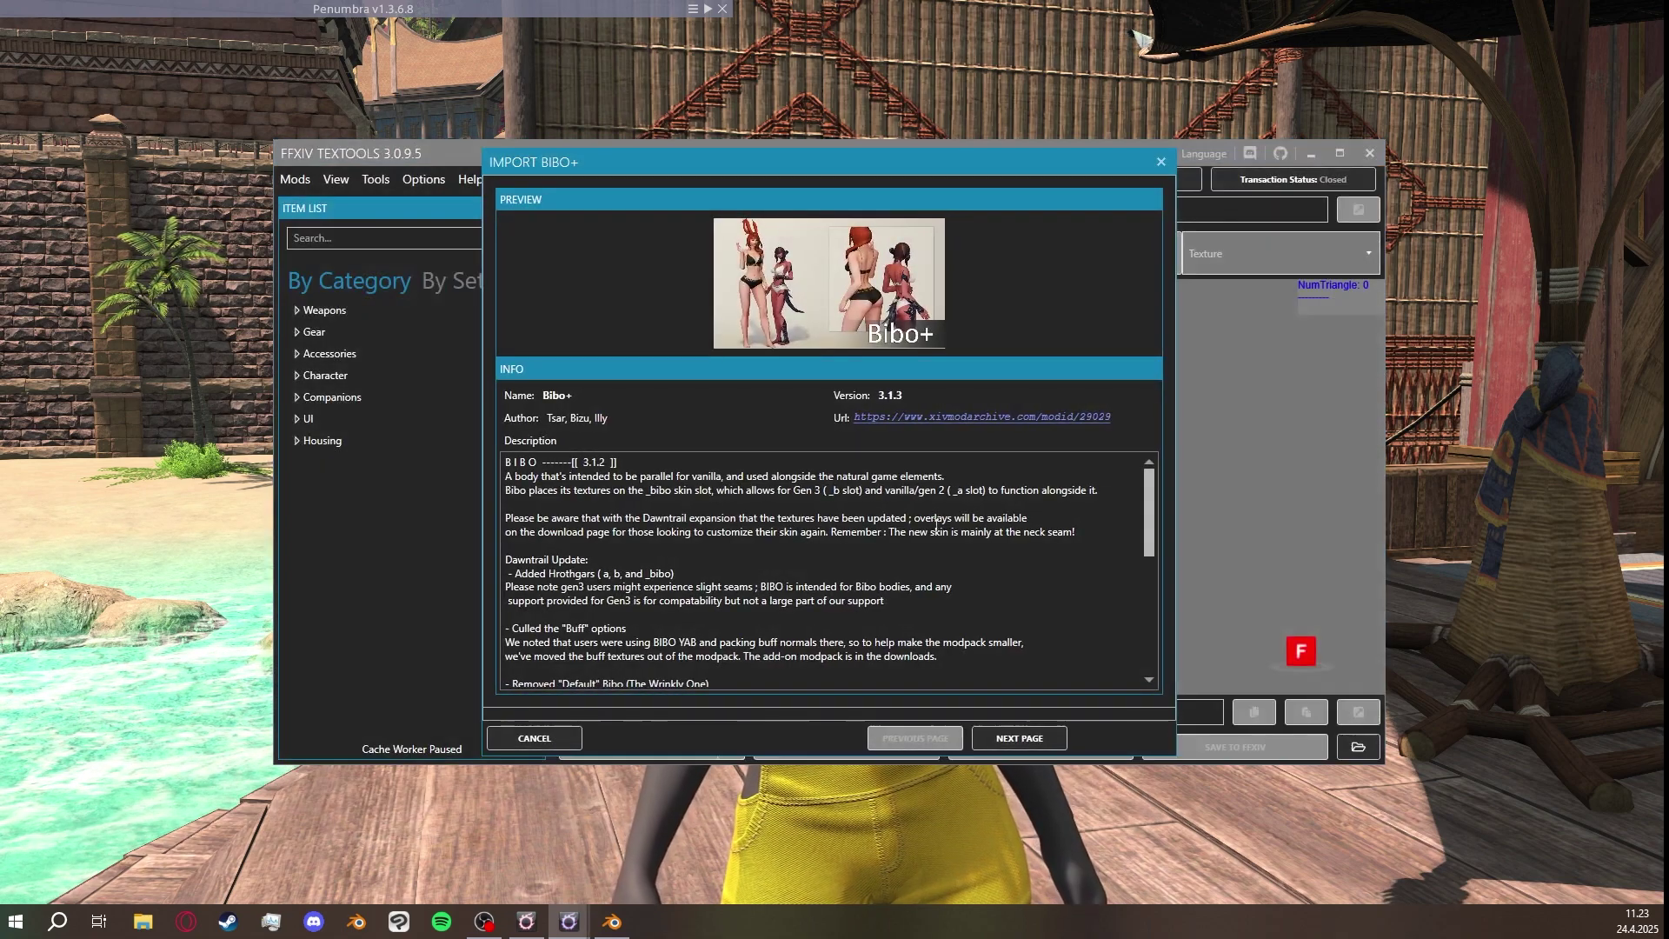
pyautogui.click(1035, 737)
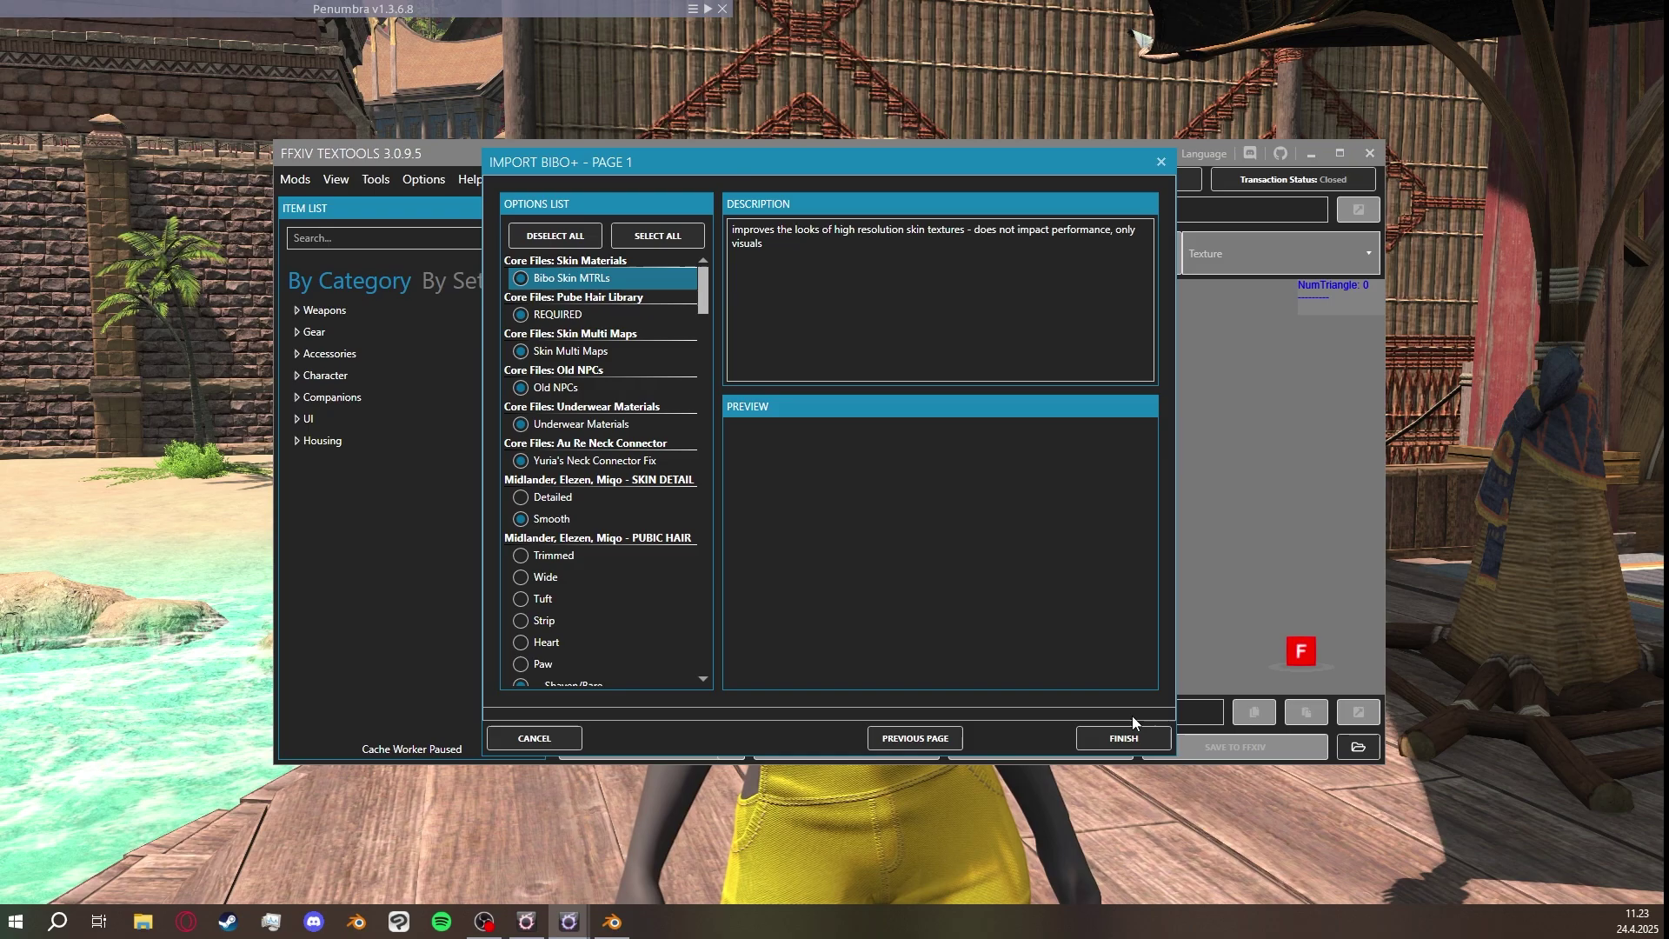
pyautogui.click(1124, 737)
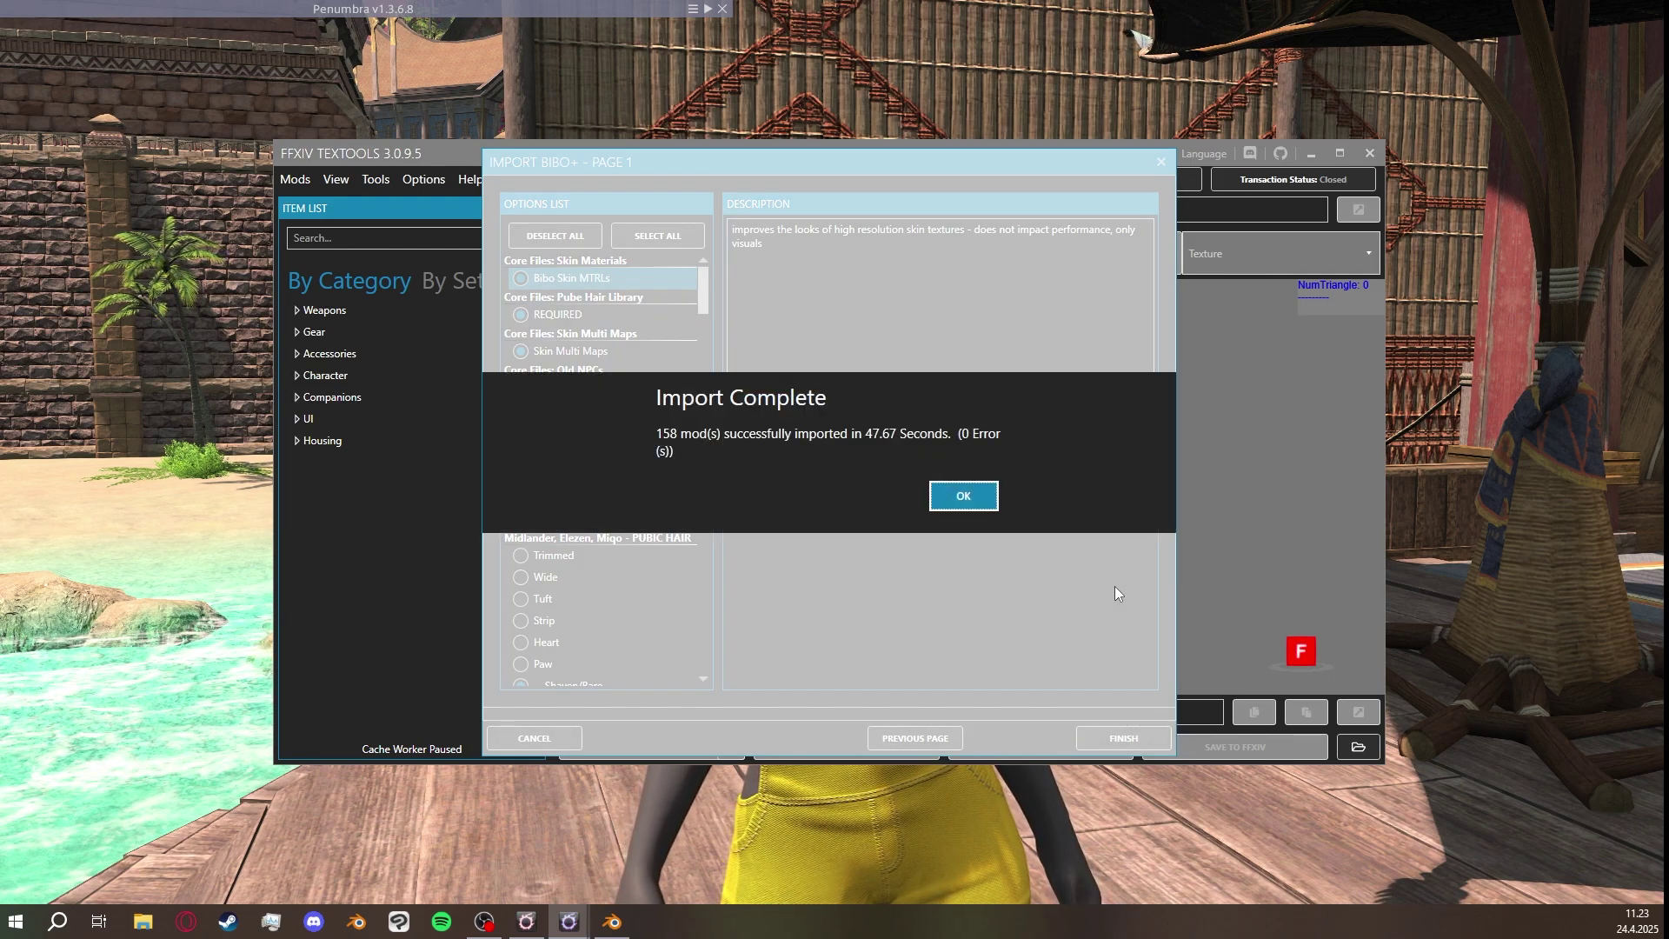
pyautogui.click(970, 496)
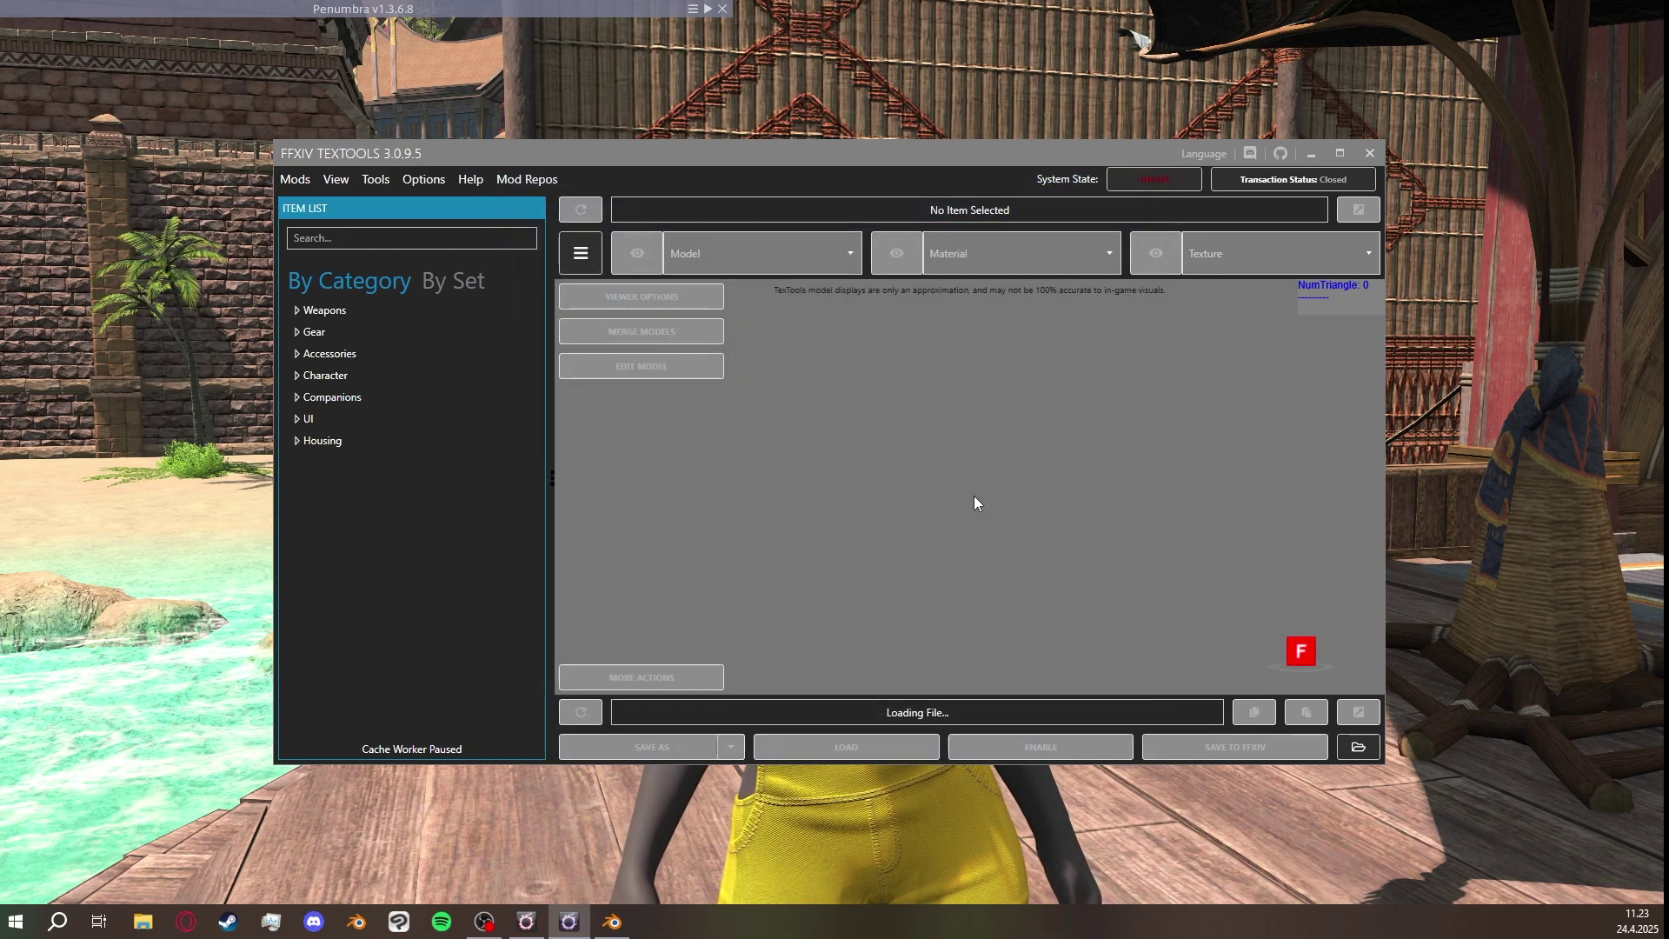
# Search the item list for "smallc" and load the SmallClothes Body model.
pyautogui.click(338, 247)
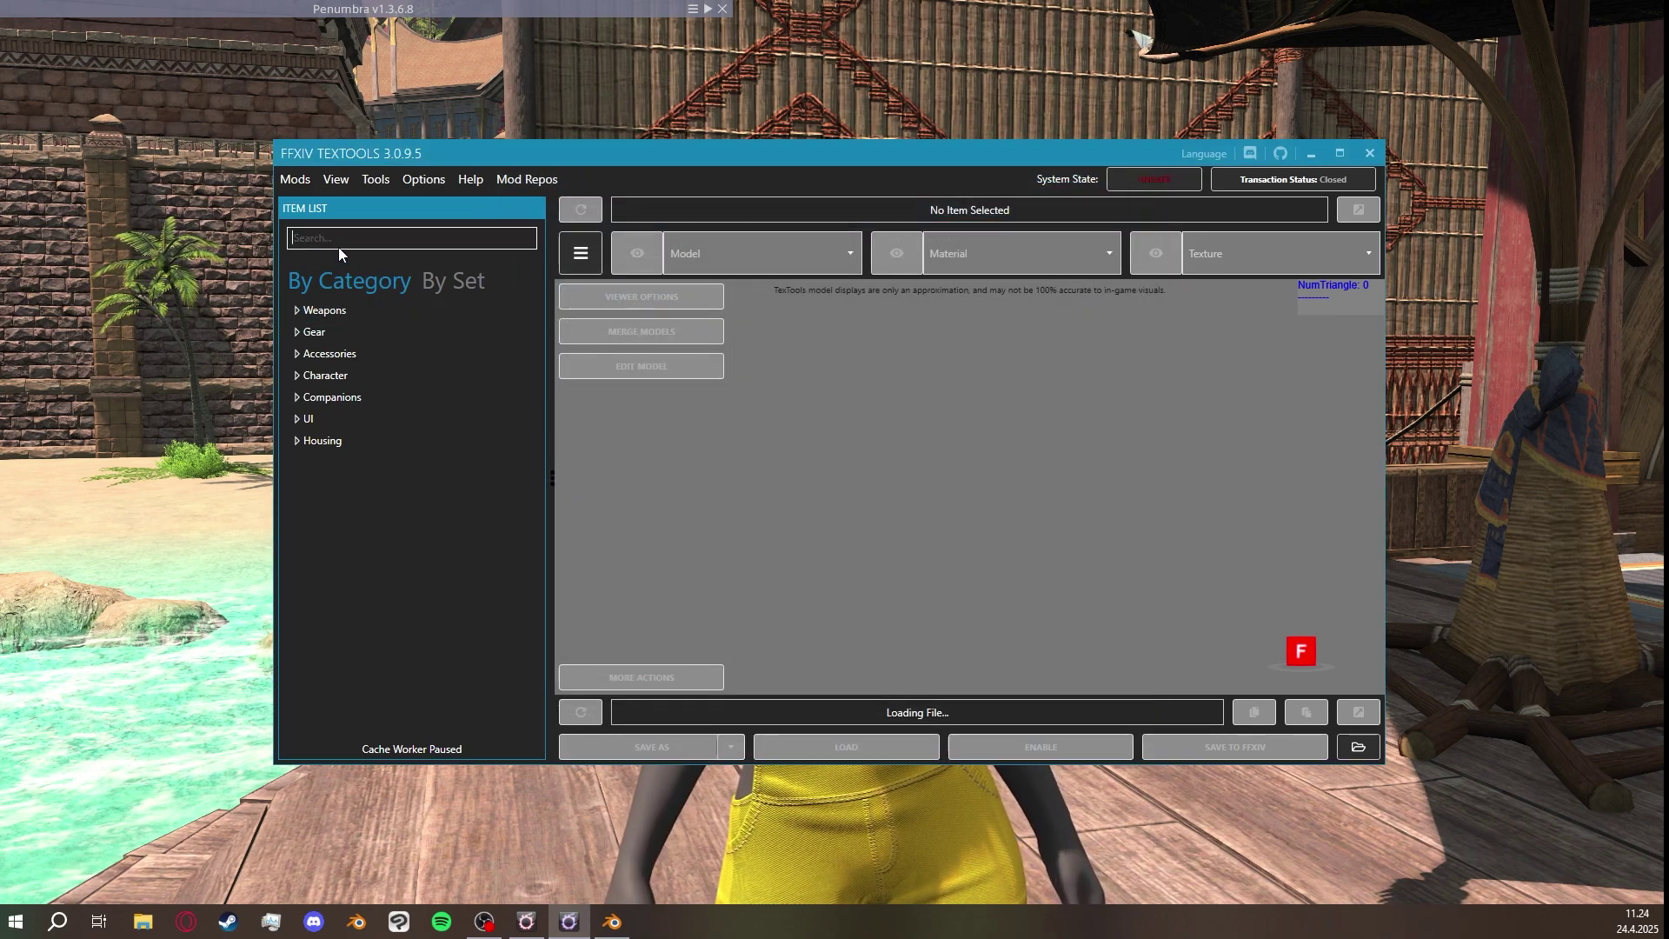
pyautogui.write('small')
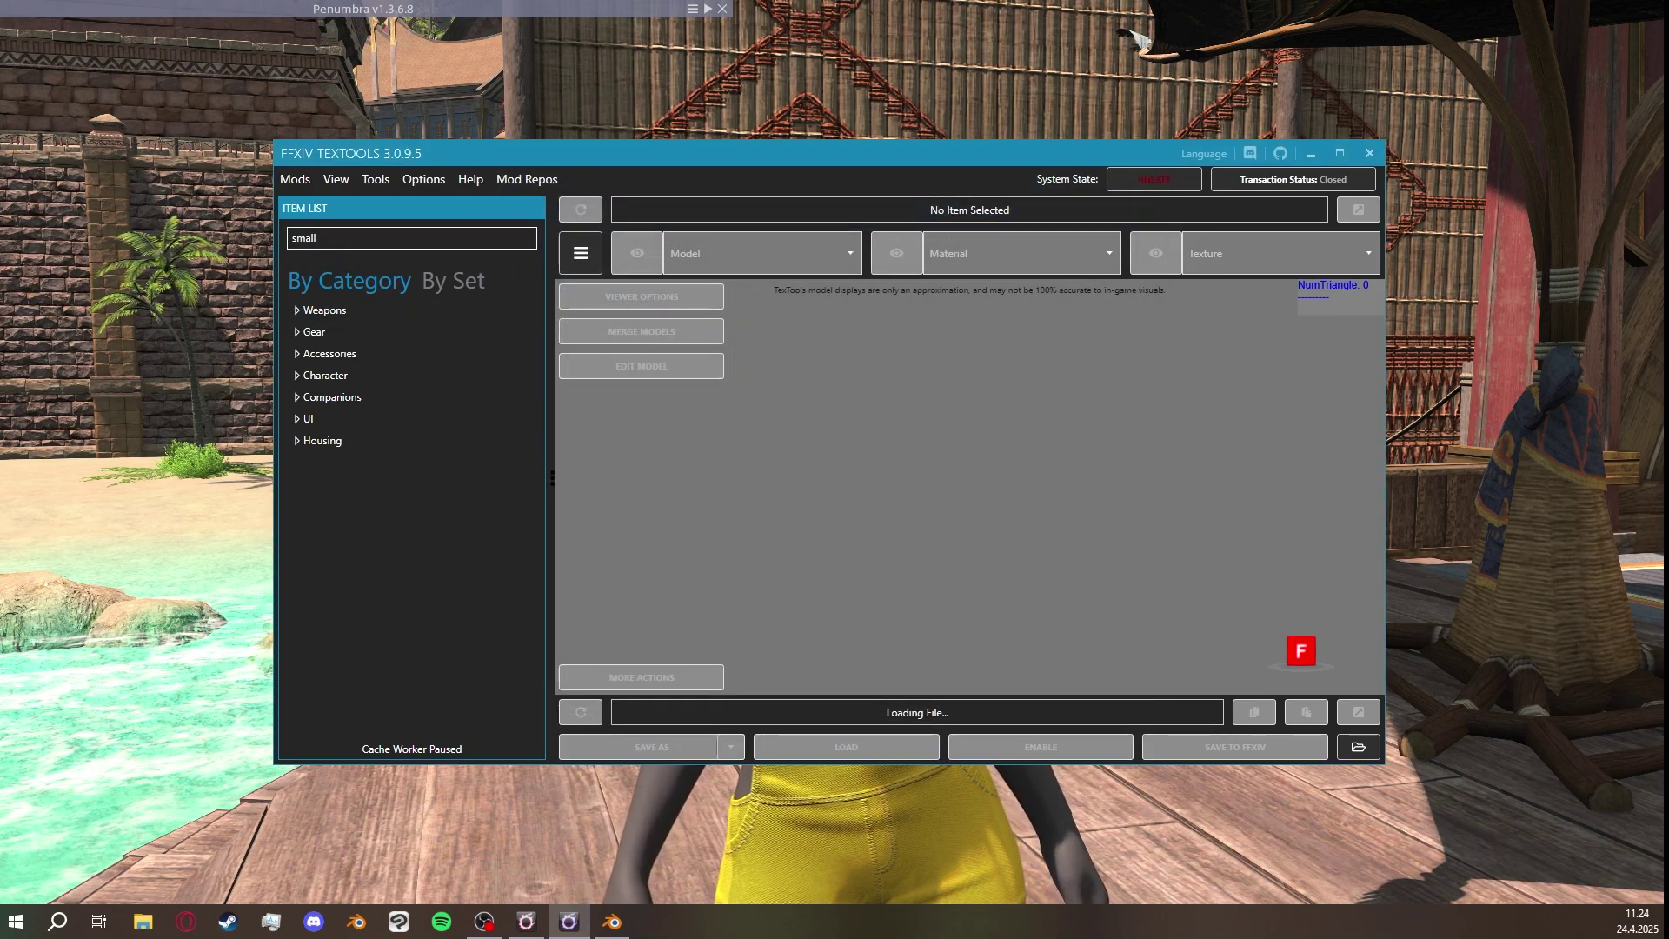
pyautogui.write('c')
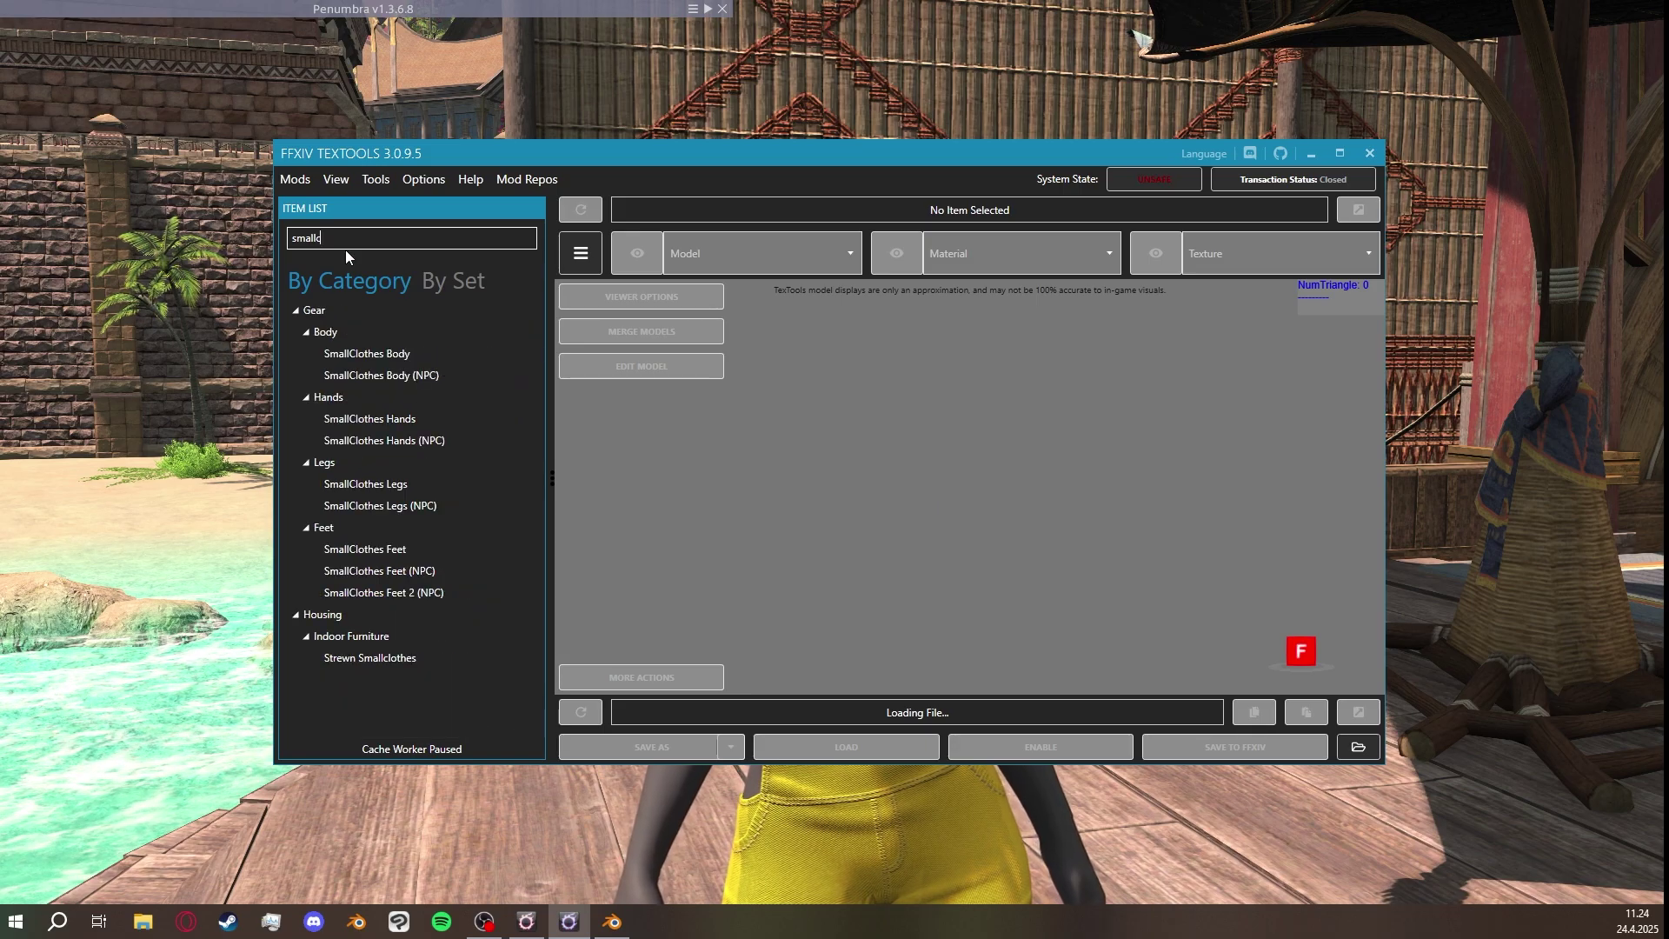
pyautogui.click(394, 353)
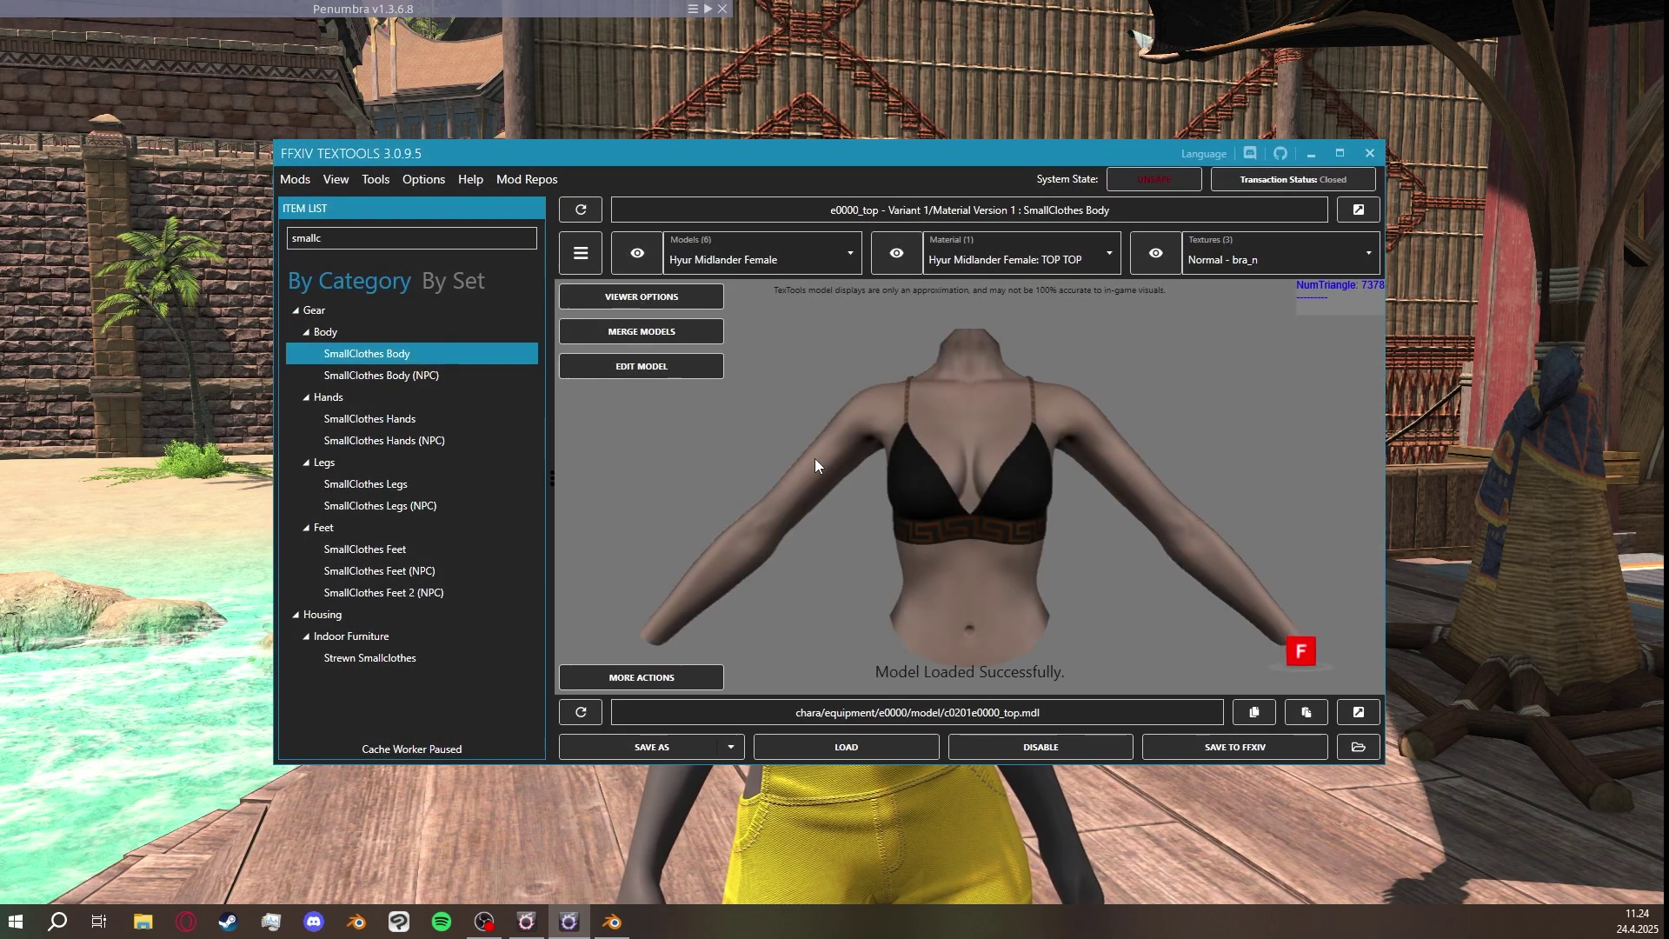
pyautogui.moveTo(816, 457); pyautogui.dragTo(842, 484)
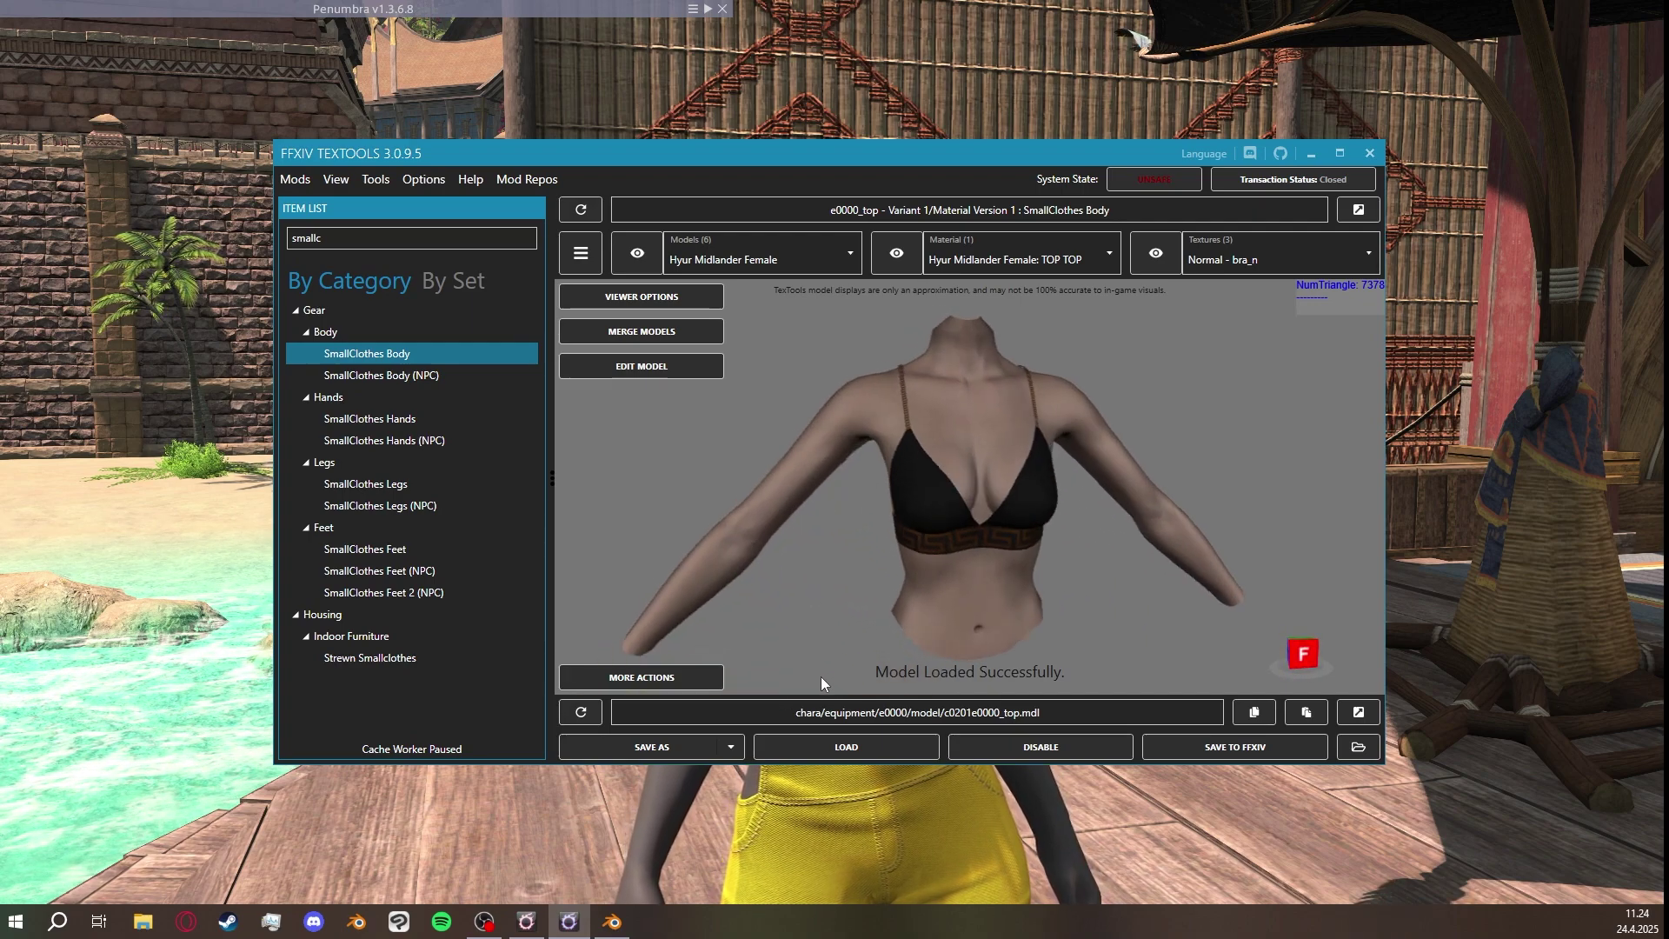
# Save the body model as an FBX named "bibo torso medium sfw.fbx" and check the exported file in its save folder.
pyautogui.click(730, 748)
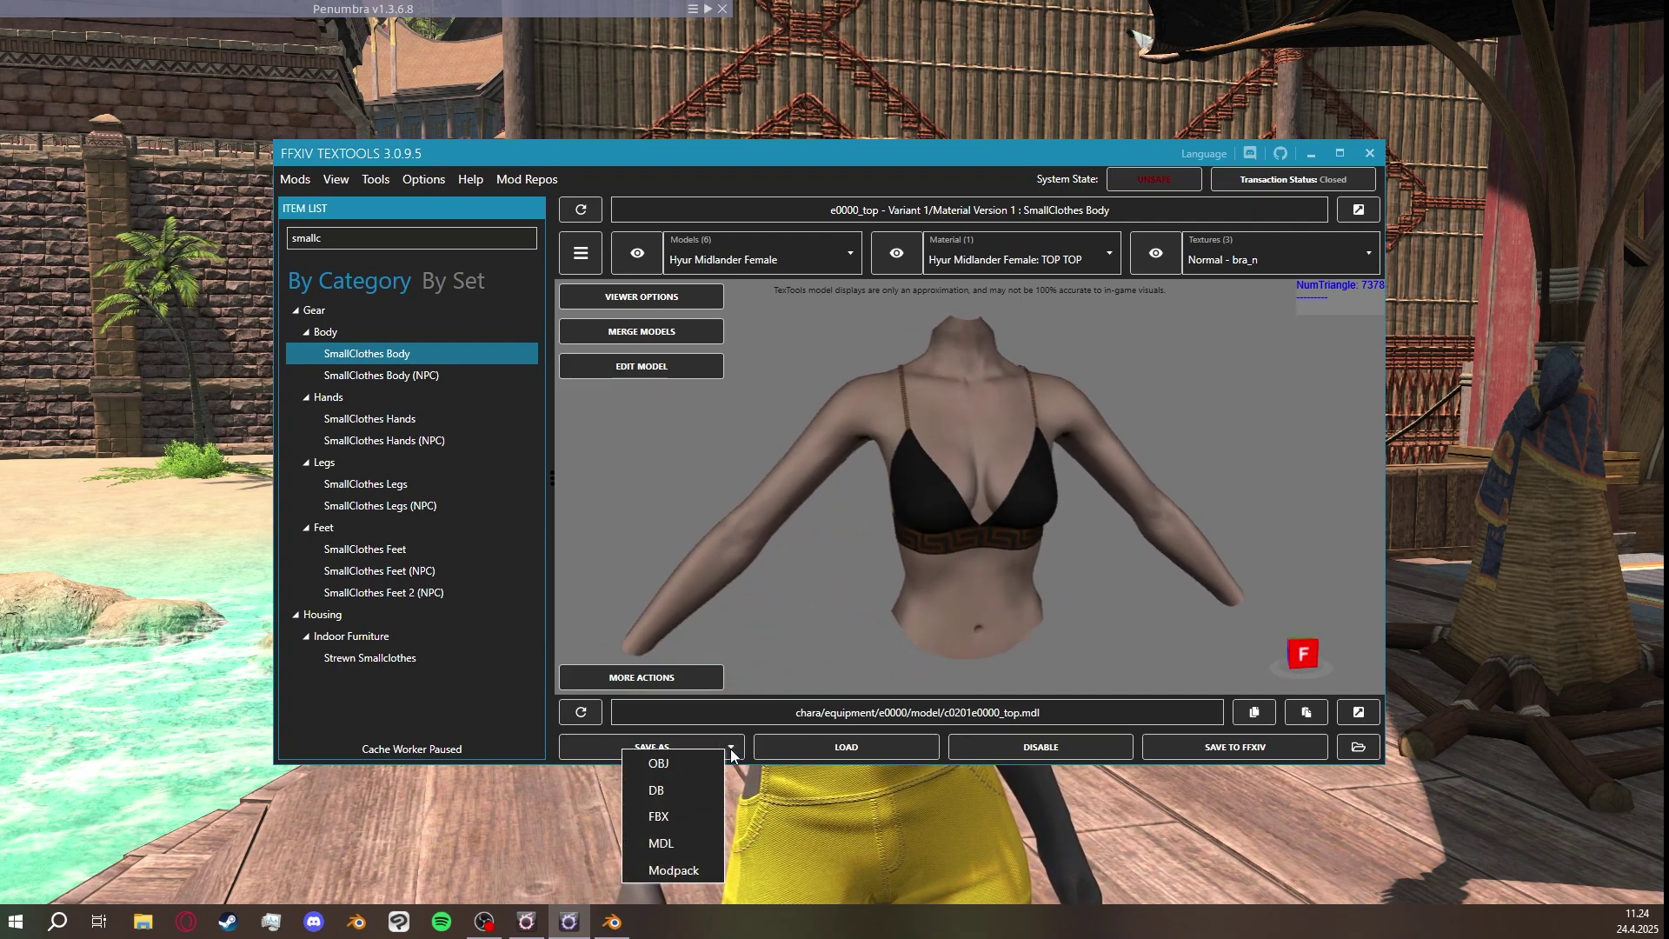
pyautogui.click(687, 818)
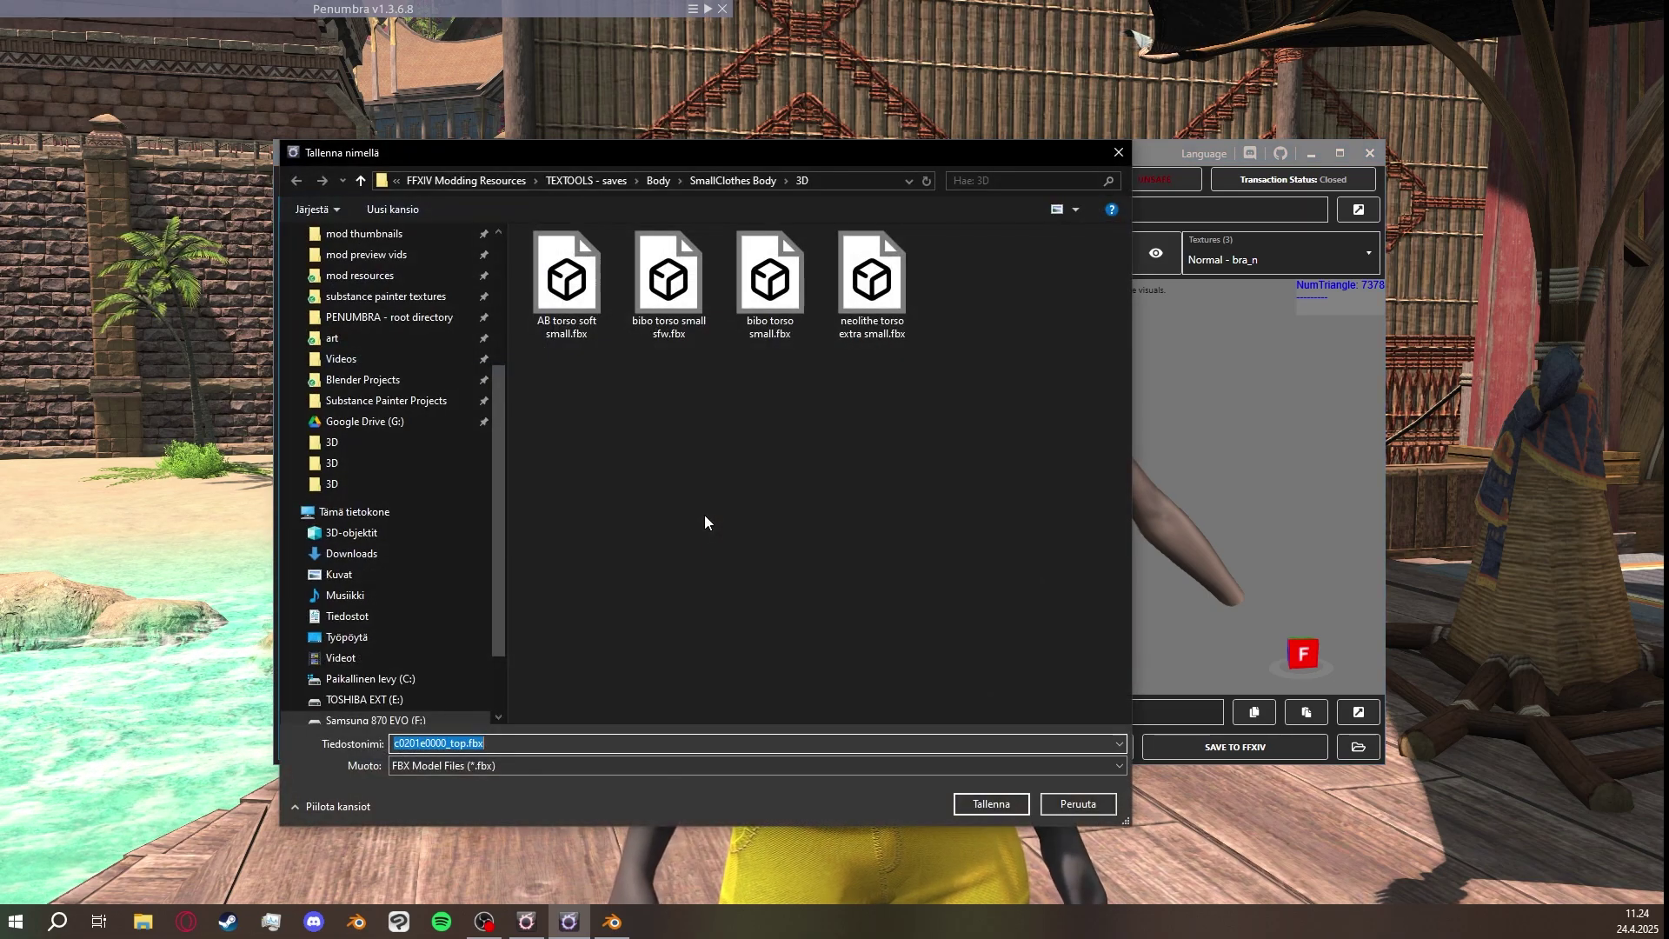
pyautogui.click(660, 324)
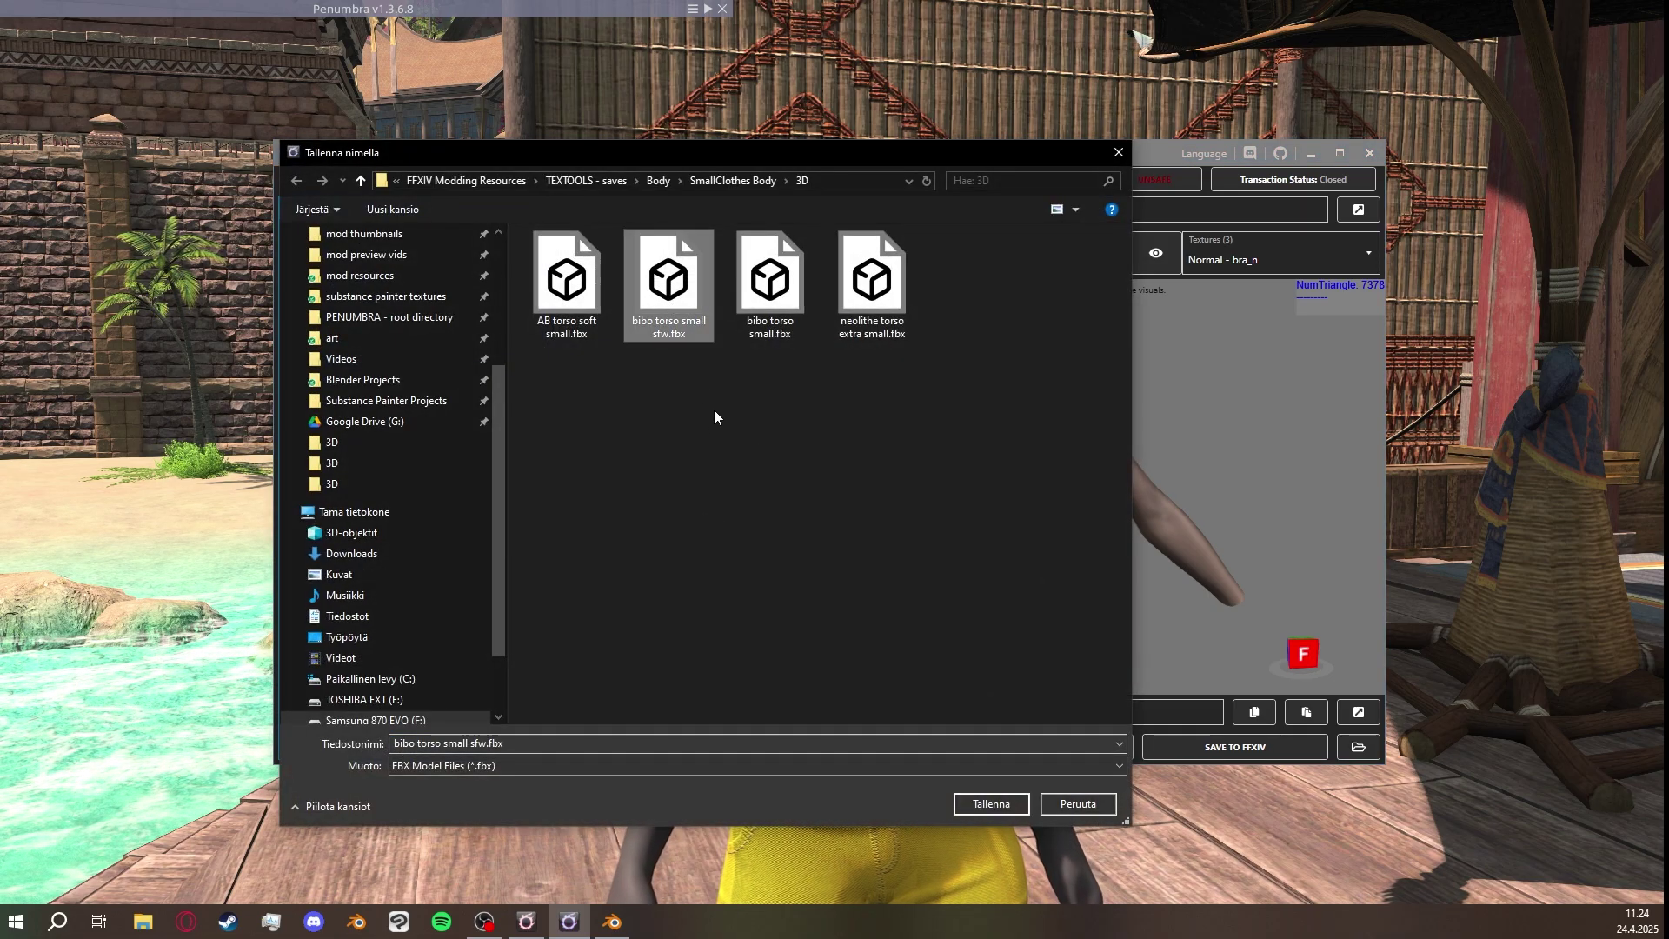
pyautogui.click(466, 743)
pyautogui.click(470, 743)
pyautogui.press('BackSpace')
pyautogui.press('BackSpace')
pyautogui.press('BackSpace')
pyautogui.press('BackSpace')
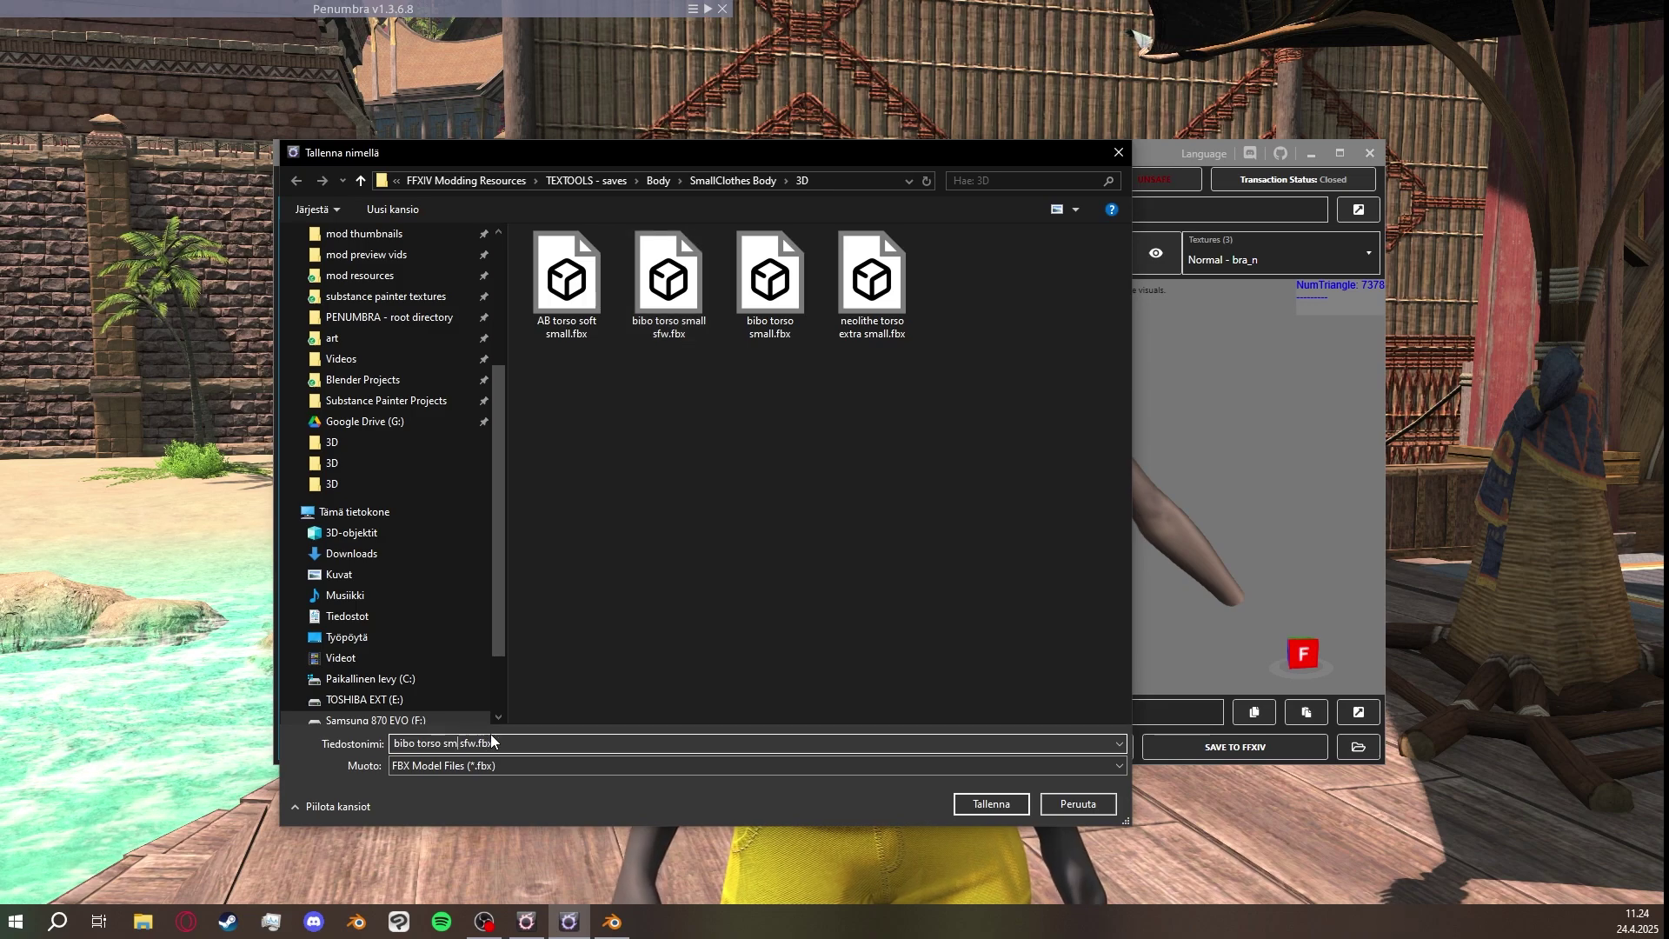
pyautogui.press('BackSpace')
pyautogui.press('BackSpace')
pyautogui.write('medi')
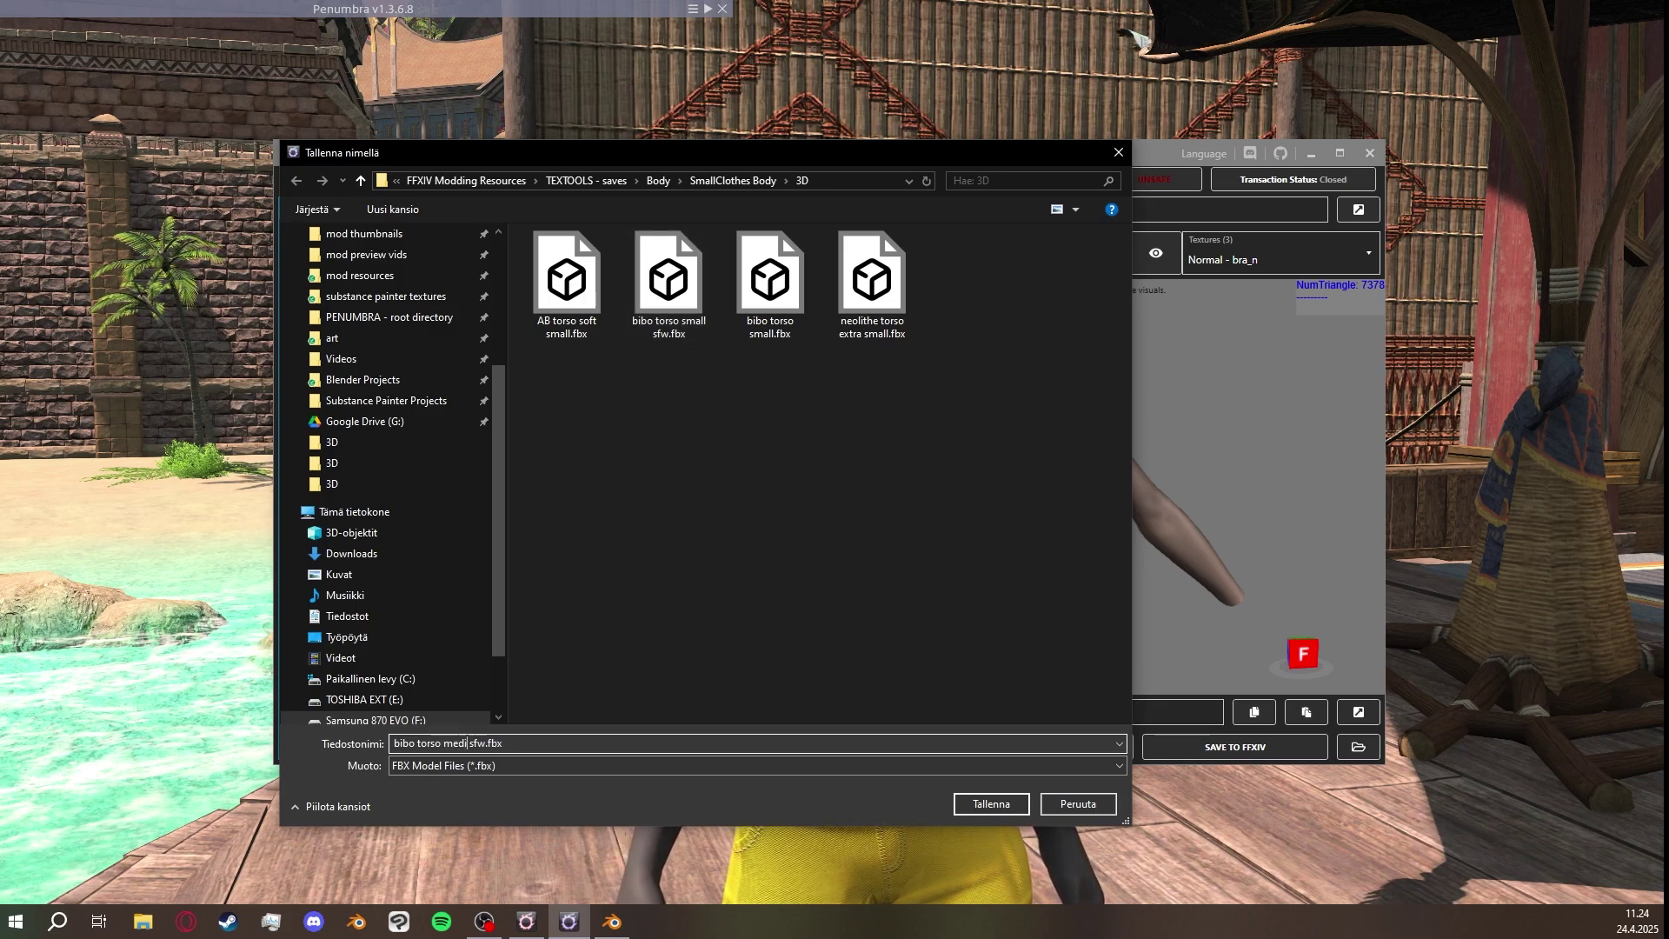
pyautogui.write('um')
pyautogui.click(608, 670)
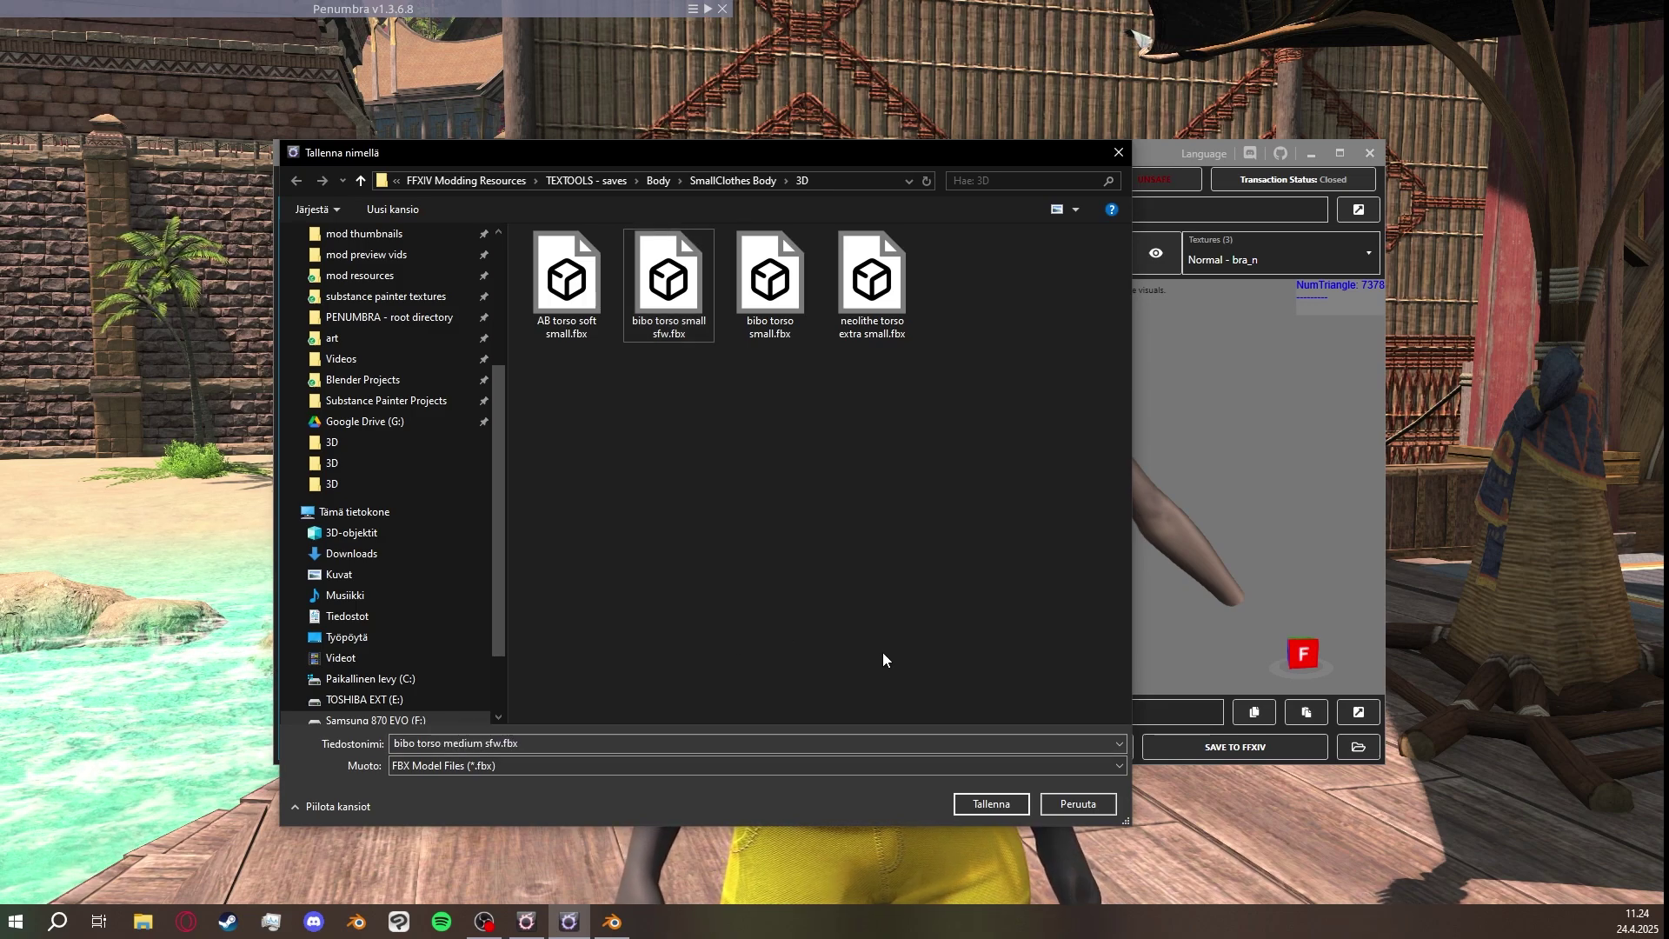
pyautogui.click(991, 804)
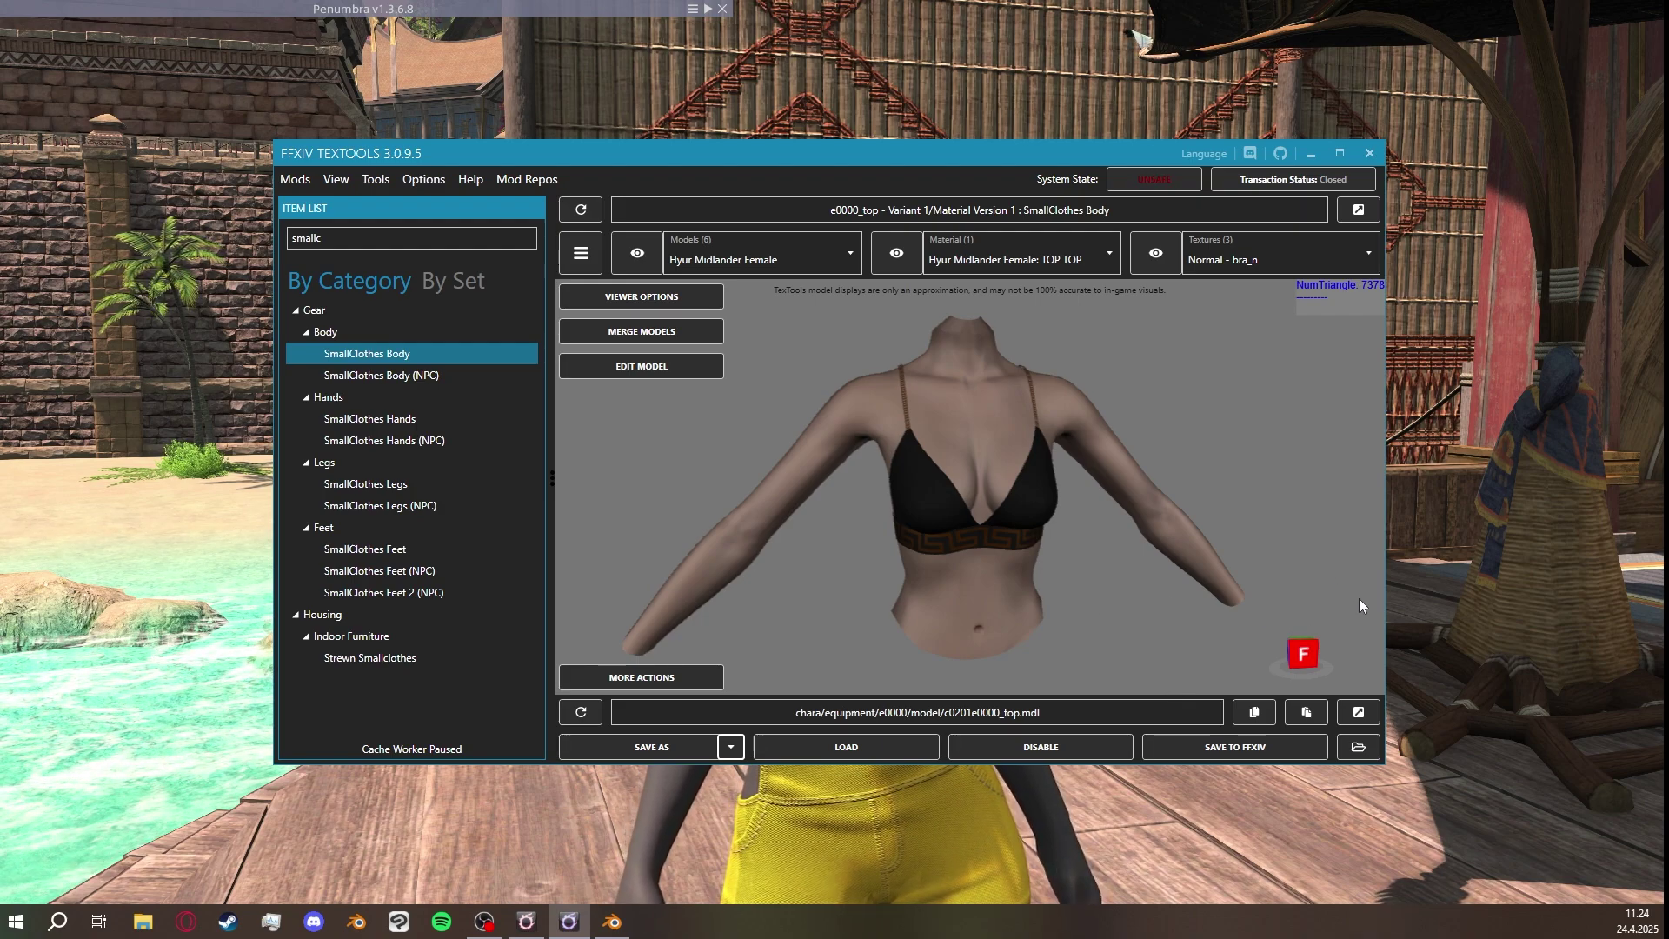
pyautogui.click(1357, 747)
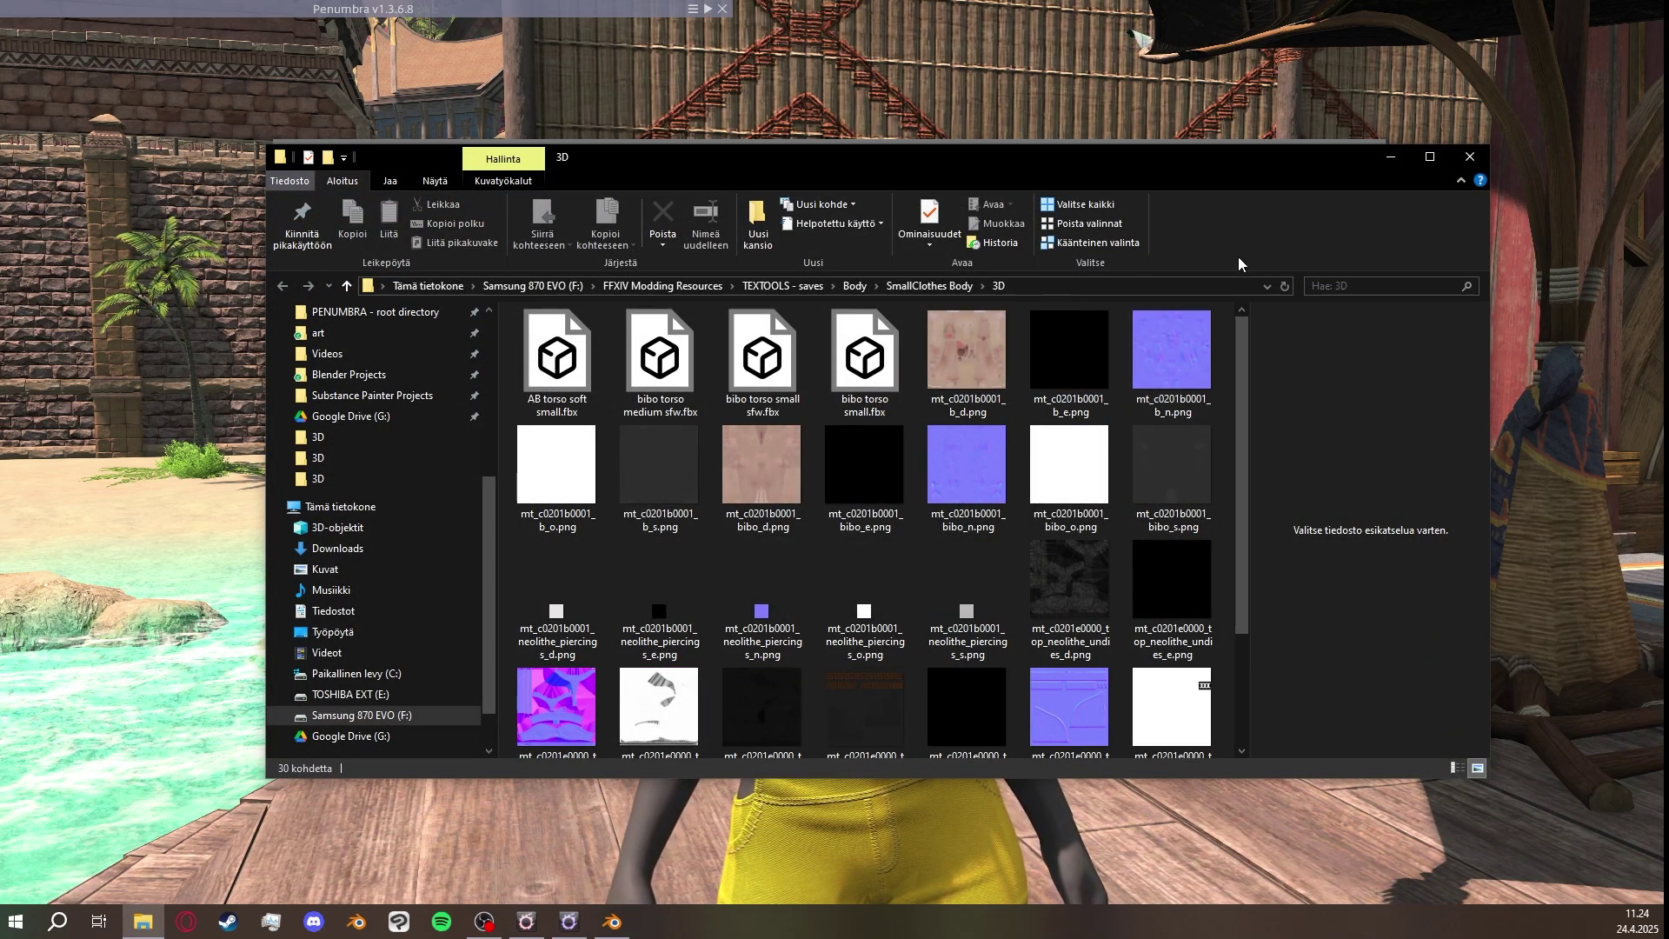
pyautogui.click(1392, 159)
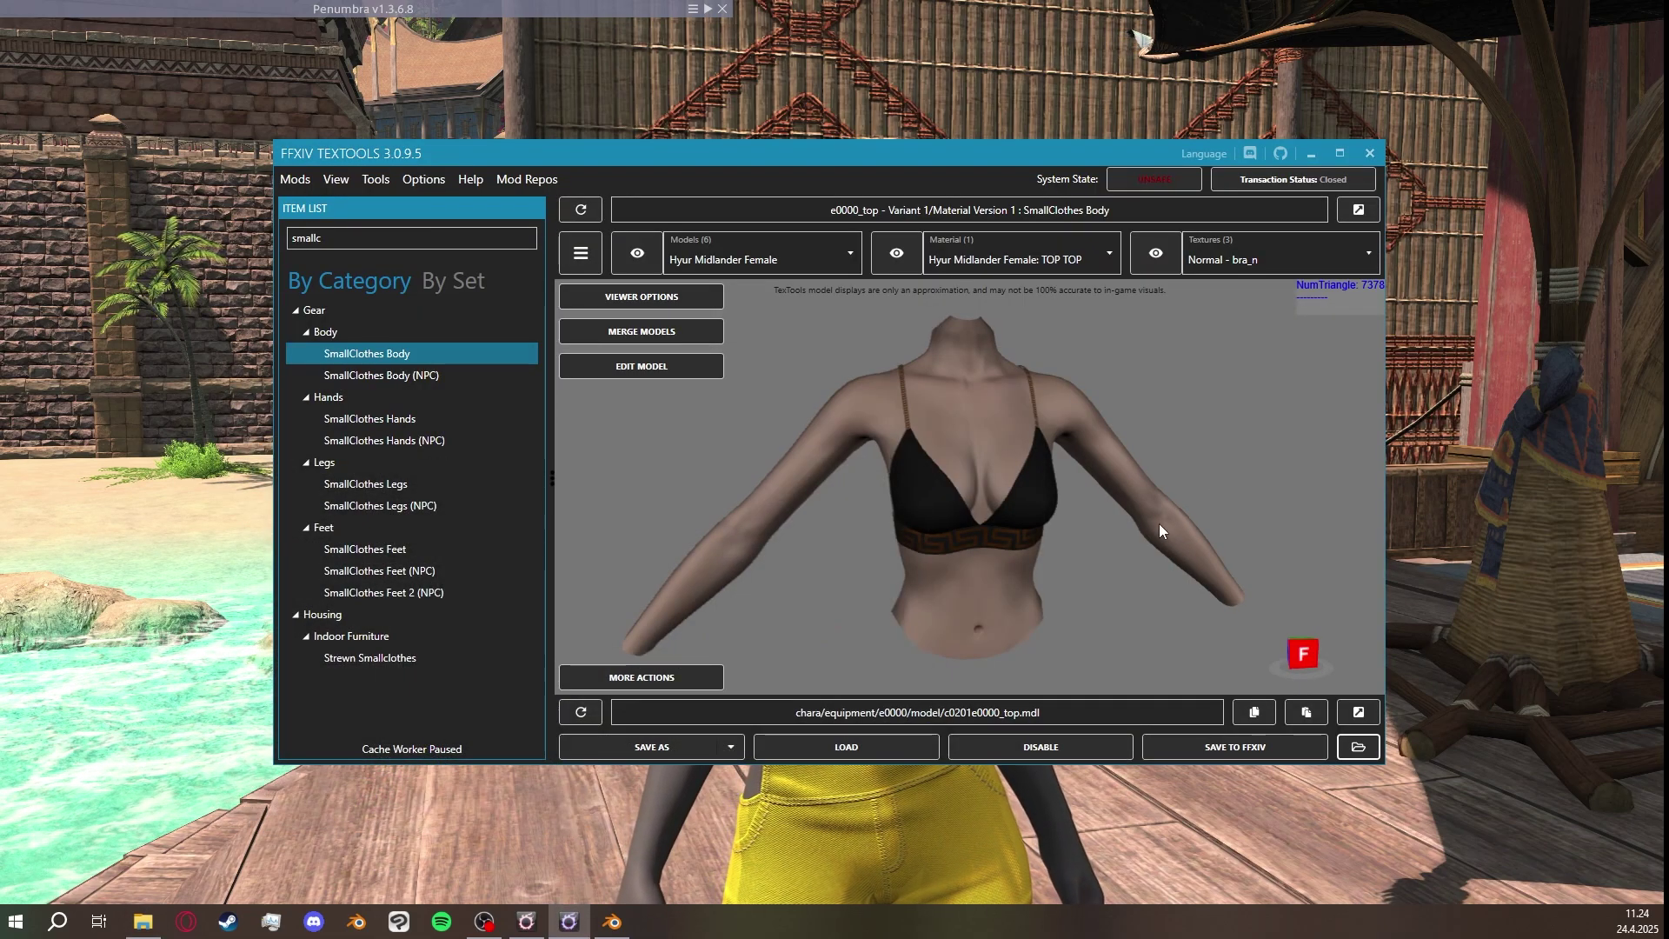
# Switch to Blender and start a new General file.
pyautogui.click(613, 928)
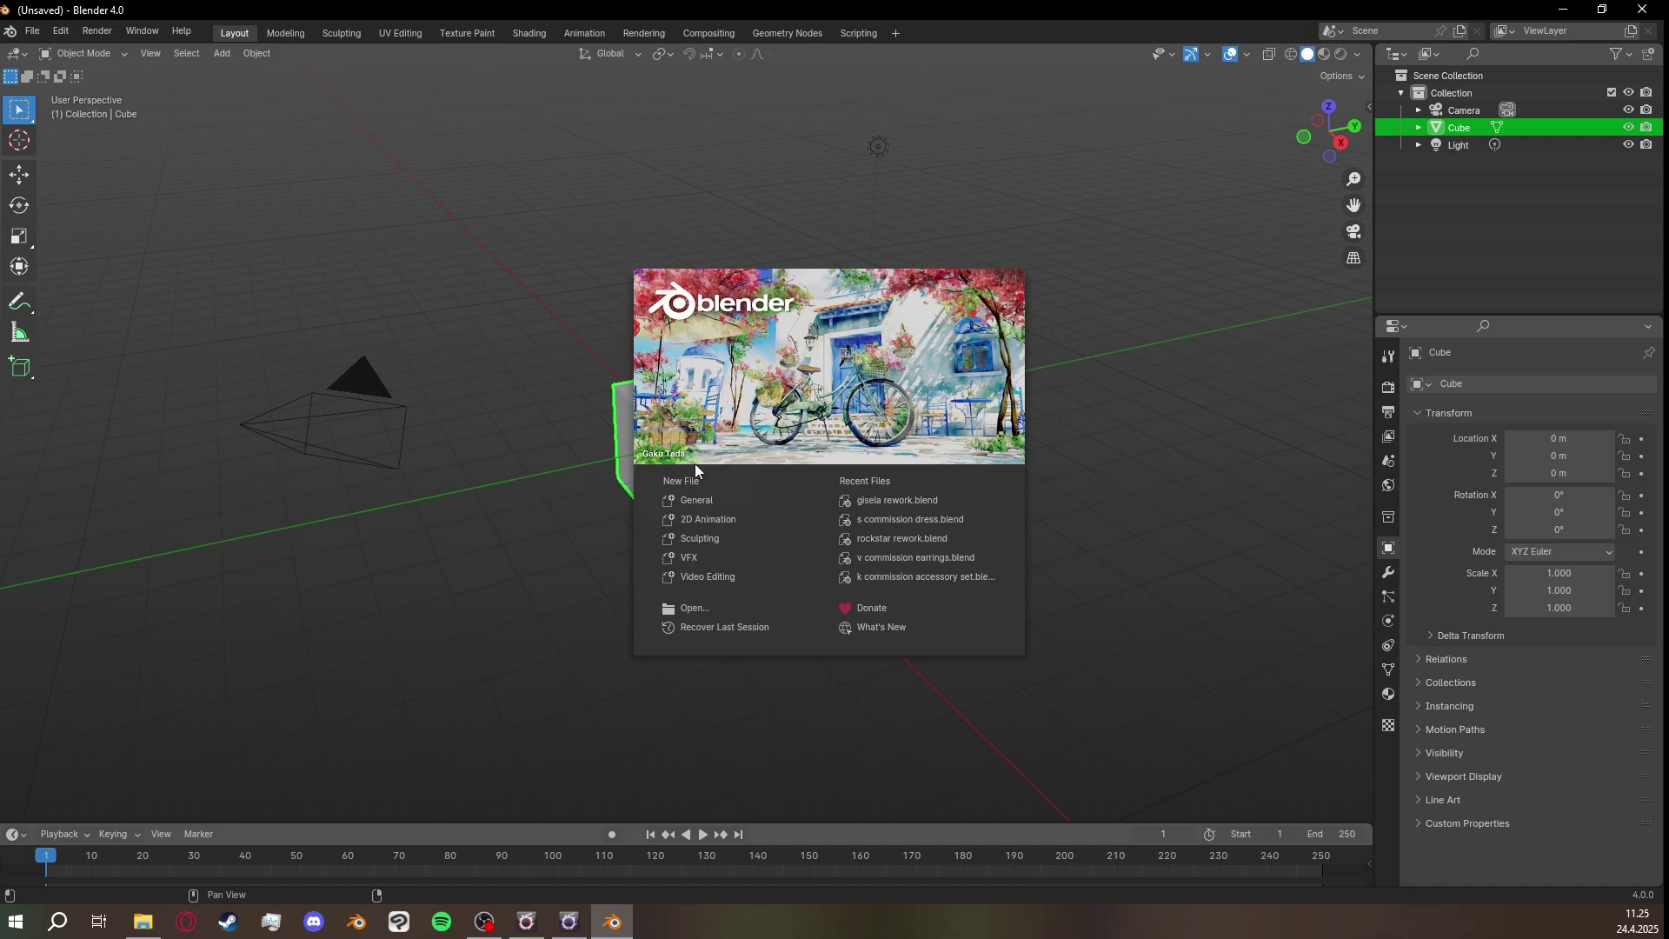
pyautogui.click(706, 502)
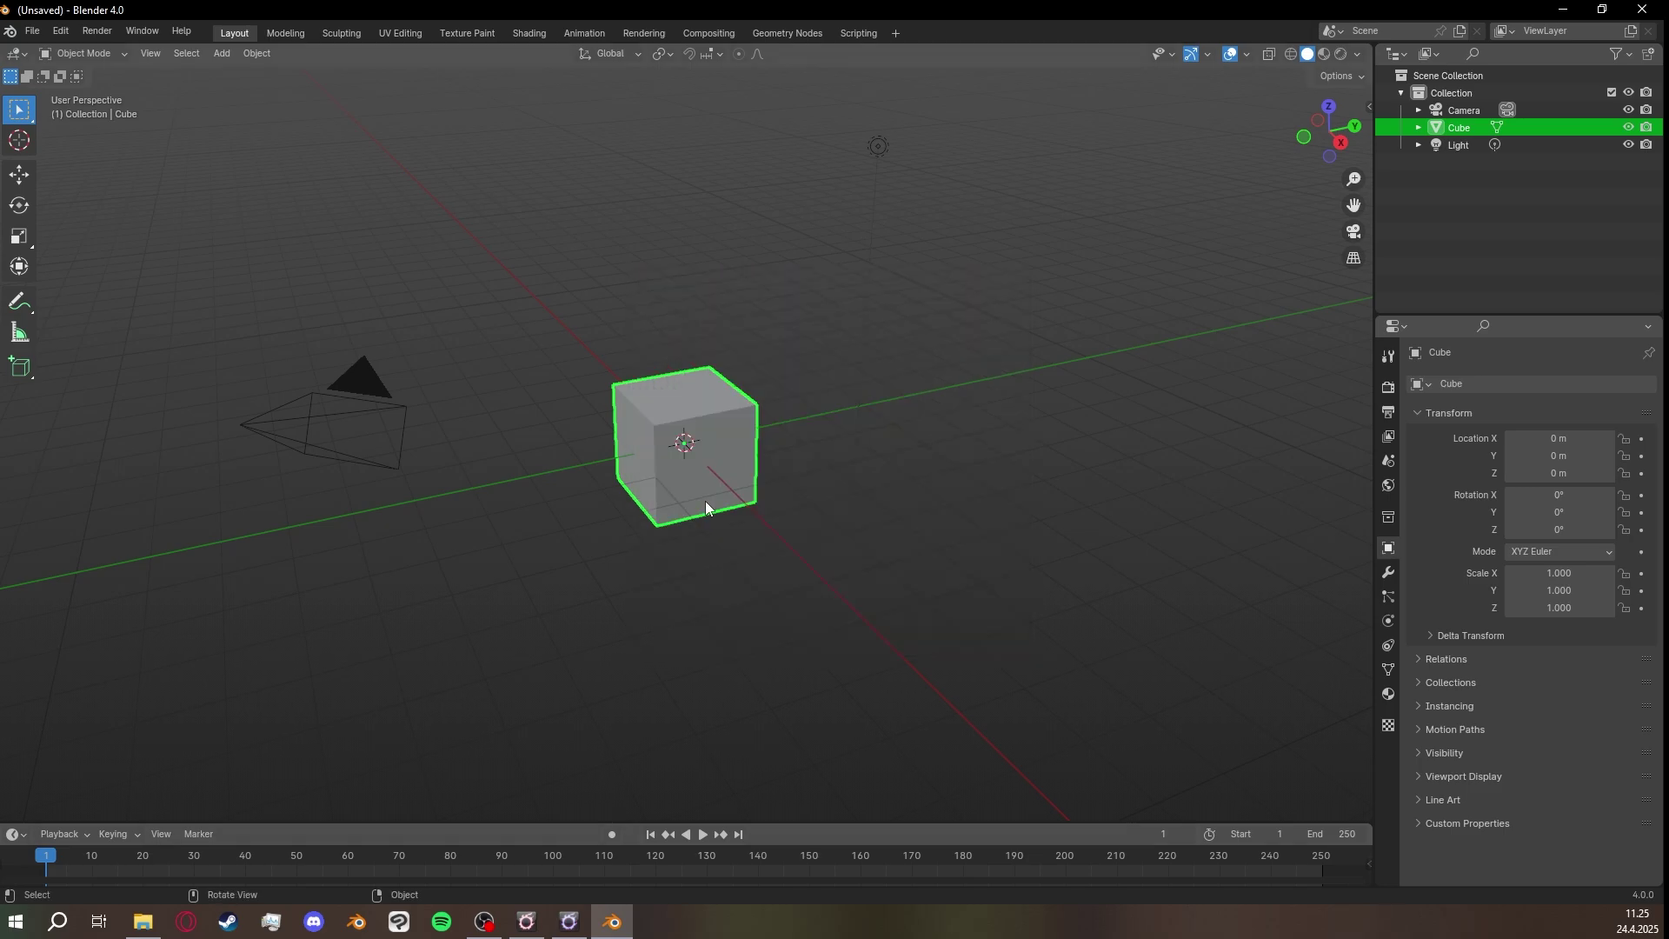
# Reposition the Screencast Keys overlay by setting its offset to X 269 and Y 23, and collapse its settings.
pyautogui.click(1369, 105)
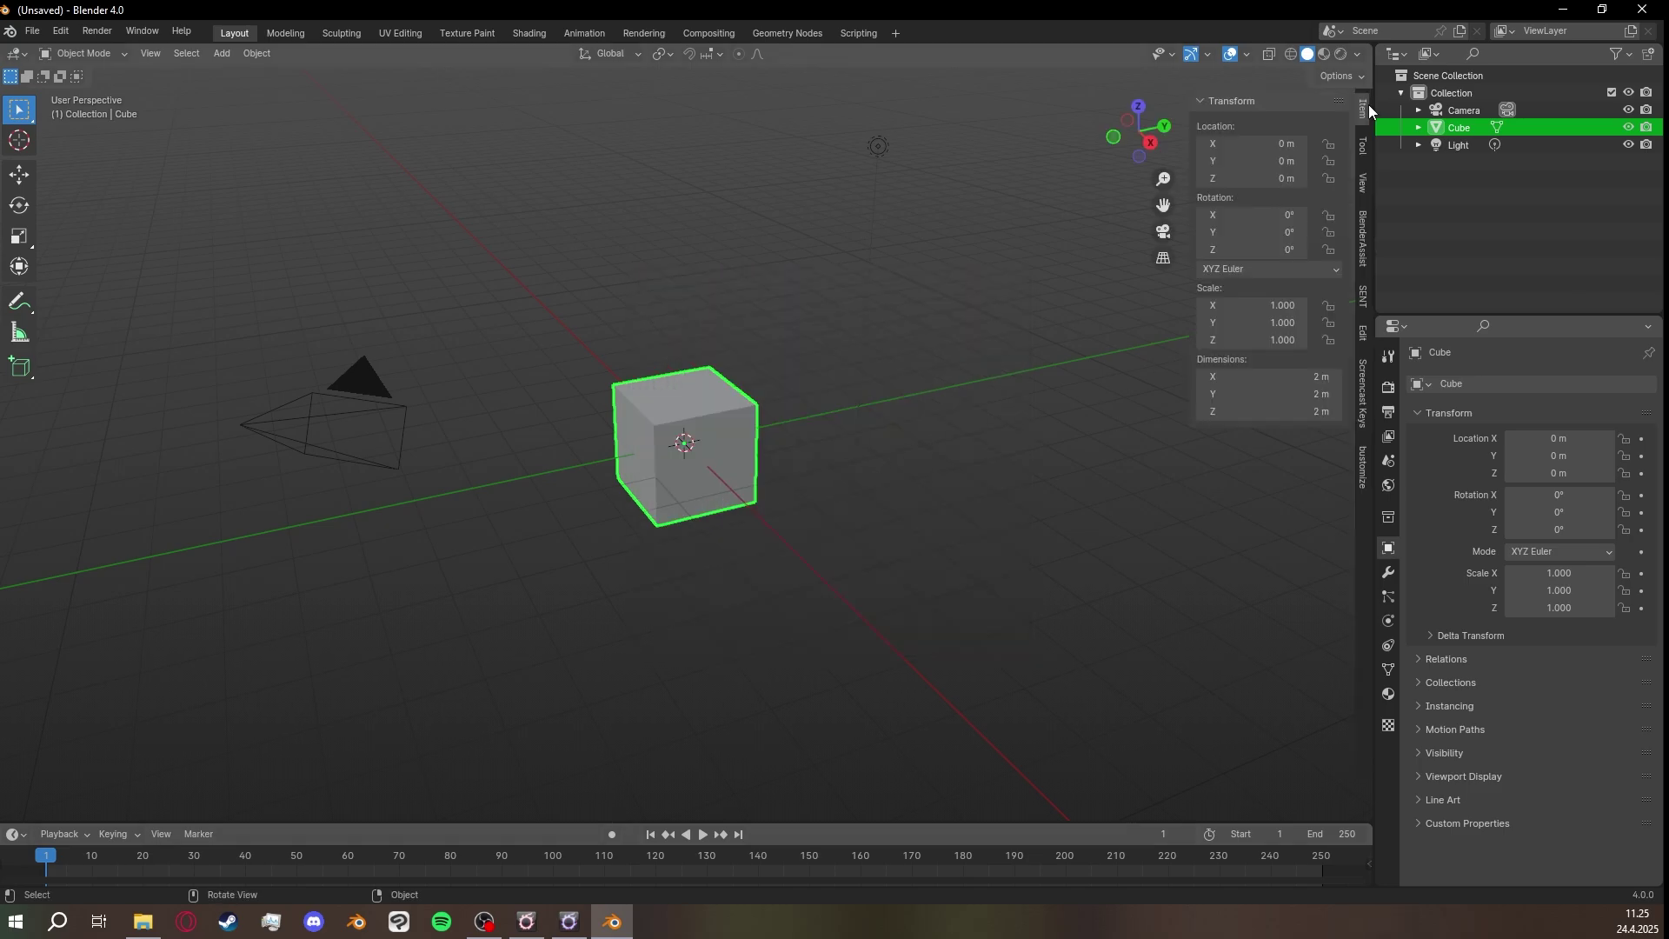
pyautogui.click(1363, 389)
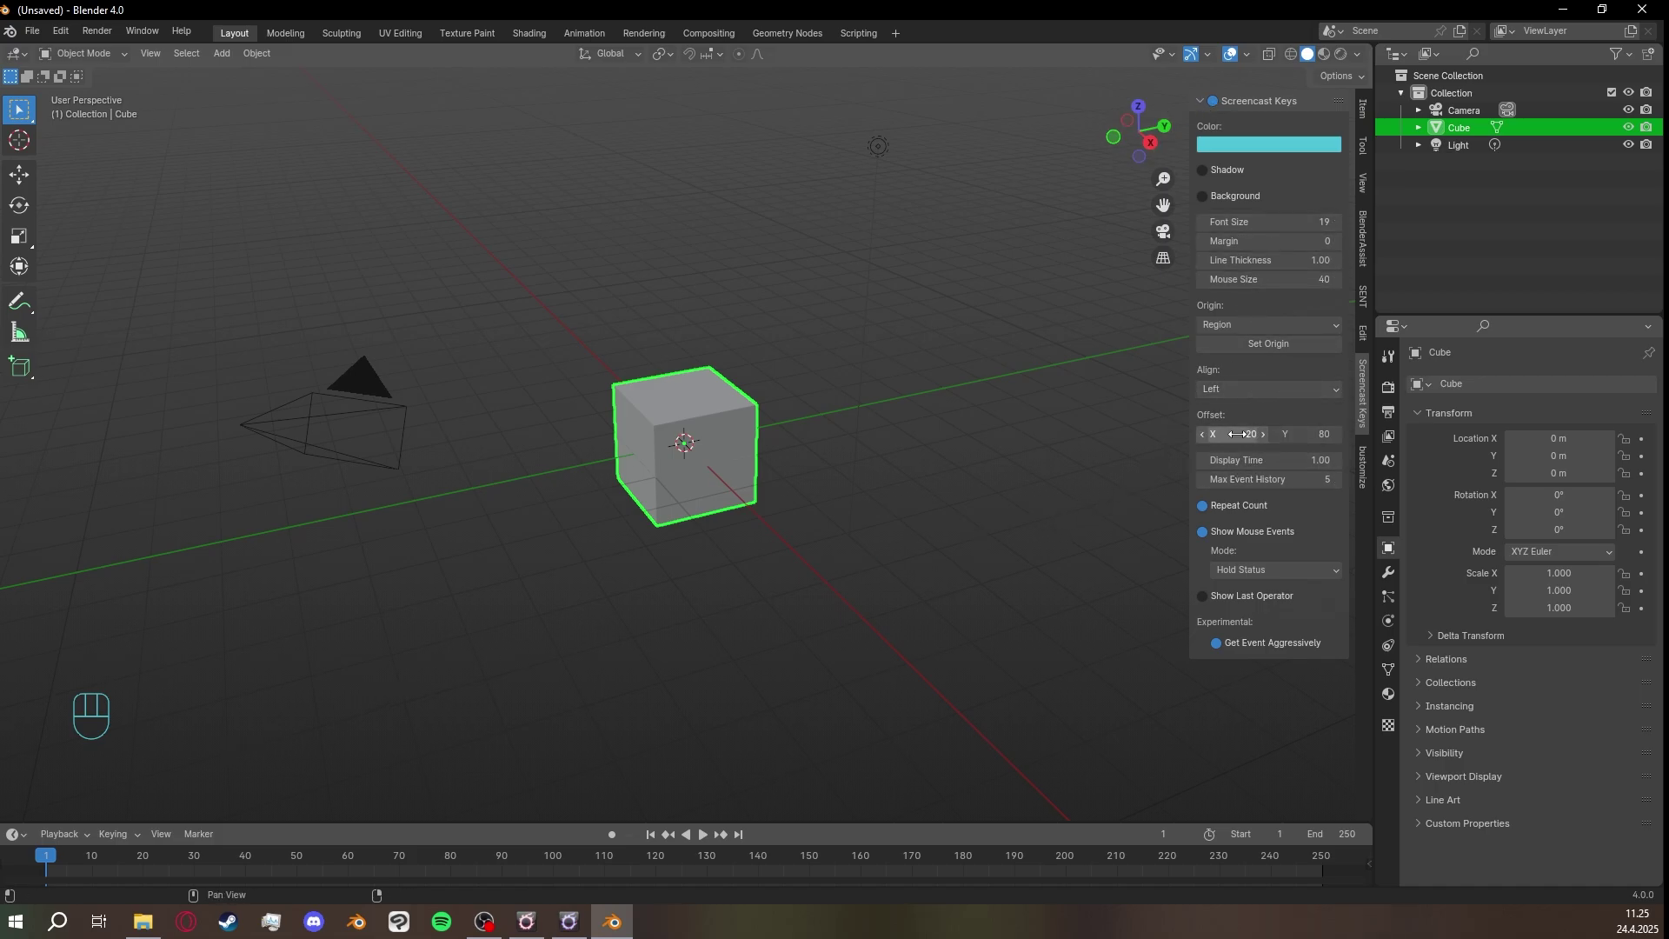
pyautogui.moveTo(1237, 434); pyautogui.dragTo(1311, 437)
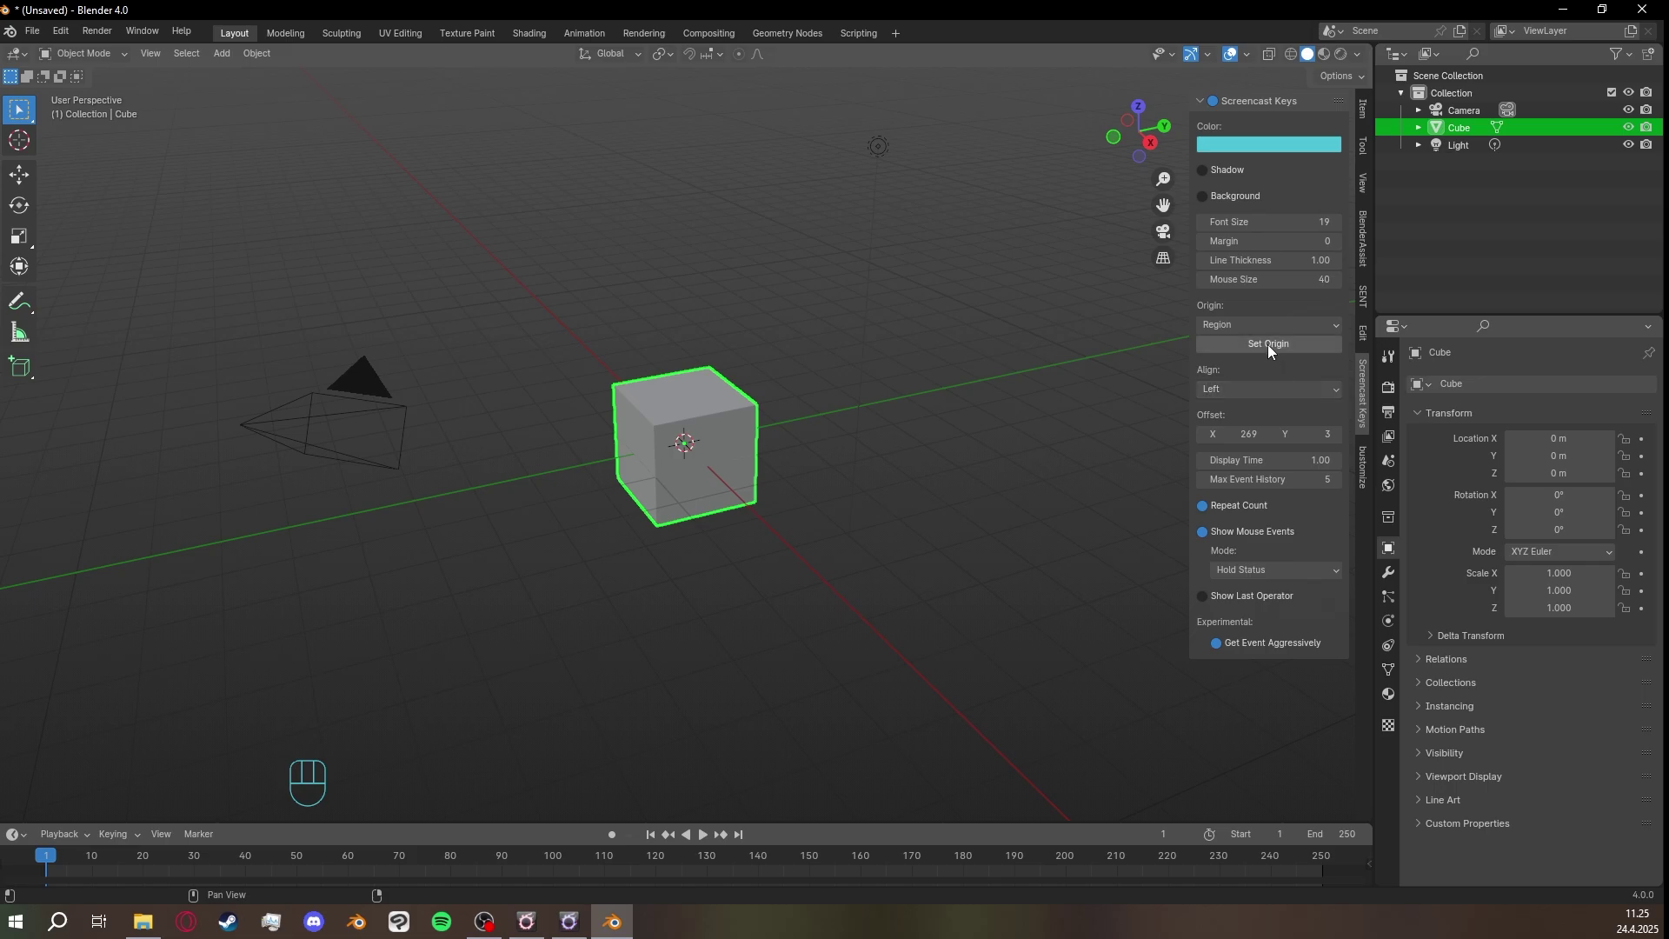
pyautogui.moveTo(1293, 434); pyautogui.dragTo(1339, 434)
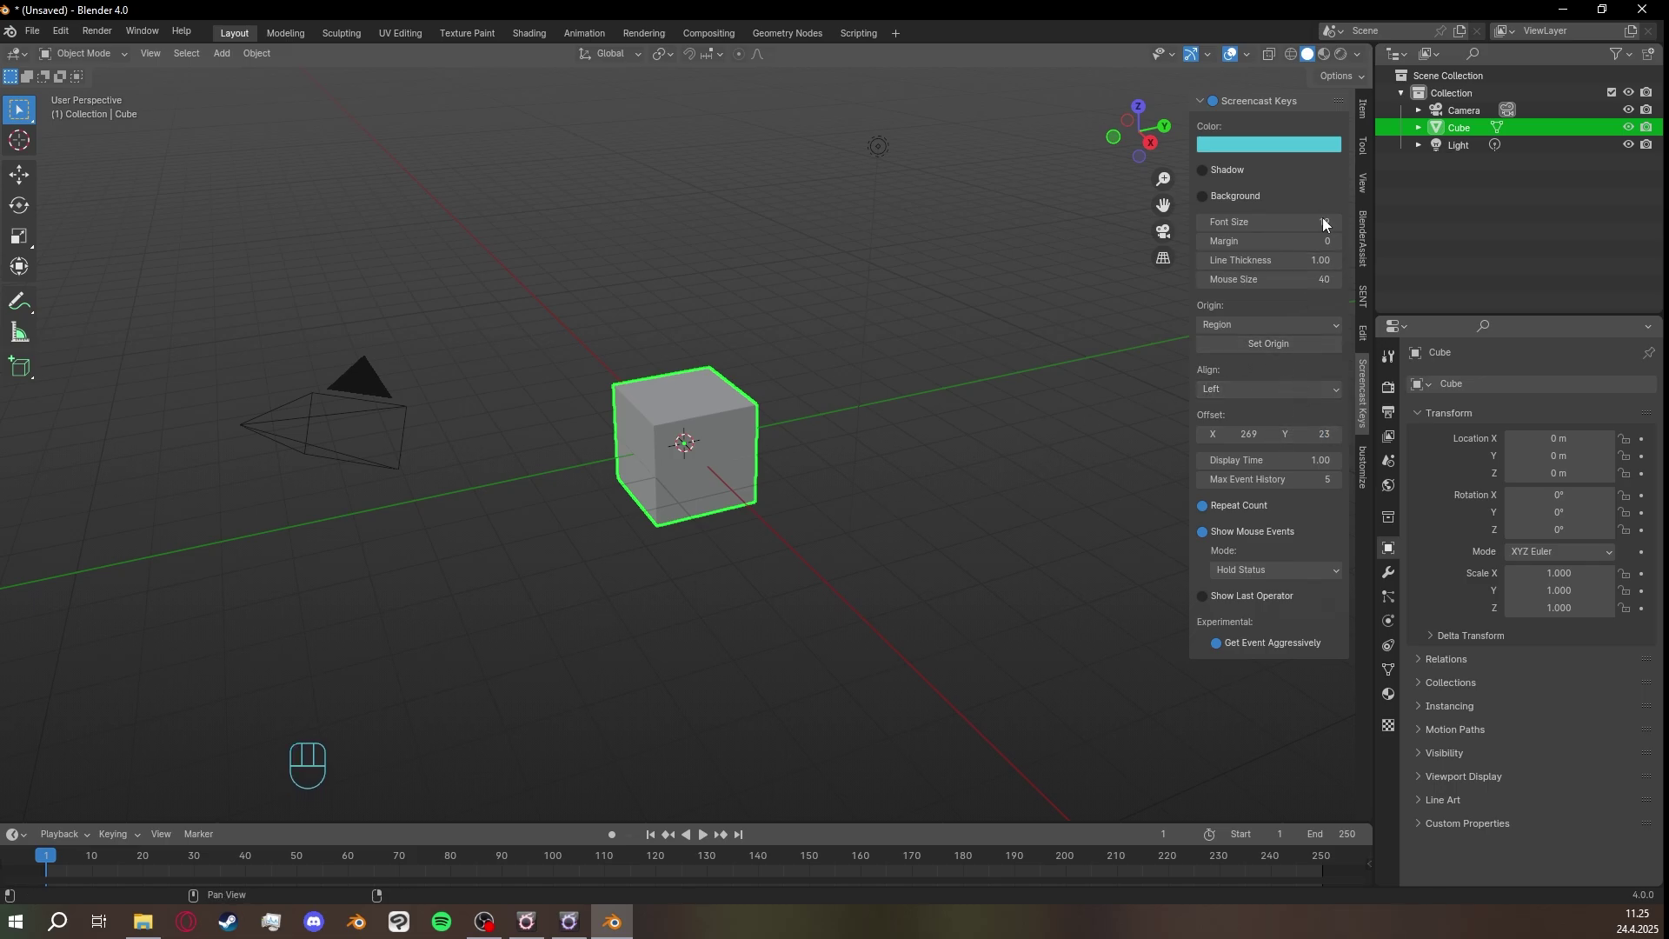
pyautogui.click(1203, 101)
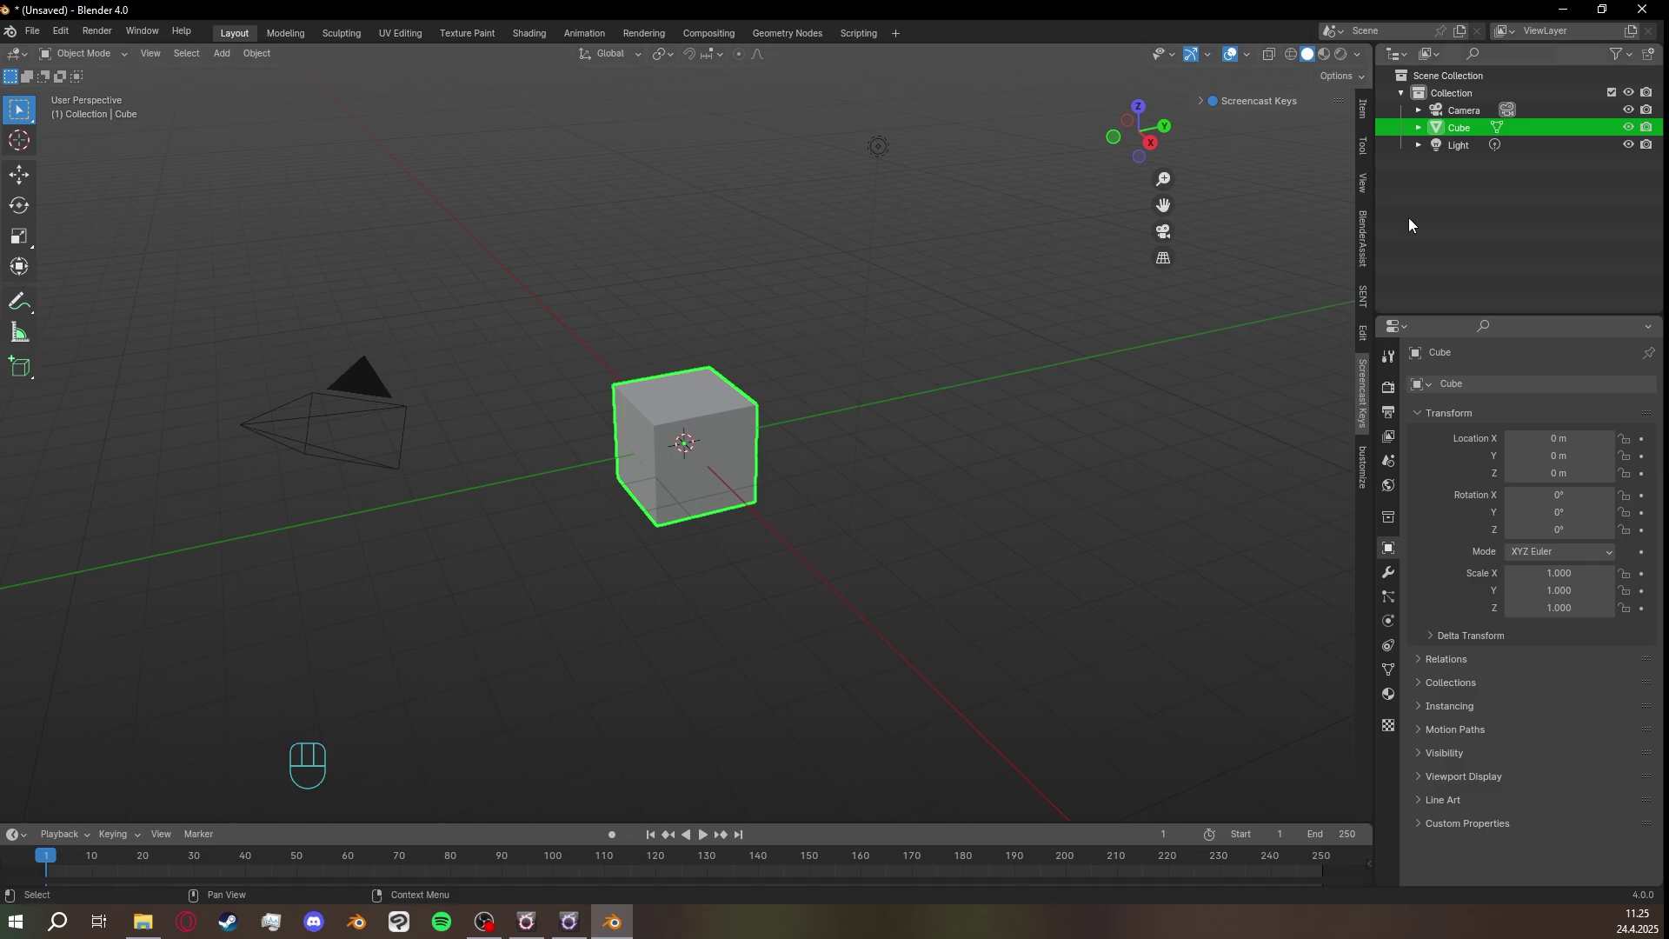
# Delete the default collection with its camera, cube and light from the scene.
pyautogui.moveTo(1555, 220); pyautogui.dragTo(1426, 68)
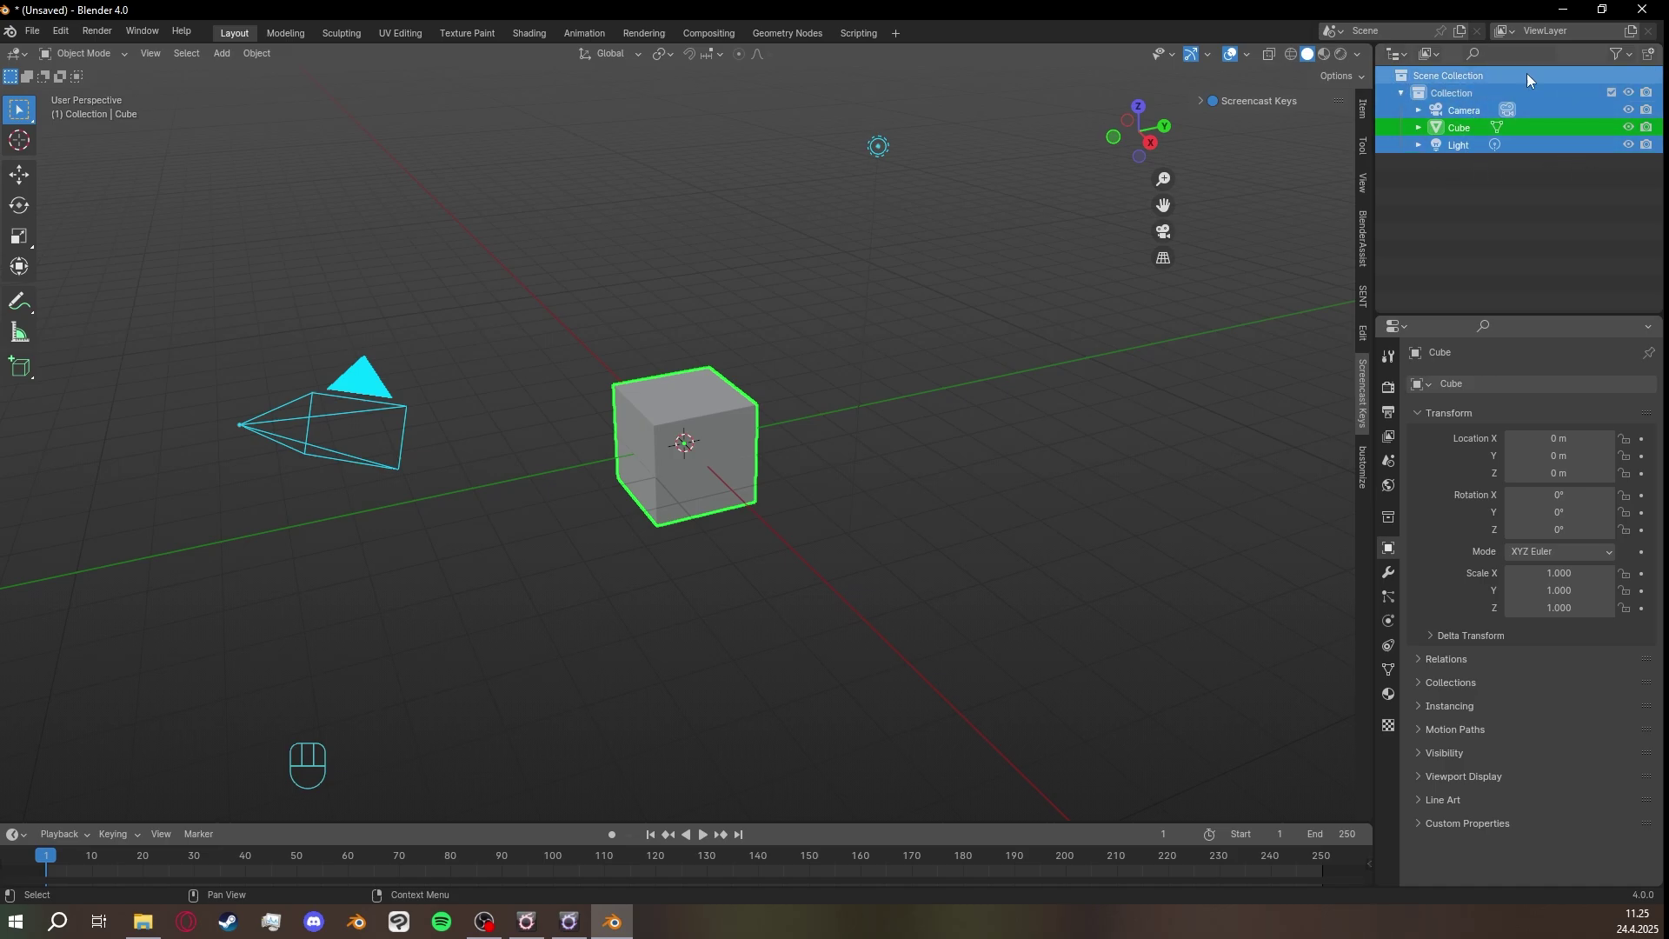
pyautogui.press('Delete')
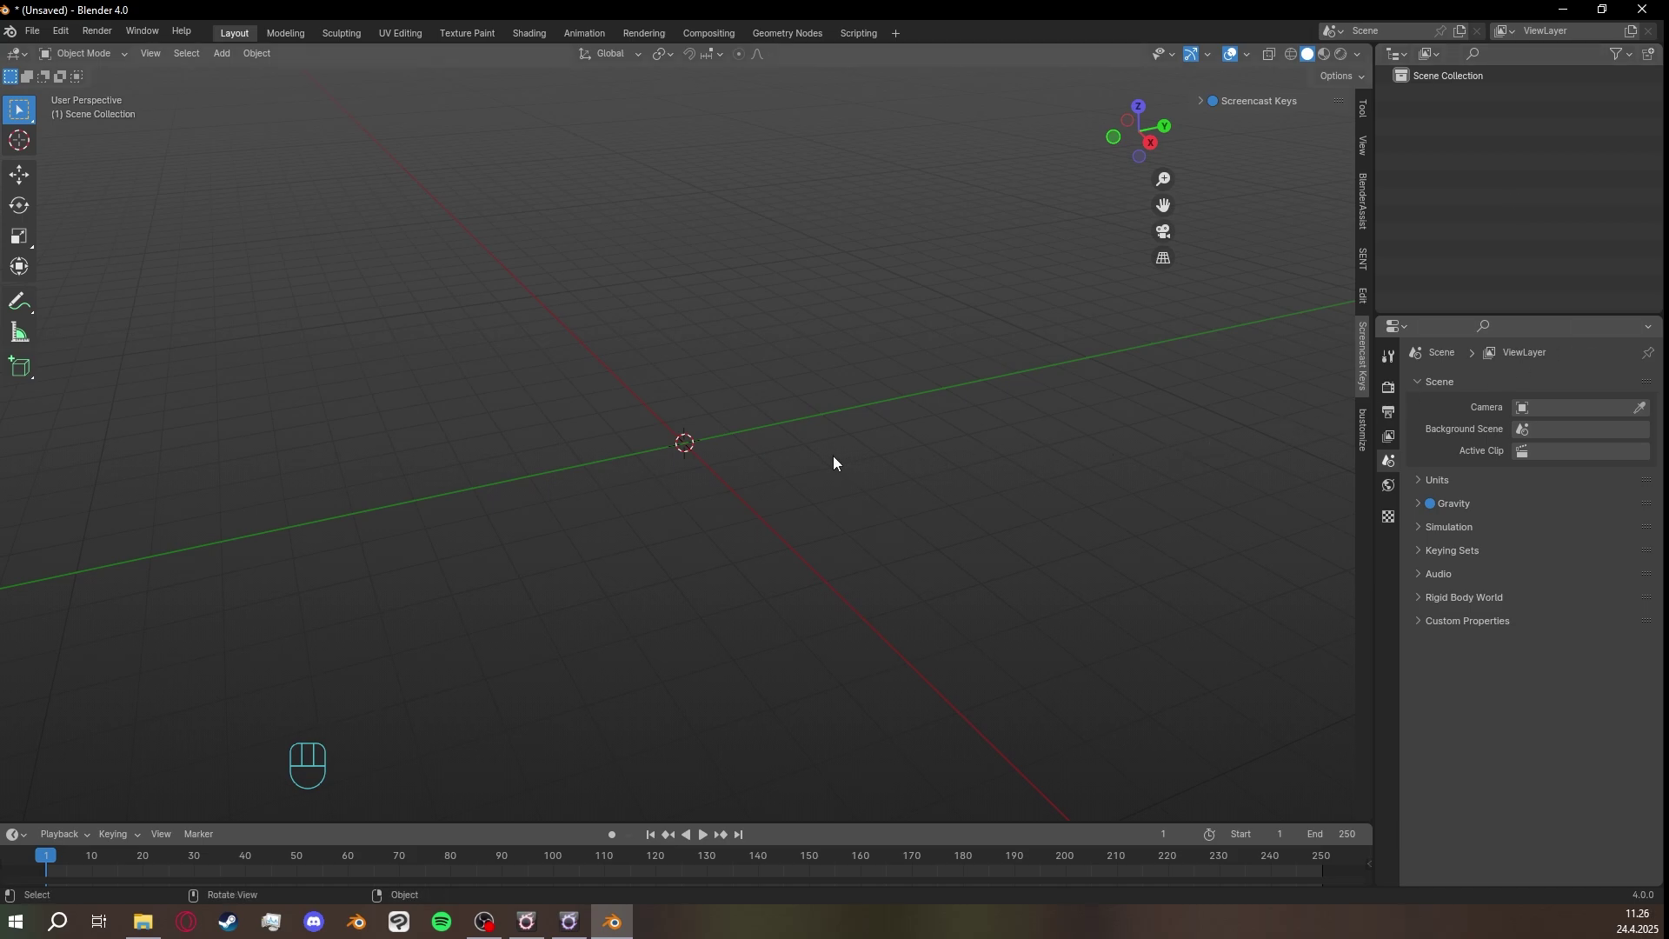
# Start an FBX import and copy the path of the SmallClothes Body 3D folder from File Explorer.
pyautogui.moveTo(835, 458); pyautogui.dragTo(810, 423, button='middle')
pyautogui.keyDown('shift'); pyautogui.moveTo(809, 301); pyautogui.dragTo(797, 446, button='middle'); pyautogui.keyUp('shift')
pyautogui.click(31, 33)
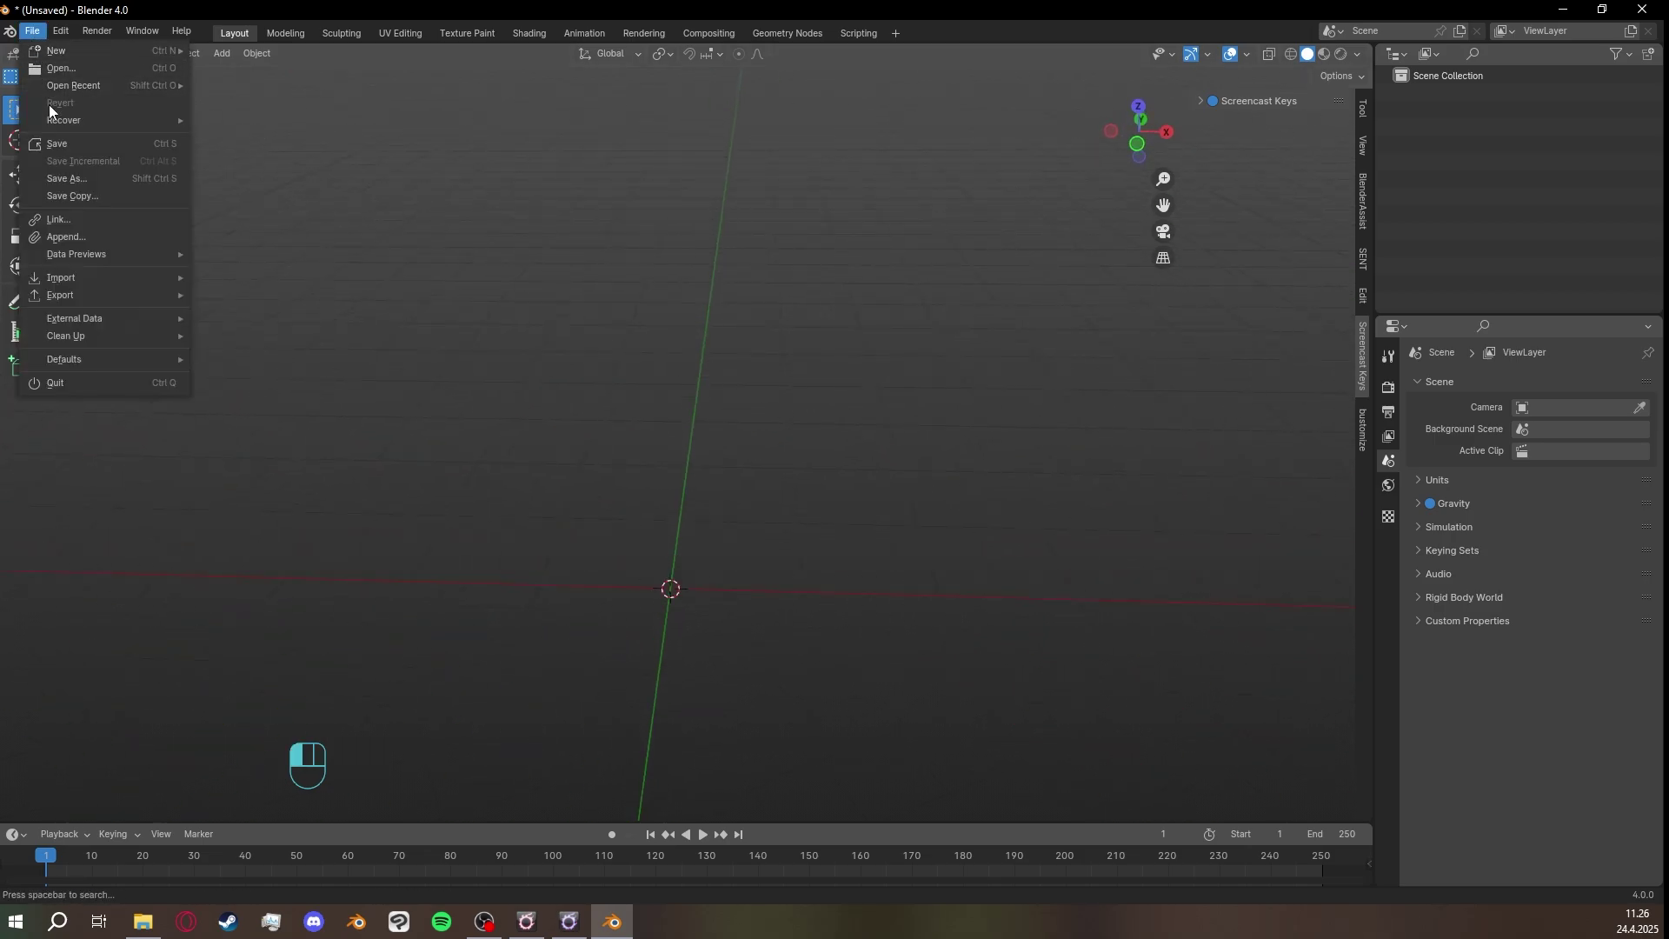
pyautogui.moveTo(122, 276)
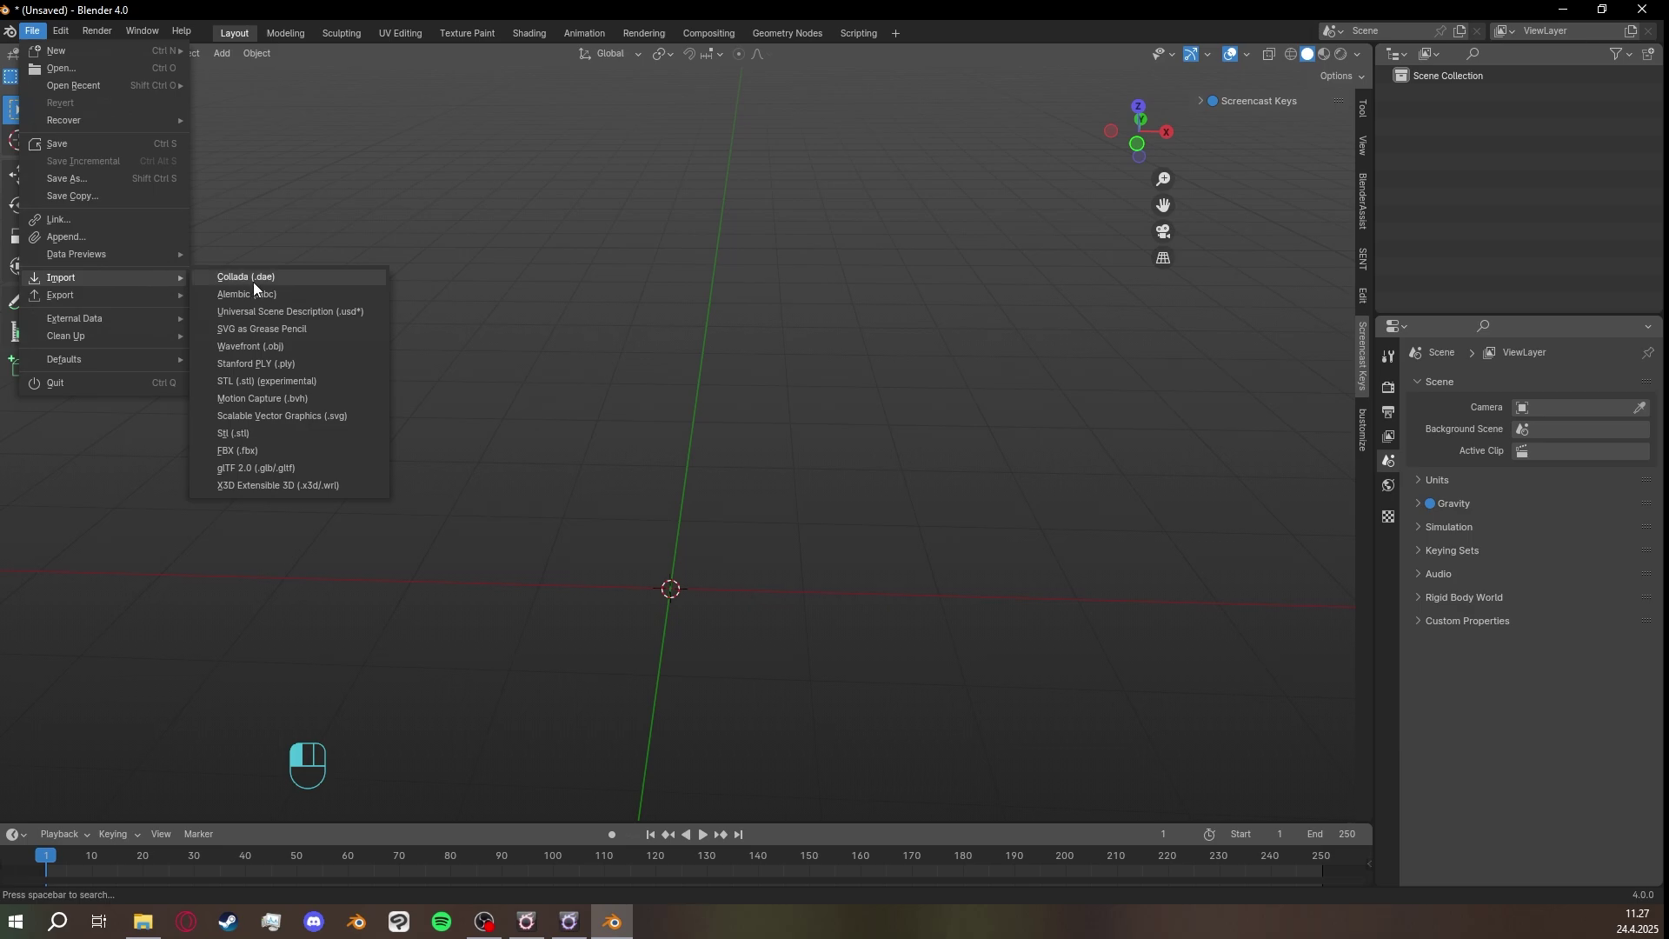
pyautogui.click(274, 449)
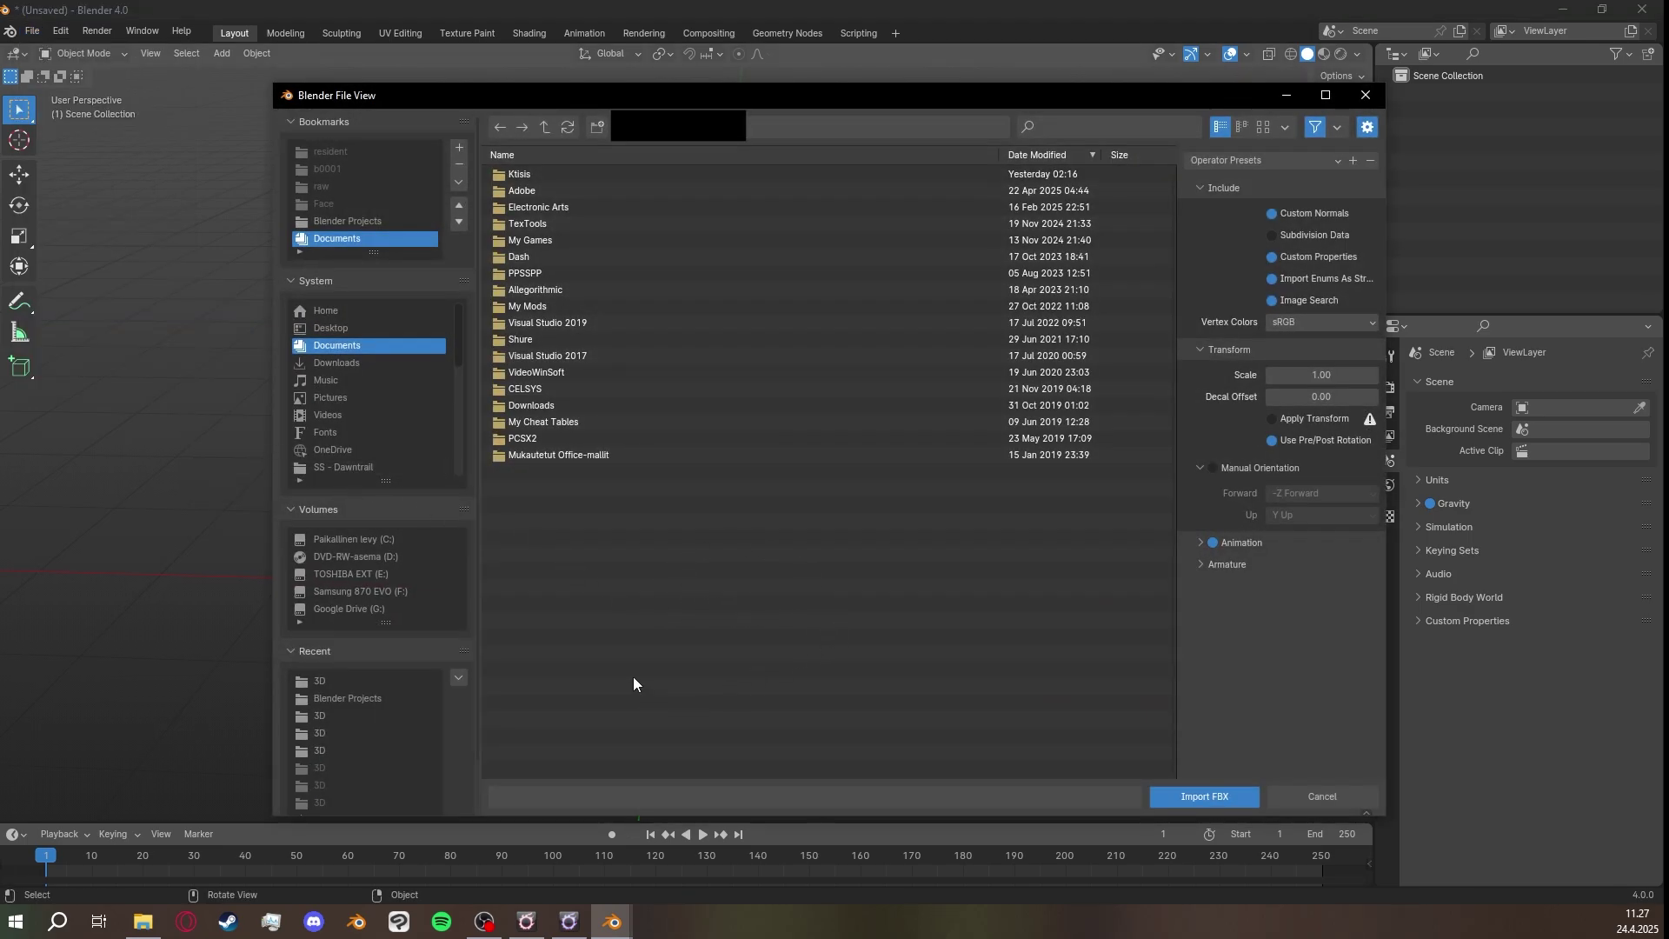
pyautogui.click(143, 921)
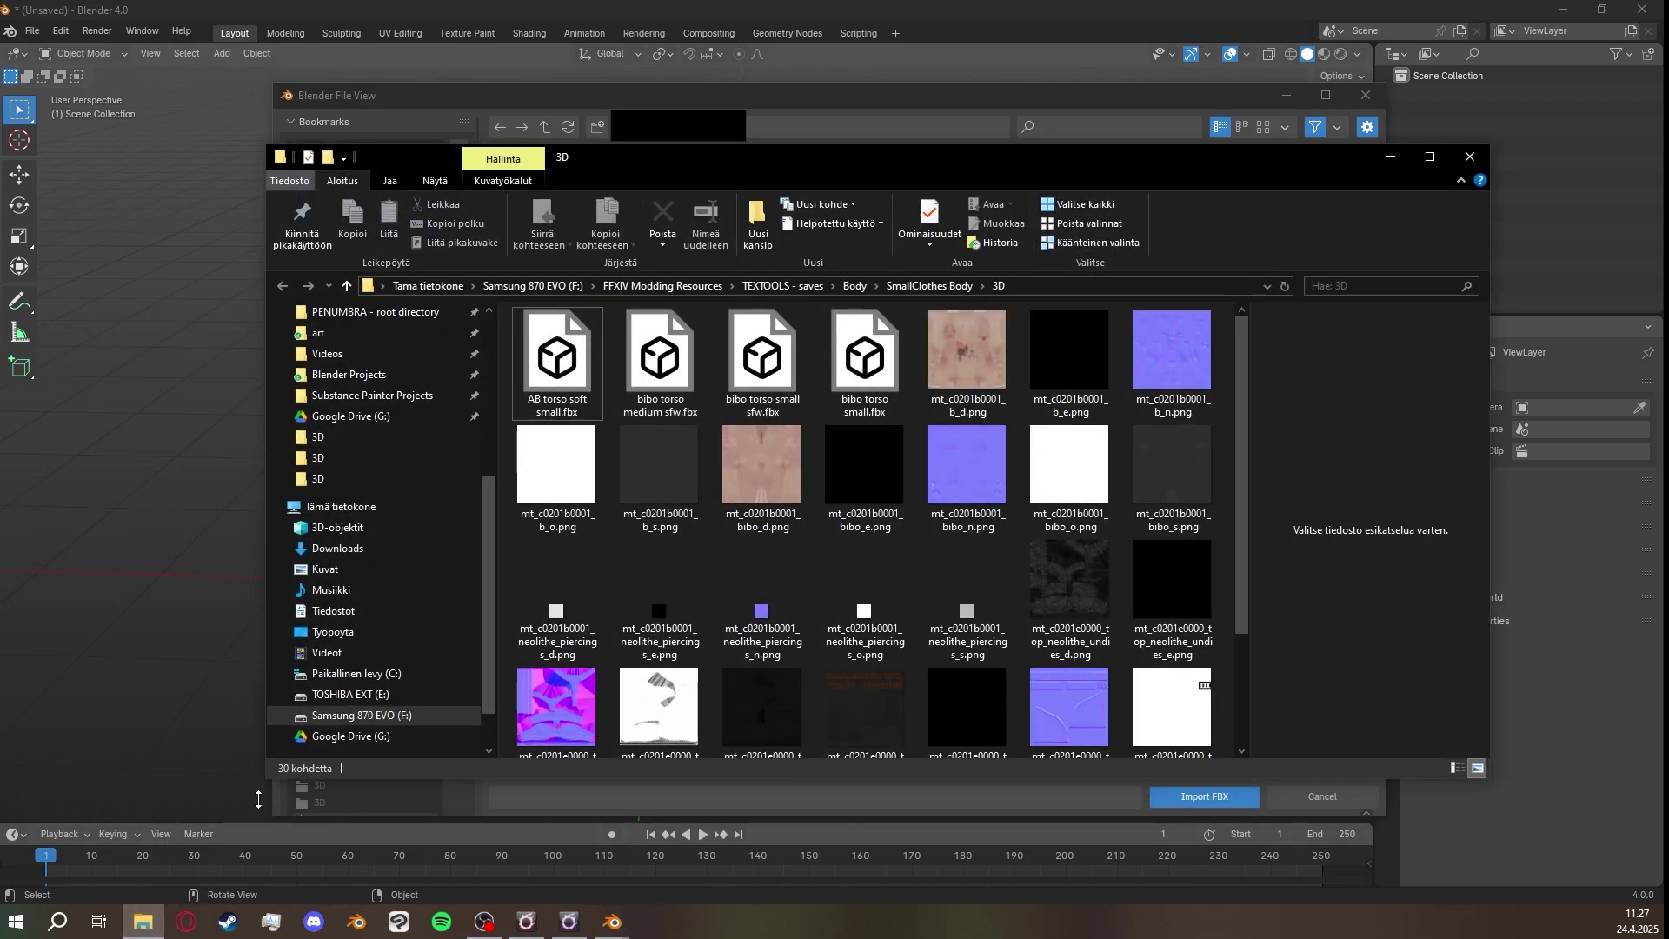
pyautogui.click(1108, 287)
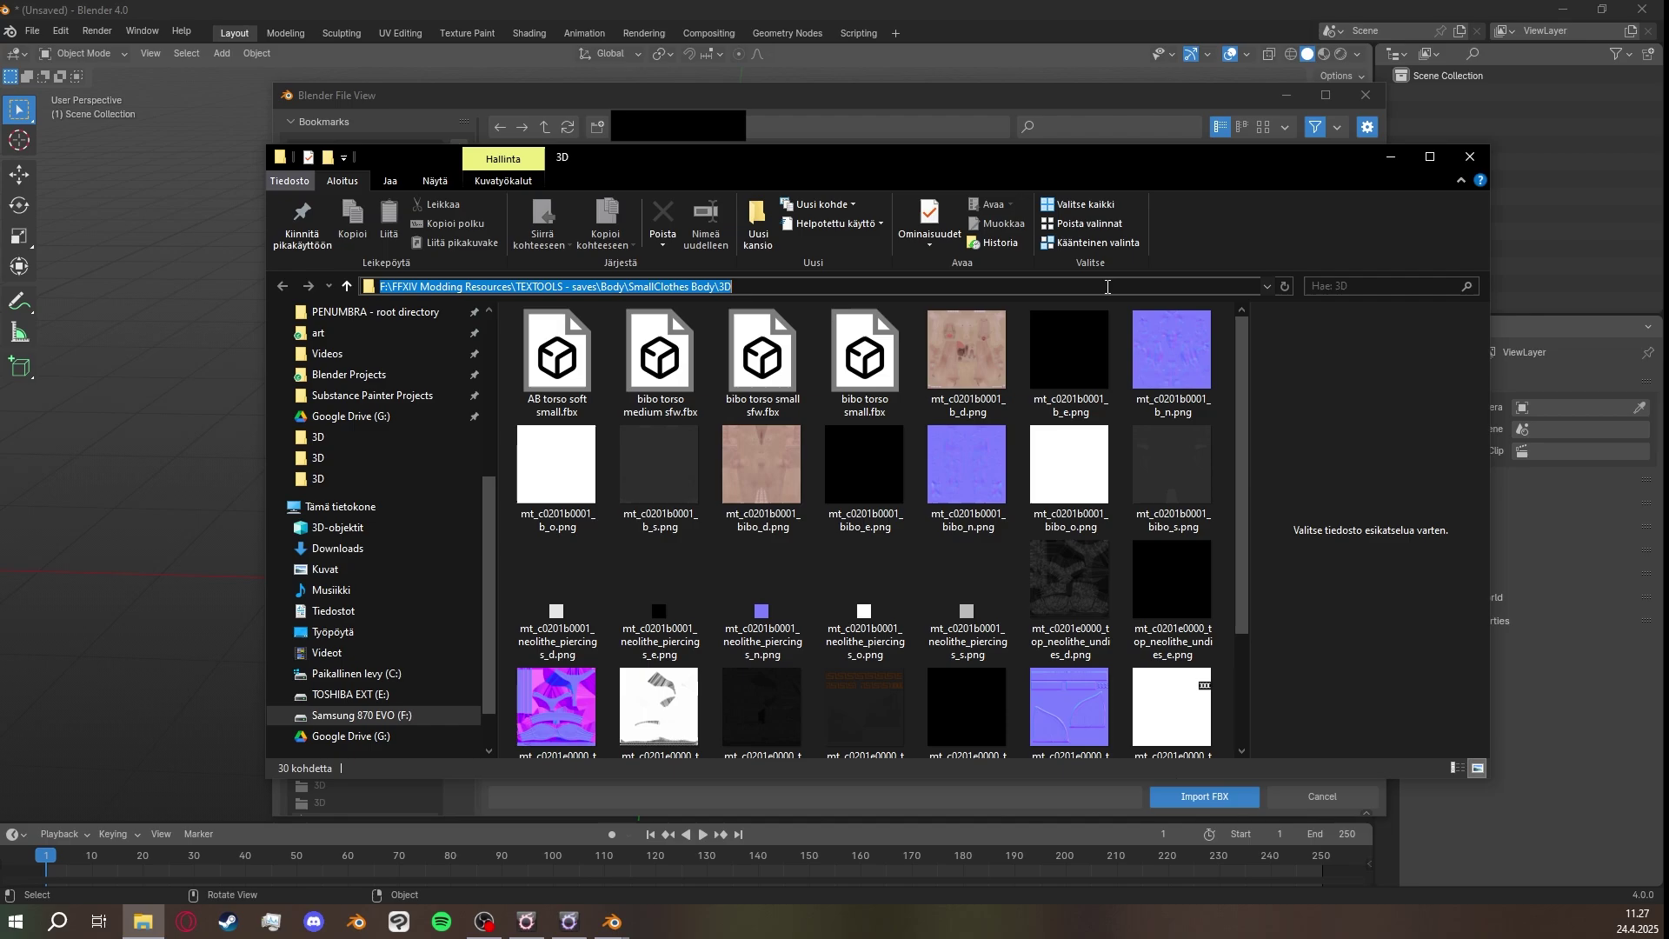
pyautogui.click(1470, 156)
# Import "bibo torso medium sfw.fbx" from F:\FFXIV Modding Resources\TEXTOOLS - saves\Body\SmallClothes Body\3D.
pyautogui.click(780, 129)
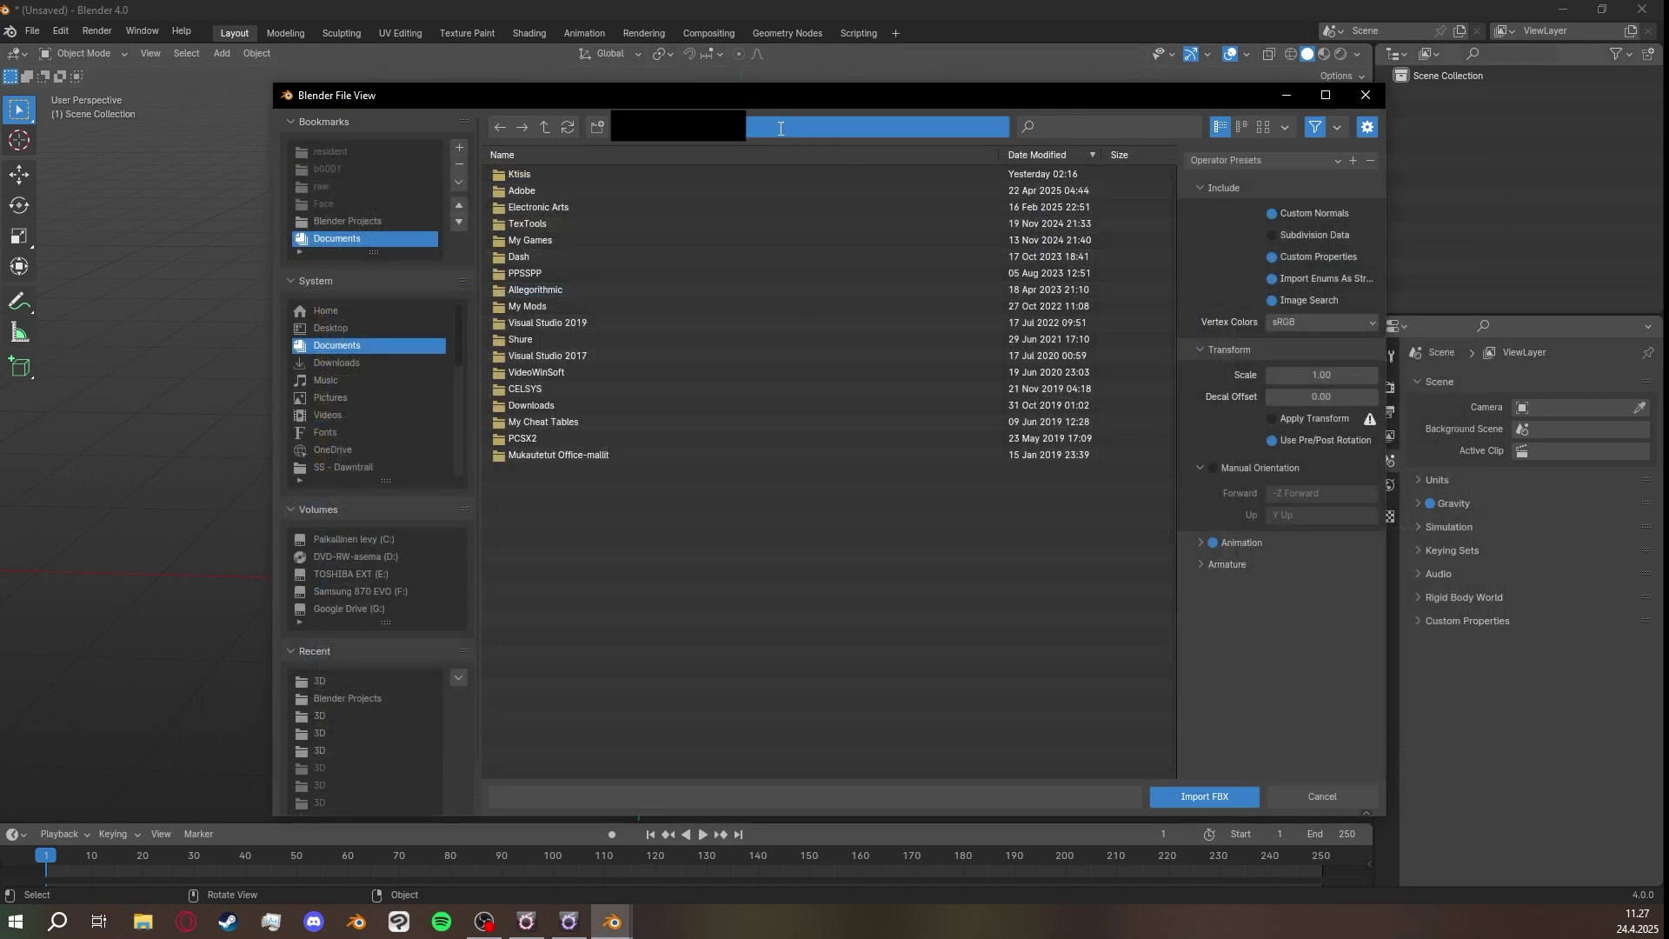
pyautogui.write('TEXTOOLS - saves\\Body\\SmallClothes Body\\3D')
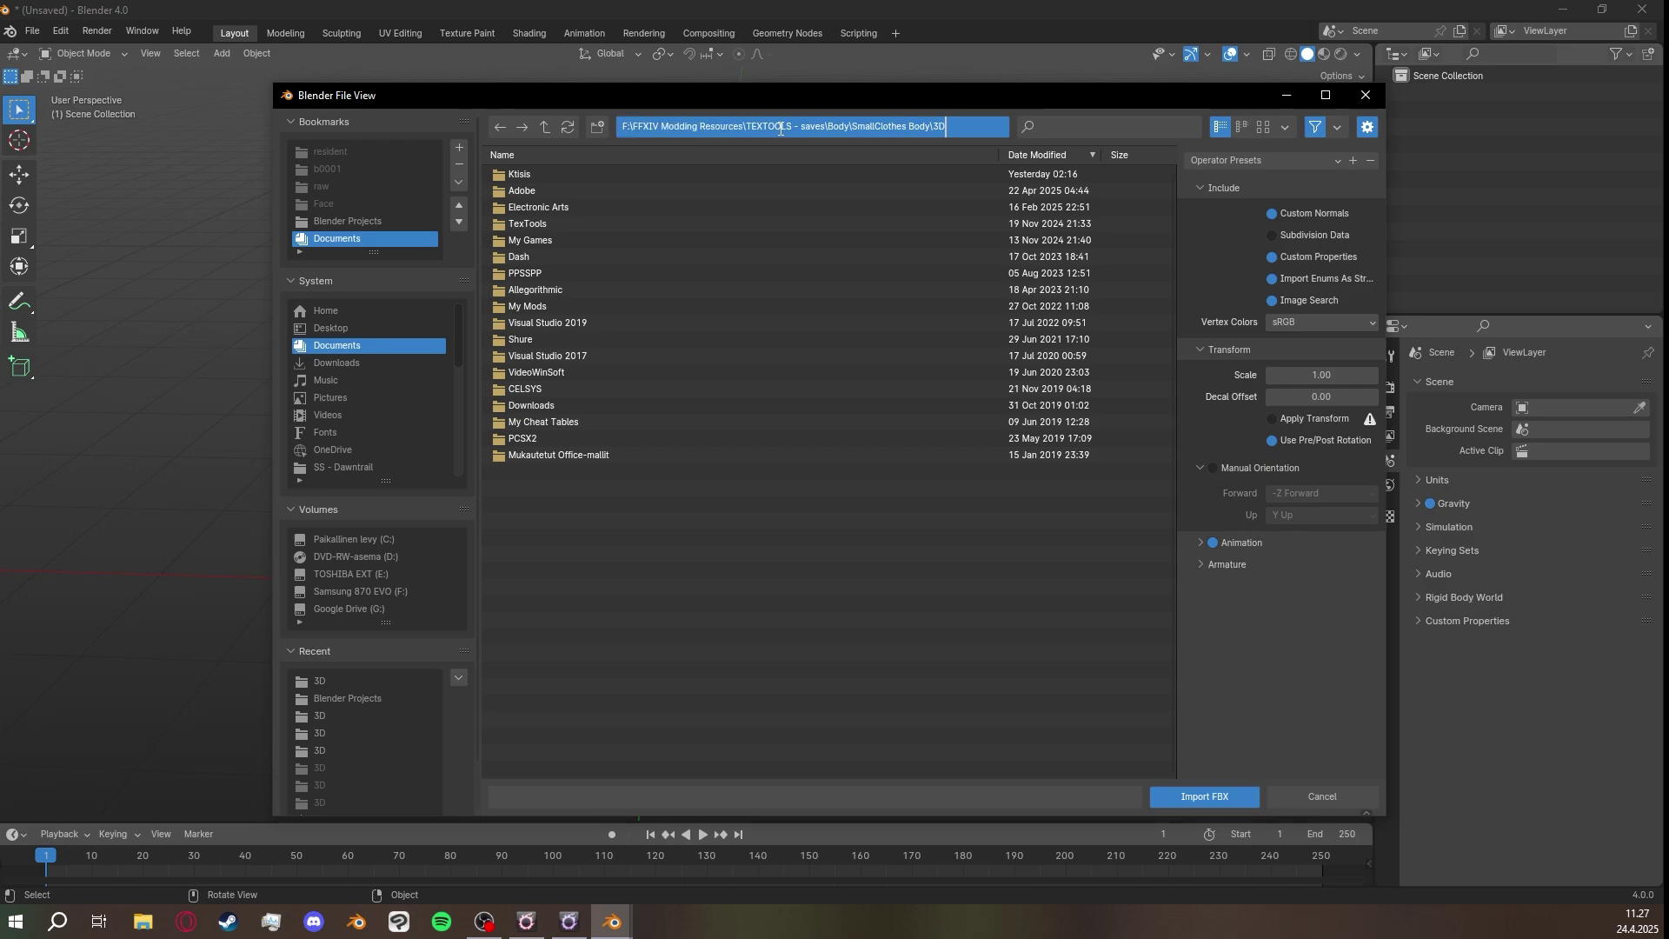
pyautogui.press('Return')
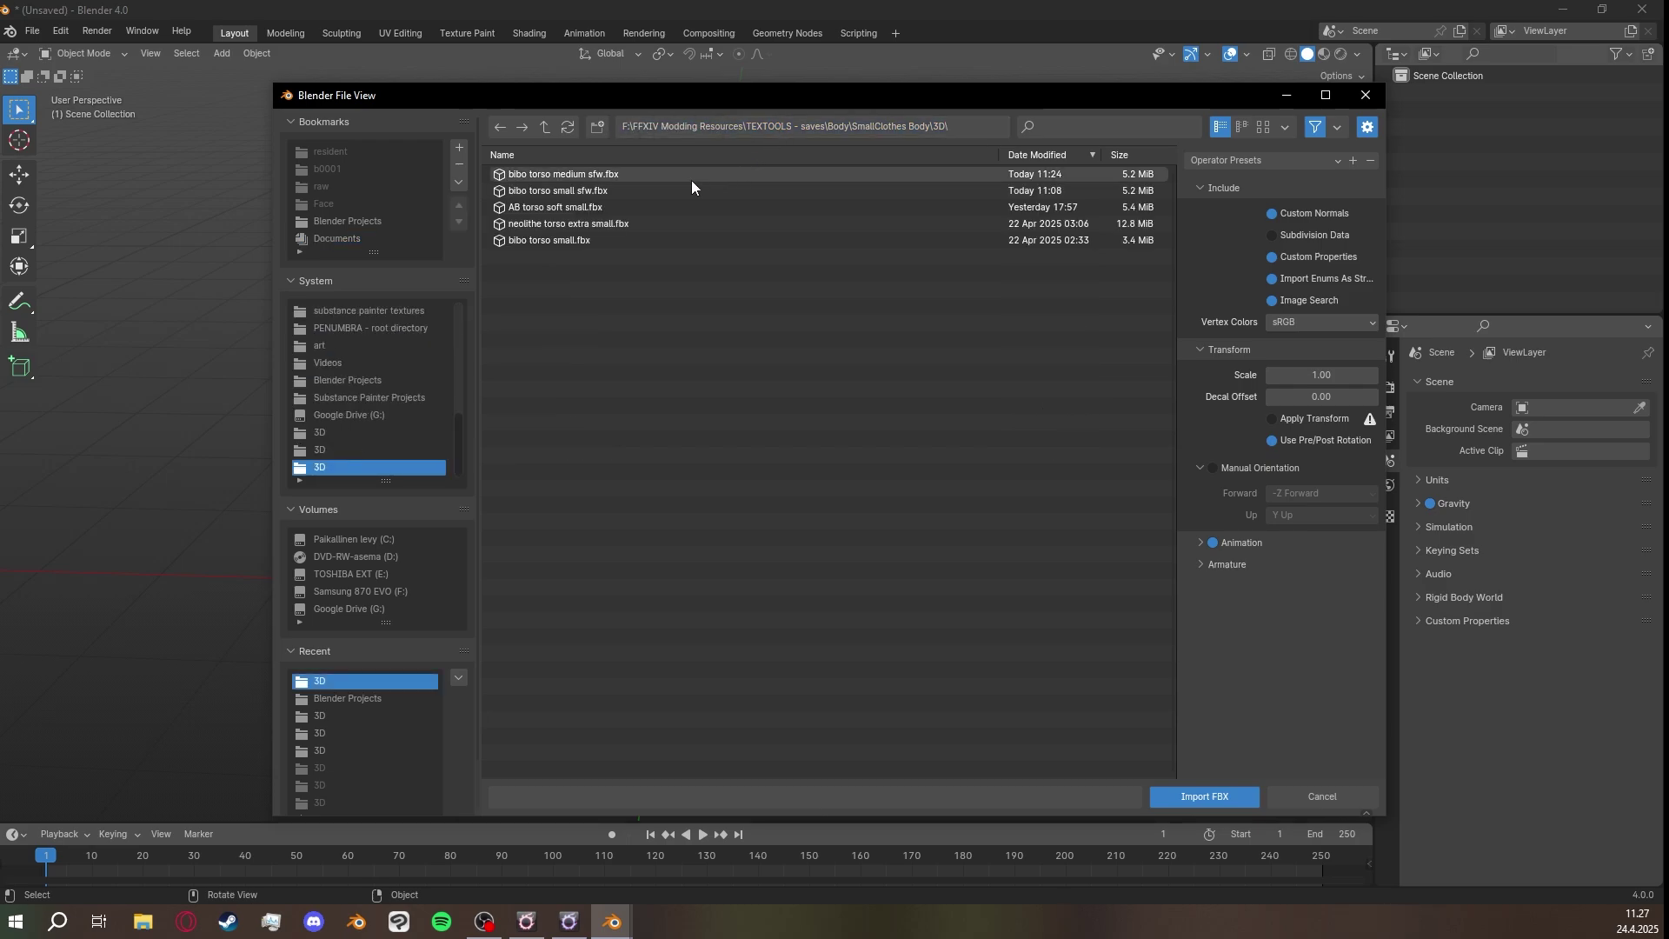
pyautogui.doubleClick(628, 174)
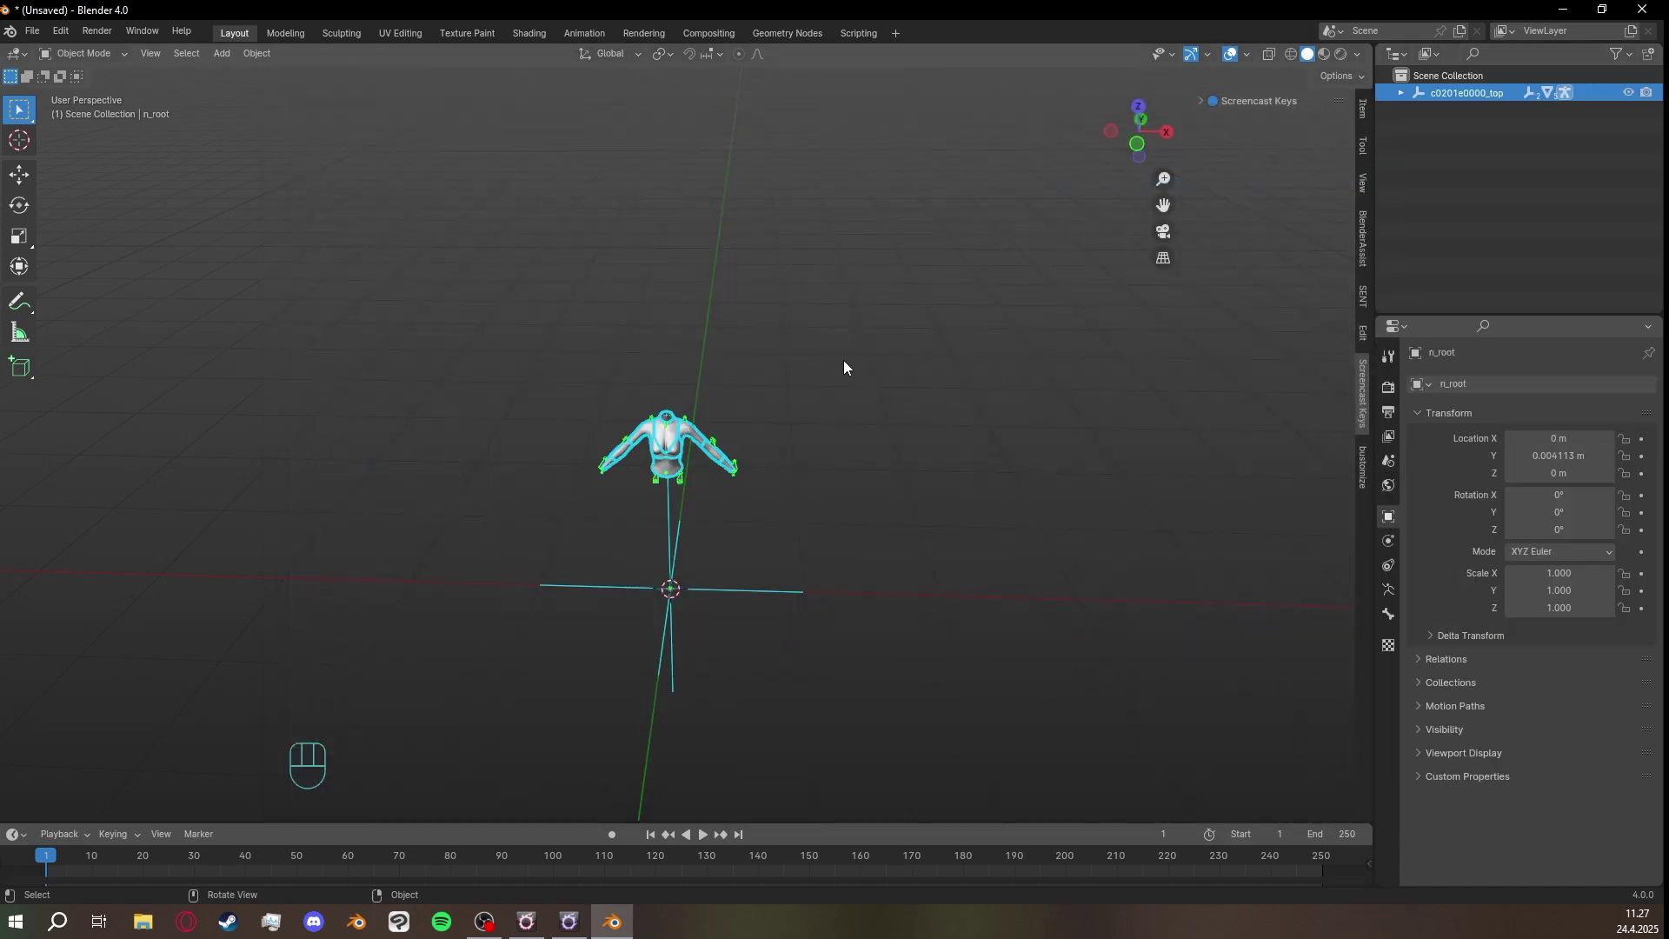
# Switch the viewport shading to Material Preview and deselect the imported torso.
pyautogui.scroll(5, 763, 485)
pyautogui.moveTo(768, 492); pyautogui.dragTo(912, 439, button='middle')
pyautogui.scroll(2, 911, 443)
pyautogui.moveTo(911, 445); pyautogui.dragTo(848, 457, button='middle')
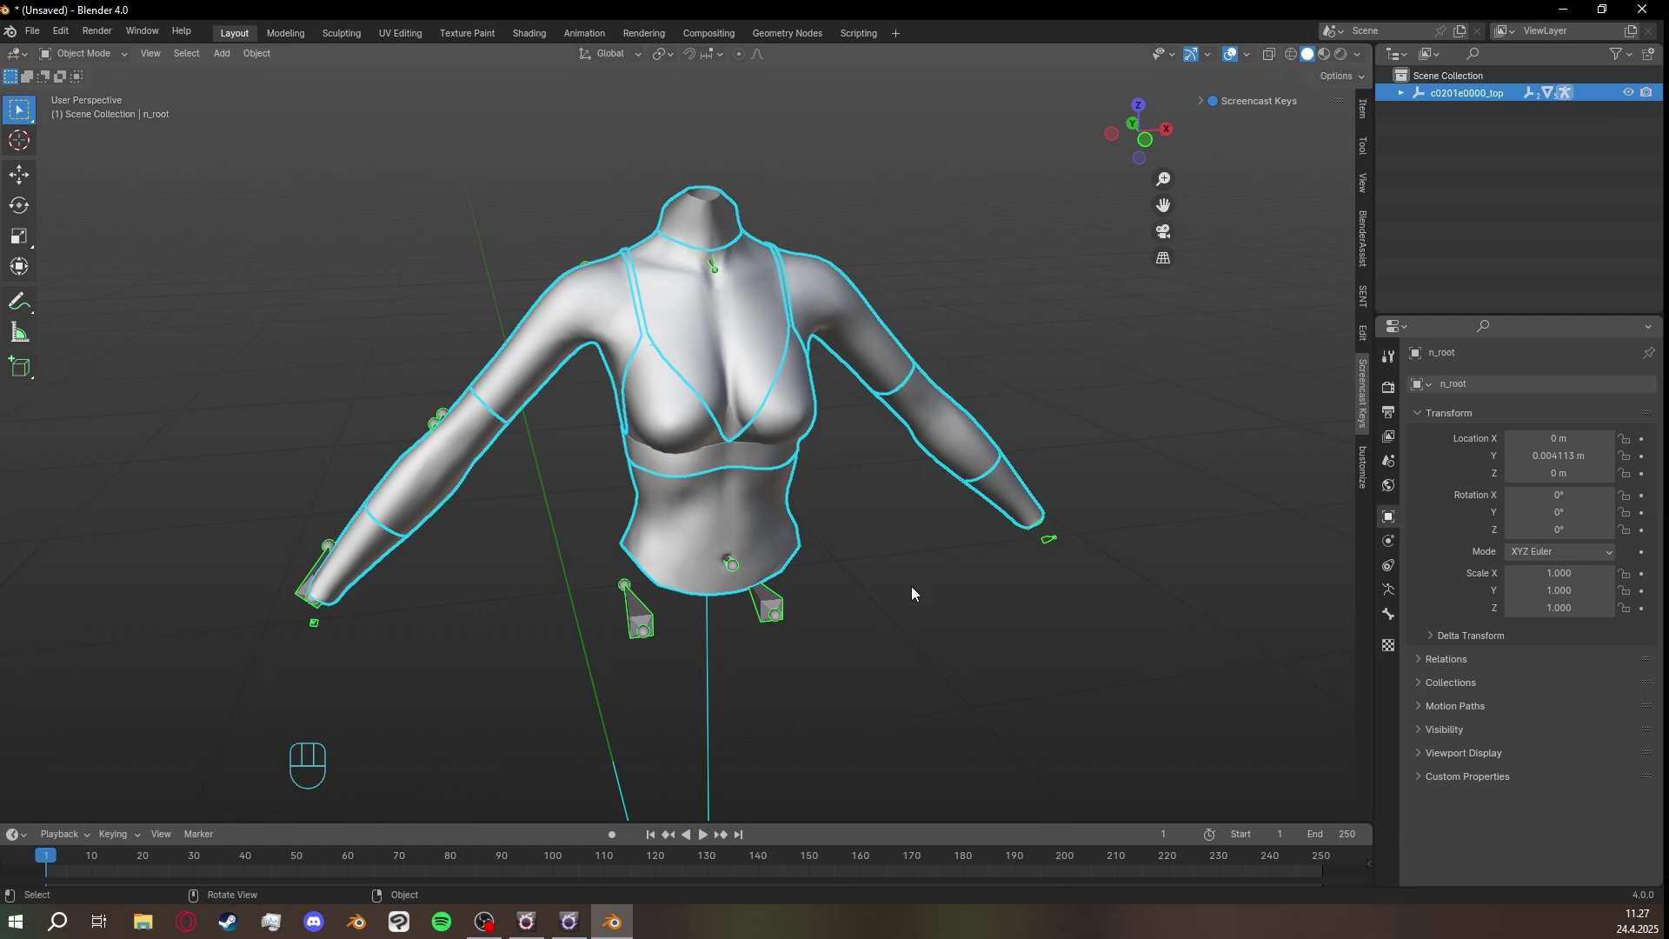
pyautogui.press('z')
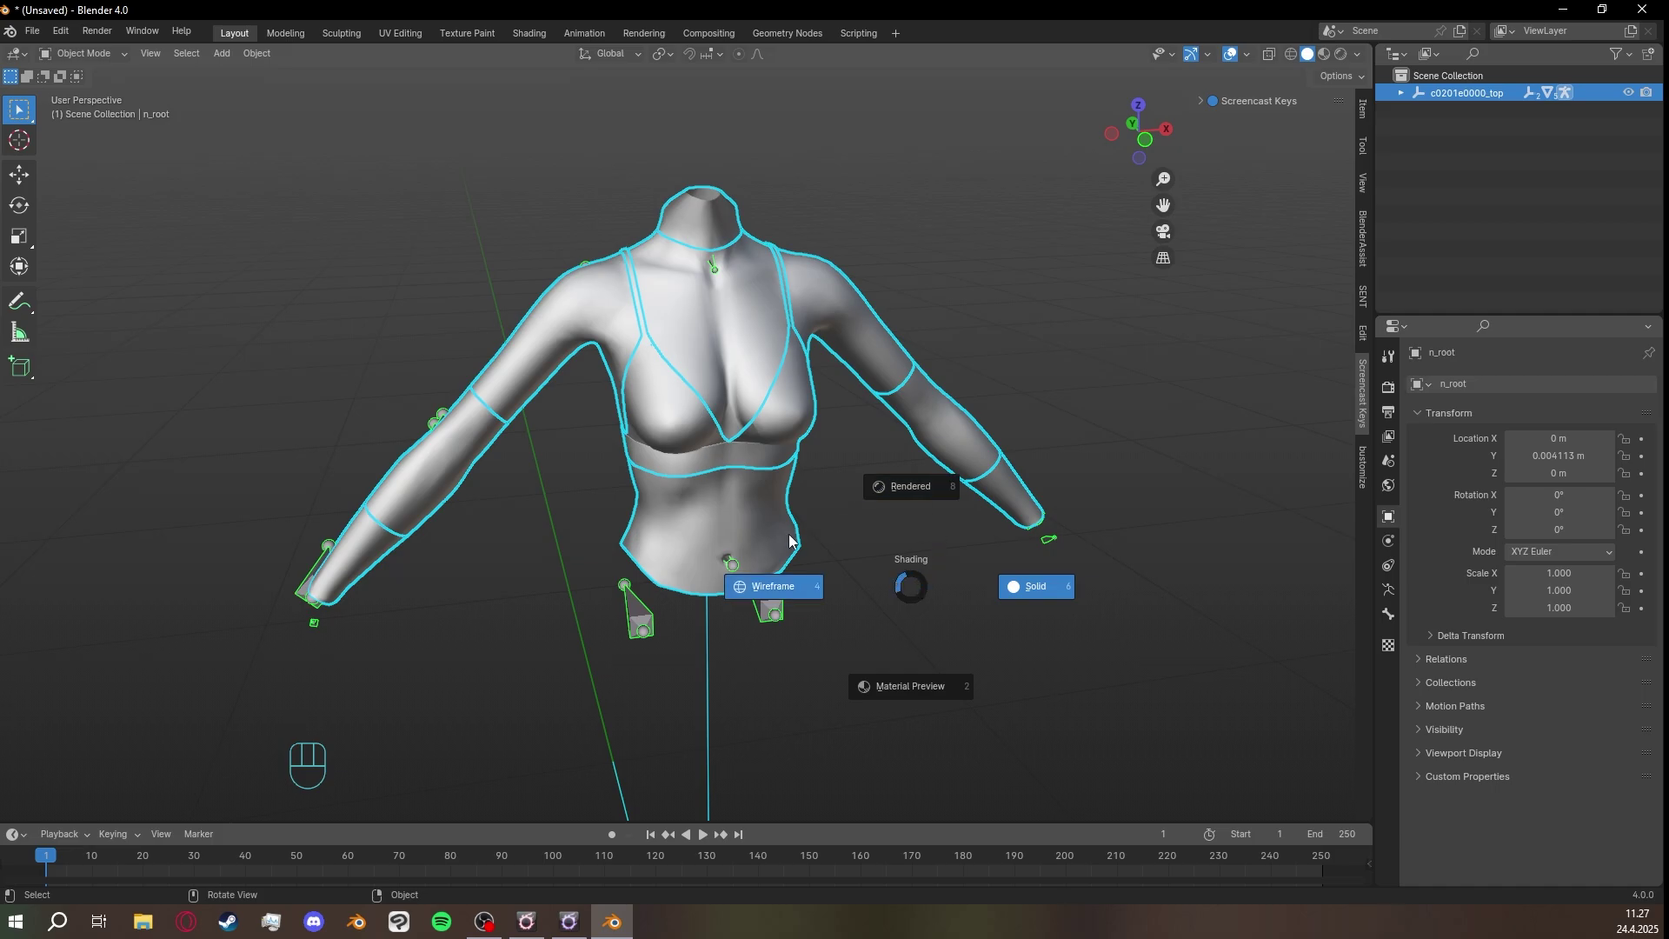
pyautogui.click(910, 687)
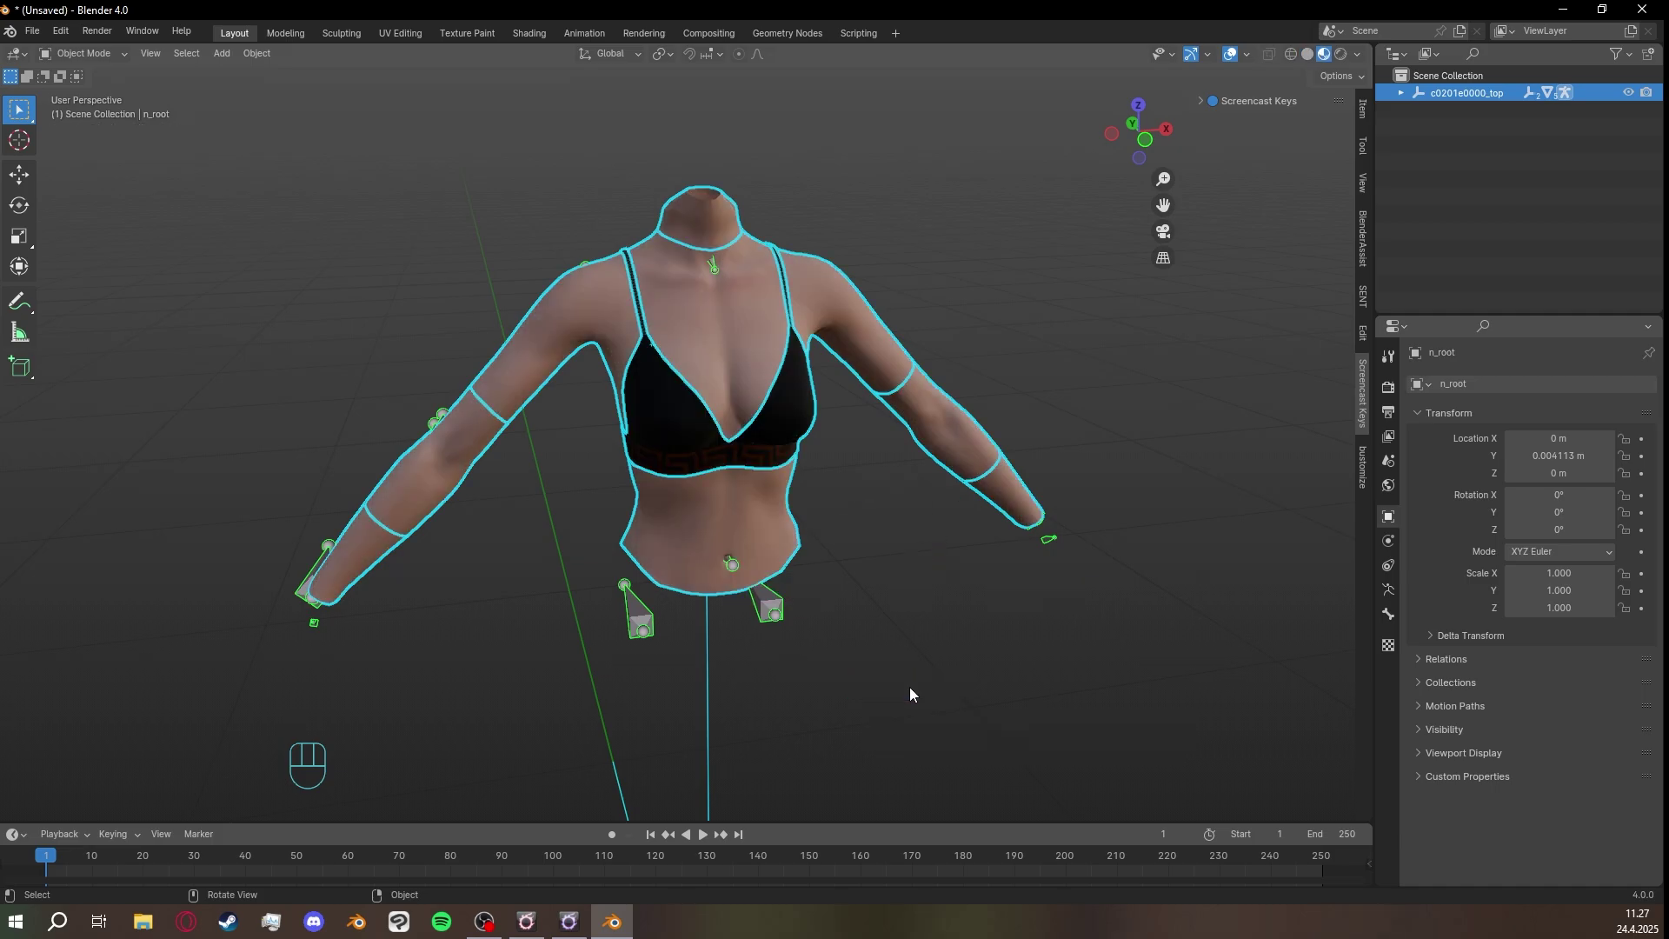
pyautogui.moveTo(917, 547); pyautogui.dragTo(873, 596, button='middle')
pyautogui.click(874, 597)
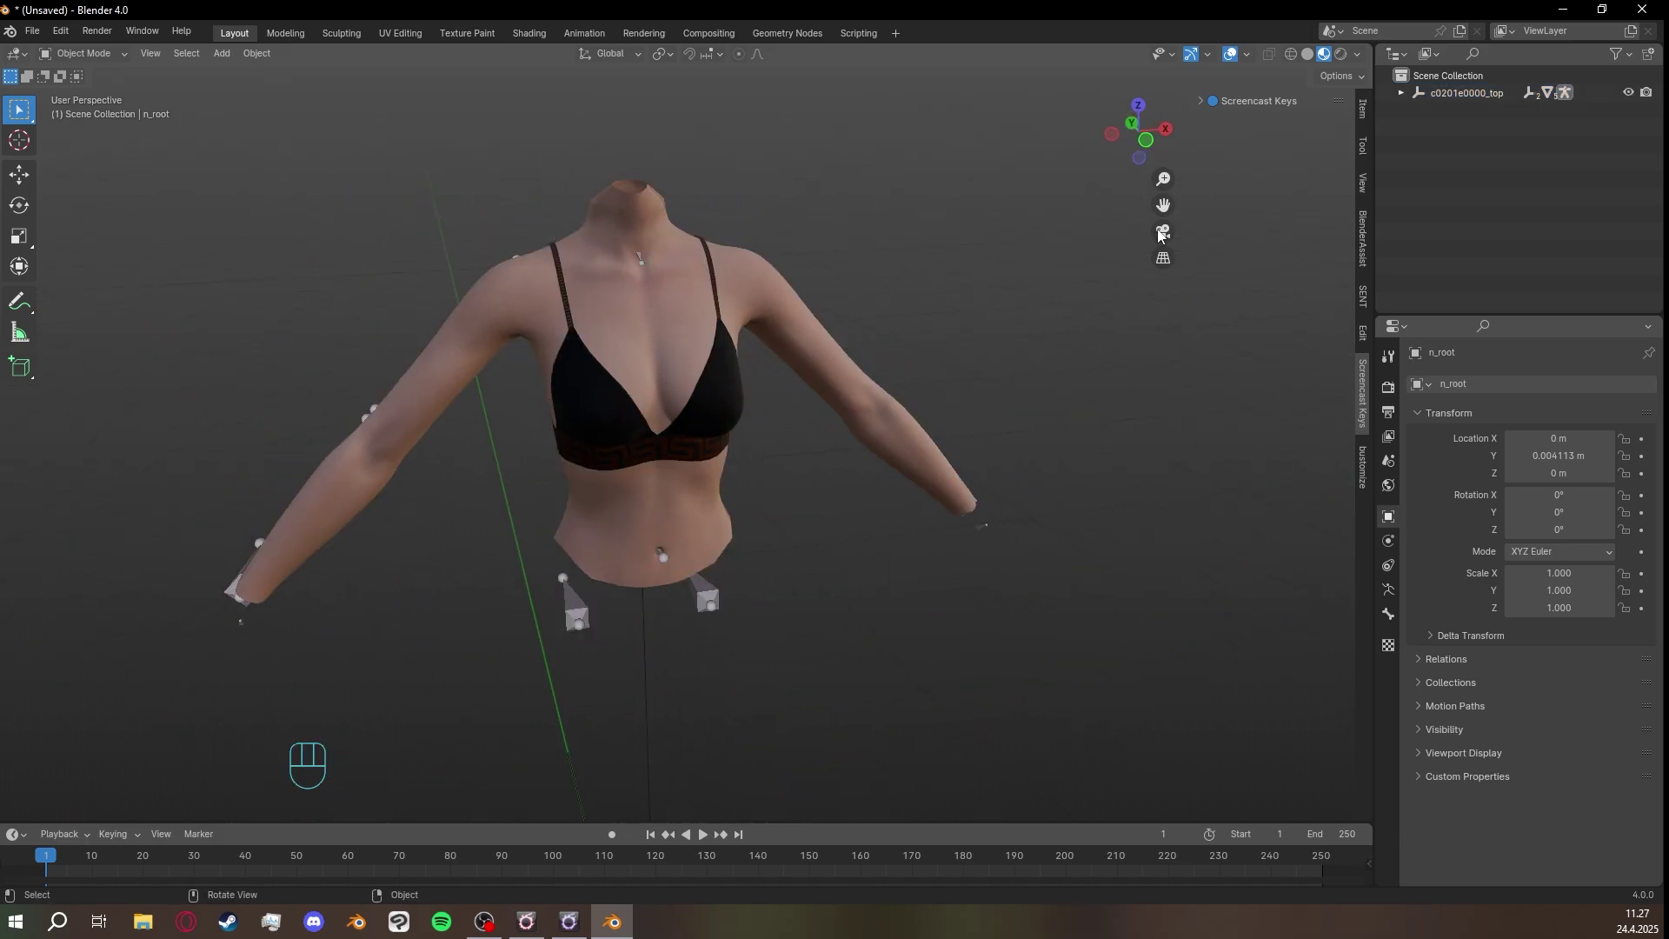
# Expand the c0201e0000_top hierarchy and delete its empty Group 0 and Group 1 objects.
pyautogui.click(1400, 92)
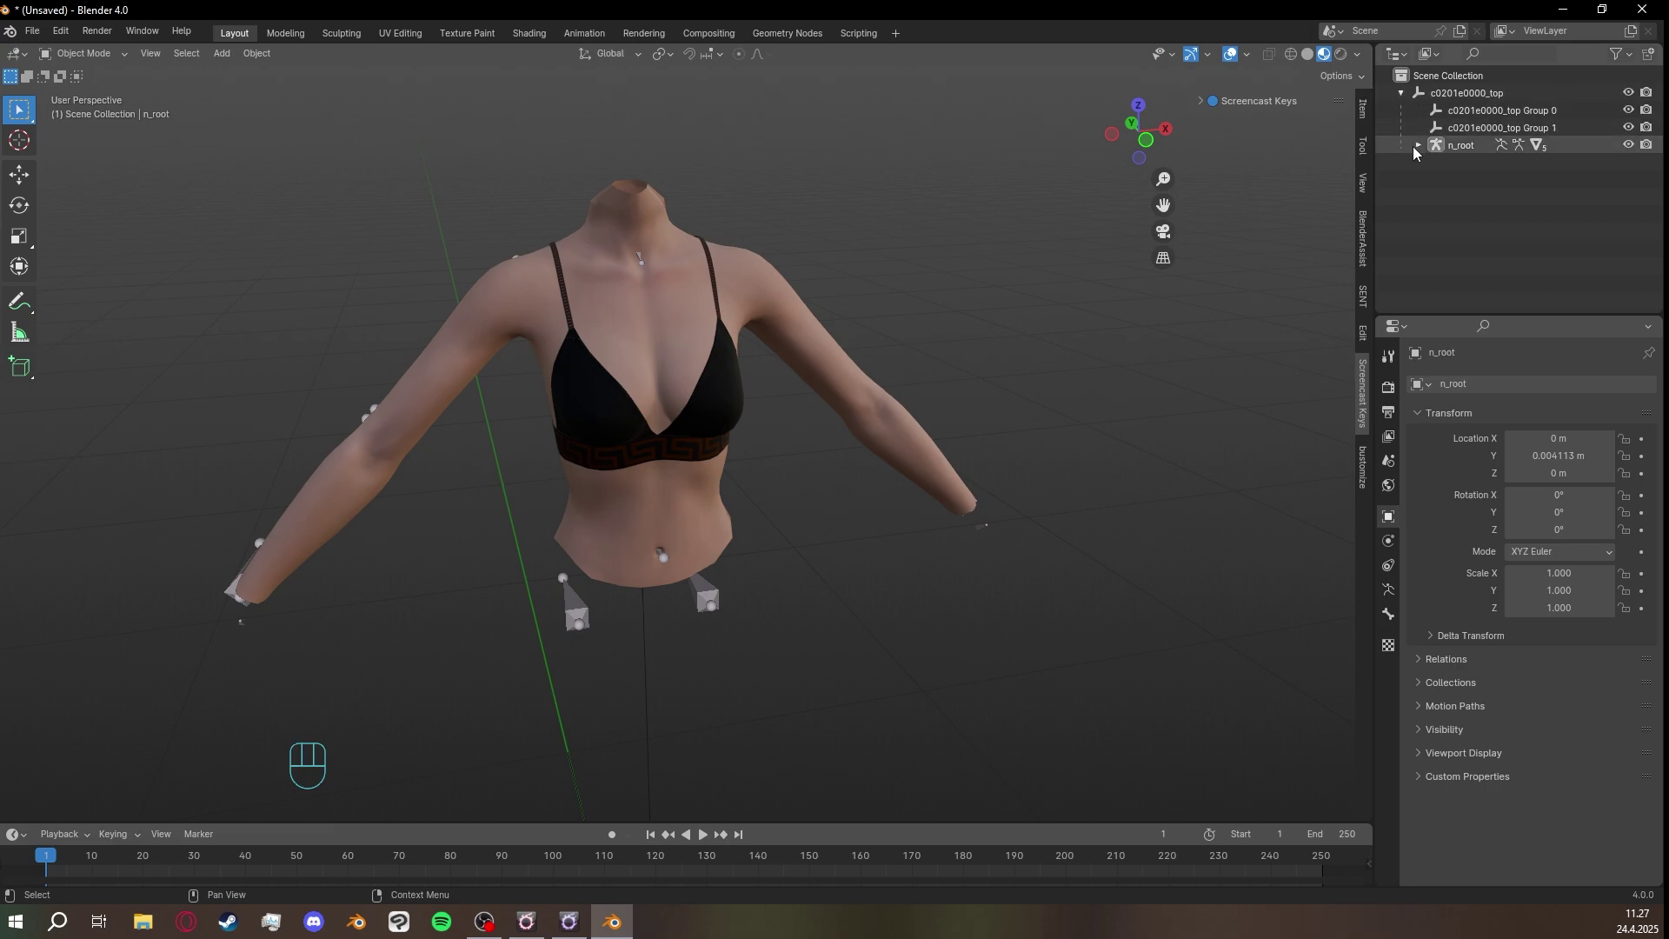
pyautogui.click(1417, 145)
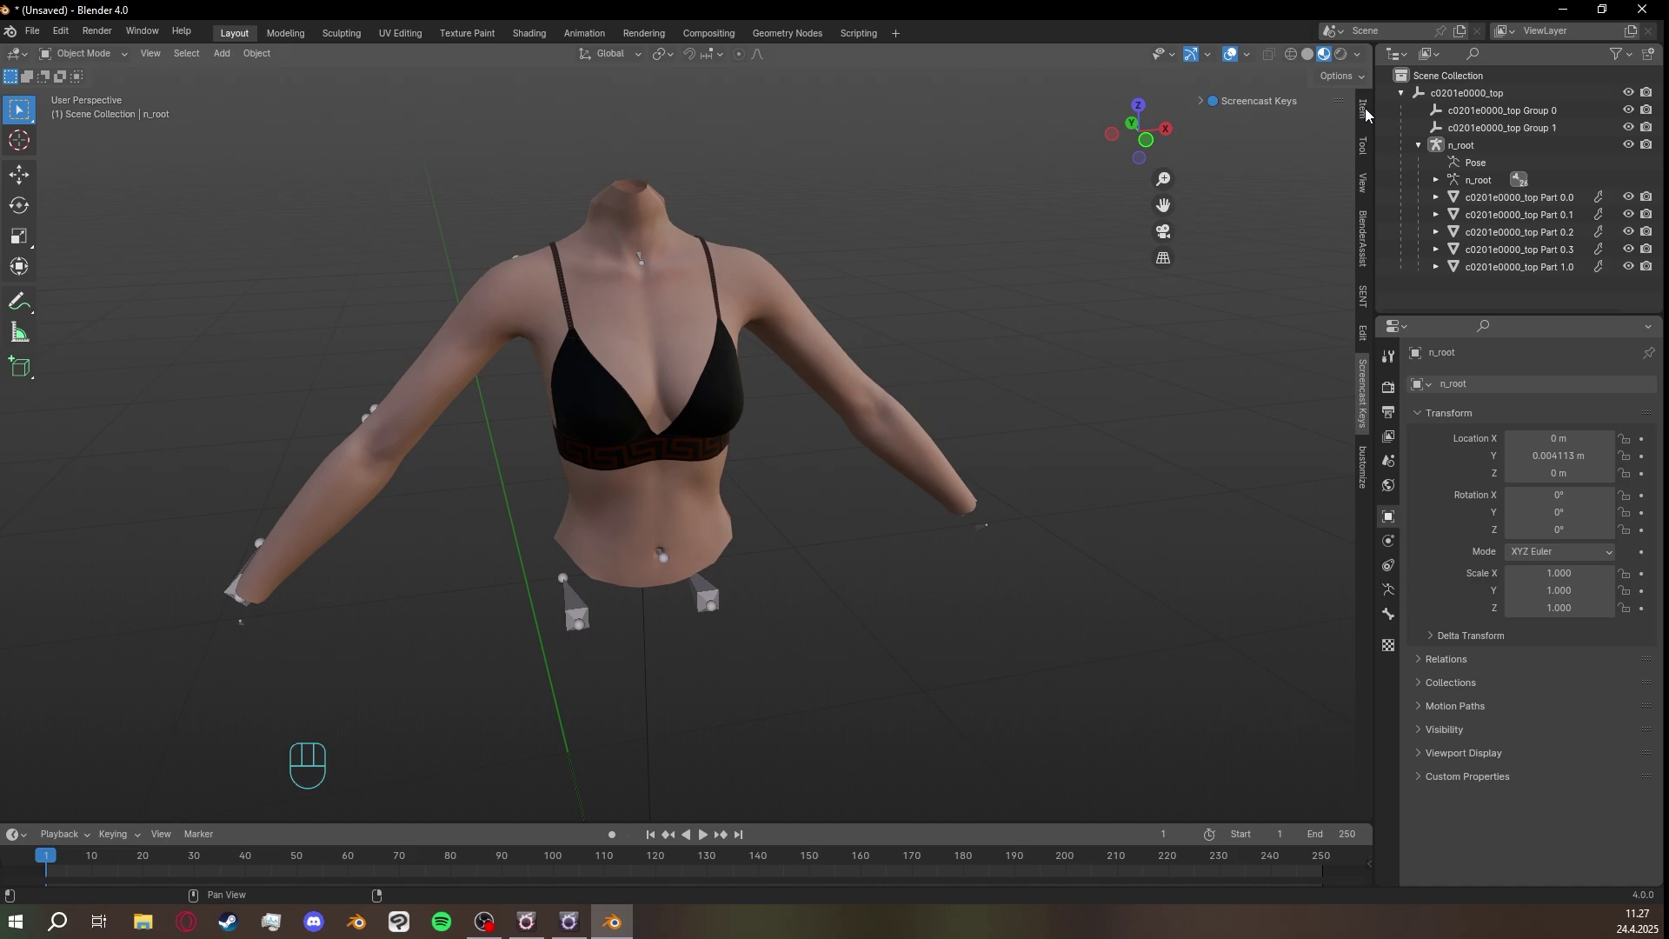
pyautogui.click(1400, 92)
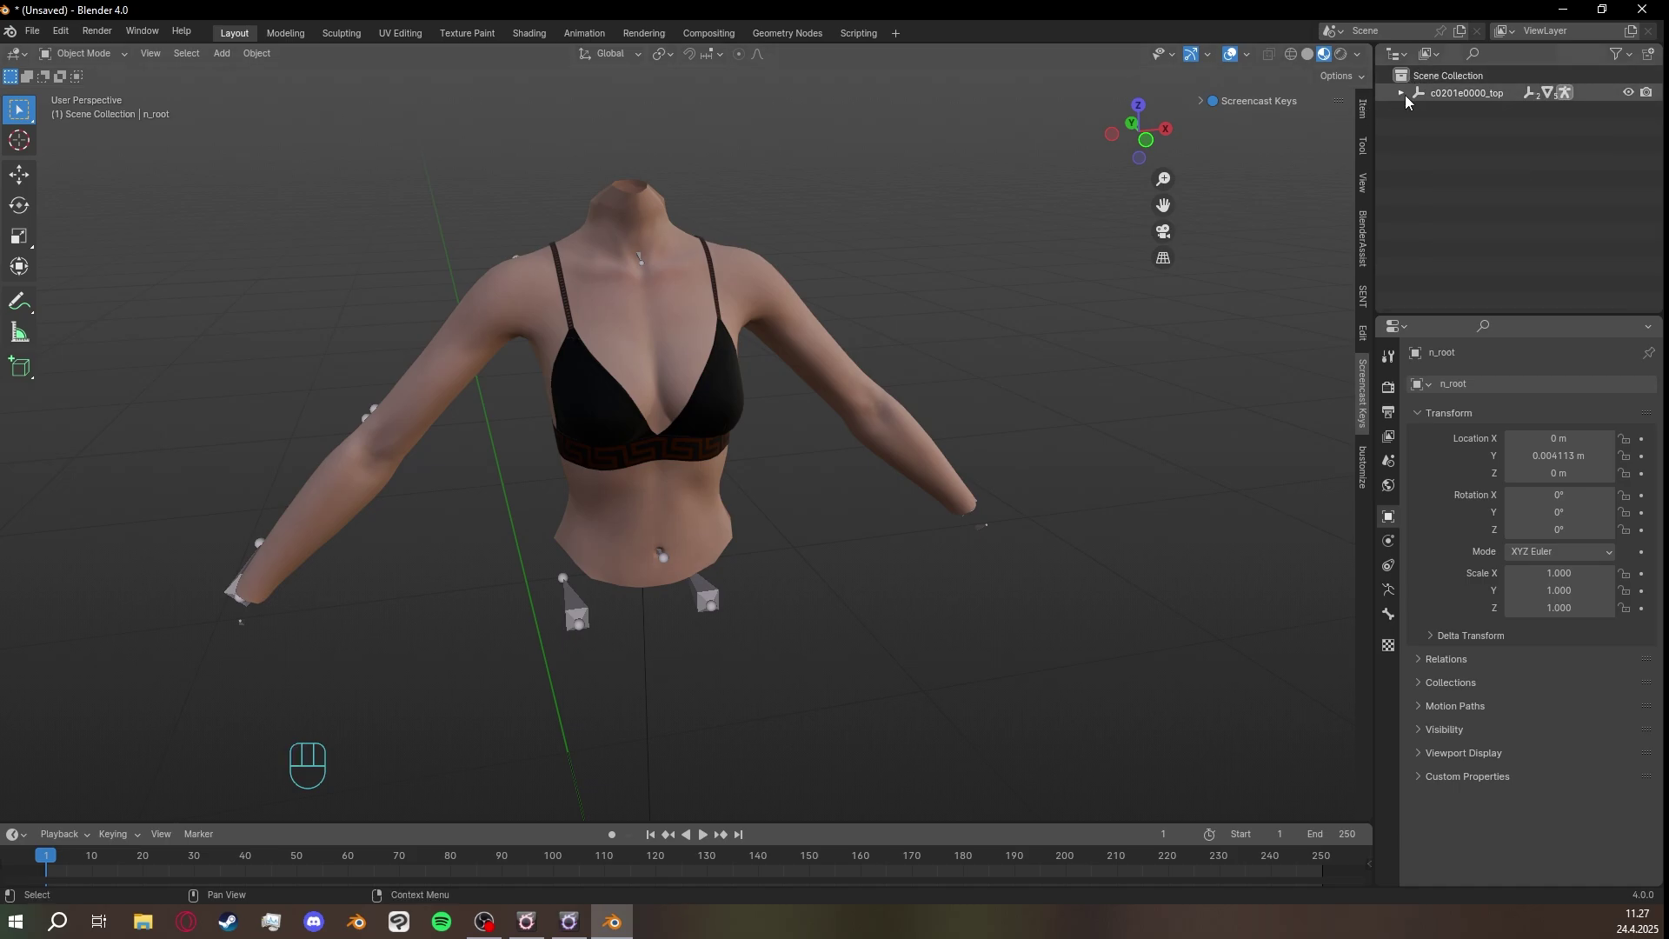
pyautogui.click(1400, 92)
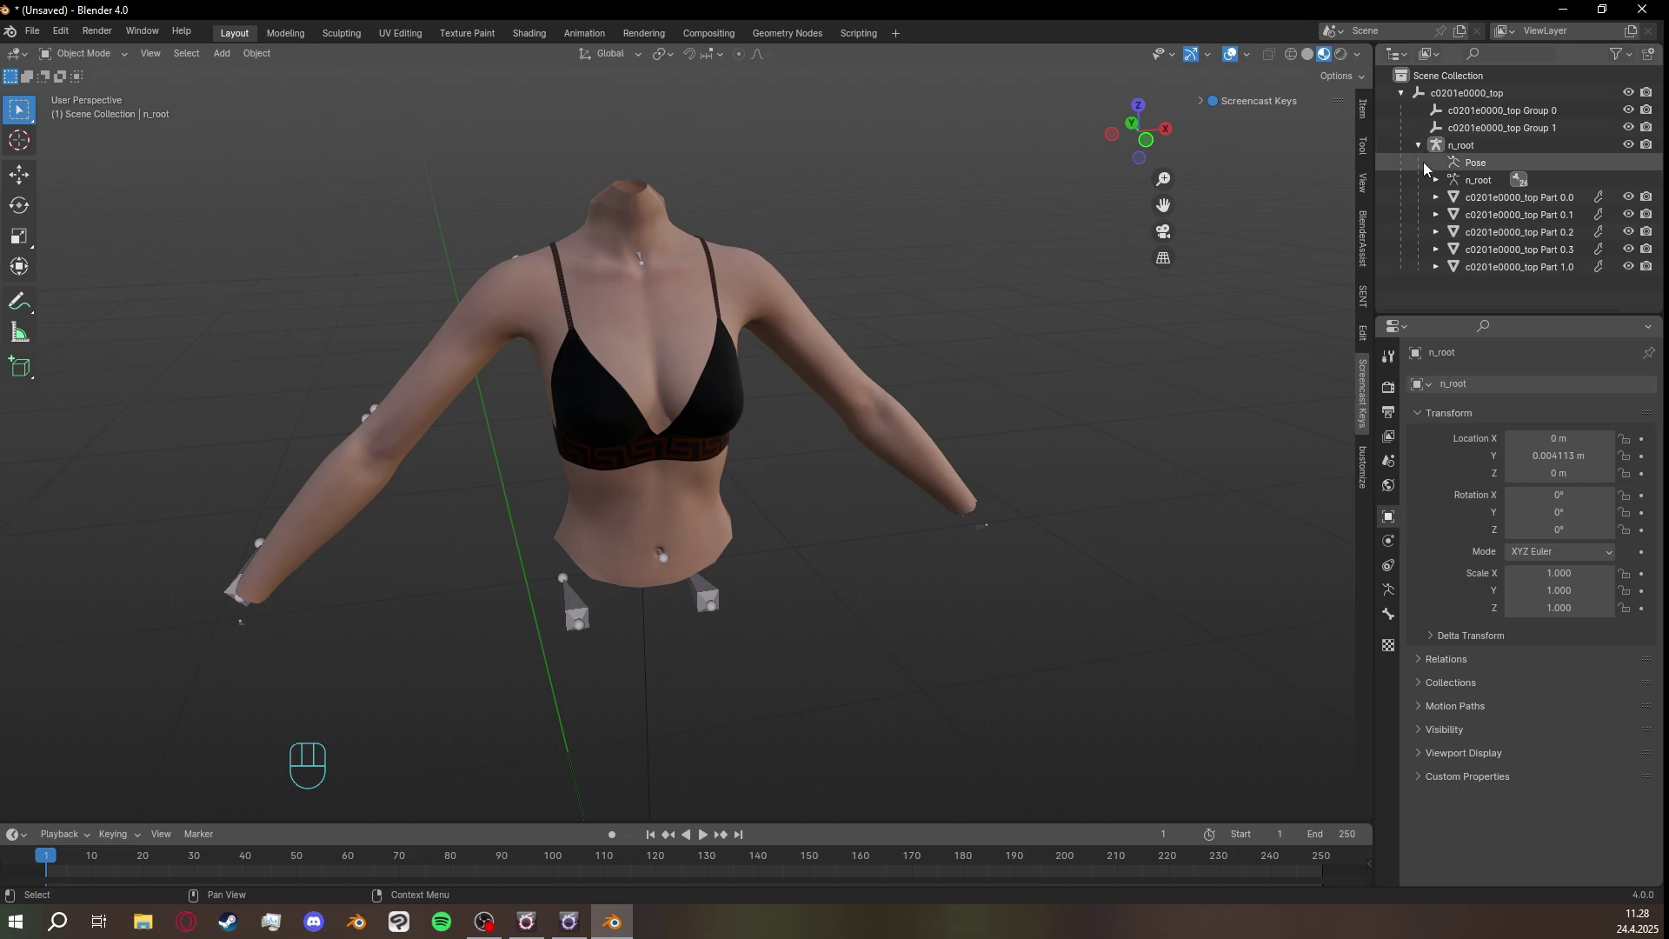
pyautogui.click(1515, 109)
pyautogui.keyDown('shift'); pyautogui.click(1556, 127); pyautogui.keyUp('shift')
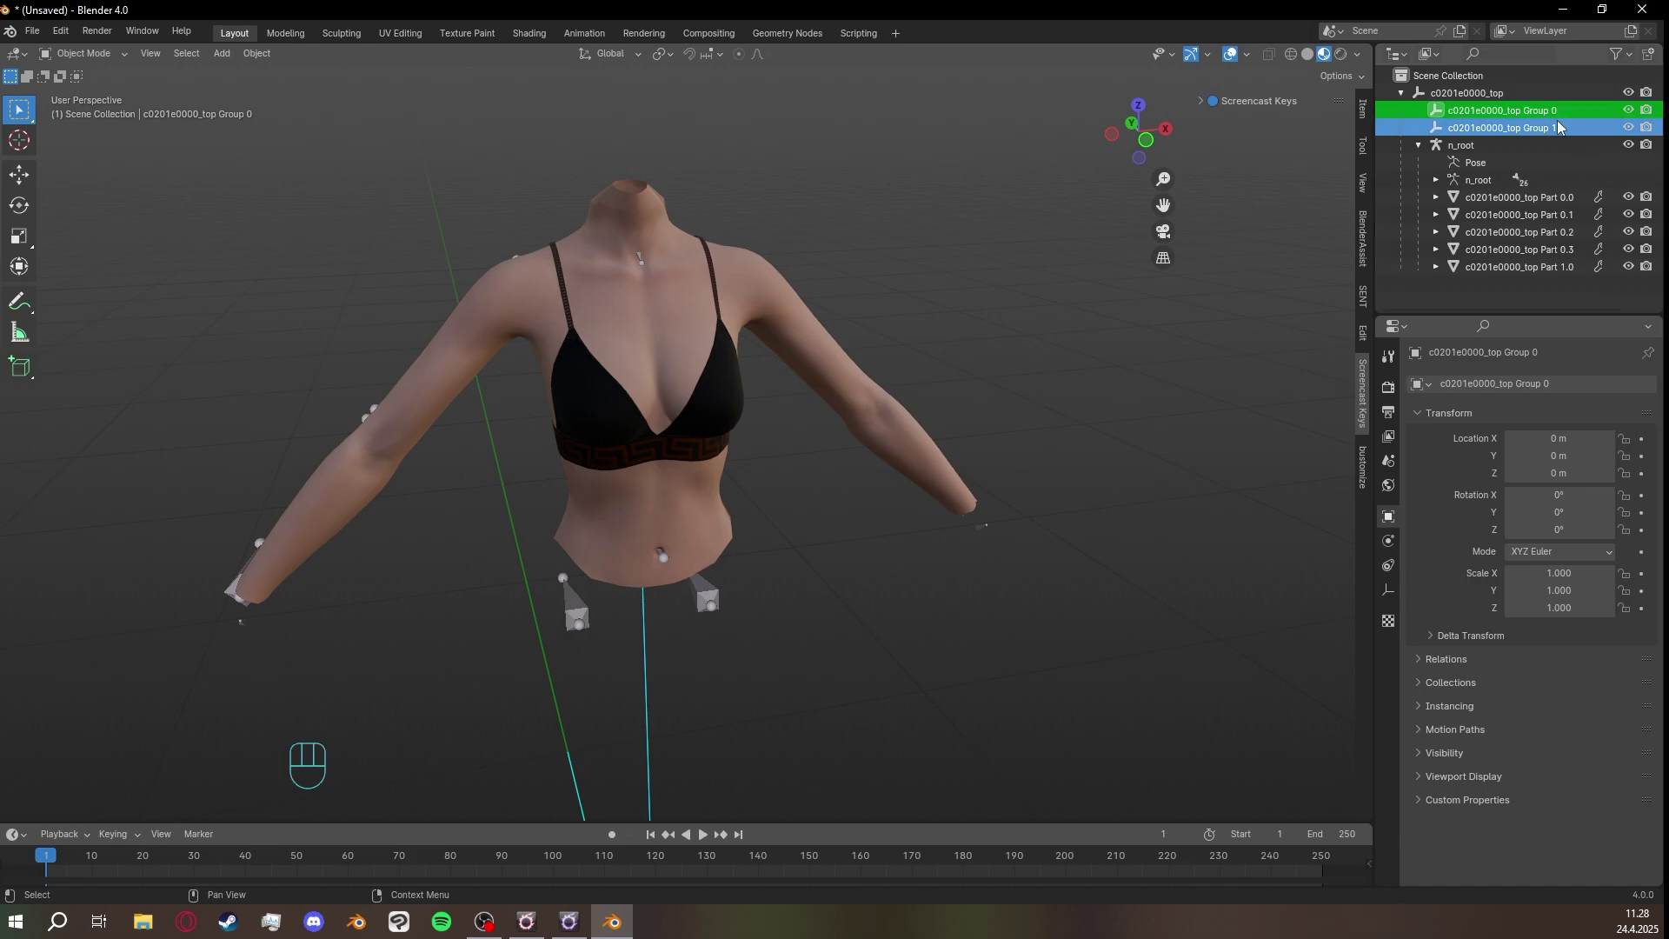
pyautogui.press('Delete')
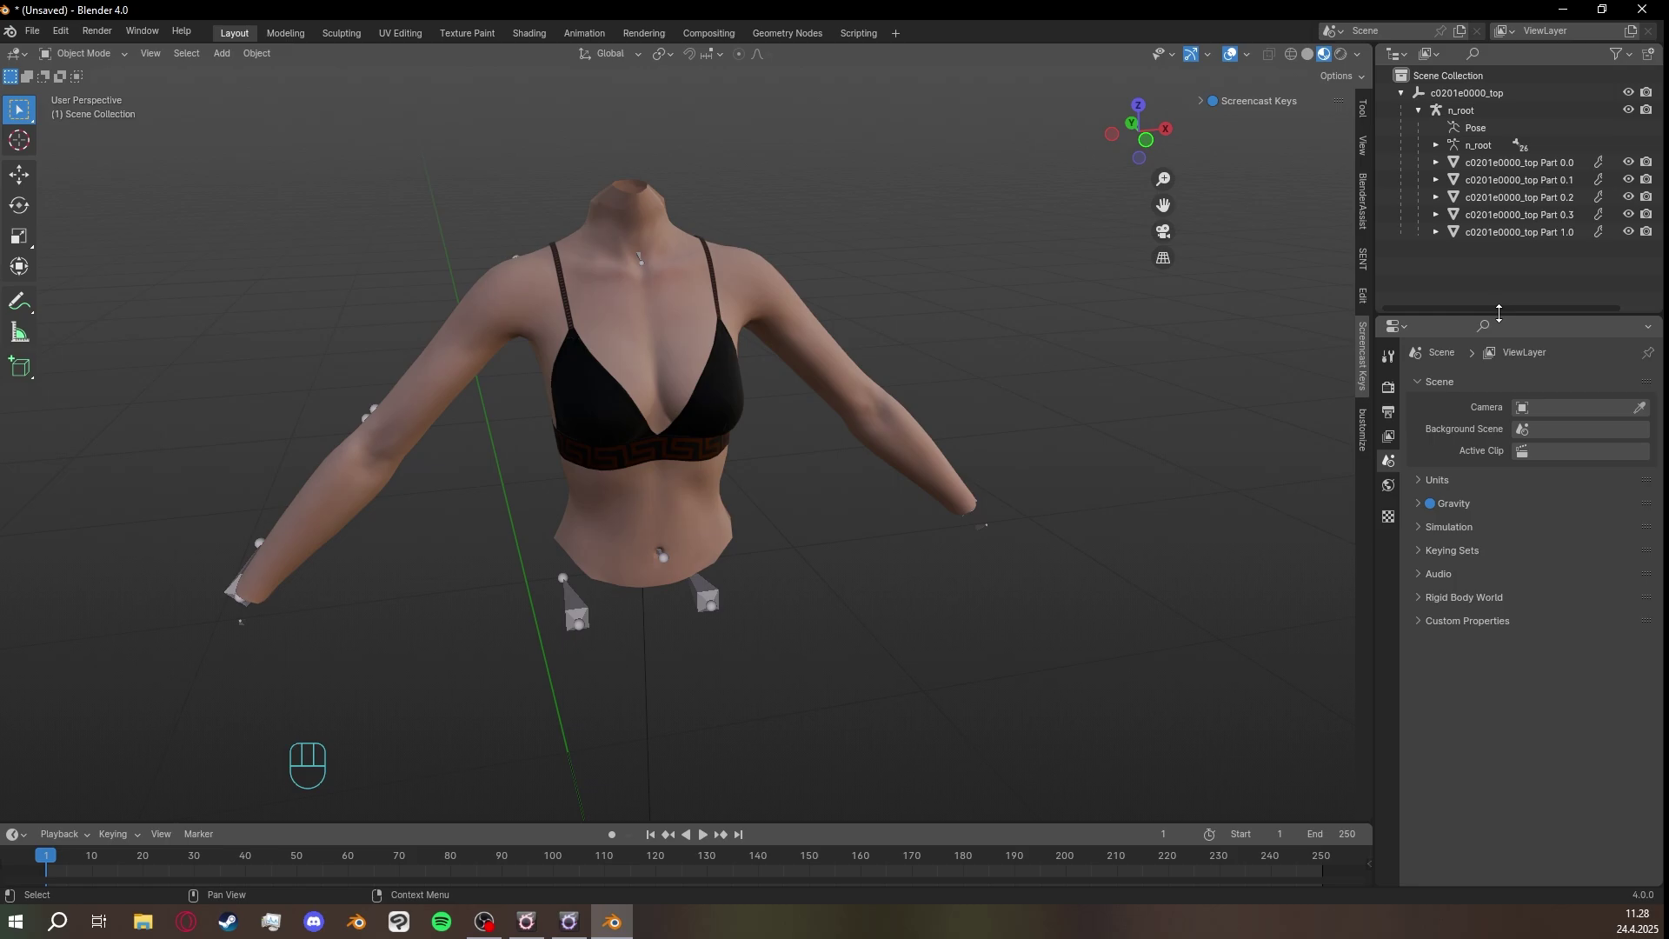
# Enlarge the Outliner area and hide the n_root armature in the viewport.
pyautogui.moveTo(1508, 310); pyautogui.dragTo(1494, 412)
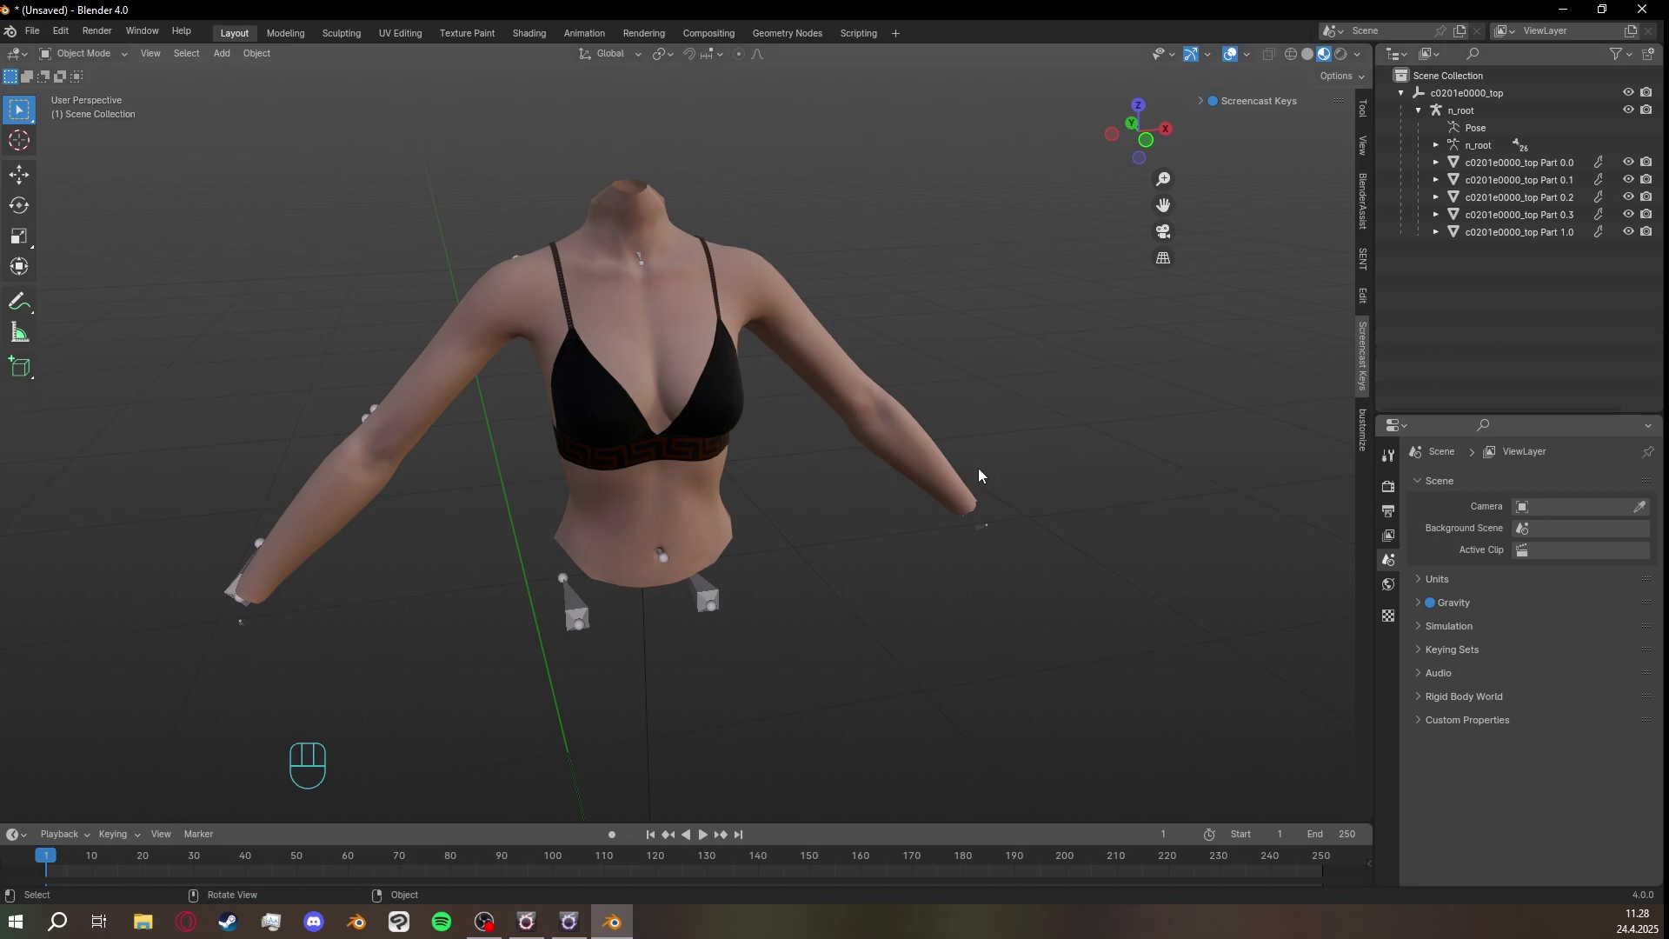
pyautogui.moveTo(978, 468); pyautogui.dragTo(1332, 263, button='middle')
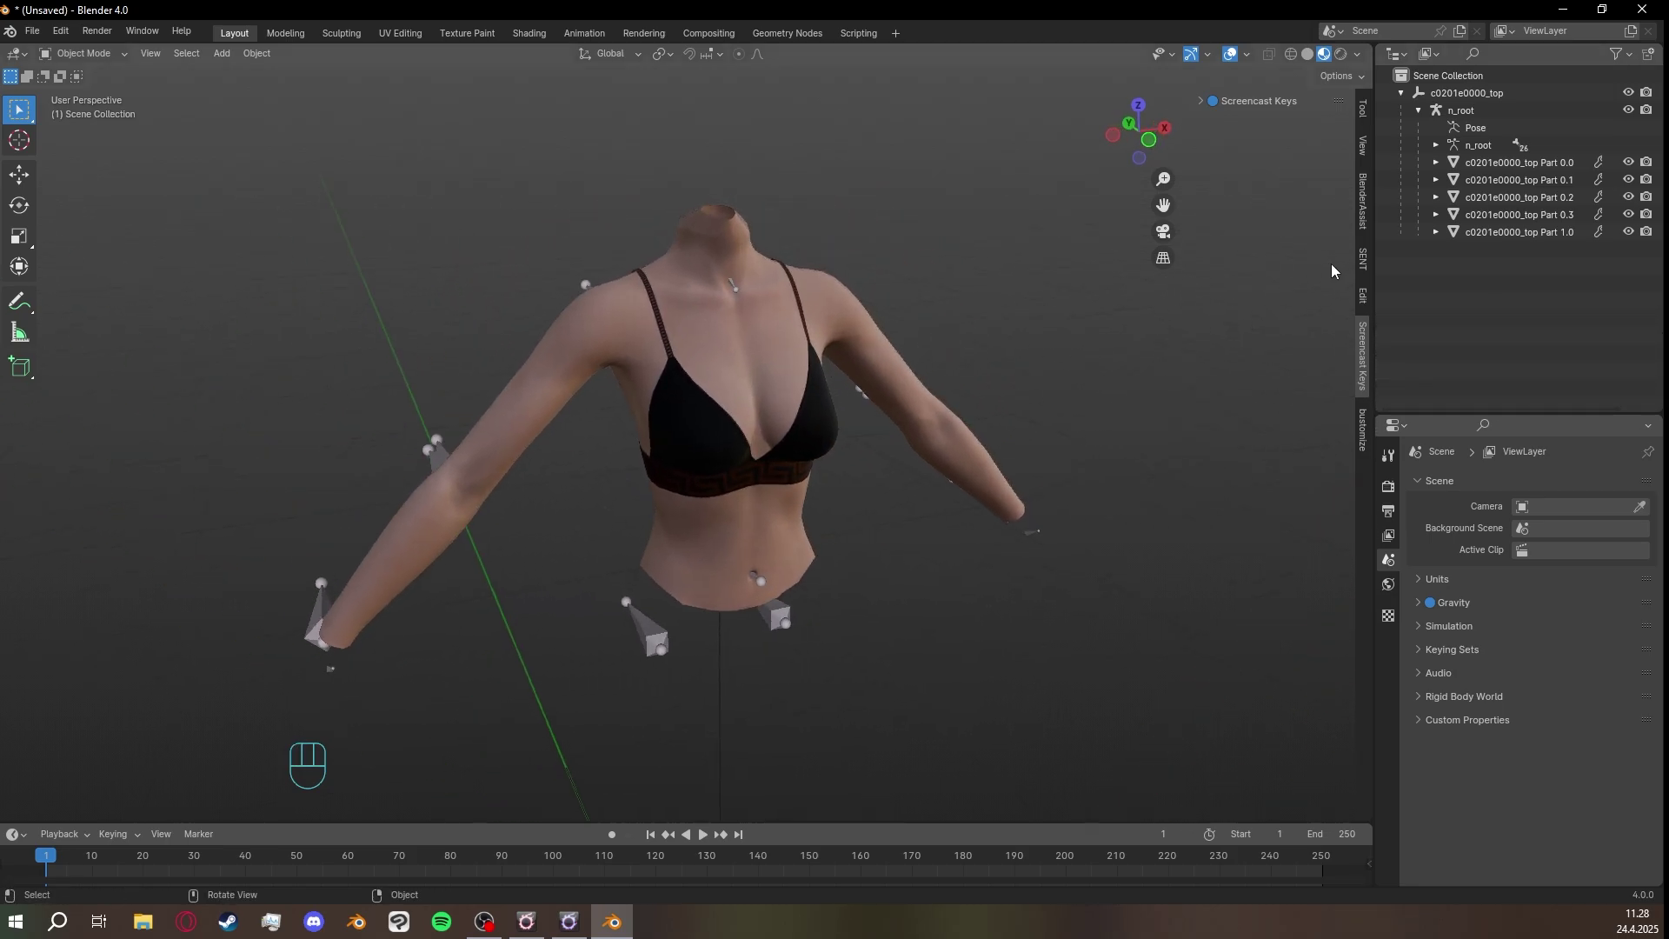
pyautogui.click(1629, 111)
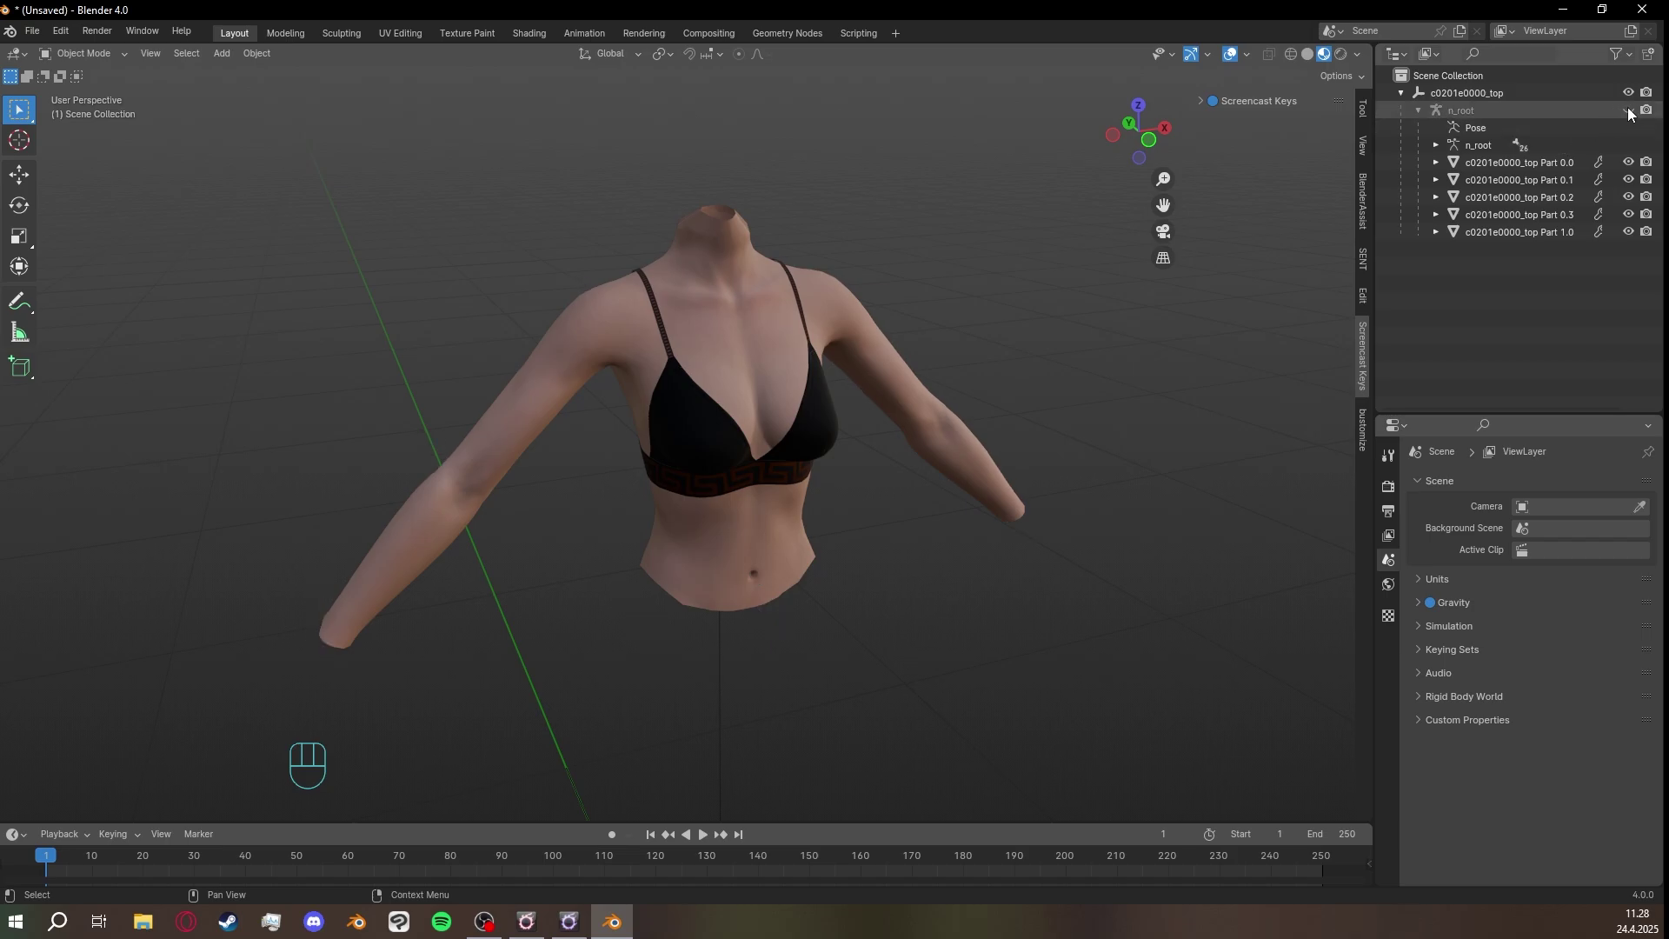
# Add a torus mesh at the world origin below the torso.
pyautogui.moveTo(1154, 299); pyautogui.dragTo(937, 436, button='middle')
pyautogui.scroll(-4, 875, 530)
pyautogui.scroll(2, 876, 530)
pyautogui.scroll(-2, 931, 473)
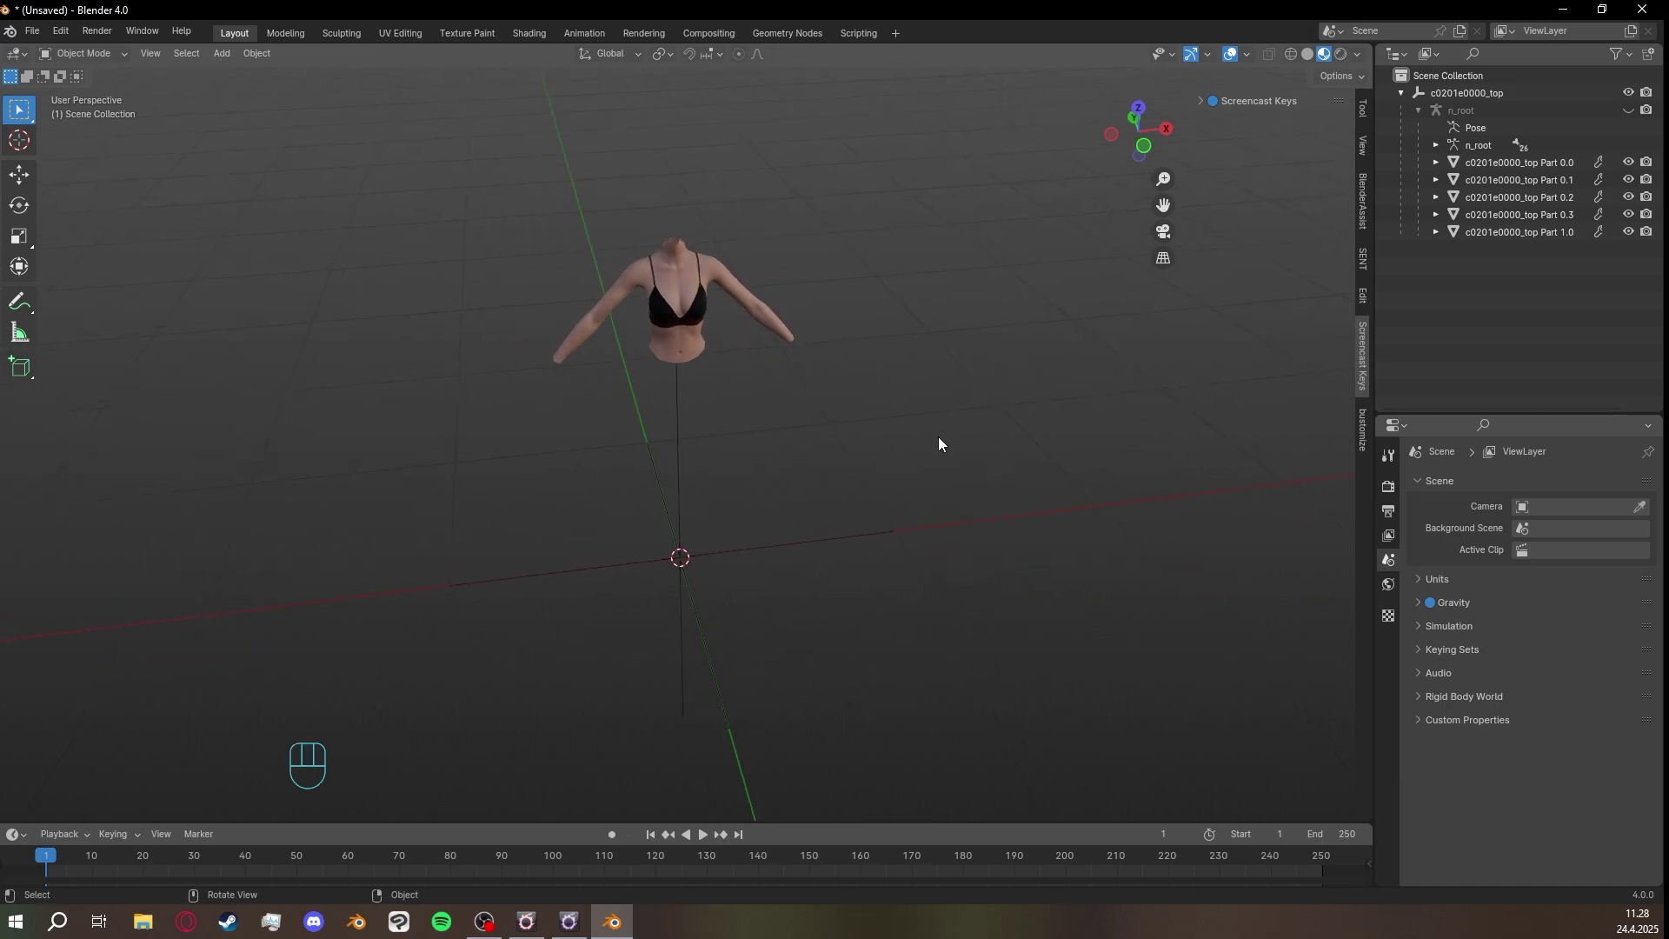
pyautogui.hotkey('shift', 'a')
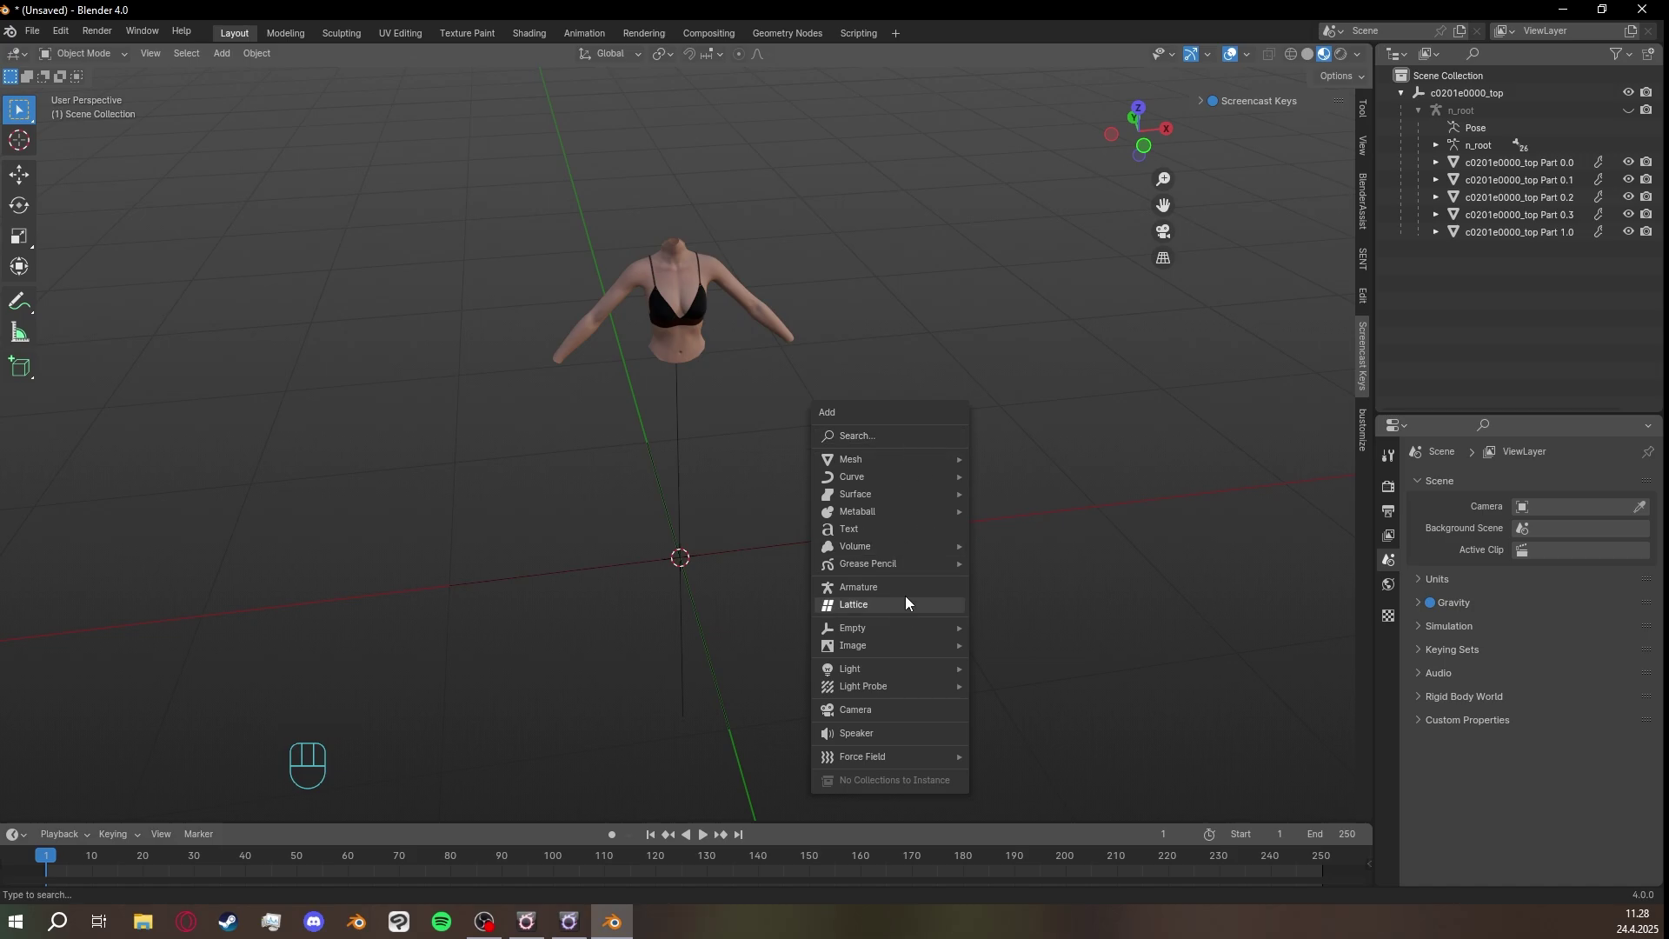
pyautogui.moveTo(915, 474)
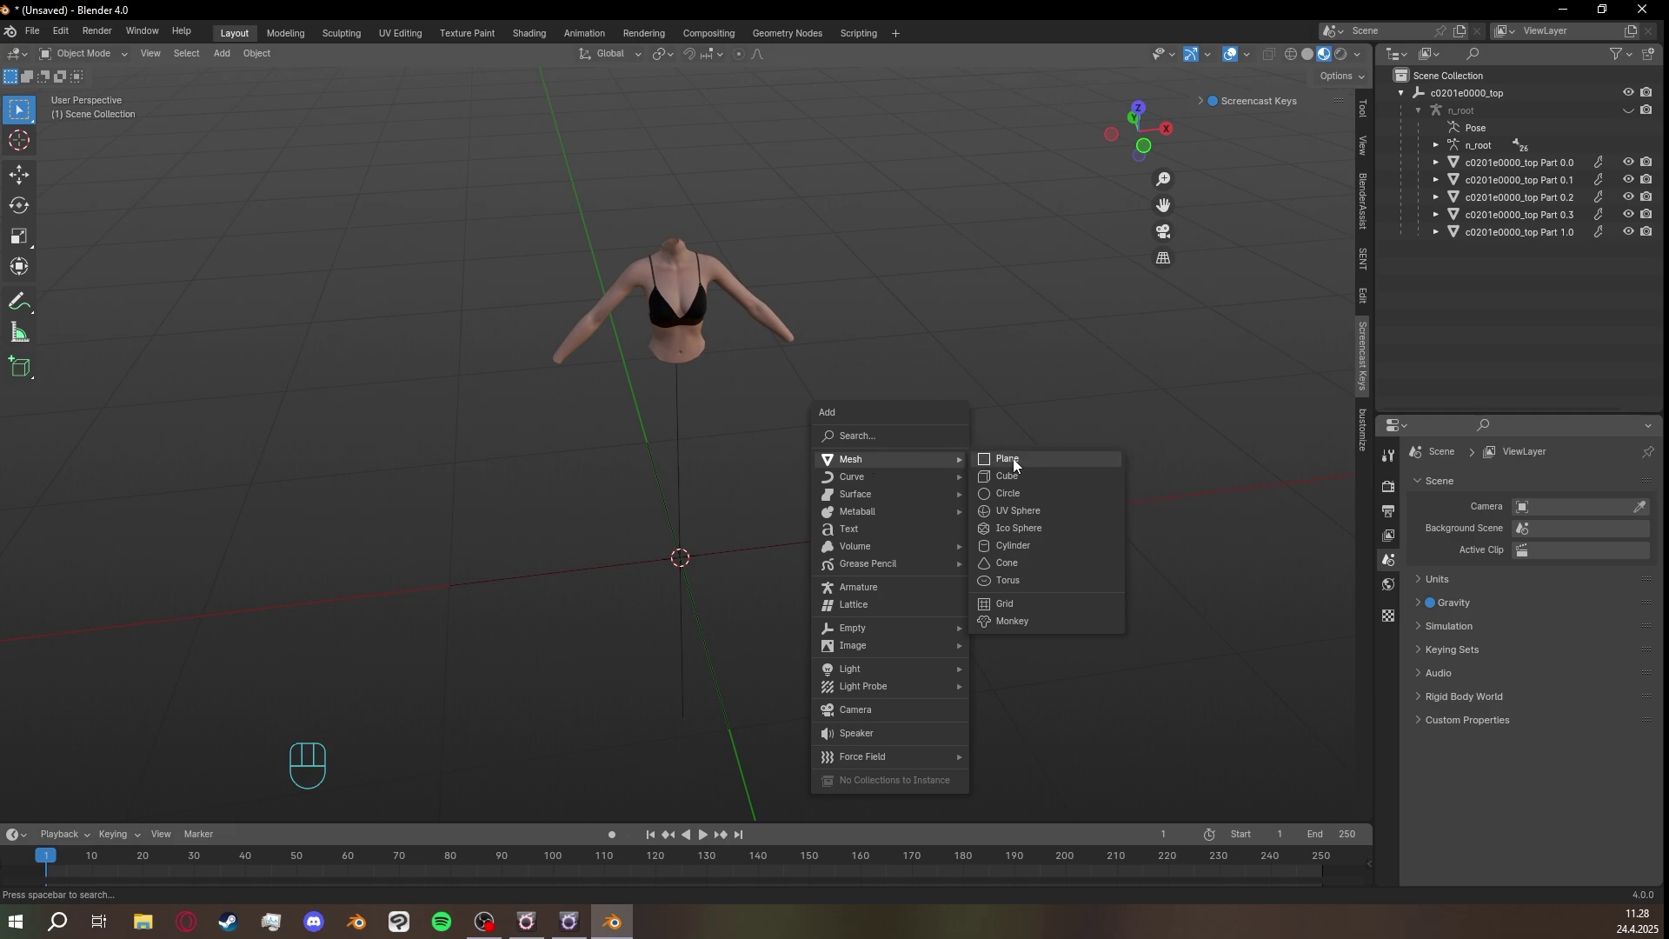
pyautogui.click(1038, 583)
pyautogui.moveTo(969, 571); pyautogui.dragTo(906, 595, button='middle')
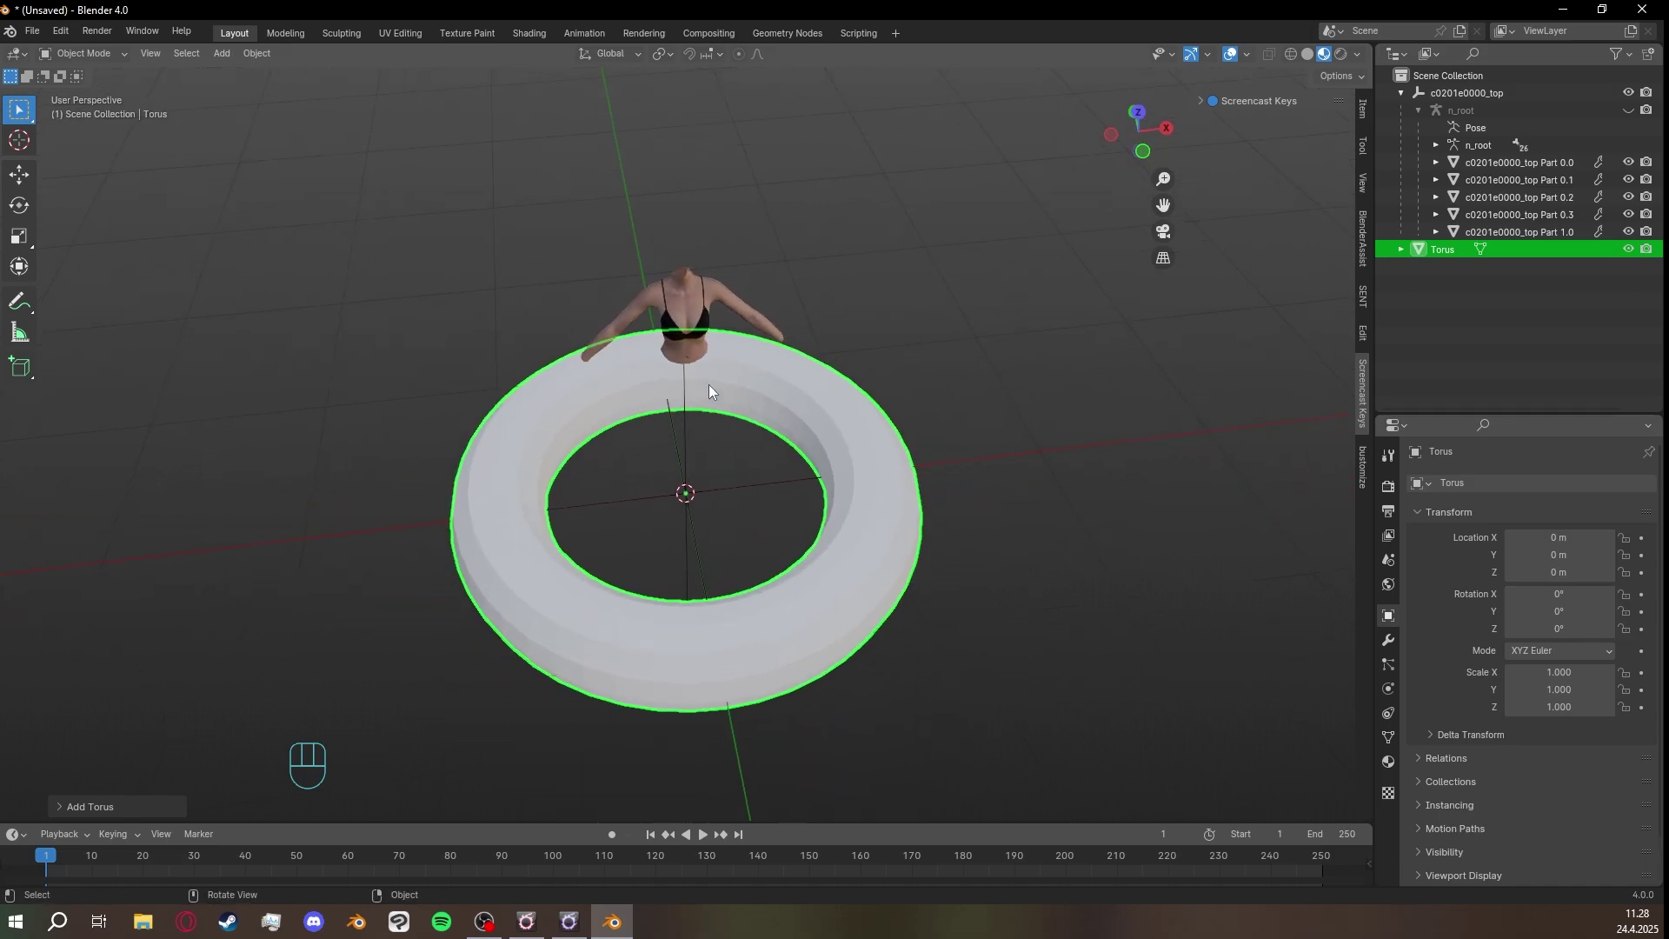
# Reduce the new torus's minor segments to give it a coarse, angular cross-section.
pyautogui.click(83, 805)
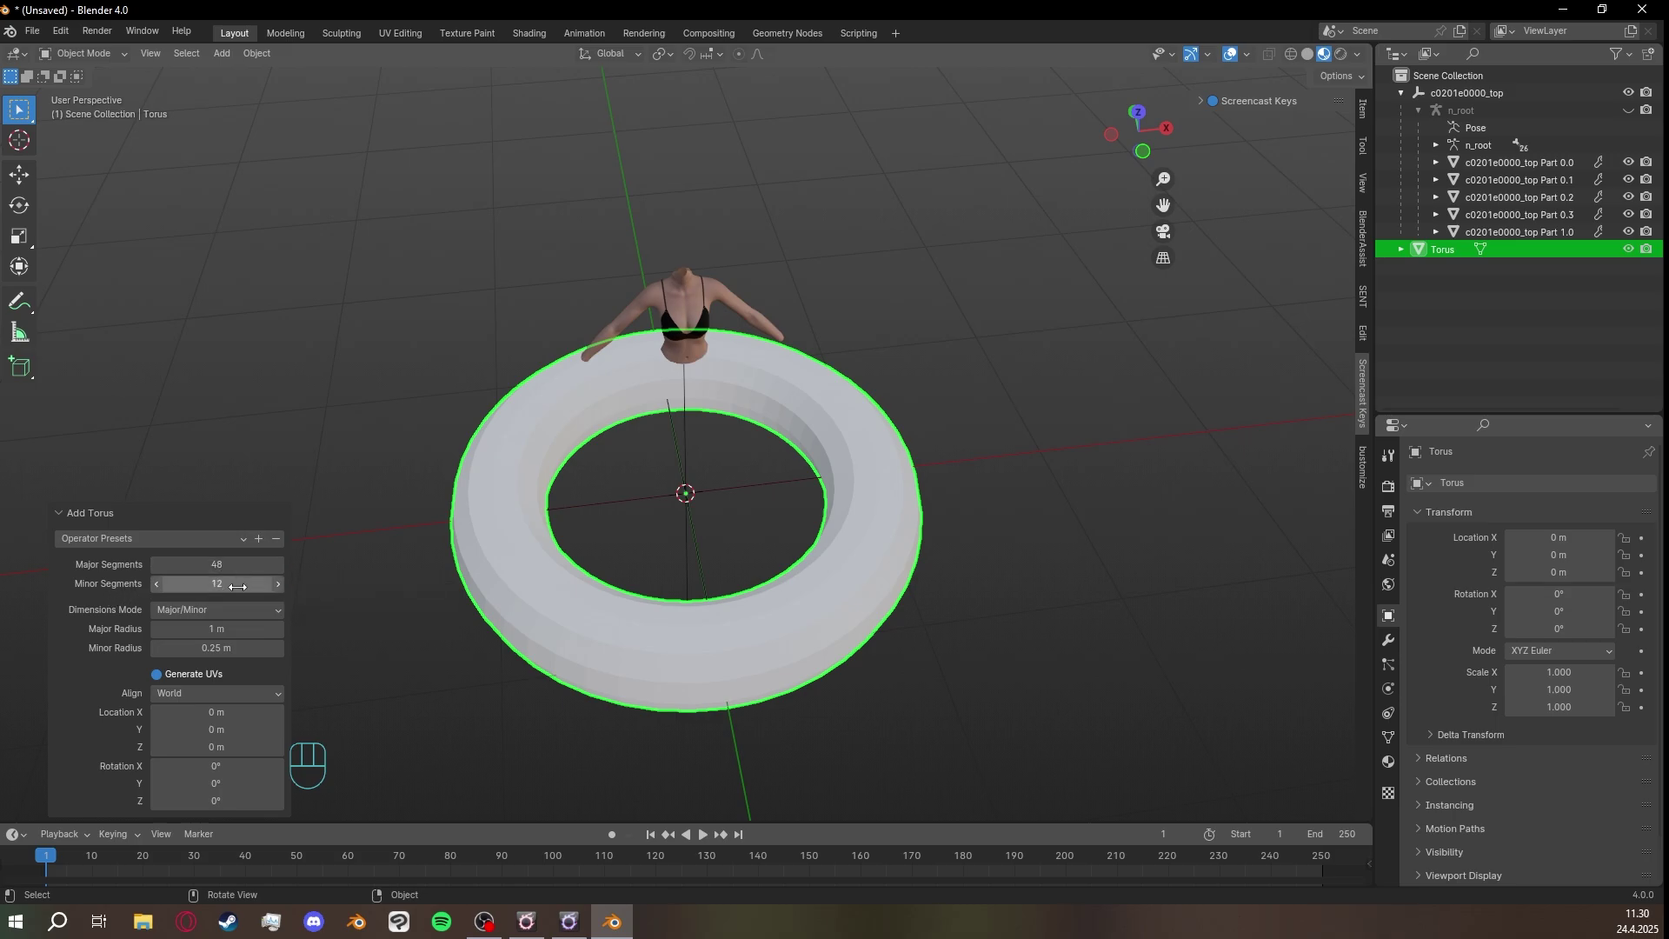
pyautogui.moveTo(239, 587); pyautogui.dragTo(186, 587)
pyautogui.moveTo(681, 617); pyautogui.dragTo(668, 524)
pyautogui.moveTo(883, 628)
pyautogui.mouseDown(button='middle')
pyautogui.moveTo(925, 607)
pyautogui.moveTo(933, 545)
pyautogui.moveTo(872, 614)
pyautogui.mouseUp(button='middle')
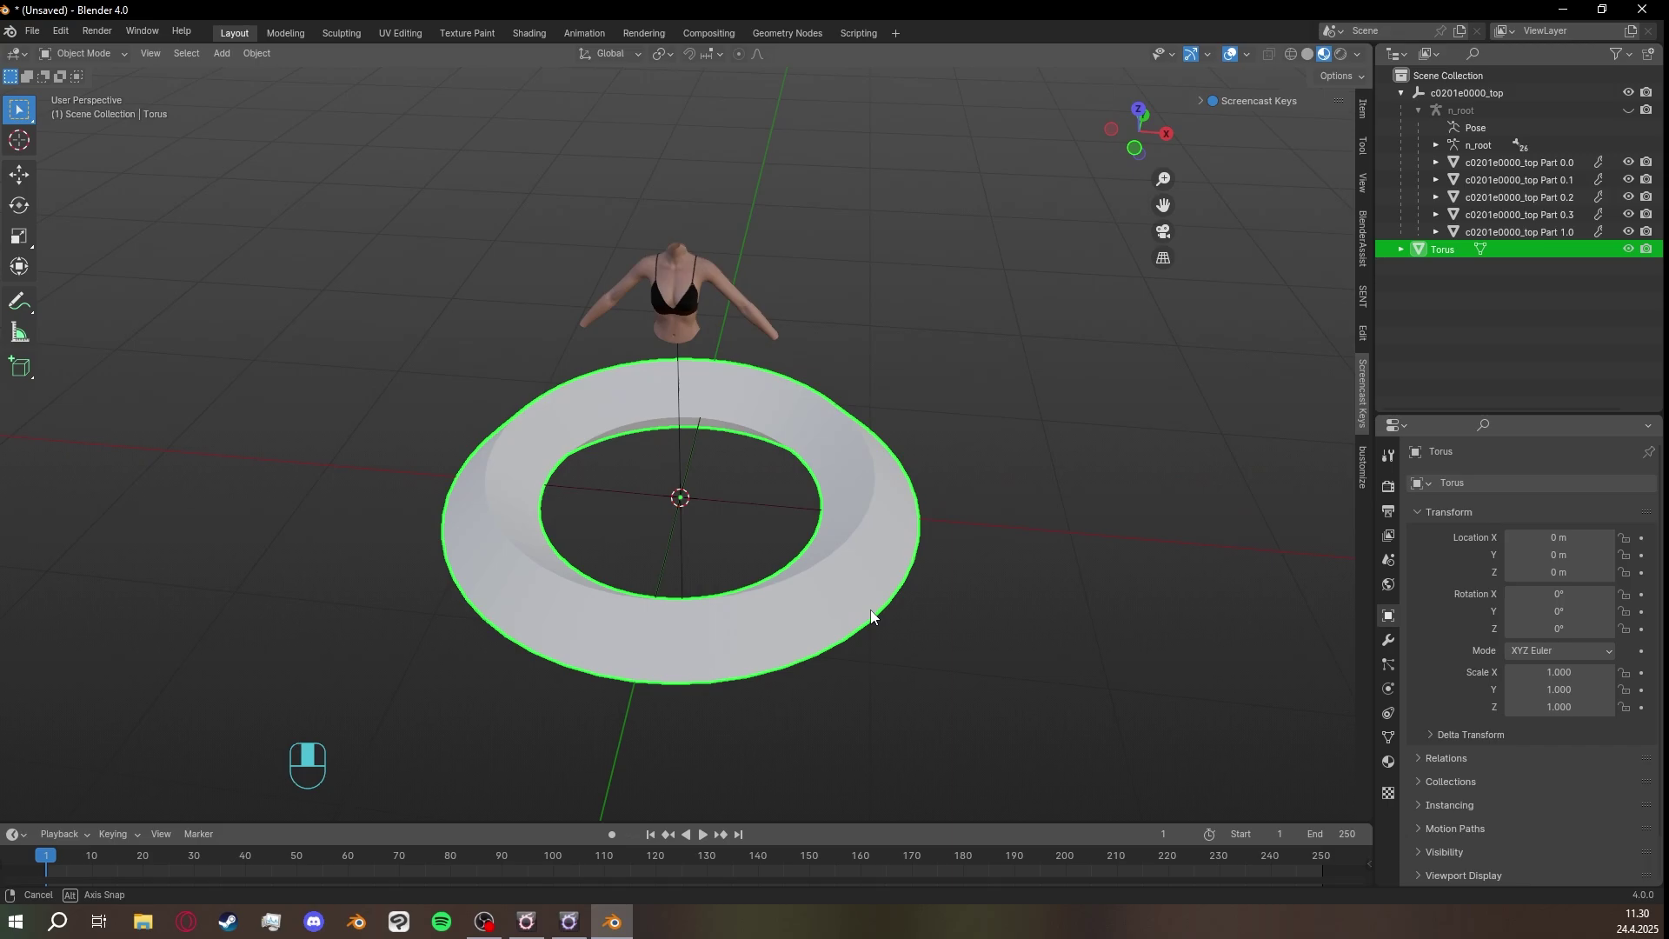
pyautogui.moveTo(342, 657)
pyautogui.mouseDown(button='middle')
pyautogui.moveTo(231, 670)
pyautogui.moveTo(348, 661)
pyautogui.mouseUp(button='middle')
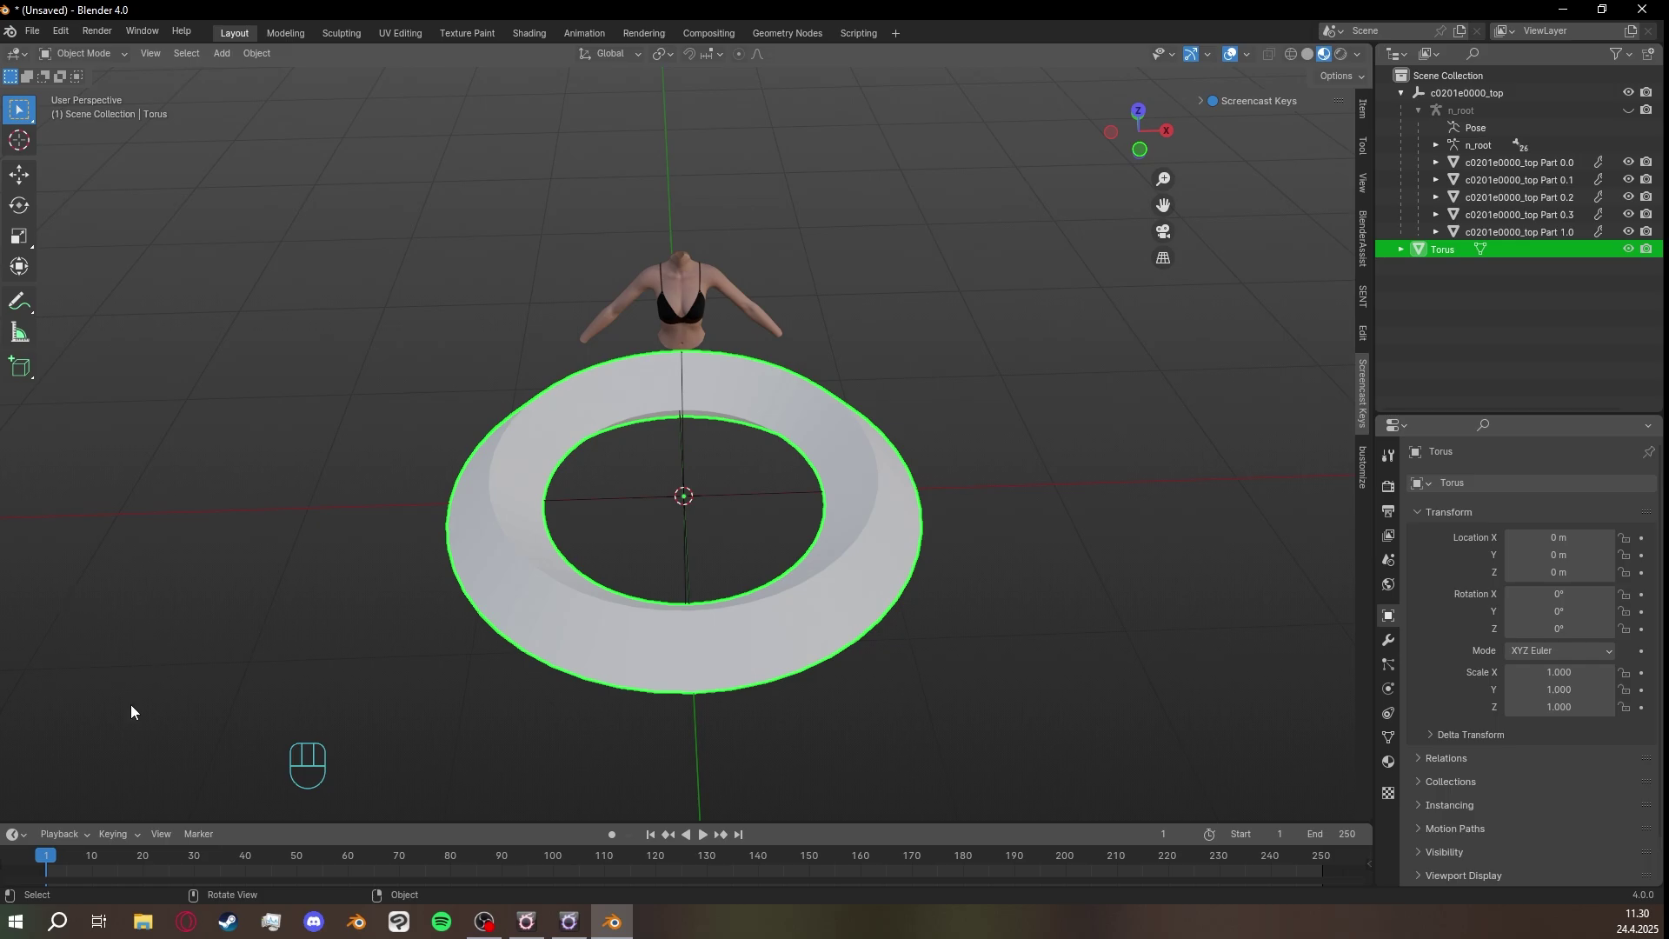
# Select the torus and delete it from the scene.
pyautogui.click(963, 513)
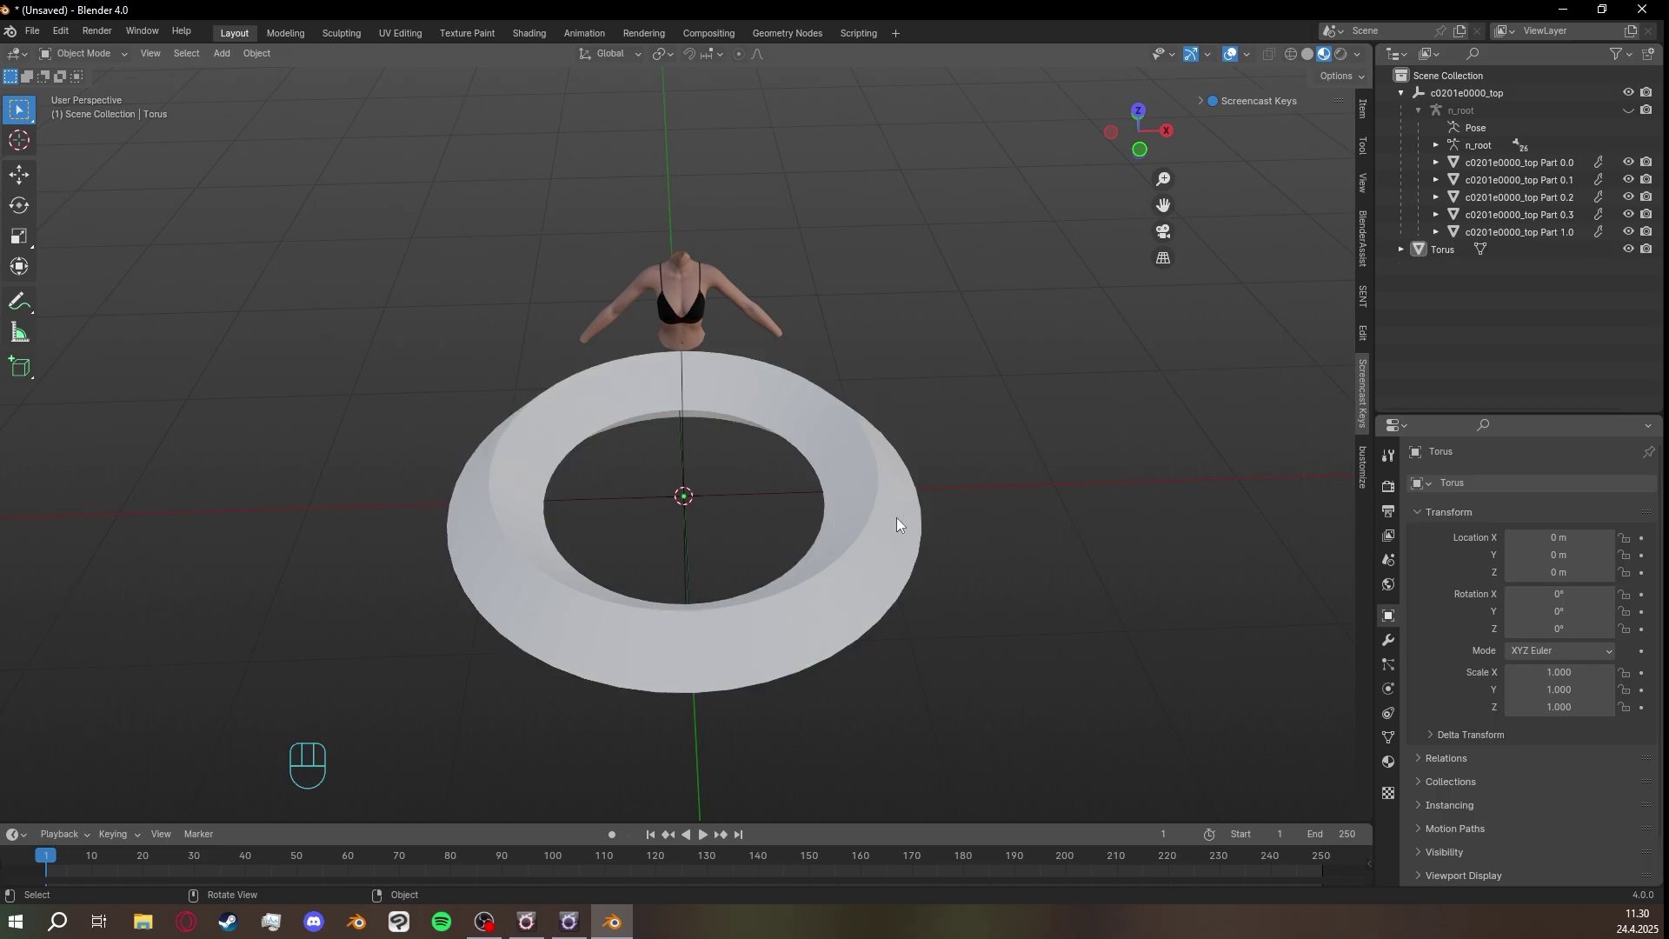
pyautogui.click(897, 519)
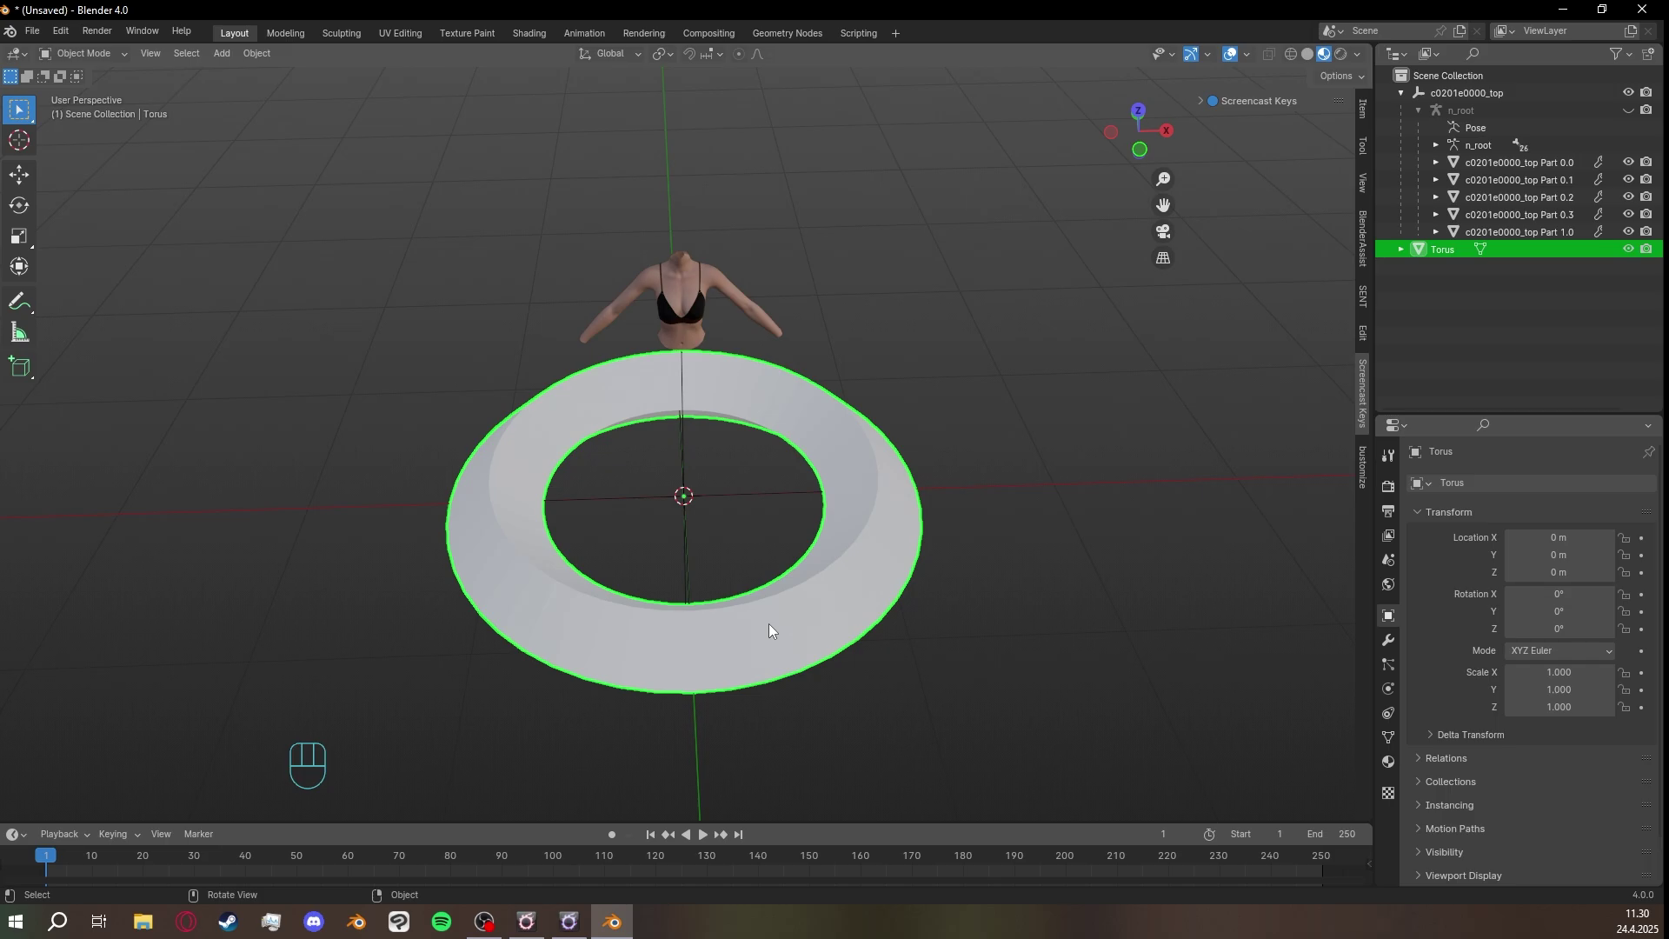
pyautogui.rightClick(857, 475)
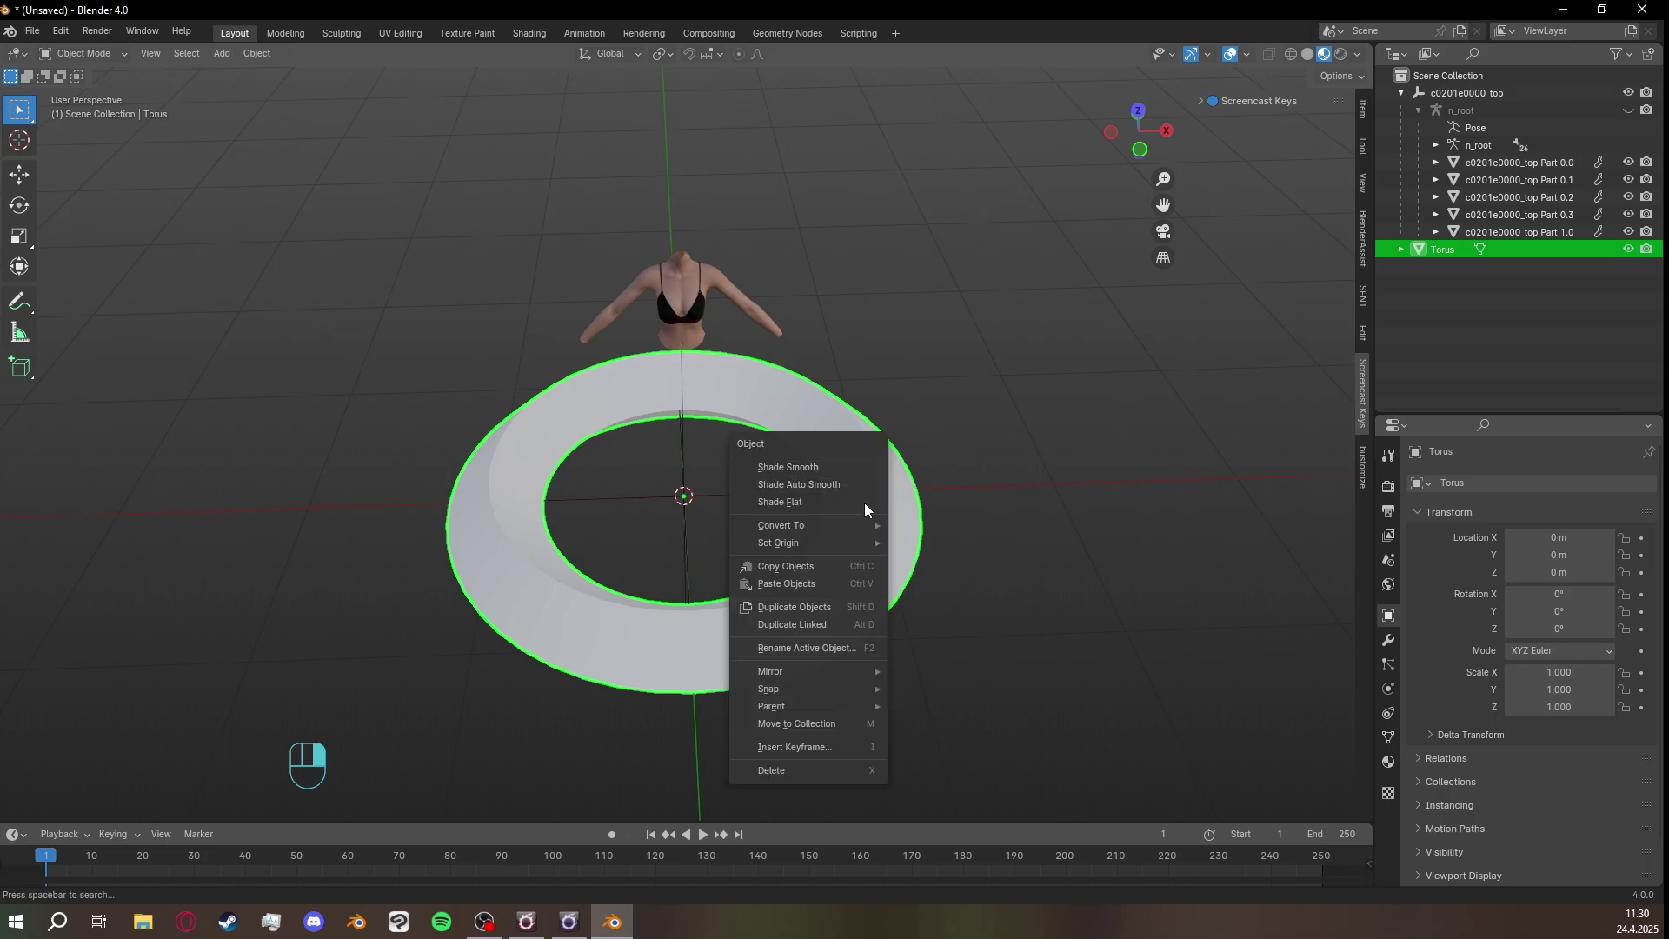
pyautogui.click(803, 772)
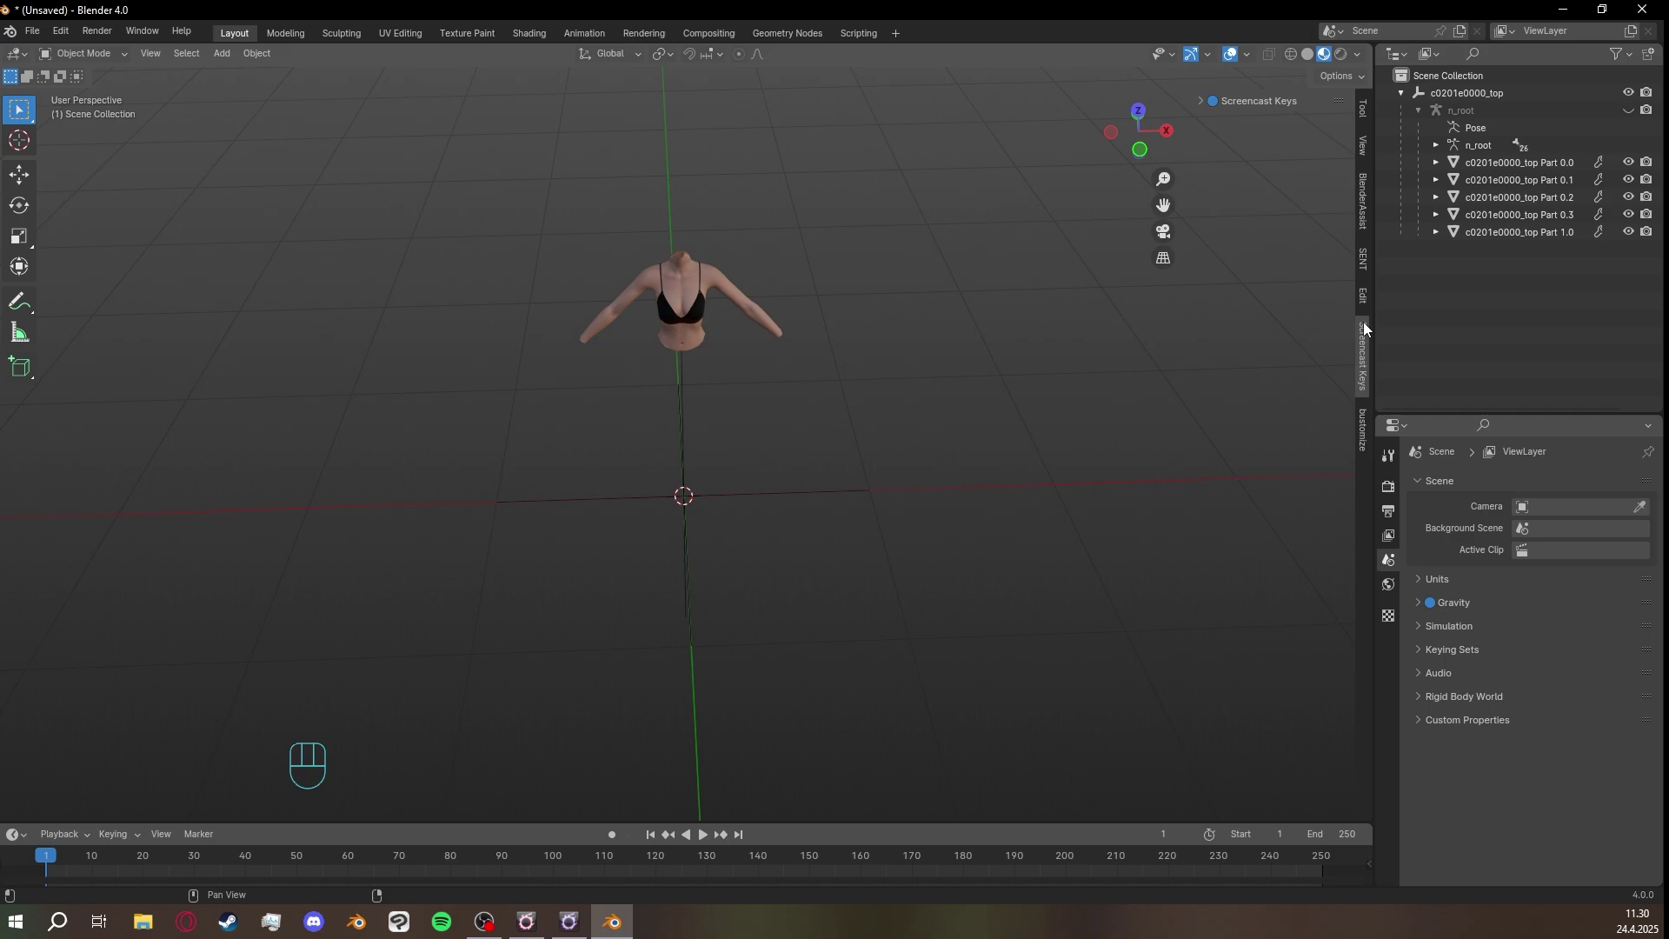
# Reposition the Screencast Keys overlay by setting its offset to X 366 and Y 24, and collapse its settings.
pyautogui.click(1207, 102)
pyautogui.moveTo(1308, 432)
pyautogui.mouseDown()
pyautogui.moveTo(1287, 433)
pyautogui.moveTo(1328, 434)
pyautogui.mouseUp()
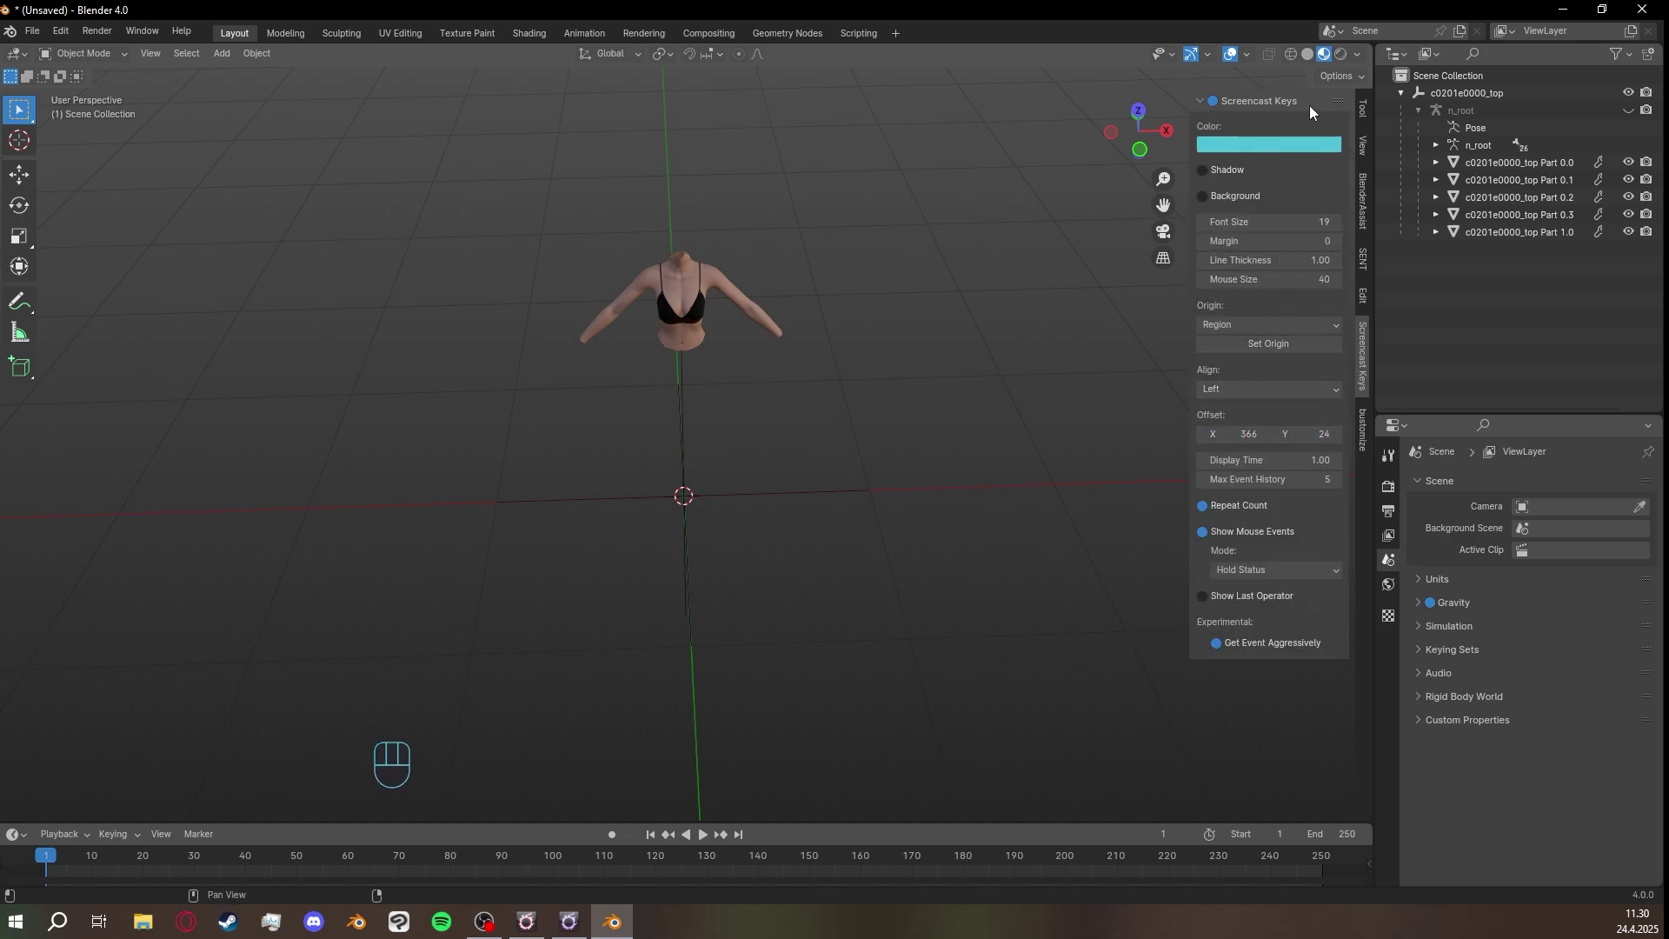
pyautogui.click(1238, 101)
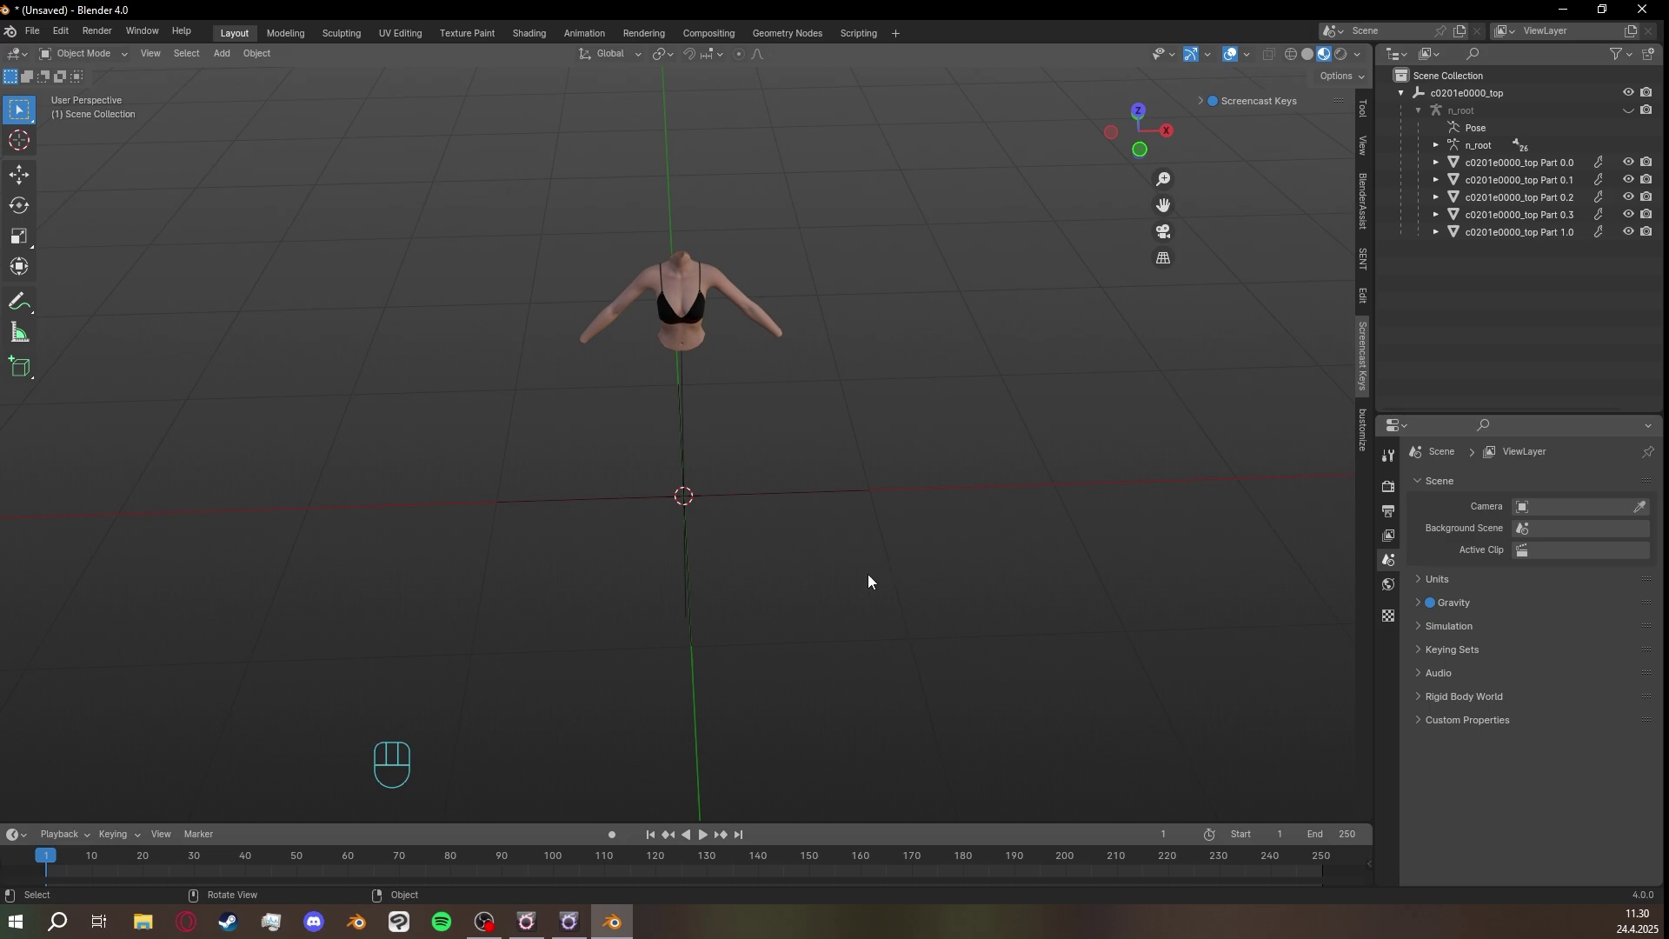
# Add a torus mesh at the world origin with 6 major segments and 4 minor segments to form a hexagonal ring.
pyautogui.hotkey('shift', 'a')
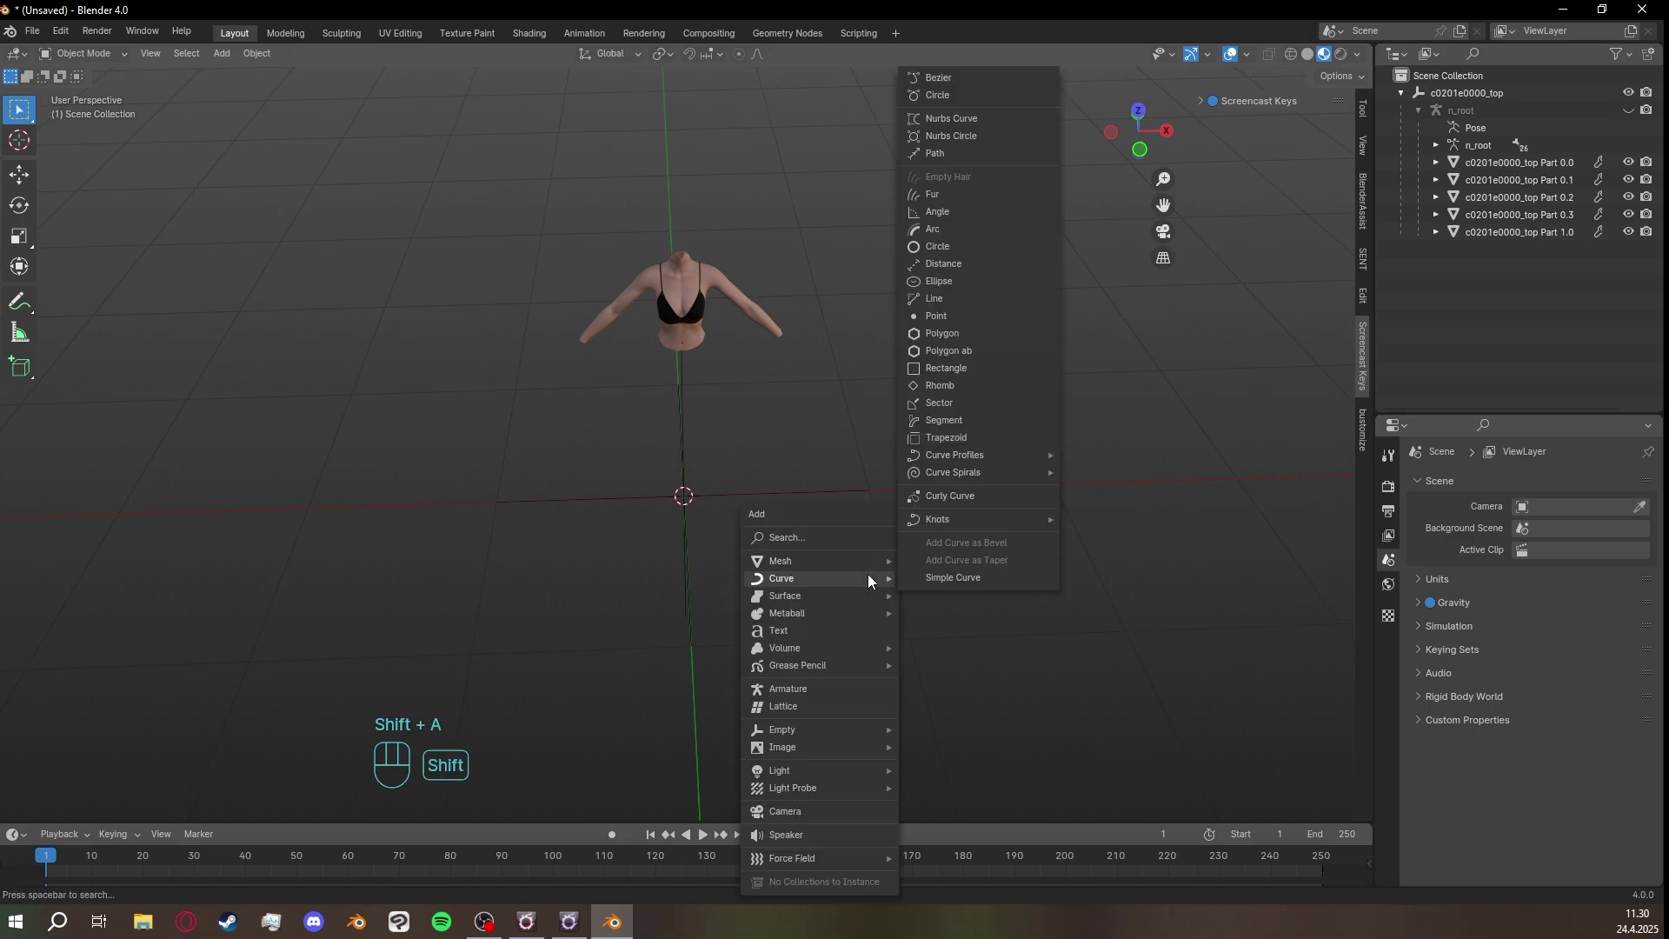
pyautogui.moveTo(839, 566)
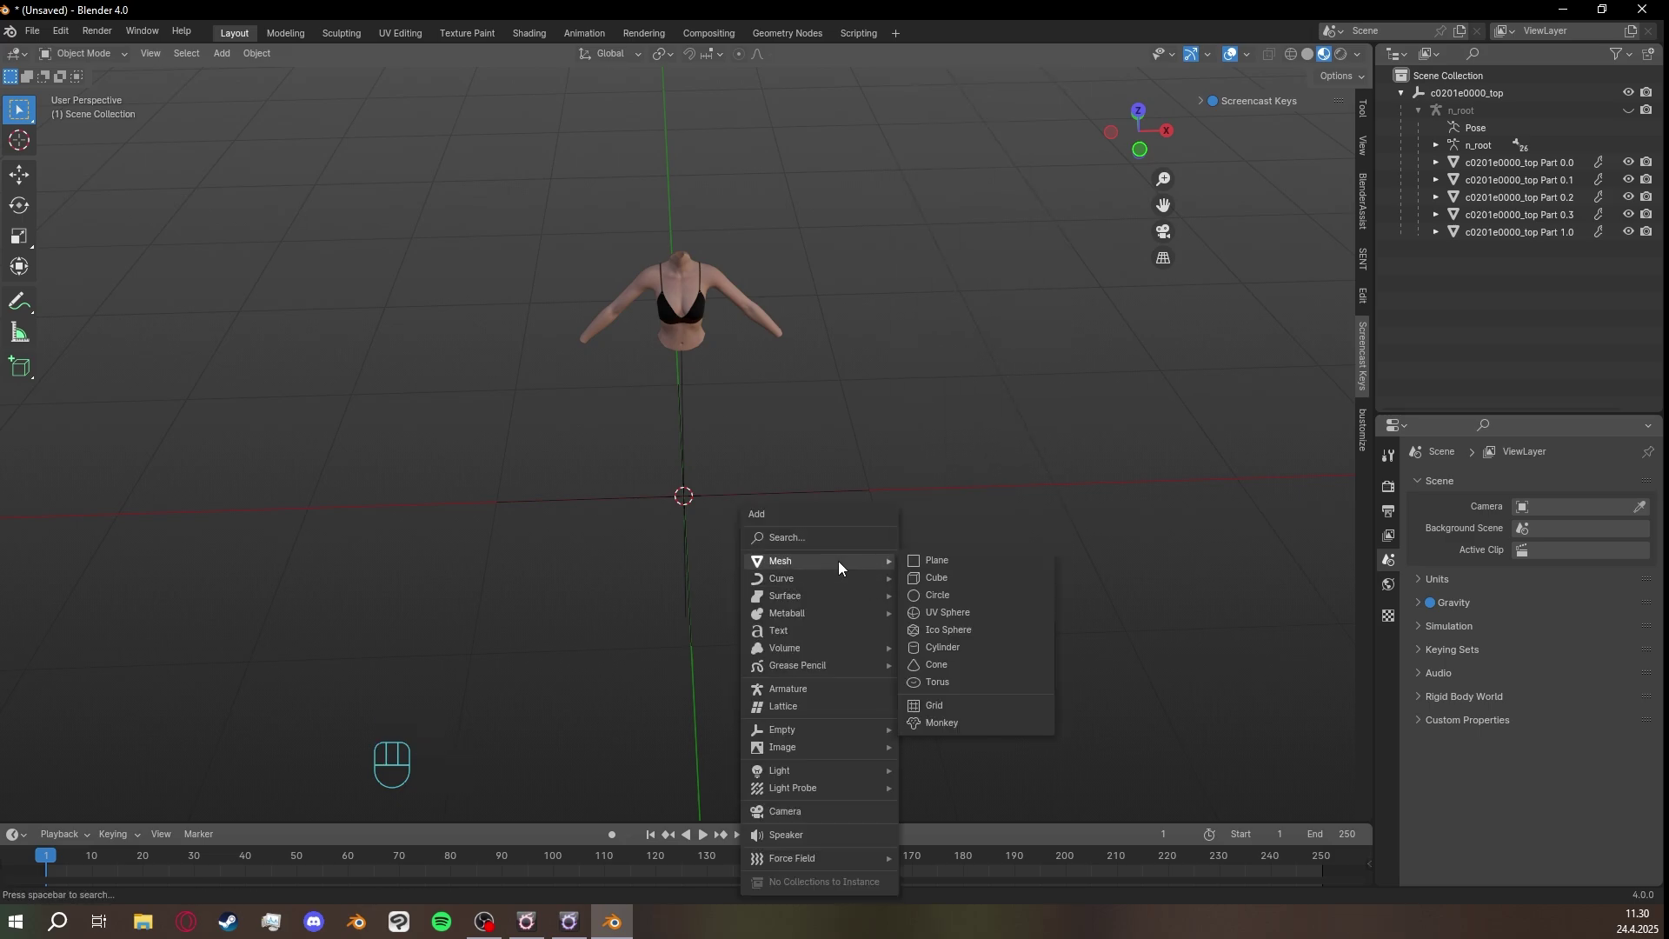
pyautogui.click(973, 681)
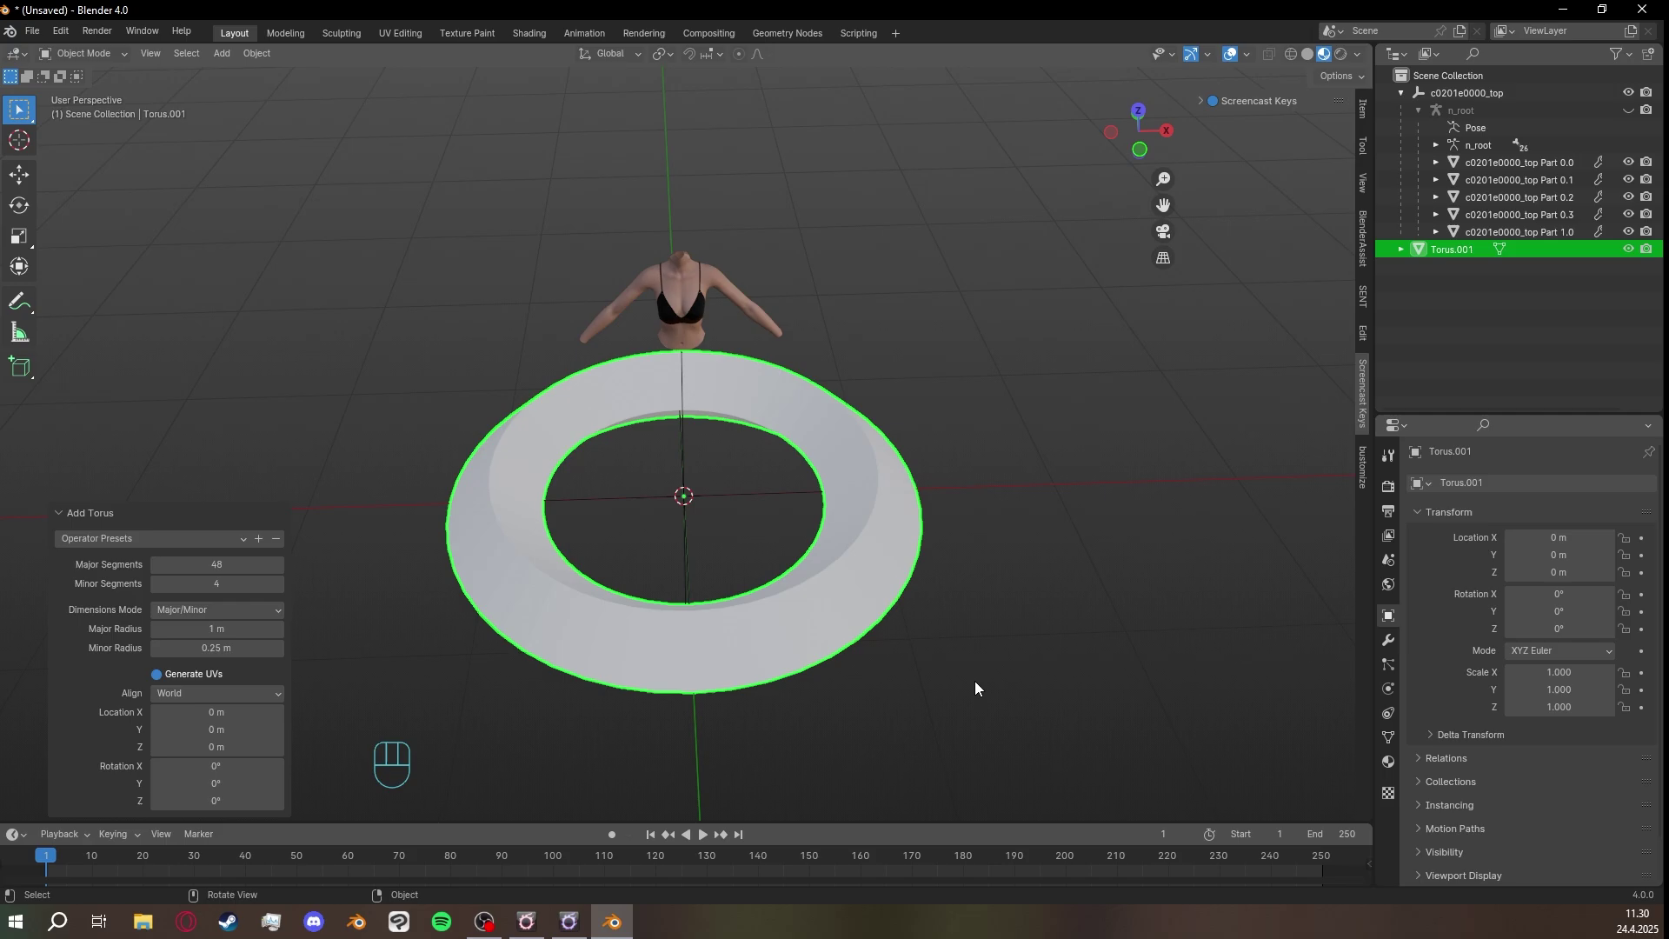
pyautogui.click(242, 565)
pyautogui.moveTo(241, 565); pyautogui.dragTo(203, 569)
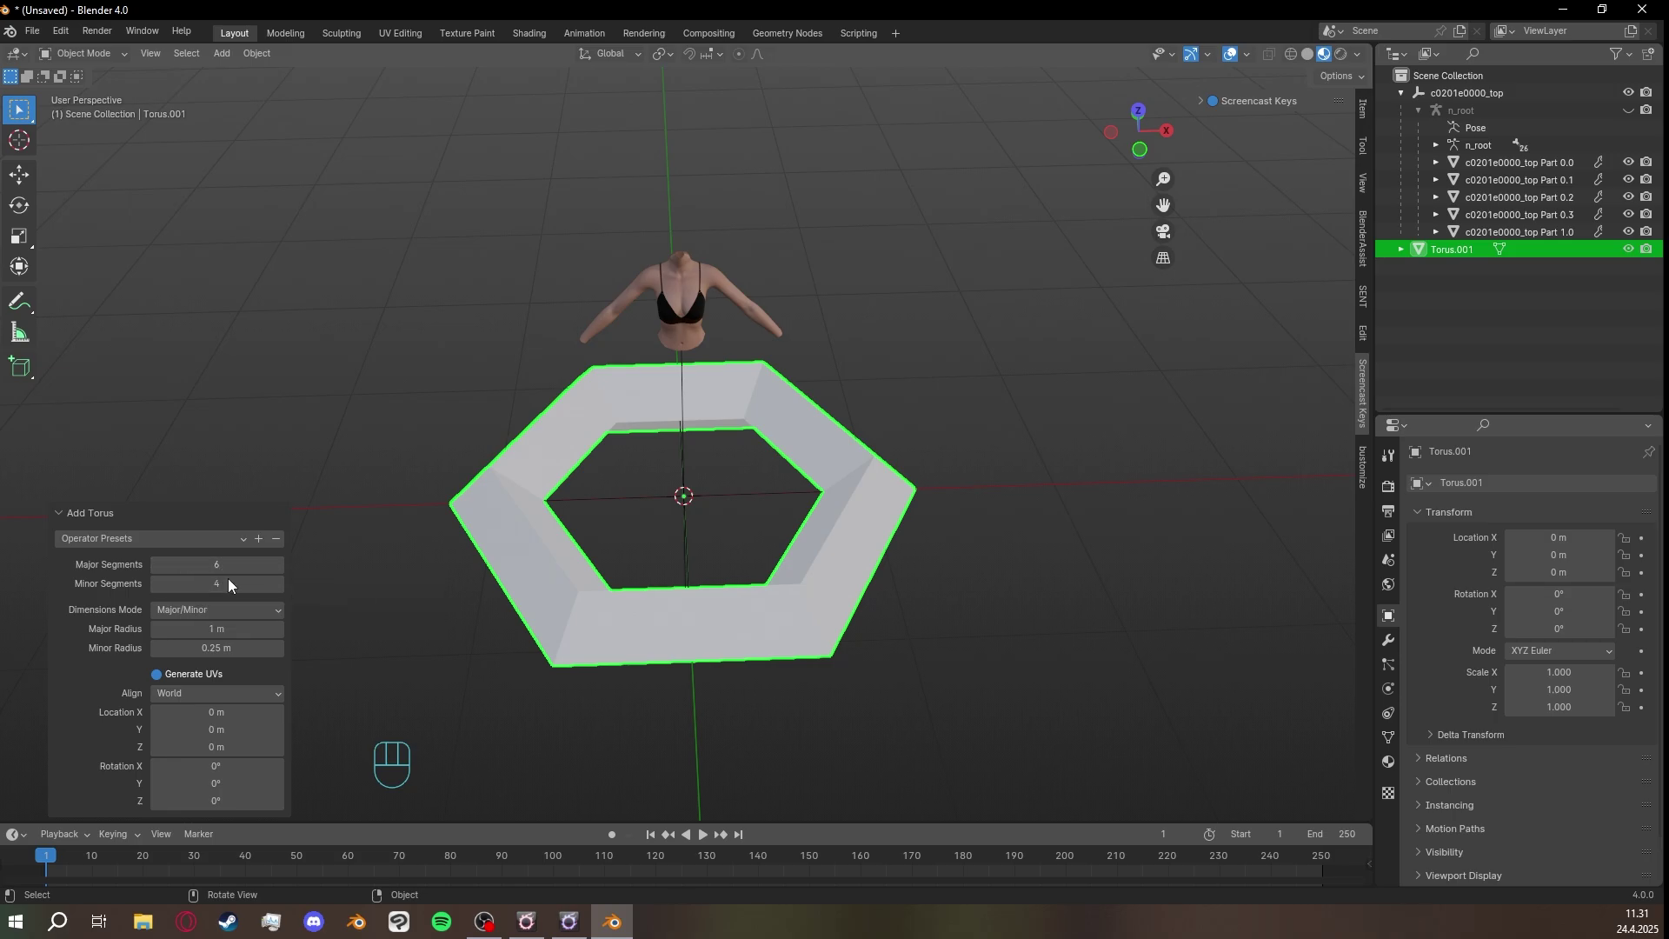
pyautogui.moveTo(888, 452); pyautogui.dragTo(924, 469, button='middle')
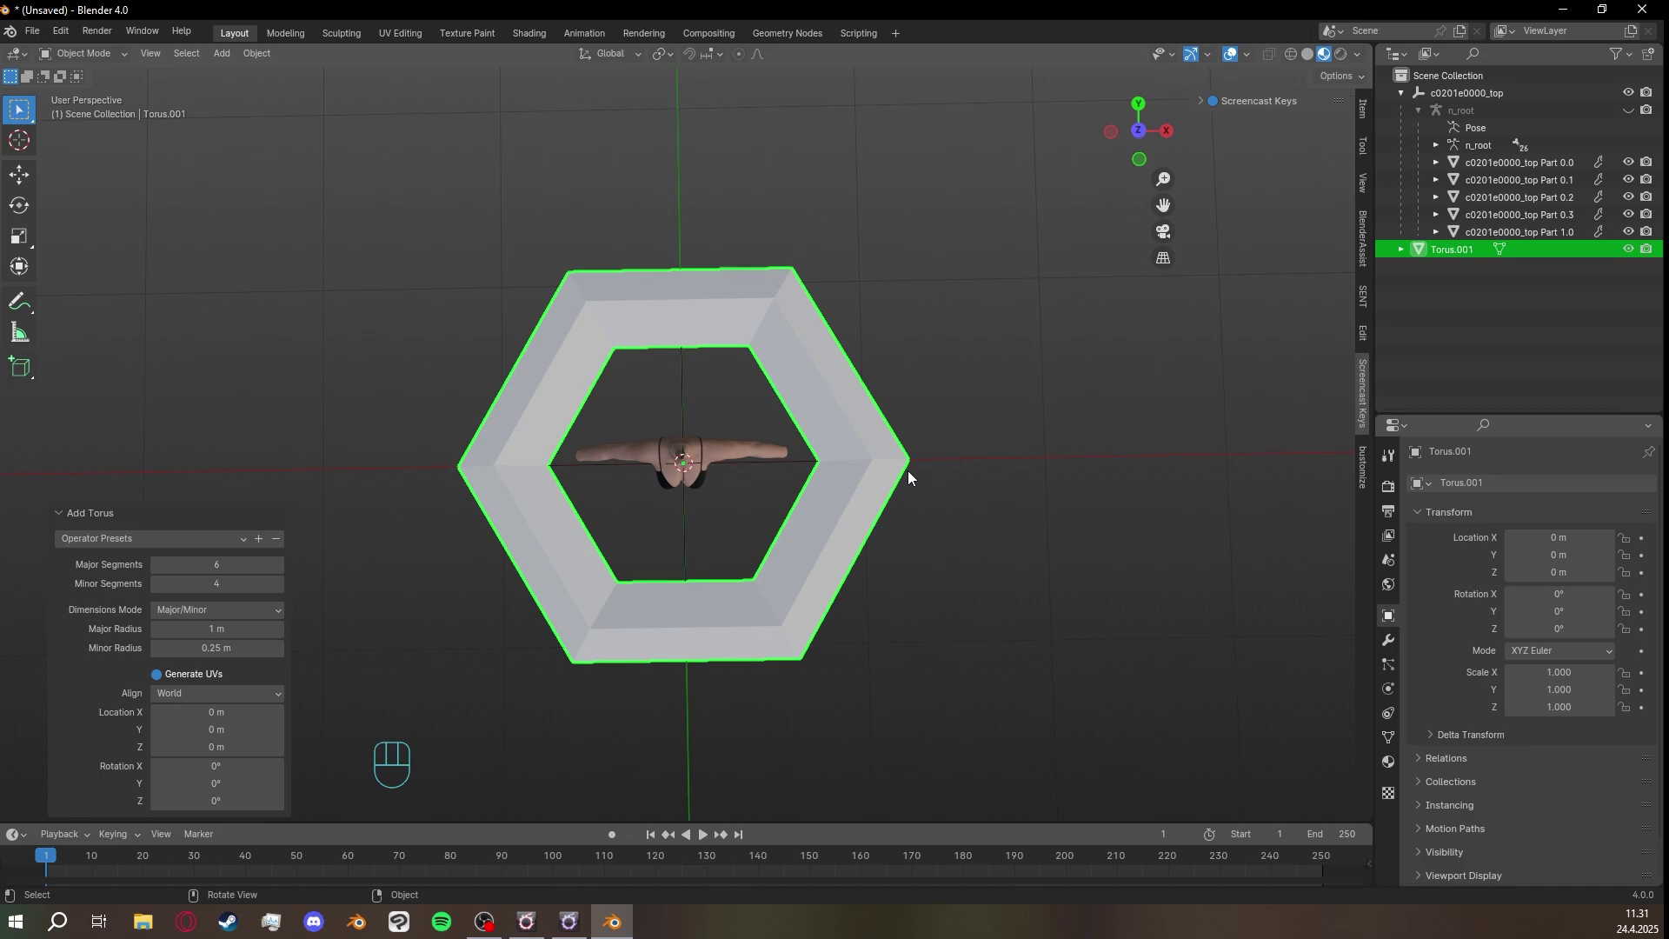
pyautogui.click(981, 490)
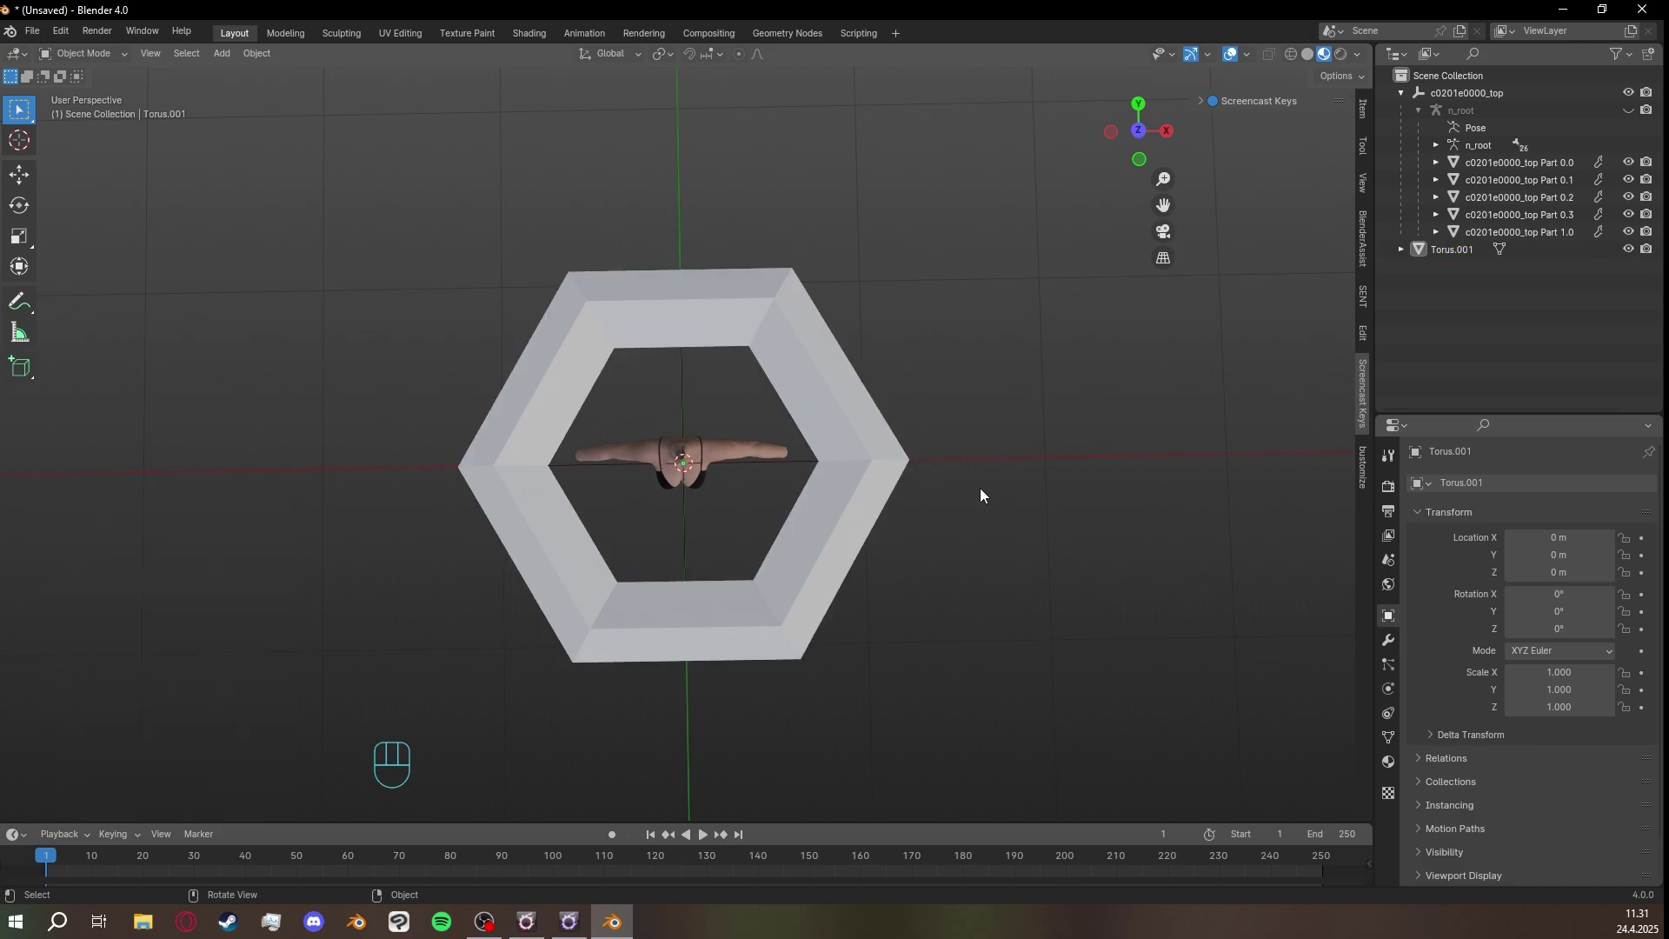
# Hide the five body meshes, c0201e0000_top Part 0.0 through Part 1.0, in the viewport.
pyautogui.moveTo(983, 372); pyautogui.dragTo(1000, 365, button='middle')
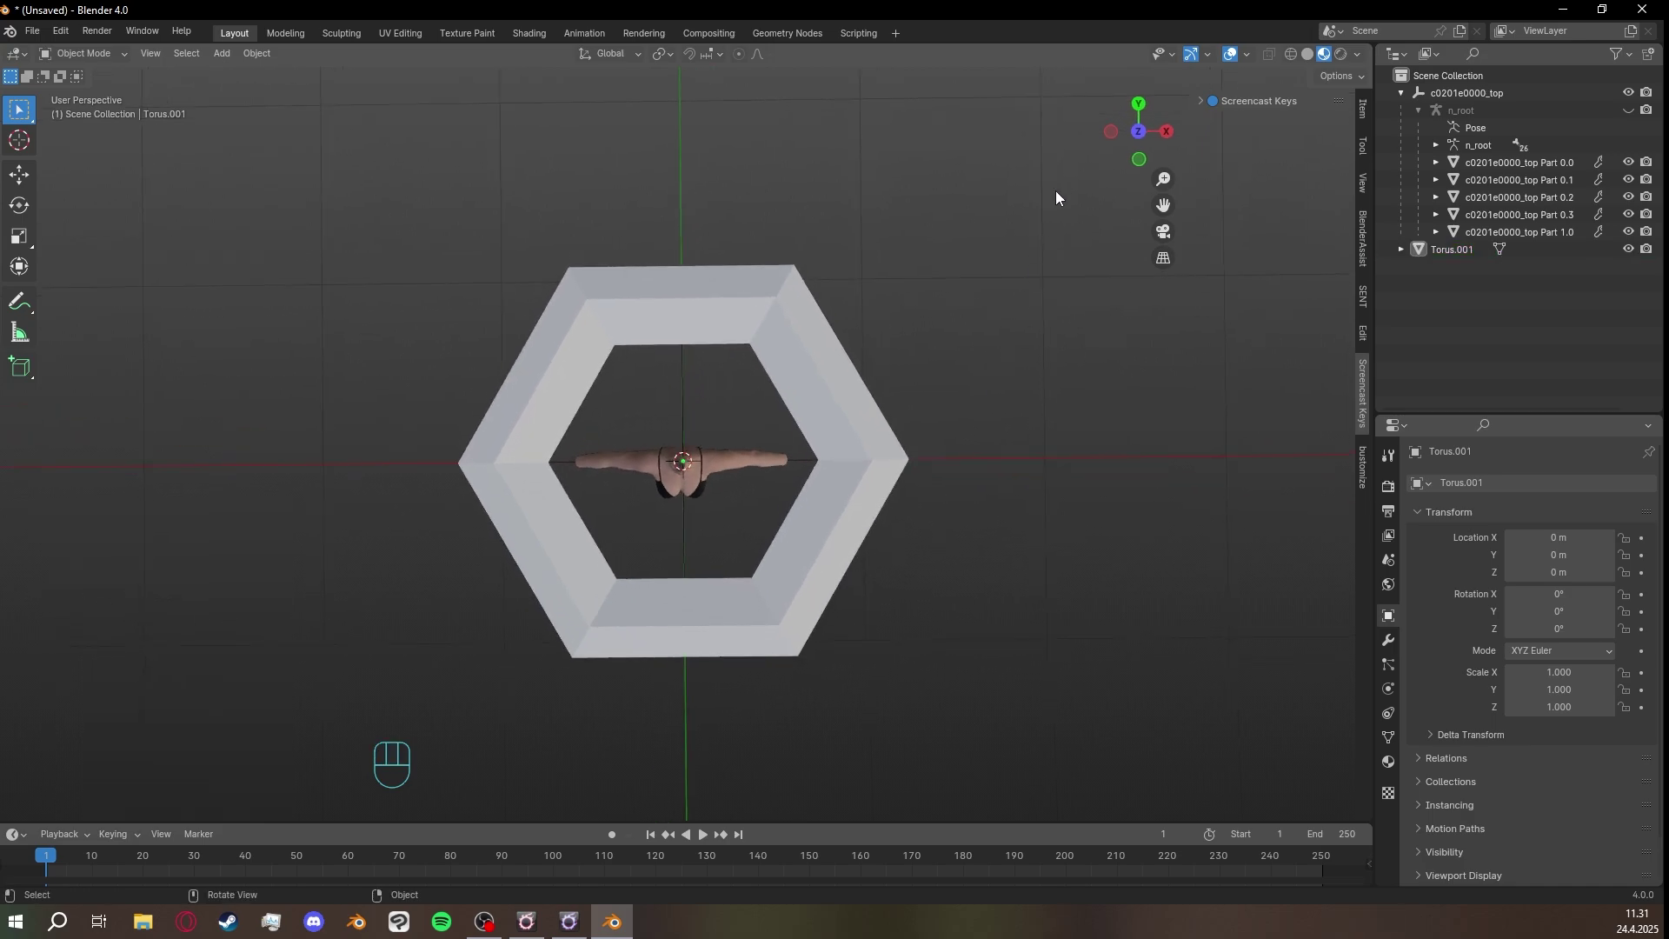
pyautogui.moveTo(1106, 153); pyautogui.dragTo(950, 253, button='middle')
pyautogui.moveTo(1017, 156); pyautogui.dragTo(1164, 113, button='middle')
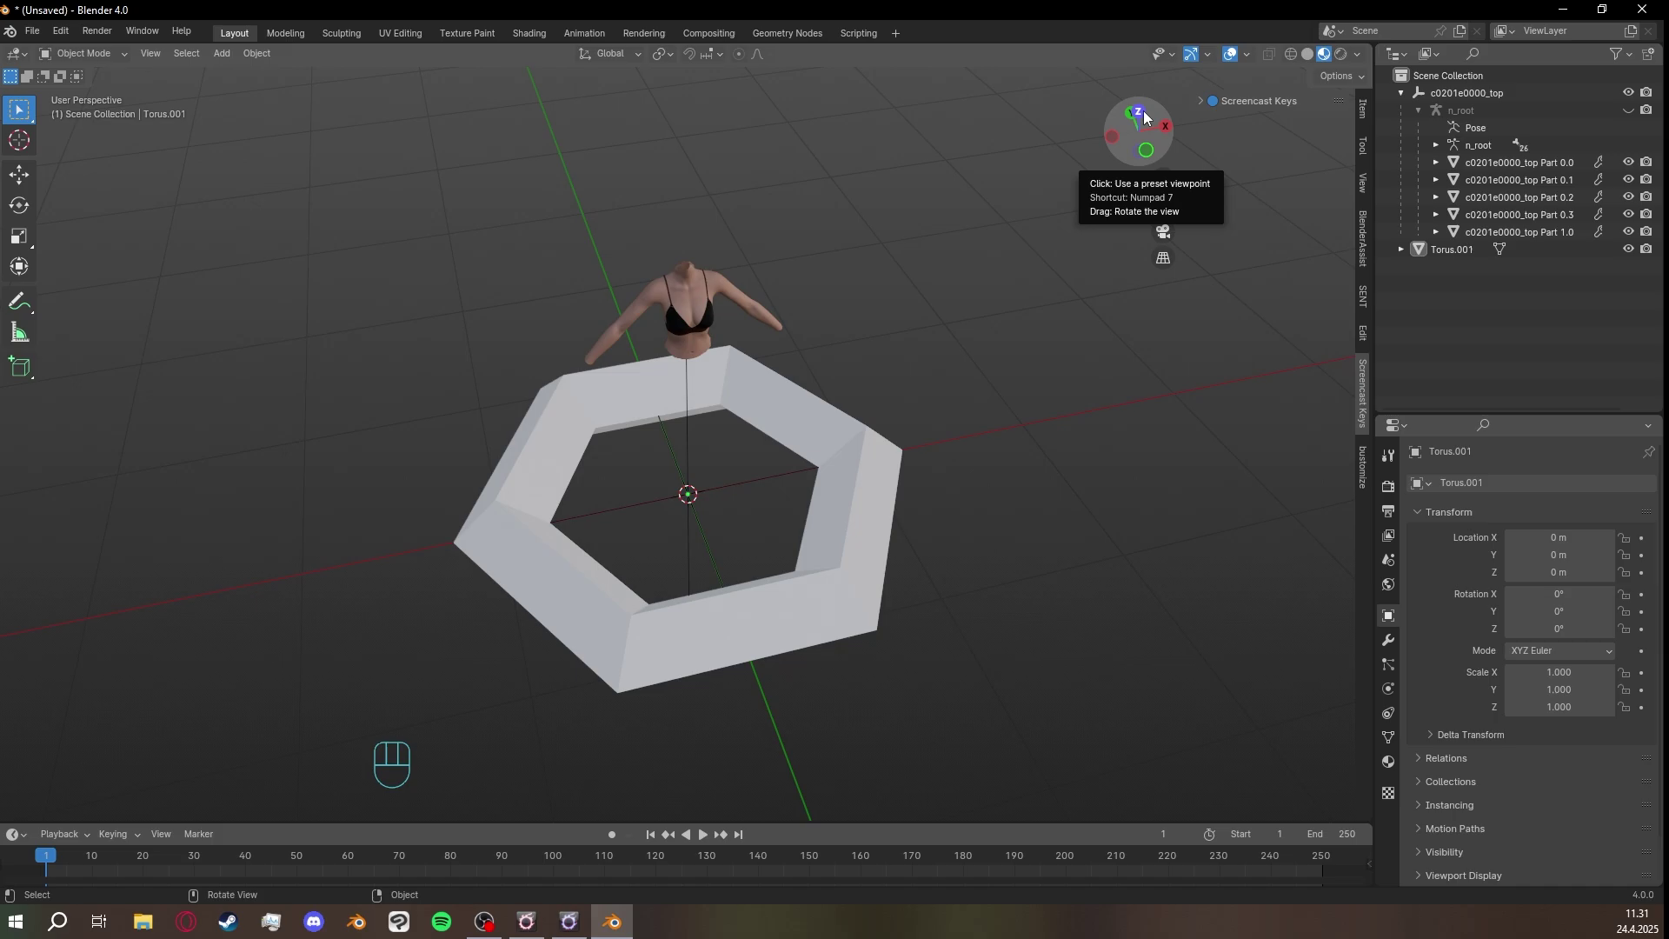
pyautogui.click(1144, 112)
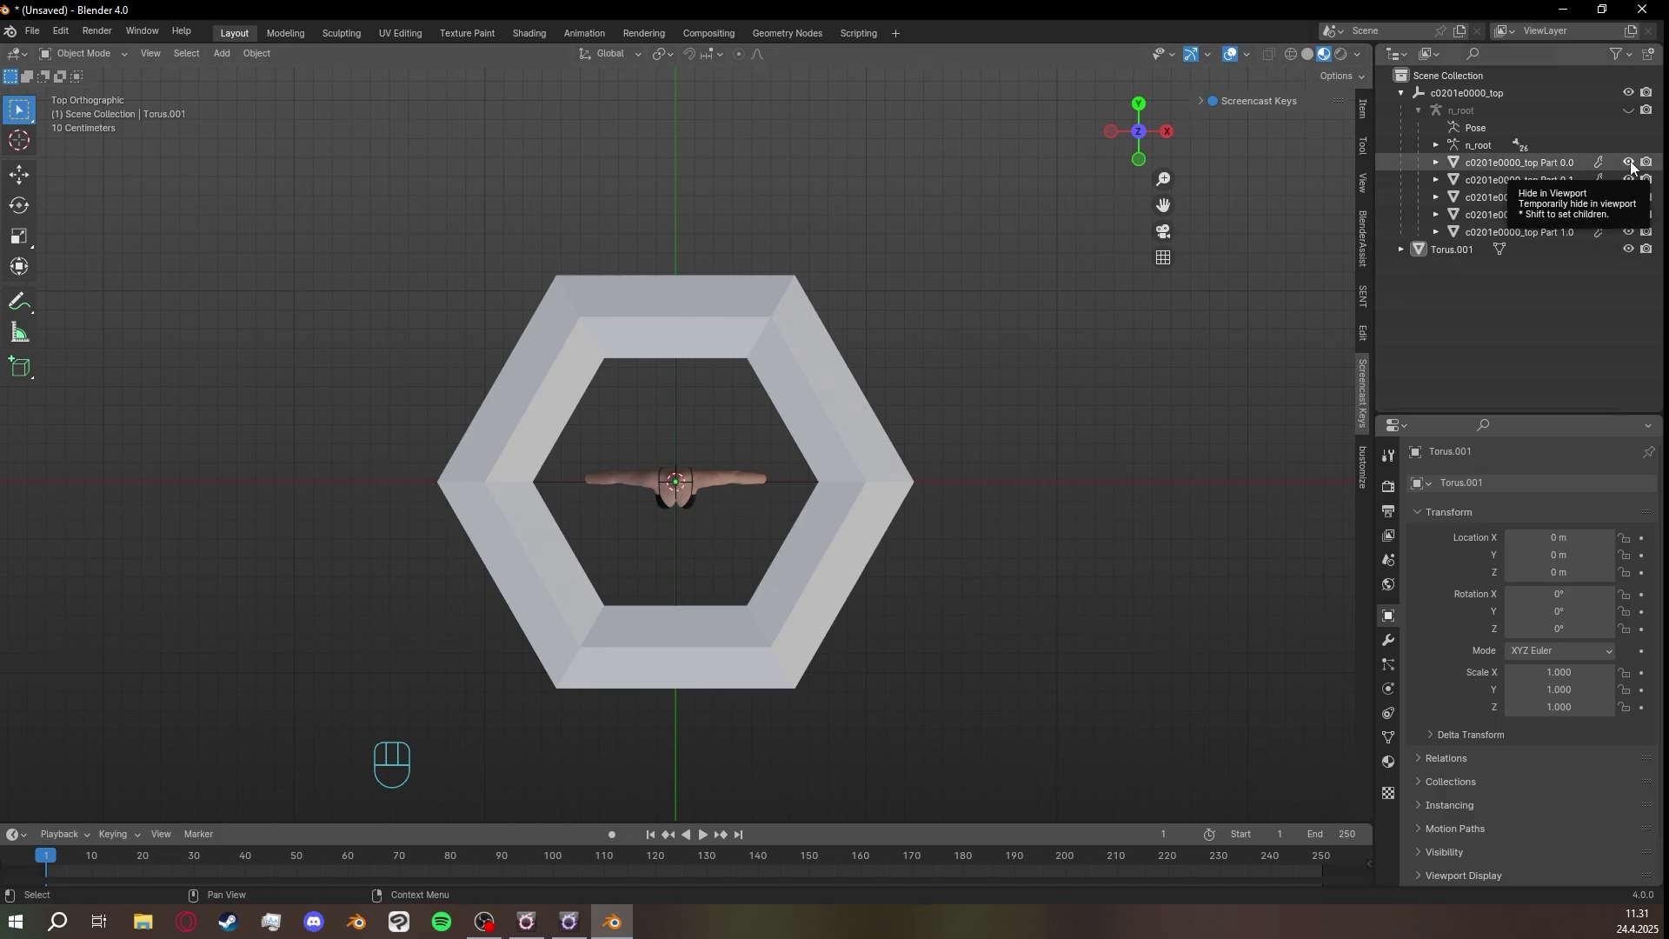
pyautogui.moveTo(1631, 162); pyautogui.dragTo(1628, 245)
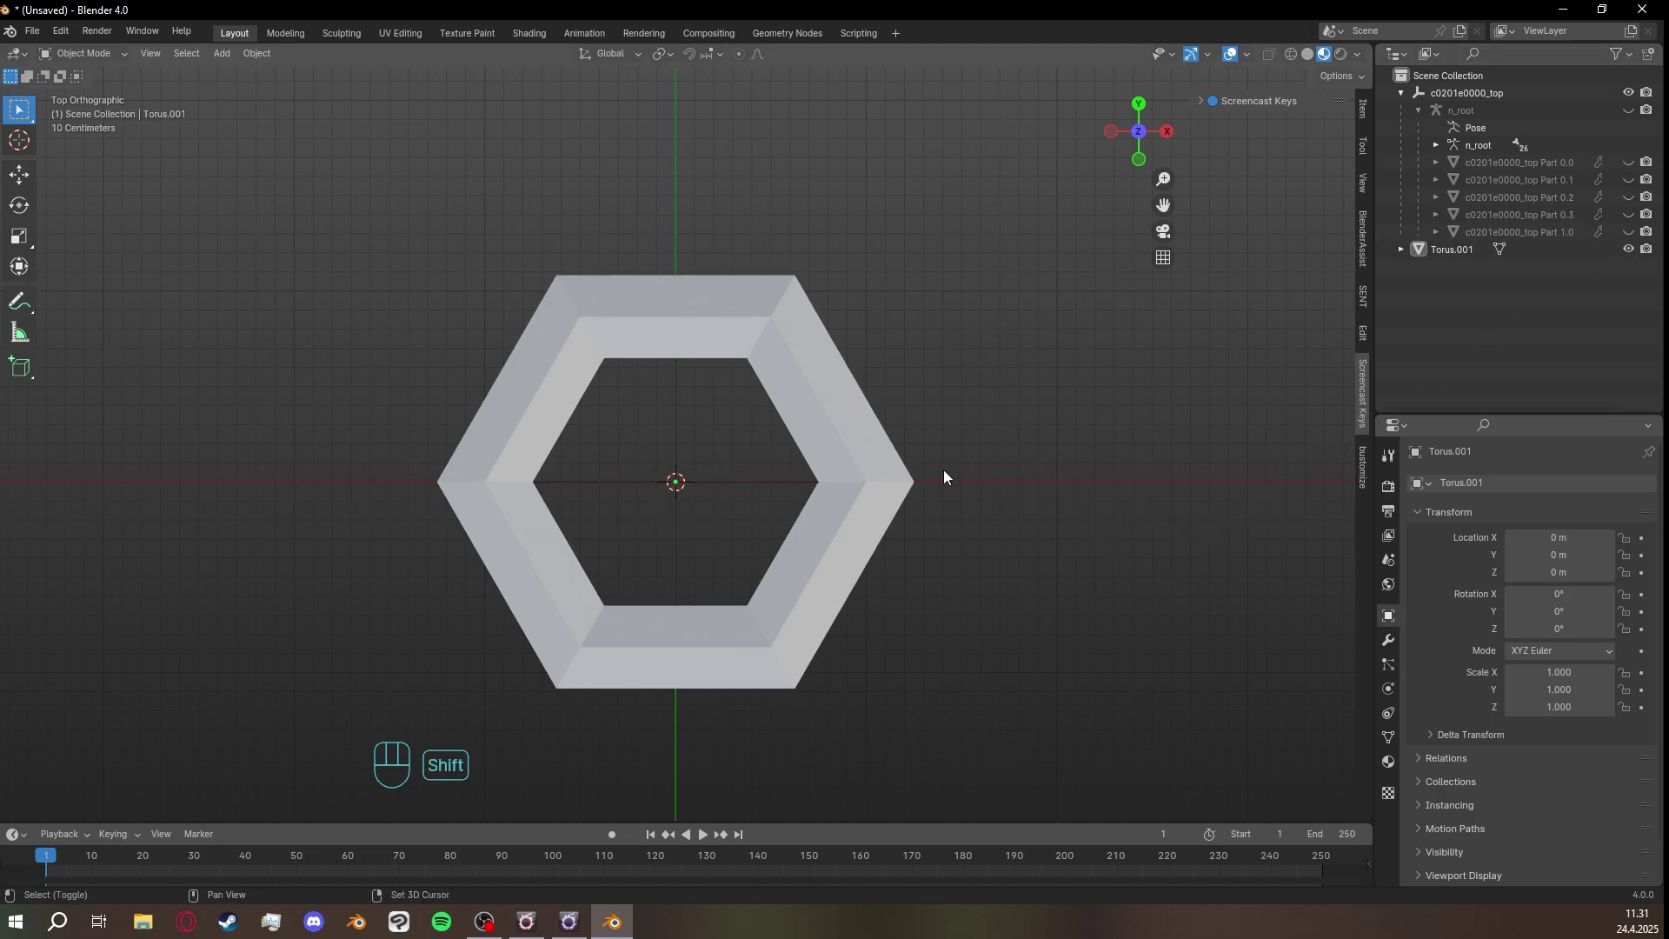
# Select the hexagonal torus and enter Edit Mode with Wireframe shading.
pyautogui.keyDown('shift'); pyautogui.moveTo(943, 470); pyautogui.dragTo(880, 445, button='middle'); pyautogui.keyUp('shift')
pyautogui.click(878, 448)
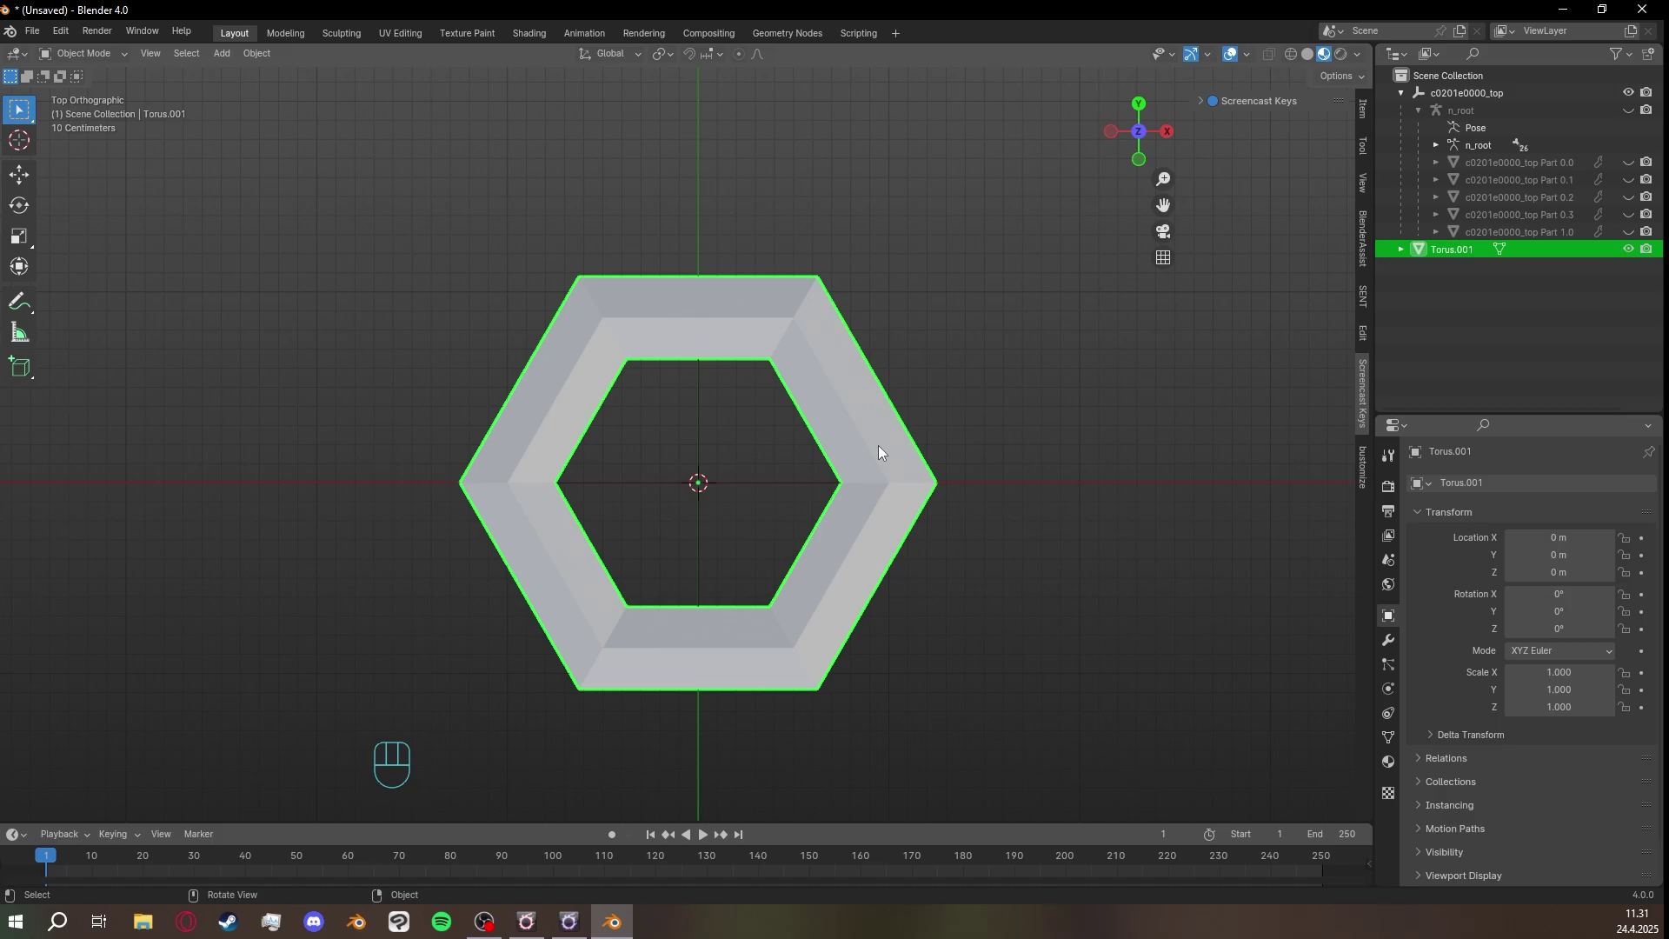
pyautogui.keyDown('shift'); pyautogui.moveTo(855, 449); pyautogui.dragTo(751, 433, button='middle'); pyautogui.keyUp('shift')
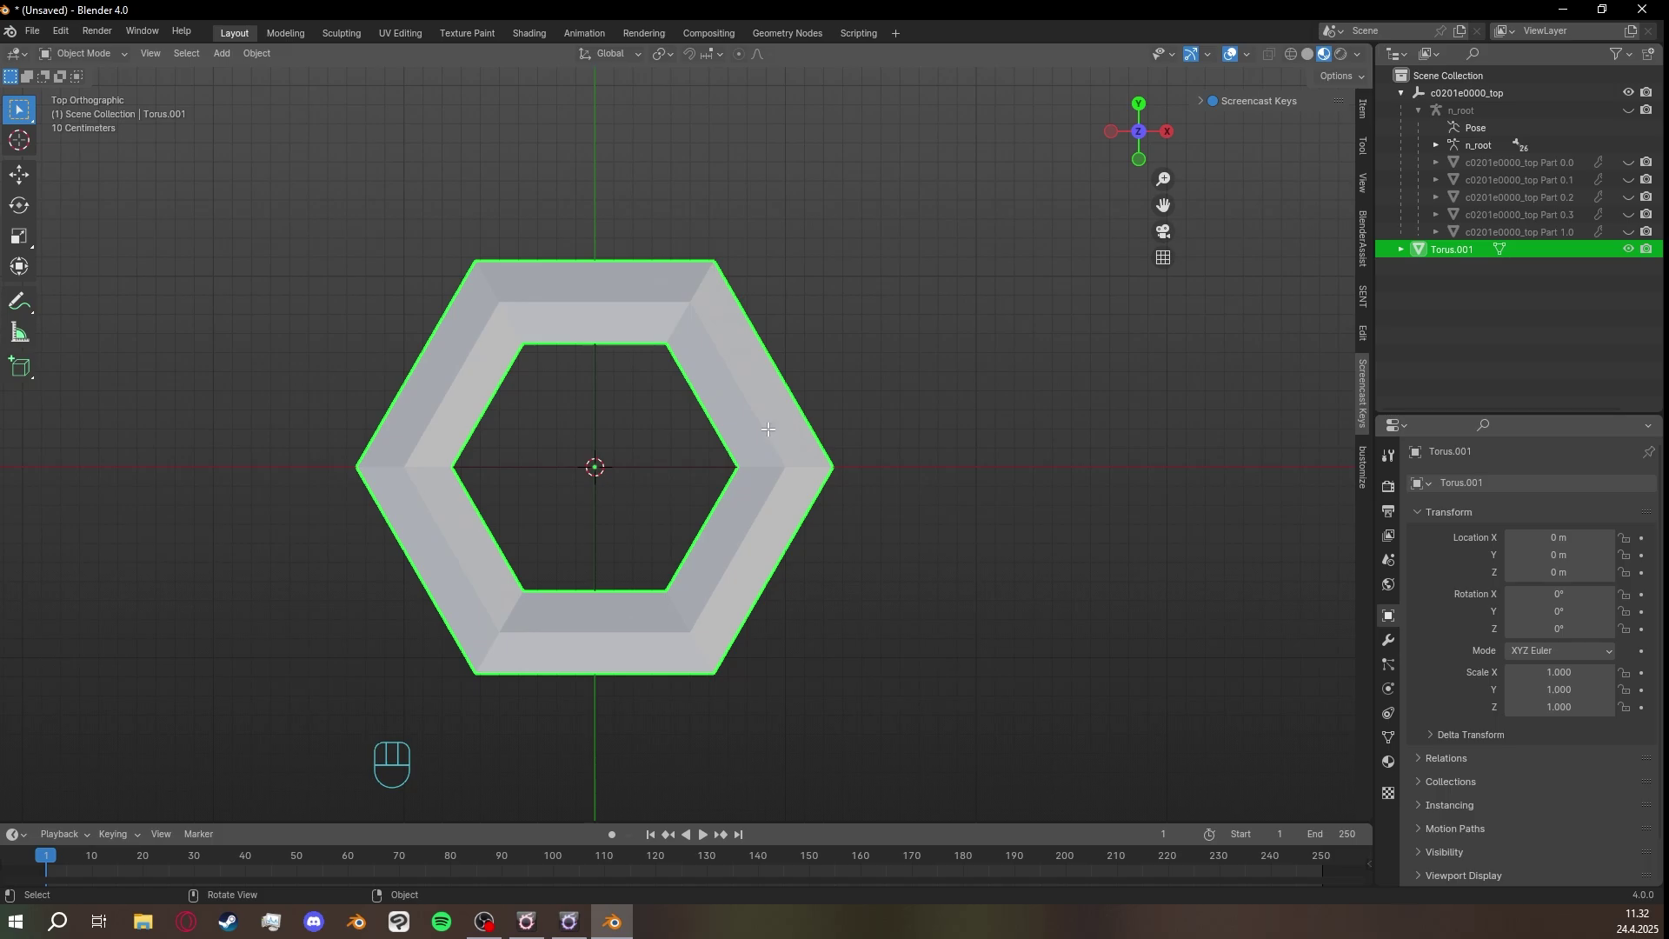
pyautogui.press('Tab')
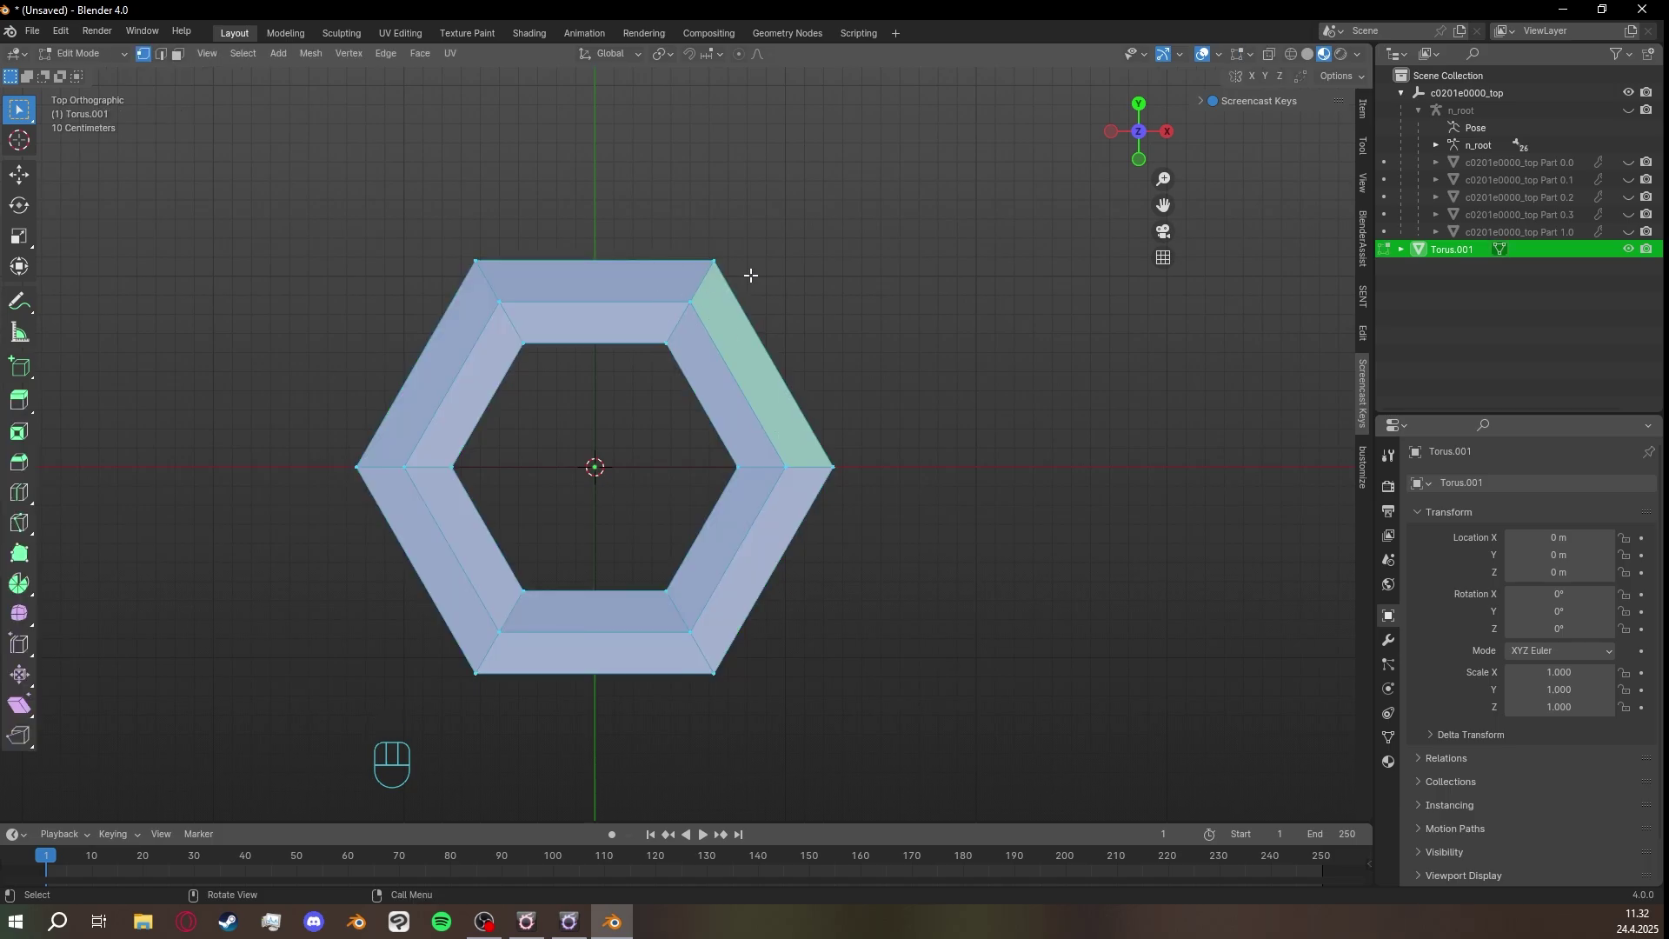
pyautogui.press('z')
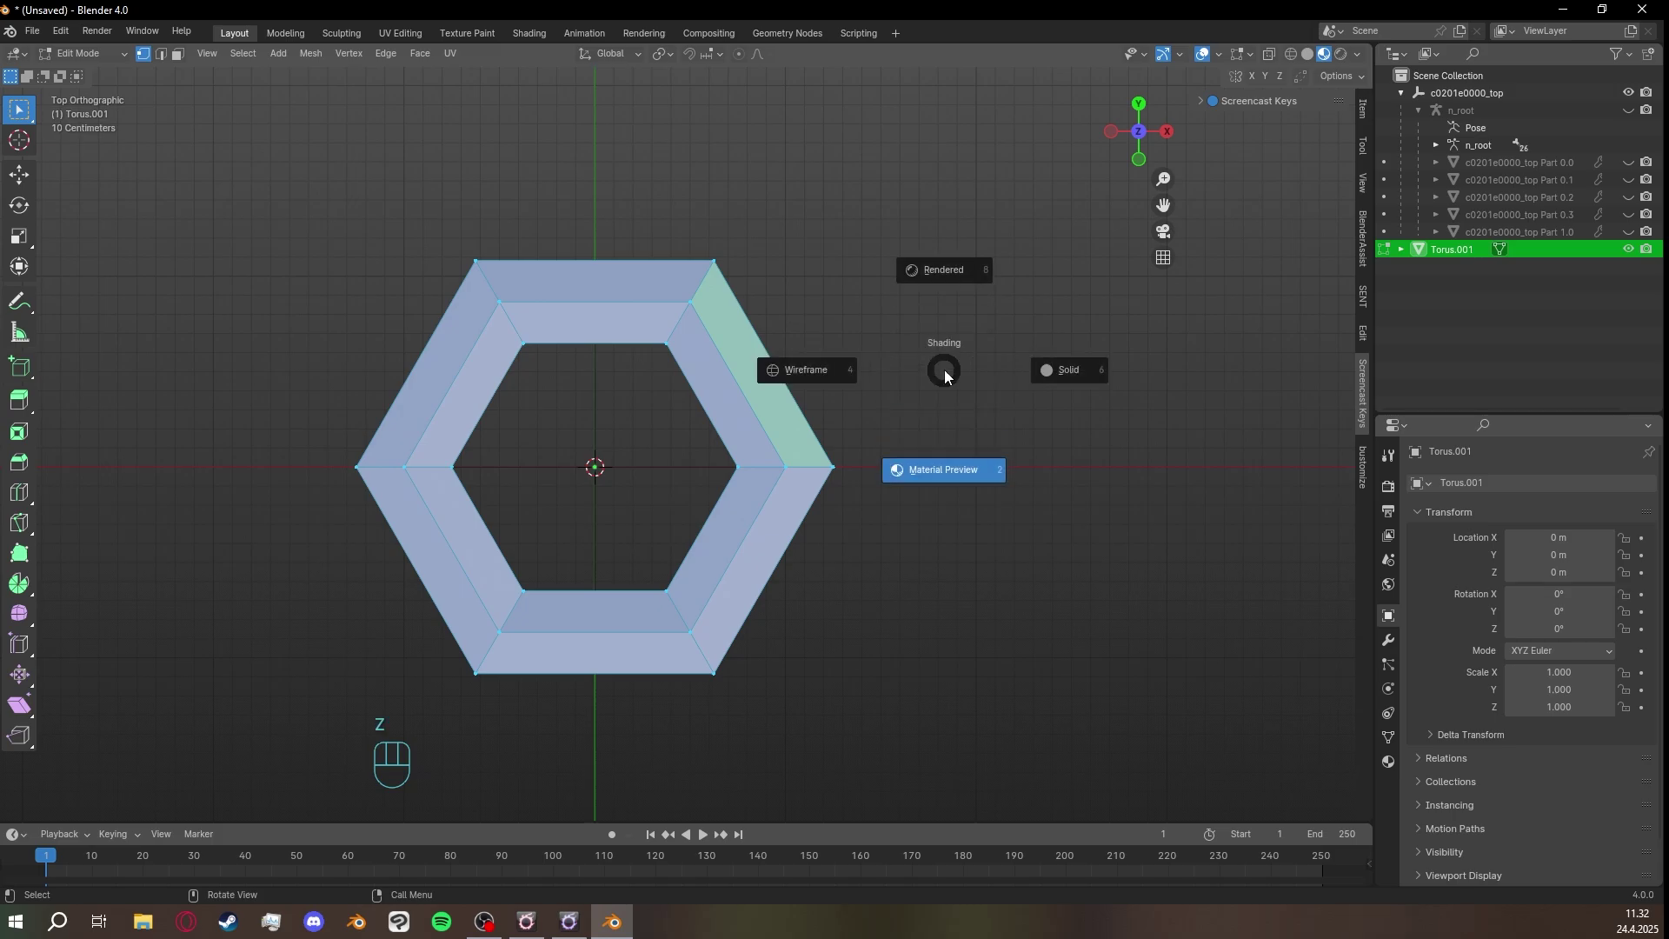
pyautogui.click(836, 372)
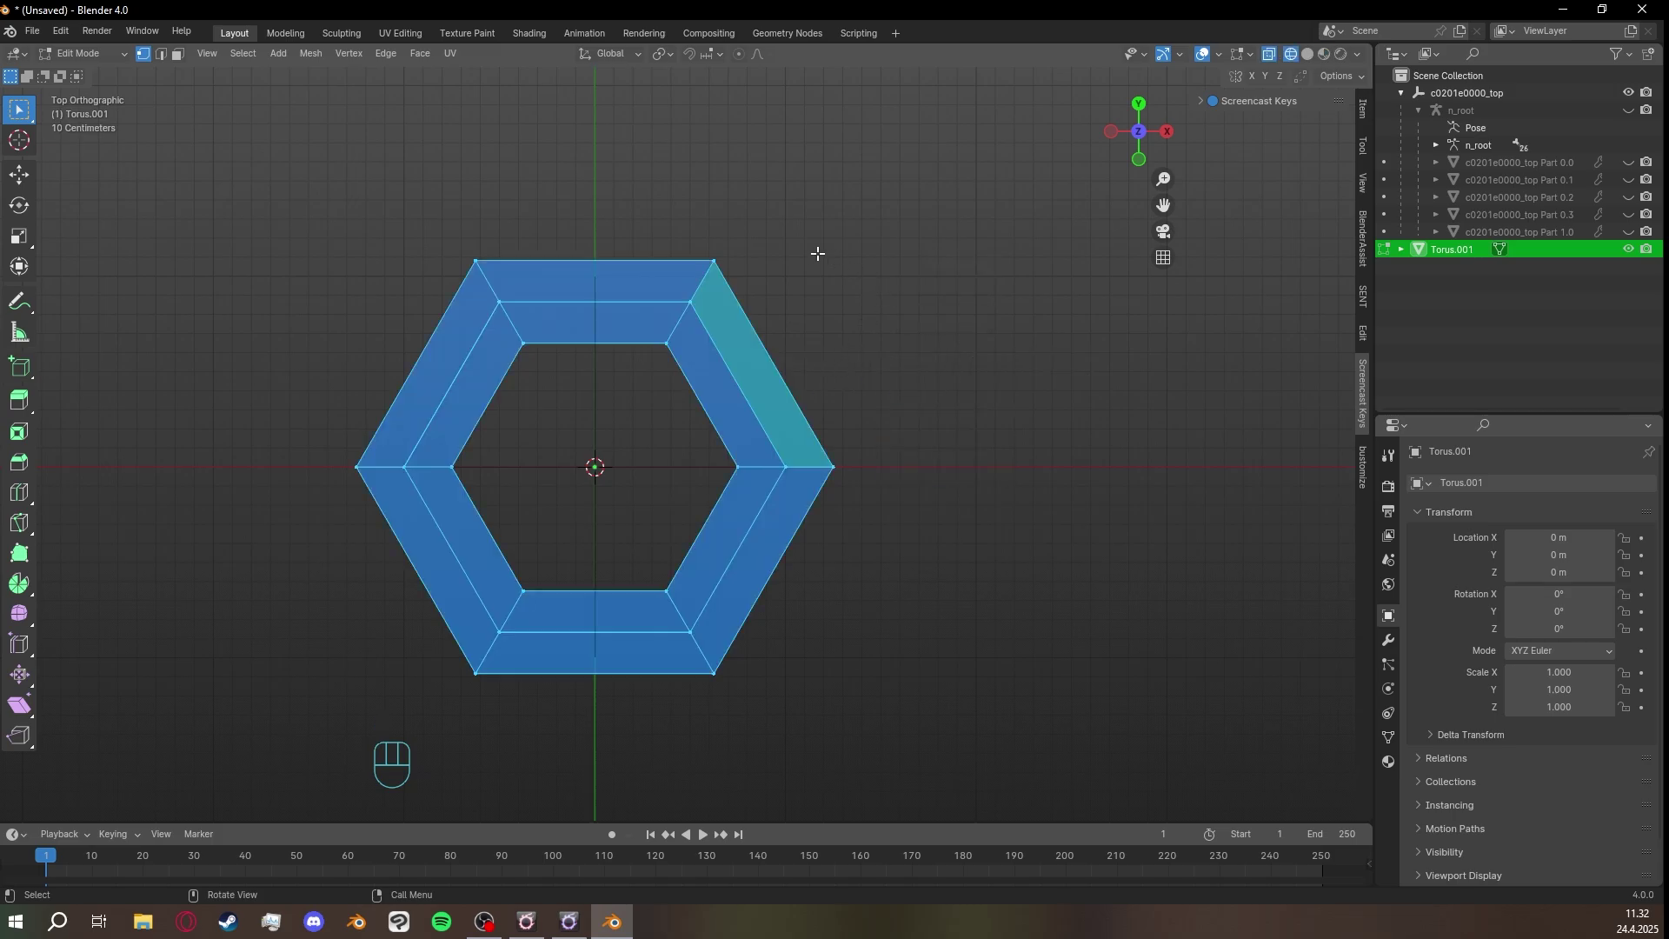
# Select all vertices on the torus's positive X half and move them outward along X, making the ring about a third longer.
pyautogui.moveTo(622, 208); pyautogui.dragTo(999, 778)
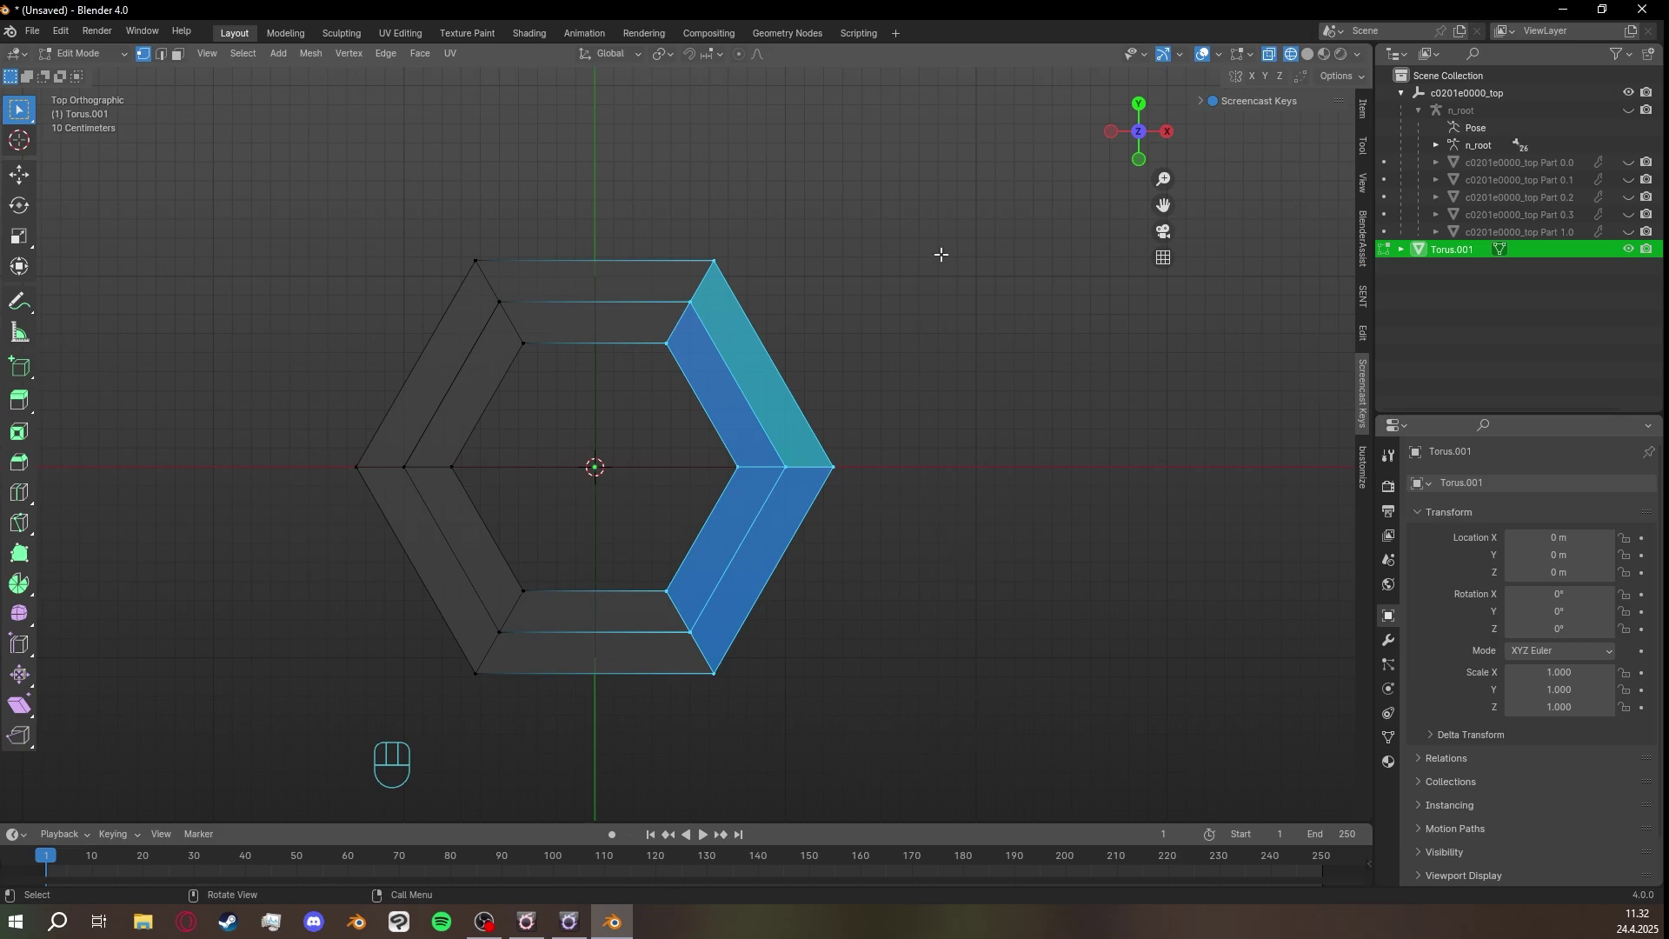
pyautogui.moveTo(879, 518); pyautogui.dragTo(939, 461, button='middle')
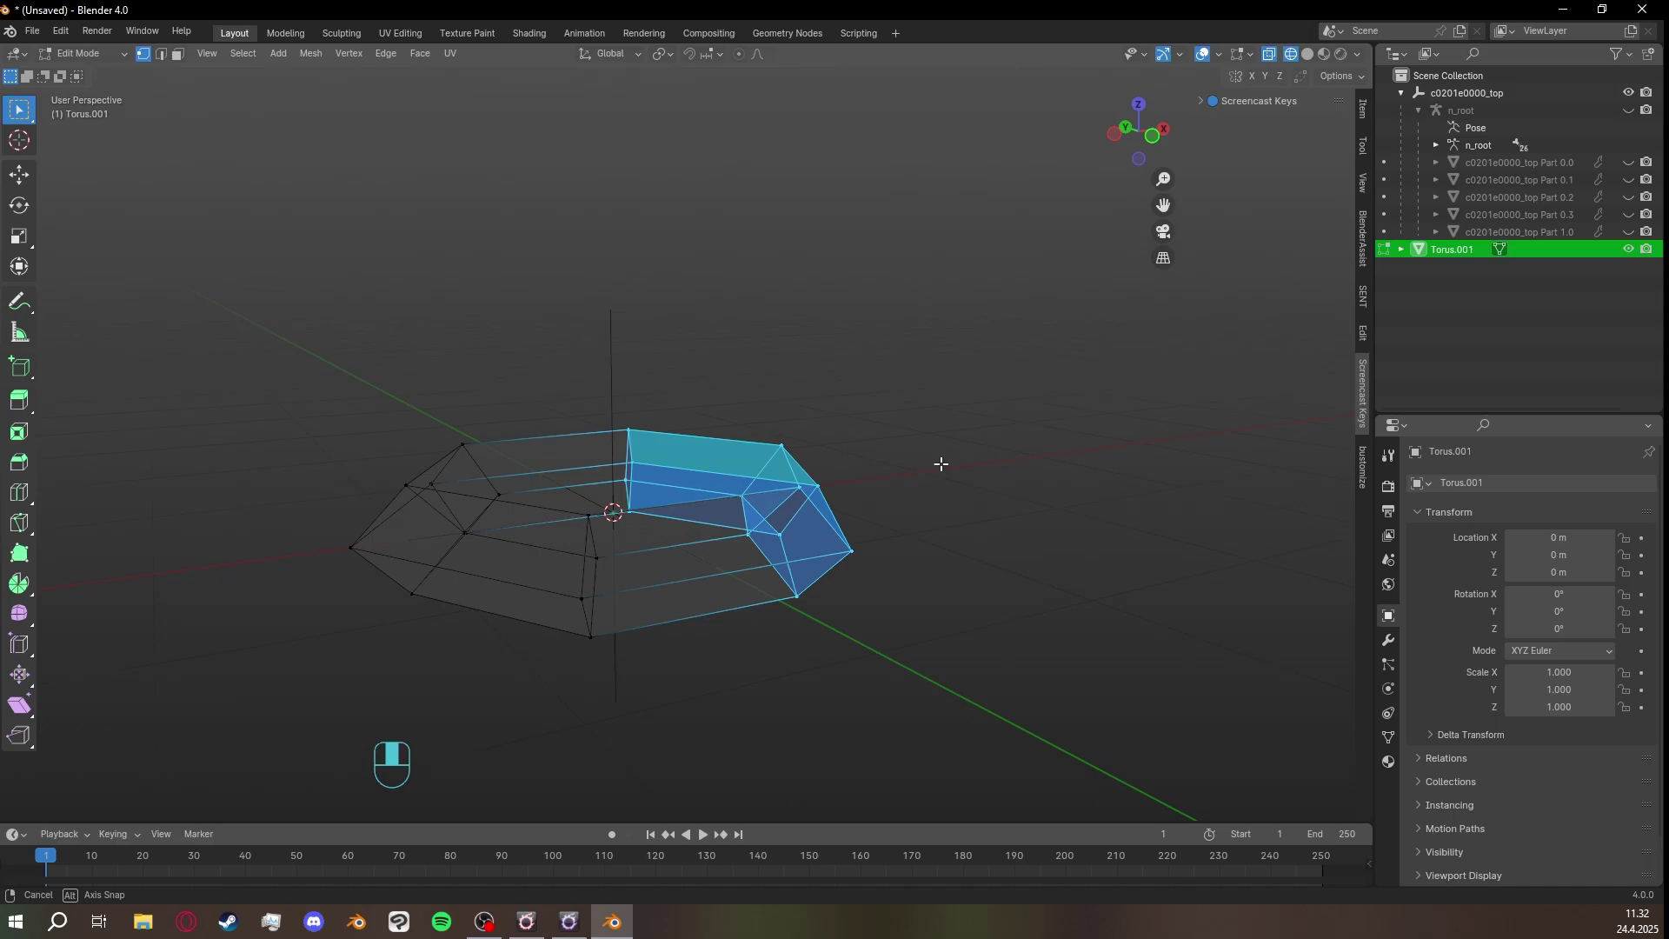
pyautogui.moveTo(852, 585); pyautogui.dragTo(653, 573, button='middle')
pyautogui.moveTo(756, 485); pyautogui.dragTo(835, 600, button='middle')
pyautogui.click(1148, 126)
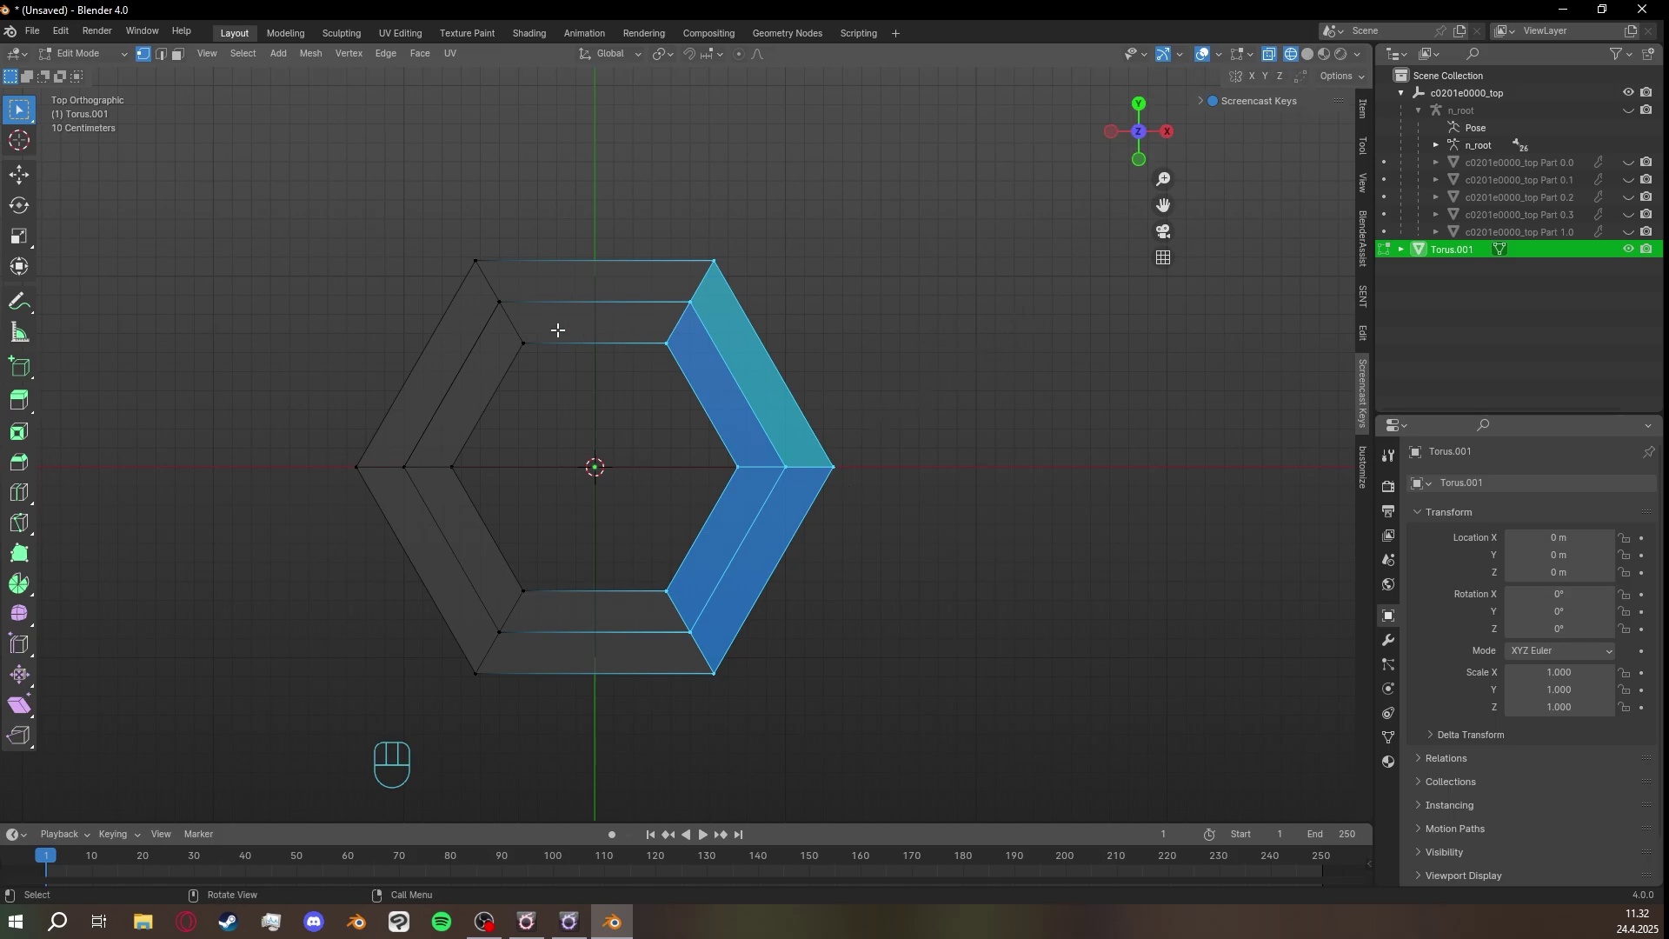
pyautogui.click(19, 177)
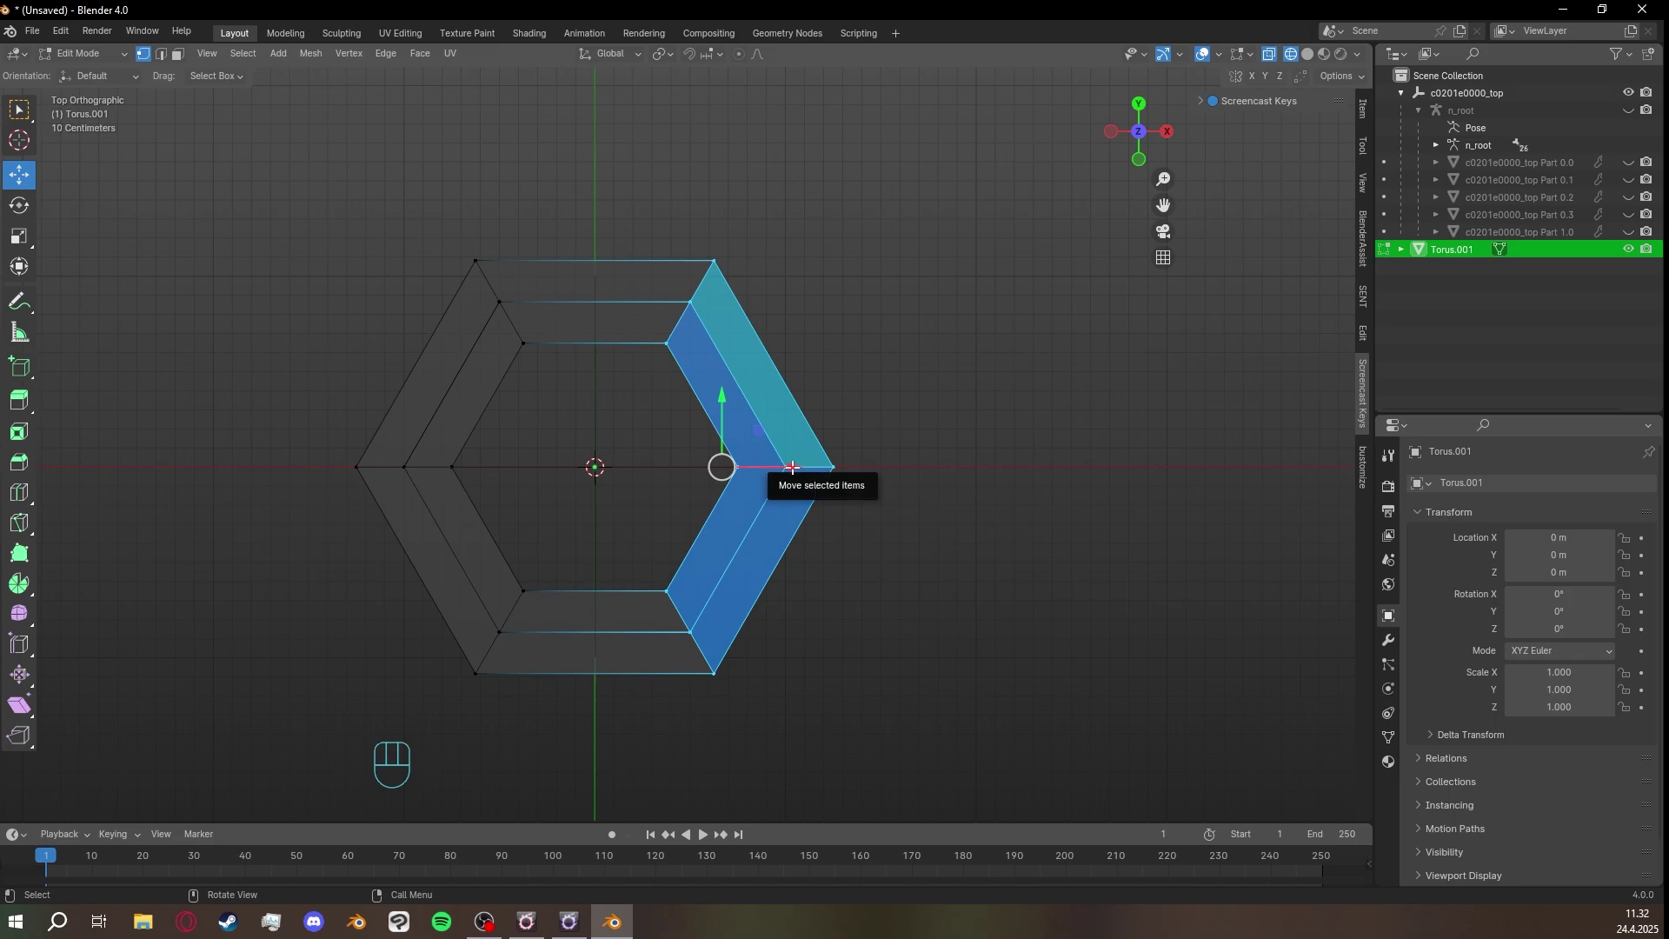
pyautogui.moveTo(790, 466); pyautogui.dragTo(953, 470)
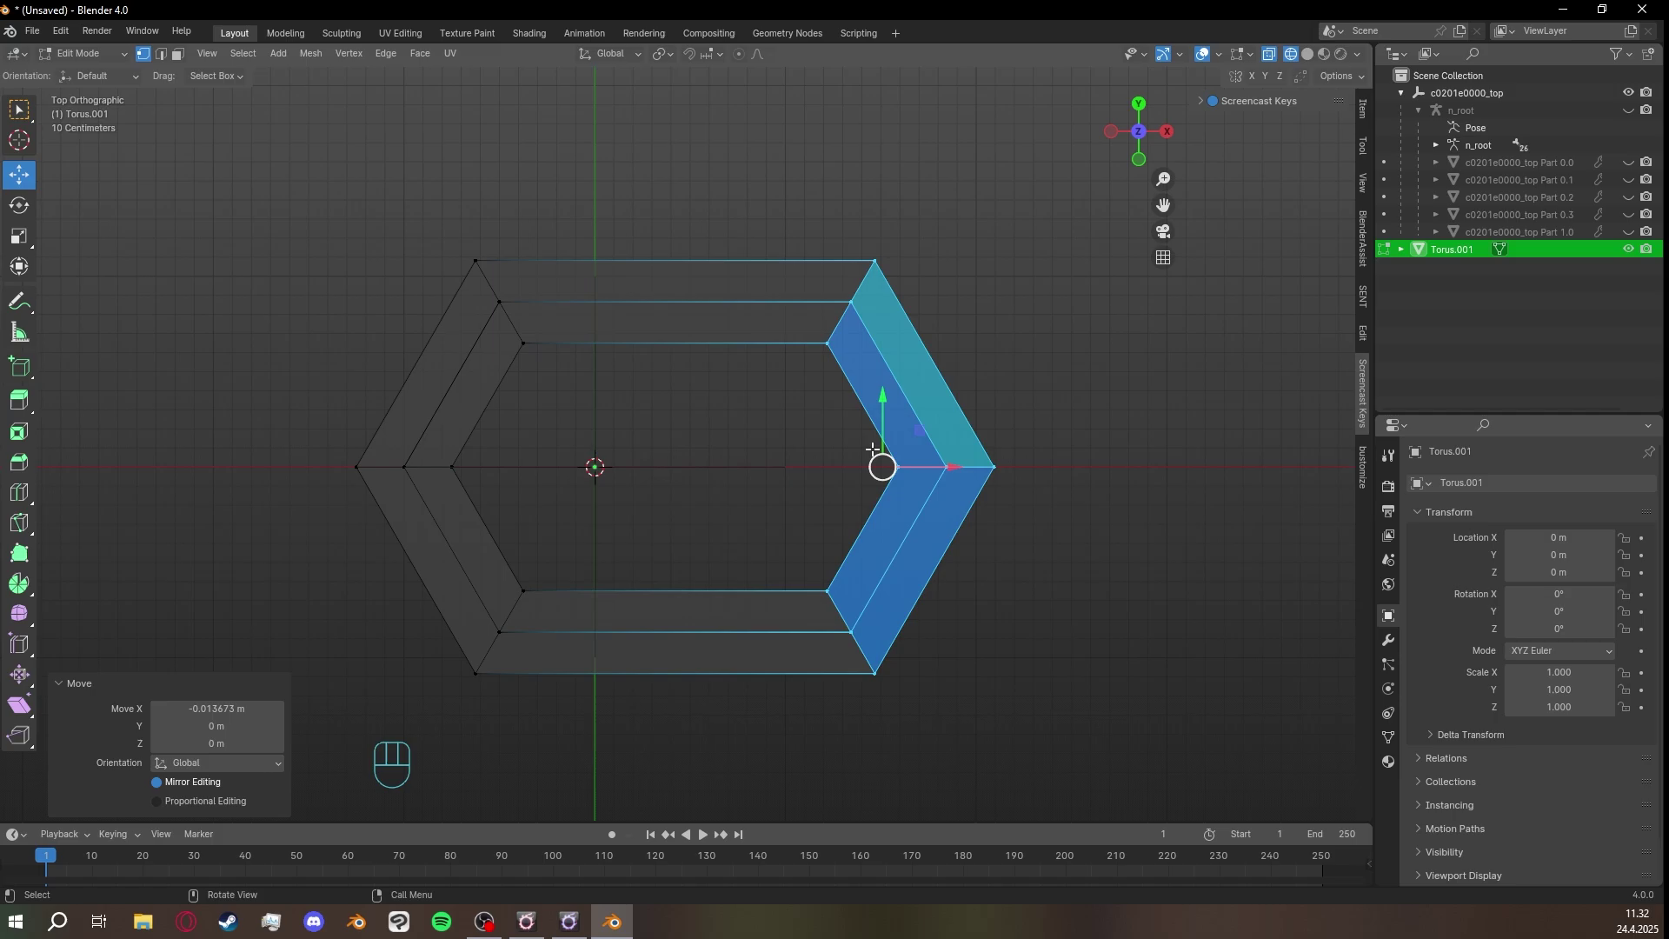
pyautogui.click(1039, 374)
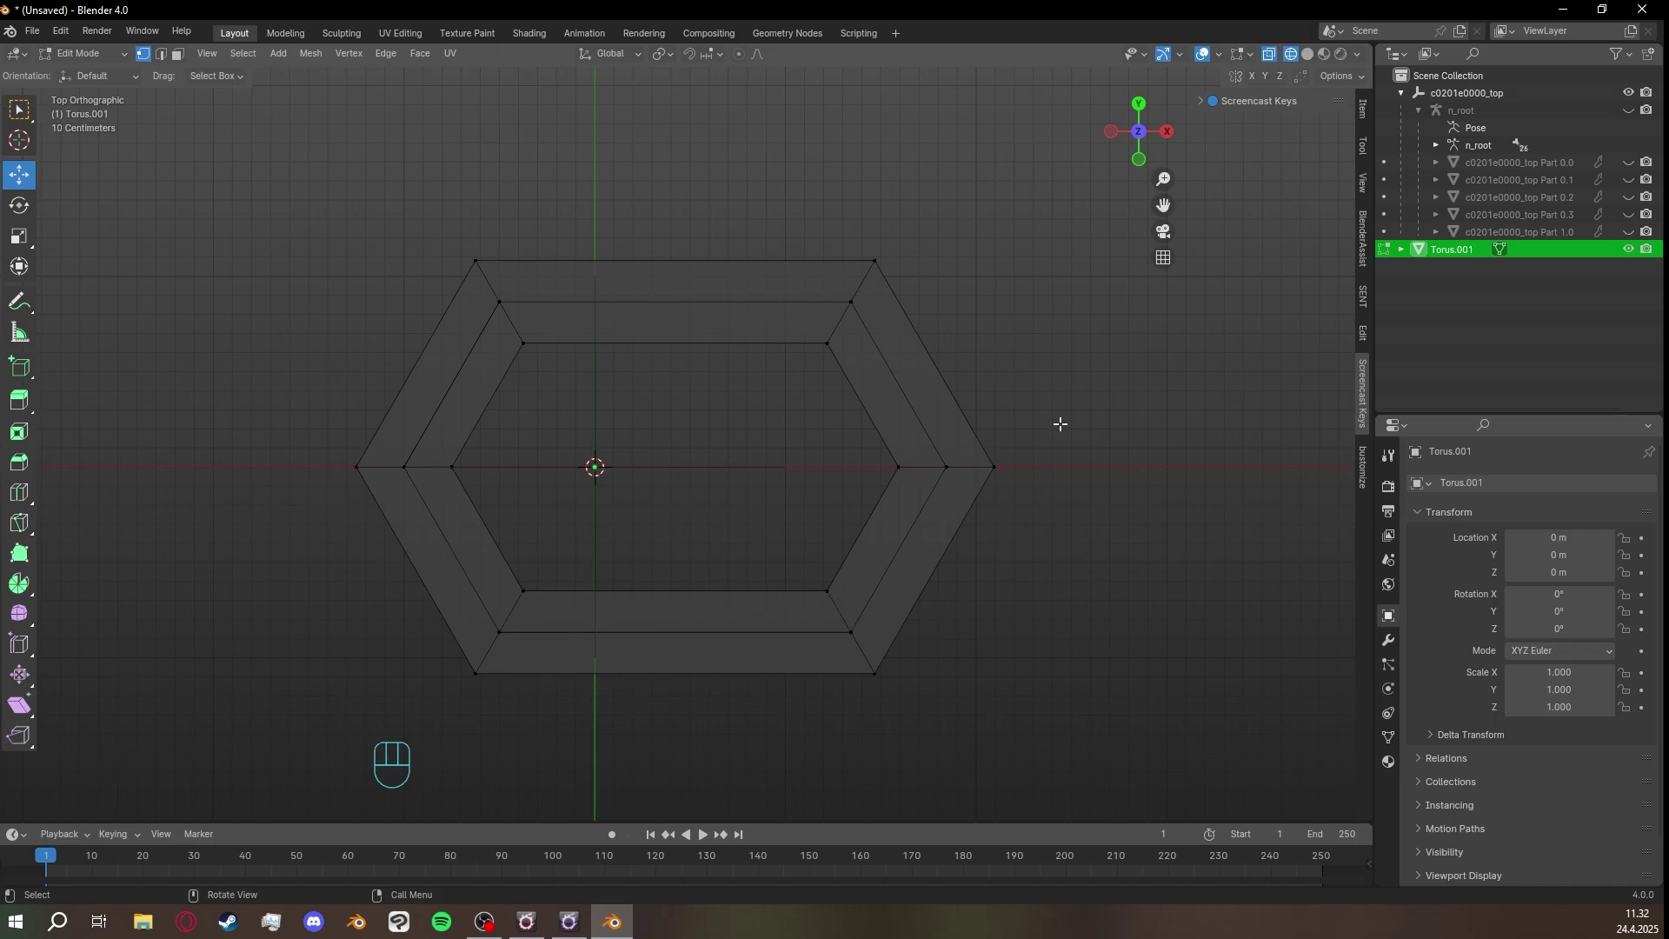
# Return to Object Mode with Material Preview shading and set the stretched torus's geometry to its origin.
pyautogui.press('Tab')
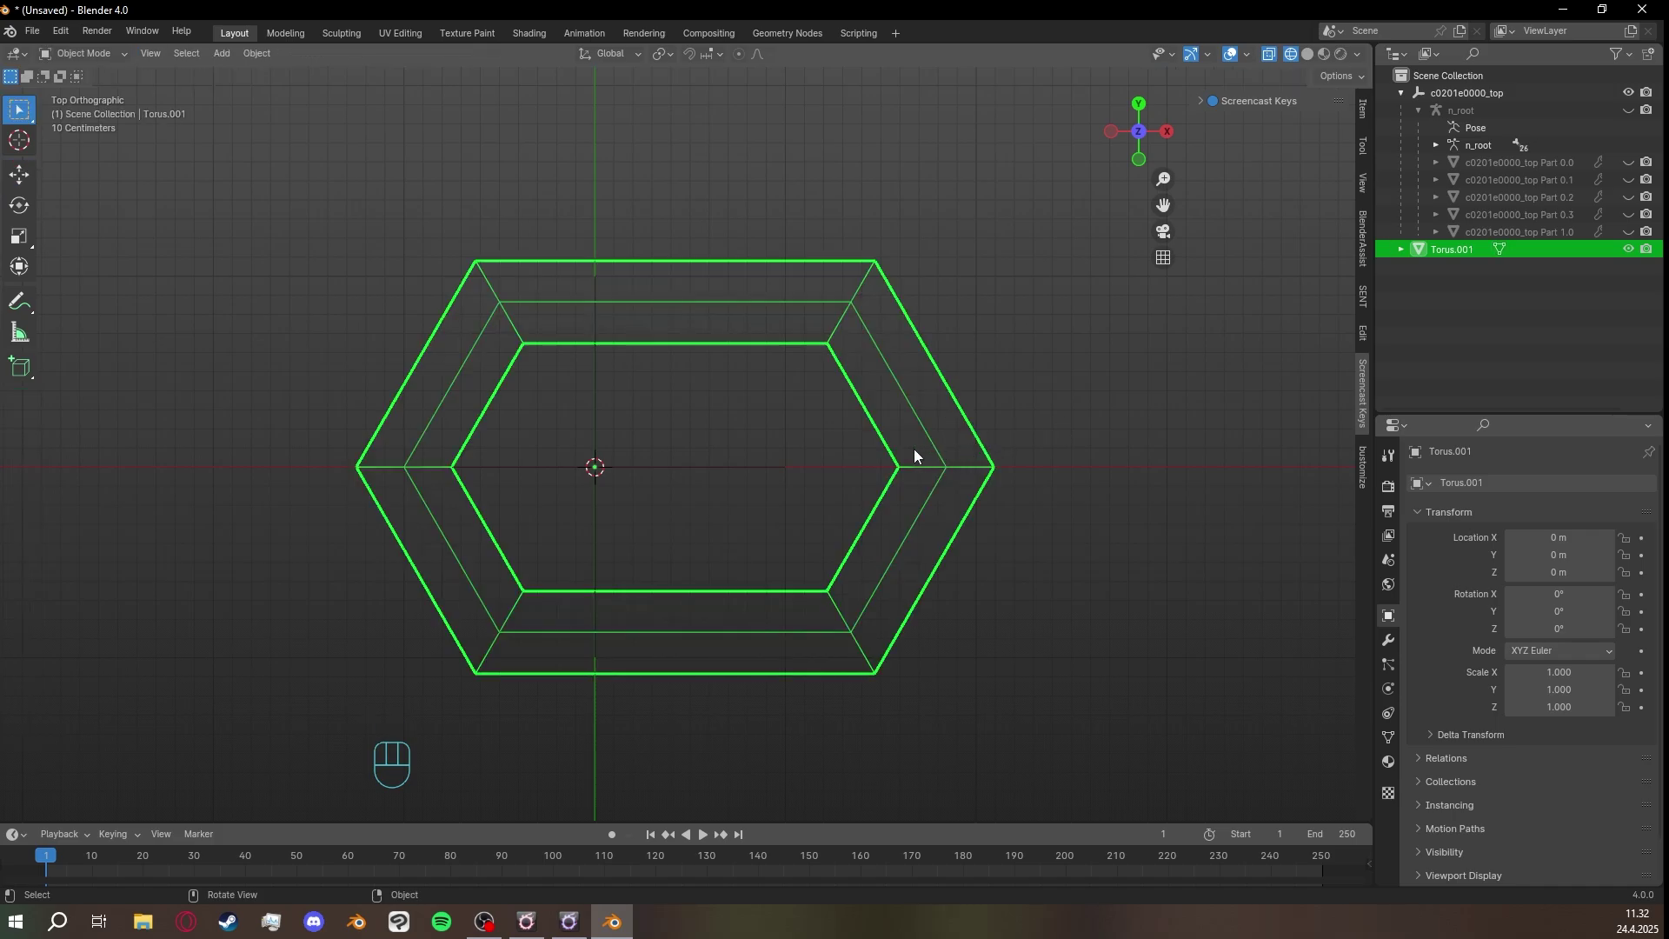
pyautogui.press('z')
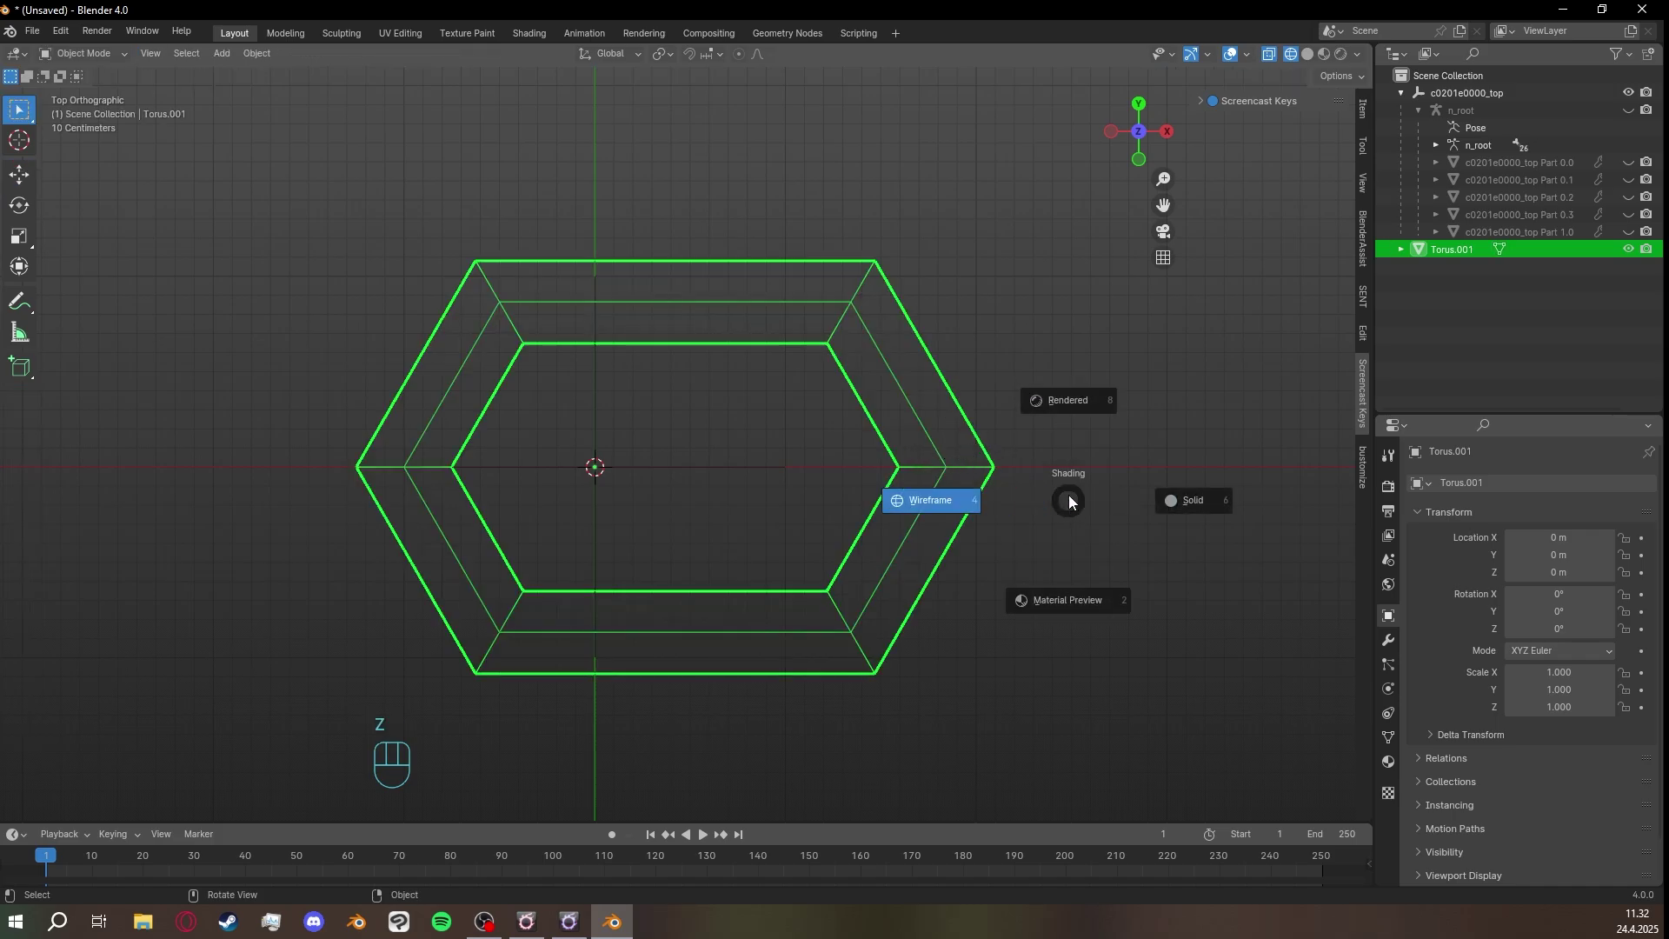
pyautogui.click(1082, 606)
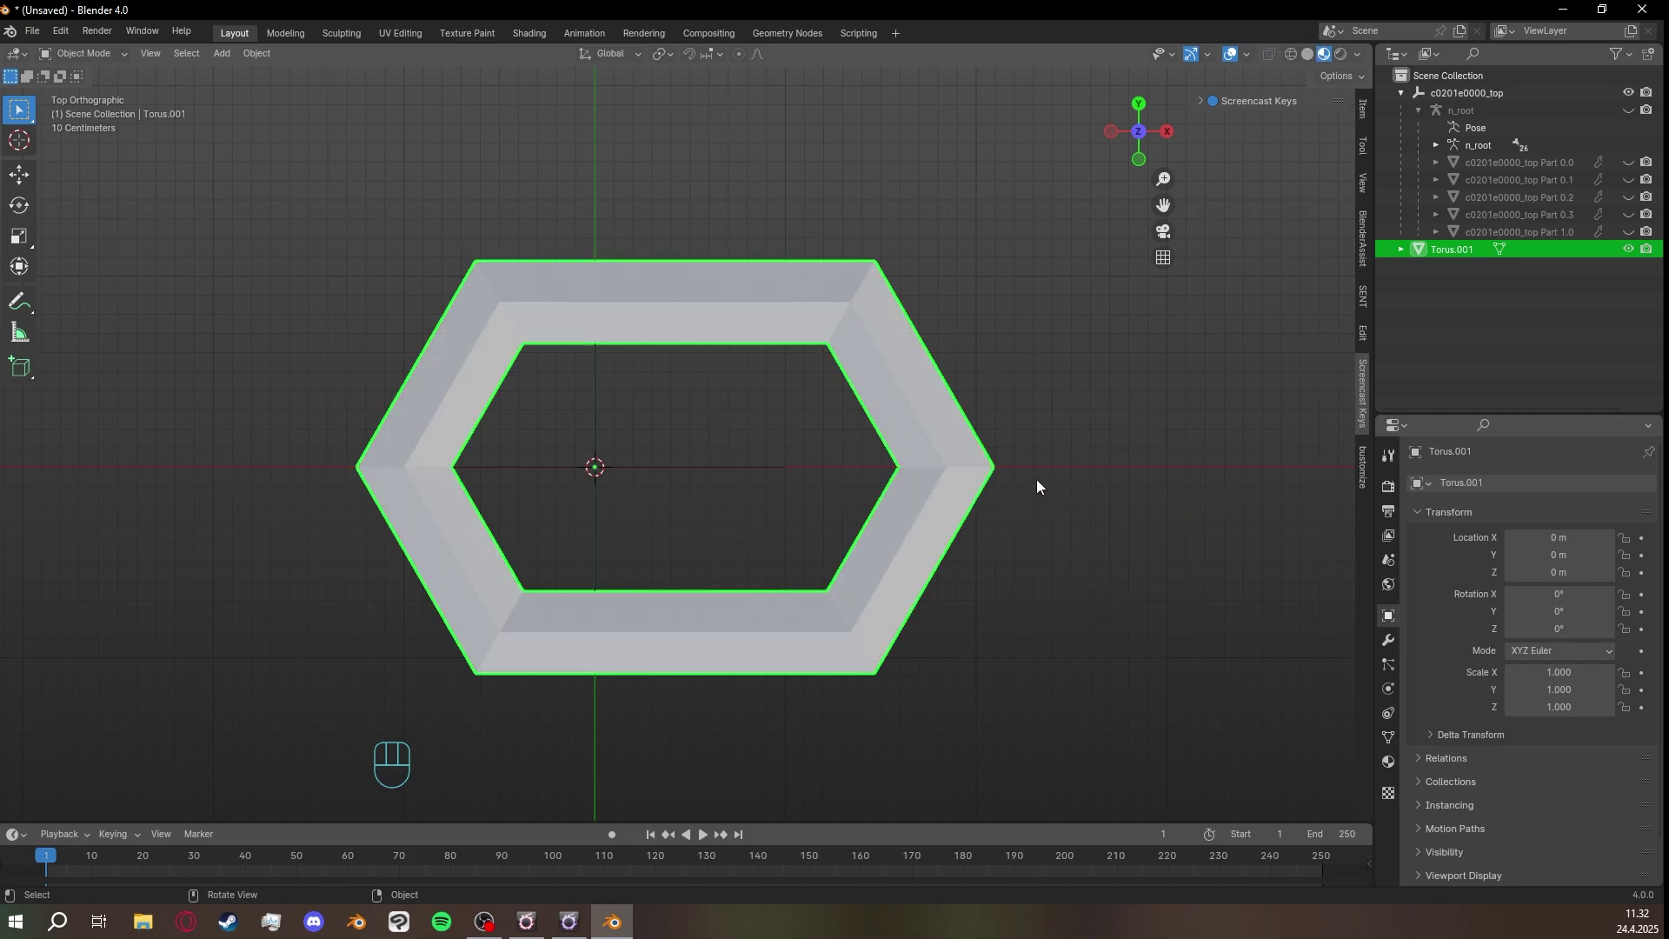
pyautogui.rightClick(906, 443)
pyautogui.moveTo(867, 210)
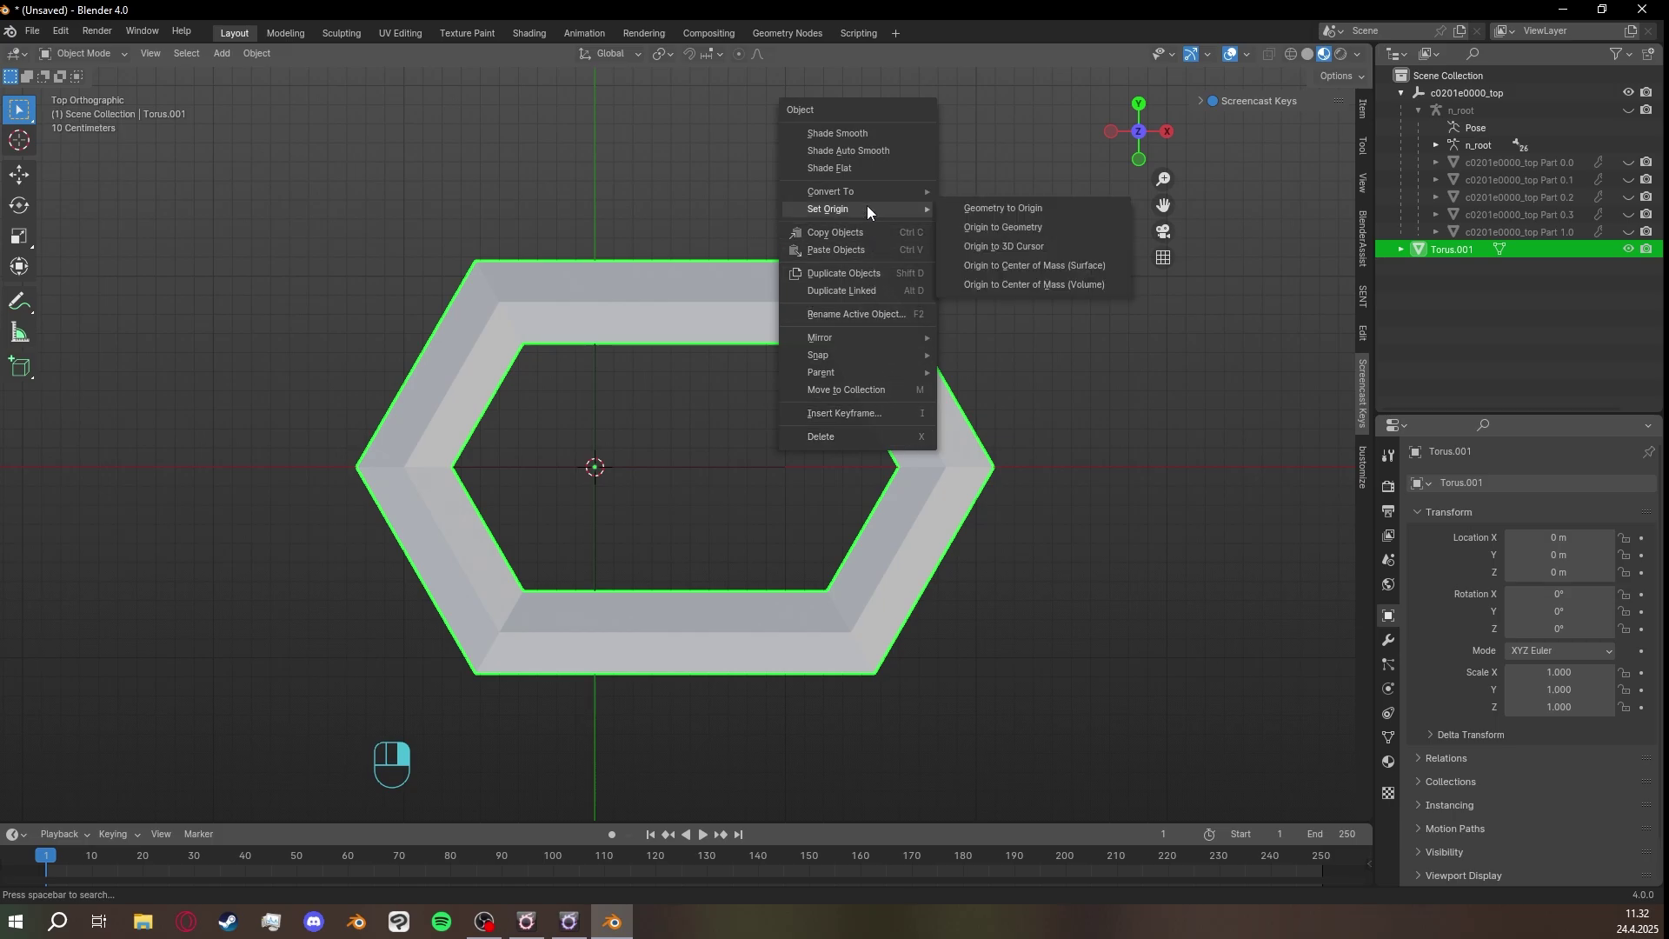
pyautogui.click(1047, 206)
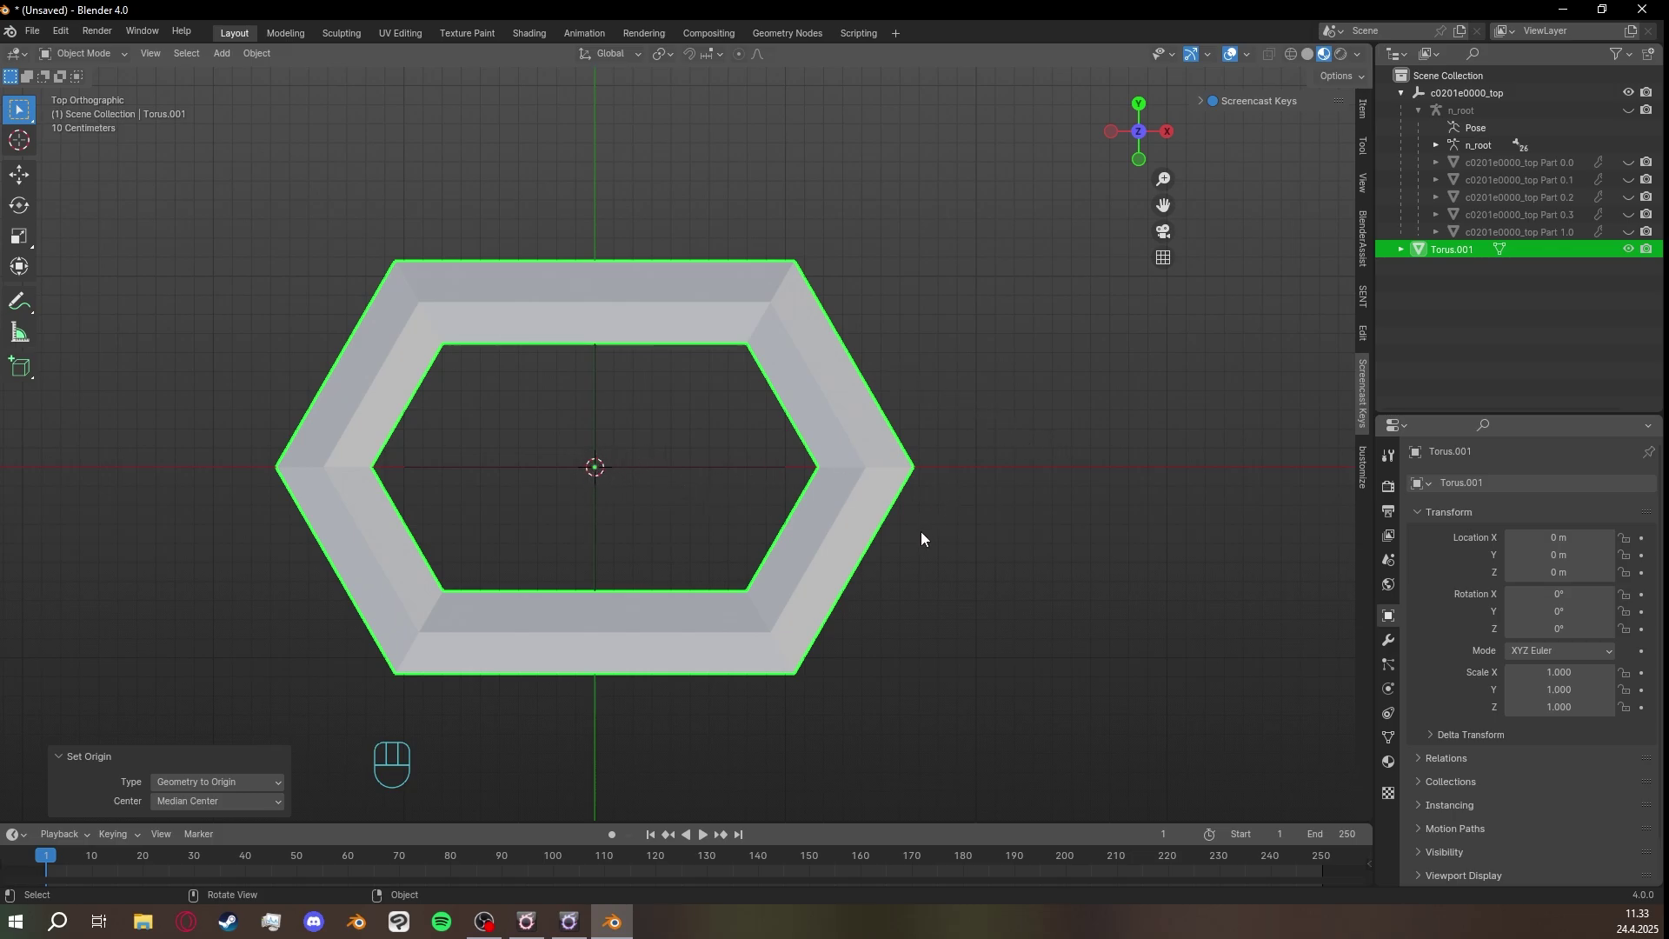
pyautogui.moveTo(920, 531); pyautogui.dragTo(777, 389, button='middle')
pyautogui.moveTo(908, 400); pyautogui.dragTo(954, 443, button='middle')
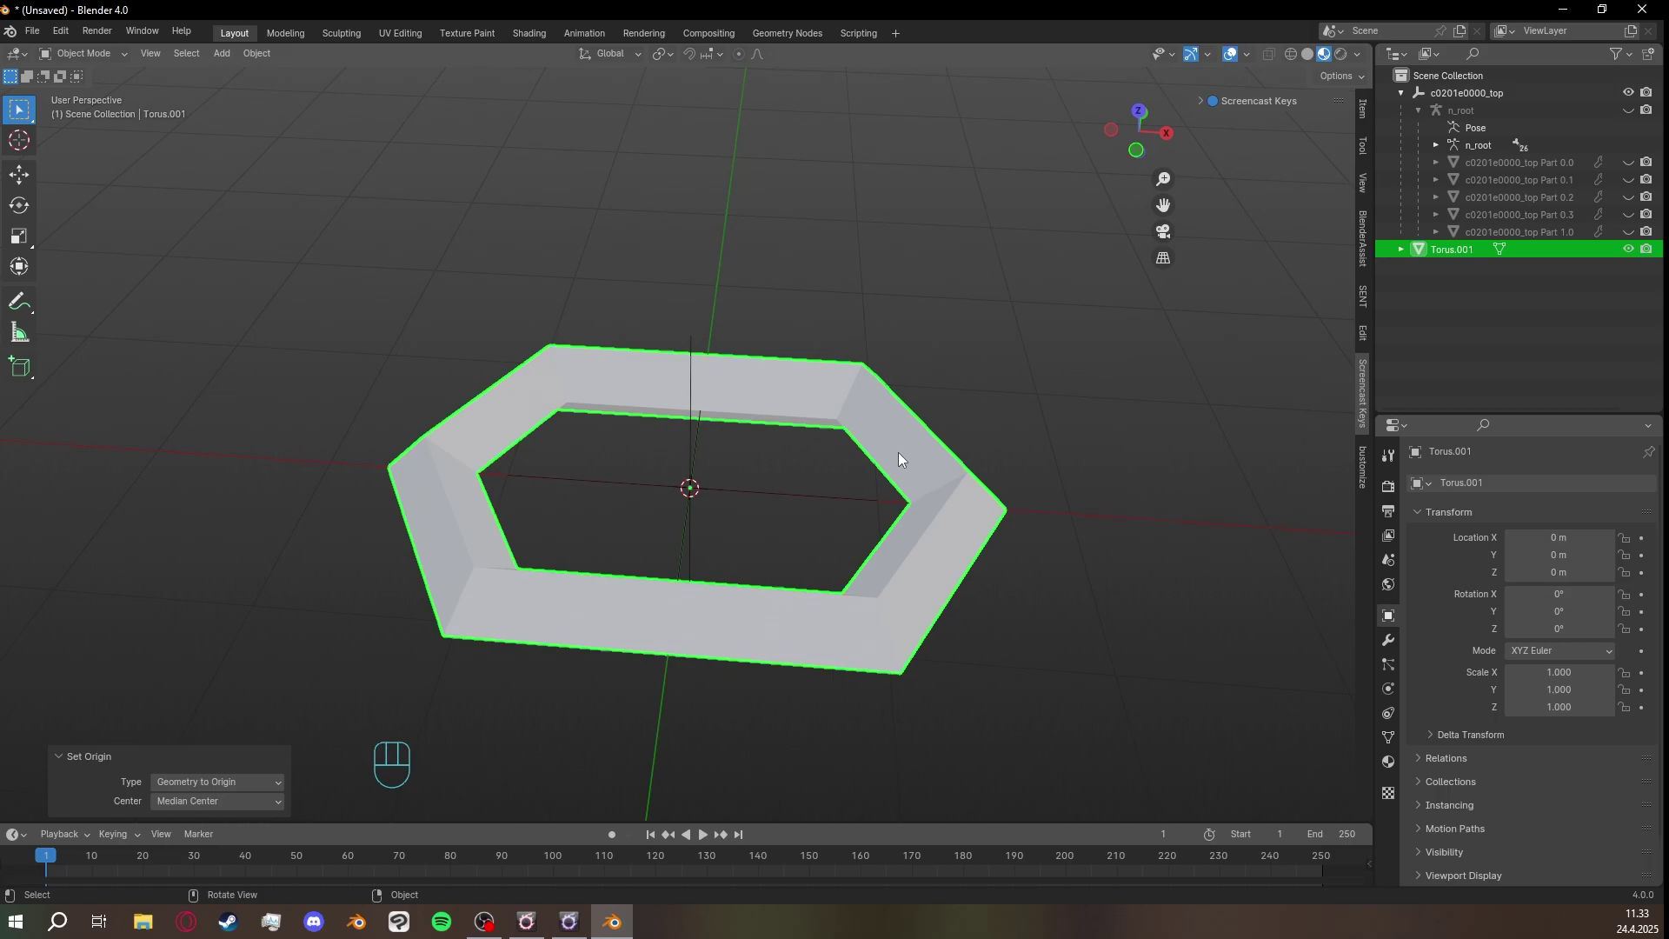
pyautogui.moveTo(690, 528); pyautogui.dragTo(834, 434, button='middle')
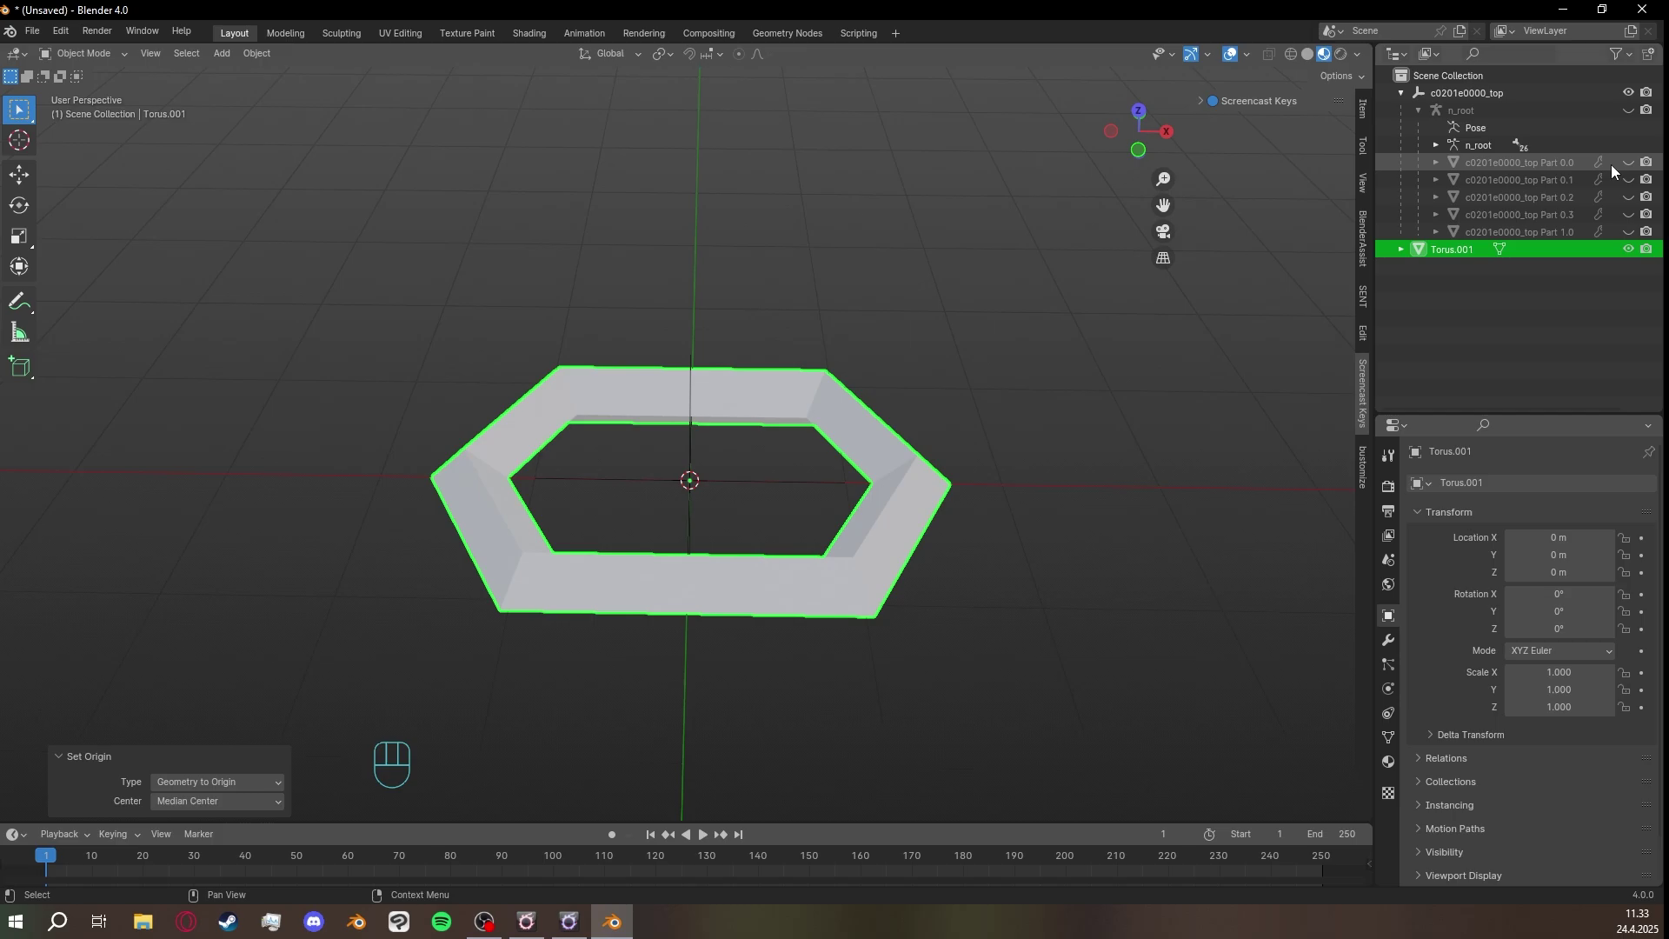
pyautogui.moveTo(1043, 313); pyautogui.dragTo(929, 384, button='middle')
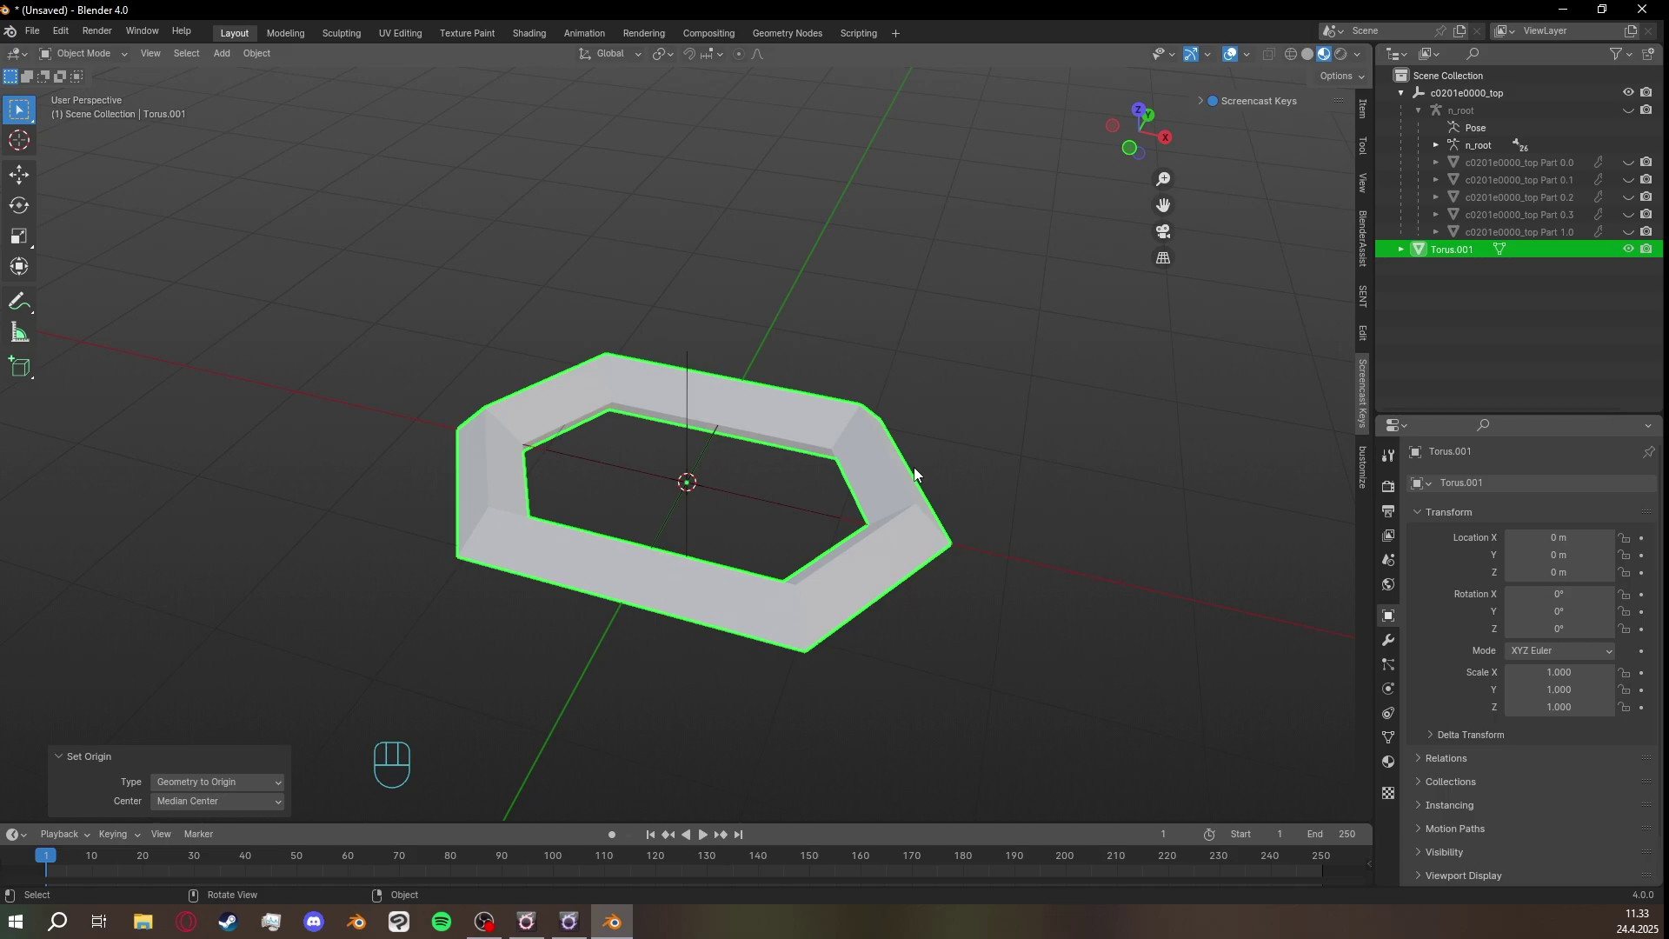
pyautogui.moveTo(914, 473)
pyautogui.mouseDown(button='middle')
pyautogui.moveTo(962, 477)
pyautogui.moveTo(883, 480)
pyautogui.moveTo(931, 492)
pyautogui.moveTo(921, 460)
pyautogui.mouseUp(button='middle')
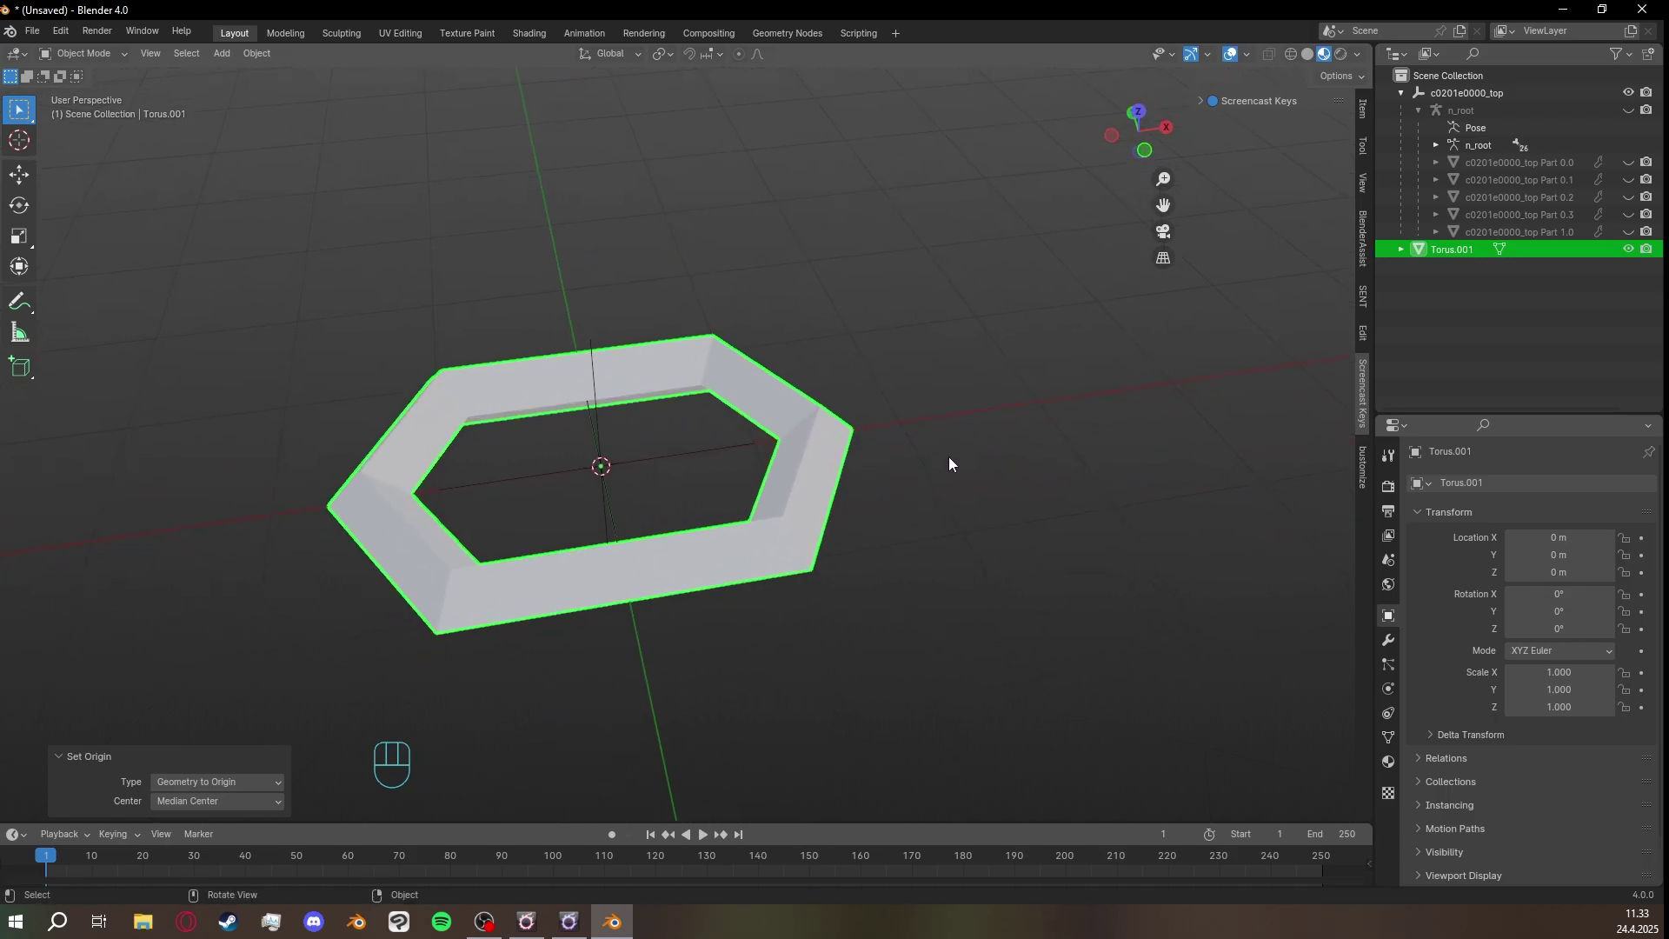
pyautogui.click(956, 459)
pyautogui.click(807, 443)
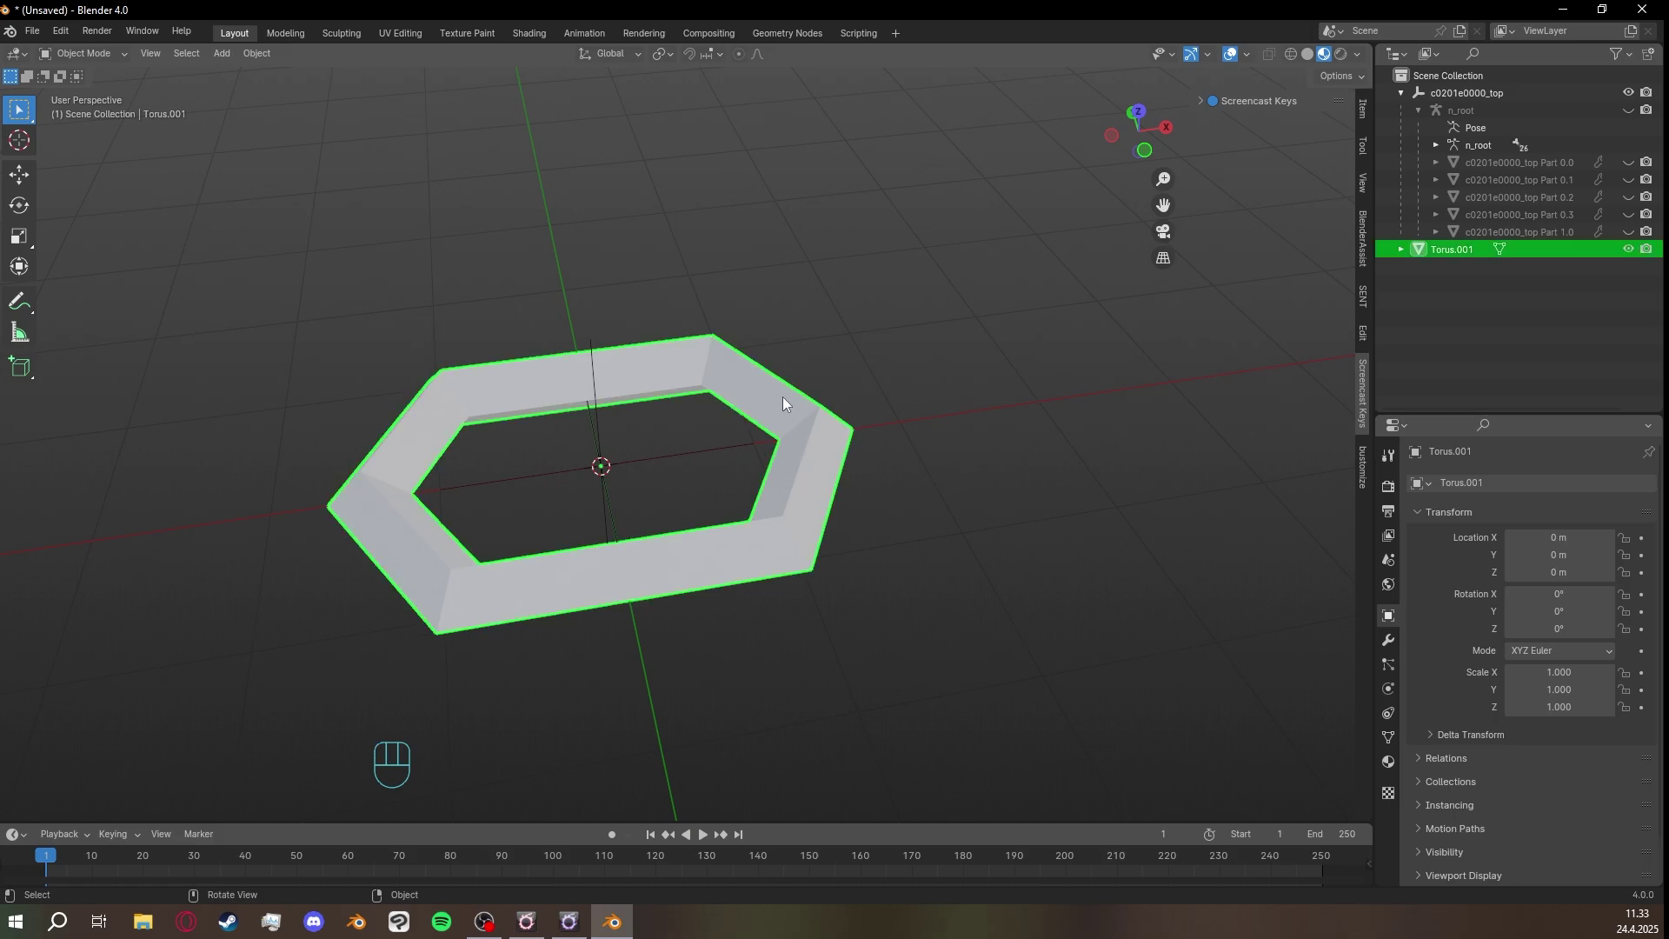
# Add an Array modifier to the elongated hexagonal torus.
pyautogui.click(1388, 644)
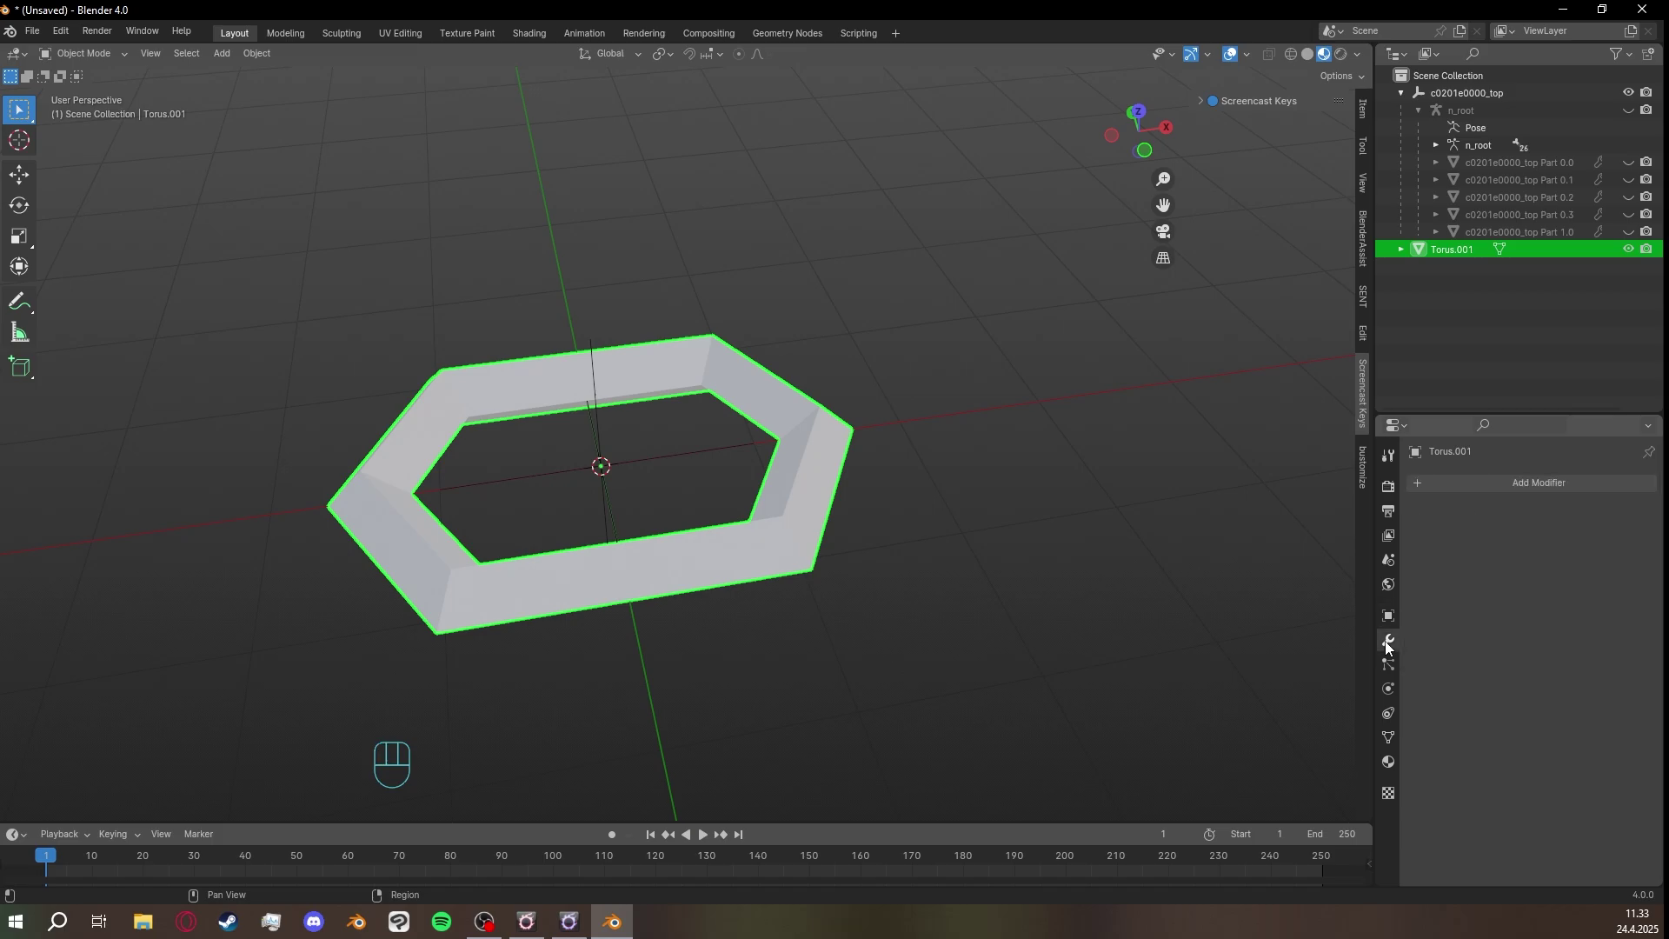
pyautogui.click(1478, 481)
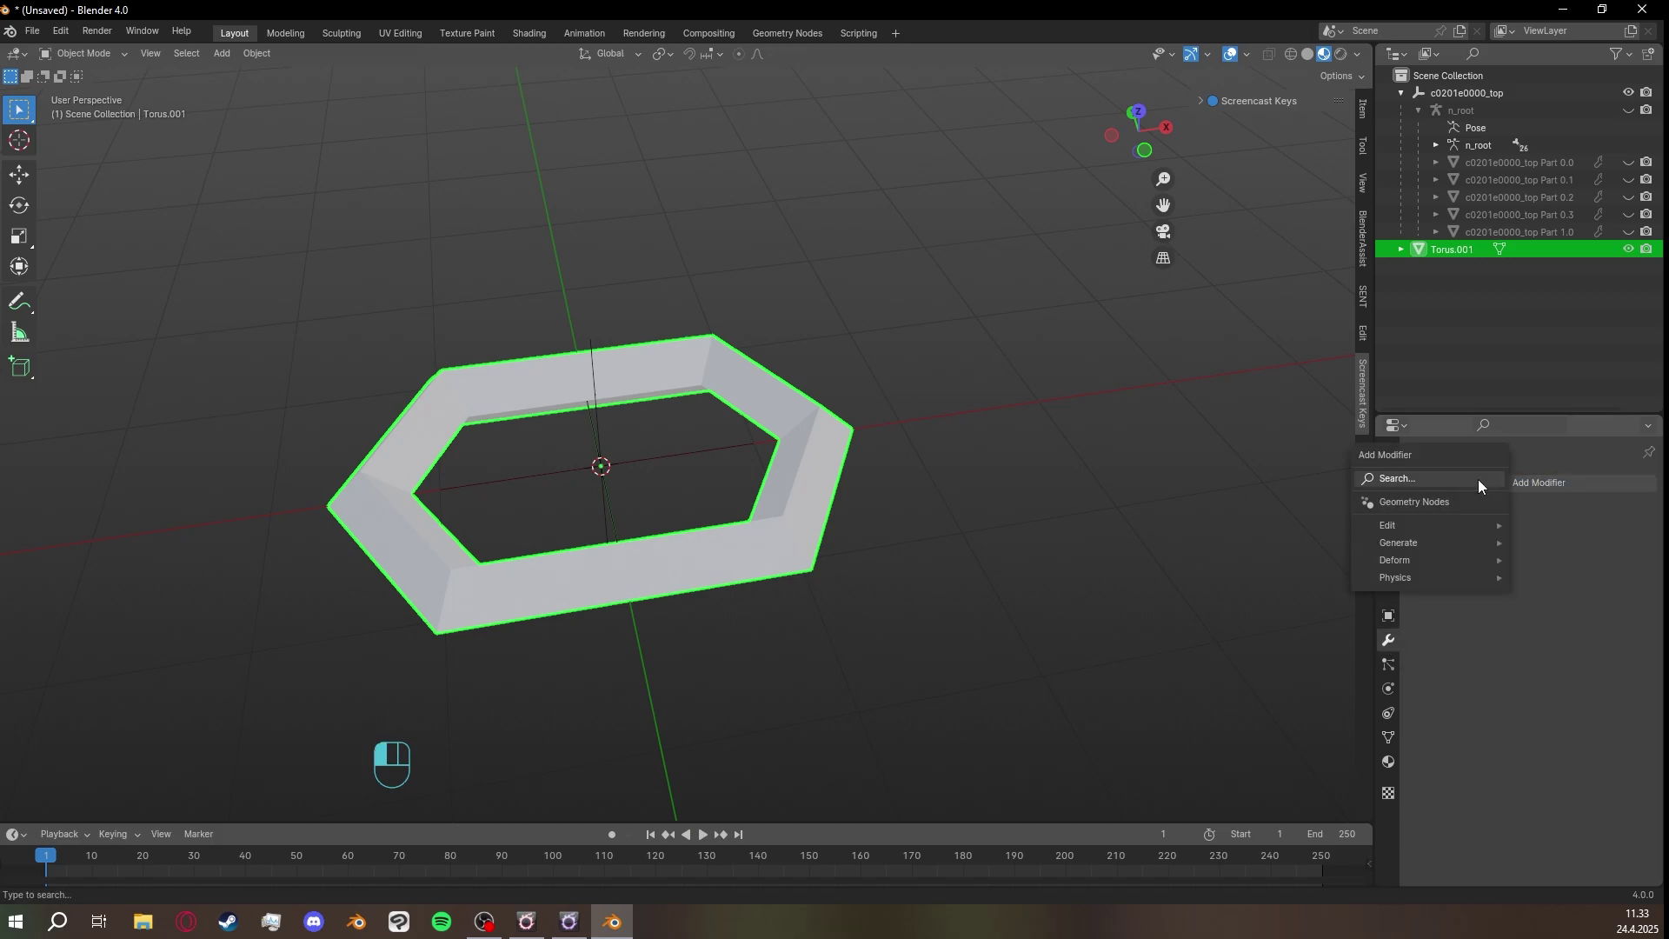
pyautogui.click(1430, 479)
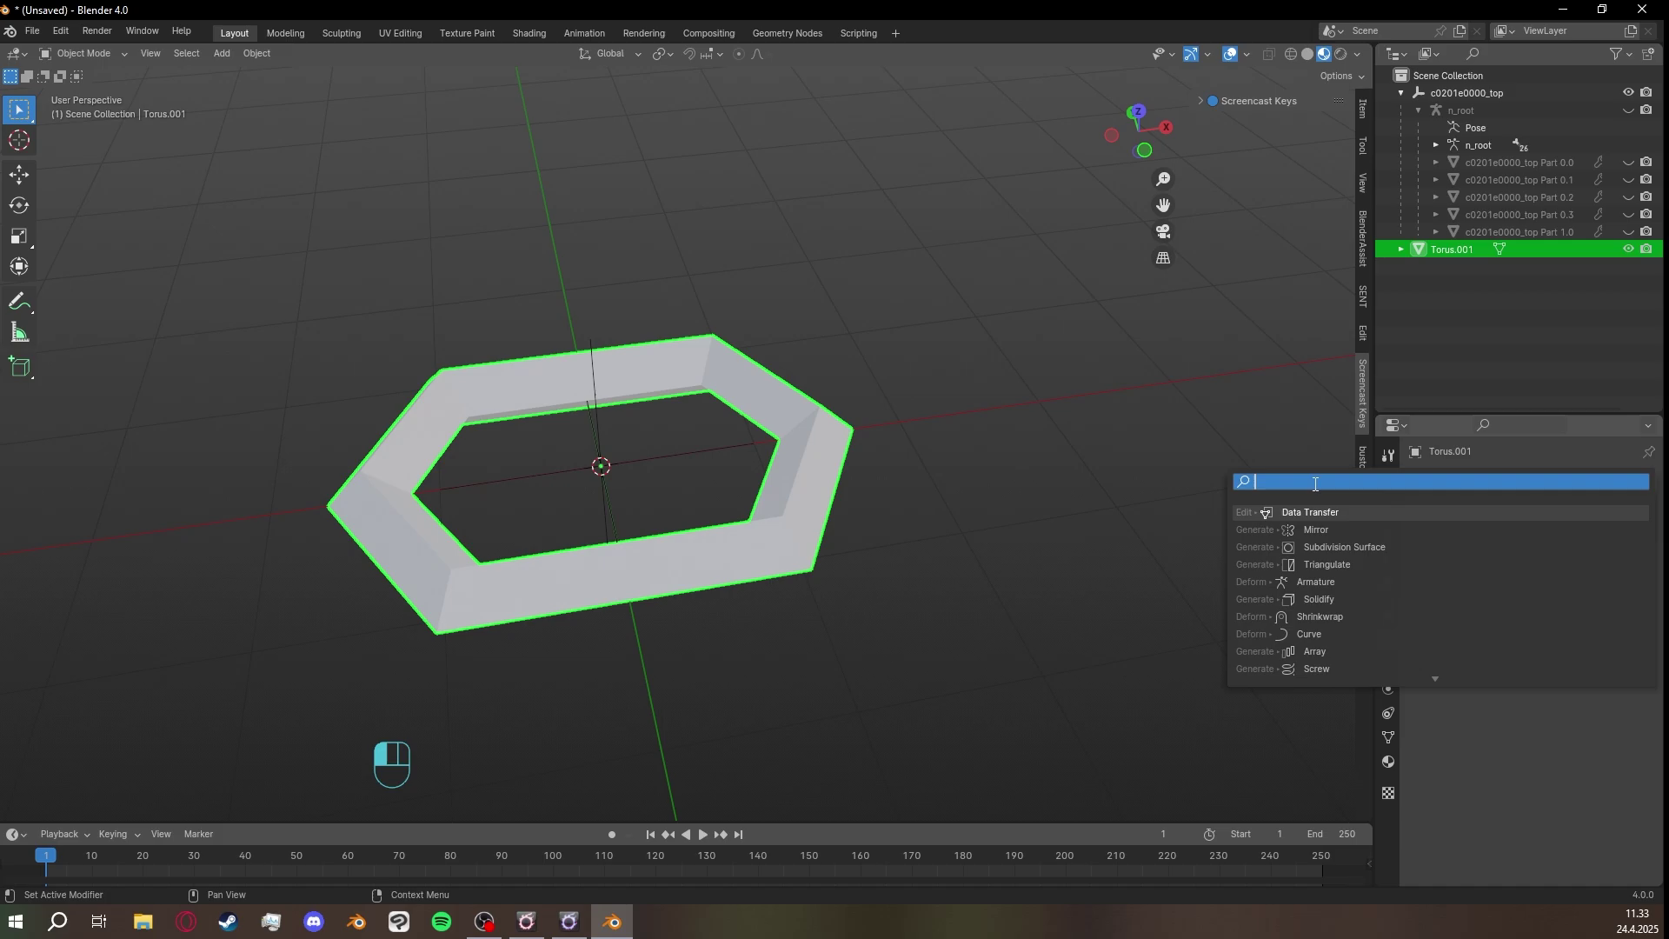
pyautogui.write('array')
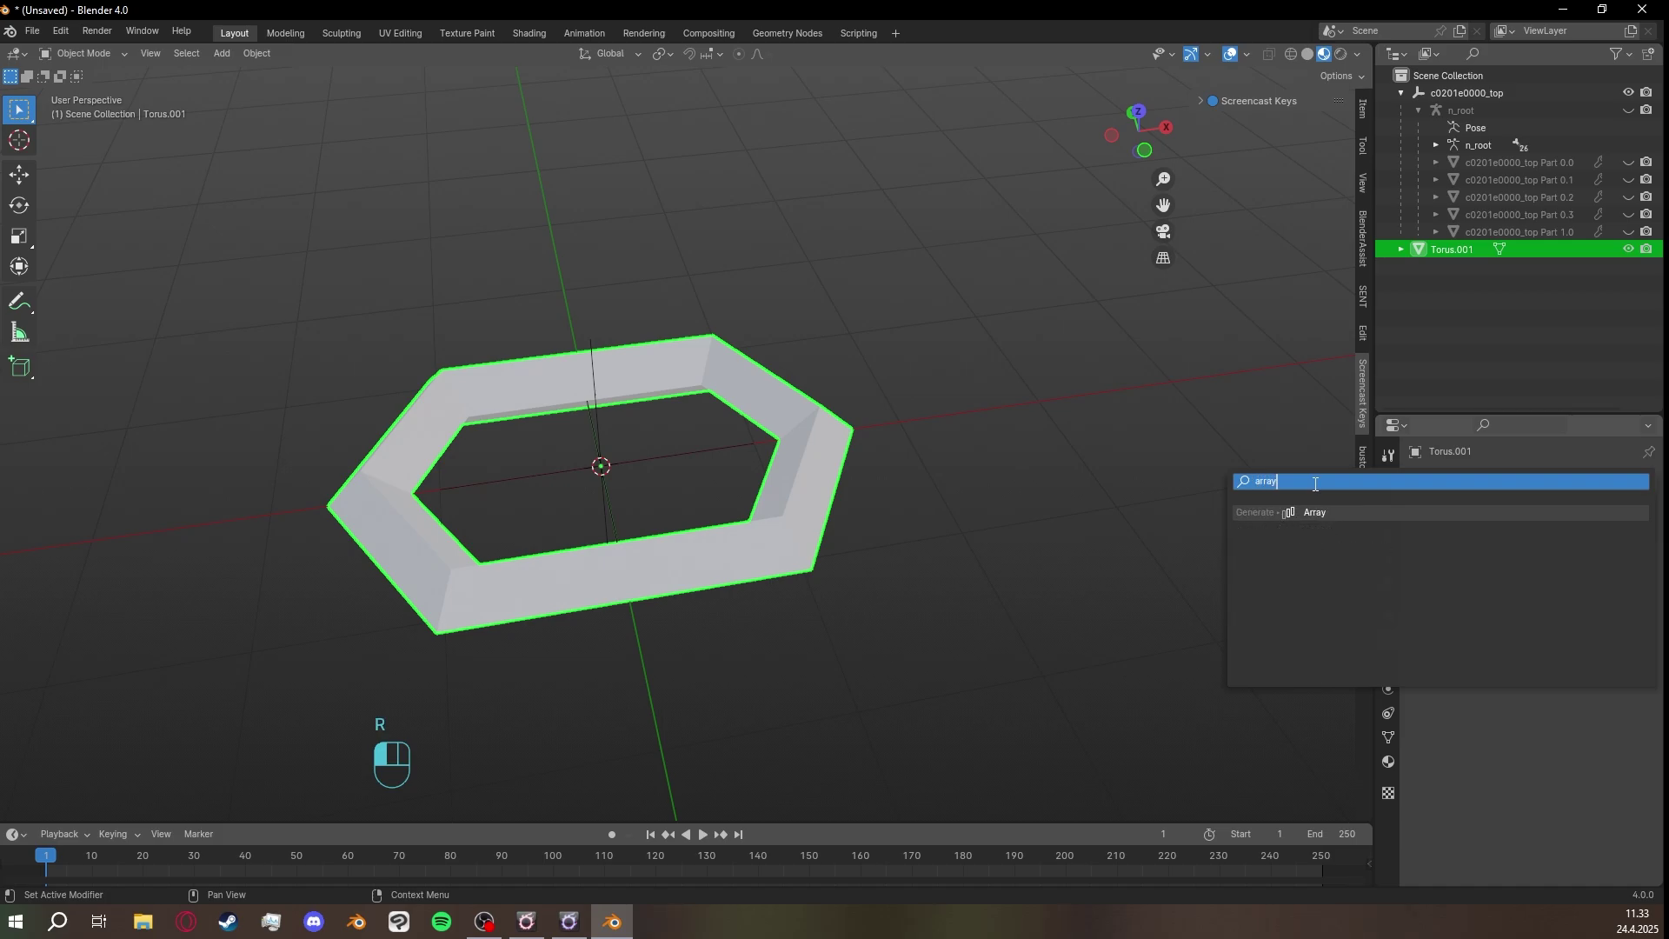
pyautogui.click(1330, 512)
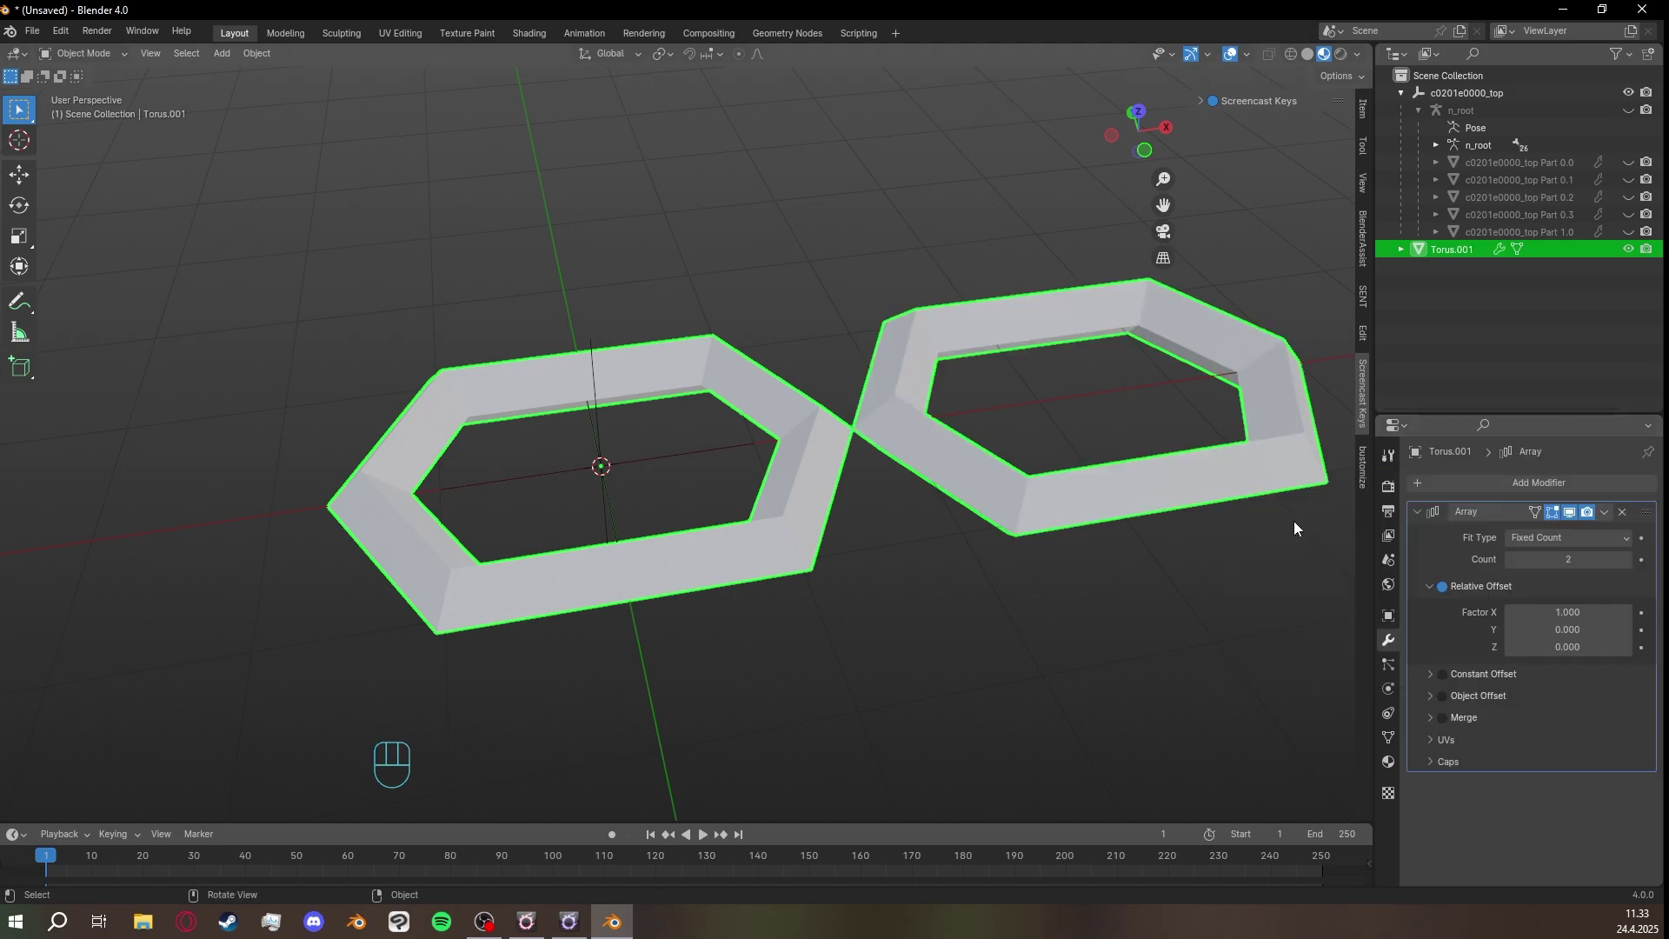
# Set the torus's Array modifier to a fixed count of 9 links.
pyautogui.moveTo(961, 539); pyautogui.dragTo(1031, 507, button='middle')
pyautogui.keyDown('shift'); pyautogui.moveTo(1031, 507); pyautogui.dragTo(925, 545, button='middle'); pyautogui.keyUp('shift')
pyautogui.scroll(-1, 925, 545)
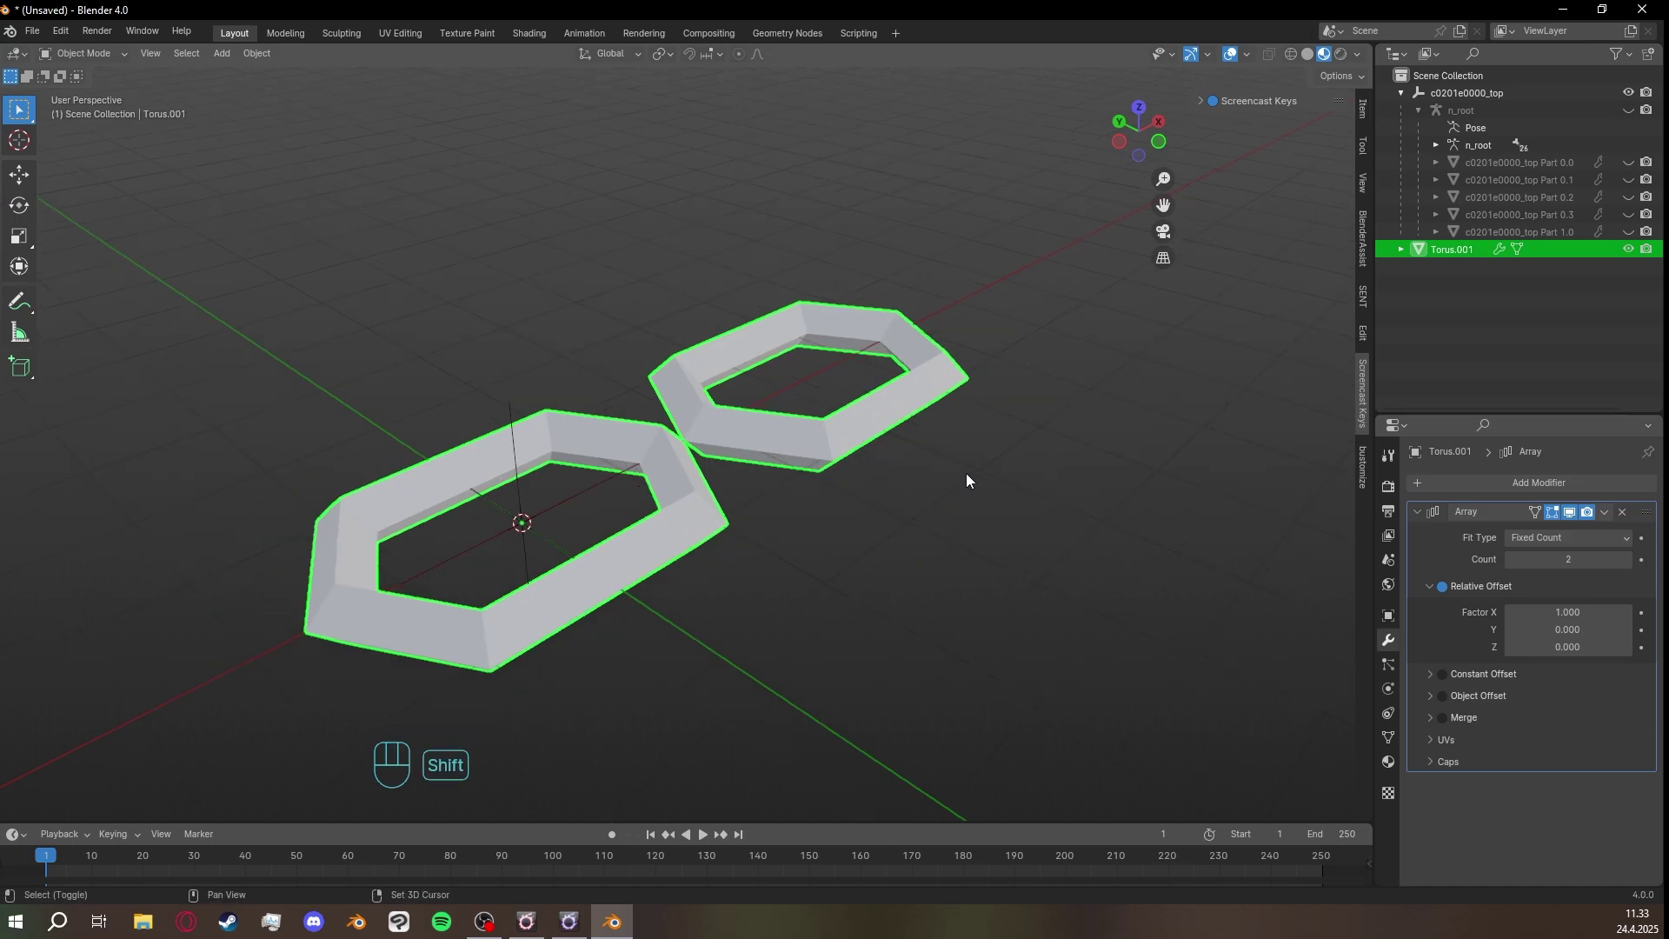
pyautogui.keyDown('shift'); pyautogui.moveTo(966, 473); pyautogui.dragTo(974, 507, button='middle'); pyautogui.keyUp('shift')
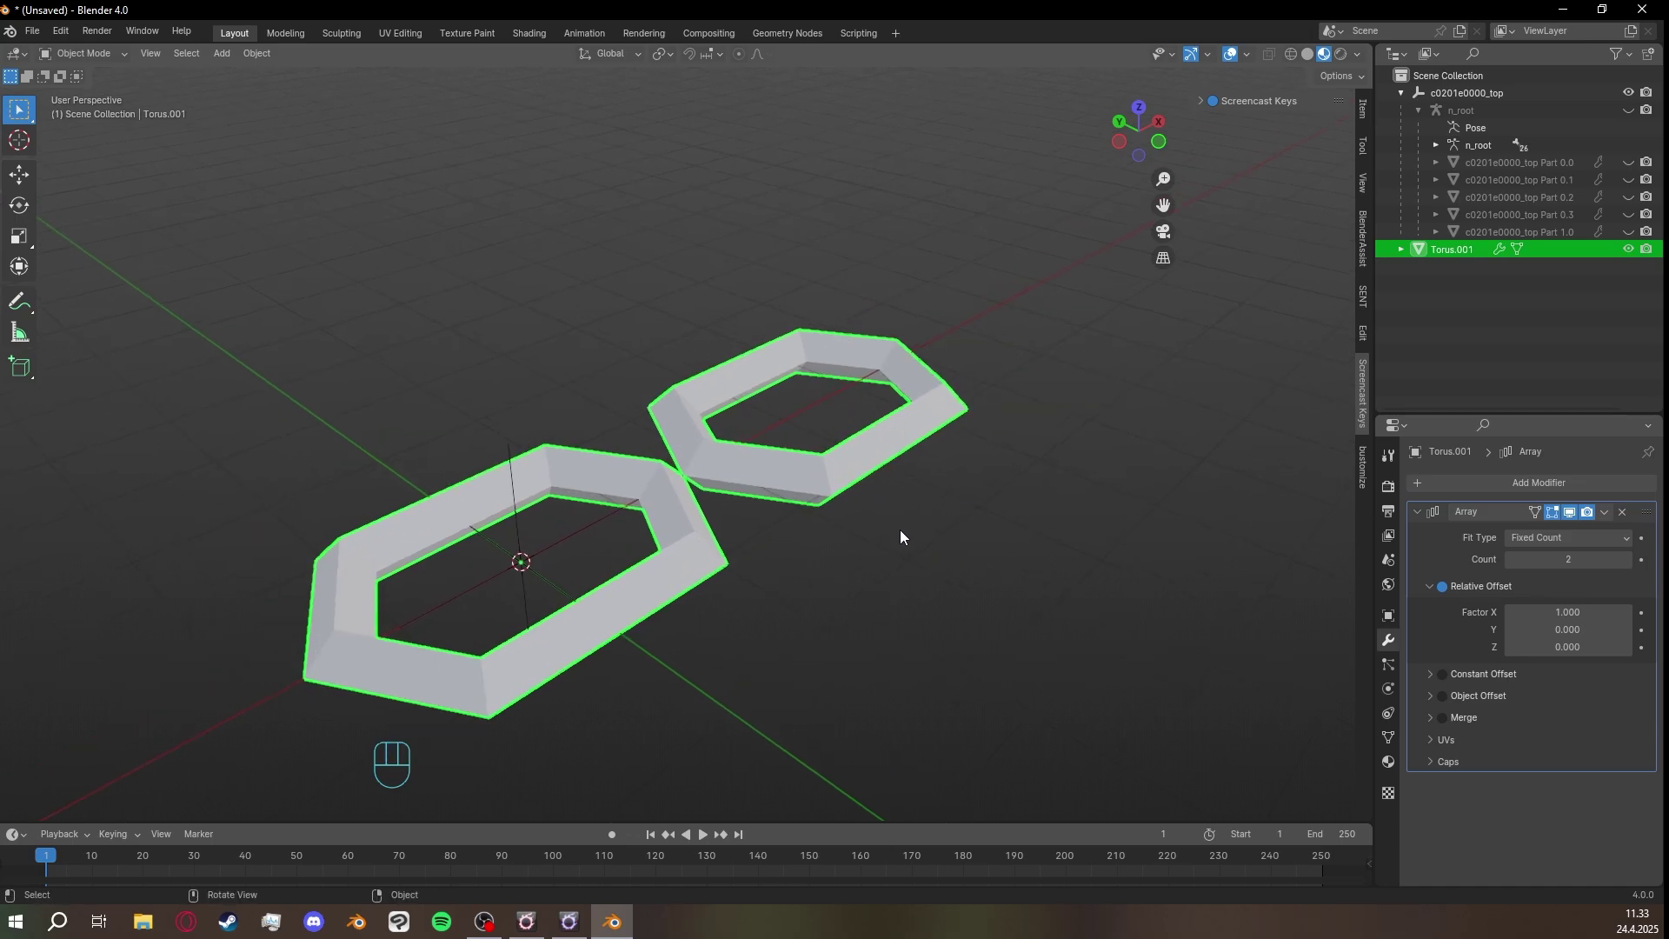
pyautogui.click(1626, 558)
pyautogui.click(1626, 559)
pyautogui.click(1626, 559)
pyautogui.click(1625, 558)
pyautogui.click(1626, 558)
pyautogui.click(1626, 559)
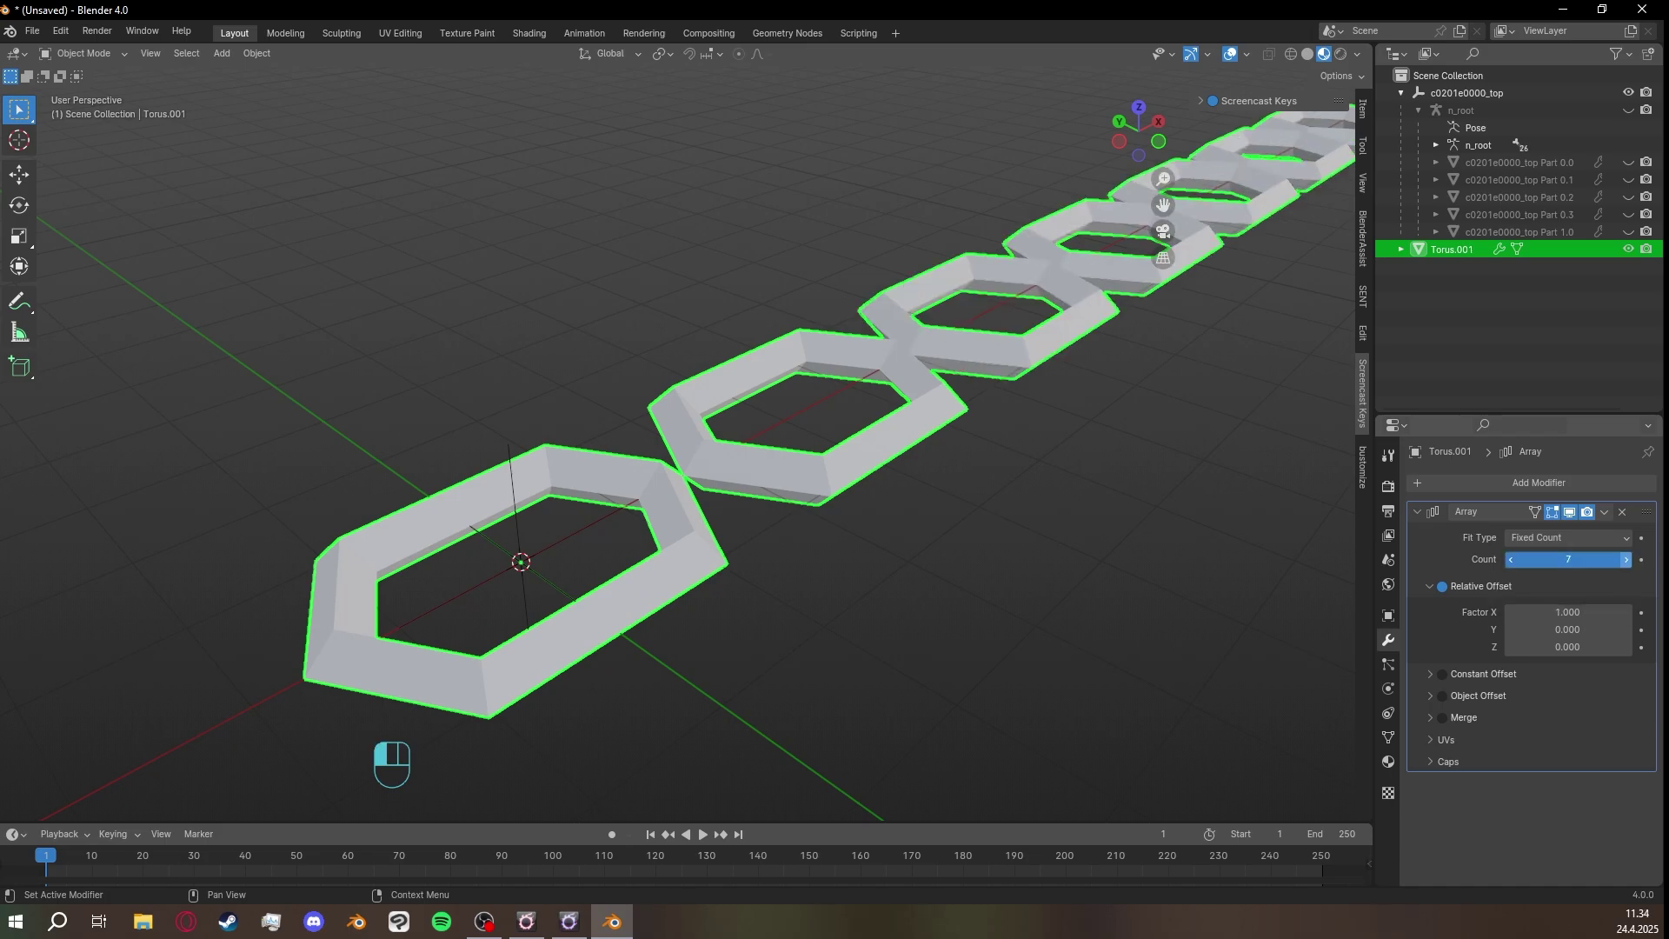
pyautogui.click(1626, 558)
pyautogui.moveTo(1065, 520); pyautogui.dragTo(1070, 553, button='middle')
pyautogui.scroll(-6, 1095, 499)
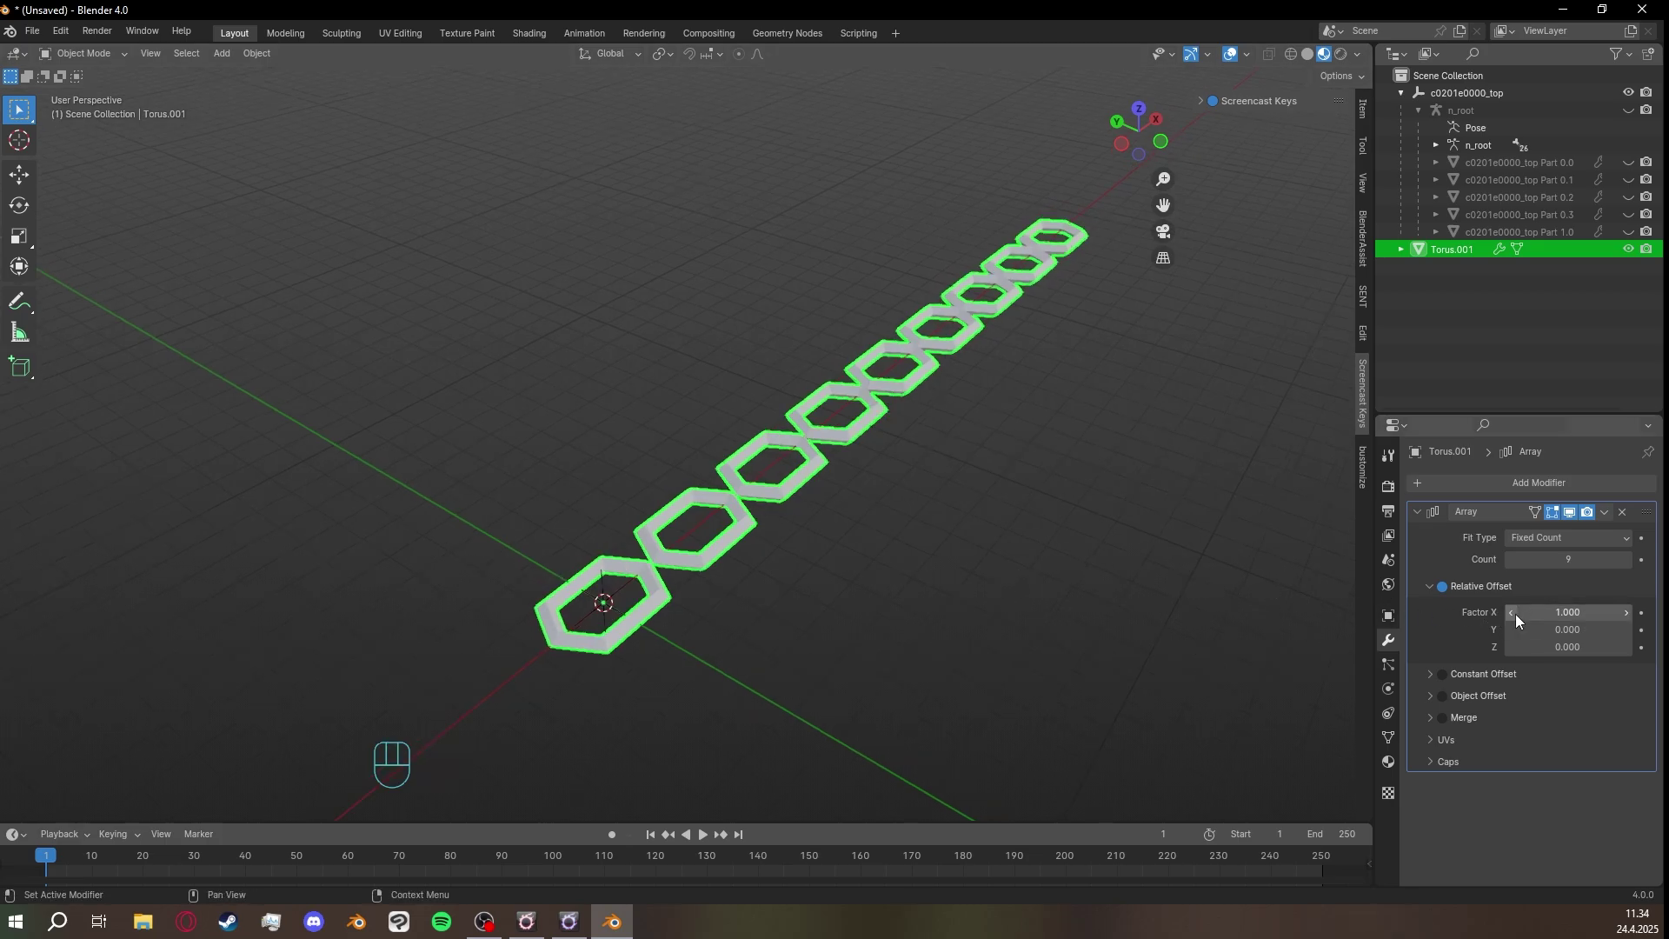
# Set the Array's relative offset Factor X to 0.690 so neighbouring links overlap, and deselect the chain.
pyautogui.click(1575, 611)
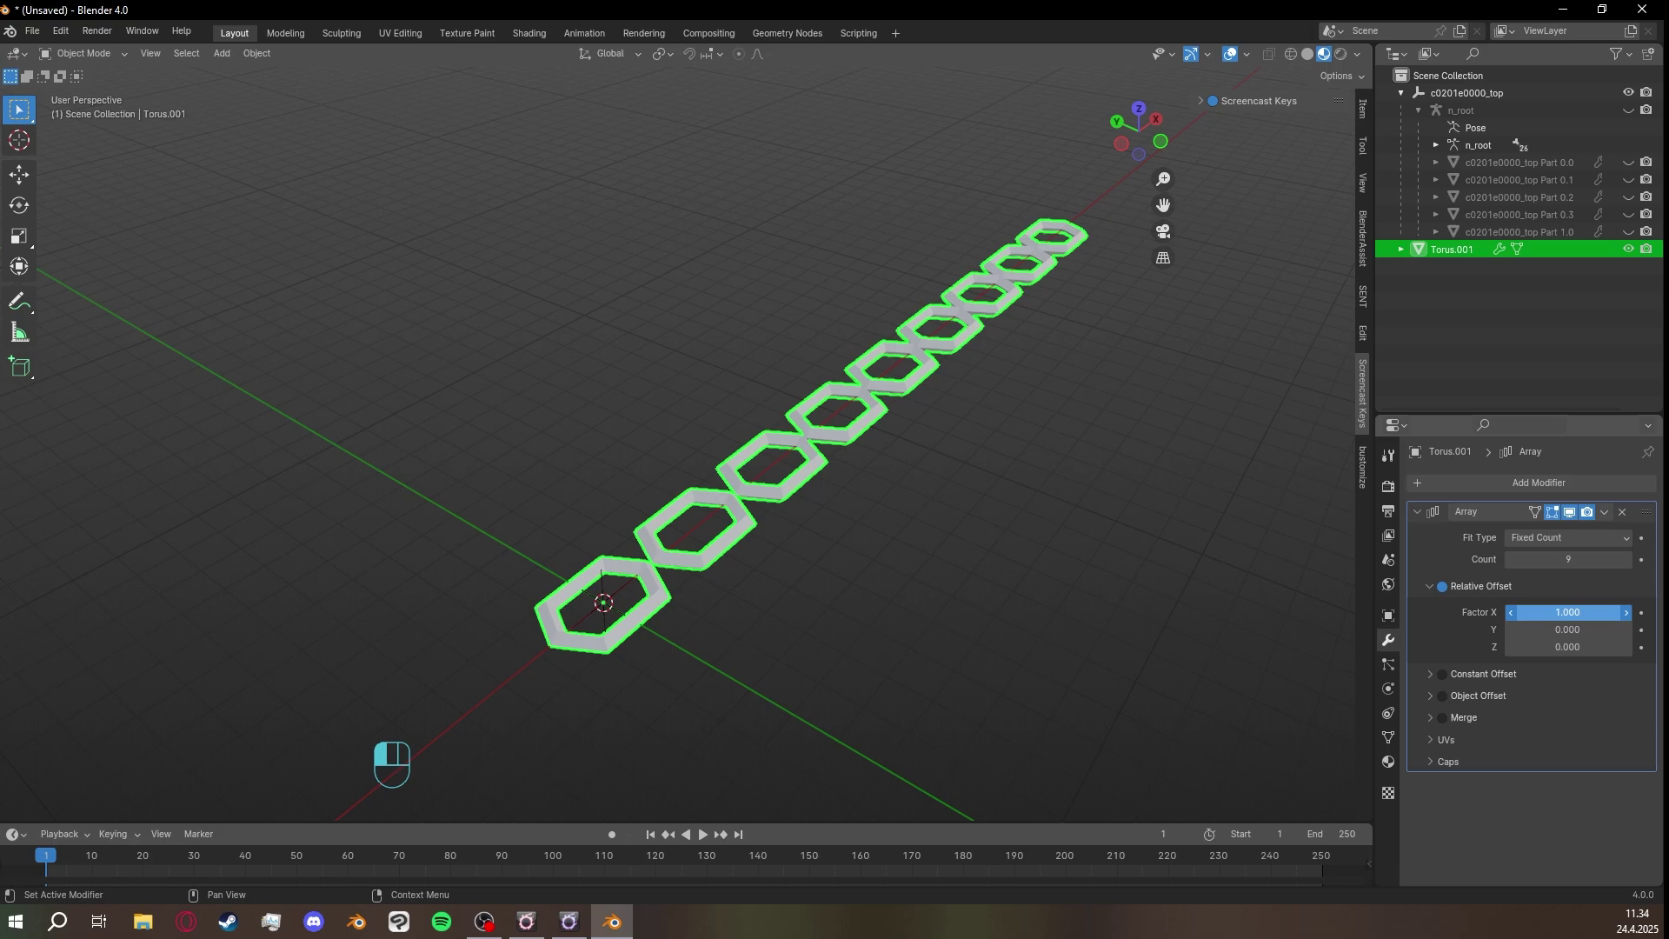
pyautogui.moveTo(1575, 612)
pyautogui.mouseDown()
pyautogui.moveTo(1521, 611)
pyautogui.moveTo(1574, 611)
pyautogui.moveTo(1523, 611)
pyautogui.moveTo(1558, 611)
pyautogui.mouseUp()
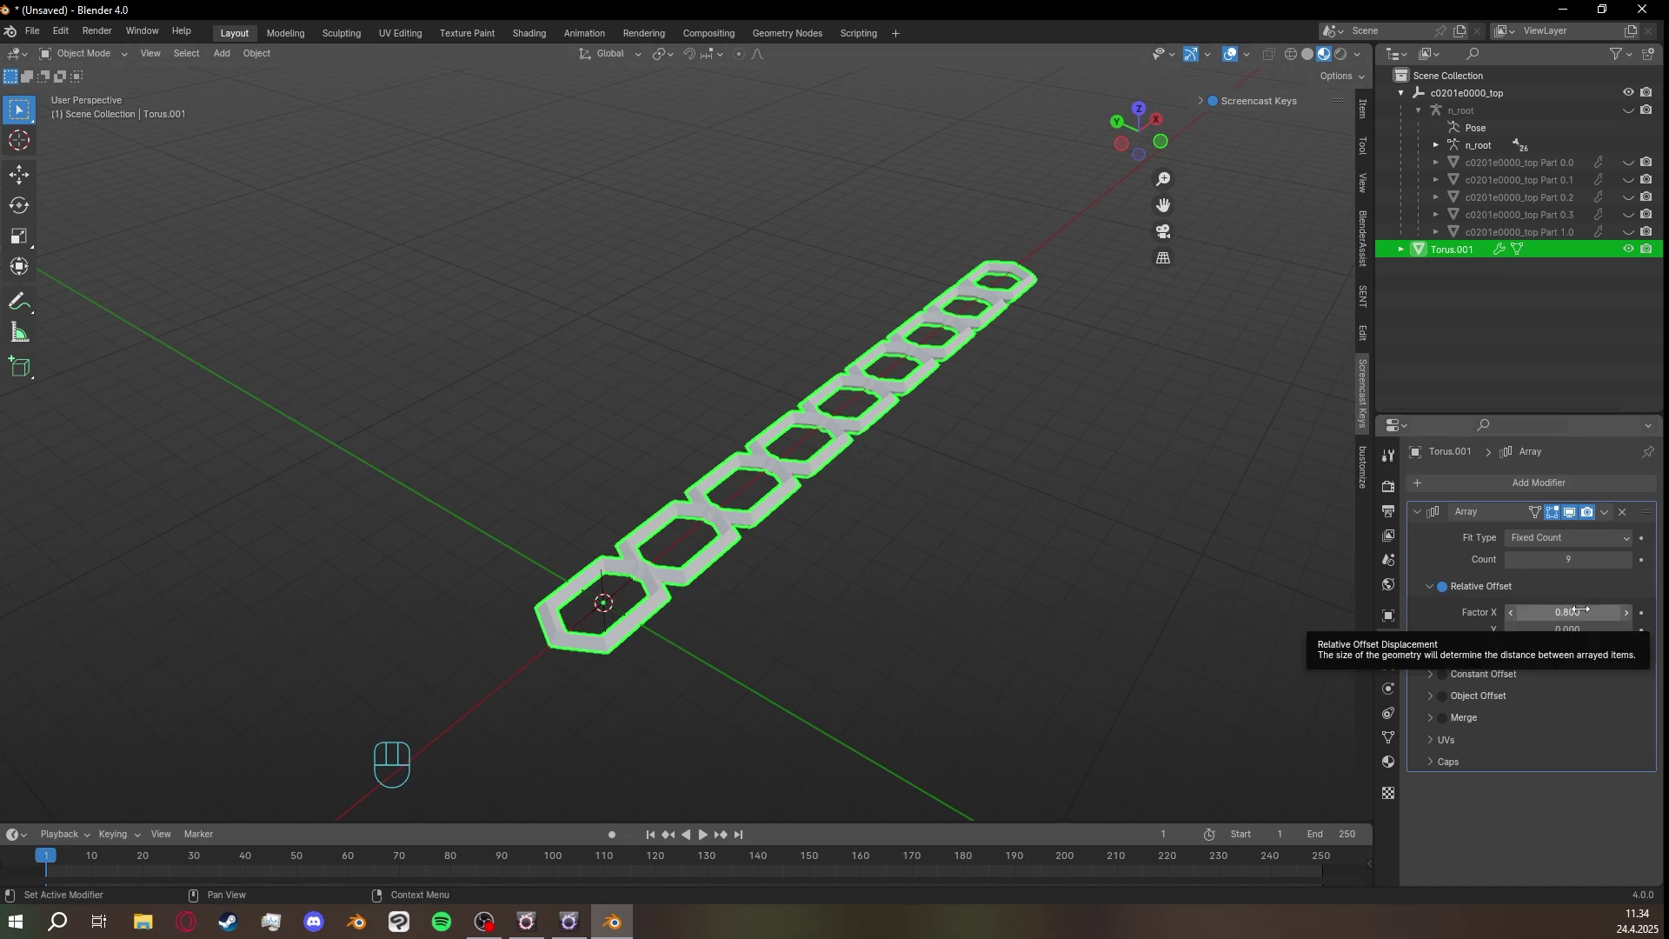
pyautogui.keyDown('shift'); pyautogui.moveTo(1580, 606); pyautogui.dragTo(1566, 606); pyautogui.keyUp('shift')
pyautogui.moveTo(993, 518); pyautogui.dragTo(913, 487, button='middle')
pyautogui.scroll(5, 918, 571)
pyautogui.scroll(1, 905, 400)
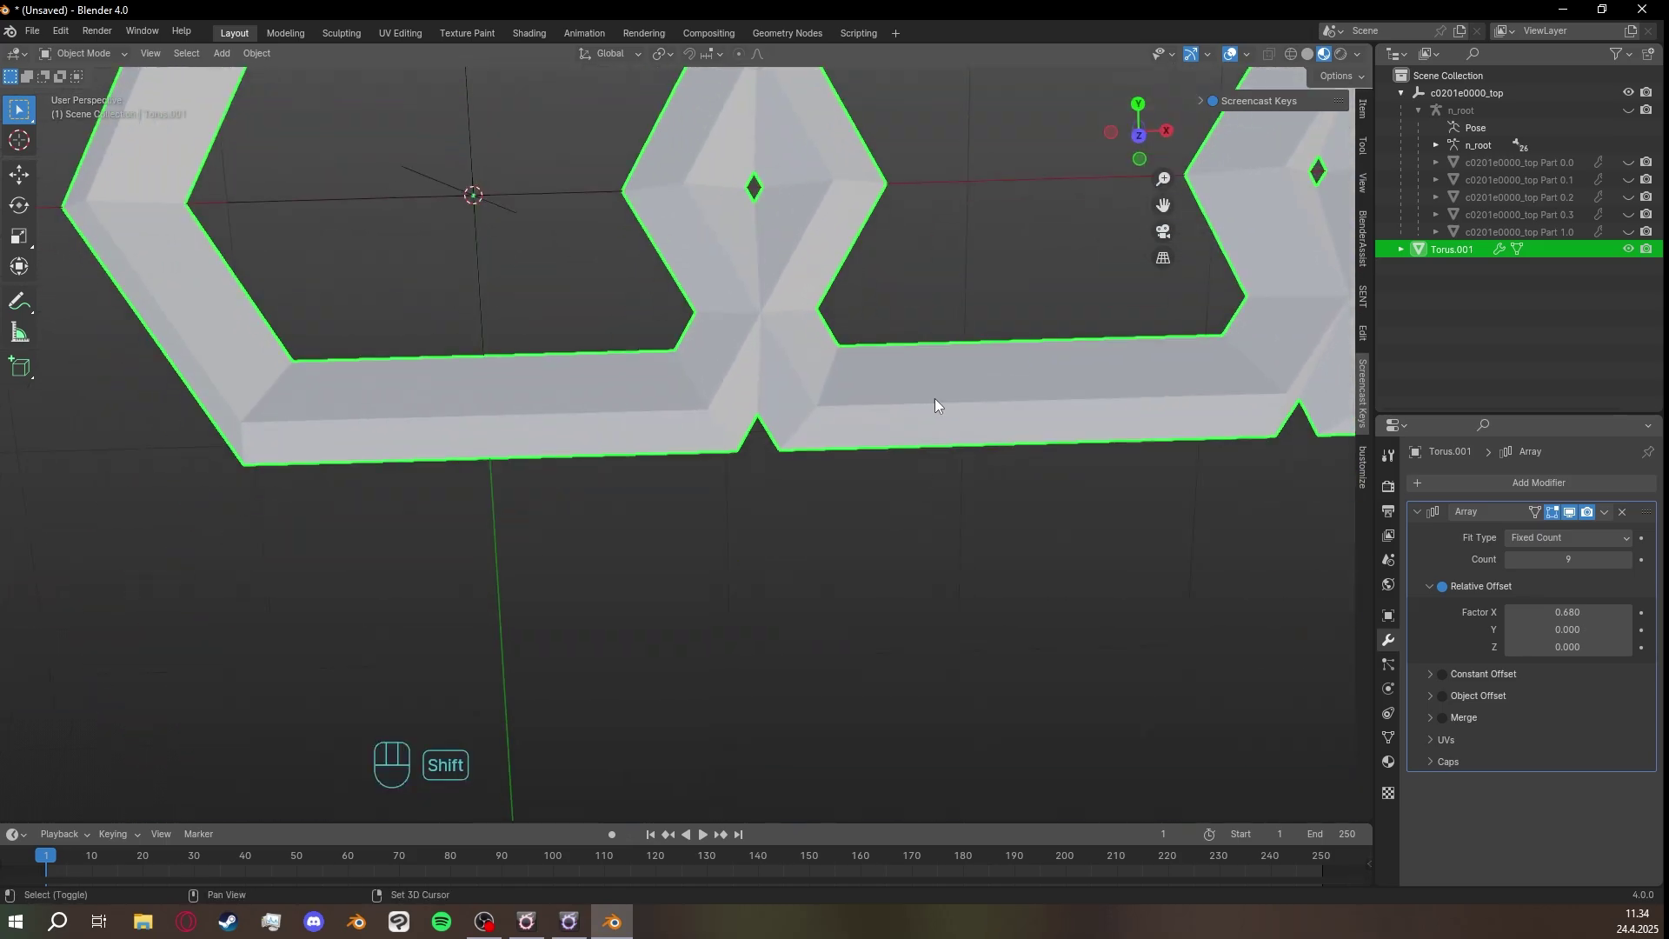
pyautogui.keyDown('shift'); pyautogui.moveTo(913, 393); pyautogui.dragTo(859, 536, button='middle'); pyautogui.keyUp('shift')
pyautogui.moveTo(902, 433)
pyautogui.keyDown('shift'); pyautogui.mouseDown(button='middle')
pyautogui.moveTo(893, 502)
pyautogui.moveTo(911, 442)
pyautogui.mouseUp(button='middle'); pyautogui.keyUp('shift')
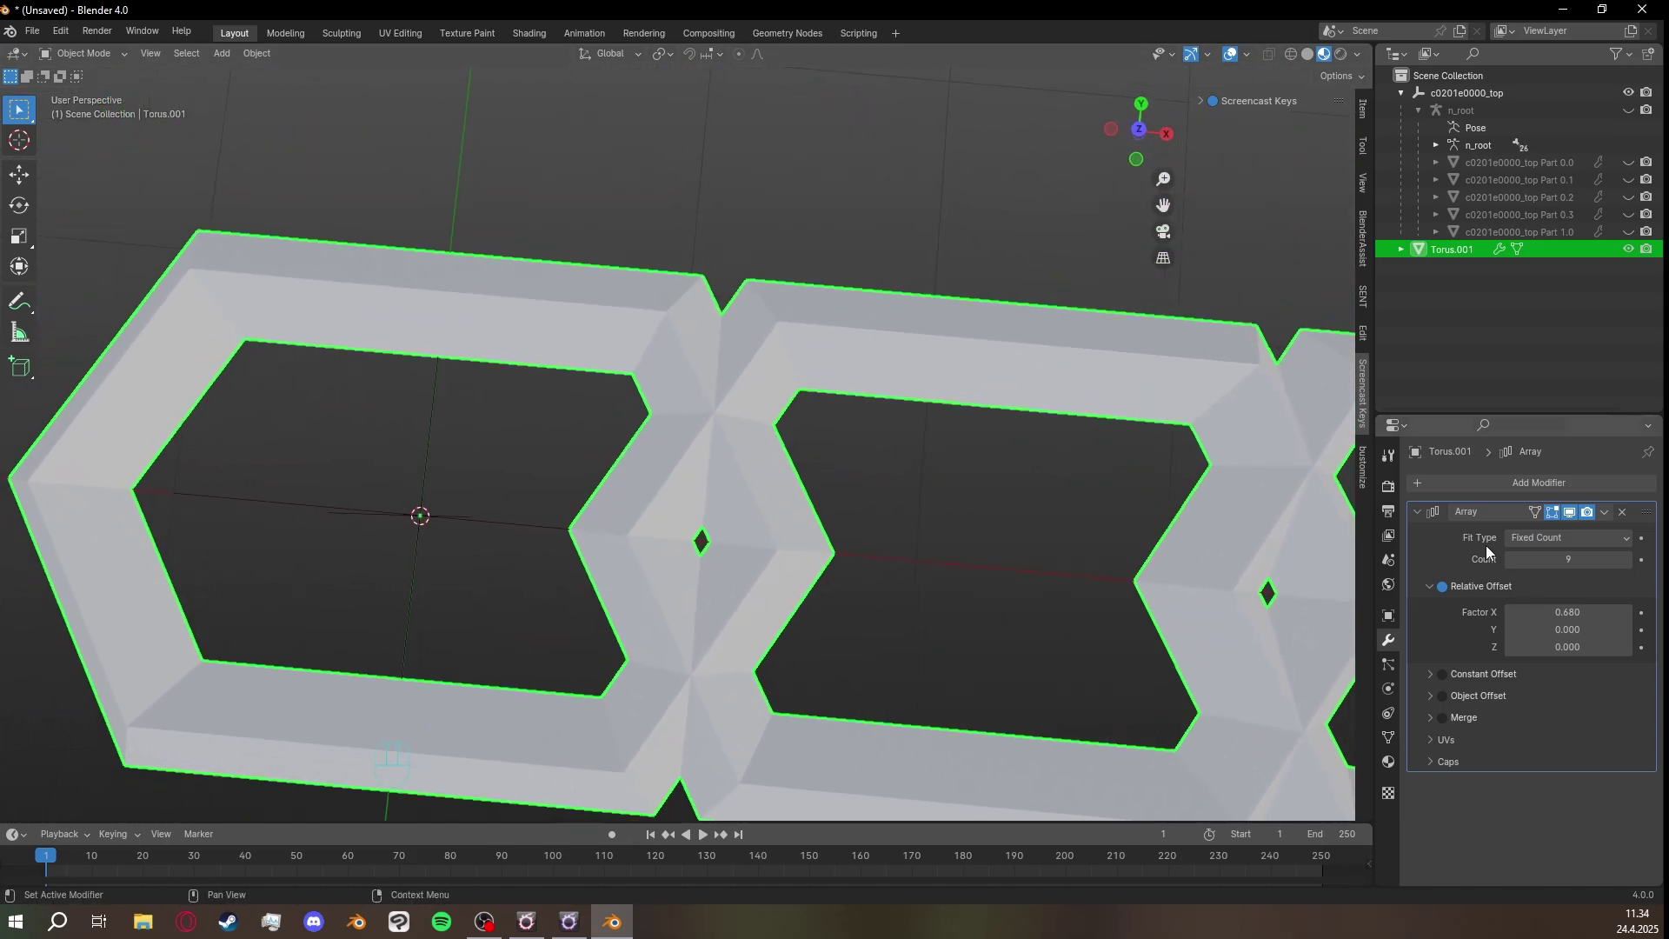
pyautogui.moveTo(1577, 611); pyautogui.dragTo(1591, 611)
pyautogui.moveTo(1014, 586); pyautogui.dragTo(758, 512, button='middle')
pyautogui.click(873, 627)
# Add a Plain Axes empty at the world origin, in the centre of the first link.
pyautogui.moveTo(872, 628); pyautogui.dragTo(810, 606, button='middle')
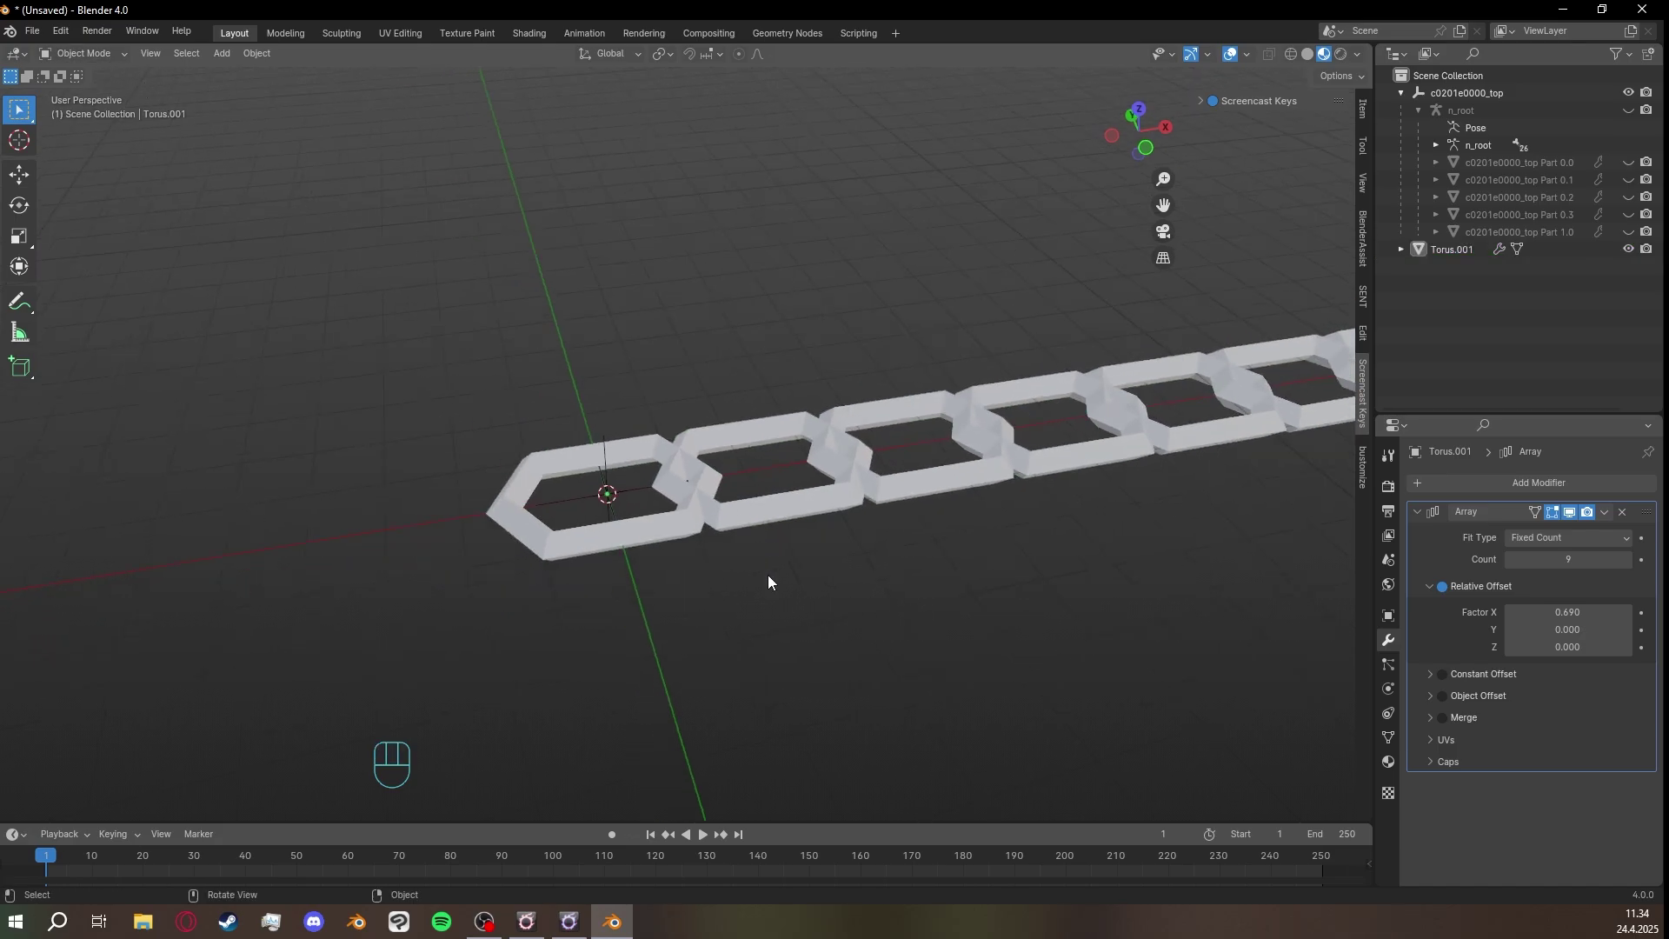
pyautogui.press('shift')
pyautogui.hotkey('shift', 'a')
pyautogui.moveTo(768, 575)
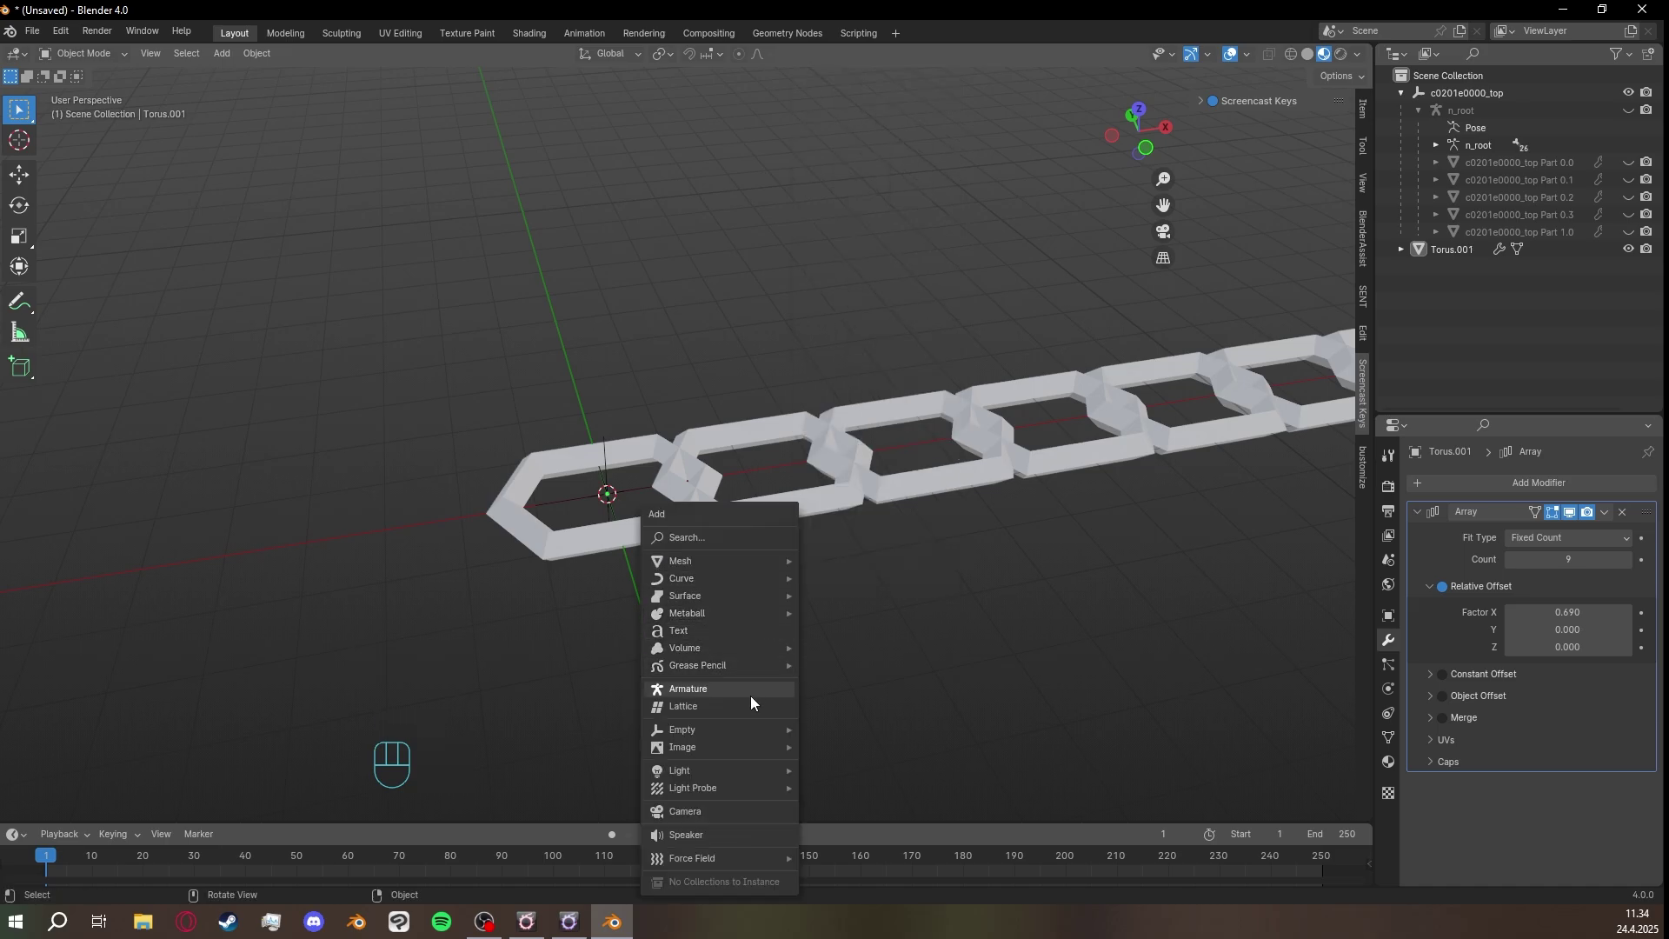
pyautogui.moveTo(733, 730)
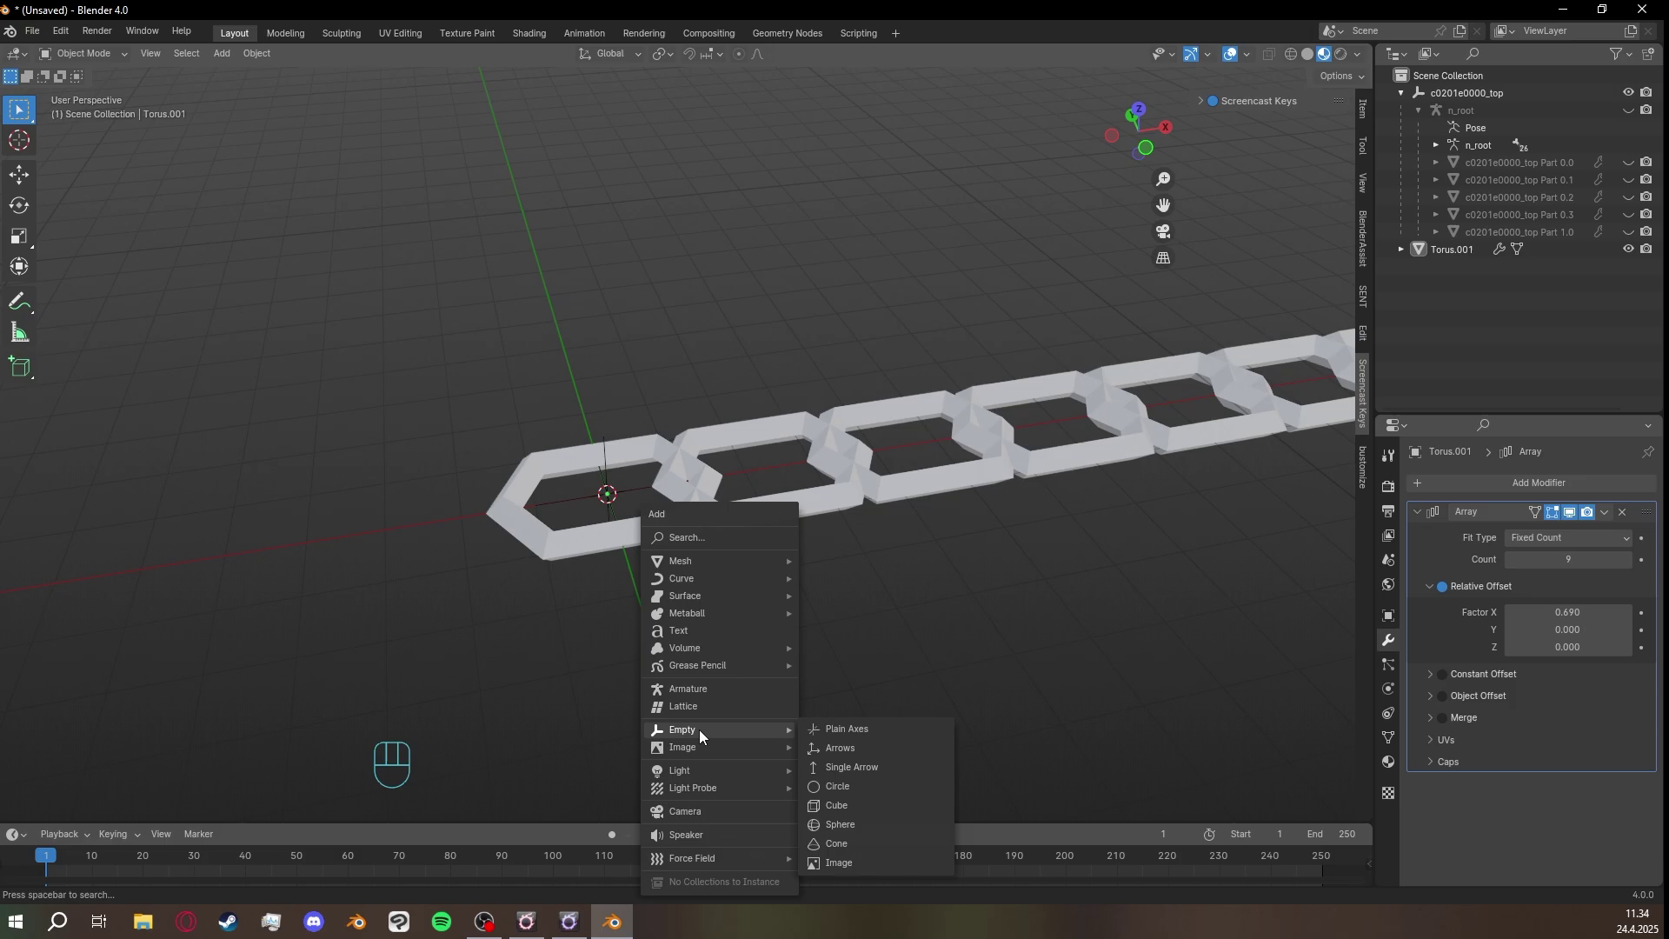
pyautogui.click(875, 727)
# Rotate the empty by -90° about the X axis in the left orthographic view.
pyautogui.moveTo(759, 627); pyautogui.dragTo(920, 584, button='middle')
pyautogui.keyDown('shift'); pyautogui.moveTo(809, 583); pyautogui.dragTo(890, 503, button='middle'); pyautogui.keyUp('shift')
pyautogui.scroll(3, 891, 503)
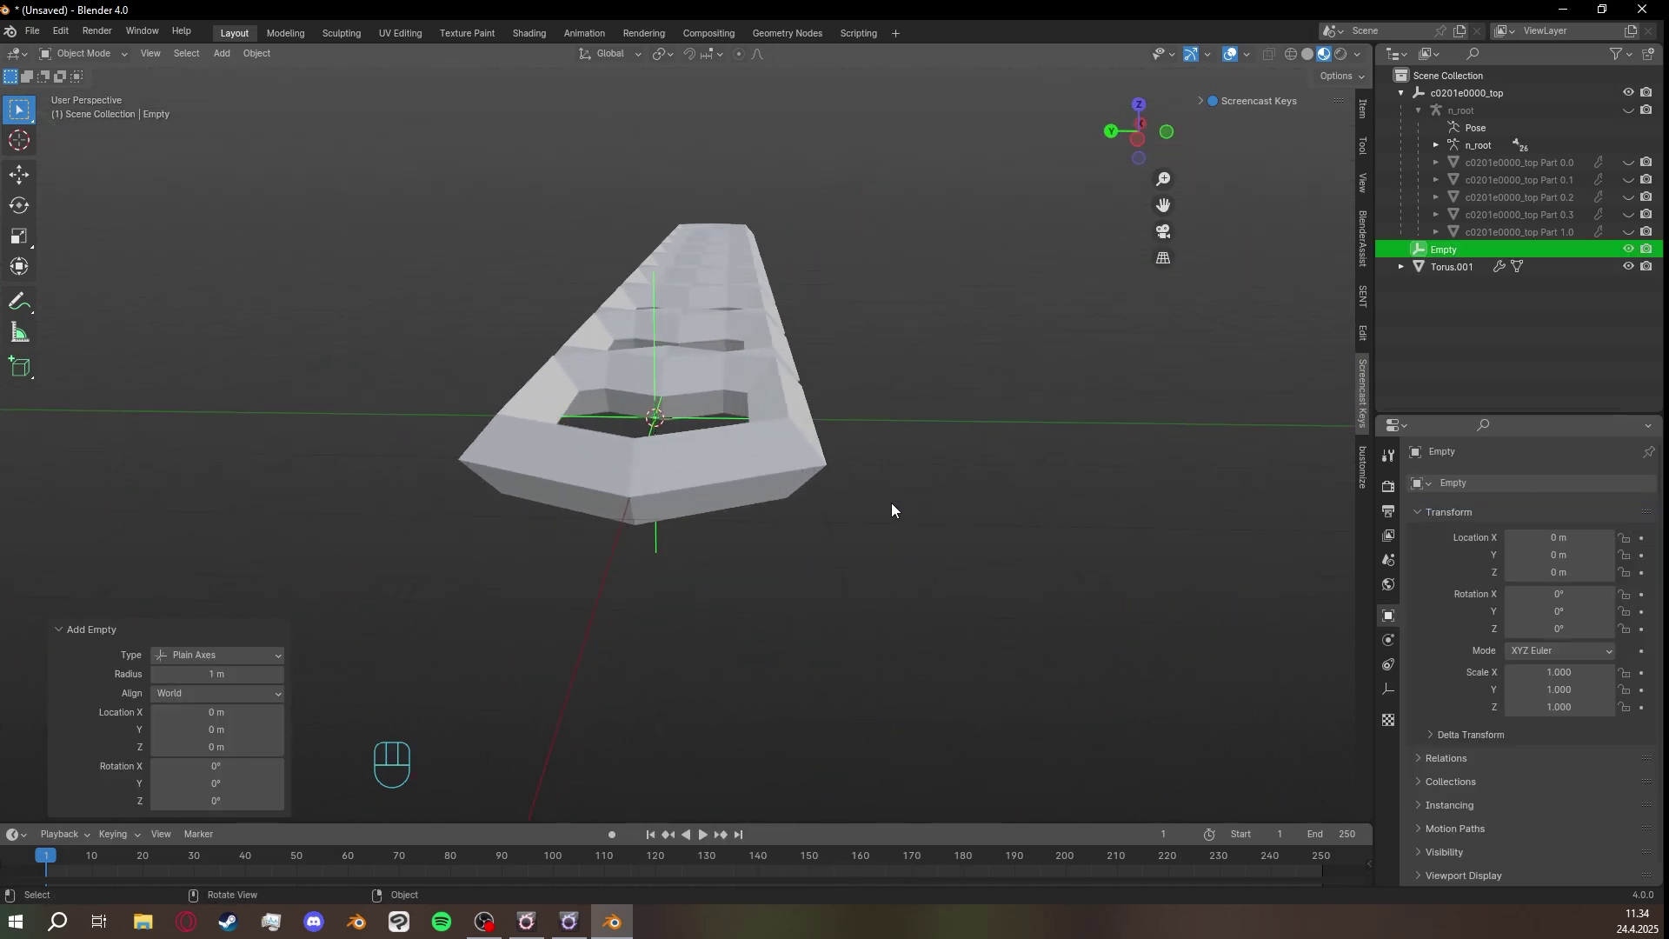
pyautogui.keyDown('shift'); pyautogui.moveTo(920, 437); pyautogui.dragTo(999, 469, button='middle'); pyautogui.keyUp('shift')
pyautogui.moveTo(1064, 217); pyautogui.dragTo(905, 287, button='middle')
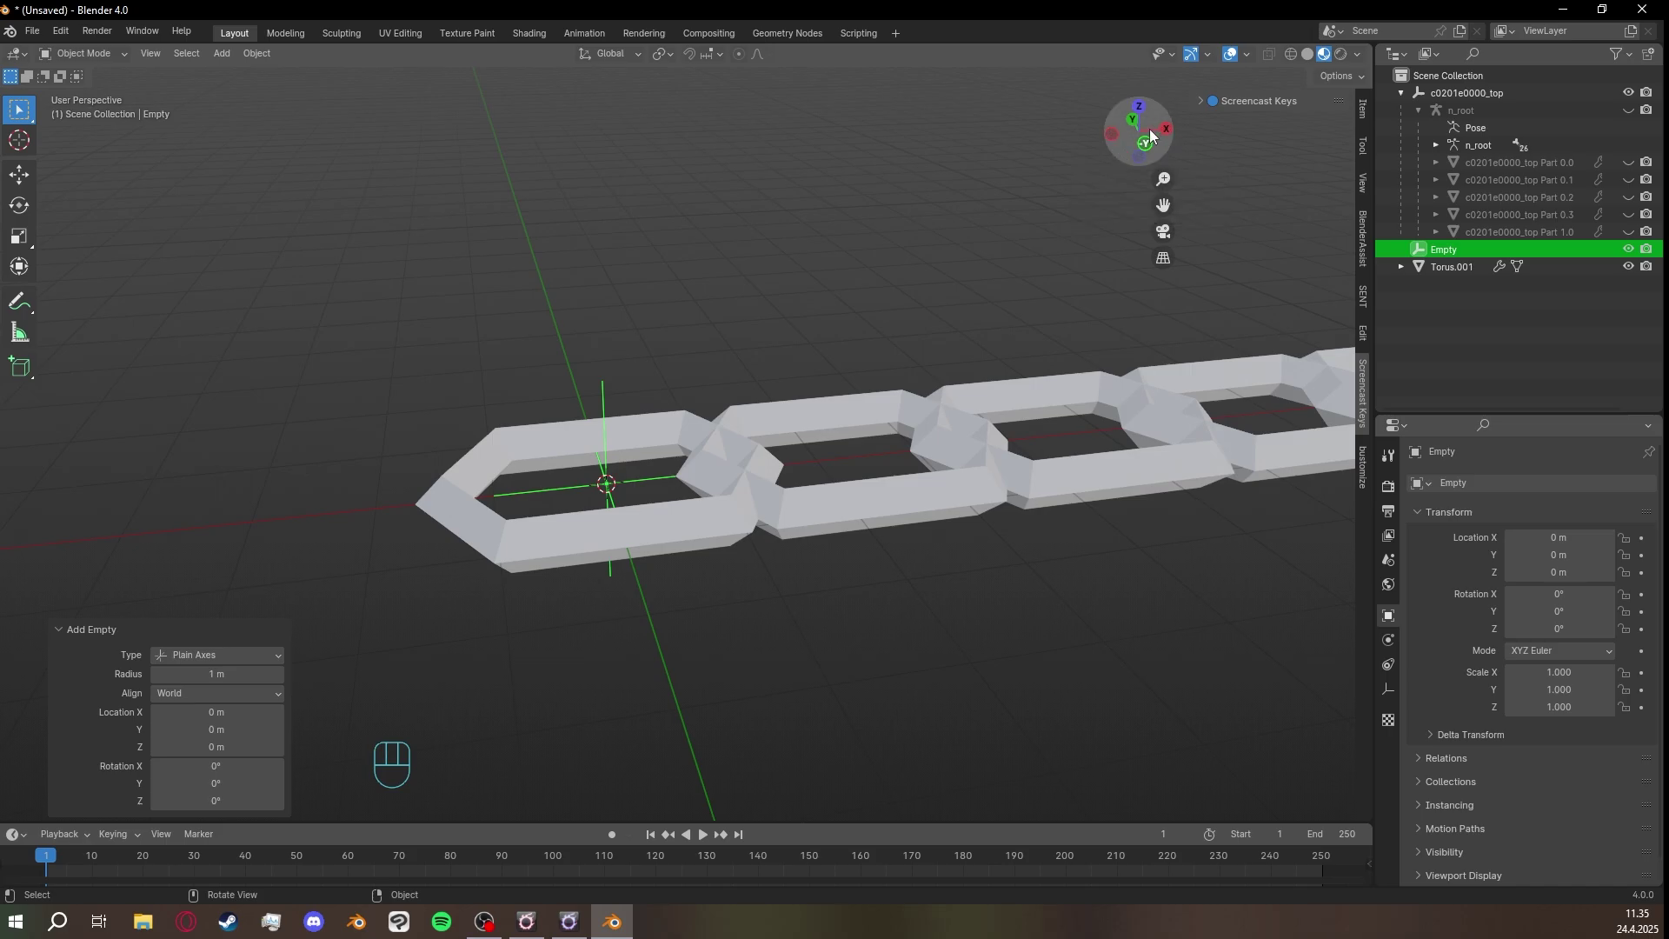
pyautogui.click(1112, 133)
pyautogui.keyDown('shift'); pyautogui.moveTo(974, 265); pyautogui.dragTo(987, 233, button='middle'); pyautogui.keyUp('shift')
pyautogui.scroll(4, 957, 299)
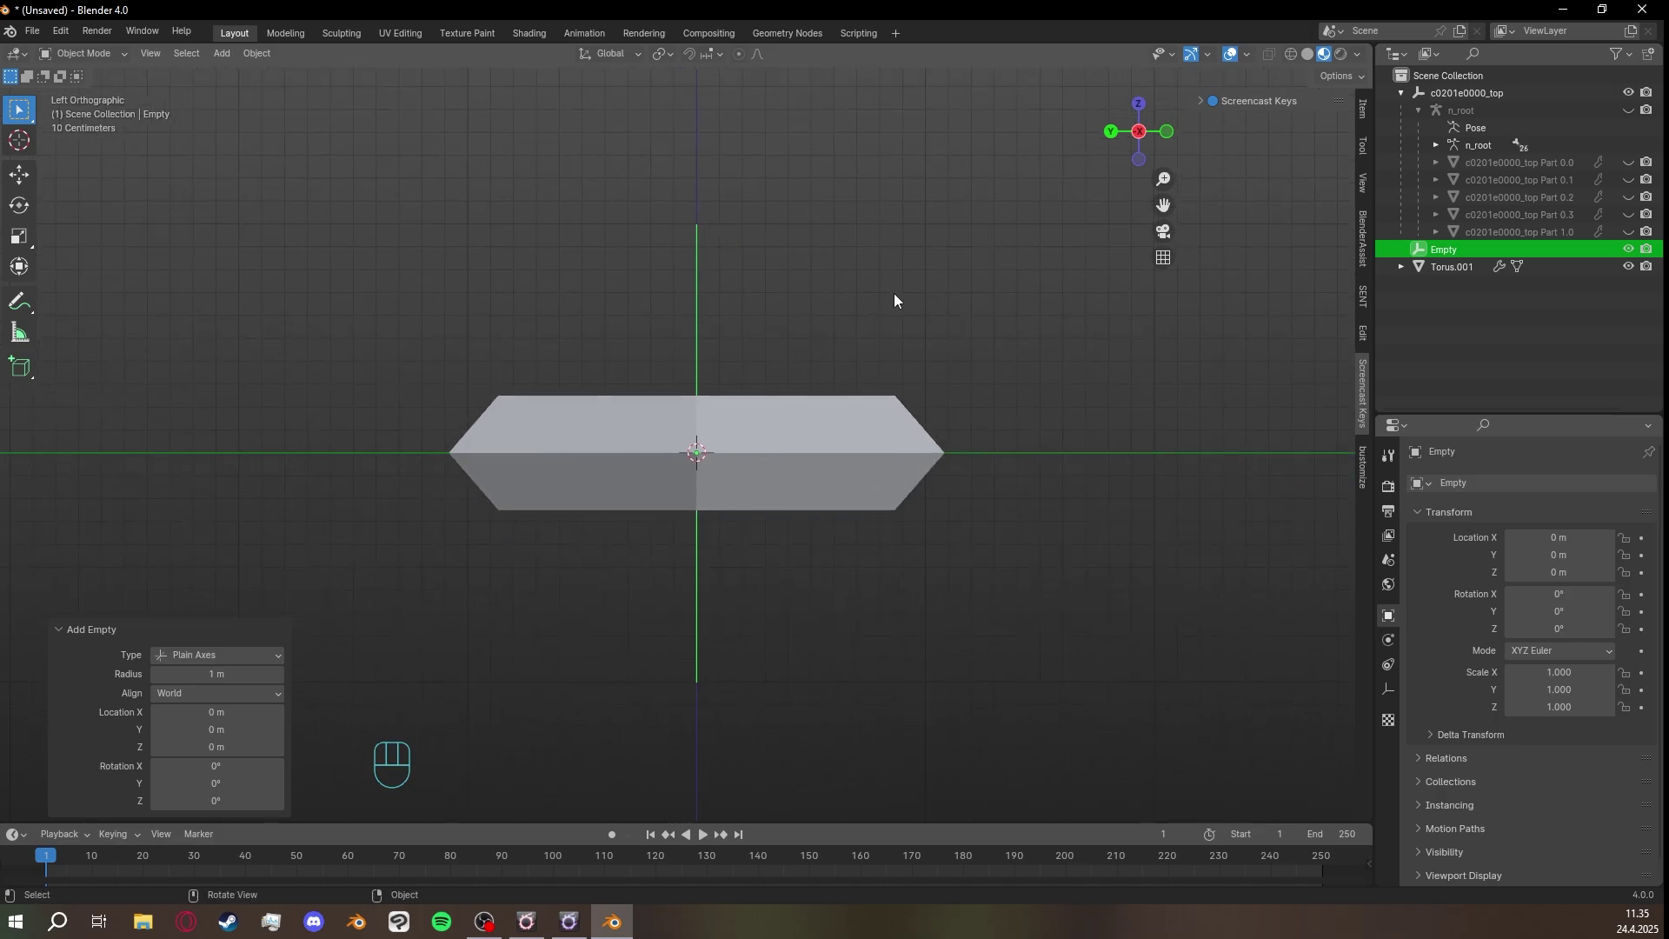
pyautogui.press('Tab')
pyautogui.press('Tab')
pyautogui.press('Tab')
pyautogui.press('r')
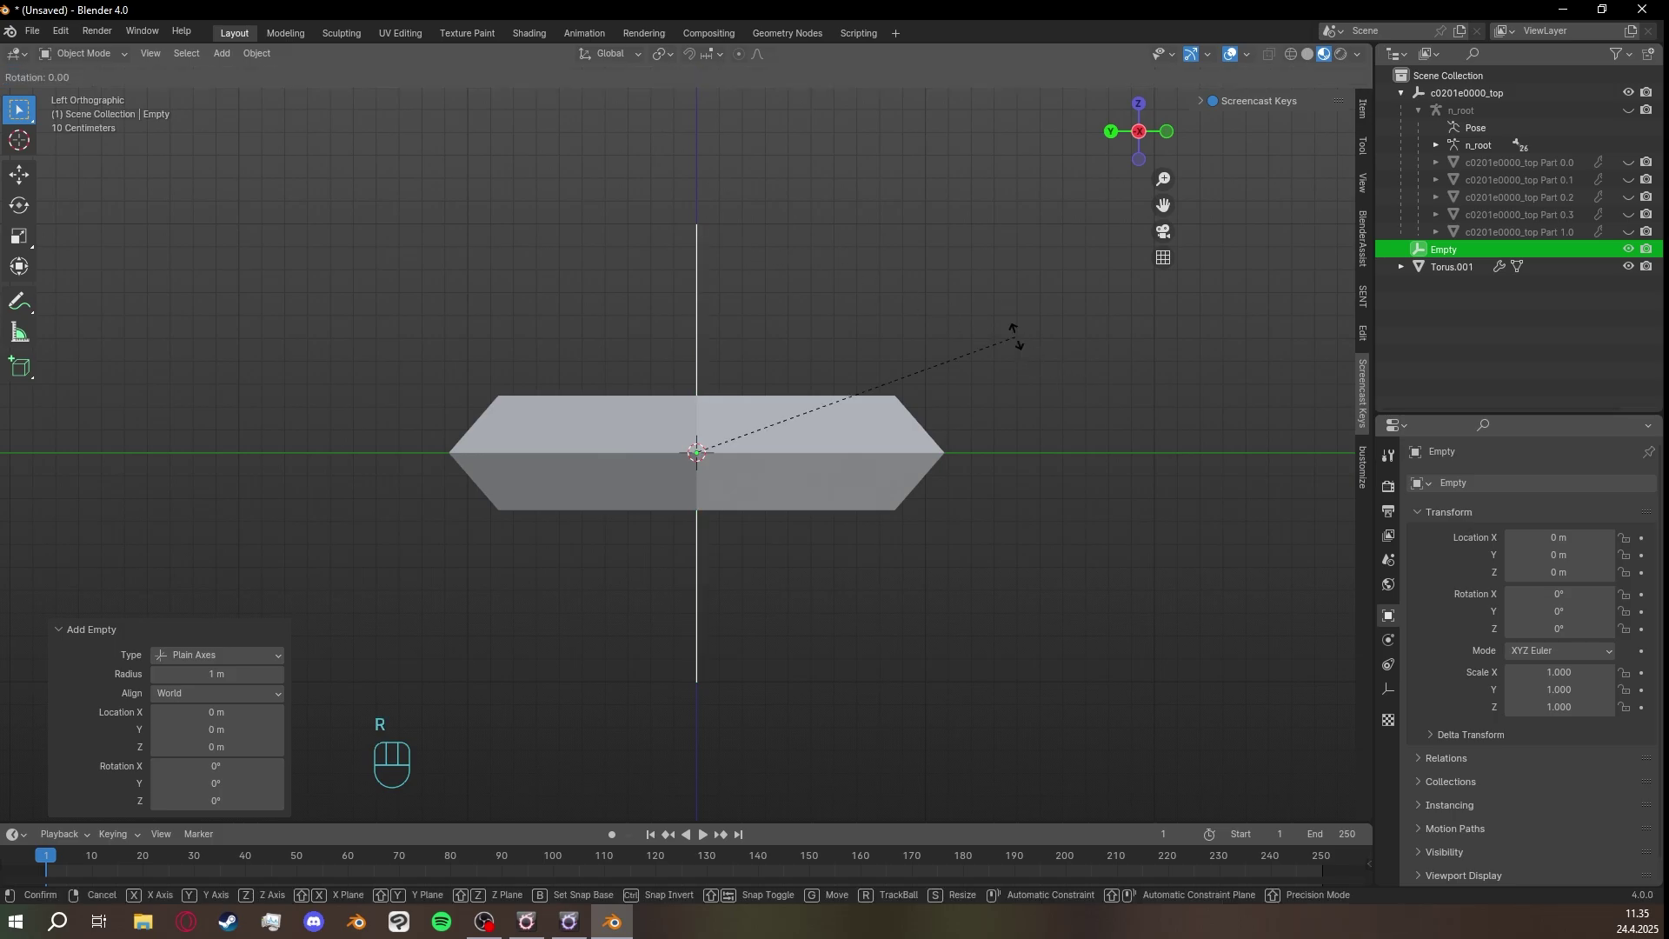
pyautogui.press('ctrl')
pyautogui.click(588, 157)
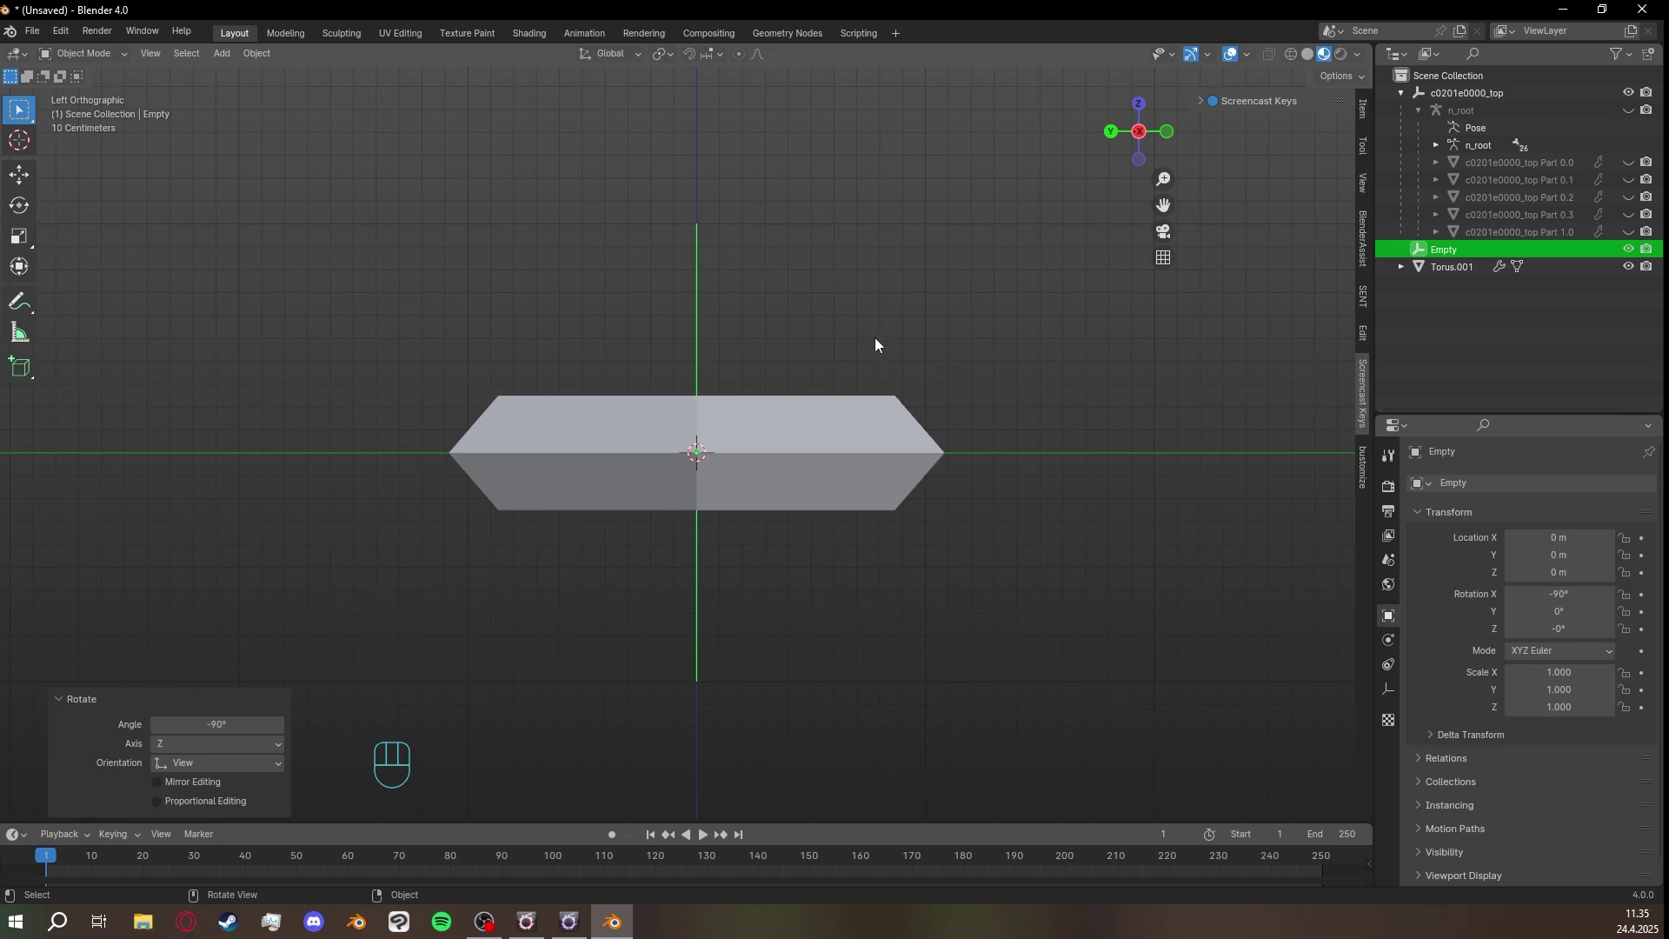
pyautogui.moveTo(939, 348); pyautogui.dragTo(893, 502, button='middle')
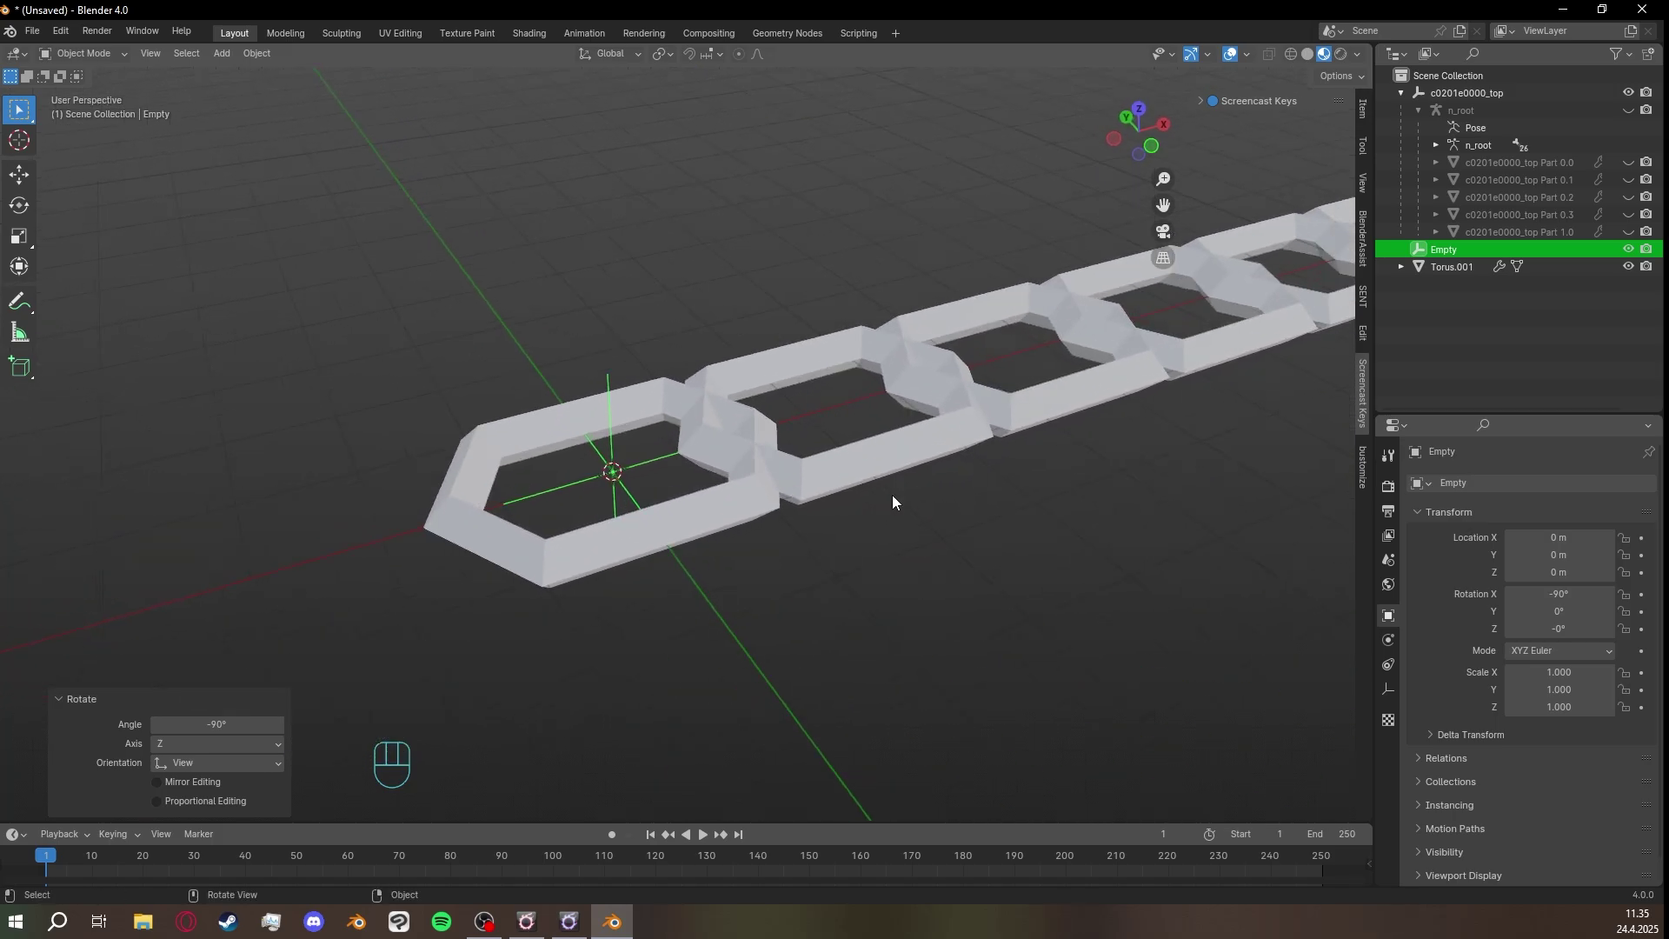
# Enable Object Offset in the torus's Array modifier, with the Empty as the offset object, and deselect the chain.
pyautogui.click(758, 491)
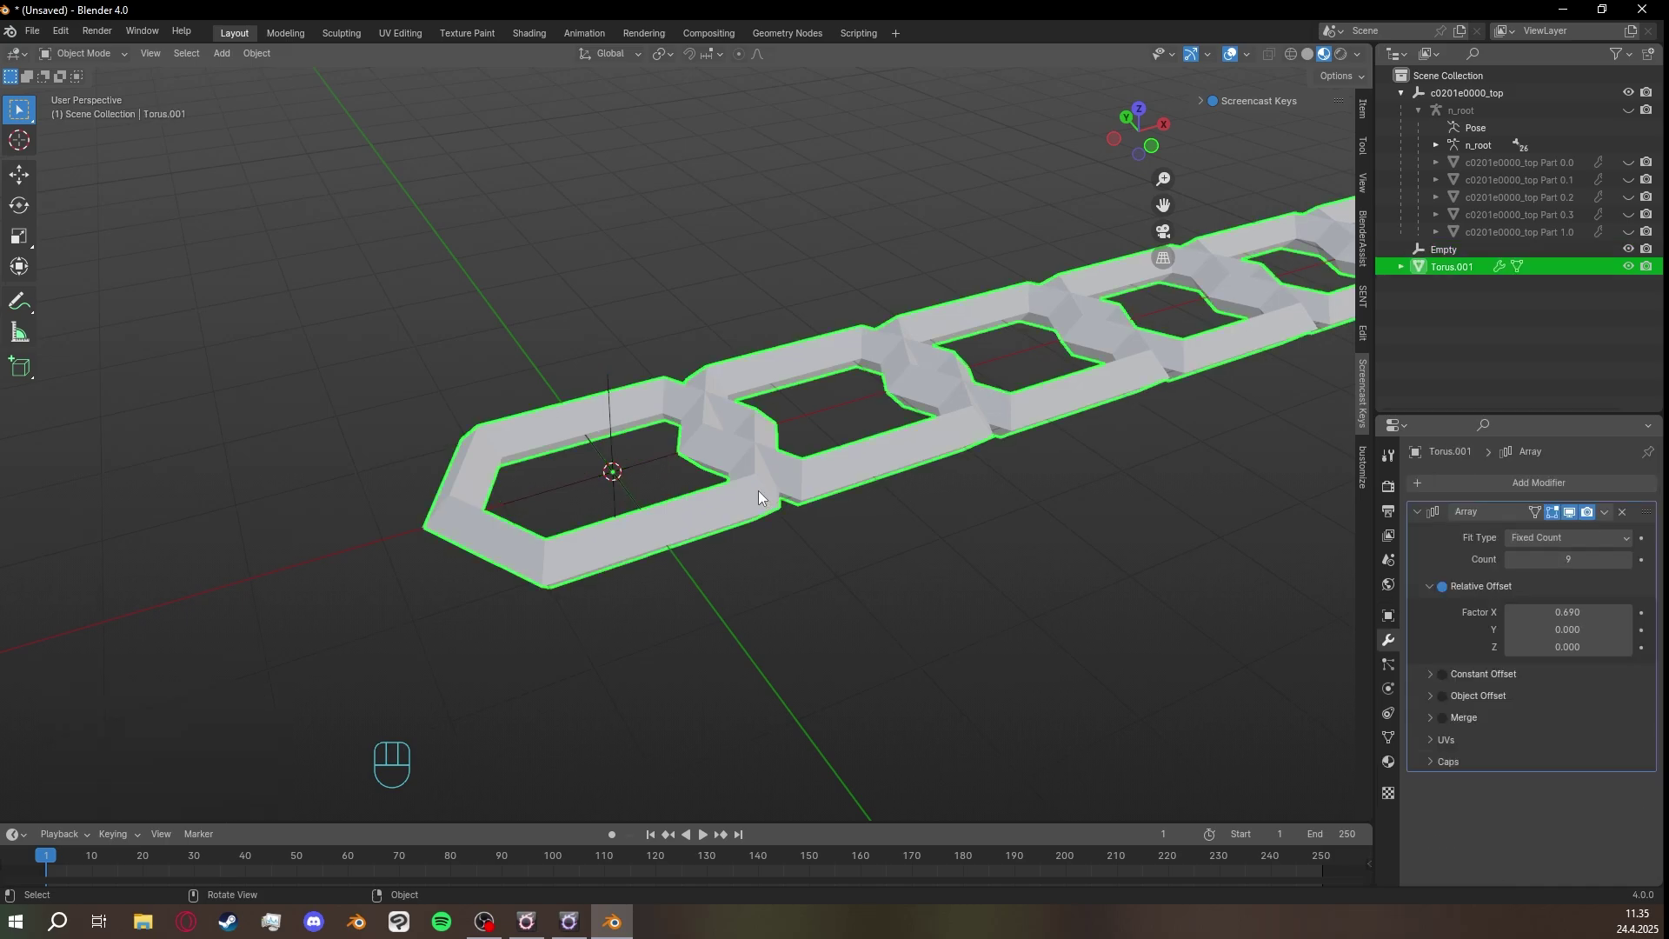
pyautogui.click(1431, 697)
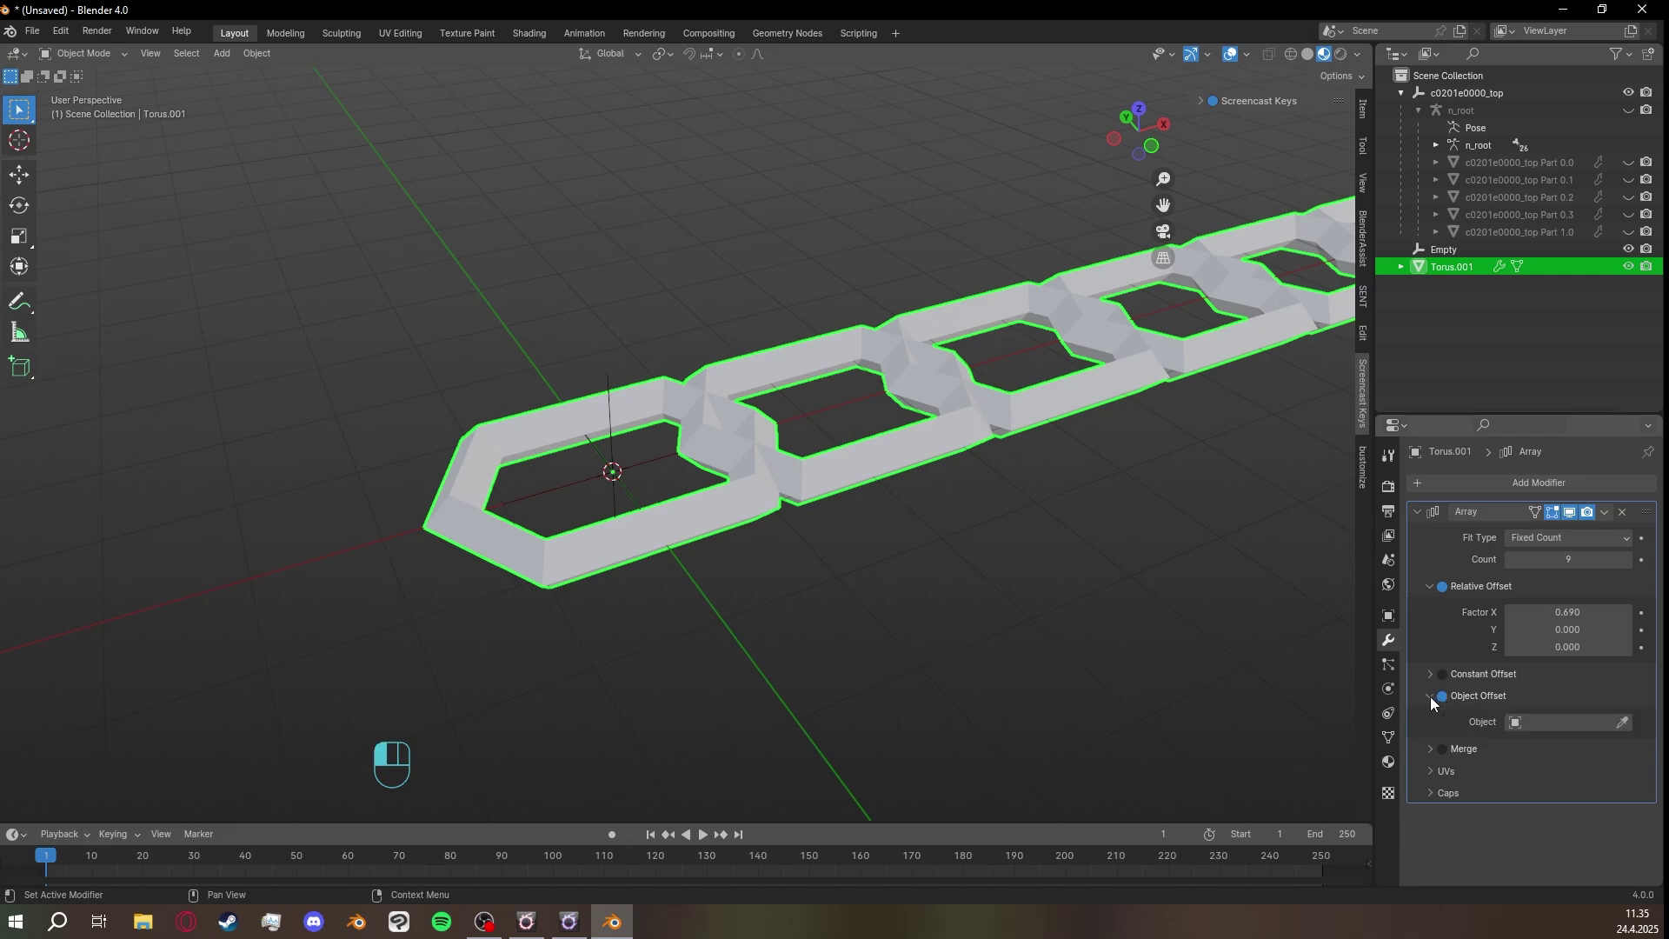
pyautogui.click(1556, 722)
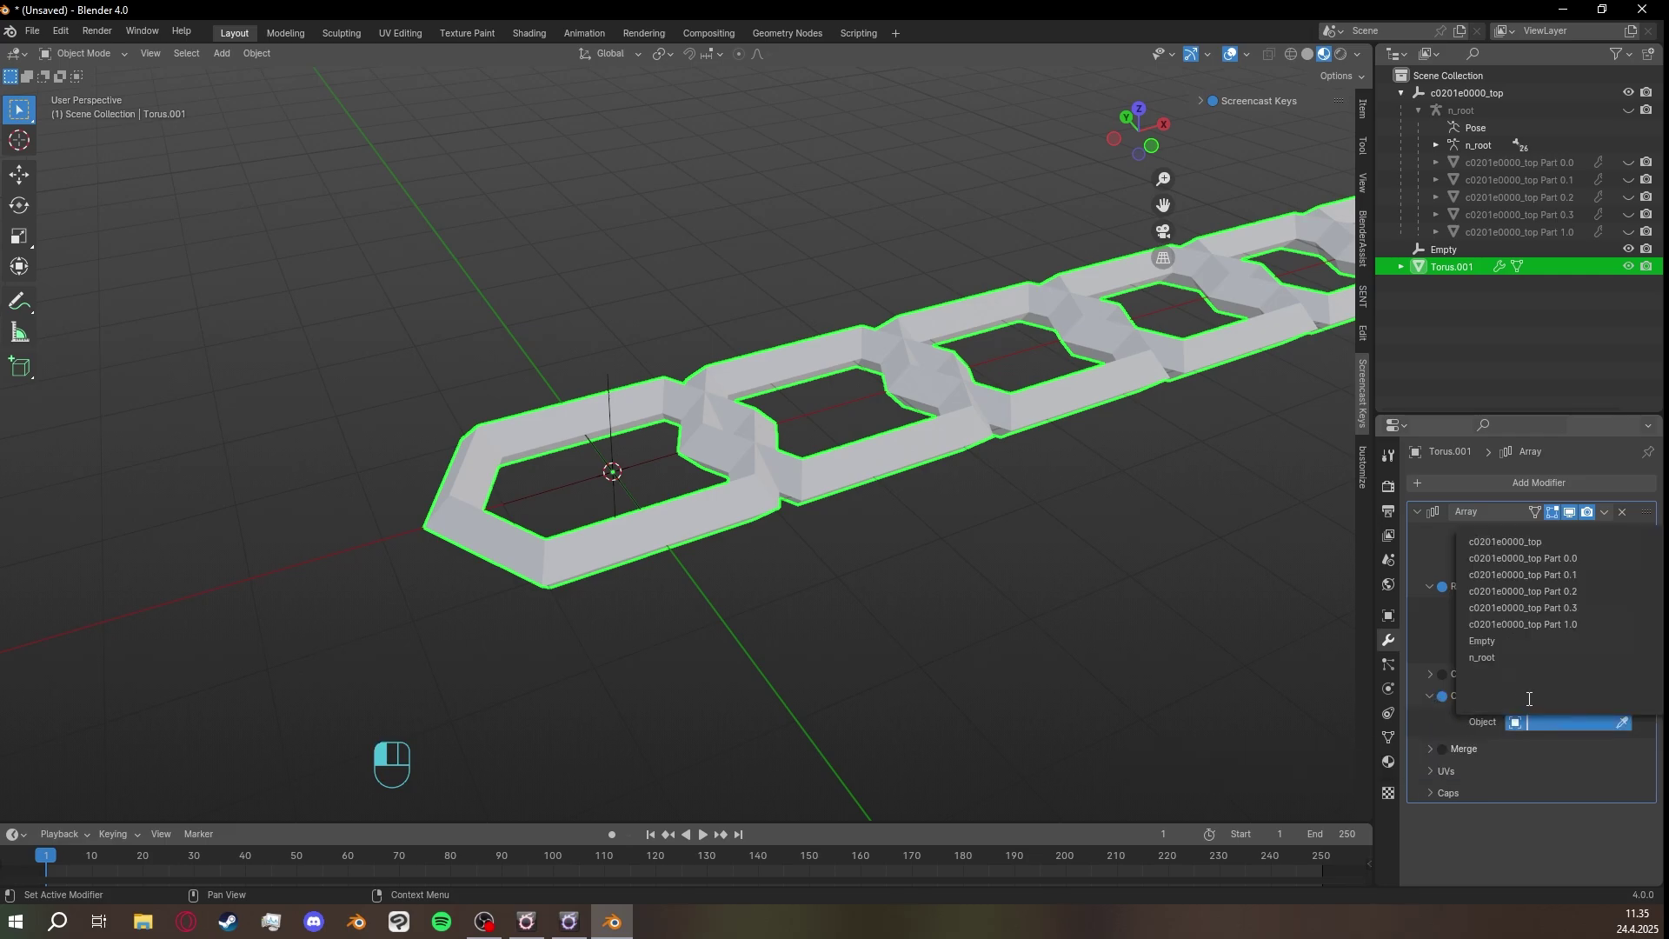
pyautogui.click(1495, 640)
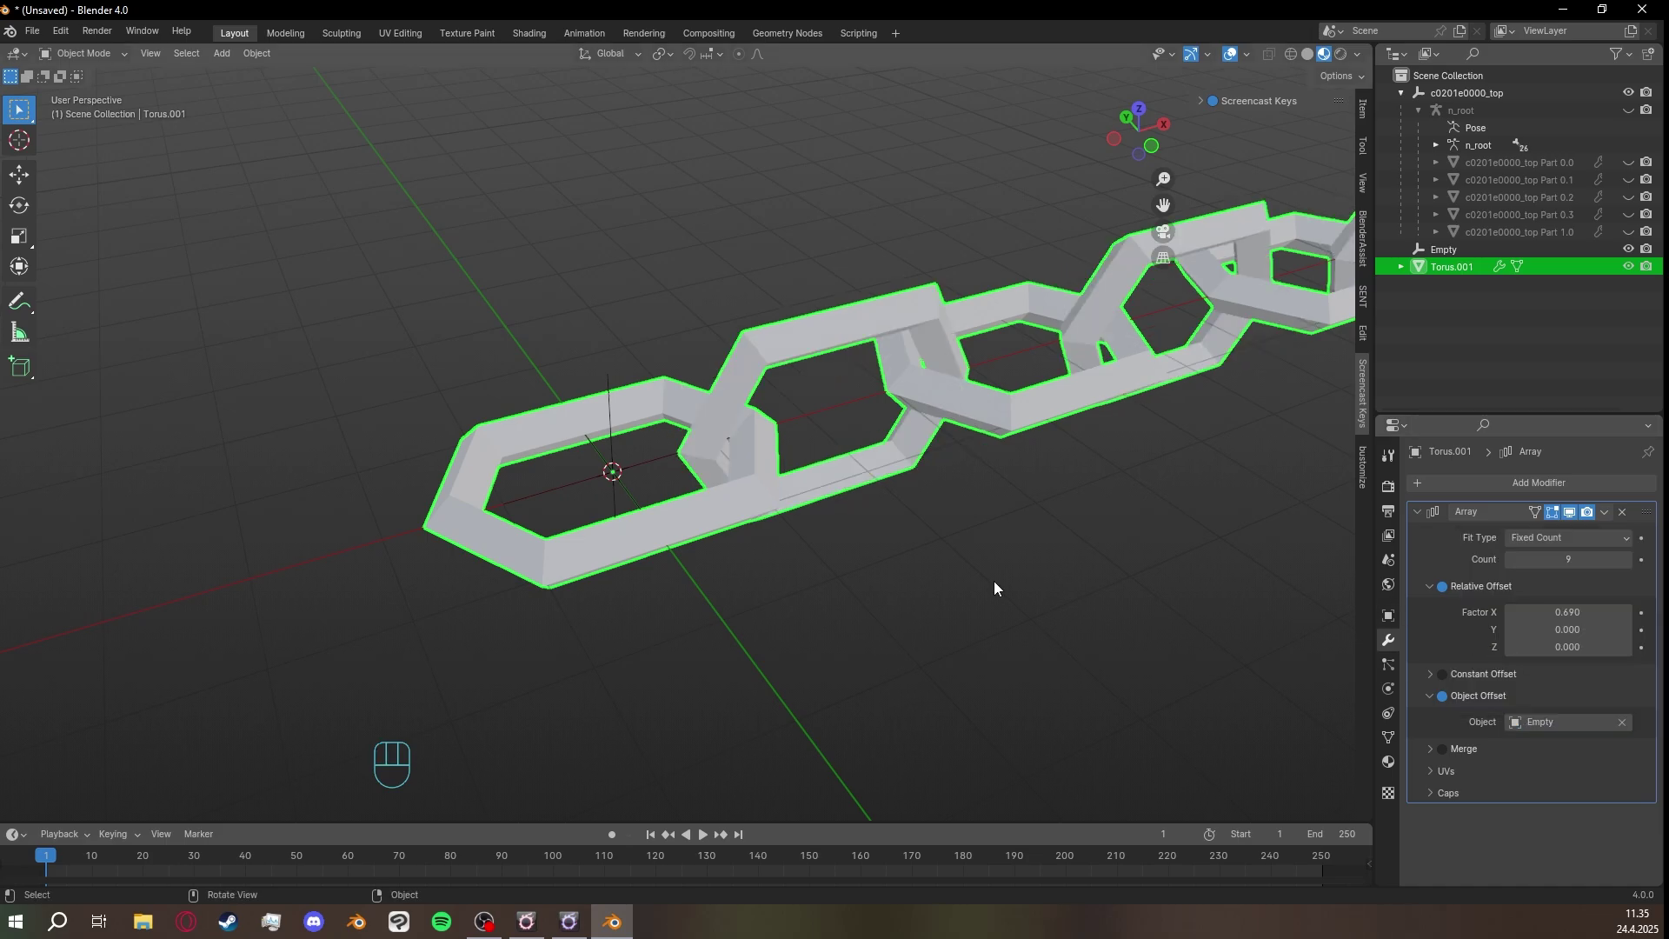
pyautogui.moveTo(993, 580); pyautogui.dragTo(947, 581, button='middle')
pyautogui.click(1042, 539)
pyautogui.moveTo(1043, 541); pyautogui.dragTo(893, 548, button='middle')
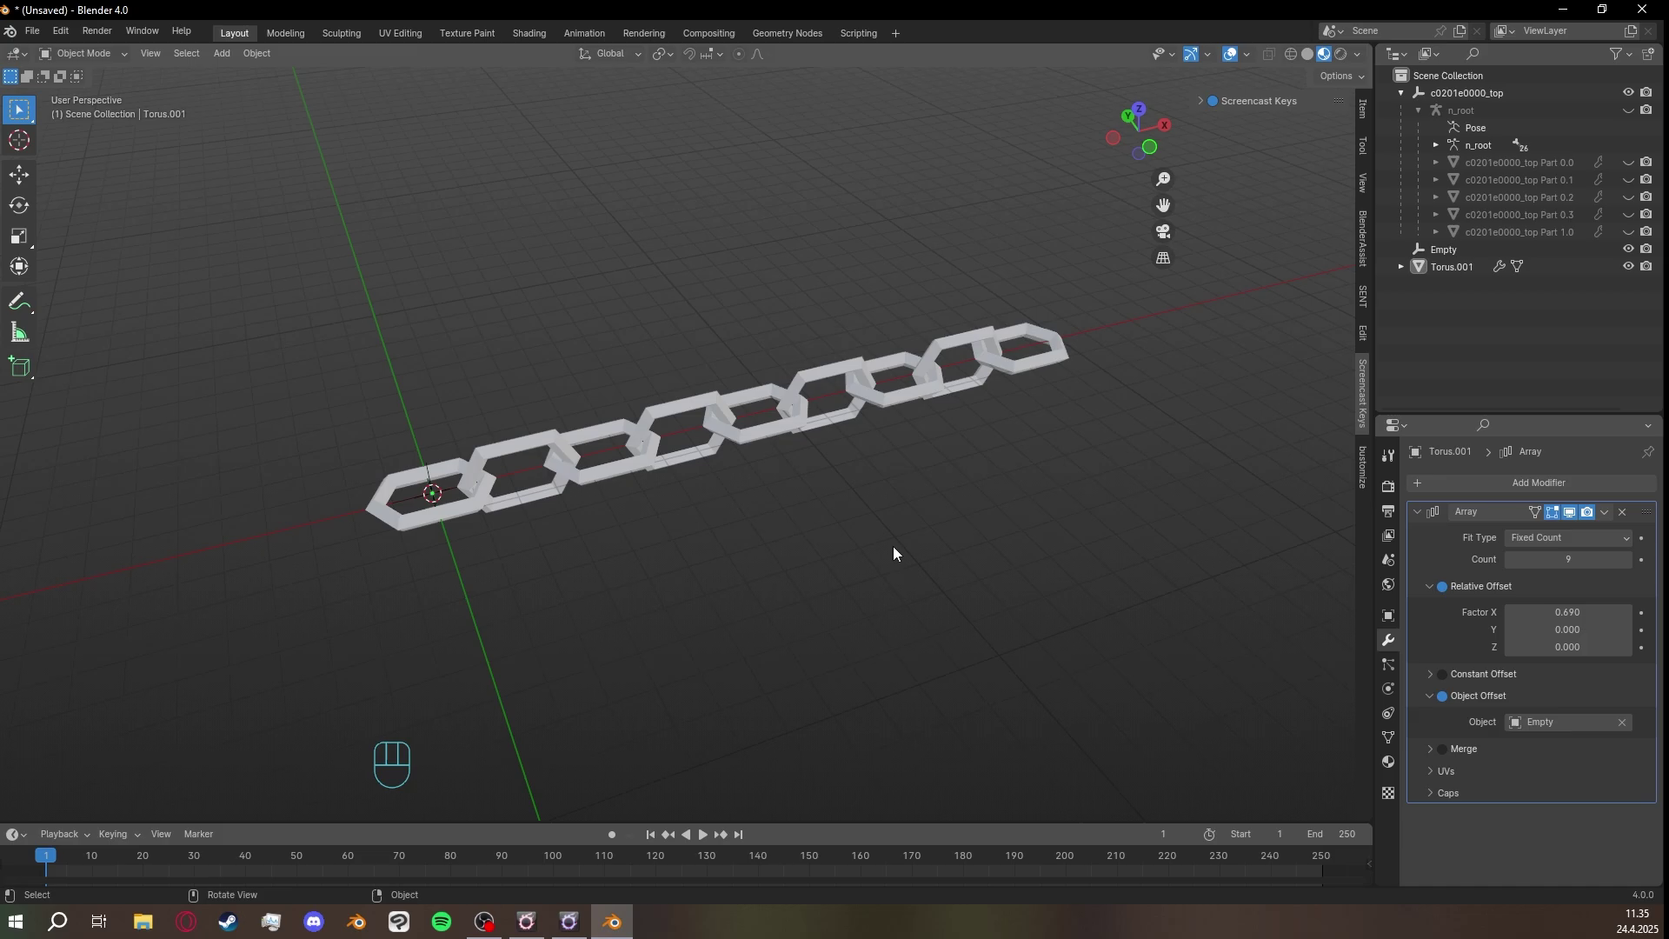
# Extend the chain by setting the Array count to 24, and inspect the interlocking links up close.
pyautogui.keyDown('shift'); pyautogui.moveTo(1012, 553); pyautogui.dragTo(808, 551, button='middle'); pyautogui.keyUp('shift')
pyautogui.scroll(-2, 938, 543)
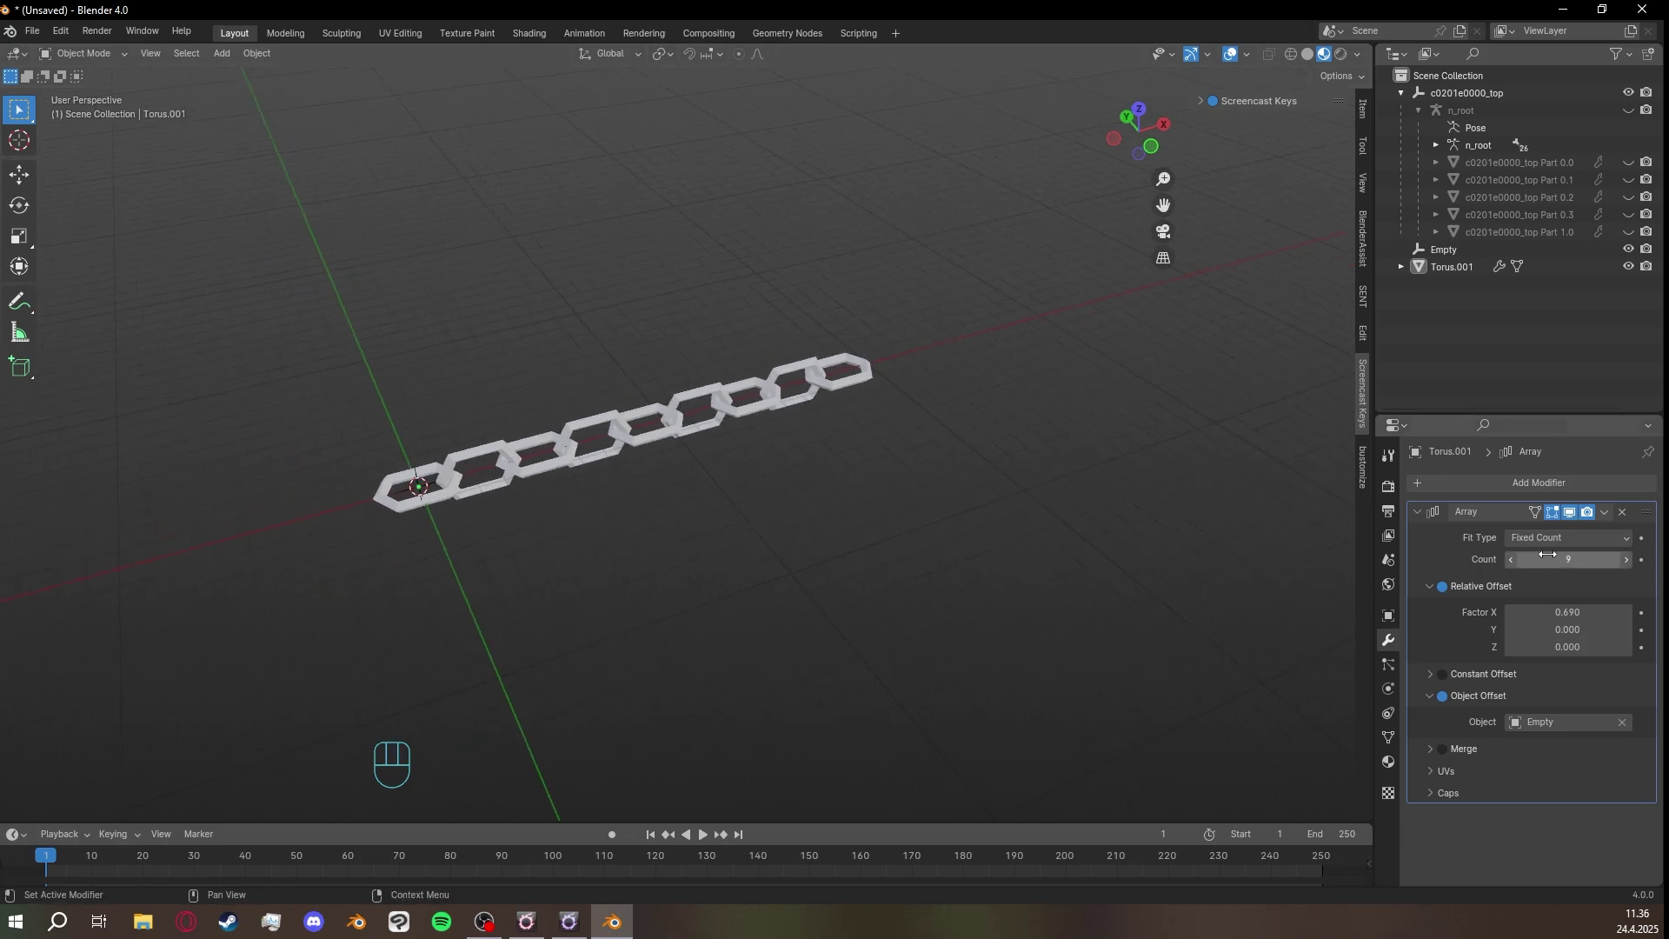
pyautogui.moveTo(1609, 559); pyautogui.dragTo(1651, 559)
pyautogui.moveTo(1024, 550); pyautogui.dragTo(1040, 477, button='middle')
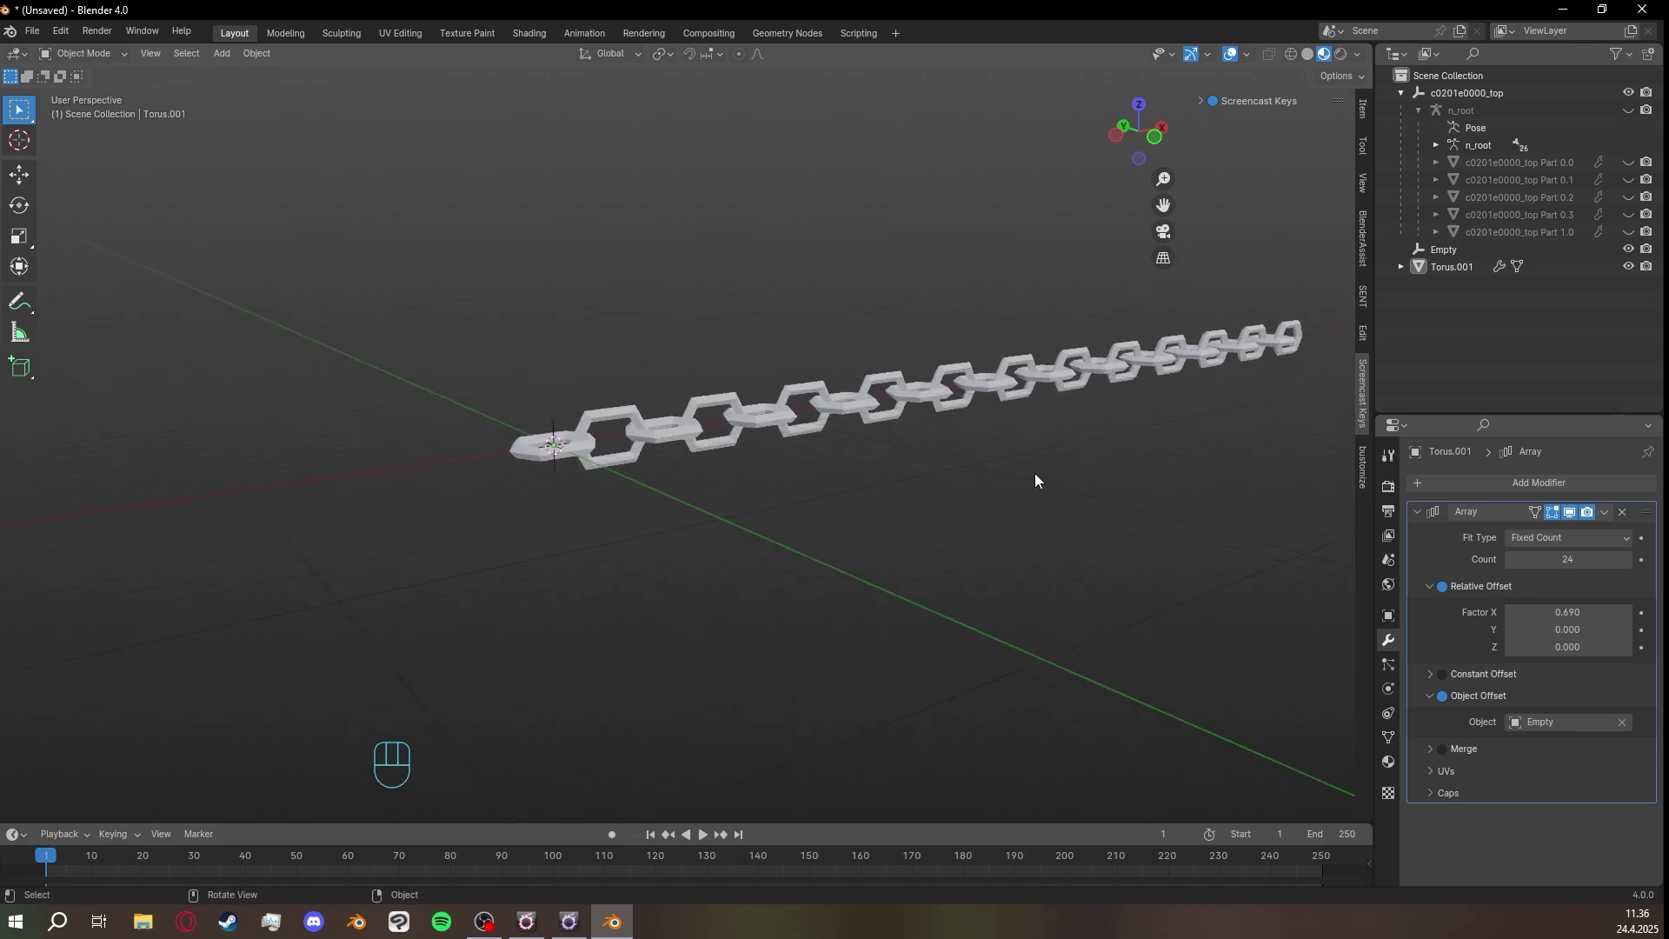
pyautogui.scroll(3, 956, 483)
pyautogui.scroll(5, 864, 525)
pyautogui.keyDown('shift'); pyautogui.moveTo(876, 521); pyautogui.dragTo(967, 521, button='middle'); pyautogui.keyUp('shift')
pyautogui.moveTo(811, 514); pyautogui.dragTo(745, 478, button='middle')
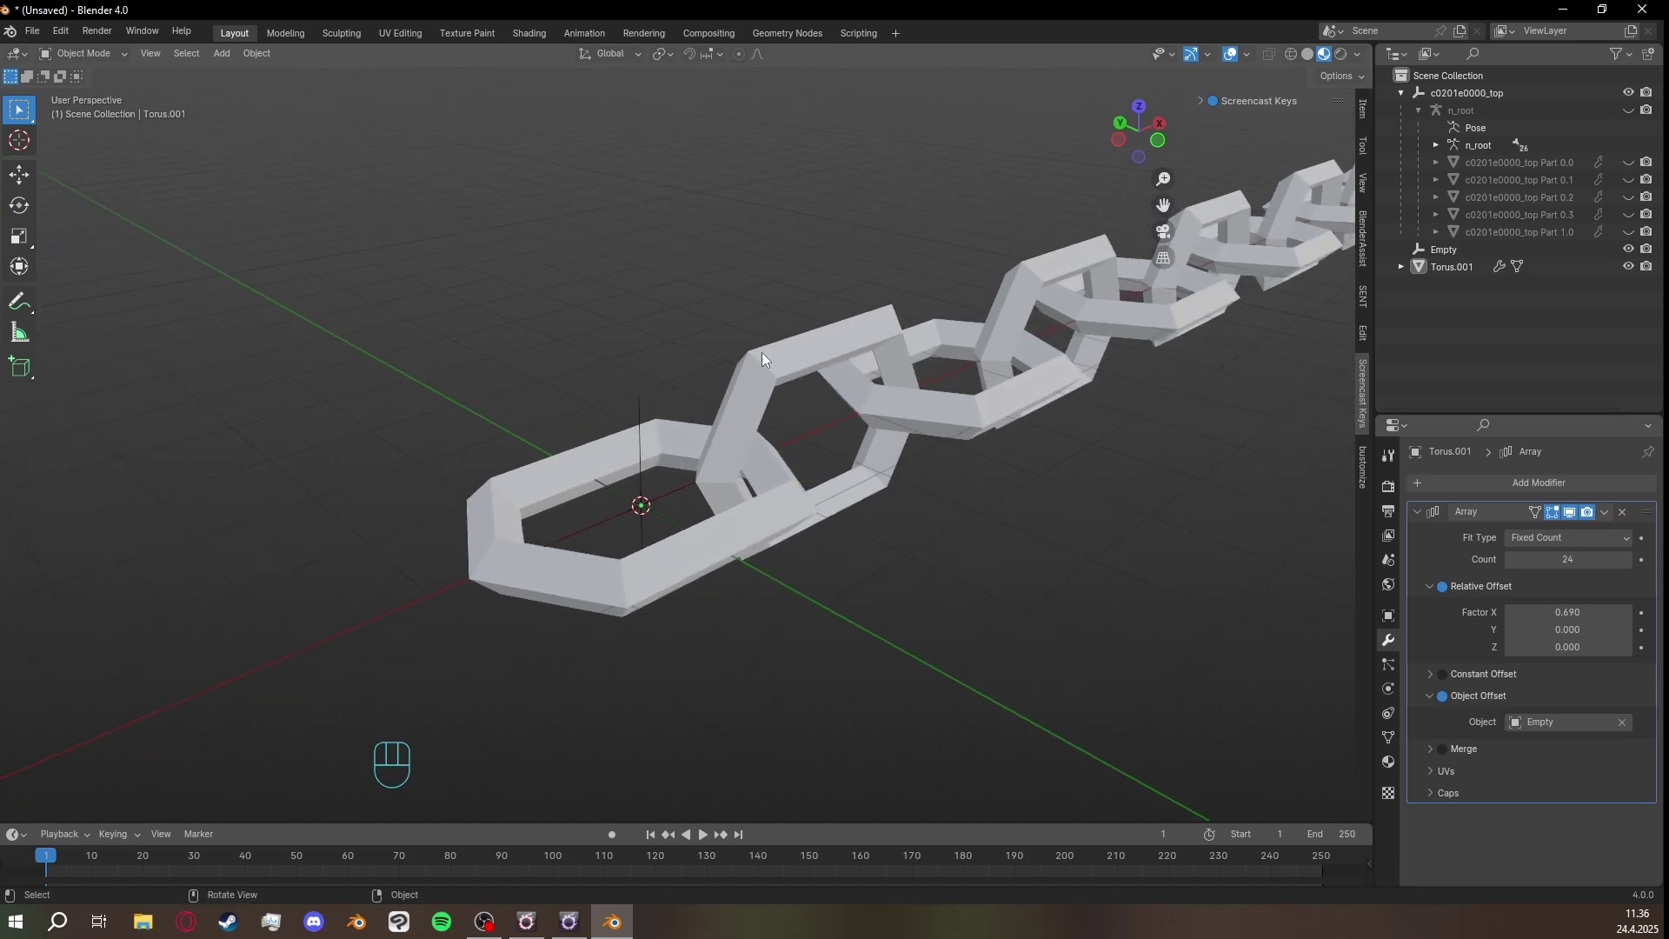
# Apply smooth shading to the chain of links, deselect it, and inspect the shaded result up close.
pyautogui.click(743, 431)
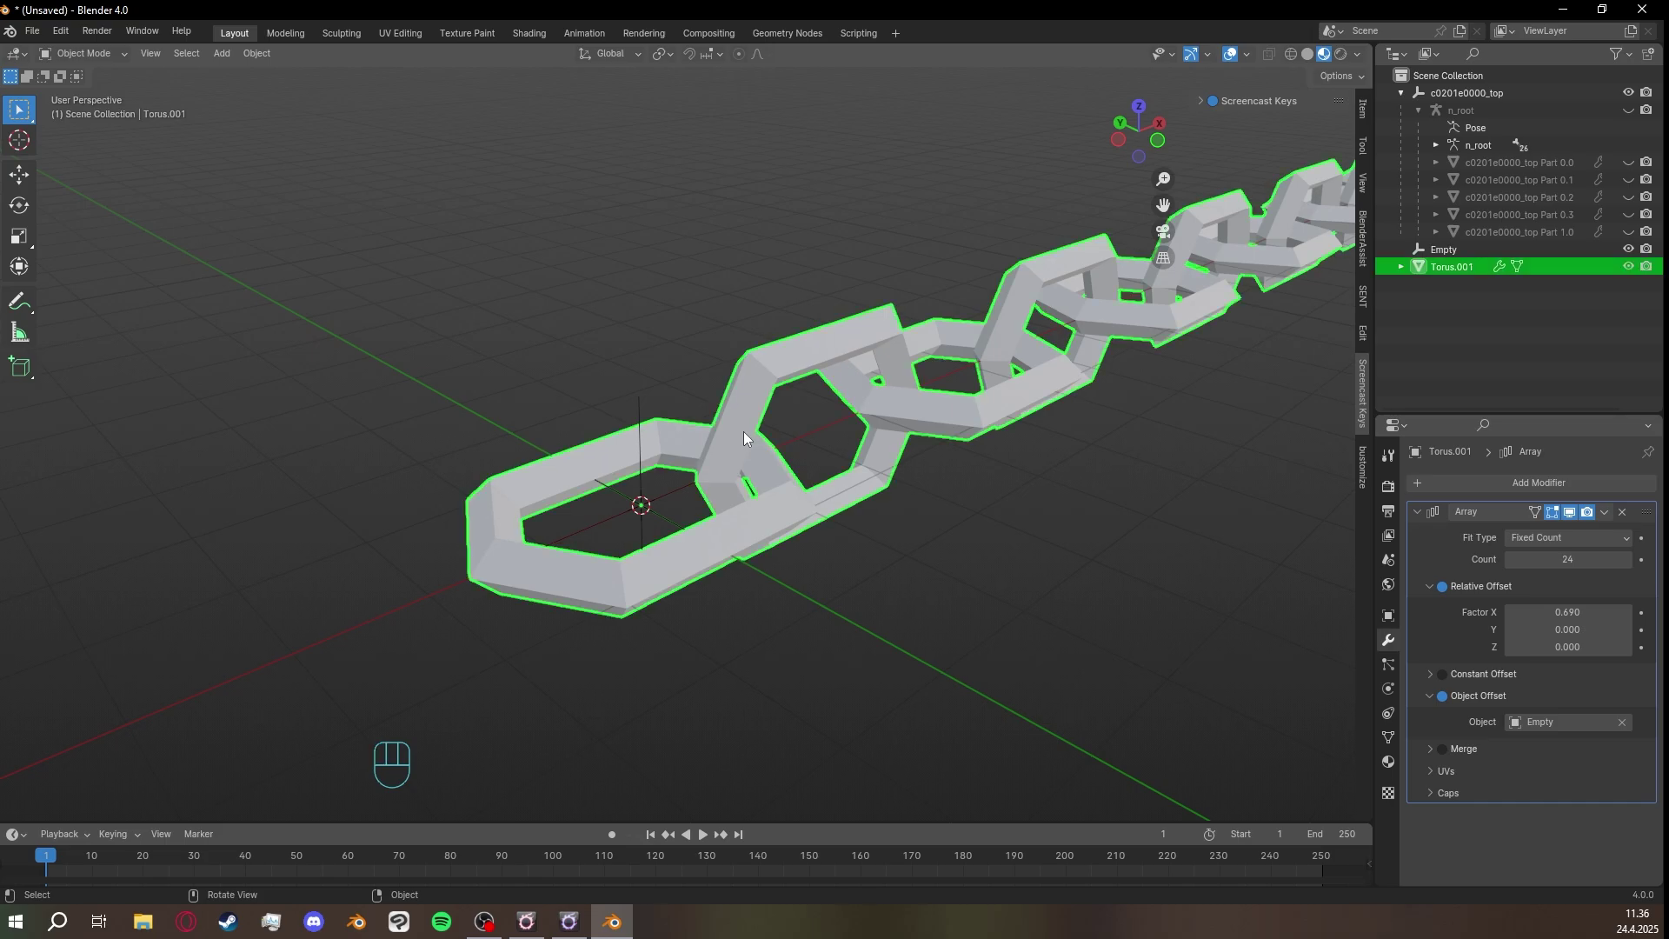
pyautogui.rightClick(743, 431)
pyautogui.click(716, 355)
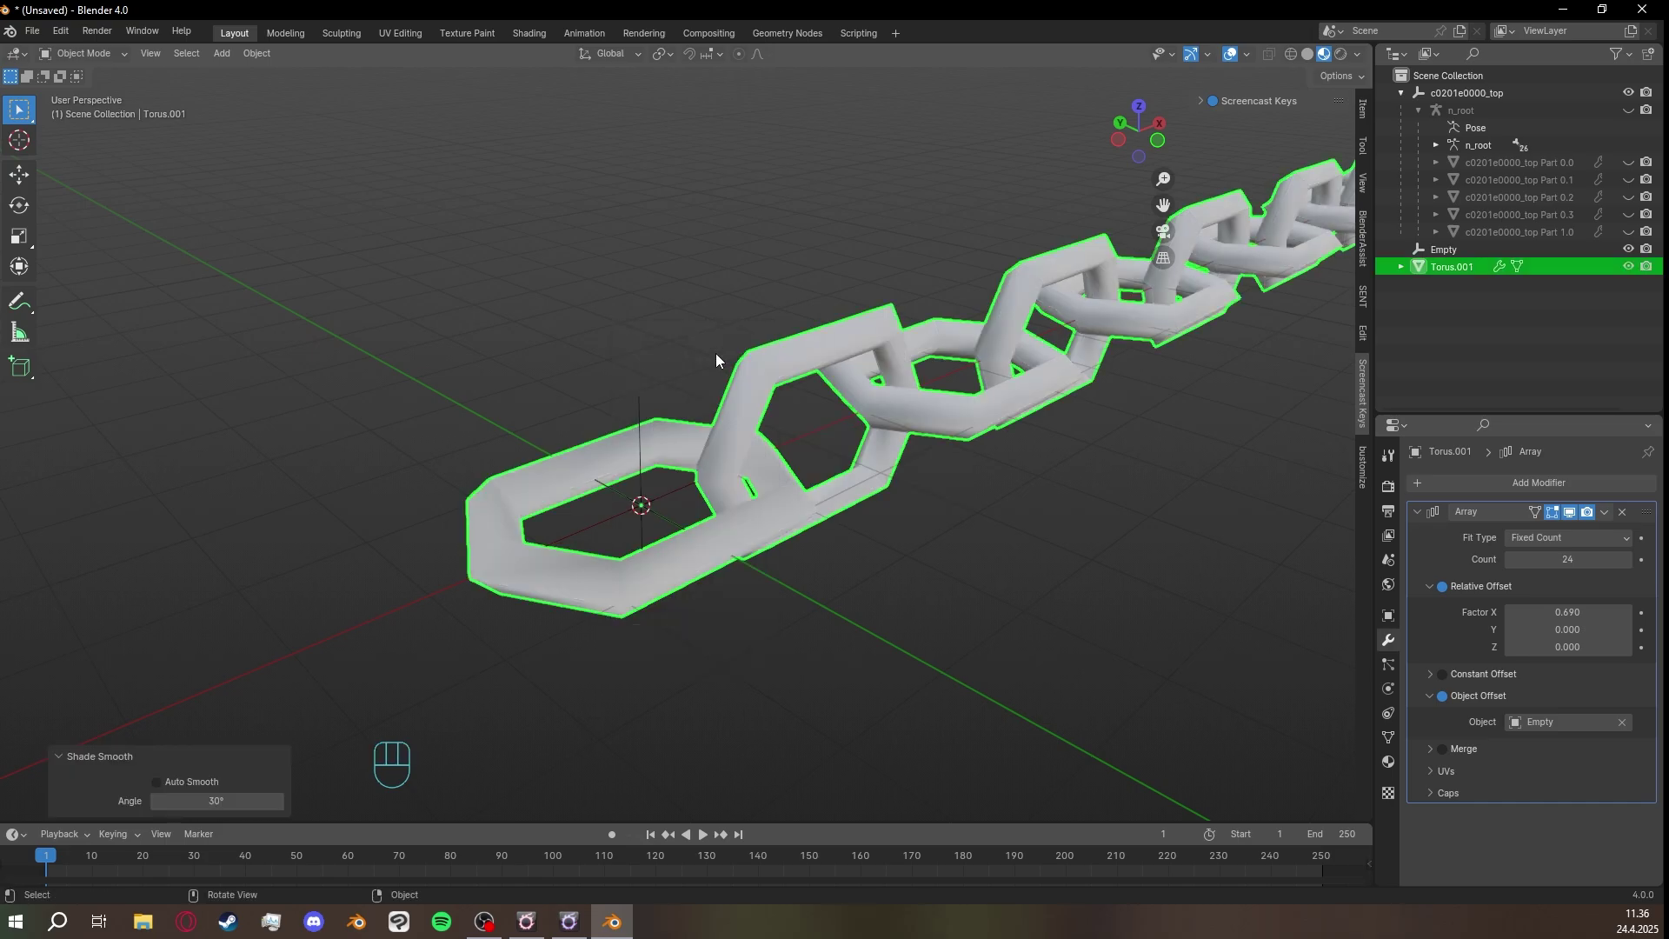
pyautogui.click(1017, 520)
pyautogui.scroll(-3, 1035, 566)
pyautogui.moveTo(1036, 565); pyautogui.dragTo(807, 550, button='middle')
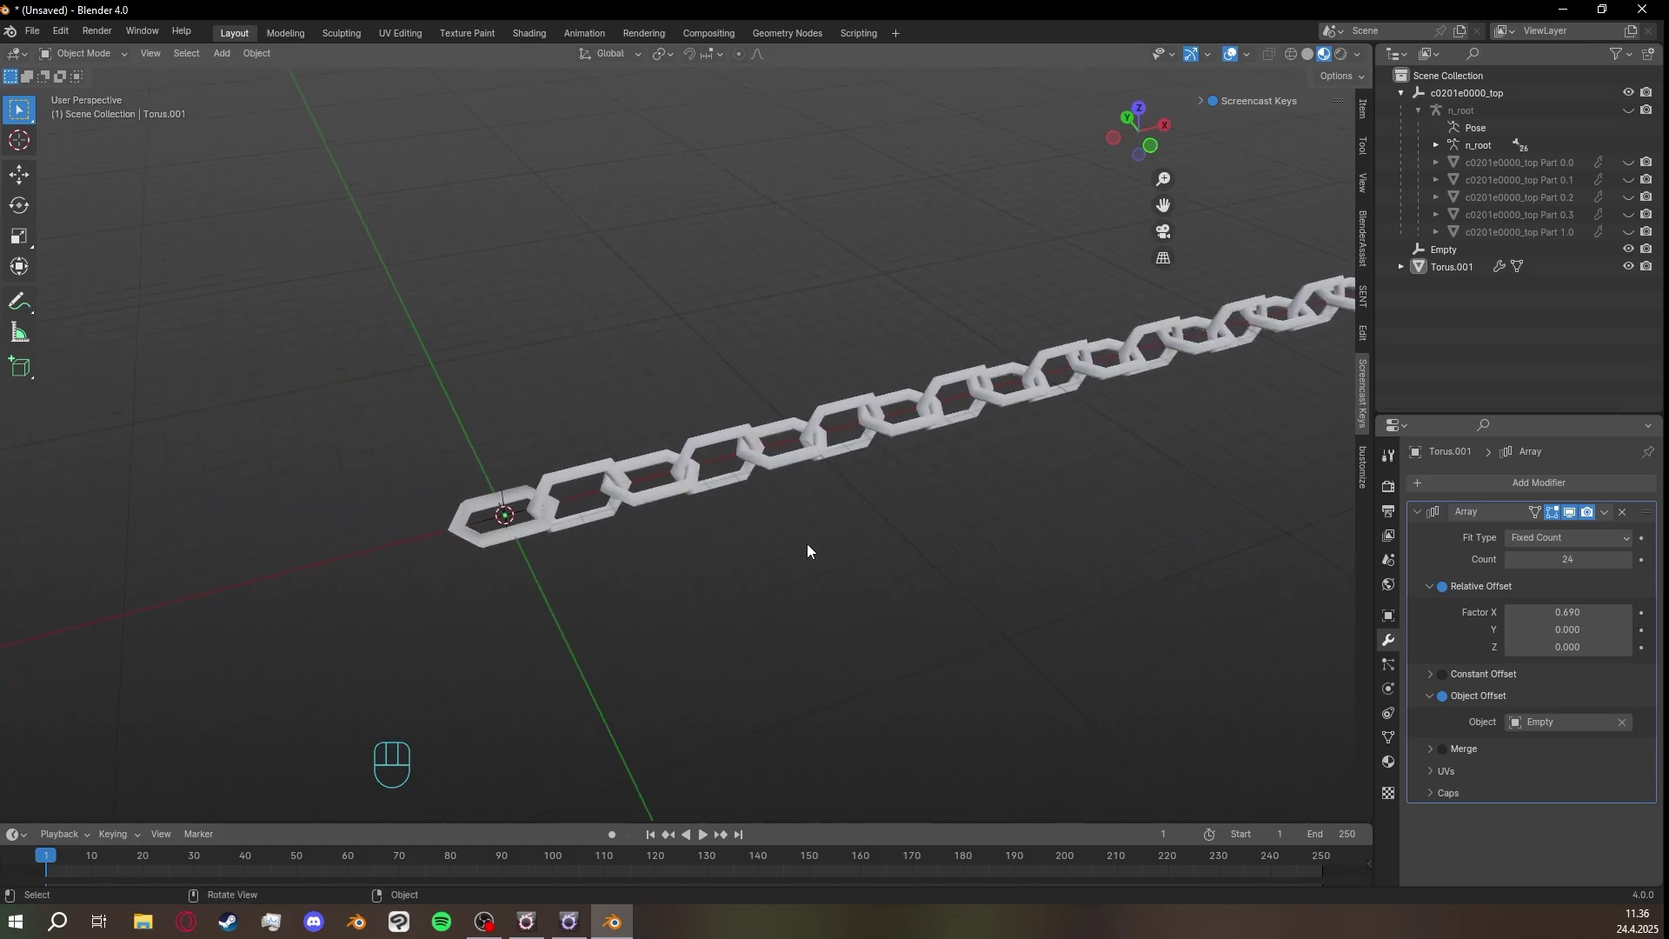
pyautogui.scroll(8, 807, 549)
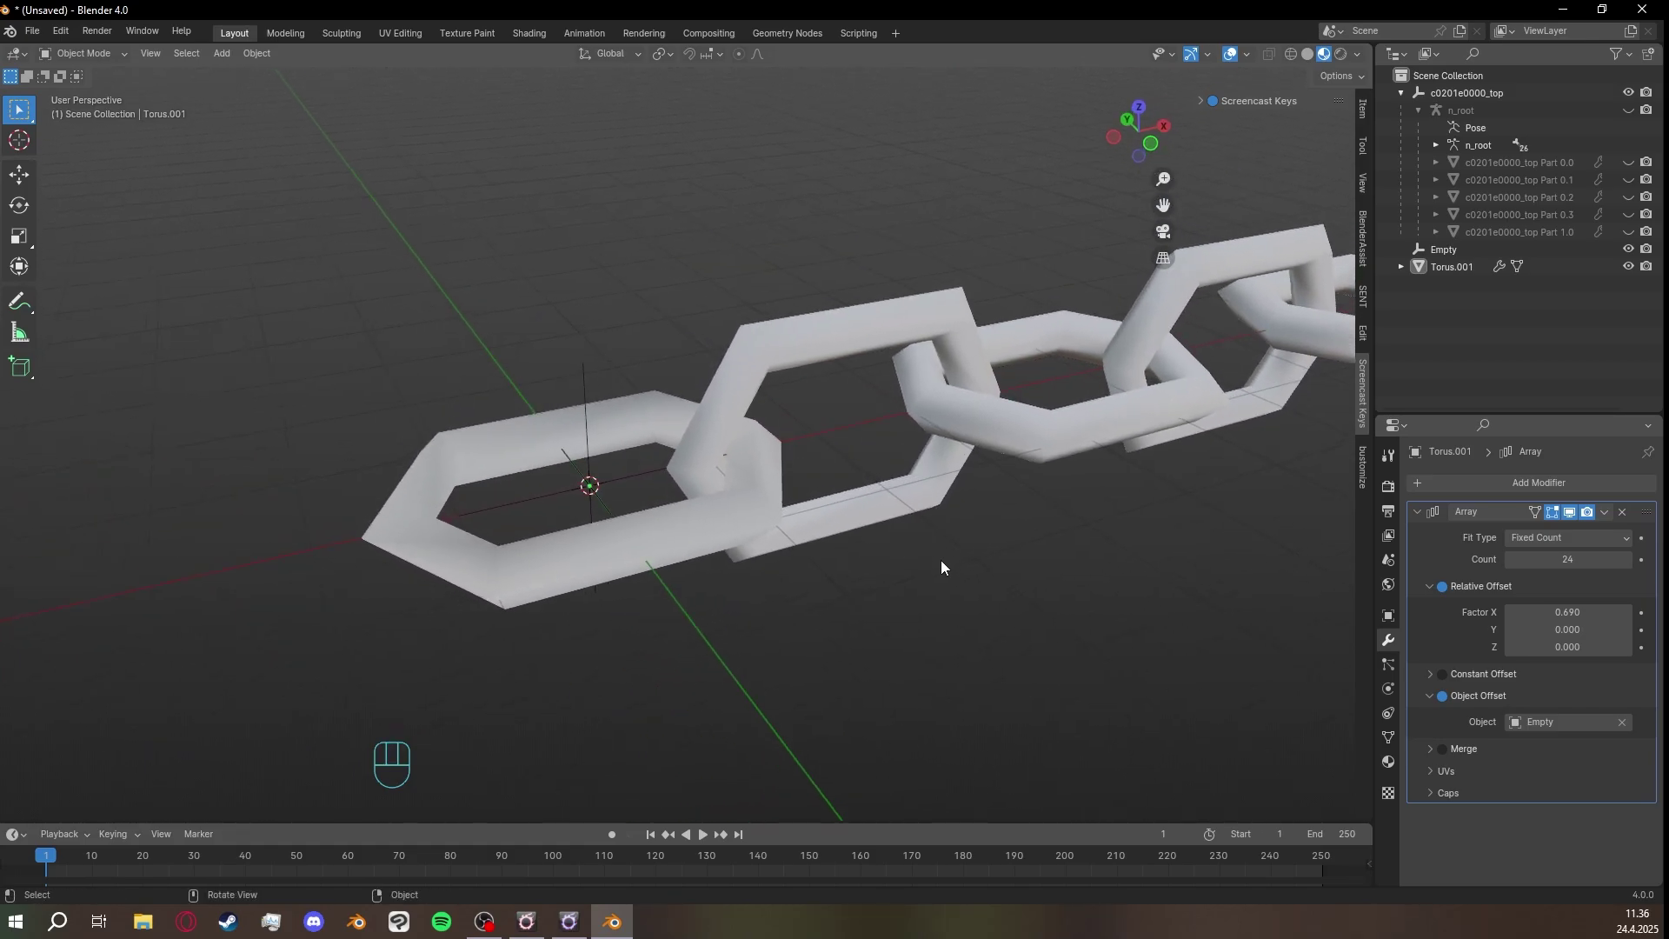
# Assign a new material to the chain with Metallic at 1.000, and toggle Edit Mode on and off to refresh its shading.
pyautogui.click(733, 415)
pyautogui.moveTo(733, 416); pyautogui.dragTo(795, 470, button='middle')
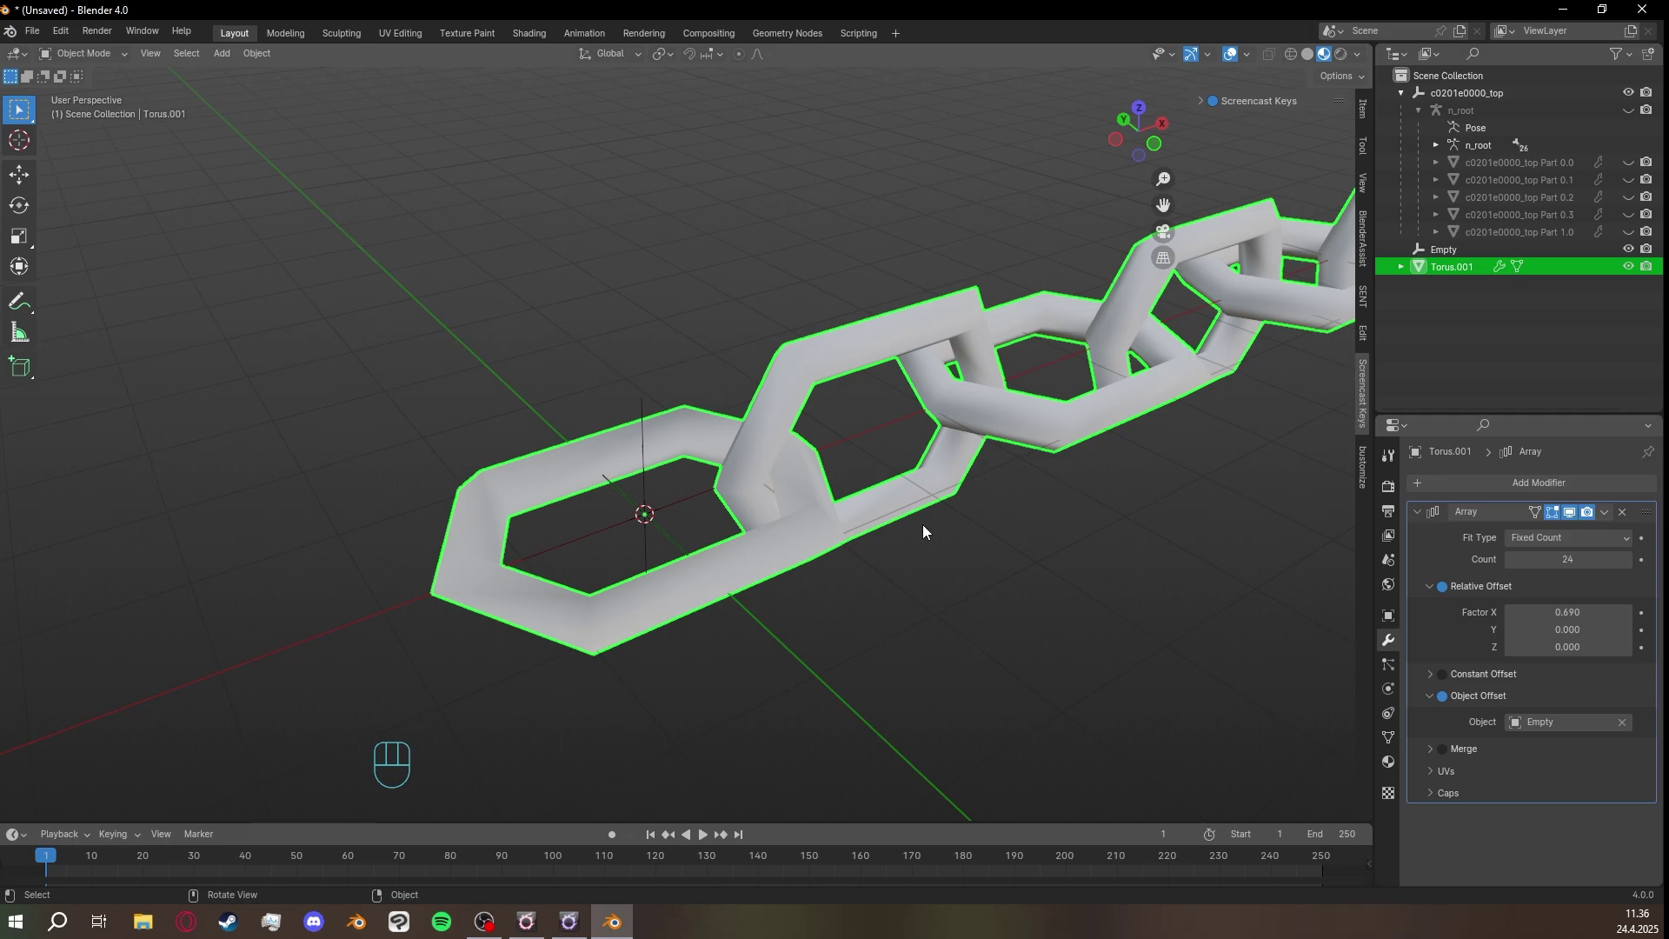
pyautogui.click(858, 498)
pyautogui.click(1388, 762)
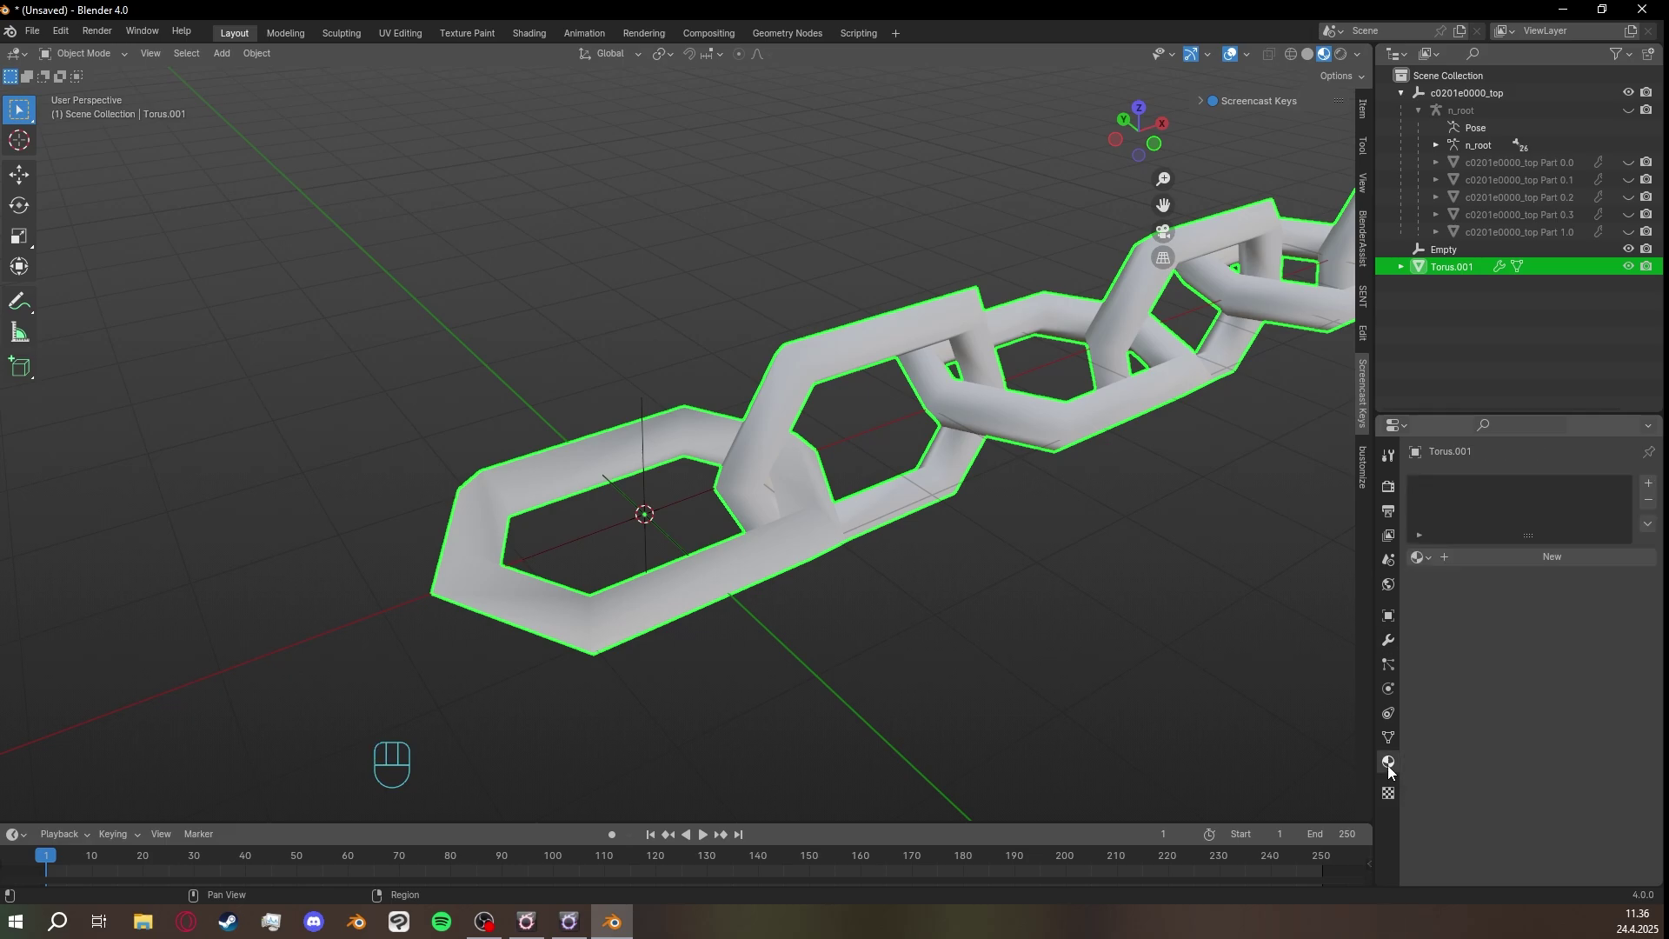
pyautogui.click(1553, 558)
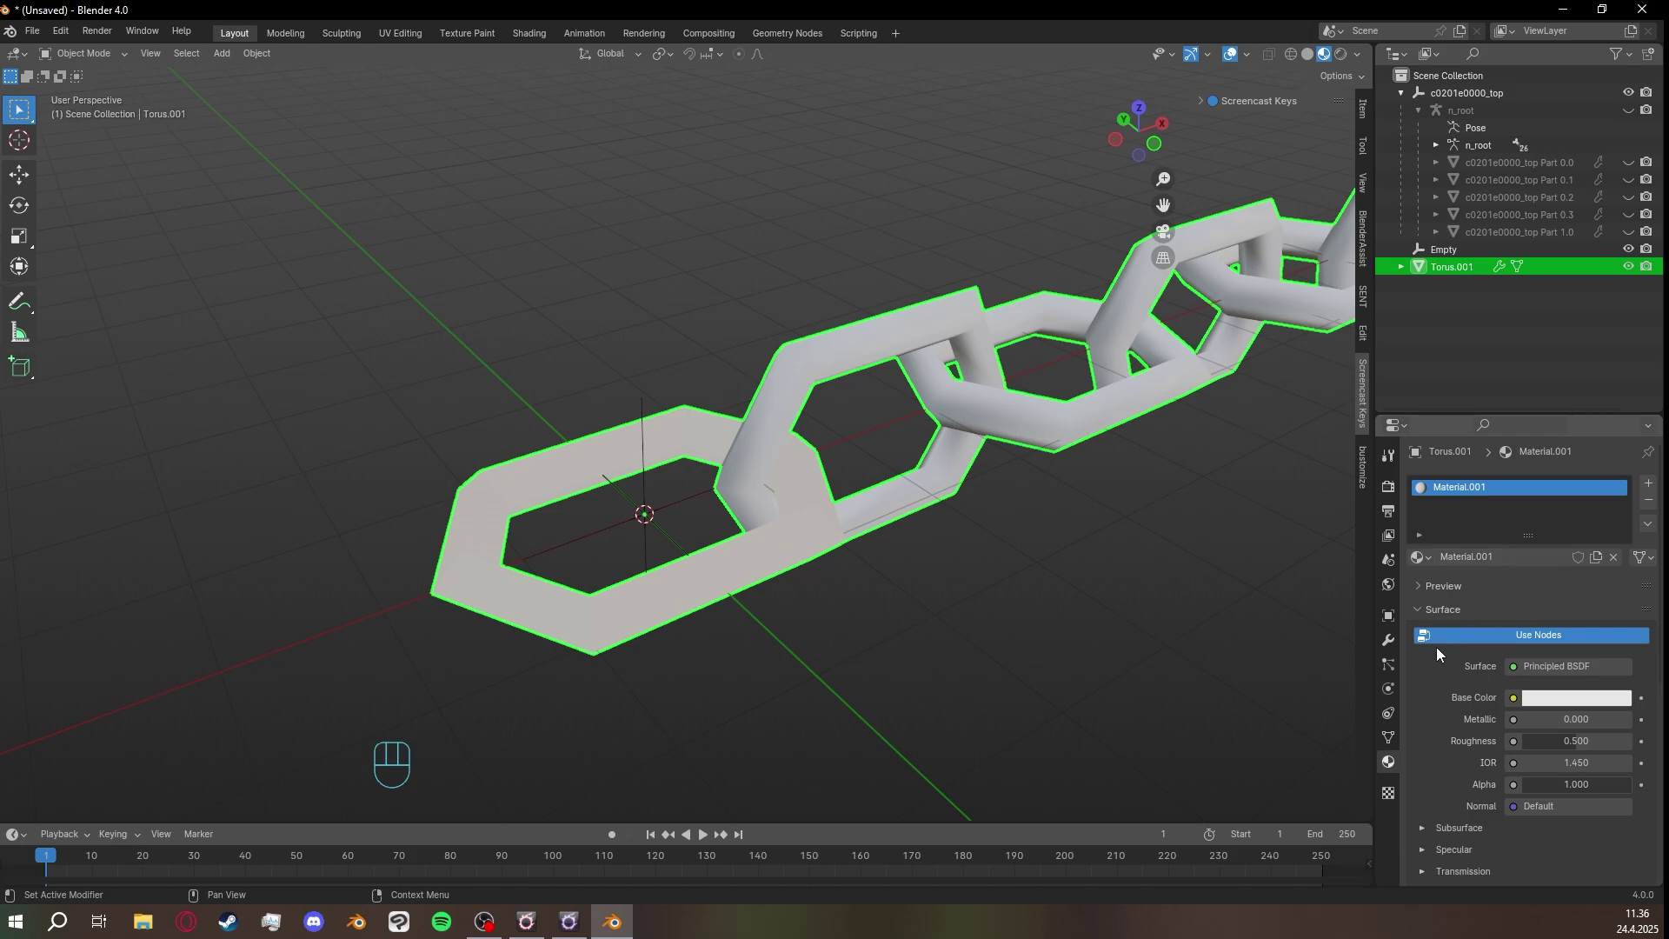
pyautogui.scroll(-1, 1440, 676)
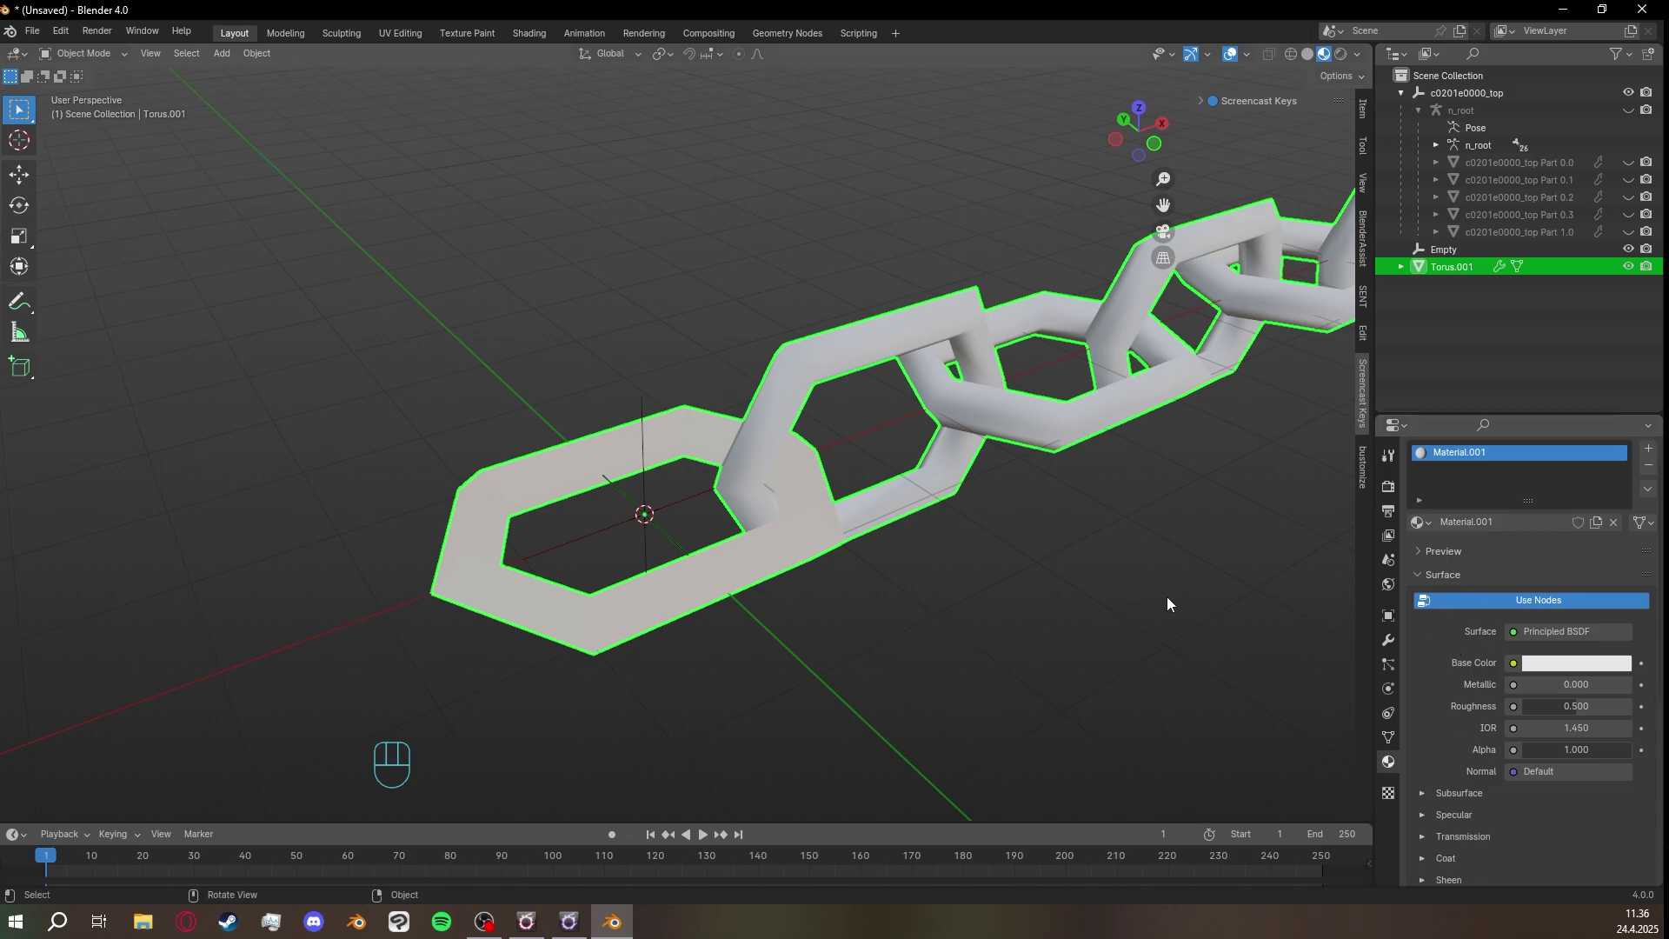
pyautogui.click(1535, 683)
pyautogui.moveTo(1535, 683)
pyautogui.mouseDown()
pyautogui.moveTo(1635, 683)
pyautogui.moveTo(1605, 687)
pyautogui.mouseUp()
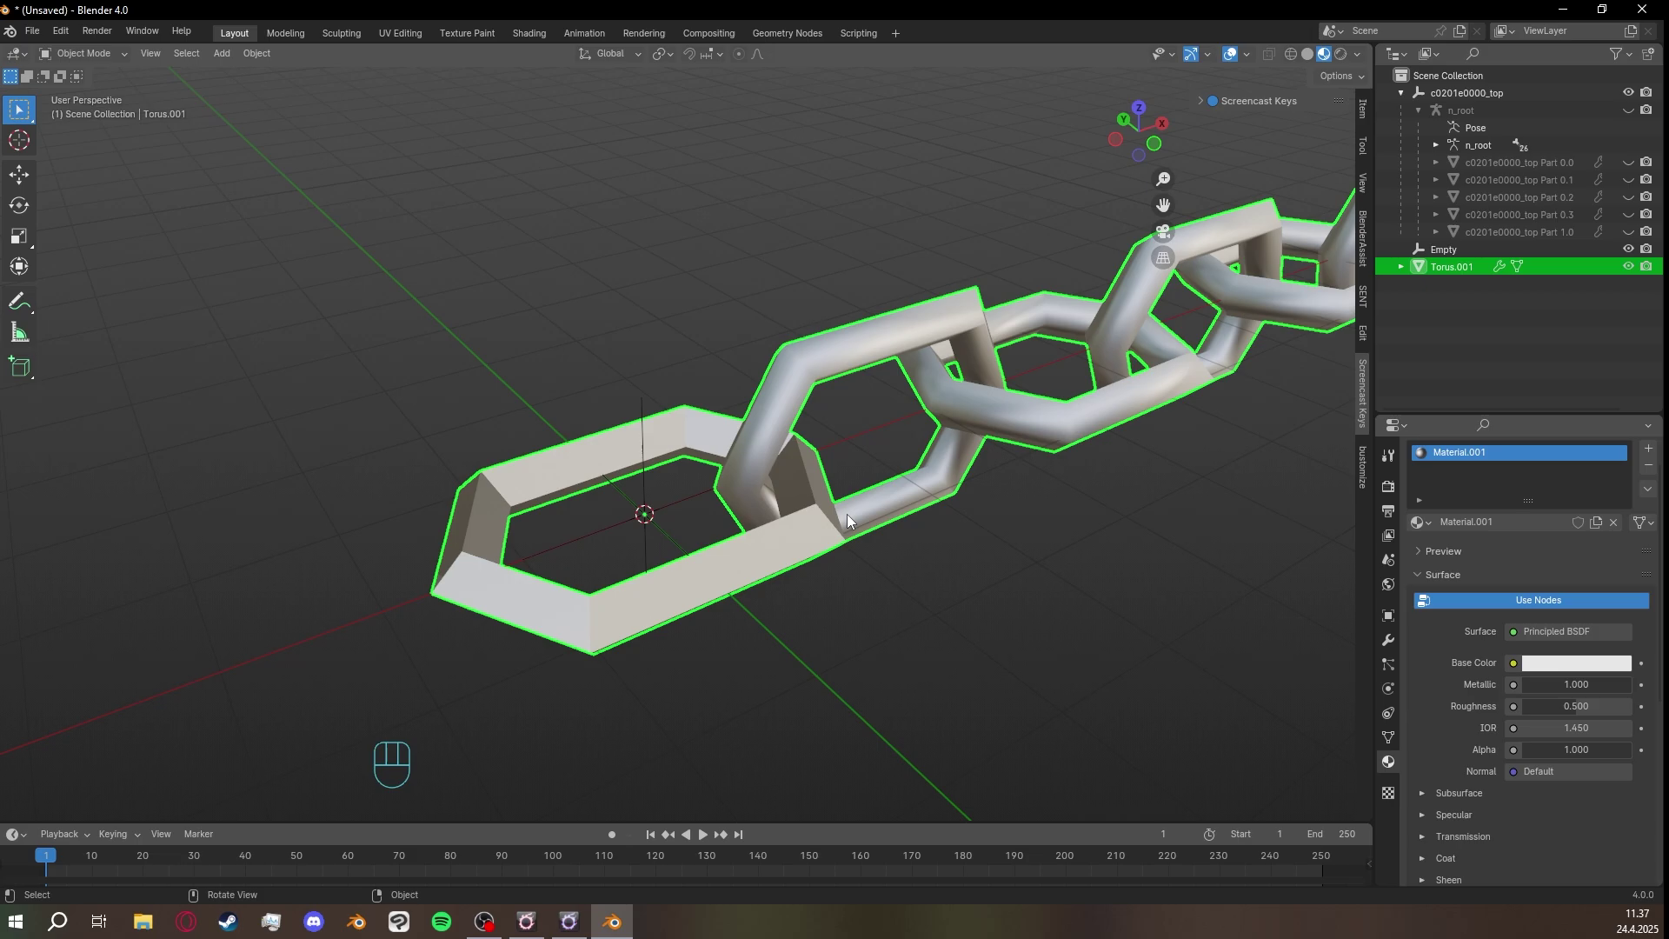
pyautogui.press('Tab')
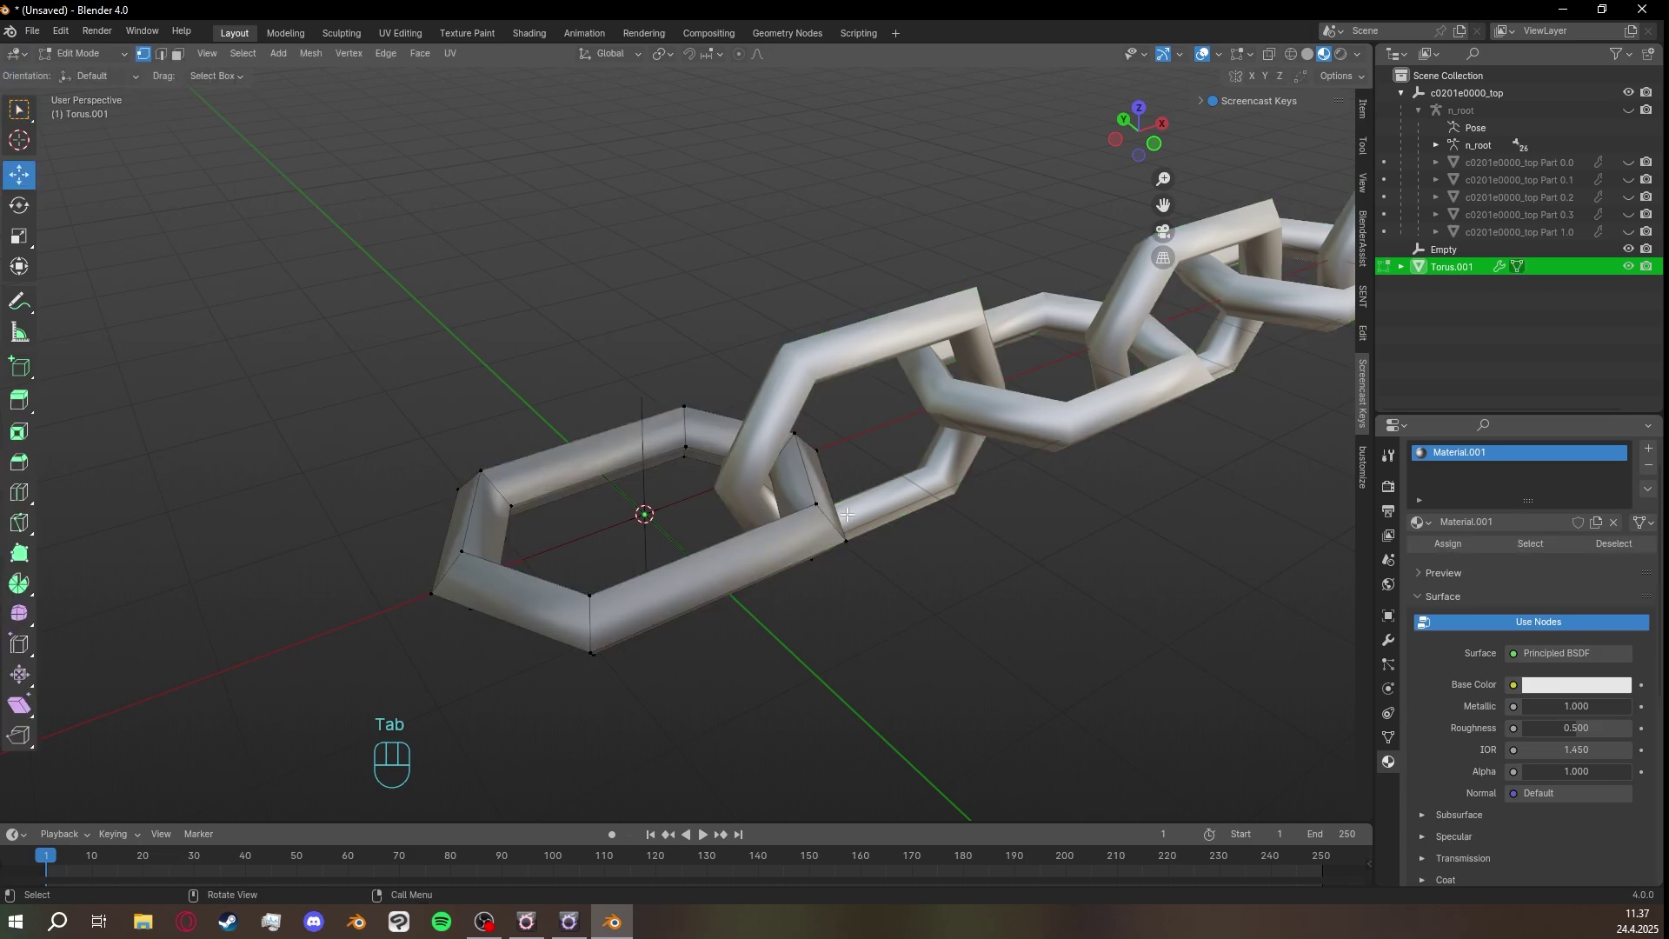
pyautogui.press('Tab')
pyautogui.moveTo(1032, 608)
pyautogui.mouseDown(button='middle')
pyautogui.moveTo(944, 588)
pyautogui.moveTo(957, 579)
pyautogui.moveTo(1018, 618)
pyautogui.moveTo(1014, 605)
pyautogui.mouseUp(button='middle')
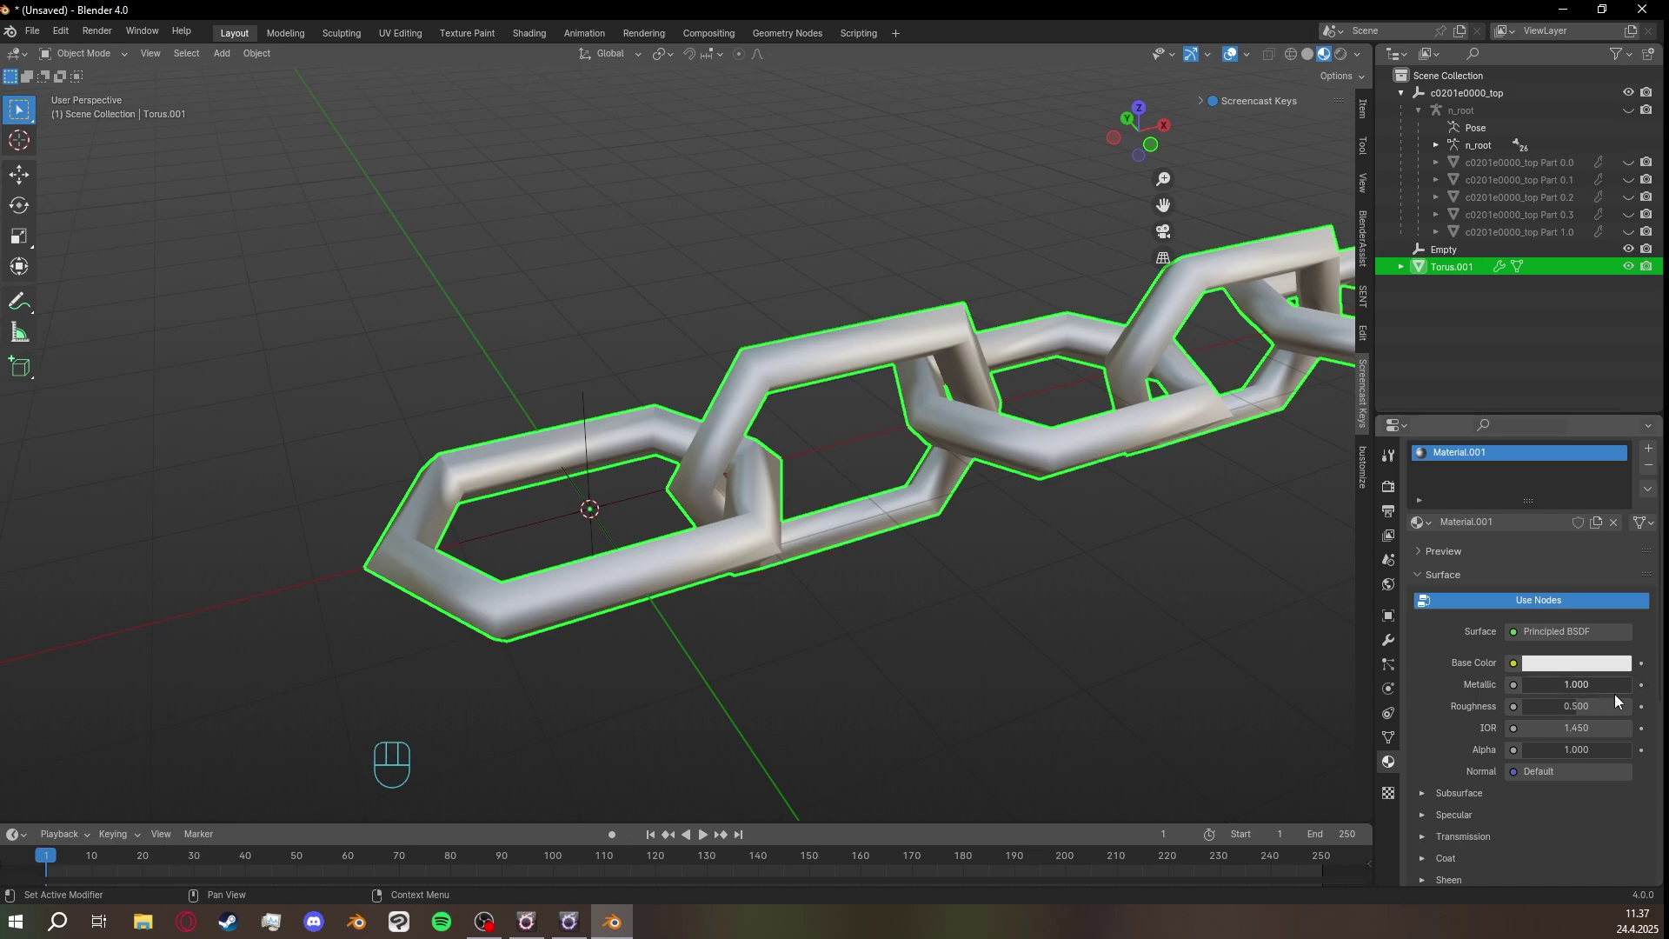
# Lower the chain material's Roughness to 0.177, inspect the shiny links, and leave the chain deselected.
pyautogui.moveTo(1577, 708)
pyautogui.mouseDown()
pyautogui.moveTo(1545, 708)
pyautogui.moveTo(1561, 706)
pyautogui.mouseUp()
pyautogui.scroll(-1, 1086, 647)
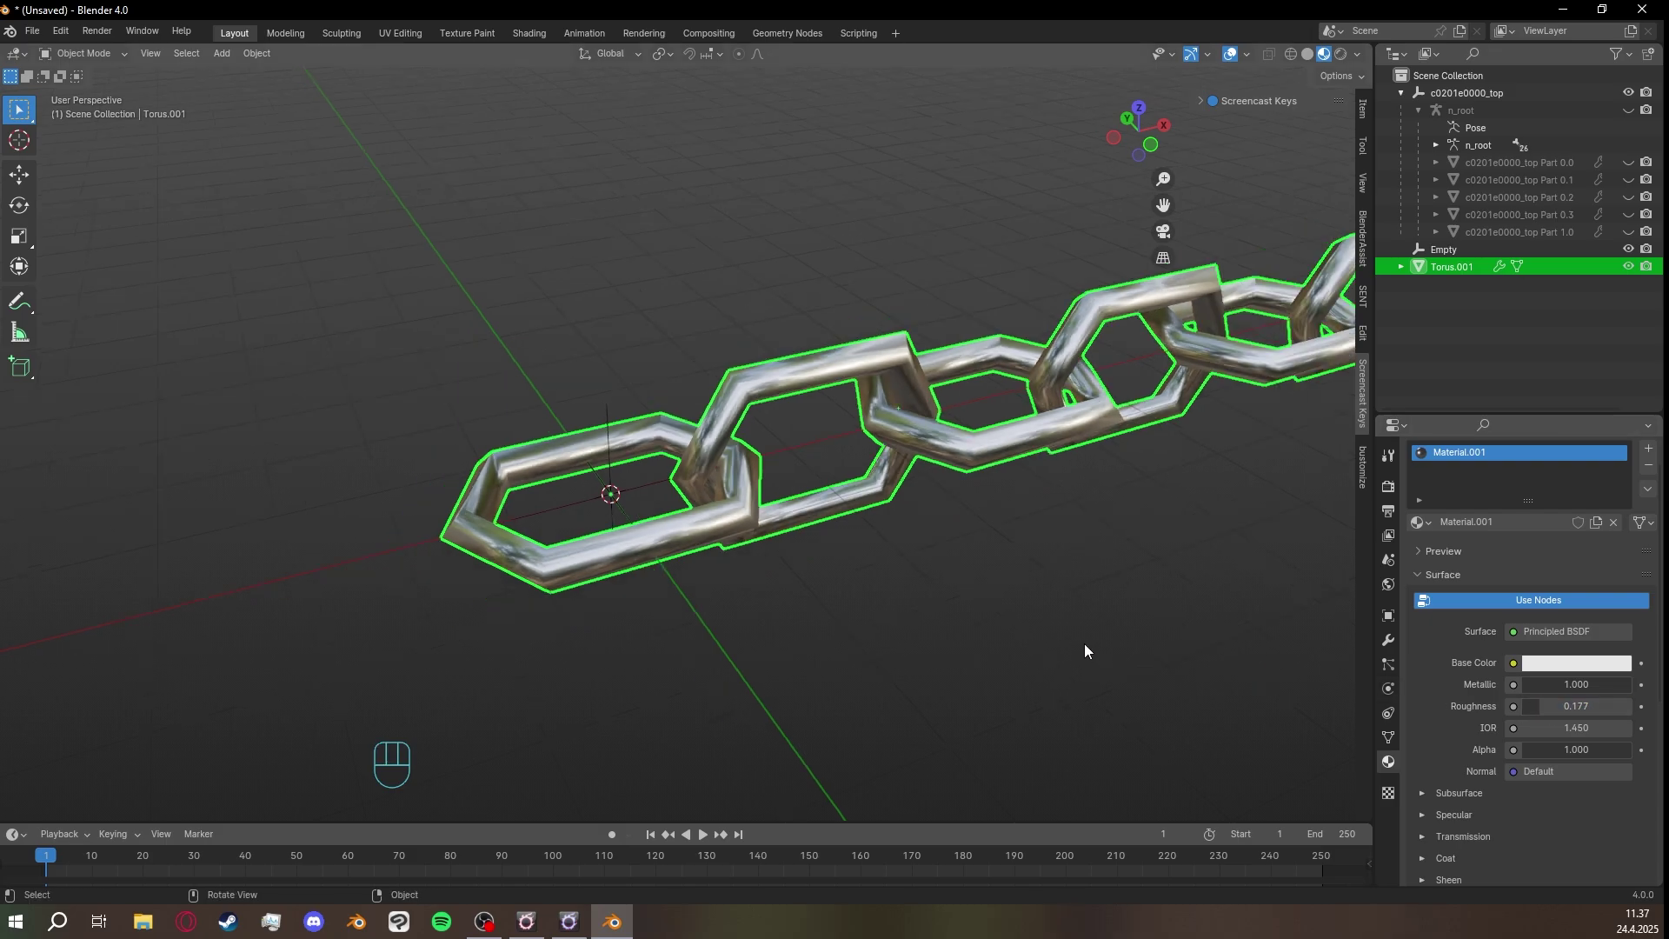
pyautogui.moveTo(1085, 650); pyautogui.dragTo(897, 516, button='middle')
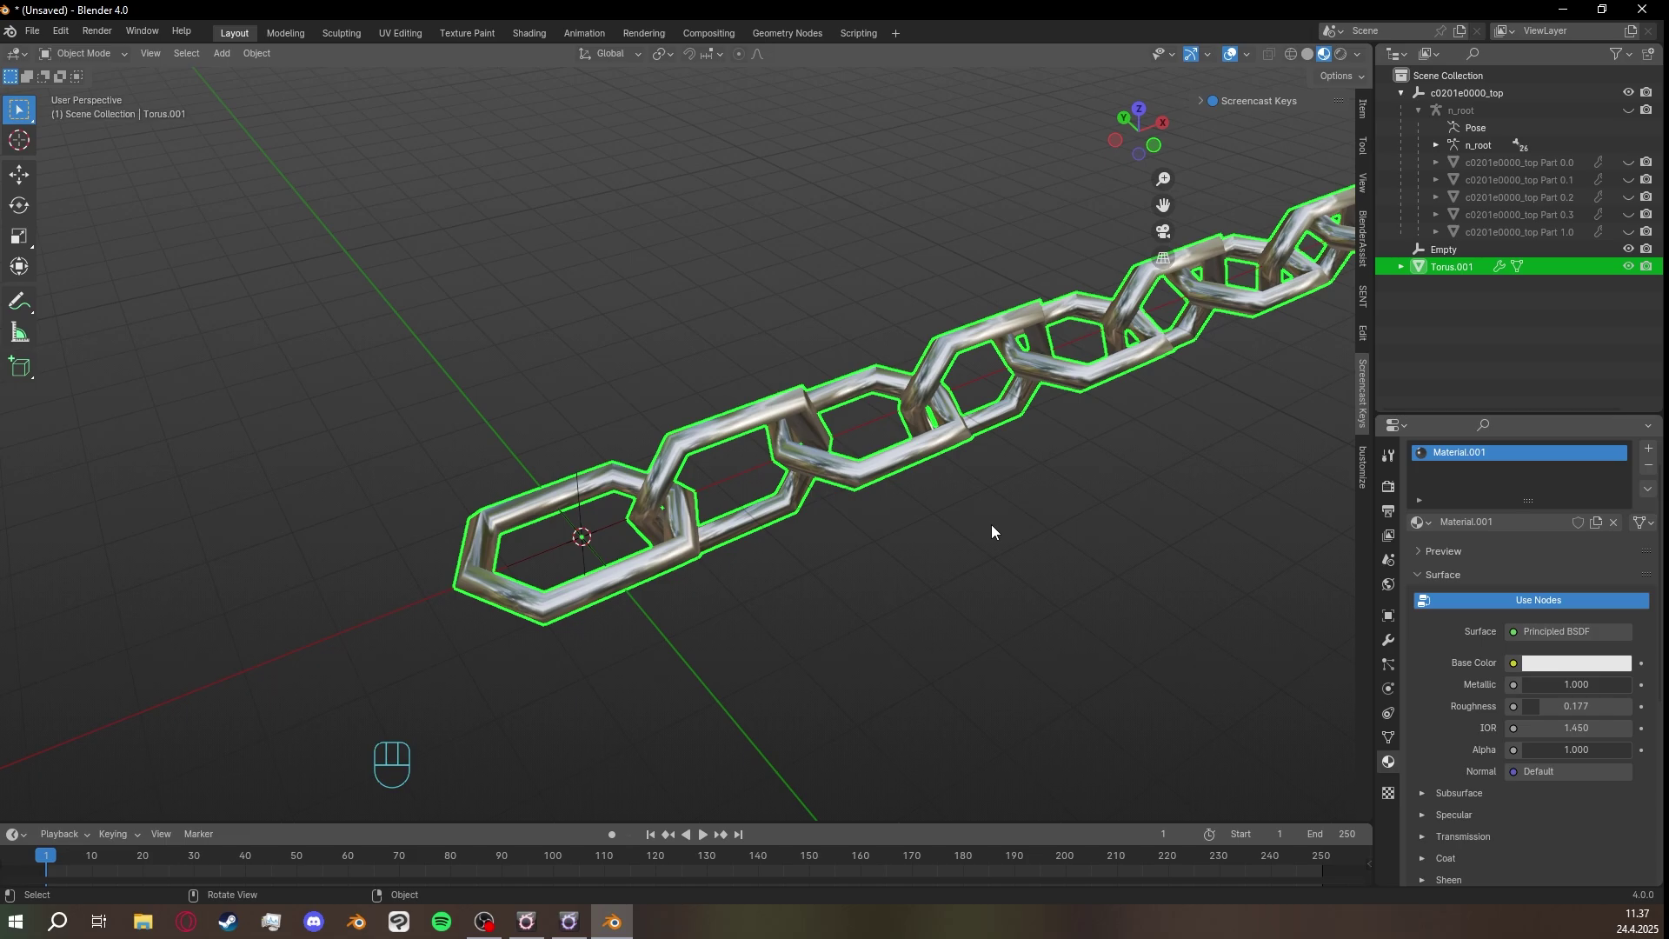
pyautogui.moveTo(1165, 571); pyautogui.dragTo(967, 600, button='middle')
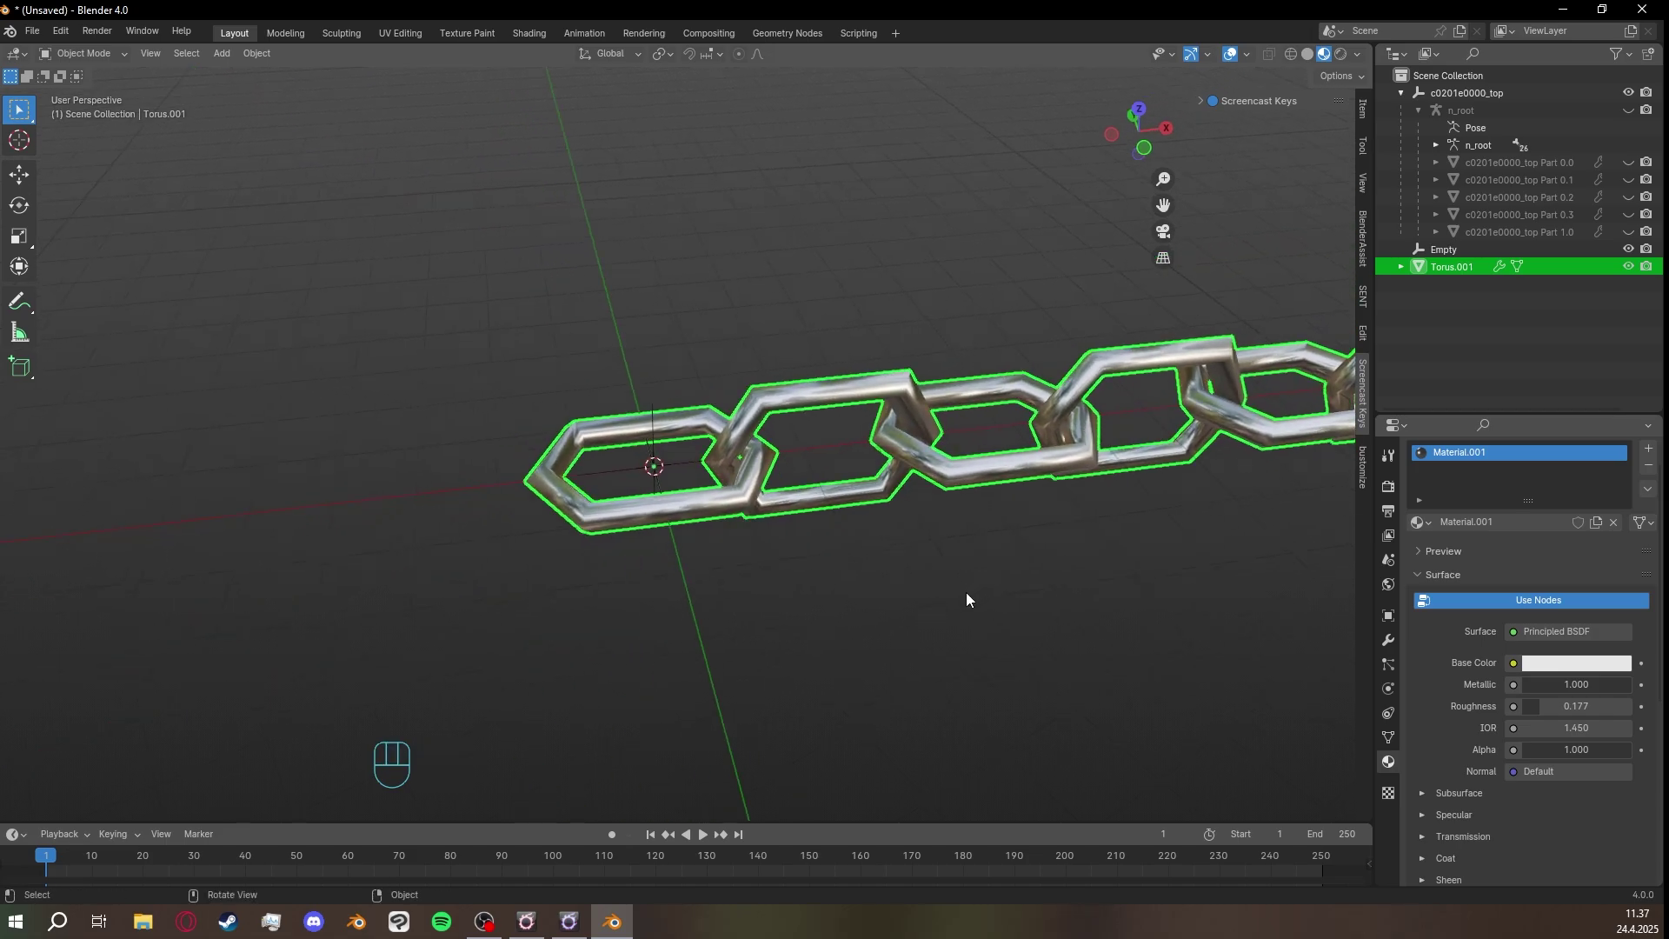
pyautogui.click(969, 592)
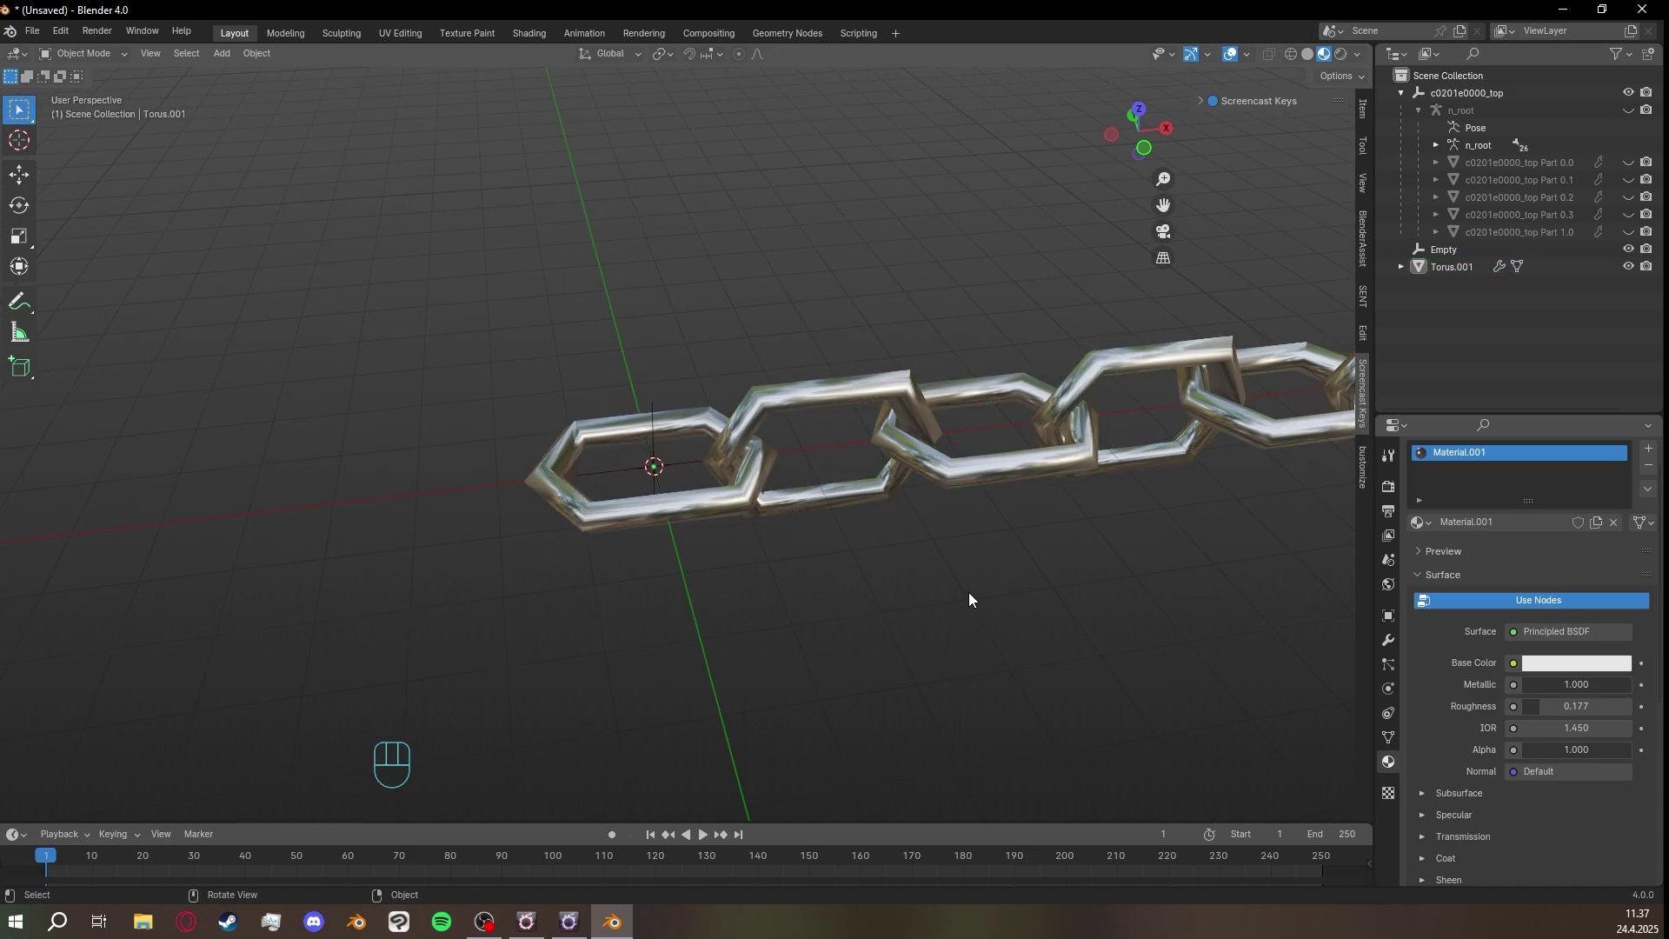
pyautogui.click(944, 472)
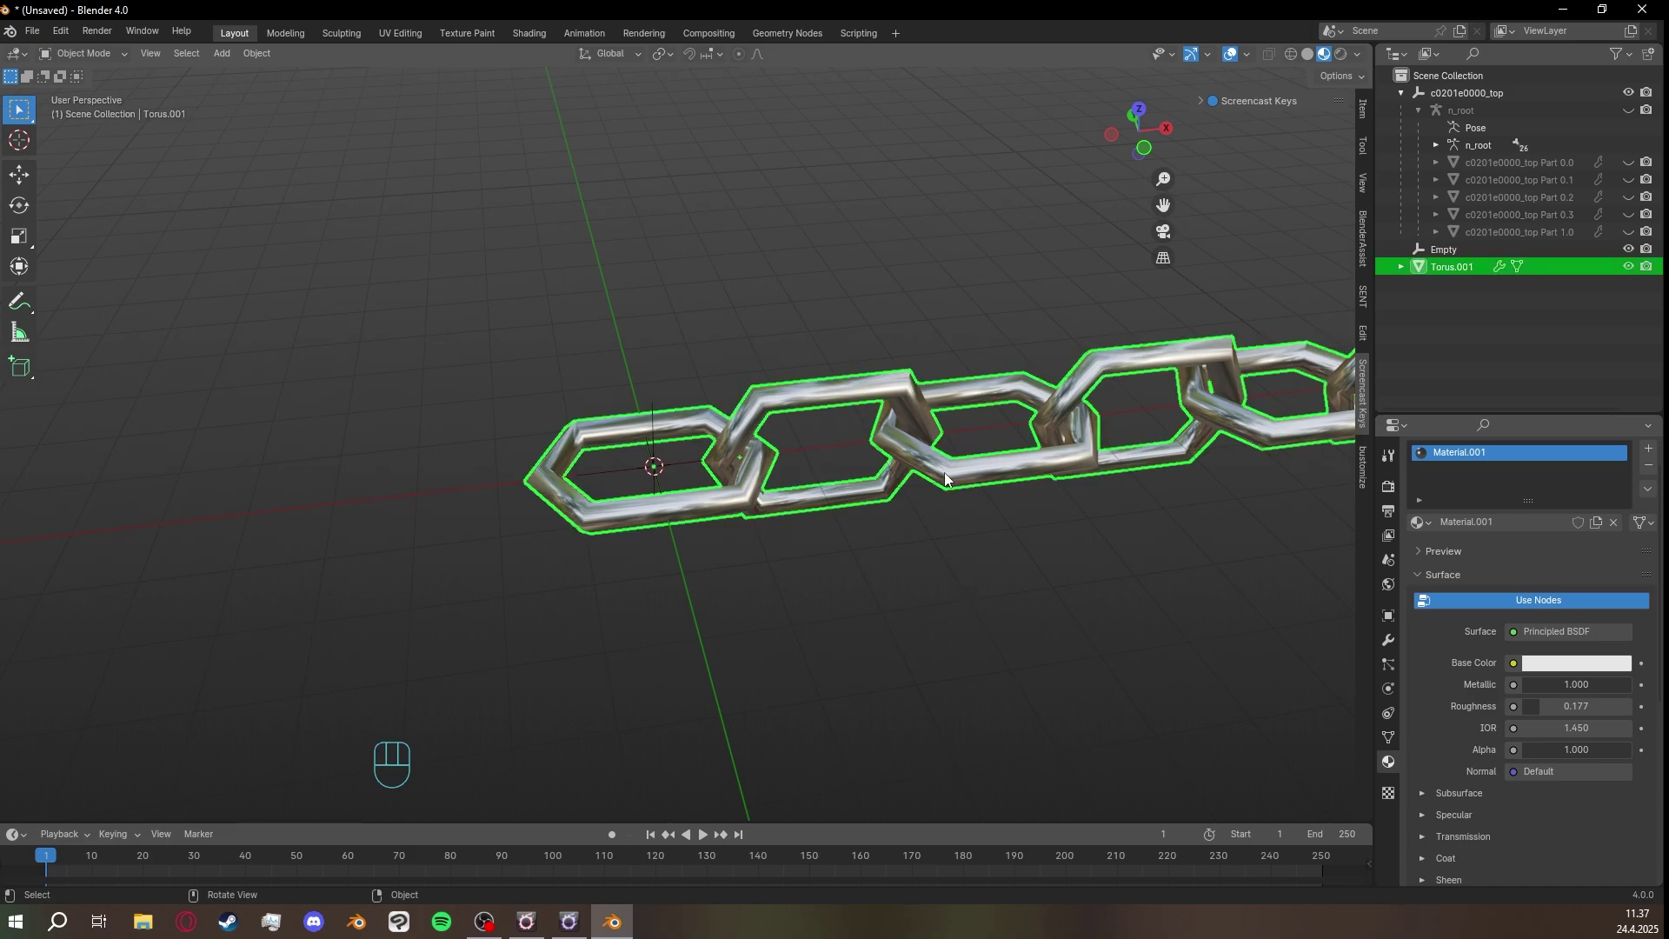
pyautogui.click(890, 553)
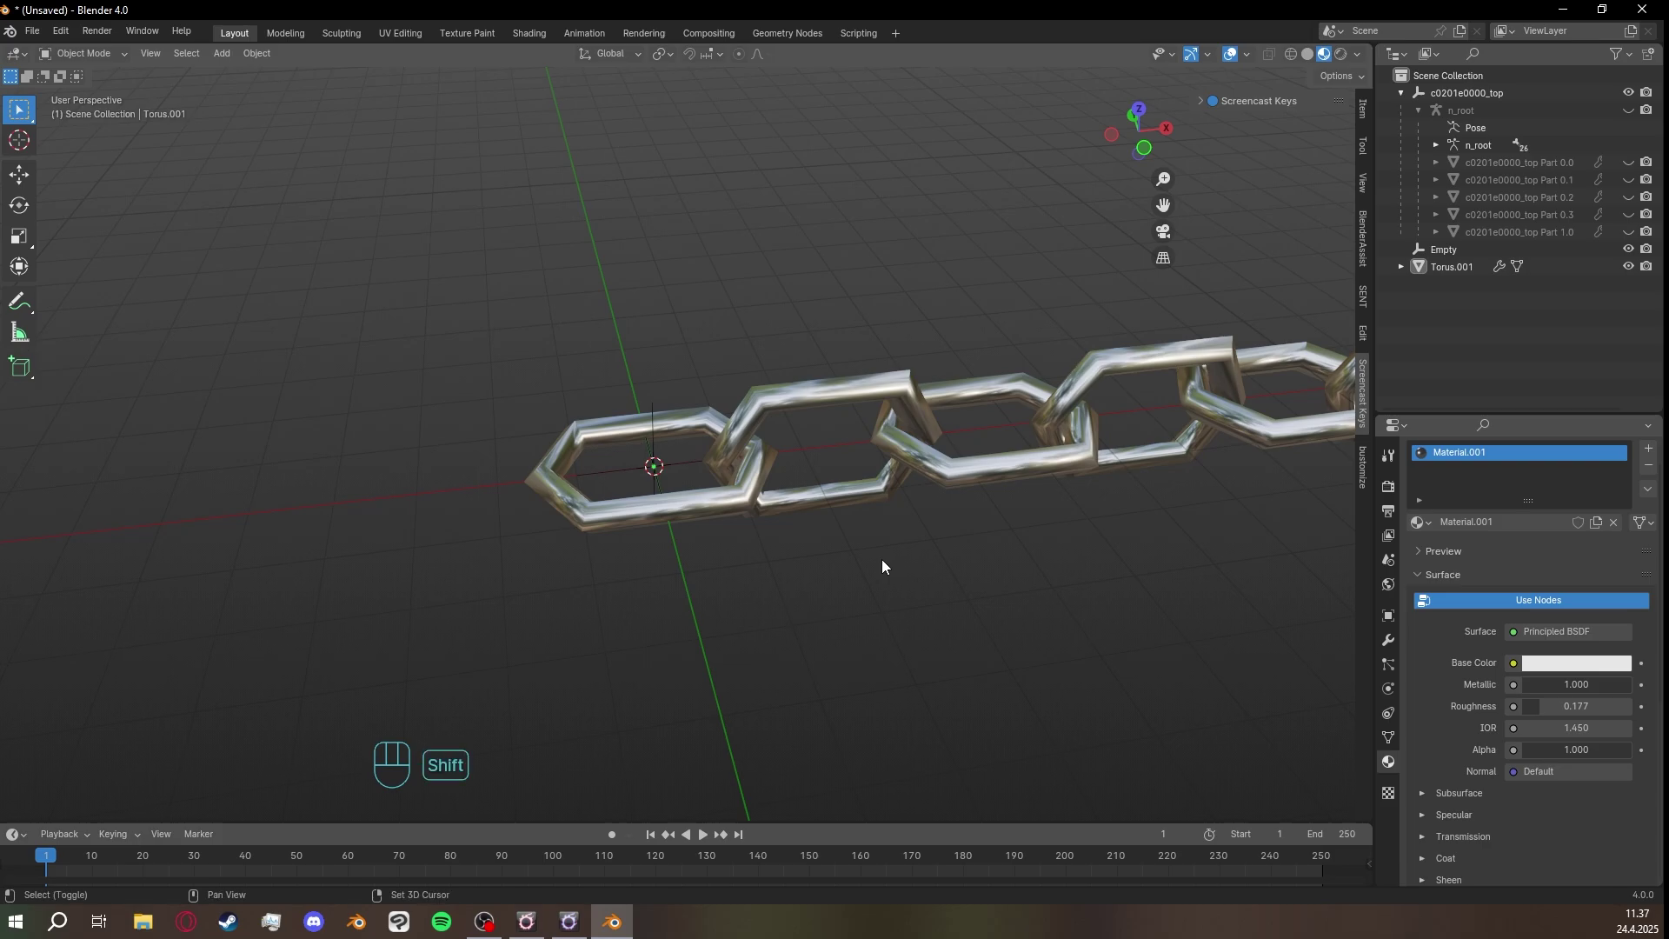
# Add a Path curve at the world origin, running along the X axis through the first link.
pyautogui.hotkey('shift', 'a')
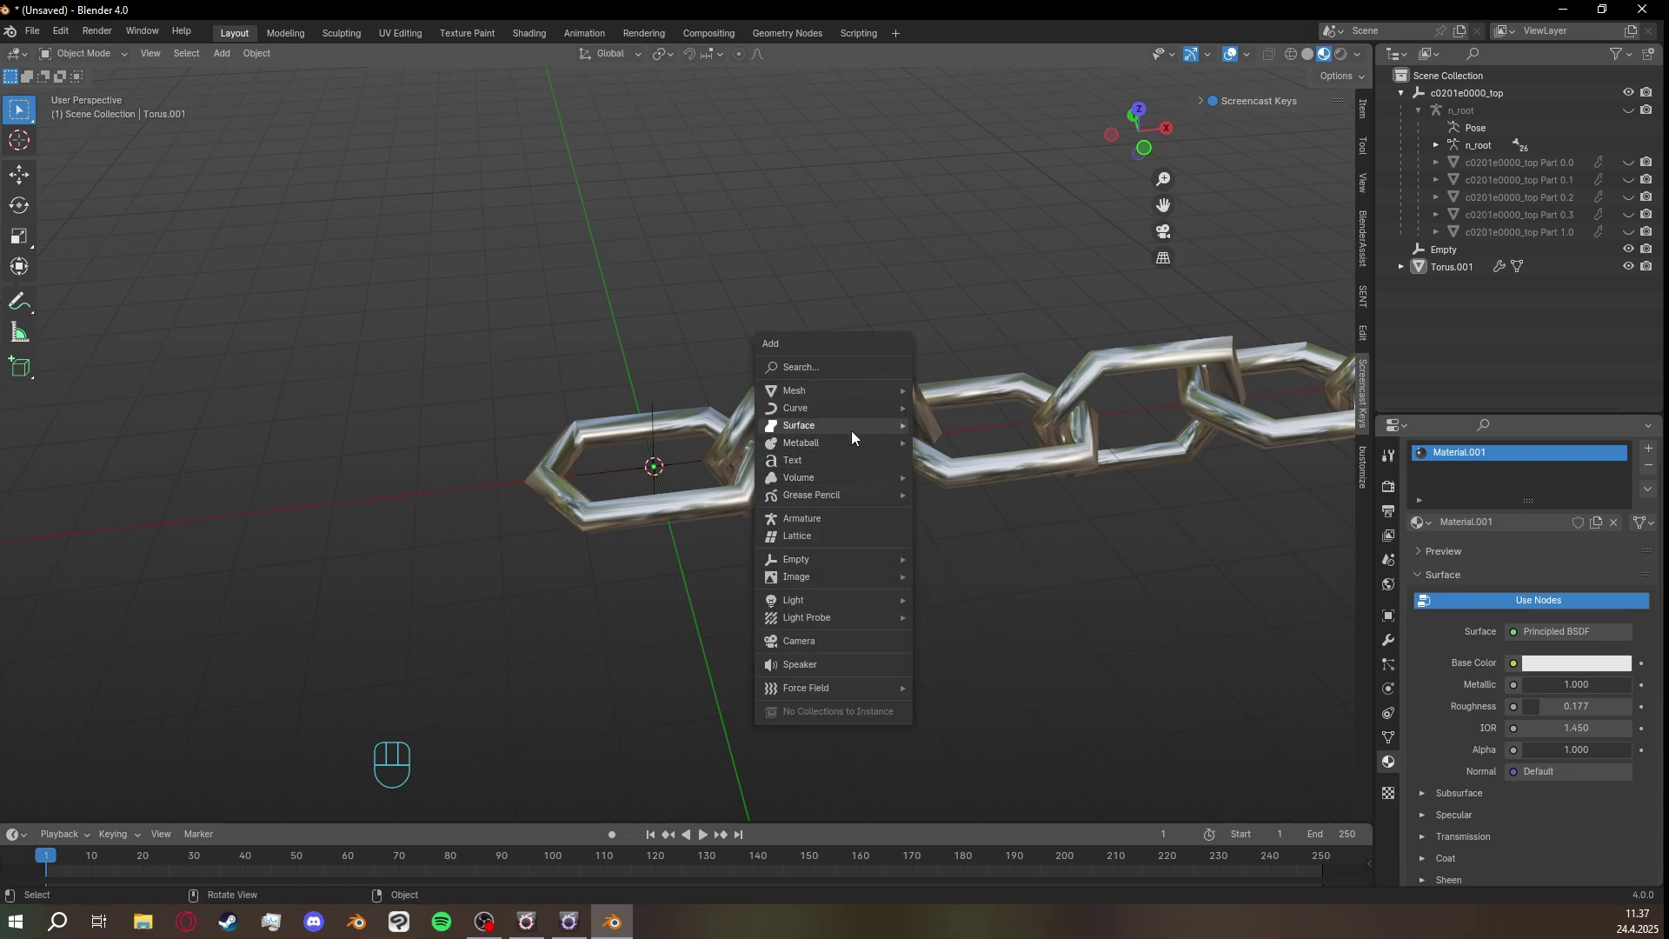
pyautogui.moveTo(851, 414)
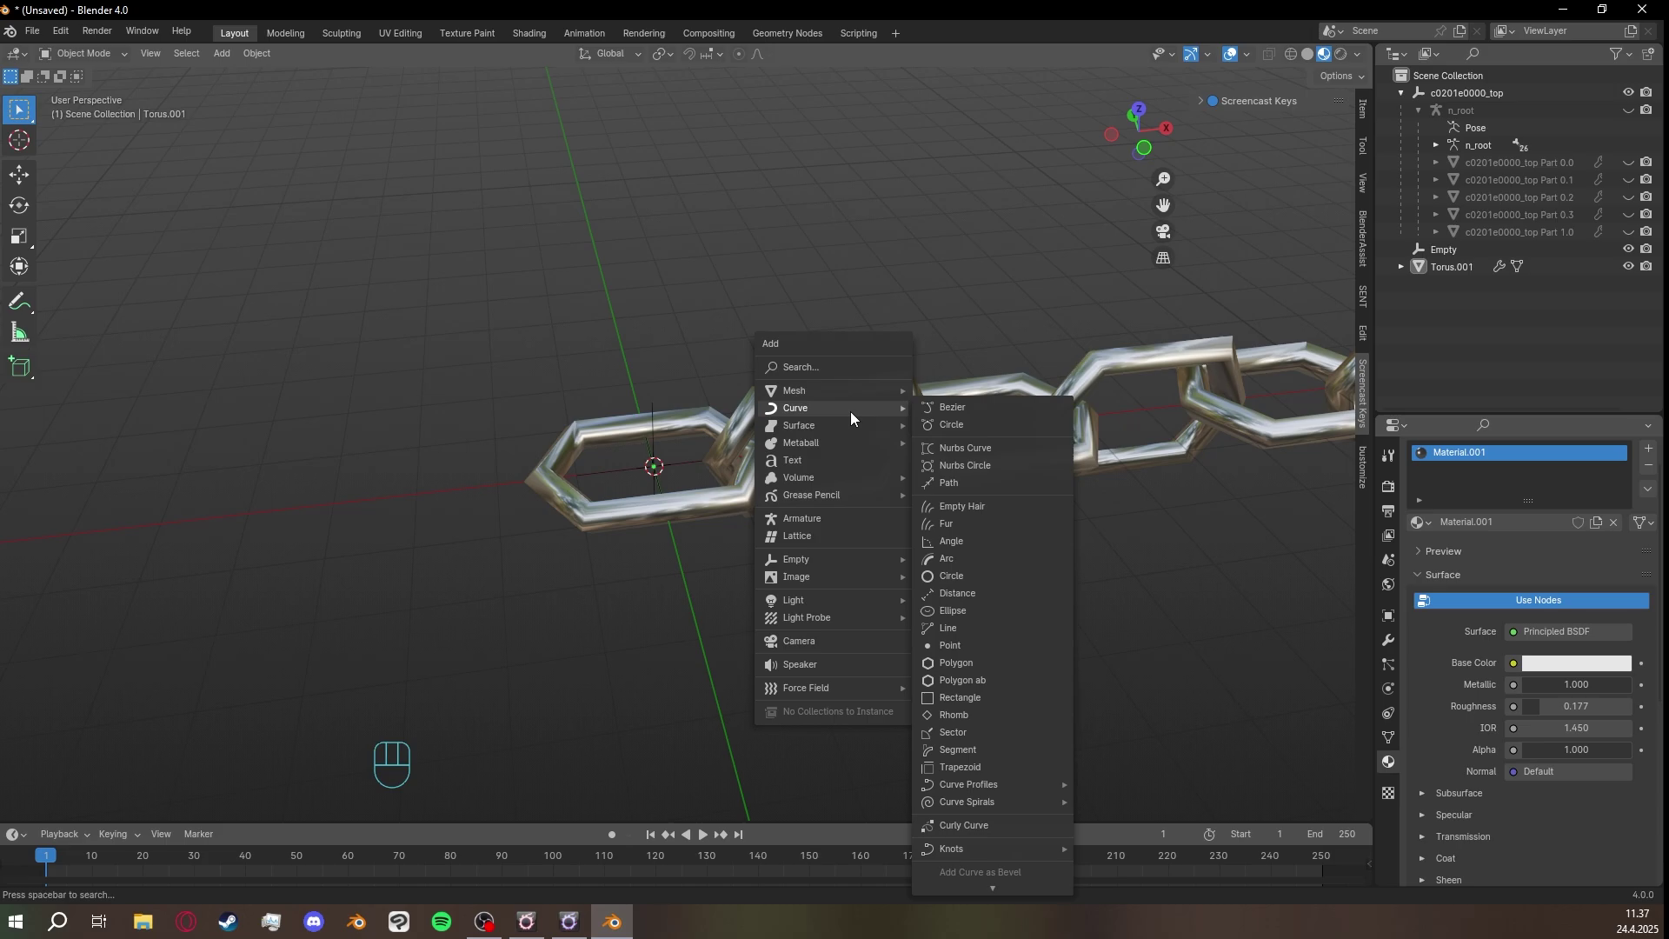
pyautogui.click(969, 490)
pyautogui.scroll(4, 957, 493)
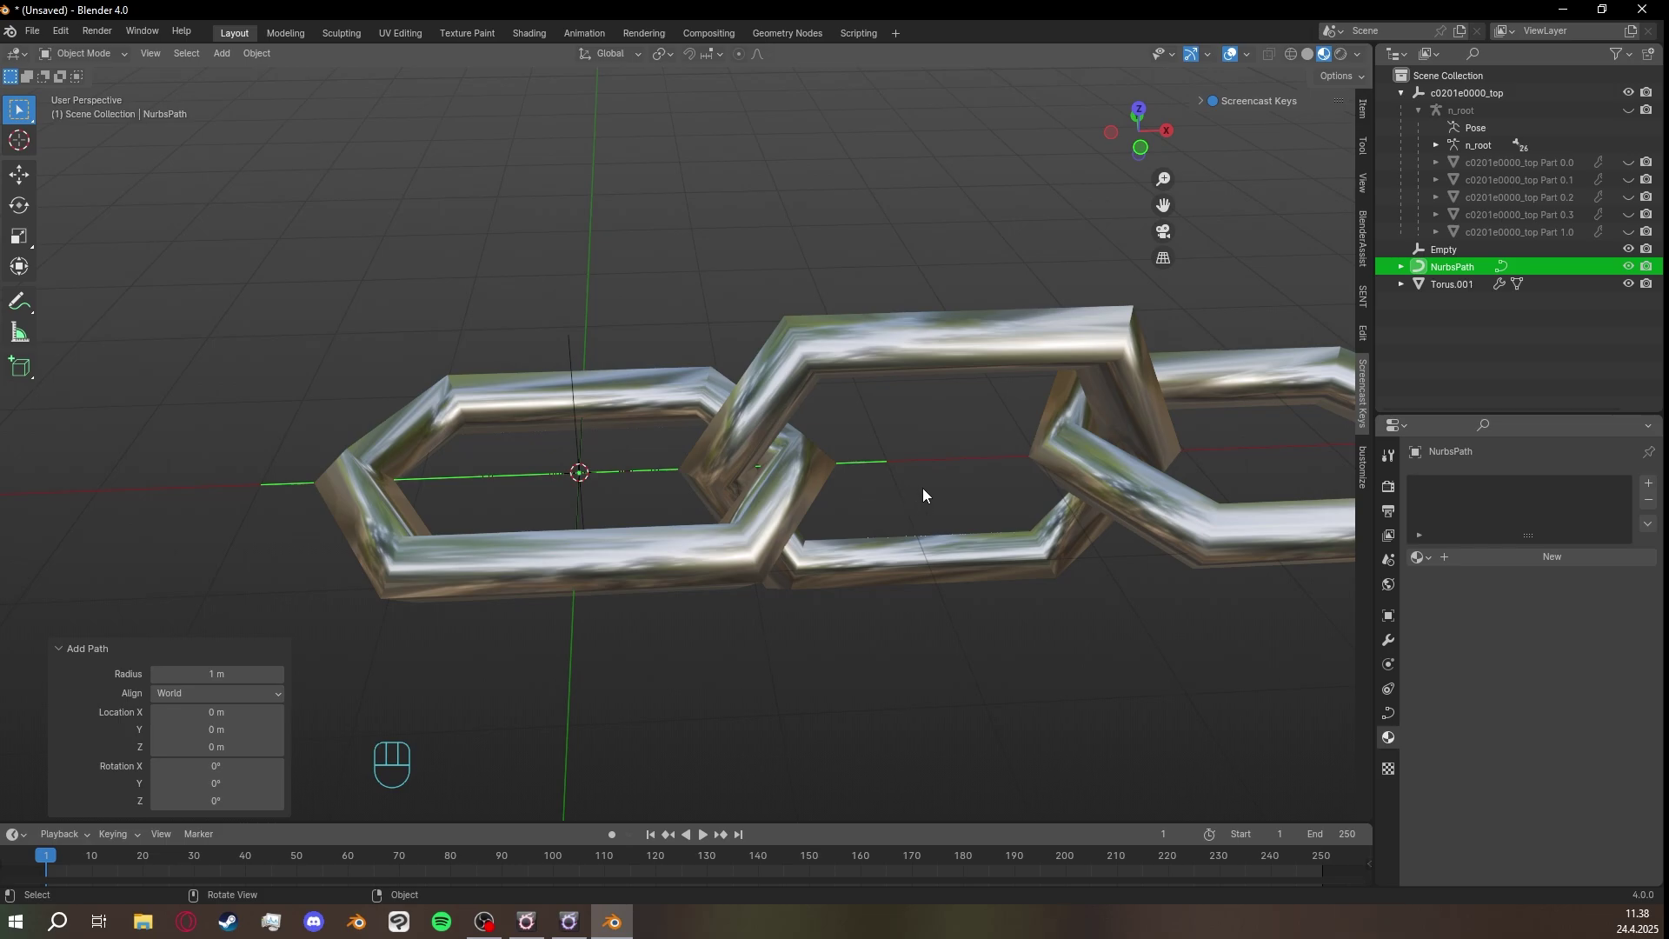
pyautogui.keyDown('shift'); pyautogui.moveTo(924, 489); pyautogui.dragTo(918, 487, button='middle'); pyautogui.keyUp('shift')
pyautogui.scroll(-1, 920, 488)
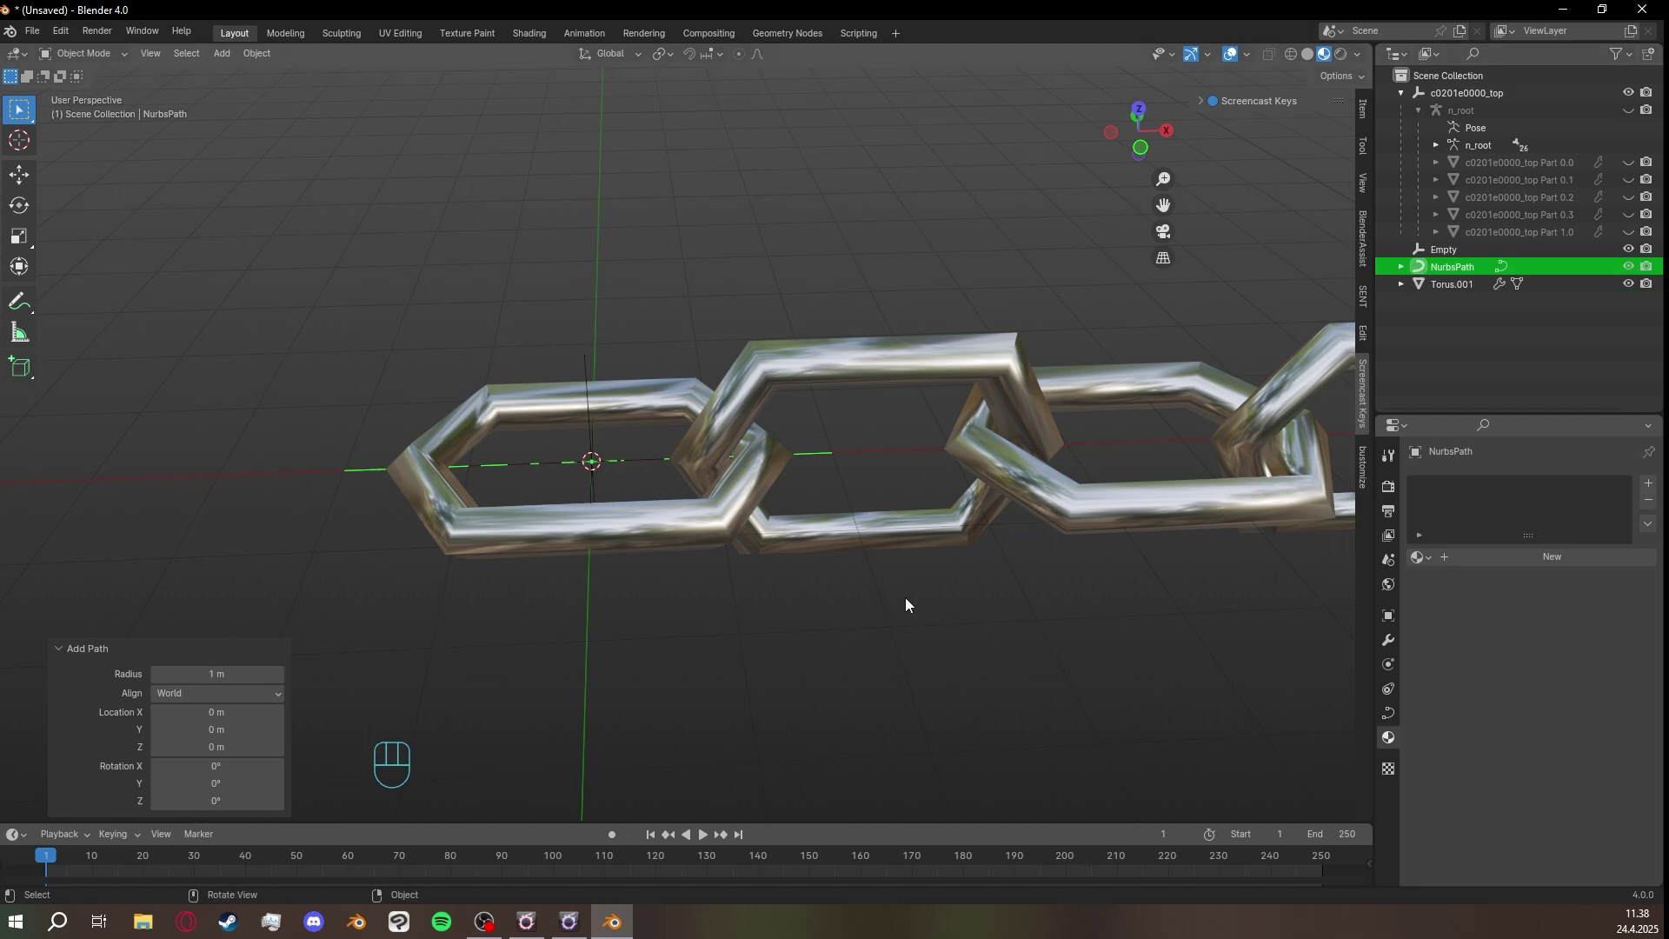
pyautogui.moveTo(905, 604); pyautogui.dragTo(944, 568, button='middle')
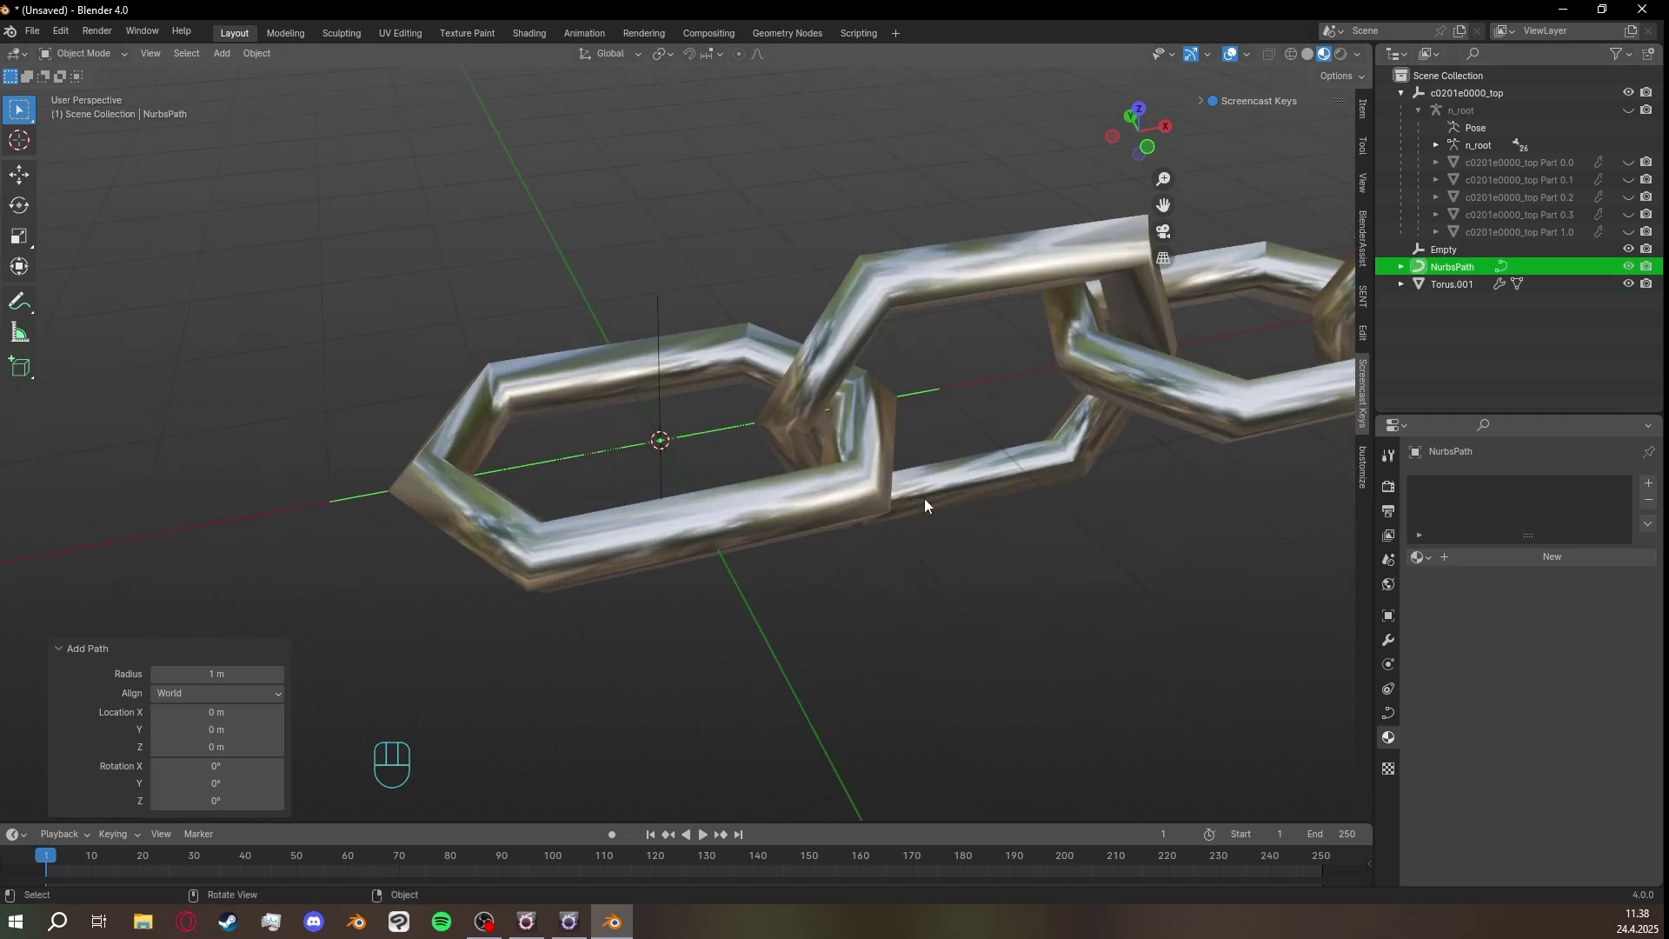
# Add a Curve modifier to the torus chain below its Array modifier, and enlarge the properties area to show both.
pyautogui.click(866, 413)
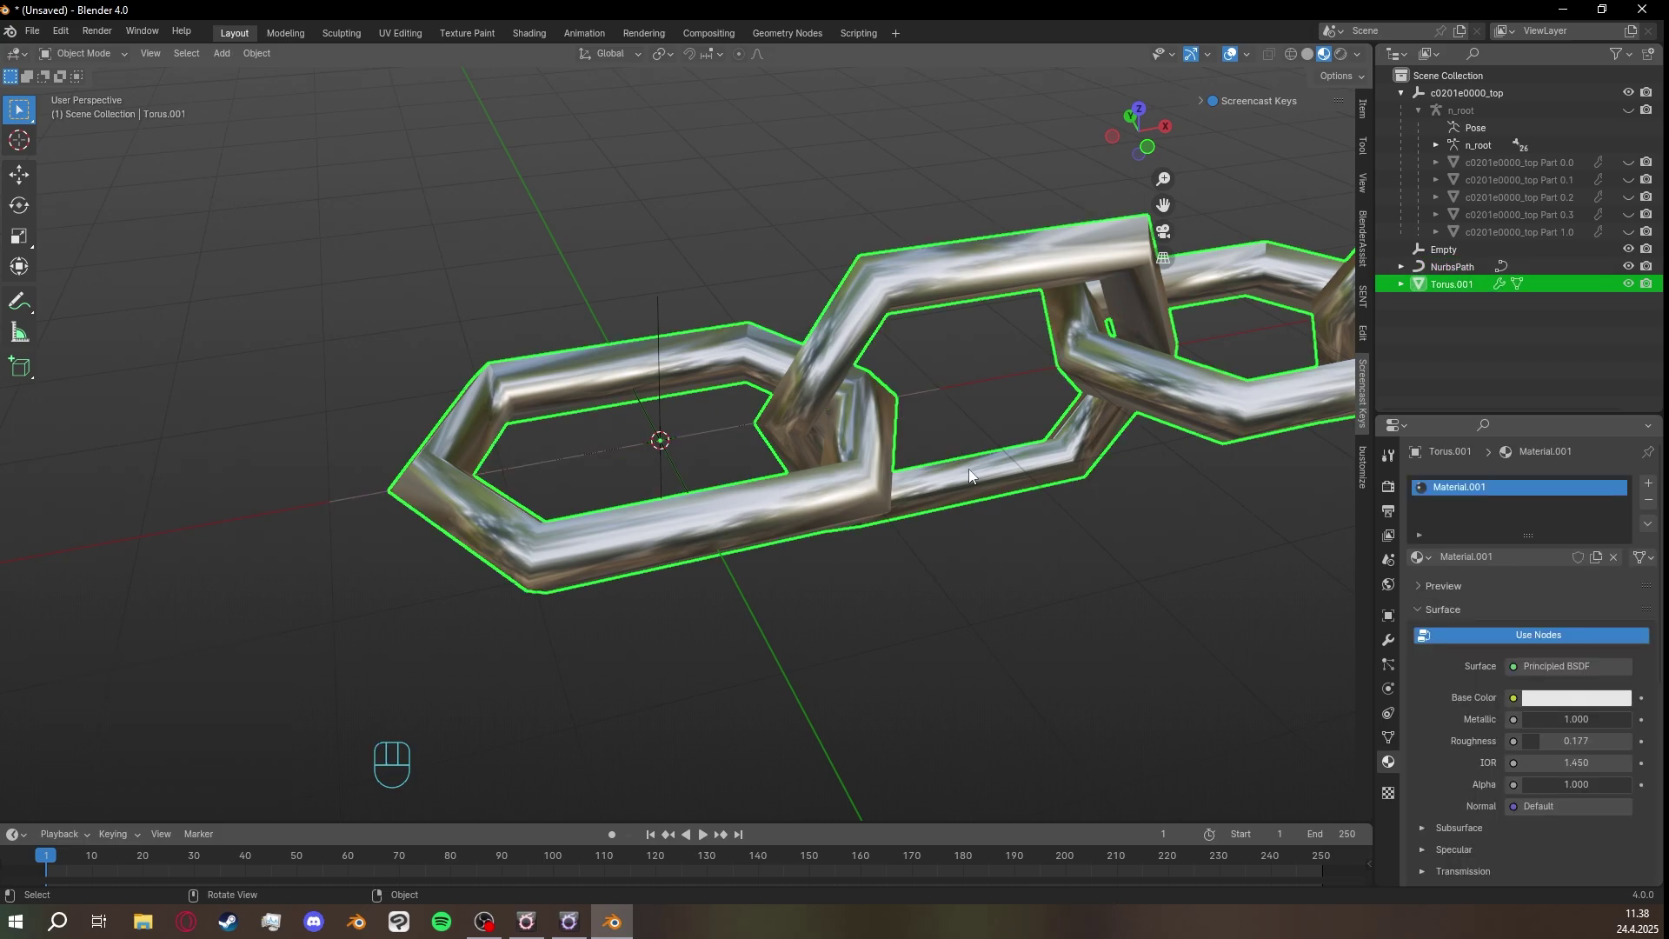
pyautogui.click(1386, 641)
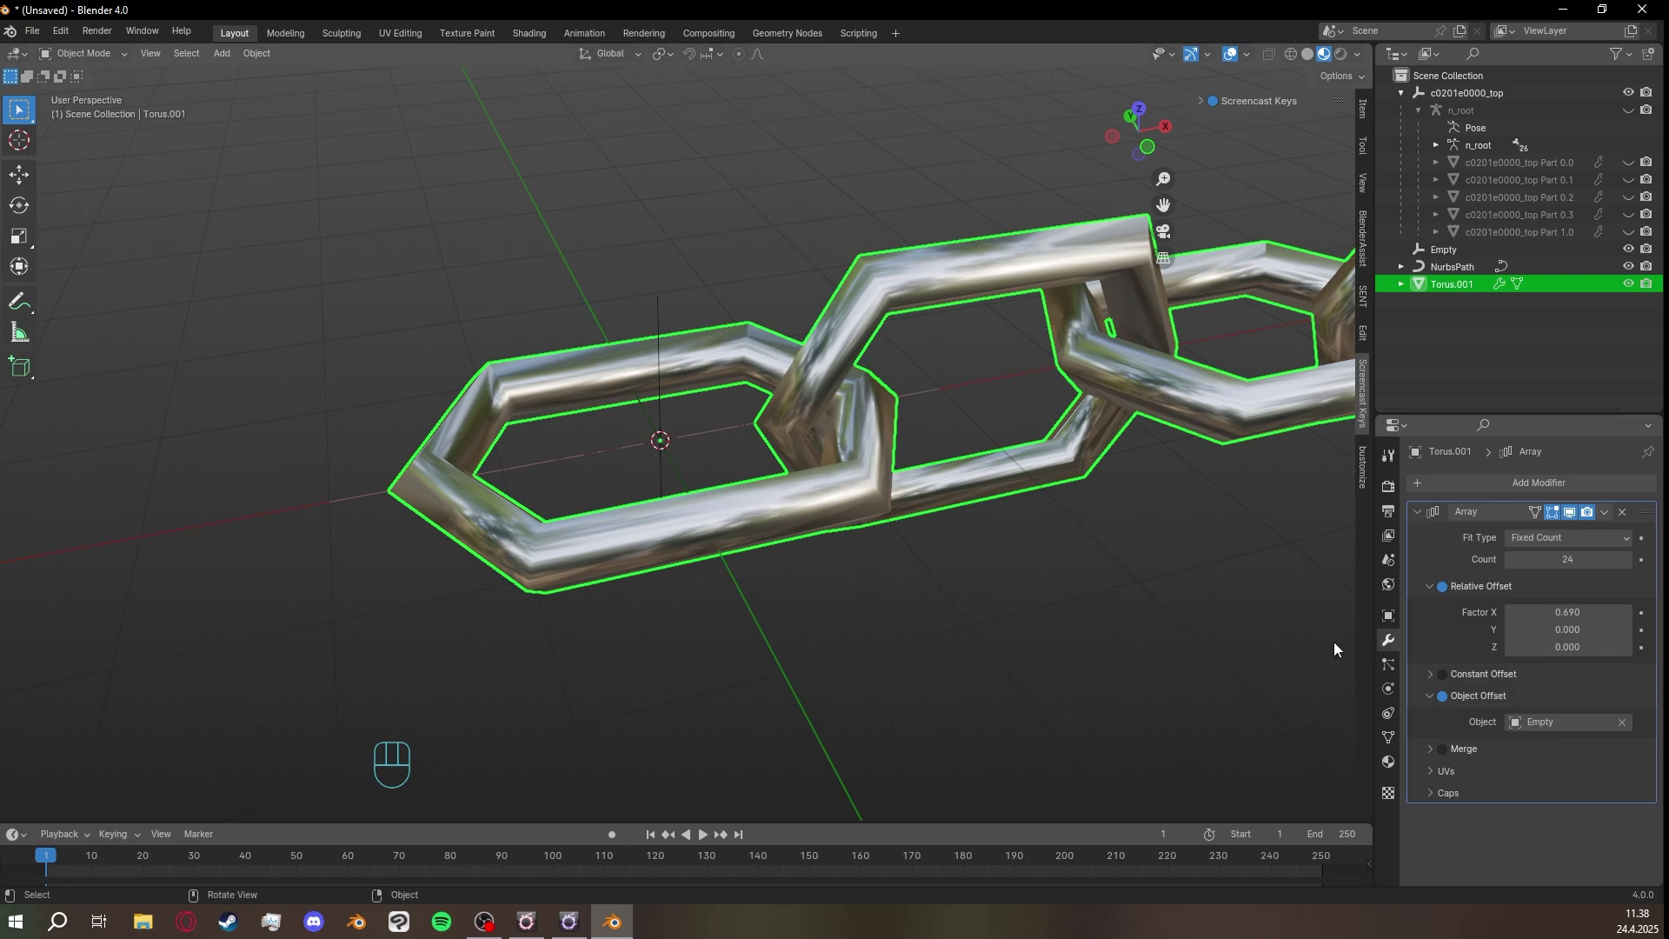
pyautogui.click(1523, 485)
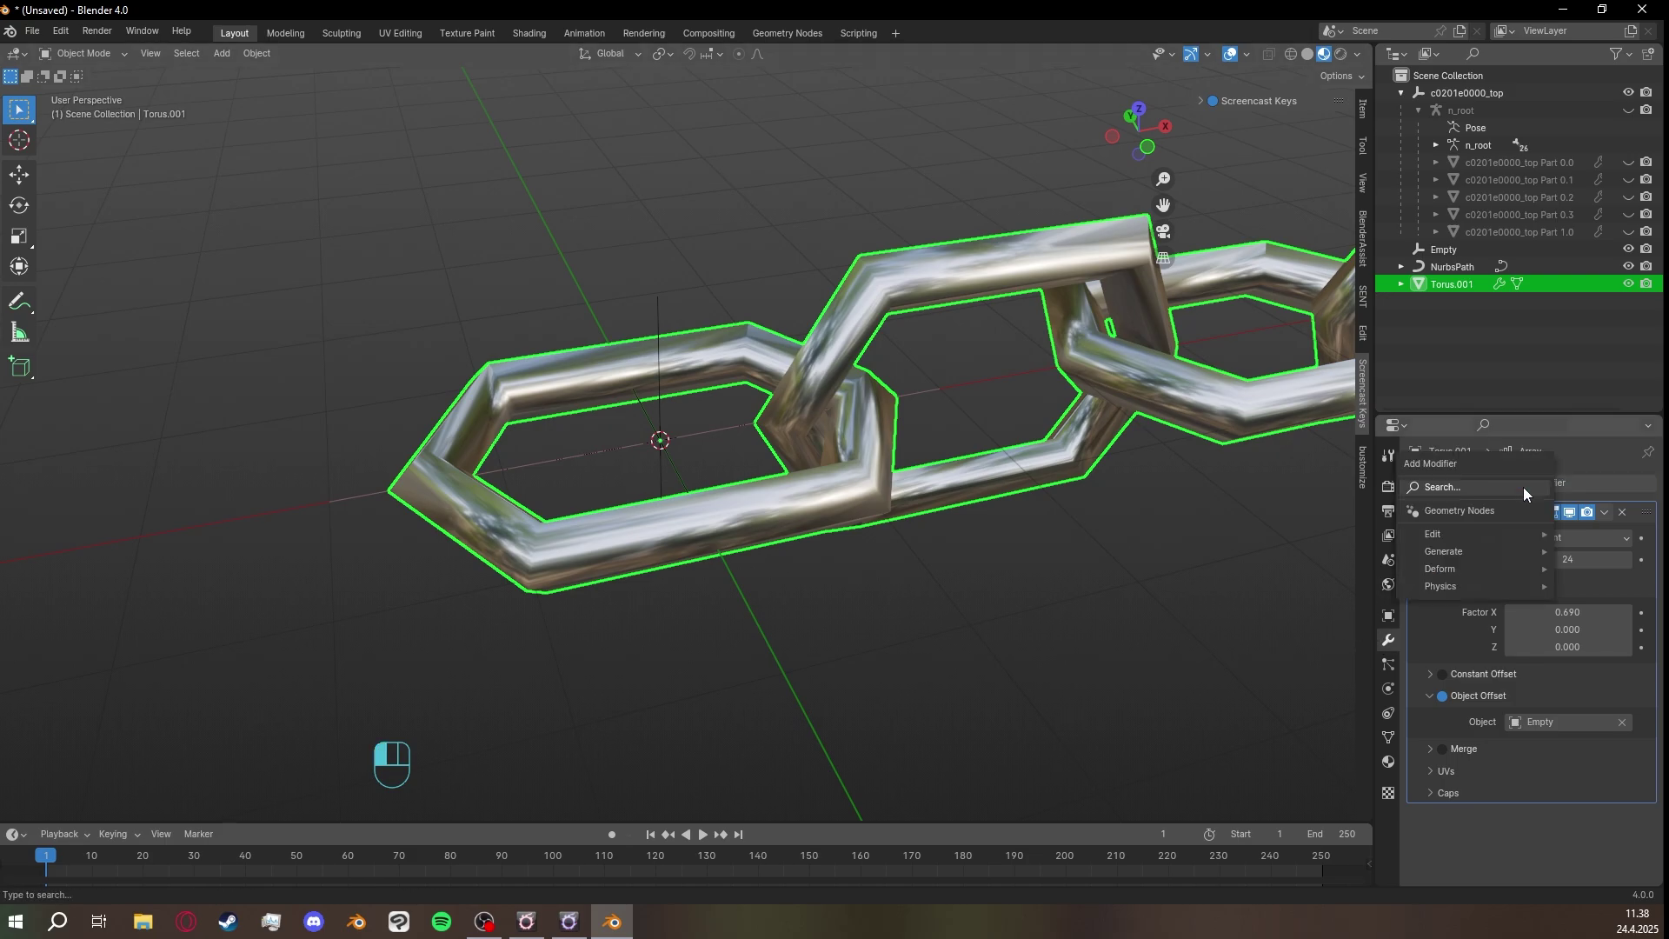
pyautogui.click(1476, 487)
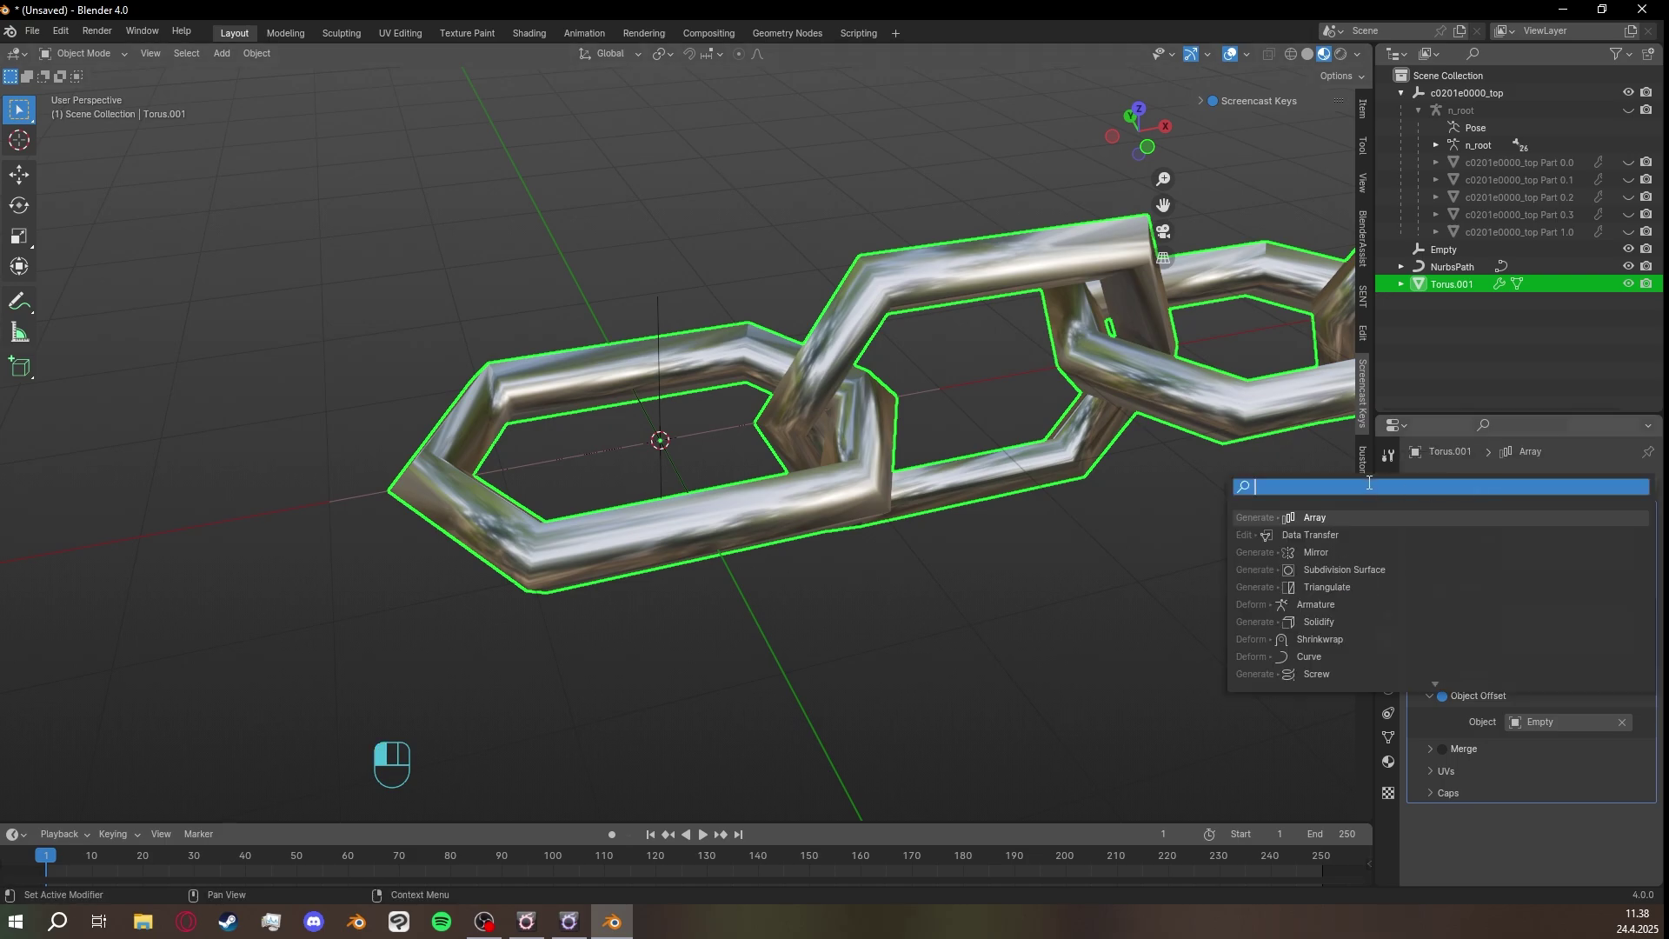
pyautogui.write('curve')
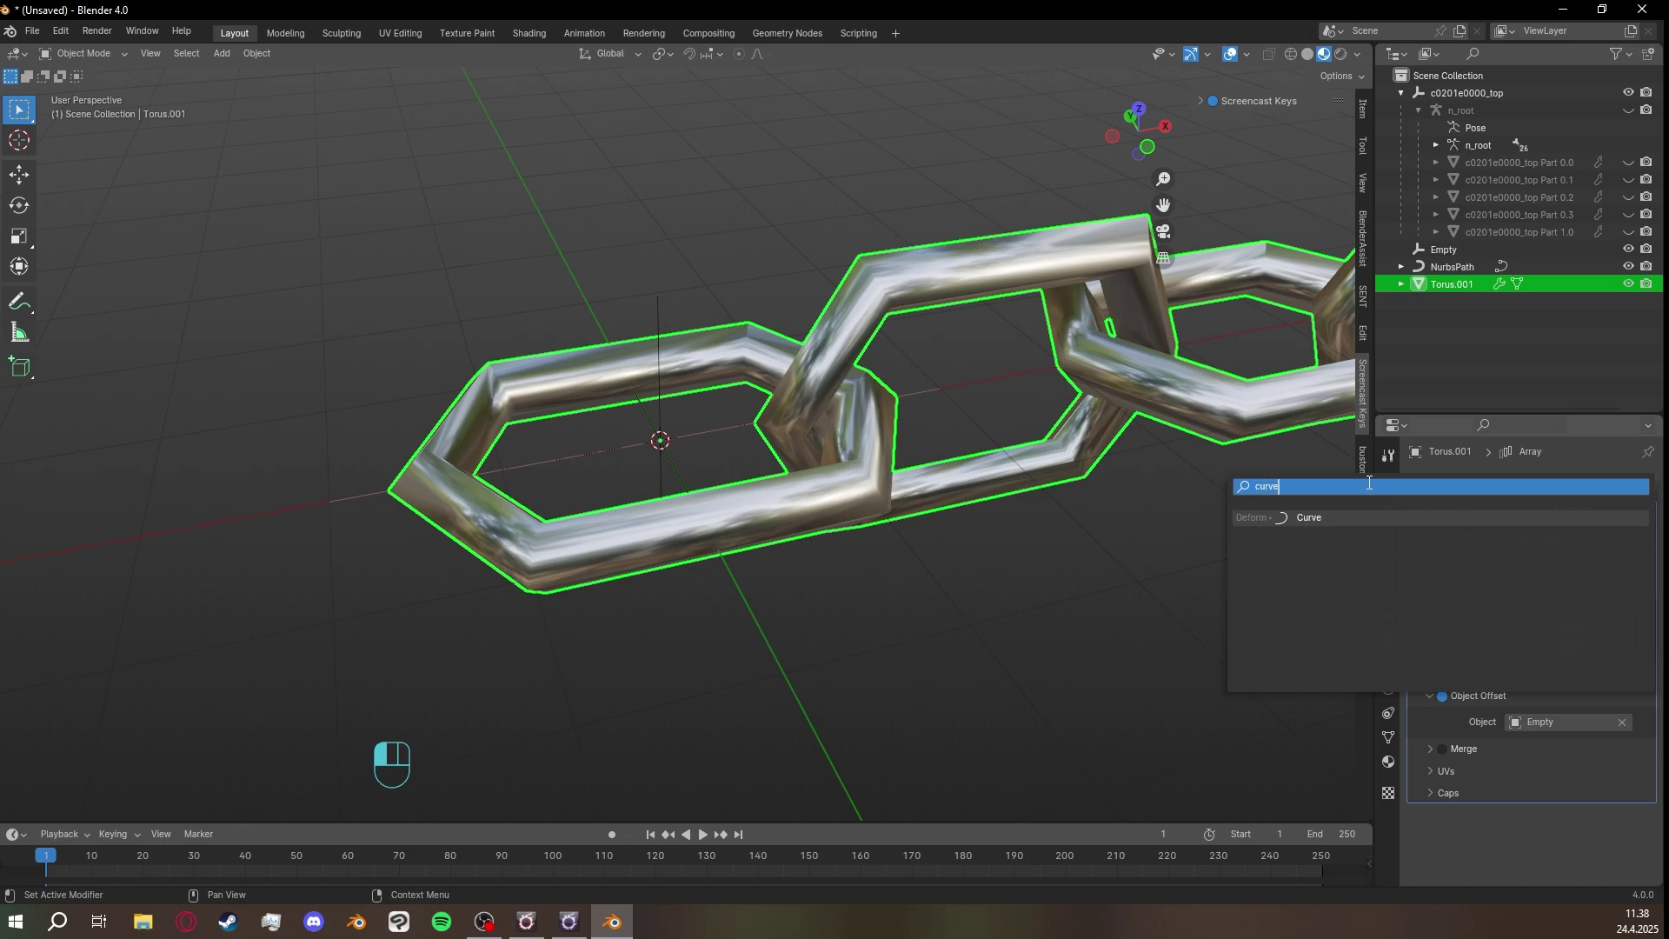
pyautogui.click(1313, 514)
pyautogui.scroll(-1, 1588, 665)
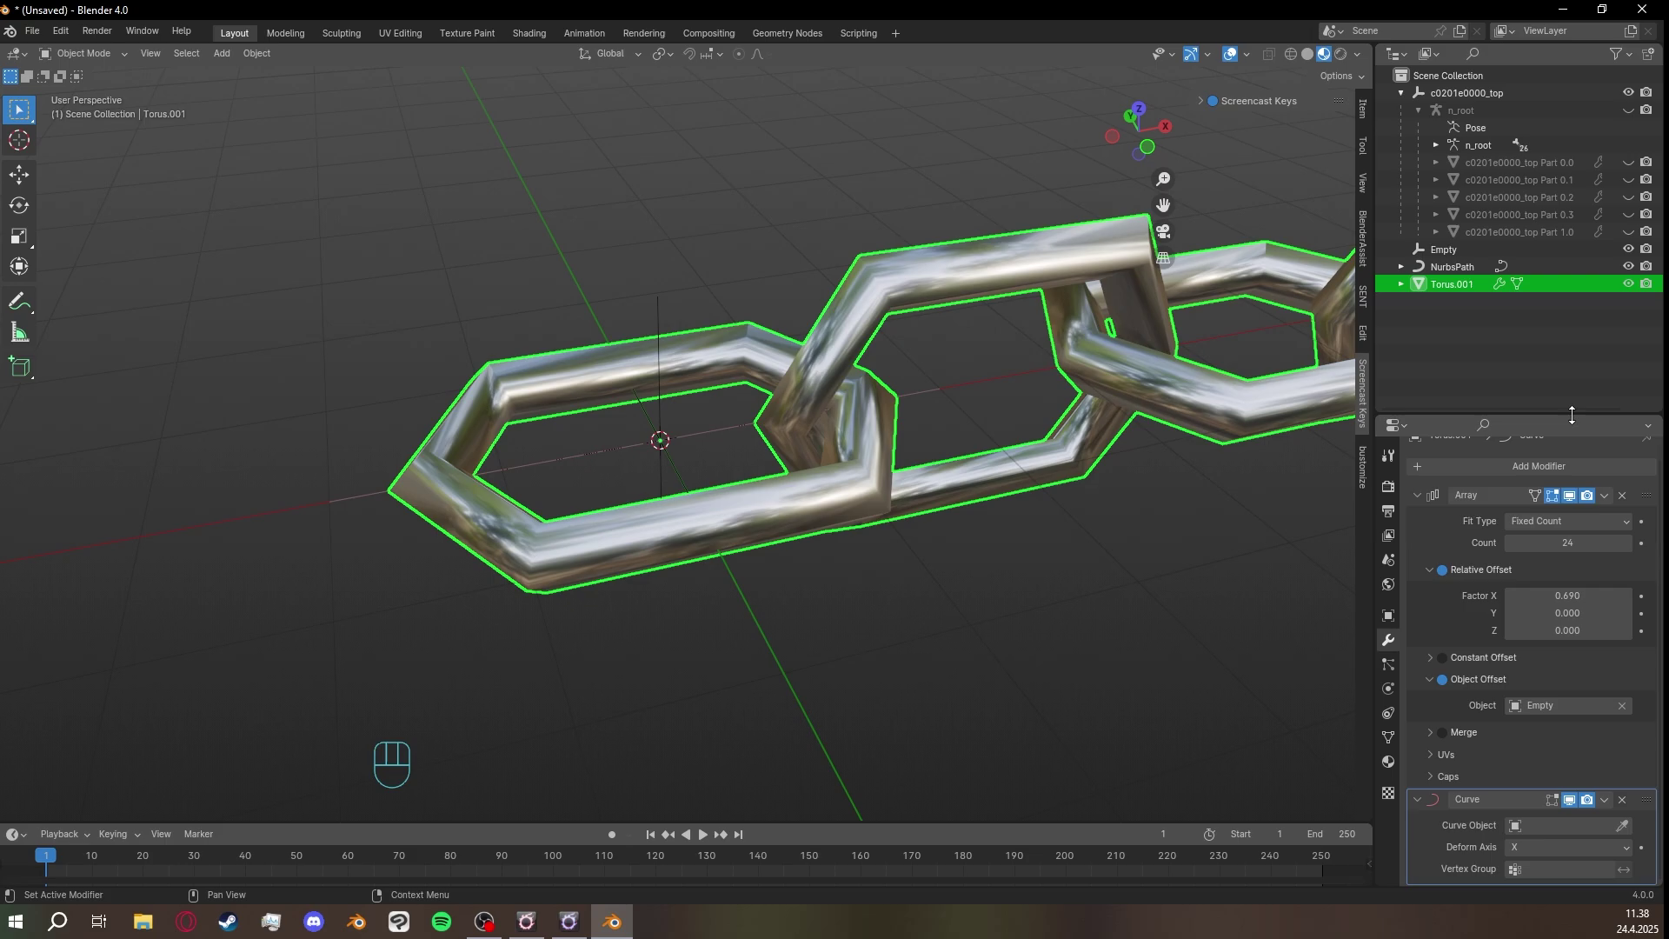
pyautogui.moveTo(1570, 414); pyautogui.dragTo(1571, 348)
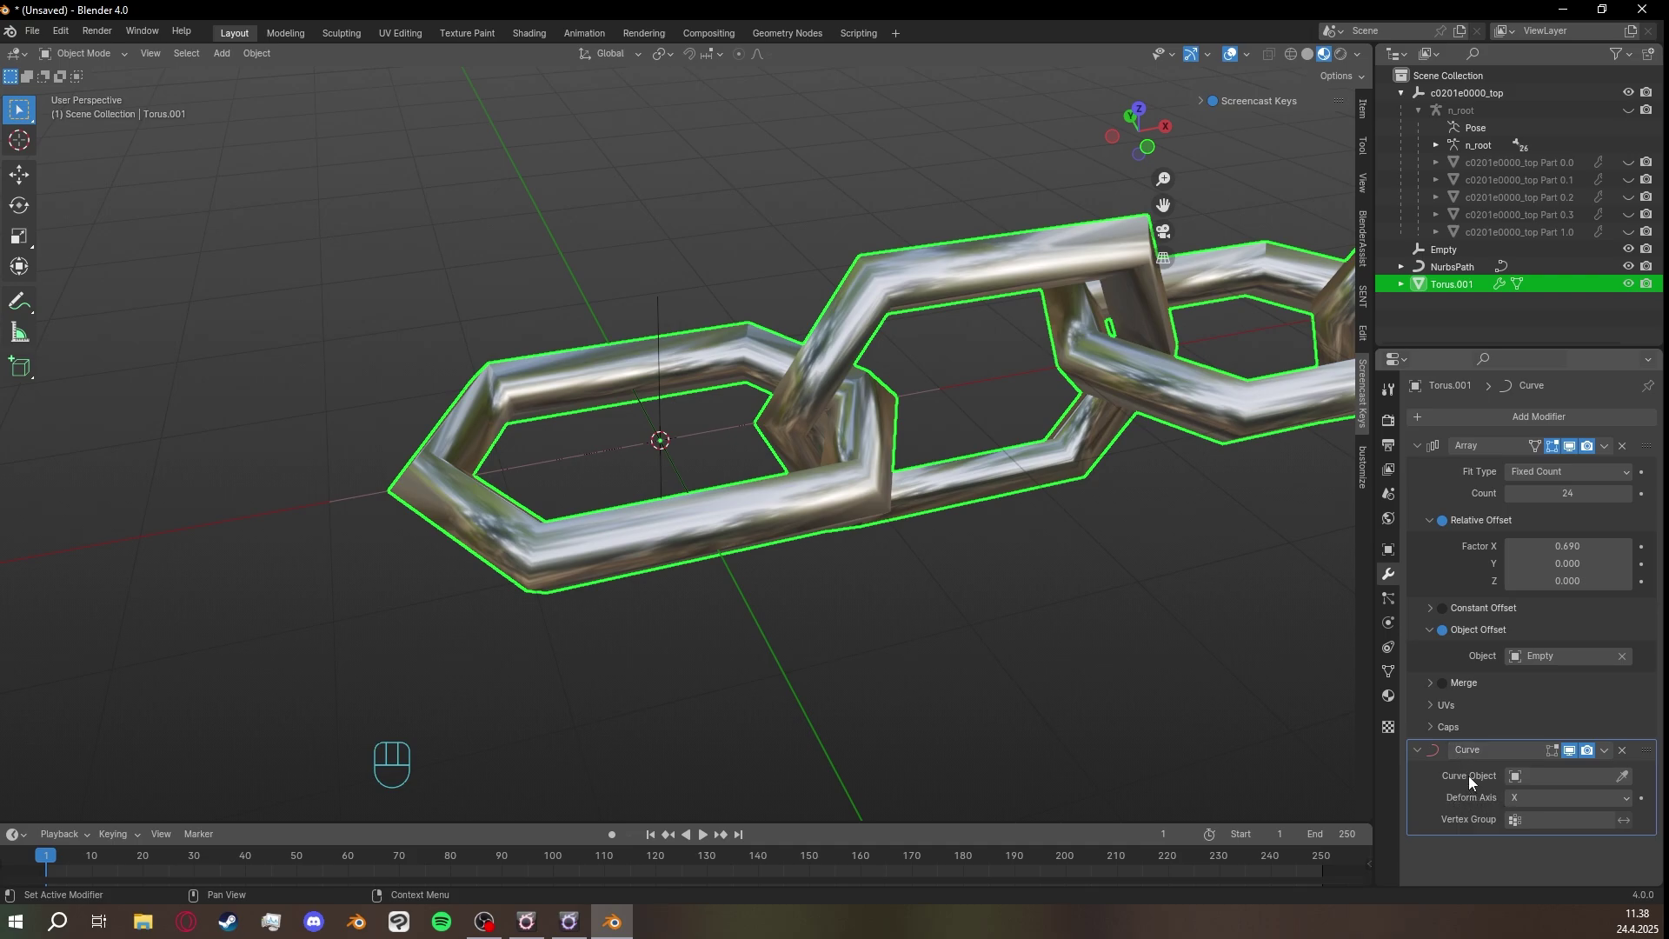
# Set NurbsPath as the Curve modifier's curve object, and inspect the chain along the path.
pyautogui.click(1548, 775)
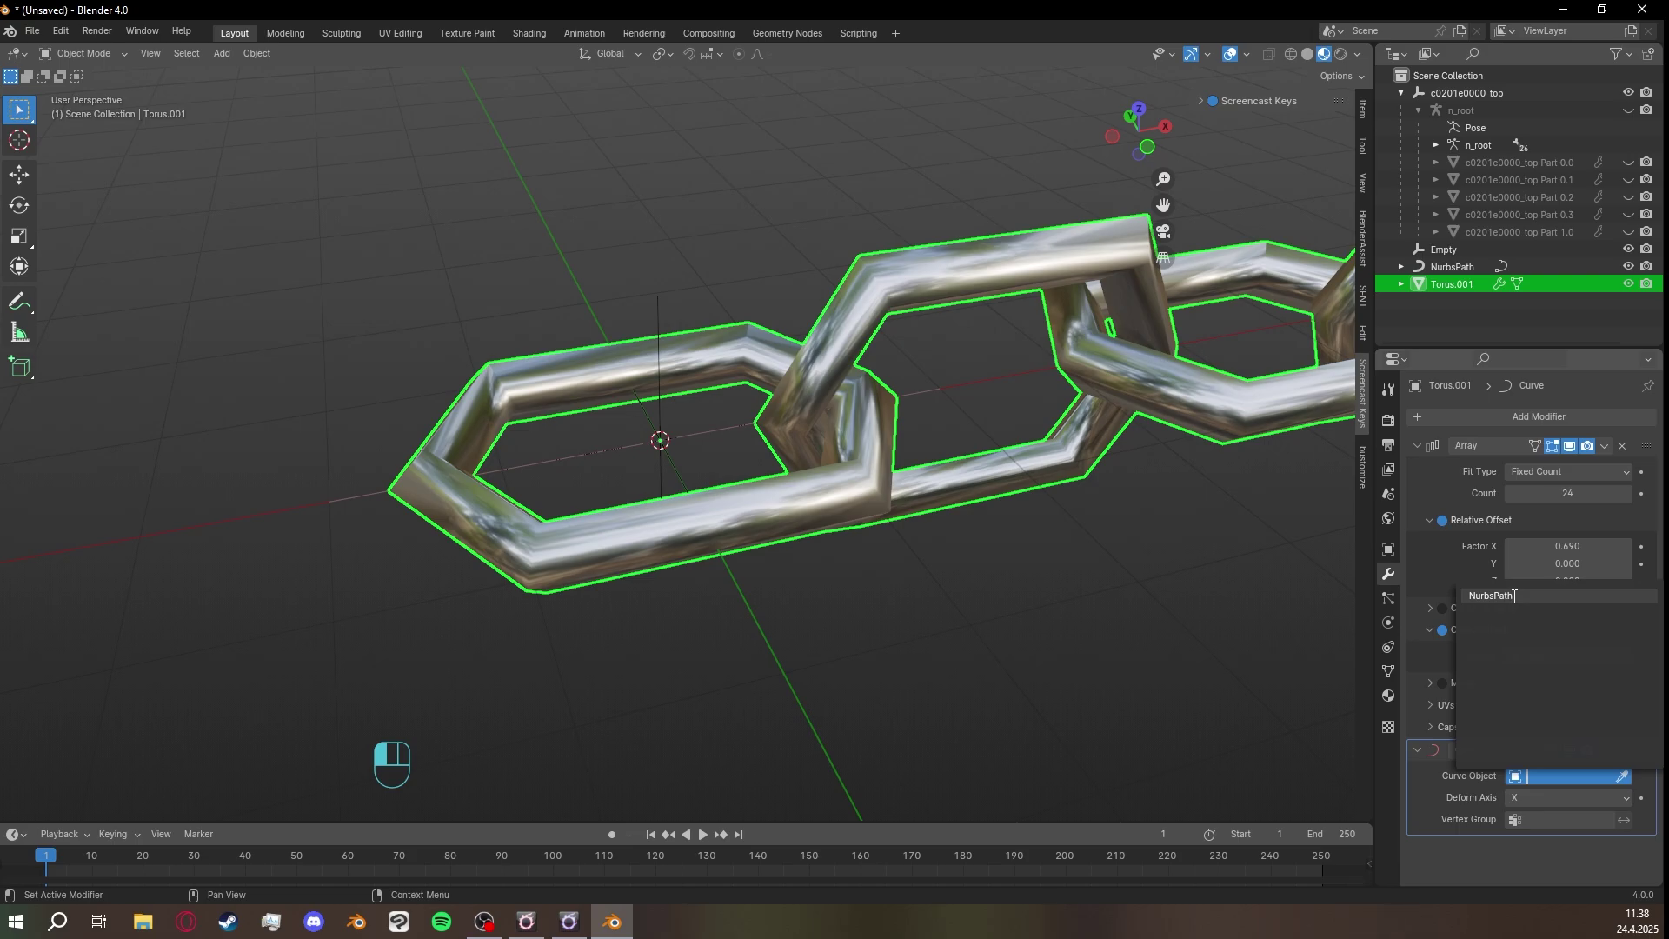
pyautogui.click(1515, 597)
pyautogui.moveTo(947, 541); pyautogui.dragTo(914, 581, button='middle')
pyautogui.scroll(4, 921, 576)
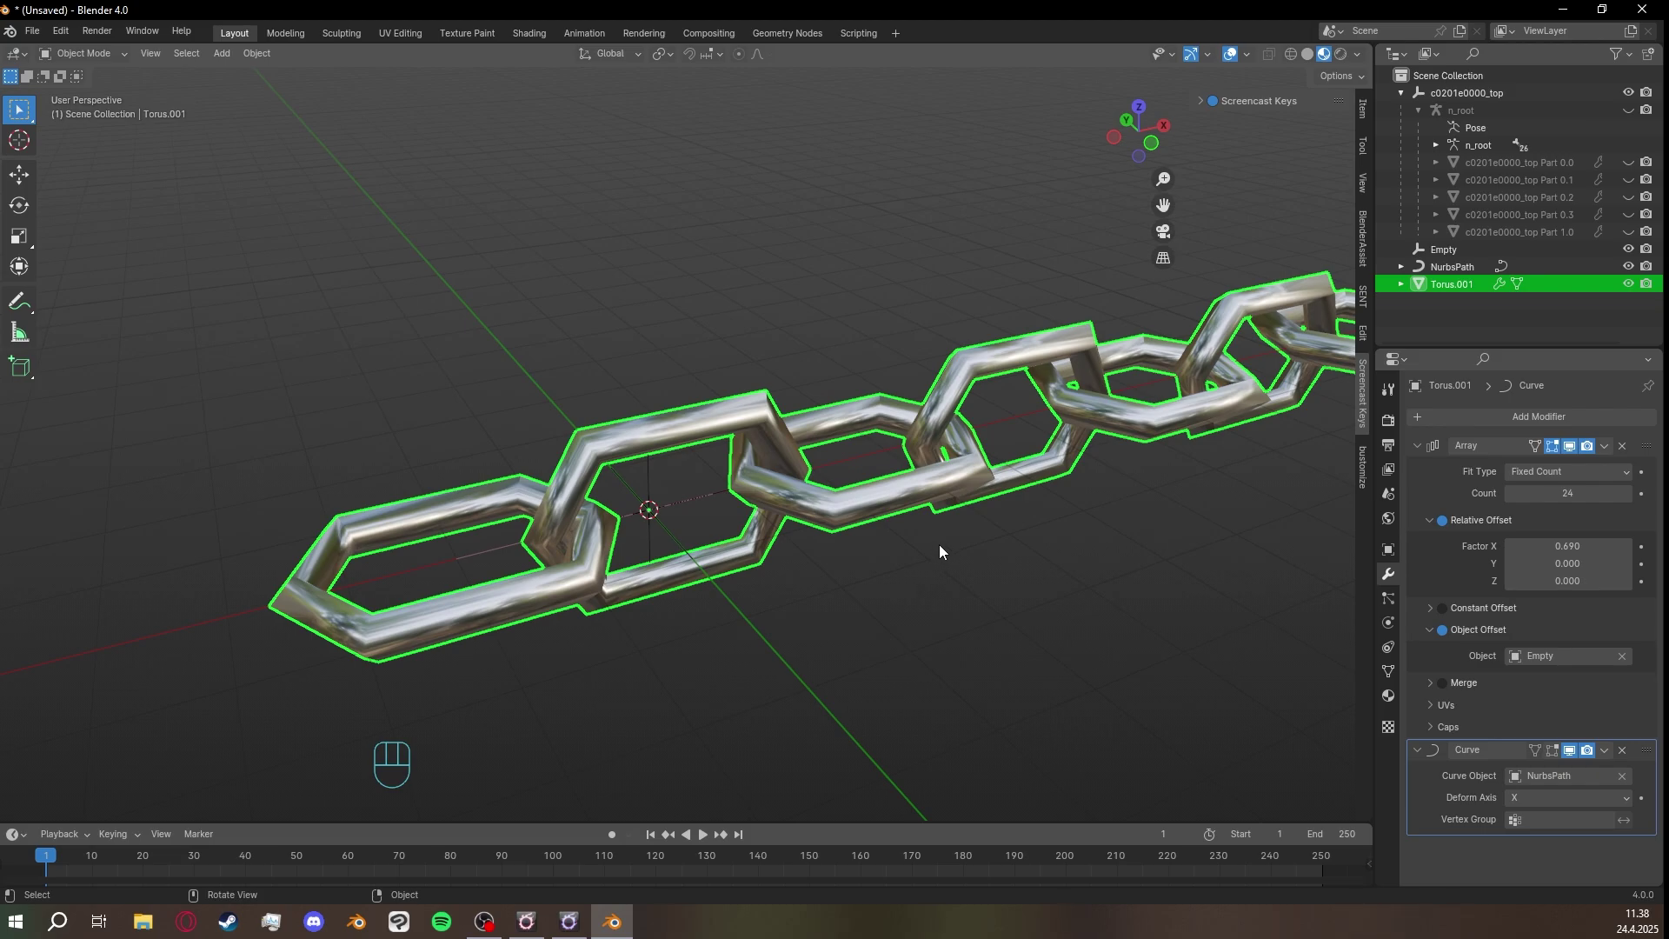
pyautogui.moveTo(939, 551); pyautogui.dragTo(859, 546, button='middle')
pyautogui.scroll(4, 916, 482)
pyautogui.scroll(-5, 890, 474)
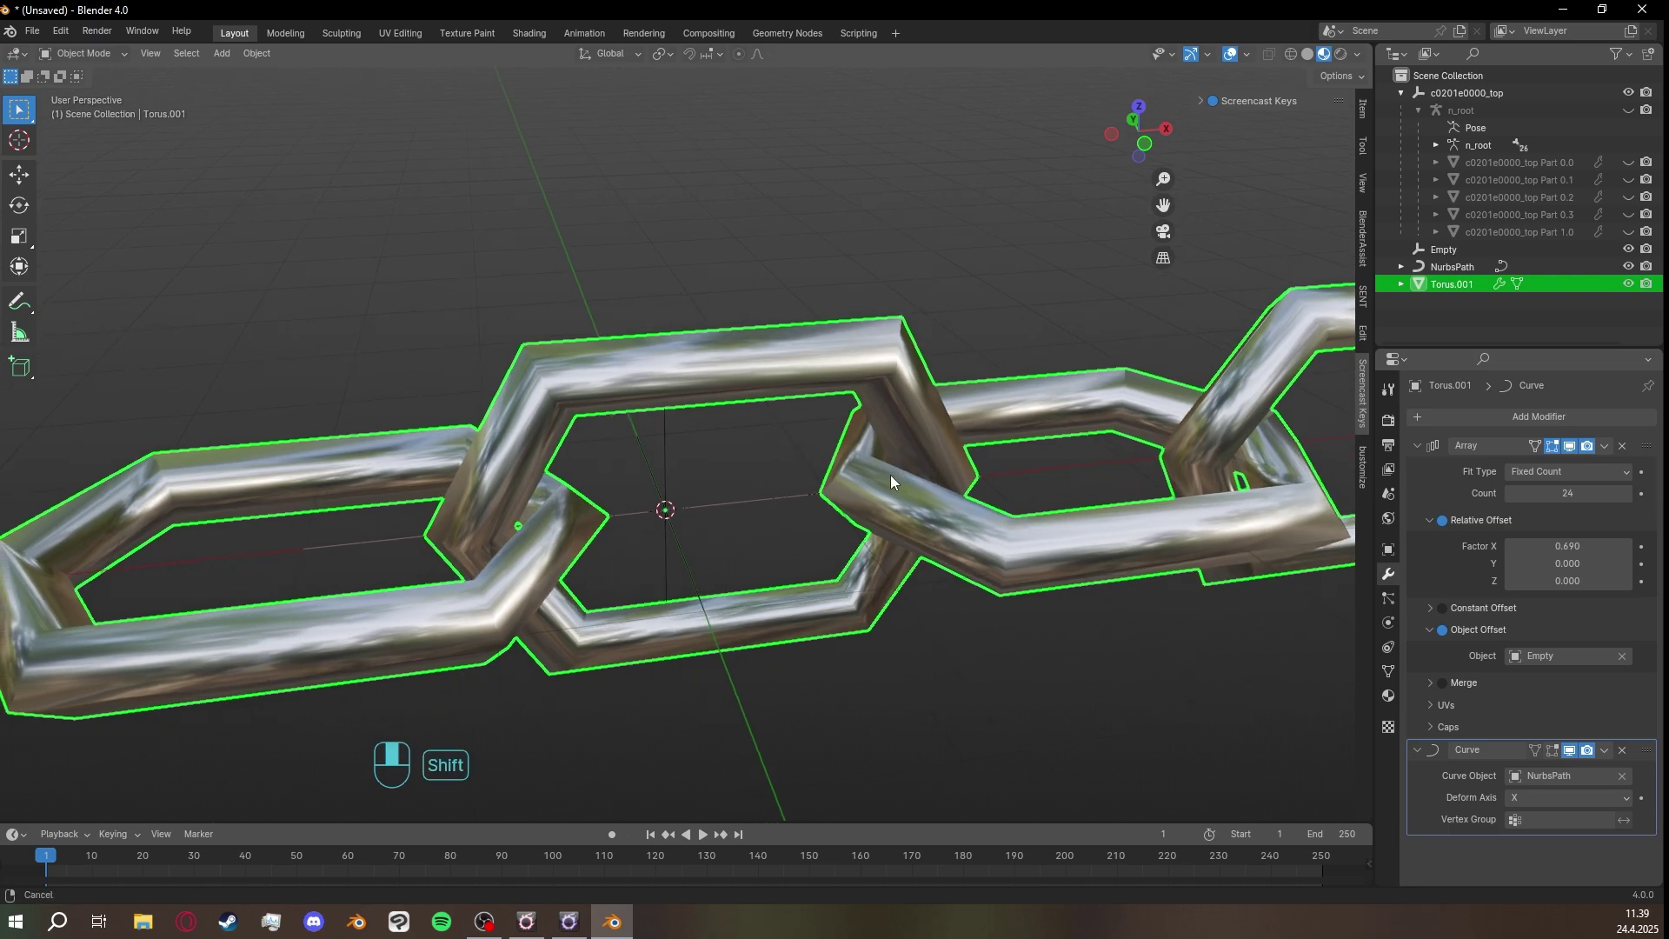
pyautogui.moveTo(885, 475); pyautogui.dragTo(937, 457, button='middle')
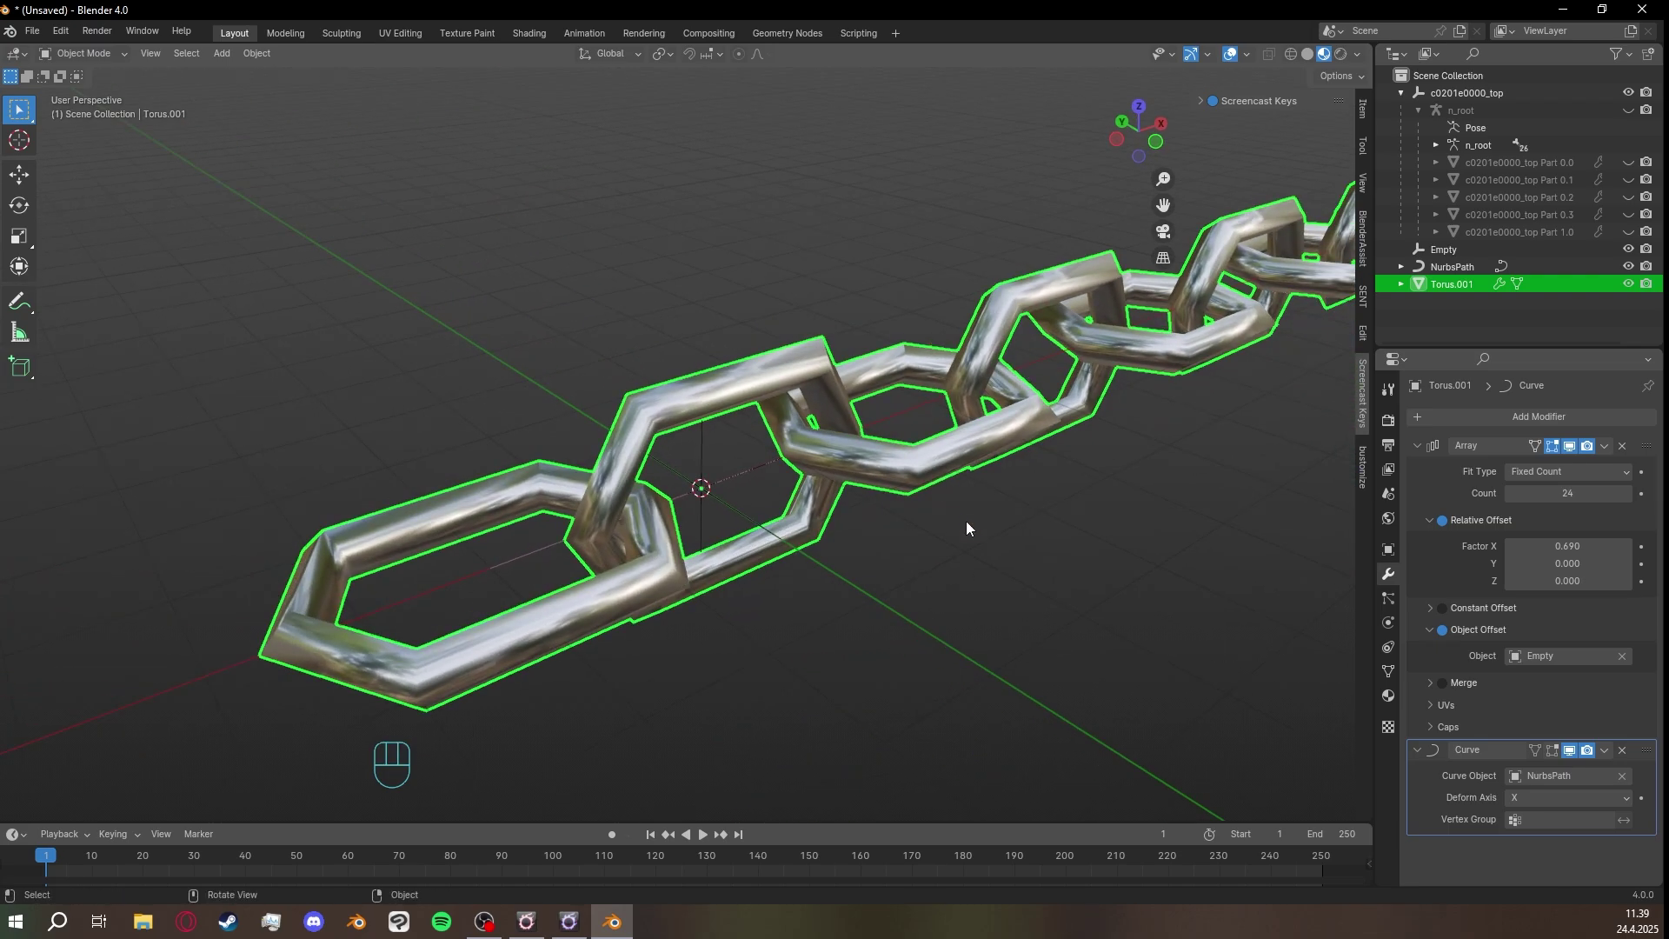
pyautogui.moveTo(966, 520); pyautogui.dragTo(994, 530, button='middle')
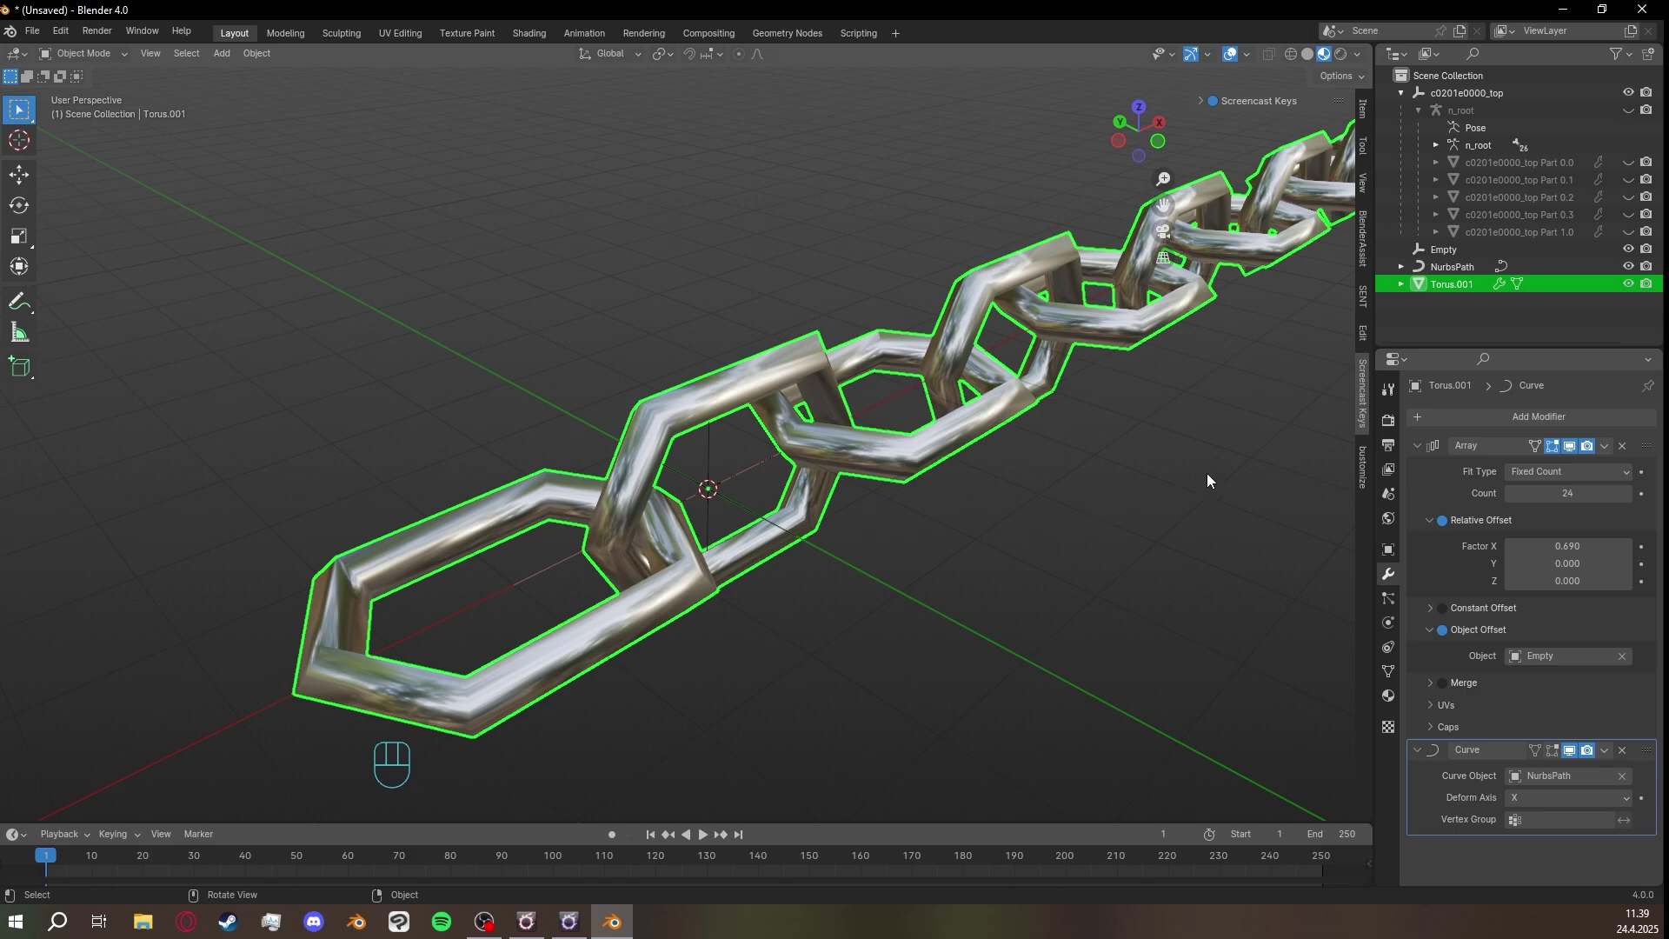
# Scale the torus chain together with its Empty down until the Empty's scale is about 0.016 on all axes.
pyautogui.press('s')
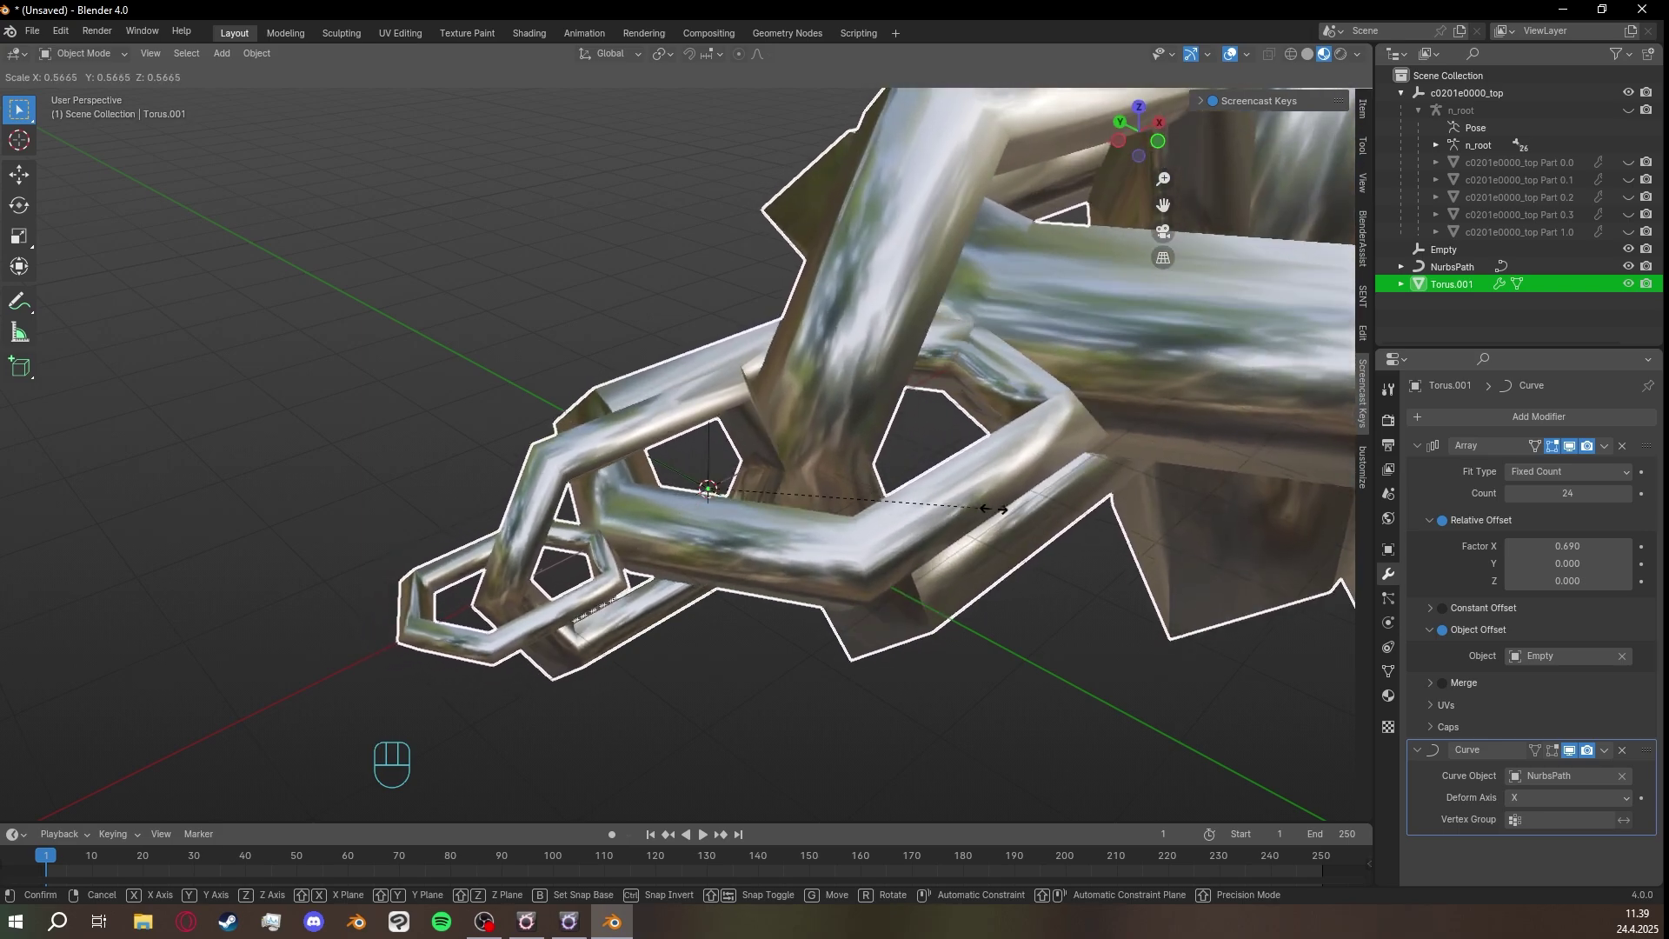
pyautogui.click(1080, 487)
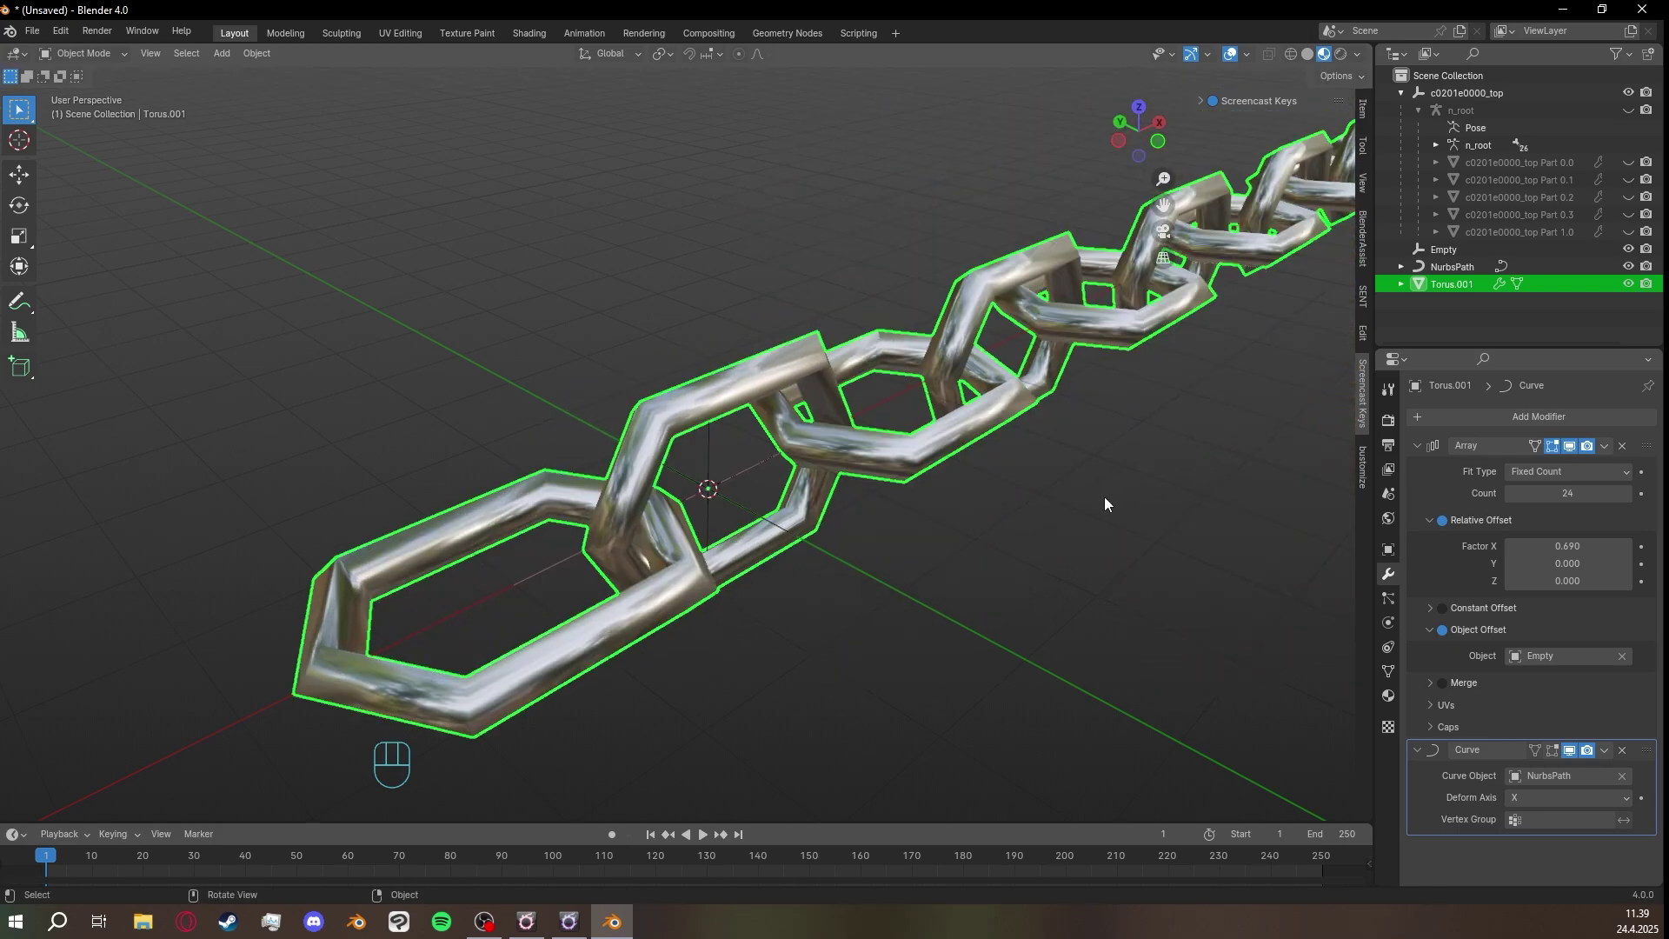
pyautogui.click(1446, 287)
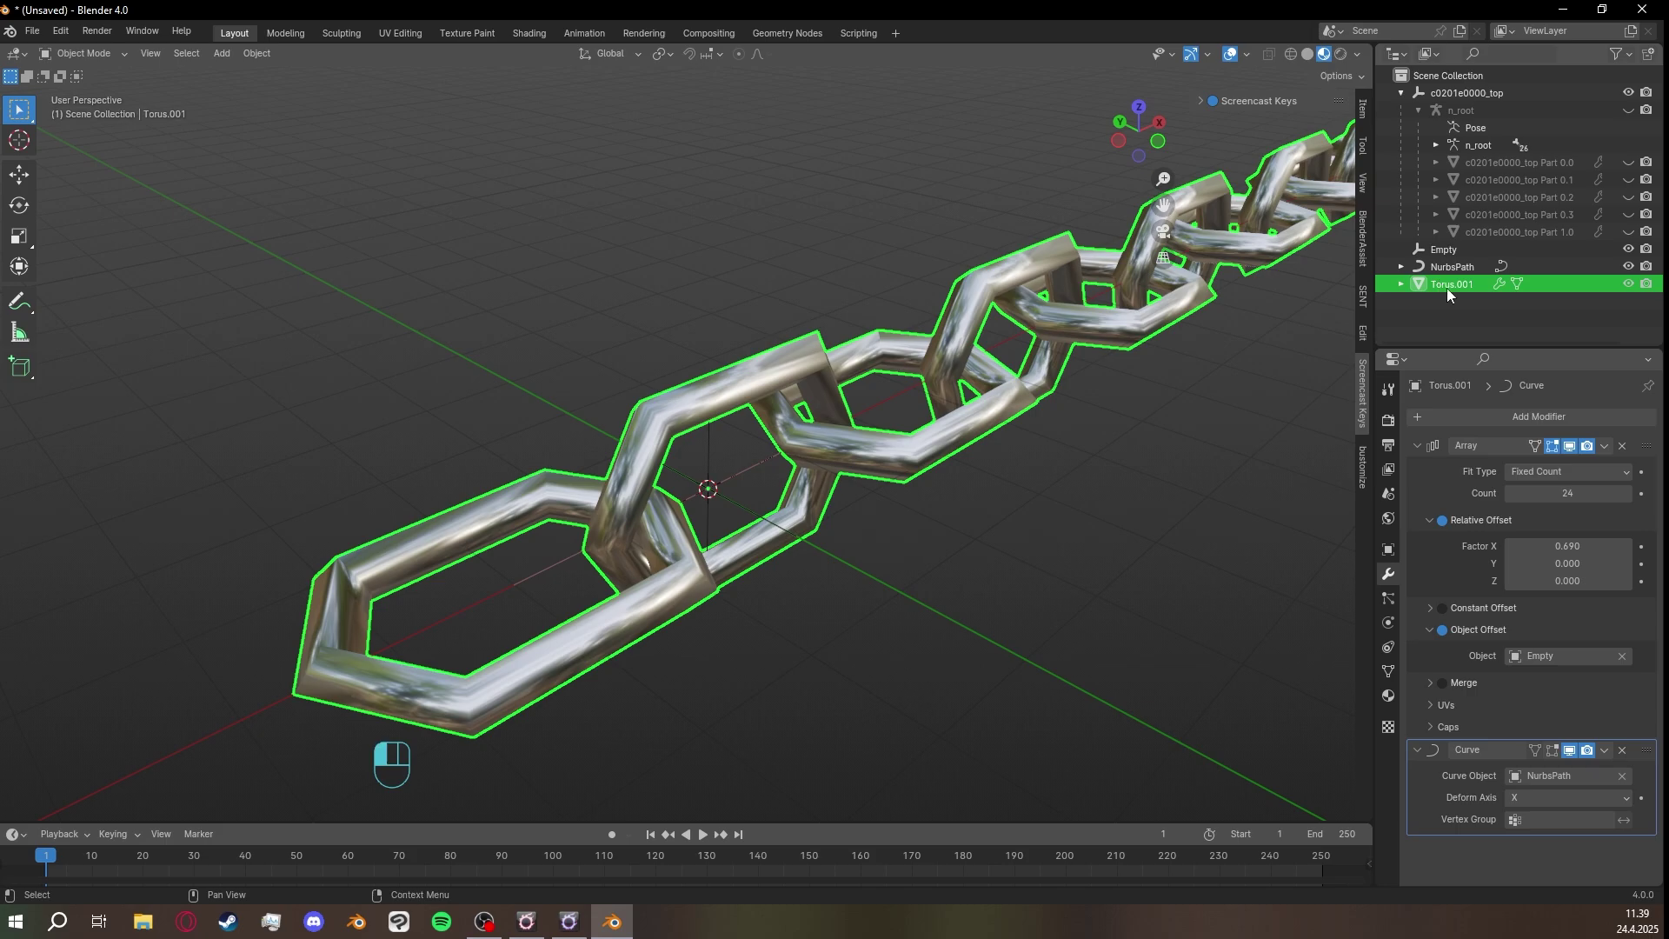
pyautogui.keyDown('ctrl'); pyautogui.click(1471, 249); pyautogui.keyUp('ctrl')
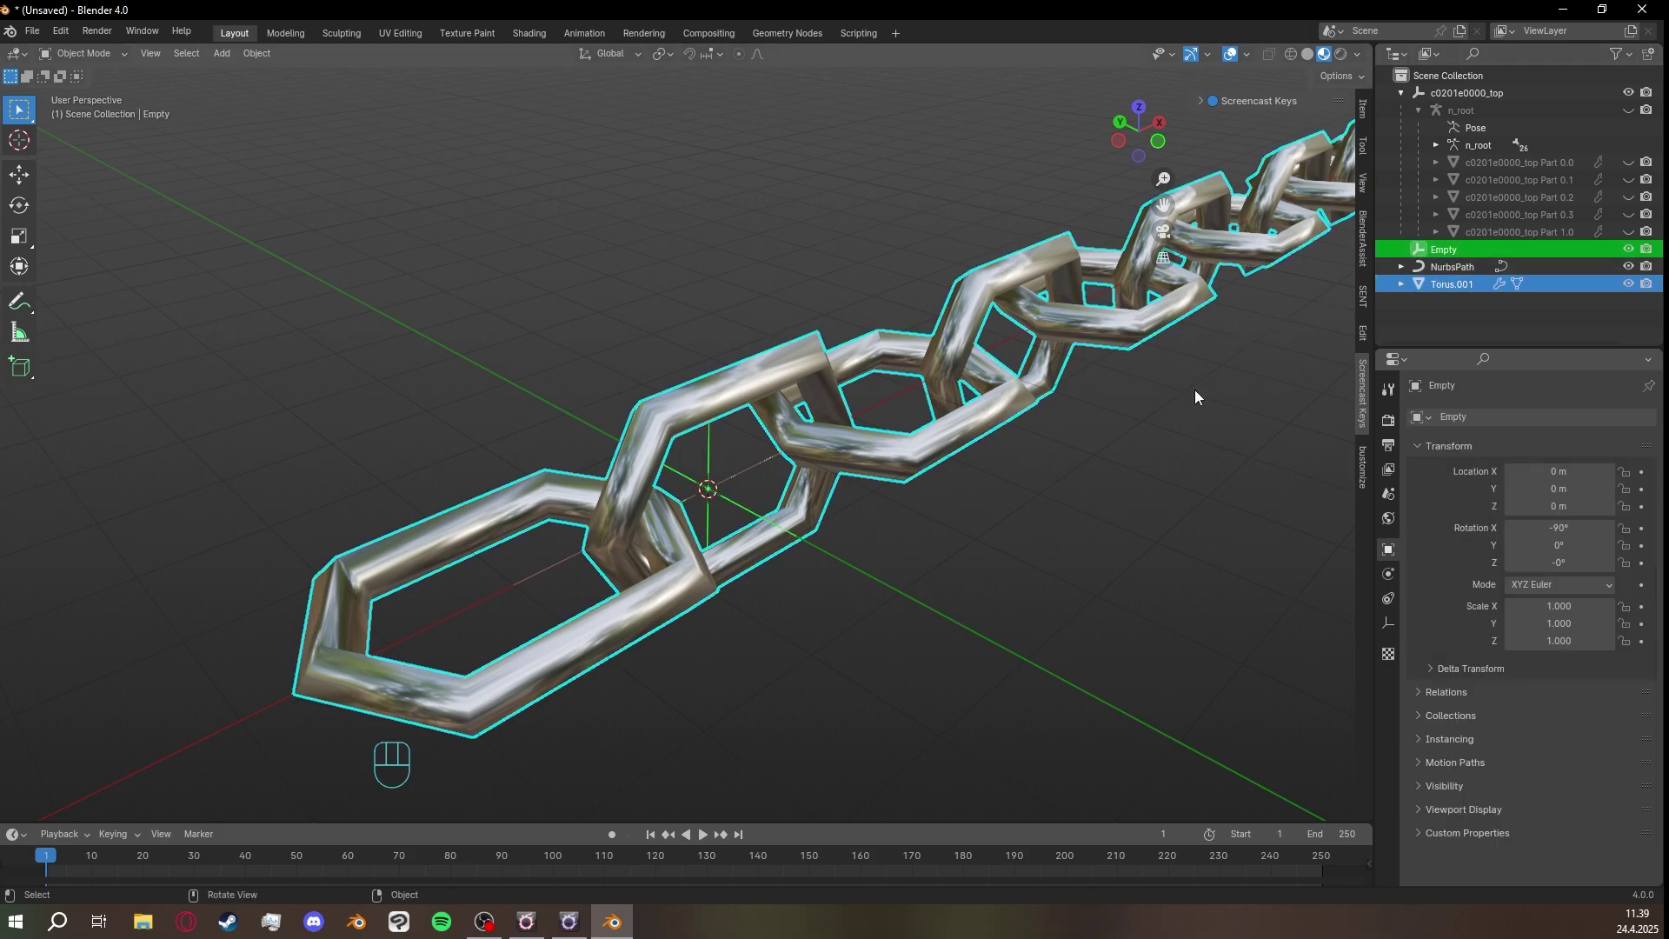
pyautogui.press('s')
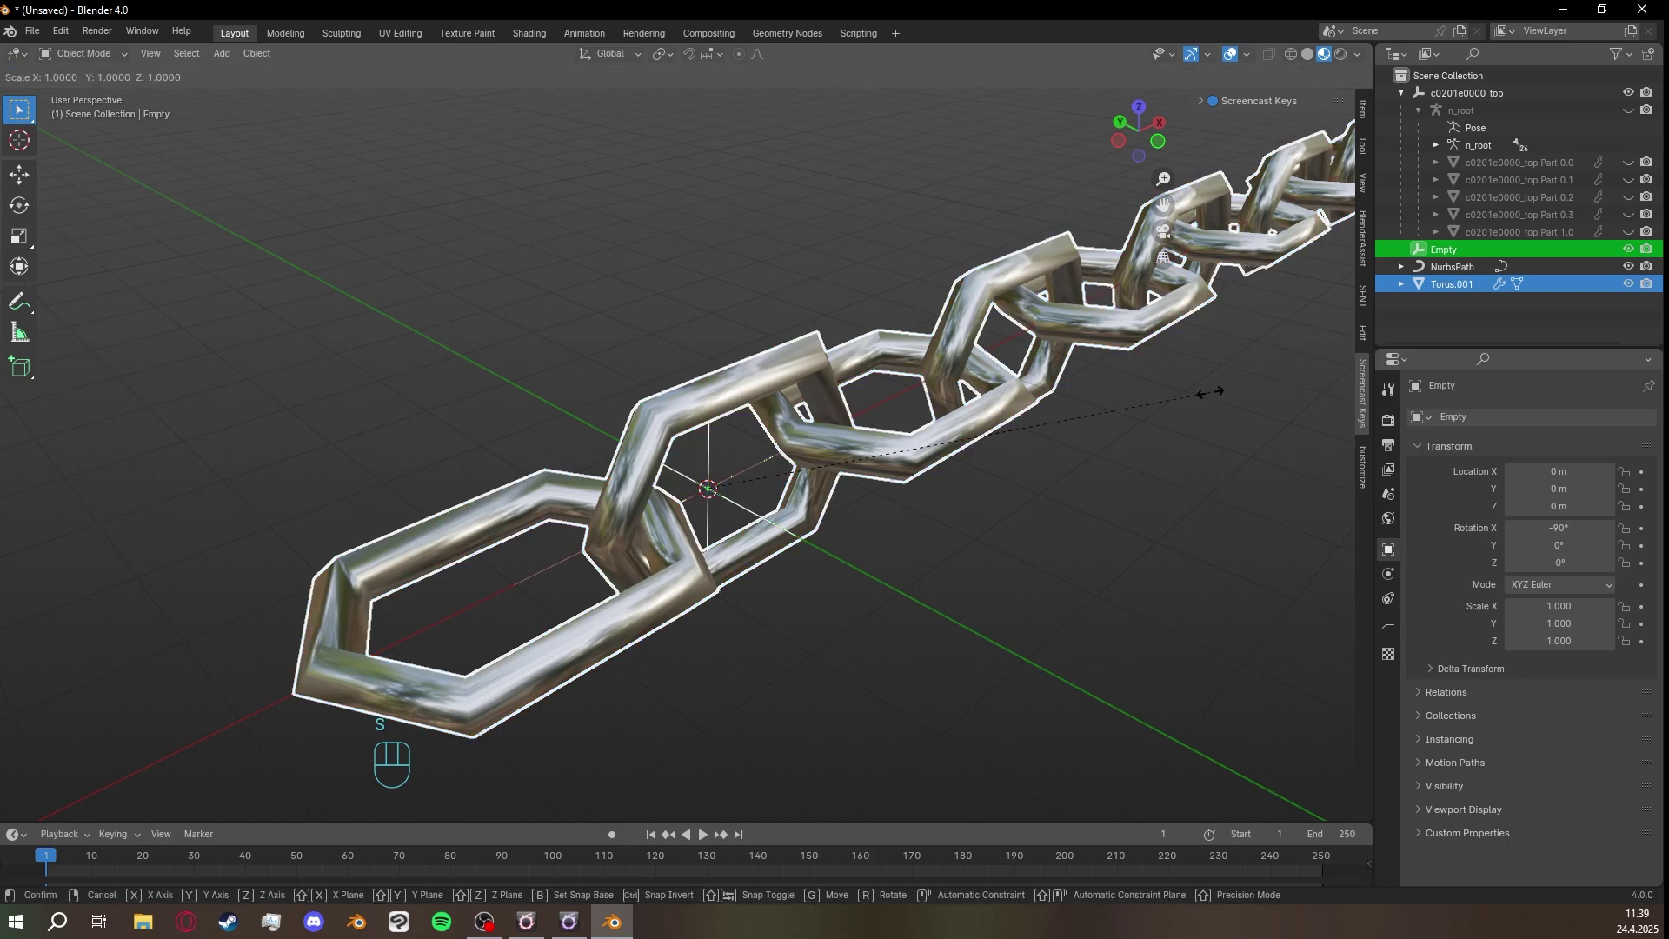
pyautogui.click(727, 522)
pyautogui.press('s')
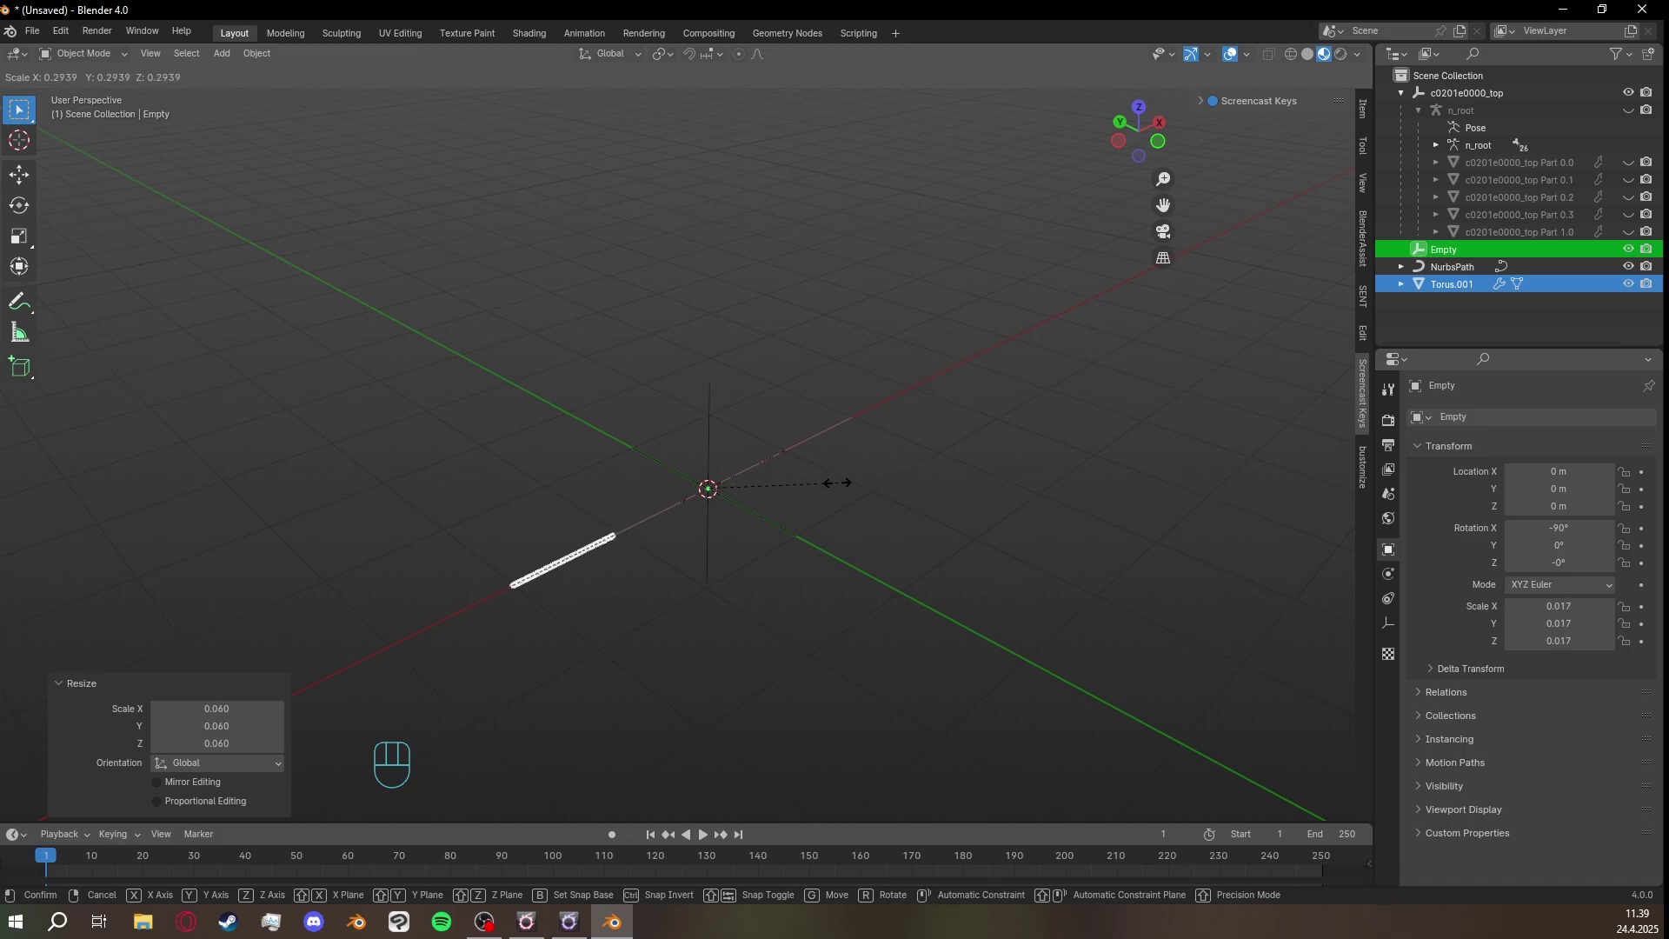
pyautogui.click(727, 537)
# Unhide the five c0201e0000_top body parts, Part 0.0 to Part 1.0, and deselect the chain and Empty.
pyautogui.moveTo(723, 541); pyautogui.dragTo(712, 483, button='middle')
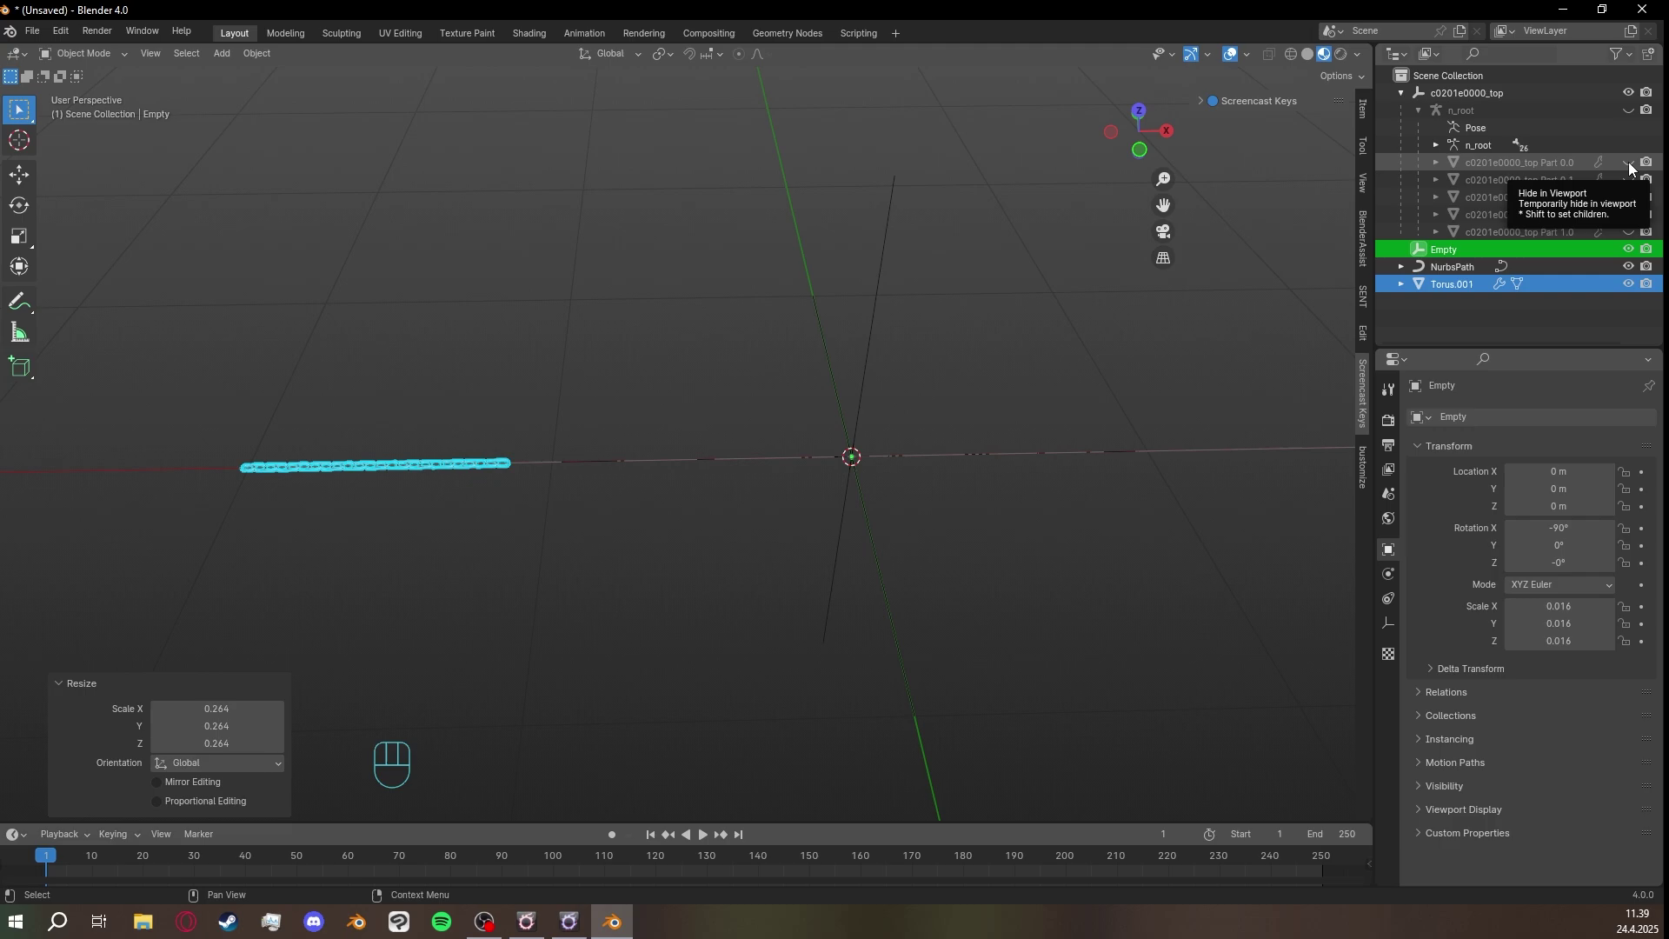
pyautogui.moveTo(1629, 163); pyautogui.dragTo(1630, 232)
pyautogui.moveTo(1235, 296); pyautogui.dragTo(800, 455, button='middle')
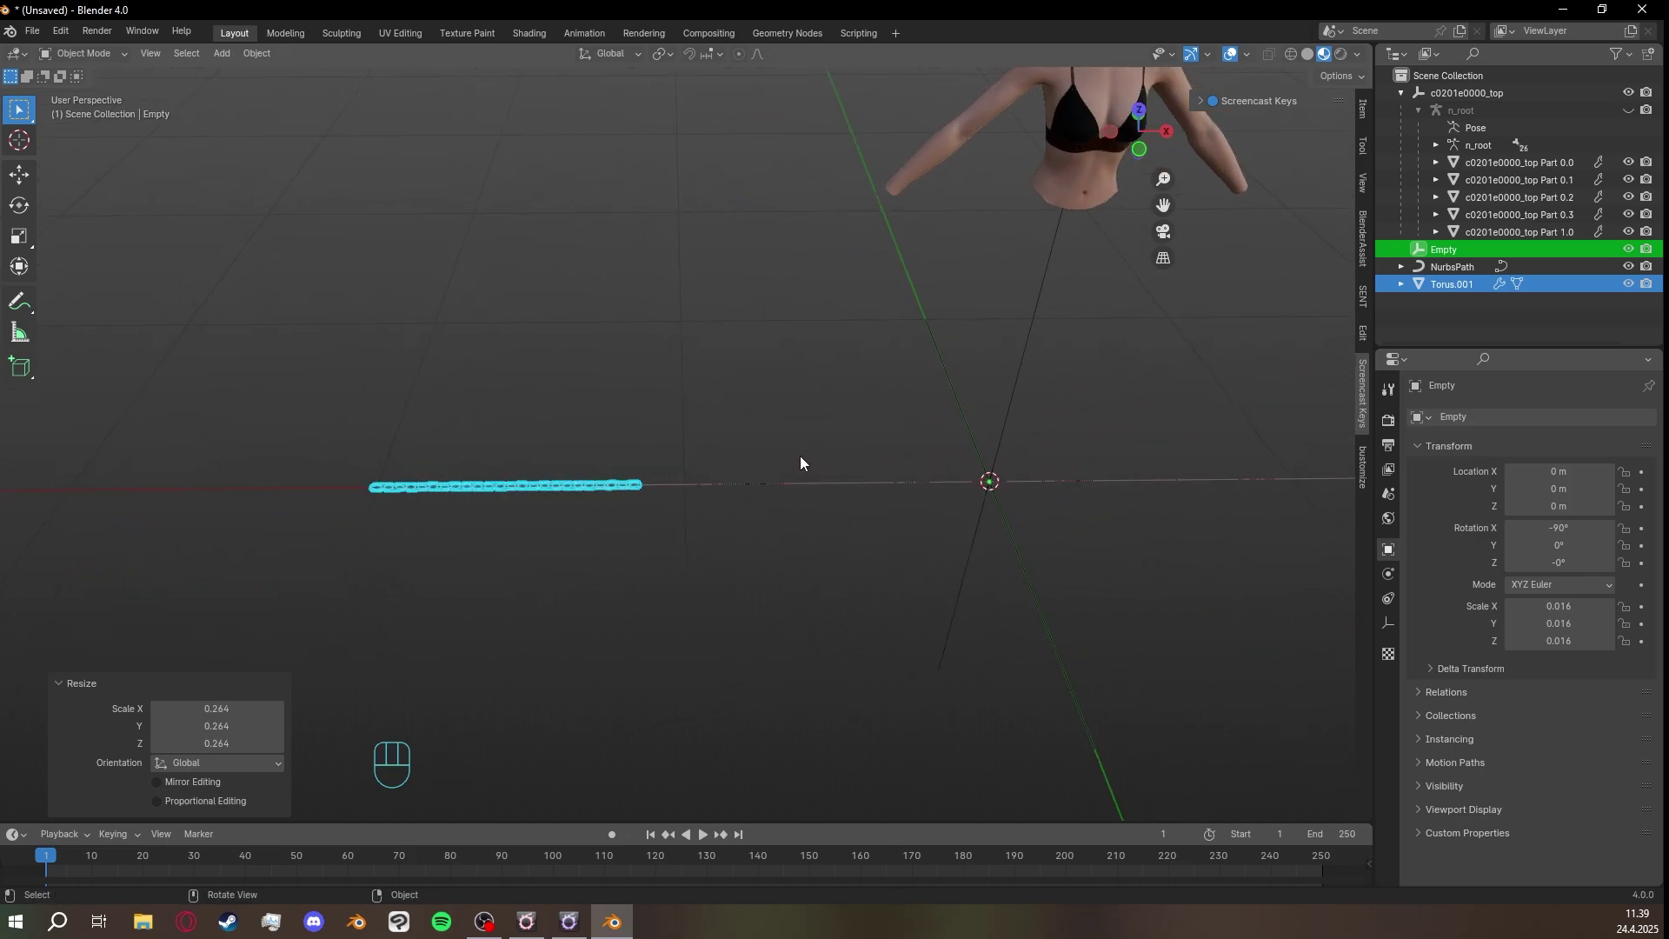
pyautogui.click(784, 404)
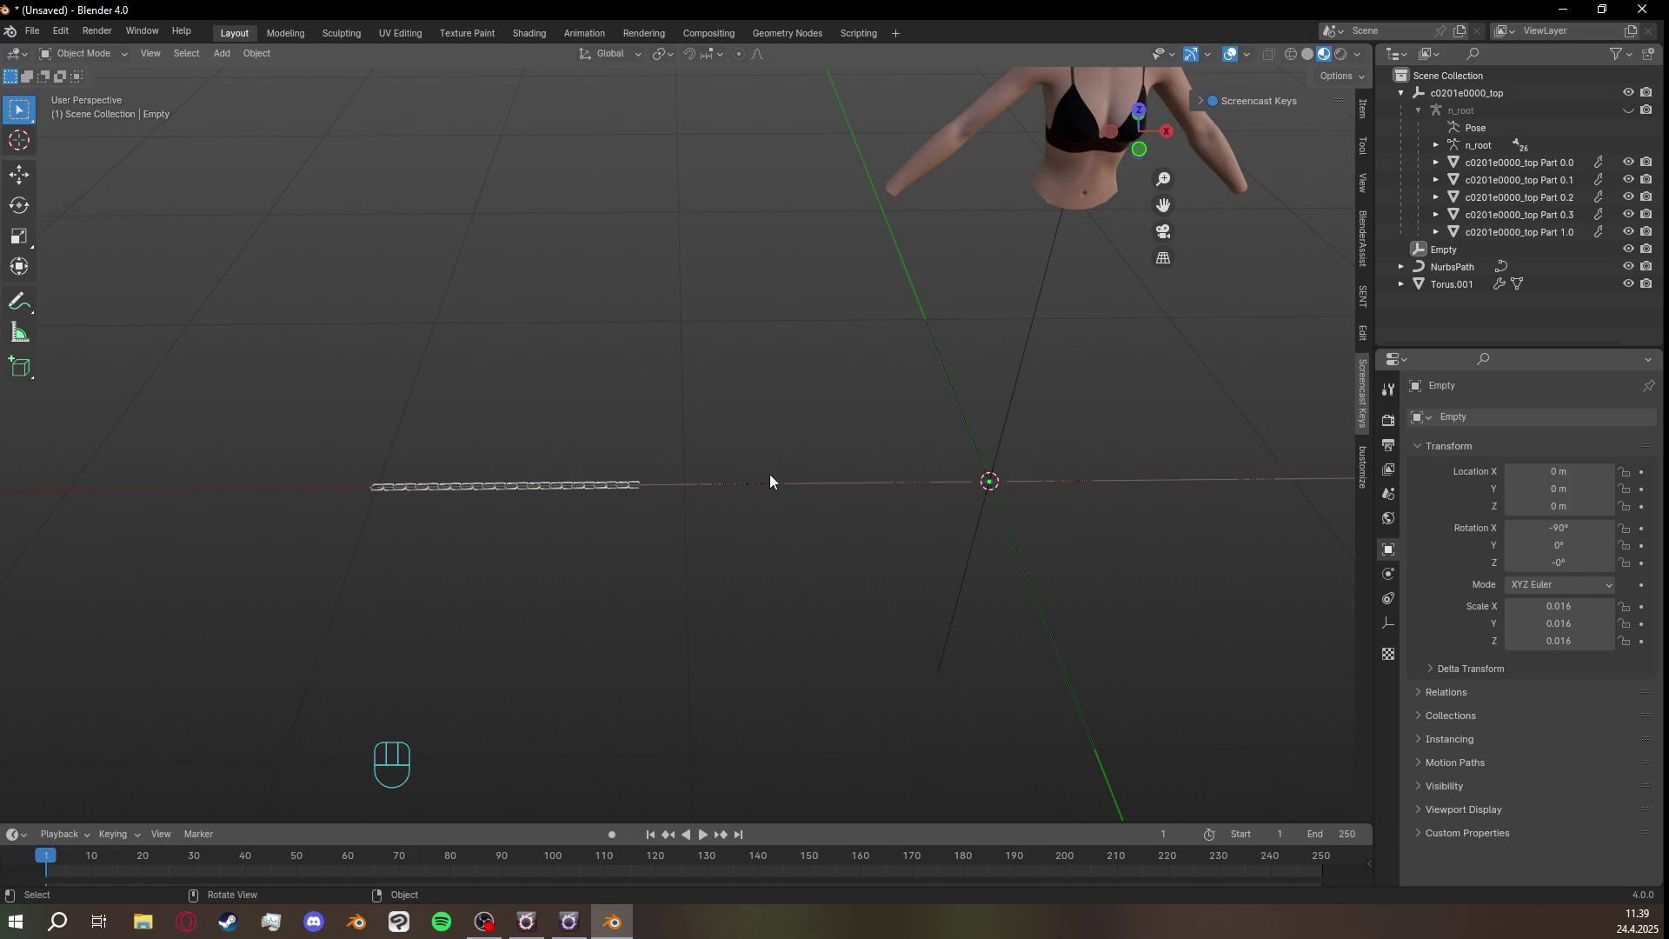
# In Edit Mode, rotate all points of NurbsPath 90° about the Z axis from the top view.
pyautogui.click(1464, 273)
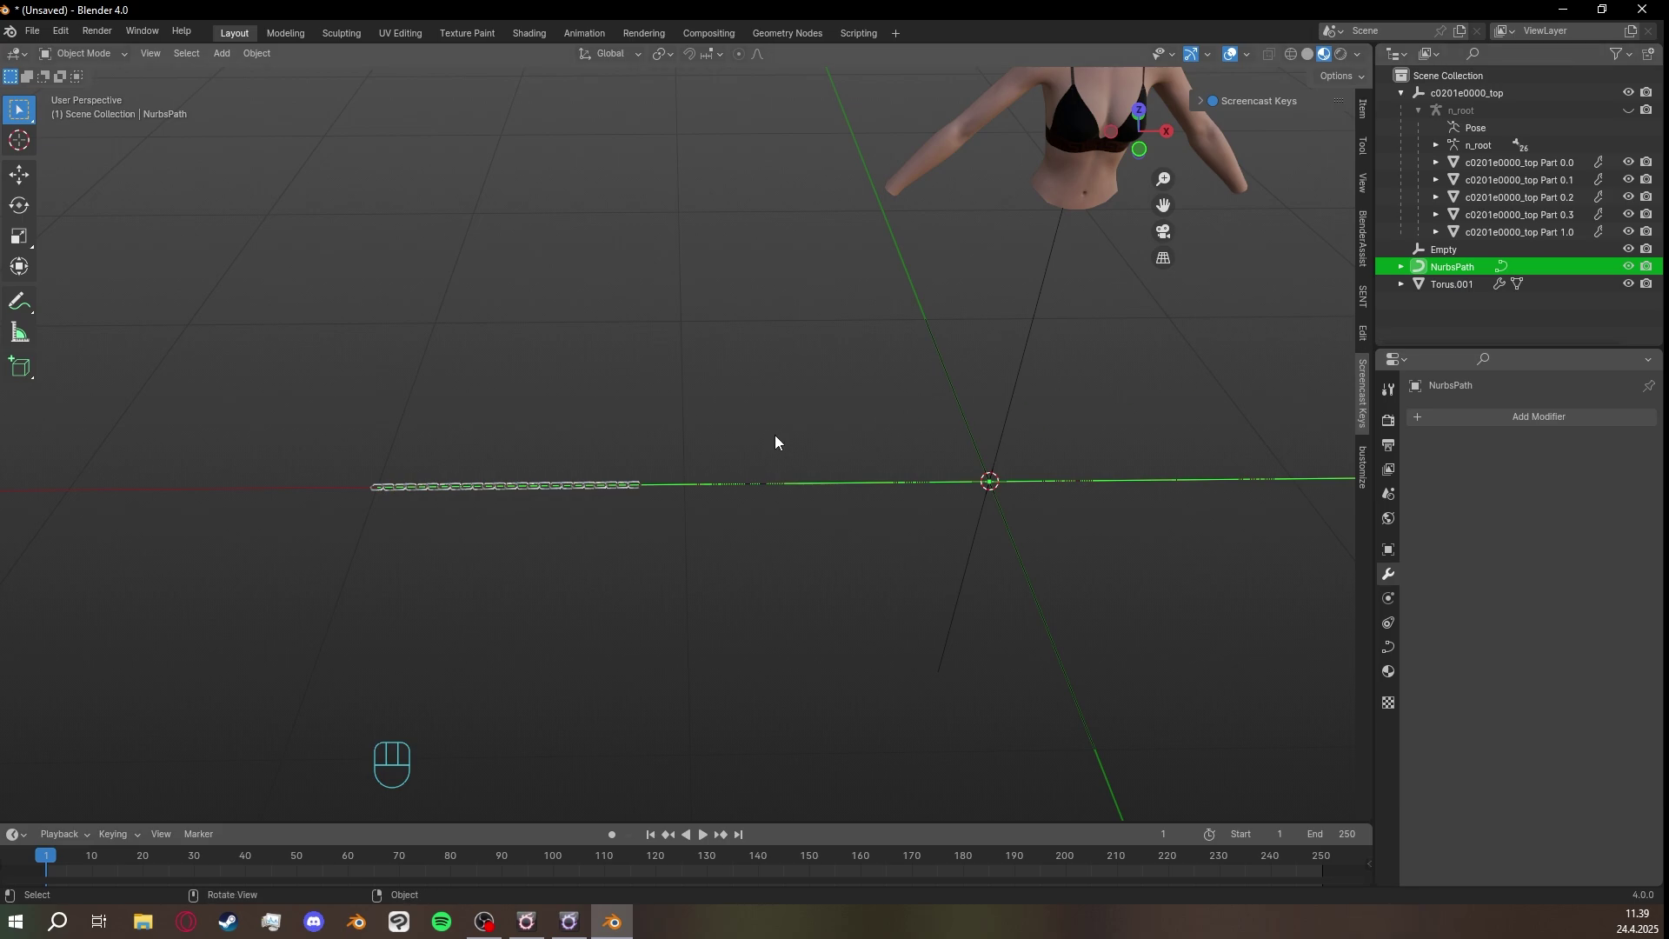
pyautogui.press('Tab')
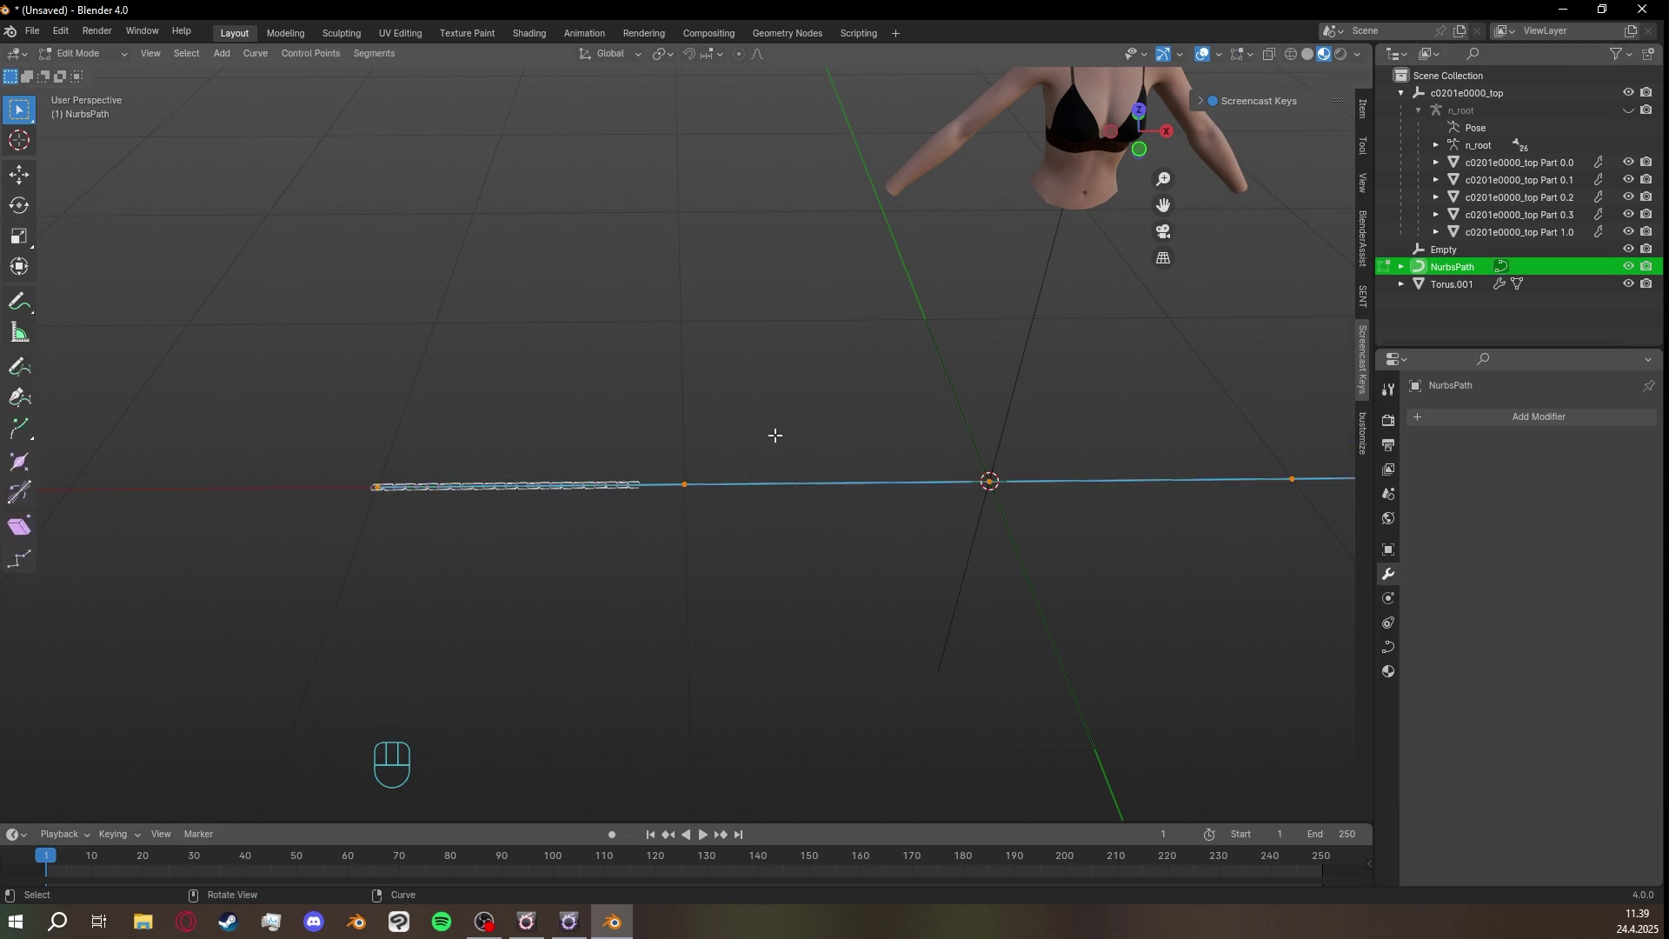
pyautogui.keyDown('shift'); pyautogui.moveTo(1030, 277); pyautogui.dragTo(833, 409, button='middle'); pyautogui.keyUp('shift')
pyautogui.moveTo(1145, 110); pyautogui.dragTo(1156, 127)
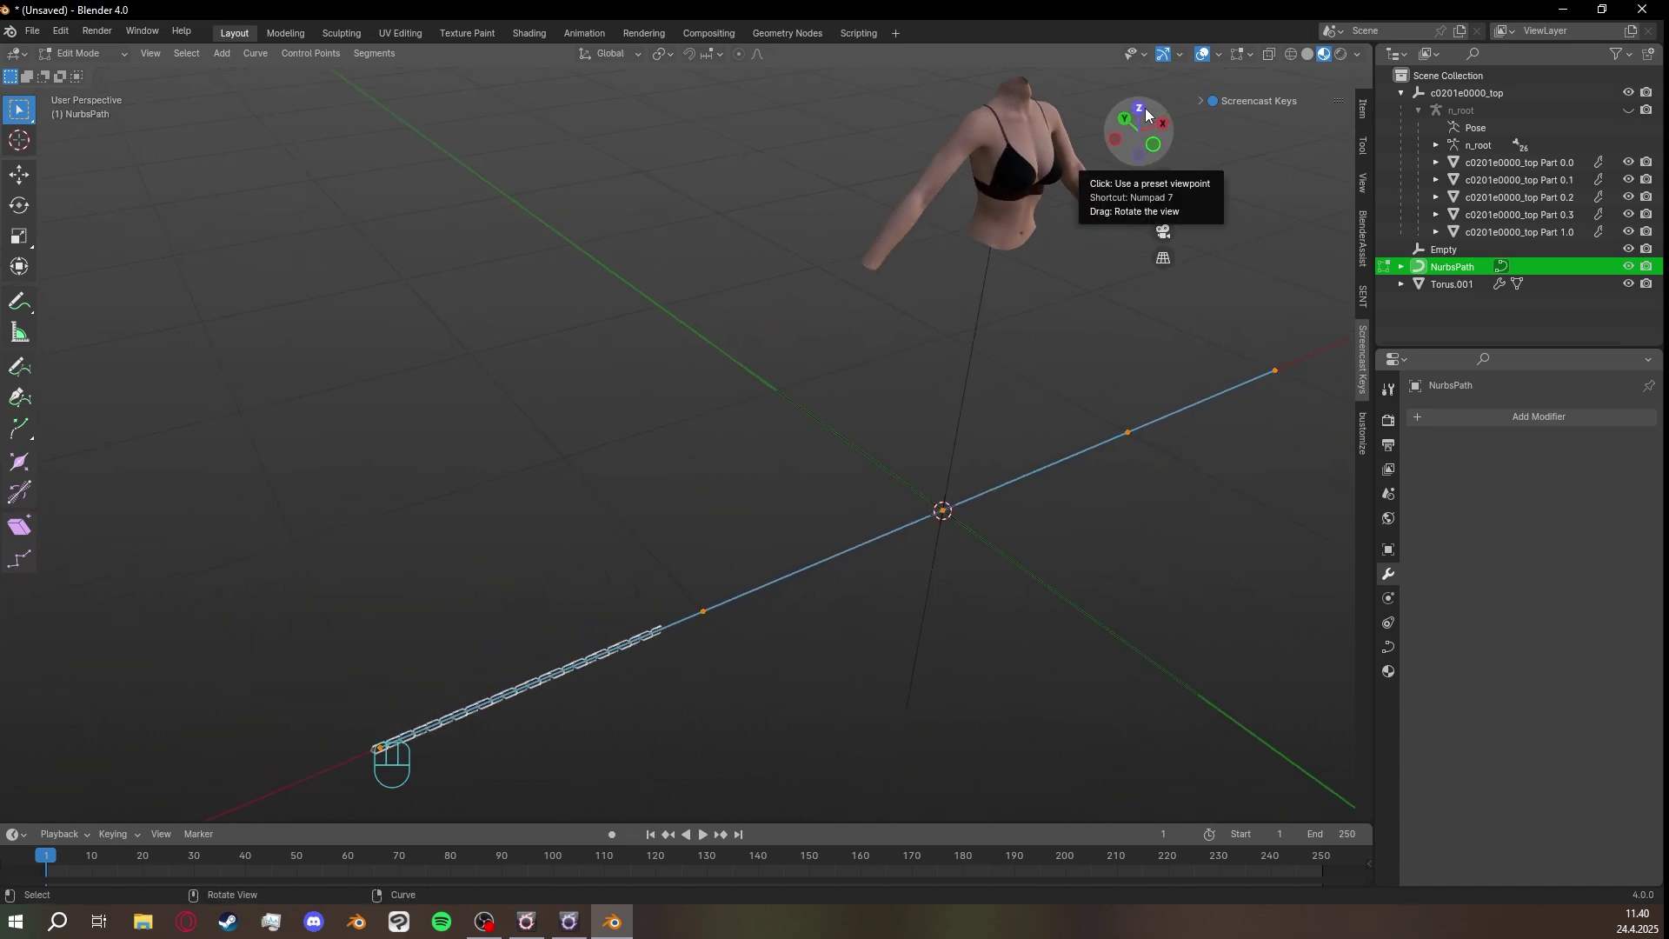
pyautogui.click(1142, 108)
pyautogui.keyDown('shift'); pyautogui.moveTo(916, 507); pyautogui.dragTo(823, 225, button='middle'); pyautogui.keyUp('shift')
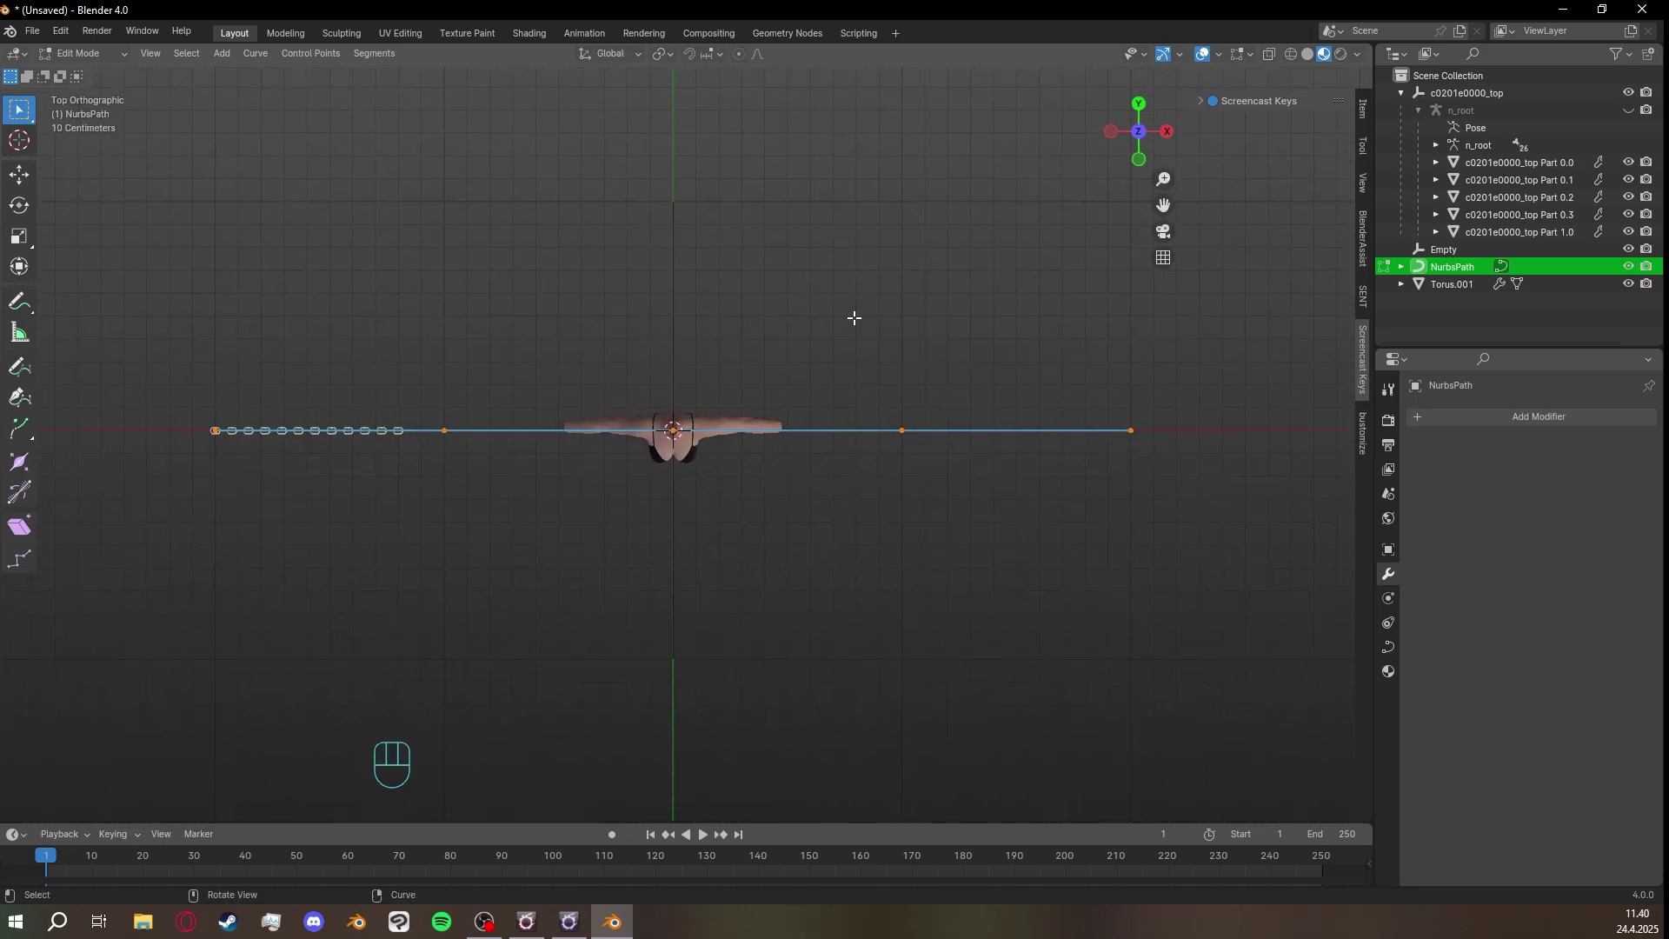
pyautogui.press('r')
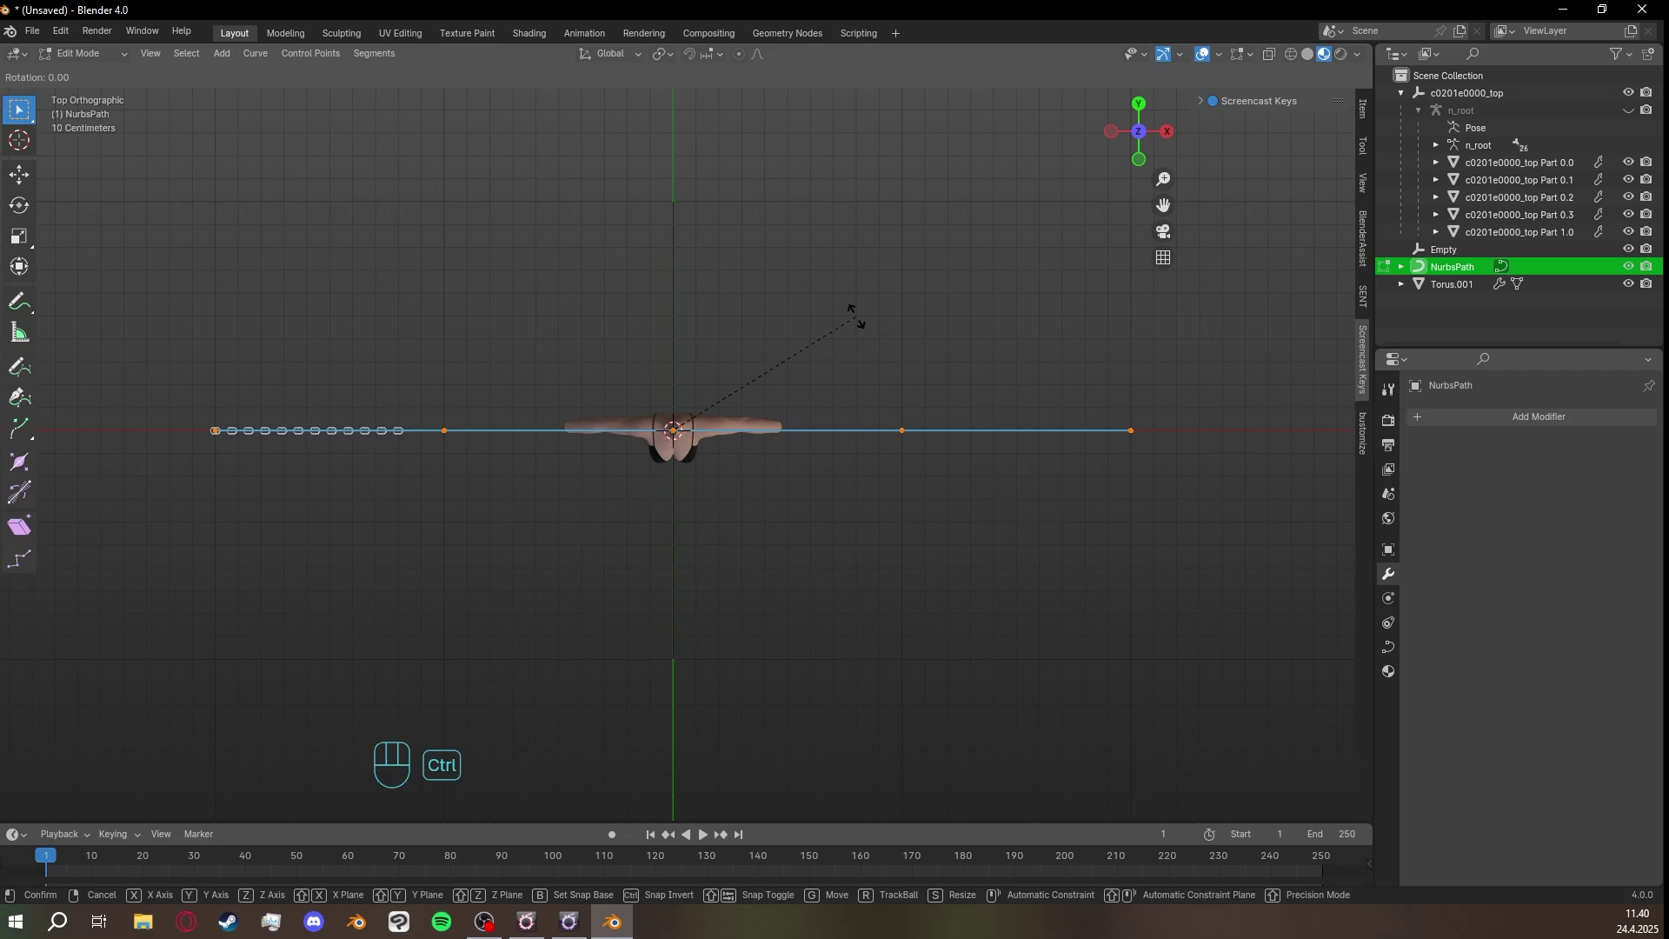
pyautogui.keyDown('ctrl'); pyautogui.click(759, 571); pyautogui.keyUp('ctrl')
# Scale the path's points down by a factor of about 0.049 on all axes, to roughly the torso's depth.
pyautogui.scroll(-4, 797, 388)
pyautogui.keyDown('shift'); pyautogui.moveTo(798, 387); pyautogui.dragTo(801, 361, button='middle'); pyautogui.keyUp('shift')
pyautogui.scroll(3, 805, 322)
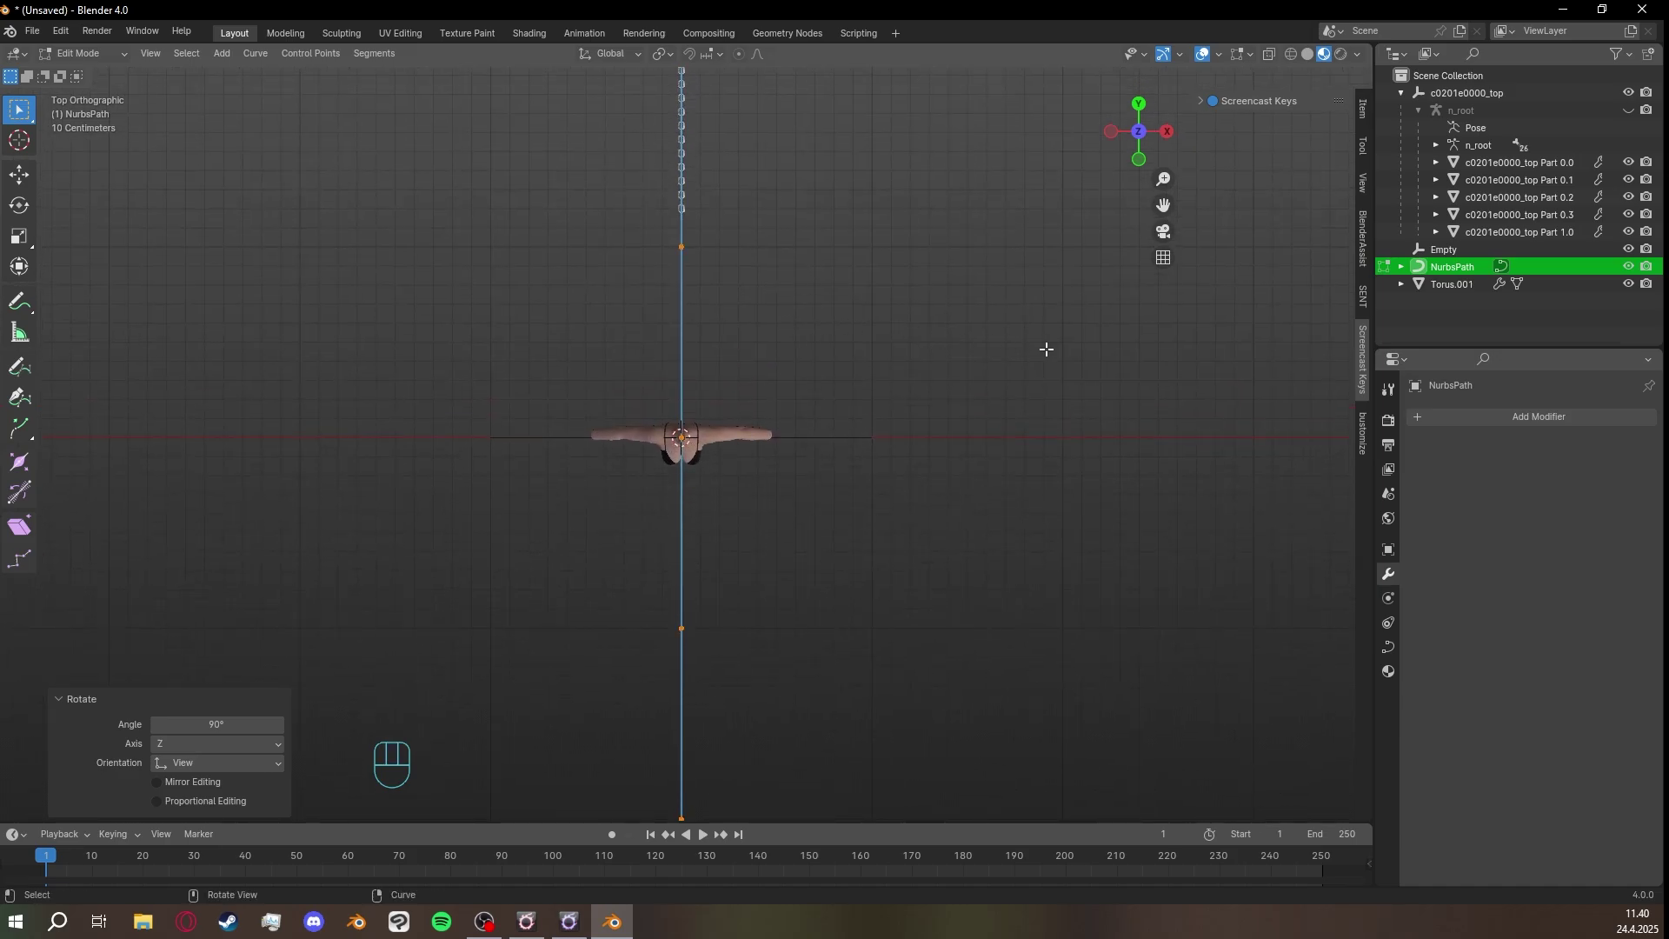
pyautogui.press('s')
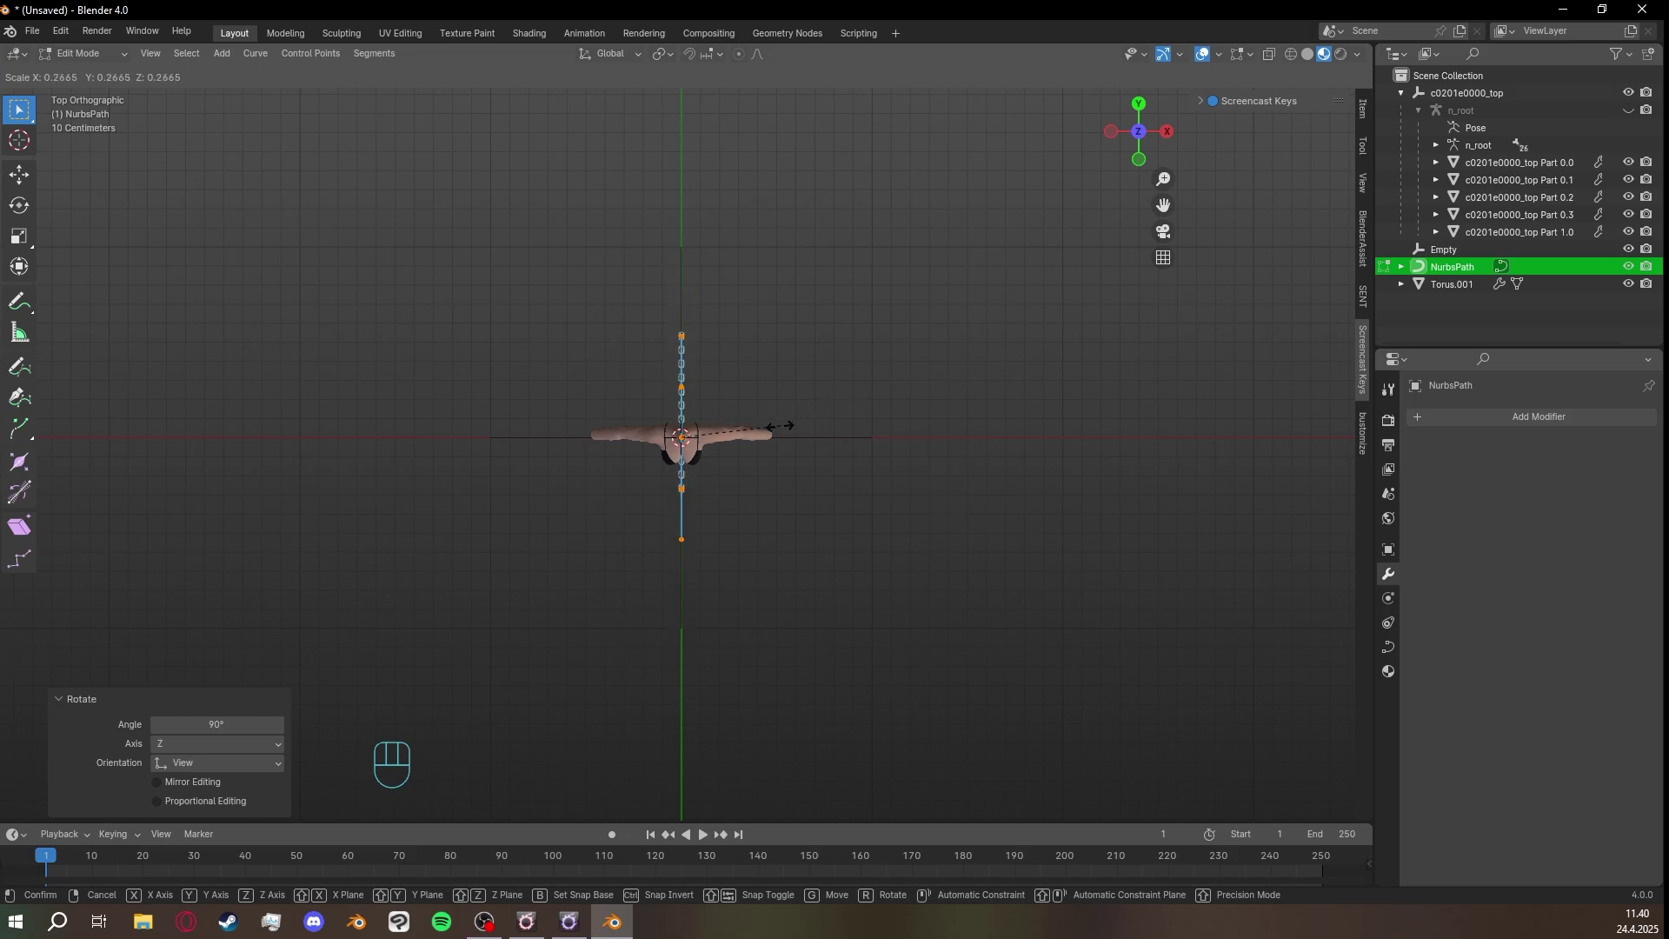
pyautogui.click(684, 442)
pyautogui.scroll(4, 782, 454)
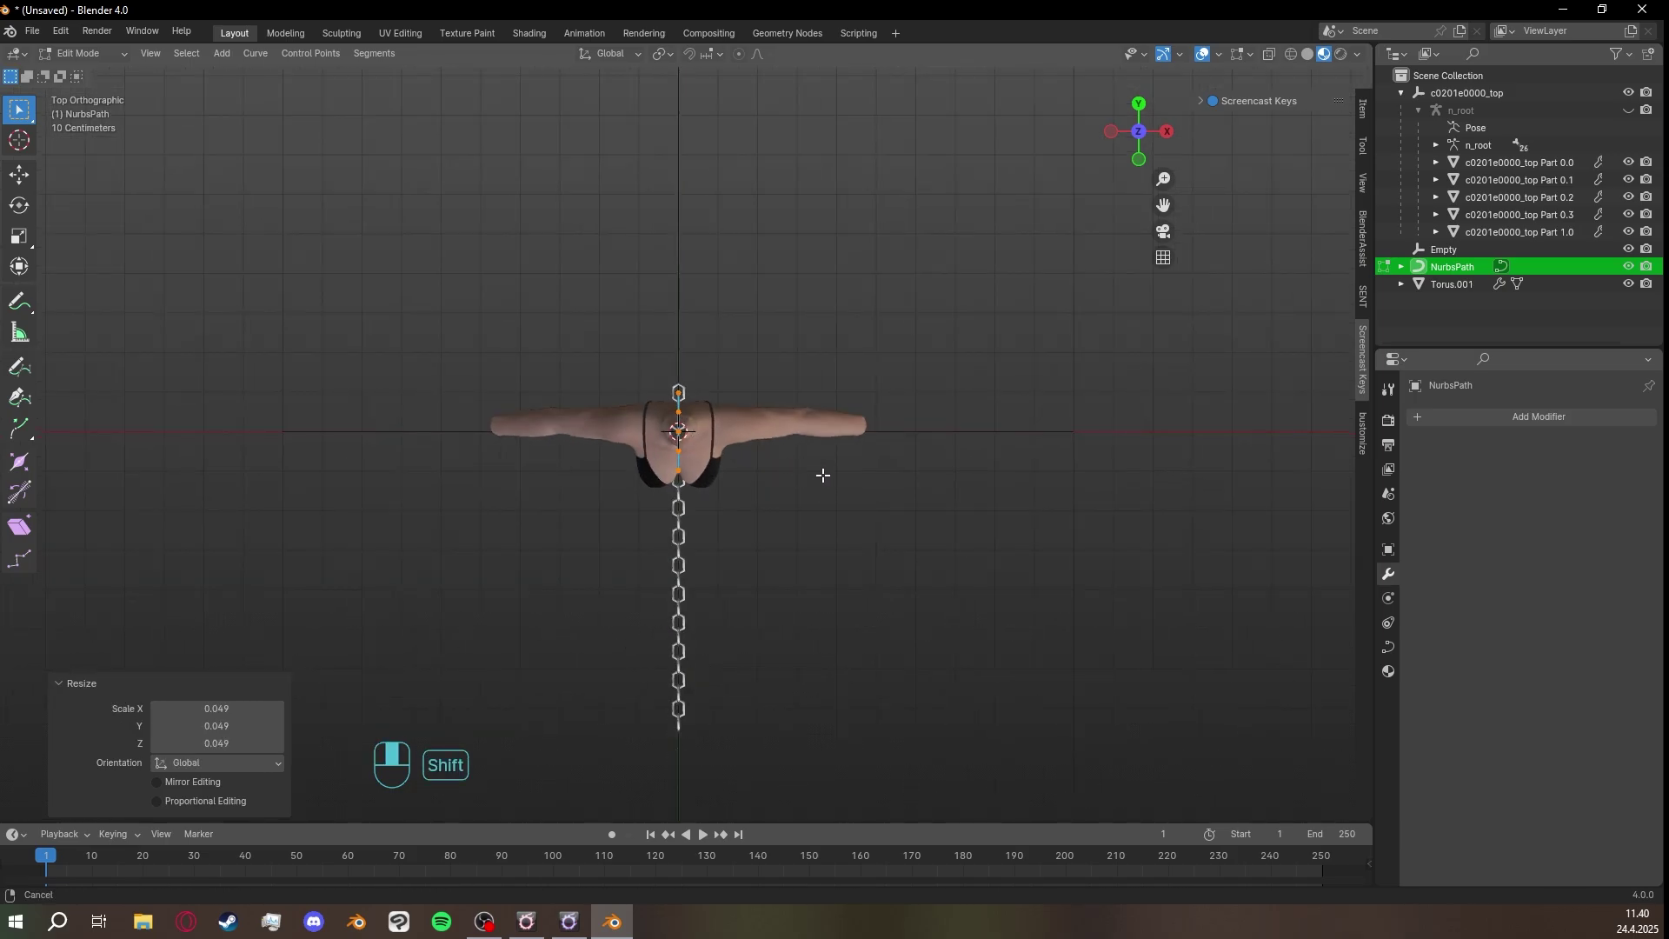
pyautogui.keyDown('shift'); pyautogui.moveTo(822, 476); pyautogui.dragTo(838, 426, button='middle'); pyautogui.keyUp('shift')
pyautogui.scroll(2, 837, 427)
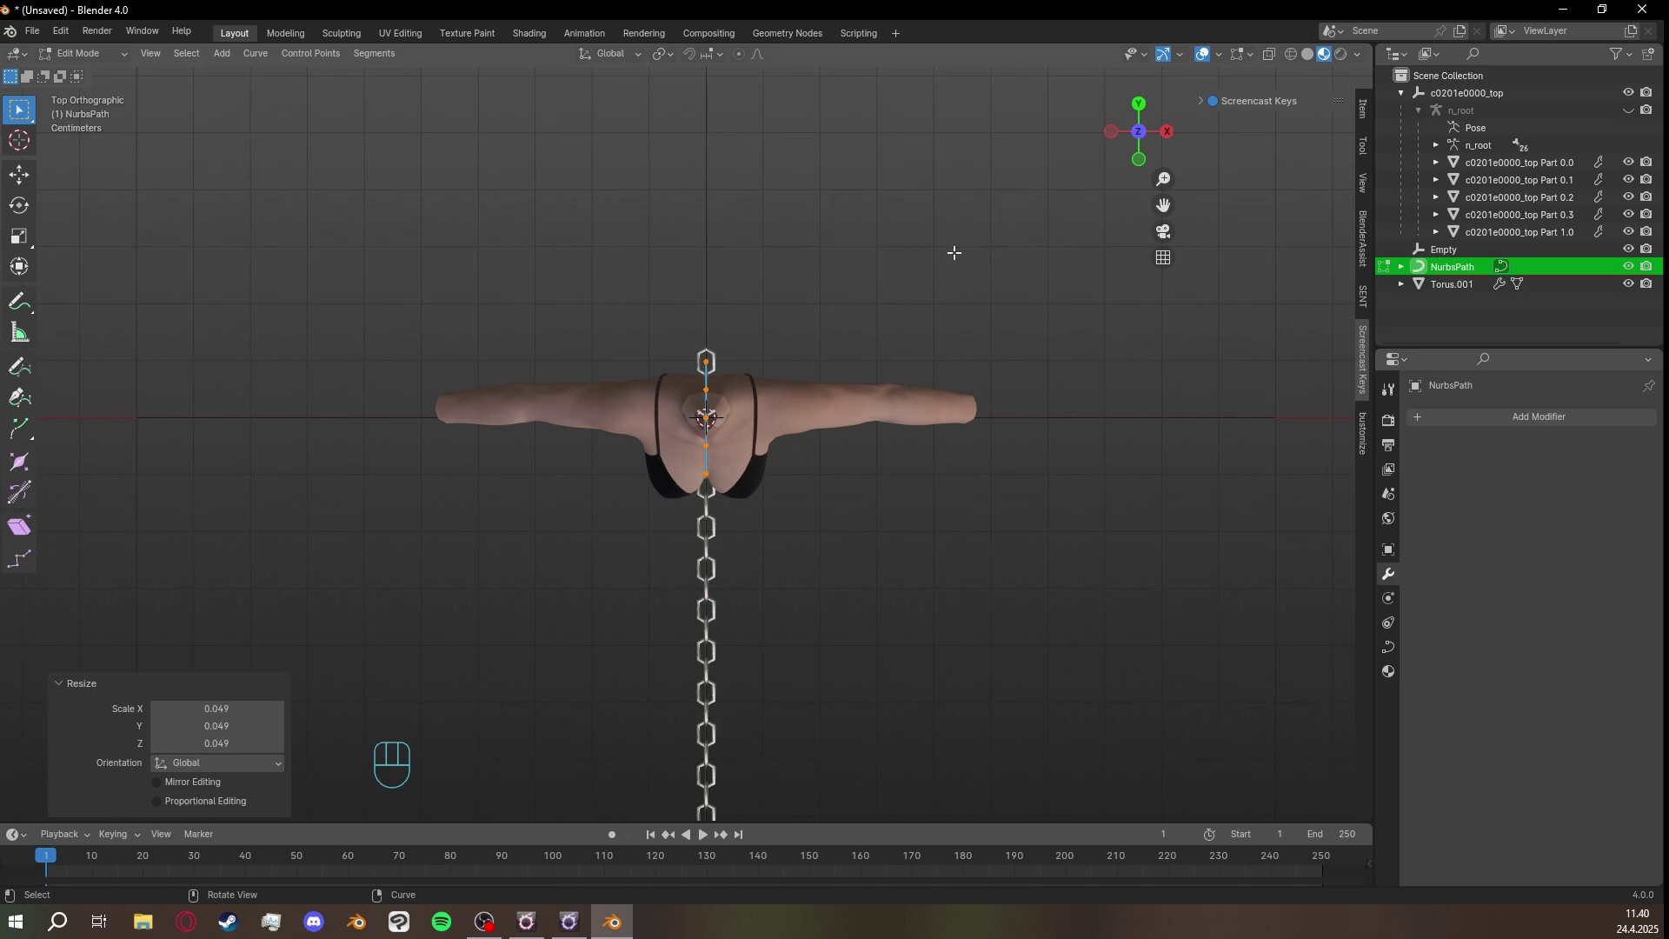
# From the left side view, move the path's points up about 1.424 m along Z to the body's neck.
pyautogui.click(1115, 137)
pyautogui.keyDown('shift'); pyautogui.moveTo(826, 218); pyautogui.dragTo(810, 581, button='middle'); pyautogui.keyUp('shift')
pyautogui.scroll(-2, 828, 517)
pyautogui.keyDown('shift'); pyautogui.moveTo(812, 342); pyautogui.dragTo(809, 380, button='middle'); pyautogui.keyUp('shift')
pyautogui.scroll(-1, 805, 374)
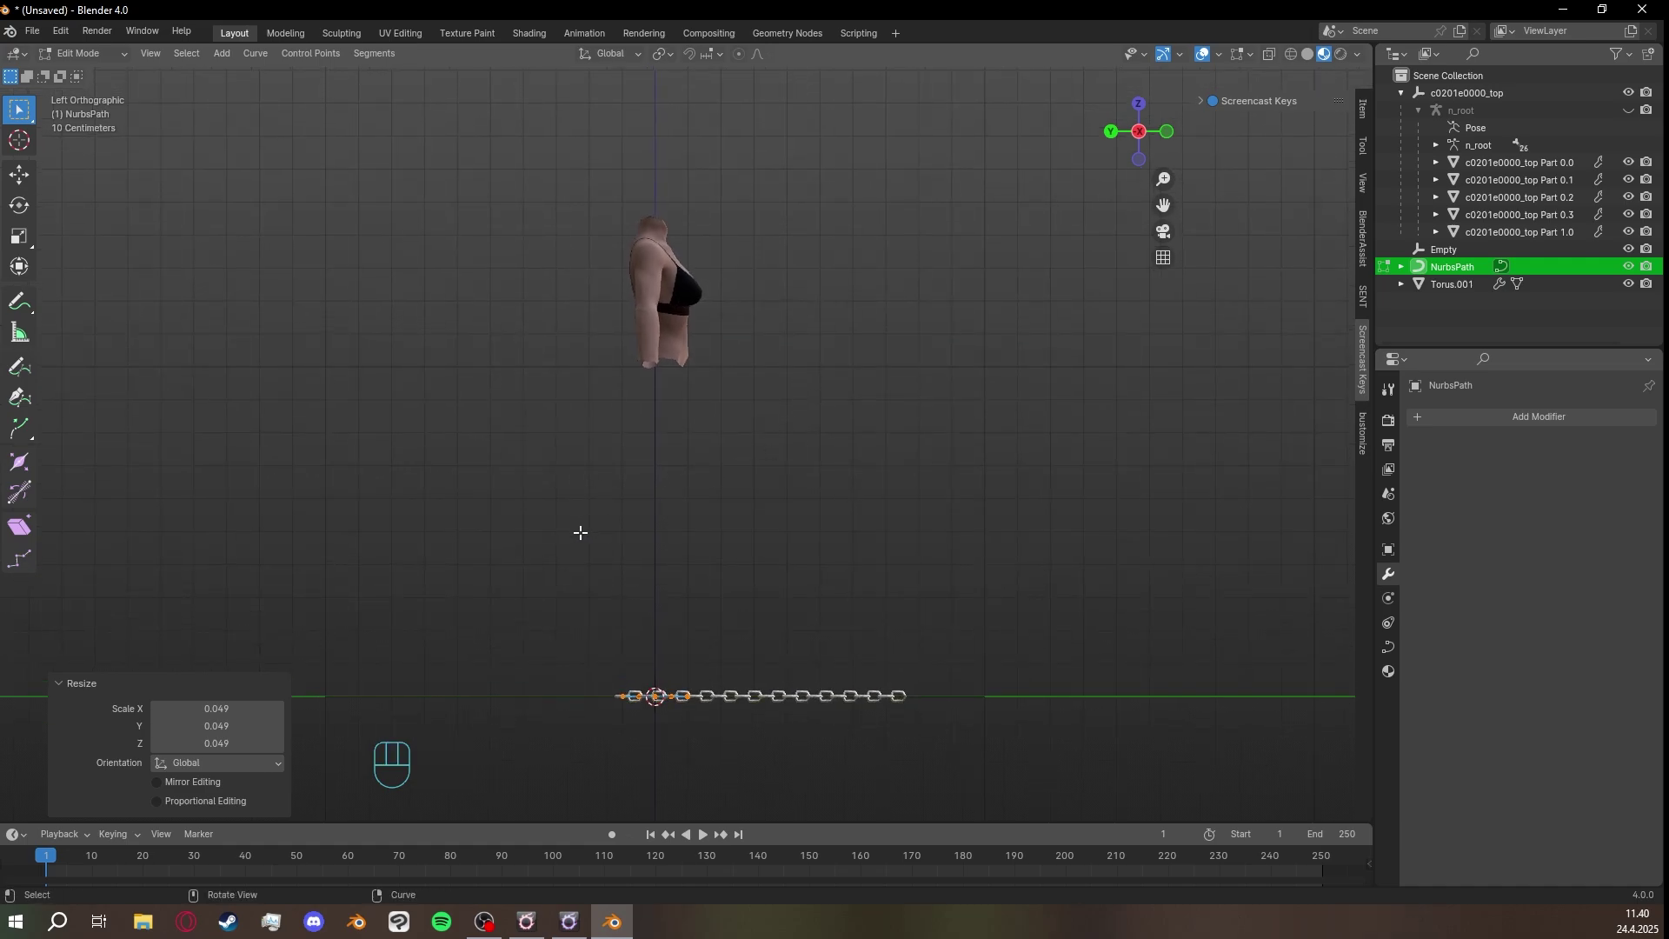
pyautogui.click(21, 177)
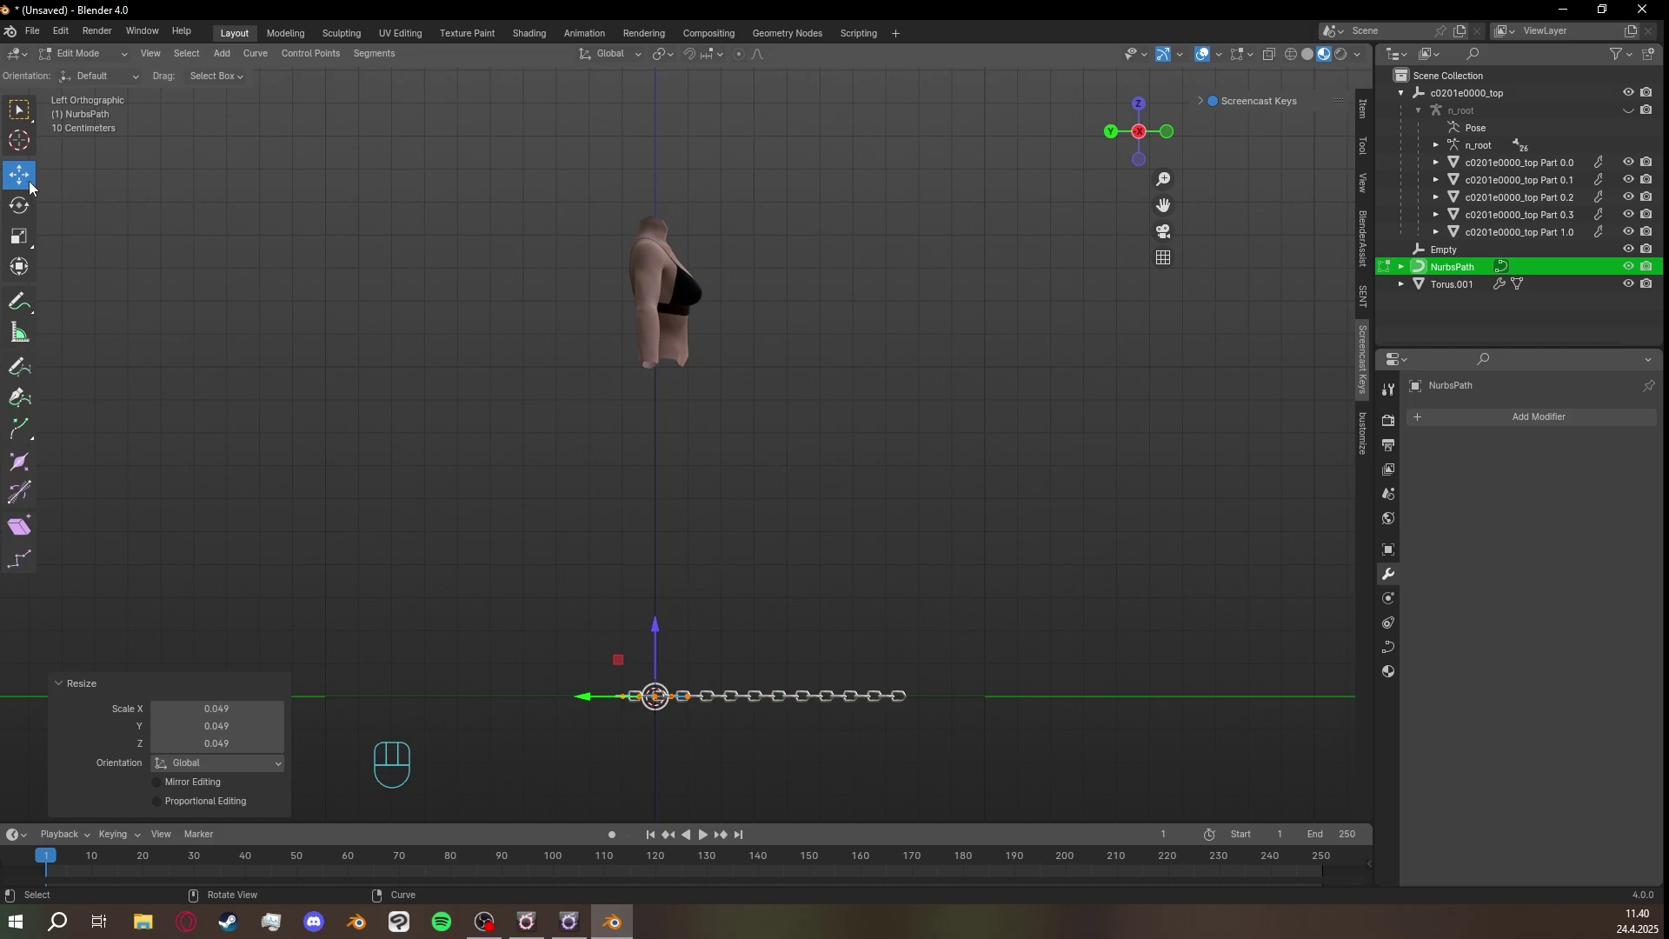
pyautogui.press('g')
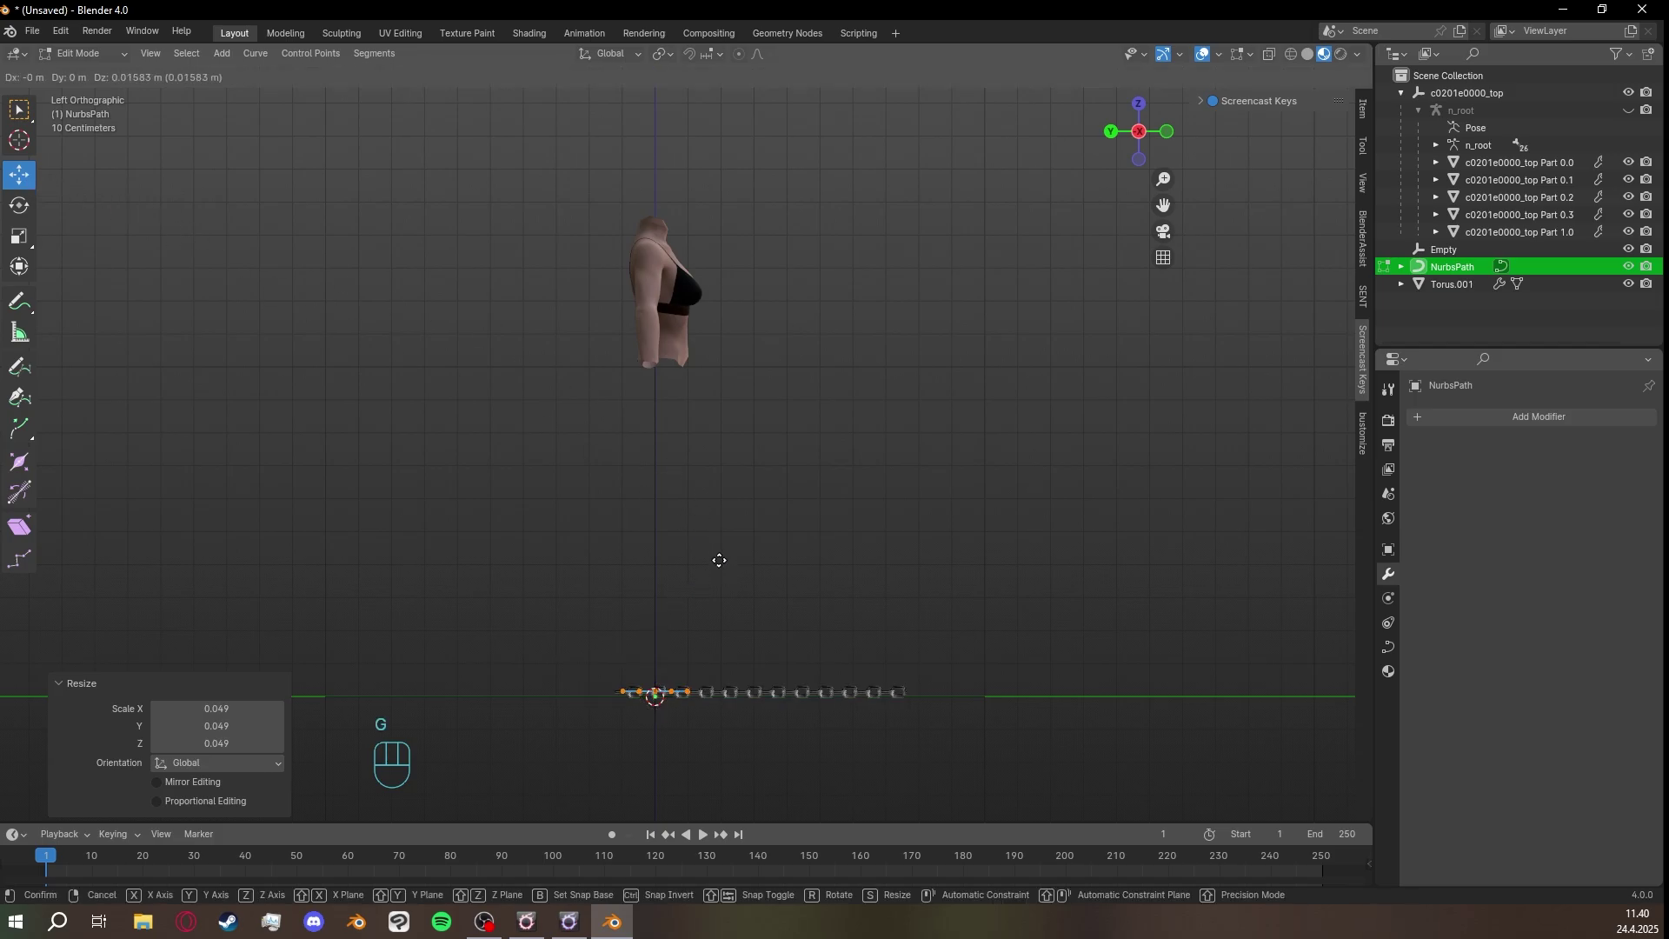
pyautogui.rightClick(768, 468)
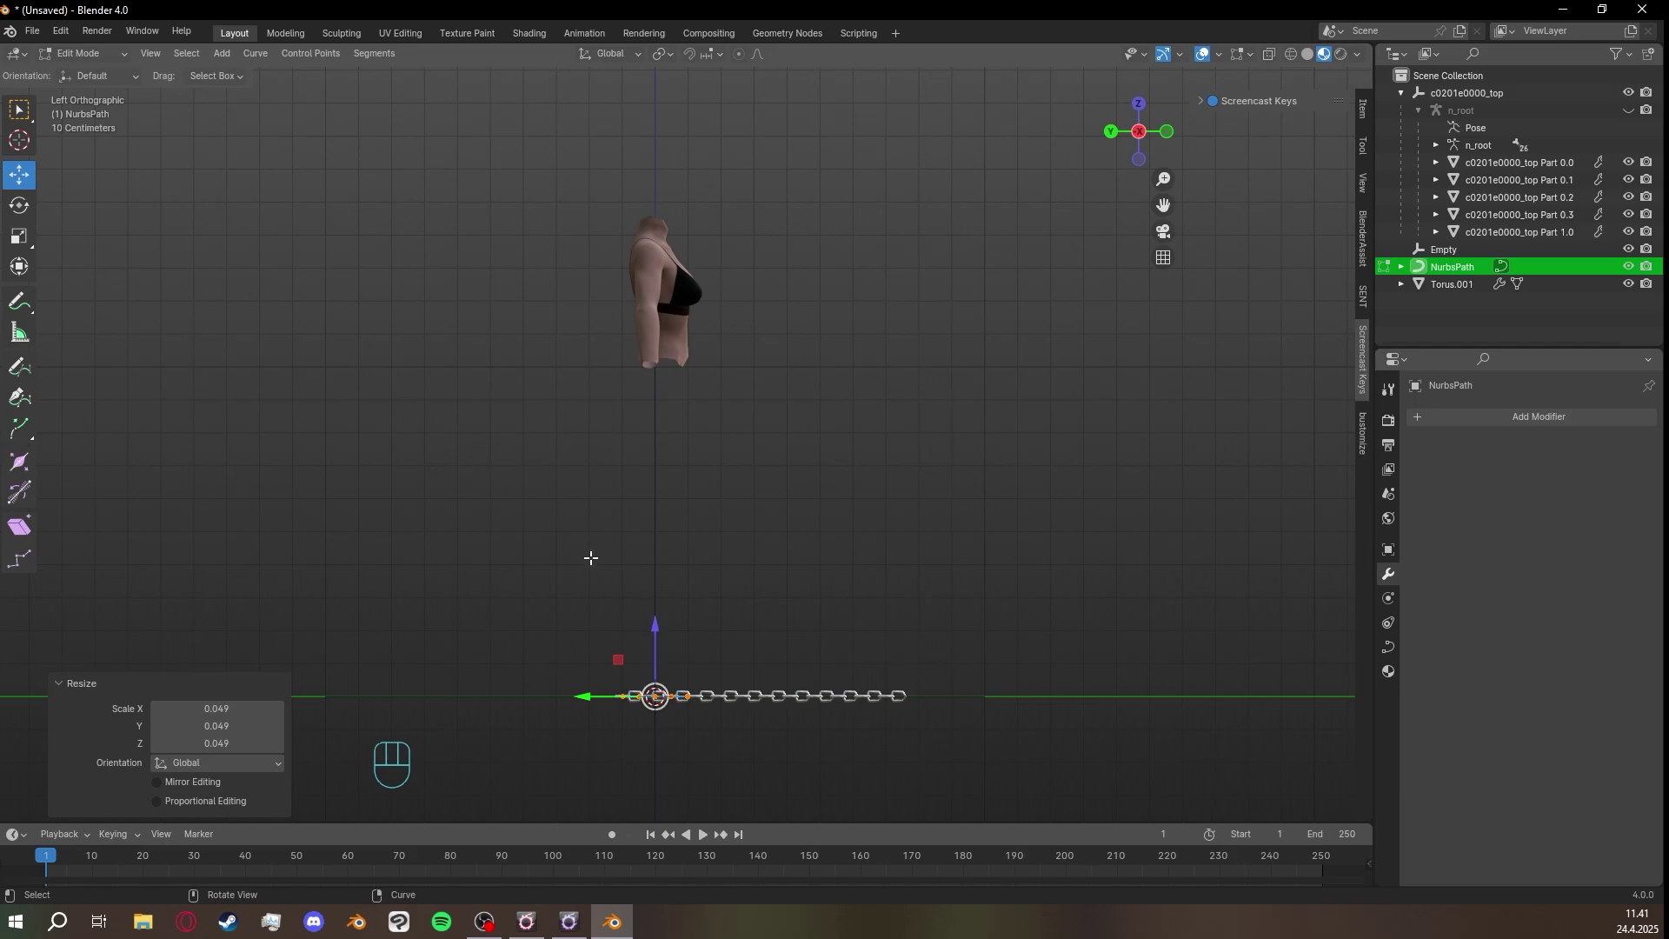
pyautogui.moveTo(662, 628); pyautogui.dragTo(686, 160)
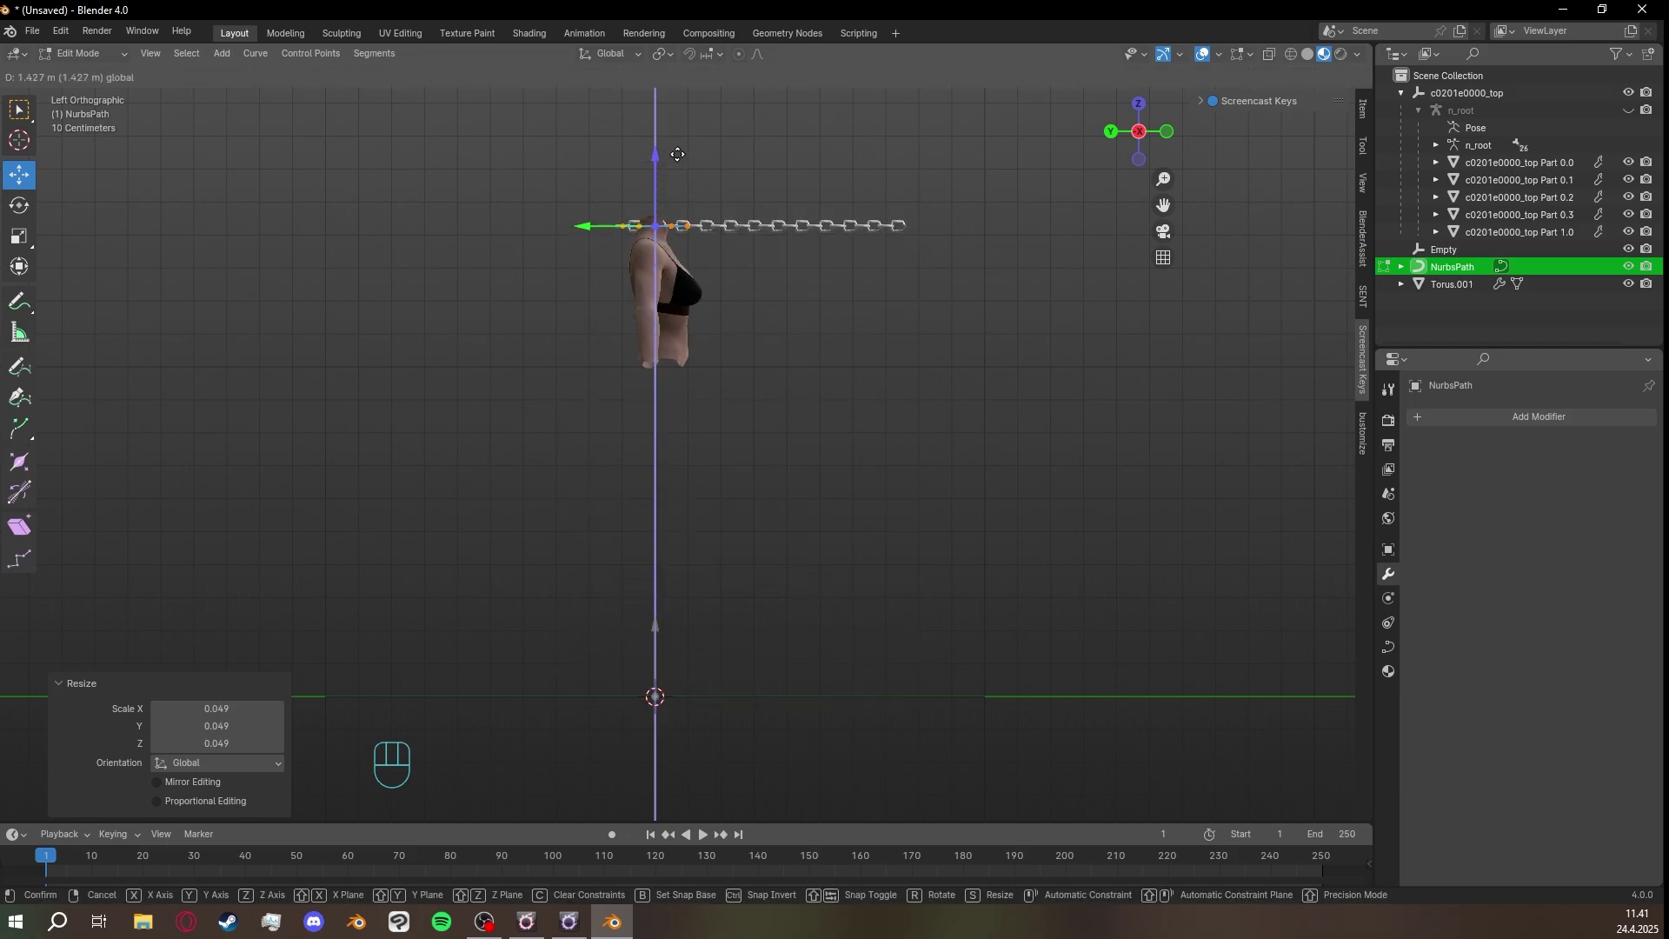
# Scale the path's points at the neck by a factor of about 0.717 on all axes.
pyautogui.keyDown('shift'); pyautogui.moveTo(808, 189); pyautogui.dragTo(816, 406, button='middle'); pyautogui.keyUp('shift')
pyautogui.scroll(5, 850, 450)
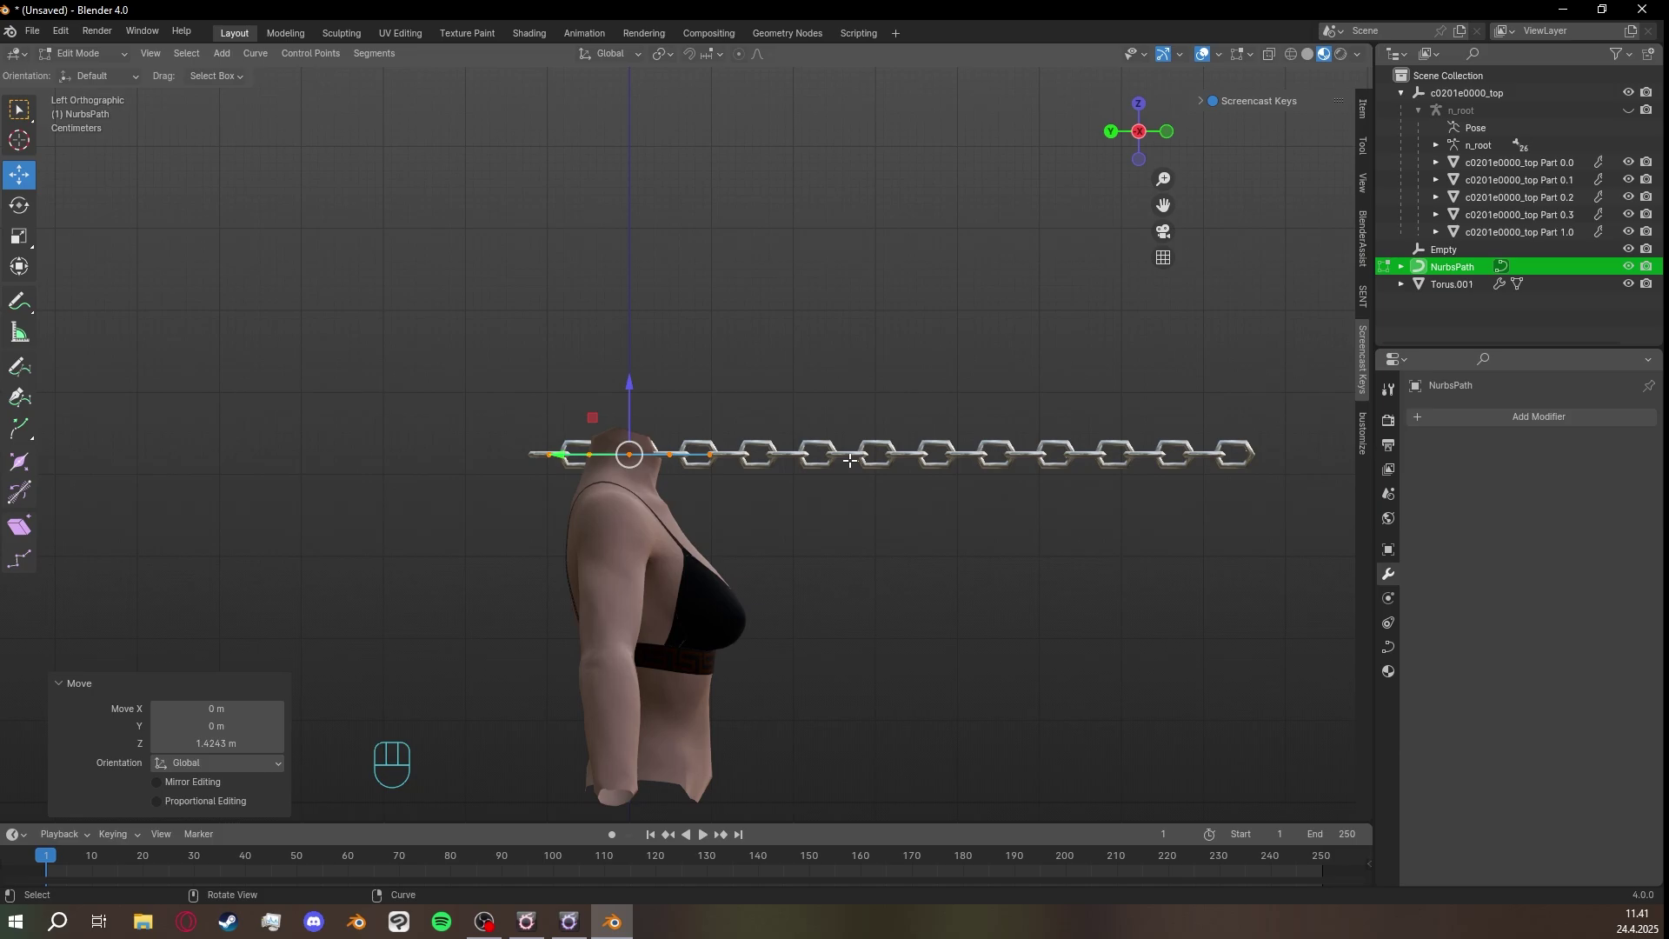
pyautogui.scroll(-1, 848, 457)
pyautogui.keyDown('shift'); pyautogui.moveTo(813, 472); pyautogui.dragTo(827, 447, button='middle'); pyautogui.keyUp('shift')
pyautogui.scroll(3, 834, 448)
pyautogui.press('s')
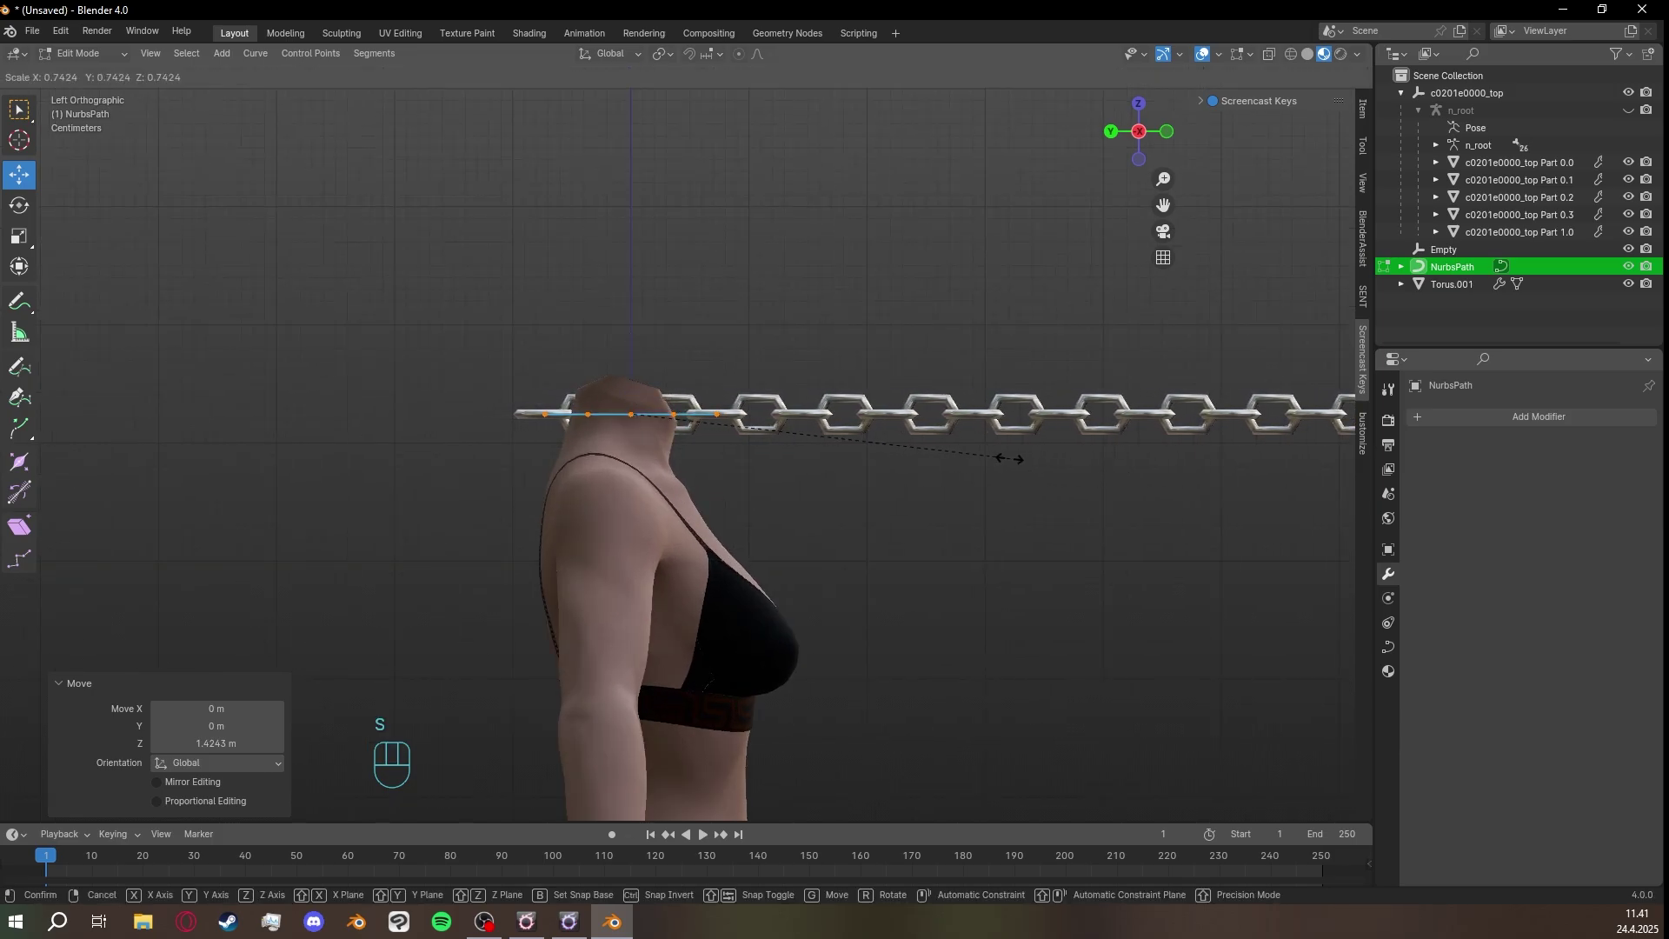
pyautogui.click(996, 455)
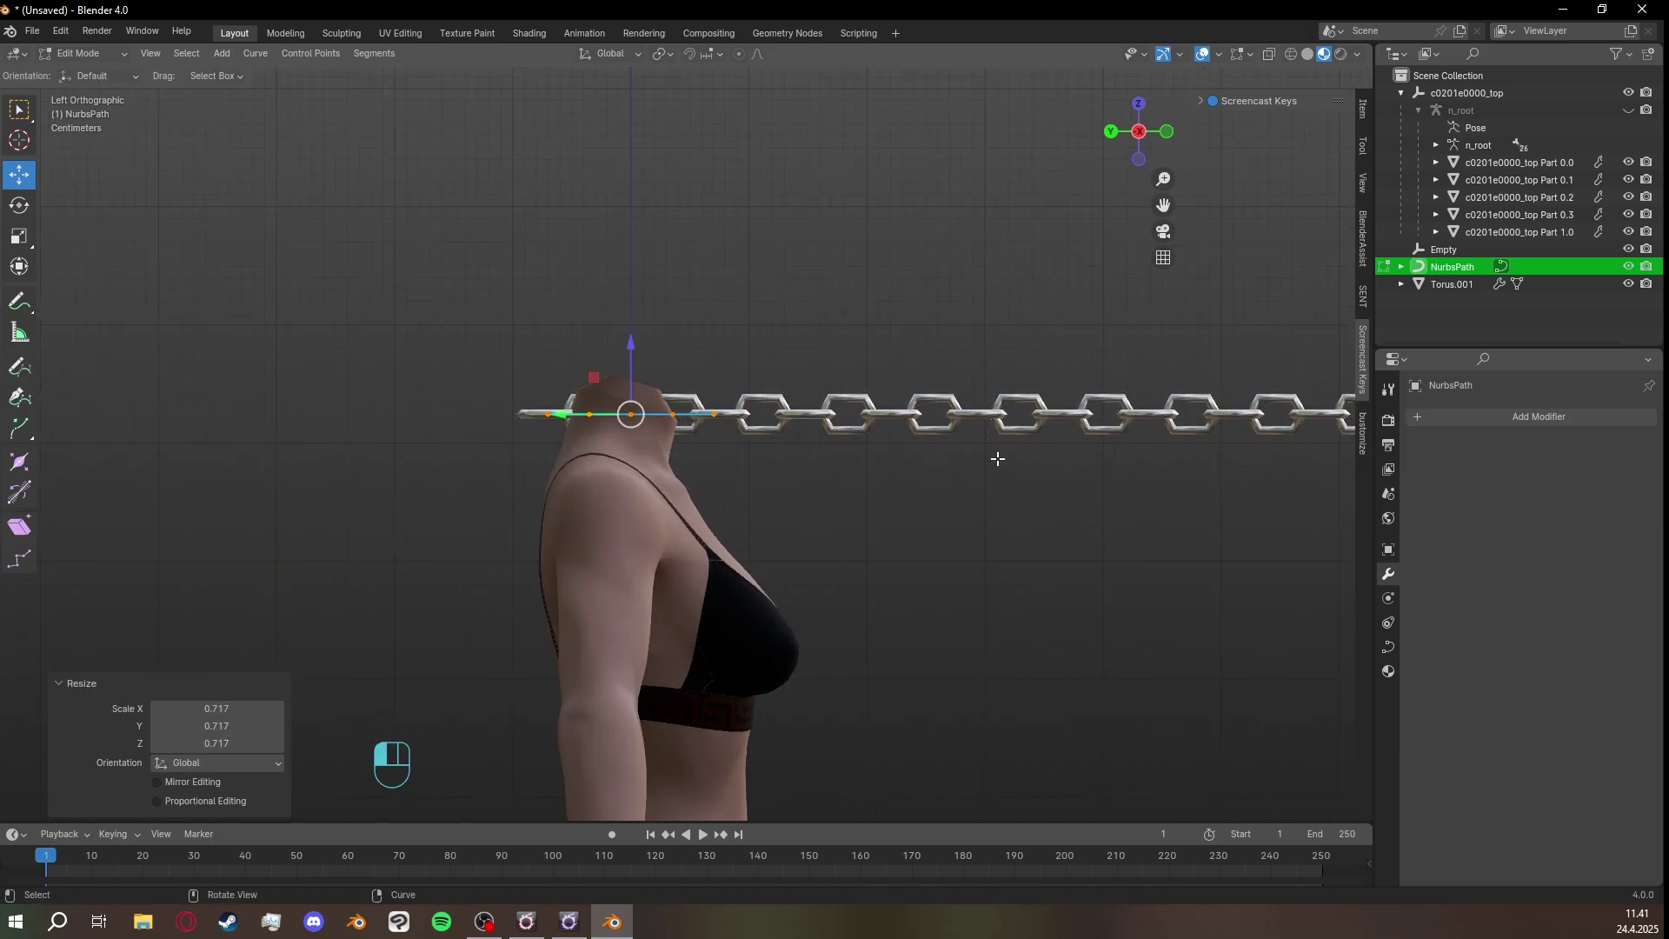
pyautogui.keyDown('shift'); pyautogui.moveTo(874, 433); pyautogui.dragTo(953, 475, button='middle'); pyautogui.keyUp('shift')
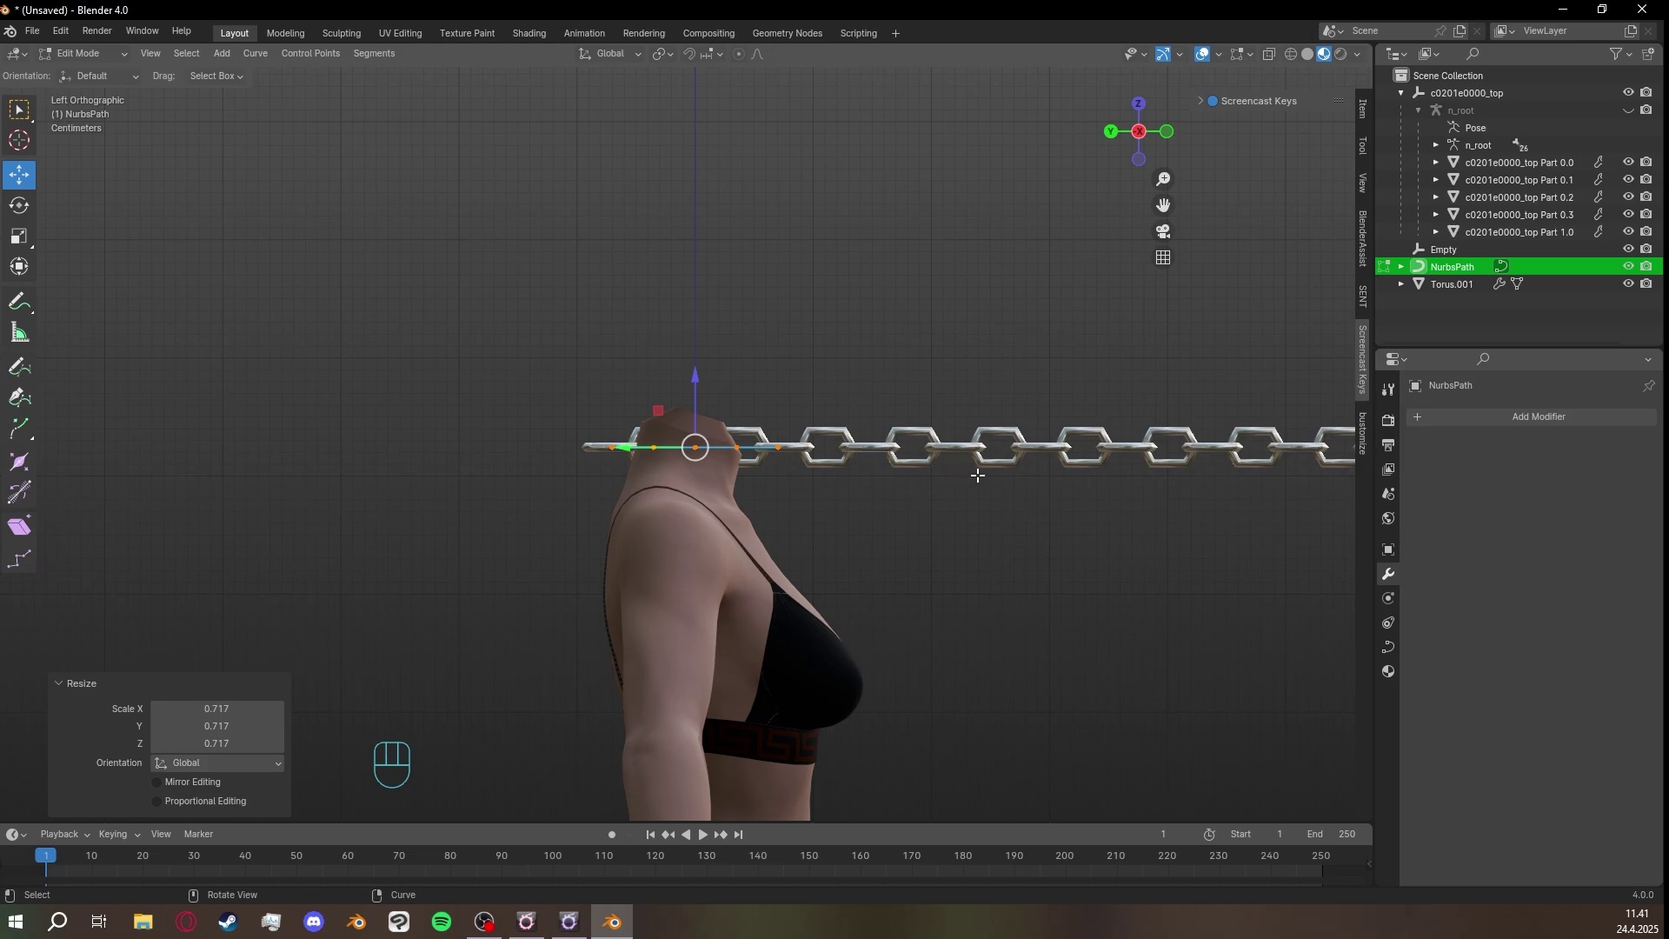
# Move the path's points about -0.067 m along X, from the neck onto the shoulder strap.
pyautogui.moveTo(940, 443); pyautogui.dragTo(682, 324, button='middle')
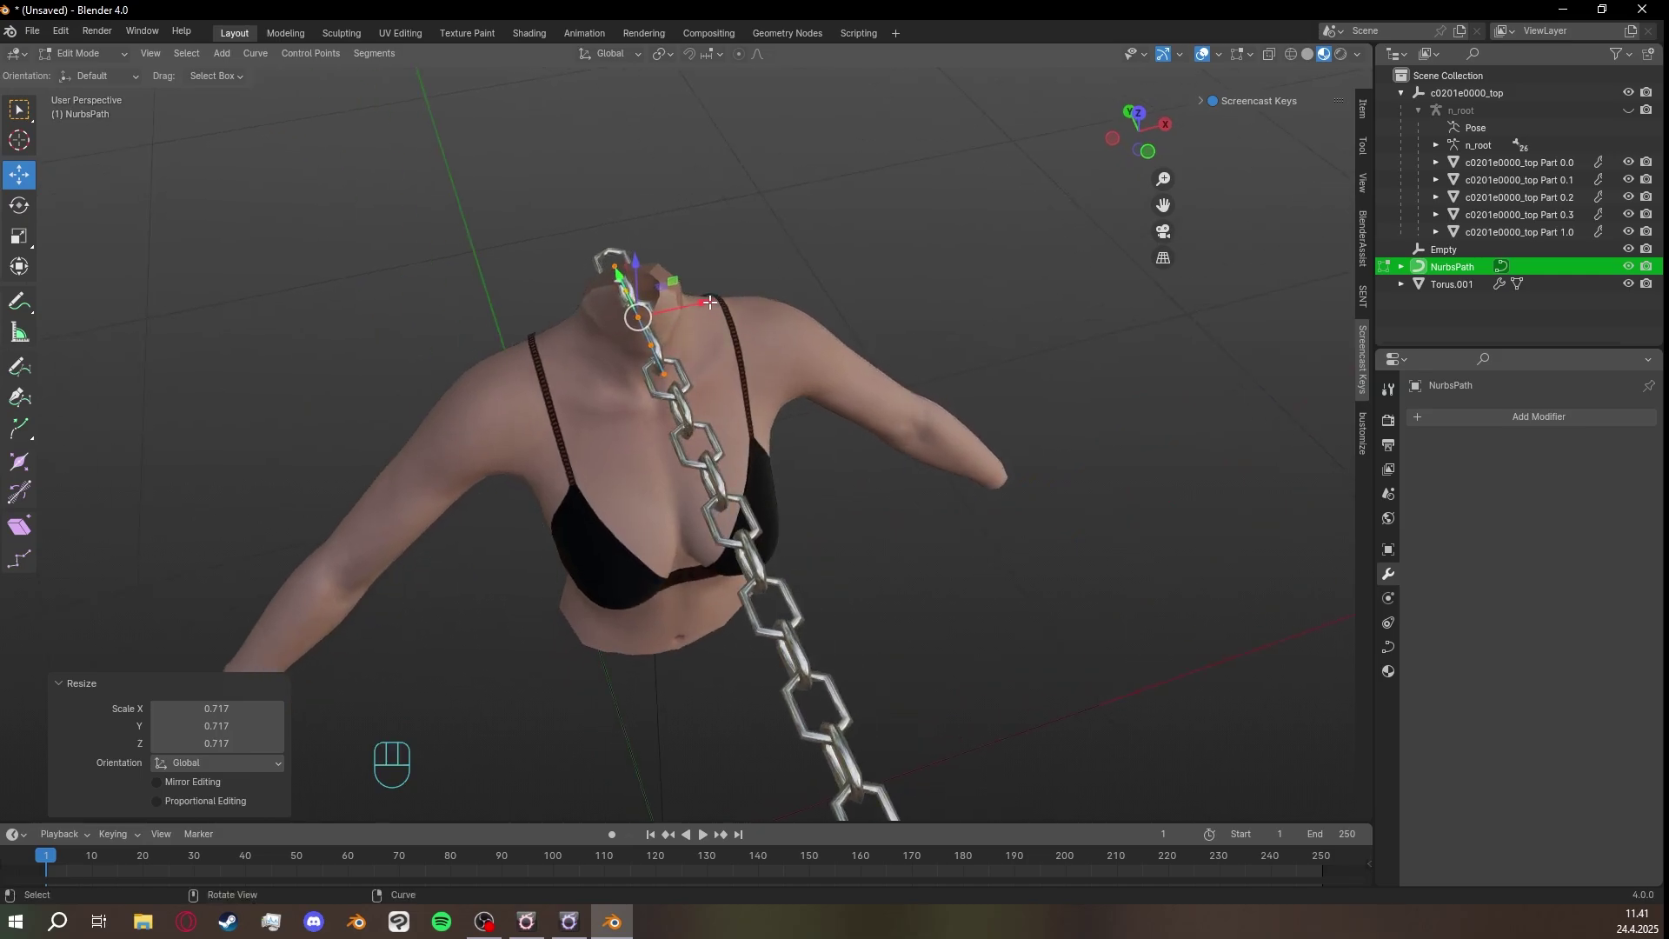
pyautogui.moveTo(710, 301); pyautogui.dragTo(644, 354)
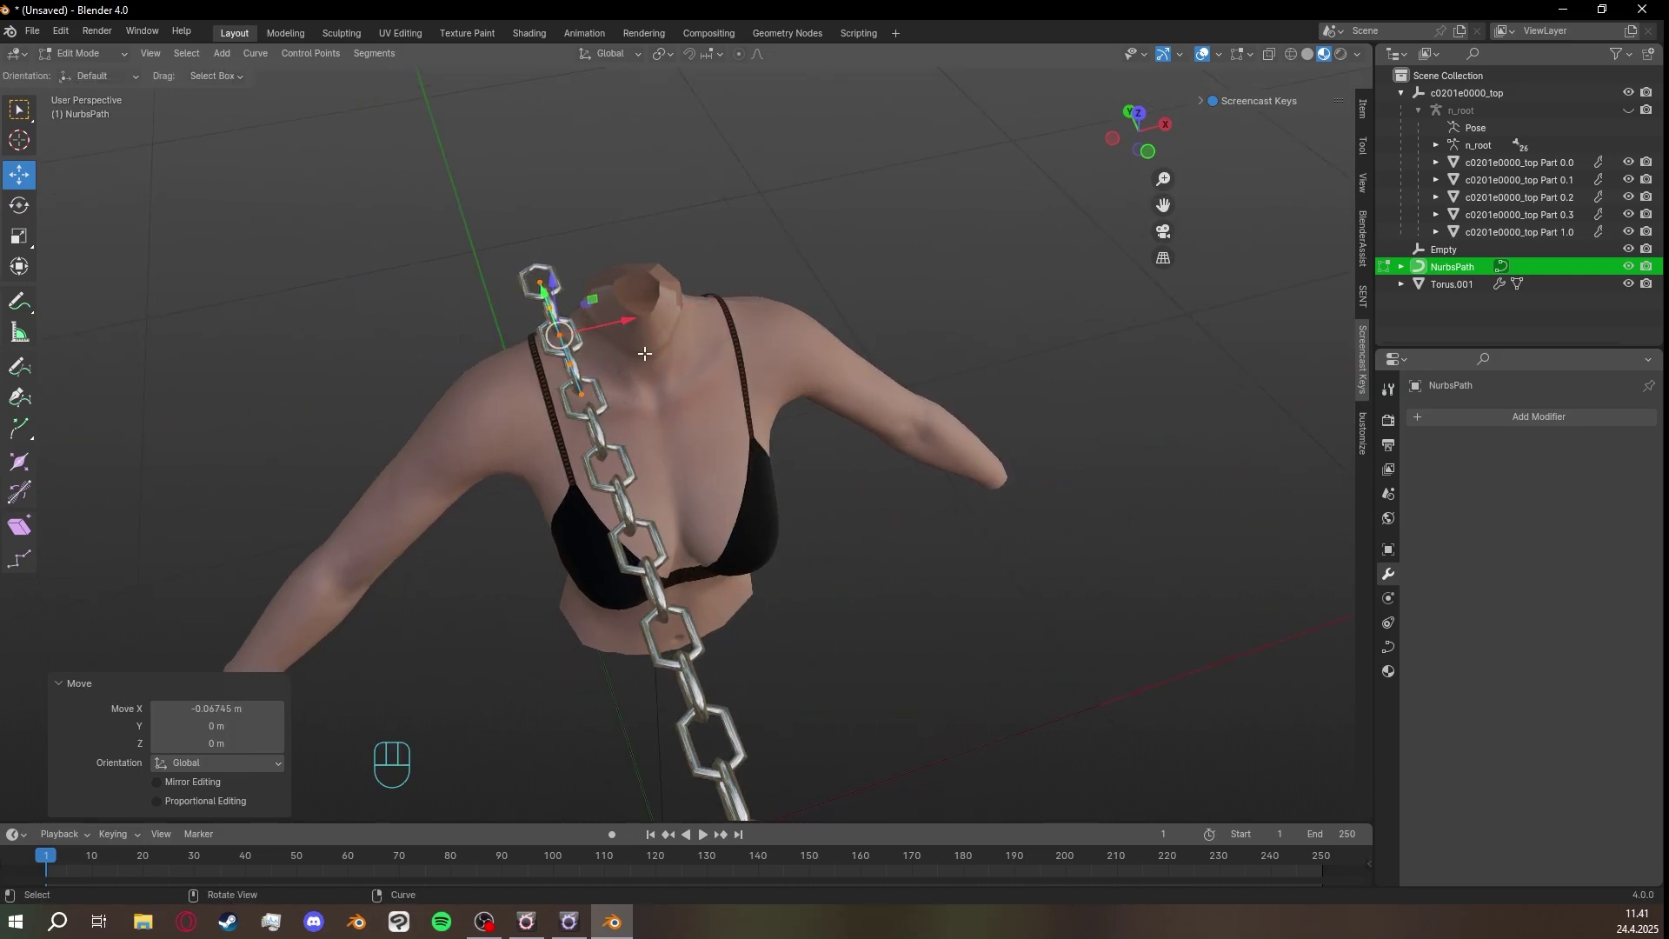
pyautogui.moveTo(644, 354); pyautogui.dragTo(806, 394, button='middle')
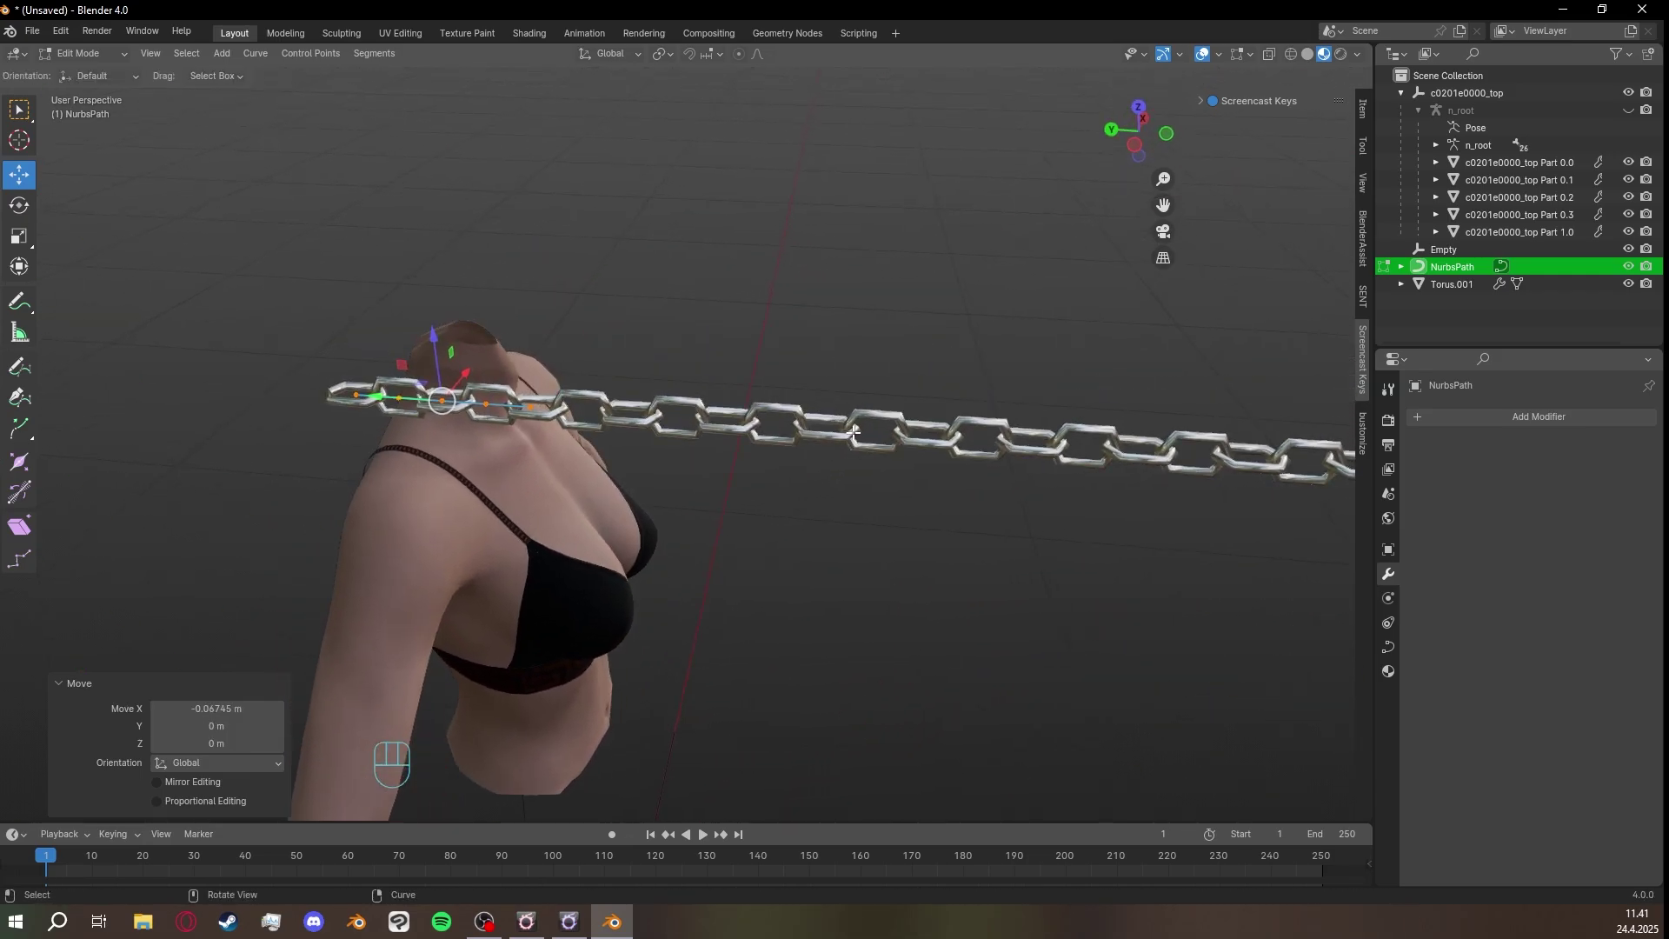
# Return to Object Mode and shrink the torus chain with its Empty until the Empty's scale is about 0.005.
pyautogui.press('Tab')
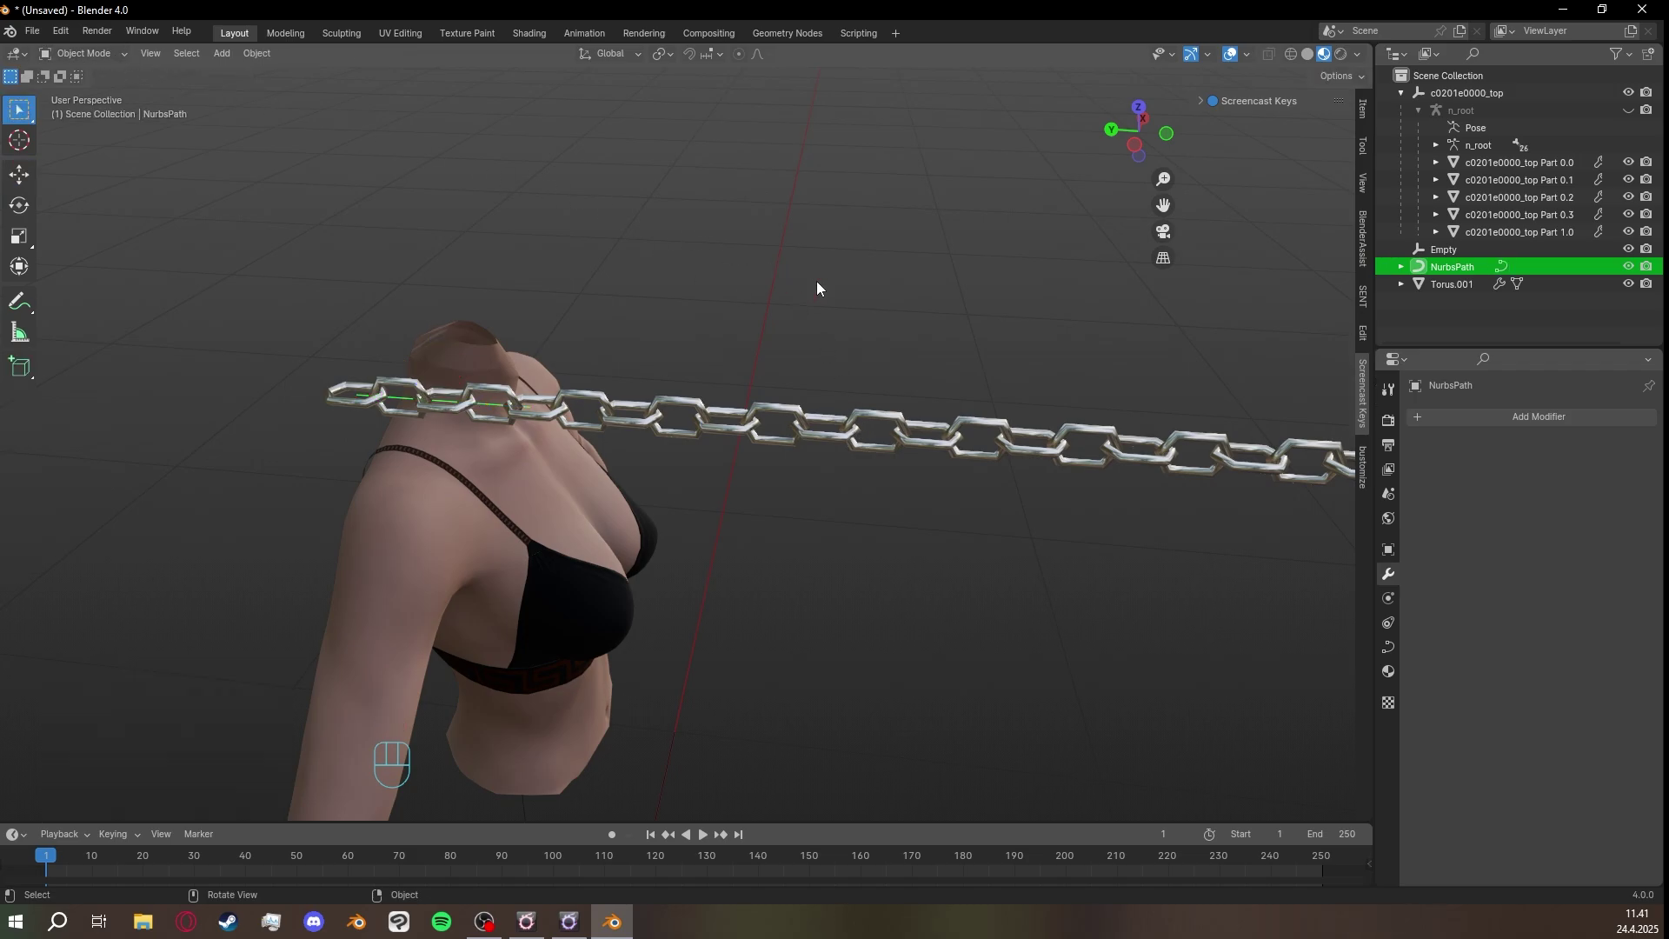
pyautogui.click(757, 398)
pyautogui.moveTo(758, 403); pyautogui.dragTo(1056, 315, button='middle')
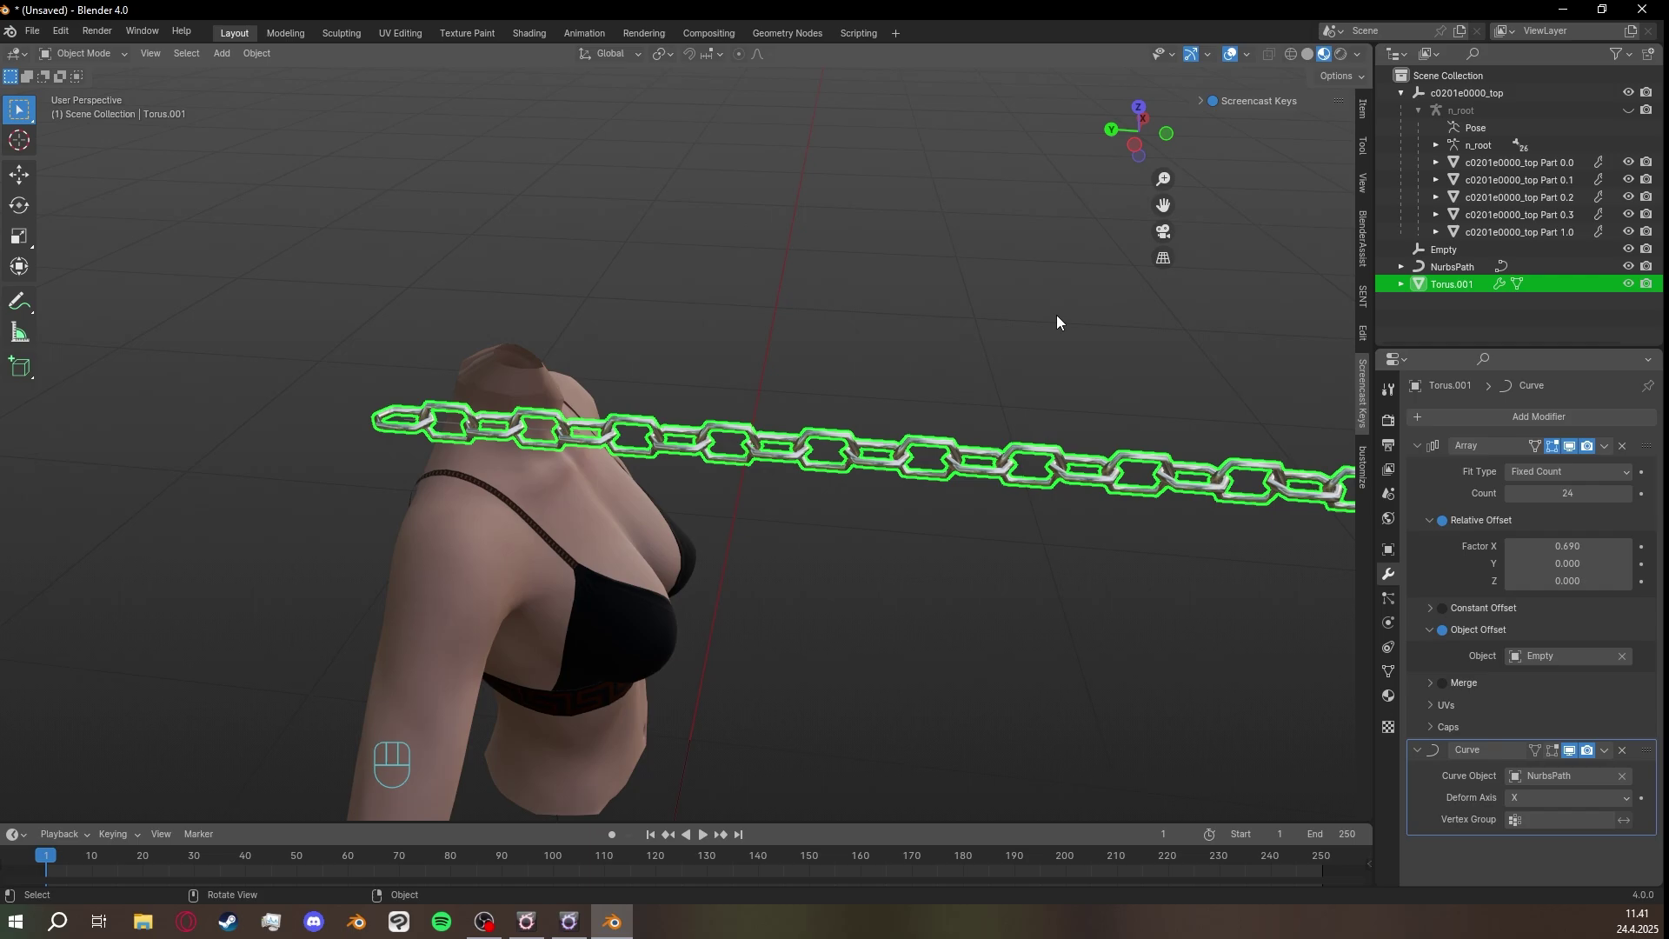
pyautogui.keyDown('ctrl'); pyautogui.click(1459, 249); pyautogui.keyUp('ctrl')
pyautogui.moveTo(1092, 311); pyautogui.dragTo(1039, 320, button='middle')
pyautogui.press('s')
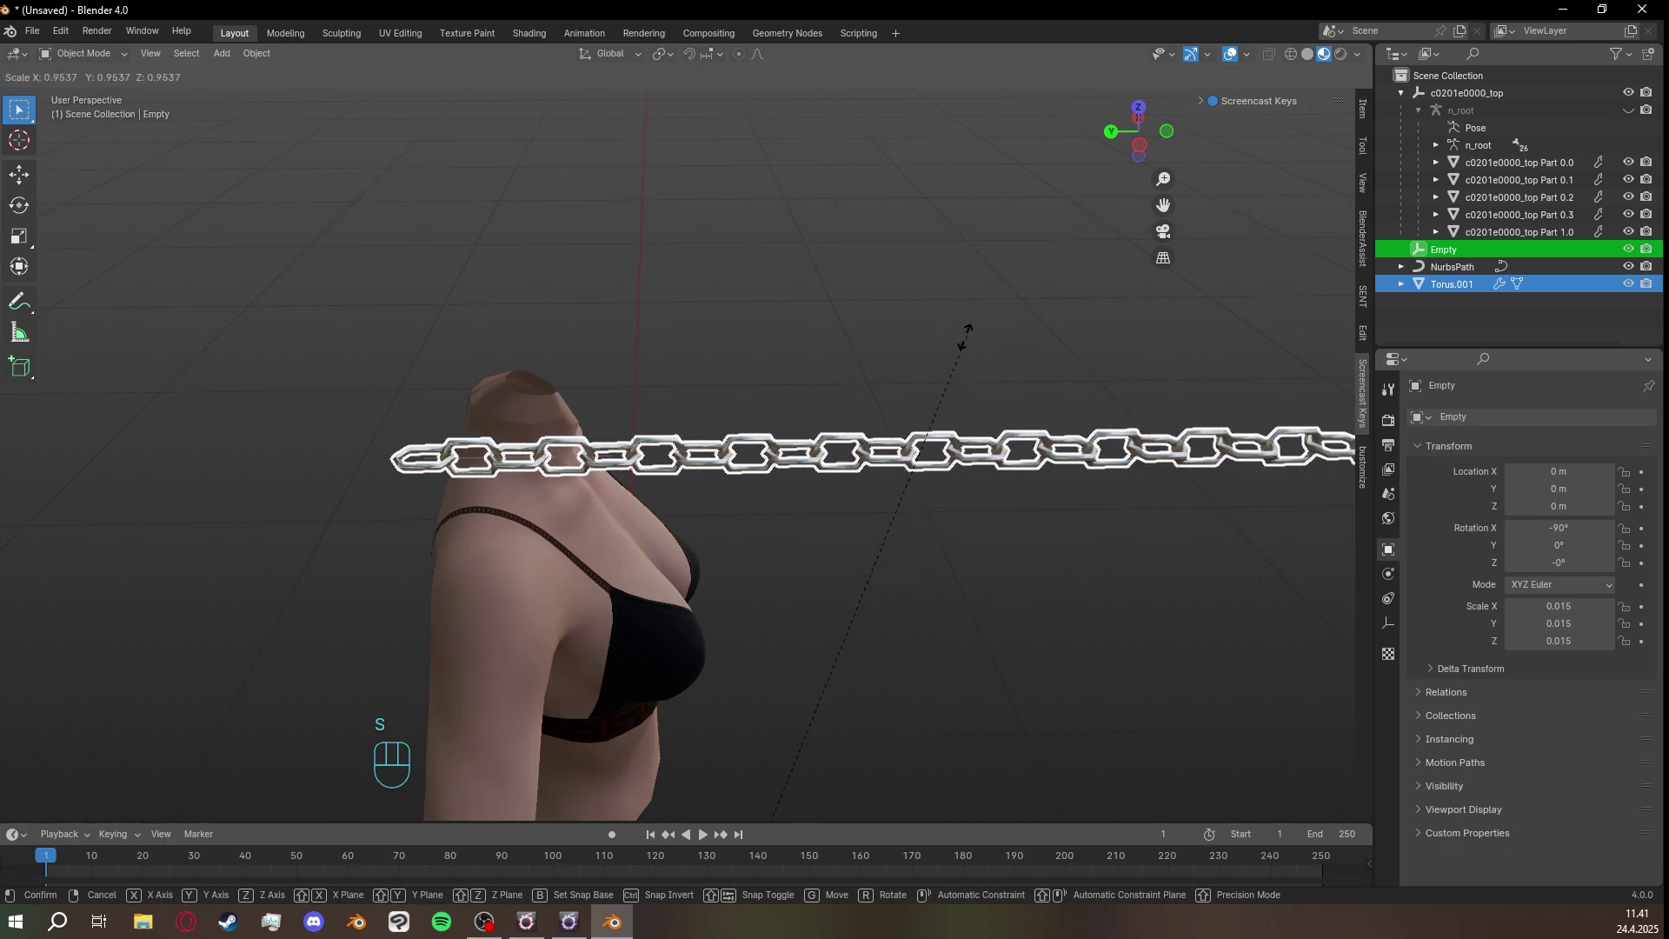
pyautogui.click(772, 415)
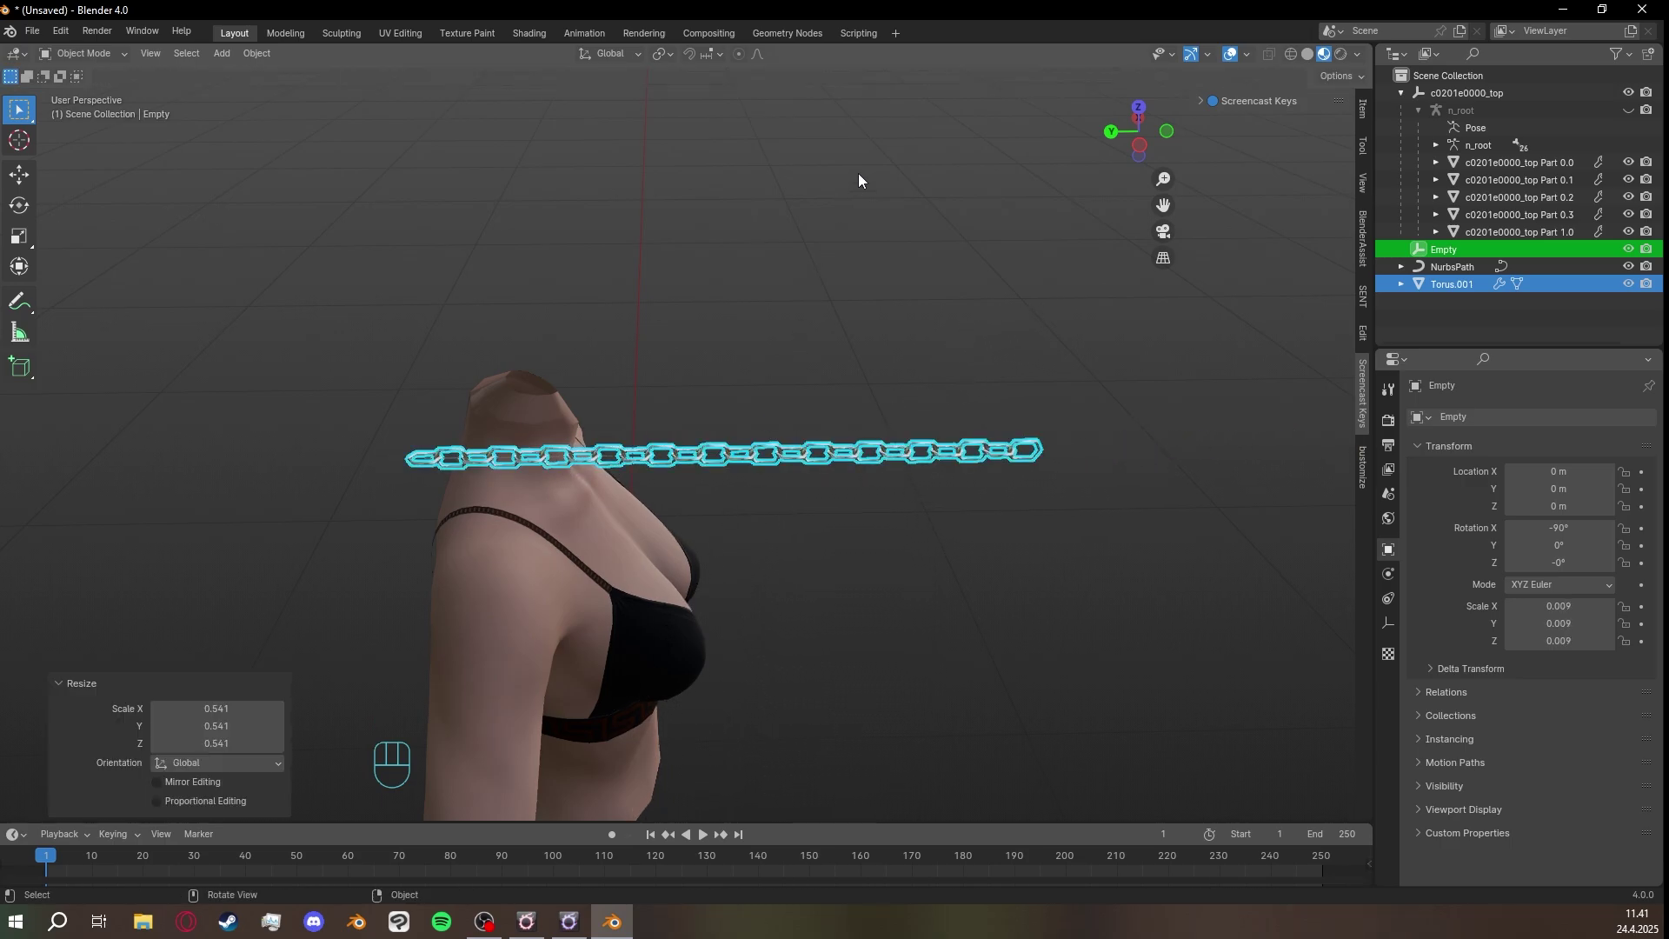
pyautogui.press('s')
pyautogui.click(665, 602)
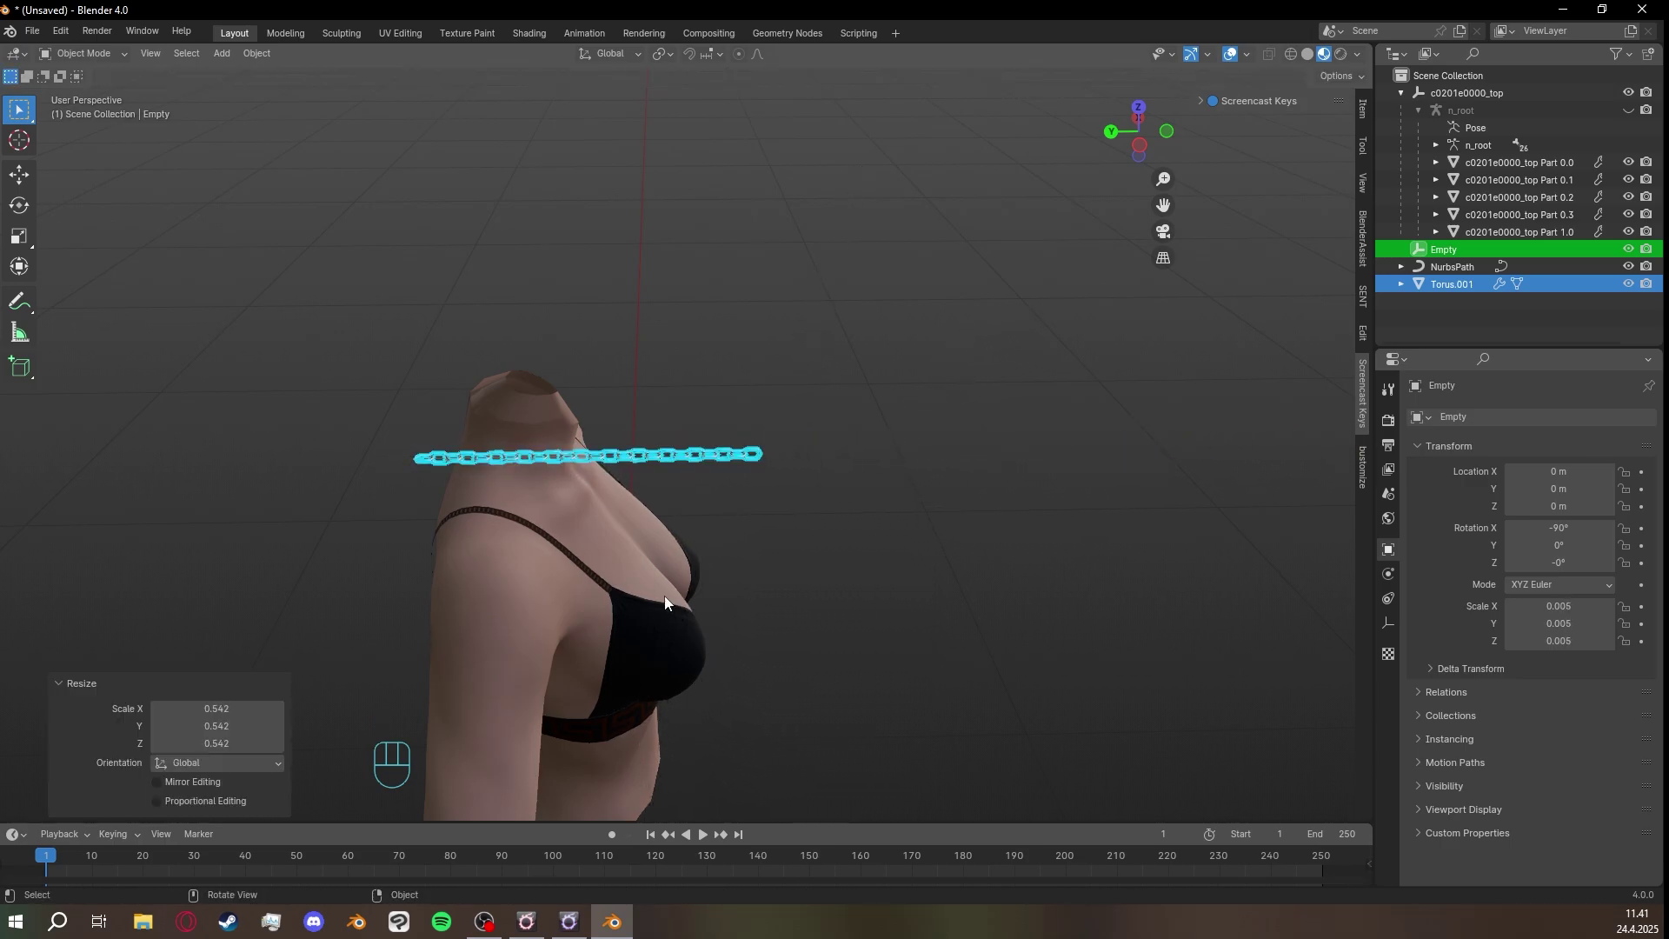
# Shrink the torus chain together with its Empty until the Empty's scale is about 0.002.
pyautogui.press('s')
pyautogui.click(627, 593)
pyautogui.keyDown('shift'); pyautogui.moveTo(628, 593); pyautogui.dragTo(1081, 402, button='middle'); pyautogui.keyUp('shift')
pyautogui.press('s')
pyautogui.click(838, 405)
pyautogui.press('s')
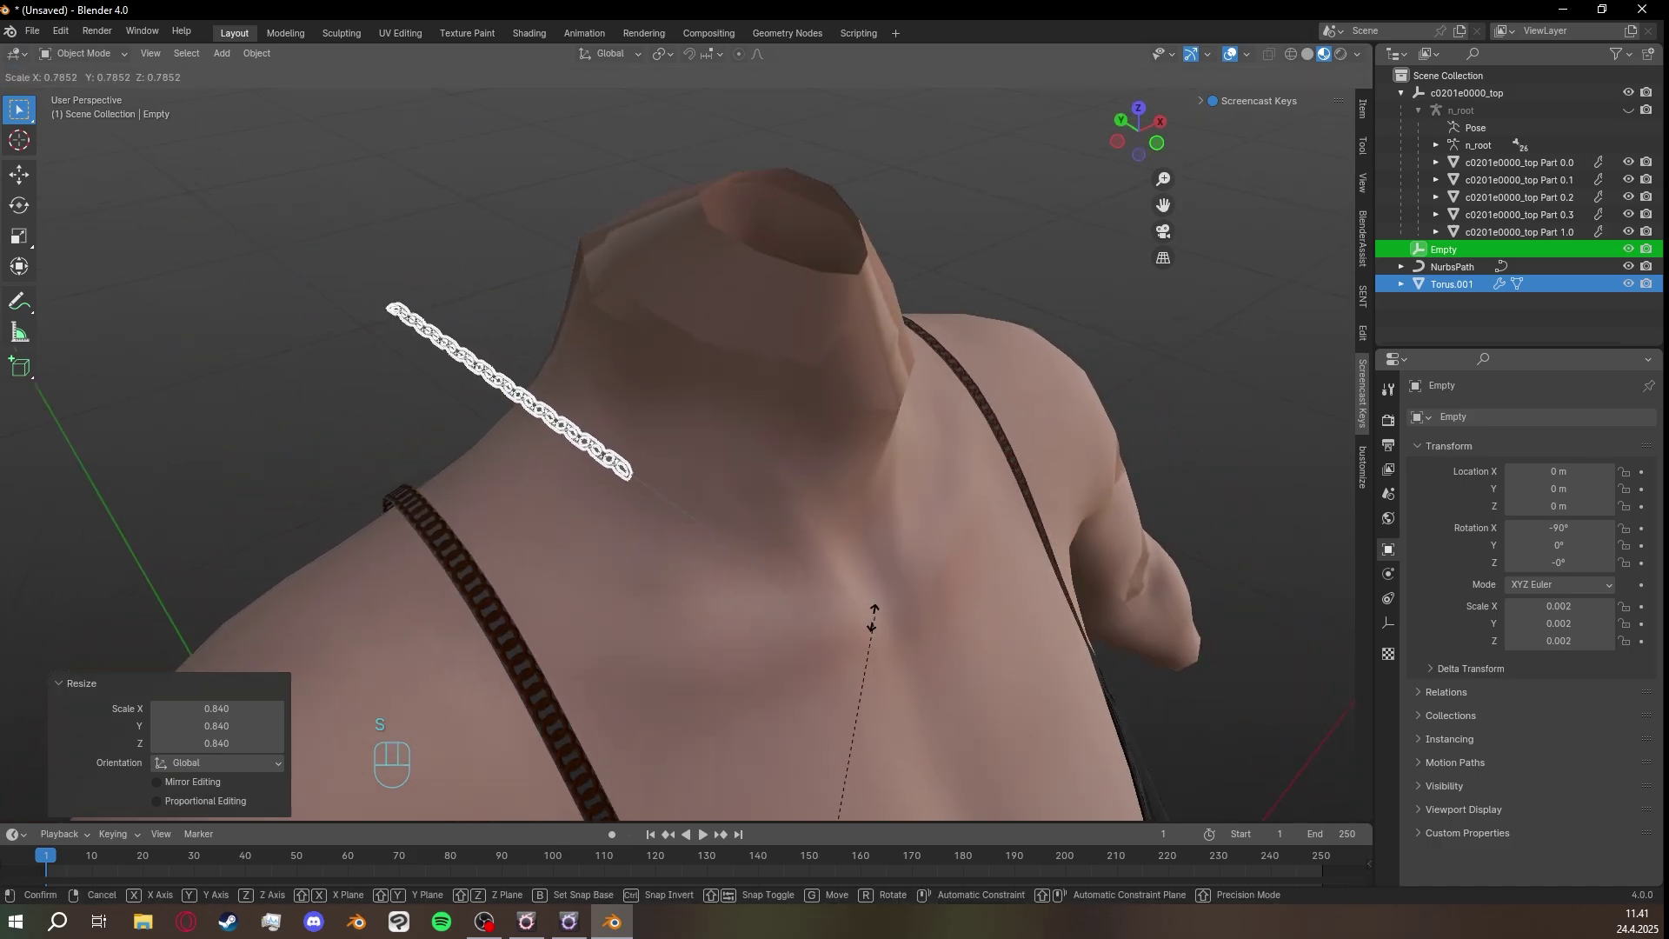
pyautogui.click(869, 619)
pyautogui.press('s')
pyautogui.click(956, 441)
pyautogui.moveTo(946, 440); pyautogui.dragTo(859, 431, button='middle')
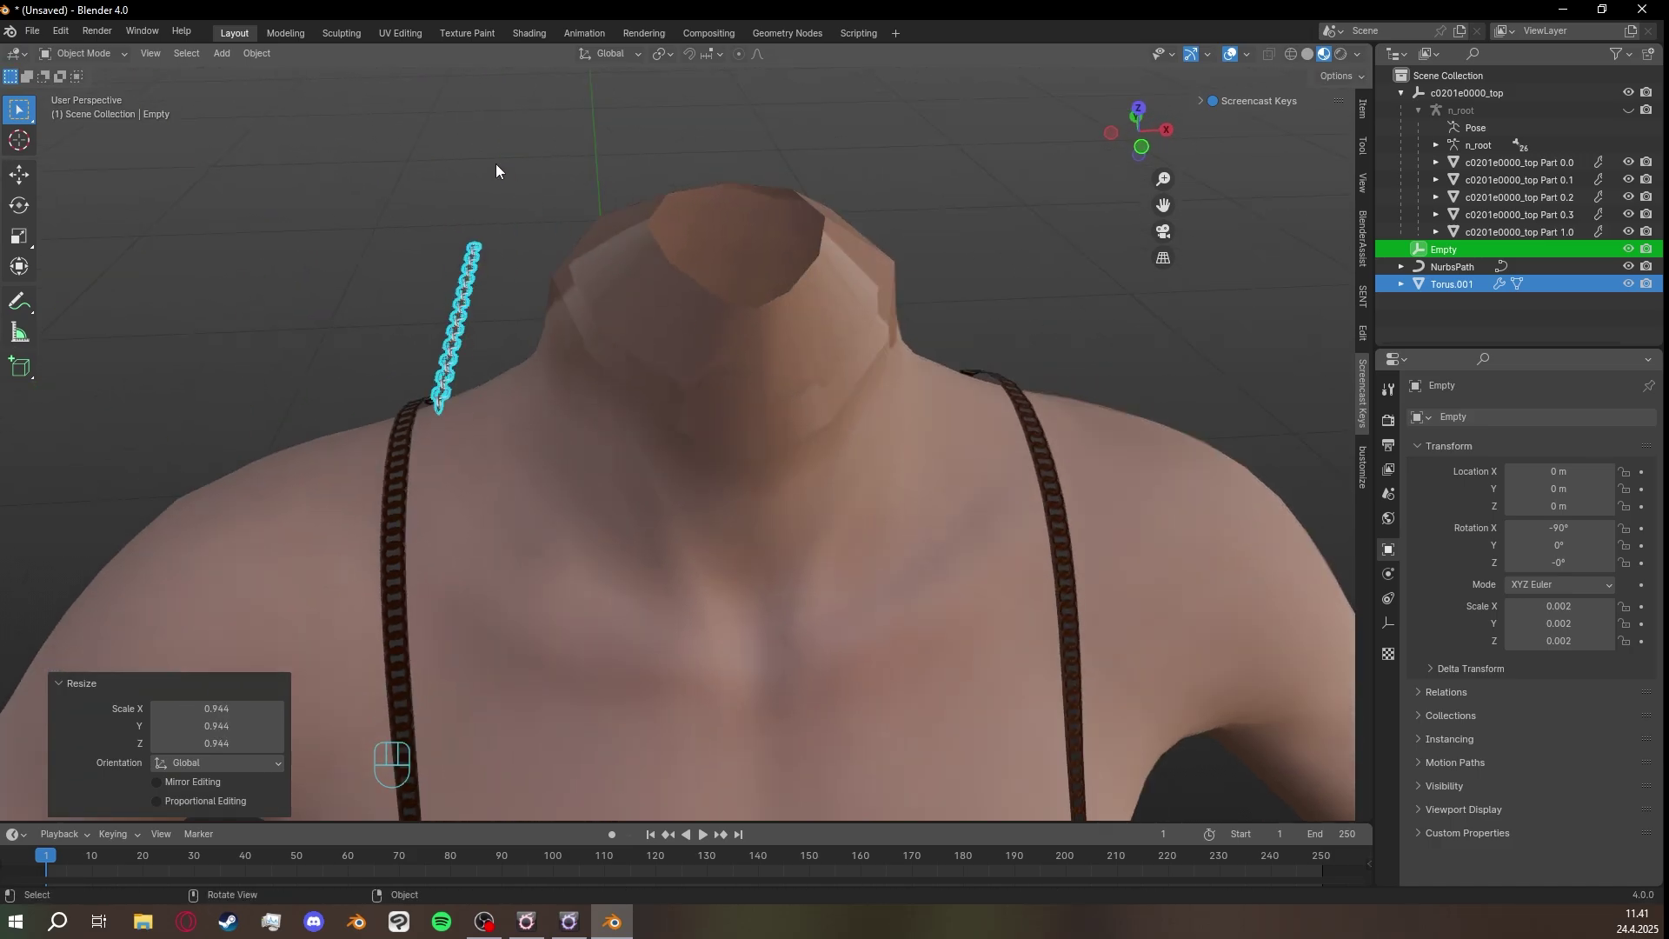
pyautogui.click(495, 164)
# Add a Mirror modifier on the X axis to the torus chain, after its Curve modifier.
pyautogui.moveTo(496, 164); pyautogui.dragTo(690, 235, button='middle')
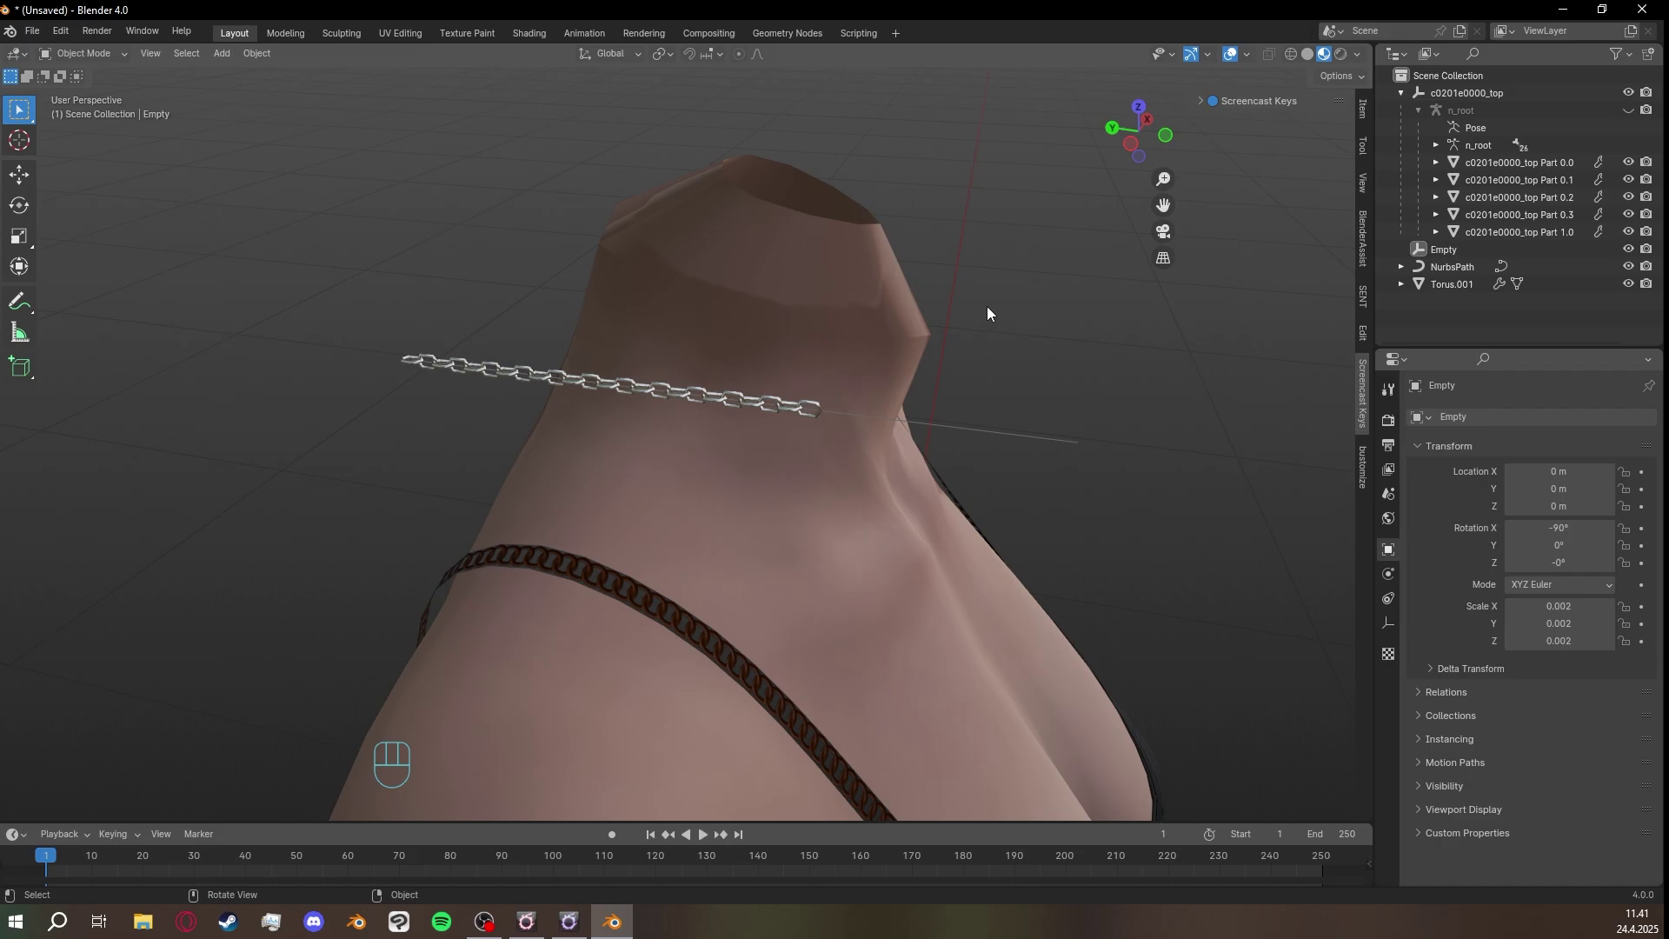
pyautogui.moveTo(988, 307); pyautogui.dragTo(852, 358, button='middle')
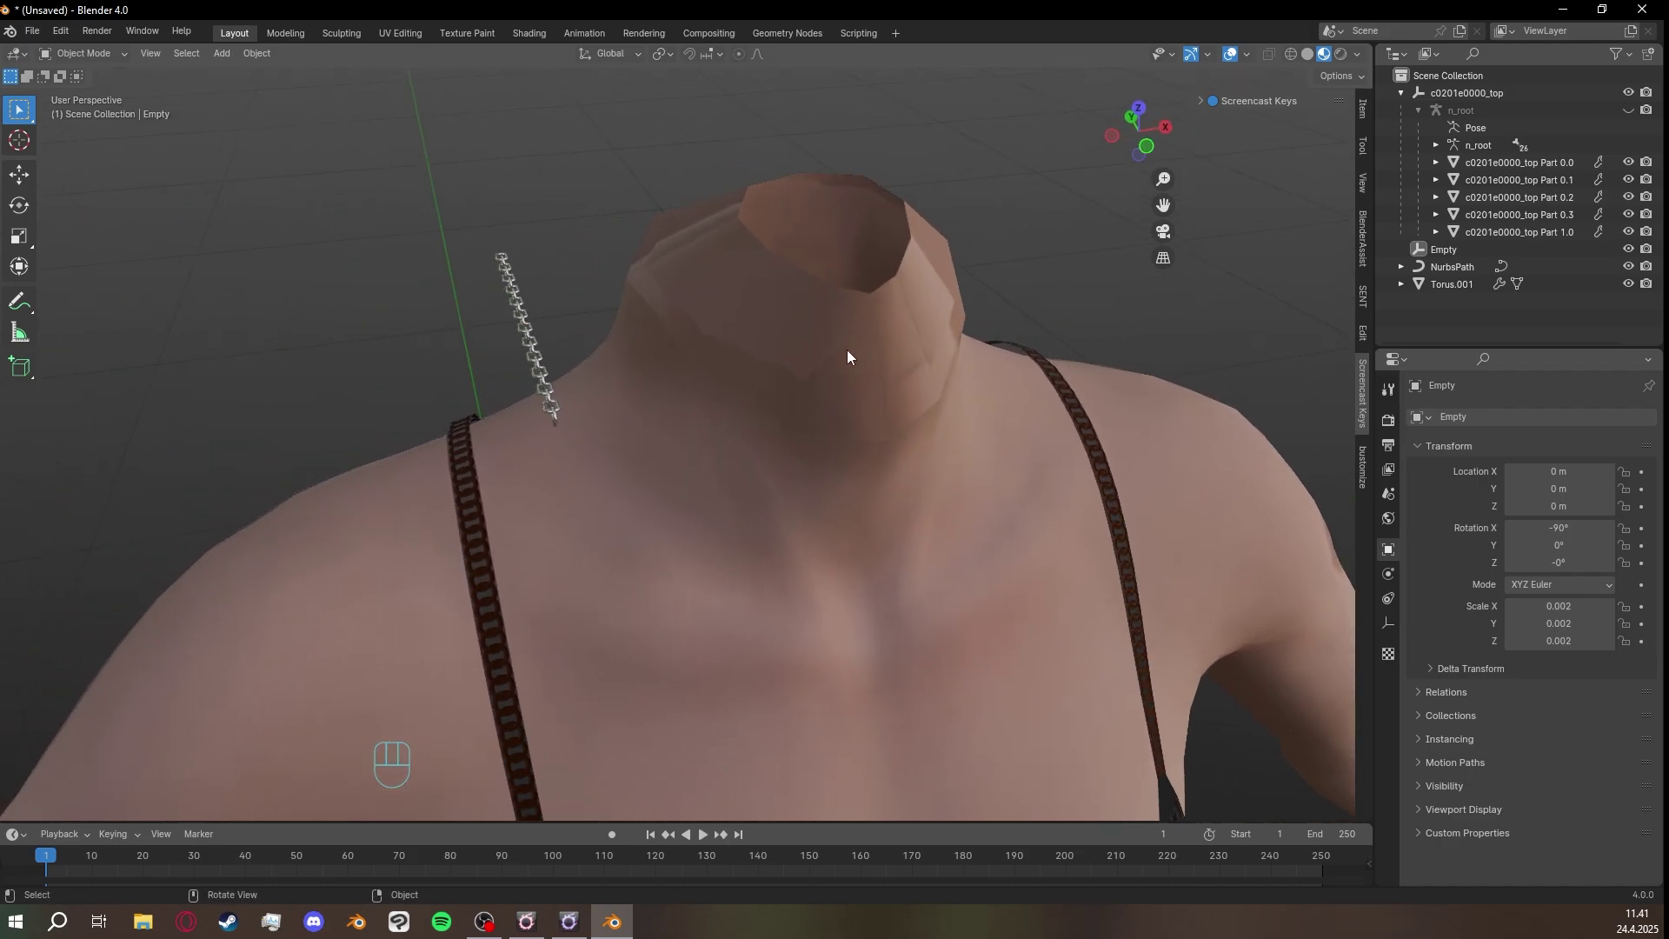
pyautogui.moveTo(735, 343)
pyautogui.mouseDown(button='middle')
pyautogui.moveTo(783, 339)
pyautogui.moveTo(715, 377)
pyautogui.moveTo(749, 365)
pyautogui.mouseUp(button='middle')
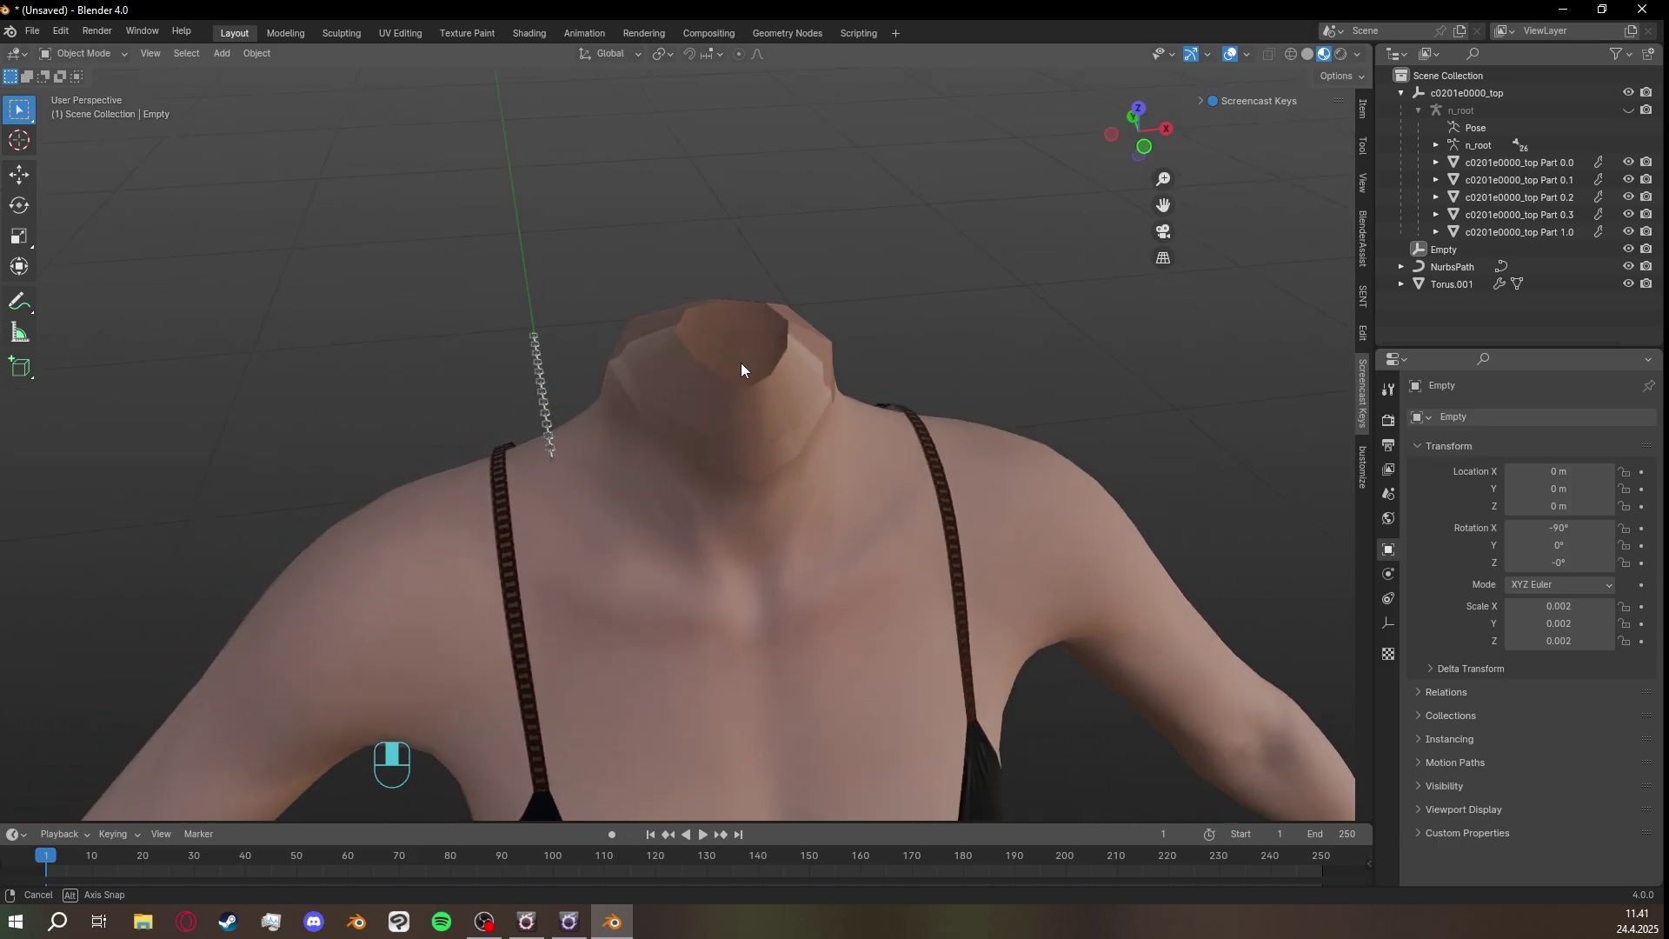
pyautogui.moveTo(552, 384)
pyautogui.mouseDown(button='middle')
pyautogui.moveTo(650, 384)
pyautogui.moveTo(541, 392)
pyautogui.mouseUp(button='middle')
pyautogui.click(538, 388)
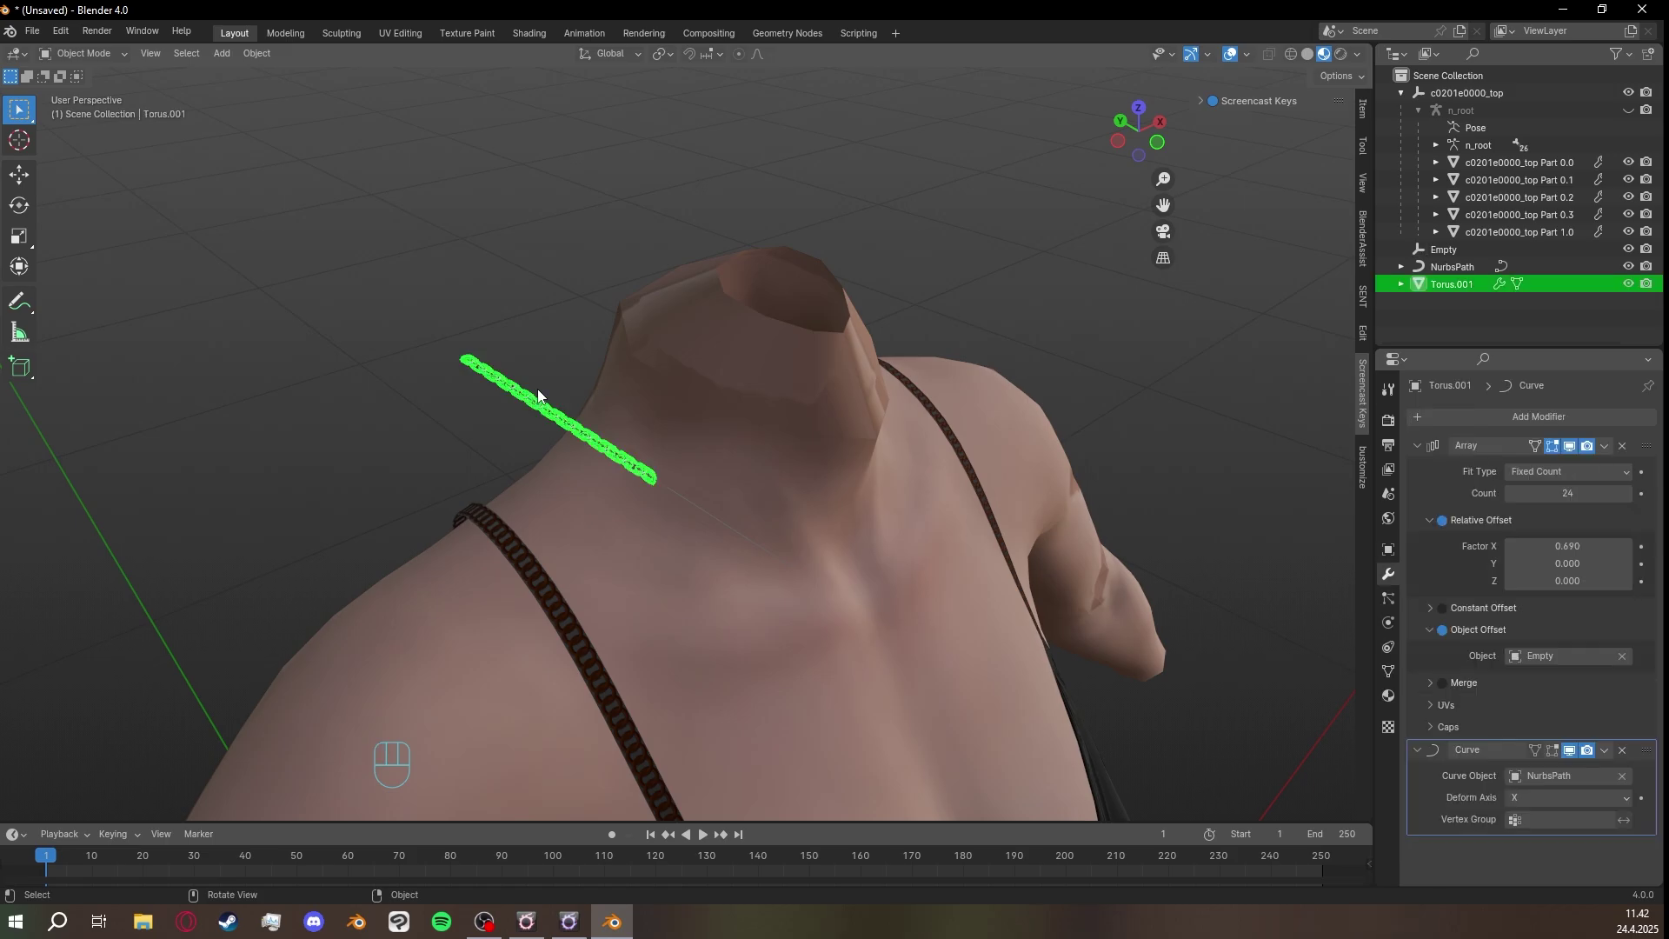
pyautogui.click(1499, 414)
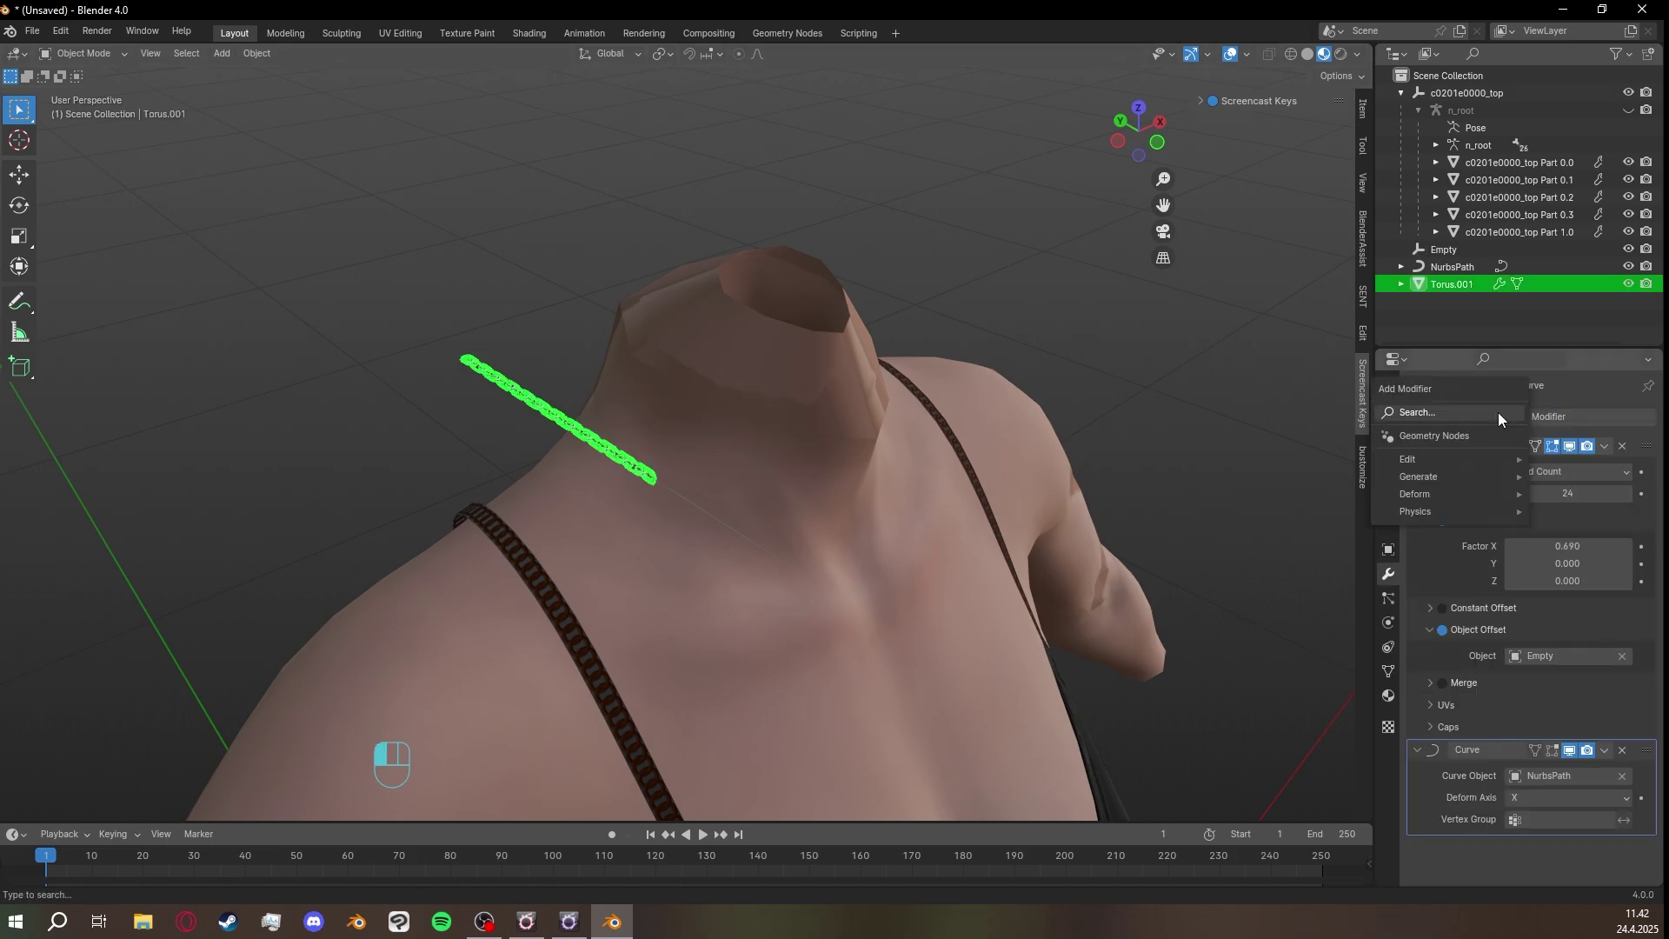
pyautogui.click(1499, 412)
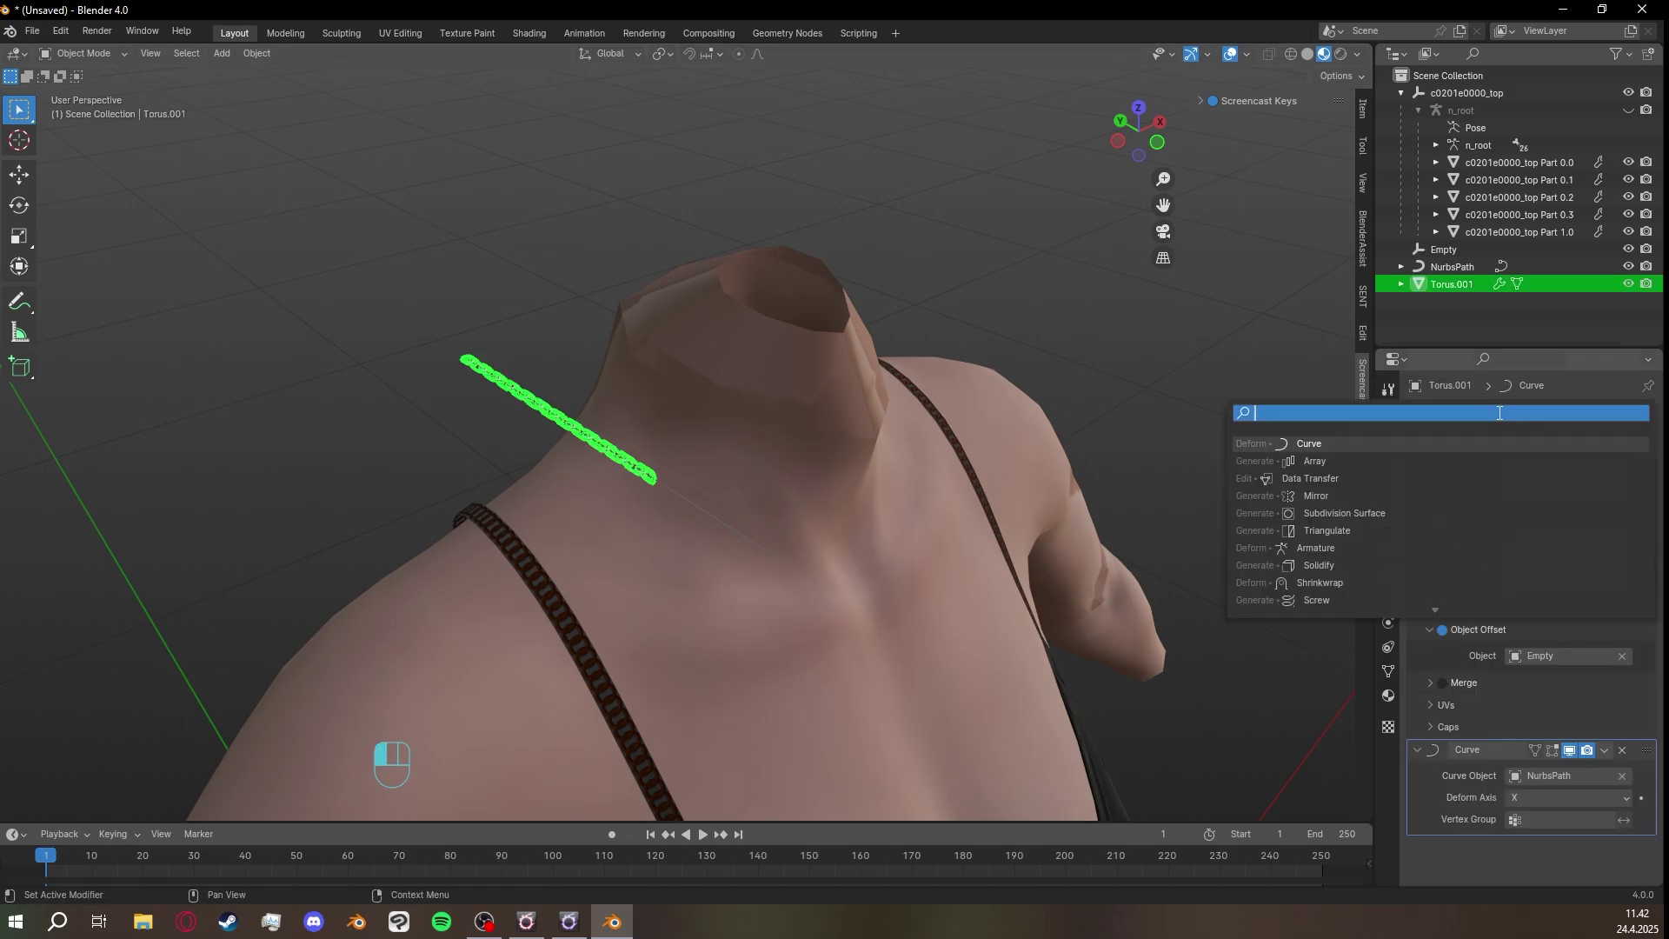
pyautogui.click(1322, 494)
pyautogui.moveTo(1218, 498); pyautogui.dragTo(994, 370, button='middle')
pyautogui.click(967, 308)
pyautogui.moveTo(966, 308); pyautogui.dragTo(1067, 384, button='middle')
pyautogui.scroll(-4, 1569, 634)
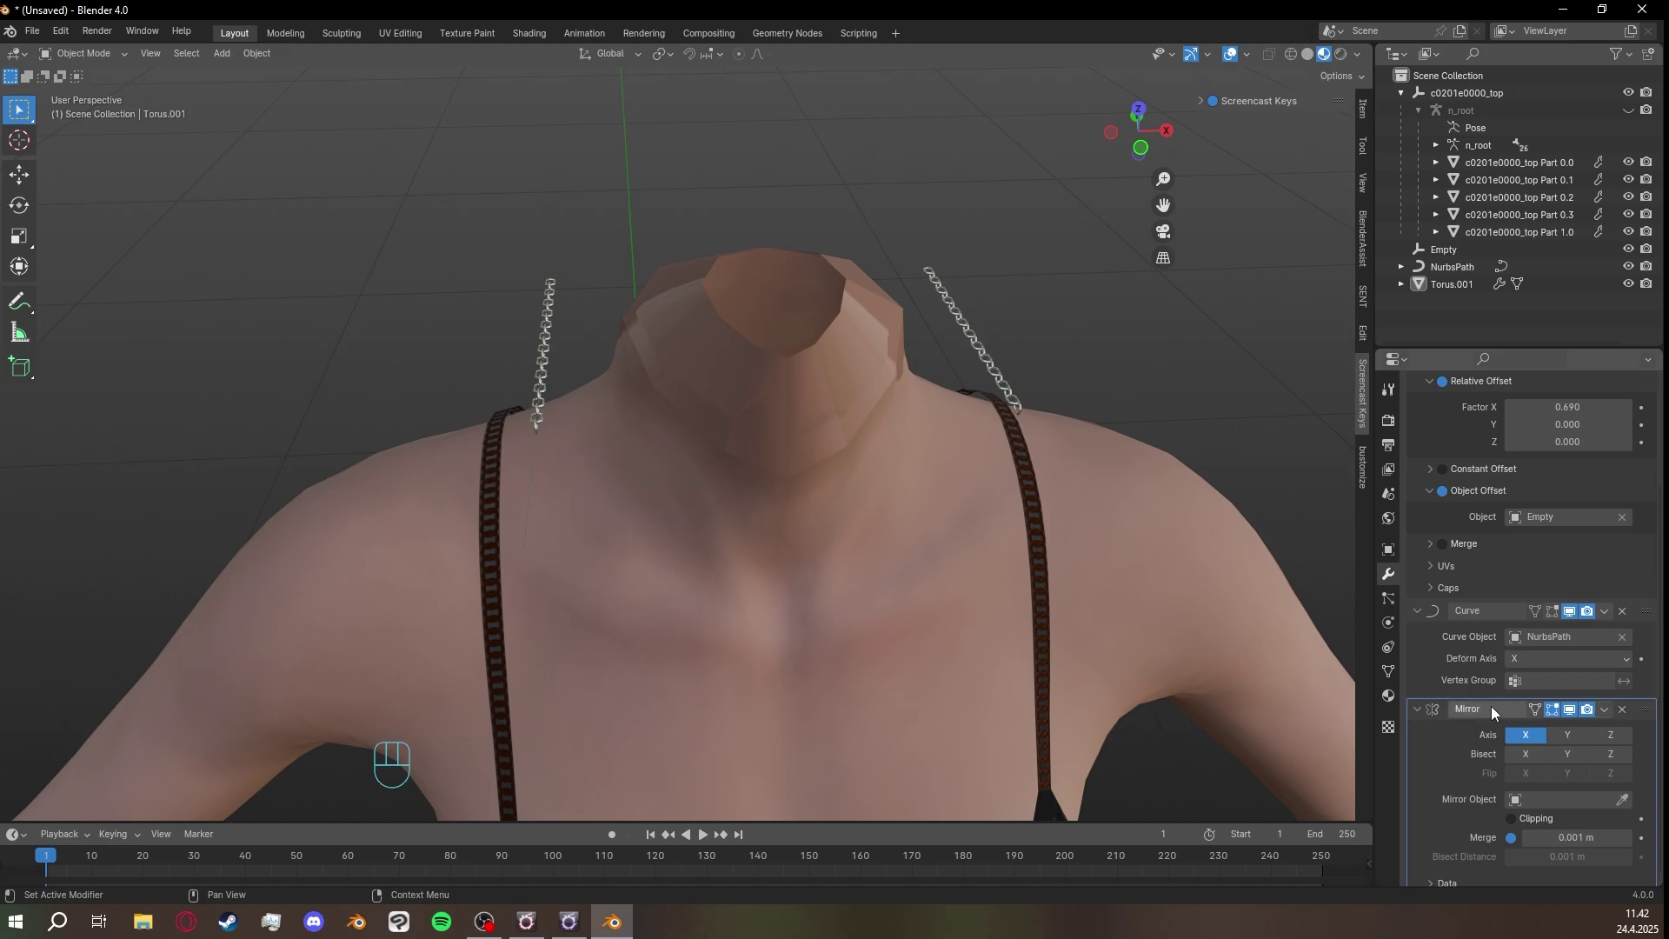
pyautogui.scroll(4, 1478, 613)
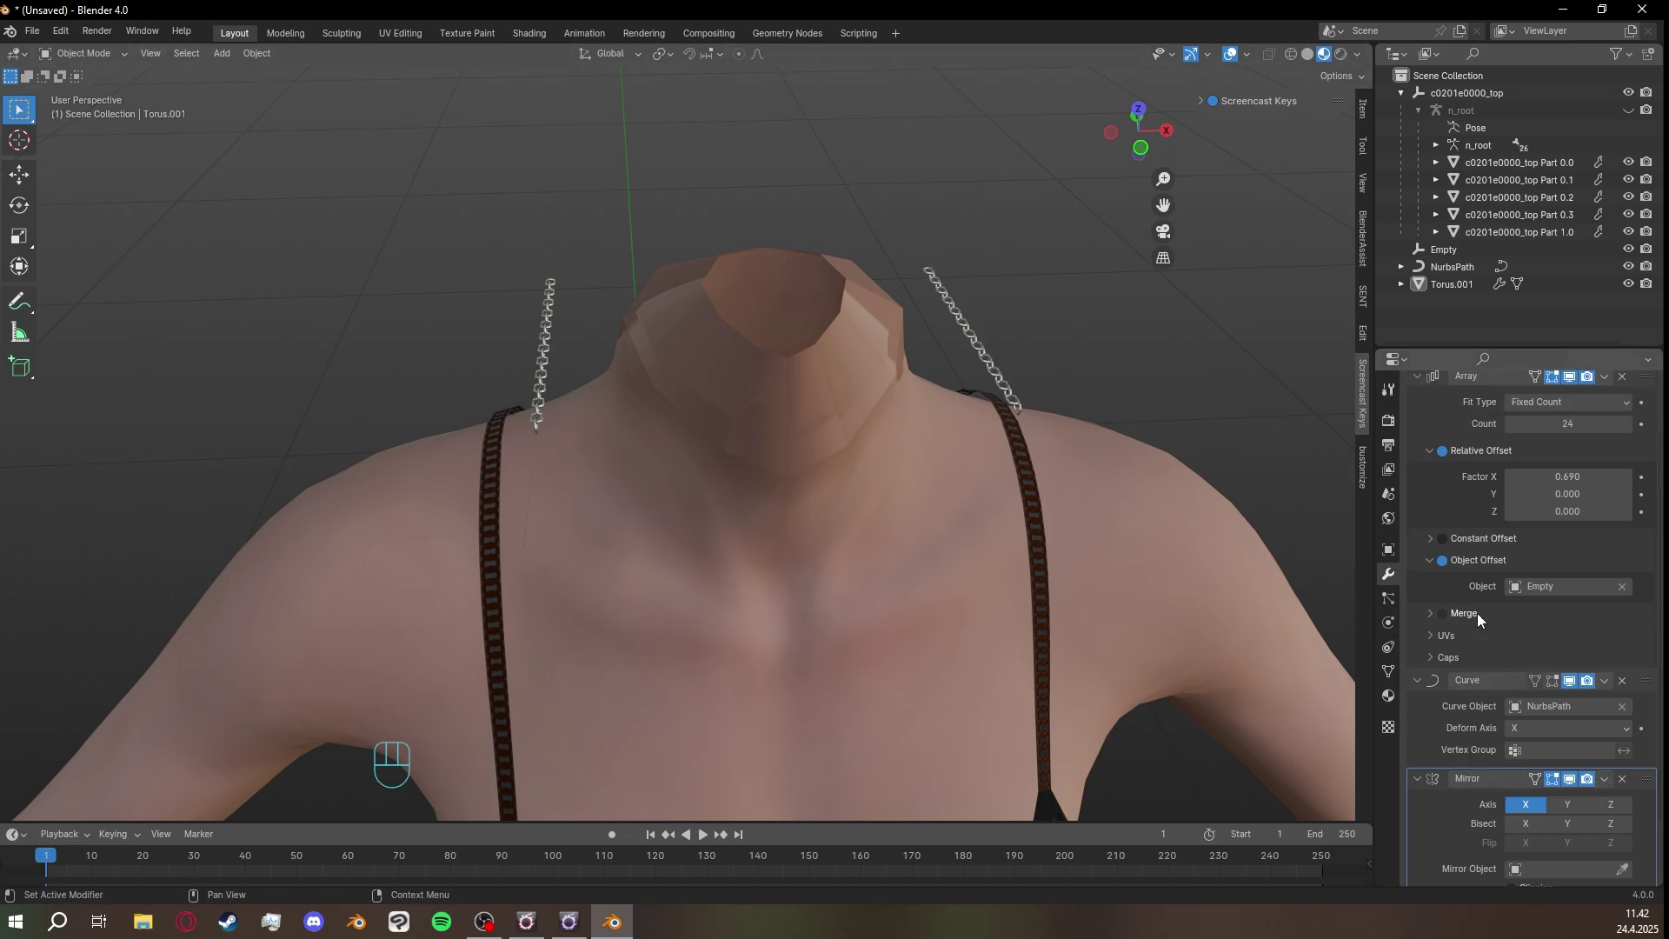
# Edit the chain's NurbsPath and lower all its points about 0.020 m along Z toward the shoulder.
pyautogui.moveTo(860, 339); pyautogui.dragTo(1031, 422, button='middle')
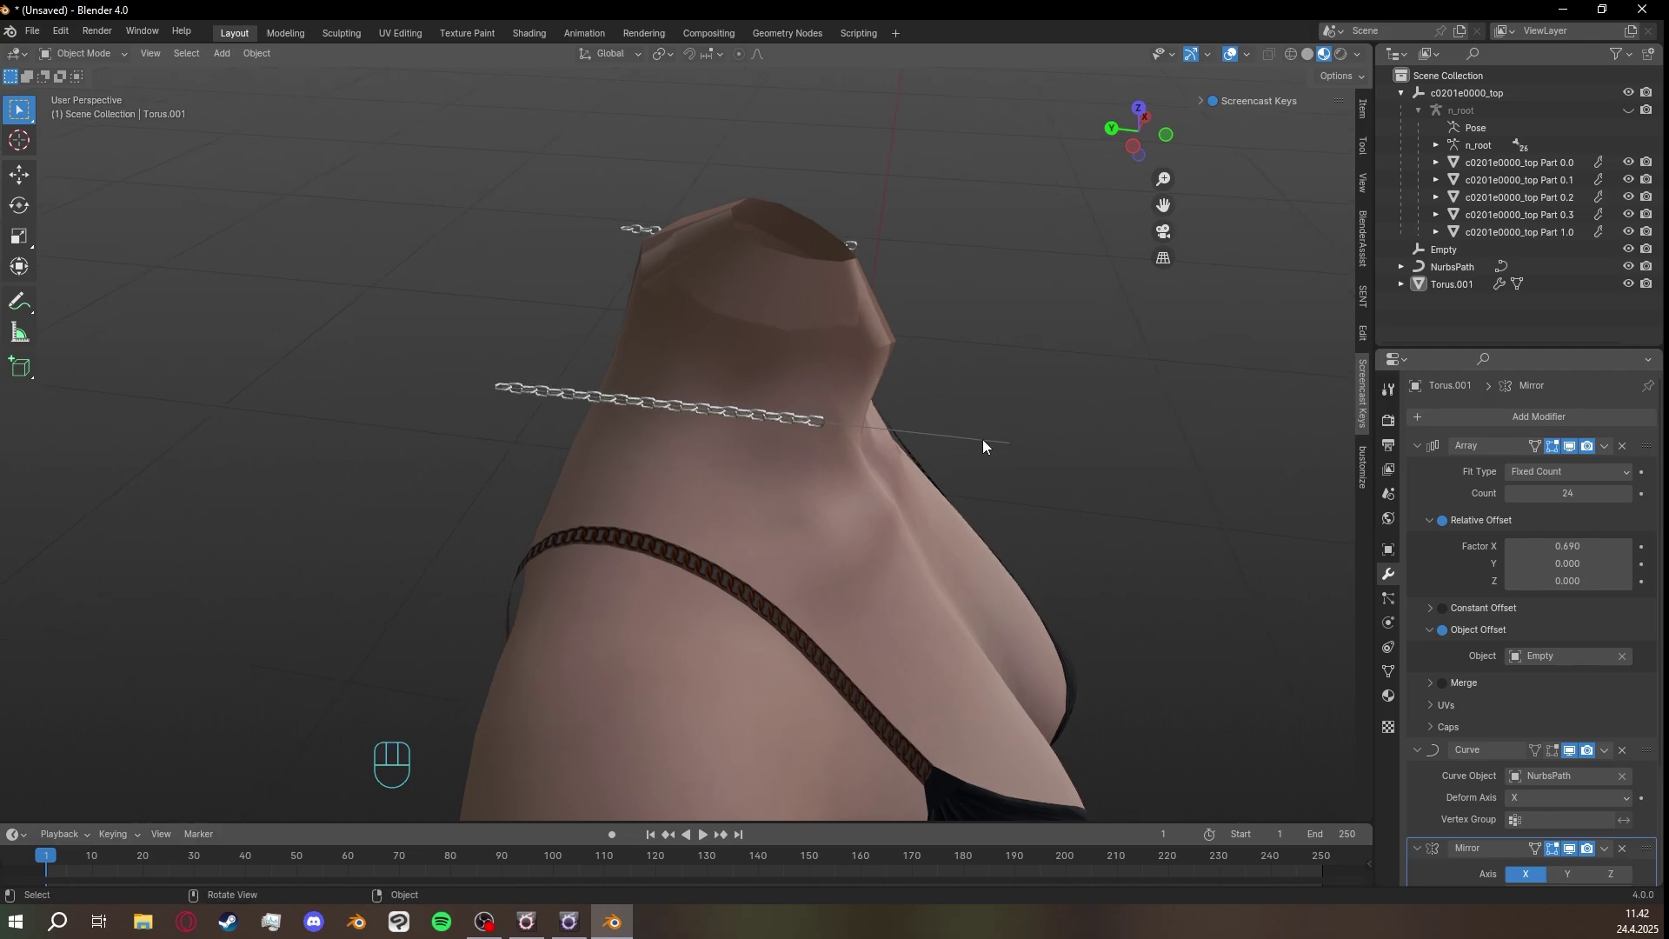
pyautogui.click(983, 446)
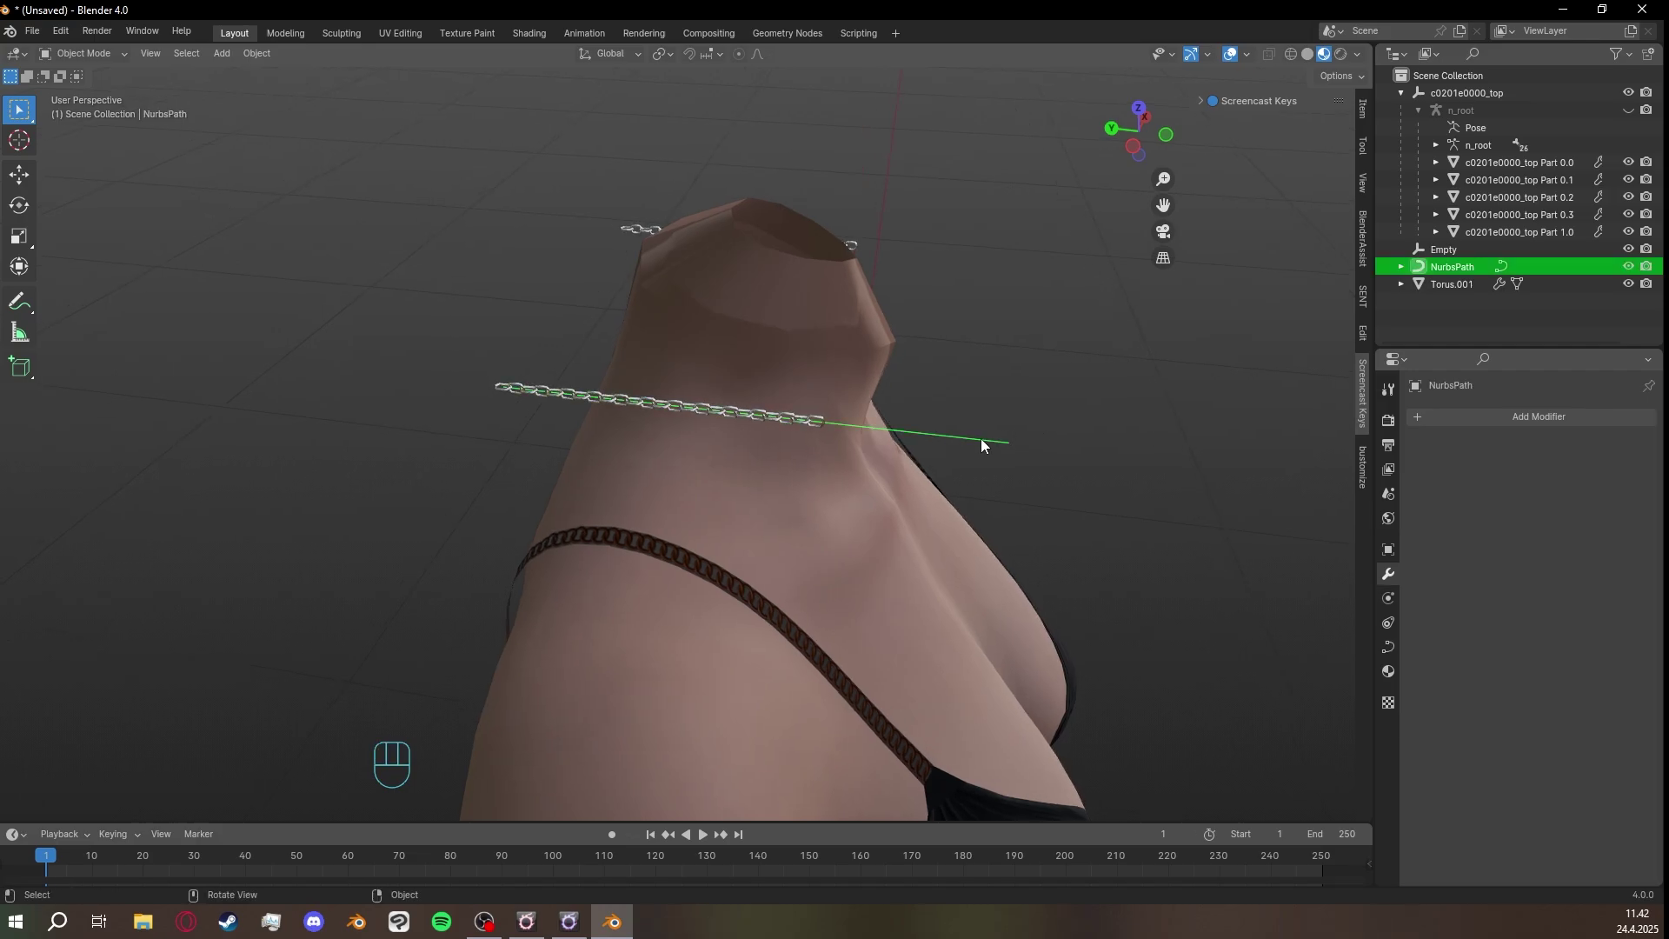
pyautogui.moveTo(1038, 477); pyautogui.dragTo(994, 467, button='middle')
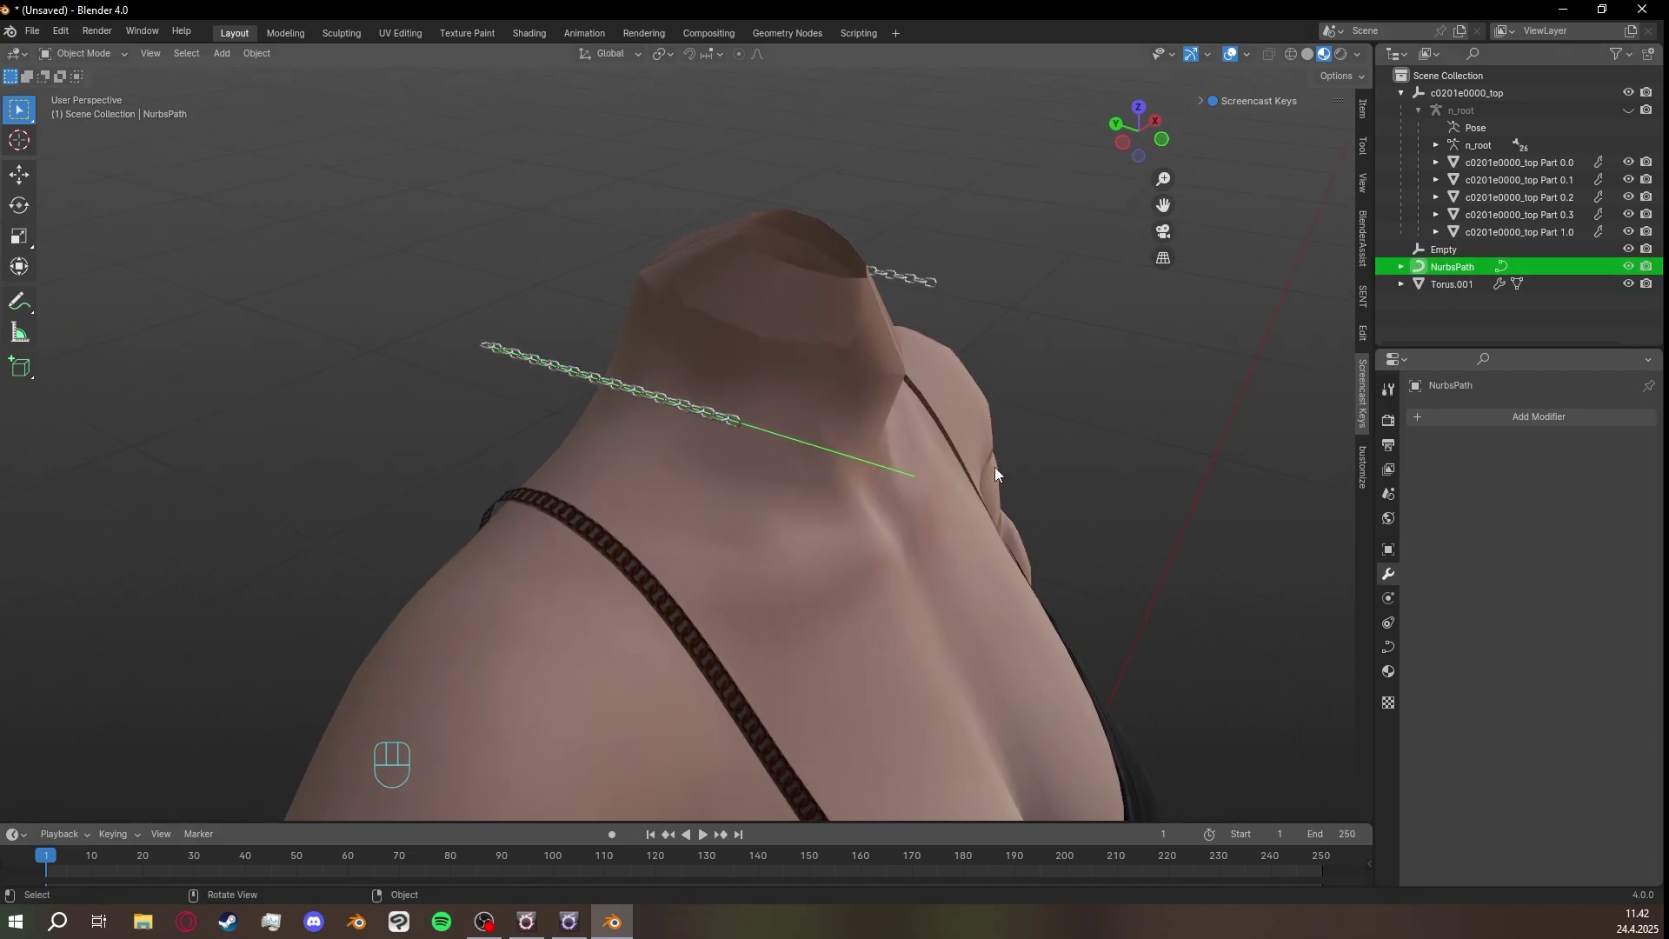
pyautogui.press('Tab')
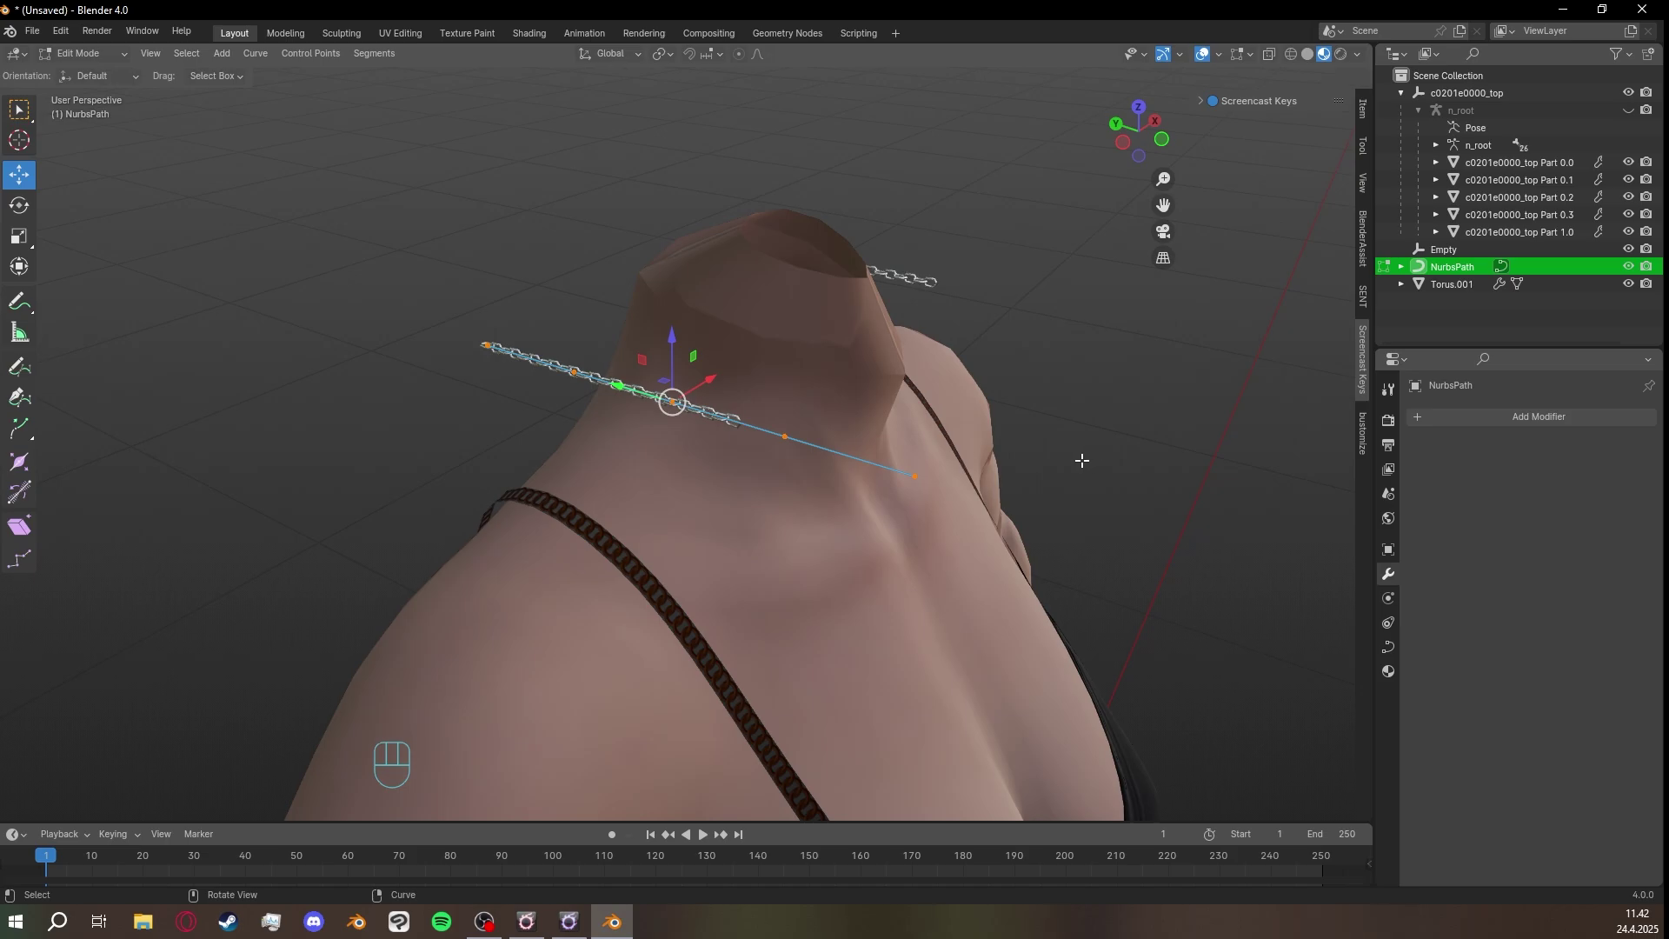
pyautogui.moveTo(1082, 460); pyautogui.dragTo(965, 459, button='middle')
pyautogui.scroll(1, 980, 449)
pyautogui.moveTo(656, 382); pyautogui.dragTo(640, 498)
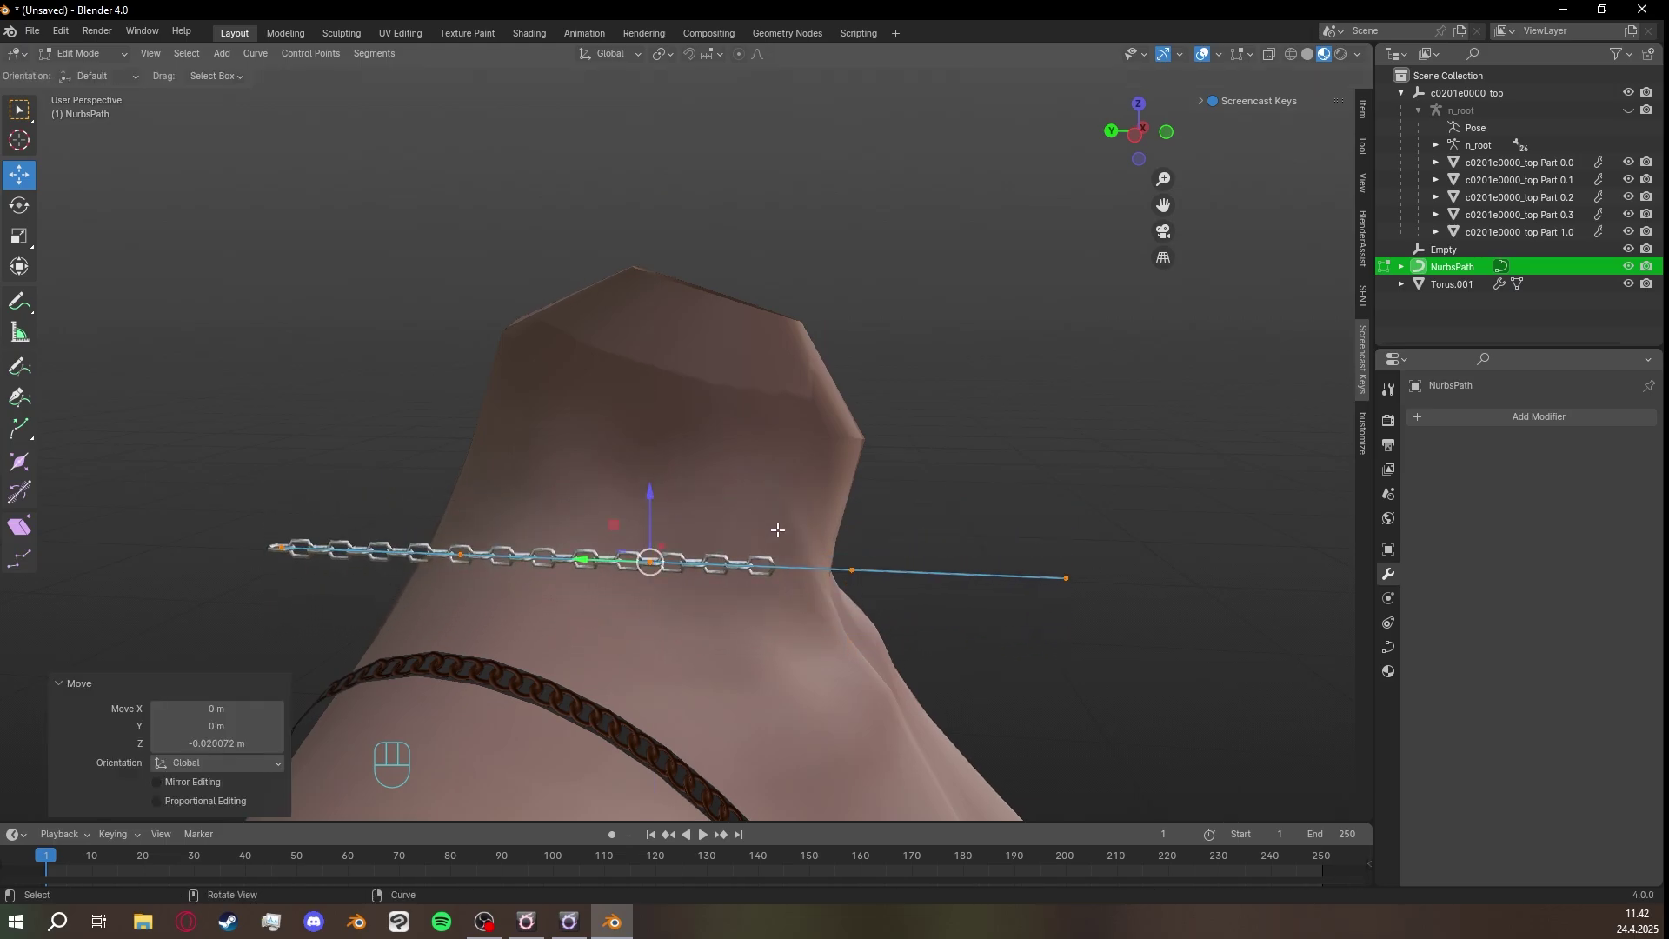
# Enable proportional editing and move the path's front end point about 0.034 m along X with a proportional size of about 0.063.
pyautogui.moveTo(774, 529); pyautogui.dragTo(491, 486, button='middle')
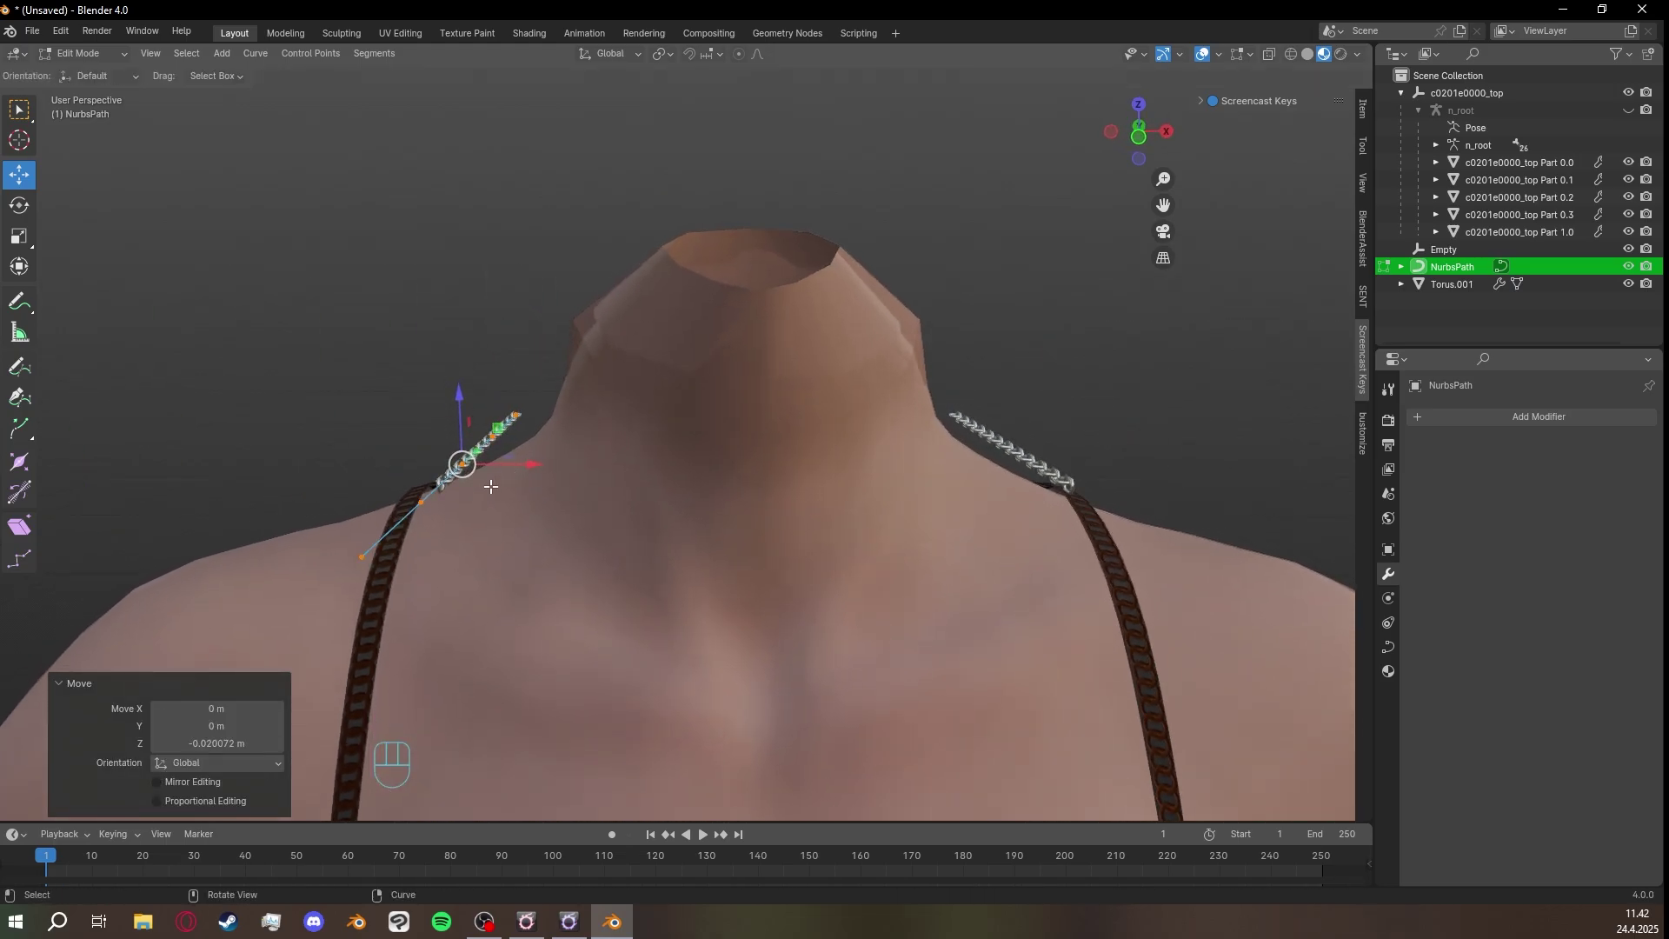
pyautogui.click(375, 554)
pyautogui.moveTo(375, 555); pyautogui.dragTo(532, 383, button='middle')
pyautogui.click(552, 378)
pyautogui.click(577, 291)
pyautogui.click(429, 559)
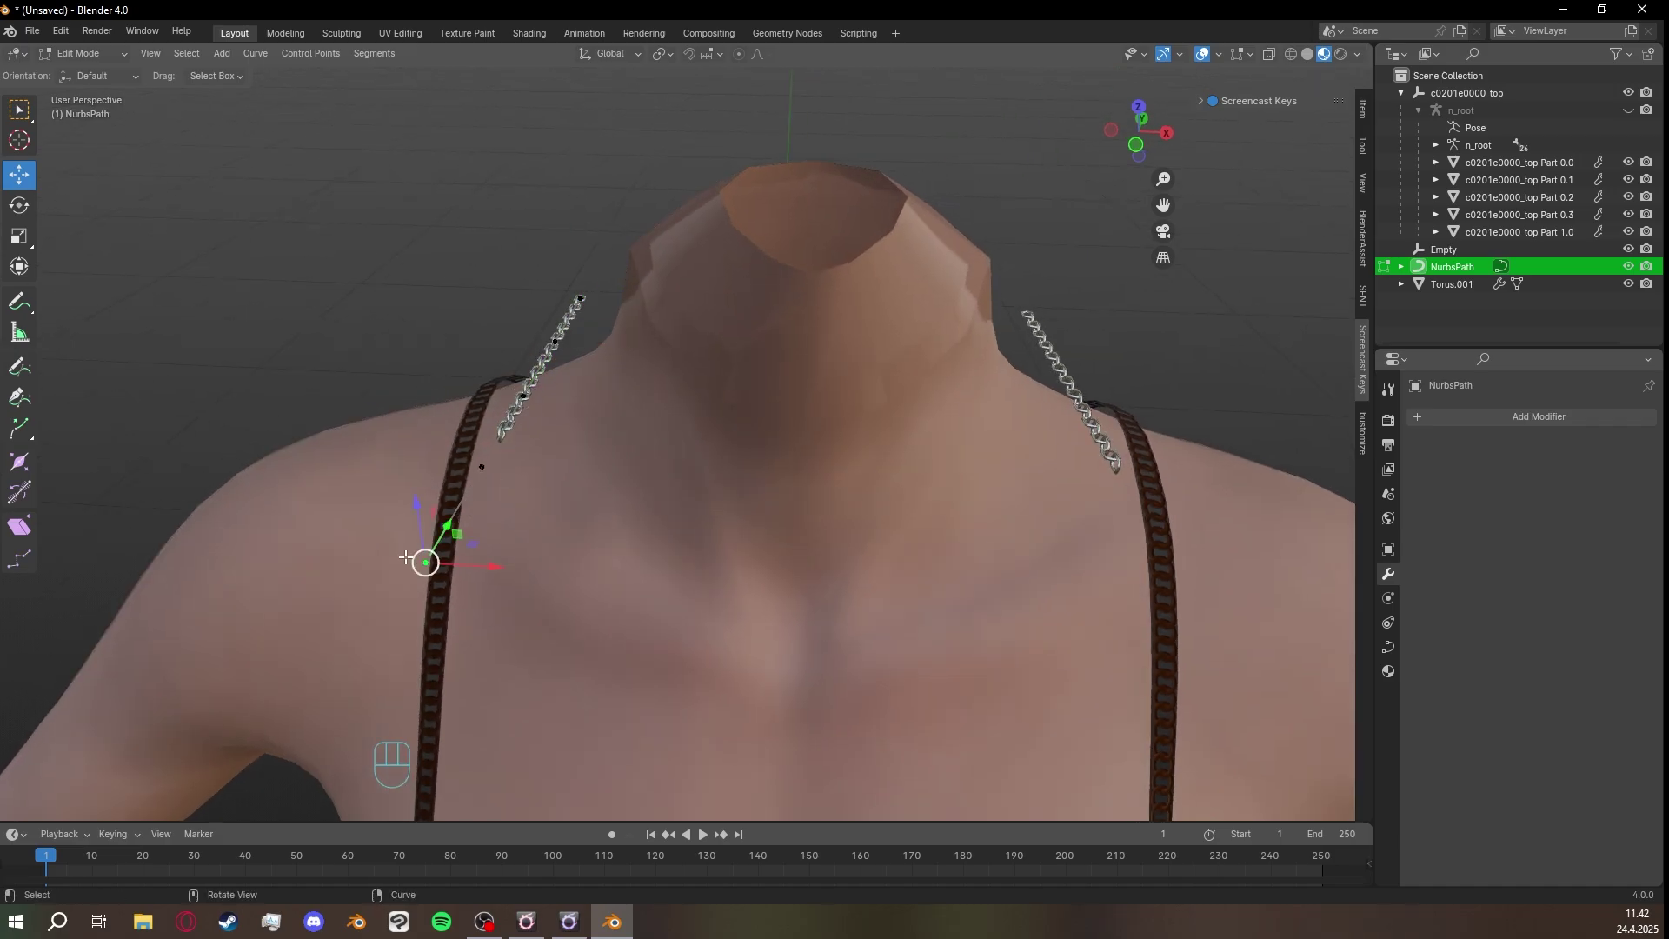
pyautogui.moveTo(428, 559); pyautogui.dragTo(507, 458, button='middle')
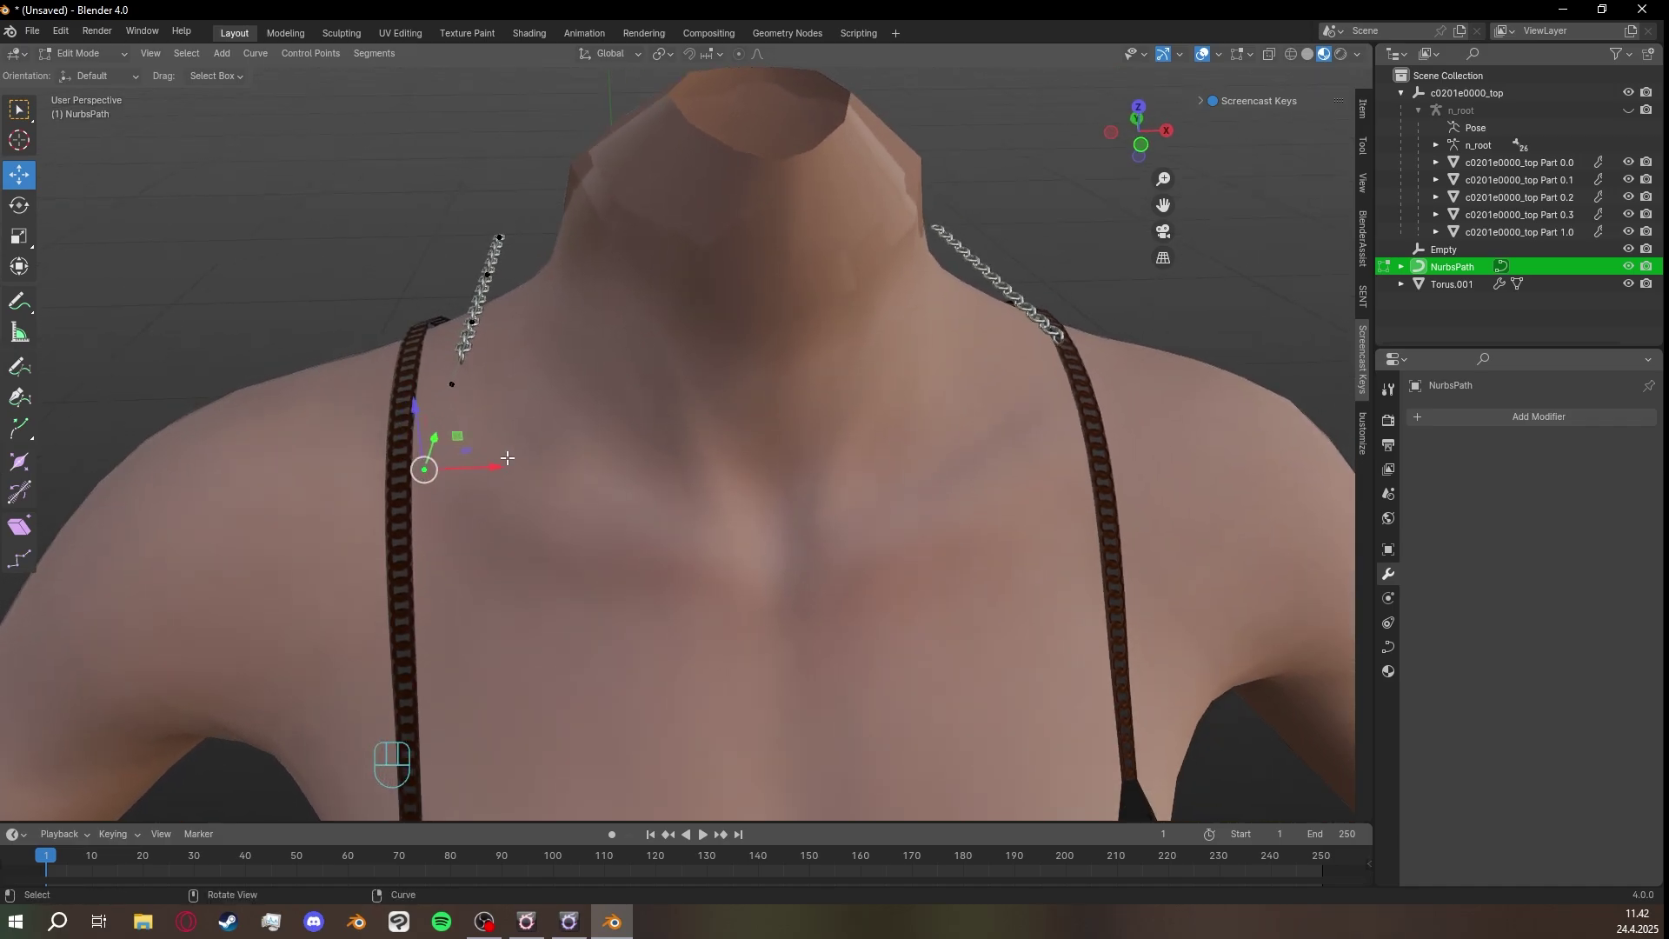
pyautogui.moveTo(624, 449); pyautogui.dragTo(599, 456, button='middle')
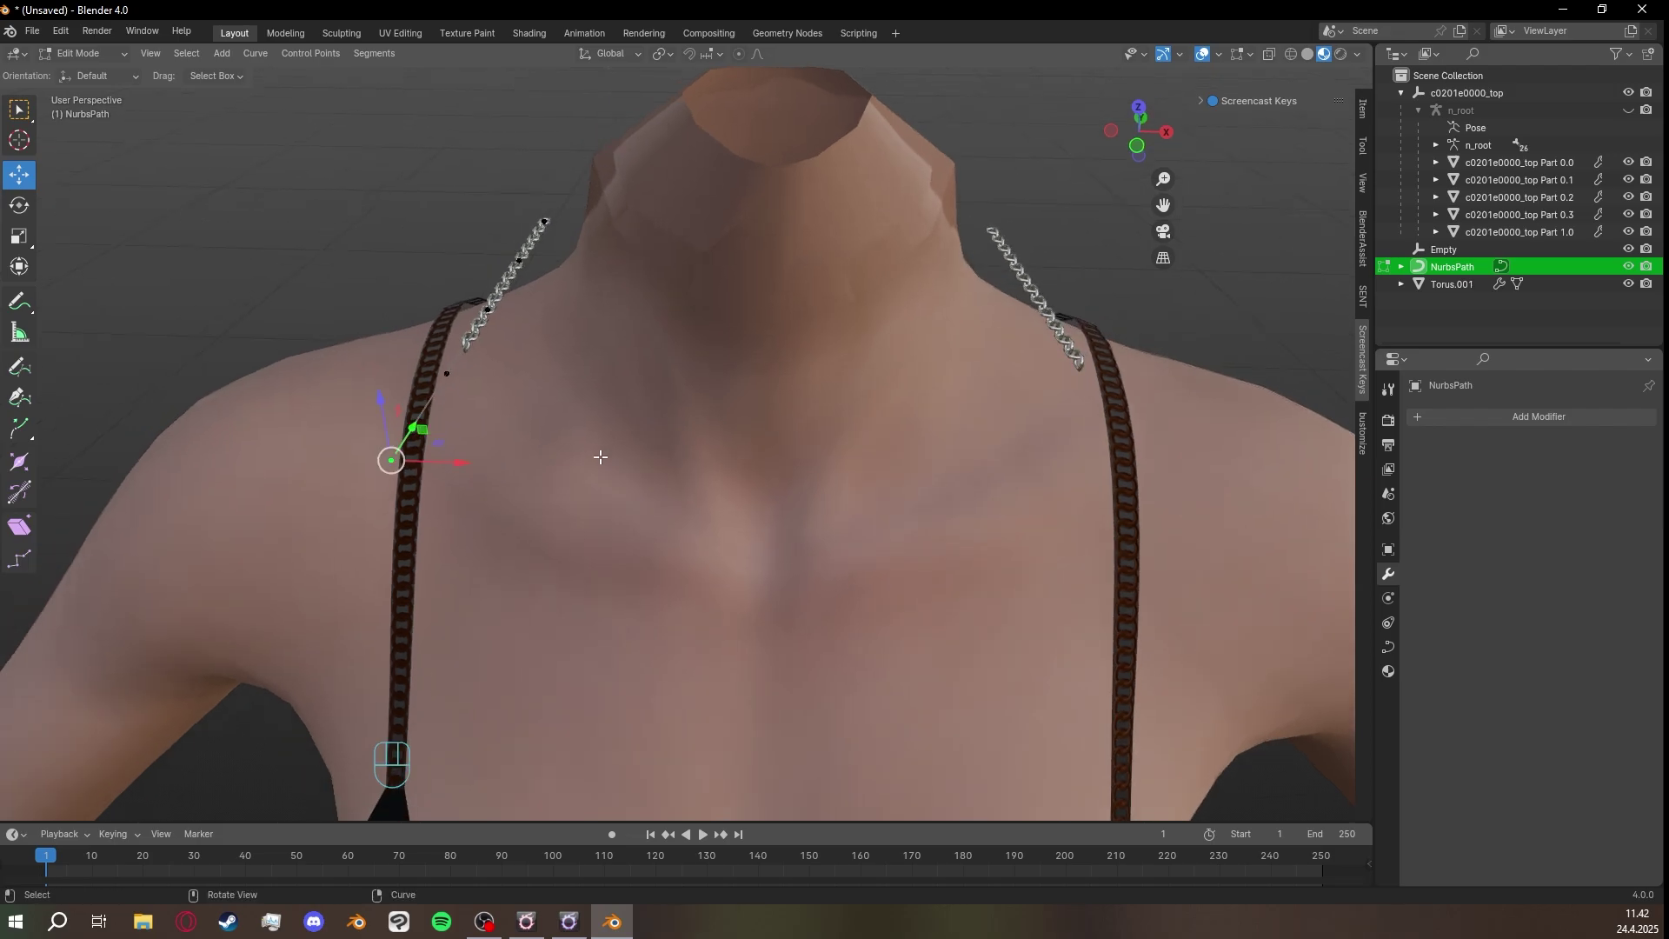
pyautogui.click(738, 56)
pyautogui.moveTo(454, 462); pyautogui.dragTo(673, 488)
pyautogui.scroll(20, 474, 465)
pyautogui.scroll(-7, 495, 475)
pyautogui.scroll(12, 499, 474)
pyautogui.scroll(-5, 504, 474)
pyautogui.scroll(-2, 506, 474)
pyautogui.scroll(-4, 572, 480)
pyautogui.scroll(-3, 583, 488)
pyautogui.scroll(-3, 676, 495)
pyautogui.scroll(-2, 598, 487)
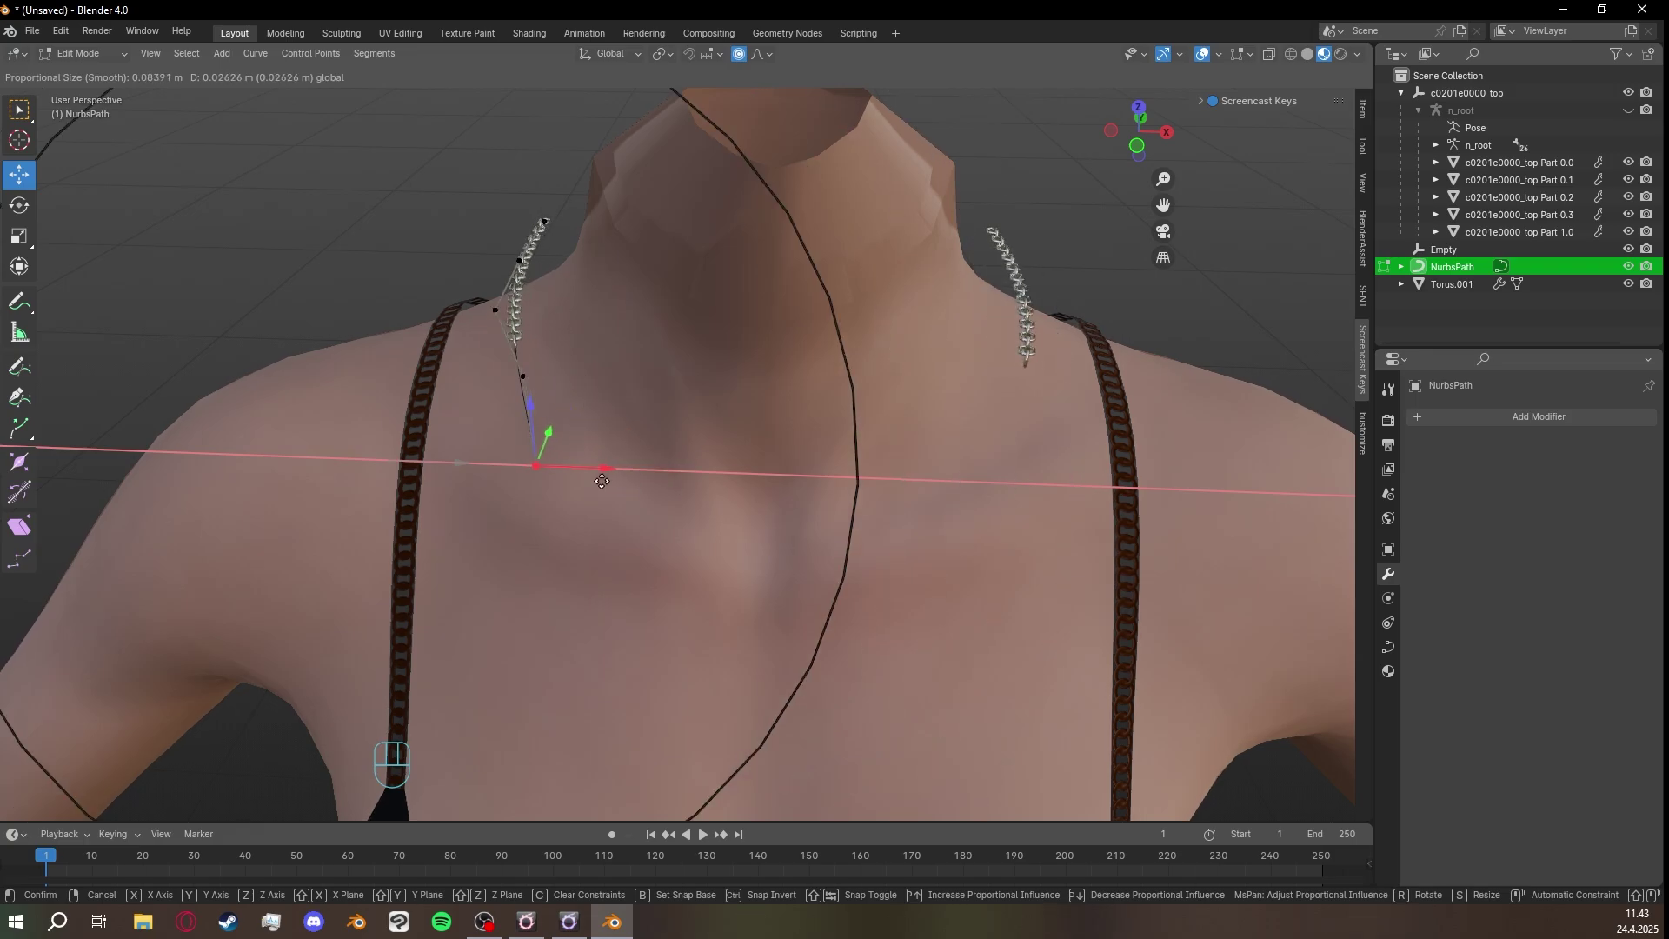
pyautogui.scroll(3, 606, 476)
pyautogui.click(647, 461)
# From the left side view, tilt the whole path down toward the chest and lower it about 0.012 m along Z.
pyautogui.moveTo(647, 460); pyautogui.dragTo(928, 421, button='middle')
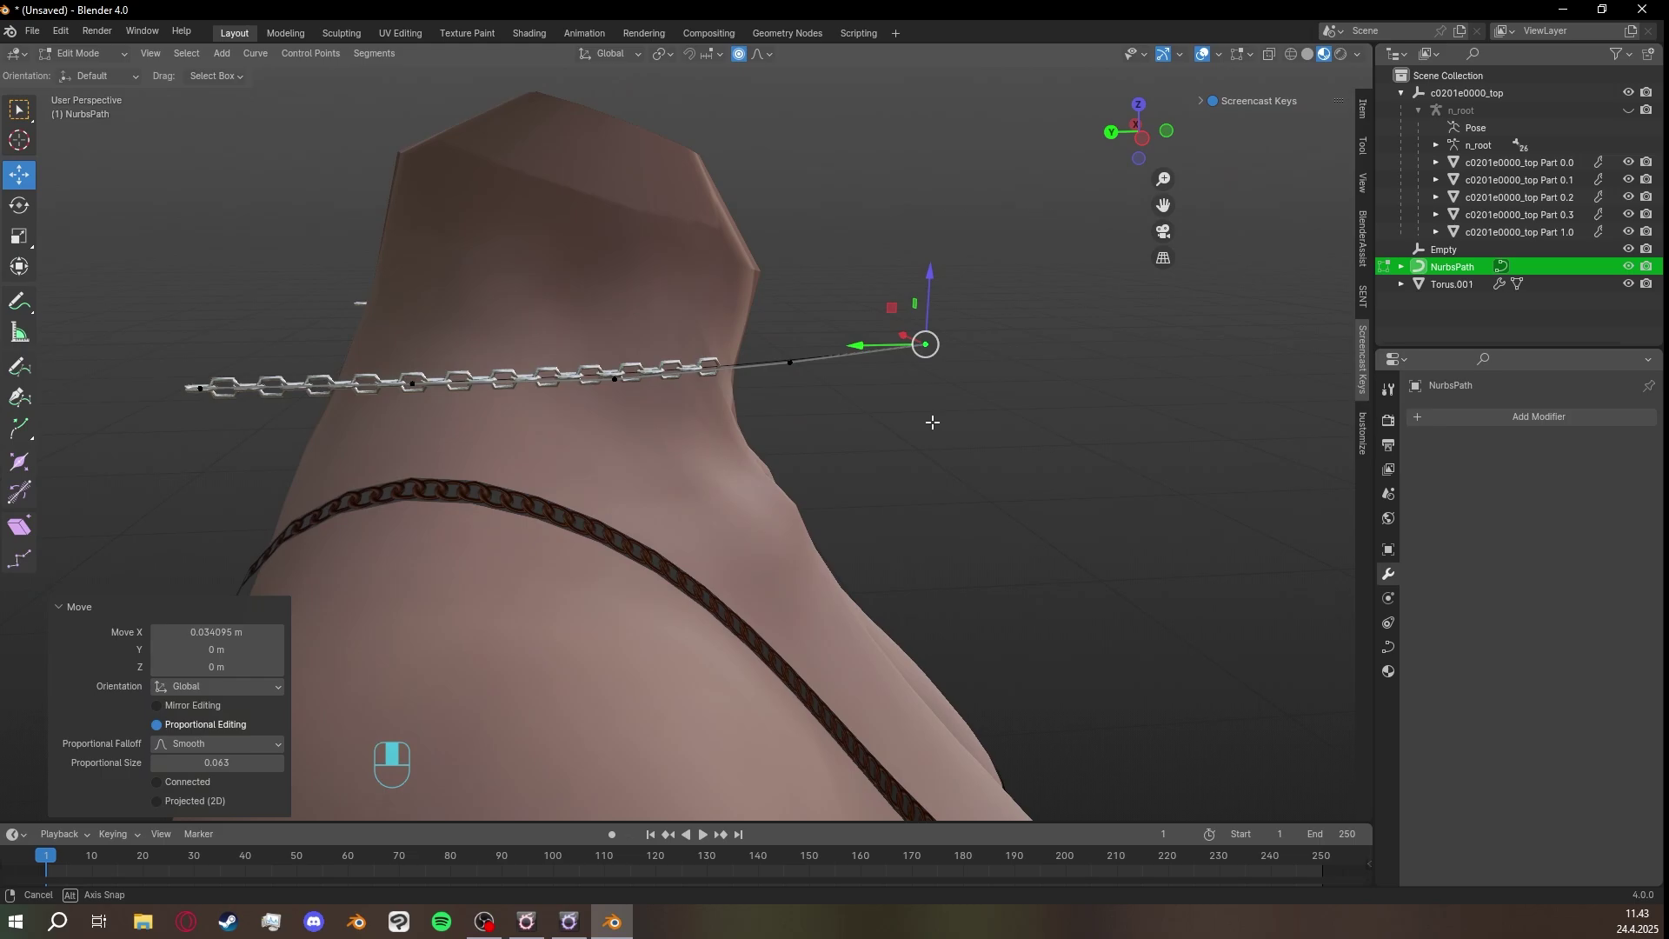
pyautogui.press('a')
pyautogui.moveTo(917, 343); pyautogui.dragTo(1099, 302, button='middle')
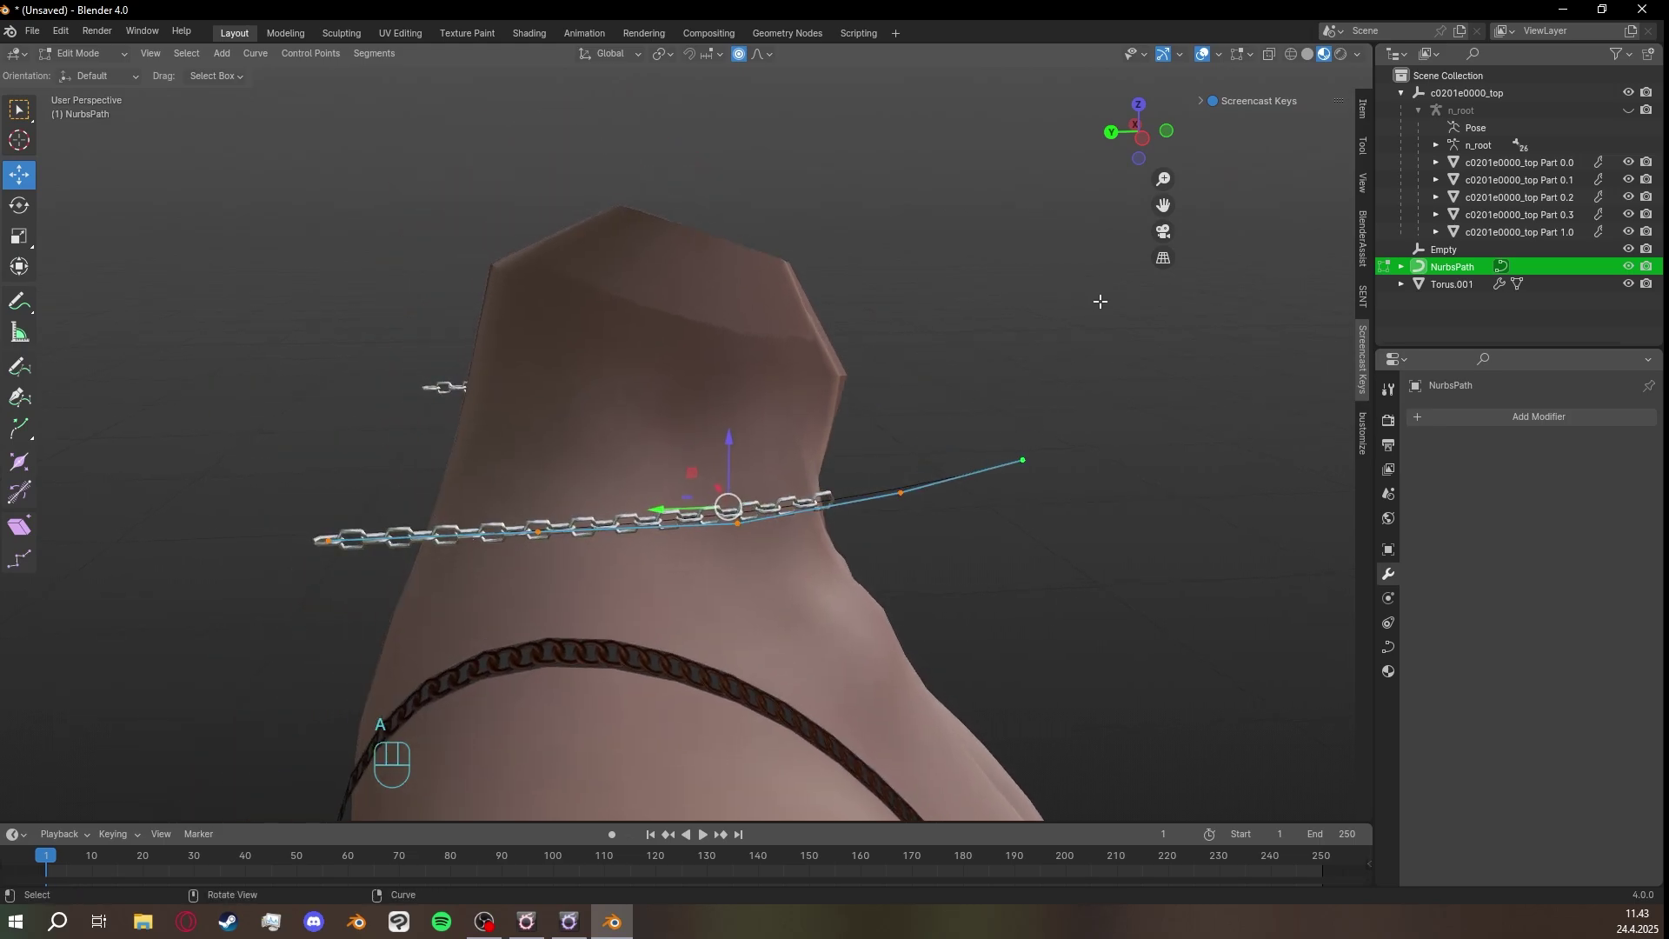
pyautogui.click(1144, 142)
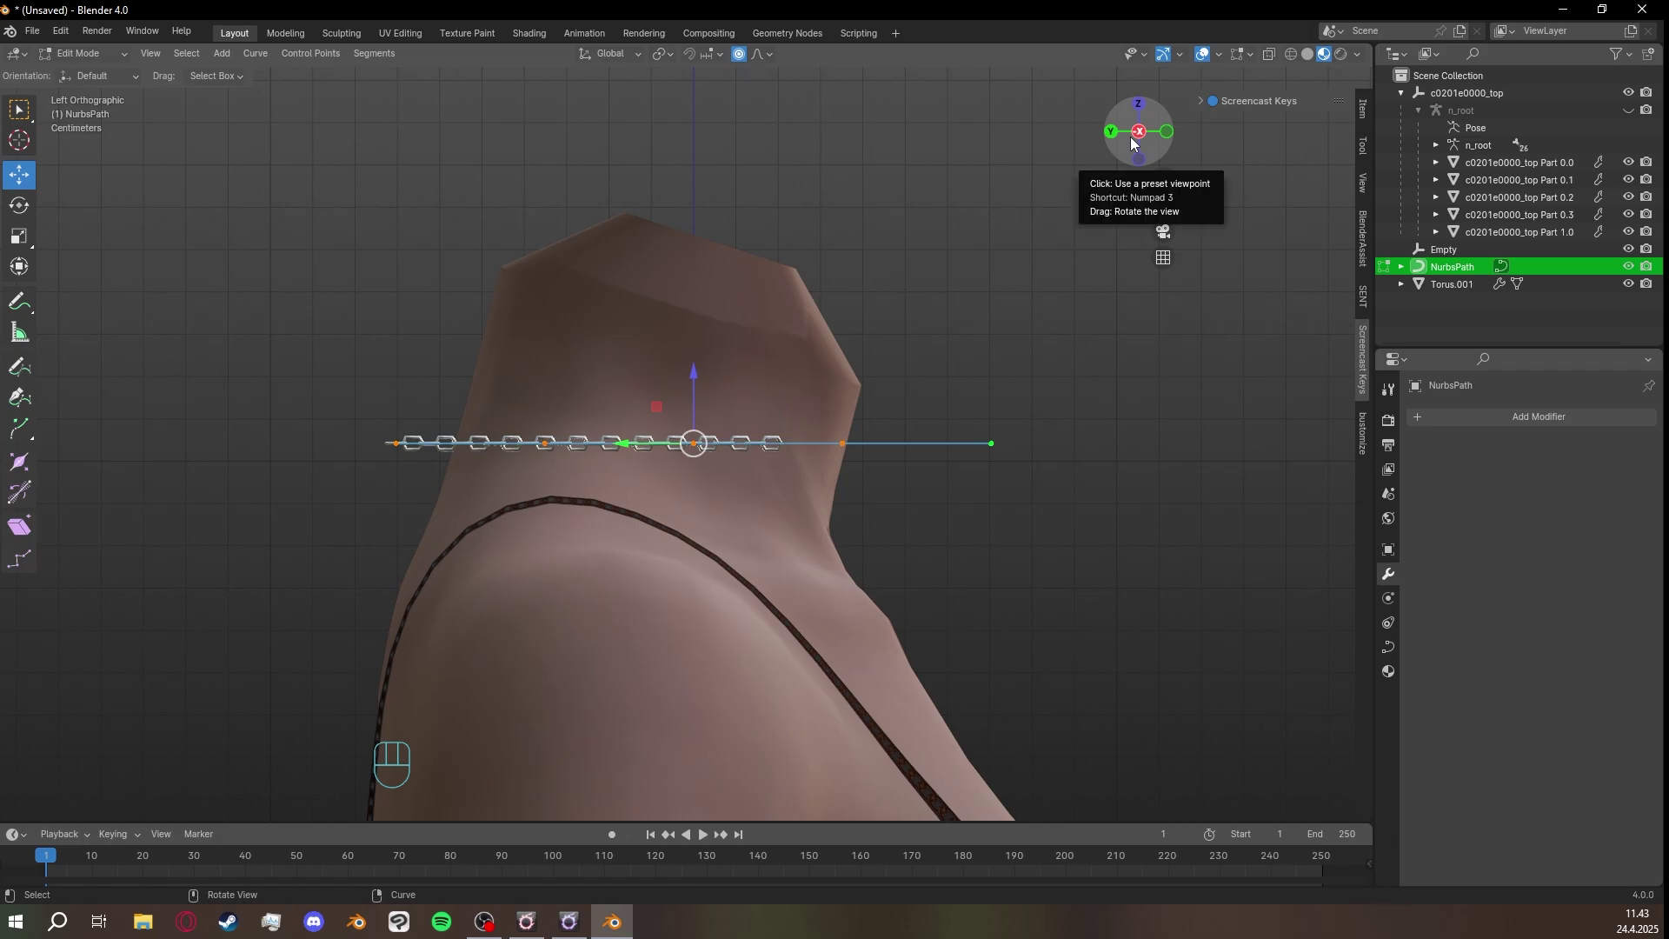
pyautogui.press('r')
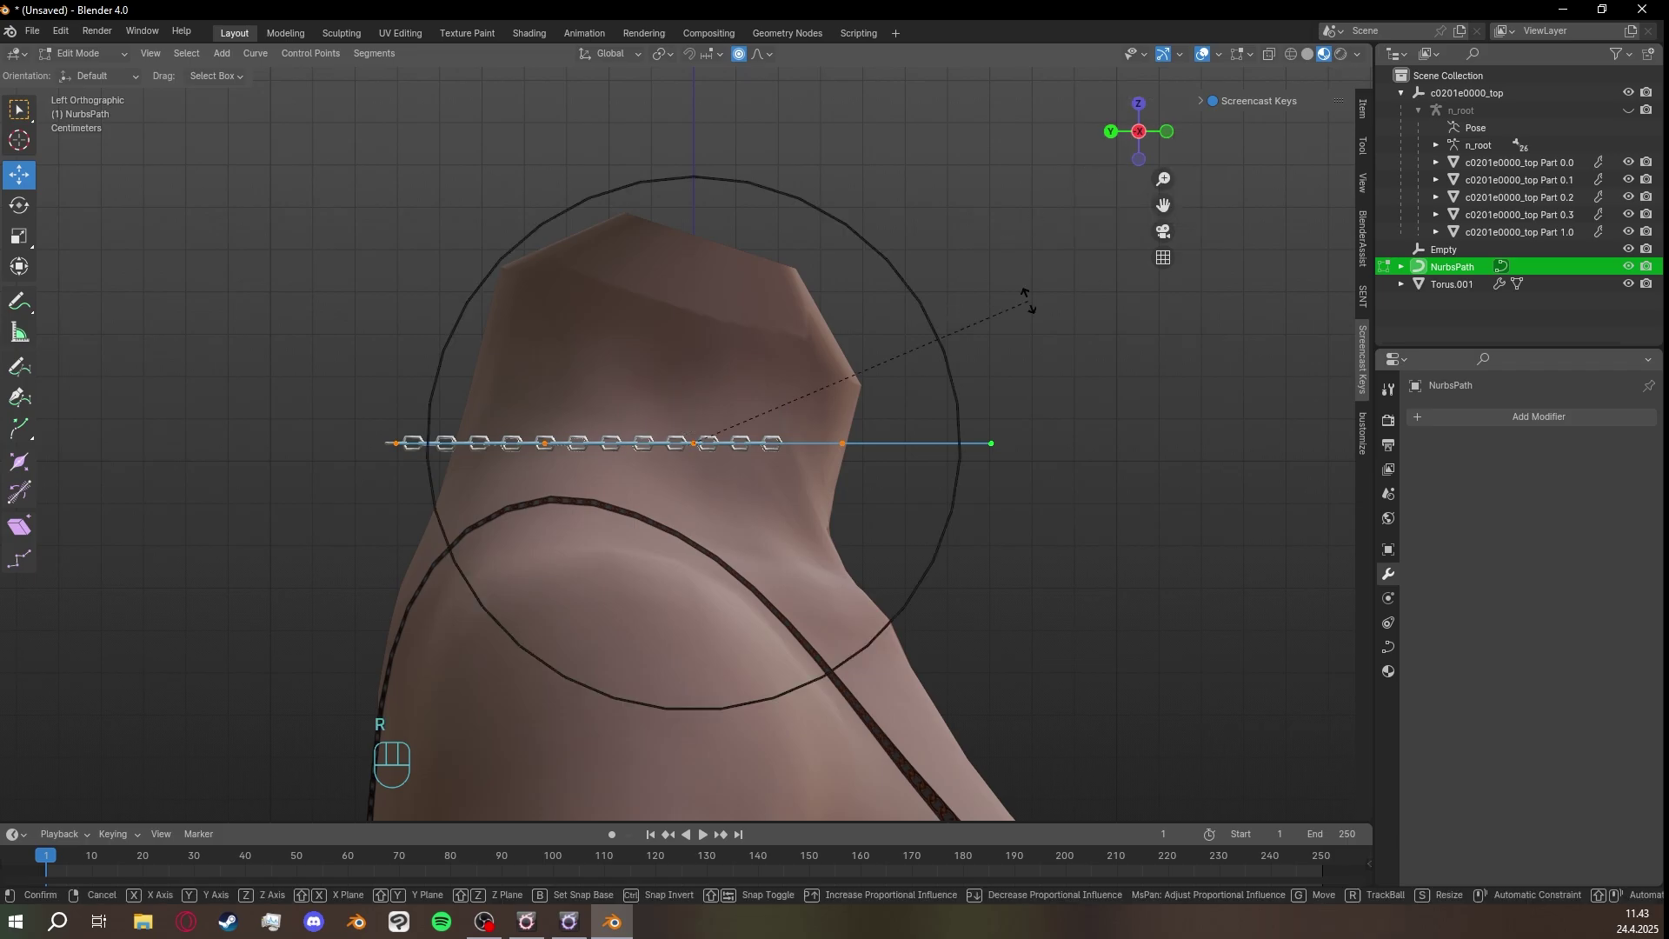
pyautogui.click(1028, 404)
pyautogui.moveTo(697, 379); pyautogui.dragTo(707, 429)
pyautogui.press('r')
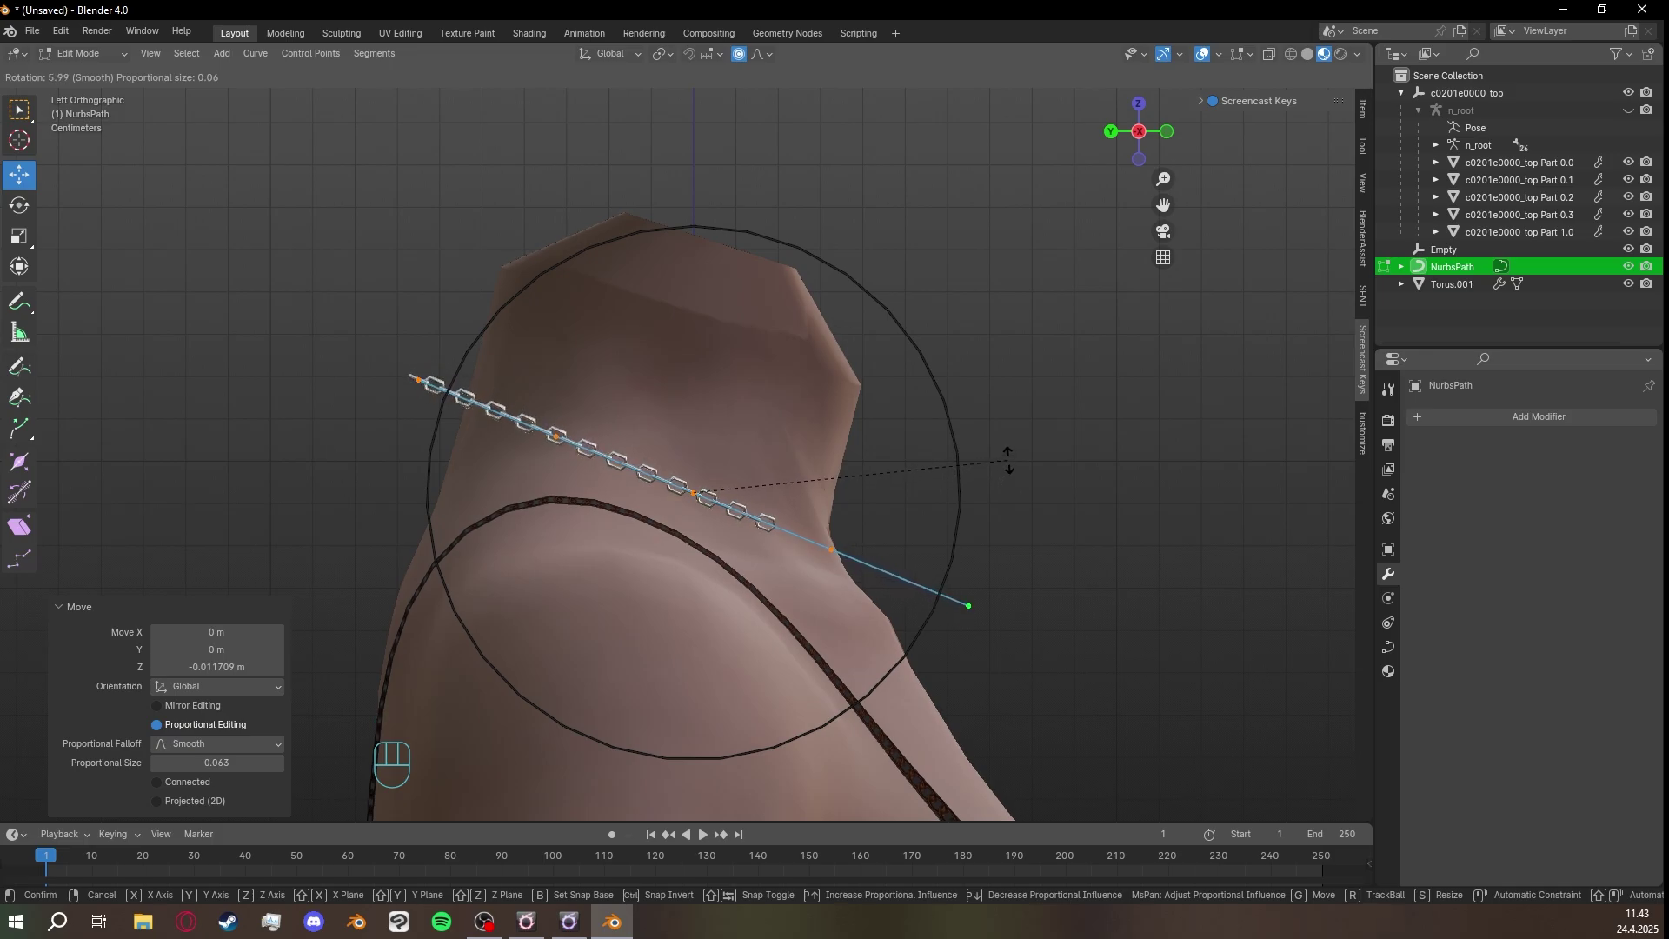
pyautogui.click(1008, 461)
# Move the path's middle point about -0.009 m along Y and 0.008 m along Z, and raise the point behind it slightly.
pyautogui.keyDown('shift'); pyautogui.moveTo(857, 484); pyautogui.dragTo(858, 446, button='middle'); pyautogui.keyUp('shift')
pyautogui.scroll(3, 857, 446)
pyautogui.click(731, 451)
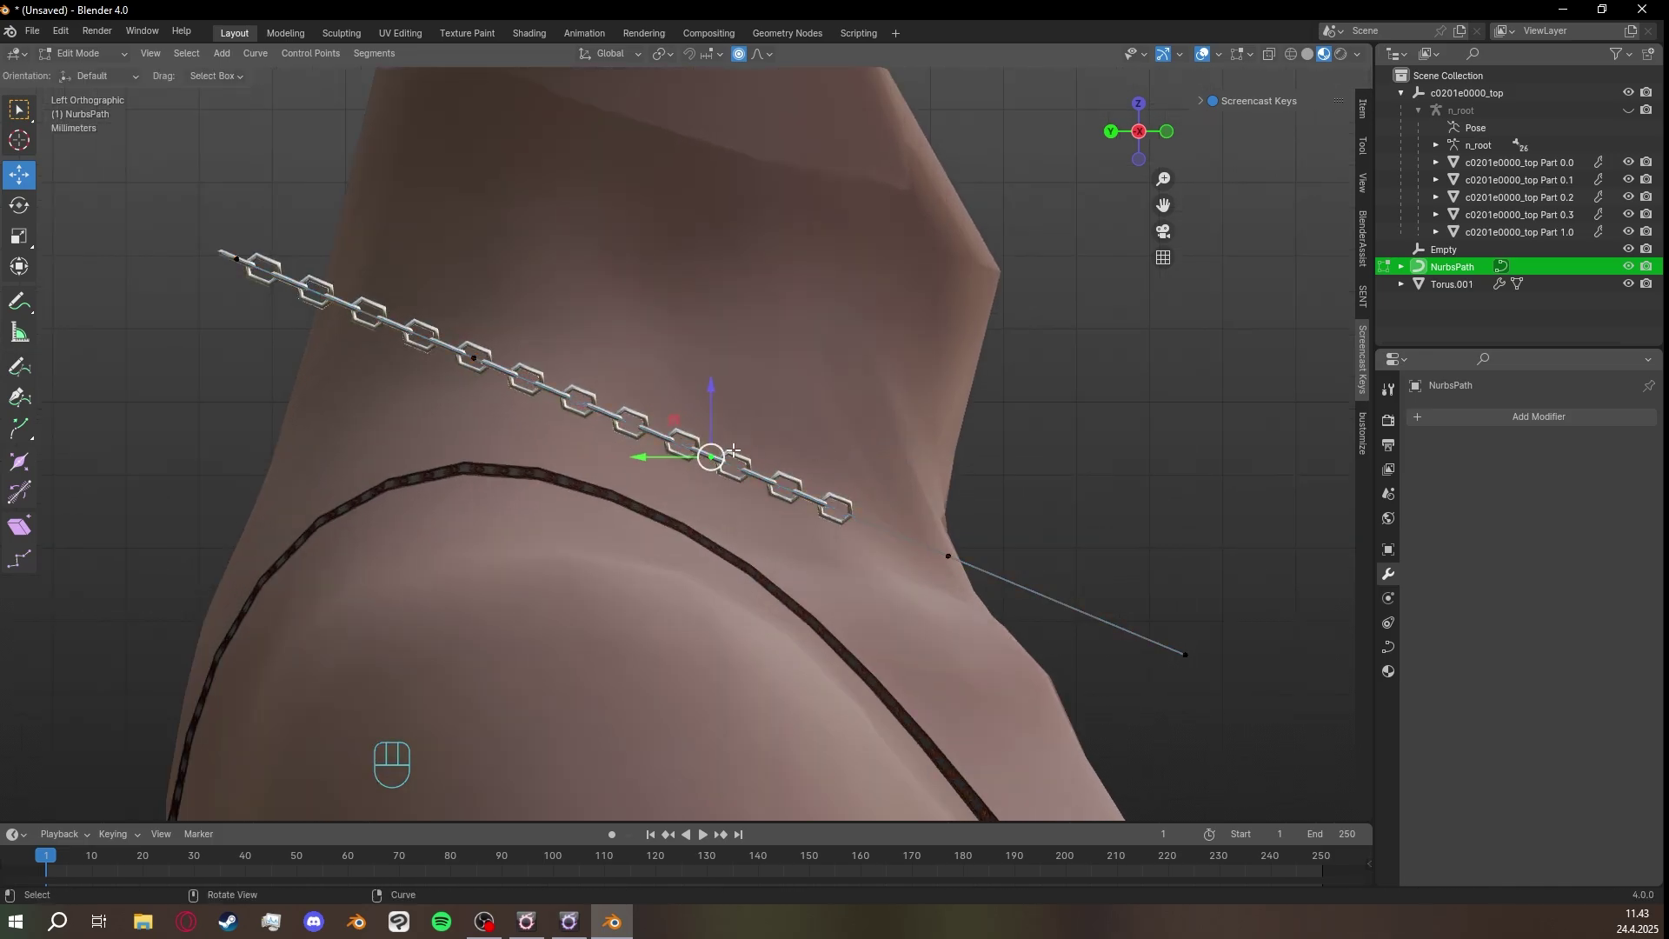
pyautogui.moveTo(710, 456); pyautogui.dragTo(774, 399)
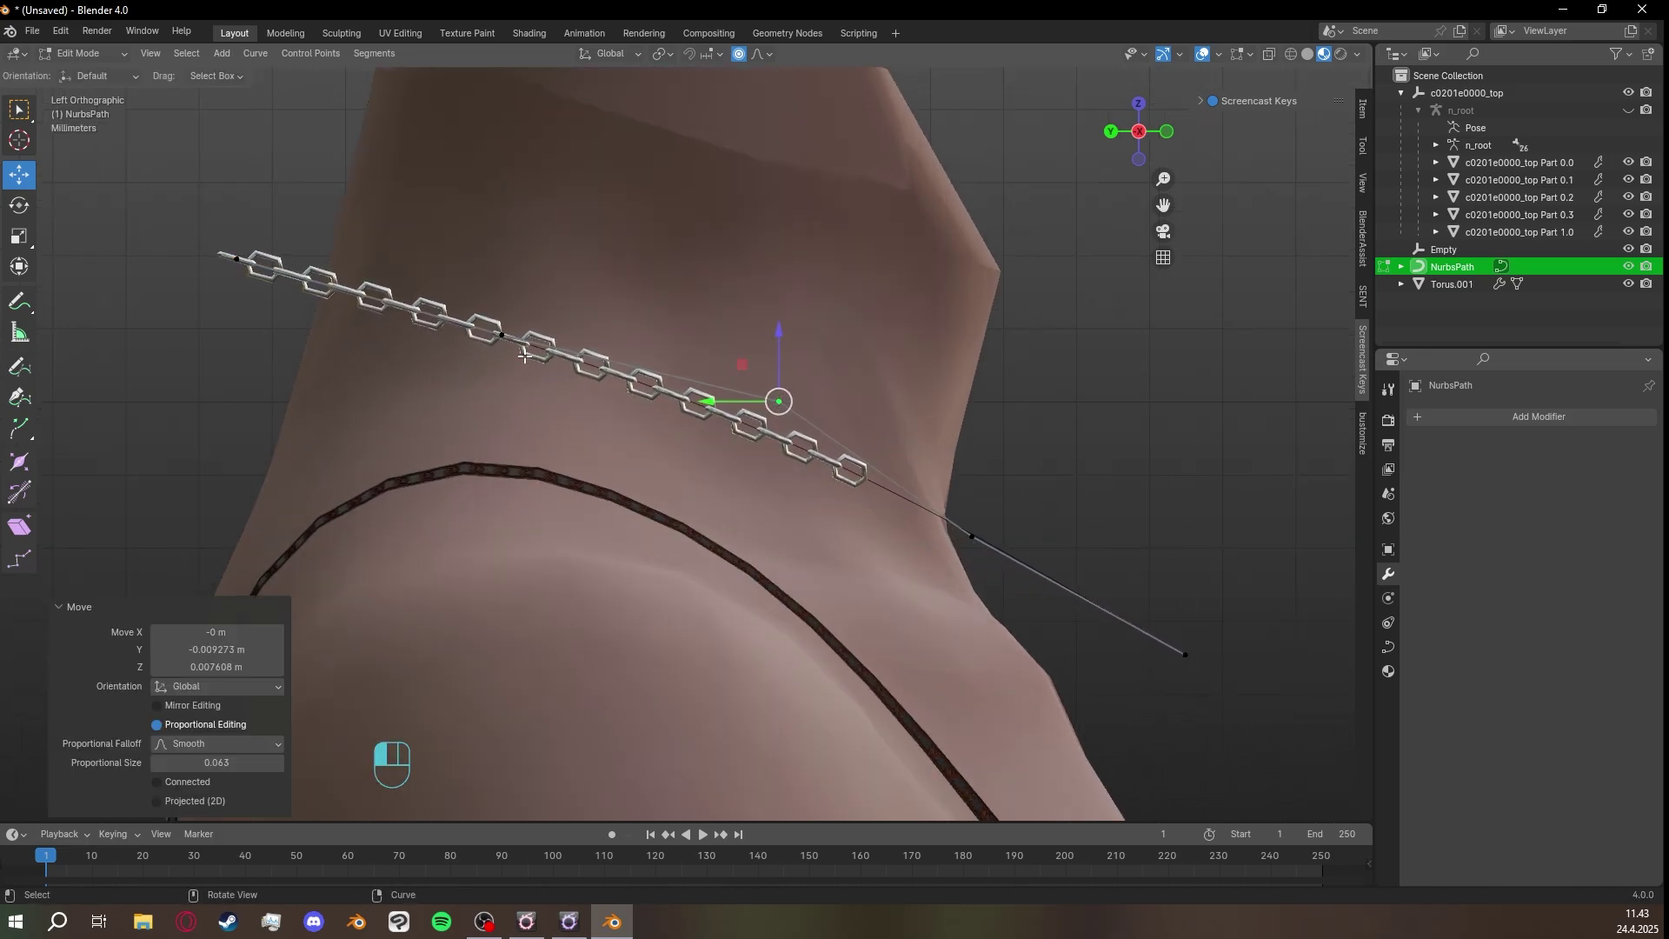
pyautogui.moveTo(477, 355); pyautogui.dragTo(507, 326)
# Pull the path's front end point down and back toward the chest, and move its rear end point slightly forward.
pyautogui.click(972, 537)
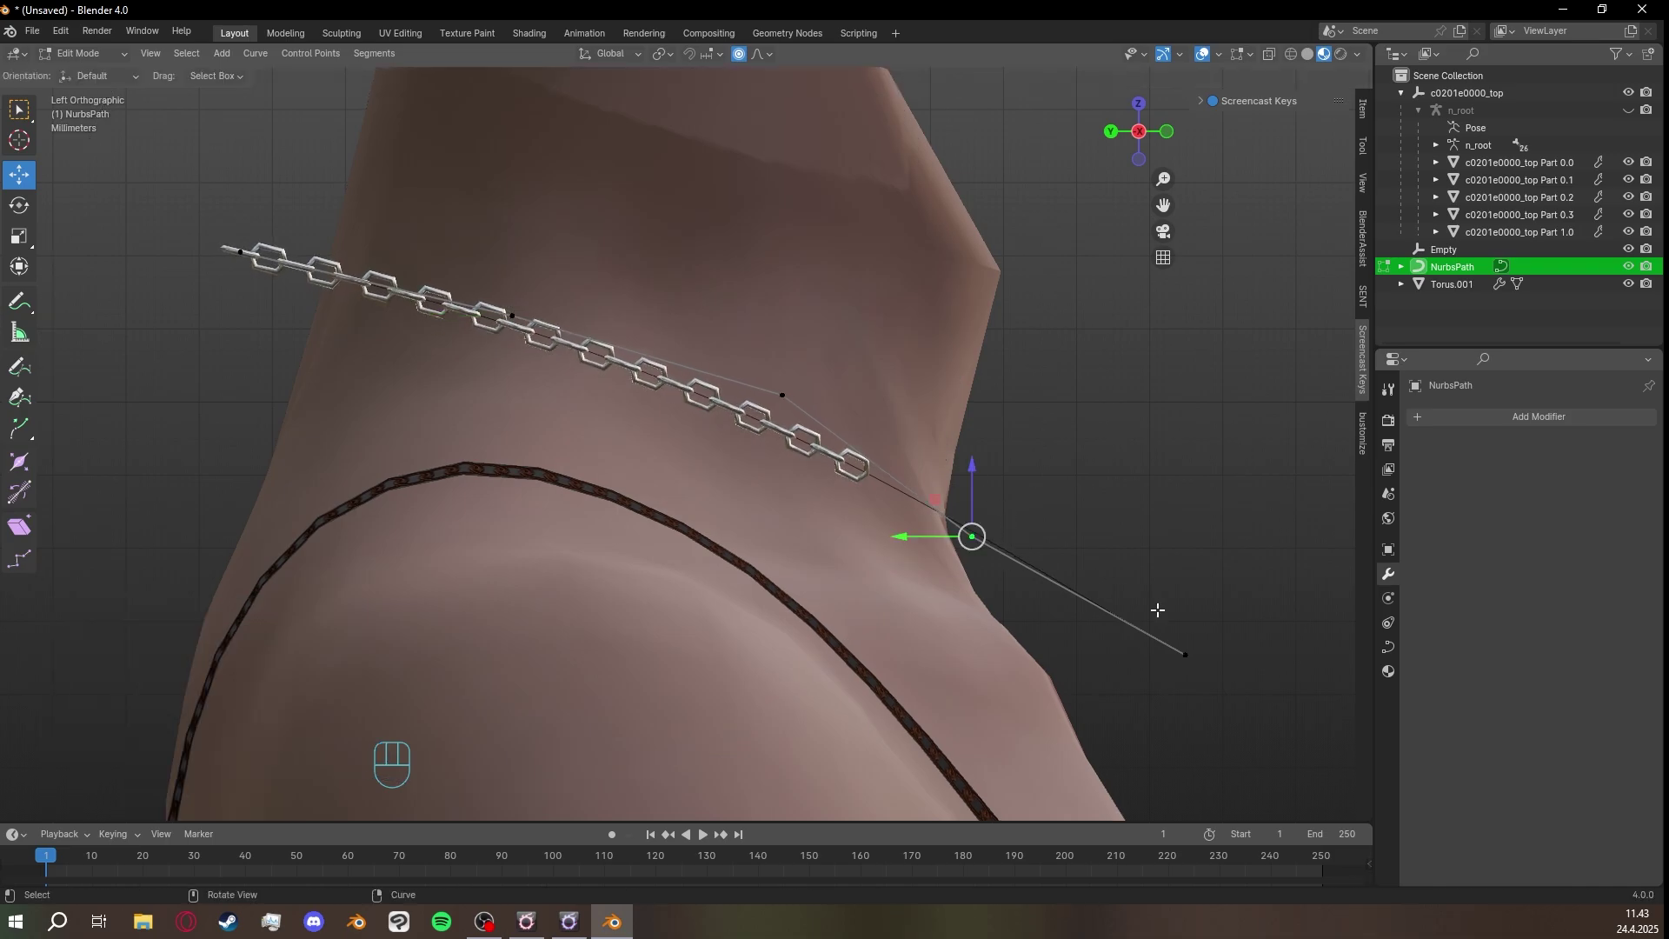
pyautogui.moveTo(1185, 654); pyautogui.dragTo(1103, 718)
pyautogui.click(241, 251)
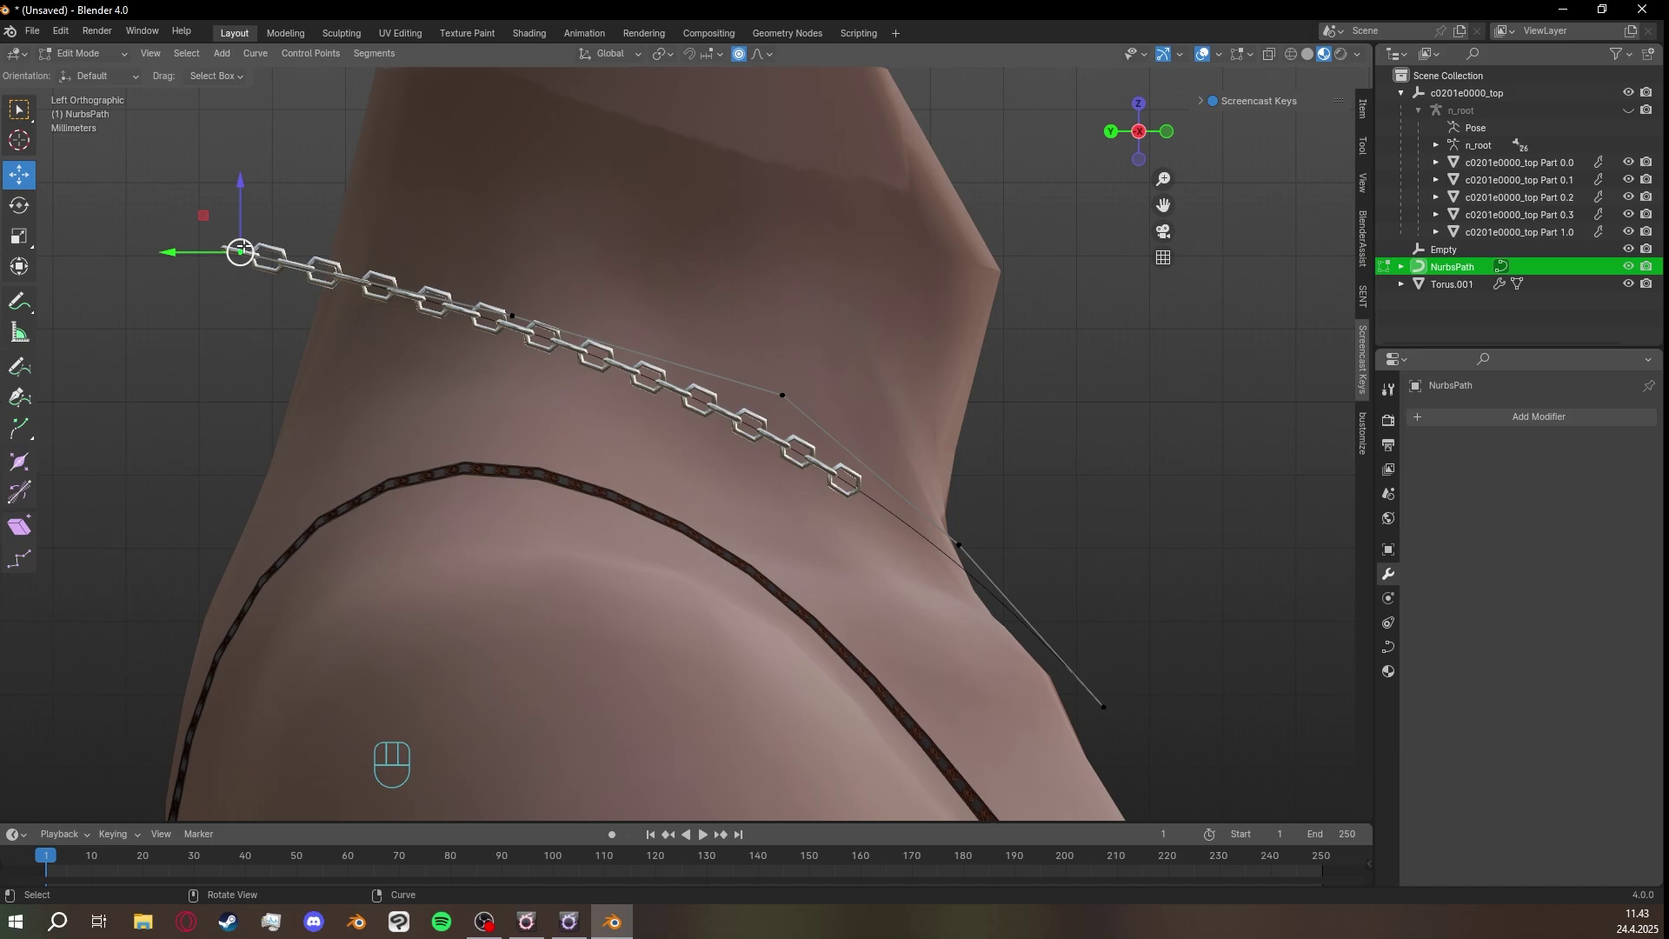
pyautogui.moveTo(240, 254); pyautogui.dragTo(291, 266)
# Move the path's rear end point along X behind the neck toward the body's centre line.
pyautogui.moveTo(647, 393); pyautogui.dragTo(528, 312, button='middle')
pyautogui.moveTo(485, 257); pyautogui.dragTo(628, 281)
pyautogui.moveTo(627, 281); pyautogui.dragTo(629, 389, button='middle')
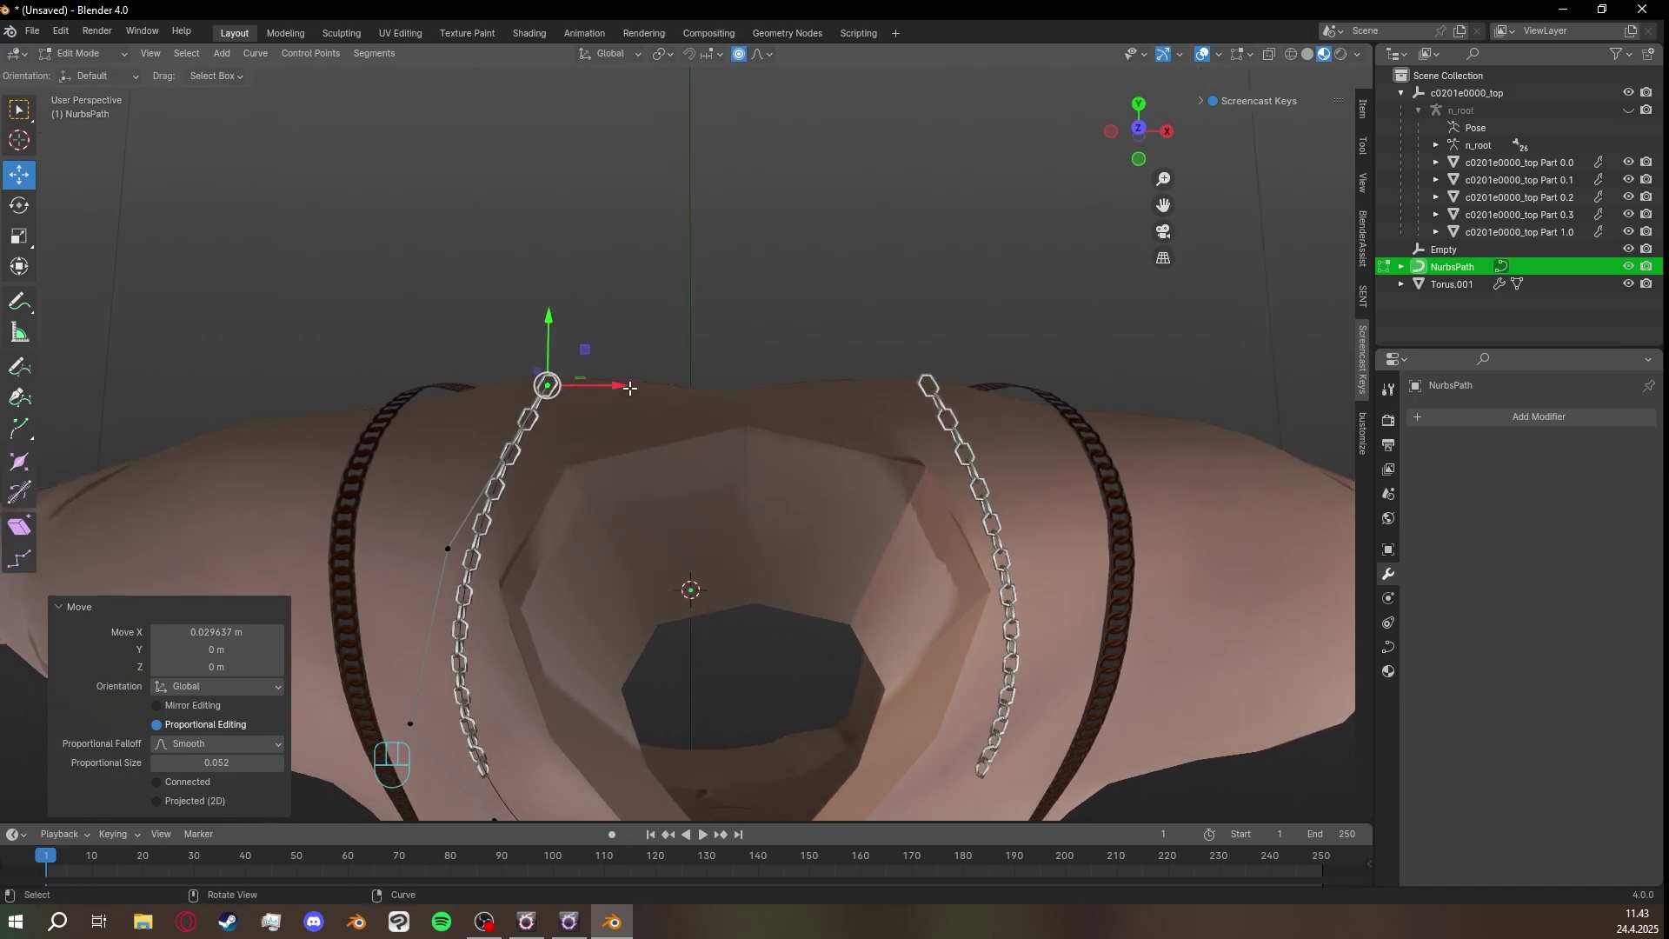
pyautogui.moveTo(626, 388); pyautogui.dragTo(804, 387)
# Move the point next to the path's rear end backward along Y and about -0.023 m along X, around the neck.
pyautogui.moveTo(804, 388); pyautogui.dragTo(628, 573, button='middle')
pyautogui.click(520, 470)
pyautogui.moveTo(627, 573); pyautogui.dragTo(617, 573)
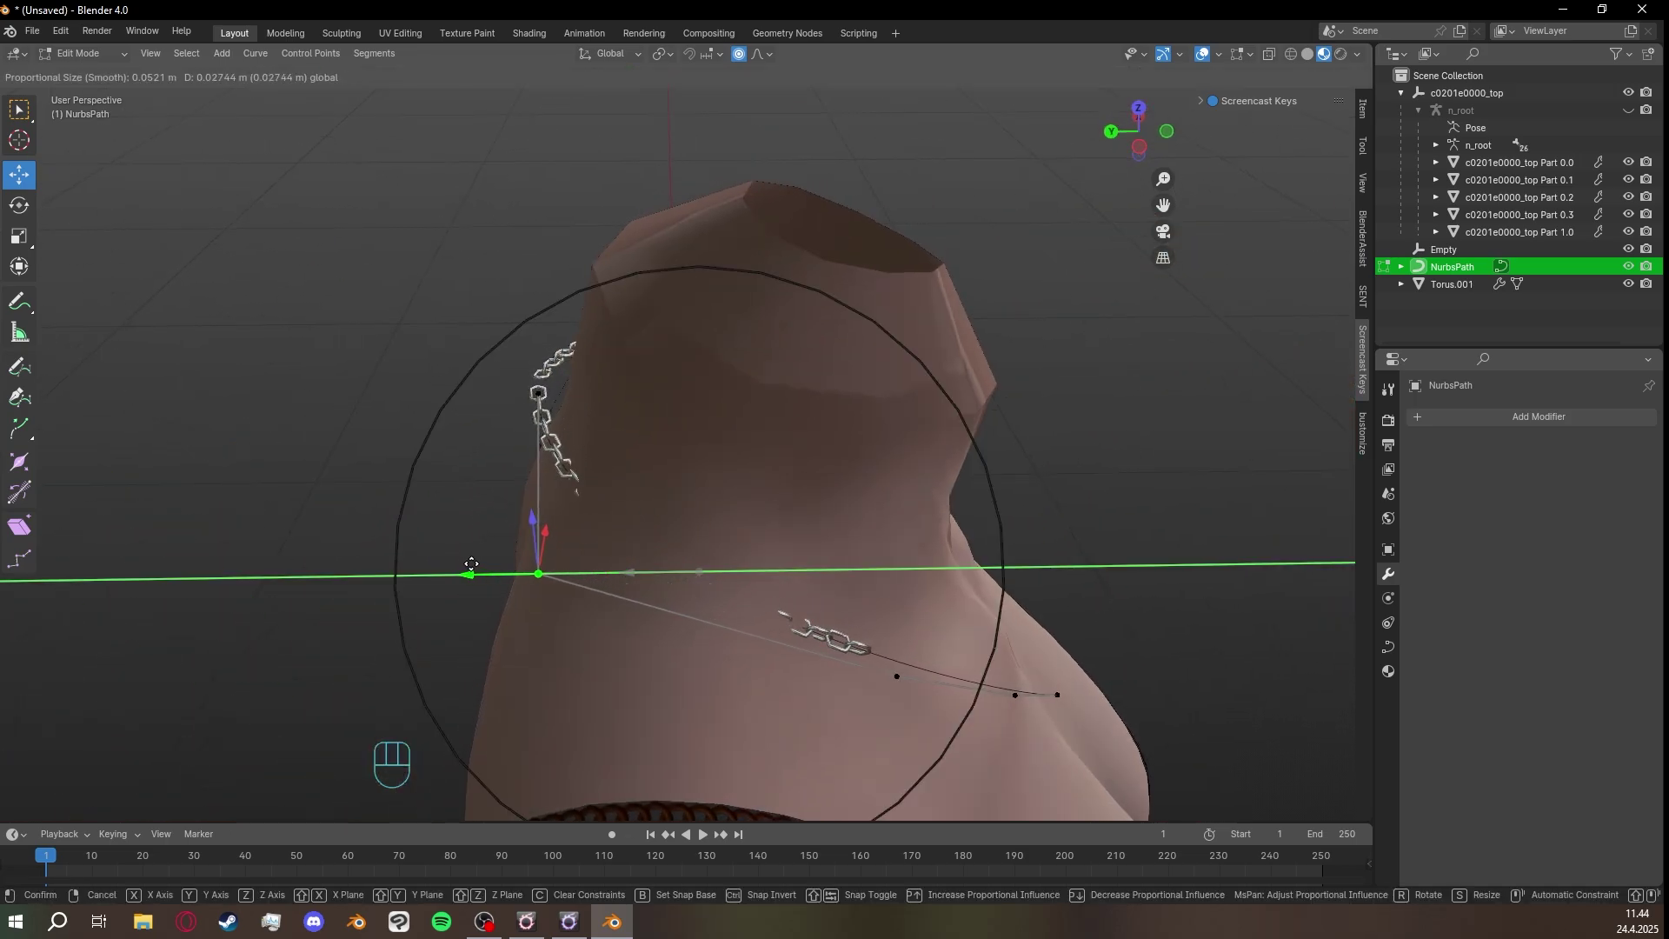
pyautogui.moveTo(471, 565); pyautogui.dragTo(468, 564)
pyautogui.moveTo(467, 564); pyautogui.dragTo(756, 616, button='middle')
pyautogui.moveTo(821, 549); pyautogui.dragTo(931, 521)
pyautogui.moveTo(930, 521); pyautogui.dragTo(730, 532, button='middle')
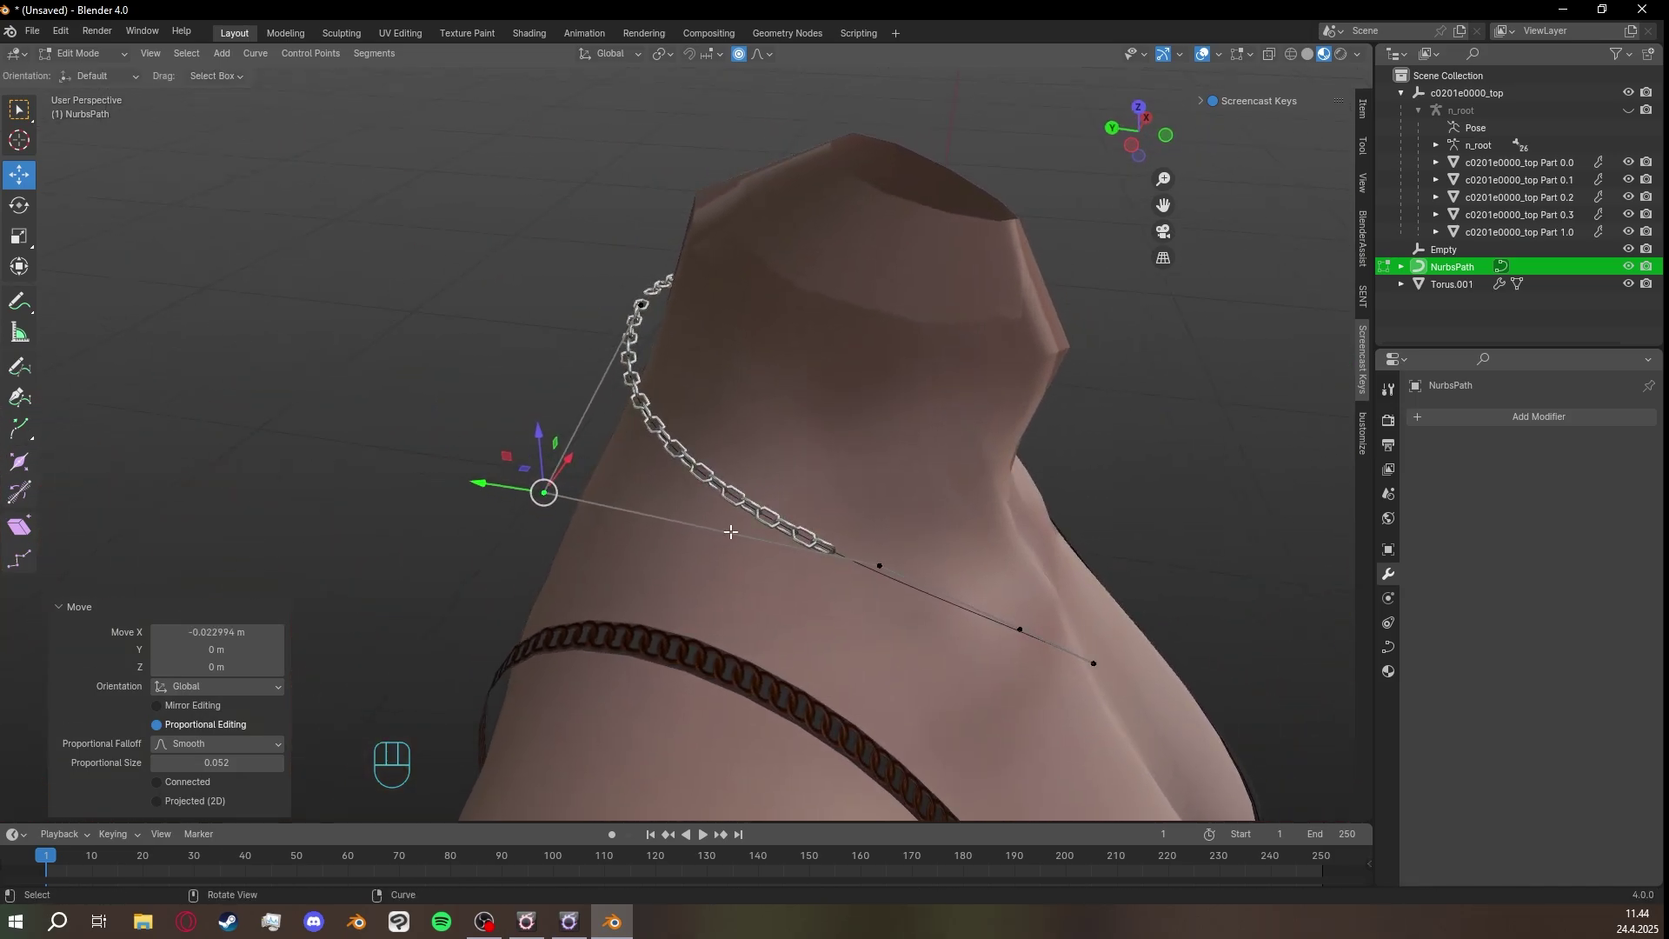
# Select all the path's points and subdivide the path with one cut.
pyautogui.moveTo(607, 516); pyautogui.dragTo(713, 478, button='middle')
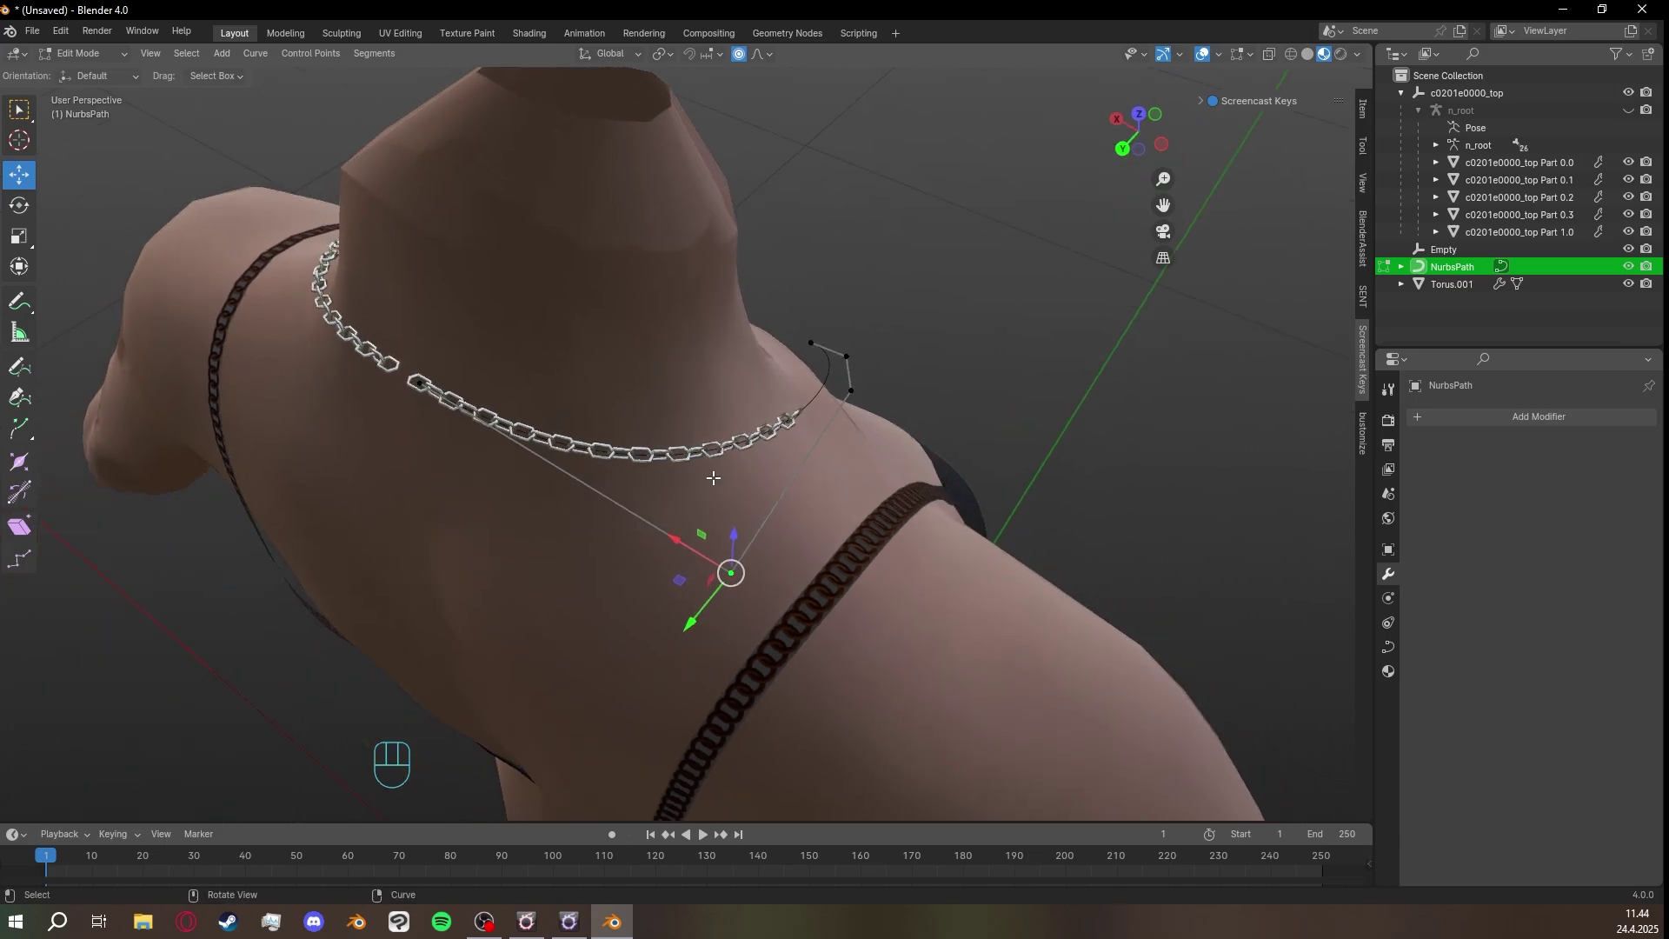
pyautogui.rightClick(935, 482)
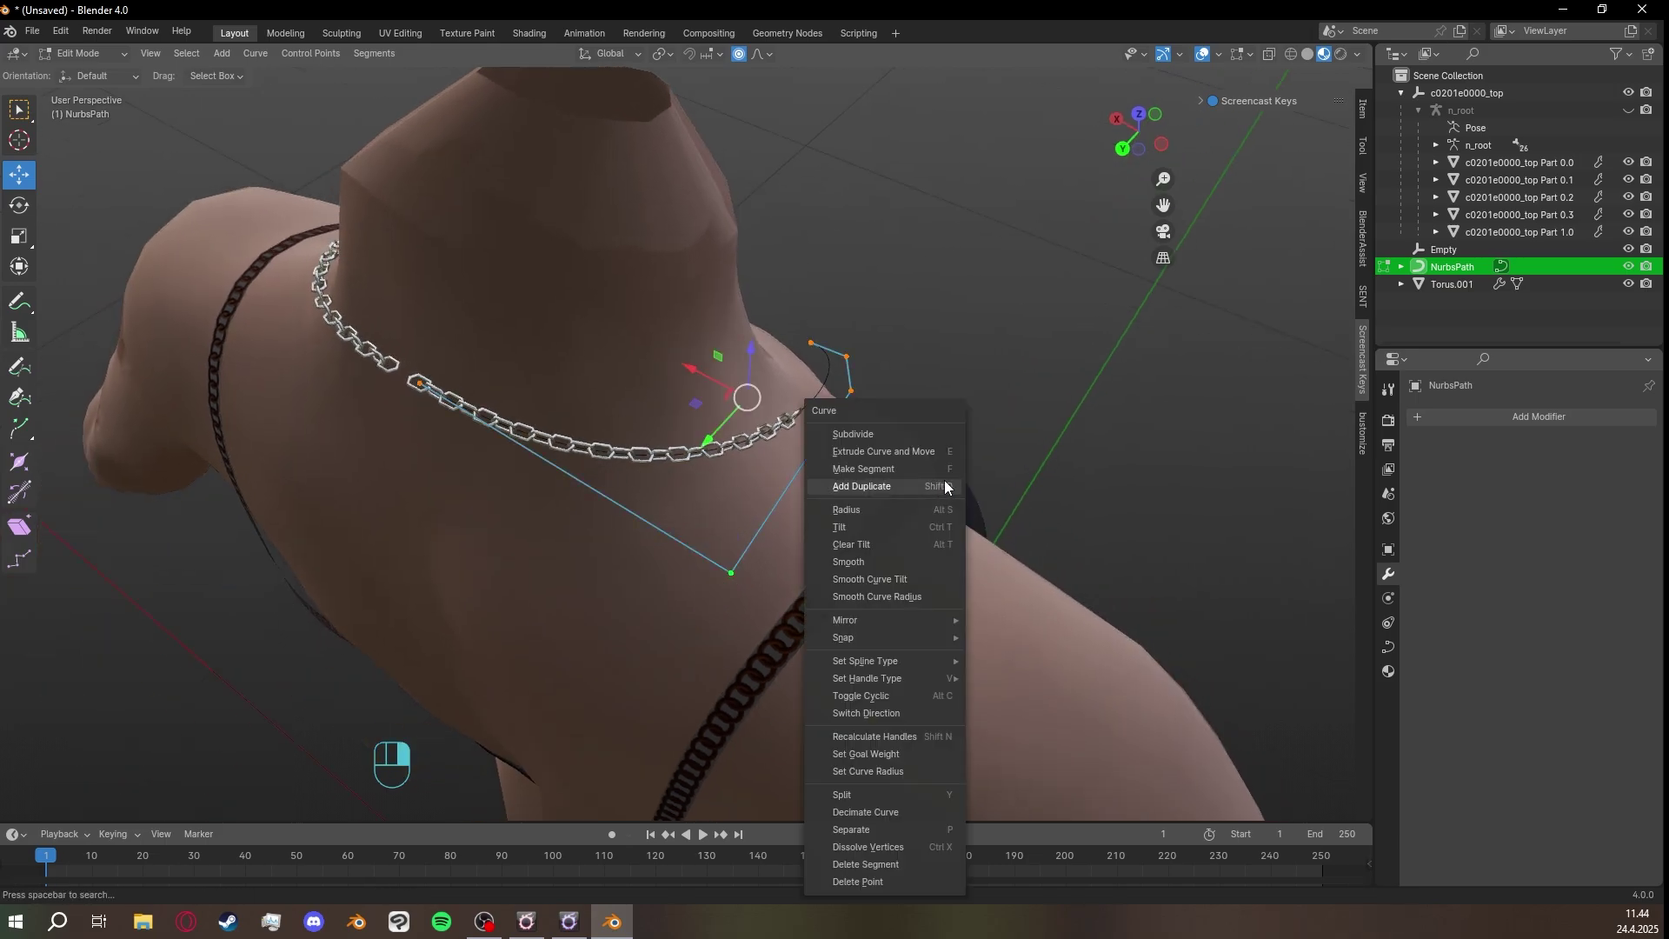
pyautogui.click(911, 432)
pyautogui.moveTo(911, 432); pyautogui.dragTo(951, 447, button='middle')
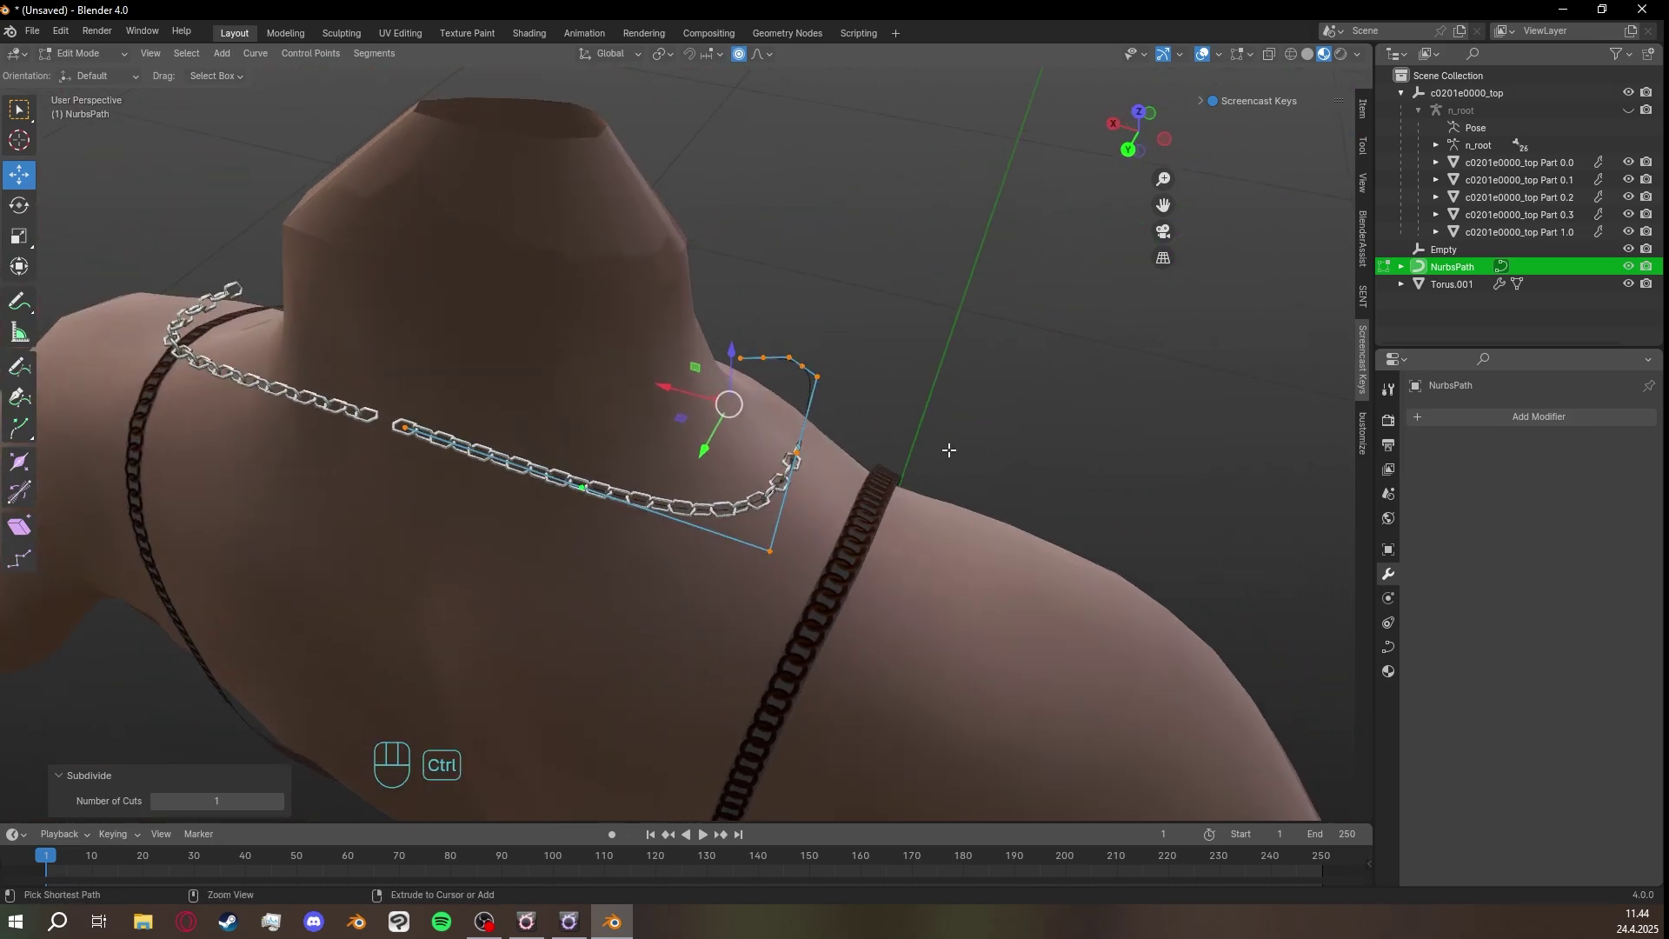
# Undo the whole-path subdivision and subdivide only the segment between the path's rear end point and its neighbour.
pyautogui.hotkey('ctrl', 'z')
pyautogui.moveTo(872, 491); pyautogui.dragTo(504, 491, button='middle')
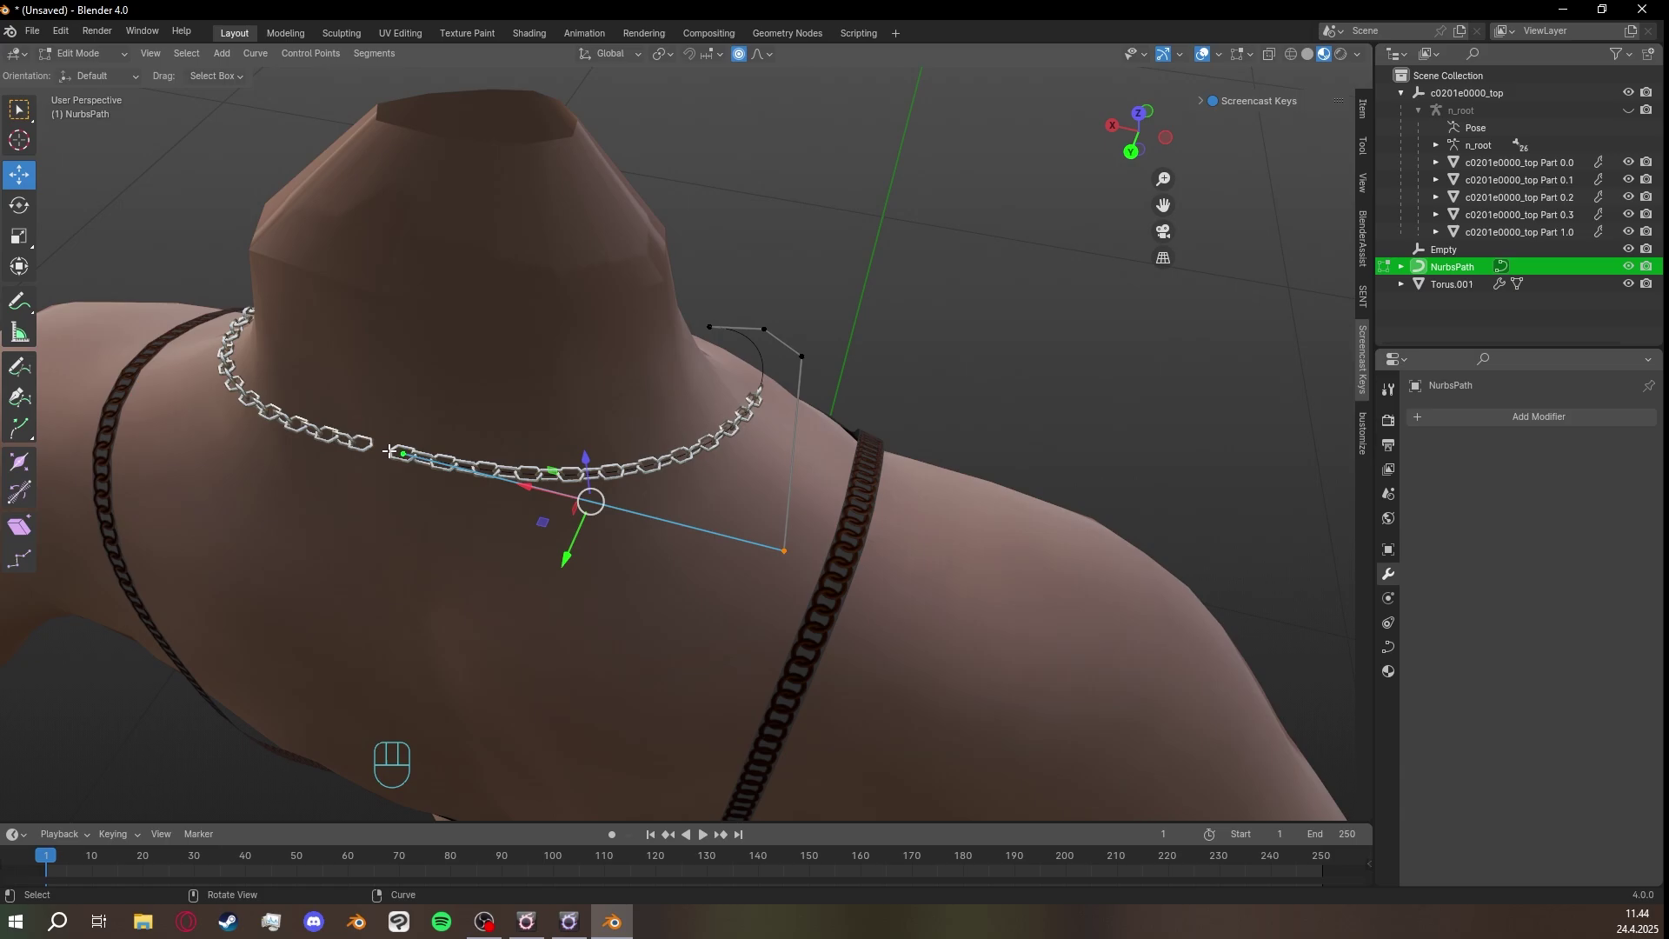
pyautogui.rightClick(659, 303)
pyautogui.click(659, 303)
pyautogui.moveTo(658, 303); pyautogui.dragTo(690, 576, button='middle')
# Move the path point above the shoulder and the new point behind it in toward the neck.
pyautogui.press('g')
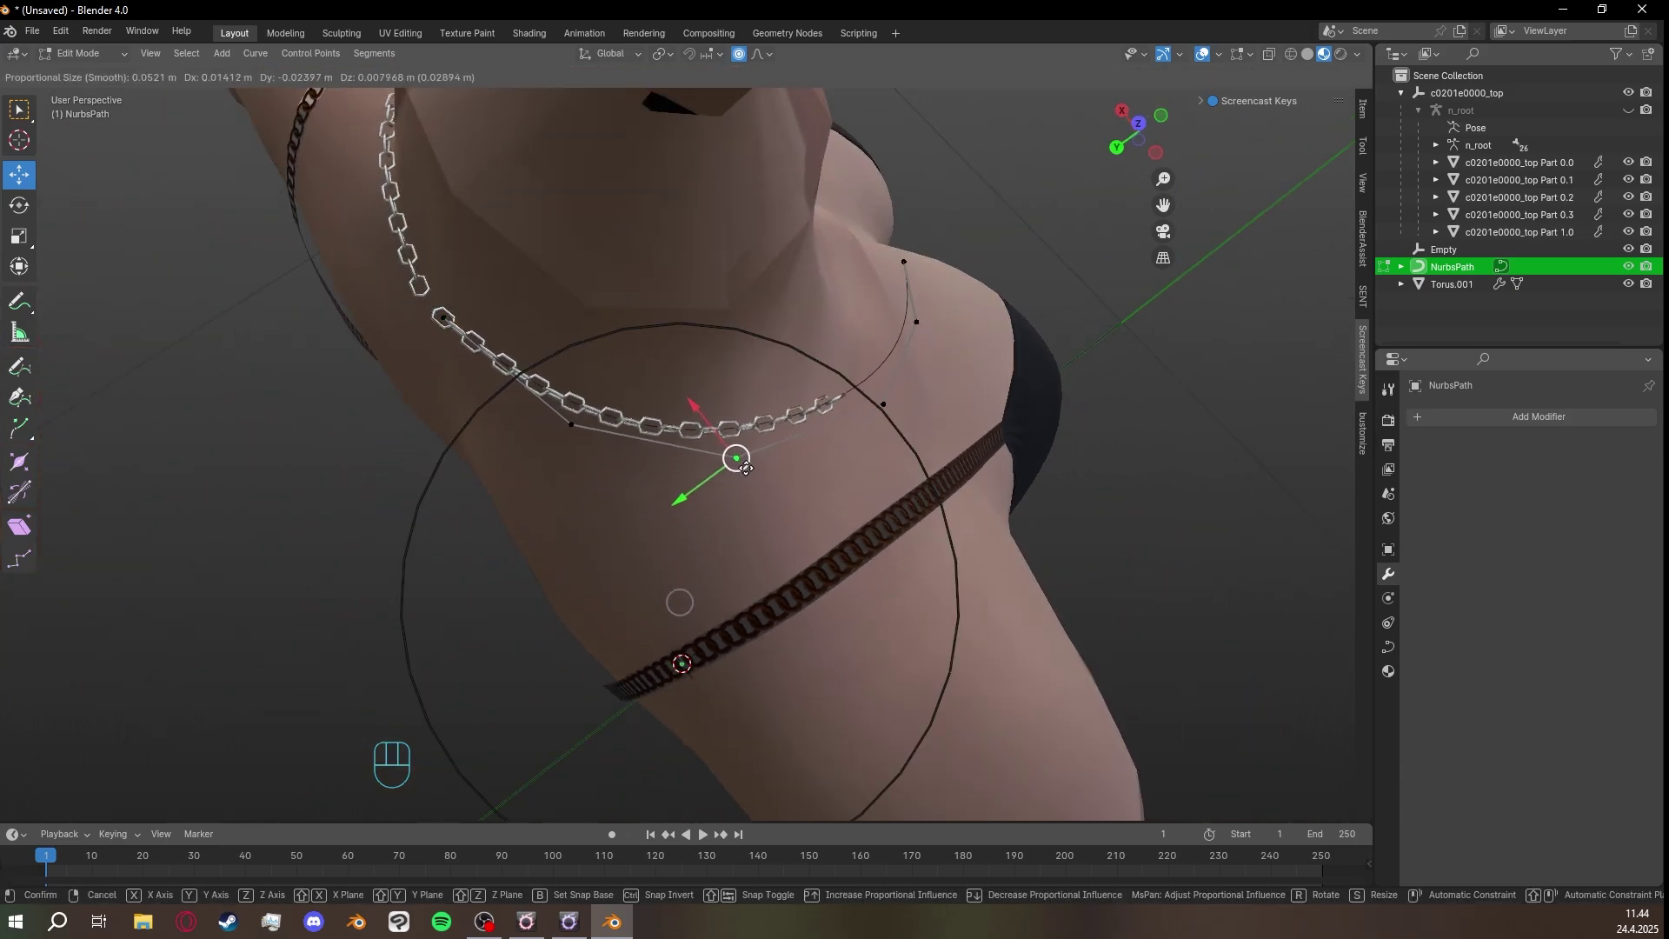
pyautogui.click(557, 432)
pyautogui.press('g')
pyautogui.click(540, 440)
pyautogui.moveTo(540, 440); pyautogui.dragTo(826, 391, button='middle')
pyautogui.press('g')
pyautogui.click(751, 437)
# Reposition the path's rear end point behind the neck and move it -0.005241 m along Y toward the skin.
pyautogui.click(576, 416)
pyautogui.press('g')
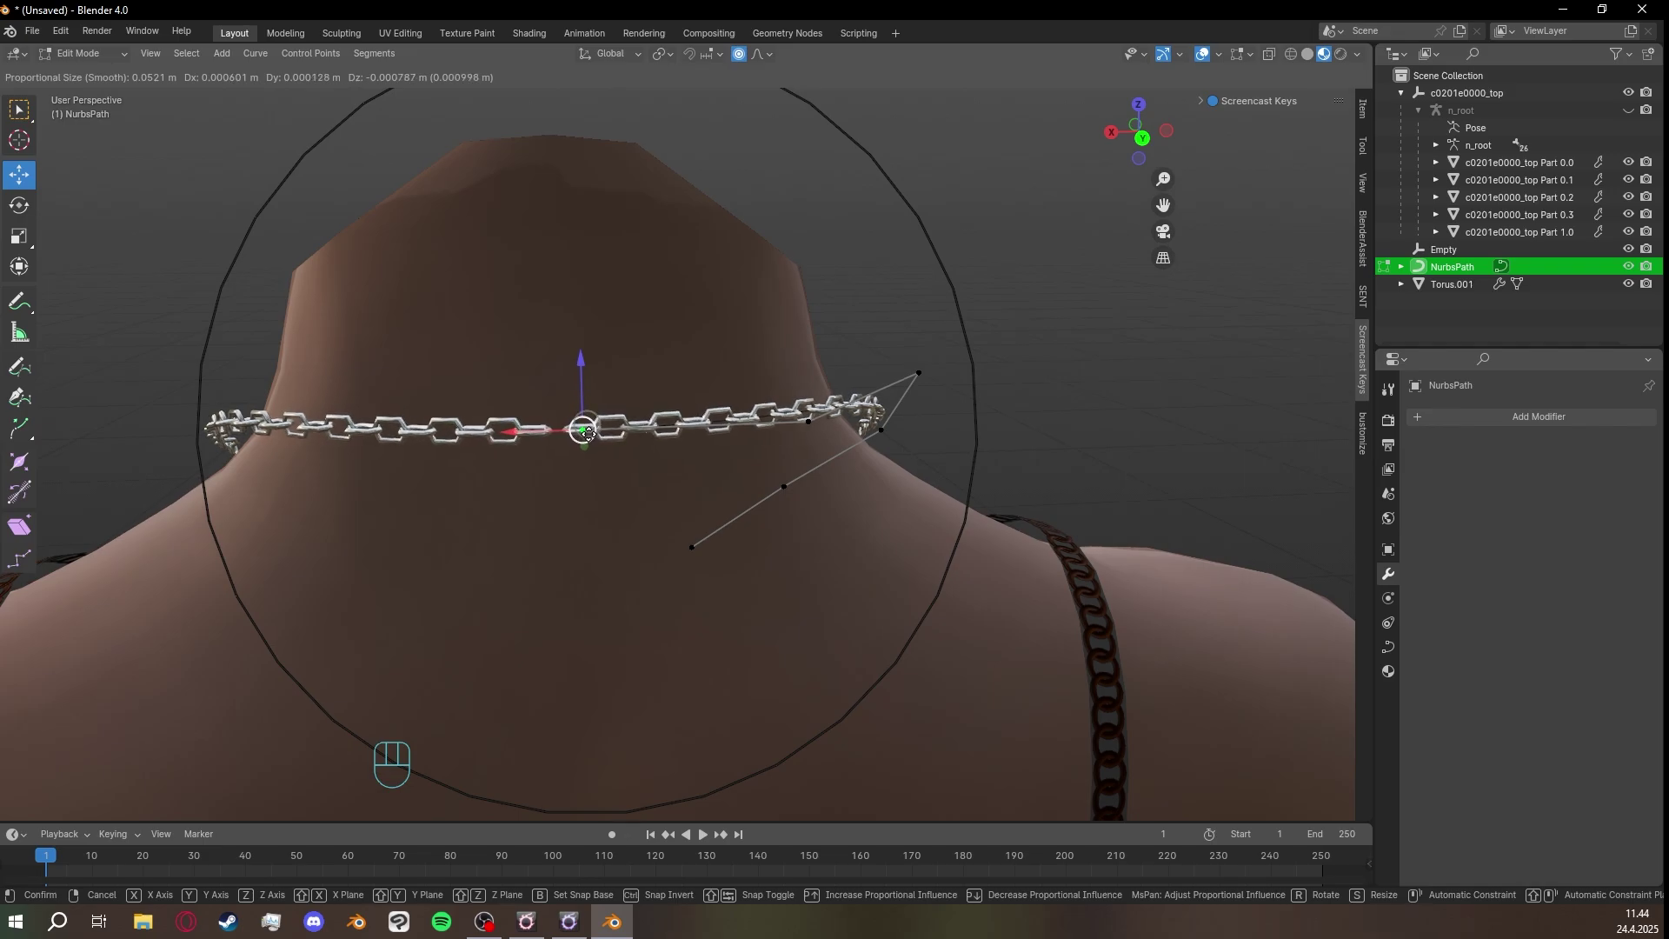
pyautogui.click(587, 432)
pyautogui.scroll(3, 768, 463)
pyautogui.moveTo(767, 463); pyautogui.dragTo(707, 653, button='middle')
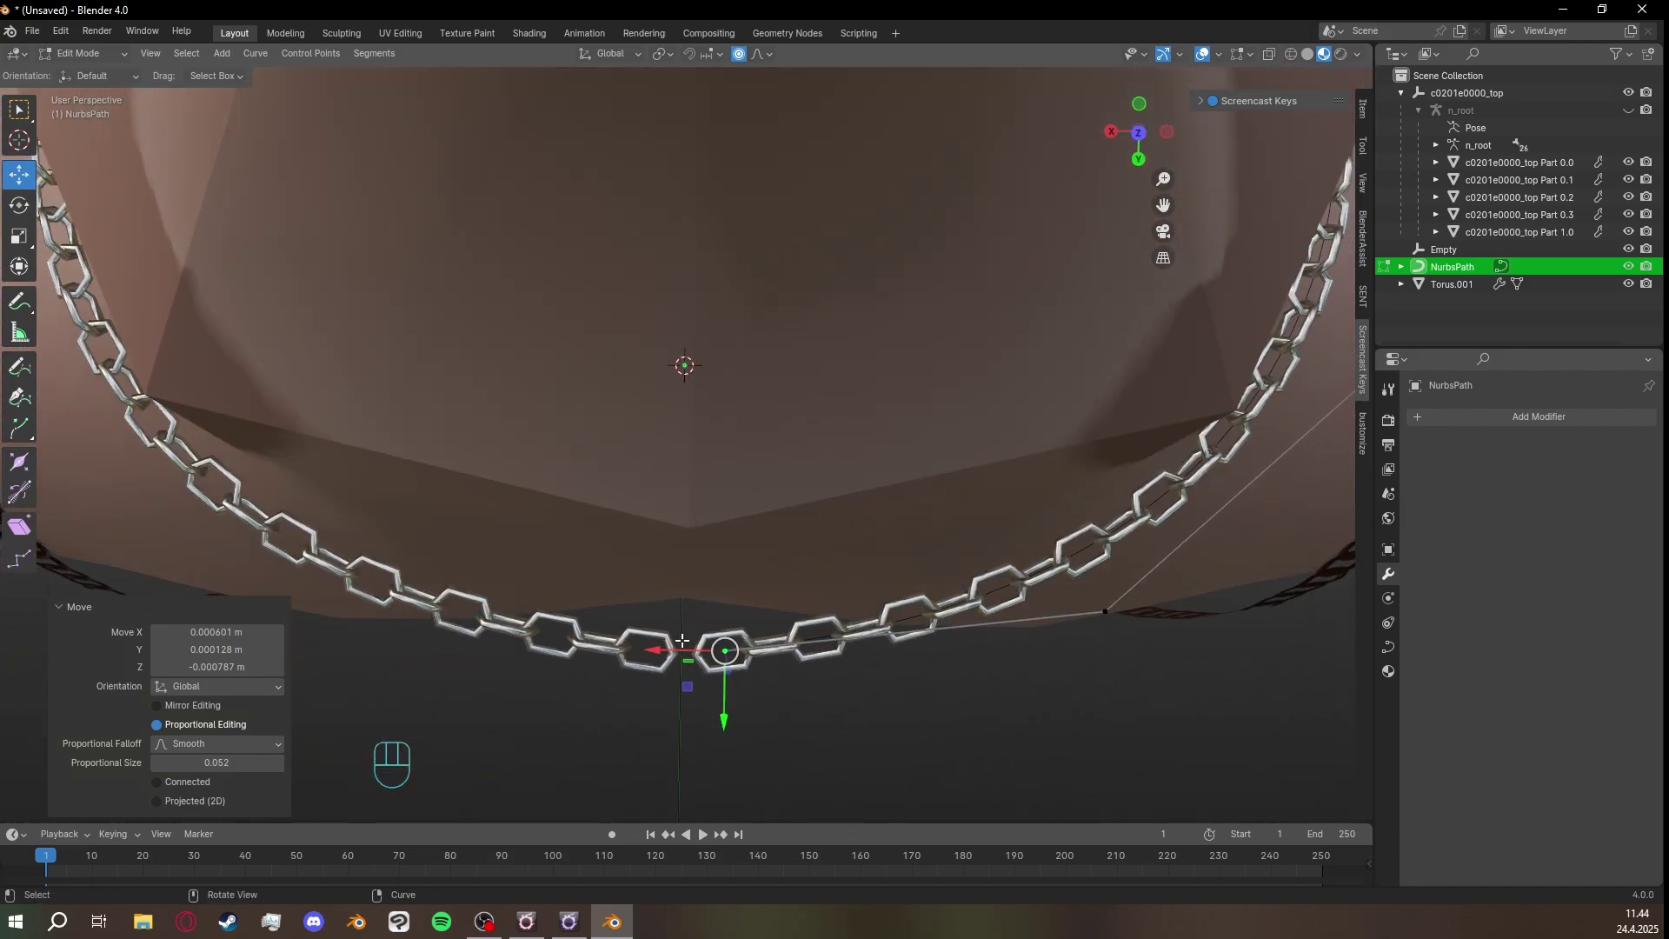
pyautogui.moveTo(726, 712); pyautogui.dragTo(739, 646)
pyautogui.moveTo(803, 618)
pyautogui.keyDown('shift'); pyautogui.mouseDown(button='middle')
pyautogui.moveTo(782, 600)
pyautogui.moveTo(799, 604)
pyautogui.mouseUp(button='middle'); pyautogui.keyUp('shift')
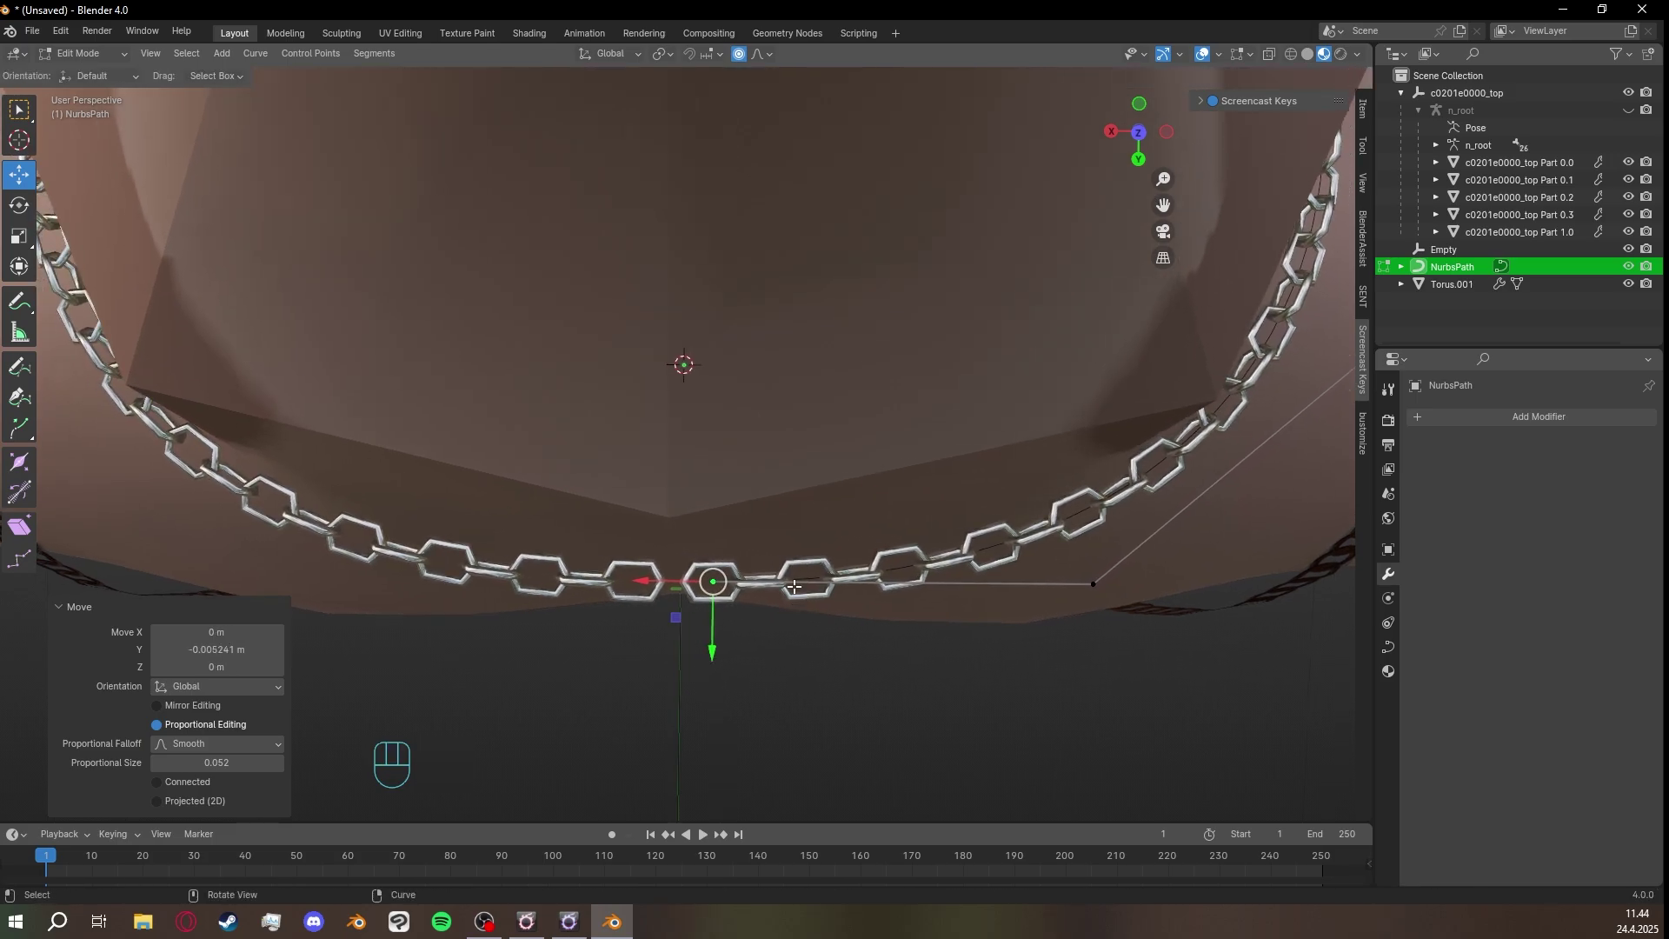
# Shift the path's rear end point 0.003677 m and a further 0.000019 m along X so the mirrored chain halves interlock.
pyautogui.moveTo(658, 583); pyautogui.dragTo(666, 582)
pyautogui.moveTo(666, 581); pyautogui.dragTo(862, 518, button='middle')
pyautogui.moveTo(705, 566); pyautogui.dragTo(581, 553)
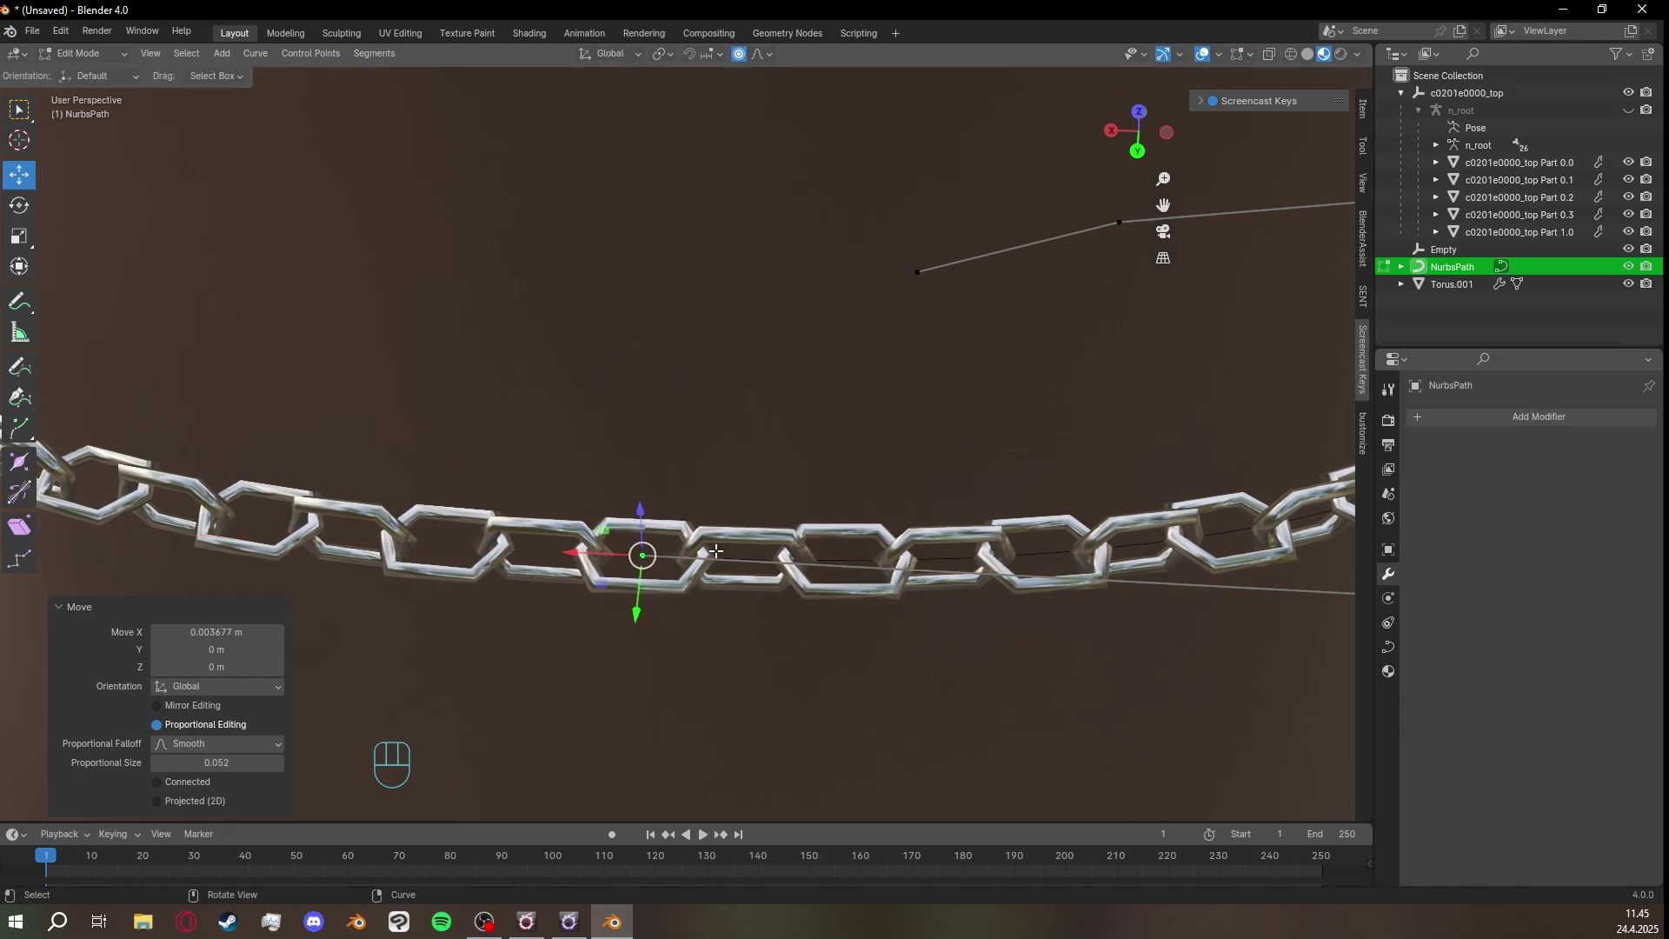
pyautogui.moveTo(715, 551); pyautogui.dragTo(770, 487, button='middle')
pyautogui.moveTo(770, 487); pyautogui.dragTo(774, 452, button='middle')
pyautogui.keyDown('shift'); pyautogui.moveTo(604, 510); pyautogui.dragTo(615, 509); pyautogui.keyUp('shift')
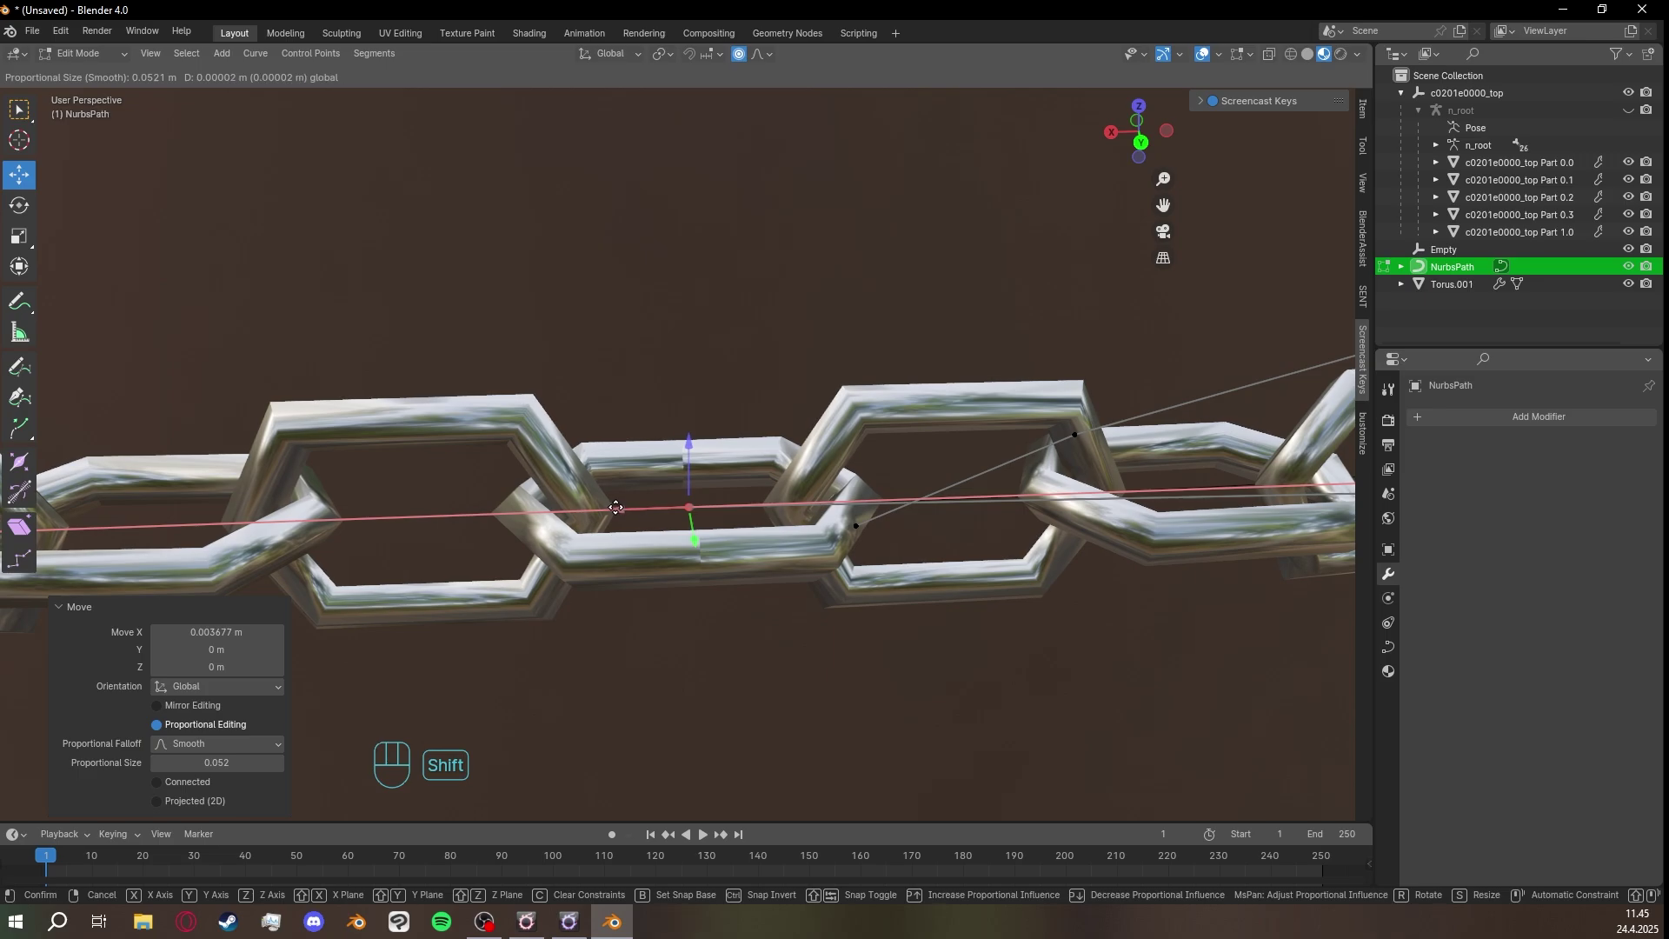
pyautogui.keyDown('shift'); pyautogui.moveTo(617, 508); pyautogui.dragTo(617, 508); pyautogui.keyUp('shift')
pyautogui.scroll(-6, 638, 506)
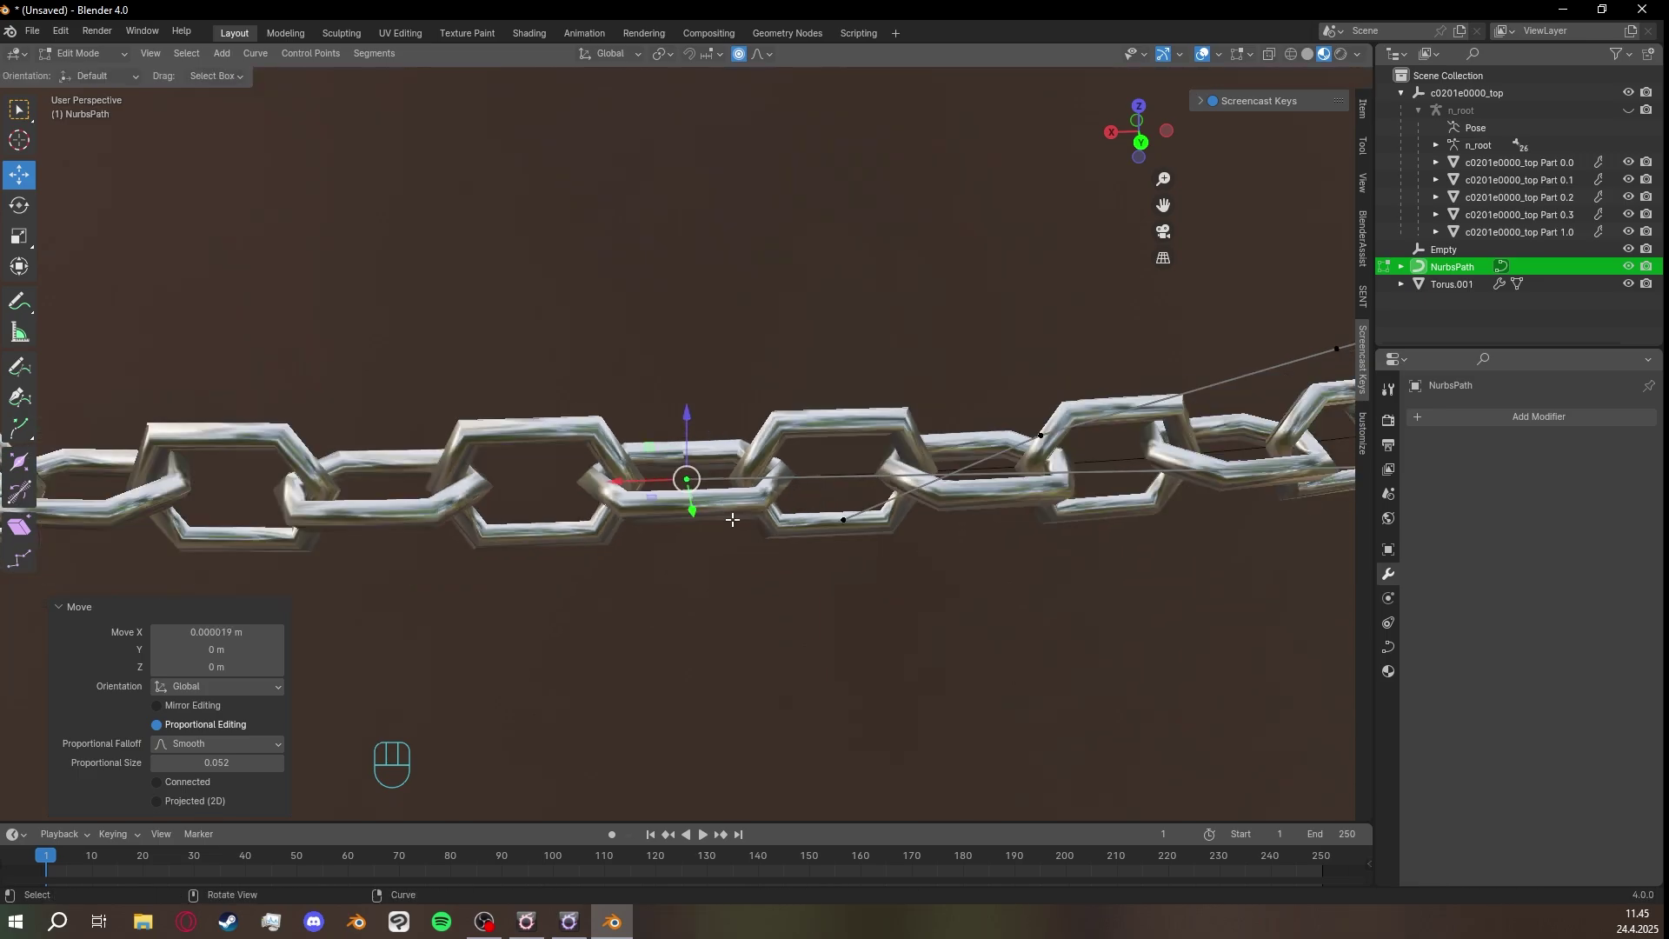
pyautogui.scroll(-3, 848, 518)
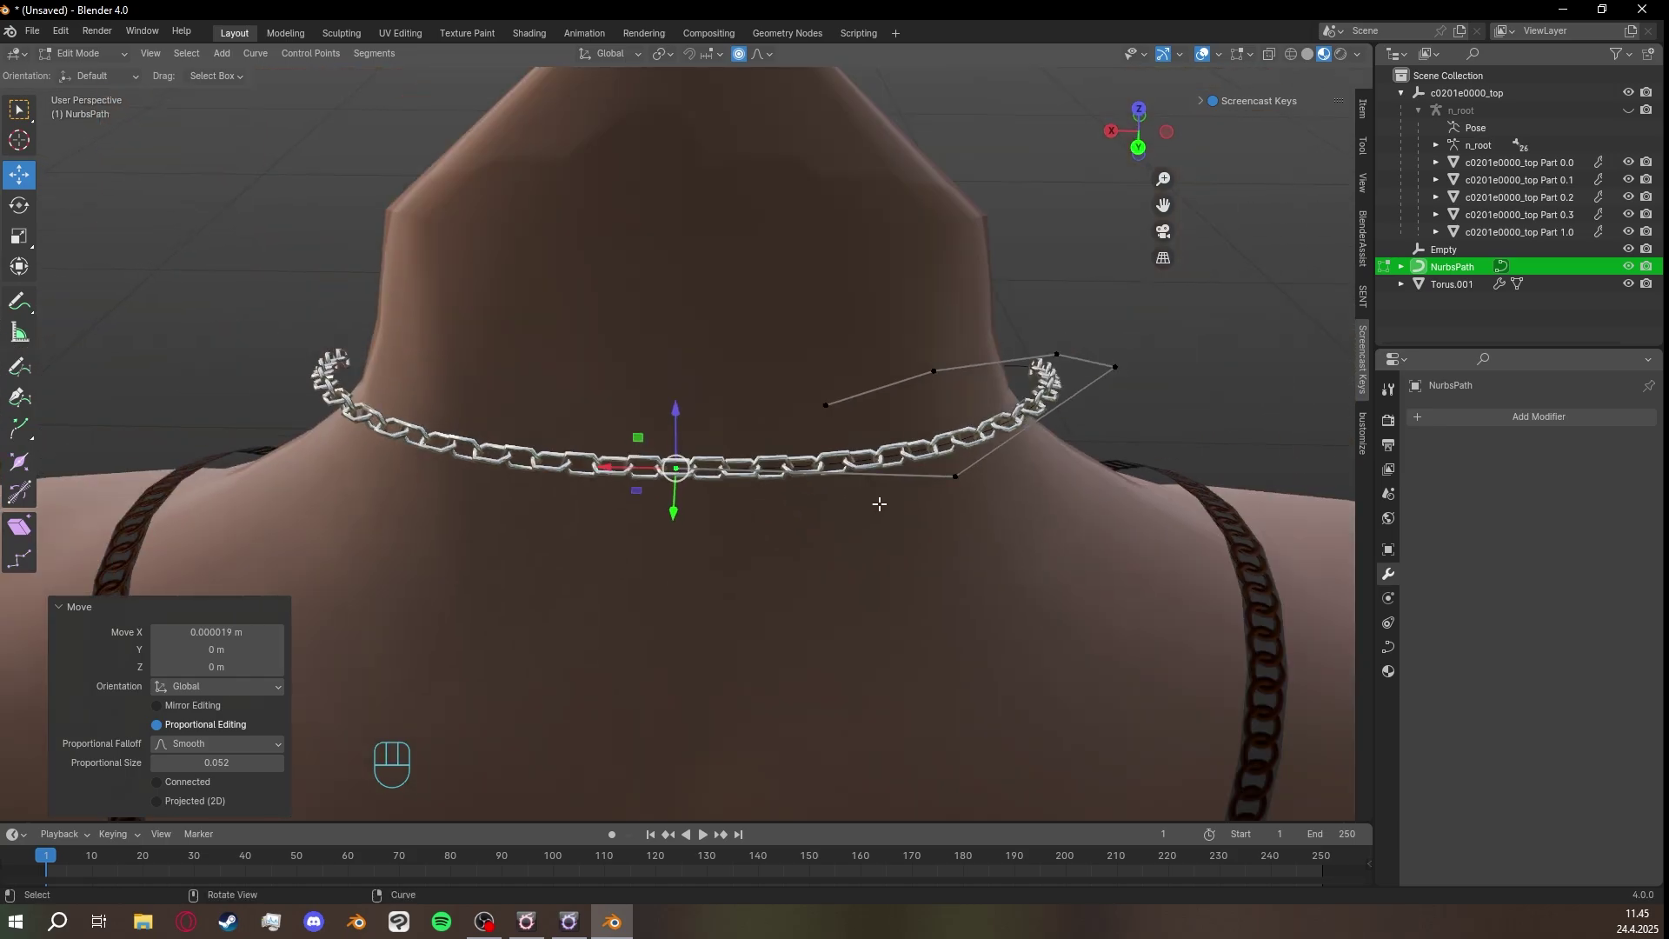
# Check the chain's fit around the neck and nudge the path's rear end point 0.000092 m along X.
pyautogui.moveTo(878, 496); pyautogui.dragTo(414, 496, button='middle')
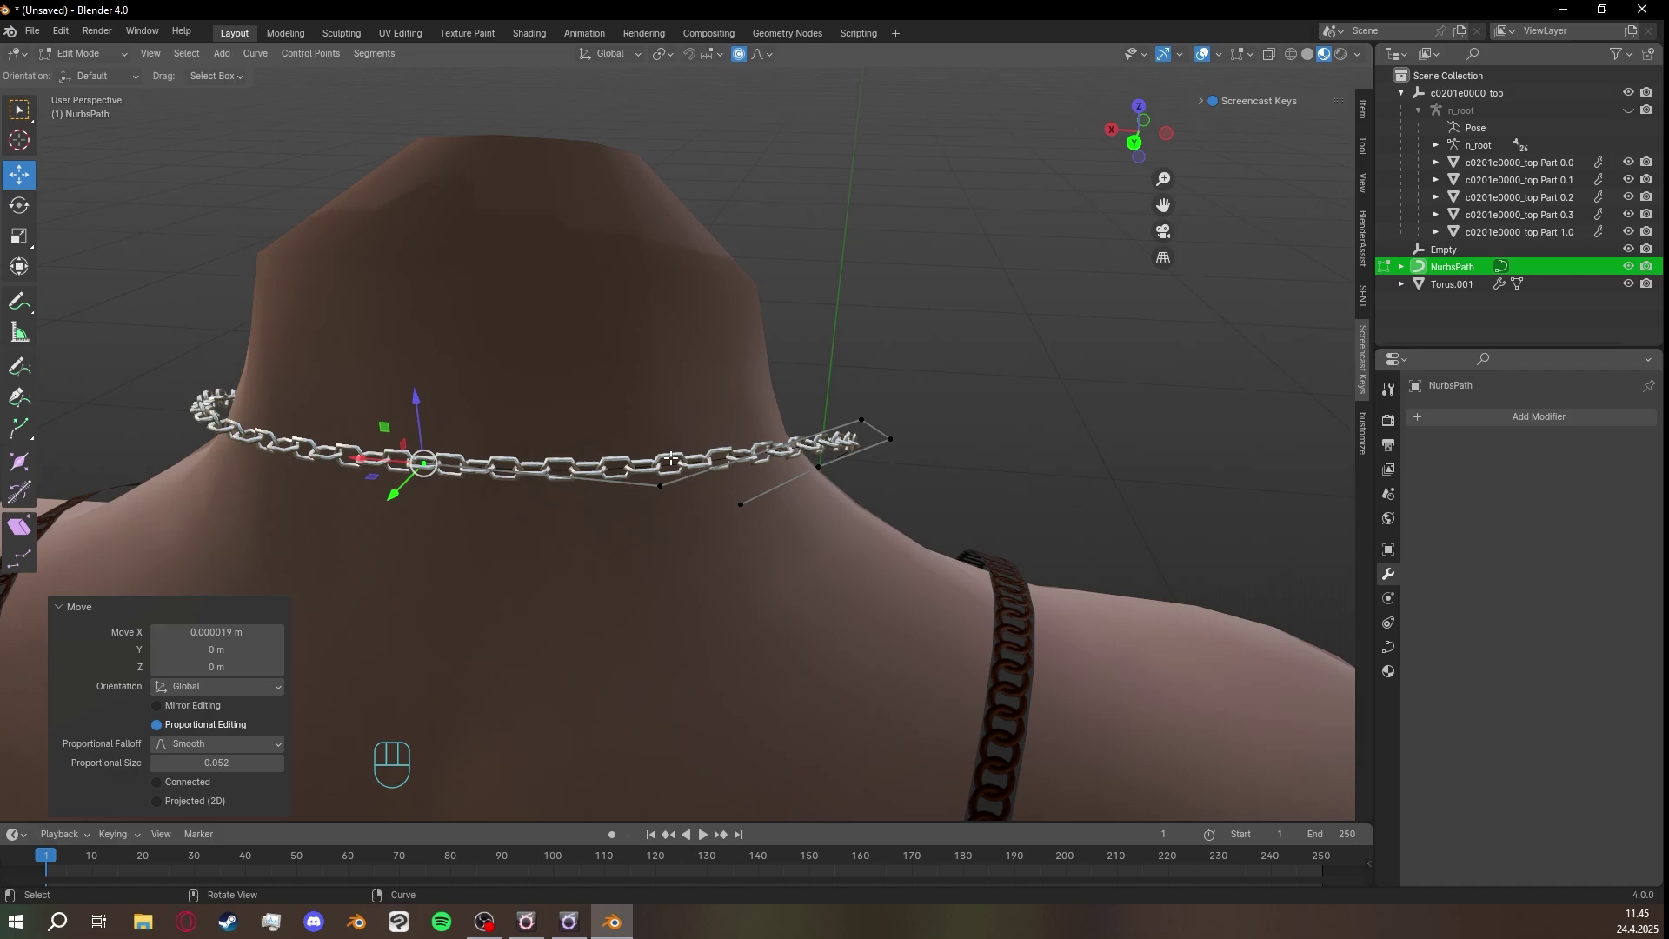
pyautogui.moveTo(672, 458); pyautogui.dragTo(327, 354, button='middle')
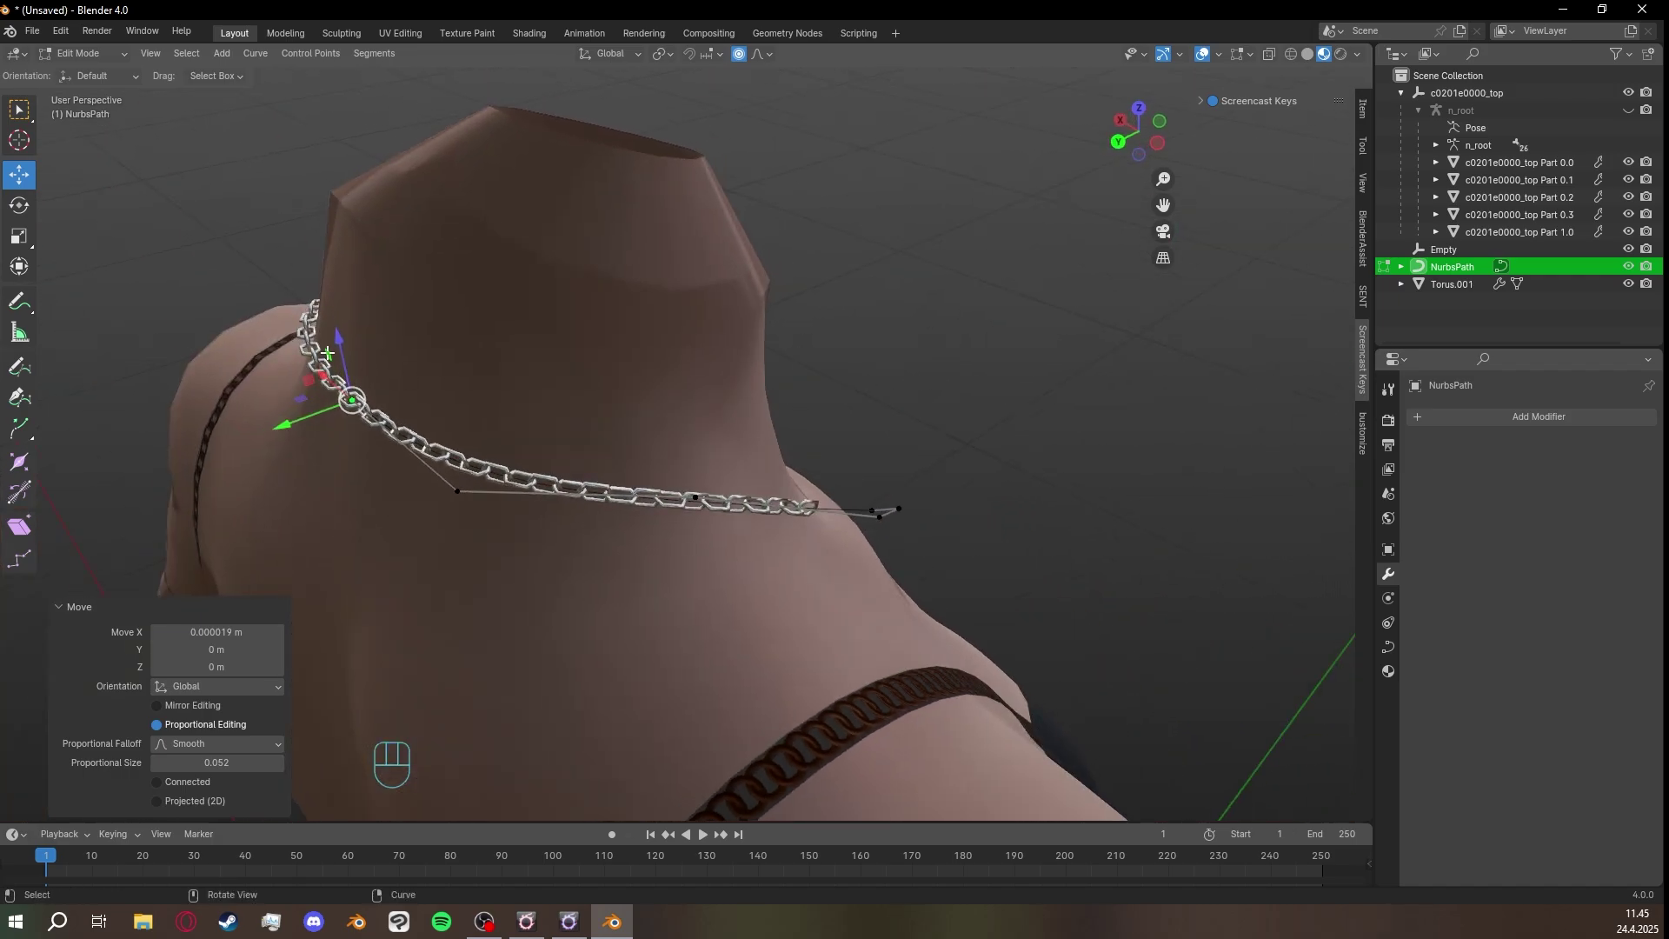
pyautogui.moveTo(855, 422); pyautogui.dragTo(582, 307, button='middle')
pyautogui.moveTo(424, 301); pyautogui.dragTo(671, 373, button='middle')
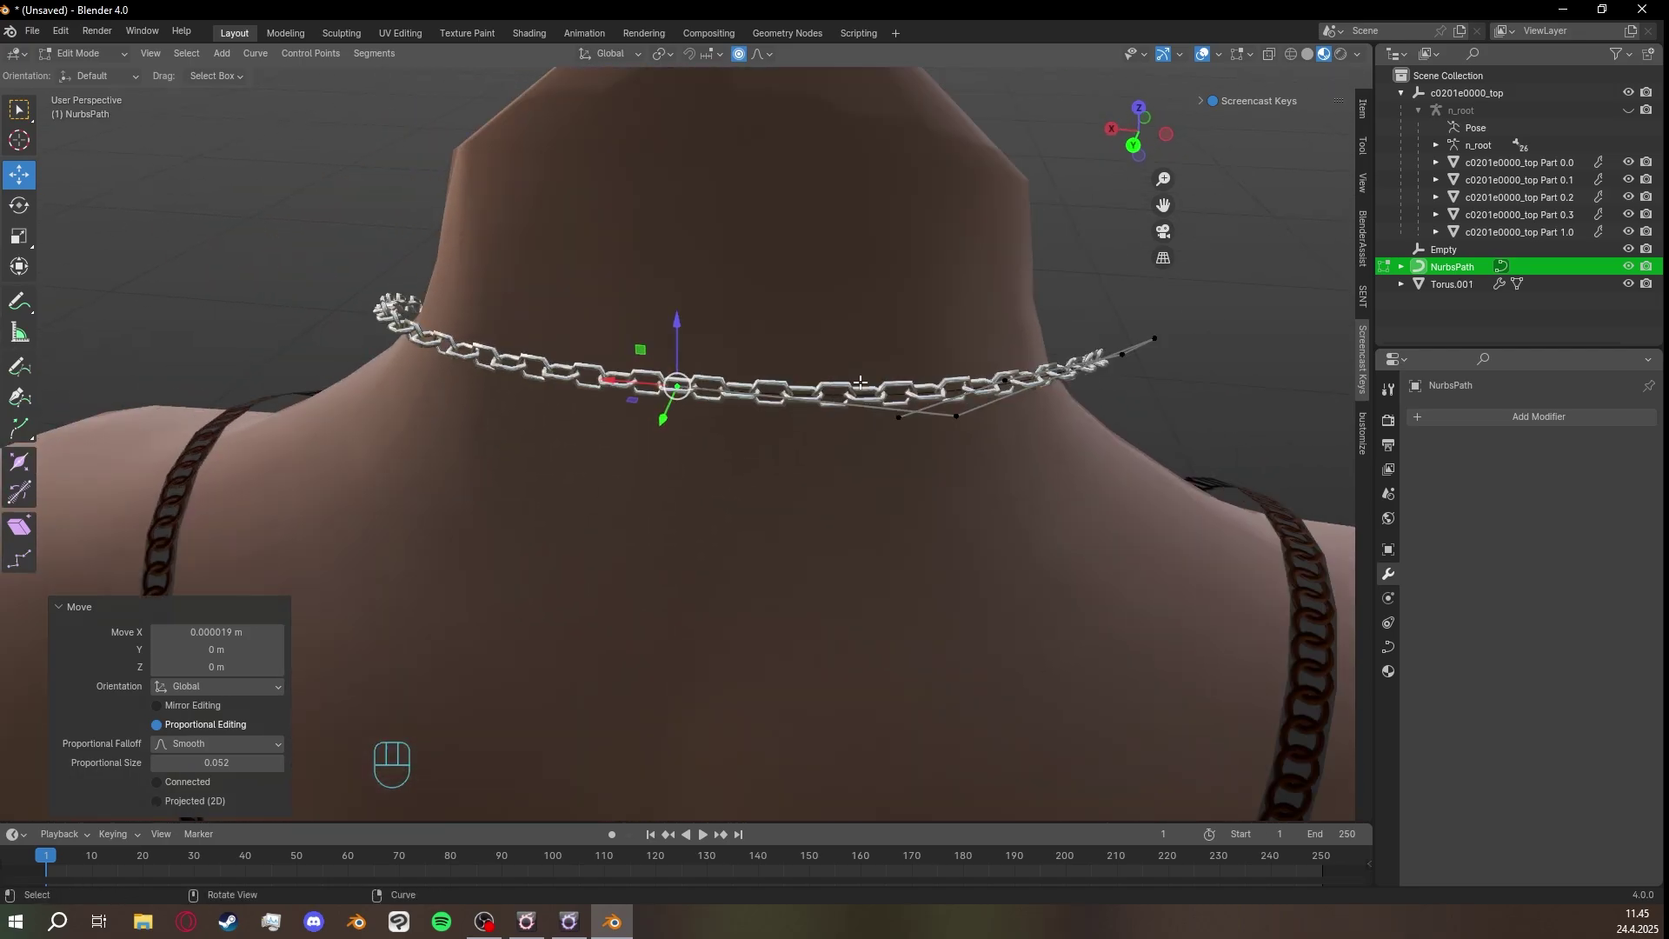
pyautogui.scroll(5, 771, 325)
pyautogui.moveTo(771, 324); pyautogui.dragTo(669, 504, button='middle')
pyautogui.press('g')
pyautogui.press('x')
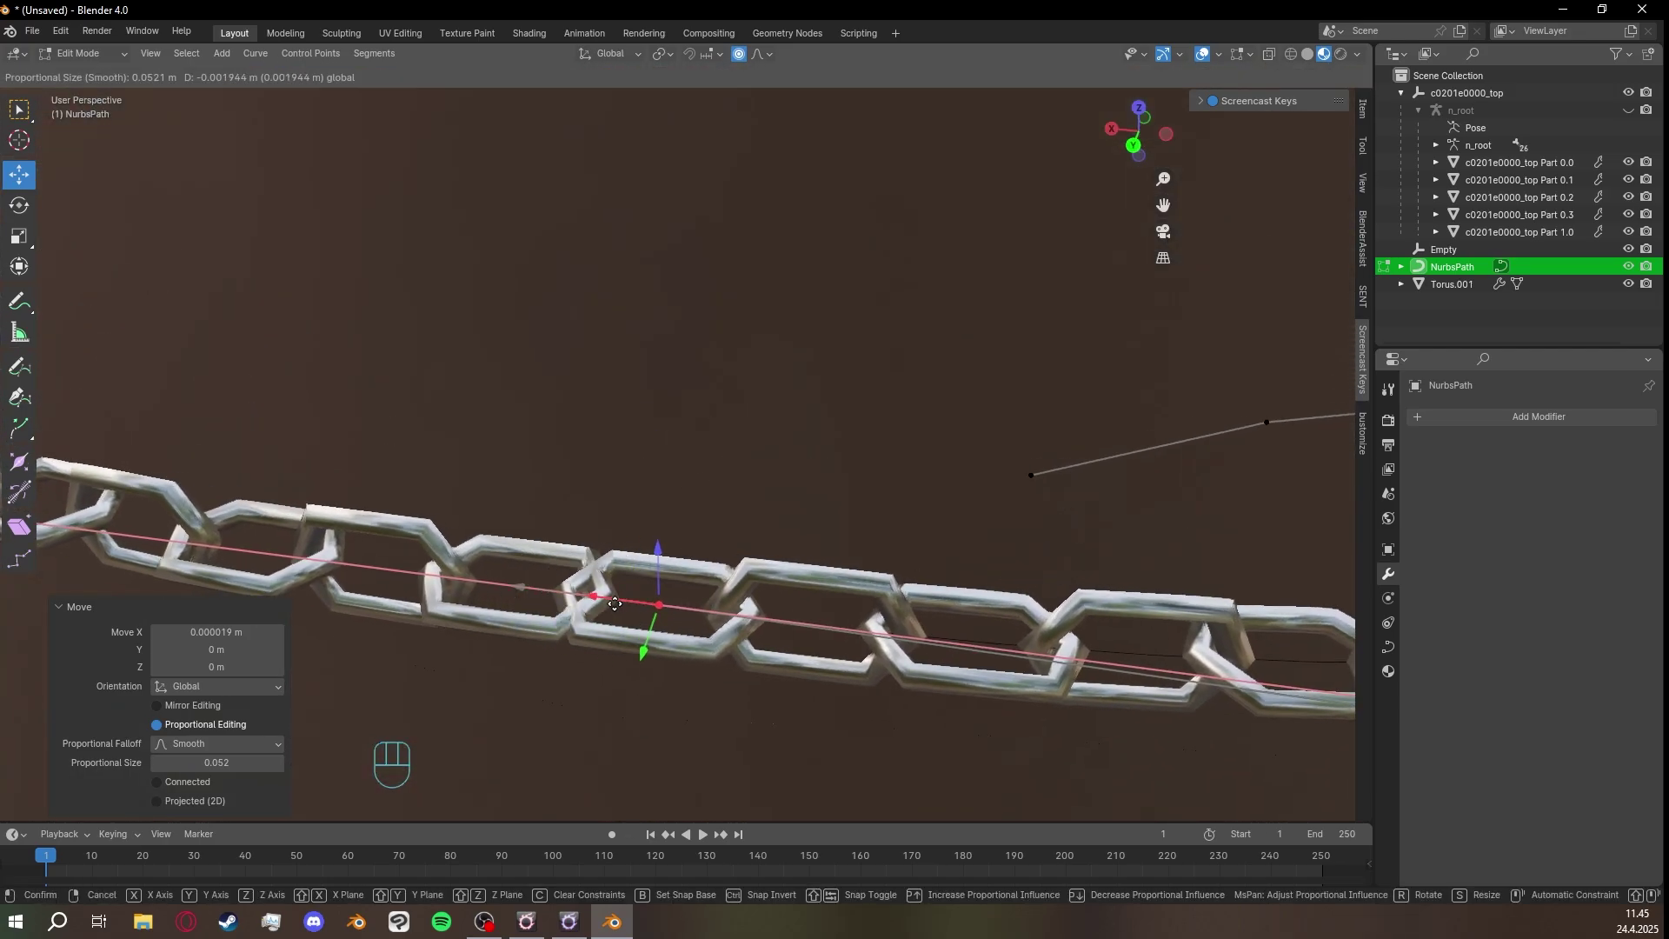
pyautogui.moveTo(693, 610); pyautogui.dragTo(679, 464, button='middle')
pyautogui.click(835, 628)
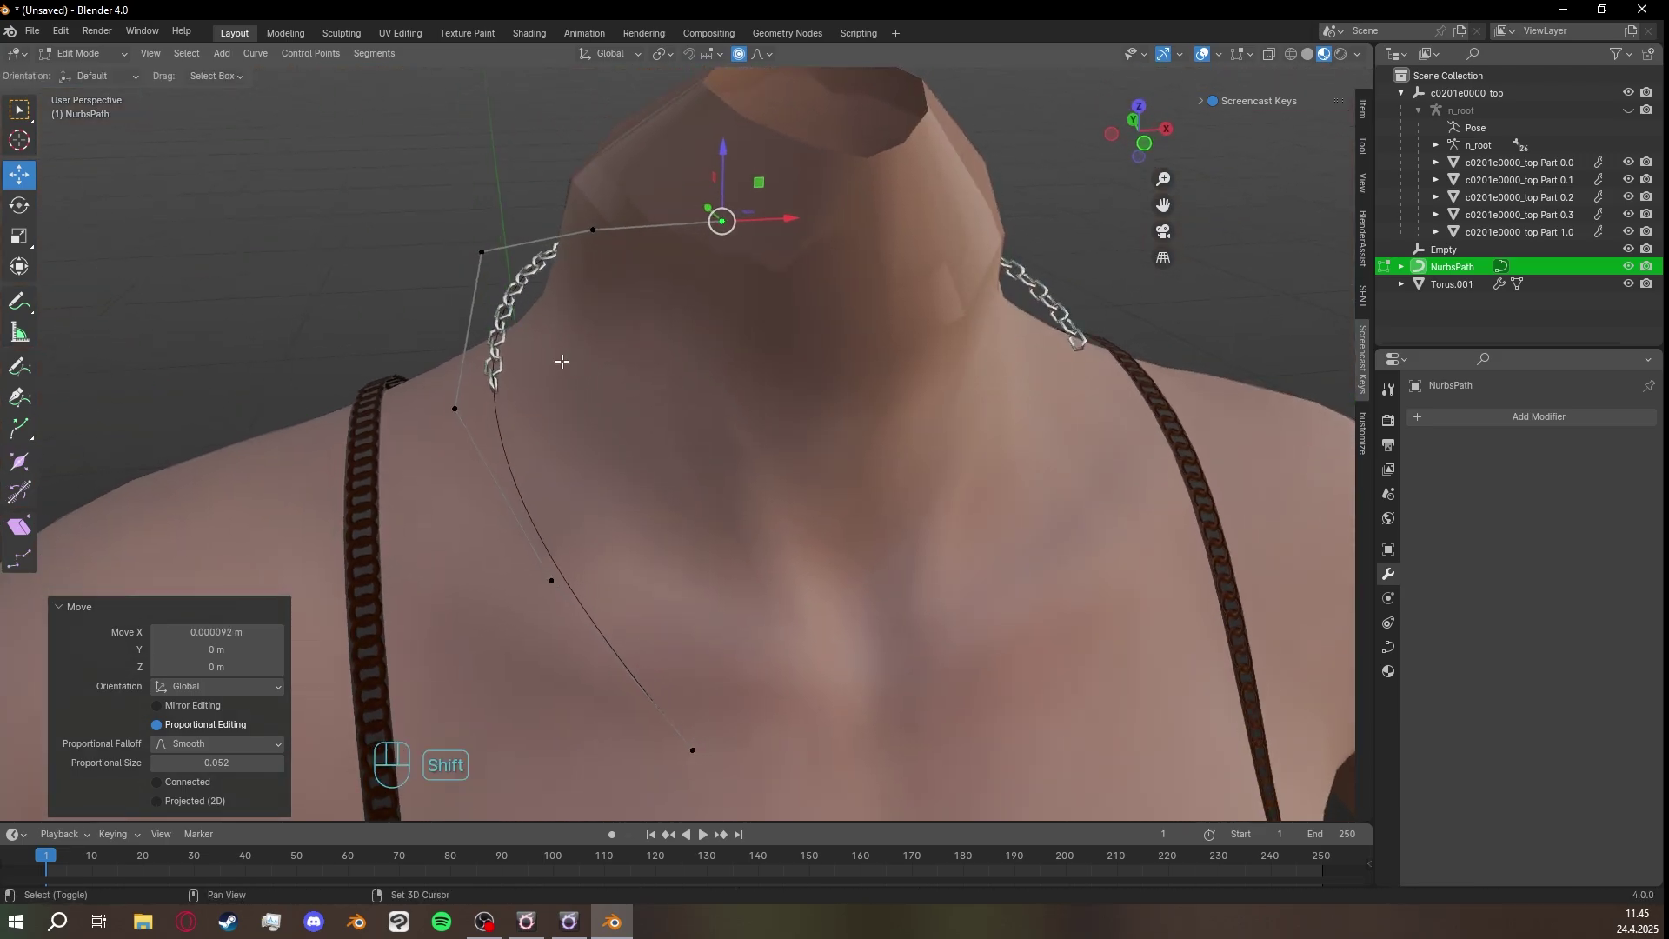
# Move the two path points beside the neck inward, the lower one by 0.00427 m along X with proportional size 0.036.
pyautogui.moveTo(561, 360); pyautogui.dragTo(547, 313, button='middle')
pyautogui.click(536, 282)
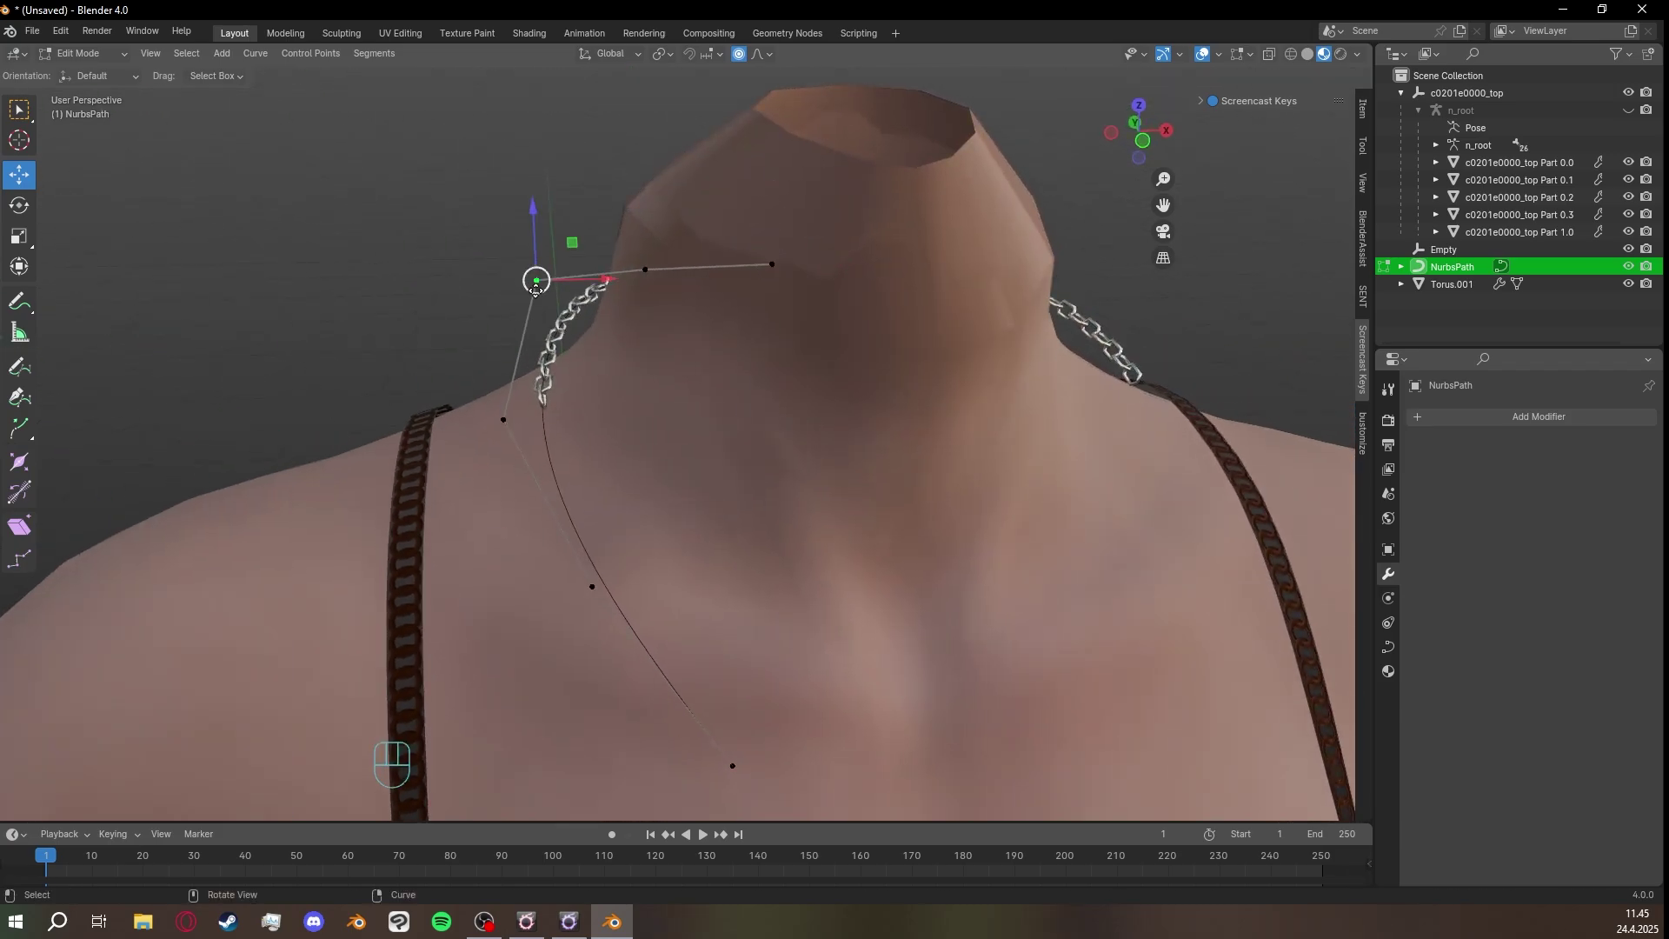
pyautogui.moveTo(536, 282)
pyautogui.mouseDown()
pyautogui.moveTo(563, 310)
pyautogui.moveTo(555, 300)
pyautogui.mouseUp()
pyautogui.moveTo(554, 300); pyautogui.dragTo(595, 324, button='middle')
pyautogui.click(508, 418)
pyautogui.moveTo(508, 418); pyautogui.dragTo(529, 410)
pyautogui.keyDown('shift'); pyautogui.moveTo(529, 410); pyautogui.dragTo(434, 227, button='middle'); pyautogui.keyUp('shift')
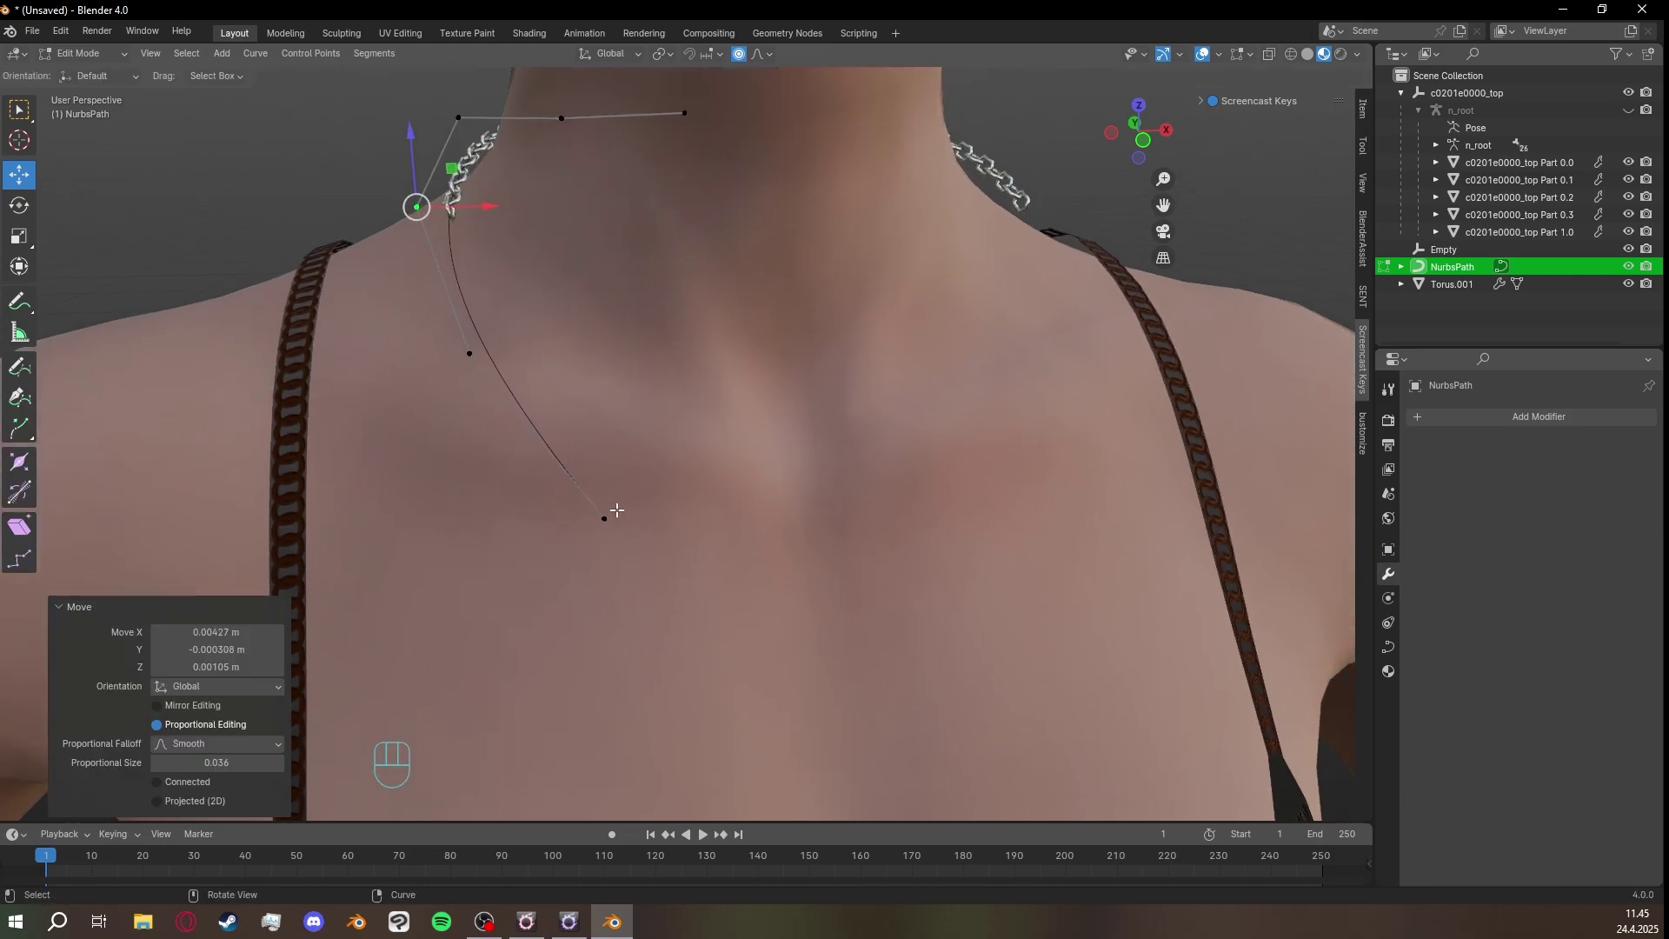
# Move the path's front end point 0.015684 m along X, then bring it back -0.010698 m along X on the upper chest.
pyautogui.click(605, 518)
pyautogui.moveTo(658, 518); pyautogui.dragTo(709, 495)
pyautogui.keyDown('shift'); pyautogui.moveTo(708, 496); pyautogui.dragTo(637, 447, button='middle'); pyautogui.keyUp('shift')
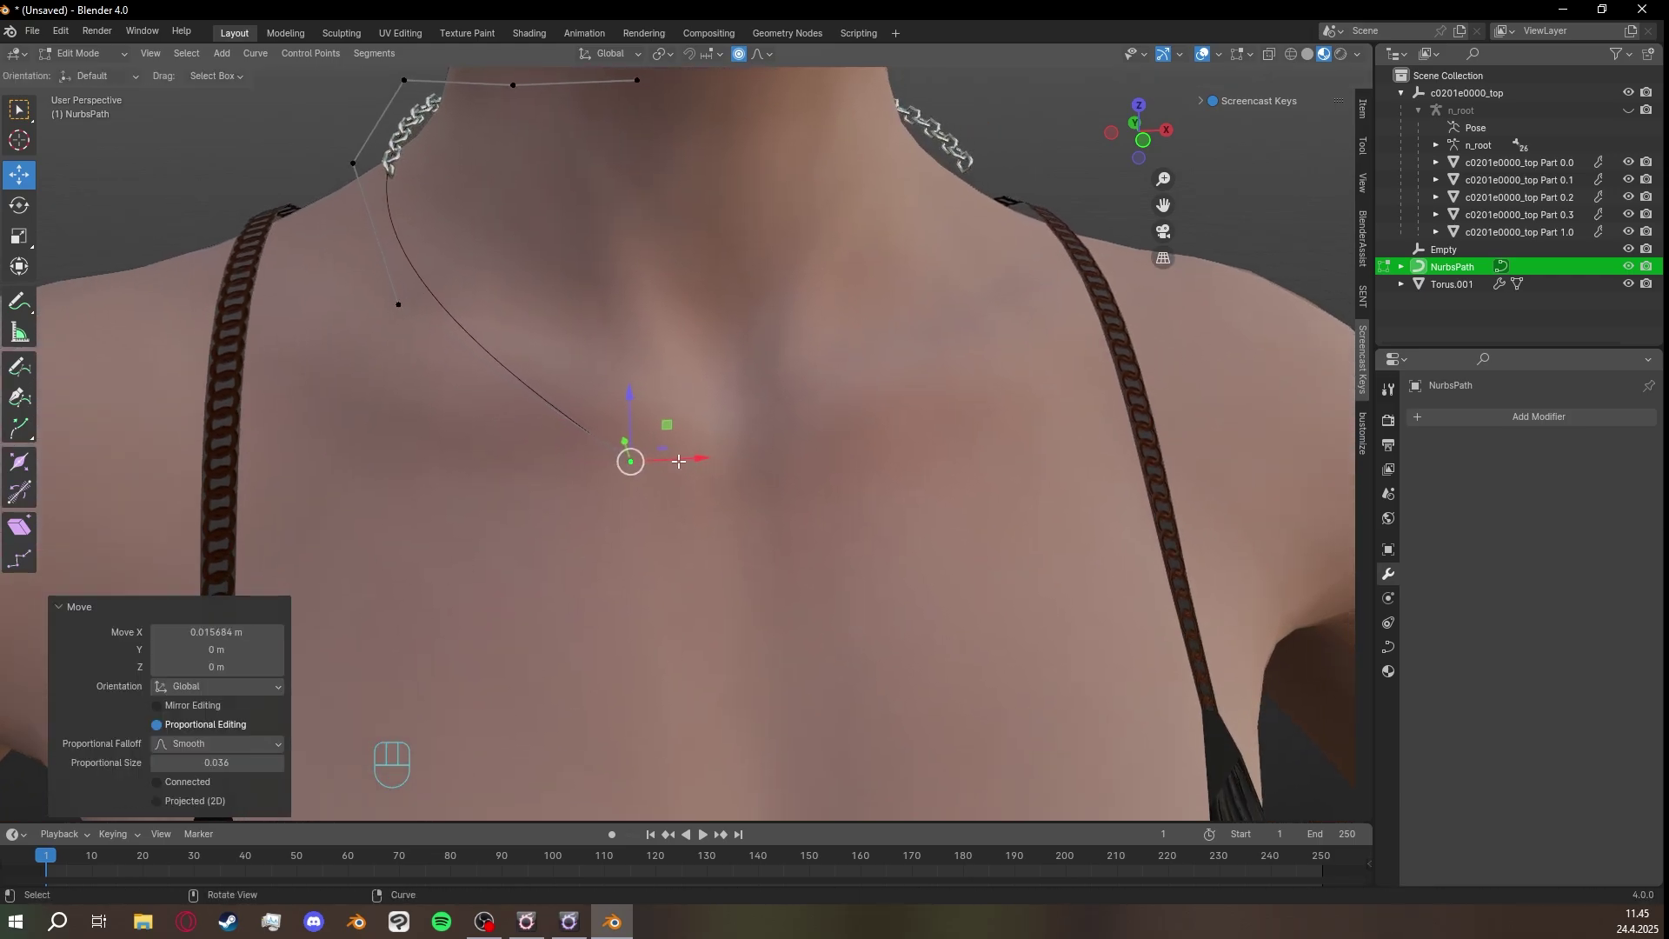
pyautogui.moveTo(626, 456); pyautogui.dragTo(561, 473)
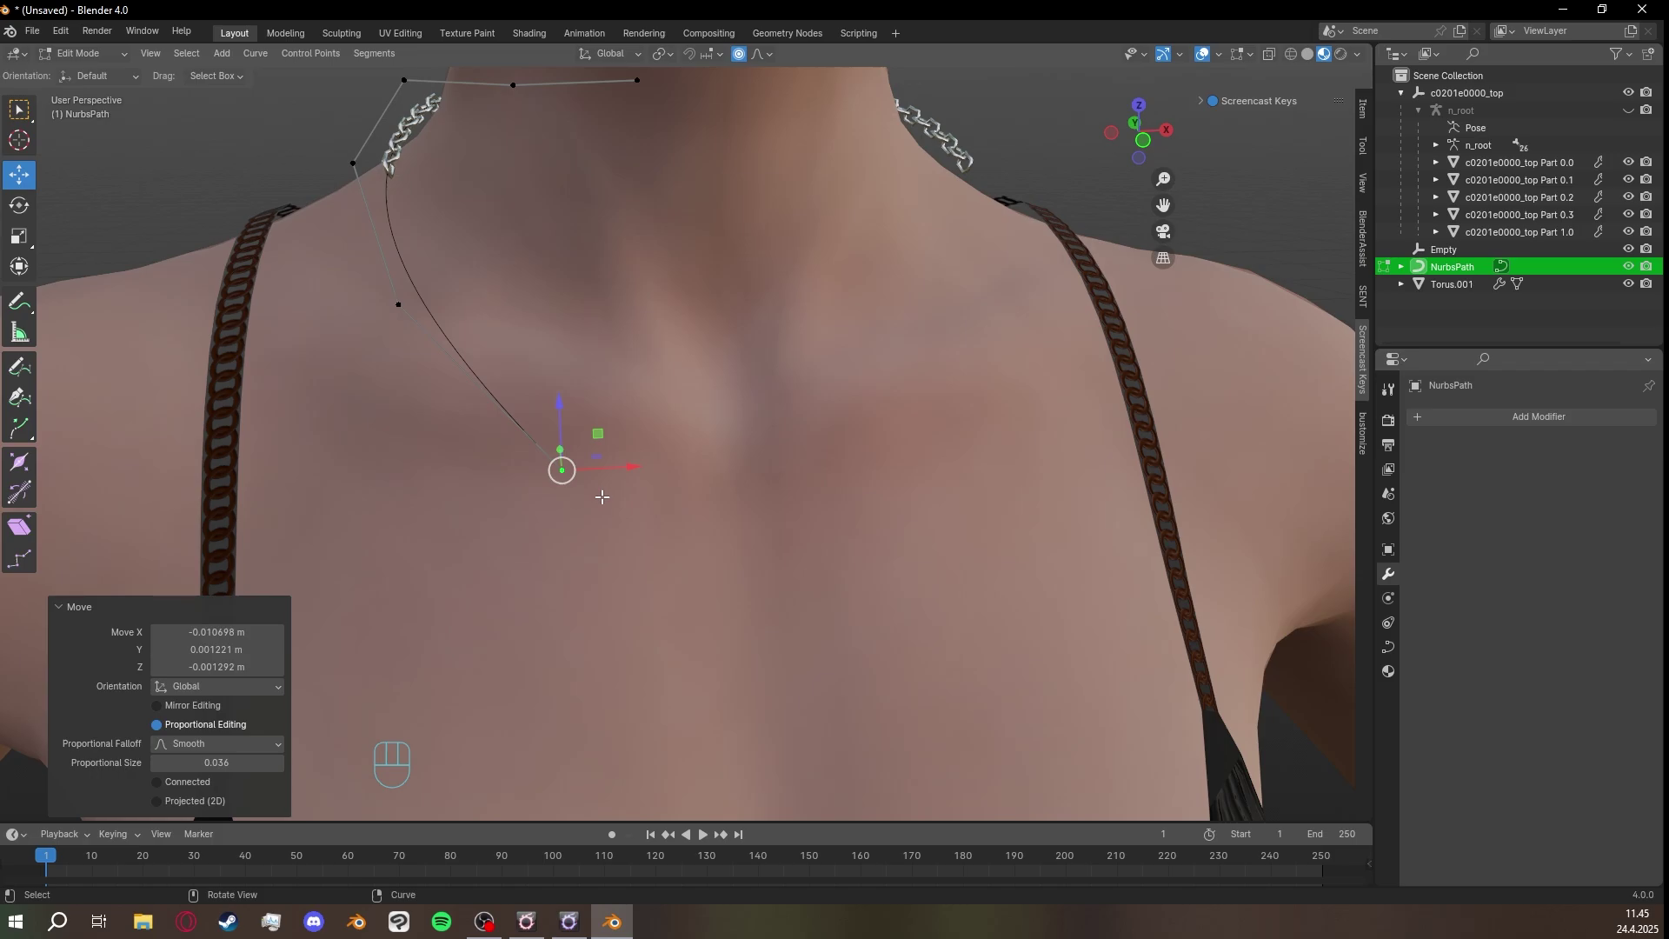
pyautogui.click(562, 470)
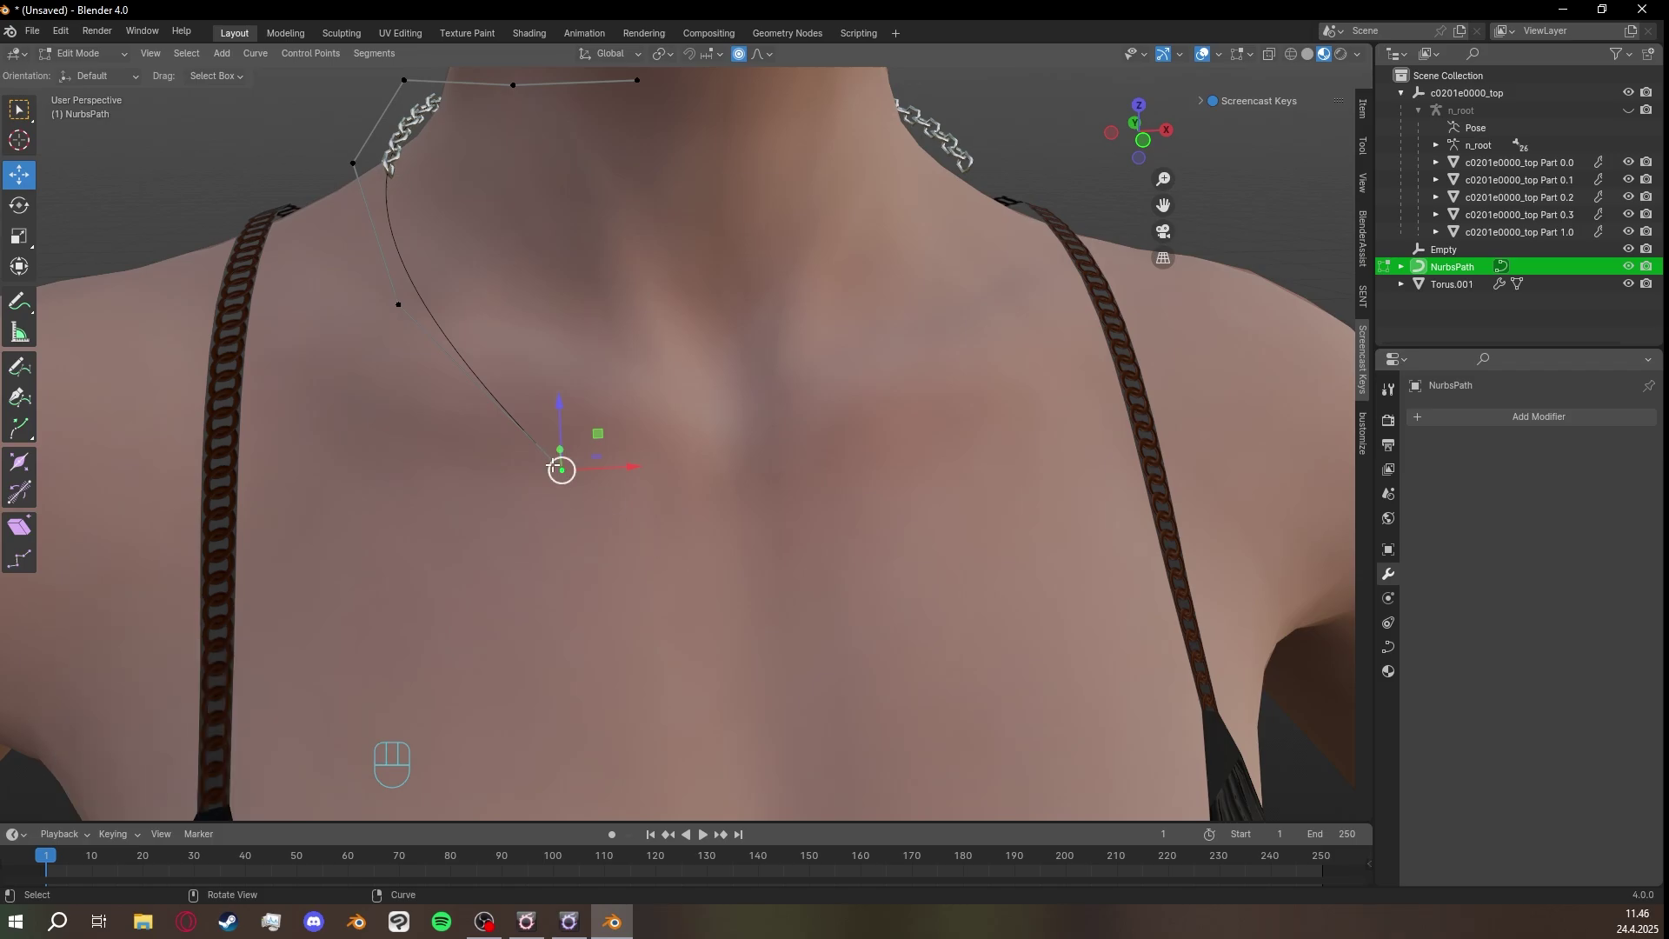
# Extrude a new path point from the front end down the chest by 0.019201 m X, -0.01338 m Y and -0.023909 m Z.
pyautogui.moveTo(590, 432); pyautogui.dragTo(861, 495, button='middle')
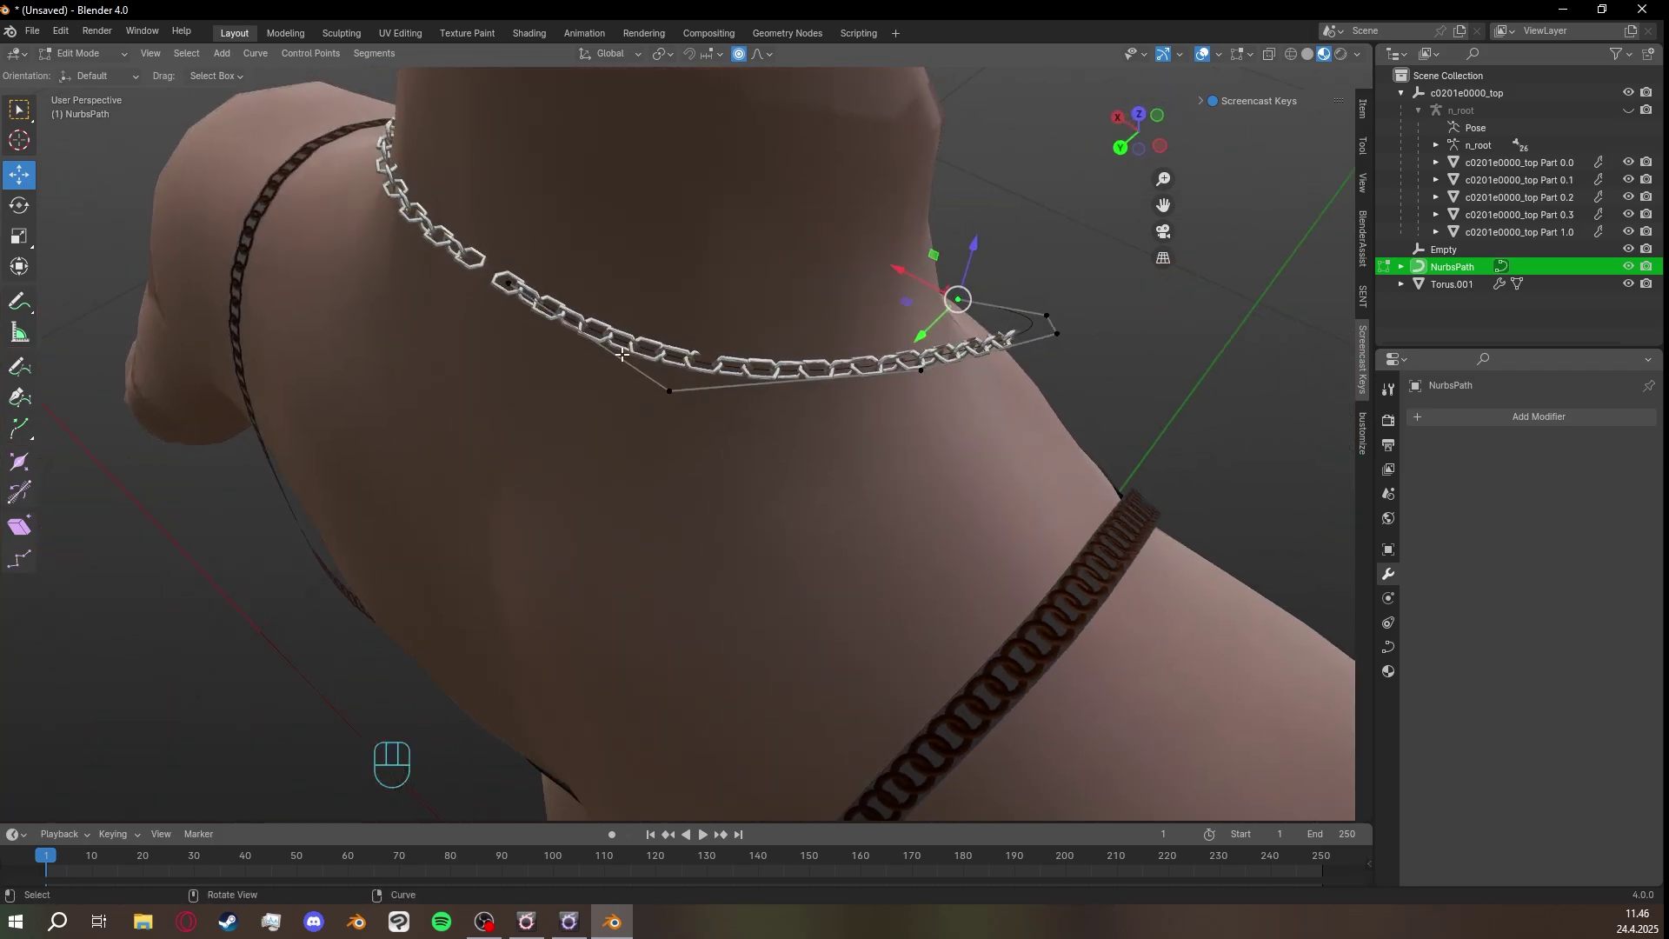
pyautogui.moveTo(1036, 392); pyautogui.dragTo(721, 365, button='middle')
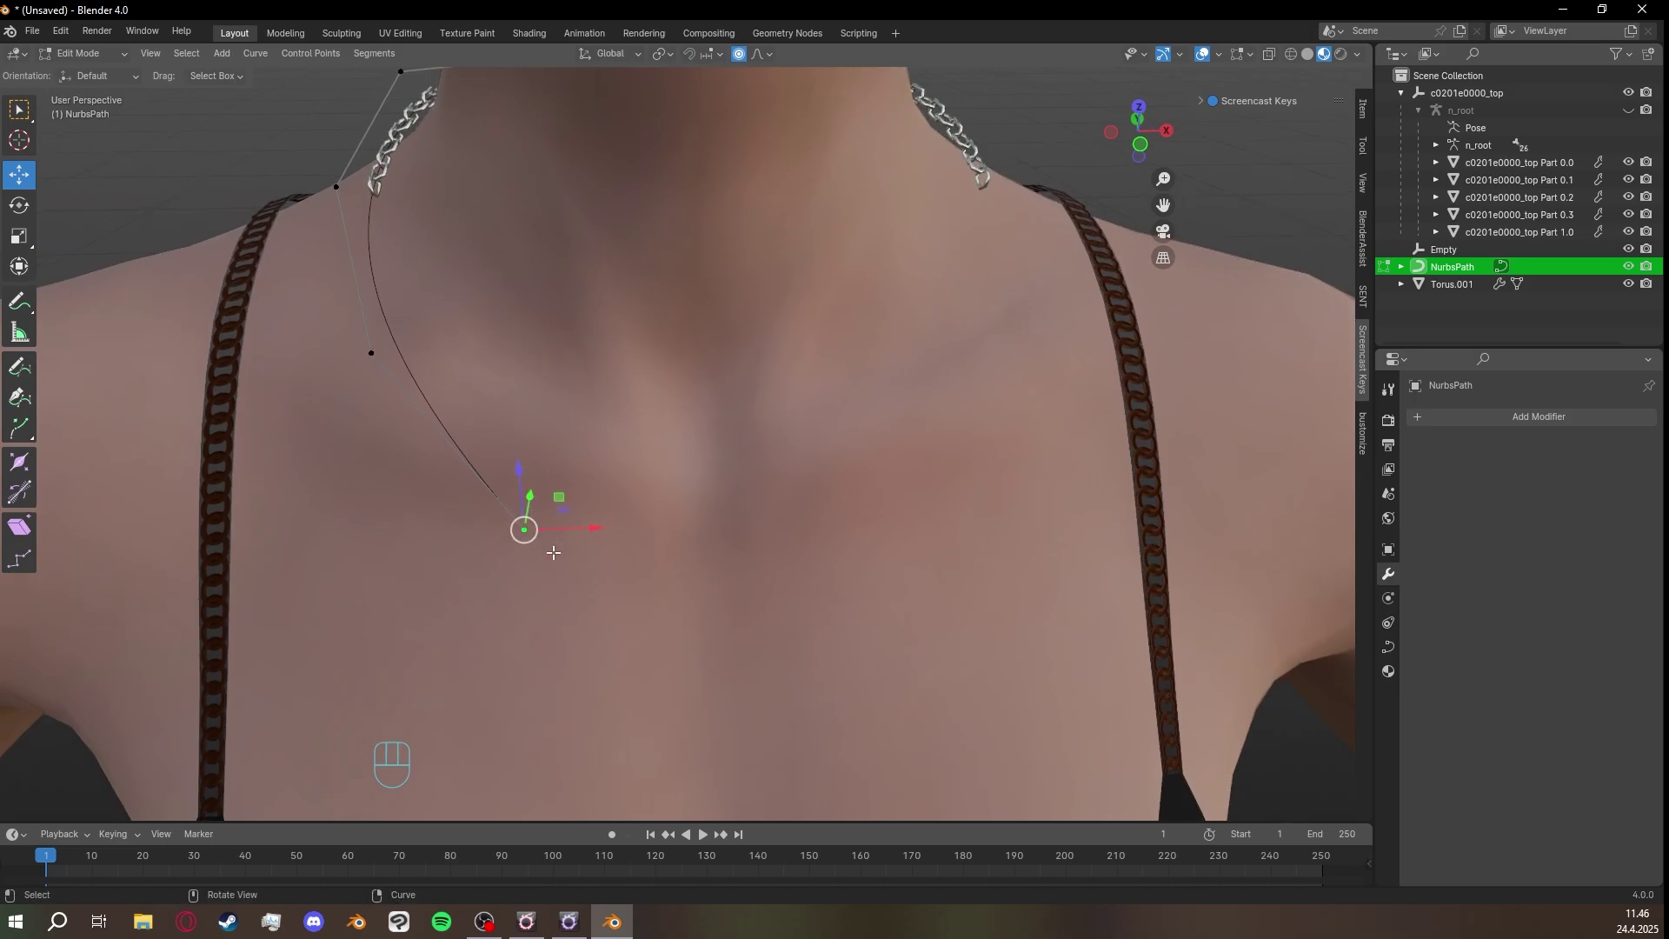
pyautogui.press('e')
pyautogui.click(667, 706)
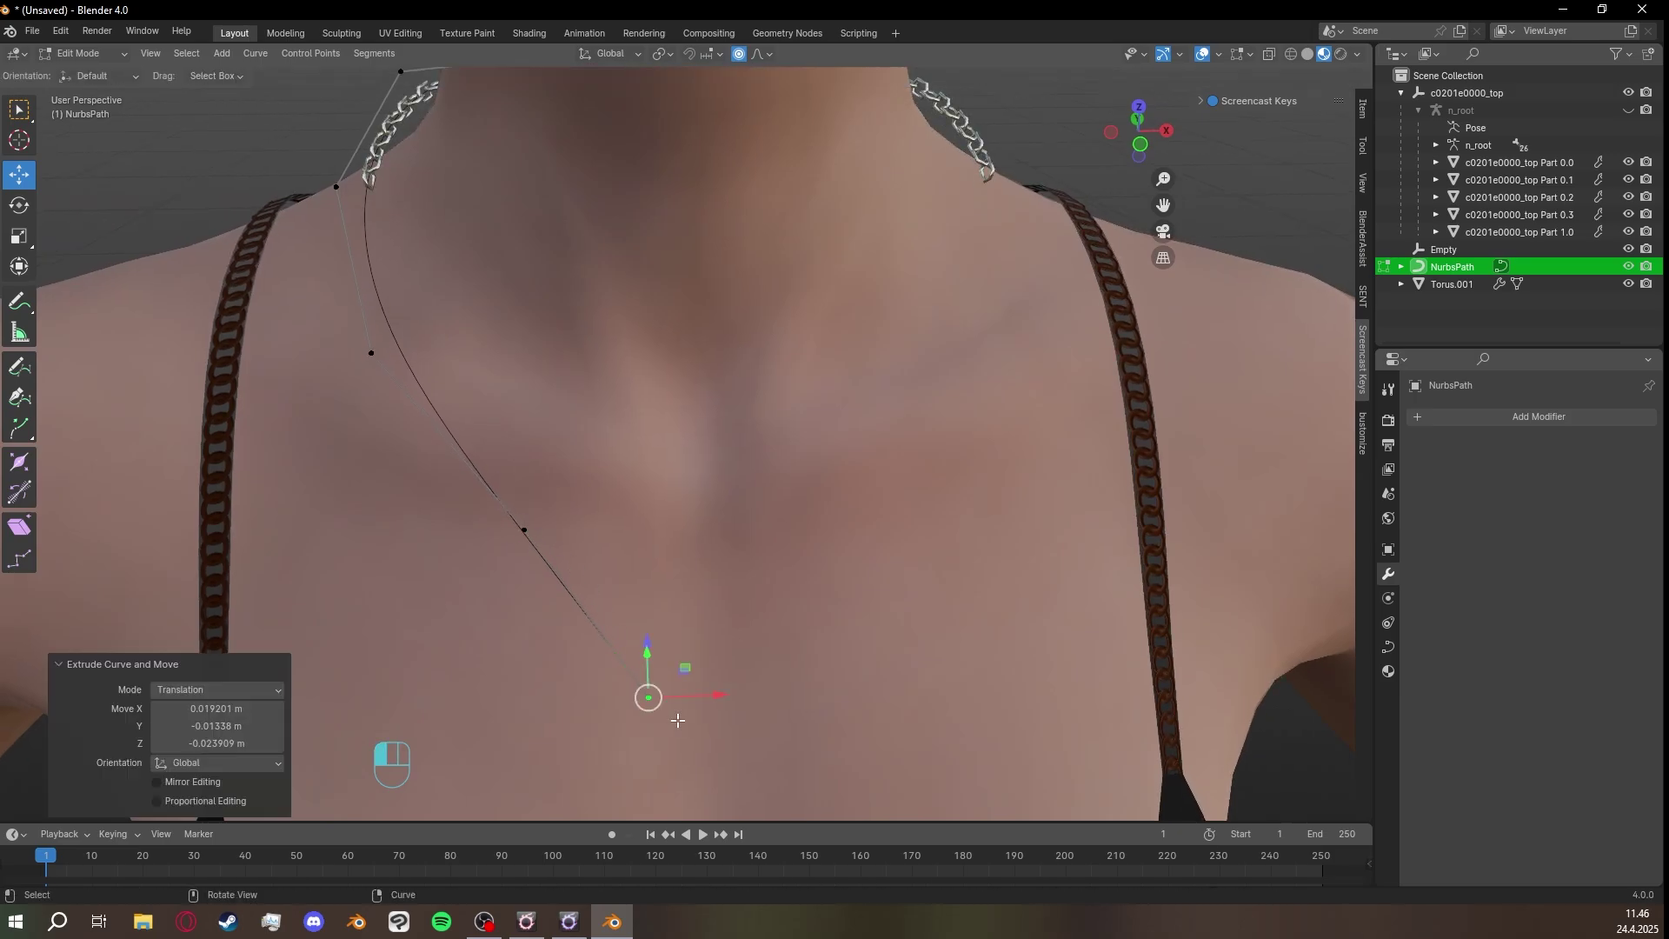
pyautogui.moveTo(644, 689); pyautogui.dragTo(660, 455, button='middle')
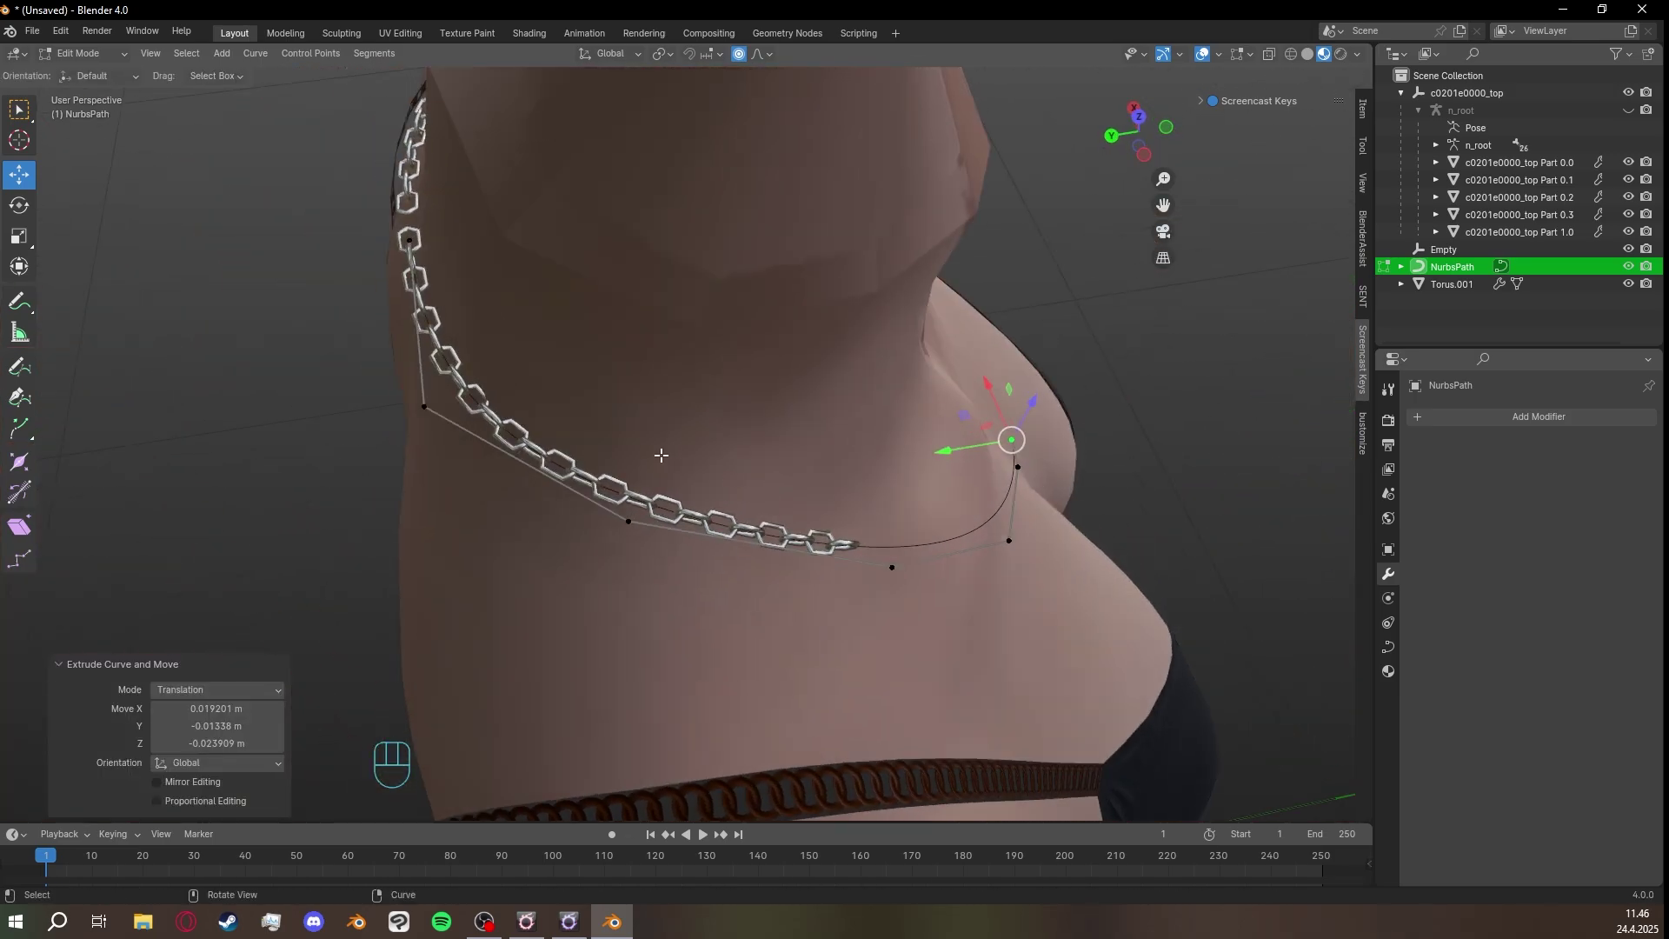
pyautogui.hotkey('ctrl', 'z')
pyautogui.hotkey('ctrl', 'shift', 'z')
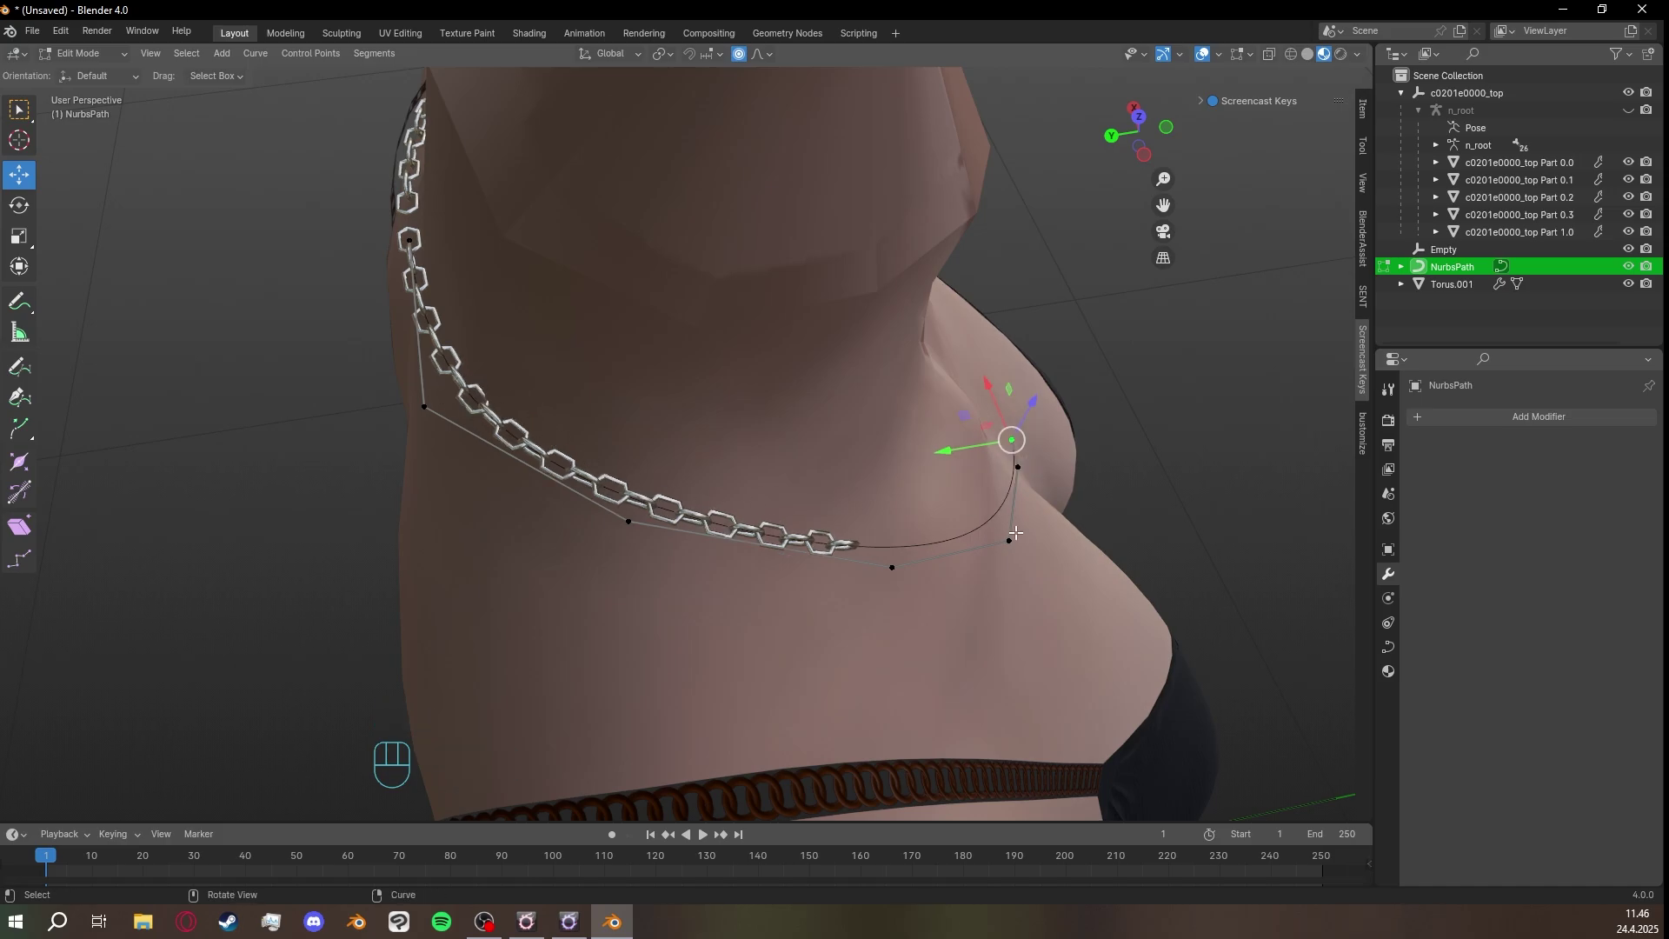
pyautogui.moveTo(783, 556); pyautogui.dragTo(524, 428, button='middle')
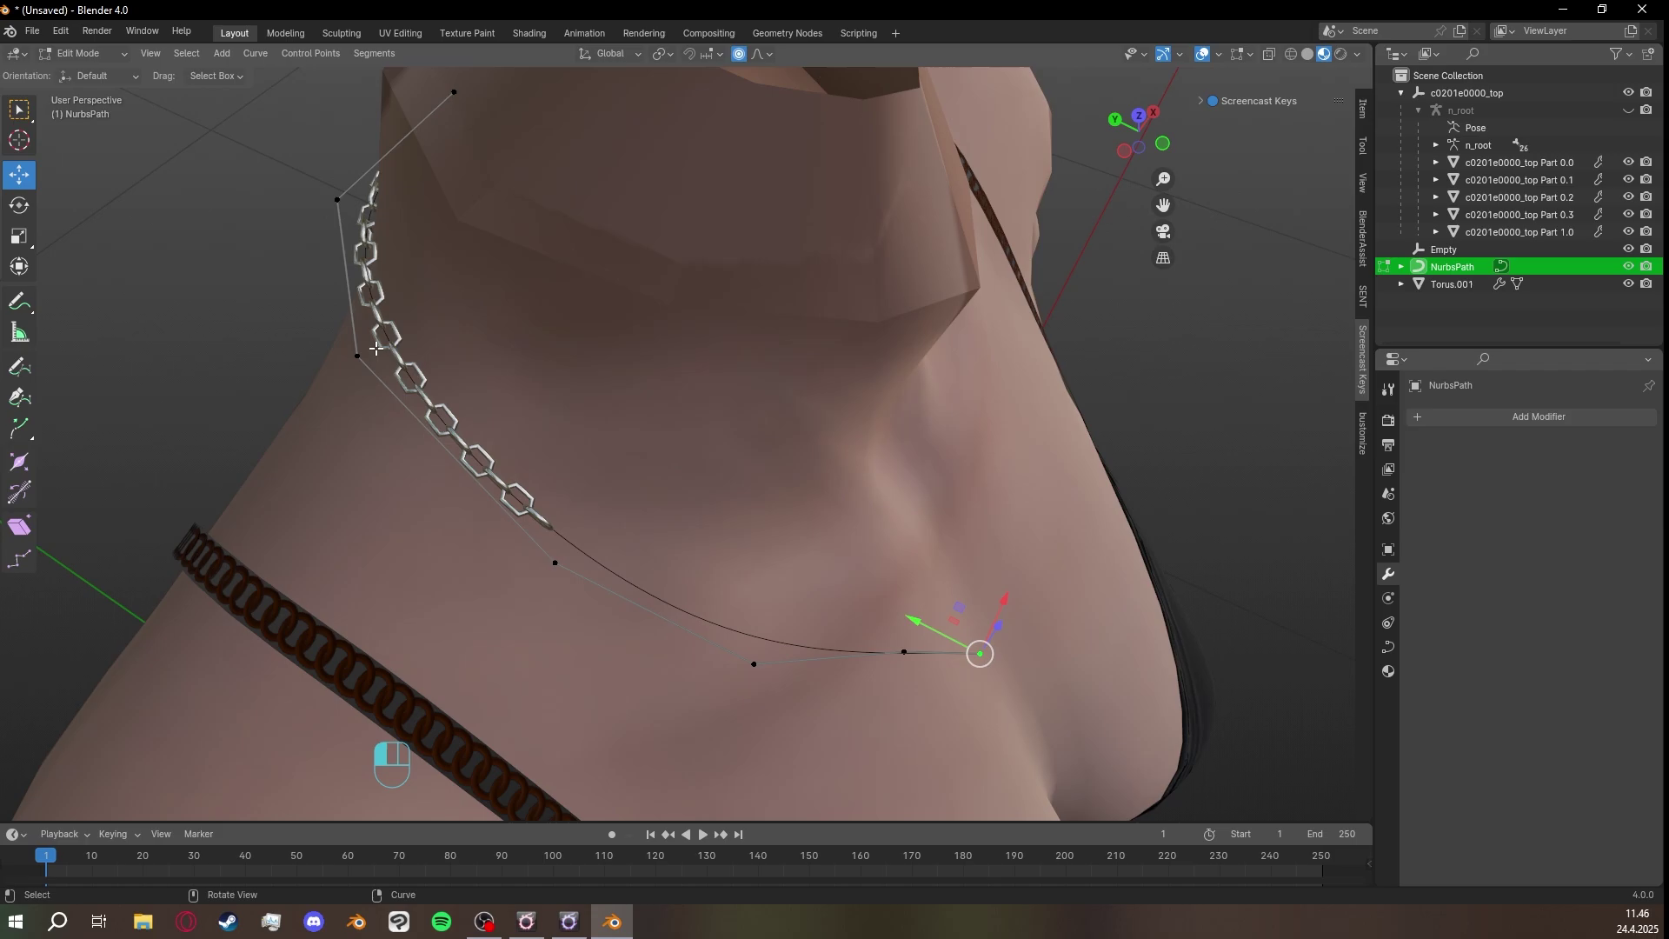
# Nudge the path point above the shoulder slightly outward, and try moving the point behind it before undoing that move.
pyautogui.moveTo(358, 358); pyautogui.dragTo(350, 352)
pyautogui.click(341, 209)
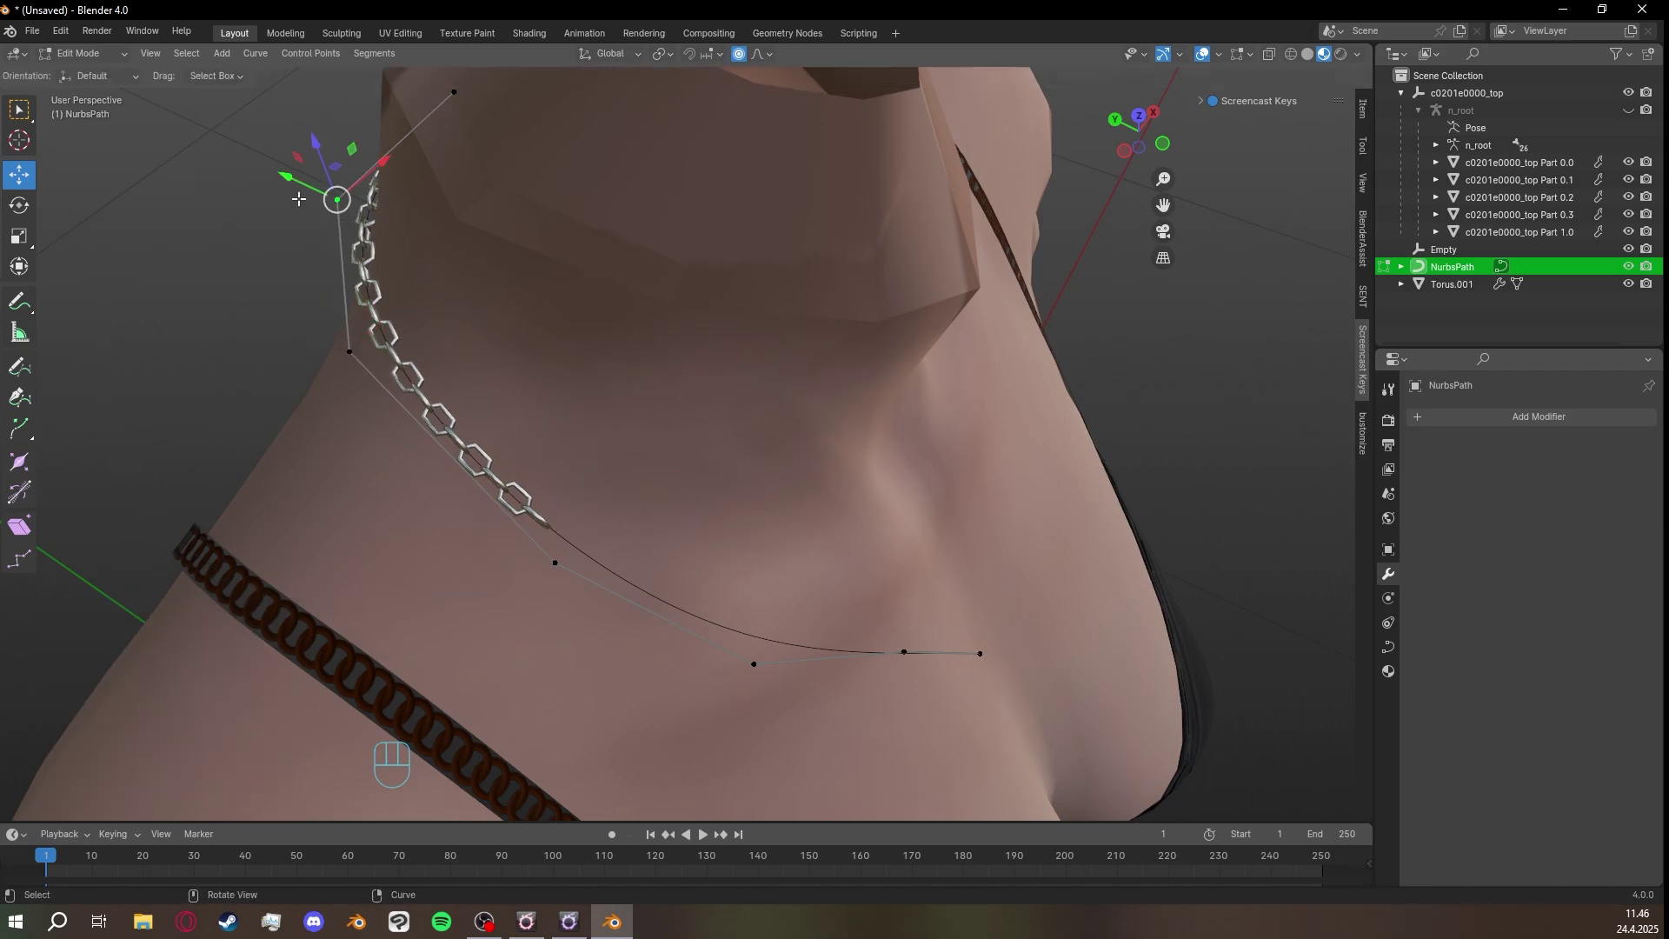
pyautogui.moveTo(321, 205); pyautogui.dragTo(296, 182)
pyautogui.hotkey('ctrl', 'z')
pyautogui.moveTo(296, 183); pyautogui.dragTo(467, 261, button='middle')
# Leave path editing and set the chain's Array modifier count to 47.
pyautogui.press('Tab')
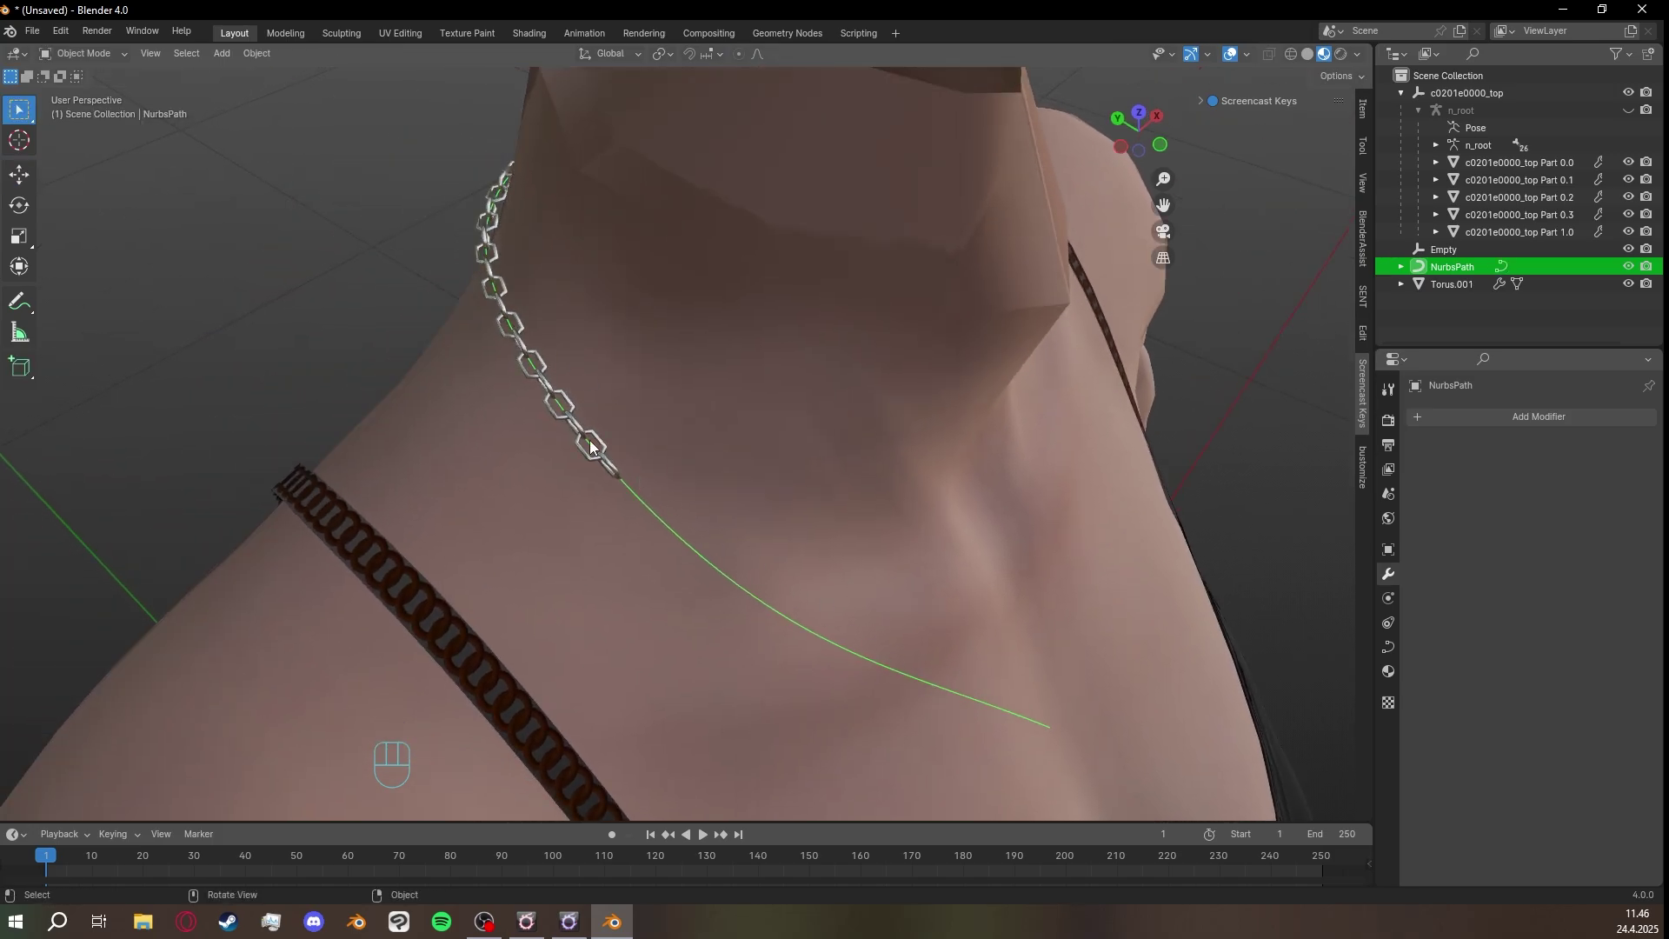
pyautogui.click(483, 261)
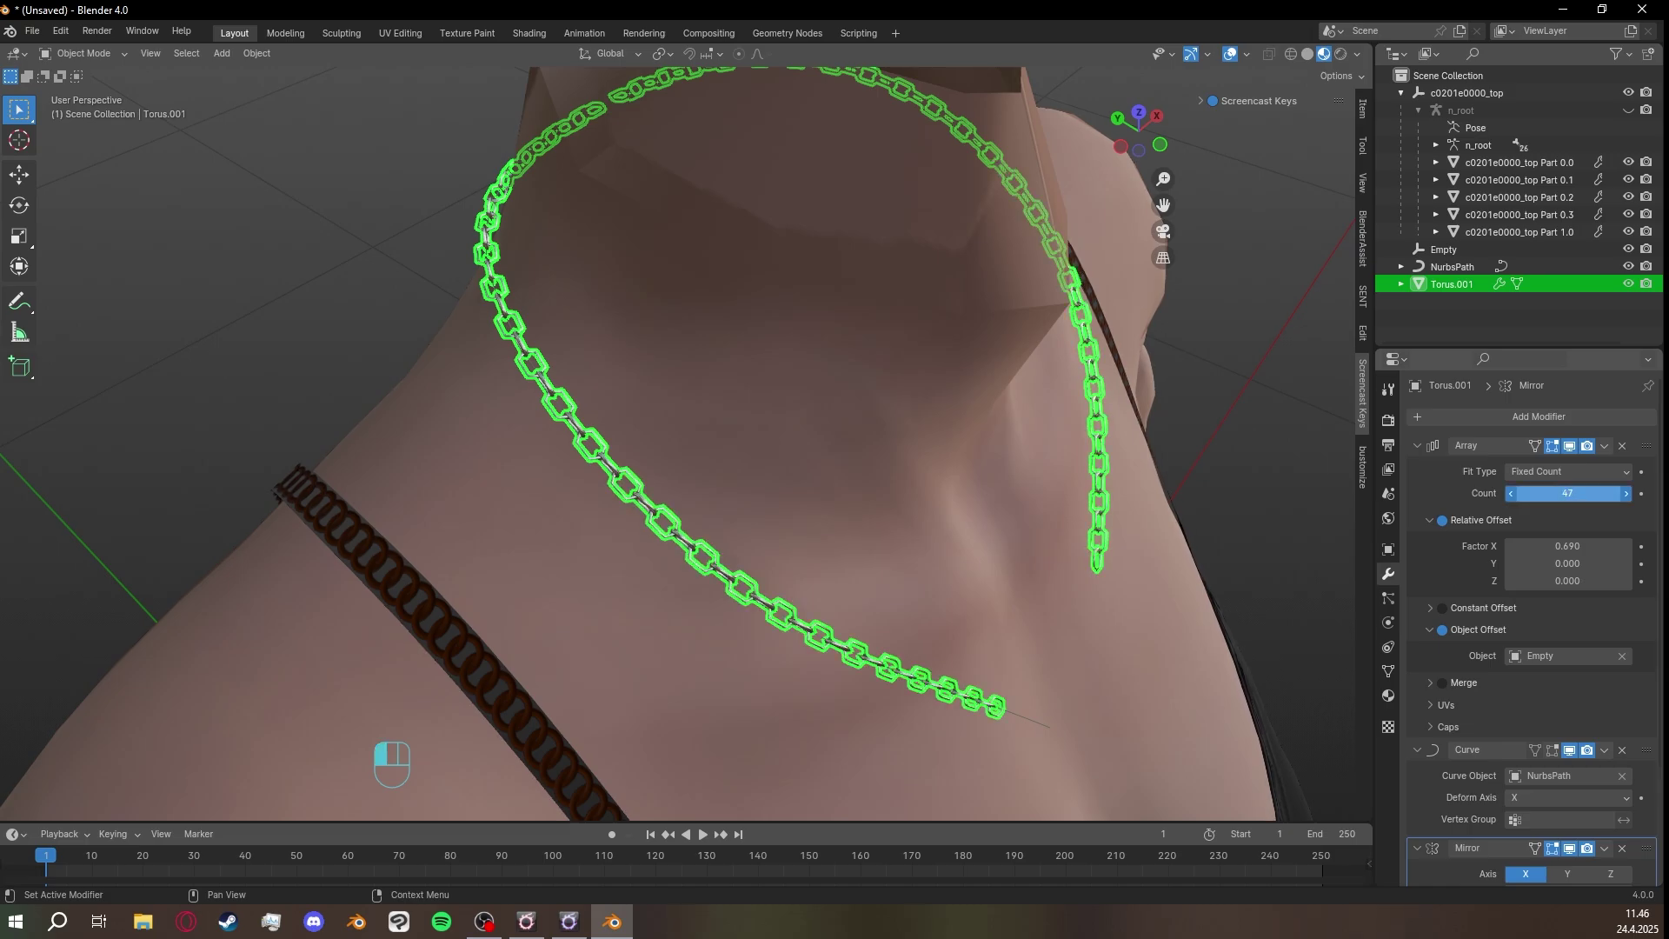
pyautogui.moveTo(1130, 522); pyautogui.dragTo(810, 489, button='middle')
# Edit NurbsPath again, moving its front end point up to the chest's centre line and raising the point next to it.
pyautogui.click(622, 519)
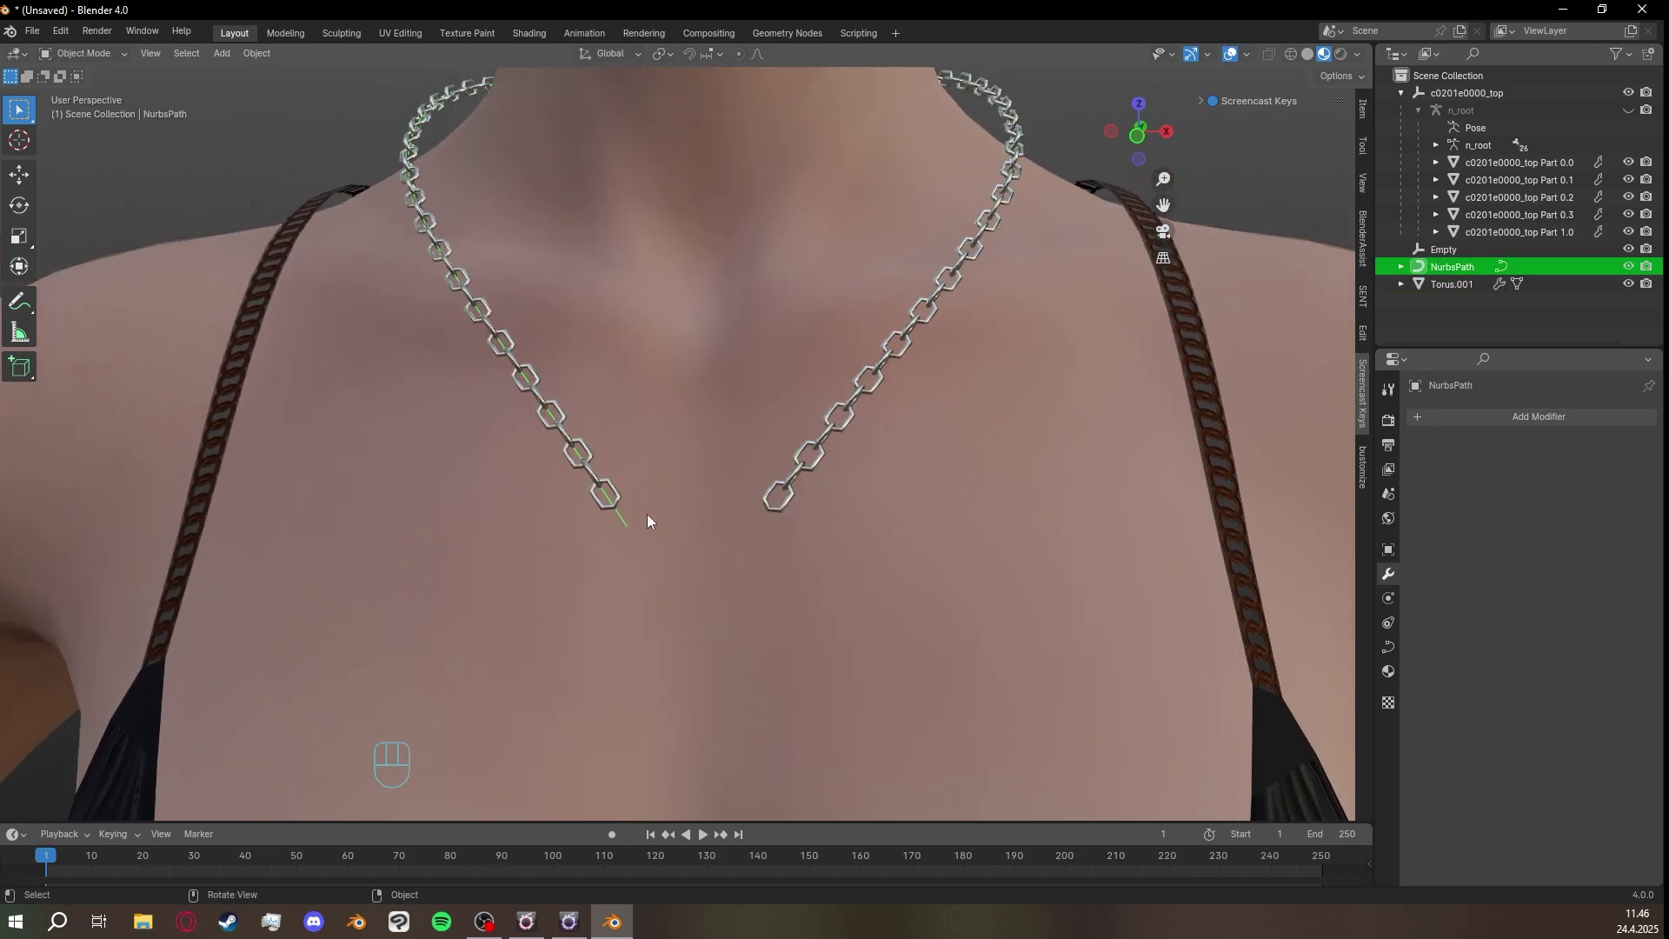
pyautogui.moveTo(647, 514); pyautogui.dragTo(732, 525, button='middle')
pyautogui.press('Tab')
pyautogui.moveTo(788, 563); pyautogui.dragTo(735, 605, button='middle')
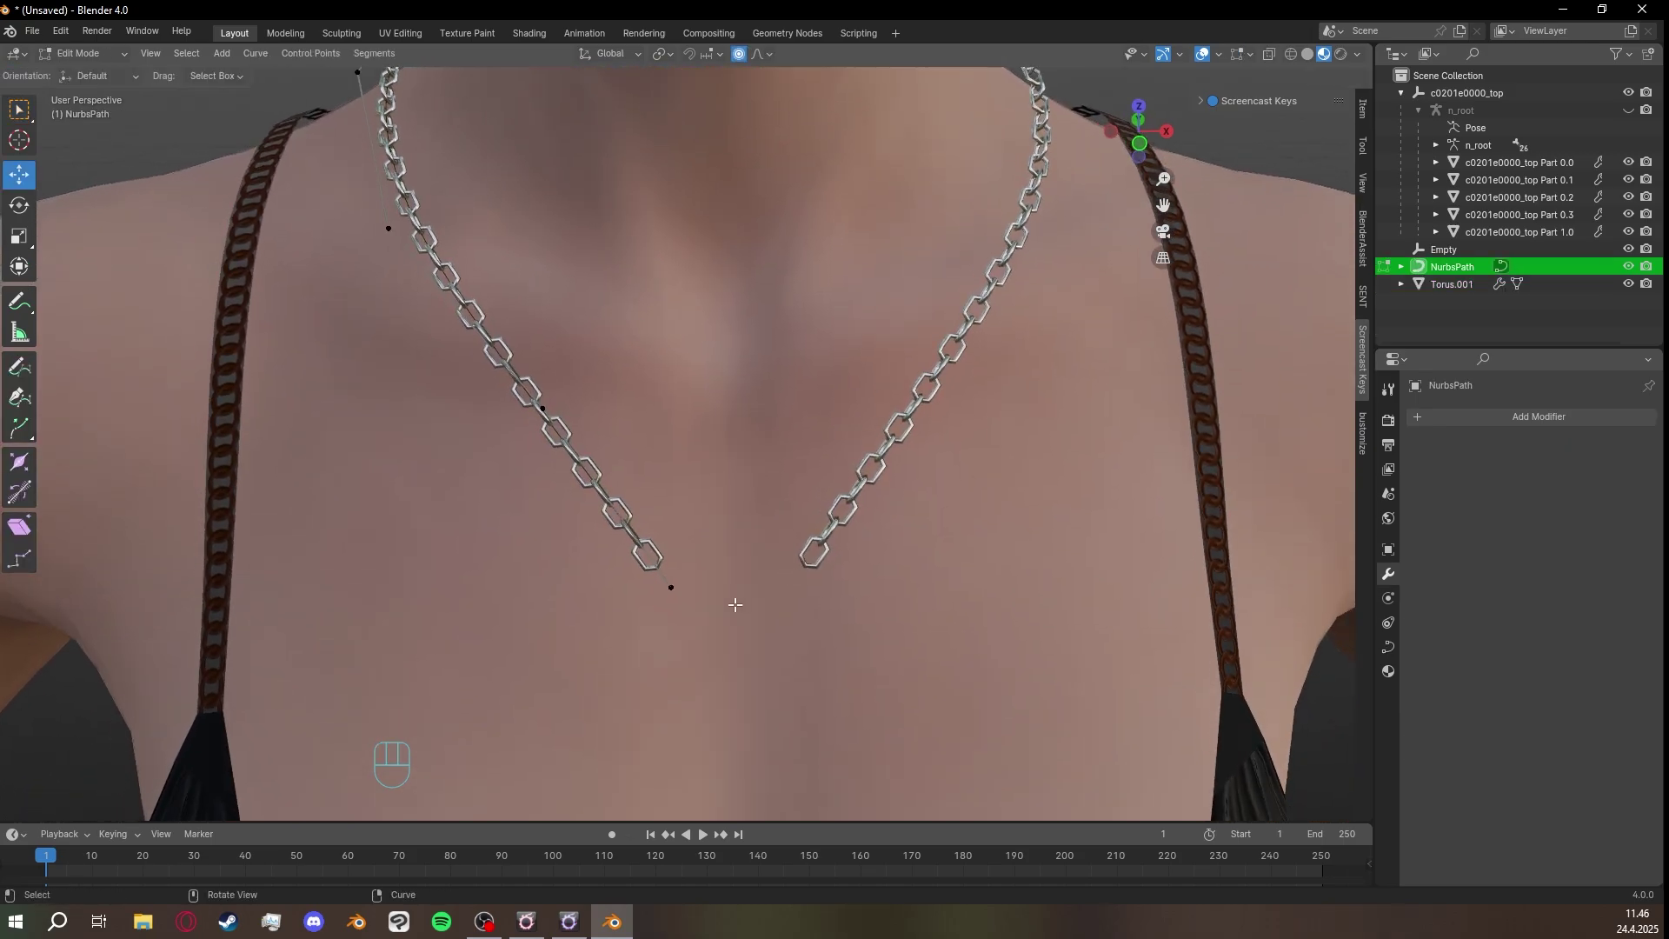
pyautogui.moveTo(677, 593); pyautogui.dragTo(733, 513)
pyautogui.click(544, 407)
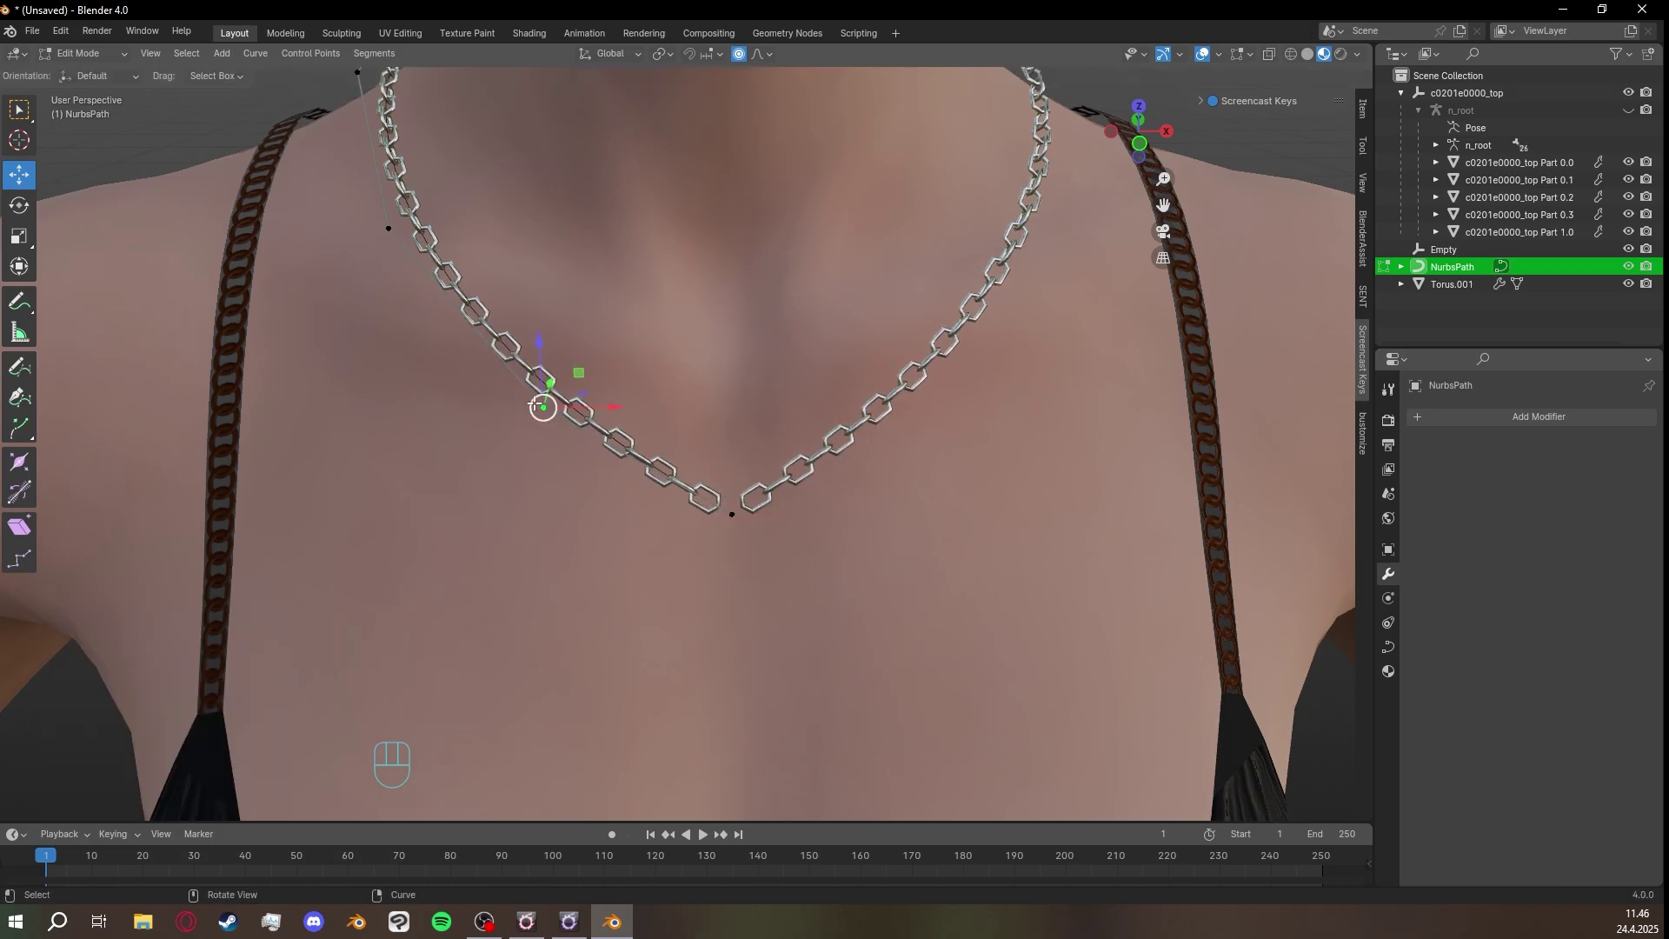
pyautogui.moveTo(543, 407); pyautogui.dragTo(547, 343)
# Move the path point near the collarbone inward and shift the front end point by -0.00074 m X, 0.001755 m Y and 0.003685 m Z.
pyautogui.keyDown('shift'); pyautogui.moveTo(548, 342); pyautogui.dragTo(615, 548, button='middle'); pyautogui.keyUp('shift')
pyautogui.click(462, 425)
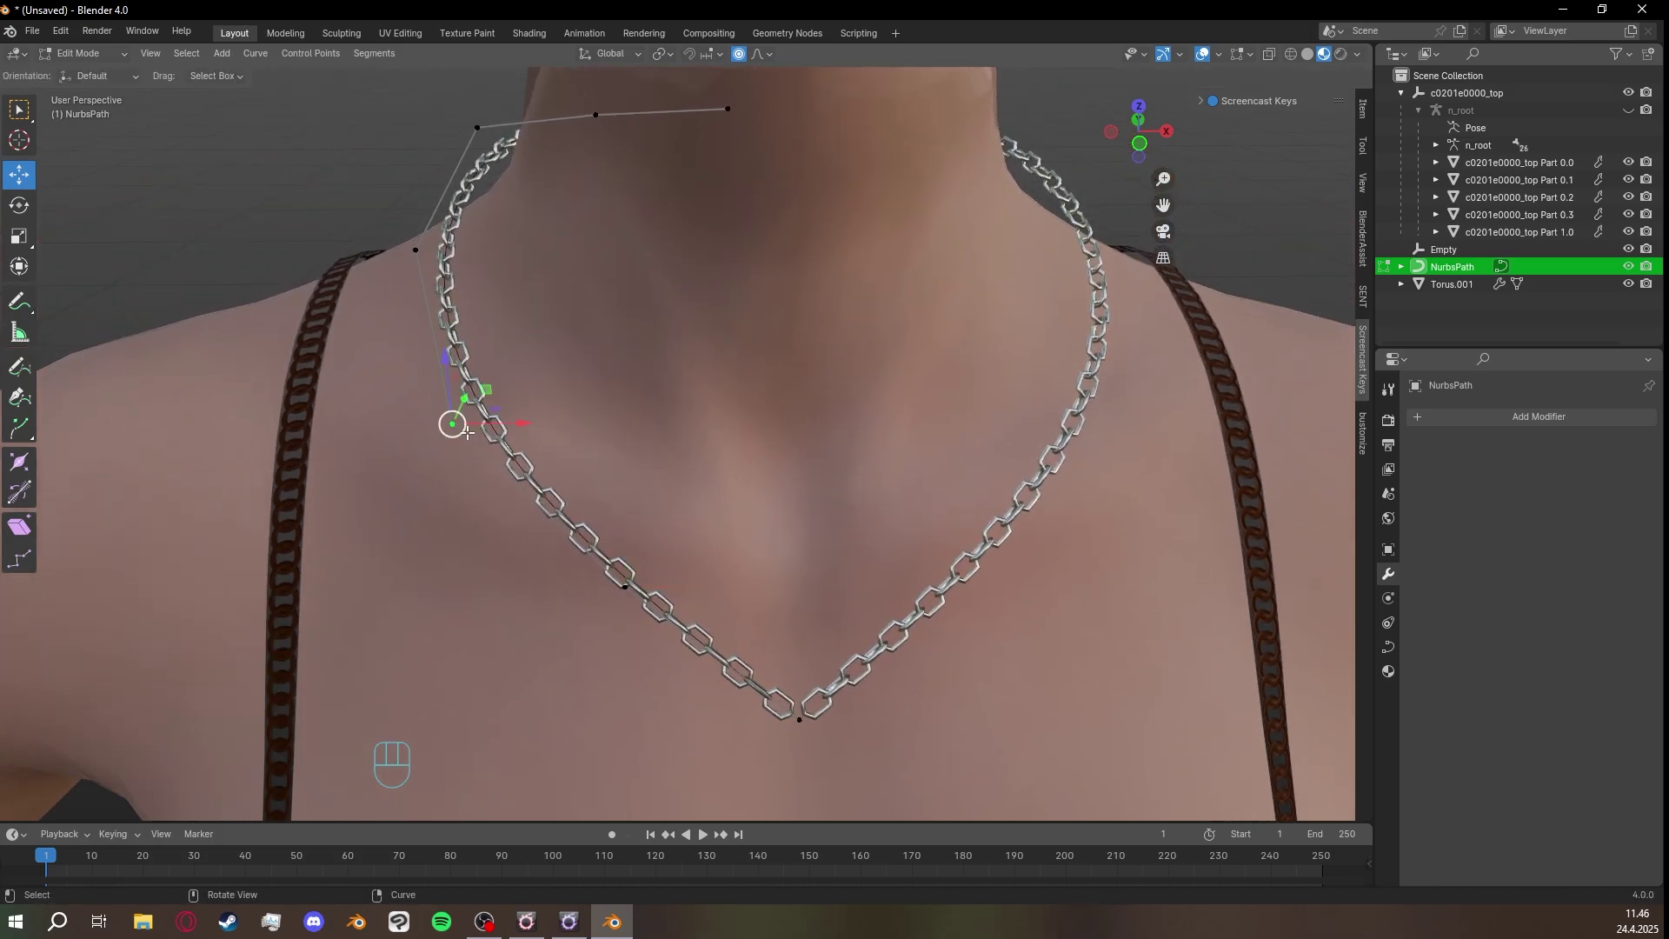
pyautogui.moveTo(464, 425); pyautogui.dragTo(506, 402)
pyautogui.click(799, 718)
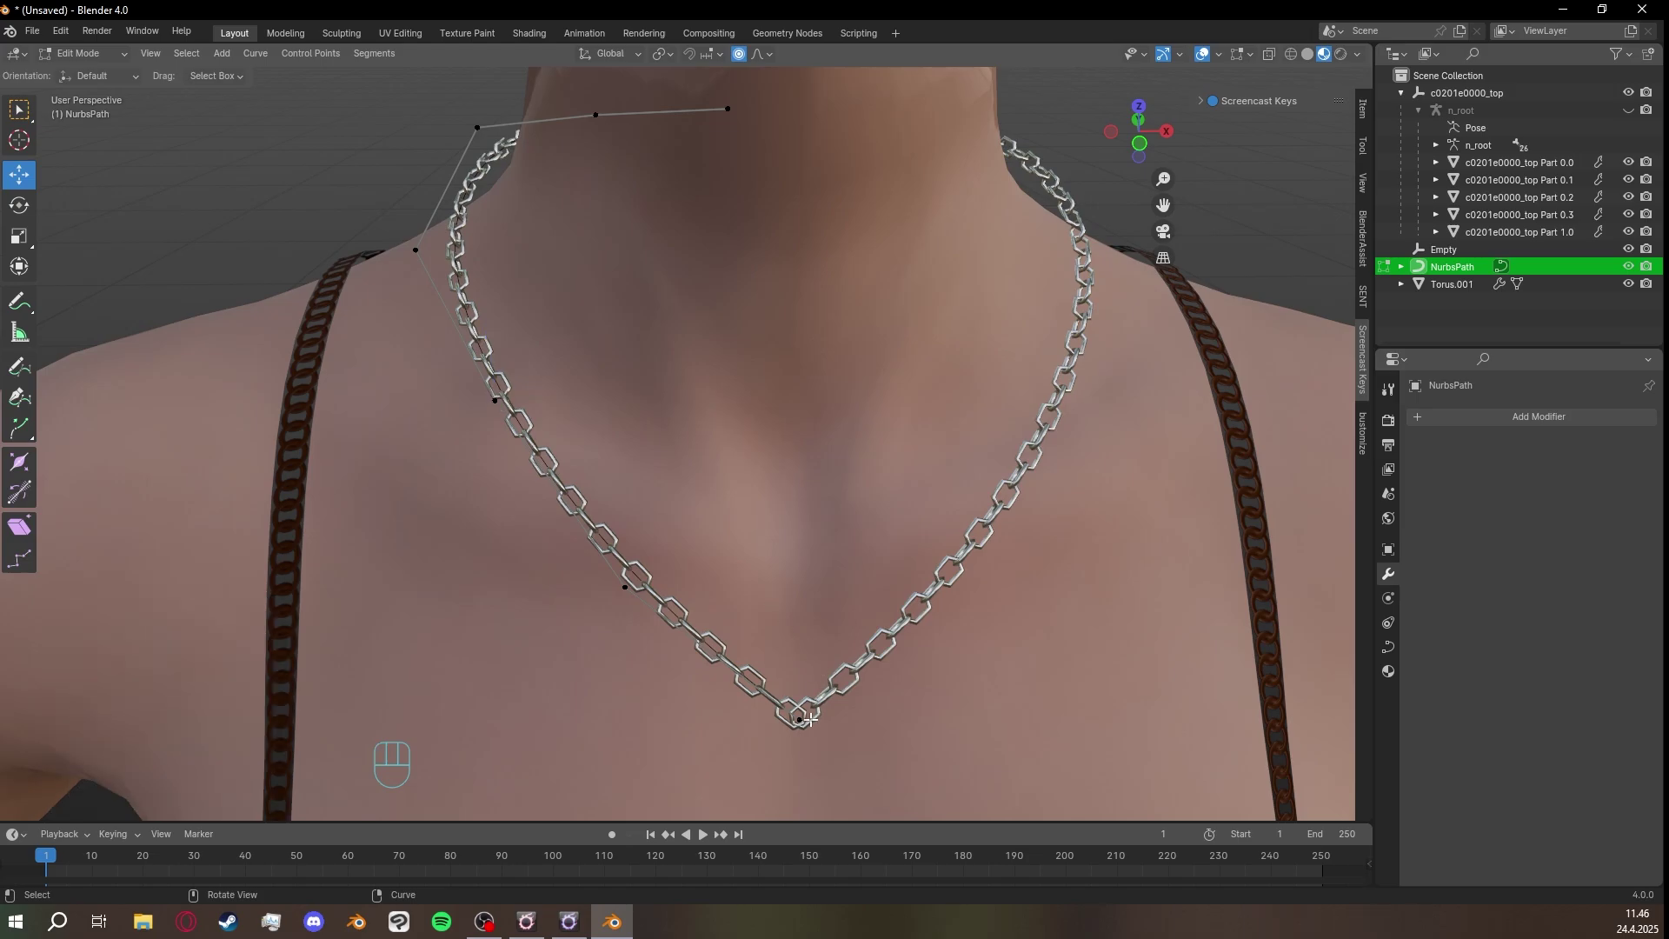
pyautogui.moveTo(799, 718); pyautogui.dragTo(787, 682)
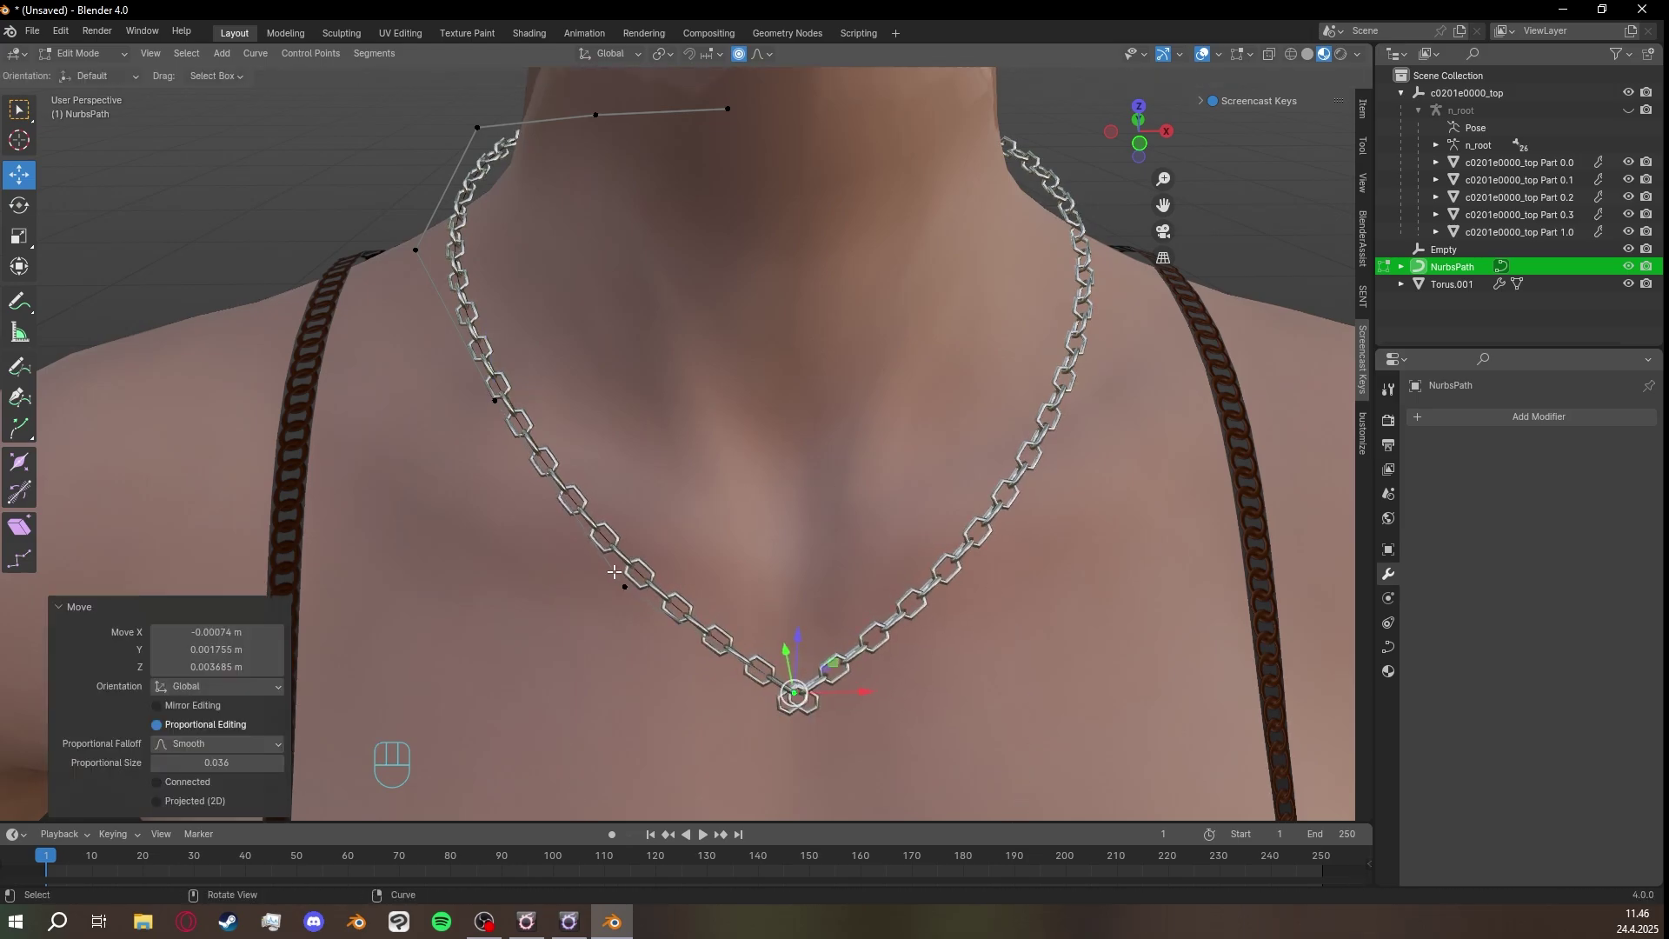
# Pull the point next to the front end up and outward, and move the end point -0.001019 m X, 0.001148 m Y and 0.002378 m Z.
pyautogui.click(625, 586)
pyautogui.moveTo(625, 586); pyautogui.dragTo(593, 535)
pyautogui.click(795, 693)
pyautogui.moveTo(799, 697)
pyautogui.mouseDown()
pyautogui.moveTo(775, 663)
pyautogui.moveTo(788, 672)
pyautogui.mouseUp()
pyautogui.moveTo(602, 595); pyautogui.dragTo(588, 518, button='middle')
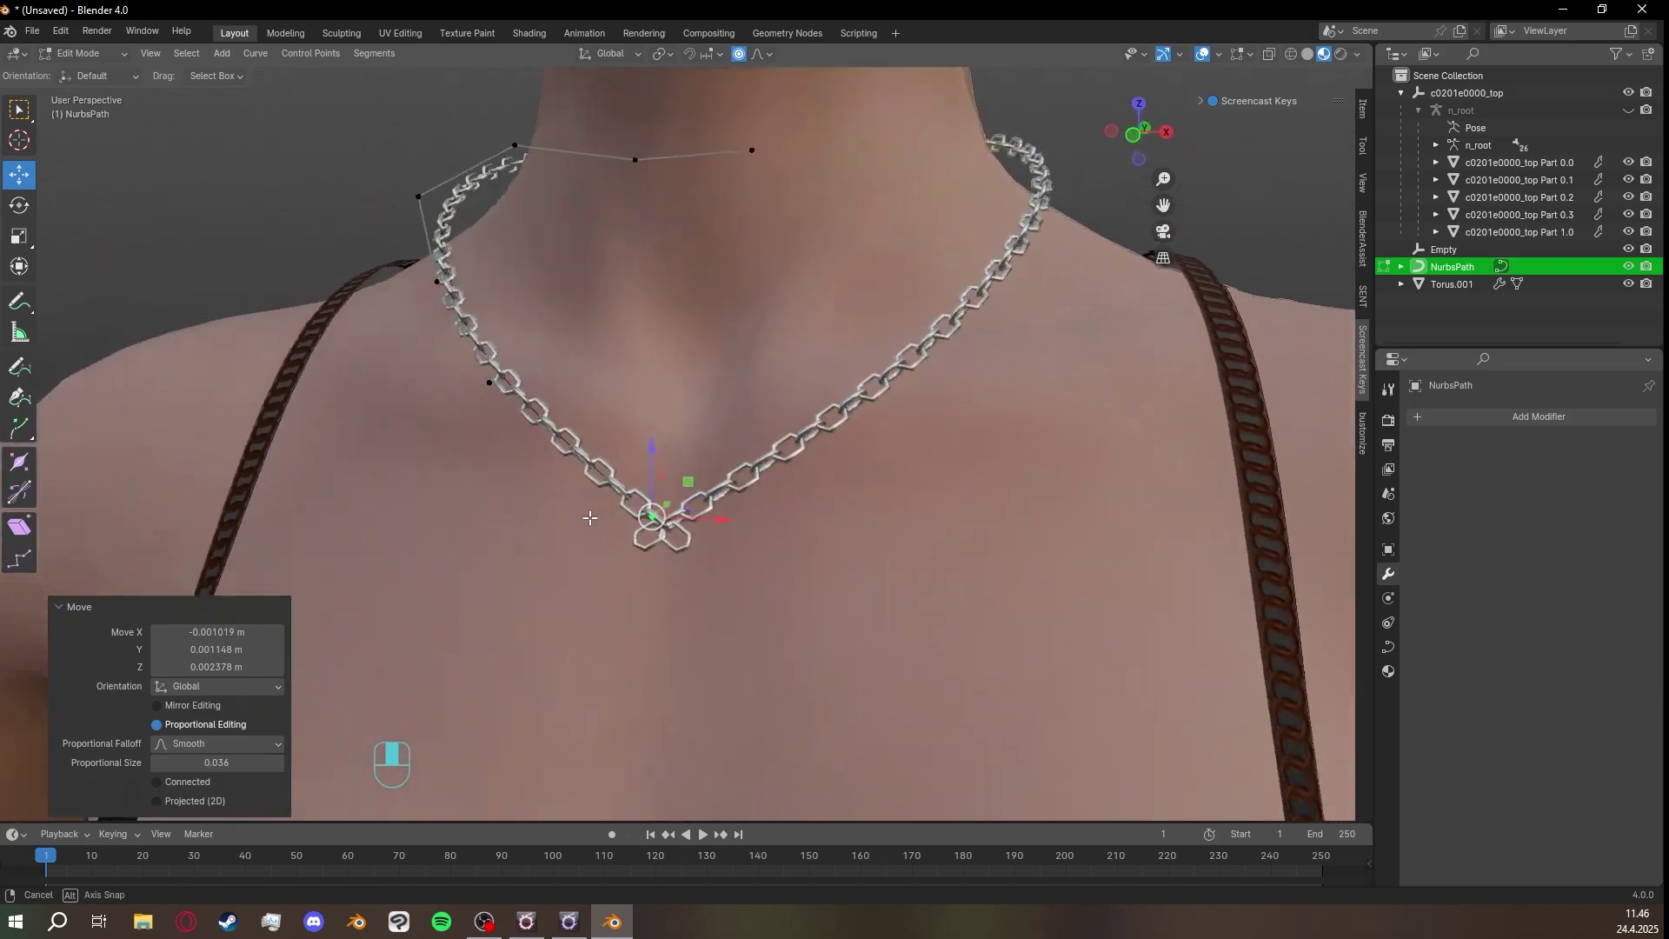
# Lower the outermost path point at the side of the neck and the path point below it.
pyautogui.keyDown('shift'); pyautogui.moveTo(584, 426); pyautogui.dragTo(726, 580, button='middle'); pyautogui.keyUp('shift')
pyautogui.scroll(3, 726, 580)
pyautogui.click(523, 335)
pyautogui.moveTo(522, 280); pyautogui.dragTo(543, 345)
pyautogui.click(490, 489)
pyautogui.moveTo(482, 428); pyautogui.dragTo(516, 475)
pyautogui.moveTo(520, 474); pyautogui.dragTo(447, 530, button='middle')
# Reposition the path point above the shoulder and lower it 0.005517 m along Z.
pyautogui.click(433, 537)
pyautogui.moveTo(475, 425); pyautogui.dragTo(553, 455)
pyautogui.moveTo(554, 455); pyautogui.dragTo(554, 538, button='middle')
pyautogui.moveTo(554, 538)
pyautogui.mouseDown()
pyautogui.moveTo(552, 507)
pyautogui.moveTo(558, 540)
pyautogui.mouseUp()
pyautogui.moveTo(557, 539); pyautogui.dragTo(665, 487, button='middle')
pyautogui.scroll(-2, 697, 561)
pyautogui.scroll(-2, 665, 488)
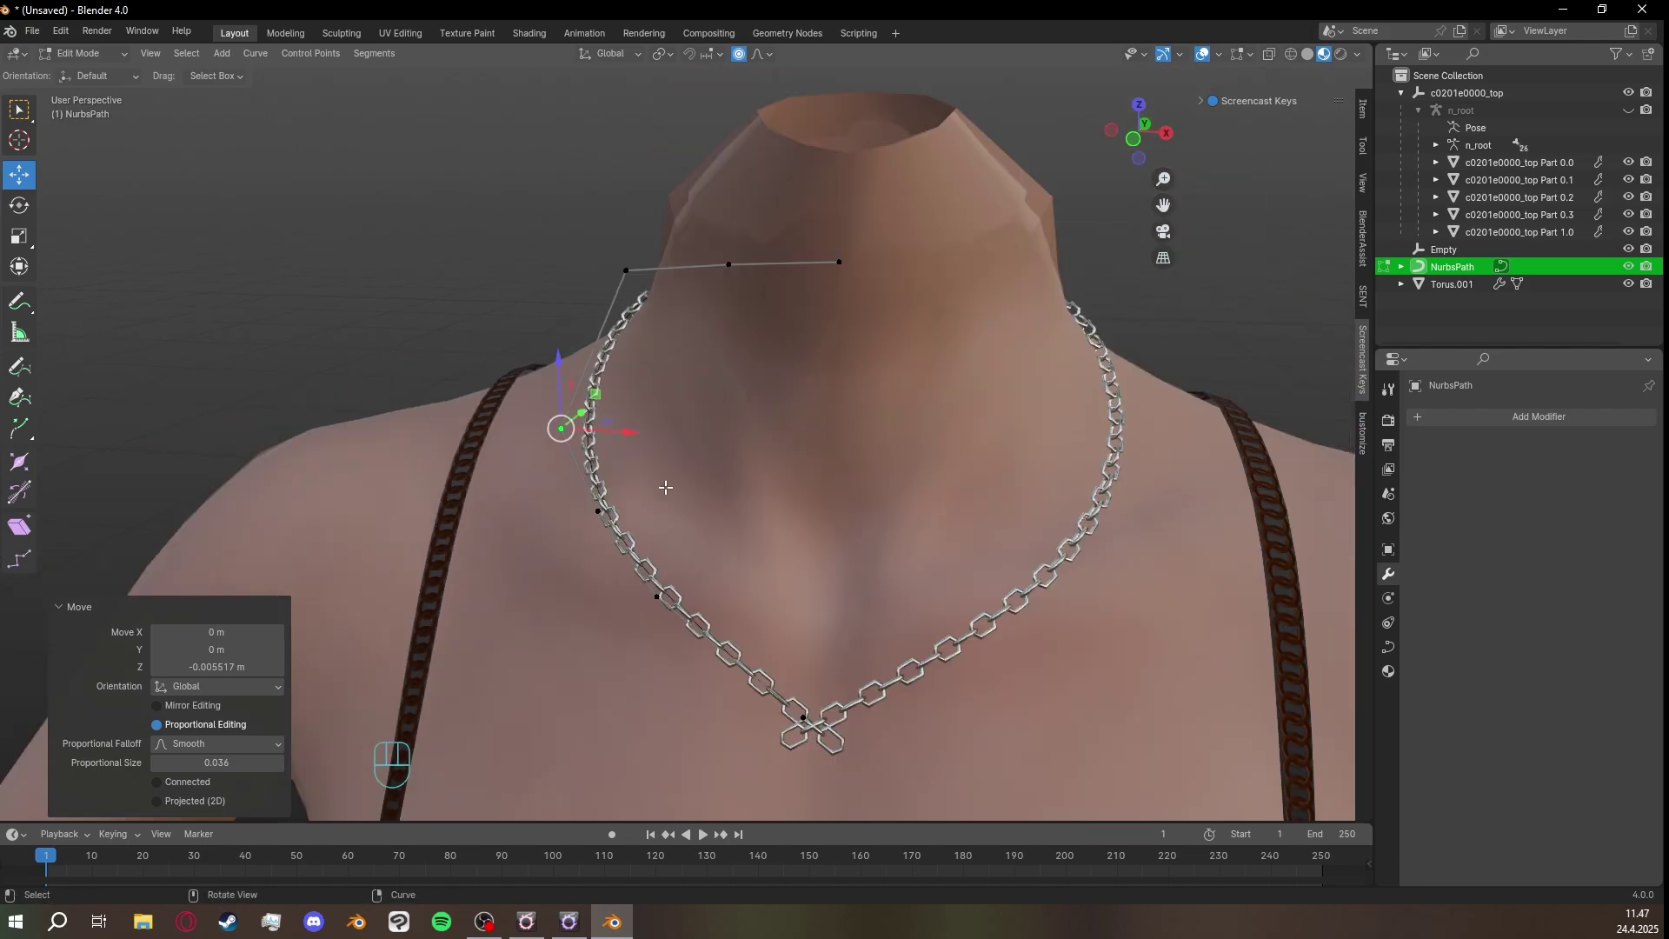
# Raise the selected shoulder path point slightly along Z.
pyautogui.moveTo(525, 380); pyautogui.dragTo(639, 551, button='middle')
pyautogui.moveTo(636, 562); pyautogui.dragTo(635, 536)
pyautogui.moveTo(561, 448); pyautogui.dragTo(565, 420)
pyautogui.moveTo(755, 532); pyautogui.dragTo(860, 578, button='middle')
pyautogui.click(614, 366)
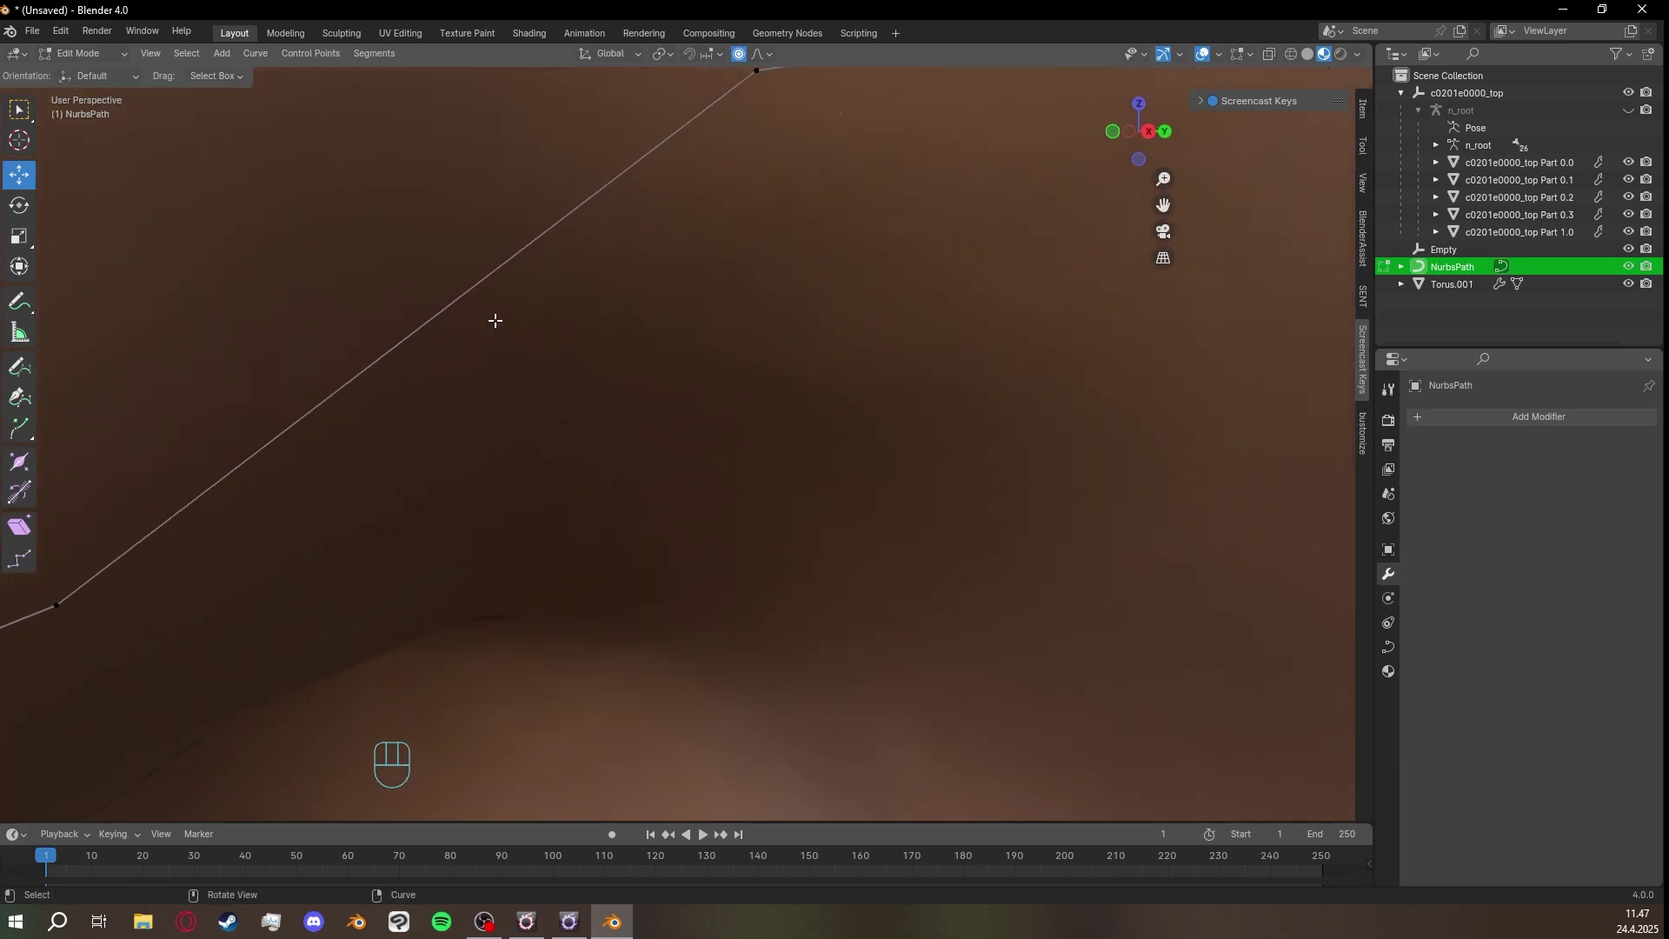
# Shift the path point near the nape slightly backward and down.
pyautogui.moveTo(518, 341); pyautogui.dragTo(698, 391, button='middle')
pyautogui.scroll(-5, 820, 379)
pyautogui.scroll(-4, 698, 392)
pyautogui.moveTo(756, 473); pyautogui.dragTo(739, 434, button='middle')
pyautogui.scroll(2, 756, 457)
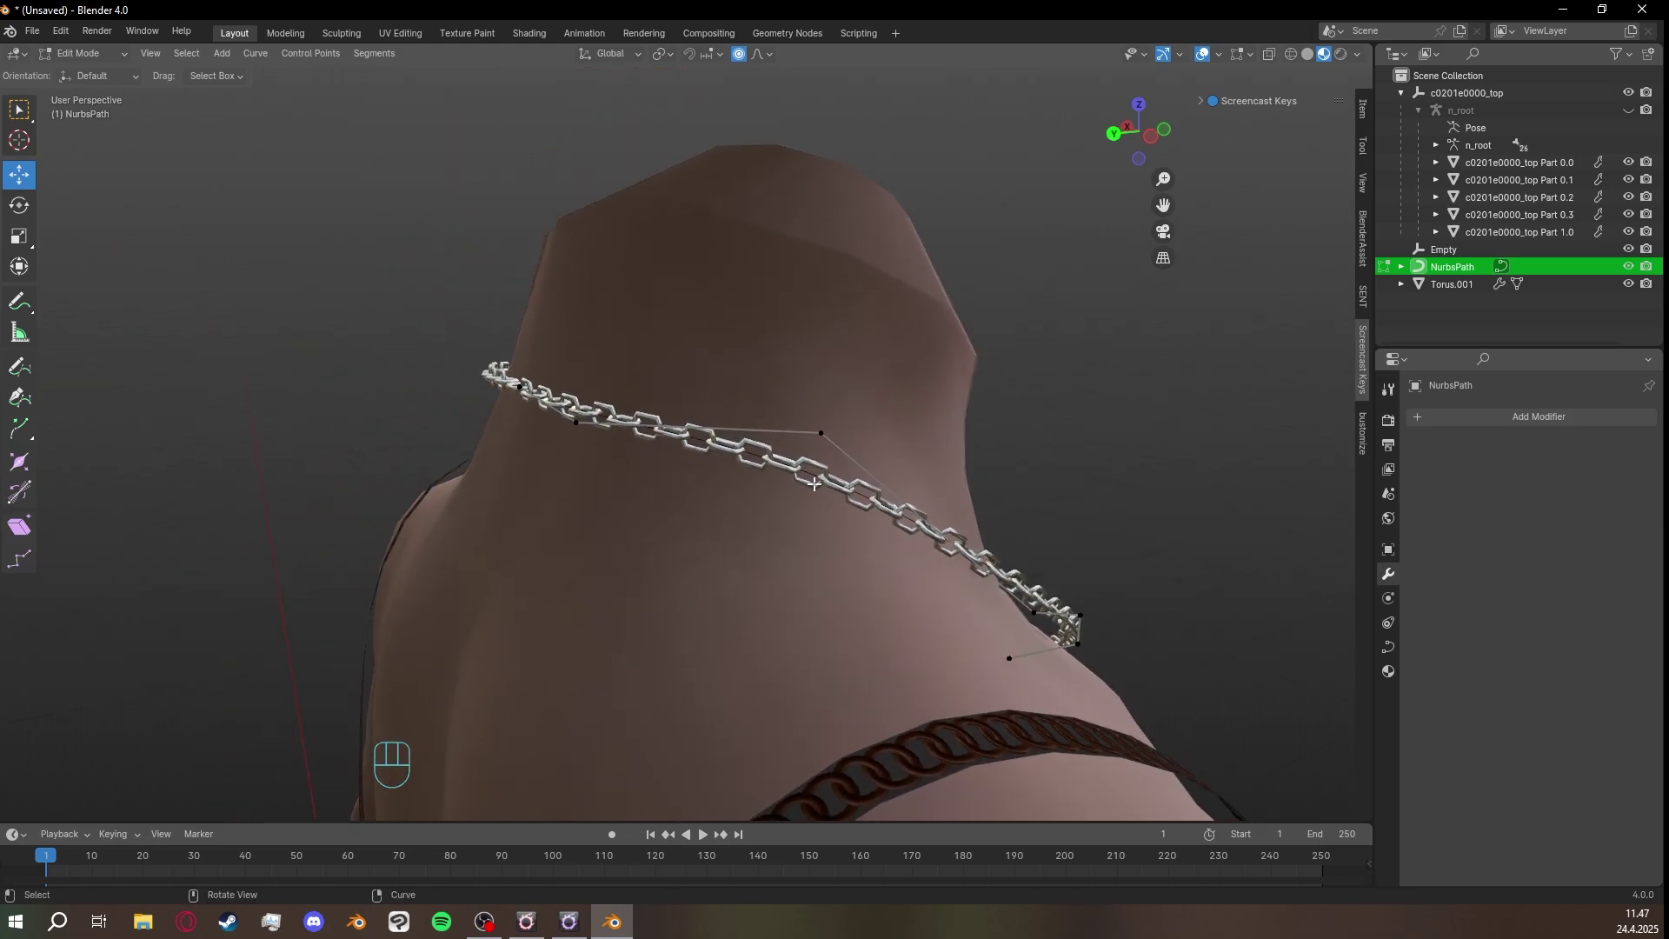
pyautogui.moveTo(813, 484); pyautogui.dragTo(729, 370, button='middle')
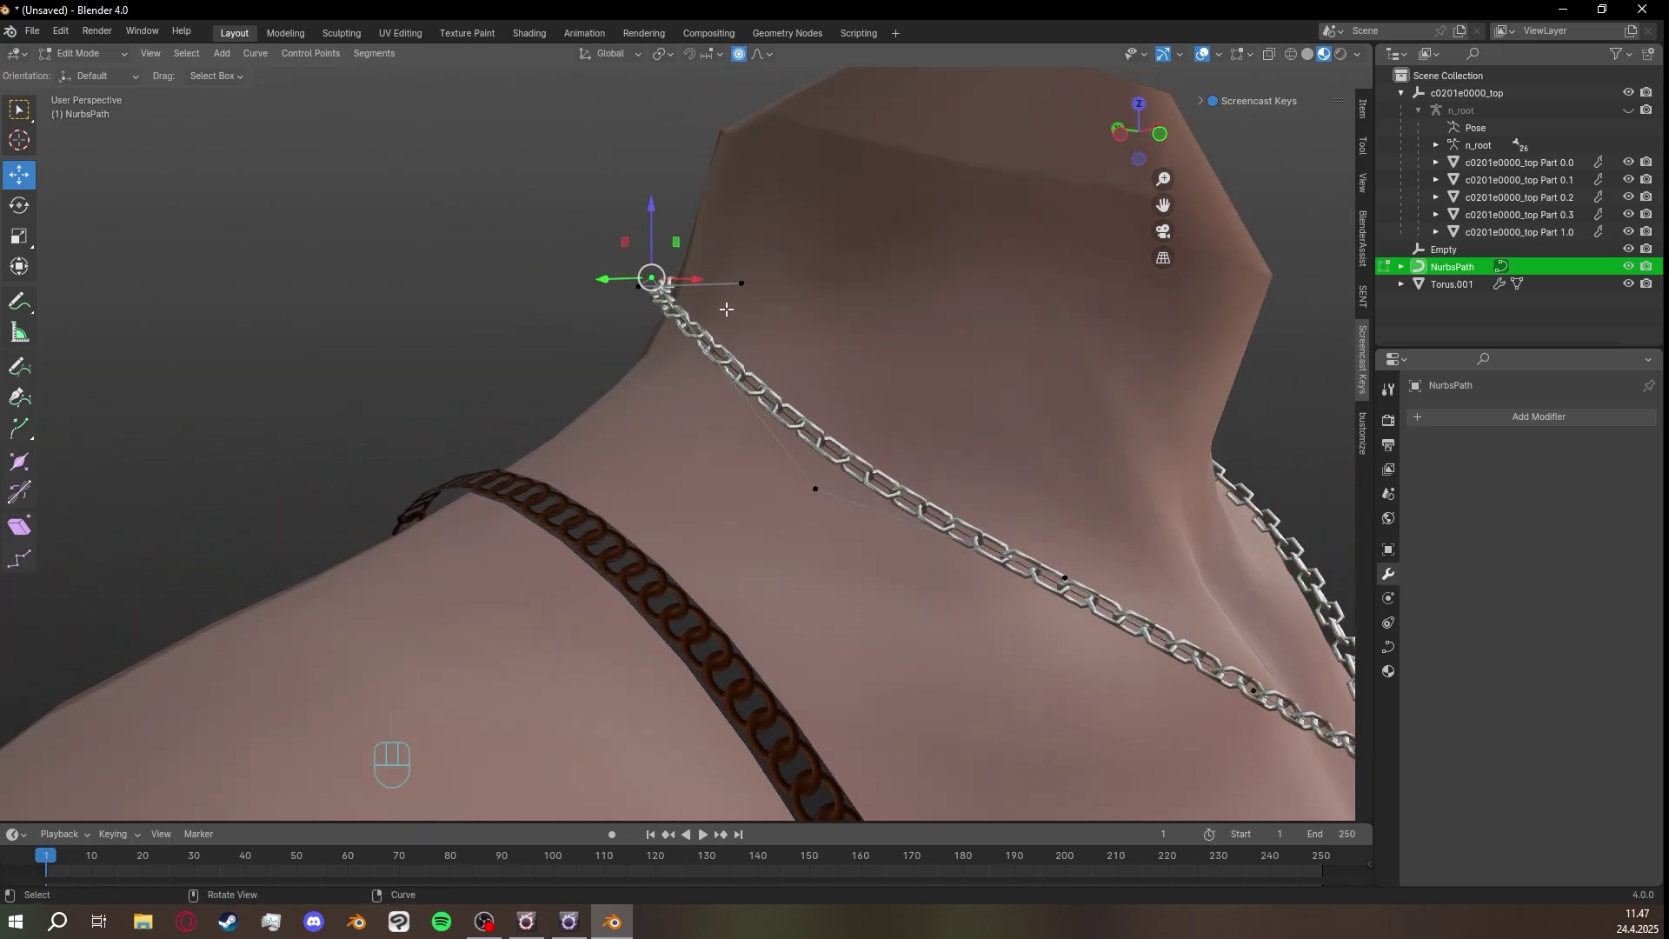
pyautogui.scroll(4, 719, 425)
pyautogui.keyDown('shift'); pyautogui.moveTo(727, 309); pyautogui.dragTo(795, 434, button='middle'); pyautogui.keyUp('shift')
pyautogui.moveTo(640, 333); pyautogui.dragTo(625, 352)
# Move the path point at the side of the neck 0.002436 m X, 0.000256 m Y and 0.006449 m Z.
pyautogui.moveTo(726, 383); pyautogui.dragTo(591, 409, button='middle')
pyautogui.scroll(-3, 591, 409)
pyautogui.click(409, 483)
pyautogui.moveTo(403, 505); pyautogui.dragTo(417, 465)
pyautogui.moveTo(426, 461); pyautogui.dragTo(513, 365, button='middle')
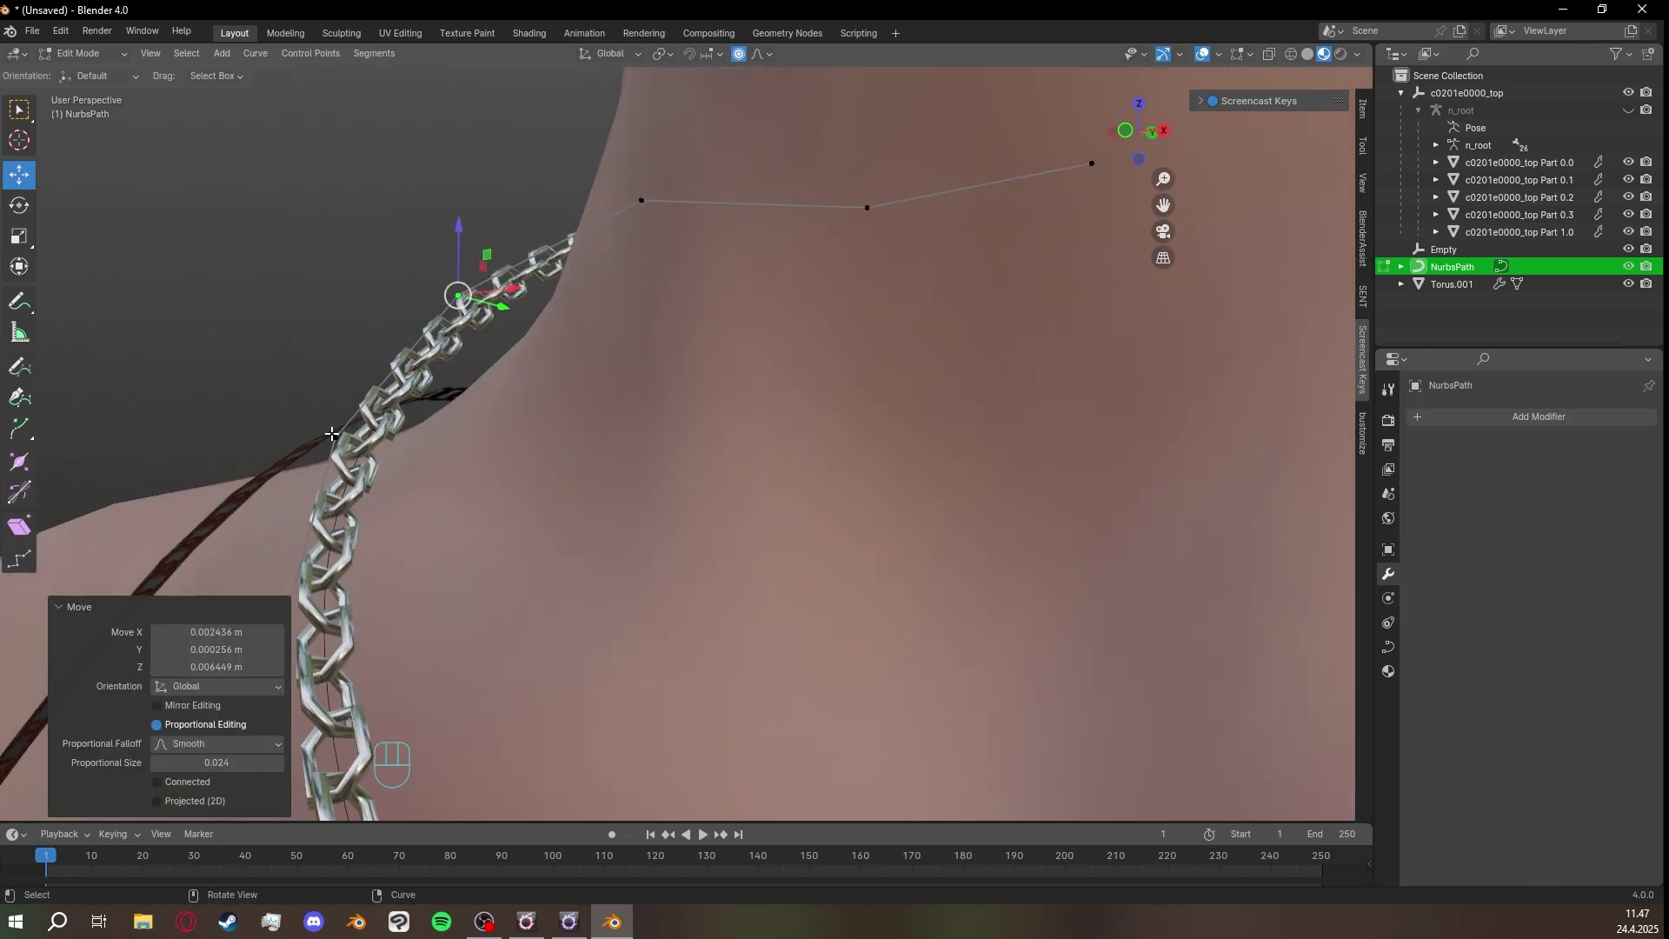
# Pull the shoulder path point inward and shift the neck-side point 0.00163 m X, 0.000956 m Y and -0.001078 m Z.
pyautogui.click(332, 434)
pyautogui.moveTo(332, 434); pyautogui.dragTo(379, 426)
pyautogui.click(458, 295)
pyautogui.moveTo(458, 296); pyautogui.dragTo(472, 301)
pyautogui.scroll(-3, 522, 340)
pyautogui.moveTo(521, 339); pyautogui.dragTo(587, 384, button='middle')
pyautogui.scroll(4, 587, 352)
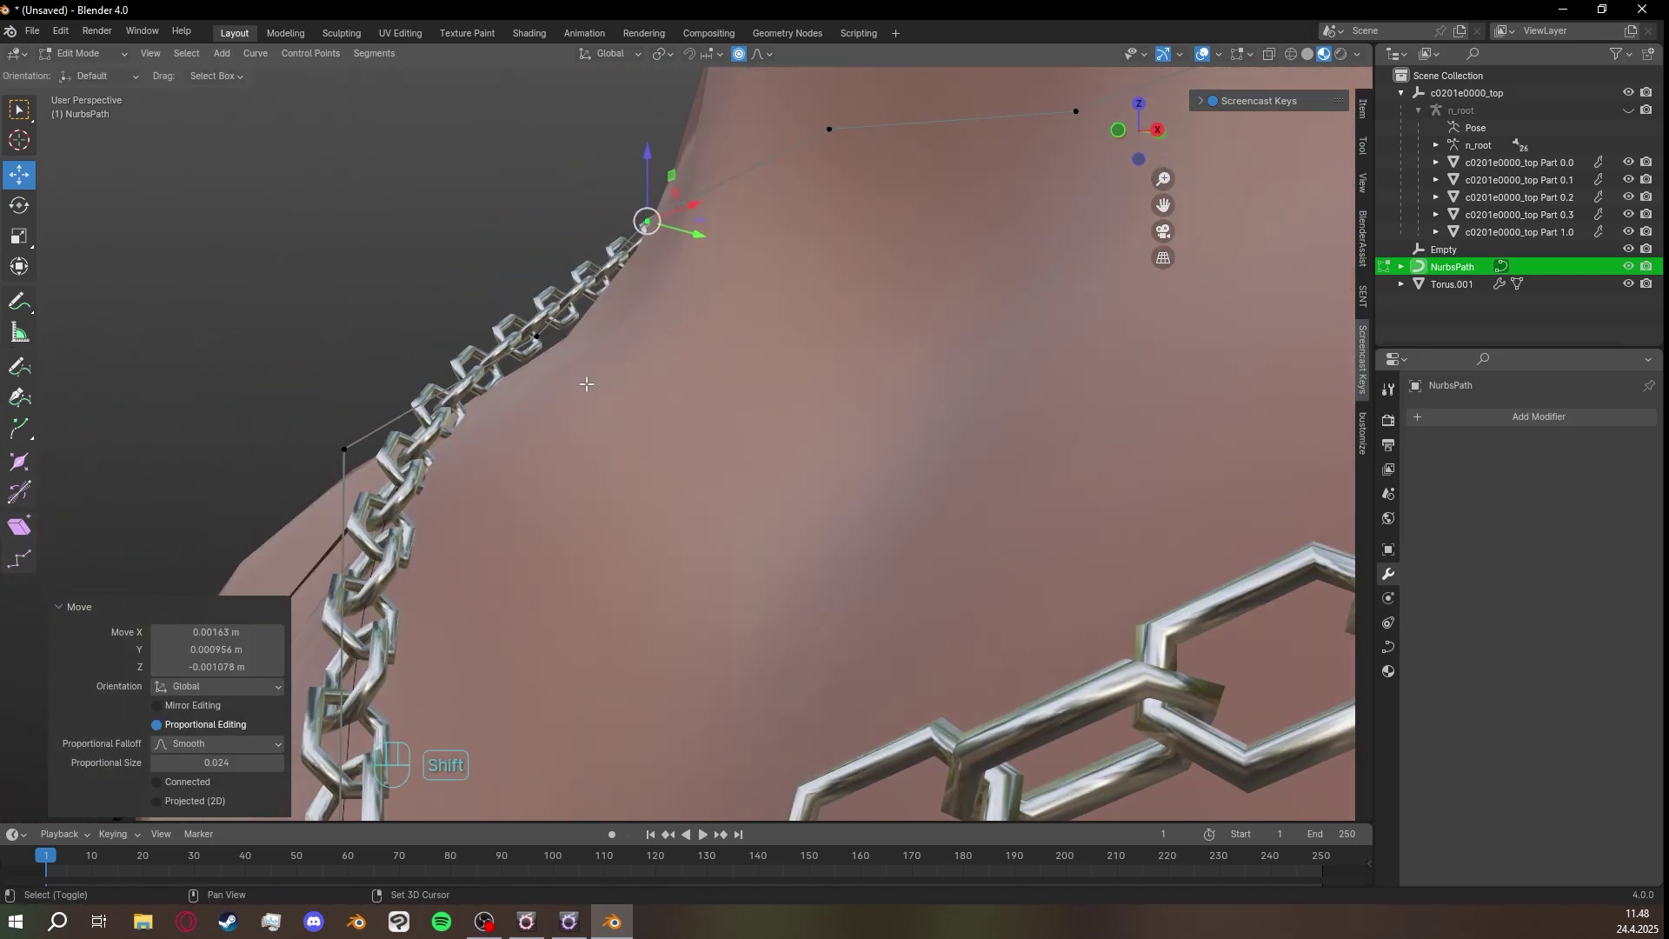
# Raise the path point on top of the shoulder and nudge its neighbour slightly up and outward.
pyautogui.click(344, 449)
pyautogui.moveTo(344, 449); pyautogui.dragTo(328, 421)
pyautogui.moveTo(391, 417); pyautogui.dragTo(452, 409, button='middle')
pyautogui.click(504, 394)
pyautogui.moveTo(504, 393); pyautogui.dragTo(496, 387)
# Nudge the path's front end point at the chest's centre slightly upward.
pyautogui.scroll(-5, 521, 417)
pyautogui.moveTo(522, 417); pyautogui.dragTo(541, 530, button='middle')
pyautogui.scroll(2, 540, 530)
pyautogui.click(745, 604)
pyautogui.moveTo(745, 603); pyautogui.dragTo(742, 600)
# Leave path editing and set the chain's Array modifier count to 48.
pyautogui.press('Tab')
pyautogui.click(672, 544)
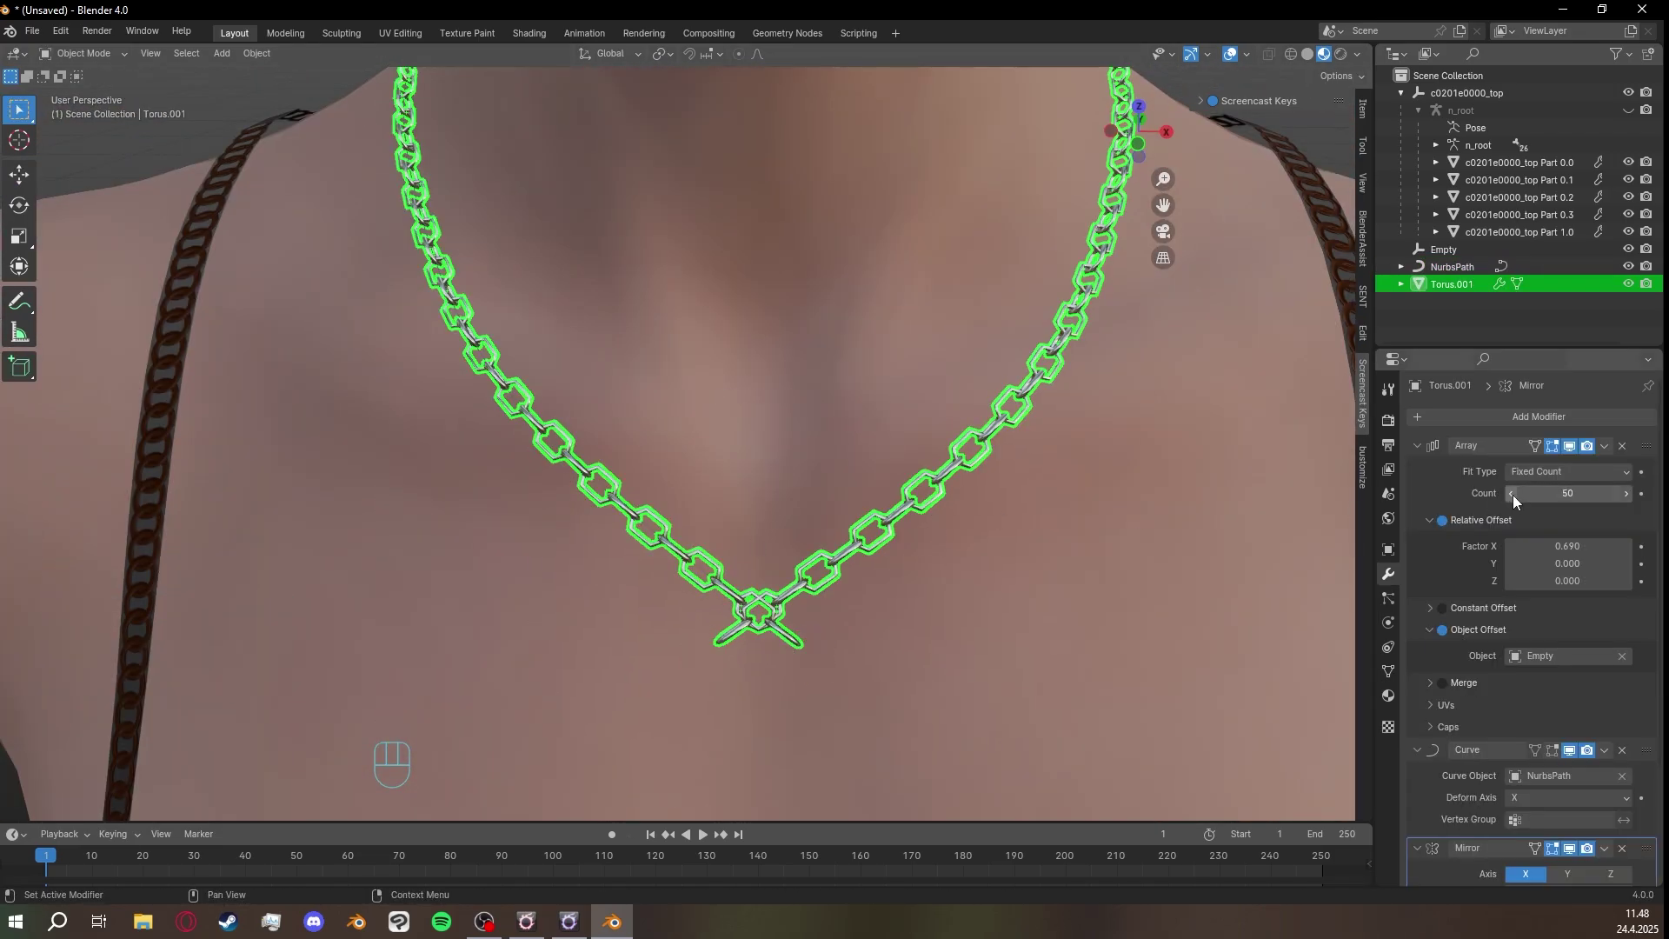
pyautogui.click(1513, 494)
pyautogui.click(1512, 494)
# Edit NurbsPath again and lower its front end point along Z on the chest.
pyautogui.moveTo(904, 434); pyautogui.dragTo(1031, 416, button='middle')
pyautogui.click(1031, 416)
pyautogui.moveTo(782, 409); pyautogui.dragTo(686, 435, button='middle')
pyautogui.click(721, 565)
pyautogui.press('Tab')
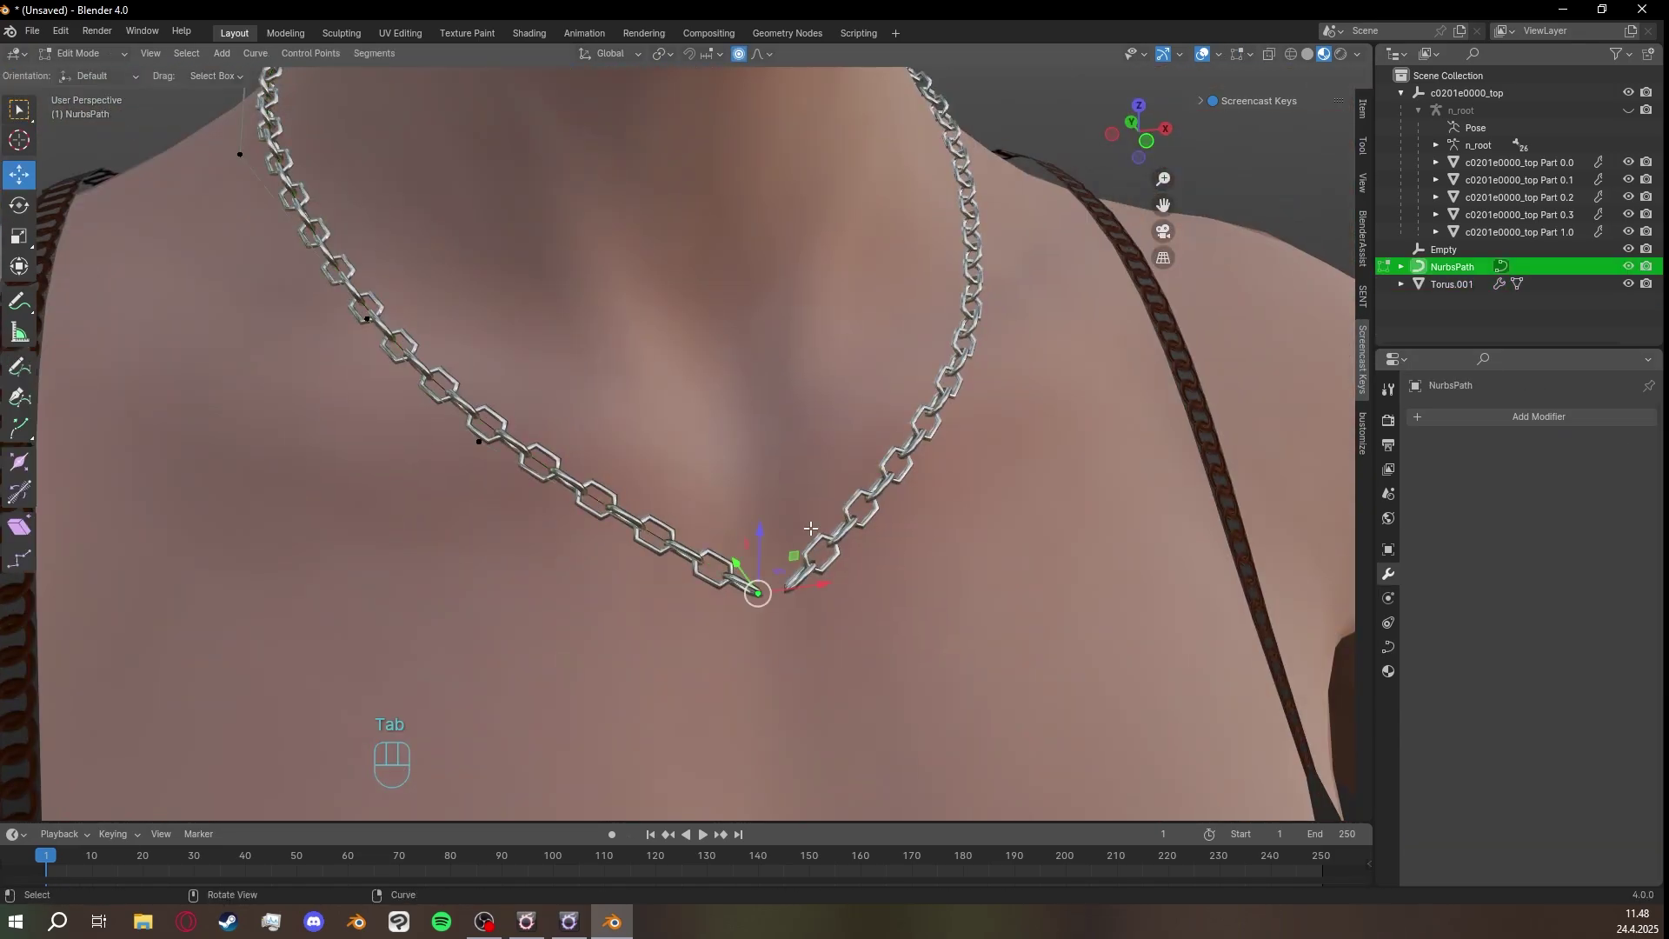
pyautogui.moveTo(810, 529); pyautogui.dragTo(808, 426, button='middle')
pyautogui.moveTo(755, 532); pyautogui.dragTo(754, 571)
# Pull the path point next to the front end forward off the chest and move the neck-side point inward.
pyautogui.moveTo(755, 571); pyautogui.dragTo(943, 600, button='middle')
pyautogui.scroll(4, 739, 487)
pyautogui.click(688, 450)
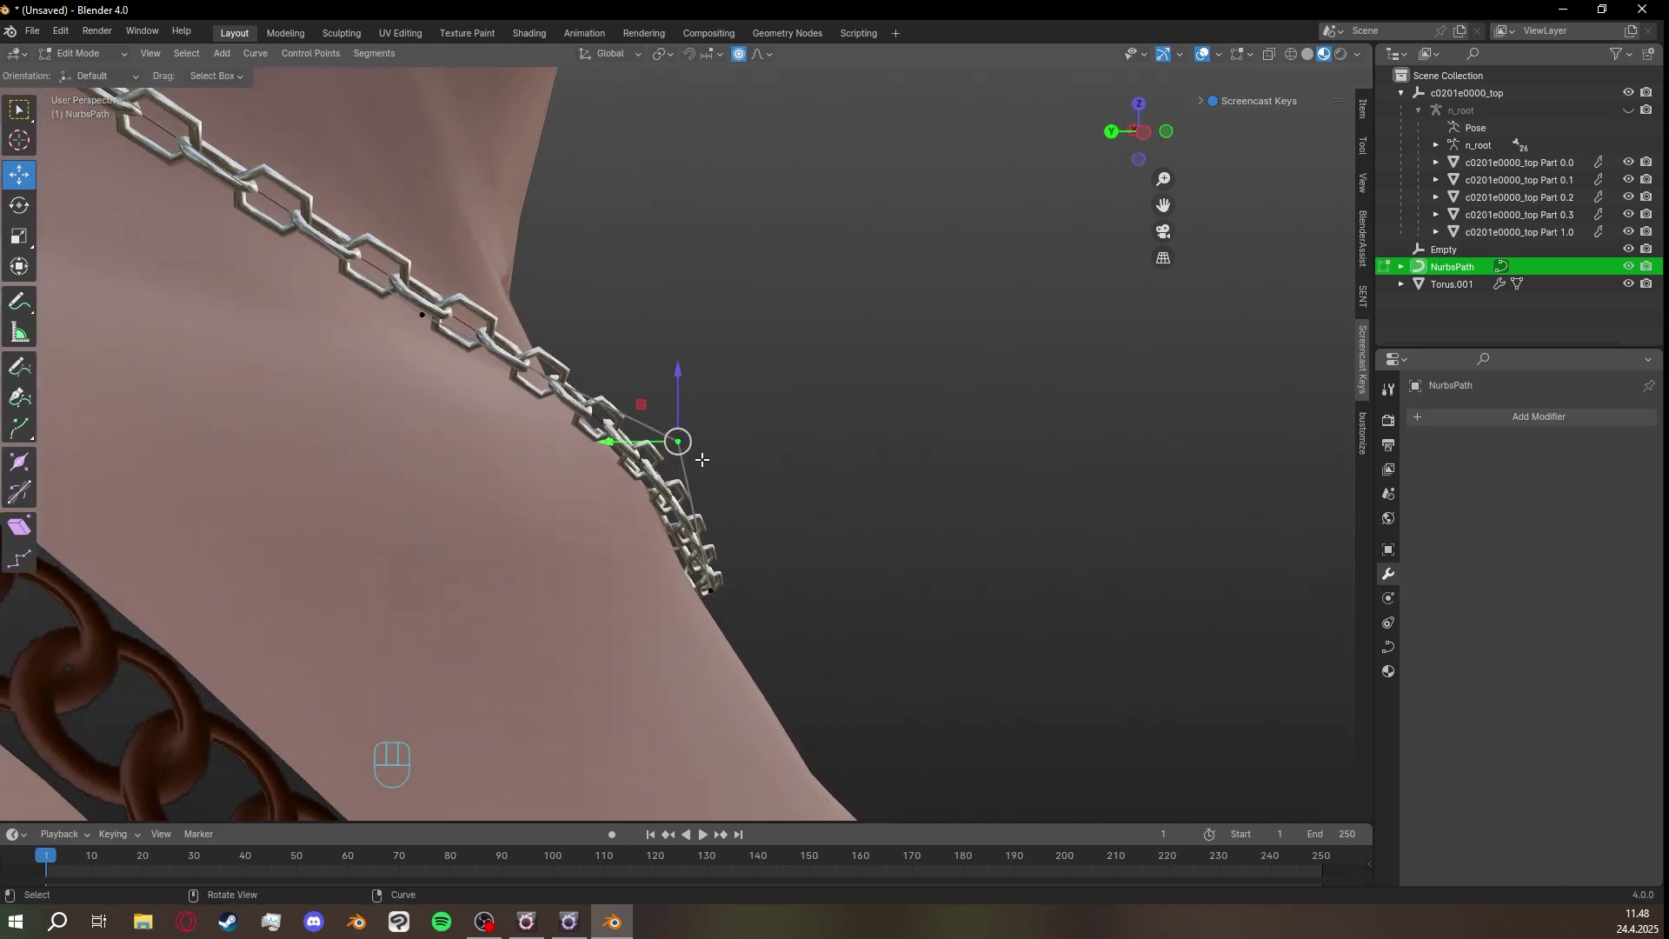
pyautogui.moveTo(682, 445); pyautogui.dragTo(729, 444)
pyautogui.moveTo(728, 444); pyautogui.dragTo(835, 365, button='middle')
pyautogui.click(776, 219)
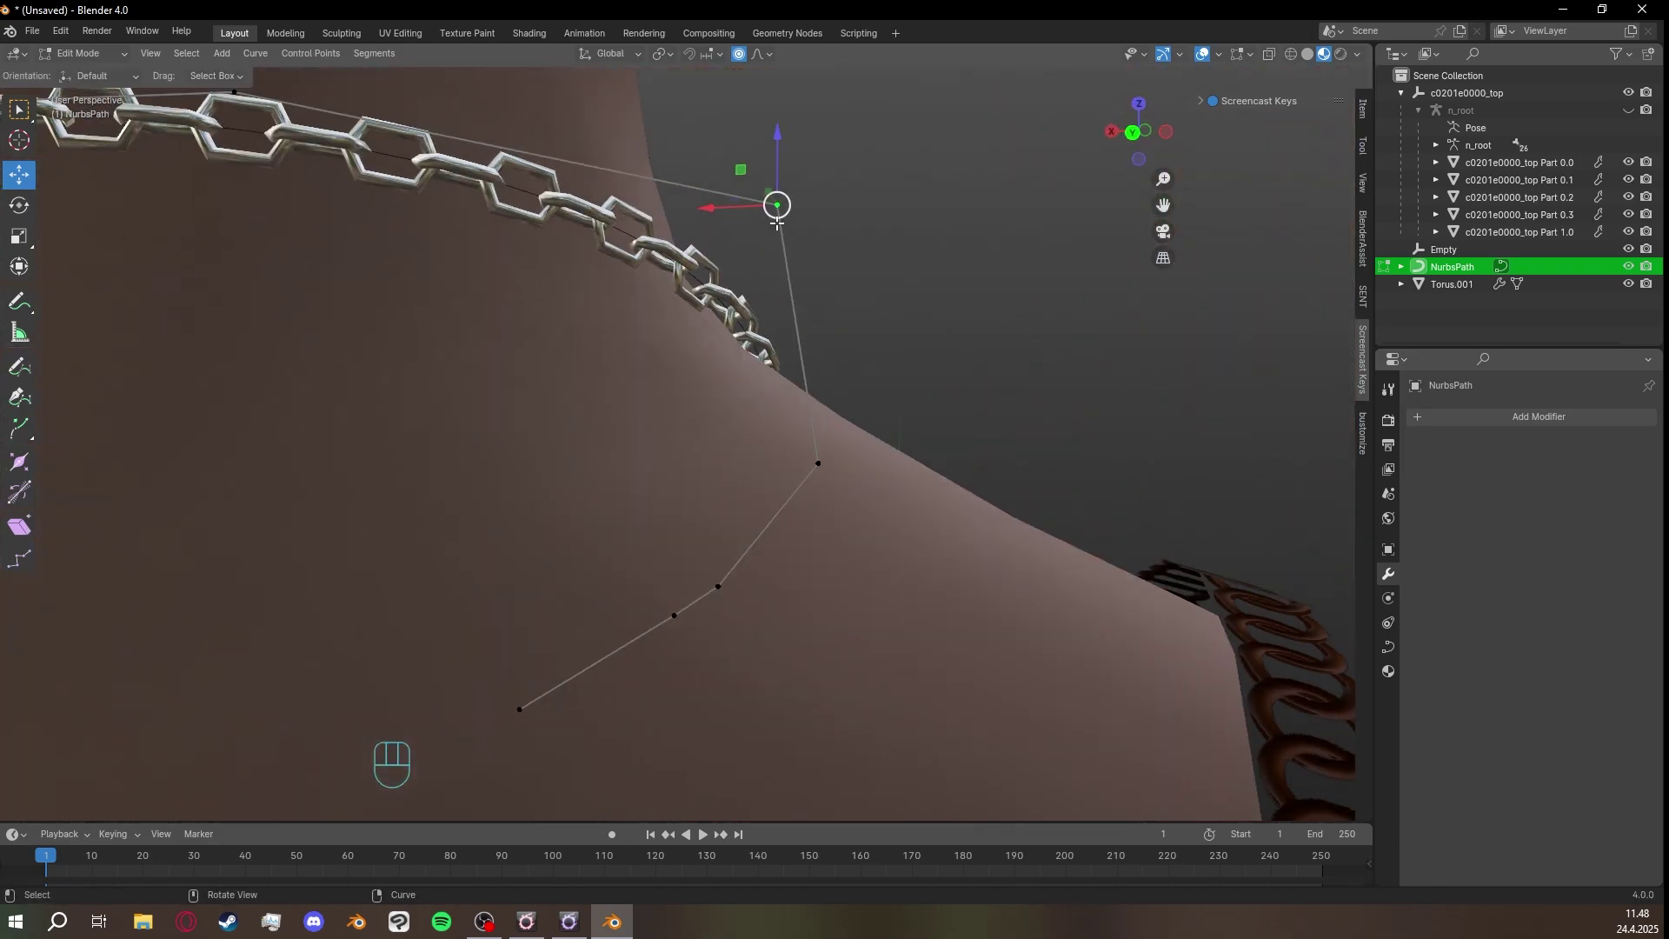
pyautogui.moveTo(776, 213); pyautogui.dragTo(754, 224)
# Try to nudge the path point at the side of the neck.
pyautogui.moveTo(755, 224); pyautogui.dragTo(745, 365, button='middle')
pyautogui.click(474, 530)
pyautogui.moveTo(474, 530); pyautogui.dragTo(465, 491, button='middle')
pyautogui.click(588, 356)
pyautogui.moveTo(586, 356); pyautogui.dragTo(581, 352)
pyautogui.moveTo(580, 352); pyautogui.dragTo(696, 396, button='middle')
pyautogui.hotkey('ctrl', 'z')
# Move the neck-side path point about 0.0046 m along X toward the neck and shift a nearby point as well.
pyautogui.moveTo(783, 445); pyautogui.dragTo(740, 448)
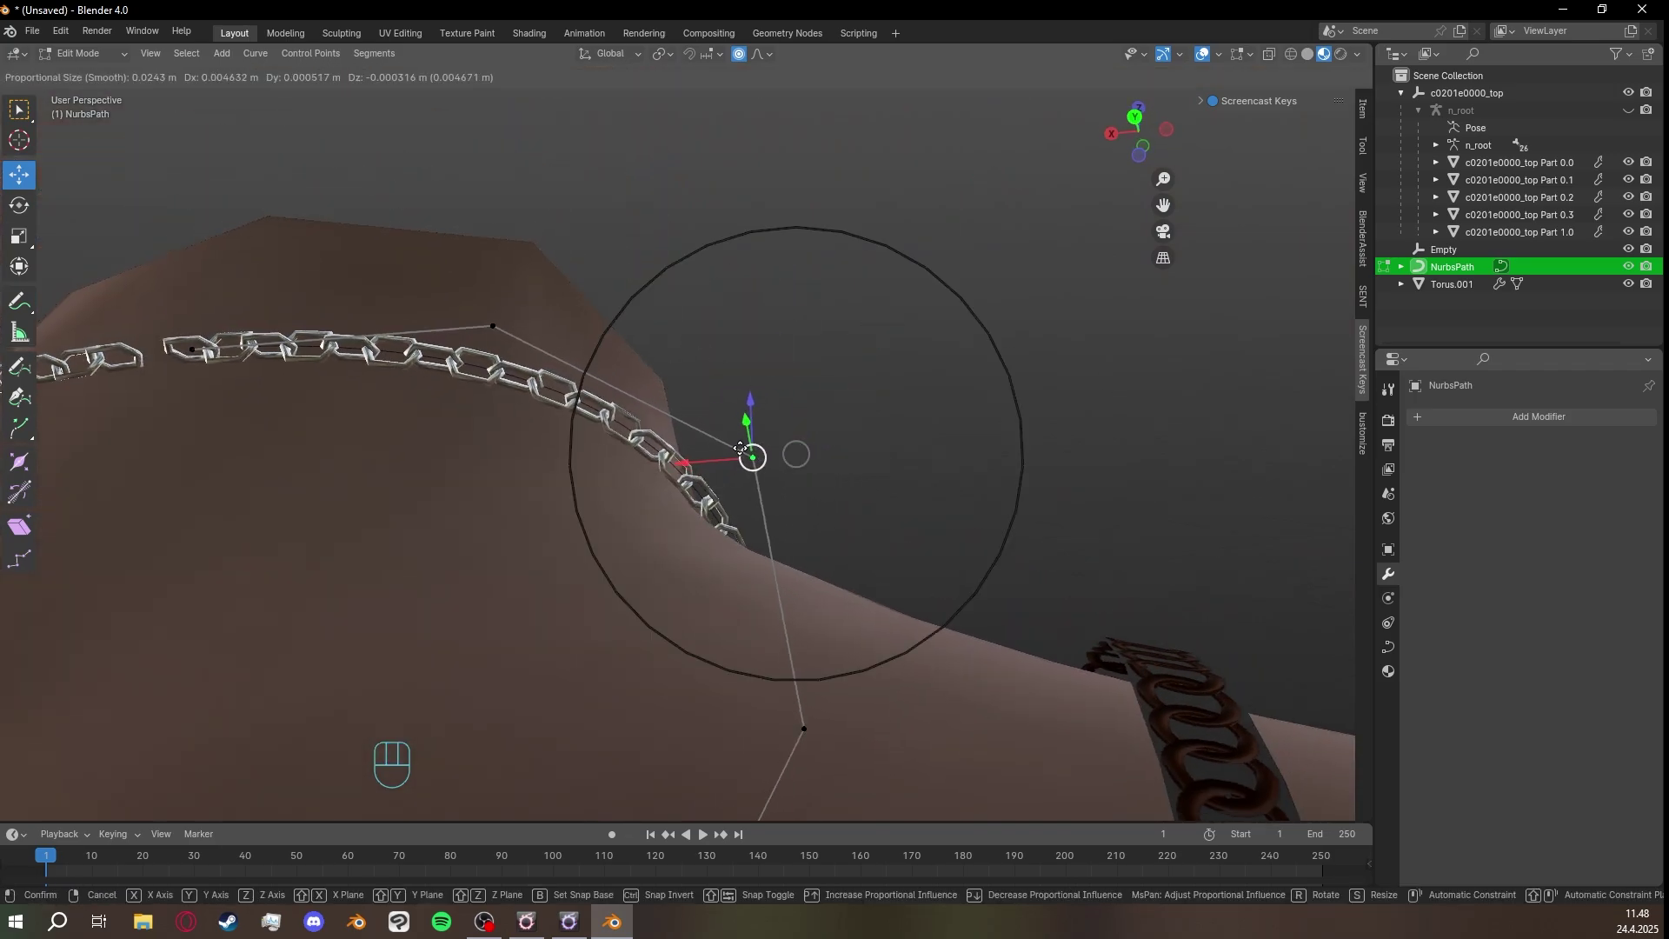
pyautogui.moveTo(740, 449); pyautogui.dragTo(626, 556, button='middle')
pyautogui.keyDown('shift'); pyautogui.click(641, 596); pyautogui.keyUp('shift')
pyautogui.rightClick(559, 336)
pyautogui.click(559, 336)
pyautogui.moveTo(559, 335); pyautogui.dragTo(783, 392, button='middle')
pyautogui.moveTo(738, 377); pyautogui.dragTo(695, 383)
# Nudge a path point below the neck slightly down and the neck-side point slightly up, keeping the links against the skin.
pyautogui.moveTo(696, 384); pyautogui.dragTo(600, 469, button='middle')
pyautogui.click(641, 524)
pyautogui.moveTo(642, 523); pyautogui.dragTo(634, 533)
pyautogui.moveTo(633, 533); pyautogui.dragTo(946, 462, button='middle')
pyautogui.scroll(3, 834, 465)
pyautogui.click(746, 466)
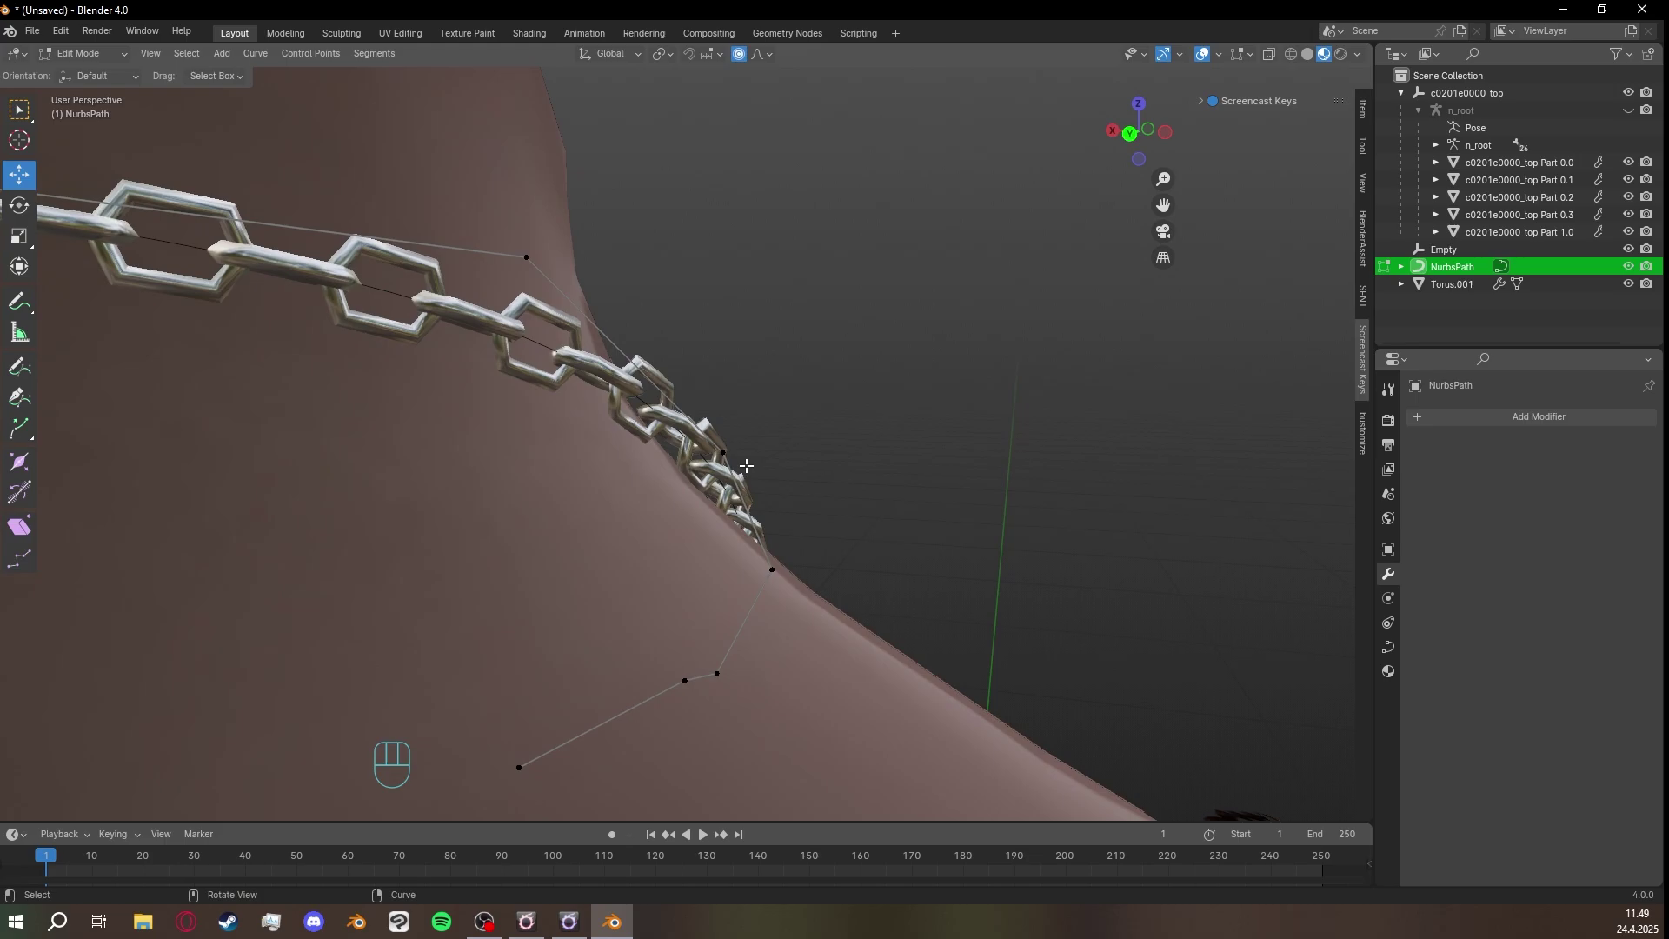
pyautogui.moveTo(722, 452); pyautogui.dragTo(726, 447)
pyautogui.moveTo(726, 448); pyautogui.dragTo(682, 461, button='middle')
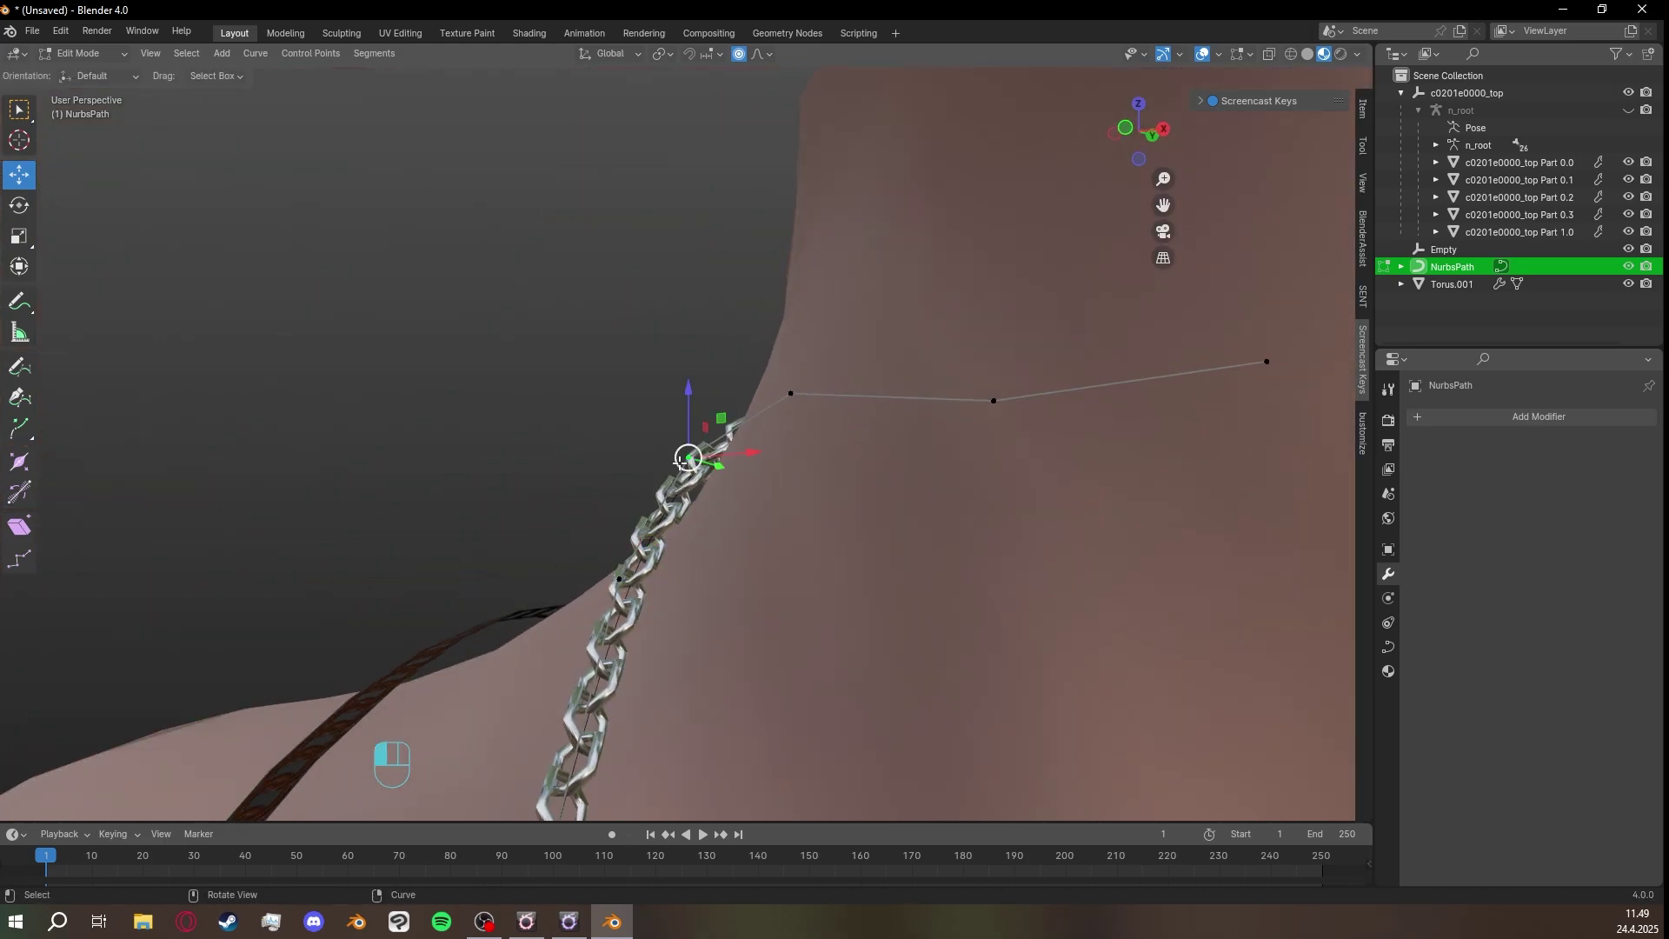
# Refine the neck-side path point with small moves outward and down, checking it from front and back.
pyautogui.moveTo(679, 462); pyautogui.dragTo(672, 460)
pyautogui.moveTo(672, 460); pyautogui.dragTo(951, 466, button='middle')
pyautogui.scroll(5, 765, 470)
pyautogui.moveTo(760, 470); pyautogui.dragTo(758, 492)
pyautogui.scroll(-7, 759, 492)
pyautogui.moveTo(759, 492); pyautogui.dragTo(804, 405, button='middle')
pyautogui.moveTo(684, 459); pyautogui.dragTo(695, 451)
# Make tiny downward corrections to the path points beside the neck.
pyautogui.moveTo(782, 517); pyautogui.dragTo(782, 519)
pyautogui.scroll(6, 800, 522)
pyautogui.moveTo(856, 504); pyautogui.dragTo(830, 474, button='middle')
pyautogui.click(838, 455)
pyautogui.moveTo(838, 454); pyautogui.dragTo(836, 458)
pyautogui.scroll(-6, 813, 468)
# Shift a path point on the chain's side slightly outward and down to follow the skin.
pyautogui.moveTo(801, 473); pyautogui.dragTo(548, 500, button='middle')
pyautogui.keyDown('shift'); pyautogui.moveTo(496, 339); pyautogui.dragTo(622, 532, button='middle'); pyautogui.keyUp('shift')
pyautogui.click(608, 521)
pyautogui.moveTo(607, 522); pyautogui.dragTo(600, 521)
pyautogui.keyDown('shift'); pyautogui.moveTo(673, 699); pyautogui.dragTo(600, 515, button='middle'); pyautogui.keyUp('shift')
pyautogui.click(600, 522)
pyautogui.moveTo(601, 522); pyautogui.dragTo(598, 526)
# Shift the neck-side path point 0.000495 m X, 0.000824 m Y and -0.001264 m Z, and leave path editing.
pyautogui.moveTo(452, 274); pyautogui.dragTo(731, 391, button='middle')
pyautogui.click(682, 499)
pyautogui.moveTo(682, 499); pyautogui.dragTo(680, 502)
pyautogui.click(794, 566)
pyautogui.moveTo(804, 565); pyautogui.dragTo(689, 458, button='middle')
pyautogui.click(689, 458)
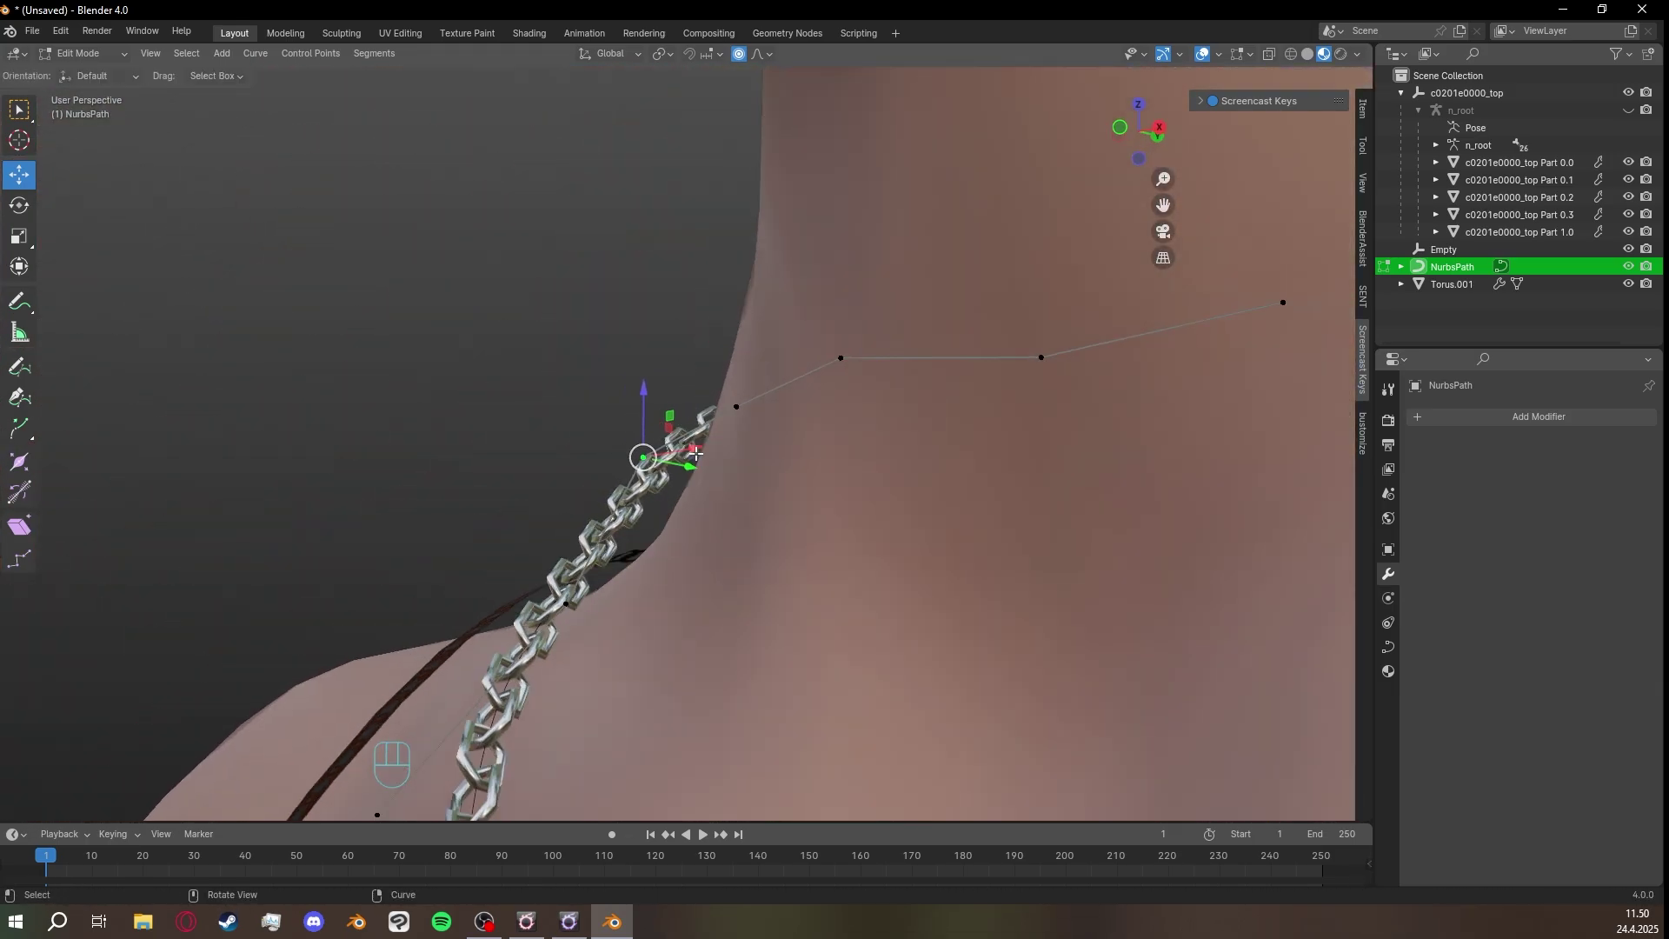
pyautogui.moveTo(689, 458); pyautogui.dragTo(691, 460)
pyautogui.moveTo(691, 460); pyautogui.dragTo(1032, 343, button='middle')
pyautogui.scroll(-5, 585, 501)
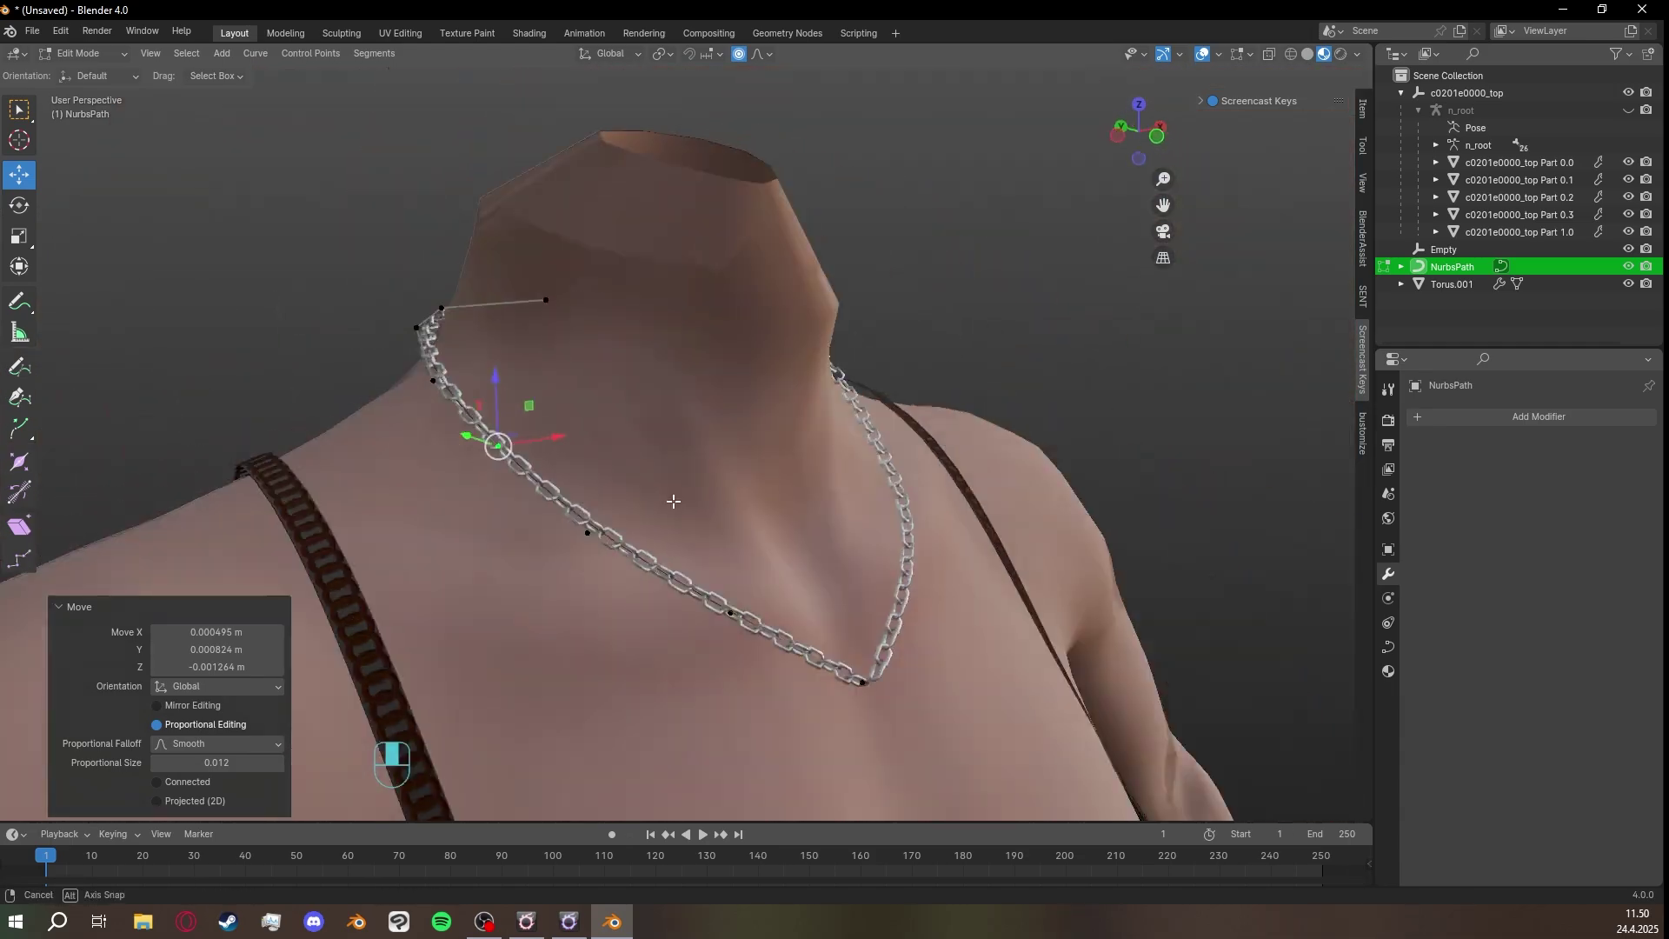
pyautogui.press('Tab')
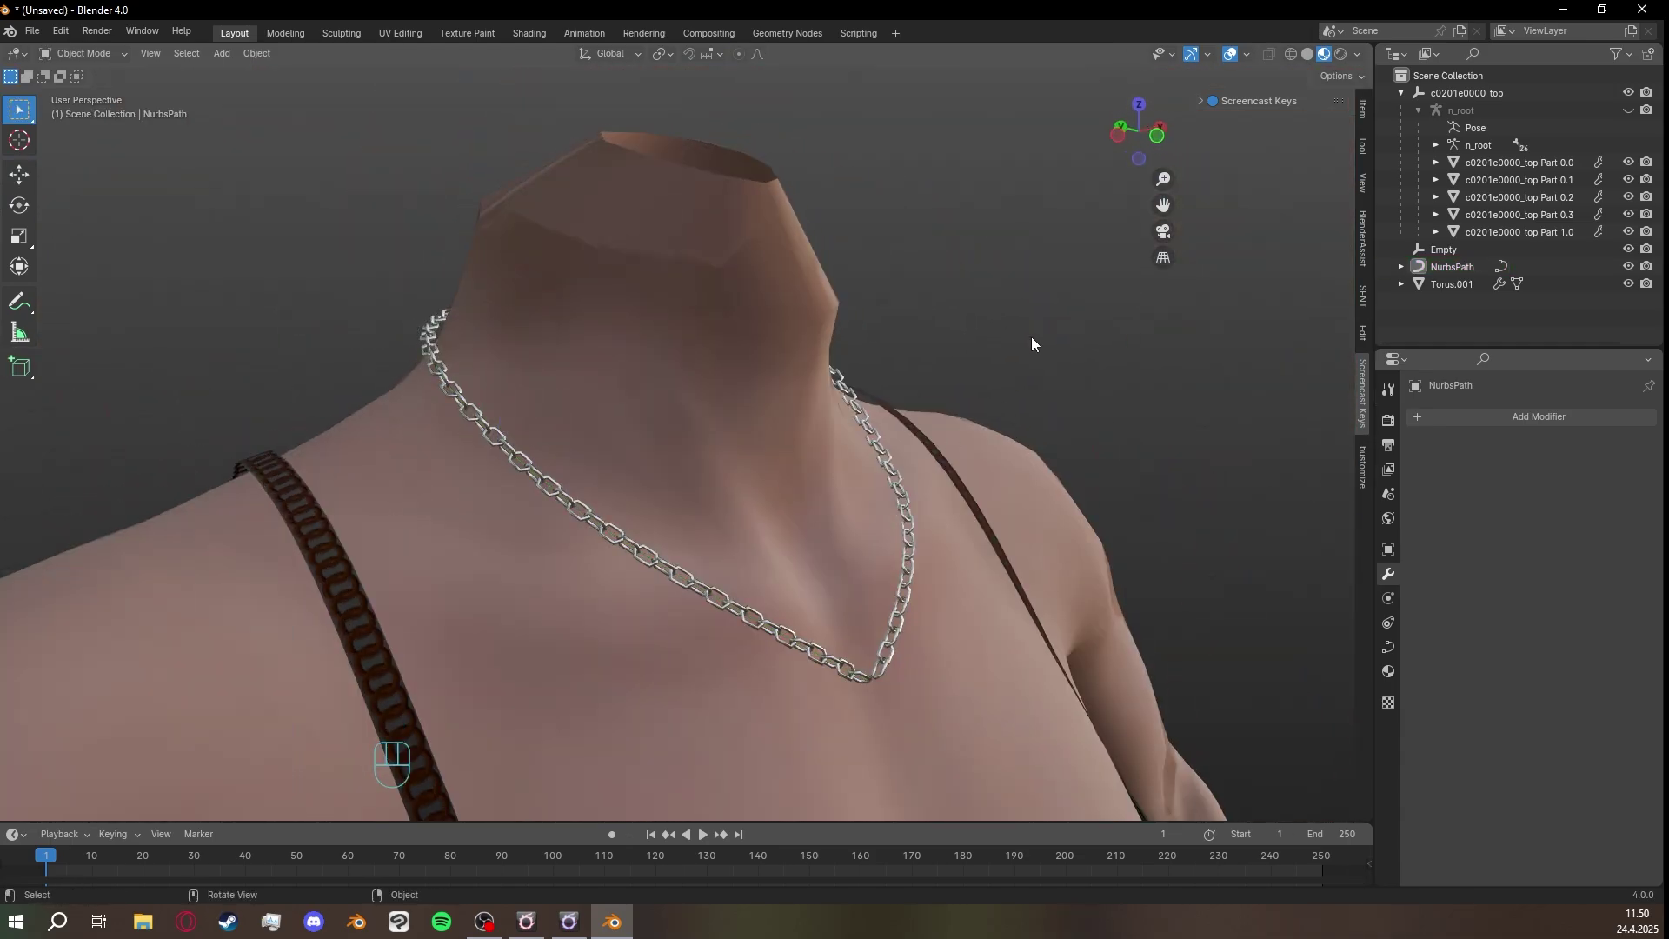
# Select the chain and examine the necklace's fit around the neck and chest, both from afar and close up.
pyautogui.moveTo(1039, 310); pyautogui.dragTo(901, 330, button='middle')
pyautogui.scroll(-2, 981, 338)
pyautogui.moveTo(617, 372); pyautogui.dragTo(743, 518, button='middle')
pyautogui.click(808, 450)
pyautogui.scroll(-10, 743, 518)
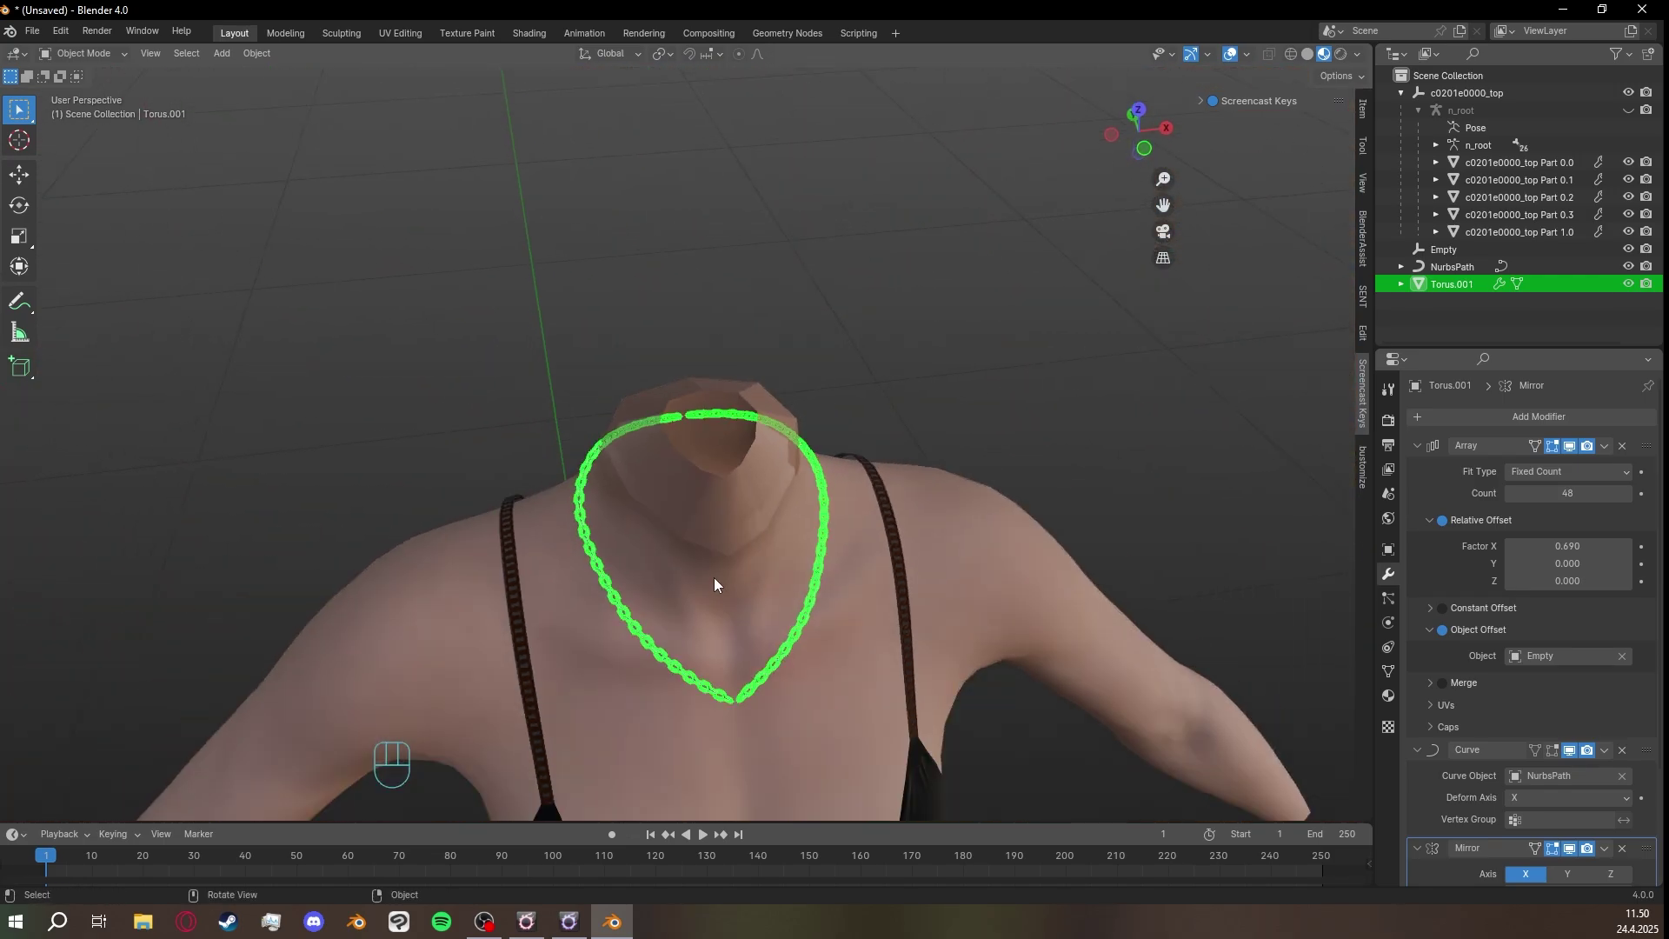
pyautogui.scroll(8, 753, 525)
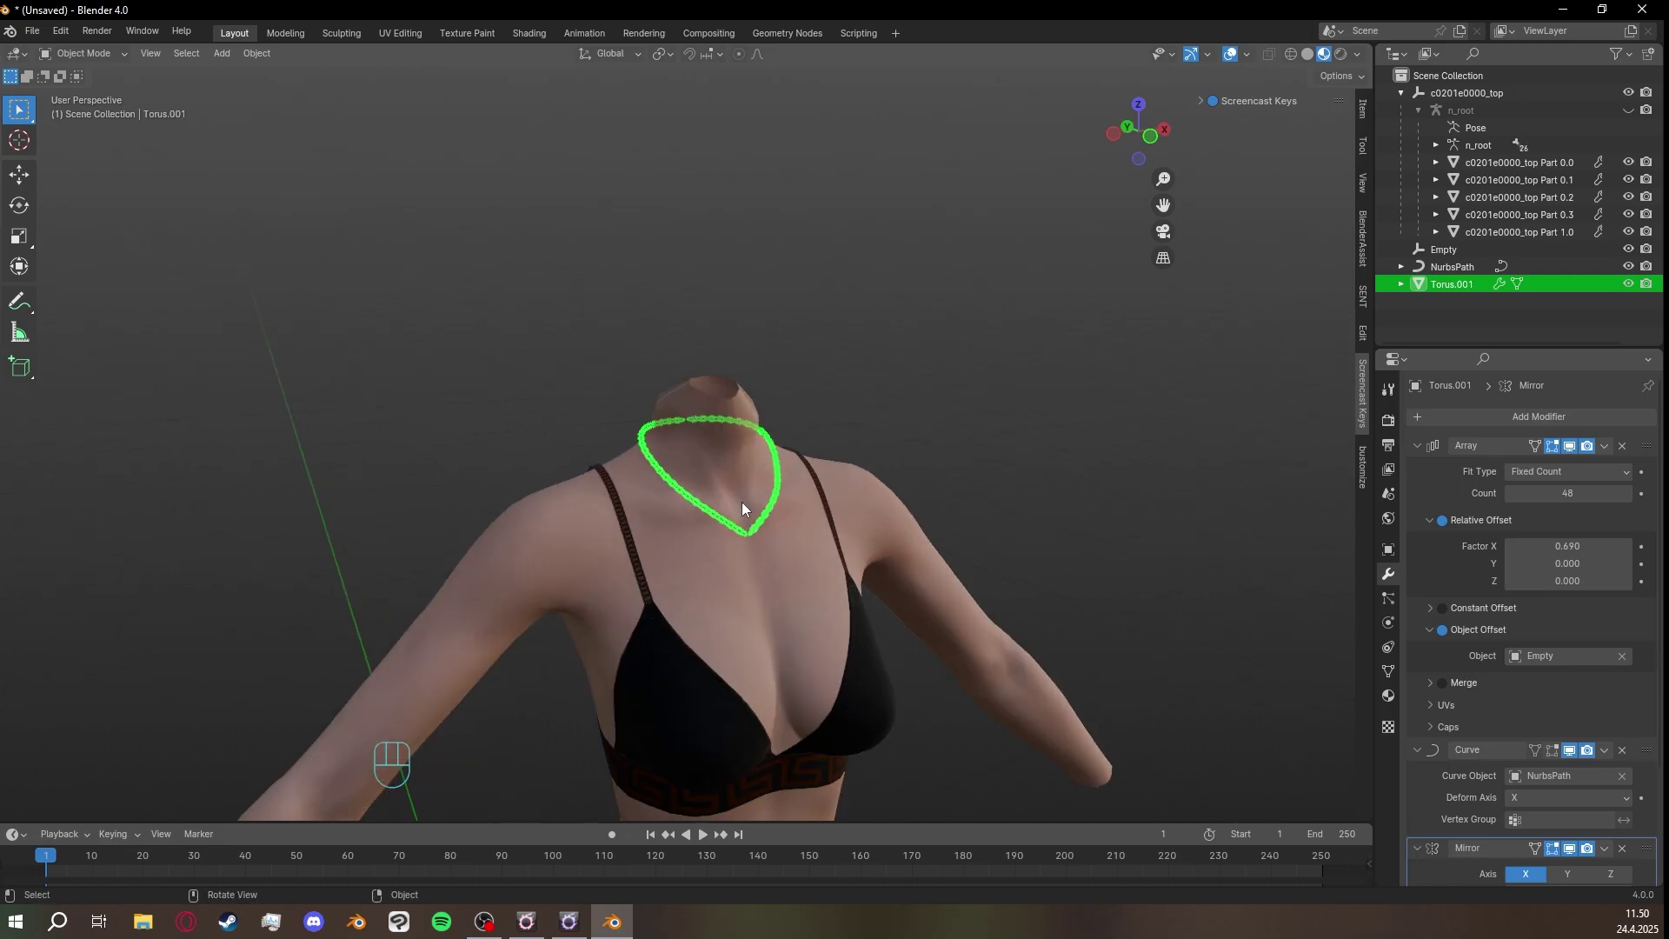
pyautogui.scroll(5, 731, 443)
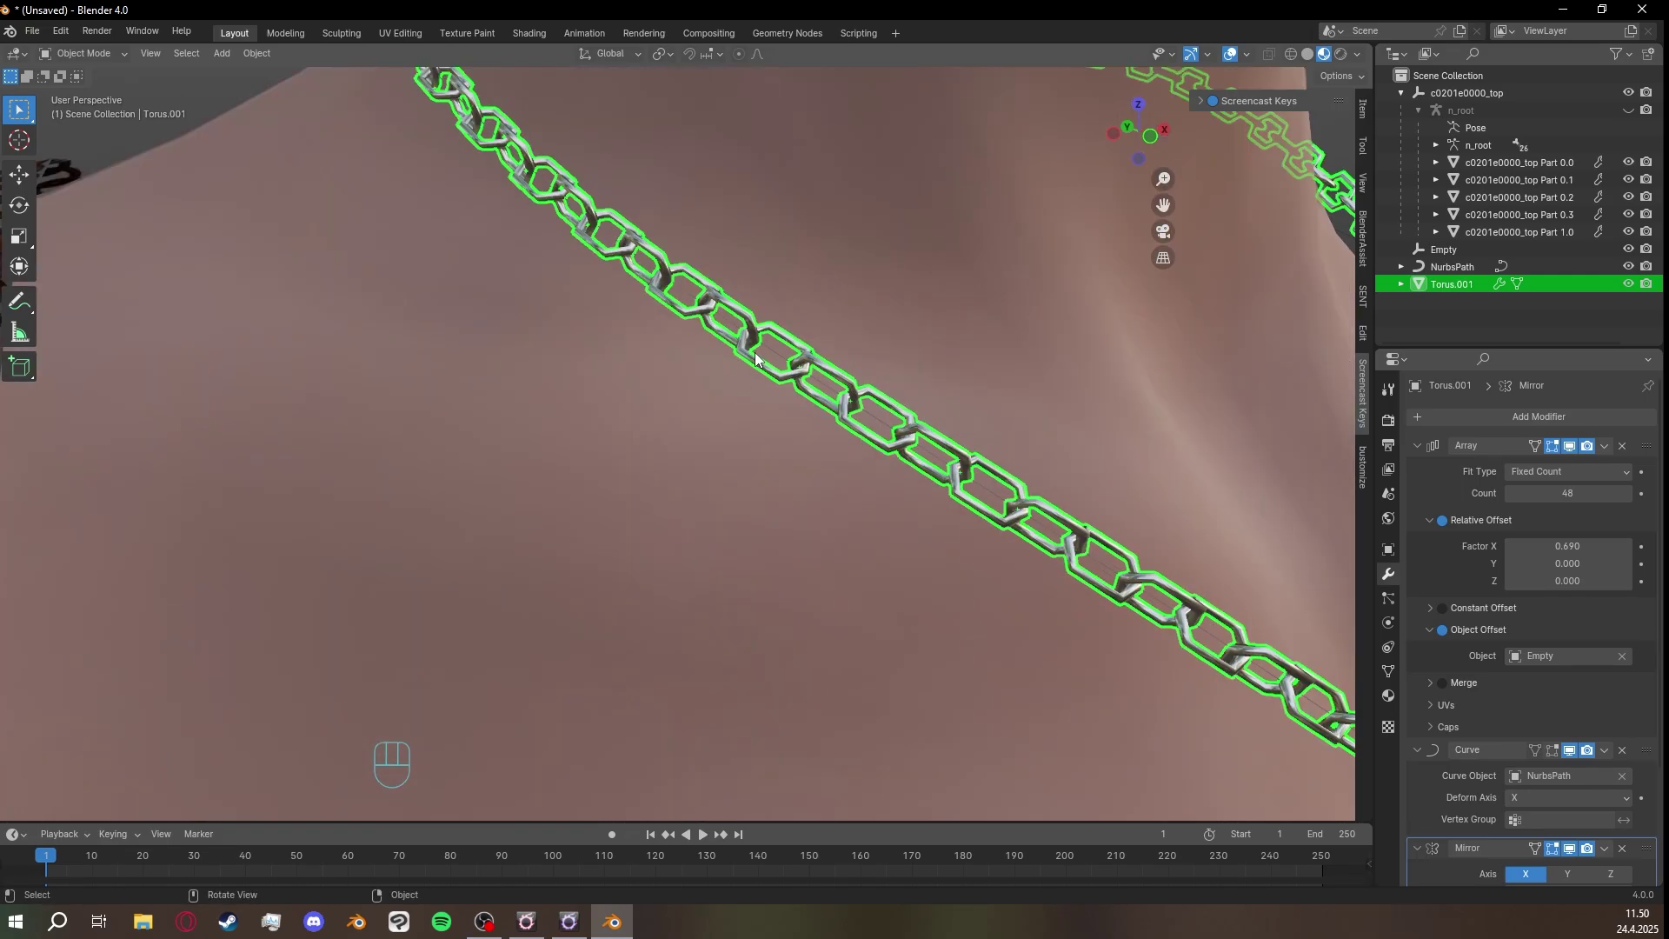
pyautogui.scroll(-7, 805, 441)
# Duplicate the original link in the chain's mesh without moving it and separate the copy into its own object.
pyautogui.press('Tab')
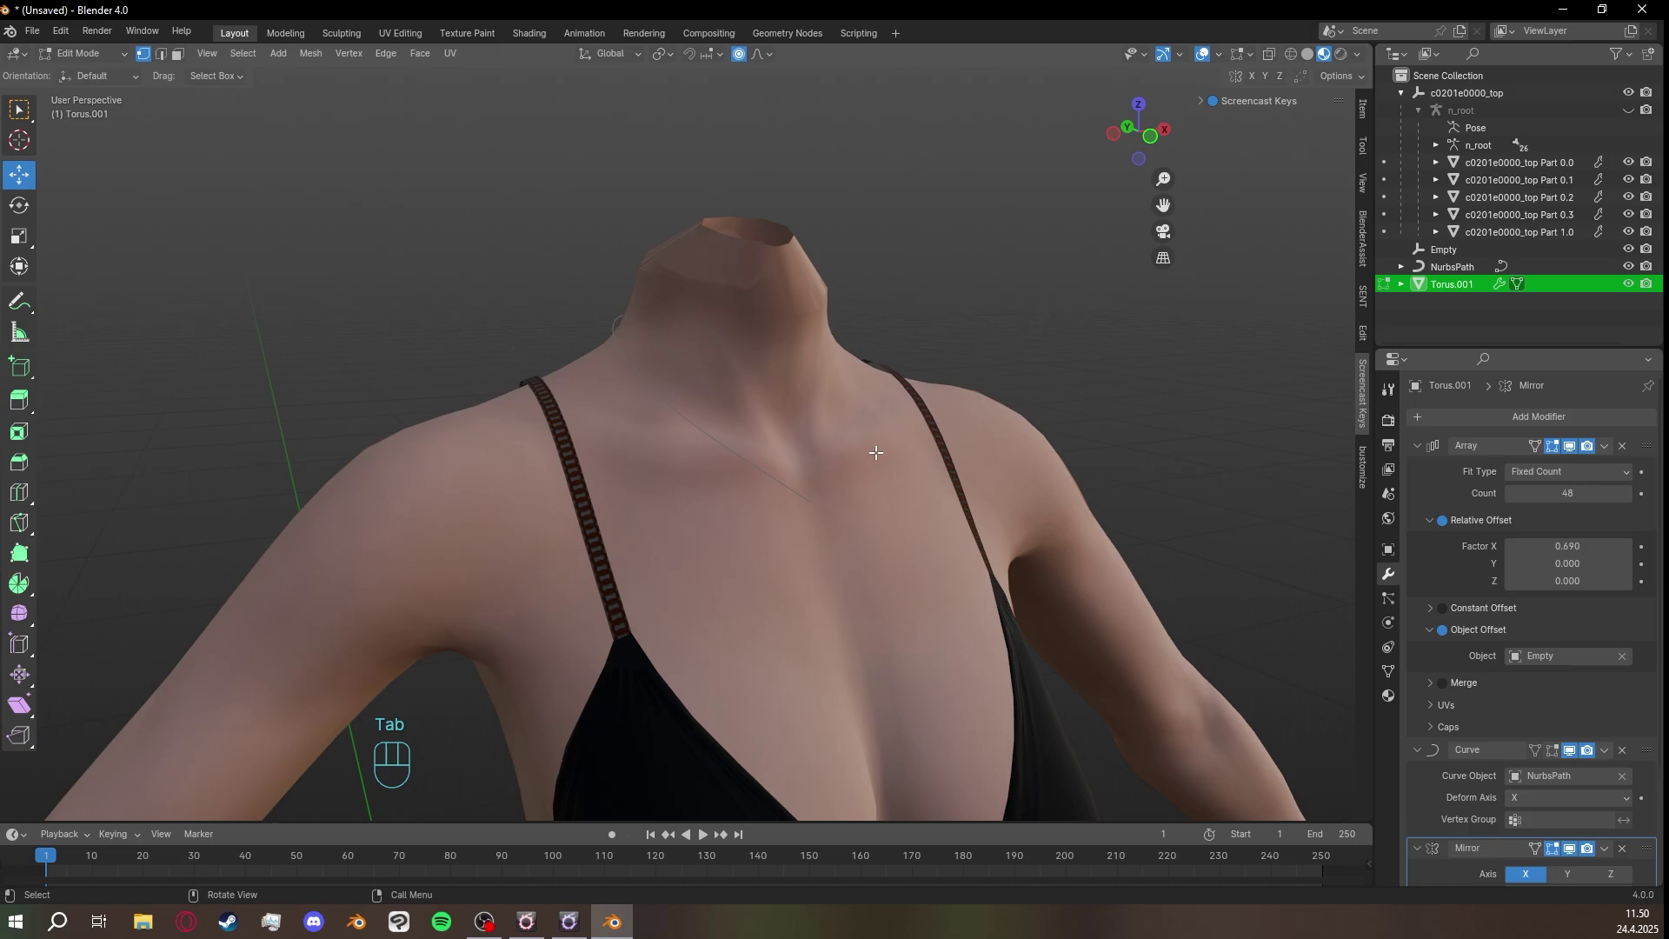
pyautogui.scroll(-3, 869, 452)
pyautogui.keyDown('shift'); pyautogui.moveTo(857, 660); pyautogui.dragTo(815, 203, button='middle'); pyautogui.keyUp('shift')
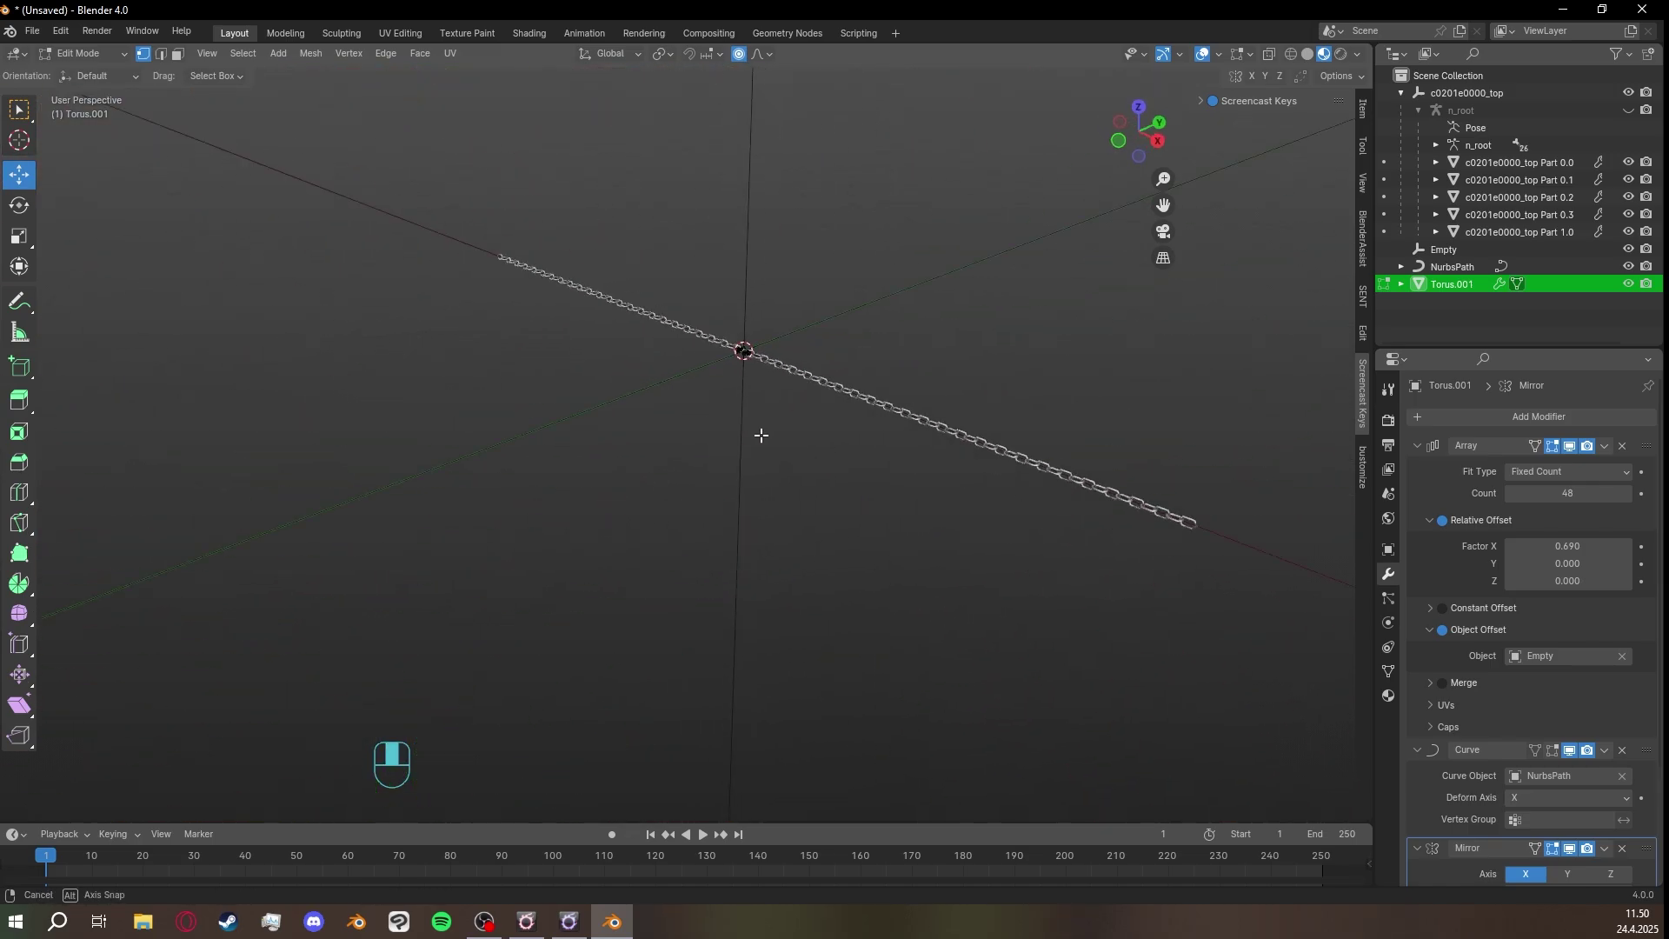
pyautogui.moveTo(761, 435); pyautogui.dragTo(812, 477, button='middle')
pyautogui.scroll(5, 785, 495)
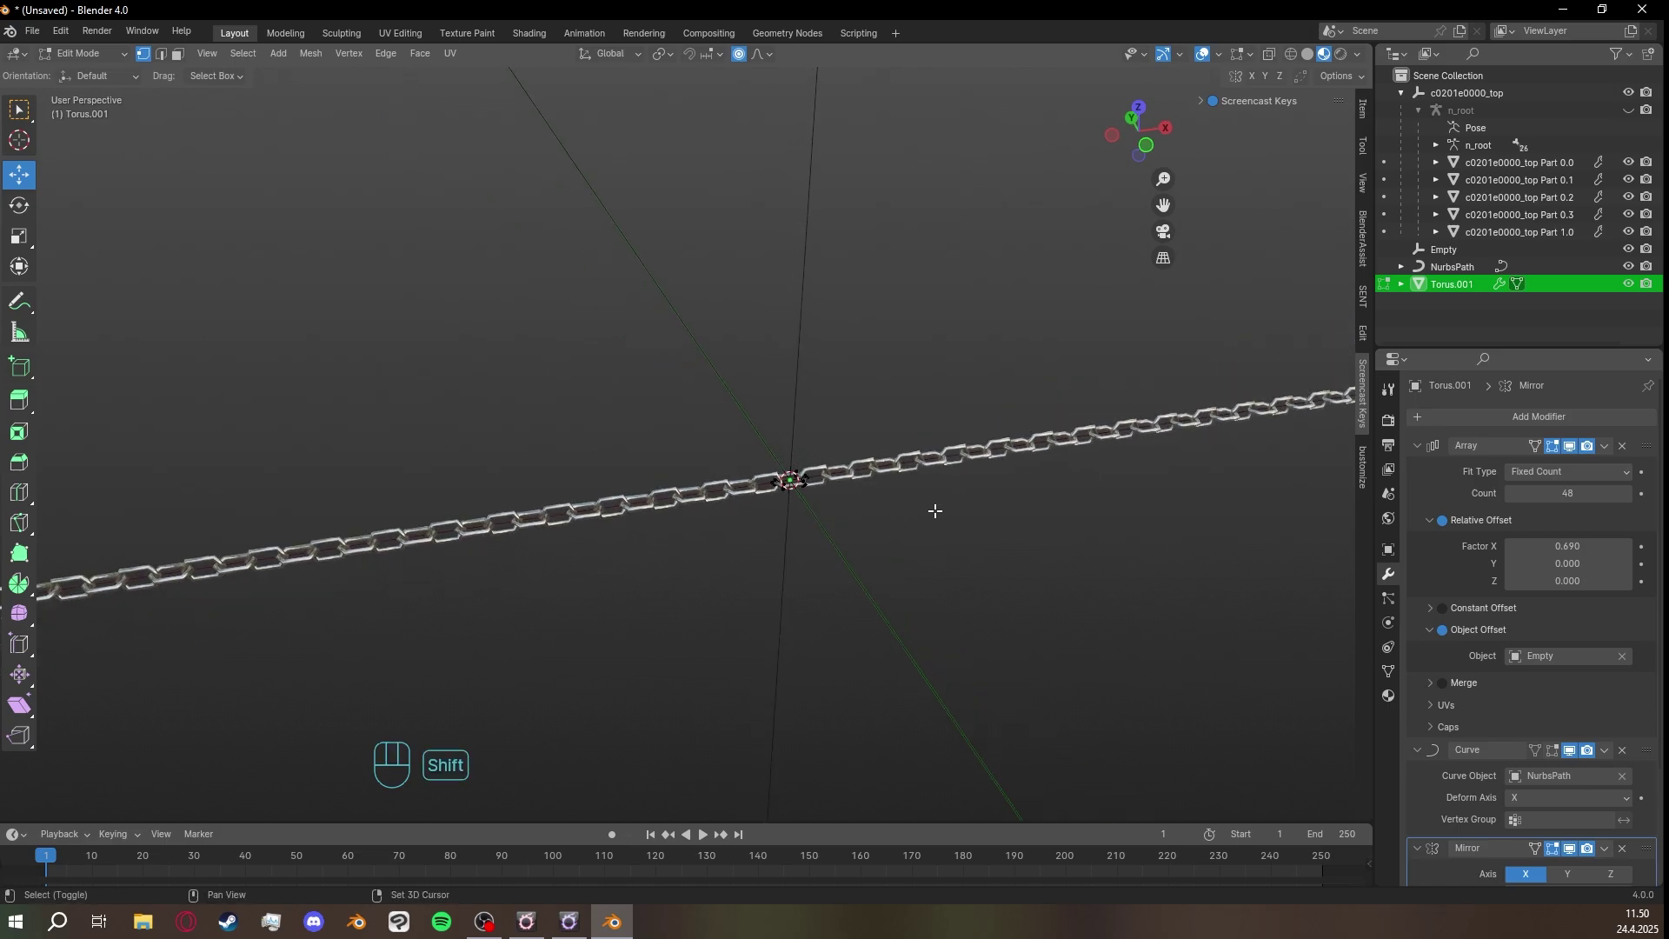
pyautogui.keyDown('shift'); pyautogui.moveTo(935, 511); pyautogui.dragTo(808, 548, button='middle'); pyautogui.keyUp('shift')
pyautogui.scroll(2, 810, 546)
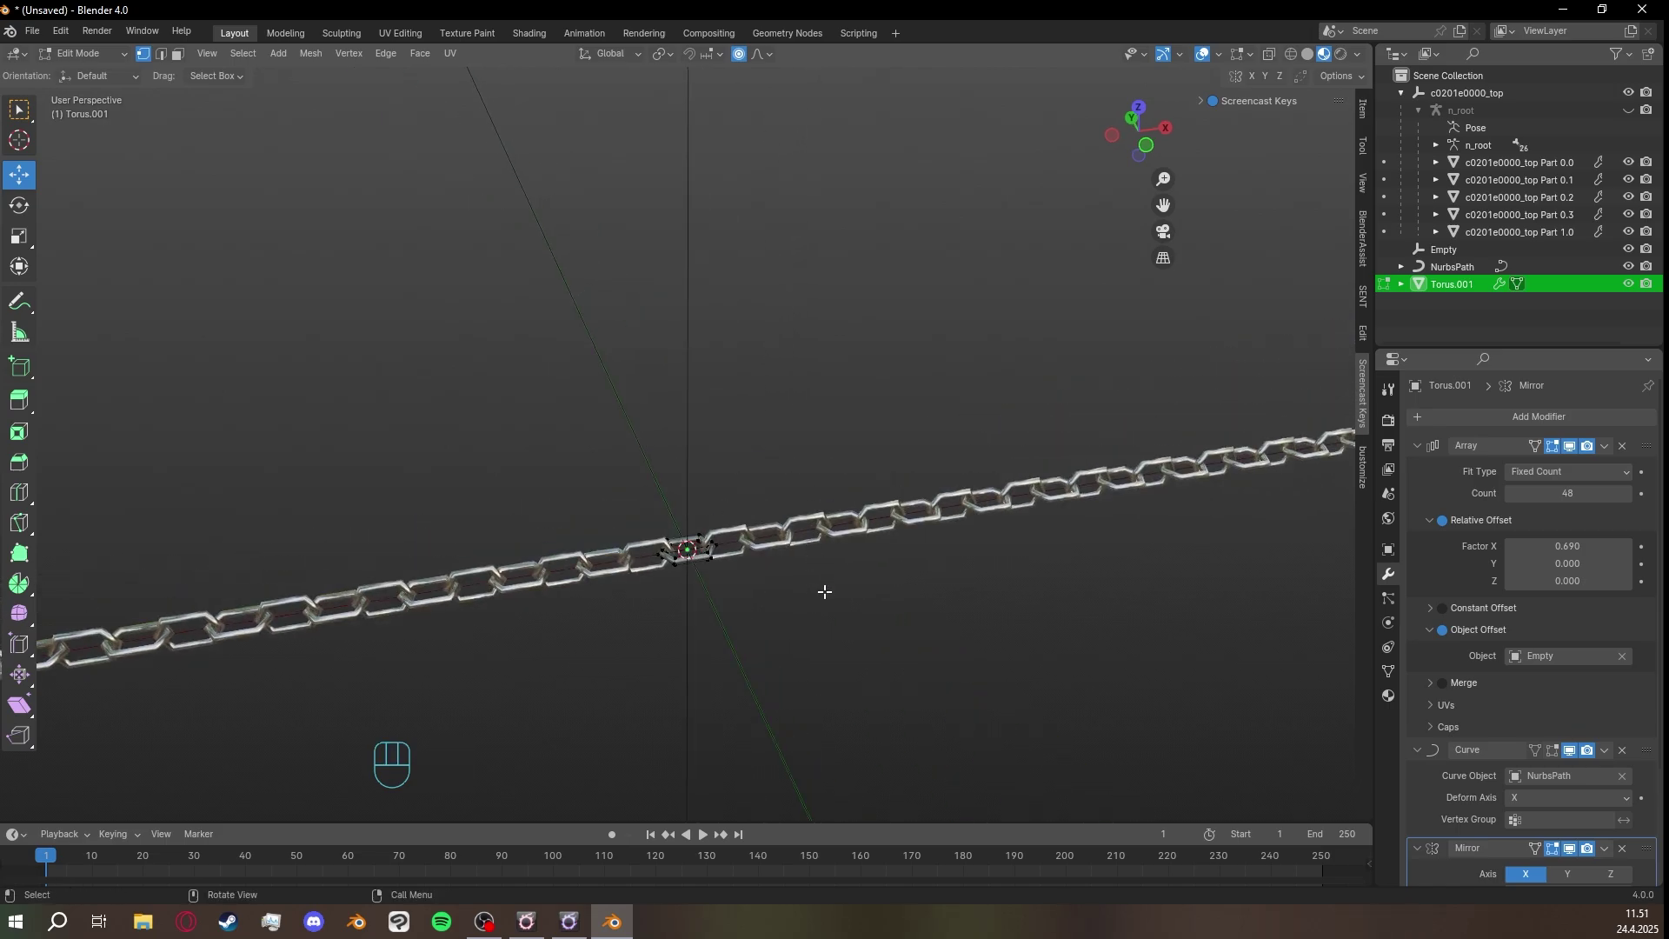
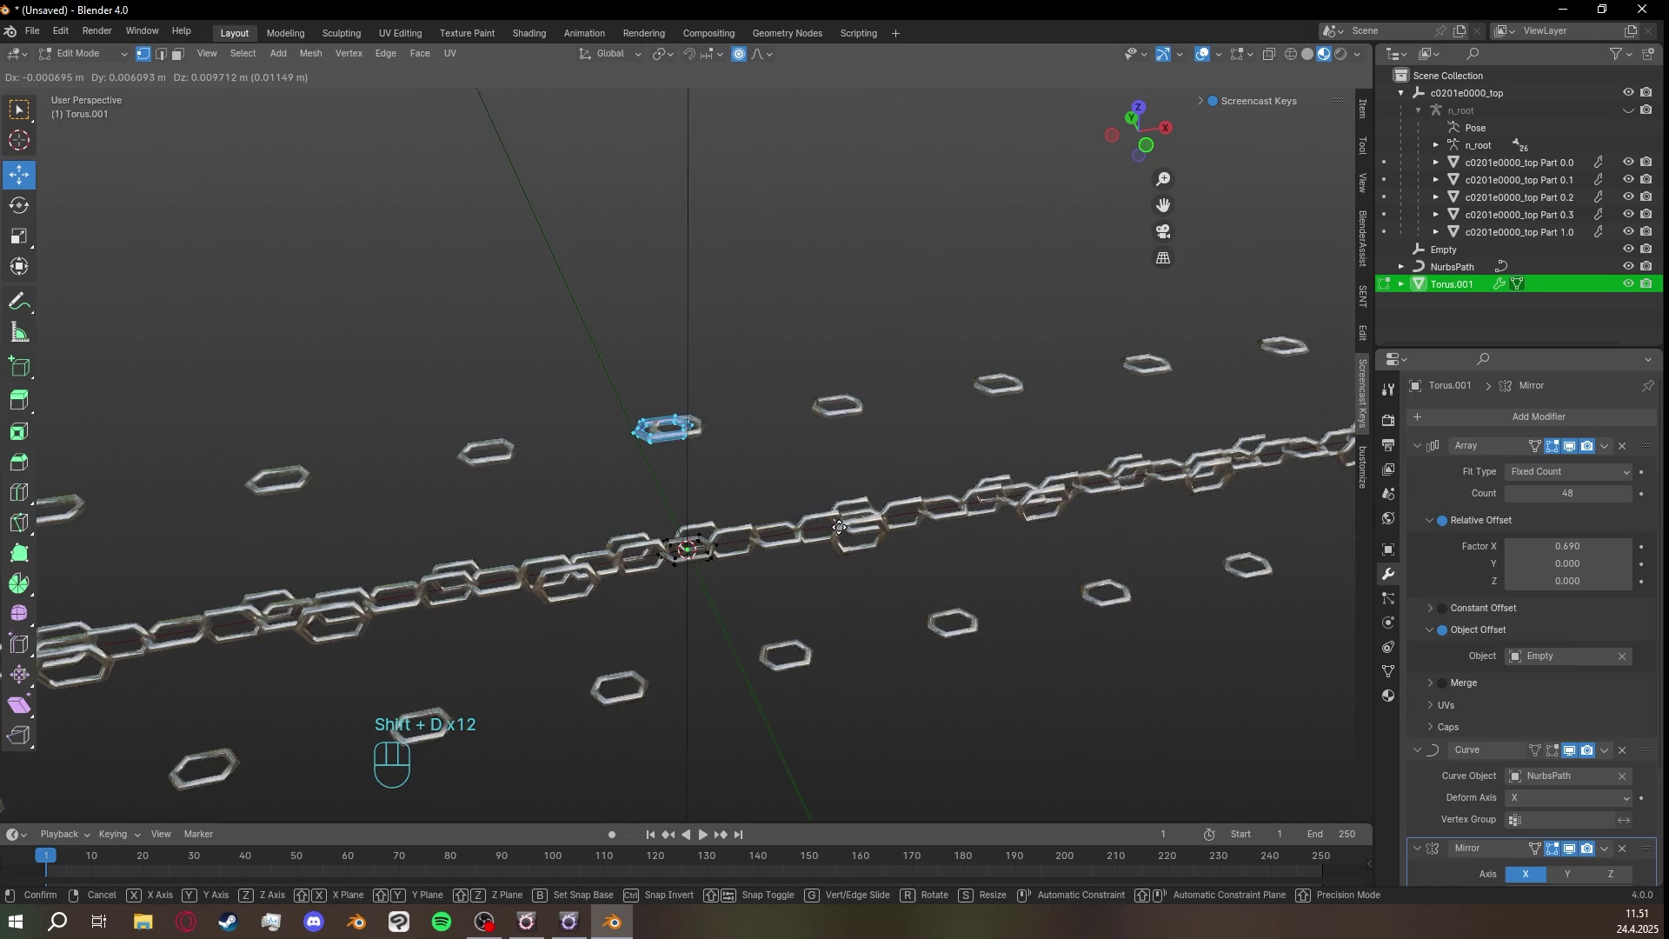
pyautogui.rightClick(852, 574)
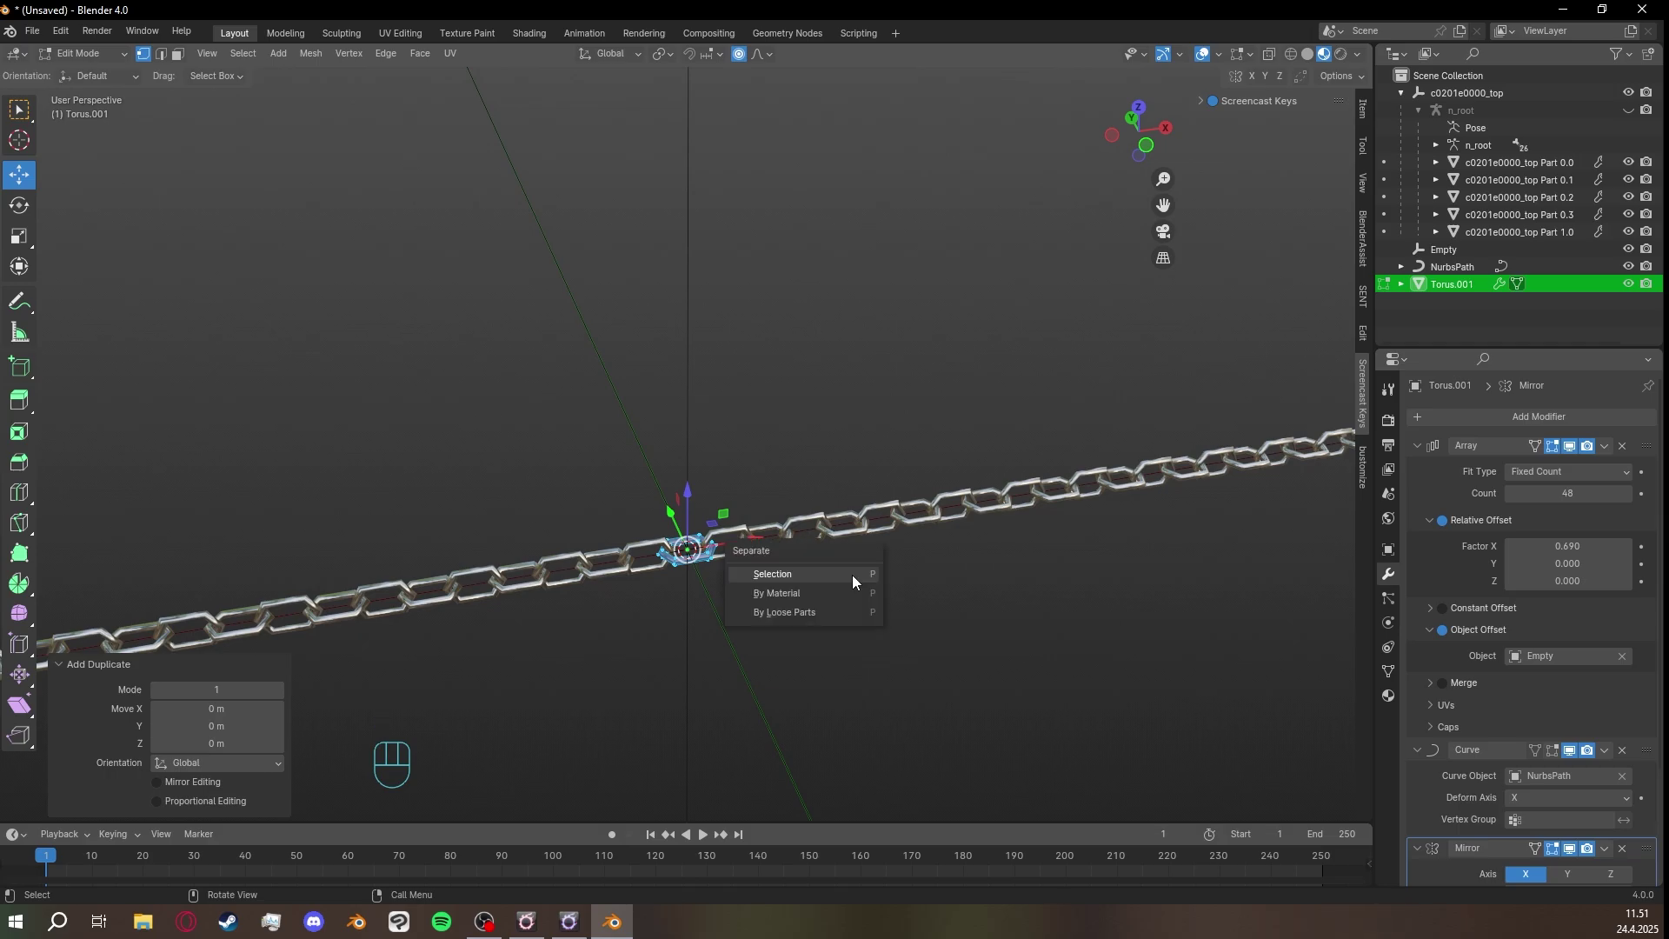
pyautogui.click(852, 576)
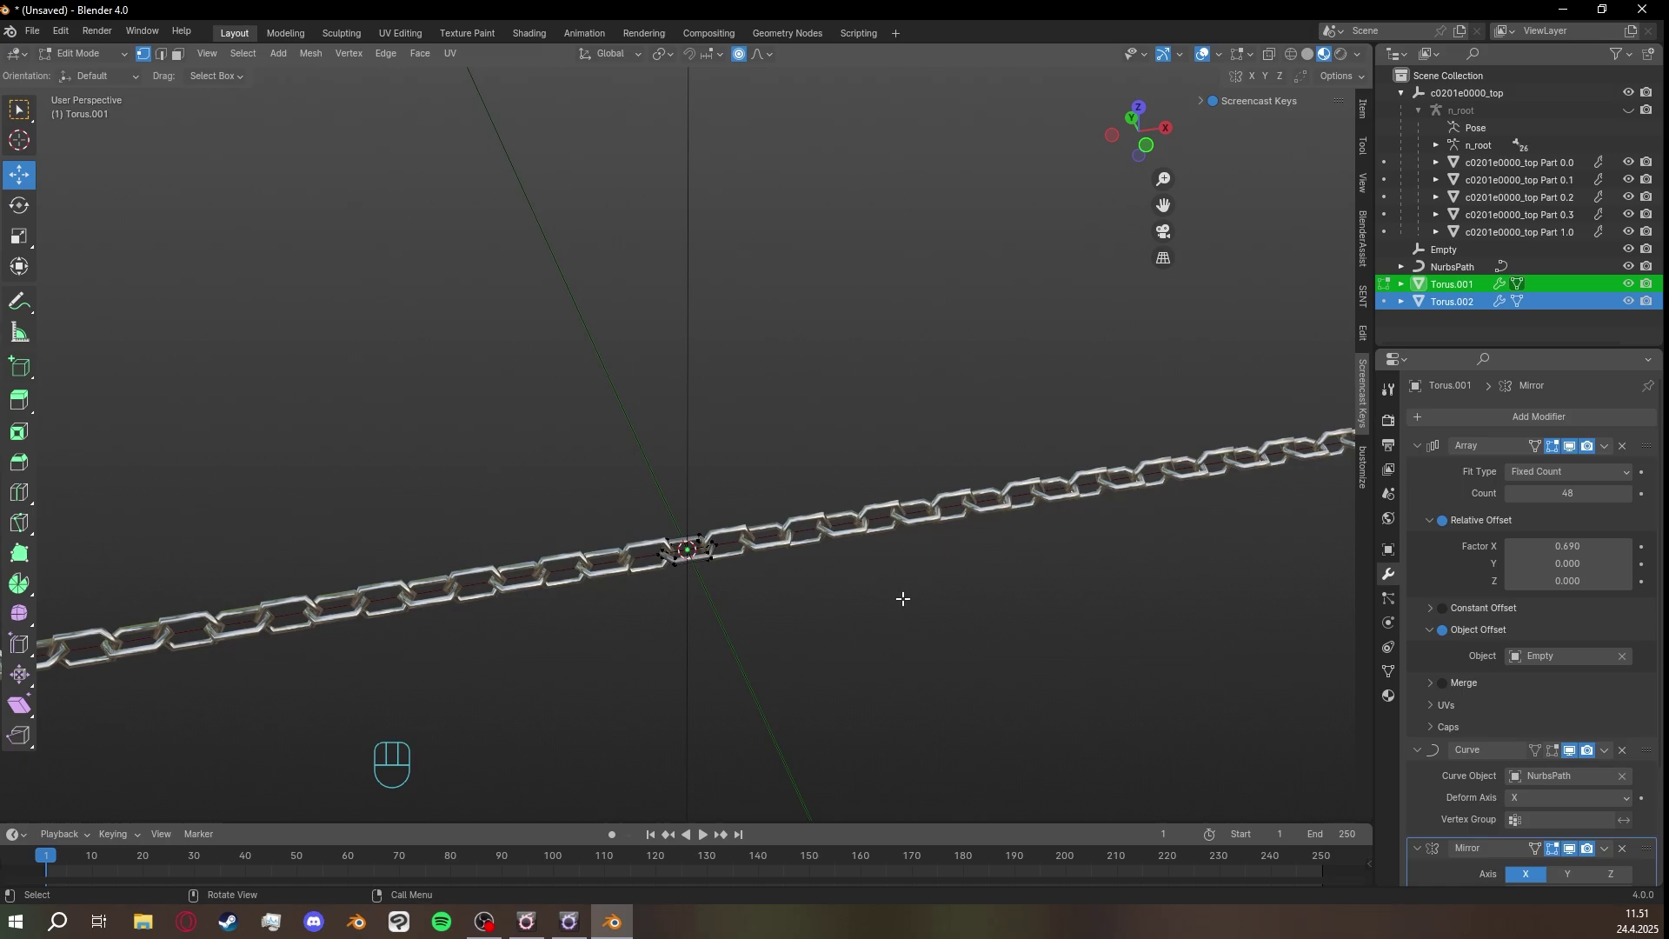
# Leave mesh editing and remove the Array, Curve and Mirror modifiers from the separated link Torus.002.
pyautogui.press('Tab')
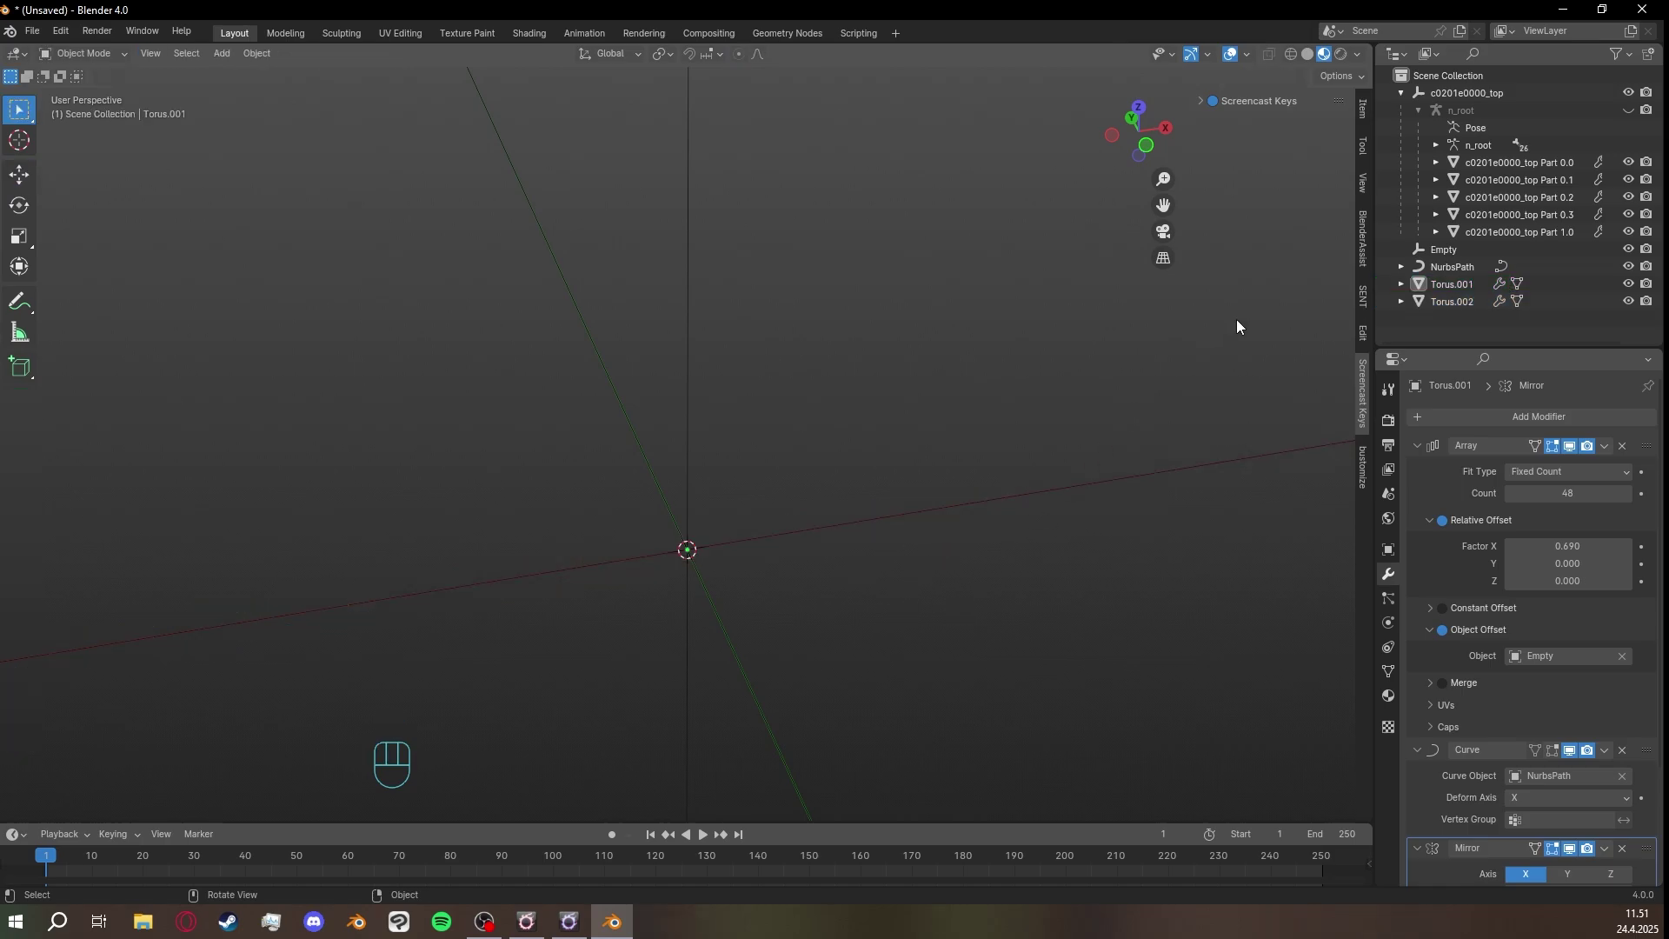
pyautogui.click(1455, 302)
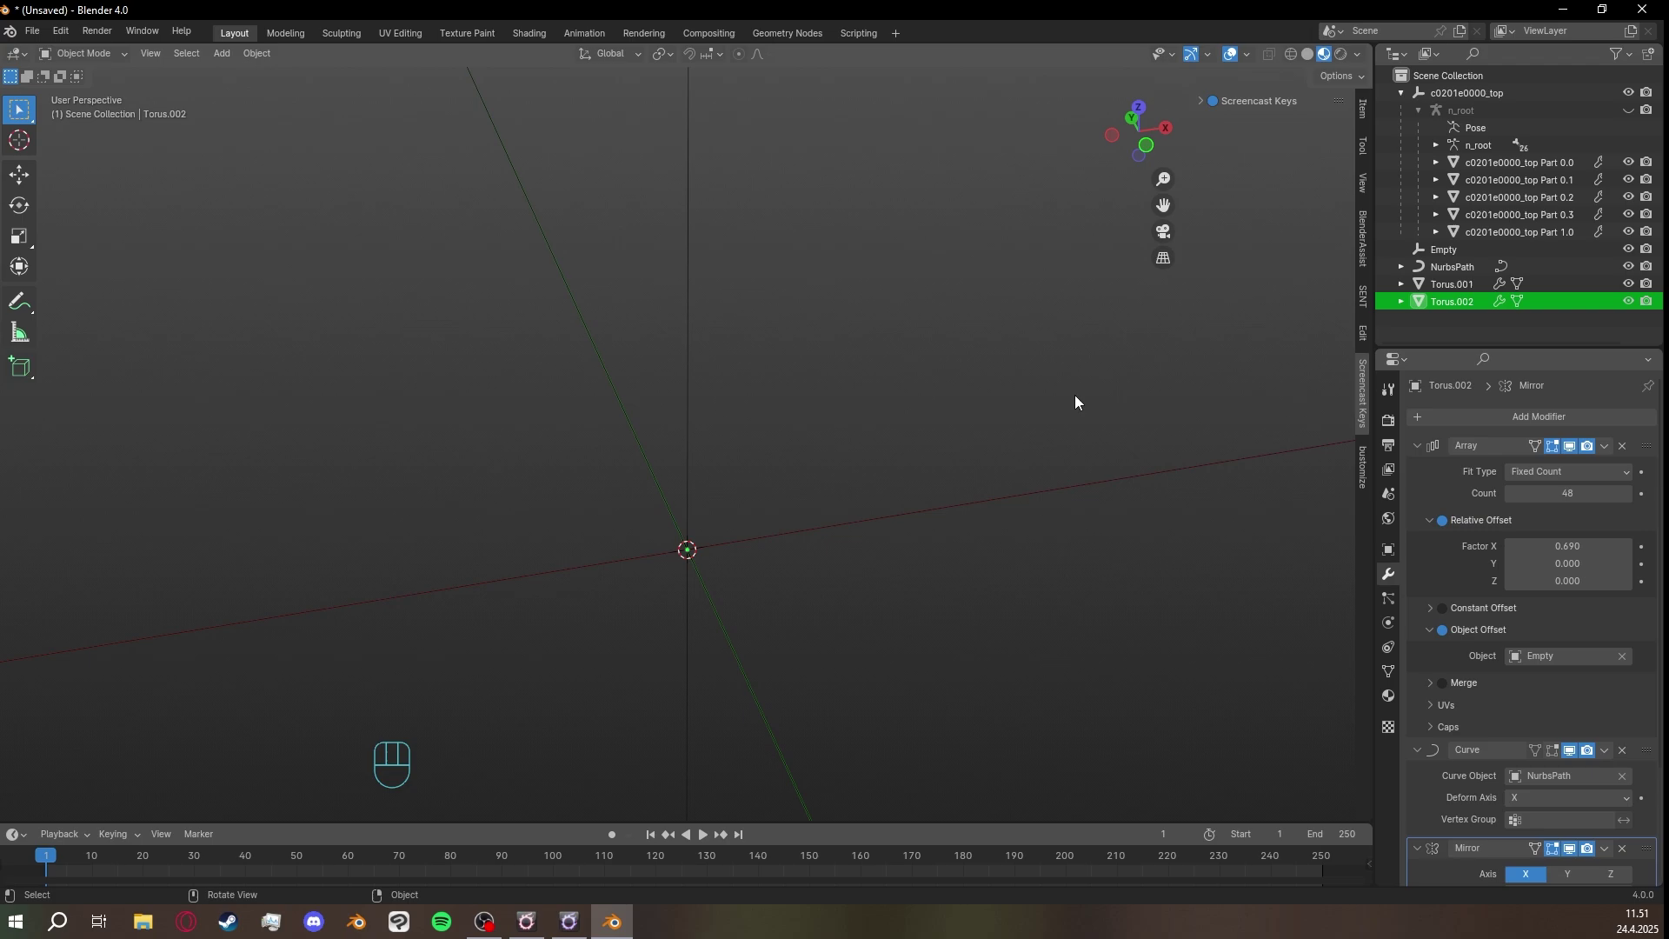
pyautogui.click(1622, 448)
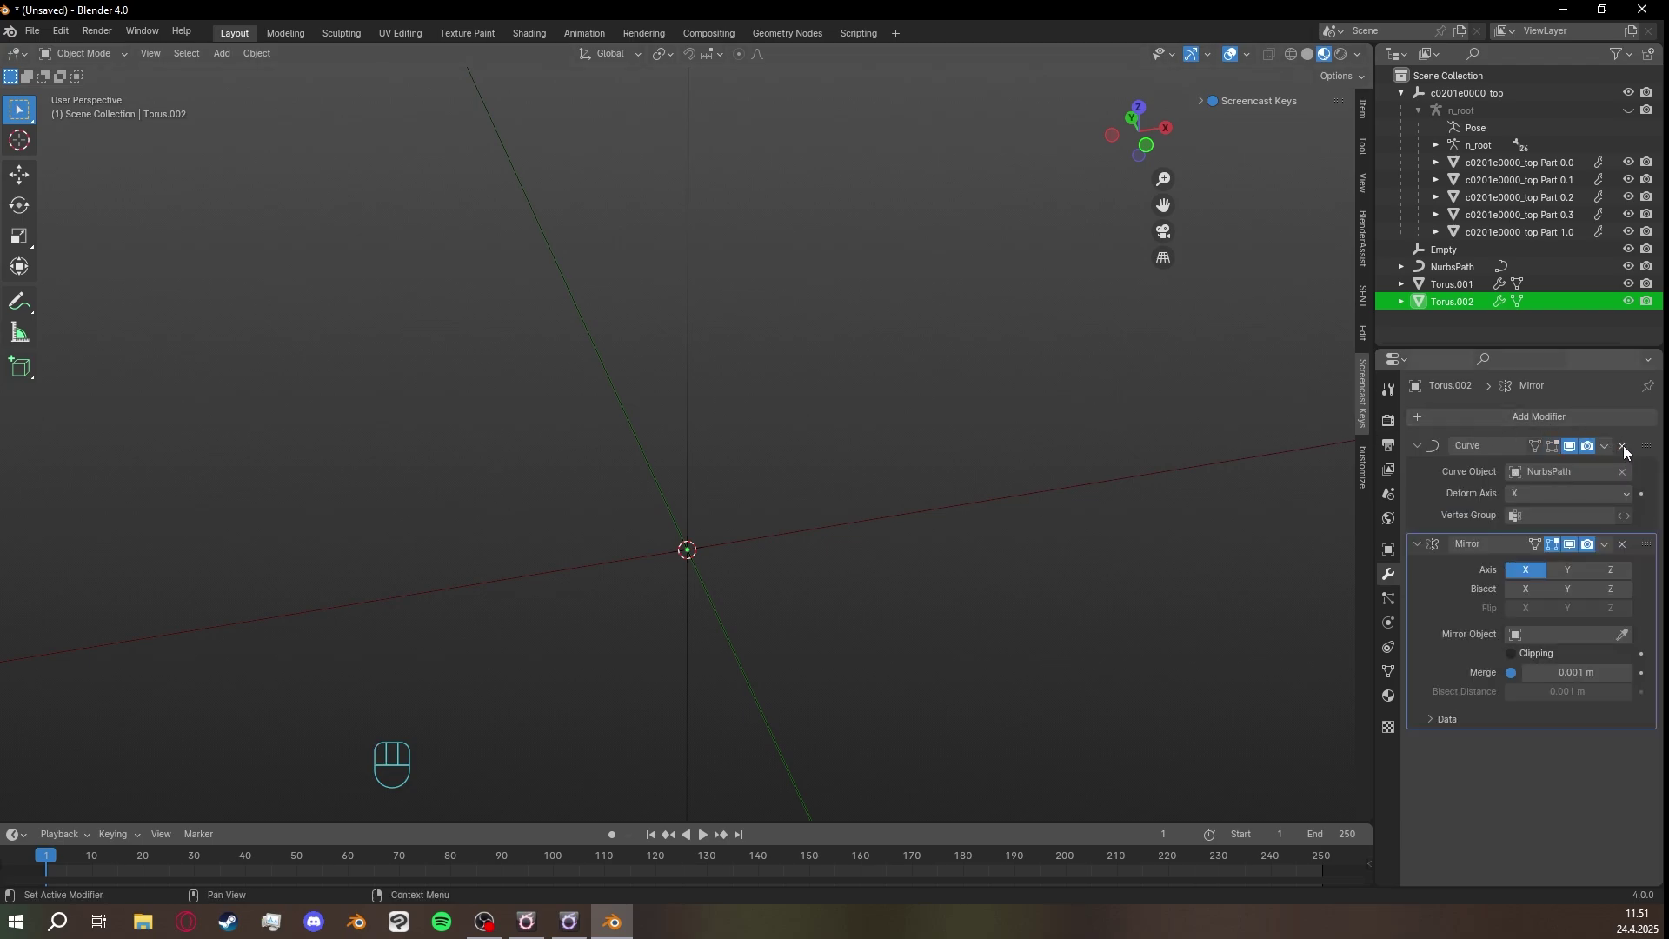
pyautogui.click(1622, 447)
pyautogui.click(1623, 446)
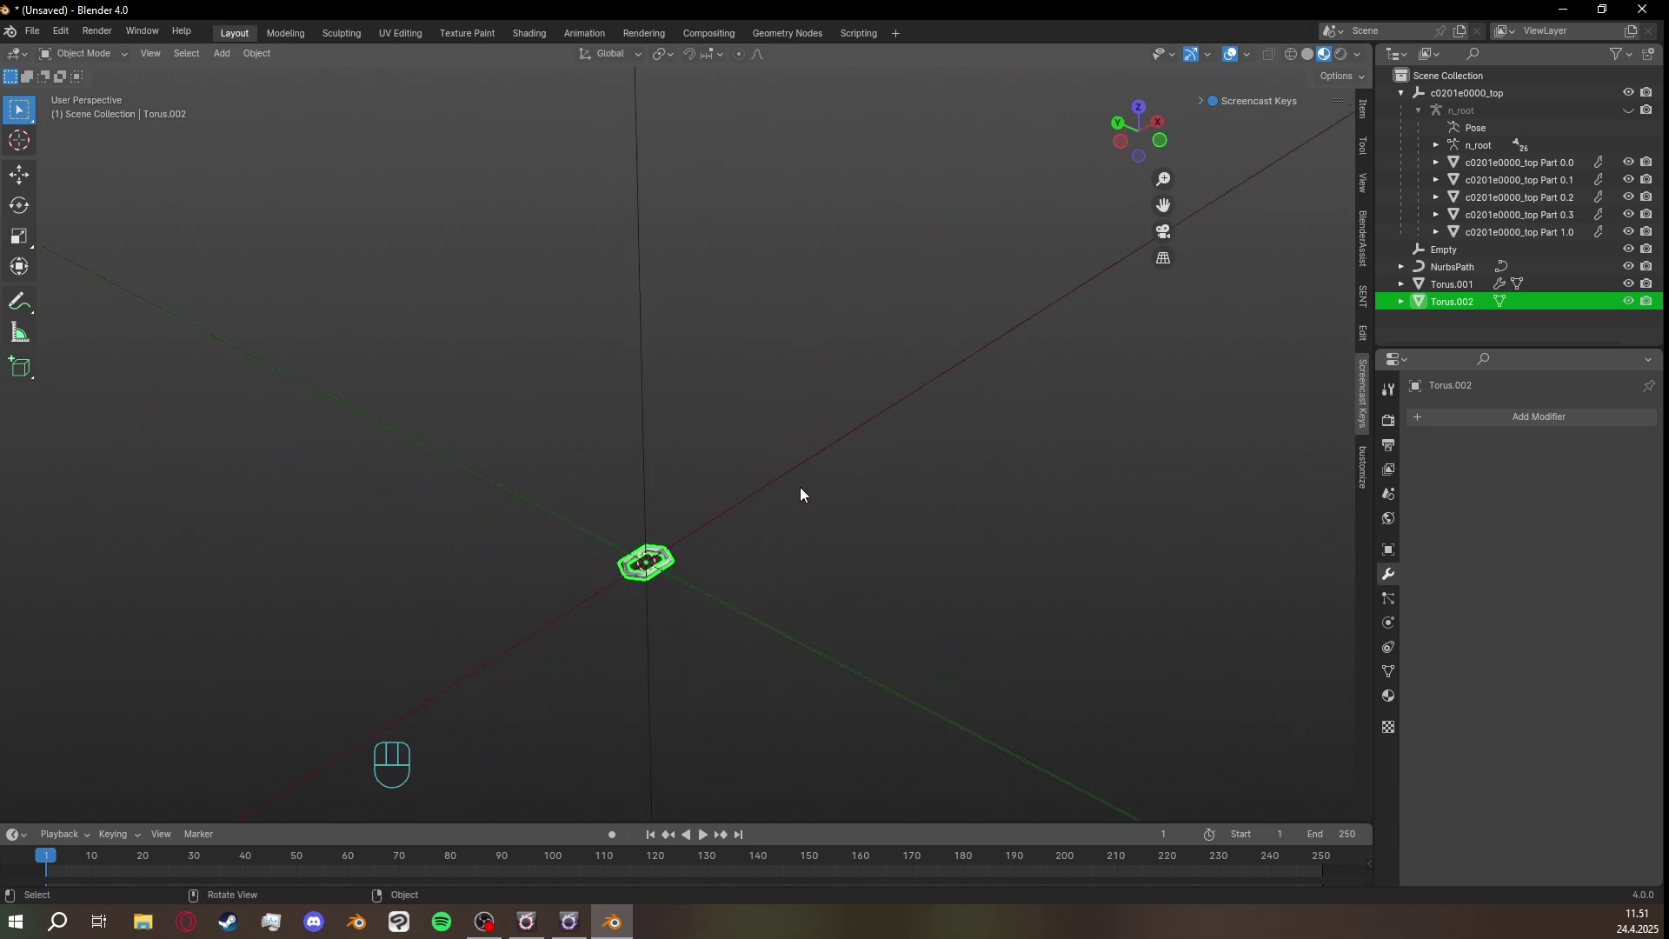
# Select the whole mesh of the separated link and move it up 0.83464 m along Z toward the body.
pyautogui.press('Tab')
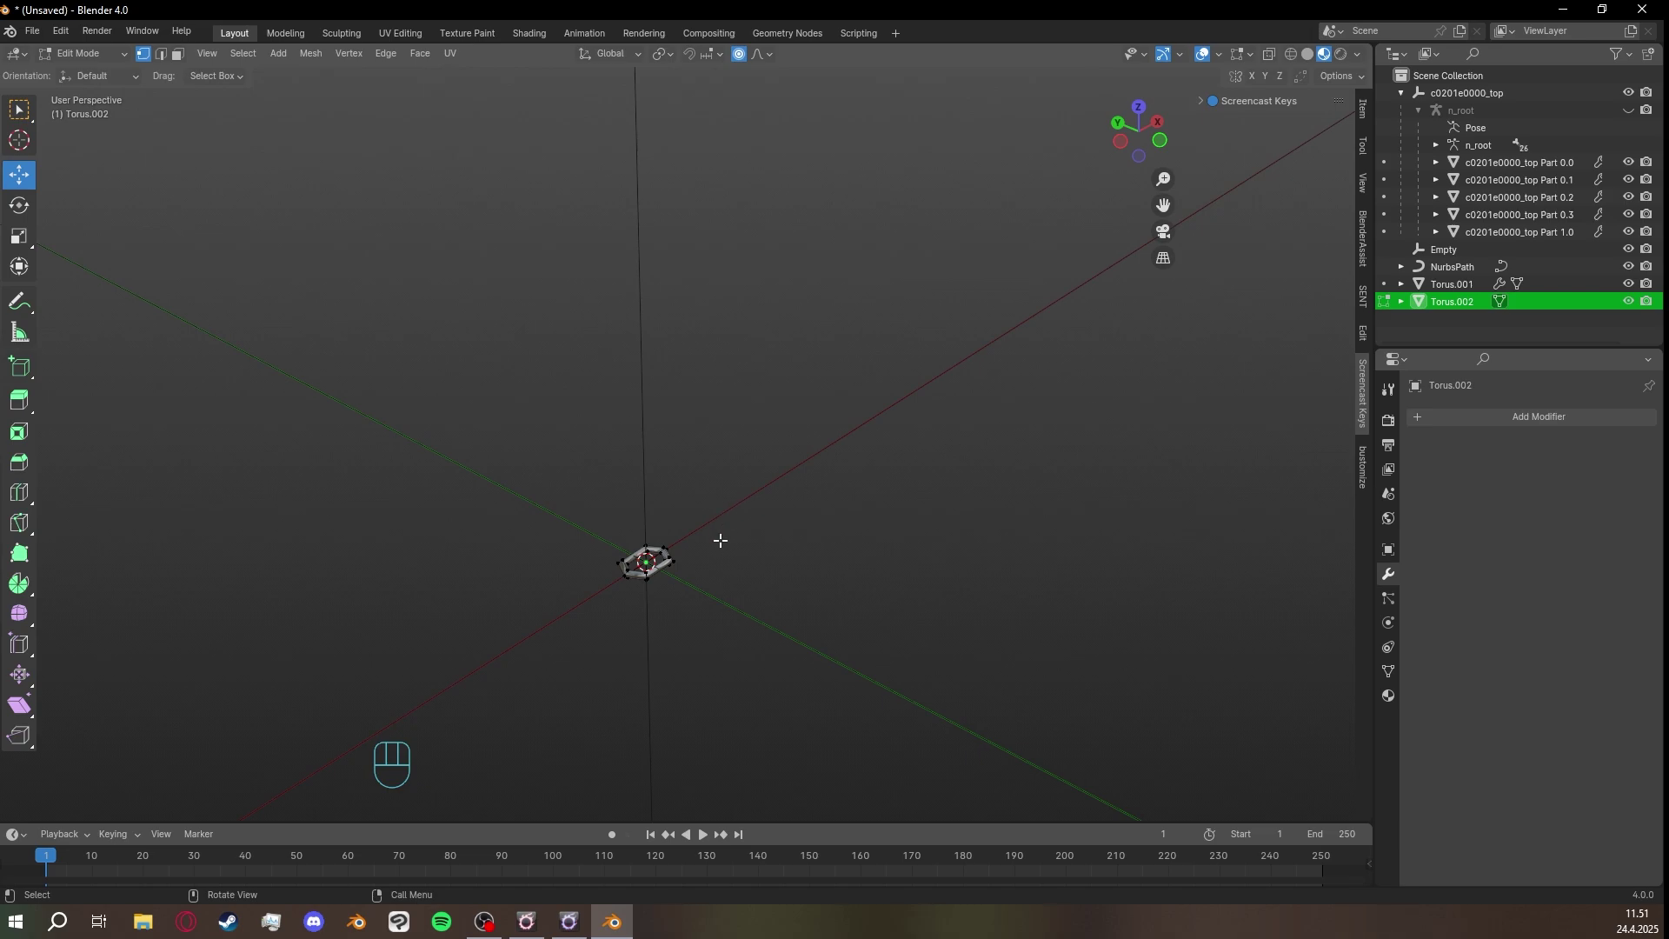
pyautogui.press('a')
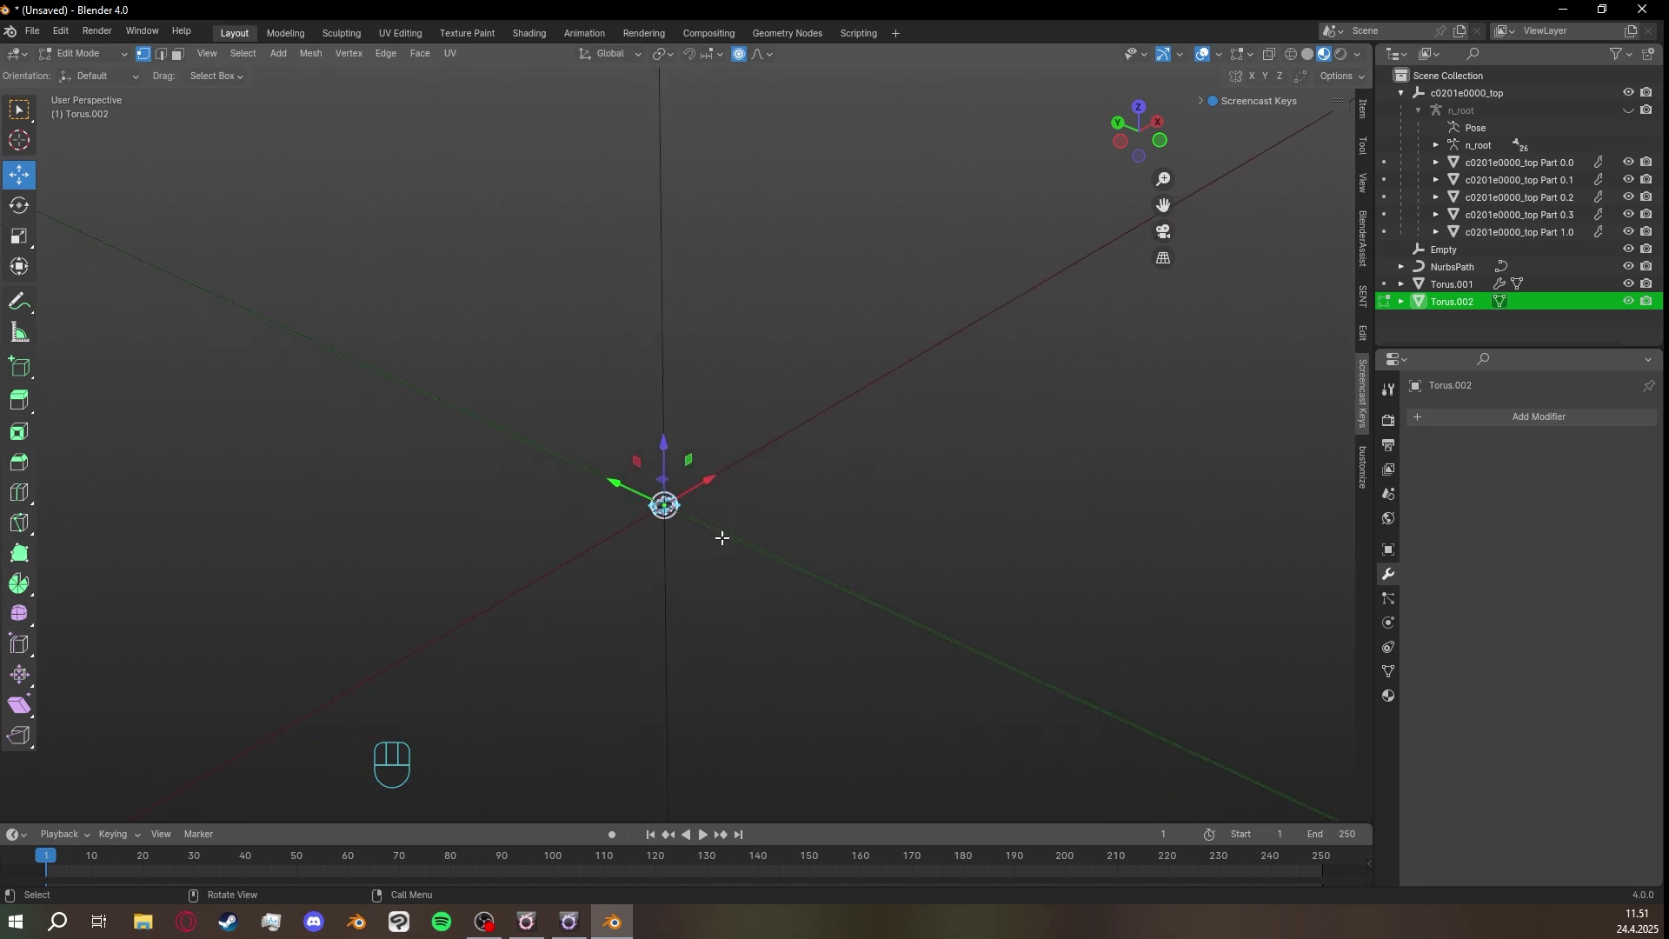
pyautogui.keyDown('shift'); pyautogui.scroll(5, 760, 454); pyautogui.keyUp('shift')
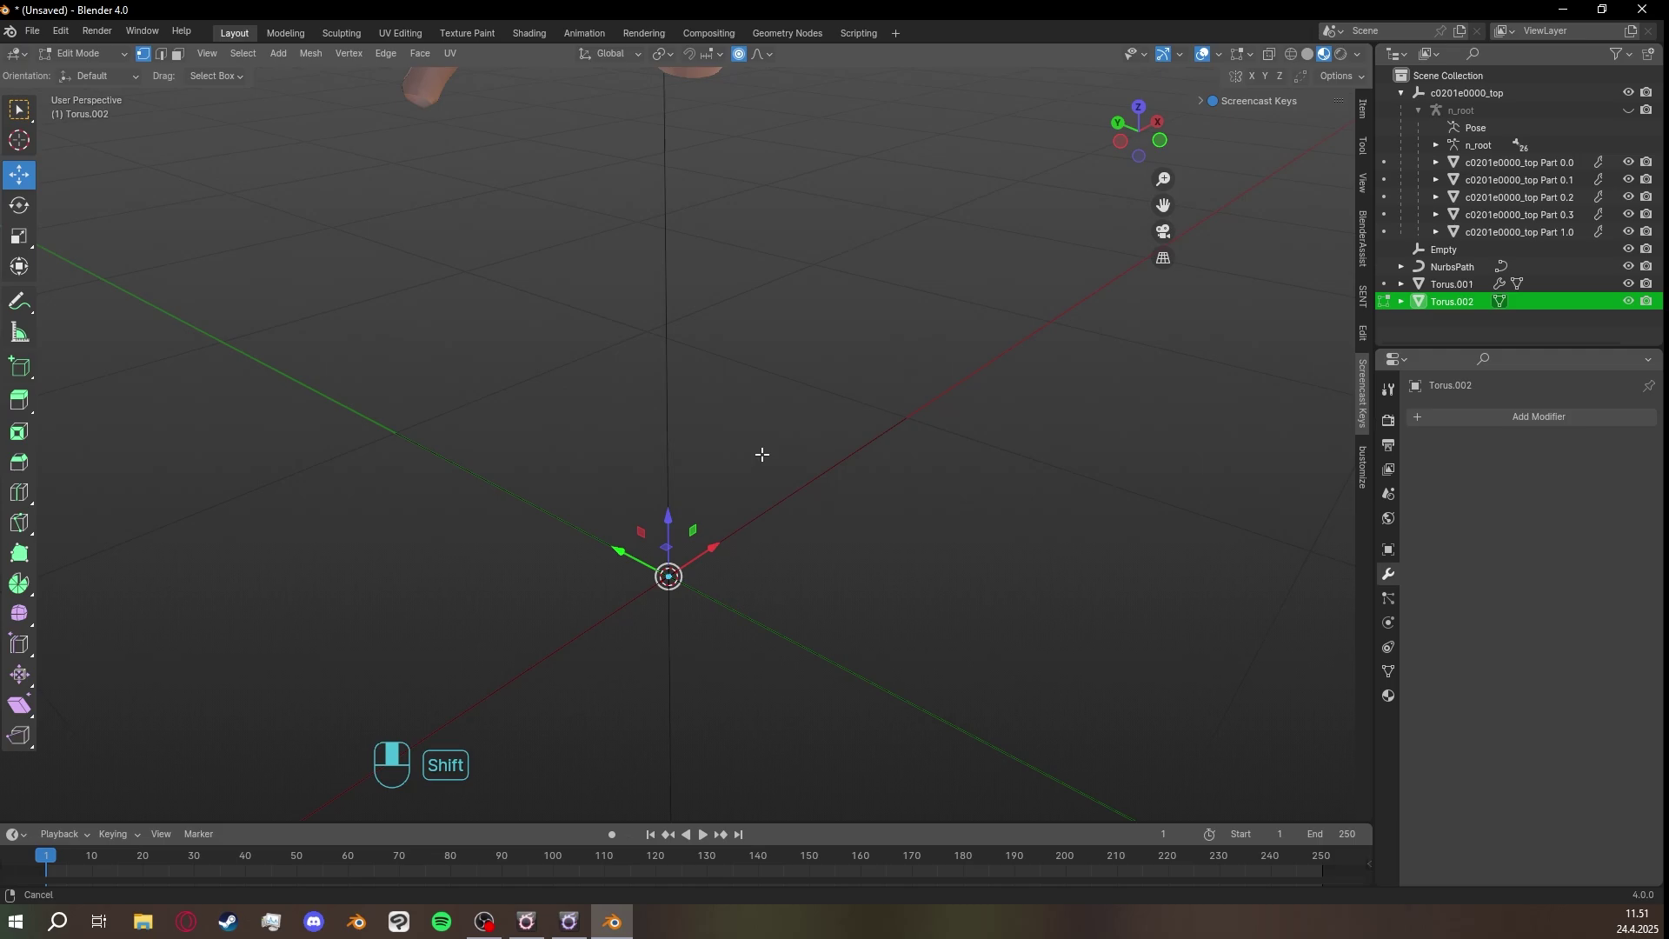
pyautogui.moveTo(671, 593); pyautogui.dragTo(687, 198)
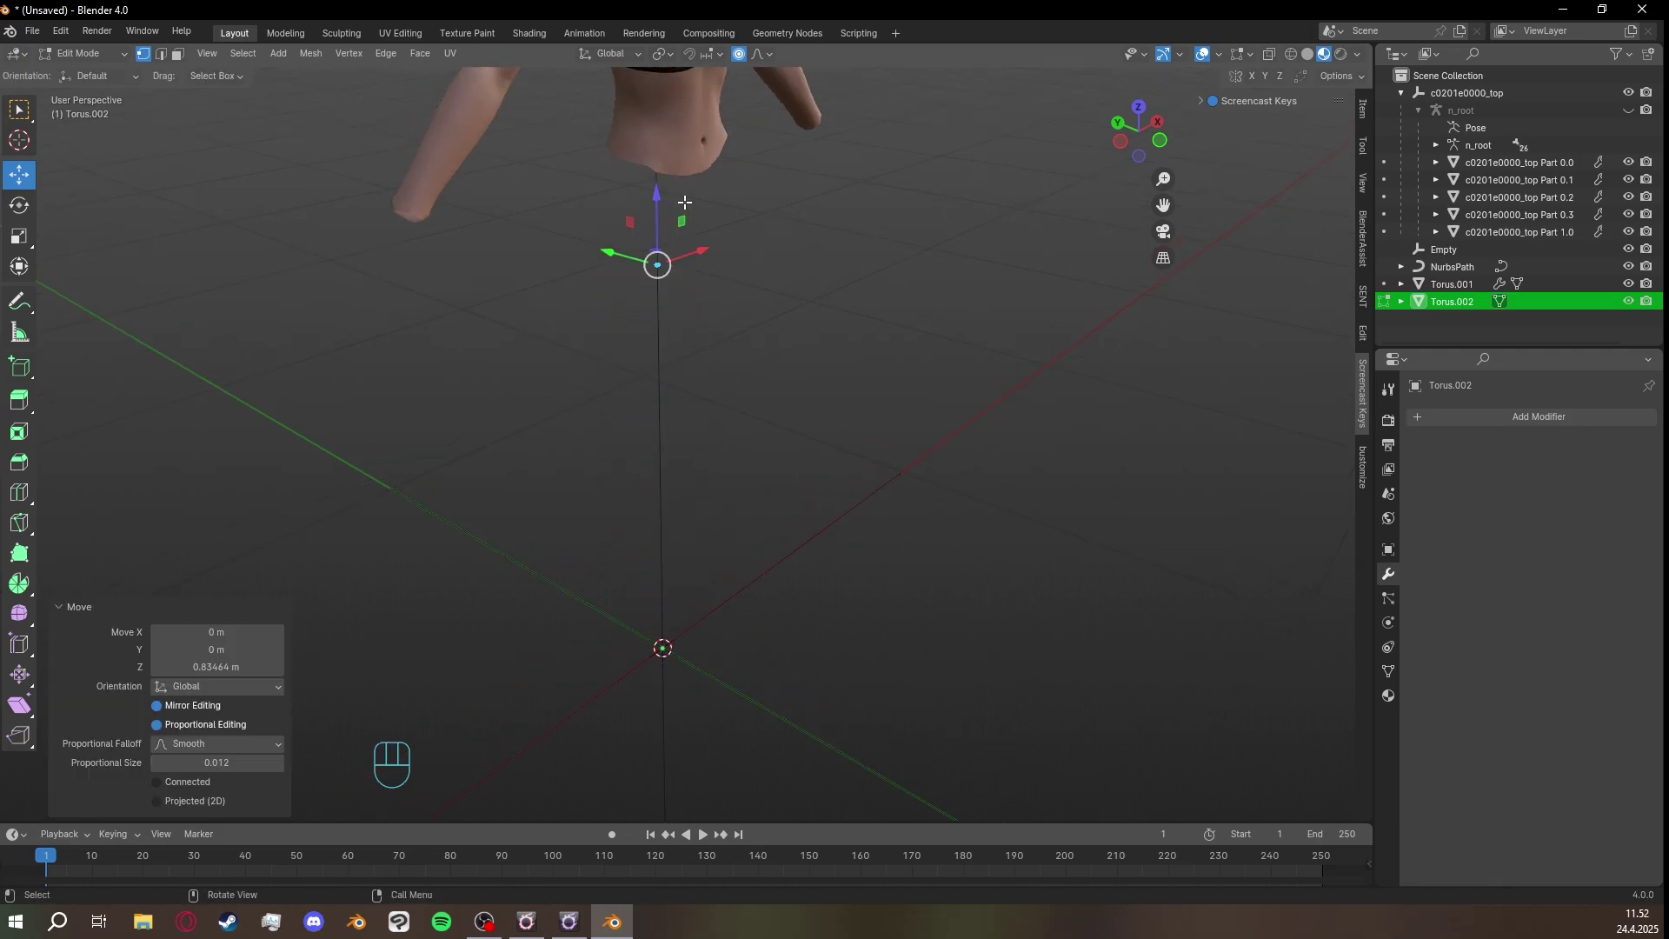
pyautogui.keyDown('shift'); pyautogui.scroll(4, 696, 391); pyautogui.keyUp('shift')
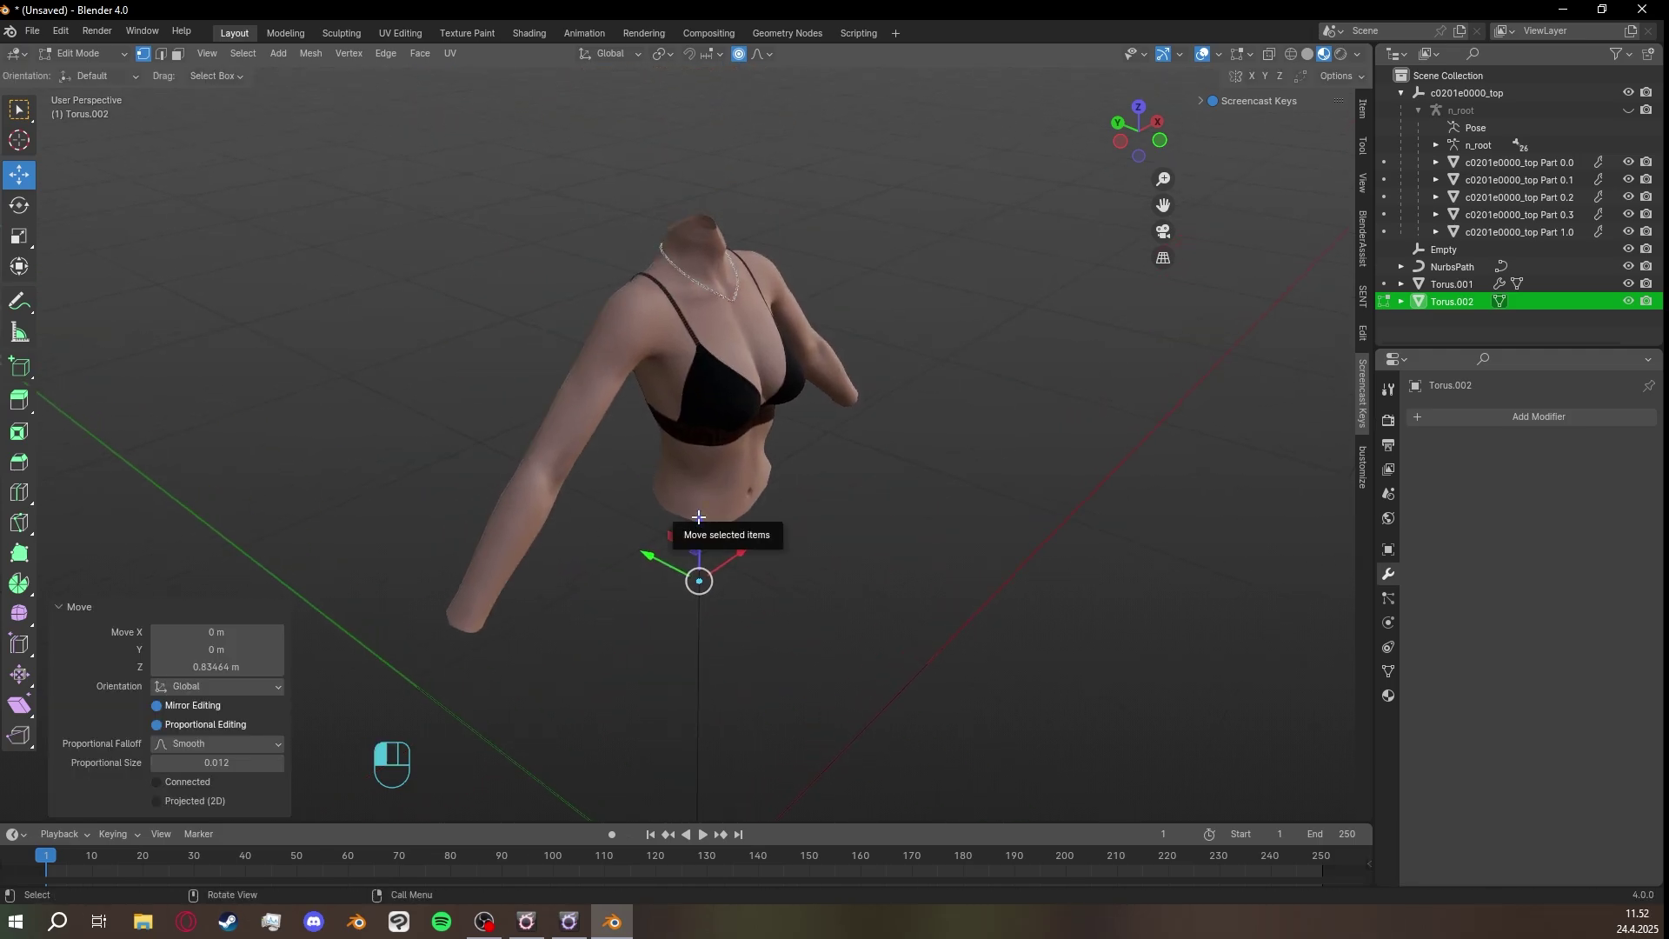
# Raise the separated link 0.57376 m along Z to neck height and move it 0.059238 m along Y behind the neck.
pyautogui.moveTo(699, 516); pyautogui.dragTo(700, 187)
pyautogui.keyDown('shift'); pyautogui.scroll(4, 710, 350); pyautogui.keyUp('shift')
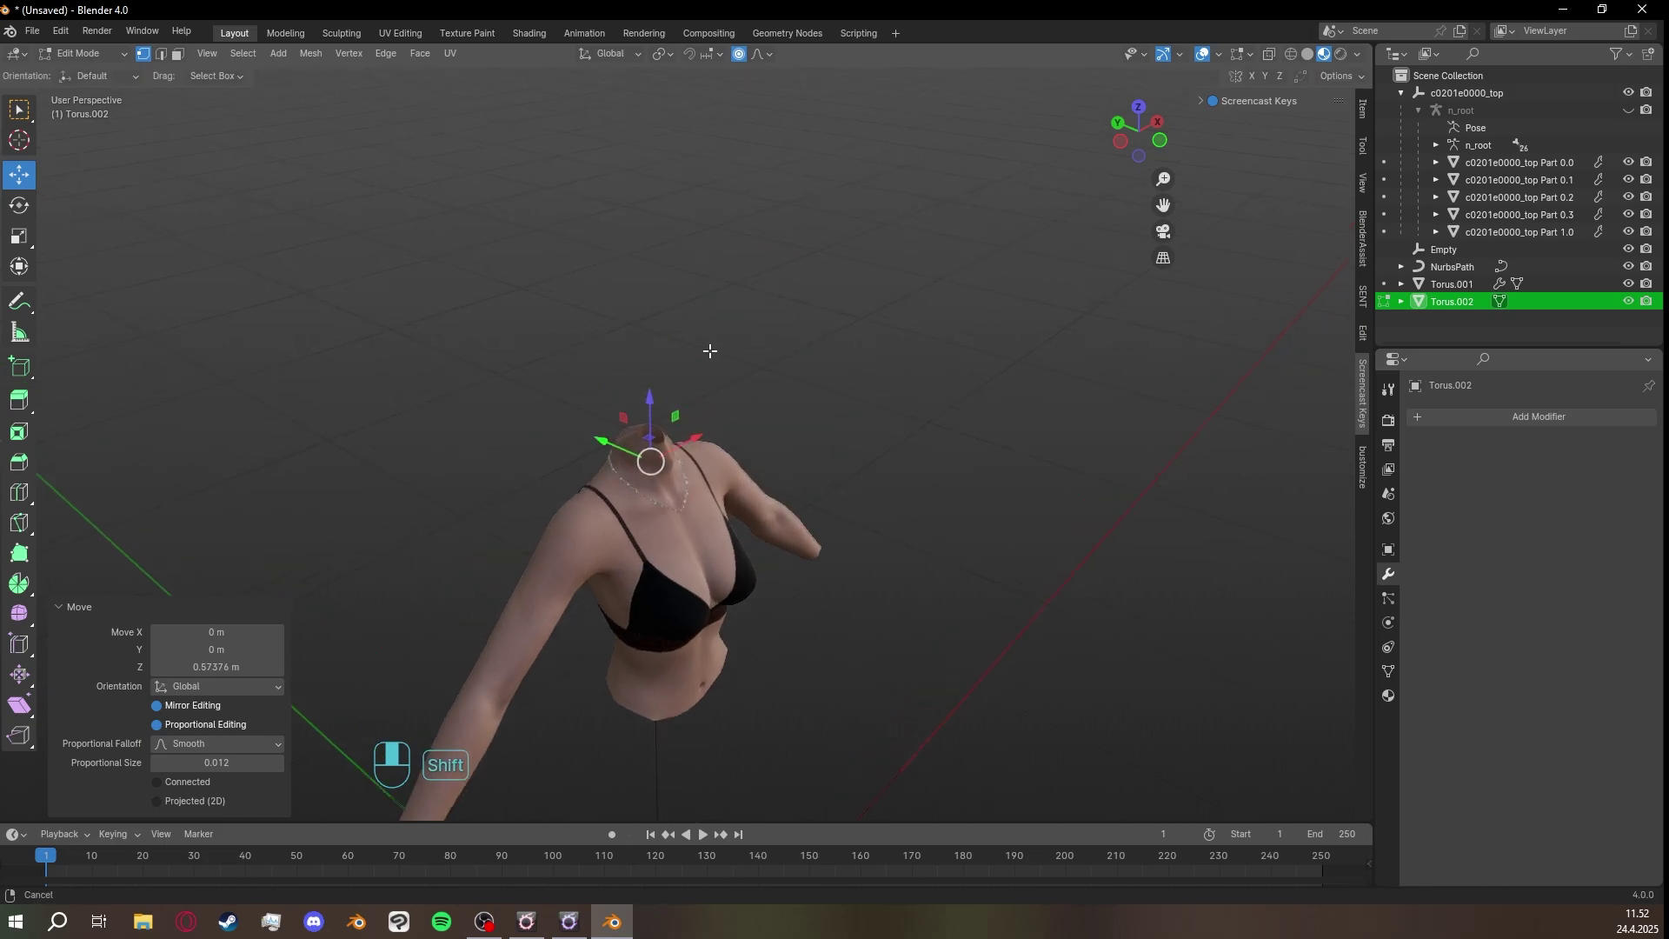
pyautogui.scroll(3, 710, 351)
pyautogui.moveTo(727, 399); pyautogui.dragTo(707, 474, button='middle')
pyautogui.press('g')
pyautogui.press('y')
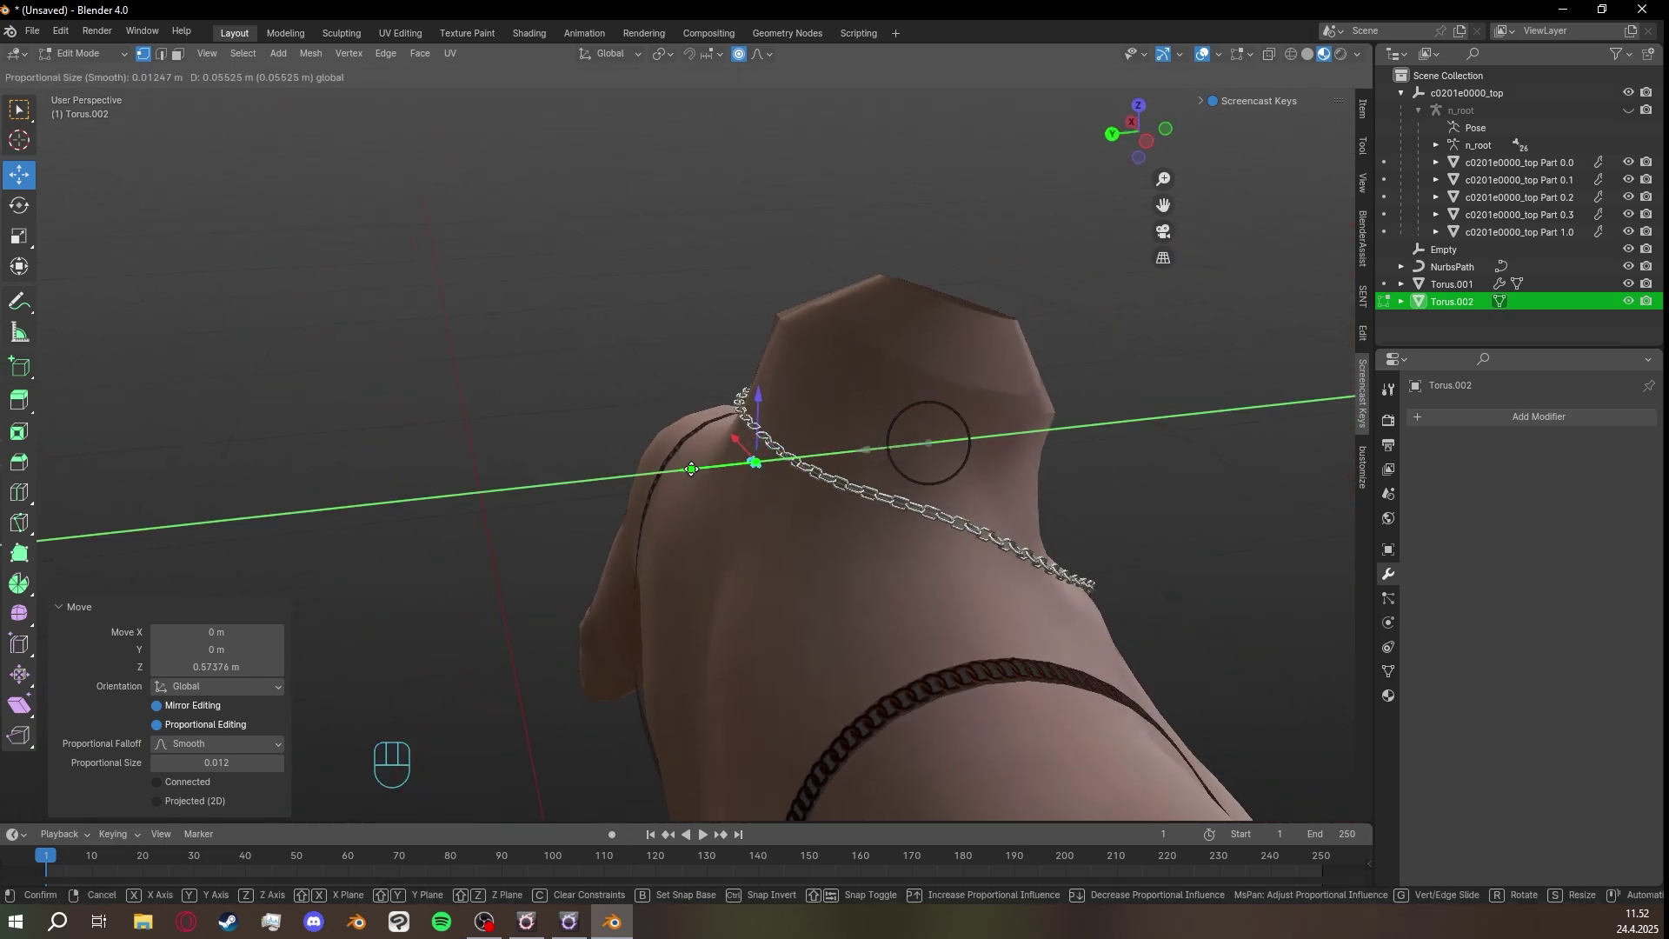
pyautogui.click(745, 466)
# In the back orthographic view, raise the link 0.009562 m along Z to line up with the gap in the chain.
pyautogui.moveTo(745, 466); pyautogui.dragTo(1011, 288, button='middle')
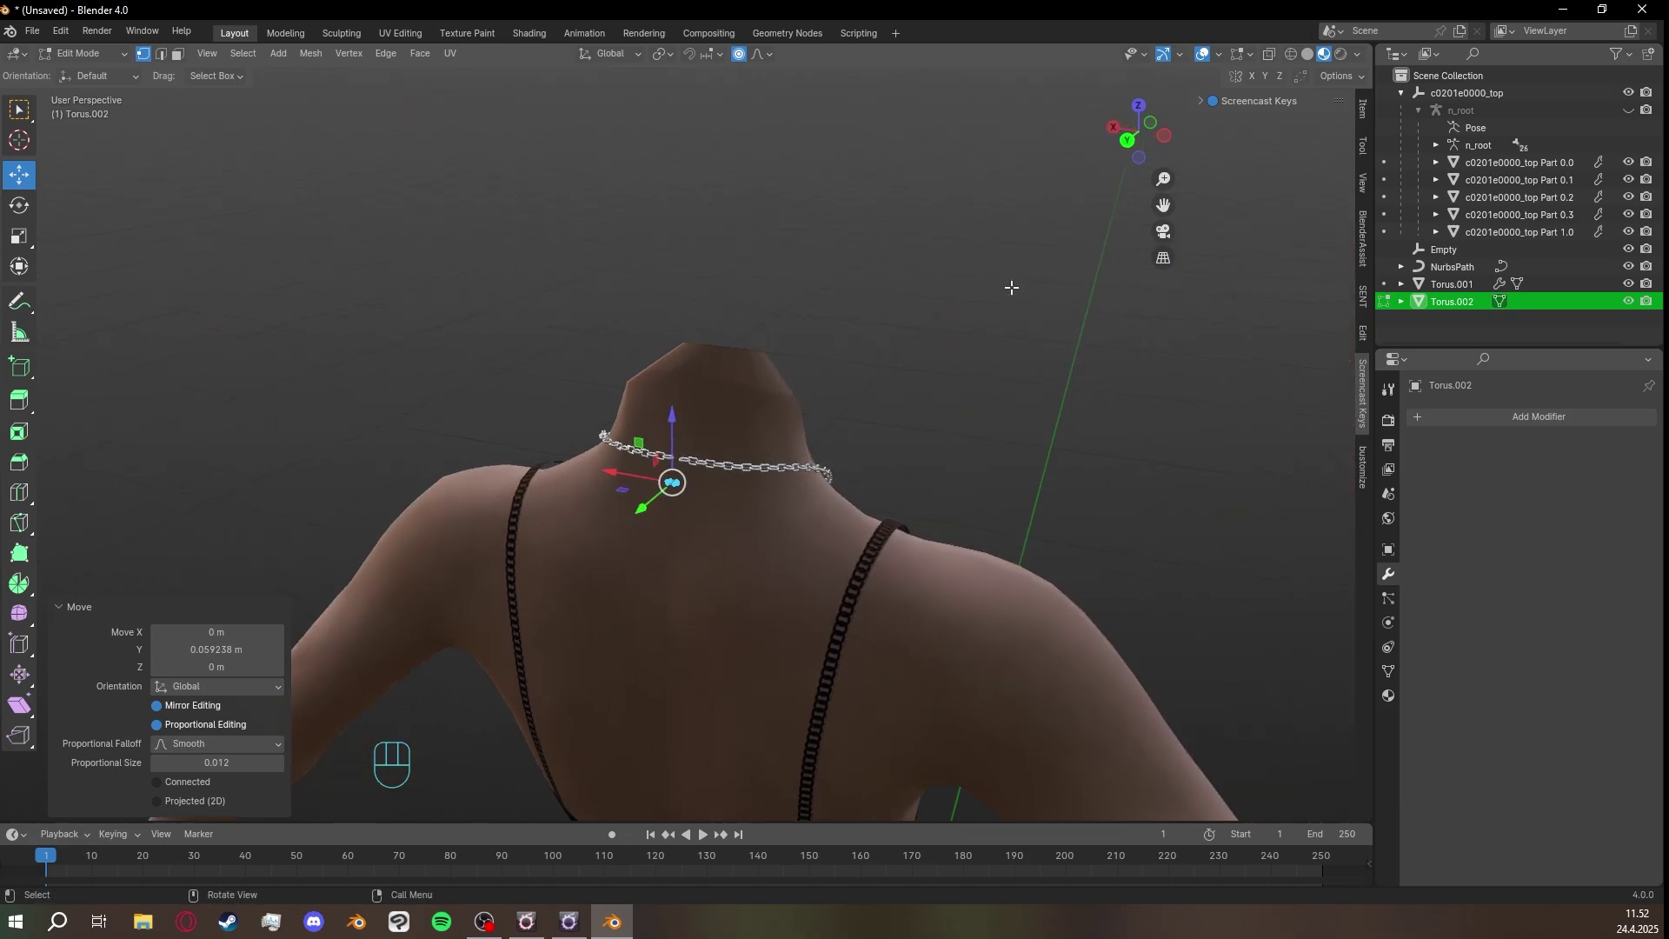
pyautogui.click(1128, 141)
pyautogui.scroll(5, 805, 398)
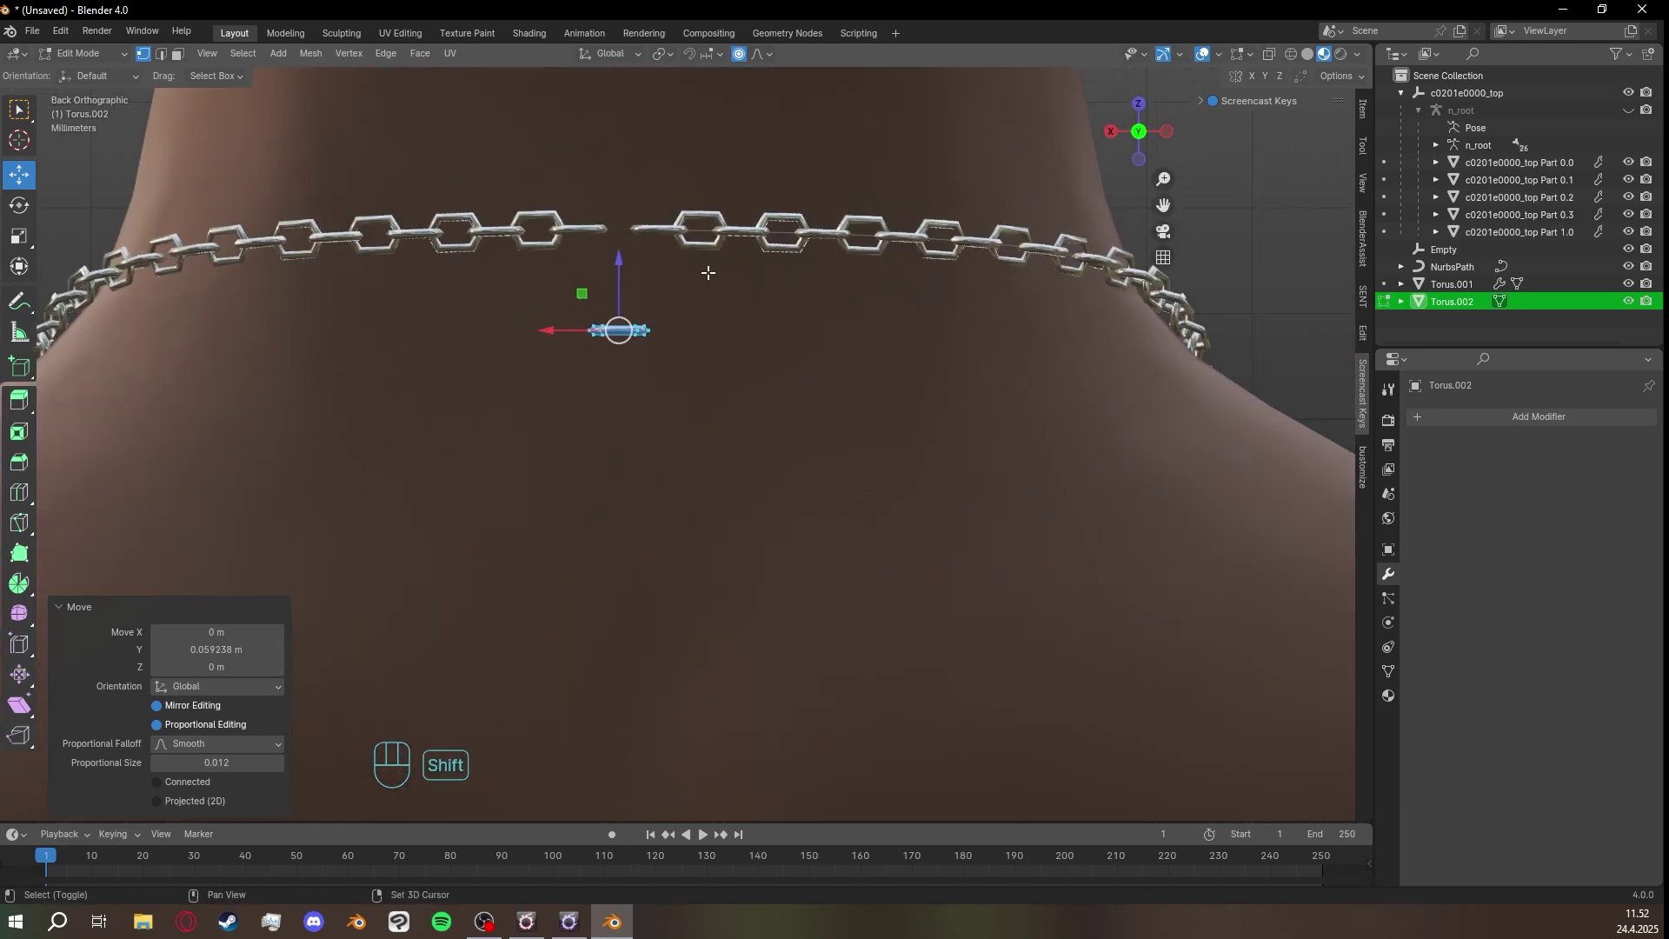
pyautogui.keyDown('shift'); pyautogui.moveTo(708, 272); pyautogui.dragTo(757, 478, button='middle'); pyautogui.keyUp('shift')
pyautogui.scroll(5, 743, 496)
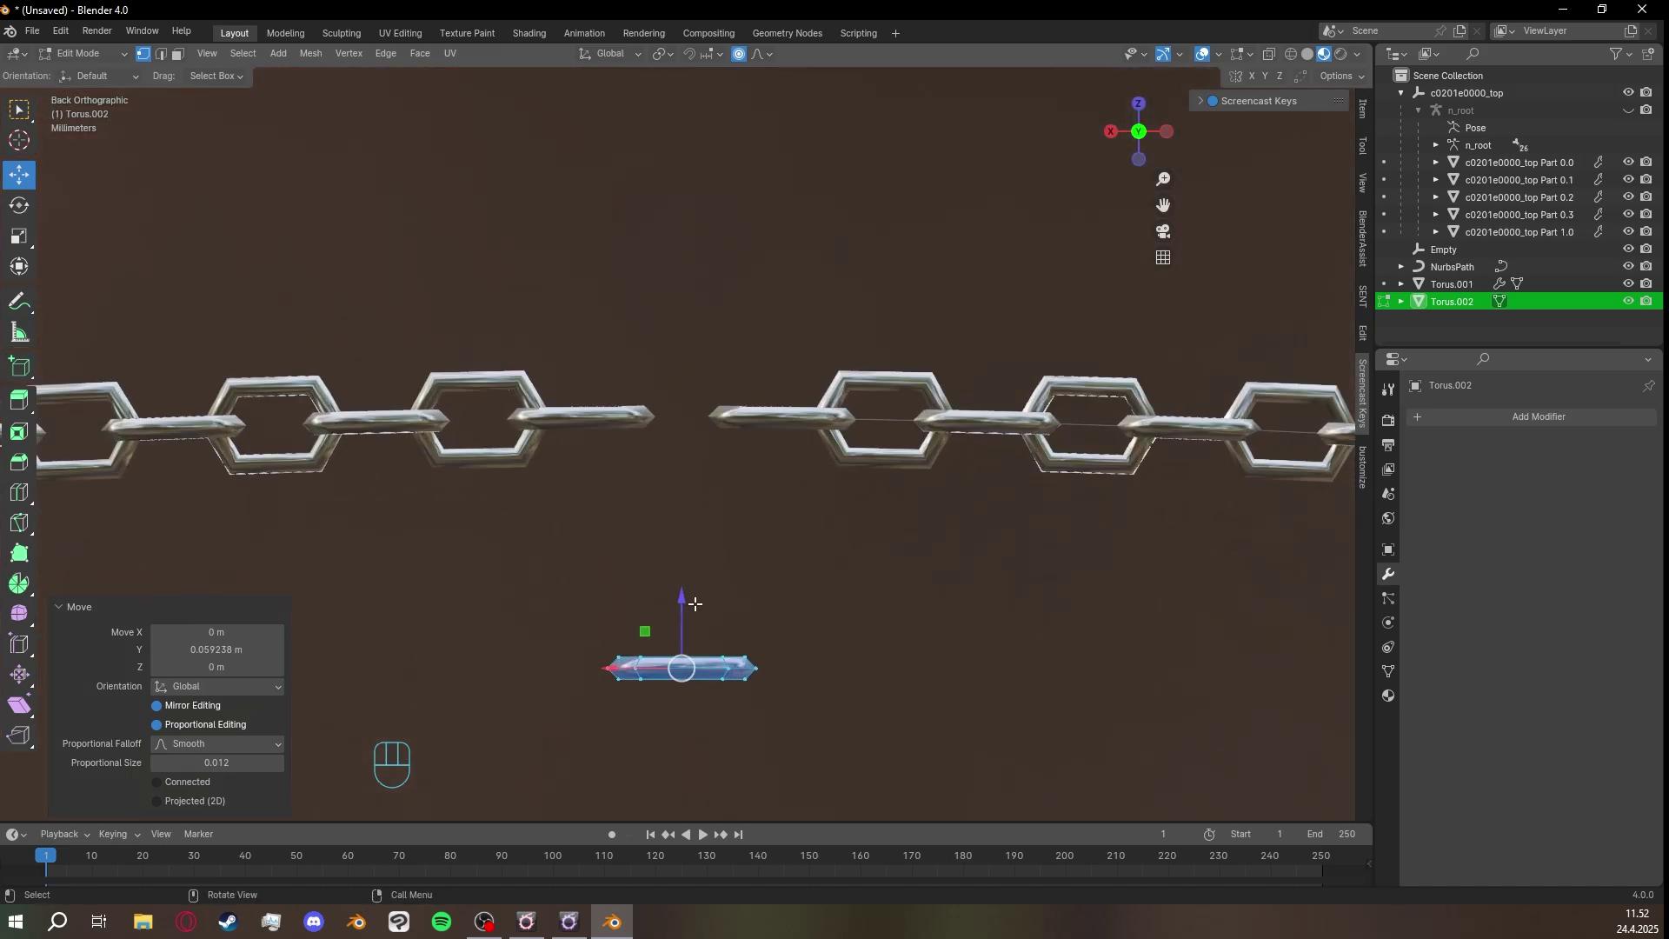
pyautogui.moveTo(695, 604); pyautogui.dragTo(686, 349)
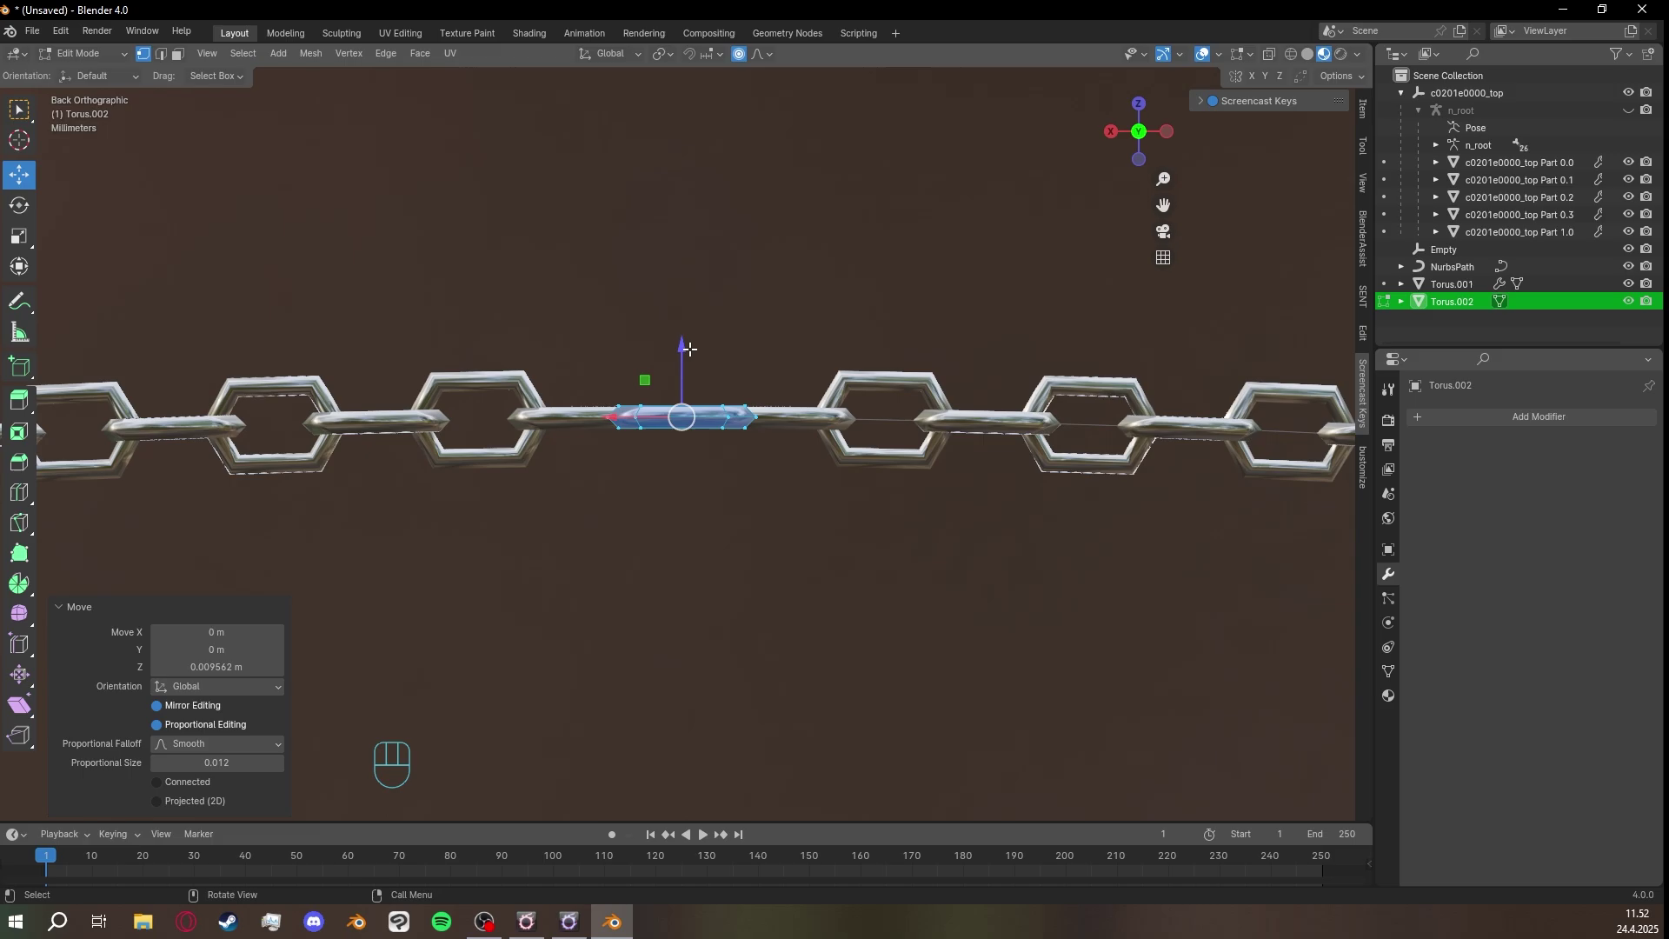
pyautogui.scroll(3, 719, 390)
pyautogui.moveTo(680, 405); pyautogui.dragTo(675, 398)
# Move the link -0.004404 m along Y into the chain's back gap and fine-tune its position by 0.000056 m along Y.
pyautogui.moveTo(801, 418); pyautogui.dragTo(591, 426, button='middle')
pyautogui.scroll(6, 708, 474)
pyautogui.keyDown('shift'); pyautogui.moveTo(860, 461); pyautogui.dragTo(972, 501, button='middle'); pyautogui.keyUp('shift')
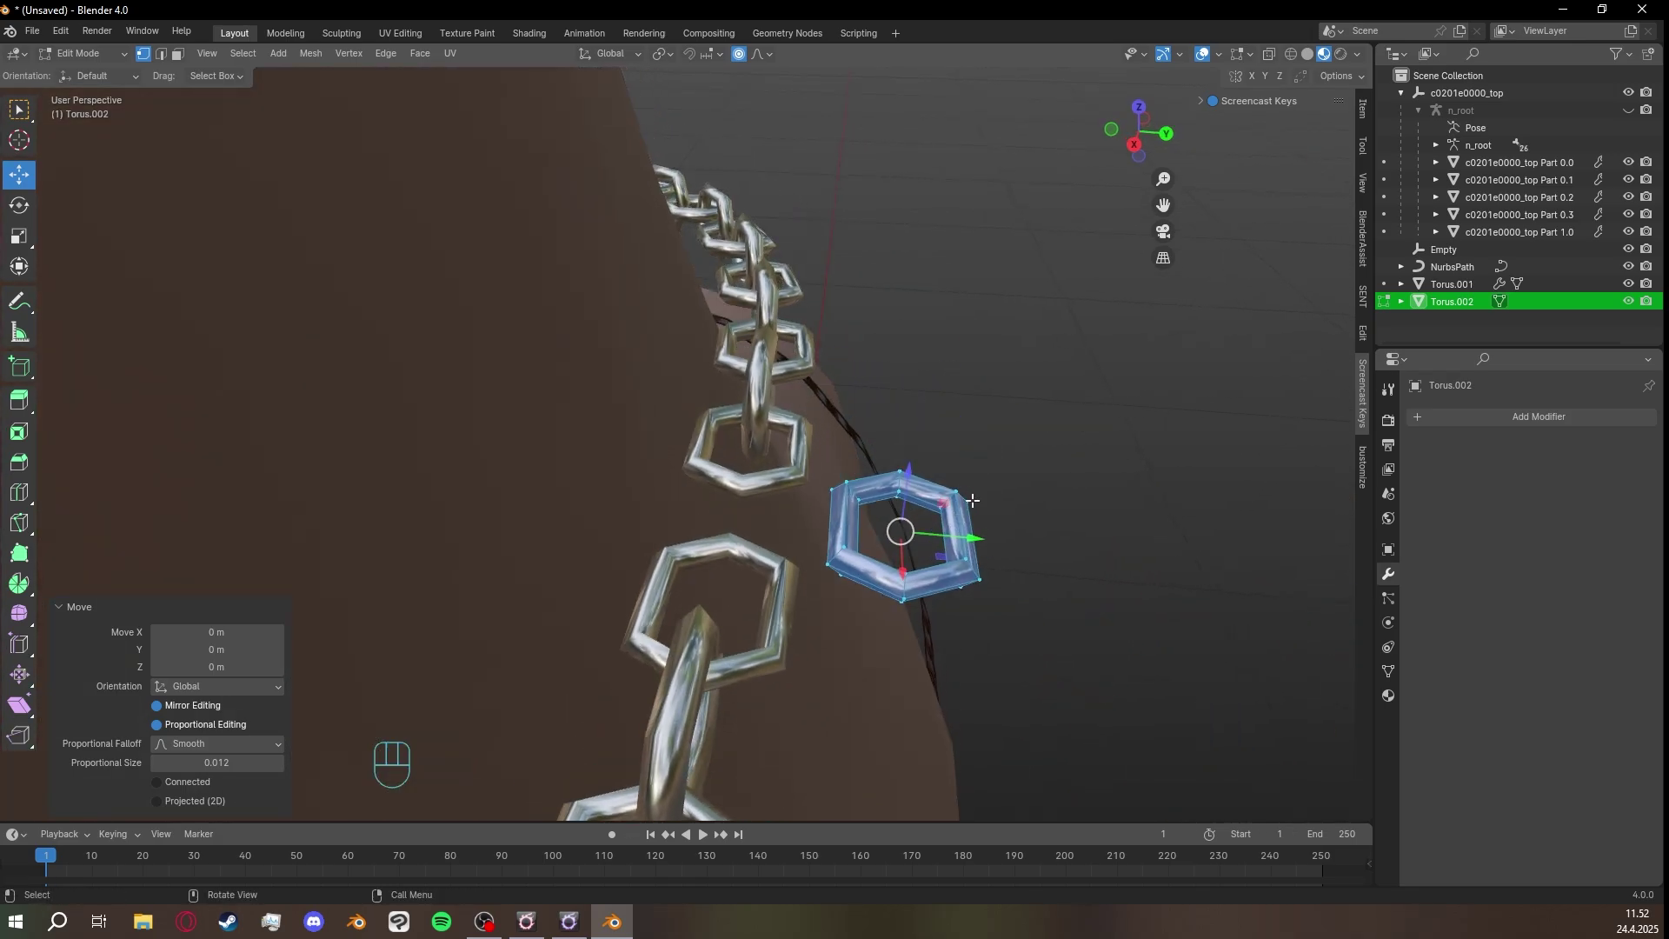
pyautogui.moveTo(971, 539); pyautogui.dragTo(804, 532)
pyautogui.moveTo(804, 532); pyautogui.dragTo(869, 435, button='middle')
pyautogui.keyDown('shift'); pyautogui.moveTo(869, 435); pyautogui.dragTo(1132, 528, button='middle'); pyautogui.keyUp('shift')
pyautogui.keyDown('ctrl'); pyautogui.moveTo(991, 600); pyautogui.dragTo(852, 481, button='middle'); pyautogui.keyUp('ctrl')
pyautogui.keyDown('shift'); pyautogui.moveTo(852, 482); pyautogui.dragTo(787, 552, button='middle'); pyautogui.keyUp('shift')
pyautogui.keyDown('shift'); pyautogui.moveTo(787, 552); pyautogui.dragTo(783, 461, button='middle'); pyautogui.keyUp('shift')
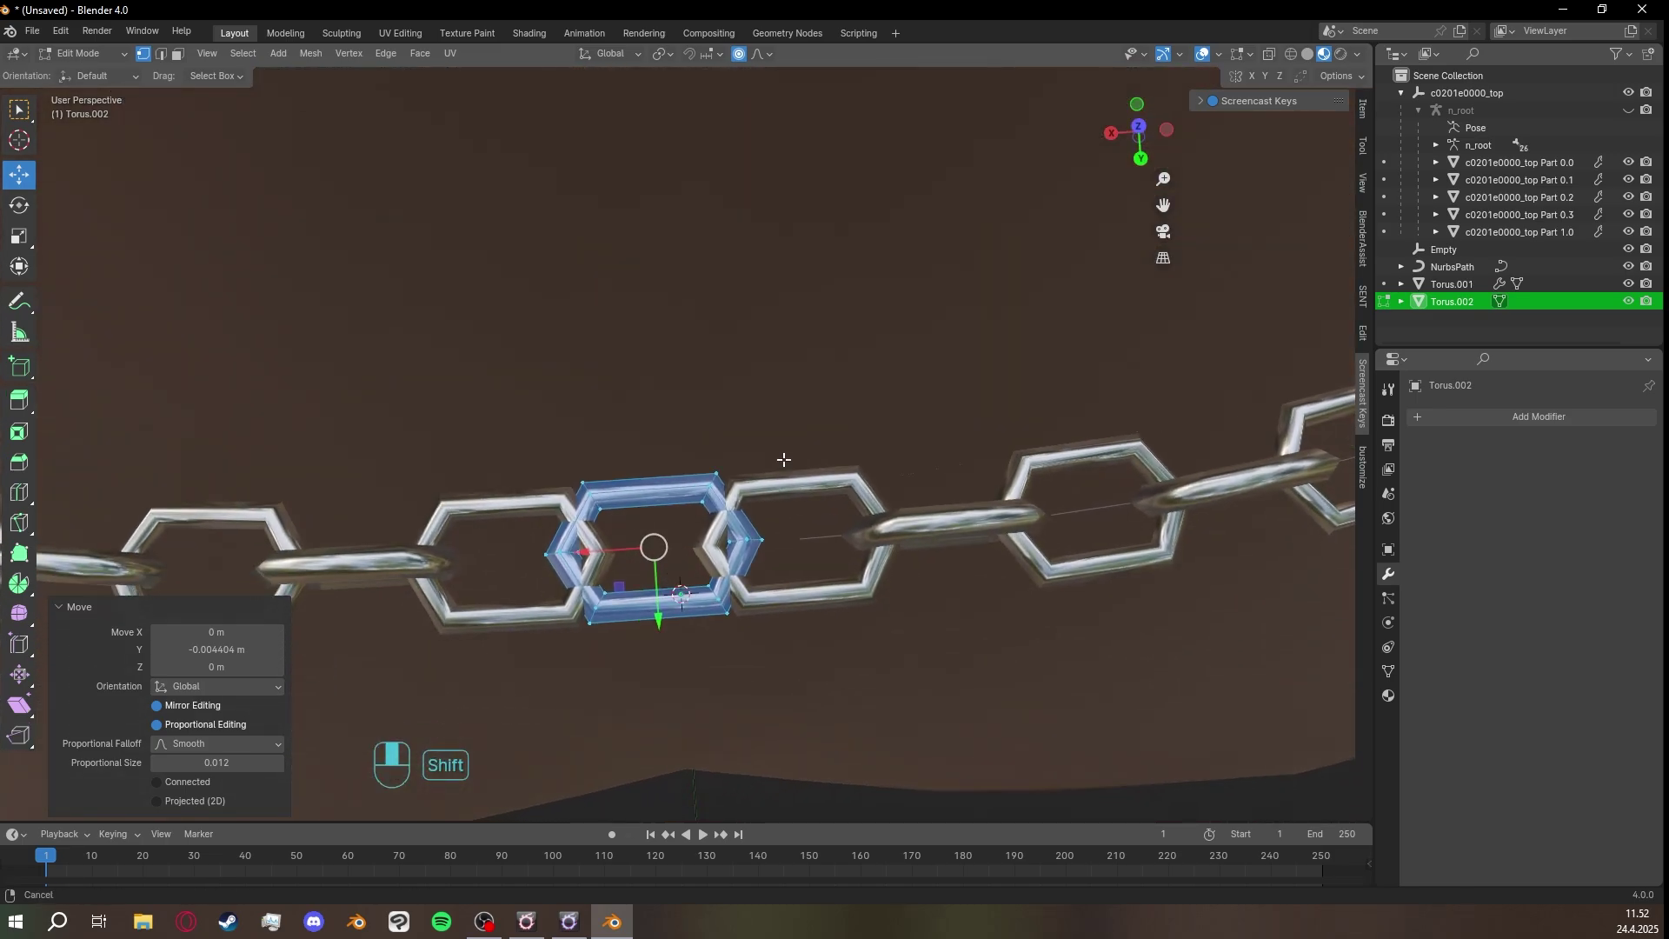
pyautogui.keyDown('shift'); pyautogui.moveTo(658, 616); pyautogui.dragTo(659, 637); pyautogui.keyUp('shift')
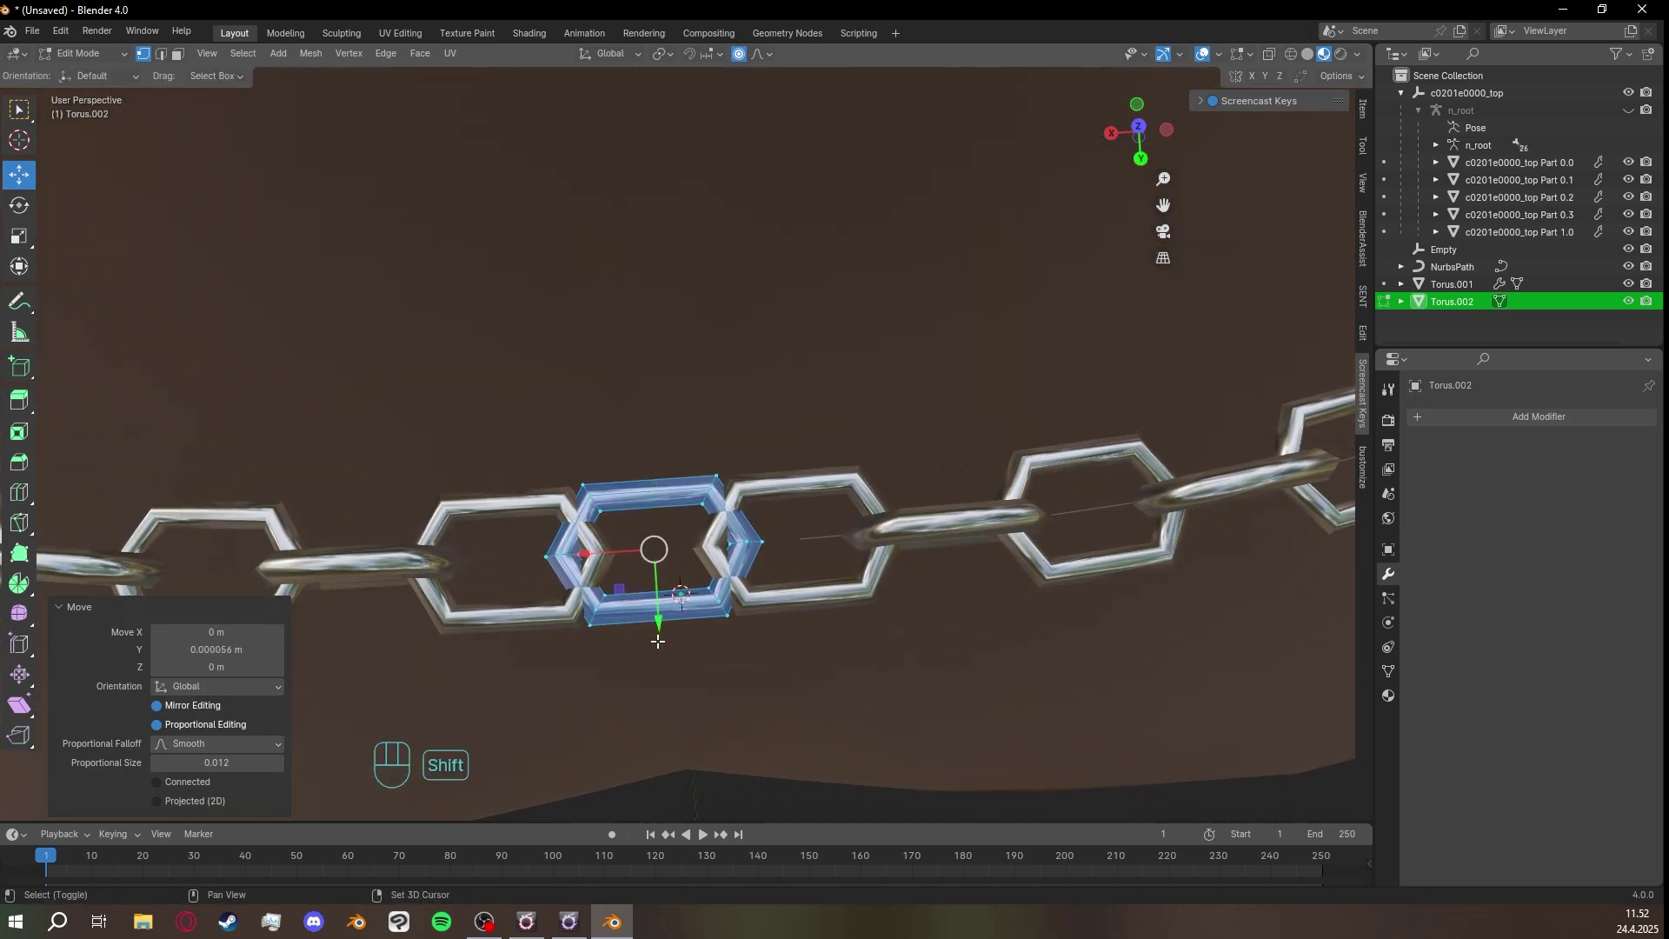
# In the right orthographic view with wireframe shading, rotate the link by 90° so it stands upright between its neighbours.
pyautogui.moveTo(747, 602); pyautogui.dragTo(1088, 231, button='middle')
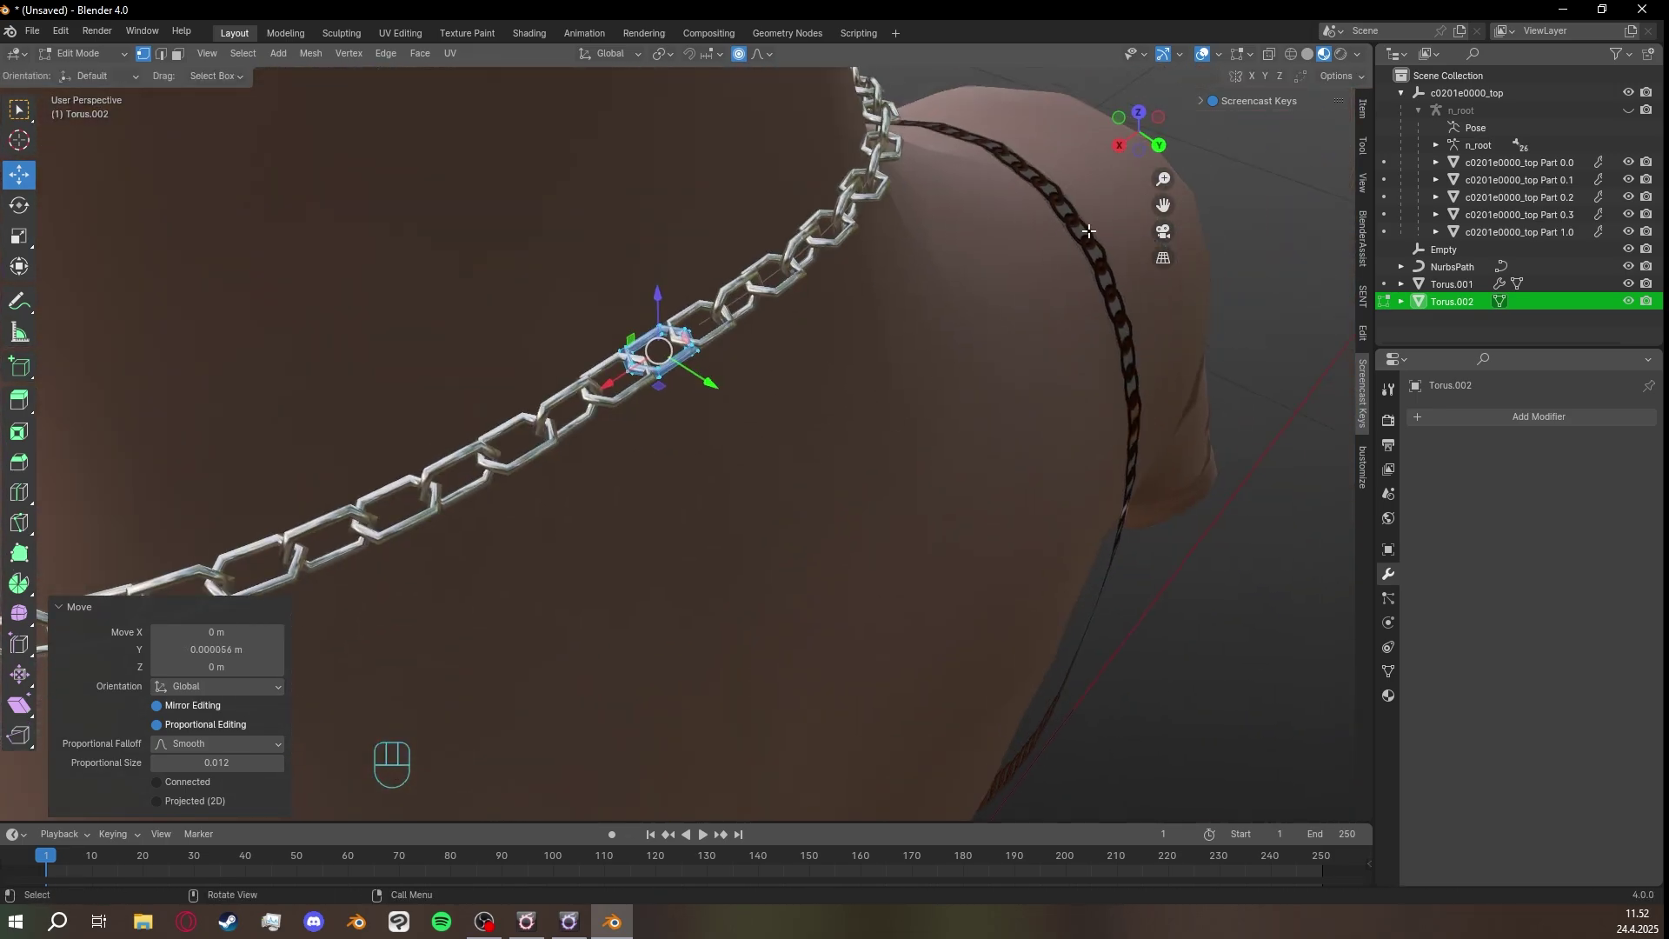
pyautogui.click(1117, 149)
pyautogui.keyDown('shift'); pyautogui.moveTo(965, 210); pyautogui.dragTo(804, 531, button='middle'); pyautogui.keyUp('shift')
pyautogui.scroll(10, 793, 484)
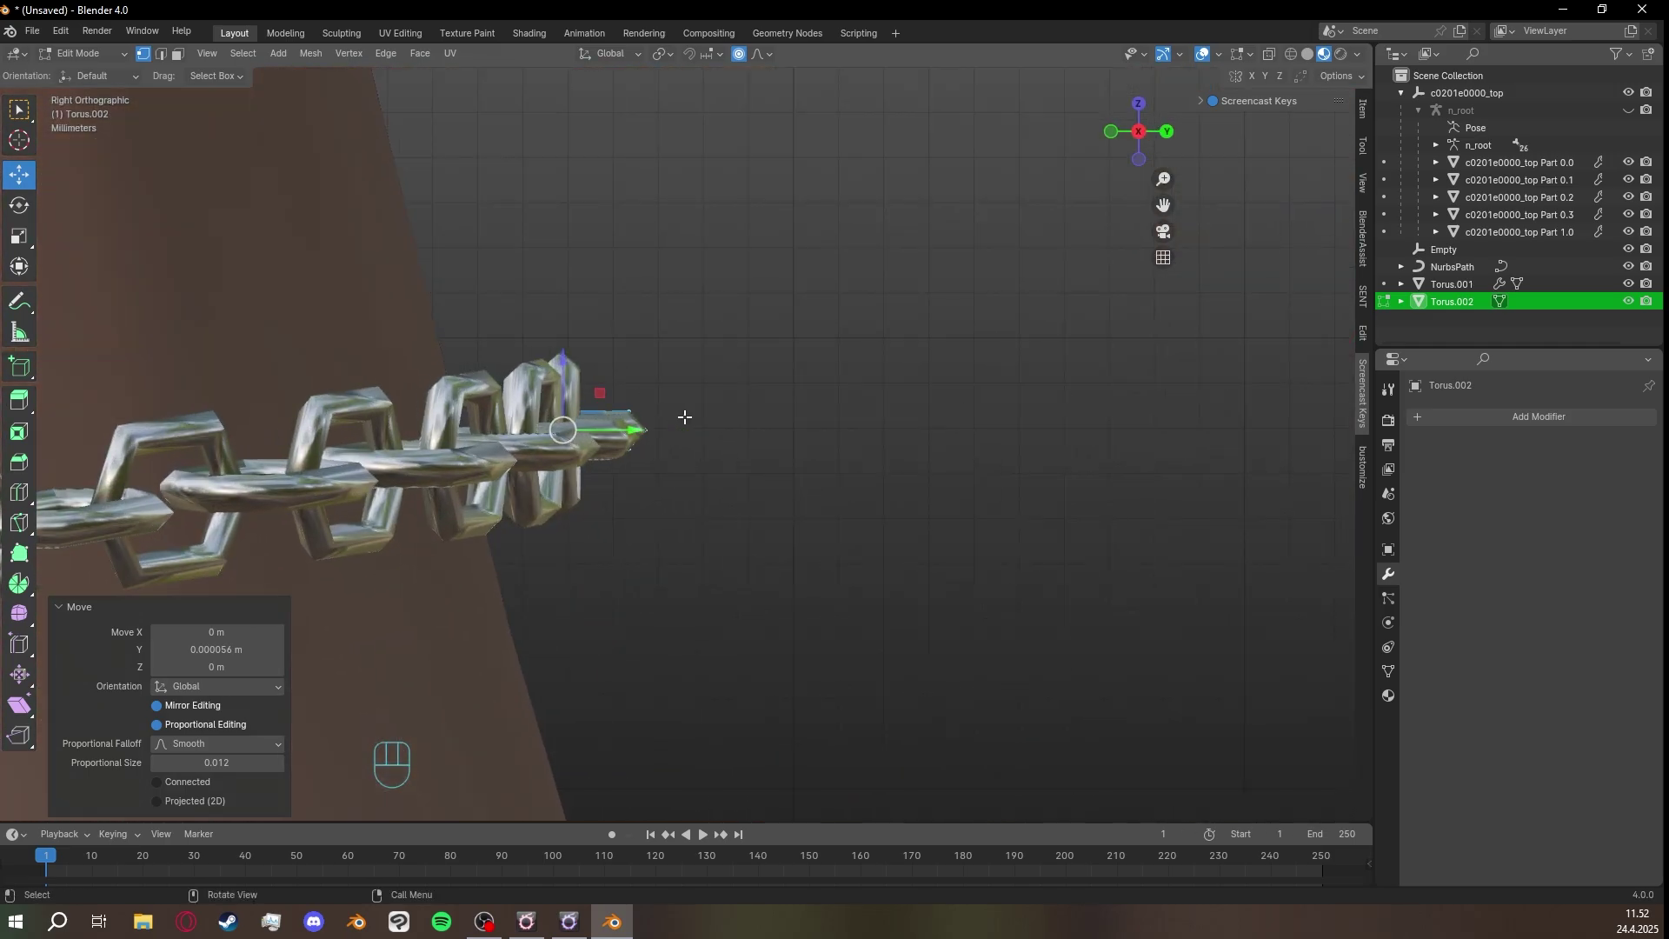
pyautogui.scroll(4, 685, 418)
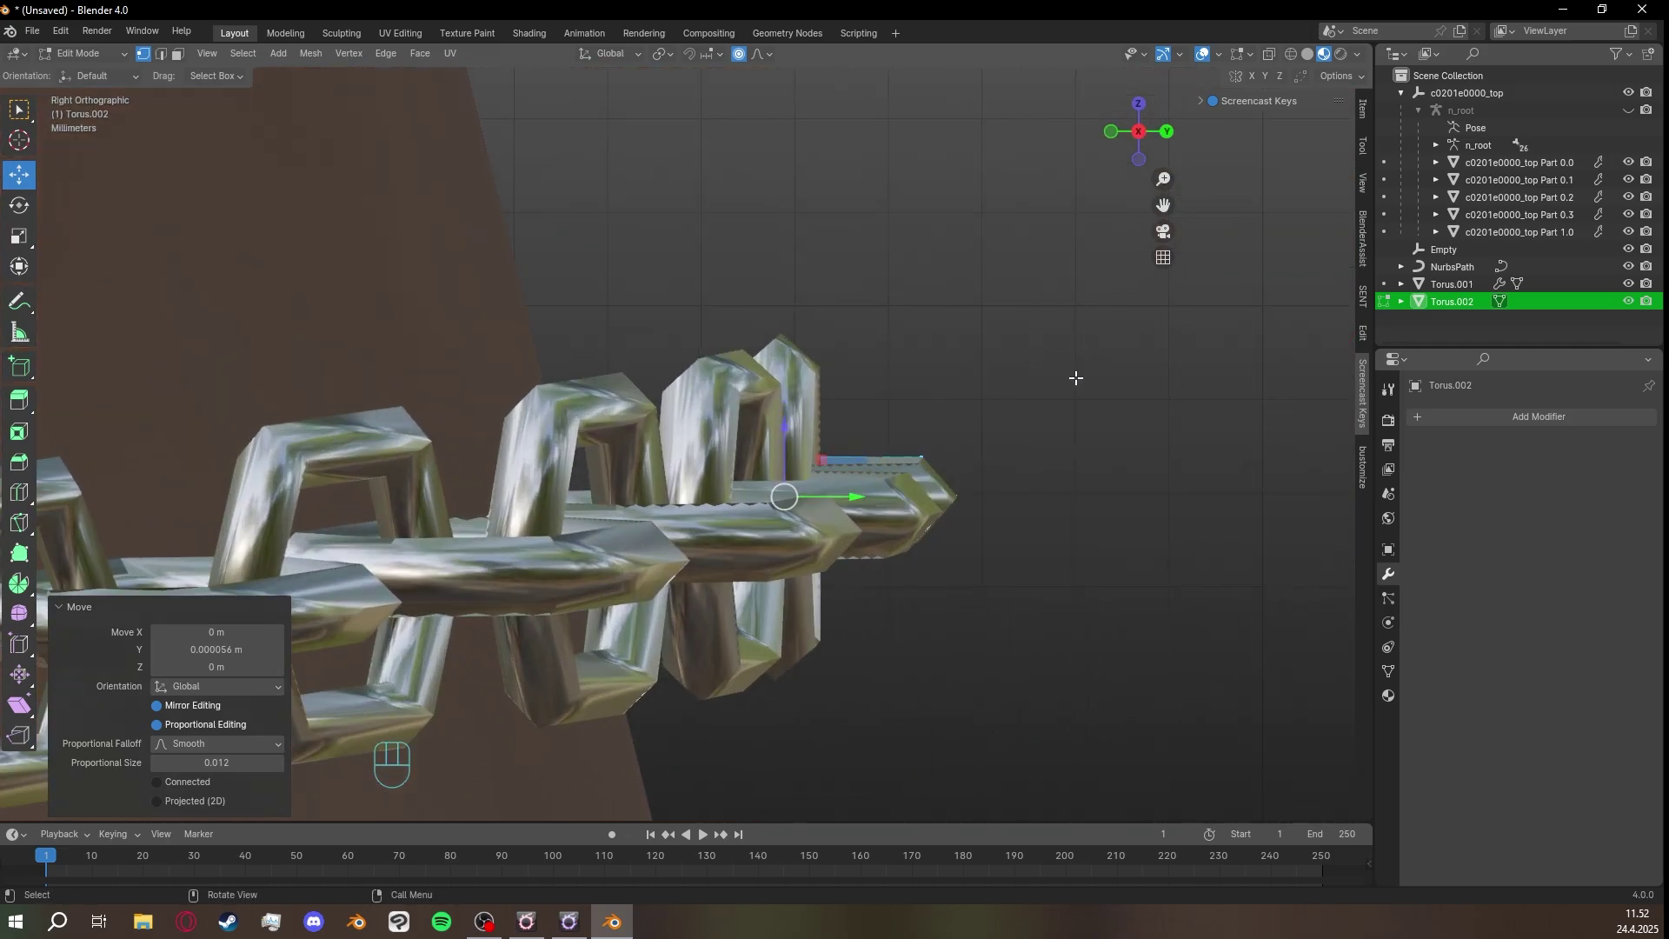
pyautogui.press('z')
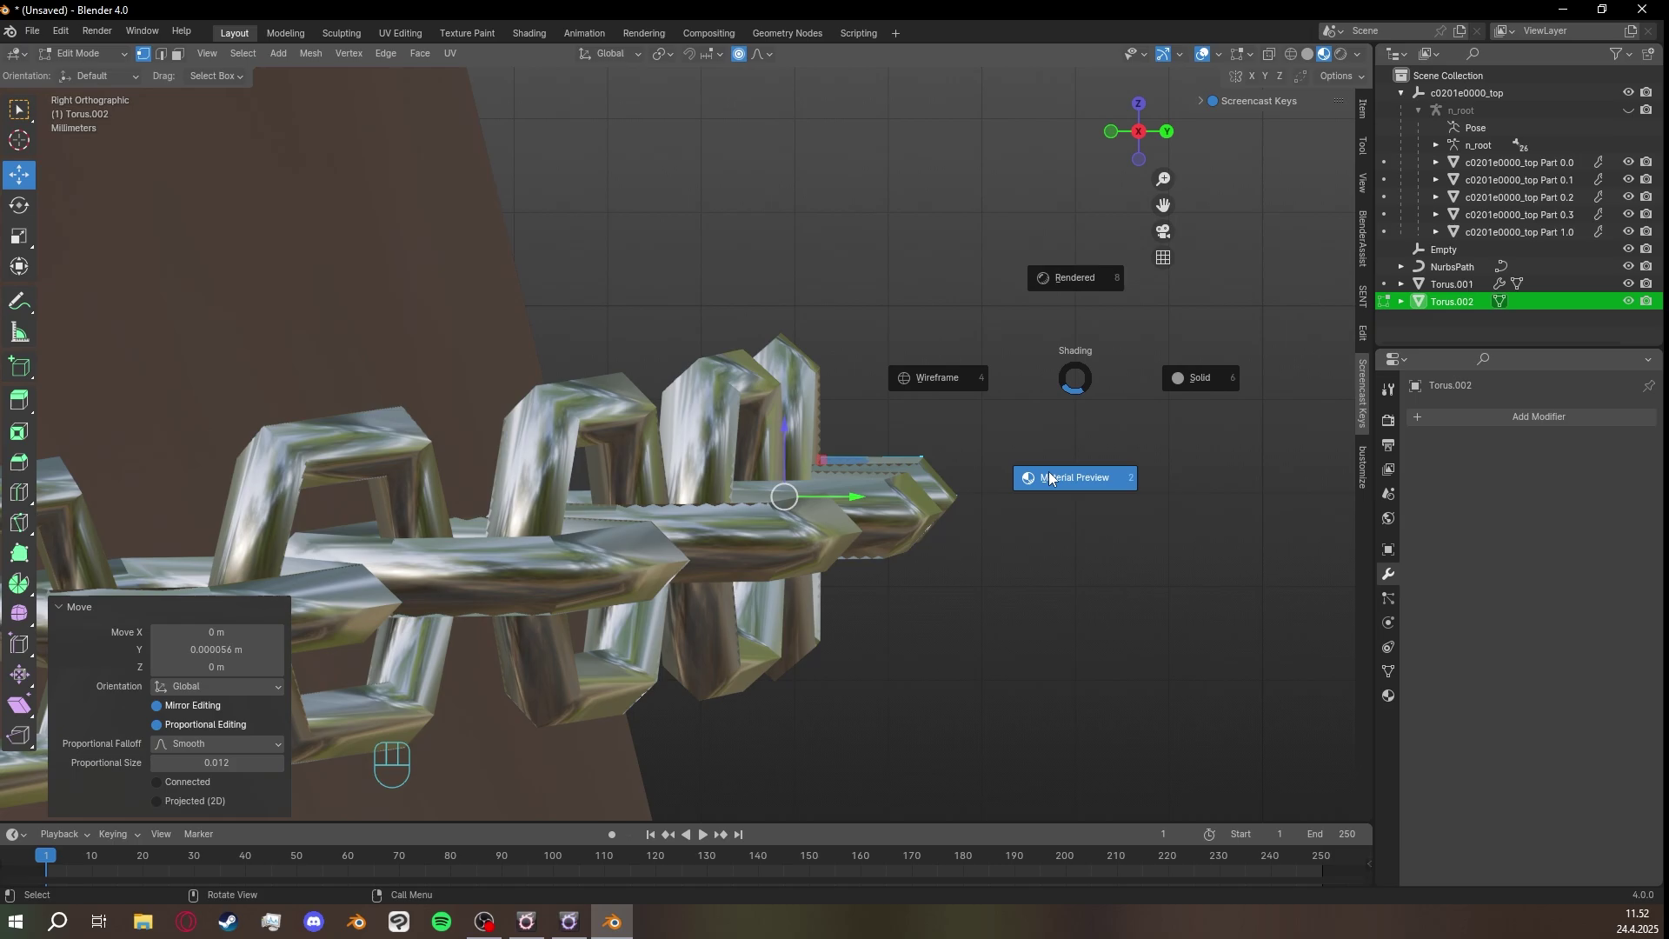
pyautogui.click(962, 369)
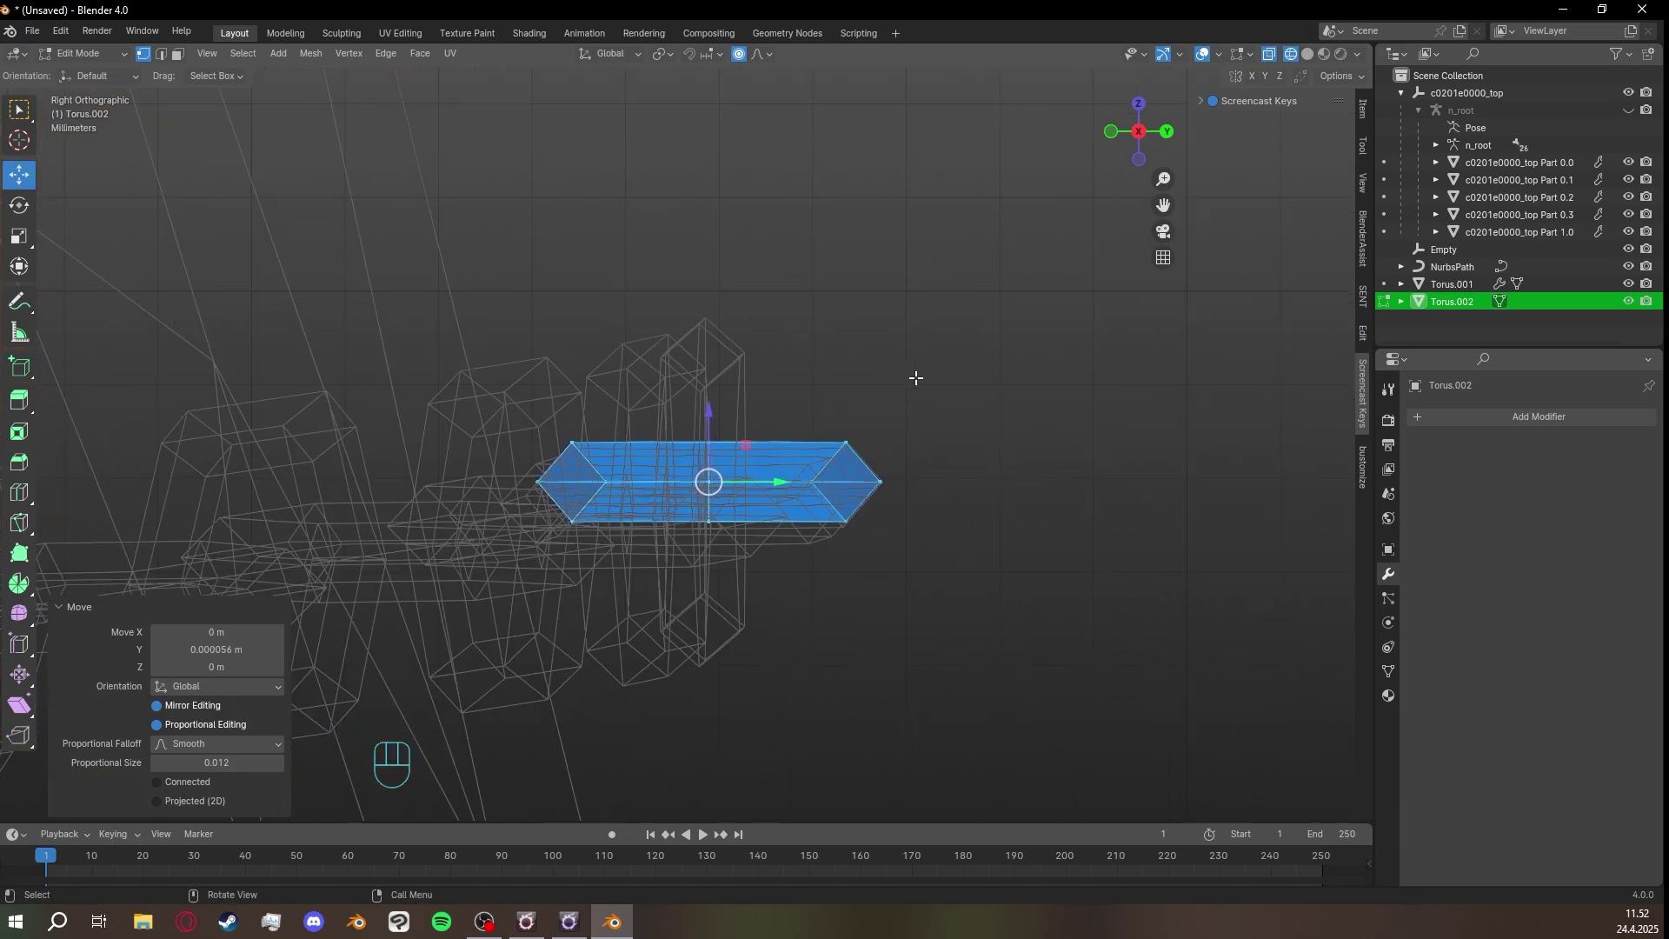
pyautogui.press('r')
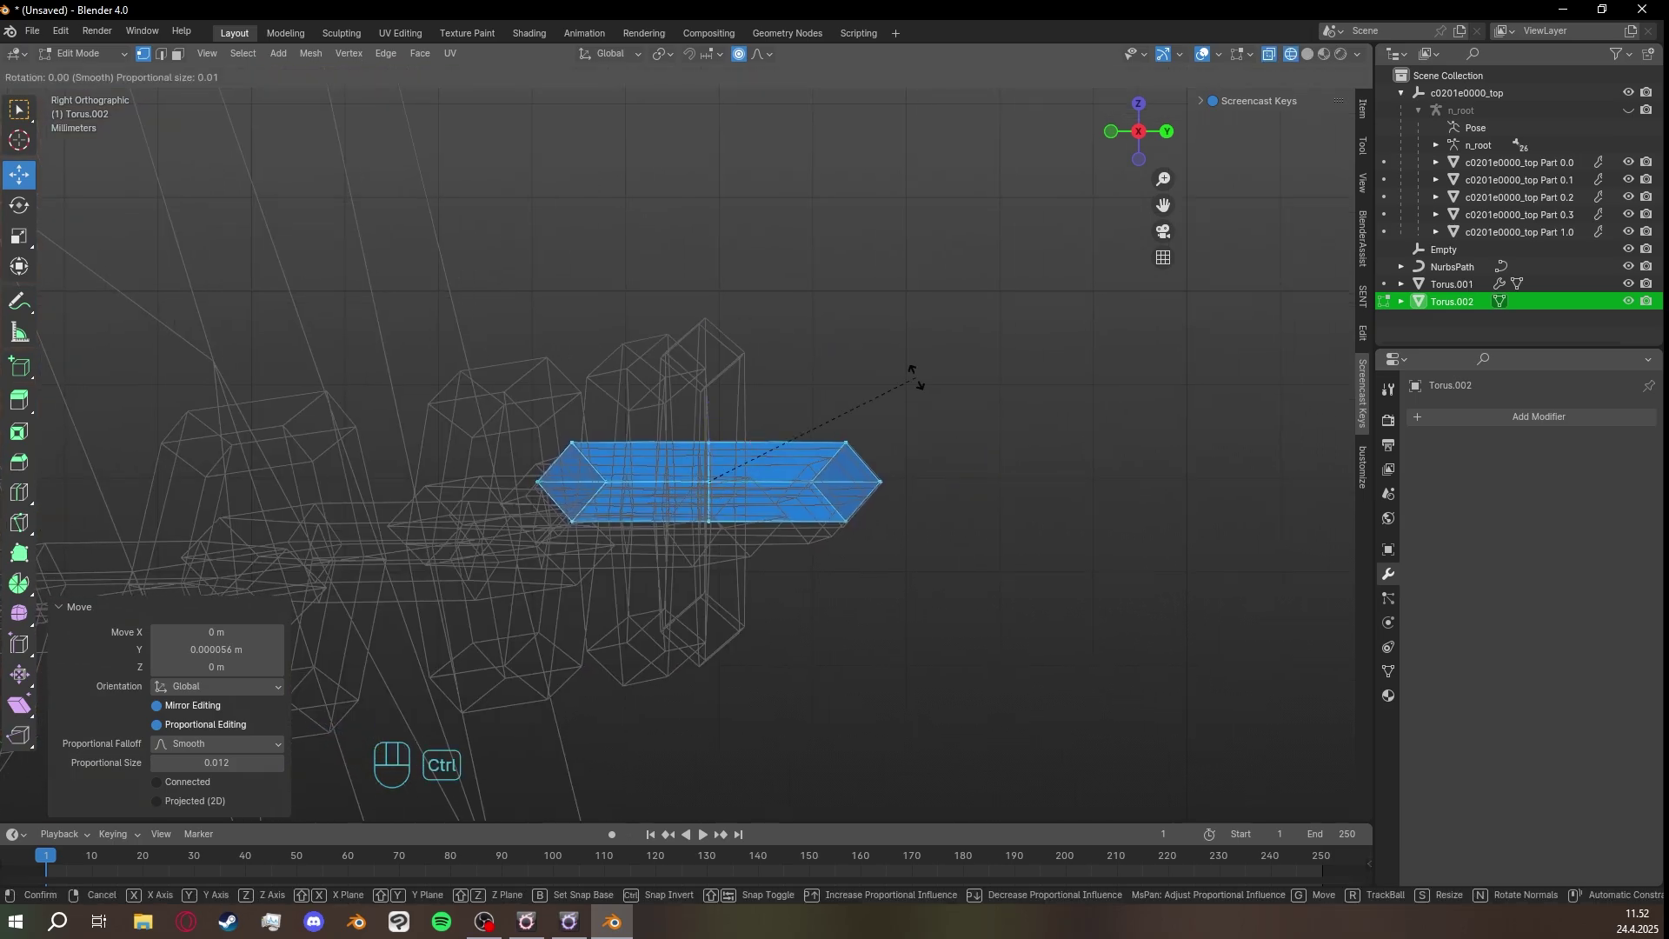
pyautogui.click(794, 658)
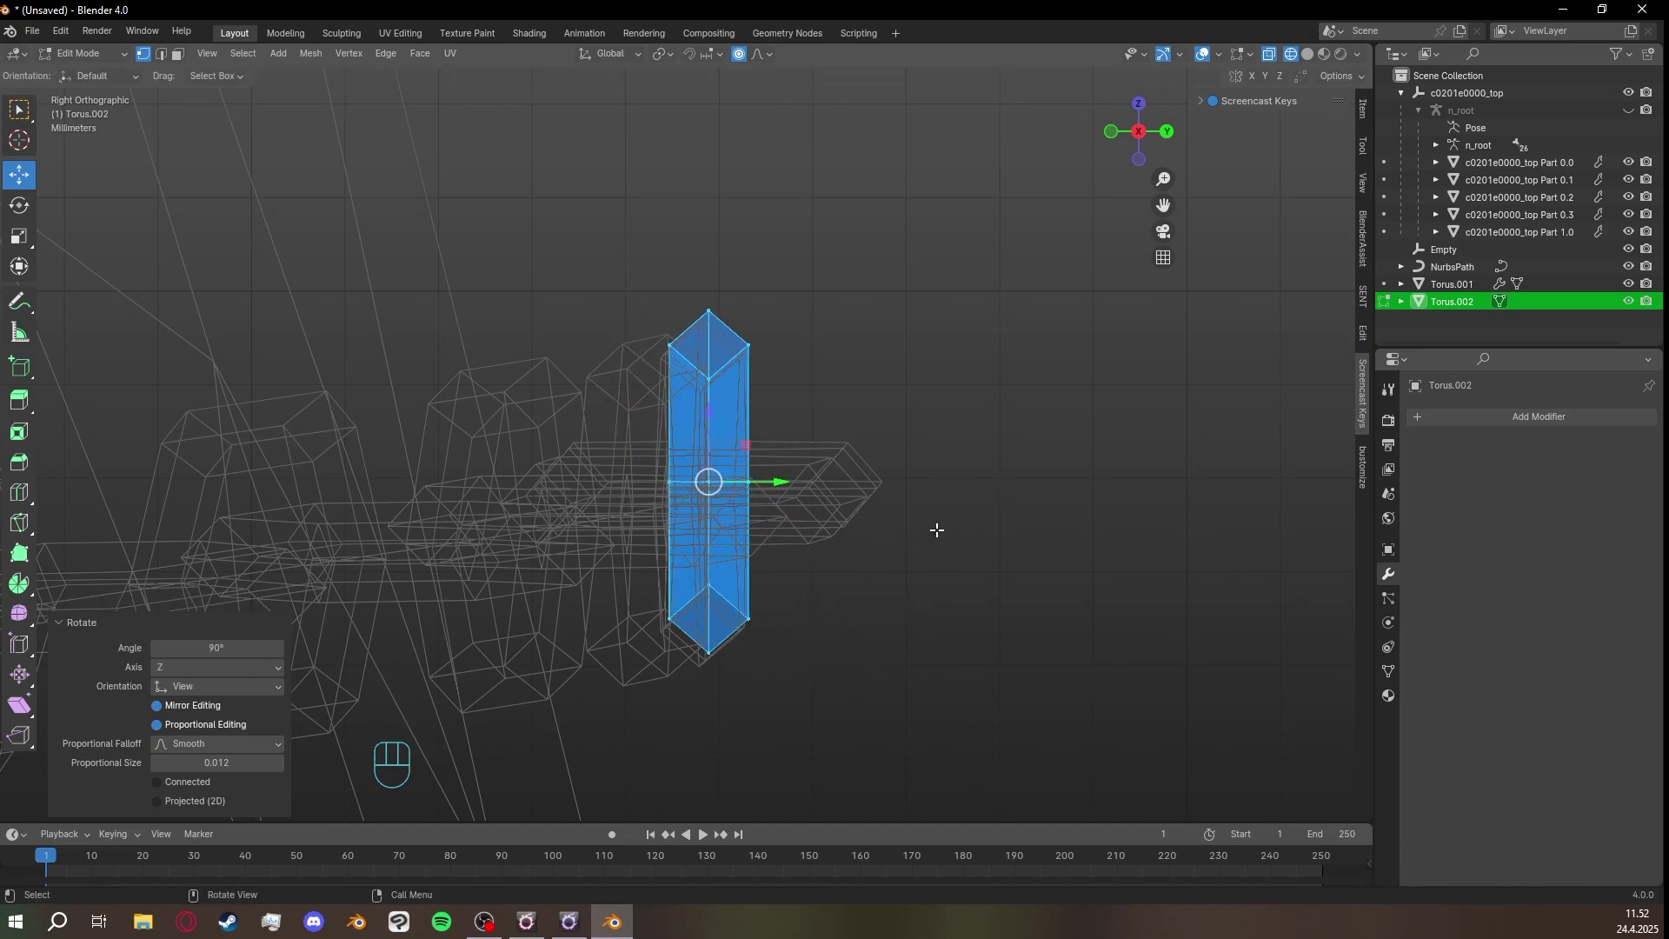
# Return the viewport to Material Preview shading and check how the rotated link joins the chain ends.
pyautogui.scroll(-7, 974, 465)
pyautogui.moveTo(922, 486)
pyautogui.mouseDown(button='middle')
pyautogui.moveTo(715, 525)
pyautogui.moveTo(915, 501)
pyautogui.mouseUp(button='middle')
pyautogui.press('z')
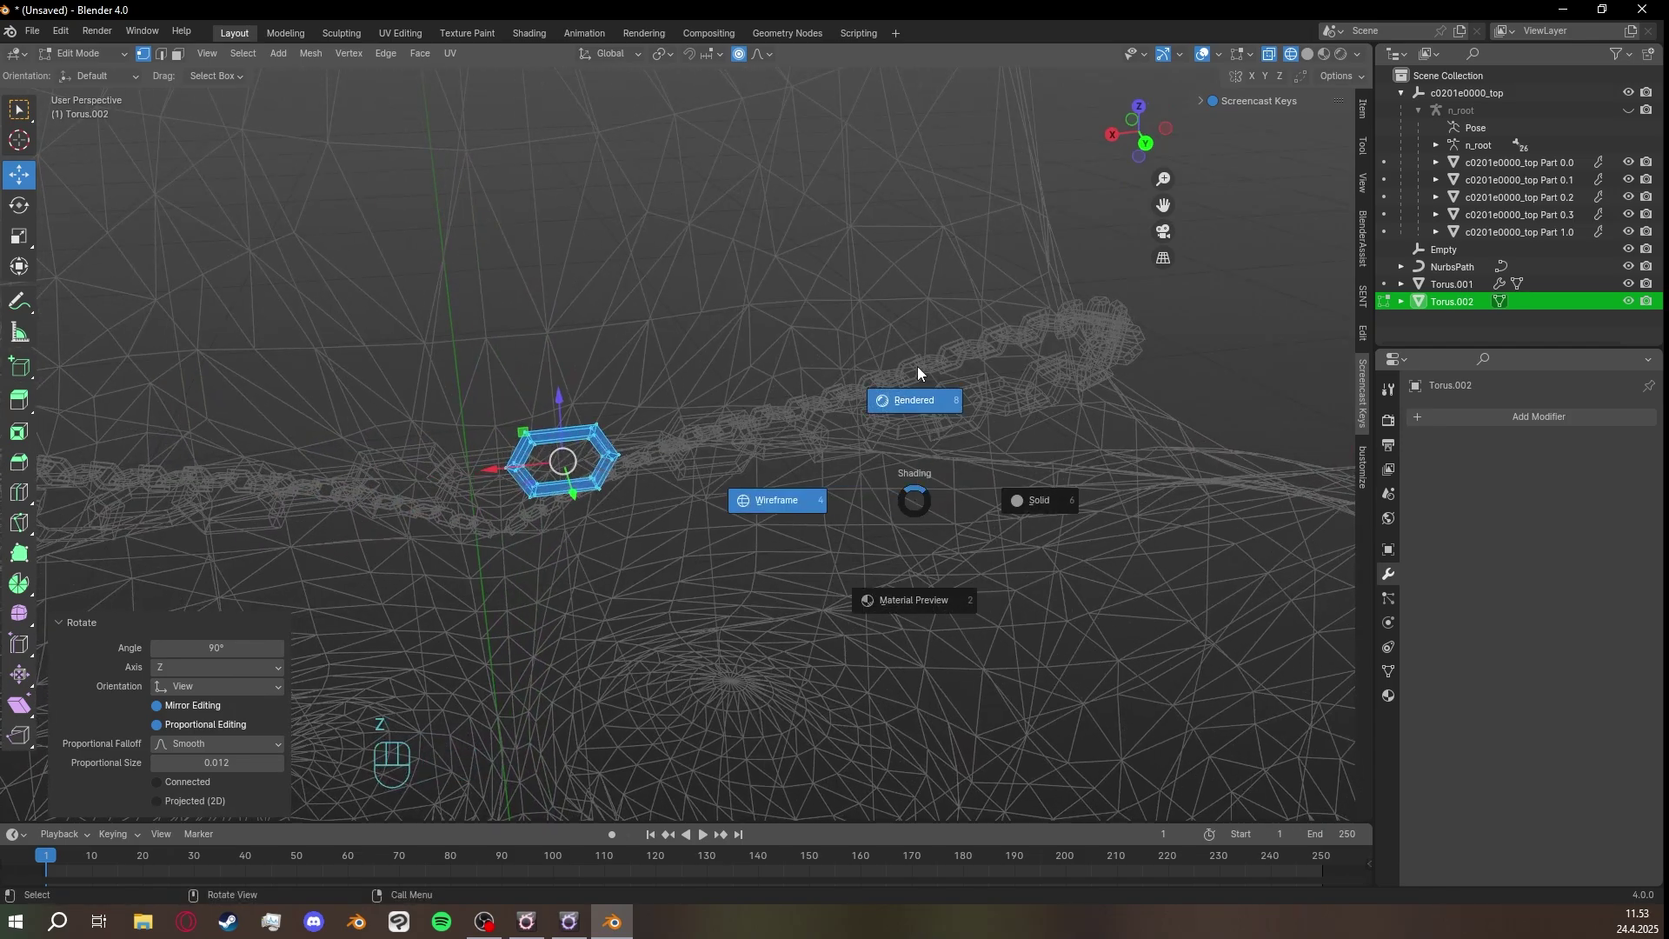
pyautogui.click(931, 595)
pyautogui.keyDown('shift'); pyautogui.moveTo(761, 545); pyautogui.dragTo(943, 528, button='middle'); pyautogui.keyUp('shift')
pyautogui.moveTo(944, 529); pyautogui.dragTo(1035, 516, button='middle')
pyautogui.moveTo(1118, 192); pyautogui.dragTo(947, 256, button='middle')
# Leave mesh editing, deselect the link and inspect the gap at the front of the necklace on the chest.
pyautogui.press('Tab')
pyautogui.click(179, 247)
pyautogui.moveTo(601, 258); pyautogui.dragTo(814, 423, button='middle')
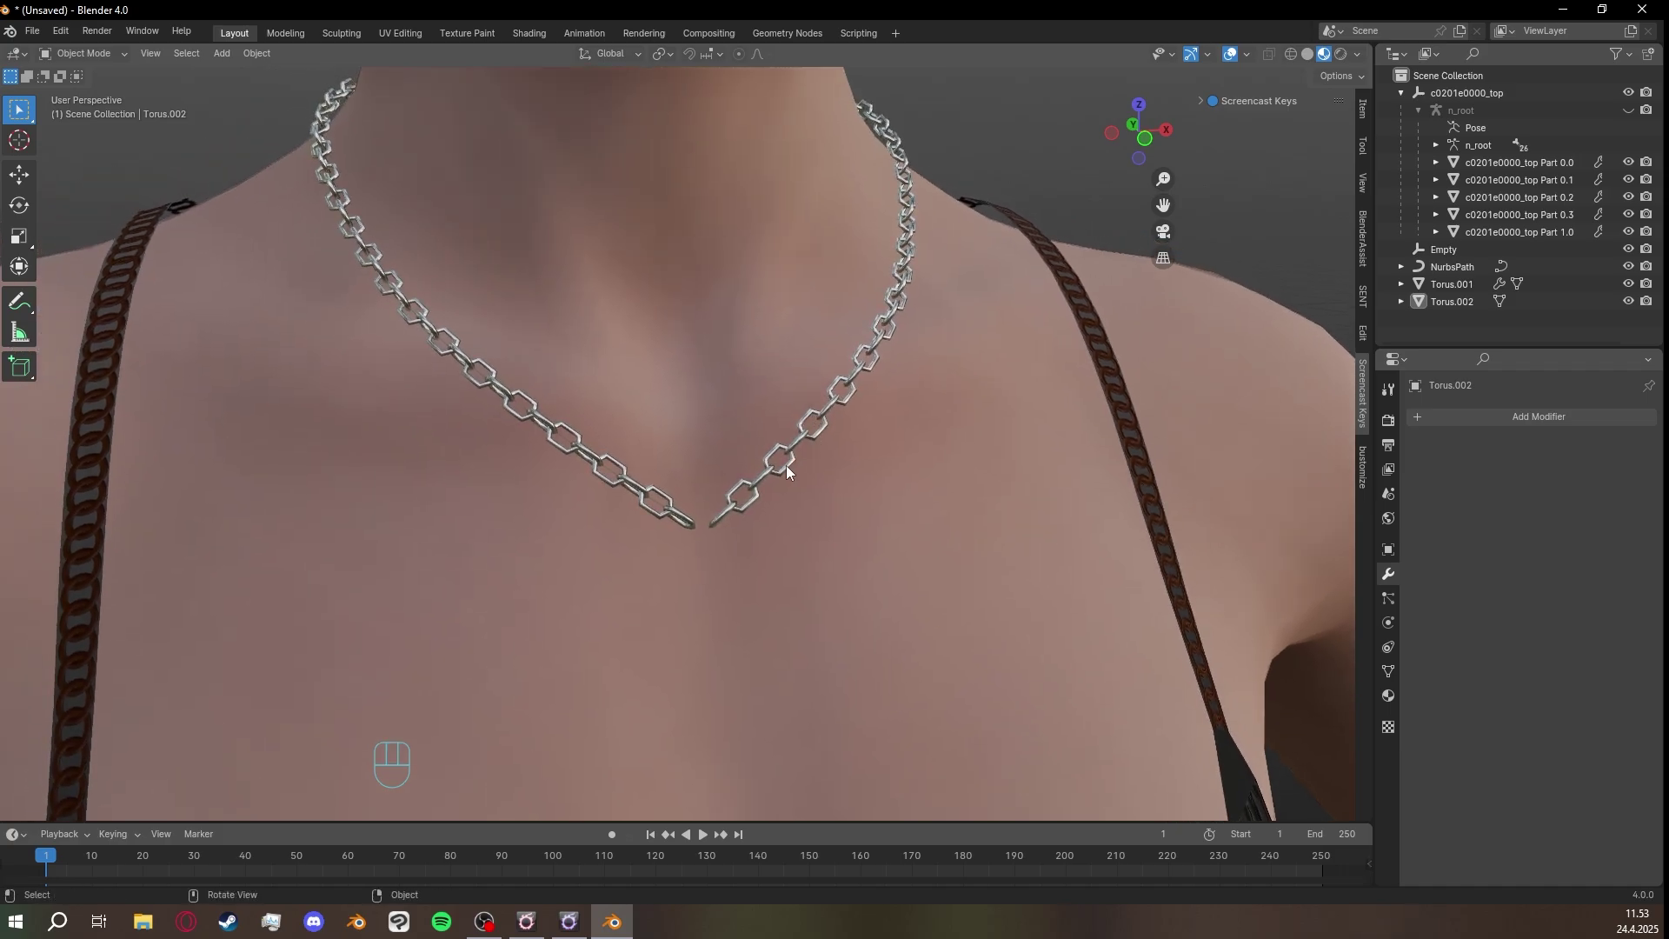
pyautogui.moveTo(784, 480); pyautogui.dragTo(718, 509, button='middle')
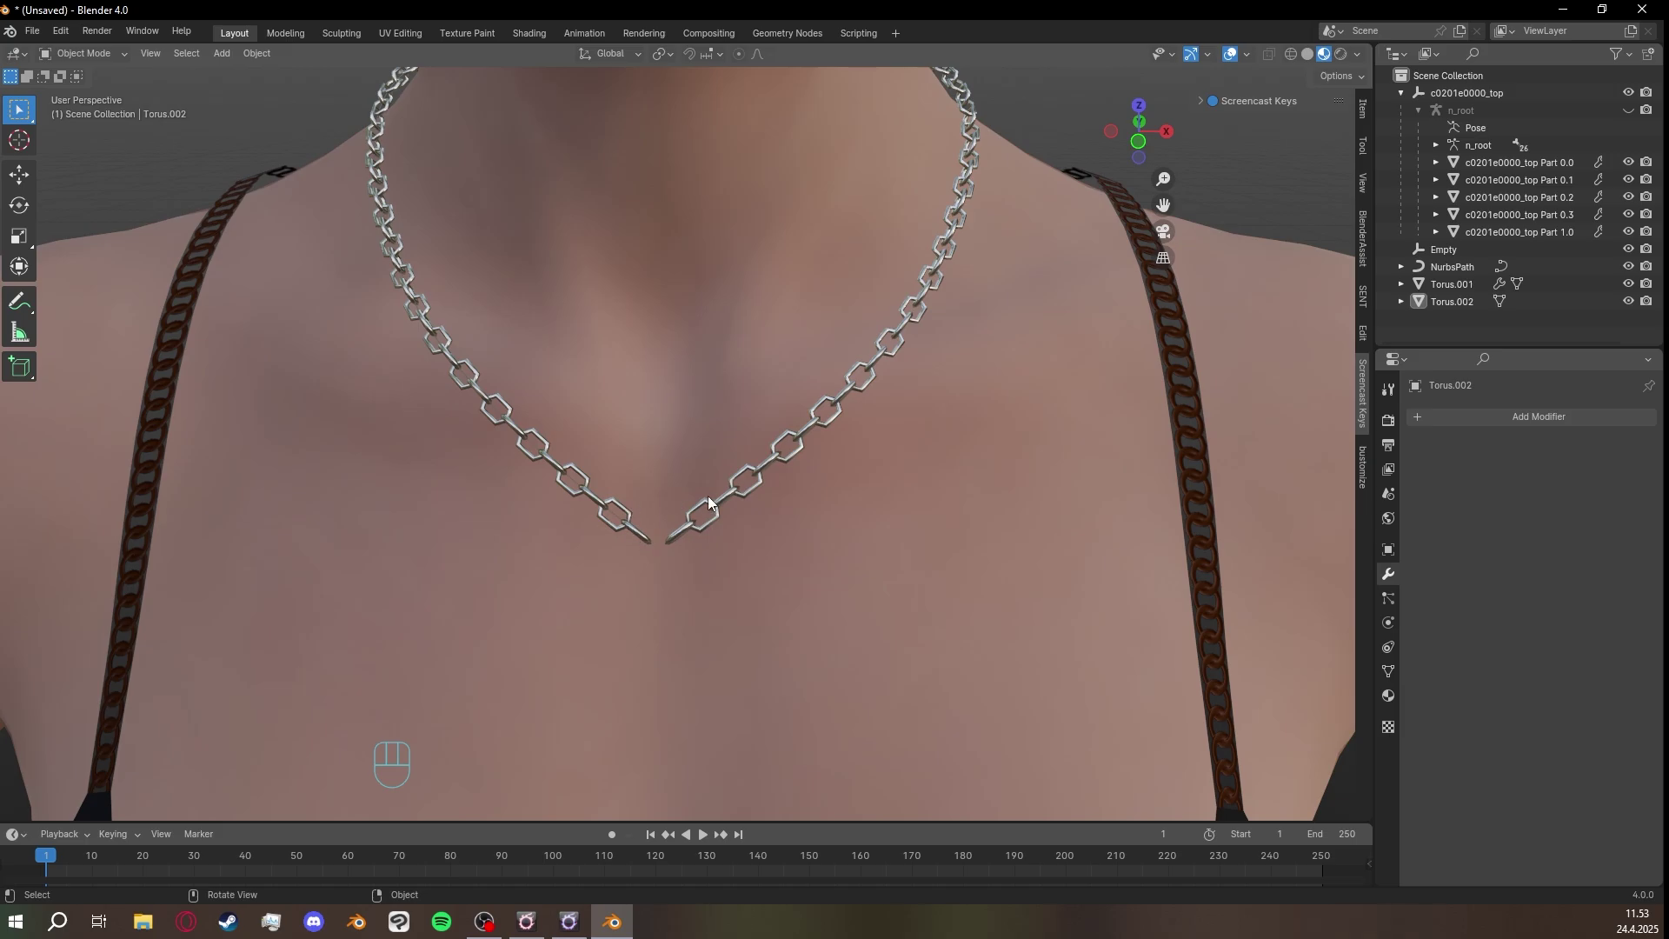
# Add a mesh circle with 10 vertices and a 1 m radius at the world origin.
pyautogui.scroll(-6, 774, 547)
pyautogui.keyDown('shift'); pyautogui.moveTo(803, 600); pyautogui.dragTo(831, 544, button='middle'); pyautogui.keyUp('shift')
pyautogui.scroll(-5, 865, 419)
pyautogui.scroll(4, 871, 504)
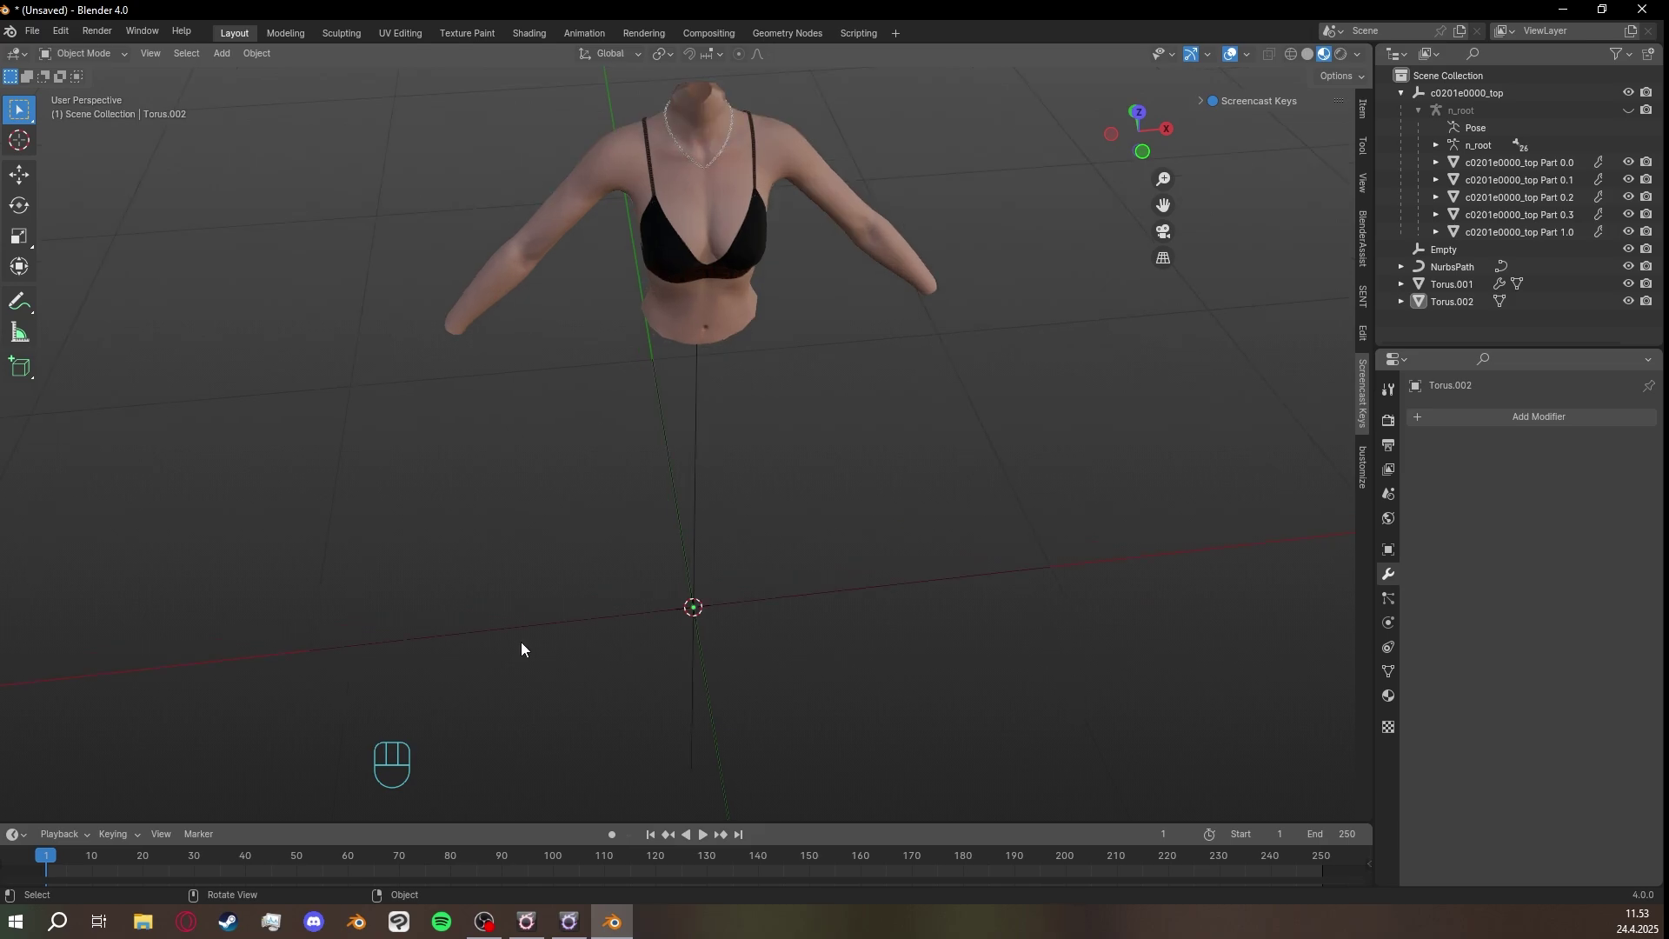
pyautogui.scroll(-3, 749, 489)
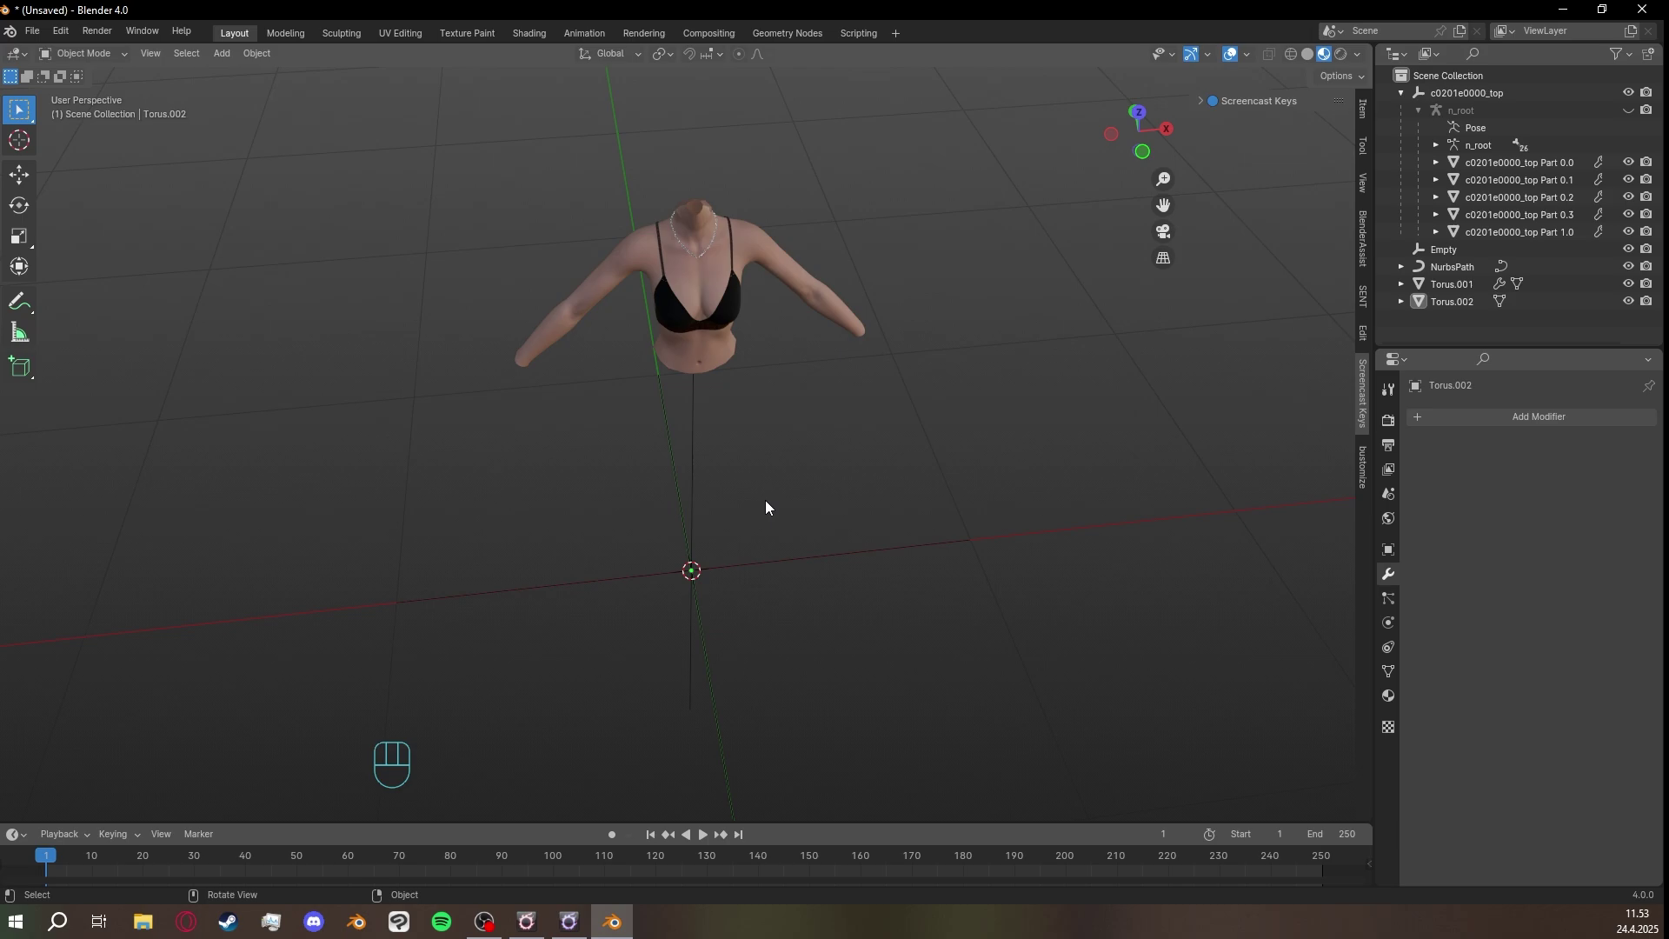
pyautogui.moveTo(832, 590); pyautogui.dragTo(782, 556, button='middle')
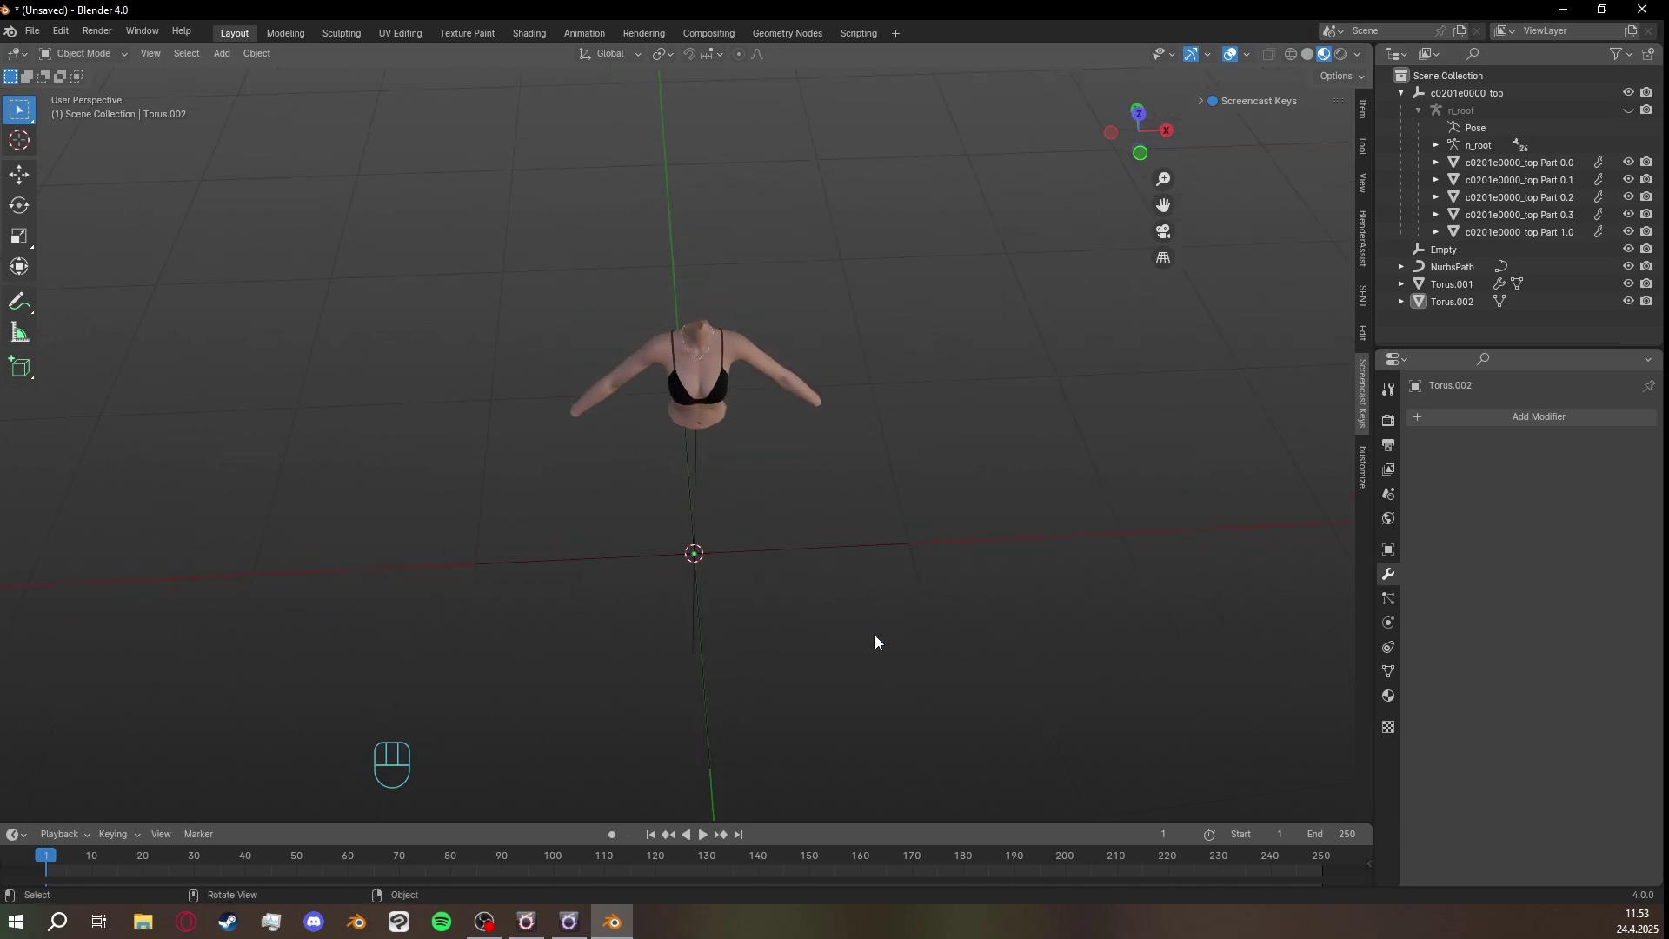
pyautogui.hotkey('shift', 'a')
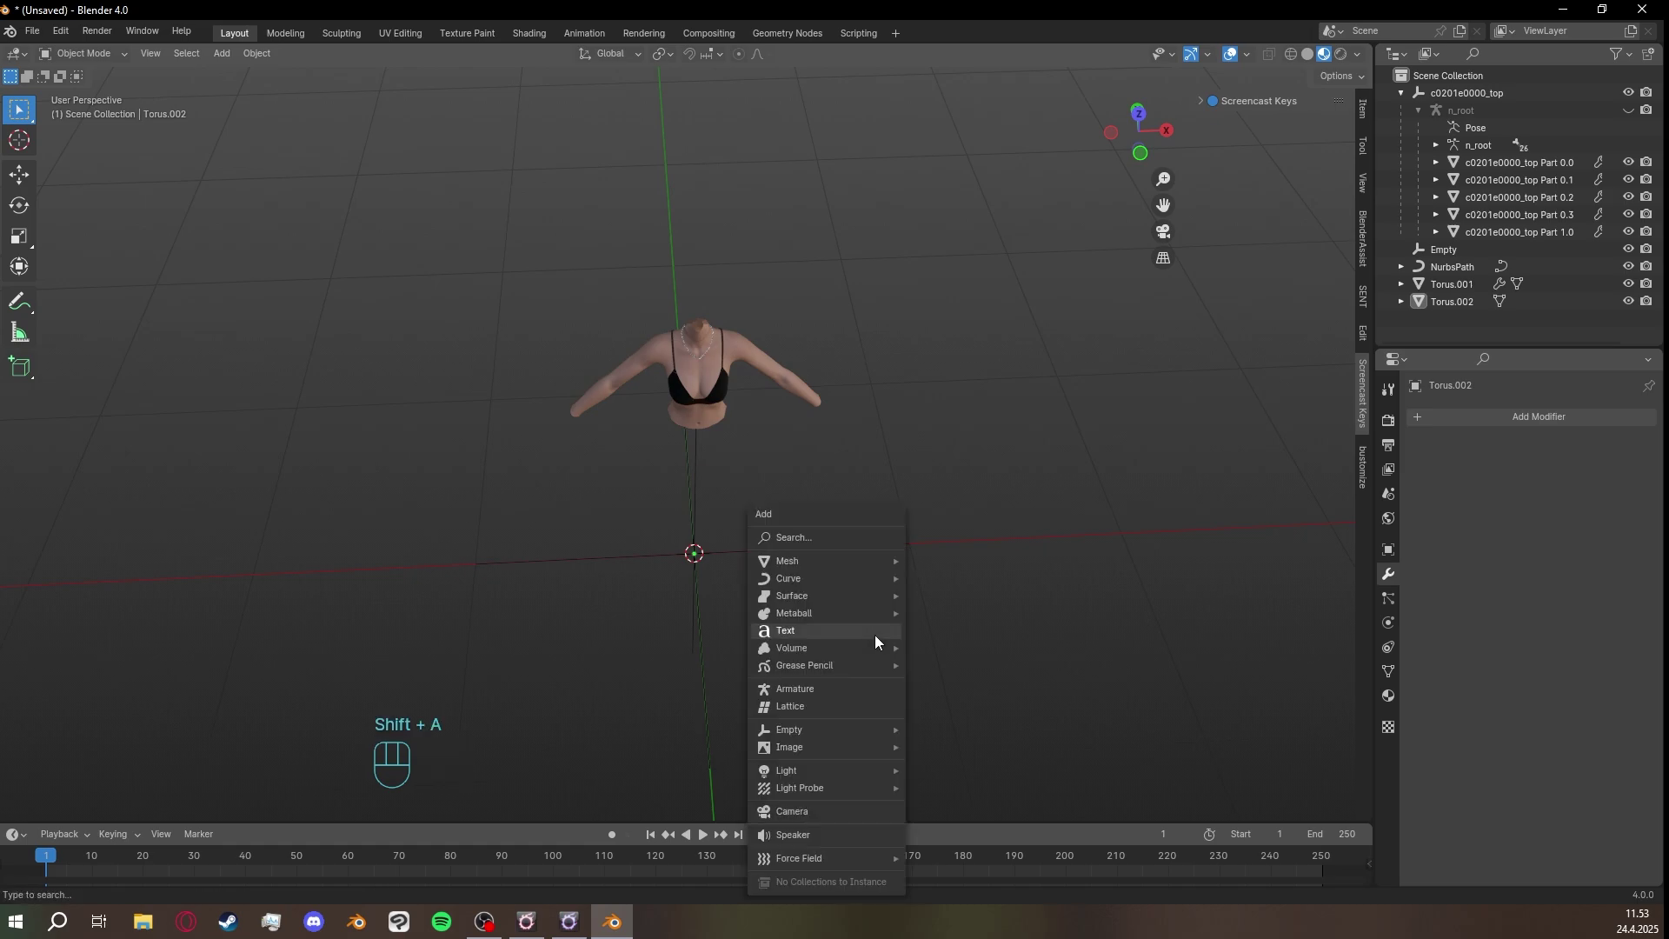
pyautogui.moveTo(848, 567)
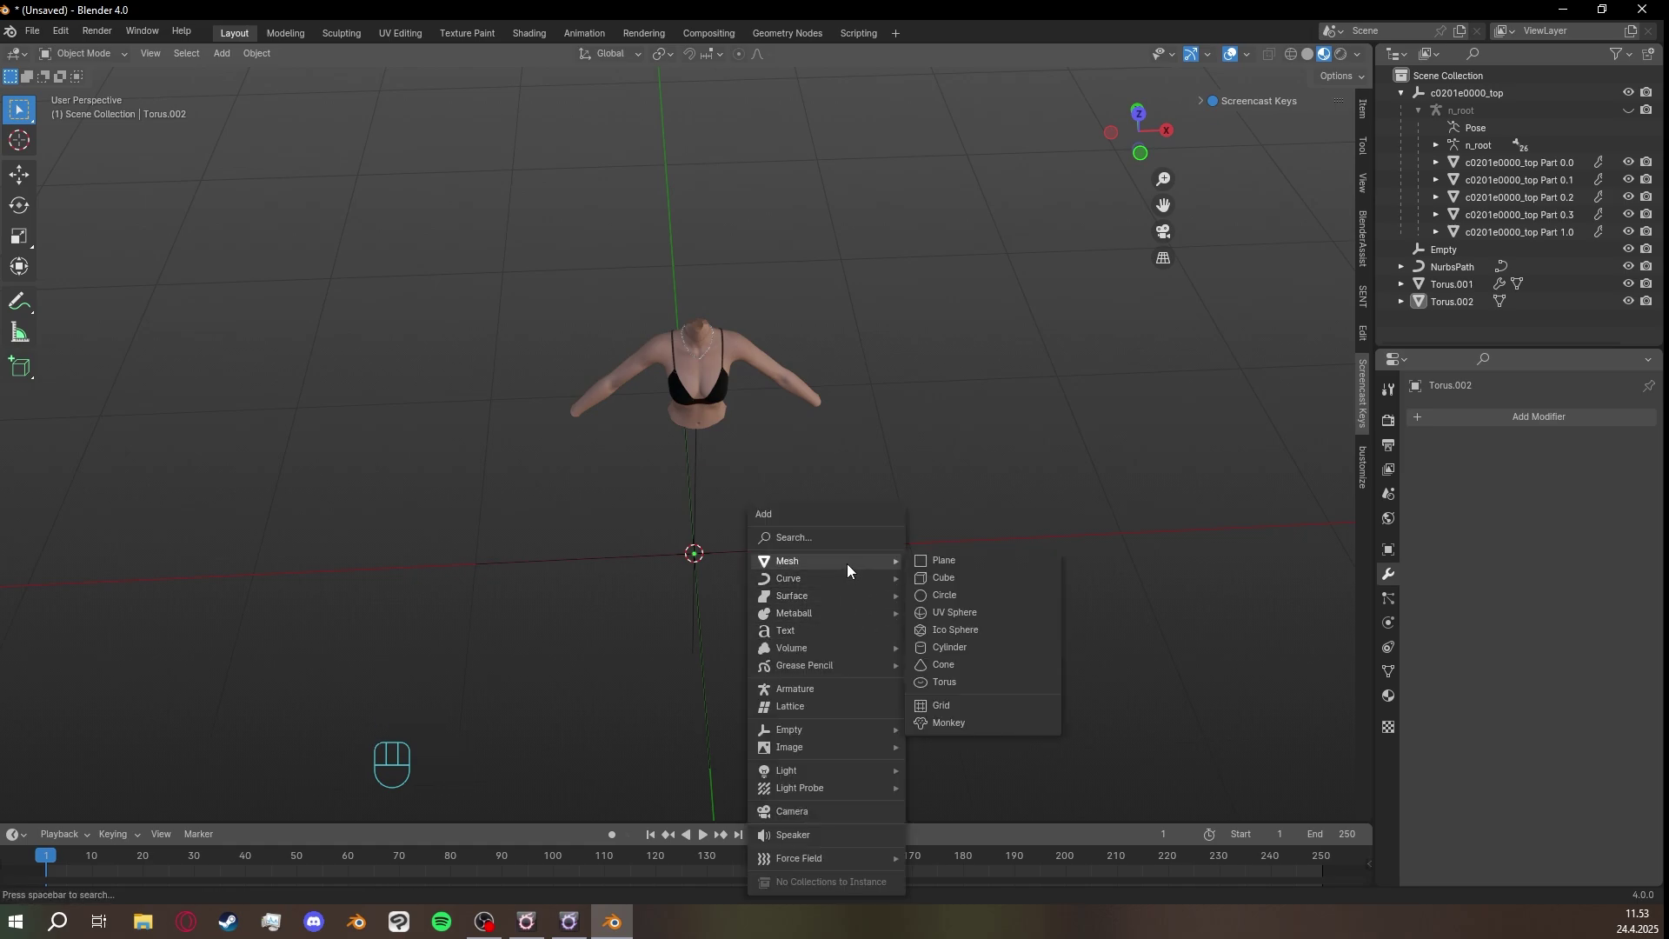
pyautogui.click(982, 594)
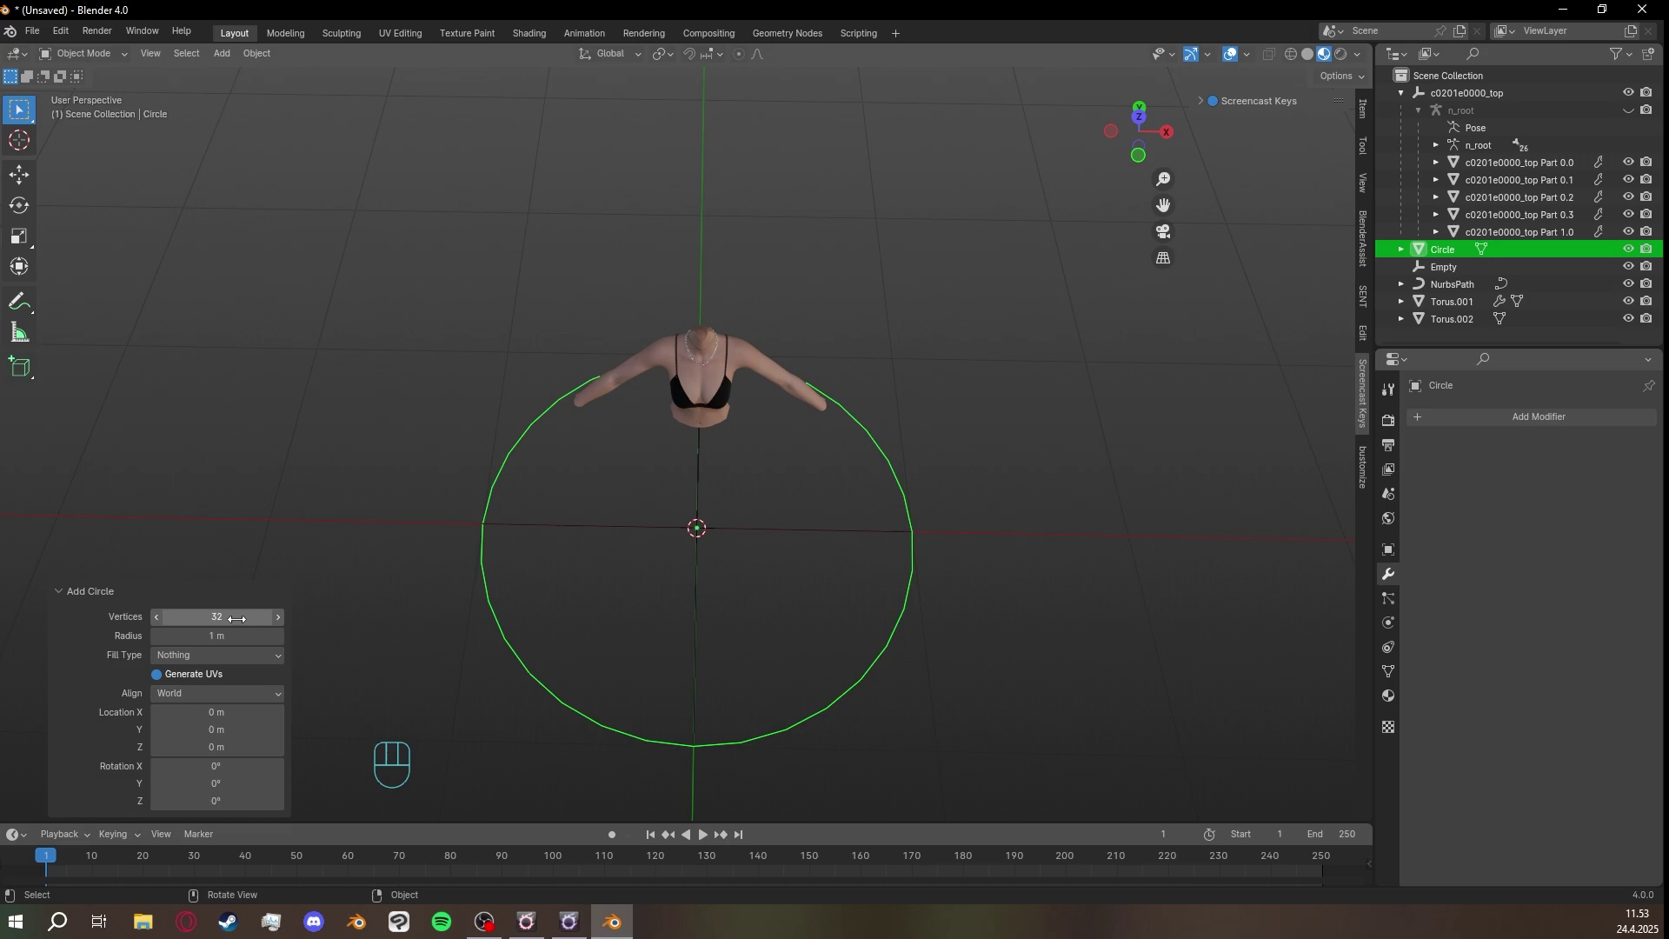
pyautogui.moveTo(236, 617)
pyautogui.mouseDown()
pyautogui.moveTo(210, 626)
pyautogui.moveTo(236, 617)
pyautogui.mouseUp()
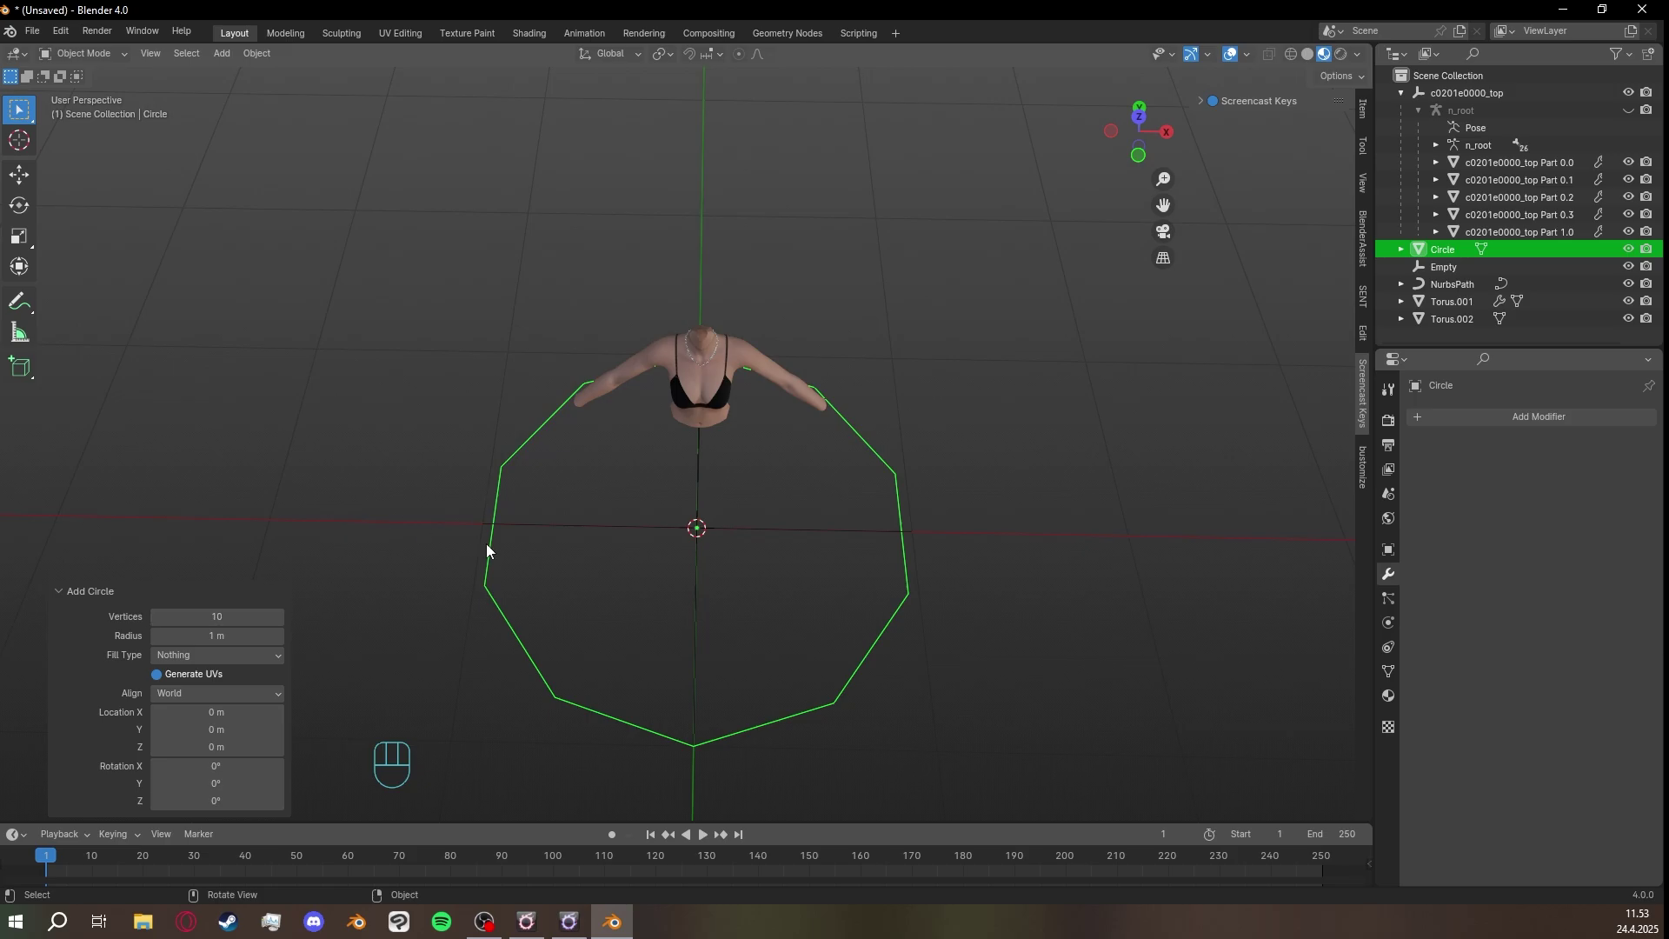
pyautogui.moveTo(623, 456); pyautogui.dragTo(643, 513, button='middle')
pyautogui.click(1071, 539)
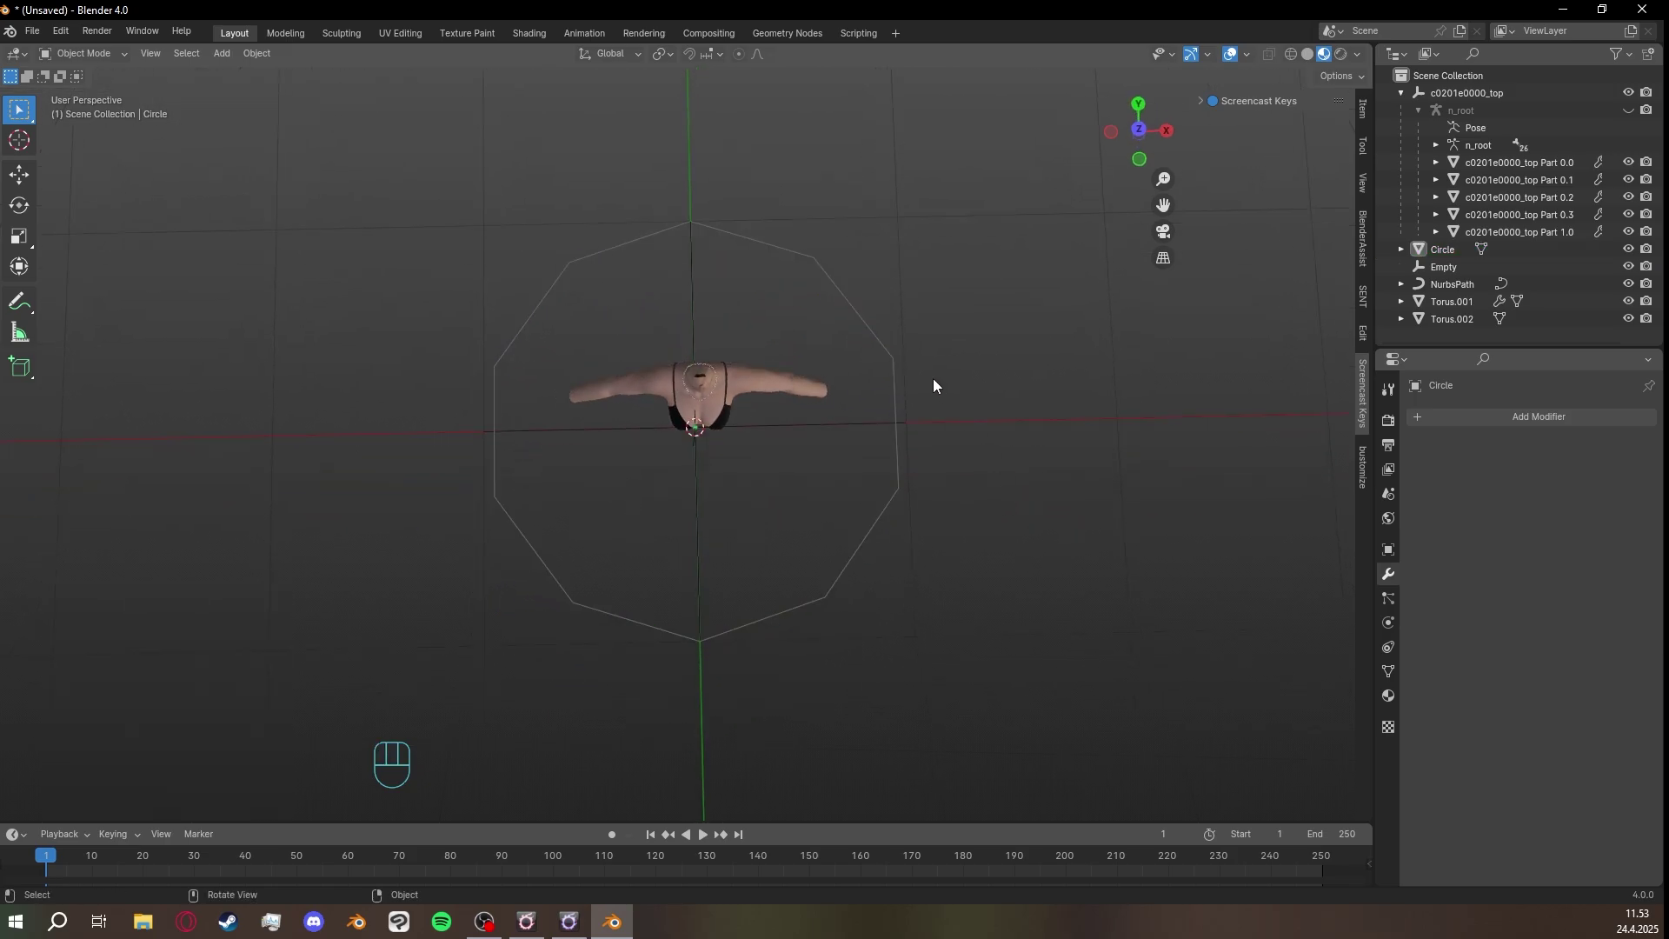
# In the circle's Edit Mode, select every second vertex and scale them inward to about 0.438 to form a five-pointed star.
pyautogui.click(887, 349)
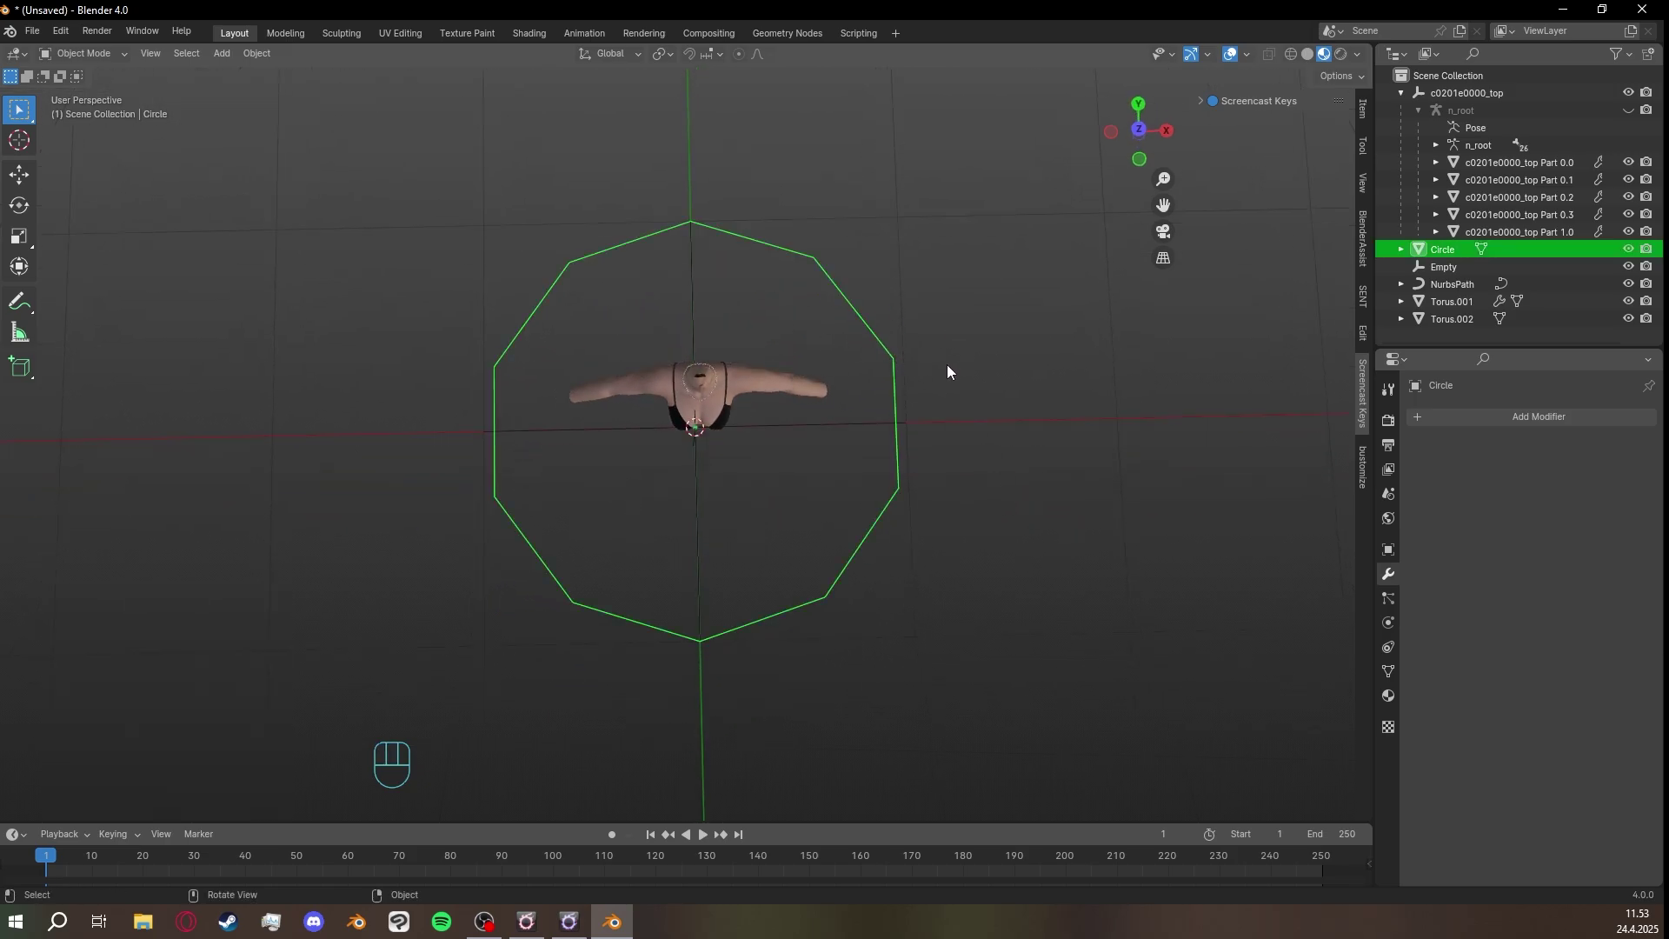
pyautogui.press('Tab')
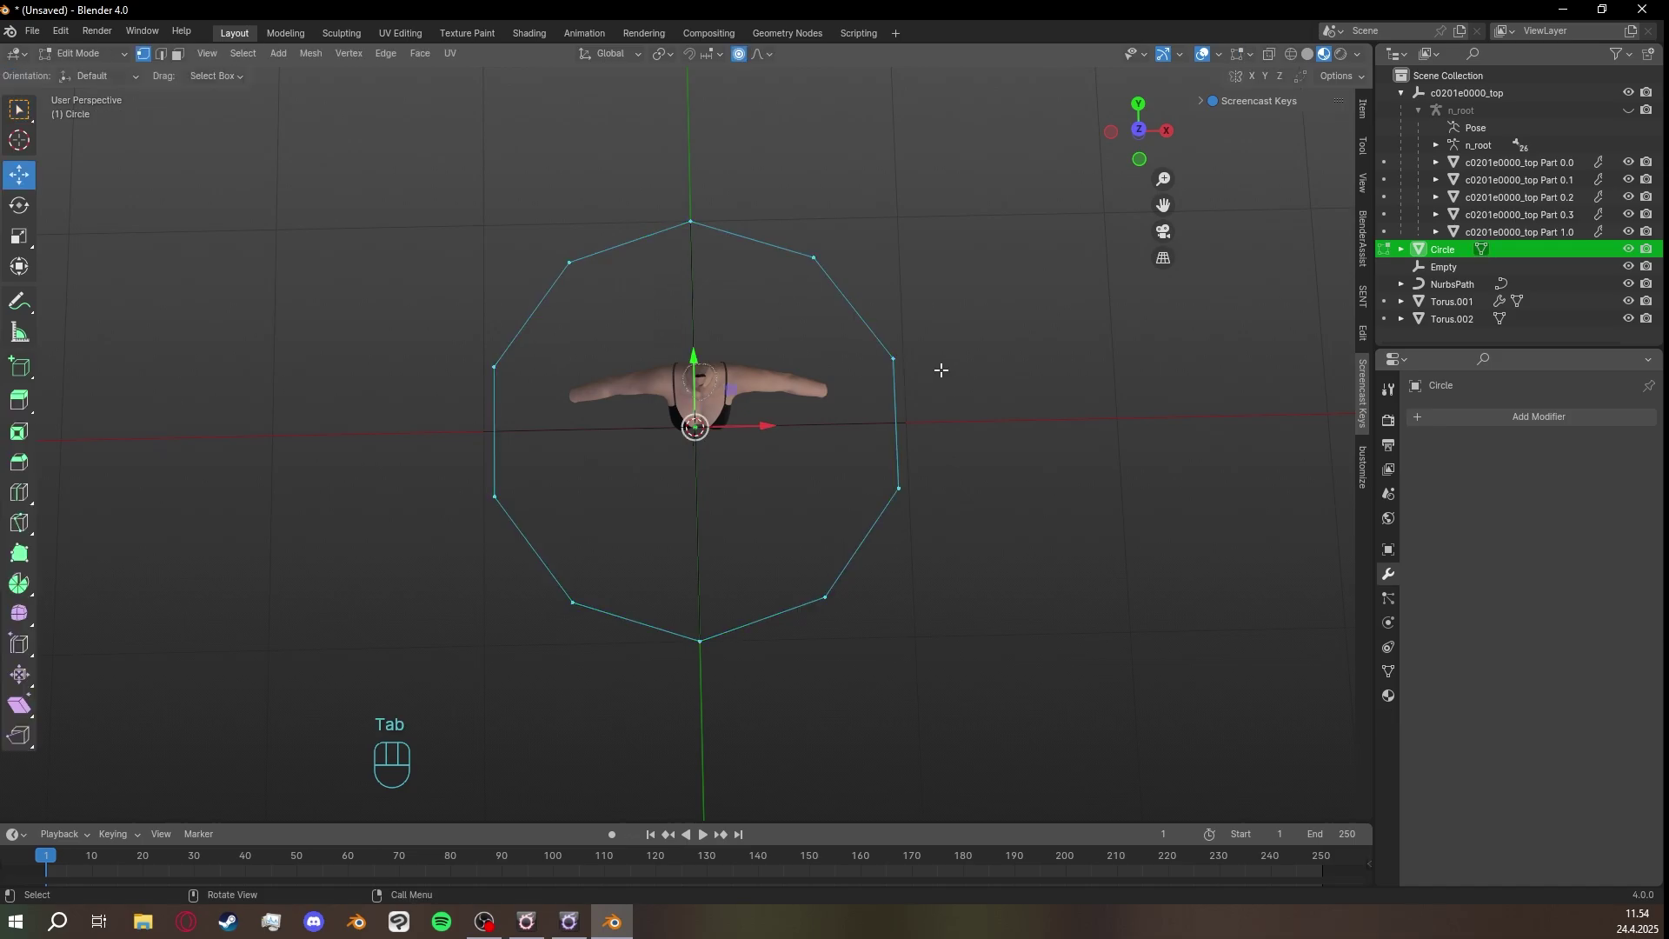
pyautogui.keyDown('shift'); pyautogui.moveTo(939, 369); pyautogui.dragTo(925, 439, button='middle'); pyautogui.keyUp('shift')
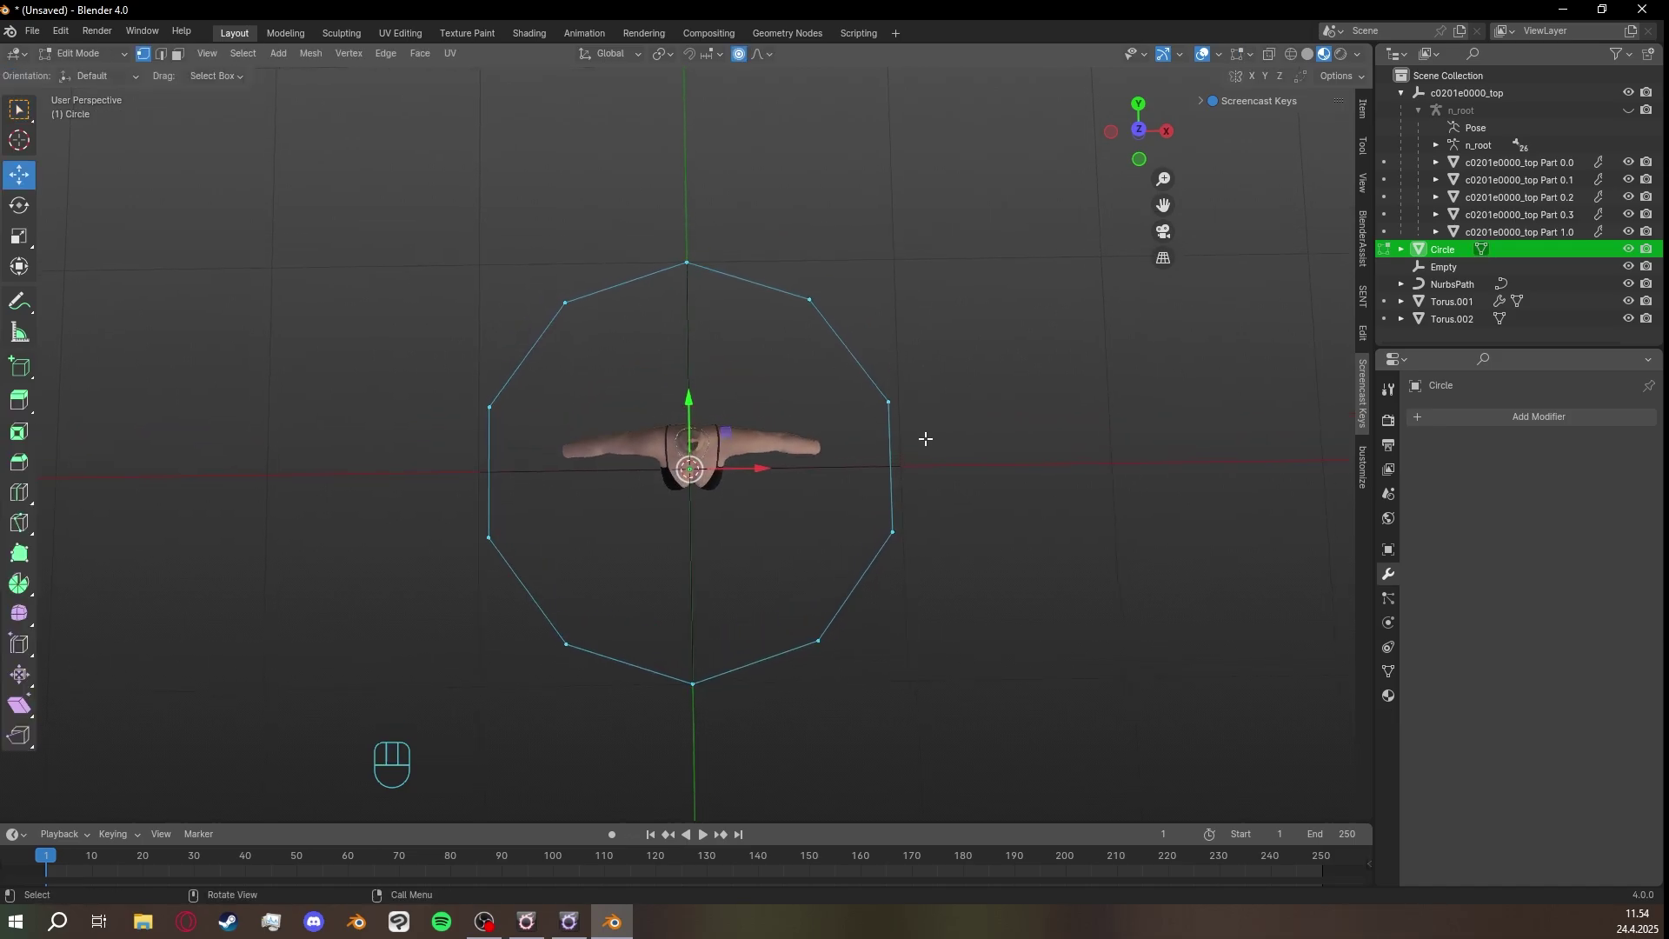
pyautogui.click(1144, 131)
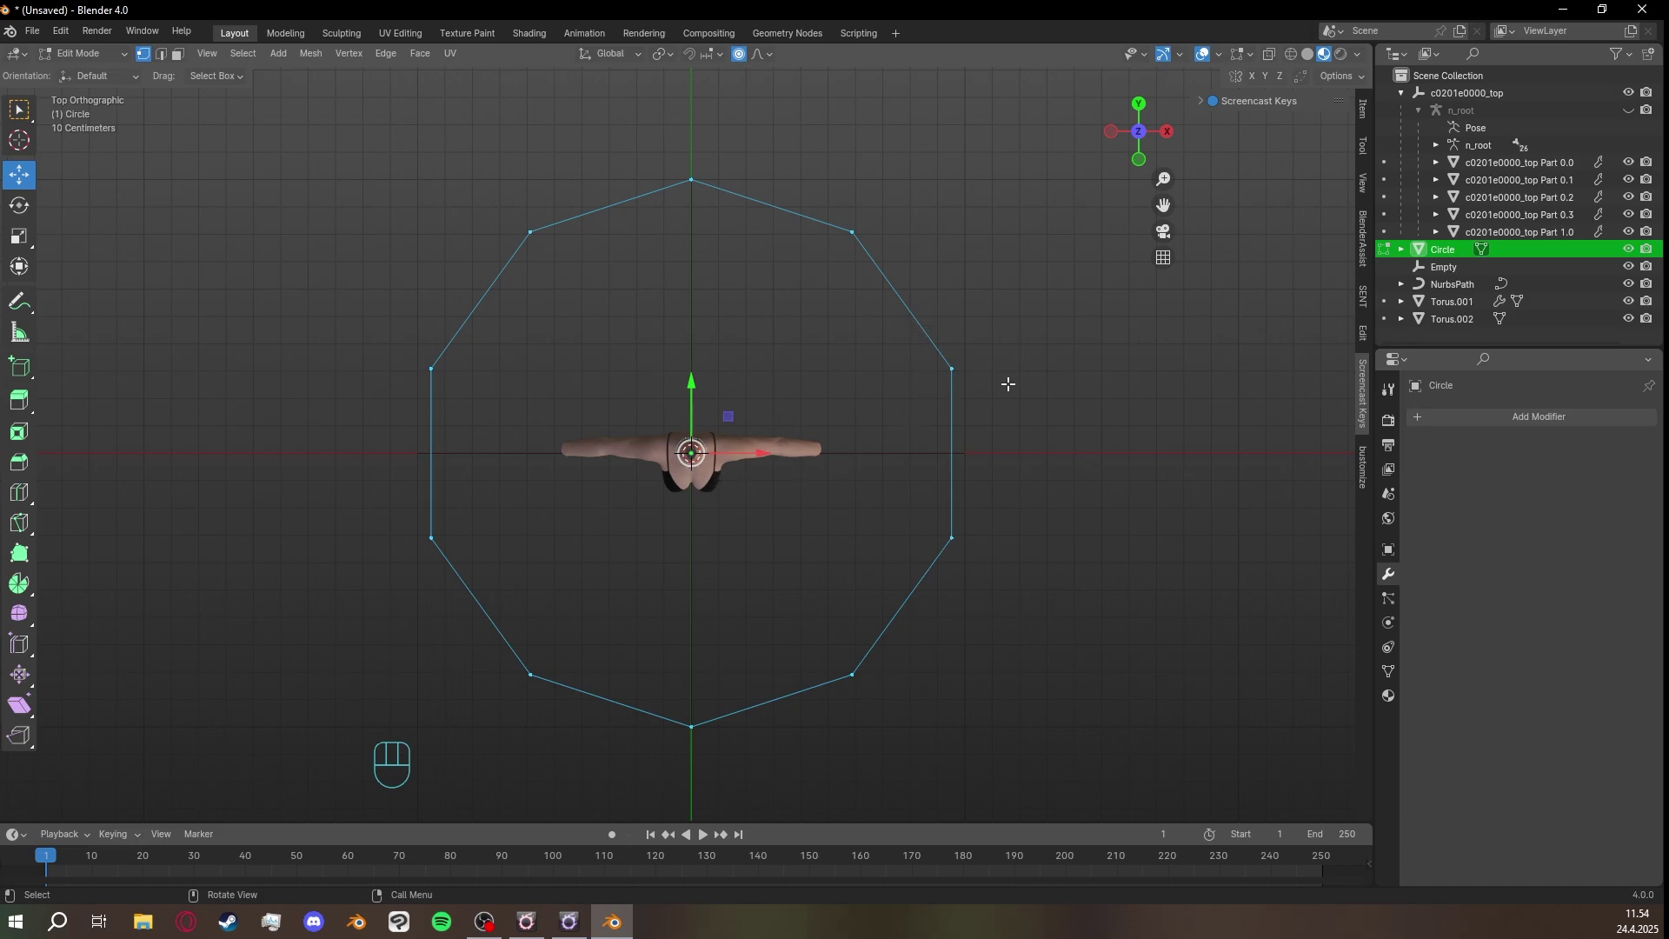
pyautogui.click(524, 233)
pyautogui.keyDown('shift'); pyautogui.click(870, 233); pyautogui.keyUp('shift')
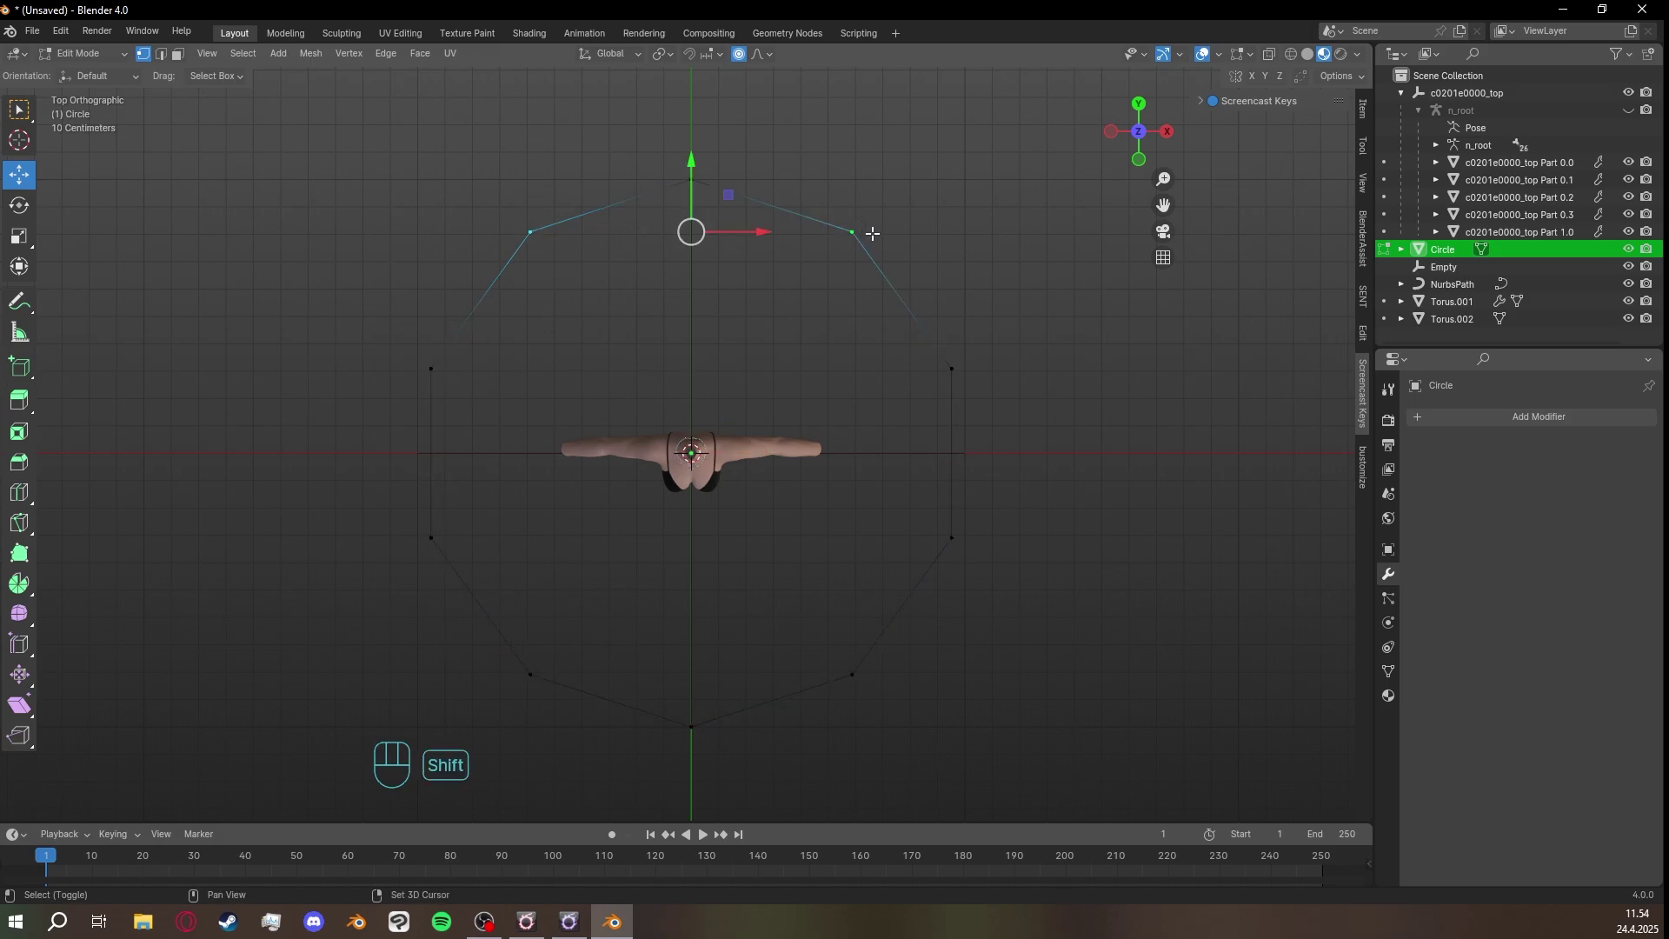
pyautogui.keyDown('shift'); pyautogui.click(956, 544); pyautogui.keyUp('shift')
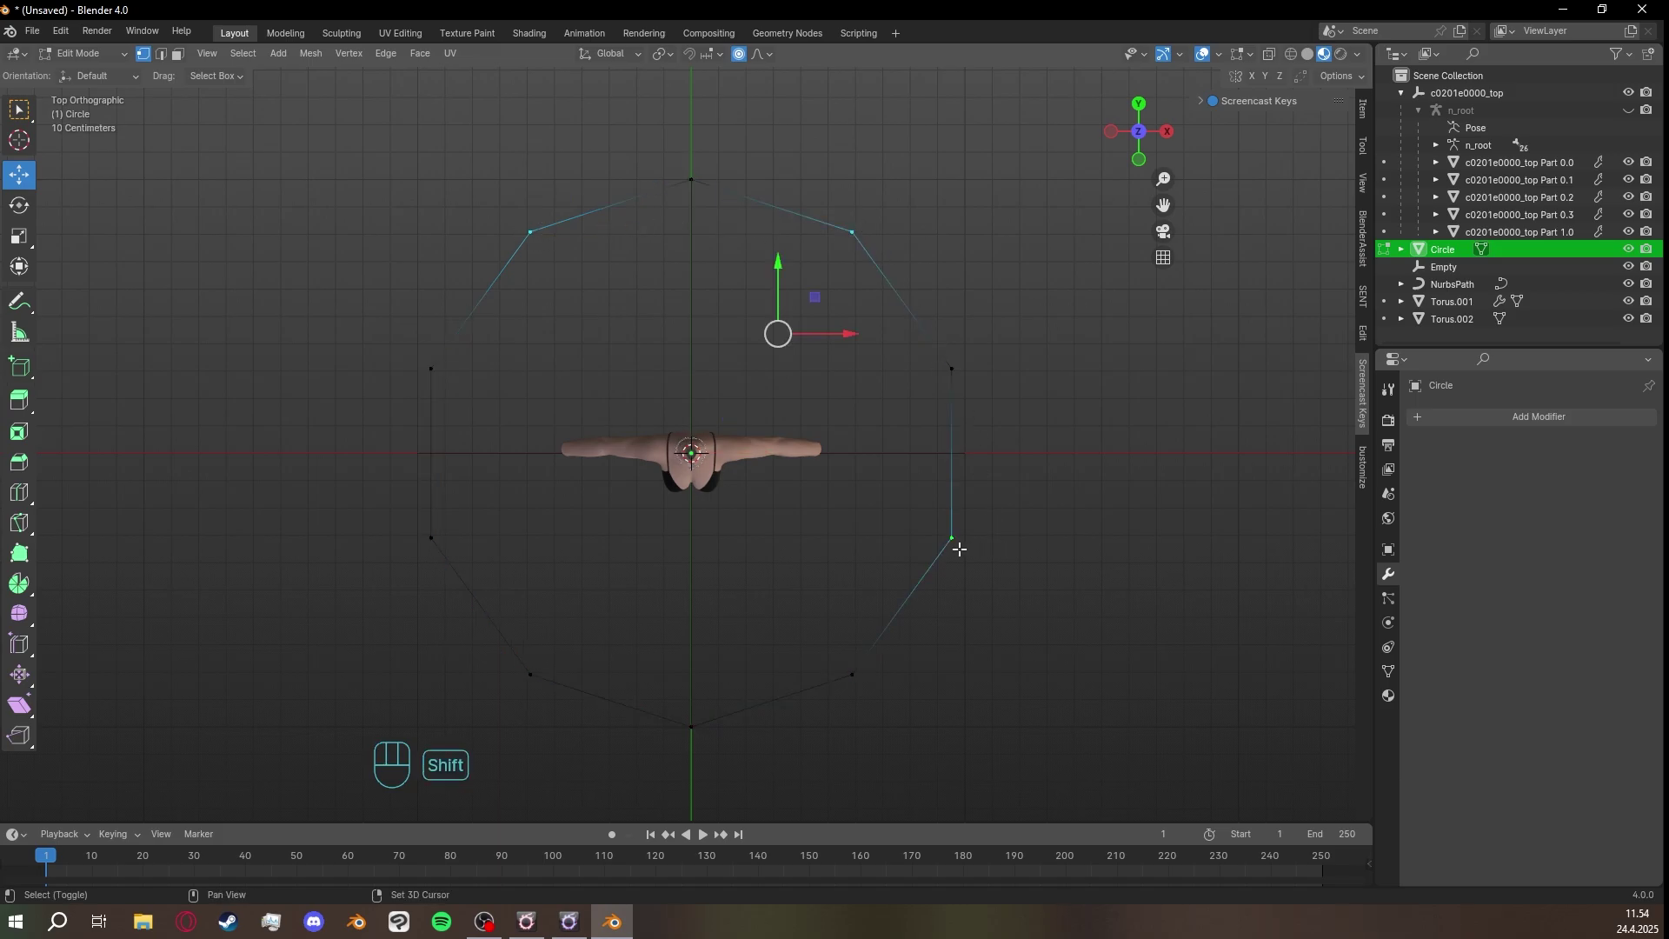
pyautogui.keyDown('shift'); pyautogui.click(693, 720); pyautogui.keyUp('shift')
pyautogui.keyDown('shift'); pyautogui.click(434, 534); pyautogui.keyUp('shift')
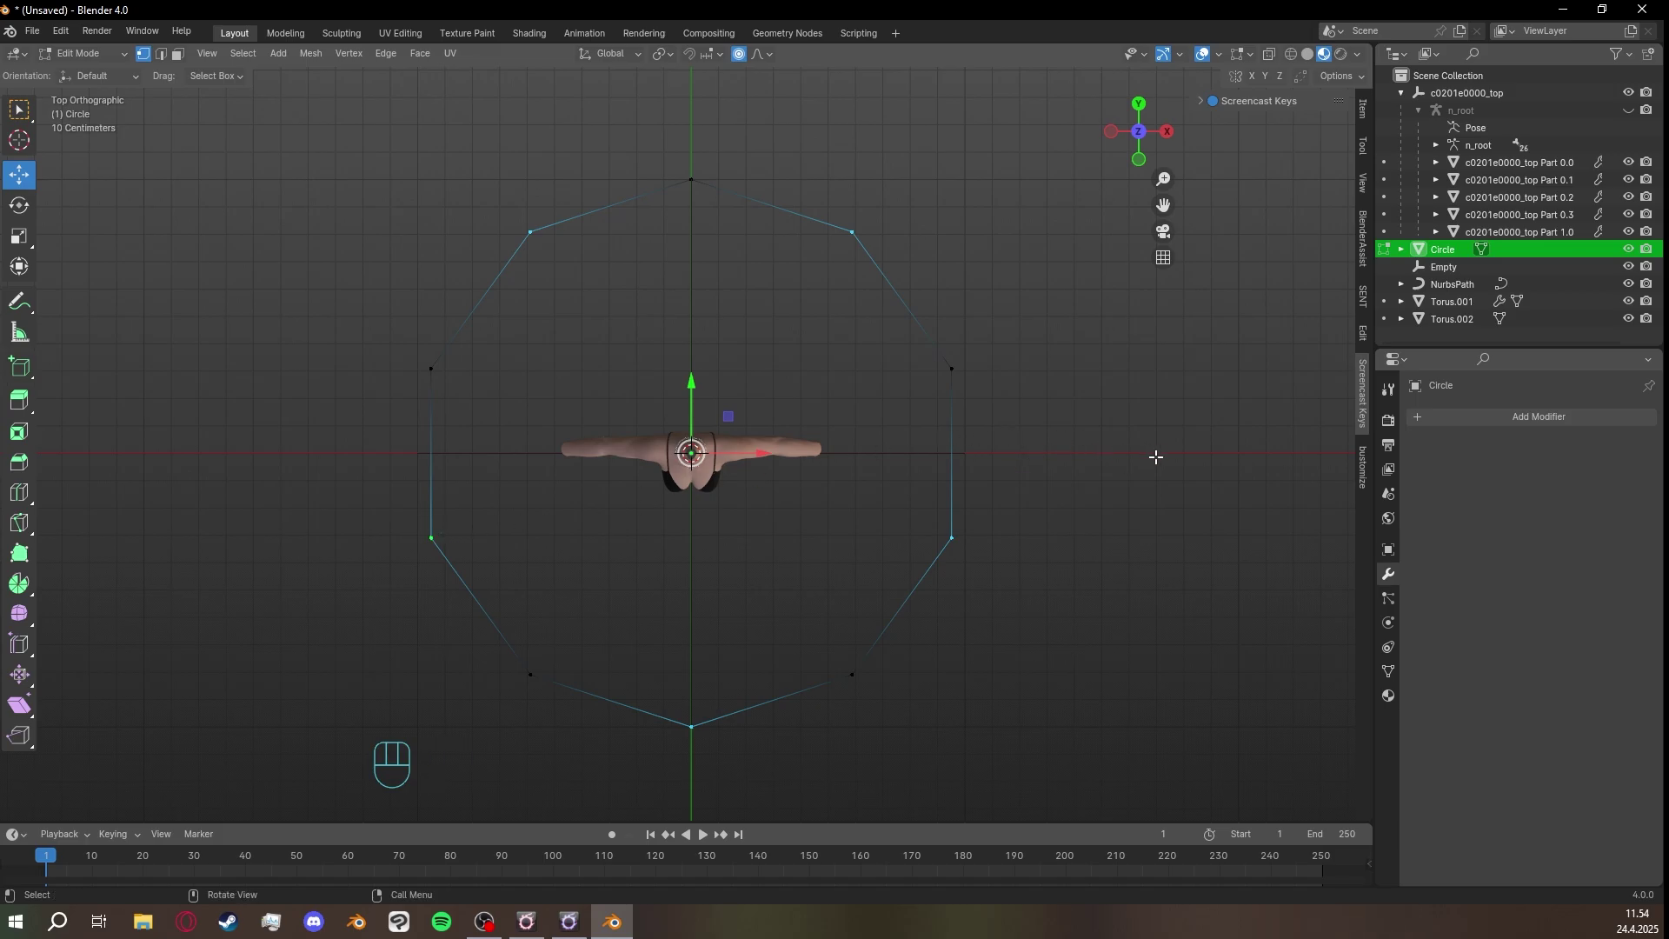
pyautogui.press('s')
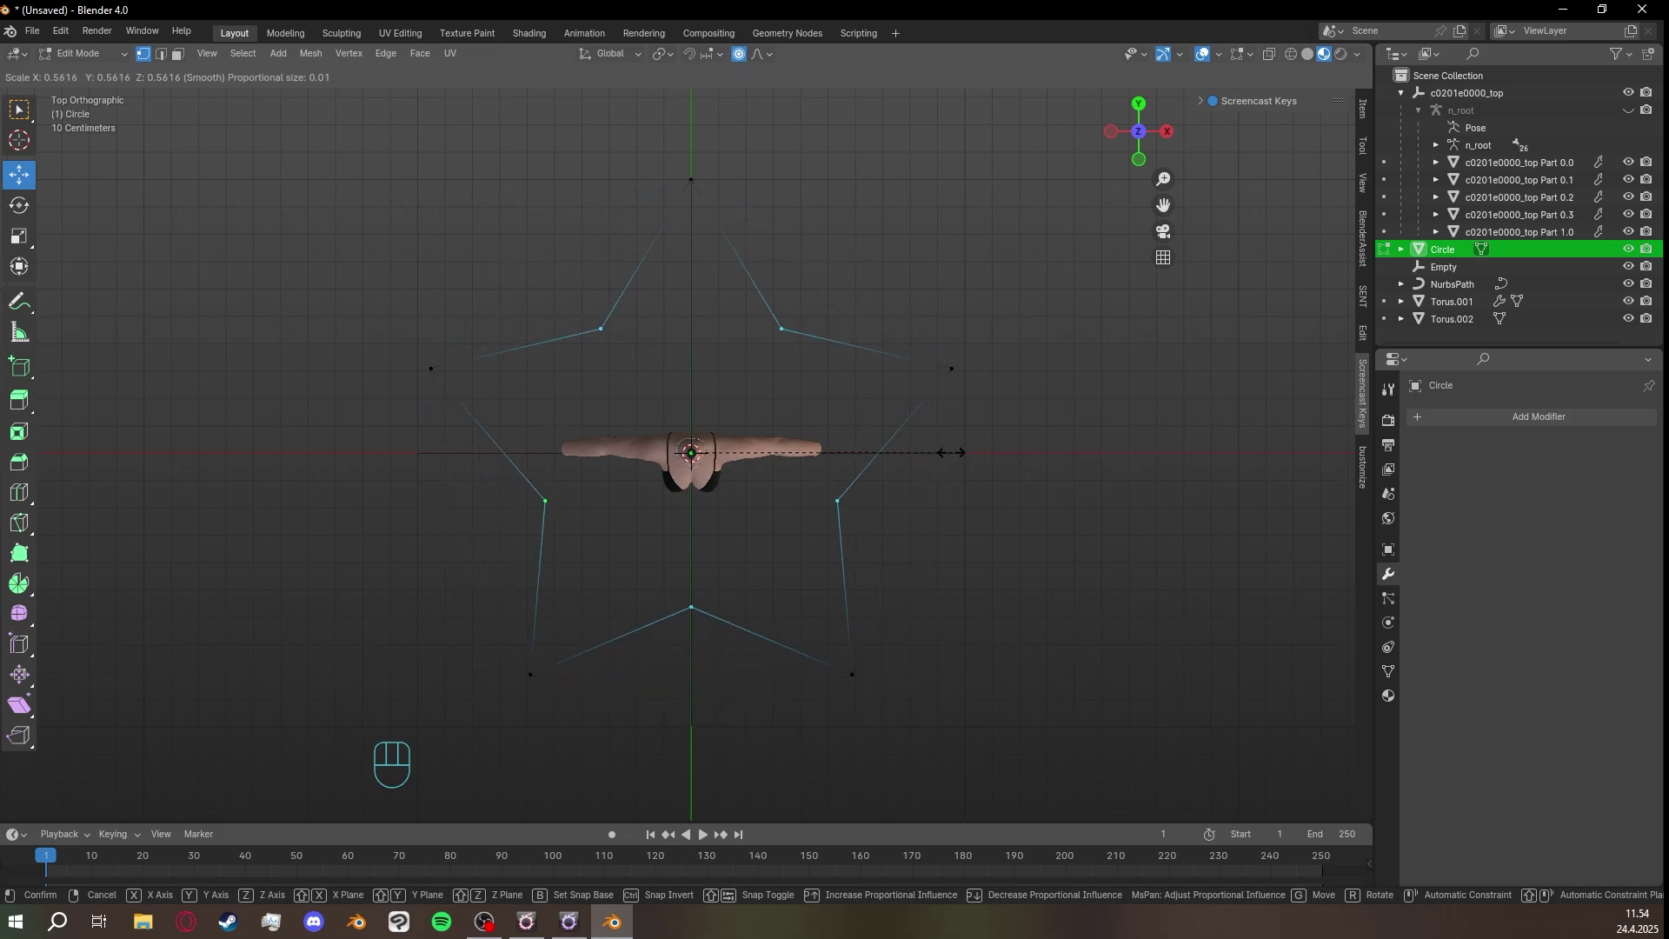
pyautogui.click(895, 452)
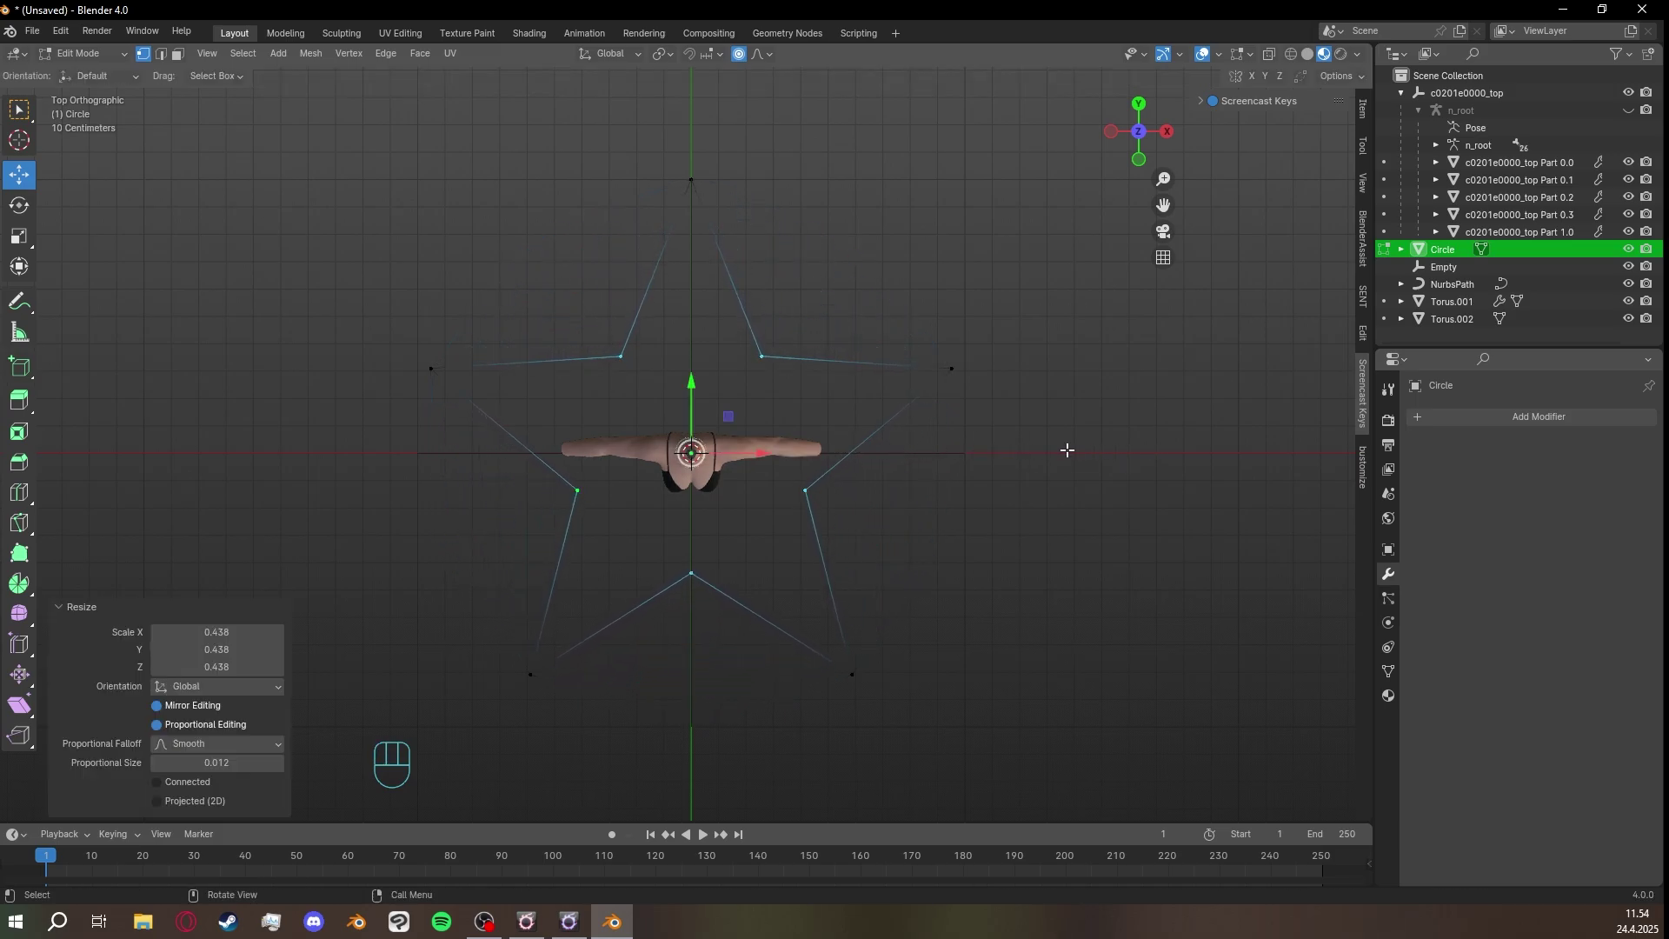
# Fill the star by extruding its whole outline in place and merging the new vertices at the center.
pyautogui.press('a')
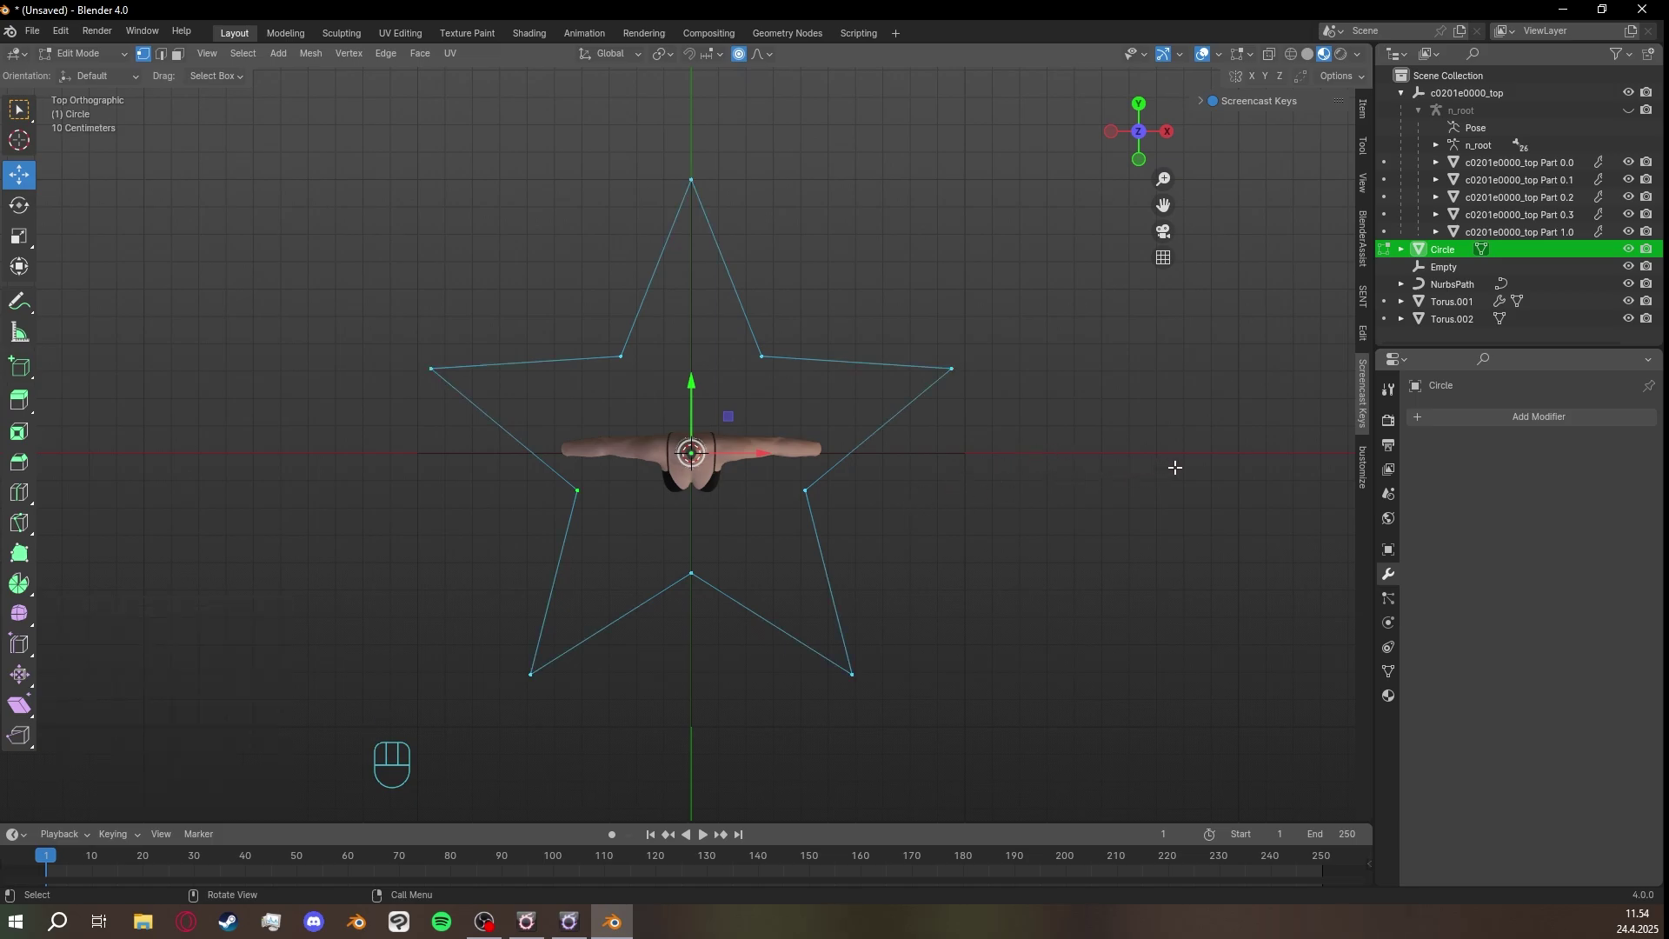
pyautogui.press('e')
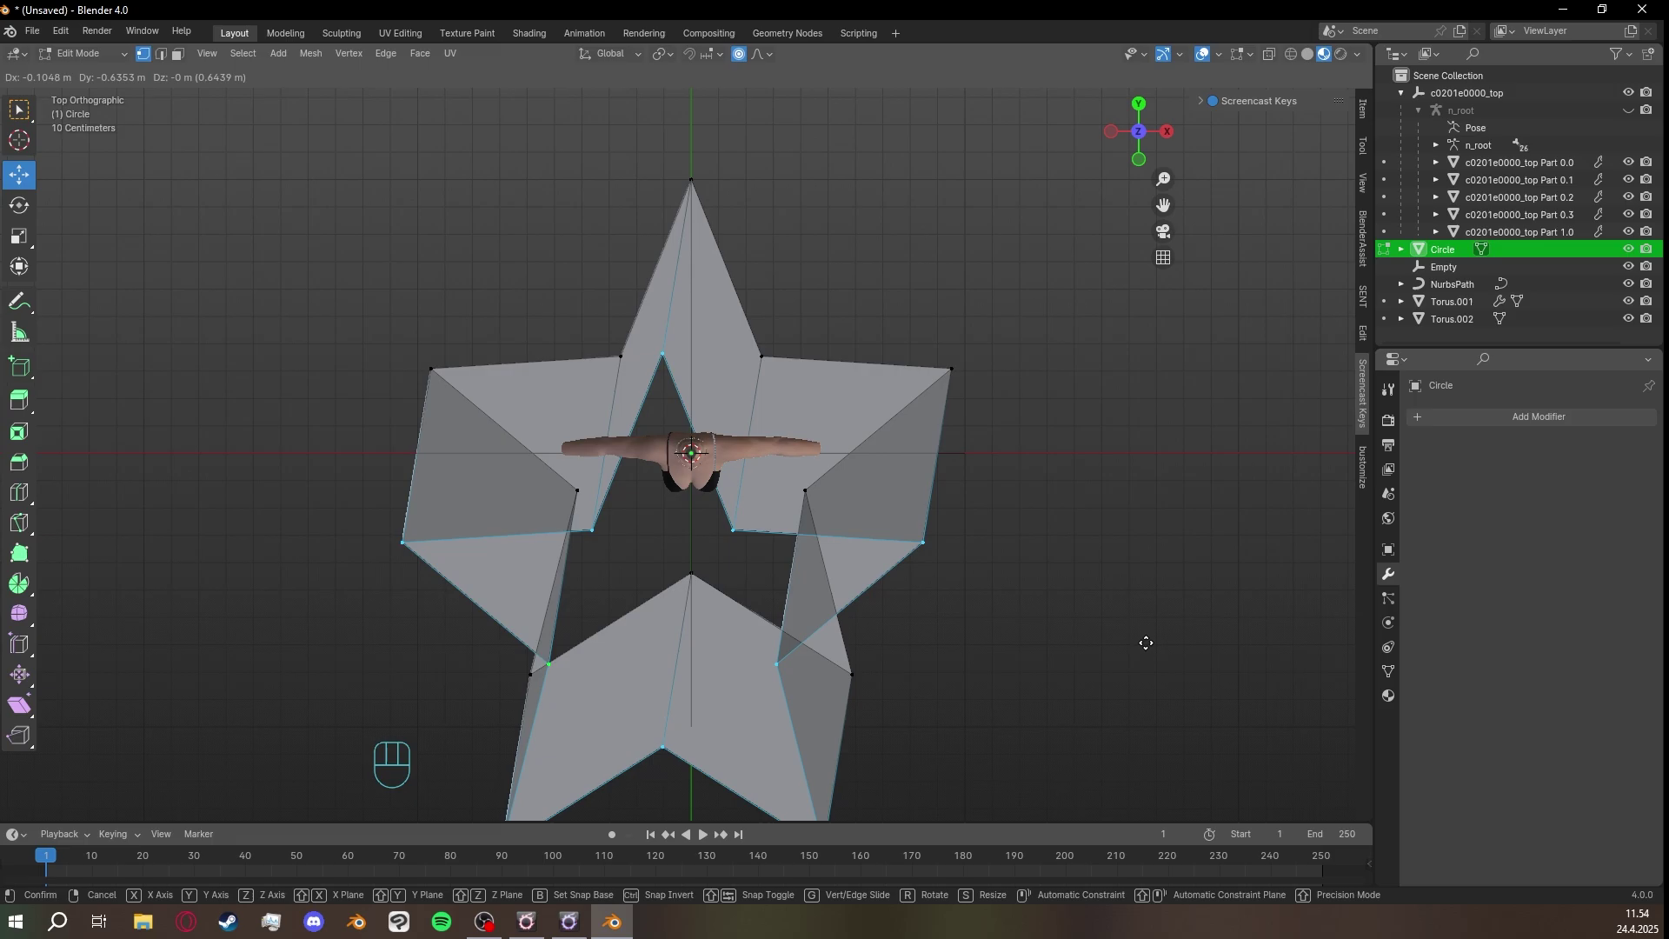
pyautogui.rightClick(1152, 528)
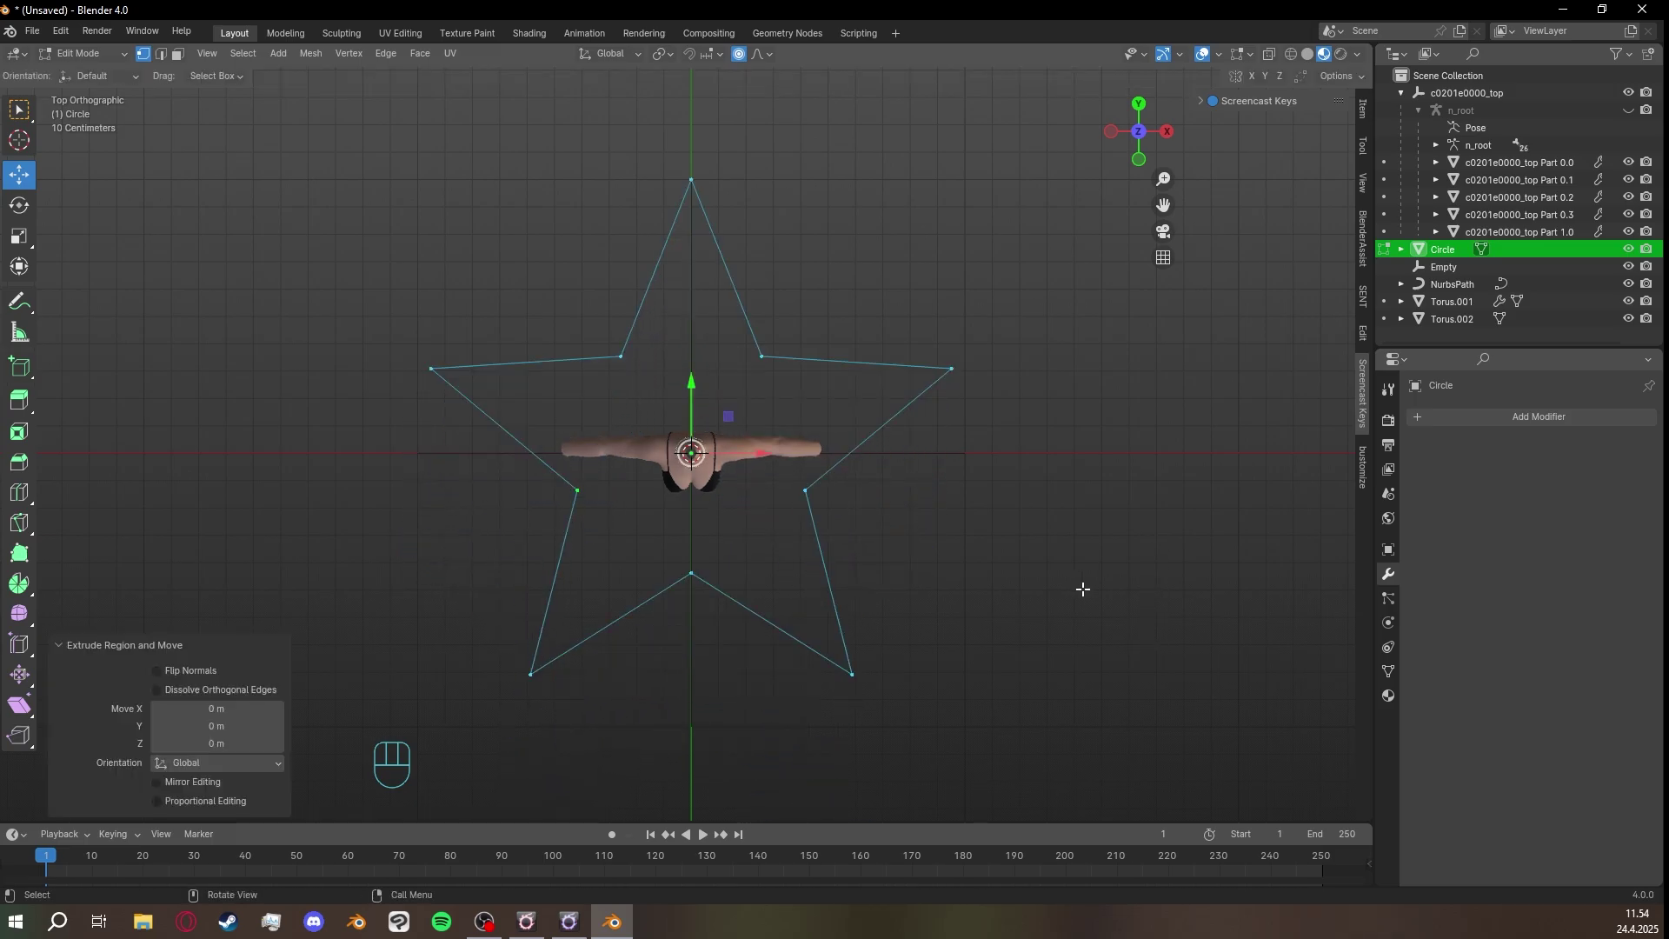
pyautogui.press('m')
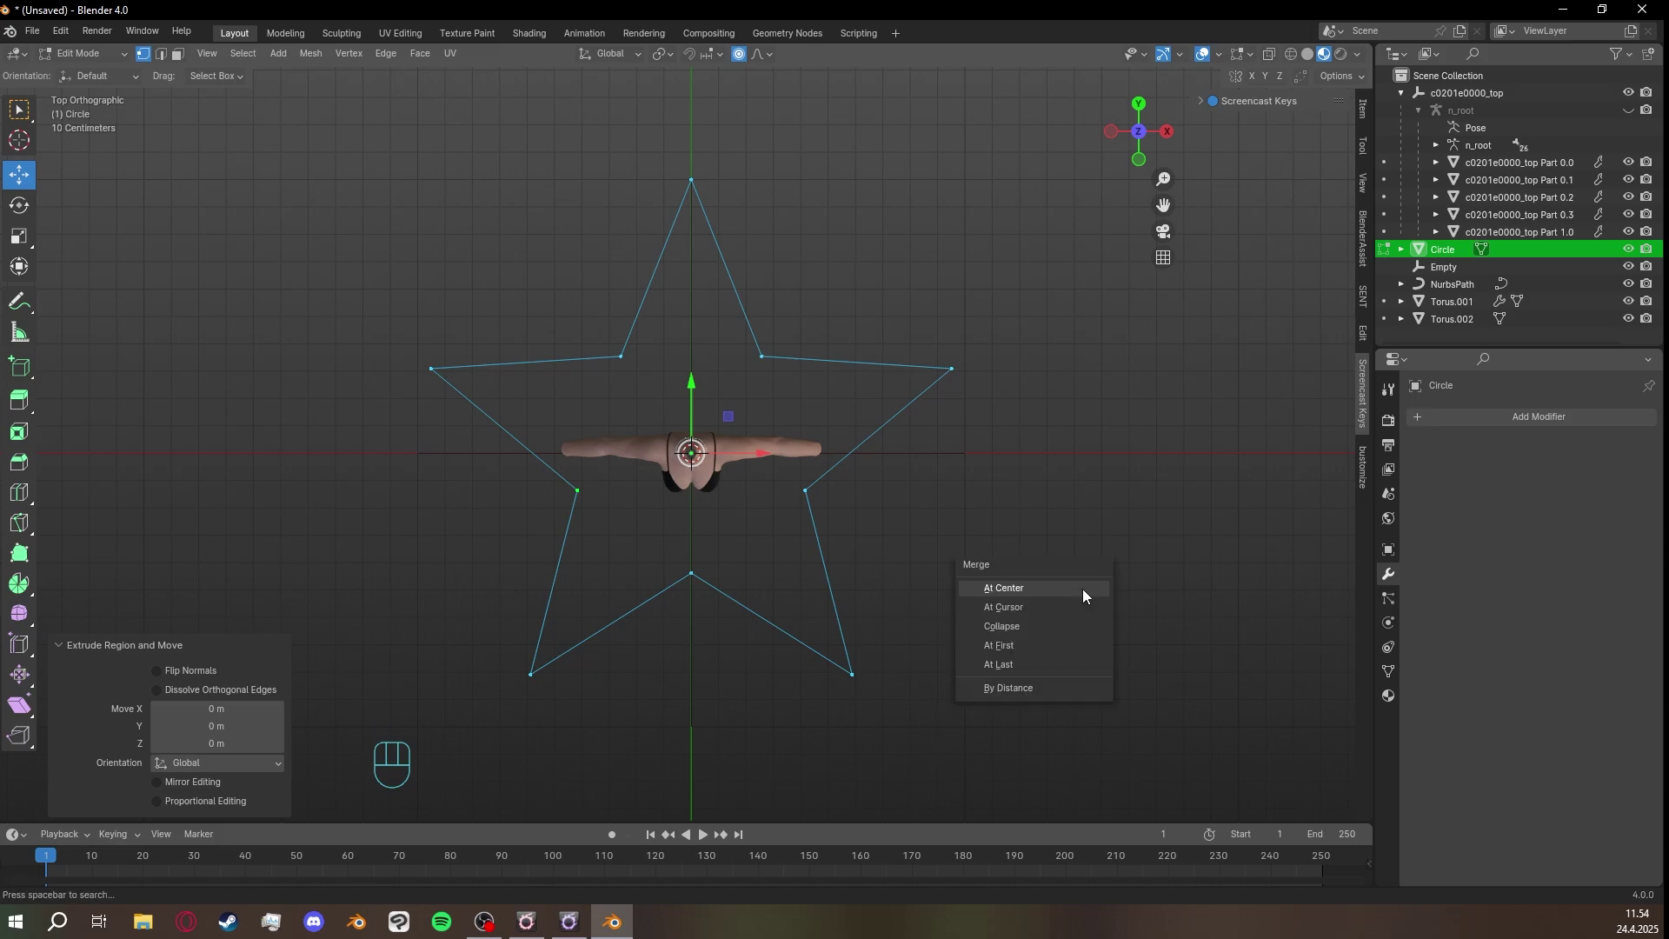
pyautogui.click(1048, 589)
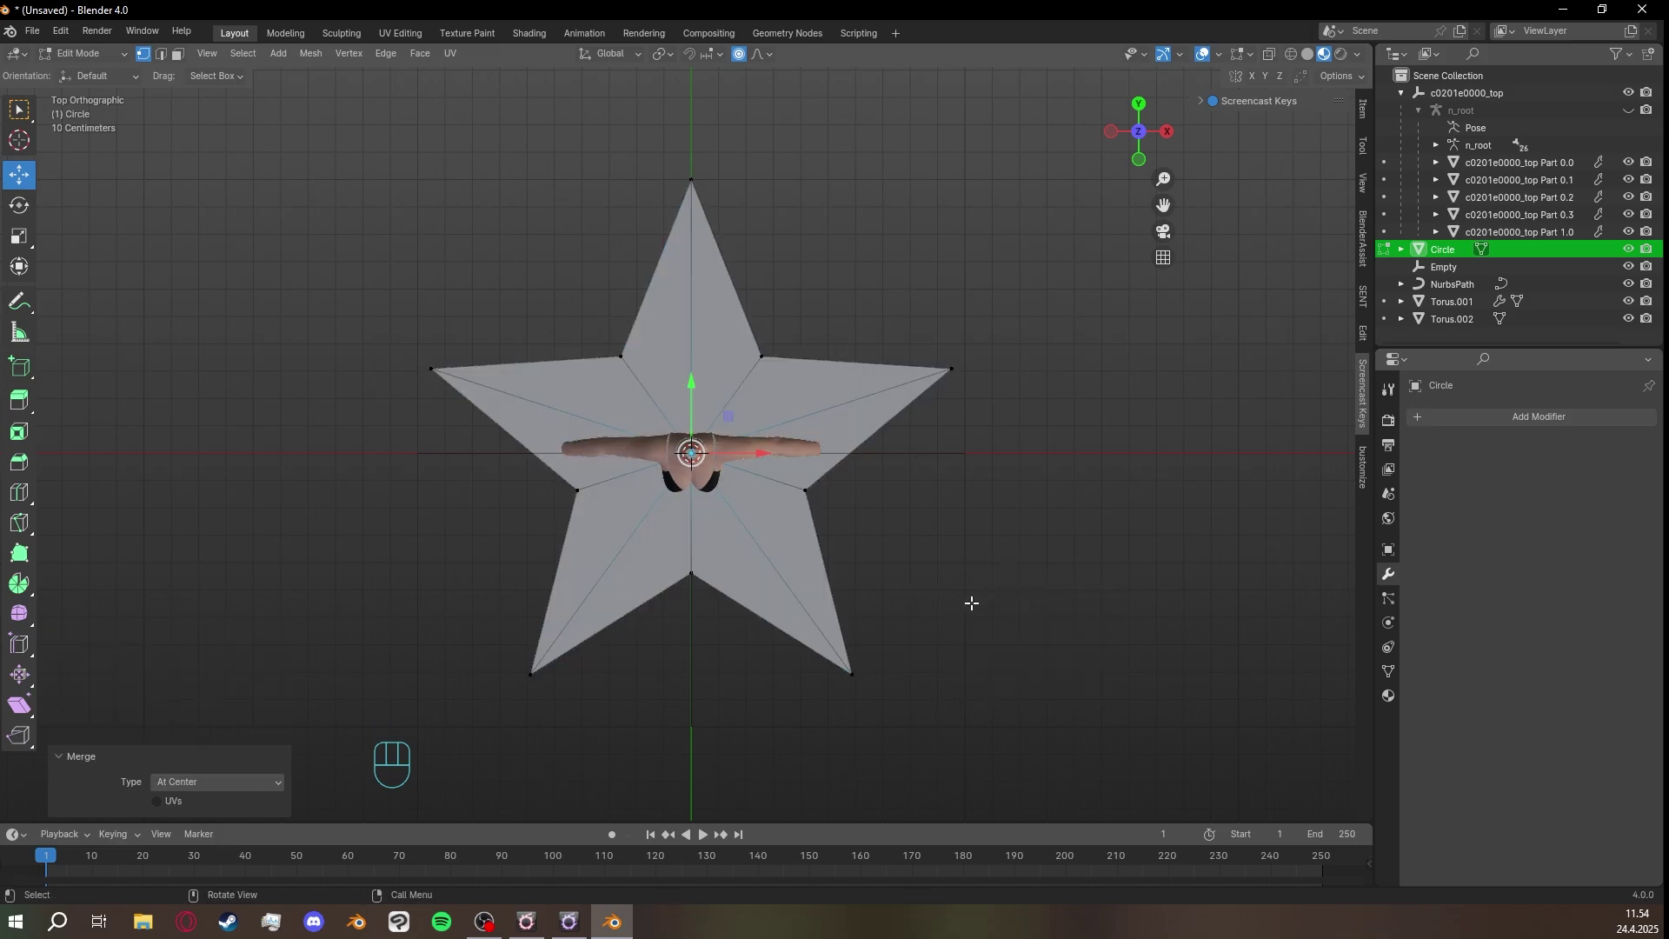
# Rotate the whole star -90° upright in the right view and move it about -0.41 m in Y and 1.14 m in Z.
pyautogui.moveTo(972, 602); pyautogui.dragTo(956, 441, button='middle')
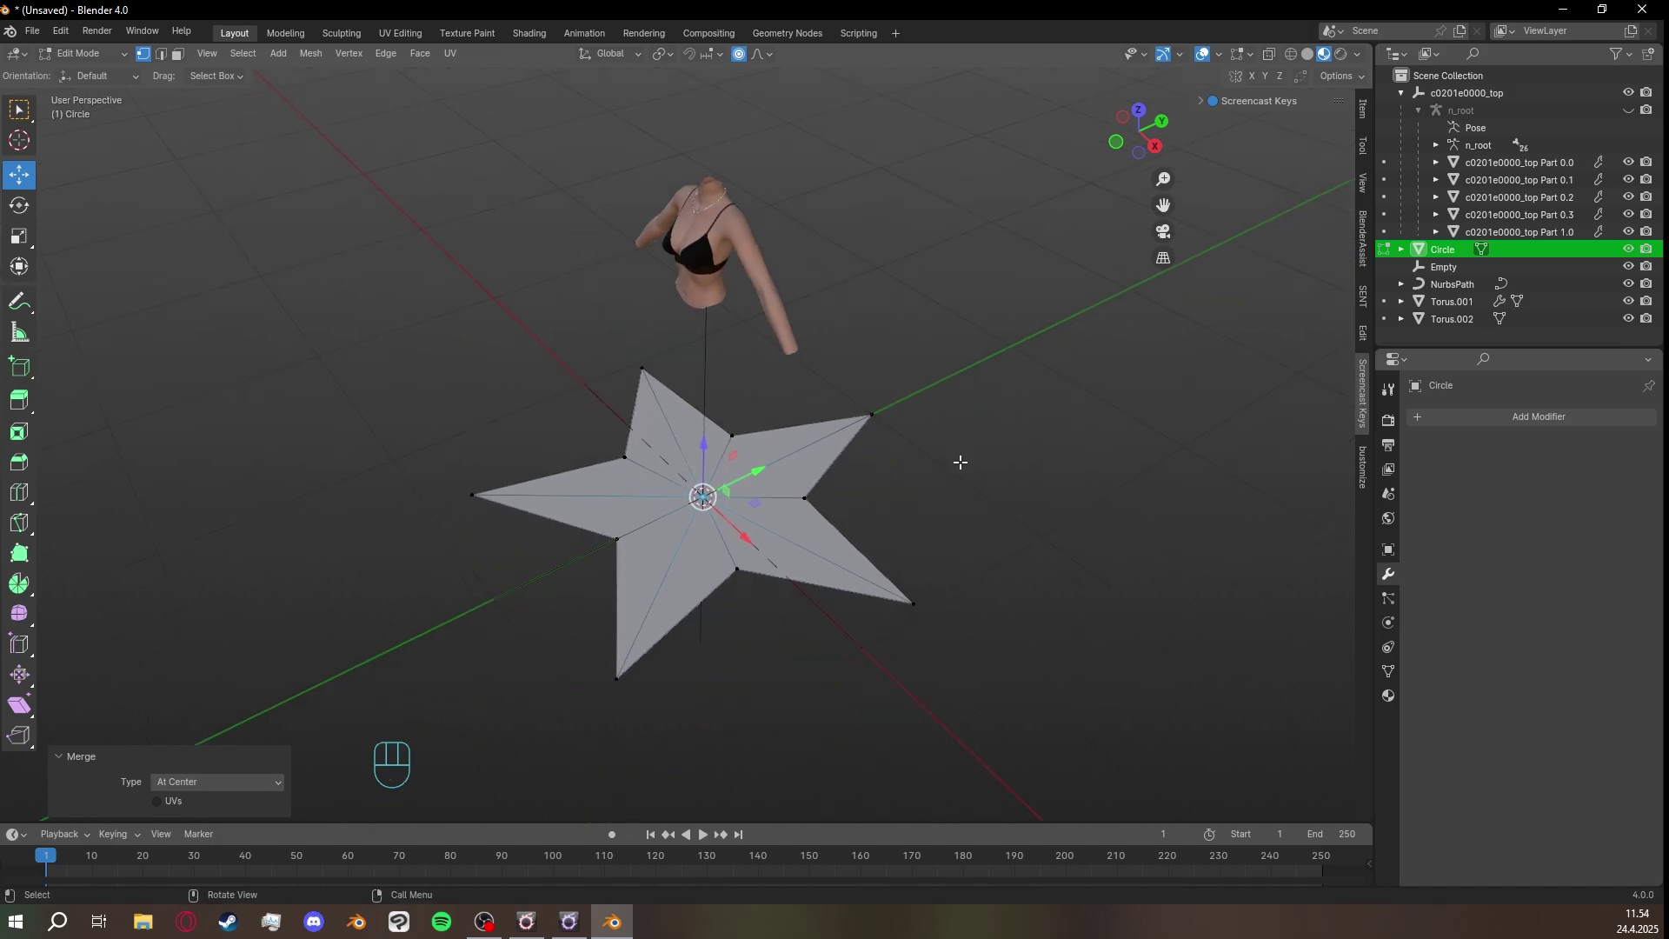
pyautogui.press('a')
pyautogui.moveTo(1010, 497); pyautogui.dragTo(946, 431, button='middle')
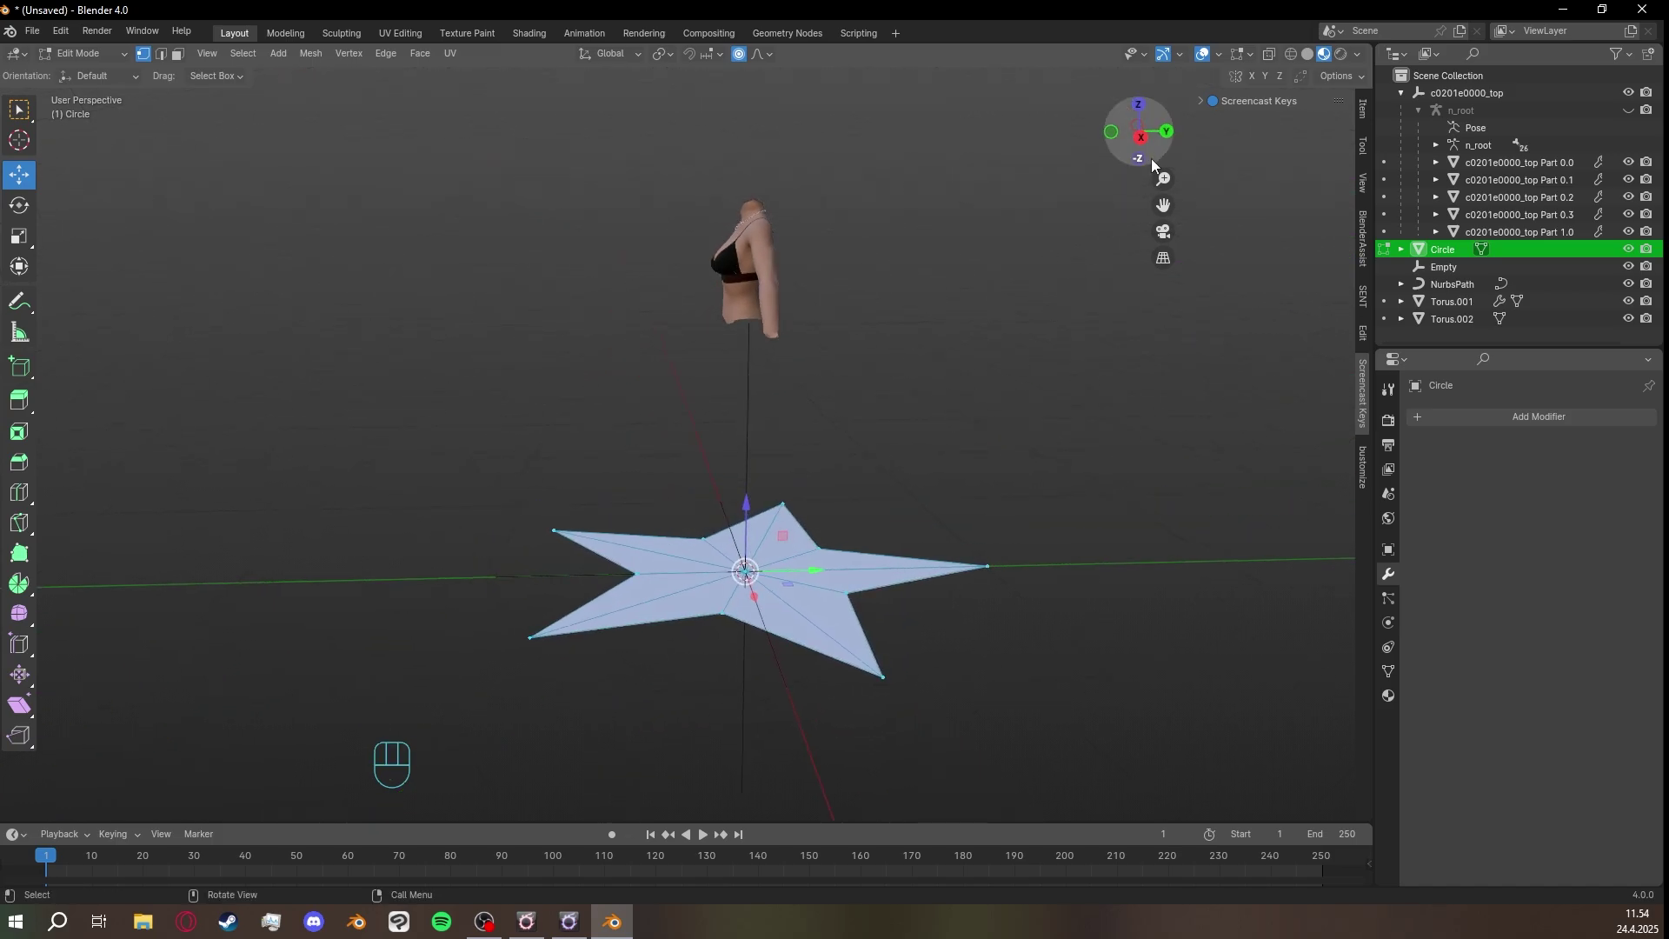
pyautogui.click(1140, 139)
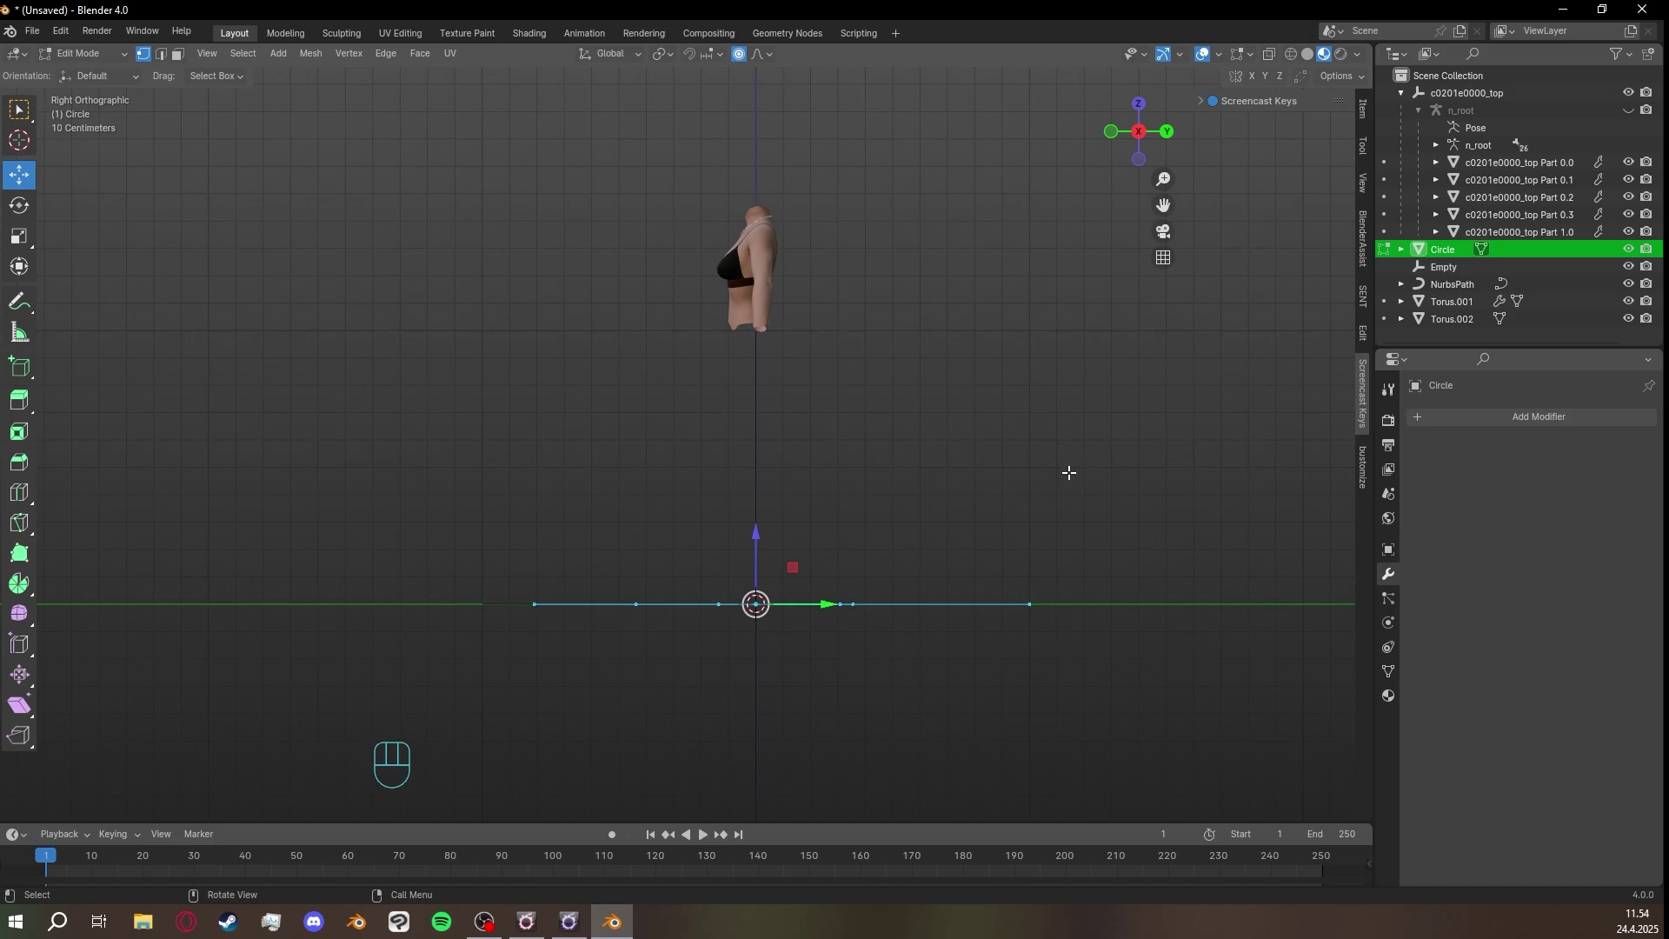
pyautogui.press('r')
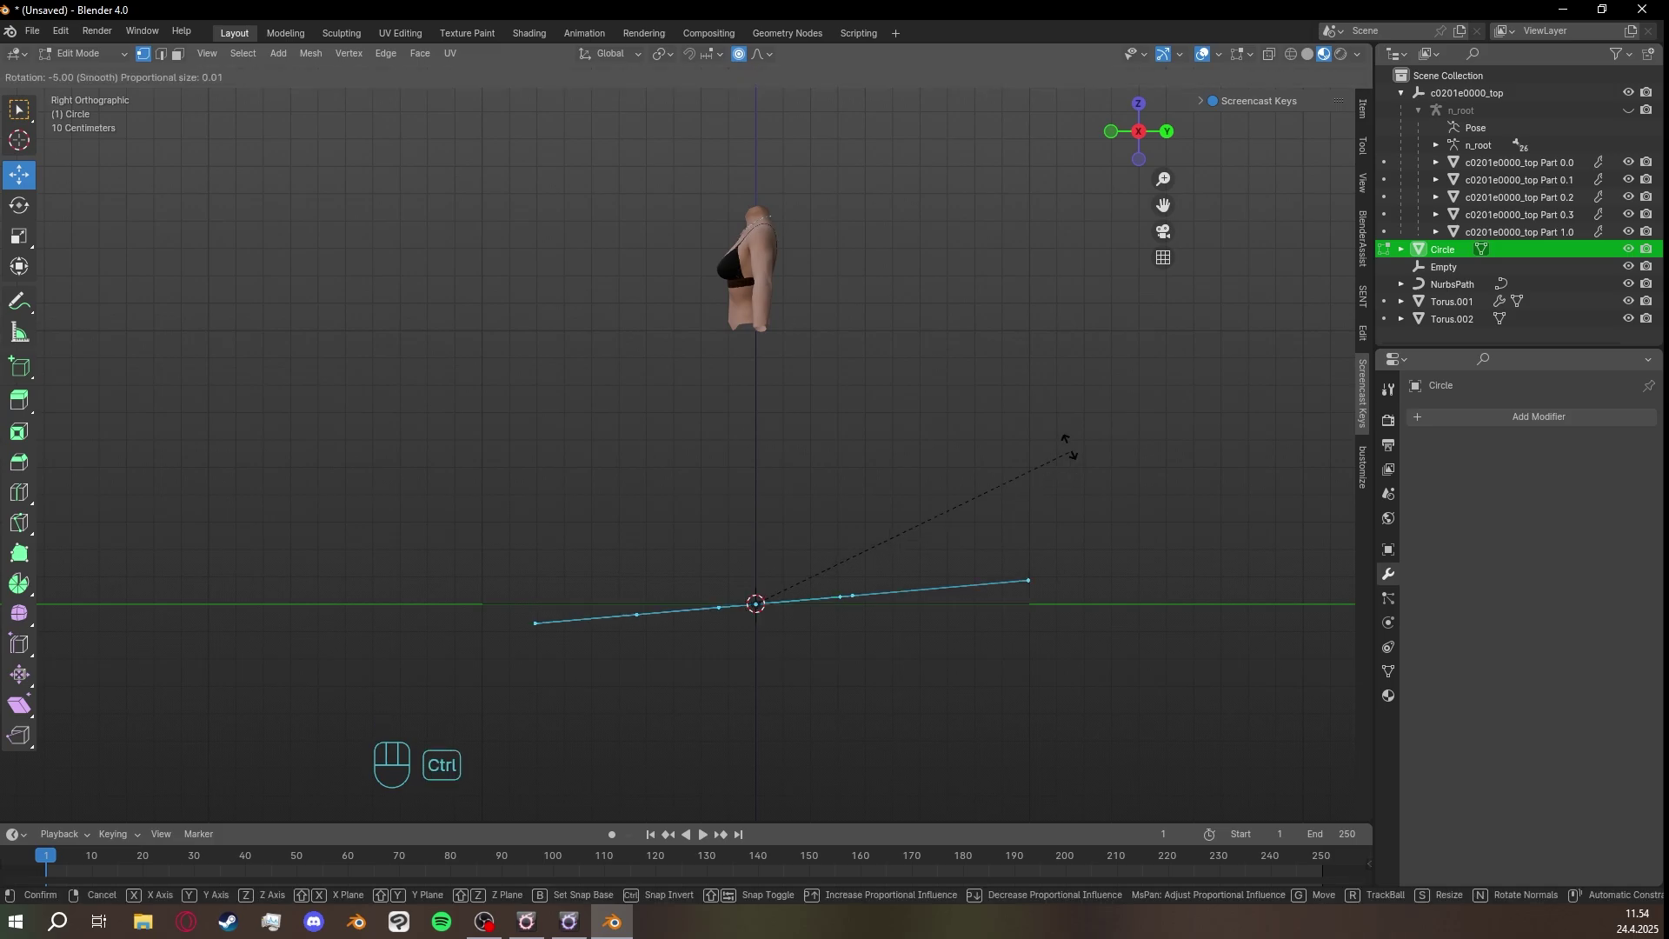
pyautogui.keyDown('ctrl'); pyautogui.click(622, 282); pyautogui.keyUp('ctrl')
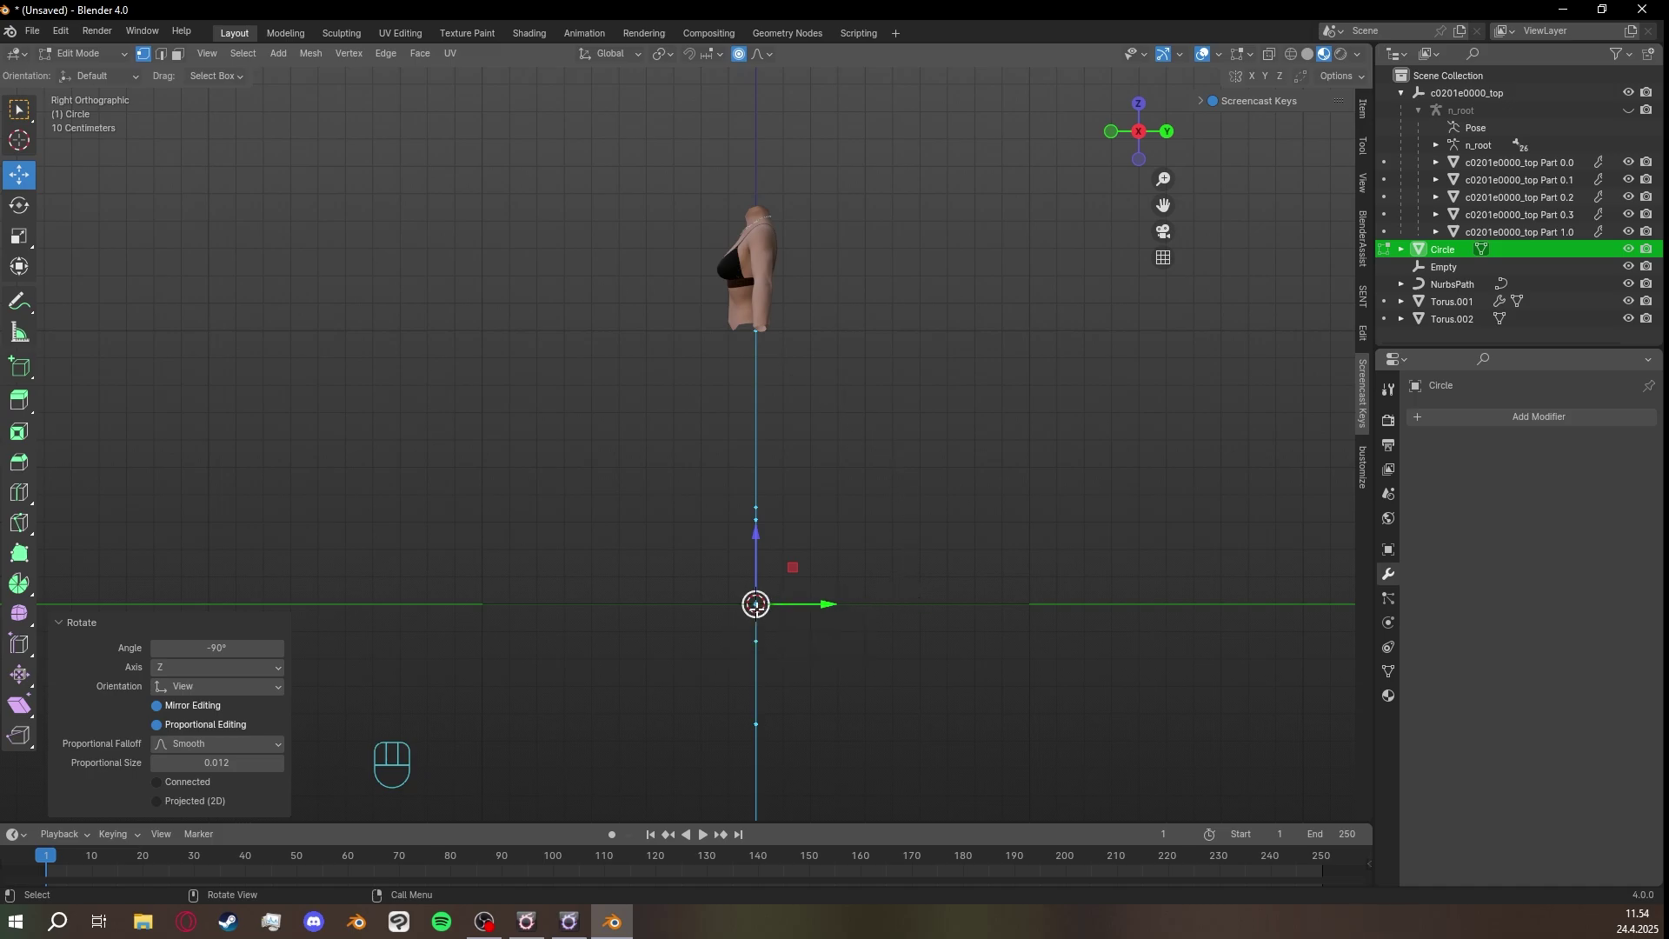
pyautogui.moveTo(755, 604); pyautogui.dragTo(643, 291)
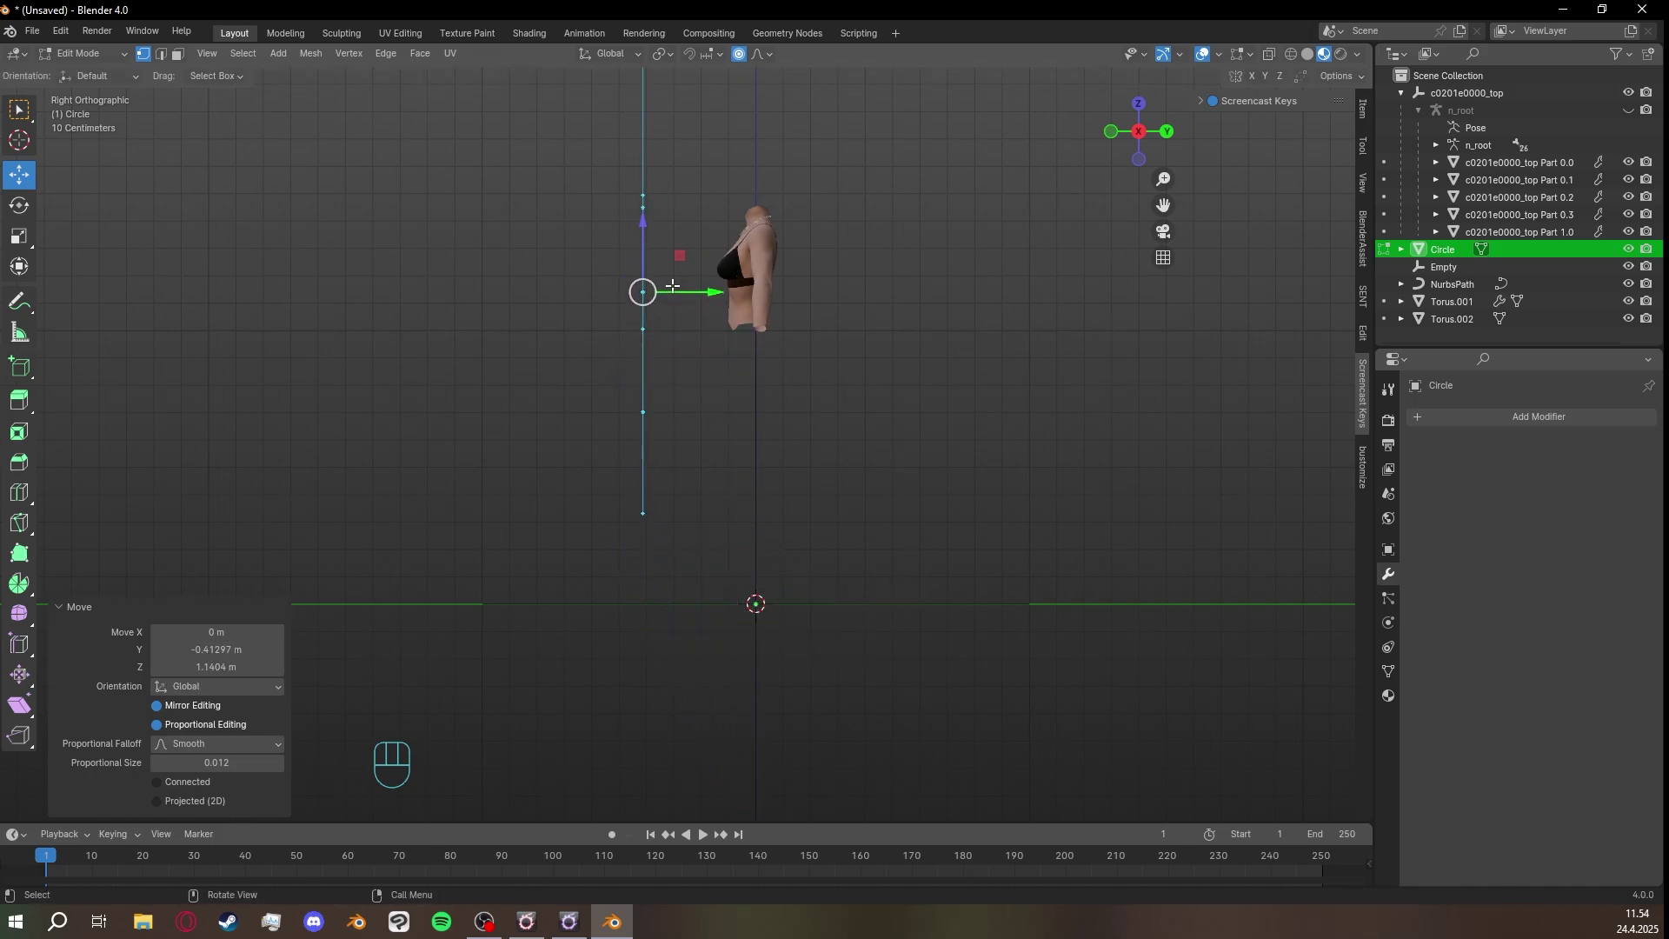
# Scale the star down to pendant size in two passes, by about 0.117 and about 0.311.
pyautogui.keyDown('shift'); pyautogui.moveTo(673, 285); pyautogui.dragTo(1031, 484, button='middle'); pyautogui.keyUp('shift')
pyautogui.scroll(4, 1039, 402)
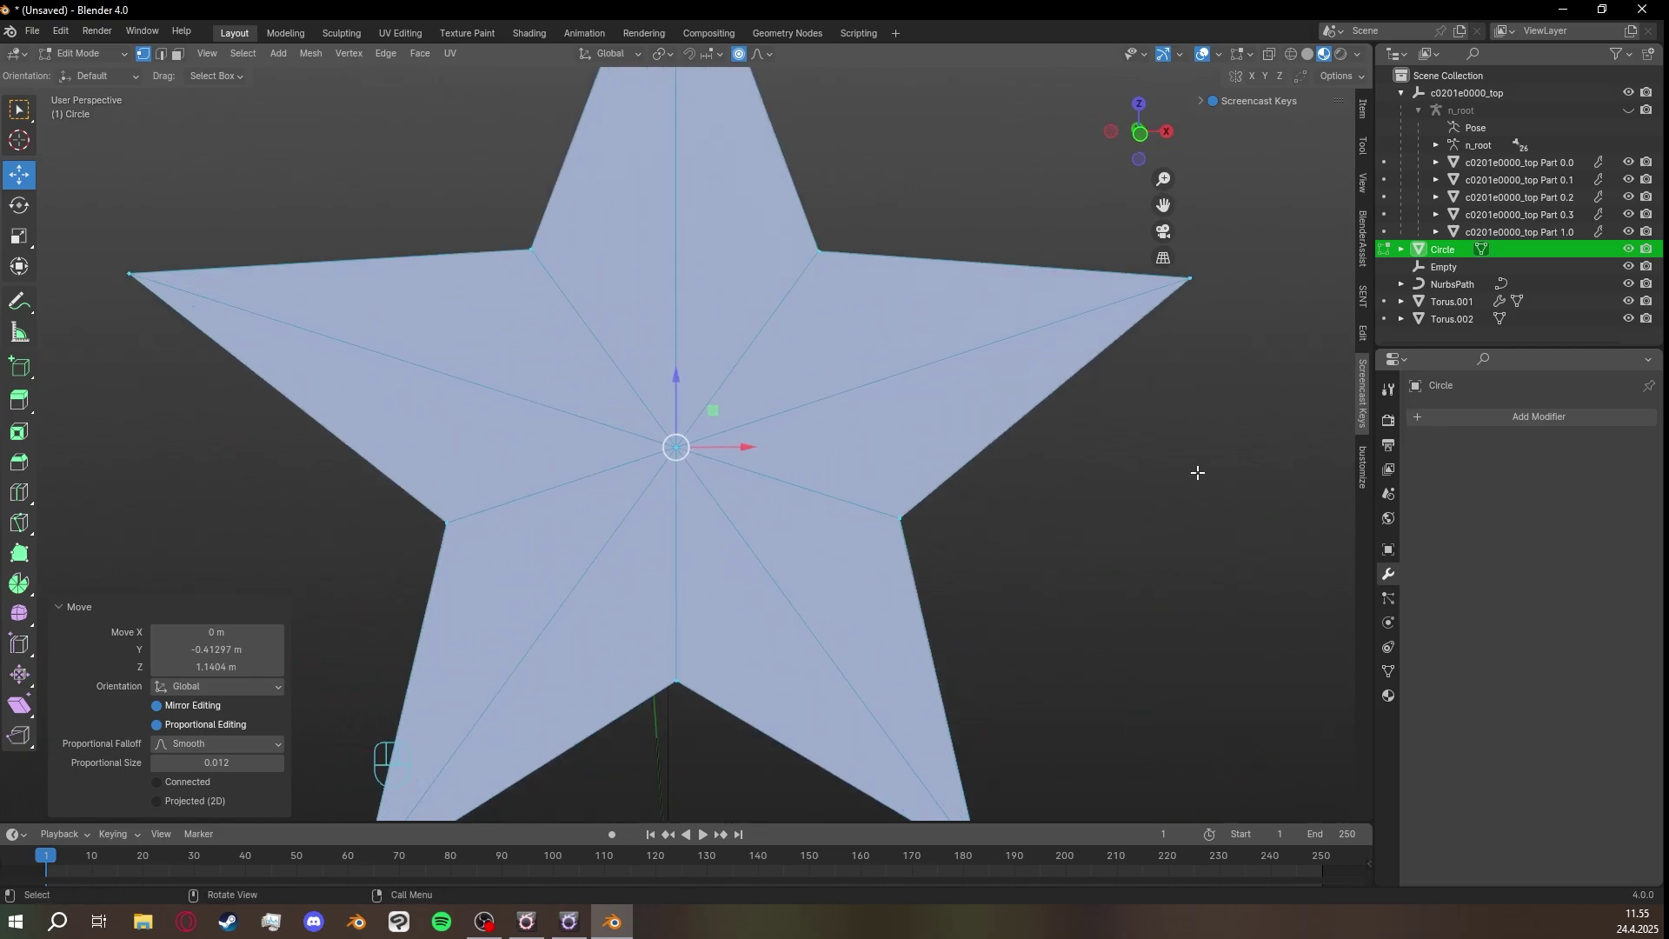
pyautogui.press('s')
pyautogui.click(909, 478)
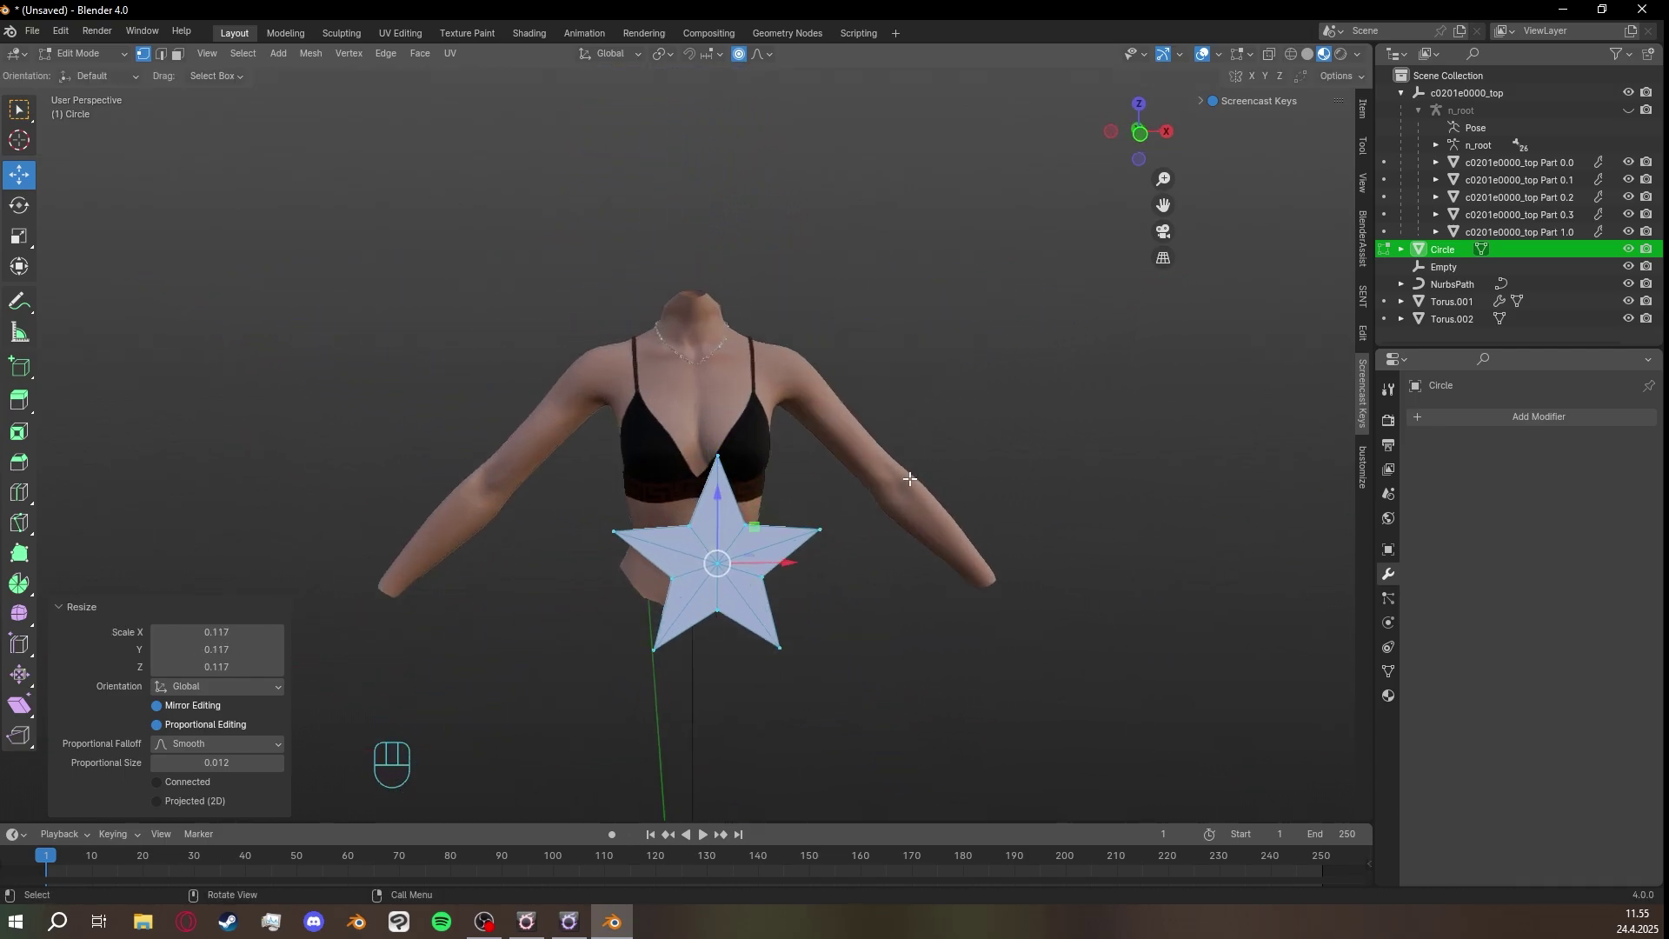
pyautogui.scroll(1, 910, 478)
pyautogui.press('s')
pyautogui.click(873, 569)
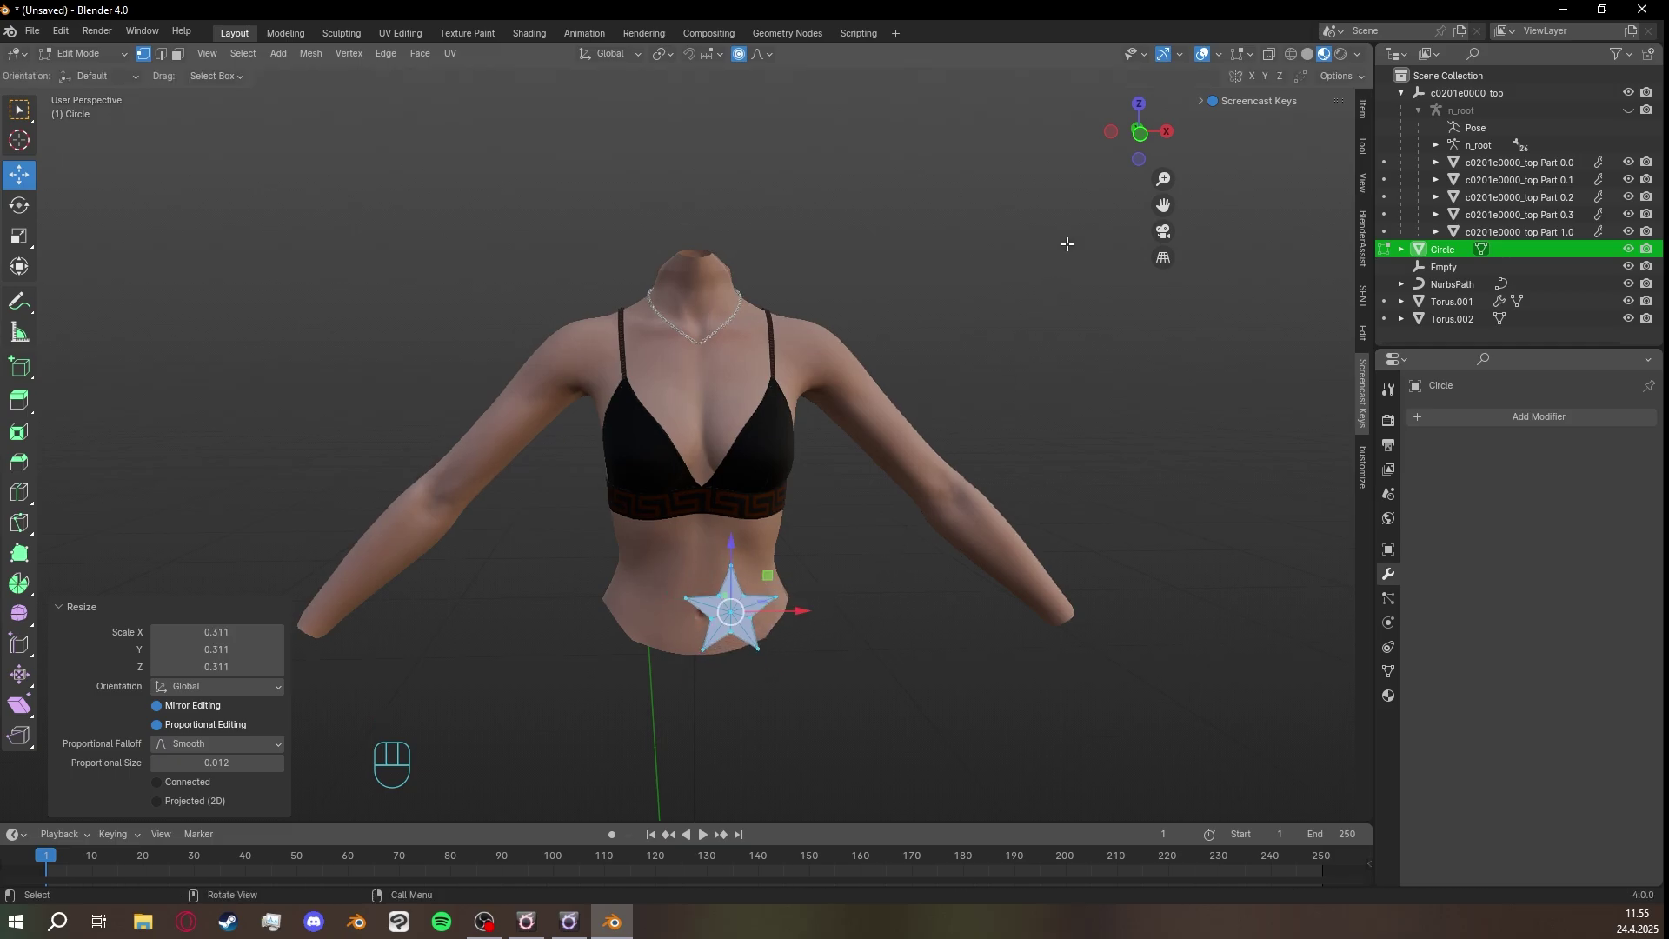
# In the front view, raise the star by about 0.116 m and another 0.087 m to the lowest point of the necklace chain.
pyautogui.click(1140, 132)
pyautogui.keyDown('shift'); pyautogui.moveTo(970, 566); pyautogui.dragTo(965, 522, button='middle'); pyautogui.keyUp('shift')
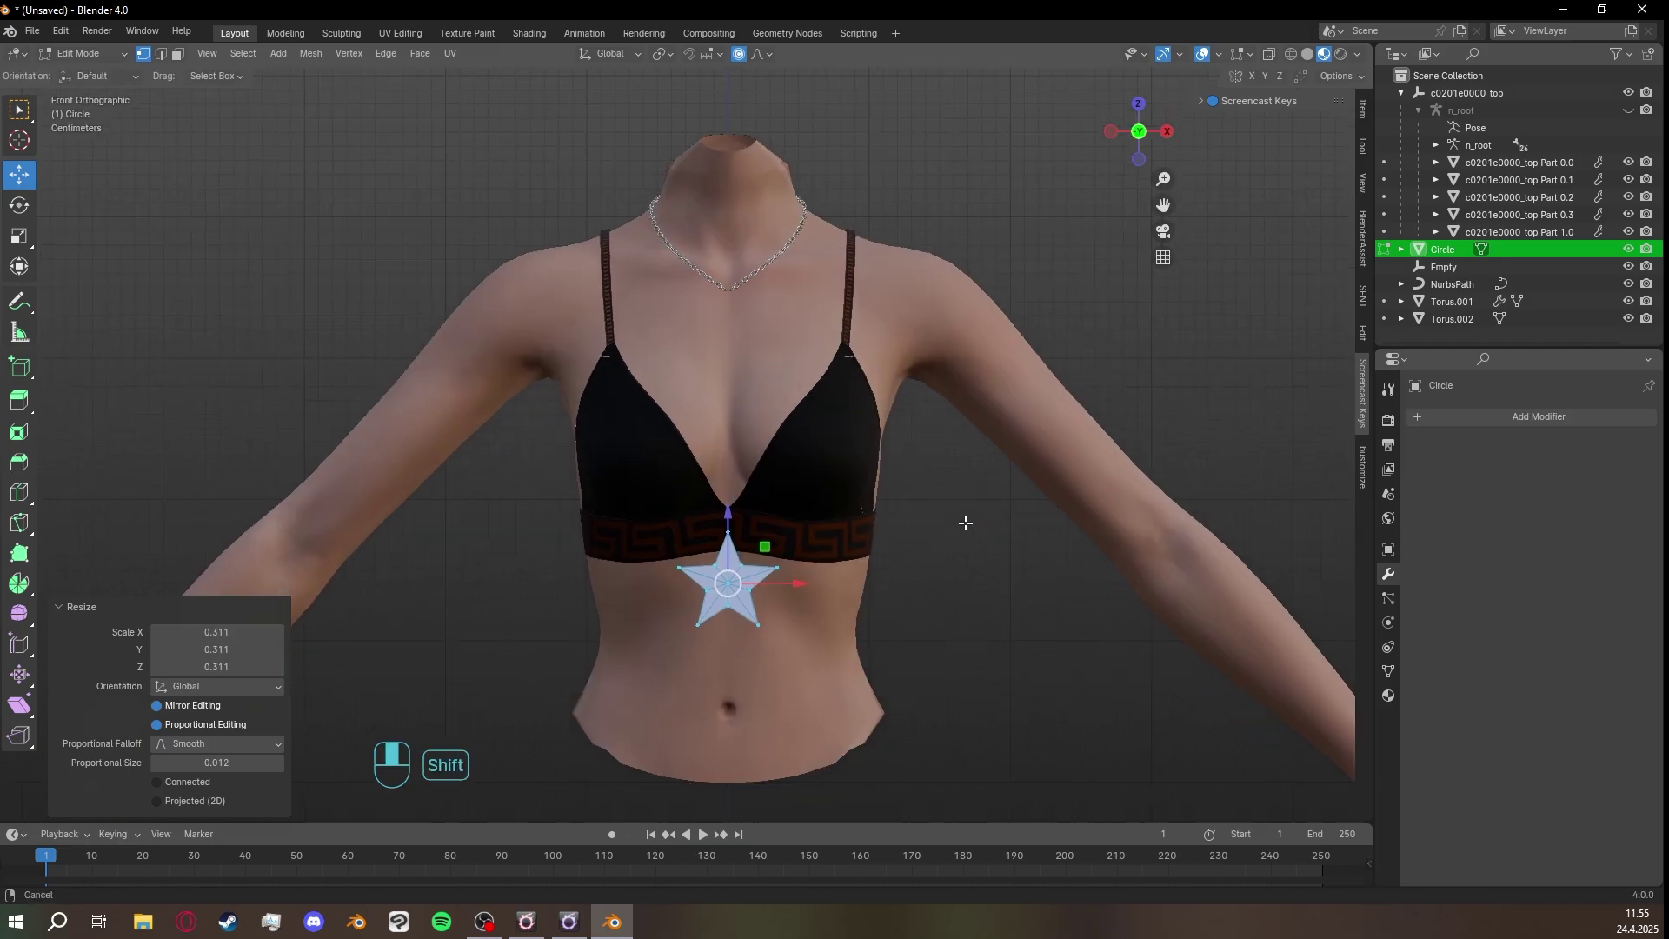
pyautogui.scroll(4, 965, 522)
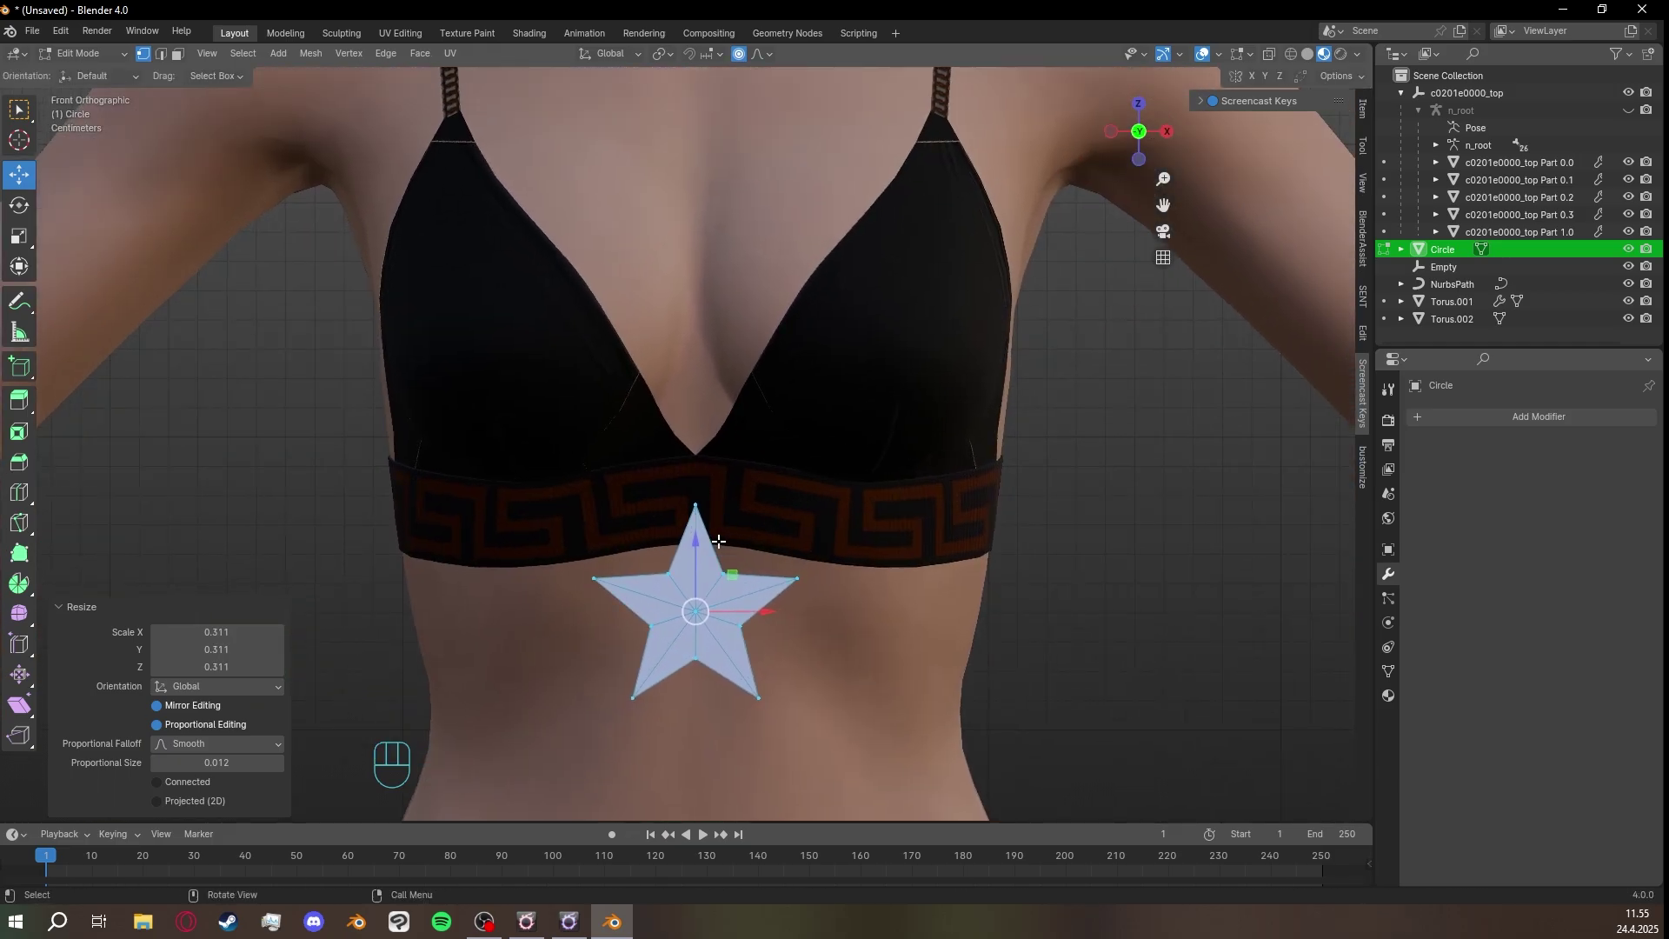
pyautogui.moveTo(695, 544); pyautogui.dragTo(696, 197)
pyautogui.keyDown('shift'); pyautogui.moveTo(696, 196); pyautogui.dragTo(735, 544, button='middle'); pyautogui.keyUp('shift')
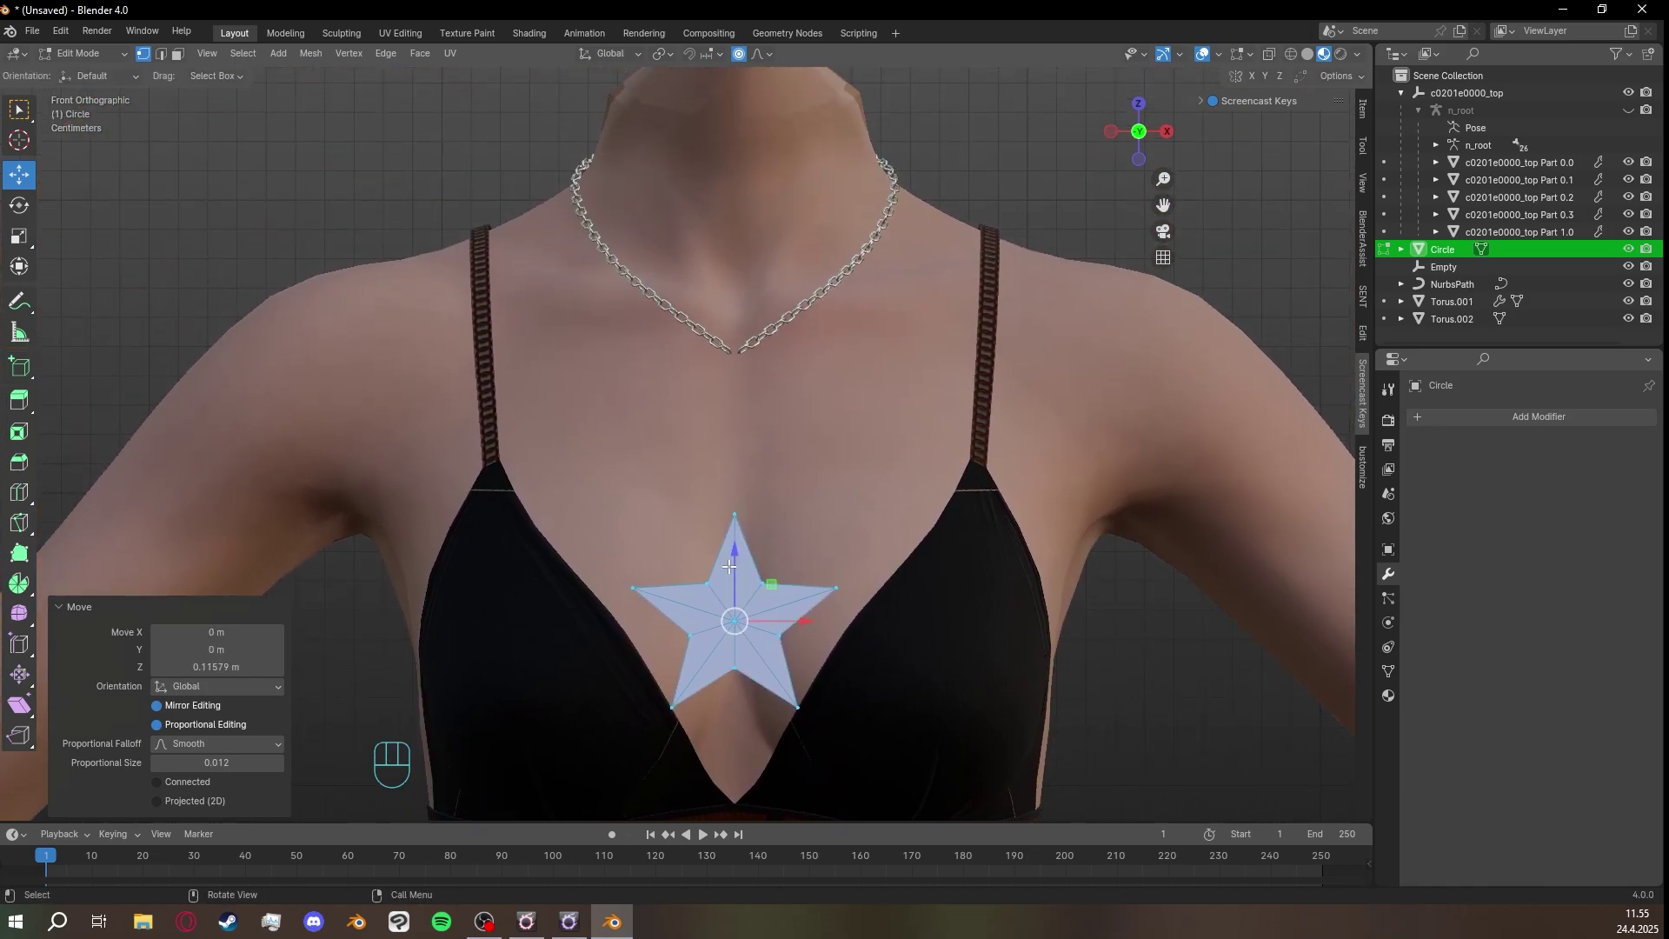
pyautogui.moveTo(735, 544); pyautogui.dragTo(739, 308)
pyautogui.scroll(5, 1013, 461)
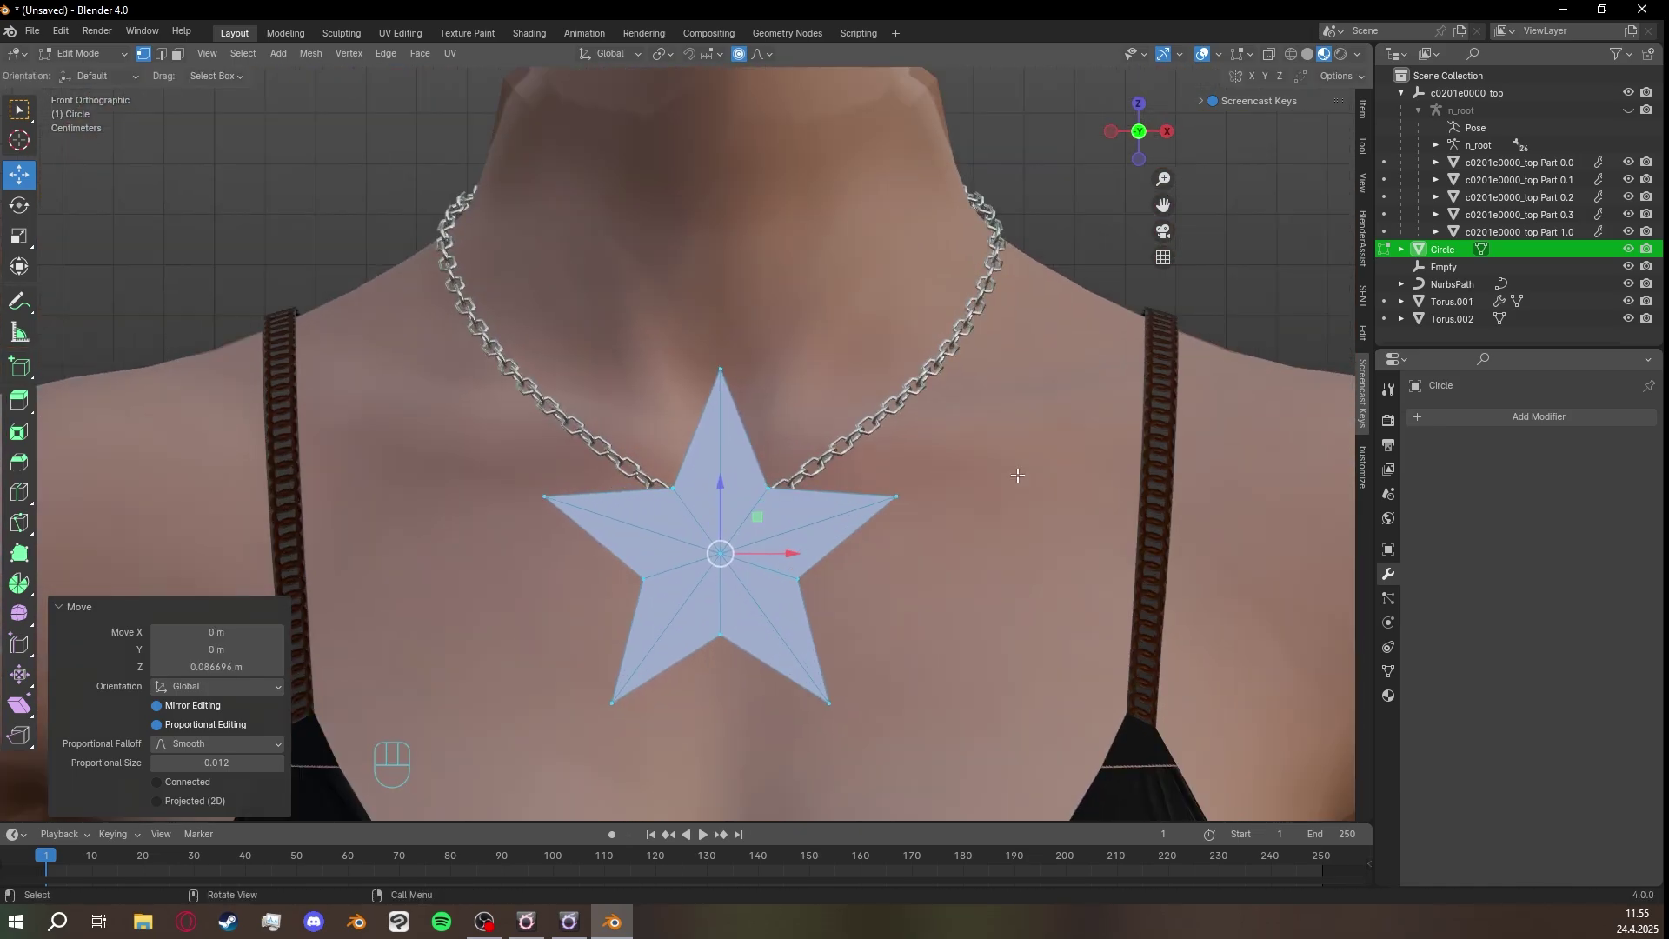
# Scale the whole star down further in three passes, by about 0.277, 0.716 and 0.960, to suit the chain.
pyautogui.scroll(1, 1013, 460)
pyautogui.press('s')
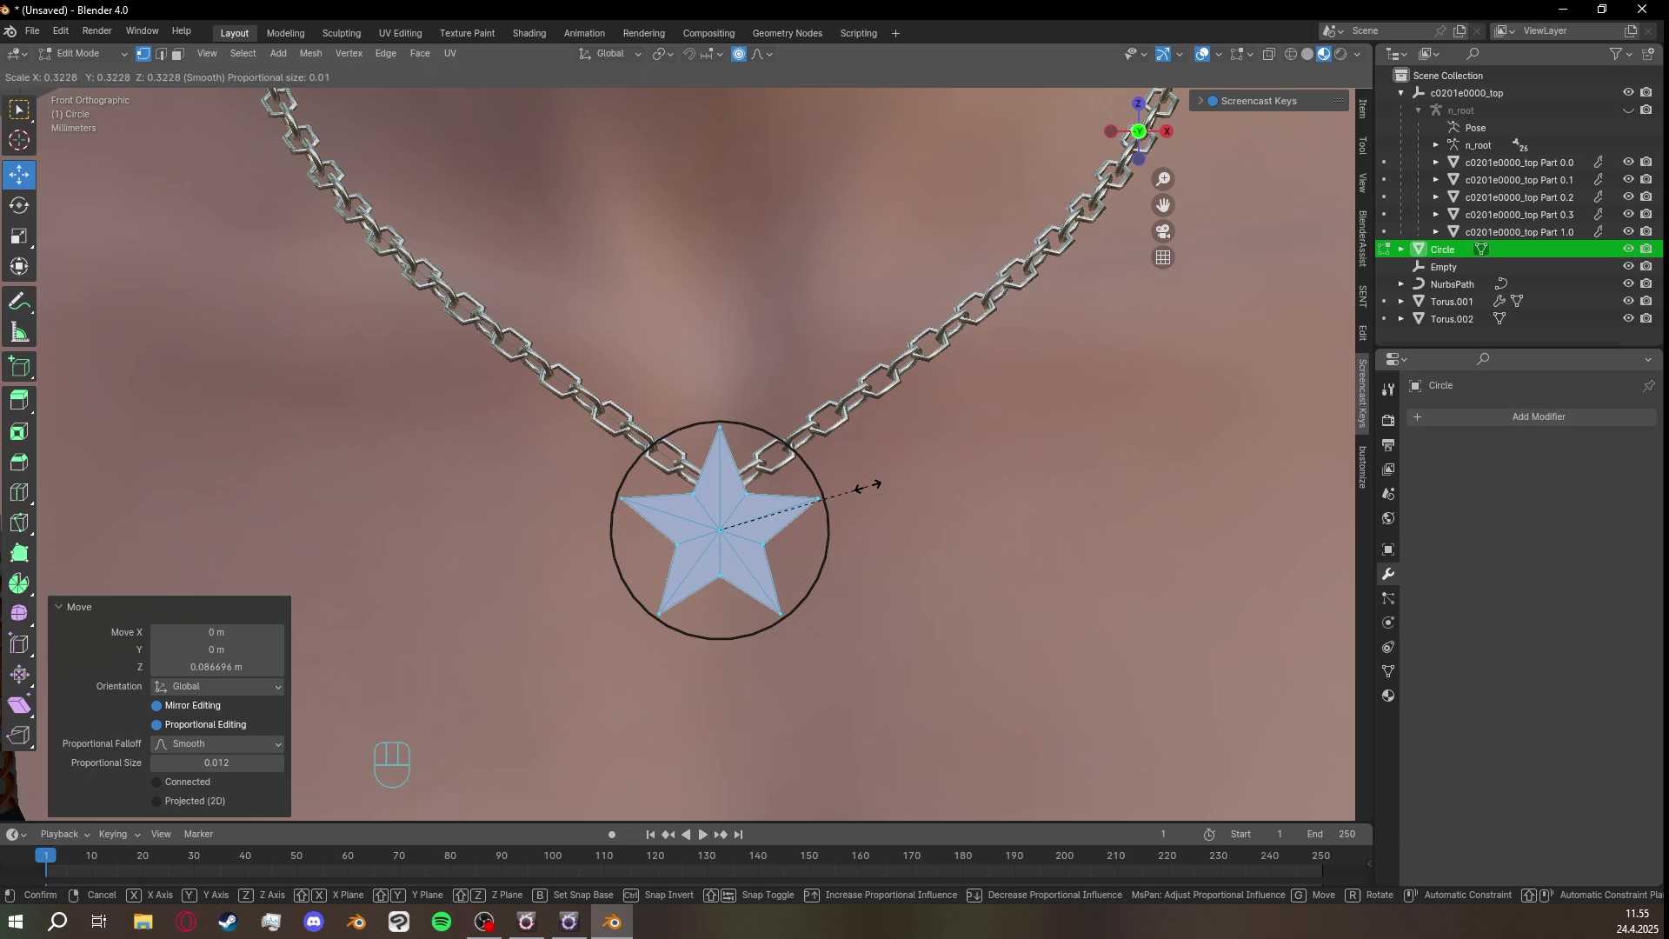
pyautogui.click(846, 491)
pyautogui.scroll(1, 900, 491)
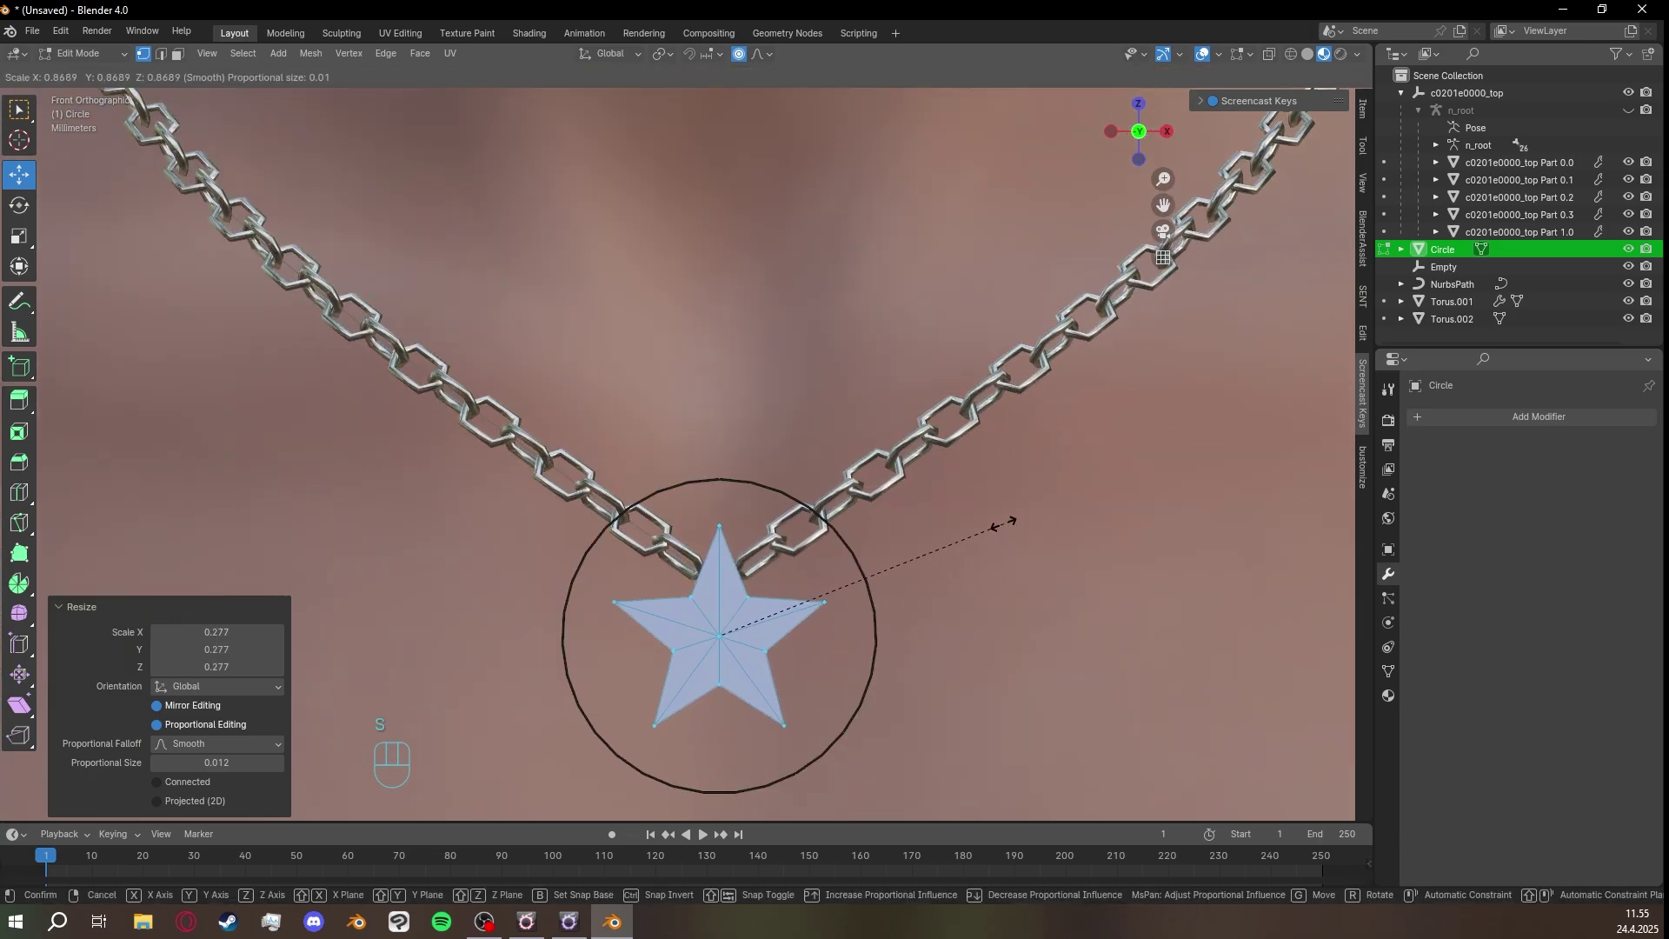
pyautogui.click(946, 527)
pyautogui.scroll(-5, 926, 525)
pyautogui.press('s')
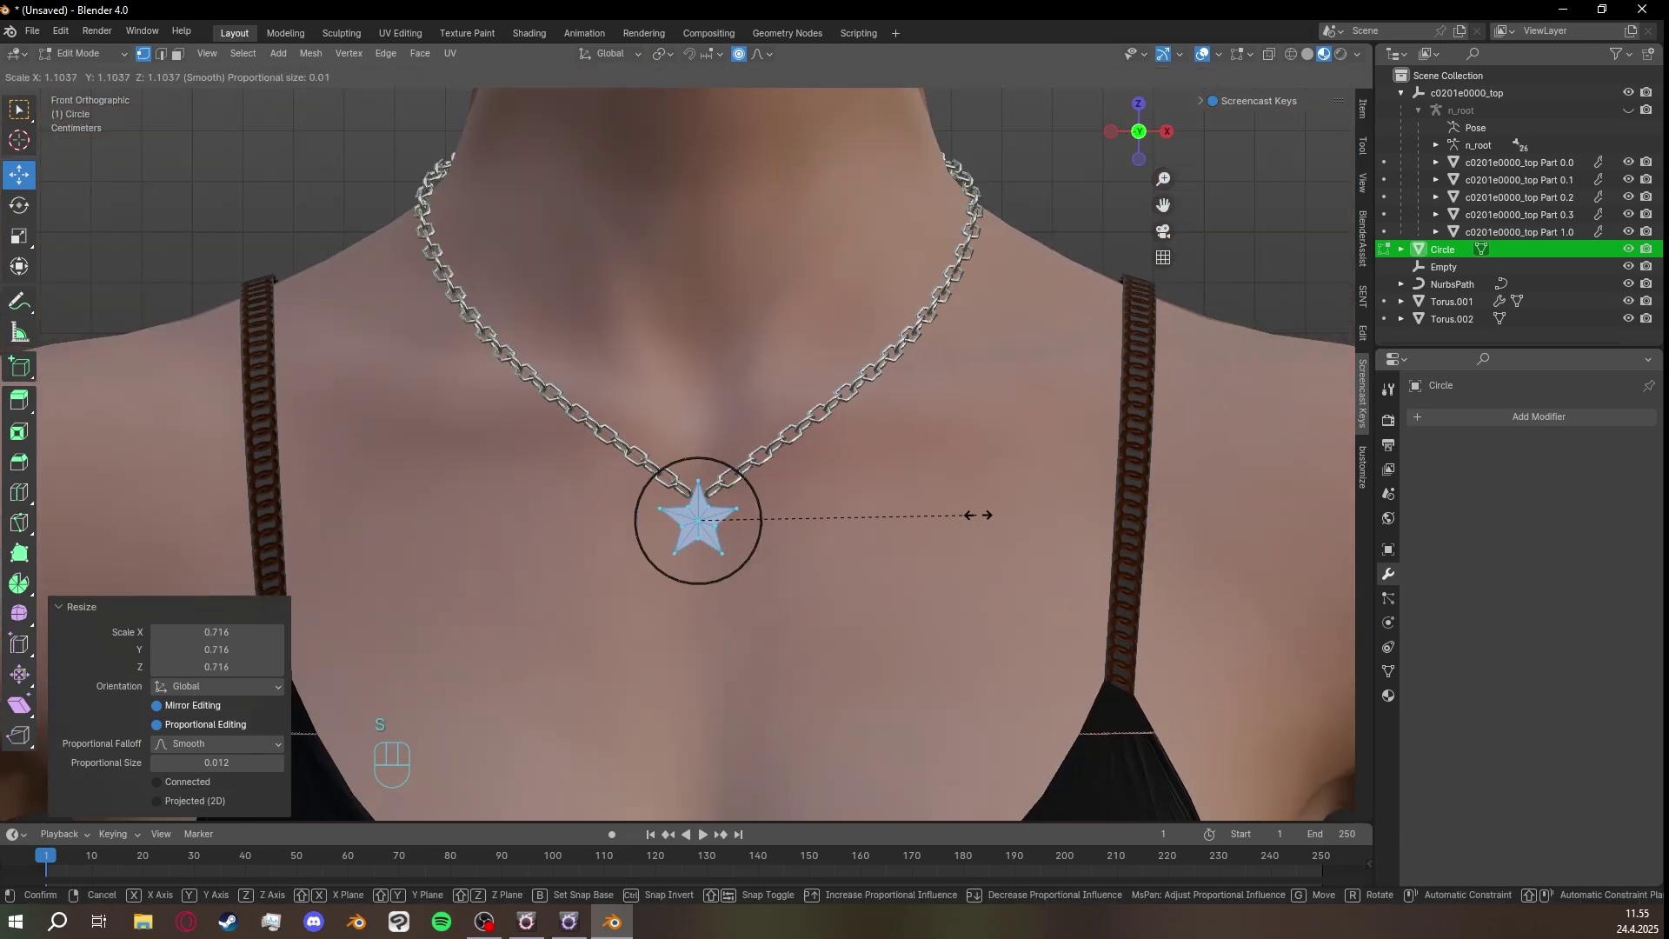
pyautogui.click(940, 509)
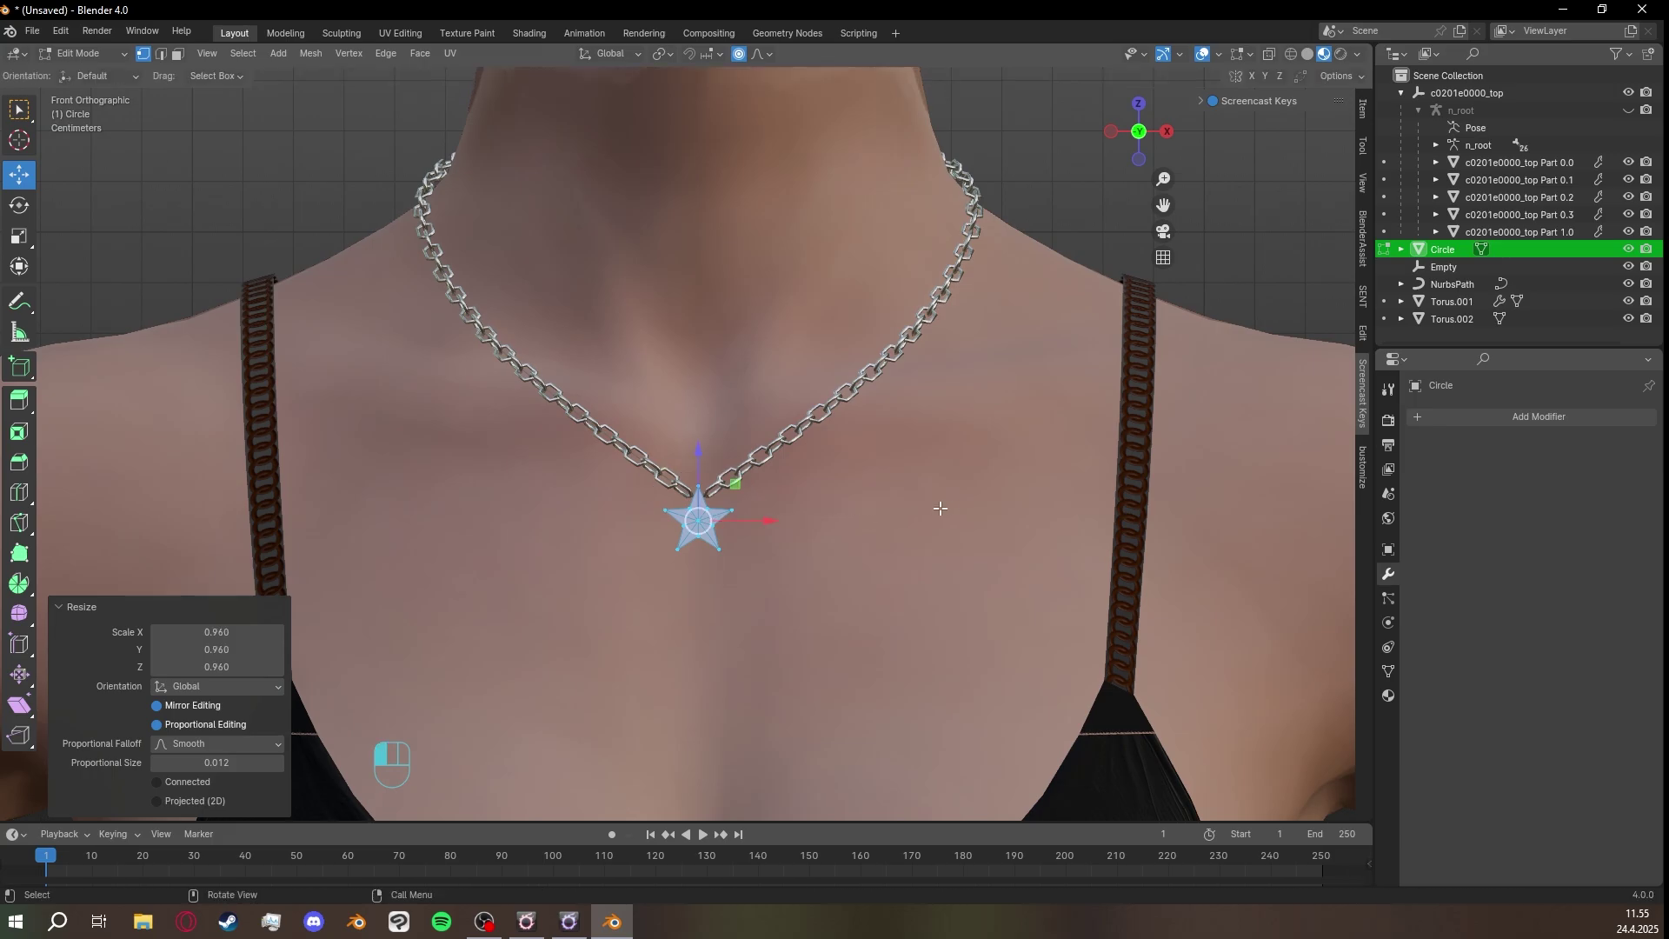
# Lower the star by about 0.0043 m and move it about 0.24 m in Y toward the chest.
pyautogui.moveTo(711, 455); pyautogui.dragTo(737, 469)
pyautogui.moveTo(773, 492); pyautogui.dragTo(947, 507, button='middle')
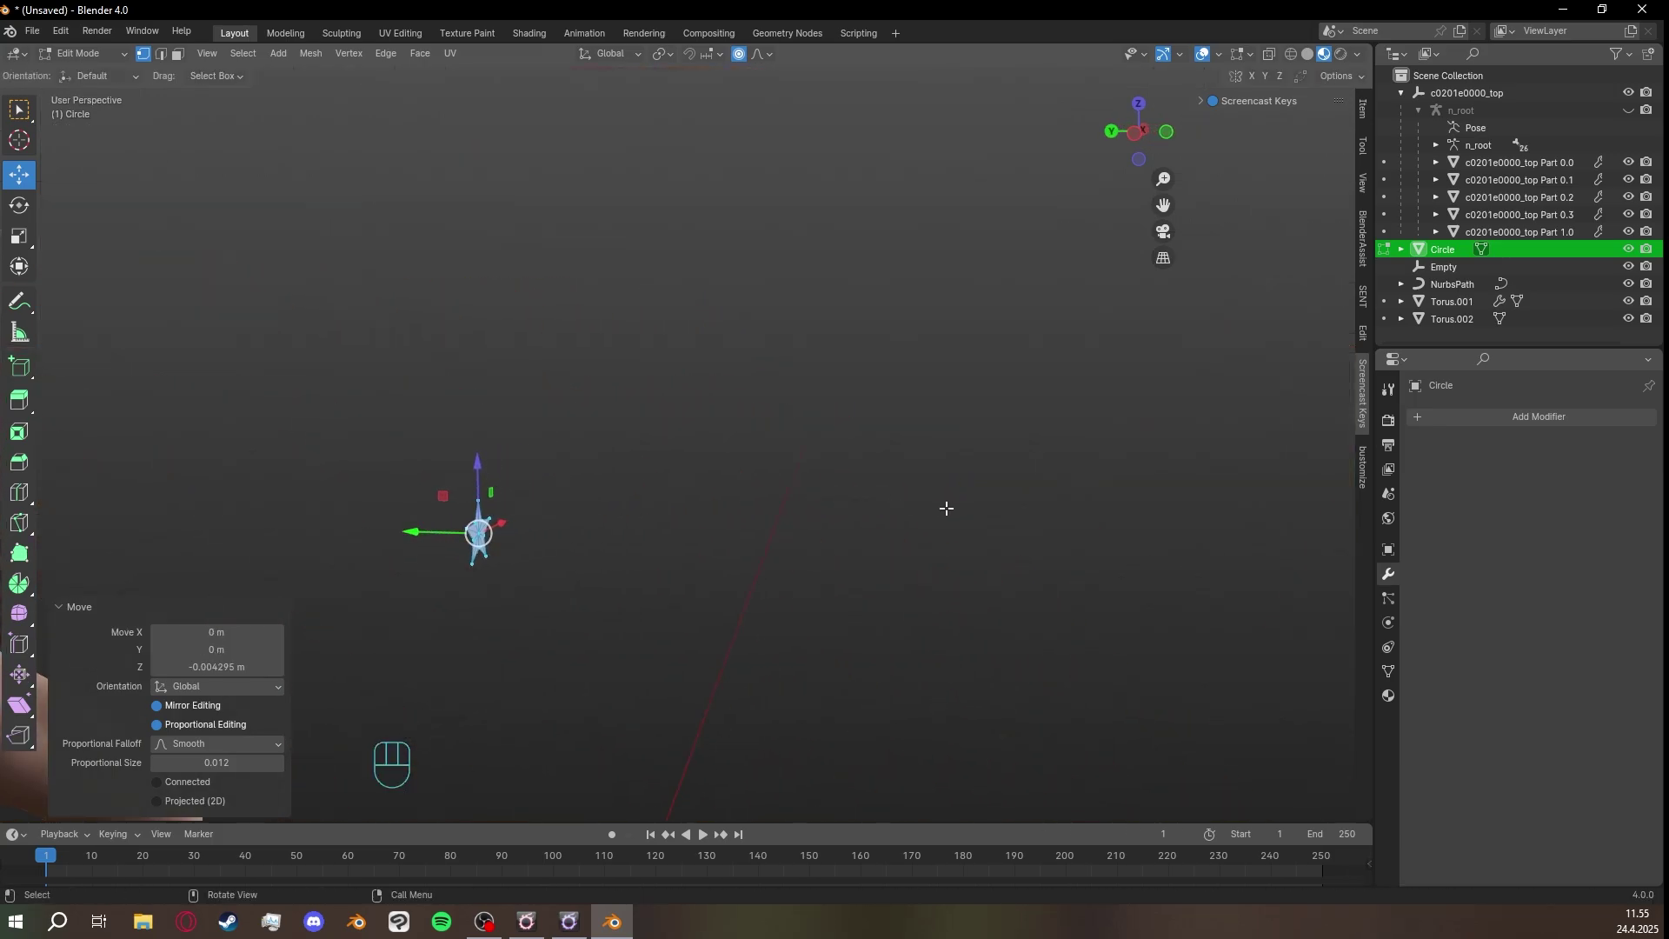
pyautogui.keyDown('shift'); pyautogui.moveTo(761, 556); pyautogui.dragTo(1081, 461, button='middle'); pyautogui.keyUp('shift')
pyautogui.scroll(-2, 1017, 479)
pyautogui.scroll(-4, 726, 522)
pyautogui.moveTo(722, 522); pyautogui.dragTo(729, 539, button='middle')
pyautogui.keyDown('shift'); pyautogui.moveTo(710, 540); pyautogui.dragTo(898, 530, button='middle'); pyautogui.keyUp('shift')
pyautogui.moveTo(840, 427); pyautogui.dragTo(443, 424)
pyautogui.keyDown('shift'); pyautogui.moveTo(656, 443); pyautogui.dragTo(857, 443, button='middle'); pyautogui.keyUp('shift')
pyautogui.scroll(4, 857, 443)
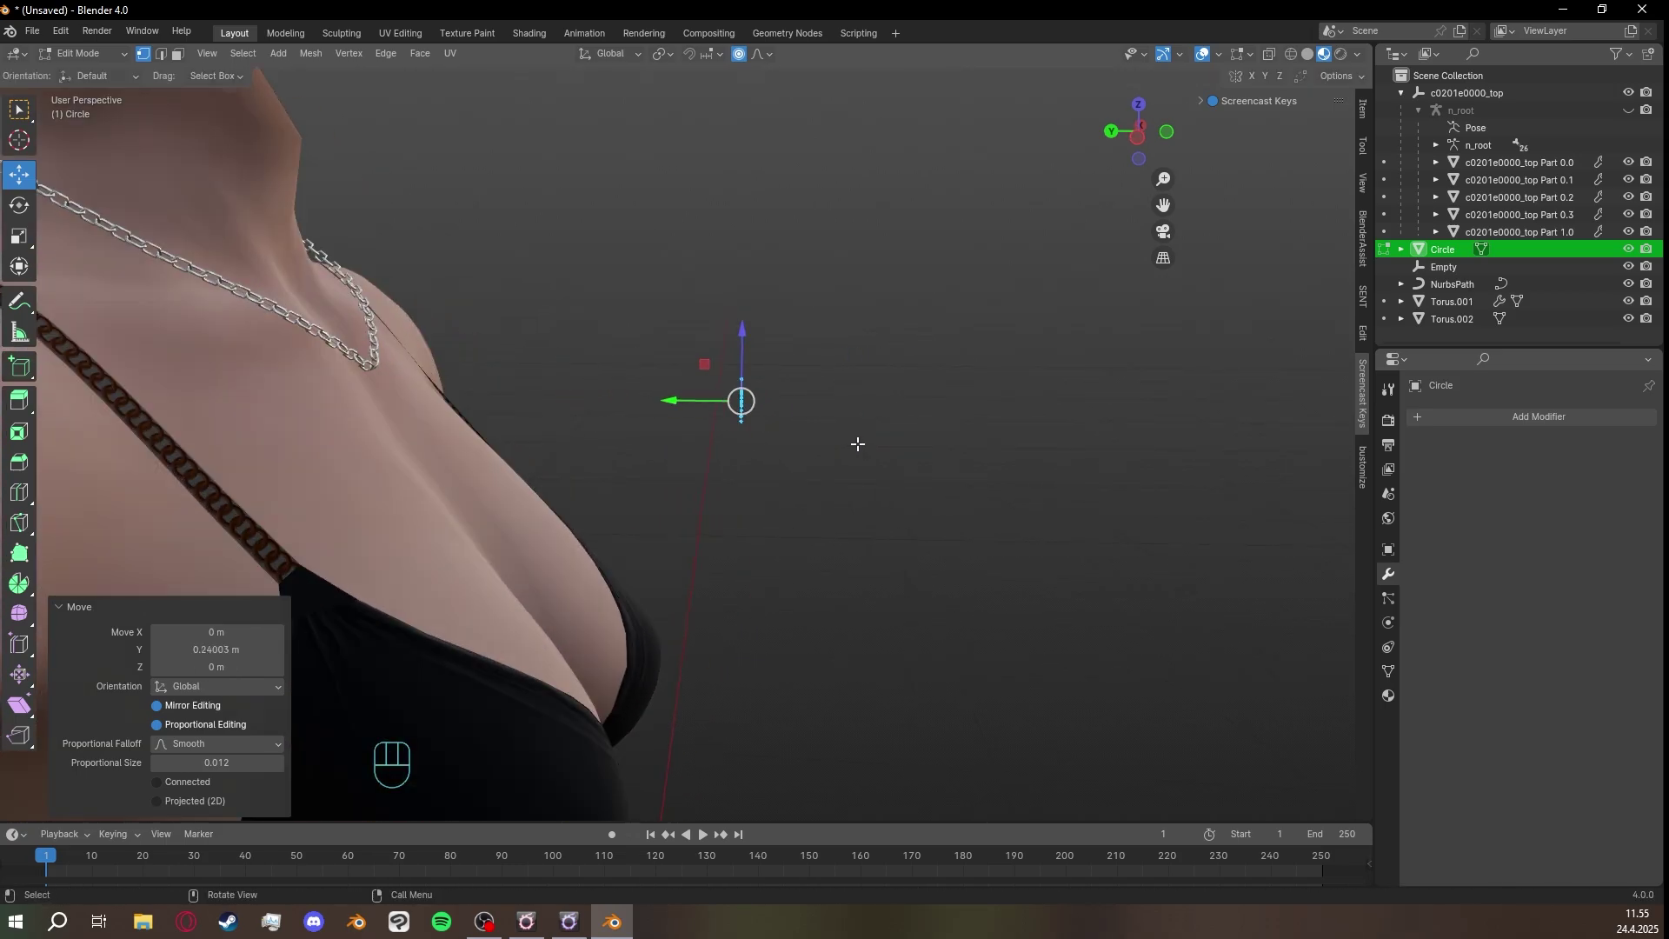
# In the left view, extrude the whole star along its normal into a thin solid and return to Object Mode.
pyautogui.scroll(4, 857, 444)
pyautogui.keyDown('shift'); pyautogui.moveTo(928, 362); pyautogui.dragTo(812, 484, button='middle'); pyautogui.keyUp('shift')
pyautogui.scroll(3, 811, 484)
pyautogui.scroll(2, 912, 462)
pyautogui.moveTo(913, 462); pyautogui.dragTo(1028, 297, button='middle')
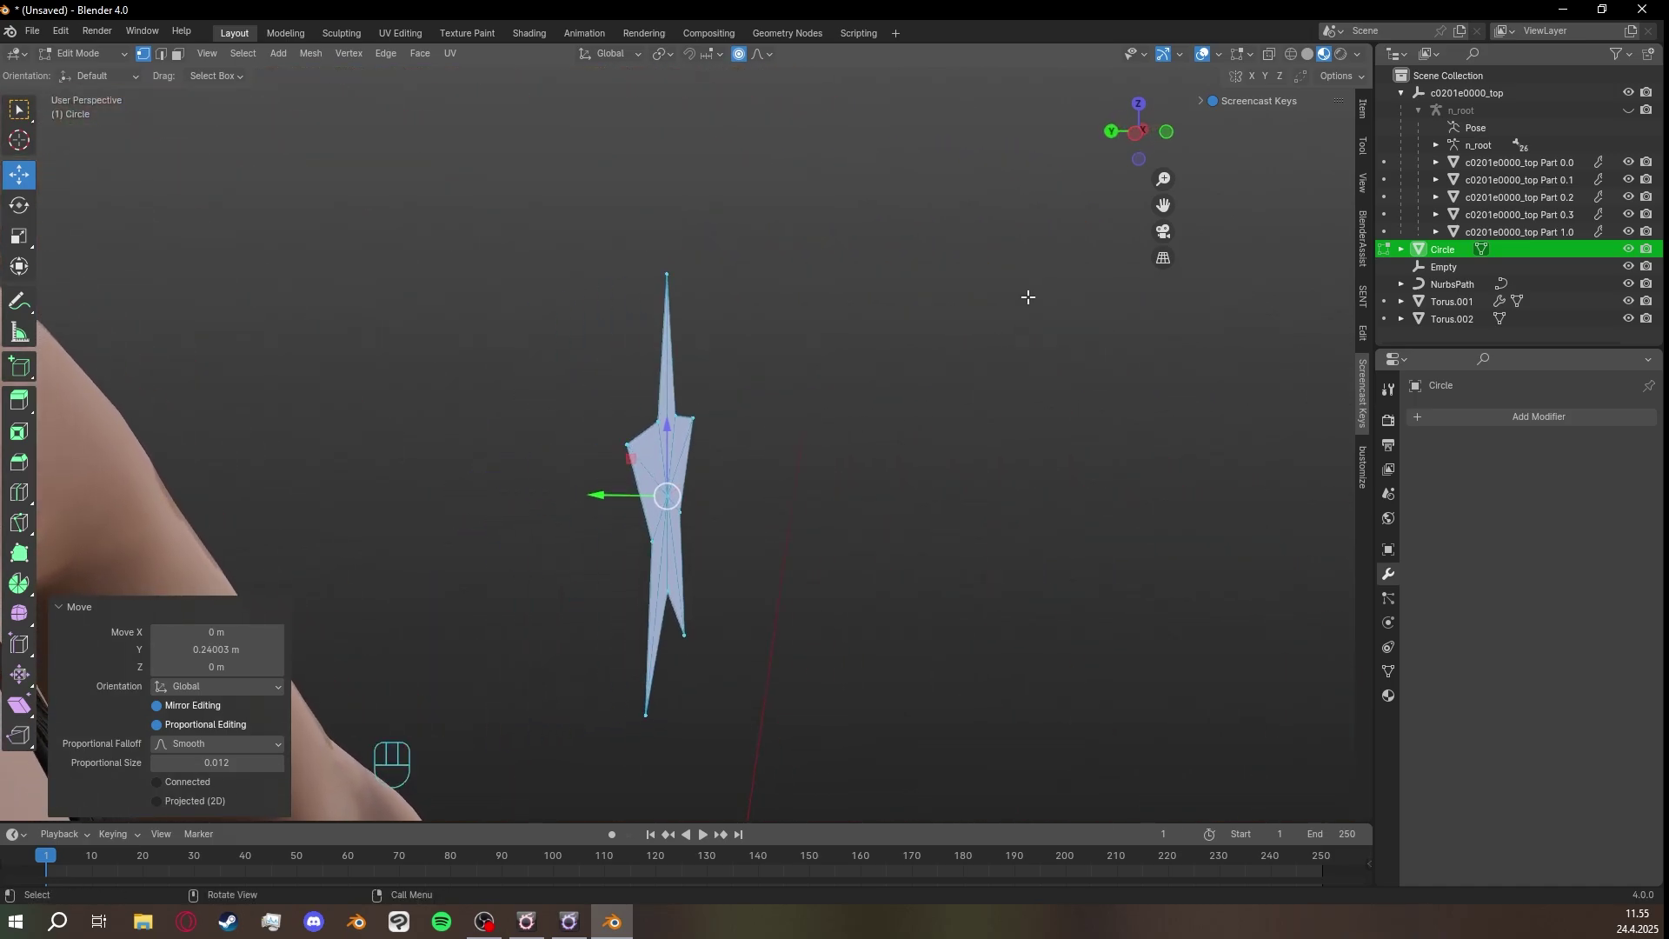
pyautogui.click(1135, 133)
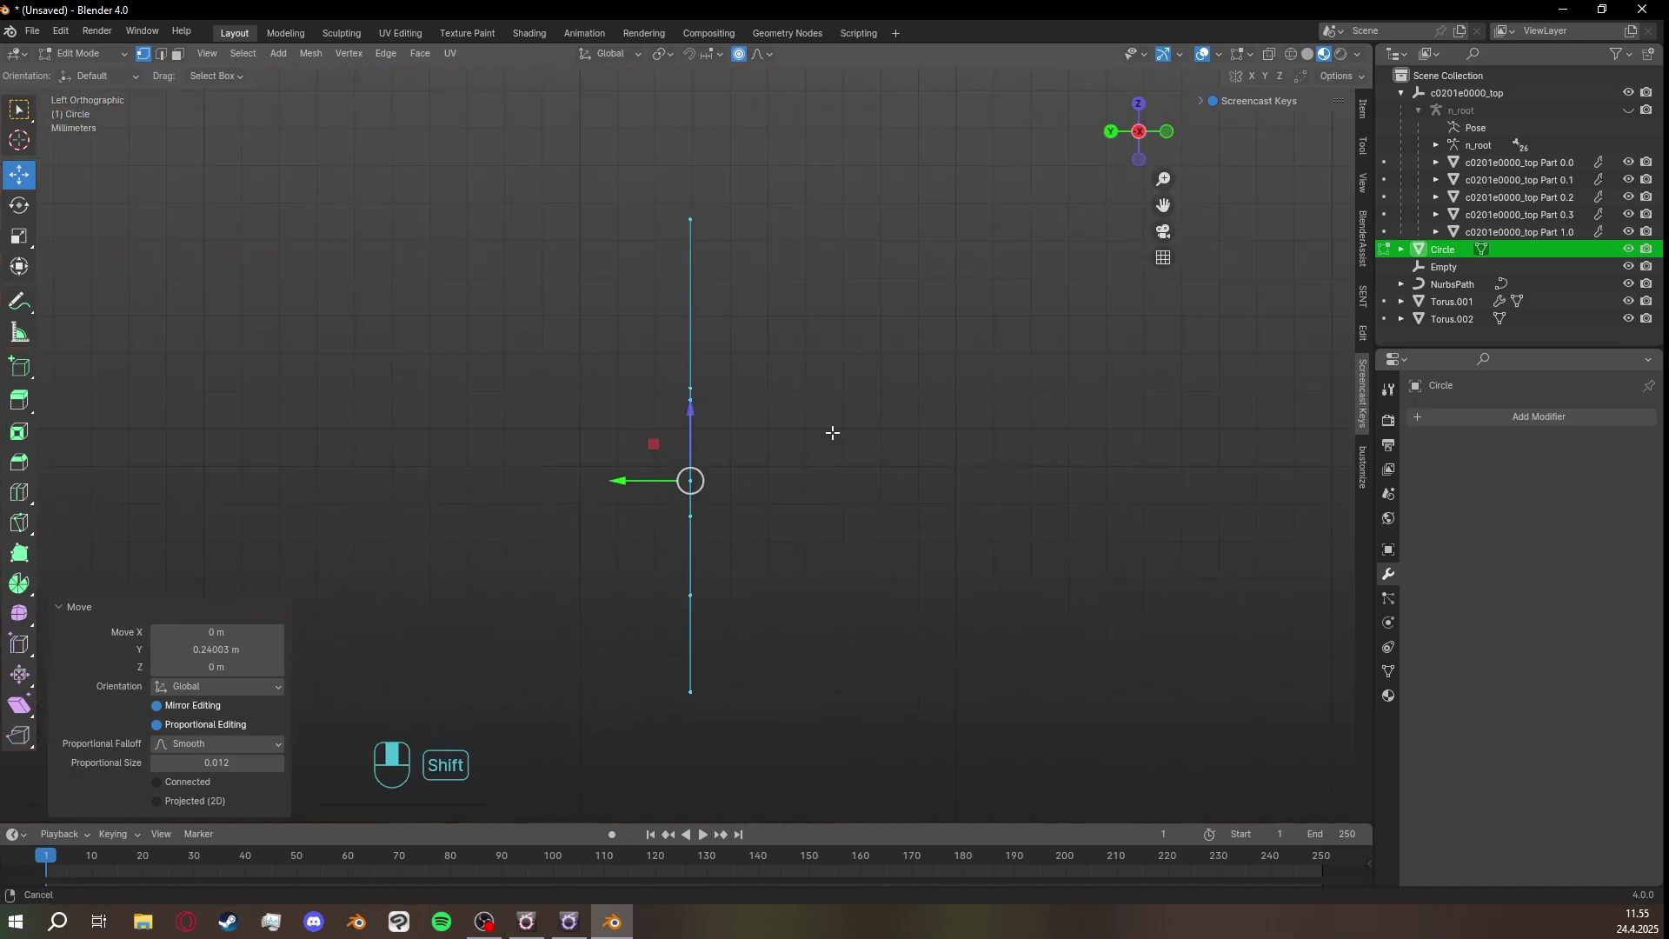
pyautogui.keyDown('shift'); pyautogui.moveTo(831, 432); pyautogui.dragTo(683, 300, button='middle'); pyautogui.keyUp('shift')
pyautogui.scroll(-2, 883, 383)
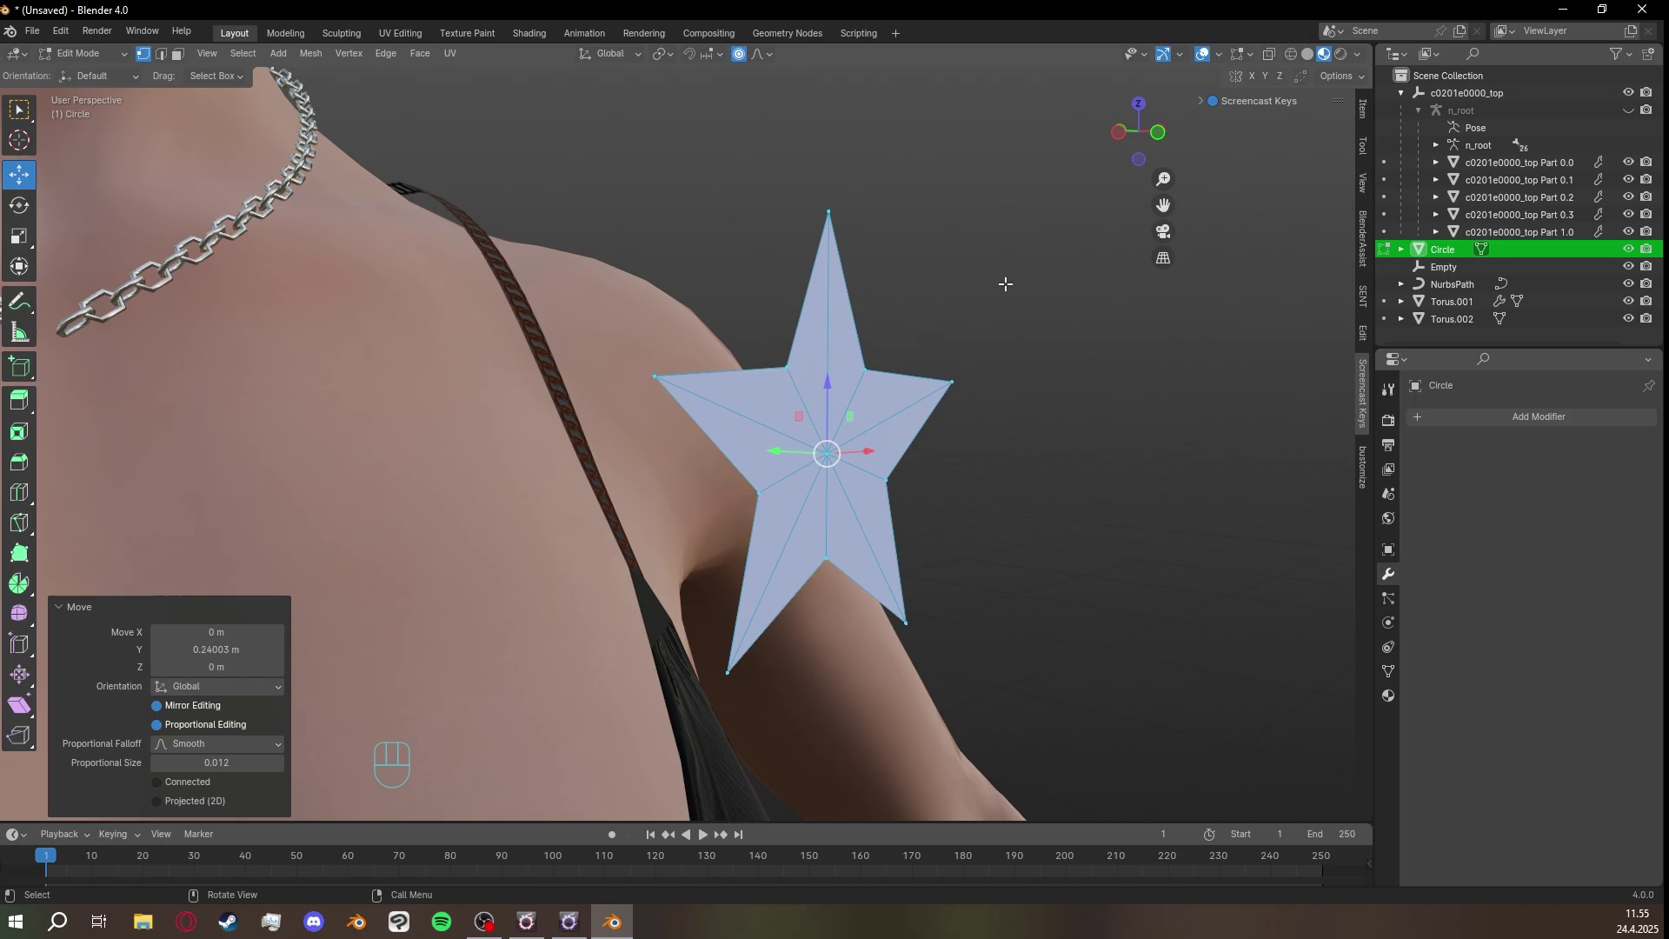
pyautogui.click(1117, 134)
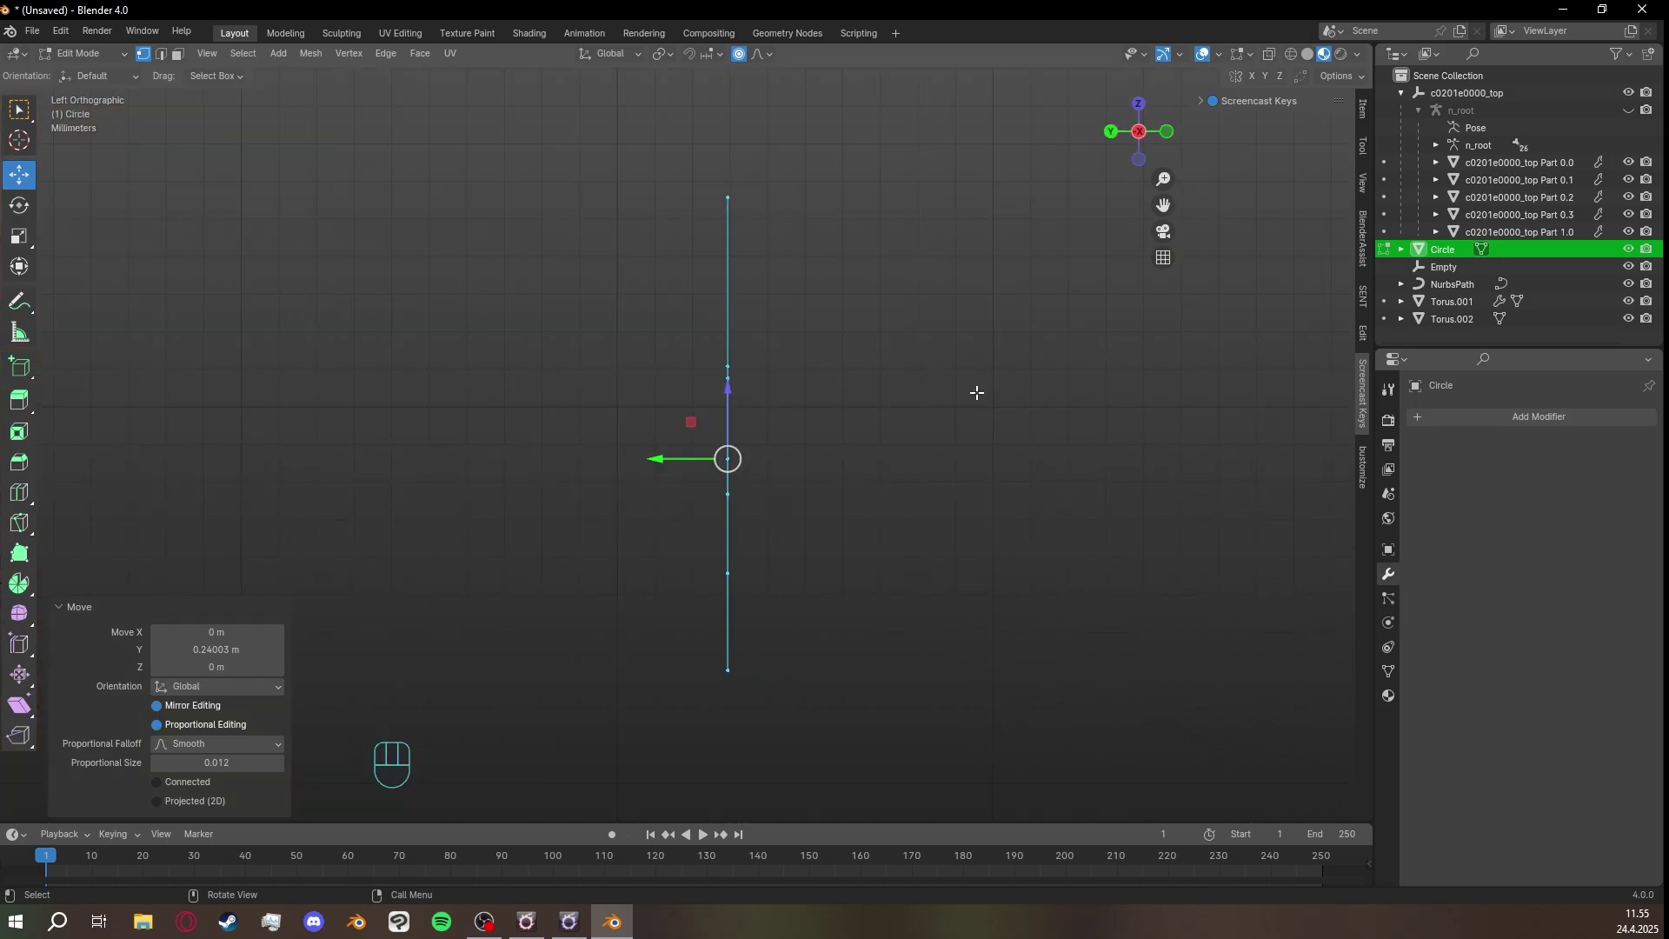
pyautogui.press('e')
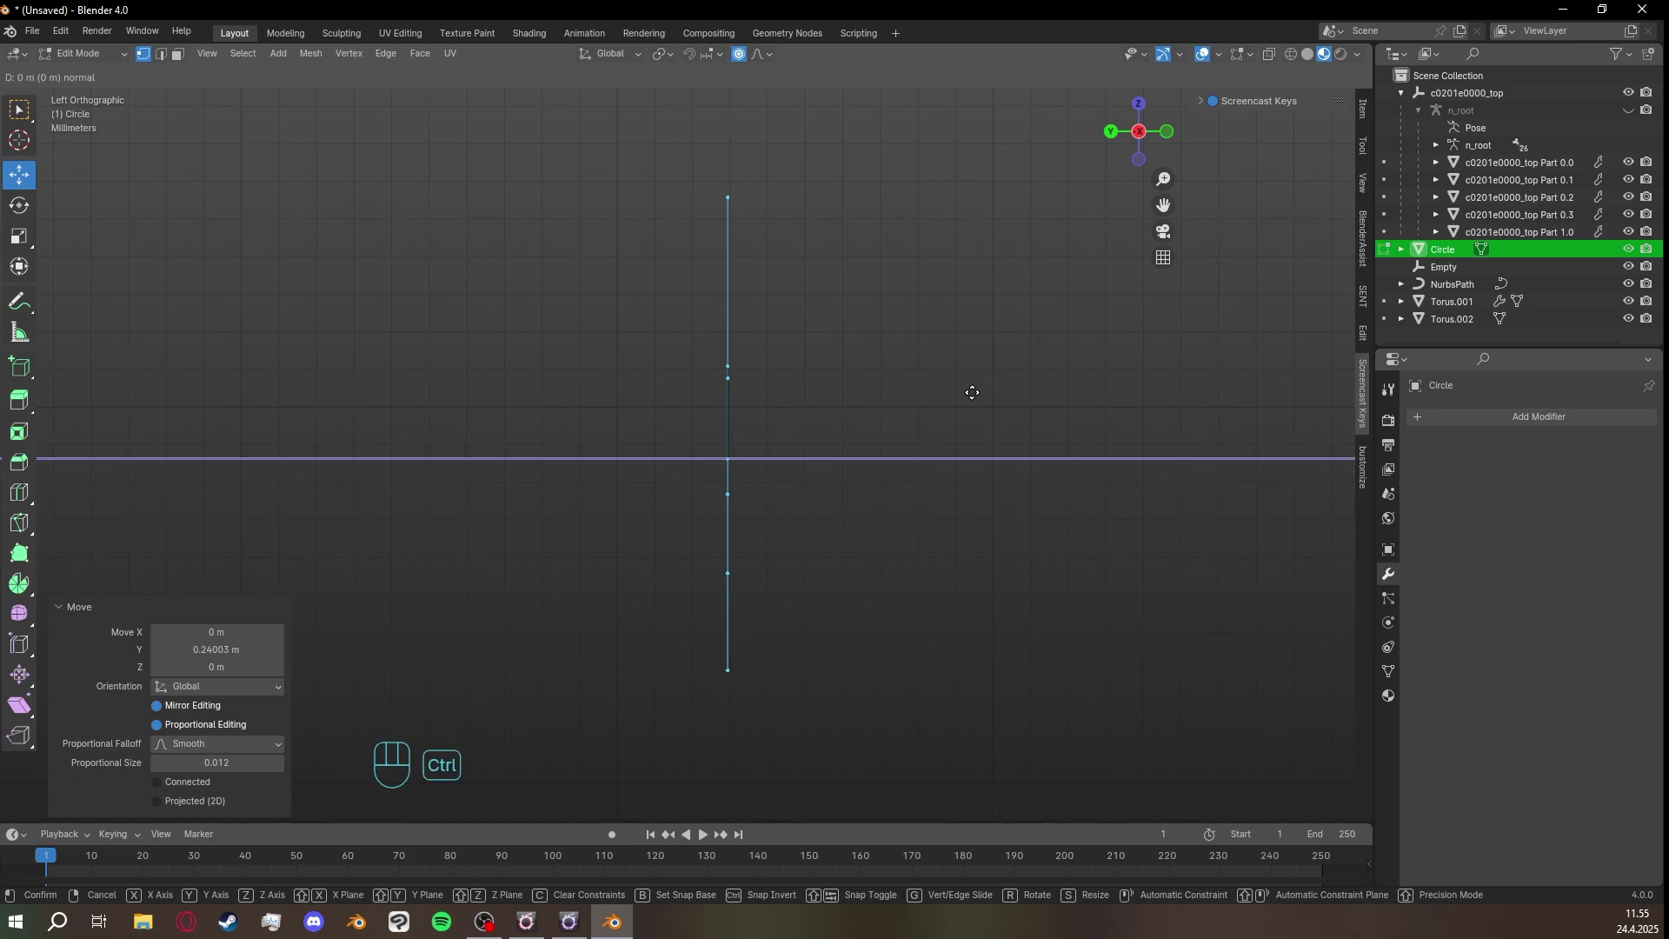
pyautogui.click(930, 391)
pyautogui.moveTo(1047, 402); pyautogui.dragTo(691, 421, button='middle')
pyautogui.moveTo(817, 427); pyautogui.dragTo(1074, 469, button='middle')
pyautogui.scroll(2, 828, 476)
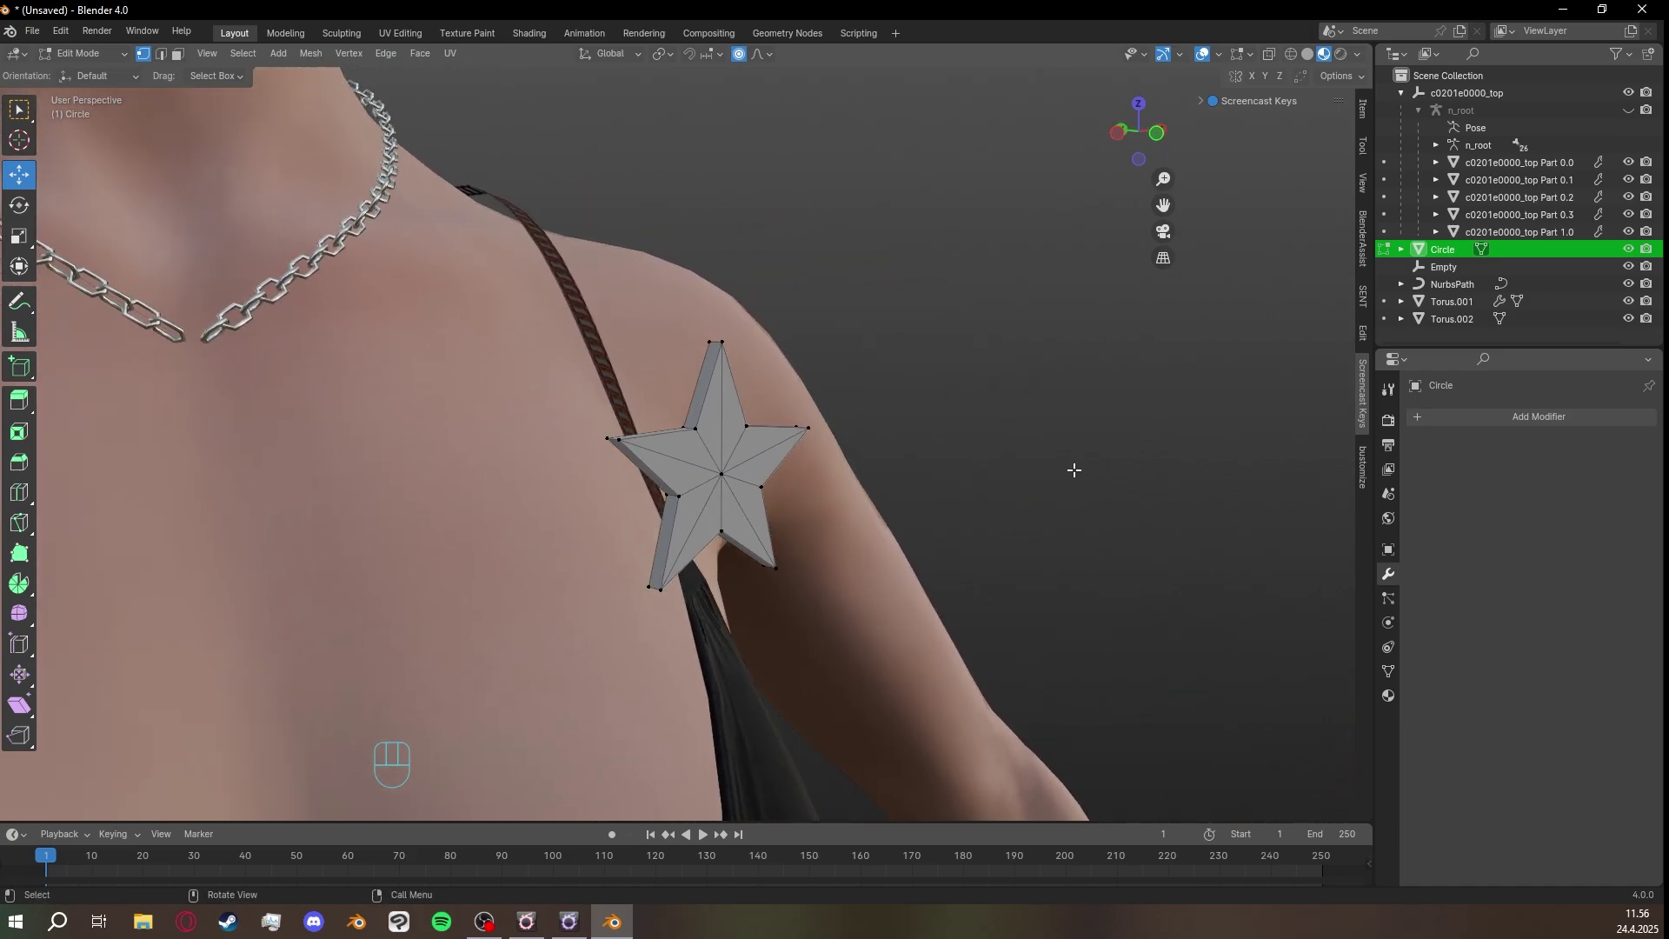
pyautogui.press('Tab')
pyautogui.click(1075, 469)
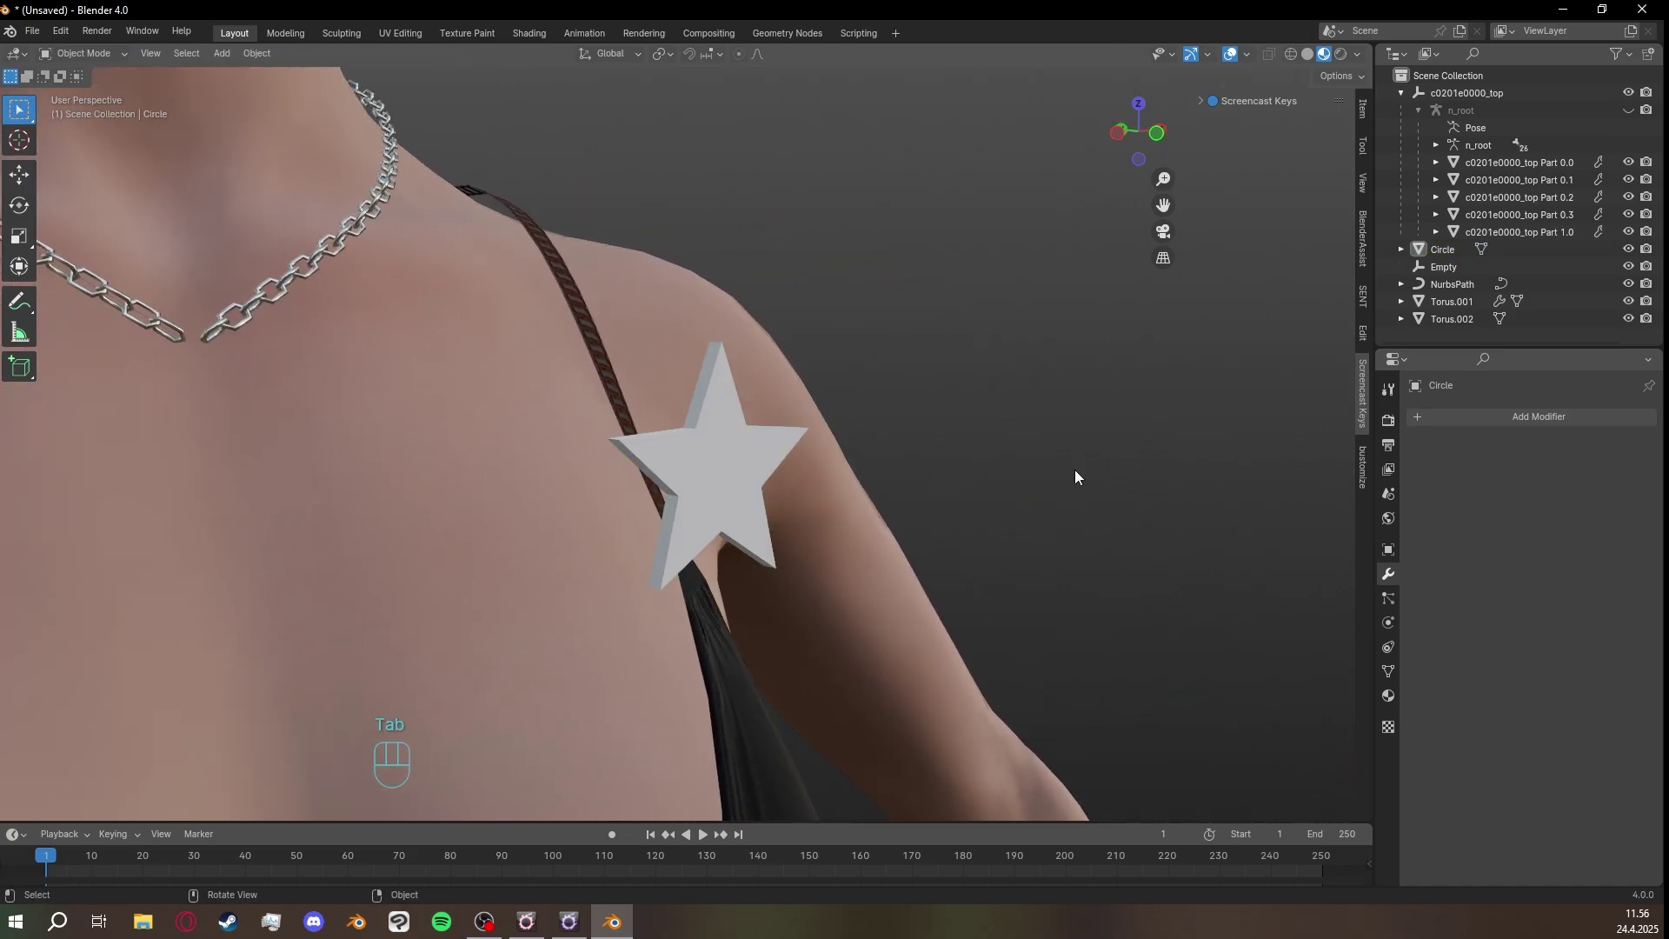
# Assign the existing material Material.001 to the star pendant.
pyautogui.moveTo(1075, 470); pyautogui.dragTo(734, 455, button='middle')
pyautogui.click(729, 473)
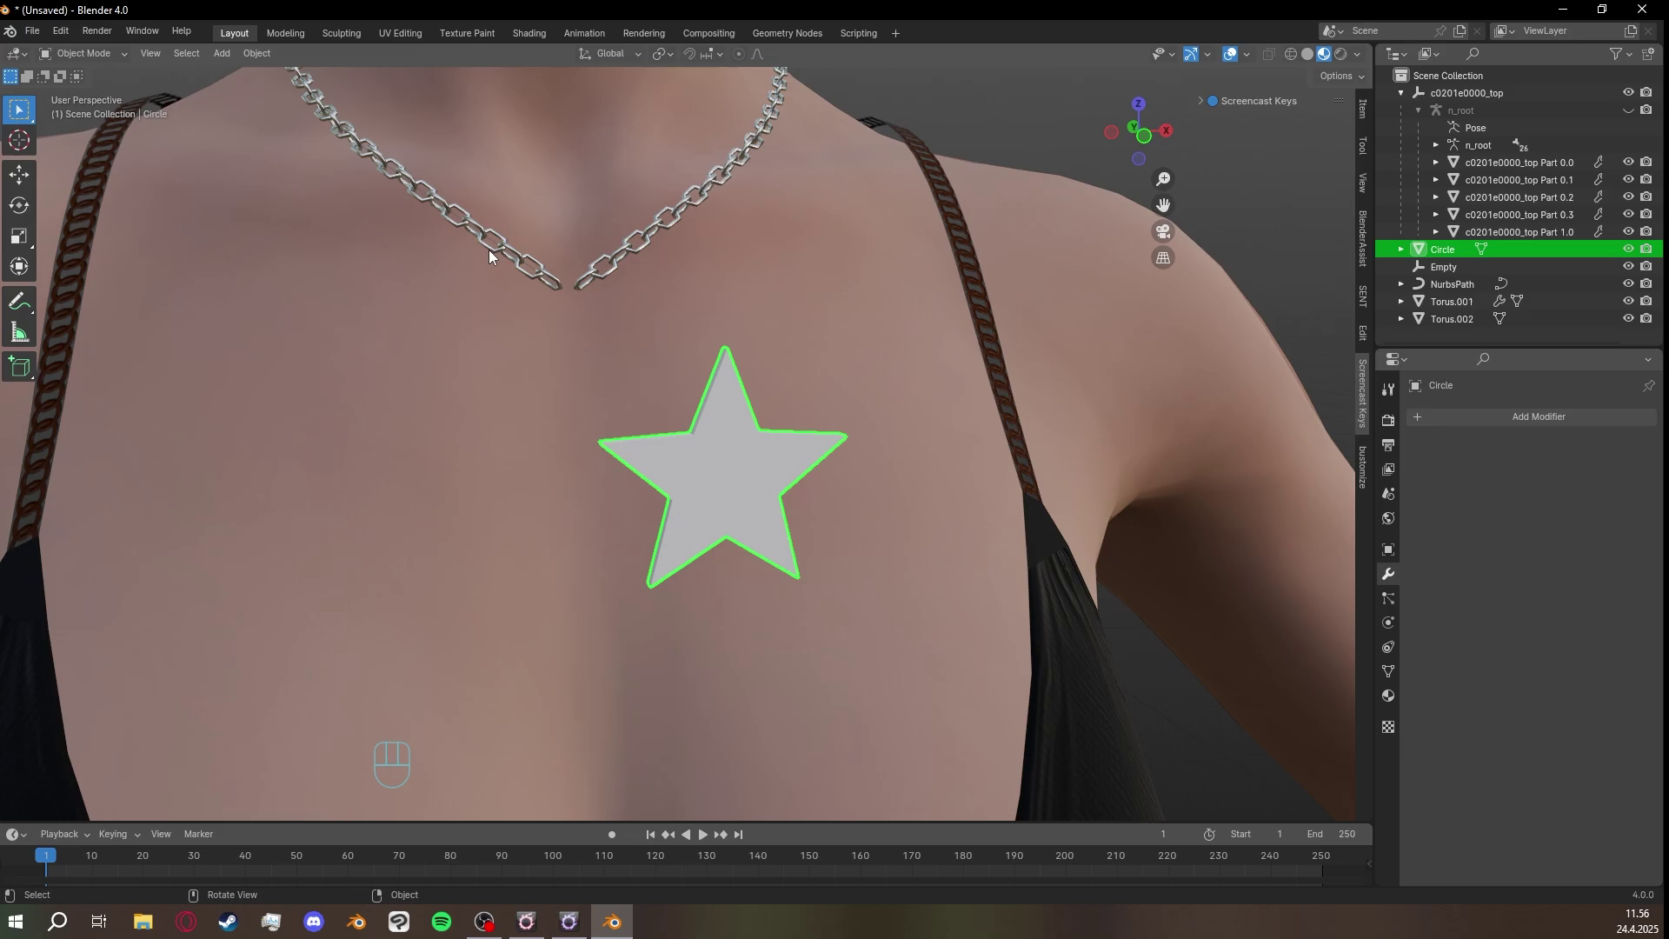
pyautogui.moveTo(607, 301); pyautogui.dragTo(739, 313, button='middle')
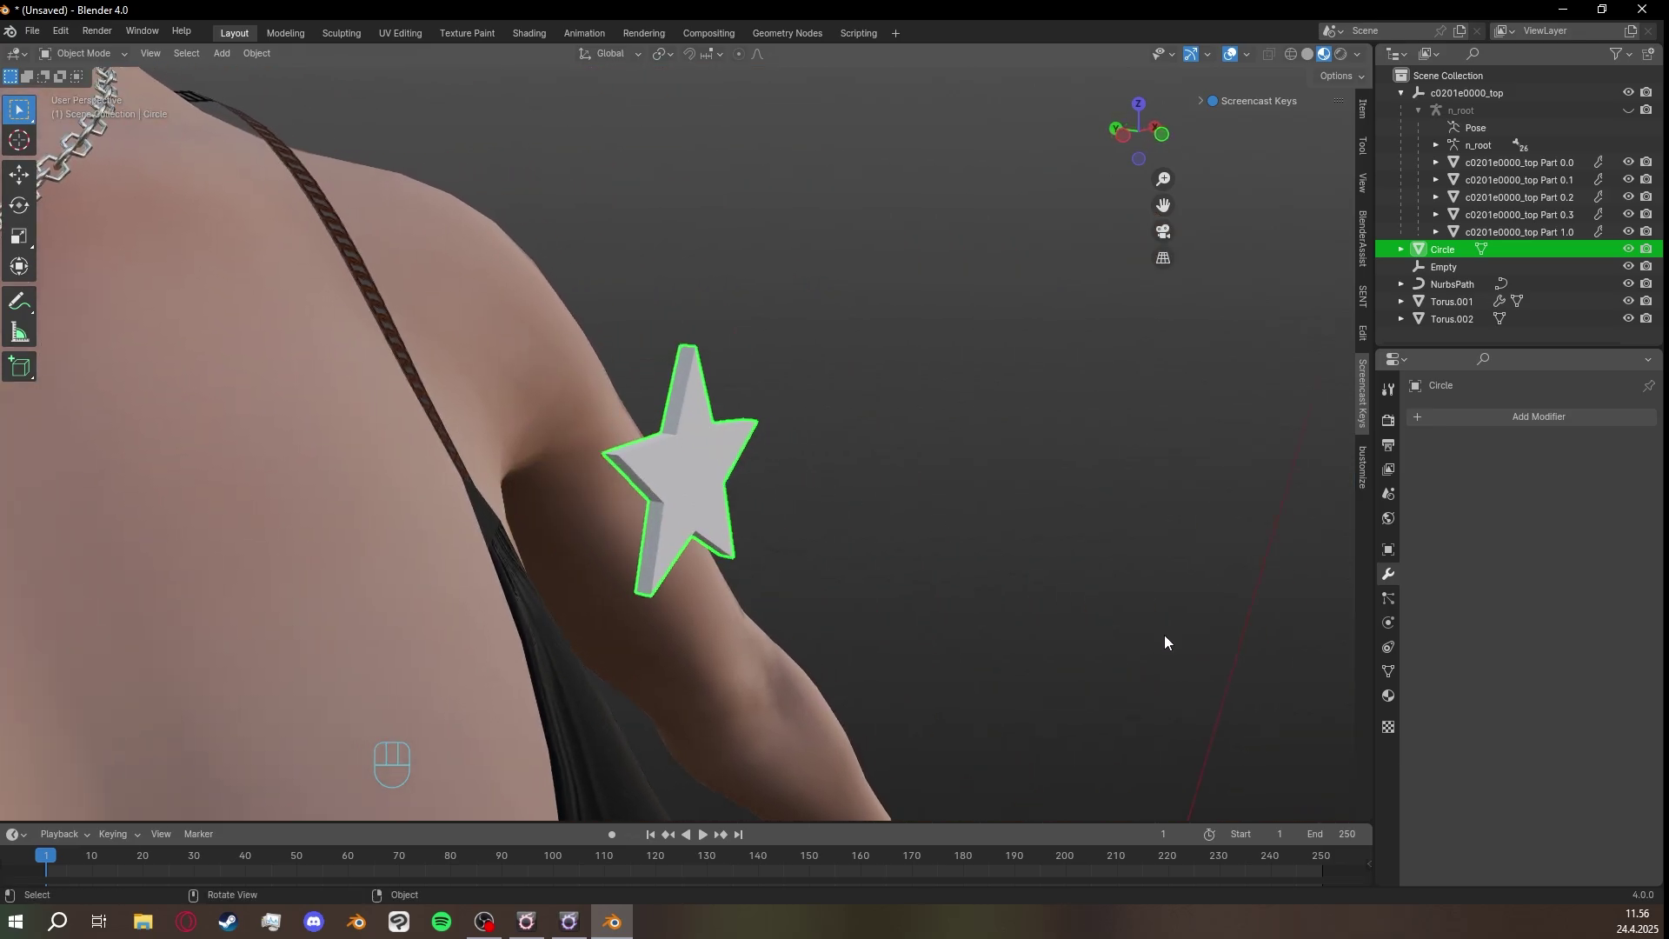
pyautogui.click(1388, 697)
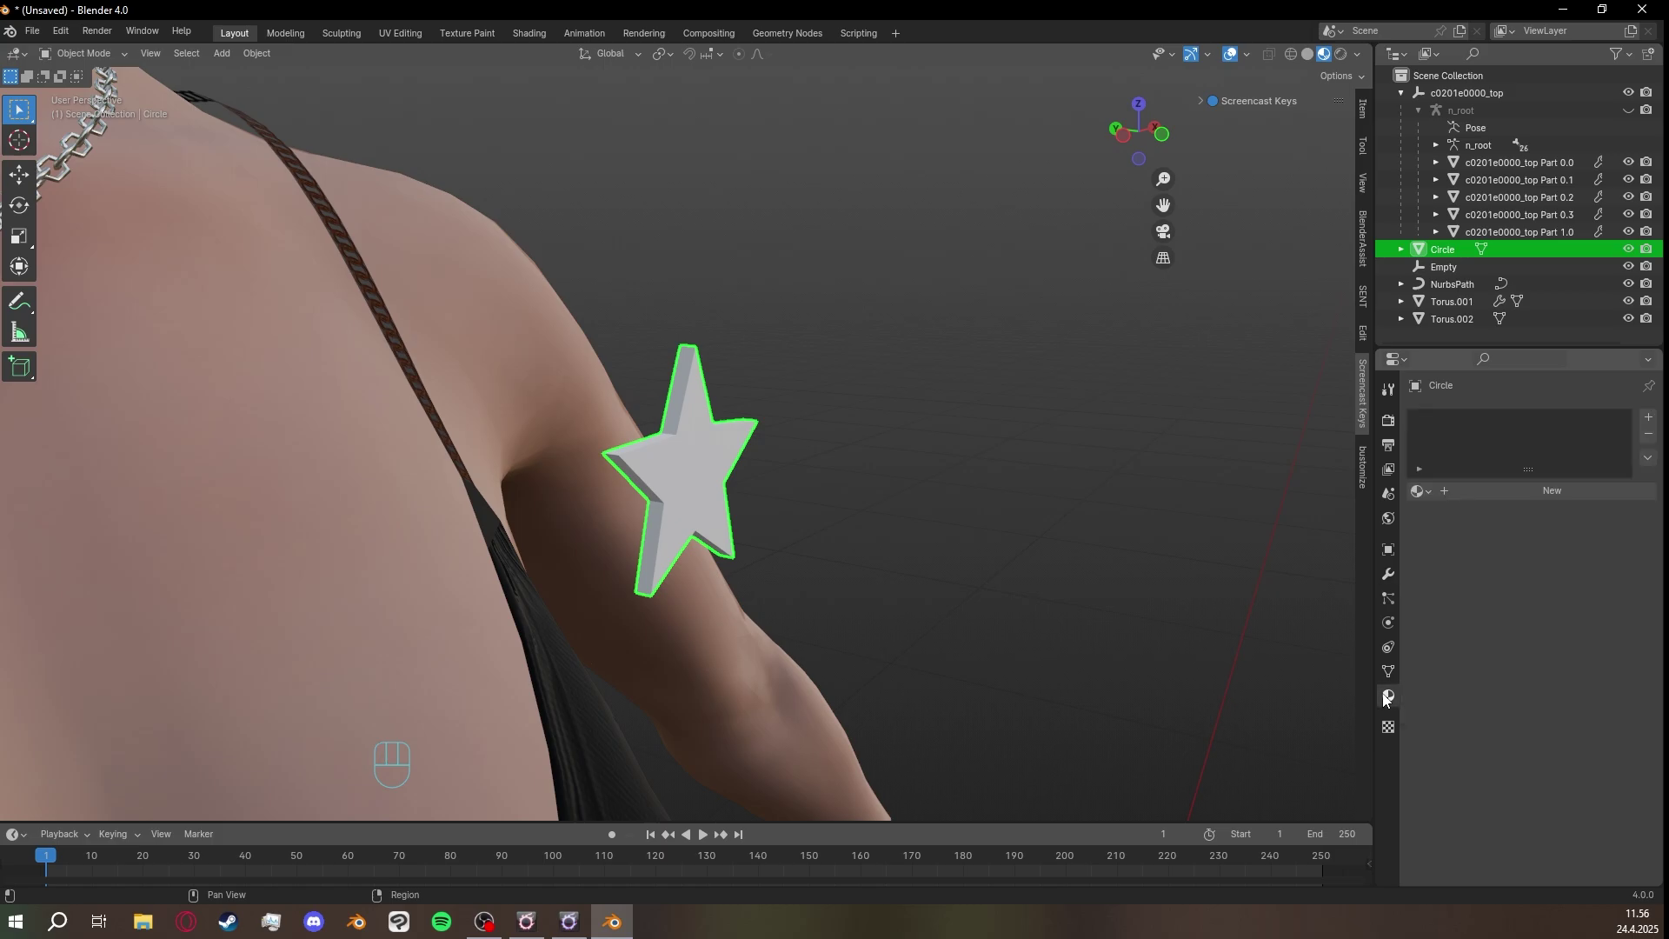
pyautogui.click(1421, 492)
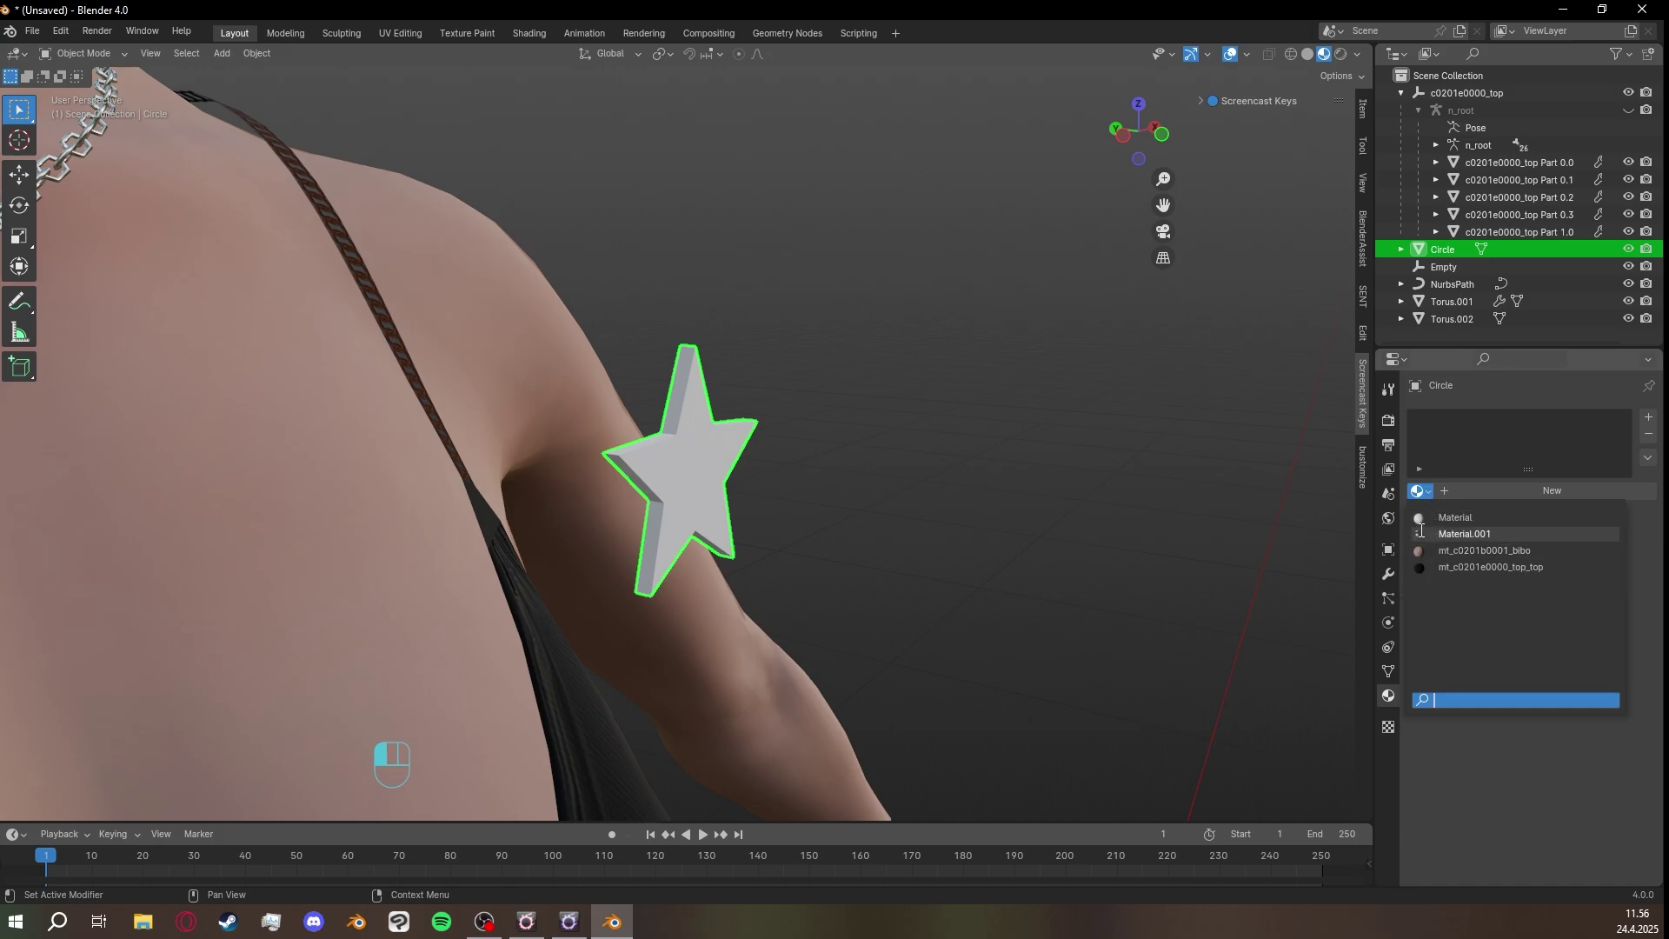
pyautogui.click(1465, 534)
pyautogui.moveTo(1304, 526); pyautogui.dragTo(775, 424, button='middle')
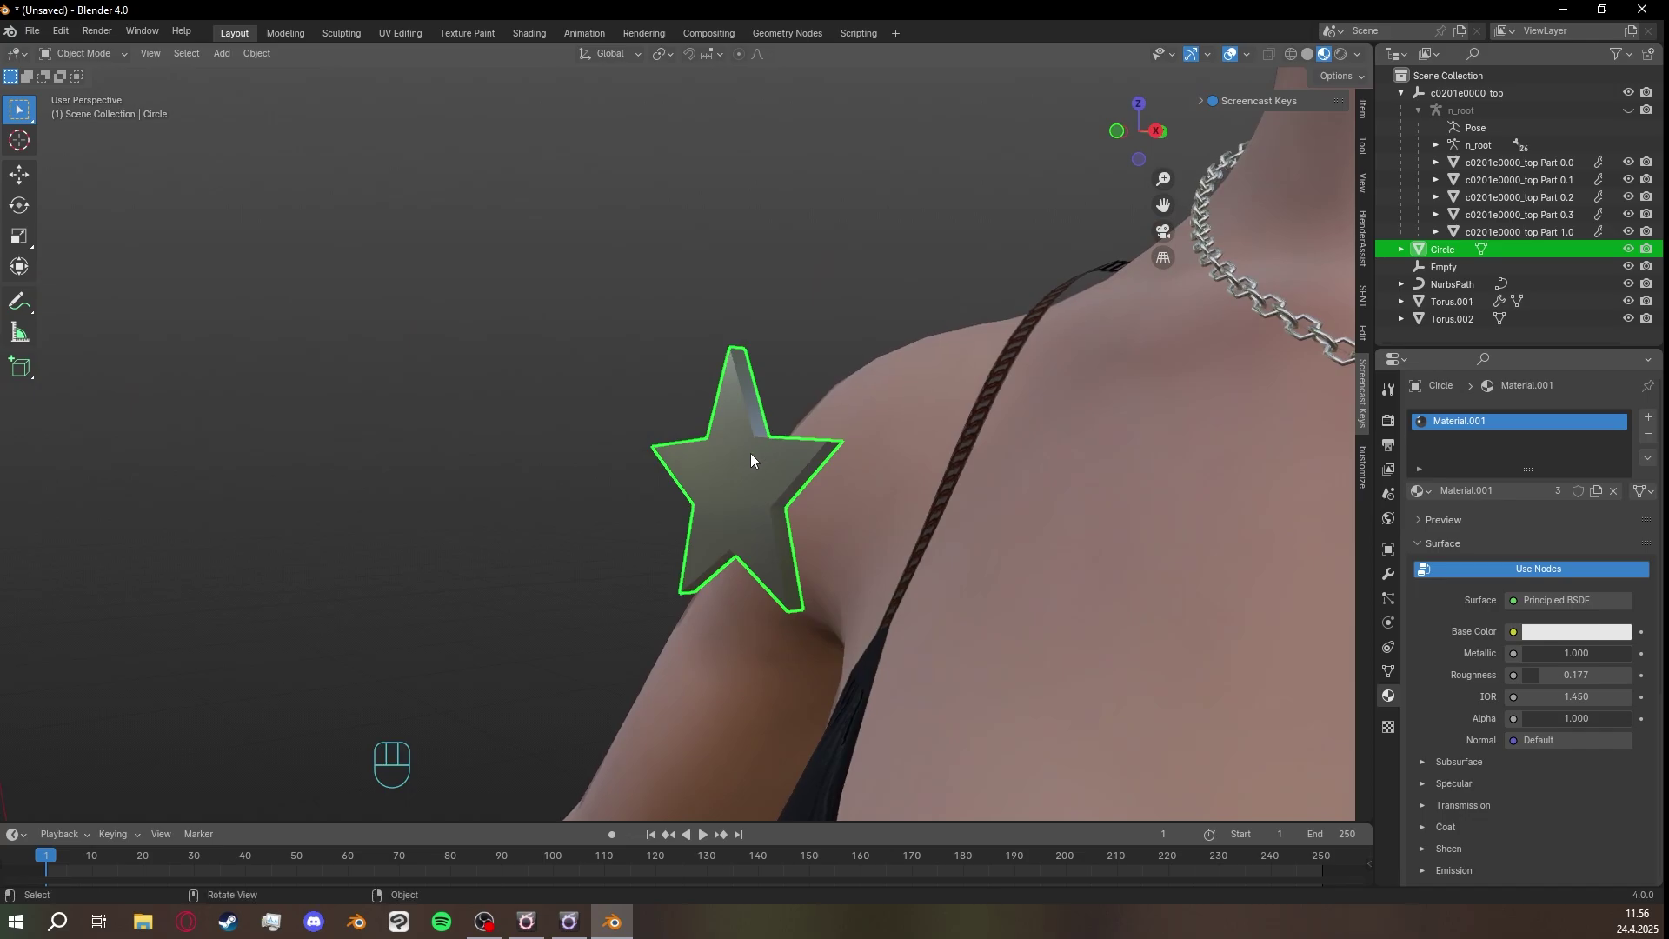
# Try Shade Smooth on the star pendant.
pyautogui.rightClick(788, 469)
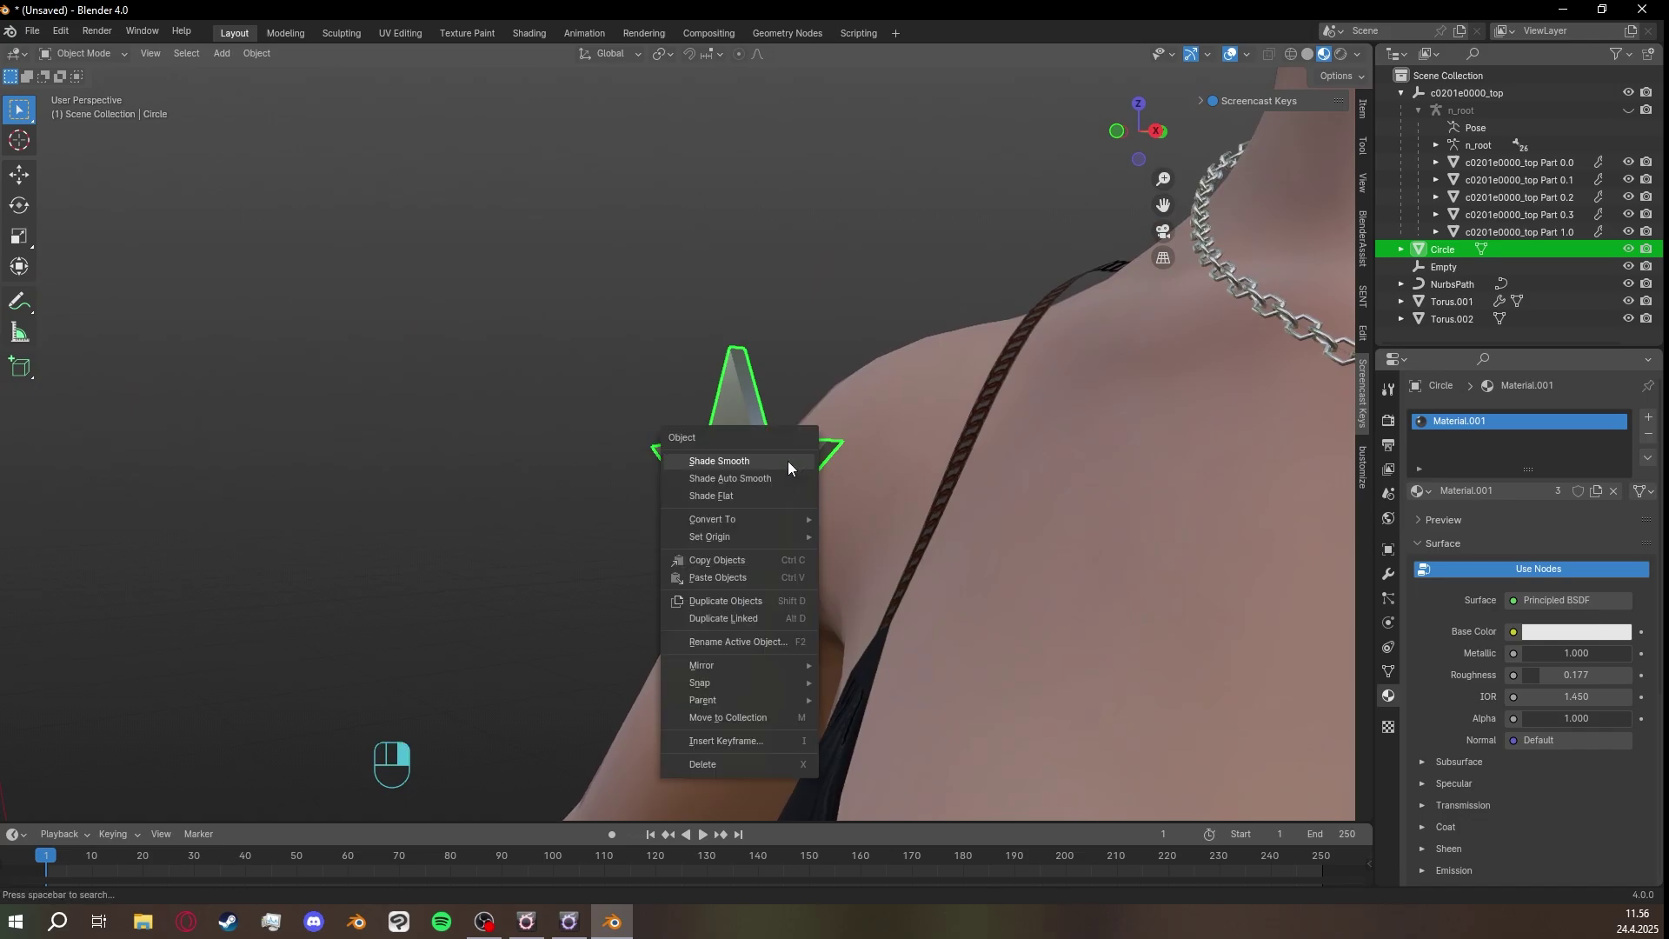
pyautogui.click(788, 467)
pyautogui.moveTo(788, 467)
pyautogui.mouseDown(button='middle')
pyautogui.moveTo(1043, 469)
pyautogui.moveTo(1074, 510)
pyautogui.moveTo(612, 537)
pyautogui.moveTo(475, 499)
pyautogui.moveTo(815, 483)
pyautogui.moveTo(765, 503)
pyautogui.mouseUp(button='middle')
pyautogui.click(1074, 510)
pyautogui.click(738, 483)
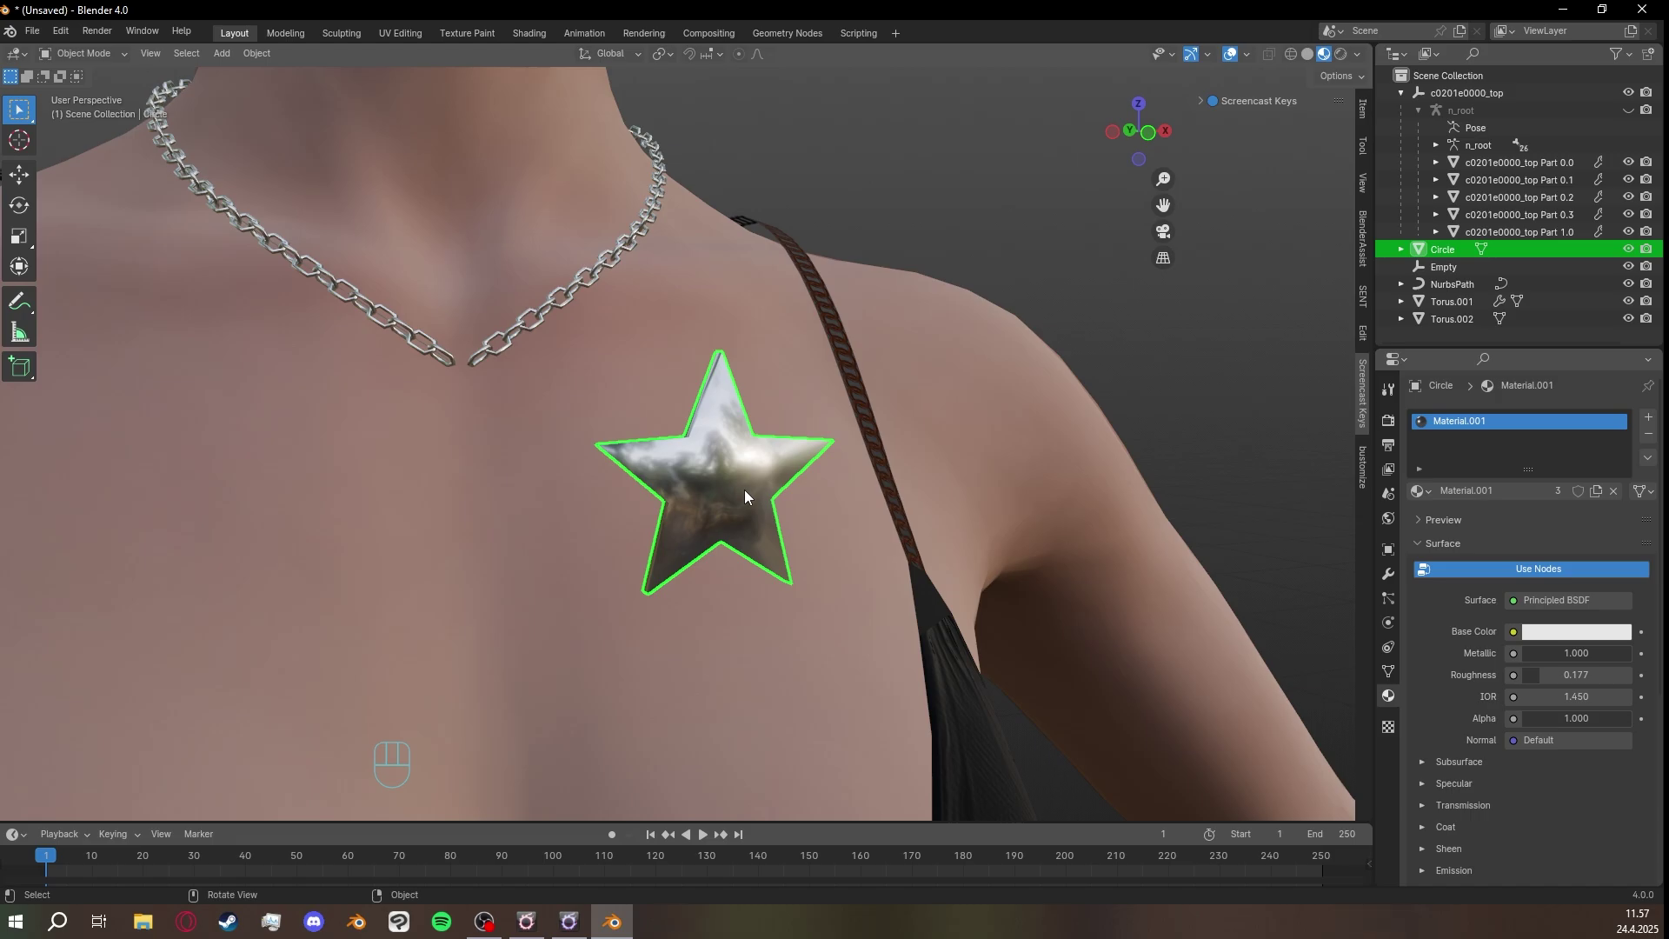
# Apply Shade Auto Smooth to the star pendant so its side edges stay crisp, and deselect it.
pyautogui.rightClick(745, 491)
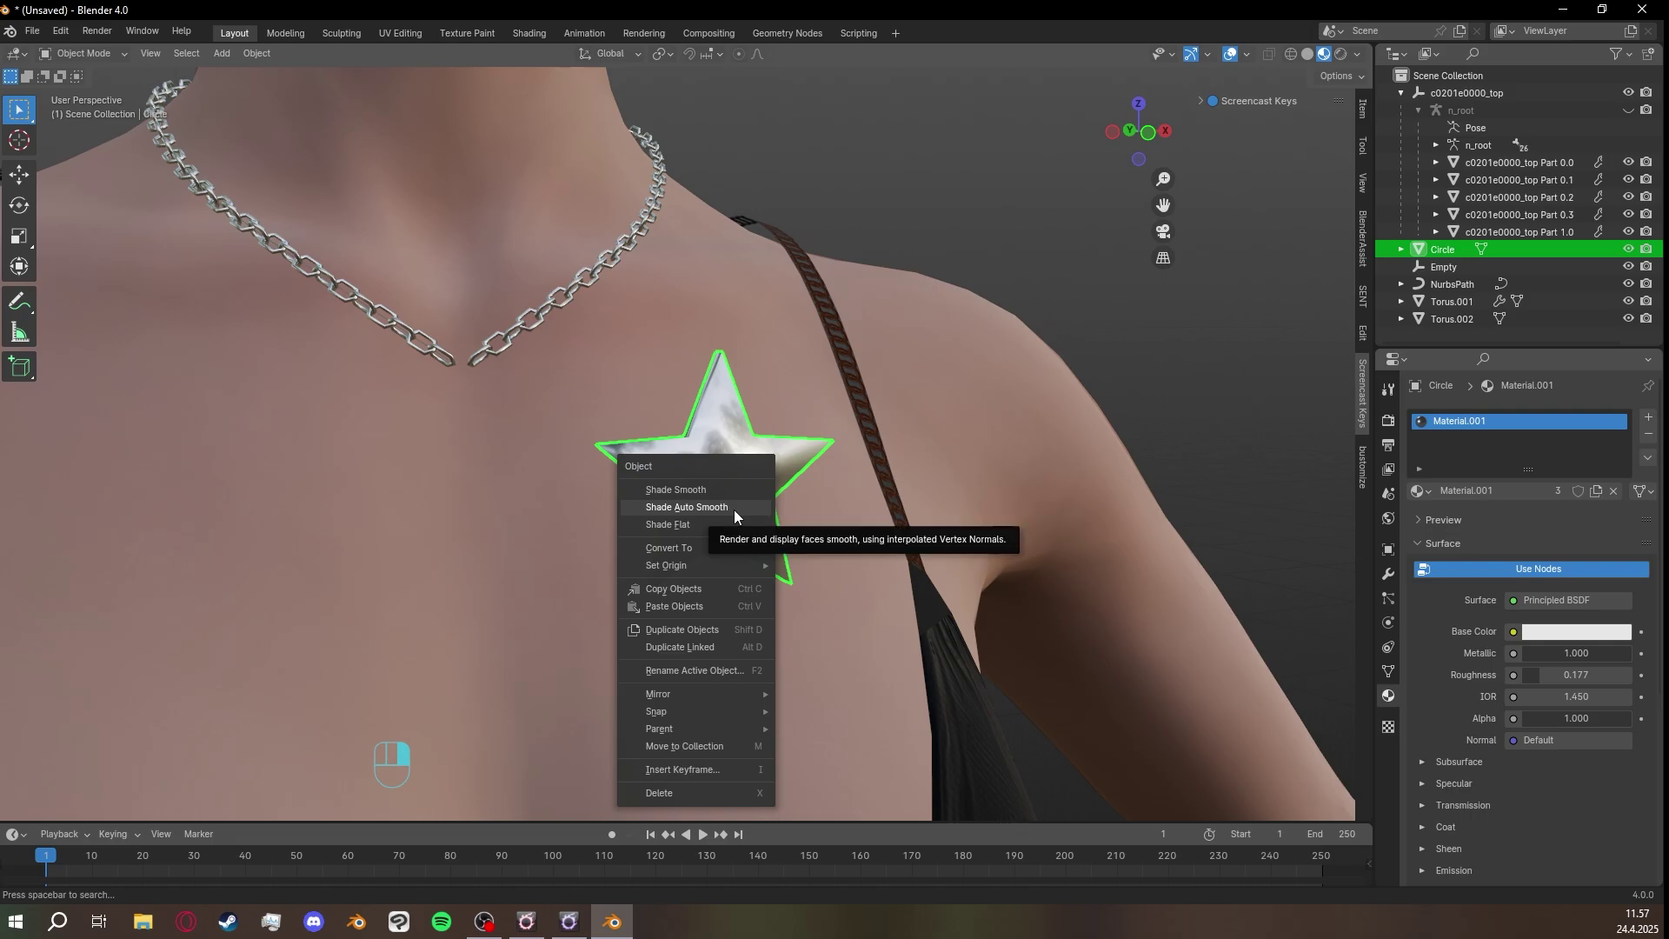
pyautogui.click(722, 508)
pyautogui.moveTo(812, 521); pyautogui.dragTo(713, 471, button='middle')
pyautogui.rightClick(693, 478)
pyautogui.click(690, 480)
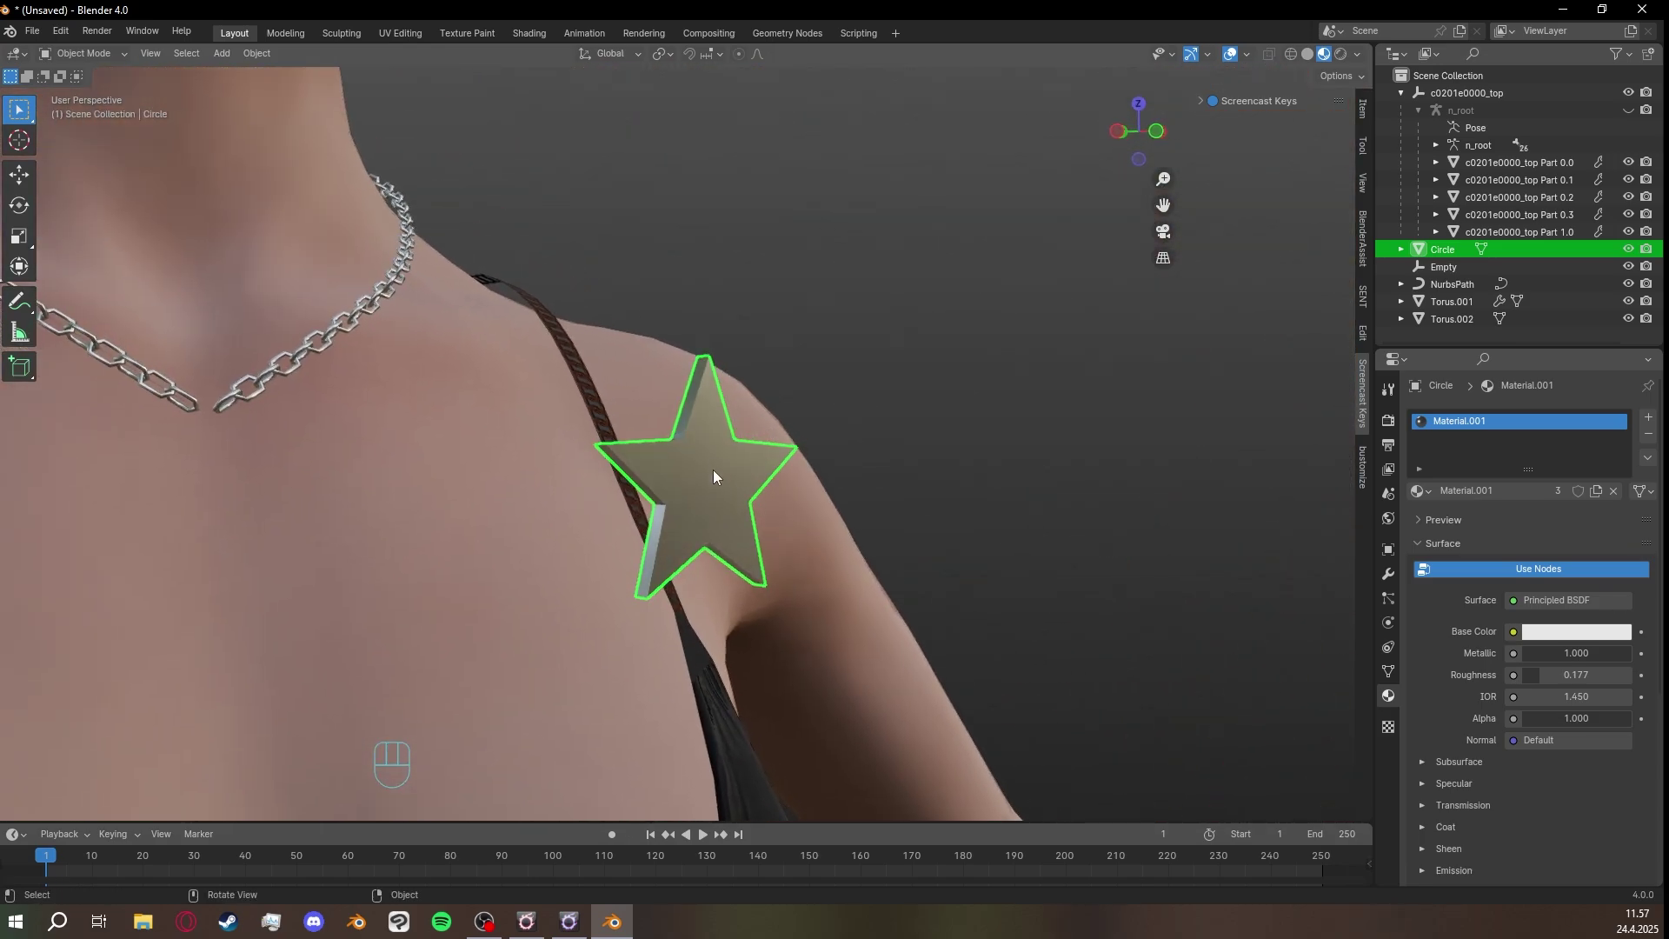
pyautogui.rightClick(713, 471)
pyautogui.click(729, 460)
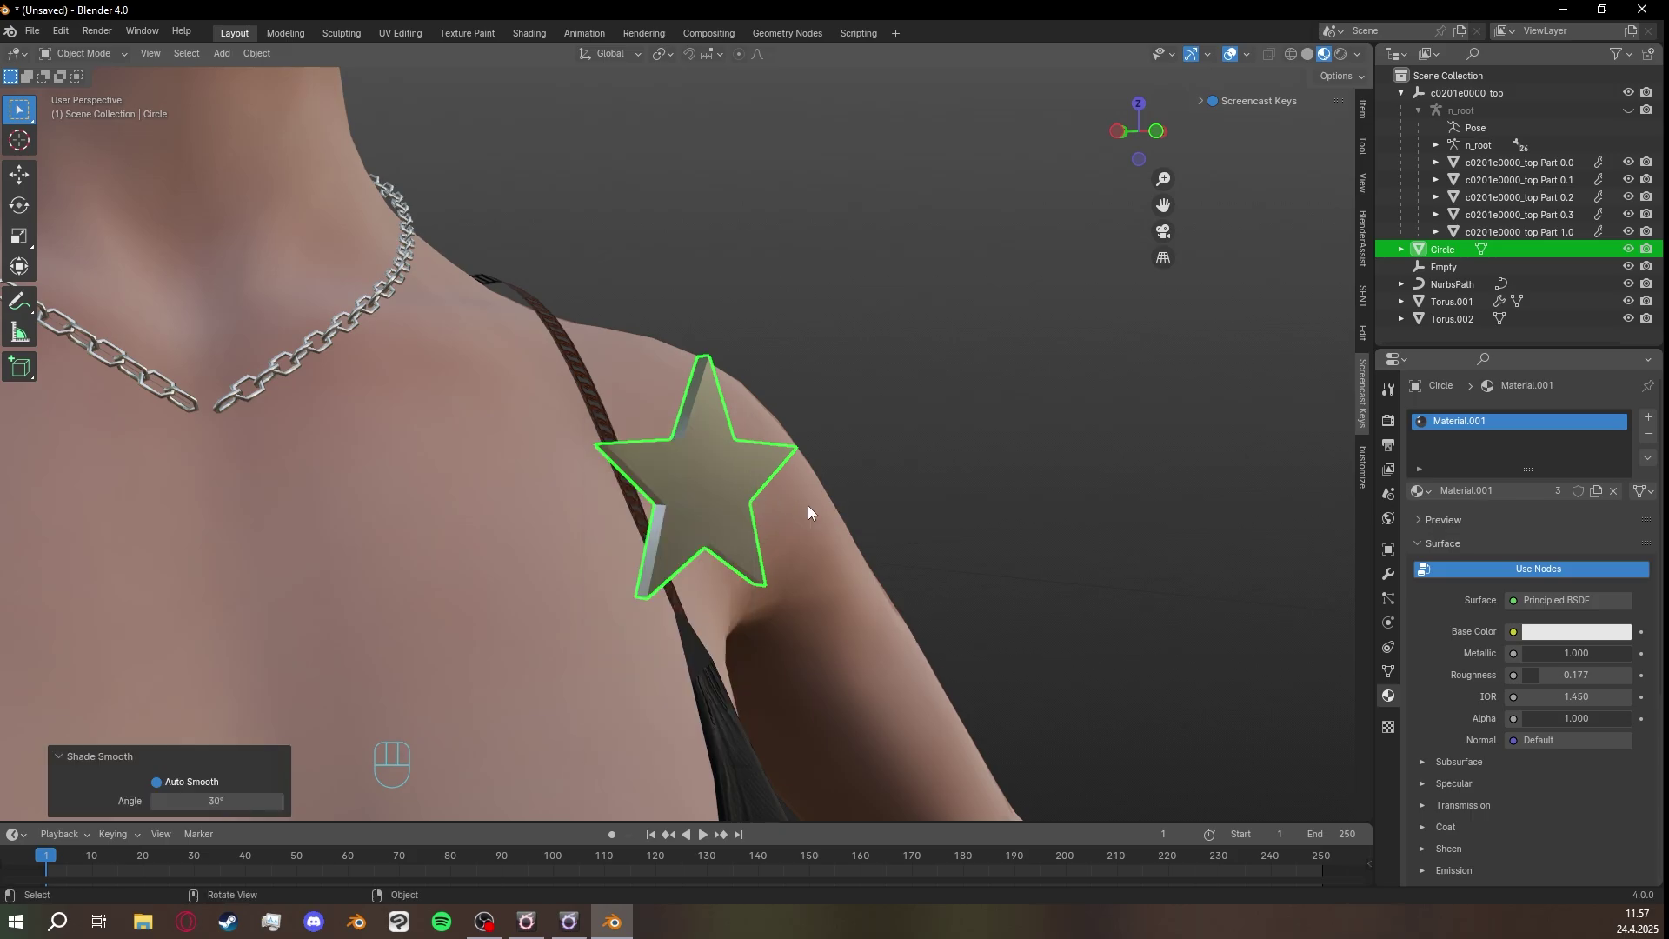
pyautogui.click(977, 532)
pyautogui.moveTo(946, 549); pyautogui.dragTo(707, 442, button='middle')
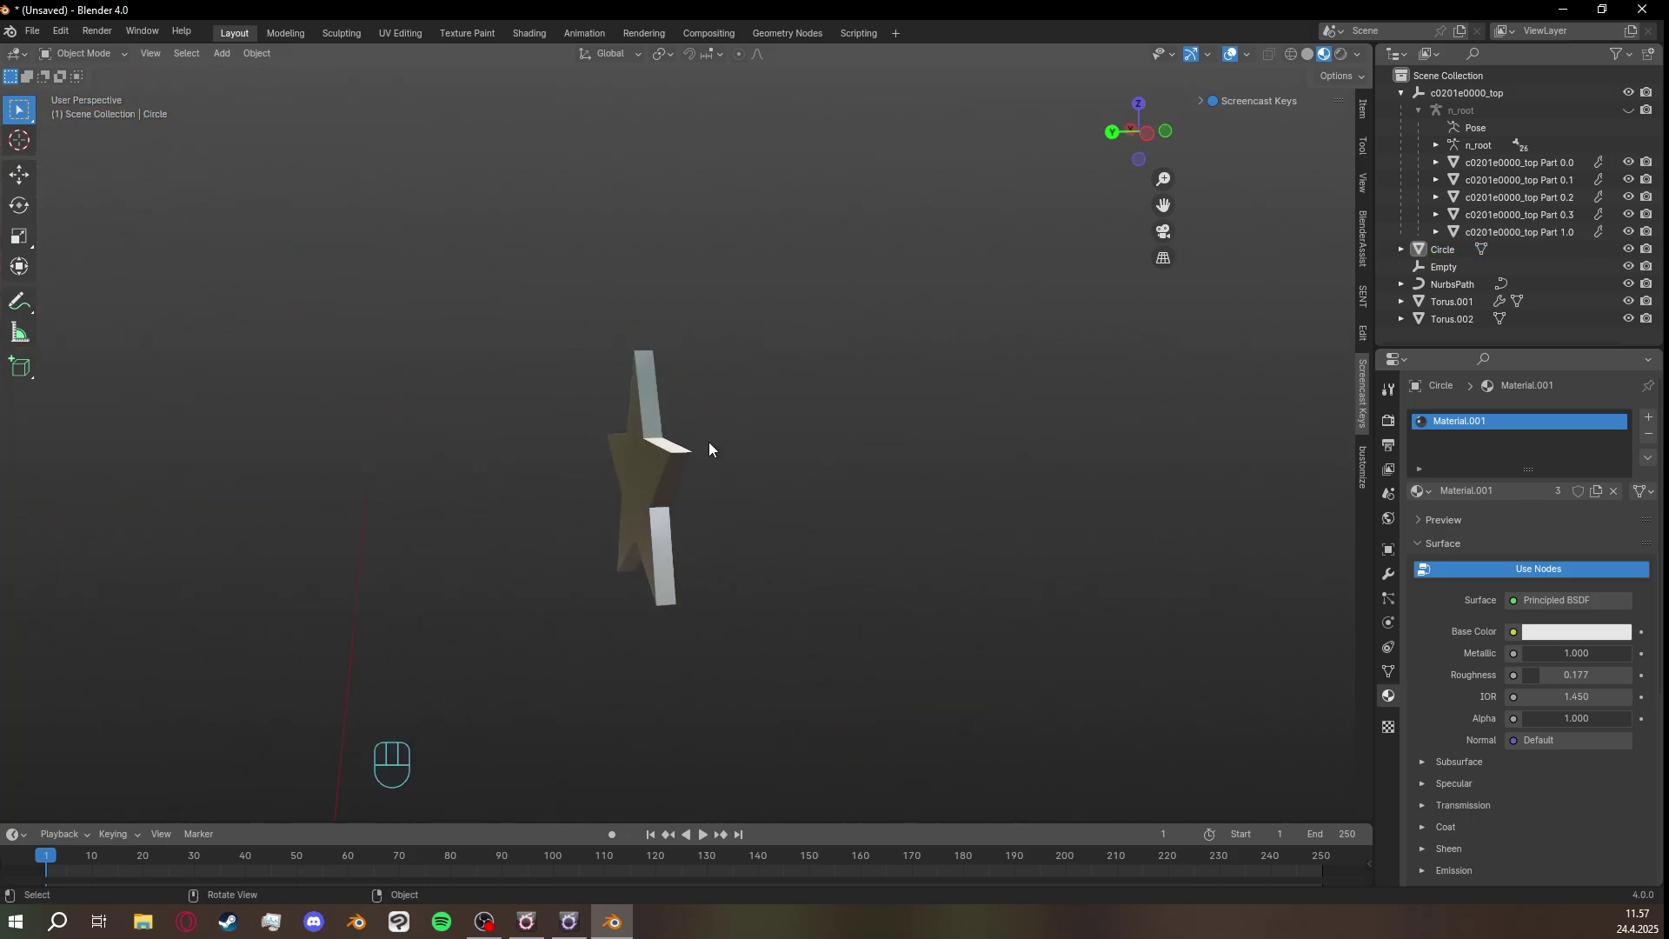
pyautogui.moveTo(634, 590); pyautogui.dragTo(607, 450, button='middle')
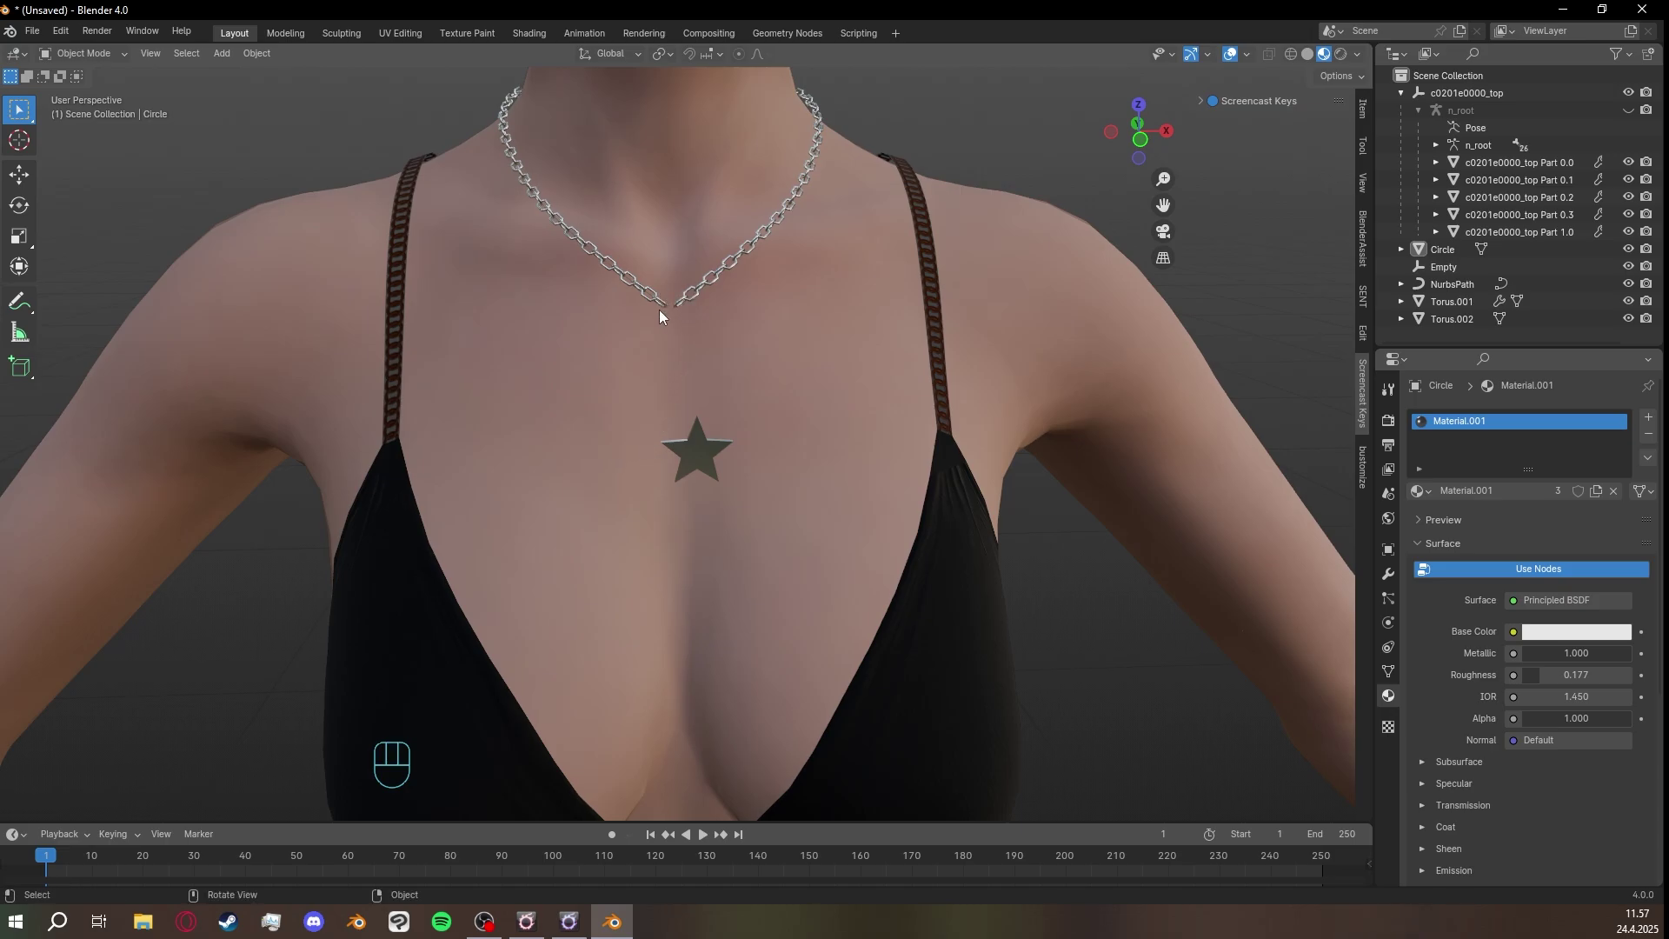
pyautogui.scroll(-8, 816, 550)
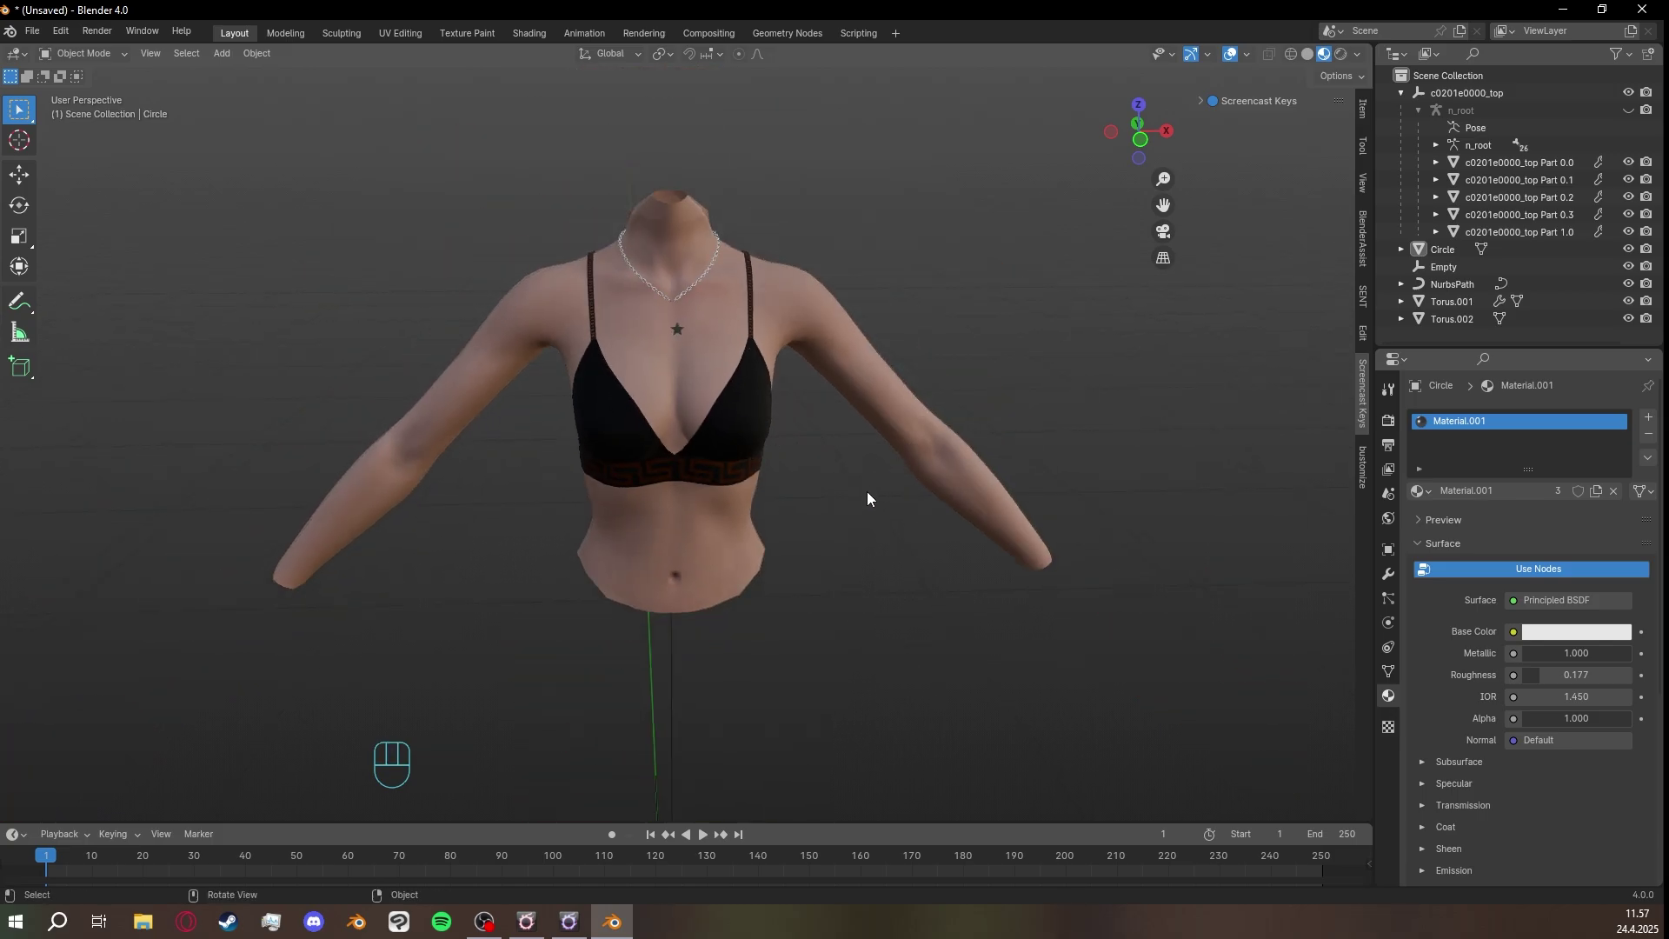
pyautogui.scroll(-4, 864, 548)
pyautogui.moveTo(843, 546); pyautogui.dragTo(883, 638, button='middle')
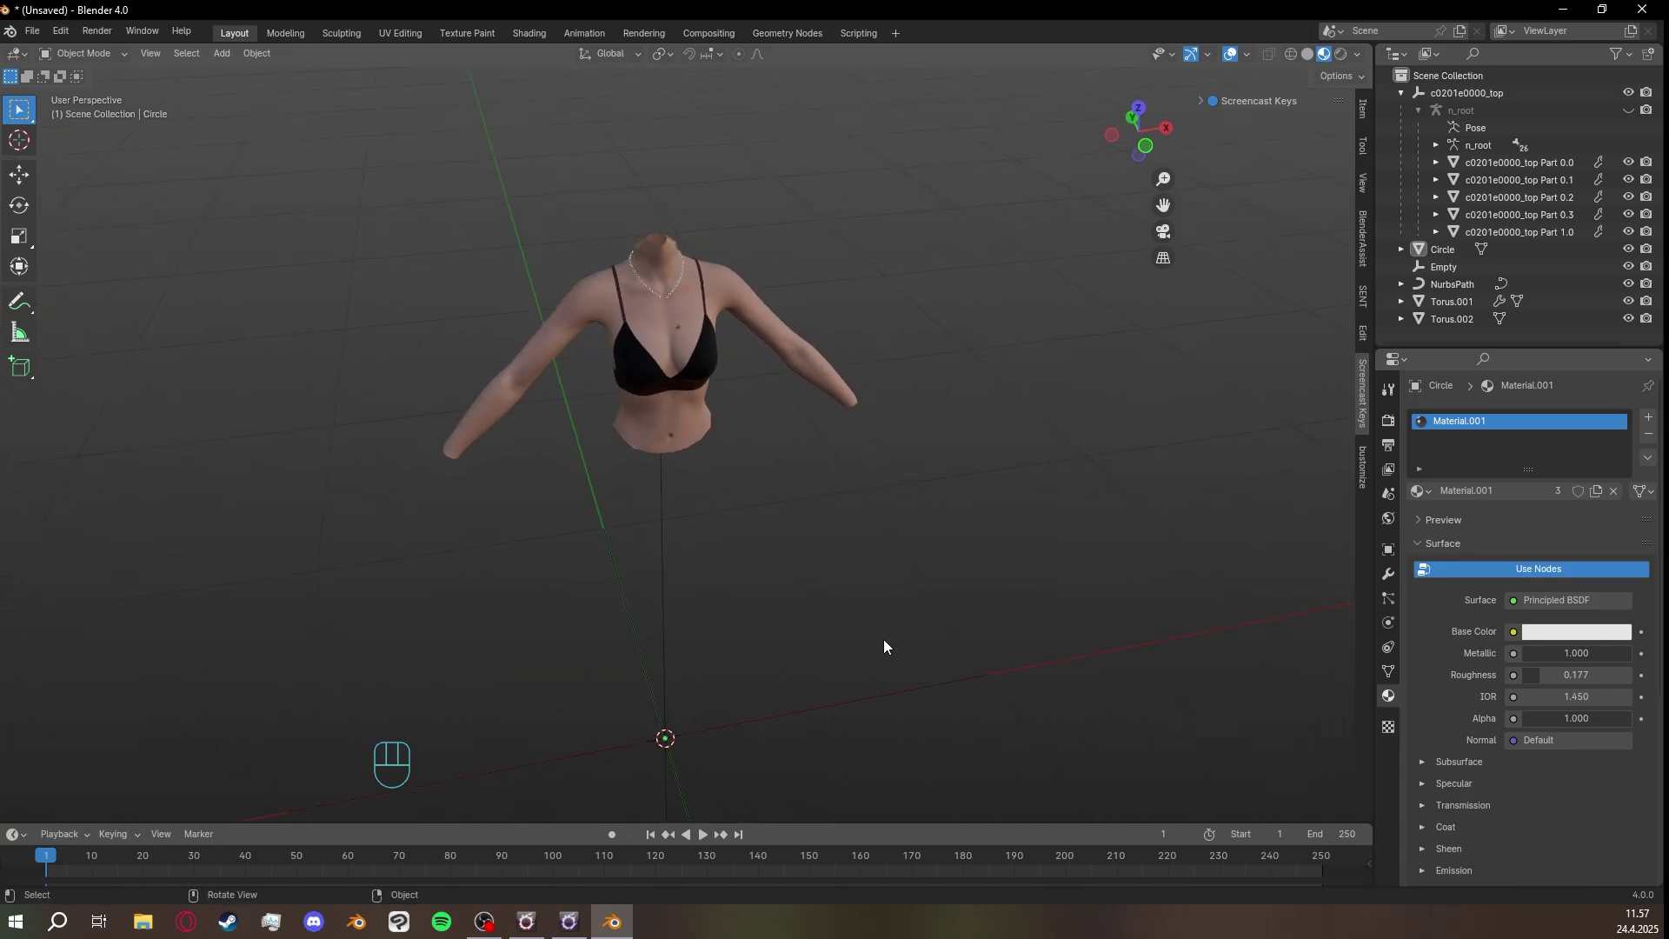
pyautogui.hotkey('shift', 'a')
pyautogui.moveTo(883, 647)
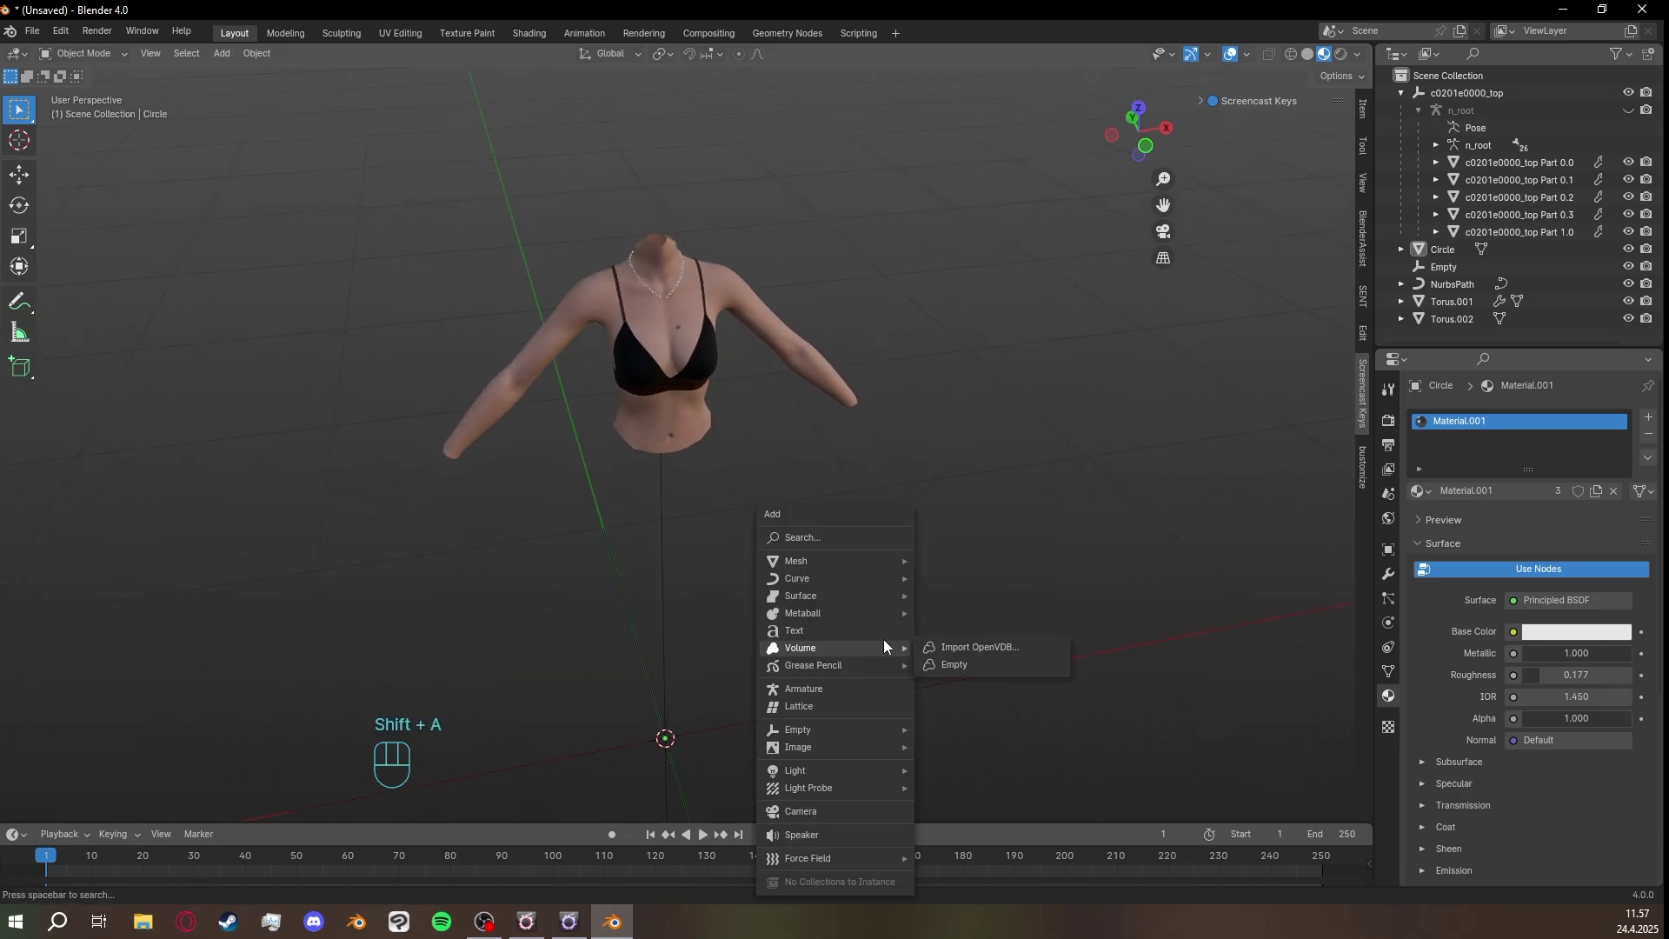
pyautogui.scroll(8, 801, 481)
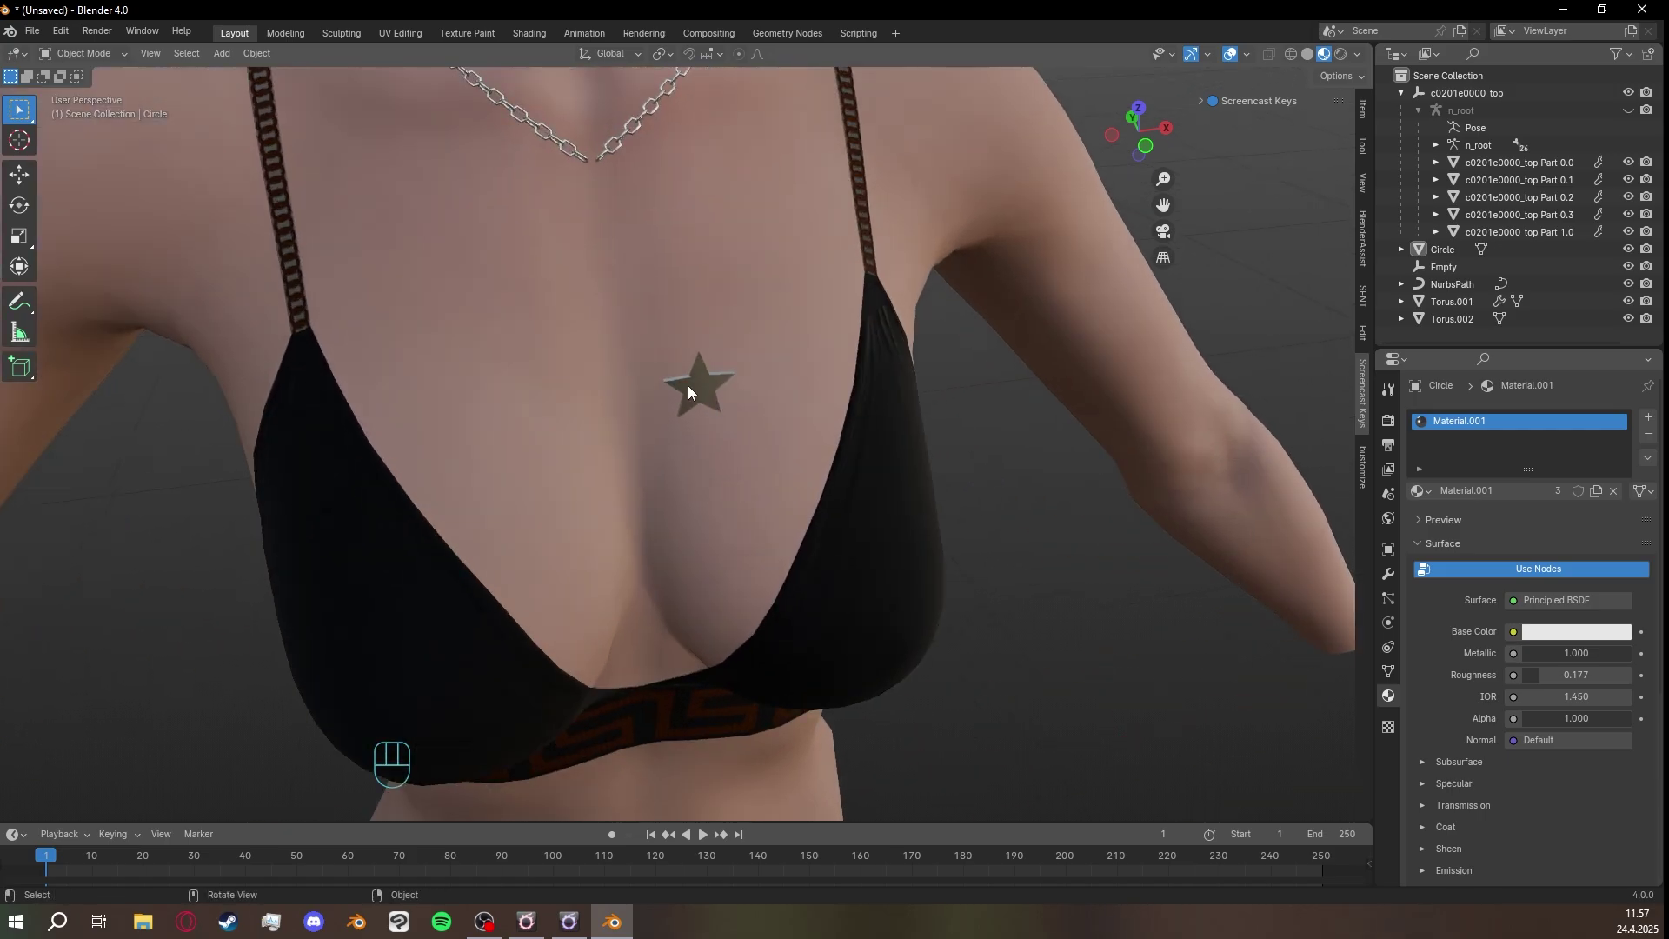
# In the top view, move the star's entire mesh 0.17 m in Y toward the world origin.
pyautogui.click(689, 389)
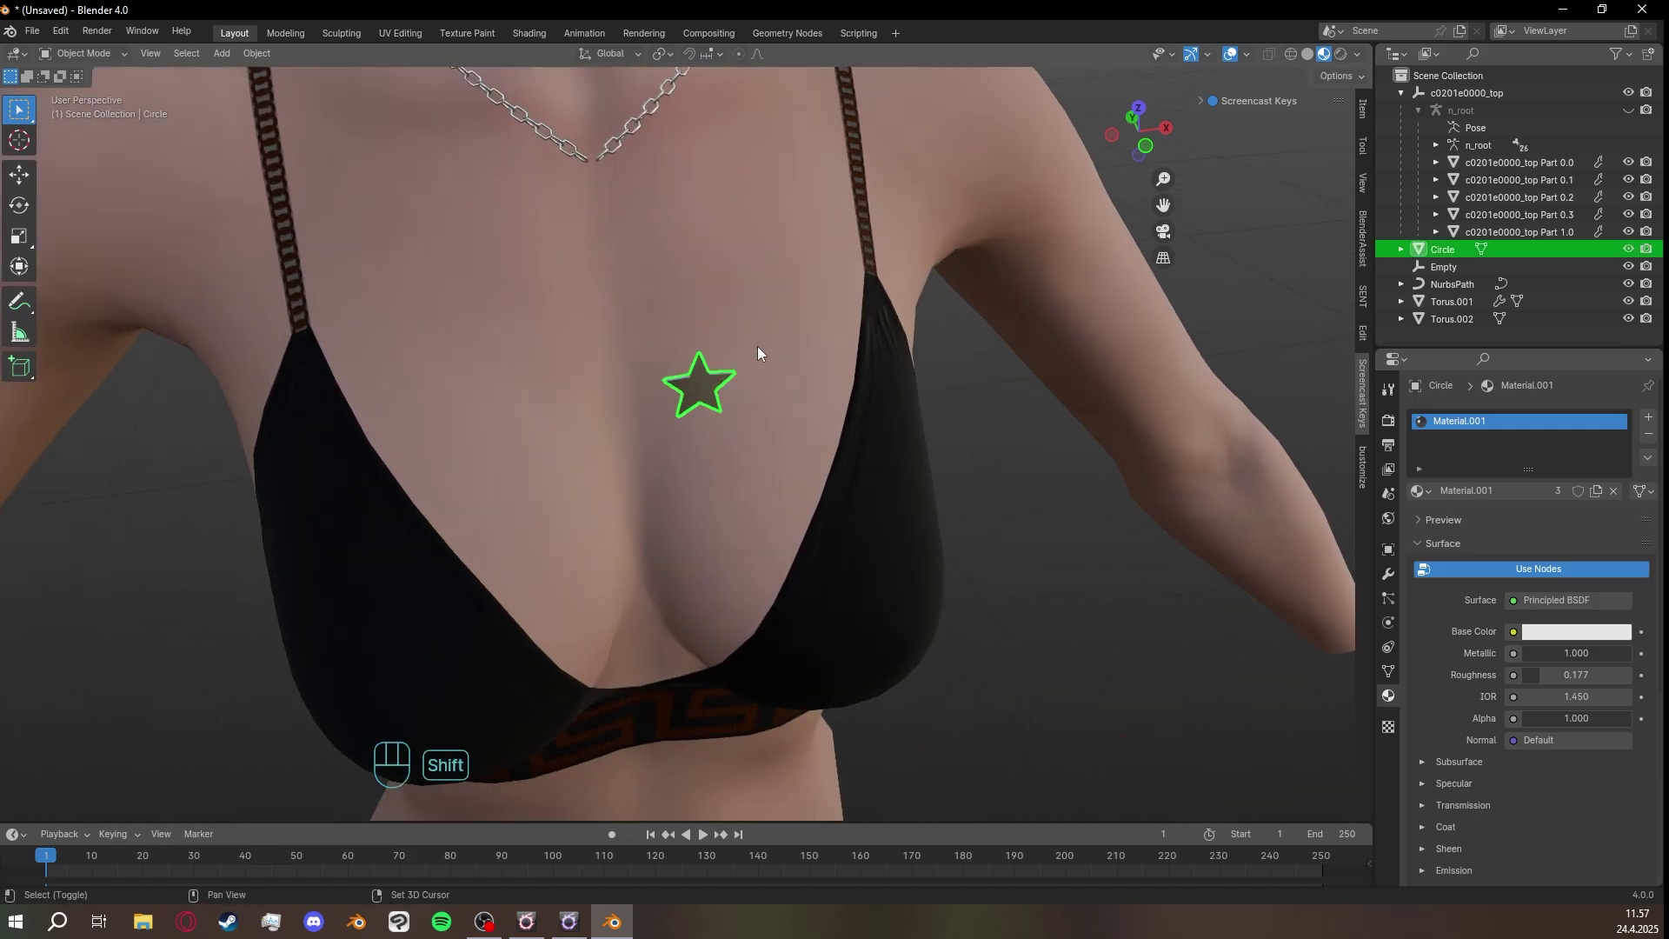
pyautogui.moveTo(758, 346); pyautogui.dragTo(805, 508, button='middle')
pyautogui.press('Tab')
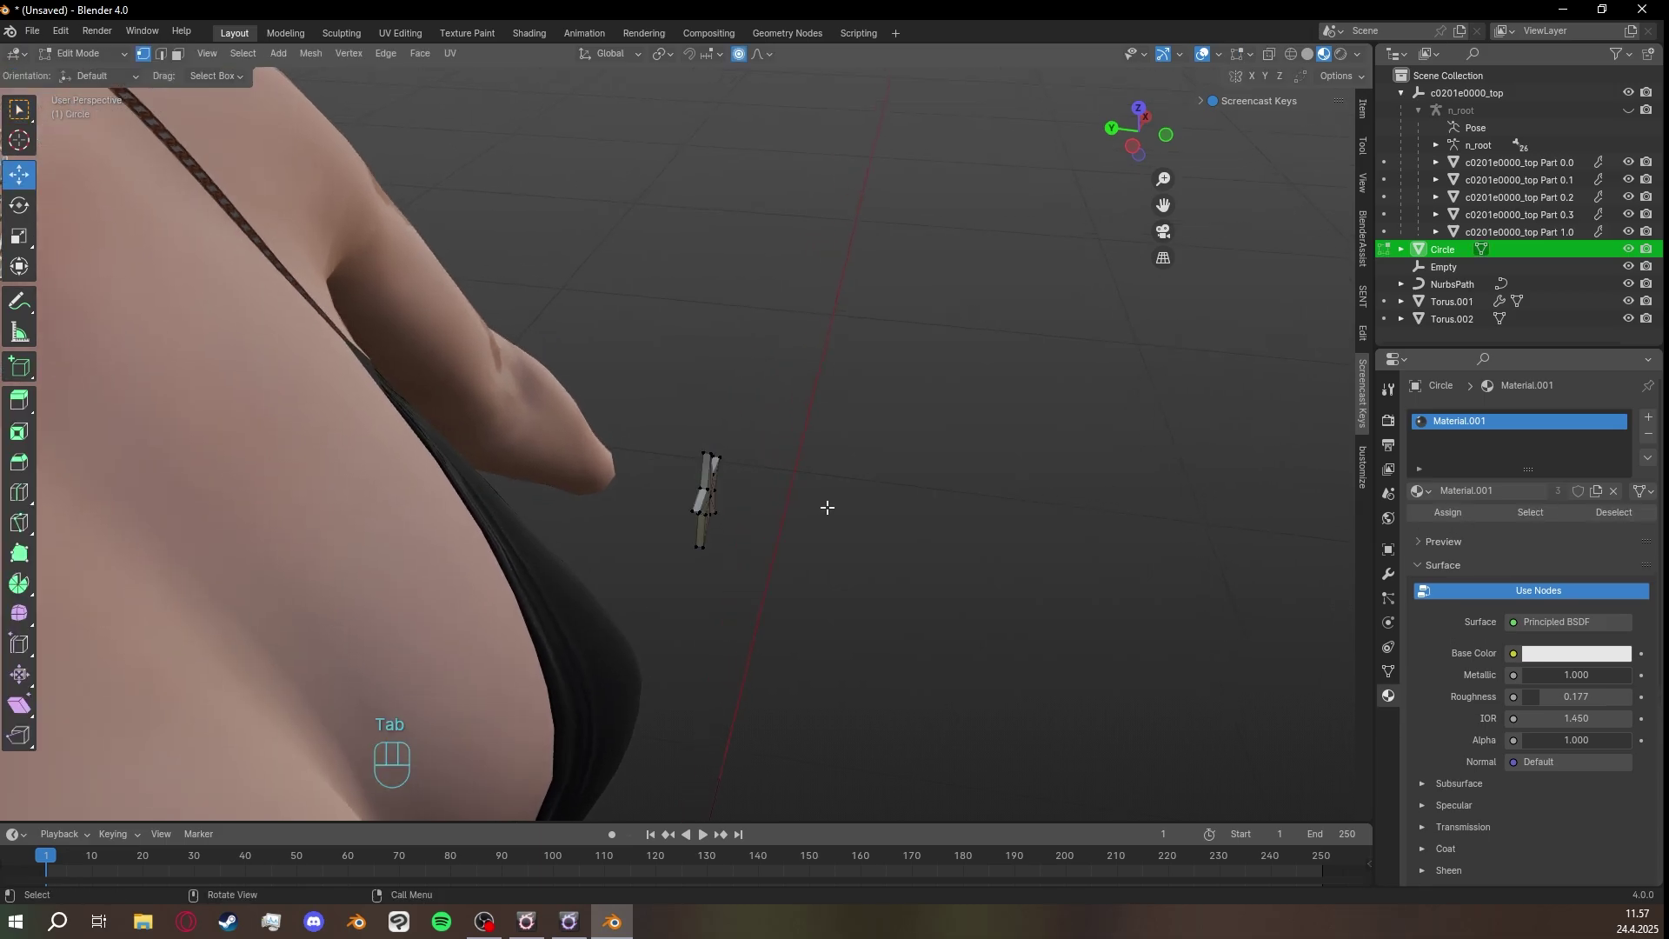
pyautogui.press('a')
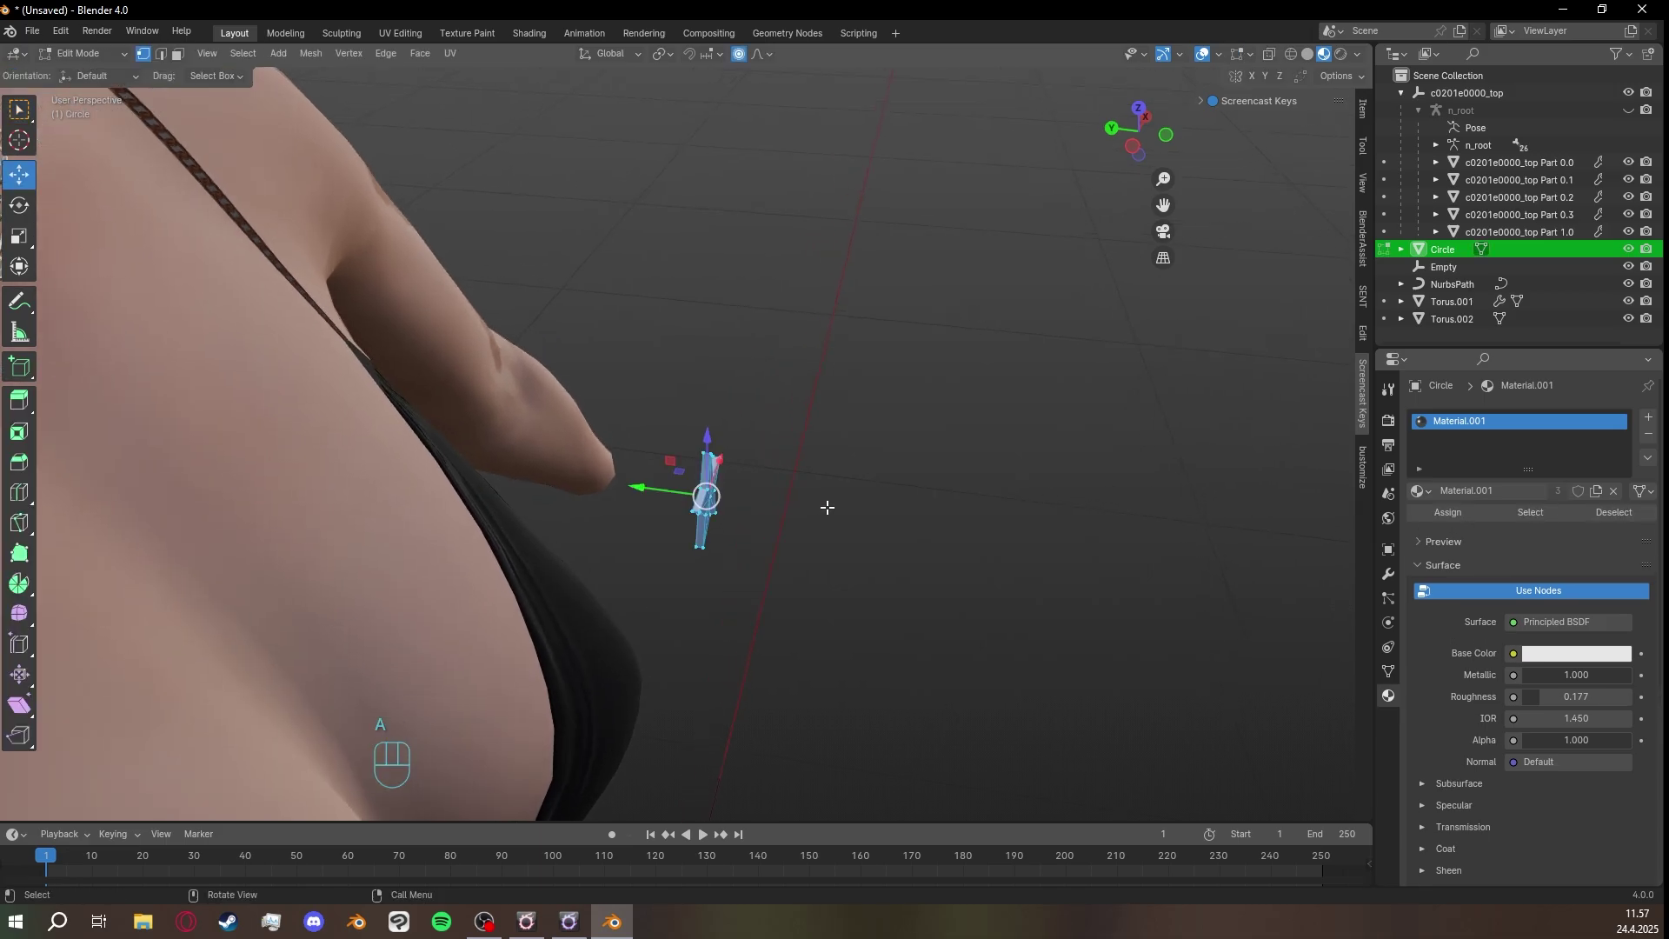
pyautogui.click(1138, 108)
pyautogui.scroll(-5, 945, 425)
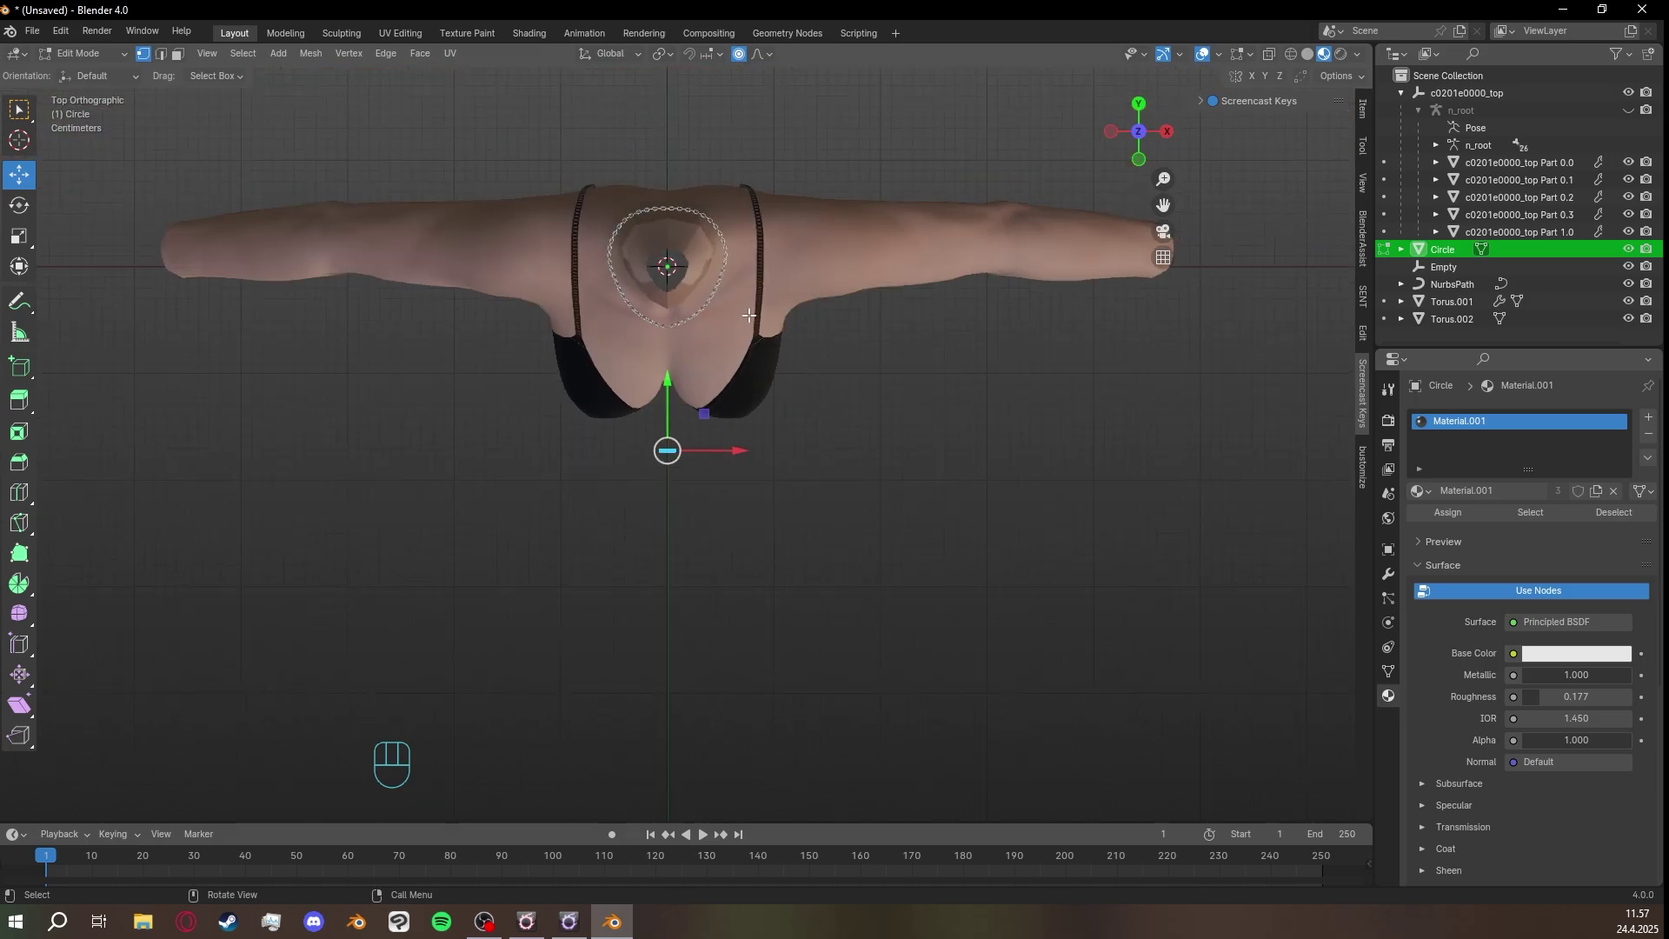
pyautogui.keyDown('shift'); pyautogui.moveTo(679, 357); pyautogui.dragTo(663, 556, button='middle'); pyautogui.keyUp('shift')
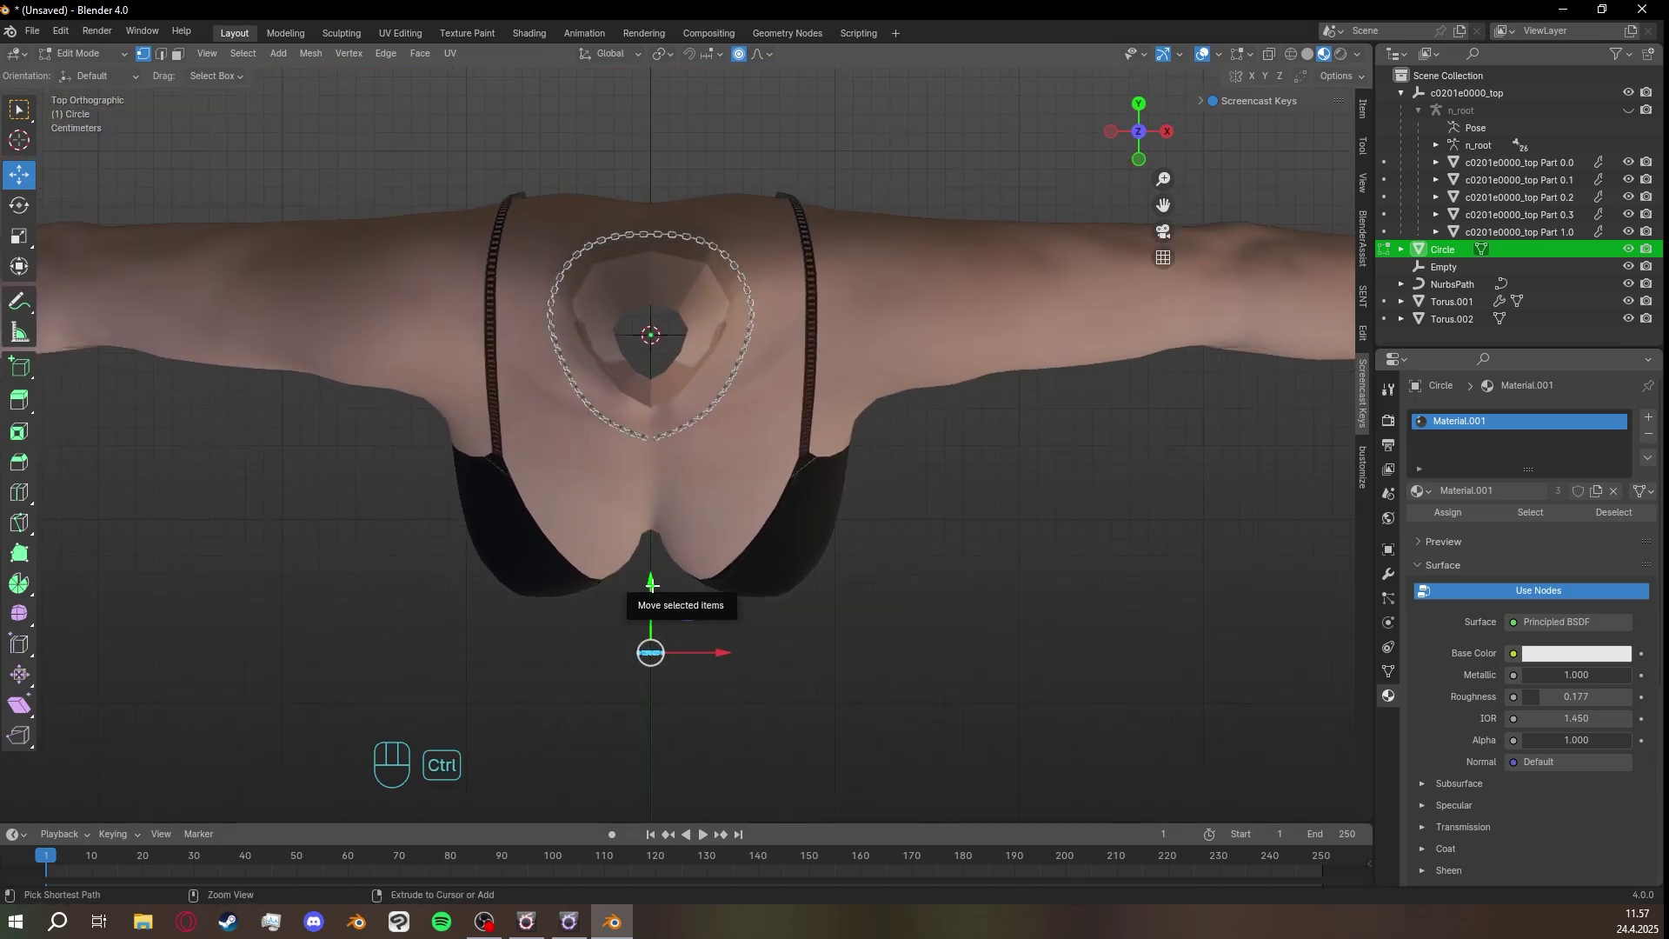
pyautogui.keyDown('ctrl'); pyautogui.moveTo(651, 584); pyautogui.dragTo(668, 257); pyautogui.keyUp('ctrl')
pyautogui.scroll(7, 782, 470)
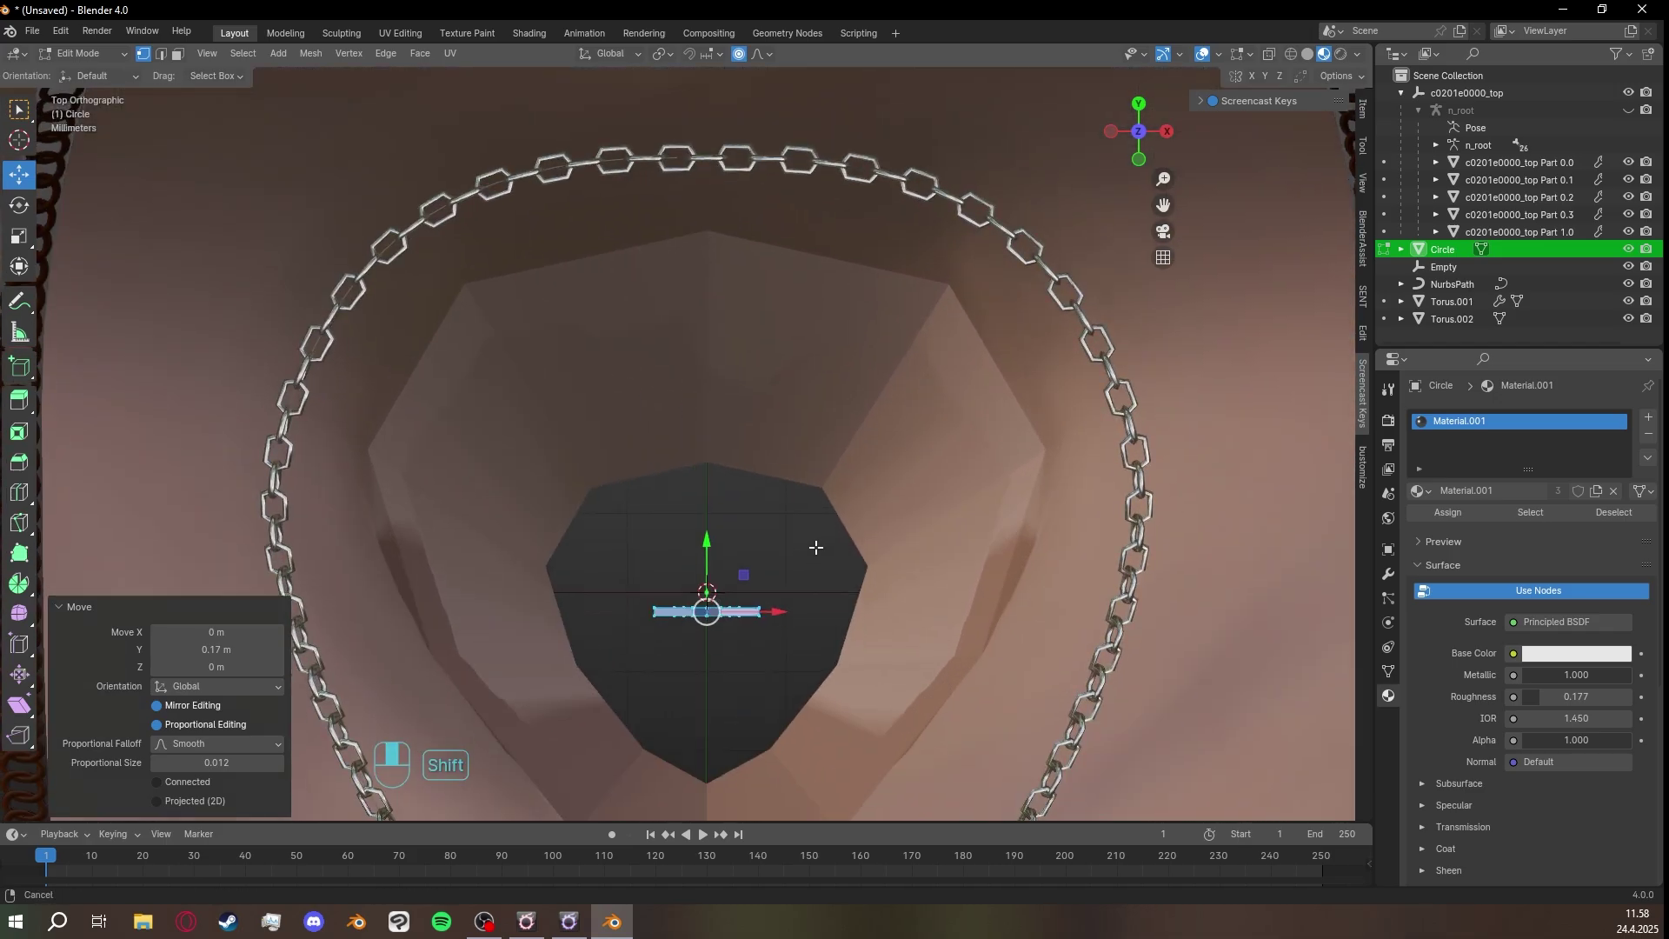
# Undo the last move of the star's mesh and return to Object Mode.
pyautogui.scroll(4, 813, 472)
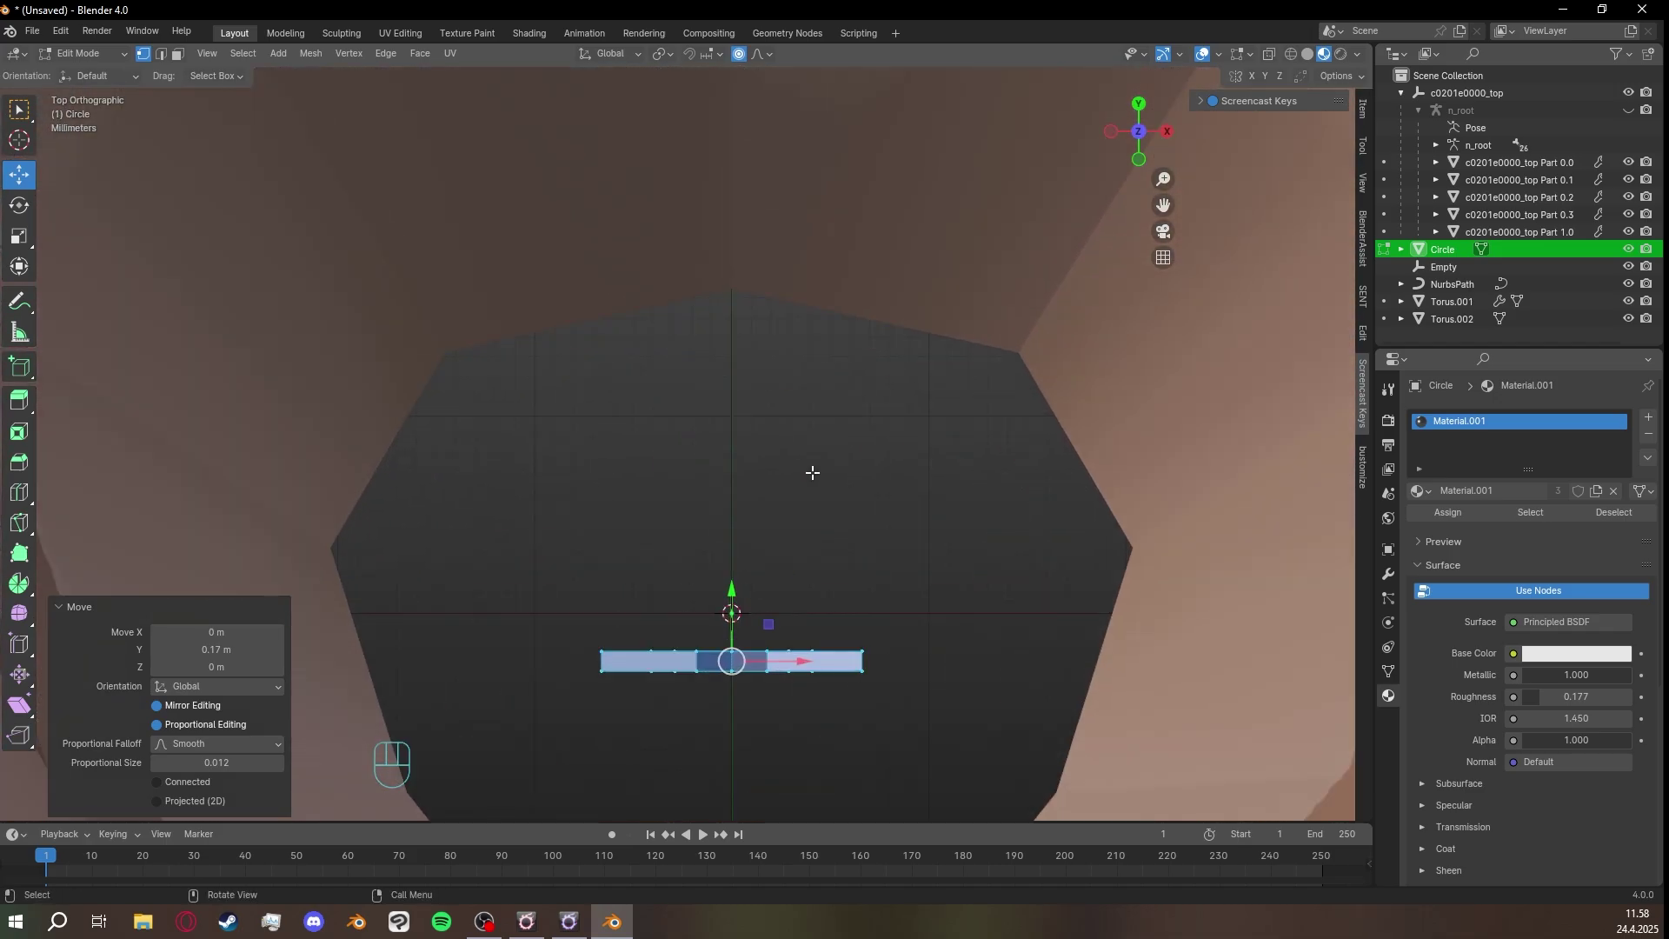
pyautogui.hotkey('ctrl', 'z')
pyautogui.scroll(-8, 812, 472)
pyautogui.moveTo(813, 472); pyautogui.dragTo(794, 417, button='middle')
pyautogui.scroll(5, 806, 425)
pyautogui.press('Tab')
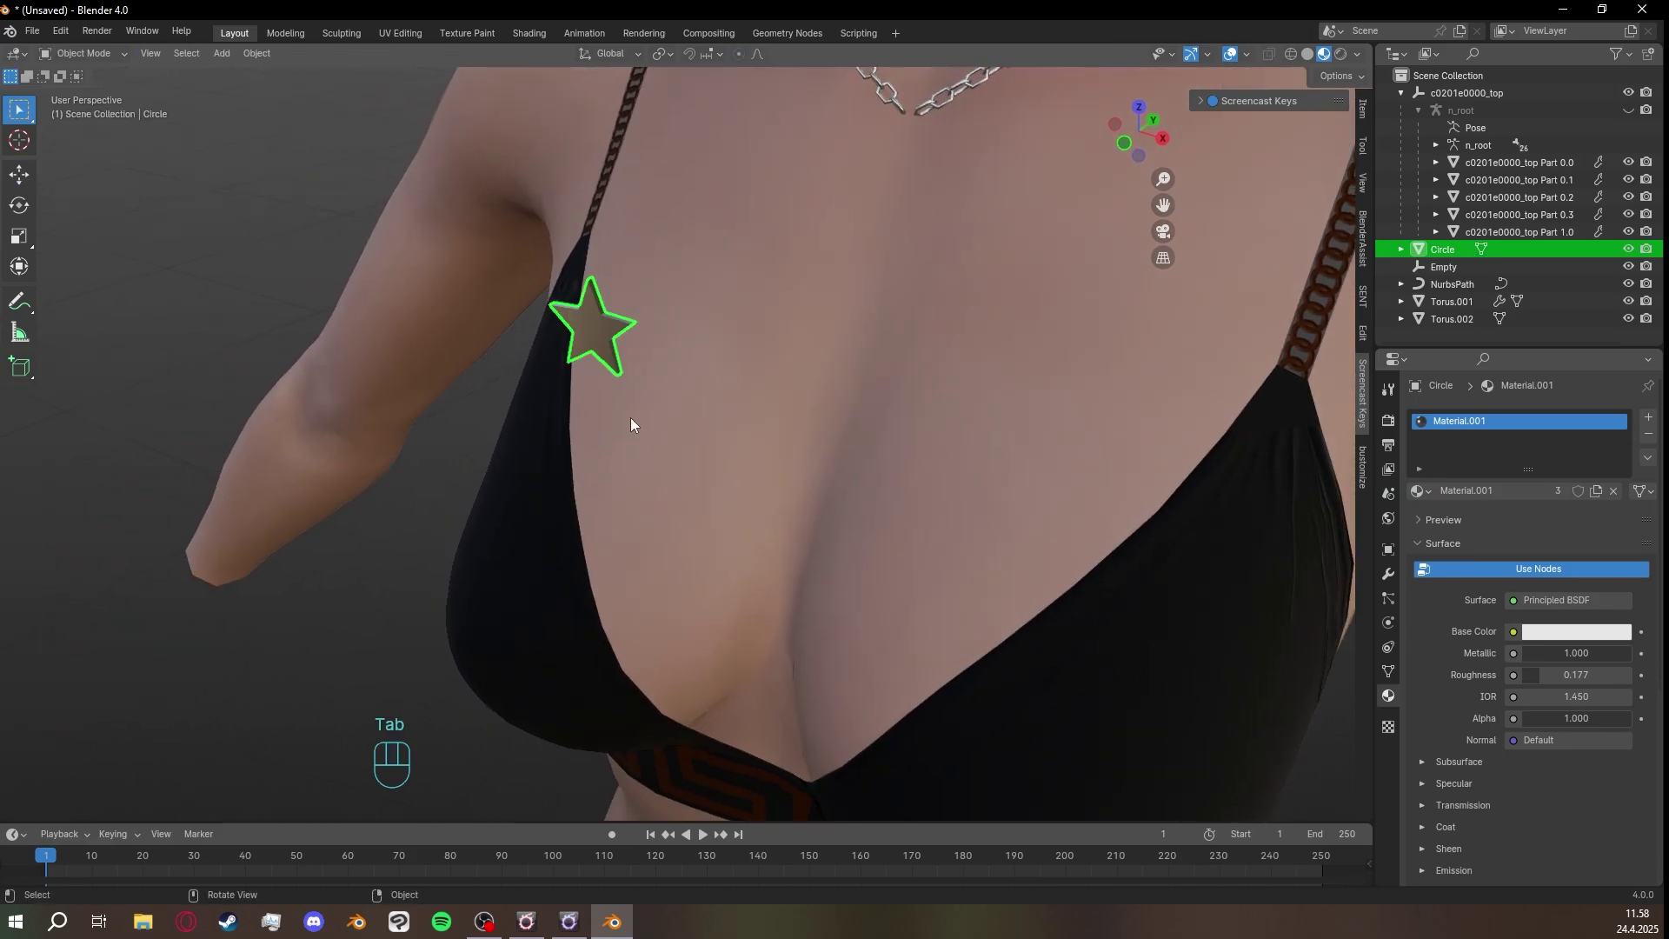
# Set the star pendant's origin with Geometry to Origin so the mesh sits at the world origin.
pyautogui.rightClick(589, 329)
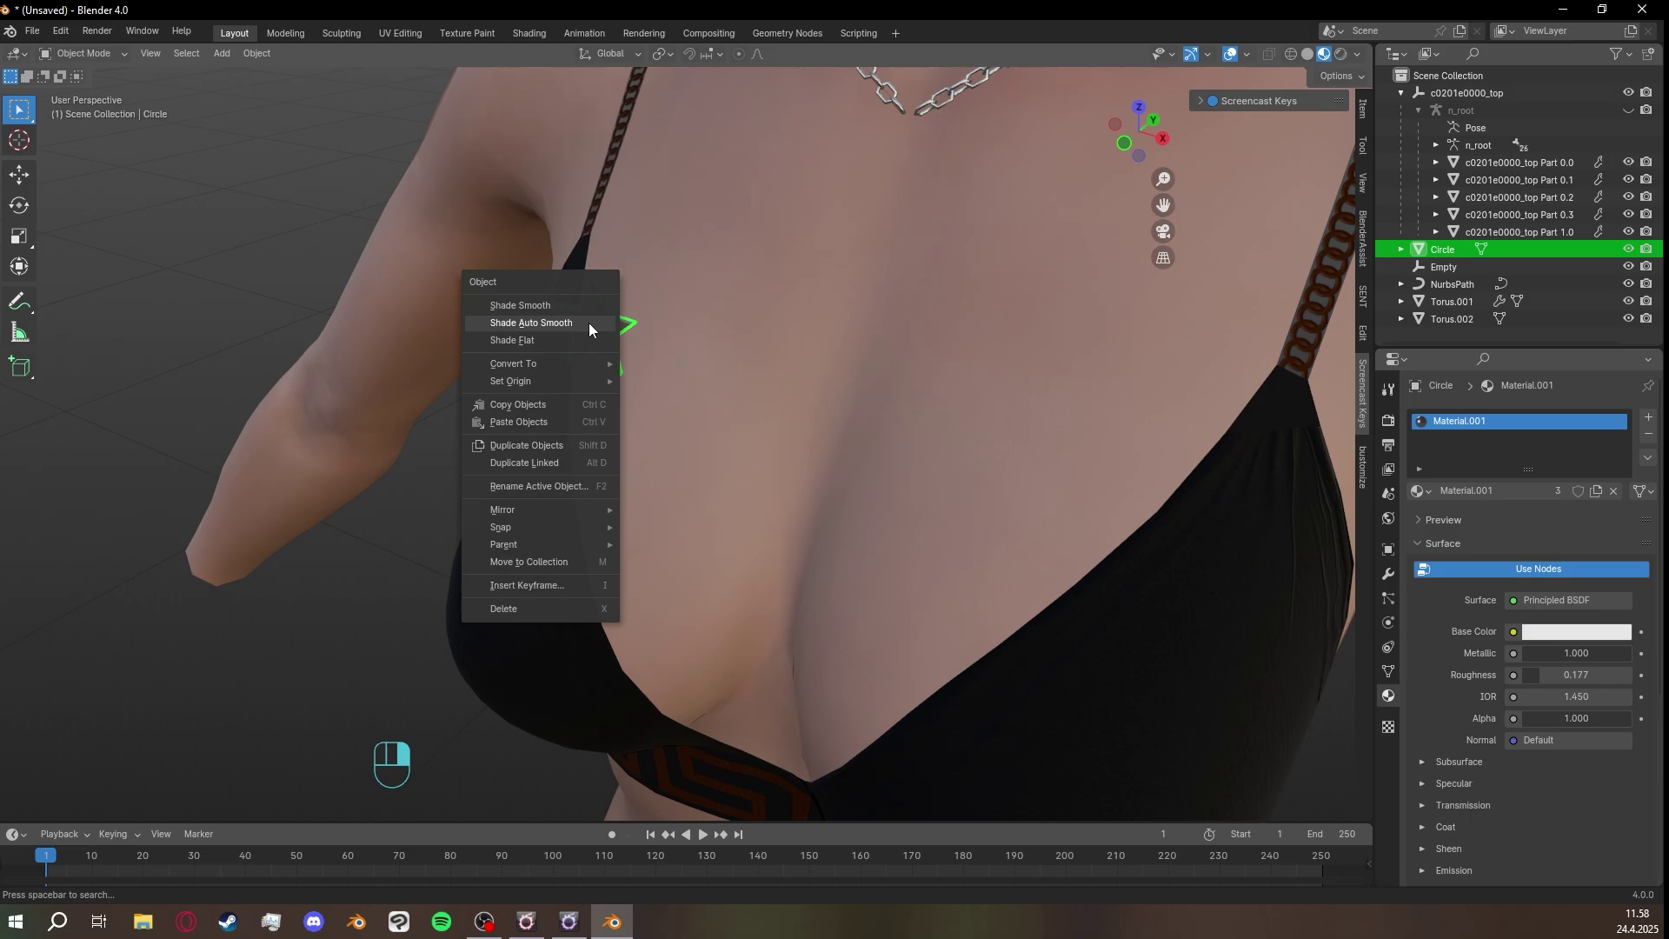
pyautogui.moveTo(563, 383)
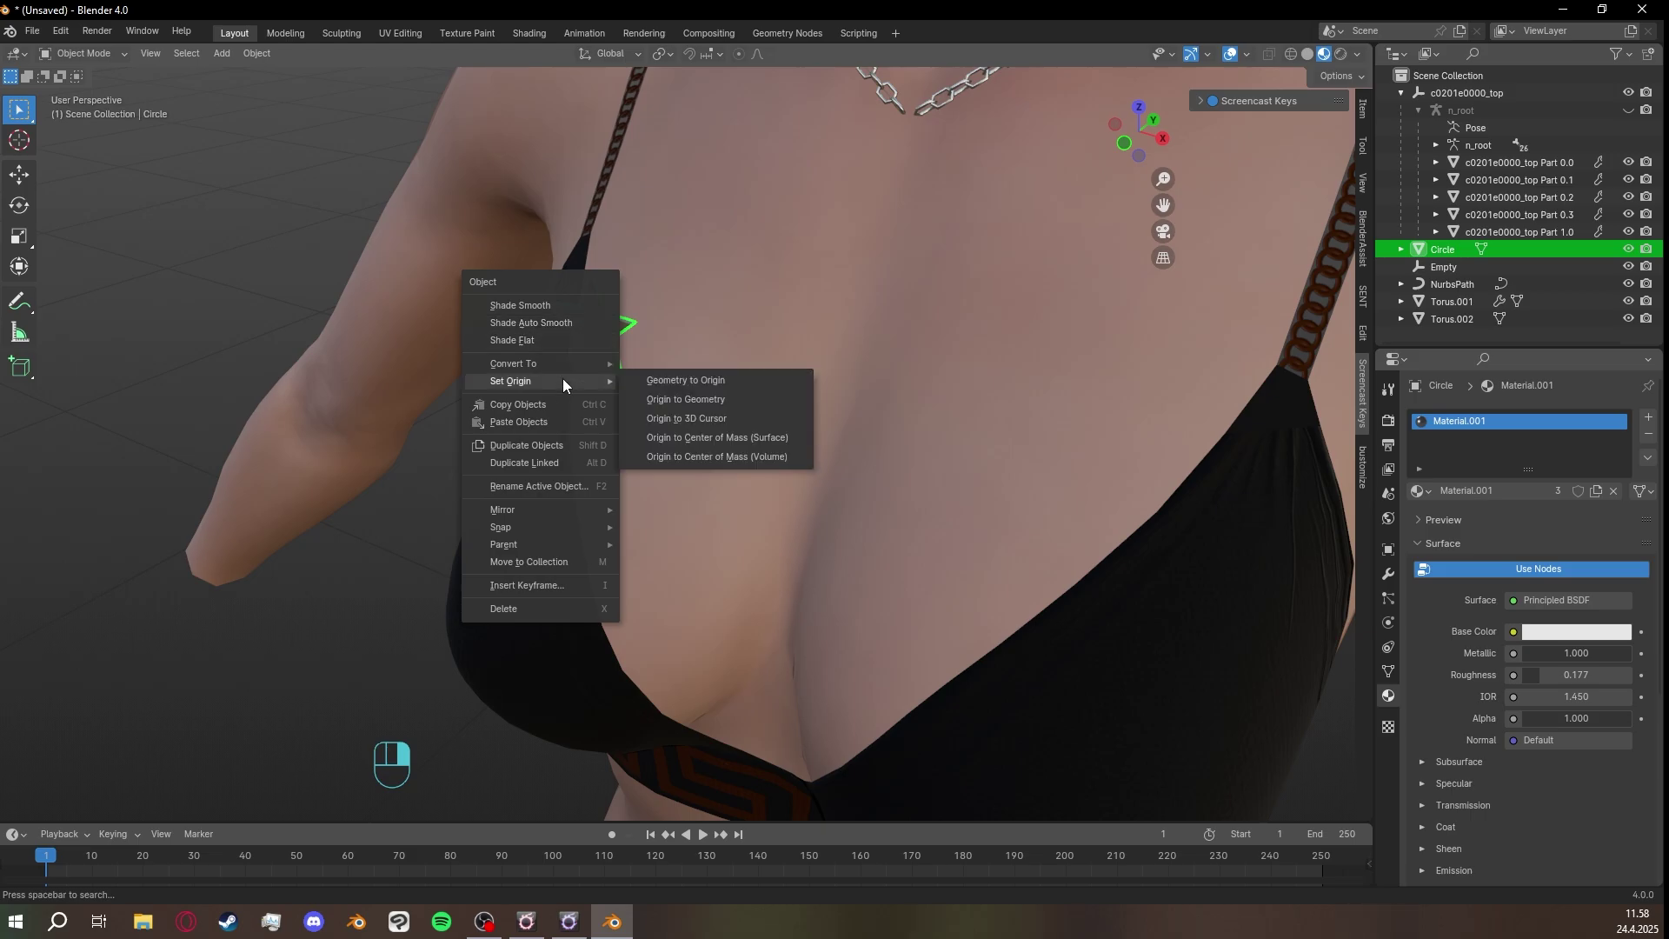
pyautogui.click(687, 382)
pyautogui.scroll(-8, 739, 426)
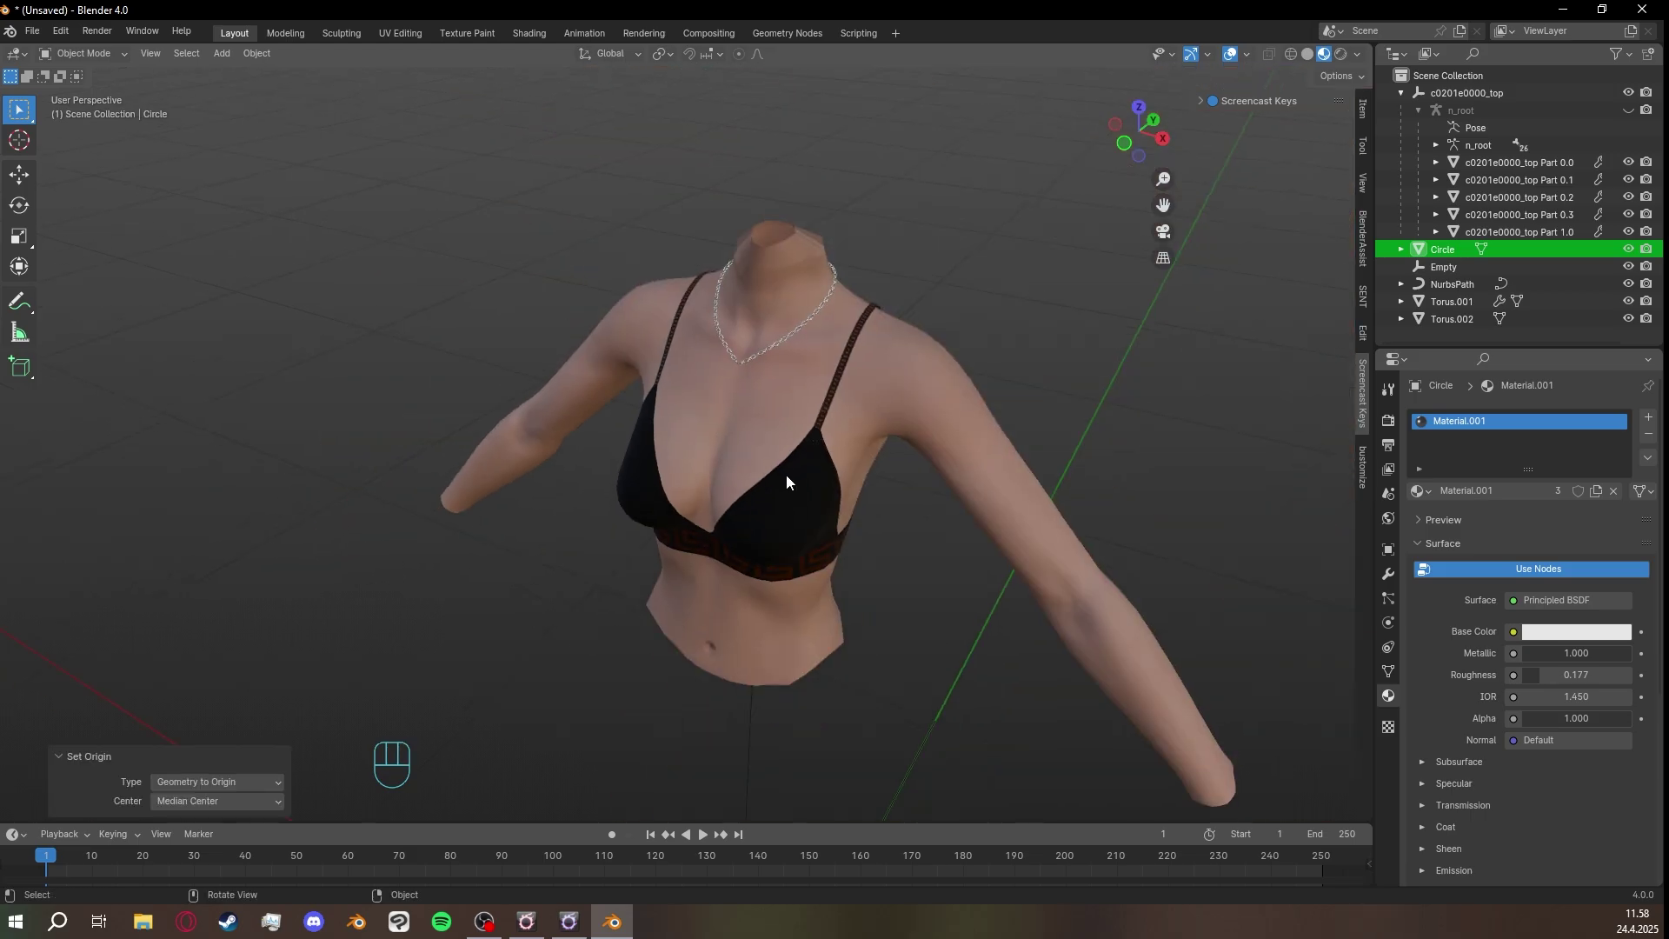
pyautogui.moveTo(793, 473); pyautogui.dragTo(728, 680, button='middle')
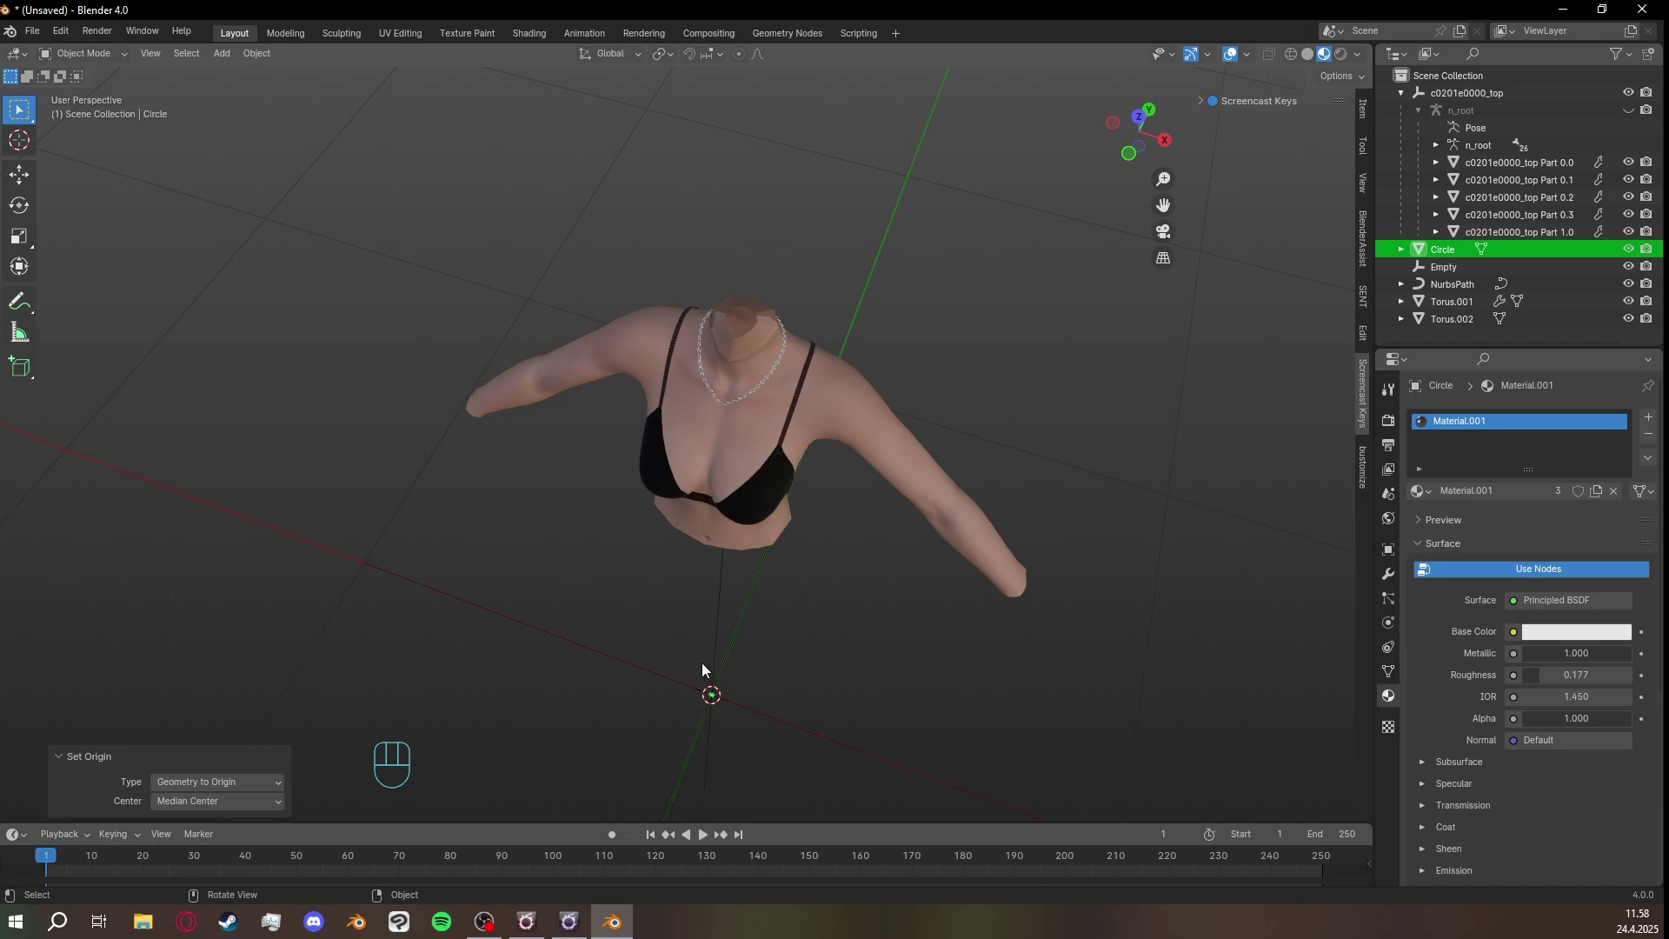
pyautogui.moveTo(800, 735); pyautogui.dragTo(812, 355, button='middle')
pyautogui.scroll(5, 800, 522)
pyautogui.moveTo(797, 621); pyautogui.dragTo(751, 545, button='middle')
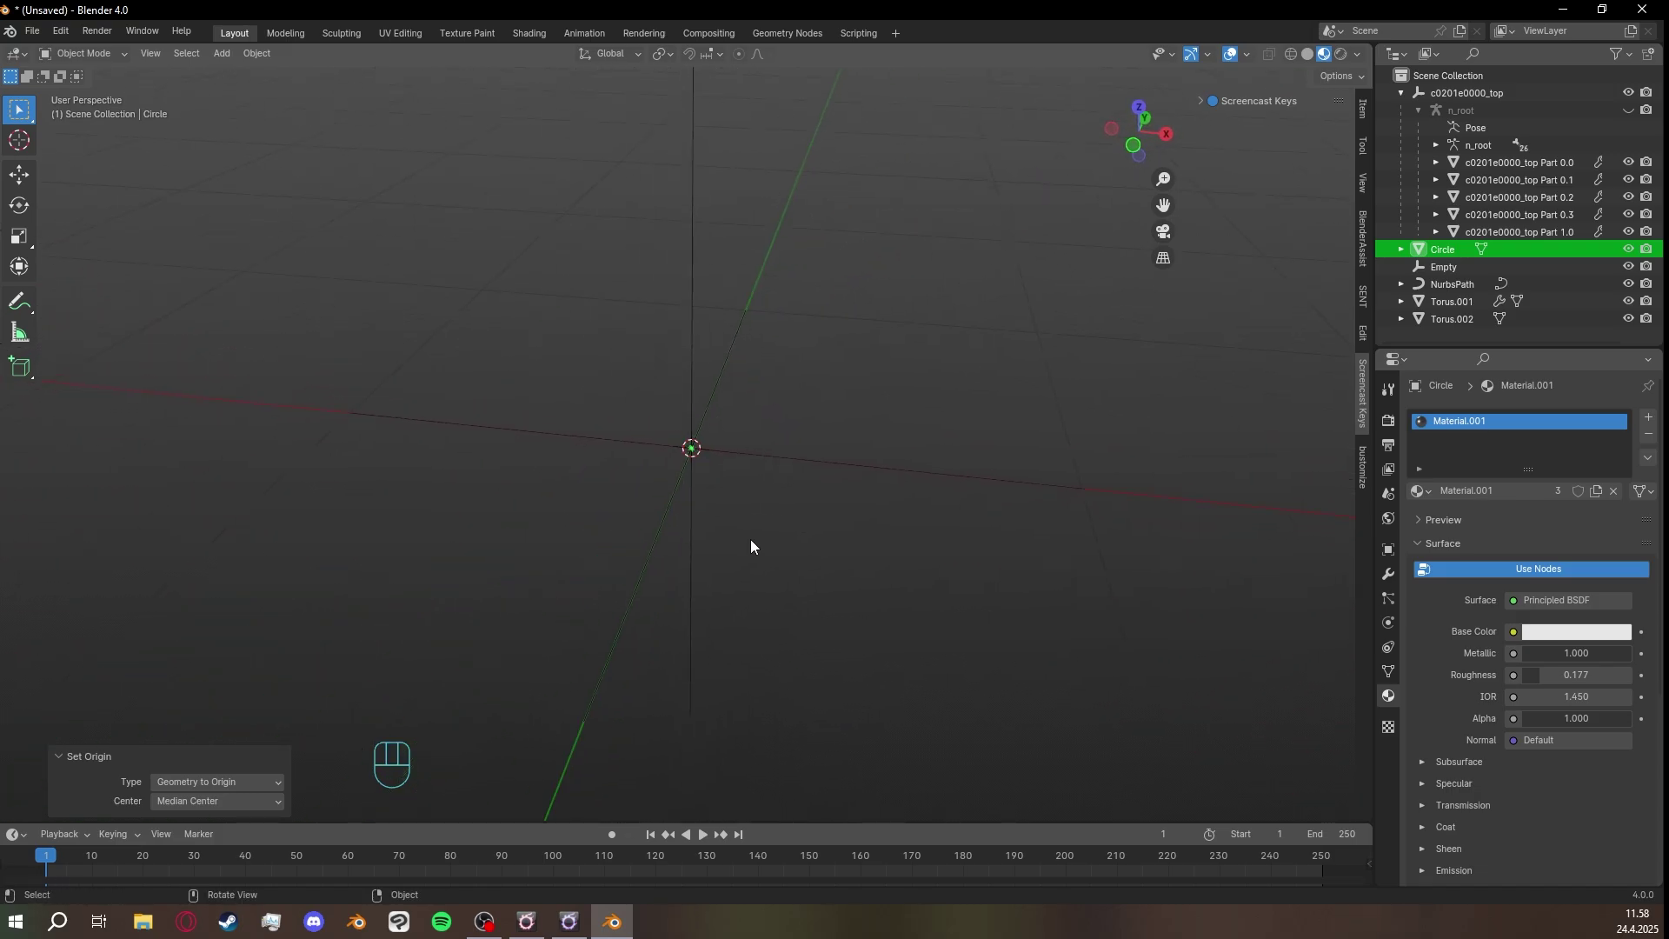
# Deselect the star and add a torus at the world origin with 6 major and 4 minor segments.
pyautogui.click(751, 545)
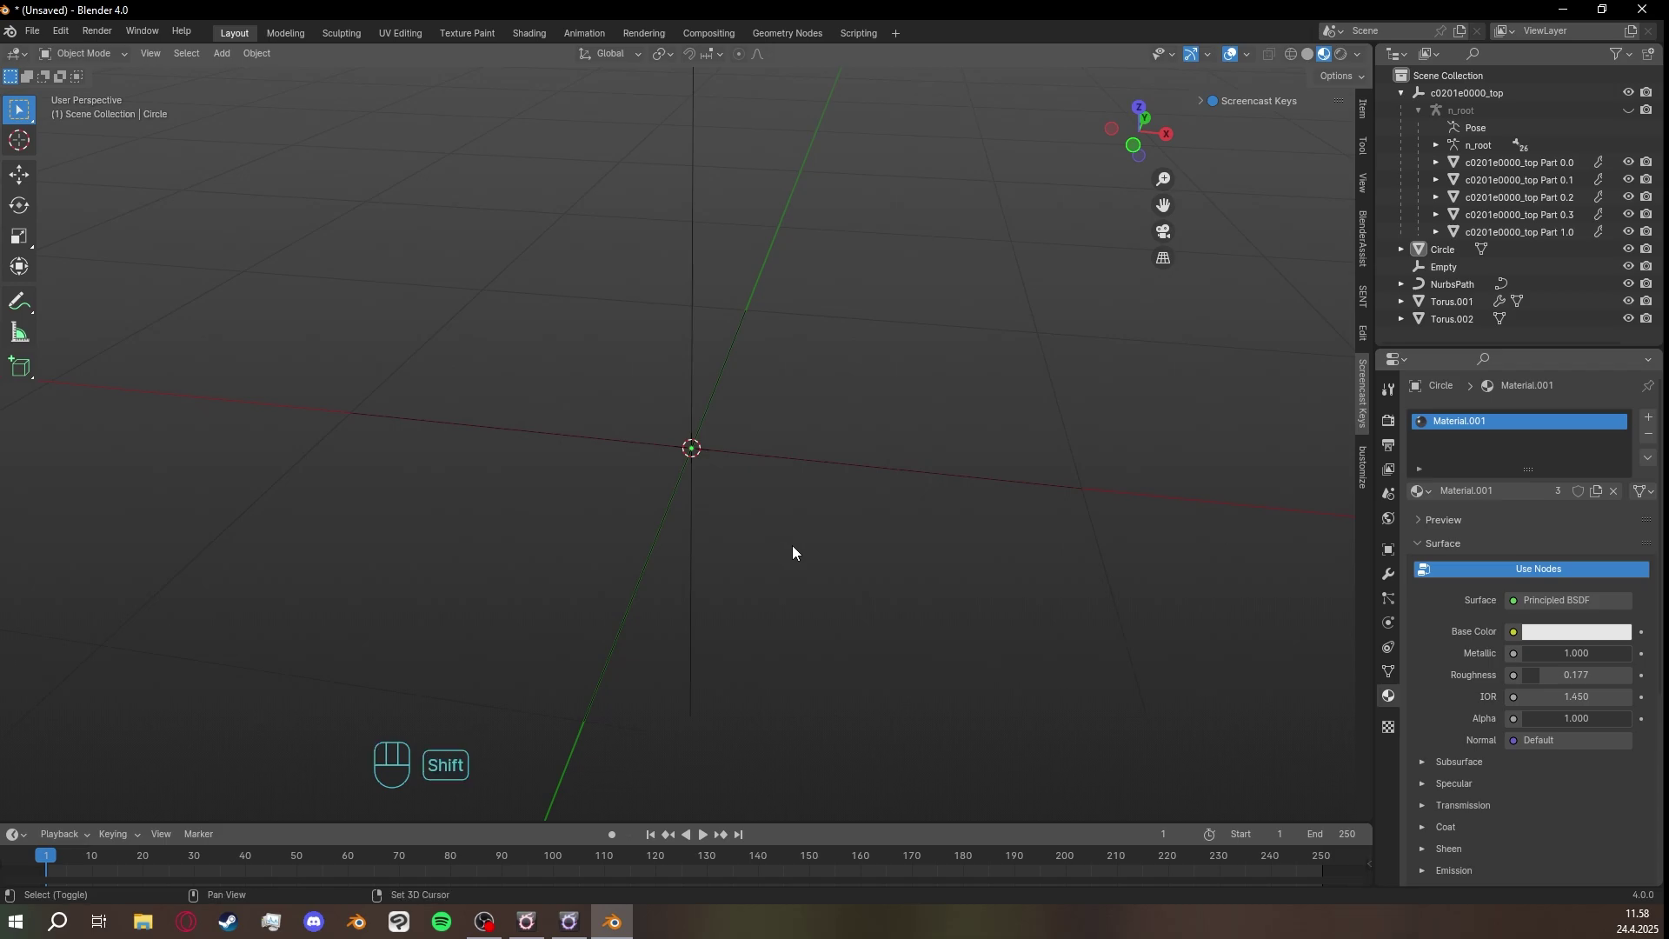
pyautogui.hotkey('shift', 'a')
pyautogui.moveTo(793, 547)
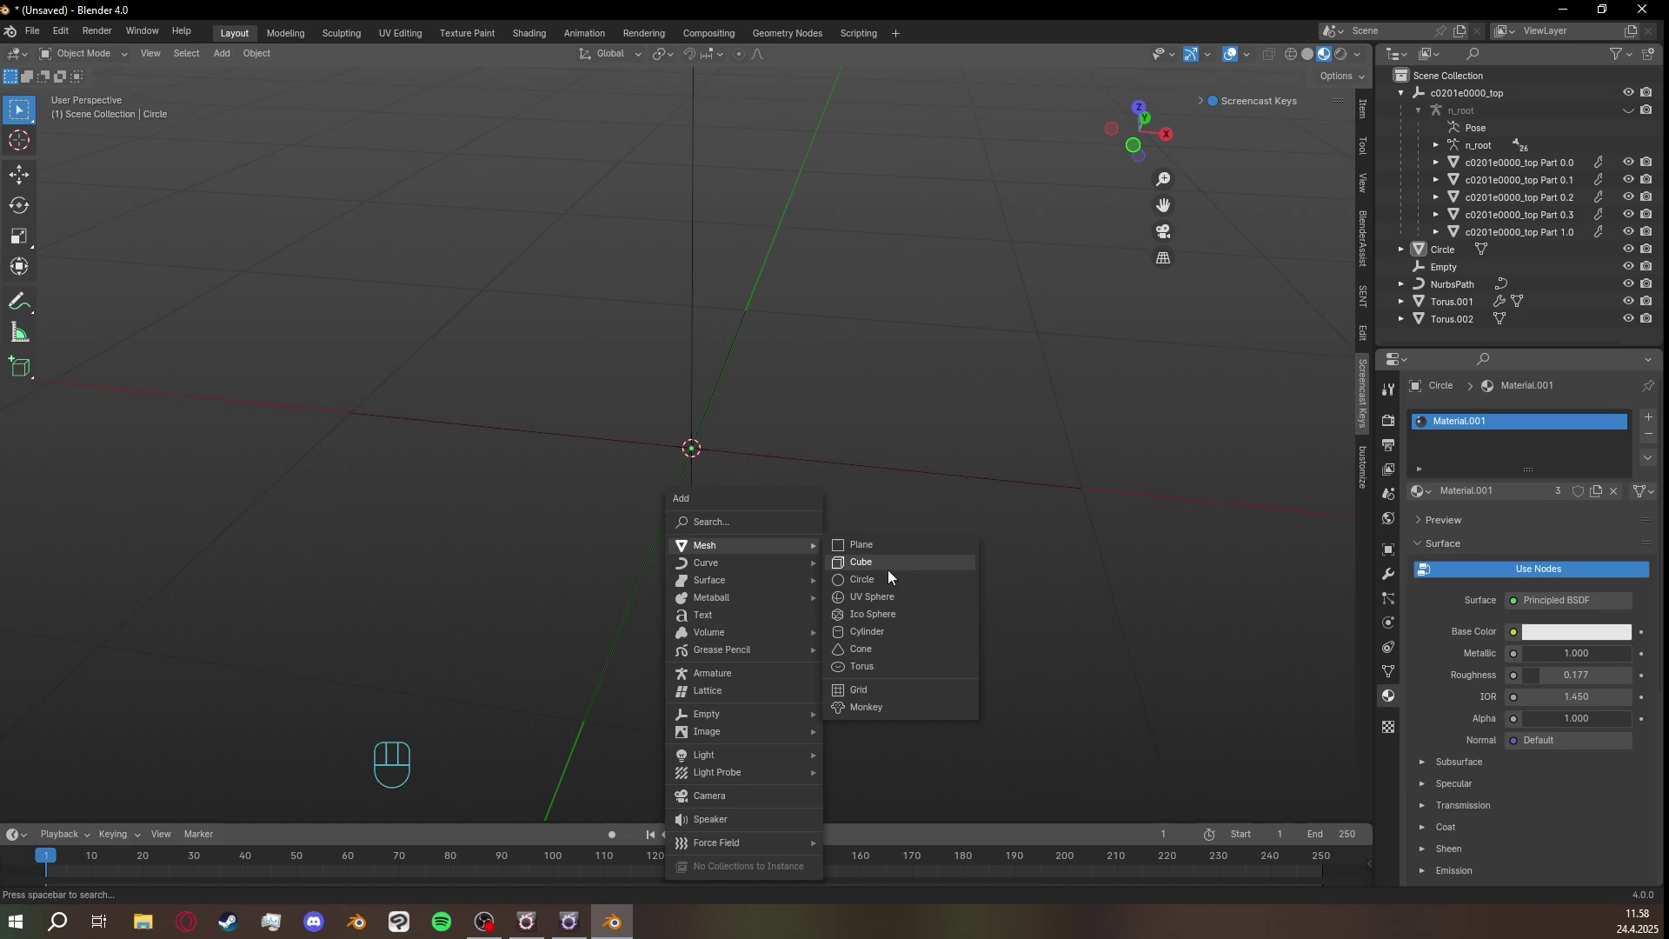
pyautogui.click(874, 666)
pyautogui.moveTo(759, 563)
pyautogui.mouseDown(button='middle')
pyautogui.moveTo(807, 630)
pyautogui.moveTo(745, 541)
pyautogui.moveTo(742, 579)
pyautogui.mouseUp(button='middle')
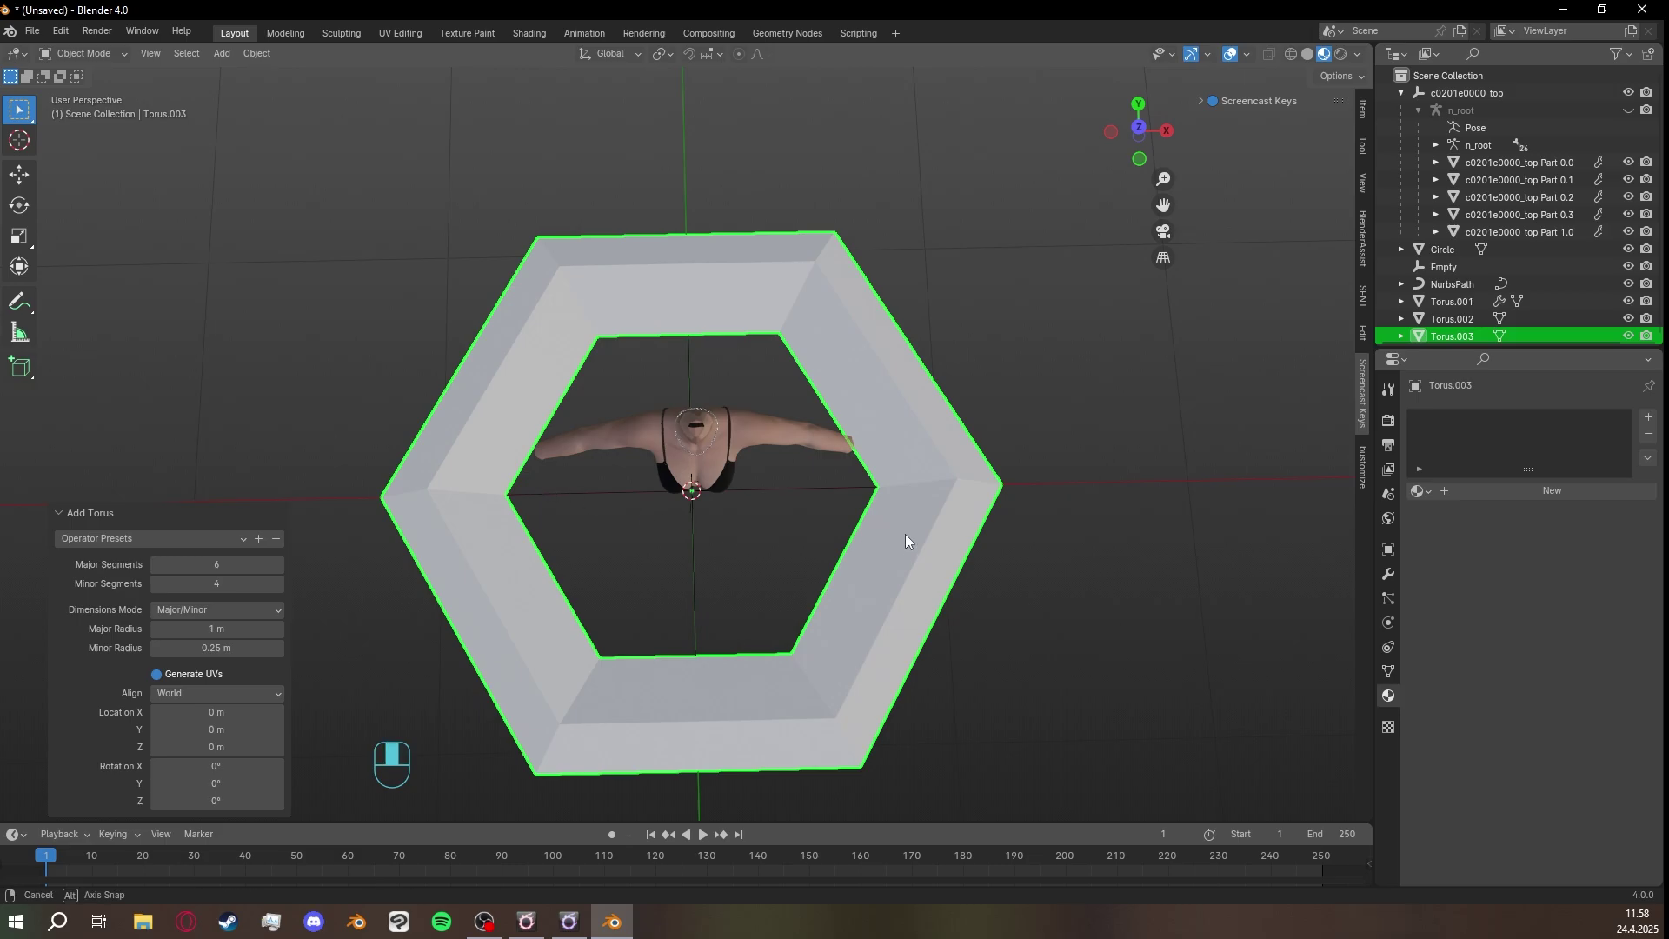
pyautogui.moveTo(905, 537); pyautogui.dragTo(732, 529, button='middle')
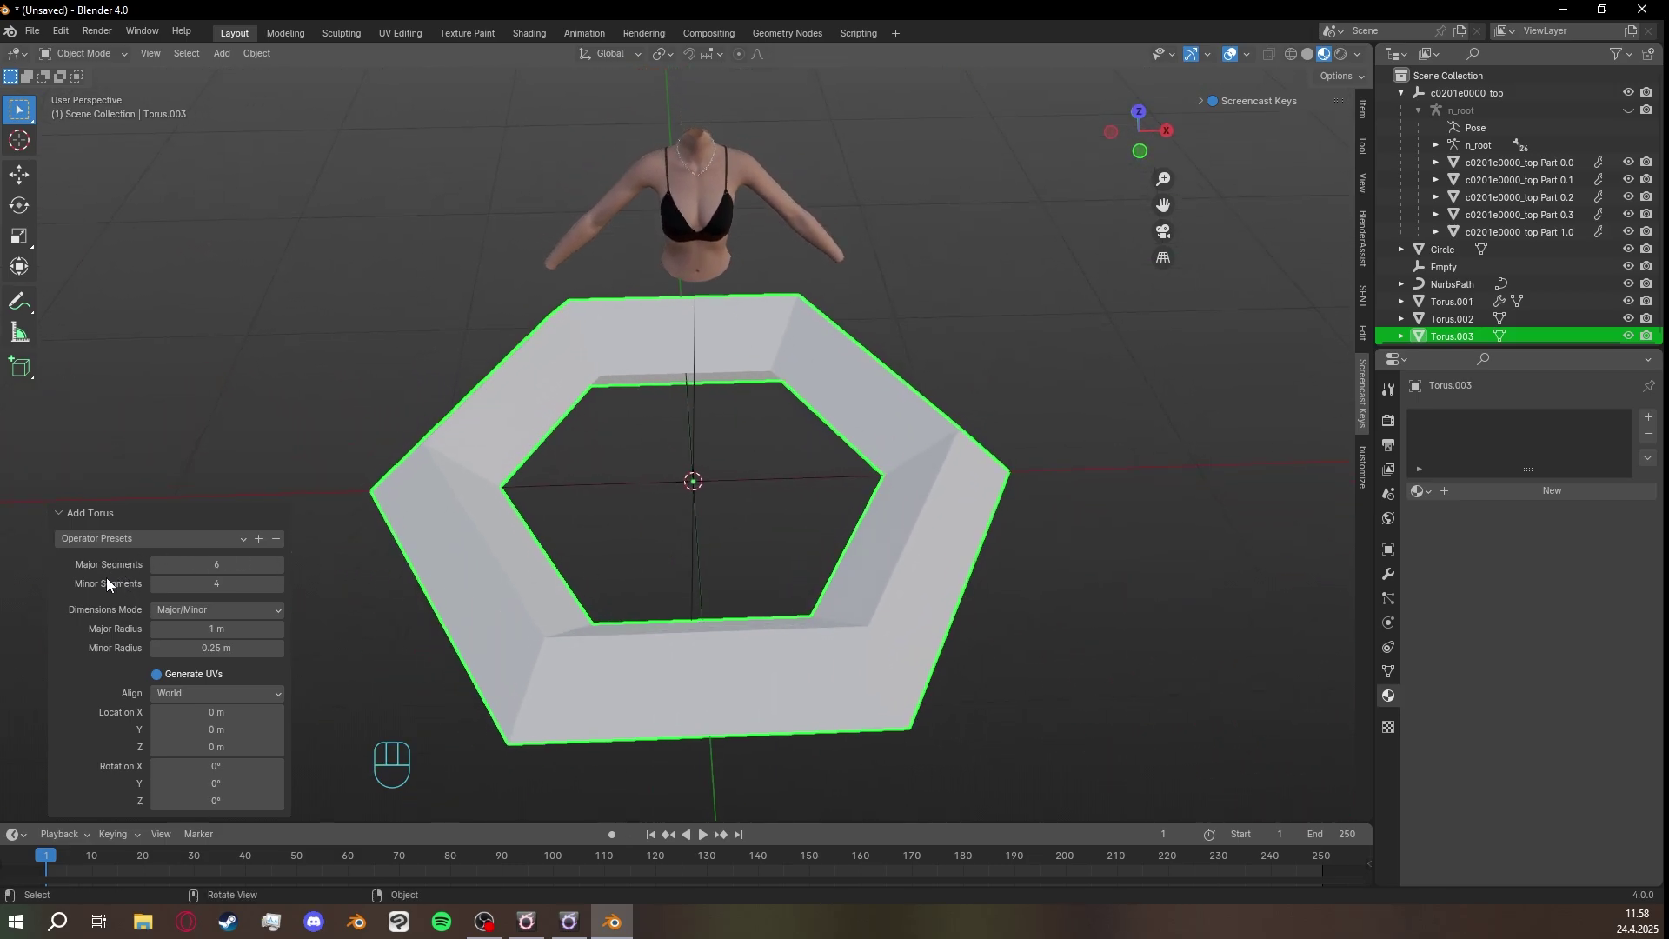
pyautogui.moveTo(948, 471); pyautogui.dragTo(998, 466, button='middle')
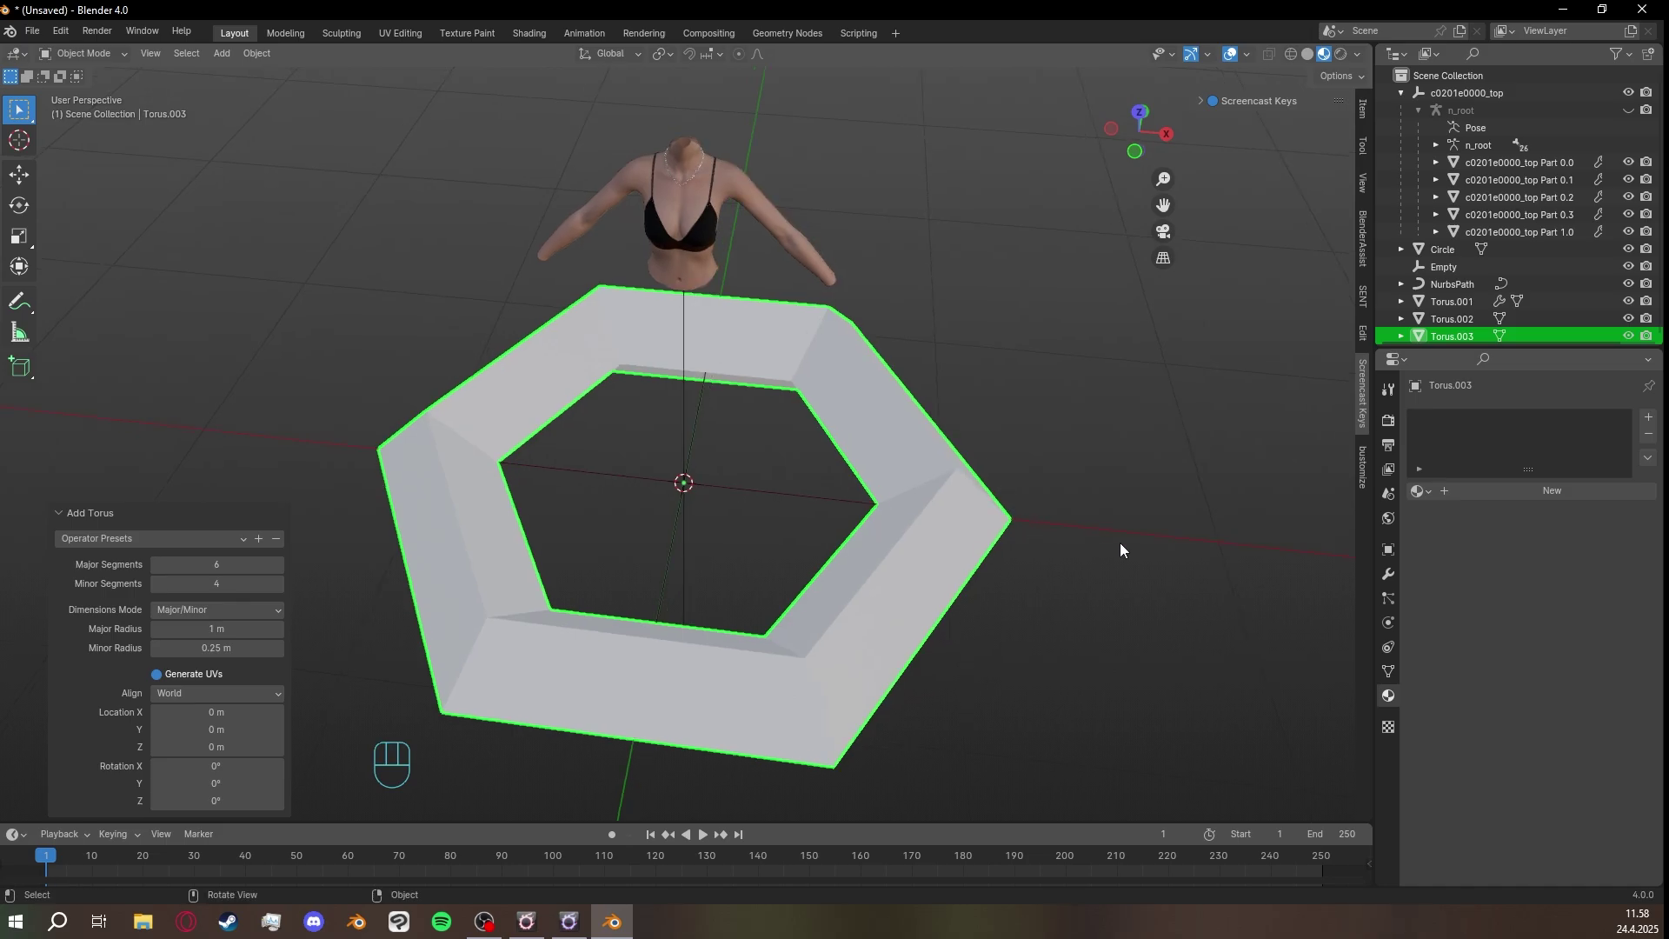
# In Edit Mode, repeatedly scale the whole torus mesh down until it is only slightly larger than the star.
pyautogui.press('Tab')
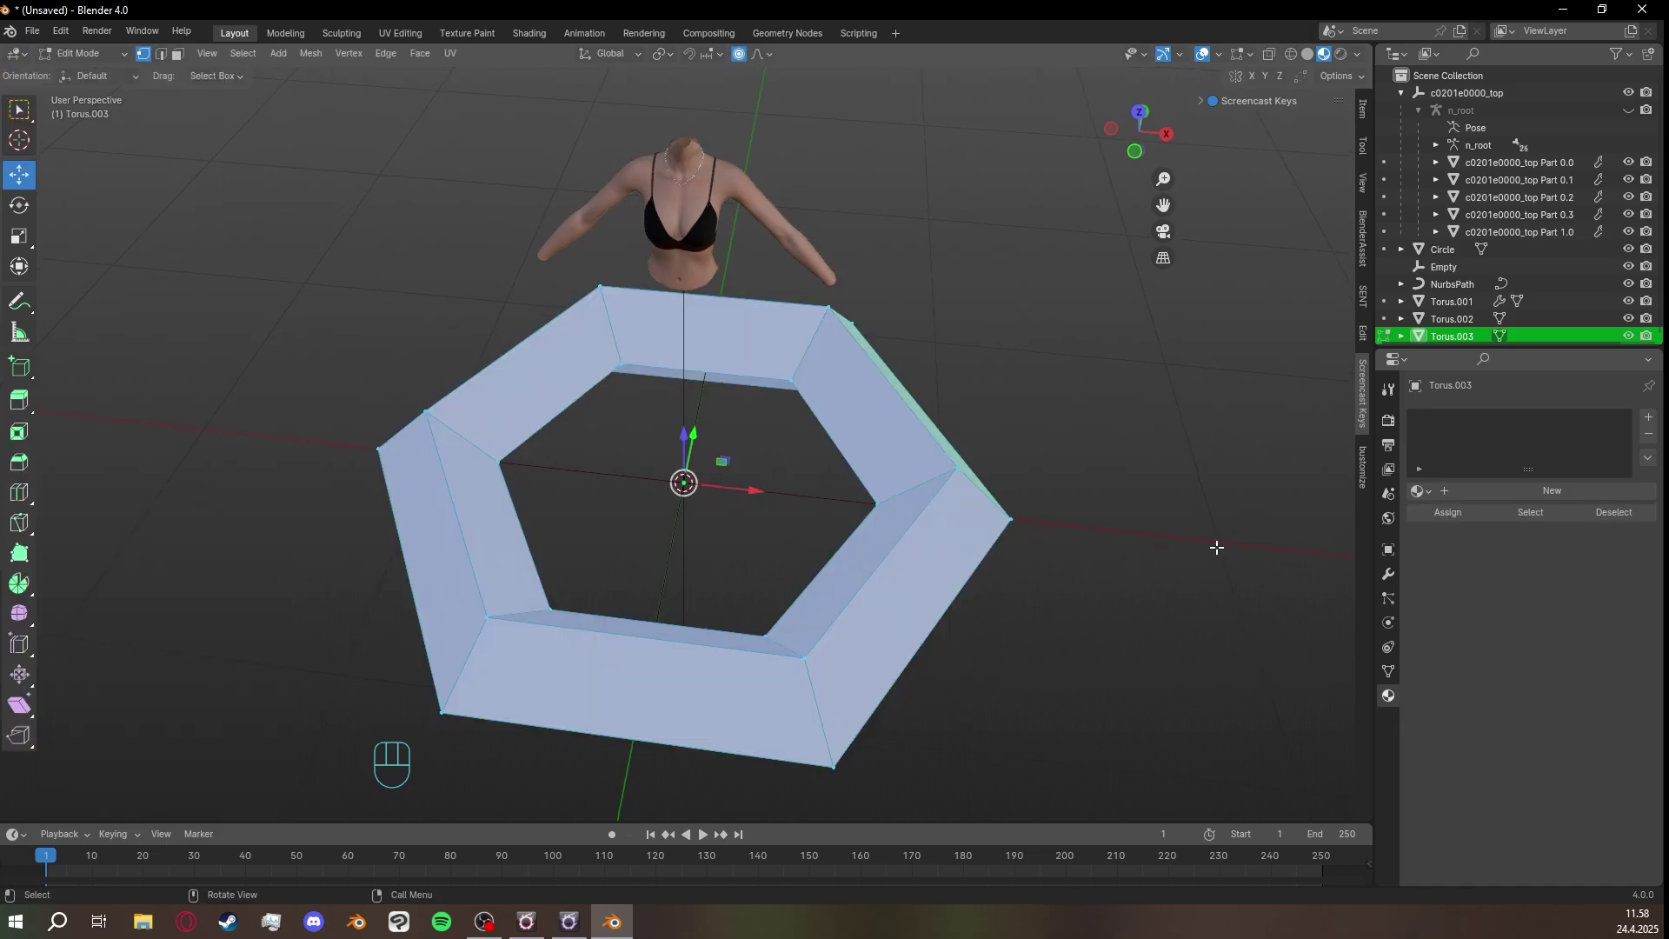
pyautogui.press('s')
pyautogui.click(793, 492)
pyautogui.scroll(5, 934, 593)
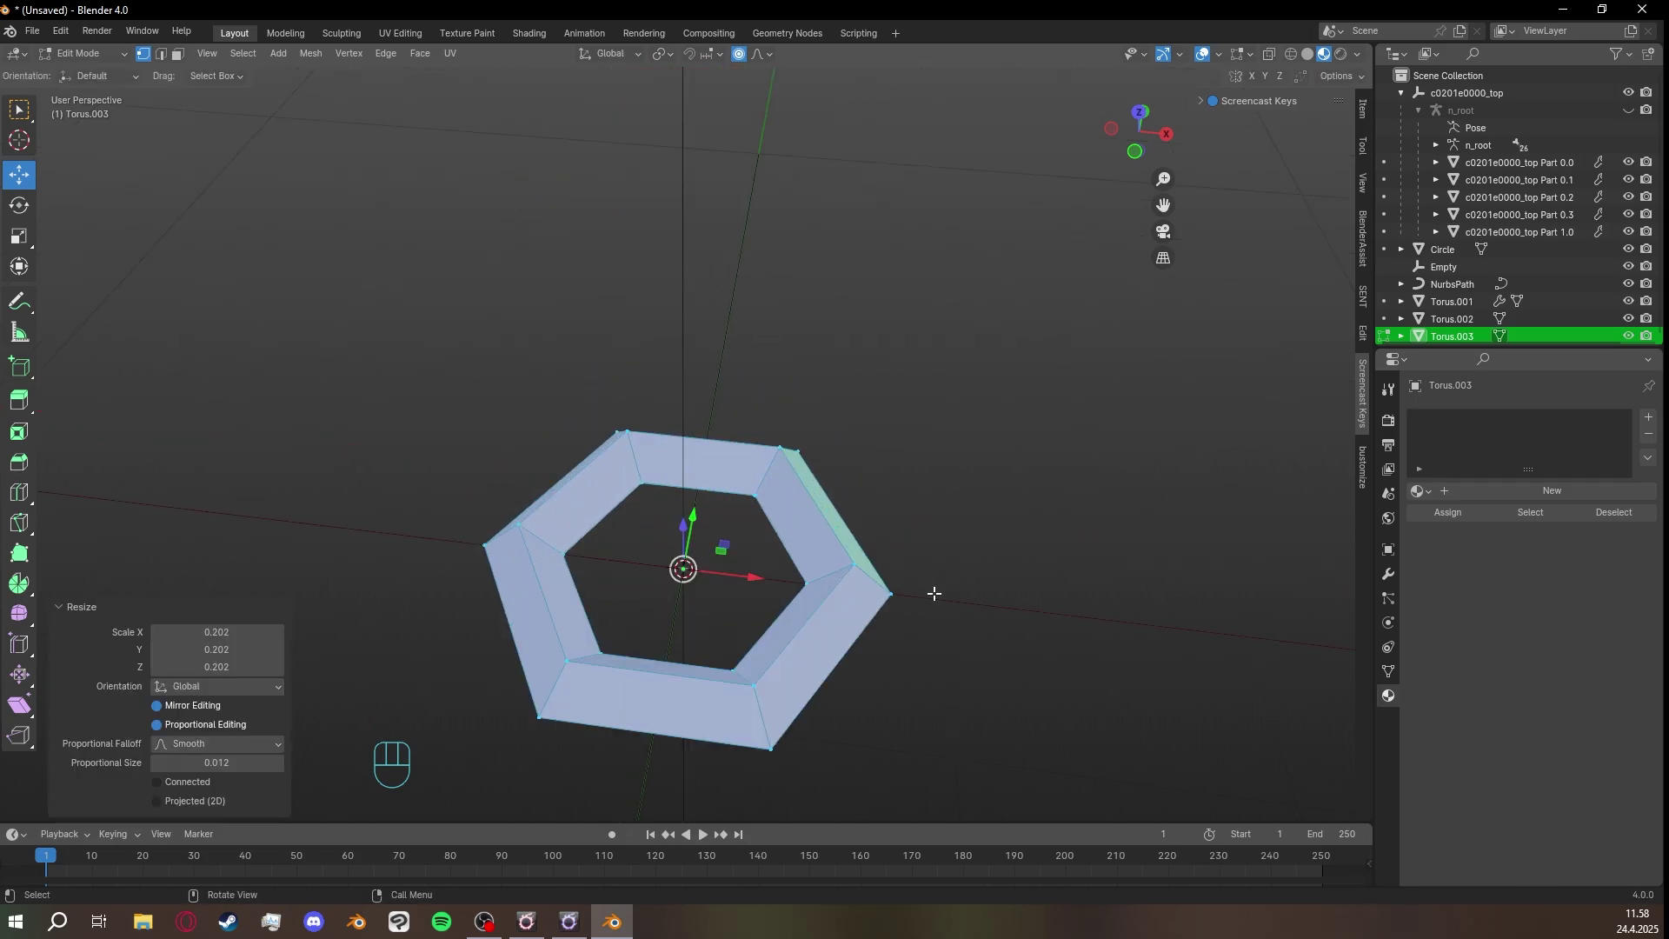
pyautogui.scroll(5, 935, 593)
pyautogui.press('s')
pyautogui.click(810, 714)
pyautogui.keyDown('shift'); pyautogui.moveTo(828, 740); pyautogui.dragTo(662, 555, button='middle'); pyautogui.keyUp('shift')
pyautogui.scroll(7, 938, 392)
pyautogui.press('s')
pyautogui.click(930, 441)
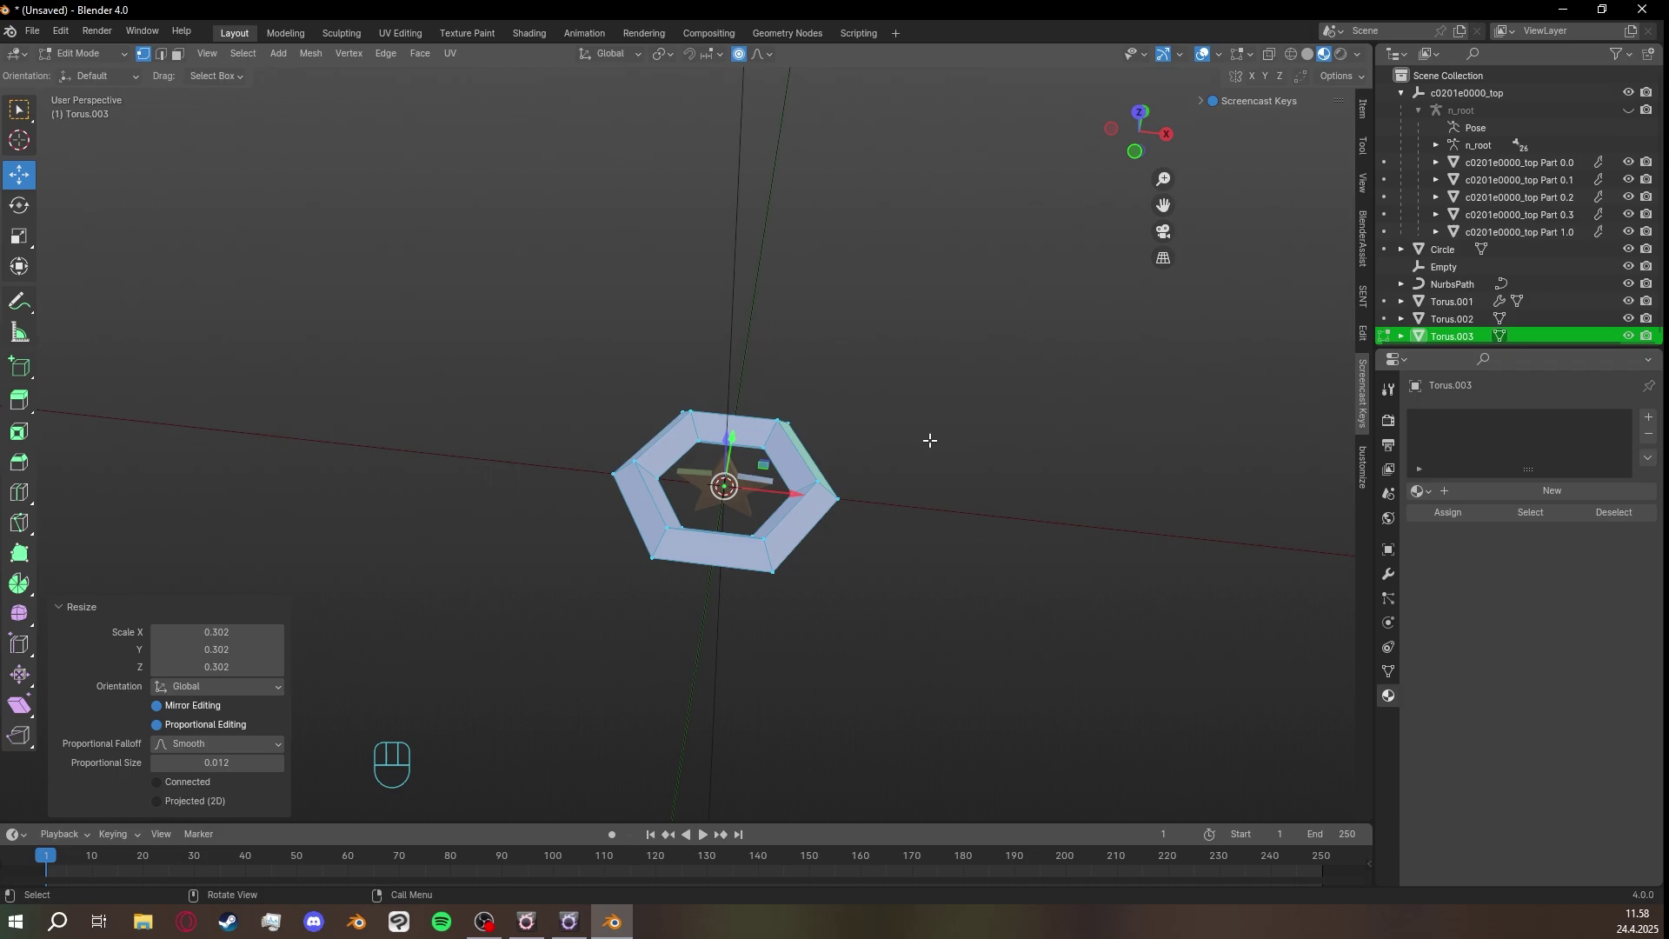
pyautogui.keyDown('shift'); pyautogui.moveTo(929, 440); pyautogui.dragTo(948, 460, button='middle'); pyautogui.keyUp('shift')
pyautogui.press('s')
pyautogui.click(973, 454)
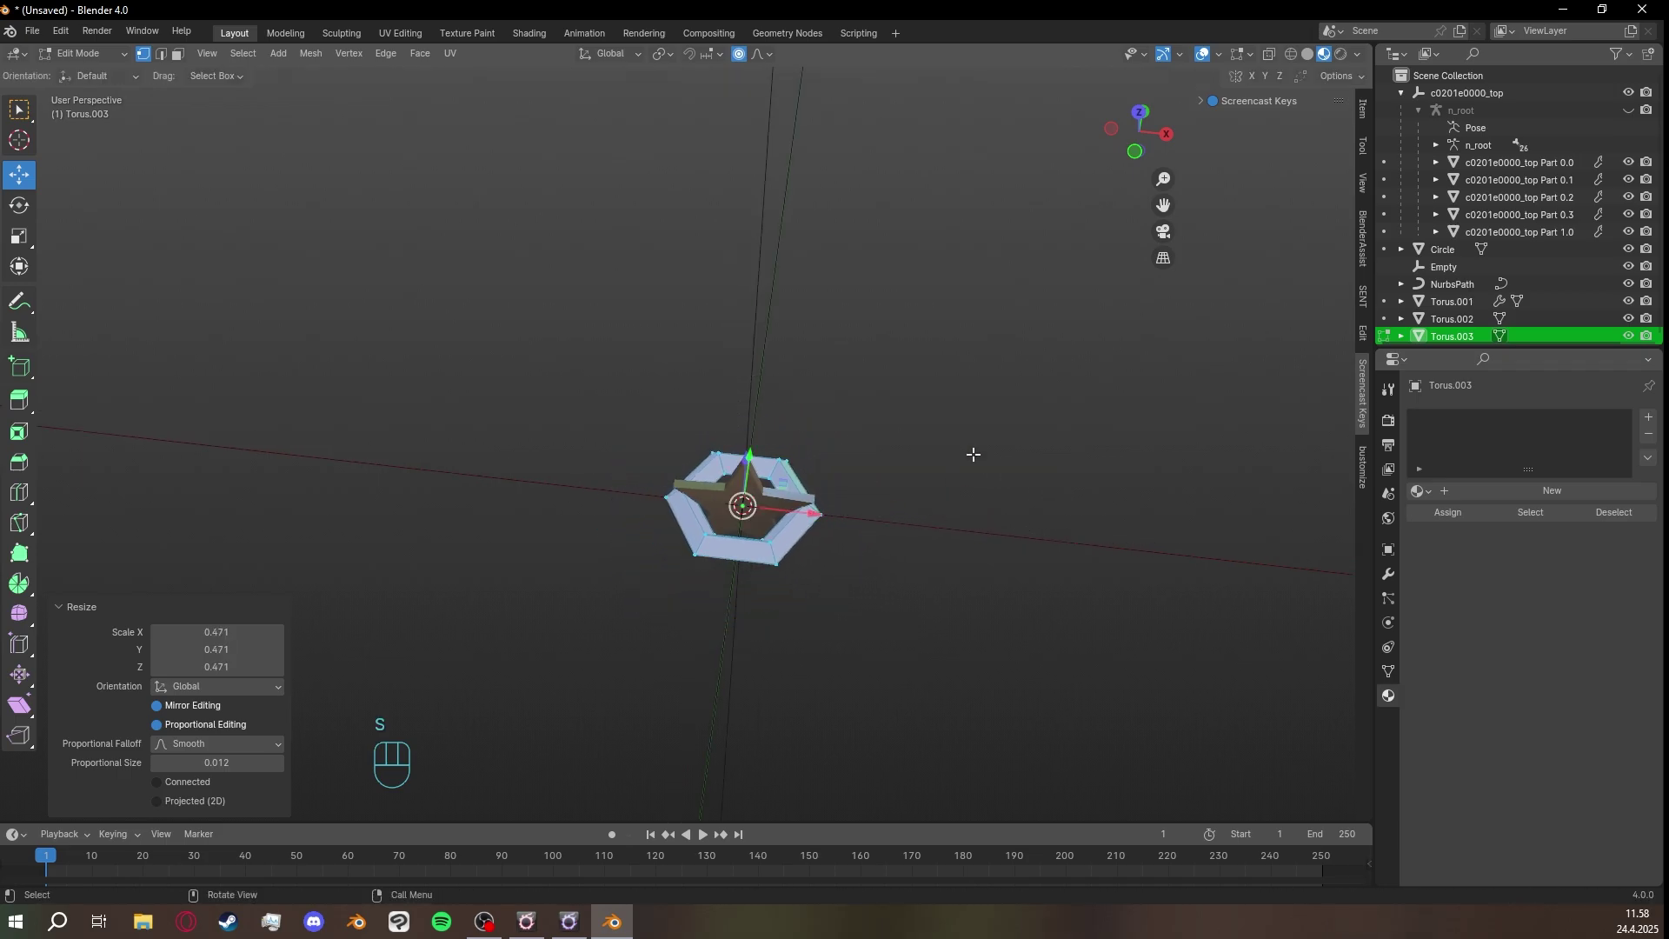
# Turn off proportional editing and rotate the torus mesh -90° in the right view so the ring stands upright.
pyautogui.click(1121, 164)
pyautogui.keyDown('shift'); pyautogui.moveTo(1065, 156); pyautogui.dragTo(950, 483, button='middle'); pyautogui.keyUp('shift')
pyautogui.scroll(4, 939, 474)
pyautogui.keyDown('shift'); pyautogui.moveTo(775, 336); pyautogui.dragTo(846, 394, button='middle'); pyautogui.keyUp('shift')
pyautogui.scroll(2, 890, 443)
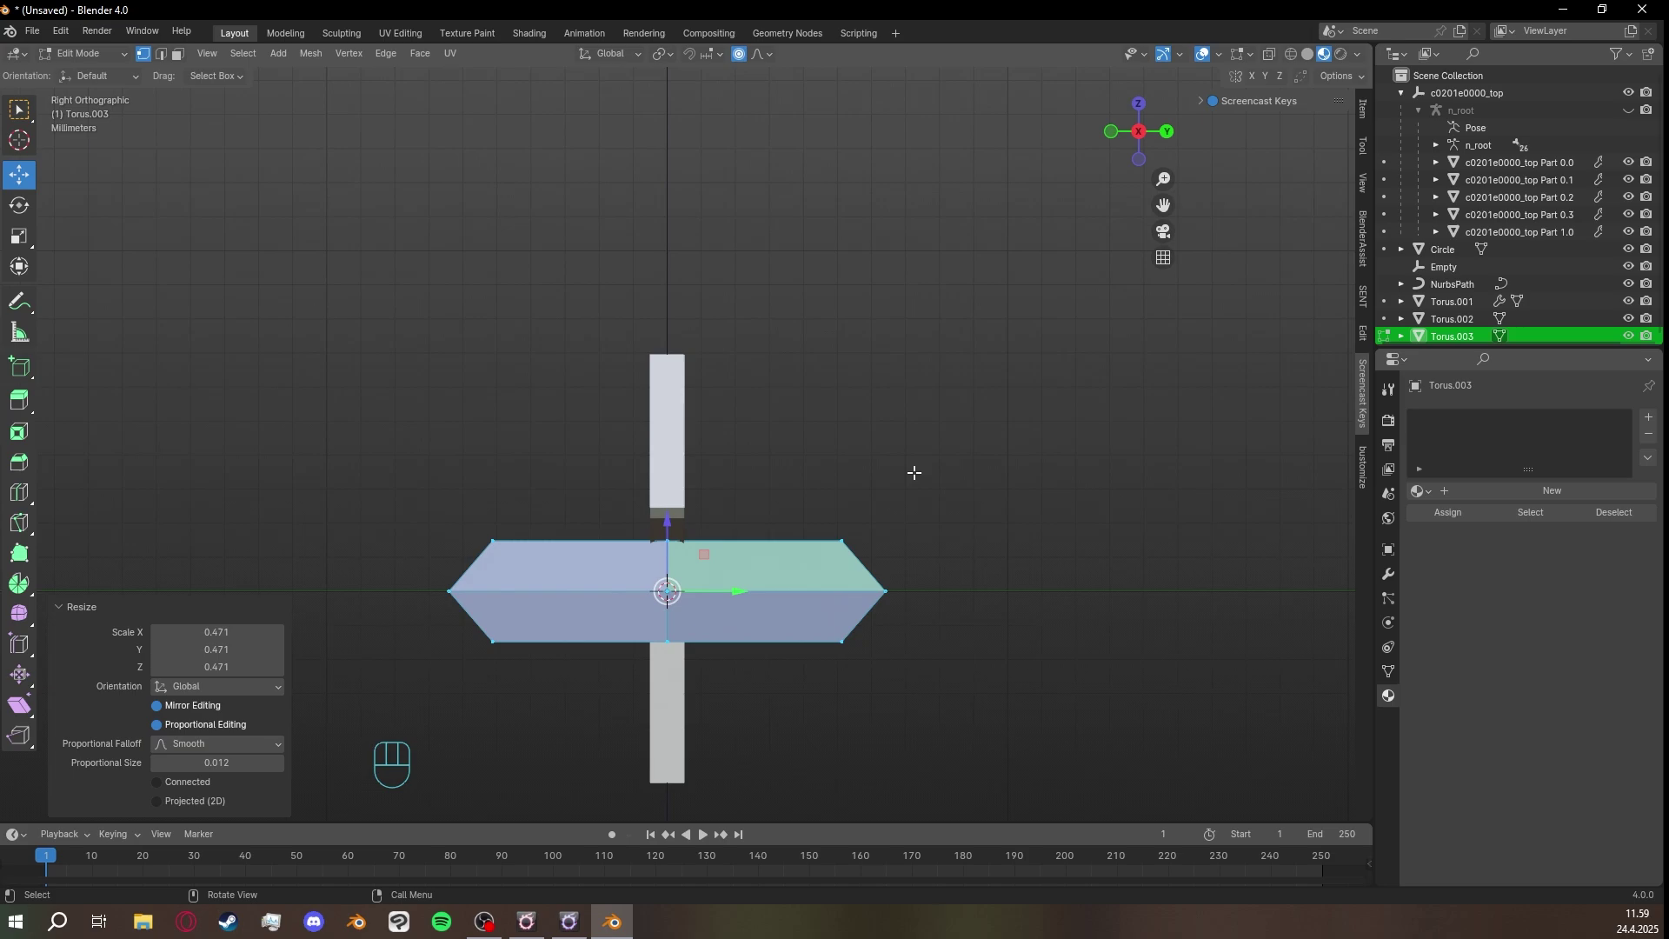
pyautogui.press('r')
pyautogui.press('Escape')
pyautogui.press('o')
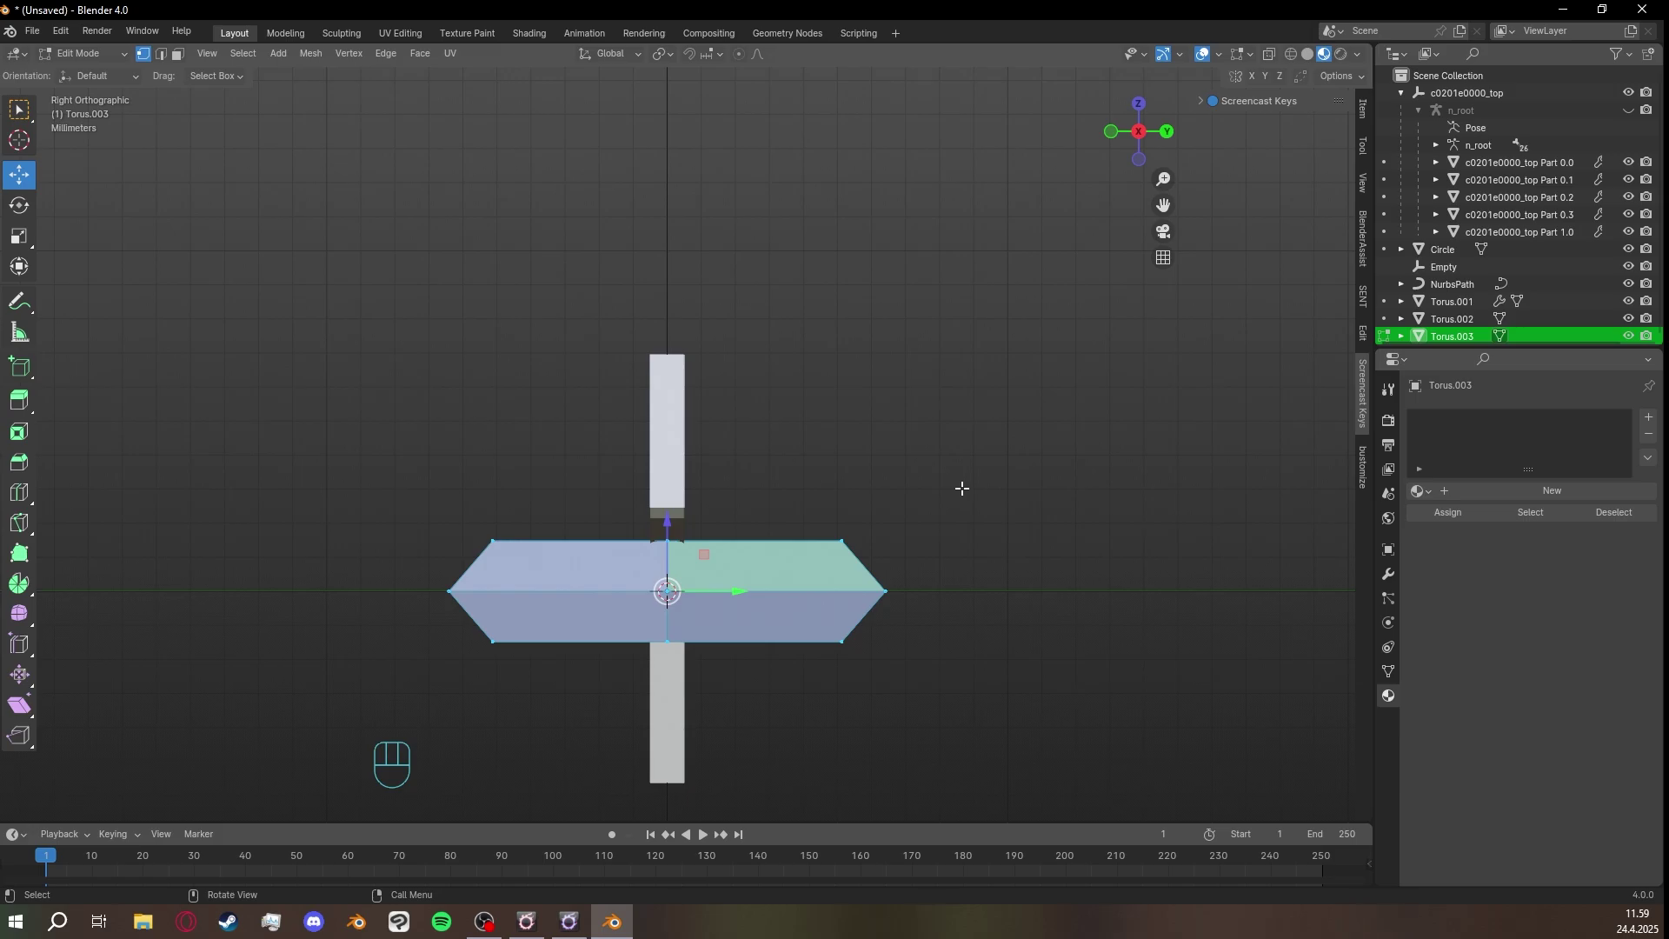
pyautogui.press('r')
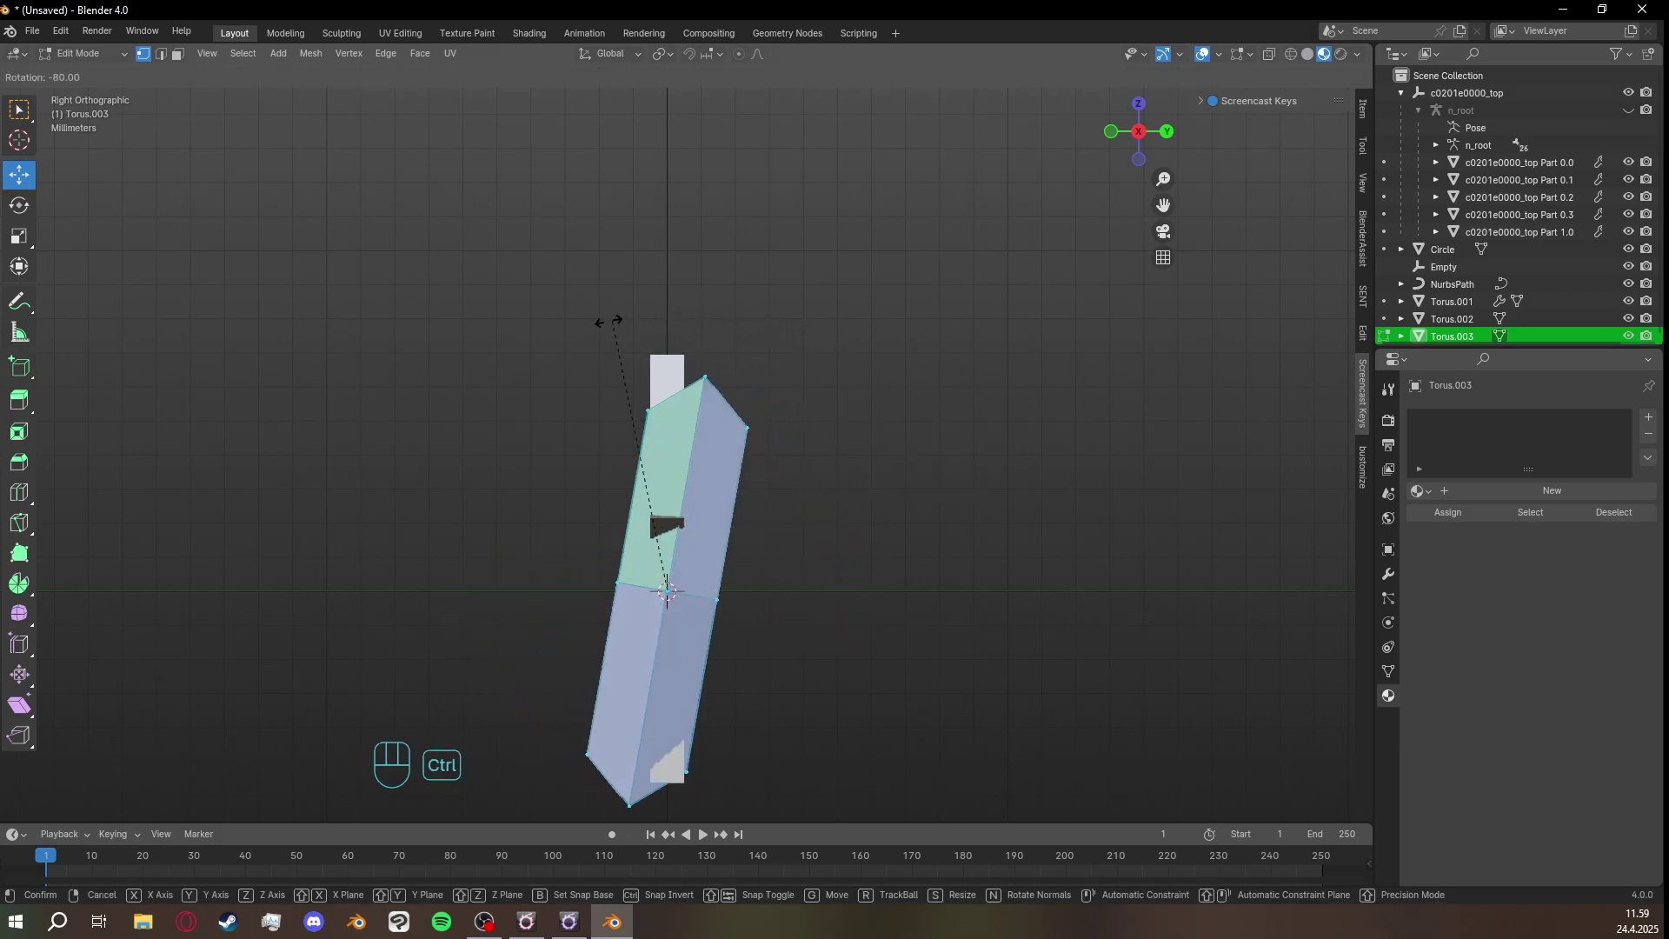
pyautogui.keyDown('ctrl'); pyautogui.click(569, 343); pyautogui.keyUp('ctrl')
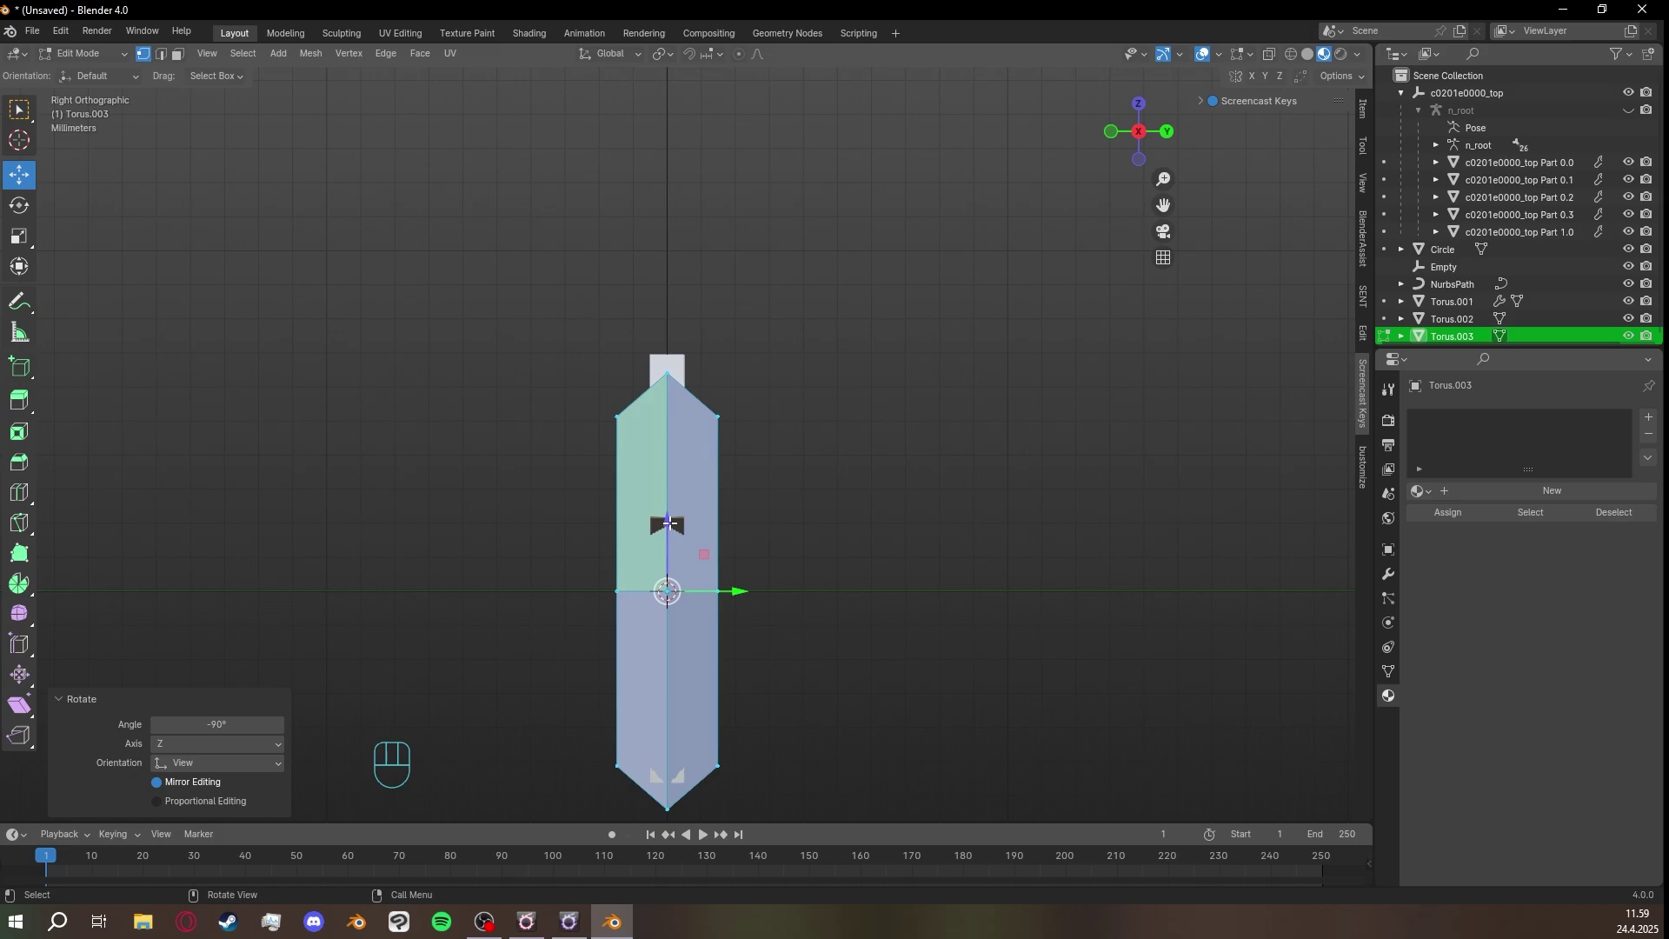
# Move the ring up along Z until its lower edge overlaps the star's upper point.
pyautogui.moveTo(669, 522); pyautogui.dragTo(651, 135)
pyautogui.keyDown('shift'); pyautogui.moveTo(702, 168); pyautogui.dragTo(729, 392, button='middle'); pyautogui.keyUp('shift')
pyautogui.moveTo(696, 357)
pyautogui.mouseDown()
pyautogui.moveTo(697, 266)
pyautogui.moveTo(694, 390)
pyautogui.mouseUp()
pyautogui.moveTo(790, 450); pyautogui.dragTo(698, 409, button='middle')
pyautogui.keyDown('shift'); pyautogui.moveTo(921, 553); pyautogui.dragTo(714, 488, button='middle'); pyautogui.keyUp('shift')
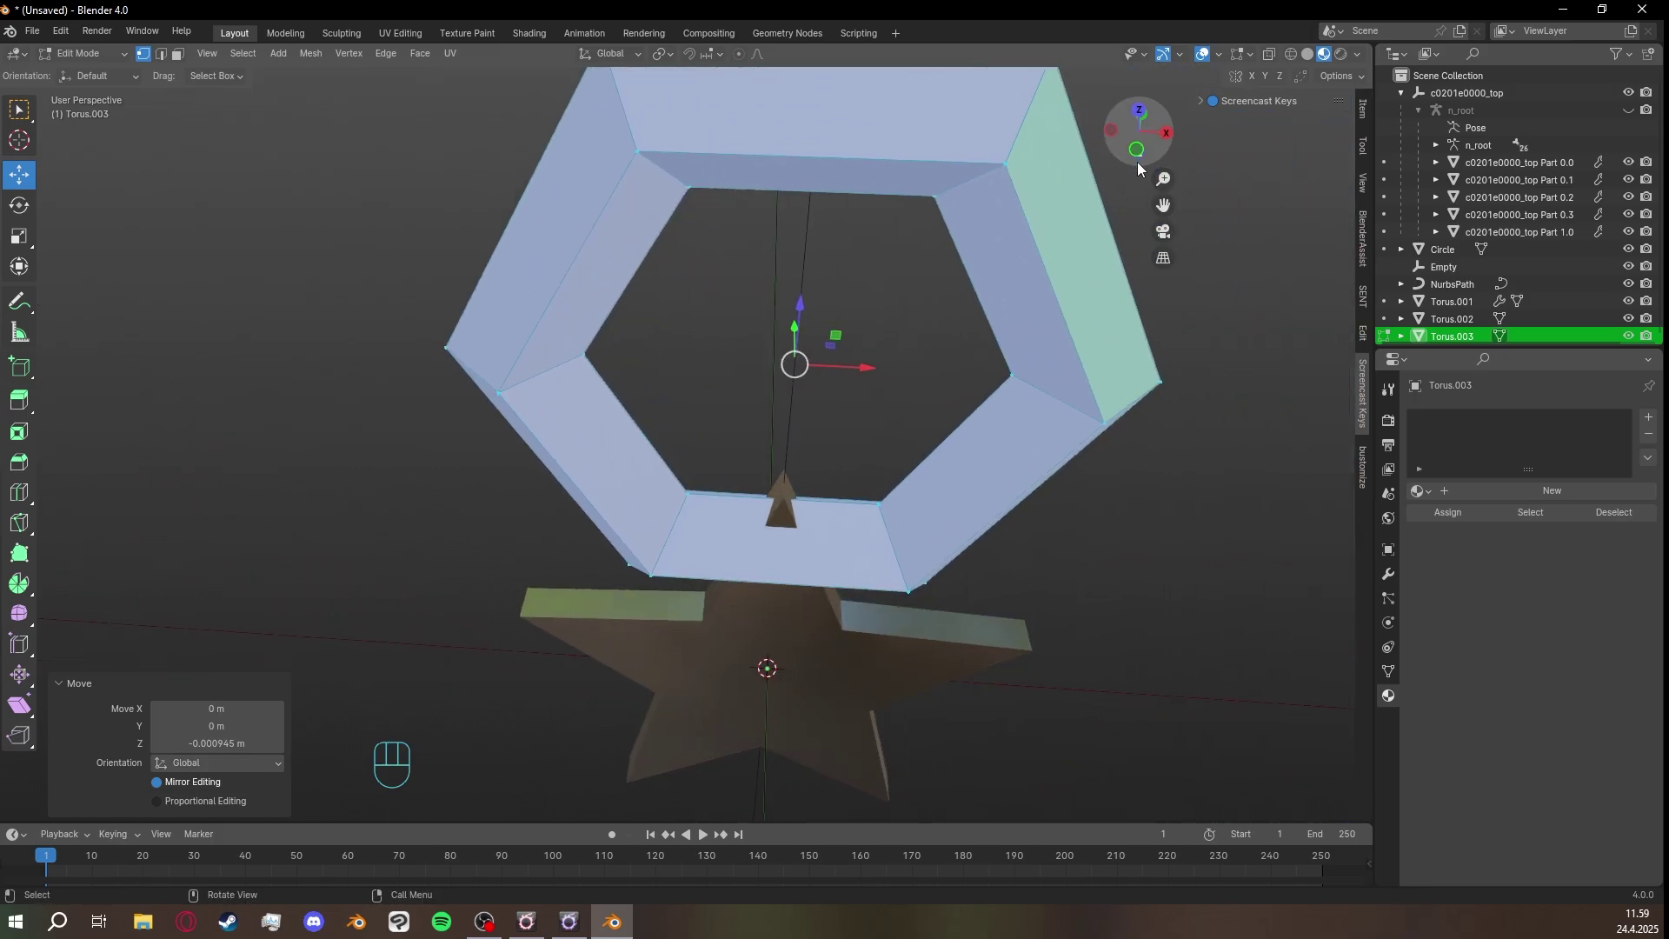
pyautogui.scroll(-7, 1026, 323)
pyautogui.keyDown('shift'); pyautogui.moveTo(986, 360); pyautogui.dragTo(954, 442, button='middle'); pyautogui.keyUp('shift')
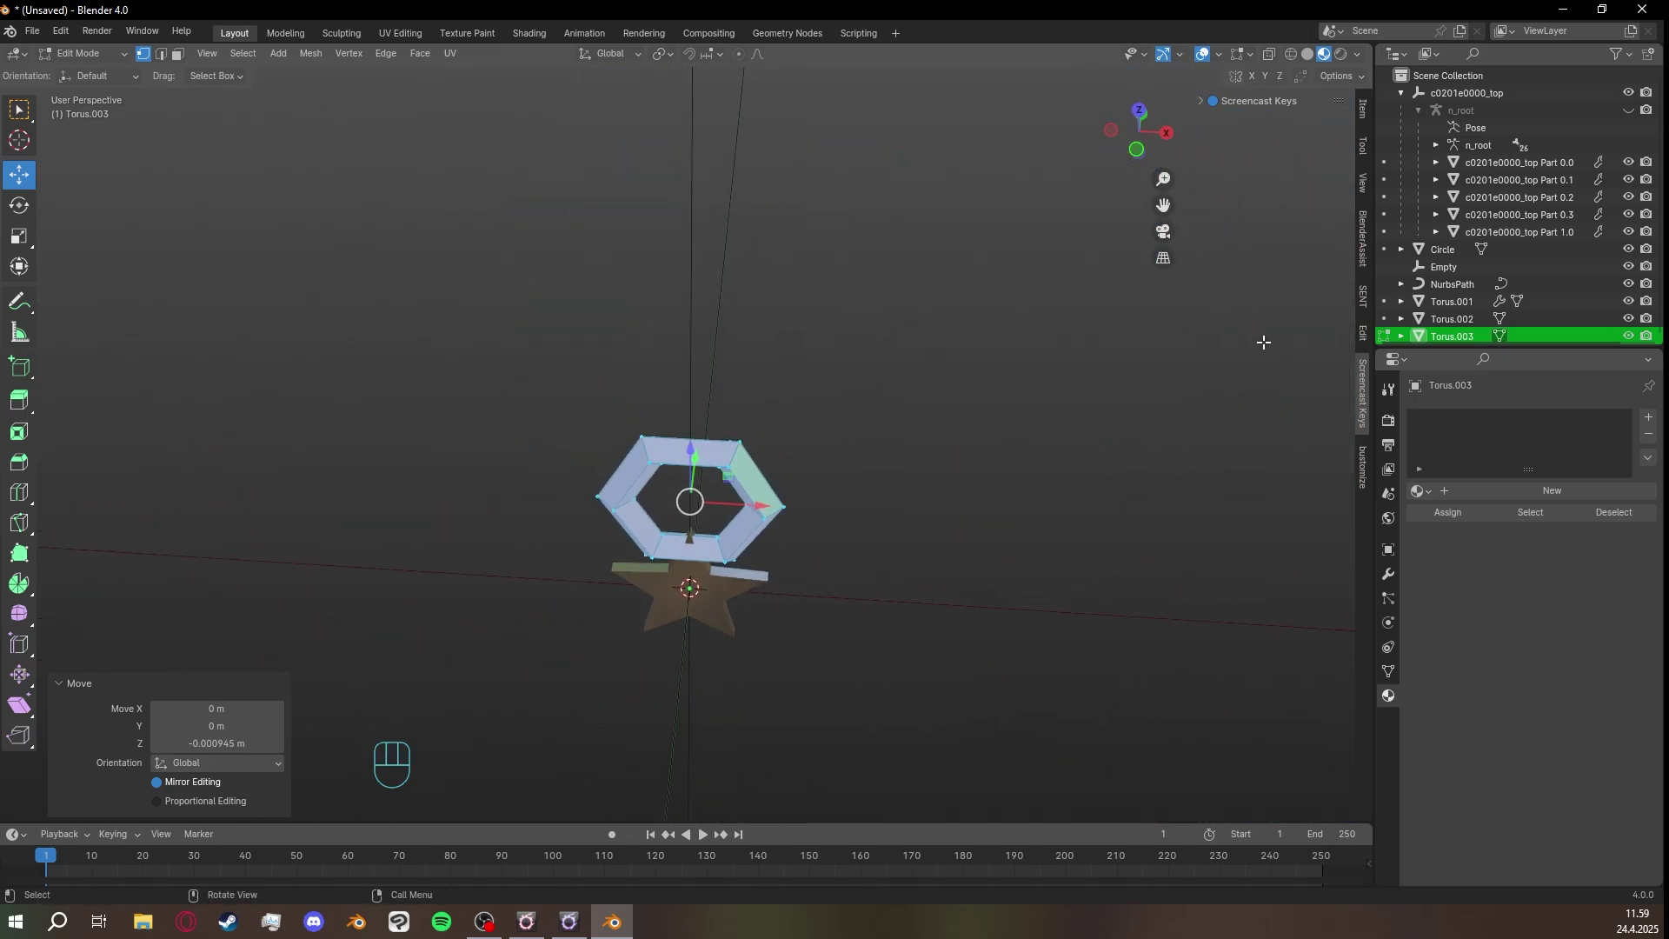
# In the top view, rotate the ring mesh -90° so it stands perpendicular to the star.
pyautogui.click(1139, 113)
pyautogui.scroll(-3, 932, 348)
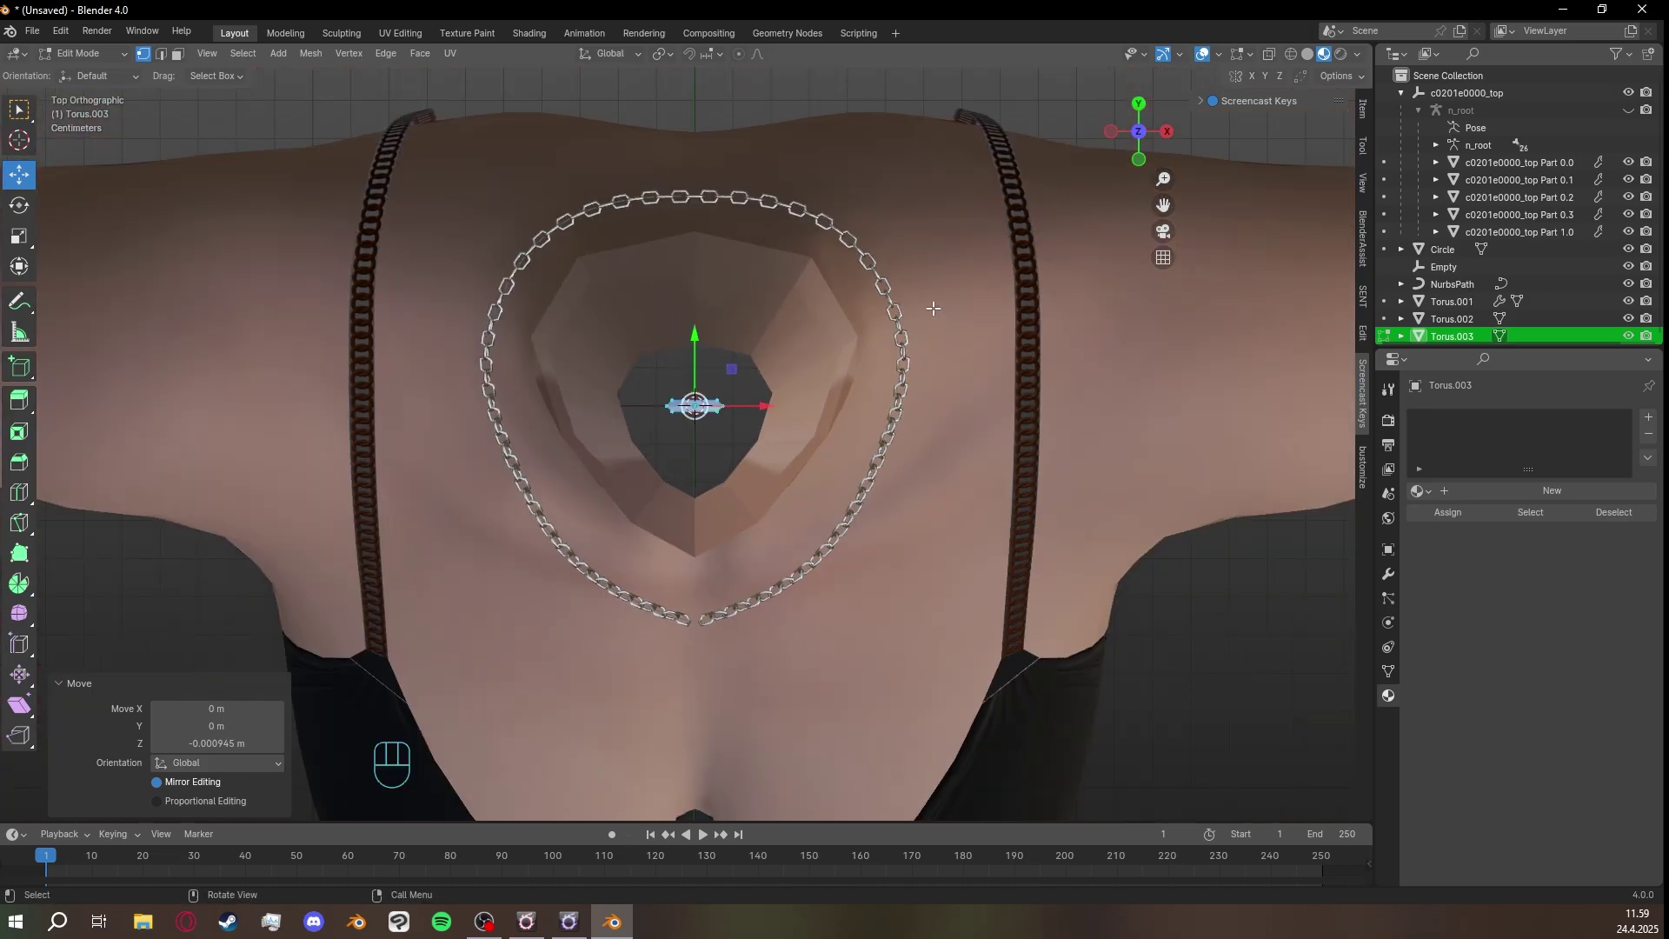
pyautogui.keyDown('shift'); pyautogui.moveTo(864, 323); pyautogui.dragTo(850, 376, button='middle'); pyautogui.keyUp('shift')
pyautogui.scroll(11, 768, 424)
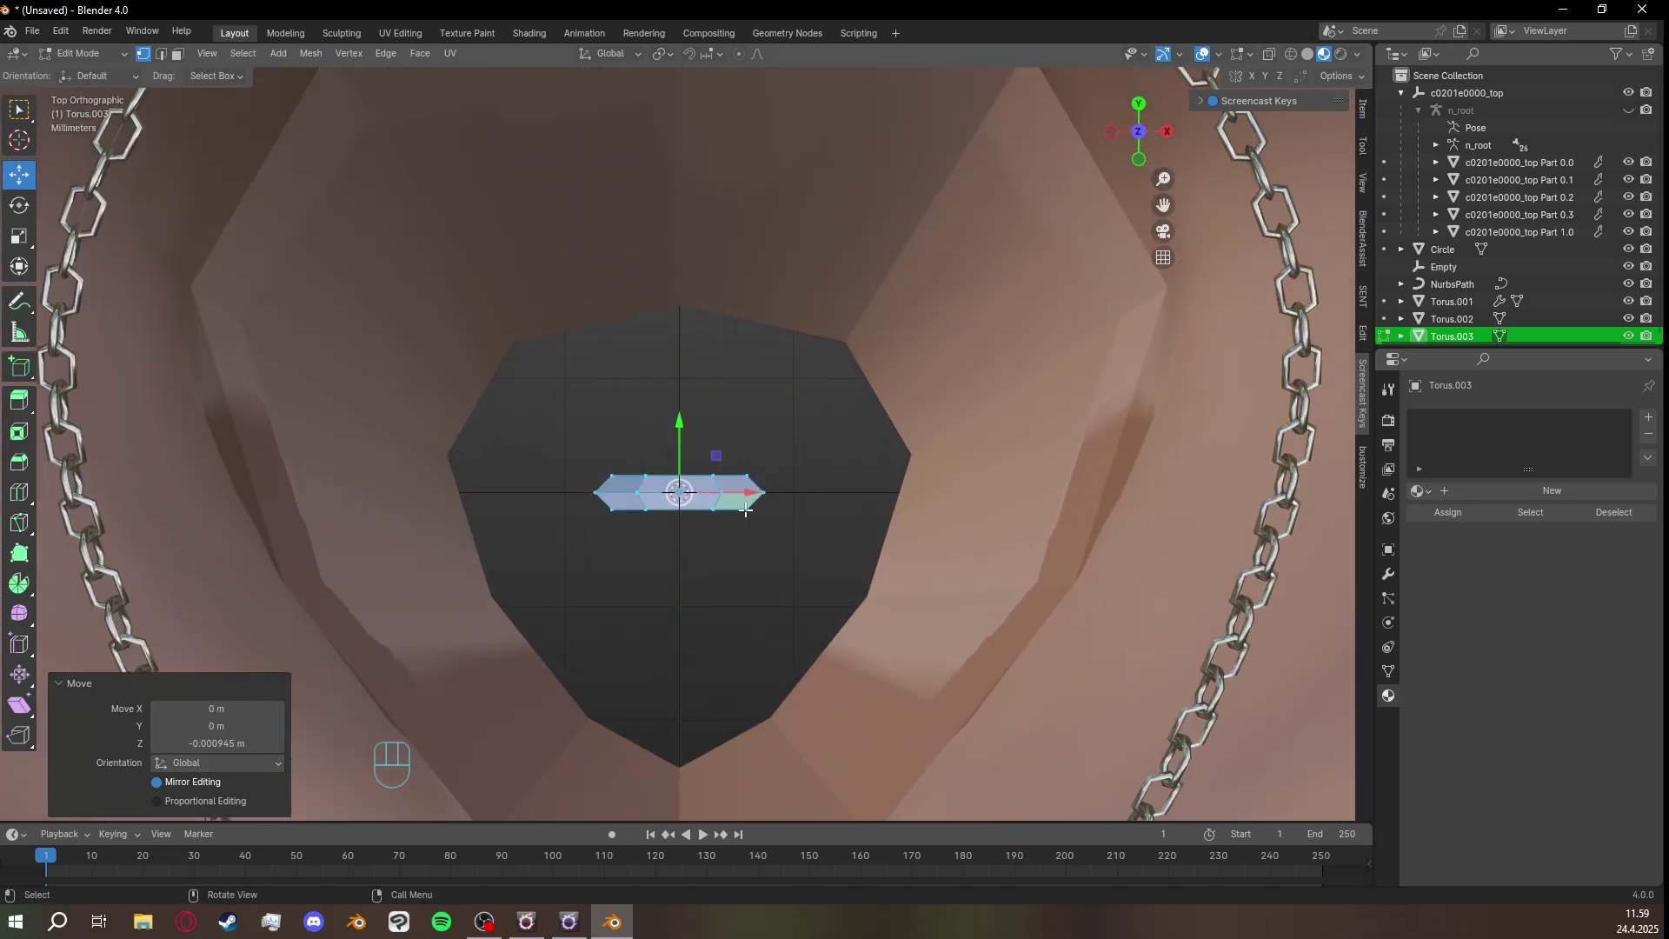
pyautogui.keyDown('shift'); pyautogui.moveTo(828, 584); pyautogui.dragTo(879, 467, button='middle'); pyautogui.keyUp('shift')
pyautogui.scroll(3, 924, 442)
pyautogui.keyDown('shift'); pyautogui.moveTo(942, 417); pyautogui.dragTo(887, 443, button='middle'); pyautogui.keyUp('shift')
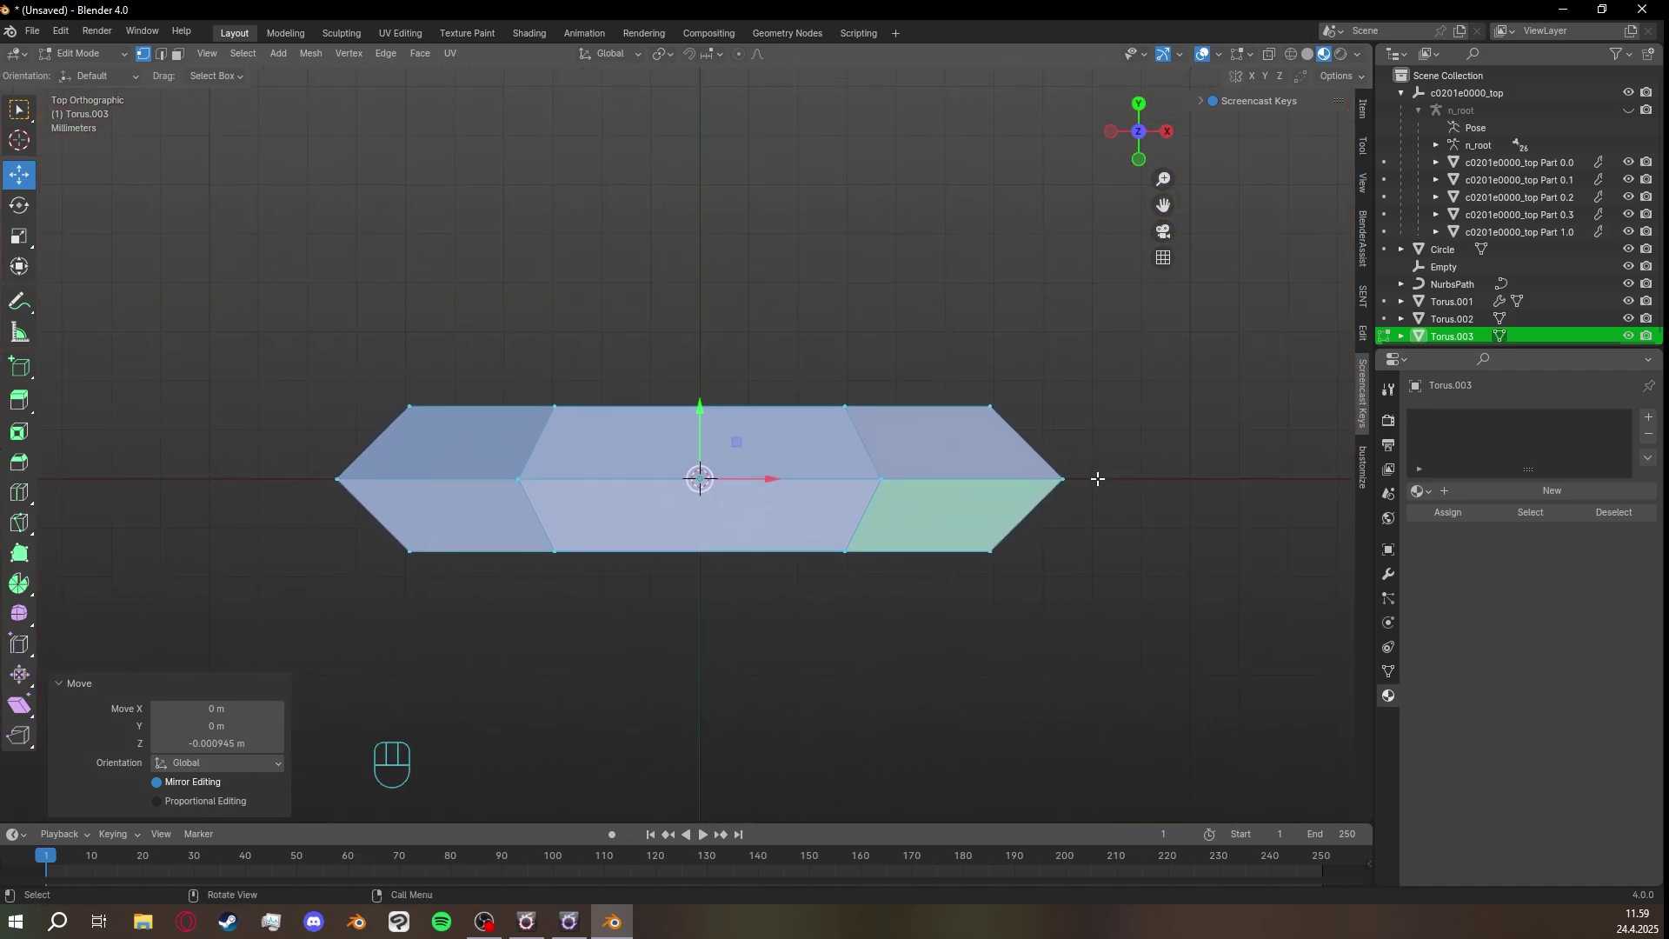
pyautogui.press('r')
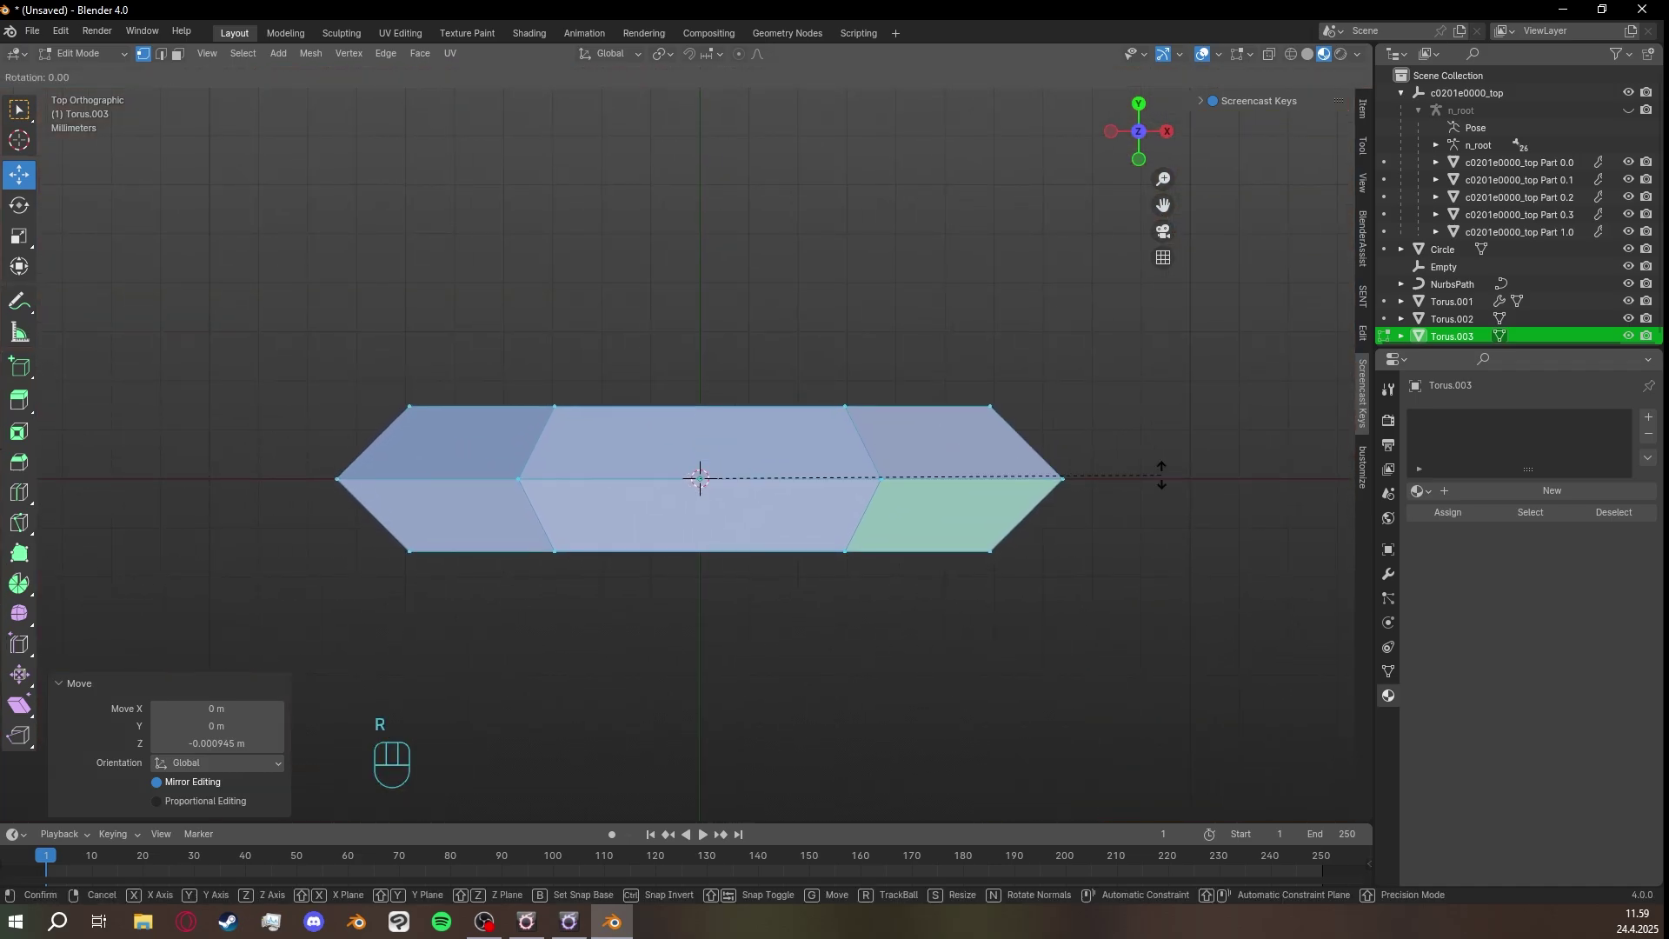
pyautogui.press('ctrl')
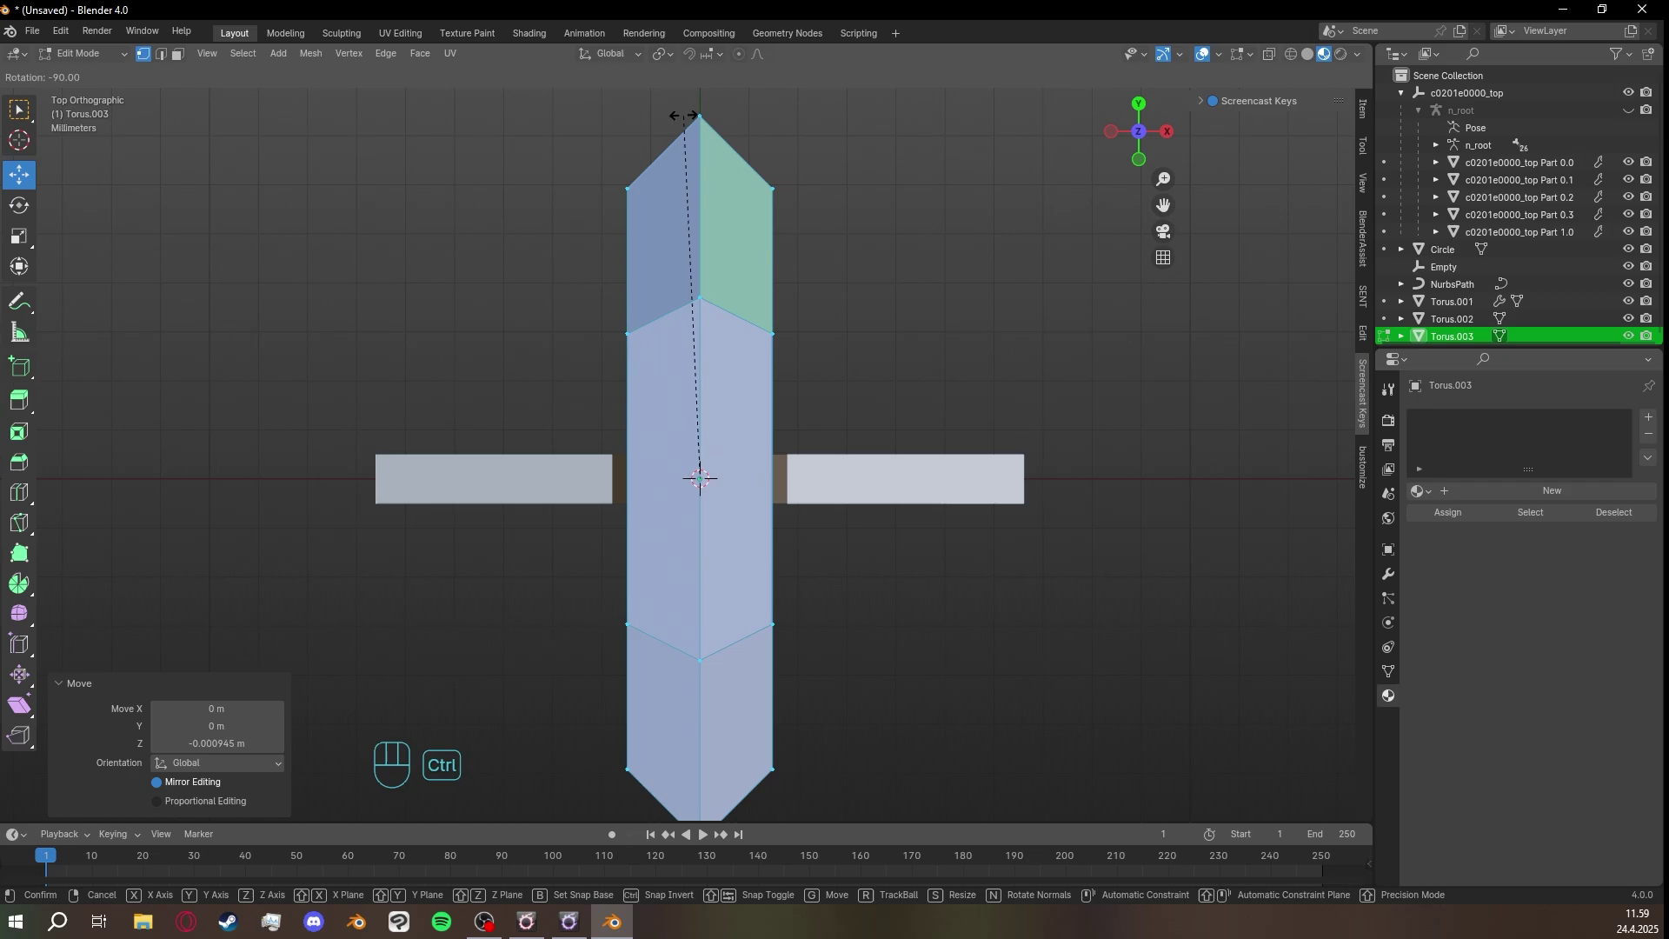
pyautogui.click(684, 116)
# Scale the ring mesh down uniformly to about 0.275.
pyautogui.moveTo(950, 421); pyautogui.dragTo(792, 259, button='middle')
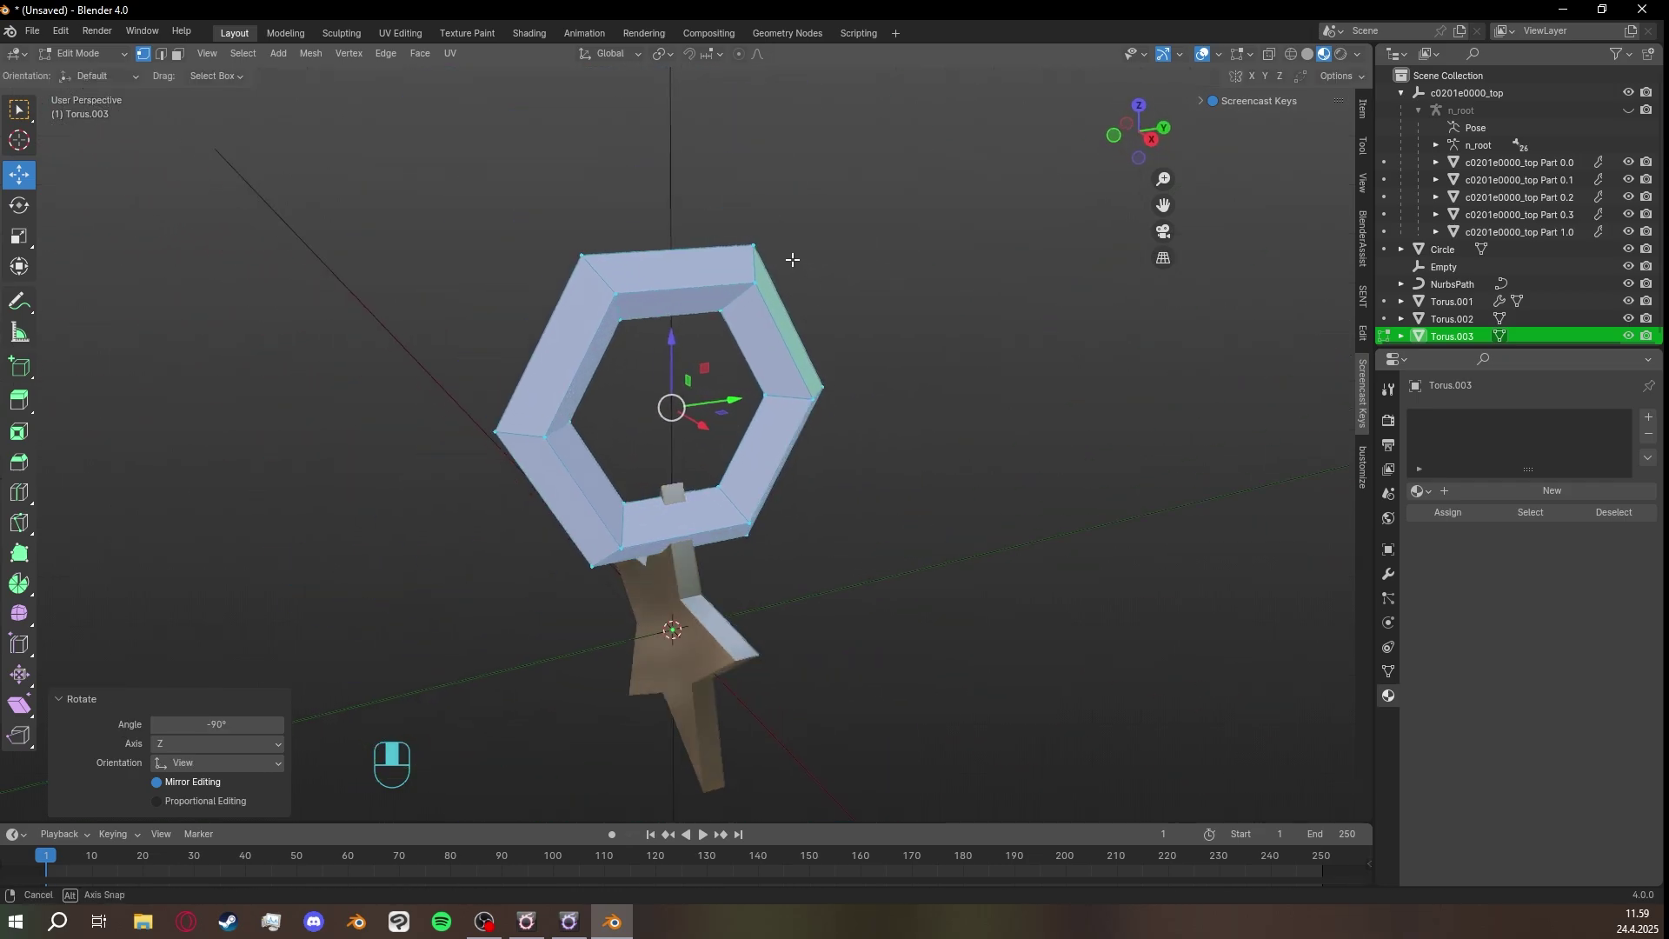
pyautogui.press('s')
pyautogui.click(788, 357)
pyautogui.press('shift')
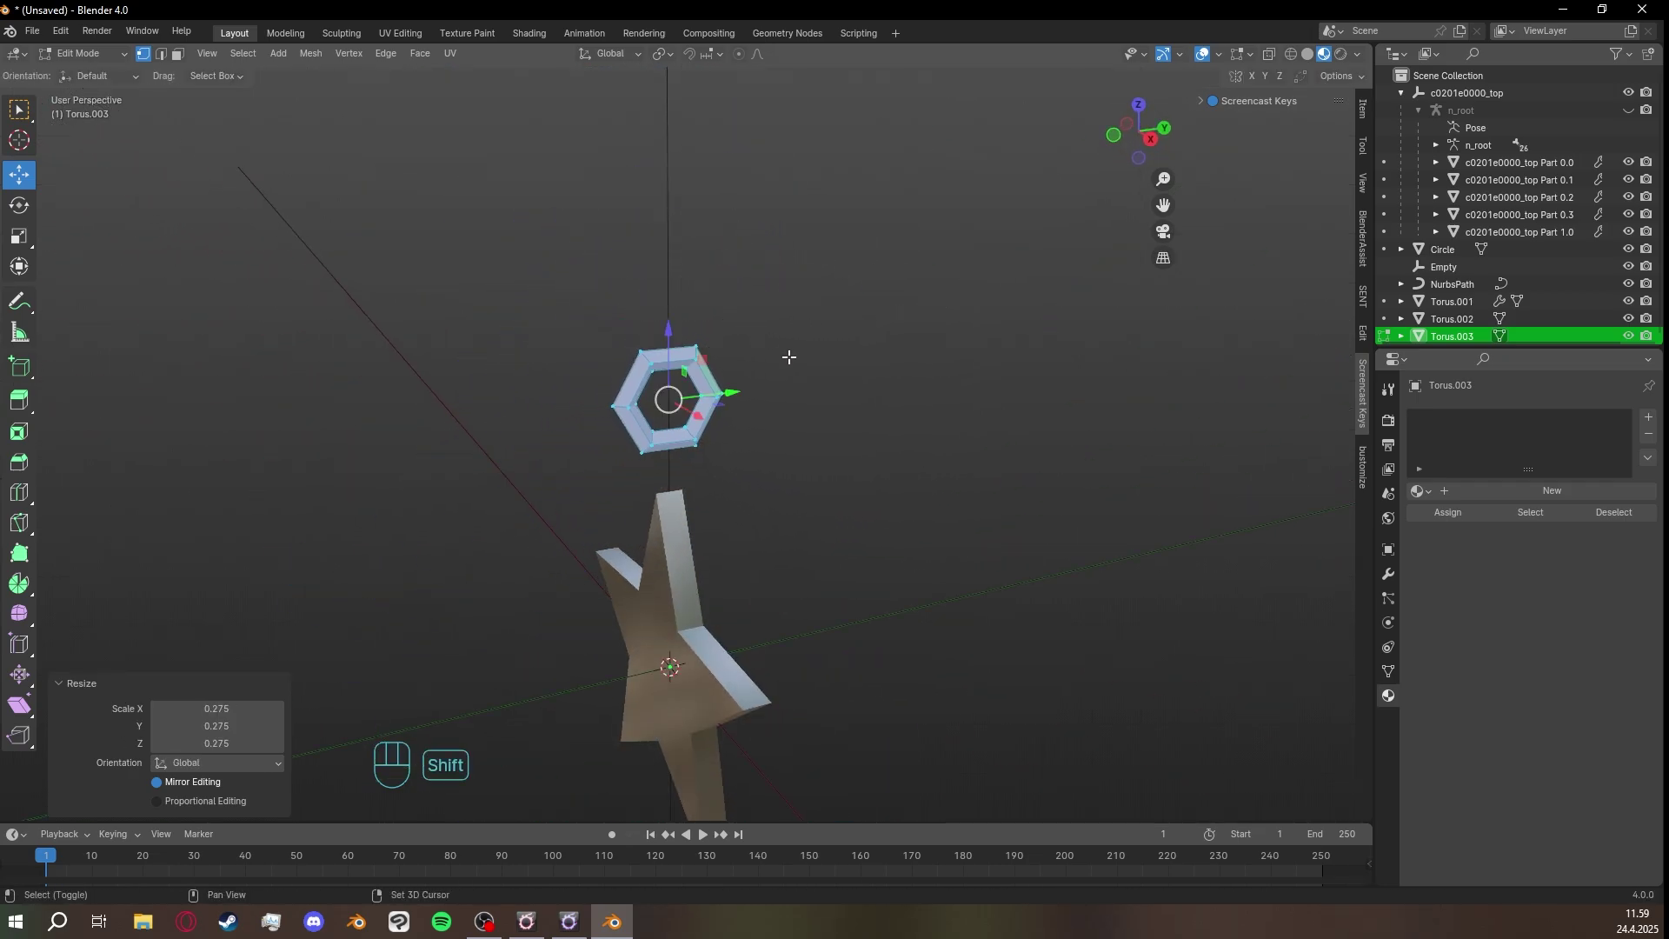
# Lower the ring about 0.0035 m along Z so it loops through the star's upper tip.
pyautogui.keyDown('shift'); pyautogui.moveTo(789, 357); pyautogui.dragTo(853, 405, button='middle'); pyautogui.keyUp('shift')
pyautogui.scroll(2, 854, 405)
pyautogui.moveTo(853, 405); pyautogui.dragTo(824, 390, button='middle')
pyautogui.moveTo(761, 388); pyautogui.dragTo(775, 537)
pyautogui.keyDown('shift'); pyautogui.moveTo(855, 539); pyautogui.dragTo(802, 405, button='middle'); pyautogui.keyUp('shift')
pyautogui.scroll(2, 823, 432)
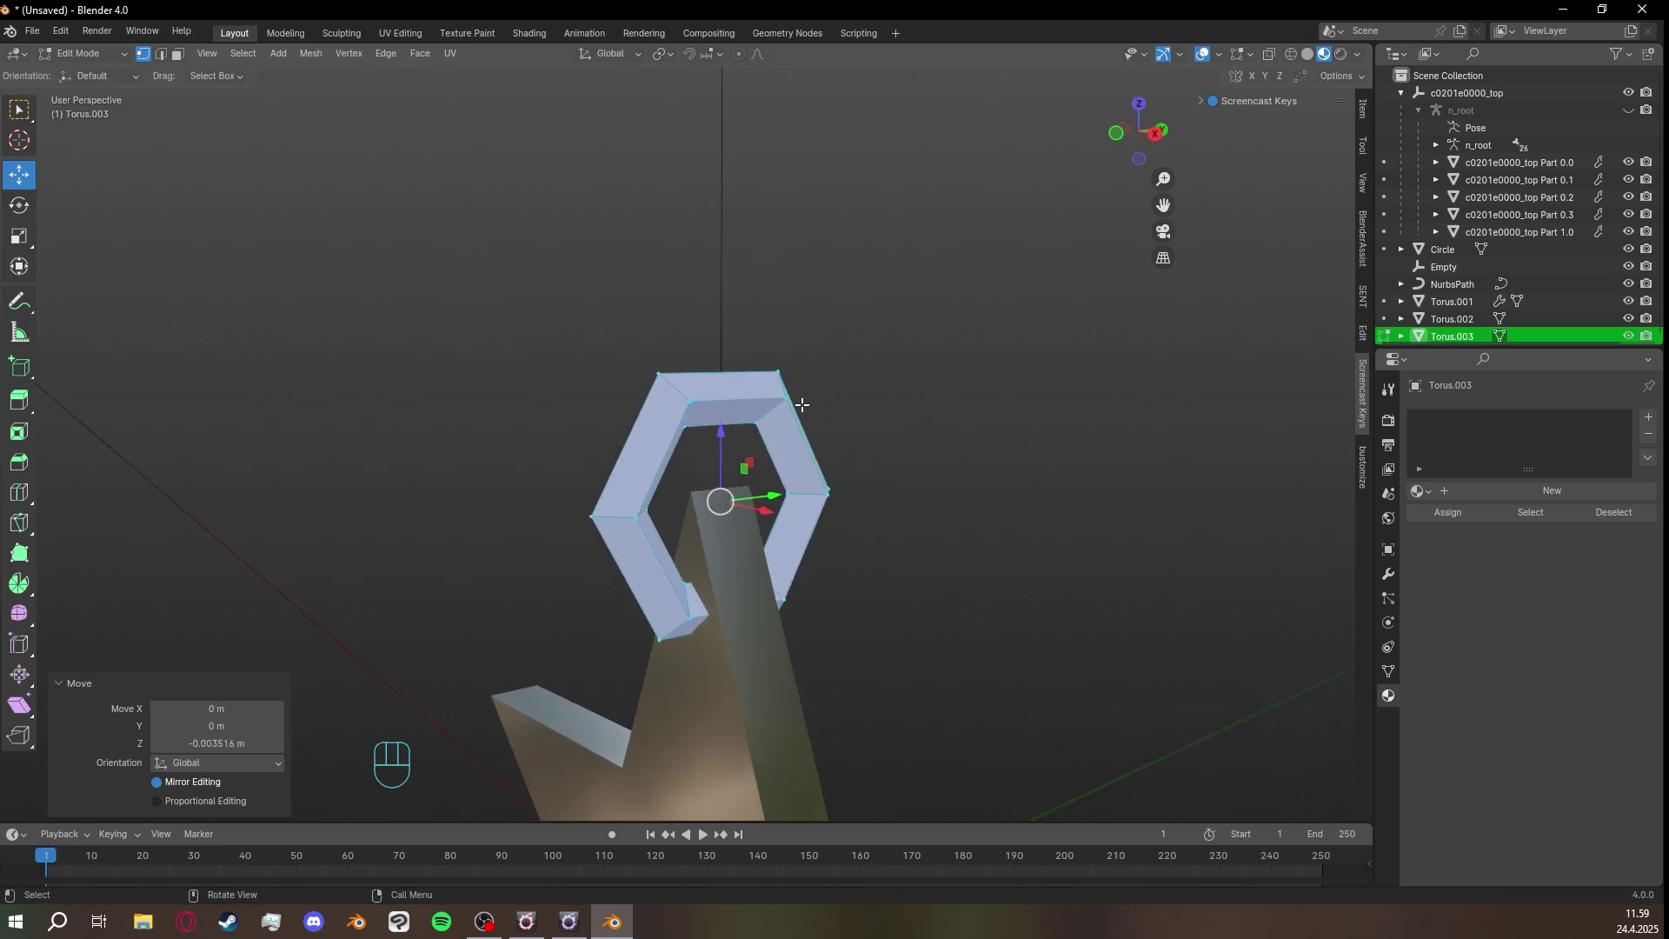
# Scale the ring at the star's tip uniformly to about 0.842.
pyautogui.moveTo(890, 331); pyautogui.dragTo(1029, 291, button='middle')
pyautogui.press('s')
pyautogui.click(947, 360)
pyautogui.moveTo(1030, 290); pyautogui.dragTo(856, 441, button='middle')
pyautogui.moveTo(856, 442); pyautogui.dragTo(883, 407, button='middle')
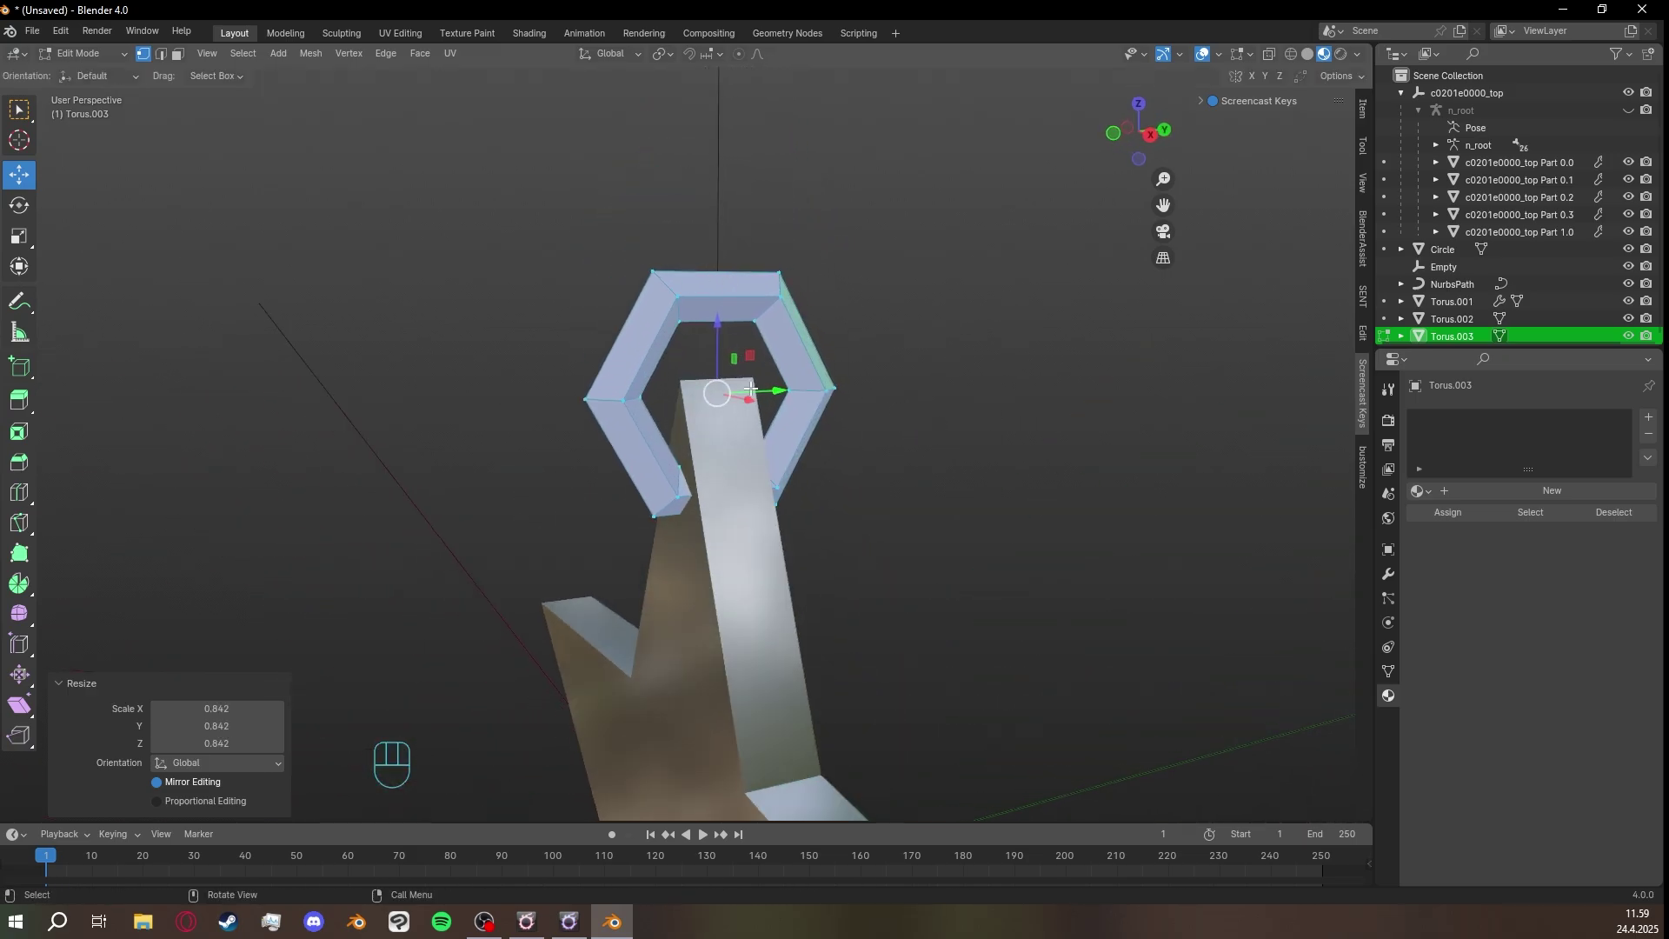
pyautogui.keyDown('shift'); pyautogui.moveTo(750, 388); pyautogui.dragTo(739, 434, button='middle'); pyautogui.keyUp('shift')
pyautogui.scroll(4, 809, 377)
pyautogui.scroll(-5, 808, 377)
pyautogui.moveTo(678, 367); pyautogui.dragTo(744, 384, button='middle')
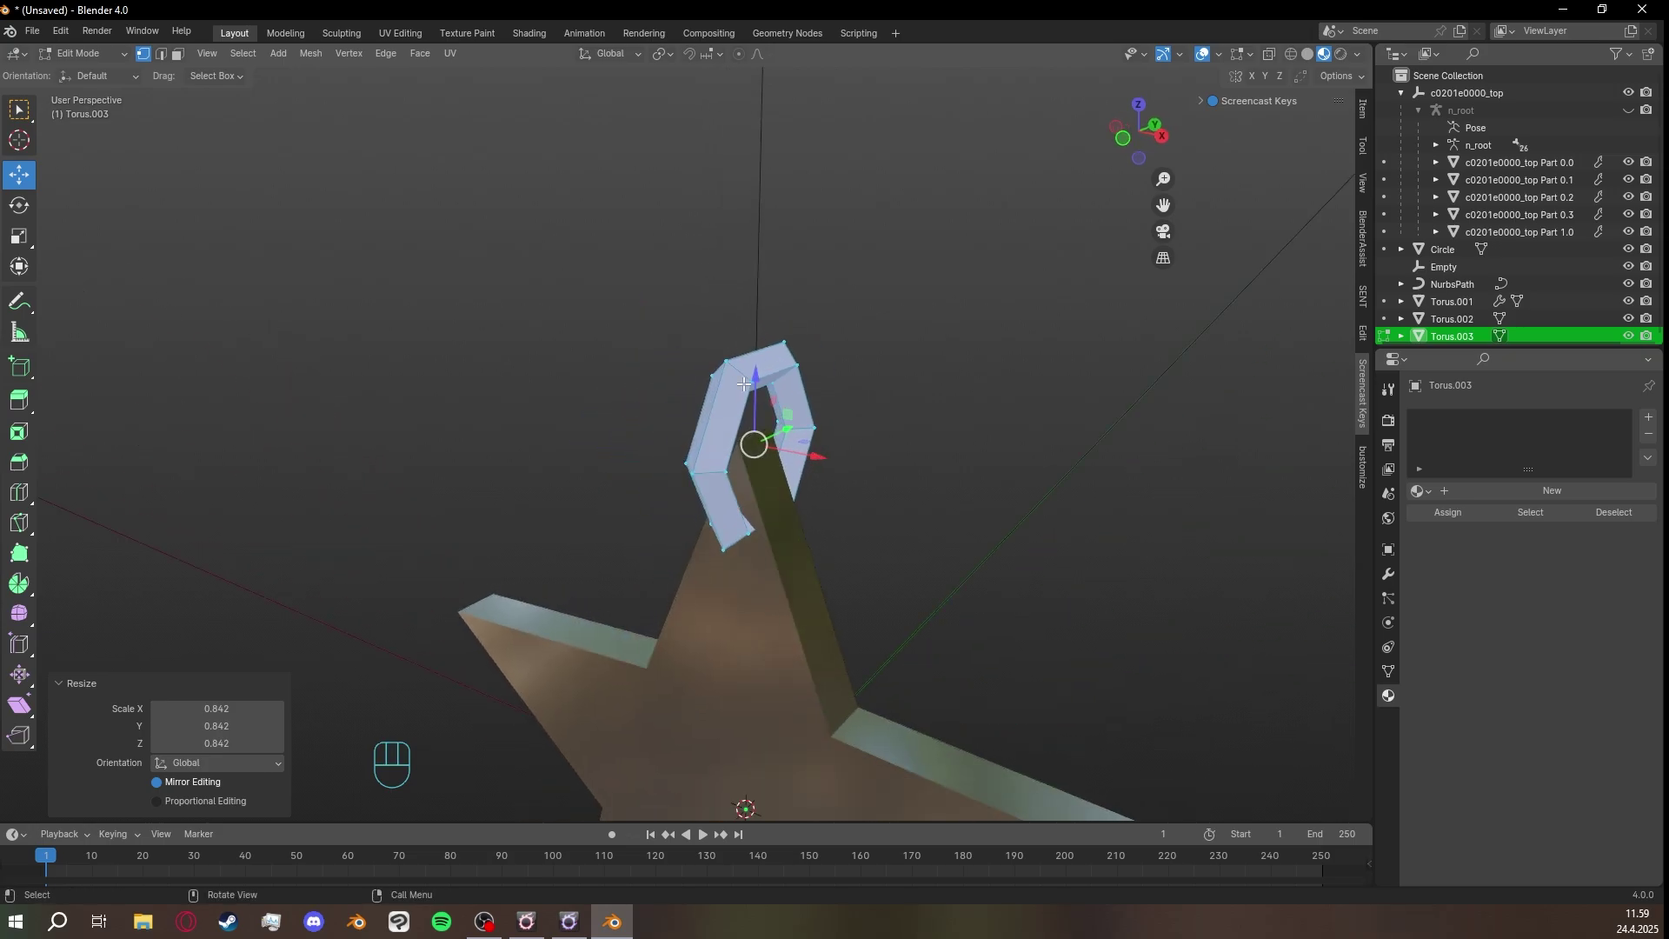
# Thin the ring mesh using Shrink/Fatten with an offset of about -0.000186 m.
pyautogui.moveTo(899, 432); pyautogui.dragTo(738, 364, button='middle')
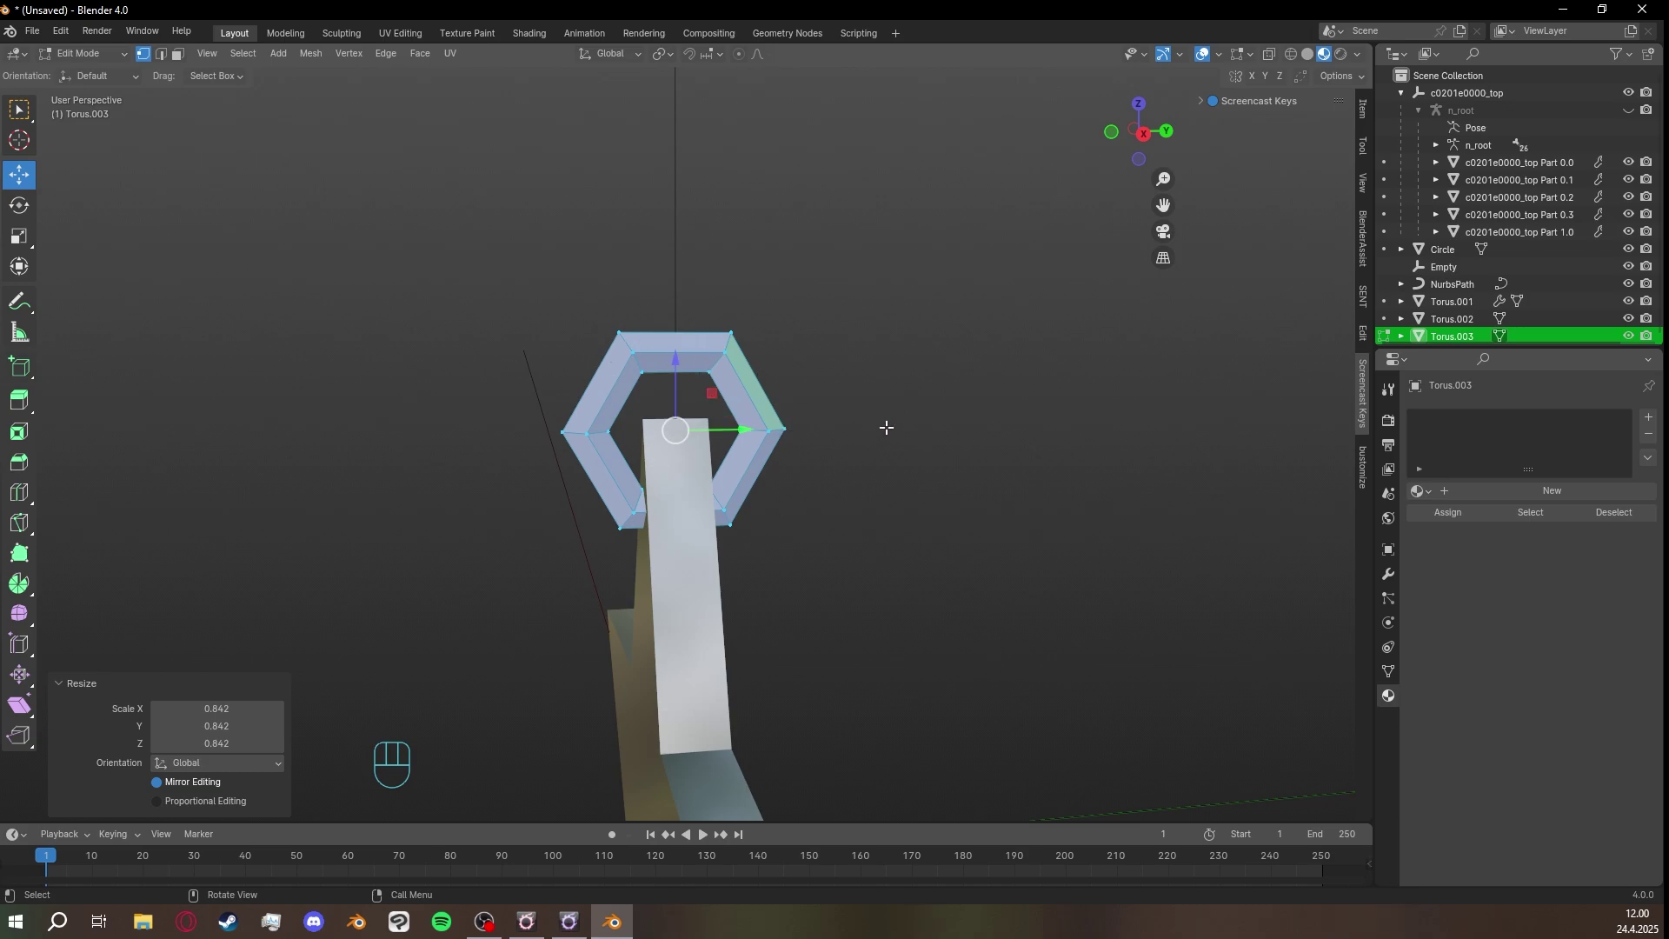
pyautogui.press('alt')
pyautogui.hotkey('alt', 's')
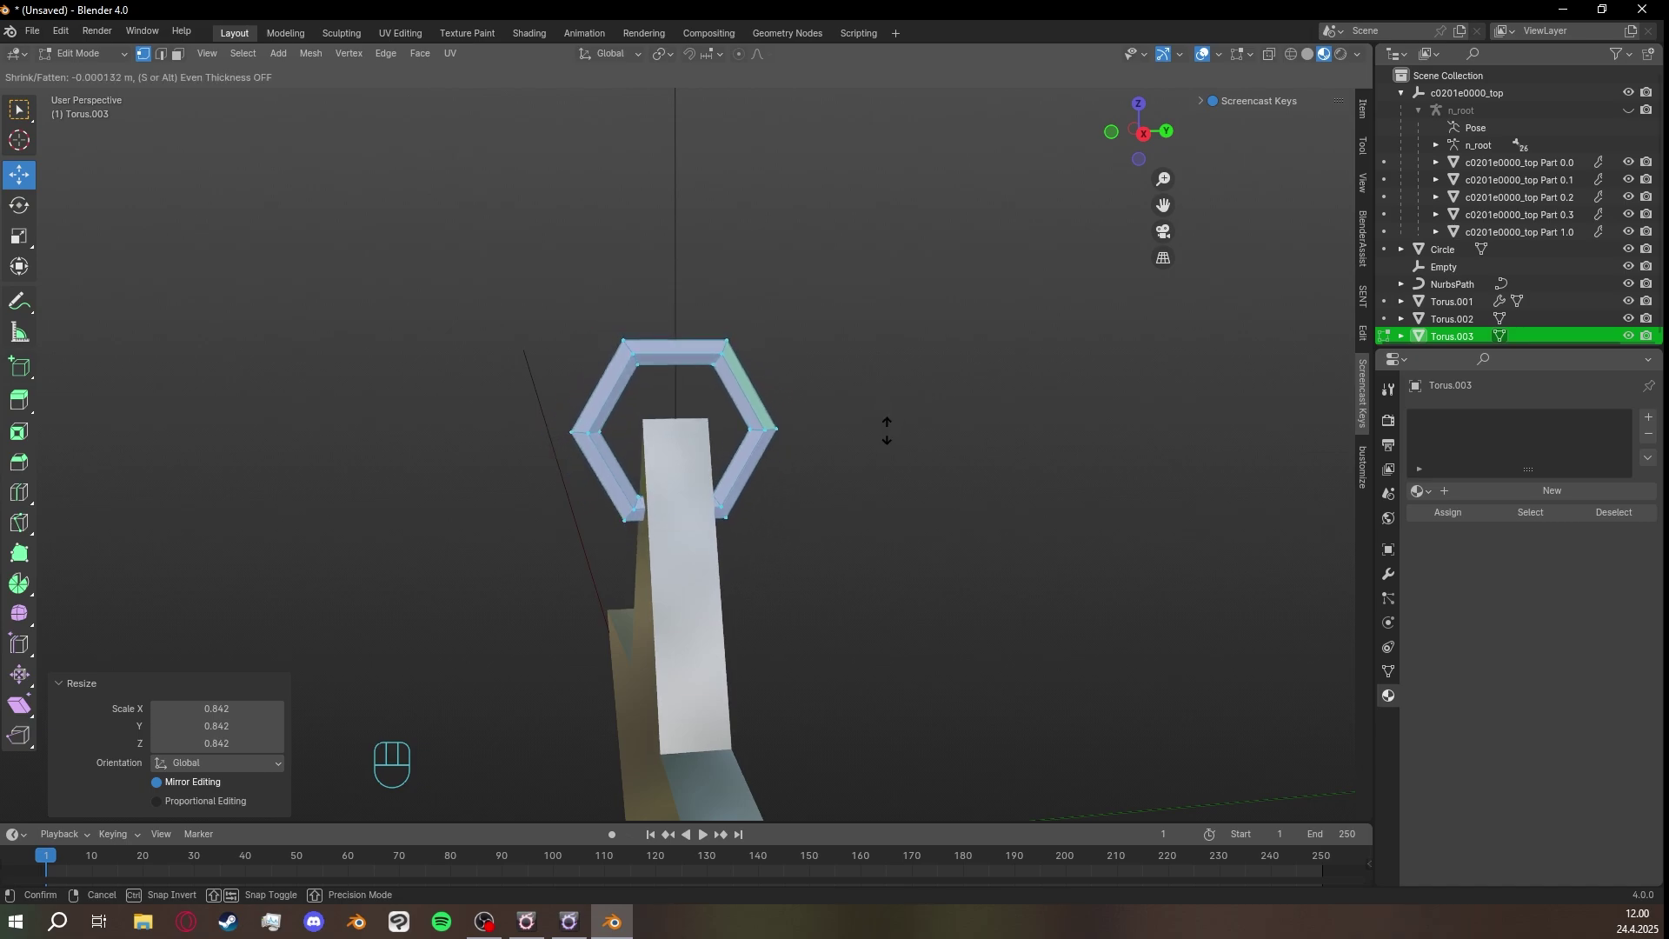
pyautogui.click(887, 429)
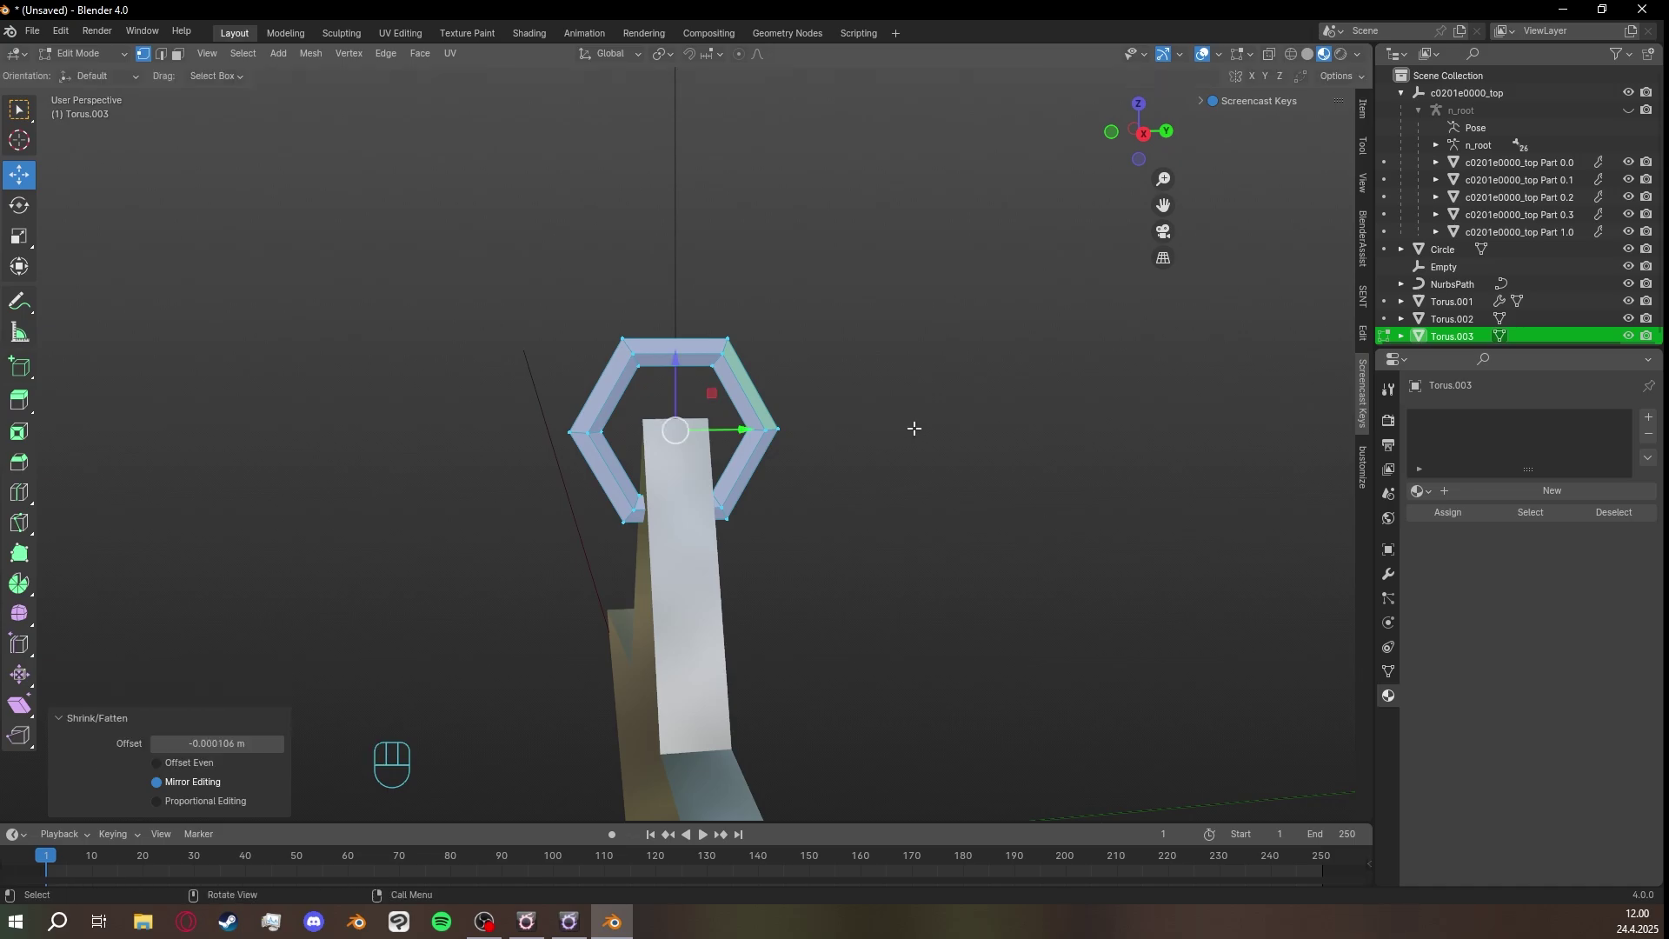
# Raise the ring at the star's tip about 0.000245 m along Z.
pyautogui.hotkey('ctrl', 'z')
pyautogui.hotkey('ctrl', 'shift', 'z')
pyautogui.moveTo(935, 428); pyautogui.dragTo(762, 417, button='middle')
pyautogui.moveTo(673, 348); pyautogui.dragTo(678, 329)
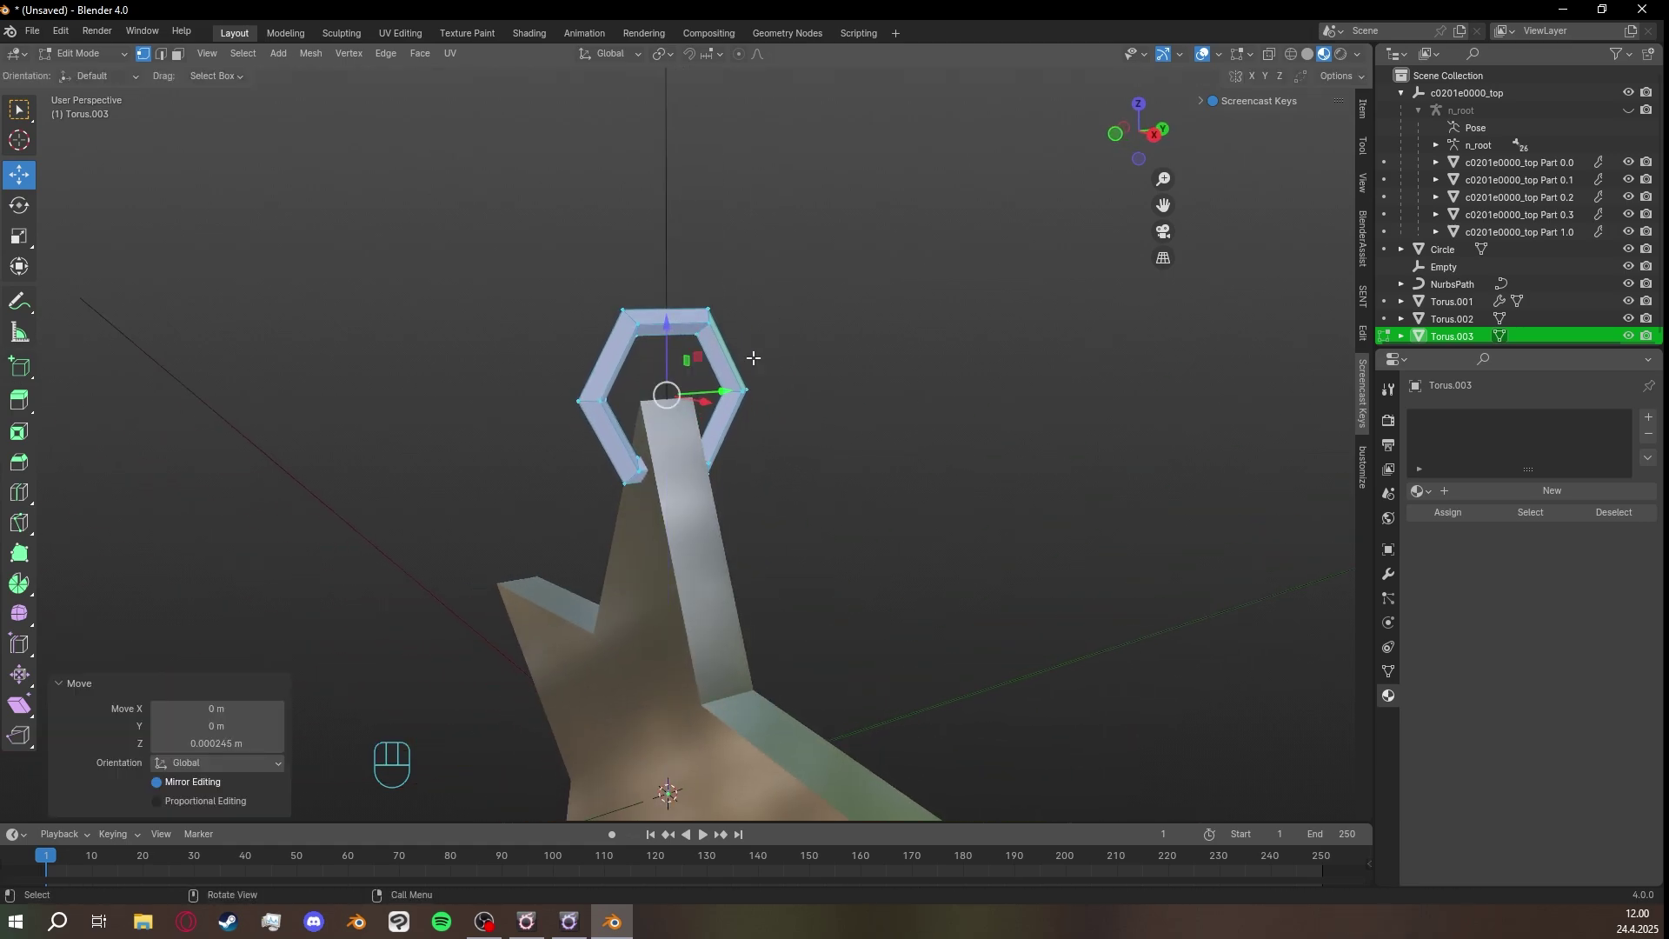
pyautogui.press('Tab')
# Shade the ring smooth and assign it the existing Material.001.
pyautogui.click(906, 428)
pyautogui.moveTo(906, 427); pyautogui.dragTo(732, 363, button='middle')
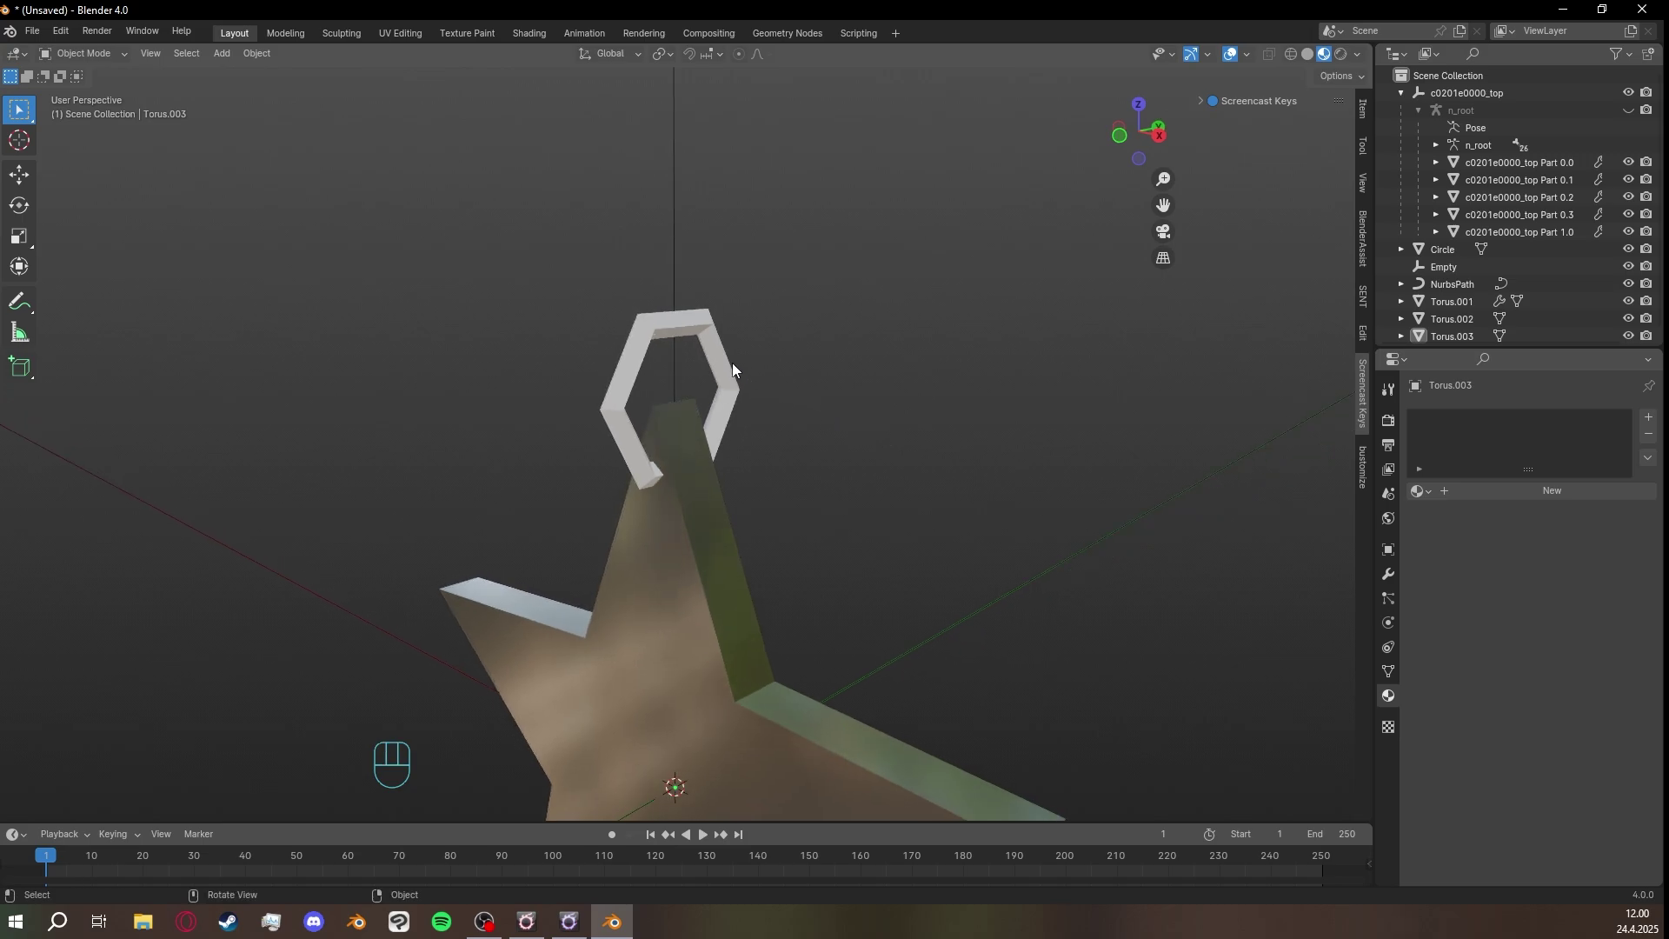
pyautogui.click(680, 327)
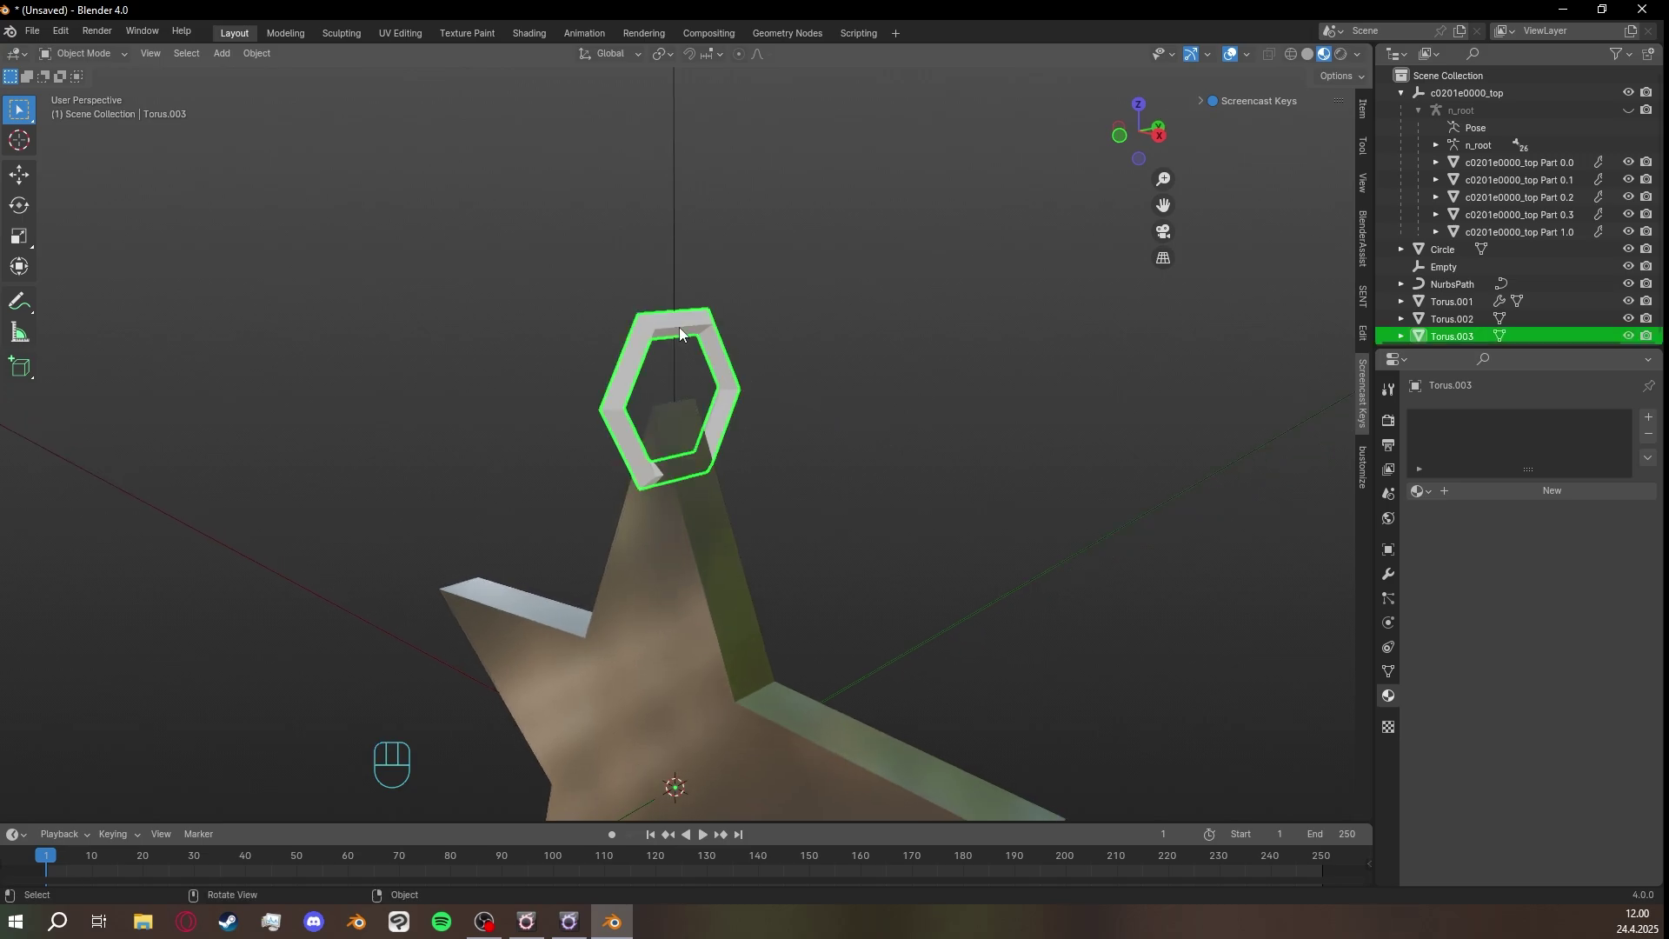
pyautogui.rightClick(680, 327)
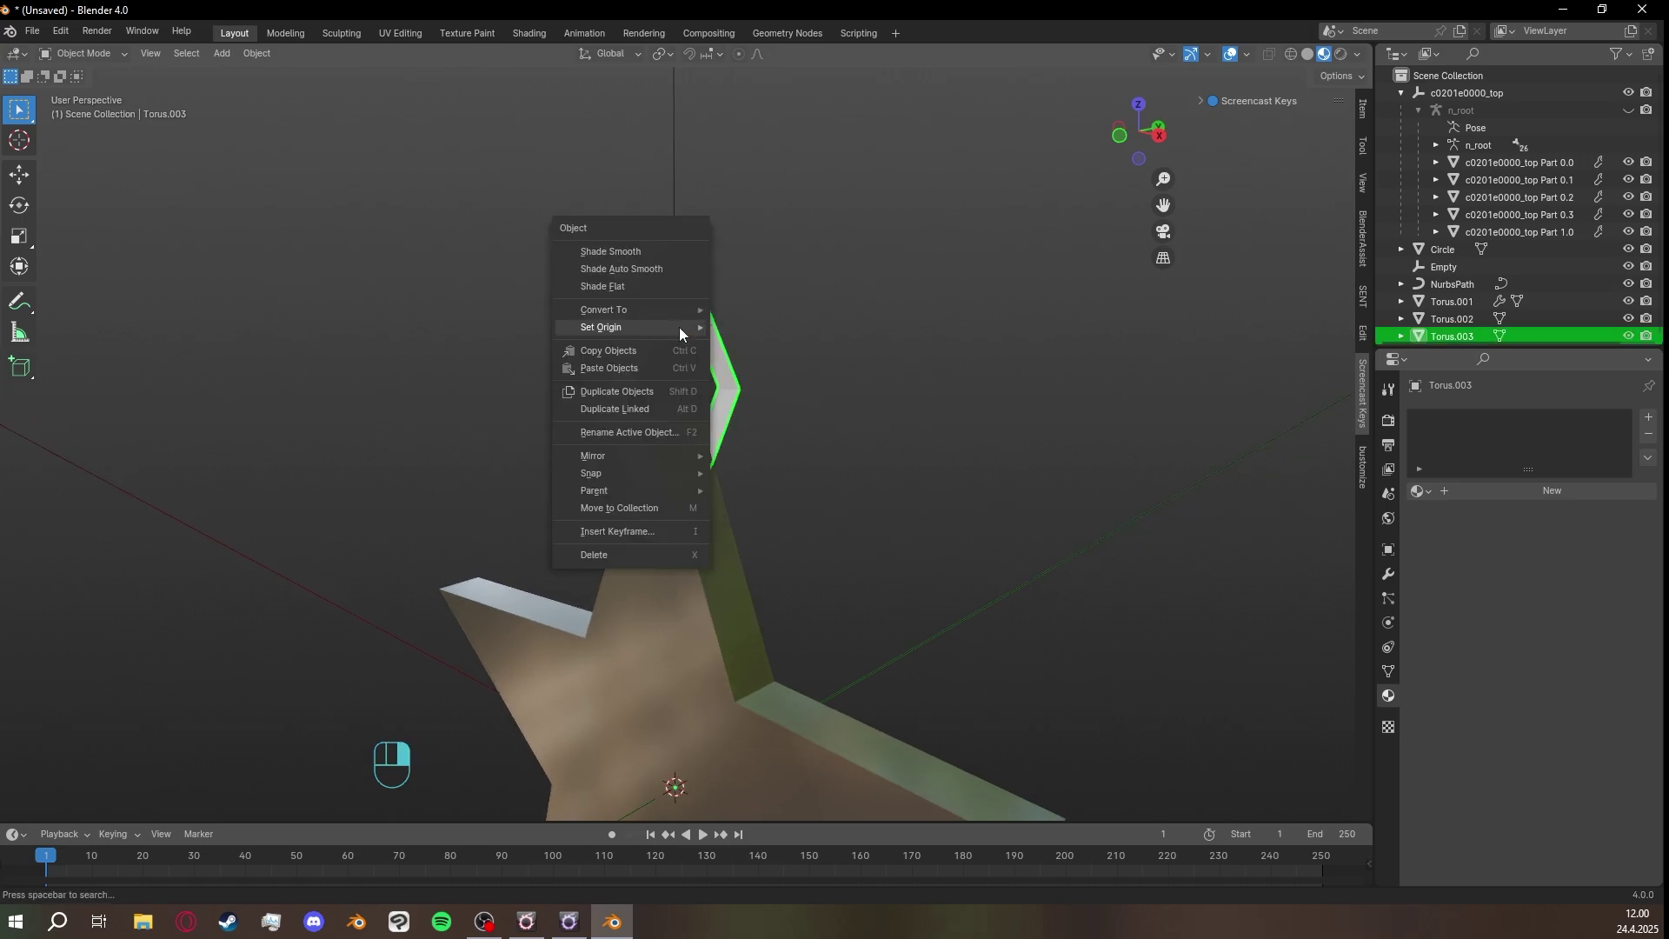
pyautogui.click(622, 252)
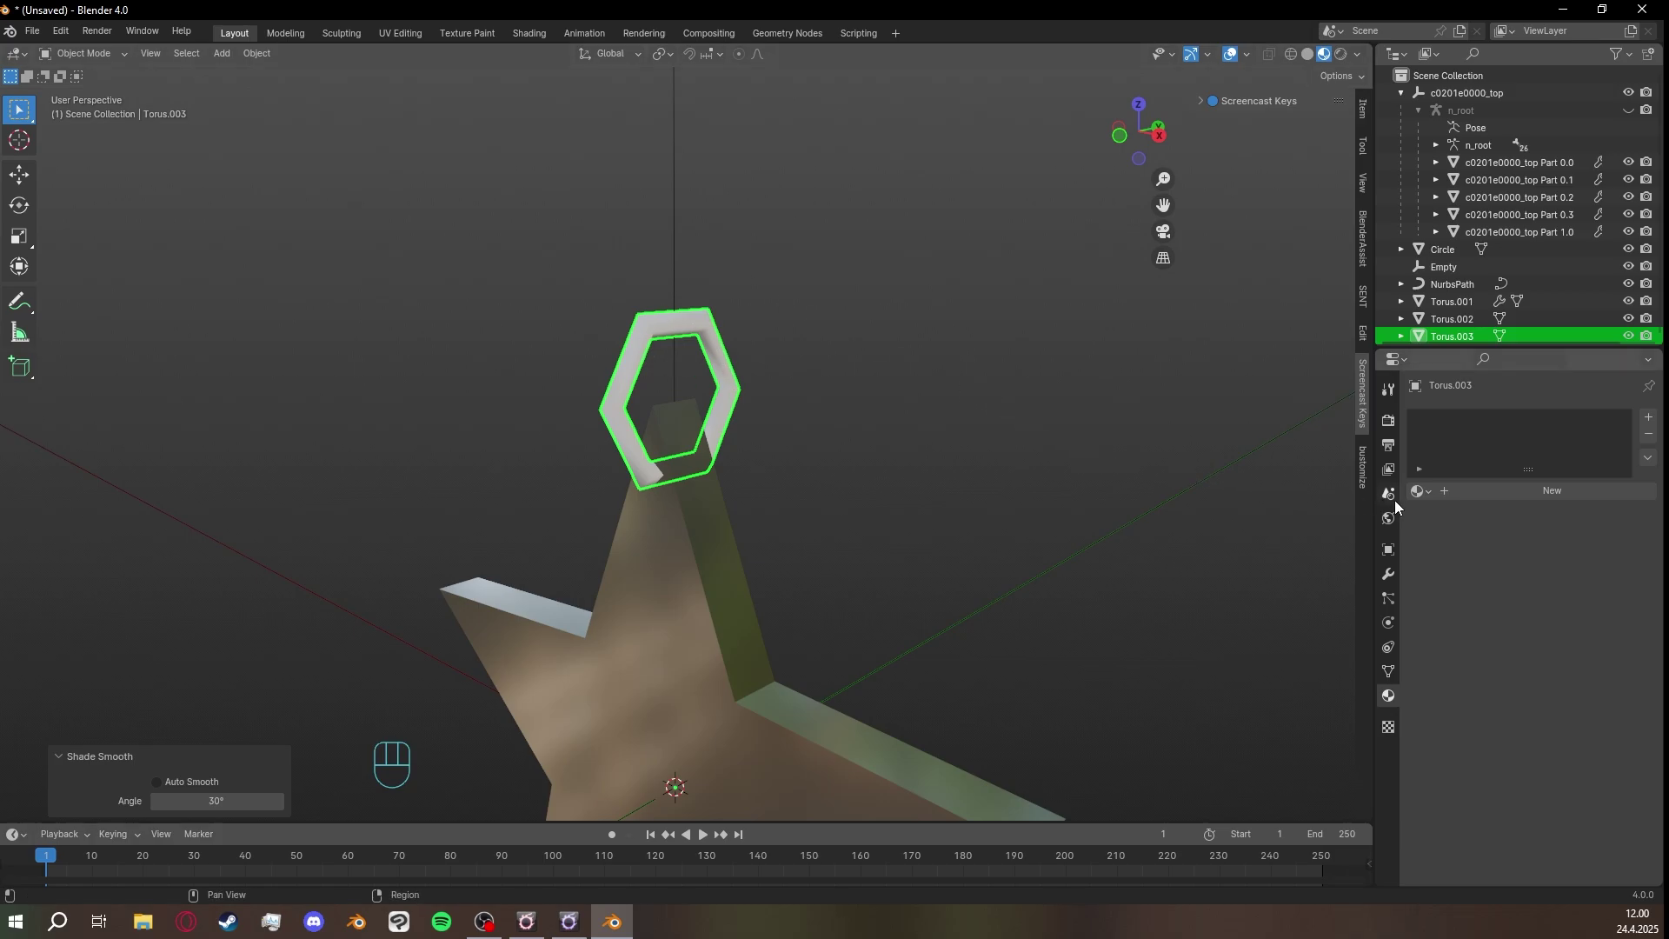
pyautogui.click(1419, 492)
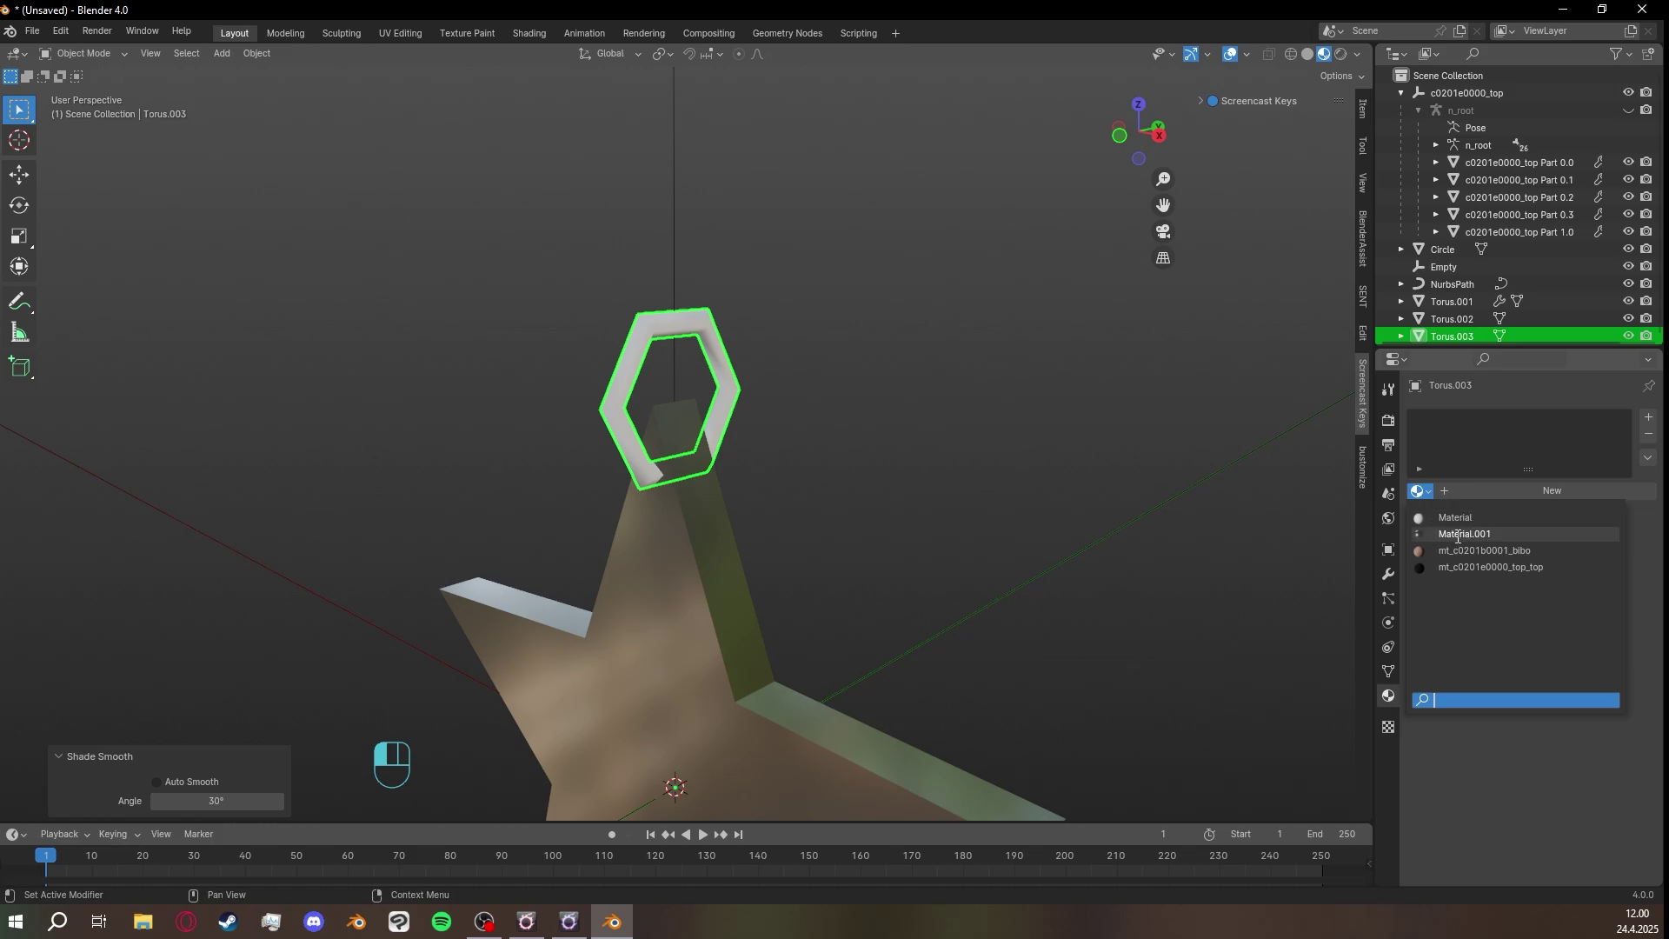
pyautogui.click(1496, 534)
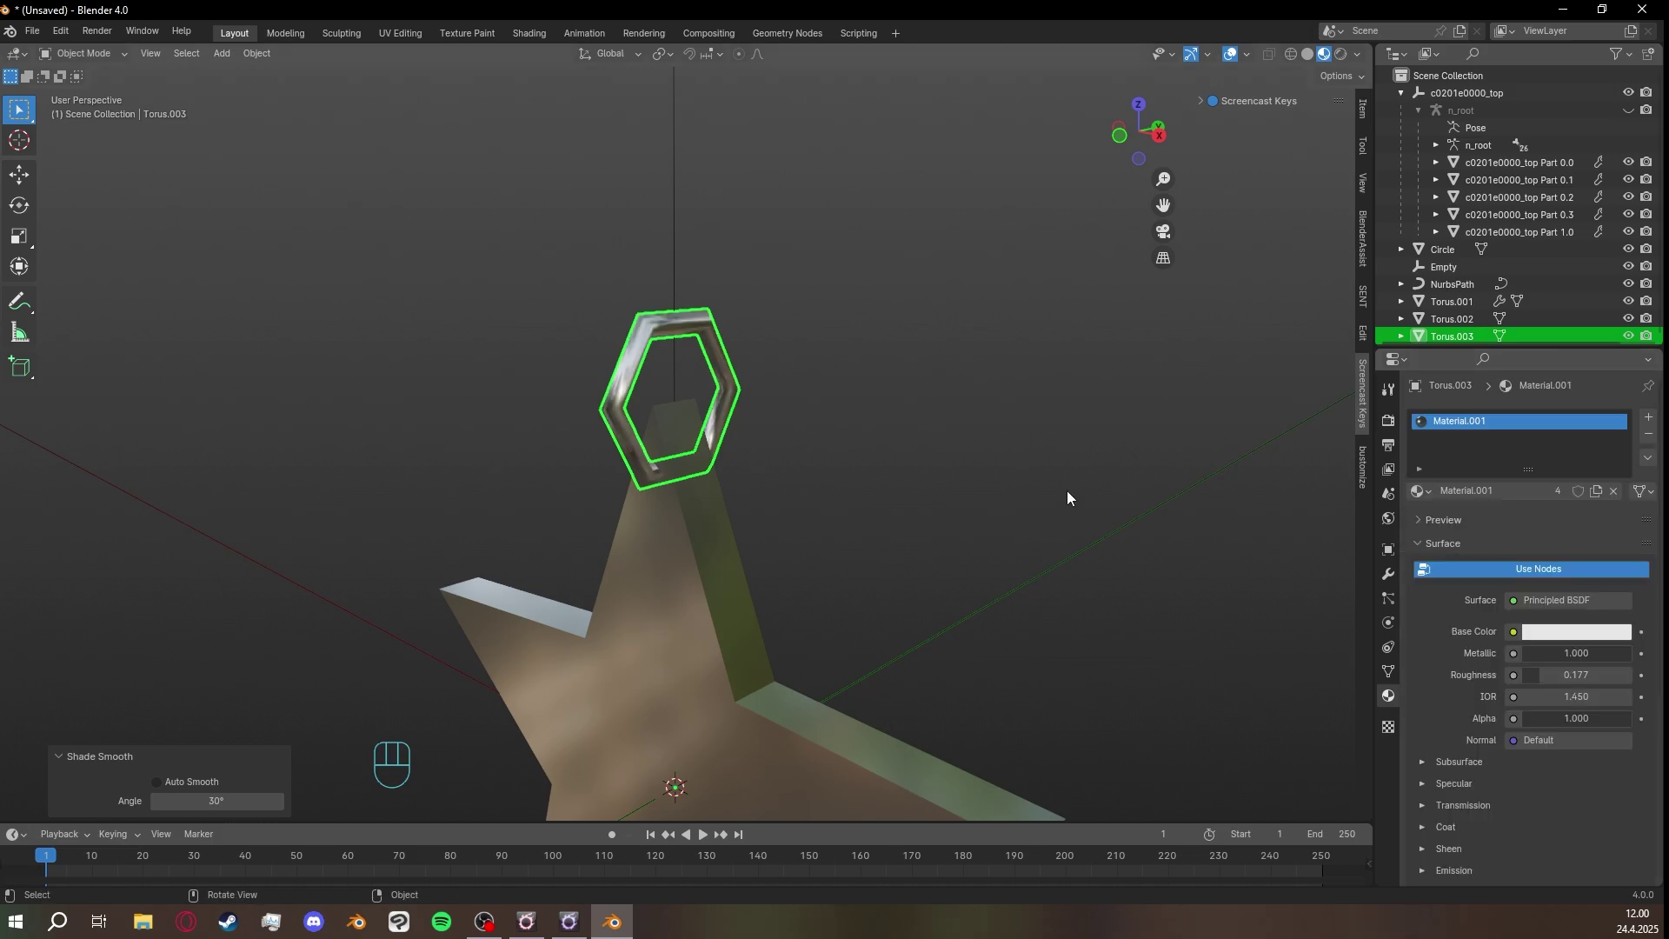
pyautogui.moveTo(1067, 490); pyautogui.dragTo(795, 494, button='middle')
pyautogui.click(921, 509)
# Duplicate the ring at the star's tip in place, with no offset.
pyautogui.click(696, 435)
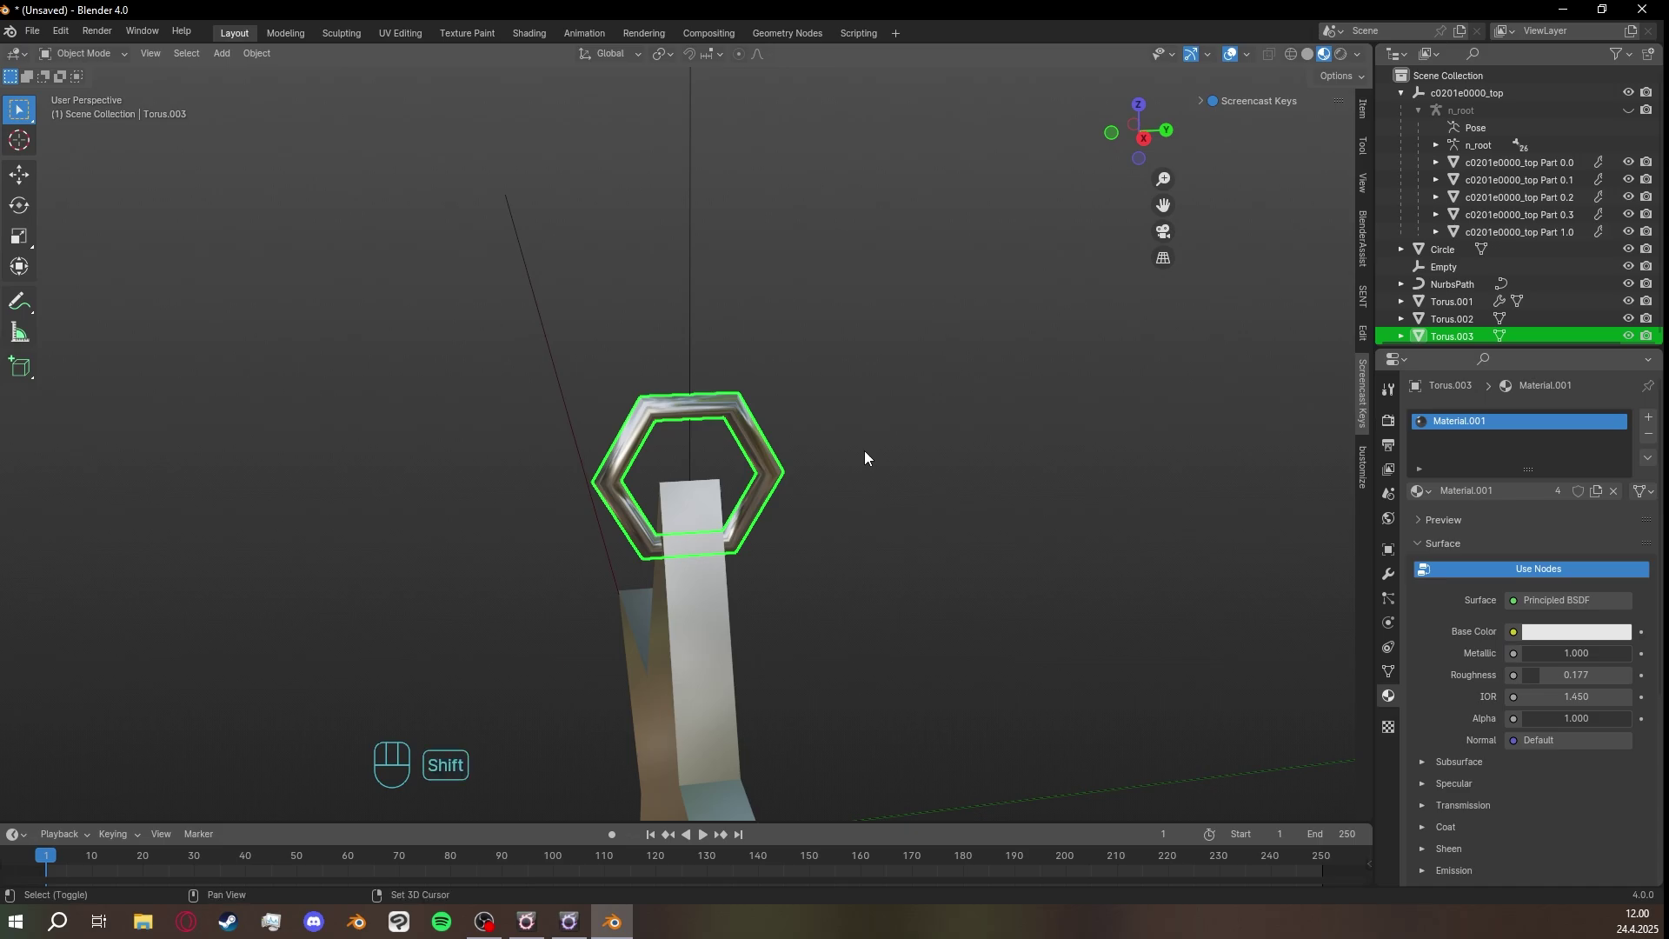
pyautogui.hotkey('shift', 'd')
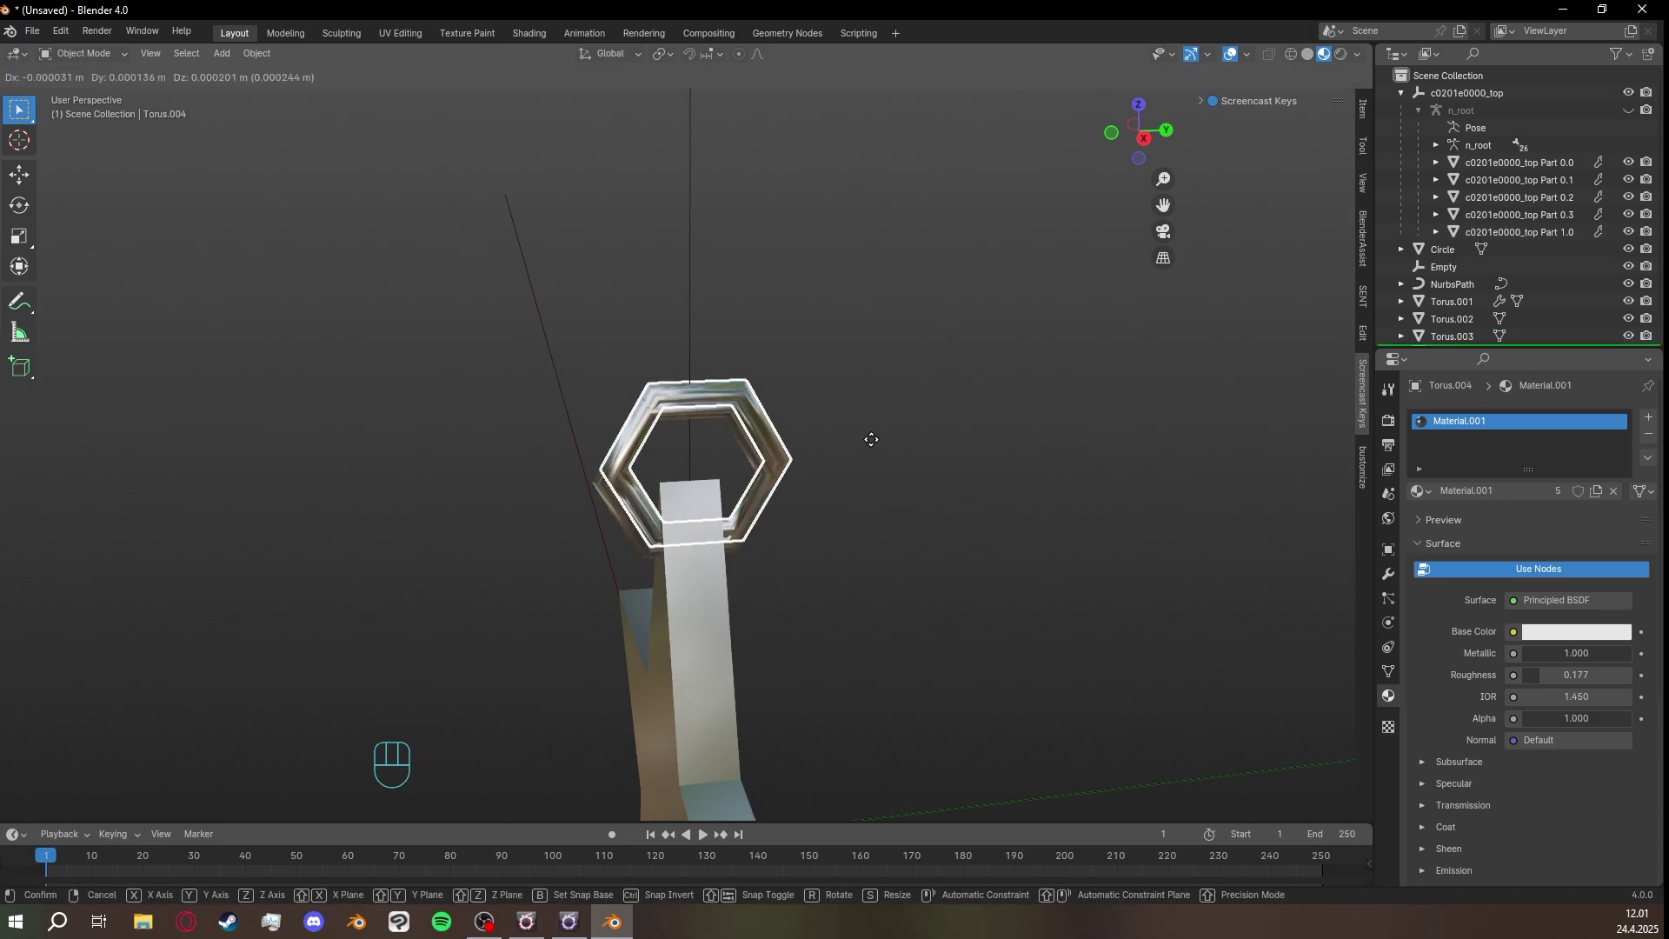
pyautogui.rightClick(871, 439)
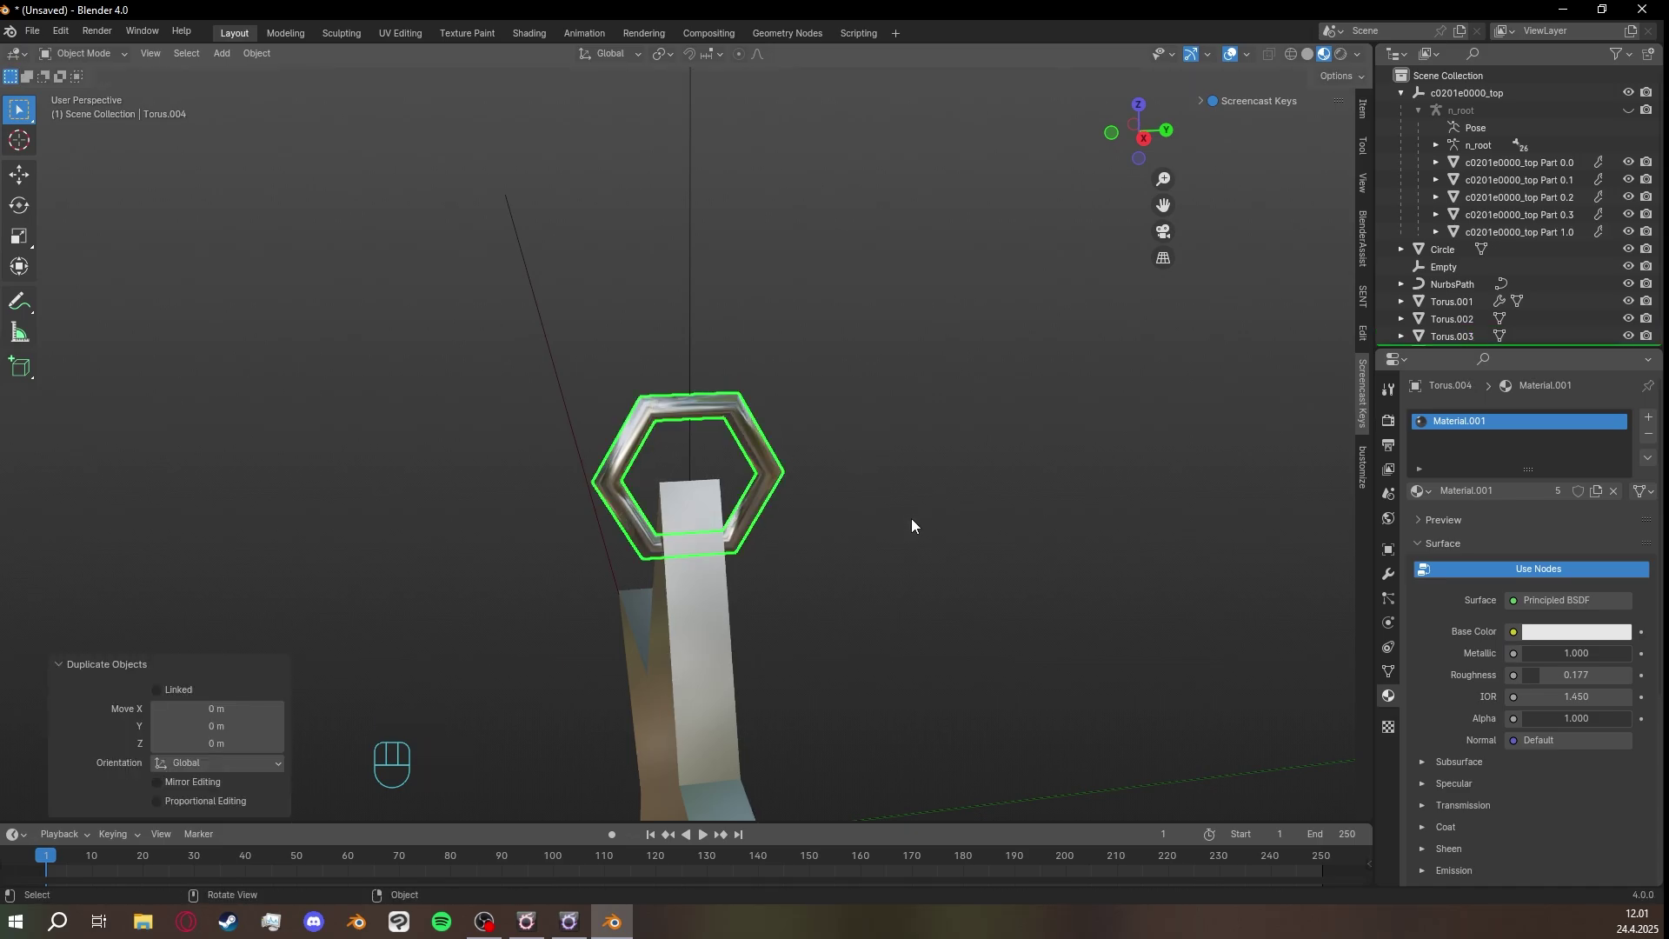
pyautogui.moveTo(911, 519)
pyautogui.mouseDown(button='middle')
pyautogui.moveTo(889, 522)
pyautogui.moveTo(939, 504)
pyautogui.mouseUp(button='middle')
pyautogui.scroll(-1, 1425, 327)
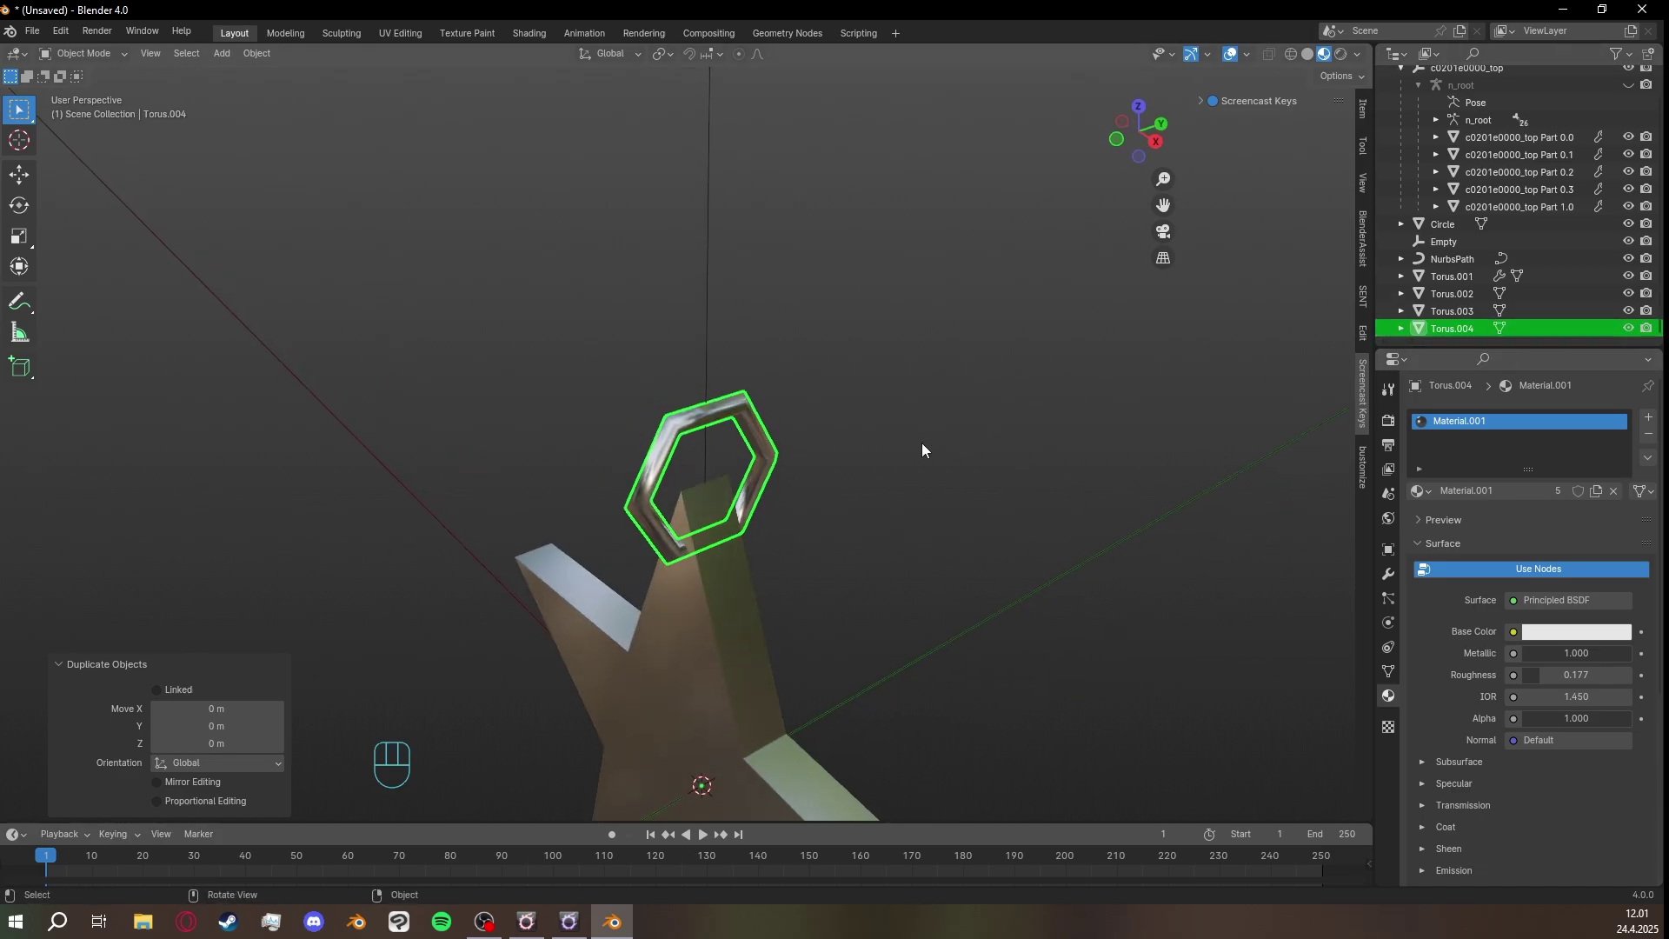
# Rotate the duplicate ring's mesh 90° about Z, perpendicular to the original ring.
pyautogui.press('Tab')
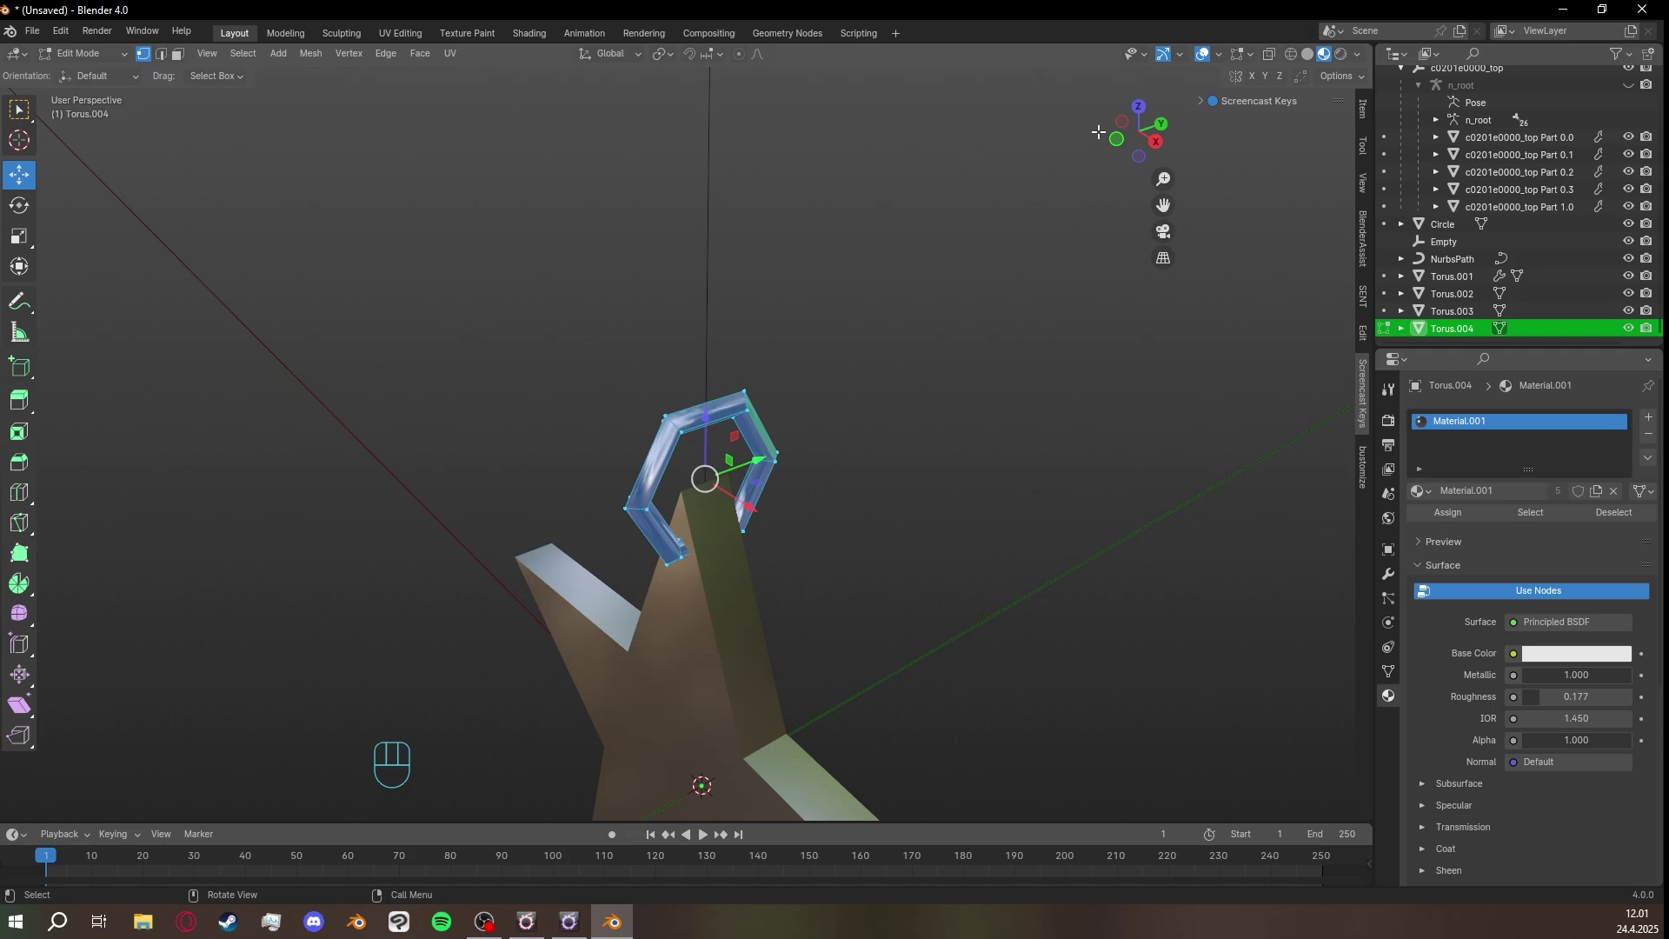
pyautogui.click(1139, 106)
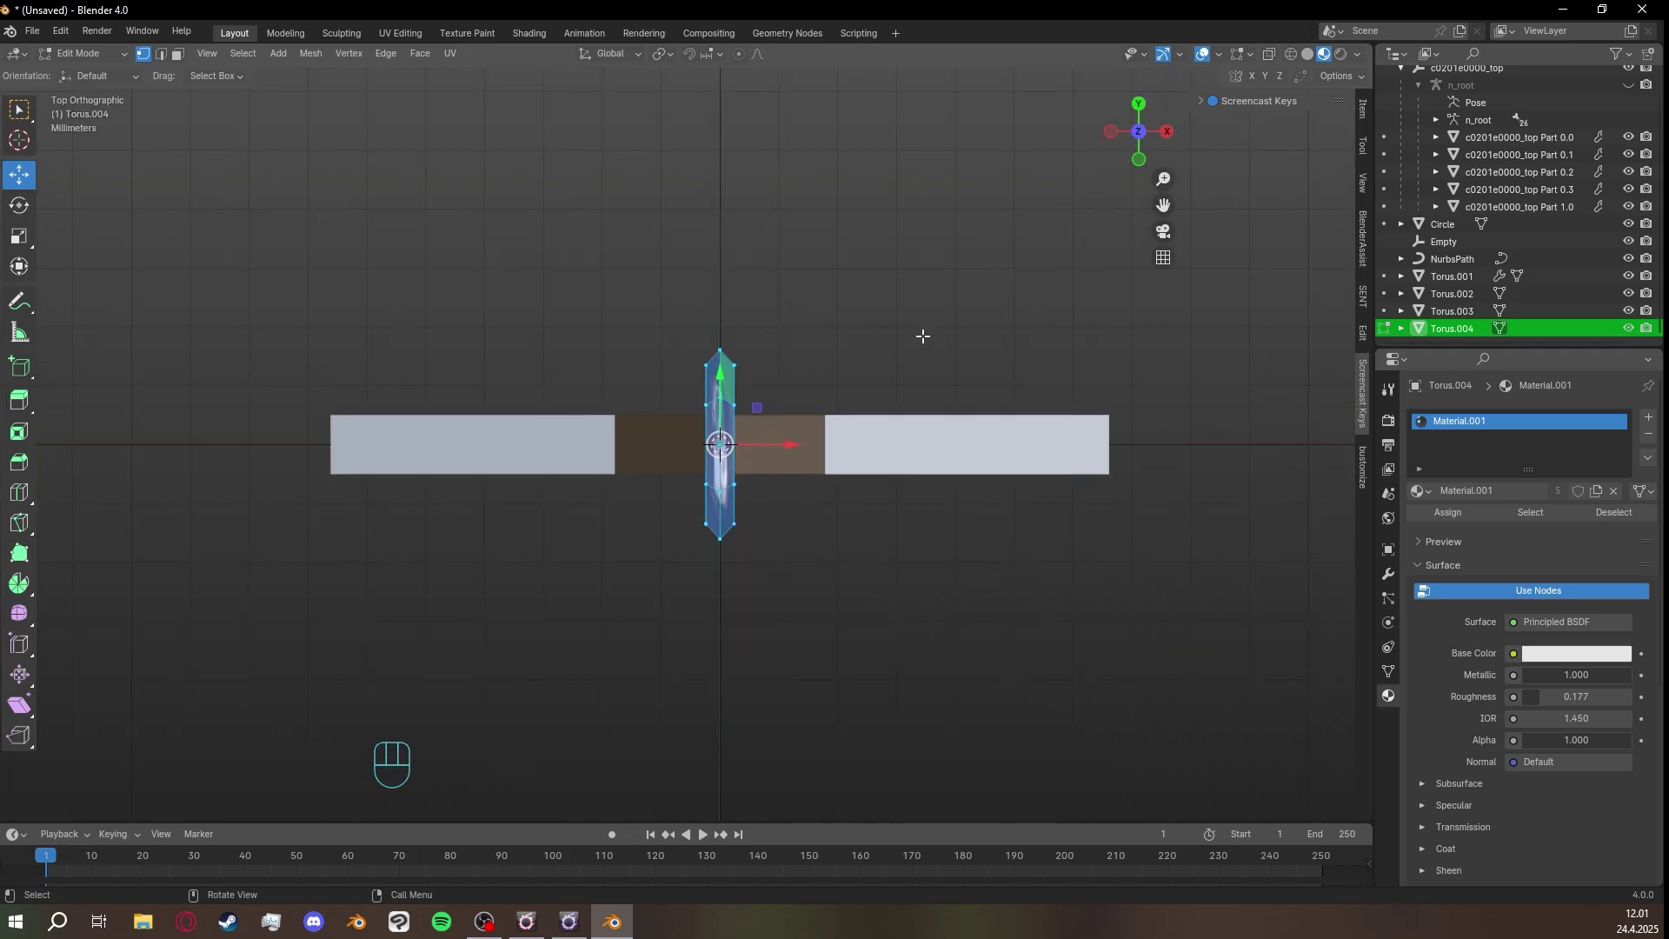
pyautogui.press('r')
pyautogui.press('ctrl')
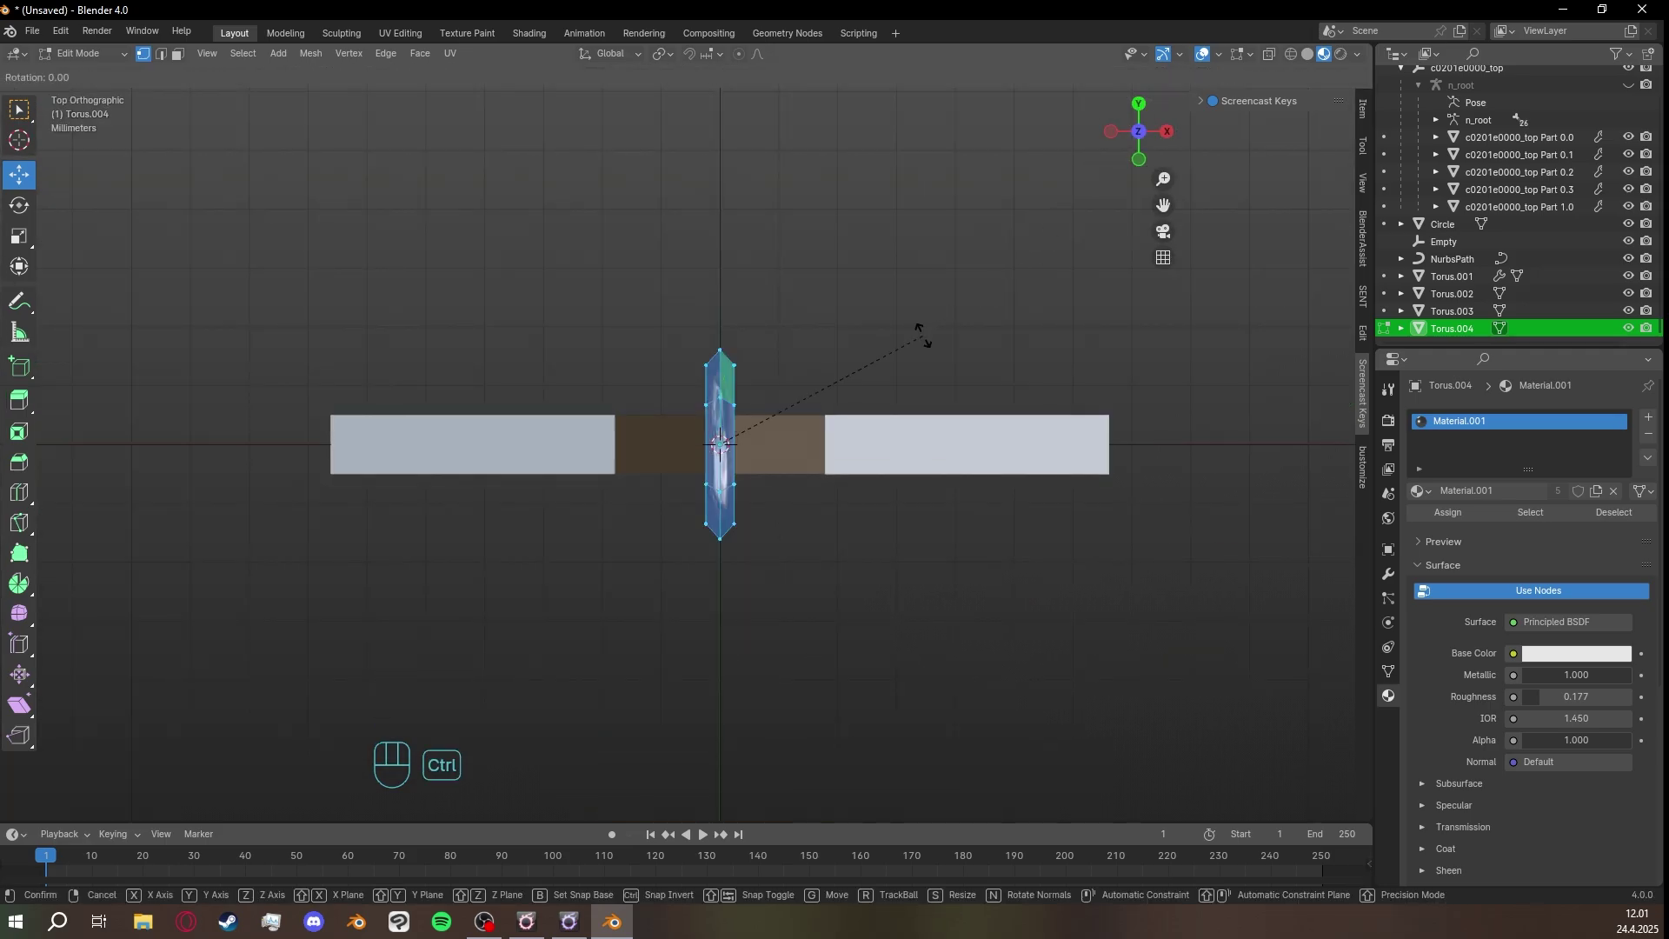
pyautogui.click(834, 672)
pyautogui.moveTo(833, 672); pyautogui.dragTo(760, 445, button='middle')
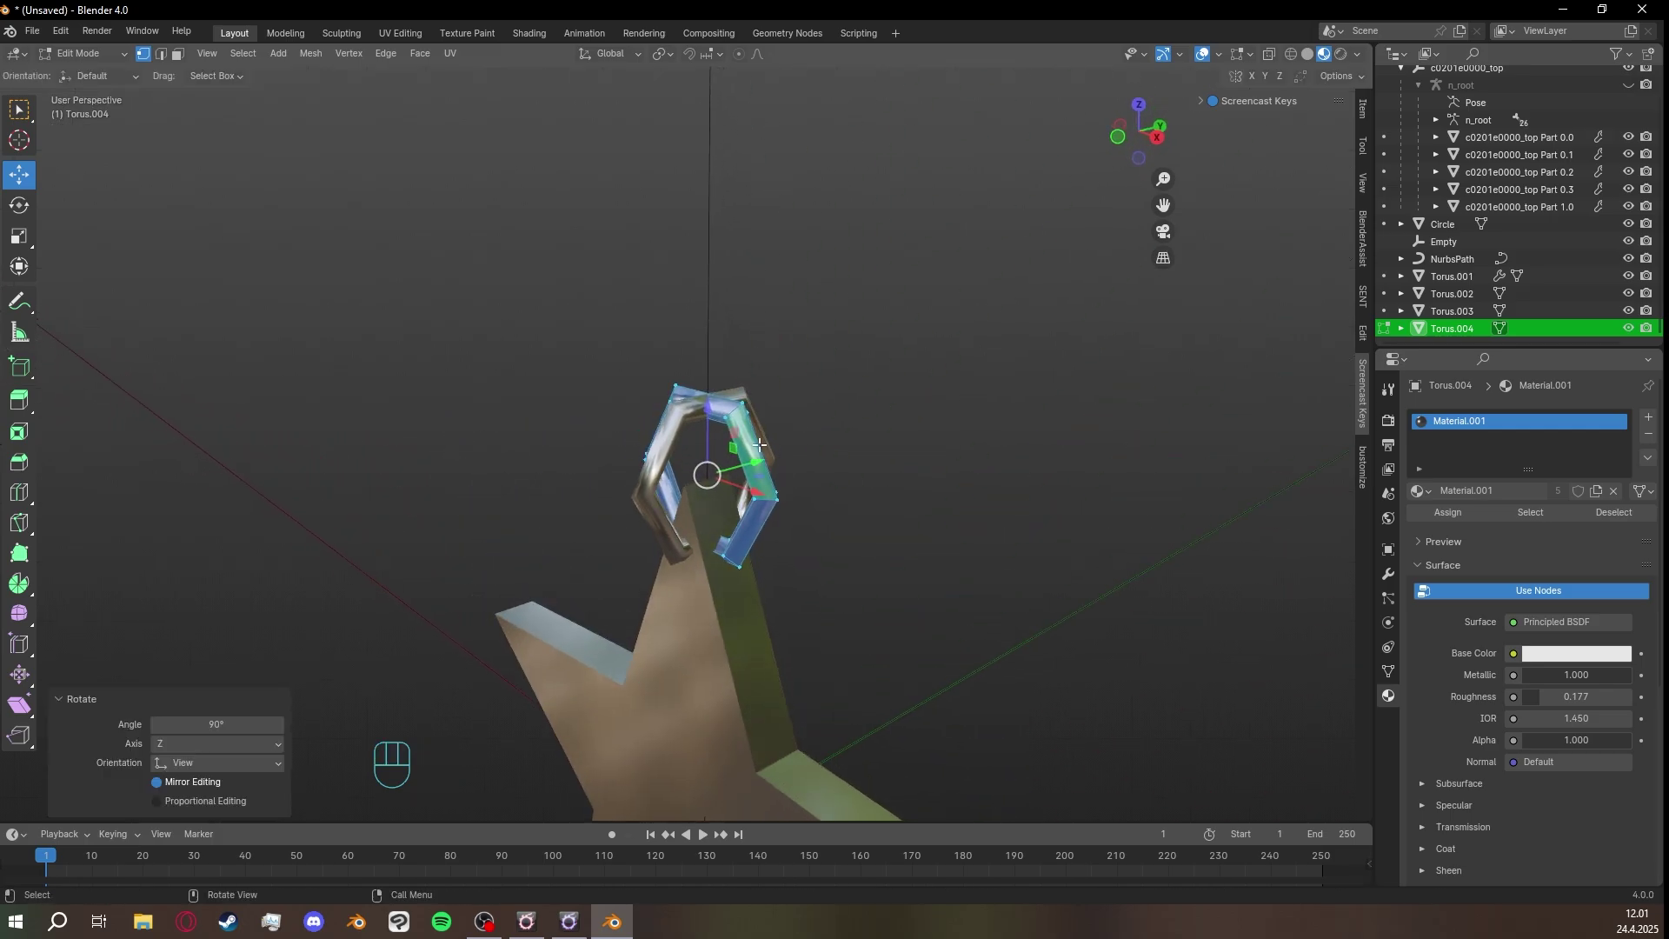
# Raise the duplicate ring about 0.0019 m along Z and scale it up uniformly to about 1.4.
pyautogui.hotkey('ctrl', 'z')
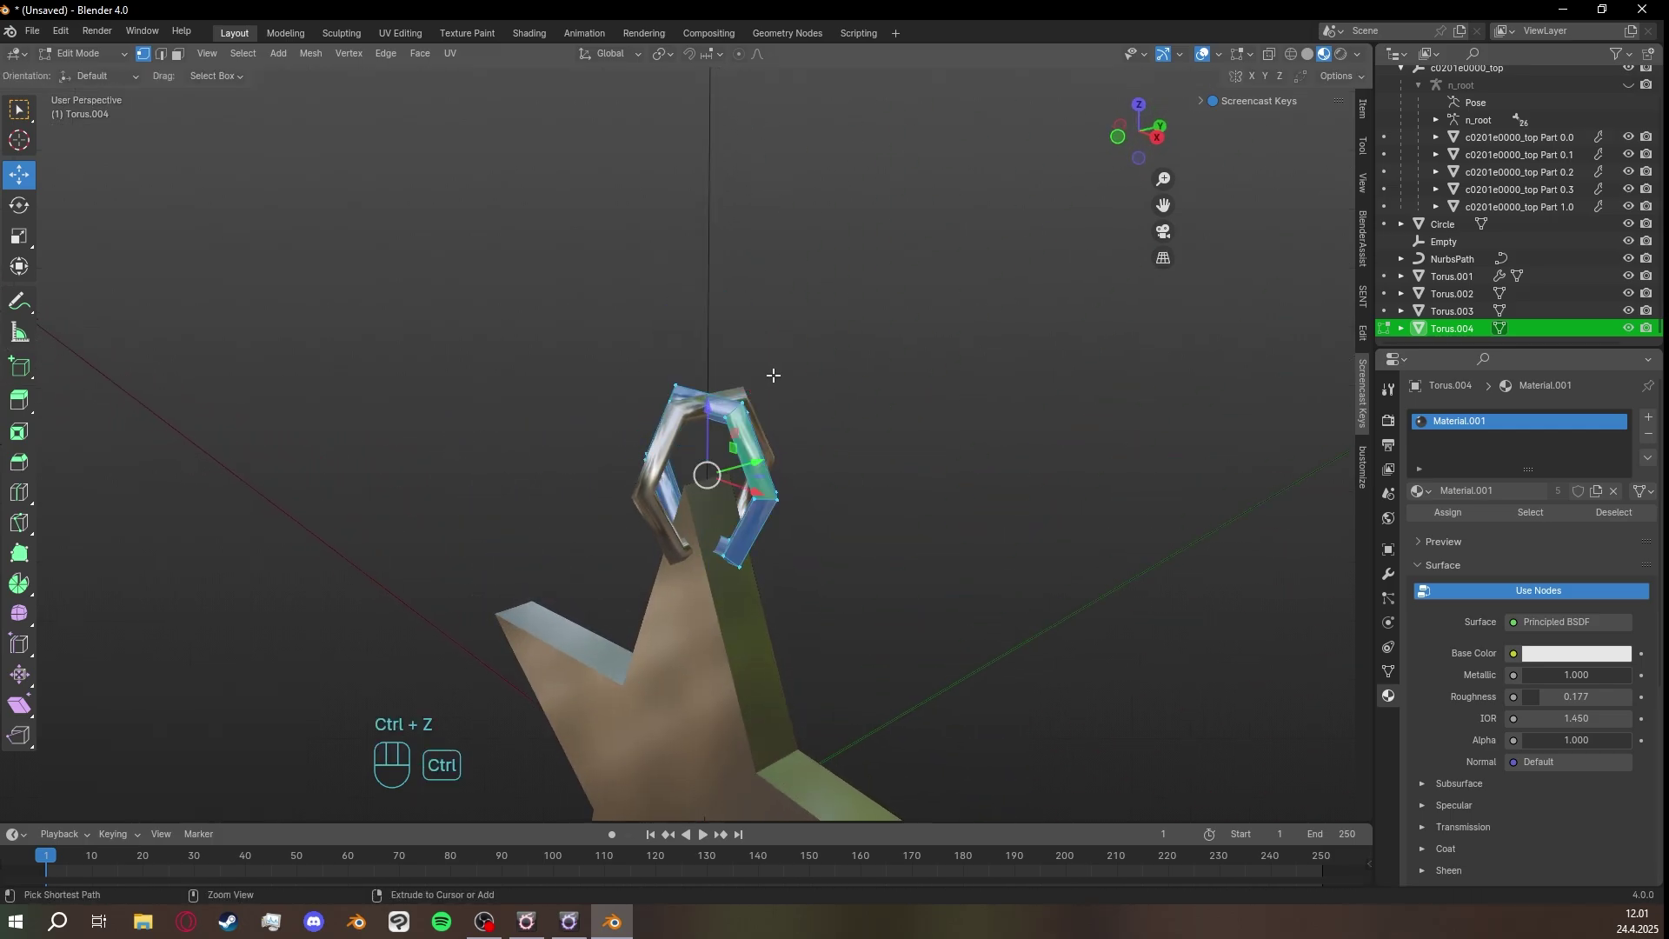
pyautogui.moveTo(713, 412); pyautogui.dragTo(713, 300)
pyautogui.moveTo(713, 300); pyautogui.dragTo(801, 362, button='middle')
pyautogui.press('s')
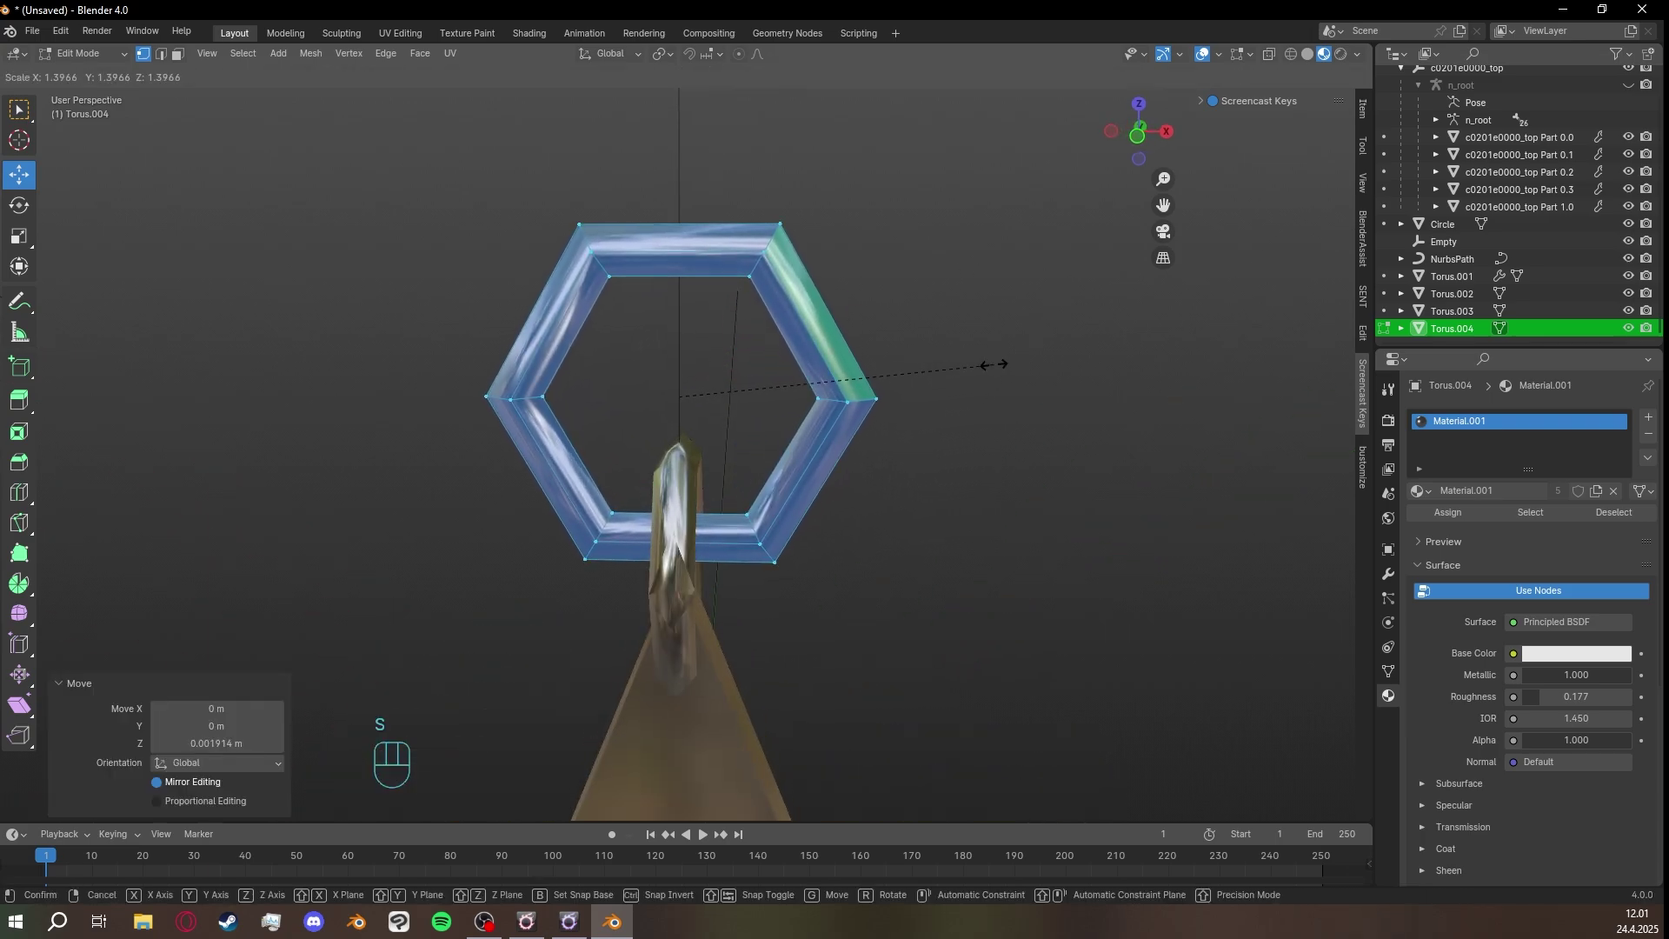
pyautogui.click(999, 361)
# Fine-tune the enlarged ring's height by about 0.00041 m upward along Z so it interlocks with the lower ring.
pyautogui.moveTo(999, 361); pyautogui.dragTo(673, 301, button='middle')
pyautogui.click(667, 326)
pyautogui.click(673, 302)
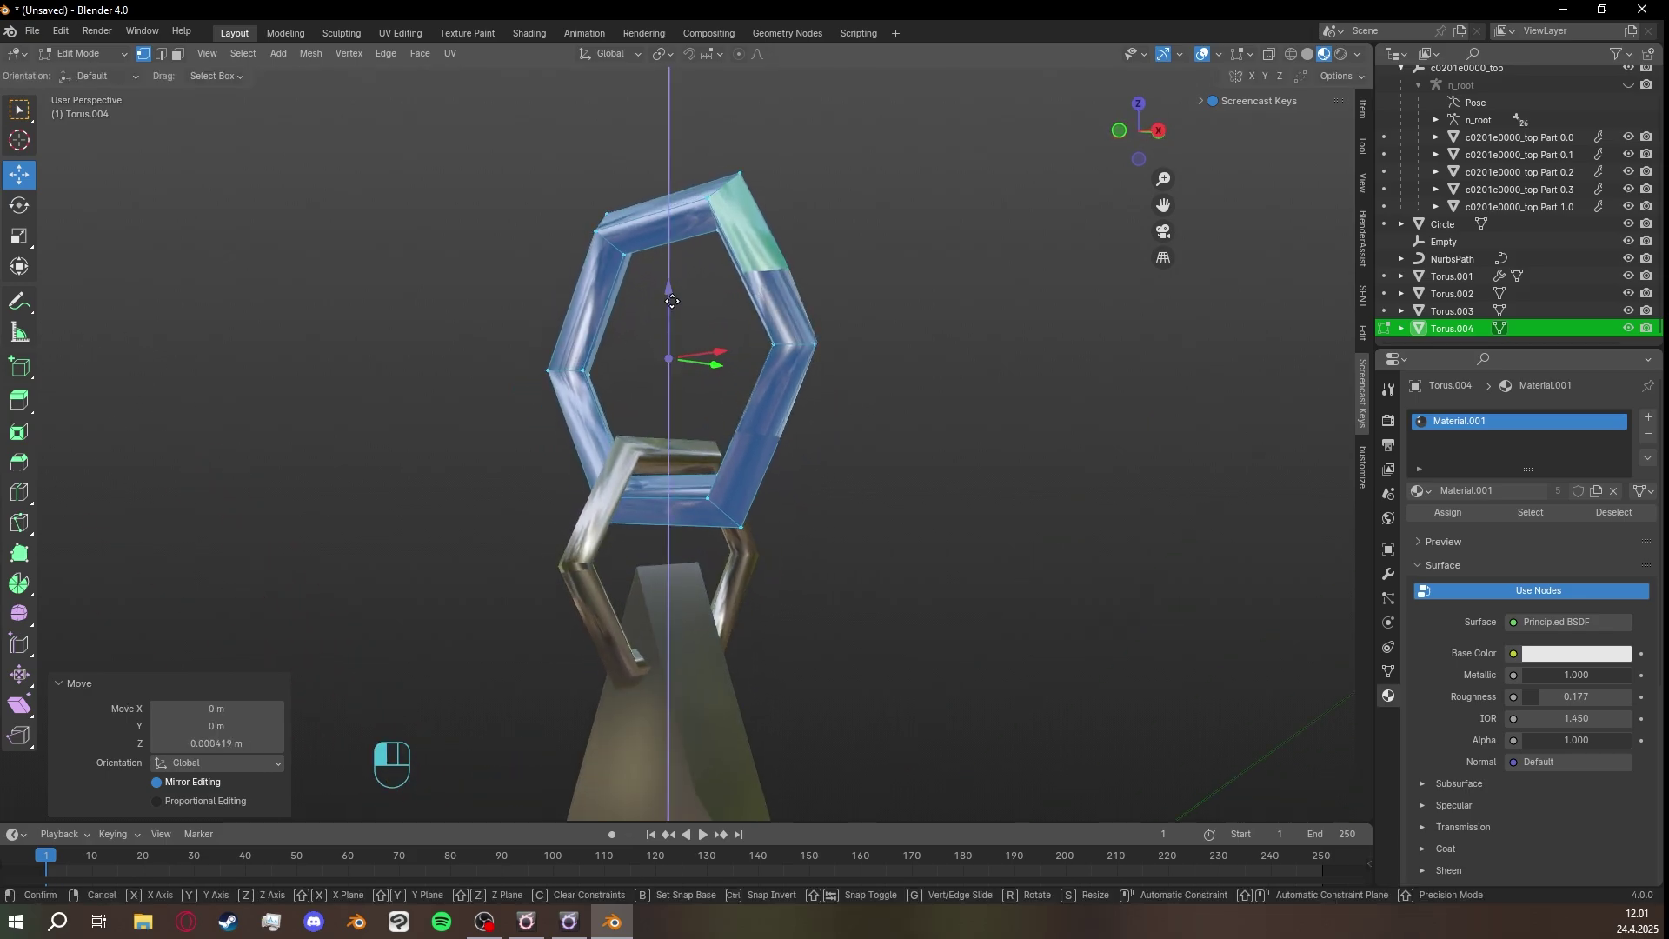
pyautogui.scroll(-5, 782, 374)
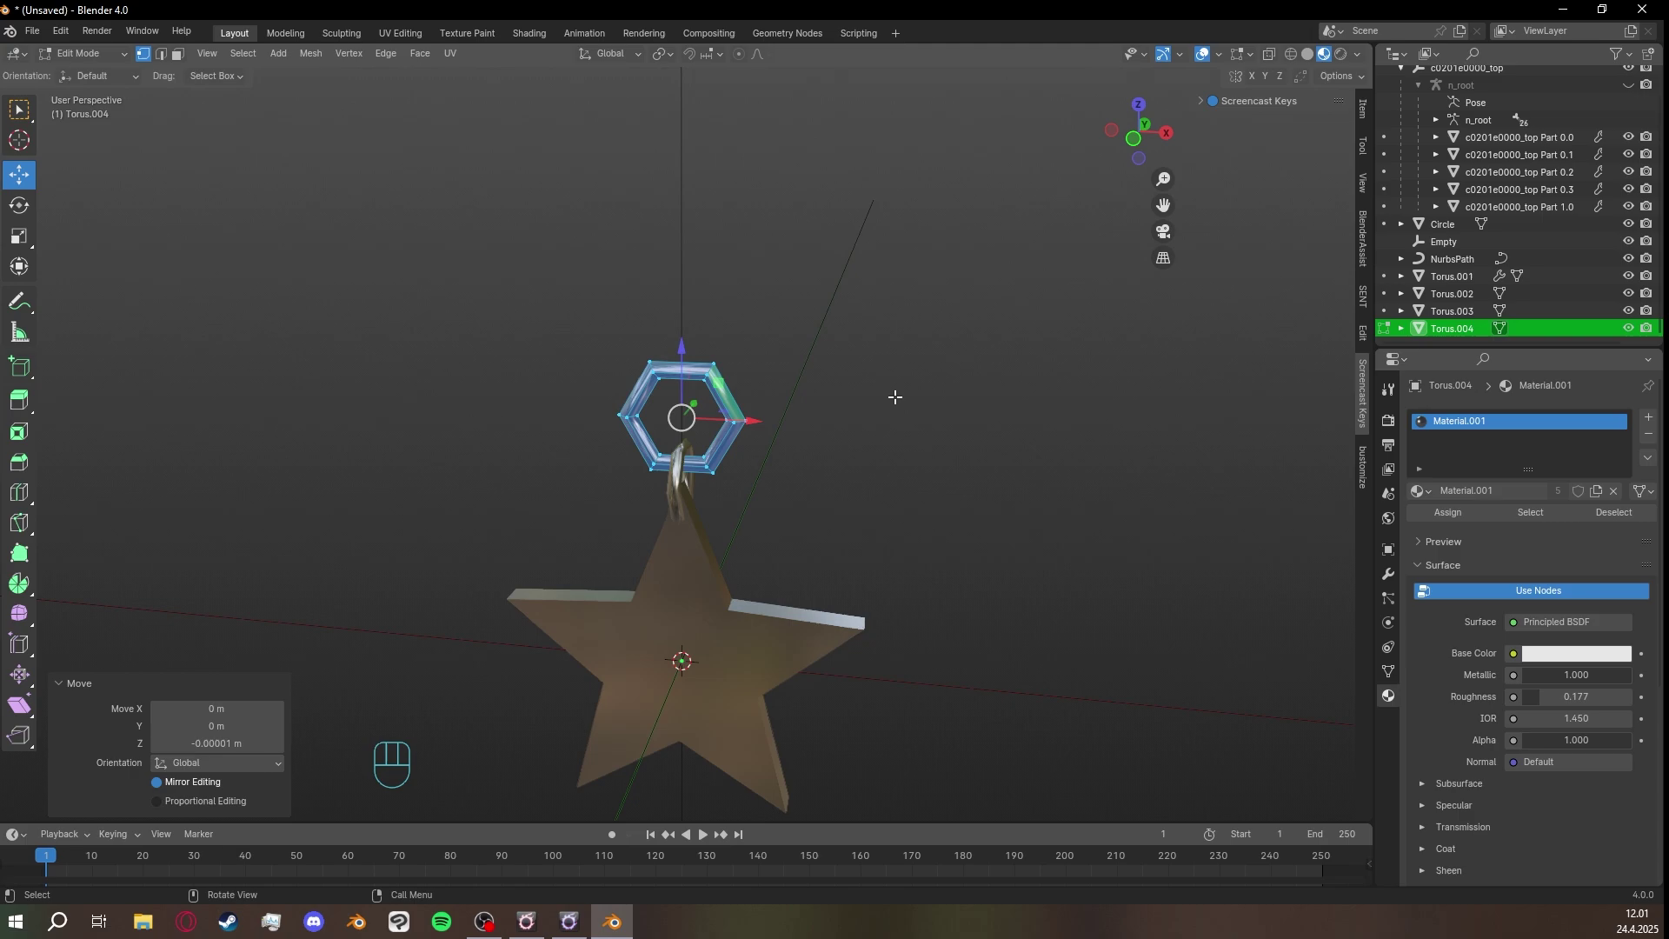
# Thicken the upper ring's mesh using Shrink/Fatten with an offset of about 0.00014 m, and return to Object Mode.
pyautogui.moveTo(895, 395); pyautogui.dragTo(931, 376, button='middle')
pyautogui.scroll(4, 957, 378)
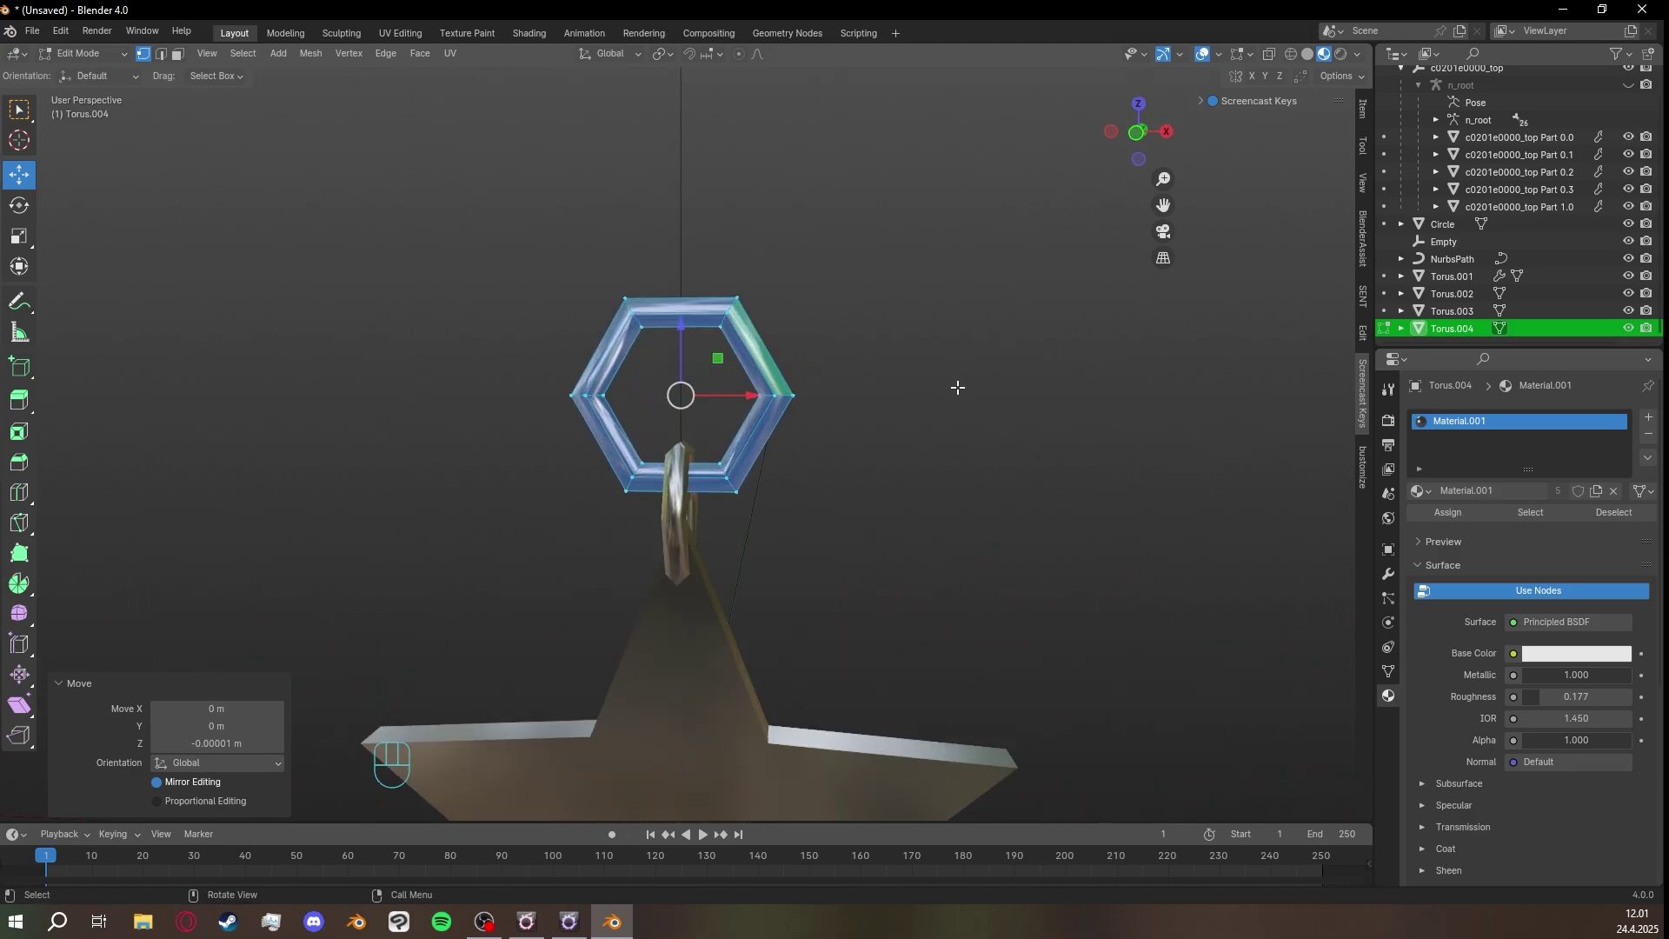
pyautogui.hotkey('alt', 's')
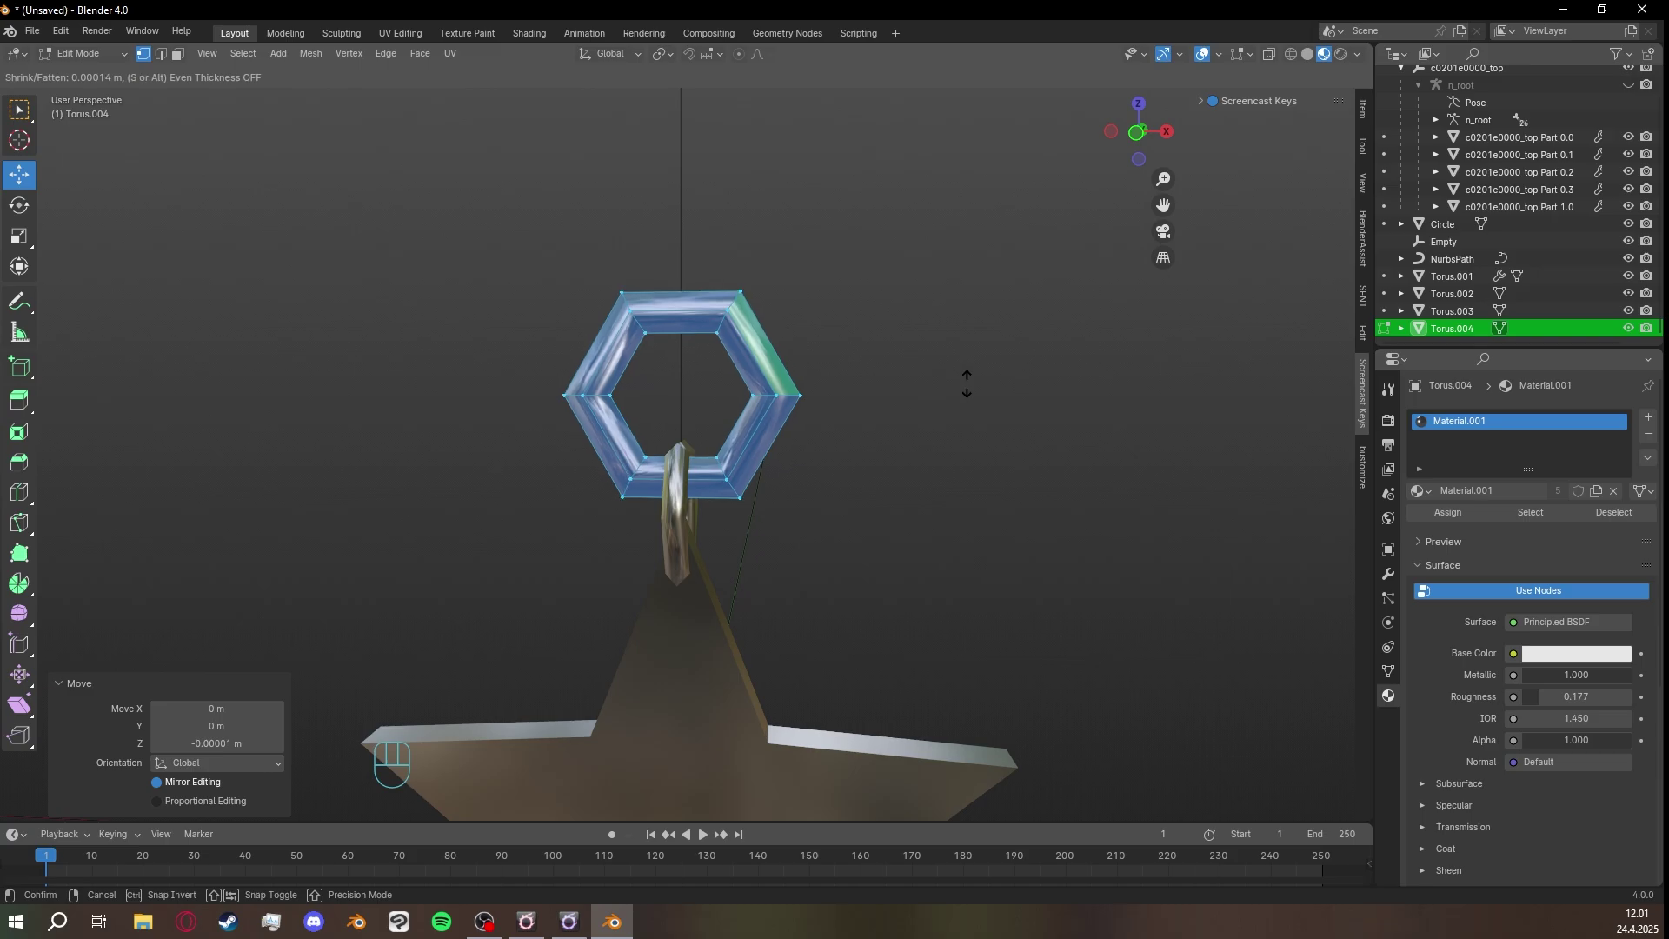
pyautogui.click(968, 379)
pyautogui.moveTo(962, 383); pyautogui.dragTo(884, 411, button='middle')
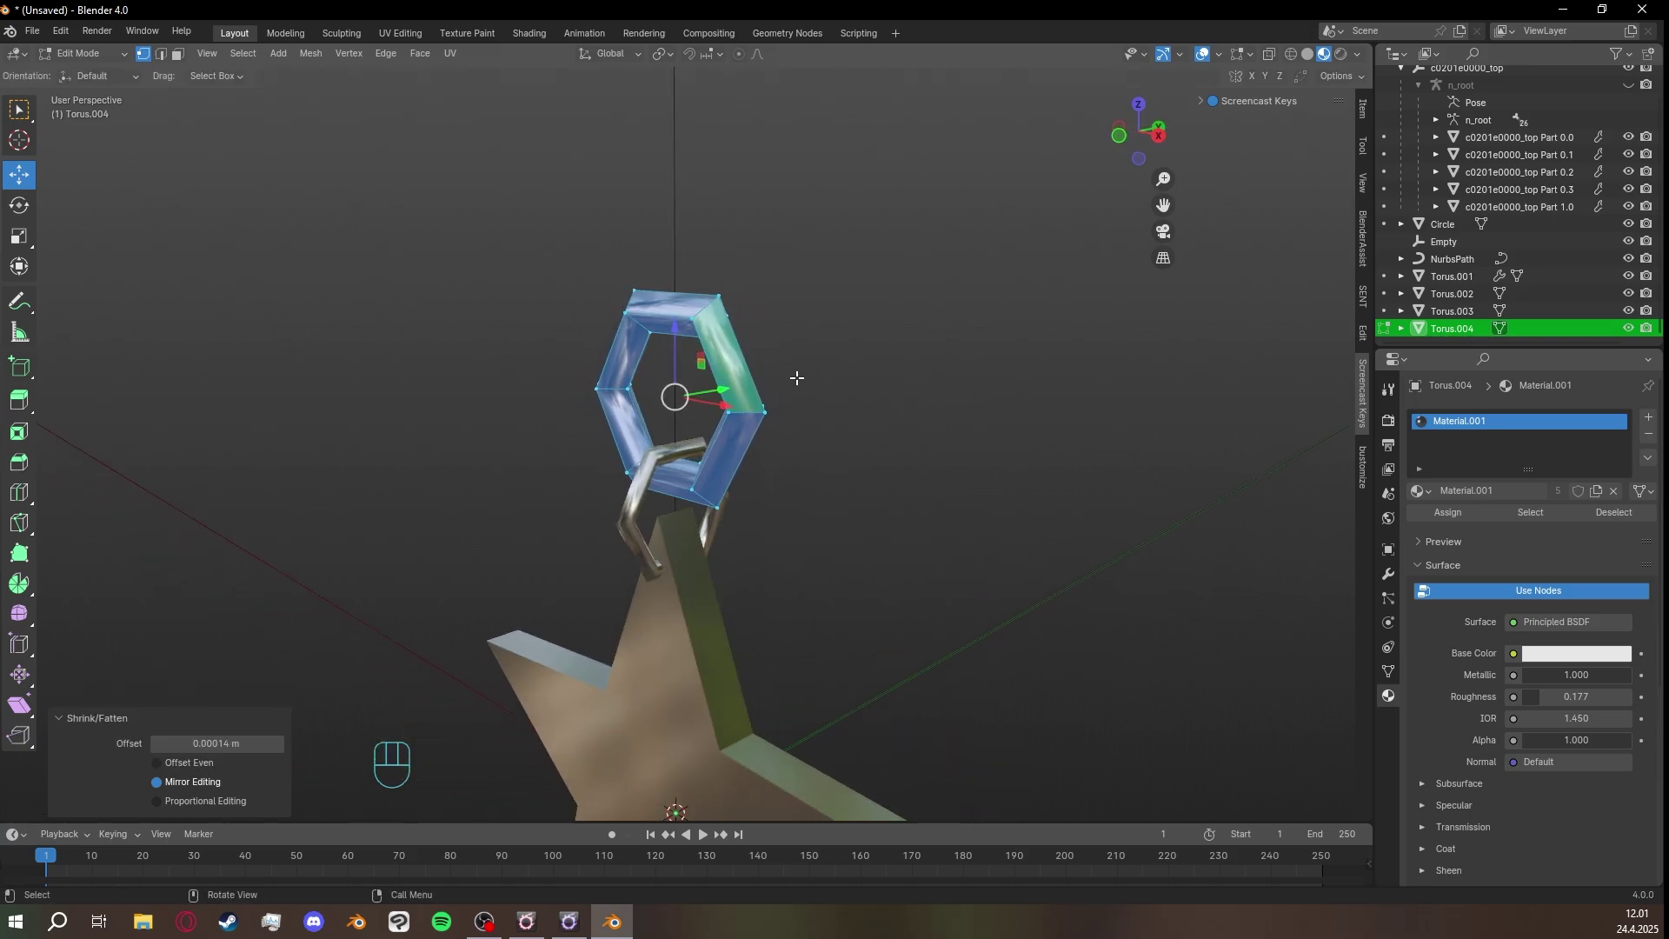
pyautogui.moveTo(677, 326); pyautogui.dragTo(868, 358, button='middle')
pyautogui.hotkey('ctrl', '2')
pyautogui.click(909, 409)
pyautogui.moveTo(910, 410); pyautogui.dragTo(931, 484, button='middle')
pyautogui.press('Tab')
pyautogui.click(930, 444)
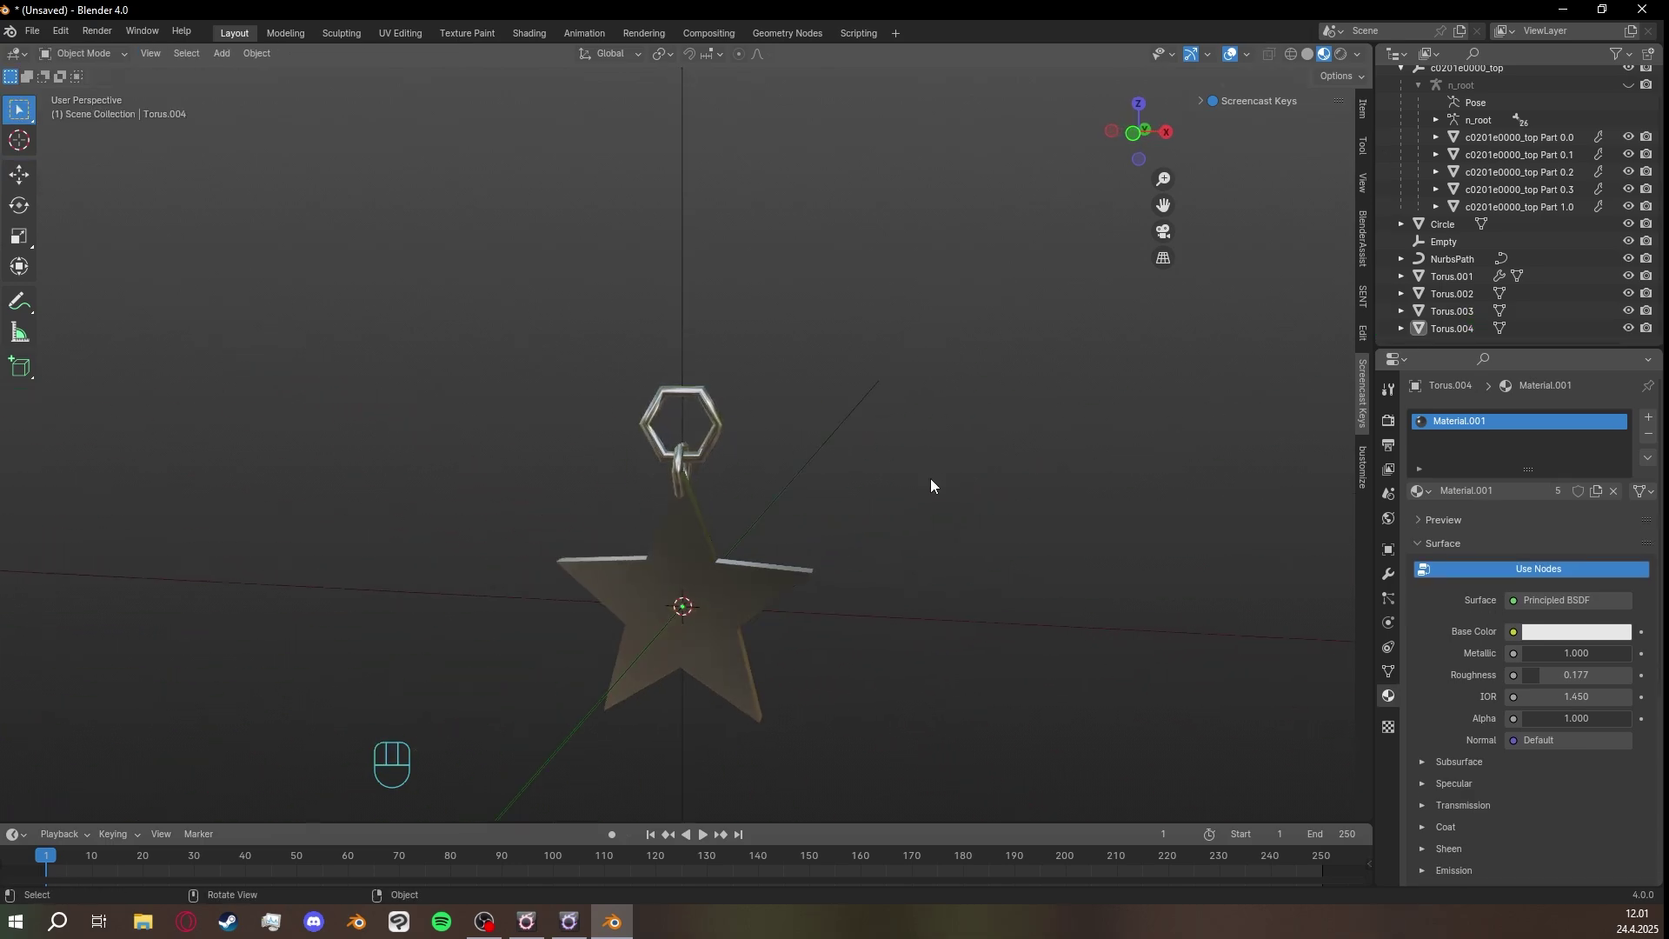
pyautogui.click(771, 584)
pyautogui.moveTo(771, 584); pyautogui.dragTo(871, 573, button='middle')
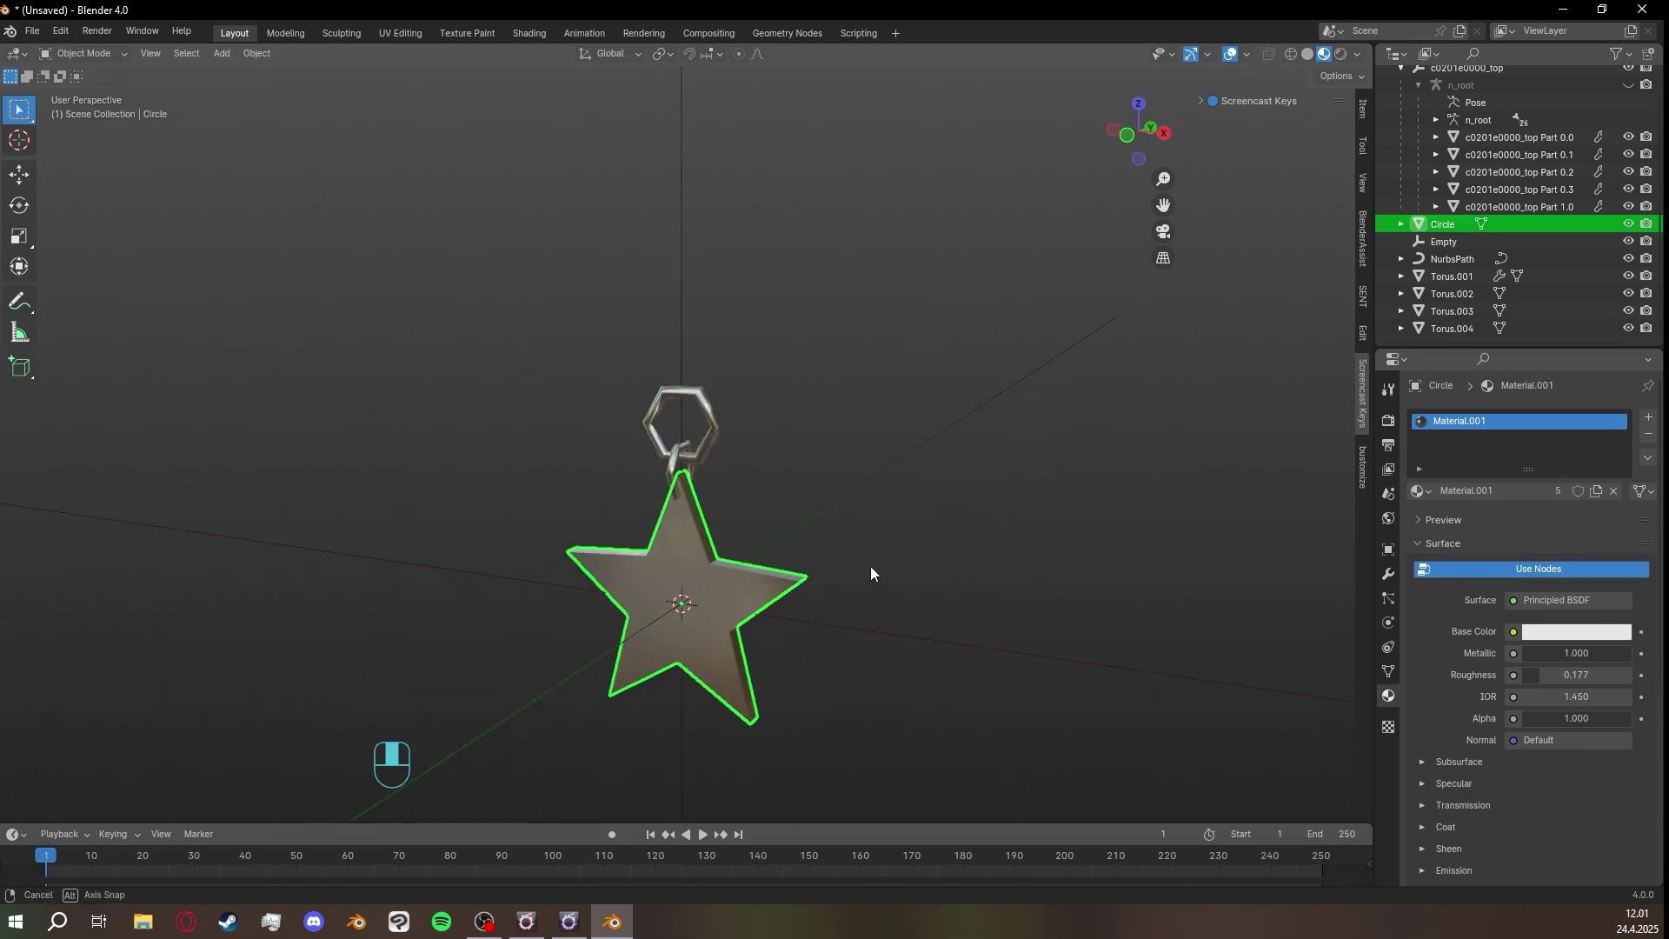
pyautogui.keyDown('shift'); pyautogui.click(665, 474); pyautogui.keyUp('shift')
pyautogui.click(848, 410)
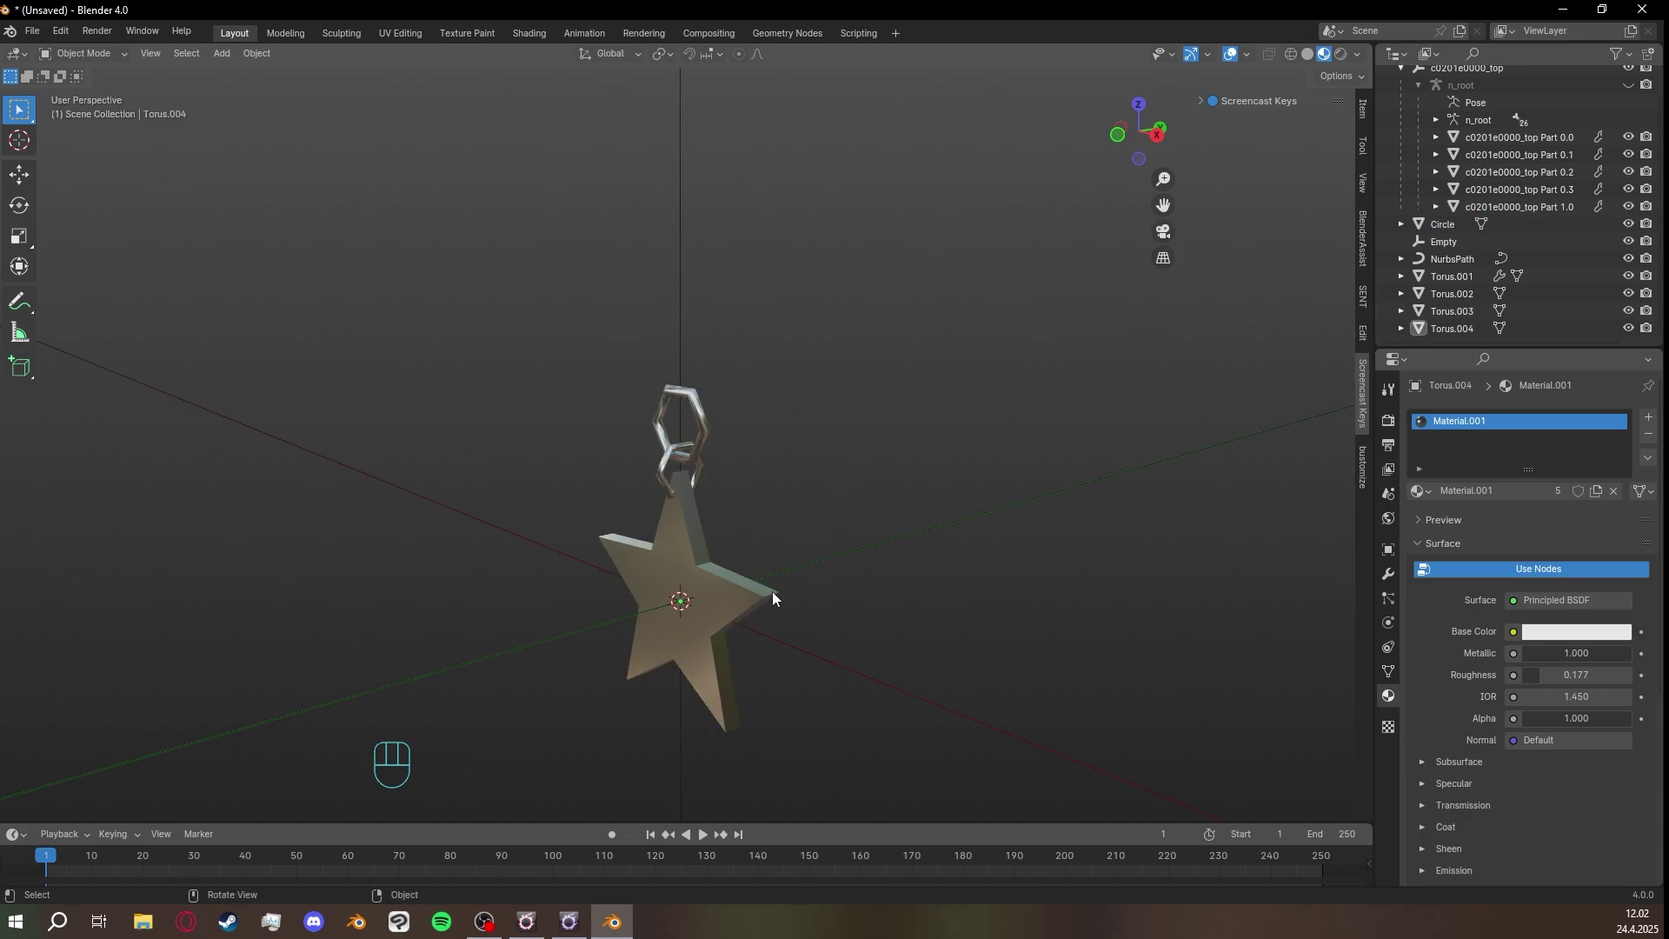
# Select the star and both rings together and select all of their geometry in Edit Mode.
pyautogui.click(753, 597)
pyautogui.press('shift')
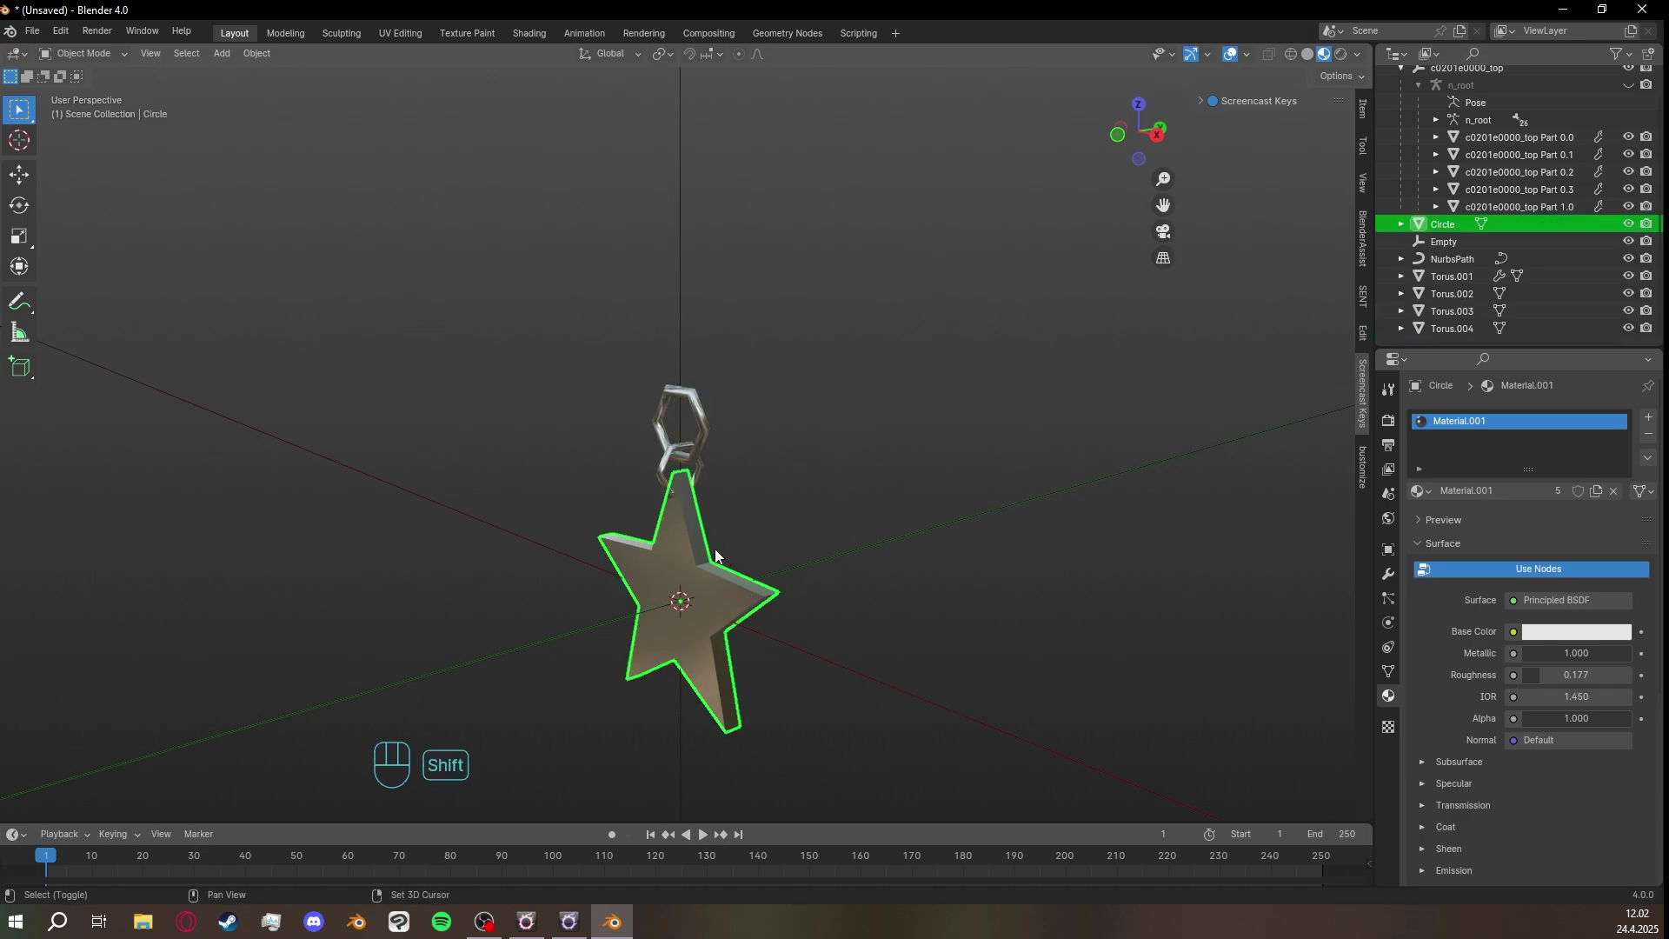
pyautogui.keyDown('shift'); pyautogui.click(665, 475); pyautogui.keyUp('shift')
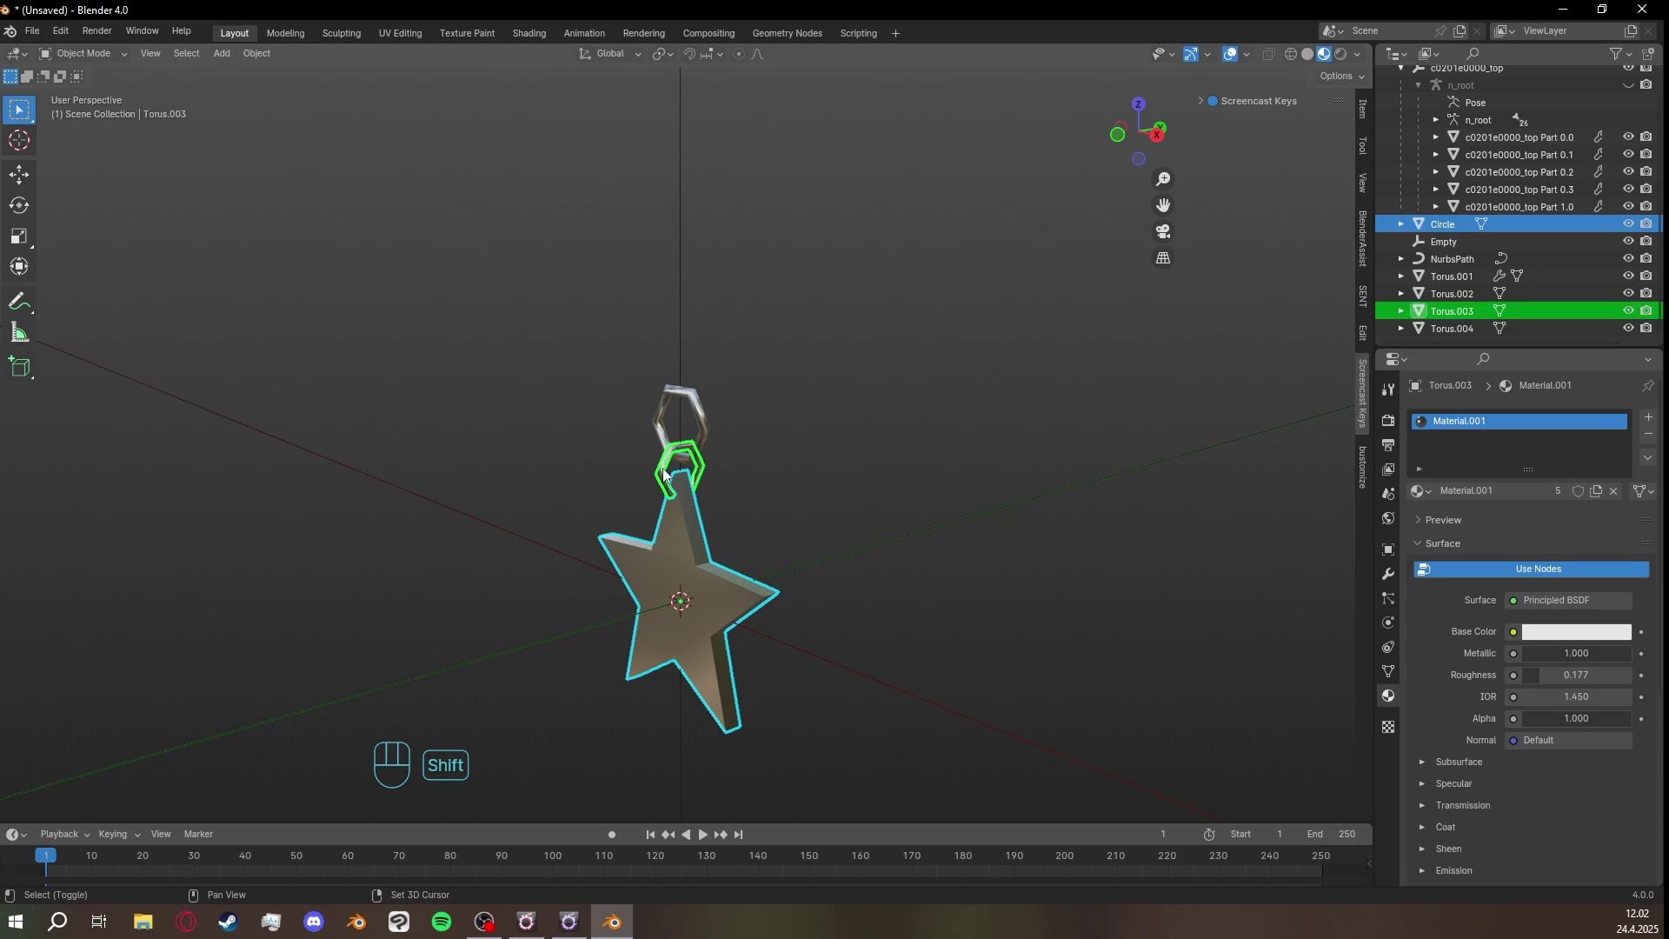
pyautogui.keyDown('shift'); pyautogui.click(702, 430); pyautogui.keyUp('shift')
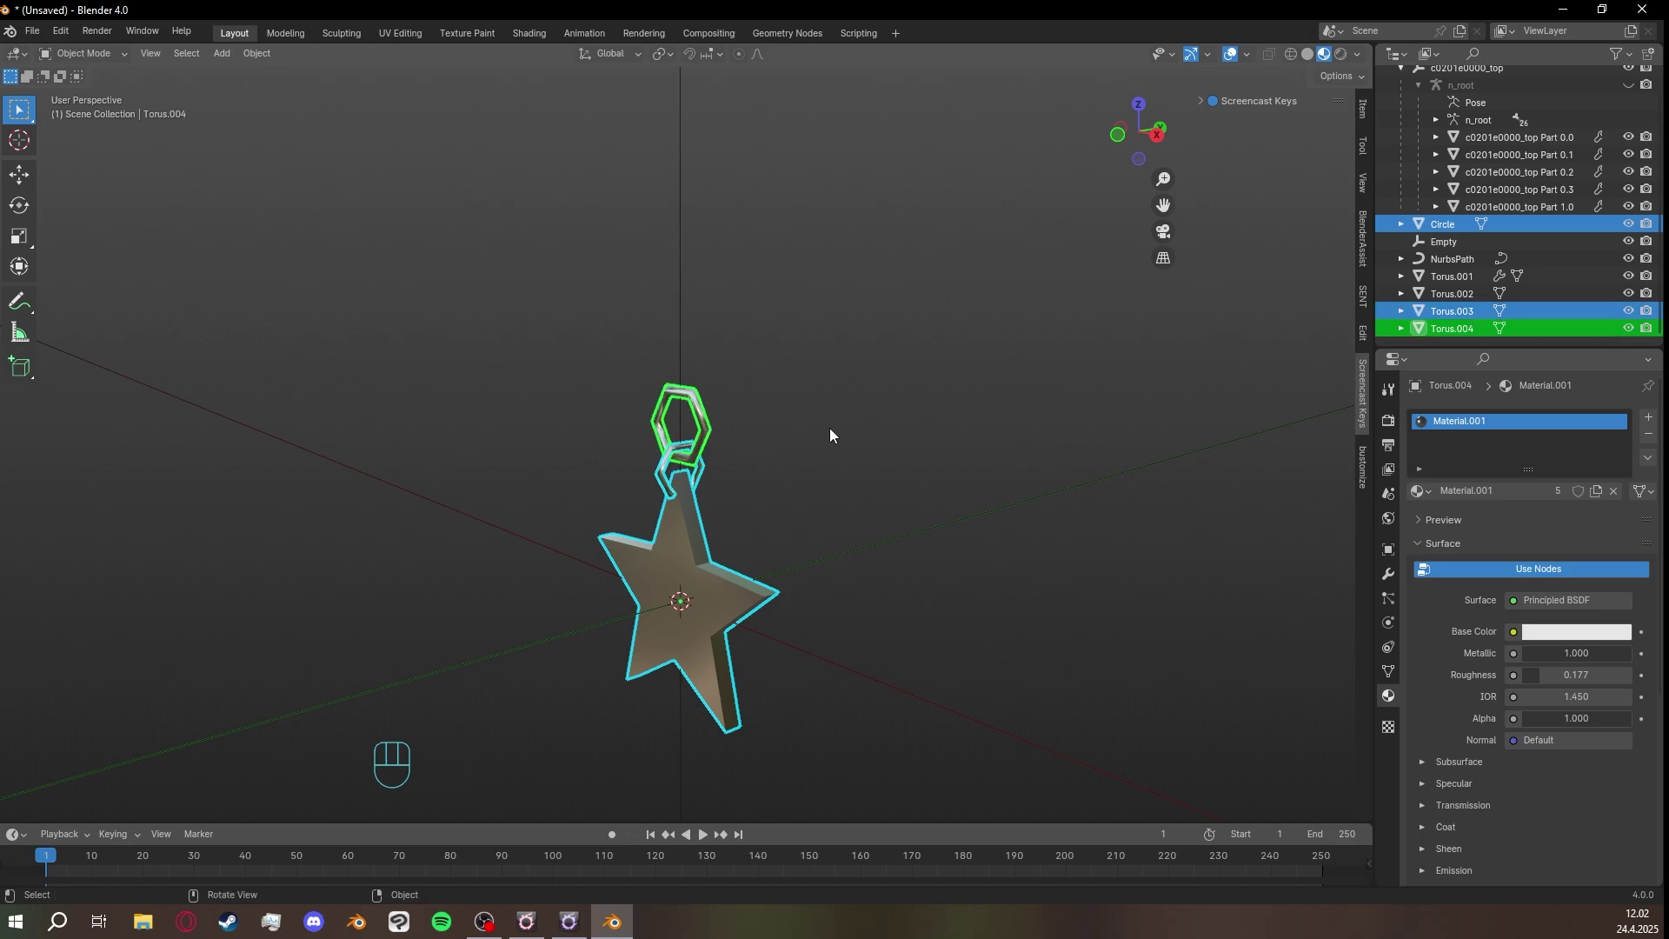
pyautogui.press('Tab')
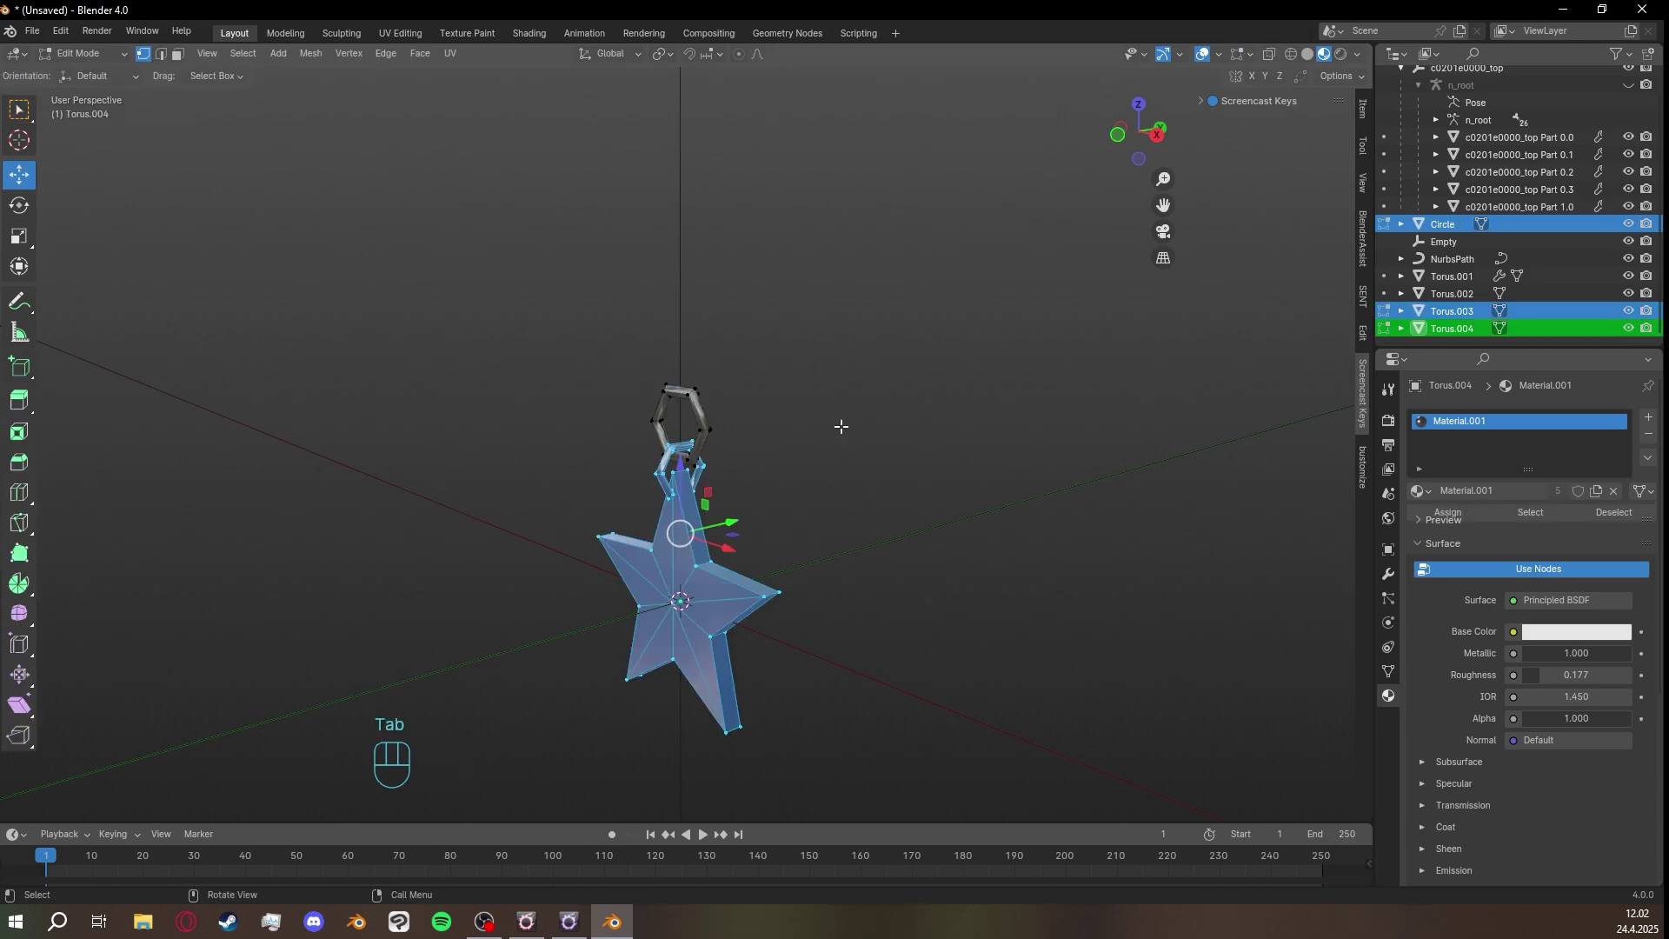
pyautogui.press('a')
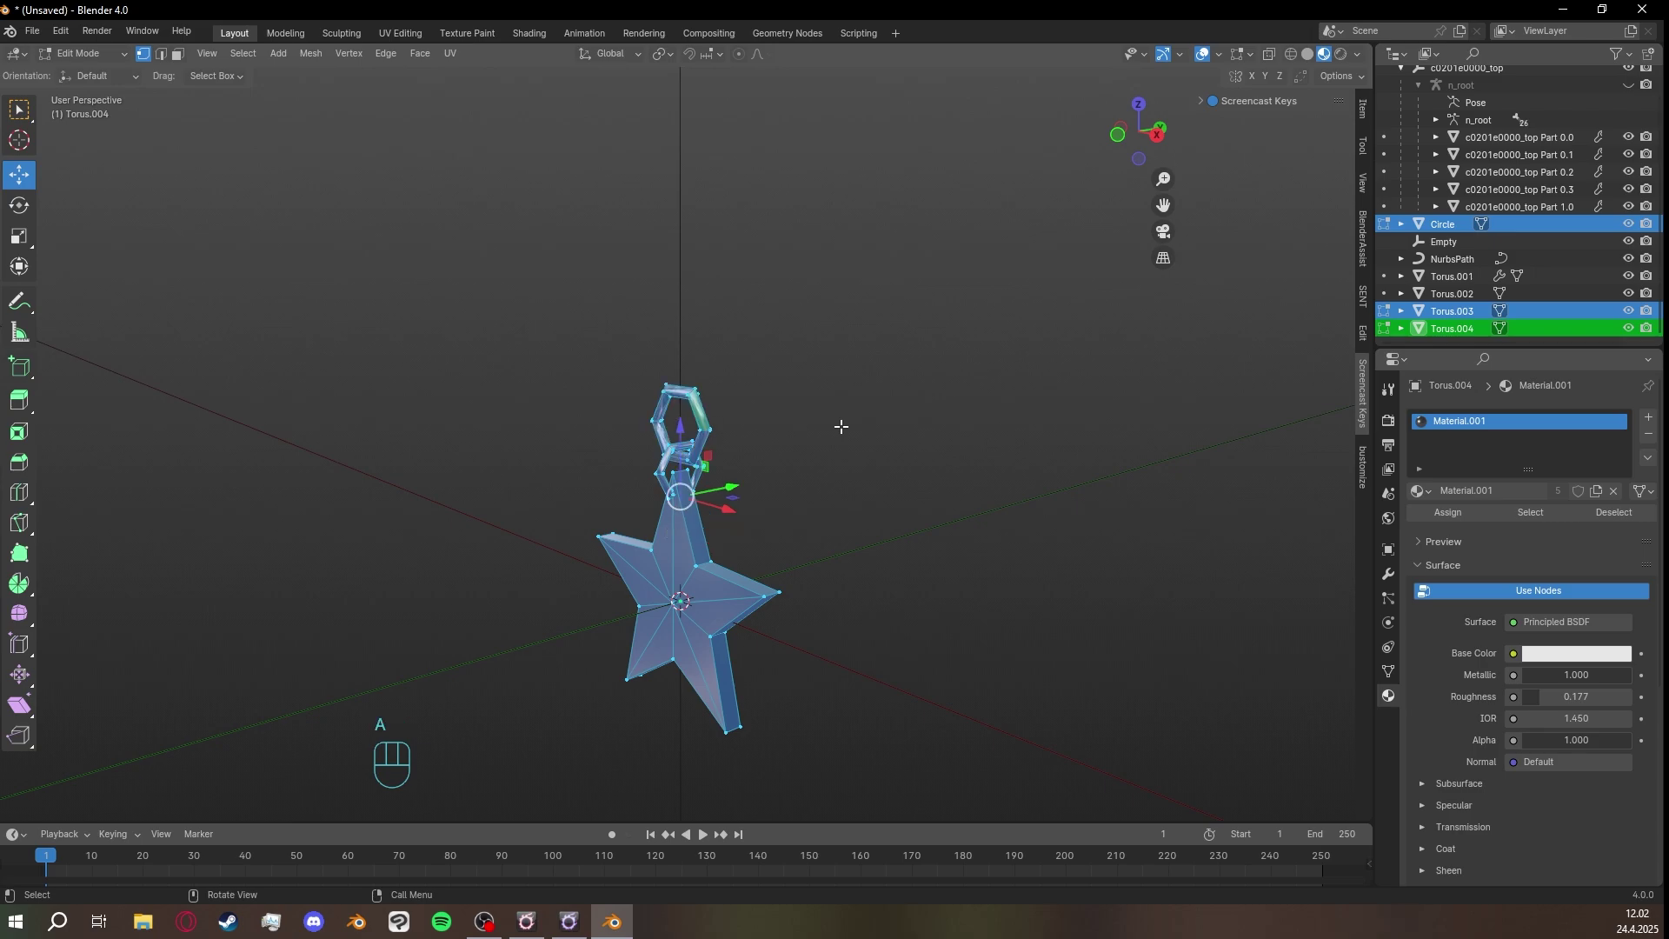
# Raise the whole pendant about 1.2485 m along Z to the torso's chest height.
pyautogui.scroll(-6, 842, 427)
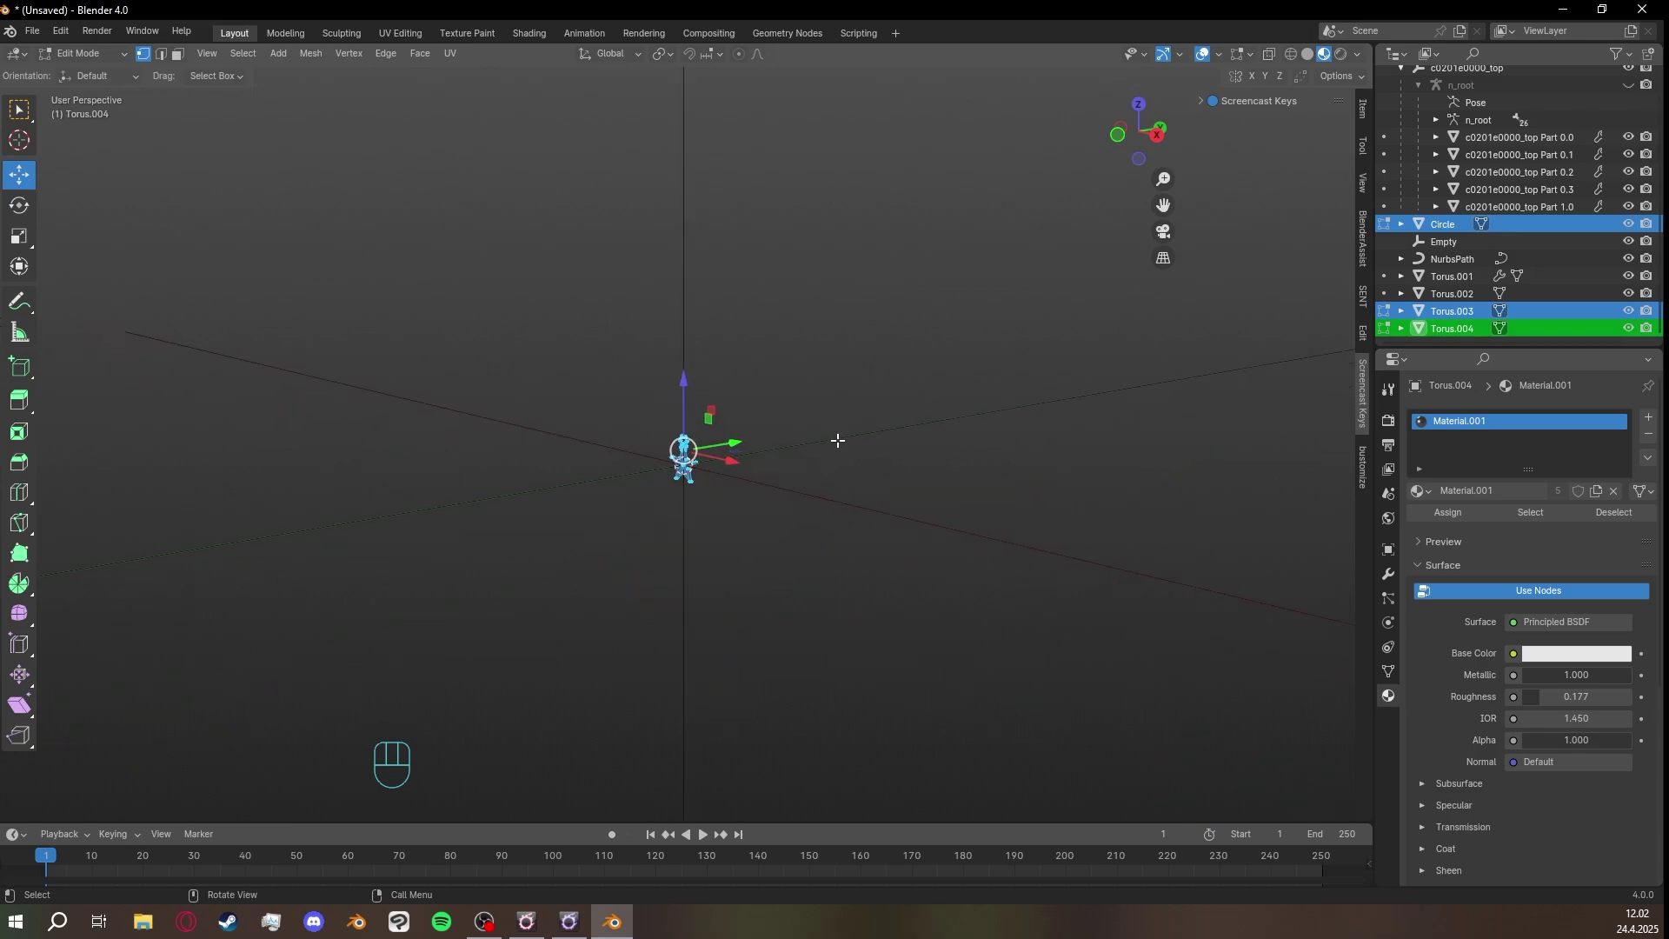
pyautogui.keyDown('shift'); pyautogui.moveTo(790, 335); pyautogui.dragTo(776, 555, button='middle'); pyautogui.keyUp('shift')
pyautogui.moveTo(671, 692); pyautogui.dragTo(673, 141)
pyautogui.keyDown('shift'); pyautogui.moveTo(717, 228); pyautogui.dragTo(760, 496, button='middle'); pyautogui.keyUp('shift')
pyautogui.scroll(7, 761, 496)
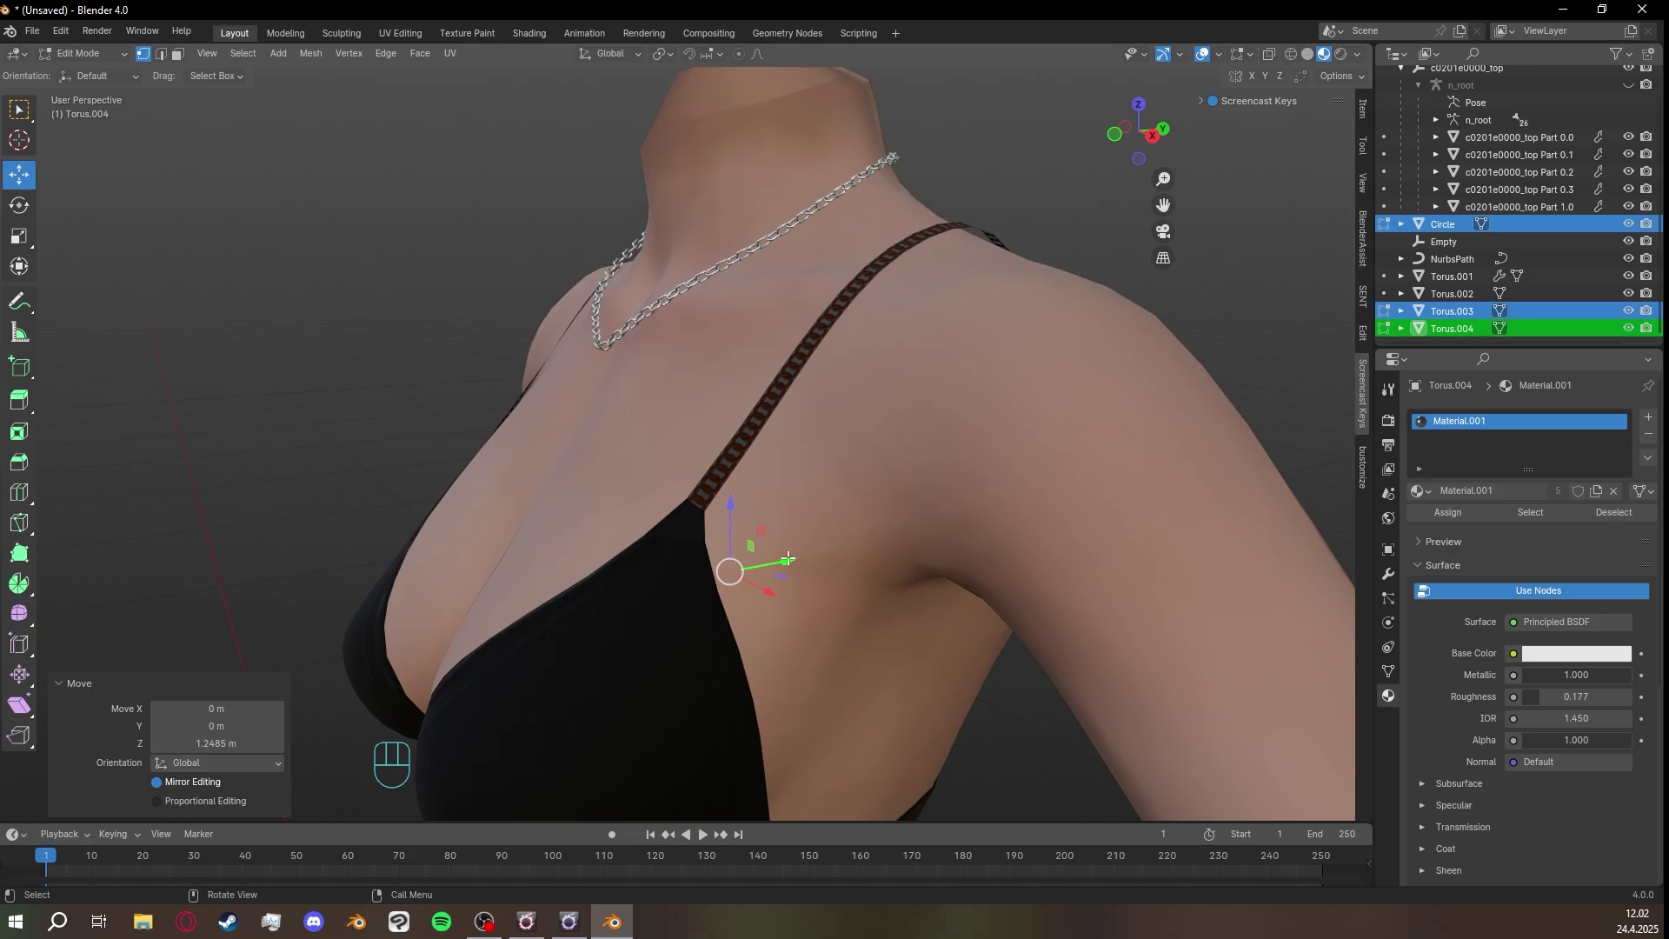
# Move the pendant along Y to just in front of the necklace's lowest links, finishing with a correction of about 0.056 m toward the chest.
pyautogui.moveTo(787, 559); pyautogui.dragTo(458, 291)
pyautogui.moveTo(513, 339); pyautogui.dragTo(663, 301)
pyautogui.moveTo(663, 302); pyautogui.dragTo(826, 373, button='middle')
pyautogui.keyDown('shift'); pyautogui.moveTo(826, 373); pyautogui.dragTo(573, 361, button='middle'); pyautogui.keyUp('shift')
pyautogui.scroll(5, 734, 390)
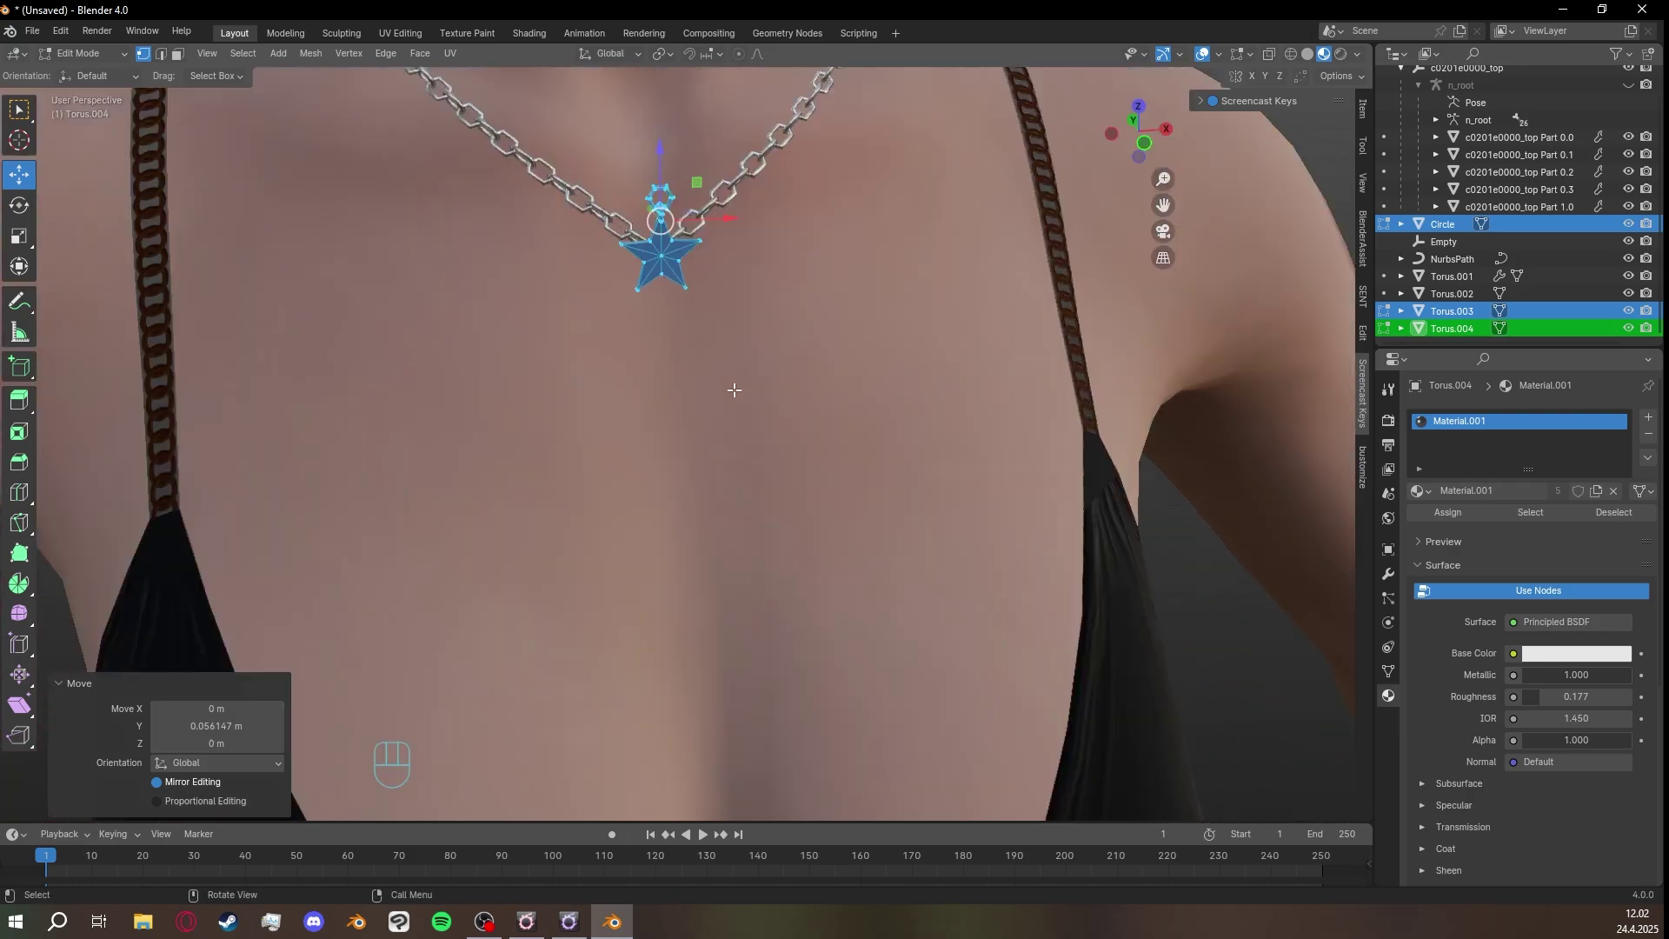
pyautogui.moveTo(735, 390); pyautogui.dragTo(816, 435, button='middle')
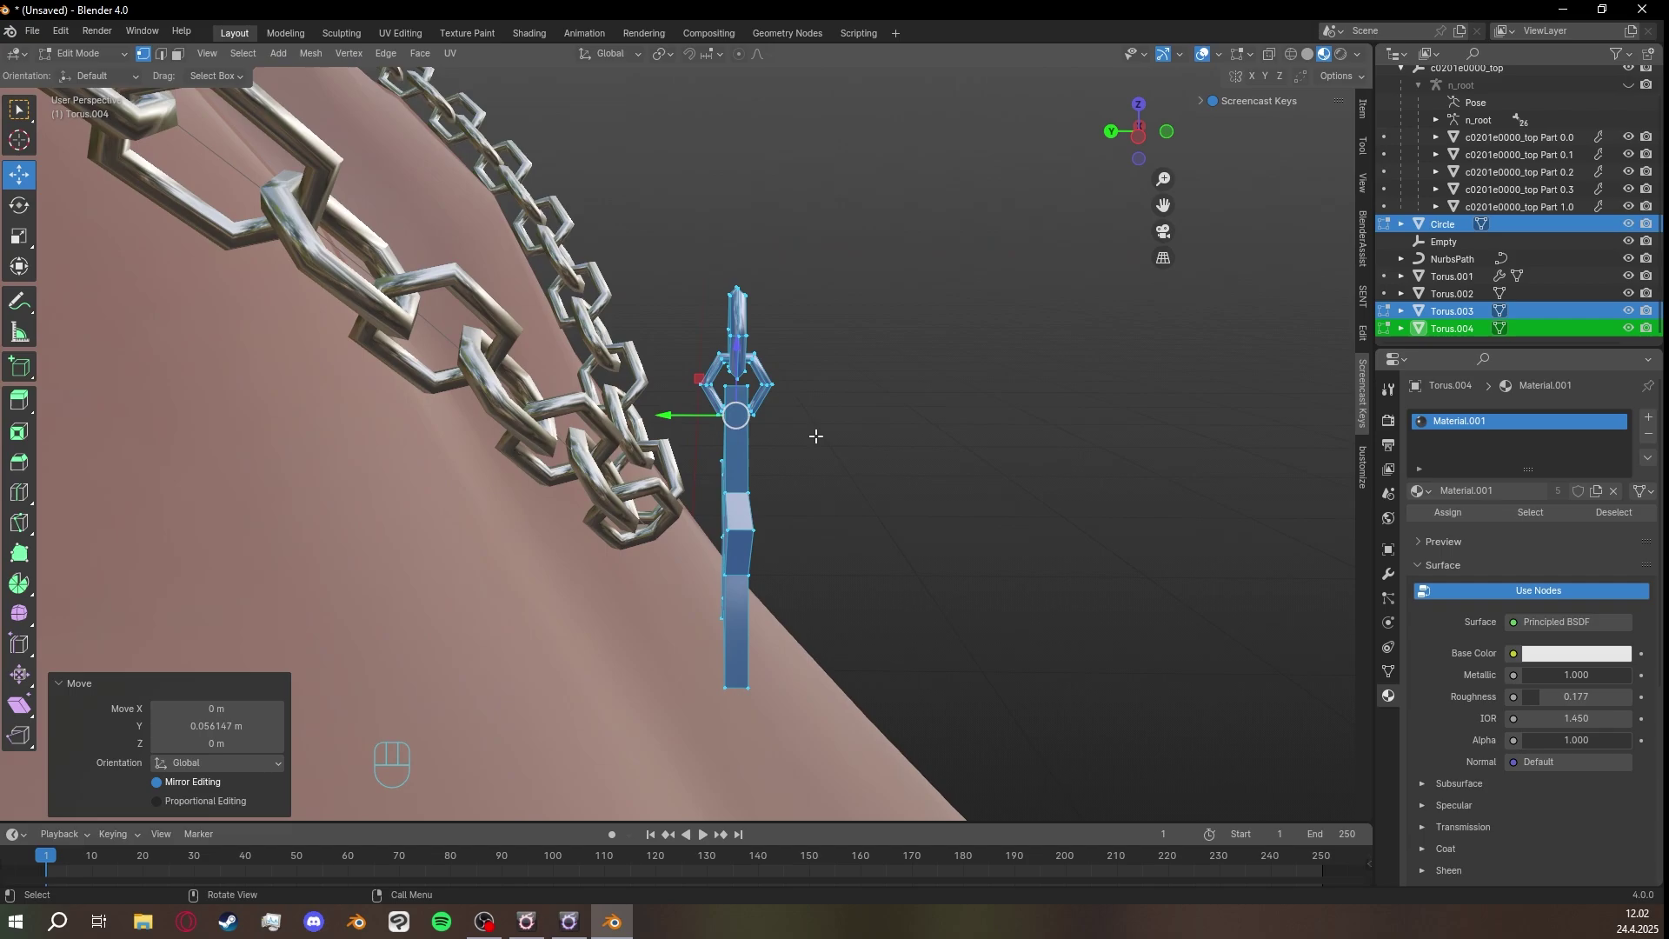
pyautogui.click(1139, 143)
pyautogui.click(1139, 143)
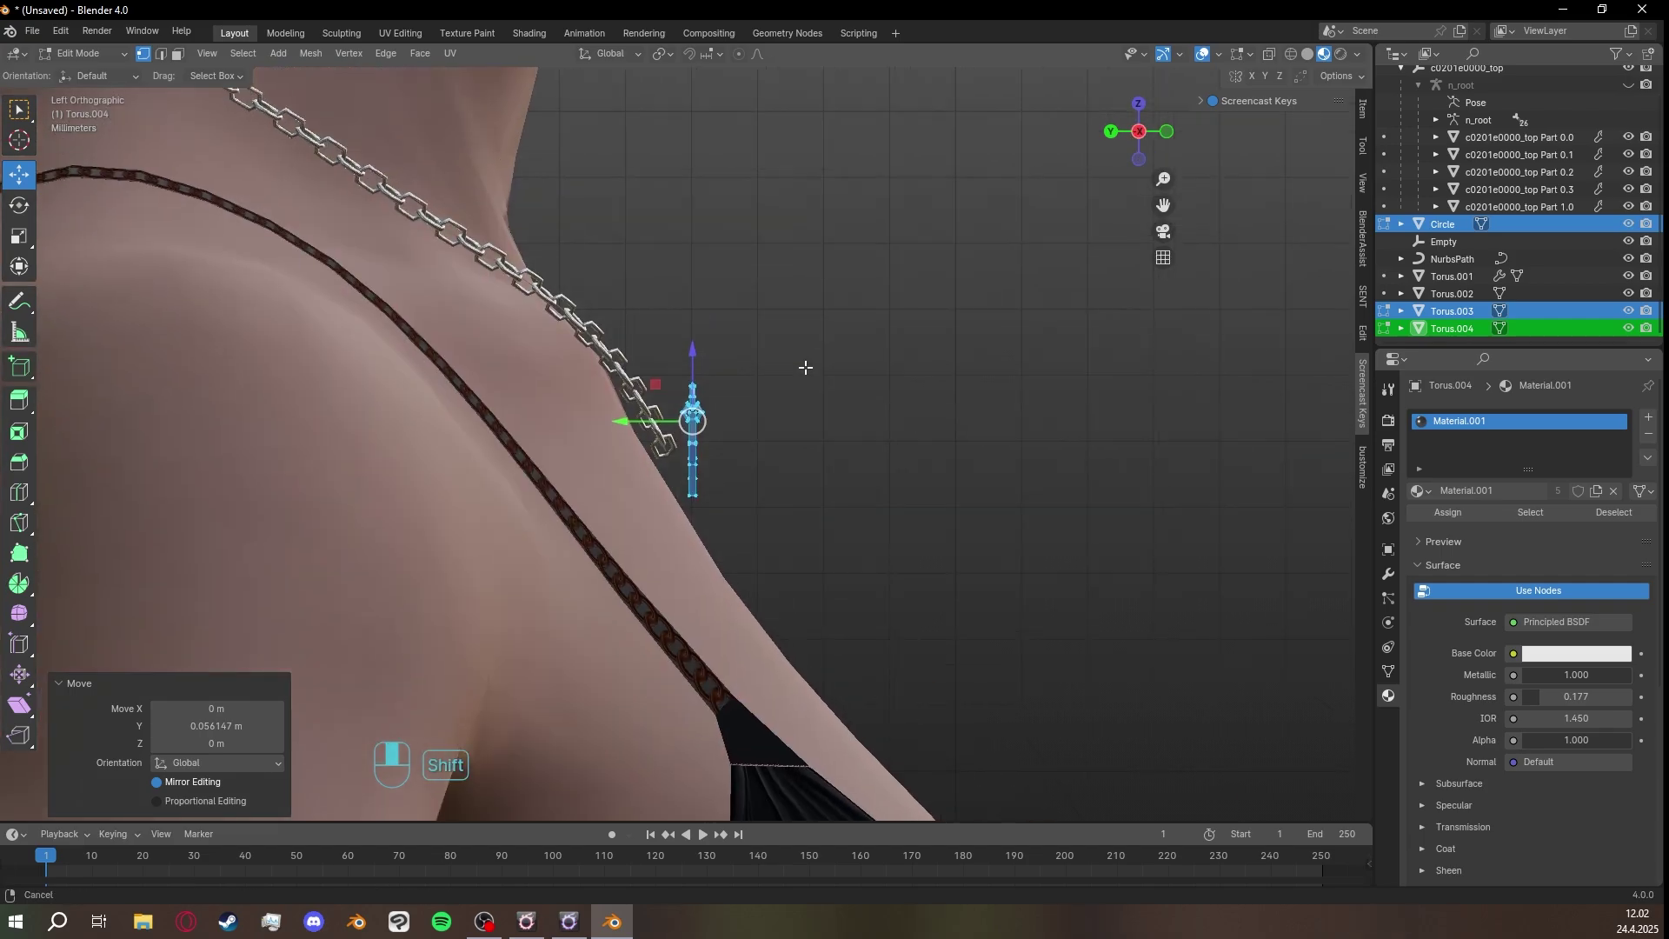
pyautogui.keyDown('shift'); pyautogui.moveTo(820, 431); pyautogui.dragTo(859, 325, button='middle'); pyautogui.keyUp('shift')
pyautogui.scroll(4, 898, 383)
pyautogui.keyDown('shift'); pyautogui.moveTo(939, 428); pyautogui.dragTo(933, 390, button='middle'); pyautogui.keyUp('shift')
pyautogui.scroll(-2, 954, 410)
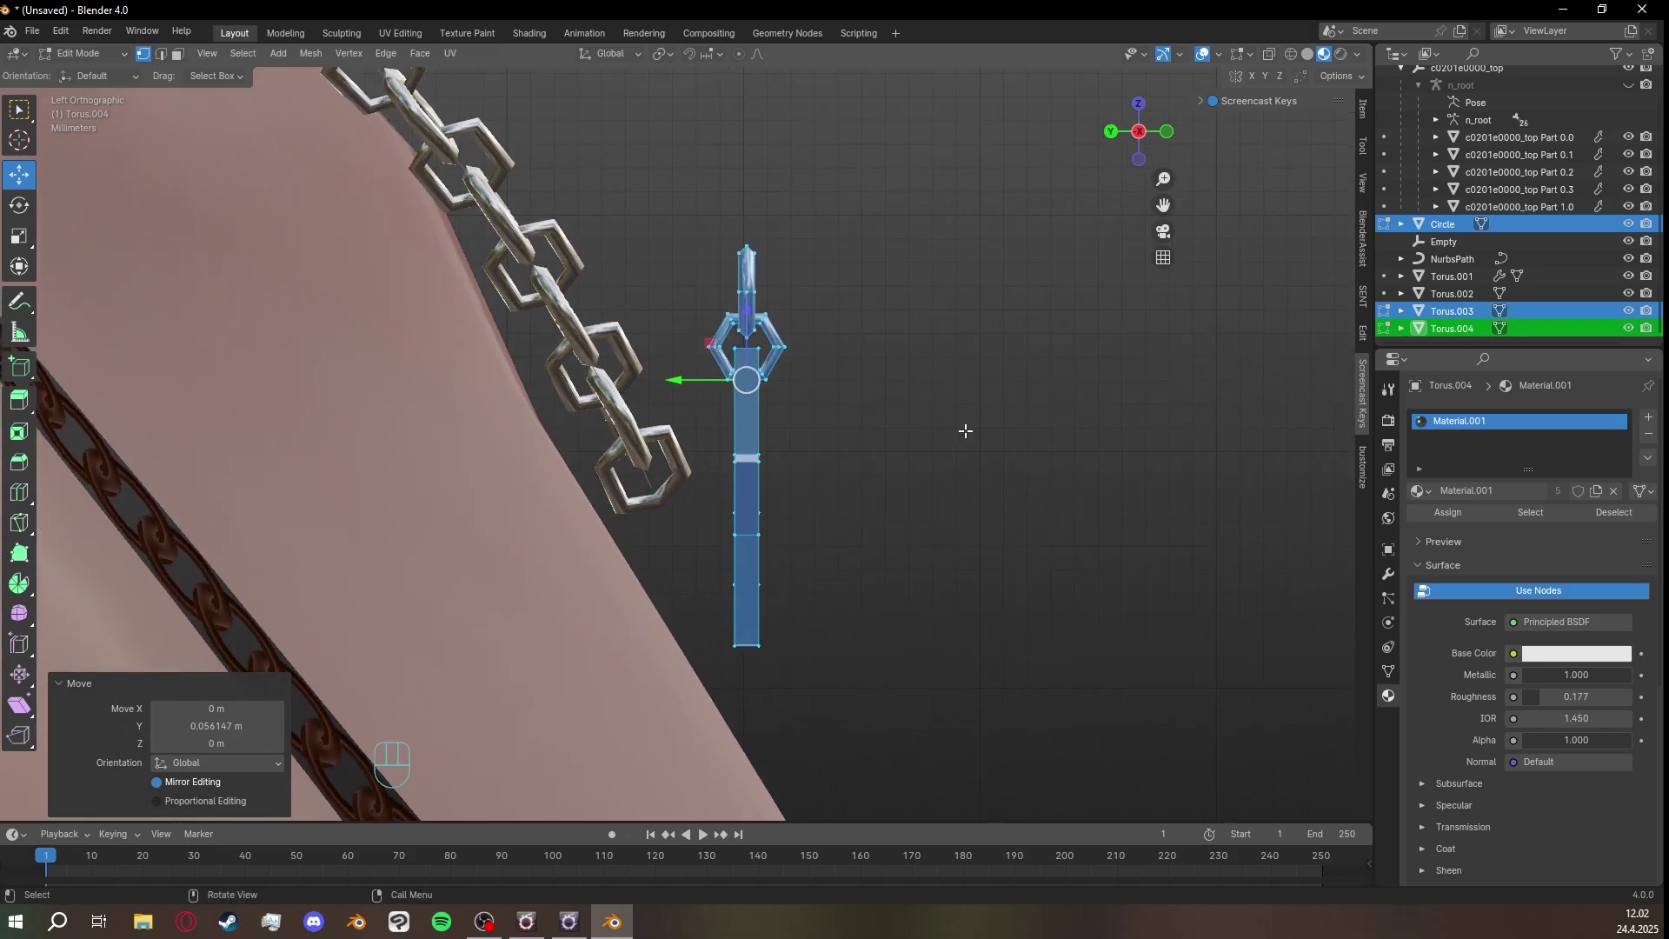
pyautogui.press('r')
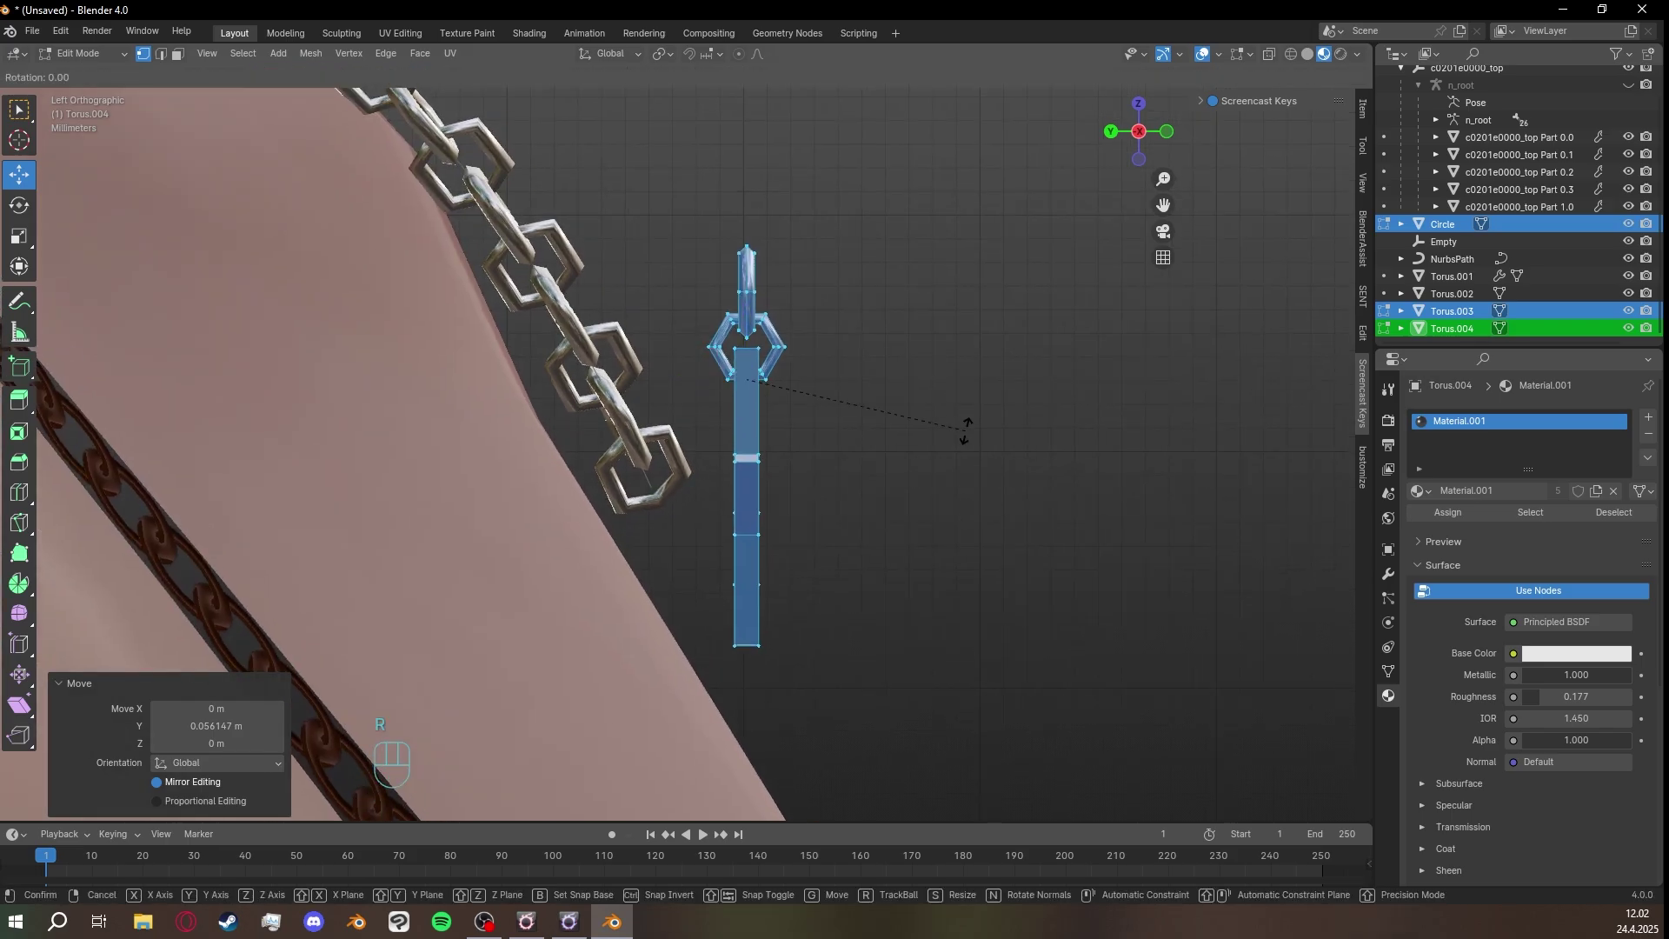
pyautogui.rightClick(947, 421)
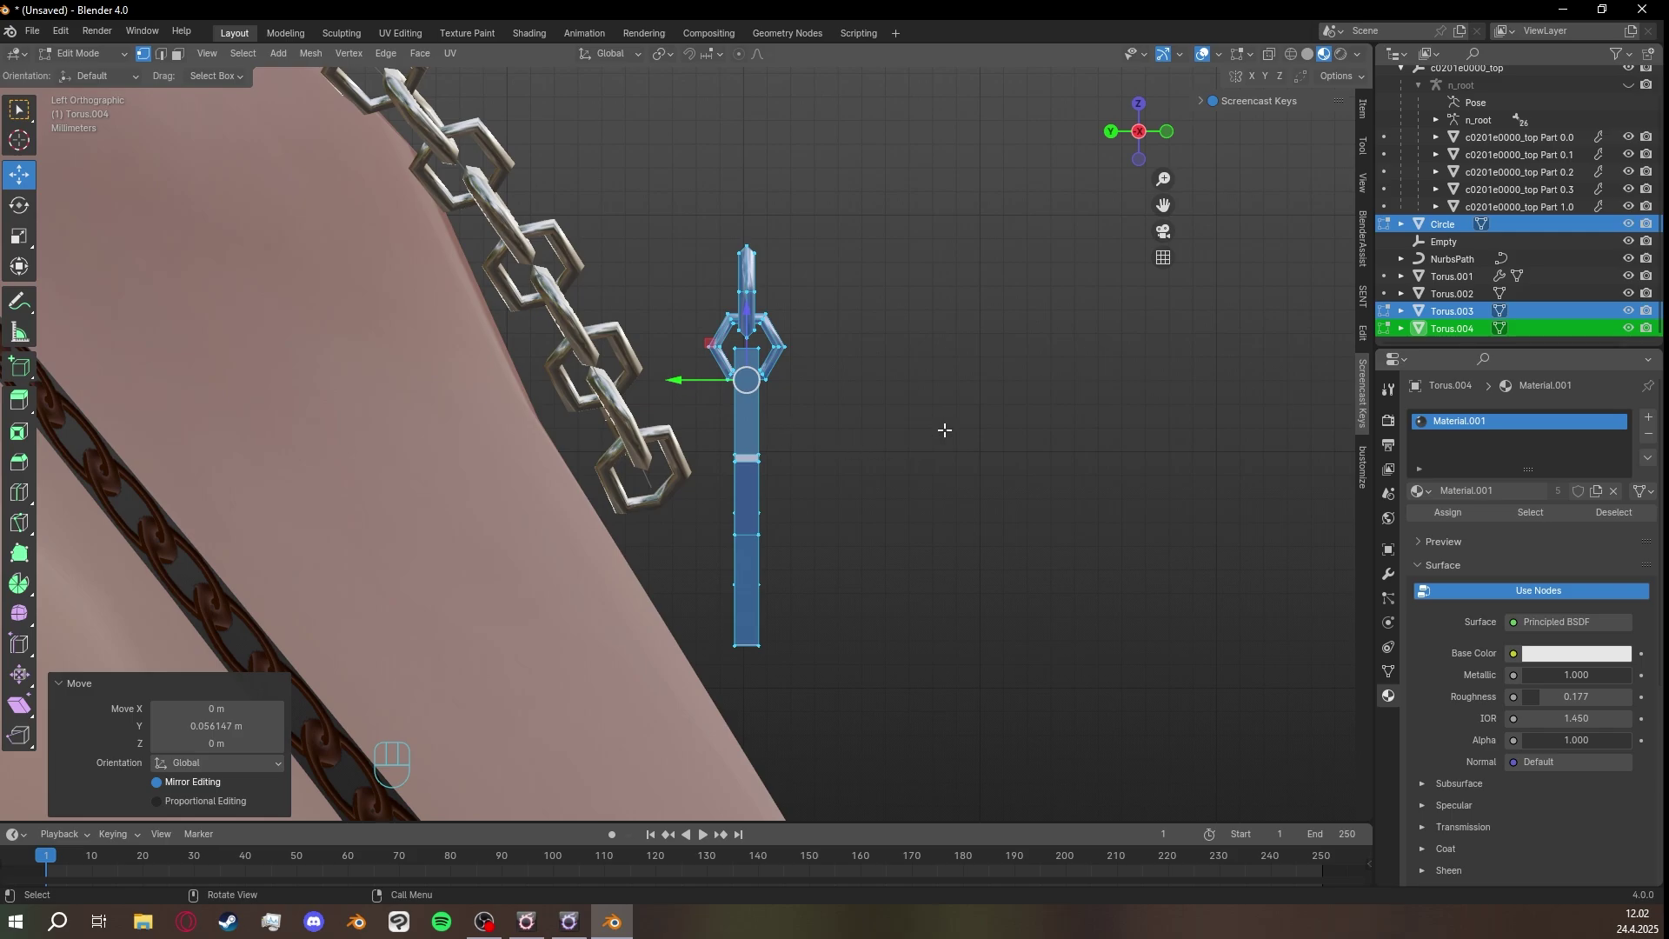
# In Object Mode, duplicate the star and both rings in place and hide the duplicates.
pyautogui.moveTo(1469, 350); pyautogui.dragTo(1468, 437)
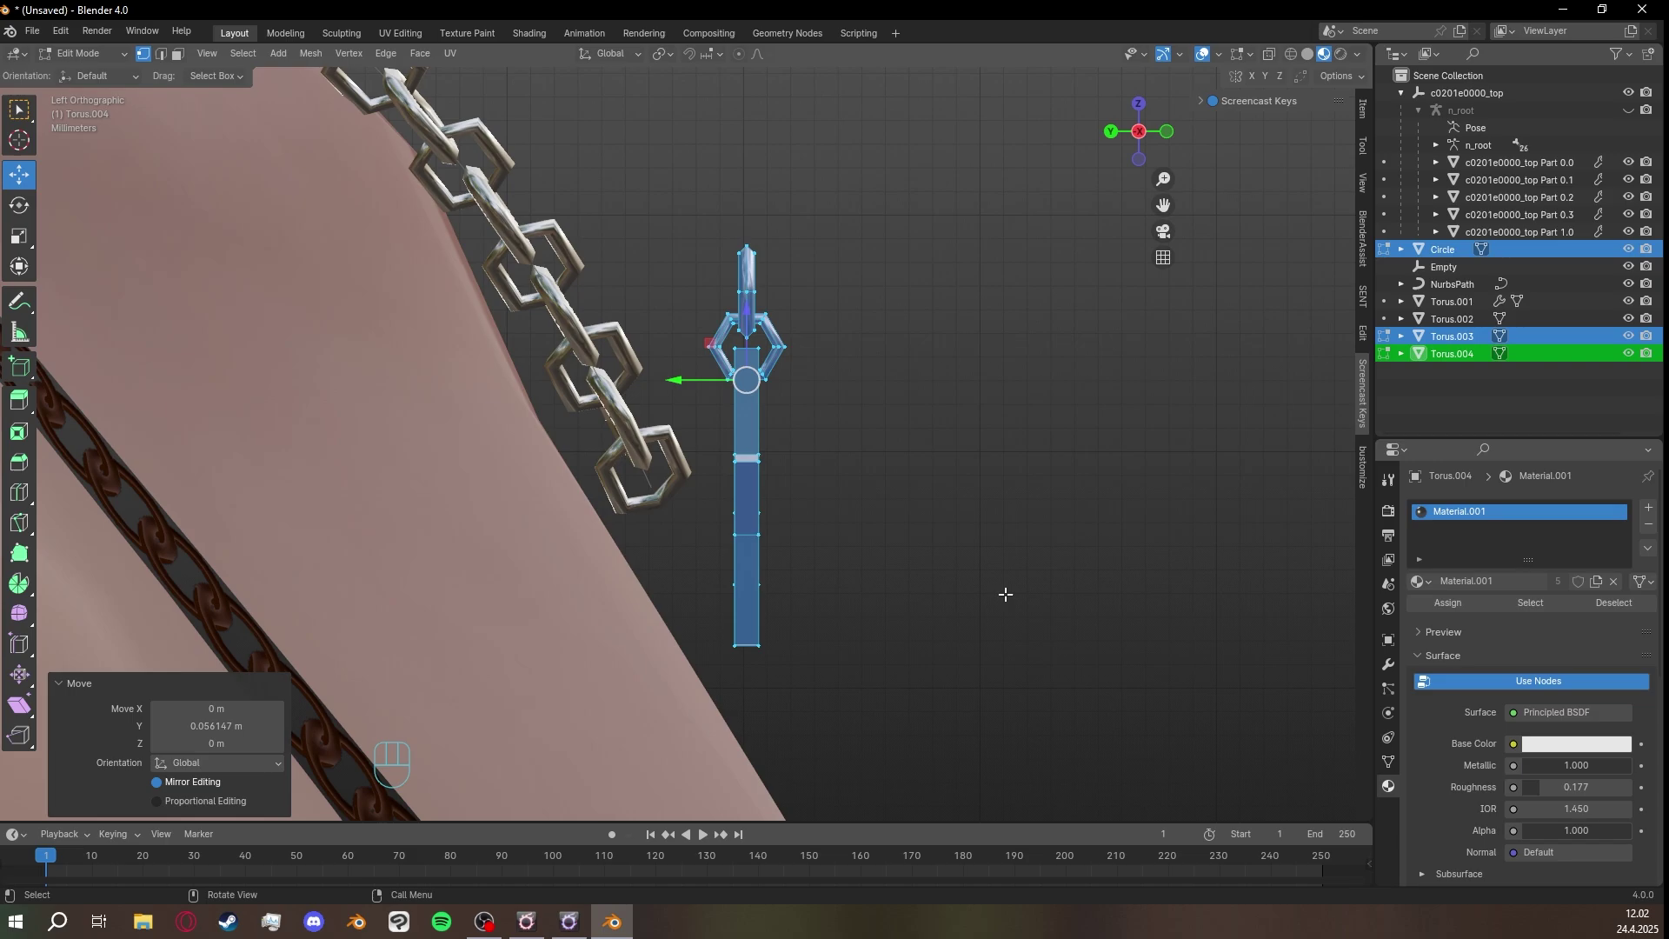
pyautogui.press('Tab')
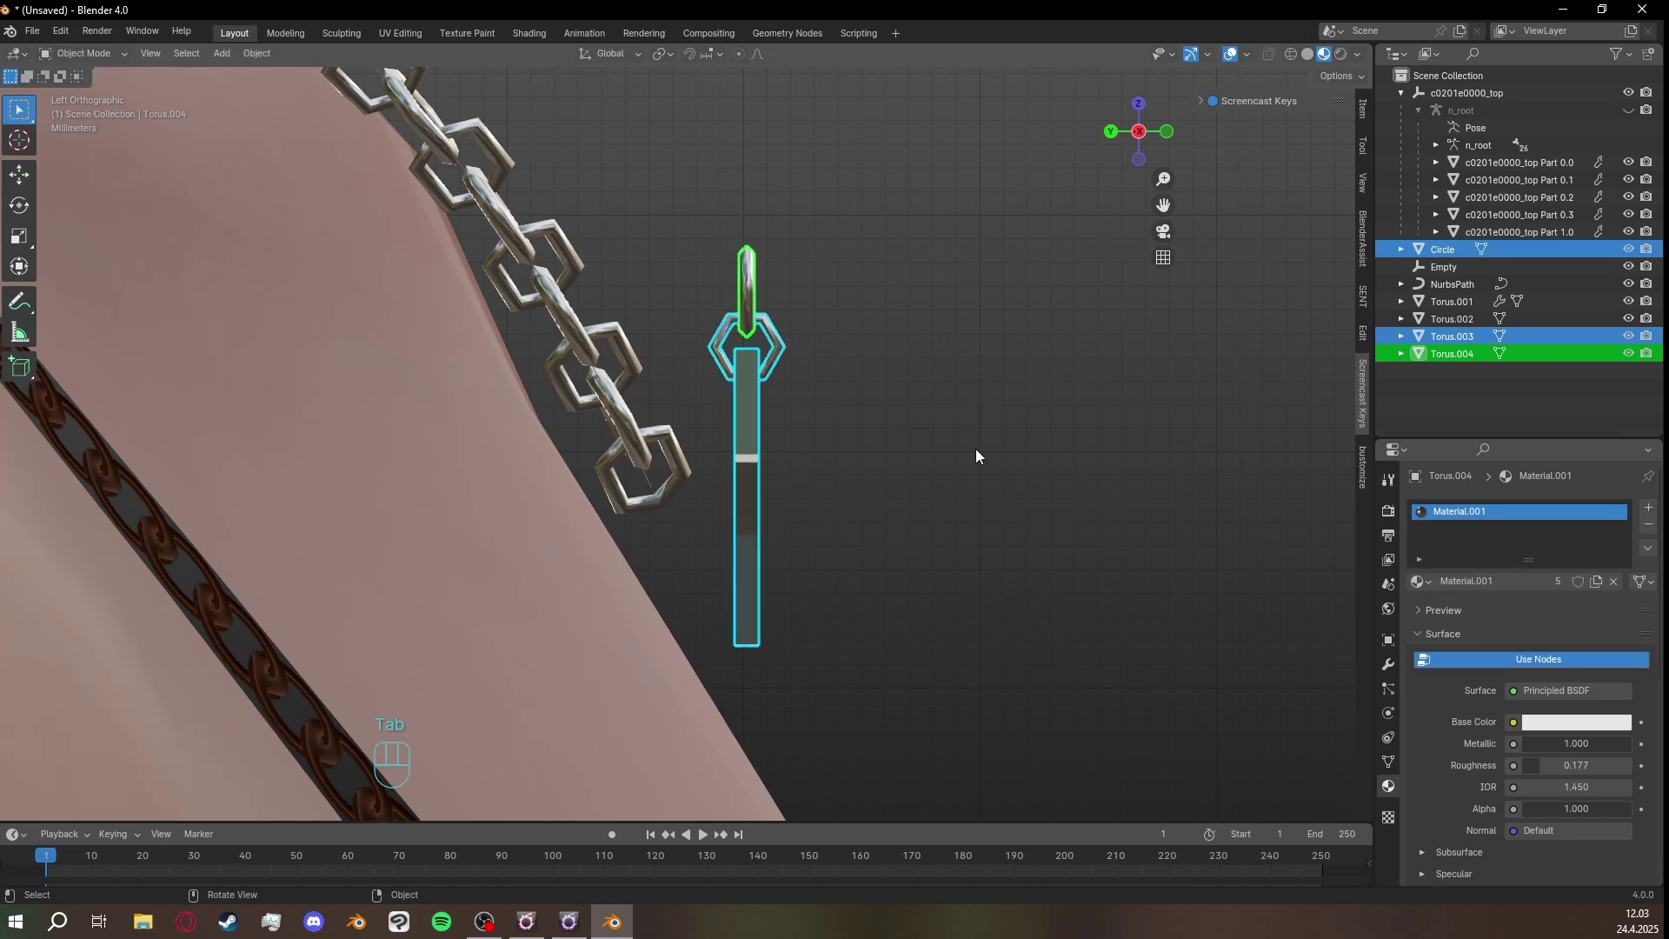
pyautogui.click(983, 408)
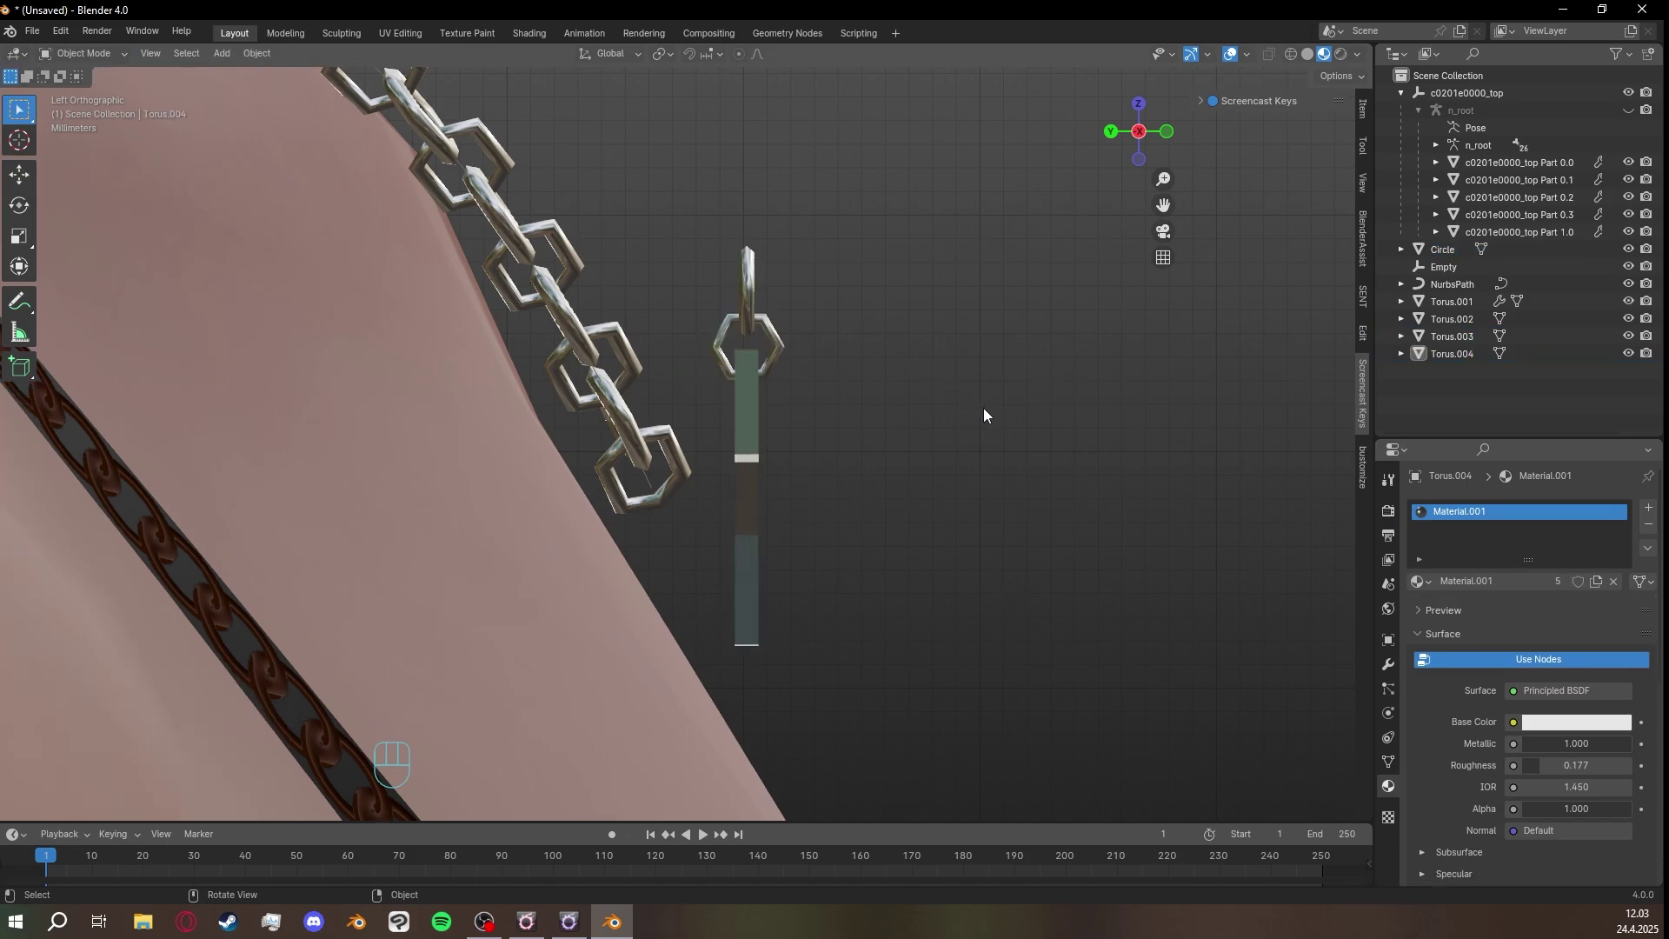
pyautogui.click(751, 410)
pyautogui.keyDown('shift'); pyautogui.click(775, 351); pyautogui.keyUp('shift')
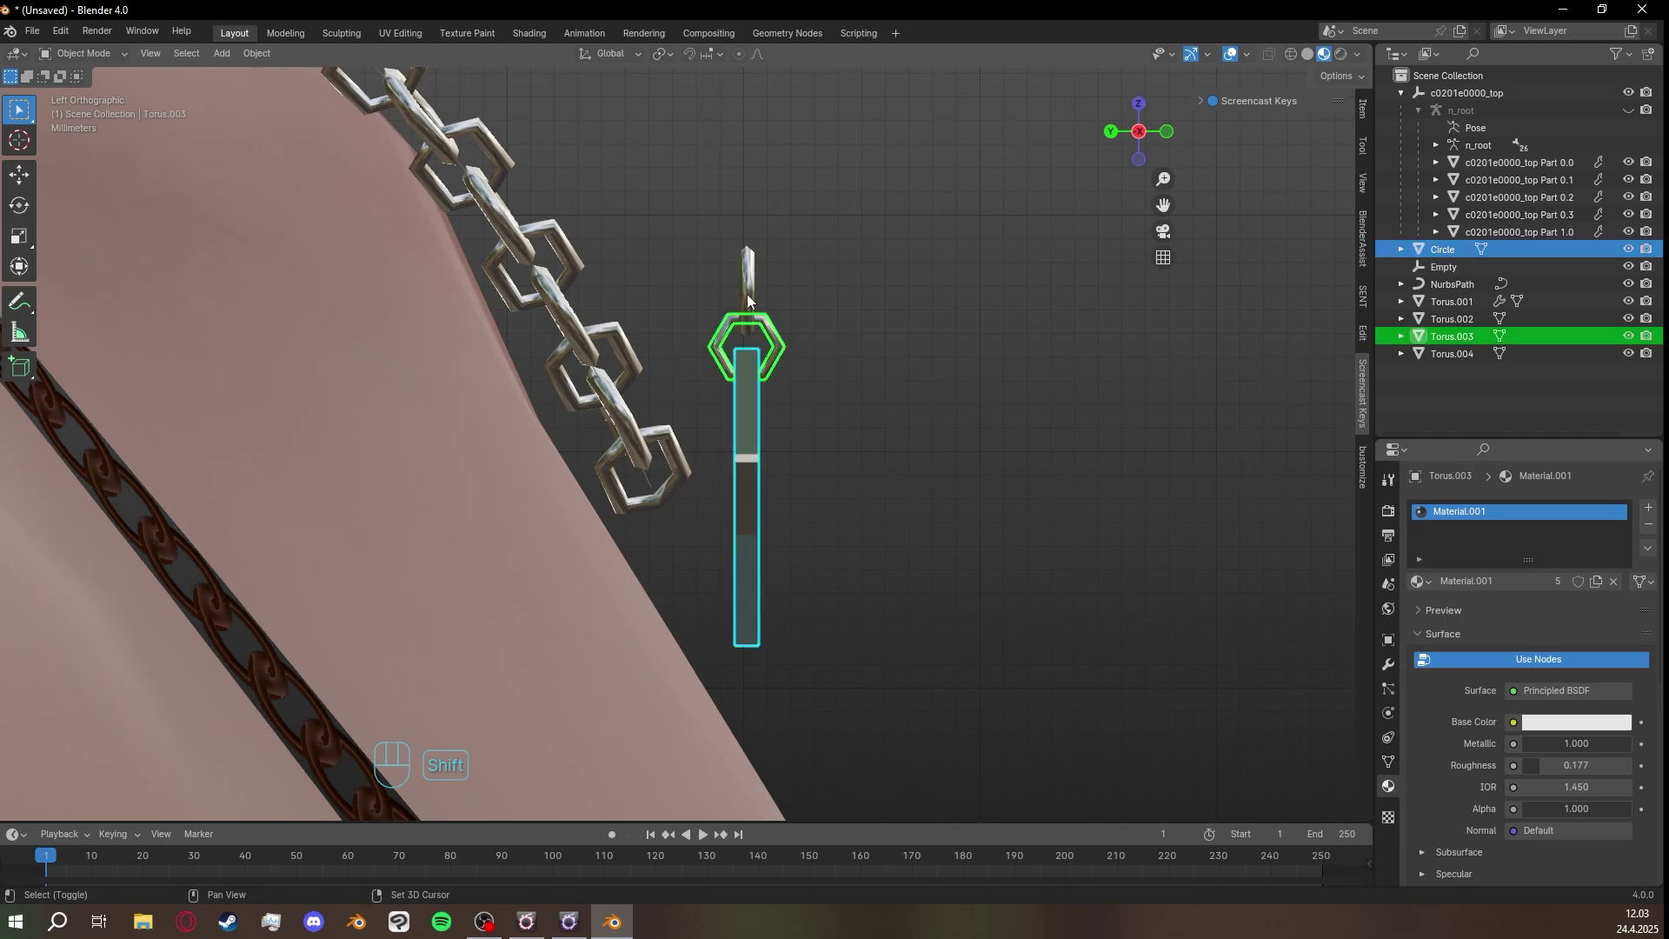
pyautogui.keyDown('shift'); pyautogui.click(747, 294); pyautogui.keyUp('shift')
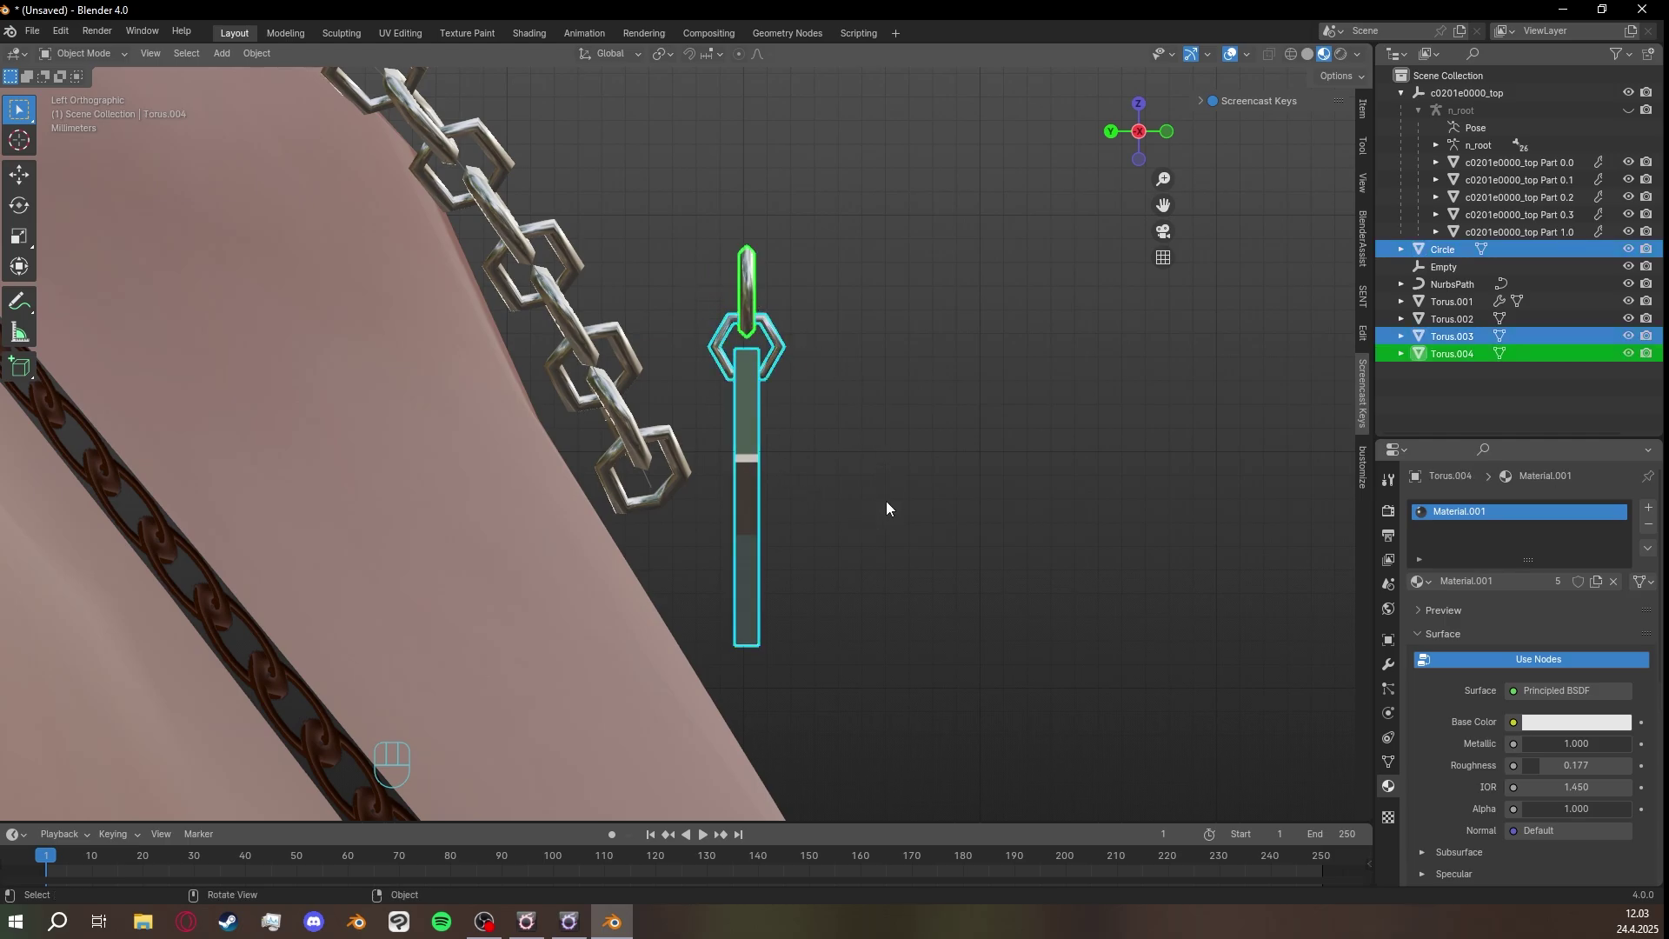
pyautogui.hotkey('shift', 'd')
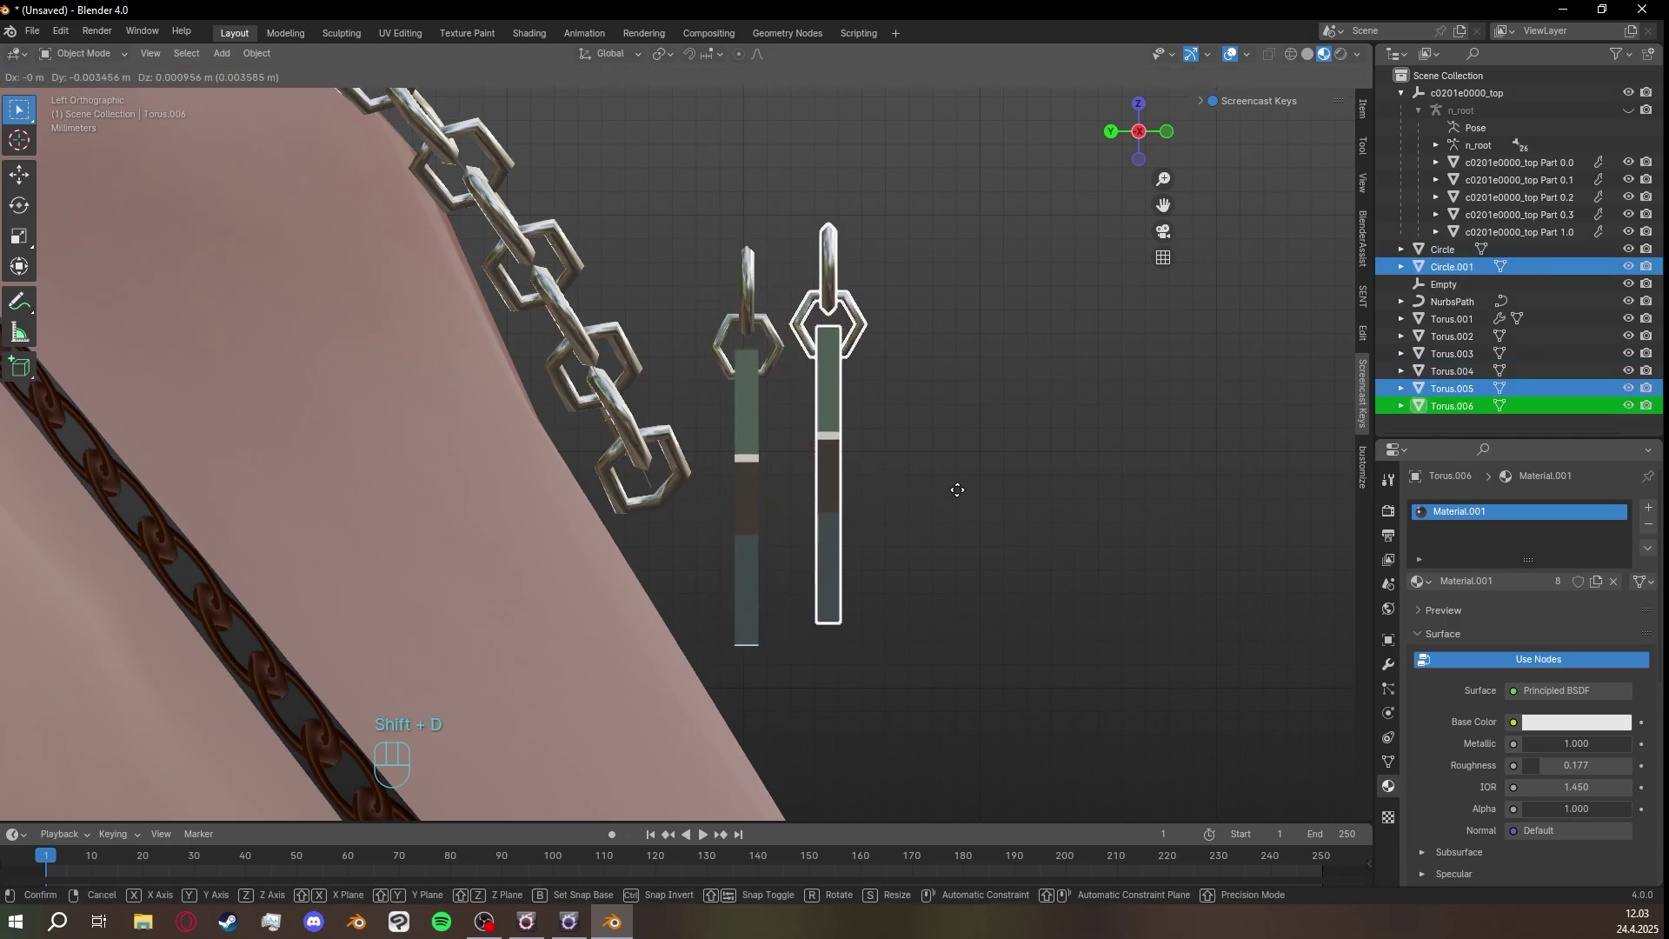
pyautogui.rightClick(957, 490)
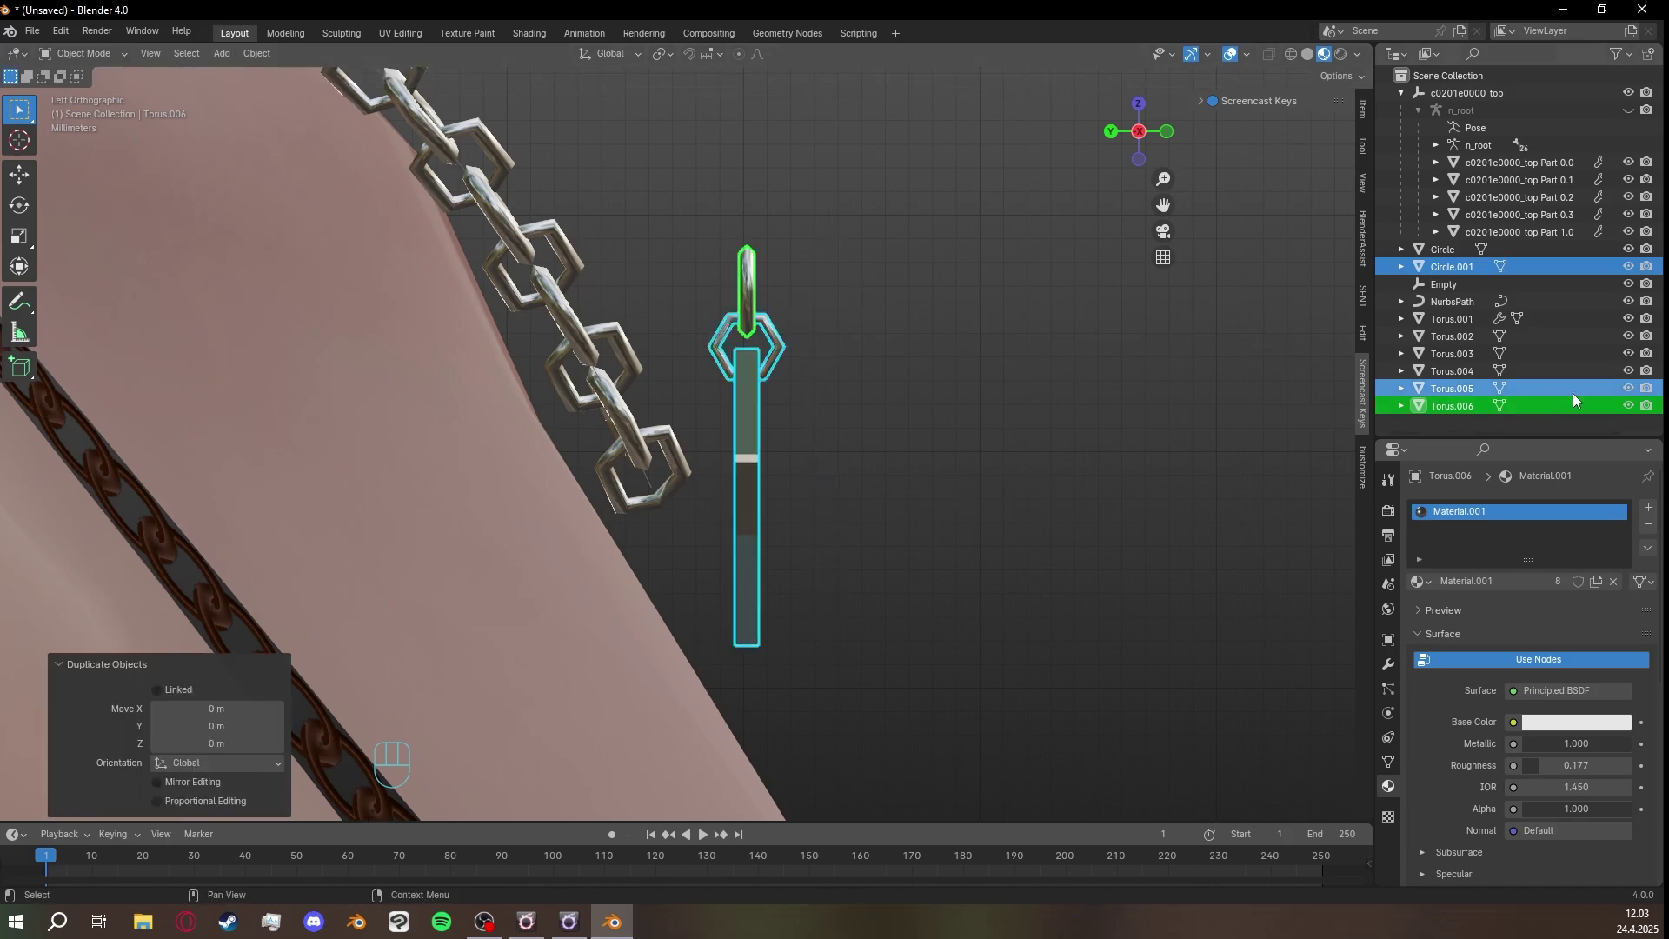
pyautogui.click(1628, 389)
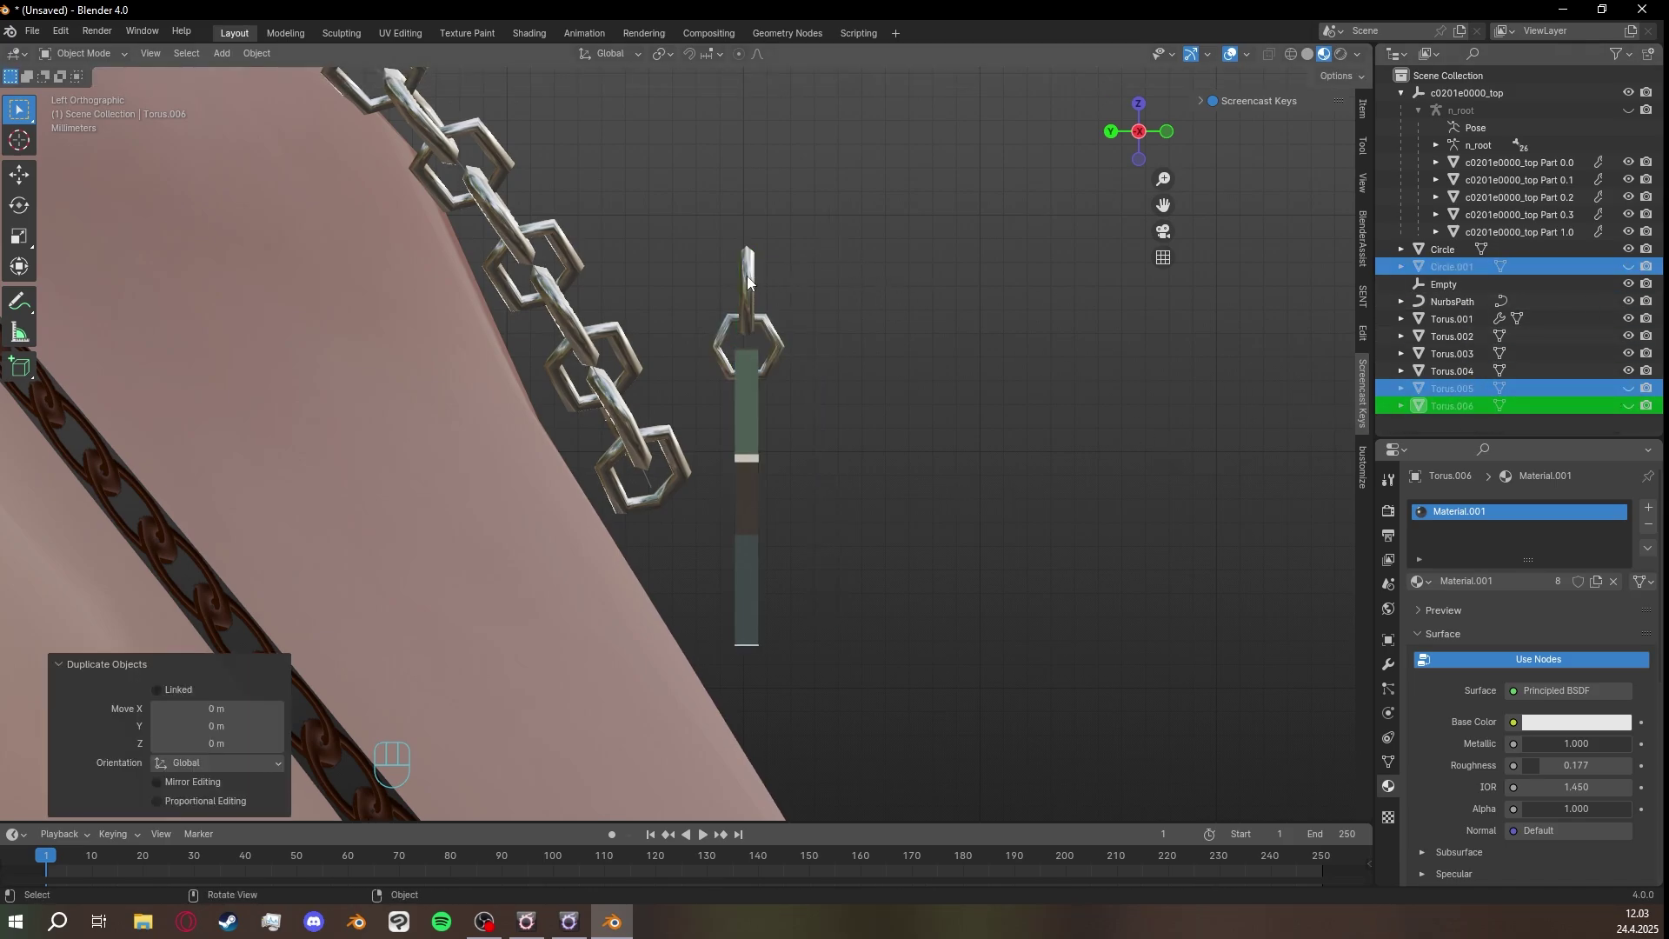
# Select the original star and both rings together and select all of their geometry in Edit Mode.
pyautogui.click(748, 309)
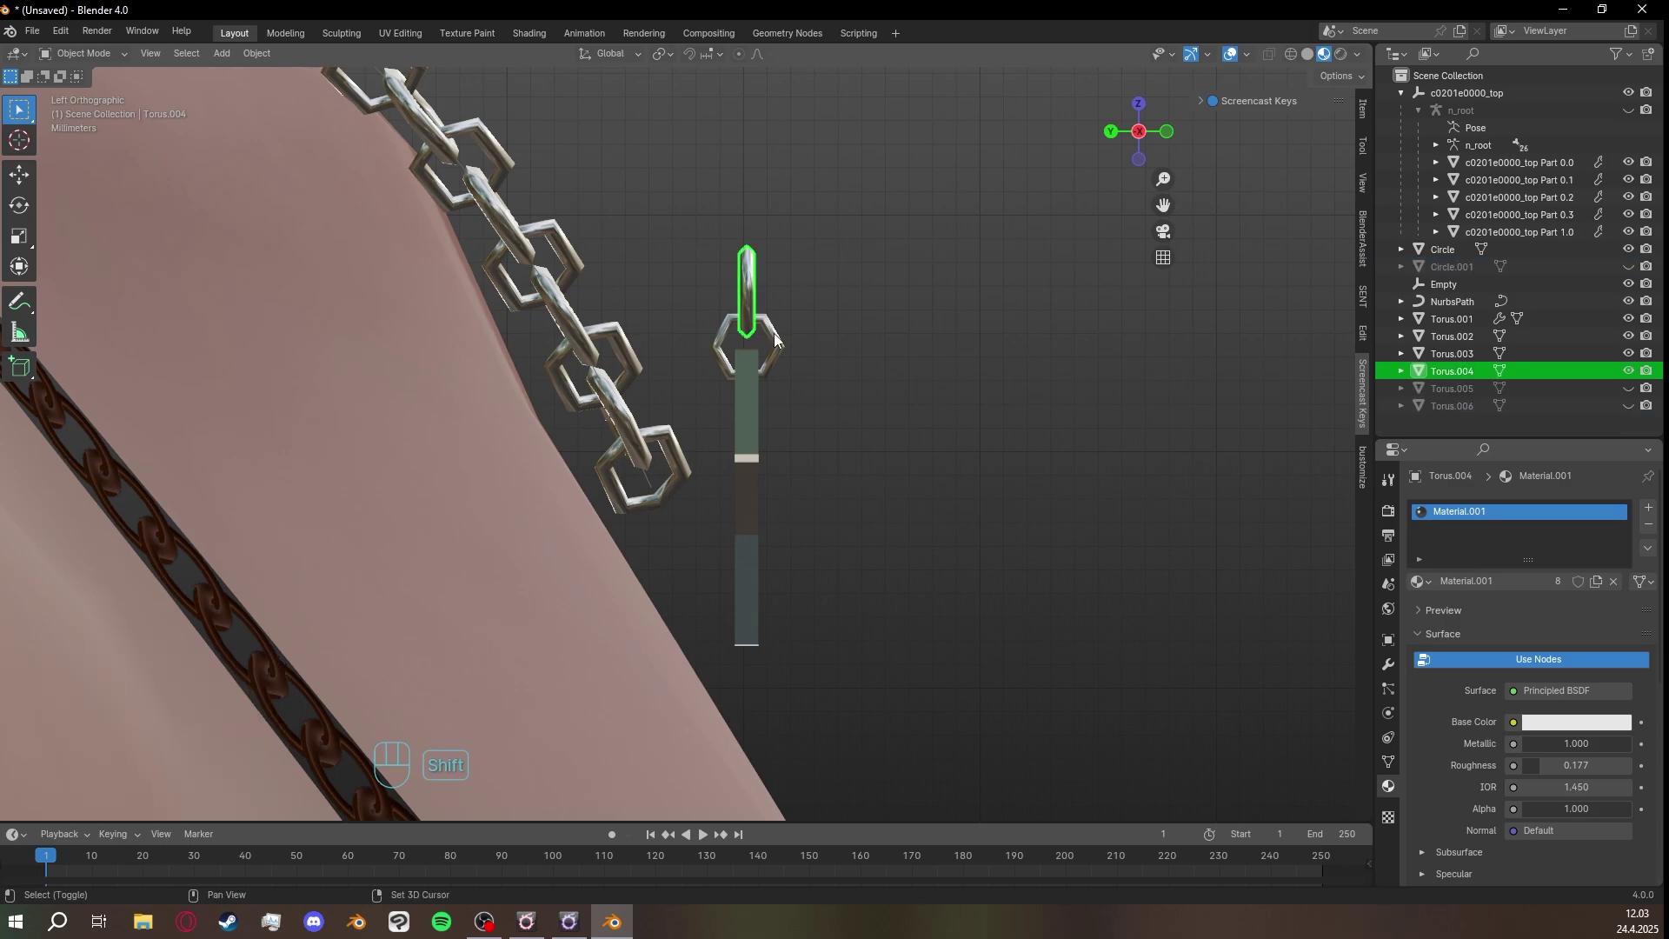
pyautogui.keyDown('shift'); pyautogui.click(772, 341); pyautogui.keyUp('shift')
pyautogui.keyDown('shift'); pyautogui.click(752, 401); pyautogui.keyUp('shift')
pyautogui.press('Tab')
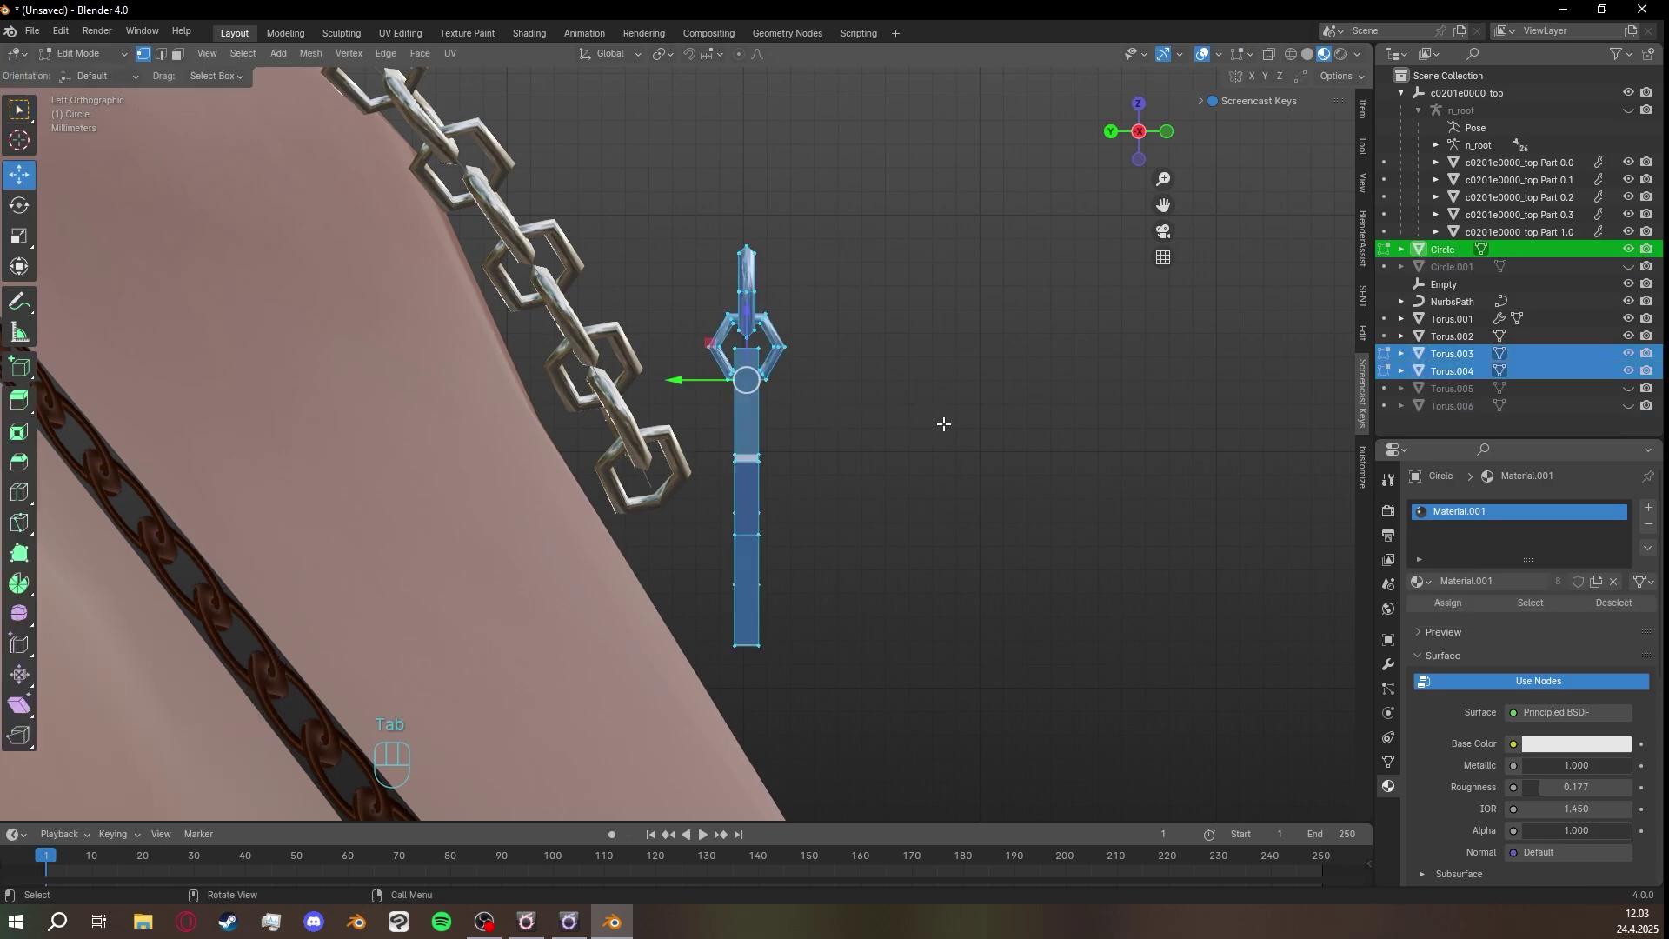
pyautogui.press('a')
# Try tilting the pendant parallel to the chest slope and moving its upper ring into the lowest chain link, ending with a -2.8° rotation.
pyautogui.press('r')
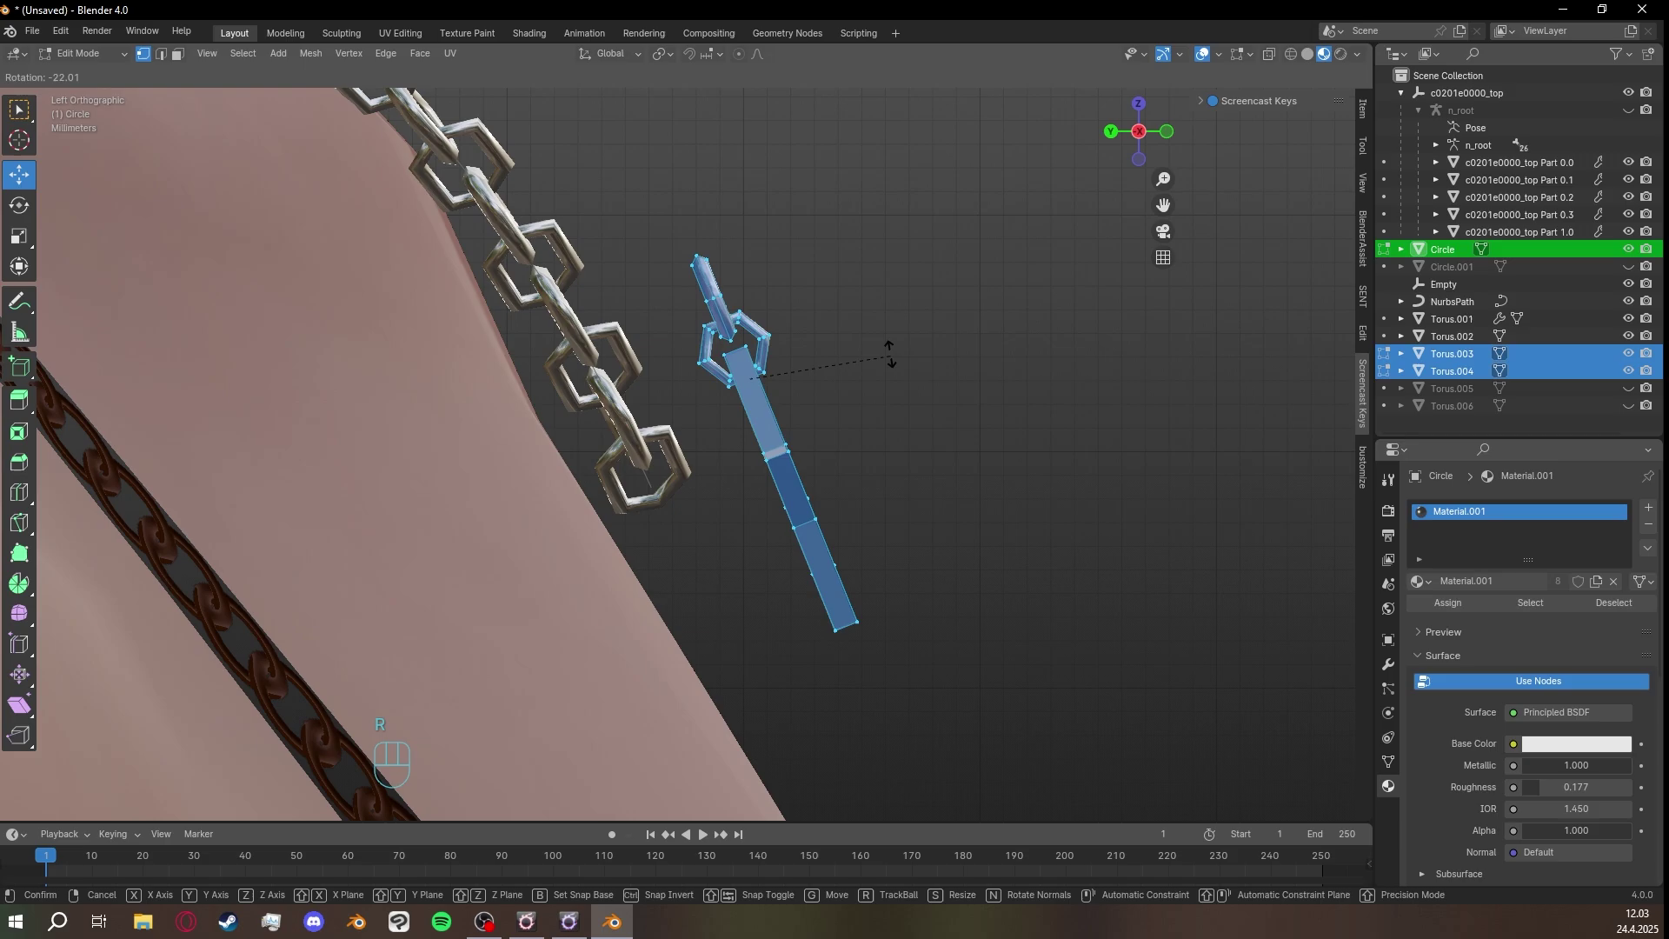
pyautogui.click(883, 326)
pyautogui.moveTo(771, 382); pyautogui.dragTo(705, 603)
pyautogui.press('r')
pyautogui.click(1034, 522)
pyautogui.press('r')
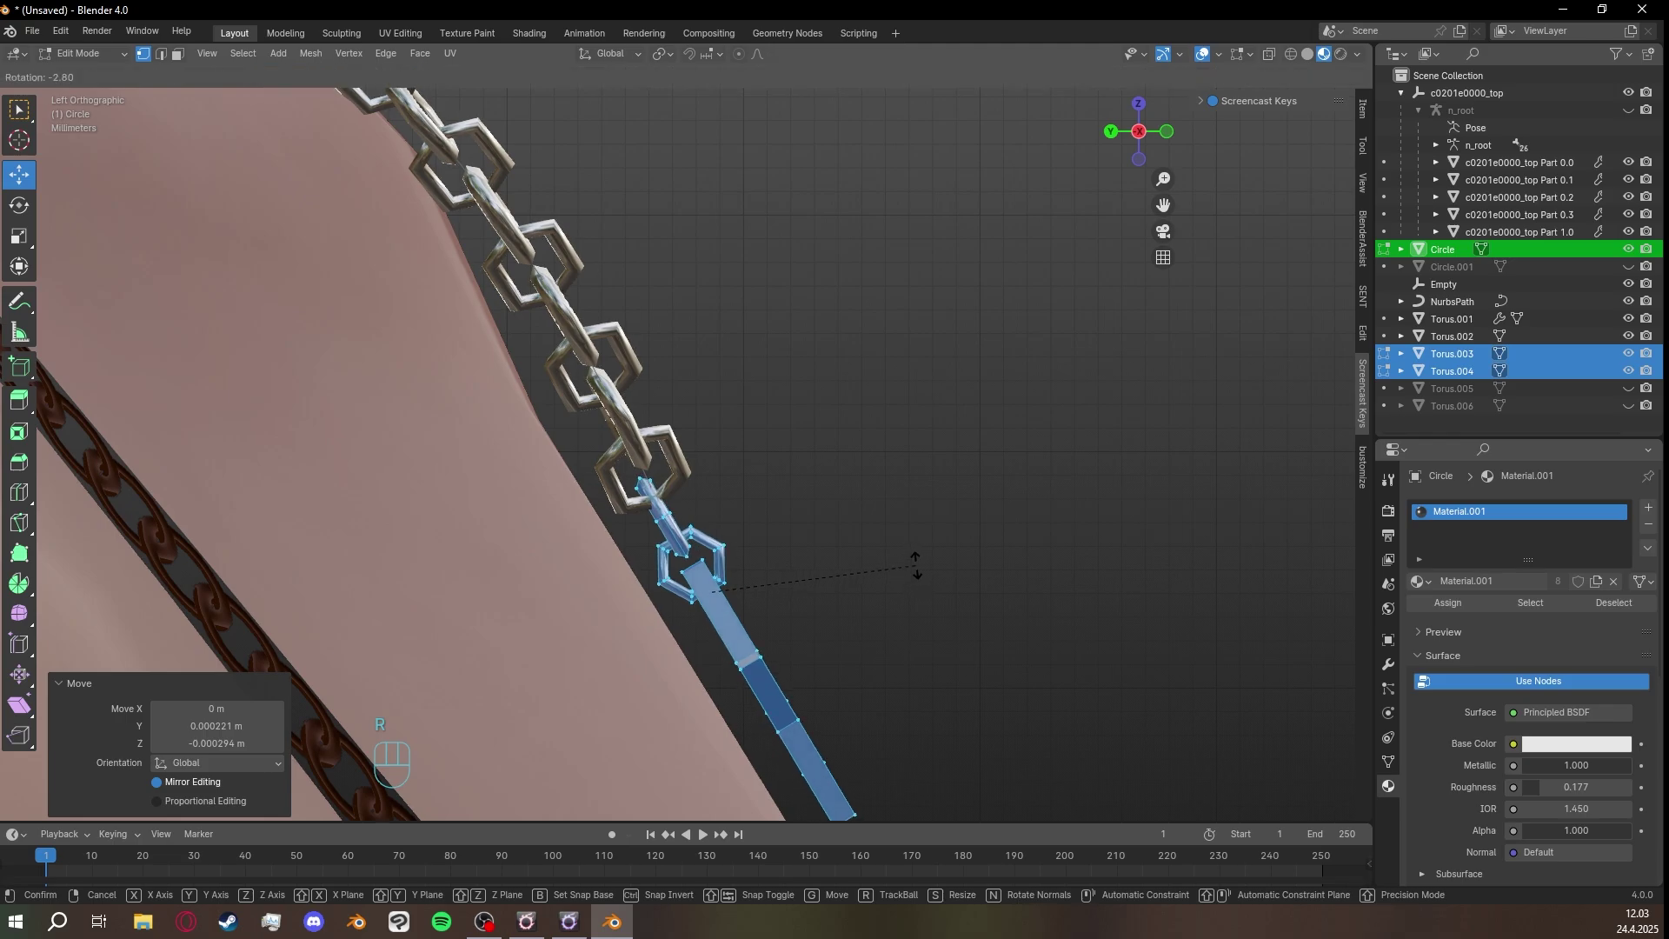
pyautogui.click(917, 565)
# Examine from several angles how the tilted pendant connects to the chain and sits against the chest.
pyautogui.scroll(-2, 917, 562)
pyautogui.moveTo(917, 563); pyautogui.dragTo(901, 566, button='middle')
pyautogui.scroll(-2, 902, 566)
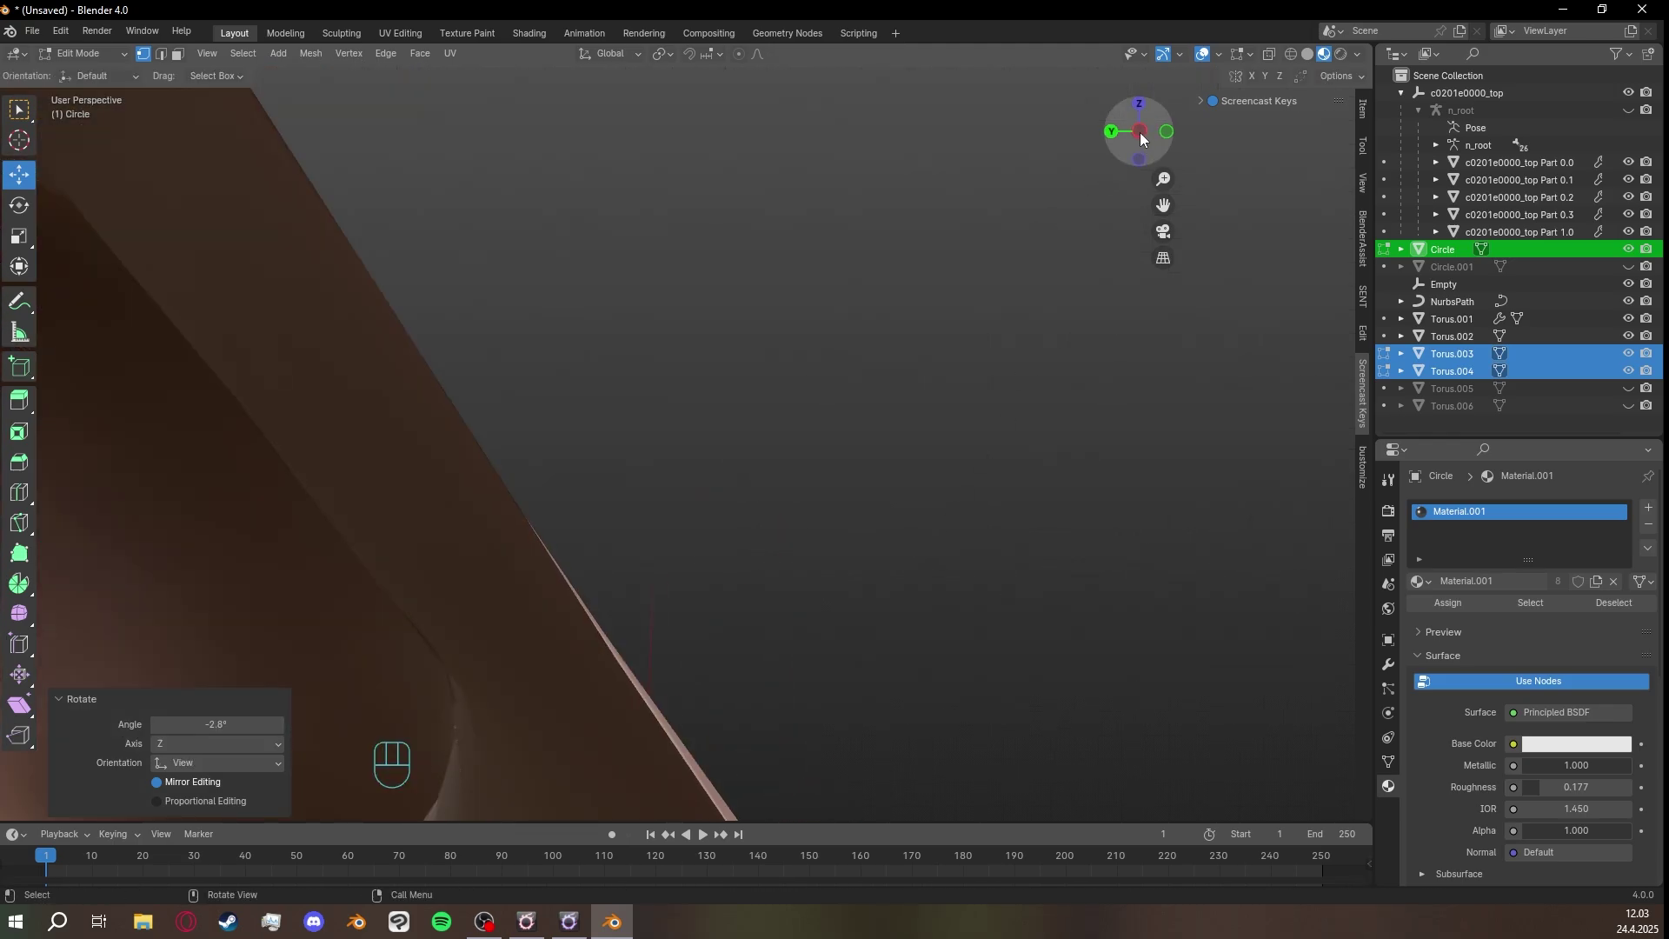
pyautogui.click(1140, 136)
pyautogui.click(1139, 134)
pyautogui.keyDown('shift'); pyautogui.moveTo(941, 467); pyautogui.dragTo(866, 433, button='middle'); pyautogui.keyUp('shift')
pyautogui.scroll(2, 935, 444)
pyautogui.scroll(-4, 866, 433)
pyautogui.keyDown('shift'); pyautogui.moveTo(687, 474); pyautogui.dragTo(556, 600, button='middle'); pyautogui.keyUp('shift')
pyautogui.scroll(2, 831, 373)
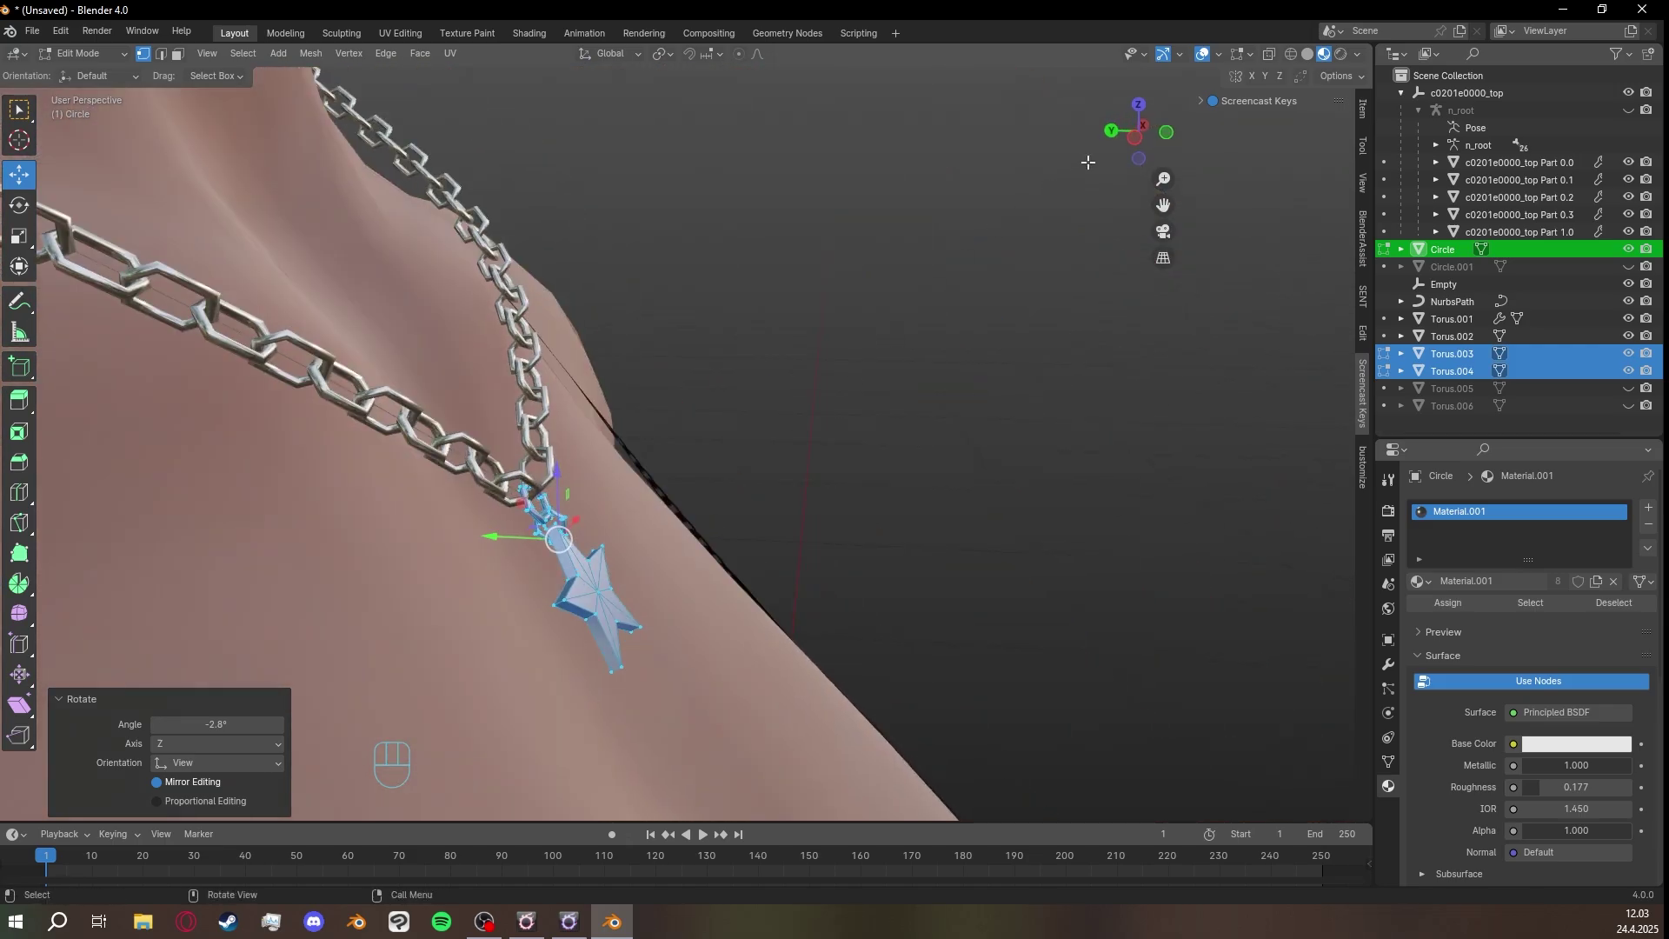
pyautogui.click(1134, 137)
pyautogui.scroll(4, 883, 387)
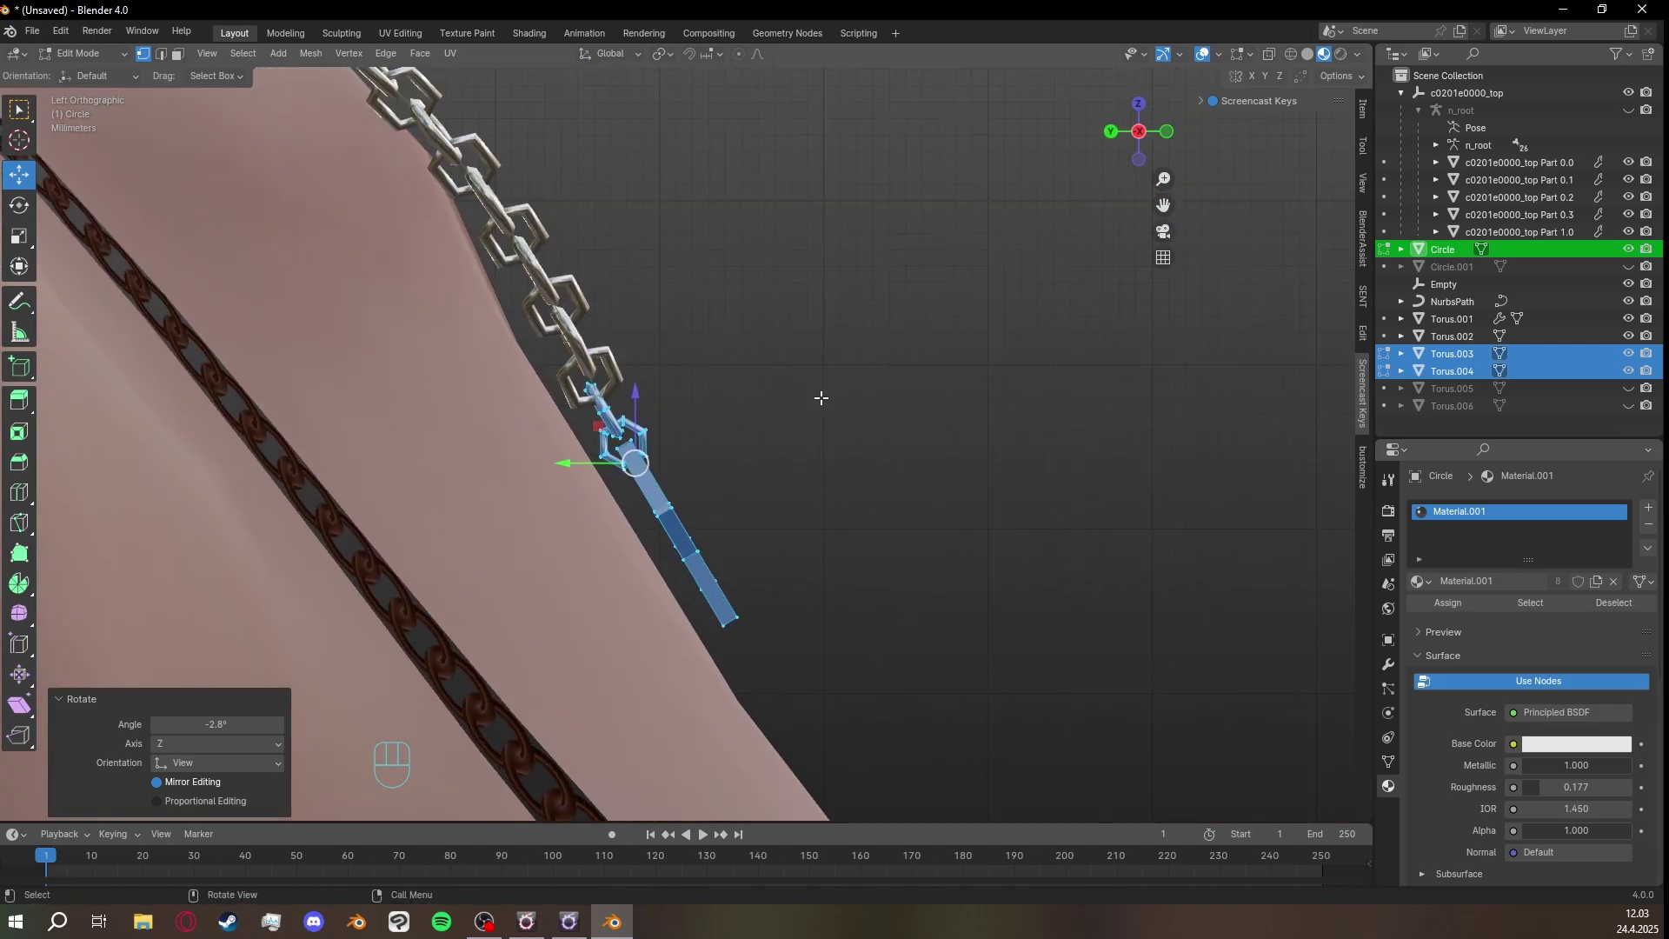
pyautogui.scroll(3, 821, 398)
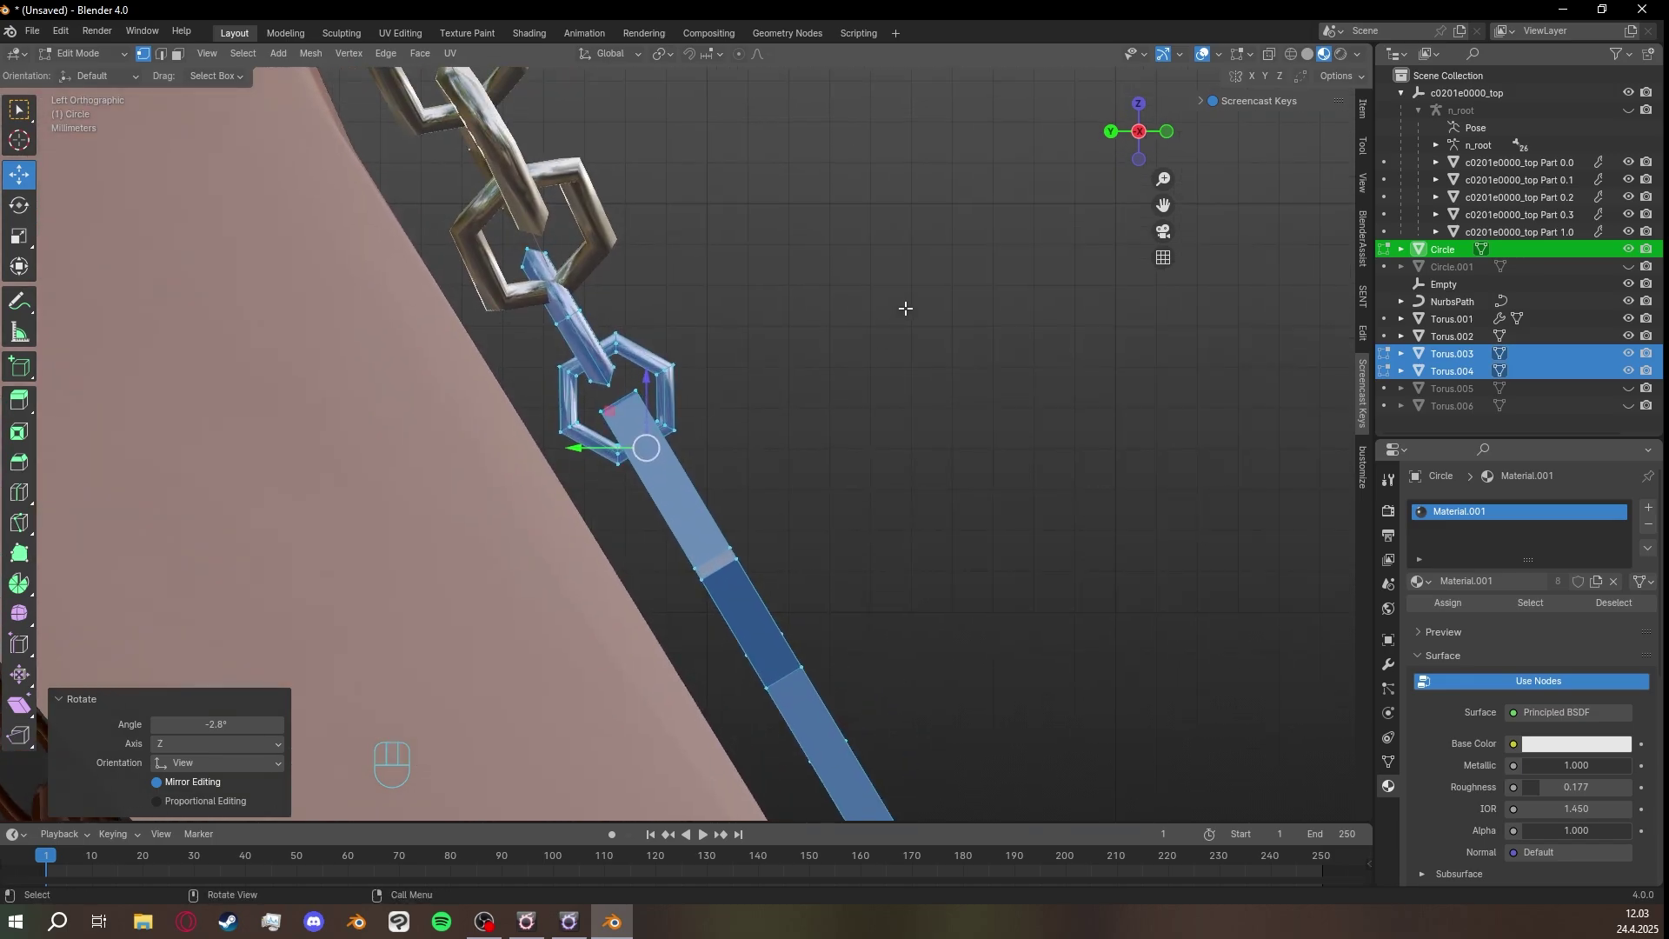
# Try rotating the pendant 30° back to vertical and moving it away from the chest, and undo both changes.
pyautogui.press('r')
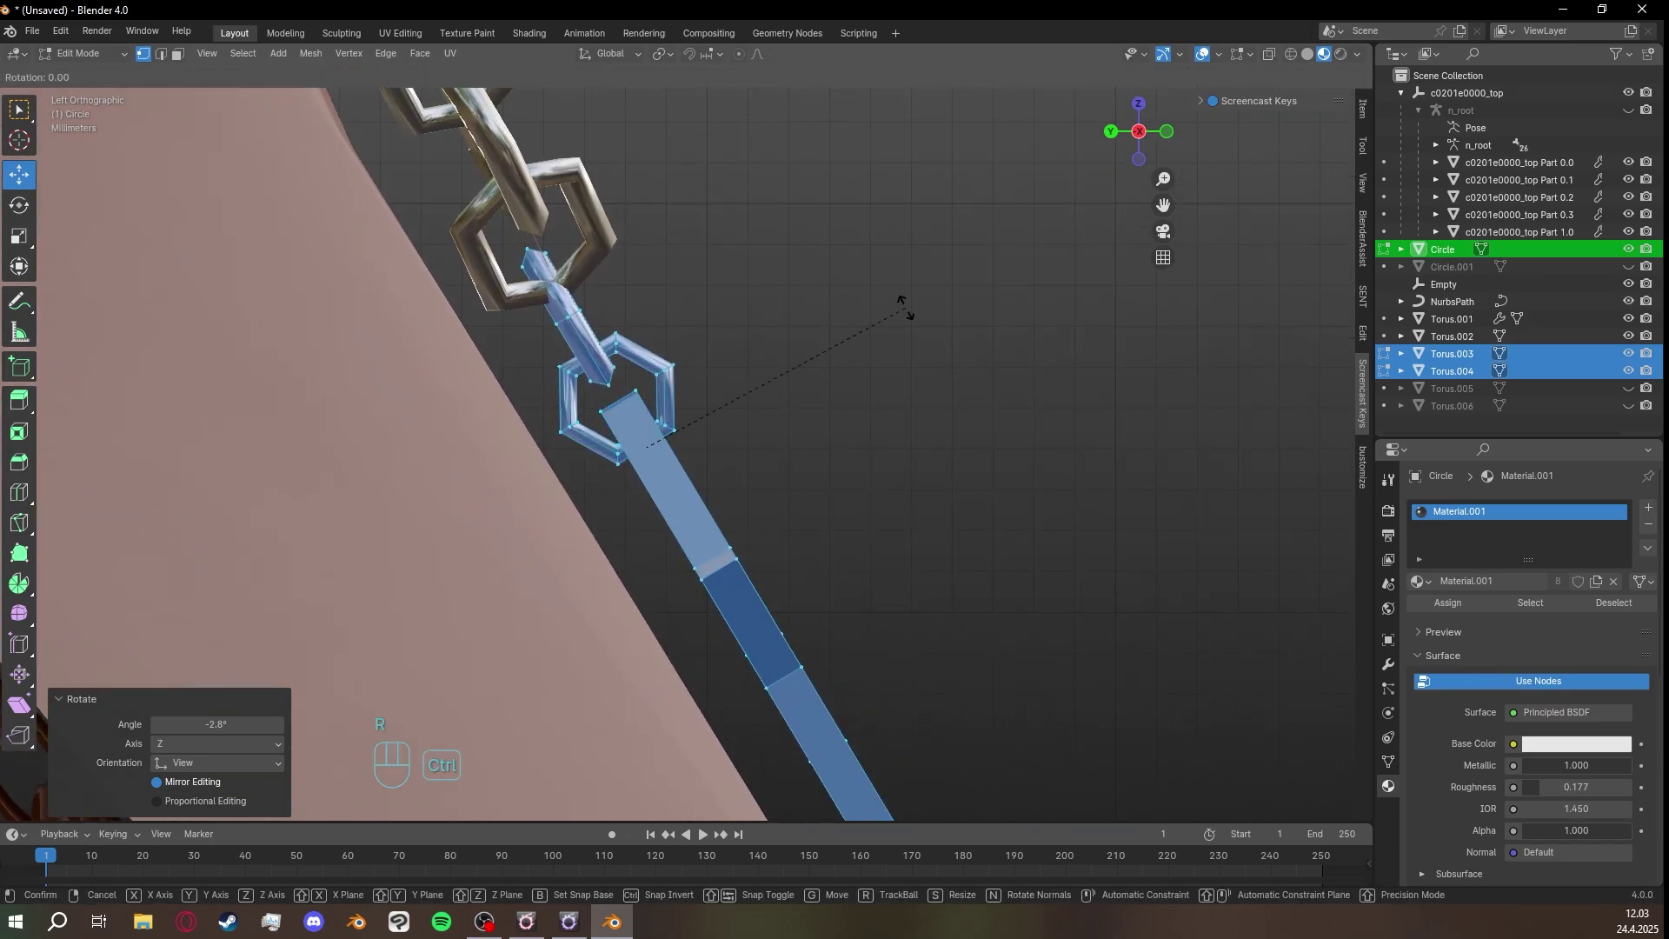
pyautogui.keyDown('ctrl'); pyautogui.click(1085, 471); pyautogui.keyUp('ctrl')
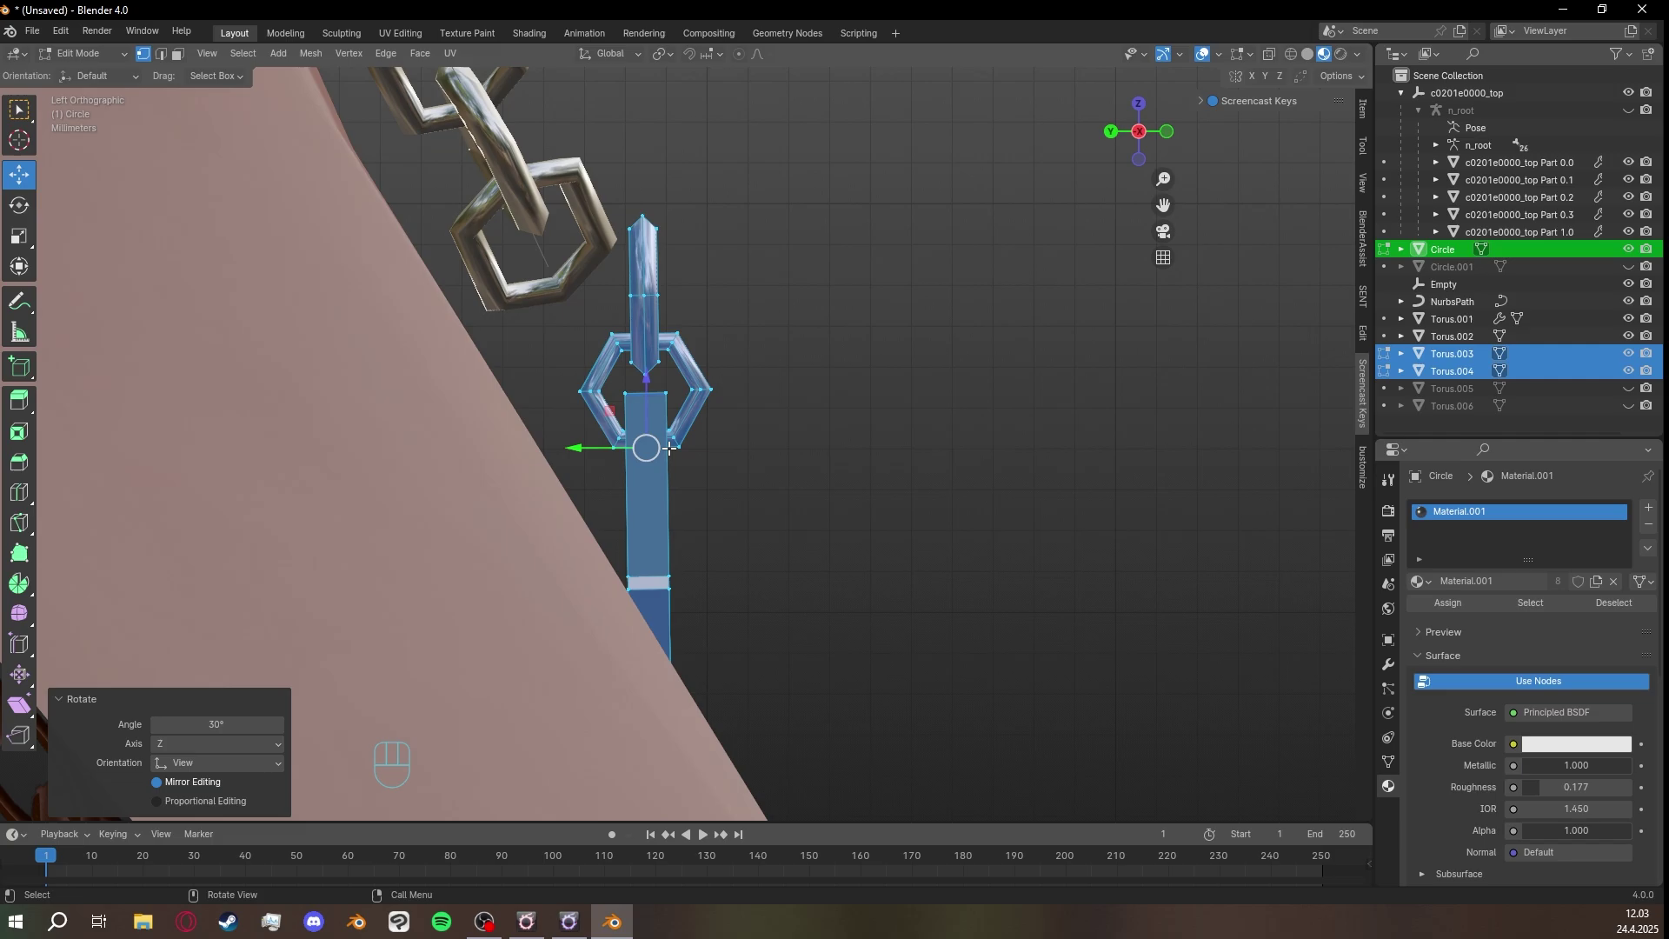
pyautogui.moveTo(652, 446); pyautogui.dragTo(819, 287)
pyautogui.keyDown('shift'); pyautogui.moveTo(819, 287); pyautogui.dragTo(783, 346, button='middle'); pyautogui.keyUp('shift')
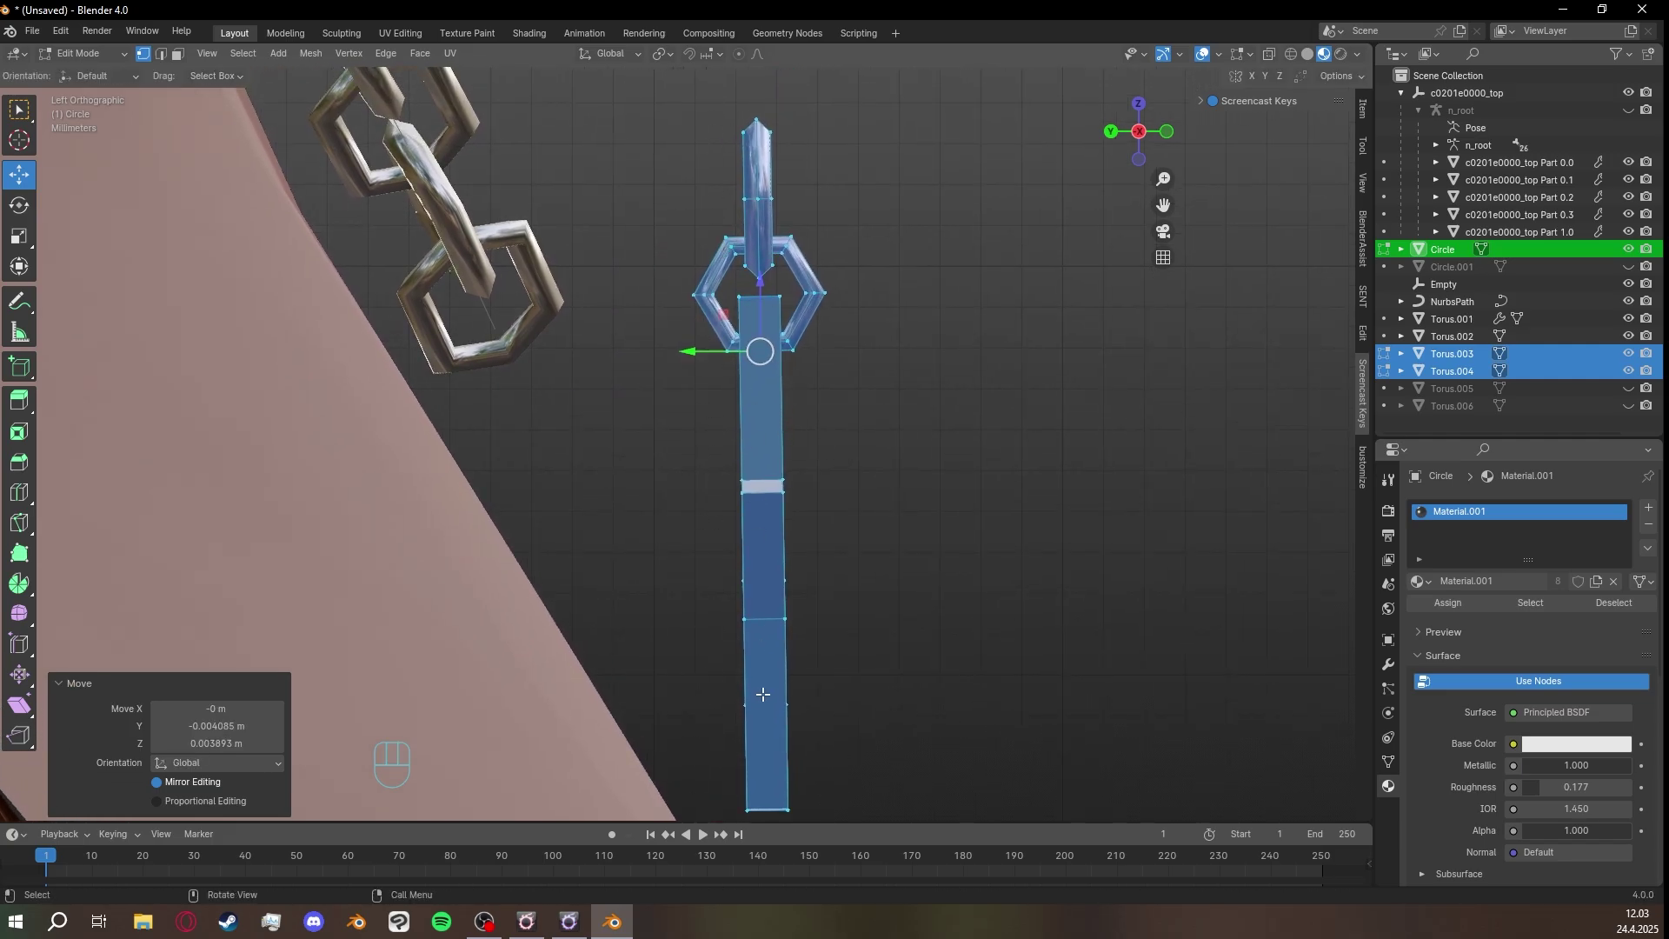
pyautogui.scroll(-4, 764, 524)
pyautogui.hotkey('ctrl', 'z')
pyautogui.hotkey('ctrl', 'z')
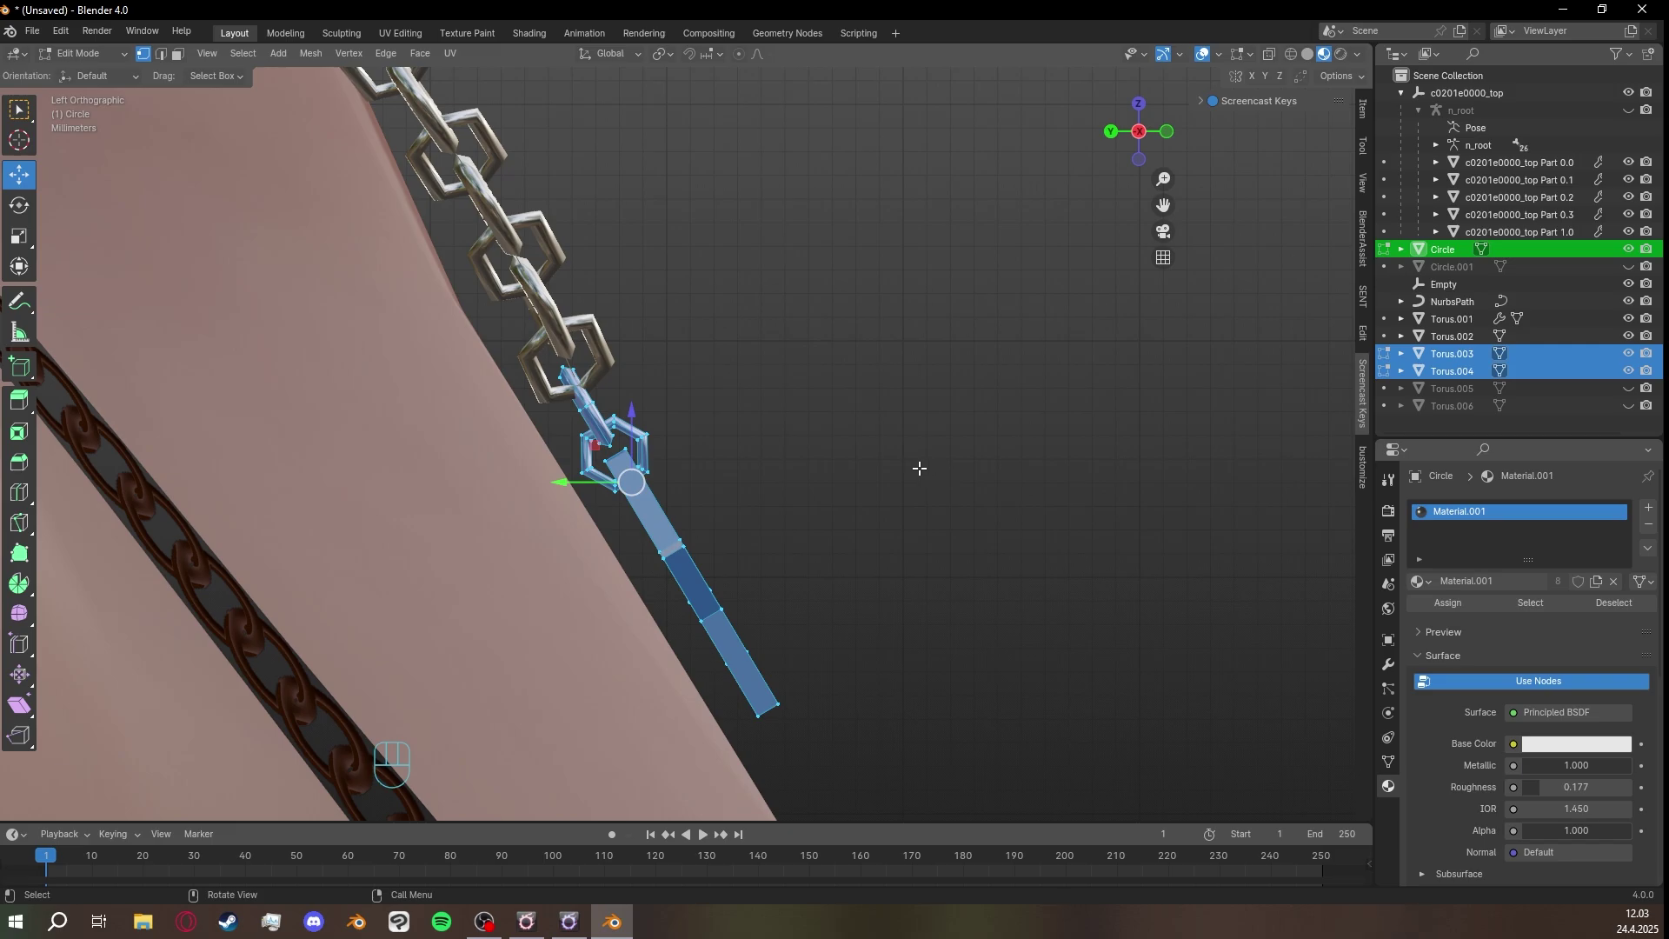
# Check the tilted pendant once more, and undo its rotations and moves back to the upright position in front of the chain.
pyautogui.keyDown('shift'); pyautogui.moveTo(816, 499); pyautogui.dragTo(880, 505, button='middle'); pyautogui.keyUp('shift')
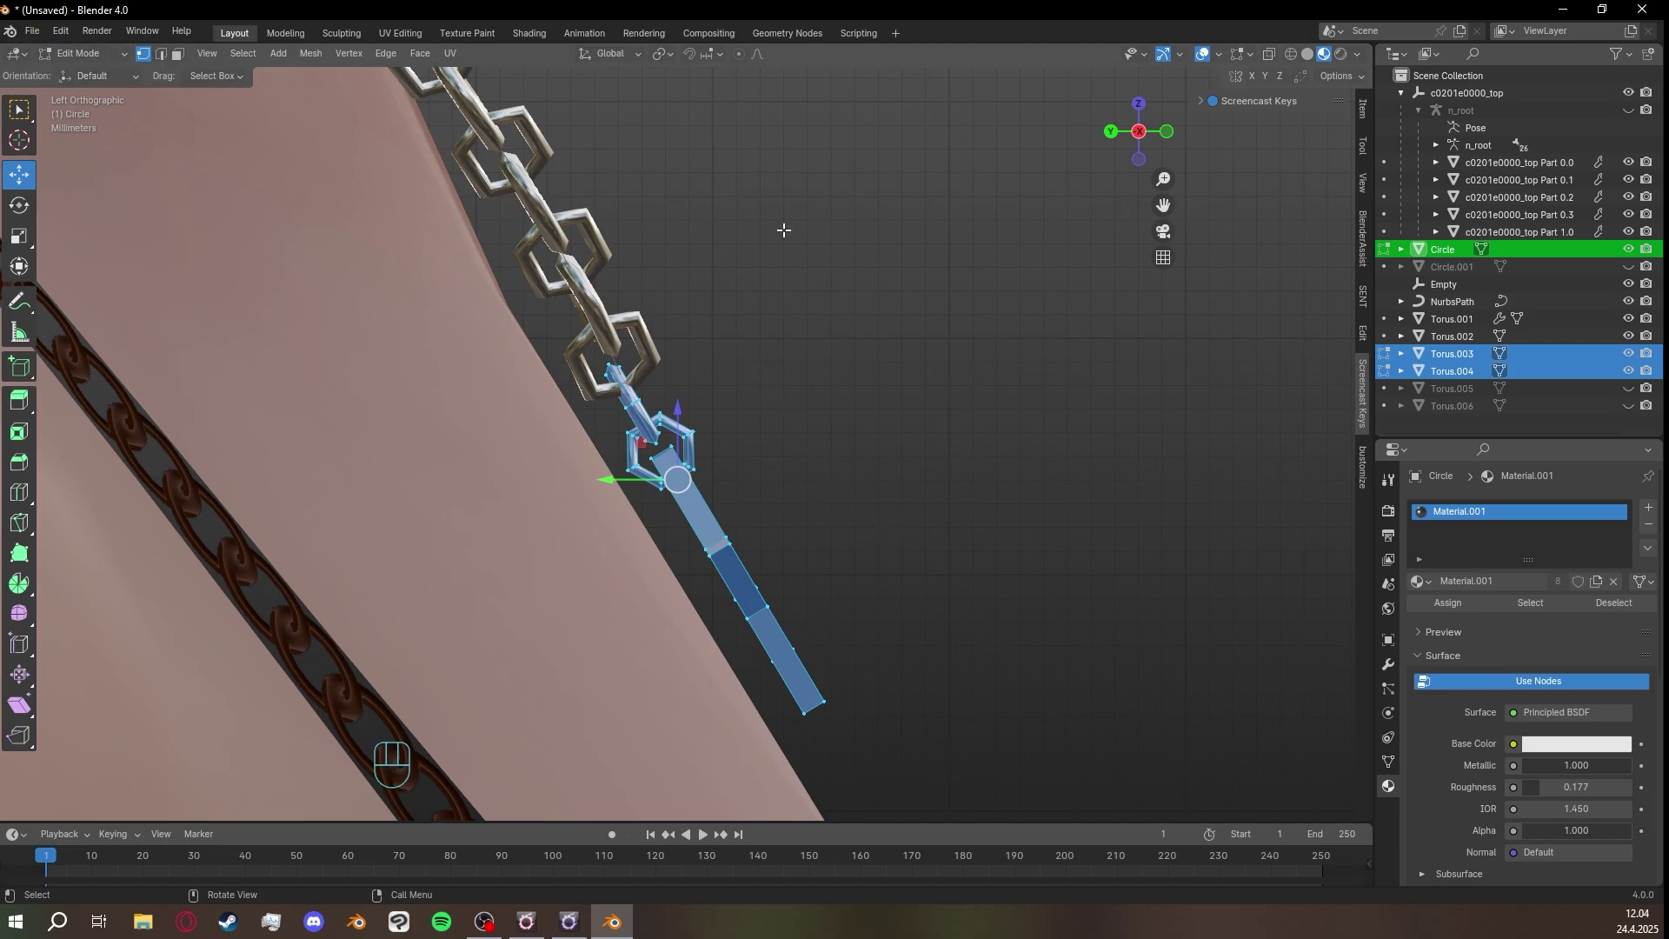
pyautogui.moveTo(848, 359); pyautogui.dragTo(796, 491, button='middle')
pyautogui.click(1122, 130)
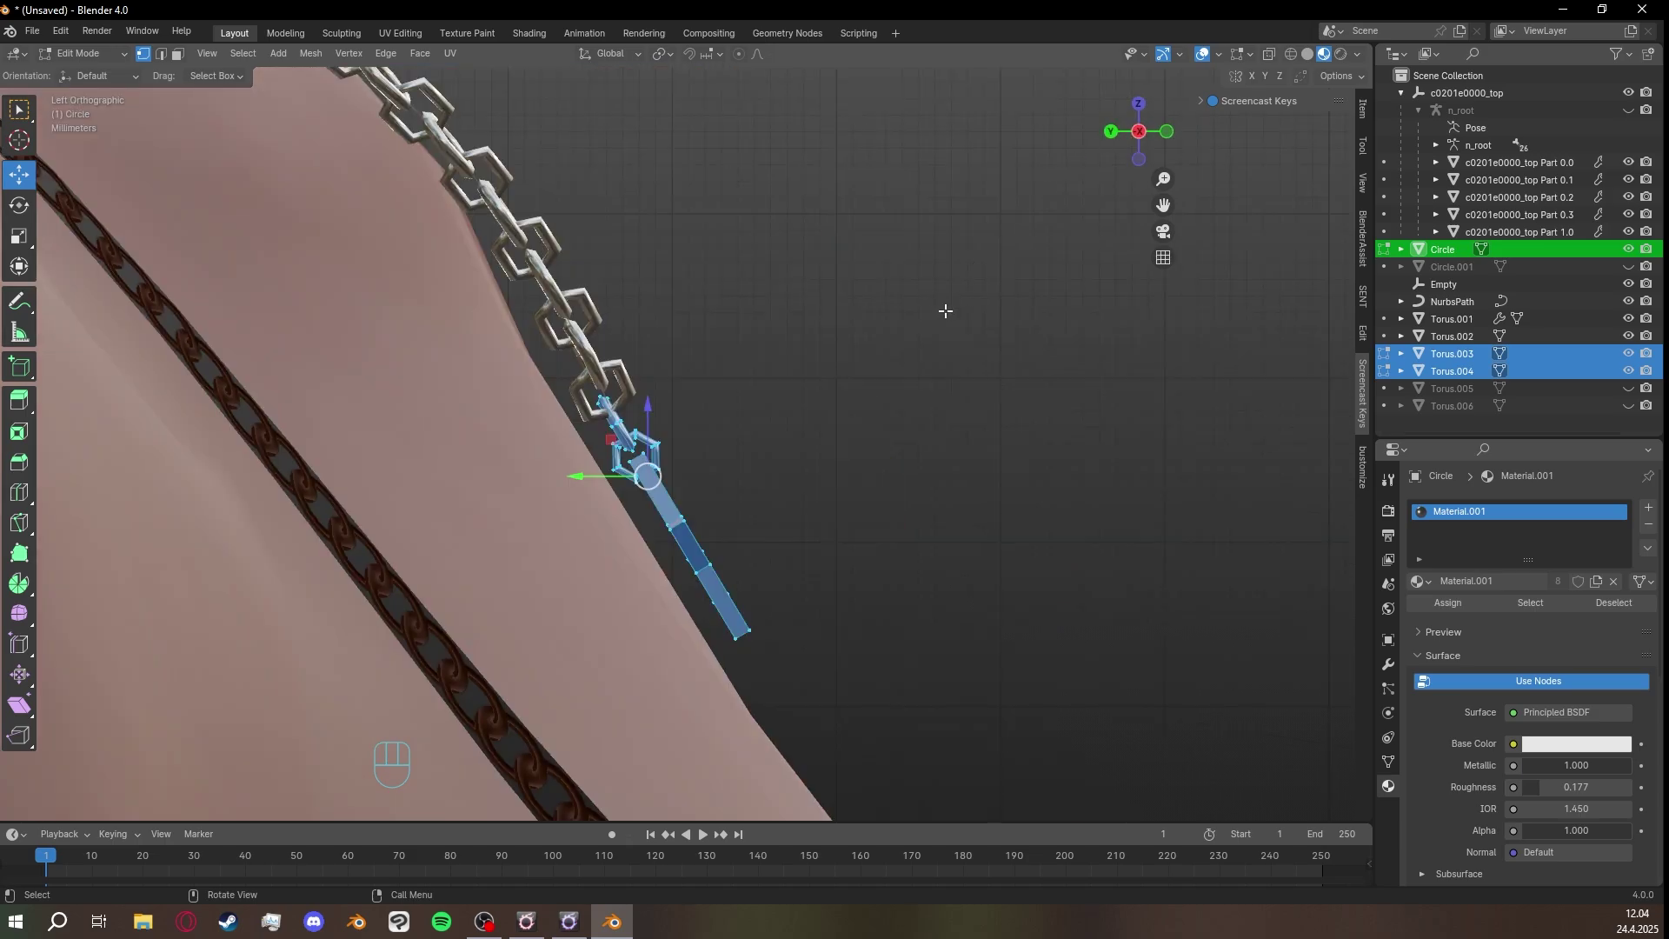
pyautogui.hotkey('ctrl', 'z')
pyautogui.hotkey('ctrl', 'z')
pyautogui.hotkey('ctrl', 'z')
pyautogui.hotkey('ctrl', 'z')
pyautogui.hotkey('ctrl', 'z')
pyautogui.scroll(-3, 936, 364)
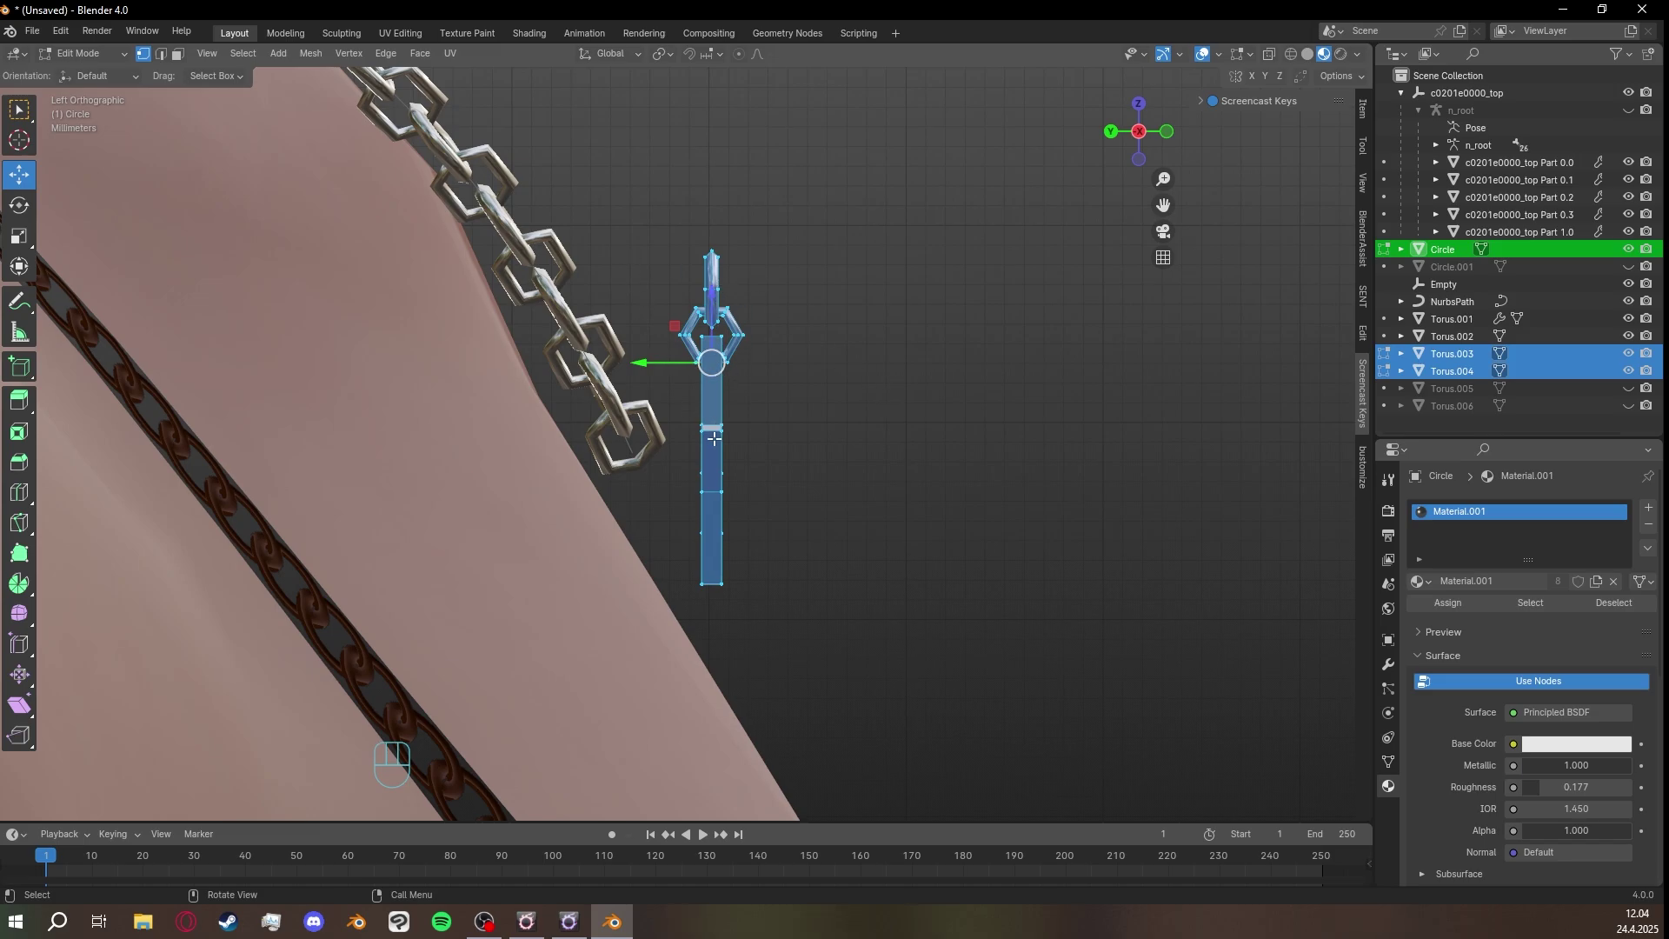
# Rotate the pendant about -32.6° in the side view and move it about 0.0015 m in Y and -0.0085 m in Z onto the lowest link.
pyautogui.press('r')
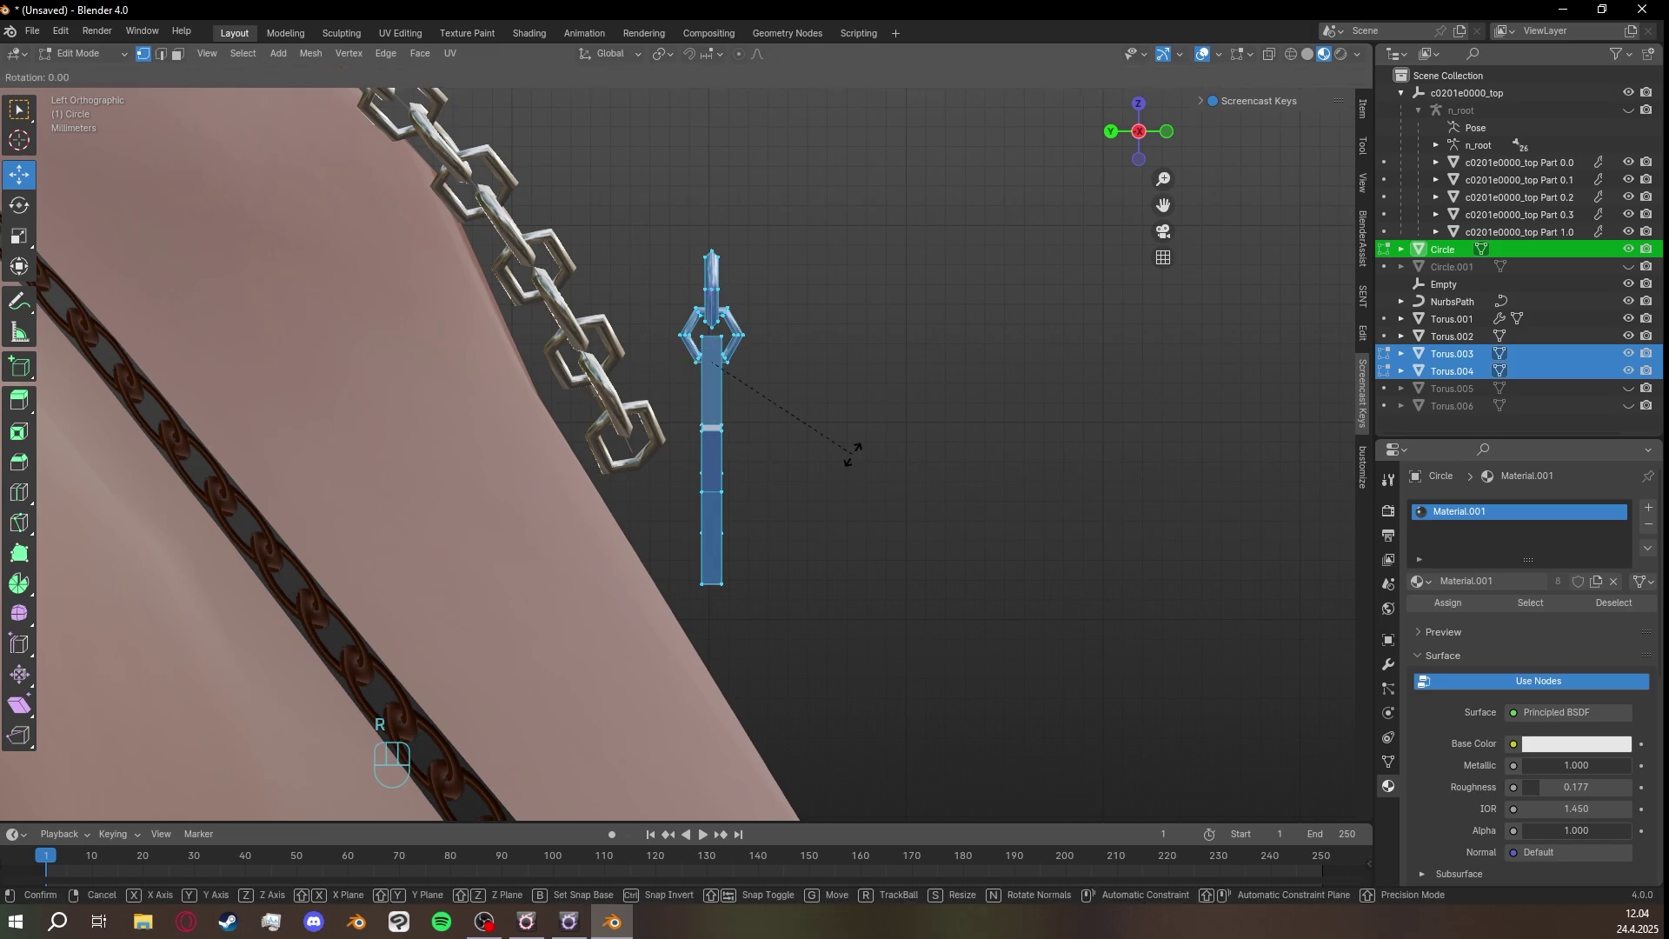
pyautogui.click(841, 363)
pyautogui.press('g')
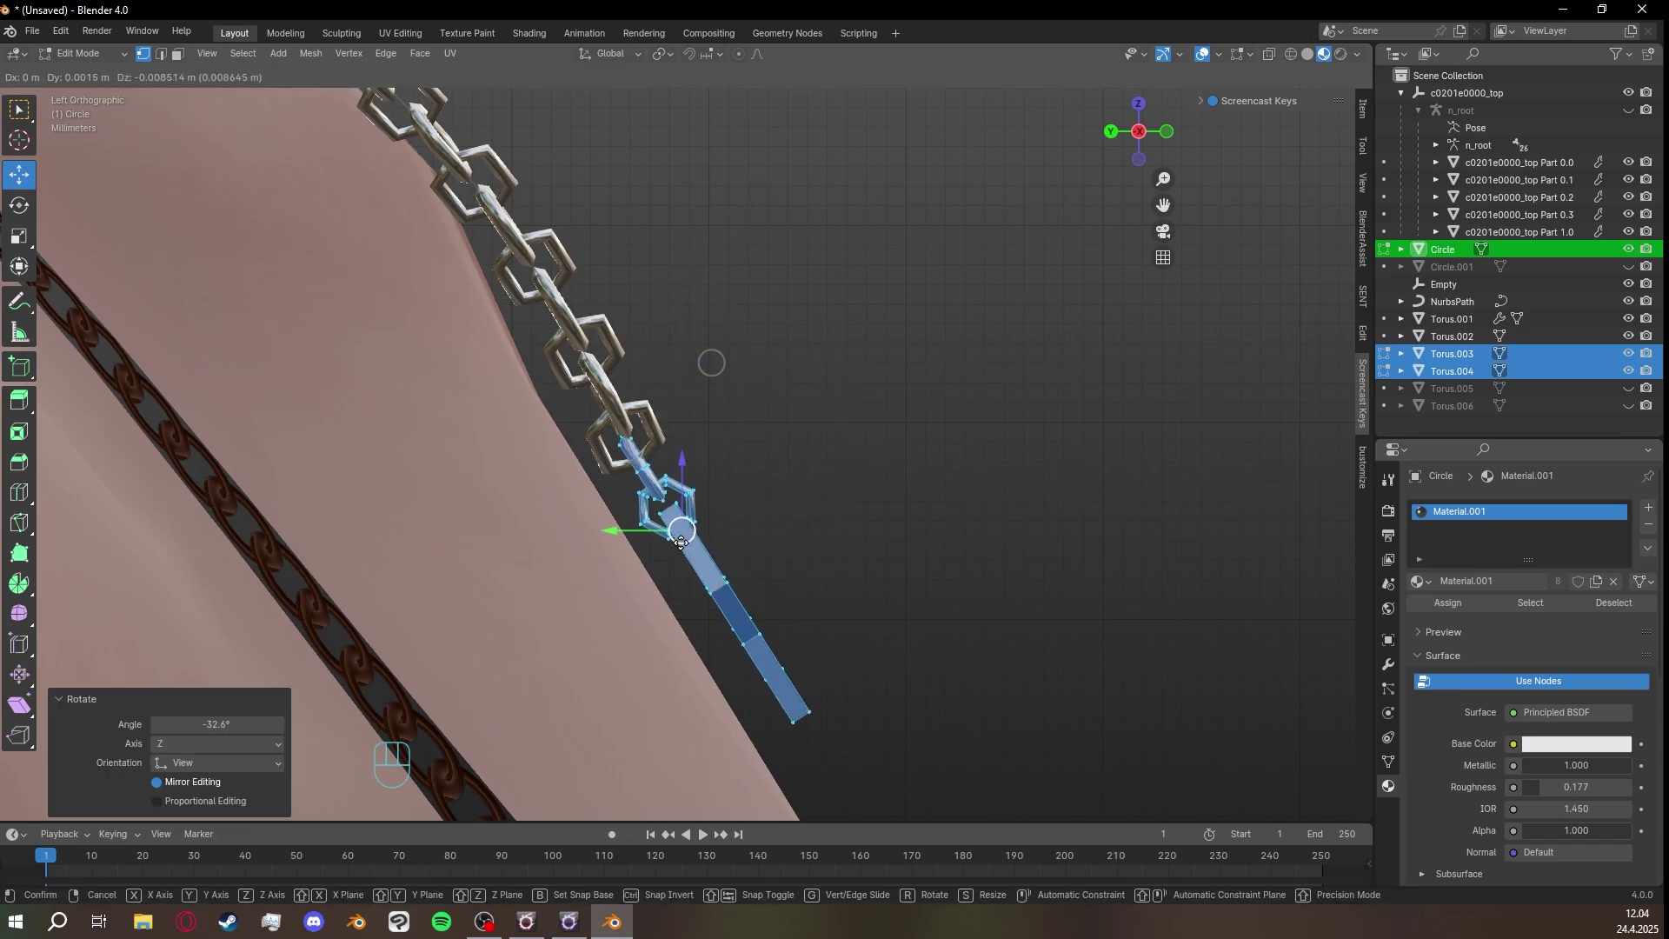
pyautogui.click(808, 488)
# Fine-tune the pendant's tilt and shift it about 0.00013 m in Y and -0.00022 m in Z to fit the chain.
pyautogui.press('r')
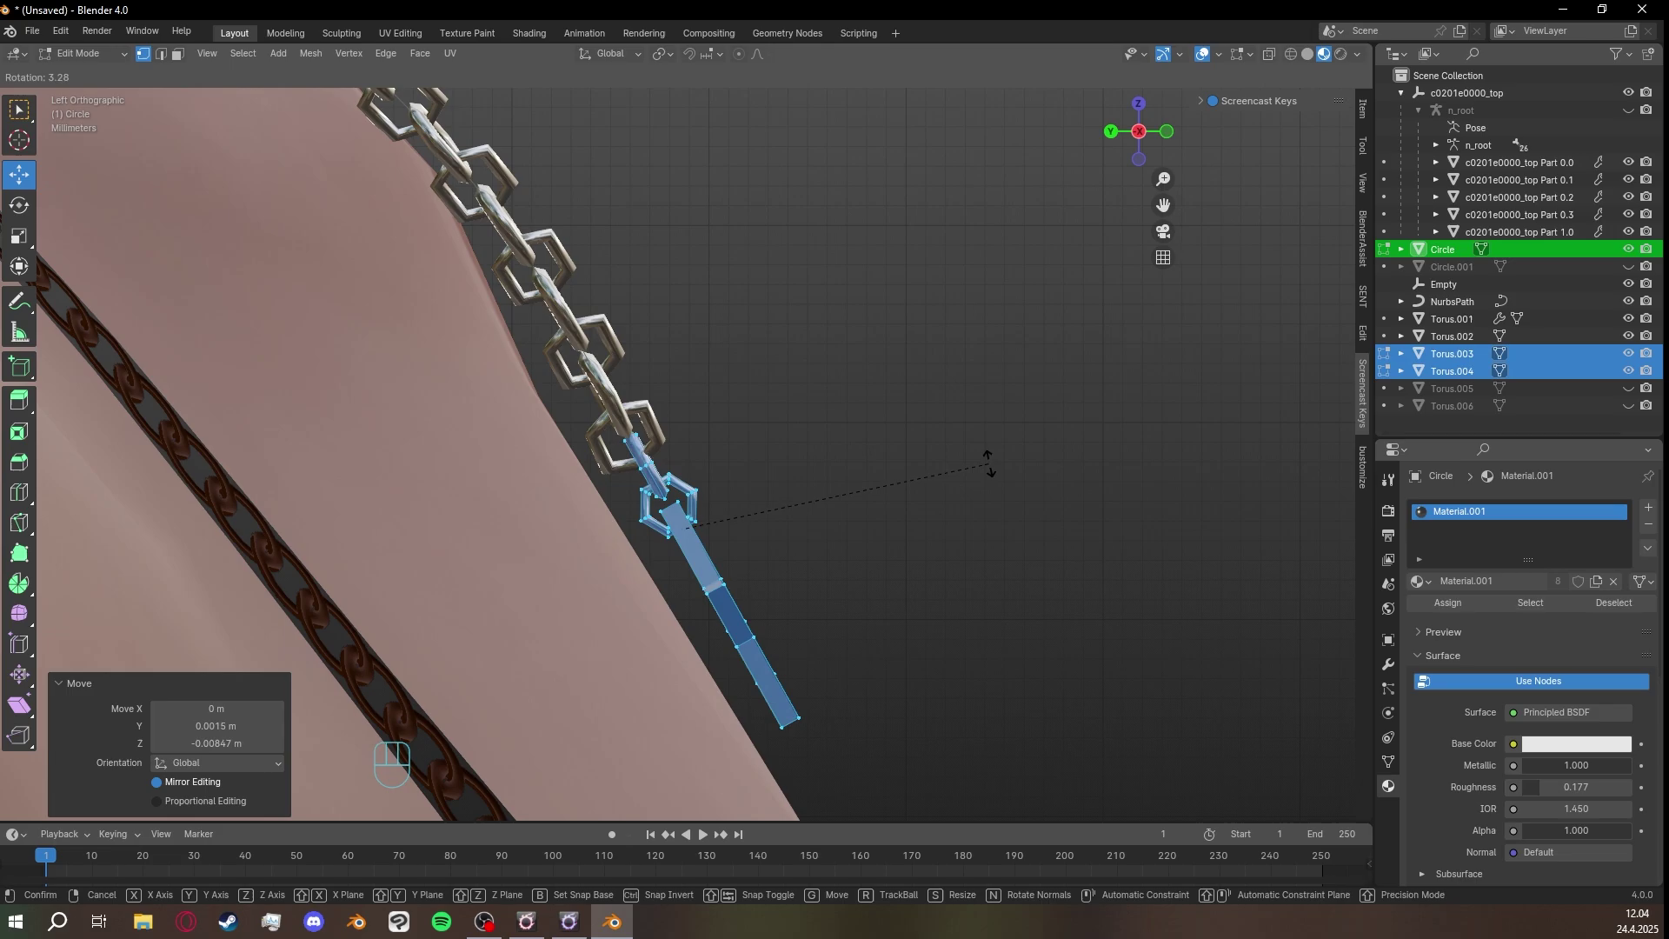
pyautogui.click(828, 485)
pyautogui.moveTo(682, 528); pyautogui.dragTo(680, 536)
pyautogui.press('r')
pyautogui.click(853, 510)
# Select the whole upper hexagonal ring of the pendant and scale it by about 1.247.
pyautogui.moveTo(902, 518); pyautogui.dragTo(842, 485, button='middle')
pyautogui.scroll(4, 837, 477)
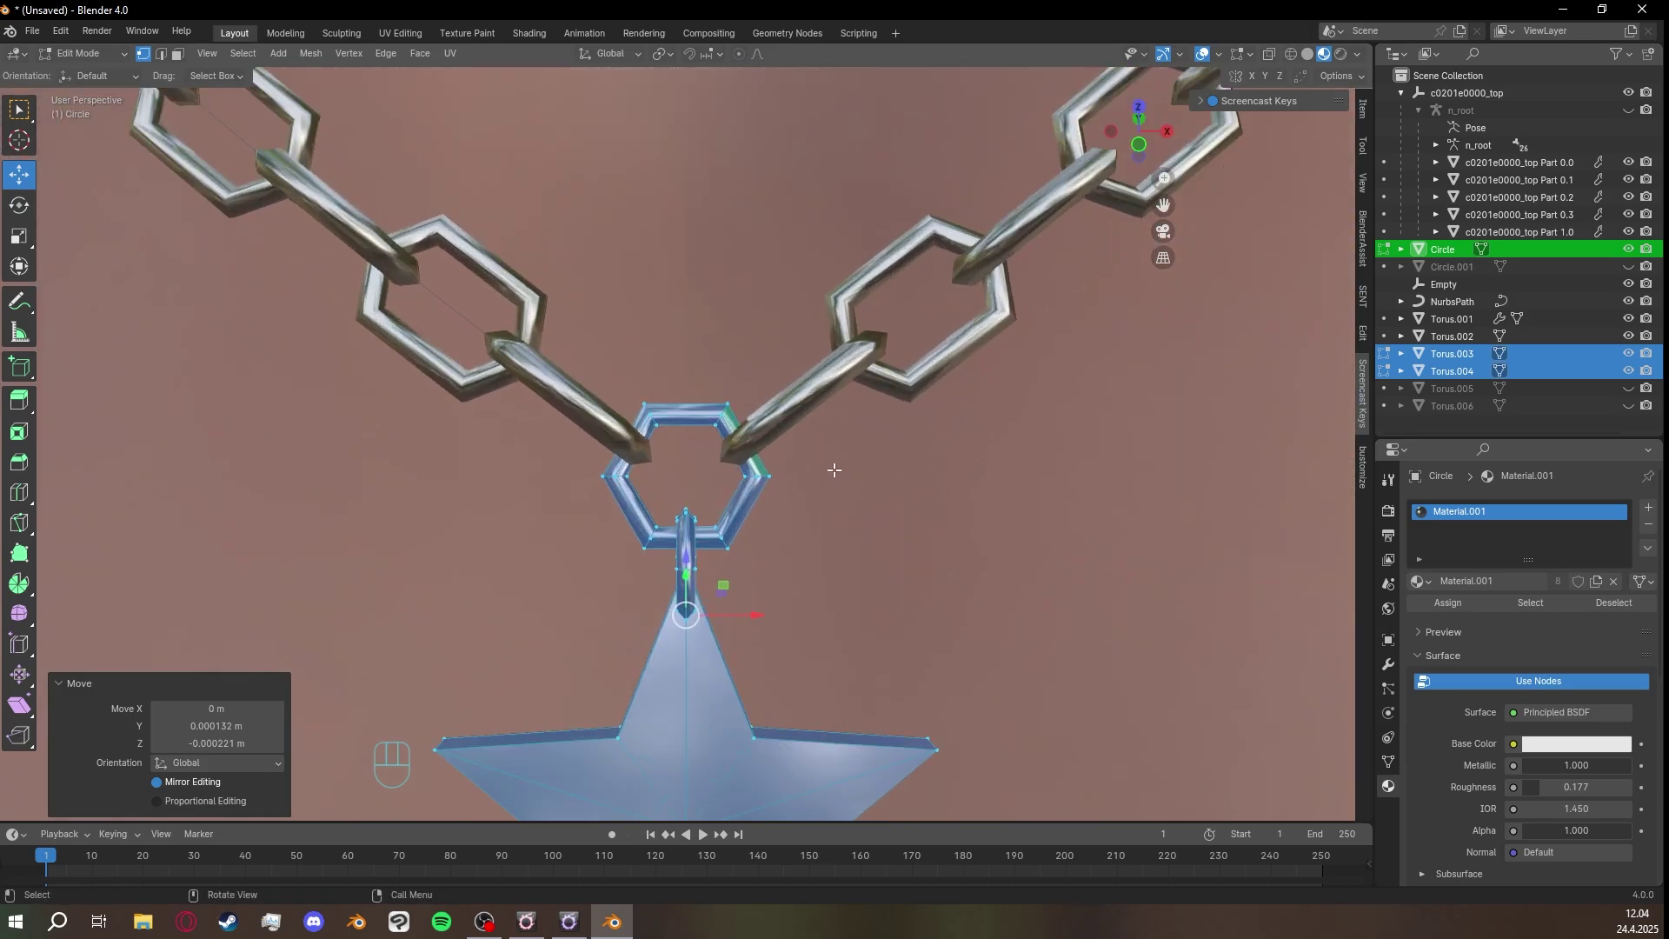
pyautogui.scroll(-7, 895, 518)
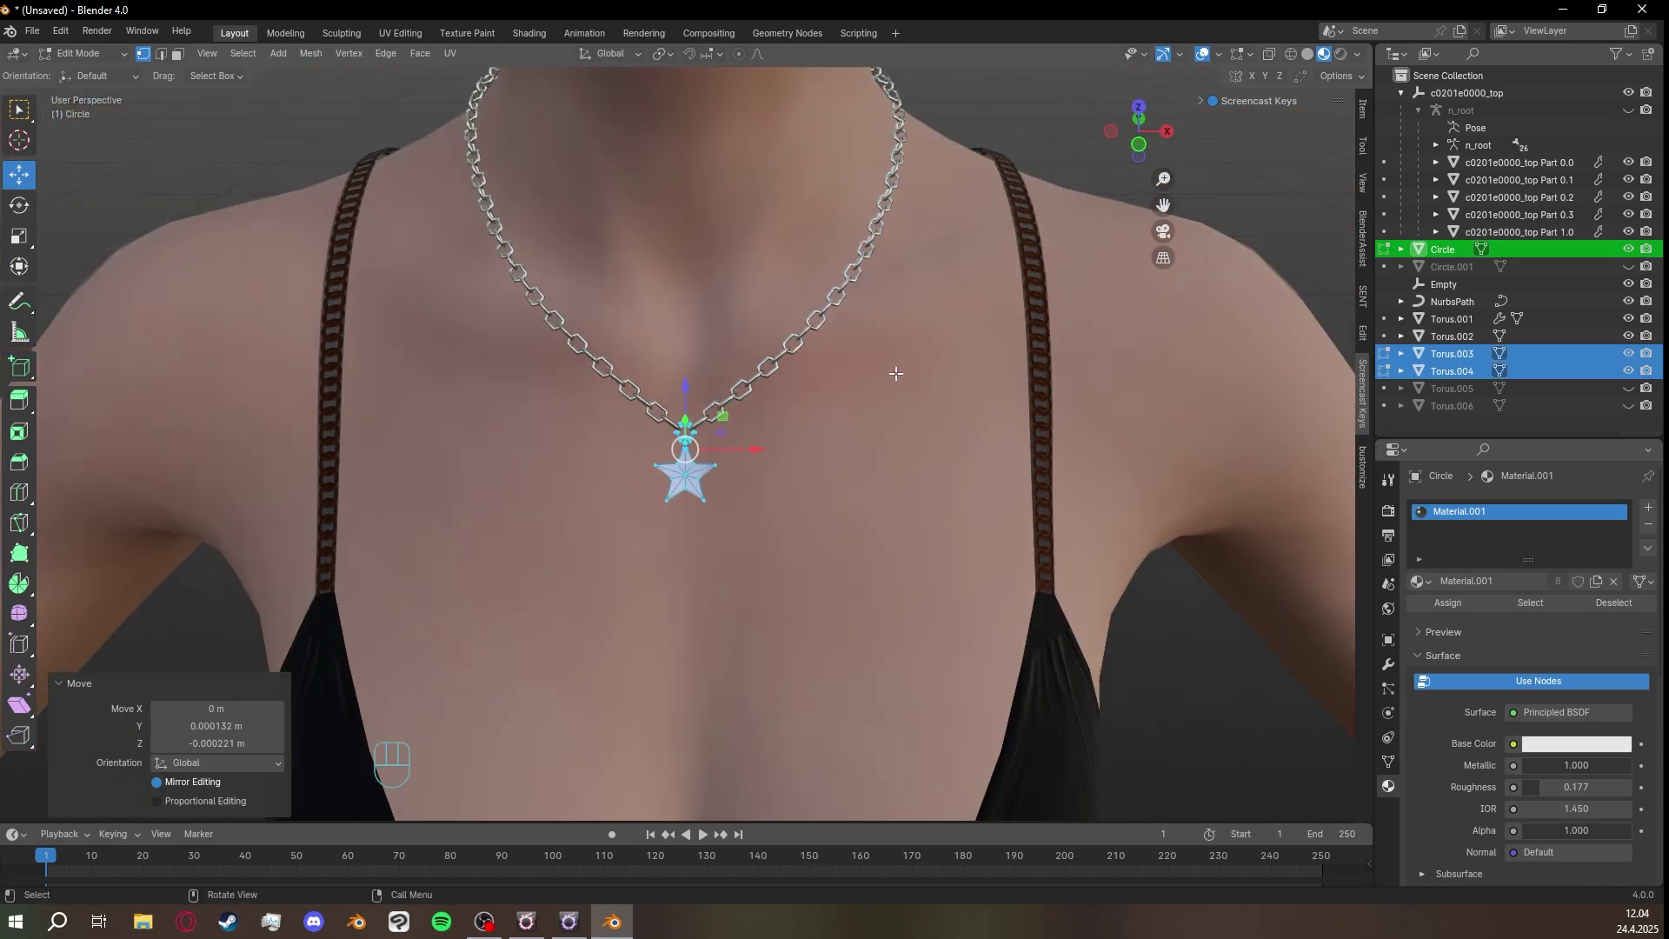
pyautogui.scroll(7, 904, 445)
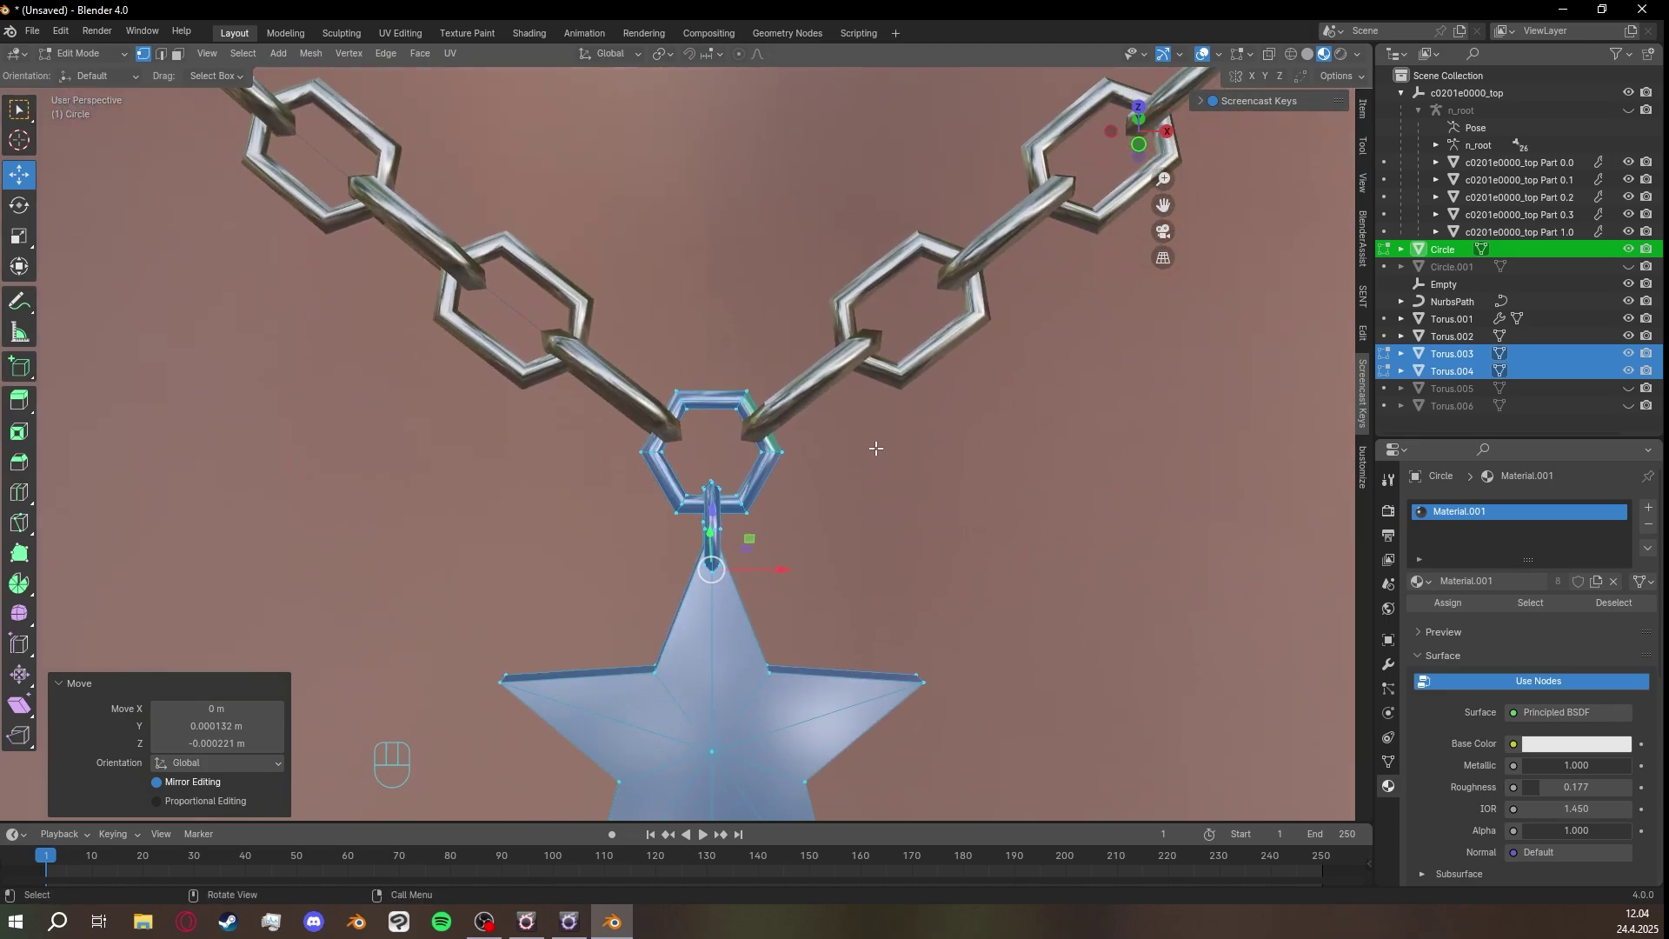
pyautogui.click(767, 452)
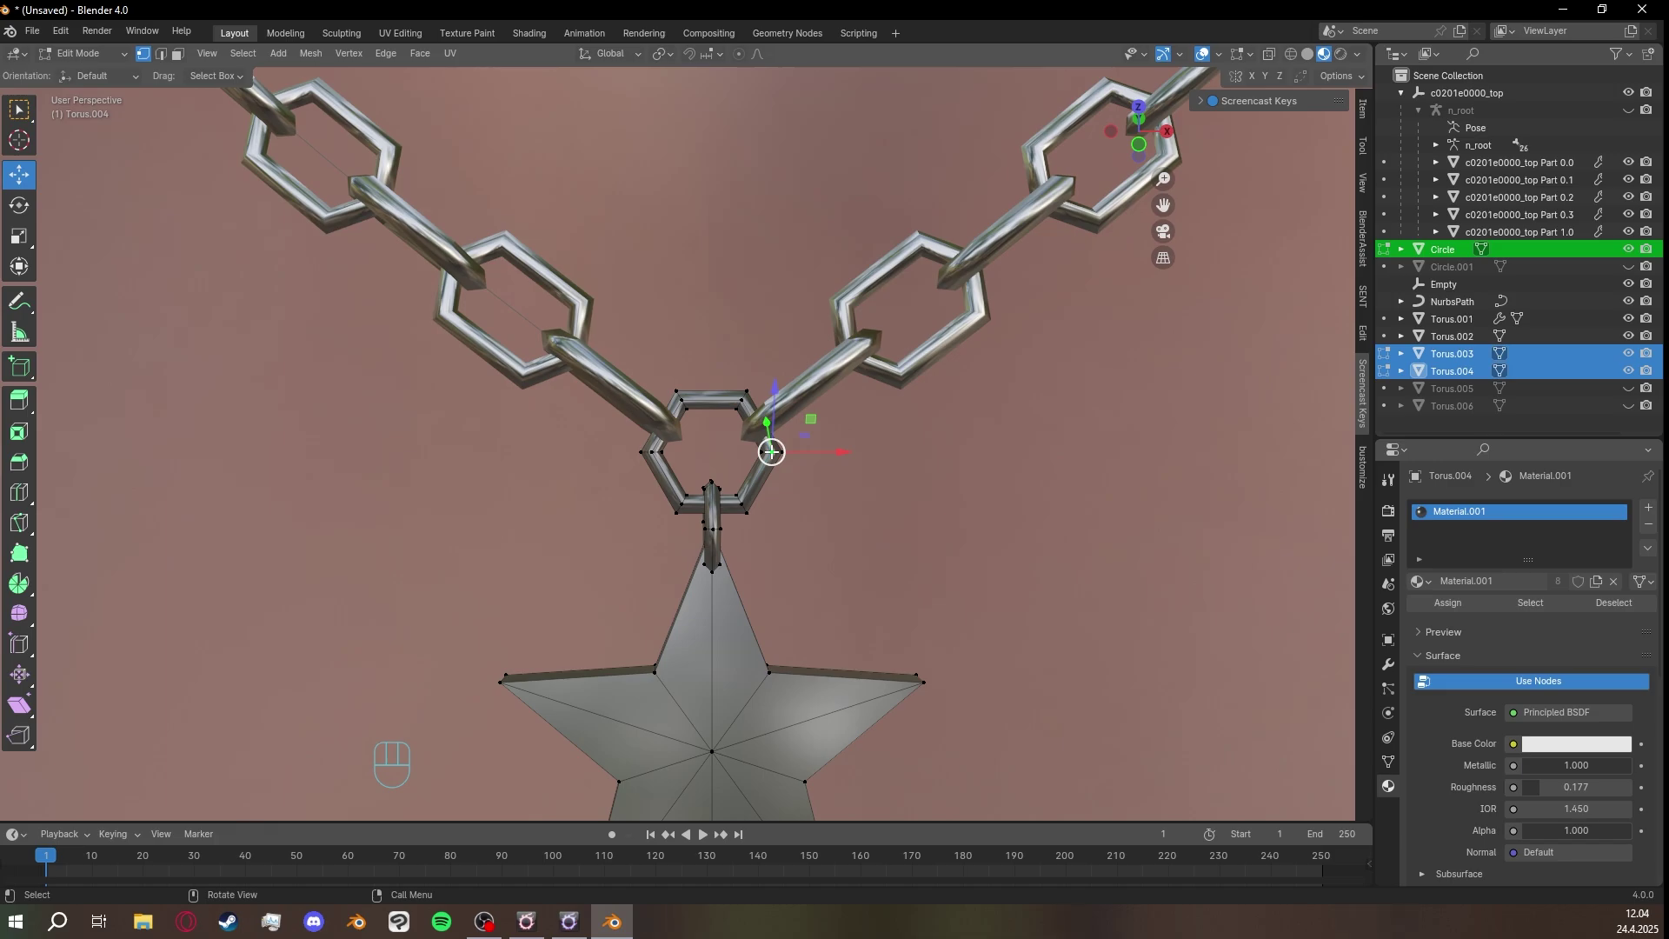
pyautogui.click(742, 398)
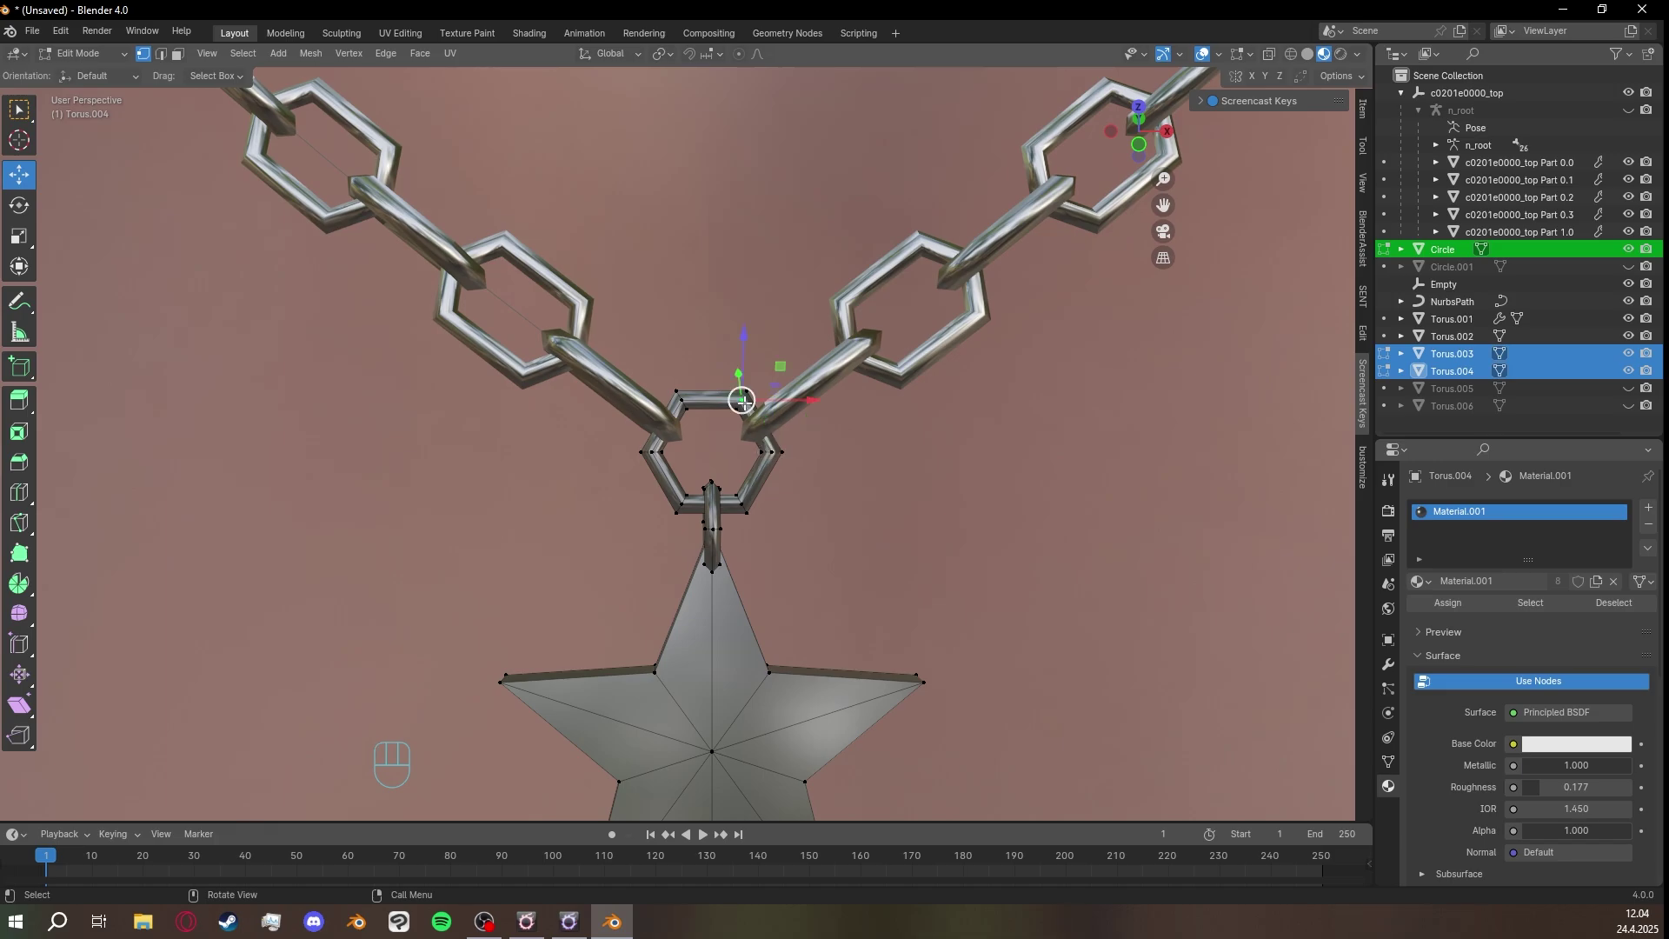
pyautogui.press('l')
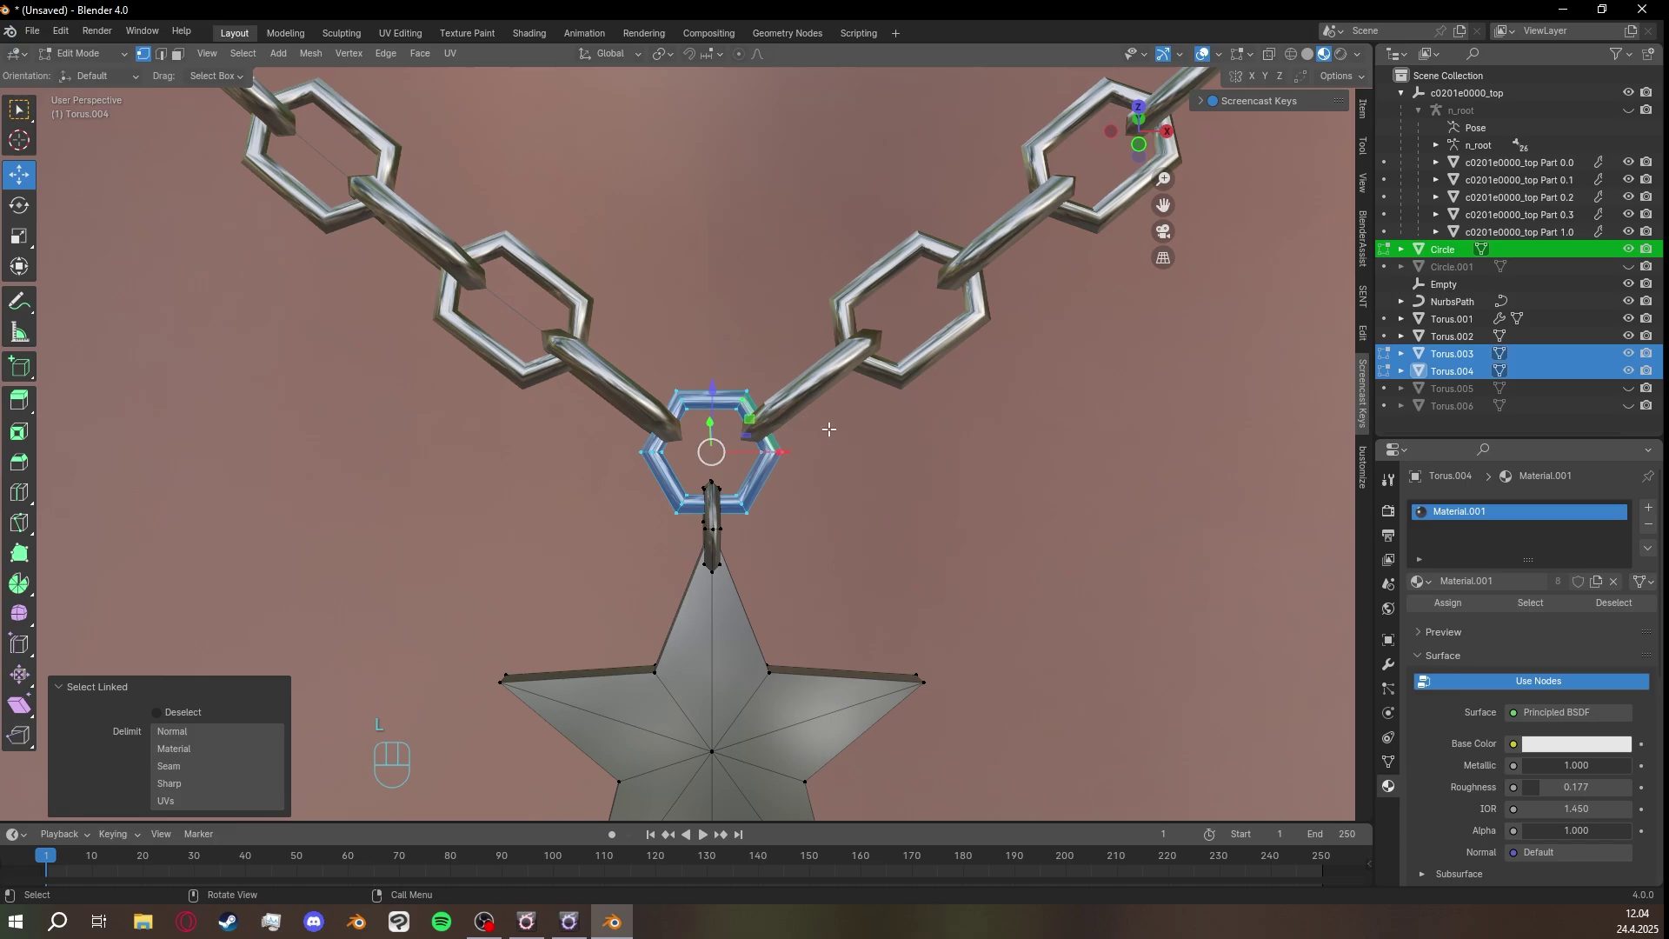
pyautogui.press('s')
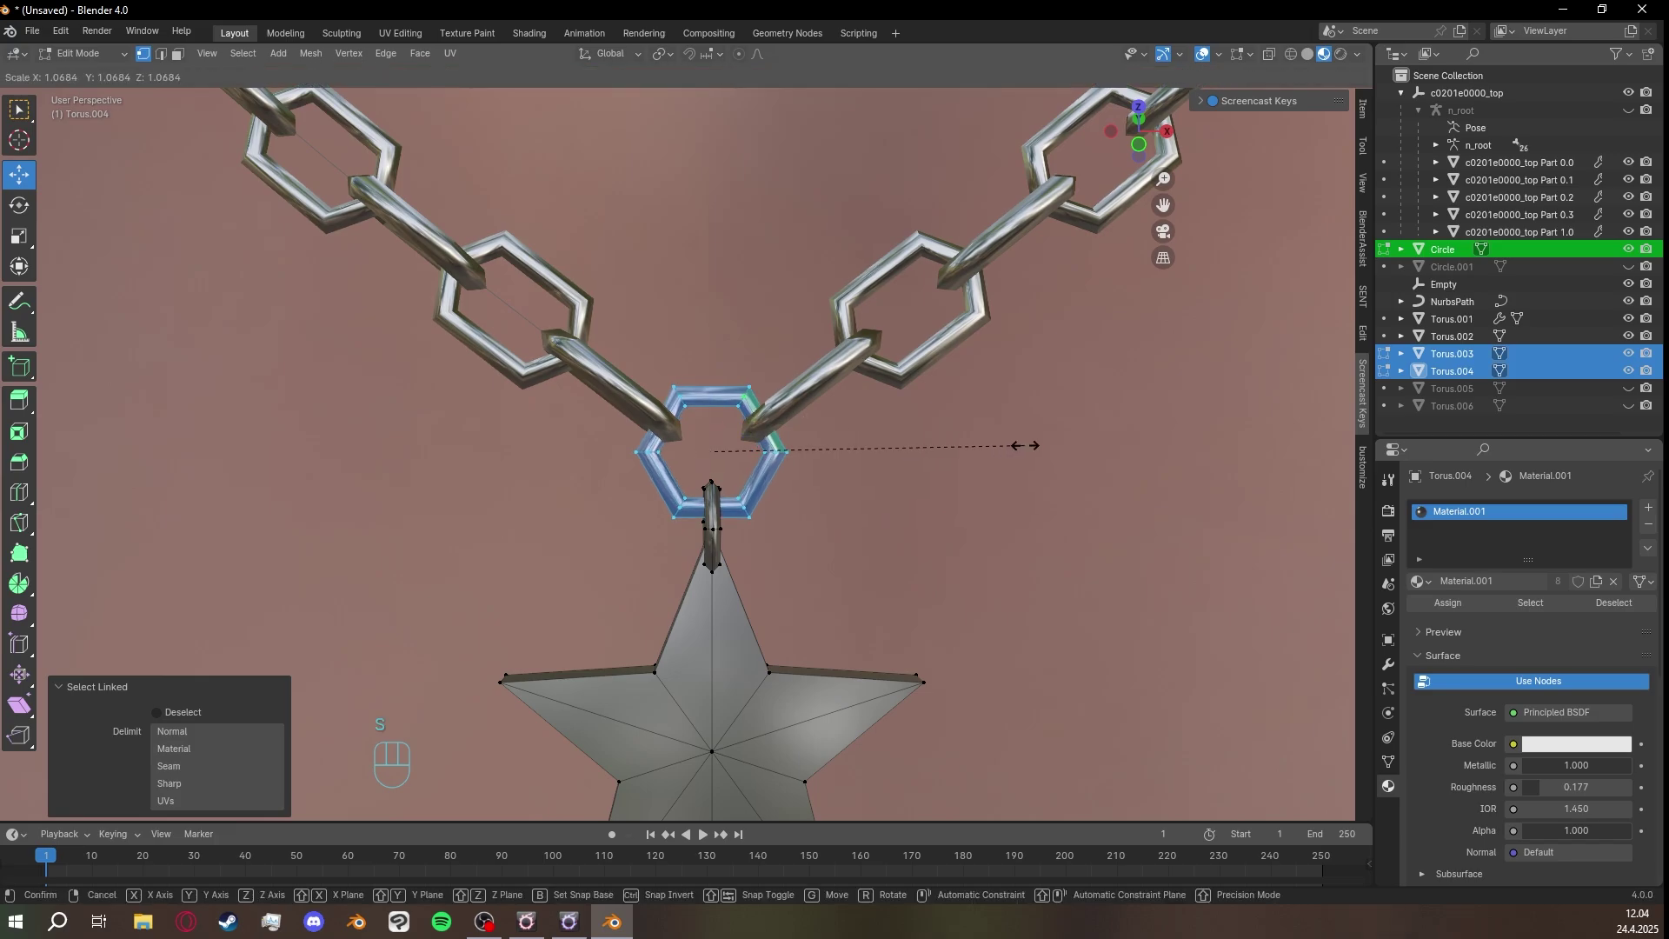
pyautogui.click(1076, 441)
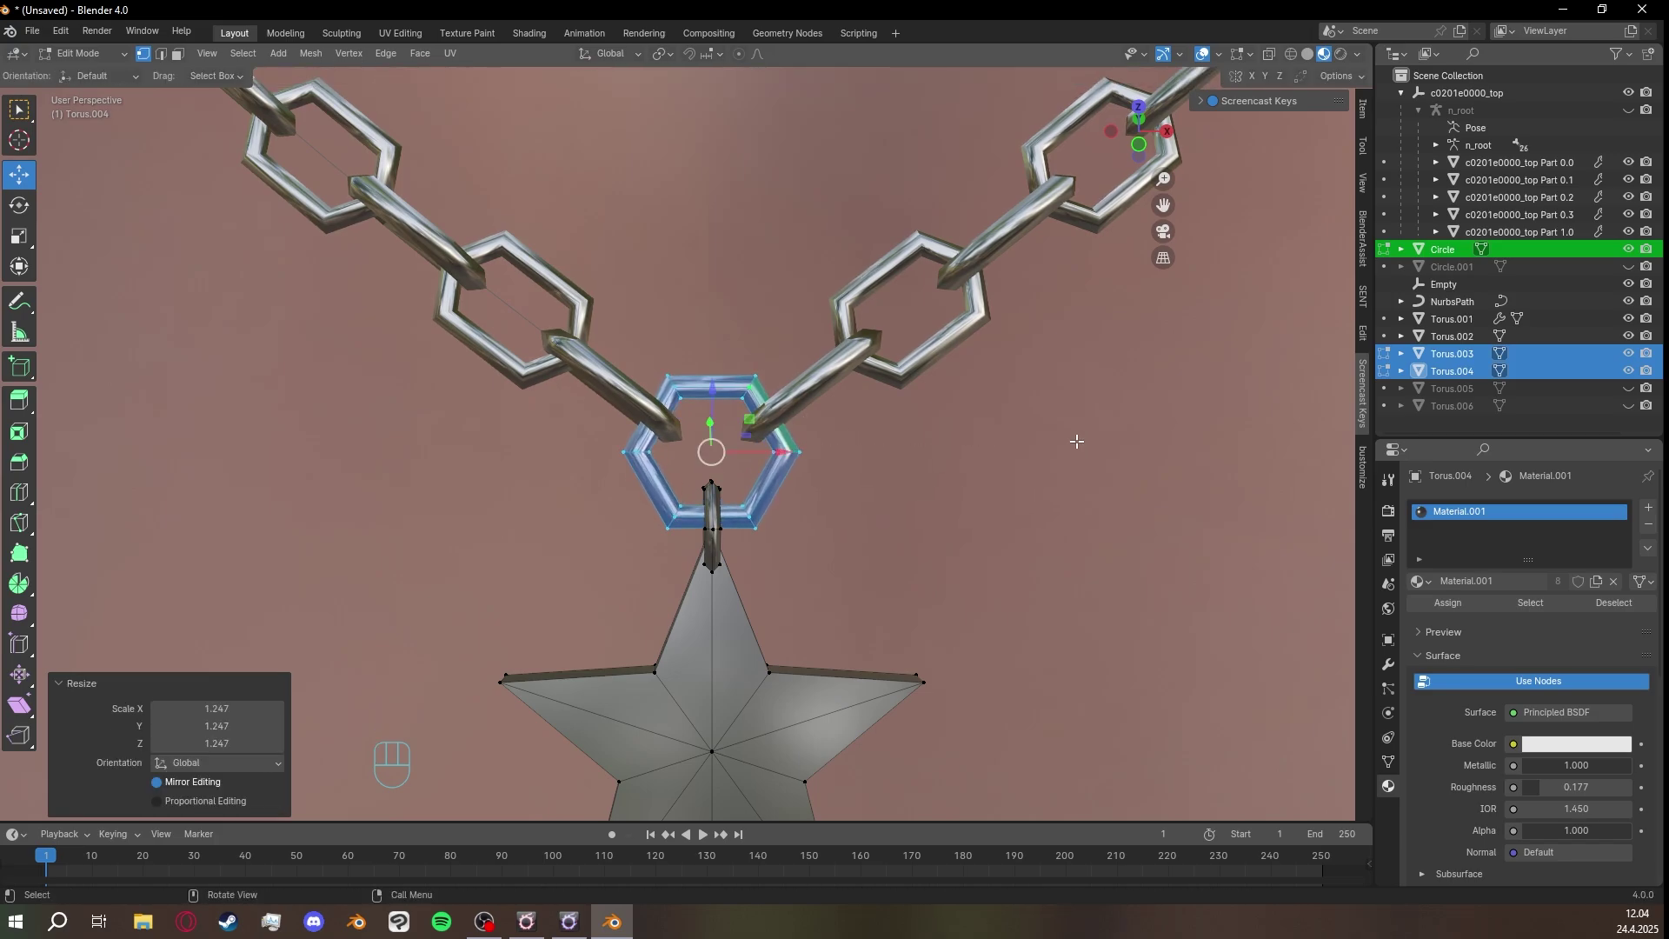
# Thicken the upper ring by about 0.00006 m with Shrink/Fatten and scale it up by about 1.092.
pyautogui.moveTo(858, 402); pyautogui.dragTo(630, 411, button='middle')
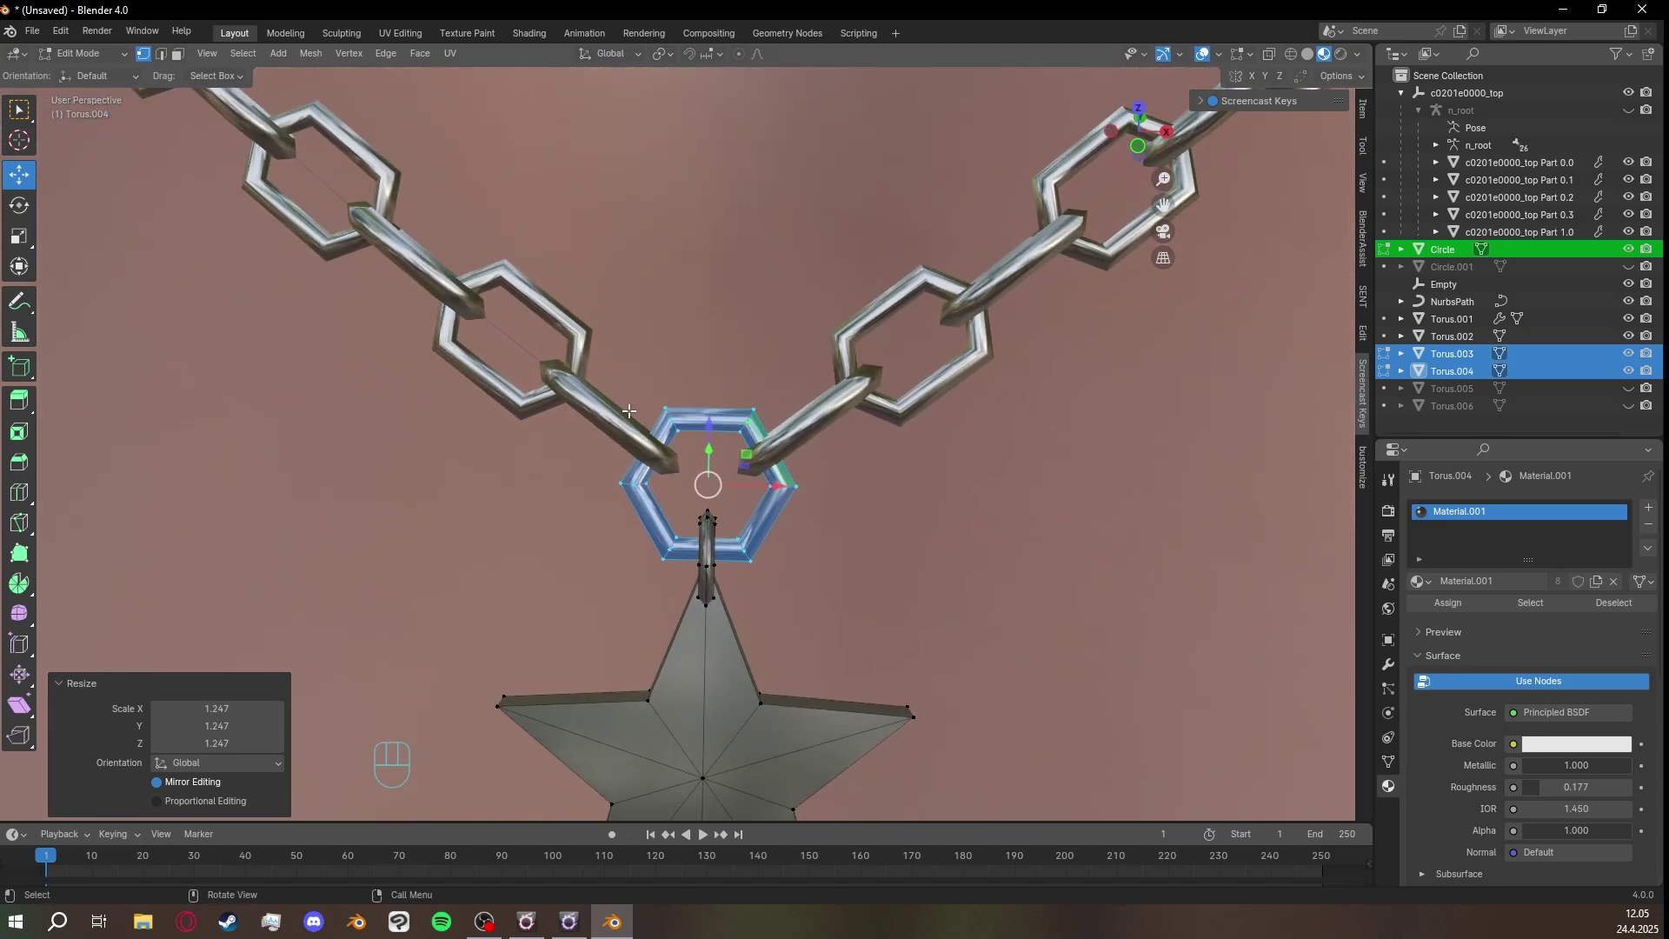
pyautogui.hotkey('alt', 's')
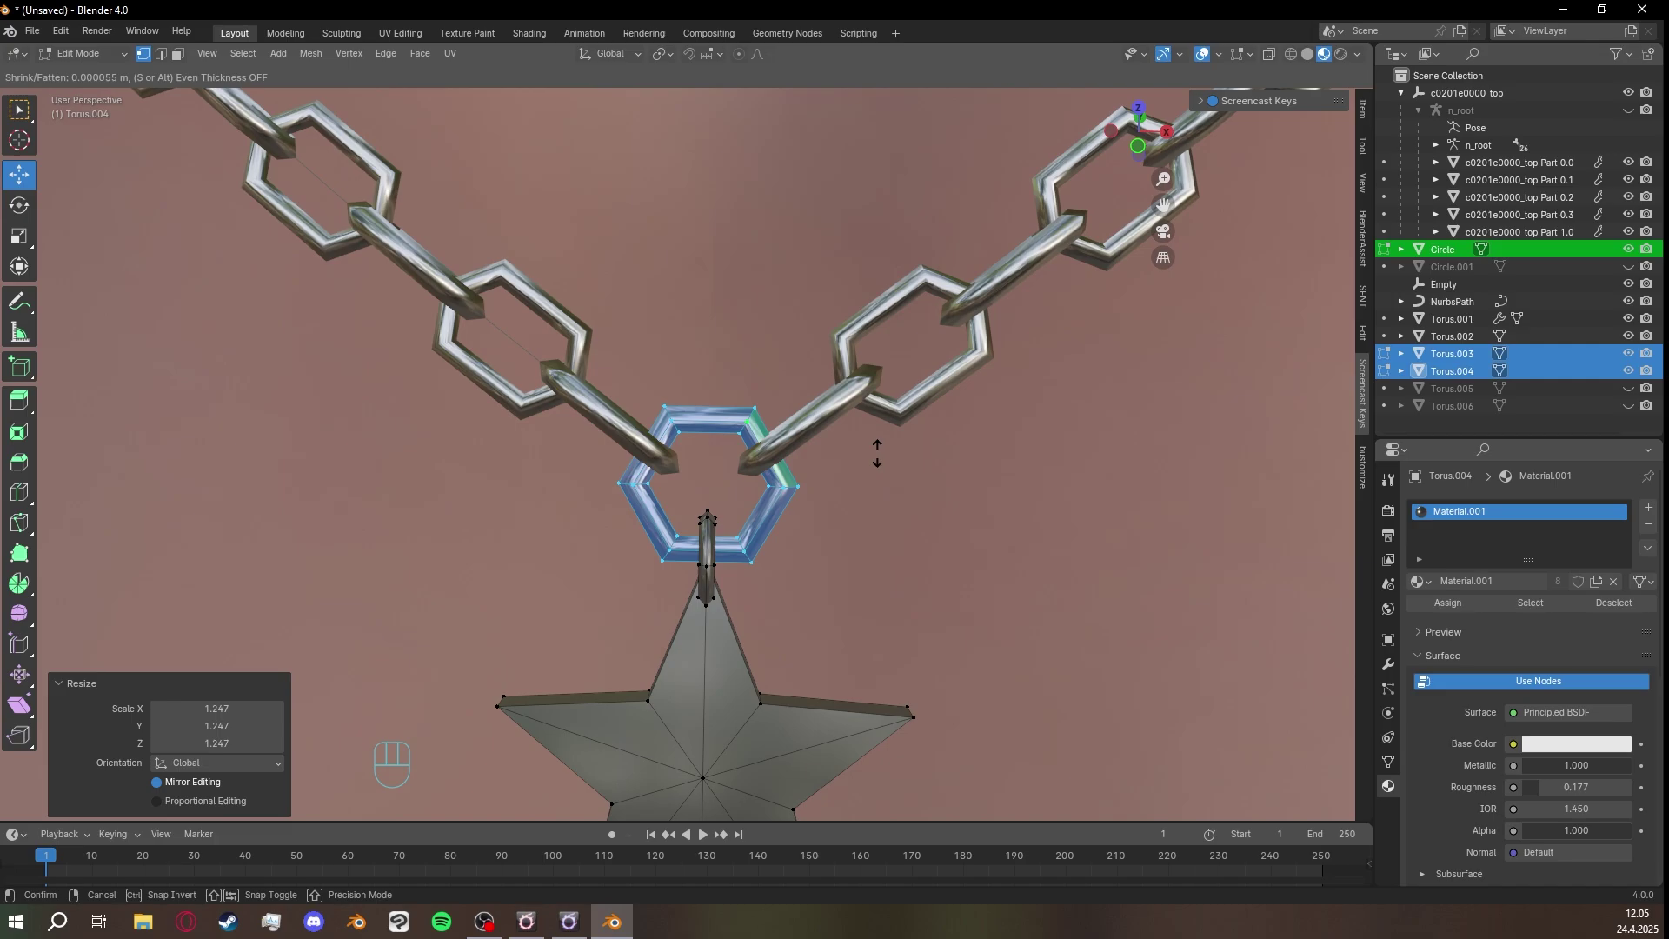
pyautogui.click(877, 452)
pyautogui.moveTo(905, 466); pyautogui.dragTo(863, 420, button='middle')
pyautogui.press('s')
pyautogui.click(979, 480)
pyautogui.moveTo(863, 466); pyautogui.dragTo(836, 529, button='middle')
pyautogui.press('s')
pyautogui.click(1009, 456)
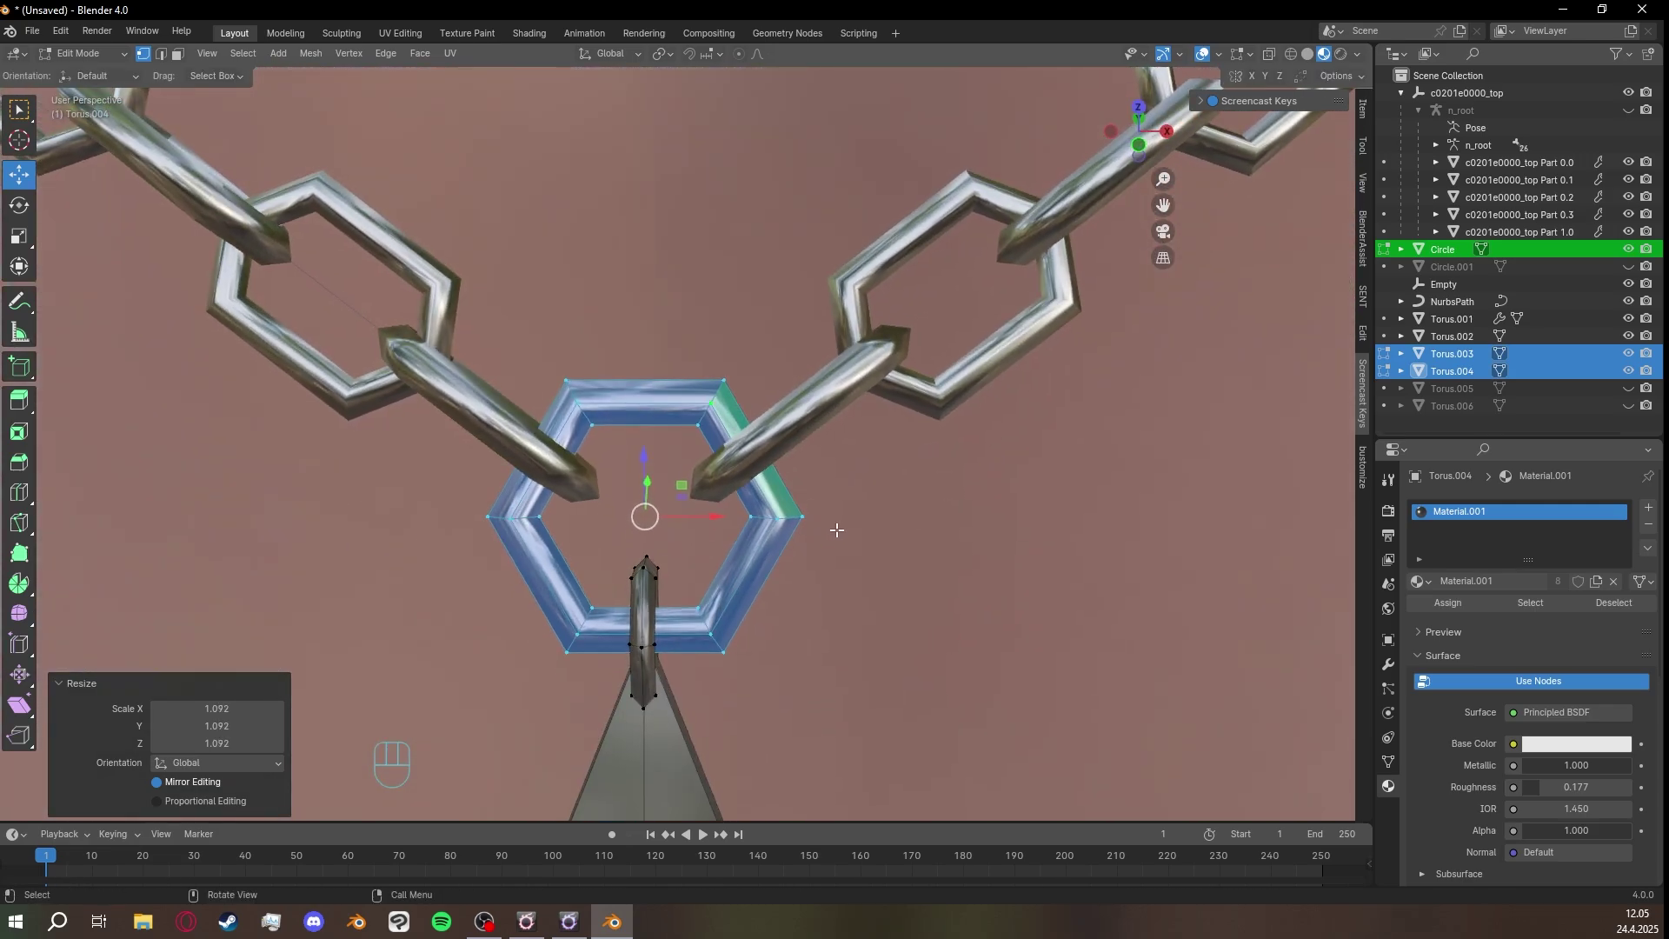
# Fine-tune the thickness of the enlarged upper ring with Shrink/Fatten.
pyautogui.hotkey('alt', 's')
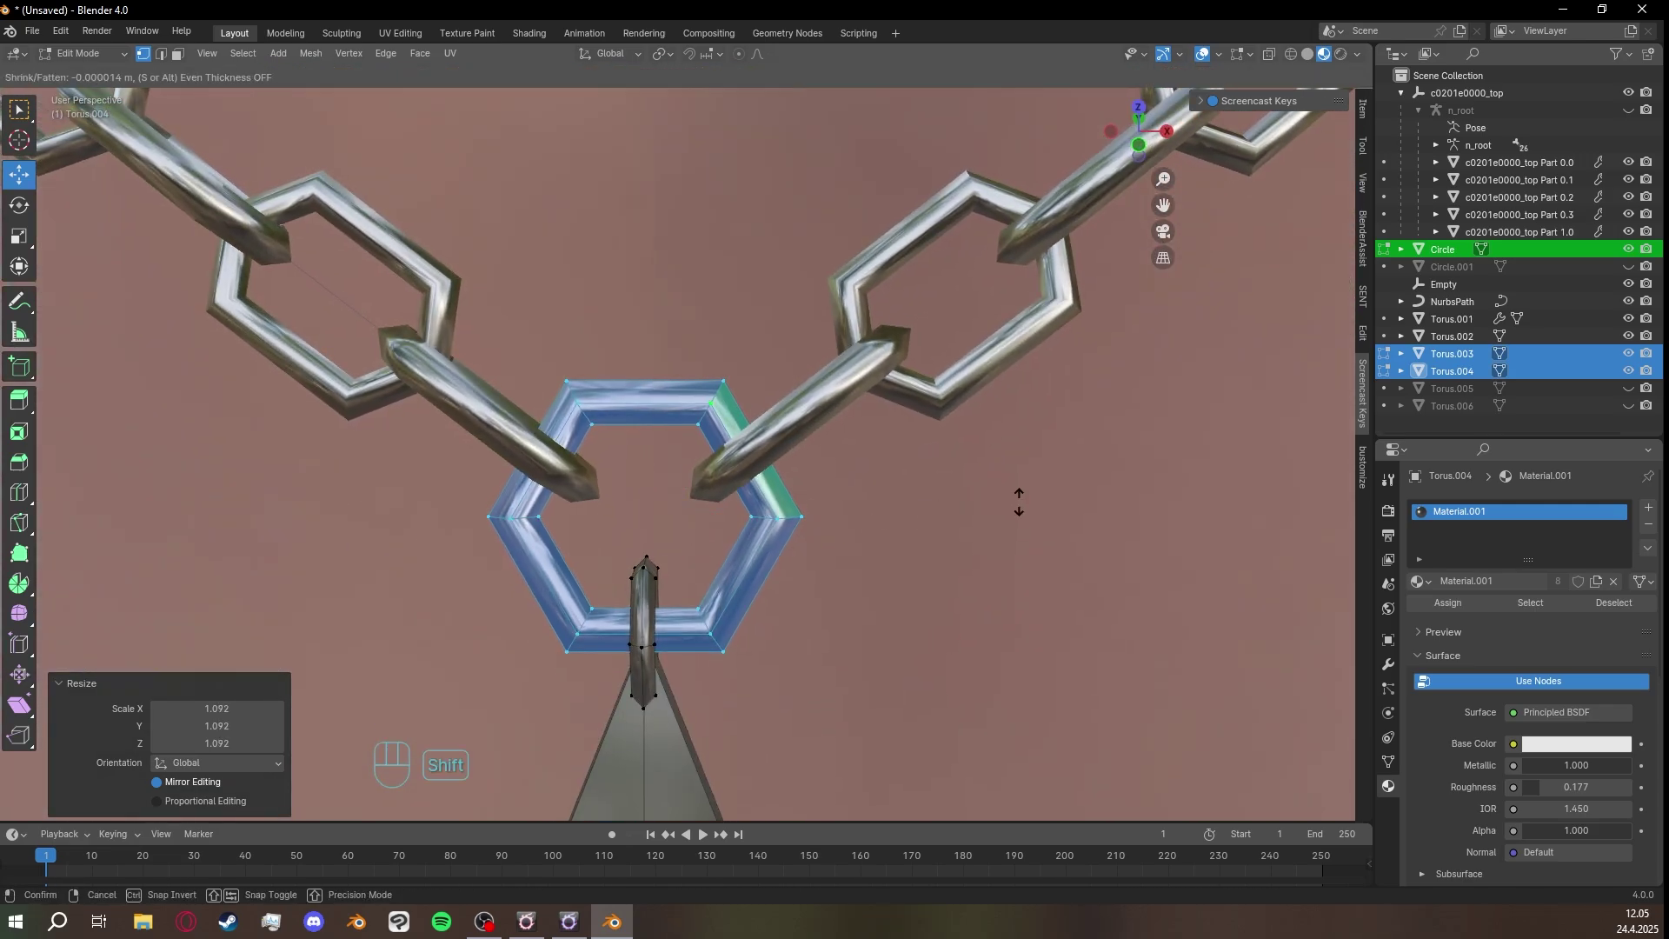
pyautogui.click(883, 510)
pyautogui.moveTo(883, 510); pyautogui.dragTo(931, 494, button='middle')
# Reopen the pendant parts in Edit Mode with everything selected and examine how the rings and star connect in the right side view.
pyautogui.press('Tab')
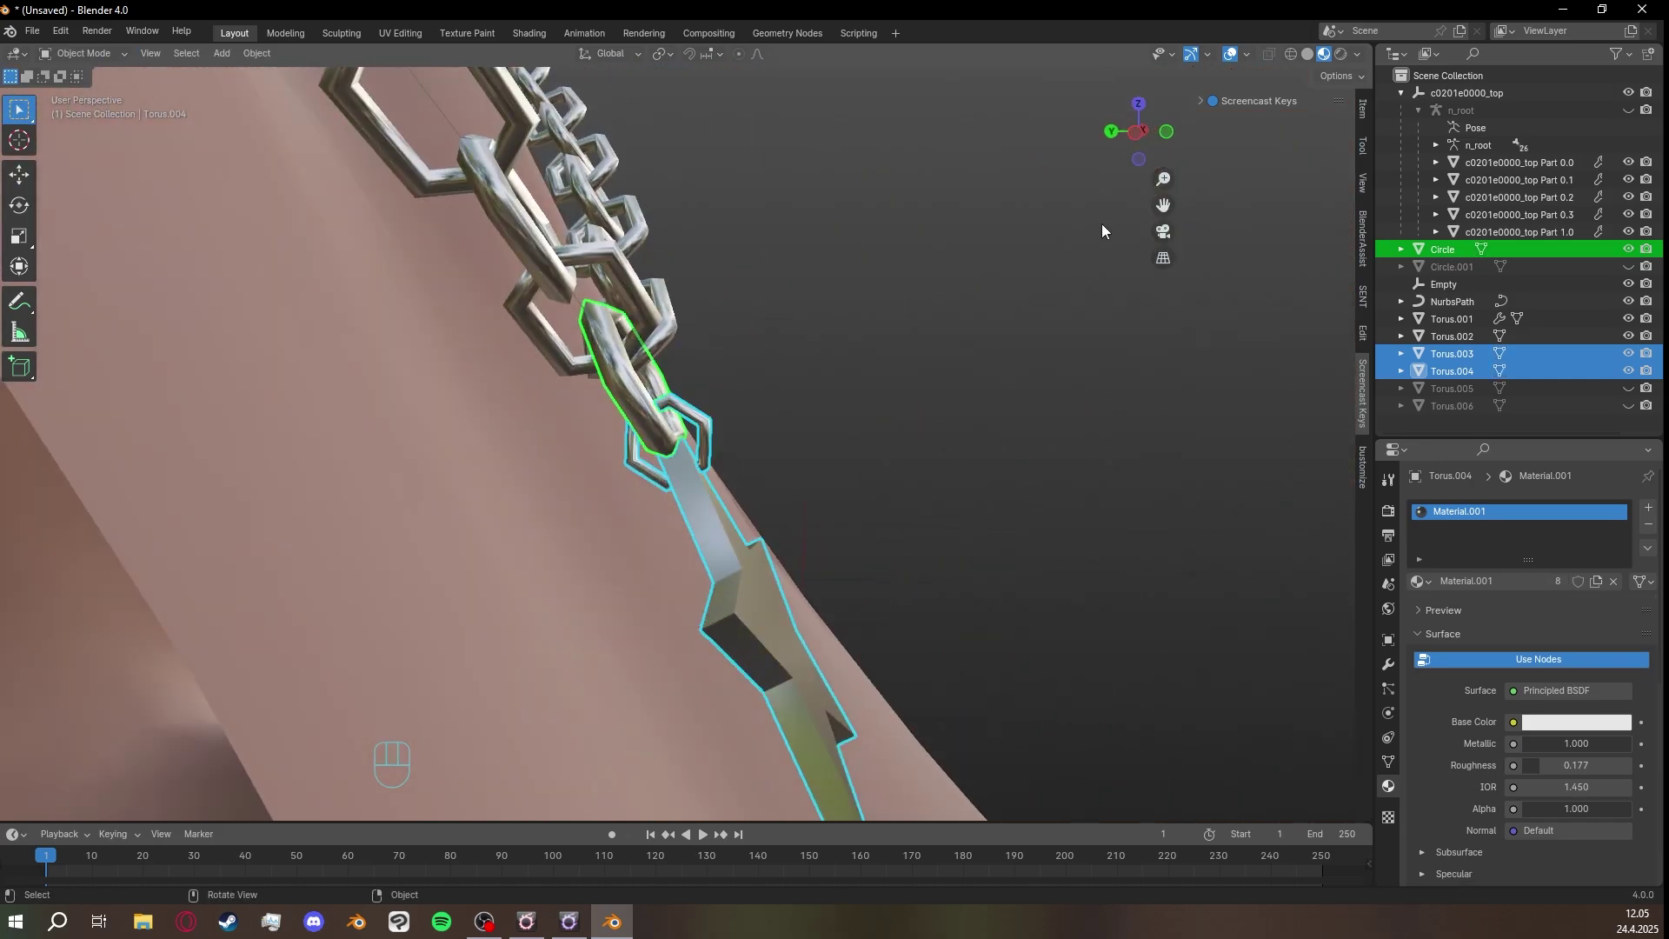
pyautogui.click(728, 546)
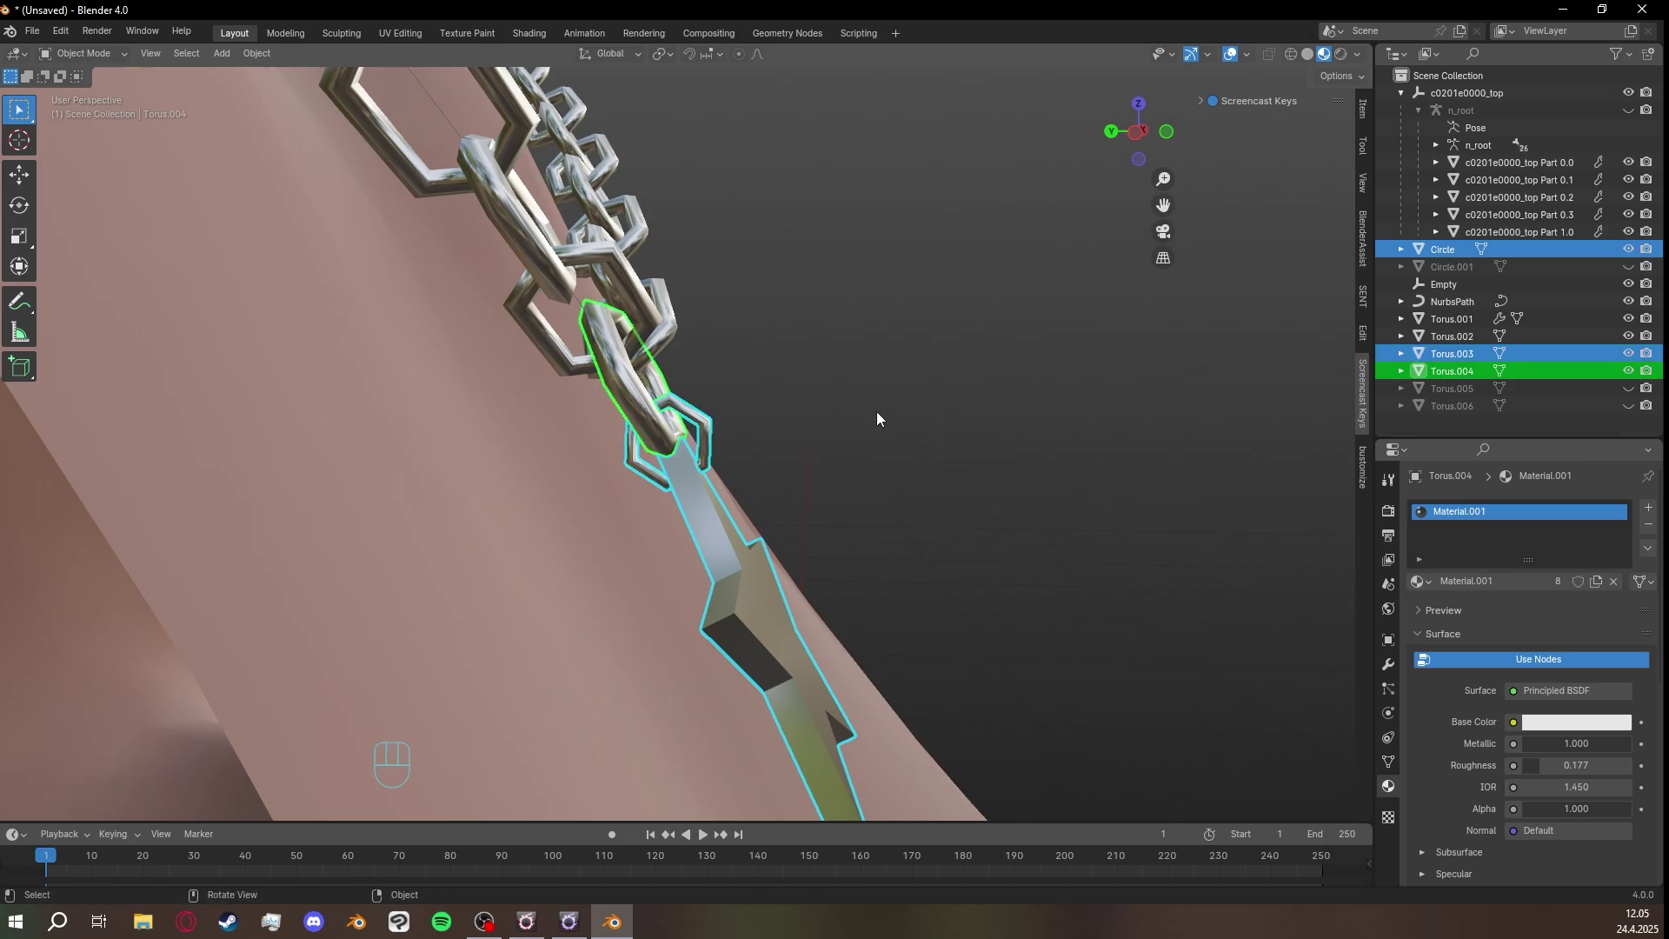
pyautogui.press('Tab')
pyautogui.press('a')
pyautogui.click(1141, 132)
pyautogui.scroll(5, 924, 447)
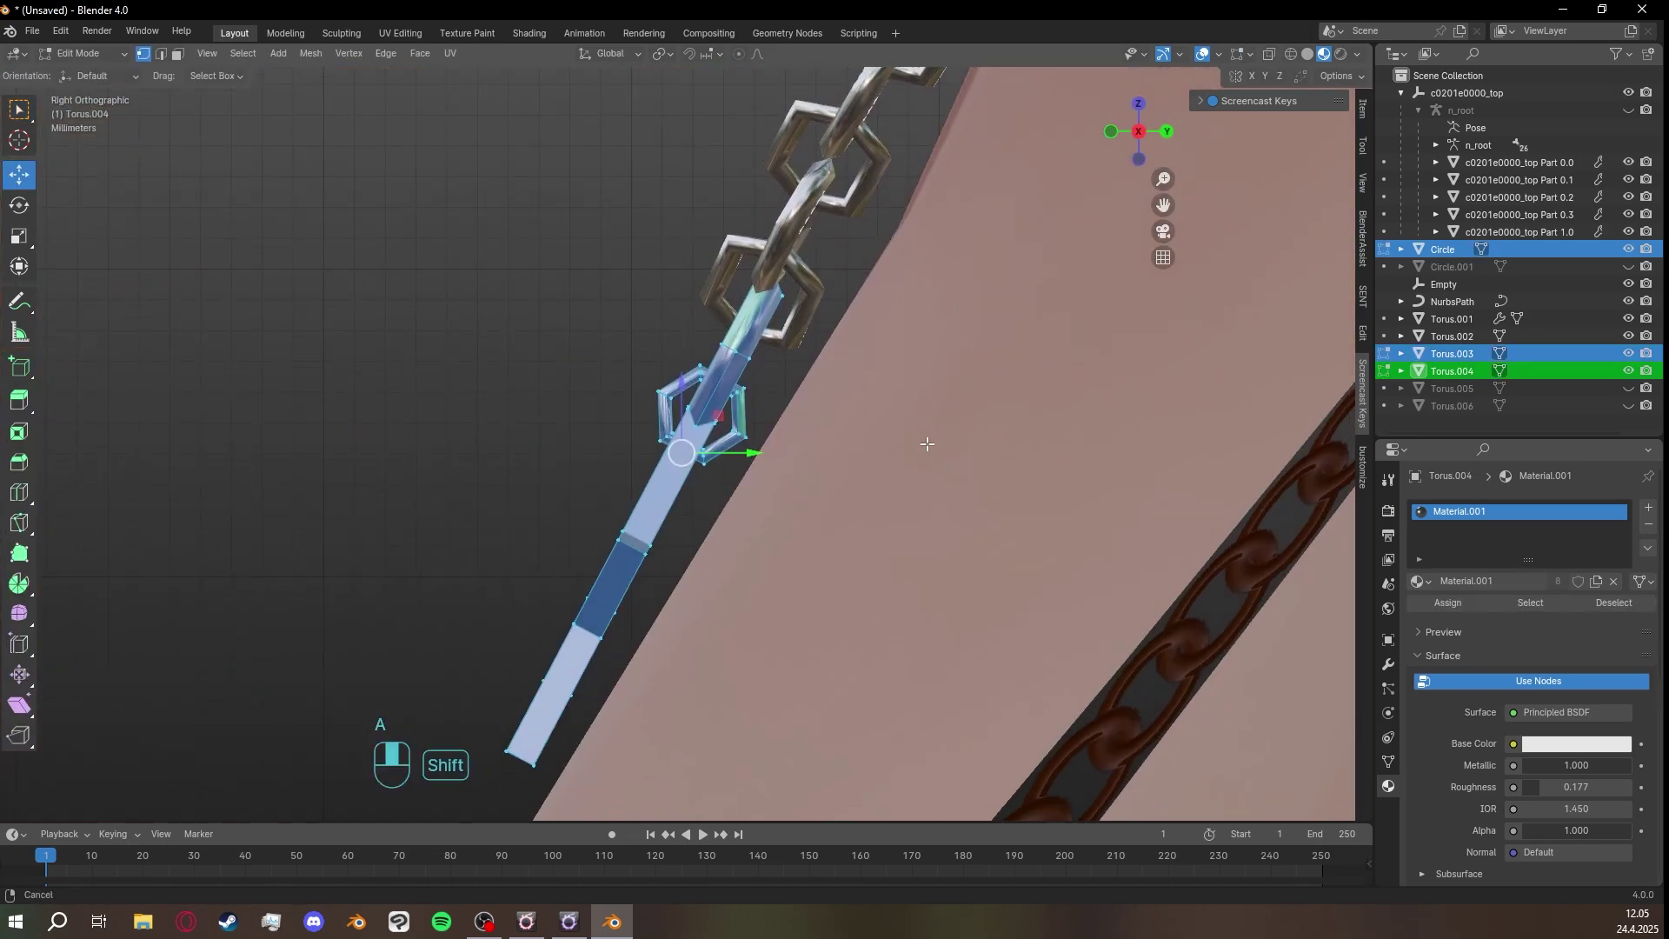
pyautogui.keyDown('shift'); pyautogui.moveTo(859, 370); pyautogui.dragTo(835, 433, button='middle'); pyautogui.keyUp('shift')
pyautogui.scroll(2, 835, 433)
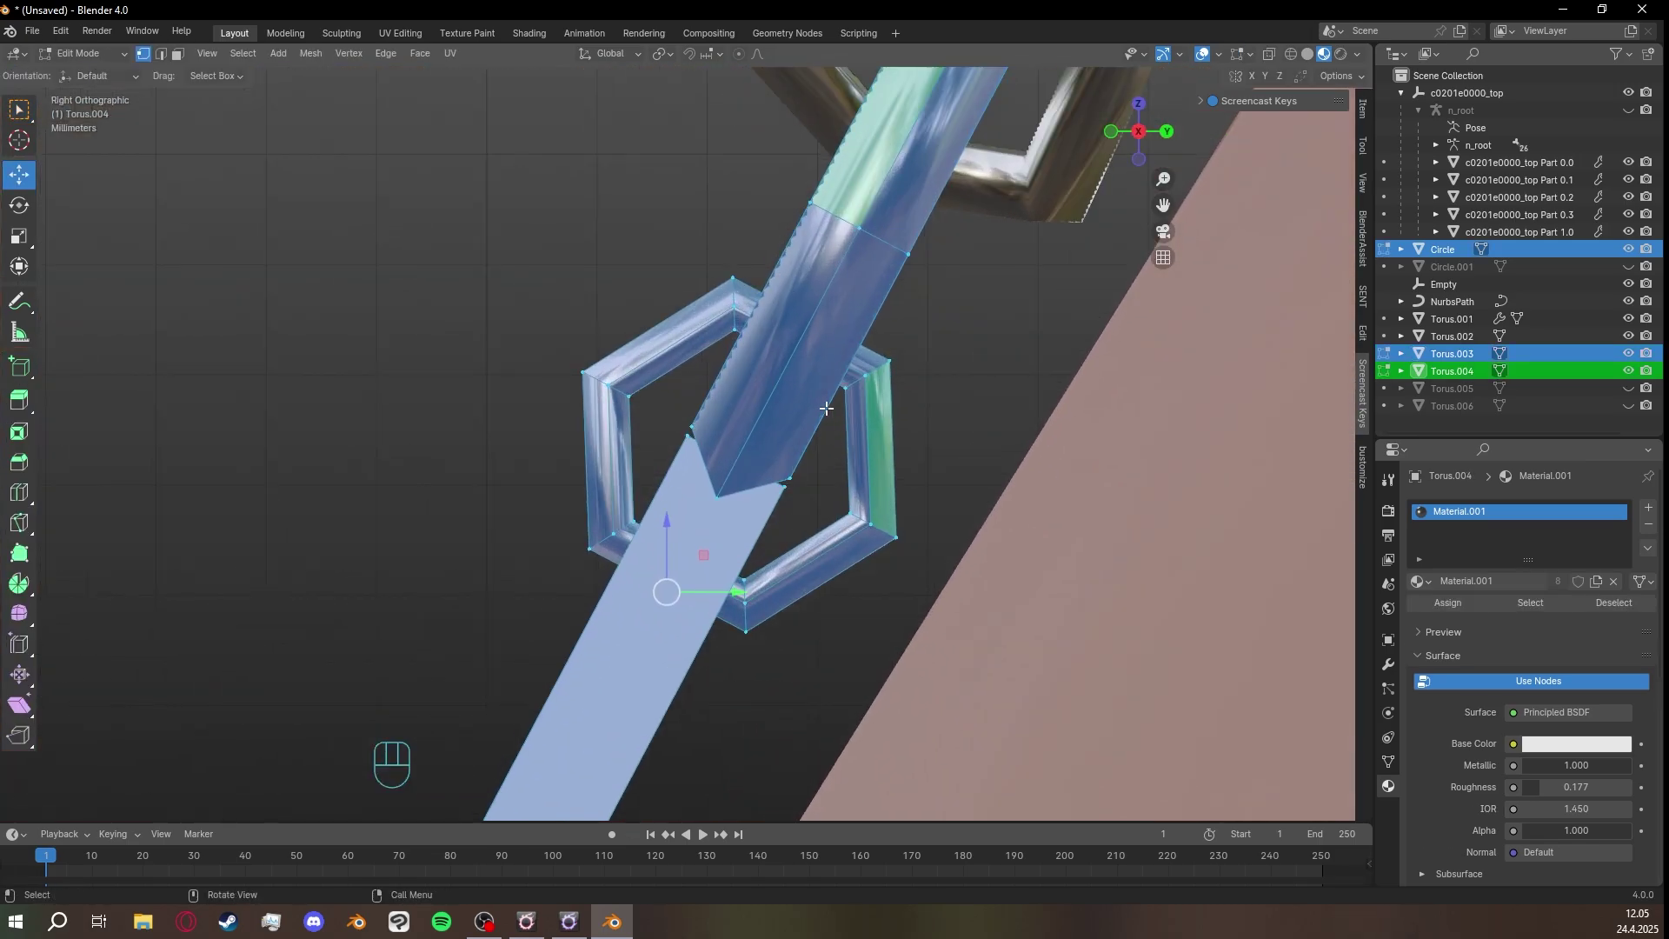
pyautogui.scroll(-1, 835, 433)
pyautogui.scroll(-1, 848, 513)
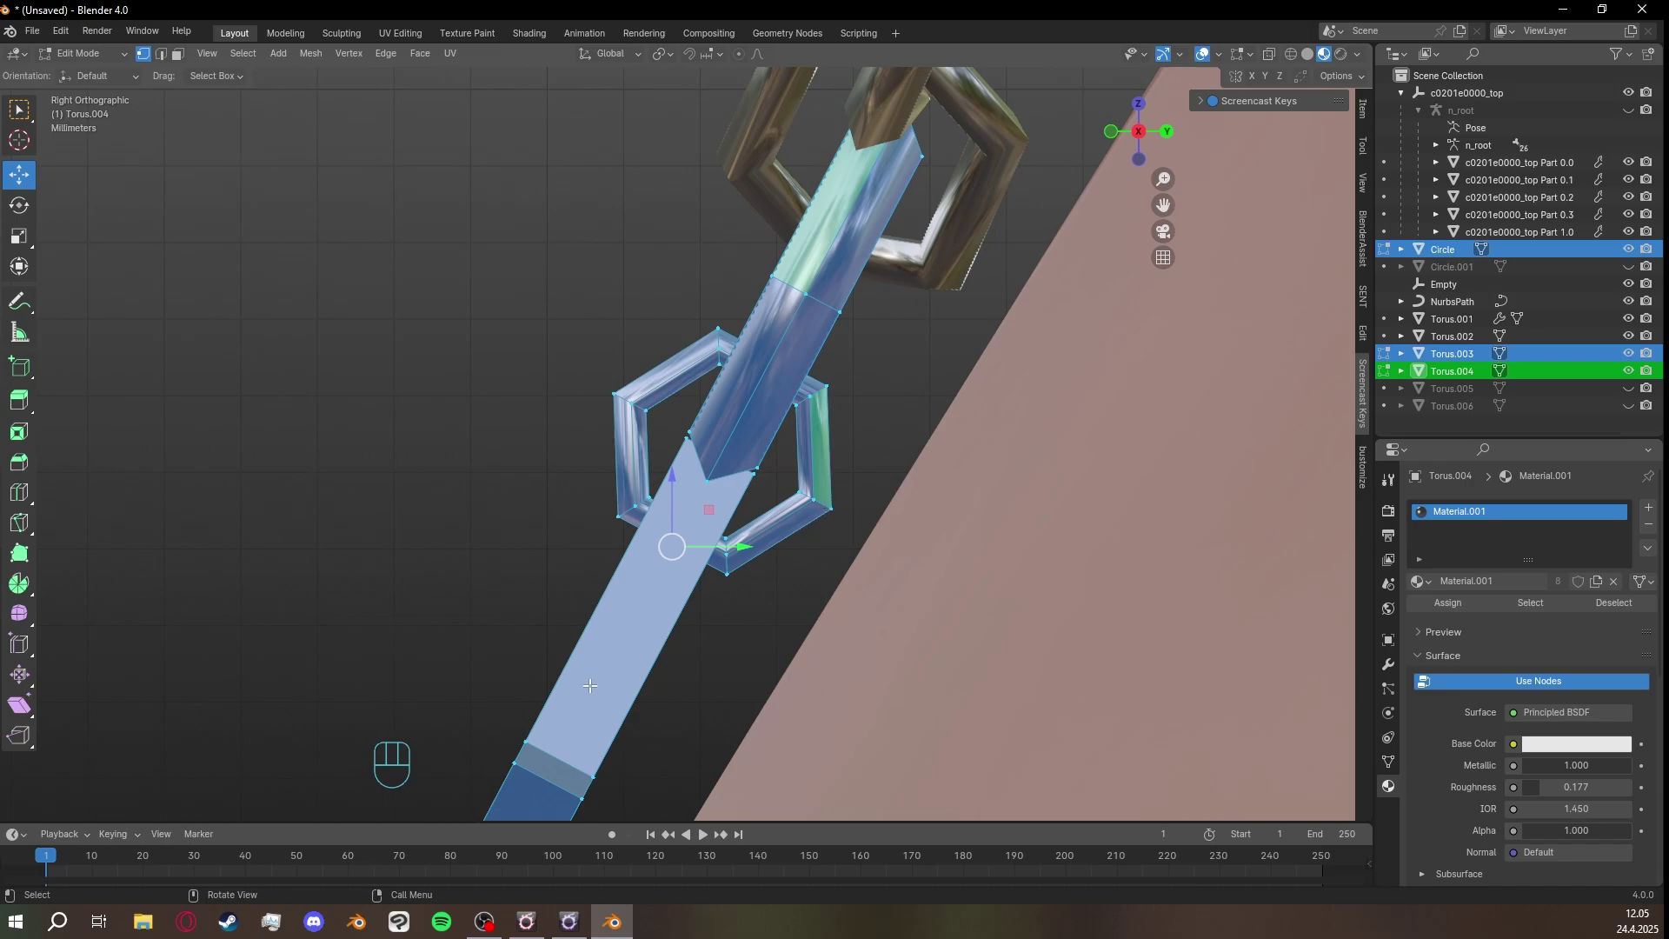
pyautogui.click(817, 501)
pyautogui.scroll(-3, 787, 487)
pyautogui.press('l')
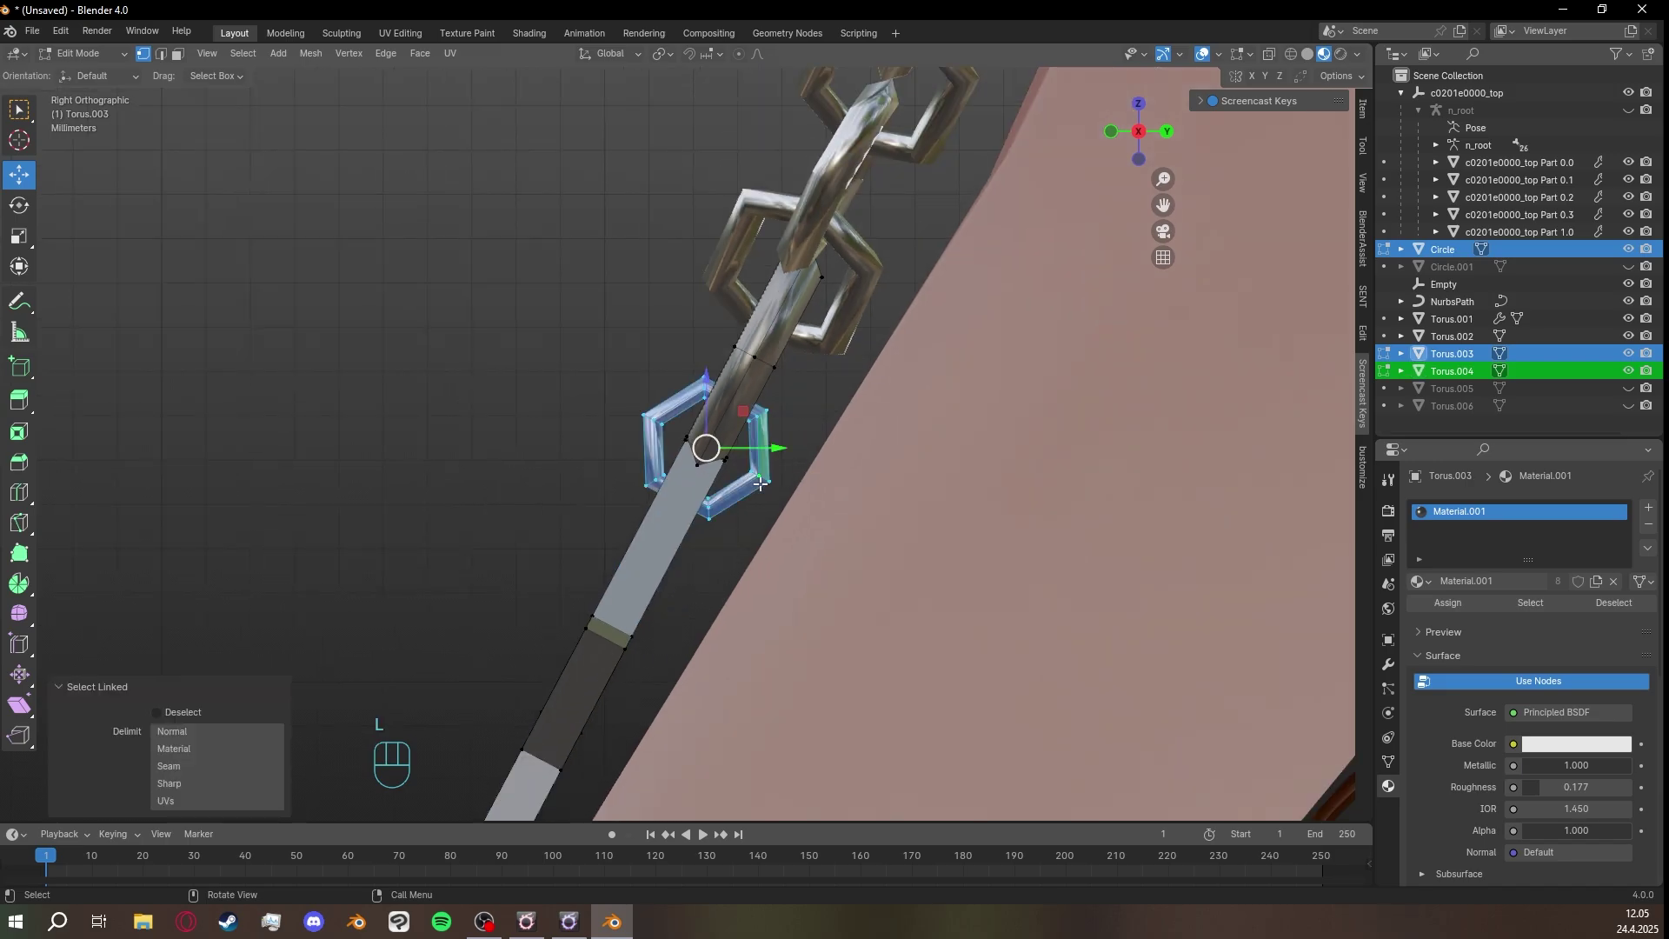
pyautogui.press('l')
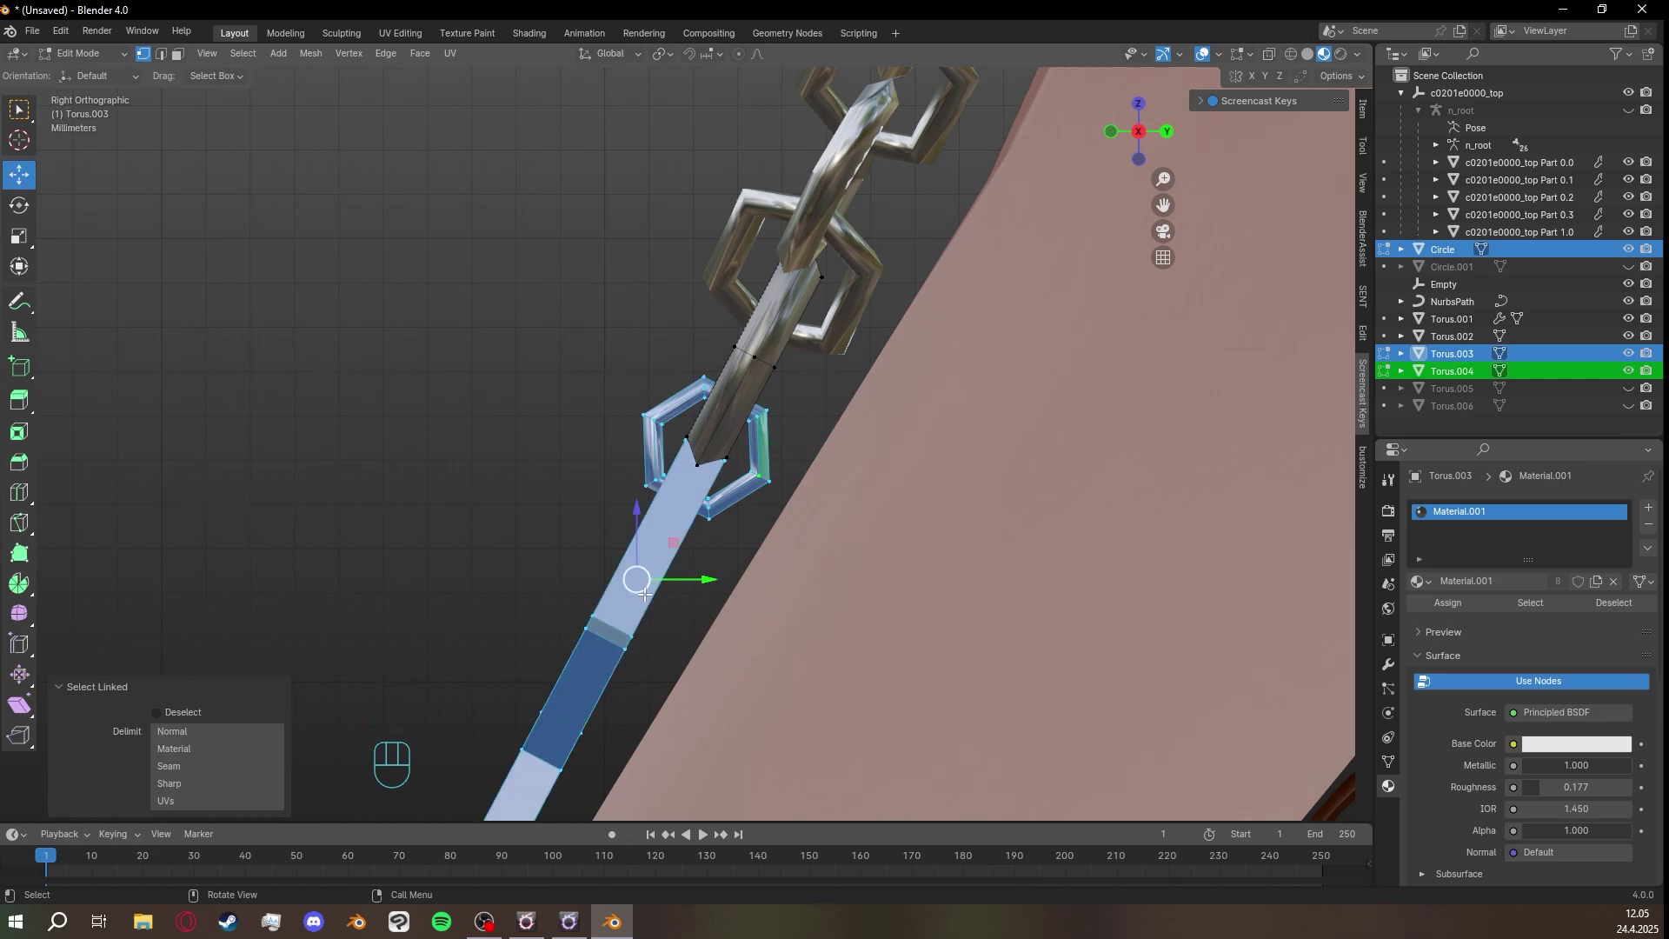
pyautogui.click(816, 456)
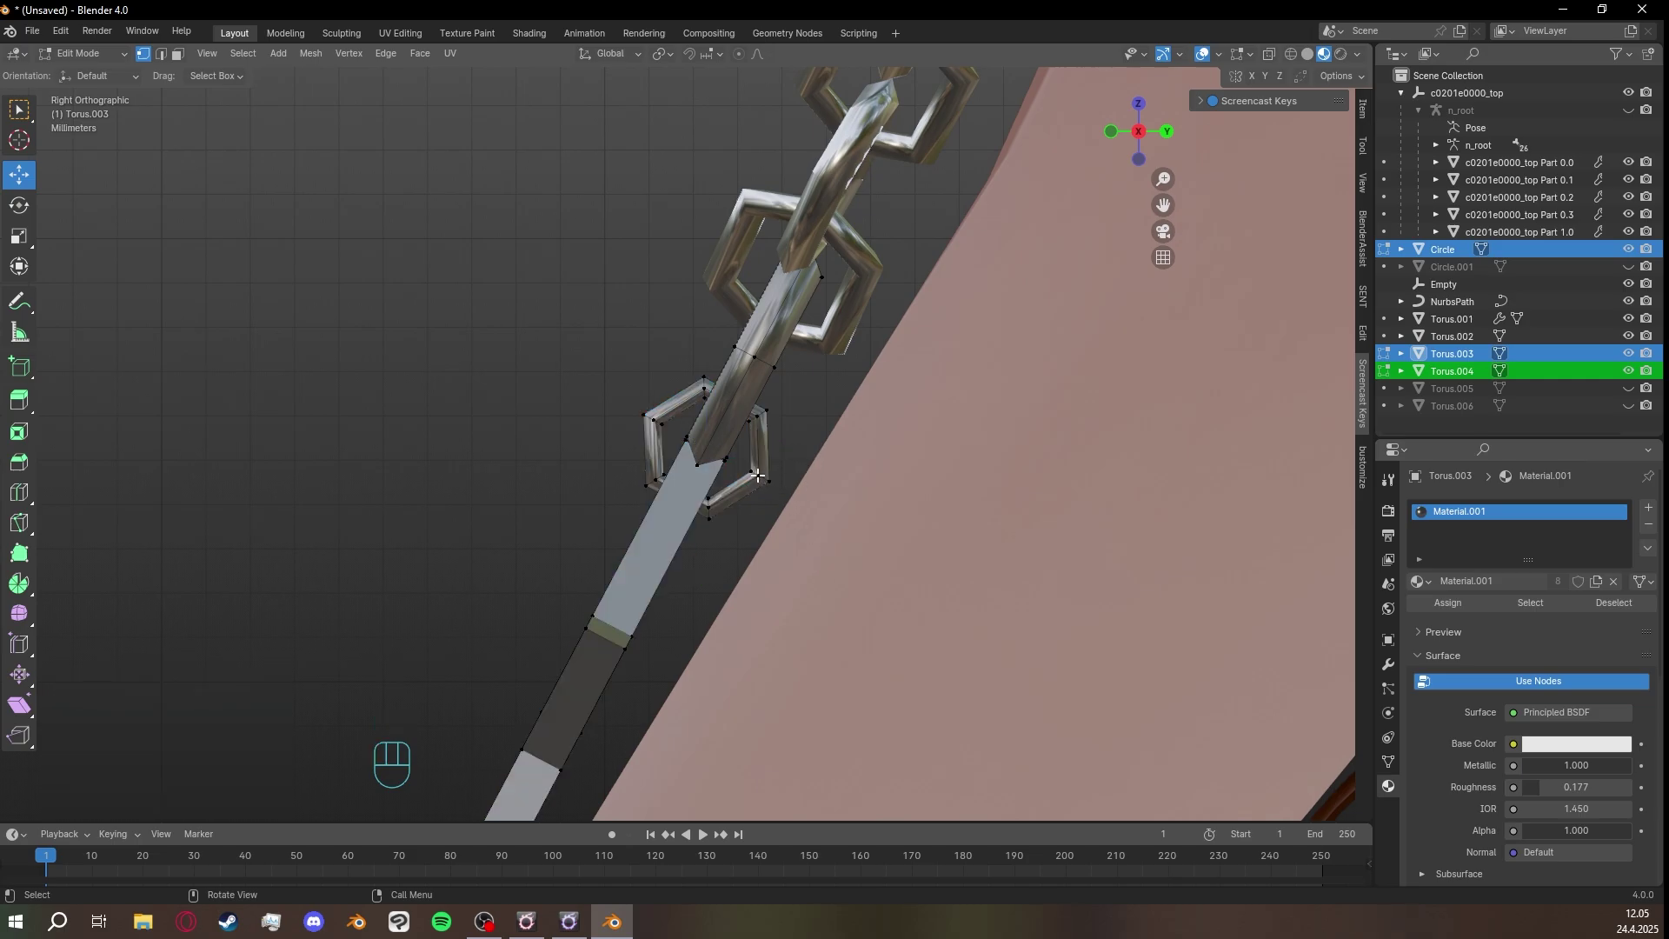
# Select the lower ring and the star and move them about -0.0002 m in Y and -0.00037 m in Z.
pyautogui.press('l')
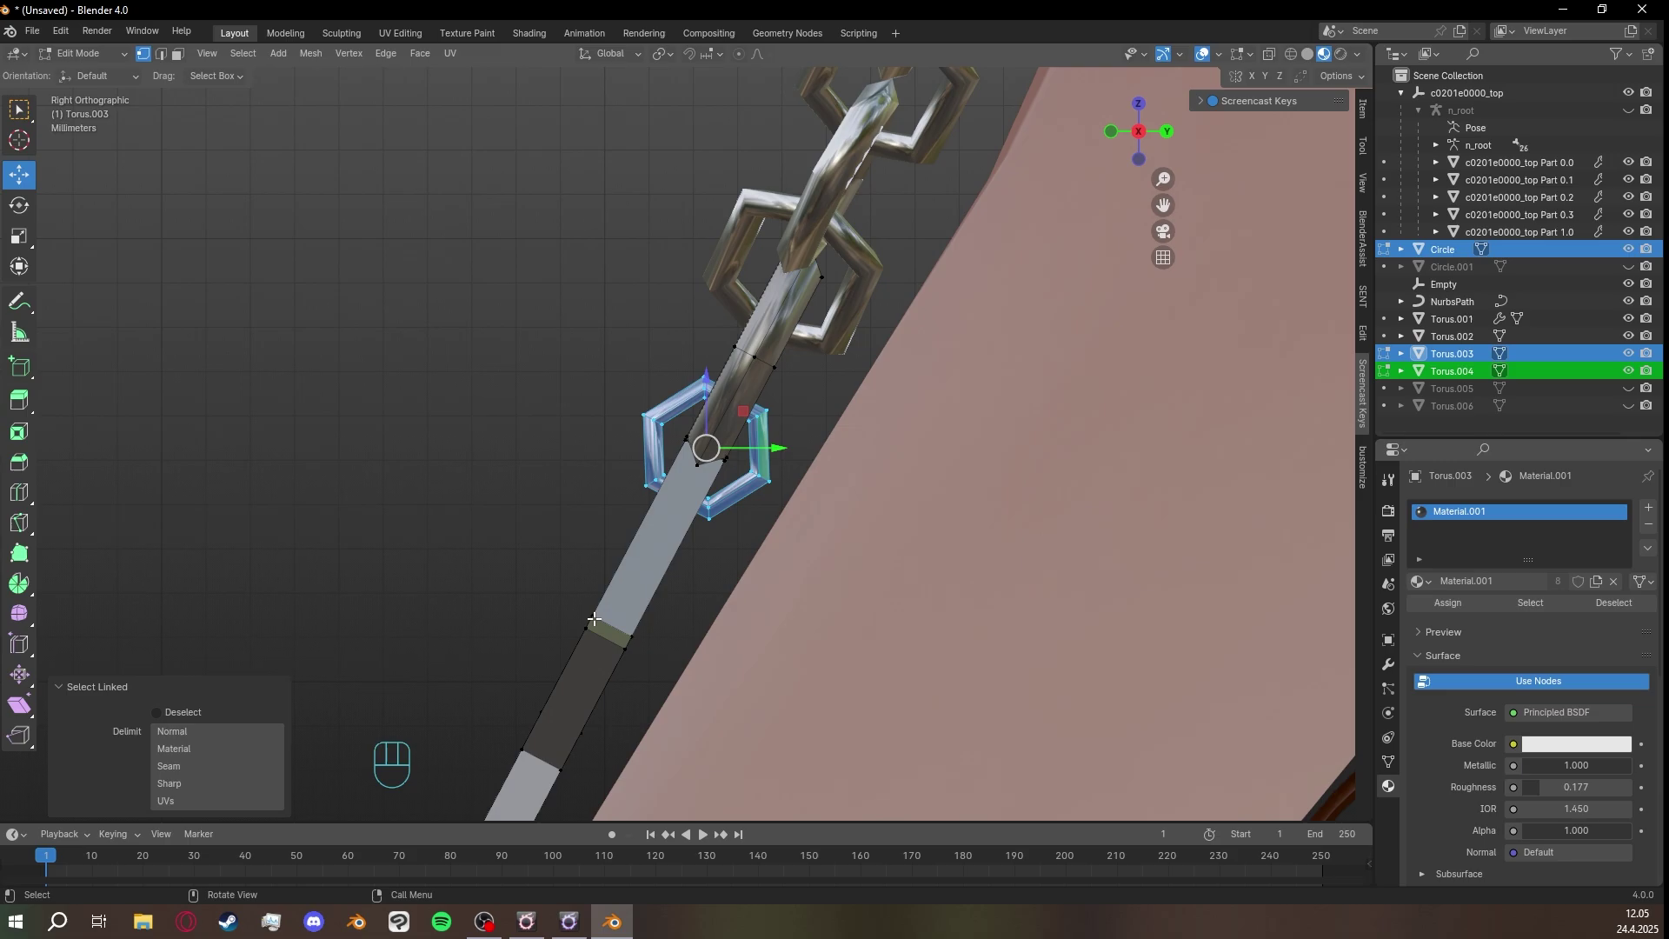
pyautogui.press('l')
pyautogui.keyDown('shift'); pyautogui.moveTo(755, 590); pyautogui.dragTo(751, 437, button='middle'); pyautogui.keyUp('shift')
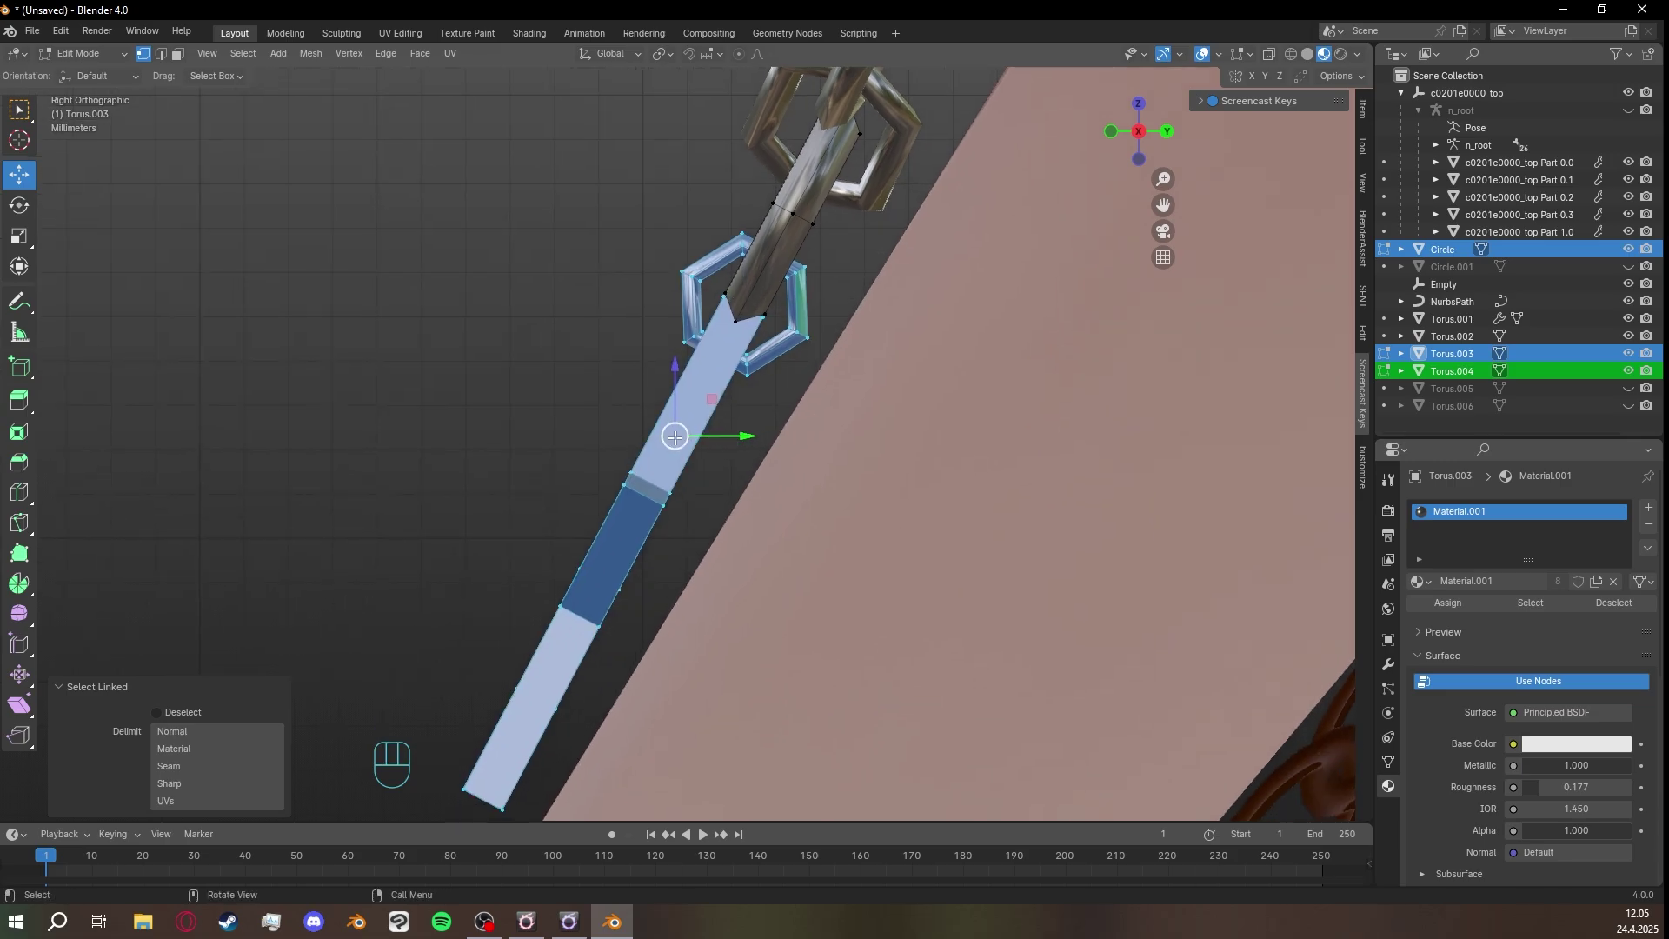
pyautogui.moveTo(675, 437); pyautogui.dragTo(662, 474)
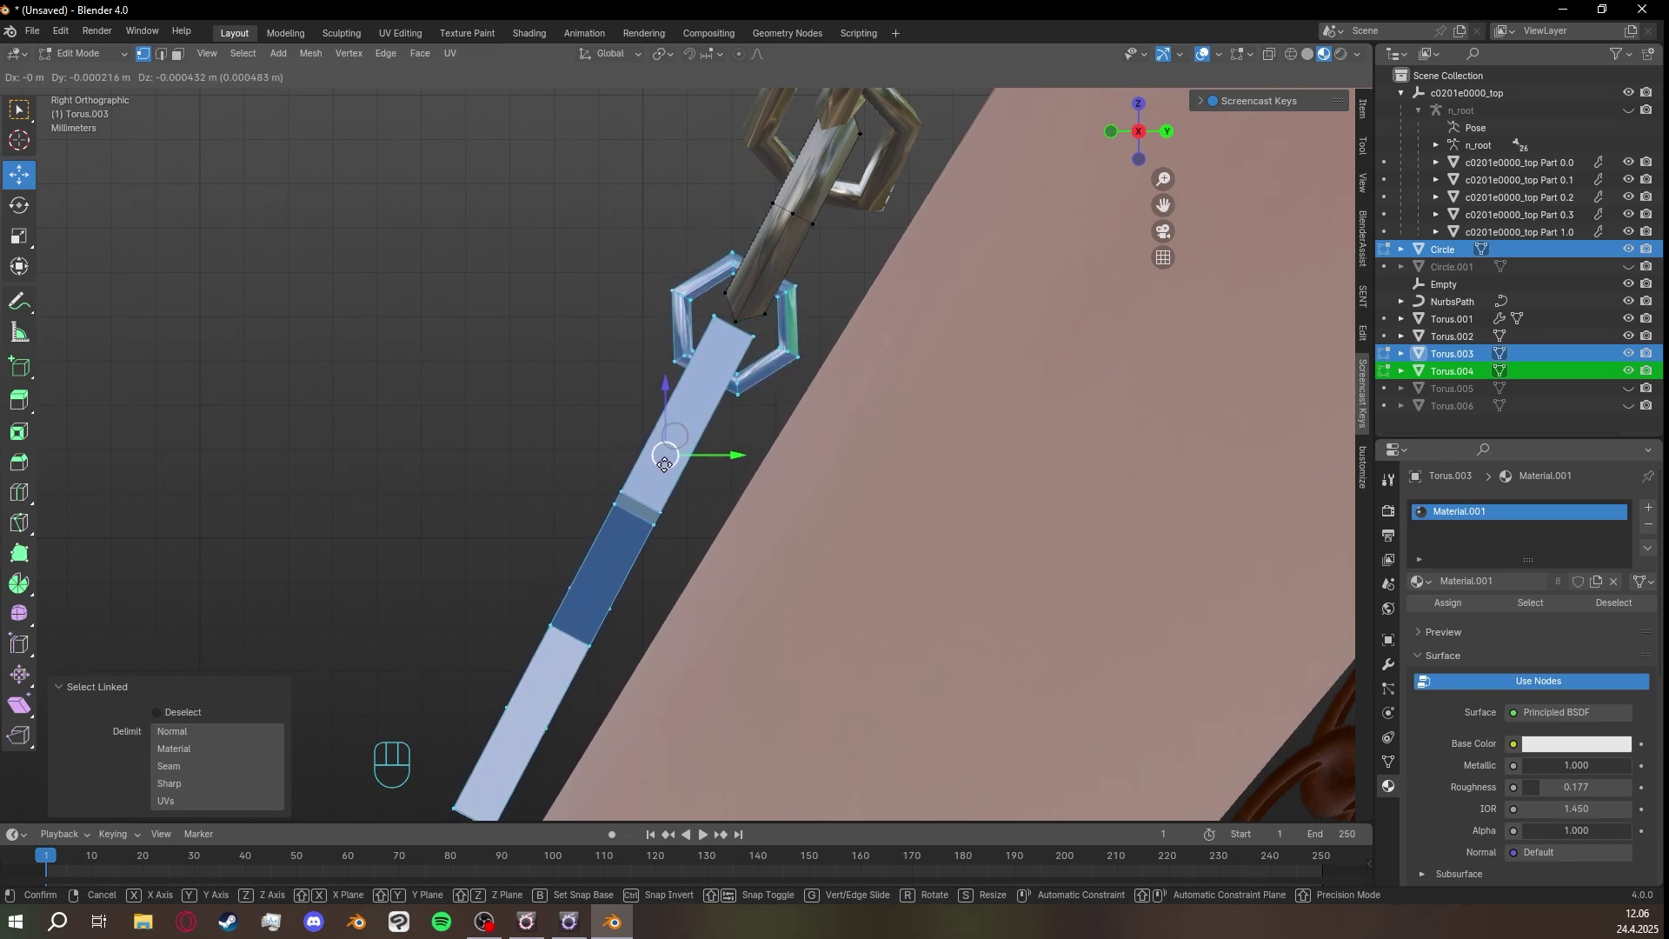
pyautogui.moveTo(665, 461); pyautogui.dragTo(665, 461)
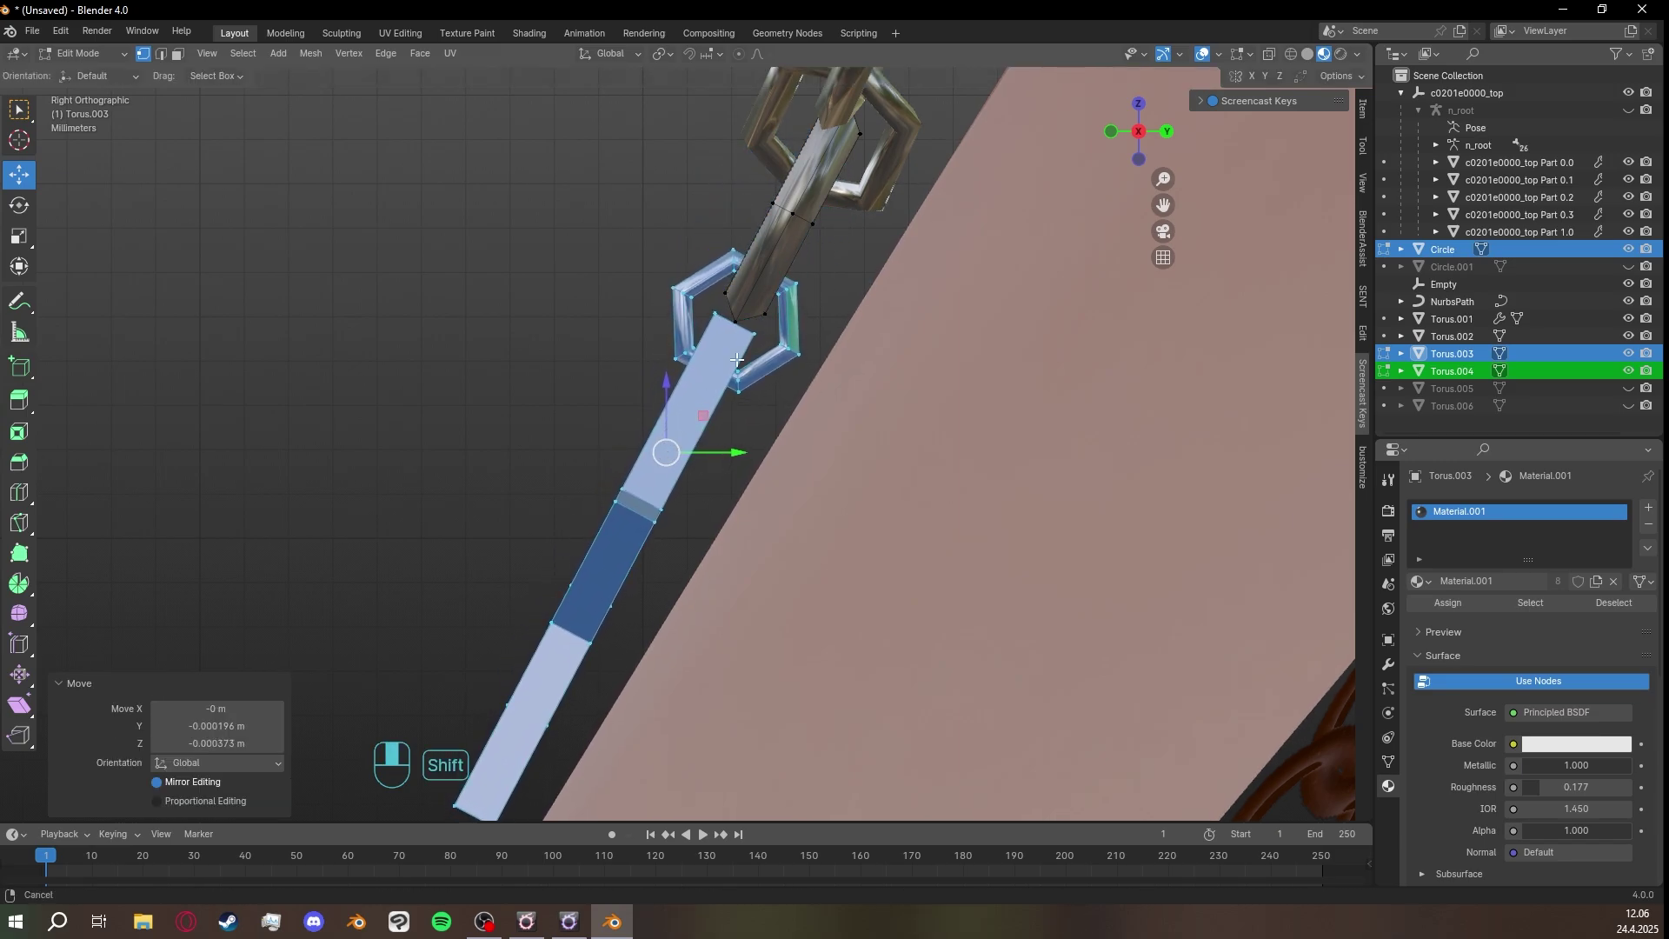
# In wireframe shading, move the lower ring and star about -0.00006 m in Y and -0.0001 m in Z, and restore material preview shading.
pyautogui.scroll(4, 682, 491)
pyautogui.scroll(-5, 722, 463)
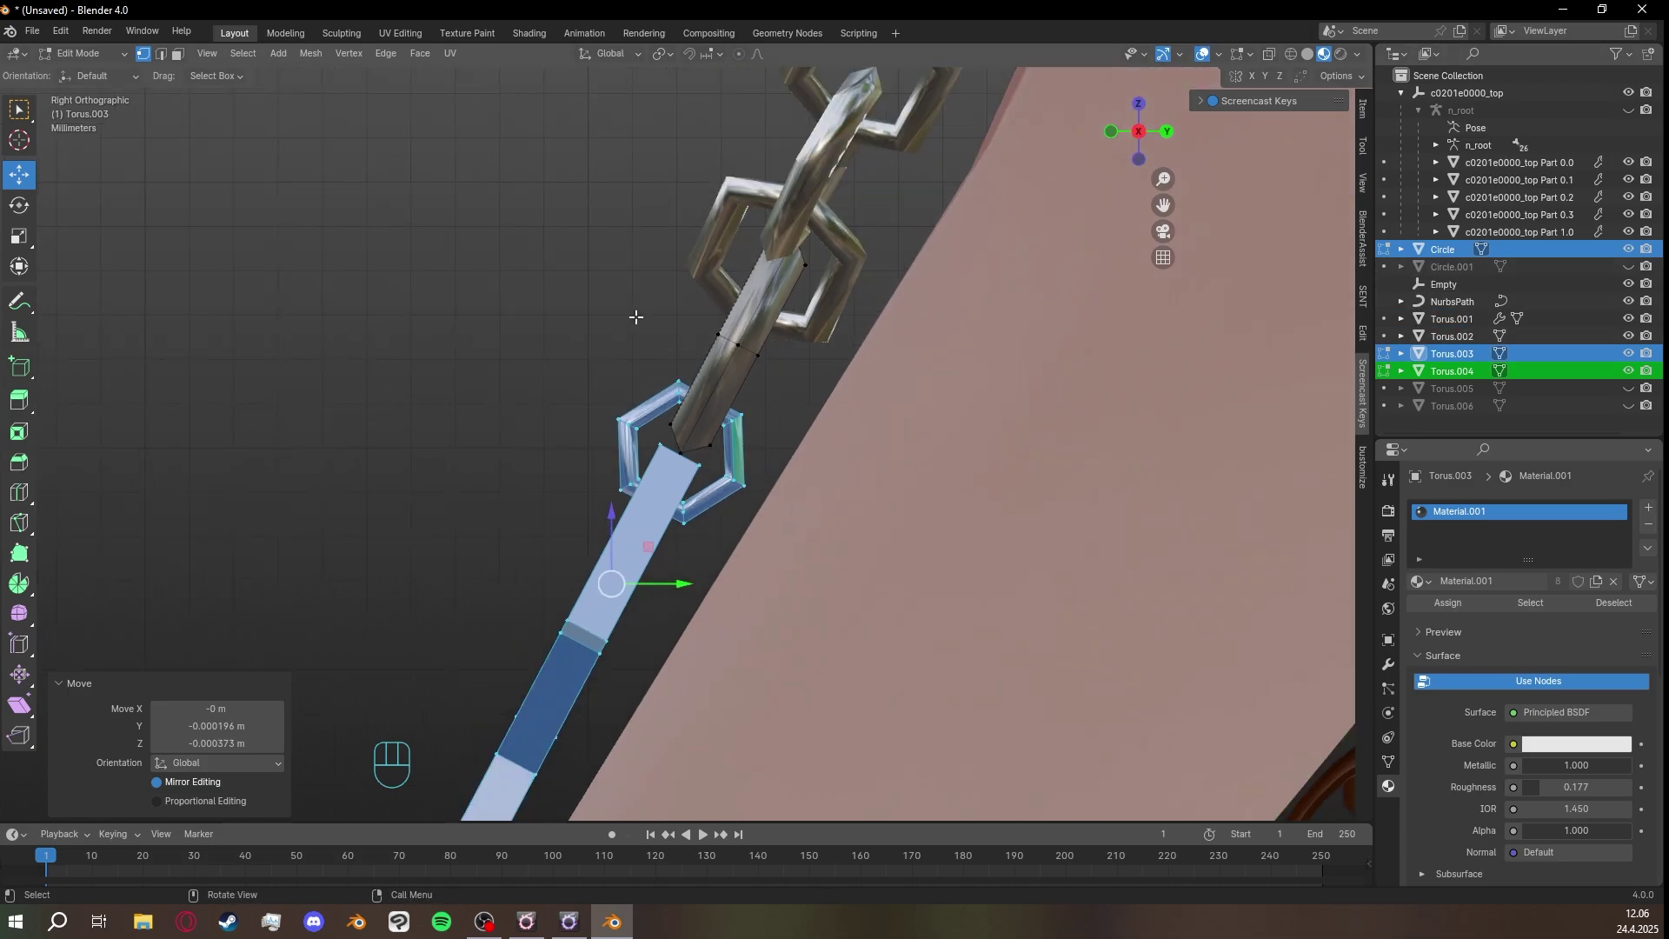
pyautogui.click(1290, 54)
pyautogui.scroll(6, 844, 410)
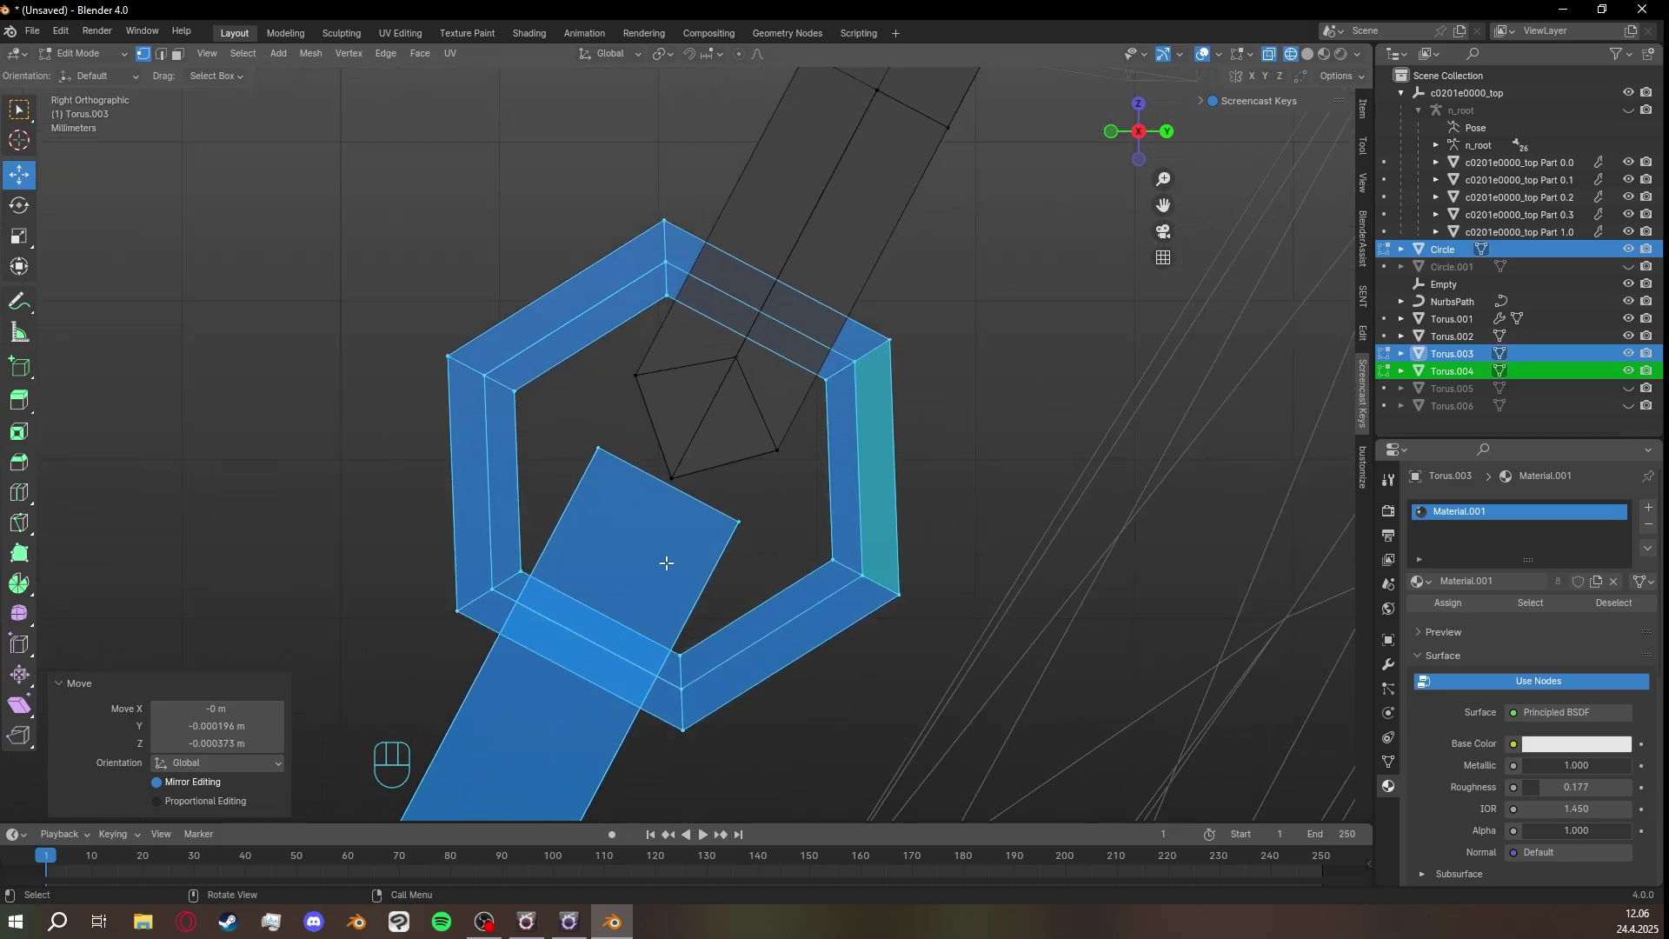
pyautogui.press('g')
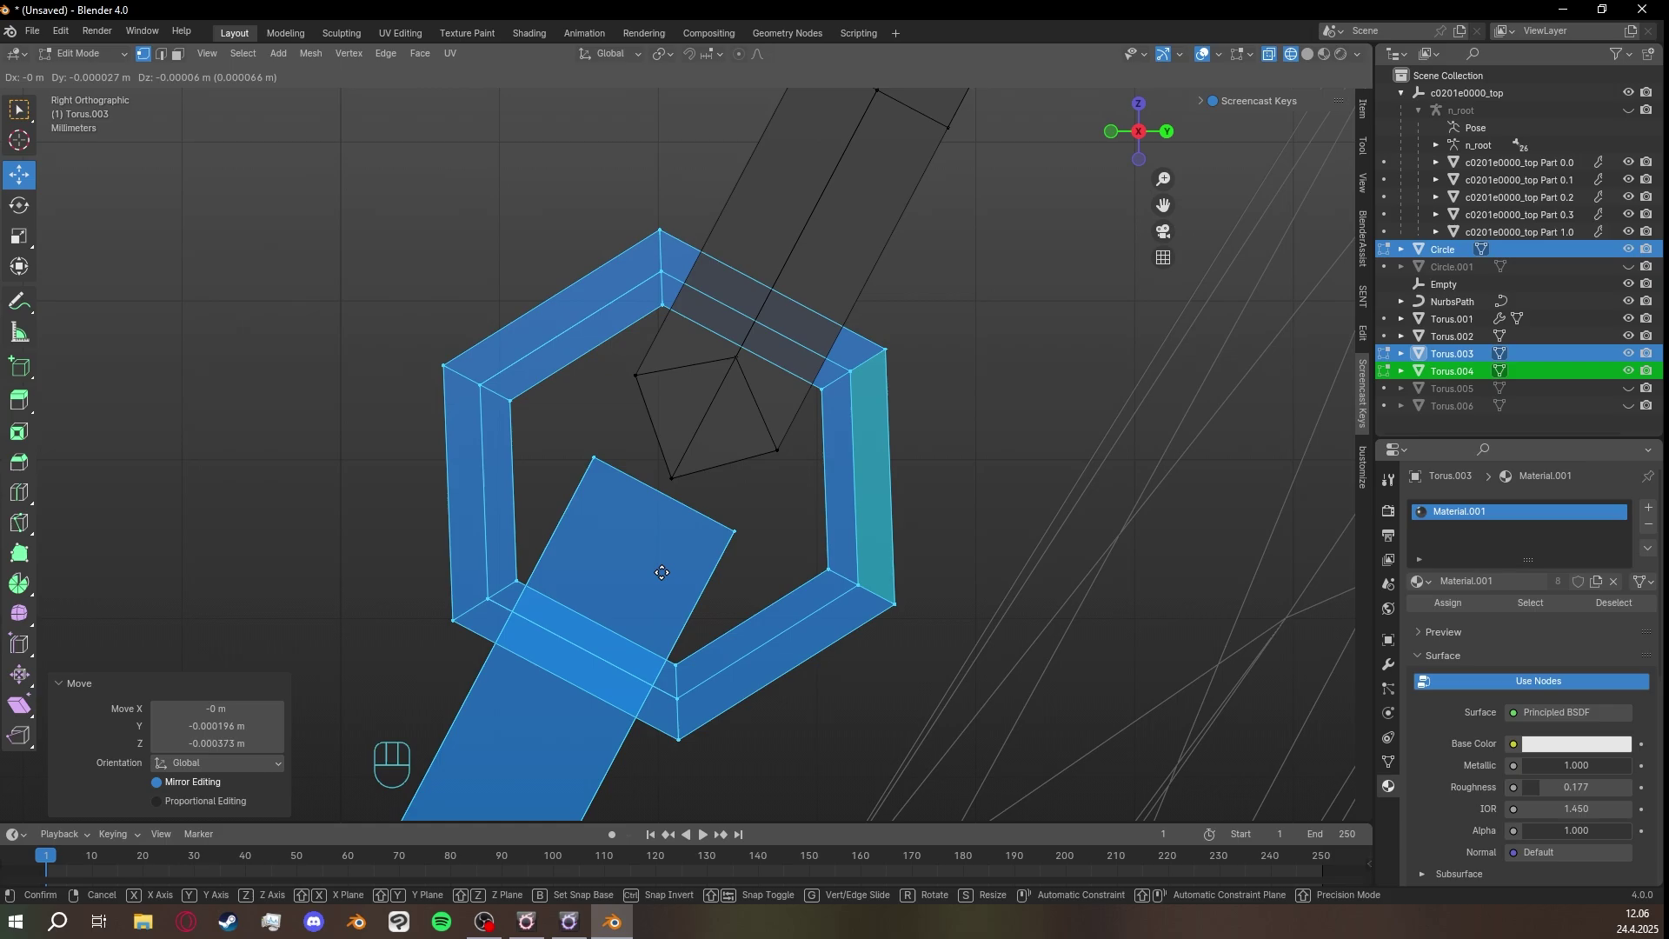
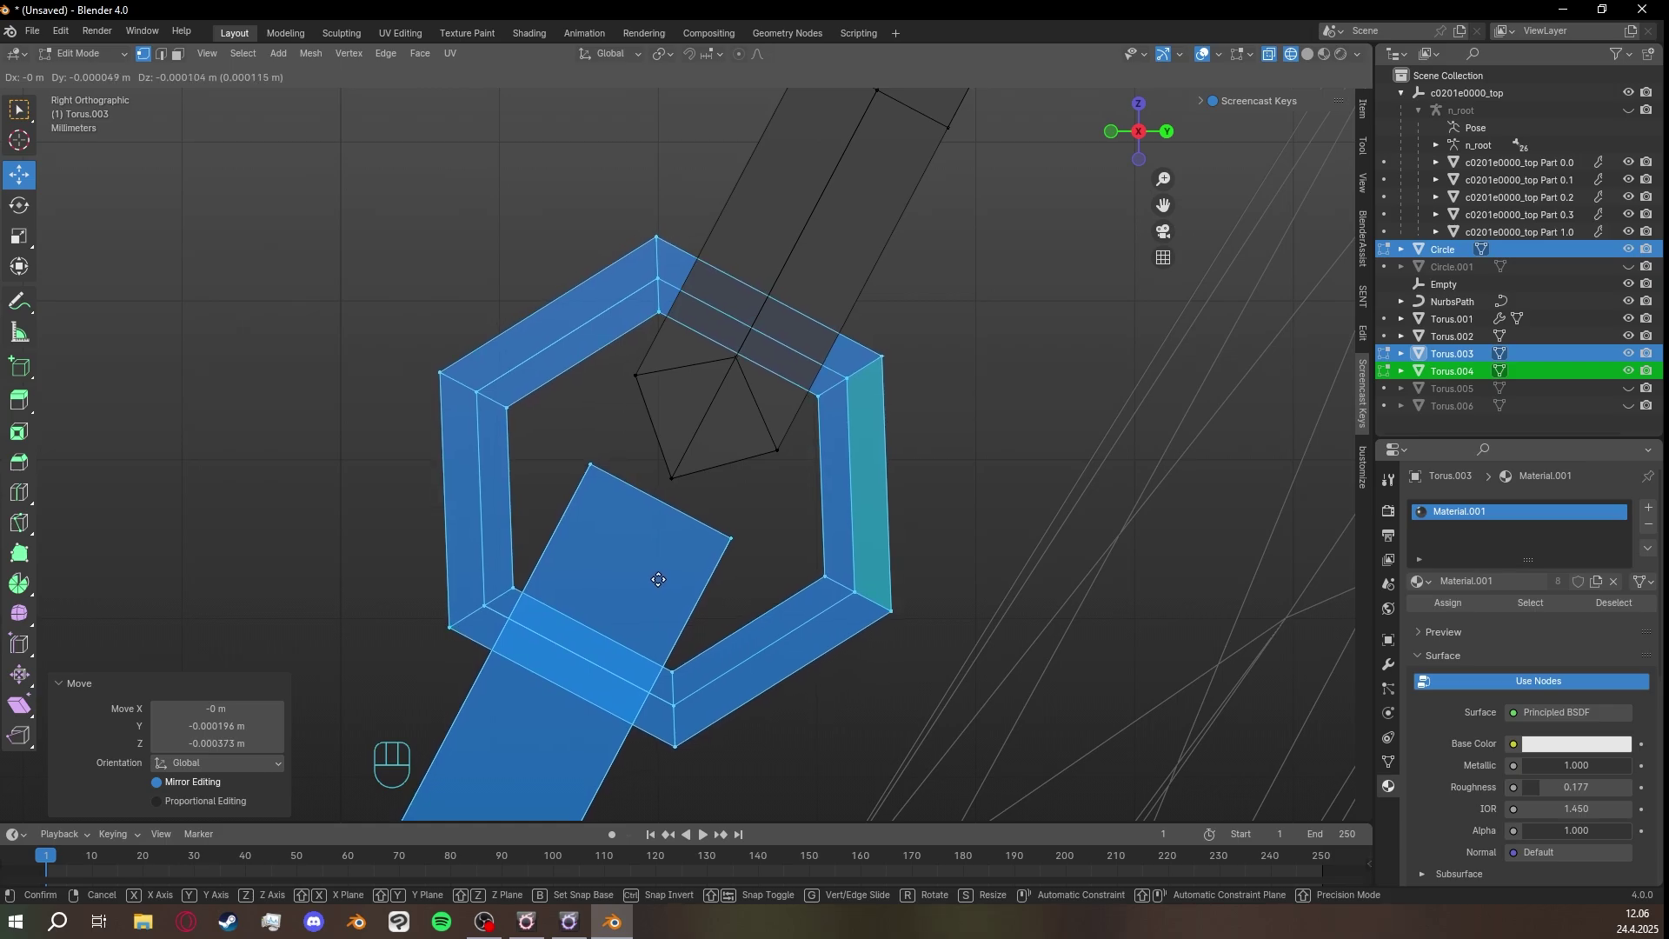
pyautogui.click(658, 579)
pyautogui.scroll(-8, 717, 515)
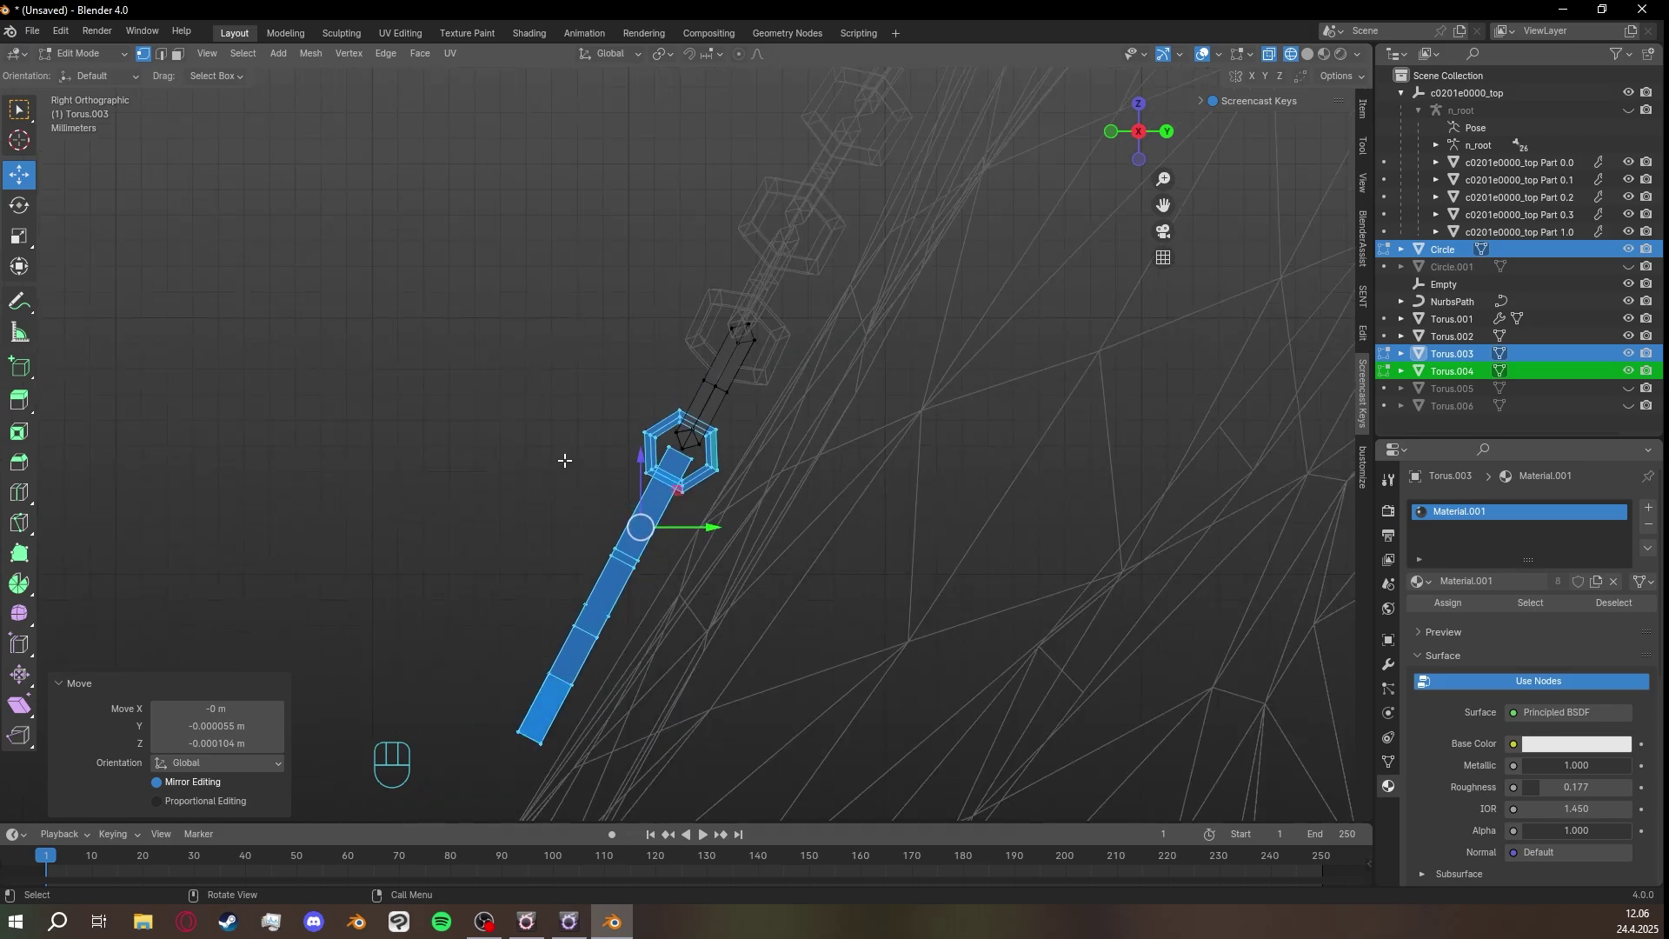
pyautogui.click(1325, 57)
# Deselect the pendant geometry, return to Object Mode and clear the object selection.
pyautogui.moveTo(728, 424); pyautogui.dragTo(924, 454, button='middle')
pyautogui.scroll(-4, 957, 461)
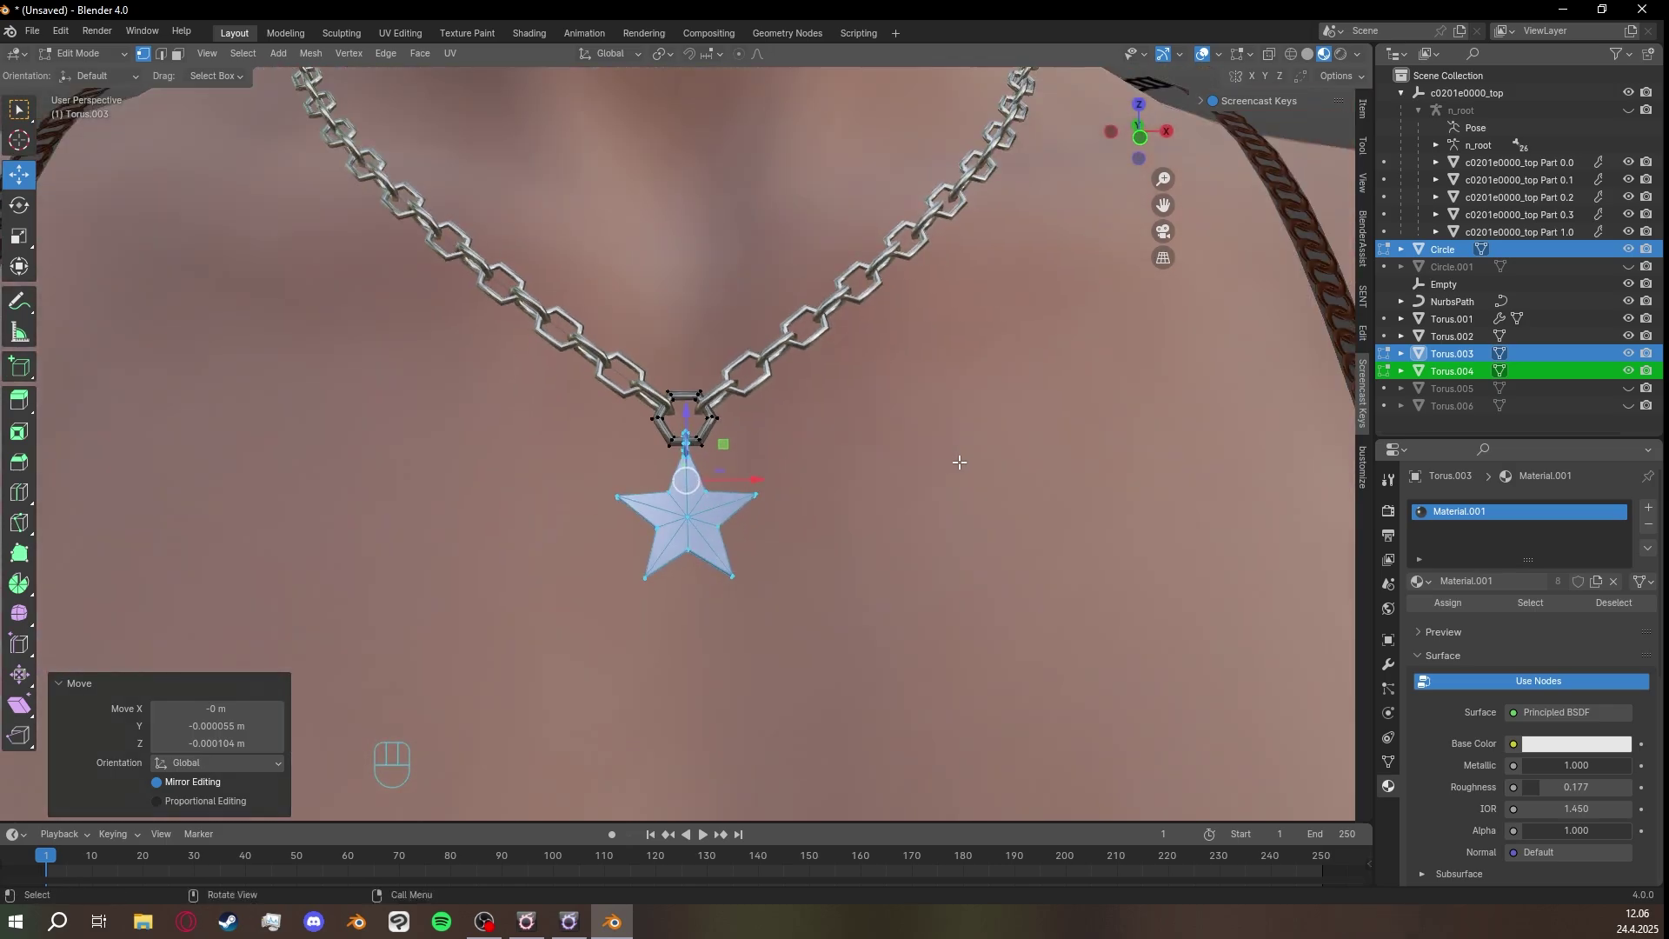
pyautogui.click(1217, 383)
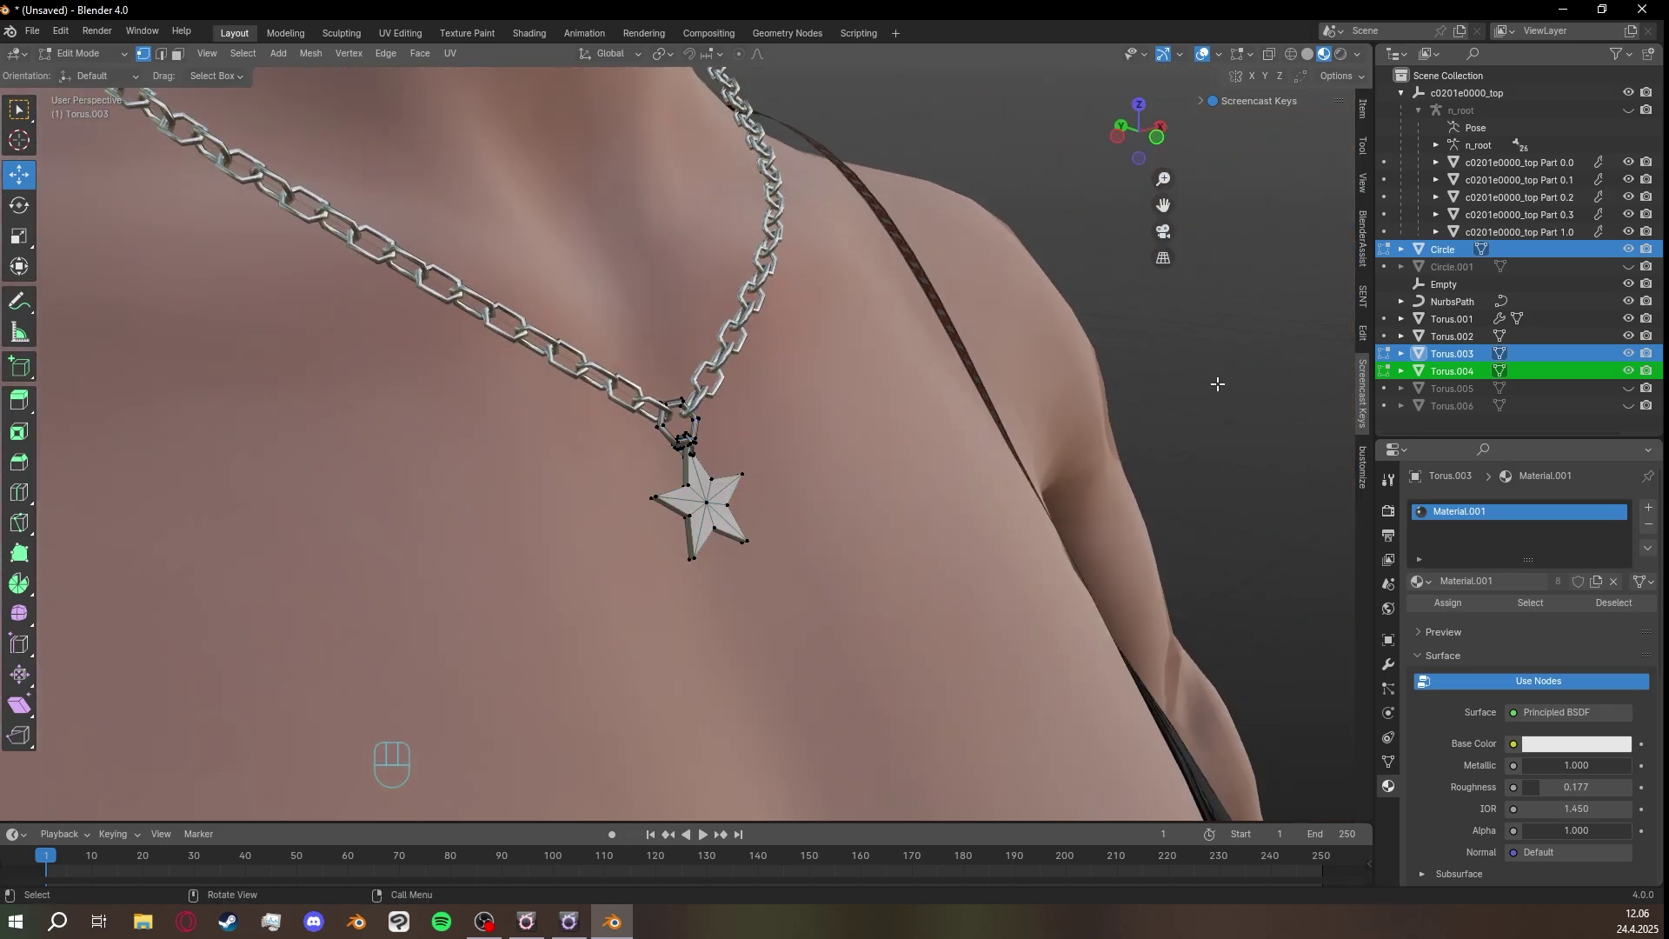
pyautogui.press('Tab')
pyautogui.click(1217, 384)
# Examine the necklace and its star pendant from the front, the sides and the back of the neck.
pyautogui.moveTo(1217, 383); pyautogui.dragTo(1086, 413, button='middle')
pyautogui.scroll(-2, 921, 417)
pyautogui.moveTo(913, 455); pyautogui.dragTo(1170, 503, button='middle')
pyautogui.scroll(2, 1162, 483)
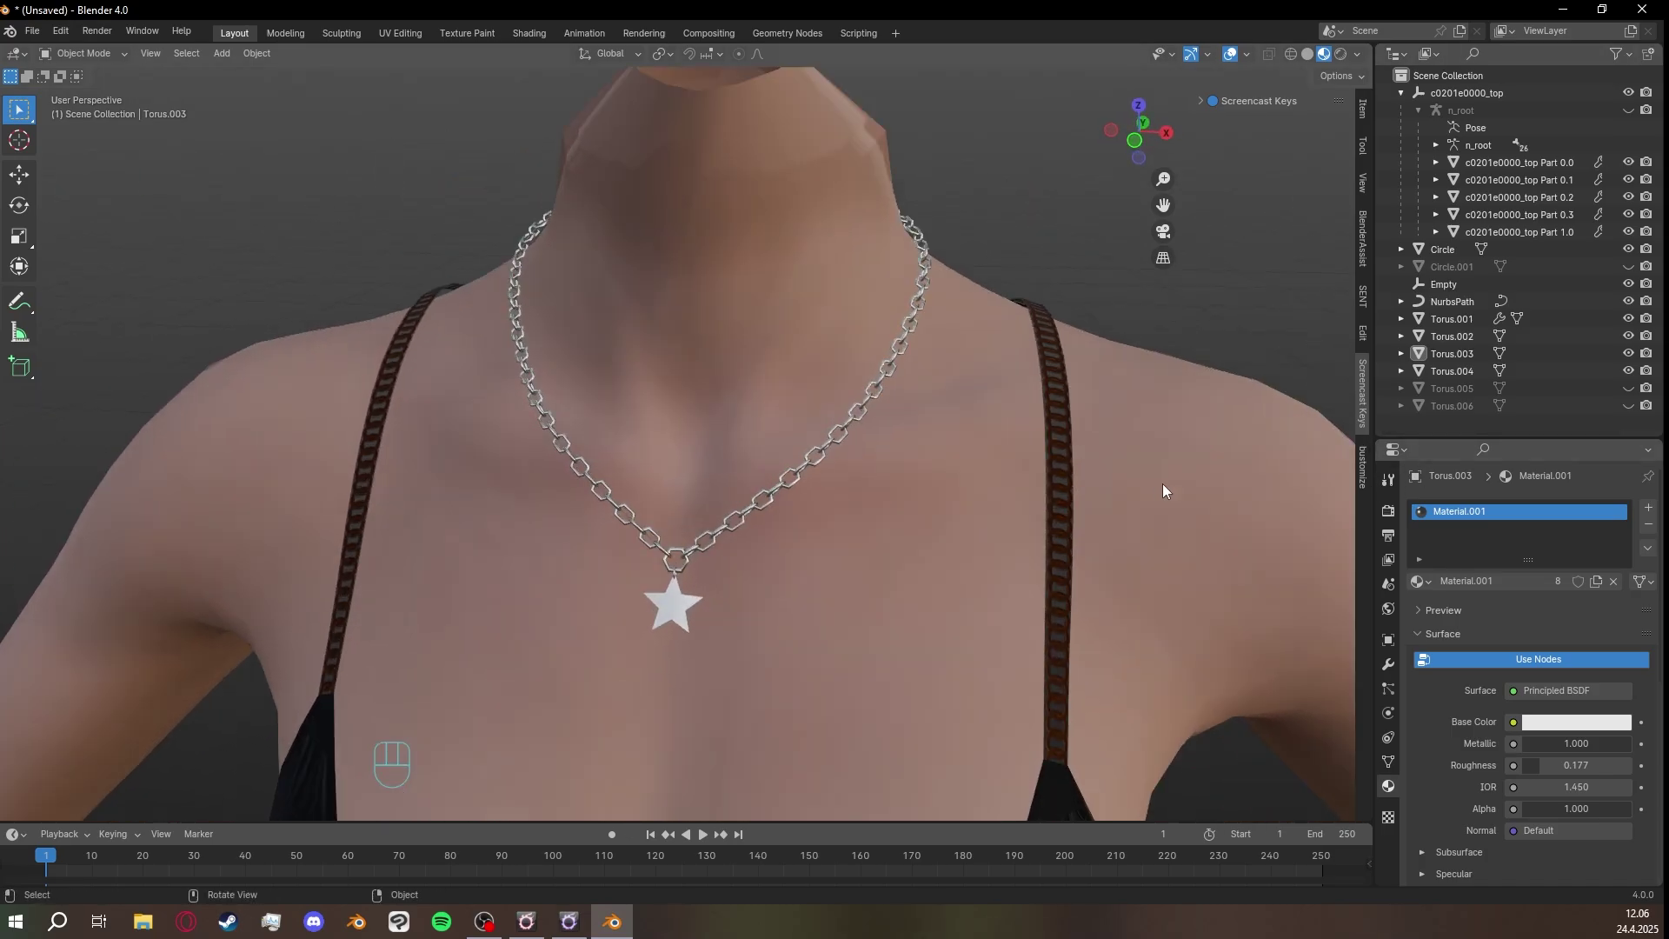
pyautogui.keyDown('shift'); pyautogui.moveTo(1142, 415); pyautogui.dragTo(1132, 355, button='middle'); pyautogui.keyUp('shift')
pyautogui.moveTo(1132, 354); pyautogui.dragTo(1200, 362, button='middle')
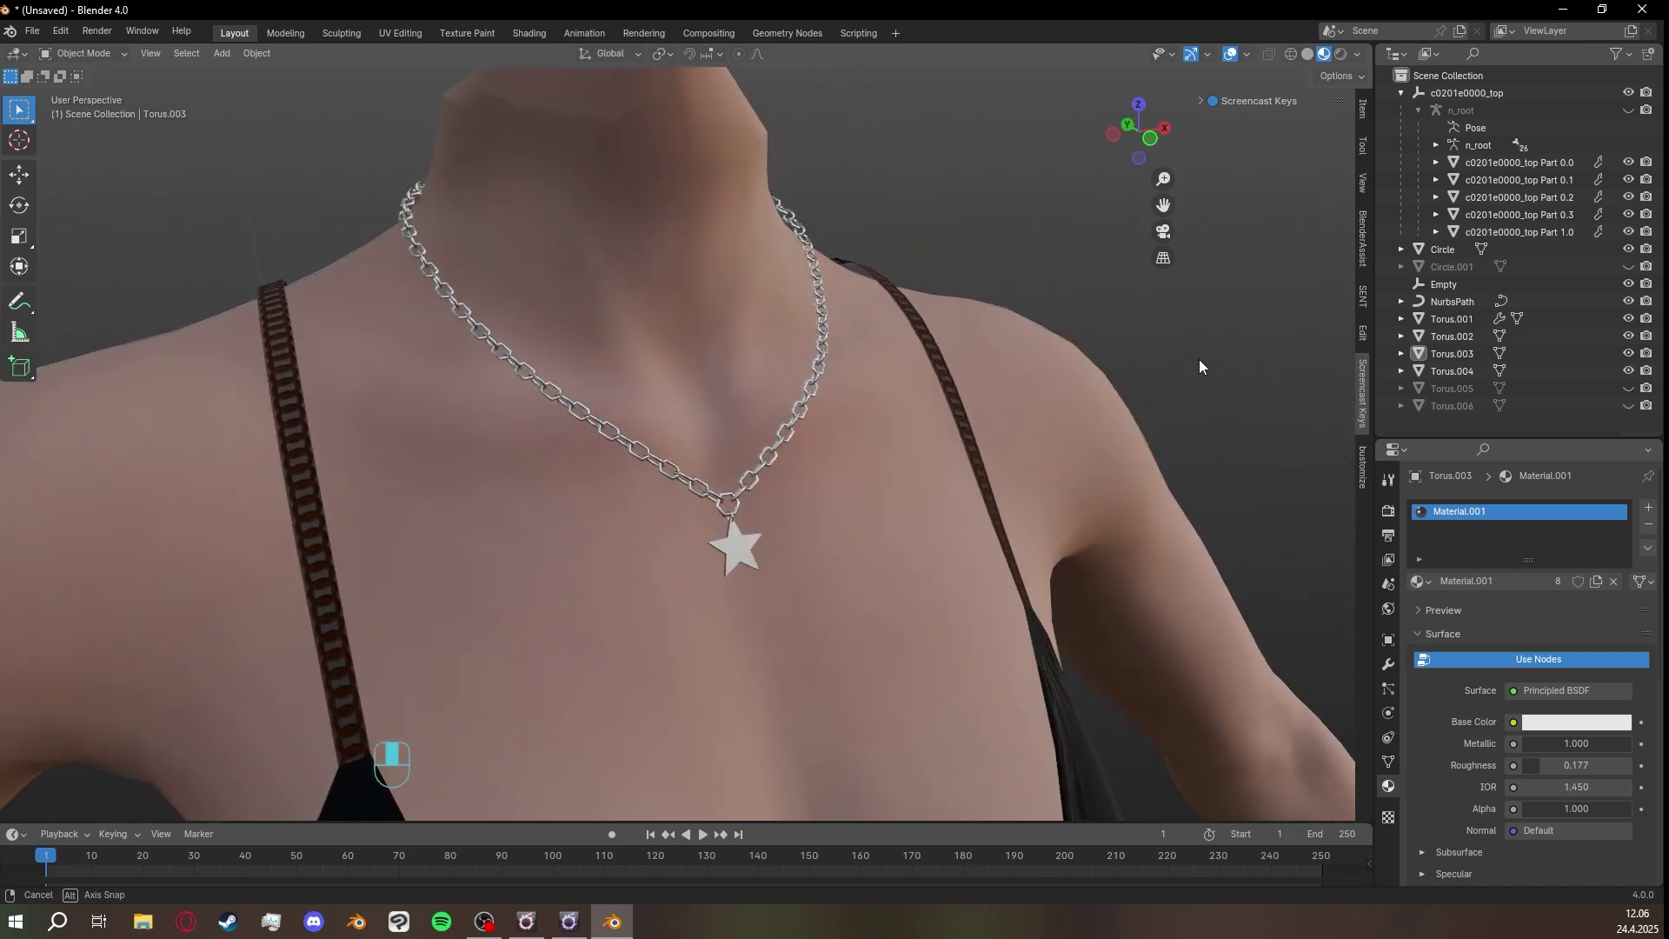
pyautogui.moveTo(876, 458); pyautogui.dragTo(436, 393, button='middle')
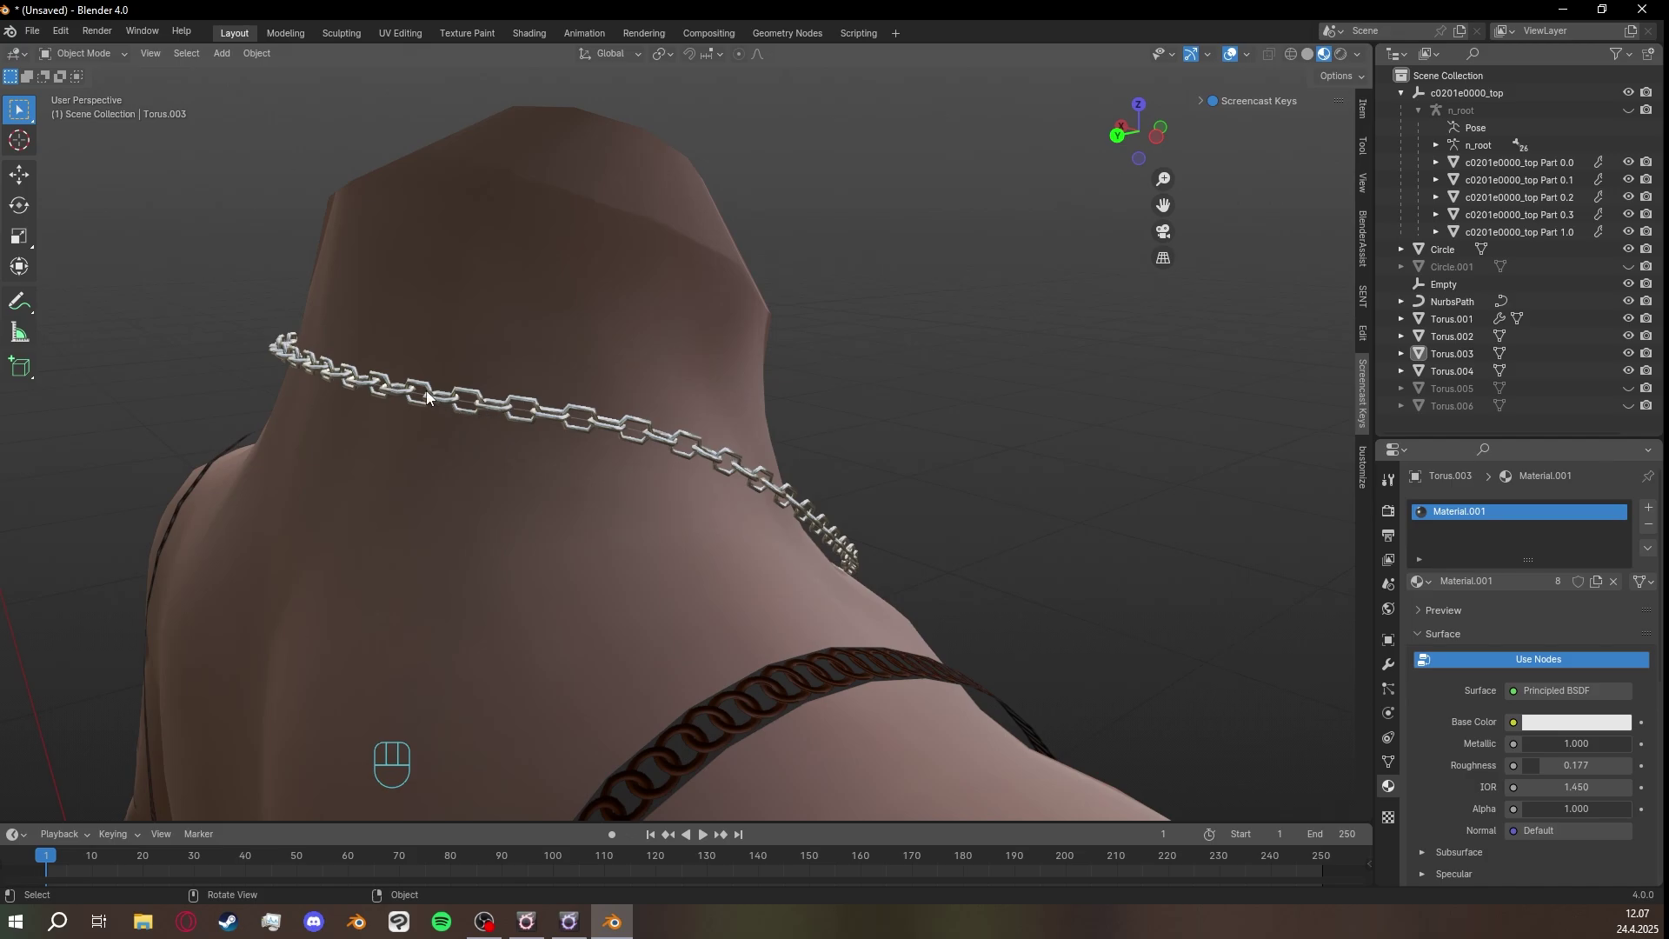
pyautogui.moveTo(761, 489)
pyautogui.keyDown('shift'); pyautogui.mouseDown(button='middle')
pyautogui.moveTo(784, 461)
pyautogui.moveTo(751, 466)
pyautogui.mouseUp(button='middle'); pyautogui.keyUp('shift')
pyautogui.scroll(2, 785, 460)
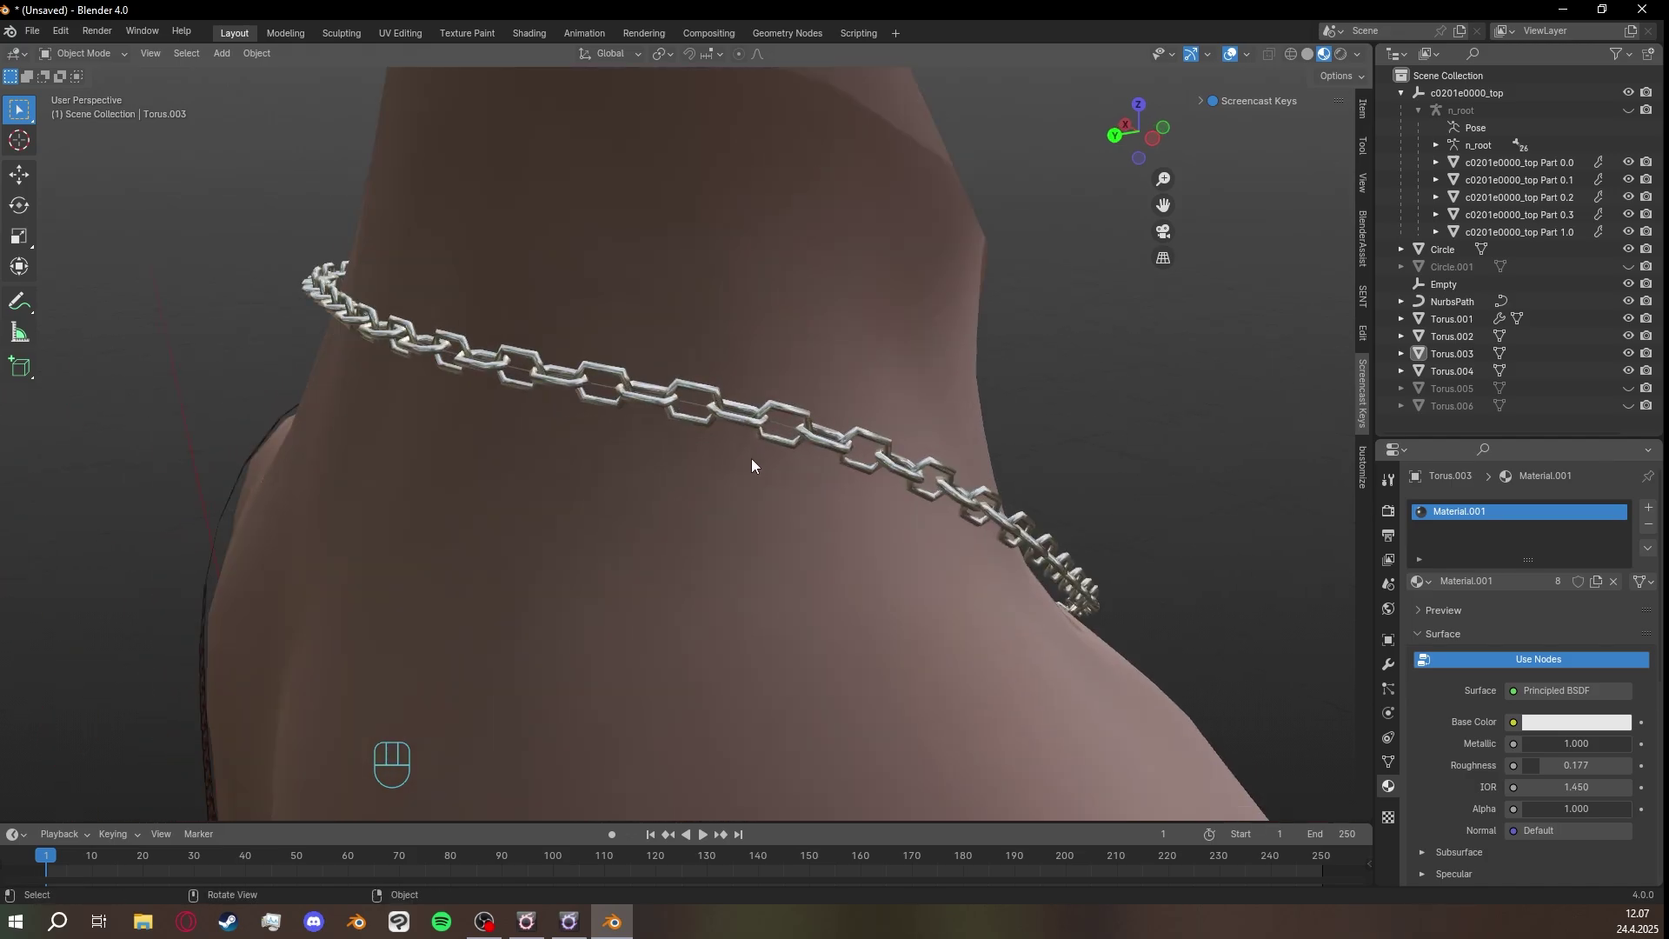
# Open the chain's NurbsPath curve in Edit Mode and select its control point on the side of the neck.
pyautogui.click(690, 400)
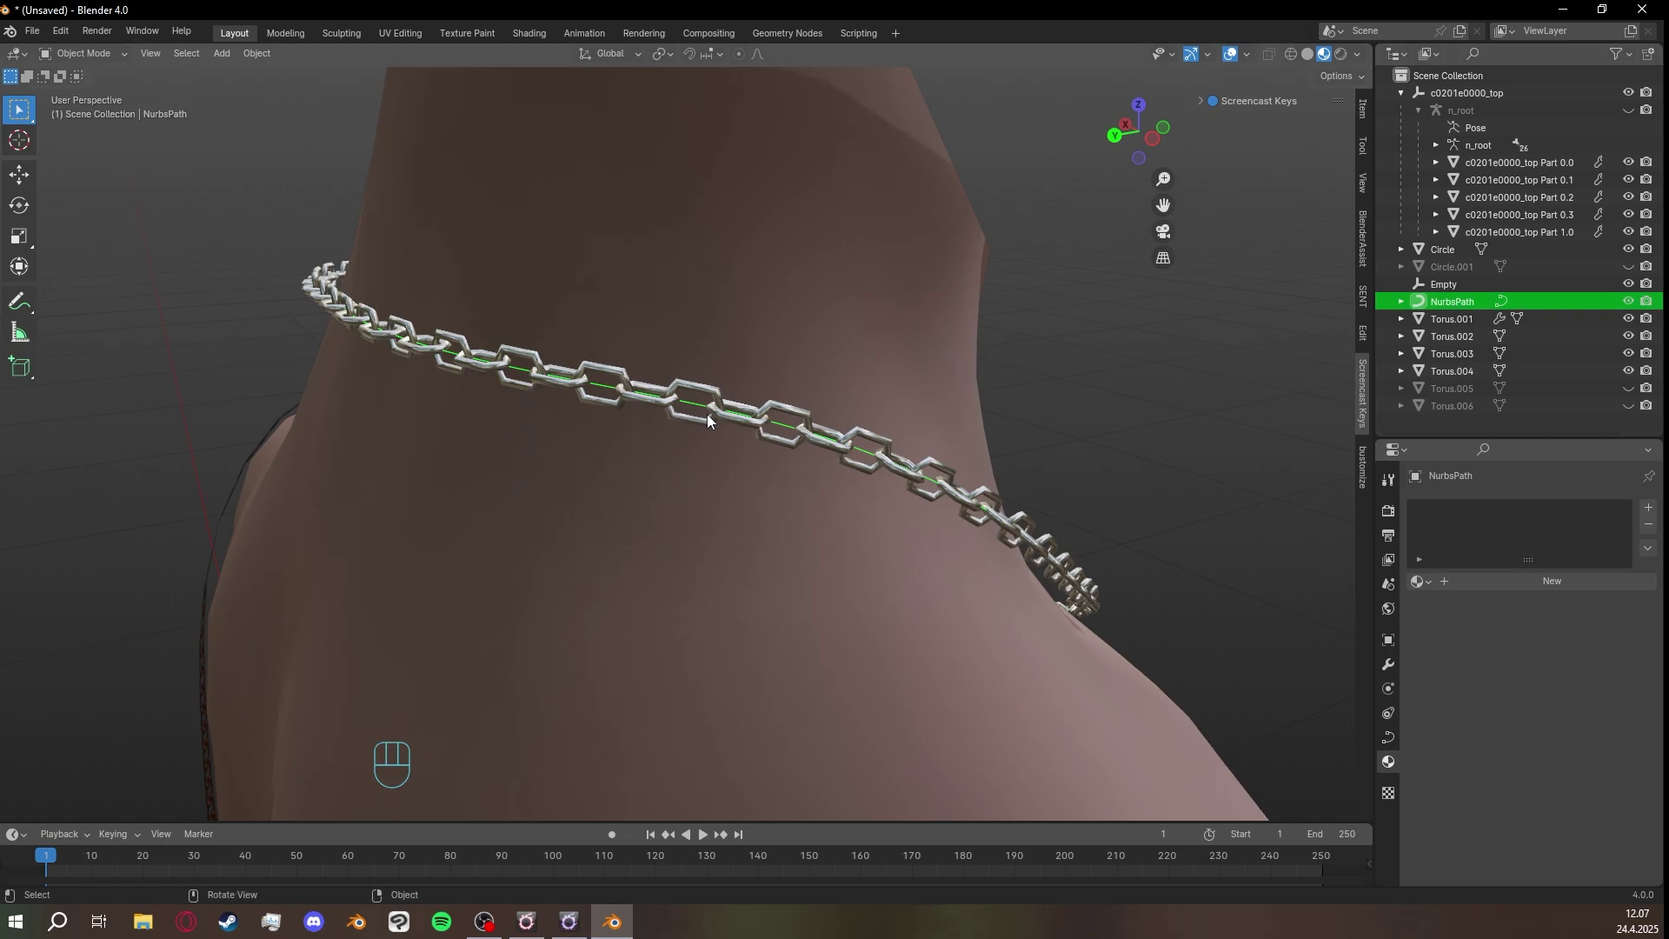
pyautogui.press('Tab')
pyautogui.moveTo(756, 427)
pyautogui.mouseDown(button='middle')
pyautogui.moveTo(798, 396)
pyautogui.moveTo(755, 450)
pyautogui.mouseUp(button='middle')
pyautogui.click(796, 398)
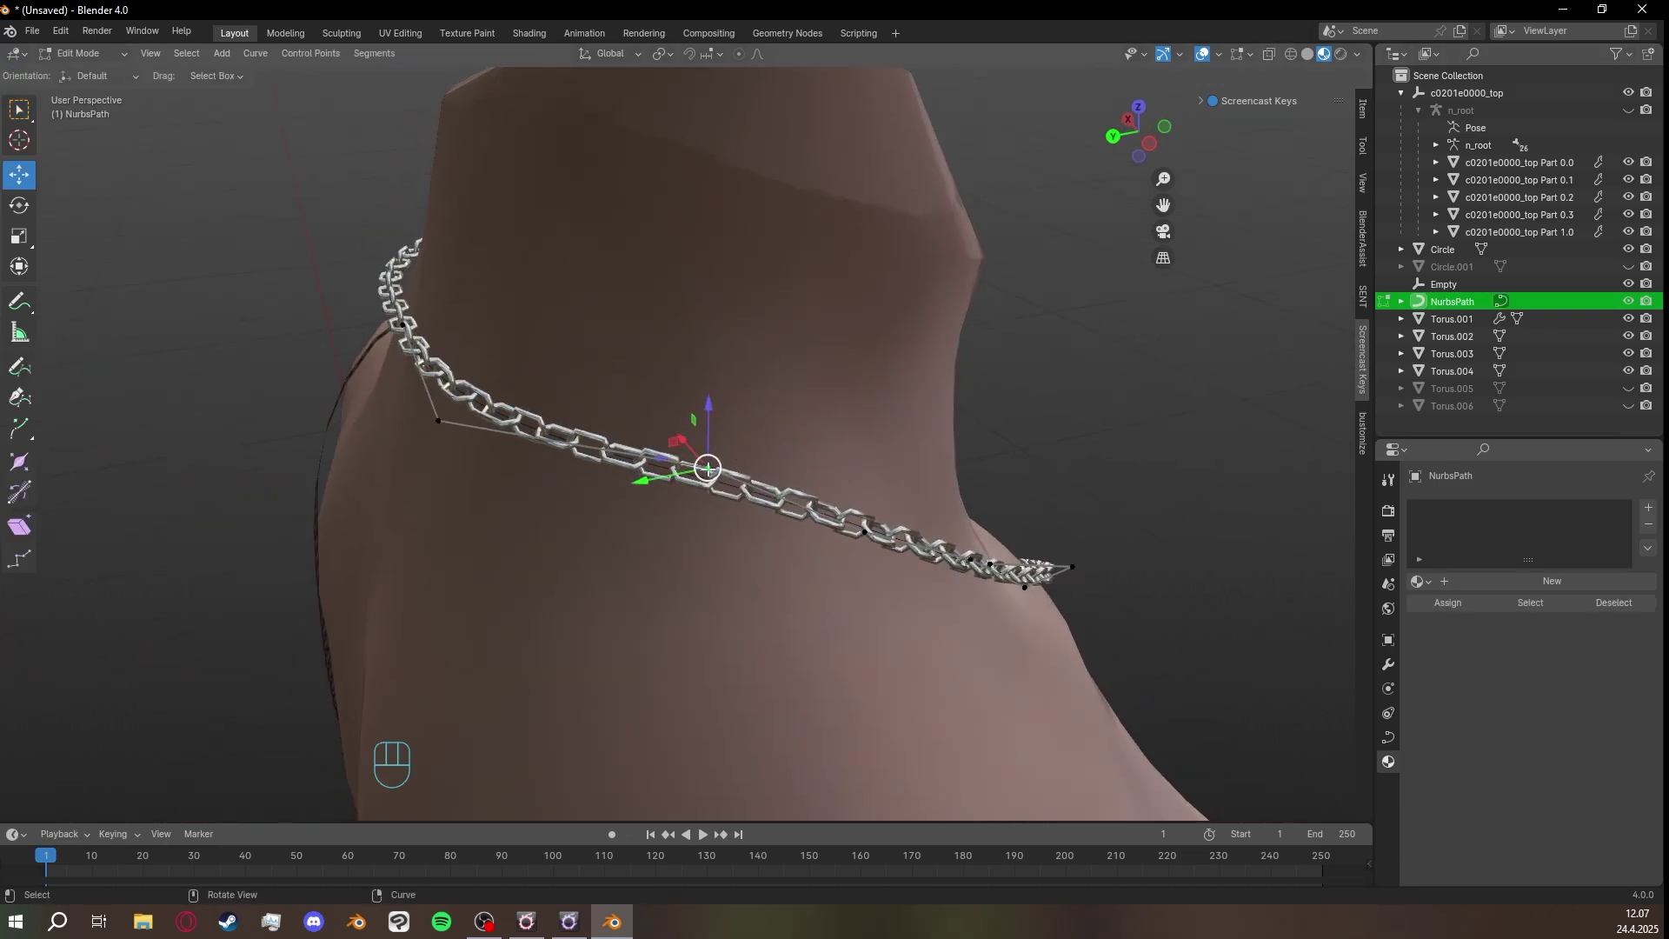
pyautogui.moveTo(708, 468); pyautogui.dragTo(701, 497)
pyautogui.moveTo(701, 497); pyautogui.dragTo(785, 464, button='middle')
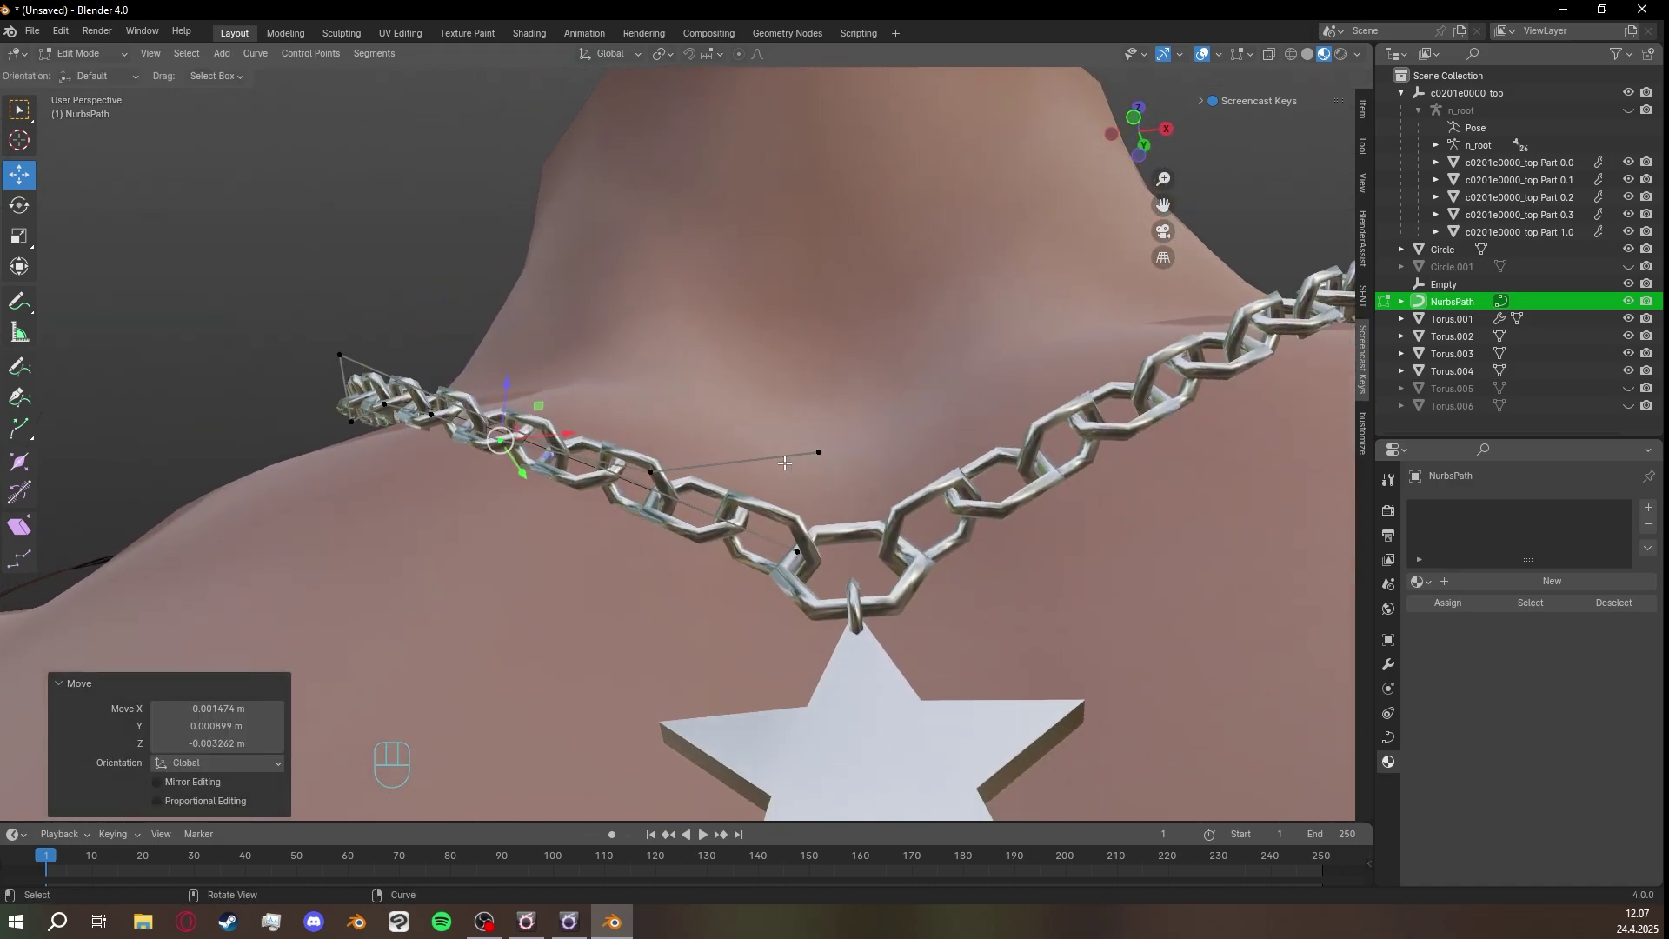
pyautogui.hotkey('ctrl', 'z')
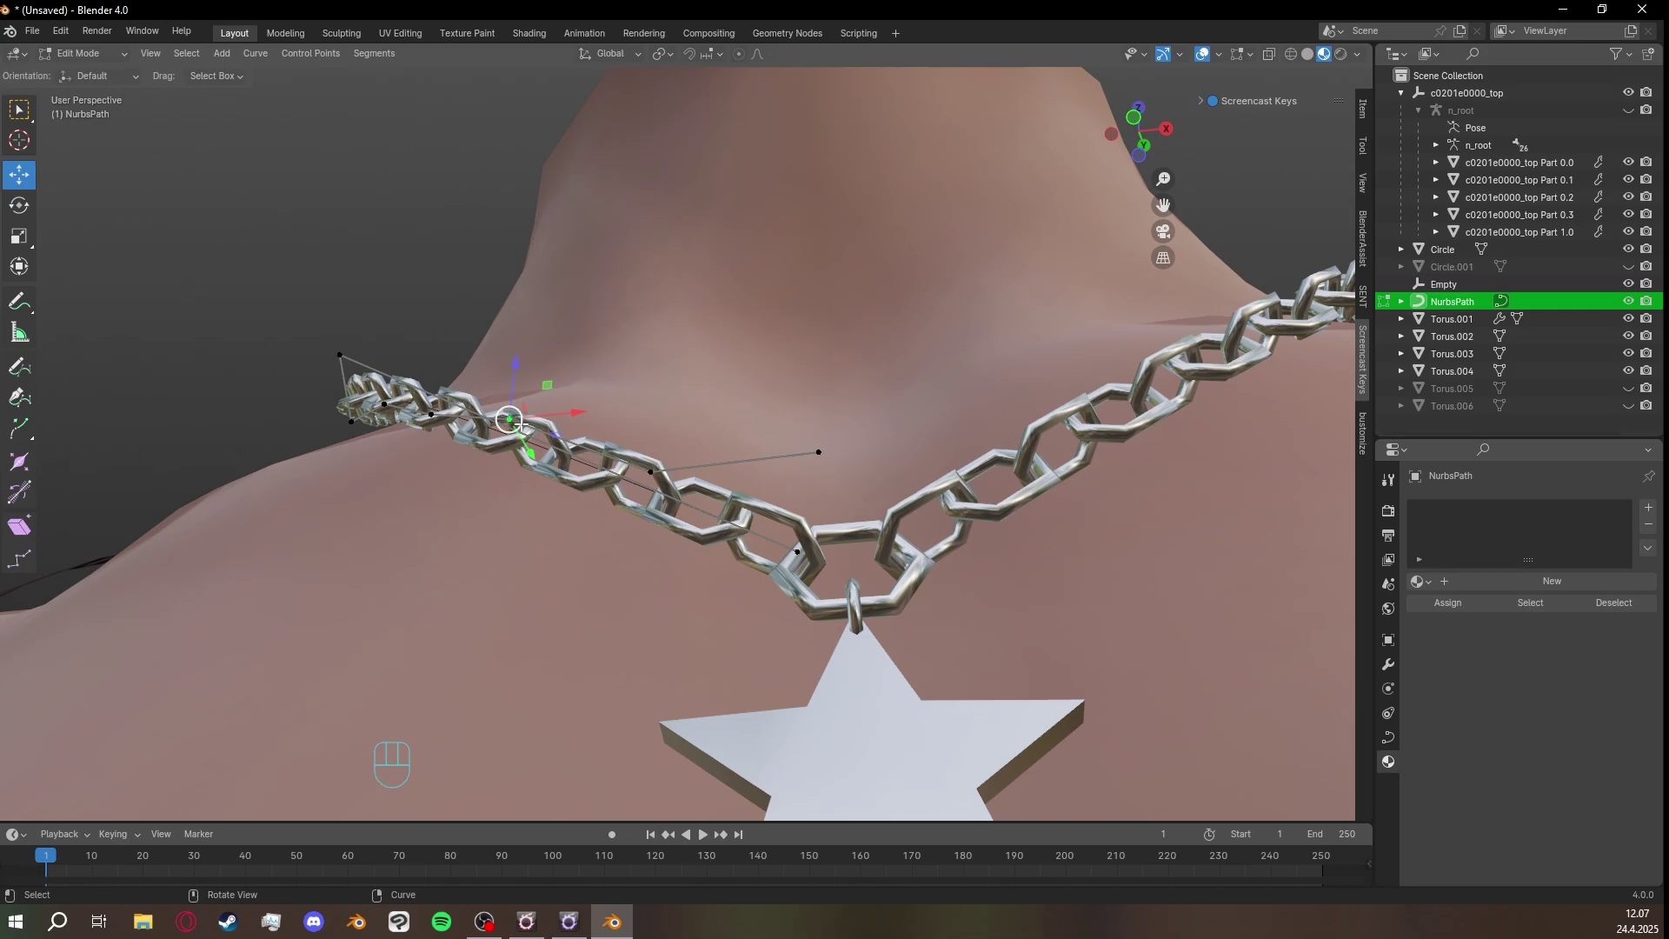
pyautogui.moveTo(519, 422); pyautogui.dragTo(587, 443)
pyautogui.hotkey('ctrl', 'z')
# Move the selected control point about -0.0014 m in X, 0.0016 m in Y and -0.0036 m in Z, and return to Object Mode.
pyautogui.moveTo(620, 445); pyautogui.dragTo(641, 468, button='middle')
pyautogui.scroll(-3, 643, 468)
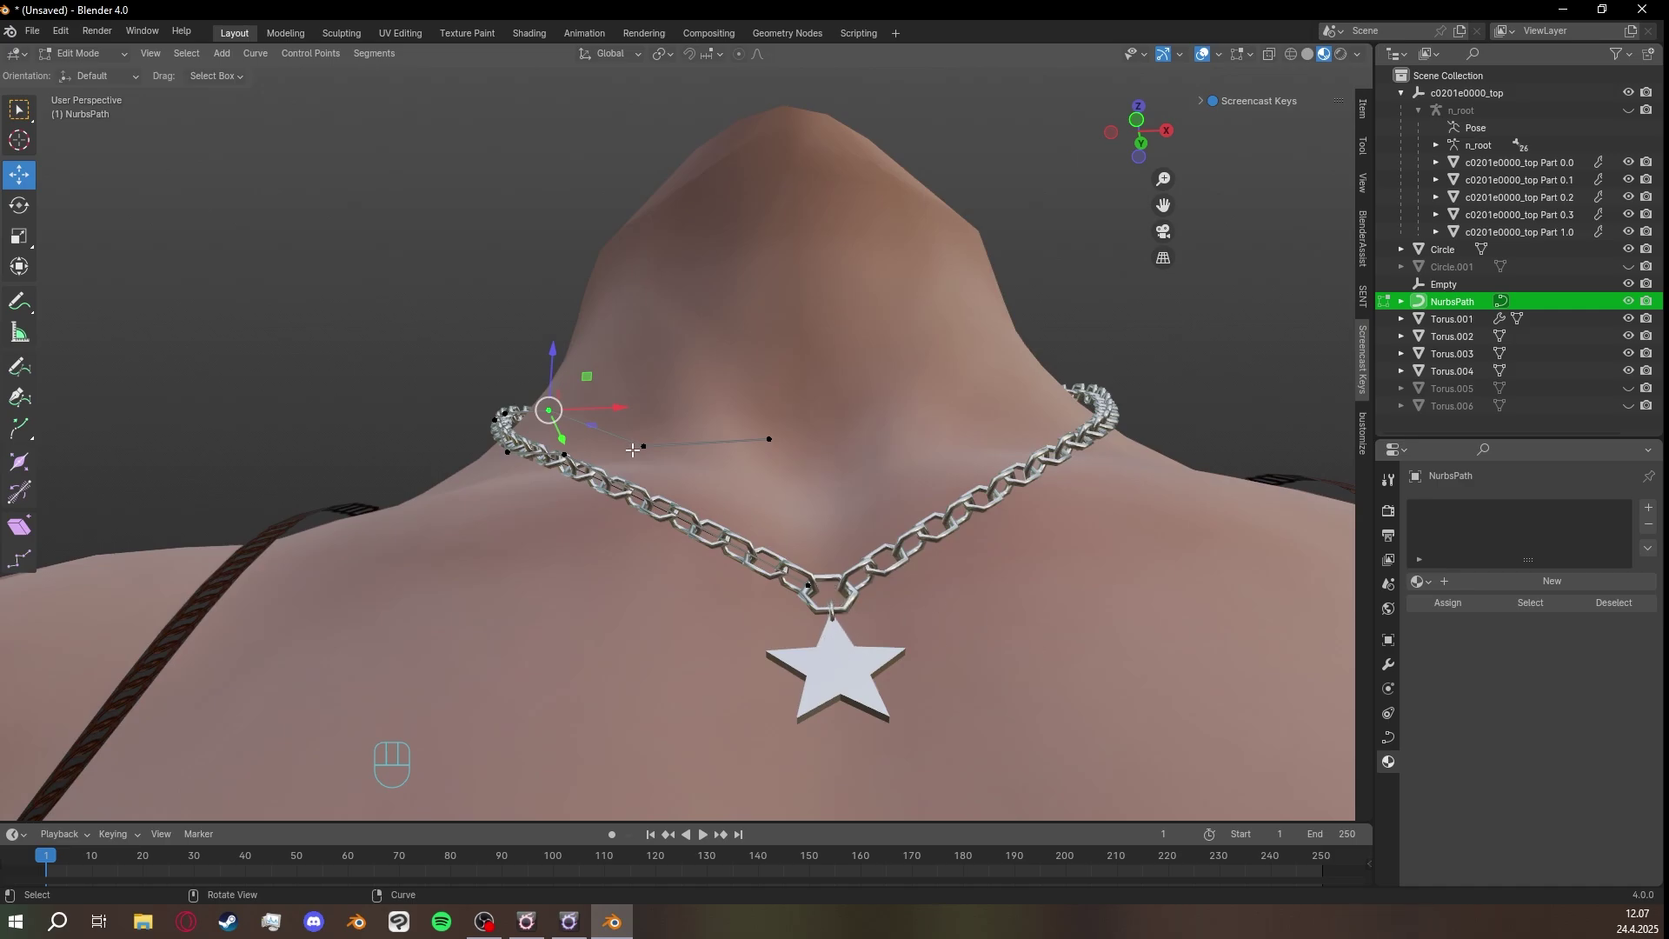
pyautogui.moveTo(633, 449); pyautogui.dragTo(720, 495, button='middle')
pyautogui.scroll(2, 768, 522)
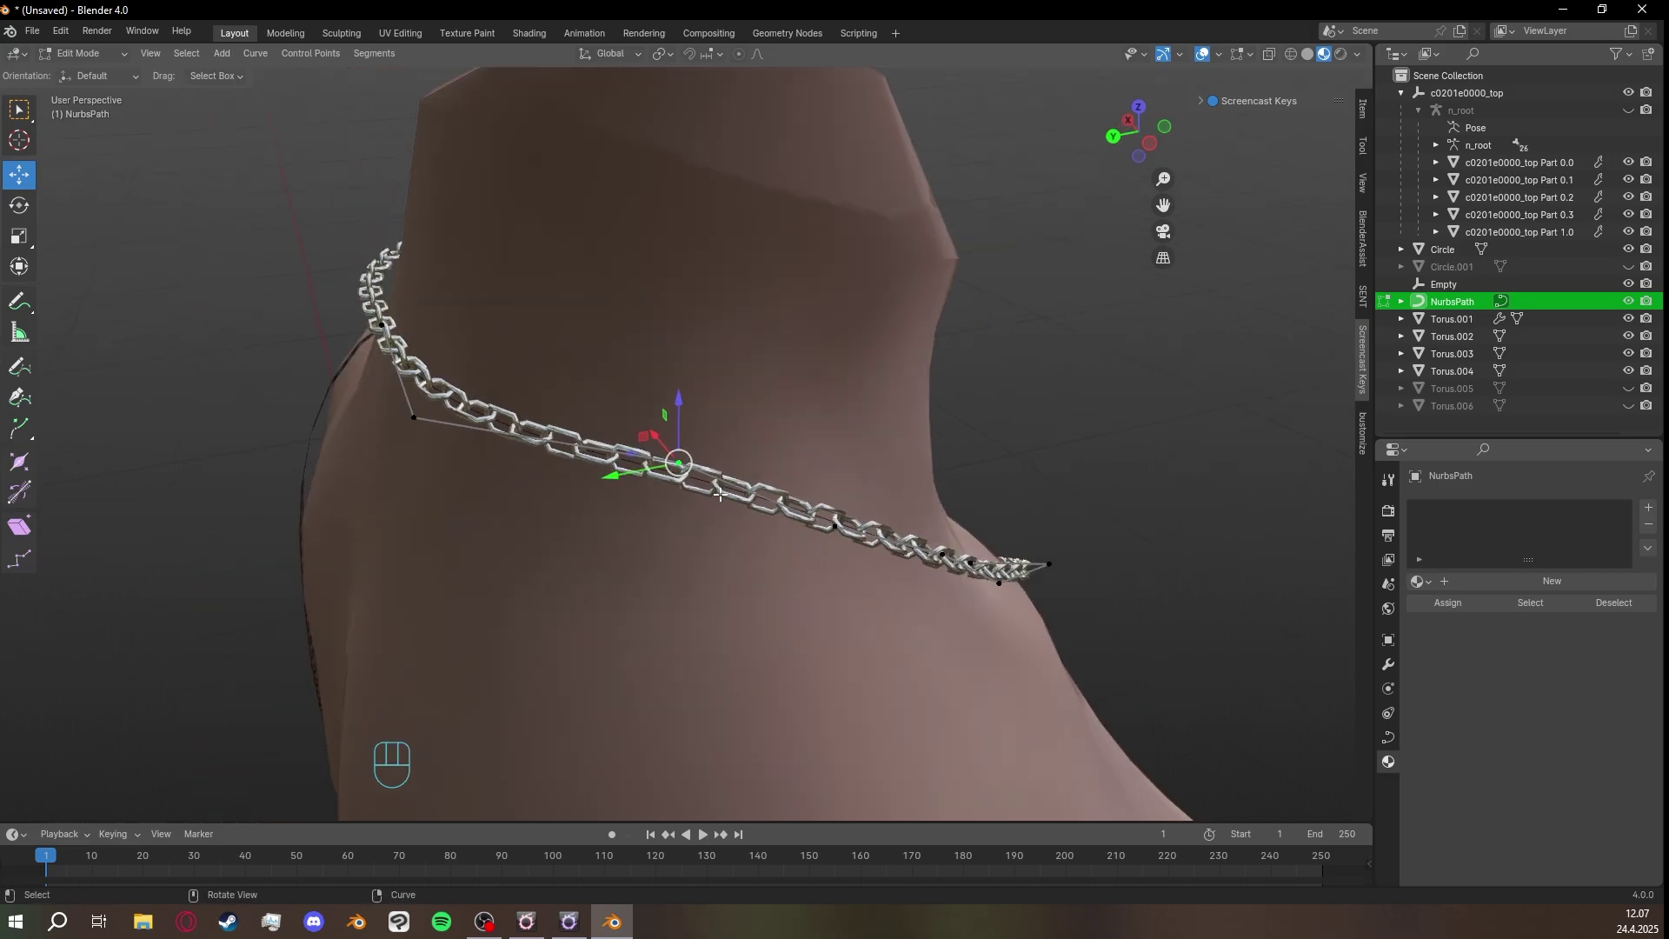
pyautogui.press('g')
pyautogui.click(675, 519)
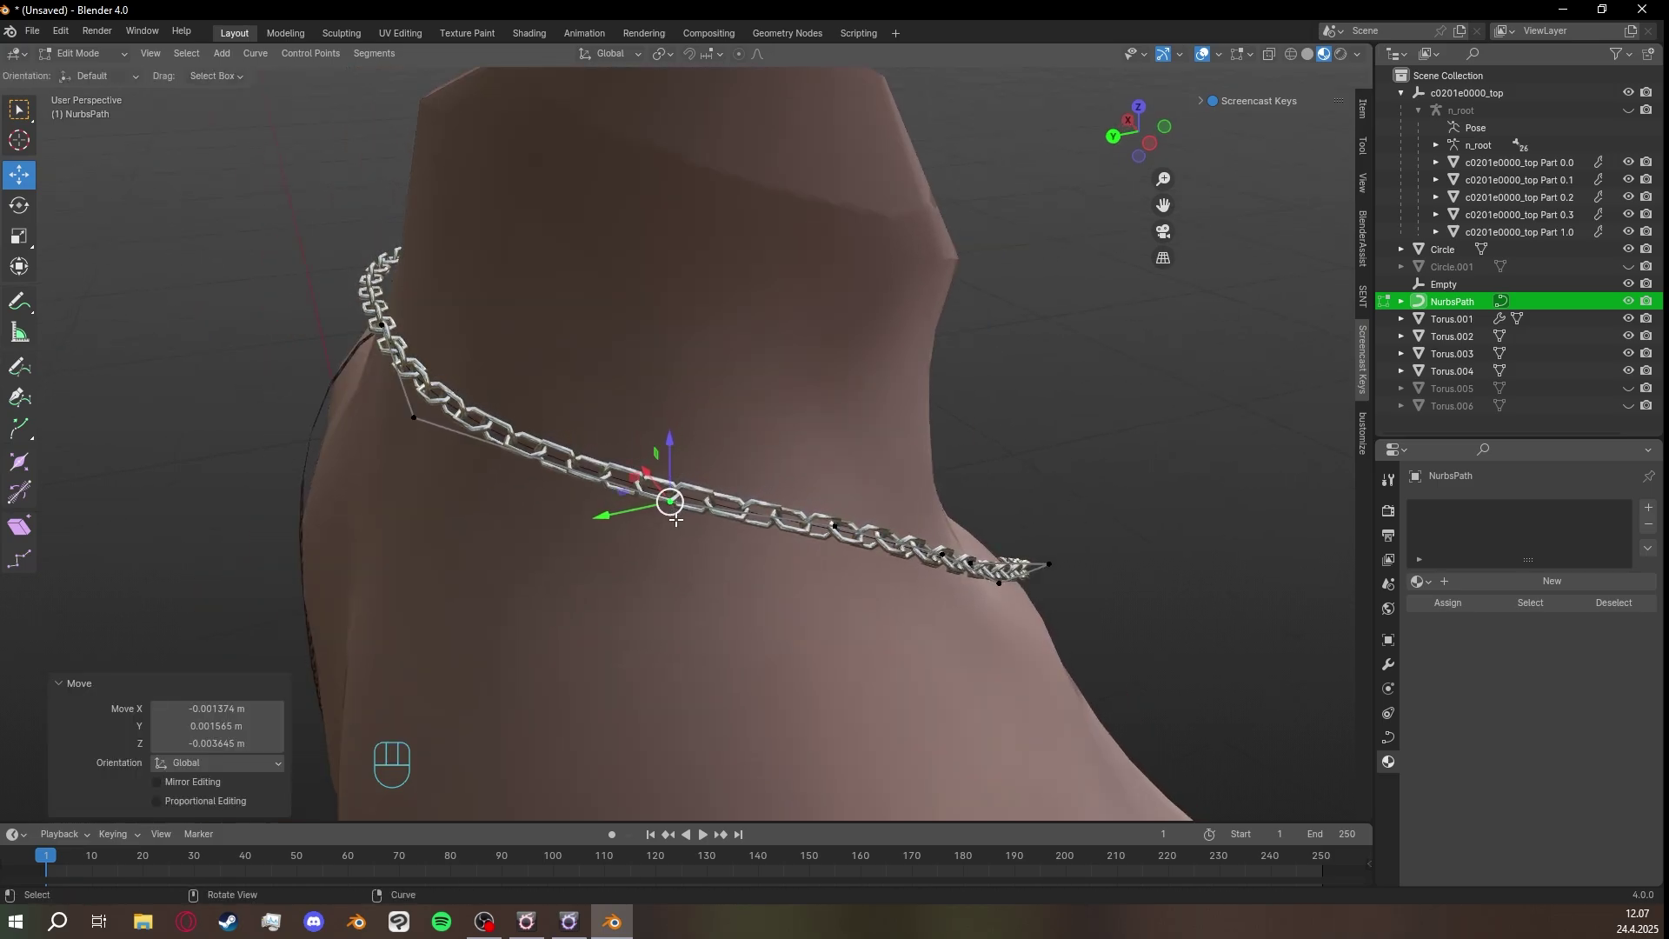
pyautogui.moveTo(722, 520); pyautogui.dragTo(717, 486, button='middle')
pyautogui.press('Tab')
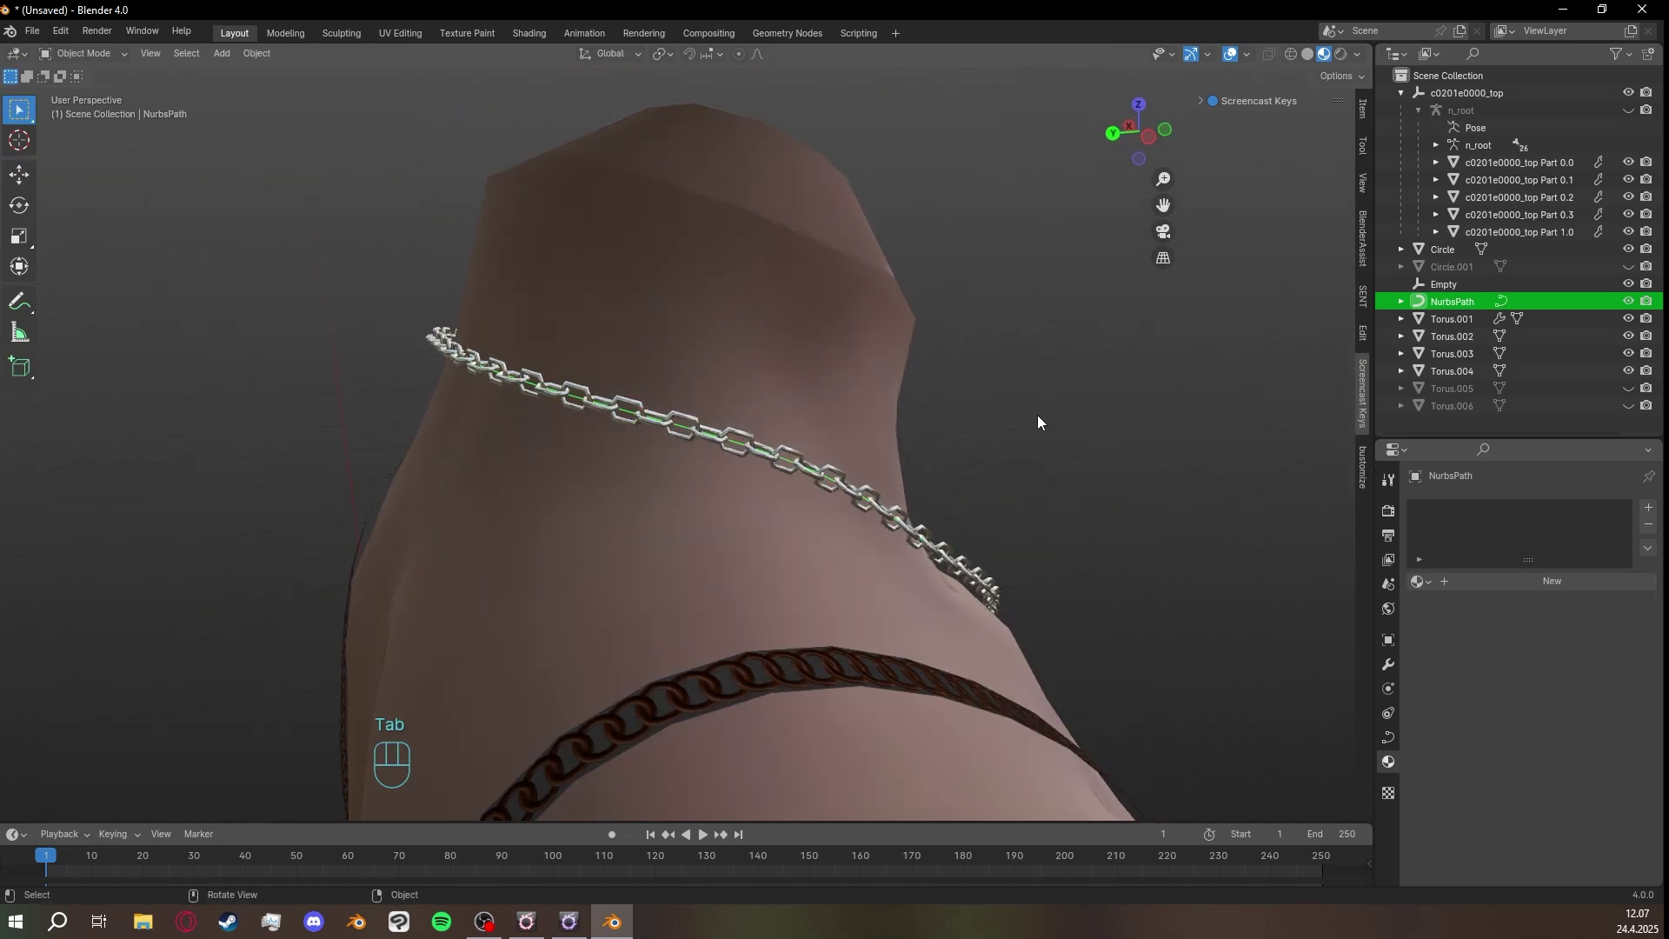
# Reopen the NurbsPath for editing and nudge control points at the side of the neck to fit the chain to the skin.
pyautogui.moveTo(1036, 415); pyautogui.dragTo(691, 520, button='middle')
pyautogui.click(1040, 435)
pyautogui.click(707, 491)
pyautogui.press('Tab')
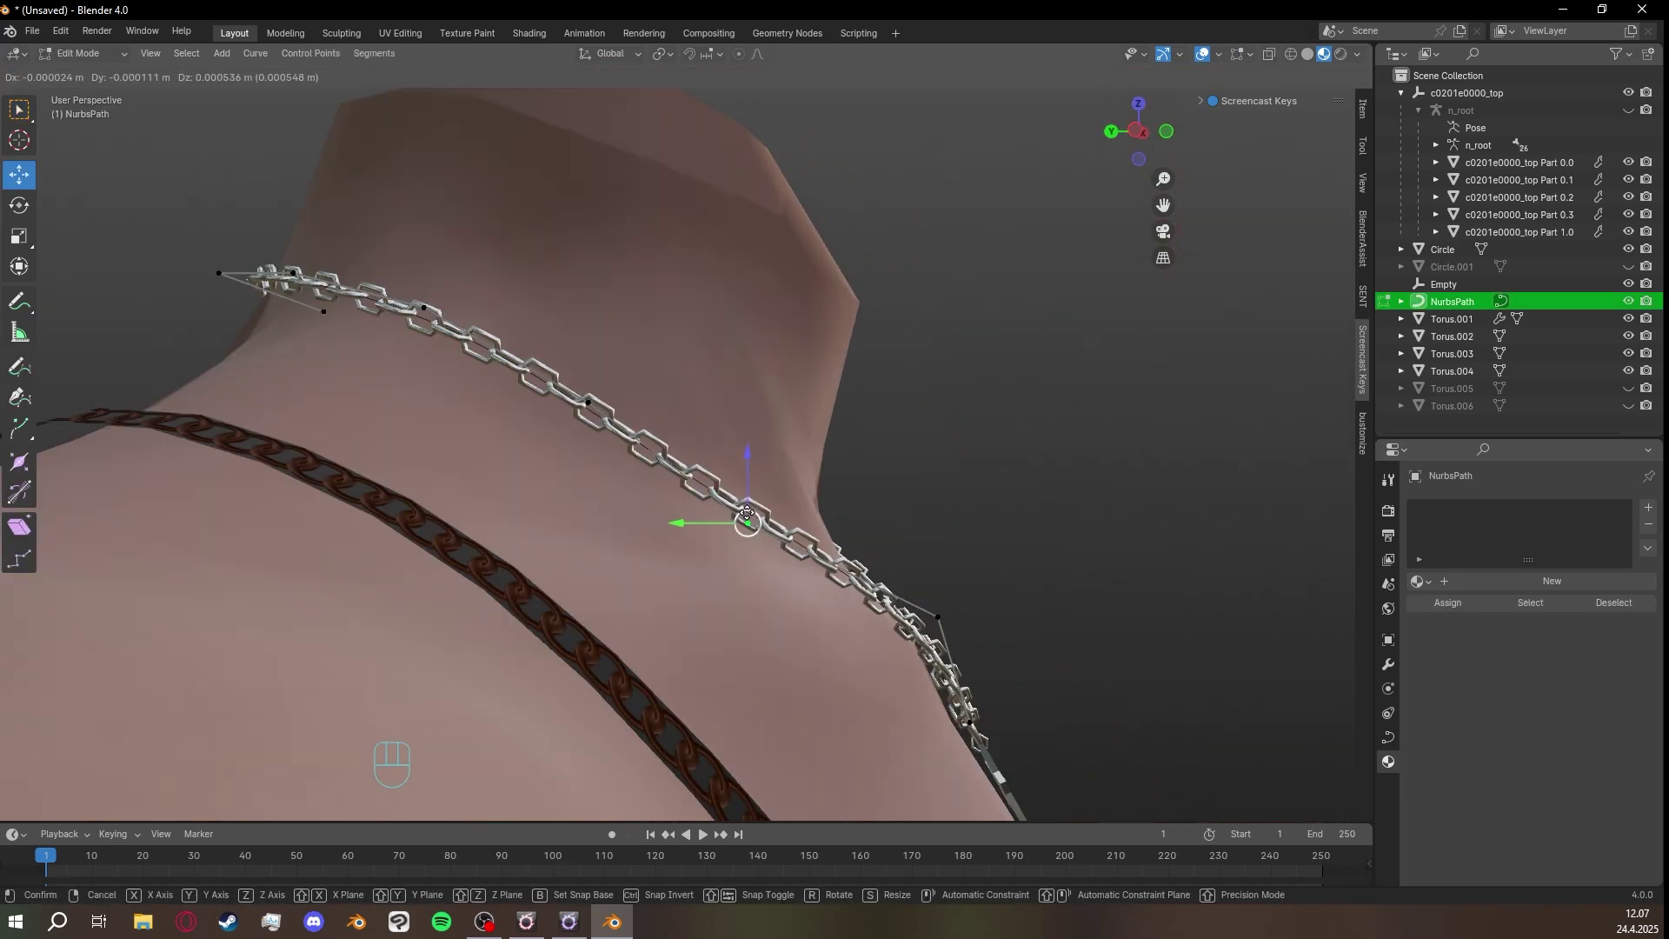
pyautogui.moveTo(691, 520); pyautogui.dragTo(687, 517)
pyautogui.moveTo(687, 516); pyautogui.dragTo(782, 439, button='middle')
pyautogui.moveTo(627, 417); pyautogui.dragTo(623, 424)
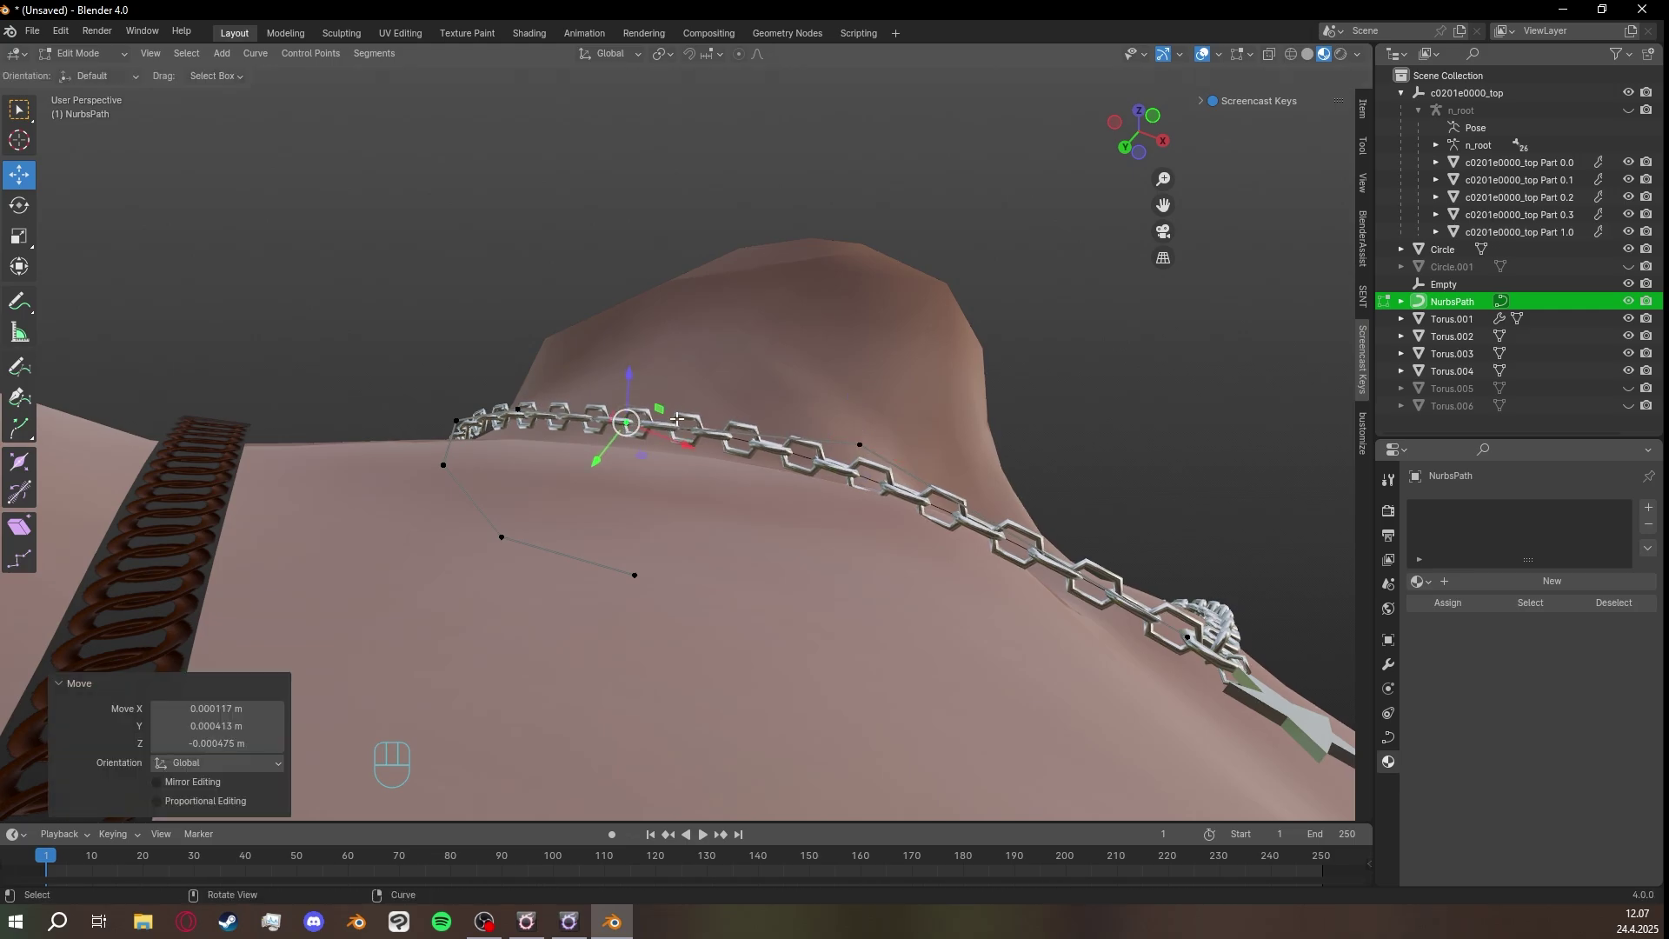
# Fine-tune the path's control points around the side and front of the neck so the chain rests on the skin.
pyautogui.moveTo(860, 444); pyautogui.dragTo(874, 447)
pyautogui.moveTo(623, 424); pyautogui.dragTo(619, 428)
pyautogui.moveTo(860, 444); pyautogui.dragTo(859, 445)
pyautogui.moveTo(859, 445); pyautogui.dragTo(739, 522, button='middle')
pyautogui.moveTo(739, 521); pyautogui.dragTo(741, 524)
pyautogui.moveTo(741, 524); pyautogui.dragTo(609, 487, button='middle')
pyautogui.moveTo(599, 443); pyautogui.dragTo(596, 441)
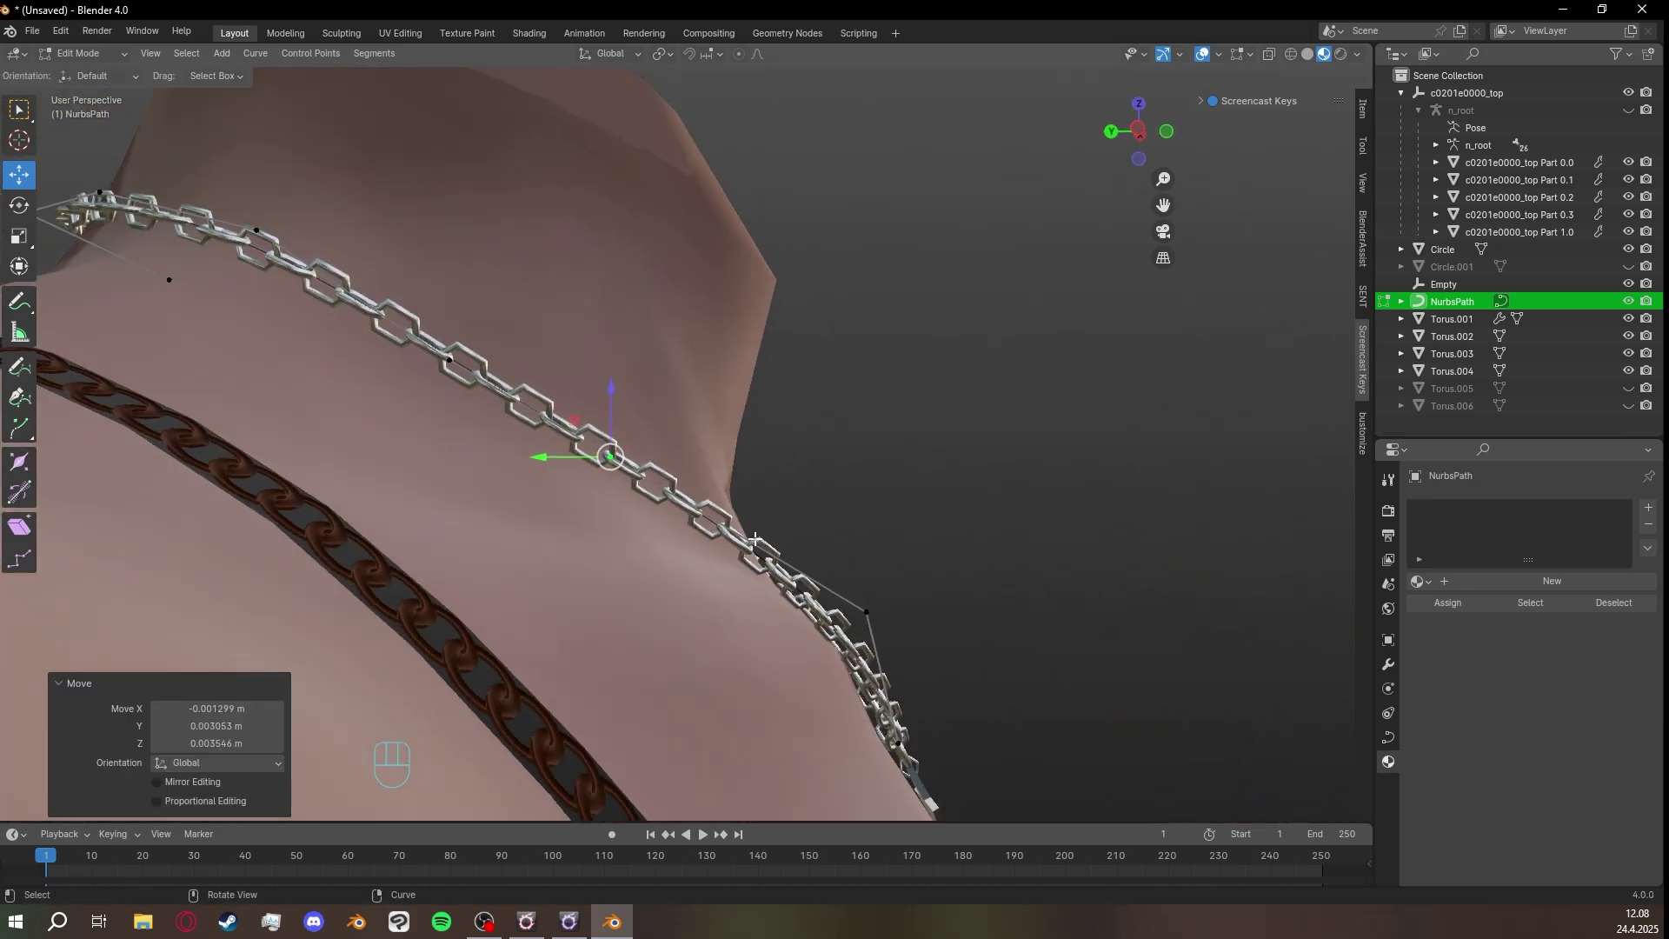
# Nudge the path's control point on the back side of the neck, return to Object Mode and clear the selection.
pyautogui.press('Tab')
pyautogui.moveTo(597, 440); pyautogui.dragTo(979, 419, button='middle')
pyautogui.click(618, 435)
pyautogui.press('Tab')
pyautogui.moveTo(617, 434); pyautogui.dragTo(678, 487, button='middle')
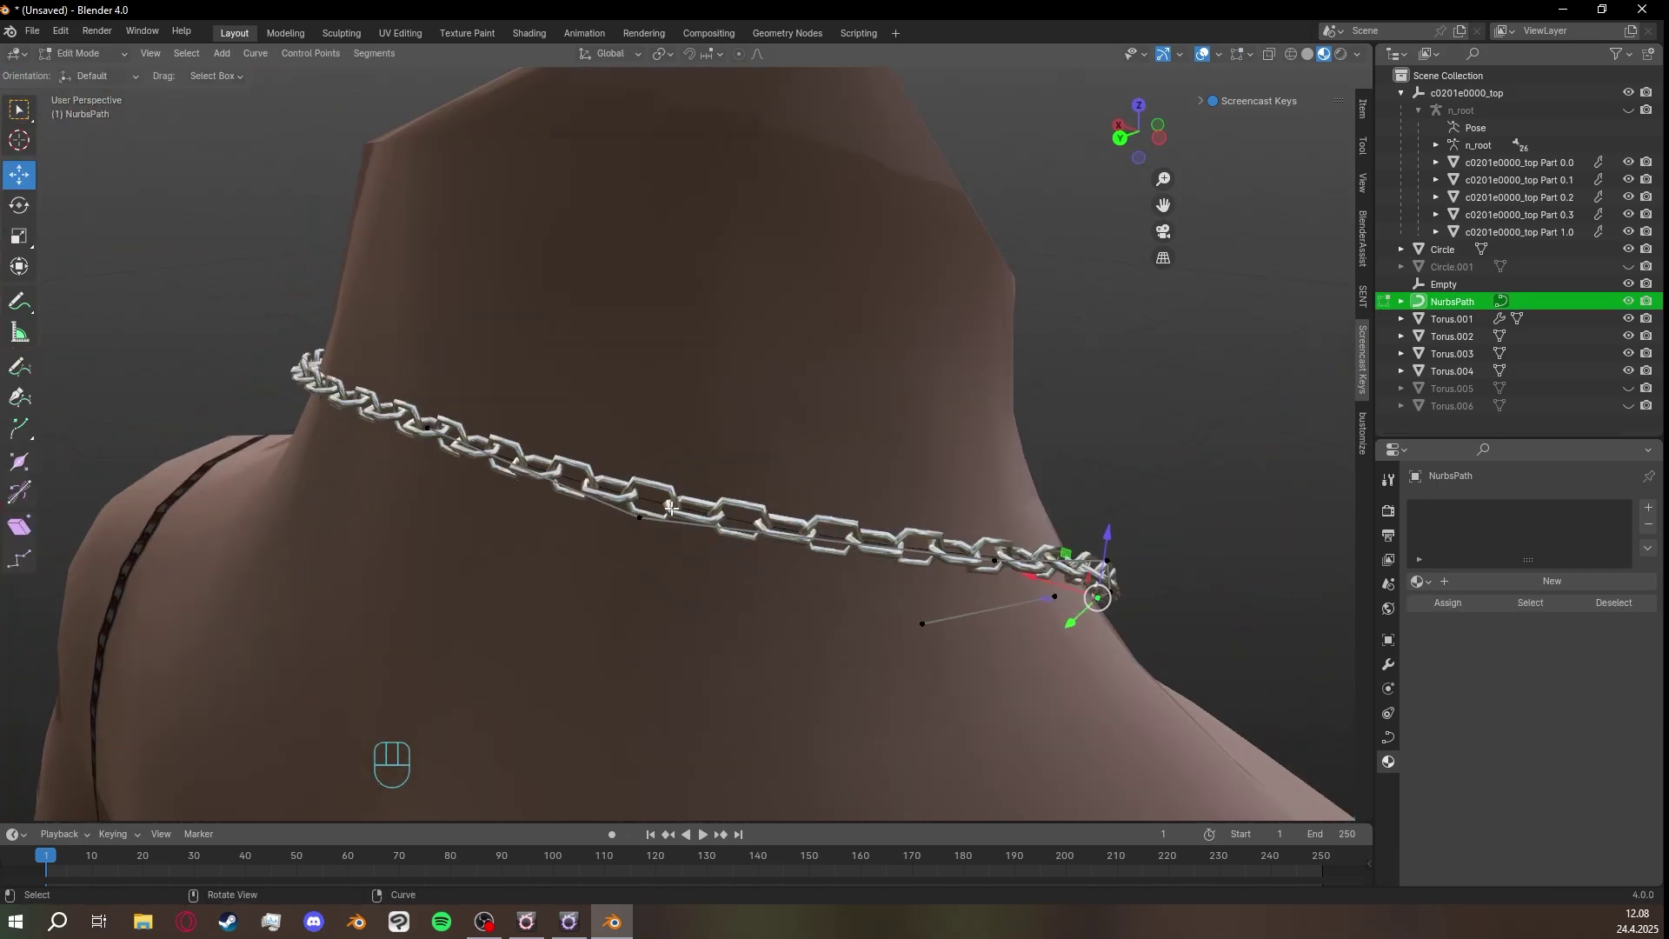
pyautogui.click(648, 507)
pyautogui.moveTo(648, 507); pyautogui.dragTo(650, 506)
pyautogui.press('Tab')
pyautogui.moveTo(650, 506); pyautogui.dragTo(783, 486, button='middle')
pyautogui.click(1076, 481)
# Convert the chain Torus.001 to a mesh and show its modifier properties.
pyautogui.moveTo(1076, 482); pyautogui.dragTo(704, 480, button='middle')
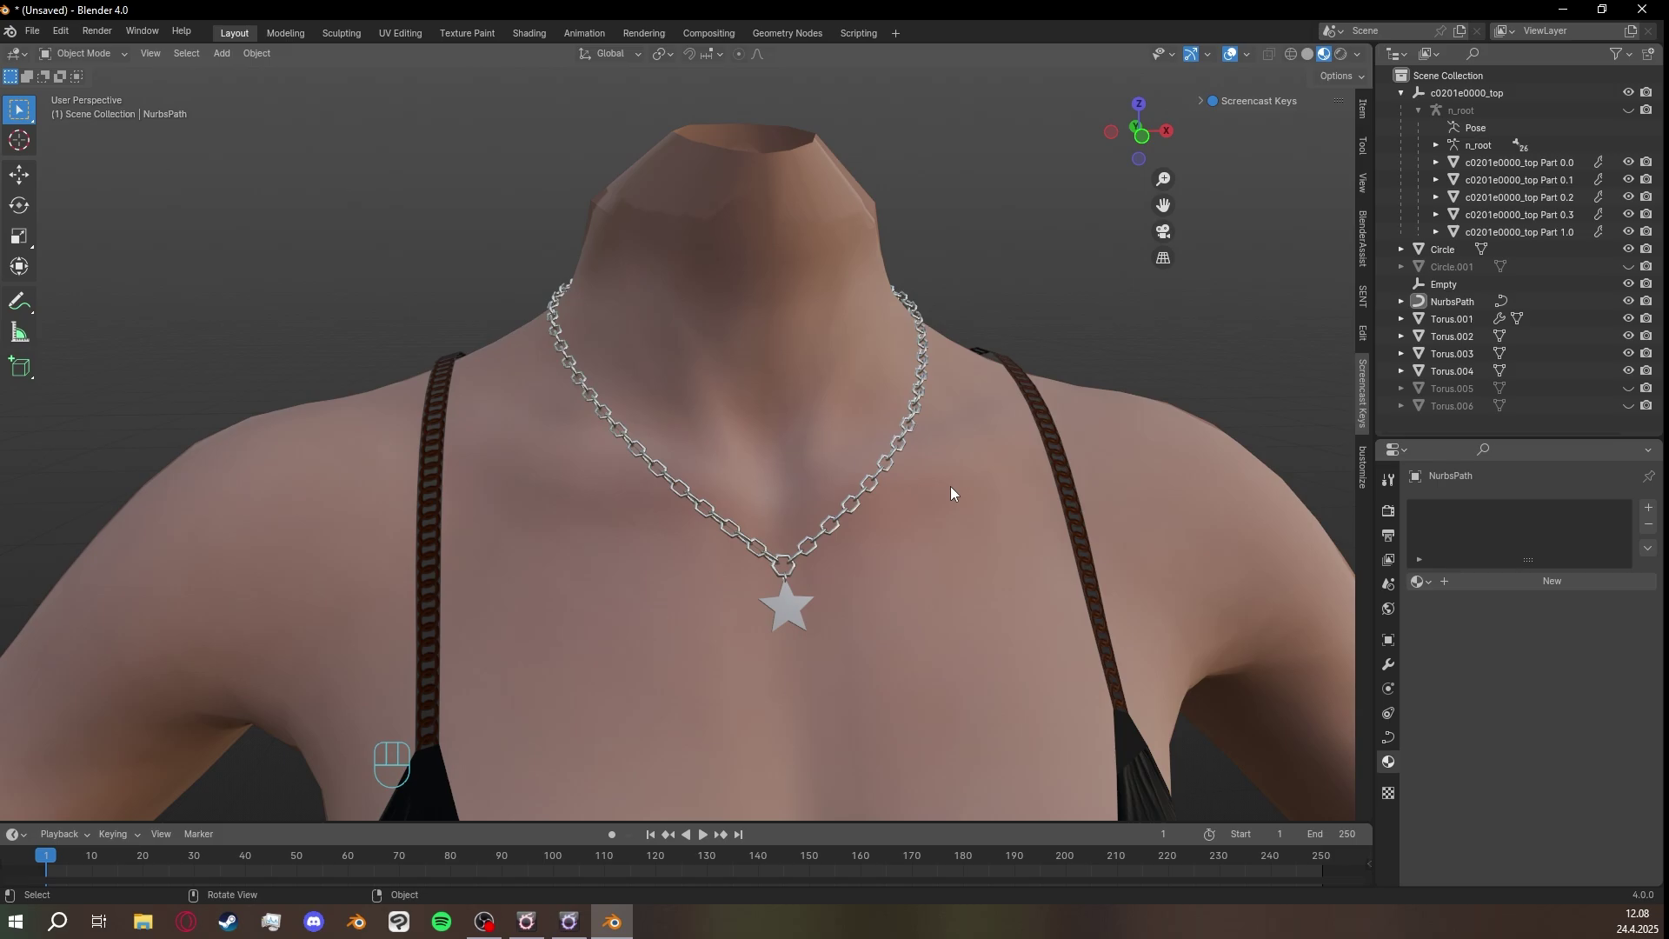
pyautogui.moveTo(951, 490); pyautogui.dragTo(845, 487, button='middle')
pyautogui.scroll(2, 621, 415)
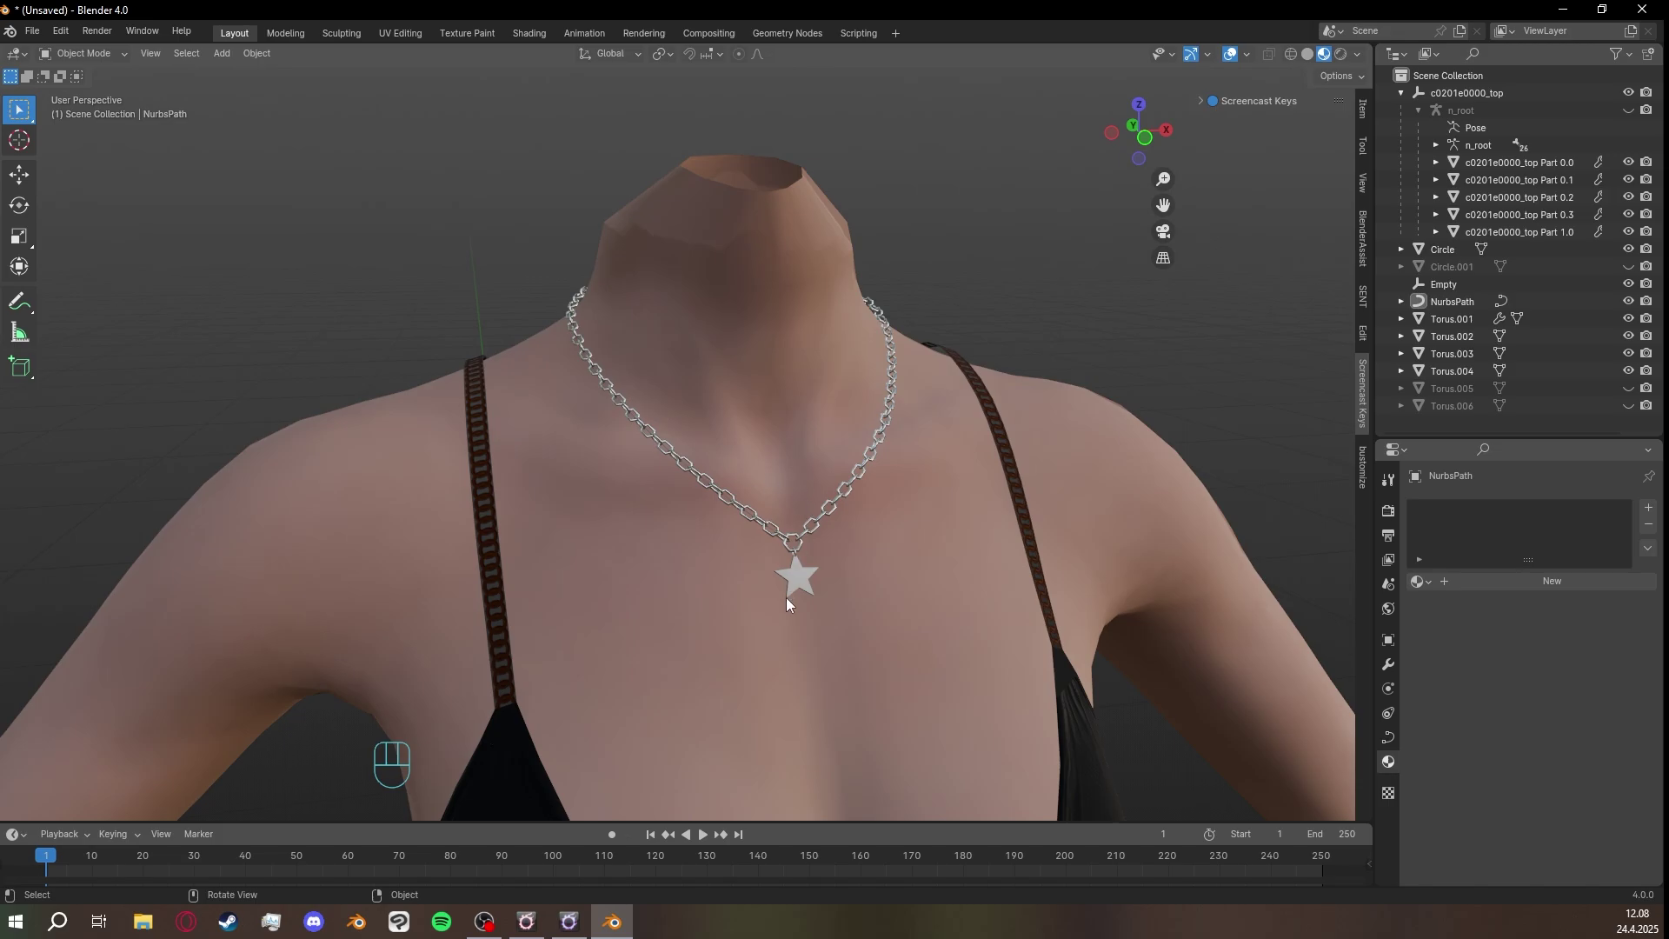
pyautogui.moveTo(769, 567); pyautogui.dragTo(799, 525, button='middle')
pyautogui.scroll(2, 765, 518)
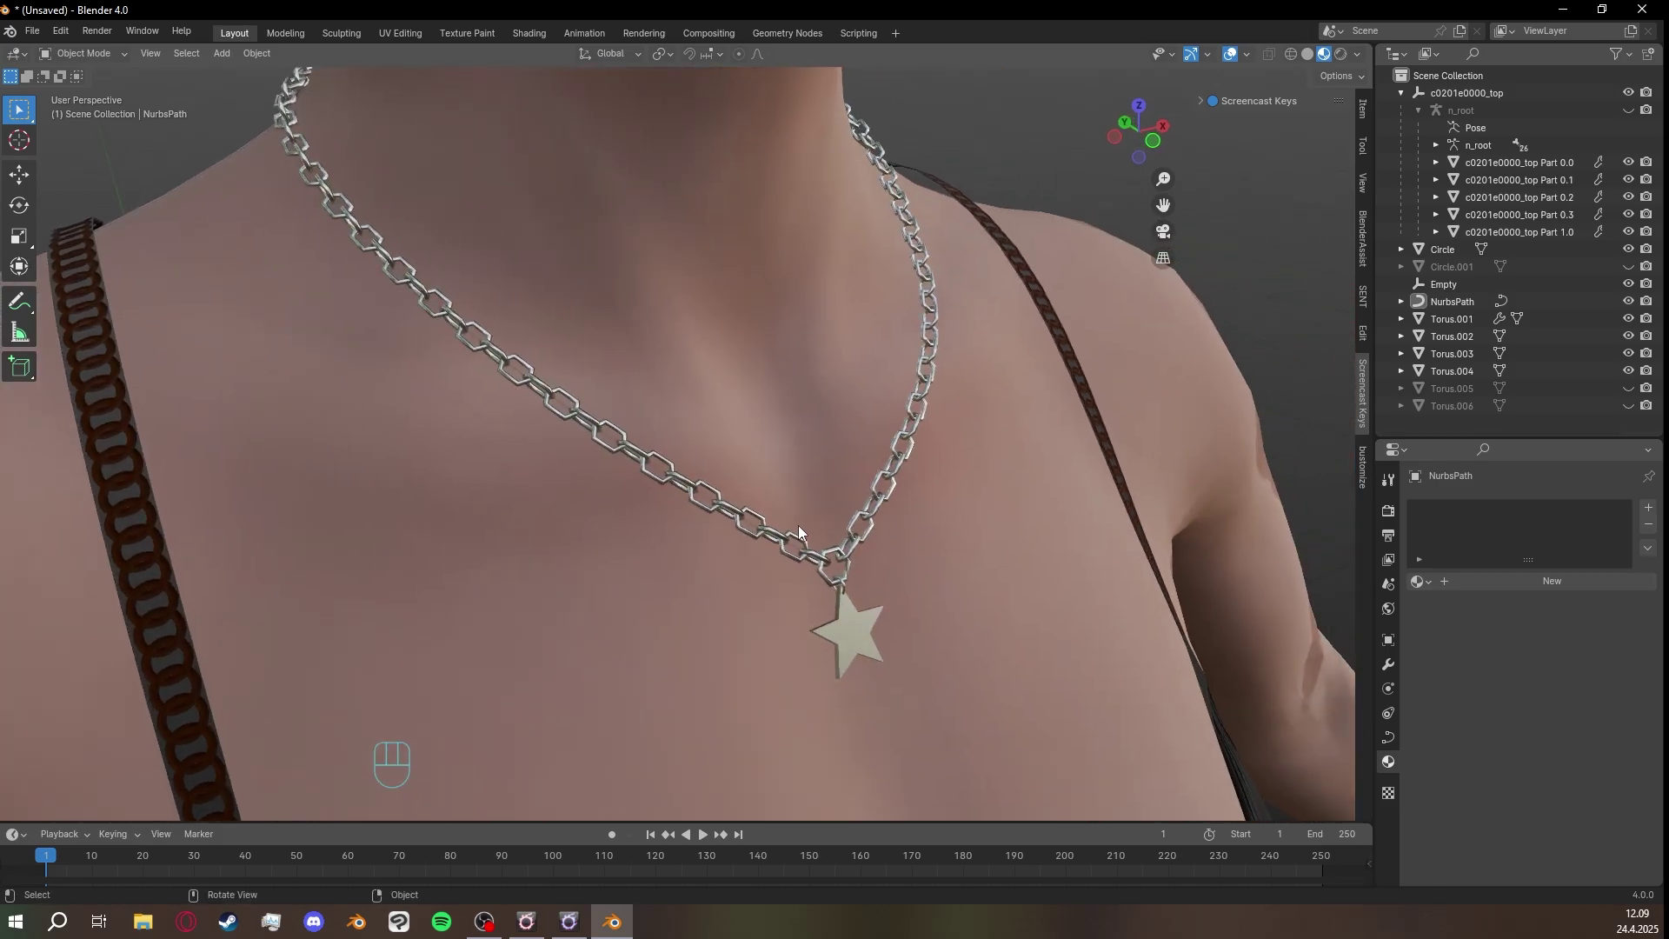
pyautogui.click(735, 511)
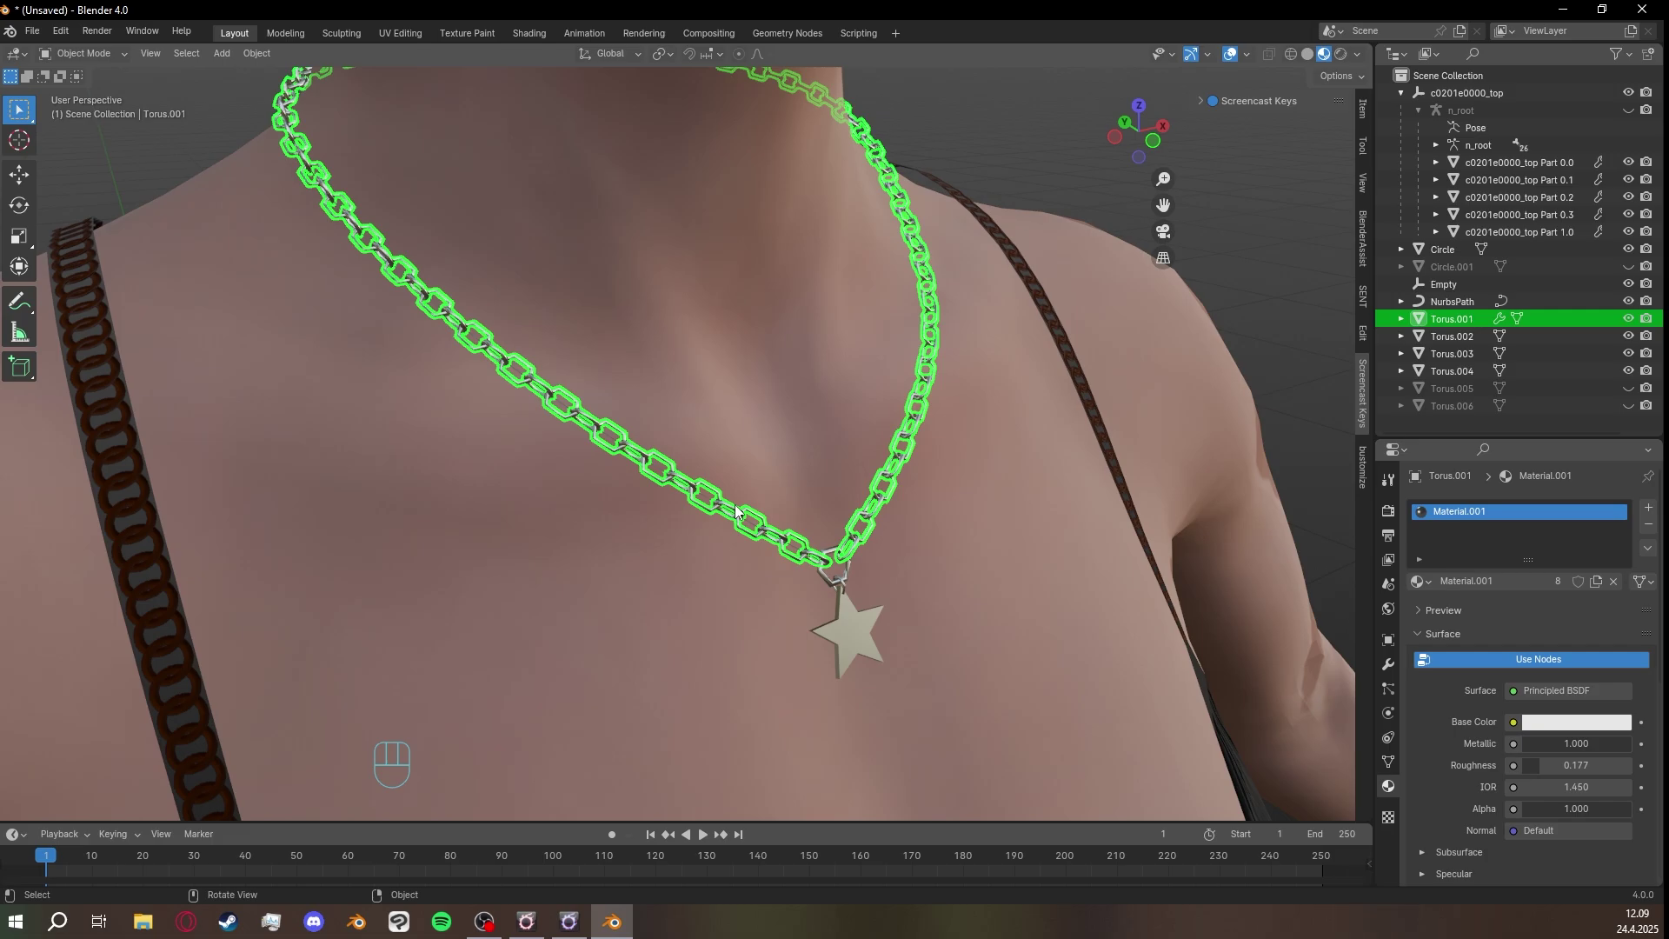
pyautogui.rightClick(789, 486)
pyautogui.moveTo(770, 544)
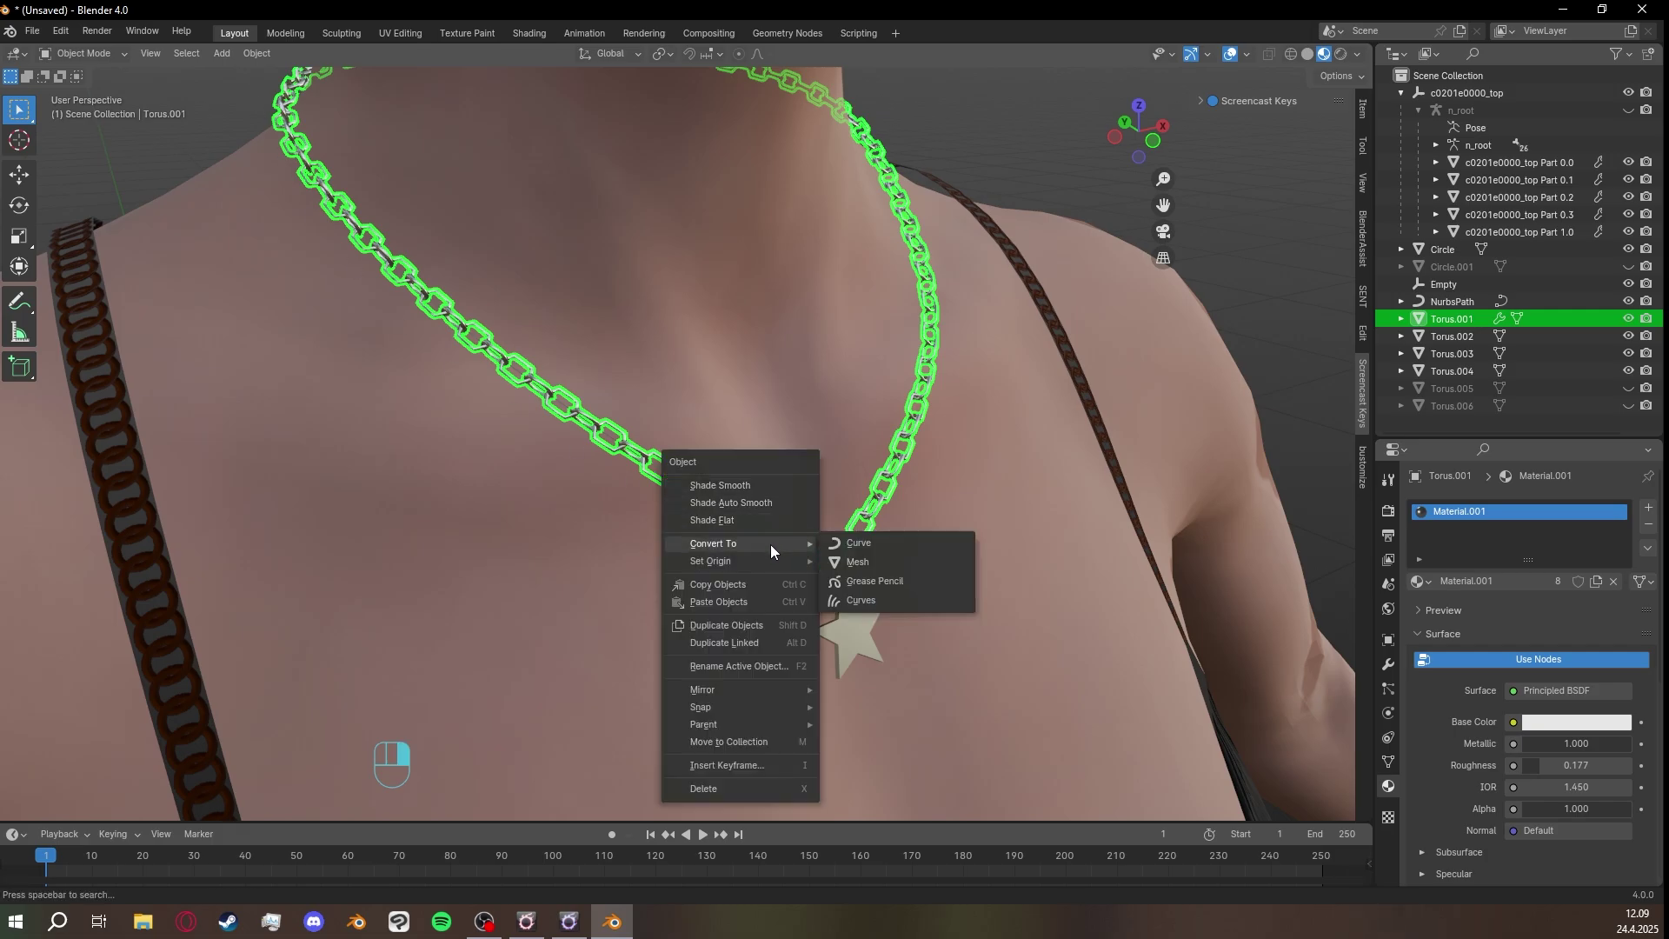
pyautogui.click(868, 561)
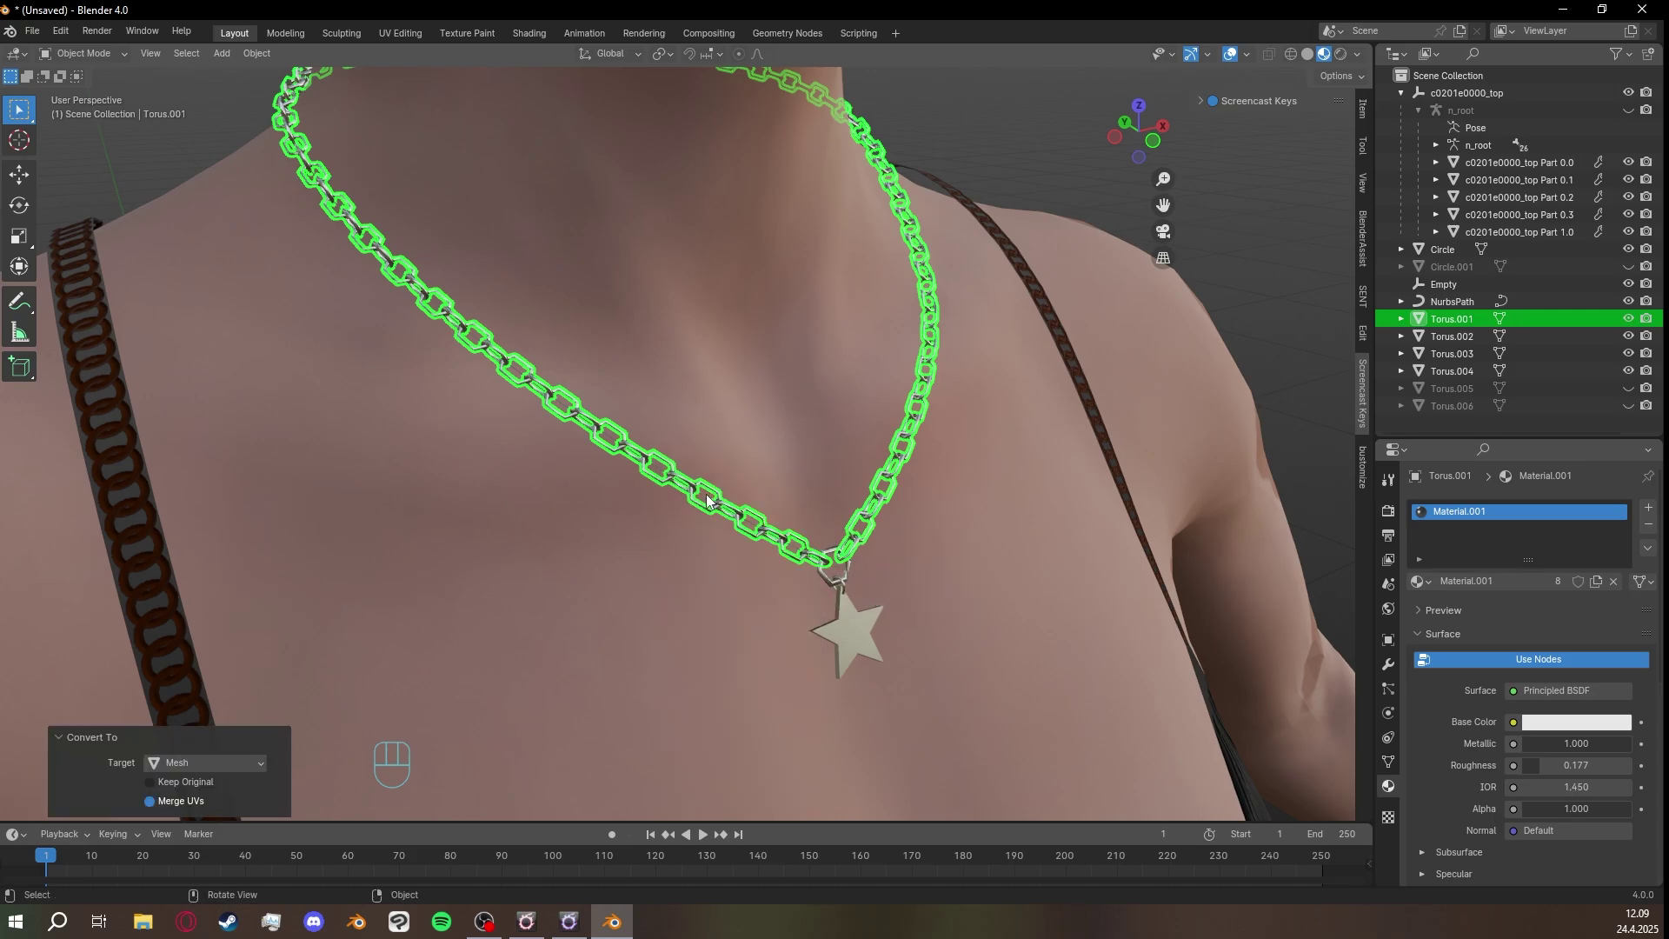
pyautogui.click(1388, 666)
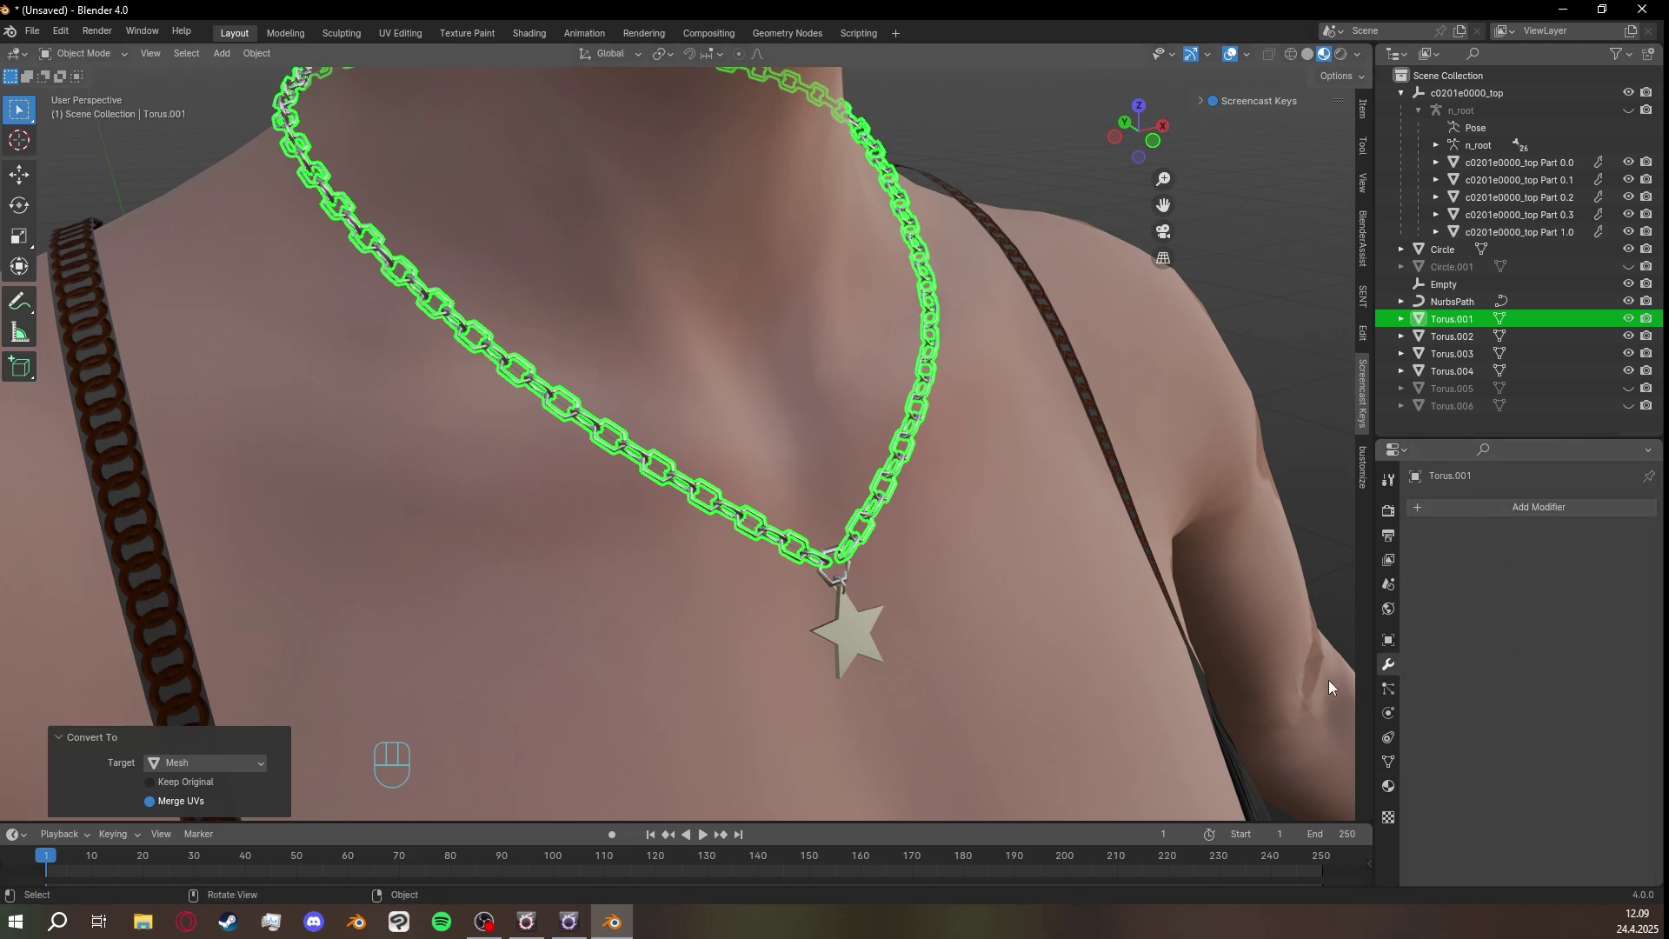
# Deselect the chain and delete the leftover NurbsPath and Empty objects from the scene.
pyautogui.moveTo(1173, 521); pyautogui.dragTo(705, 433, button='middle')
pyautogui.click(1034, 388)
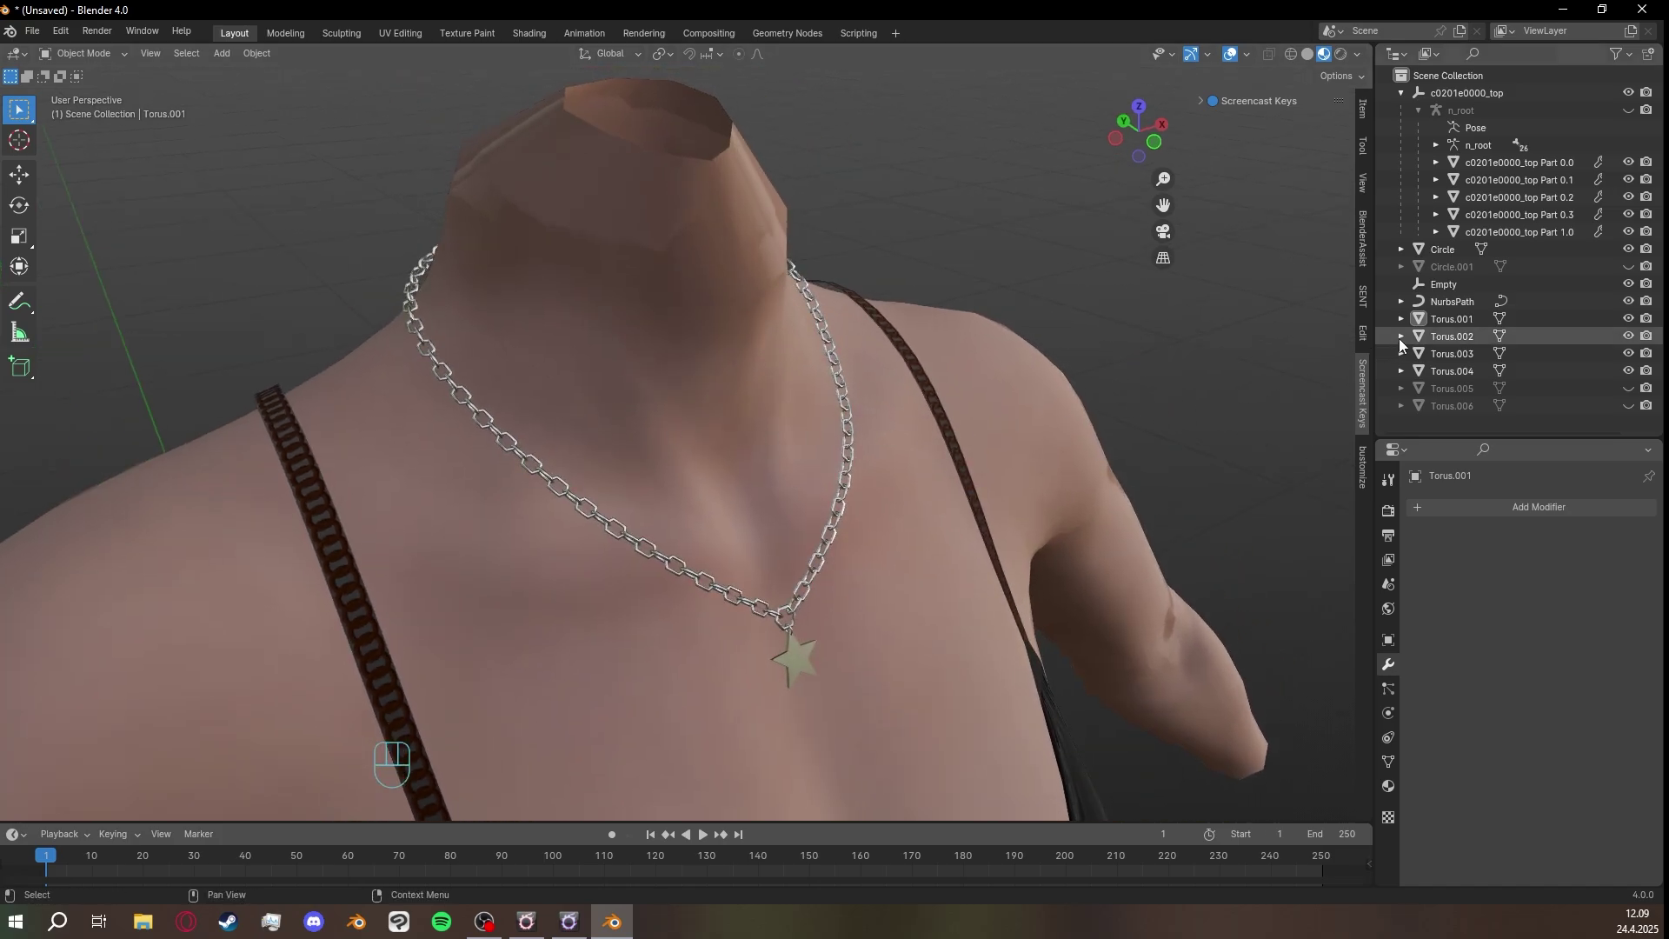
pyautogui.click(1459, 302)
pyautogui.press('Delete')
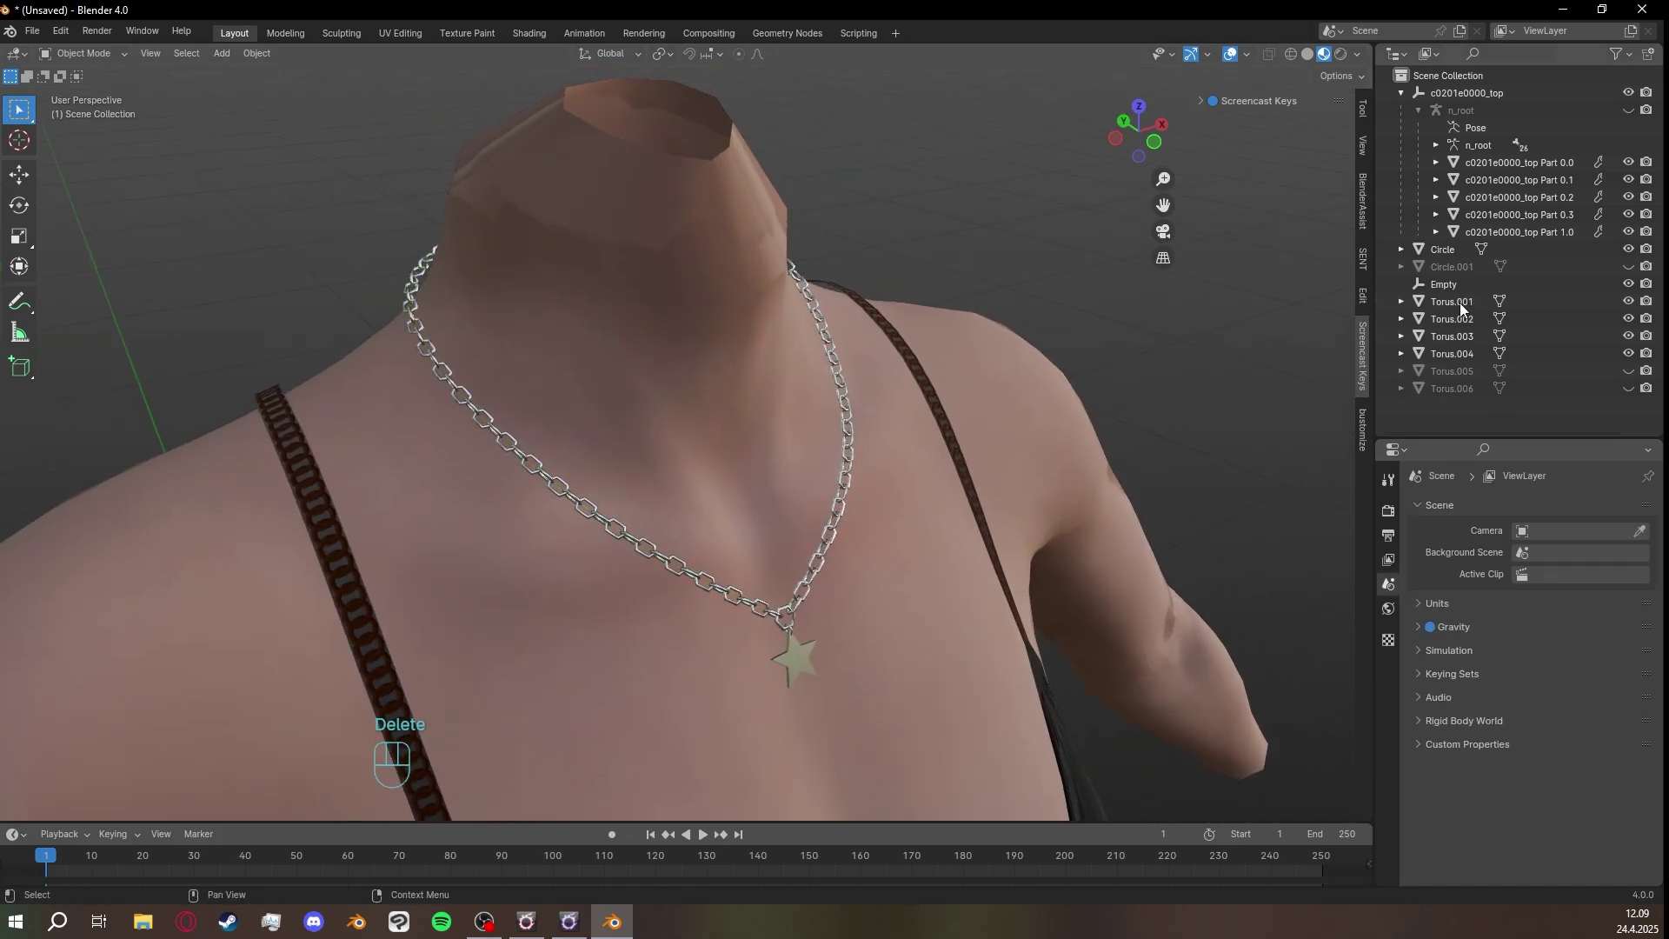
pyautogui.click(1456, 284)
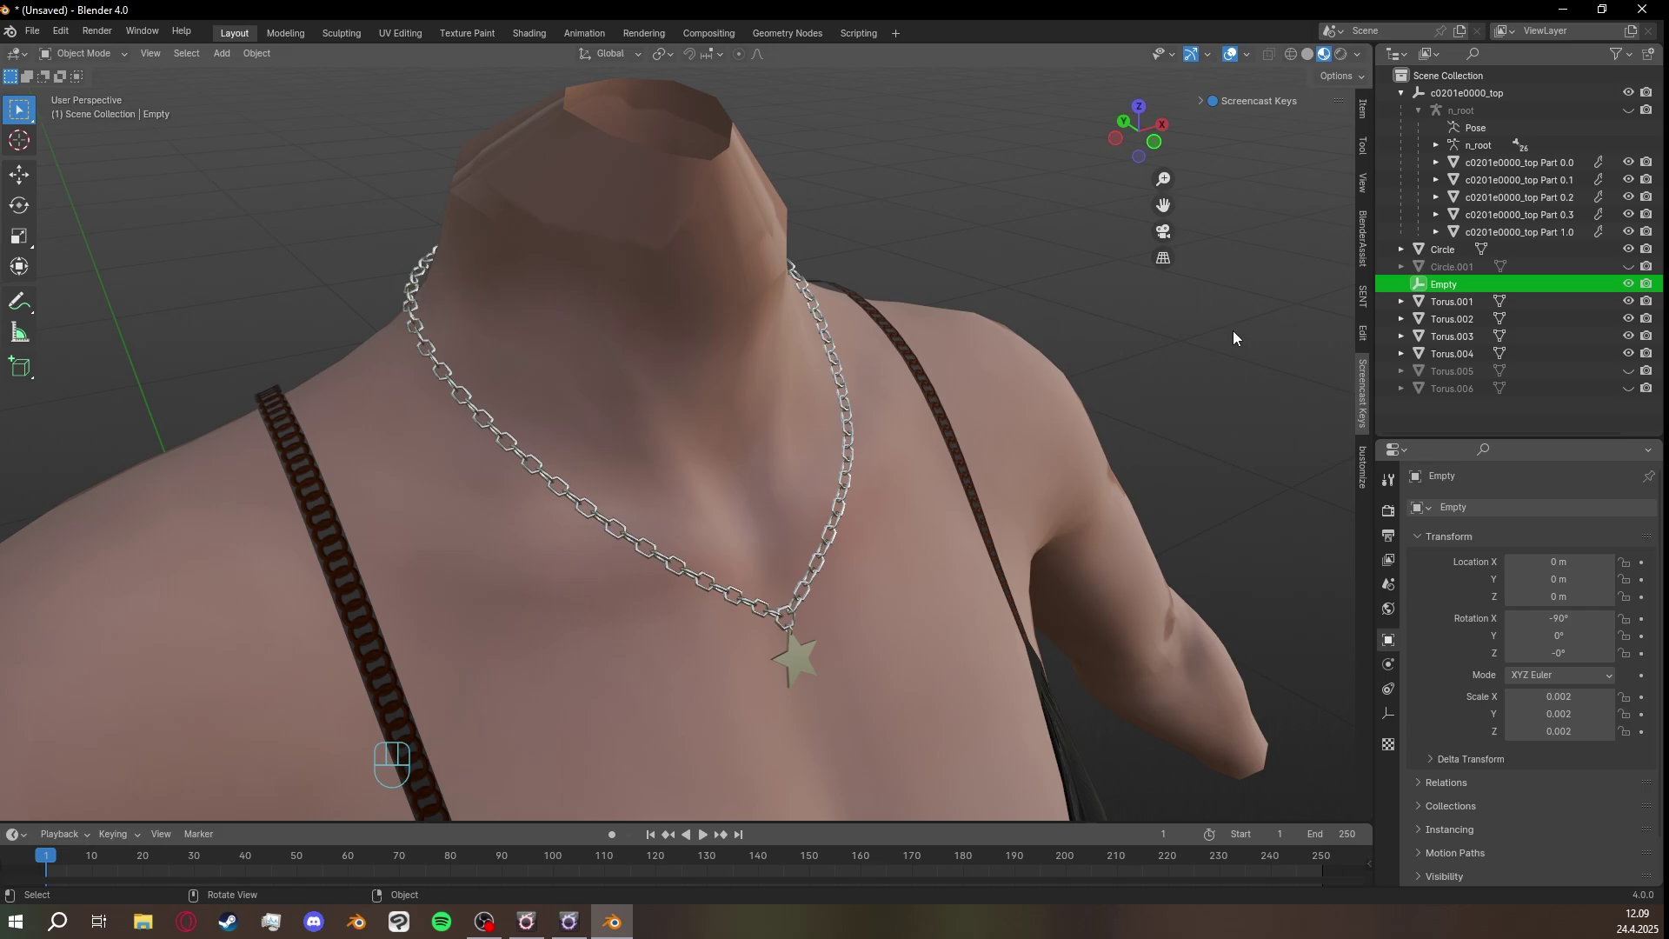
pyautogui.press('Delete')
# Select the chain, the two pendant rings and the closing link behind the neck, and join them into one object with that link active.
pyautogui.scroll(4, 871, 530)
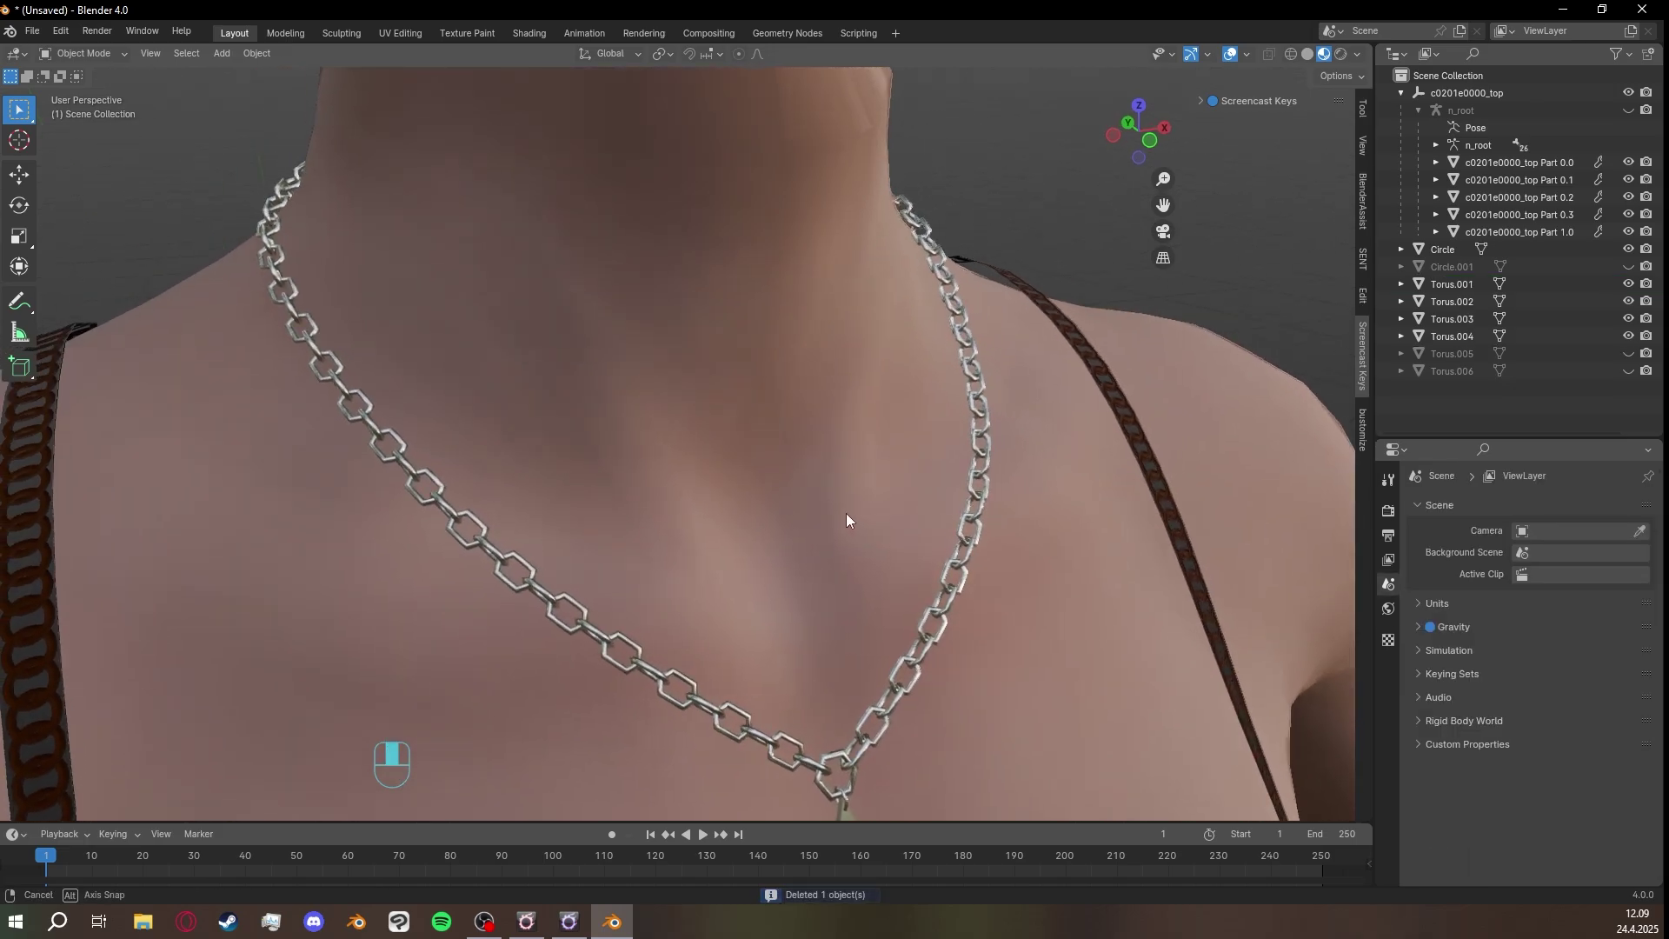
pyautogui.moveTo(849, 514); pyautogui.dragTo(822, 425, button='middle')
pyautogui.scroll(2, 755, 546)
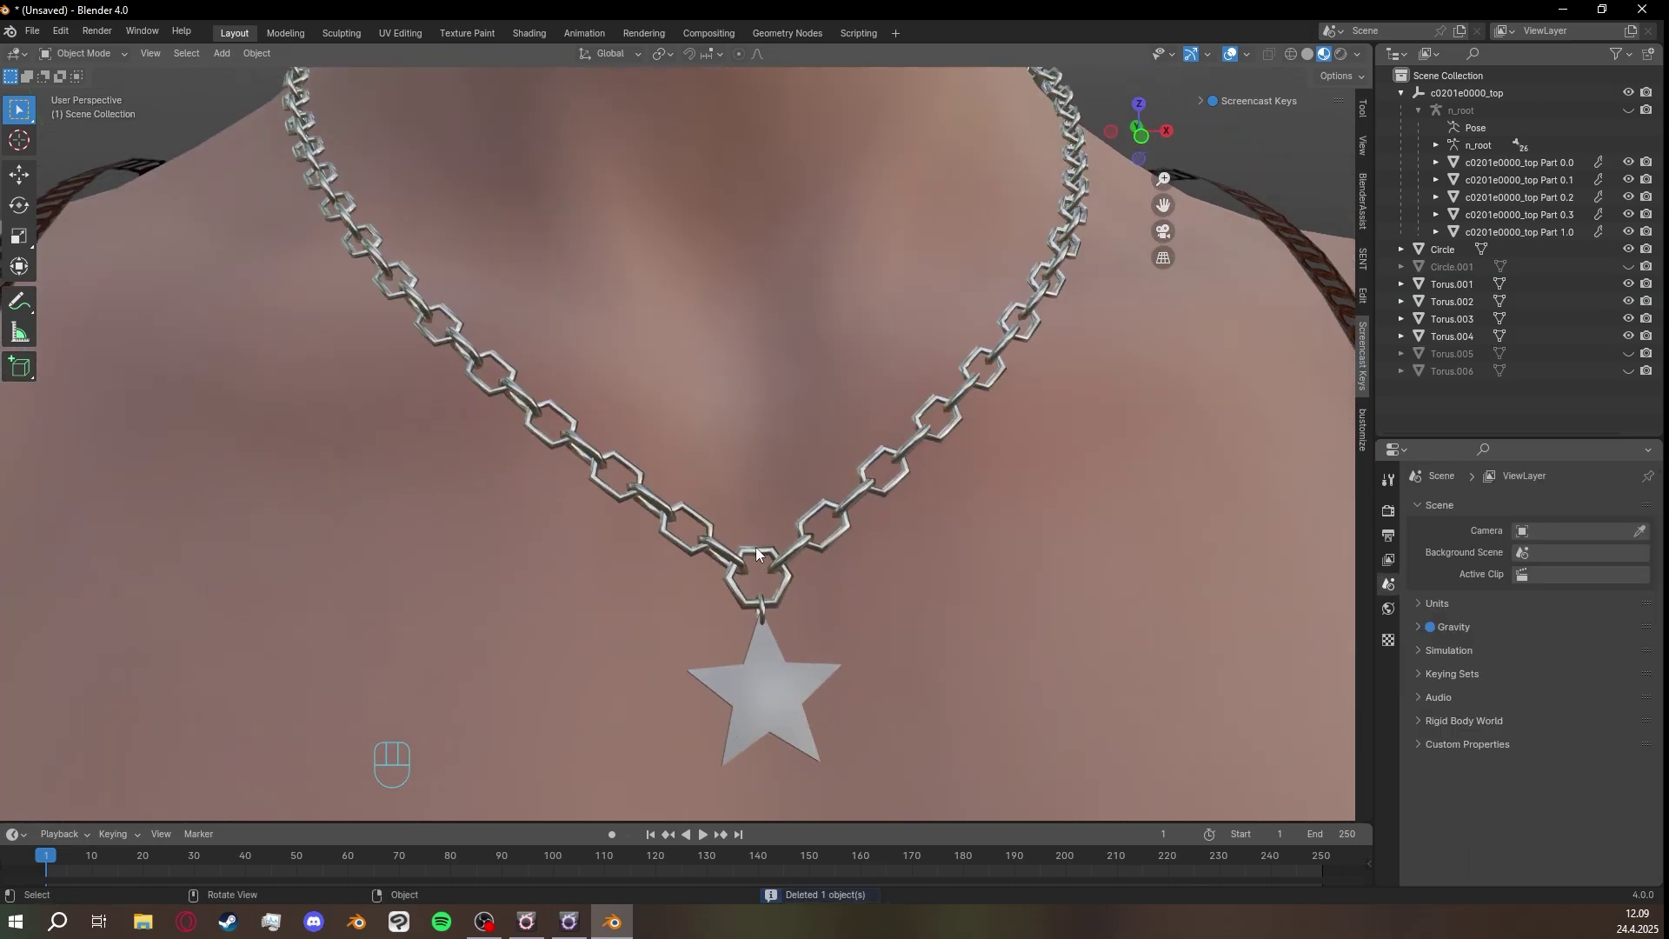
pyautogui.click(722, 549)
pyautogui.keyDown('shift'); pyautogui.click(719, 537); pyautogui.keyUp('shift')
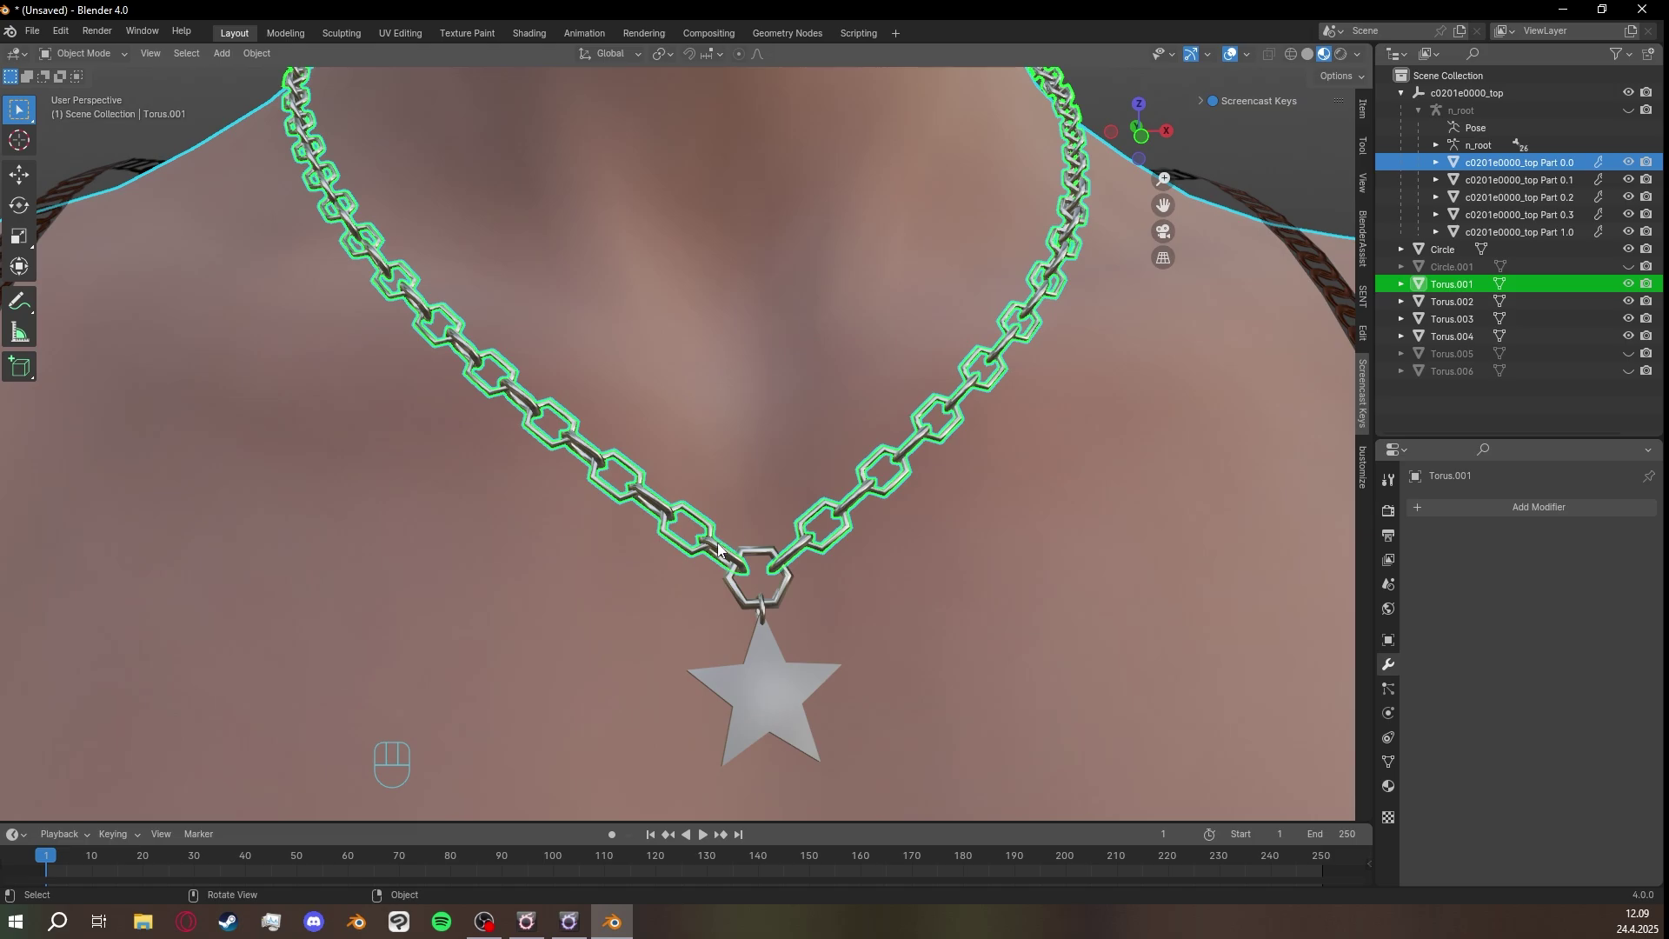
pyautogui.keyDown('shift'); pyautogui.click(718, 544); pyautogui.keyUp('shift')
pyautogui.scroll(-2, 724, 546)
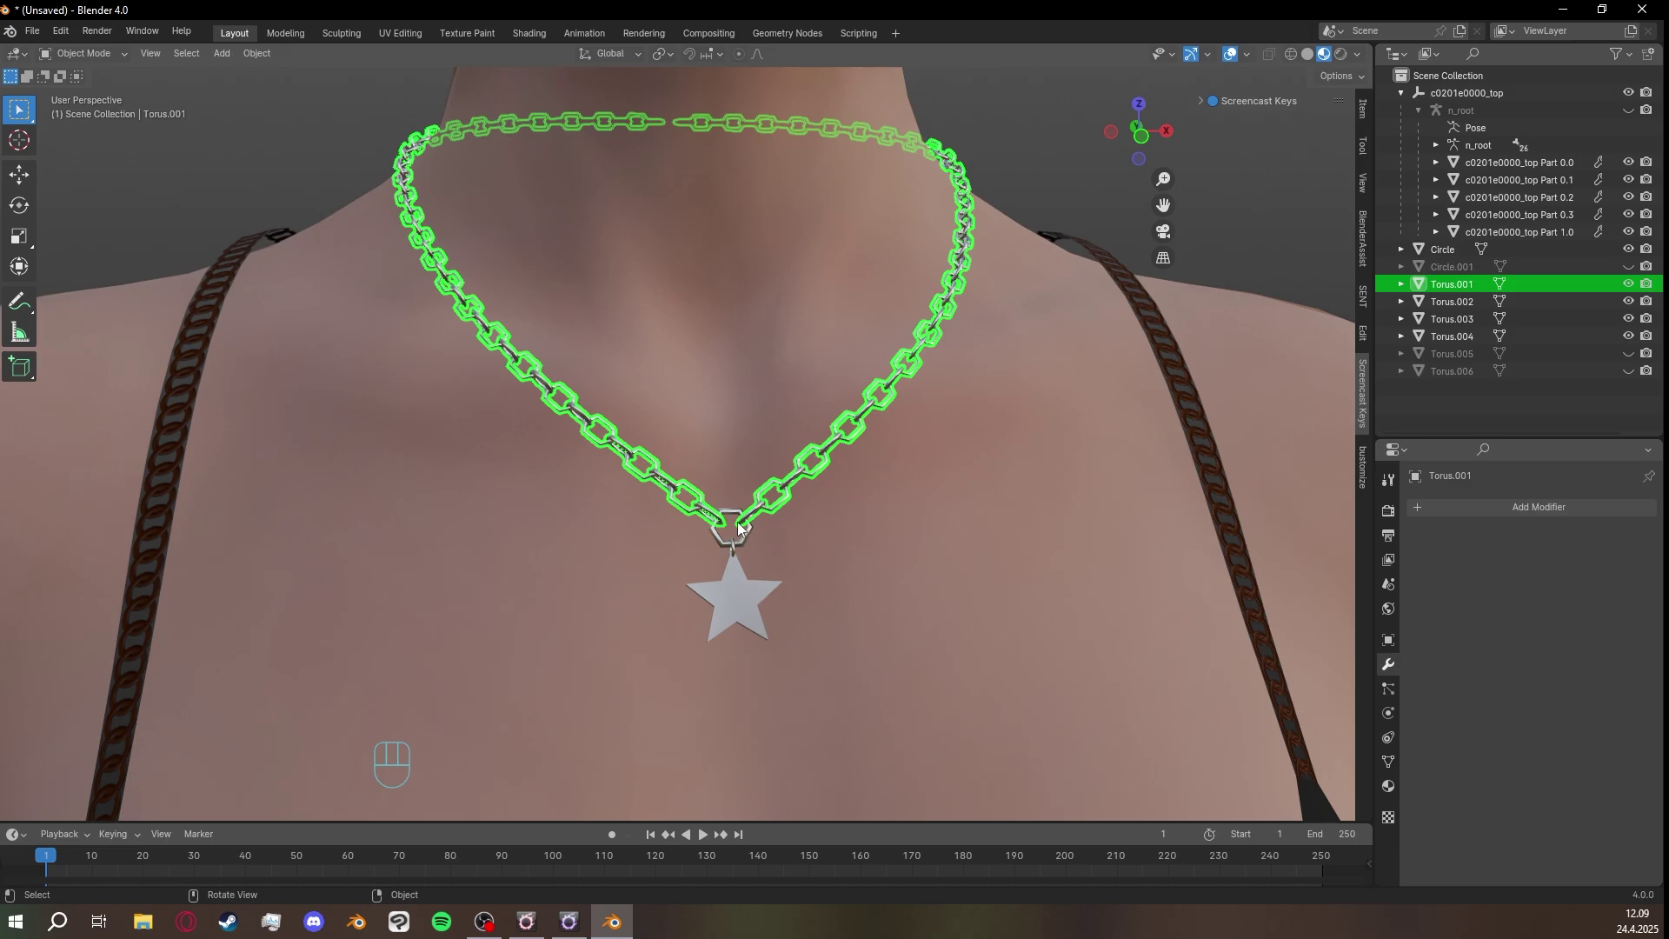
pyautogui.scroll(2, 737, 521)
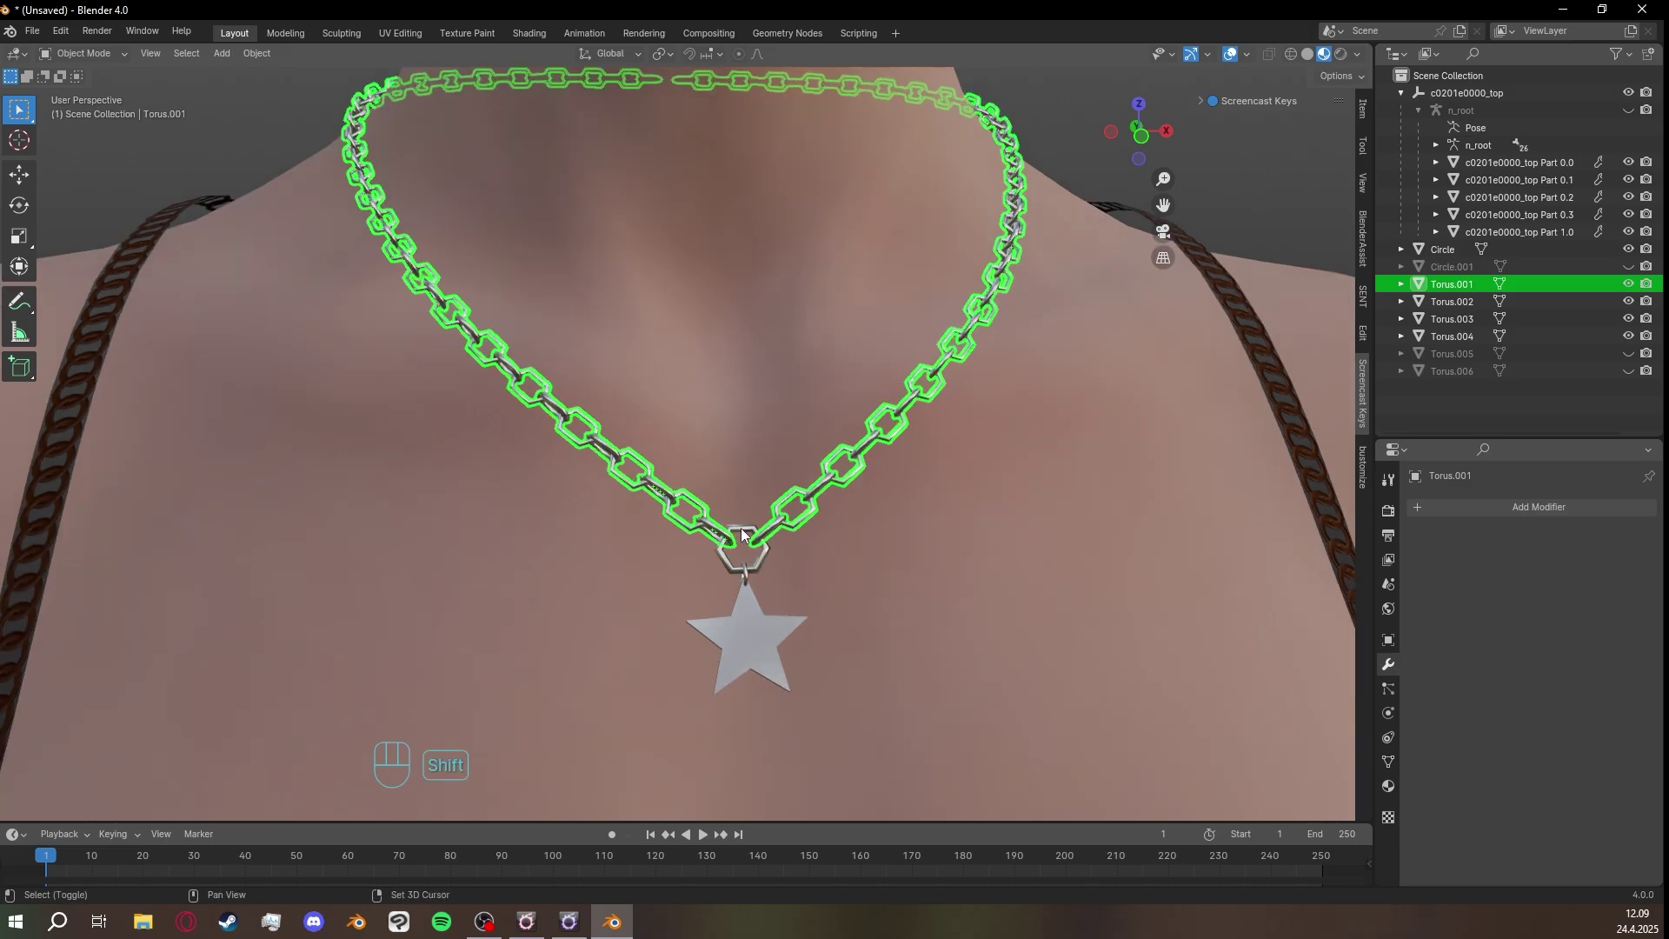
pyautogui.keyDown('shift'); pyautogui.click(740, 531); pyautogui.keyUp('shift')
pyautogui.keyDown('shift'); pyautogui.click(747, 577); pyautogui.keyUp('shift')
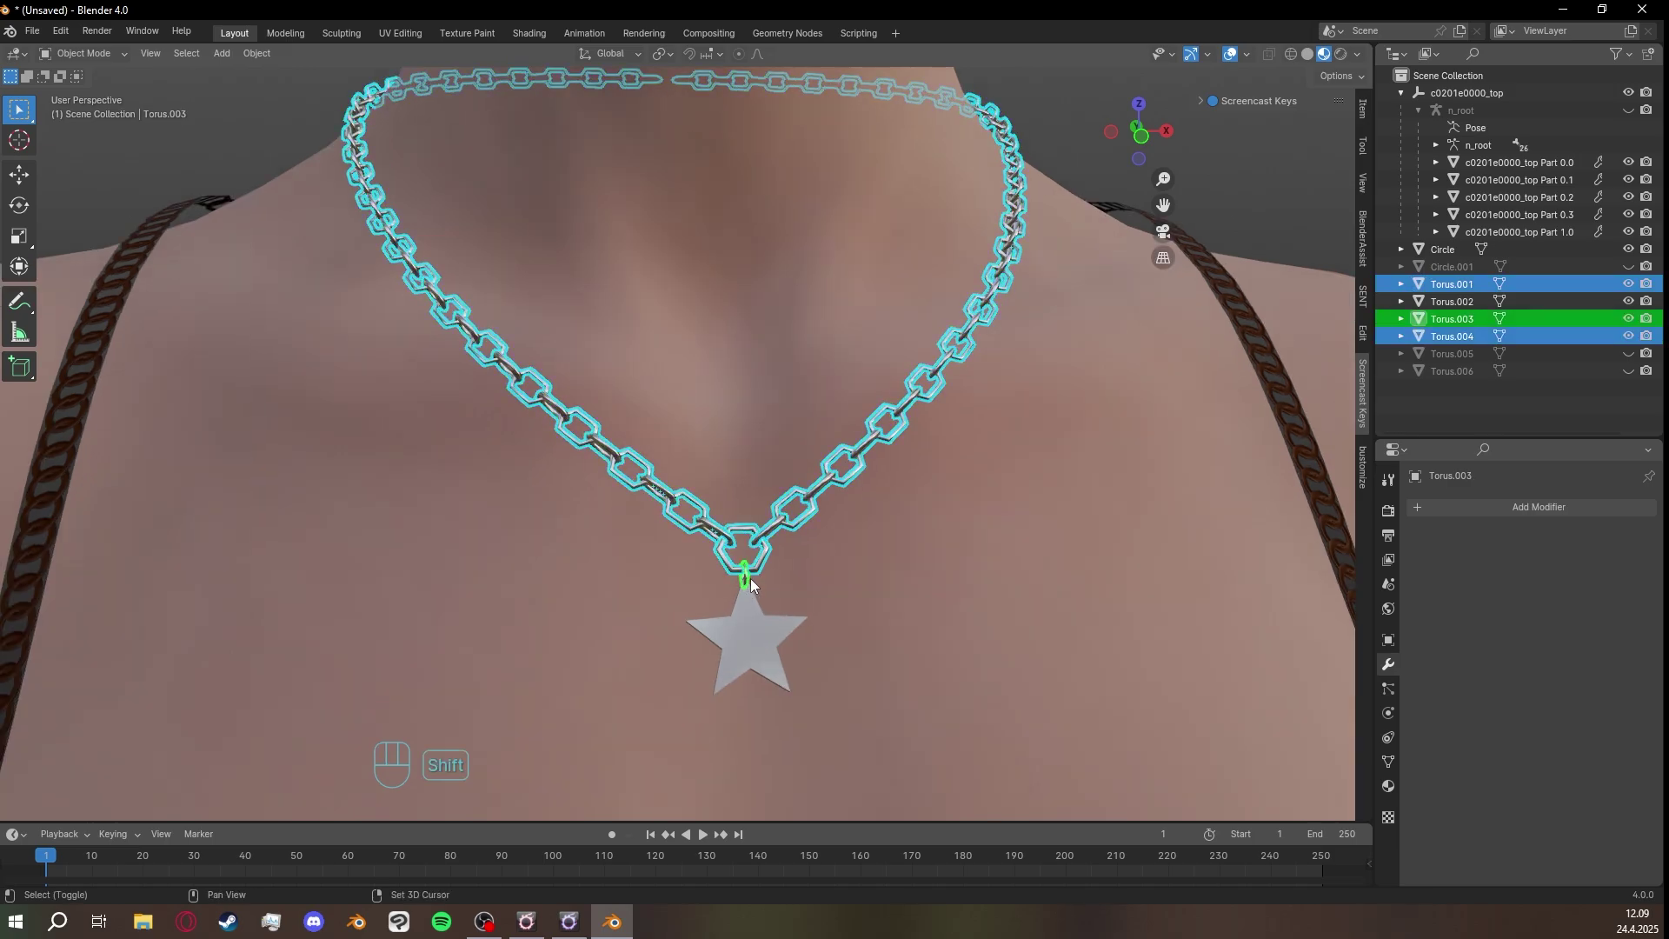
pyautogui.moveTo(750, 577); pyautogui.dragTo(814, 511, button='middle')
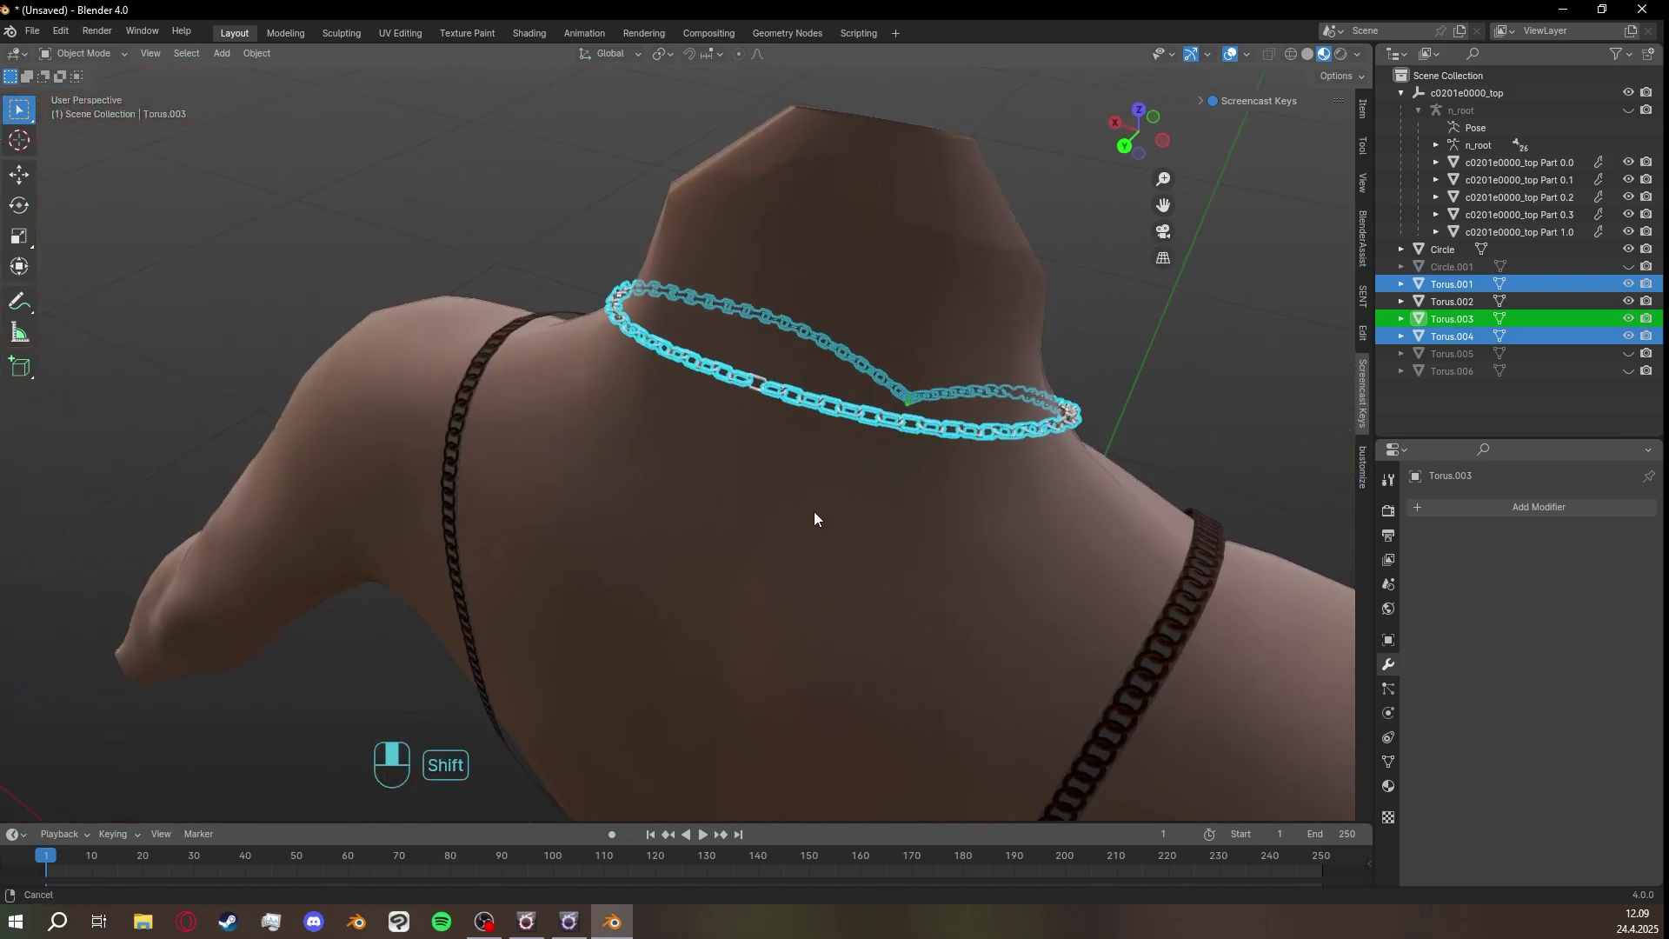
pyautogui.scroll(3, 814, 511)
pyautogui.keyDown('shift'); pyautogui.click(778, 504); pyautogui.keyUp('shift')
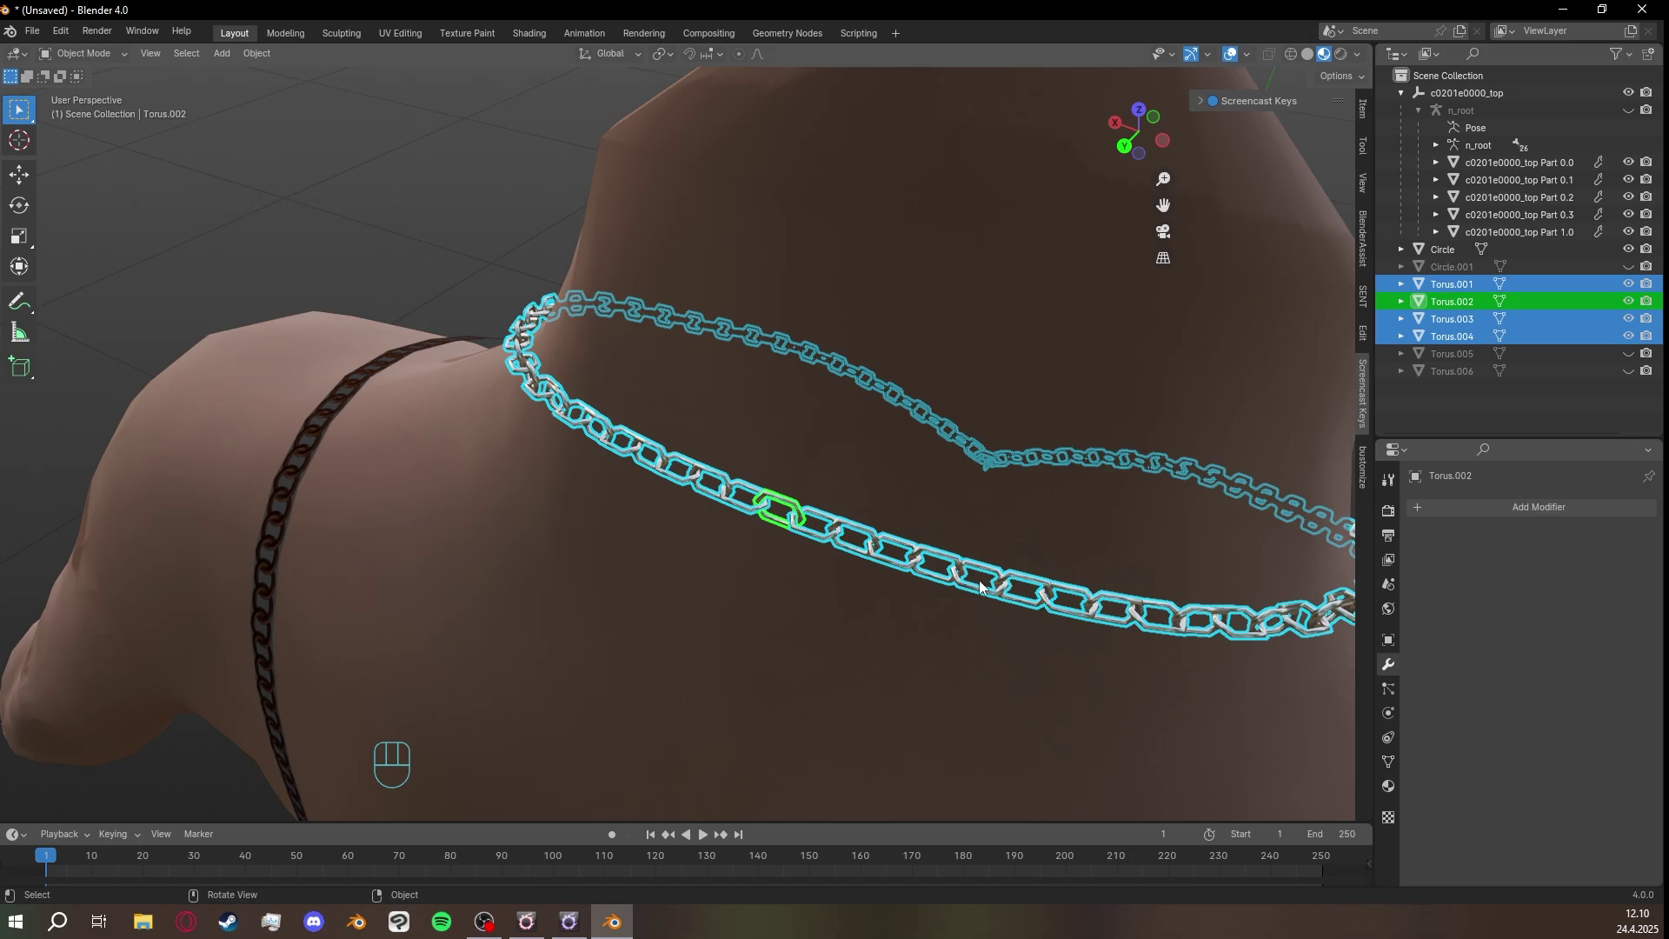
pyautogui.moveTo(979, 580); pyautogui.dragTo(867, 499, button='middle')
pyautogui.rightClick(867, 499)
pyautogui.moveTo(868, 499)
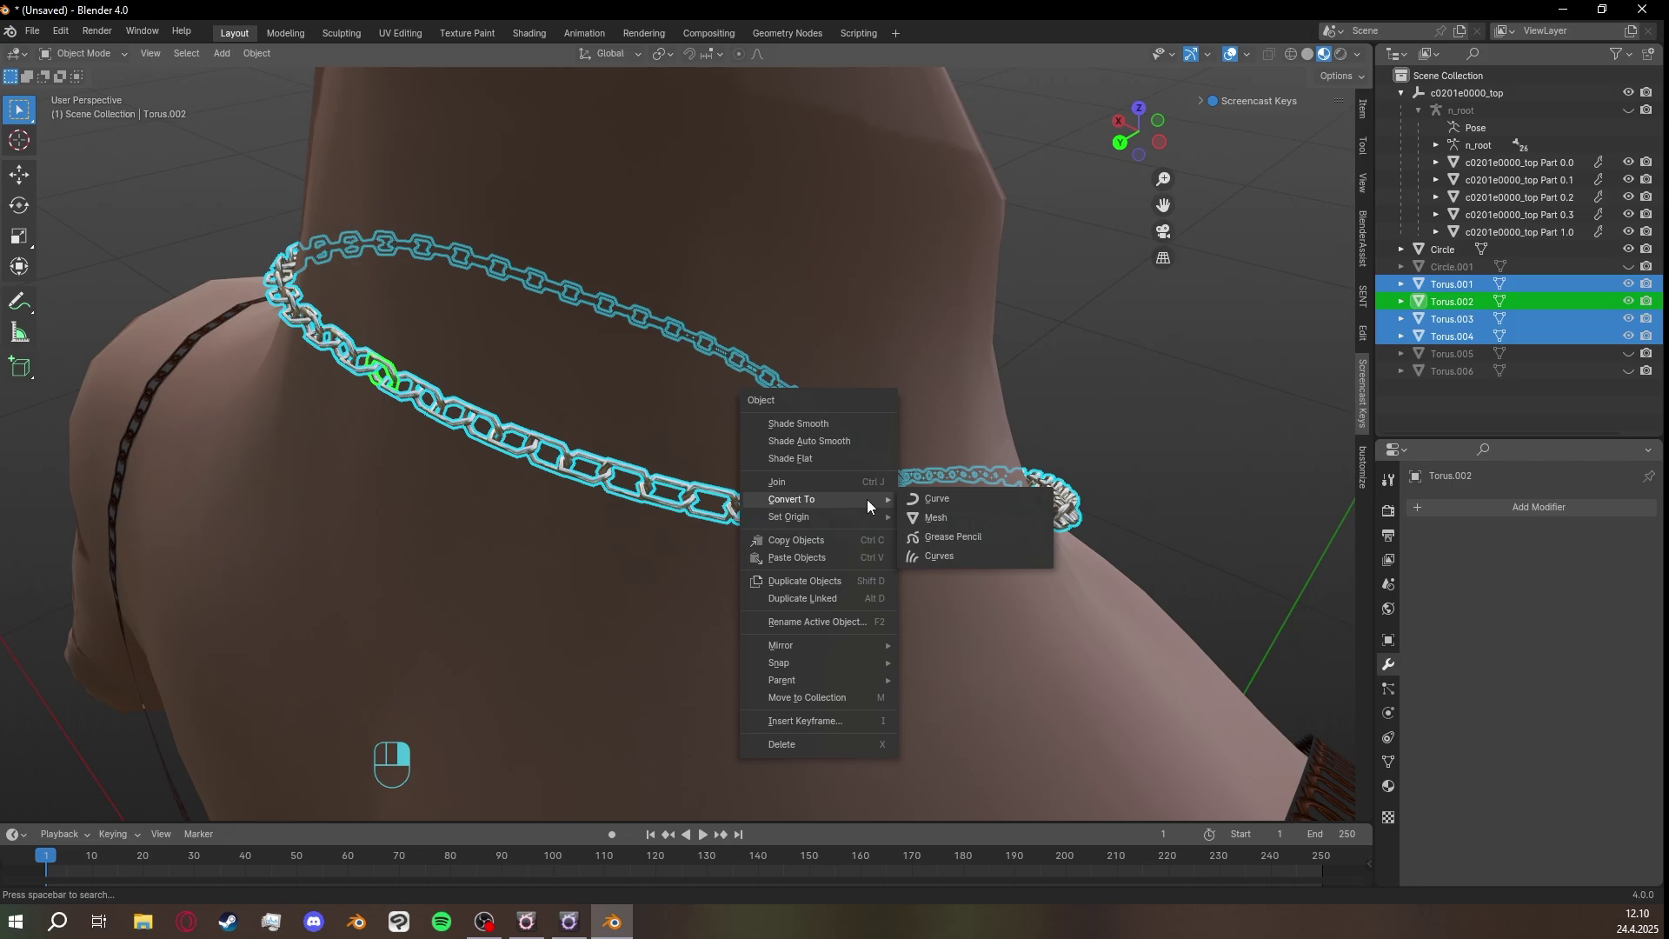
pyautogui.click(848, 484)
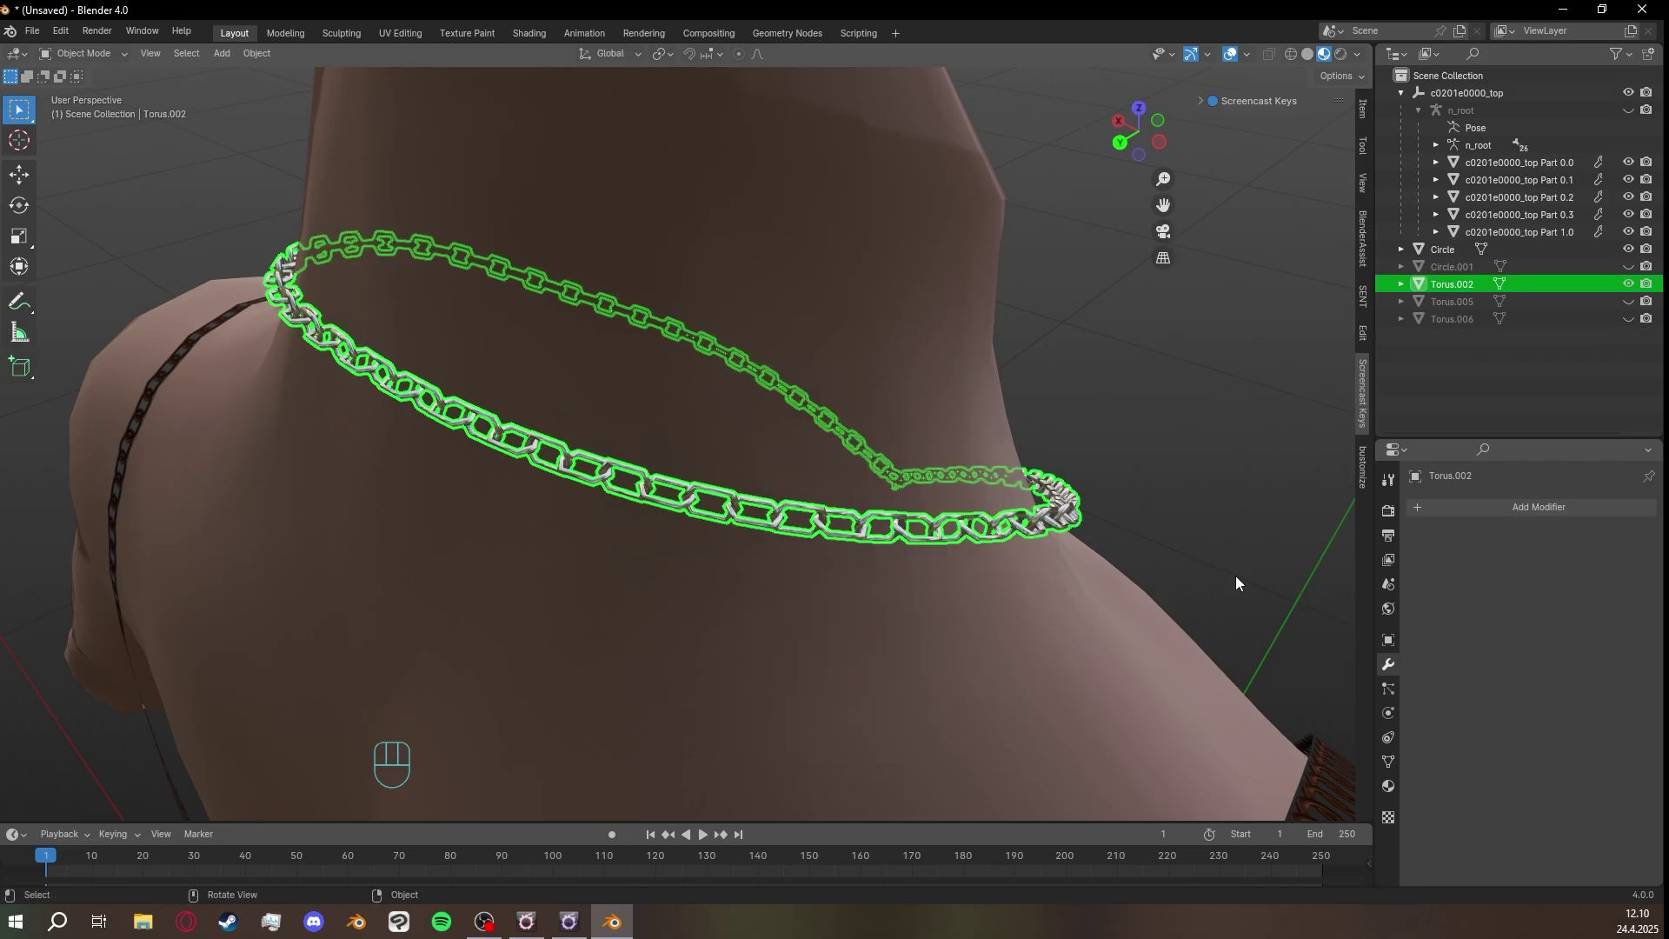
# Inspect the joined chain around the neck, select all its geometry in Edit Mode, and return to Object Mode.
pyautogui.moveTo(1181, 536); pyautogui.dragTo(1119, 530, button='middle')
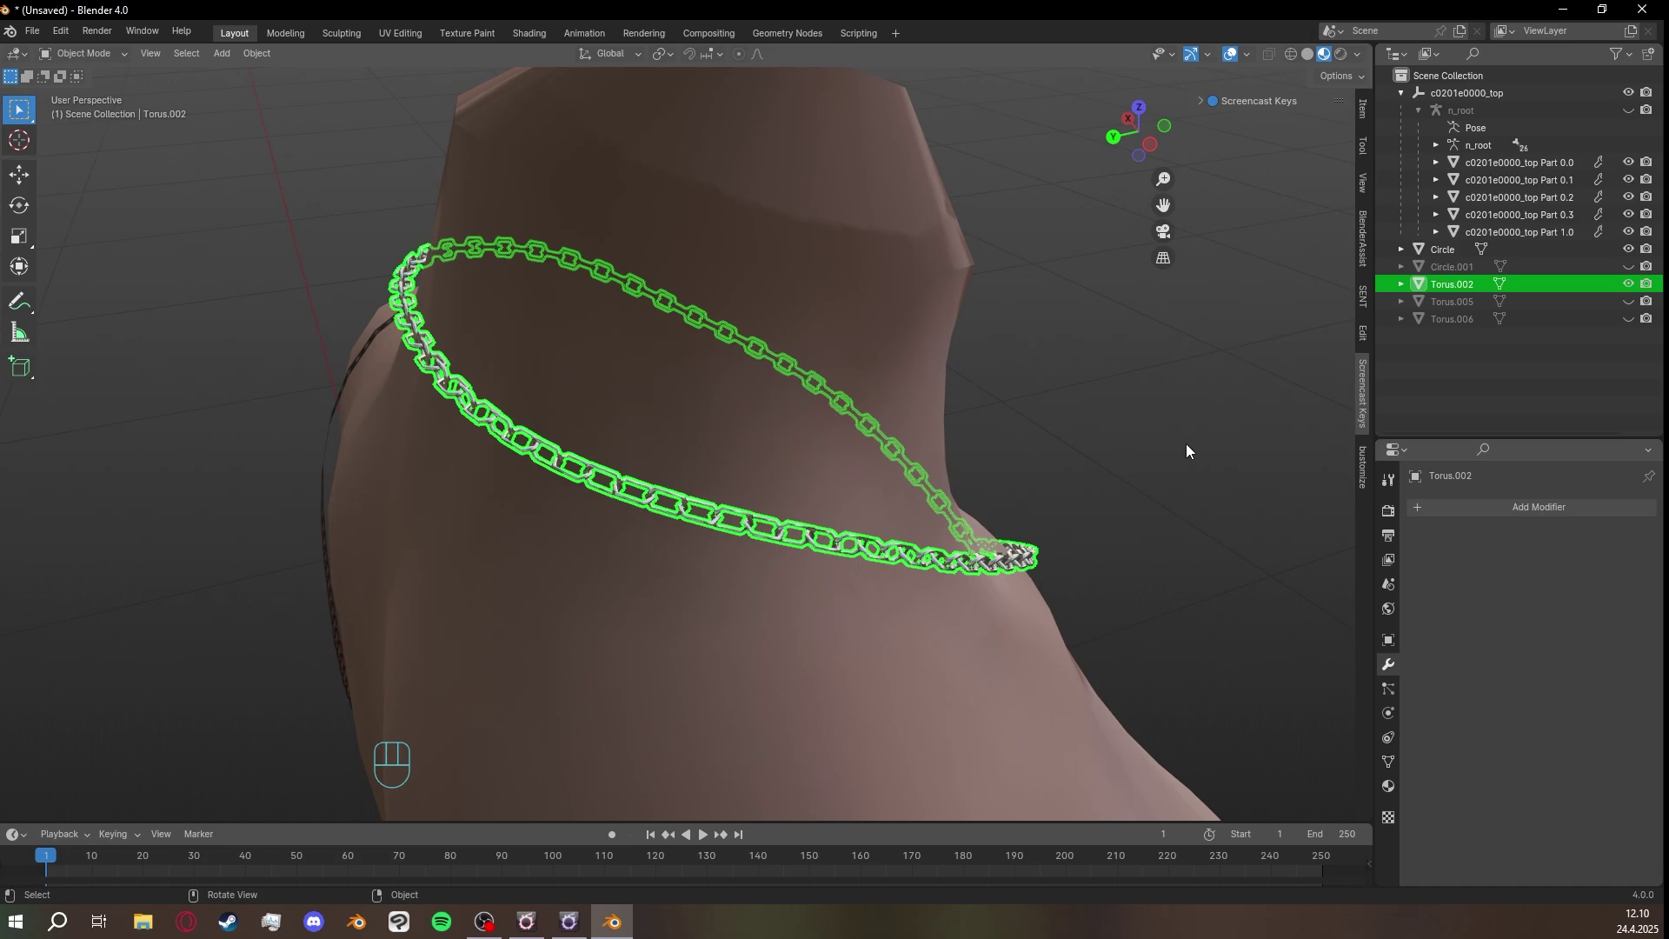
pyautogui.moveTo(1186, 445); pyautogui.dragTo(898, 455, button='middle')
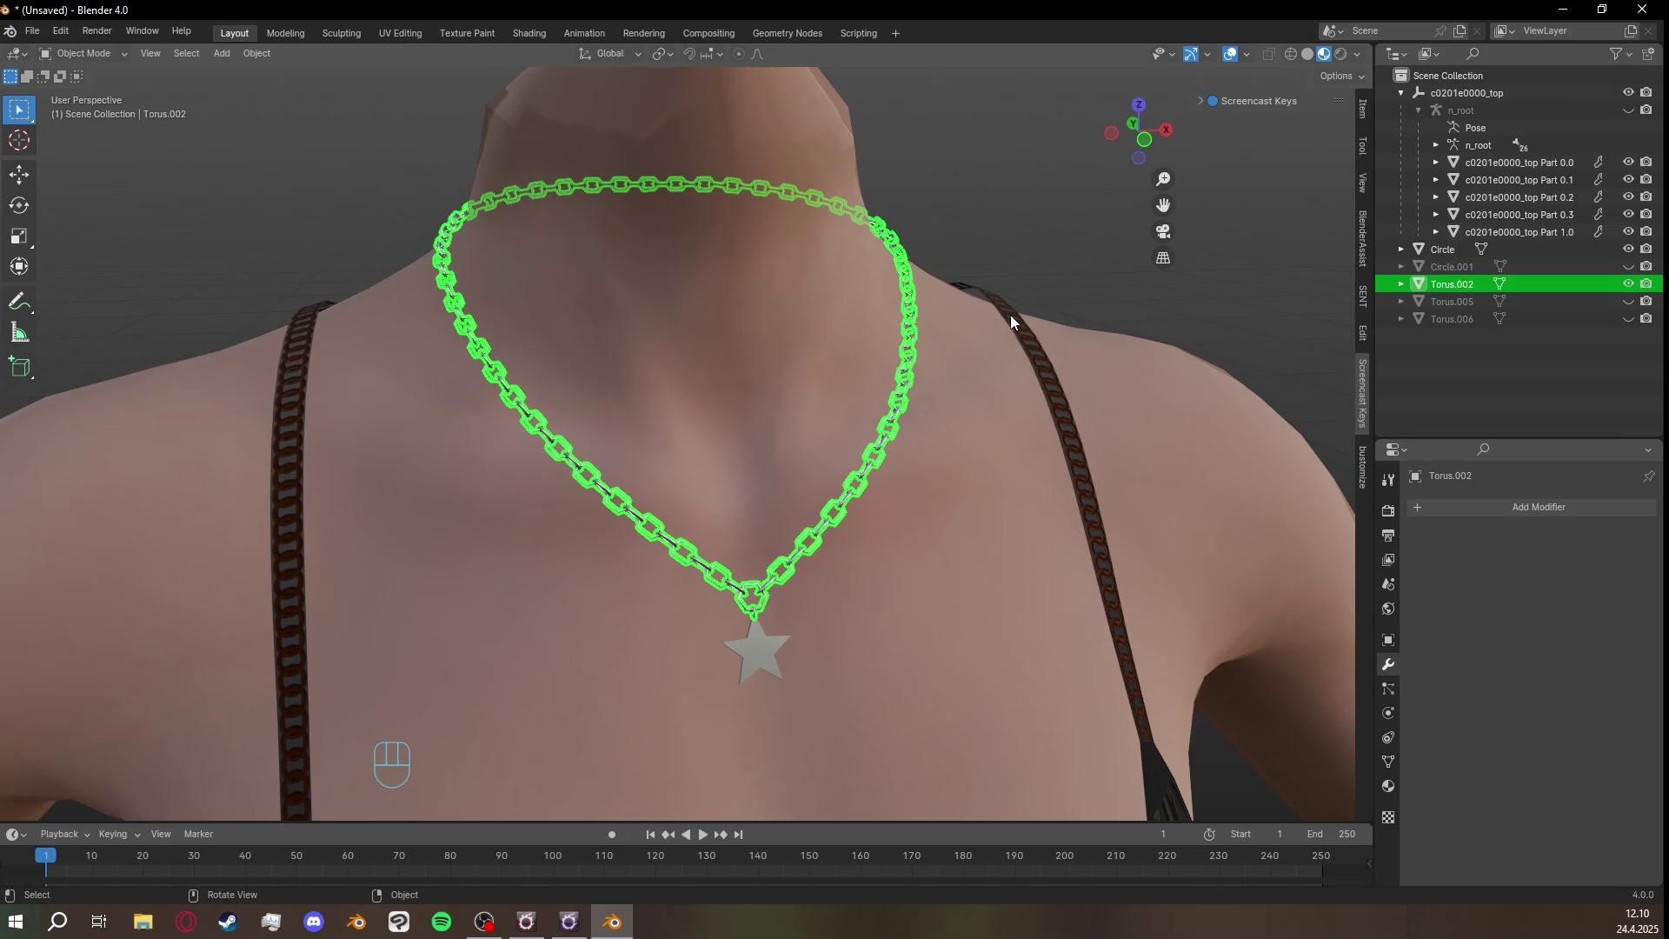
pyautogui.press('Tab')
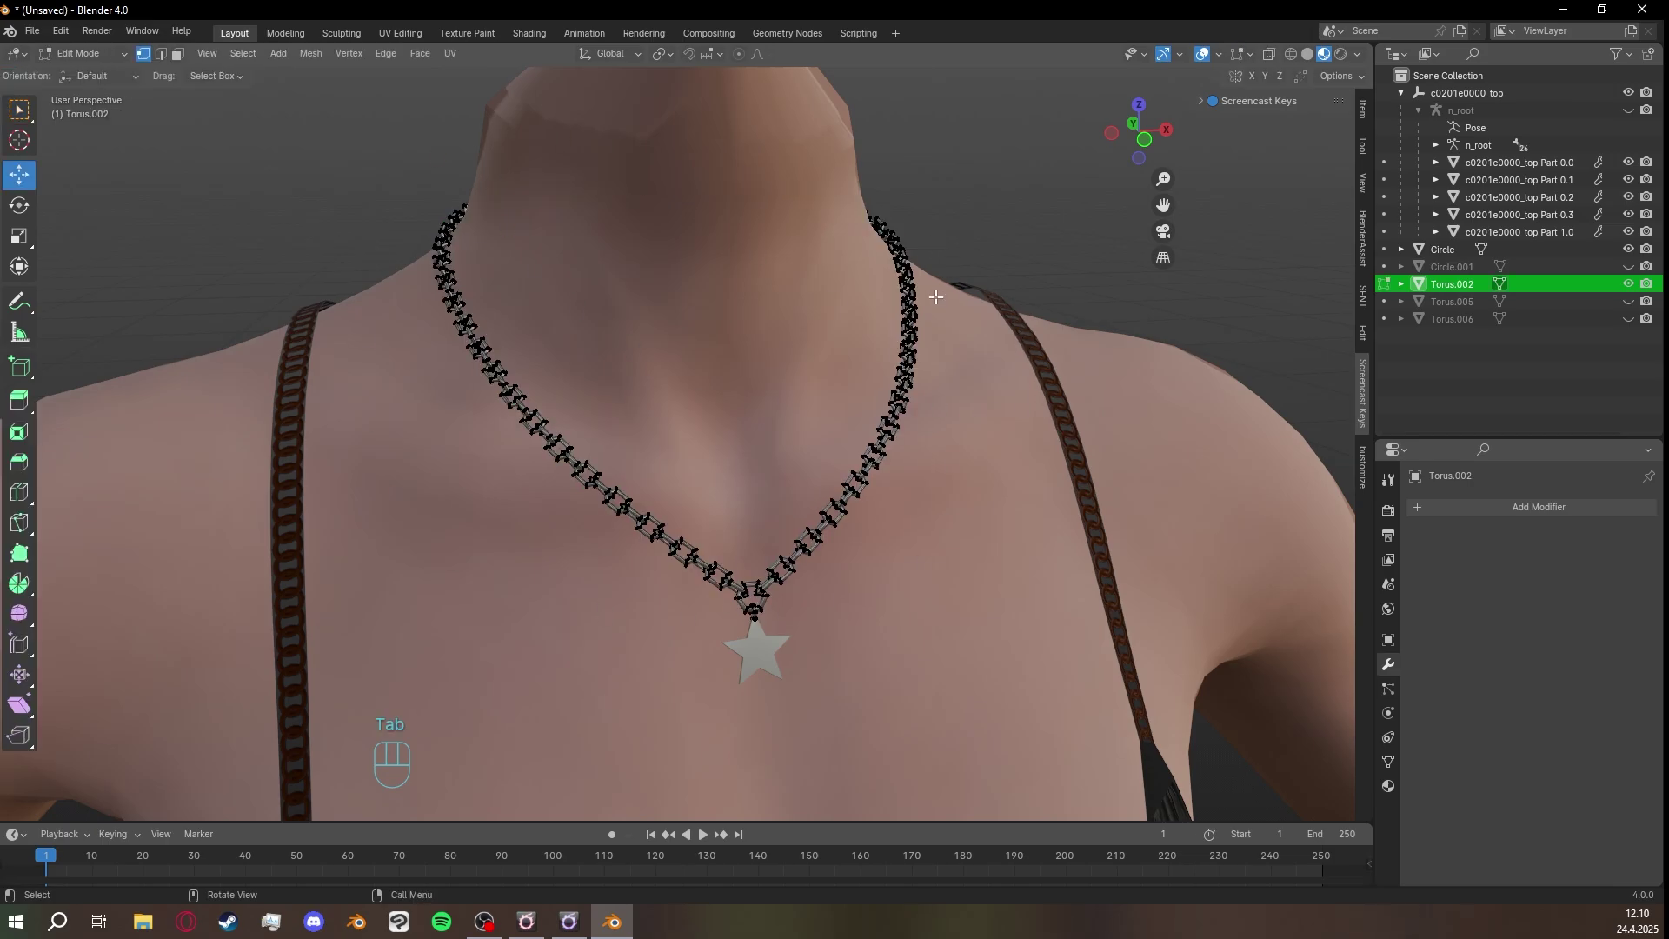
pyautogui.press('a')
pyautogui.moveTo(932, 238); pyautogui.dragTo(980, 251, button='middle')
pyautogui.click(980, 252)
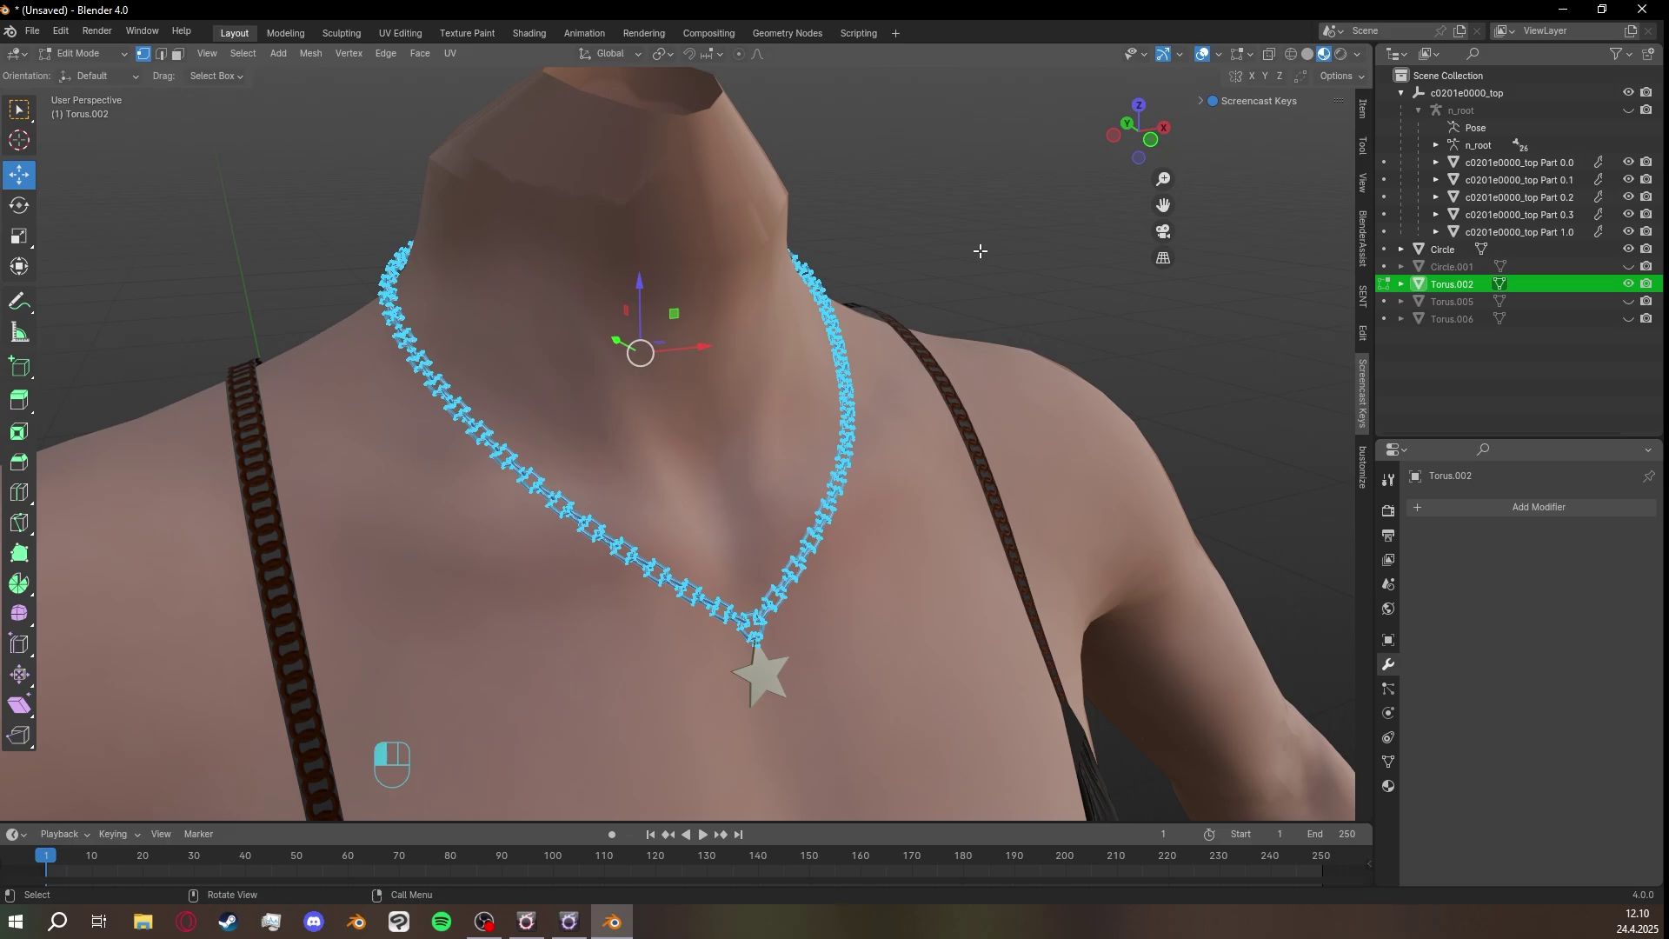
pyautogui.press('Tab')
# Try to join the star pendant into the chain, with the chain Torus.002 as the active object.
pyautogui.keyDown('shift'); pyautogui.moveTo(1015, 552); pyautogui.dragTo(976, 359, button='middle'); pyautogui.keyUp('shift')
pyautogui.scroll(5, 922, 470)
pyautogui.keyDown('shift'); pyautogui.moveTo(887, 445); pyautogui.dragTo(854, 437, button='middle'); pyautogui.keyUp('shift')
pyautogui.scroll(2, 843, 519)
pyautogui.click(791, 520)
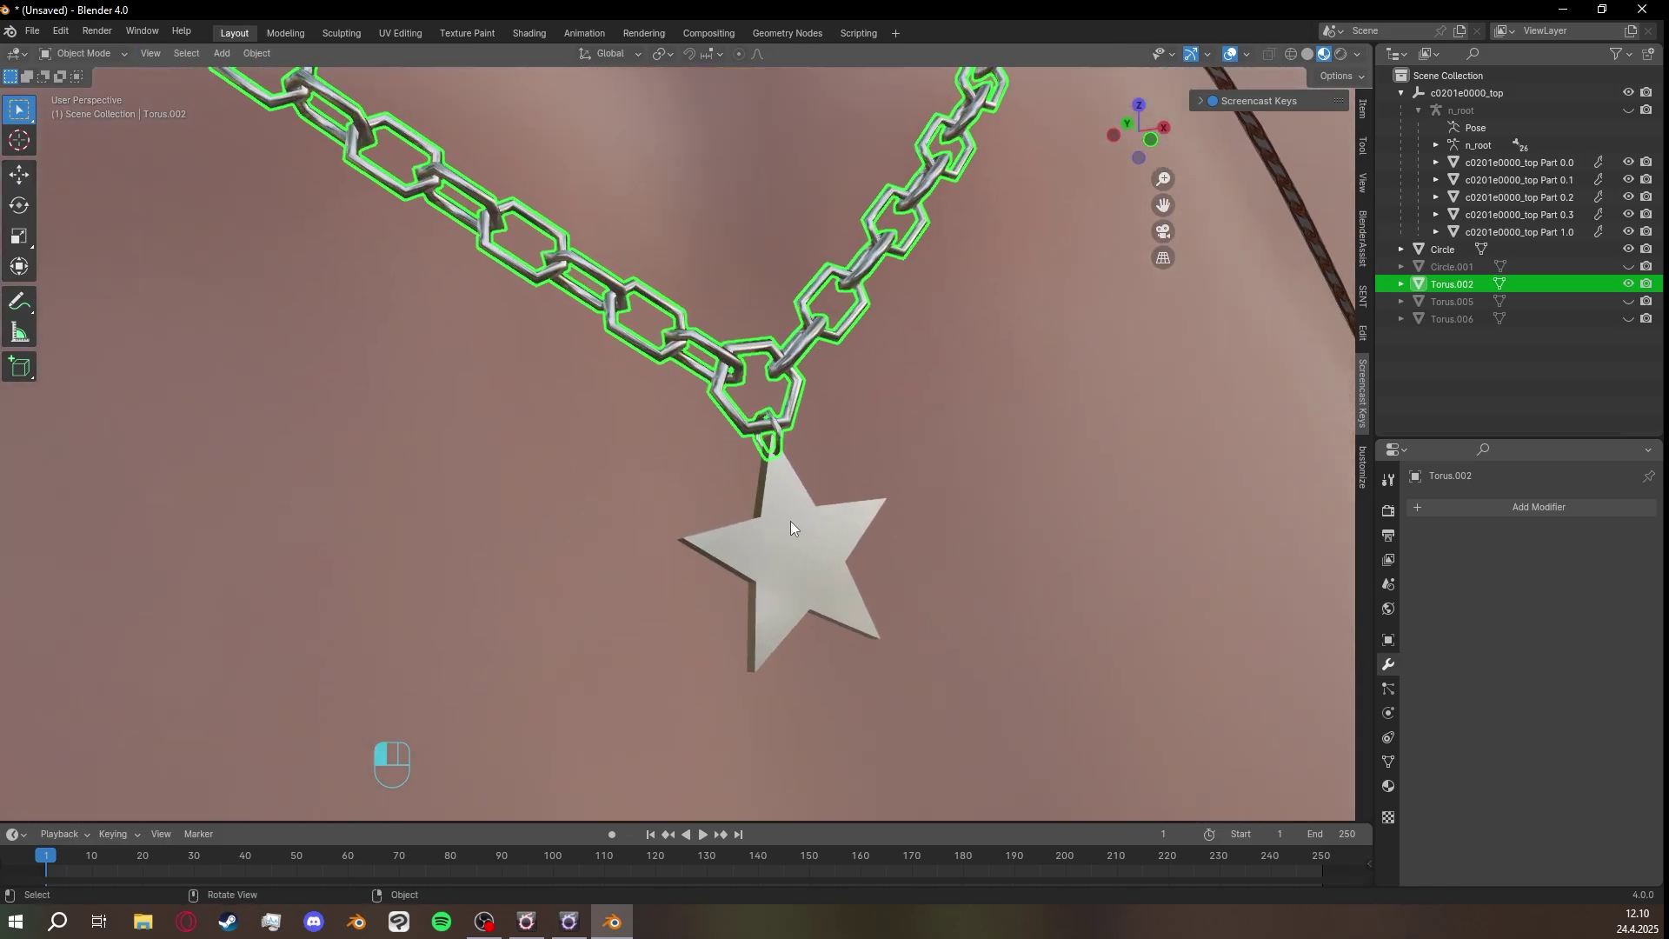
pyautogui.moveTo(790, 520)
pyautogui.keyDown('shift'); pyautogui.mouseDown(button='middle')
pyautogui.moveTo(730, 553)
pyautogui.moveTo(801, 525)
pyautogui.moveTo(773, 520)
pyautogui.mouseUp(button='middle'); pyautogui.keyUp('shift')
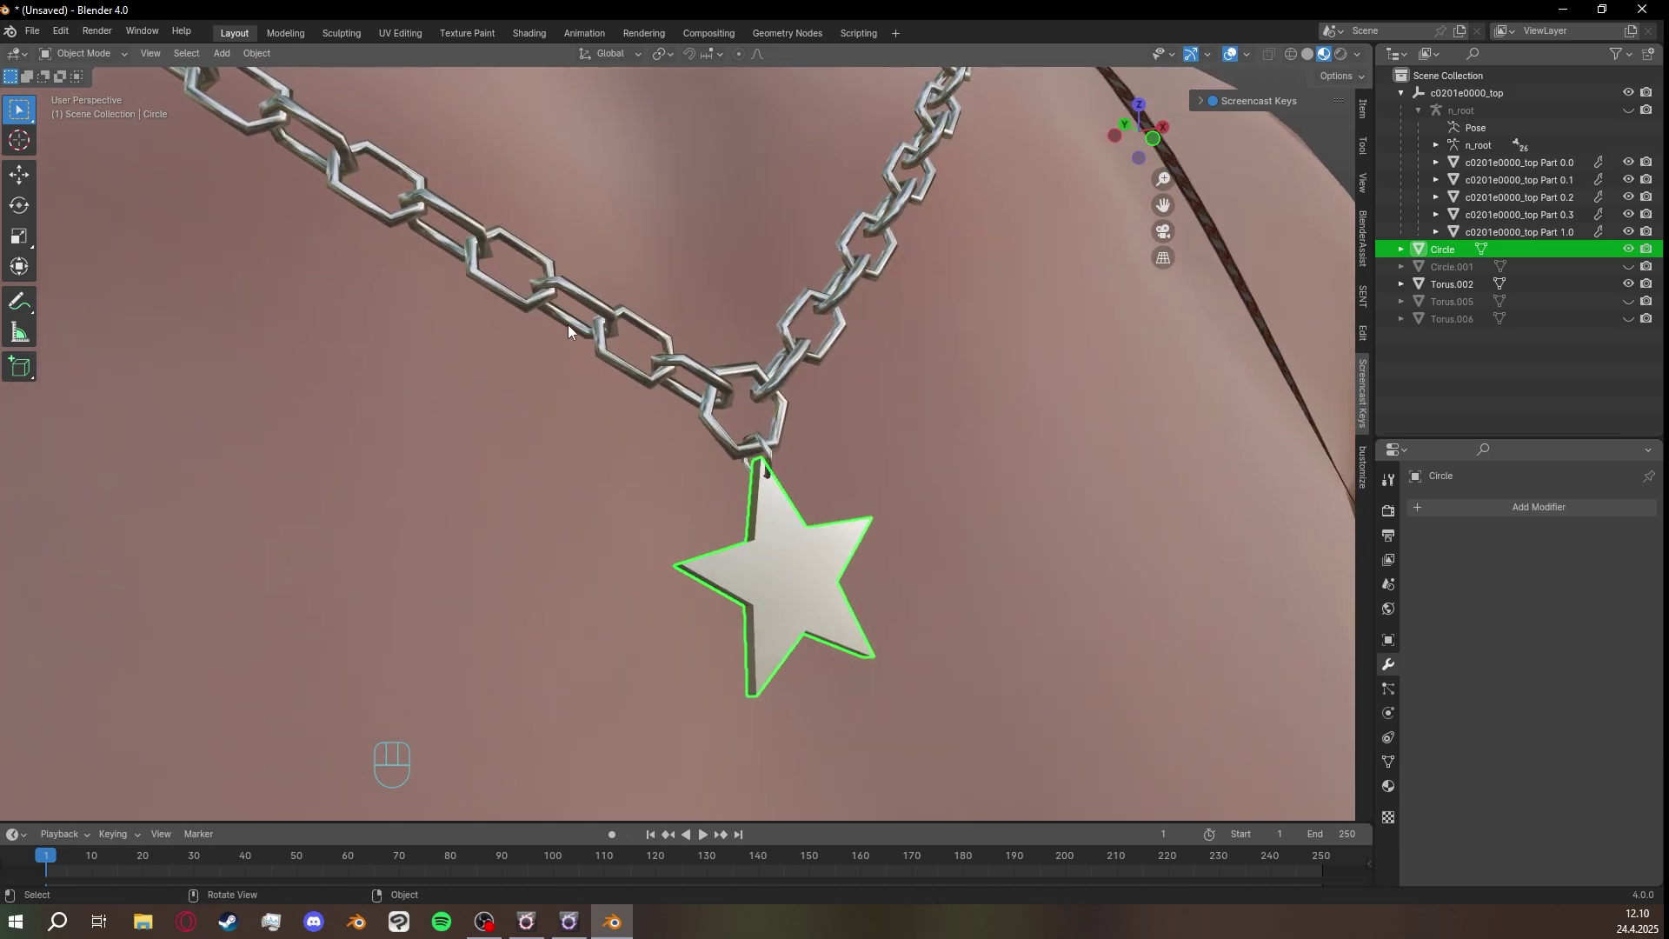
pyautogui.moveTo(596, 342); pyautogui.dragTo(859, 560, button='middle')
pyautogui.scroll(2, 843, 592)
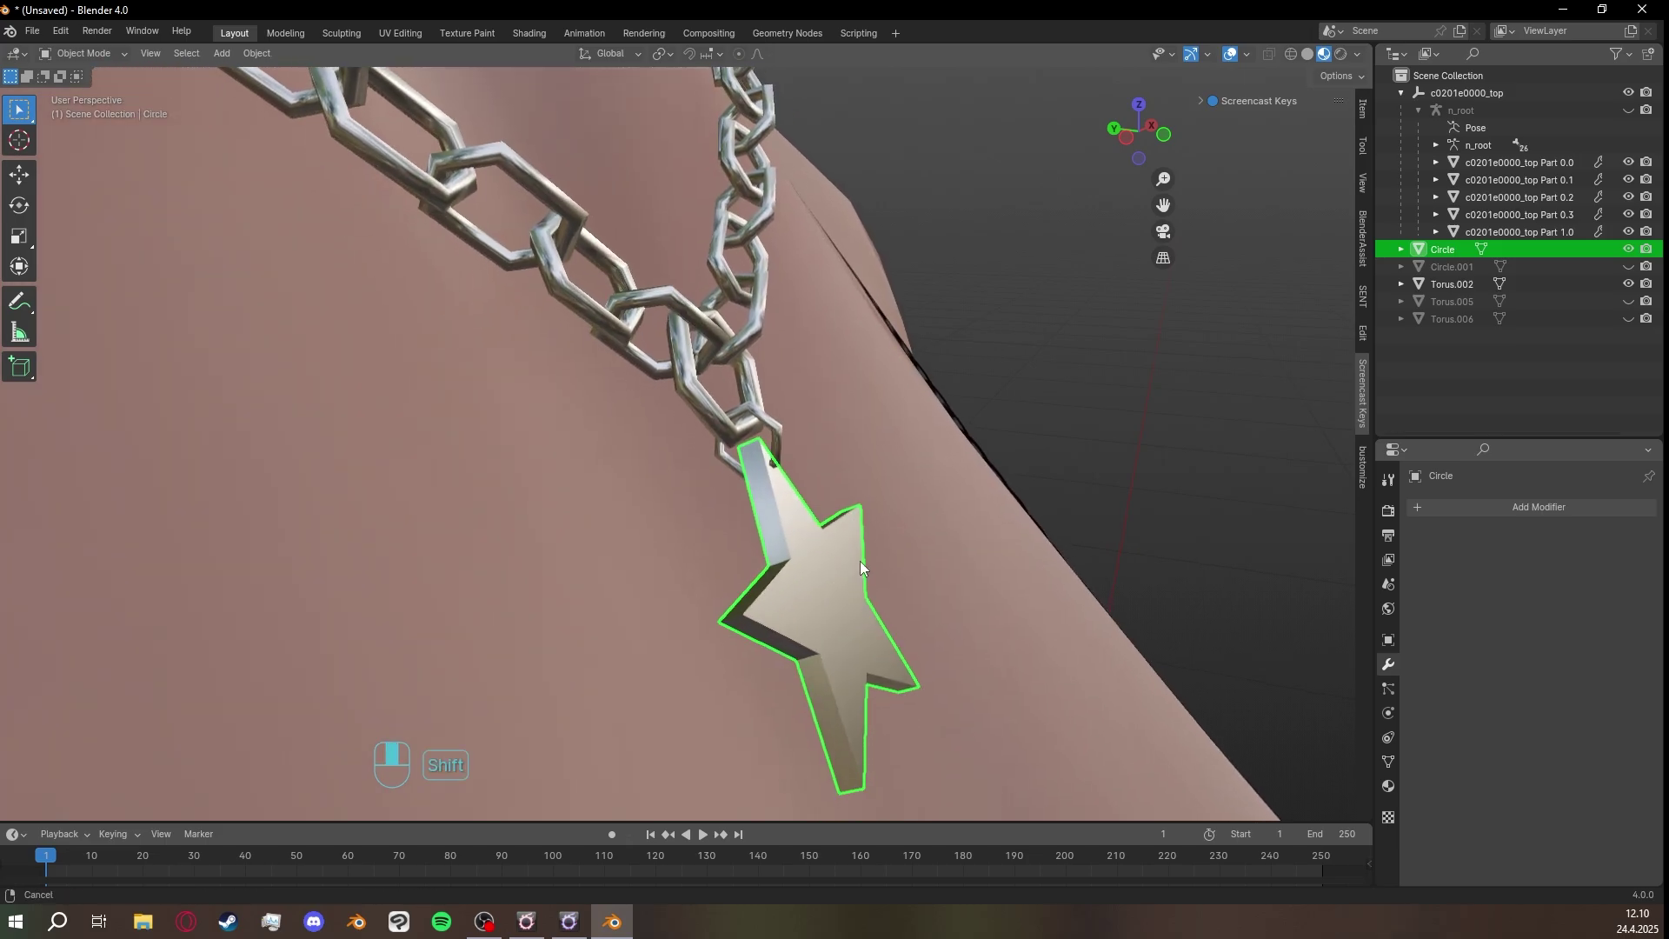
pyautogui.click(795, 525)
pyautogui.keyDown('shift'); pyautogui.click(717, 414); pyautogui.keyUp('shift')
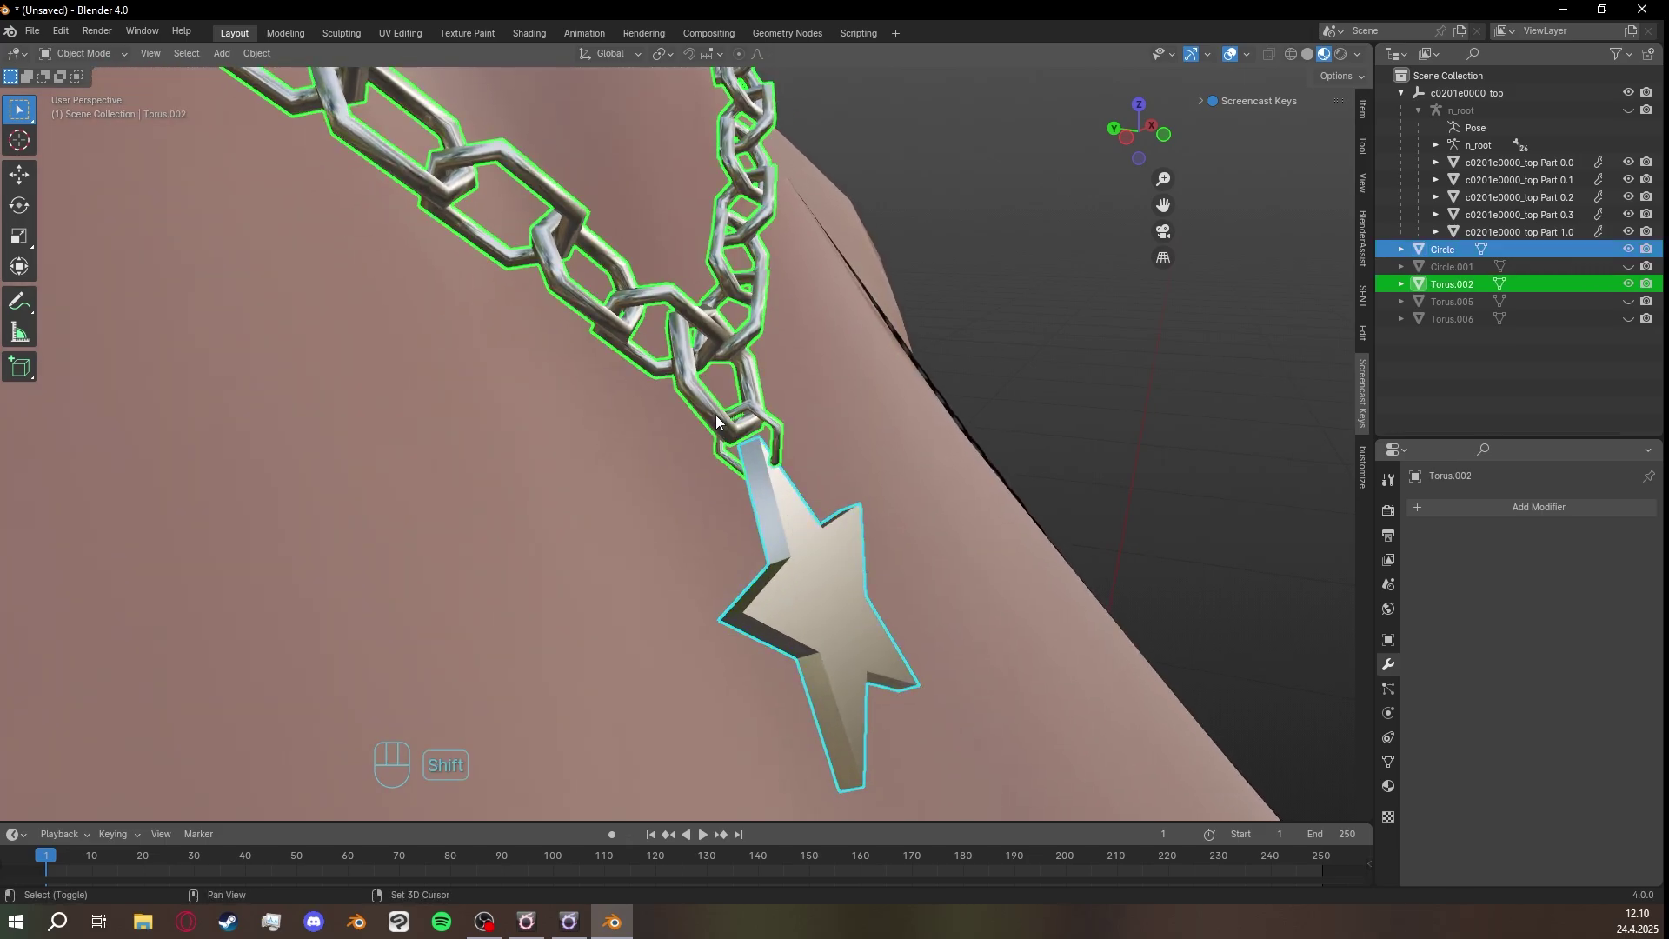
pyautogui.click(794, 560)
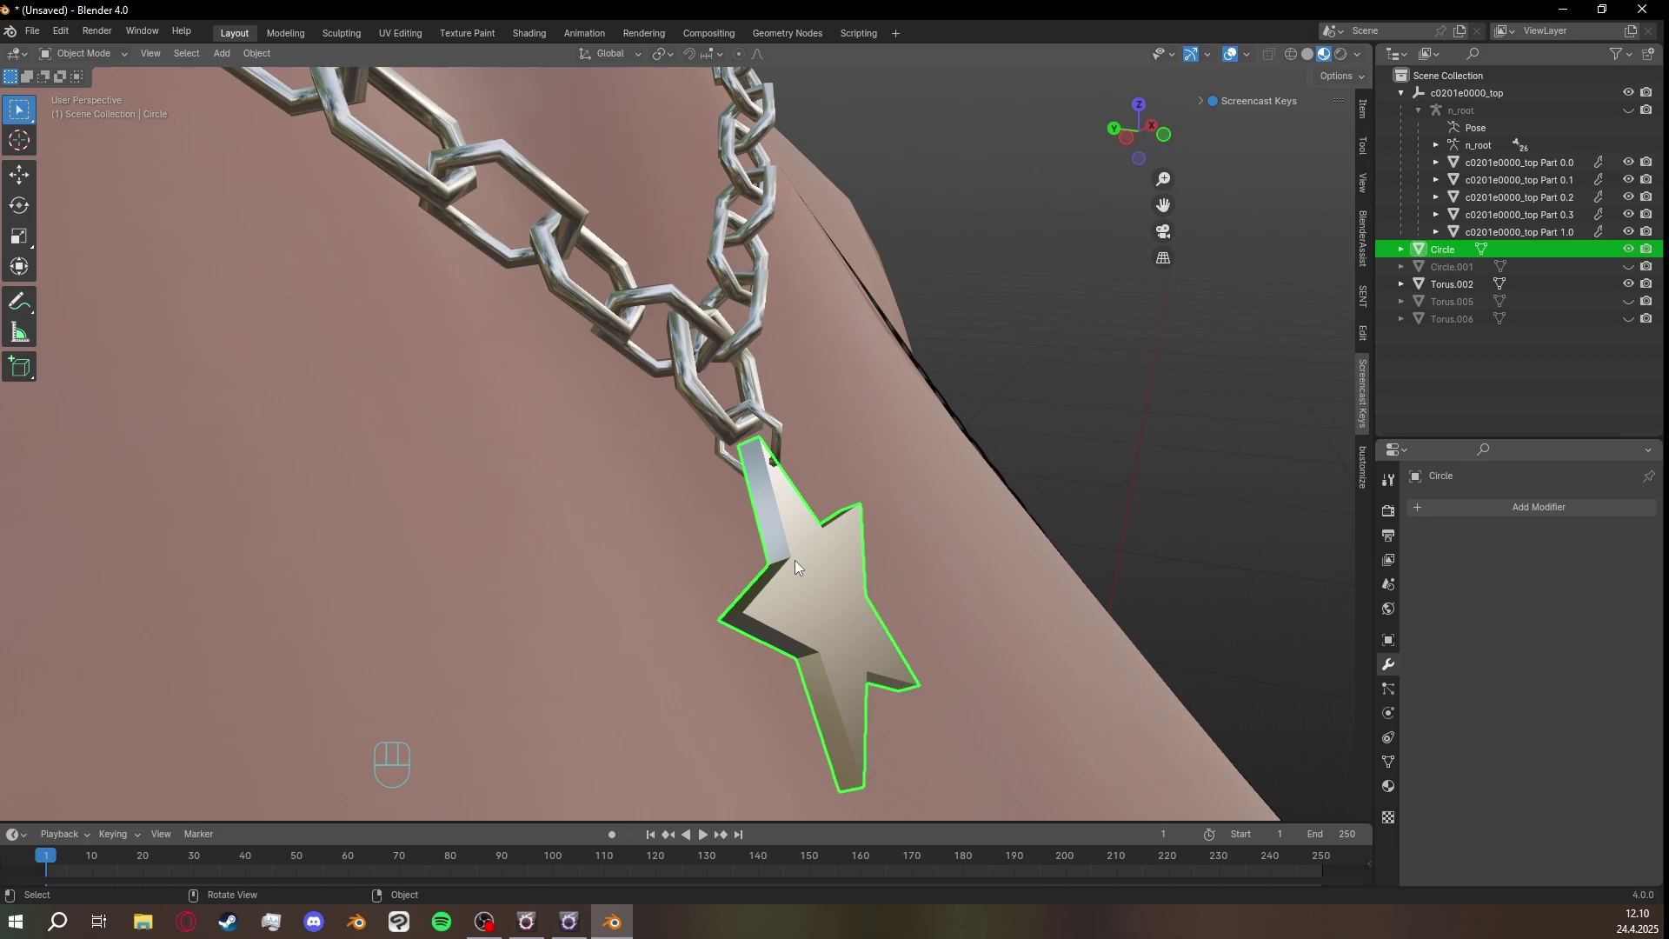
pyautogui.keyDown('shift'); pyautogui.click(699, 401); pyautogui.keyUp('shift')
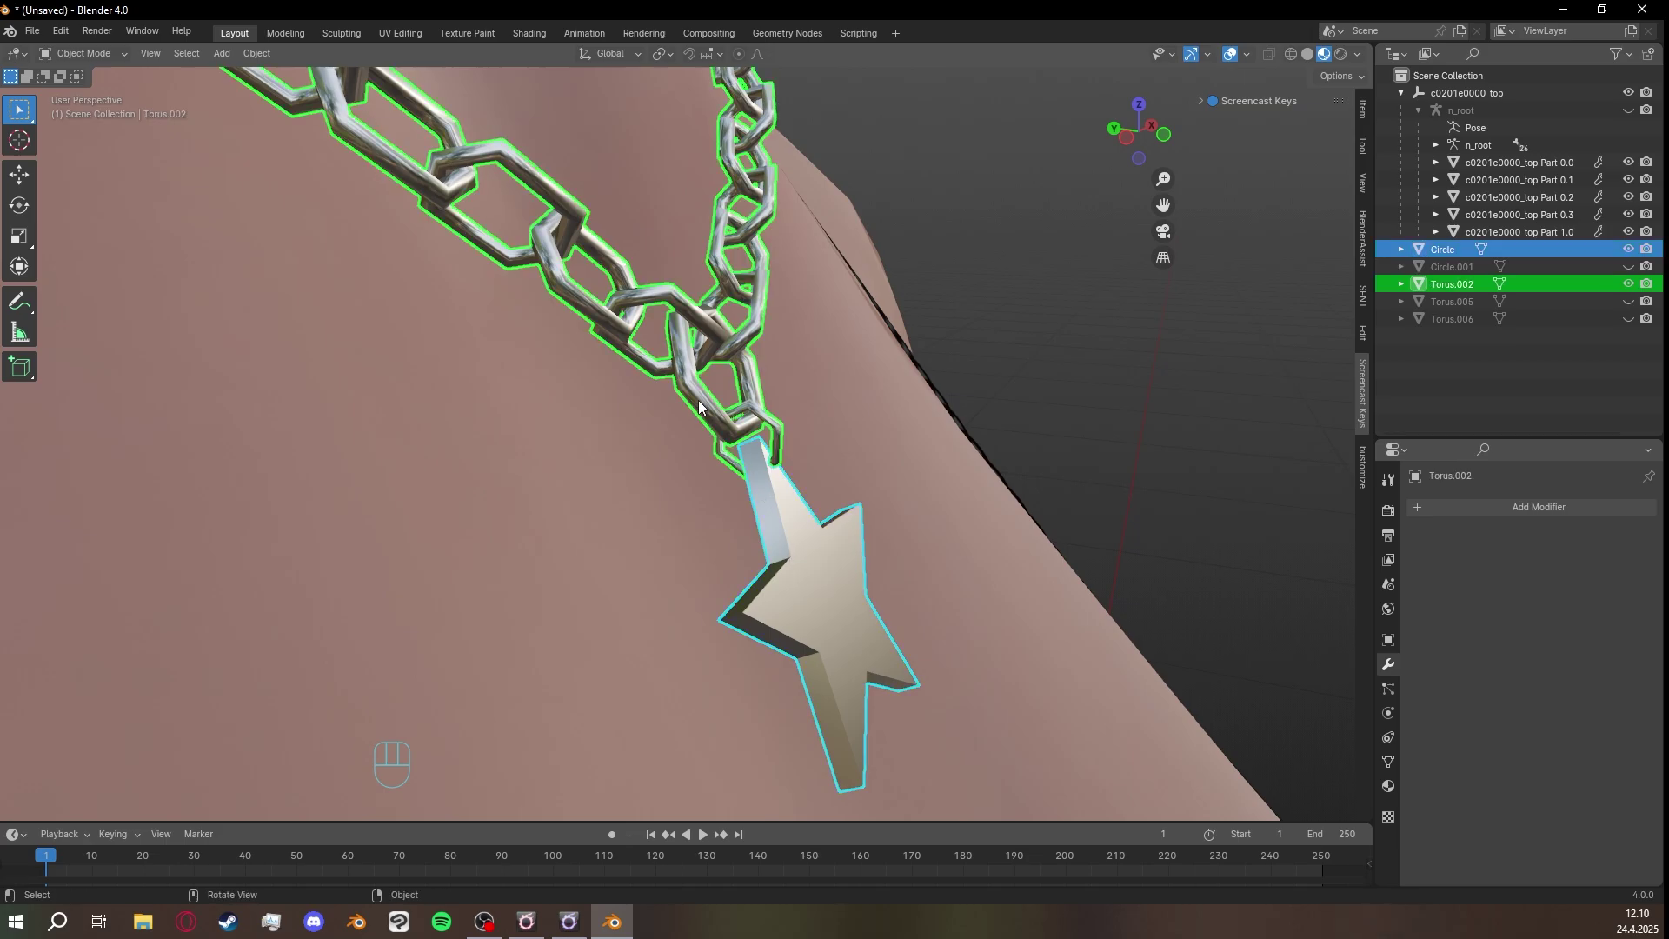
pyautogui.hotkey('ctrl', 'j')
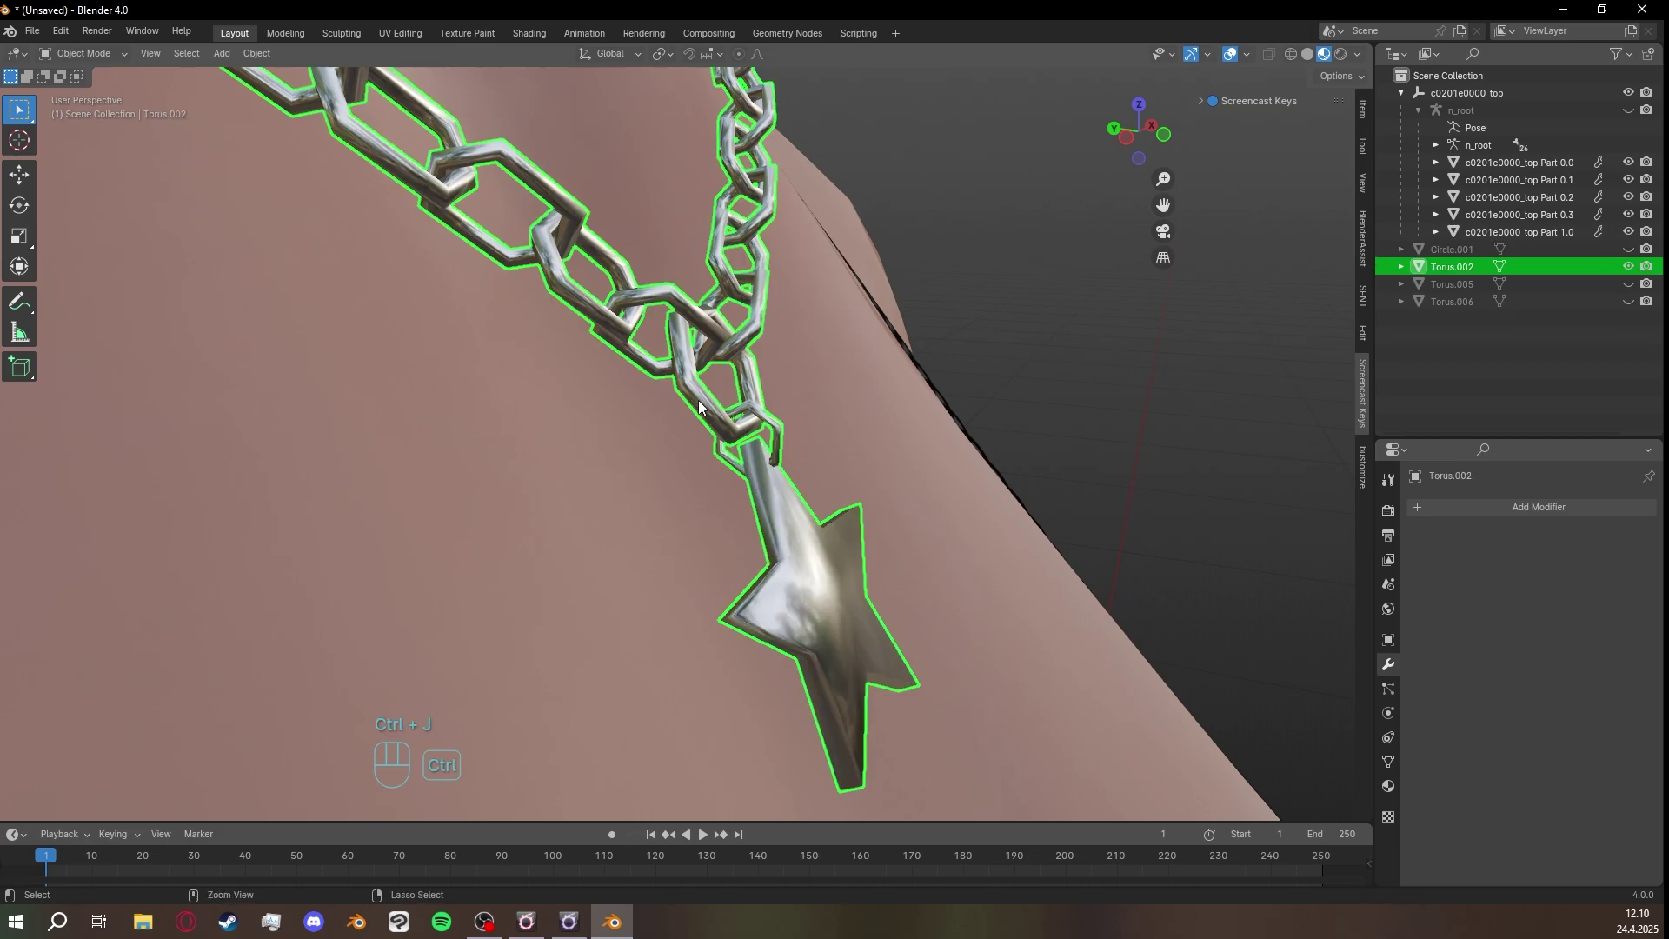
# Inspect the joined star's surface up close, and undo joining it with the chain.
pyautogui.click(817, 565)
pyautogui.scroll(-2, 802, 573)
pyautogui.scroll(4, 850, 601)
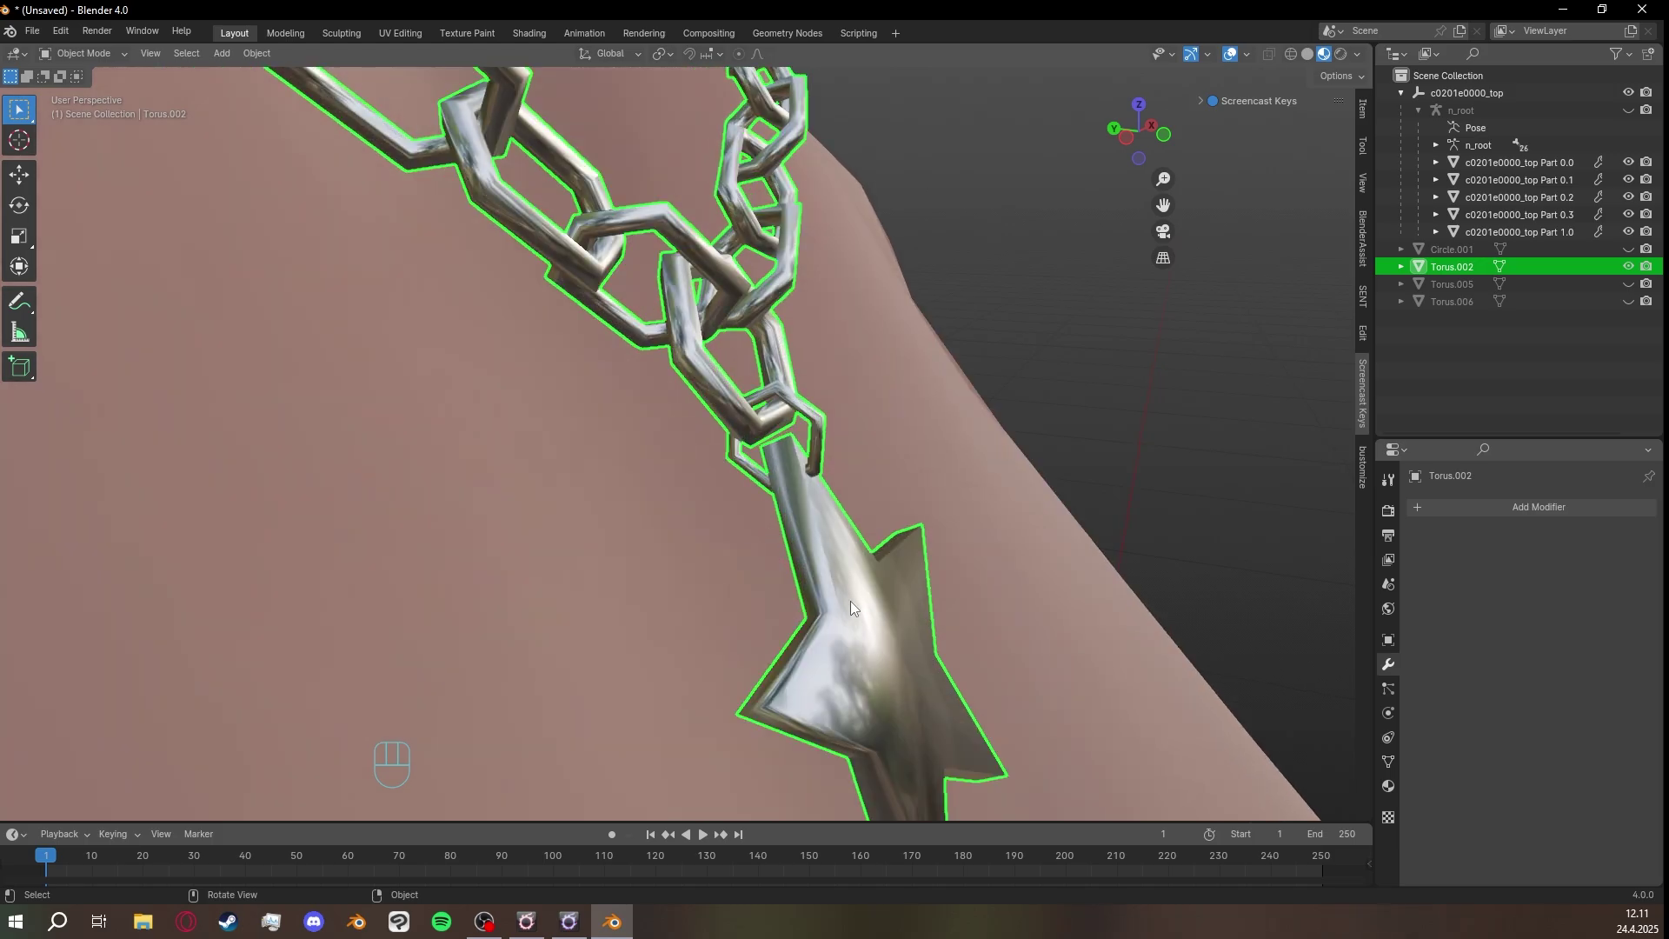
pyautogui.scroll(-3, 866, 613)
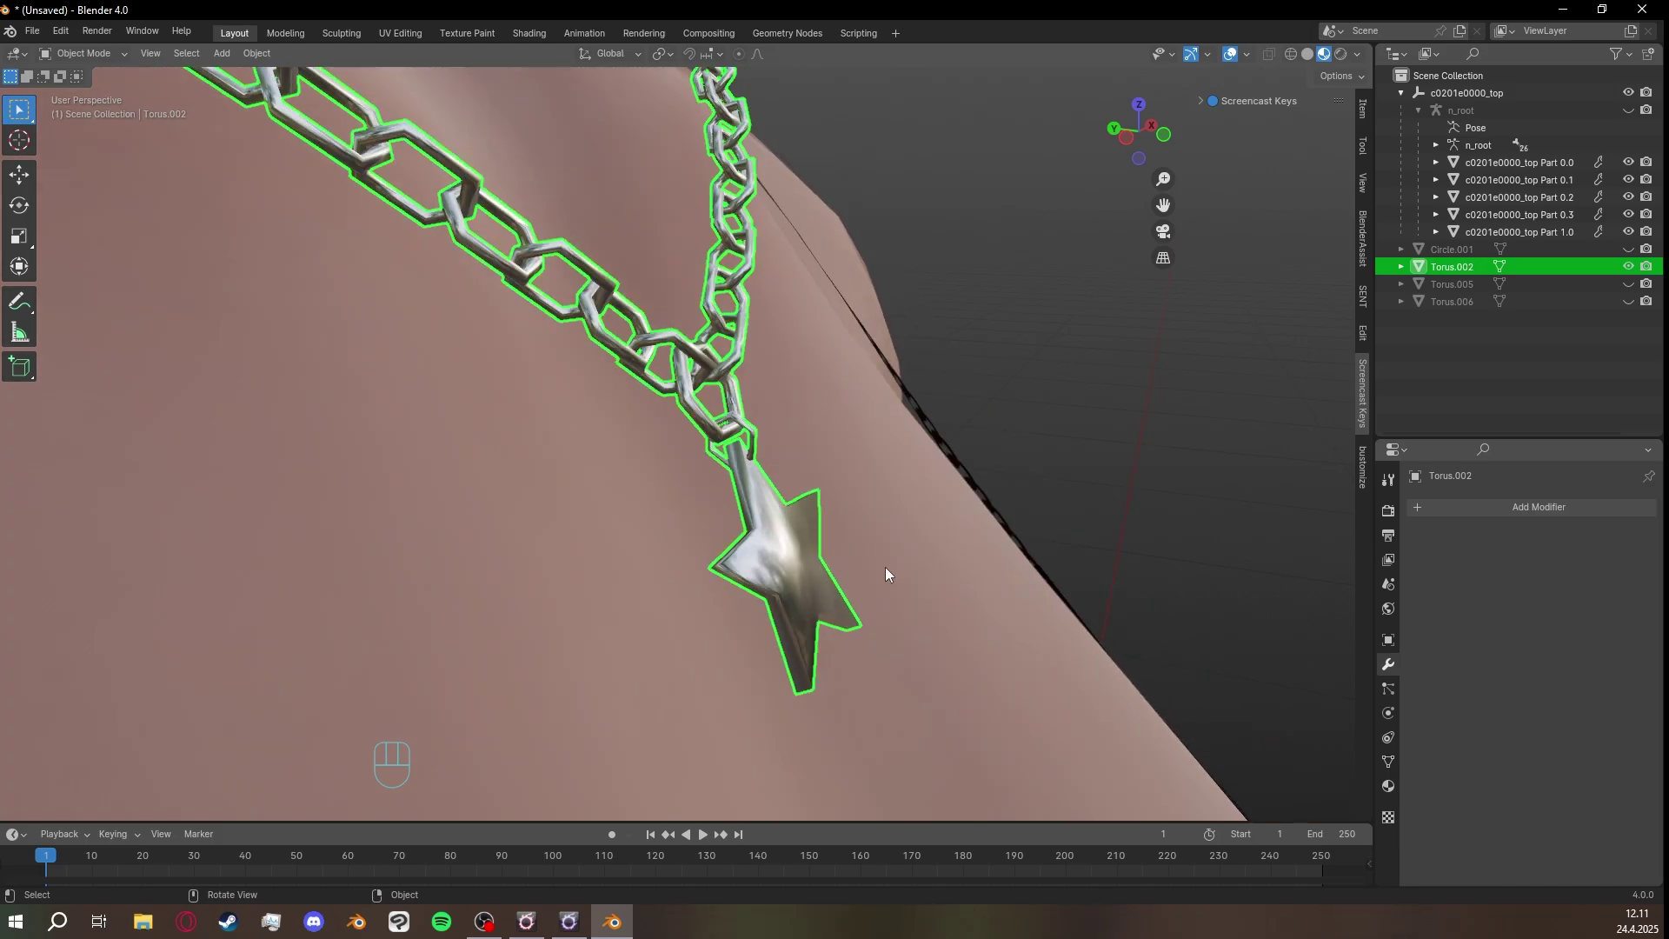
pyautogui.scroll(2, 885, 566)
pyautogui.moveTo(754, 593); pyautogui.dragTo(991, 549, button='middle')
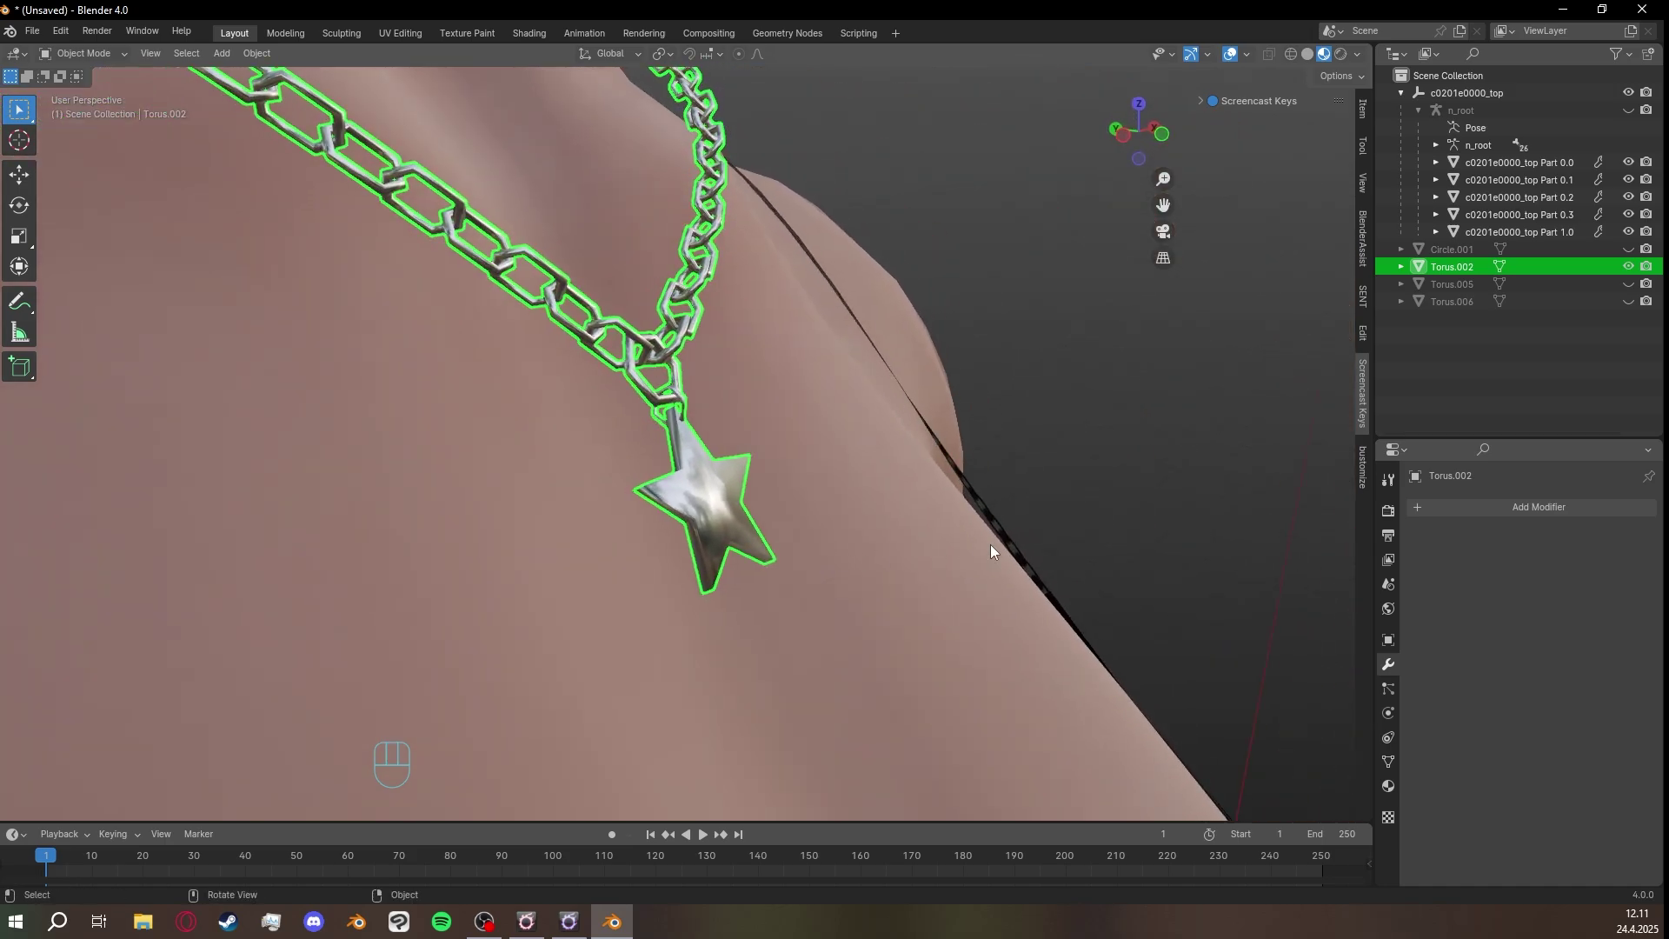
pyautogui.hotkey('ctrl', 'z')
pyautogui.hotkey('ctrl', 'z')
pyautogui.hotkey('ctrl', 'z')
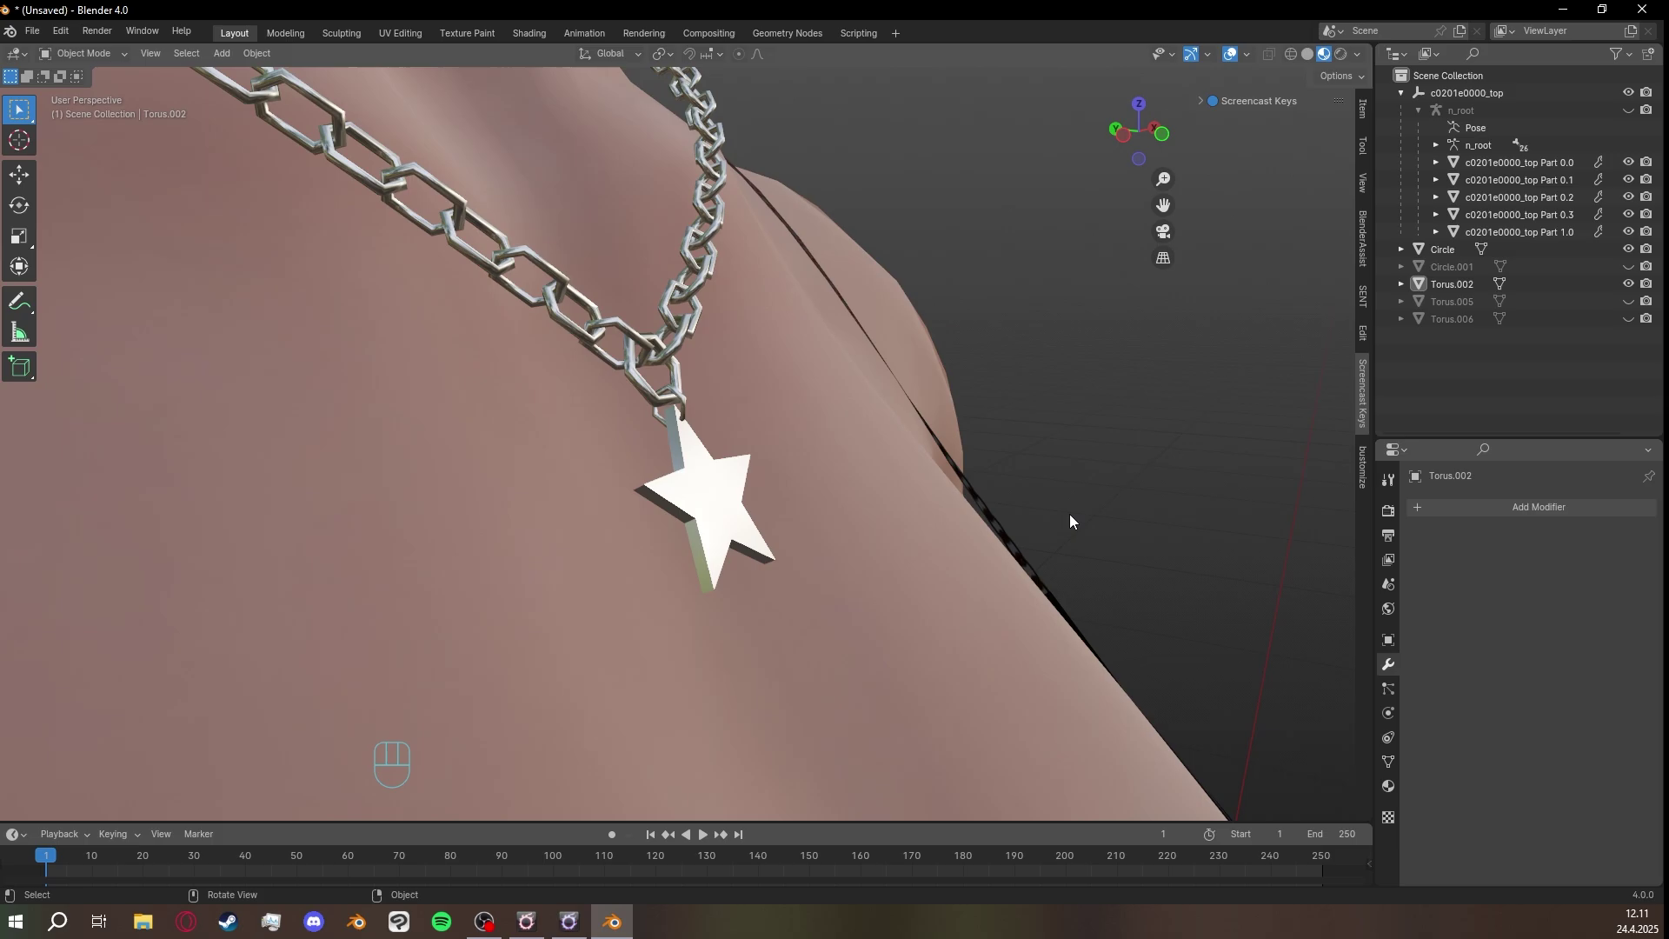
# Delete the hidden leftover objects Circle.001, Torus.005 and Torus.006 from the scene.
pyautogui.moveTo(1069, 514); pyautogui.dragTo(983, 550, button='middle')
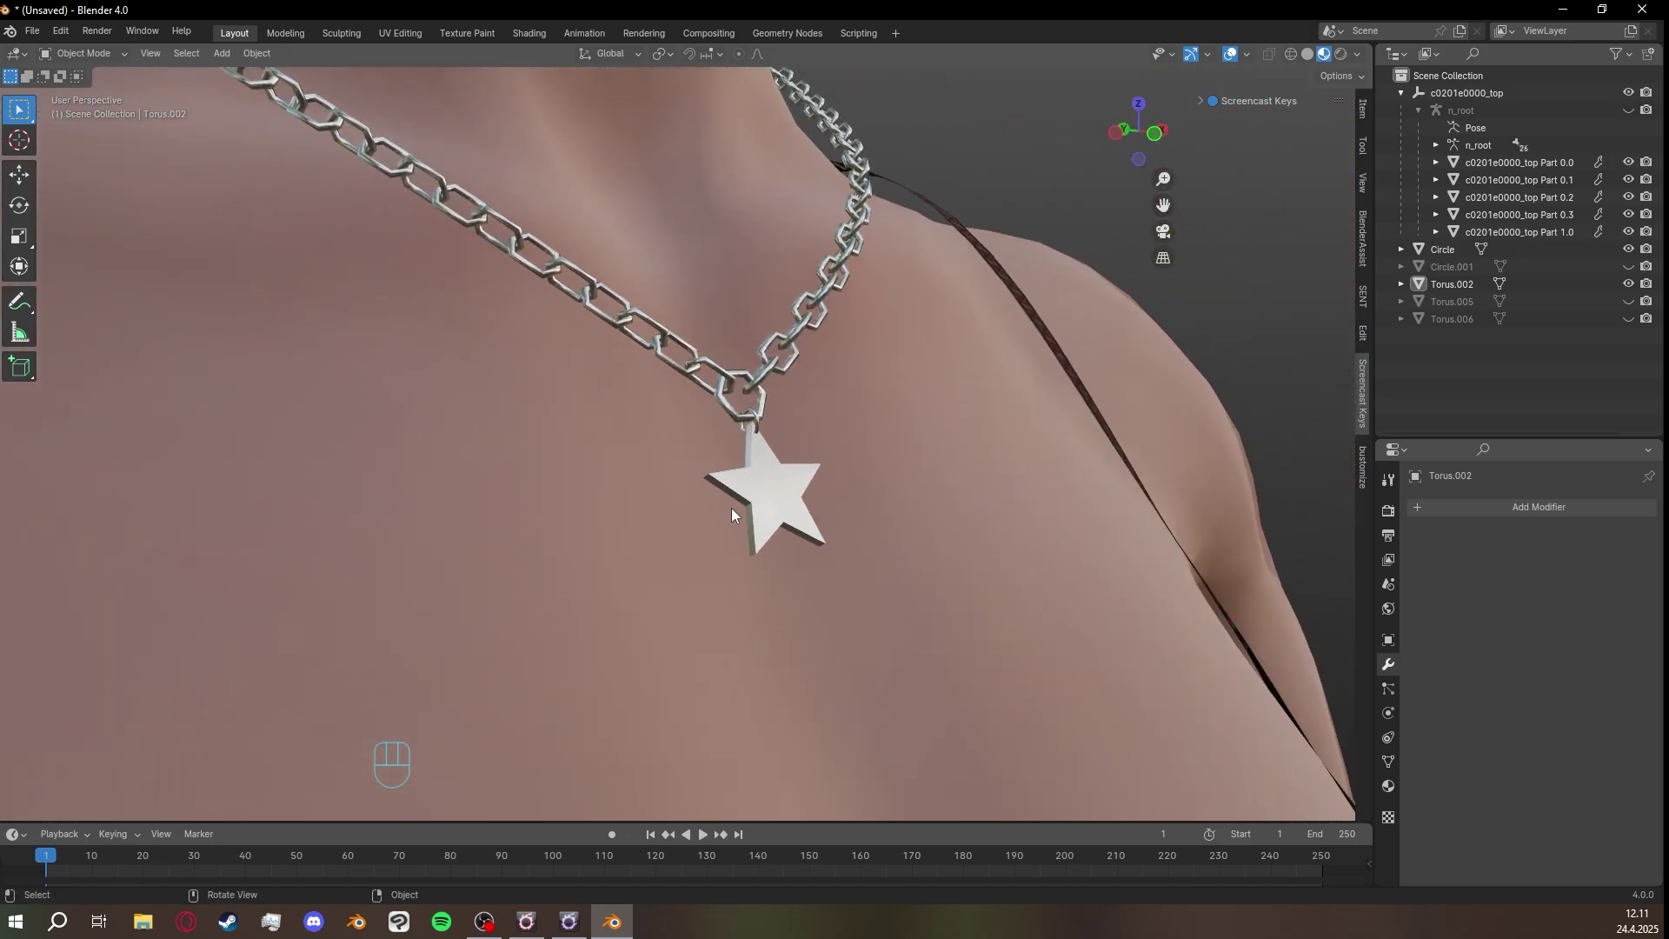
pyautogui.moveTo(732, 508); pyautogui.dragTo(697, 436, button='middle')
pyautogui.scroll(-11, 742, 456)
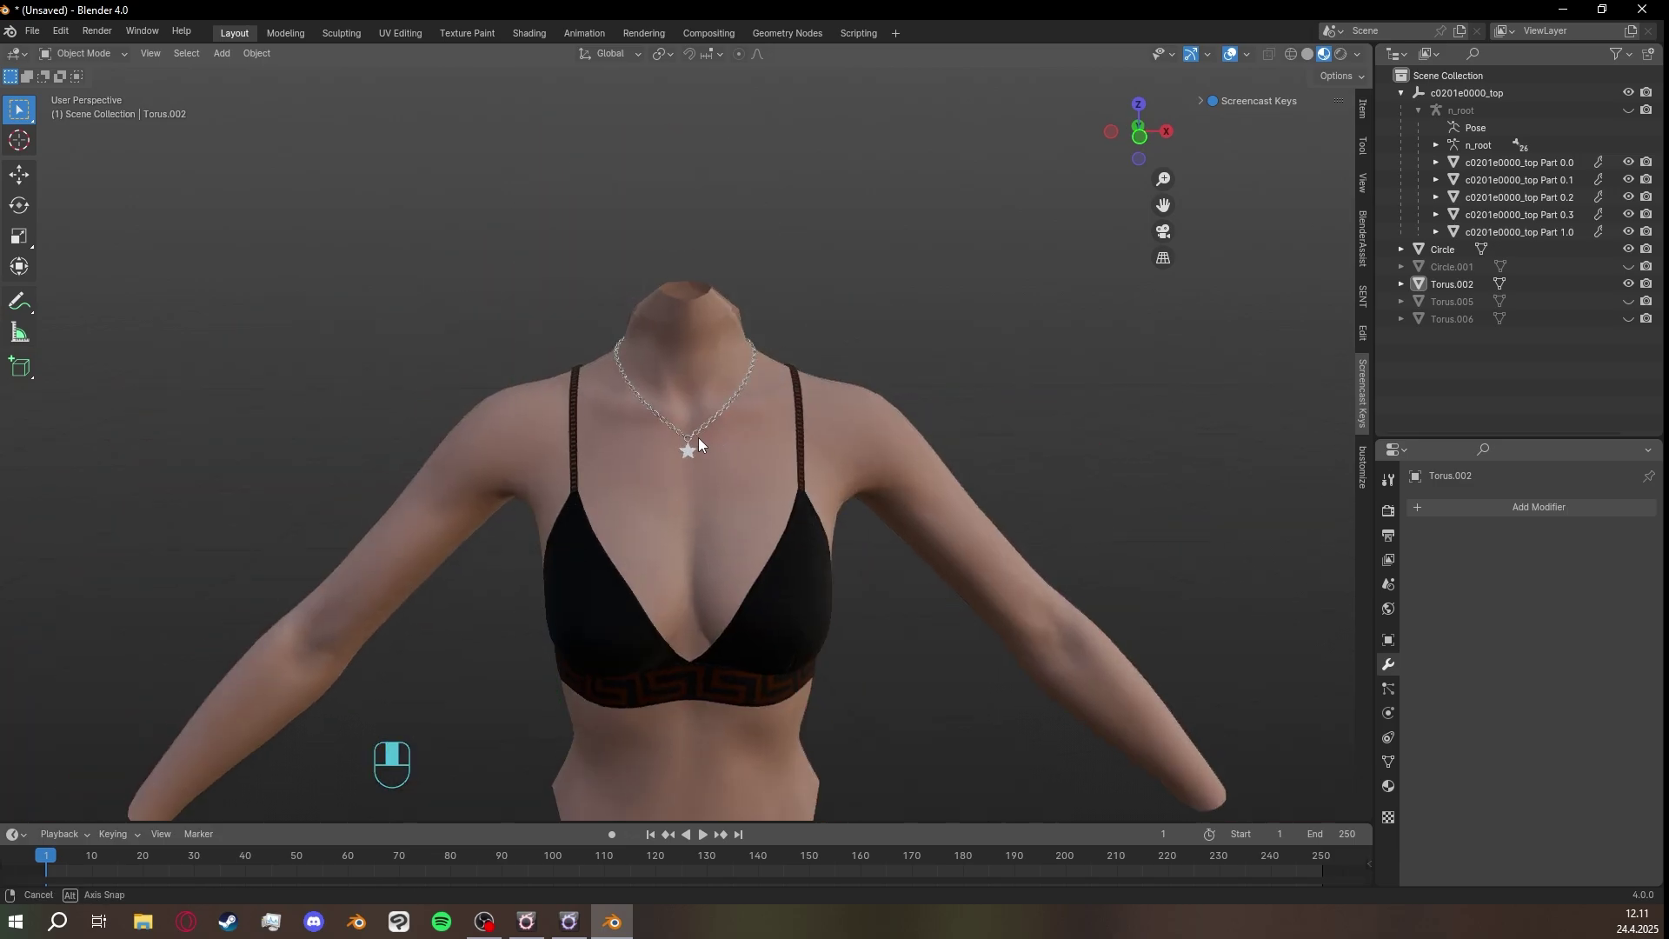
pyautogui.moveTo(957, 336); pyautogui.dragTo(734, 431, button='middle')
pyautogui.scroll(7, 734, 430)
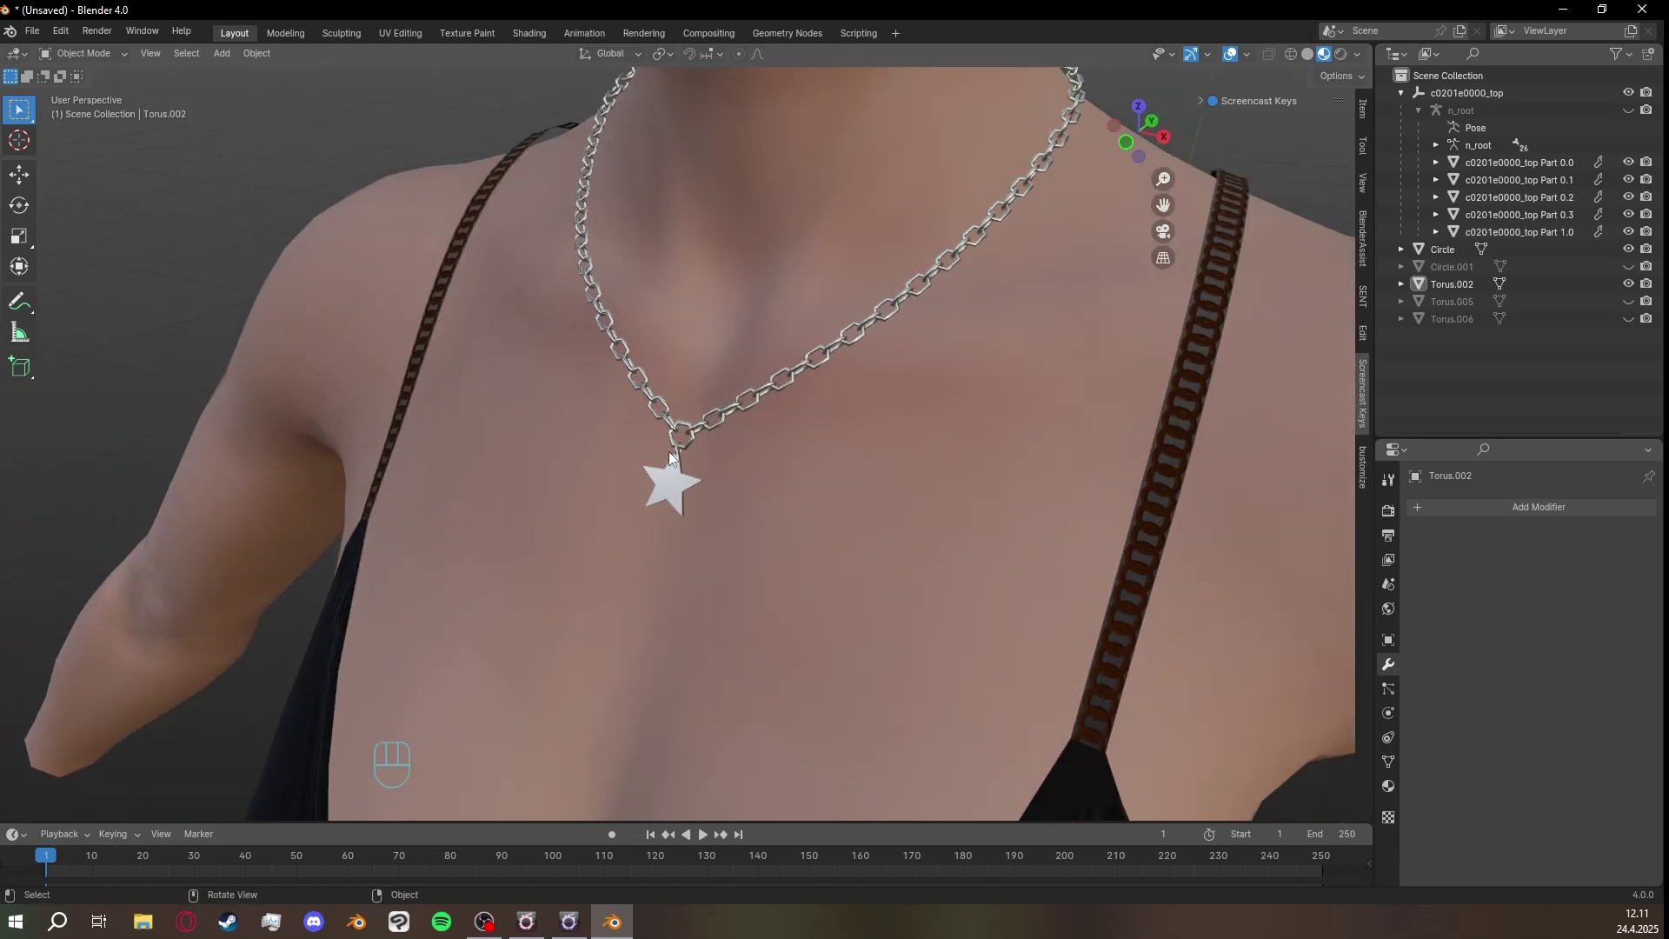
pyautogui.moveTo(627, 434); pyautogui.dragTo(853, 425, button='middle')
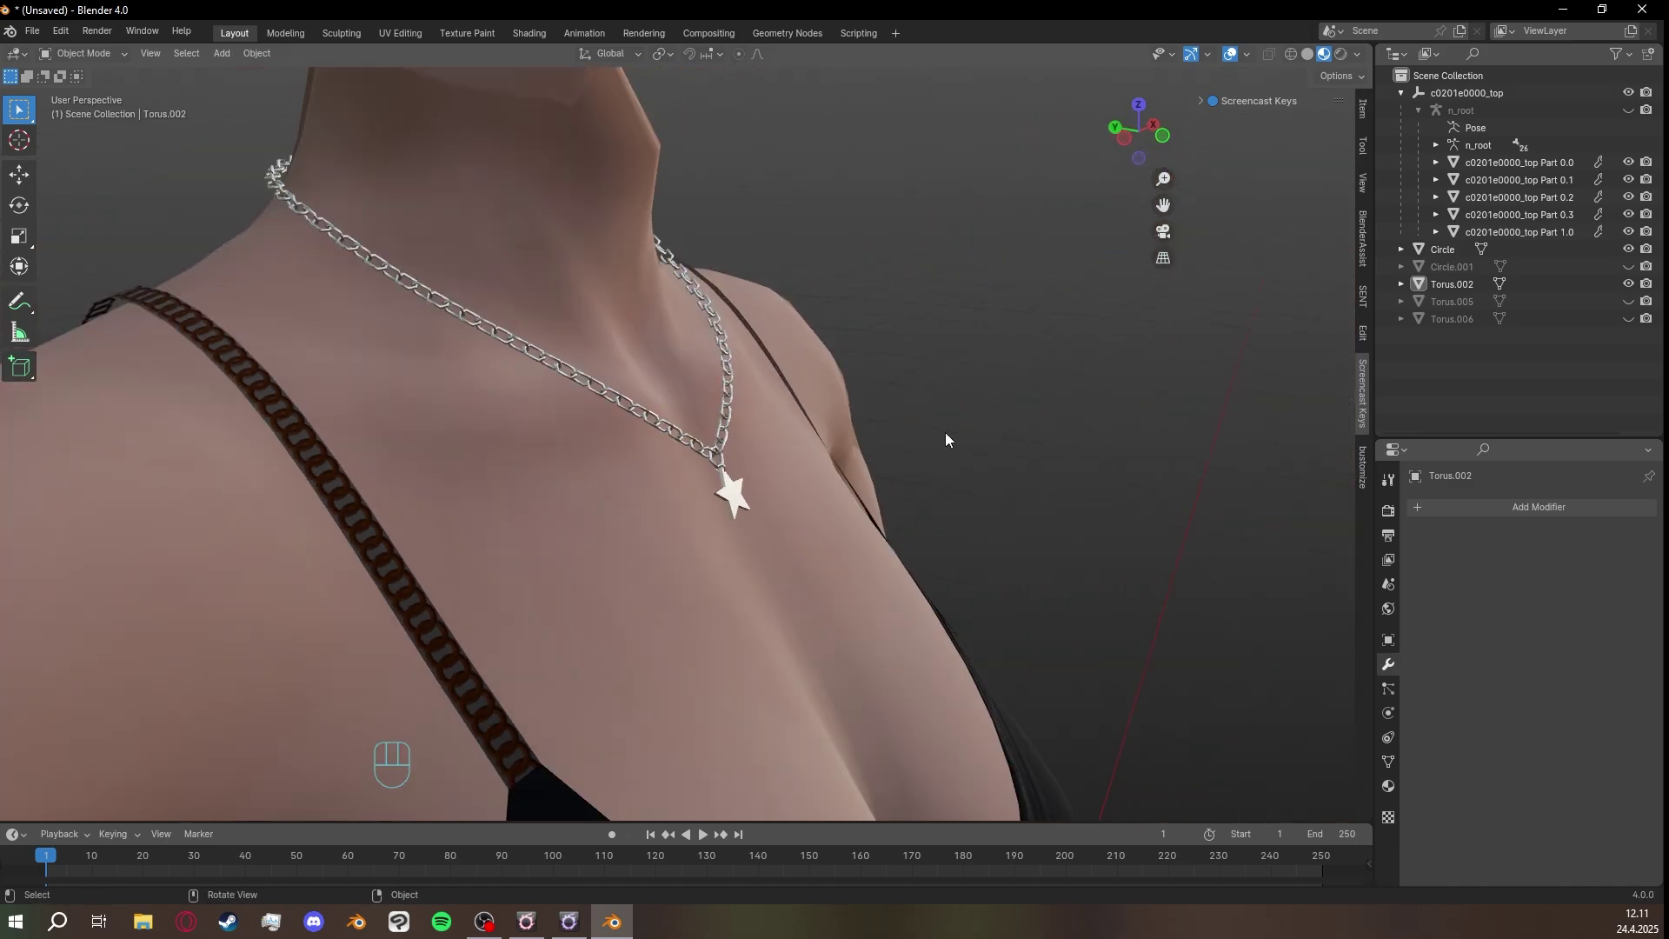
pyautogui.click(1547, 266)
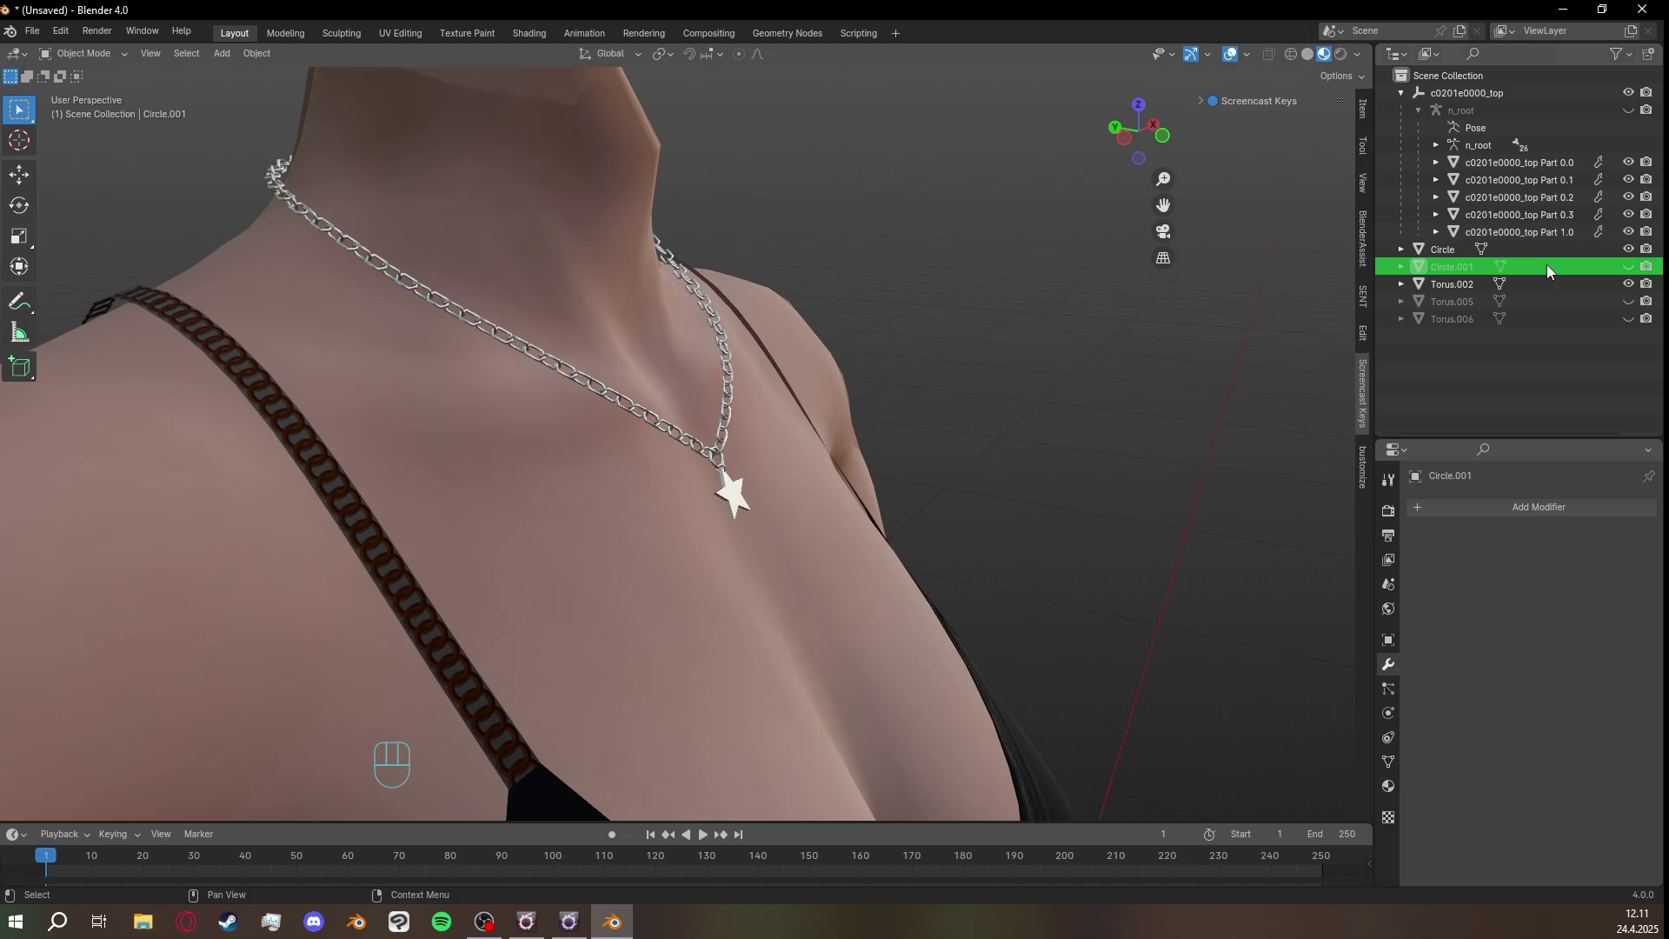
pyautogui.keyDown('ctrl'); pyautogui.click(1452, 302); pyautogui.keyUp('ctrl')
pyautogui.keyDown('ctrl'); pyautogui.click(1452, 319); pyautogui.keyUp('ctrl')
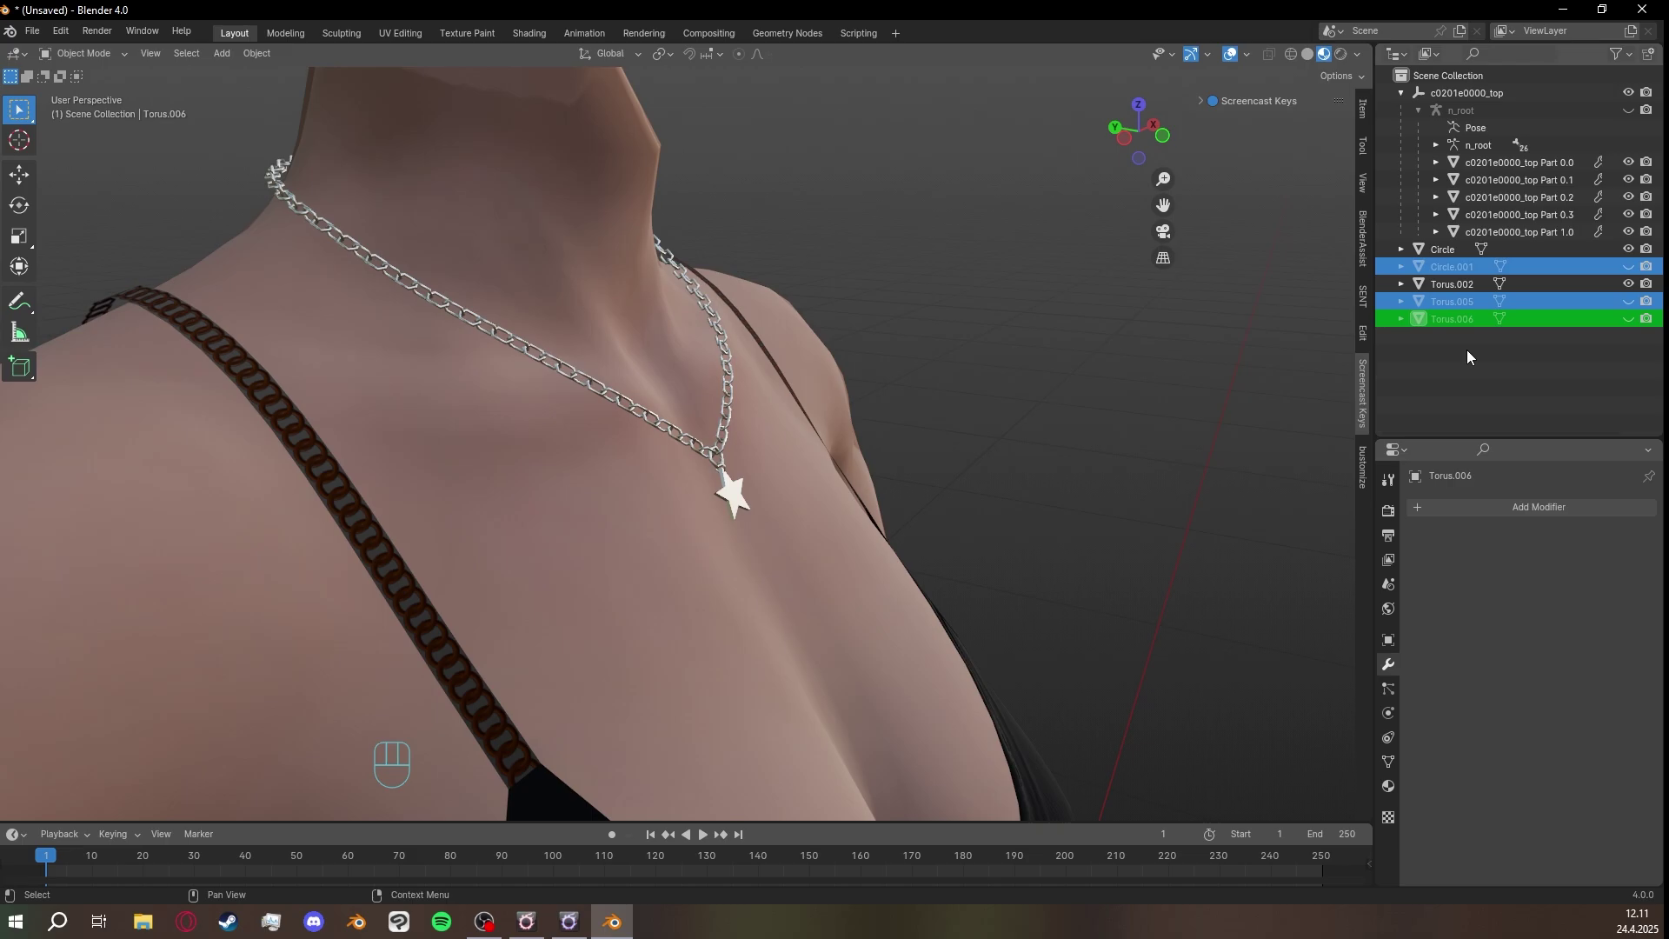
pyautogui.press('Delete')
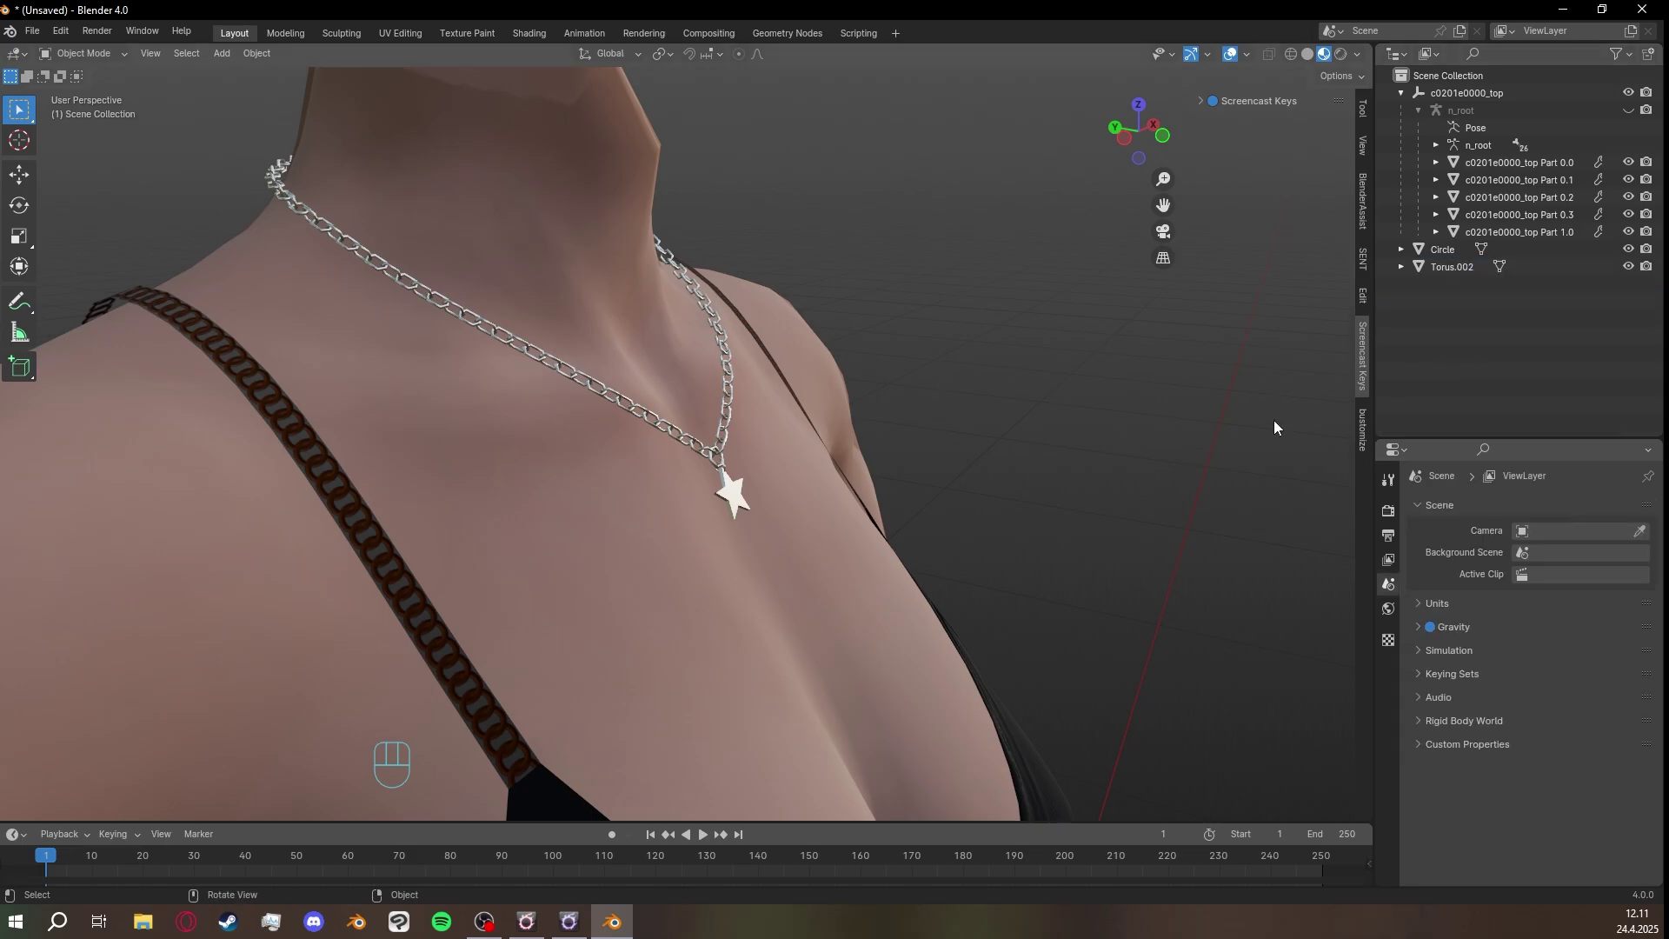
# Parent the star Circle and the chain Torus.002 to the n_root armature.
pyautogui.moveTo(1274, 420); pyautogui.dragTo(906, 399, button='middle')
pyautogui.scroll(2, 909, 406)
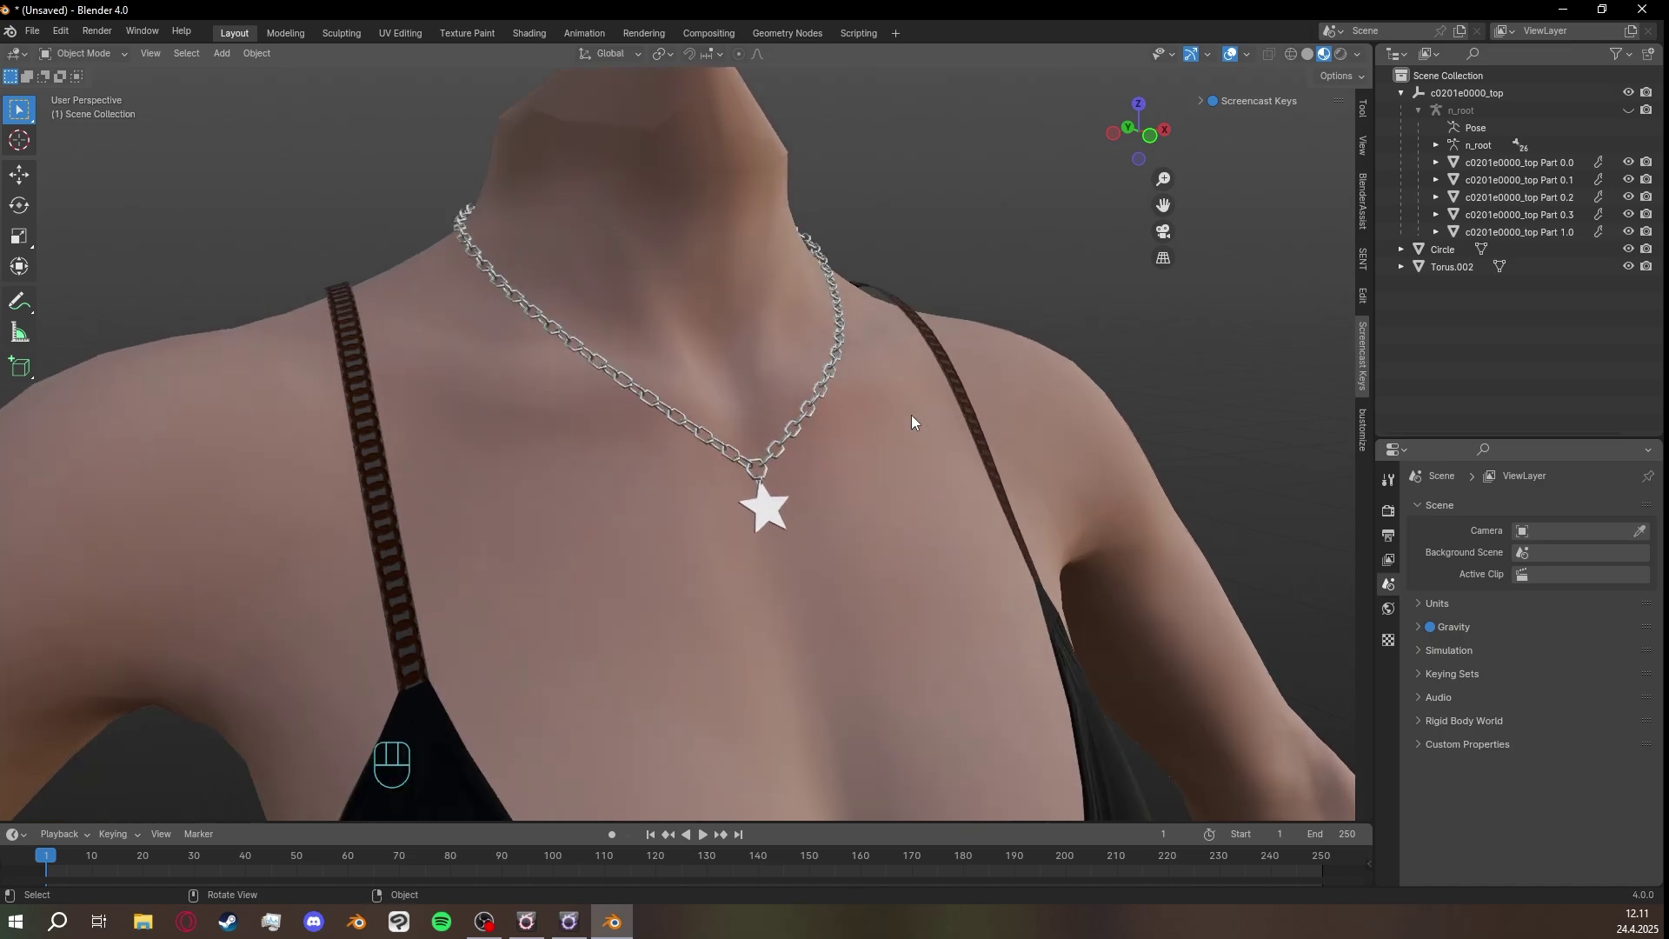
pyautogui.click(1443, 249)
pyautogui.keyDown('shift'); pyautogui.click(1463, 267); pyautogui.keyUp('shift')
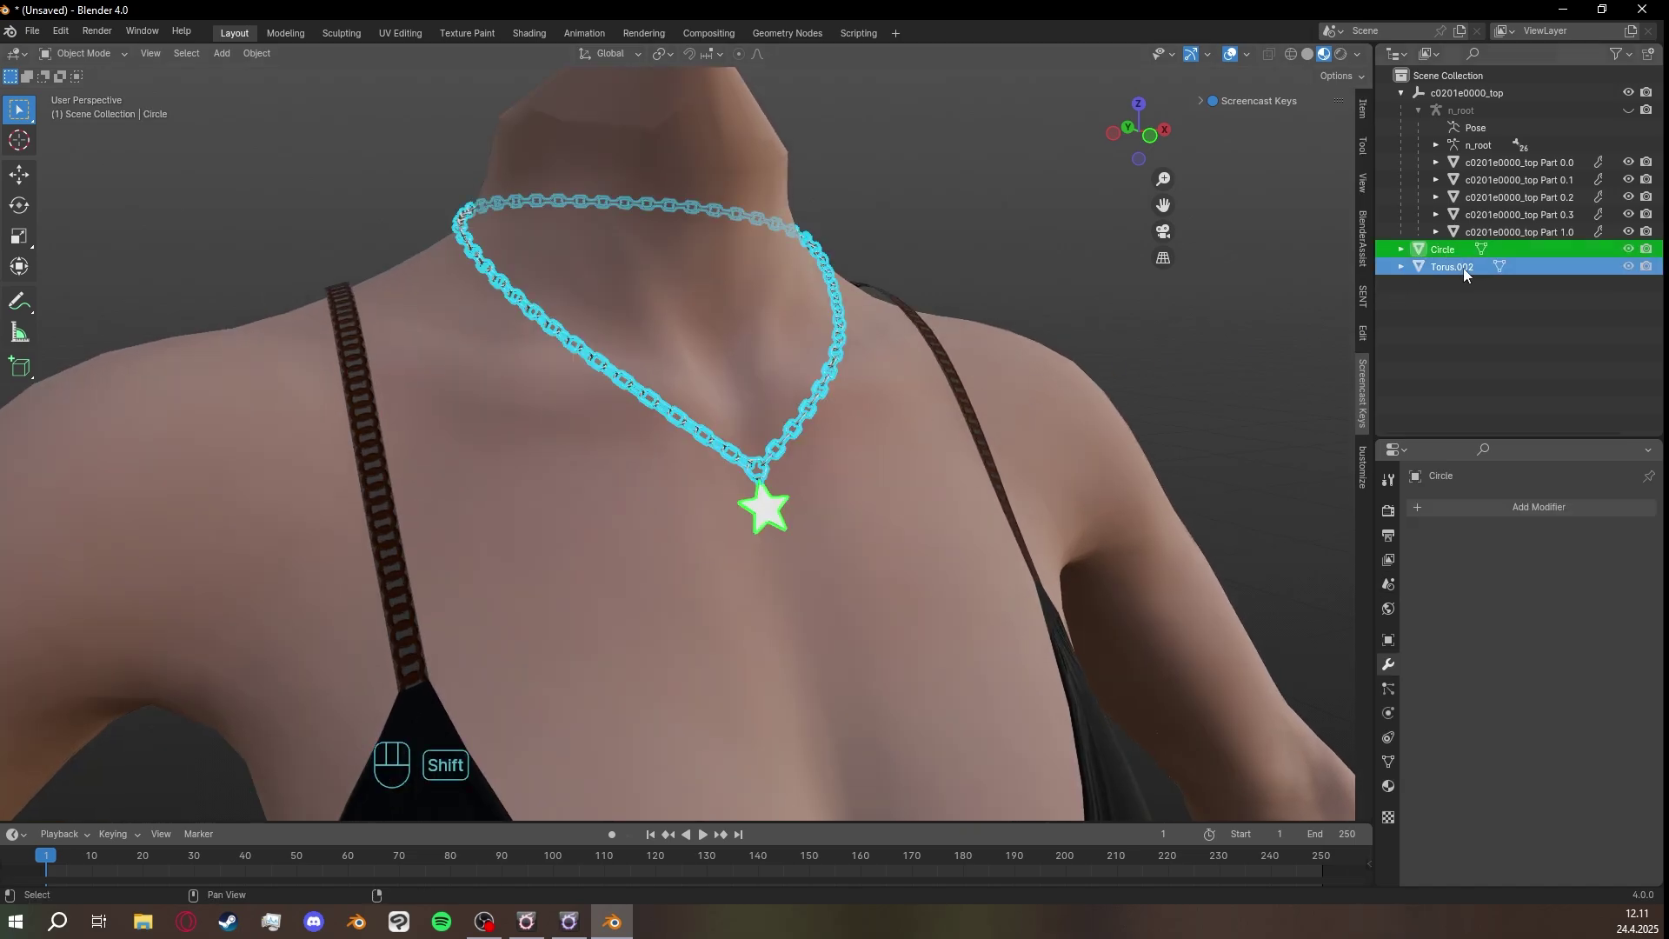
pyautogui.keyDown('shift'); pyautogui.click(1459, 267); pyautogui.keyUp('shift')
pyautogui.keyDown('shift'); pyautogui.click(1453, 266); pyautogui.keyUp('shift')
pyautogui.press('shift')
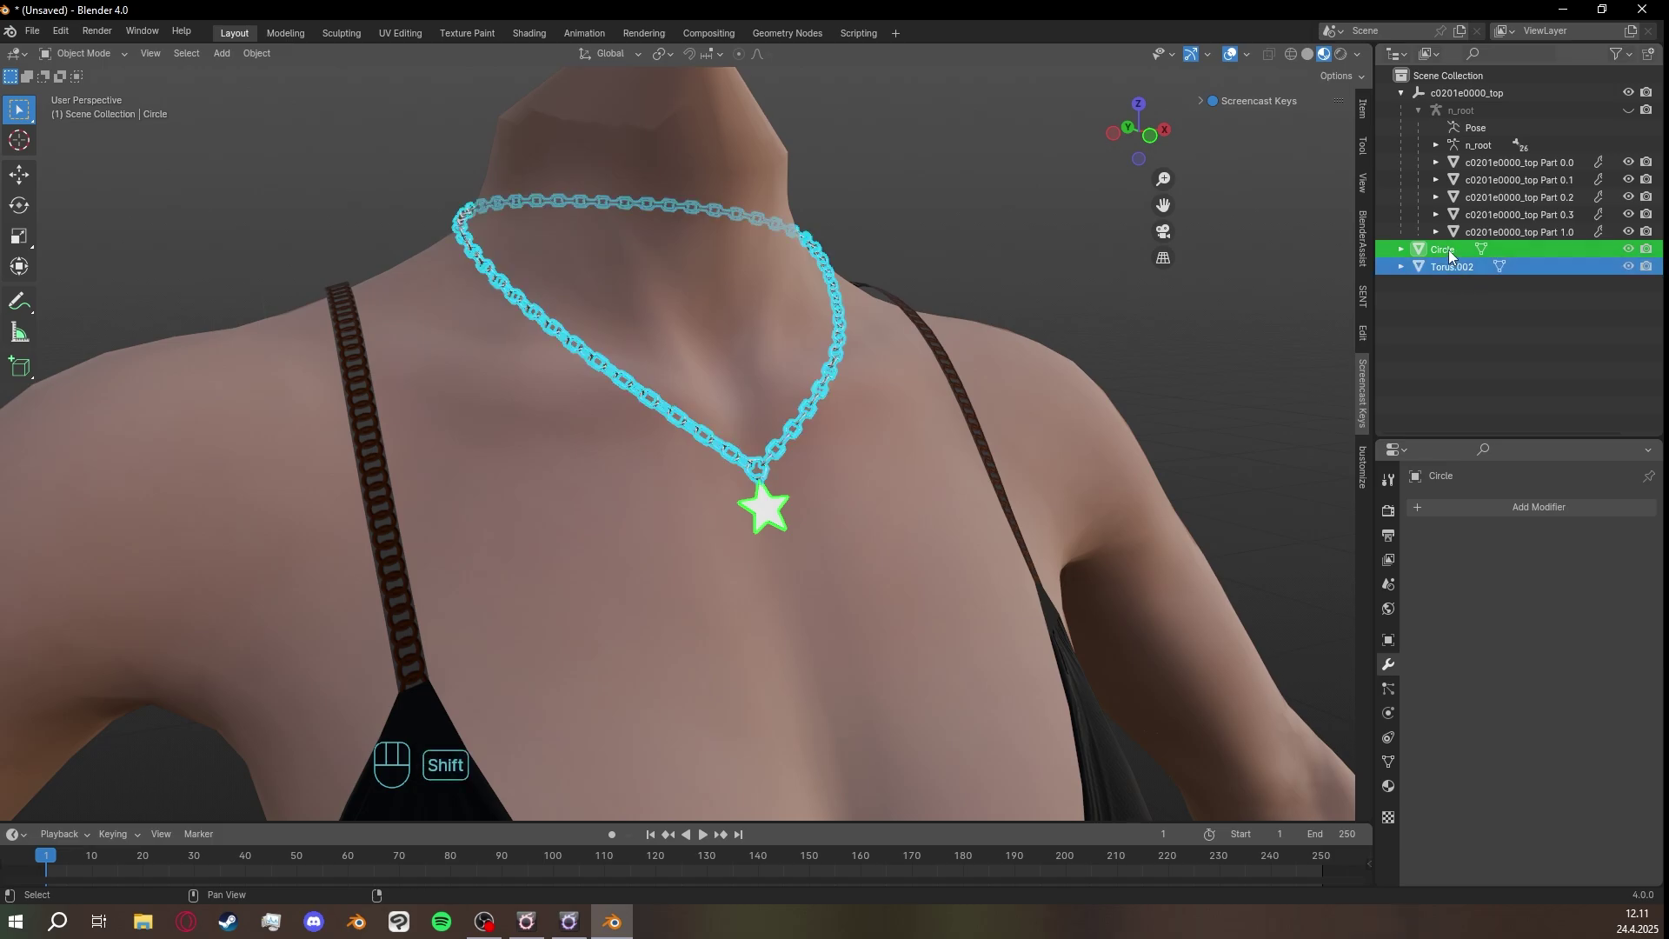
pyautogui.moveTo(1446, 250); pyautogui.dragTo(1483, 109)
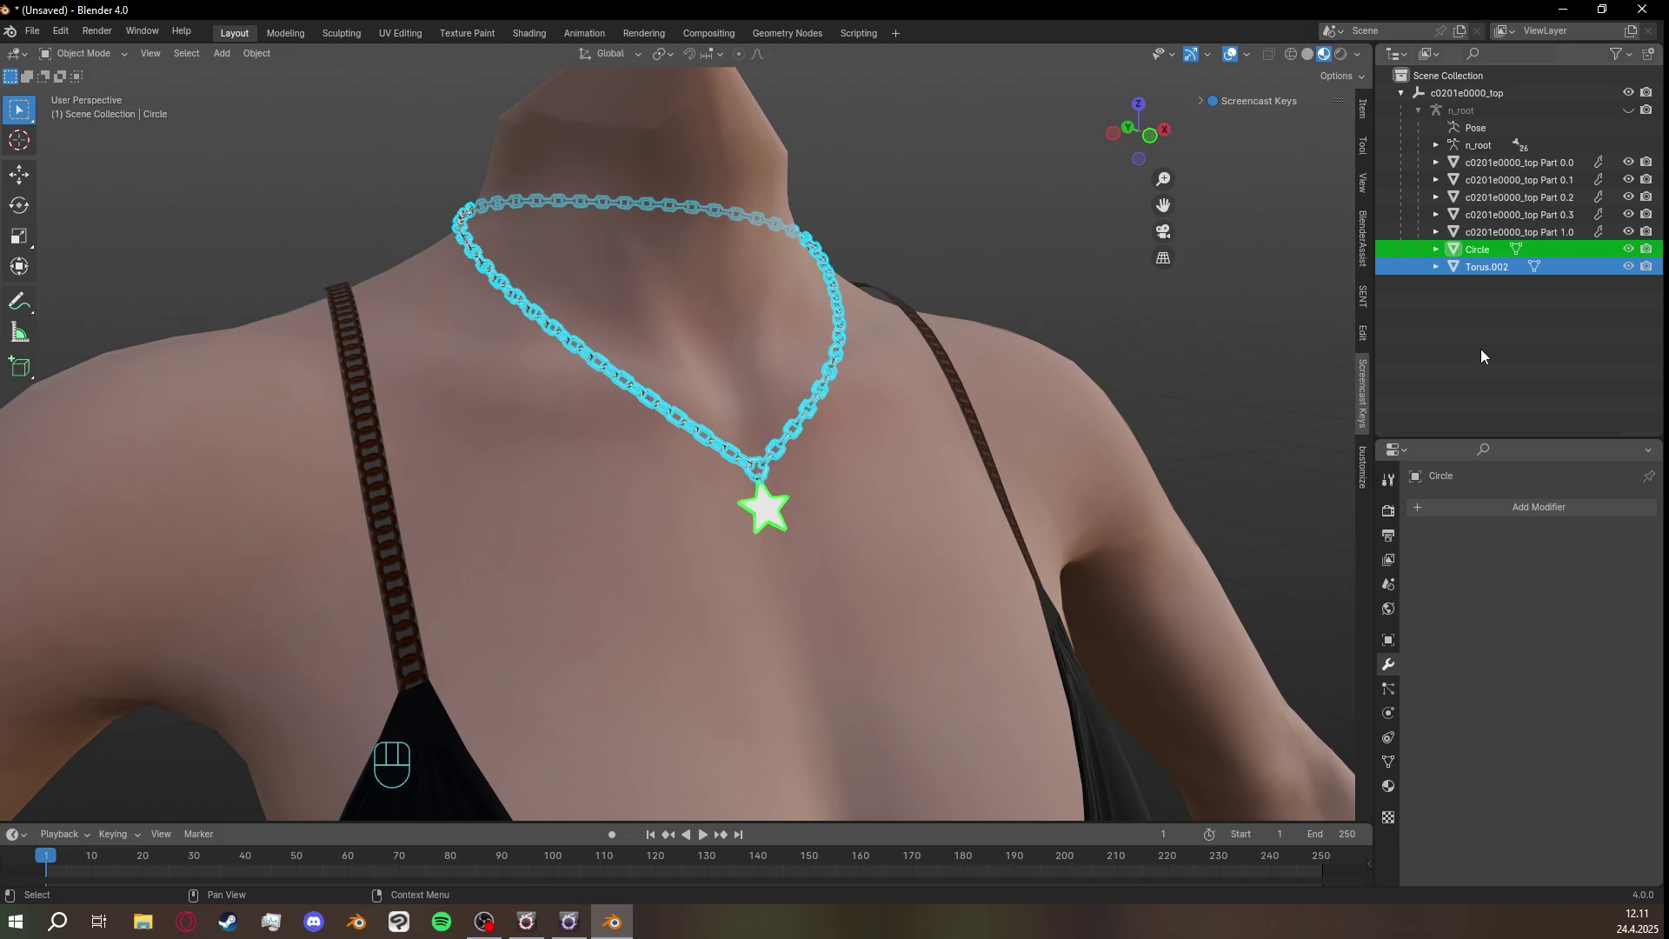
# Add an Armature modifier to the star Circle with n_root as its object.
pyautogui.click(1488, 249)
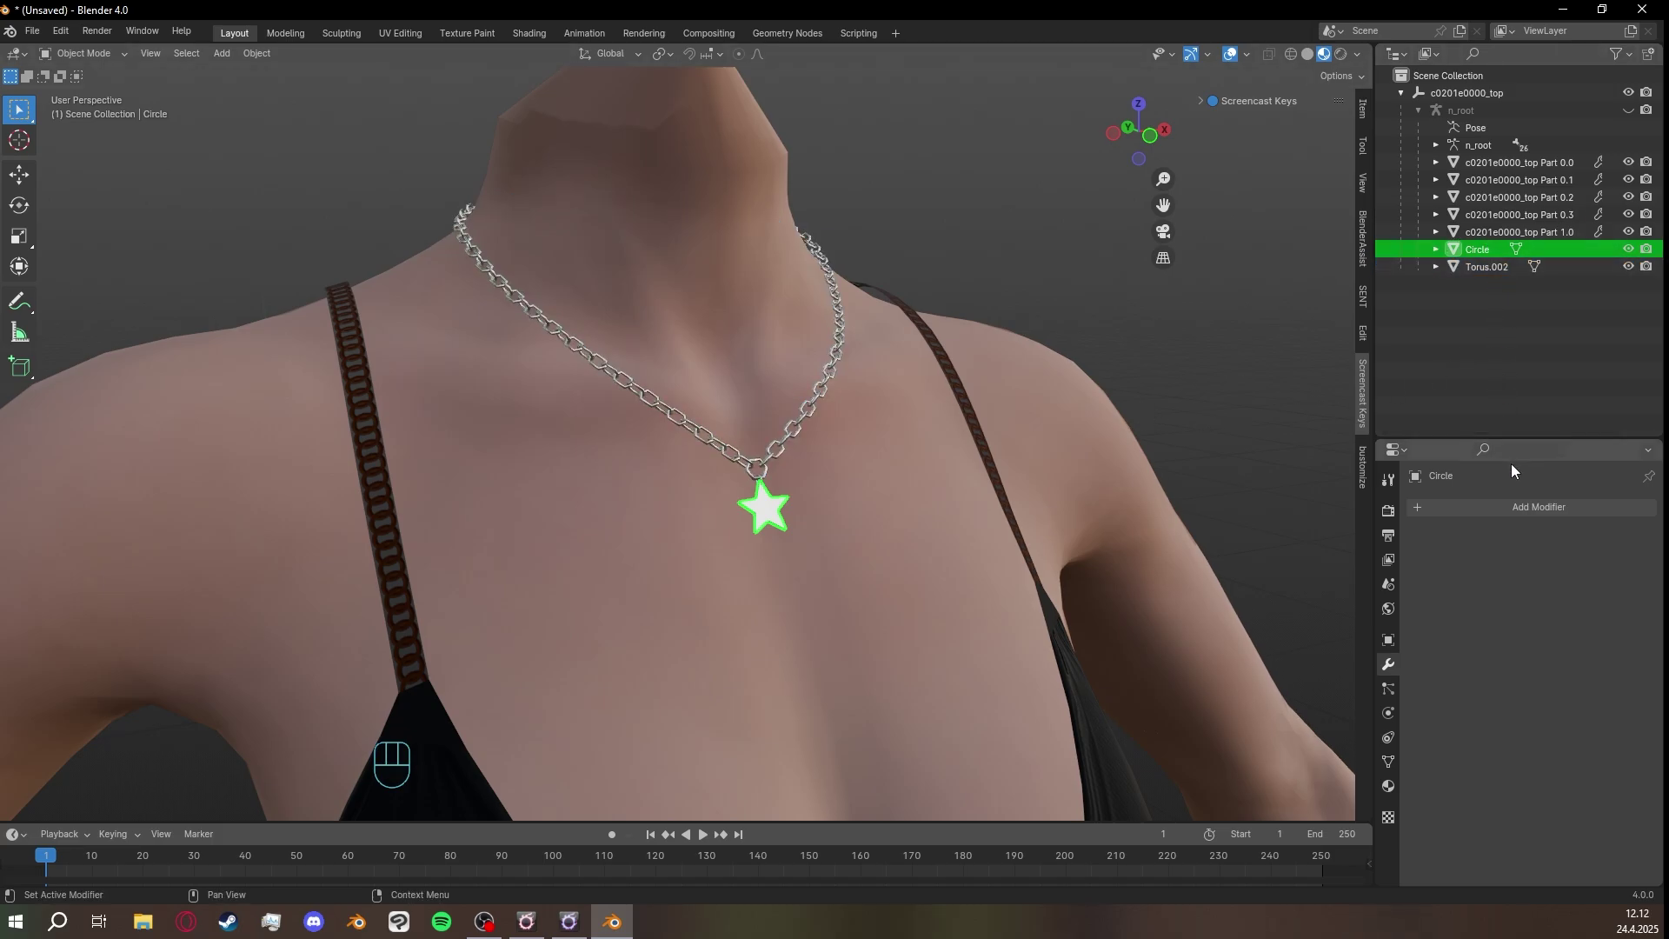
pyautogui.click(1498, 506)
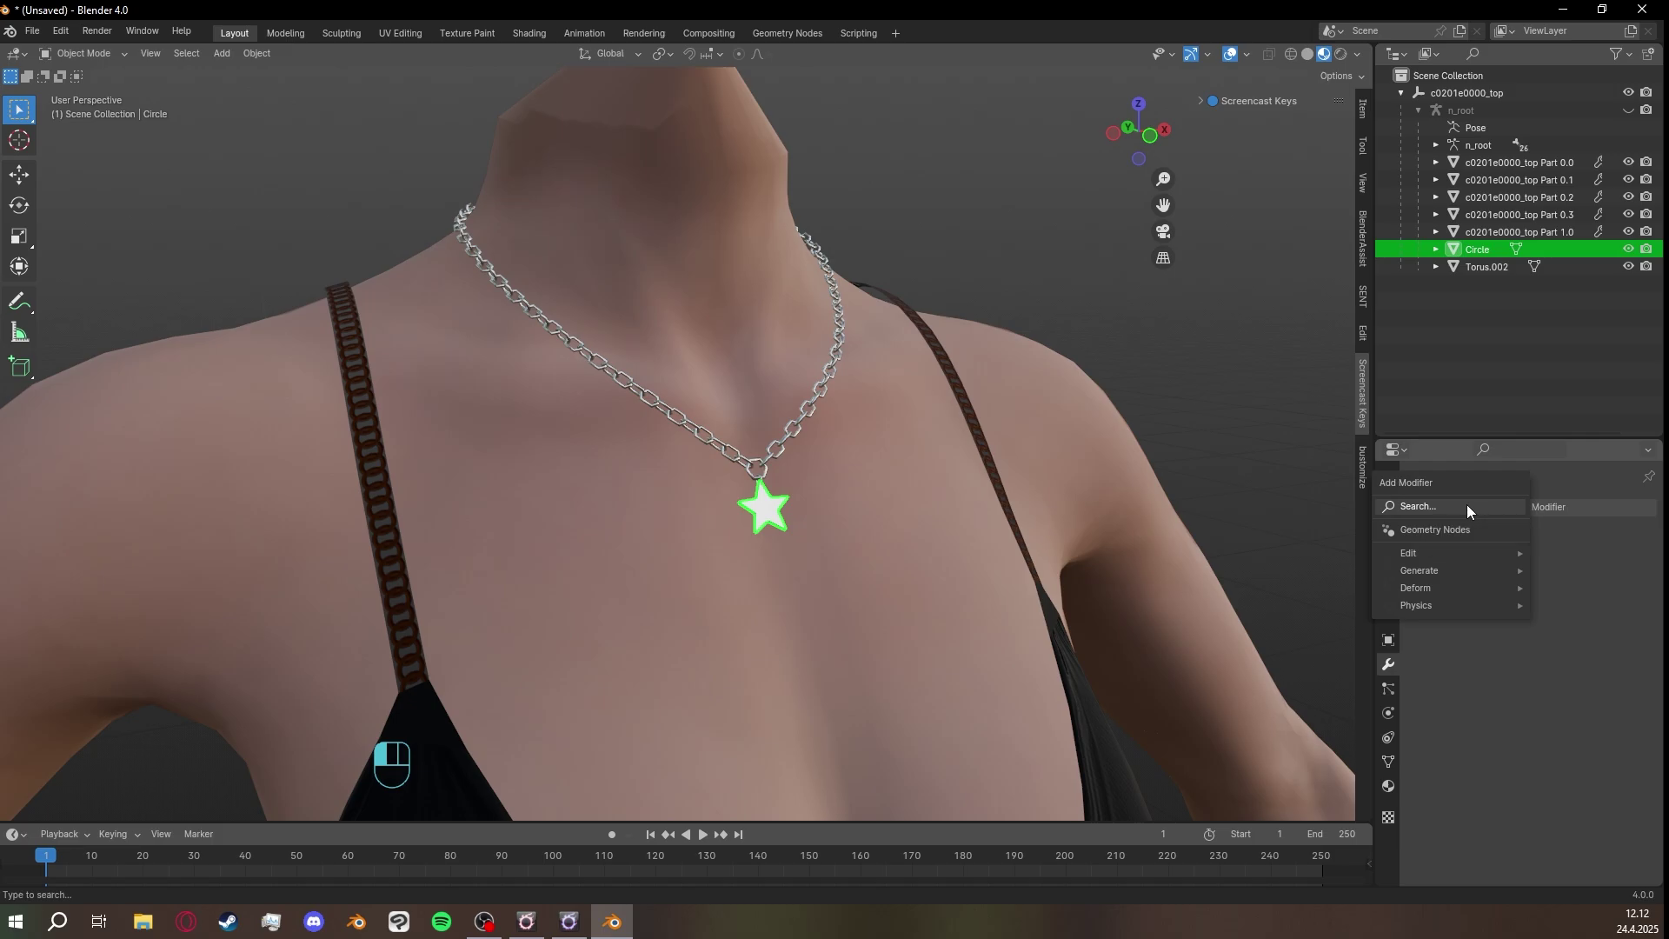
pyautogui.click(1468, 504)
pyautogui.write('armature')
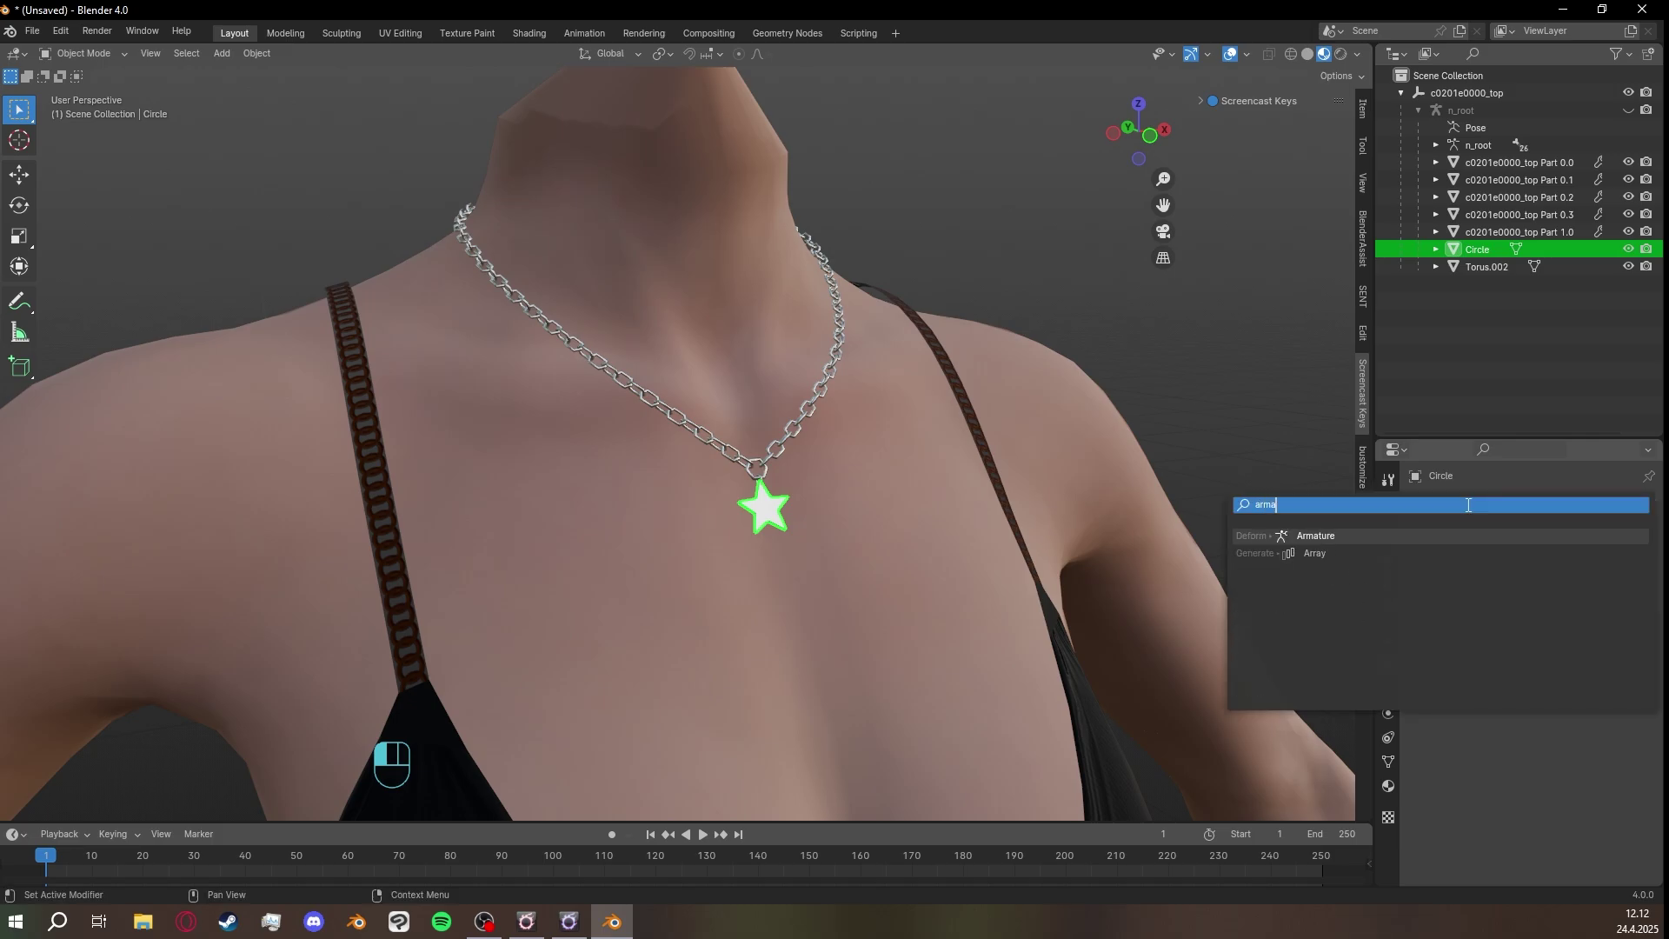
pyautogui.click(1333, 536)
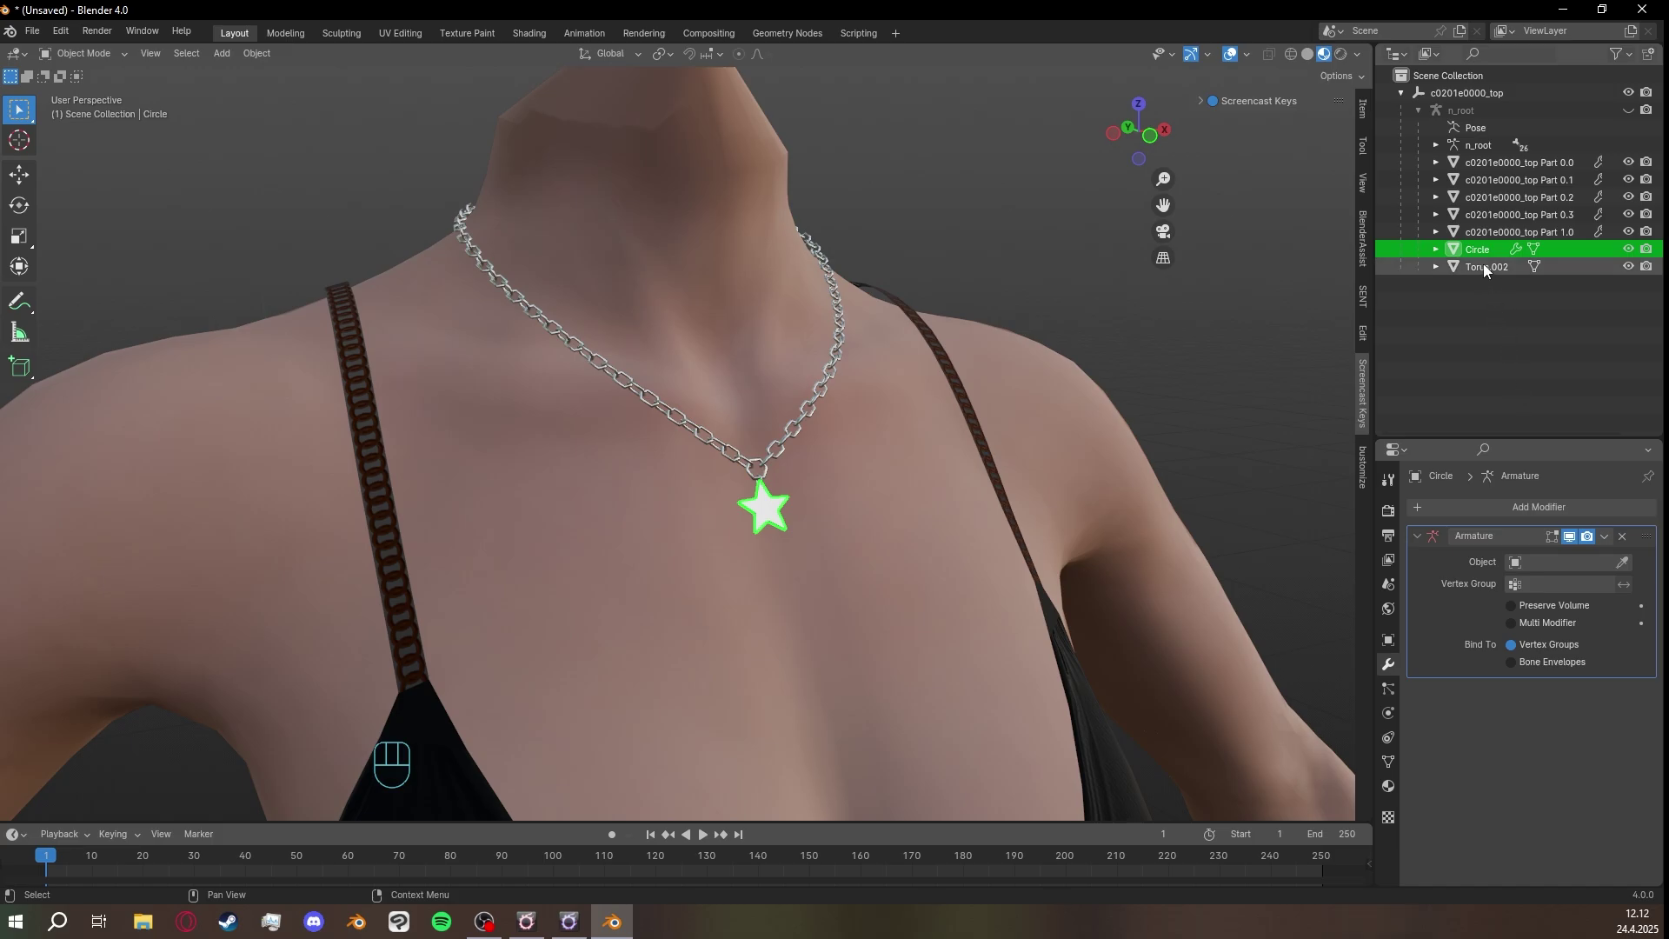
pyautogui.click(1557, 563)
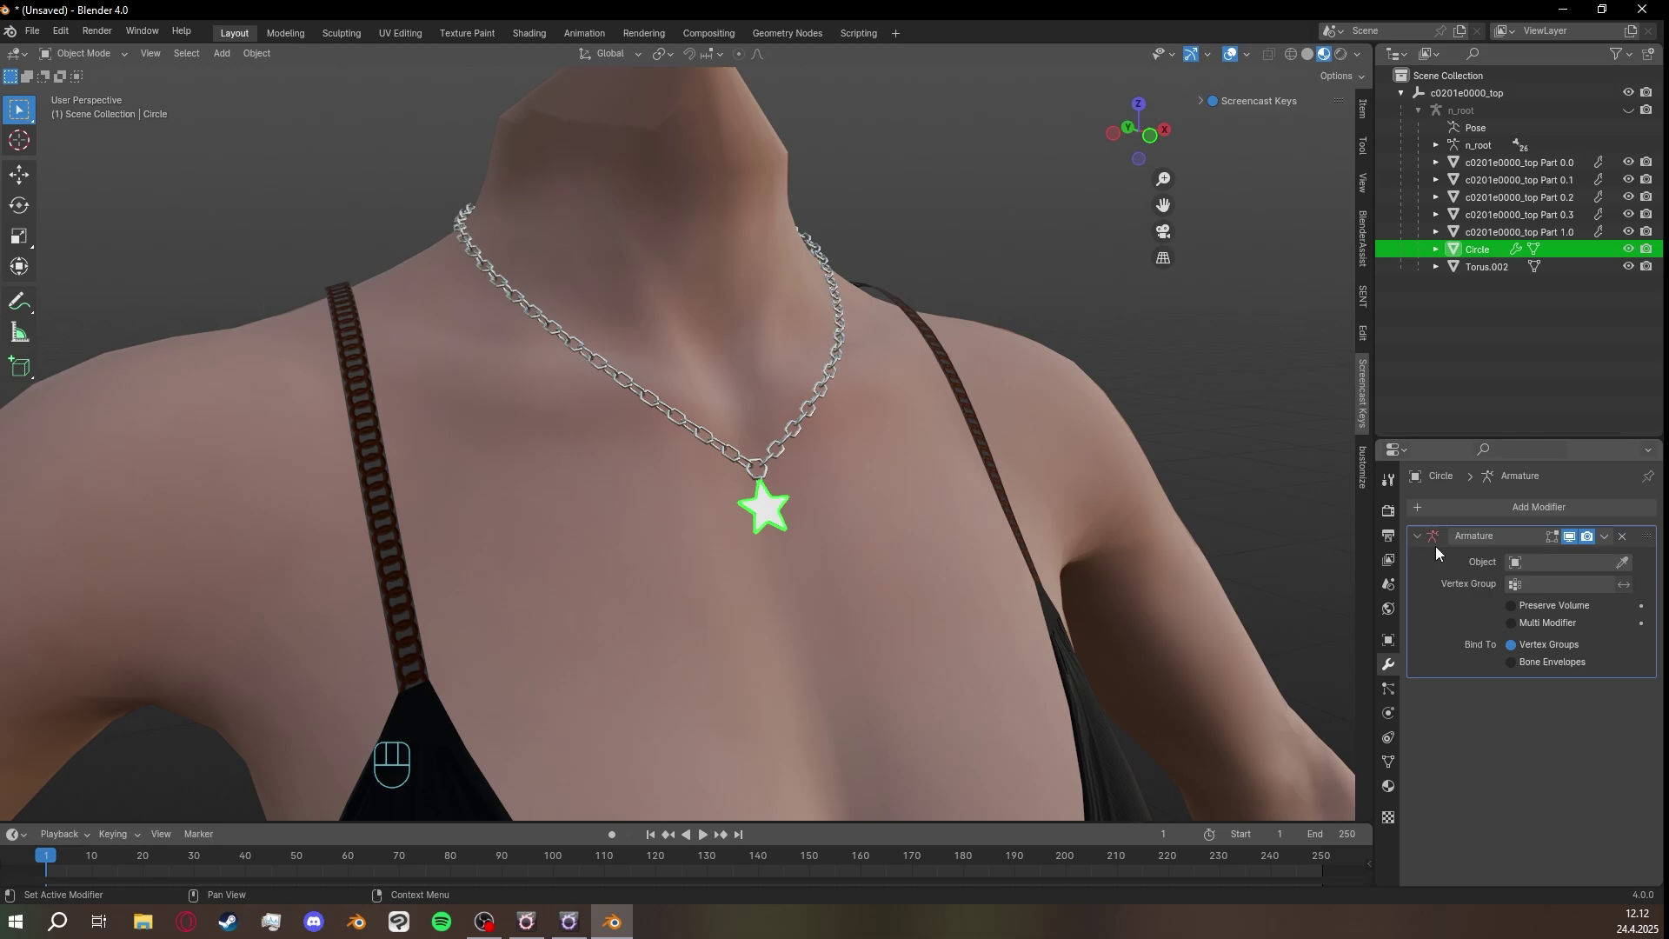
pyautogui.click(1561, 561)
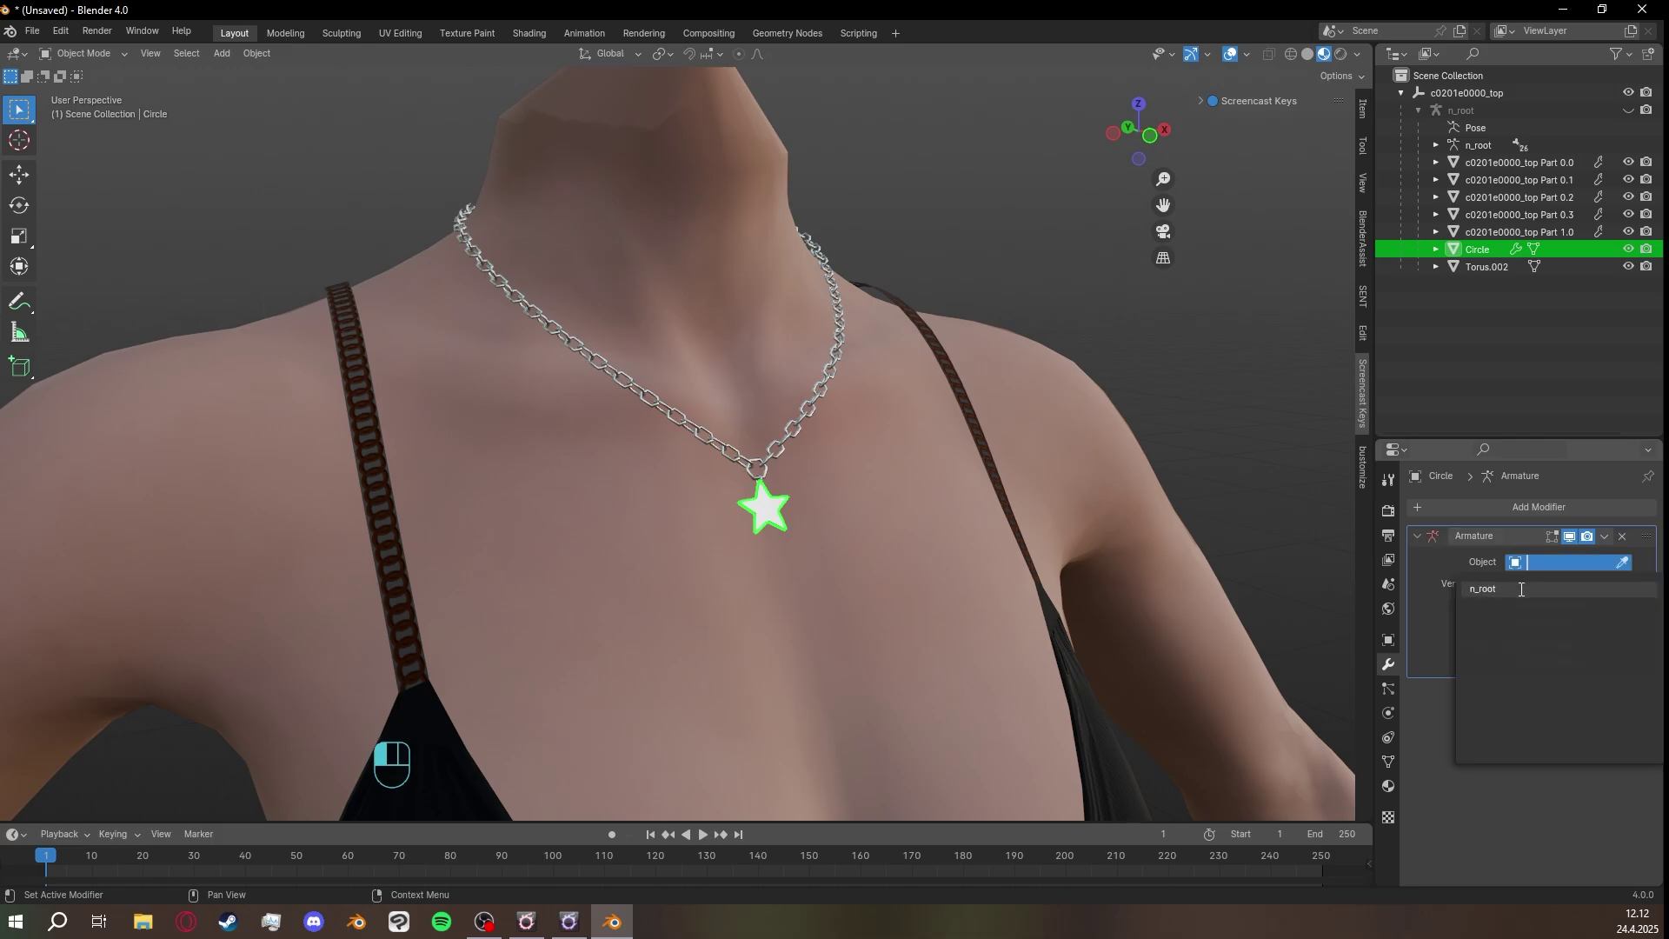
pyautogui.click(1495, 591)
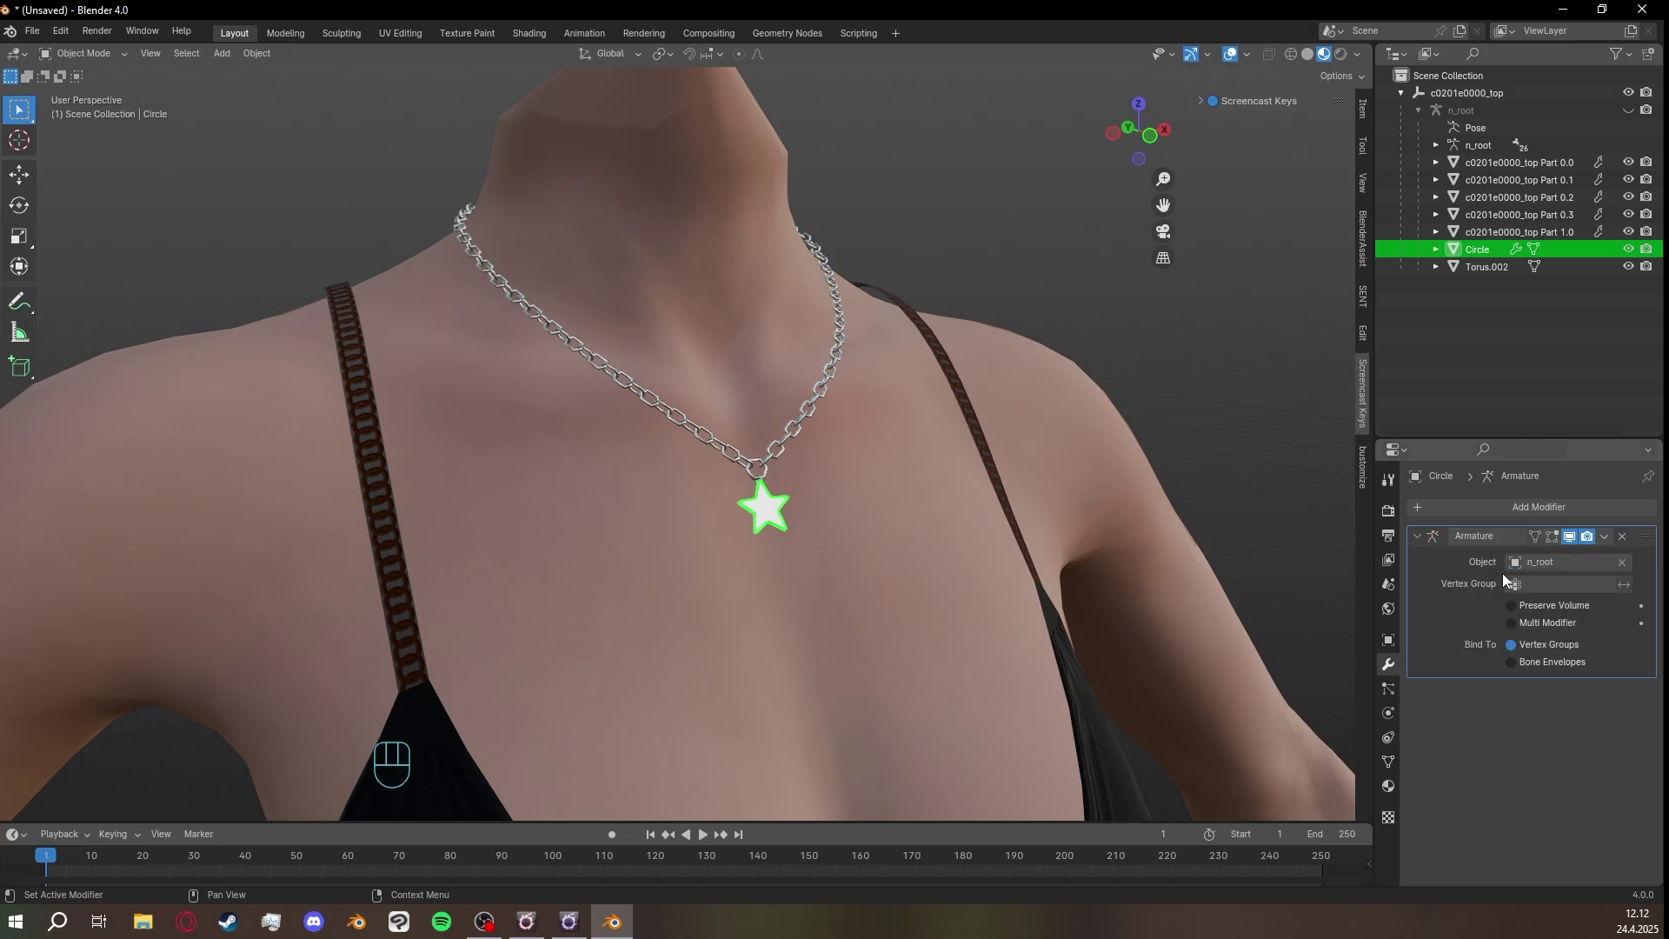
# Add an Armature modifier to the chain Torus.002 with n_root as its object.
pyautogui.click(1481, 115)
pyautogui.click(1523, 232)
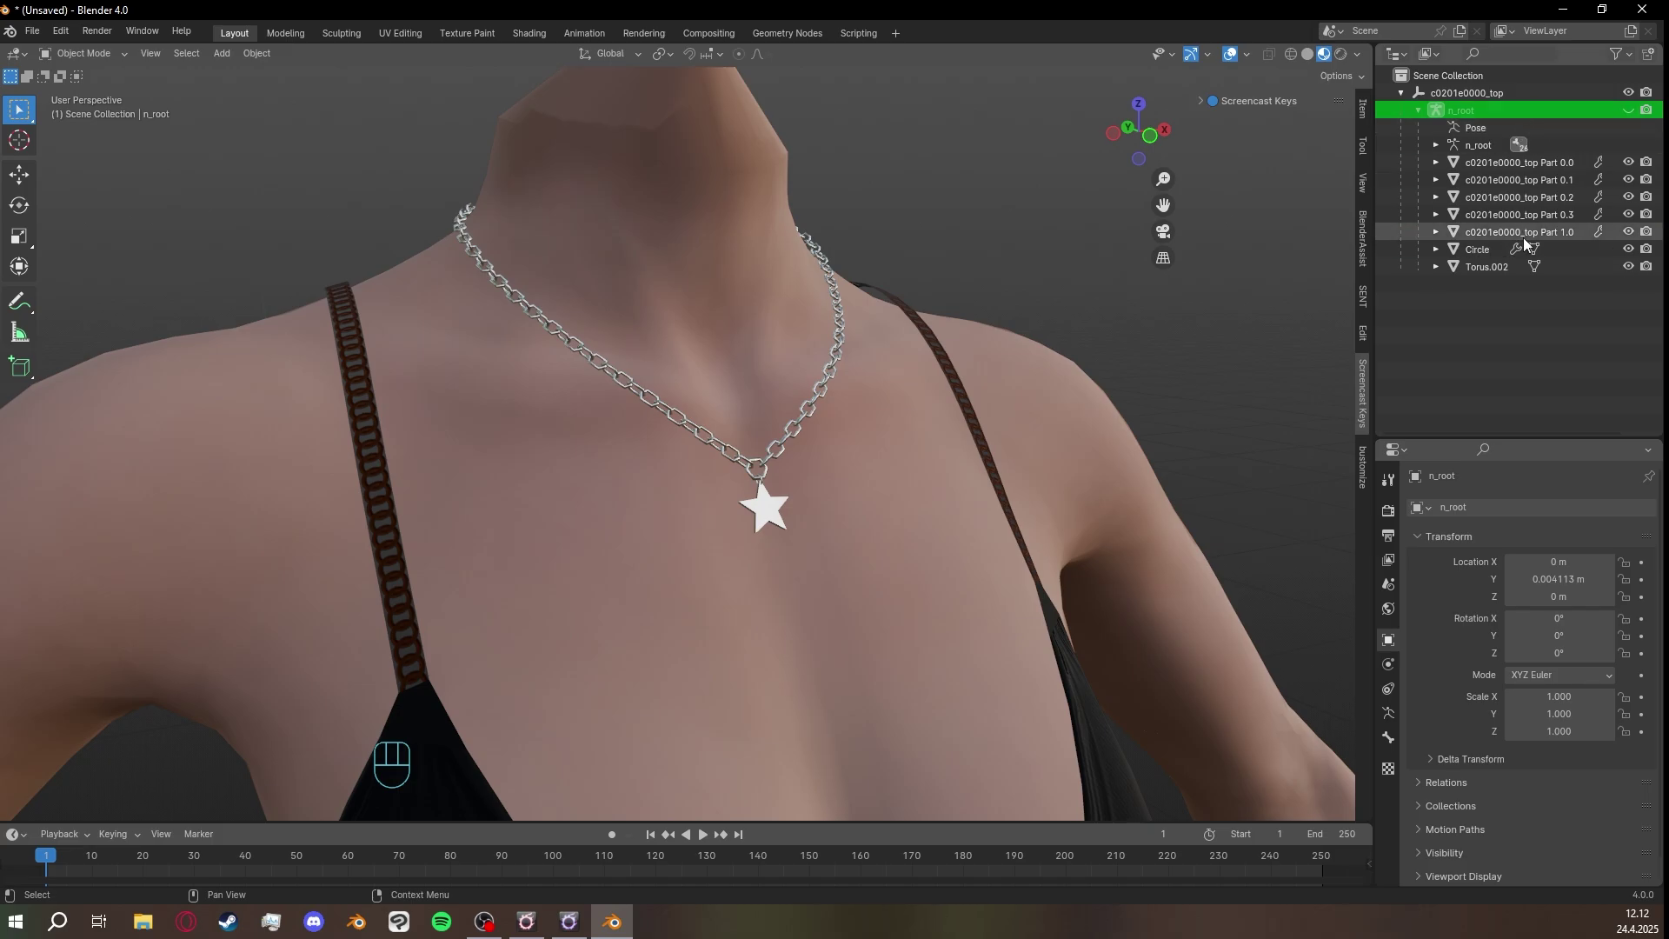
pyautogui.click(1481, 249)
pyautogui.click(1483, 267)
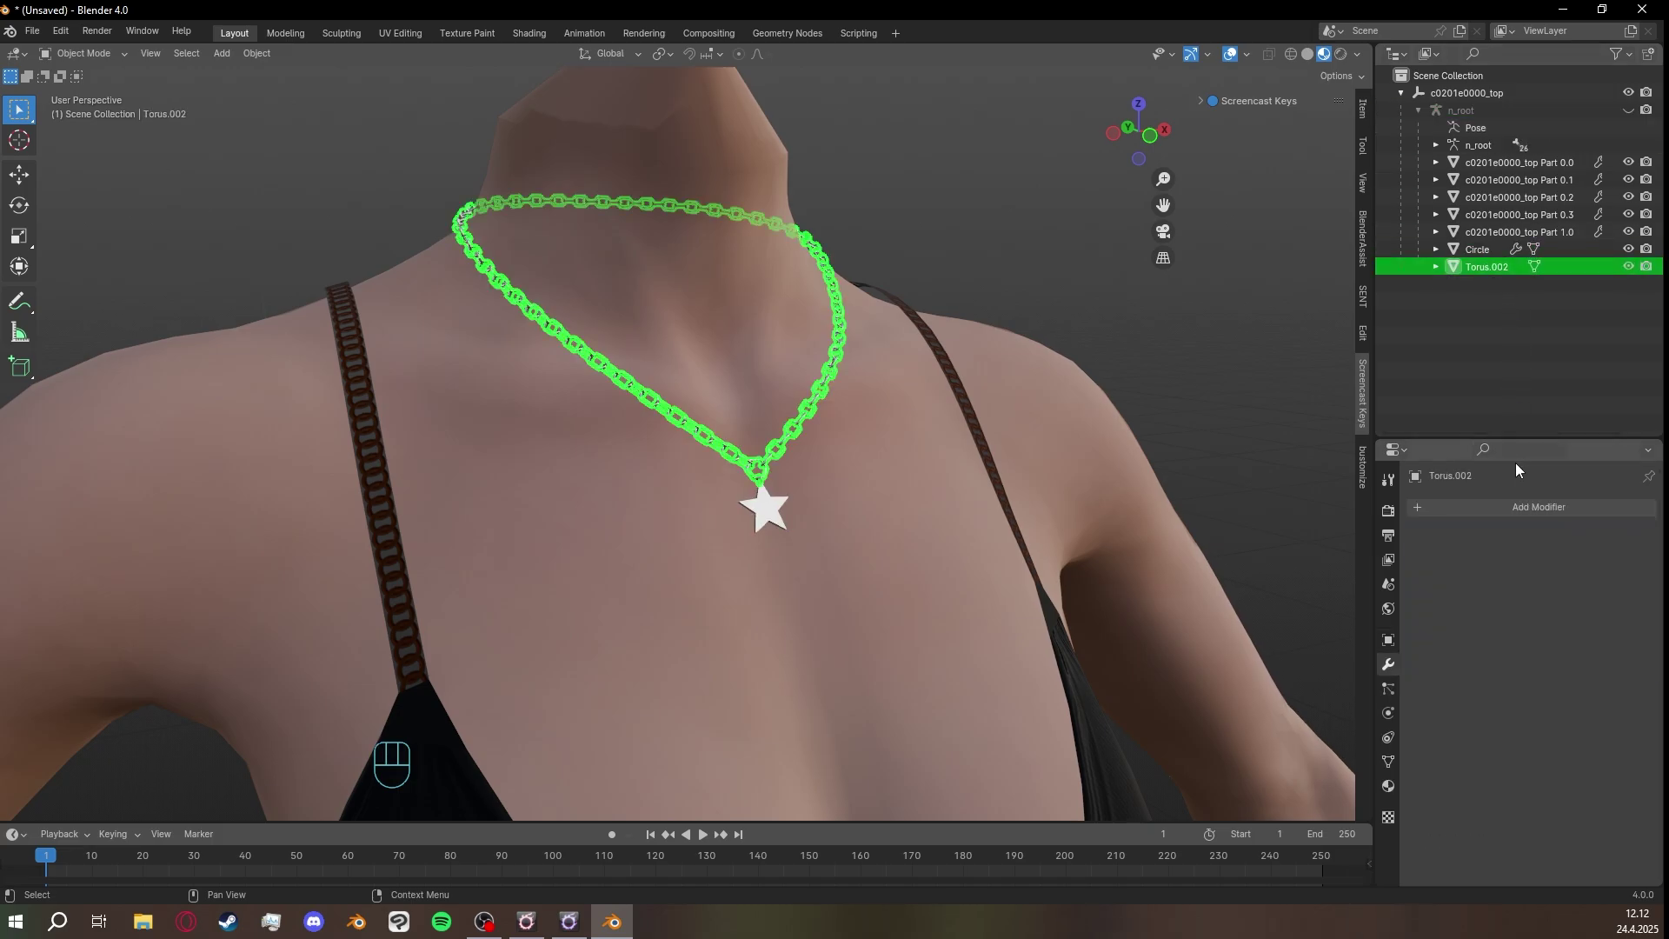
pyautogui.click(1532, 510)
pyautogui.click(1511, 513)
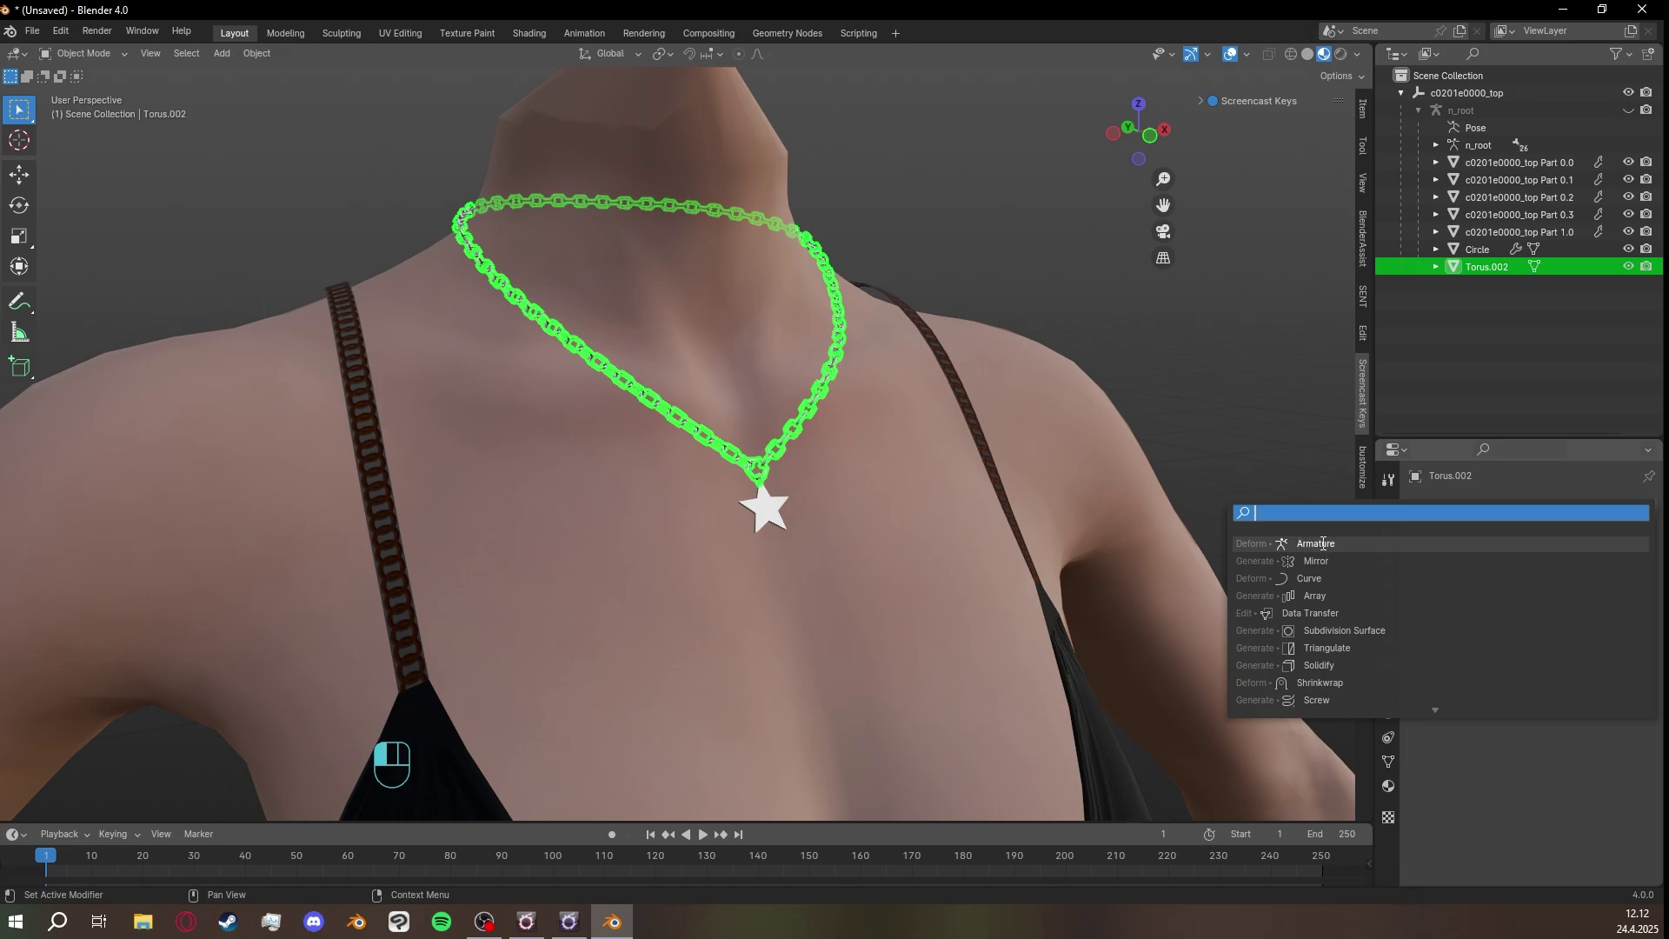
pyautogui.click(1323, 543)
pyautogui.click(1560, 562)
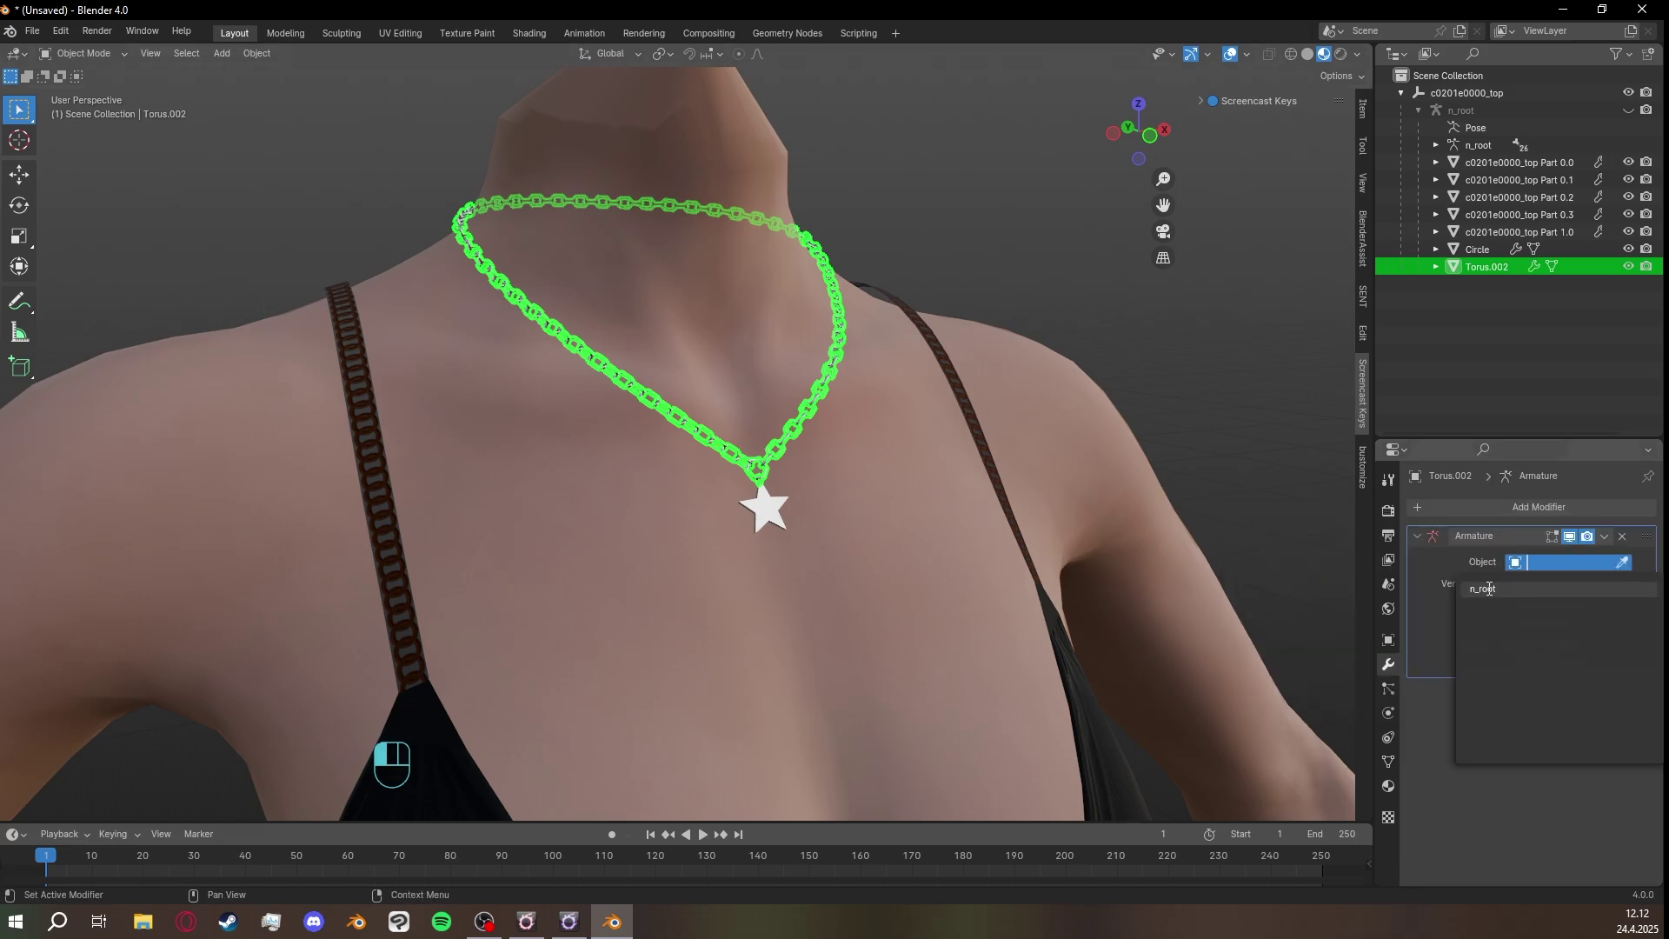
pyautogui.click(1489, 590)
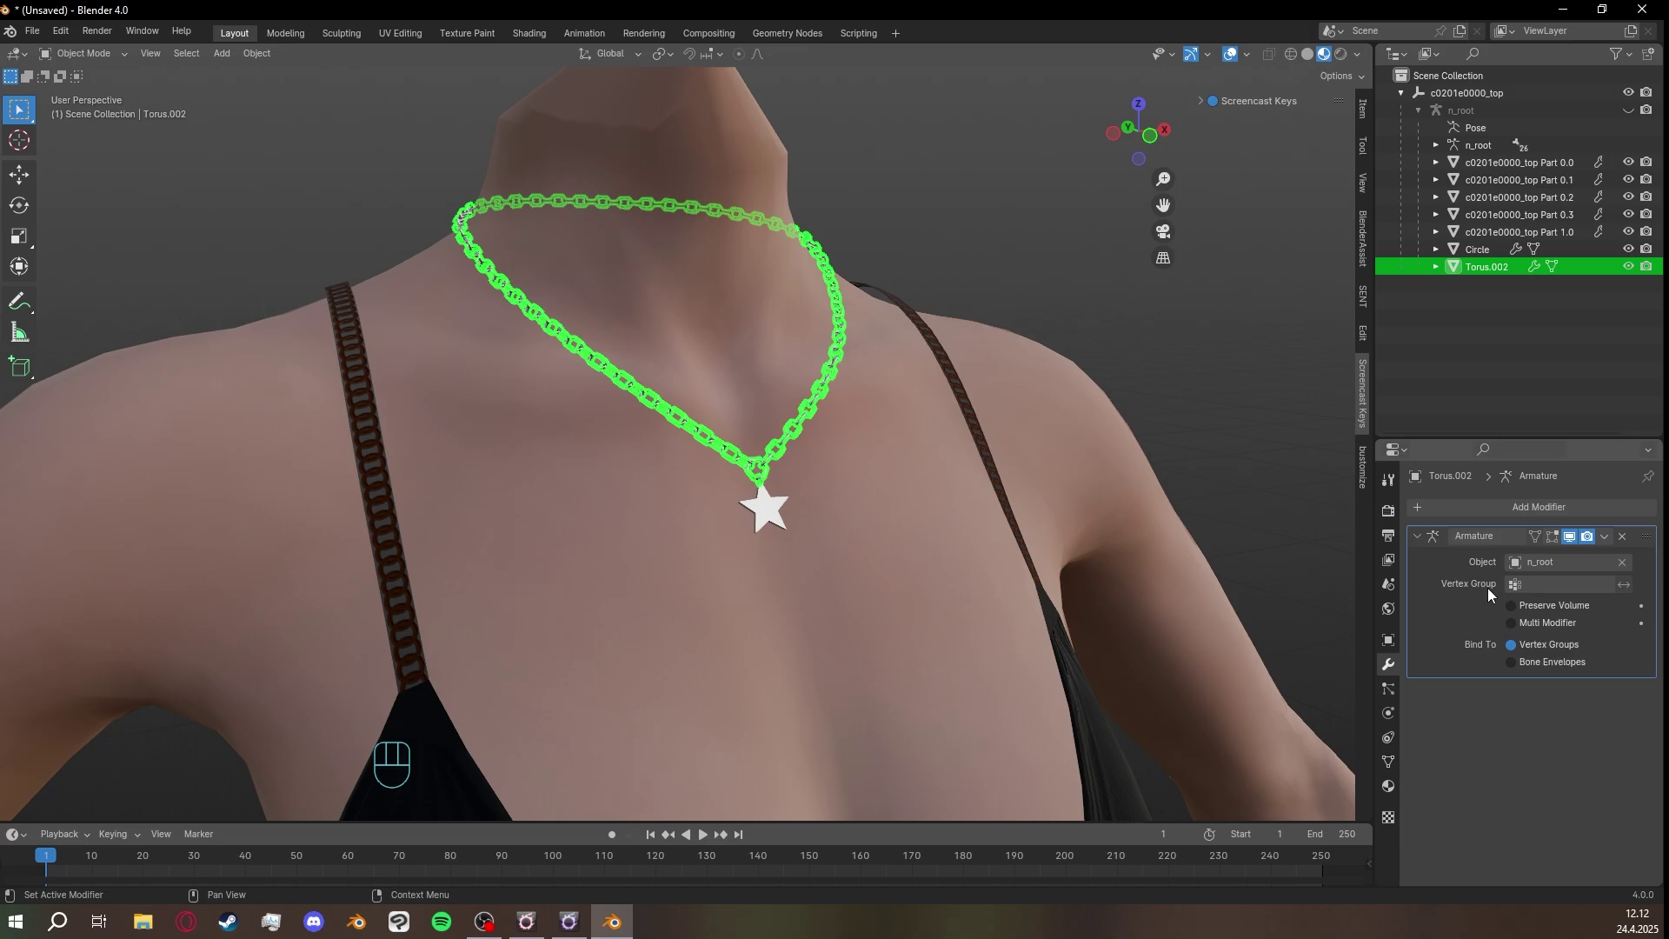
# Check the Armature modifiers on the star and chain, and examine how the c0201e0000_top parts are set up and named.
pyautogui.click(1468, 246)
pyautogui.click(1475, 265)
pyautogui.click(1476, 250)
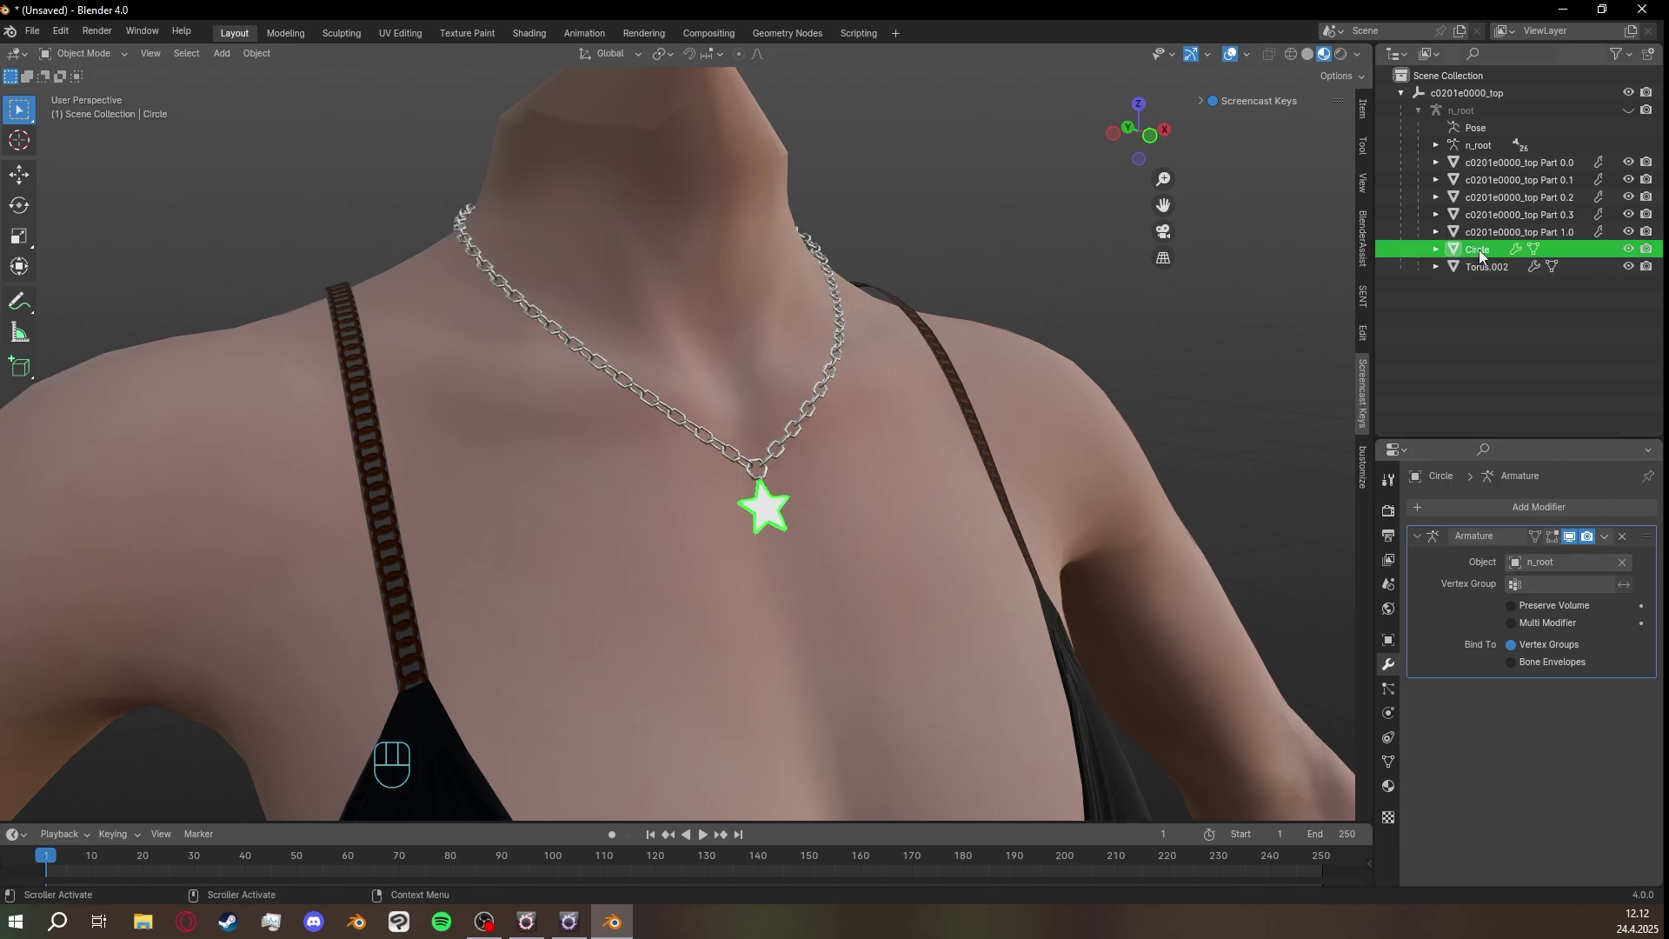
pyautogui.click(1536, 161)
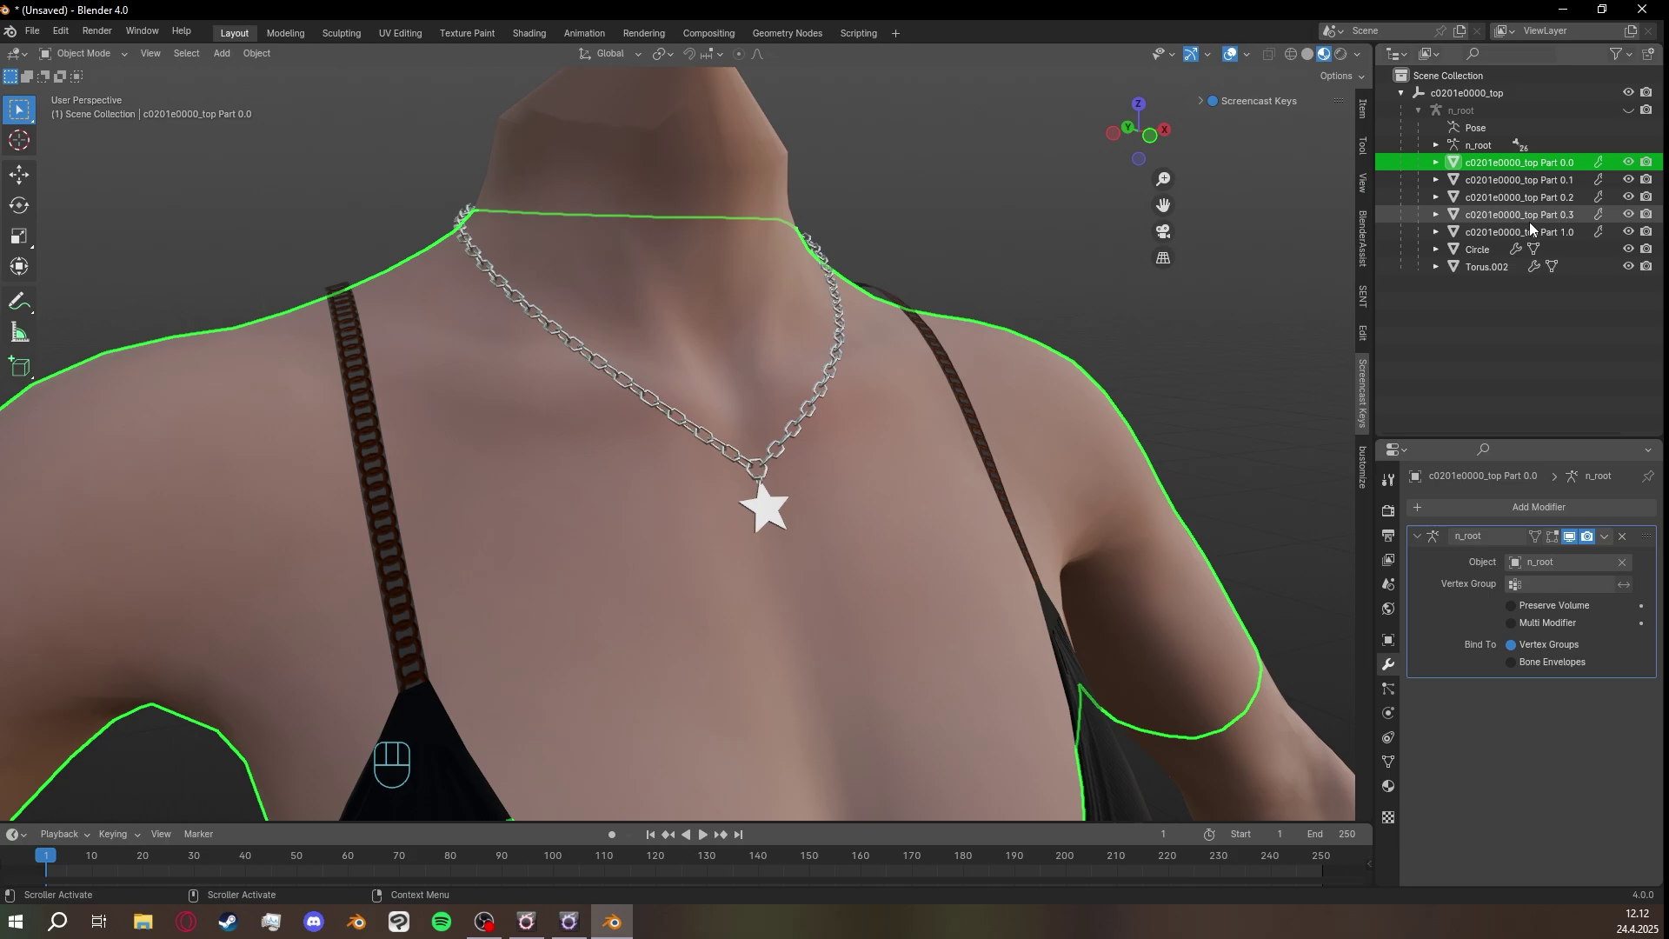
pyautogui.click(1533, 207)
pyautogui.click(1544, 179)
pyautogui.click(1549, 163)
pyautogui.click(1560, 214)
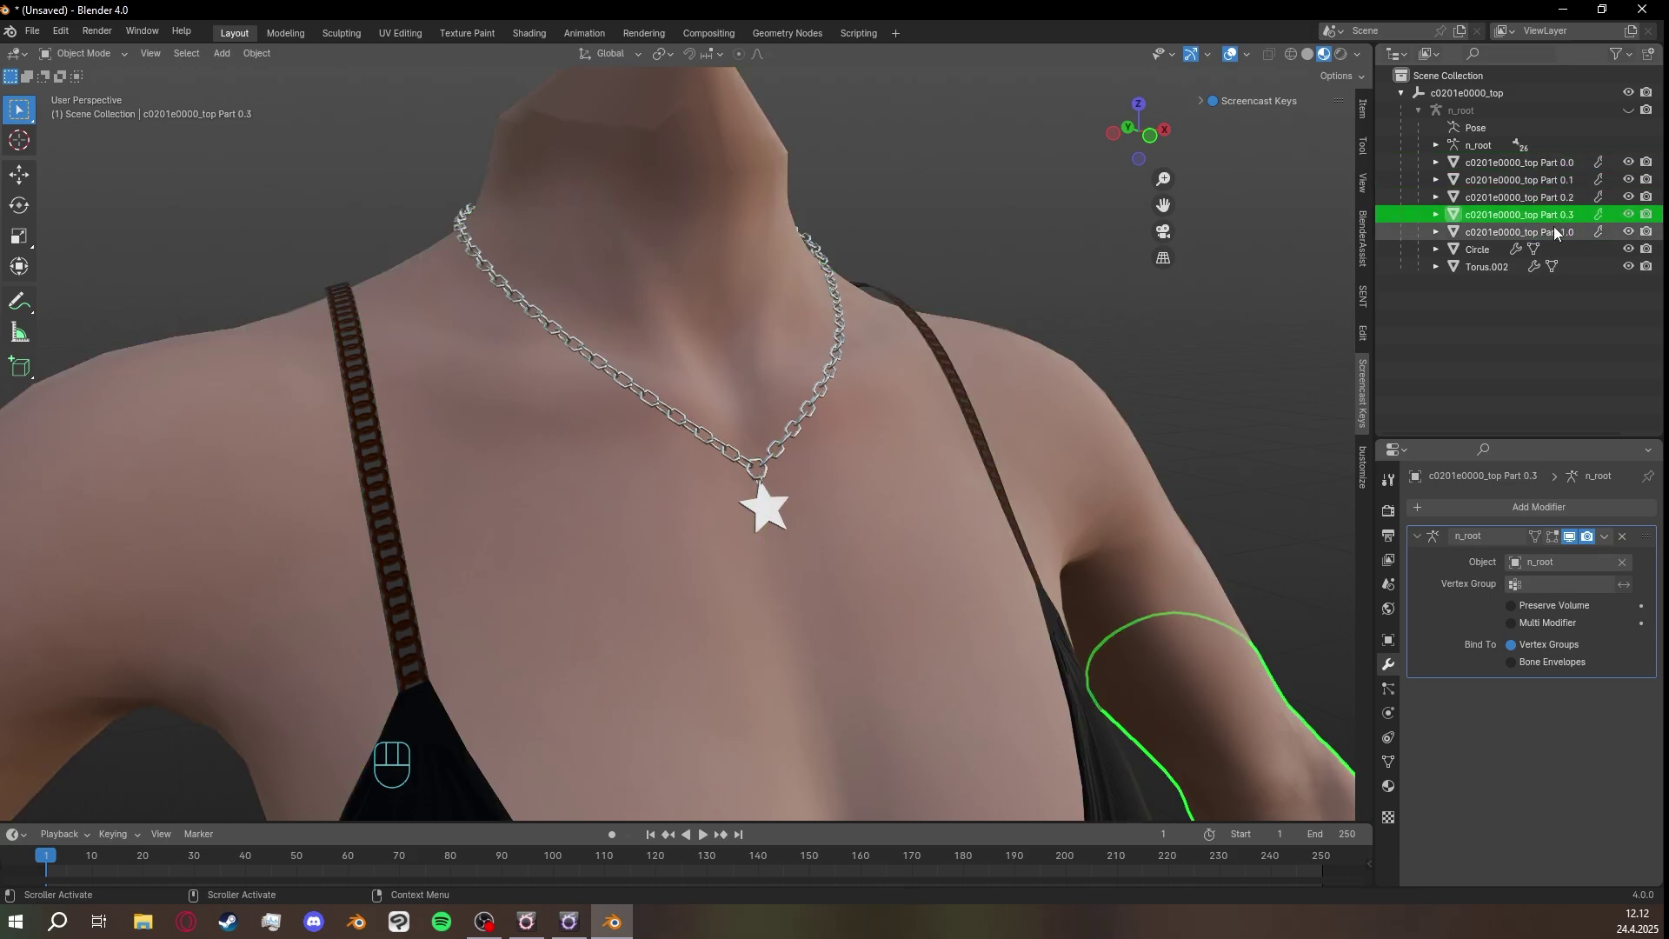
pyautogui.click(1569, 231)
pyautogui.click(1509, 252)
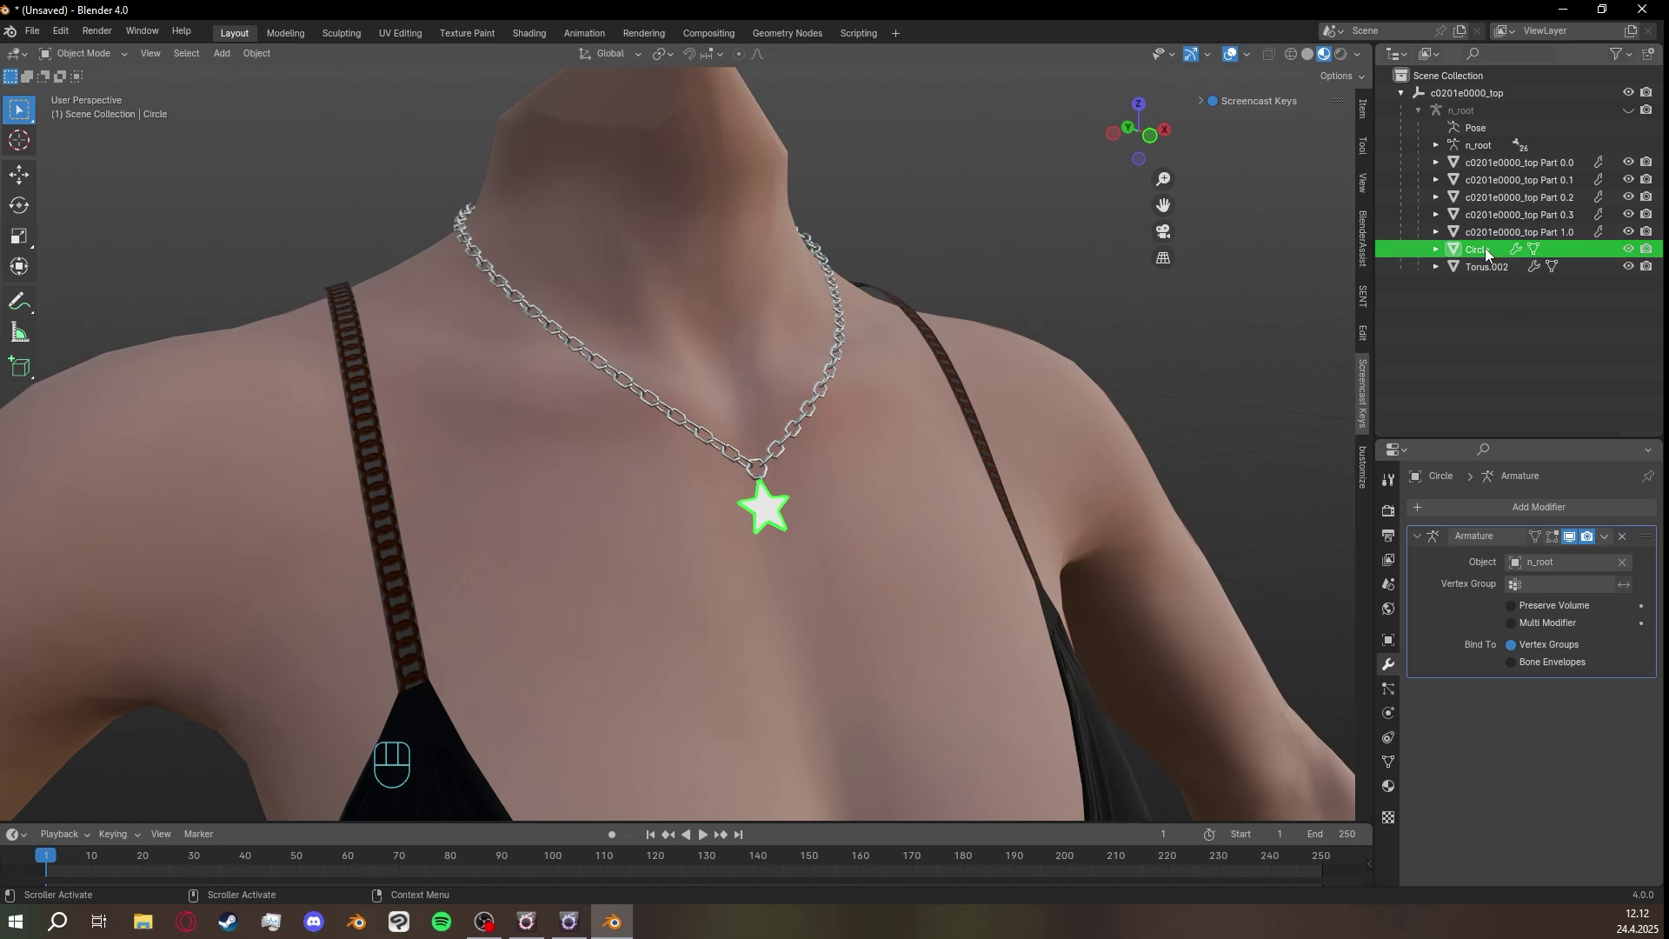
pyautogui.doubleClick(1562, 233)
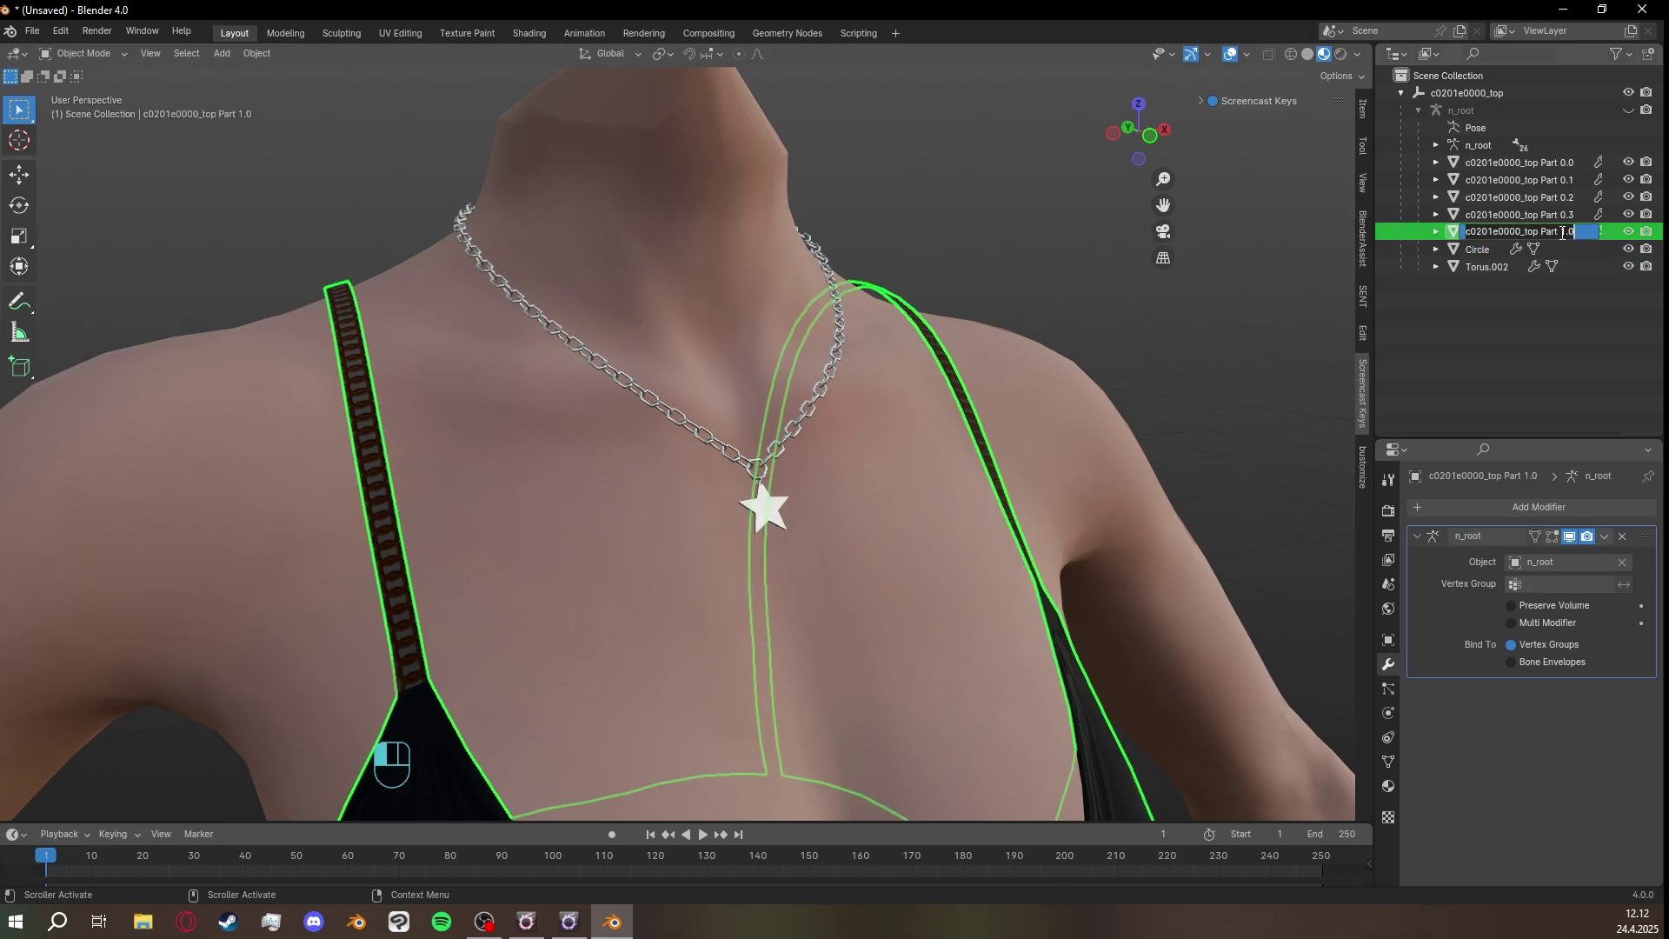
pyautogui.doubleClick(1537, 230)
pyautogui.click(1507, 301)
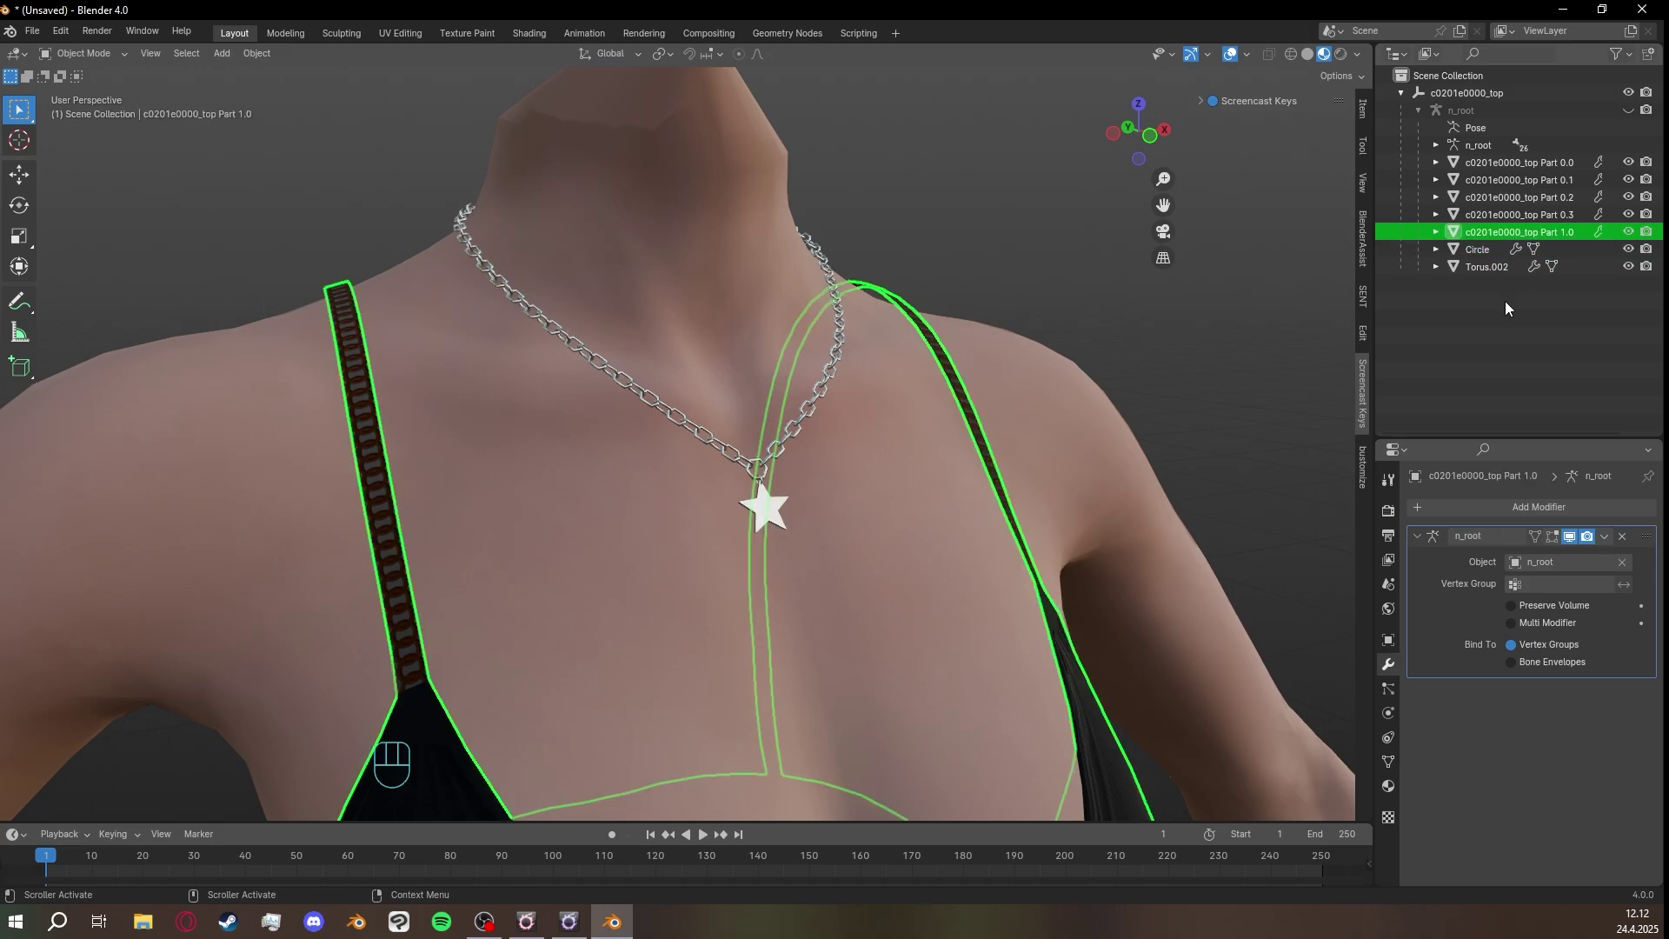
pyautogui.click(1492, 251)
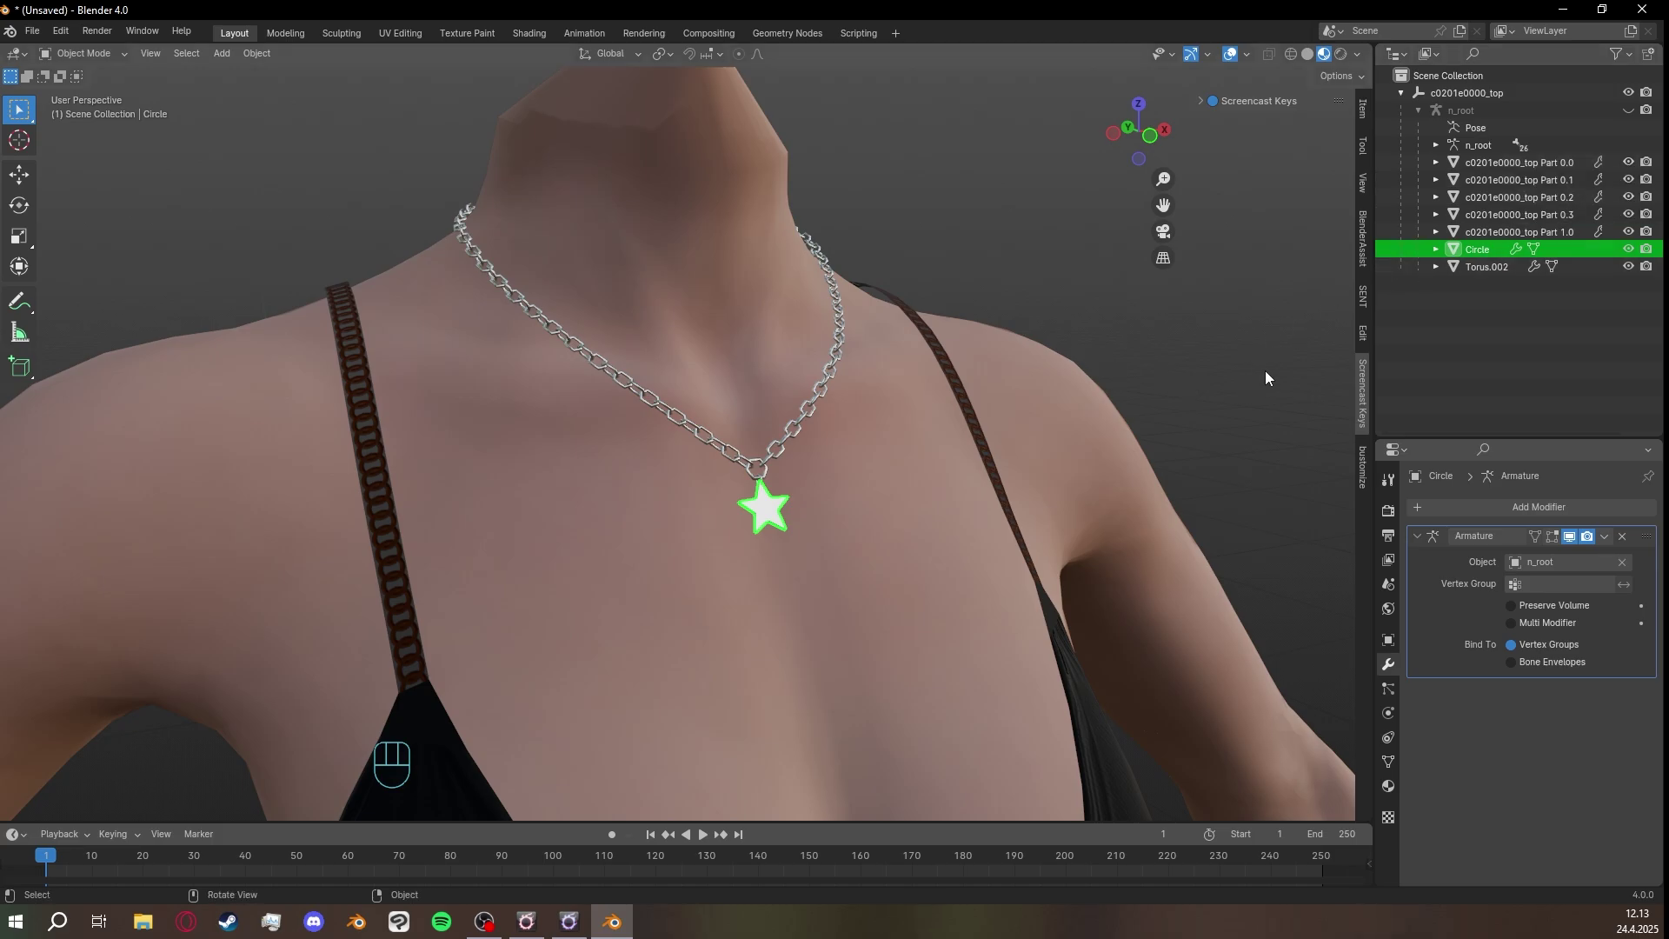
# Hide all c0201e0000_top parts and rename the star object Circle as Part 0.1.
pyautogui.moveTo(1628, 162); pyautogui.dragTo(1629, 232)
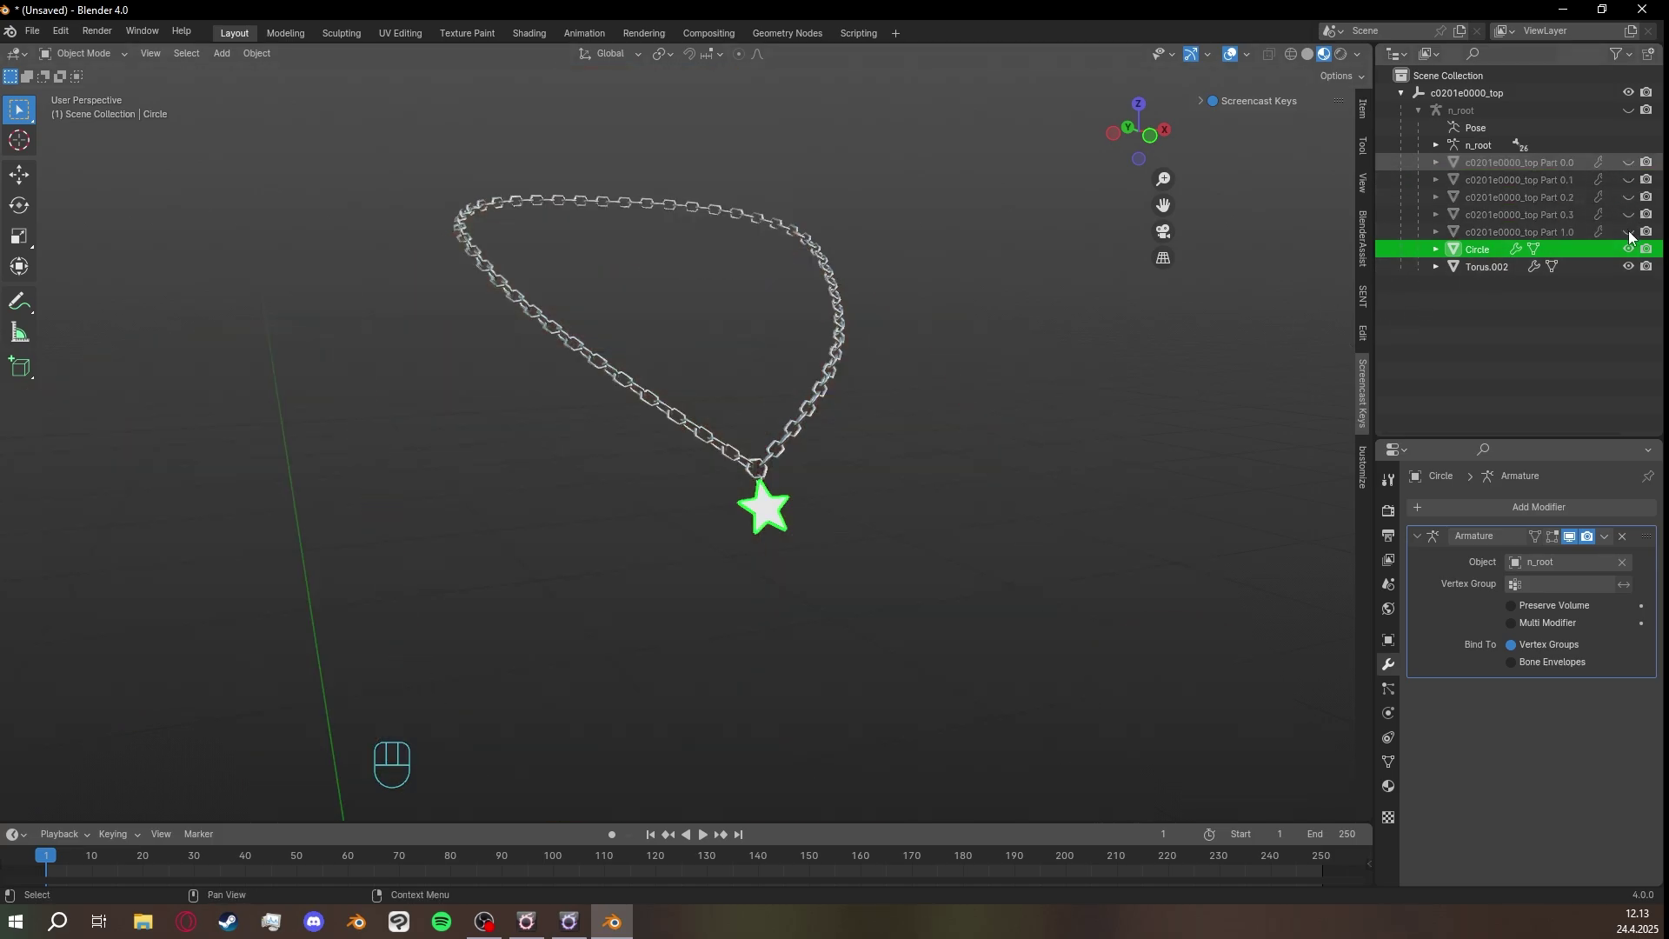
pyautogui.doubleClick(1482, 252)
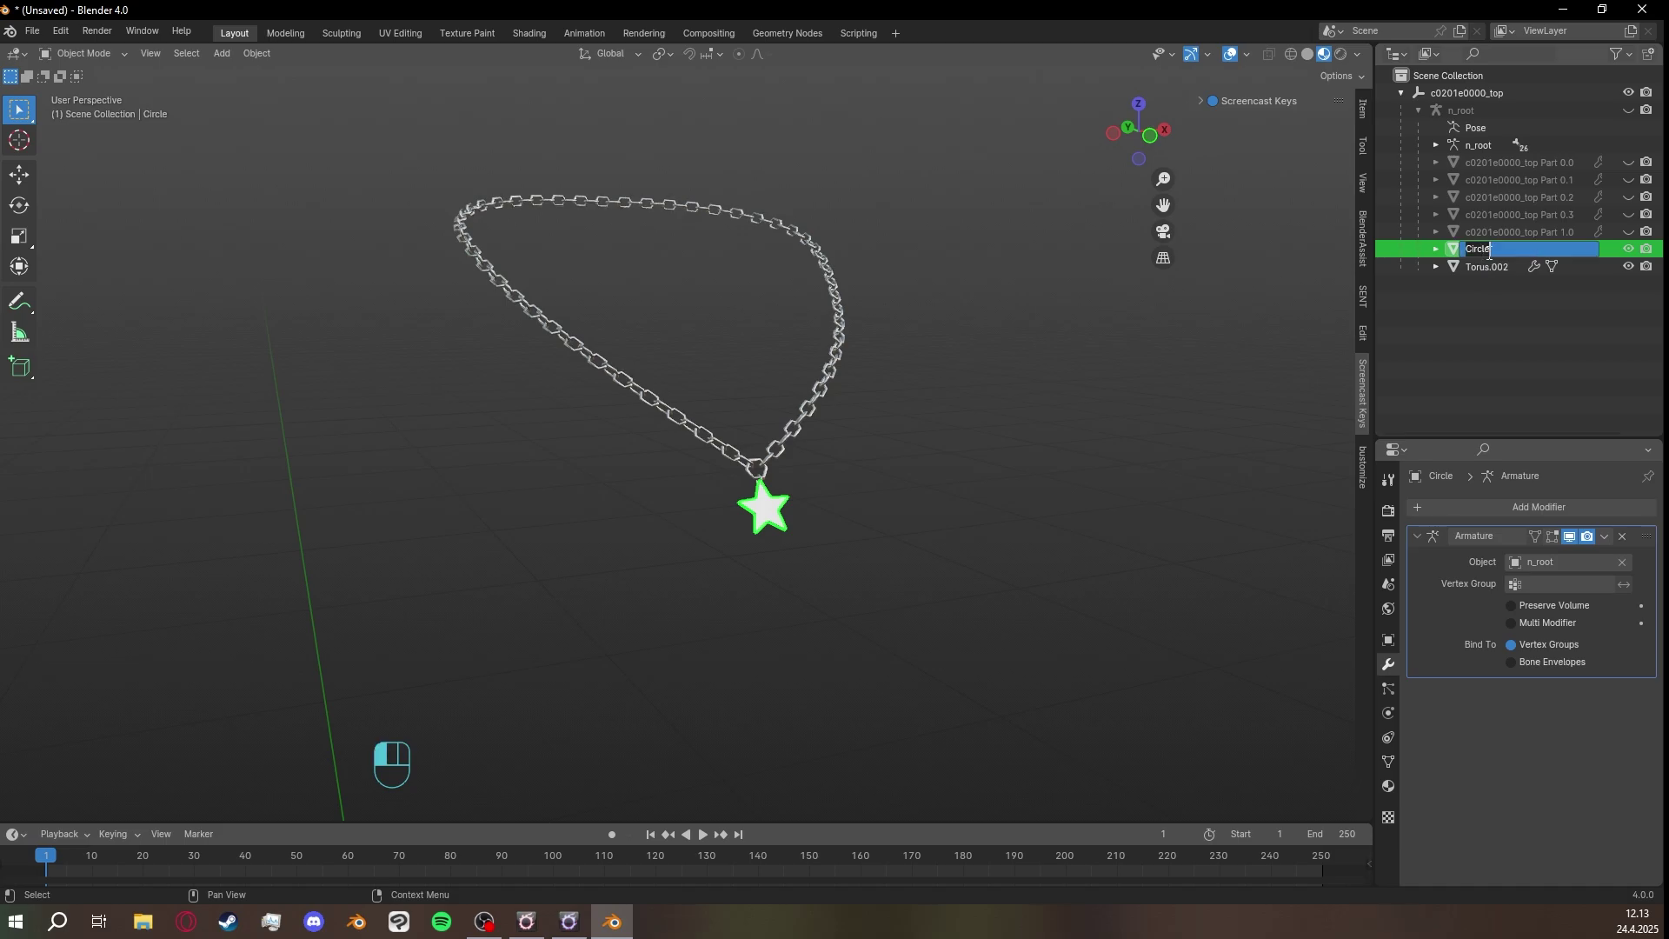
pyautogui.write('Part C')
pyautogui.write('.0')
pyautogui.press('Return')
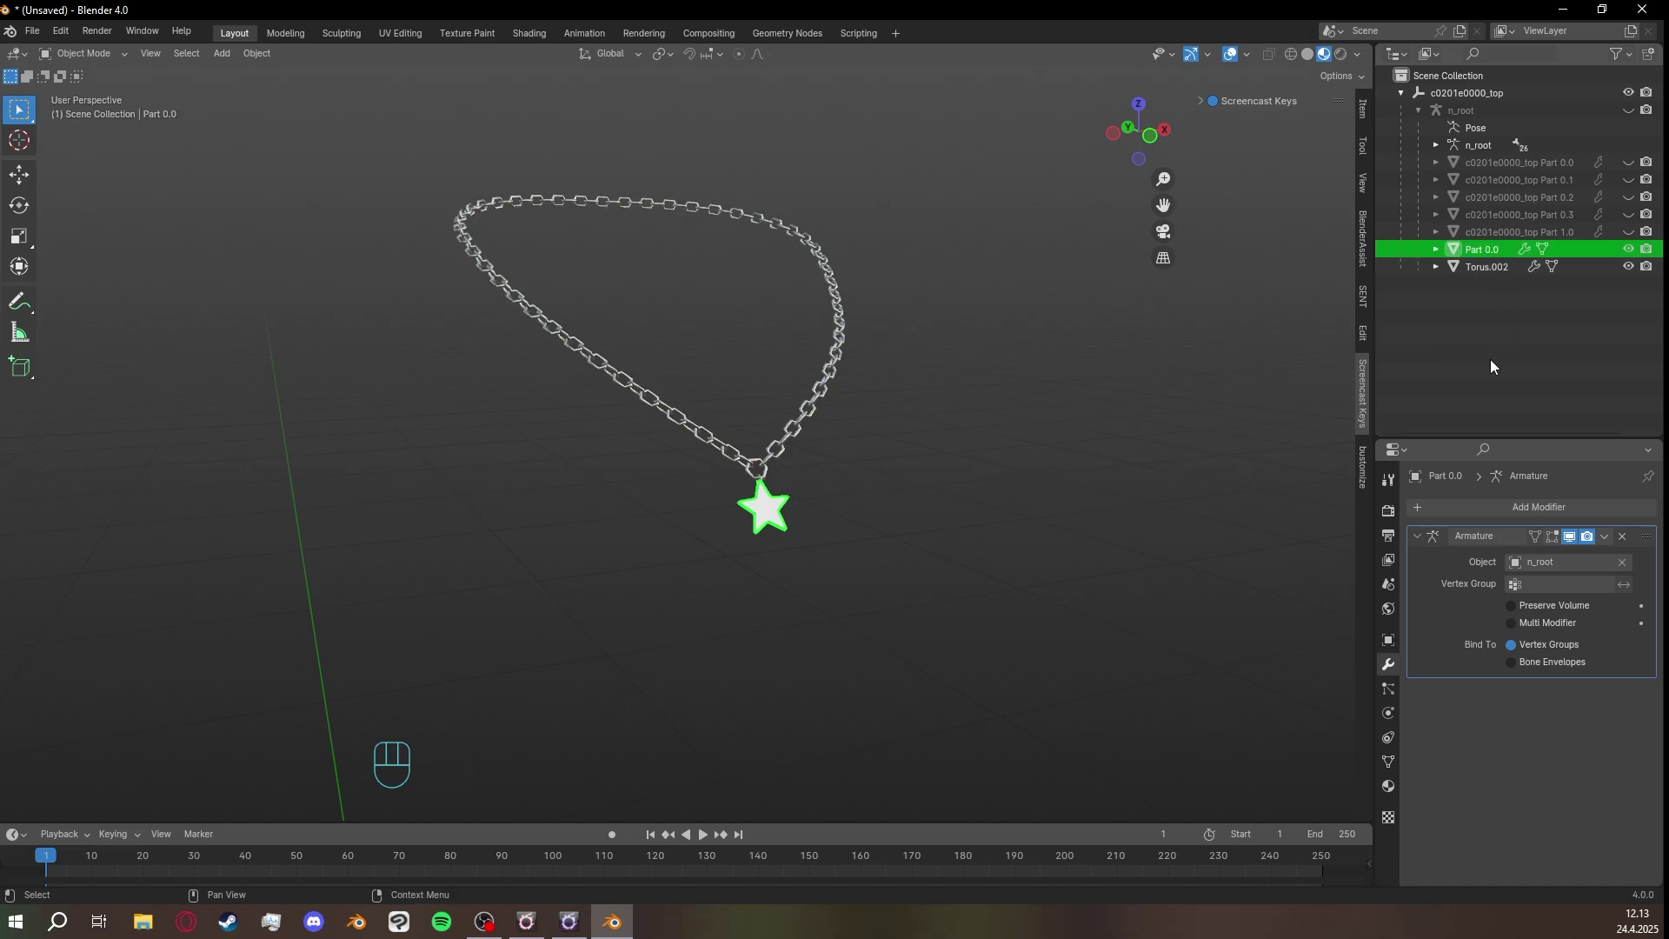
pyautogui.doubleClick(1506, 249)
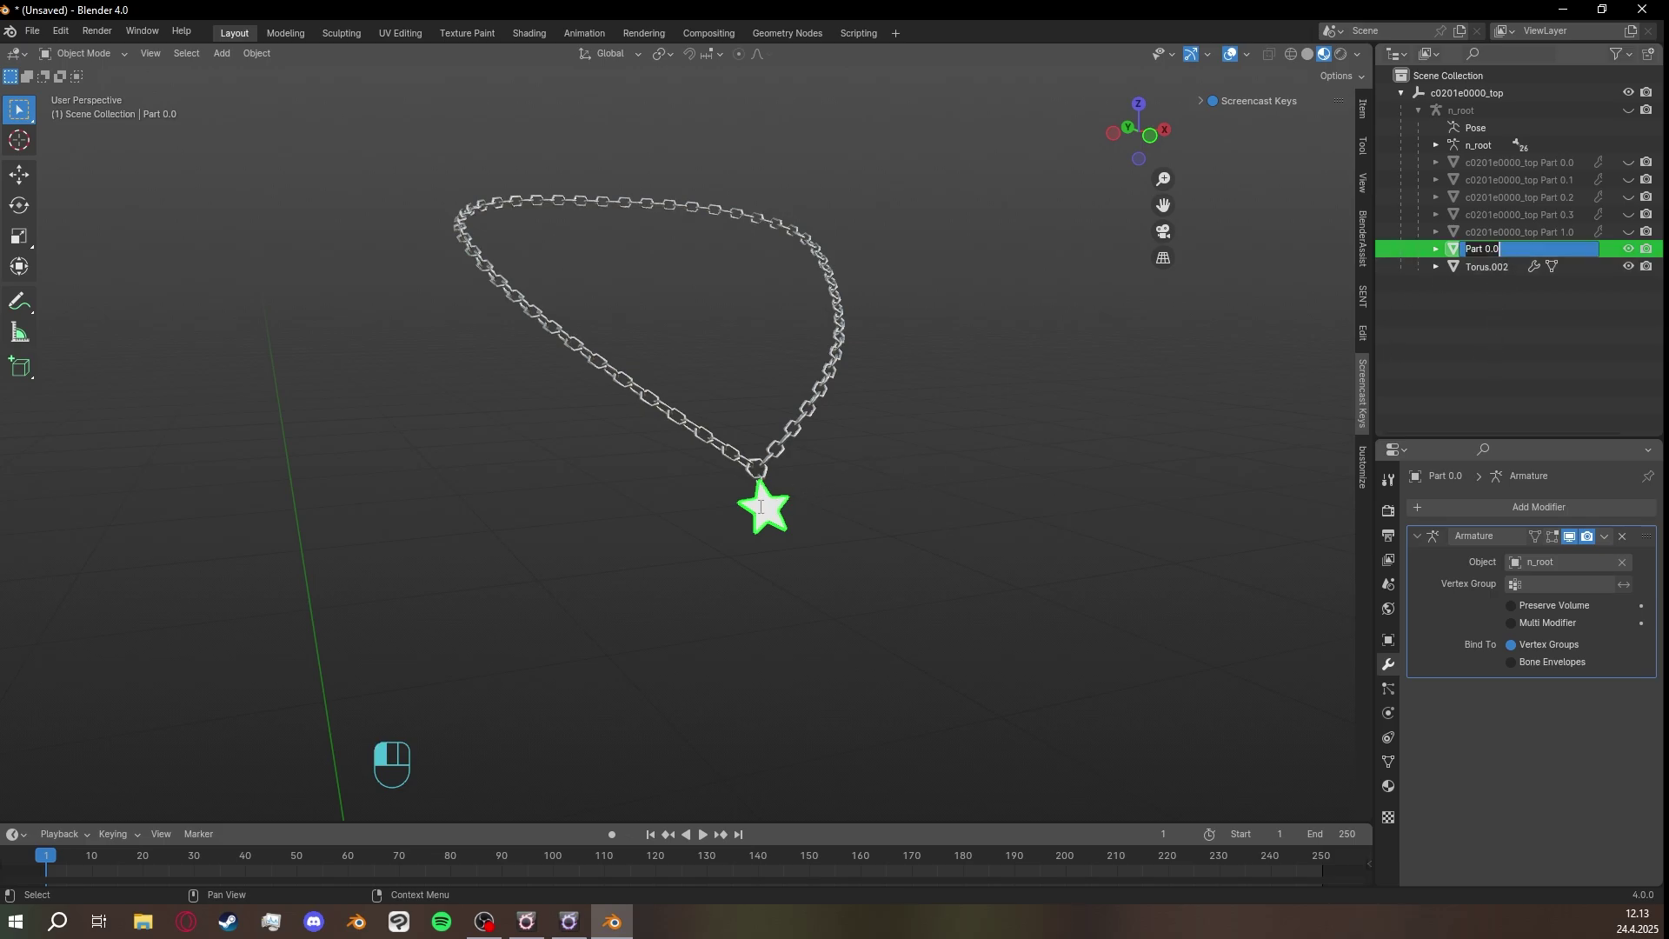
pyautogui.write('Part 0.1')
pyautogui.press('Return')
# Rename the chain object Torus.002 as Part 0.0.
pyautogui.doubleClick(1481, 266)
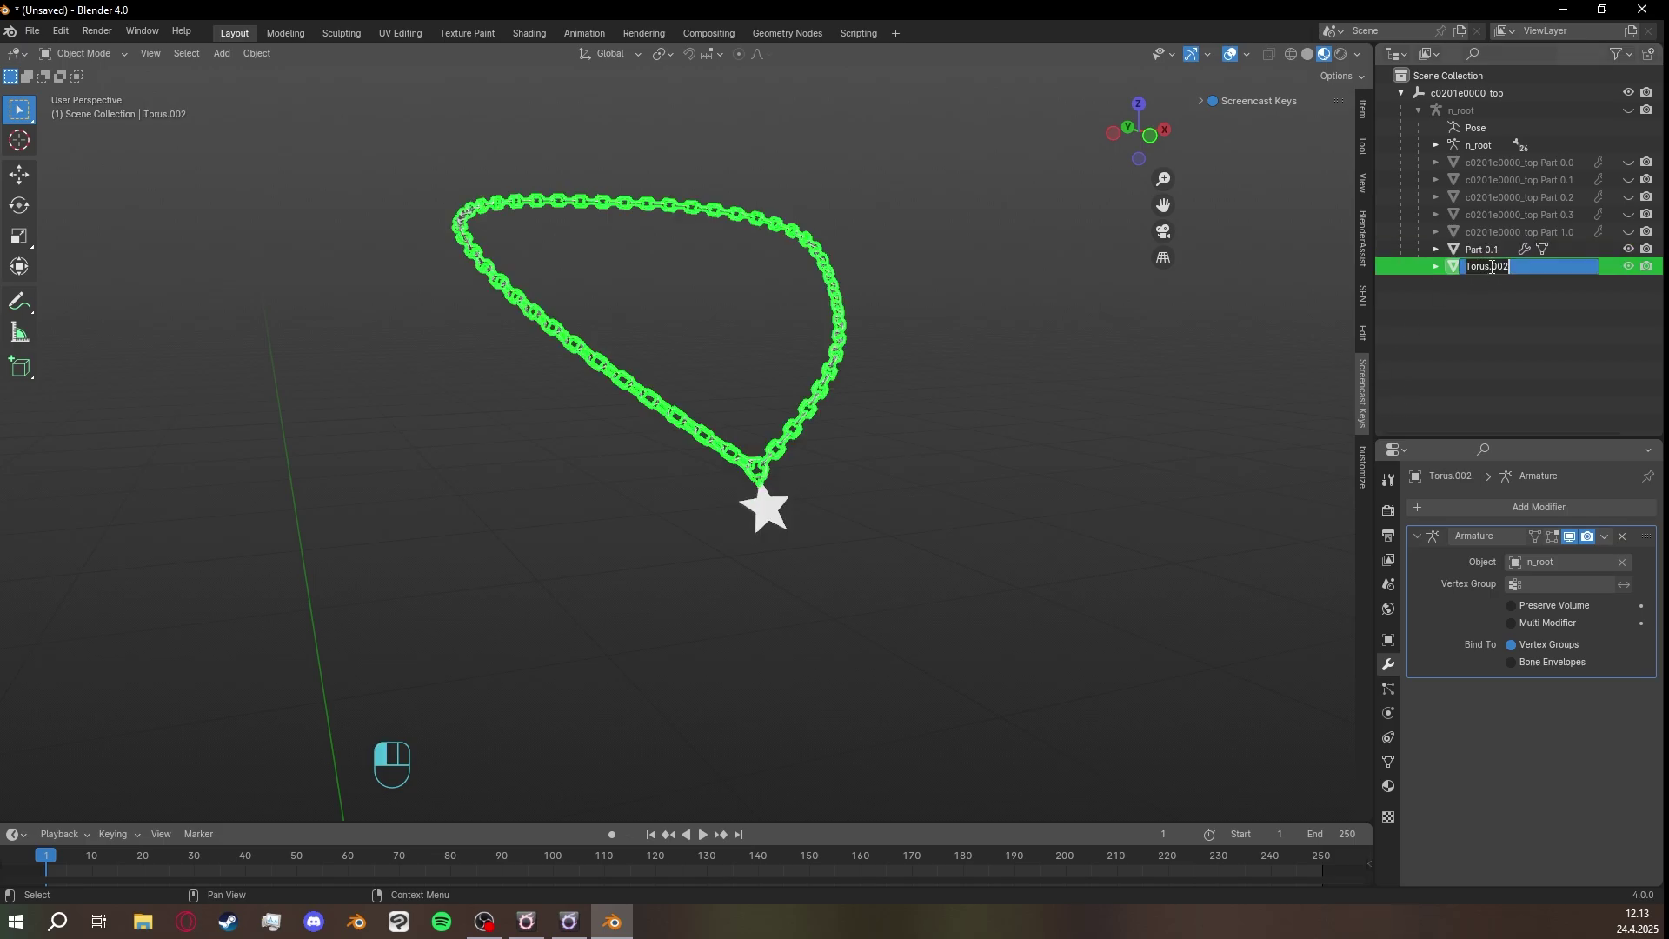
pyautogui.write('Part 0.0')
pyautogui.press('Return')
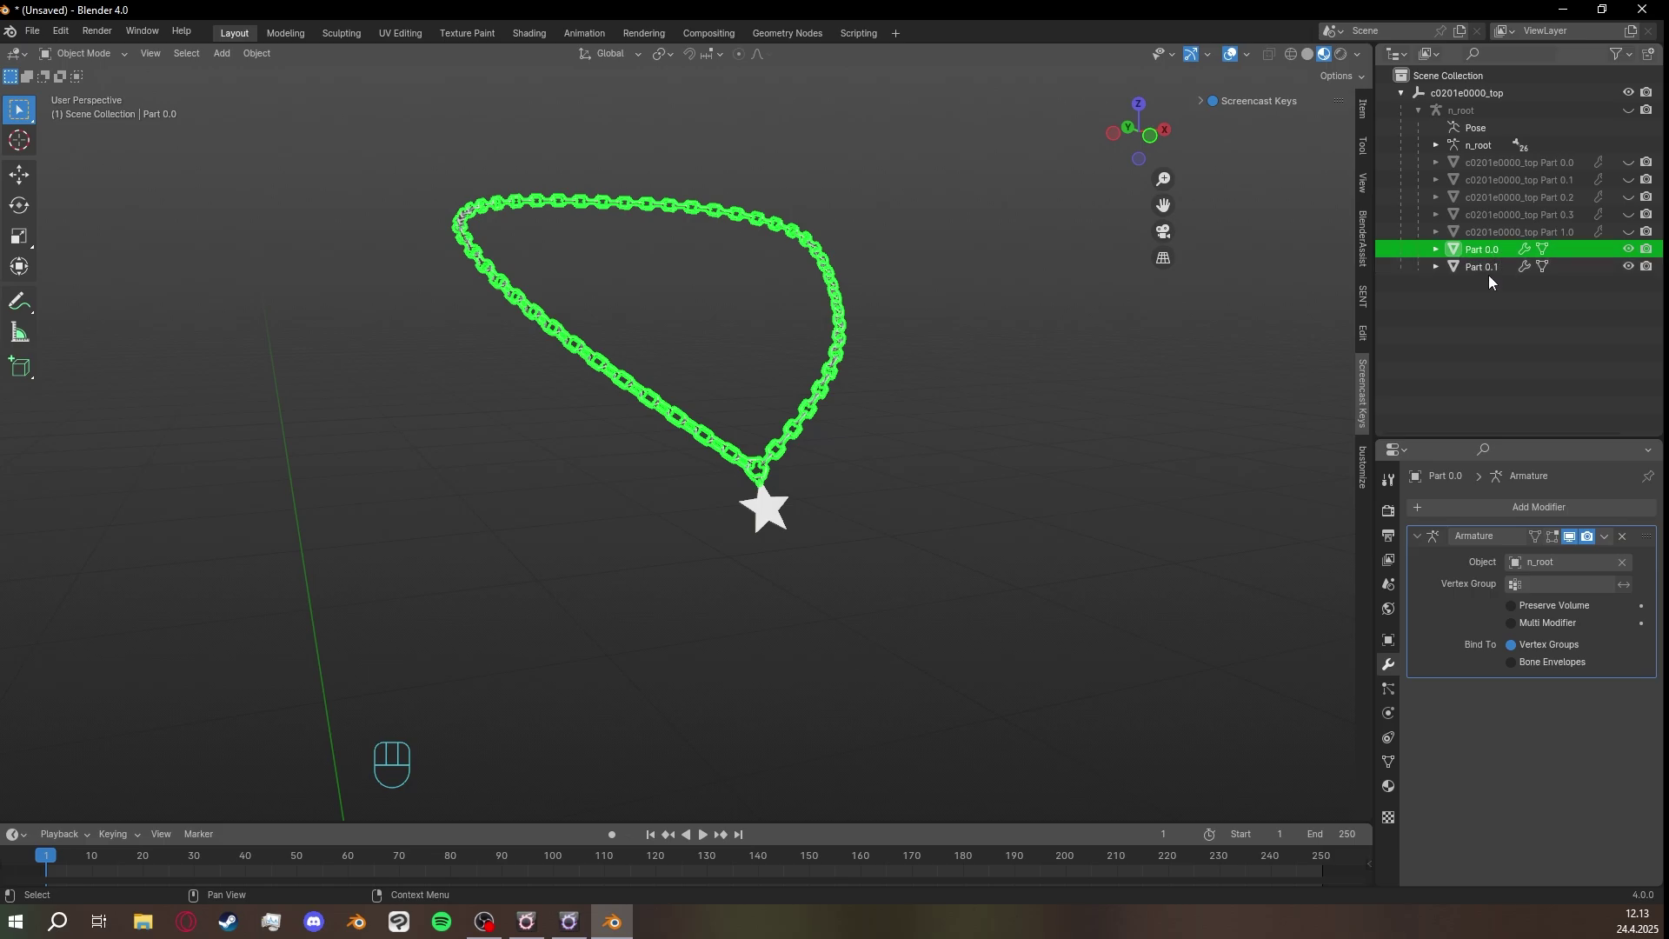
pyautogui.click(1502, 293)
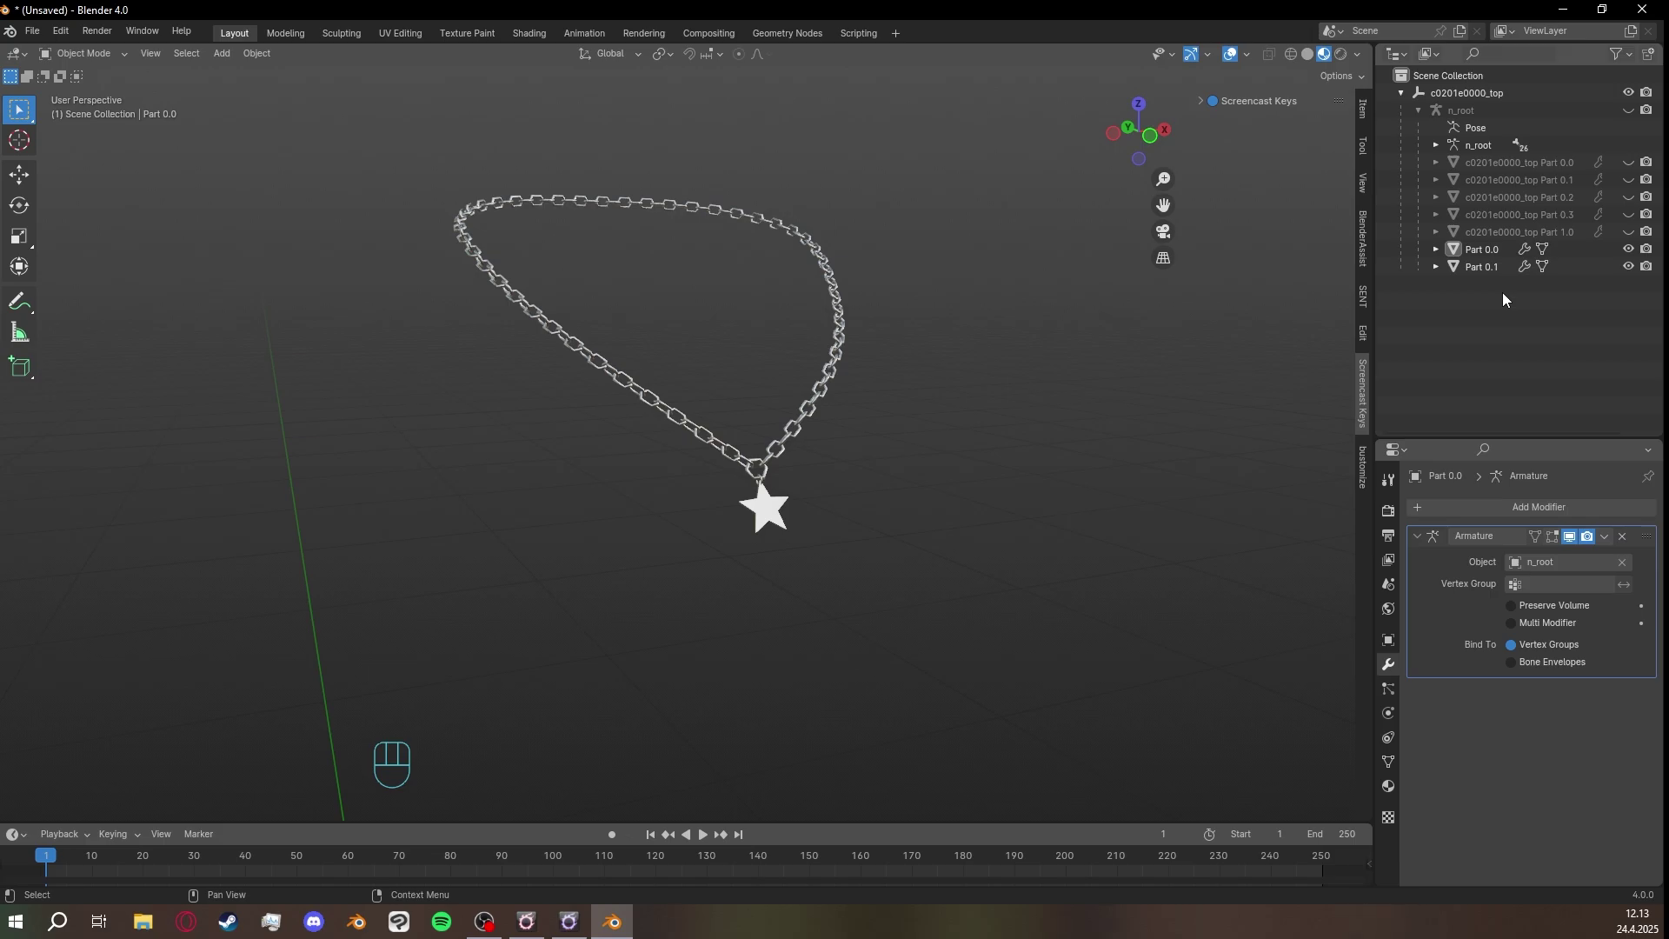
# Compare the names of the chain and star objects with the naming pattern of c0201e0000_top Part 1.0.
pyautogui.click(1484, 249)
pyautogui.click(1497, 264)
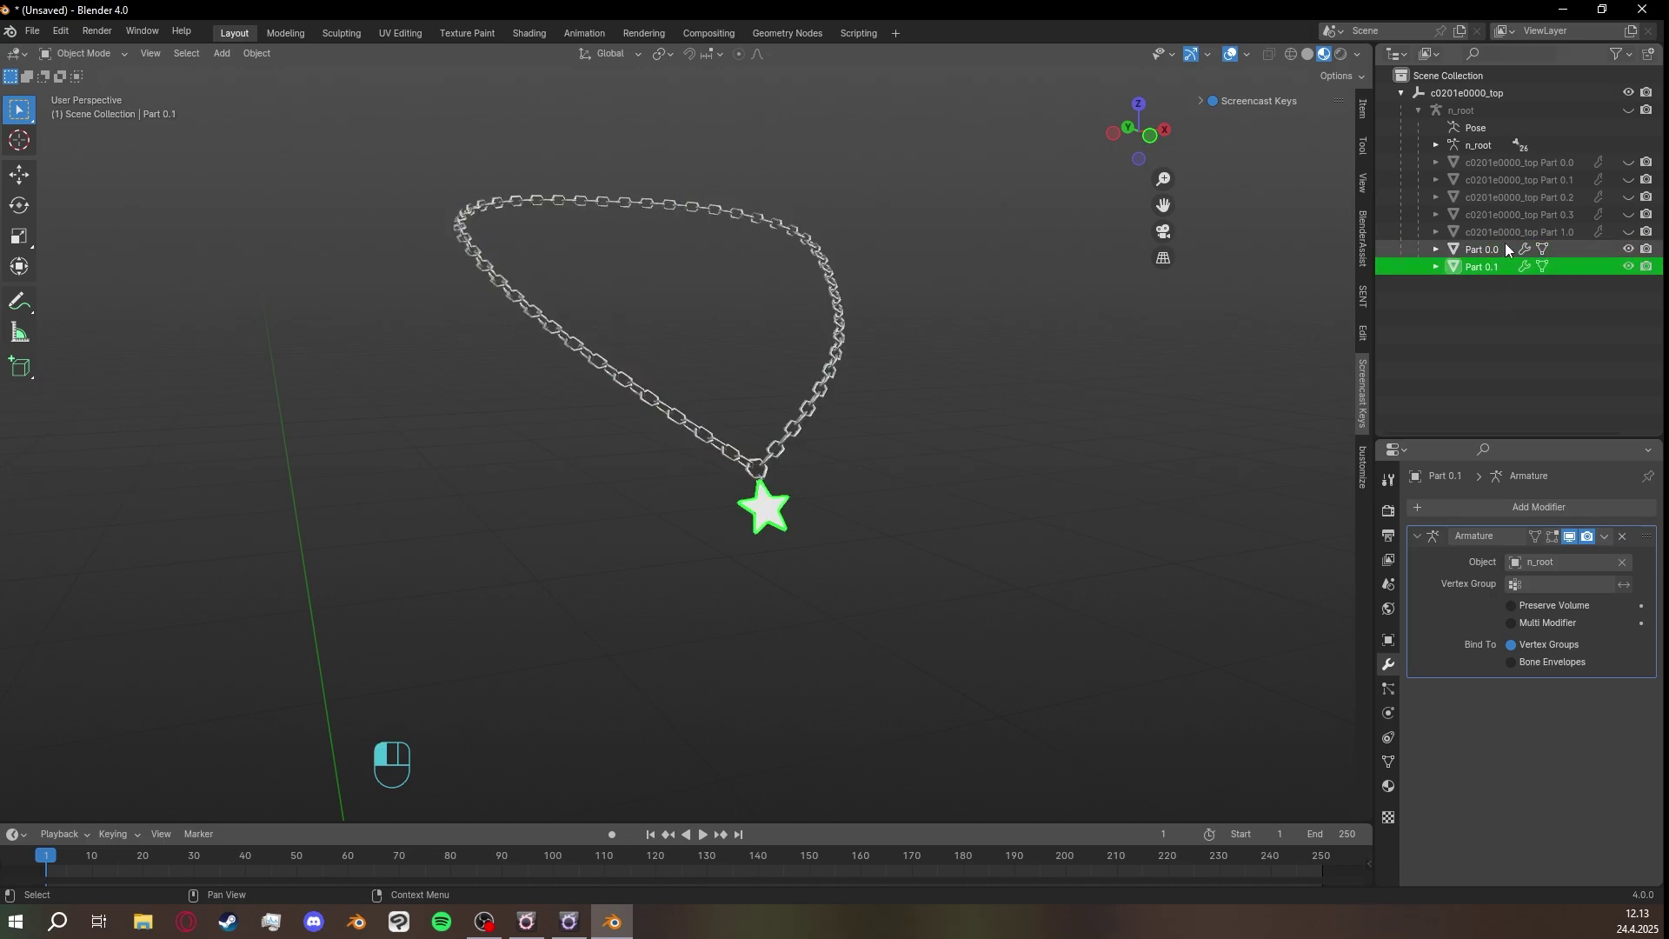
pyautogui.click(1504, 246)
pyautogui.click(1500, 262)
pyautogui.click(1498, 253)
pyautogui.click(1494, 268)
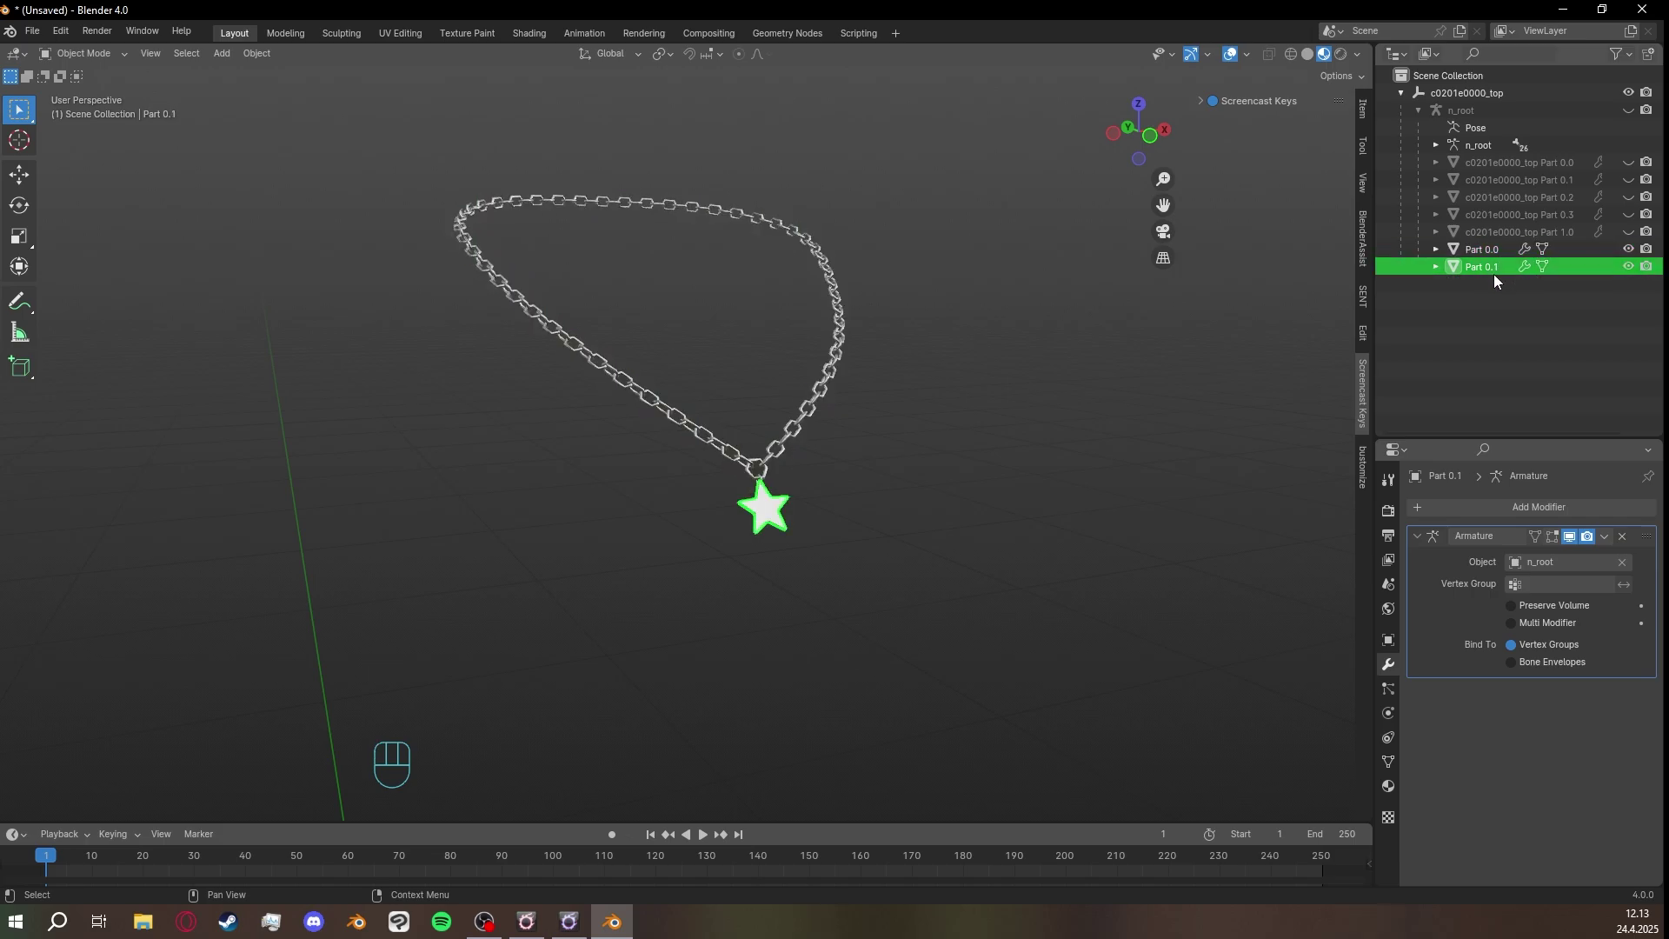
pyautogui.doubleClick(1563, 230)
pyautogui.click(1541, 232)
pyautogui.hotkey('shift', 'End')
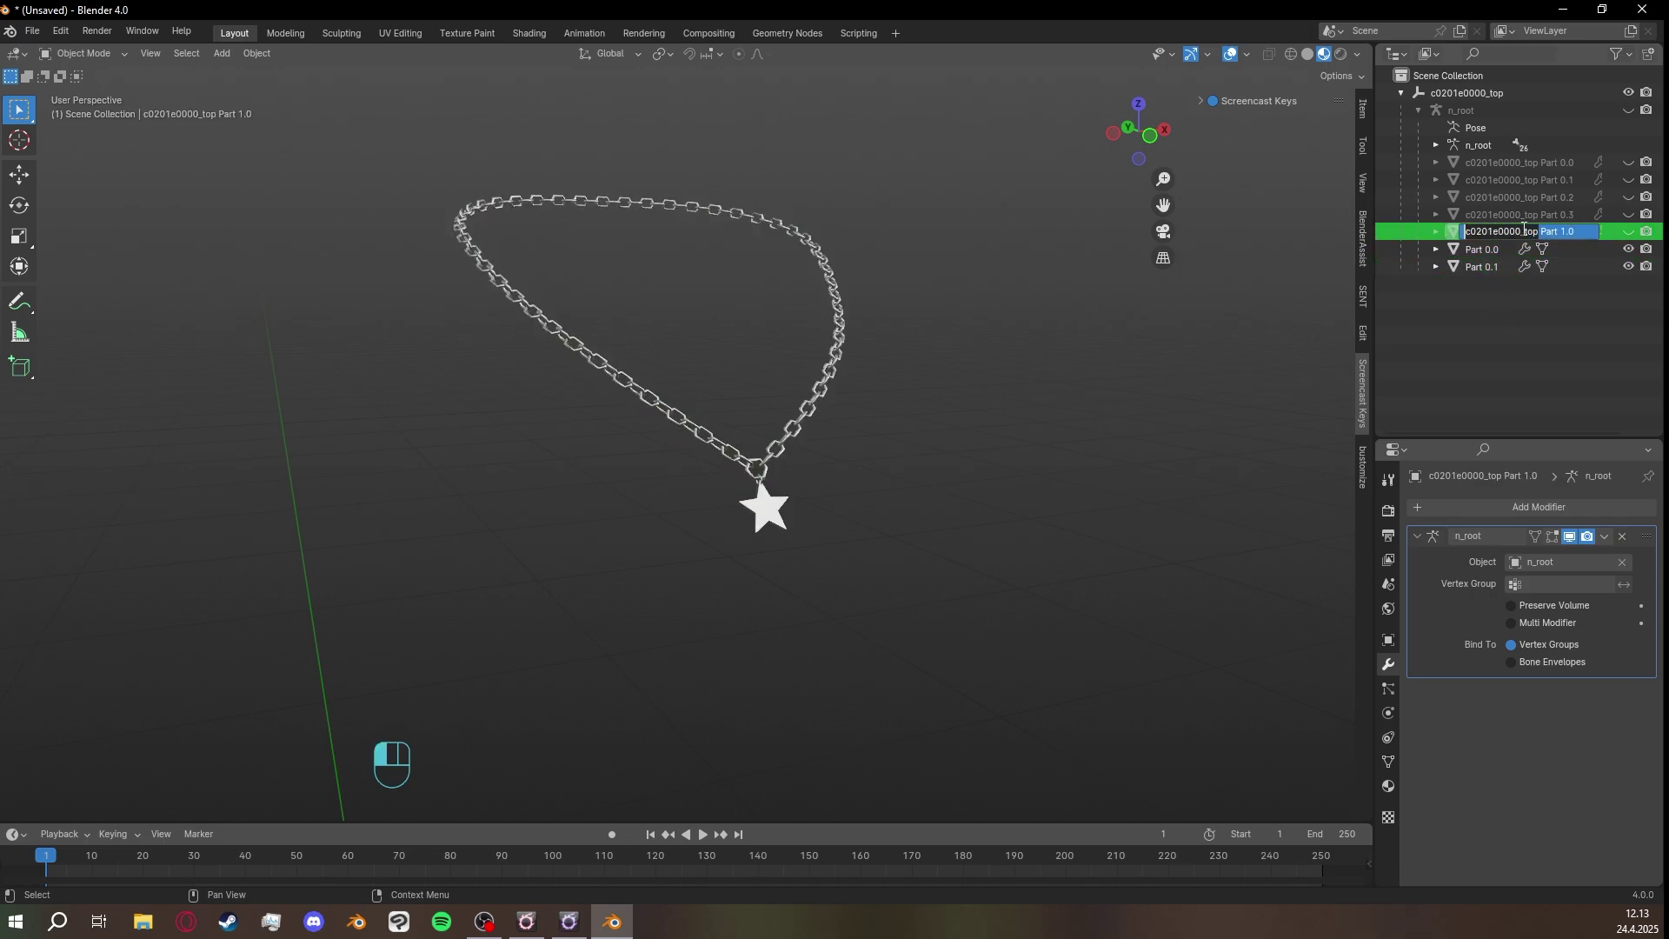
pyautogui.click(1548, 362)
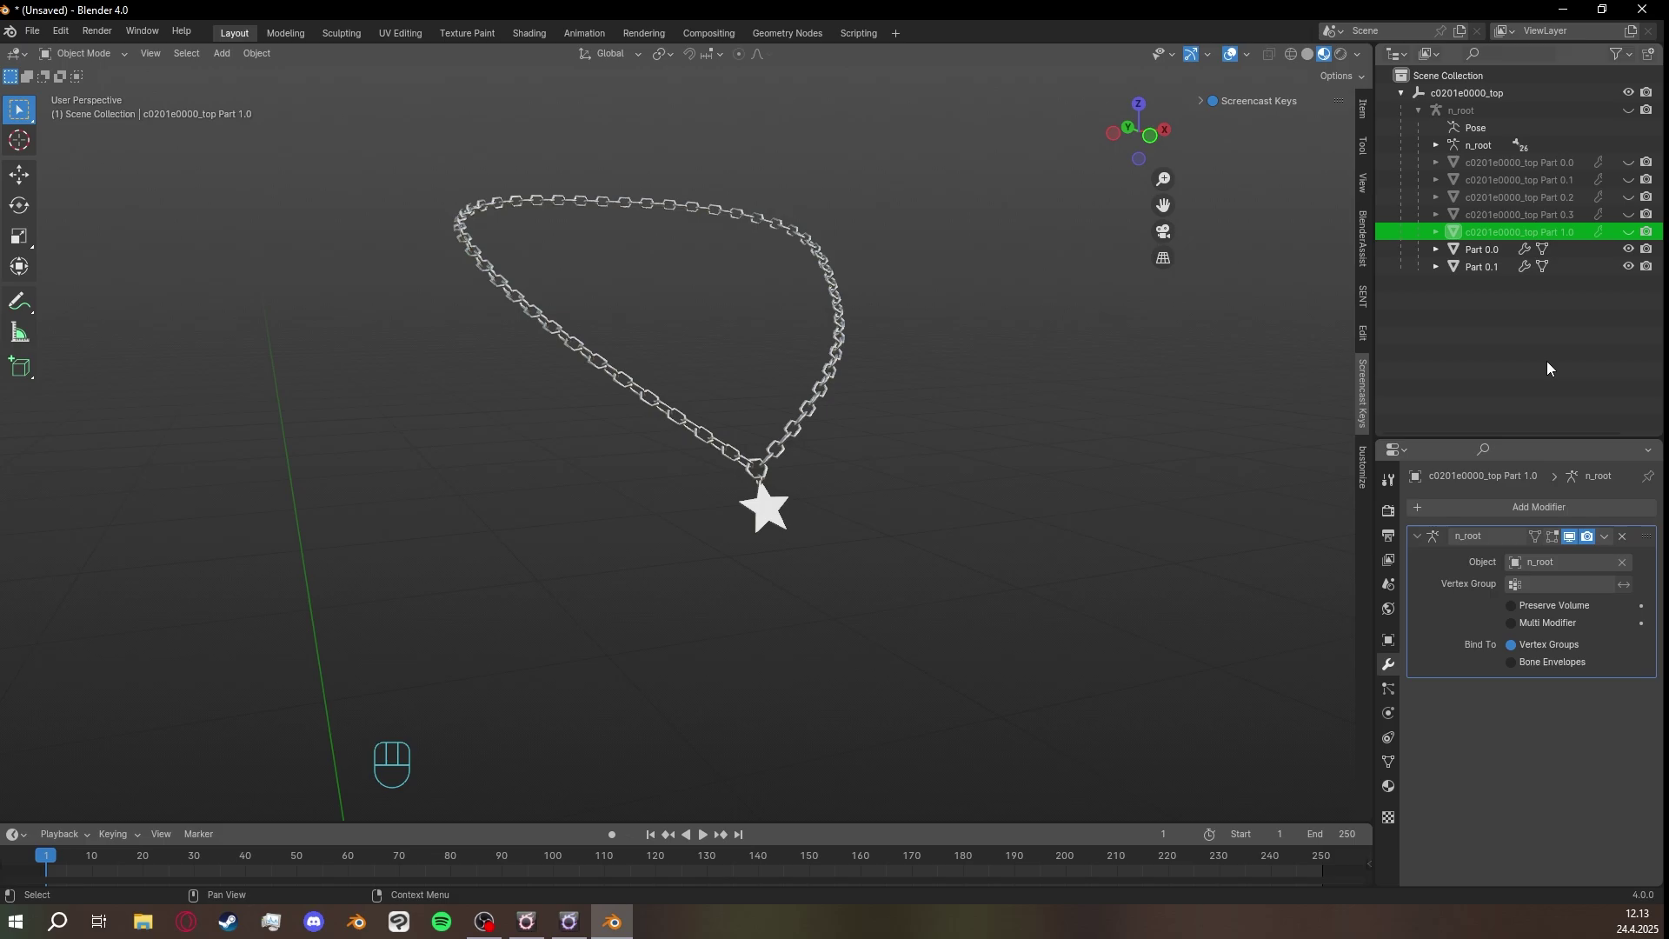
pyautogui.click(1498, 250)
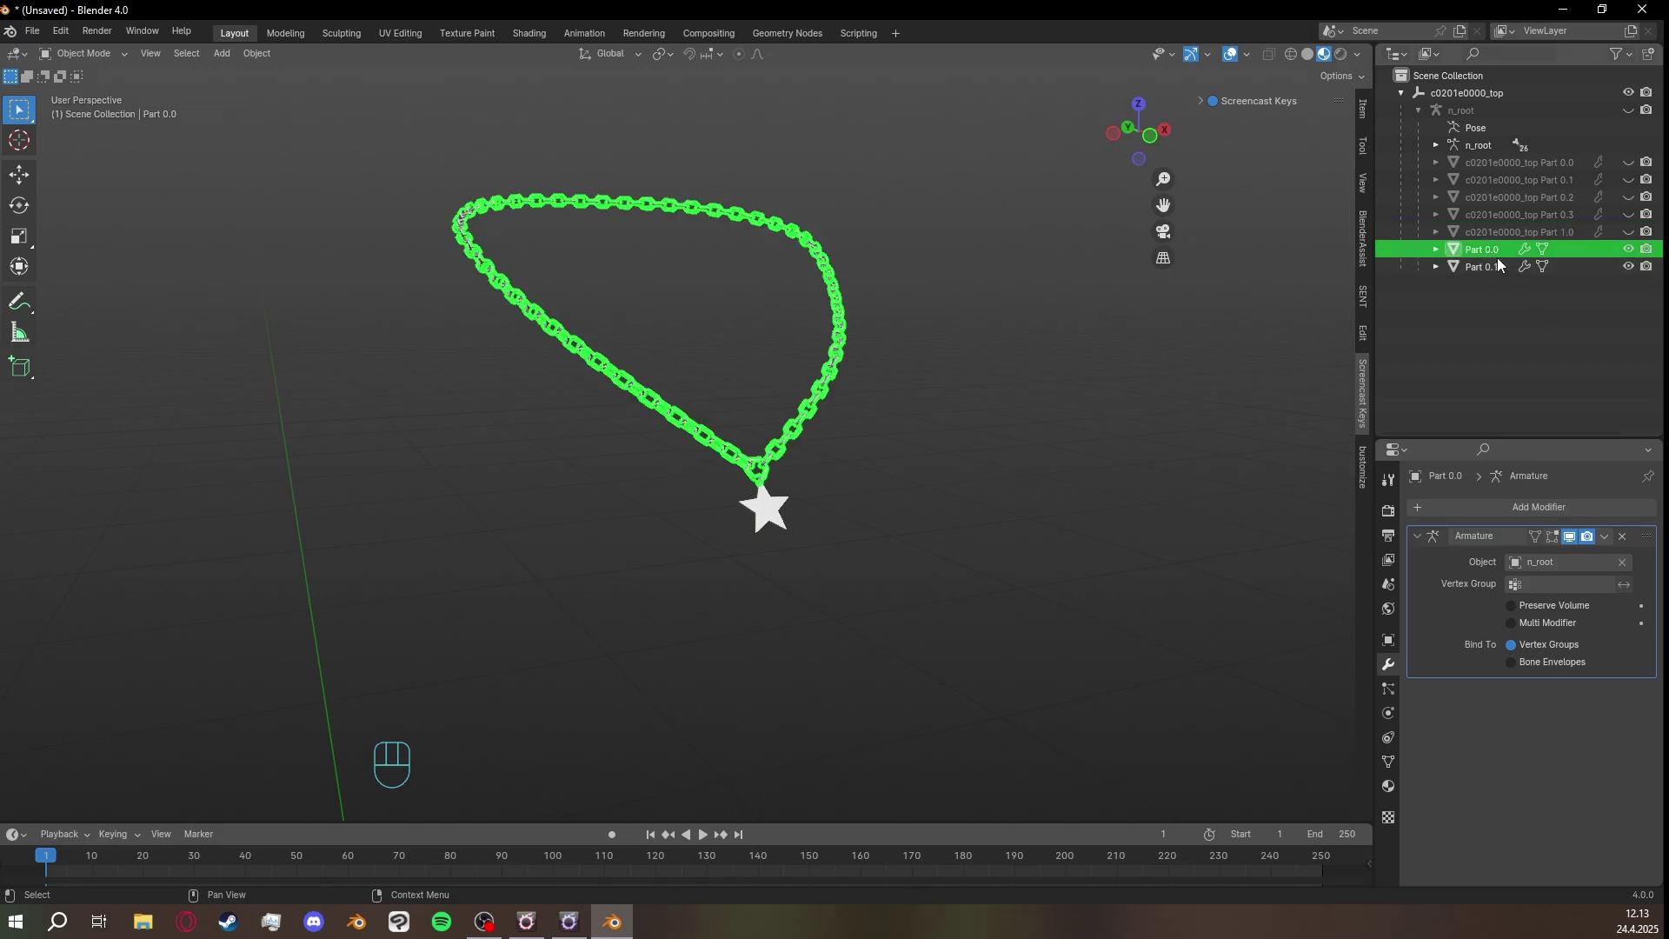
pyautogui.click(1519, 339)
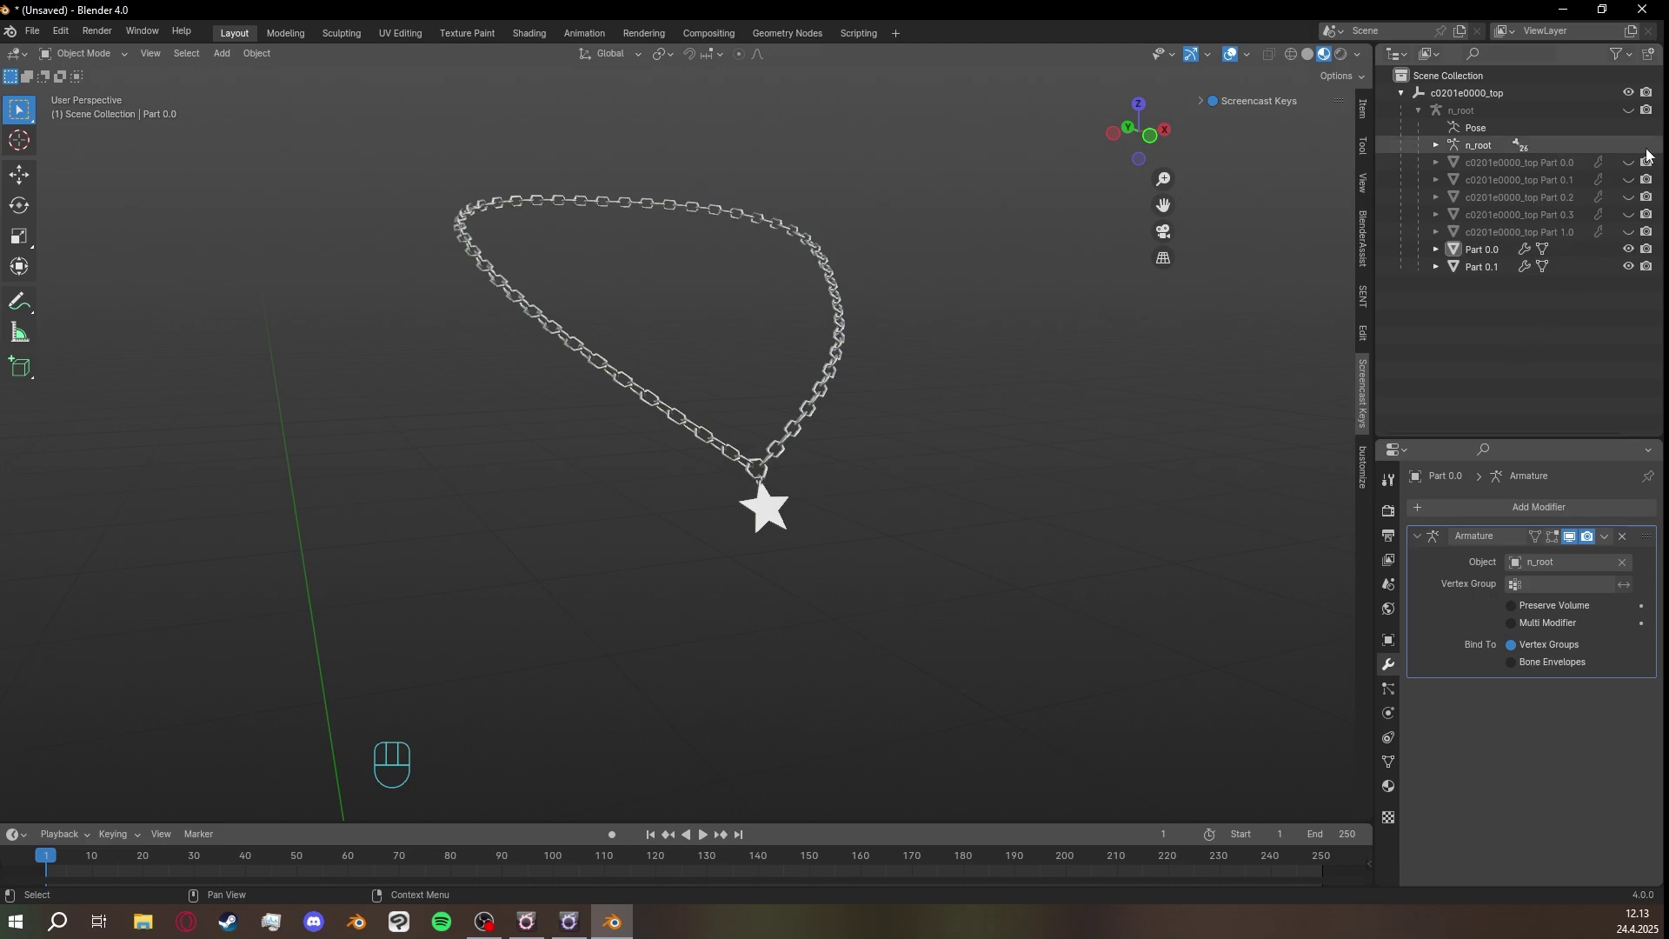
# Unhide all c0201e0000_top parts and view the necklace on the torso from the front.
pyautogui.moveTo(1628, 161); pyautogui.dragTo(1628, 232)
pyautogui.moveTo(1057, 278); pyautogui.dragTo(983, 261, button='middle')
pyautogui.scroll(-2, 981, 264)
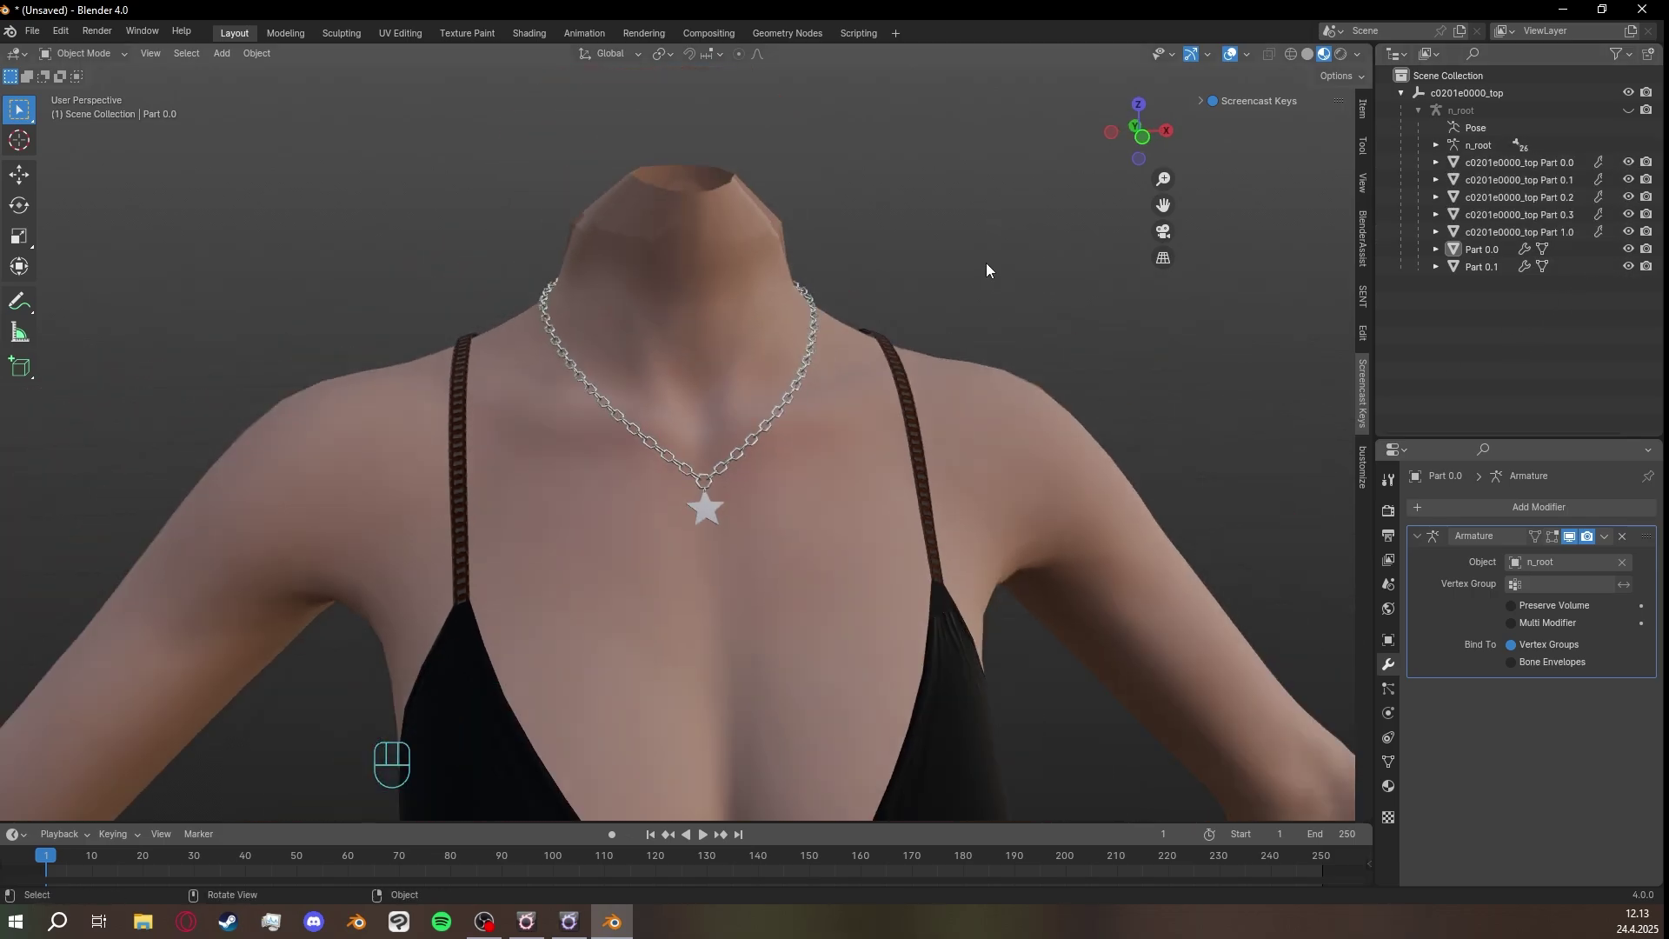
pyautogui.click(887, 426)
pyautogui.moveTo(906, 425); pyautogui.dragTo(1000, 423, button='middle')
pyautogui.click(1039, 410)
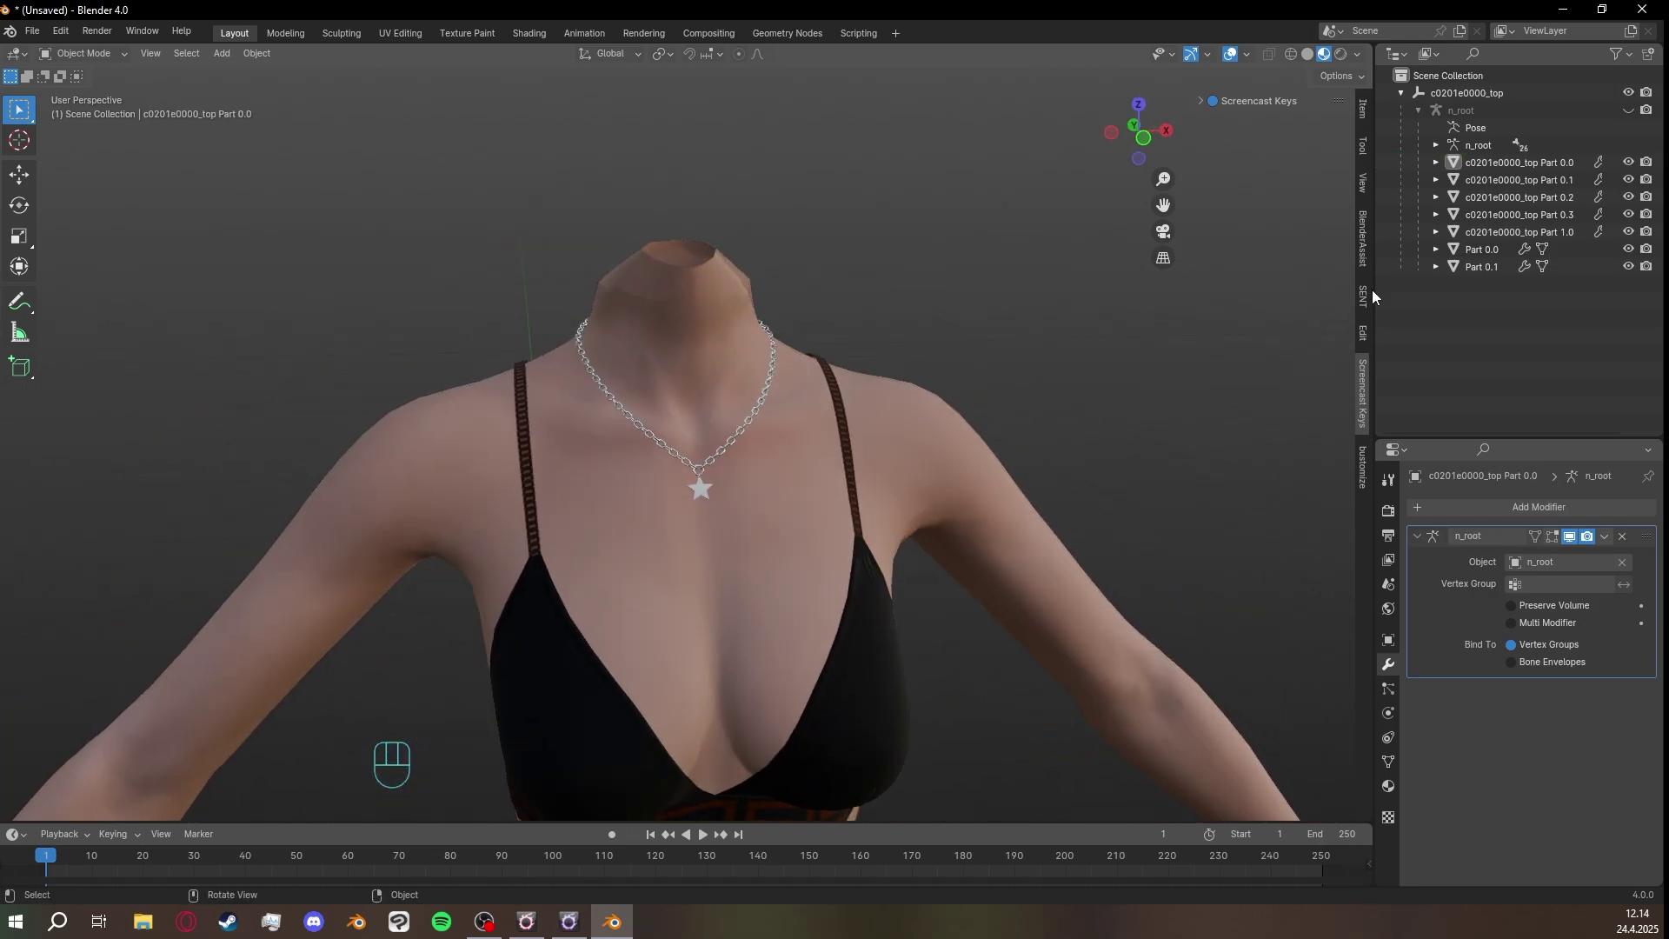
# Join c0201e0000_top Part 0.1, 0.2, 0.3 and 1.0 into c0201e0000_top Part 0.0.
pyautogui.click(1560, 160)
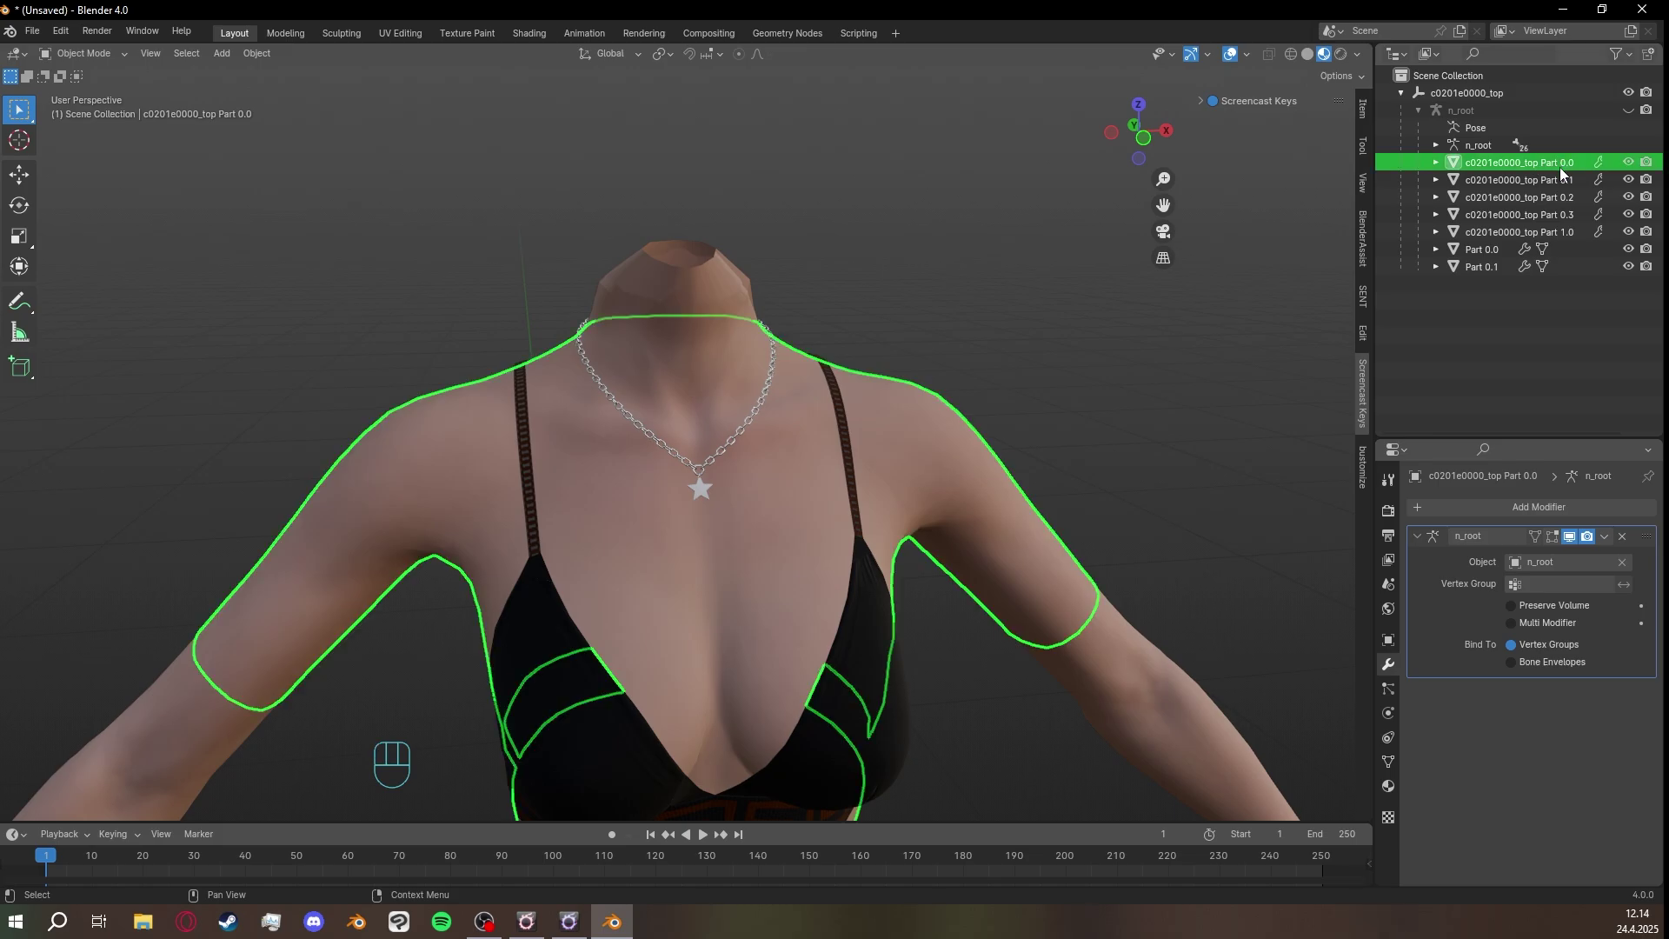
pyautogui.keyDown('shift'); pyautogui.click(1556, 231); pyautogui.keyUp('shift')
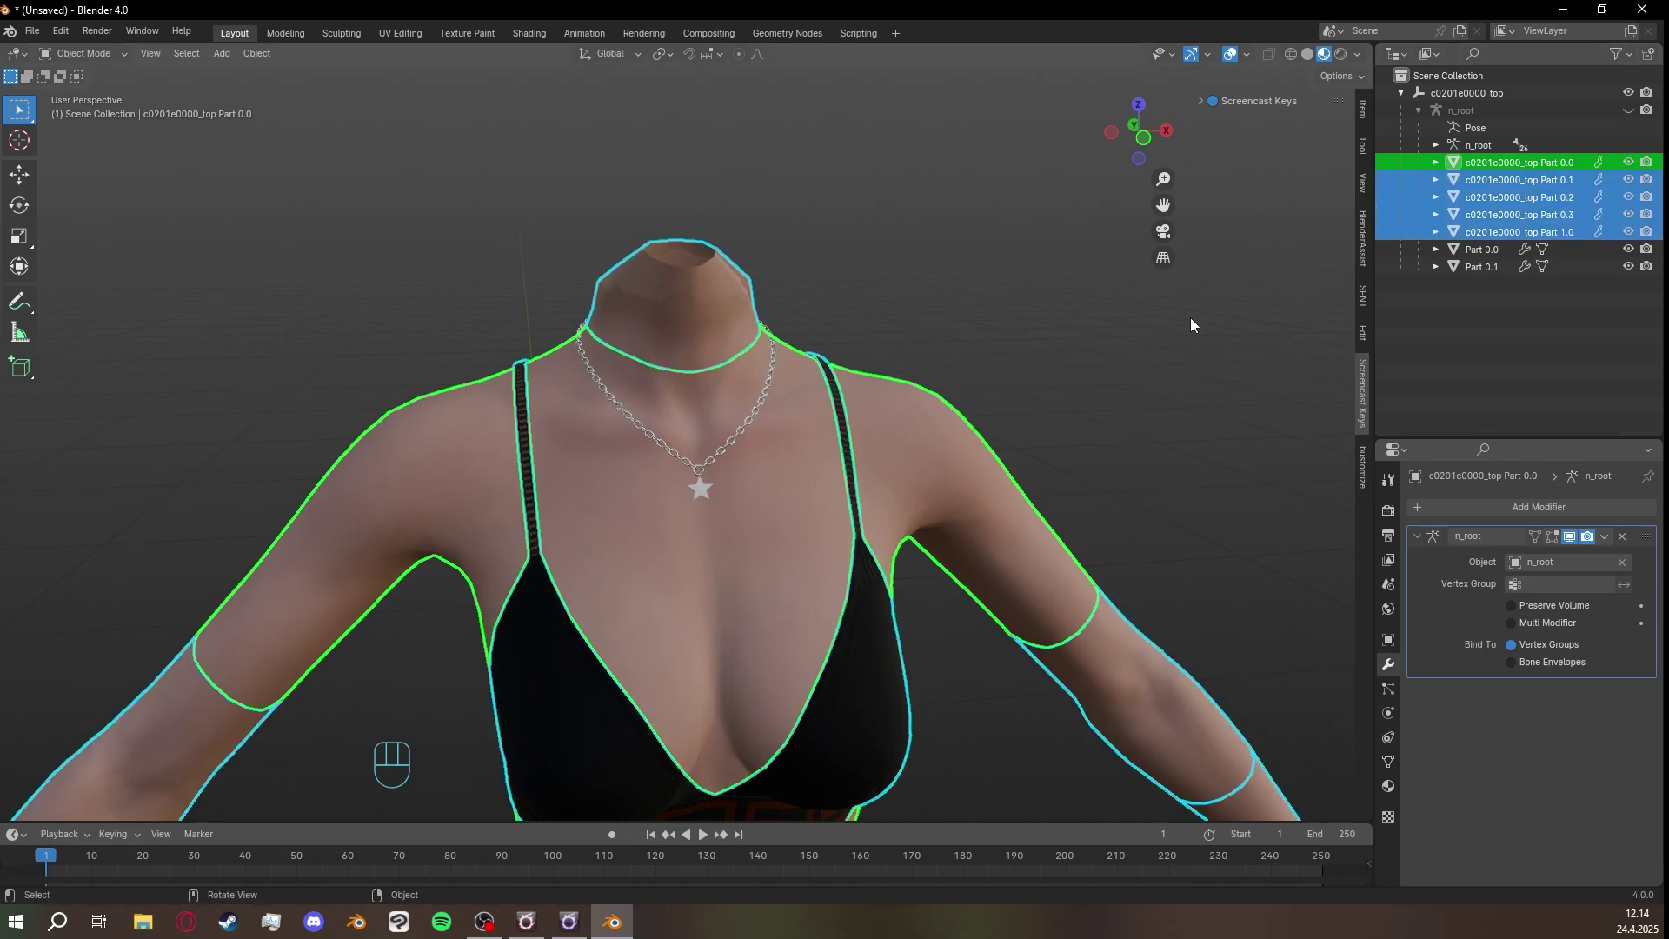
pyautogui.hotkey('ctrl', 'j')
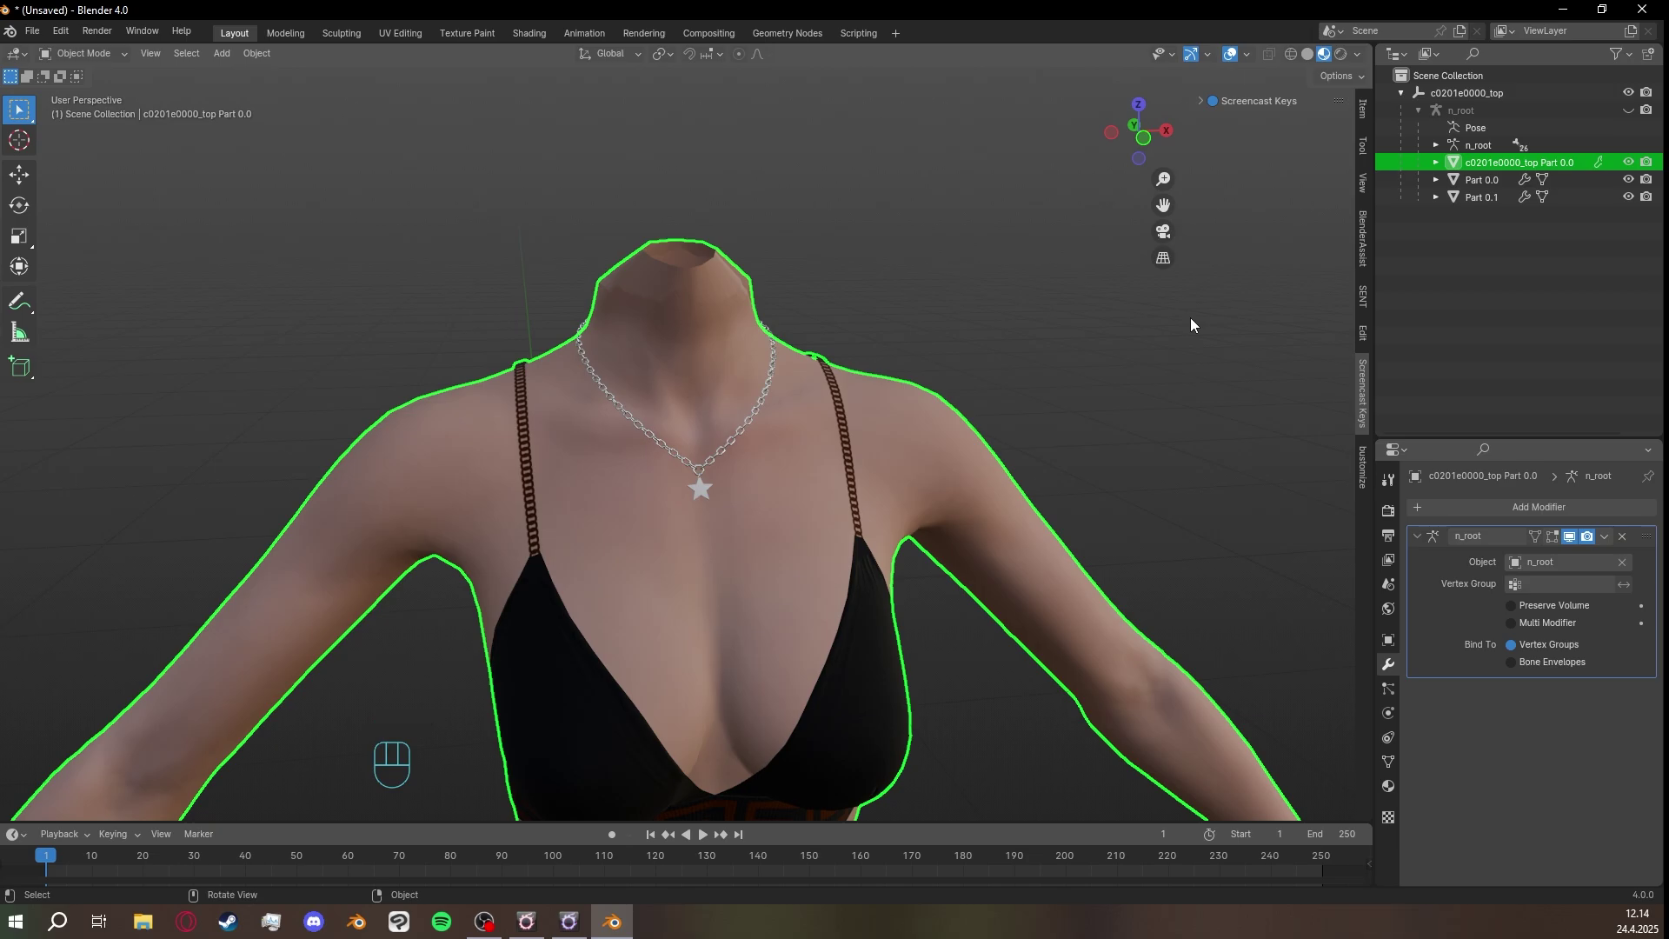
pyautogui.click(1464, 166)
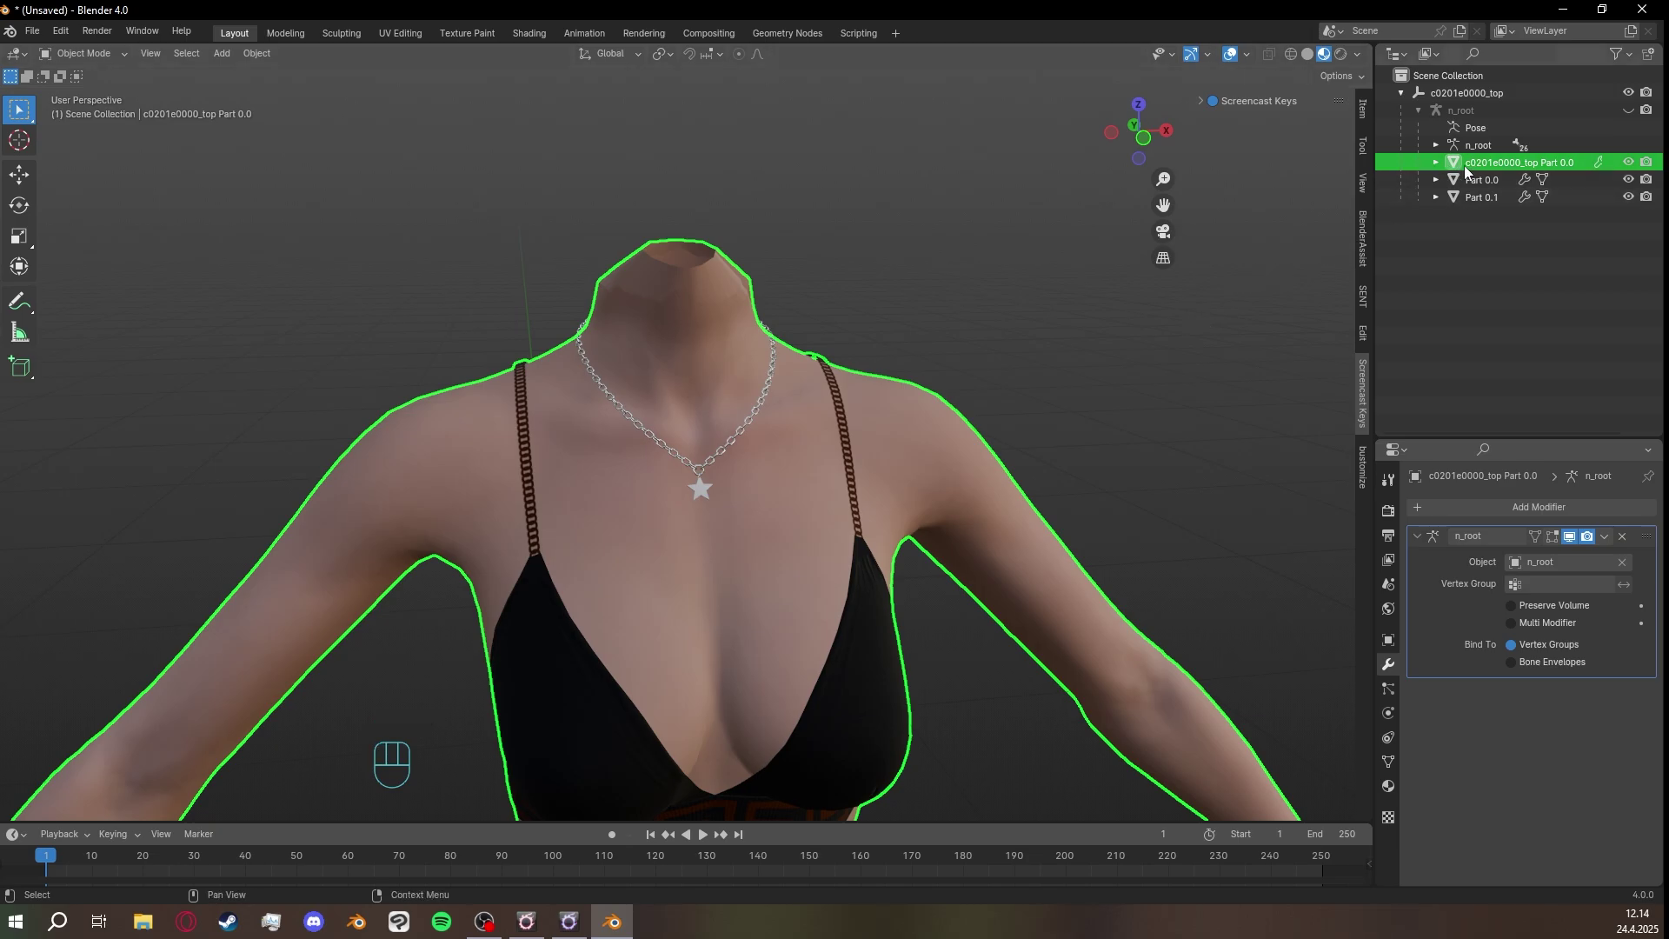
# Set c0201e0000_top Part 0.0 as the Robust Weight Transfer source and select the chain Part 0.0 as the target.
pyautogui.click(1362, 296)
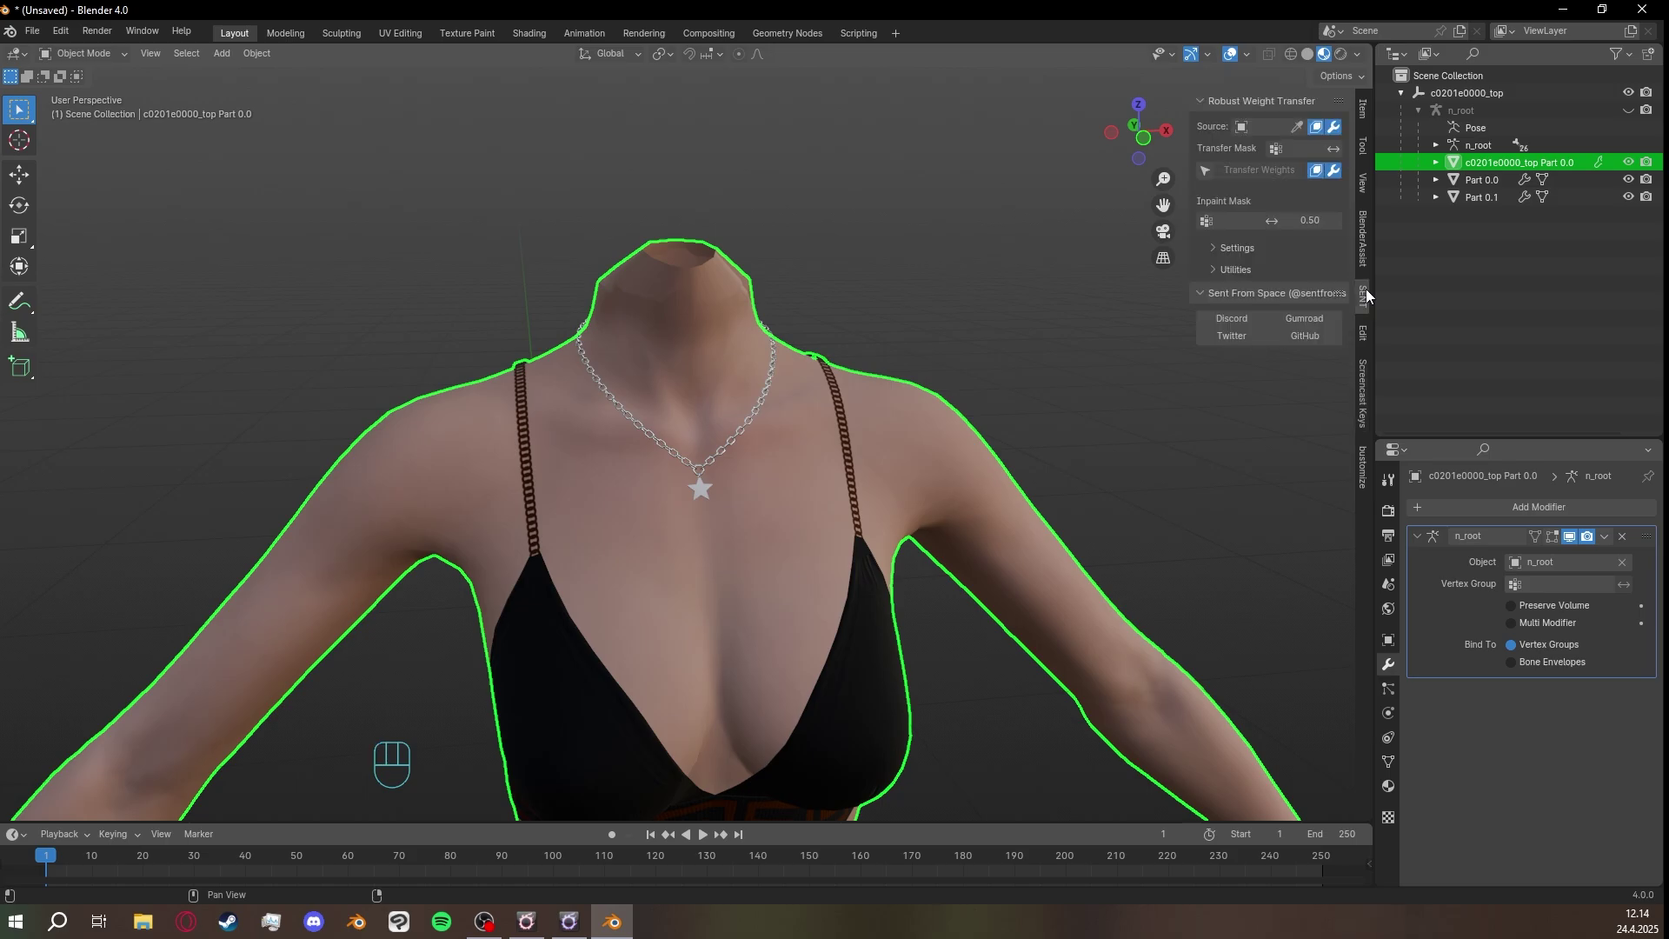
pyautogui.click(1298, 127)
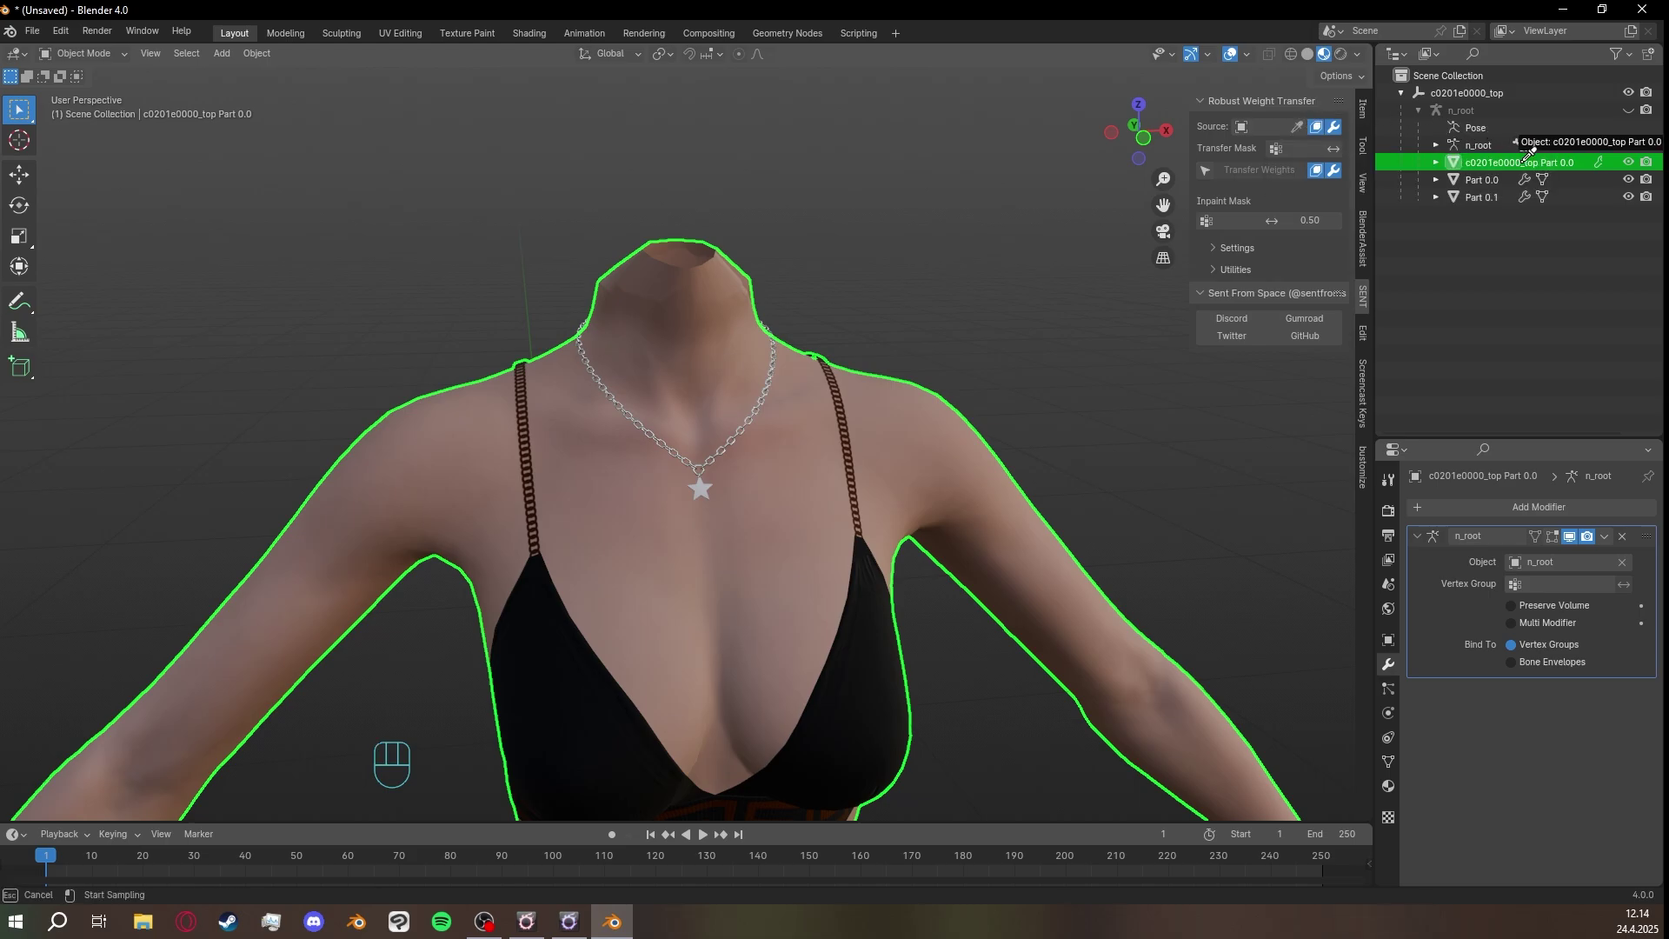
pyautogui.click(1527, 154)
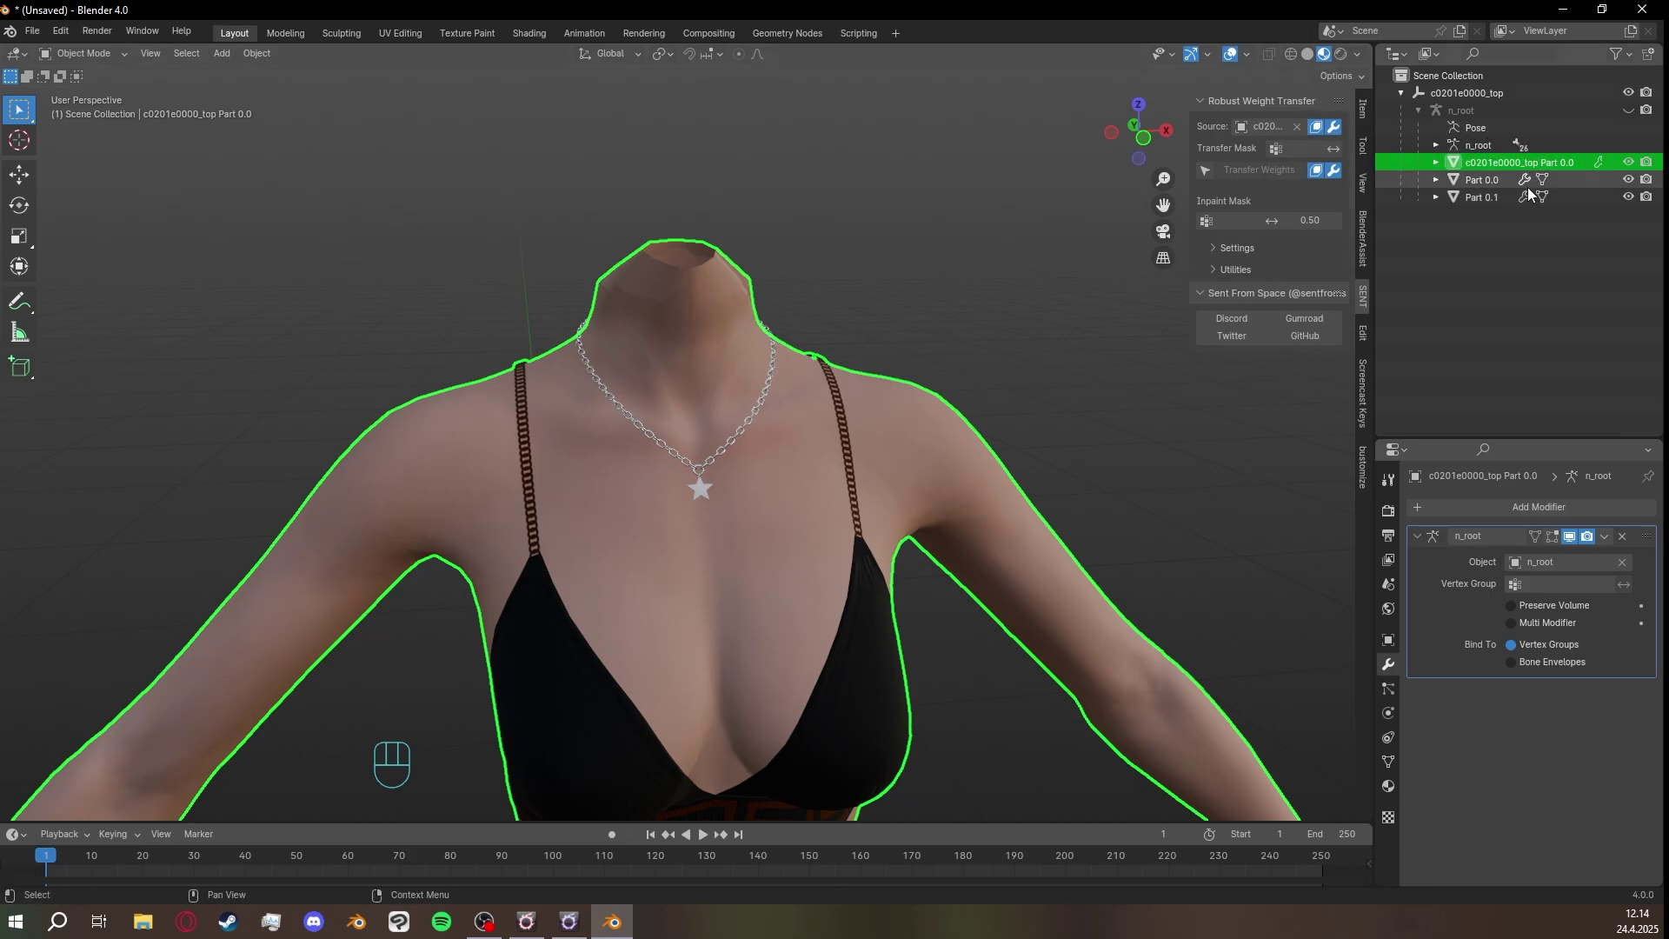
pyautogui.click(1485, 180)
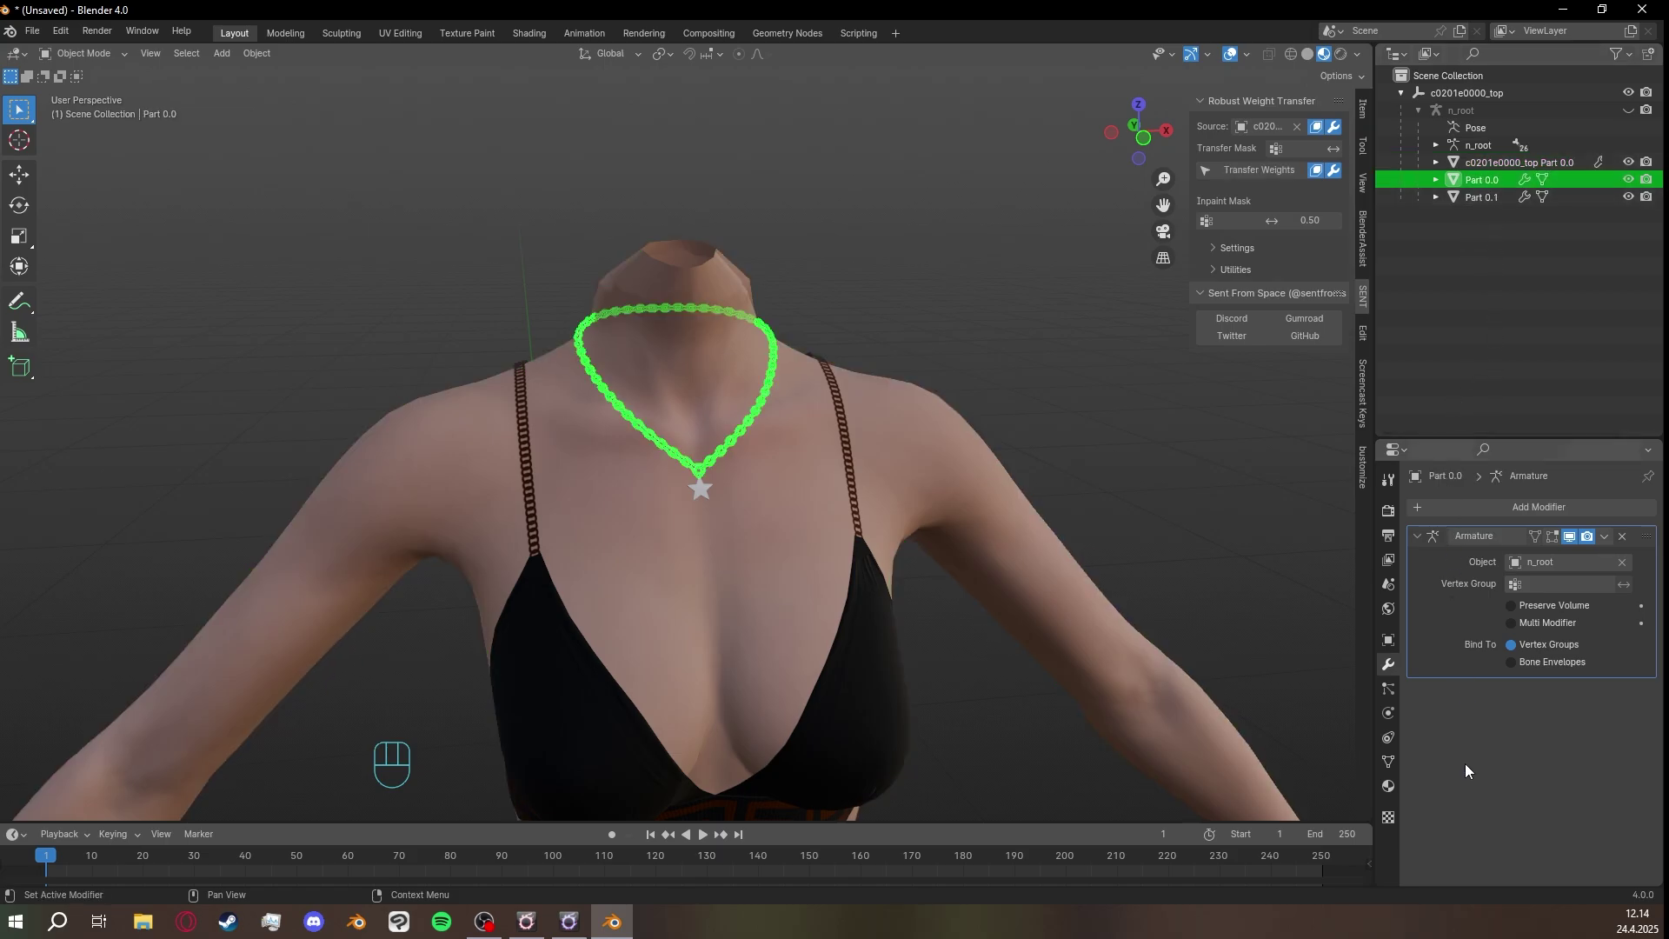
# Transfer the torso's weights to the chain Part 0.0 and review its vertex groups in an enlarged list.
pyautogui.click(1389, 763)
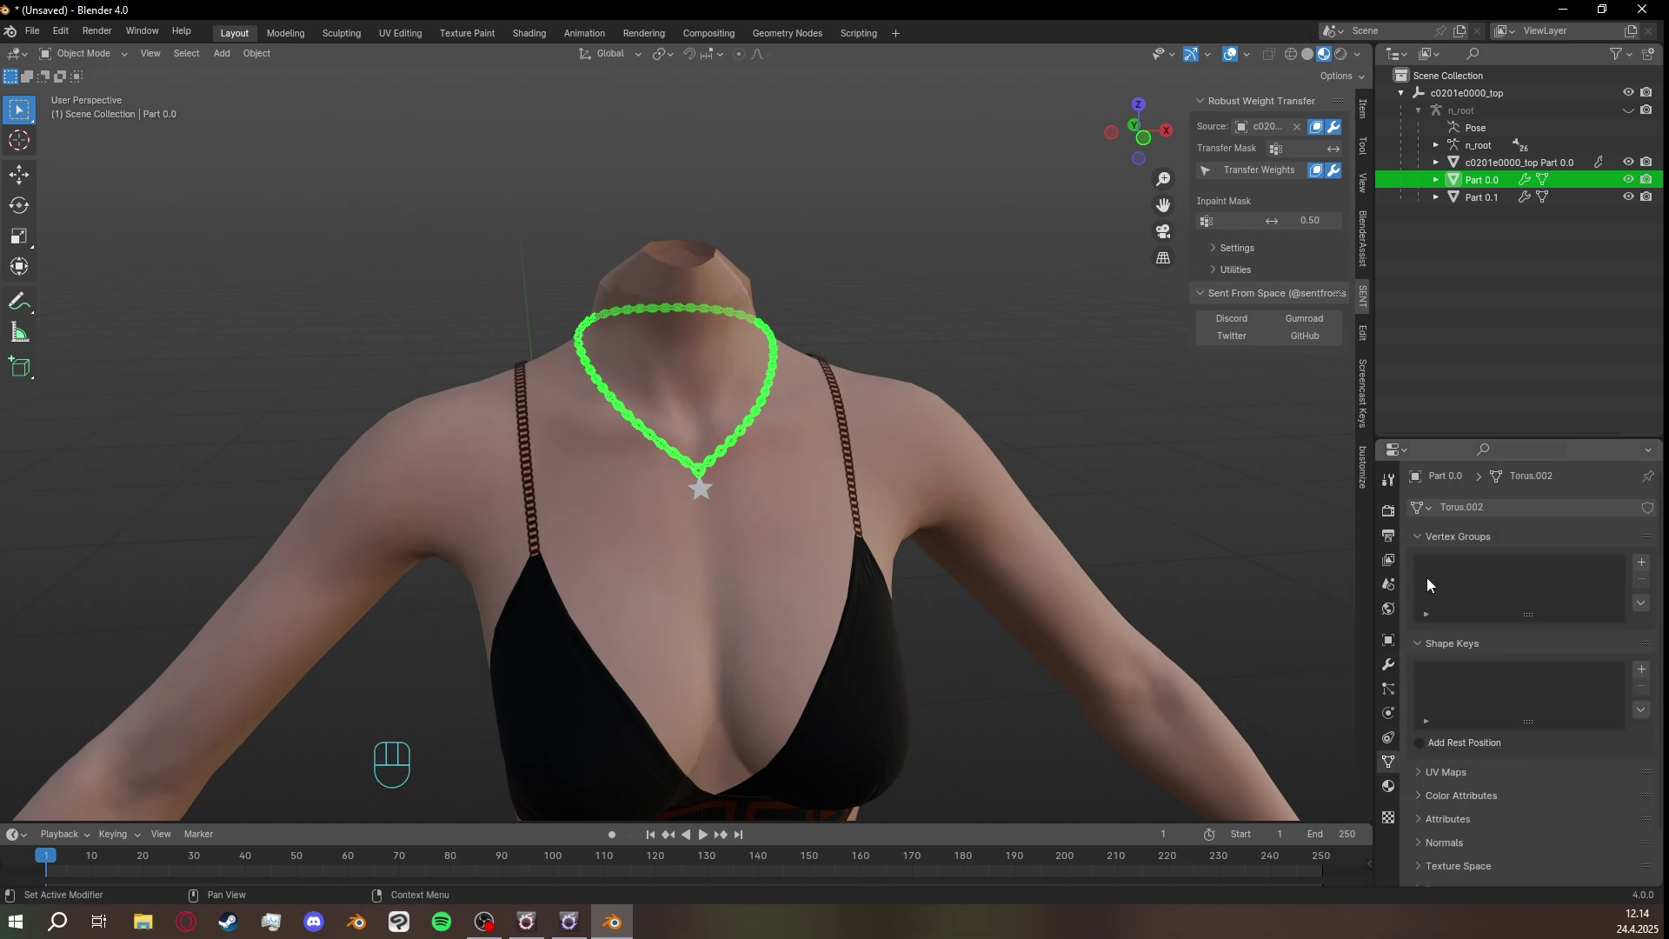
pyautogui.click(1264, 172)
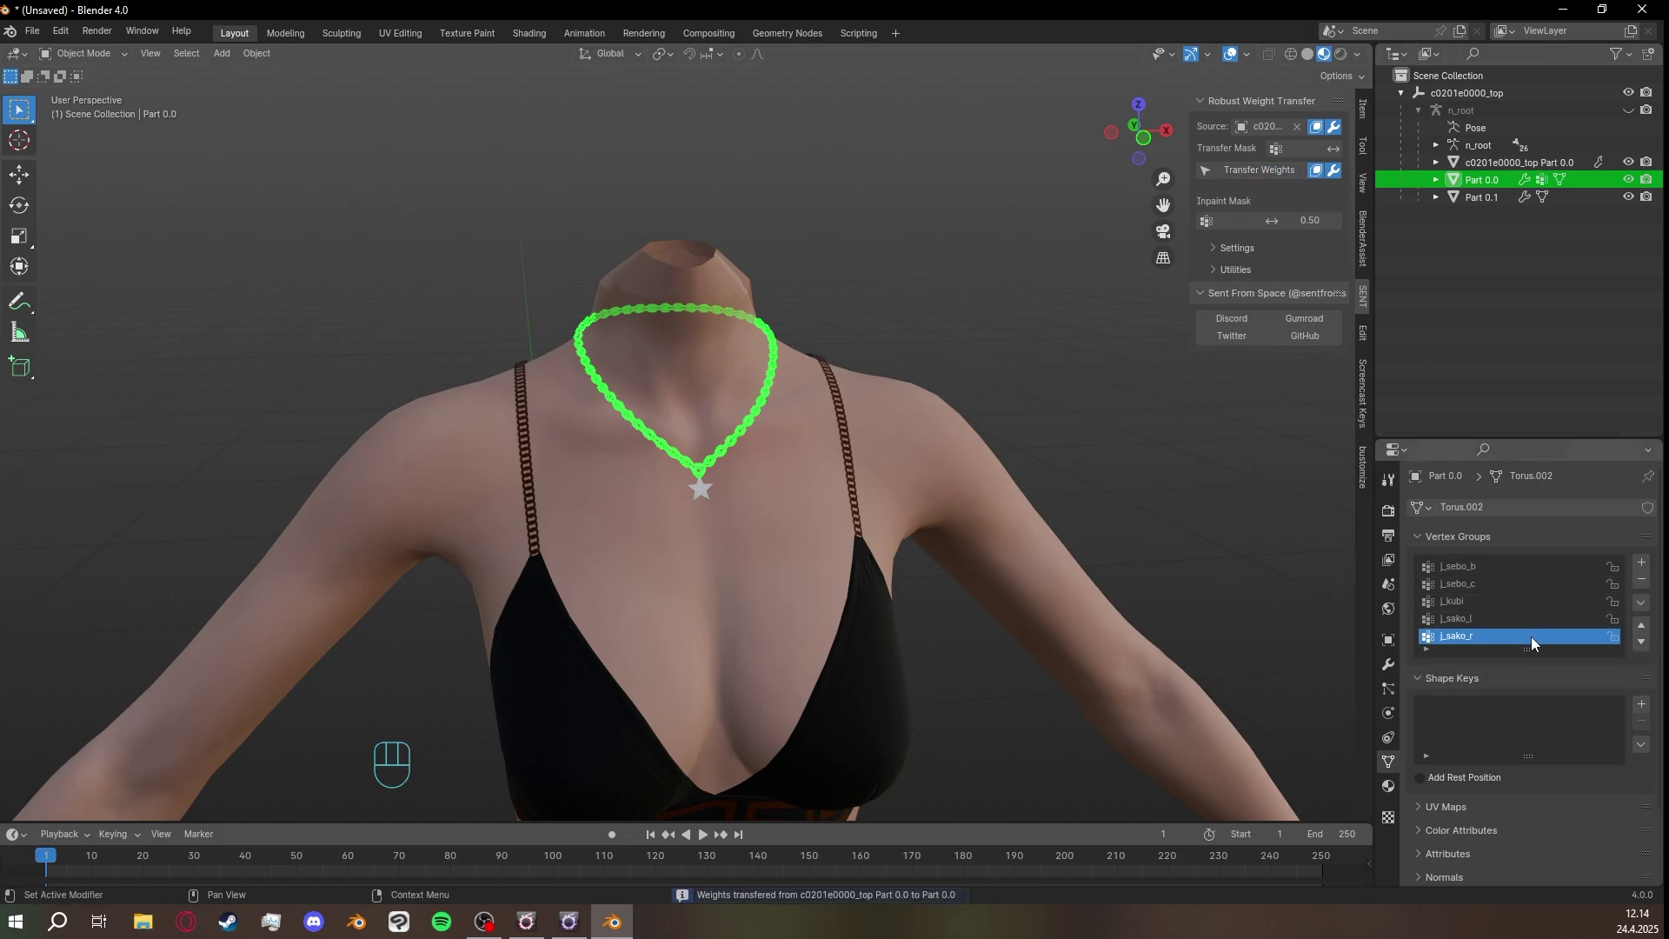
pyautogui.moveTo(1527, 651); pyautogui.dragTo(1527, 719)
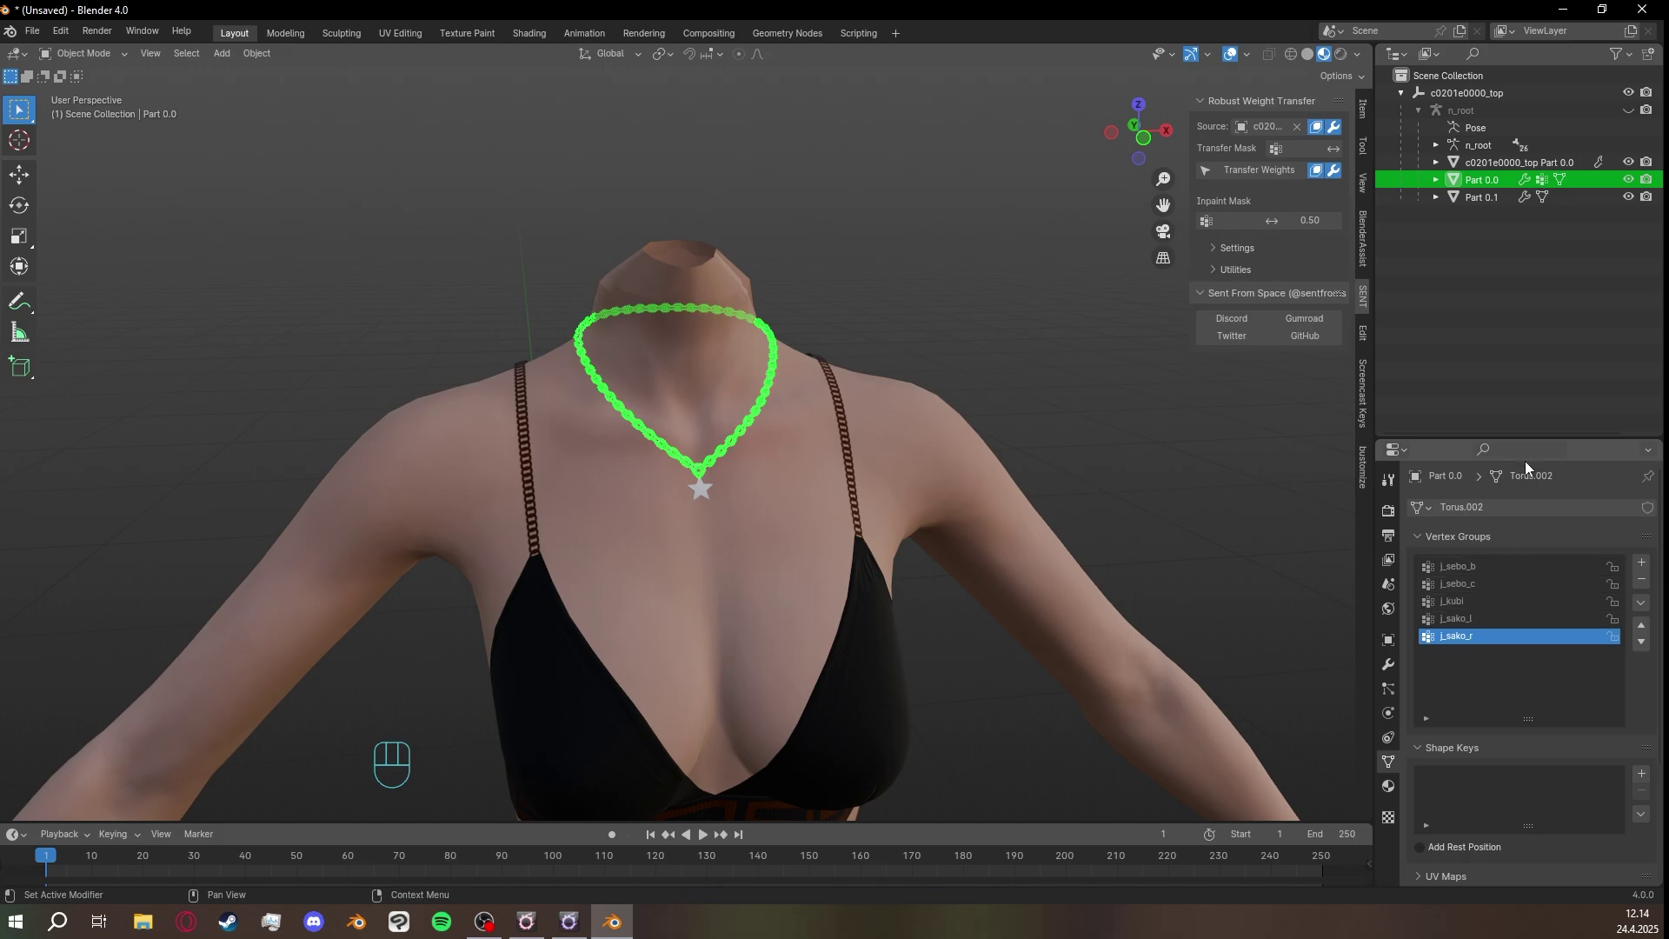
# Try to transfer the torso's weights to the star pendant Part 0.1.
pyautogui.click(1485, 199)
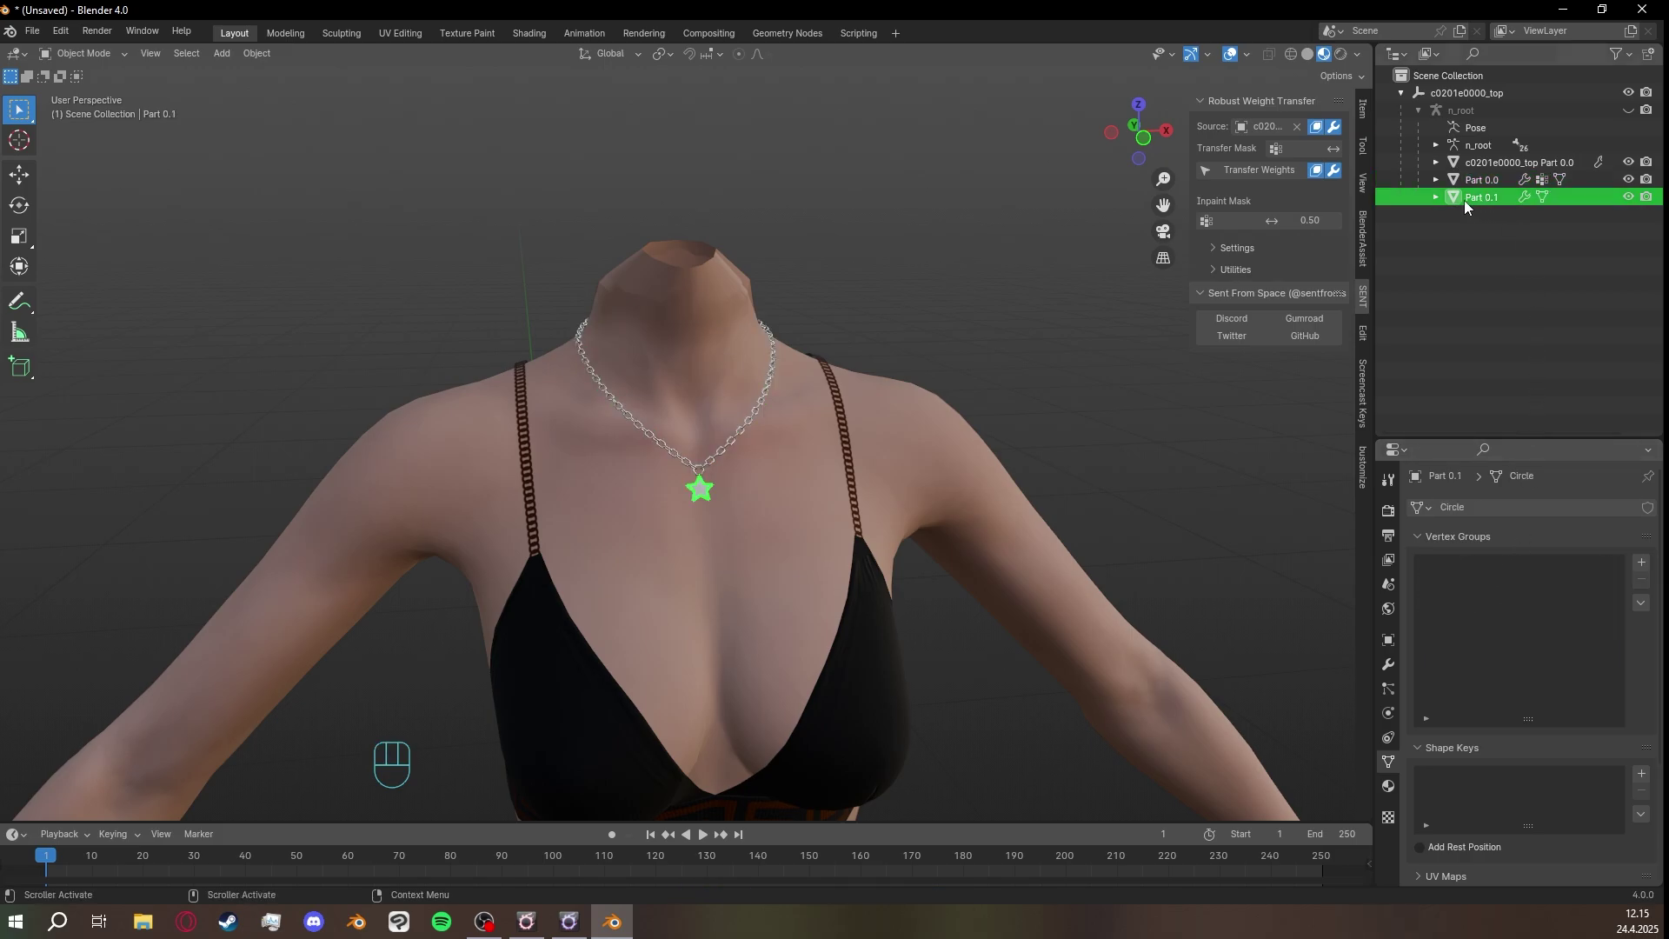
pyautogui.click(1253, 170)
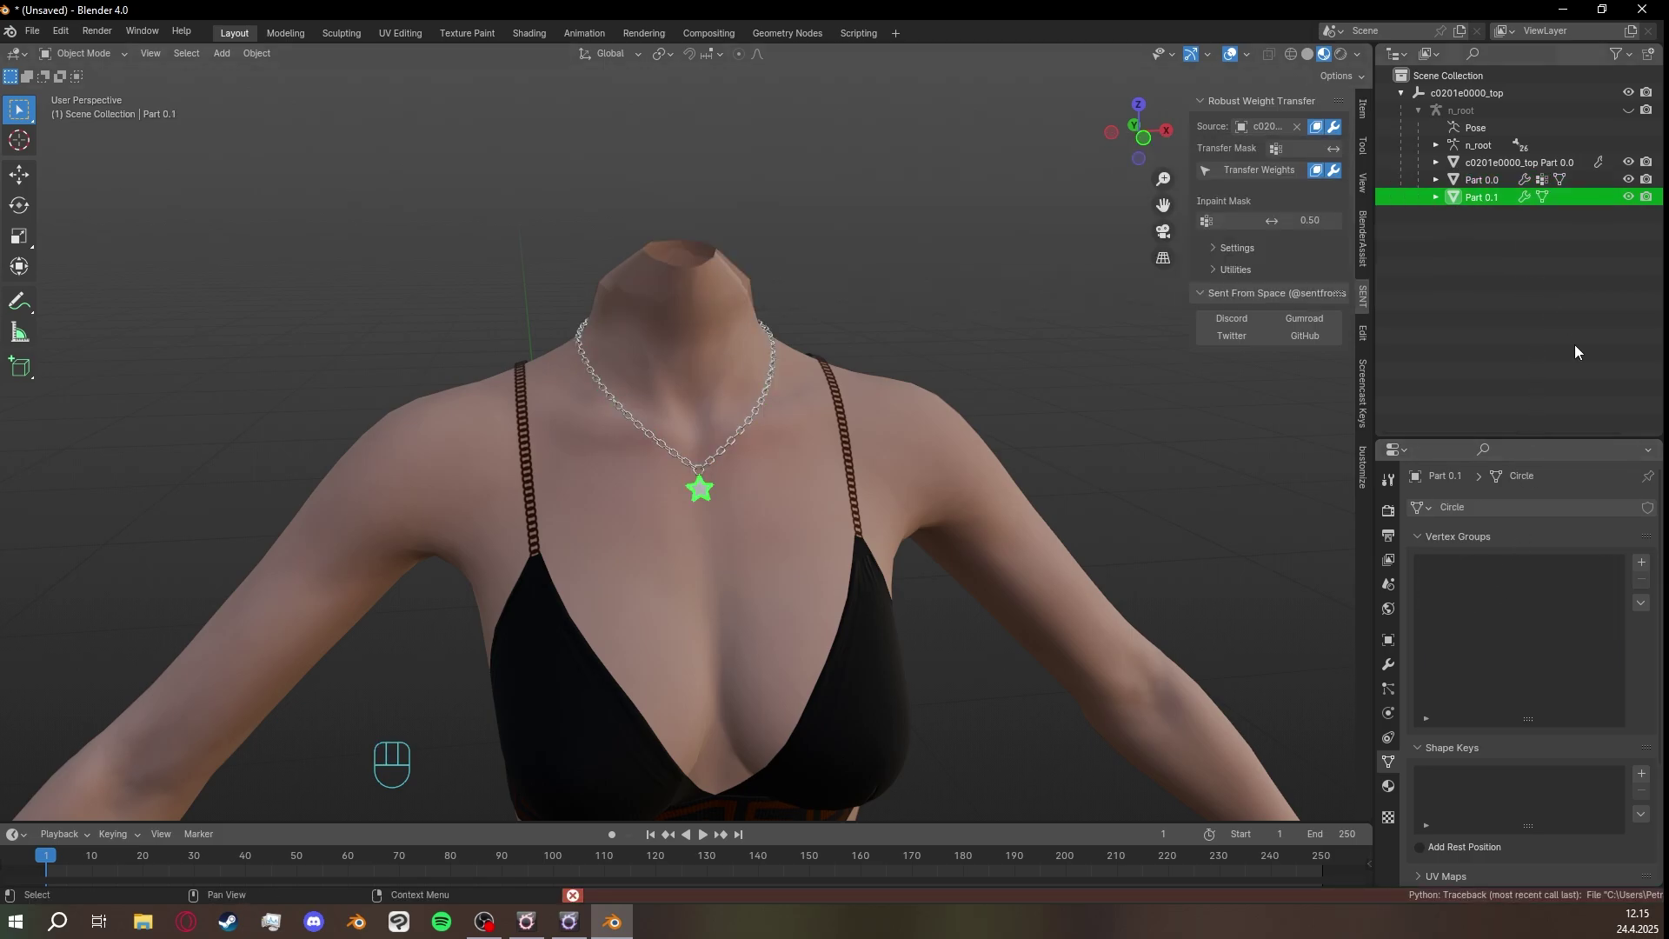
pyautogui.click(1264, 168)
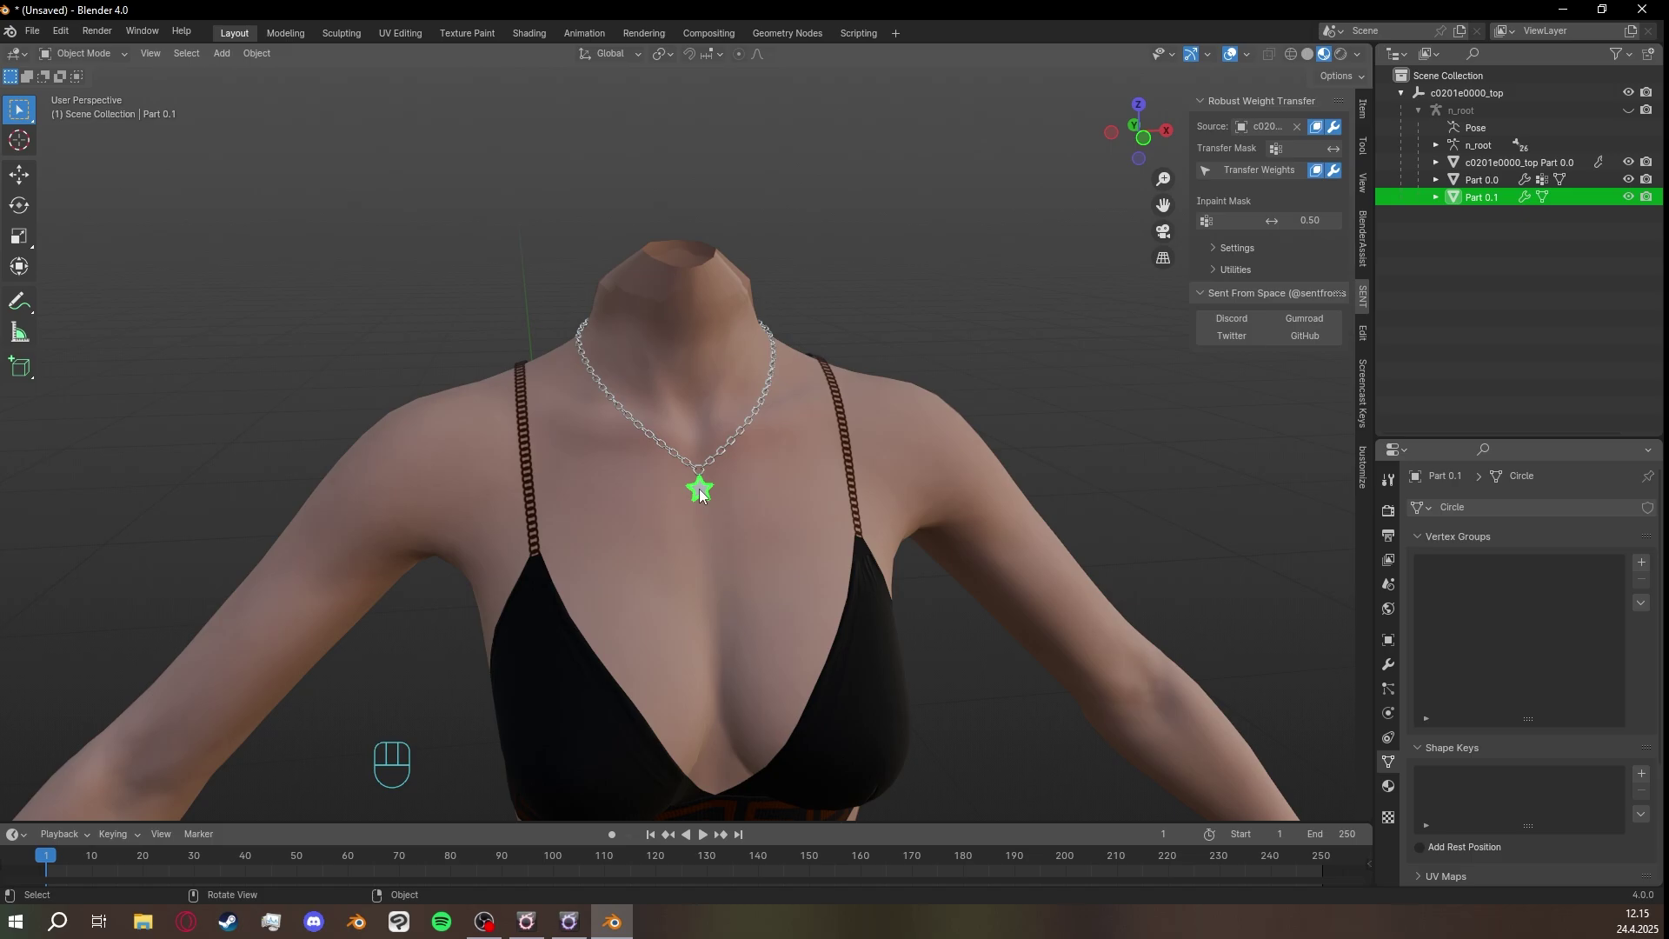
# Join the star pendant Part 0.1 into the chain Part 0.0 and check the combined necklace unselected.
pyautogui.scroll(8, 701, 494)
pyautogui.moveTo(763, 626); pyautogui.dragTo(725, 571, button='middle')
pyautogui.scroll(-4, 846, 556)
pyautogui.scroll(-4, 758, 578)
pyautogui.scroll(2, 706, 575)
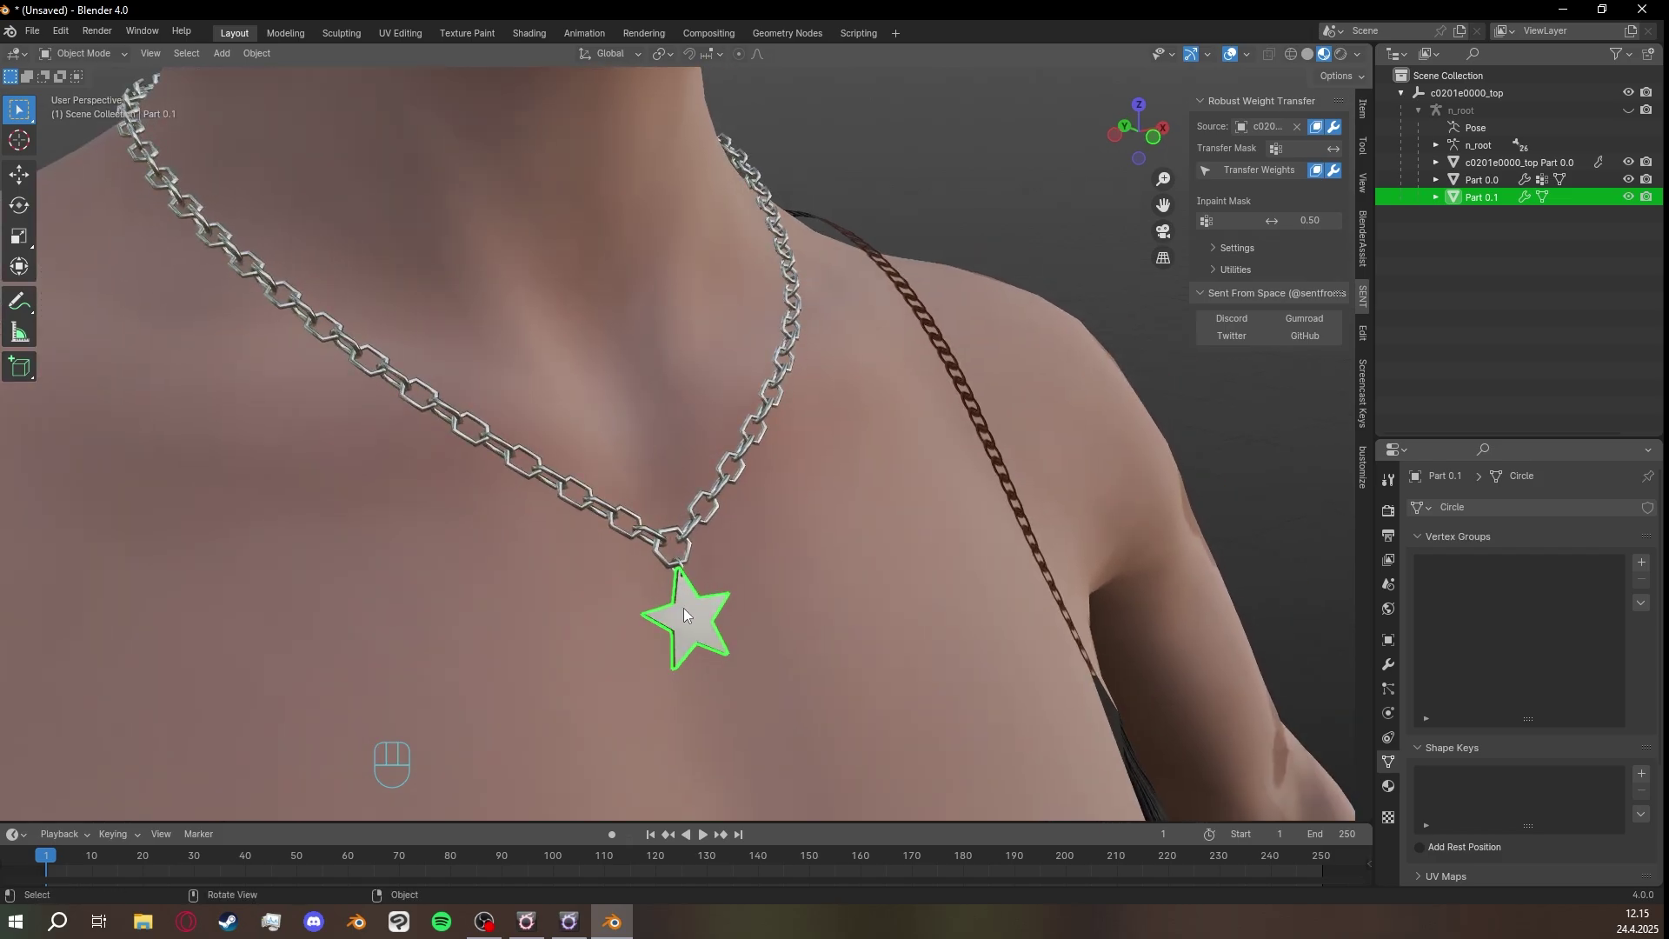
pyautogui.keyDown('shift'); pyautogui.click(659, 533); pyautogui.keyUp('shift')
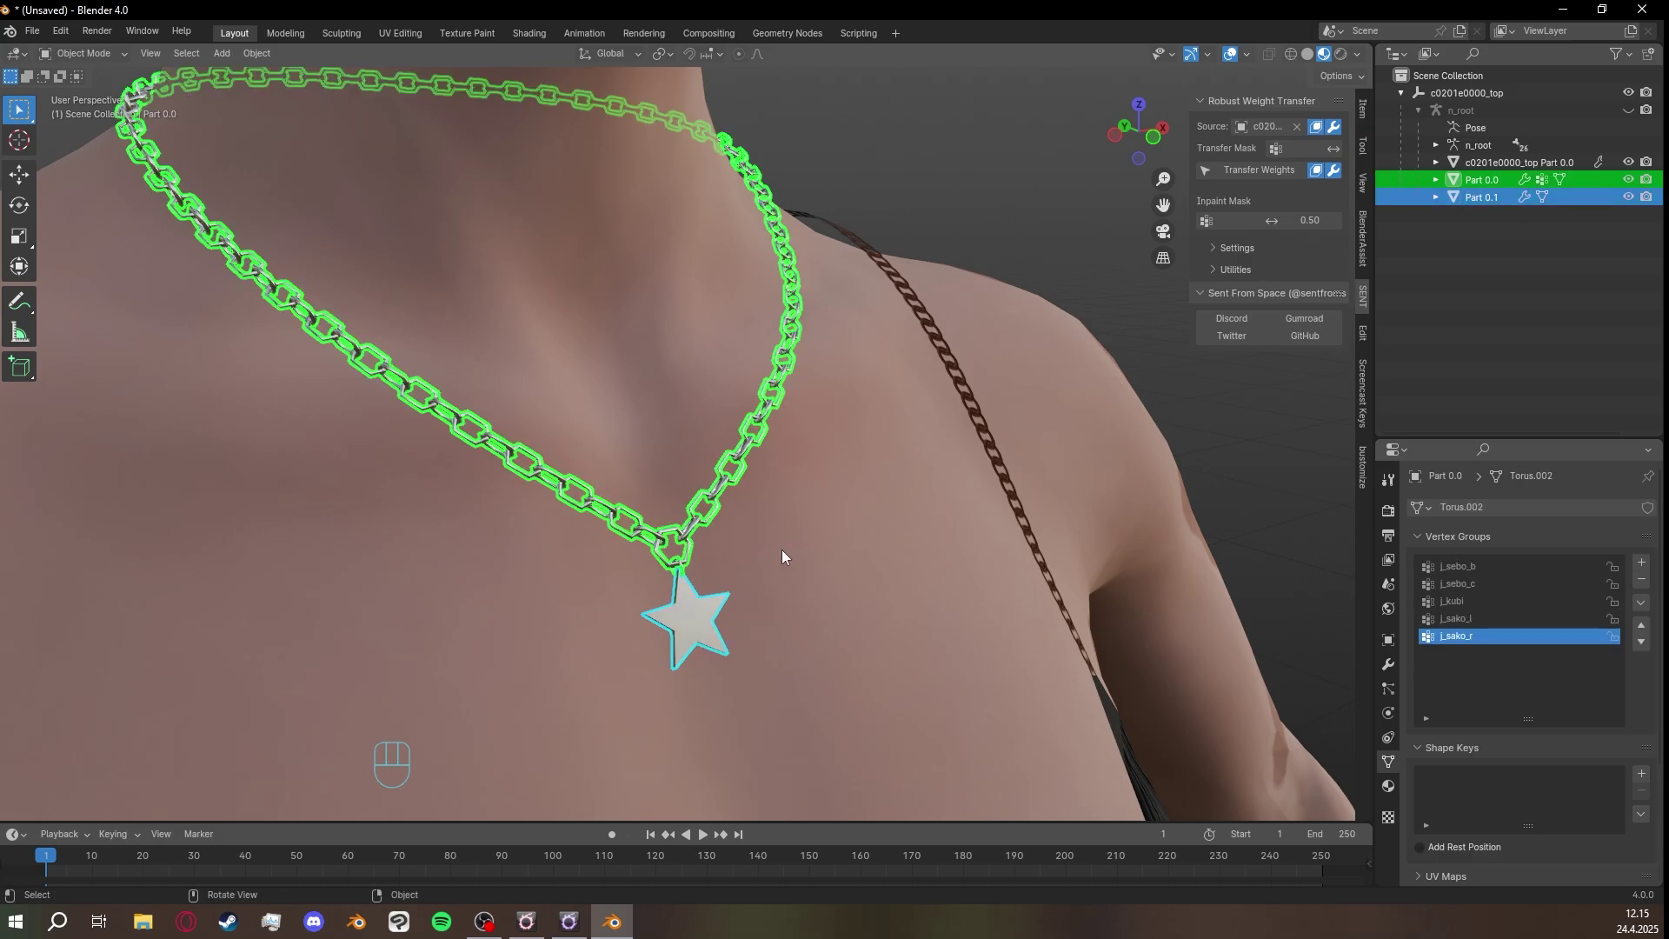
pyautogui.hotkey('ctrl', 'j')
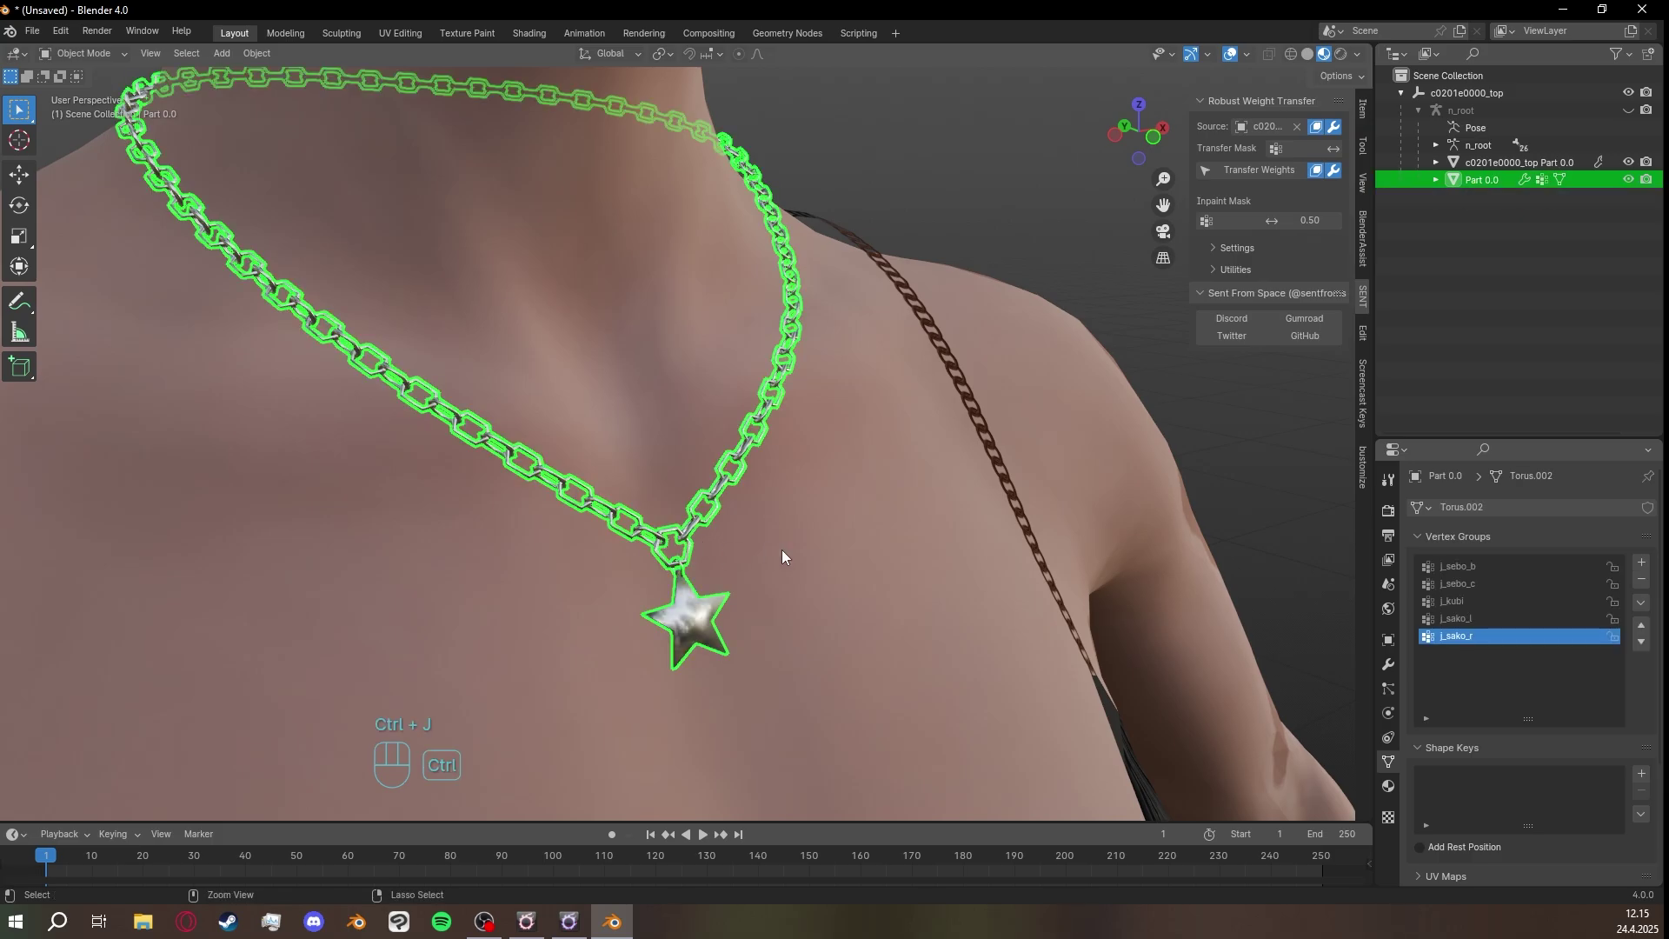
pyautogui.scroll(-2, 764, 558)
pyautogui.moveTo(764, 558); pyautogui.dragTo(795, 407, button='middle')
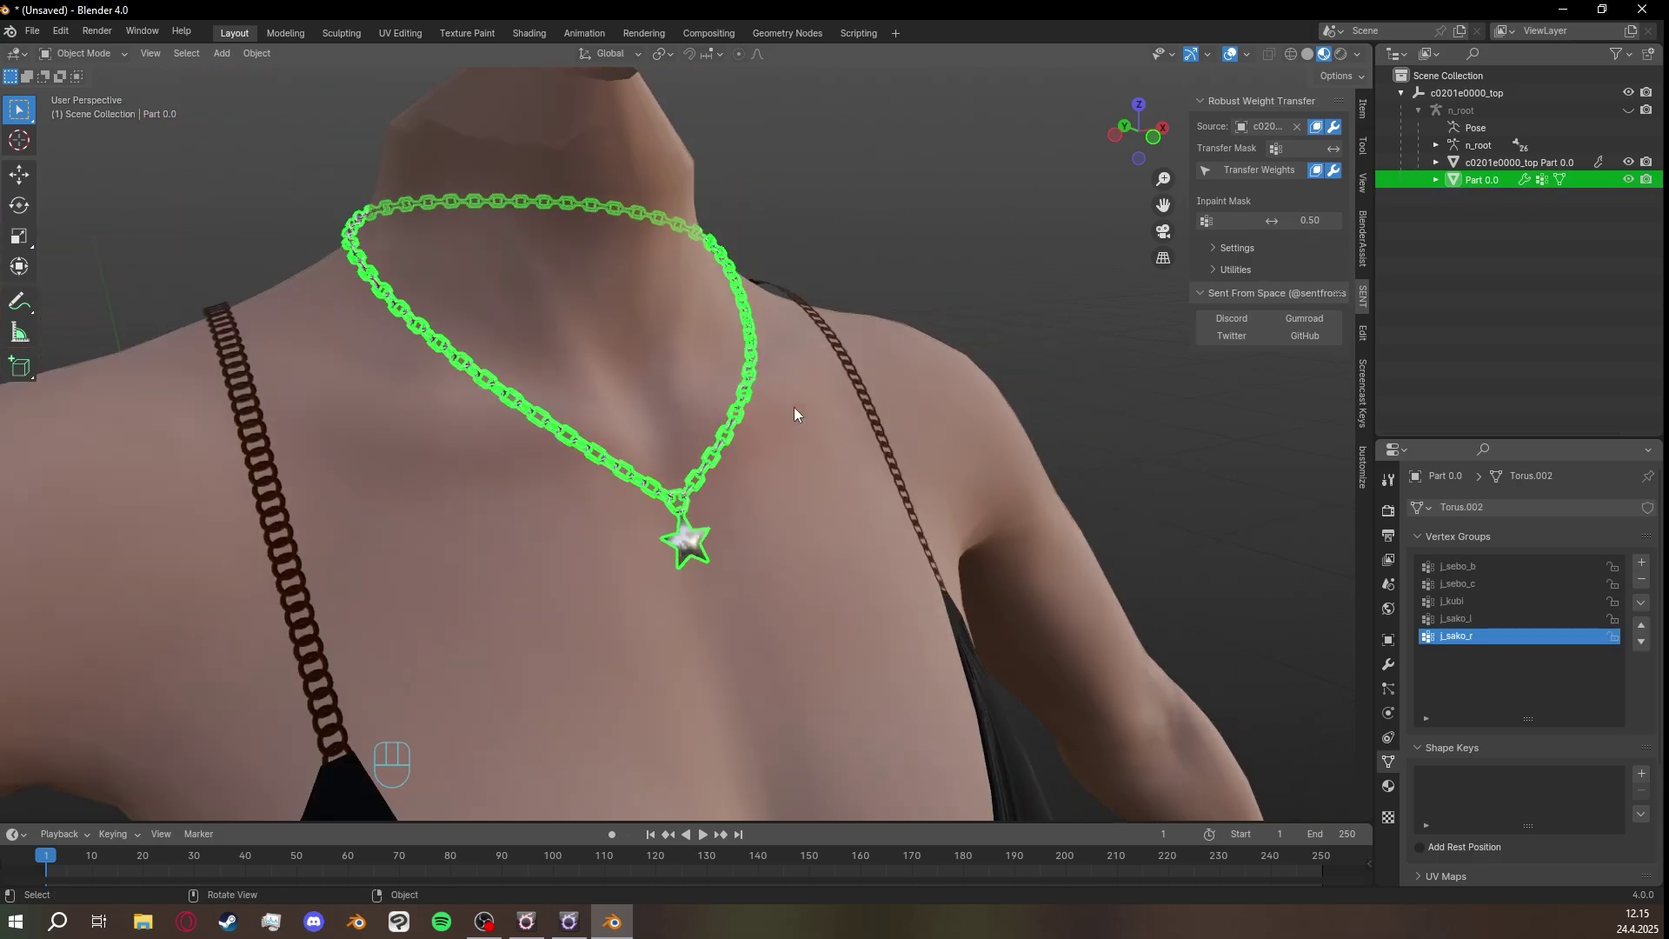
pyautogui.click(880, 177)
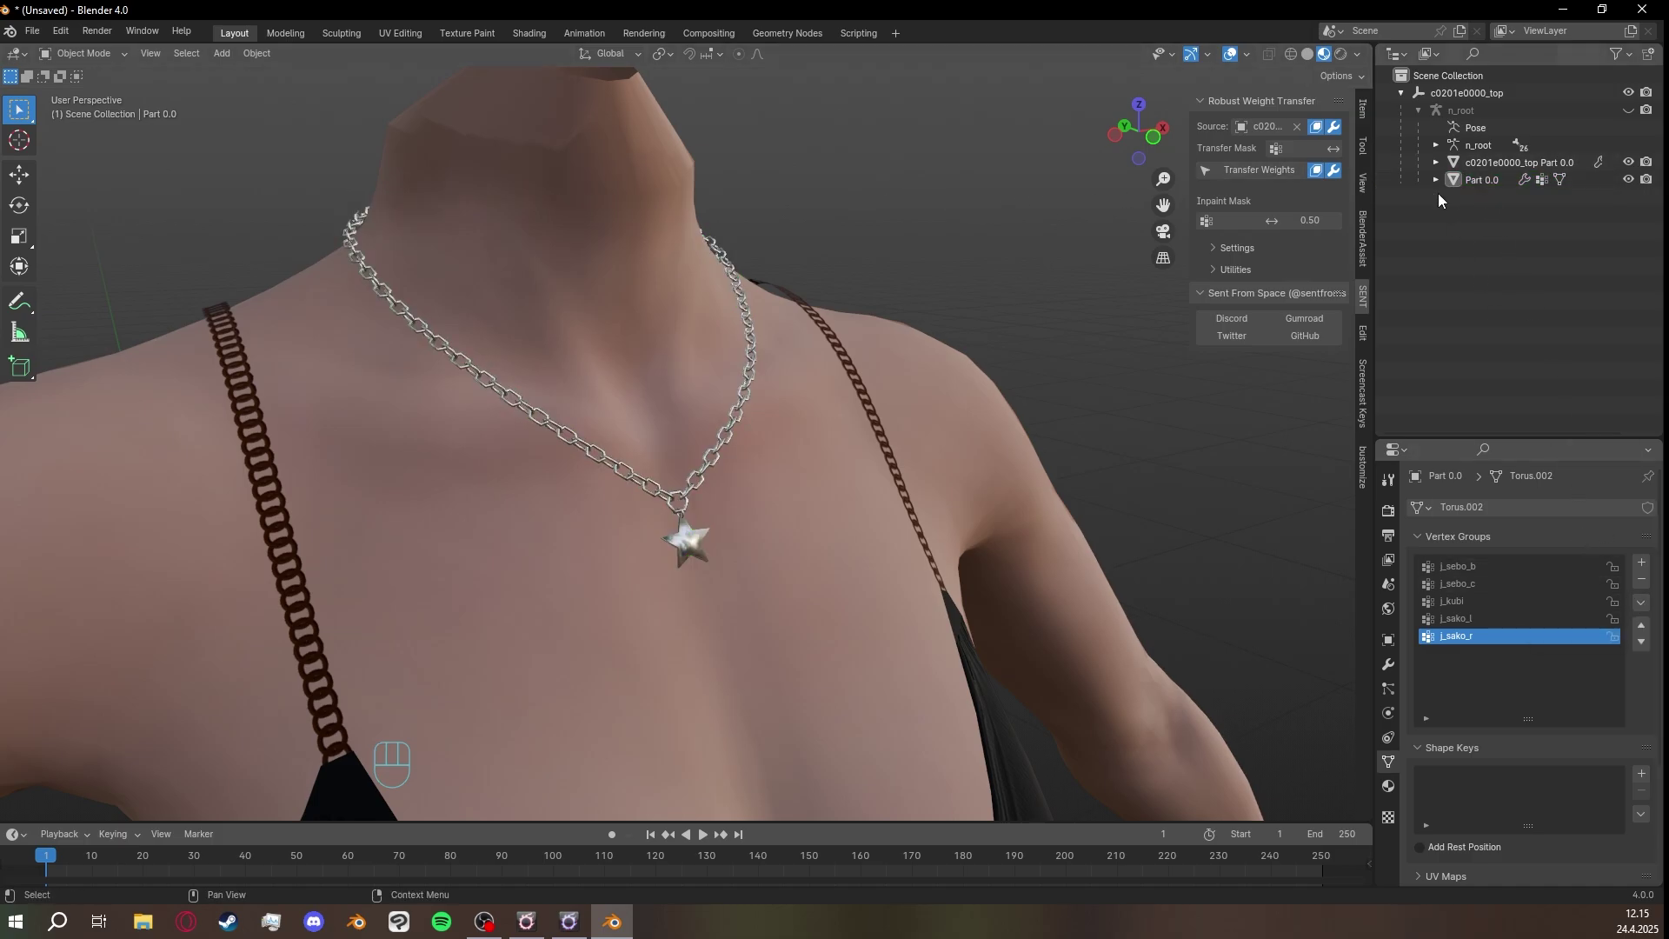
# Delete all vertex groups of the joined necklace Part 0.0 and transfer the weights from c0201e0000_top Part 0.0 again.
pyautogui.click(1496, 177)
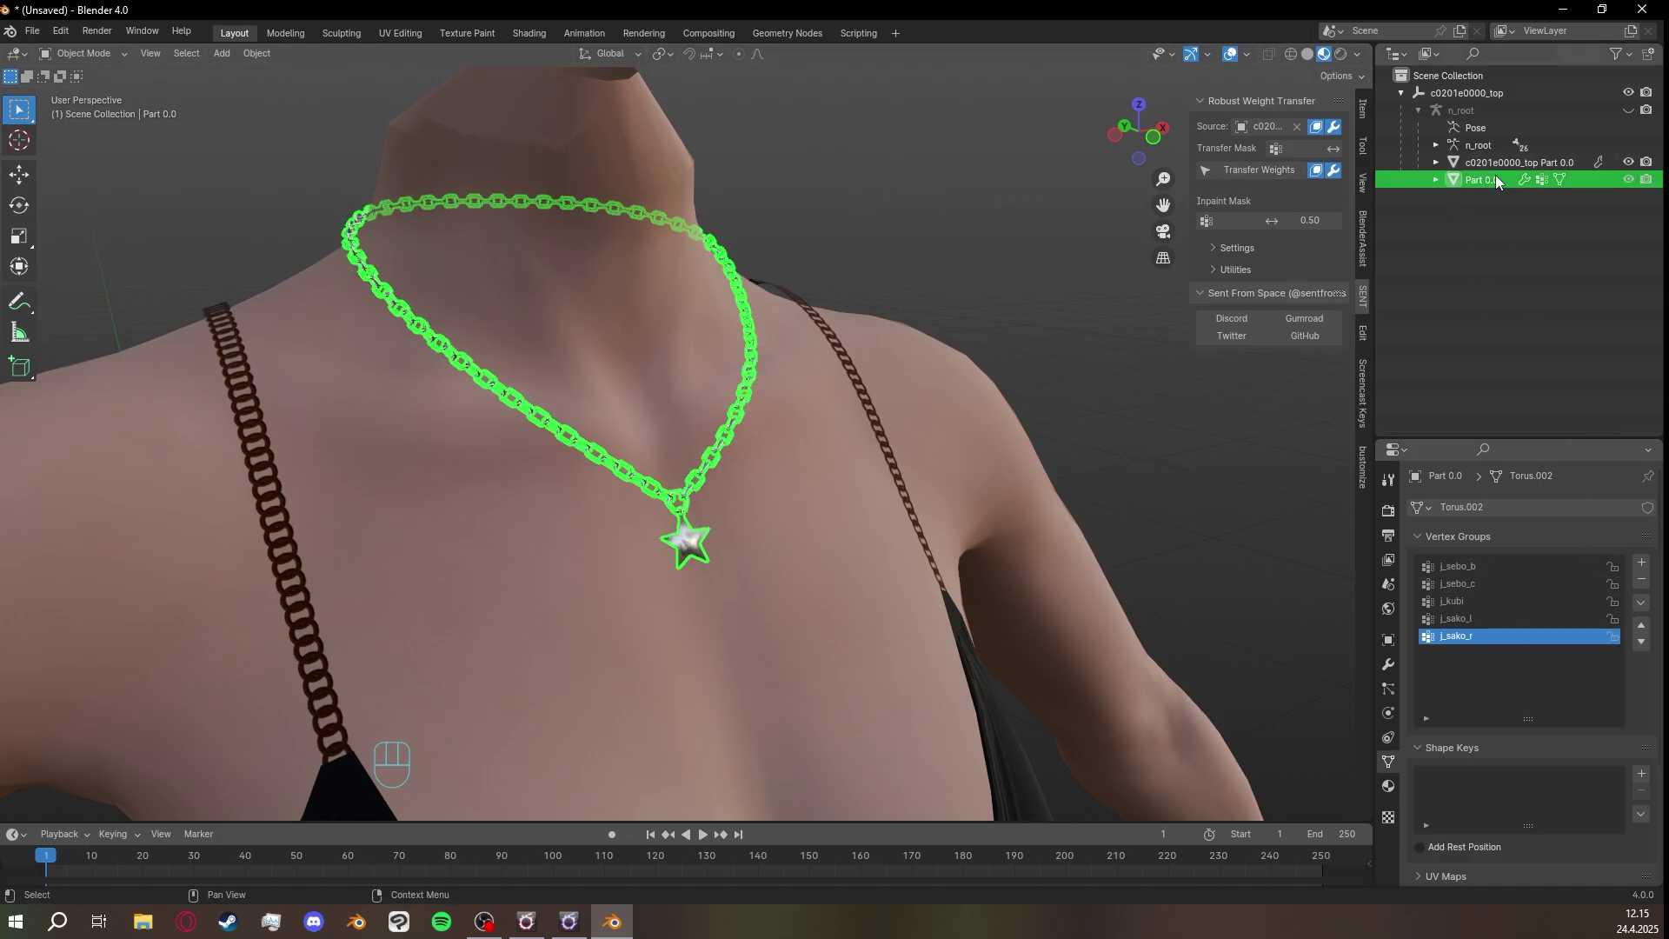
pyautogui.click(1641, 603)
pyautogui.click(1570, 798)
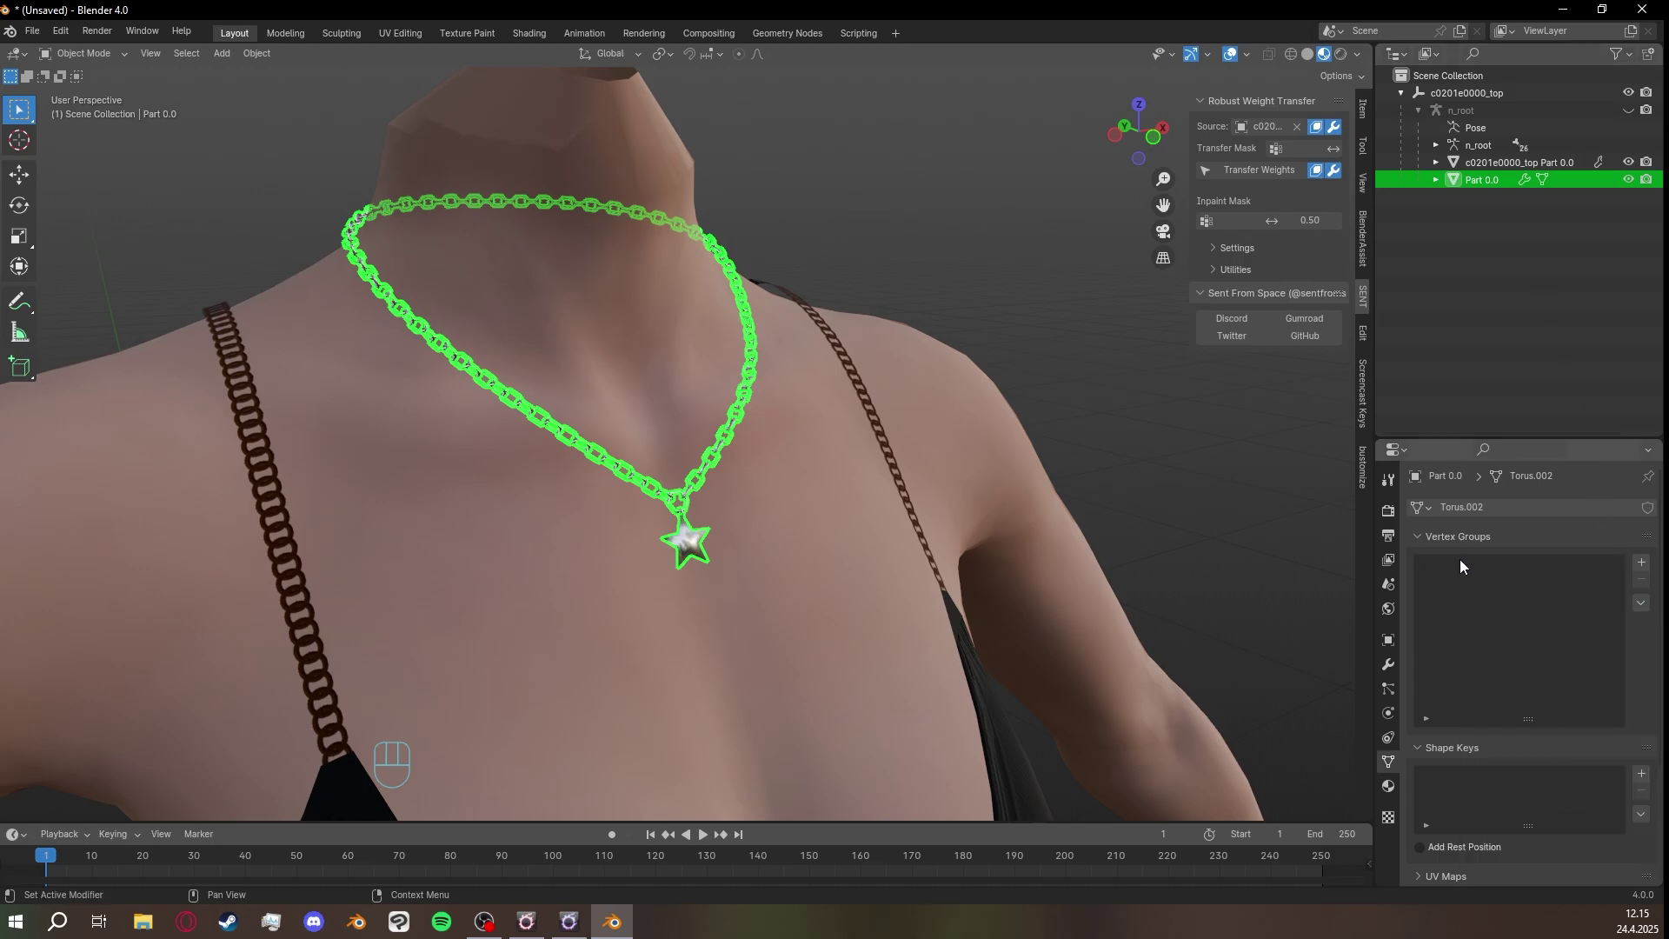
pyautogui.click(1250, 172)
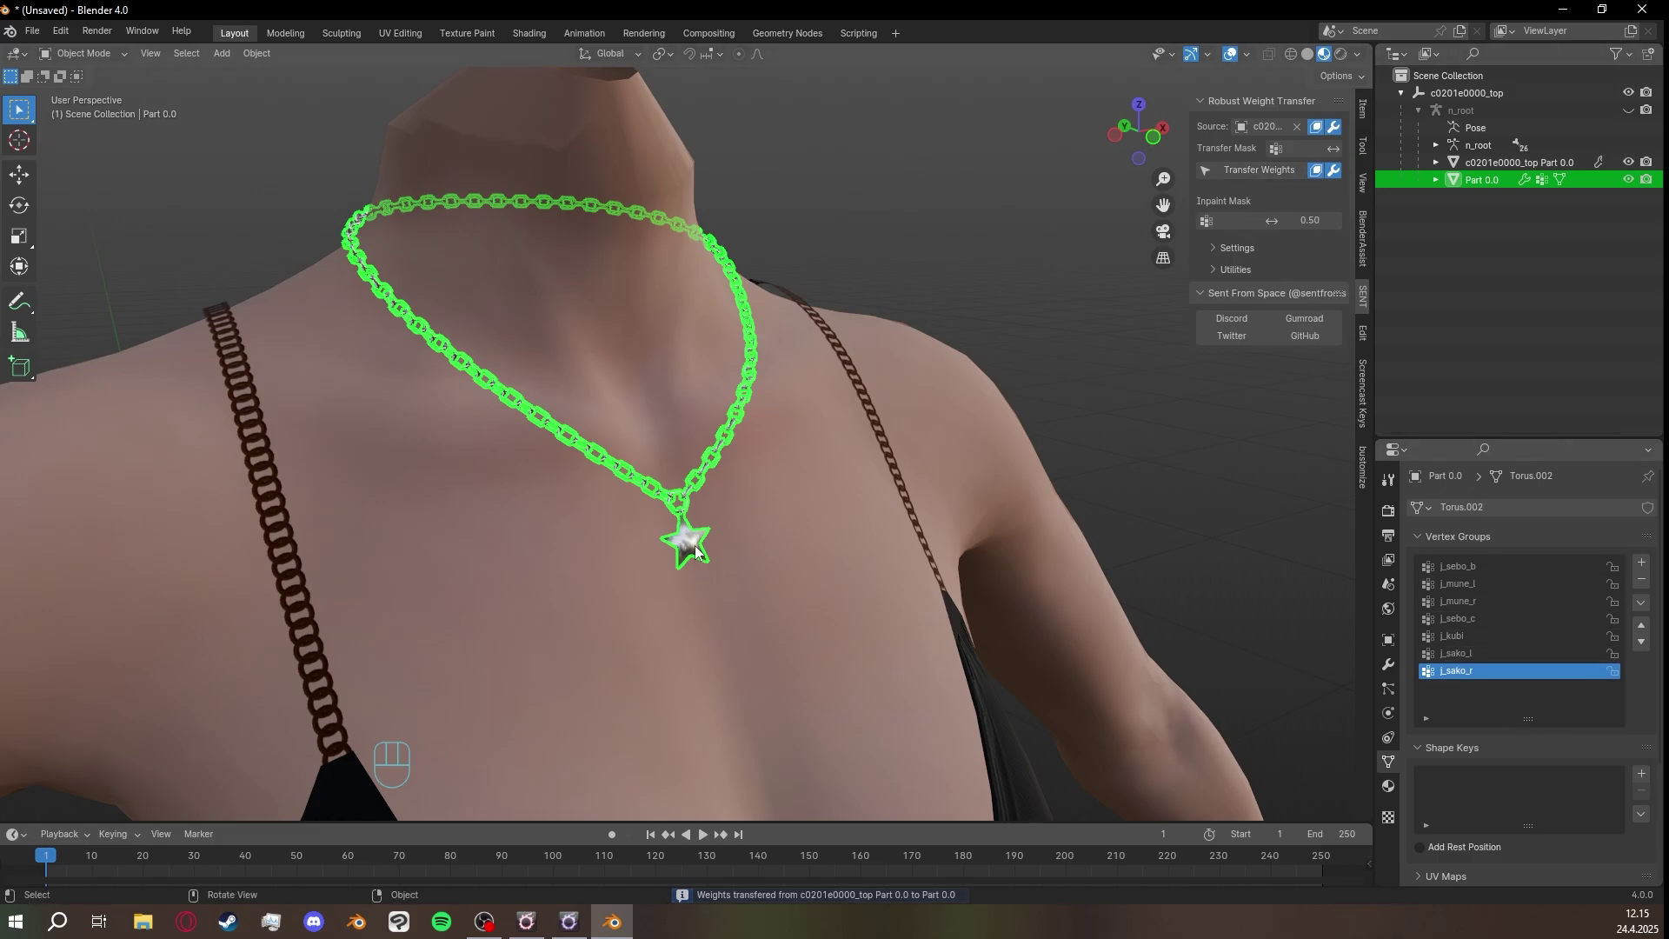
# Examine the star pendant and its attachment to the chain up close.
pyautogui.scroll(4, 725, 544)
pyautogui.moveTo(800, 473); pyautogui.dragTo(744, 513, button='middle')
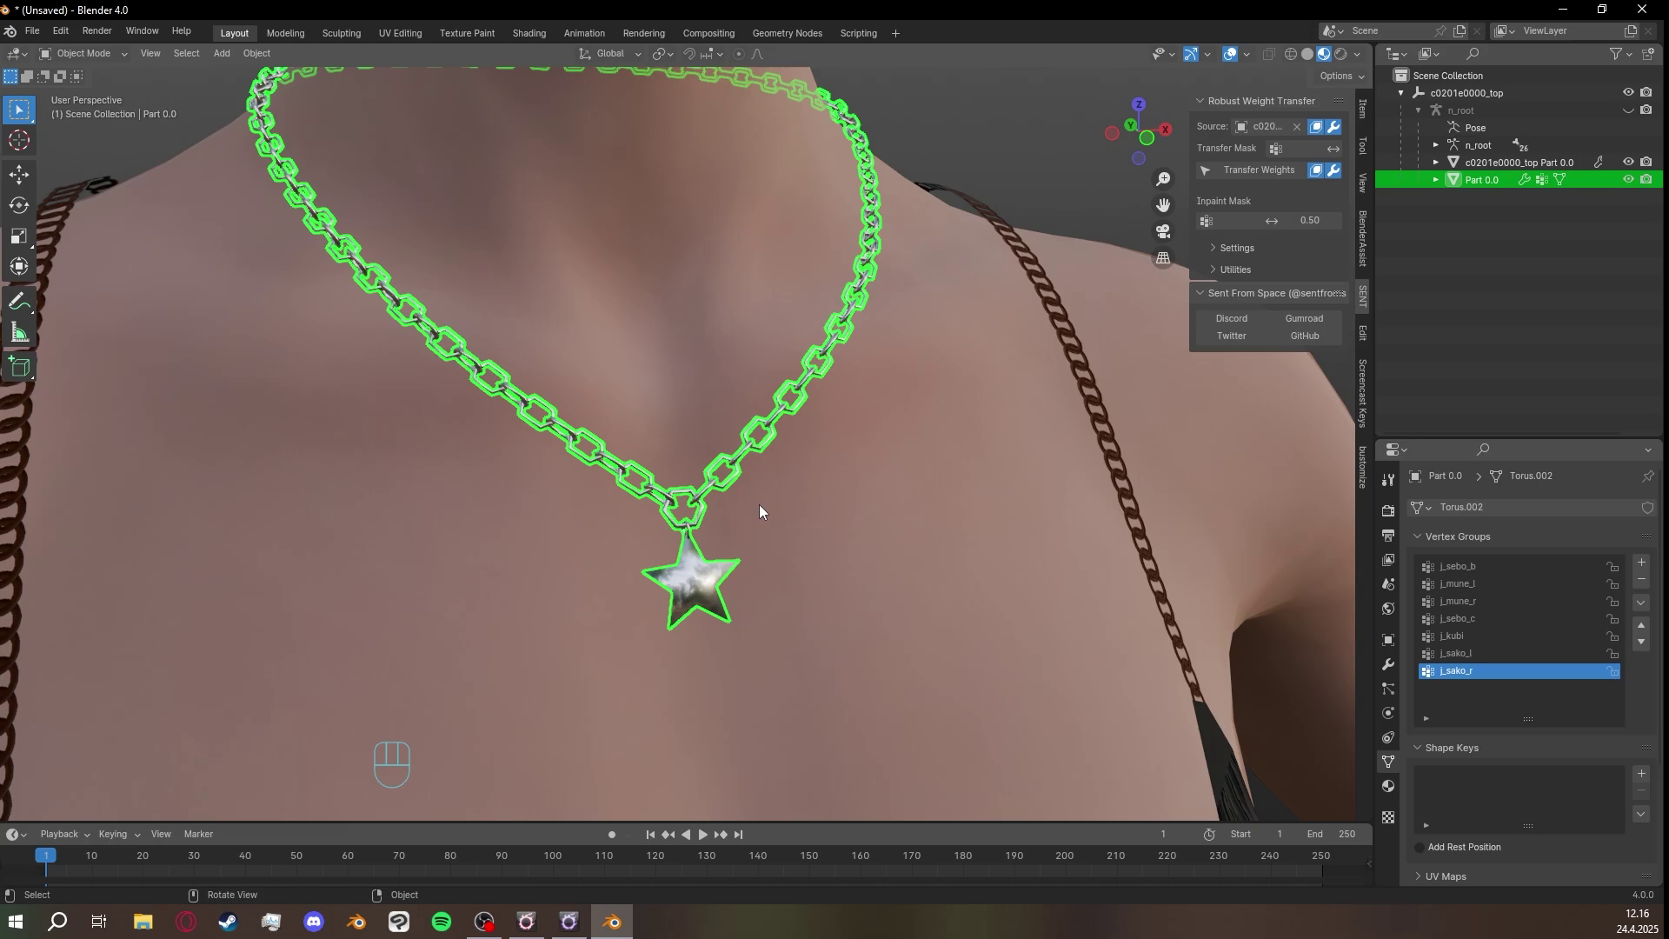
pyautogui.moveTo(759, 506); pyautogui.dragTo(756, 601, button='middle')
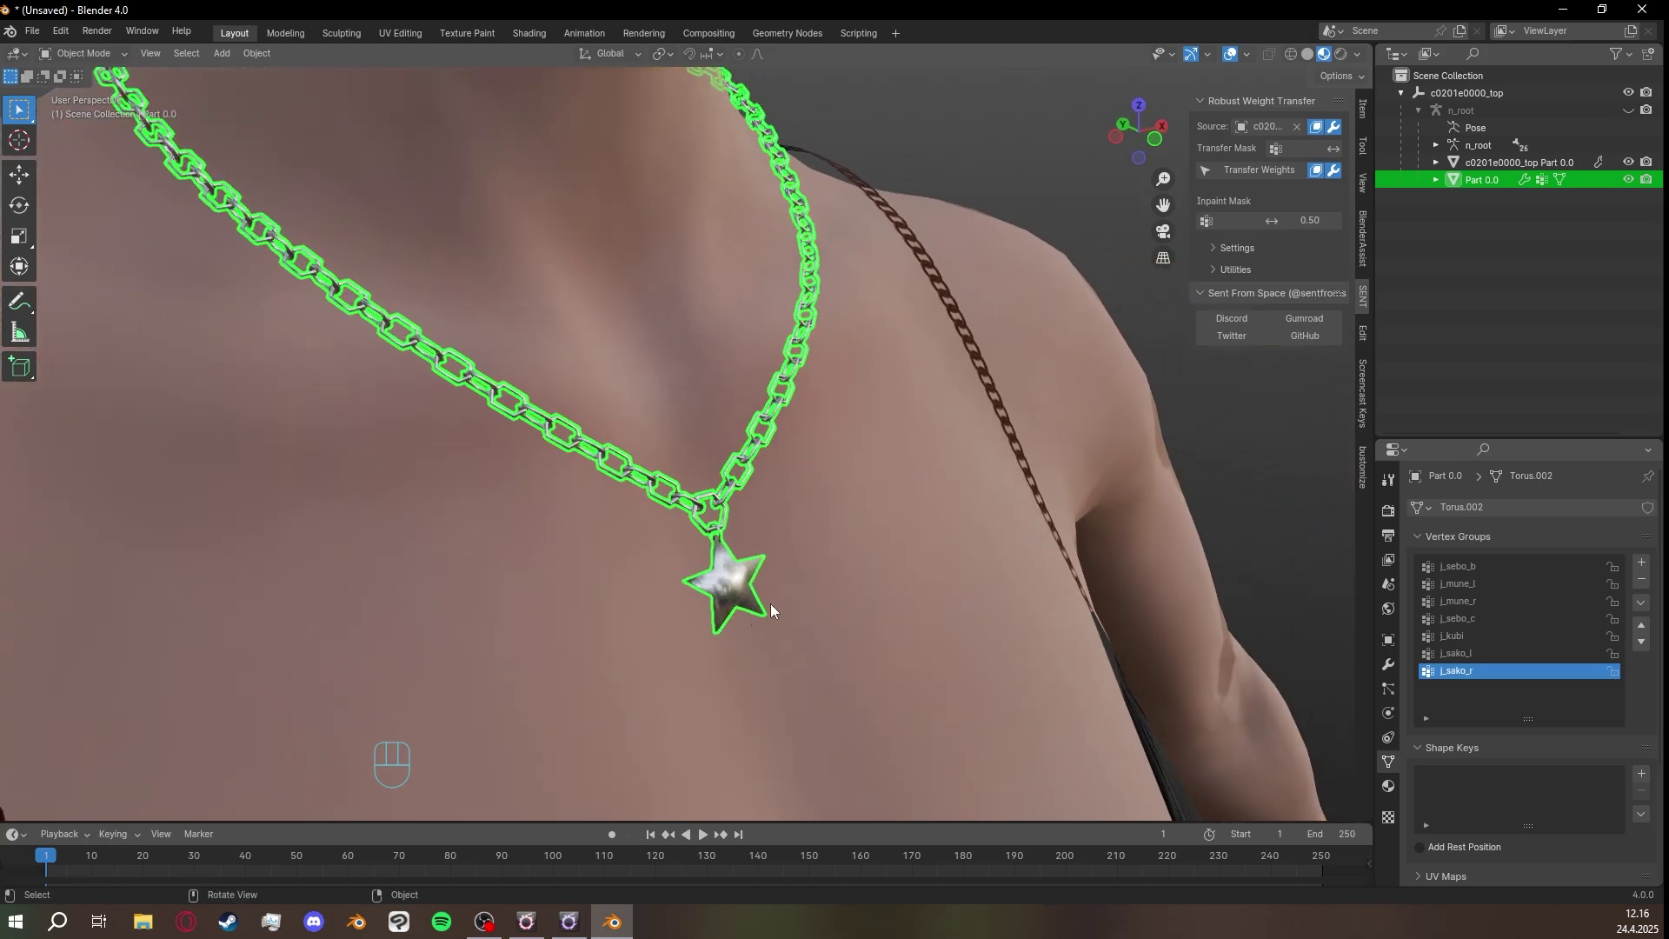
pyautogui.scroll(4, 770, 603)
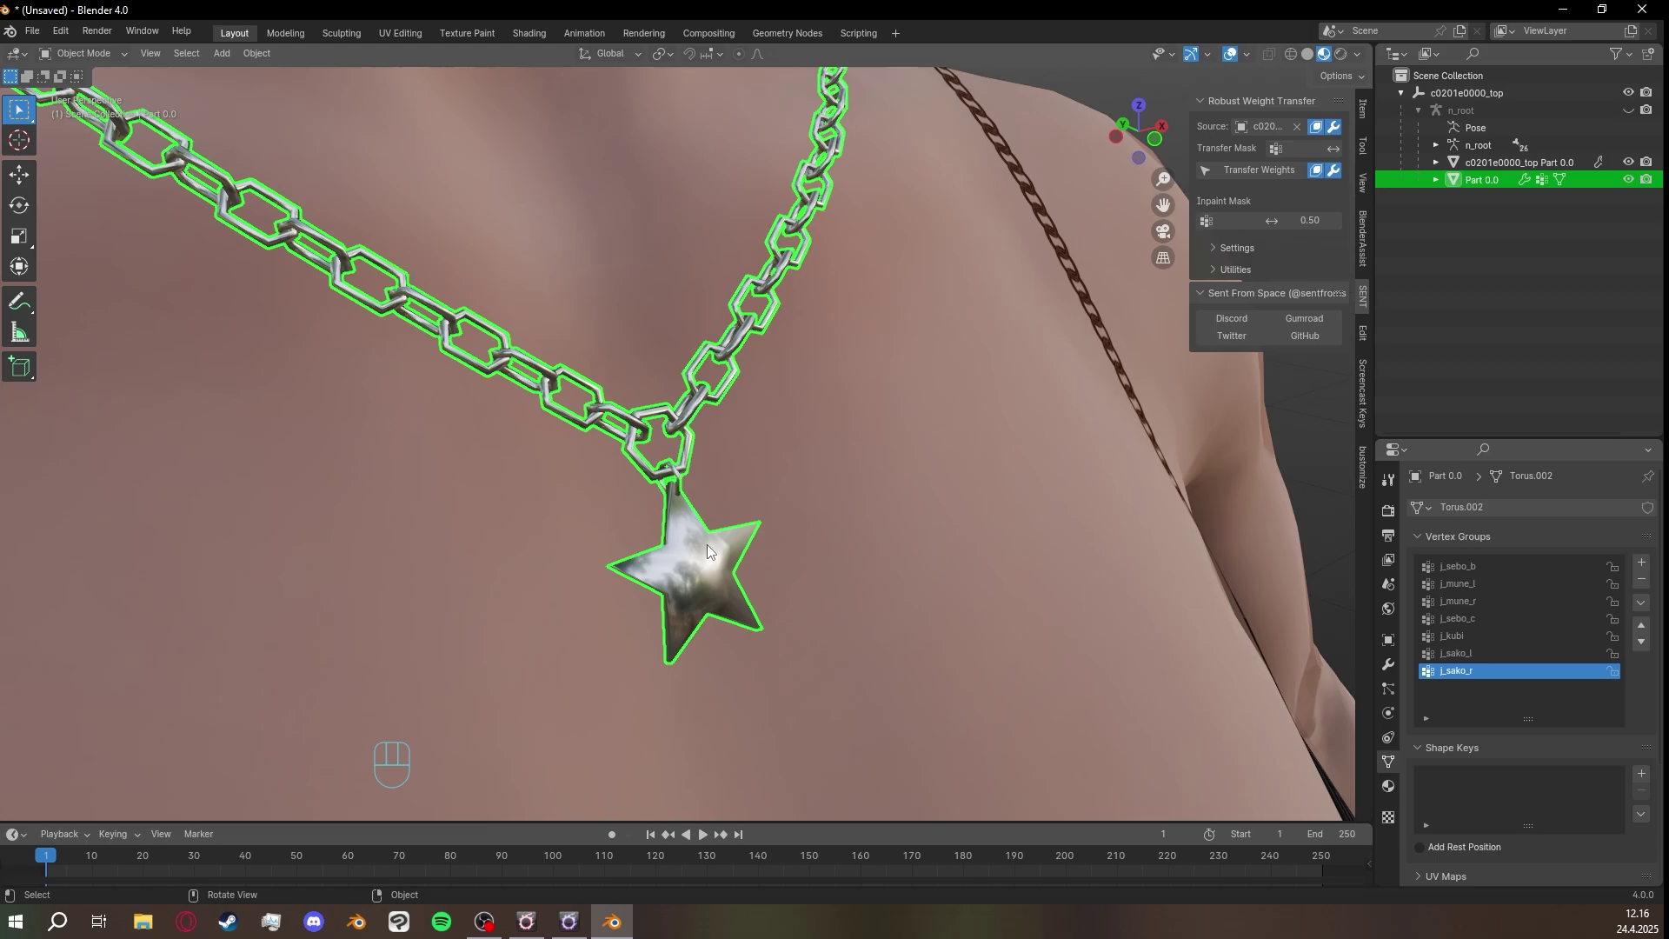
# Select the star pendant's linked geometry in the necklace mesh and separate it into its own object.
pyautogui.click(685, 487)
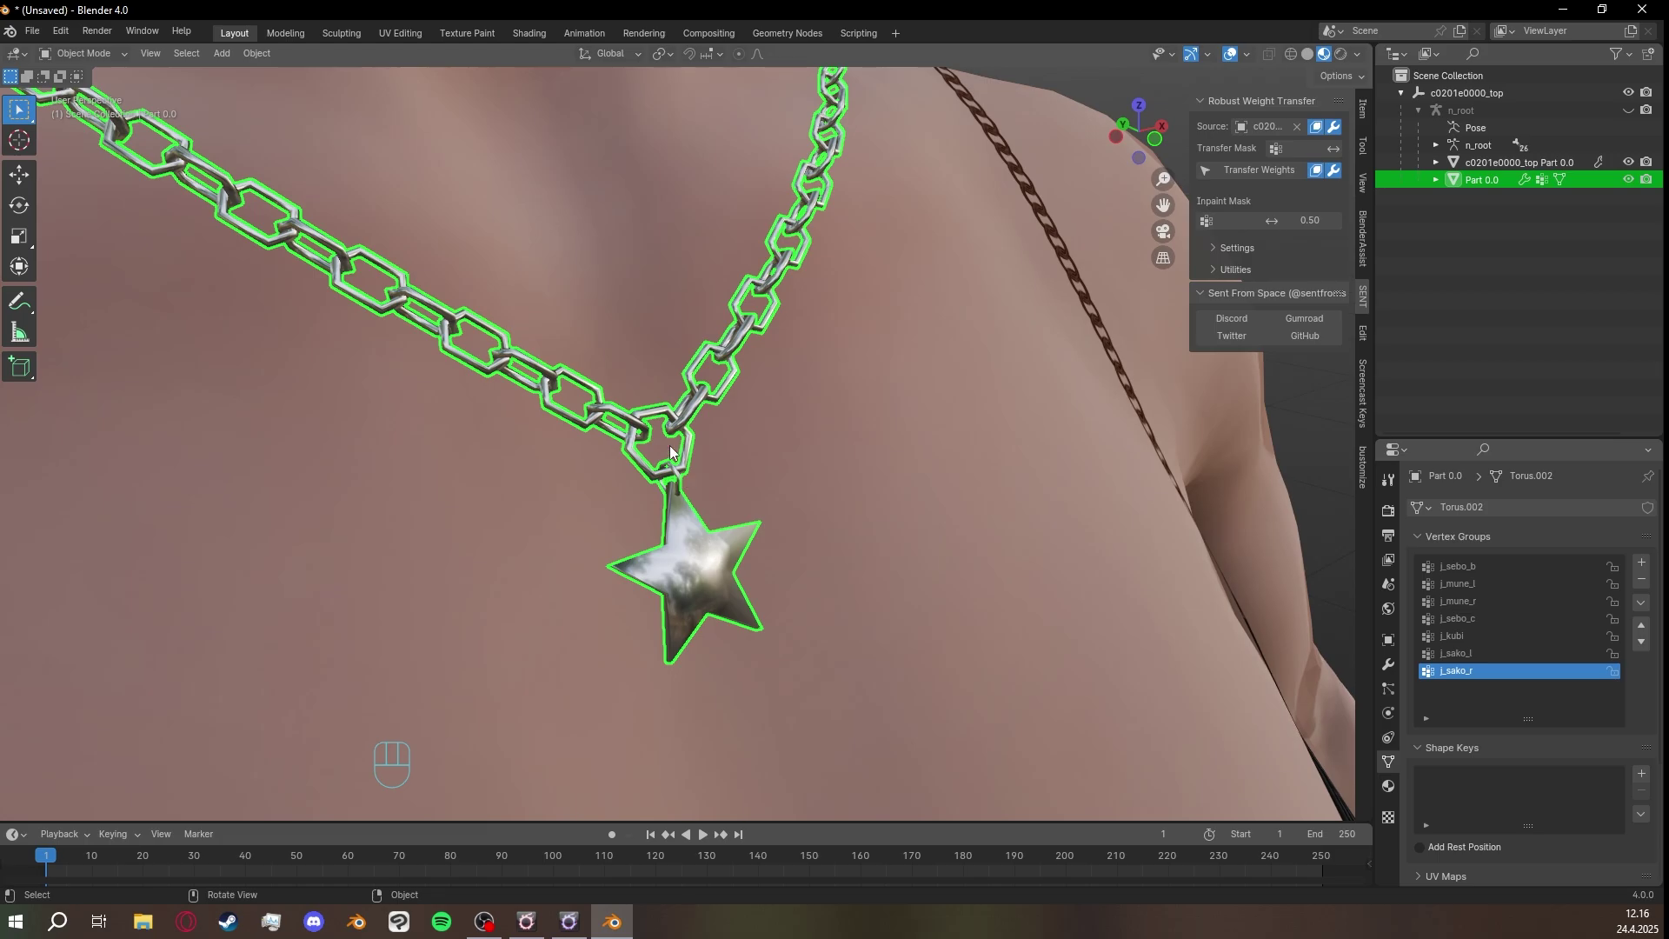
pyautogui.click(690, 586)
pyautogui.press('Tab')
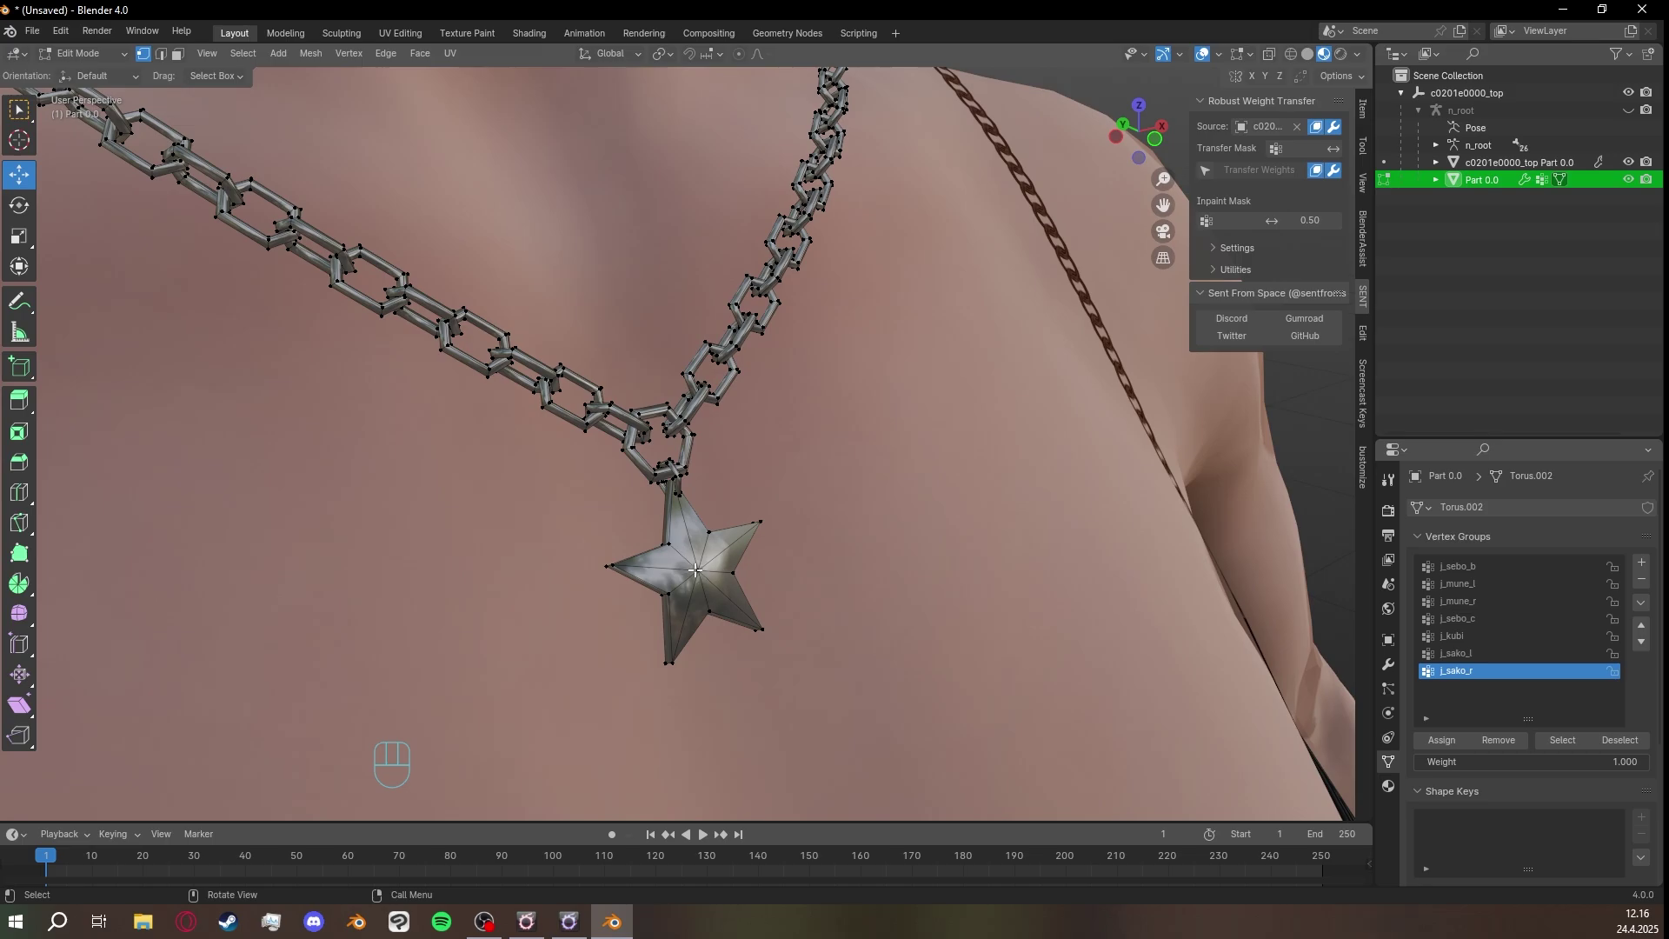
pyautogui.press('l')
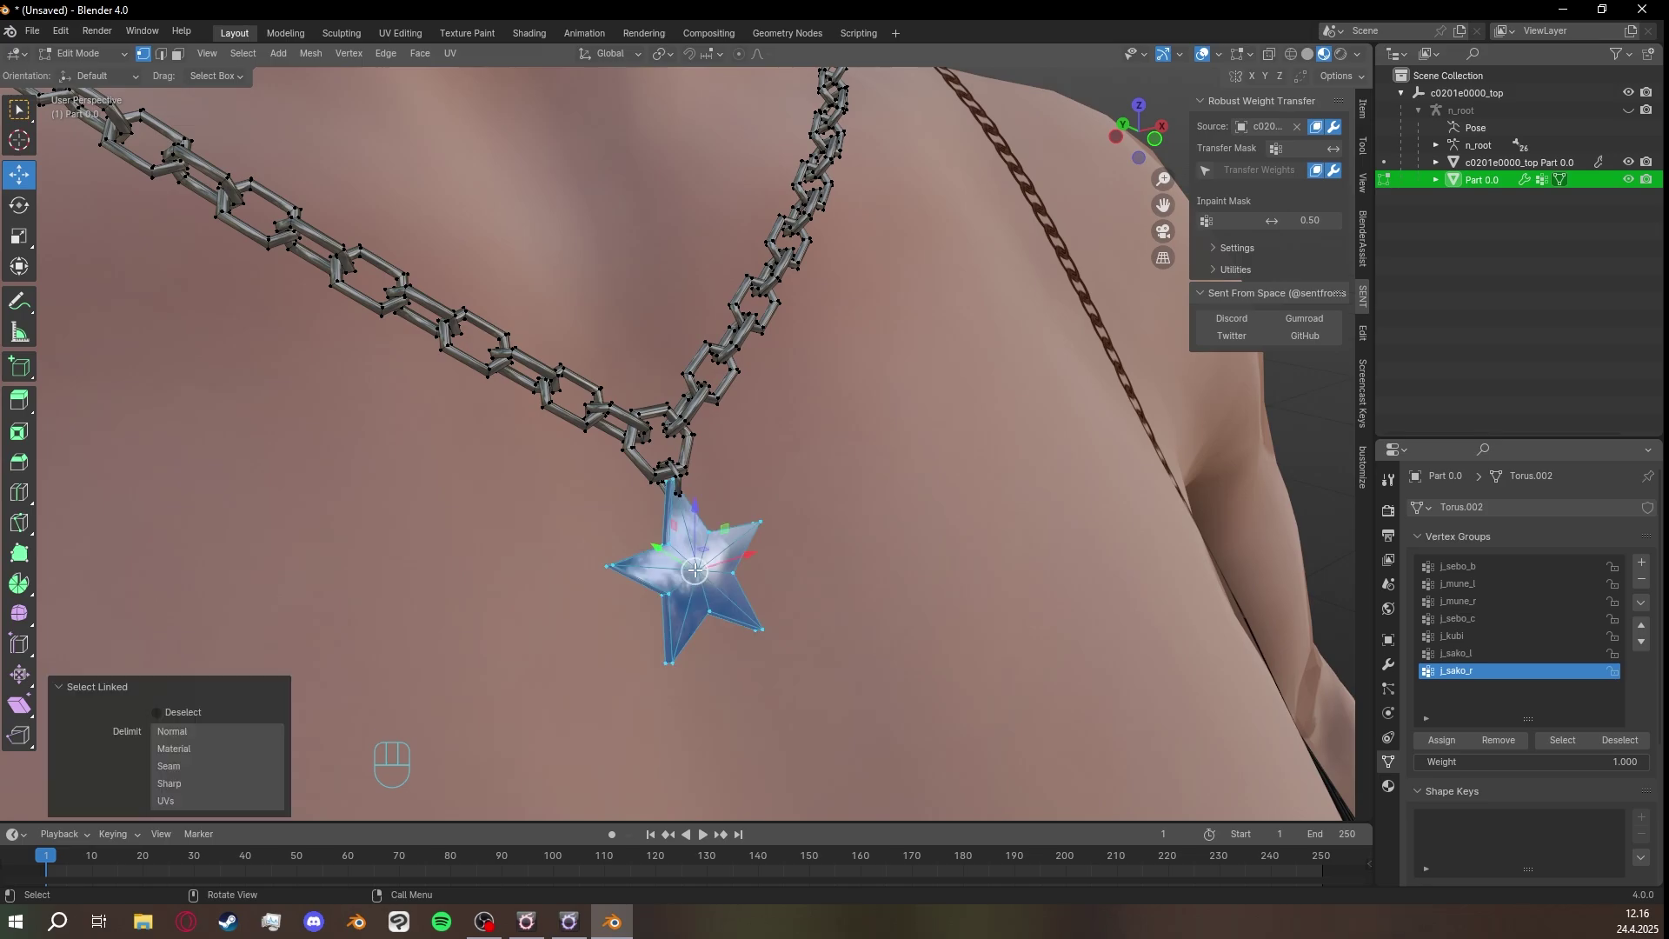
pyautogui.press('p')
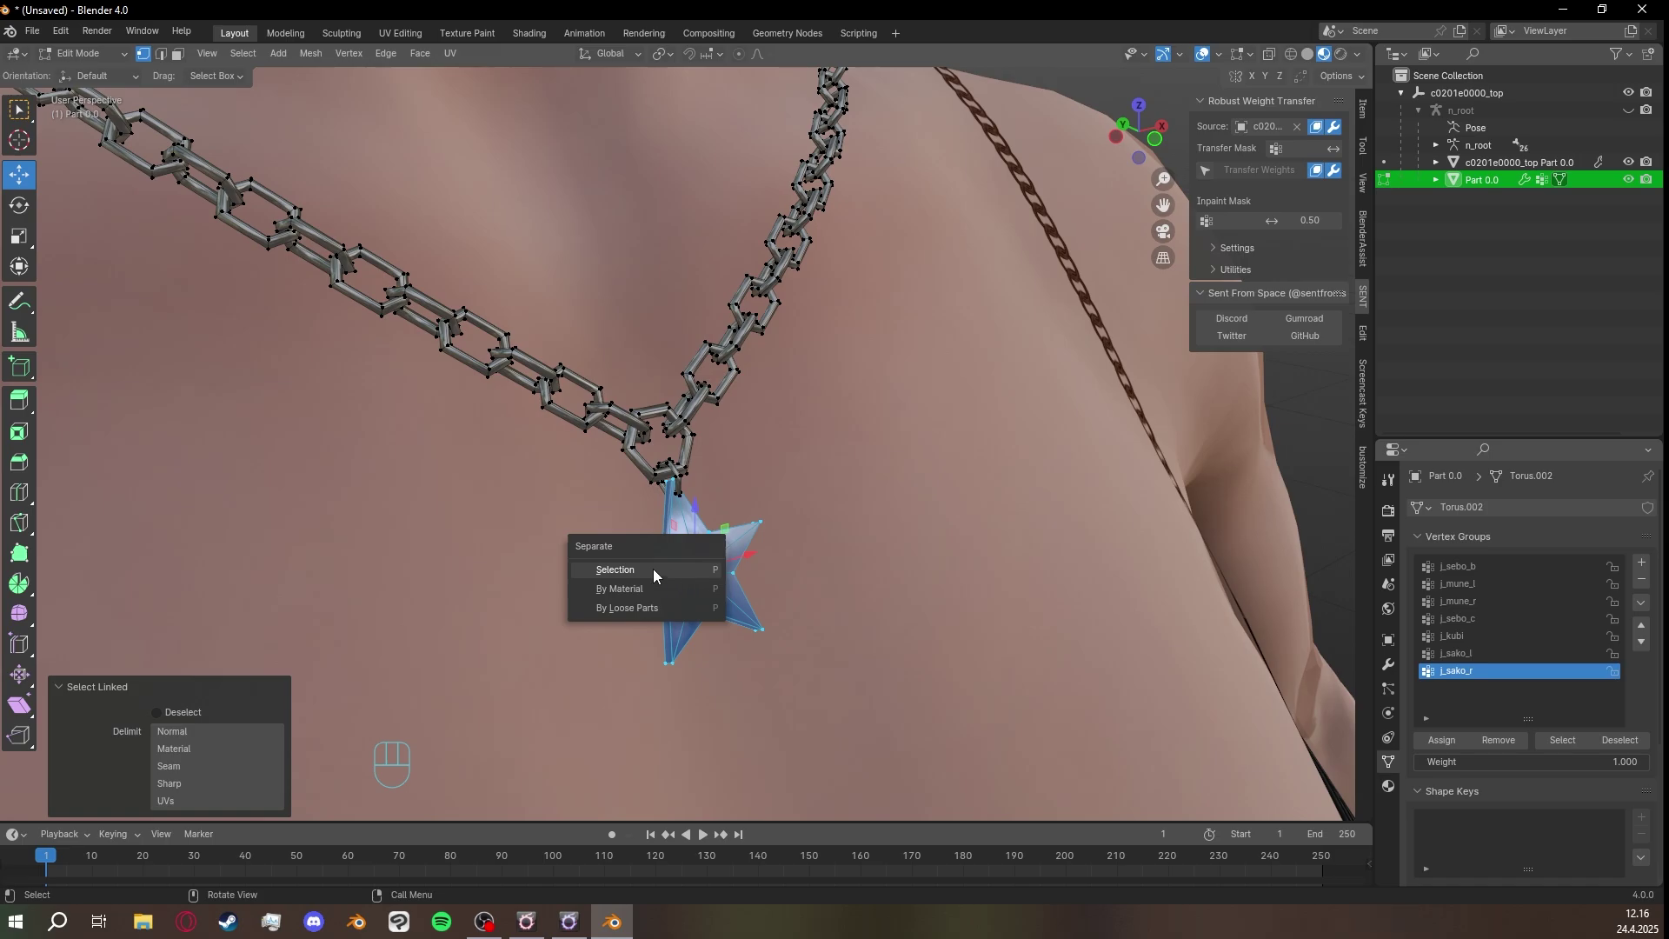
pyautogui.click(610, 570)
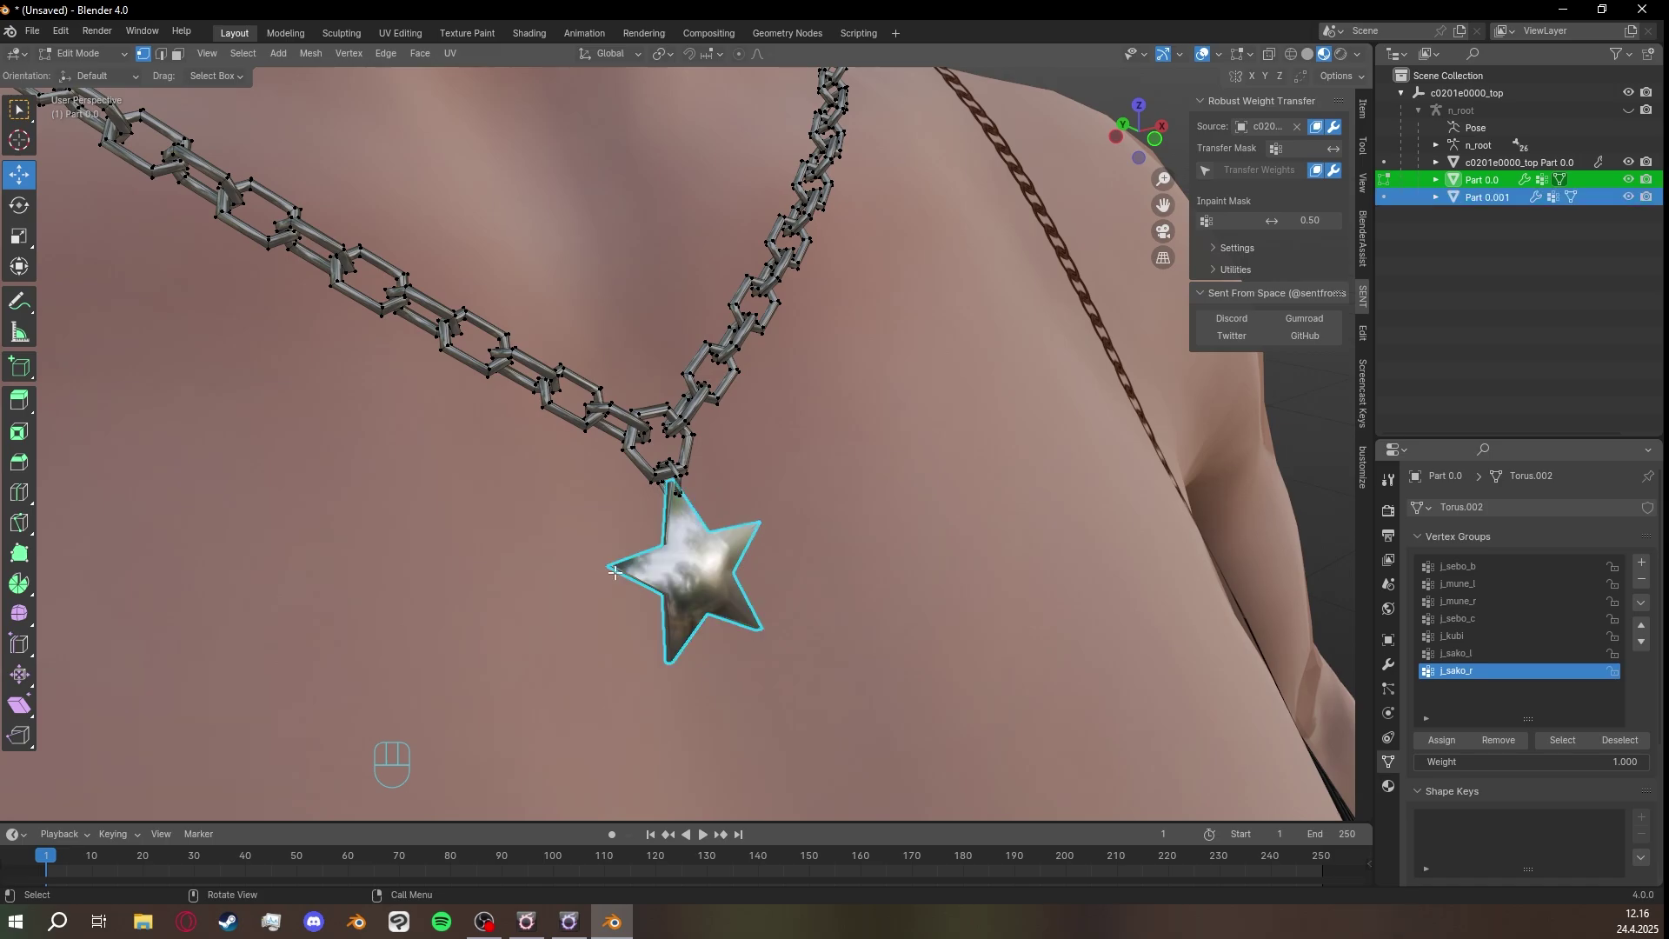
pyautogui.scroll(-3, 823, 559)
pyautogui.press('Tab')
pyautogui.scroll(2, 831, 548)
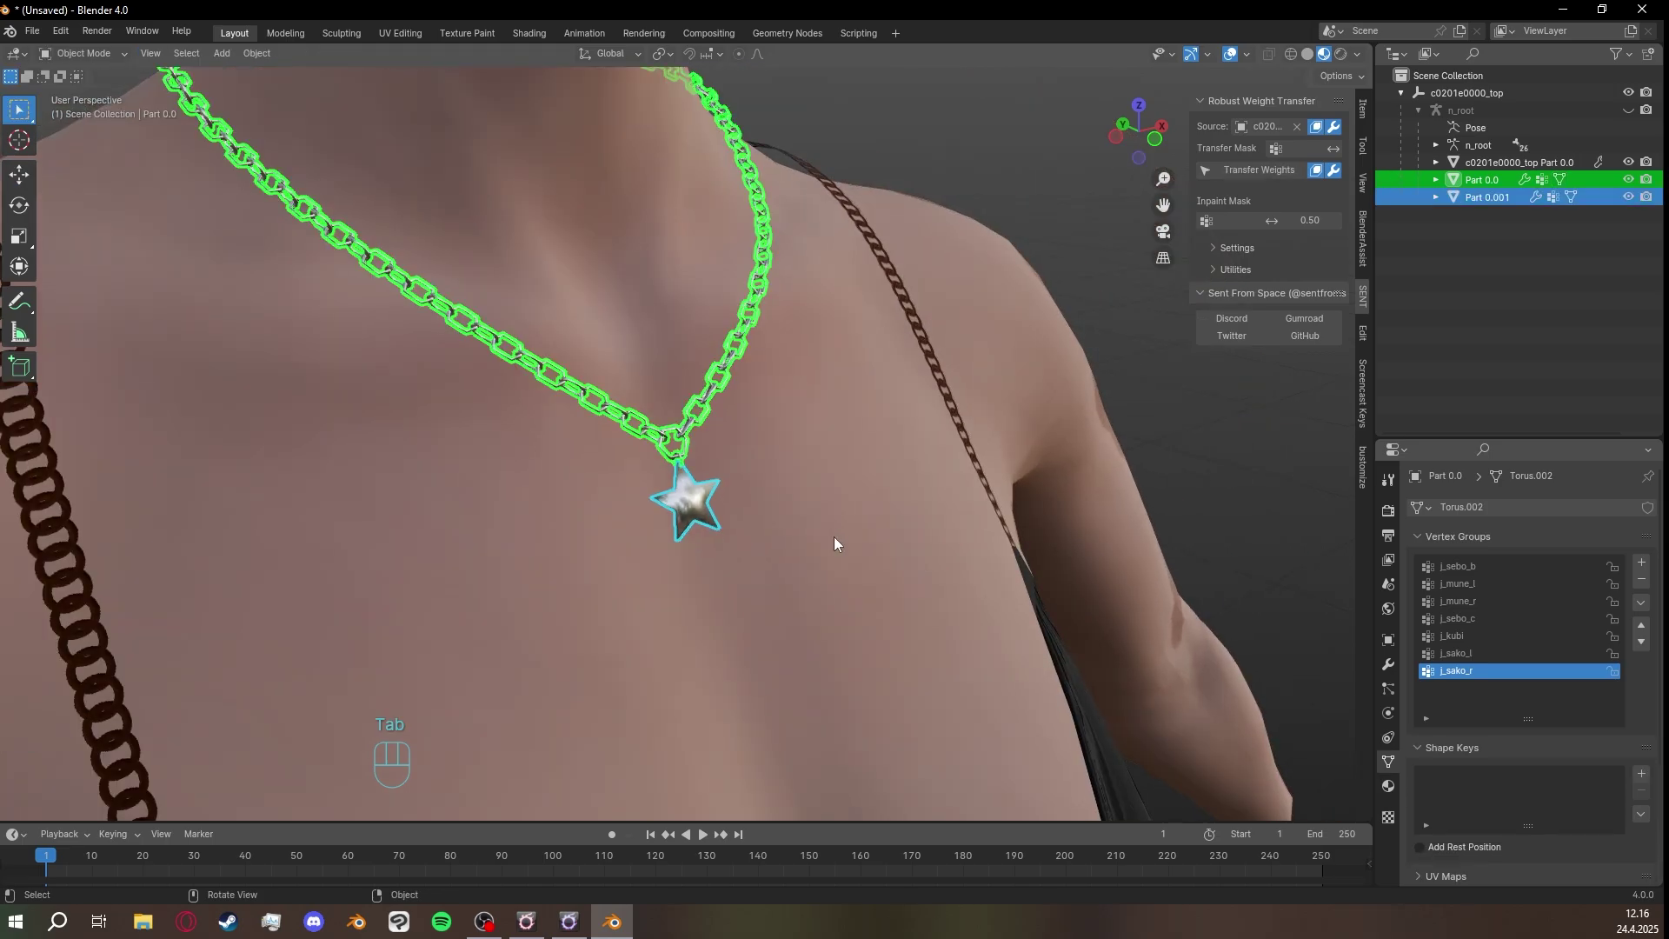
# Apply Shade Auto Smooth to the separated star pendant.
pyautogui.scroll(2, 832, 541)
pyautogui.click(694, 527)
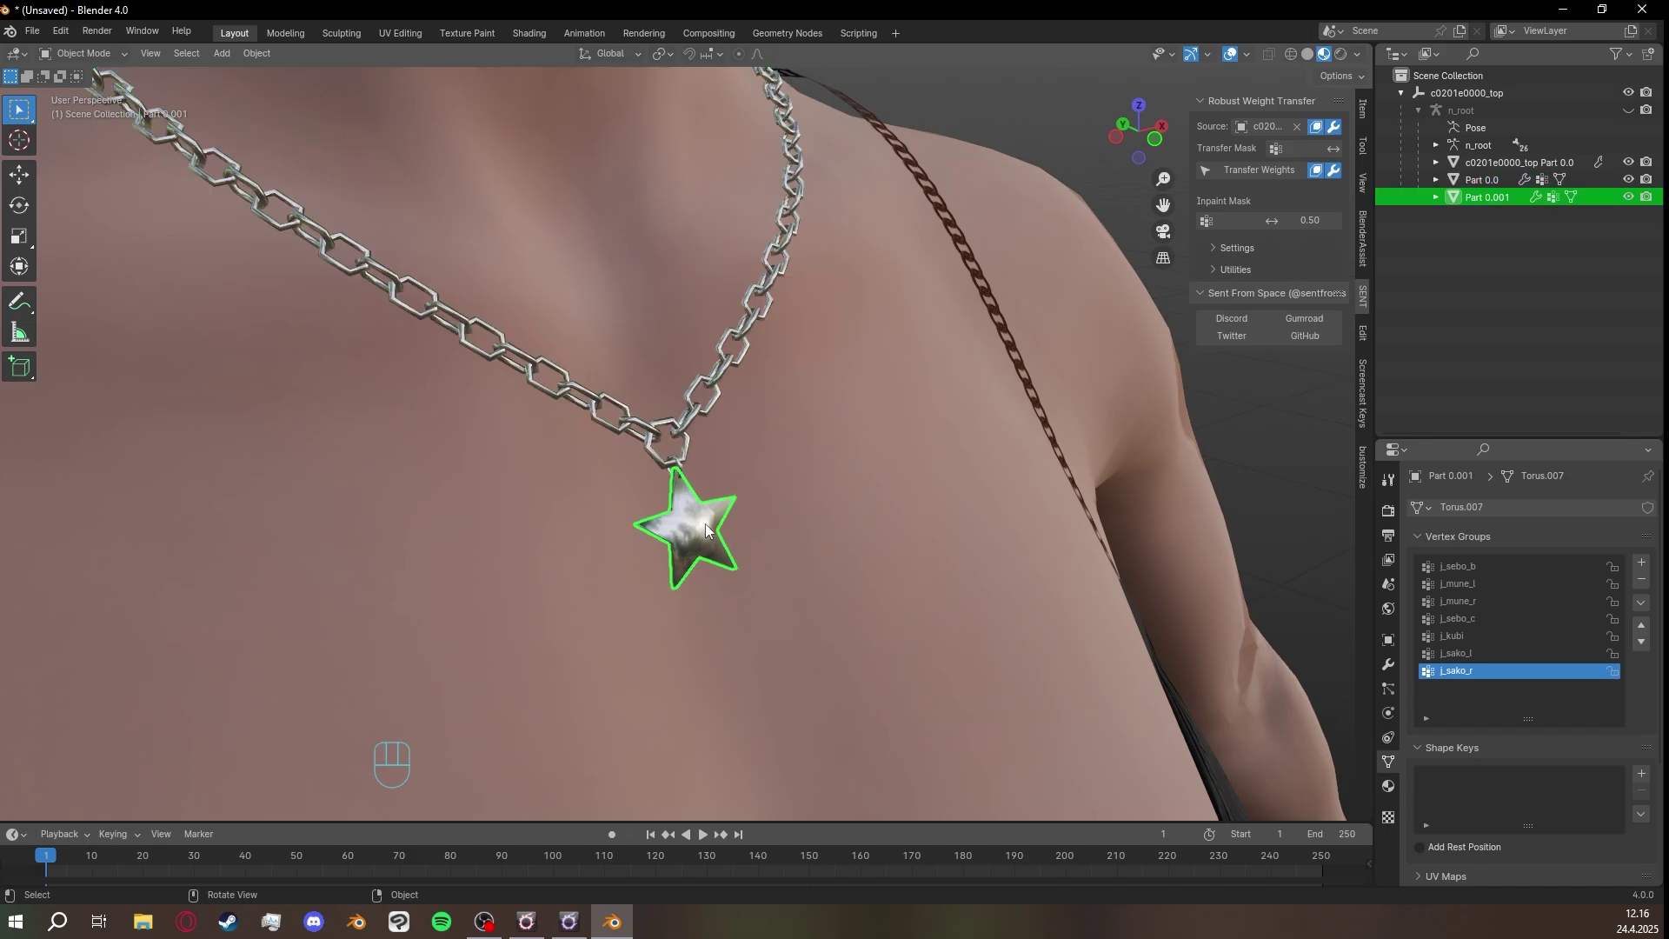
pyautogui.rightClick(706, 524)
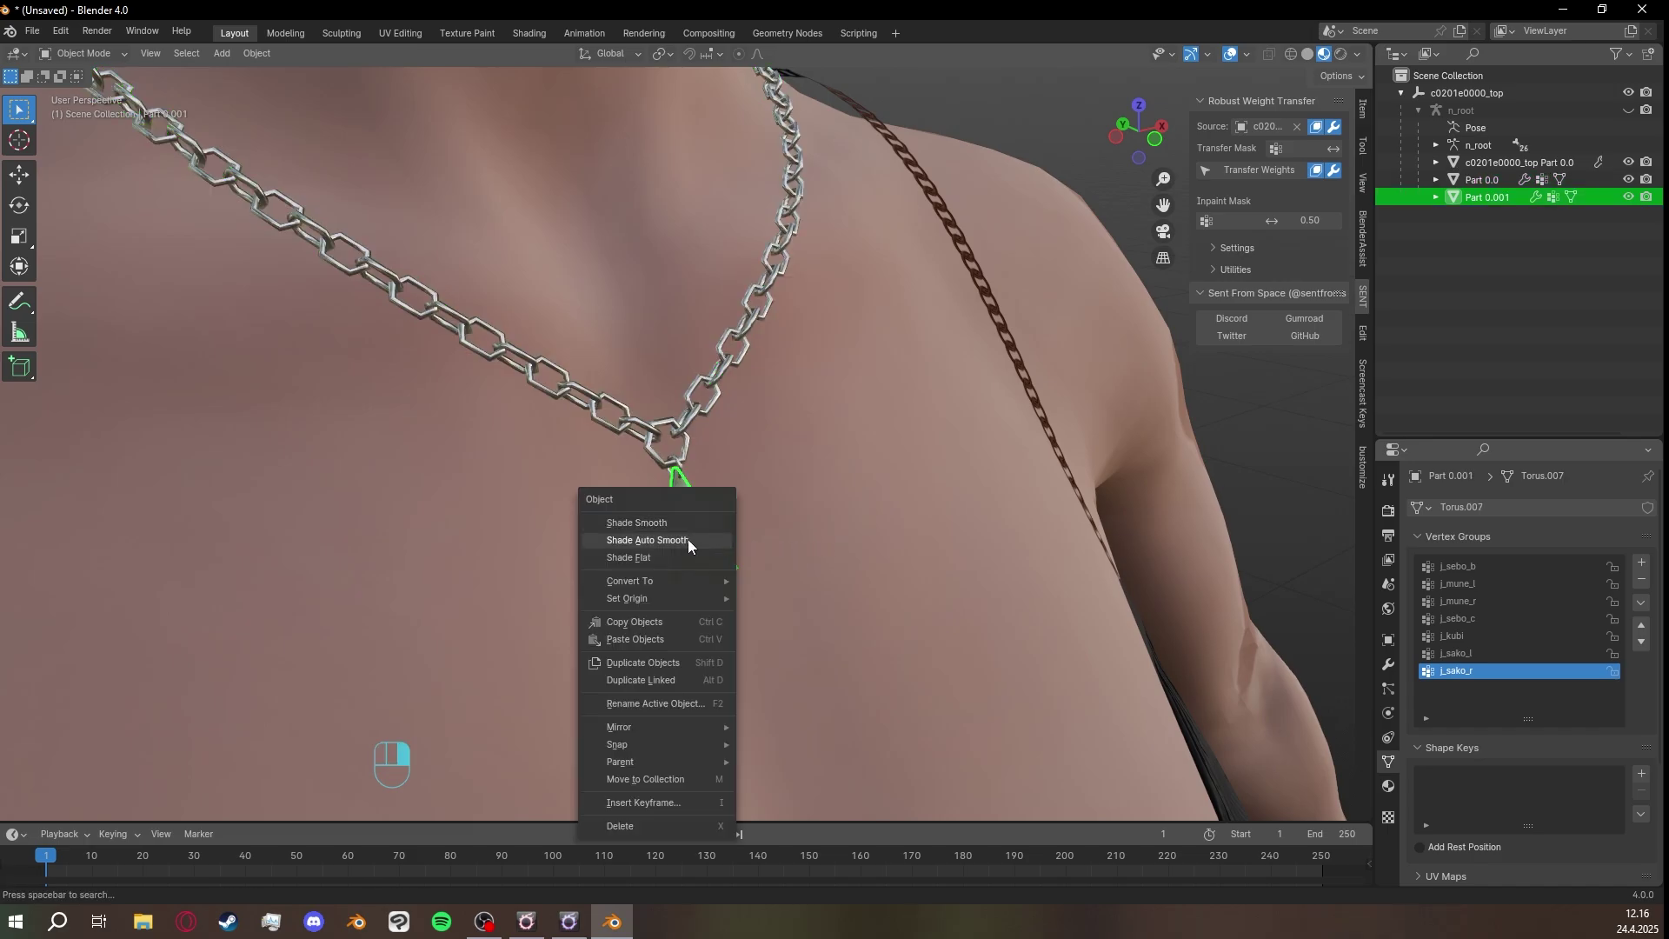
pyautogui.click(687, 539)
pyautogui.moveTo(687, 539); pyautogui.dragTo(914, 519, button='middle')
pyautogui.scroll(-2, 914, 520)
pyautogui.click(987, 185)
pyautogui.moveTo(987, 185); pyautogui.dragTo(727, 429, button='middle')
# Rename the star pendant object to Part 0.1.
pyautogui.click(674, 487)
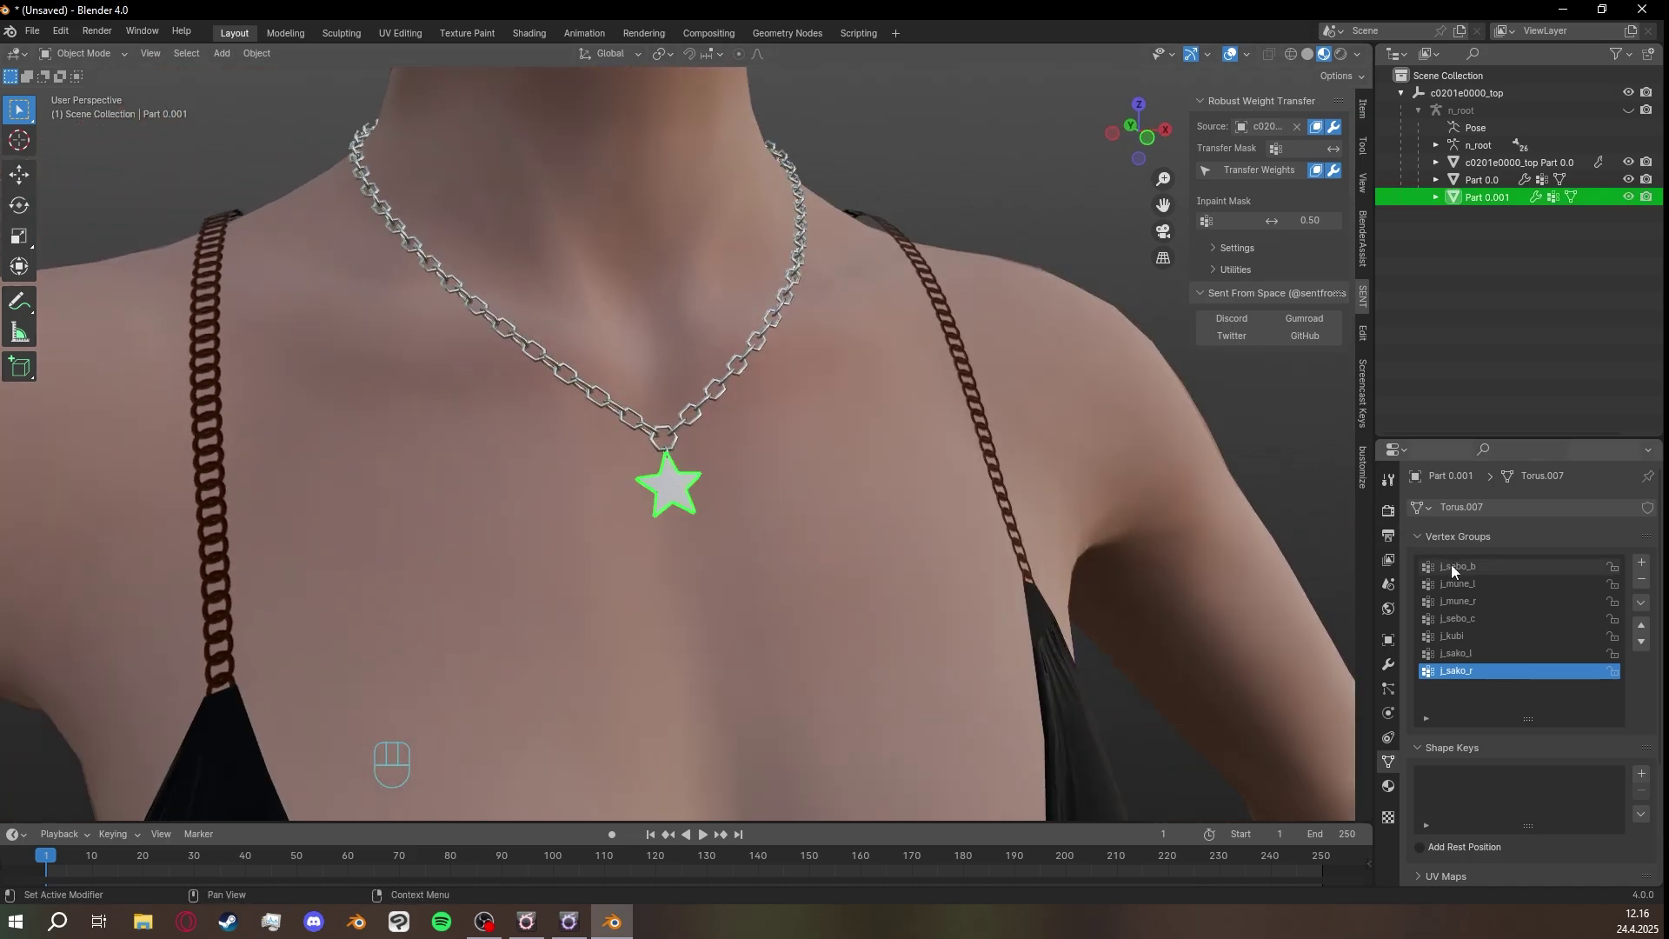
pyautogui.click(1479, 182)
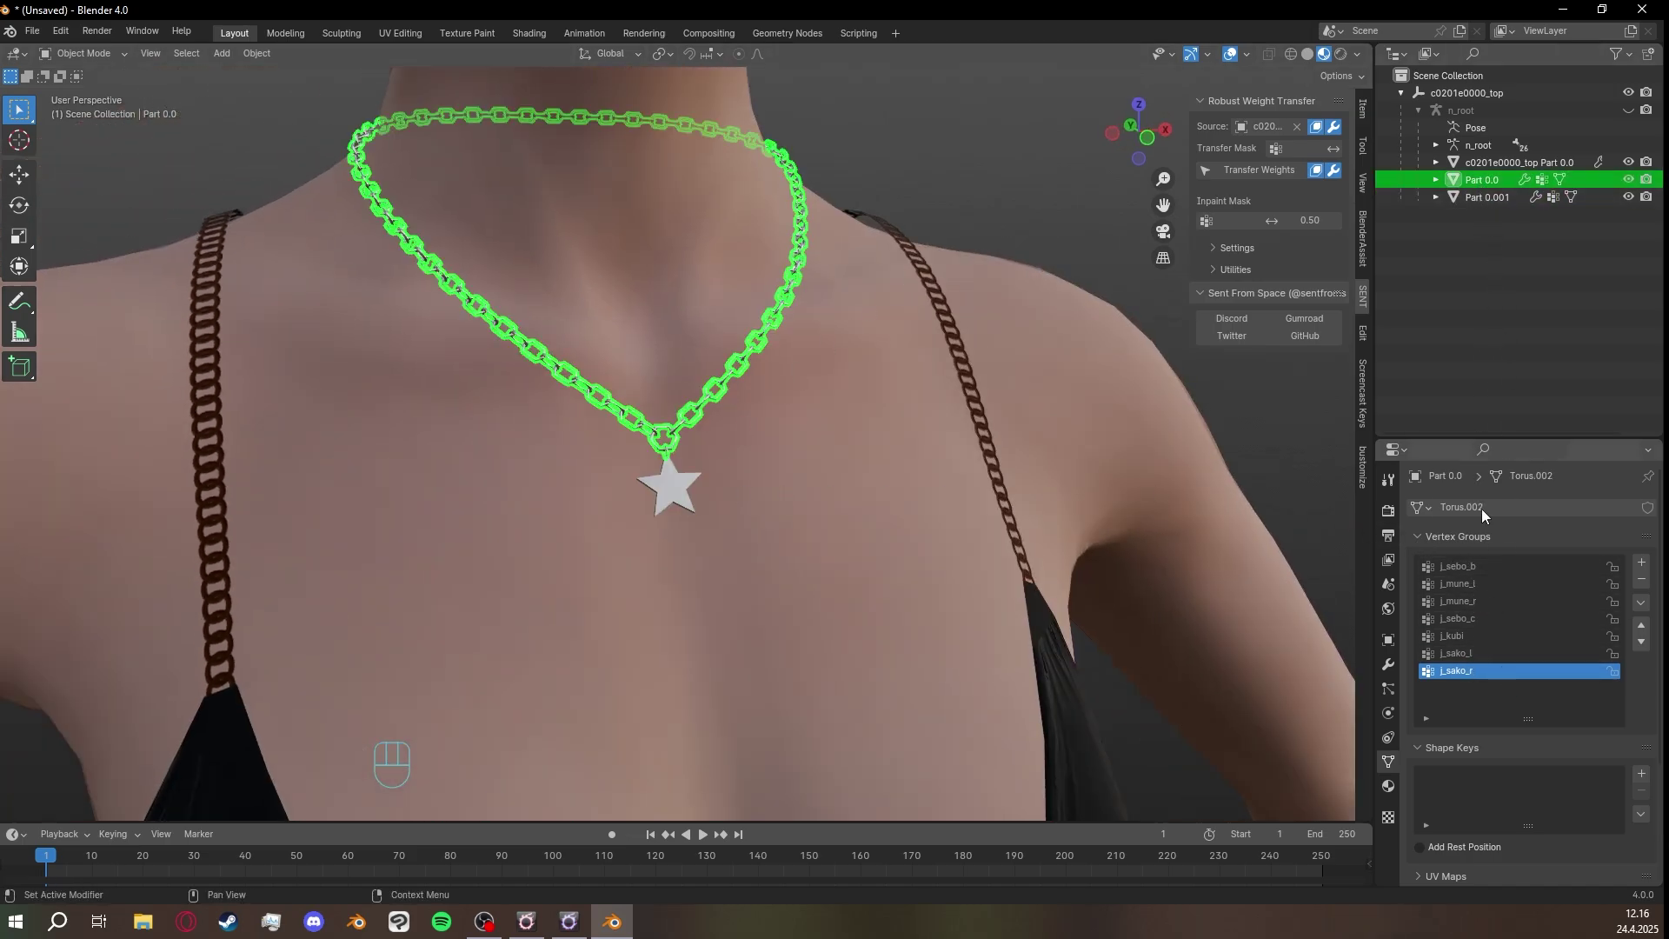
pyautogui.click(1492, 196)
pyautogui.doubleClick(1506, 194)
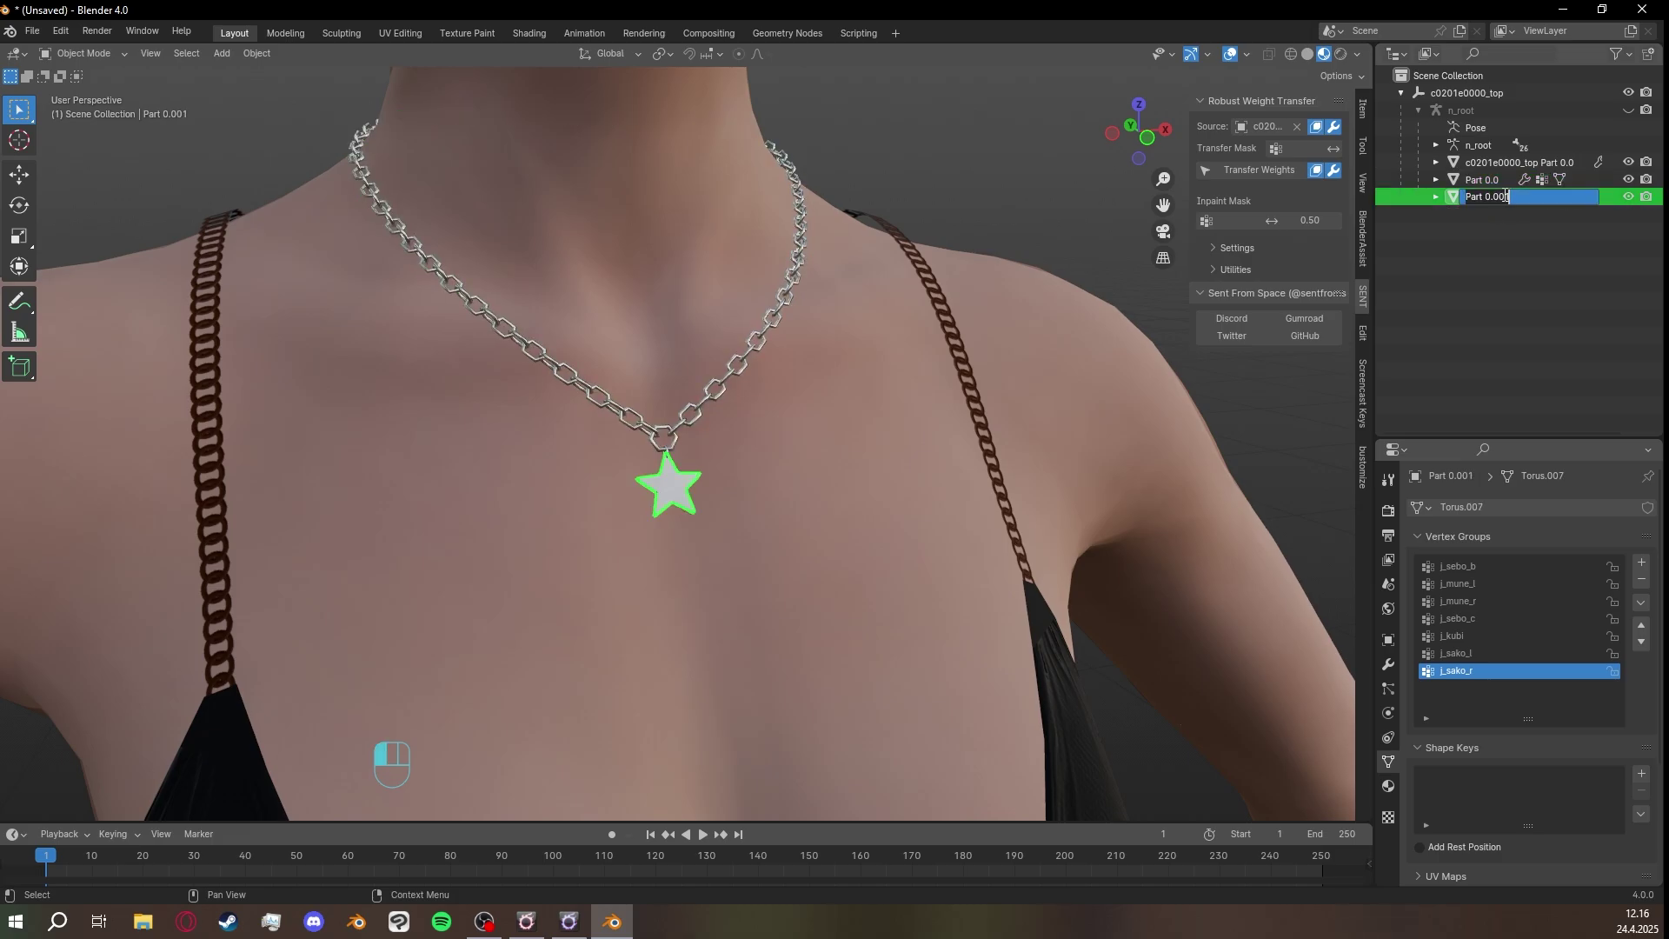
pyautogui.write('1')
pyautogui.press('Return')
pyautogui.click(1457, 210)
# Examine the chain necklace and star pendant on the body from the front, at a distance and up close.
pyautogui.moveTo(1000, 208); pyautogui.dragTo(928, 250, button='middle')
pyautogui.scroll(-3, 929, 250)
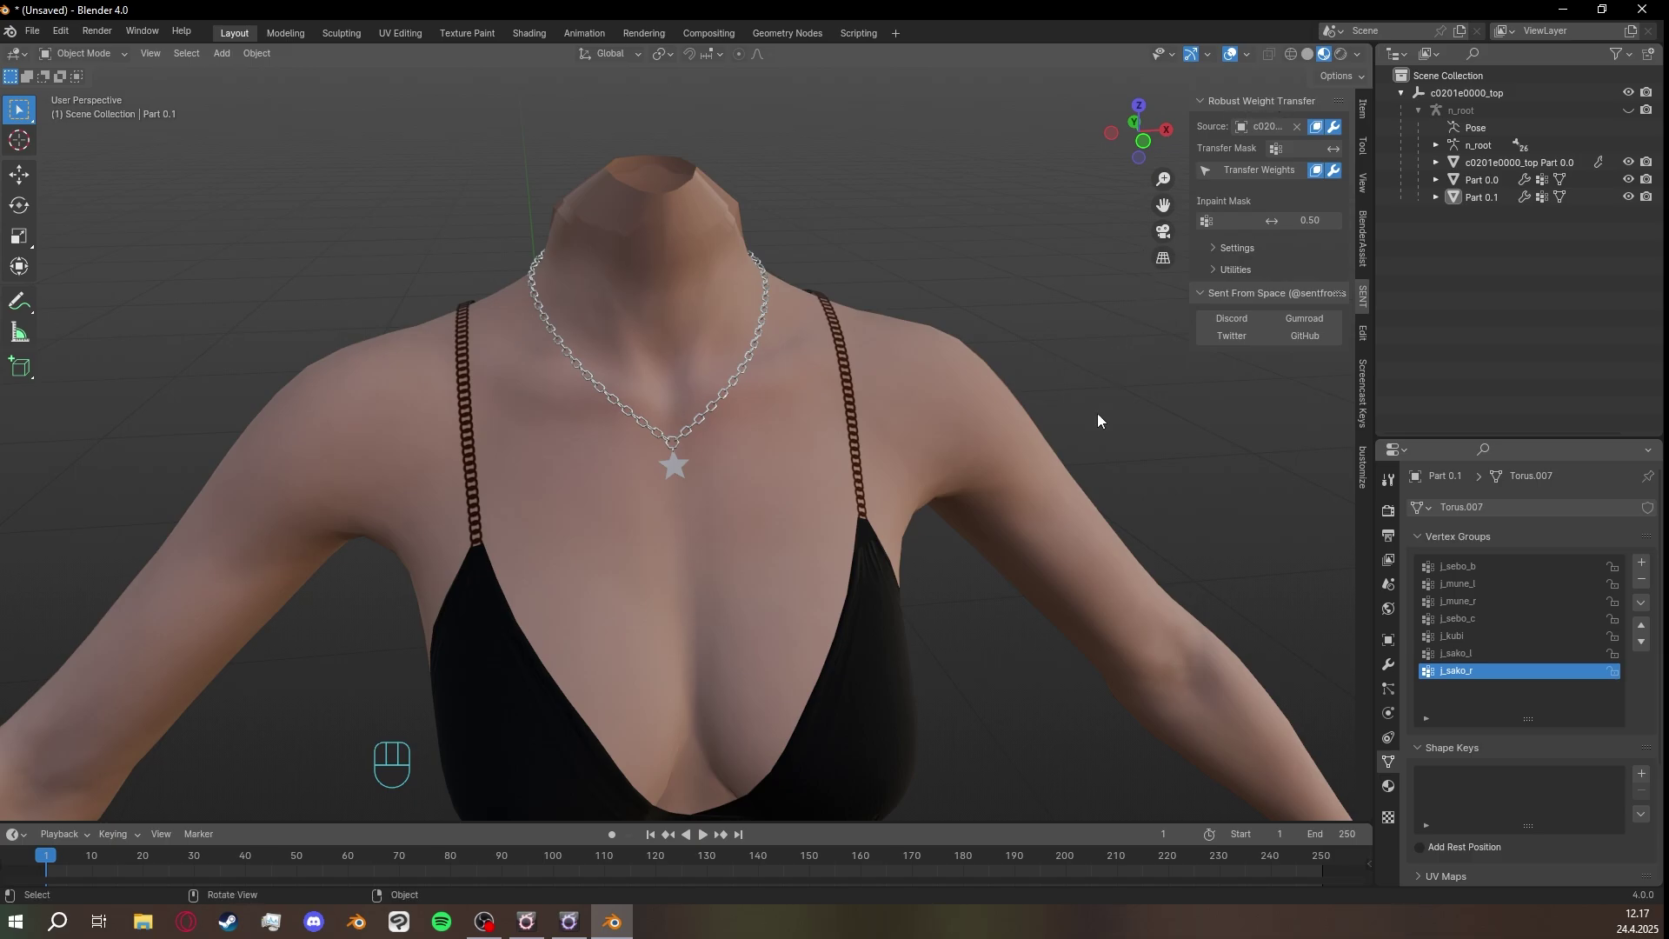
pyautogui.moveTo(1021, 453); pyautogui.dragTo(1049, 477, button='middle')
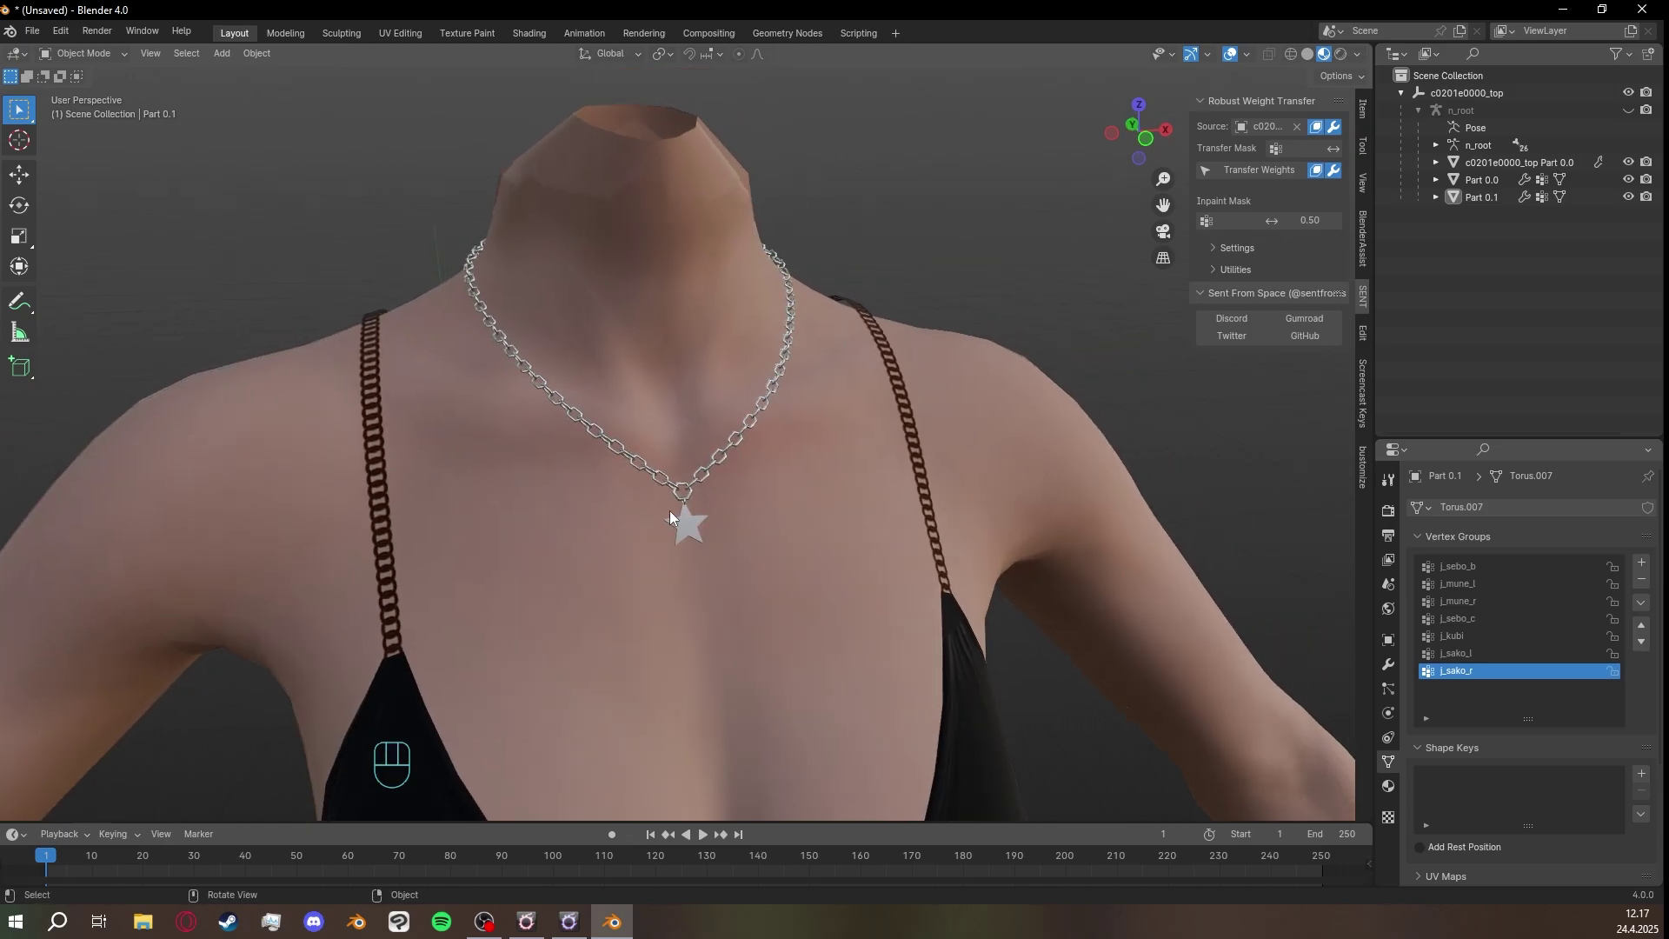
pyautogui.keyDown('shift'); pyautogui.moveTo(773, 517); pyautogui.dragTo(767, 482, button='middle'); pyautogui.keyUp('shift')
pyautogui.scroll(3, 796, 482)
pyautogui.keyDown('shift'); pyautogui.moveTo(767, 482); pyautogui.dragTo(725, 532, button='middle'); pyautogui.keyUp('shift')
pyautogui.scroll(2, 737, 525)
pyautogui.scroll(-2, 752, 518)
pyautogui.scroll(-1, 753, 518)
pyautogui.scroll(-1, 726, 534)
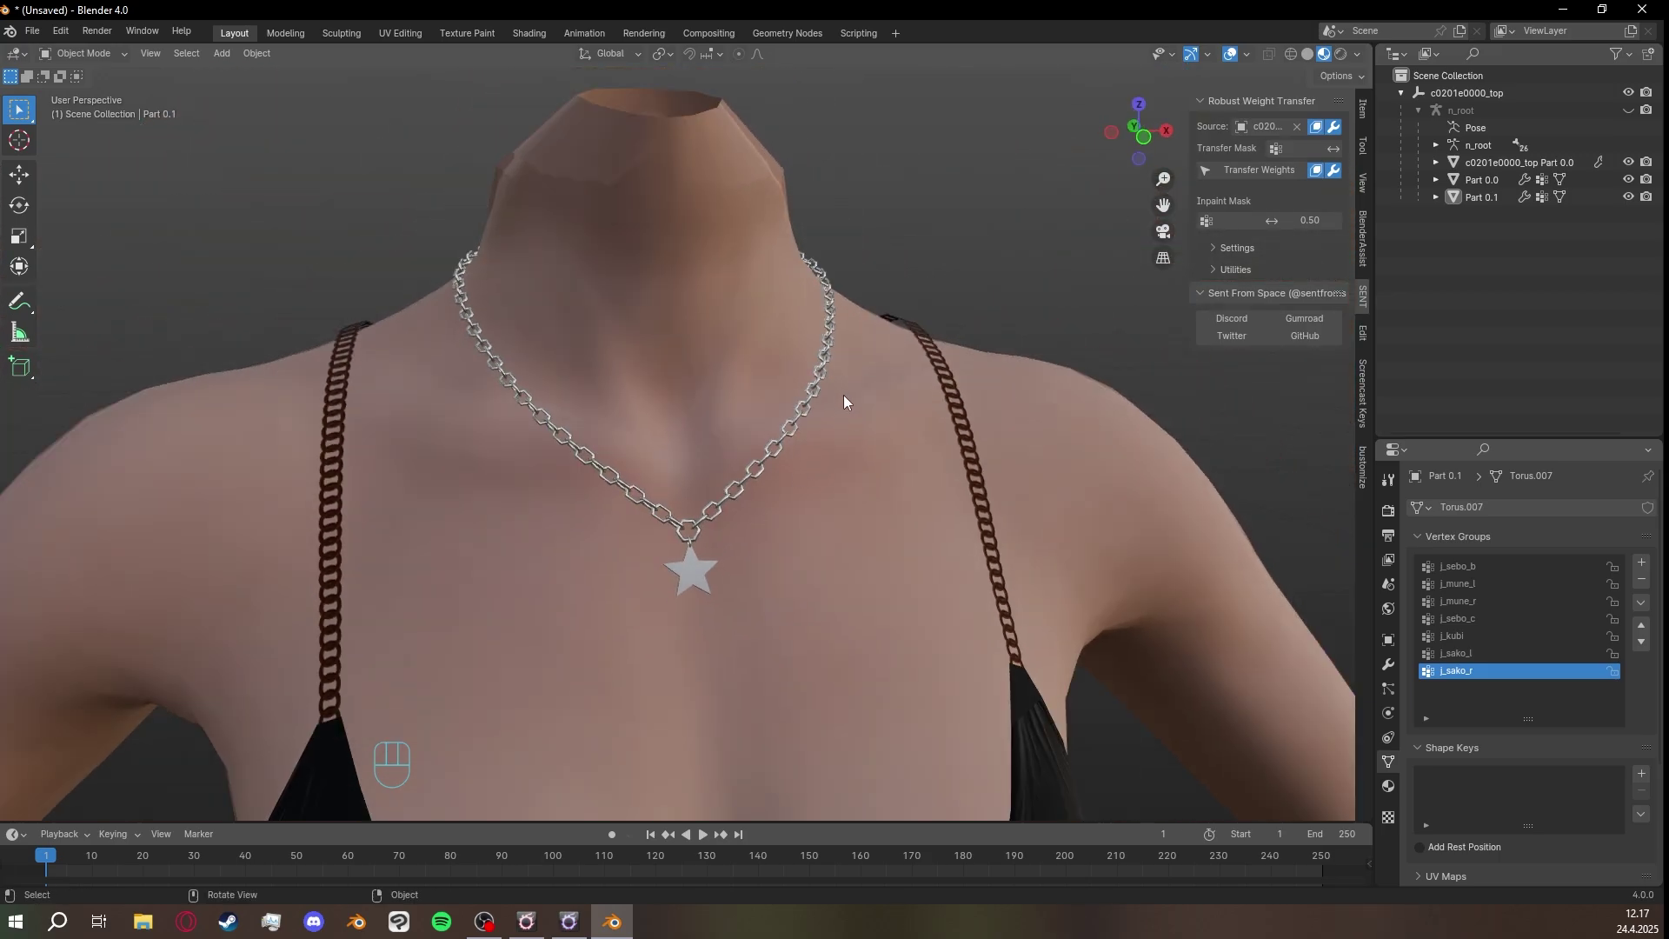
# Select the chain and star objects together and select all of their geometry in Edit Mode.
pyautogui.click(1483, 181)
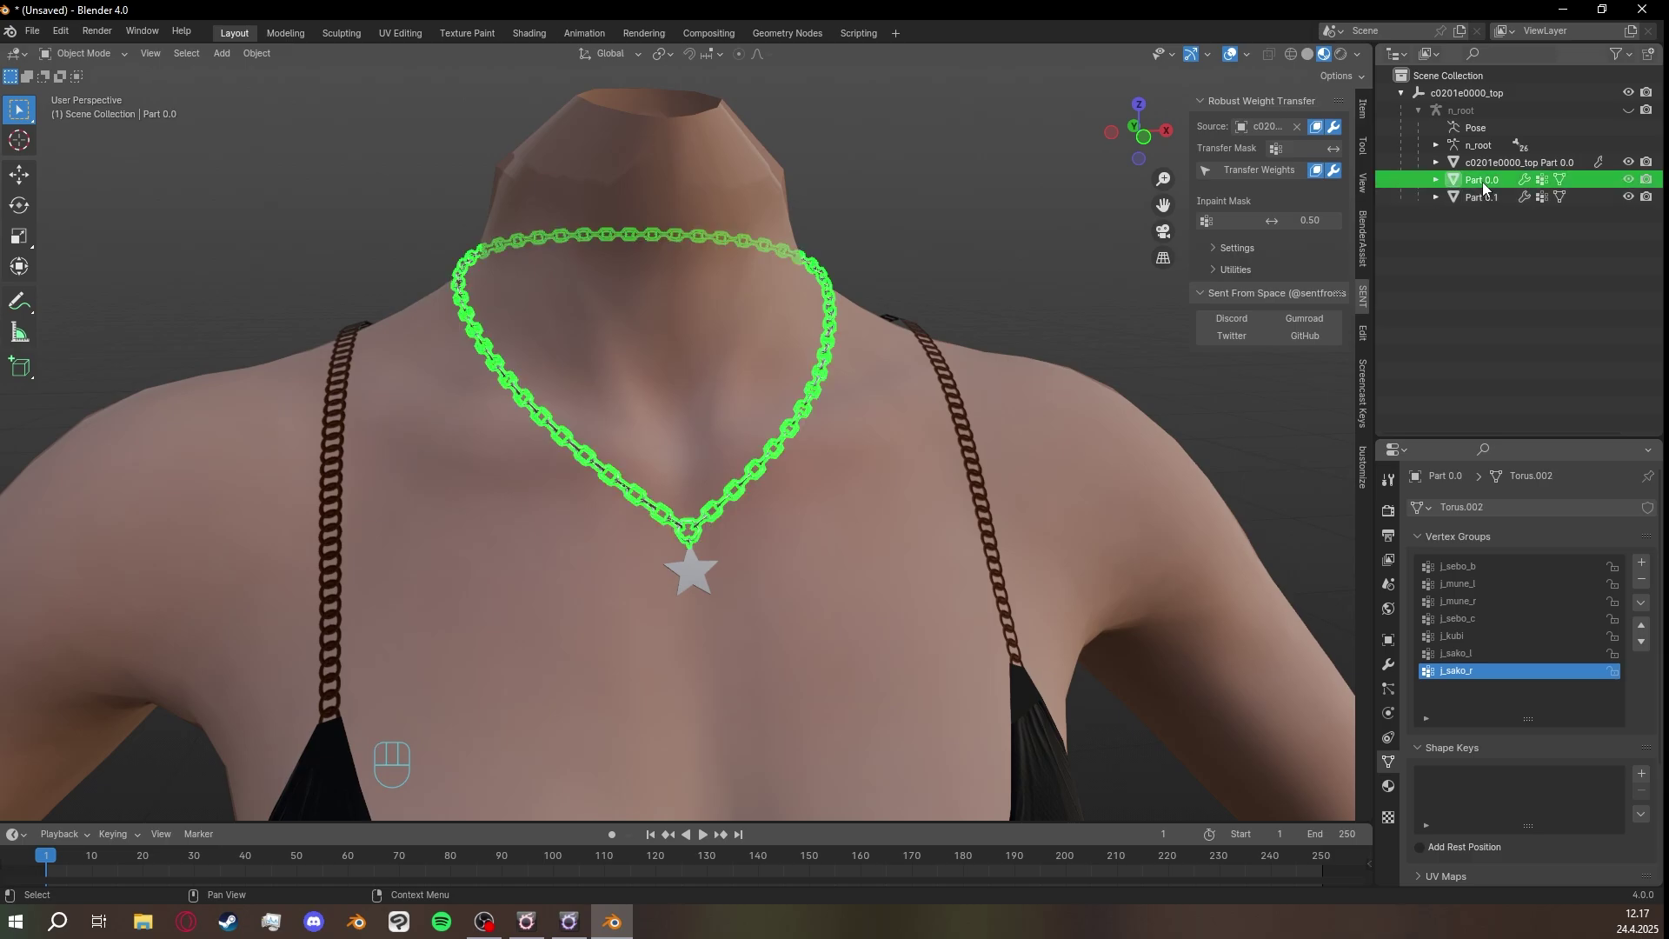
pyautogui.keyDown('shift'); pyautogui.click(1480, 197); pyautogui.keyUp('shift')
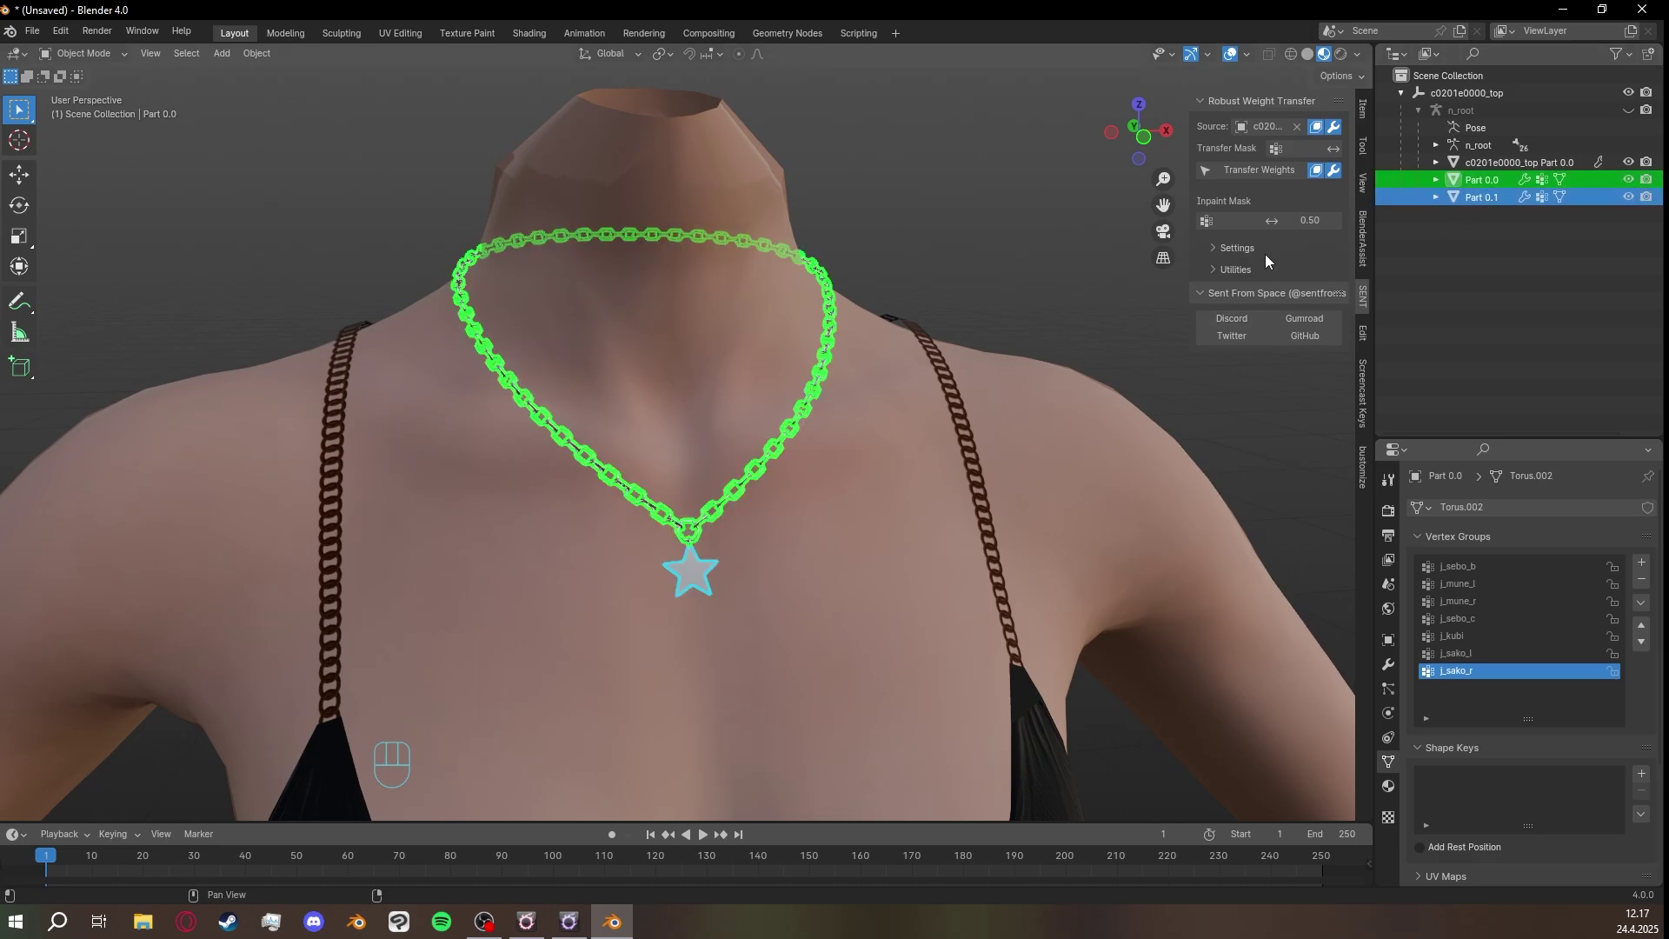
pyautogui.moveTo(1500, 222); pyautogui.dragTo(1475, 185)
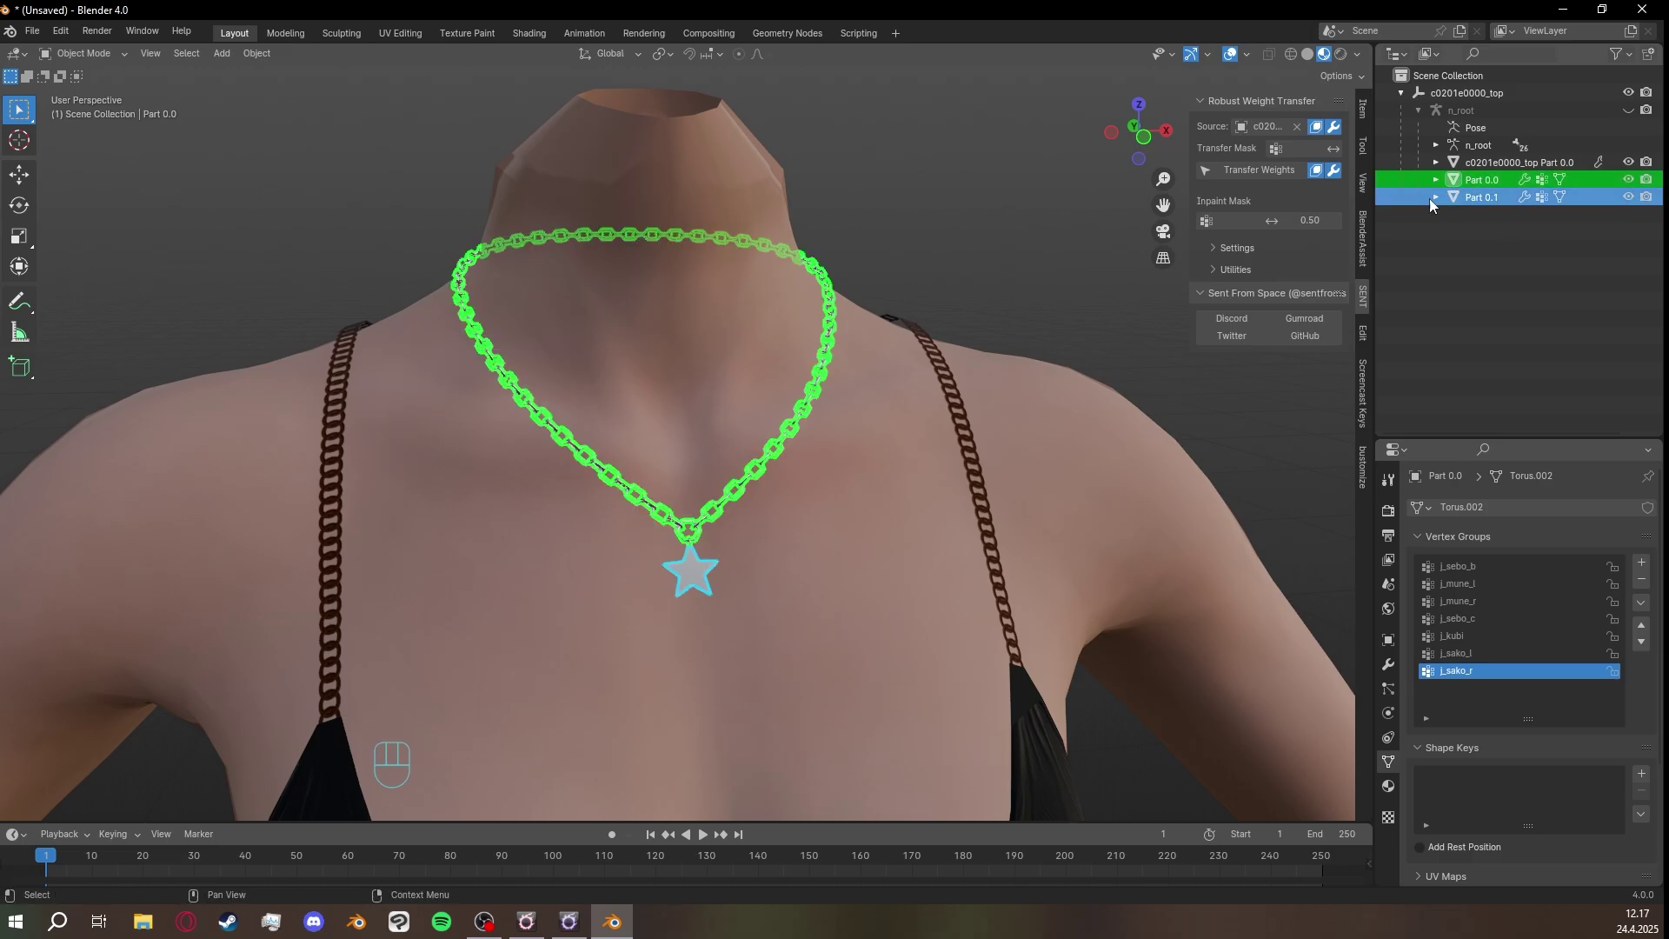
pyautogui.moveTo(887, 304); pyautogui.dragTo(926, 268, button='middle')
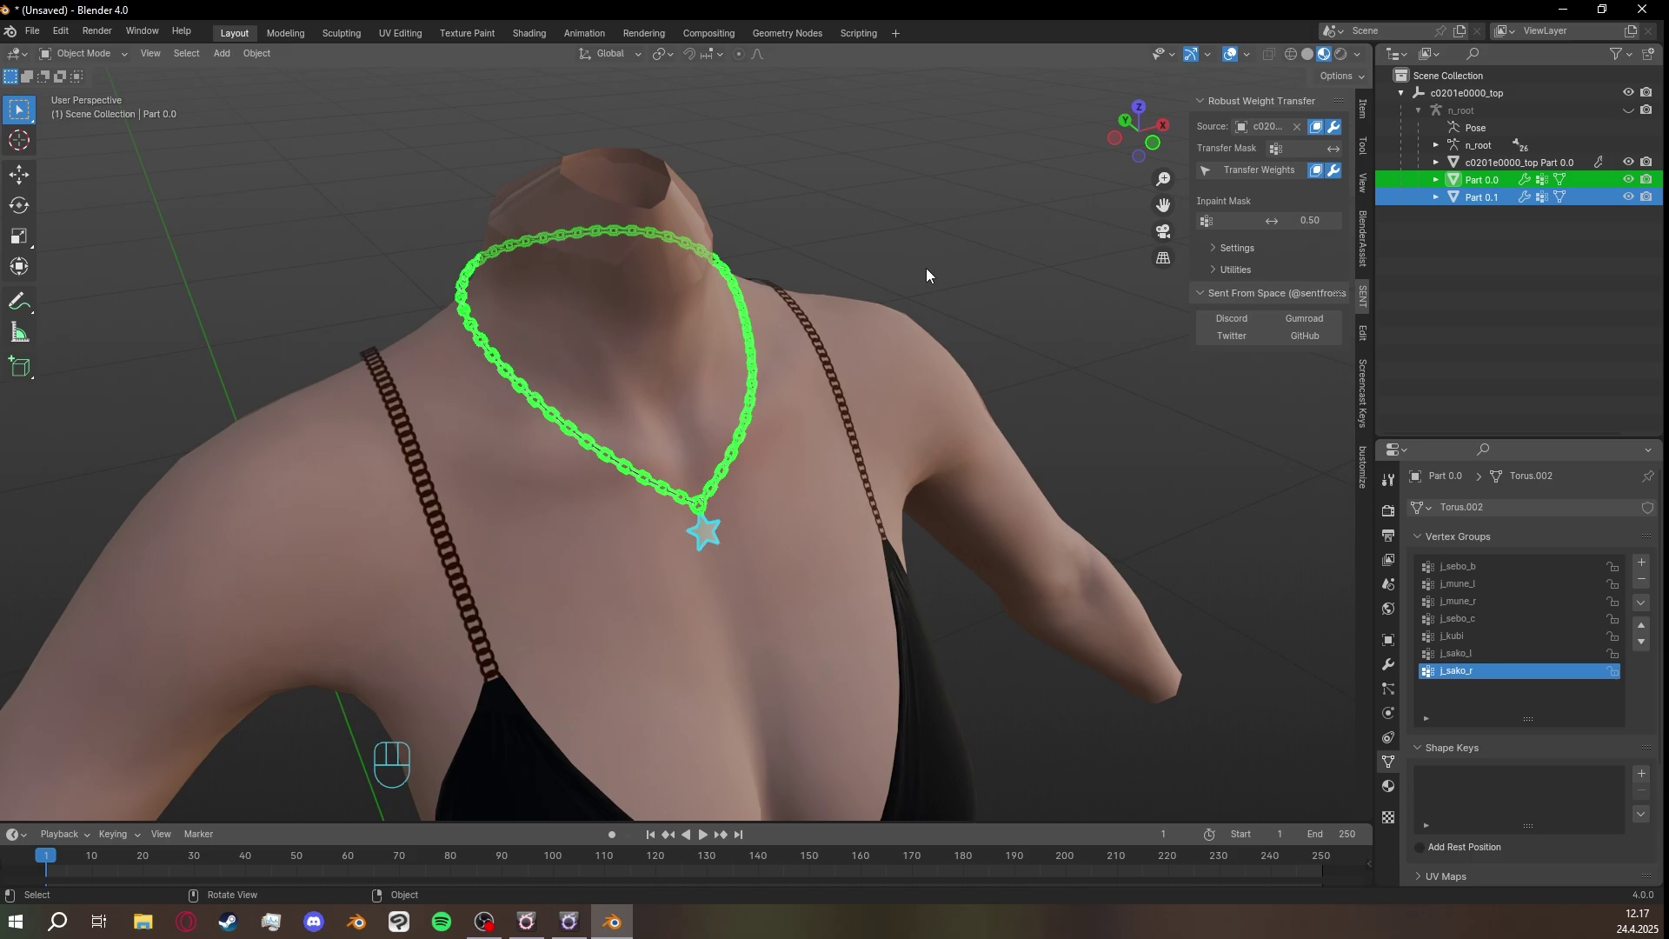
pyautogui.press('Tab')
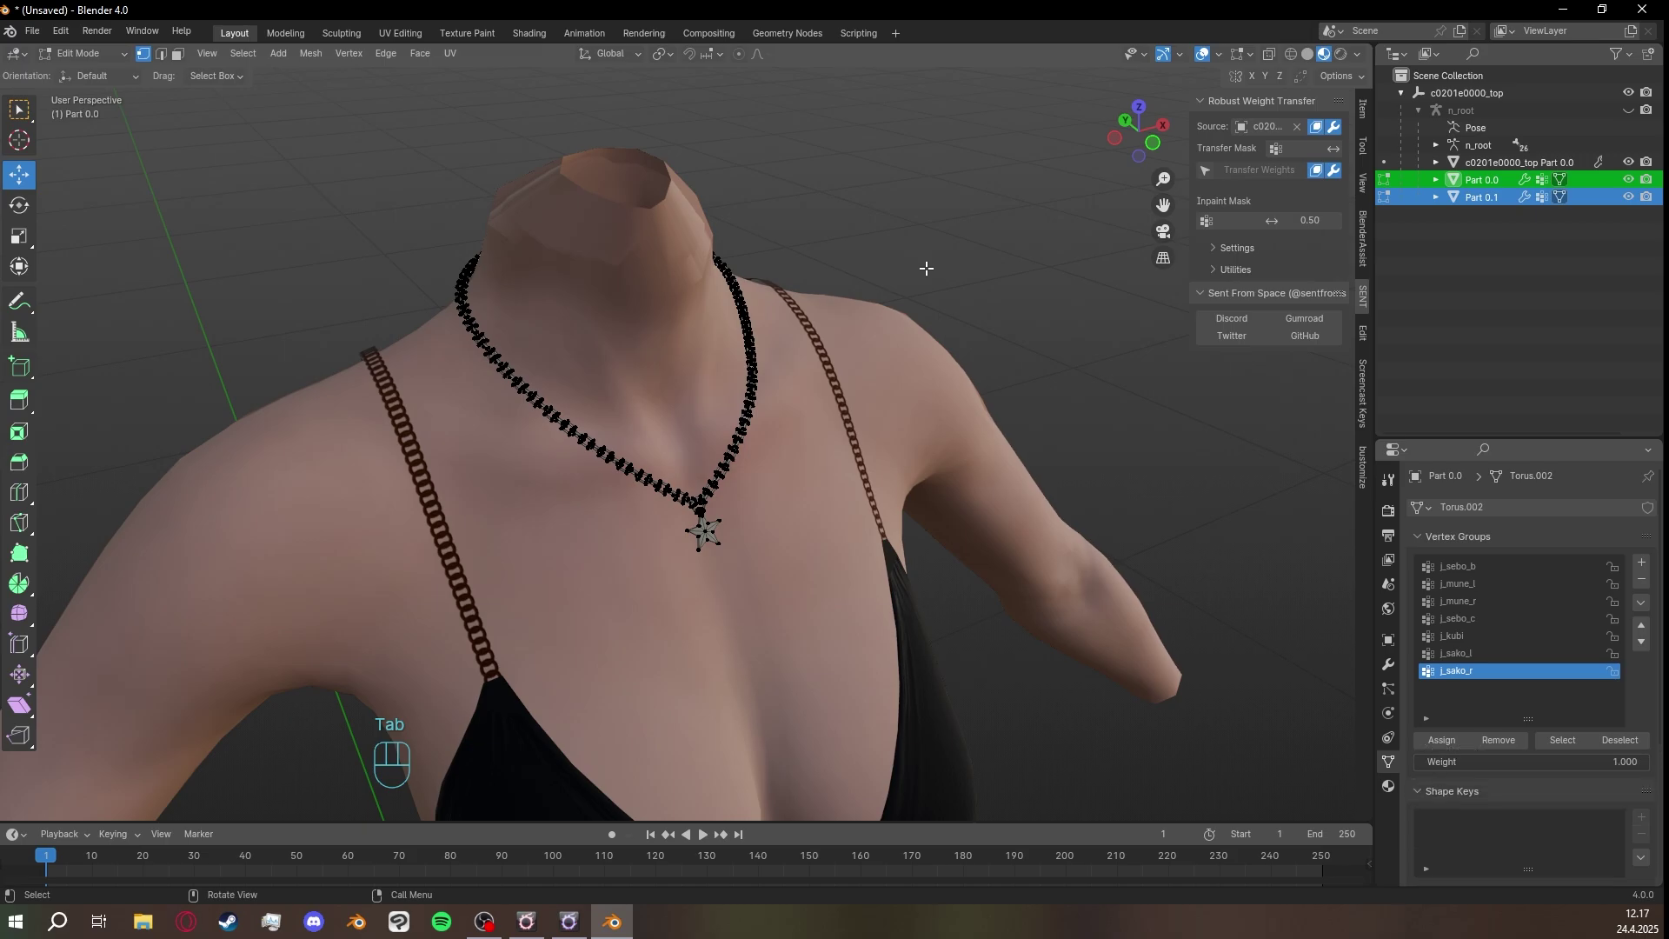
pyautogui.press('a')
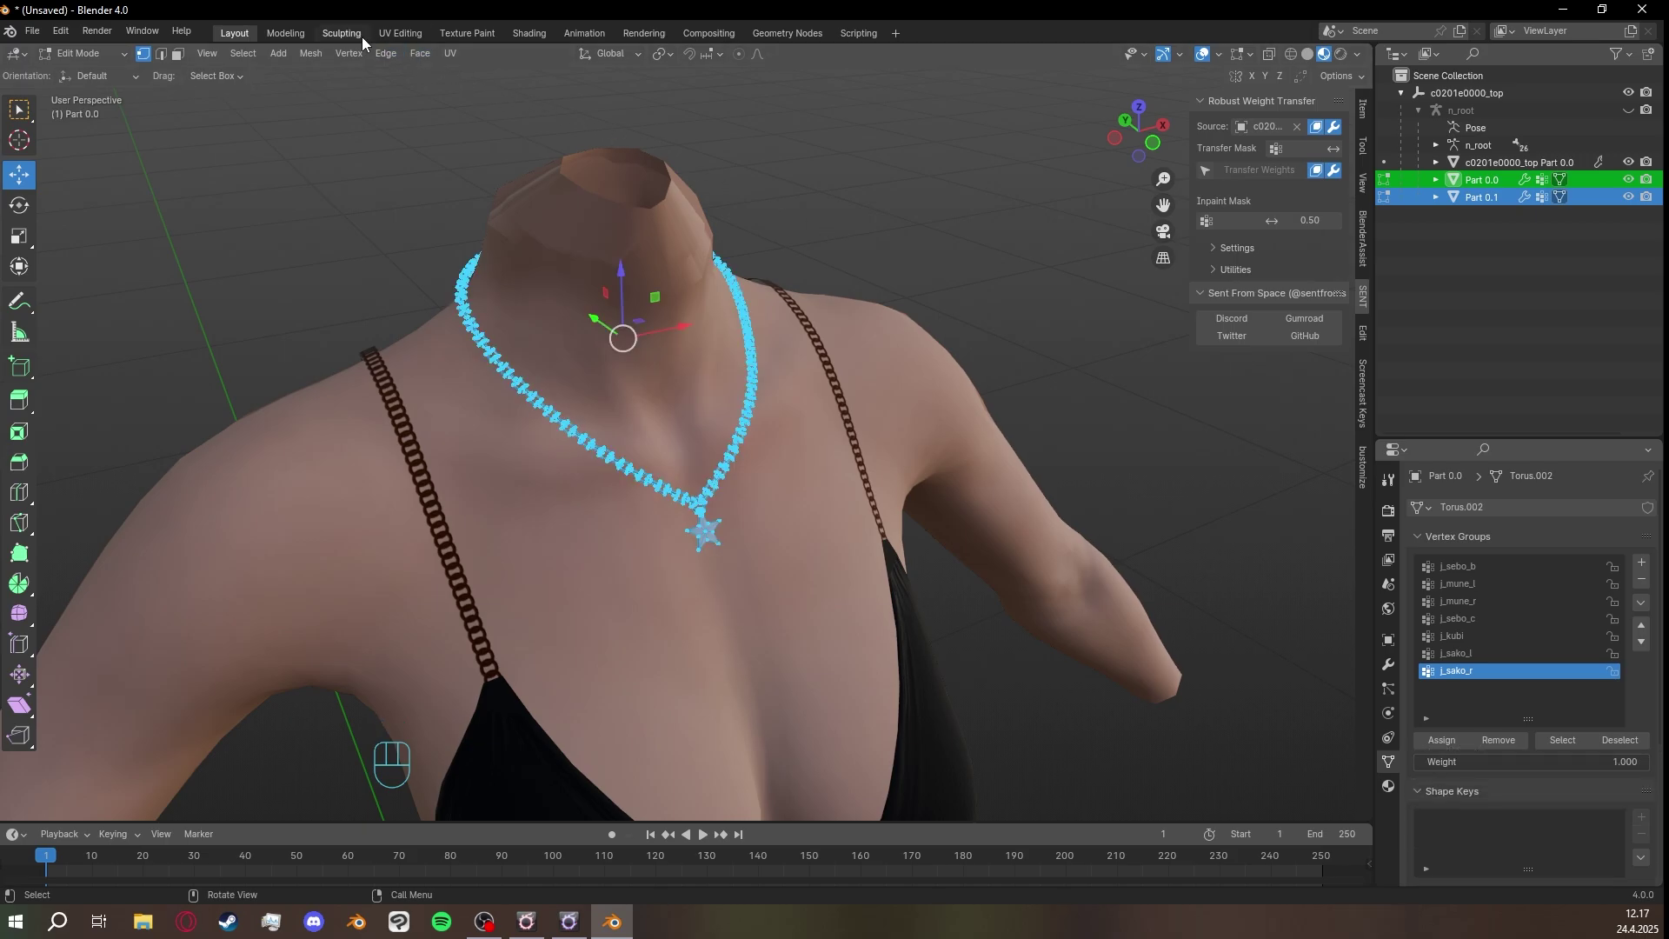
# Switch to the UV Editing workspace and frame the necklace close up from the front.
pyautogui.click(410, 35)
pyautogui.scroll(3, 502, 413)
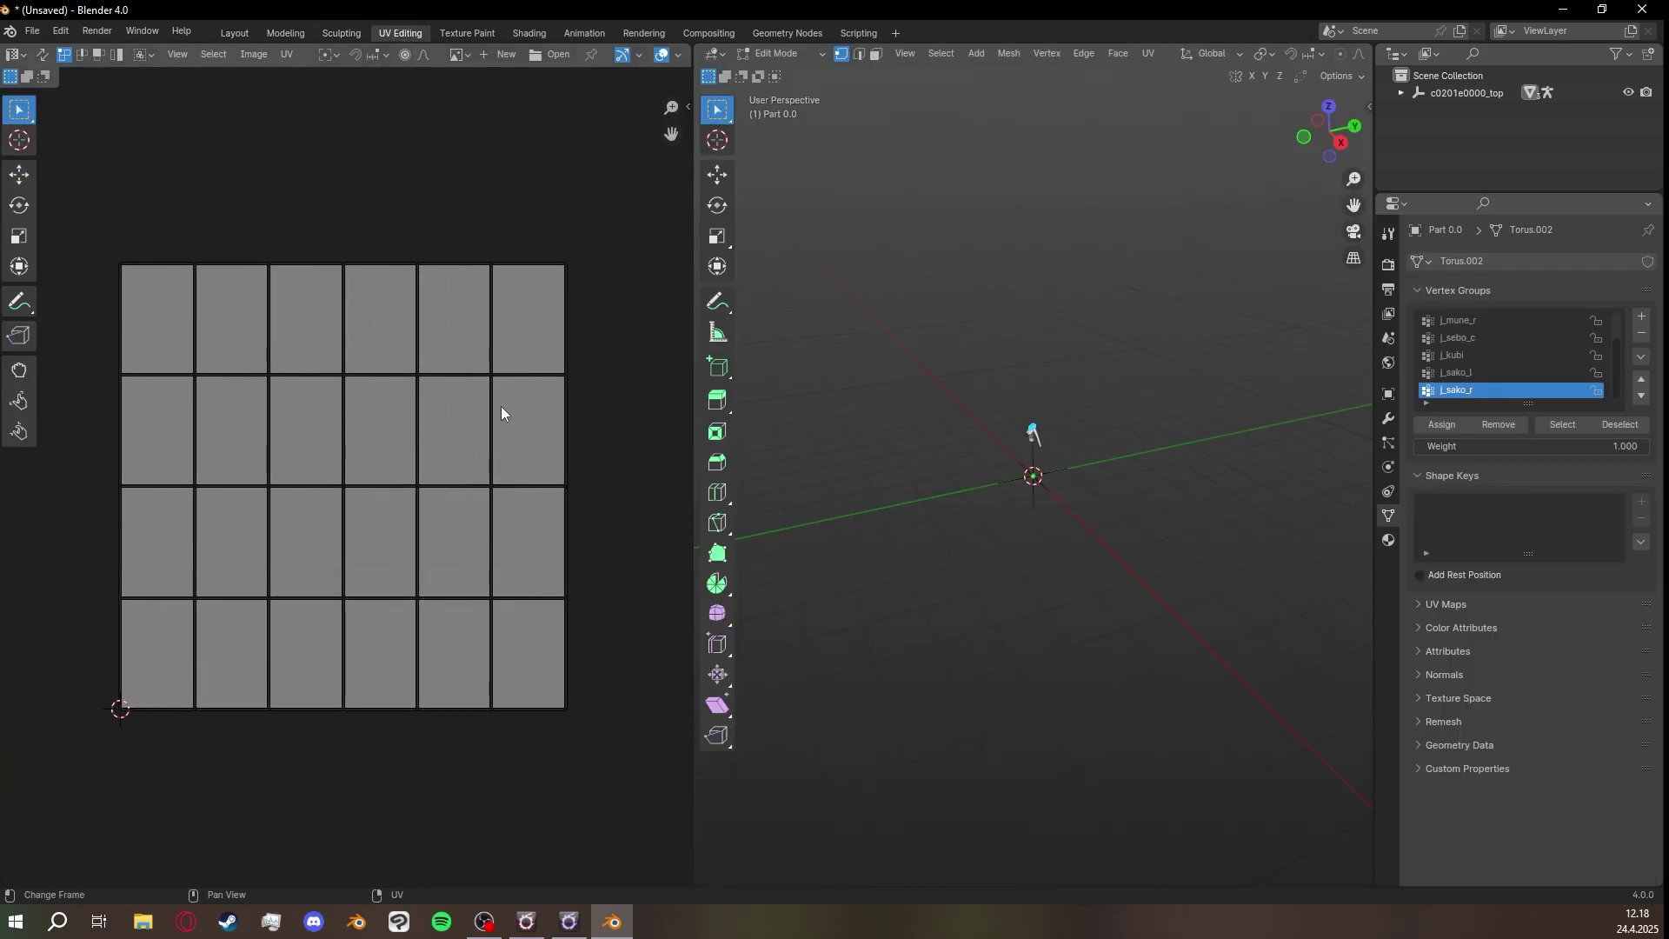
pyautogui.moveTo(988, 461); pyautogui.dragTo(1122, 536, button='middle')
pyautogui.scroll(-3, 1122, 536)
pyautogui.scroll(9, 1108, 497)
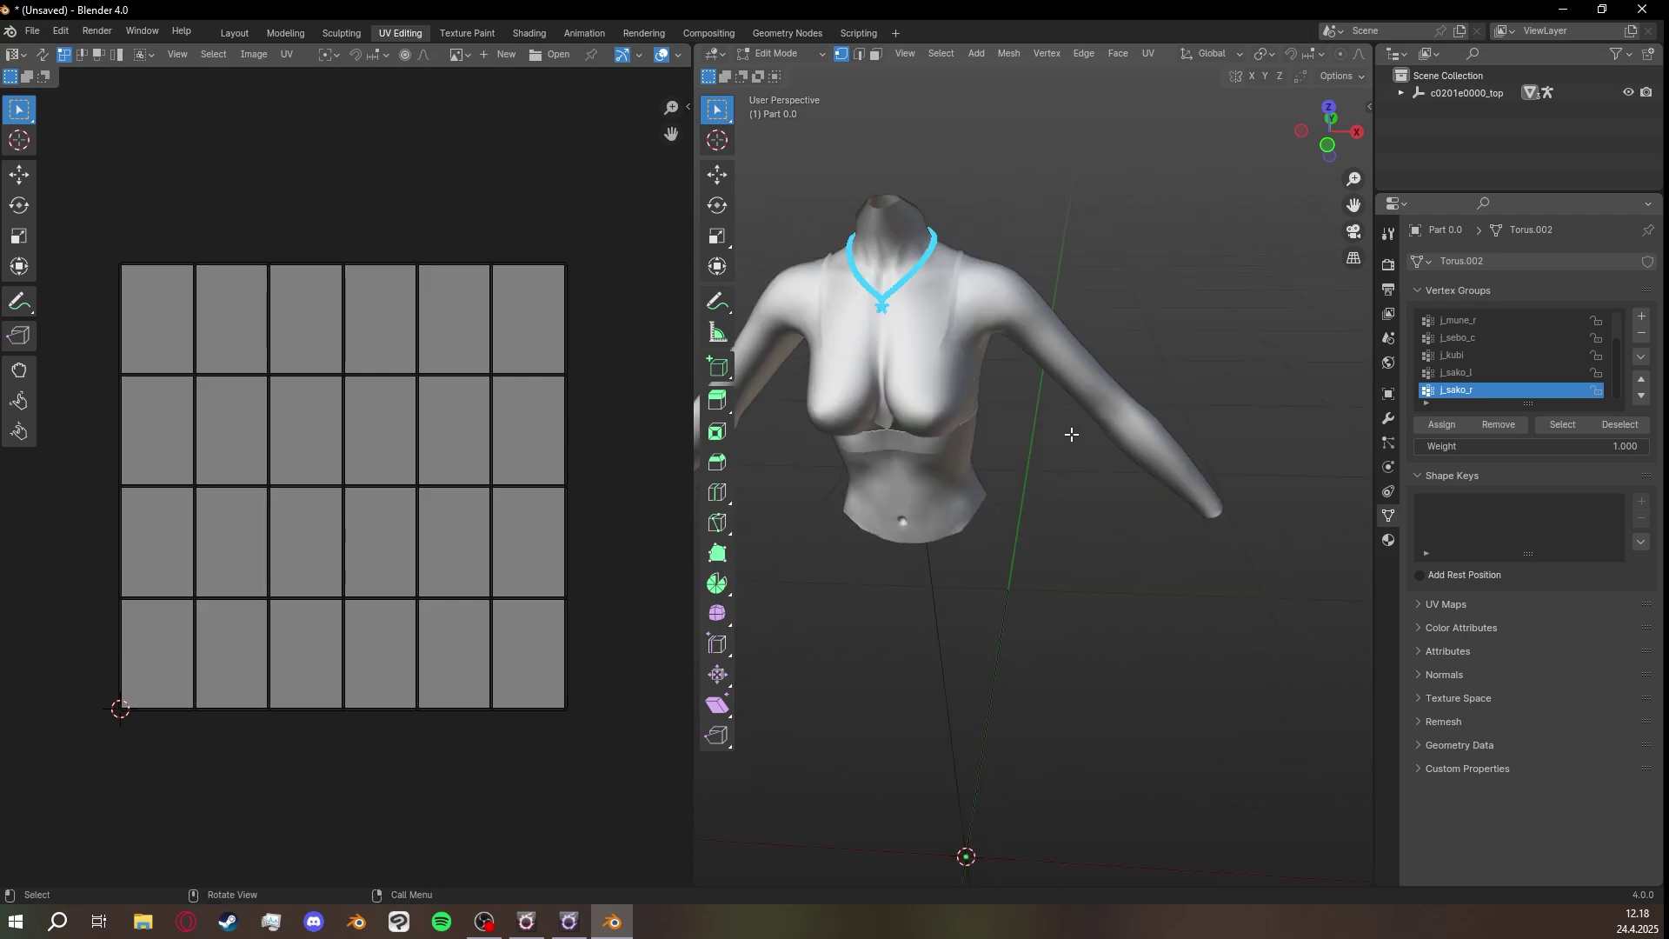
pyautogui.keyDown('shift'); pyautogui.moveTo(1036, 339); pyautogui.dragTo(1152, 509, button='middle'); pyautogui.keyUp('shift')
pyautogui.moveTo(1152, 509)
pyautogui.keyDown('ctrl'); pyautogui.mouseDown(button='middle')
pyautogui.moveTo(1140, 447)
pyautogui.moveTo(1035, 372)
pyautogui.moveTo(1123, 474)
pyautogui.moveTo(1164, 486)
pyautogui.mouseUp(button='middle'); pyautogui.keyUp('ctrl')
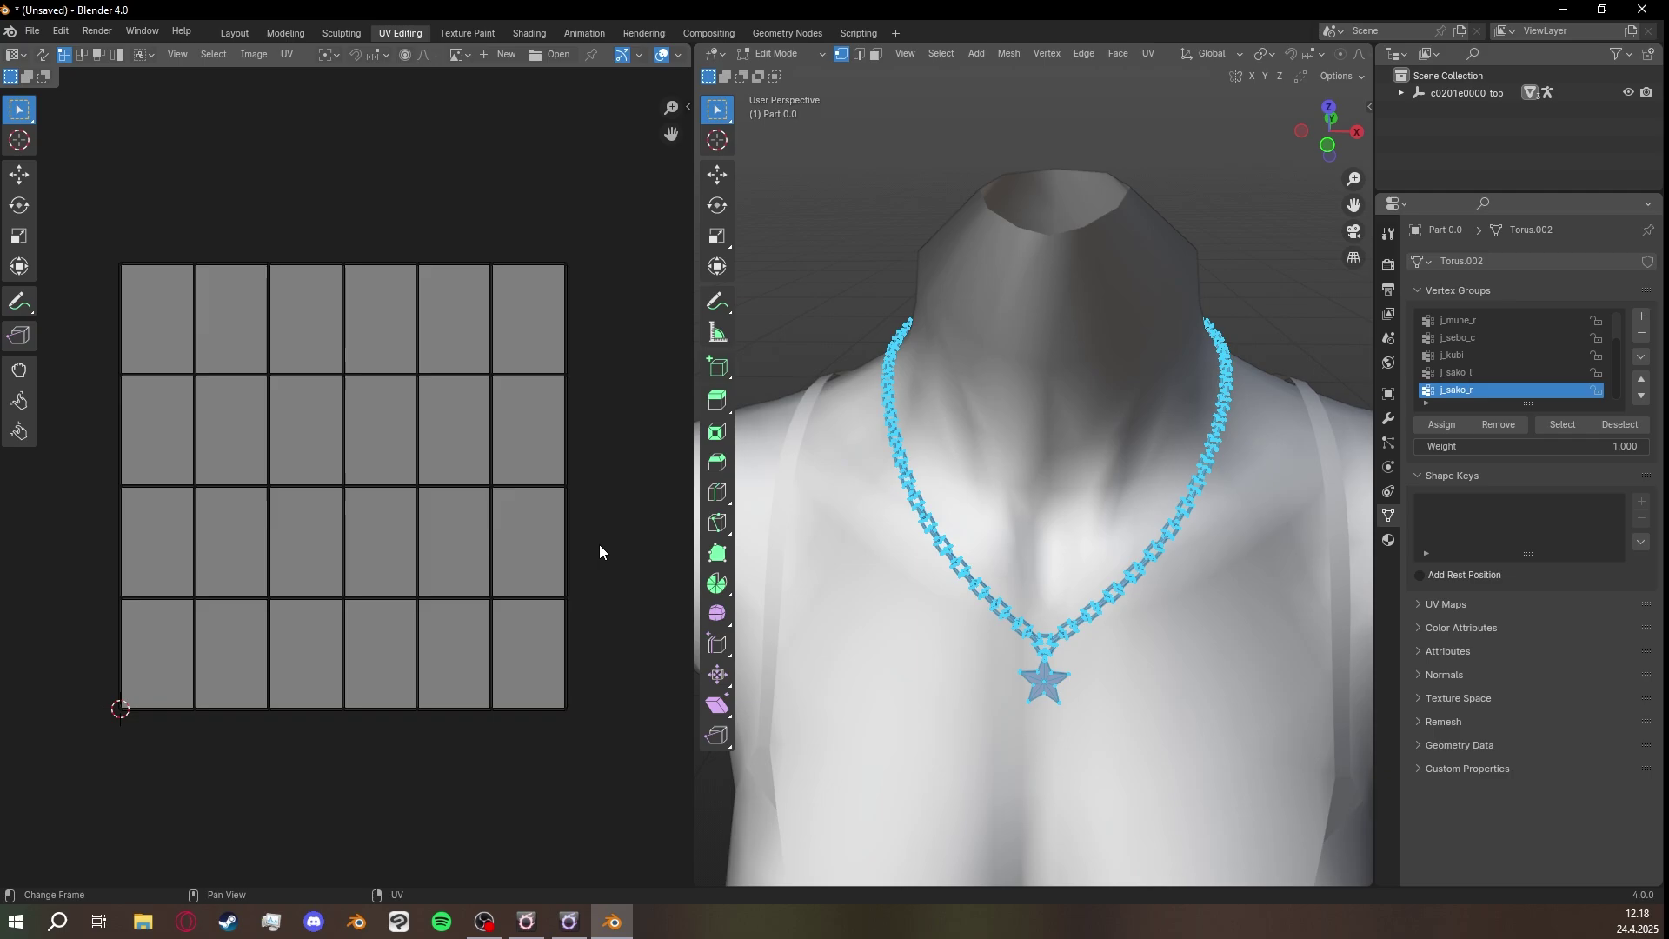
# Check the UV layouts of the star pendant and the chain links by selecting their linked geometry separately.
pyautogui.click(1046, 686)
pyautogui.press('l')
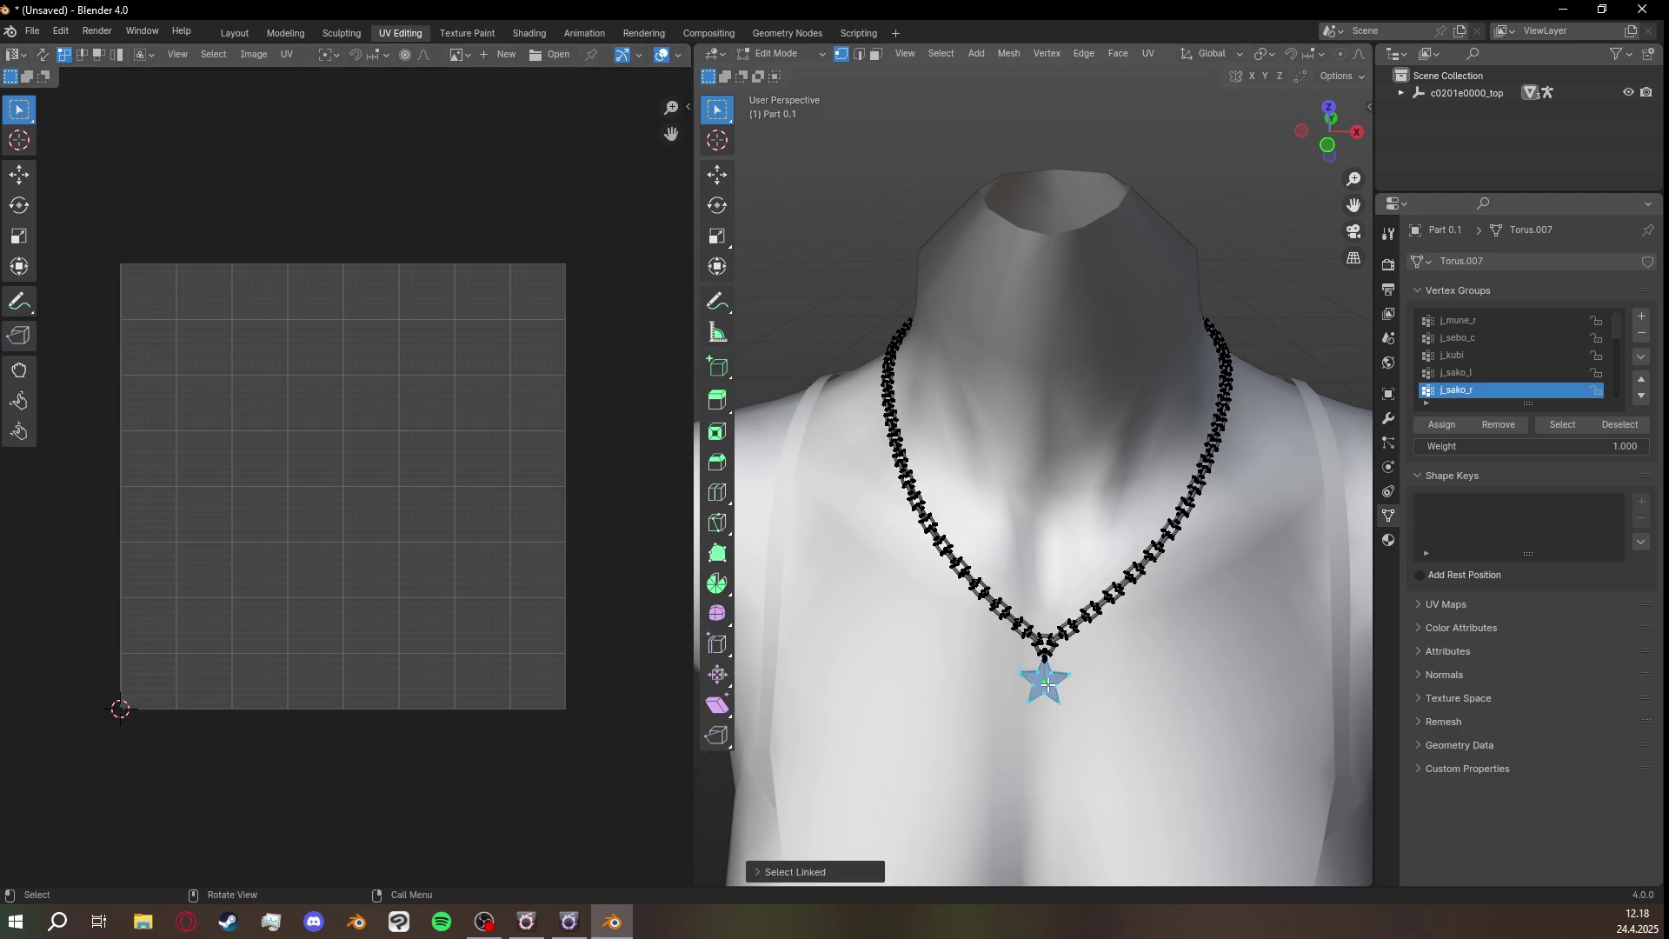
pyautogui.click(1058, 629)
pyautogui.press('l')
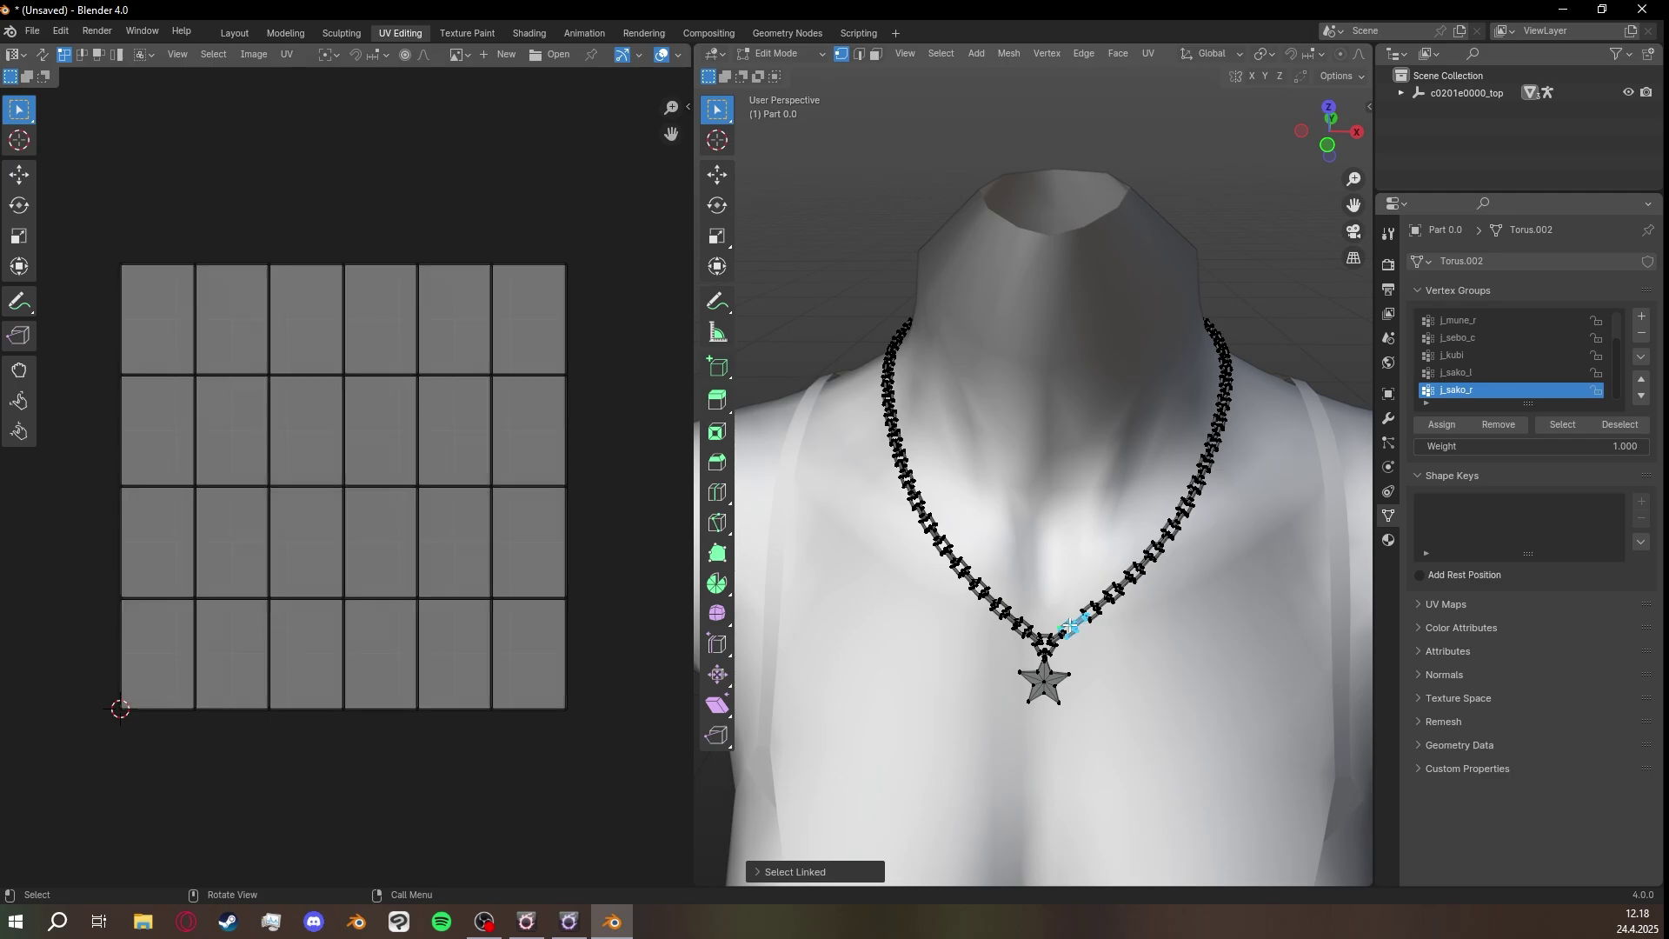
pyautogui.press('l')
pyautogui.press('l')
pyautogui.press('l')
pyautogui.press('l')
pyautogui.press('l')
pyautogui.press('l')
pyautogui.press('l')
pyautogui.press('l')
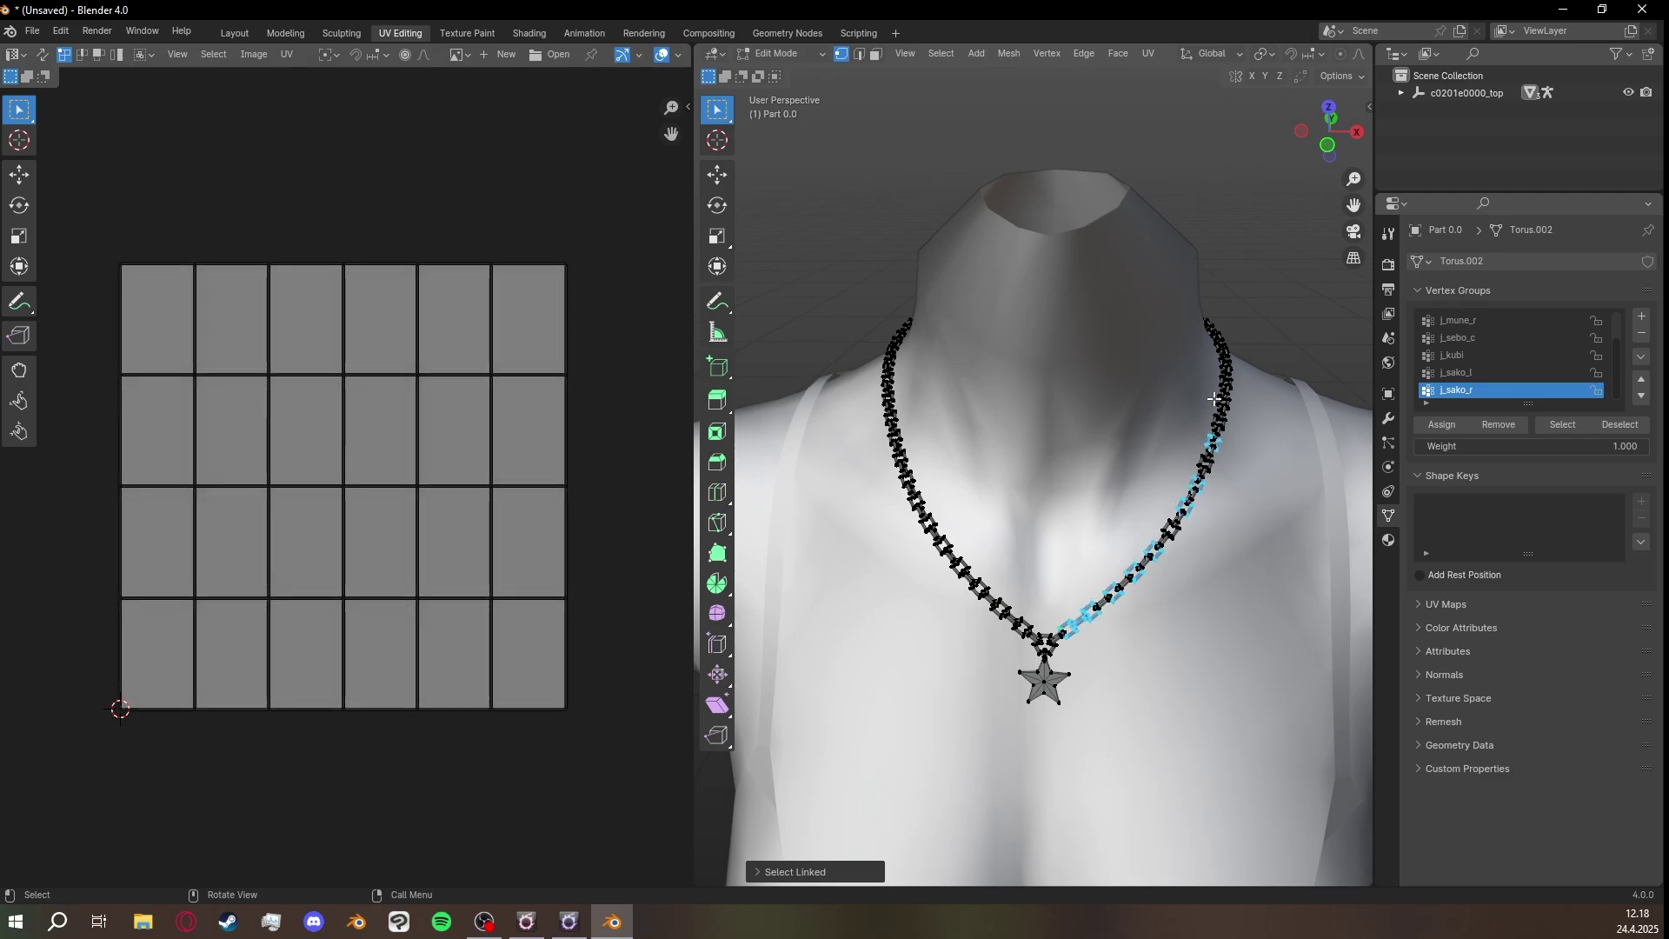
pyautogui.press('l')
pyautogui.press('l')
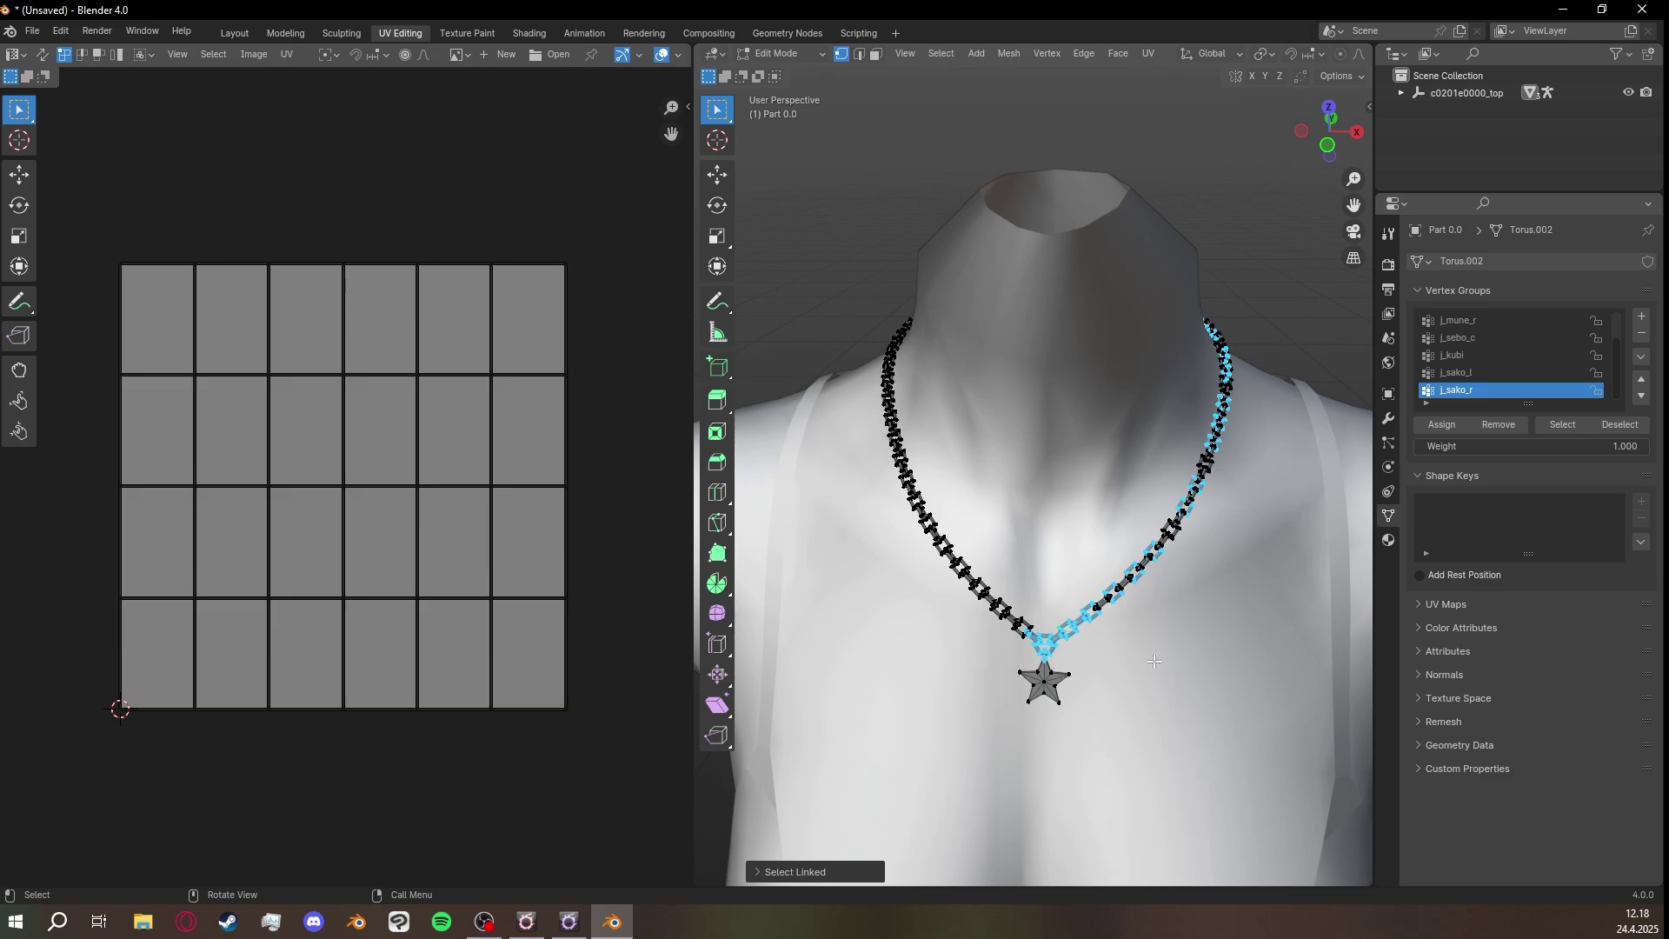
pyautogui.click(1059, 683)
pyautogui.press('l')
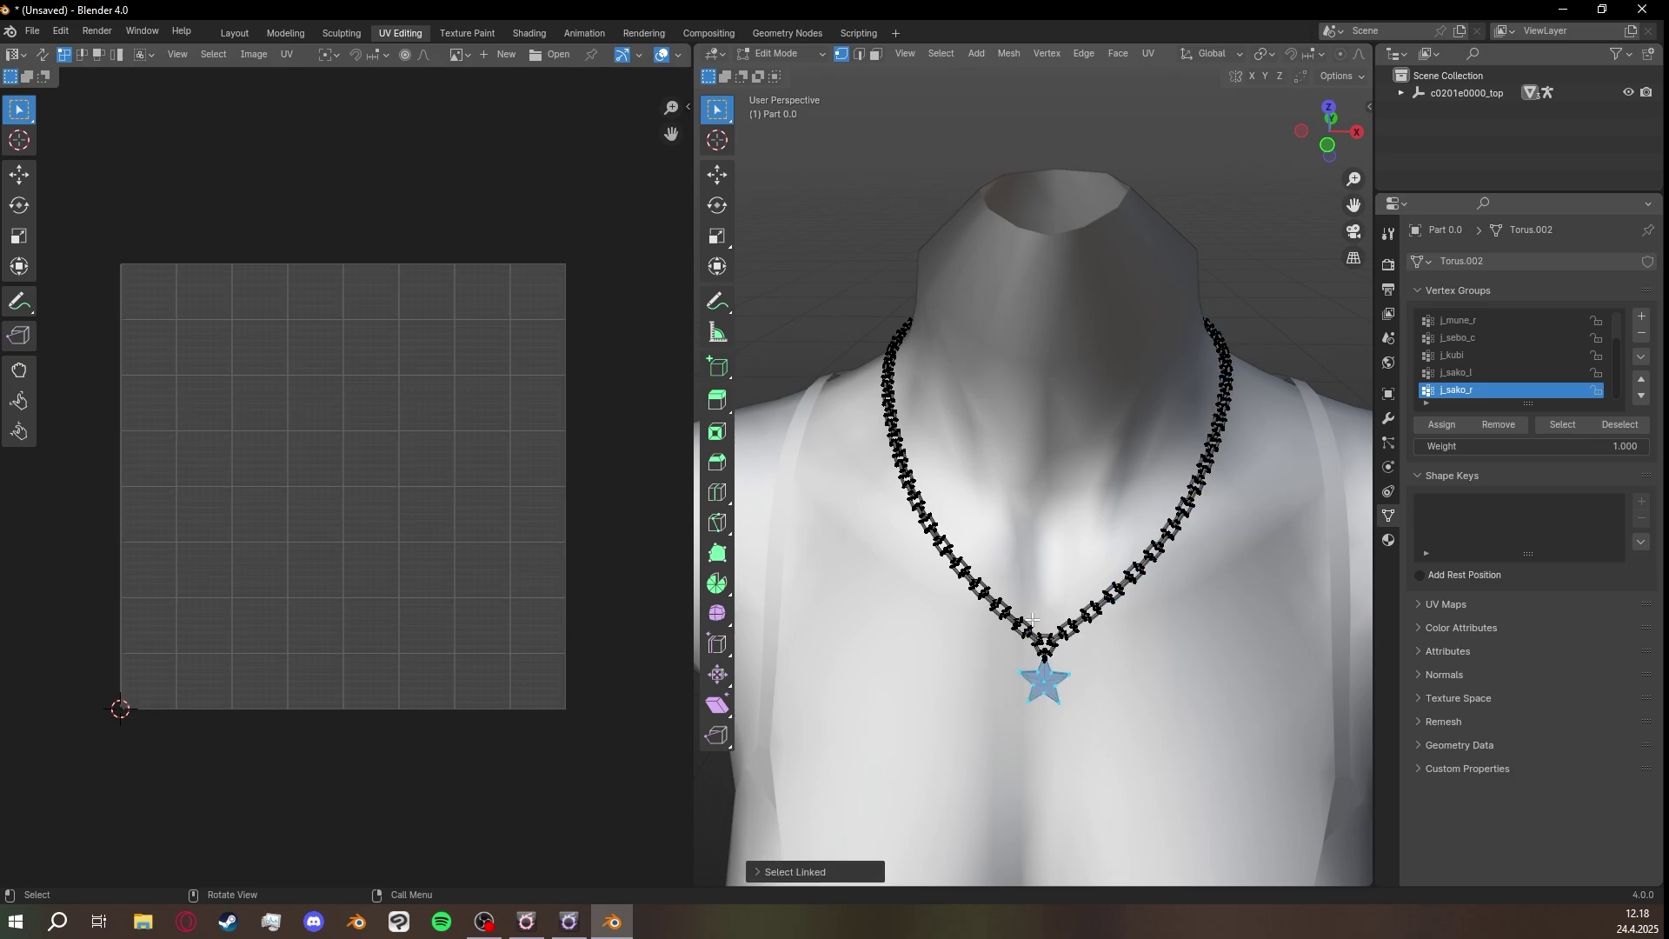
# Select all geometry and UVs of the chain and star, and reset their UV mapping.
pyautogui.hotkey('ctrl', 'i')
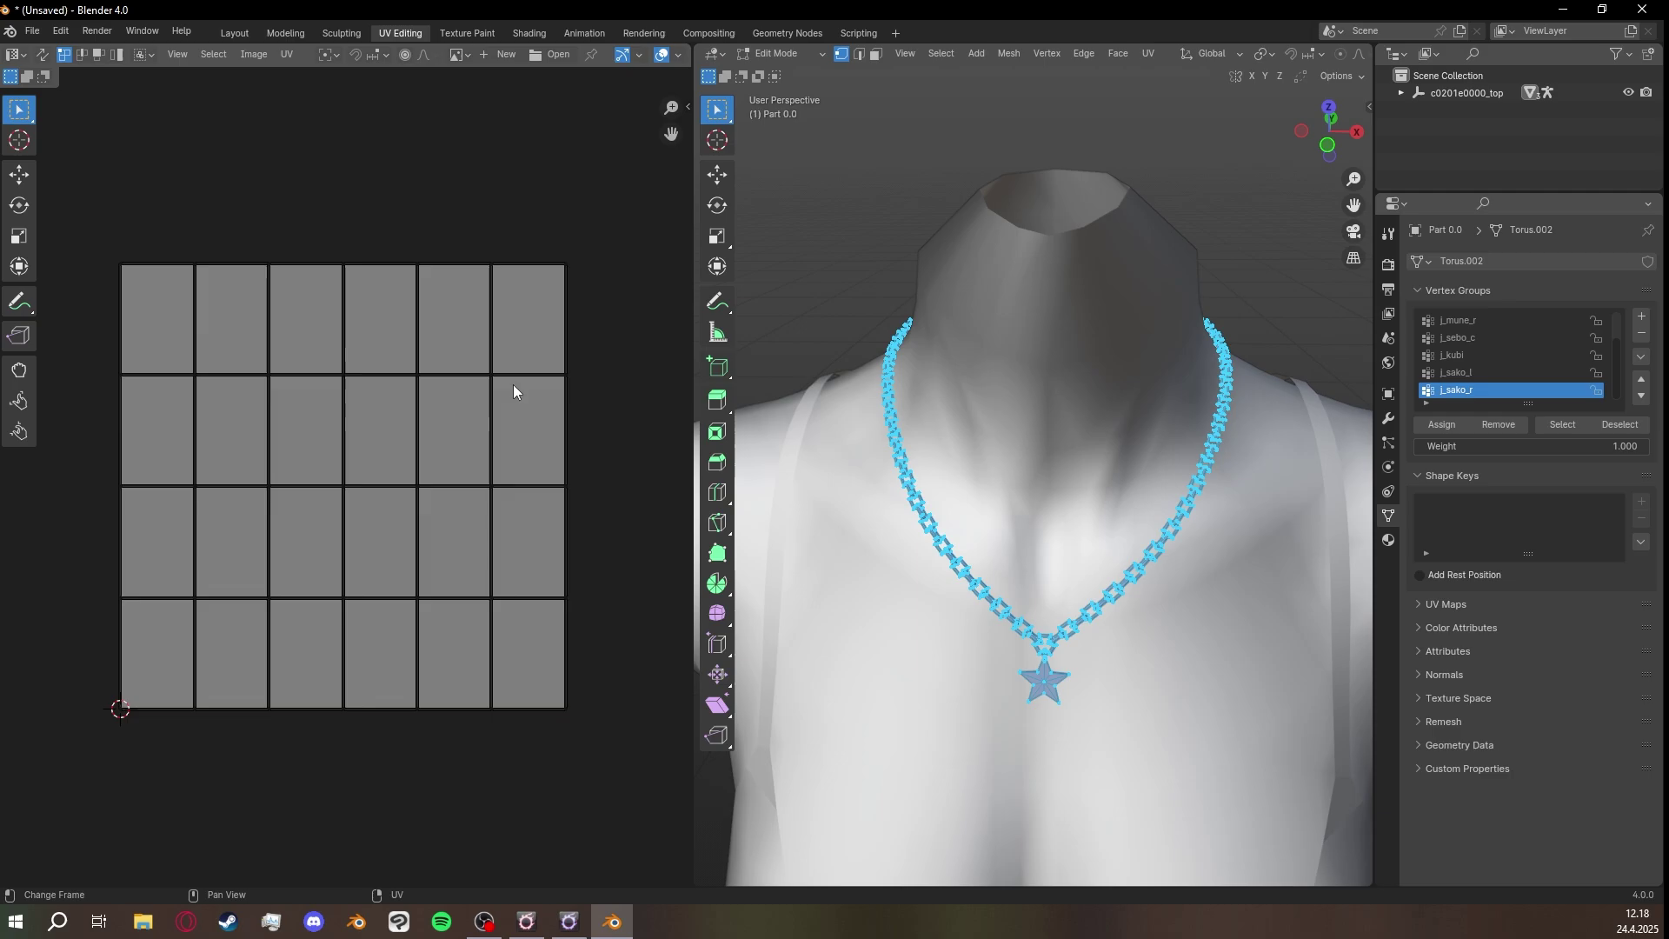
pyautogui.press('a')
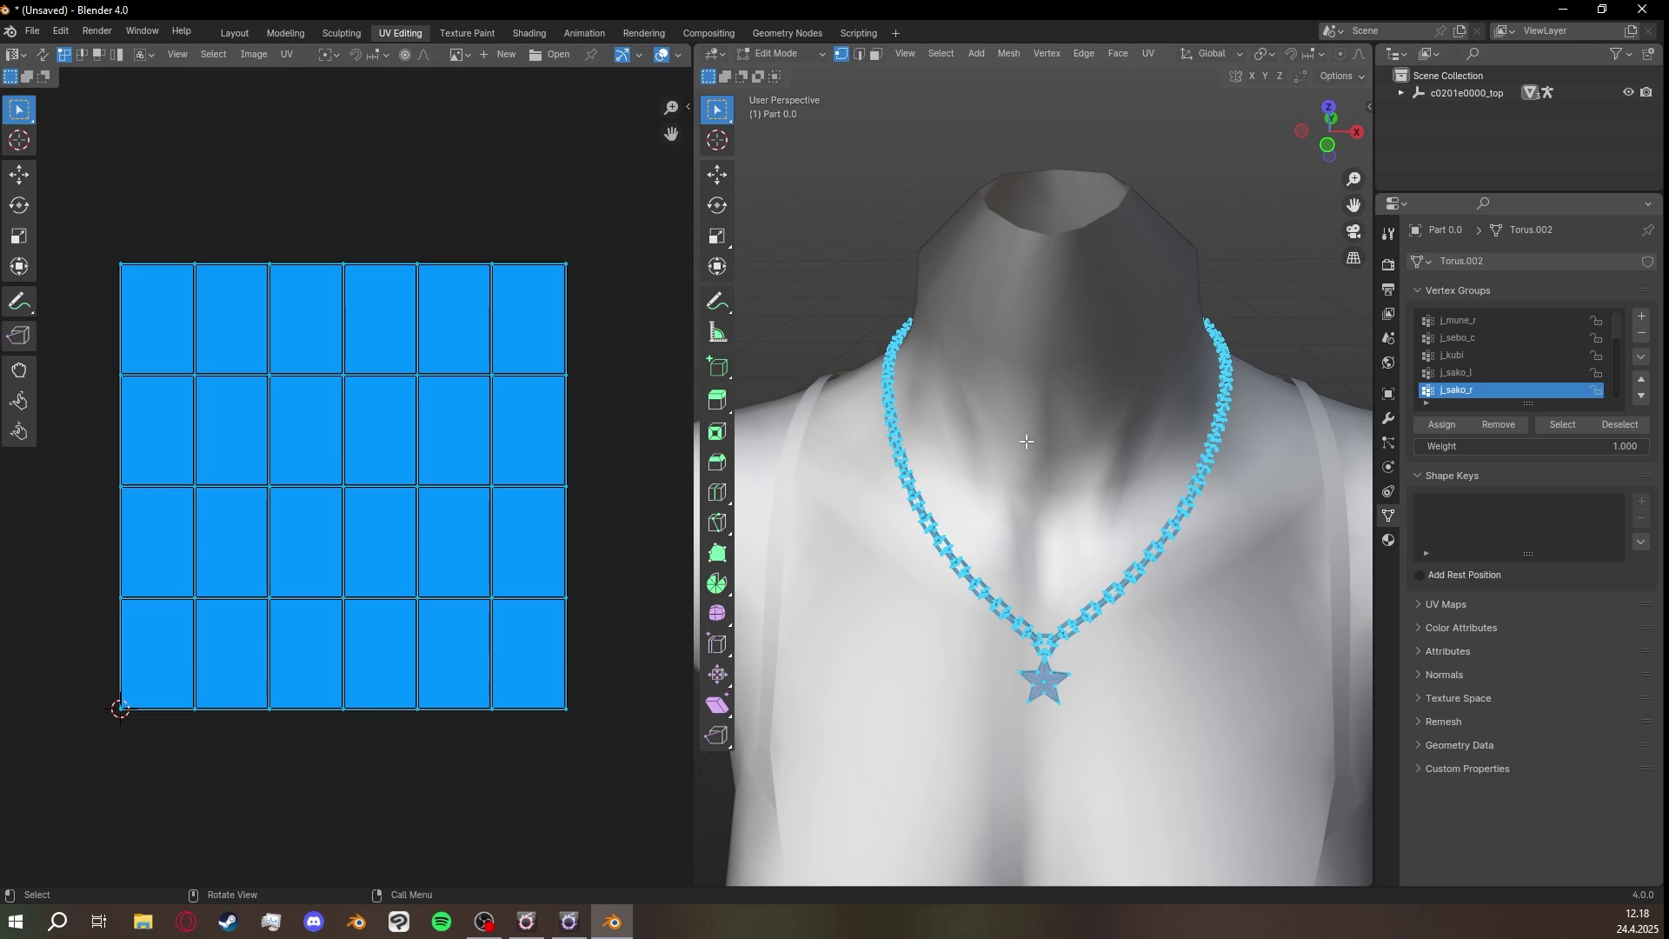
pyautogui.press('u')
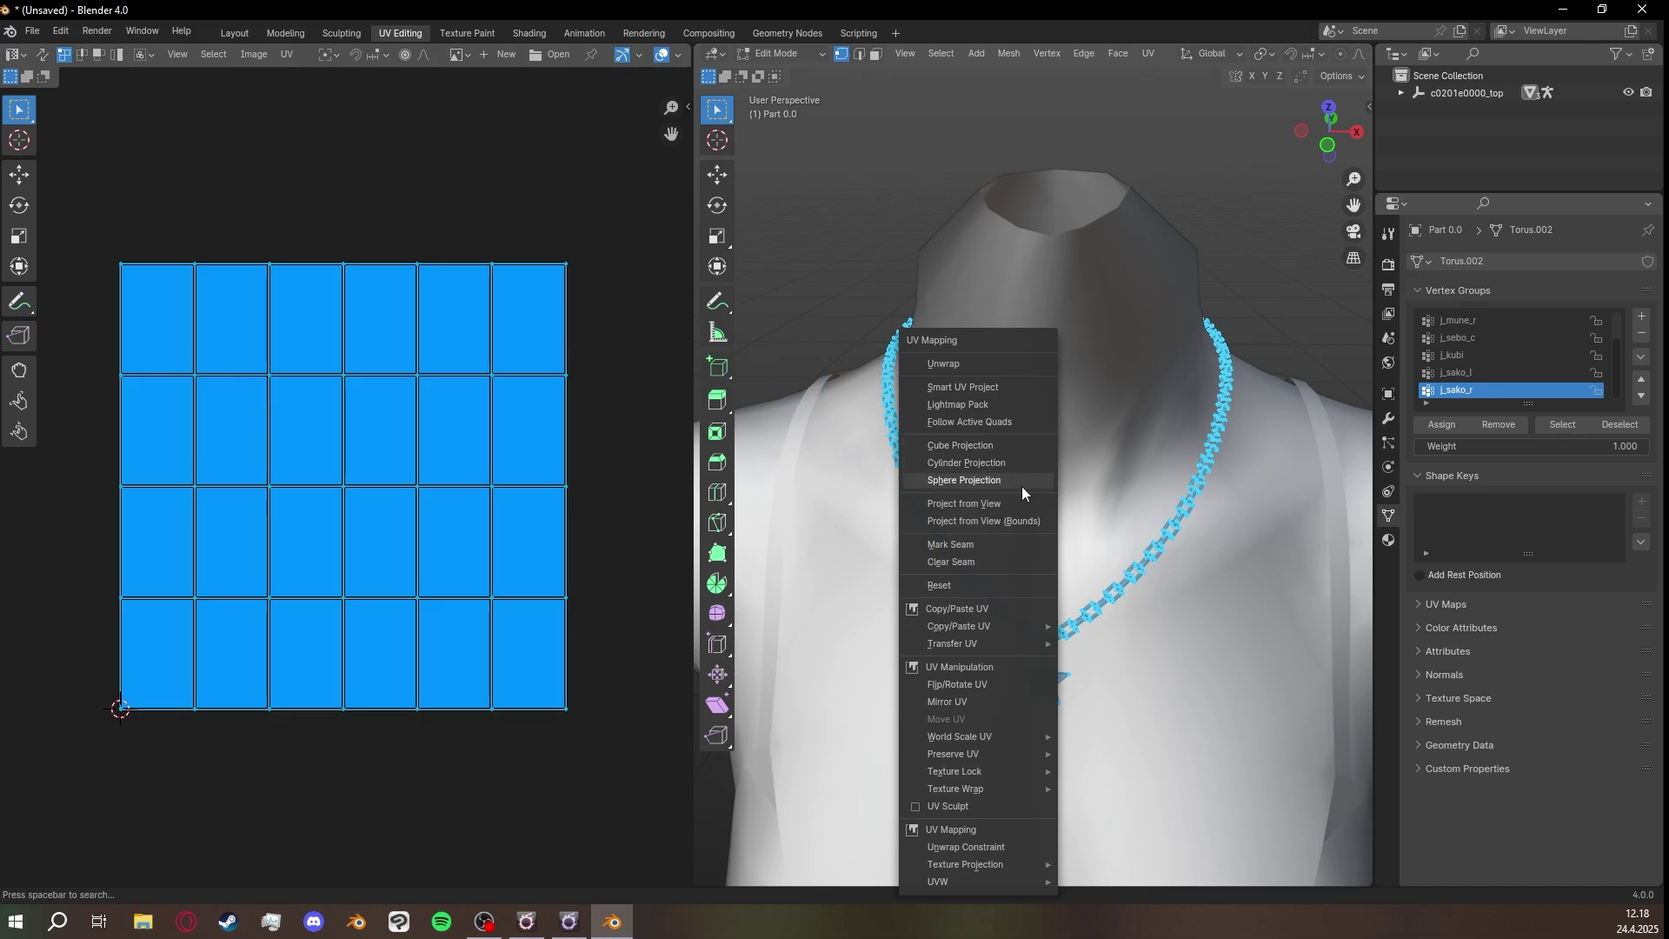
pyautogui.click(998, 583)
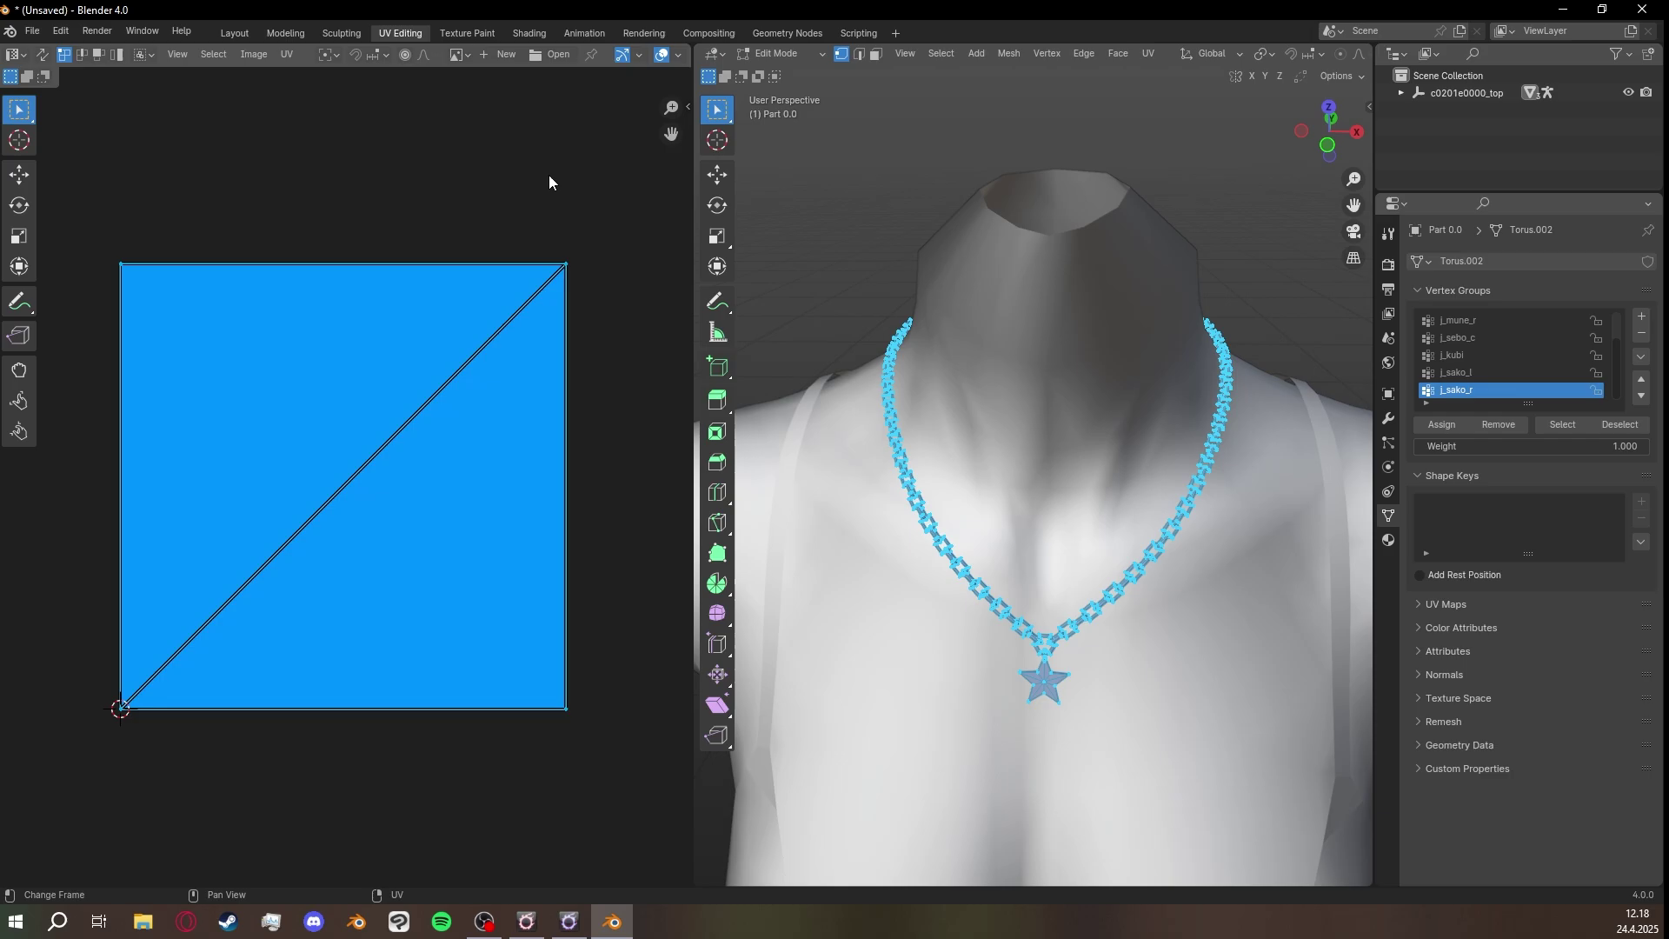
# Return to the Layout workspace and deselect the chain and star objects.
pyautogui.click(236, 33)
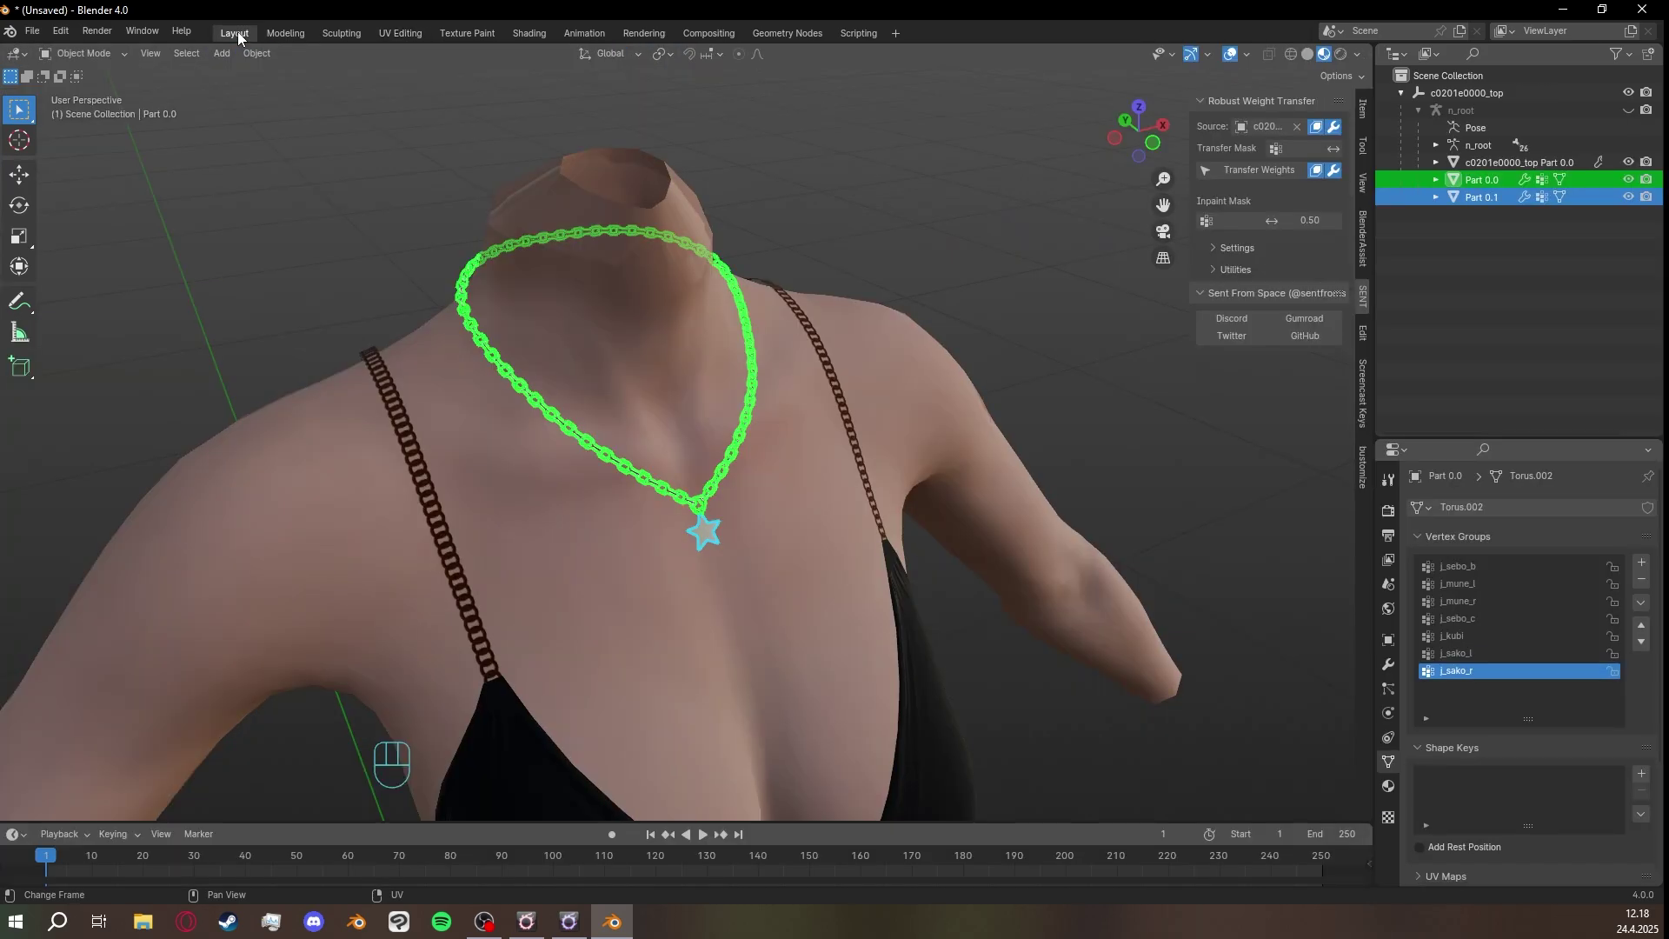
pyautogui.click(930, 227)
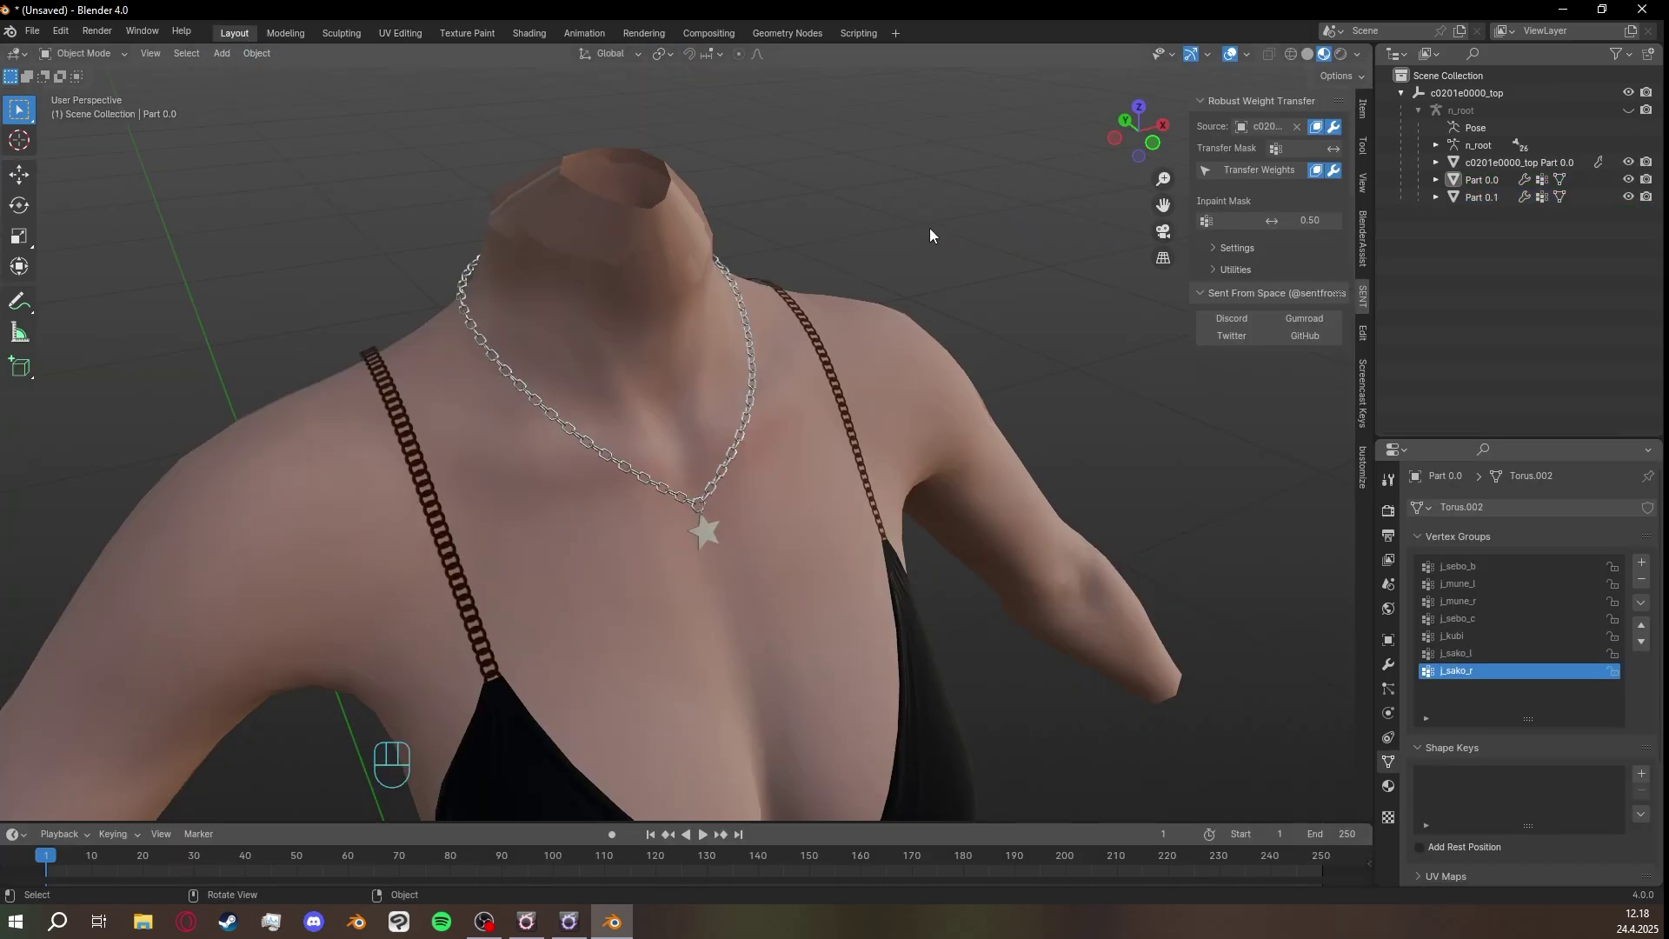
pyautogui.moveTo(930, 228); pyautogui.dragTo(984, 243, button='middle')
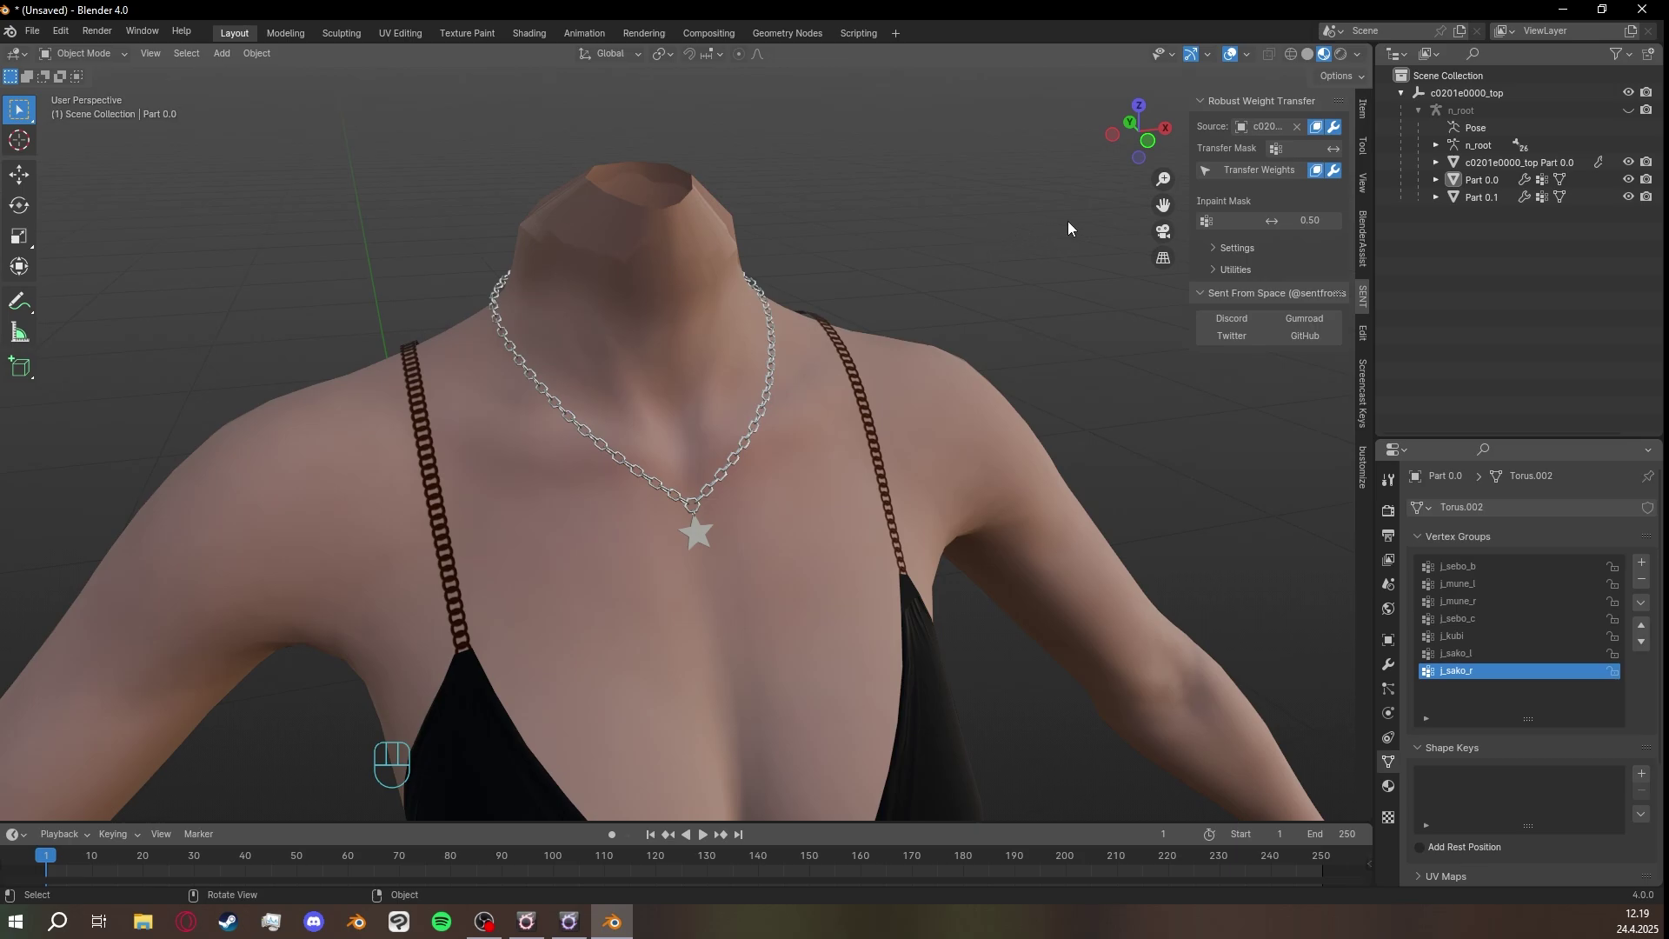
# Delete the c0201e0000_top Part 0.0 body mesh and make the n_root armature visible again.
pyautogui.click(1519, 164)
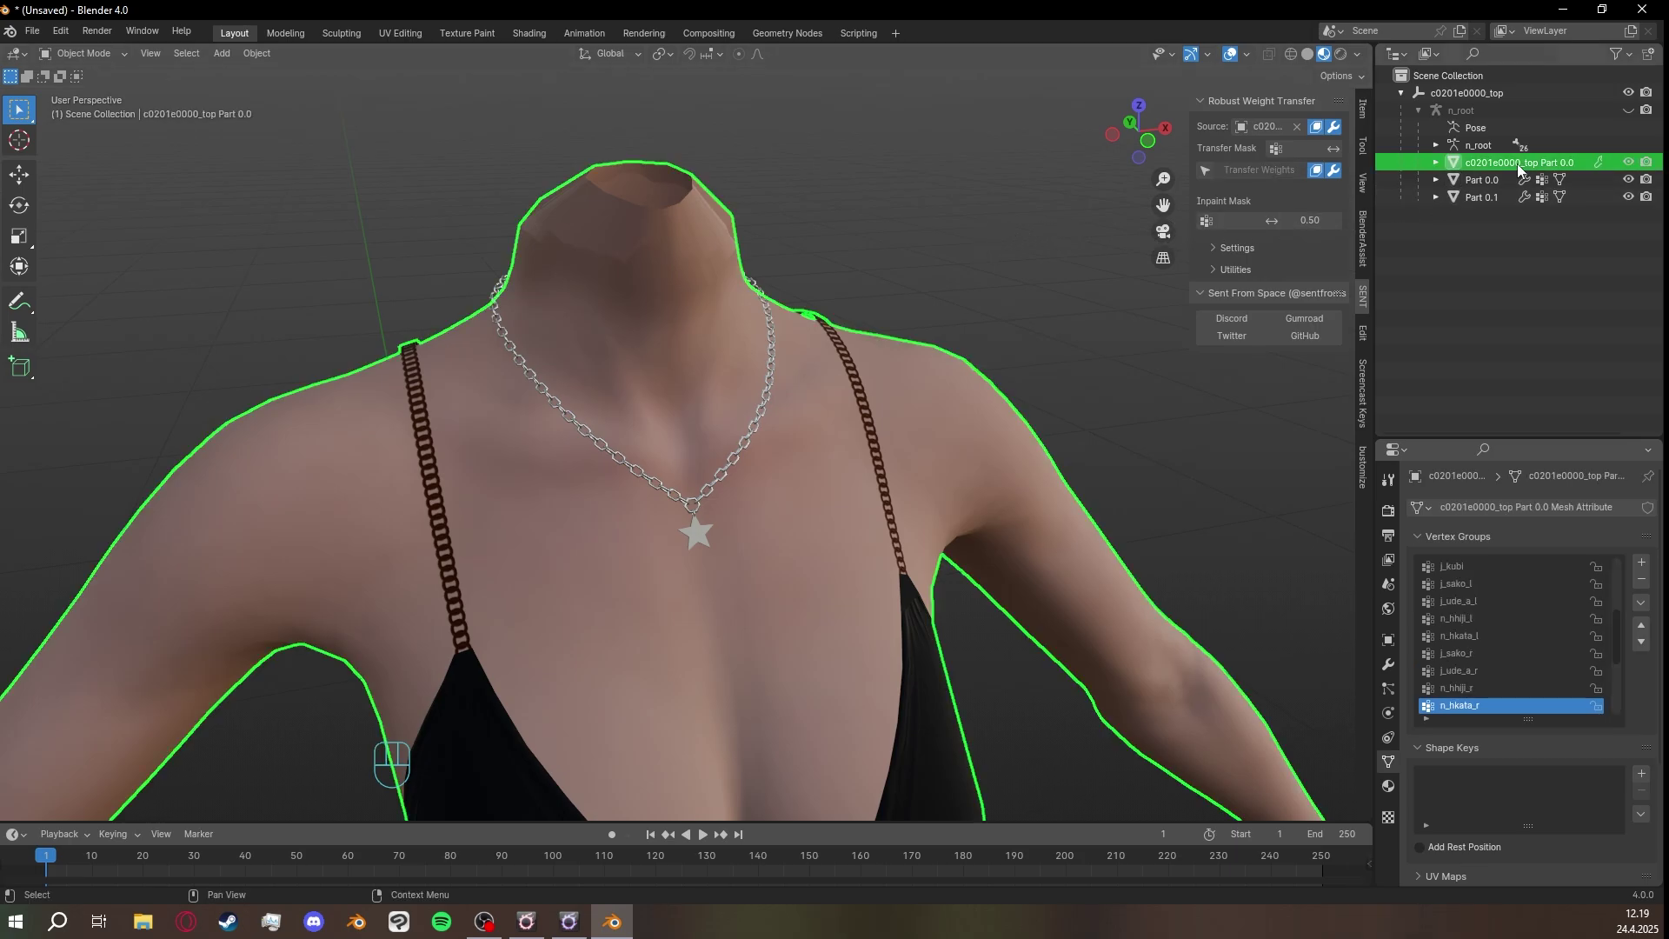
pyautogui.press('Delete')
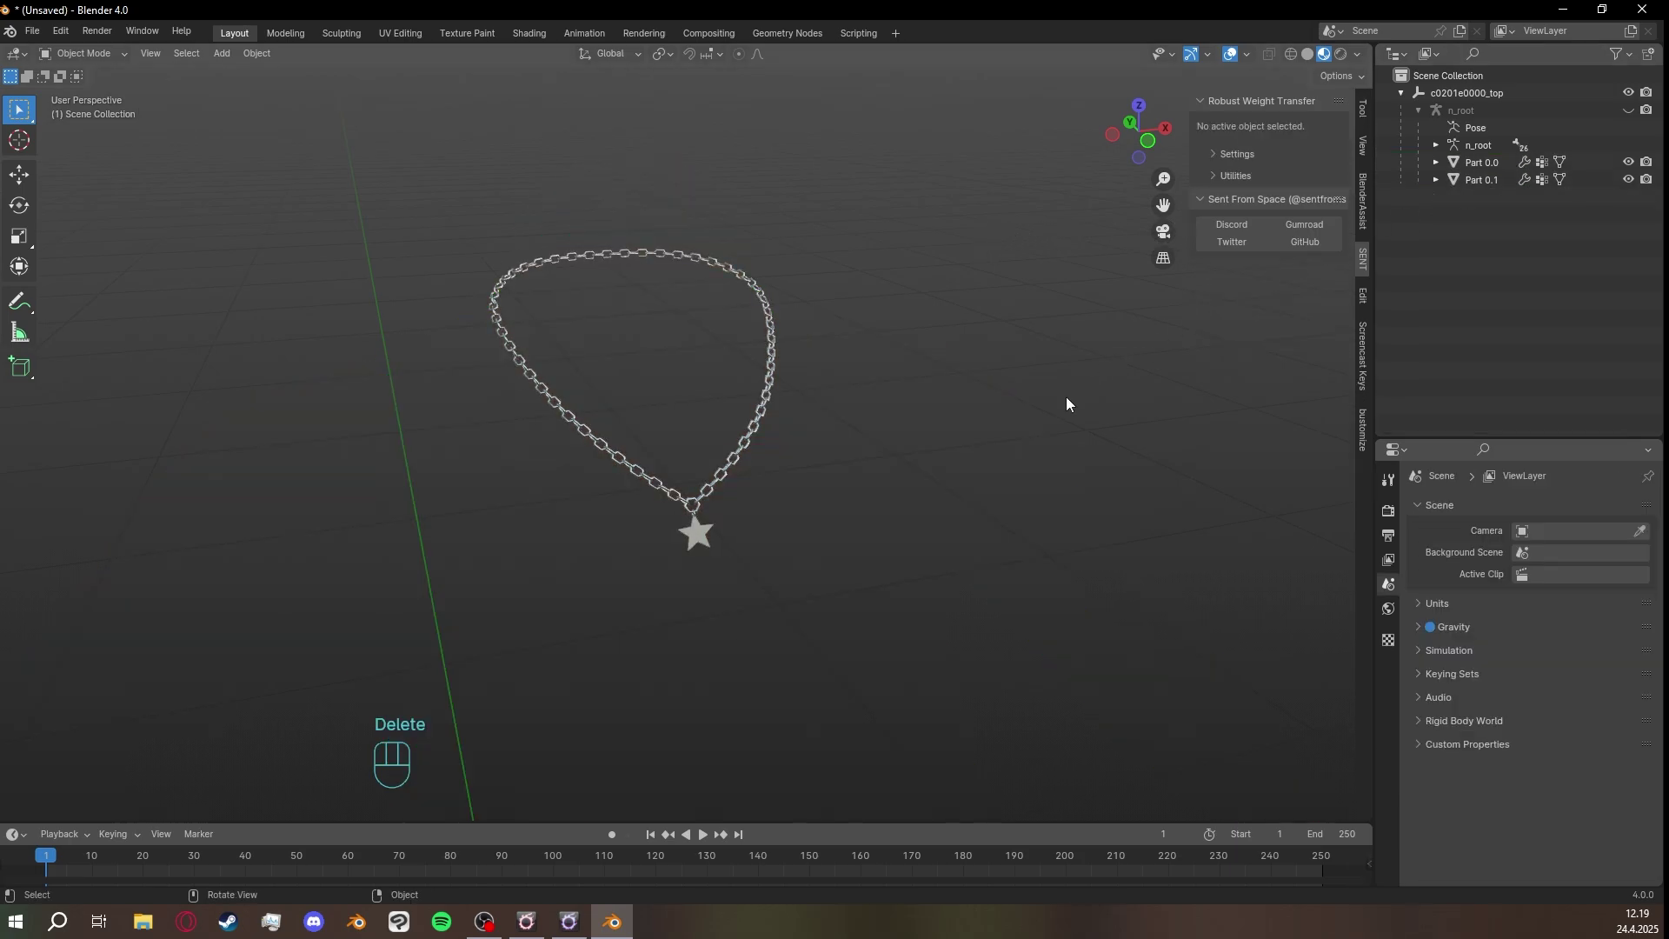
pyautogui.moveTo(1006, 525); pyautogui.dragTo(974, 497, button='middle')
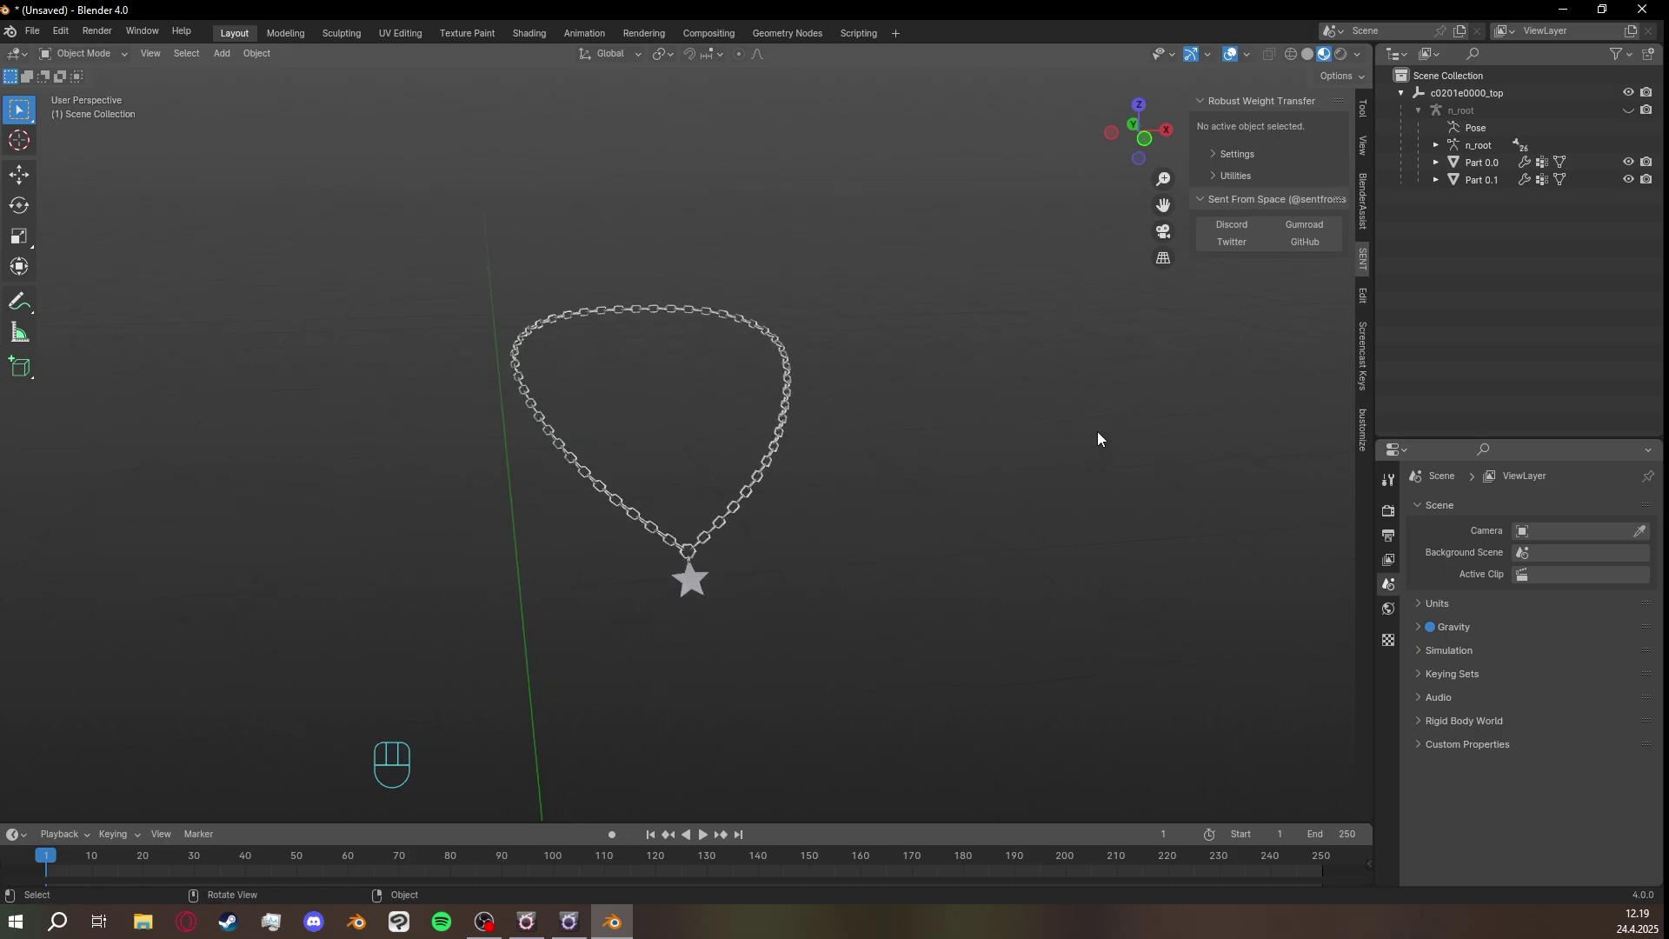
pyautogui.click(1630, 111)
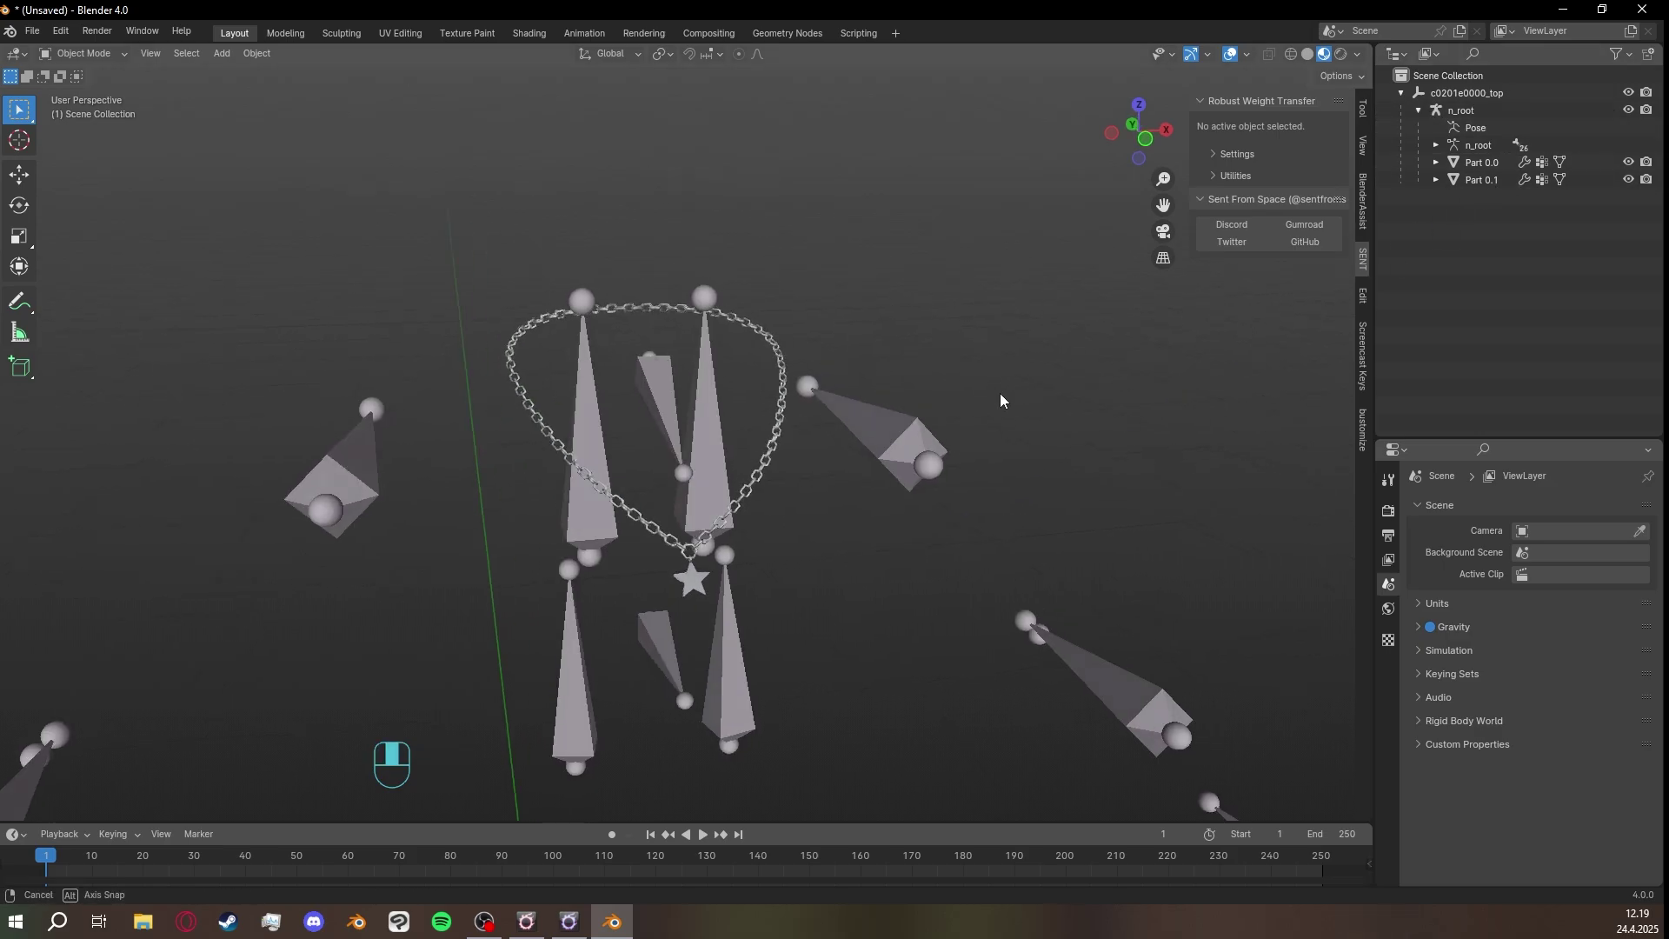
pyautogui.moveTo(999, 395); pyautogui.dragTo(1005, 402, button='middle')
# Add a Triangulate modifier after the Armature modifier on the necklace chain, Part 0.0.
pyautogui.click(779, 498)
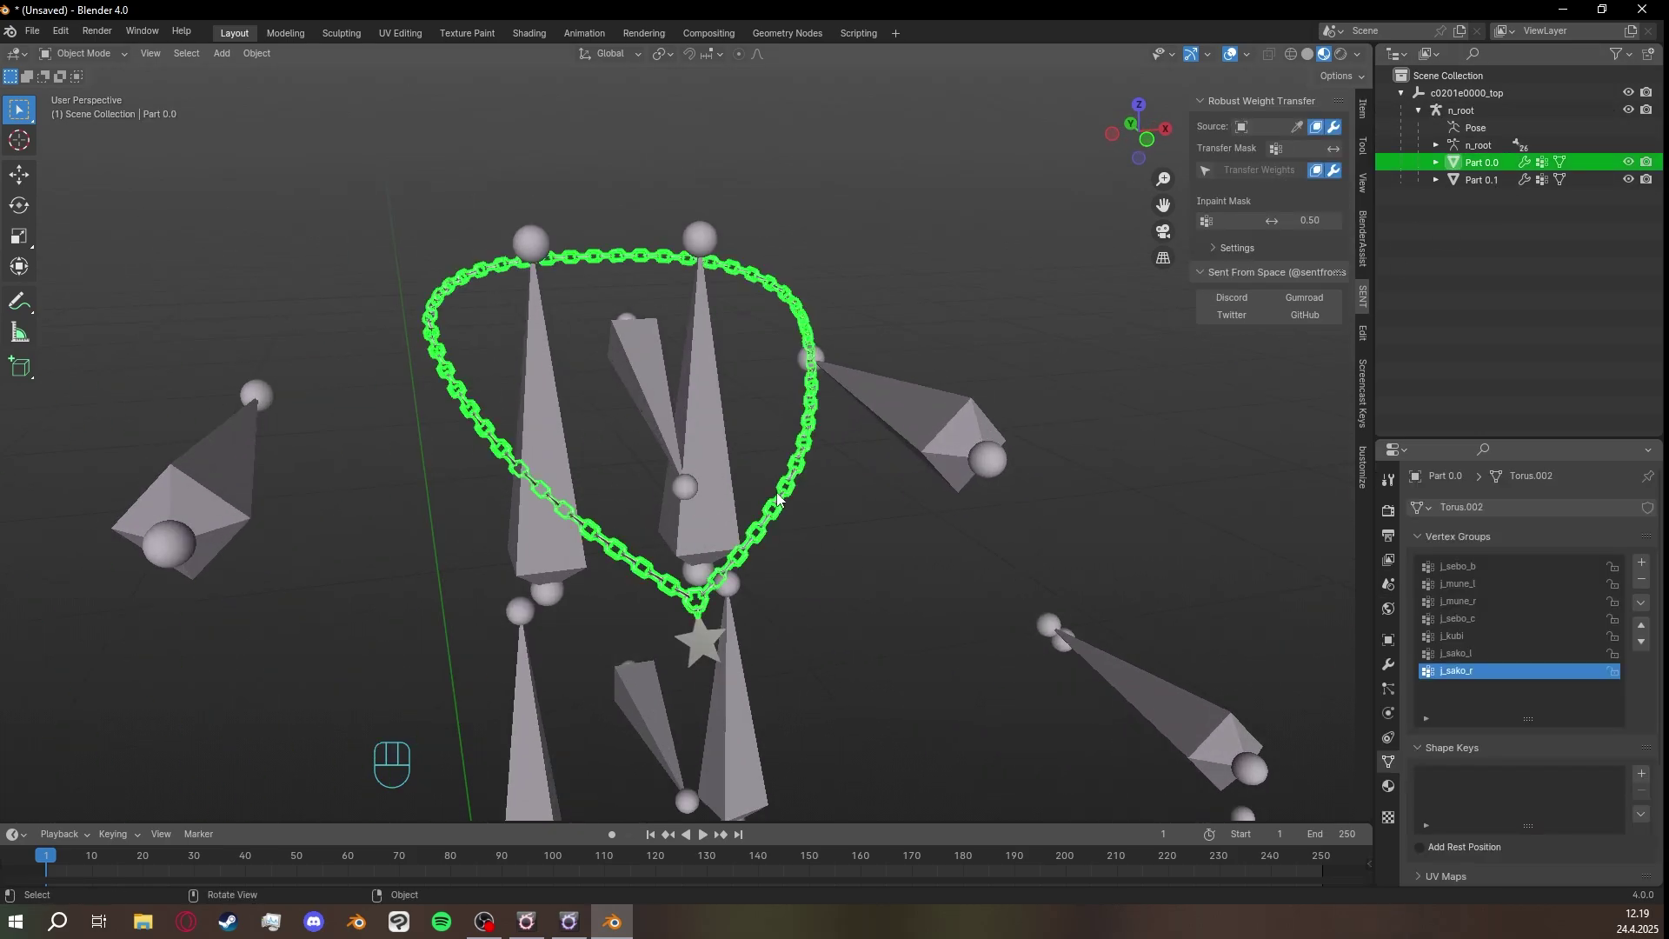
pyautogui.keyDown('shift'); pyautogui.moveTo(869, 593); pyautogui.dragTo(880, 577, button='middle'); pyautogui.keyUp('shift')
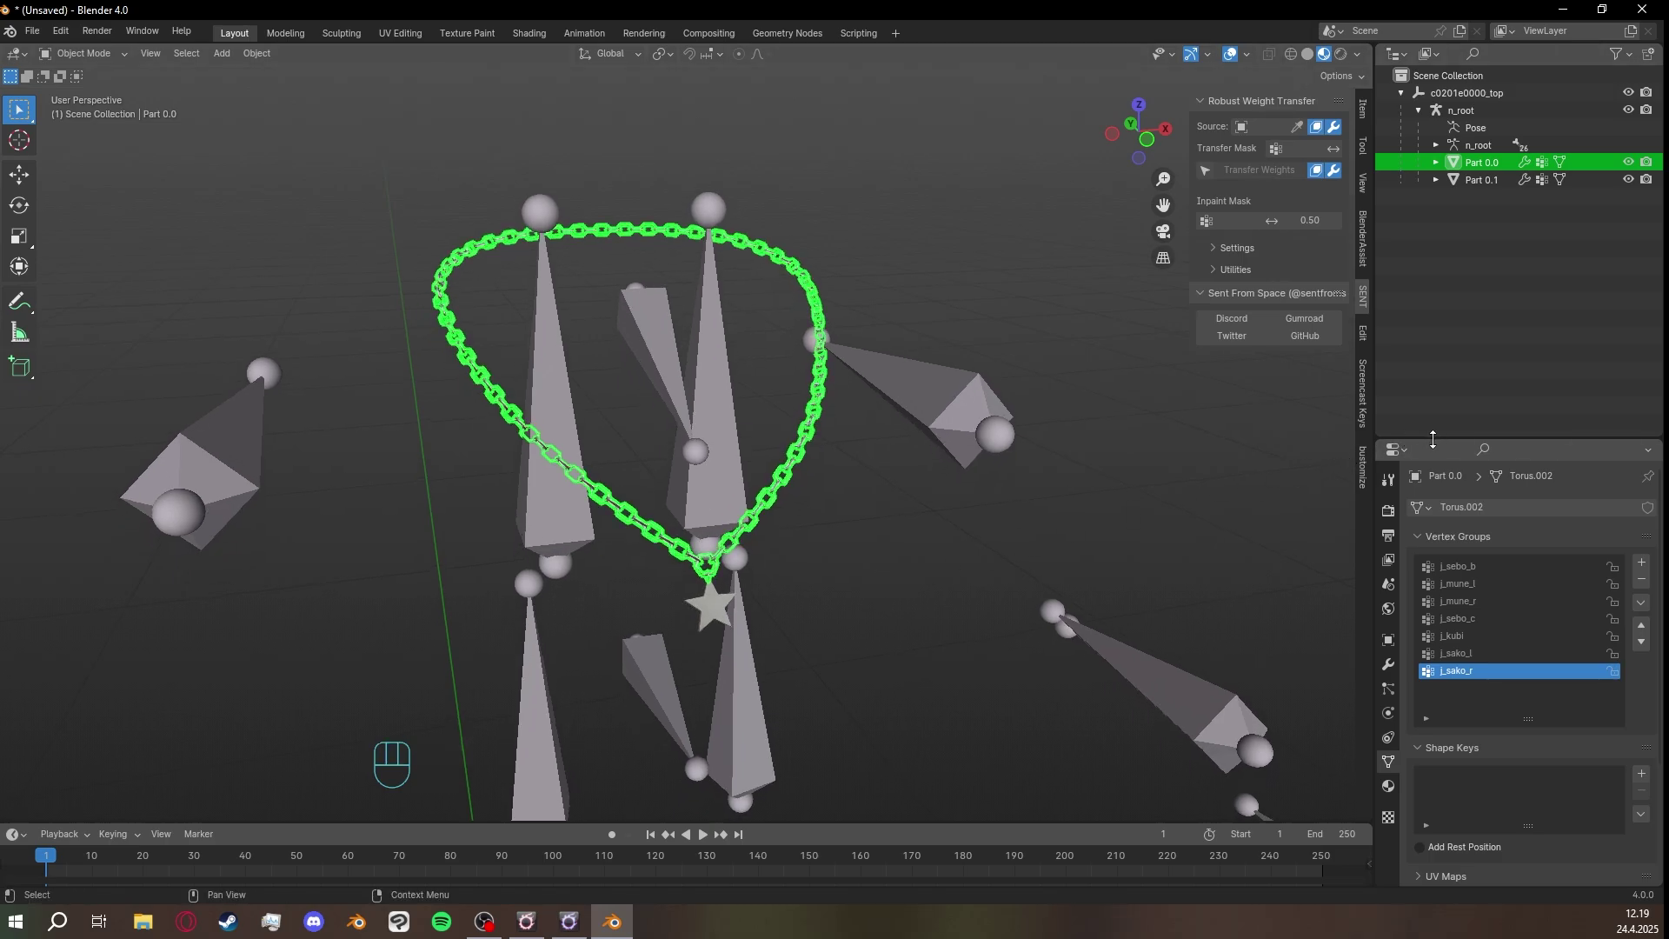
pyautogui.moveTo(1461, 440); pyautogui.dragTo(1460, 325)
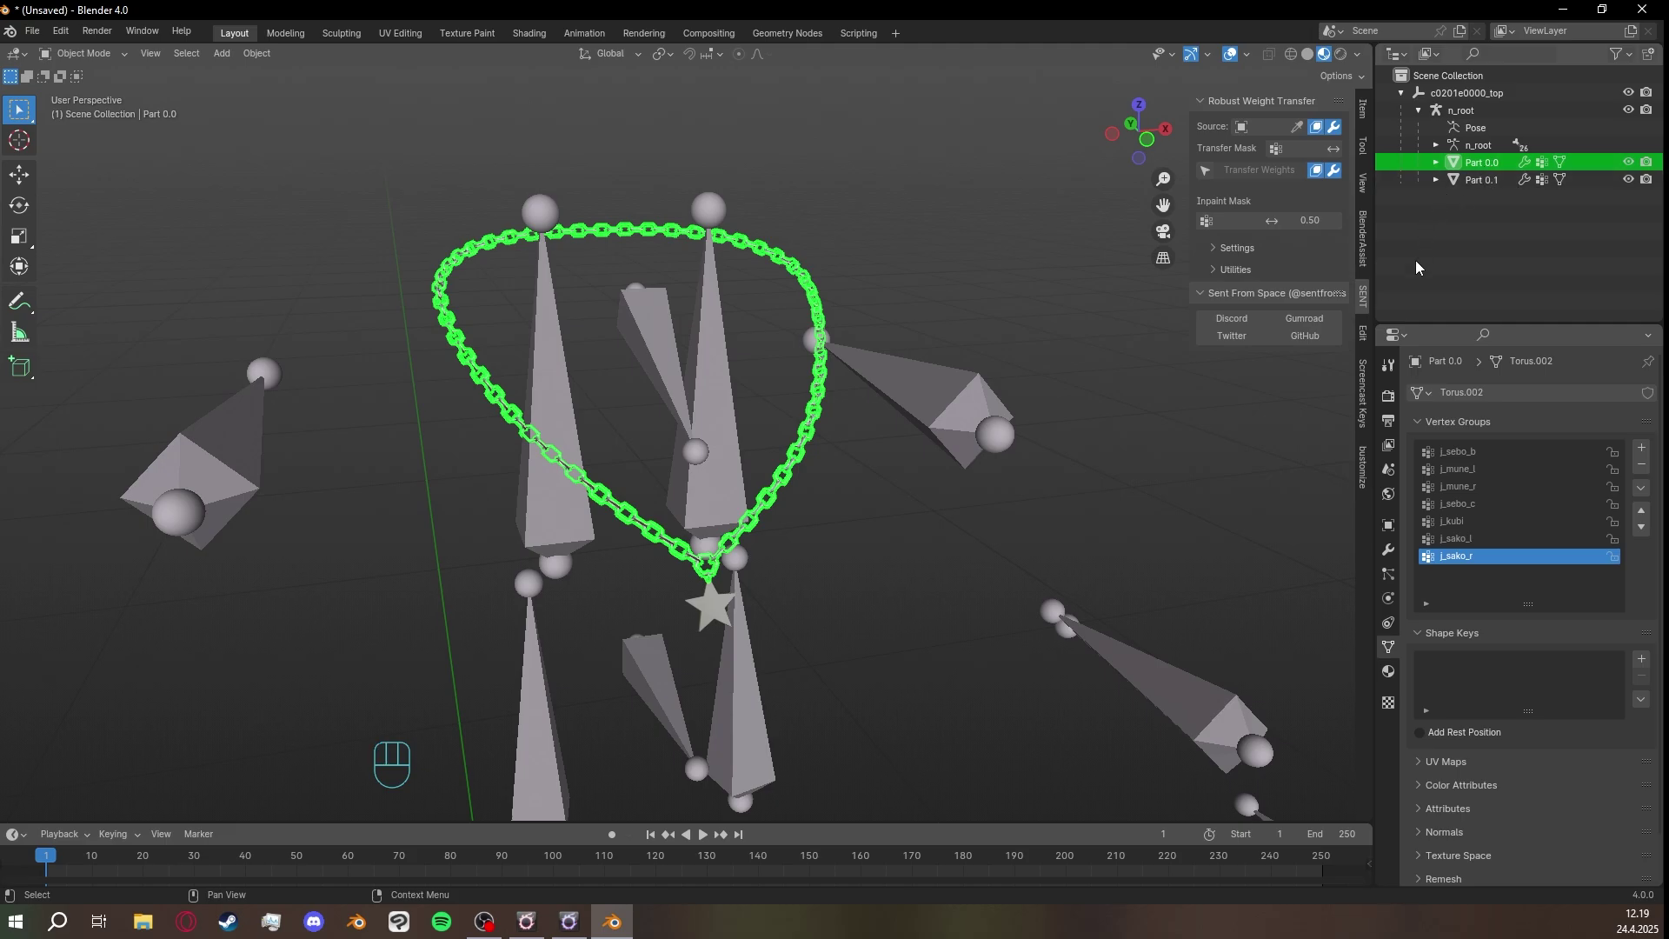
pyautogui.click(1388, 551)
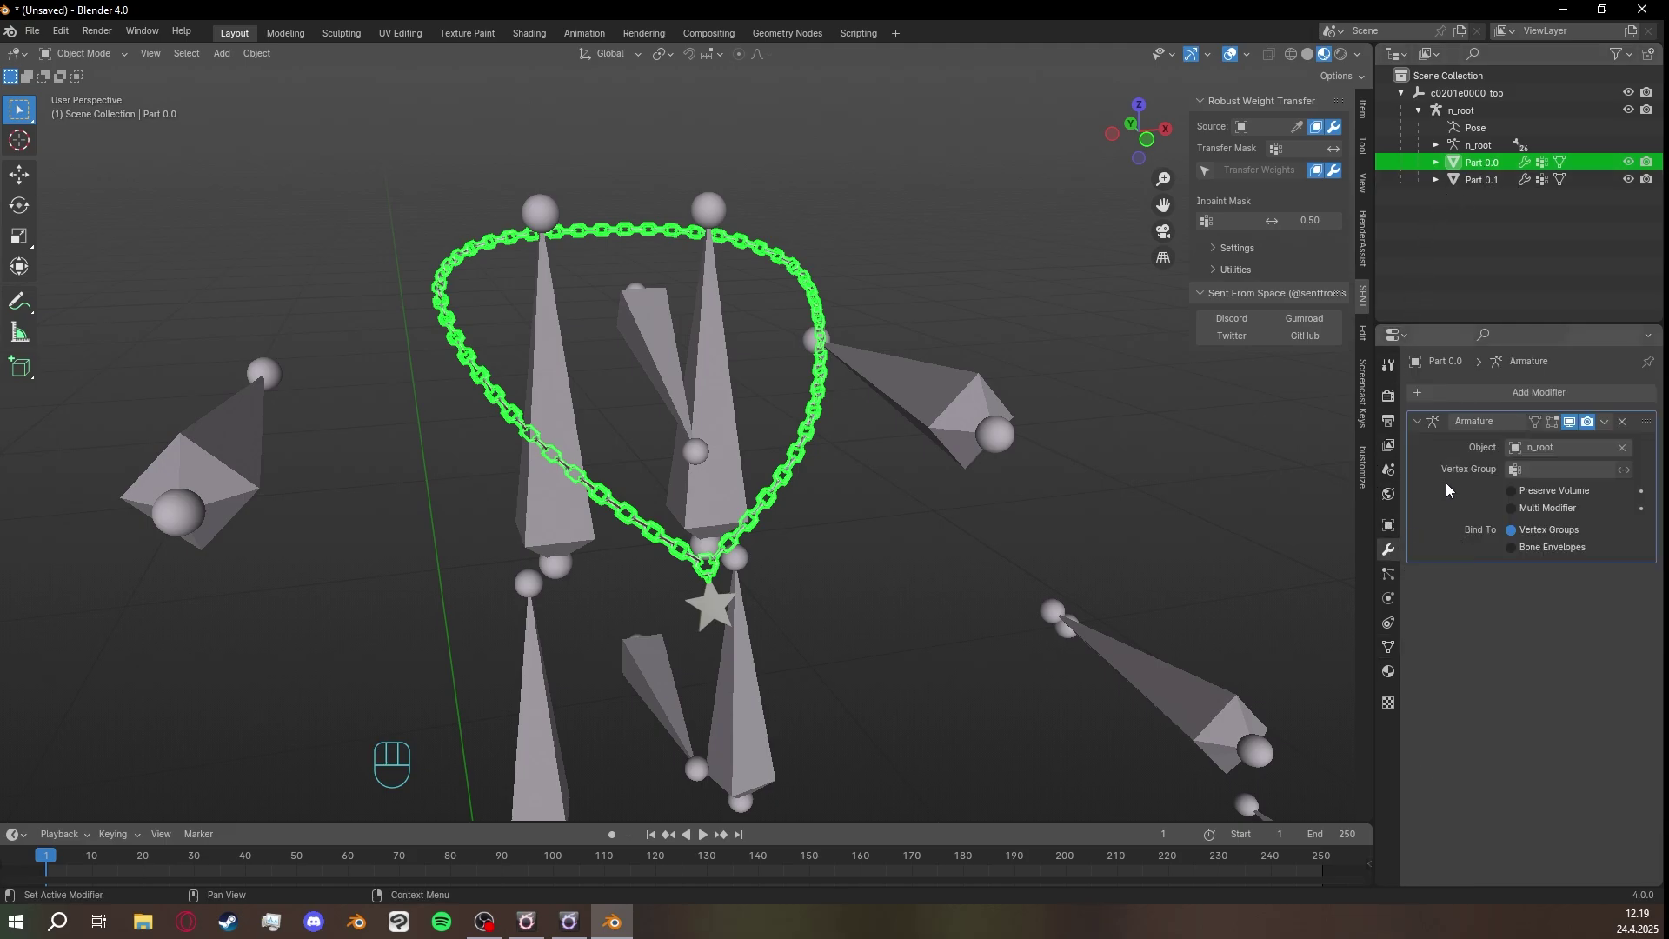
pyautogui.click(1483, 387)
pyautogui.click(1483, 388)
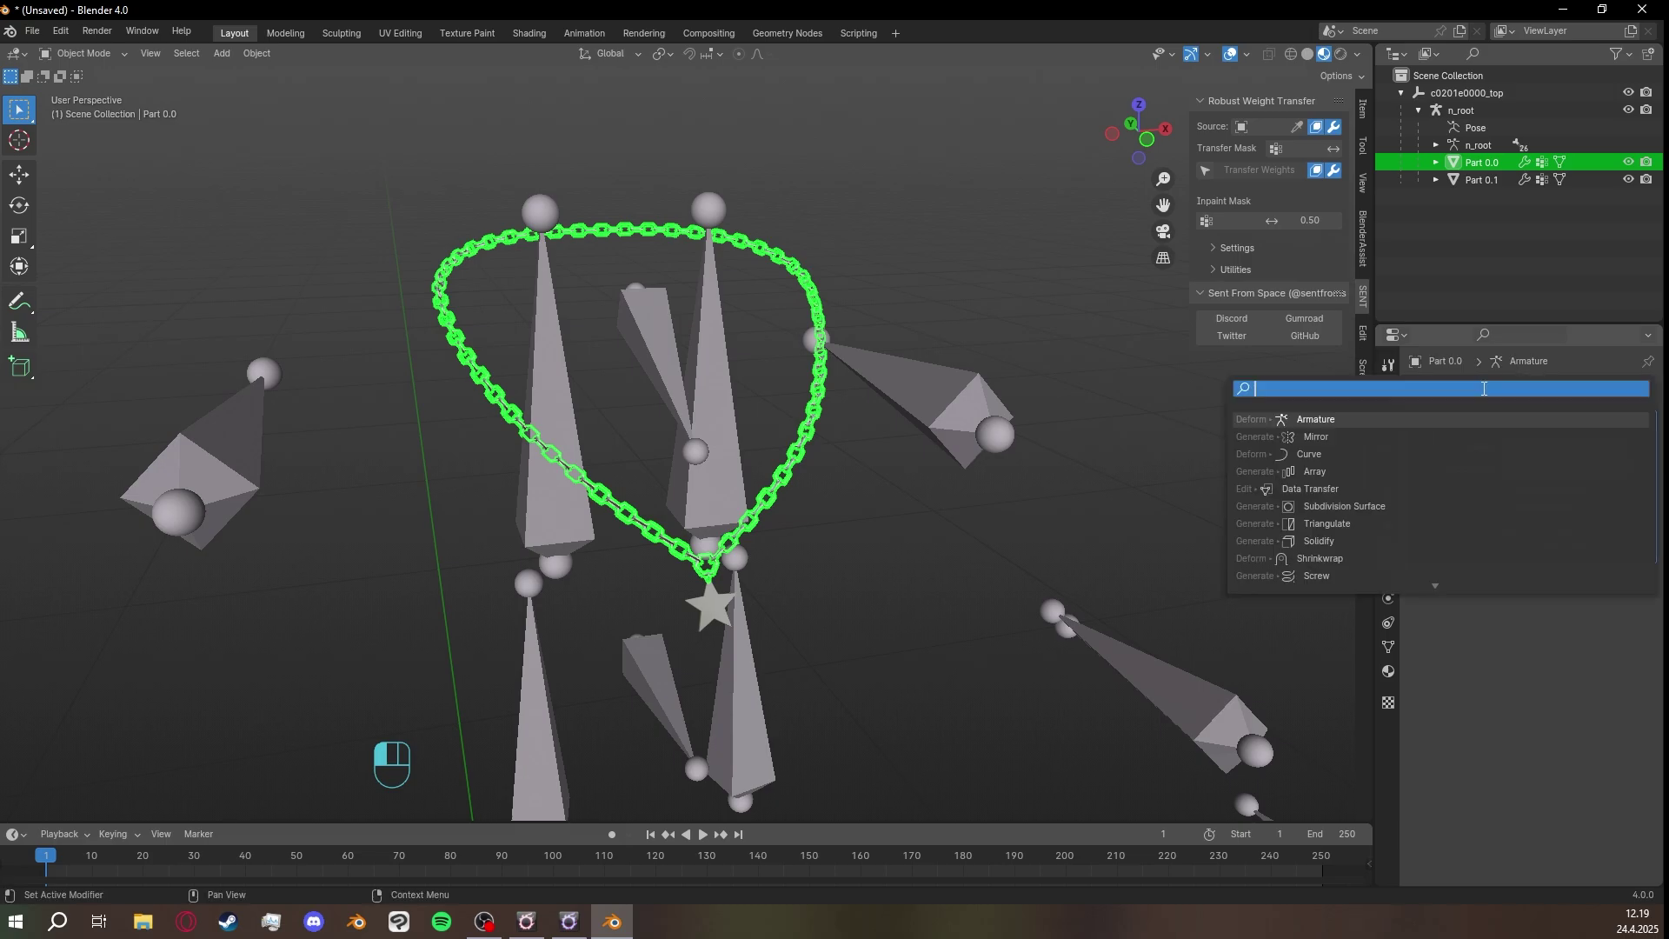
pyautogui.write('triangulate')
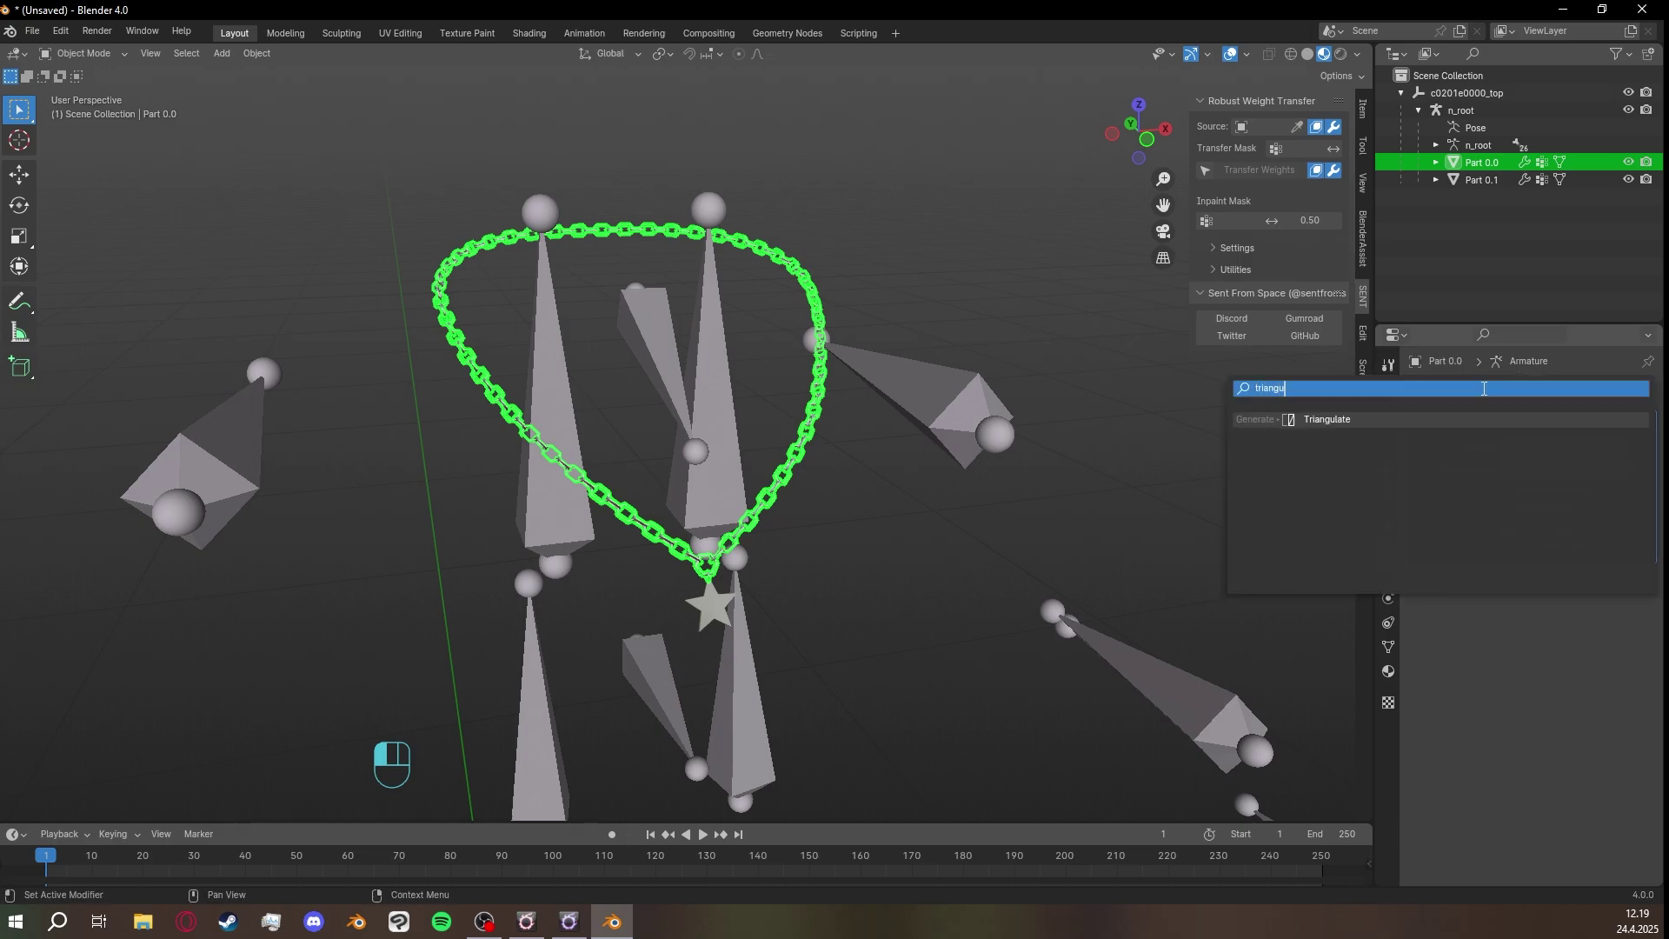
pyautogui.click(1388, 421)
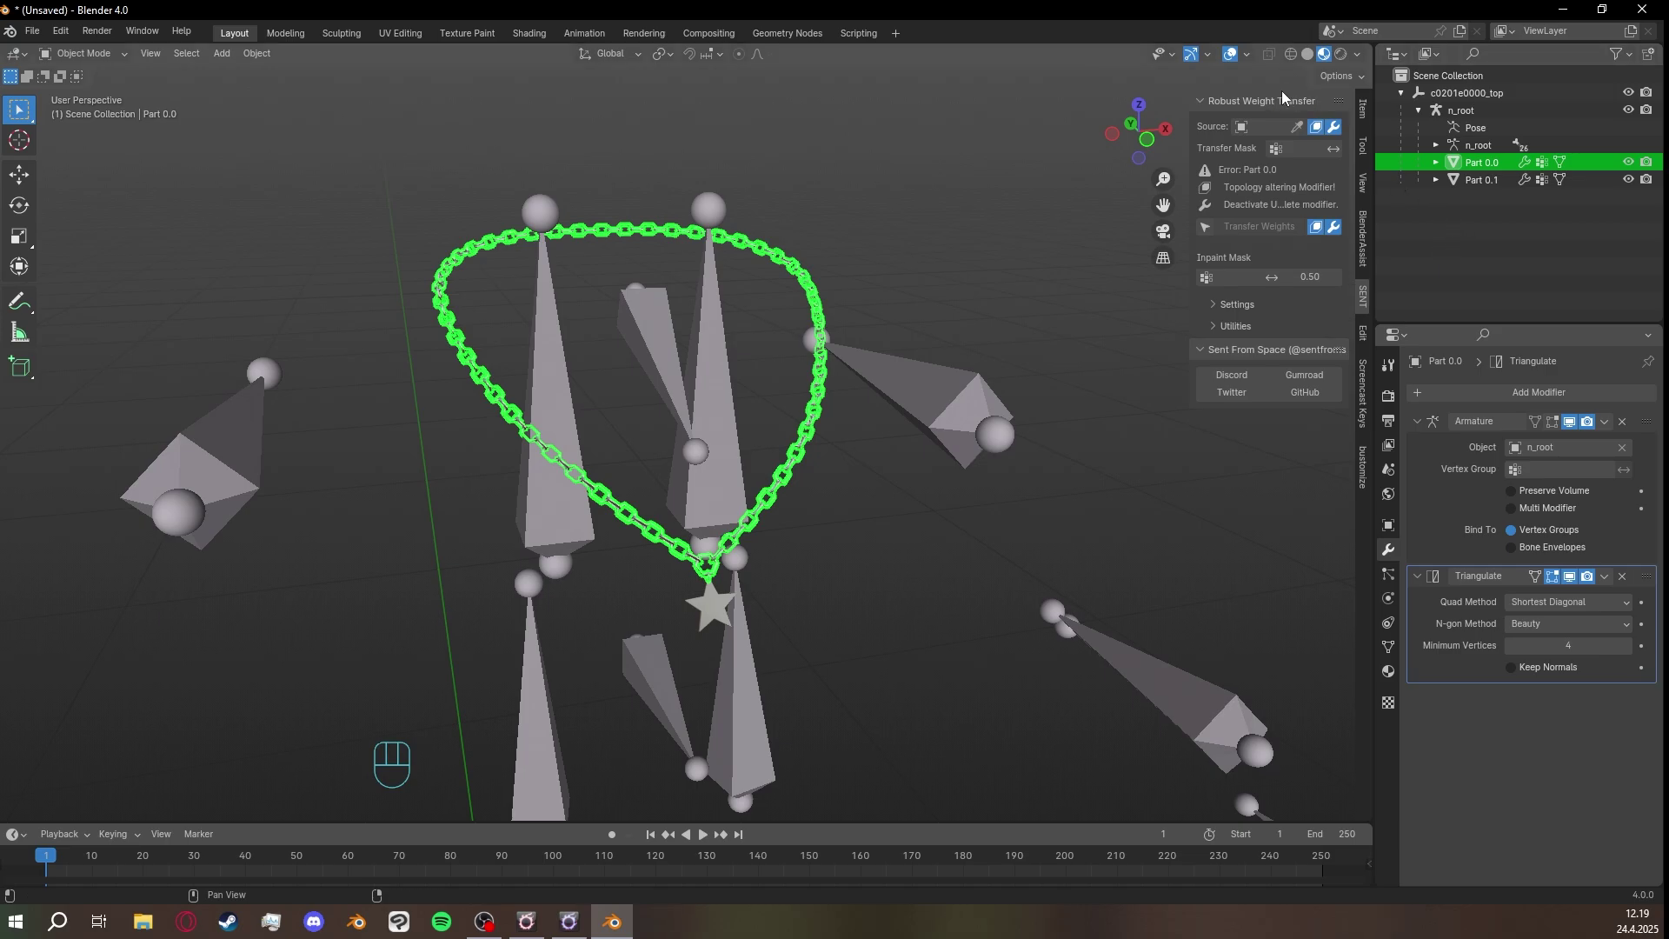
# Add a Triangulate modifier to the star pendant, Part 0.1, and deselect it.
pyautogui.click(1489, 181)
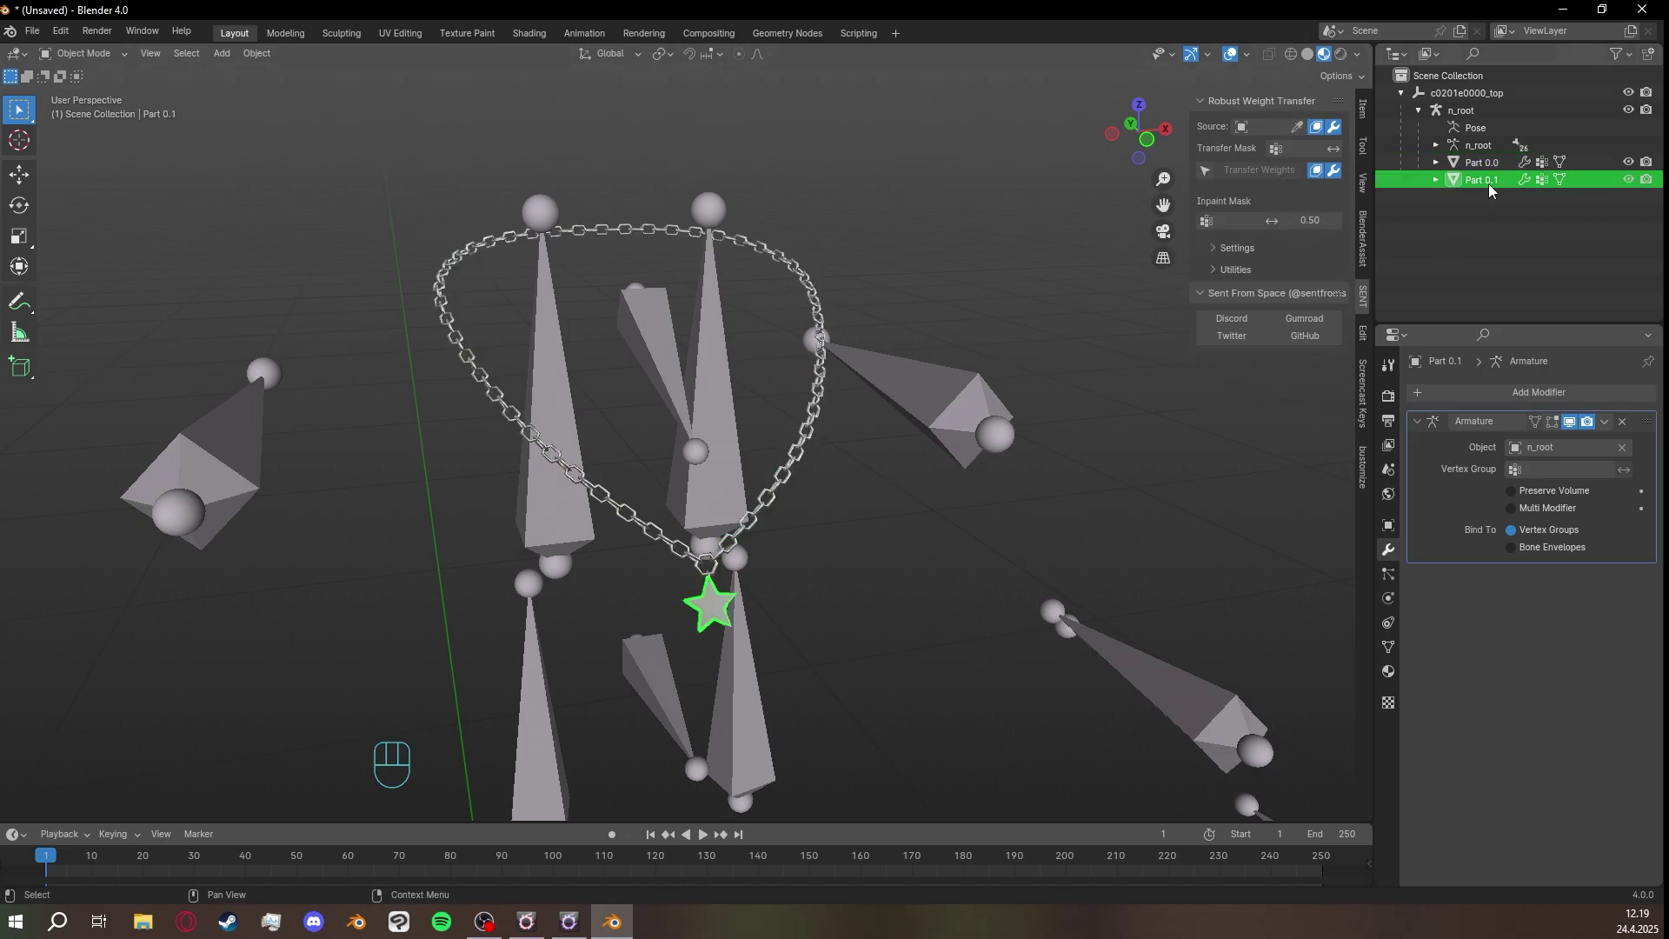
pyautogui.click(1535, 391)
pyautogui.click(1468, 390)
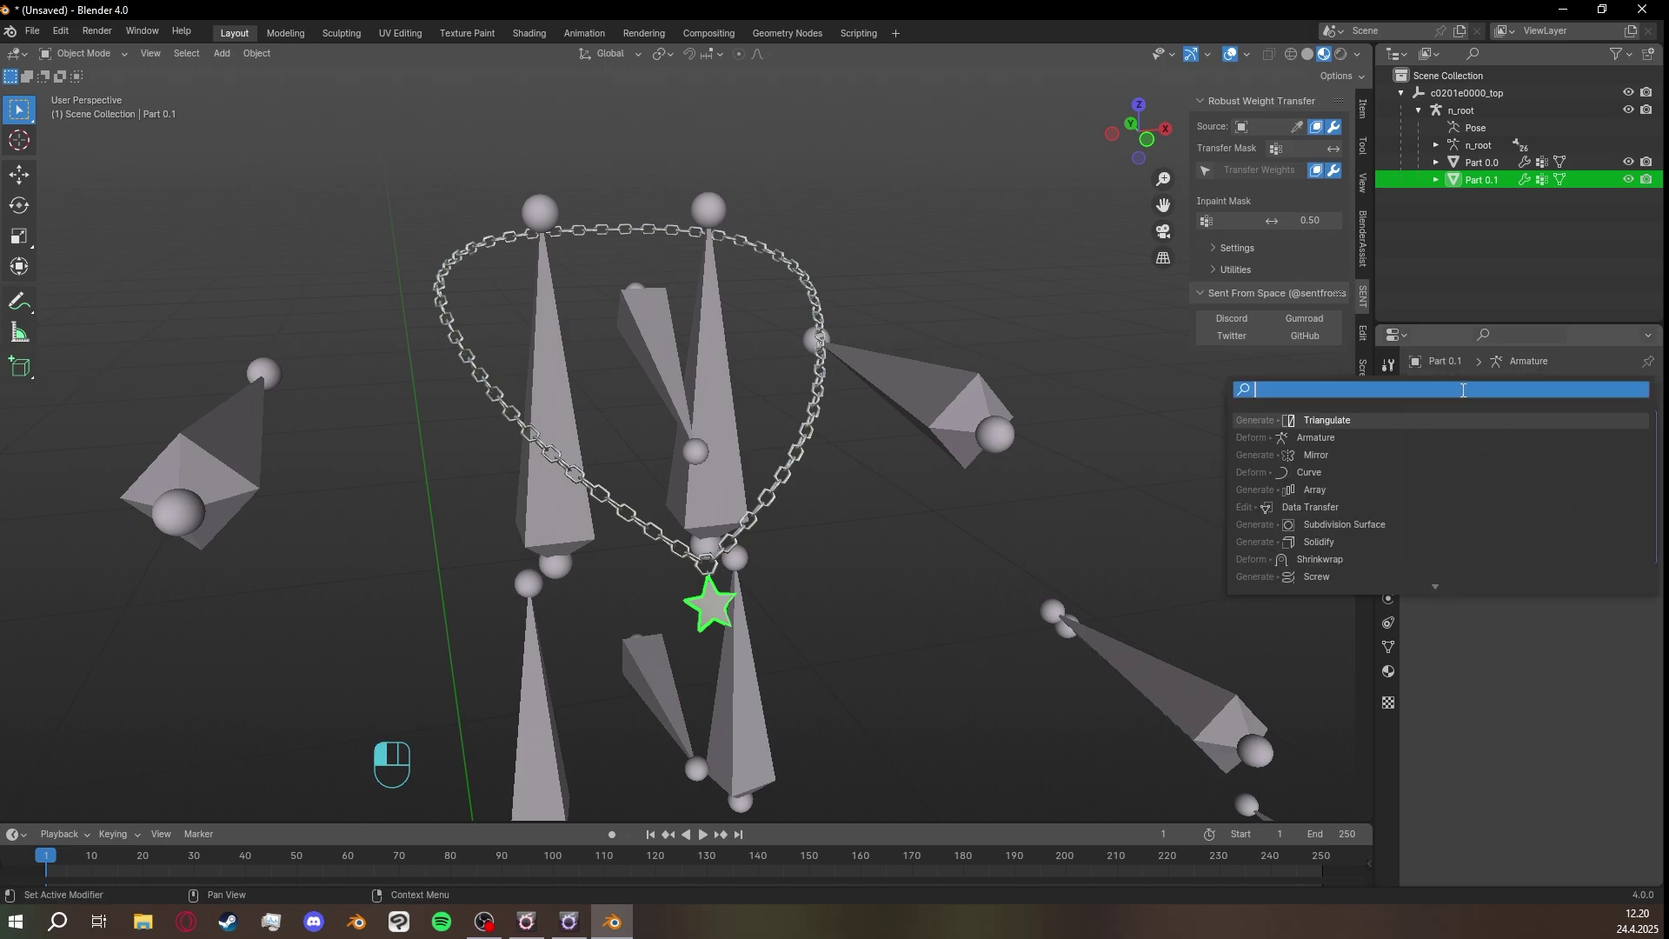
pyautogui.click(1329, 420)
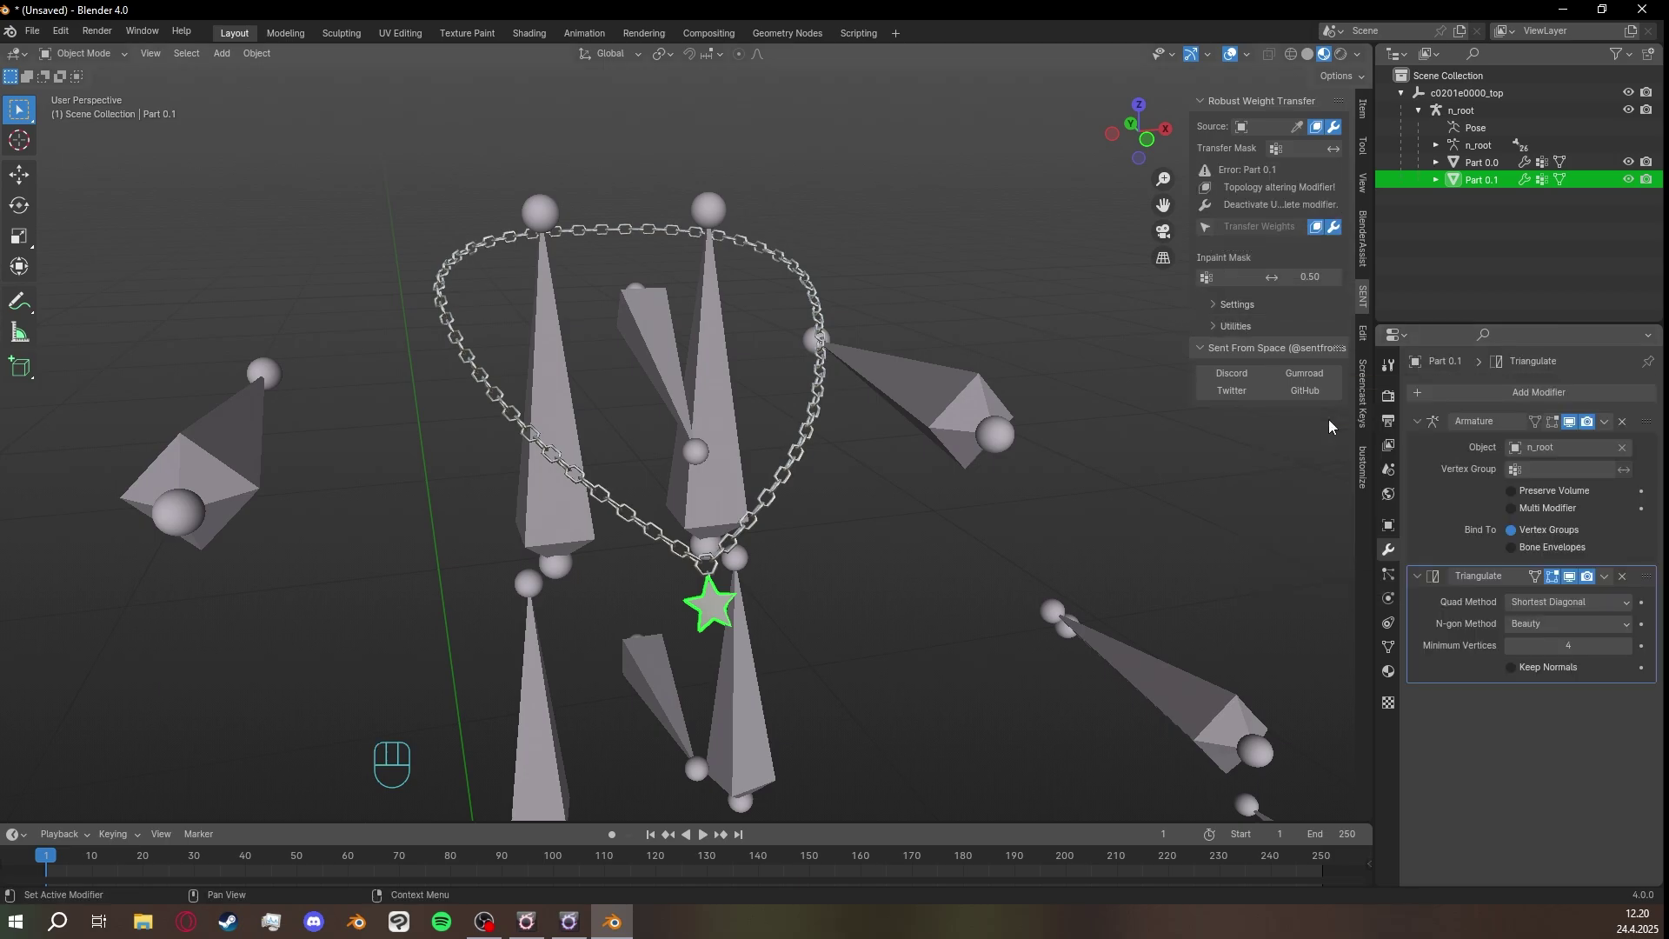
pyautogui.click(1229, 489)
pyautogui.scroll(-2, 1160, 539)
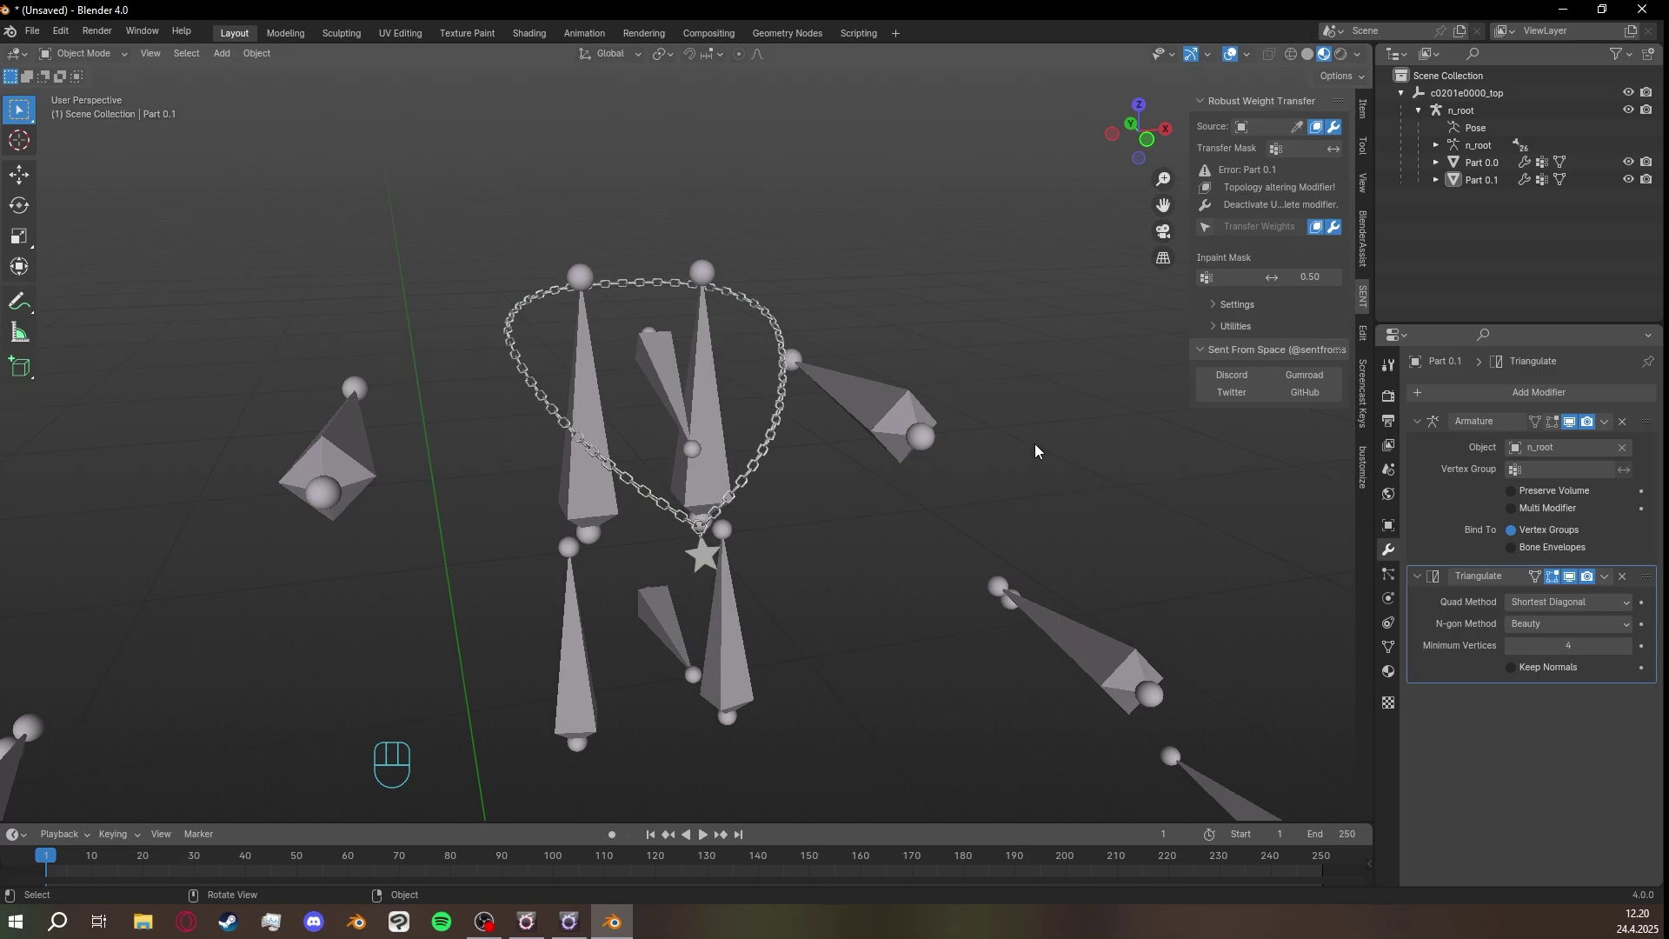
pyautogui.scroll(-2, 1035, 445)
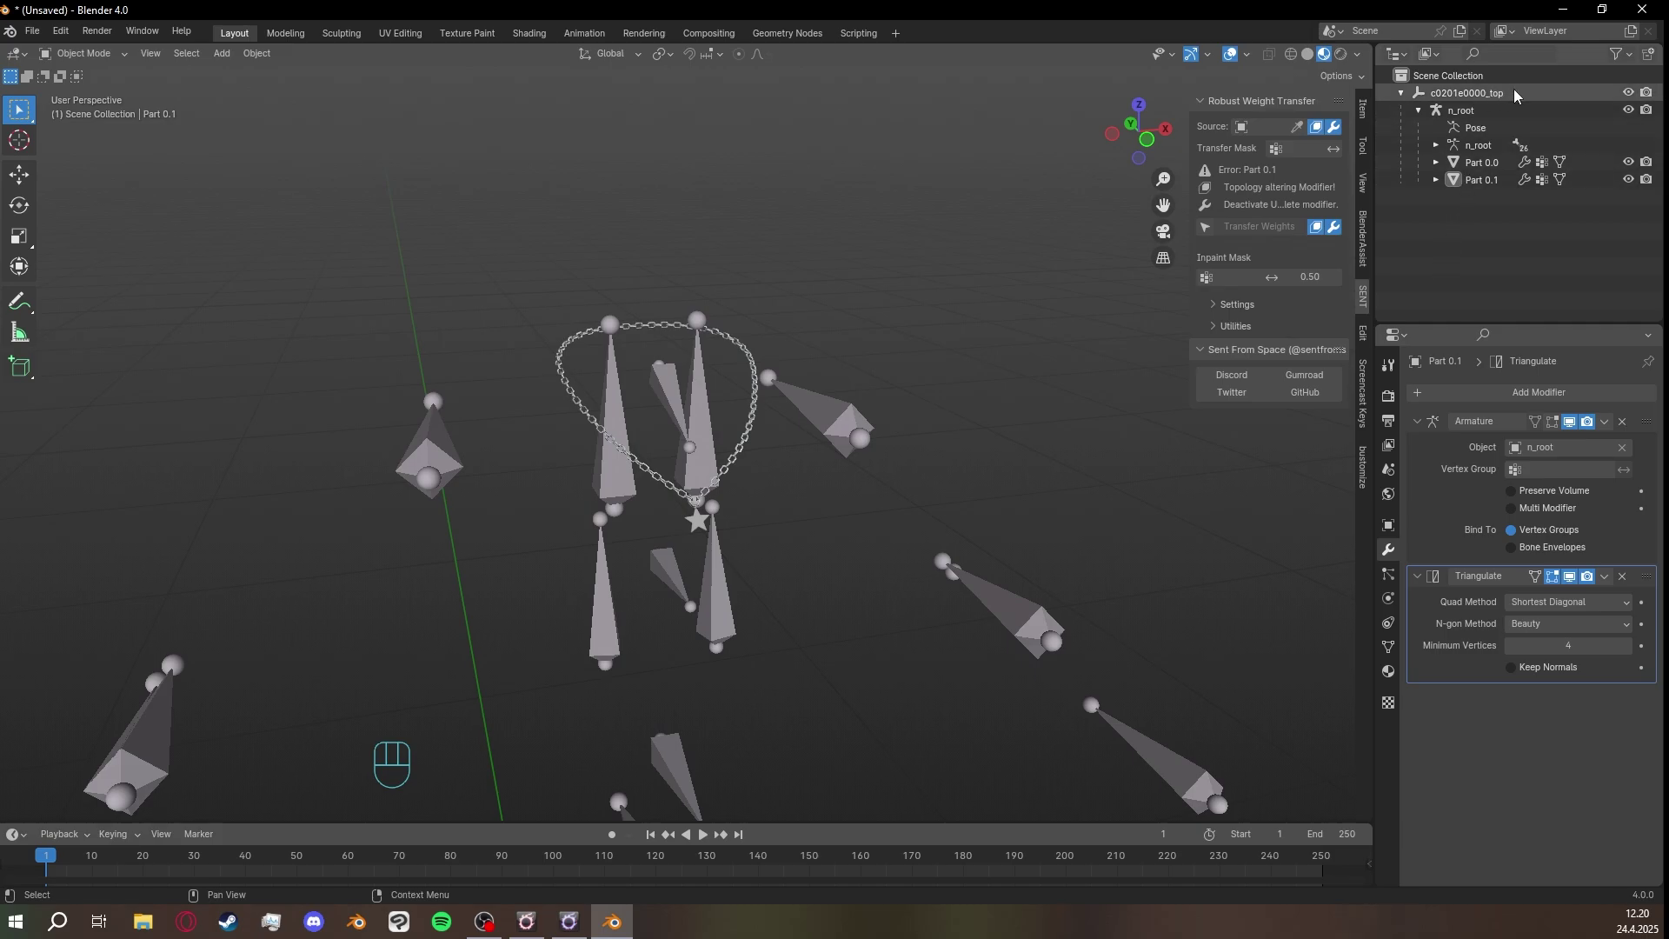
pyautogui.moveTo(1063, 325)
pyautogui.mouseDown(button='middle')
pyautogui.moveTo(871, 341)
pyautogui.moveTo(1113, 328)
pyautogui.moveTo(1003, 386)
pyautogui.moveTo(1046, 327)
pyautogui.mouseUp(button='middle')
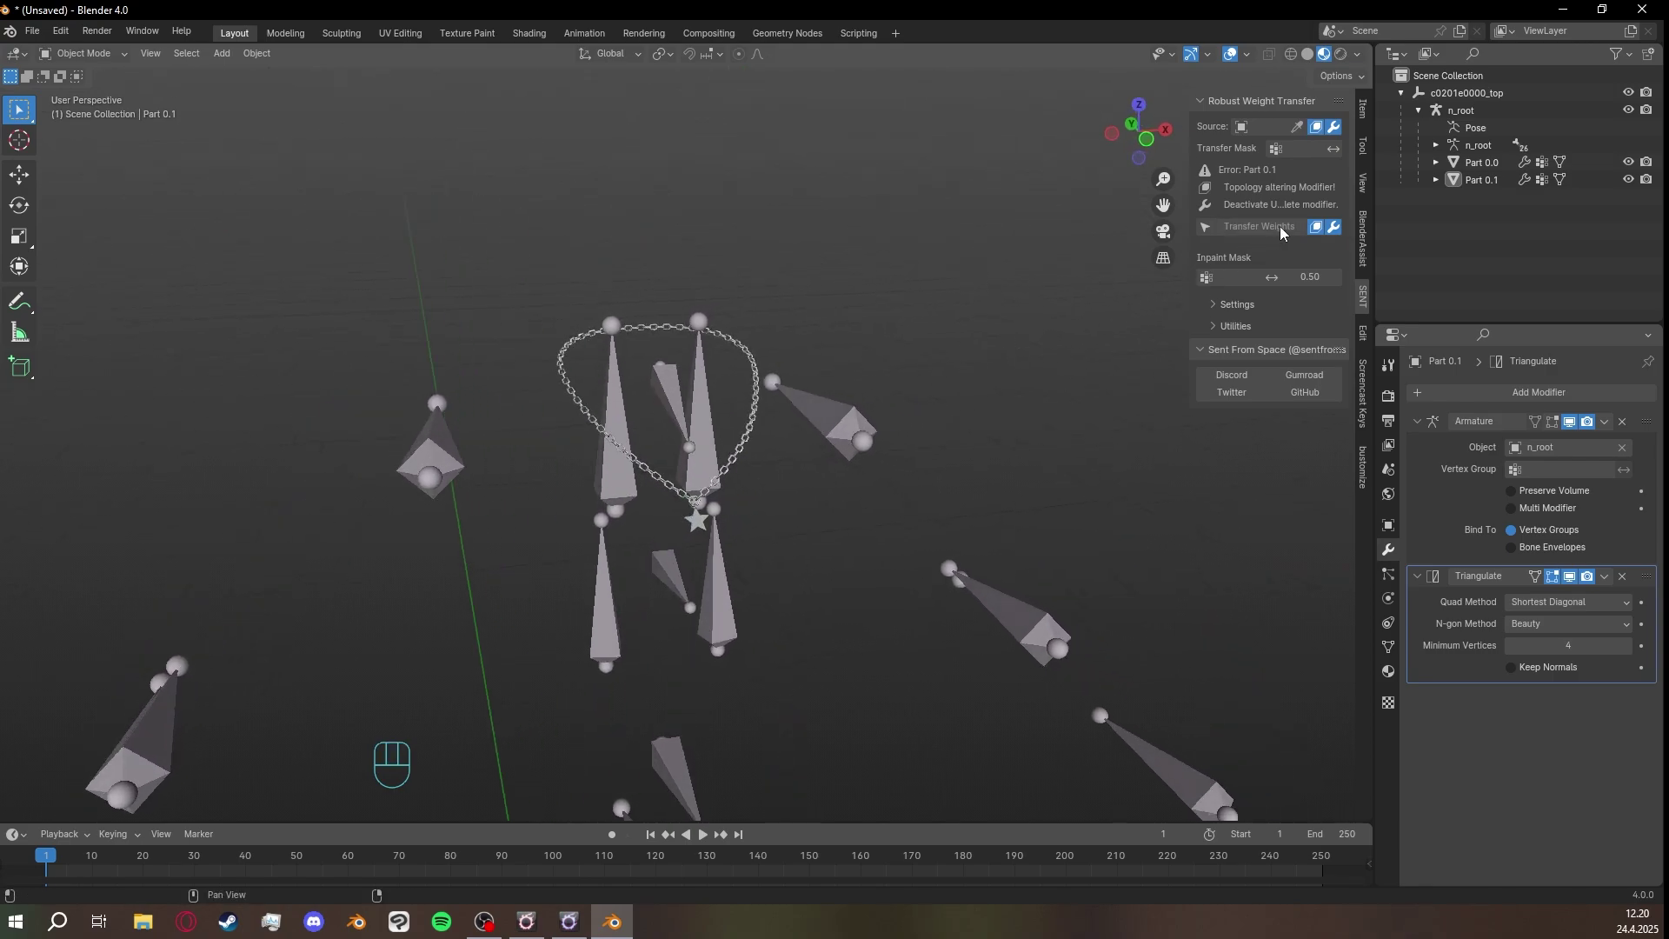
# Select the c0201e0000_top root with its armature and both mesh parts, and start an FBX export.
pyautogui.click(1519, 91)
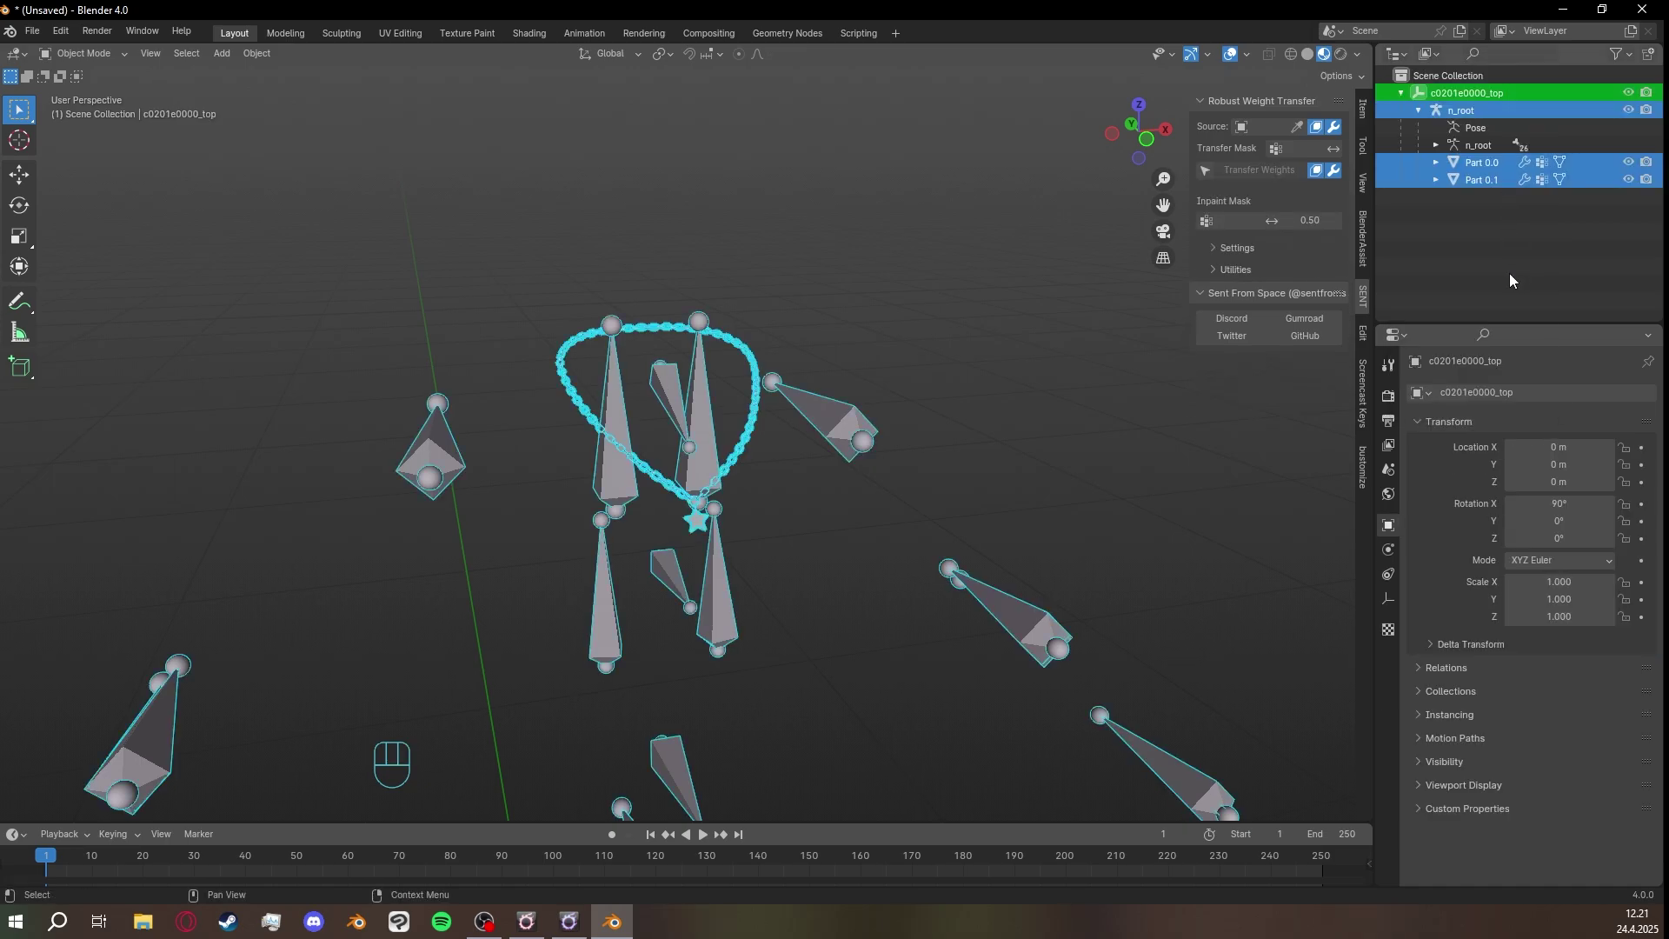
pyautogui.click(35, 32)
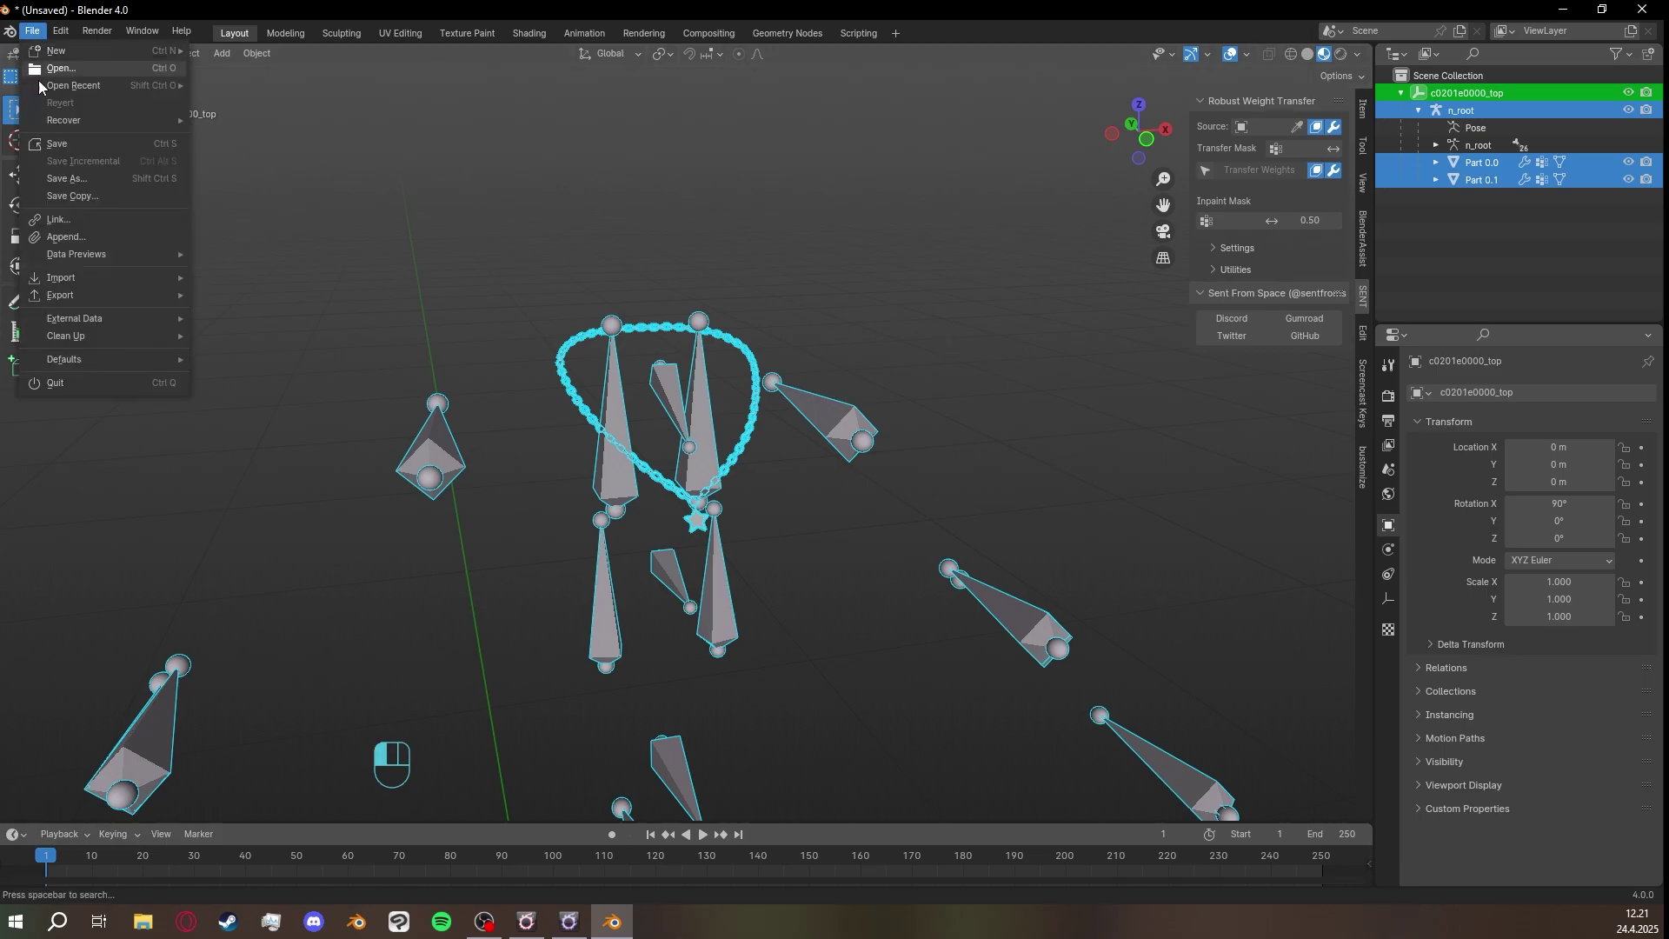
pyautogui.moveTo(99, 294)
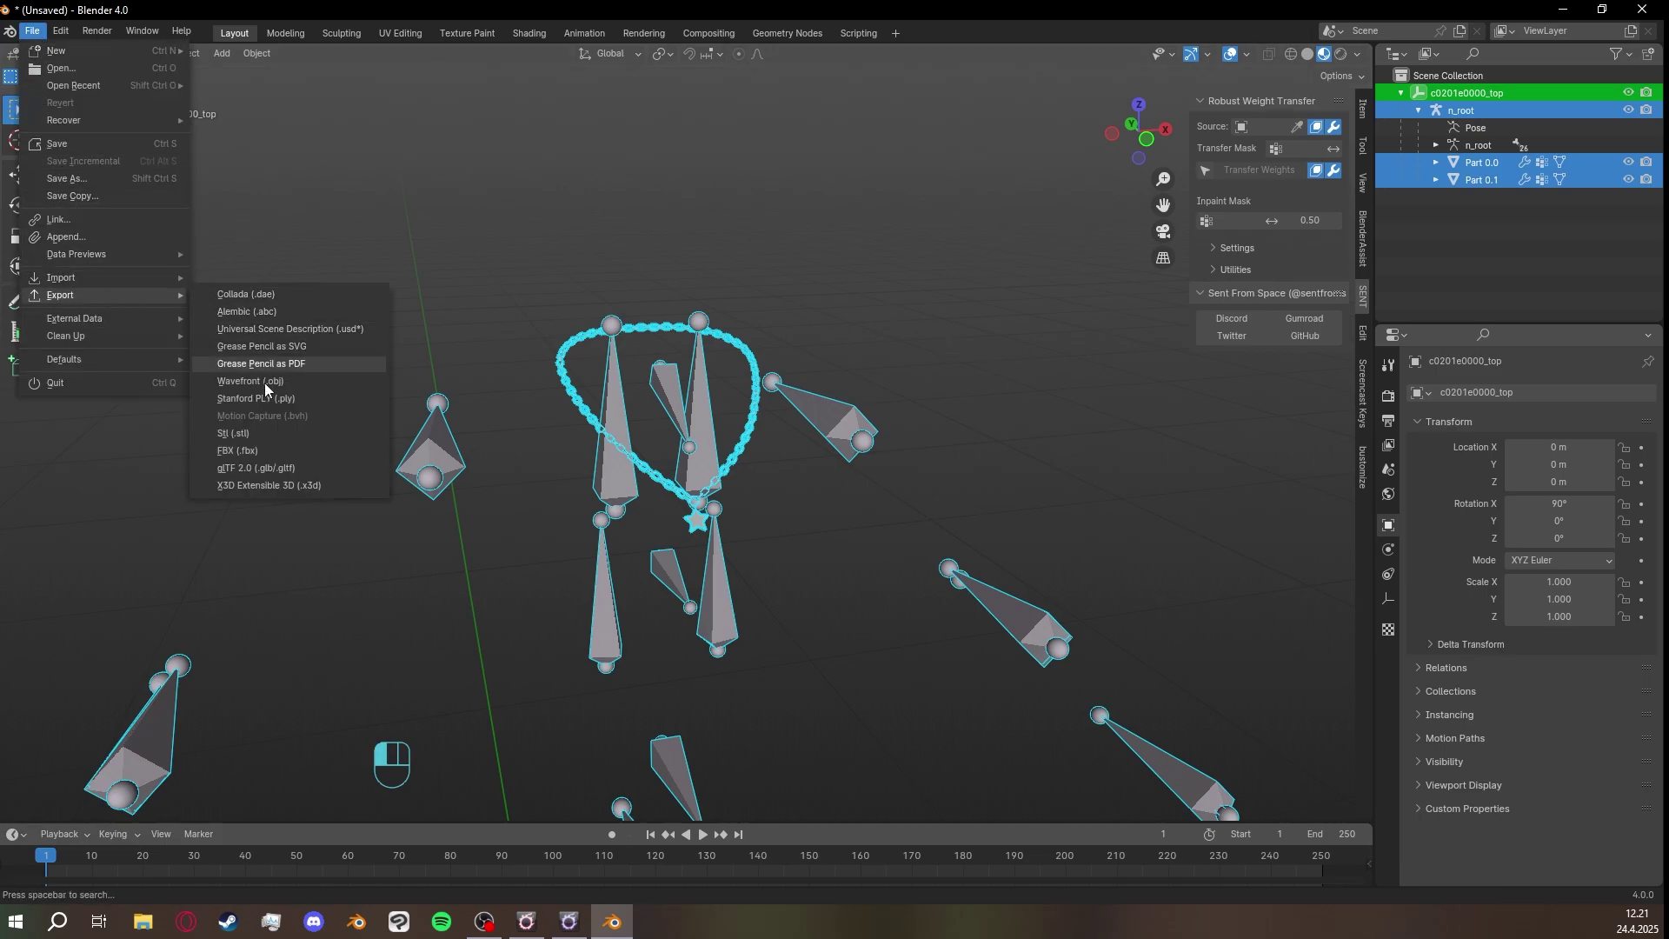
pyautogui.click(268, 450)
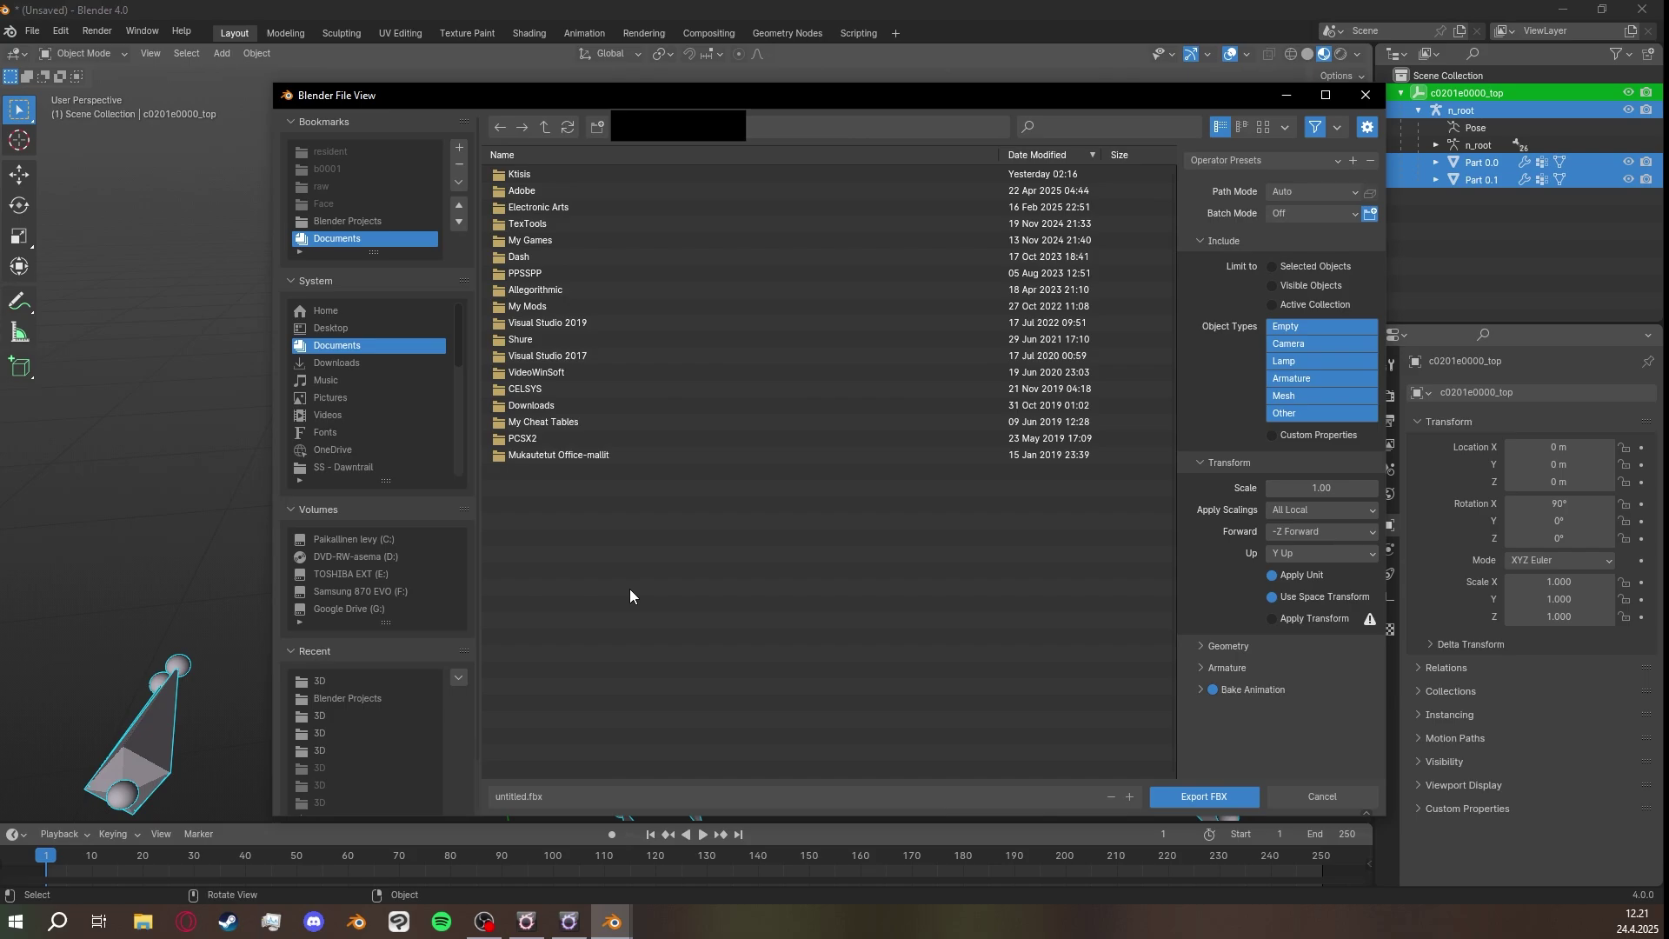
# Choose the Blender Projects folder as the export destination and name the file necklace.
pyautogui.click(346, 700)
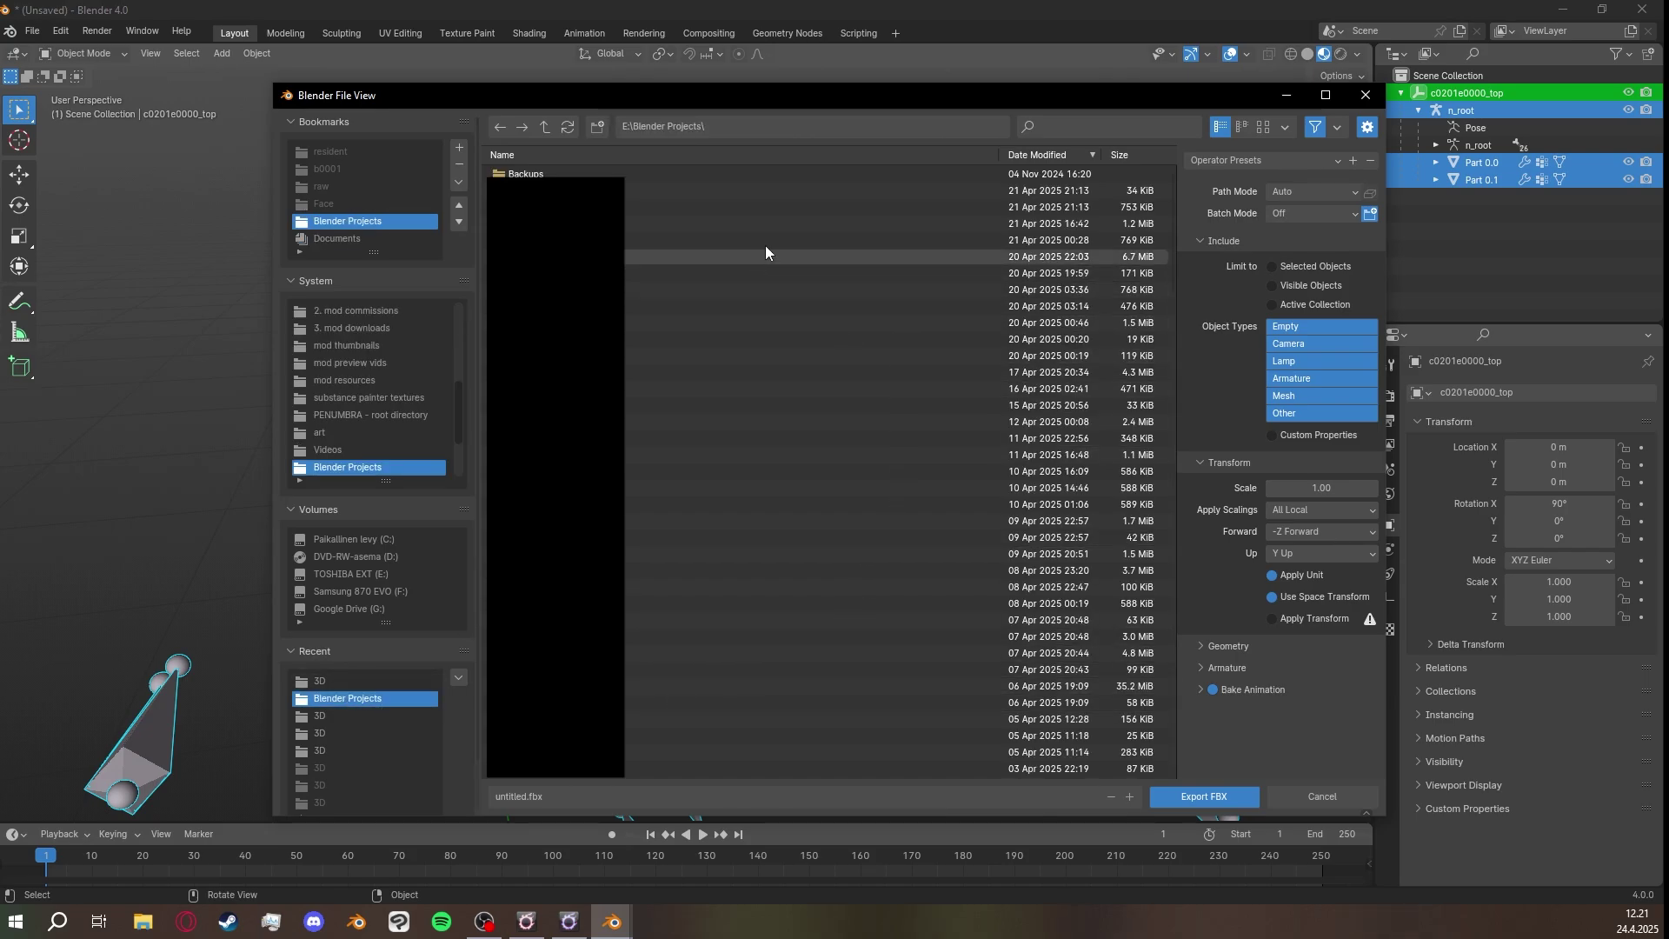
pyautogui.click(838, 80)
pyautogui.click(868, 104)
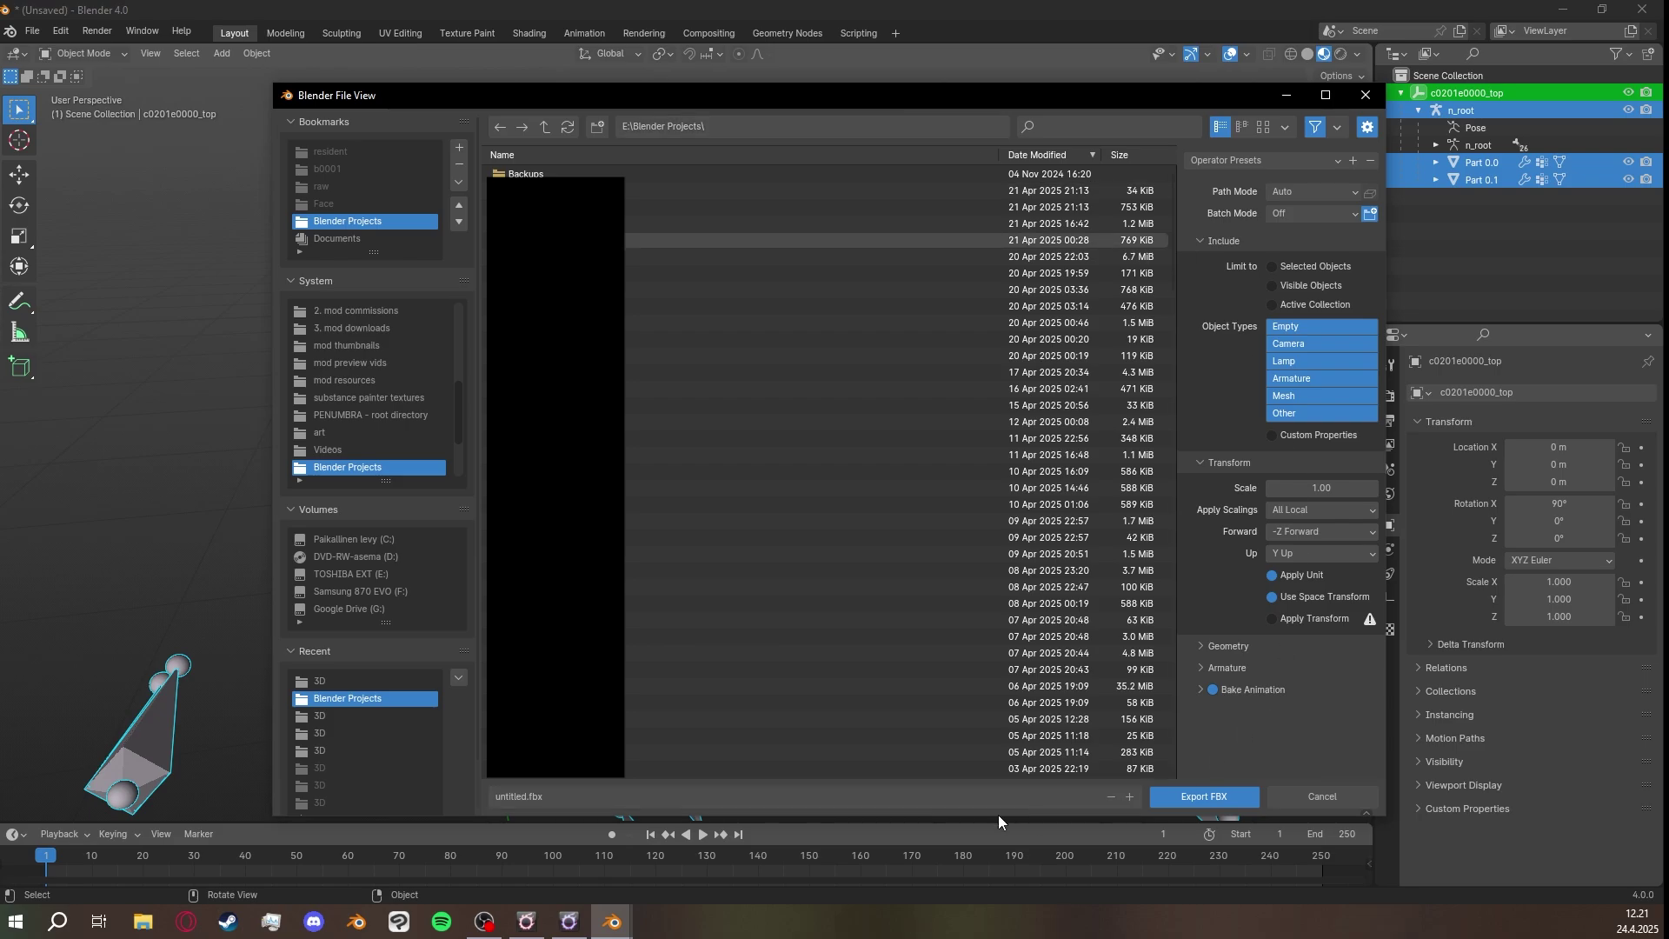
pyautogui.click(624, 796)
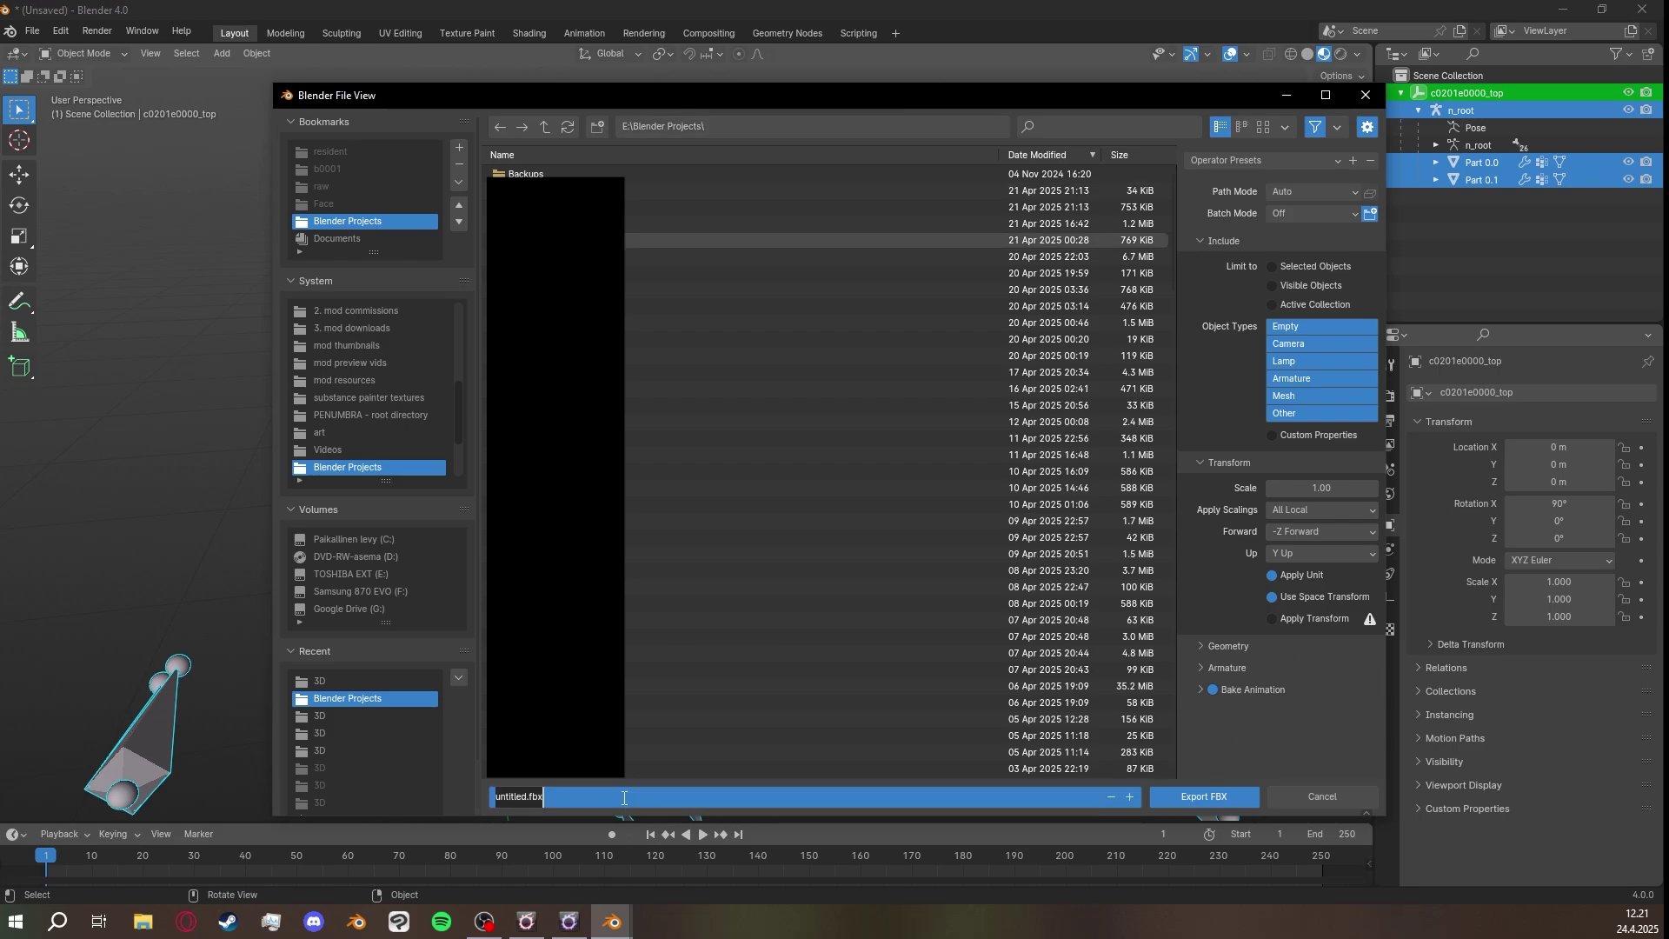
pyautogui.write('necklace')
pyautogui.press('Return')
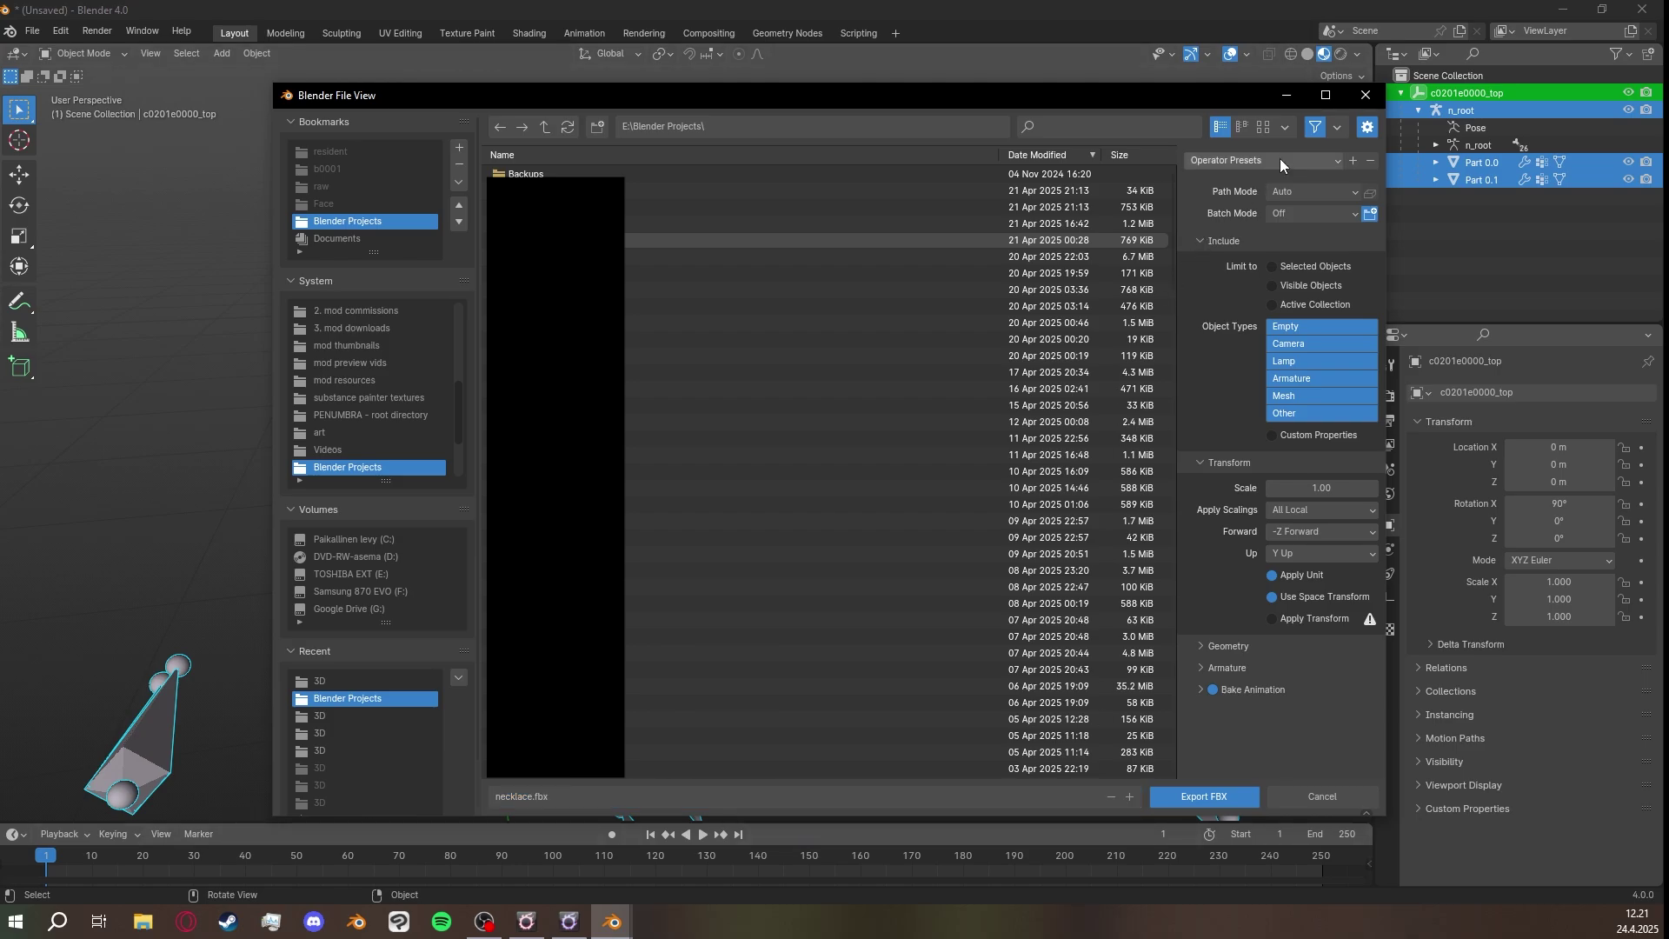
# Load the FFXIV - TRIANGULATE MODIFIER export preset and review its geometry, armature and animation settings.
pyautogui.click(1279, 159)
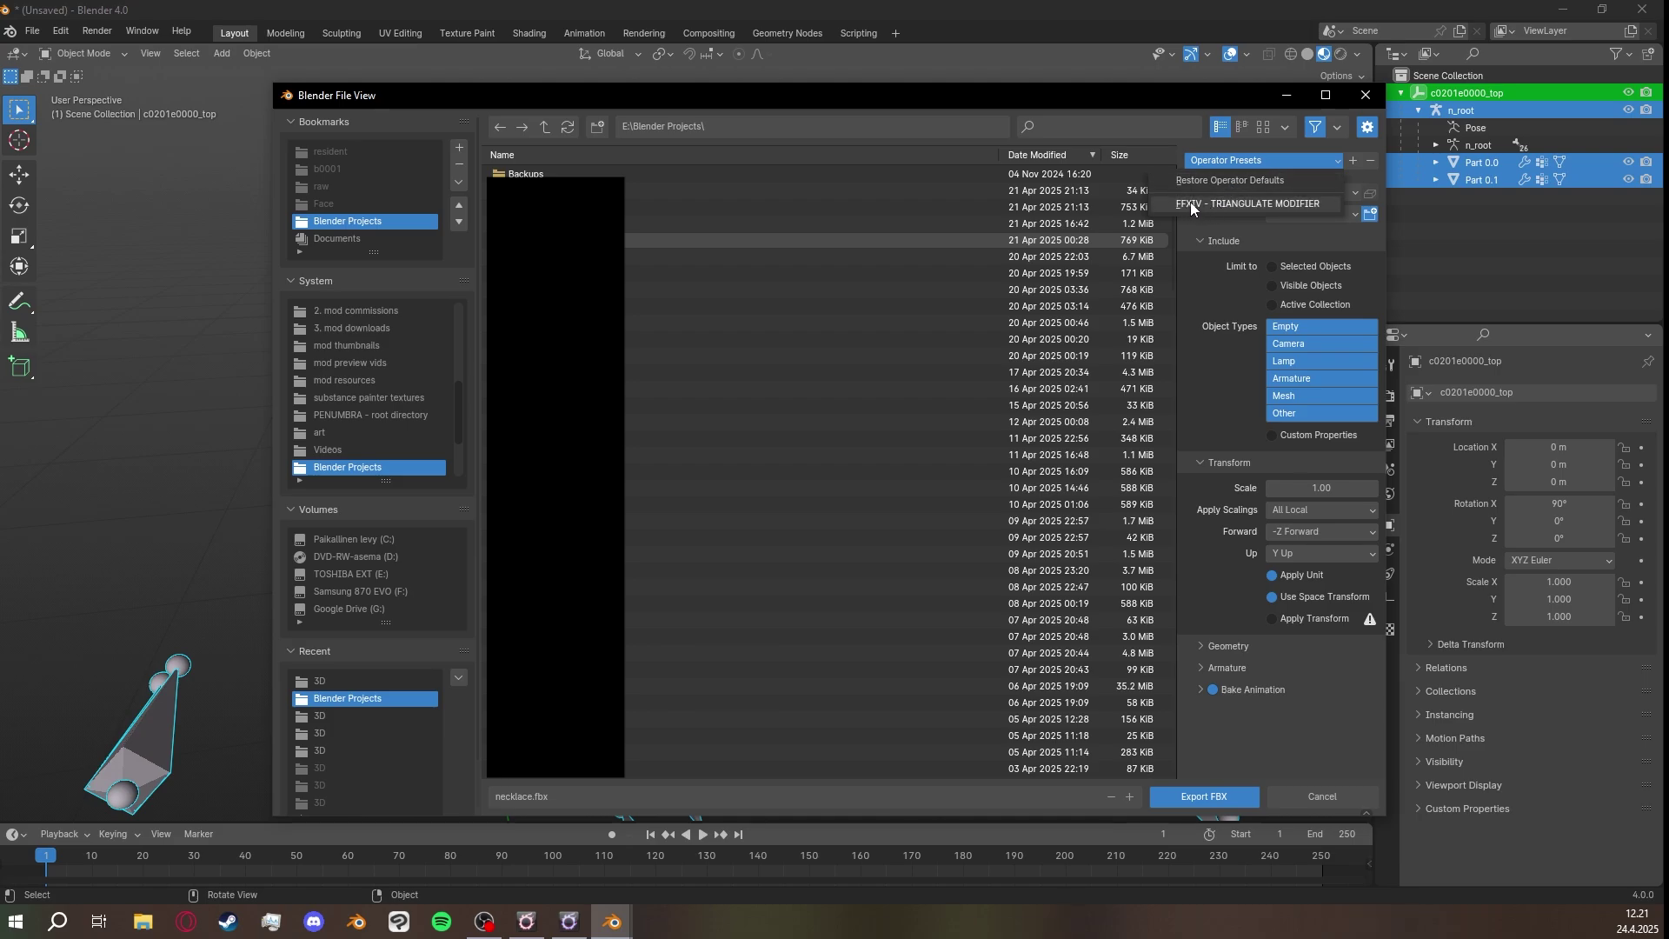
pyautogui.click(1217, 204)
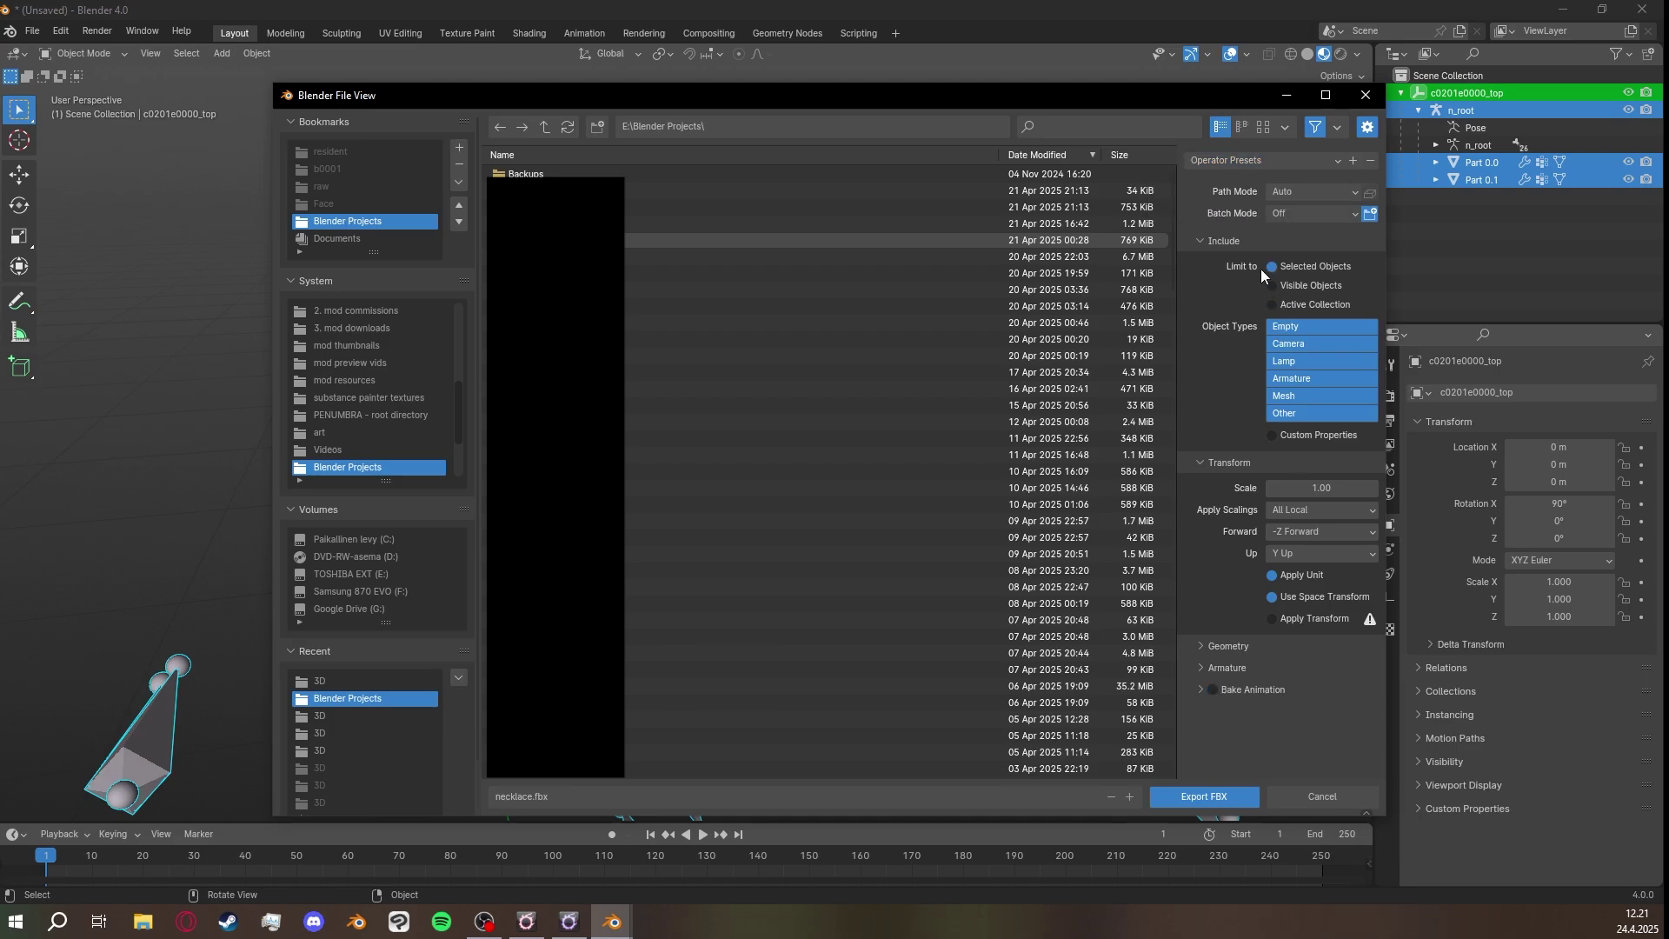
pyautogui.click(1211, 669)
pyautogui.click(1225, 644)
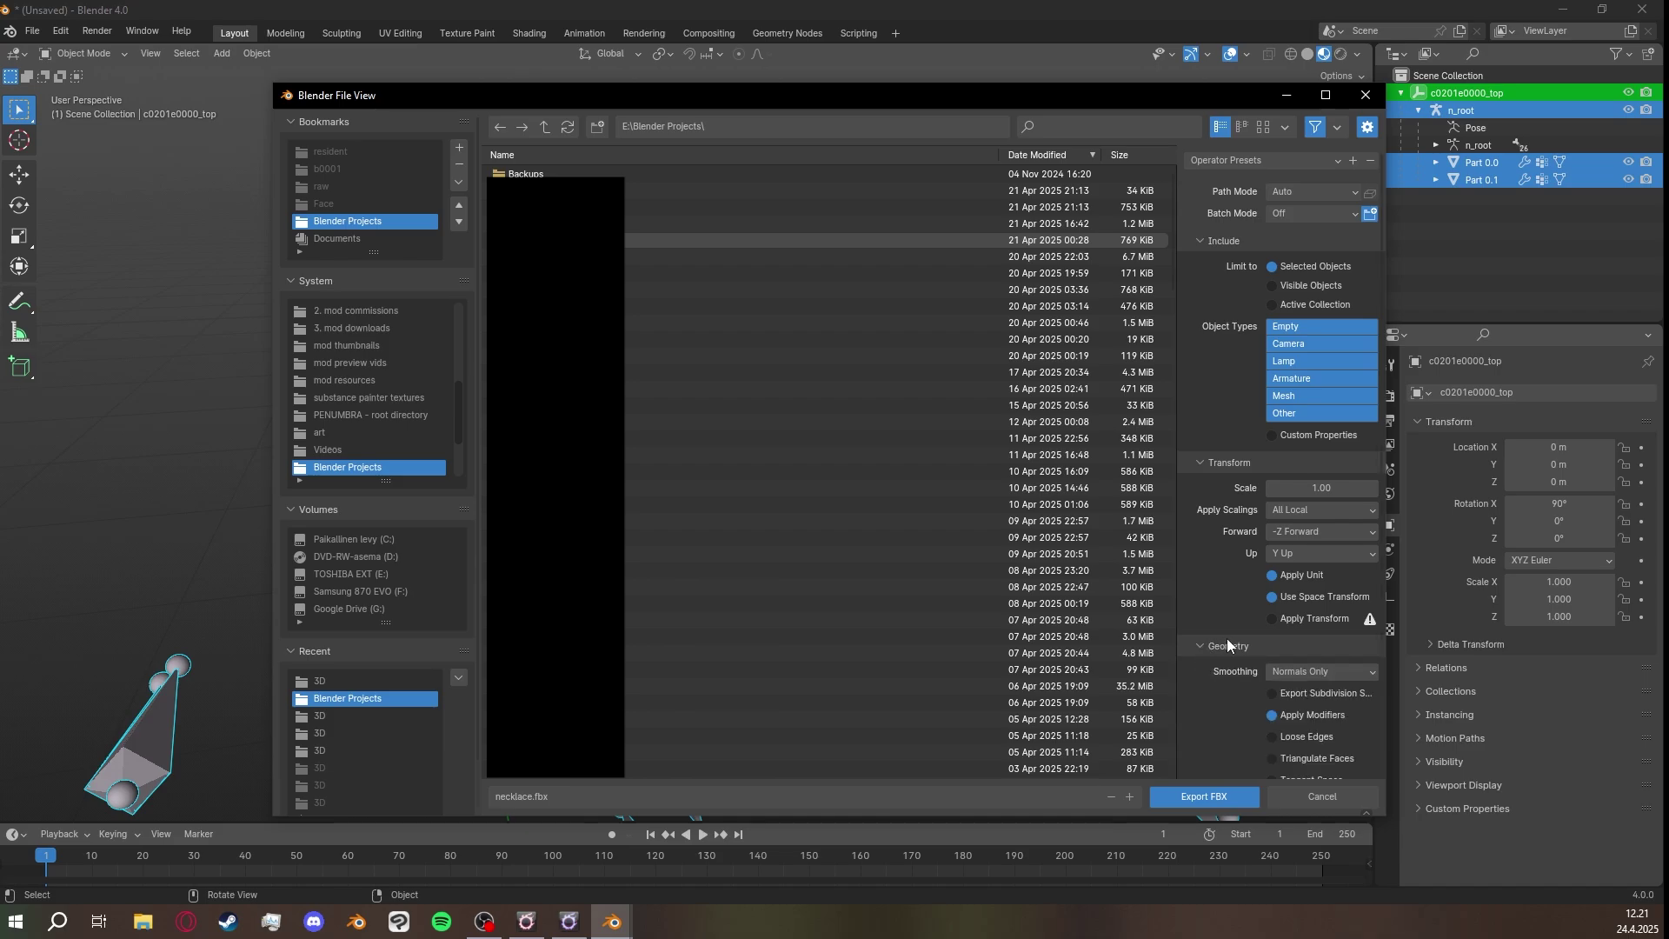
pyautogui.scroll(-5, 1251, 631)
pyautogui.scroll(-5, 1261, 669)
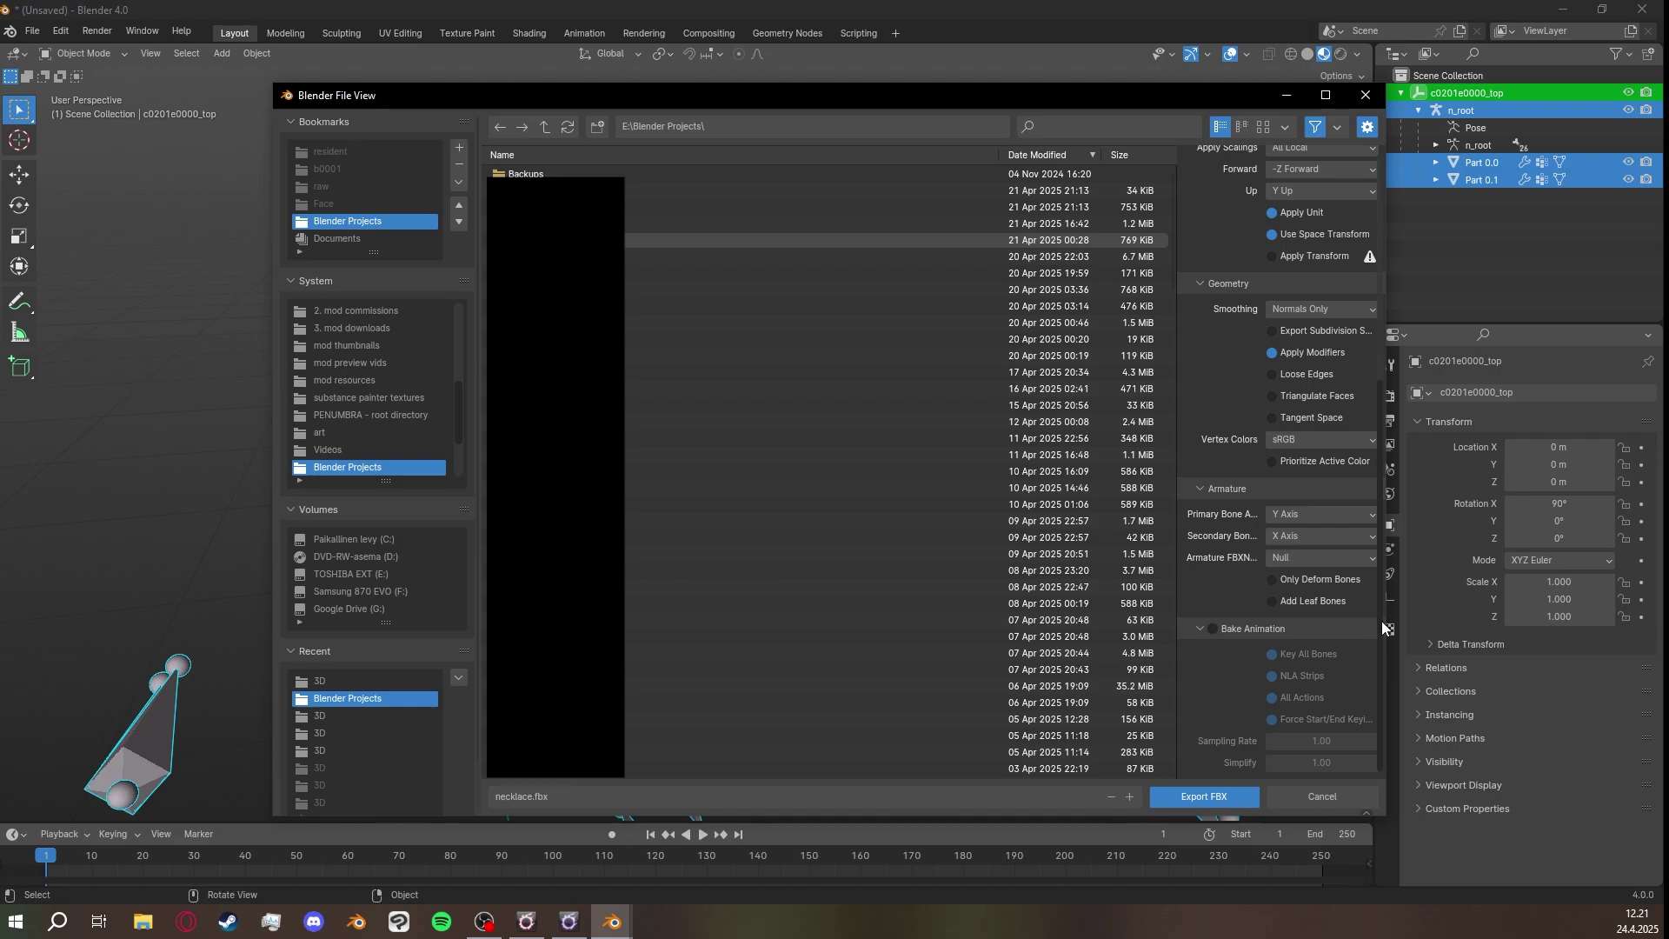
pyautogui.moveTo(1380, 621); pyautogui.dragTo(1377, 394)
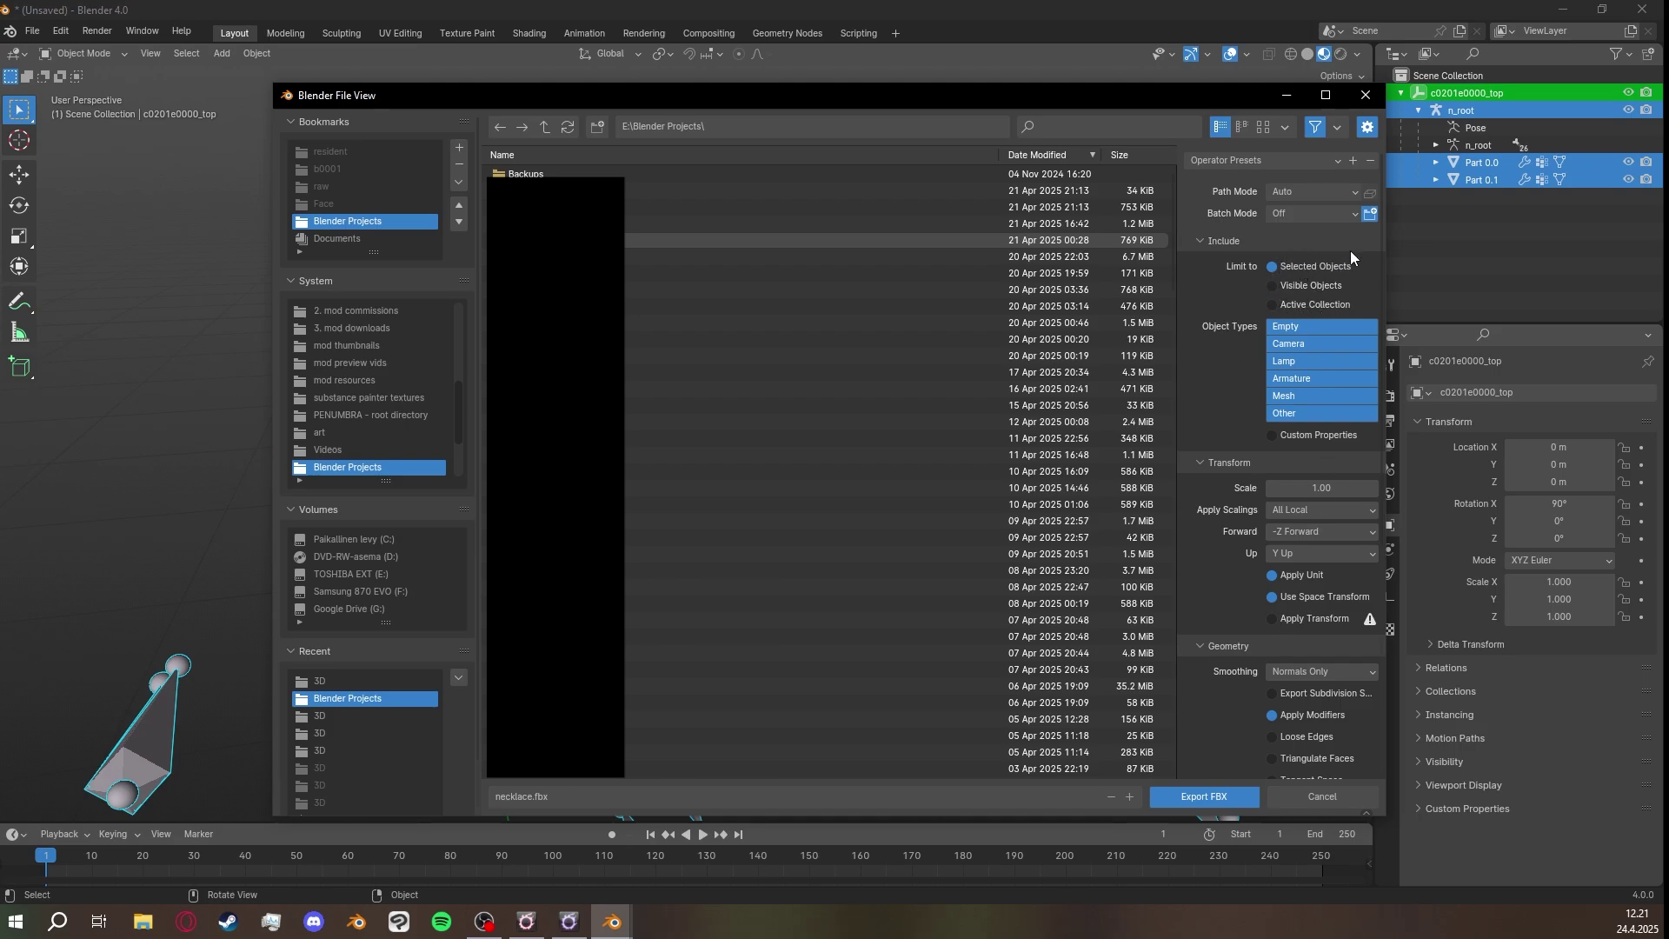
# Reapply the FFXIV - TRIANGULATE MODIFIER preset, export necklace.fbx and clear the object selection.
pyautogui.click(1353, 160)
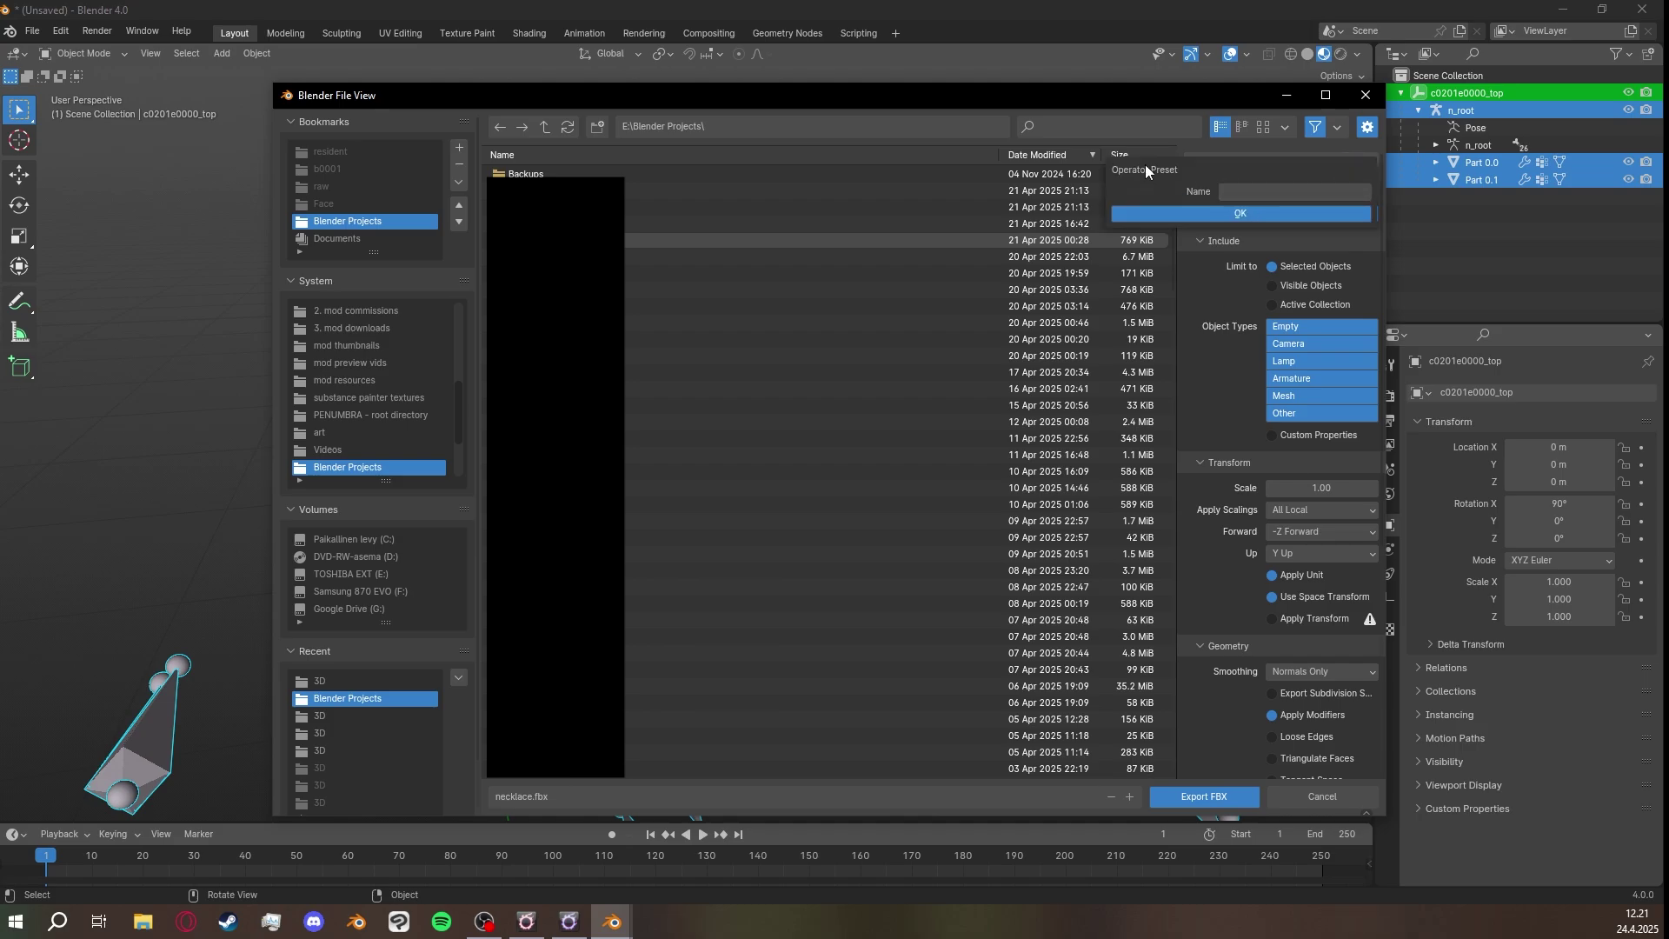
pyautogui.click(1318, 214)
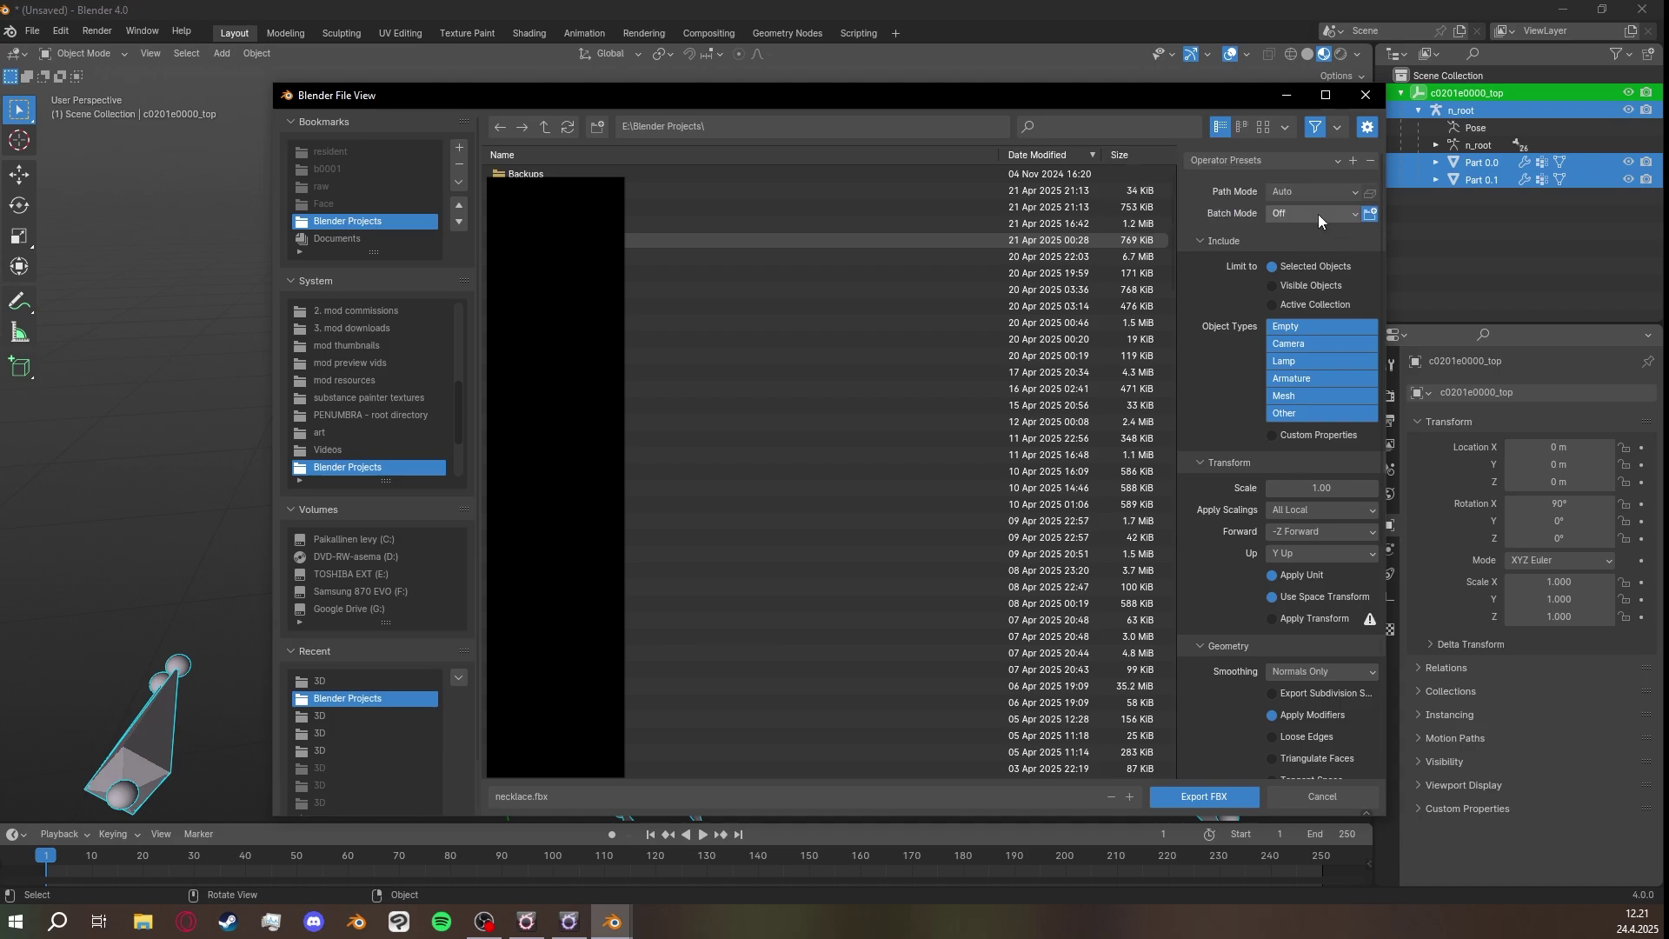
pyautogui.click(1277, 157)
pyautogui.click(1252, 204)
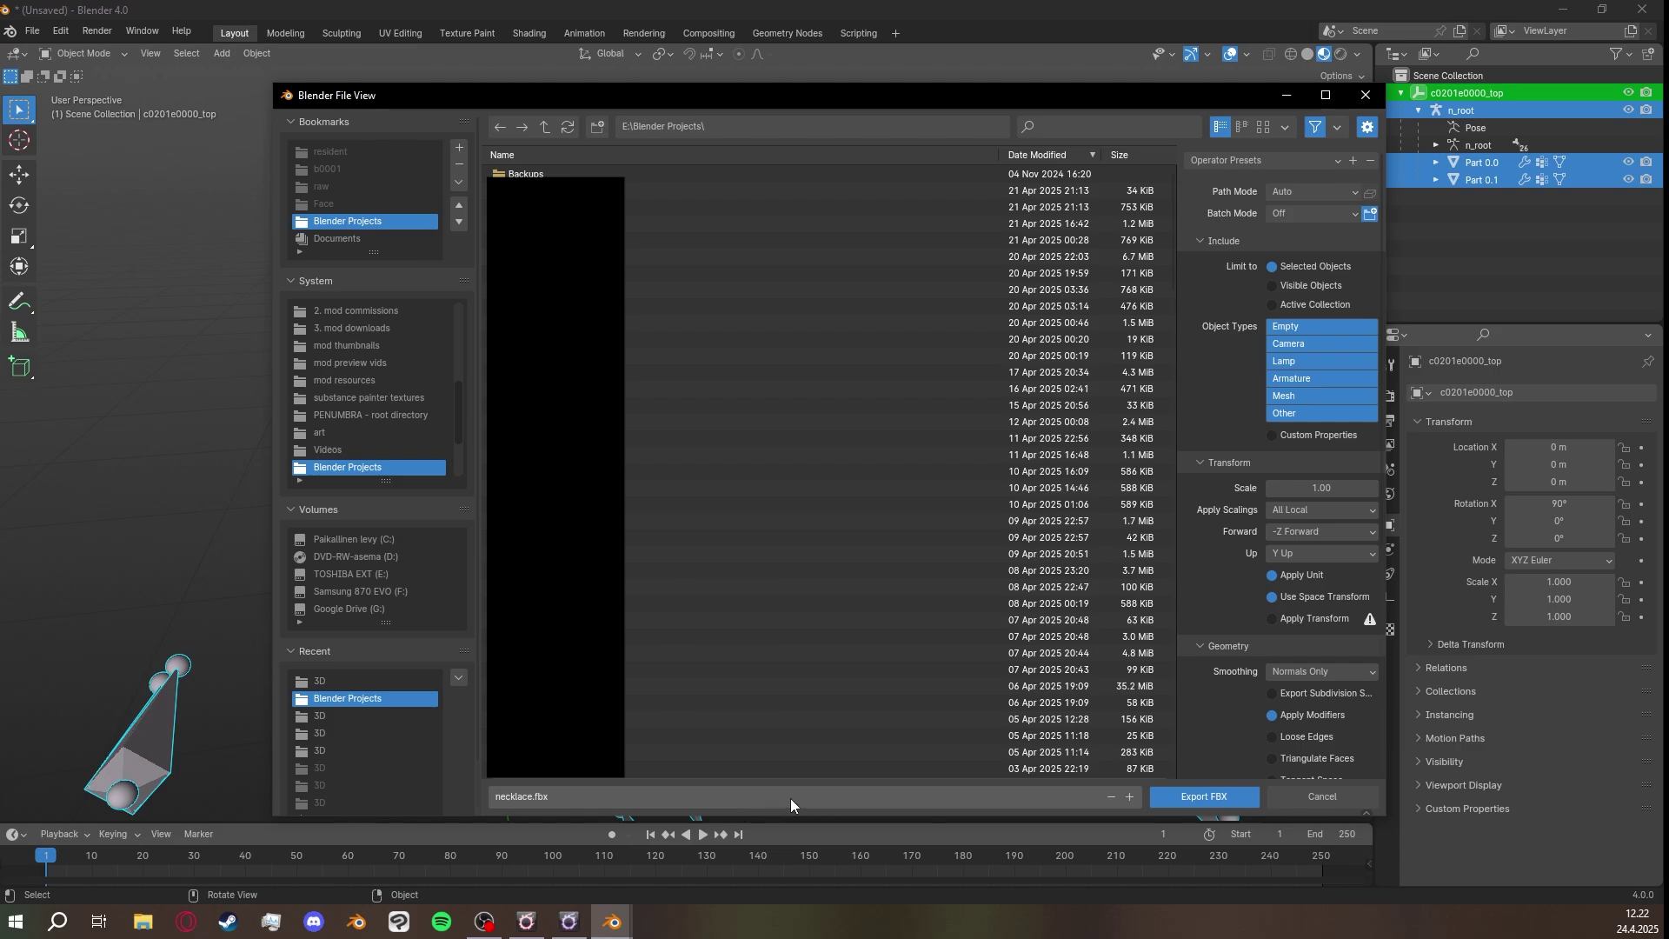
pyautogui.click(1224, 792)
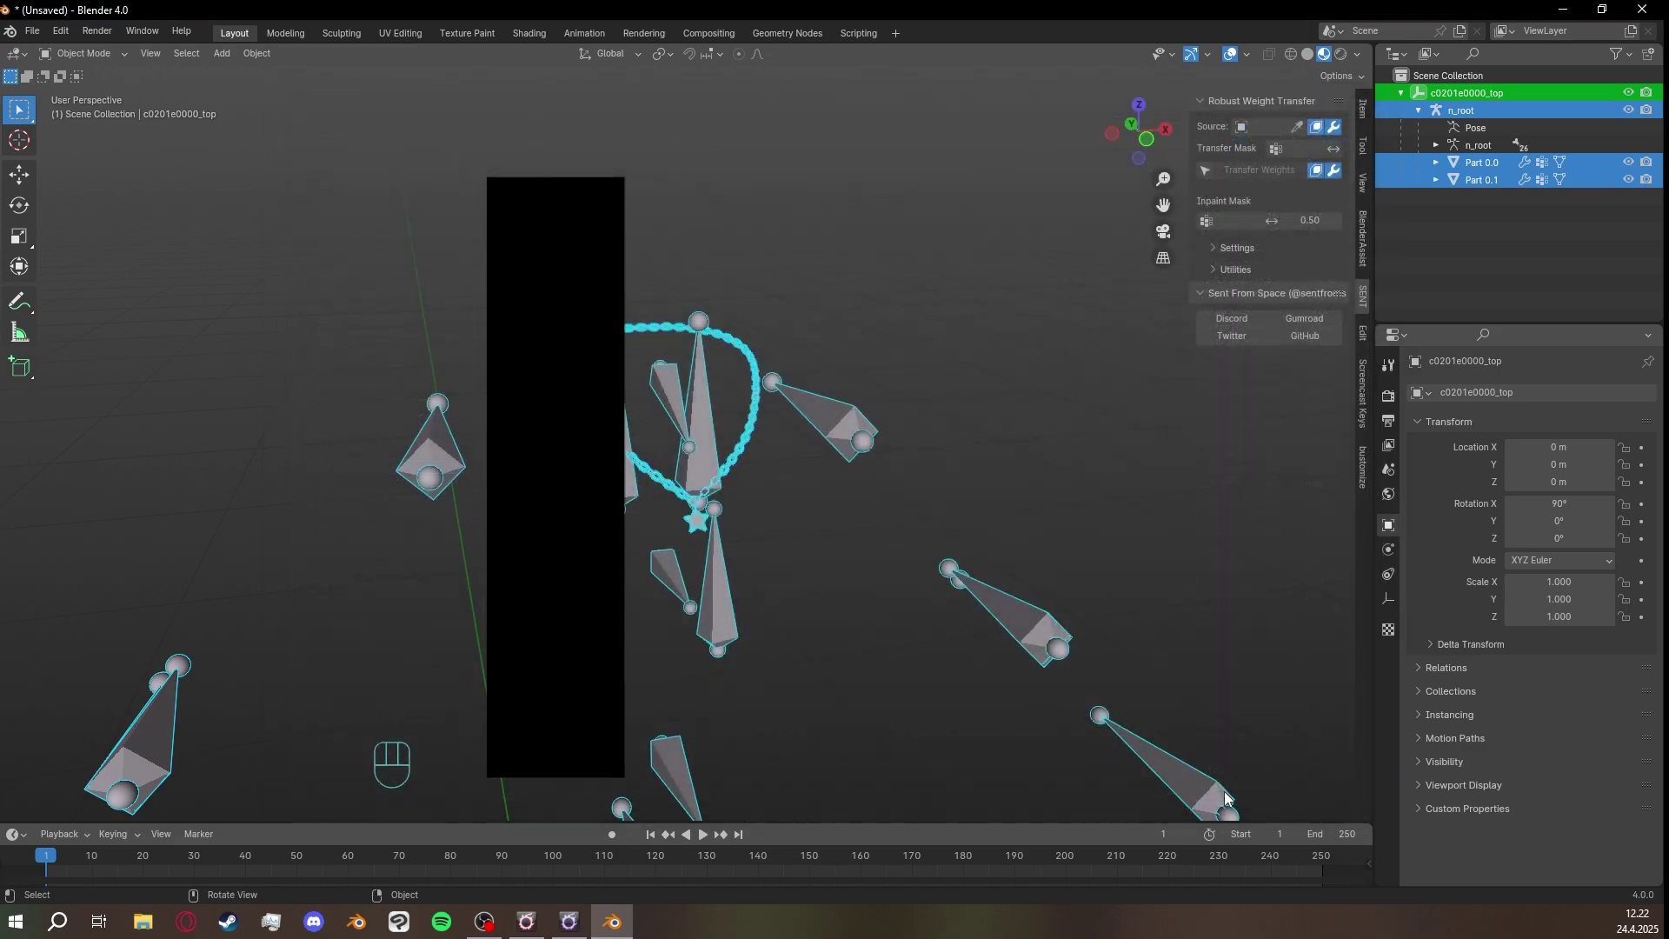
pyautogui.click(875, 671)
# Switch to FFXIV TexTools, search the item list for corgi scarf and open the Corgi Scarf neck accessory.
pyautogui.moveTo(576, 926)
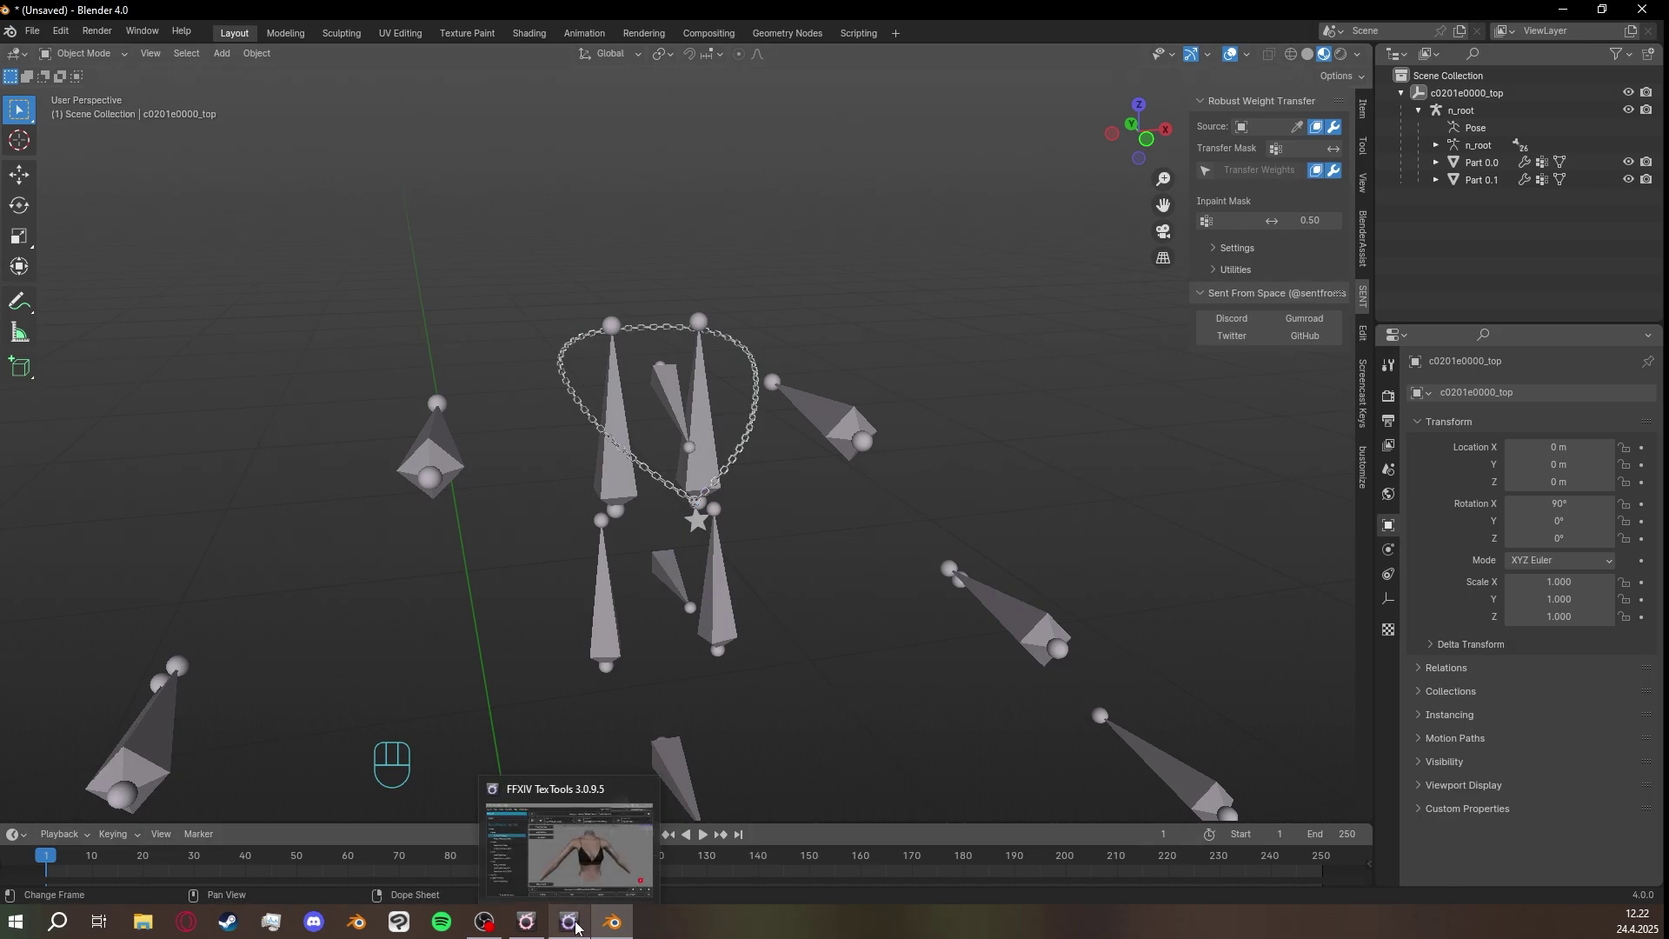
pyautogui.click(575, 862)
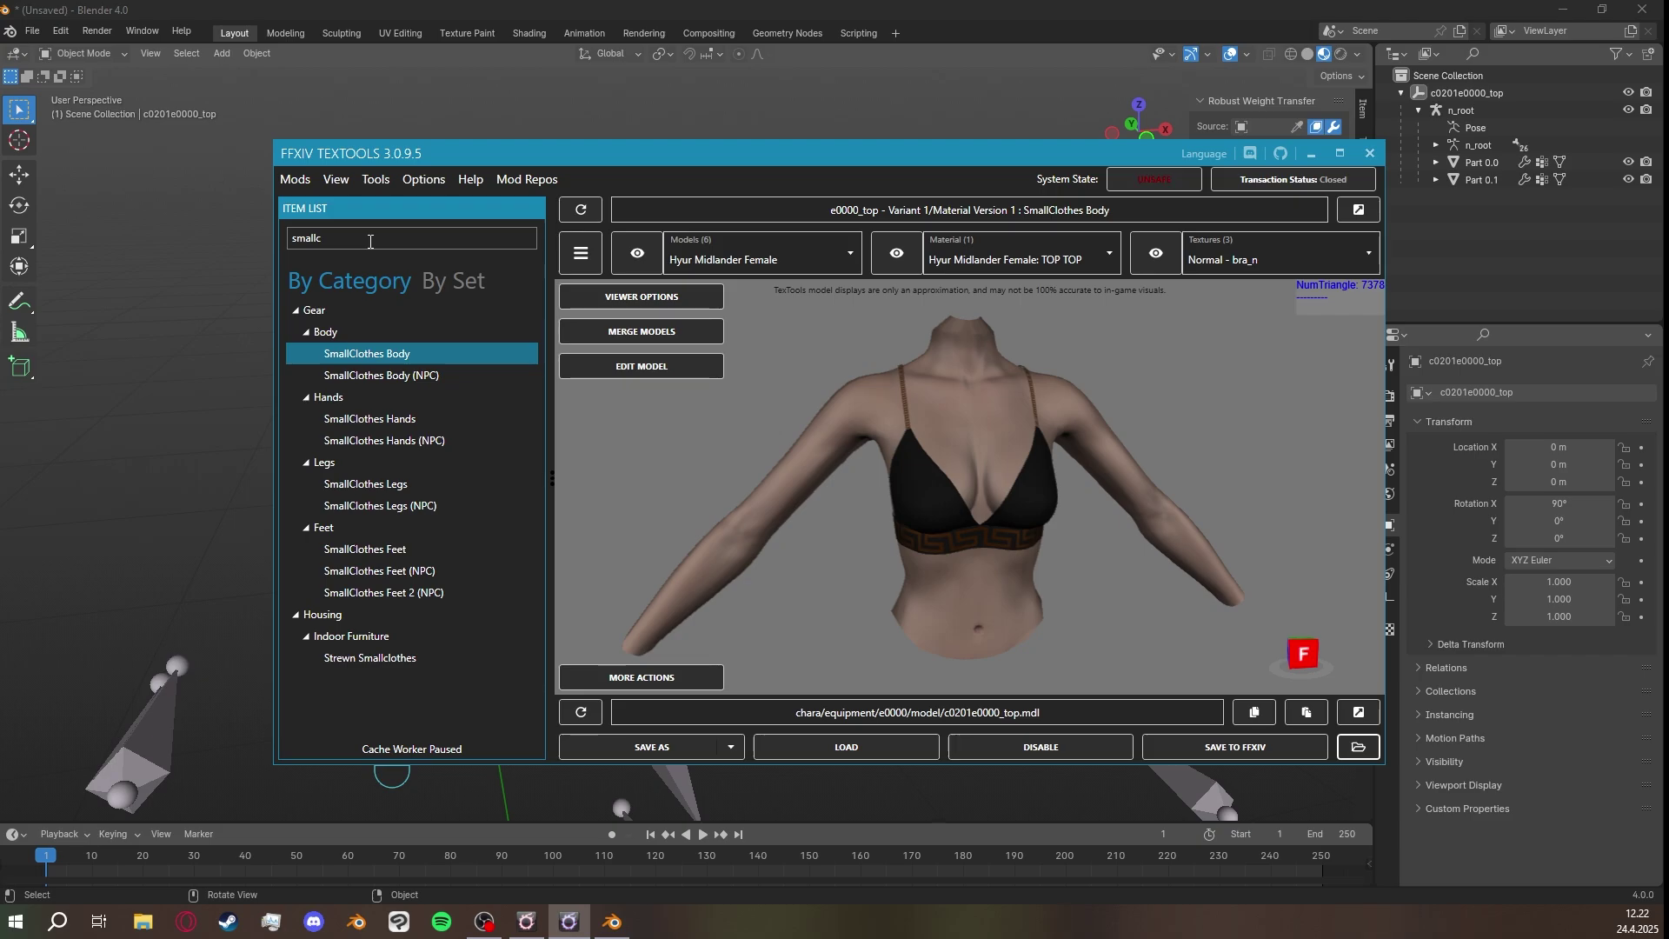
pyautogui.moveTo(371, 242); pyautogui.dragTo(269, 235)
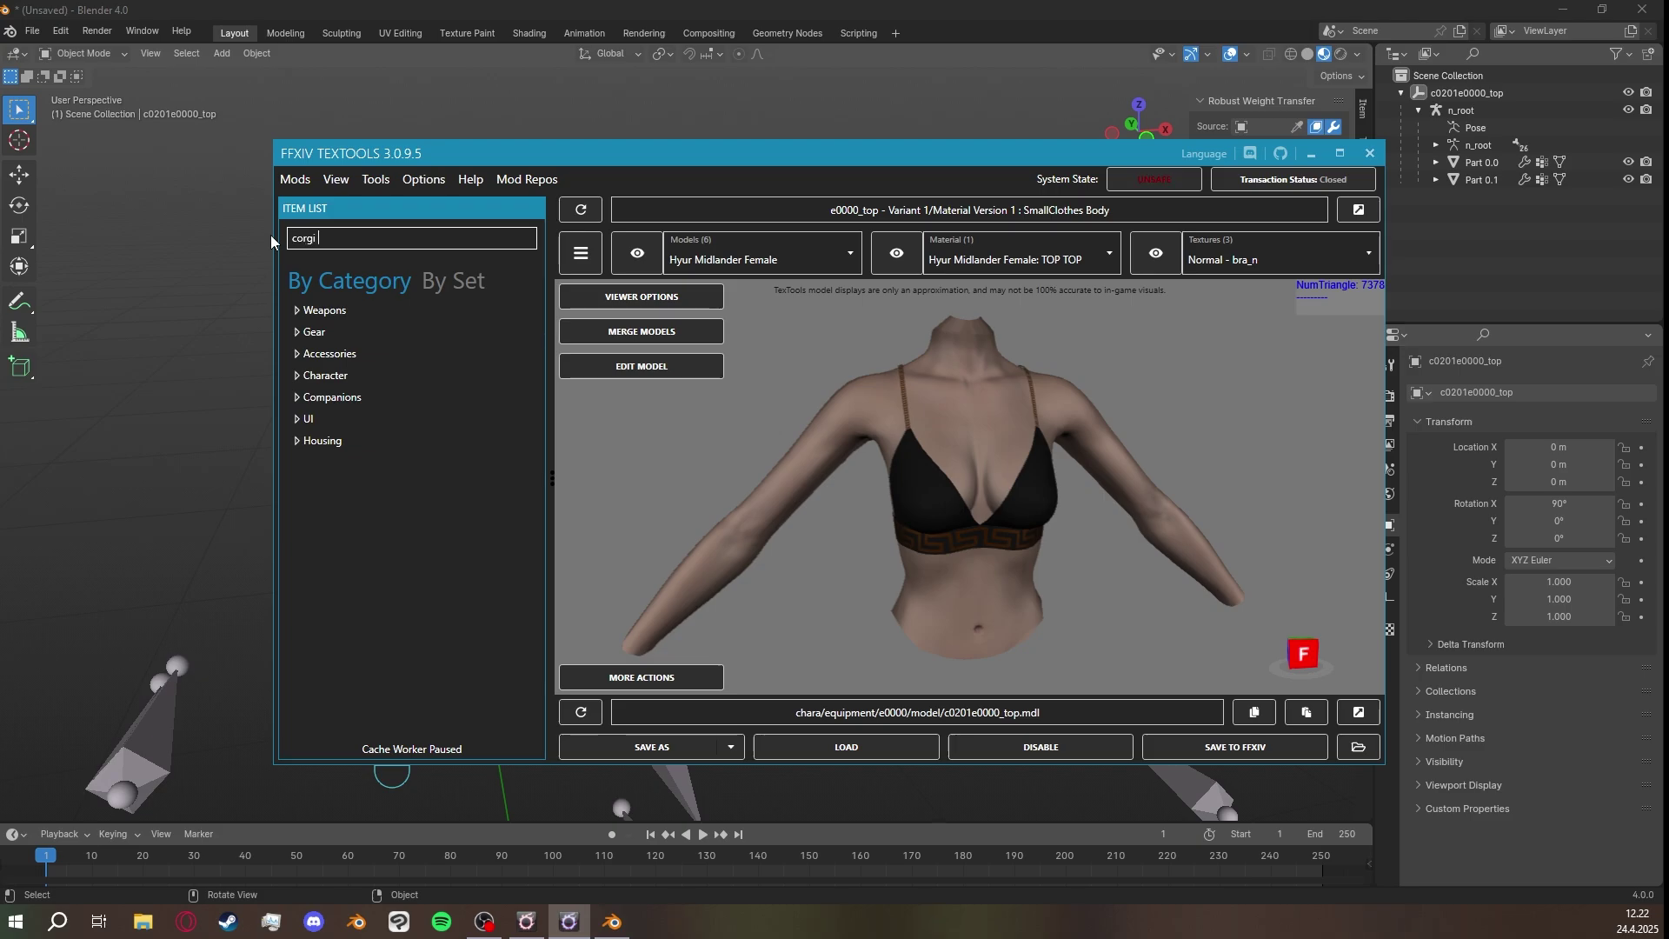
pyautogui.write('corgi scarf')
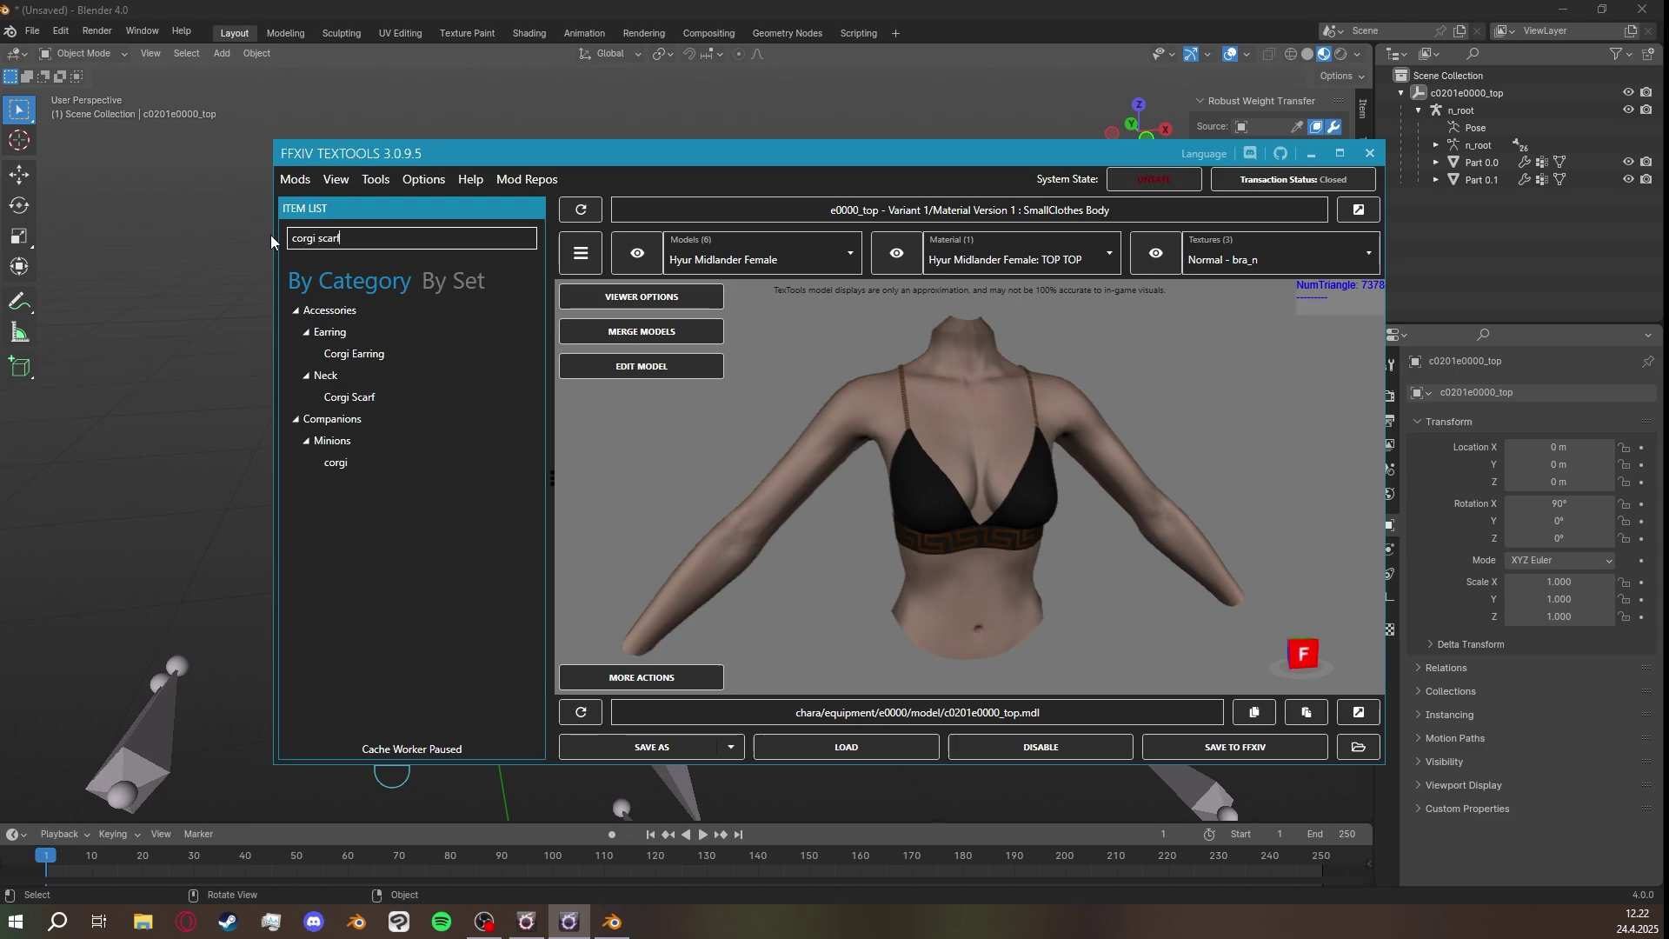
pyautogui.click(382, 355)
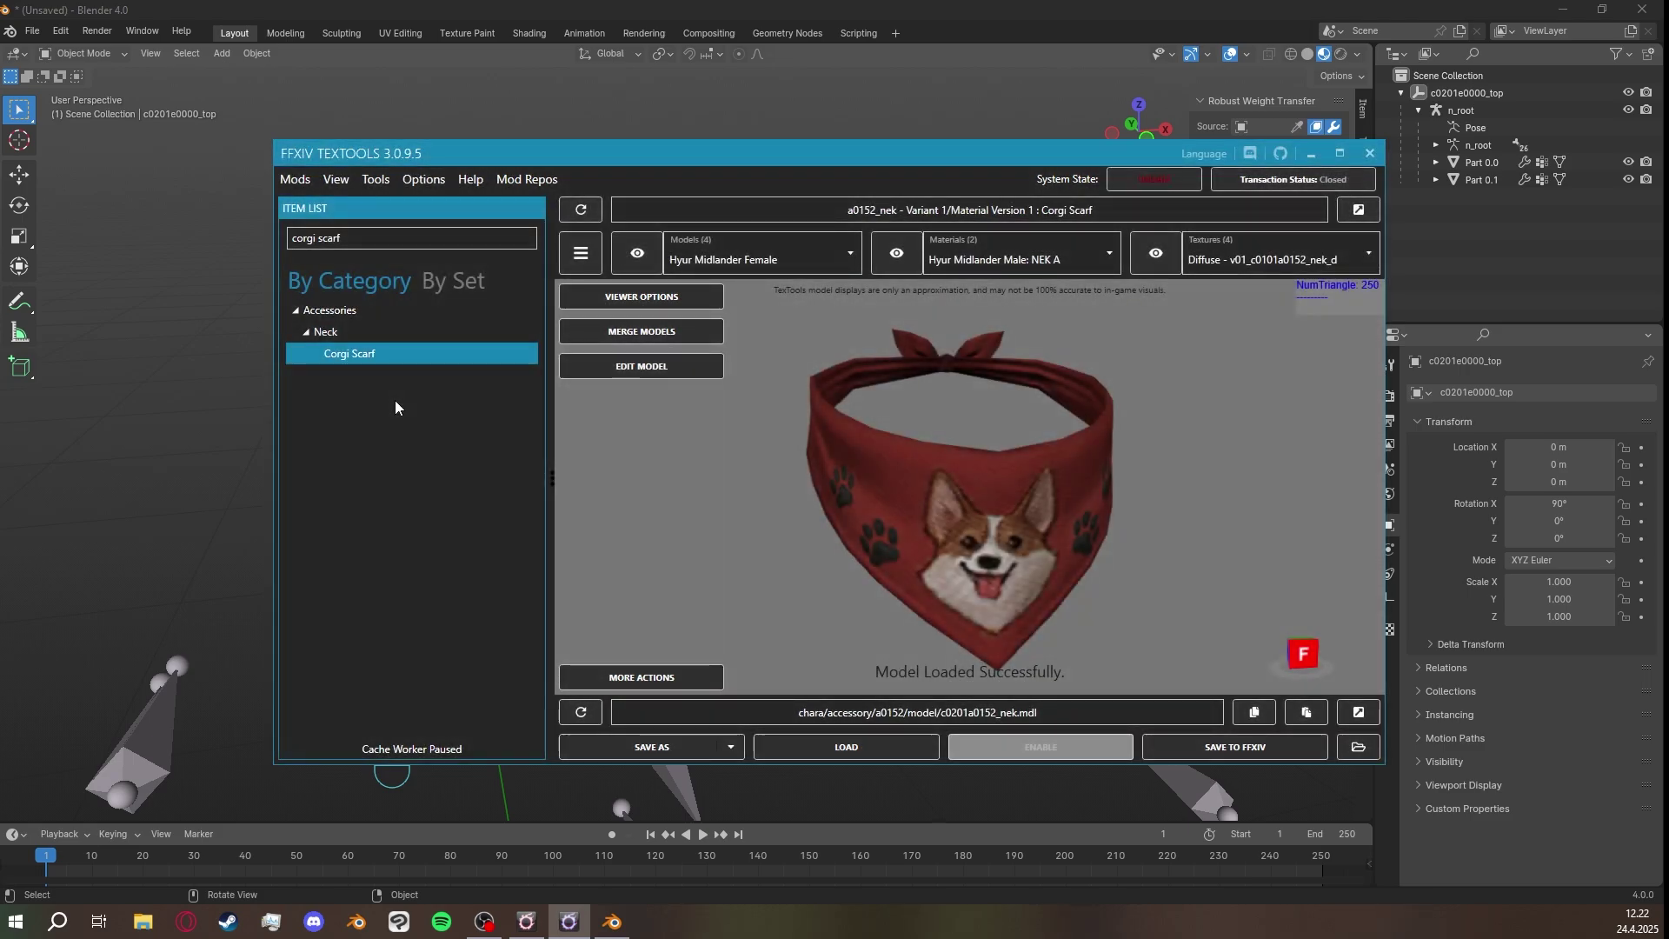
pyautogui.moveTo(873, 415); pyautogui.dragTo(838, 424, button='right')
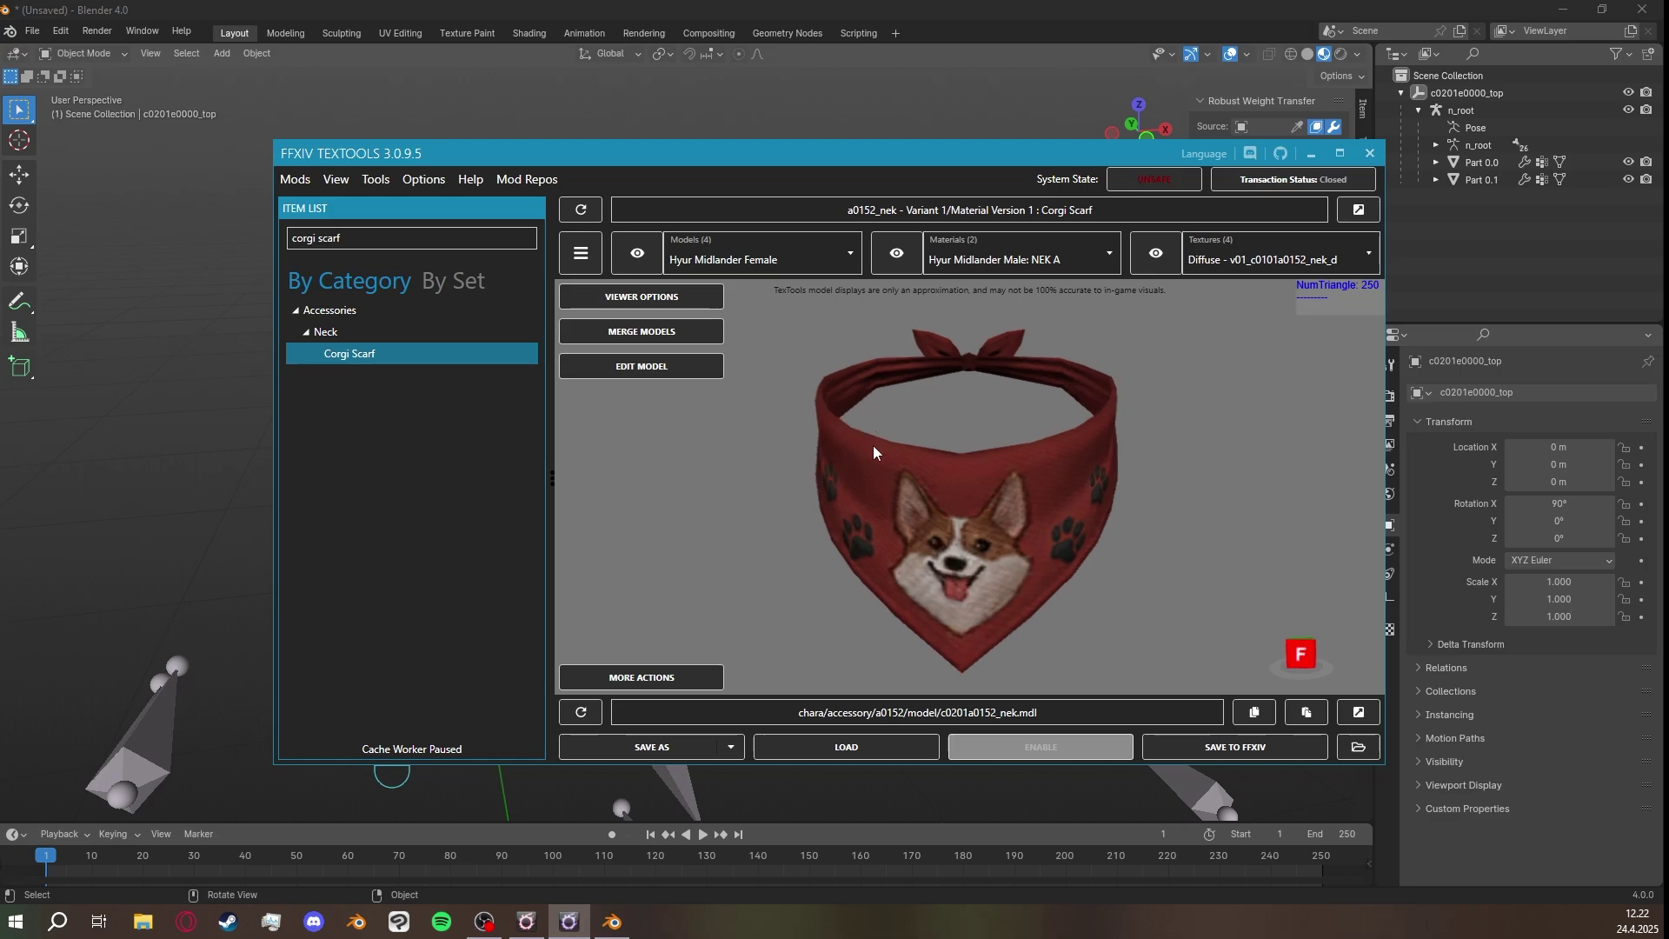
# In the Corgi Scarf metadata, disable the Hyur Midlander Male, Hyur Highlander Male and Roegadyn Male racial models, and save the metadata to FFXIV.
pyautogui.click(581, 257)
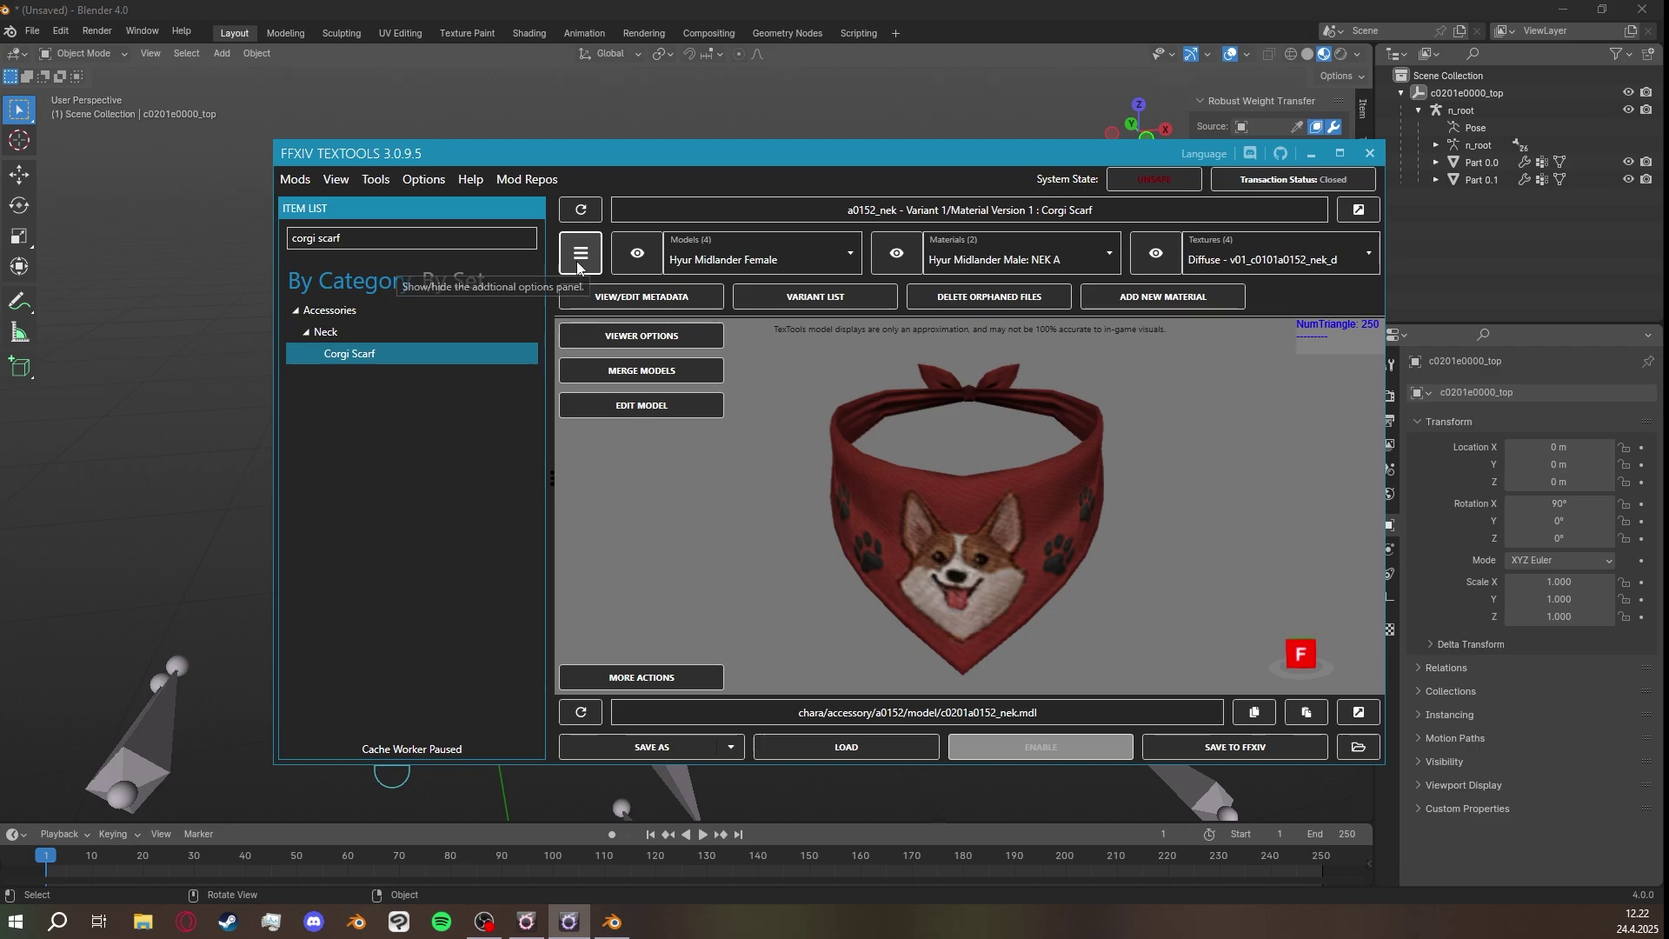
pyautogui.click(686, 299)
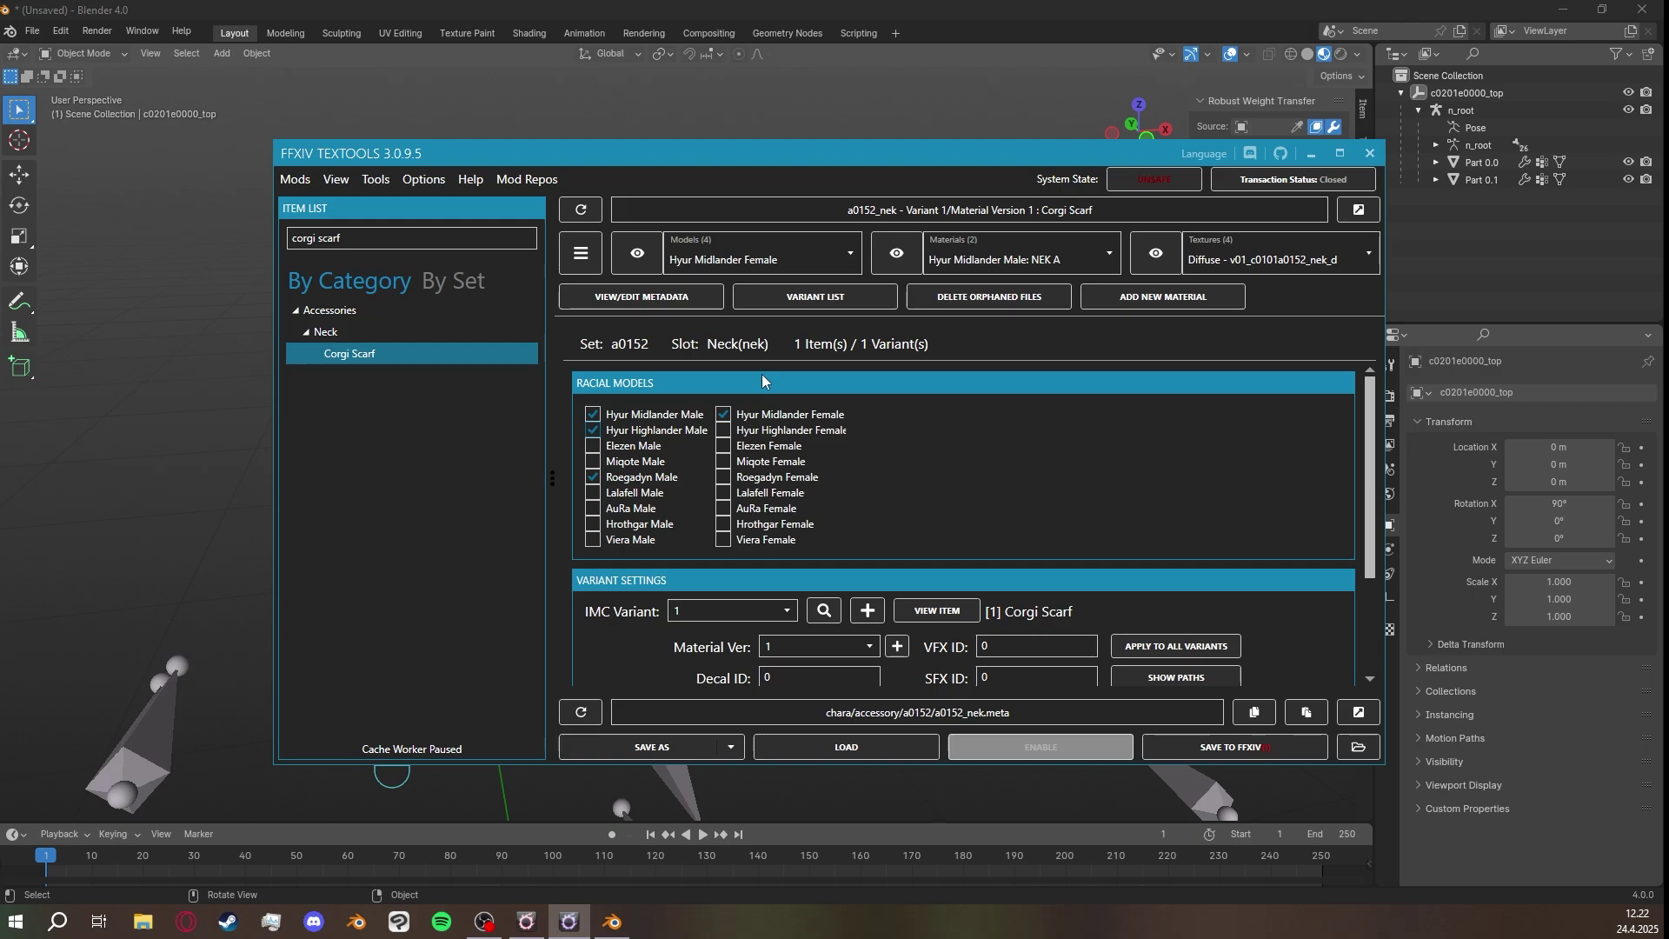
pyautogui.click(598, 417)
pyautogui.click(598, 429)
pyautogui.click(597, 477)
pyautogui.click(599, 411)
pyautogui.click(594, 430)
pyautogui.click(593, 414)
pyautogui.click(593, 430)
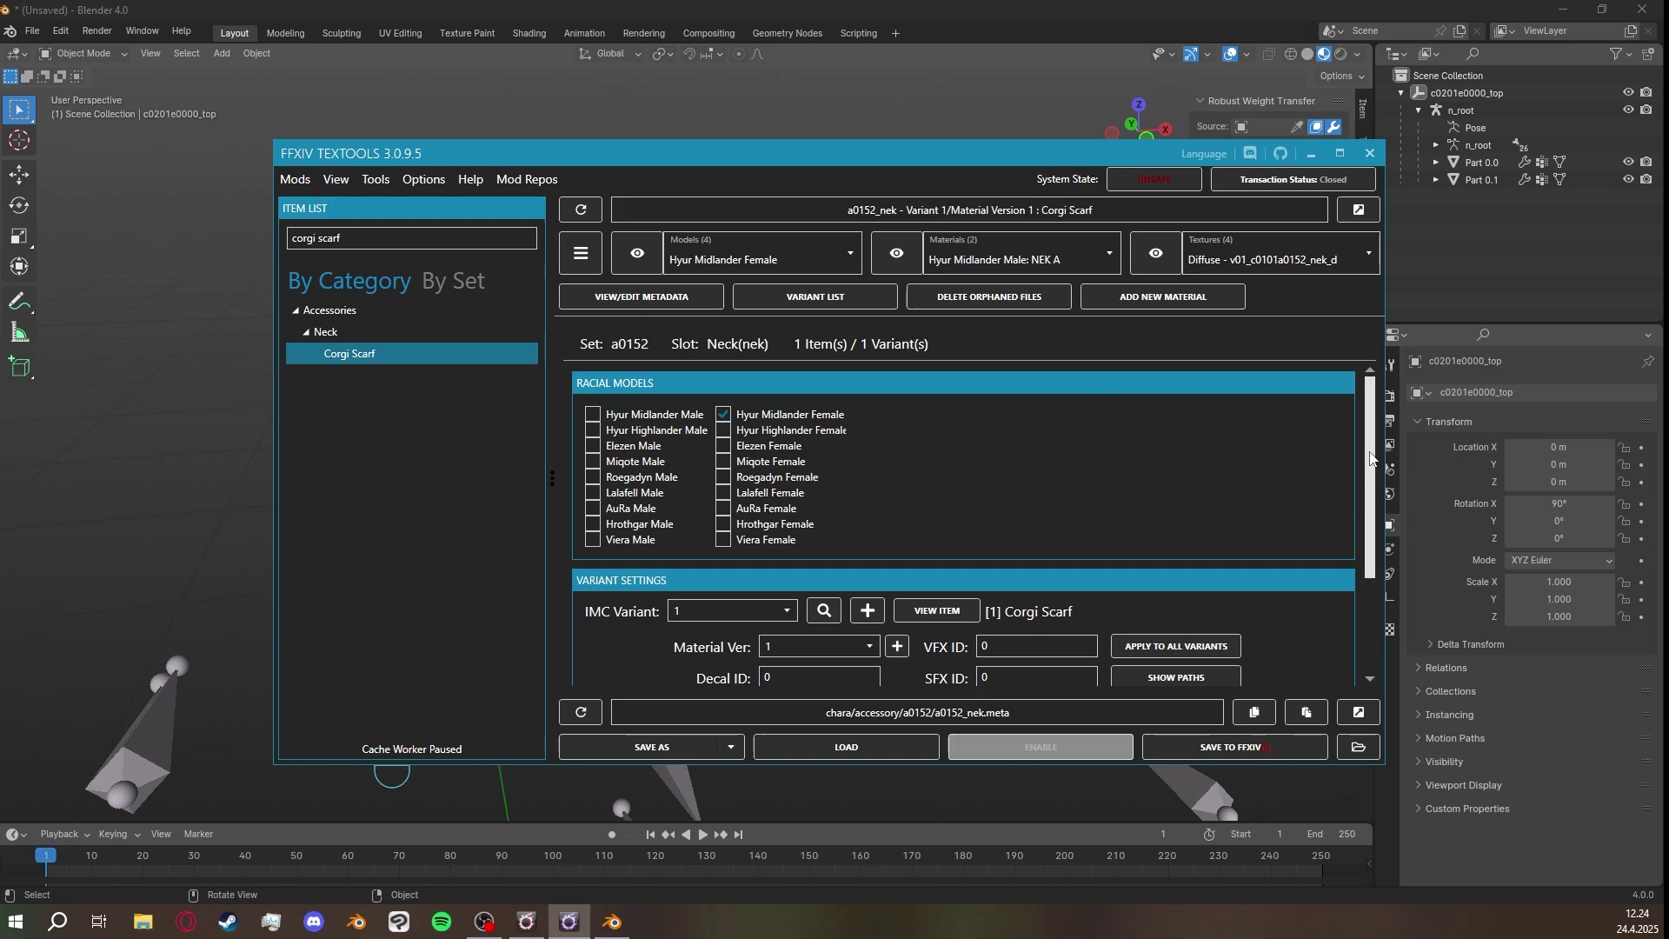
pyautogui.scroll(-3, 1371, 459)
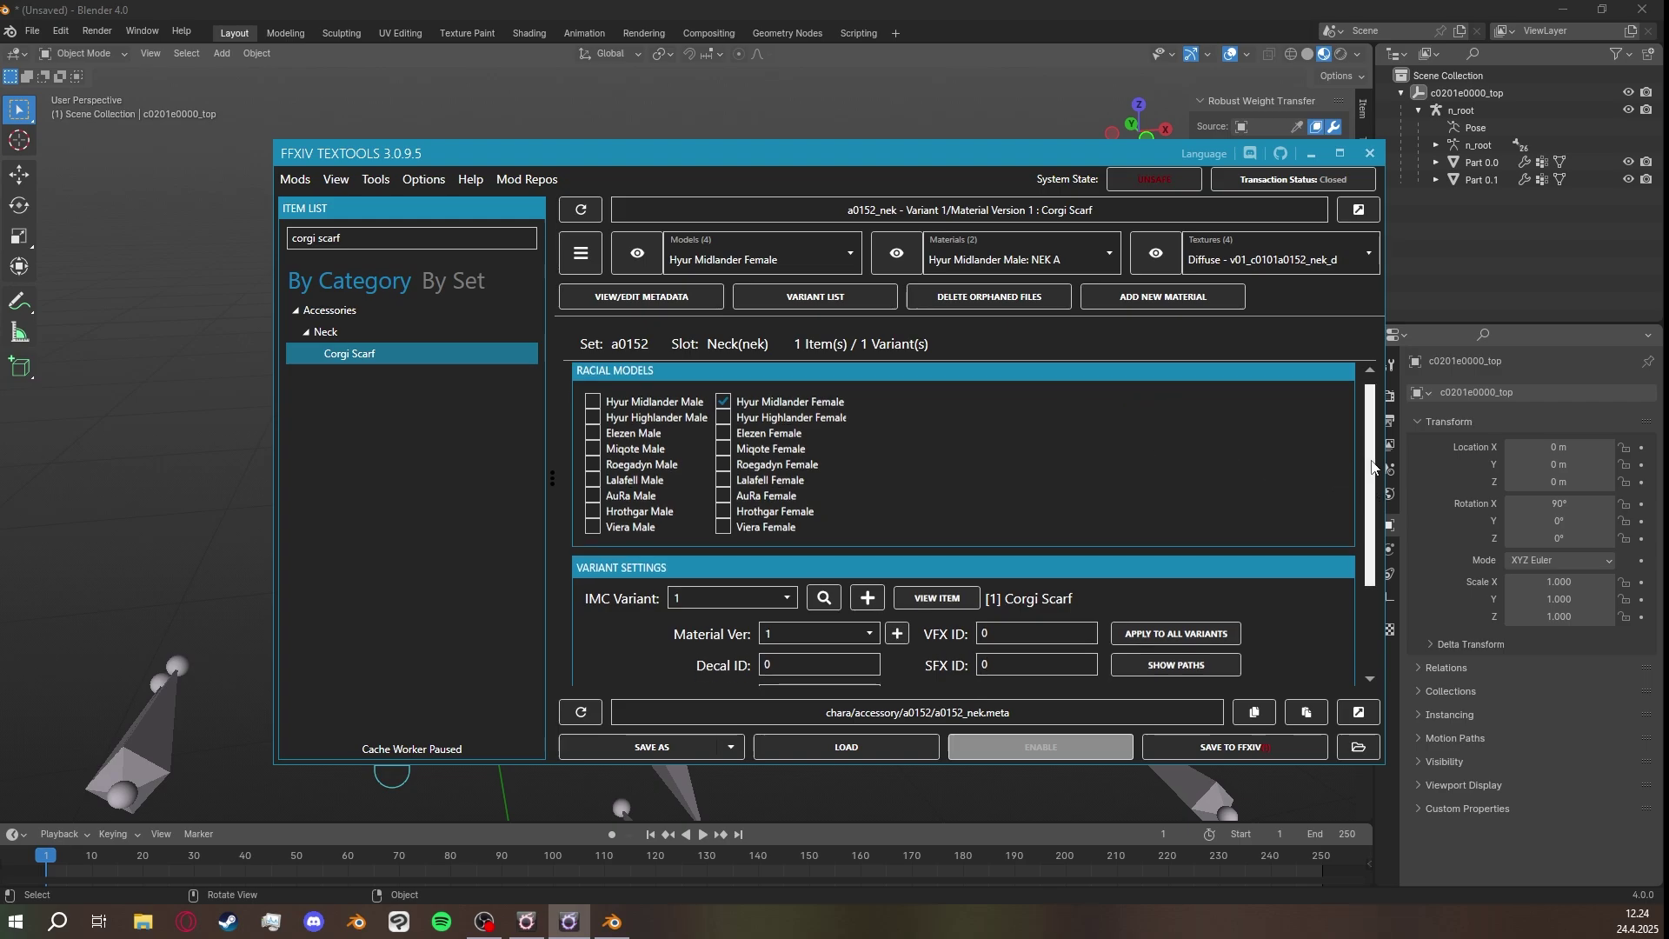
pyautogui.scroll(3, 1367, 412)
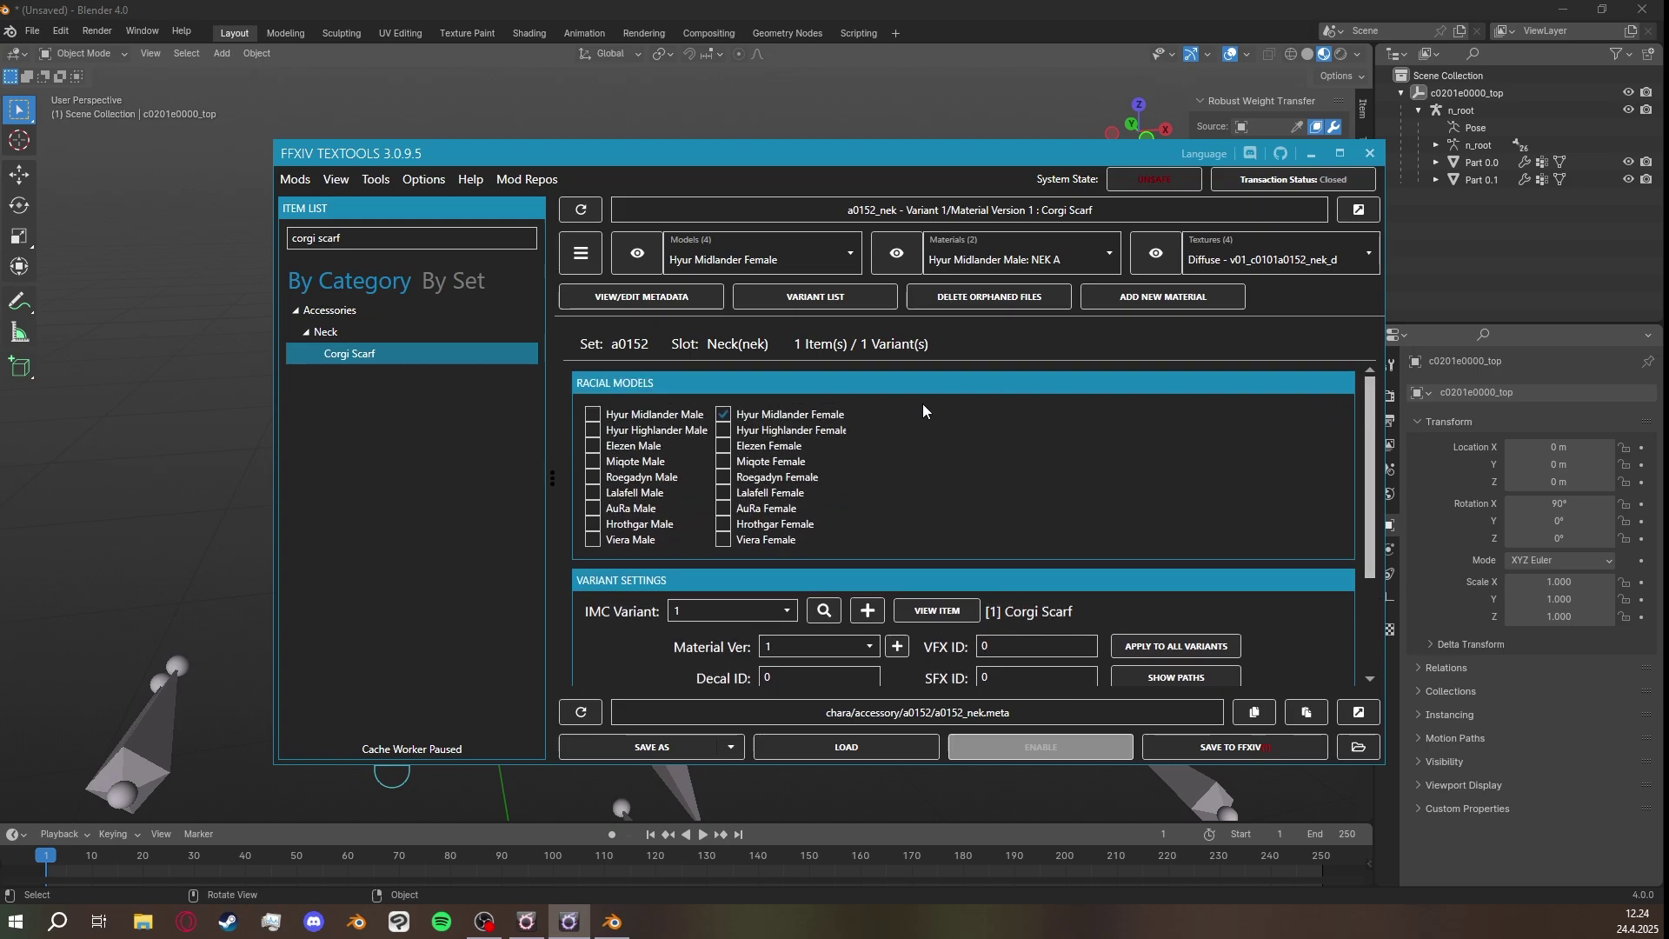
pyautogui.click(1242, 748)
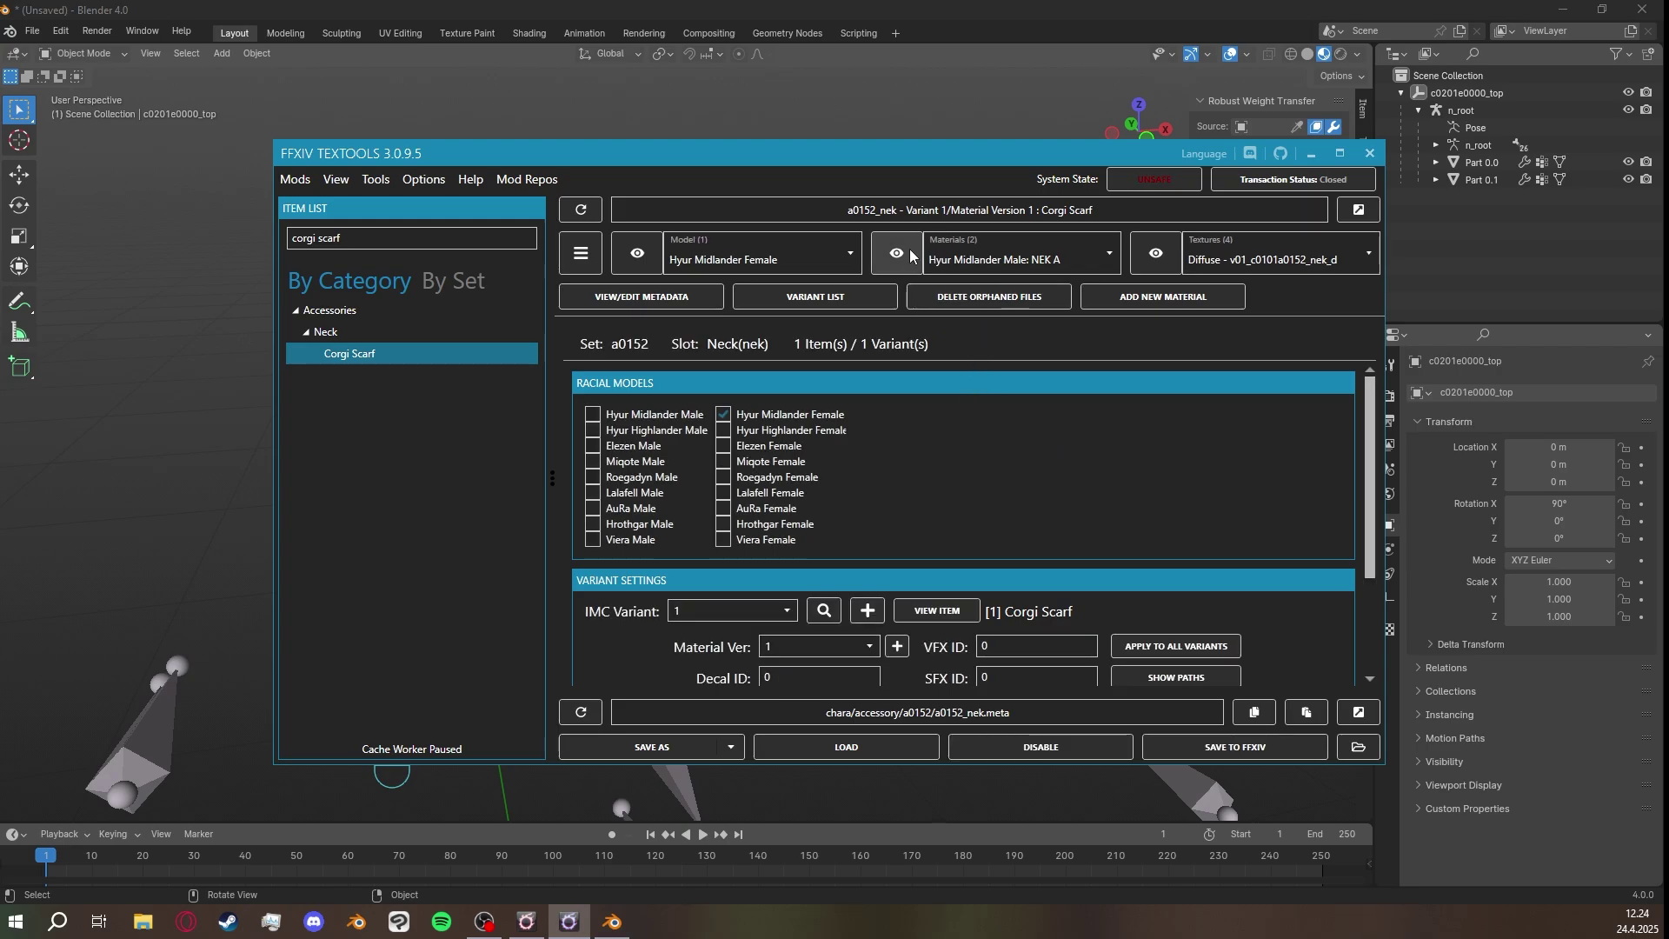
# View the scarf's model and material, and create a new material with suffix A.
pyautogui.click(638, 253)
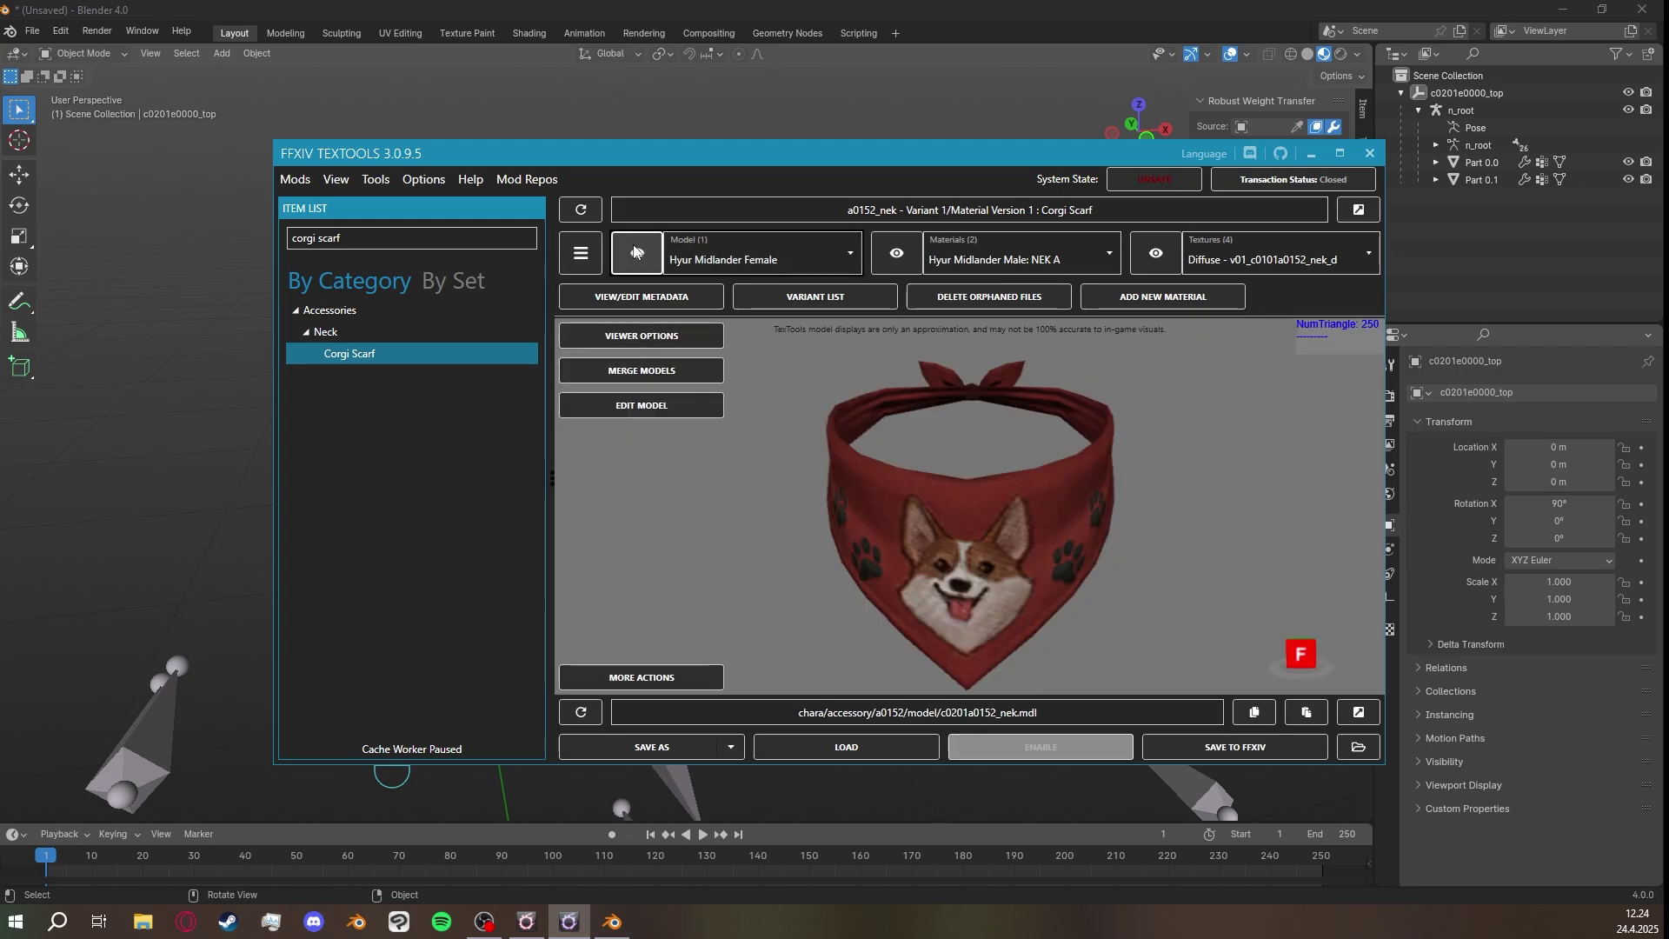
pyautogui.click(898, 254)
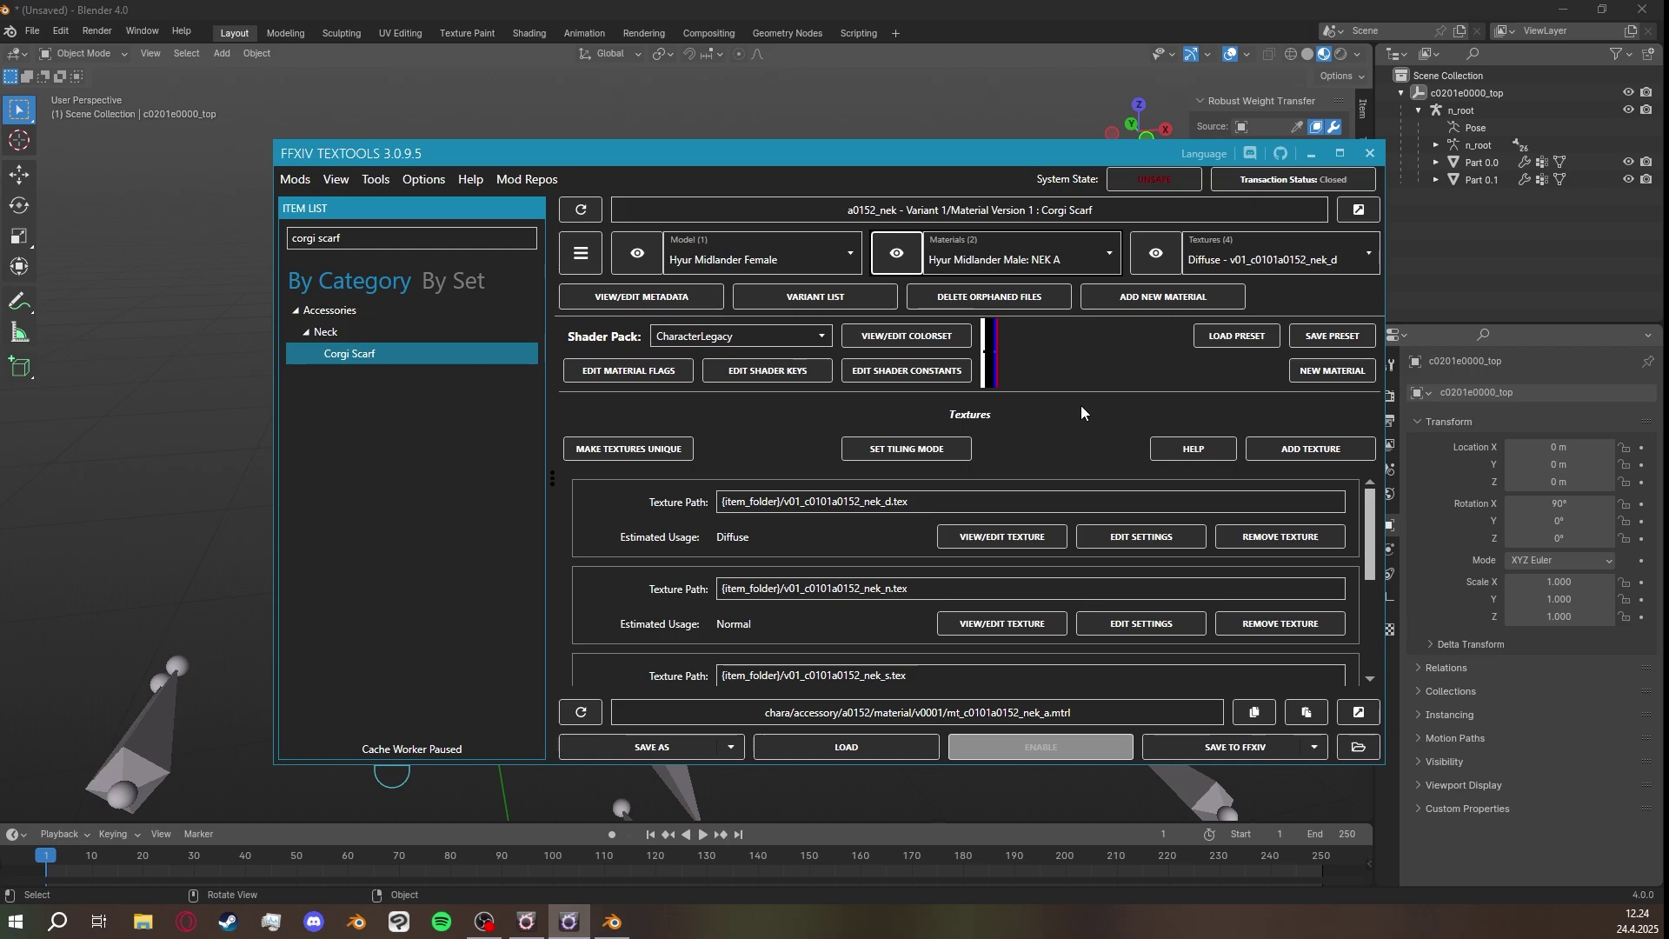
pyautogui.click(1184, 297)
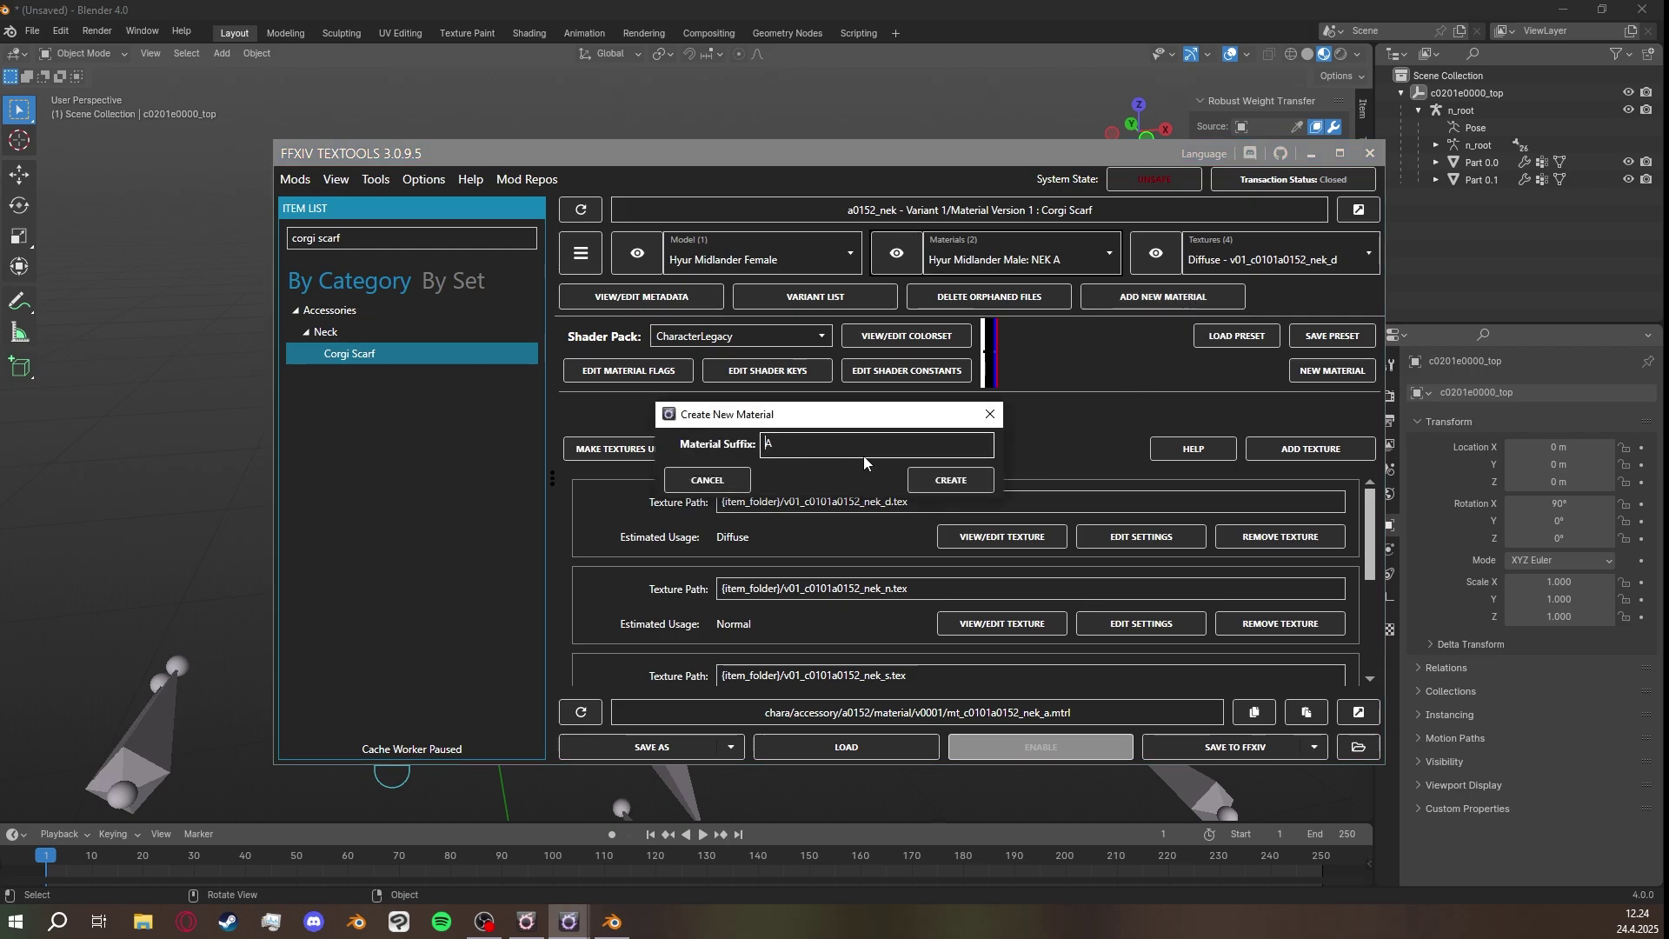
pyautogui.click(962, 481)
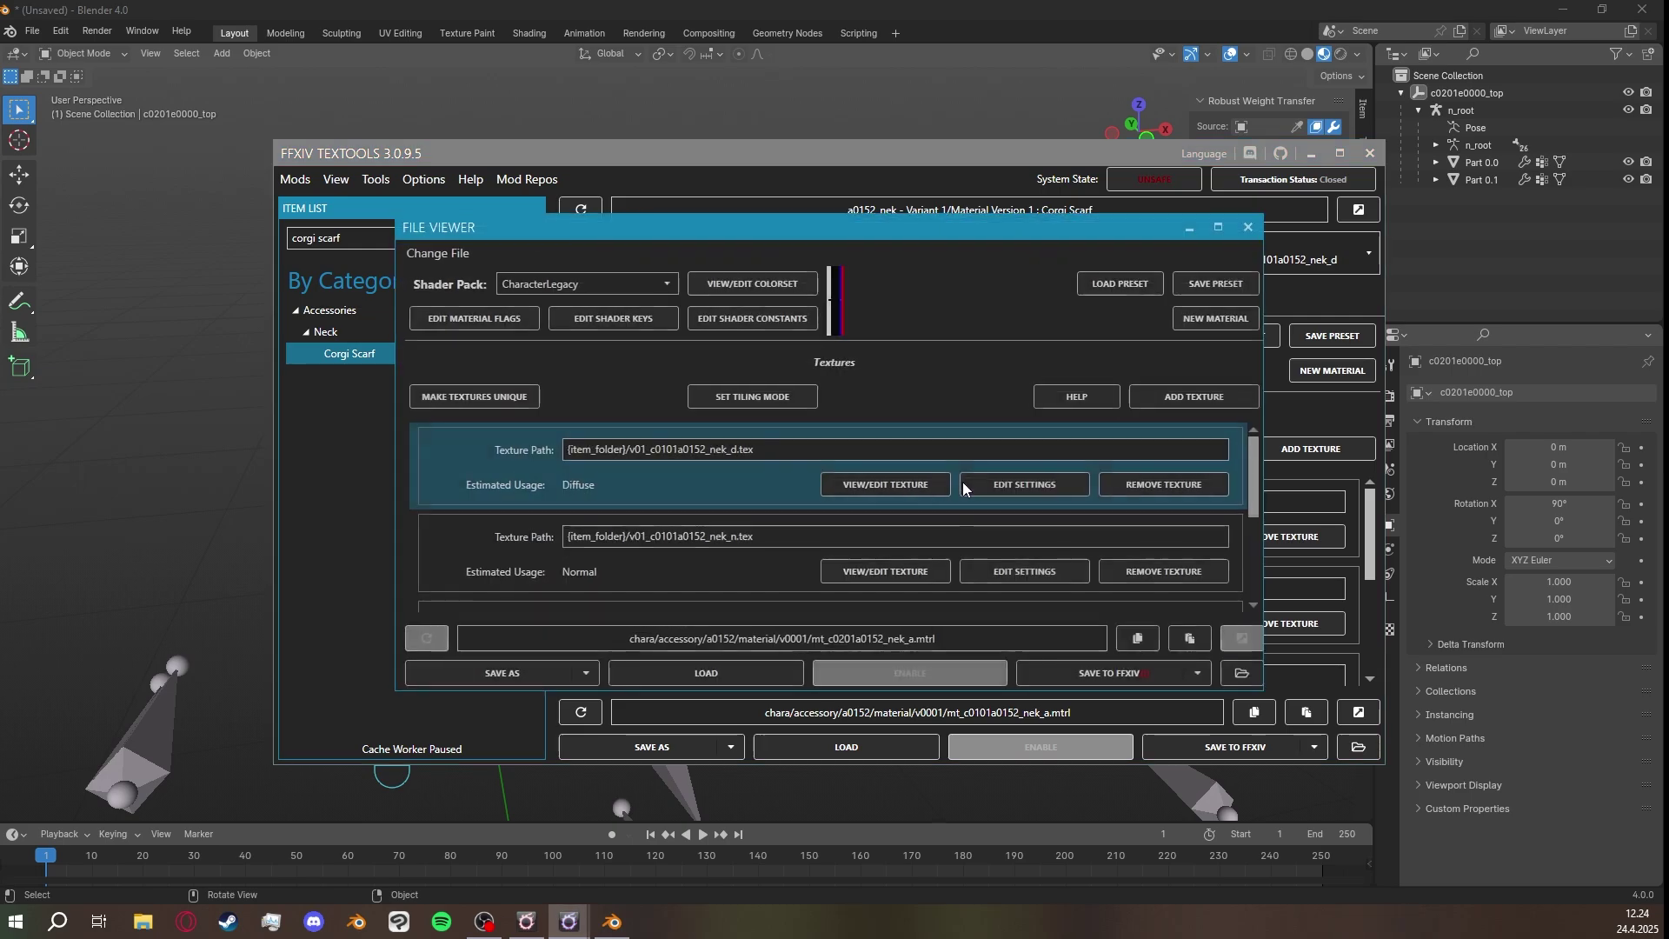
pyautogui.moveTo(928, 233); pyautogui.dragTo(1015, 242)
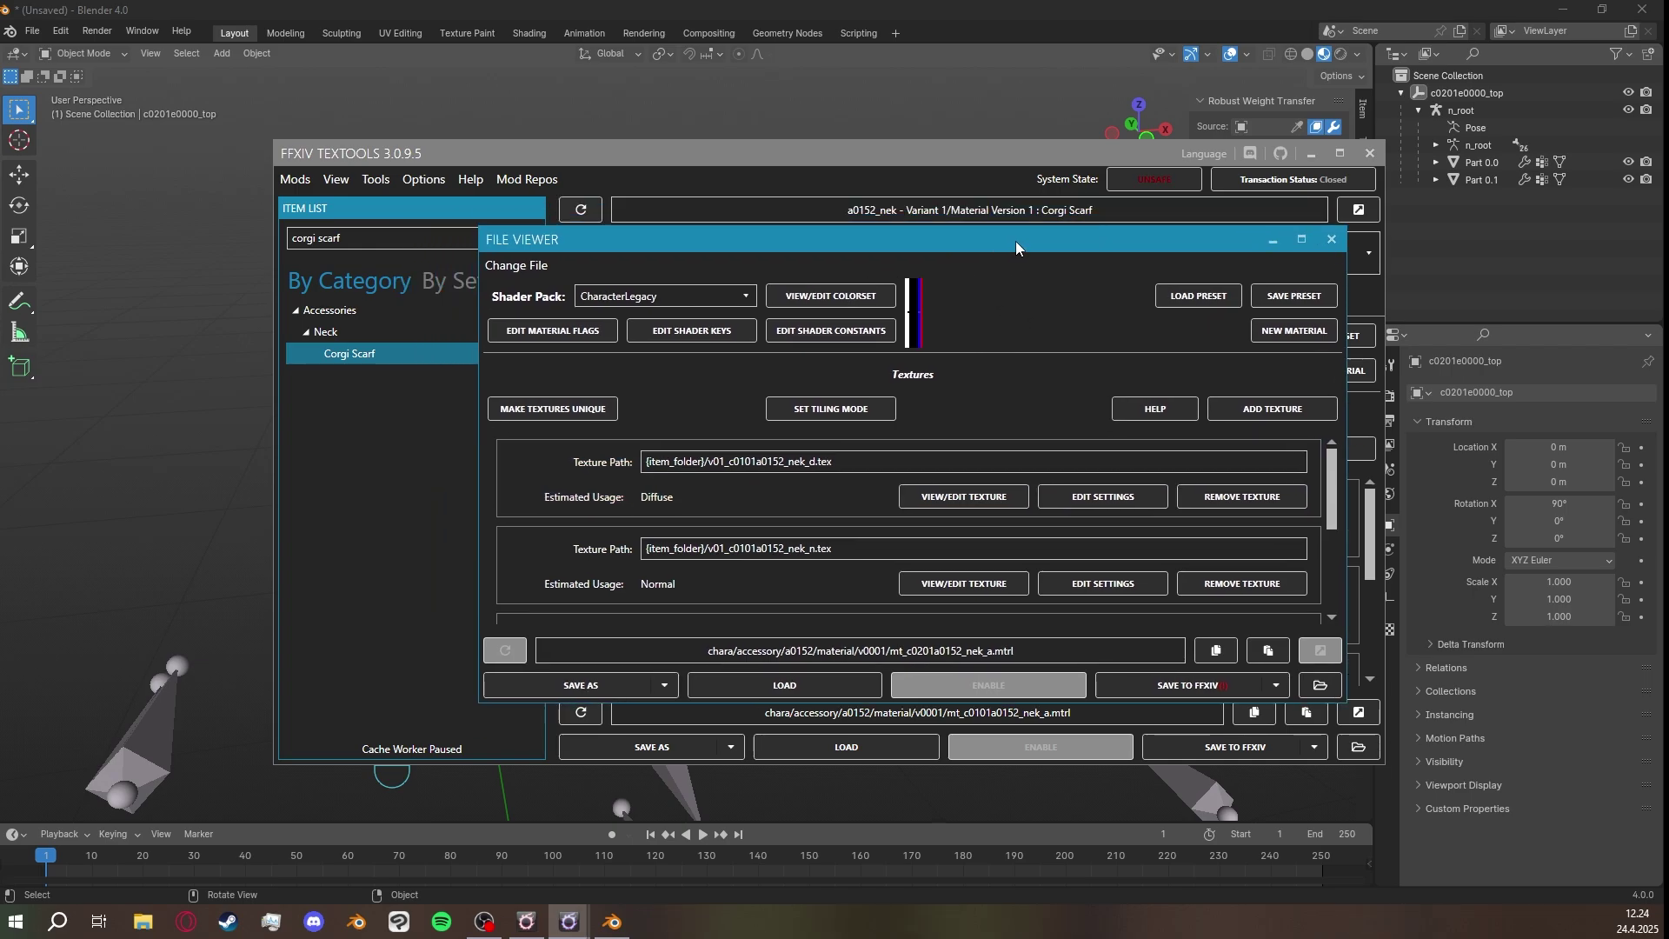
# Load the character.shpk - New Colorset preset into the new material, with its colorset included.
pyautogui.click(1207, 295)
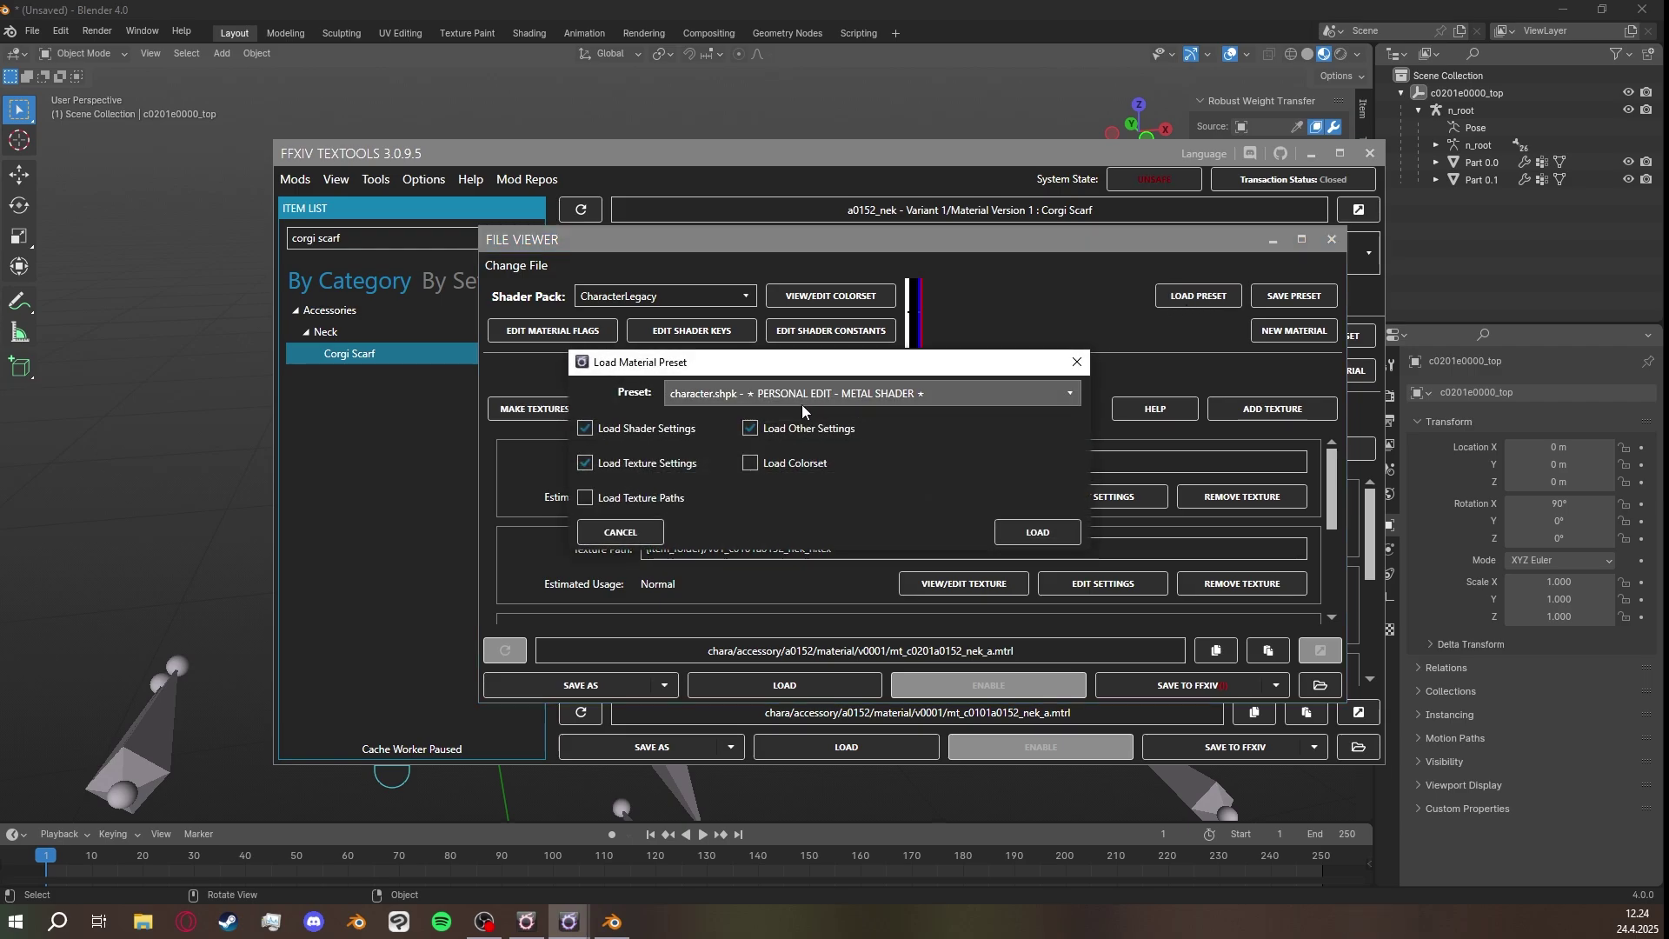
pyautogui.click(934, 393)
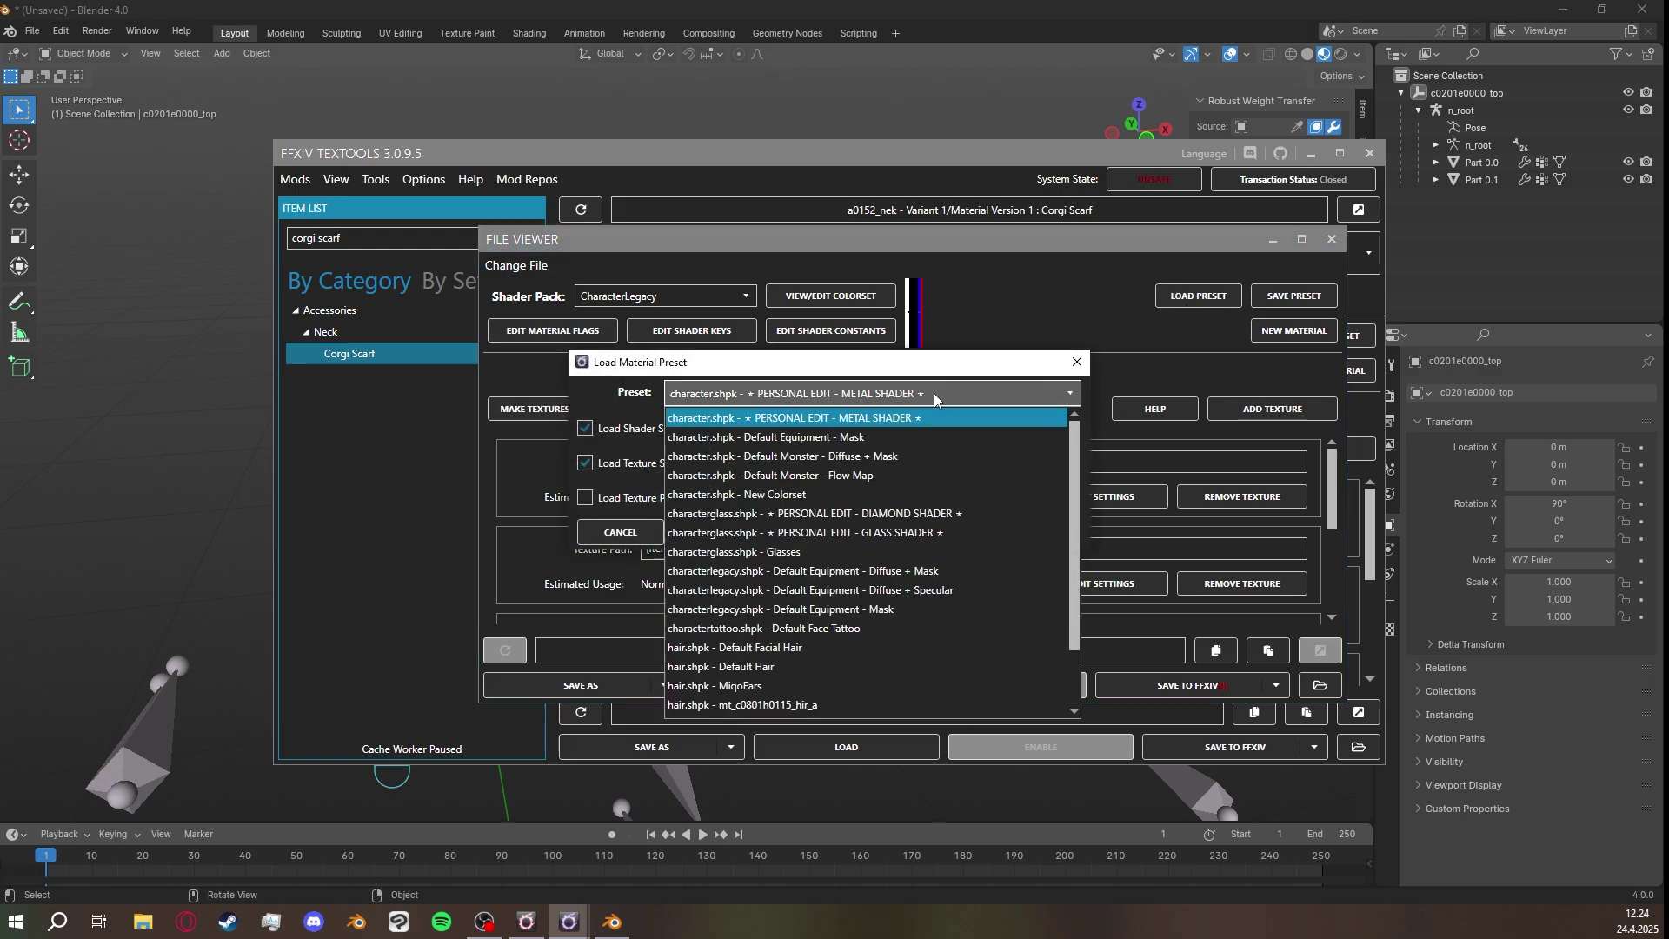
pyautogui.click(753, 497)
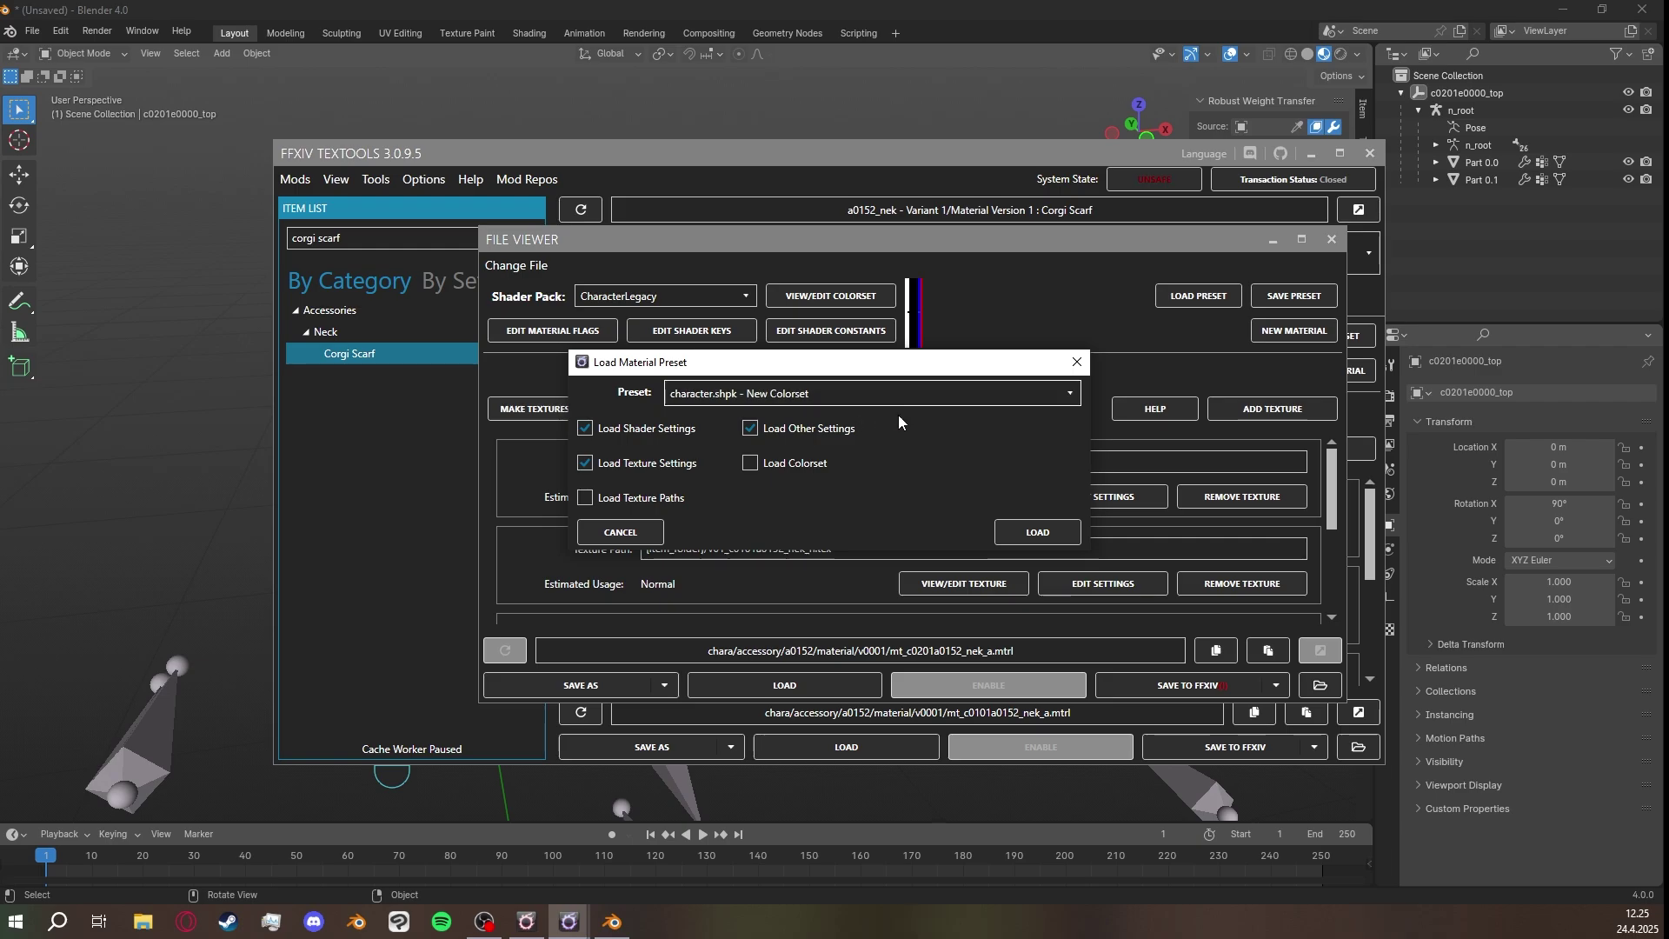
pyautogui.click(753, 463)
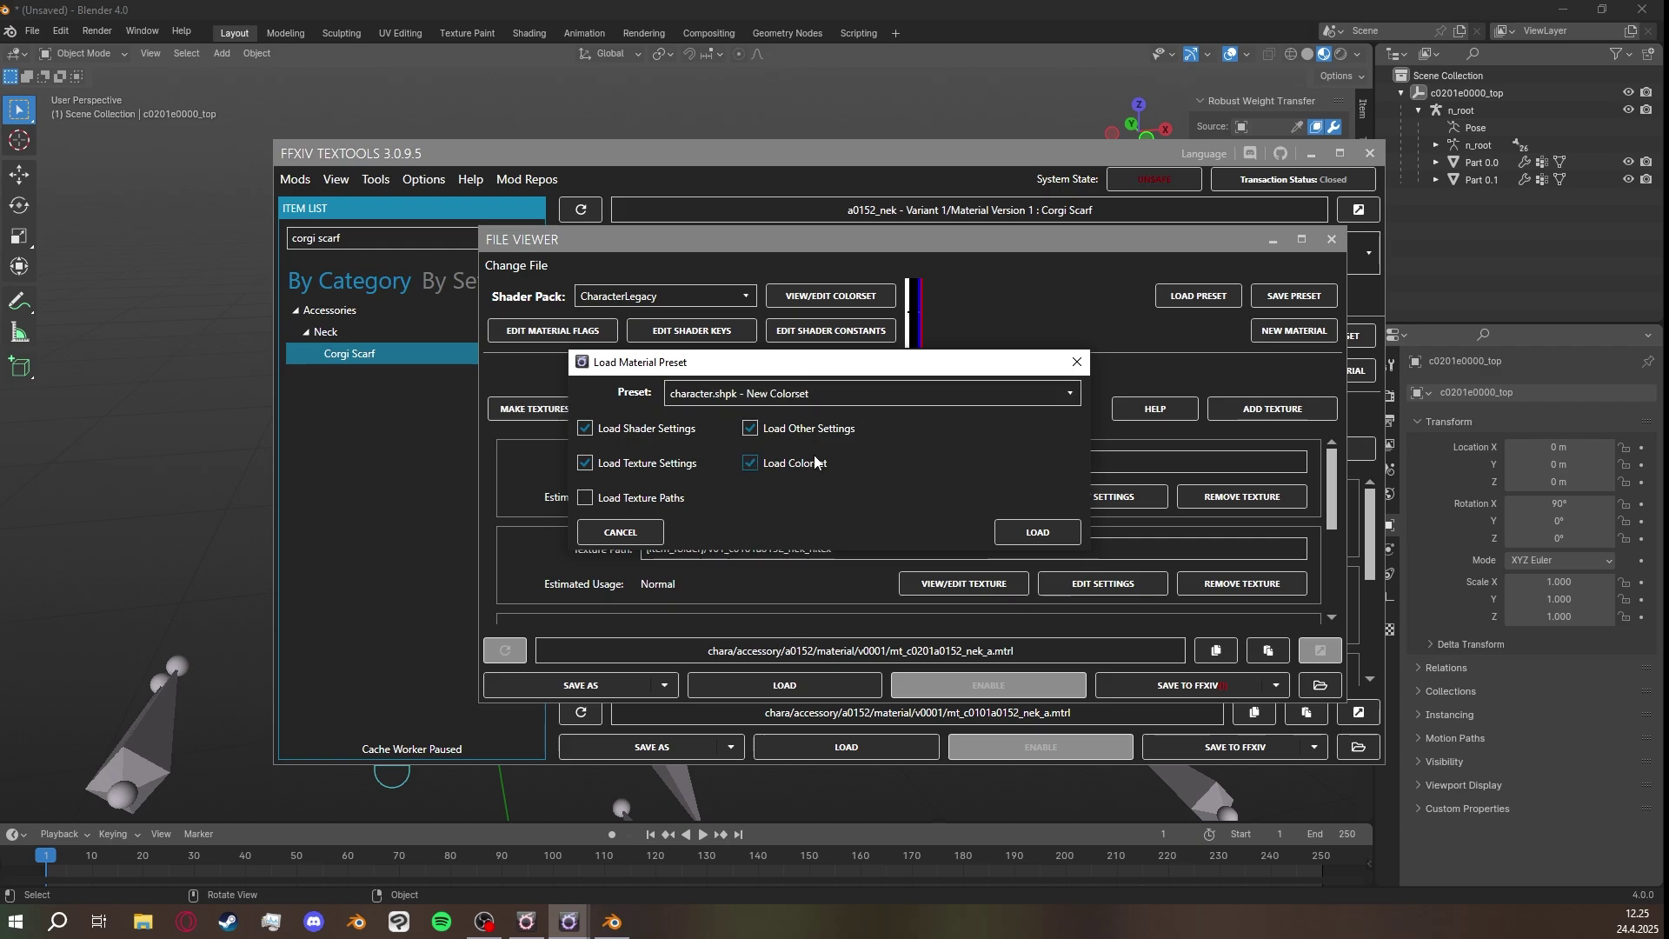
pyautogui.click(1037, 532)
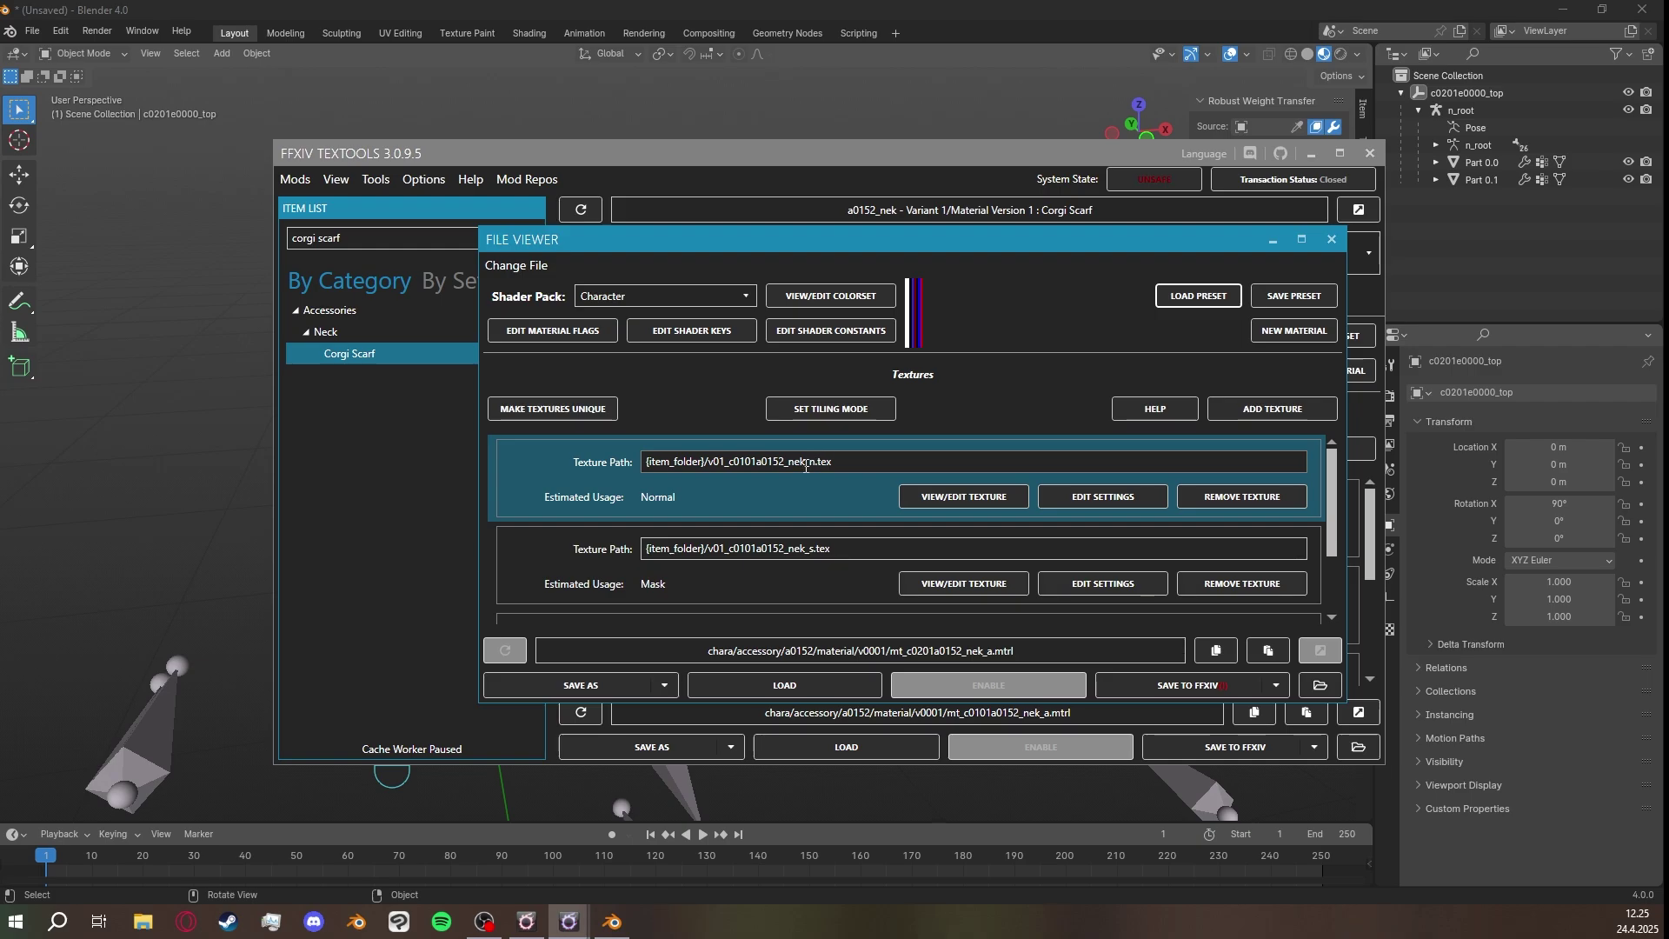
# Rename the new material's normal texture path to star_necklace_n.tex and its mask texture path to star_necklace_m.tex.
pyautogui.moveTo(805, 460); pyautogui.dragTo(606, 463)
pyautogui.press('BackSpace')
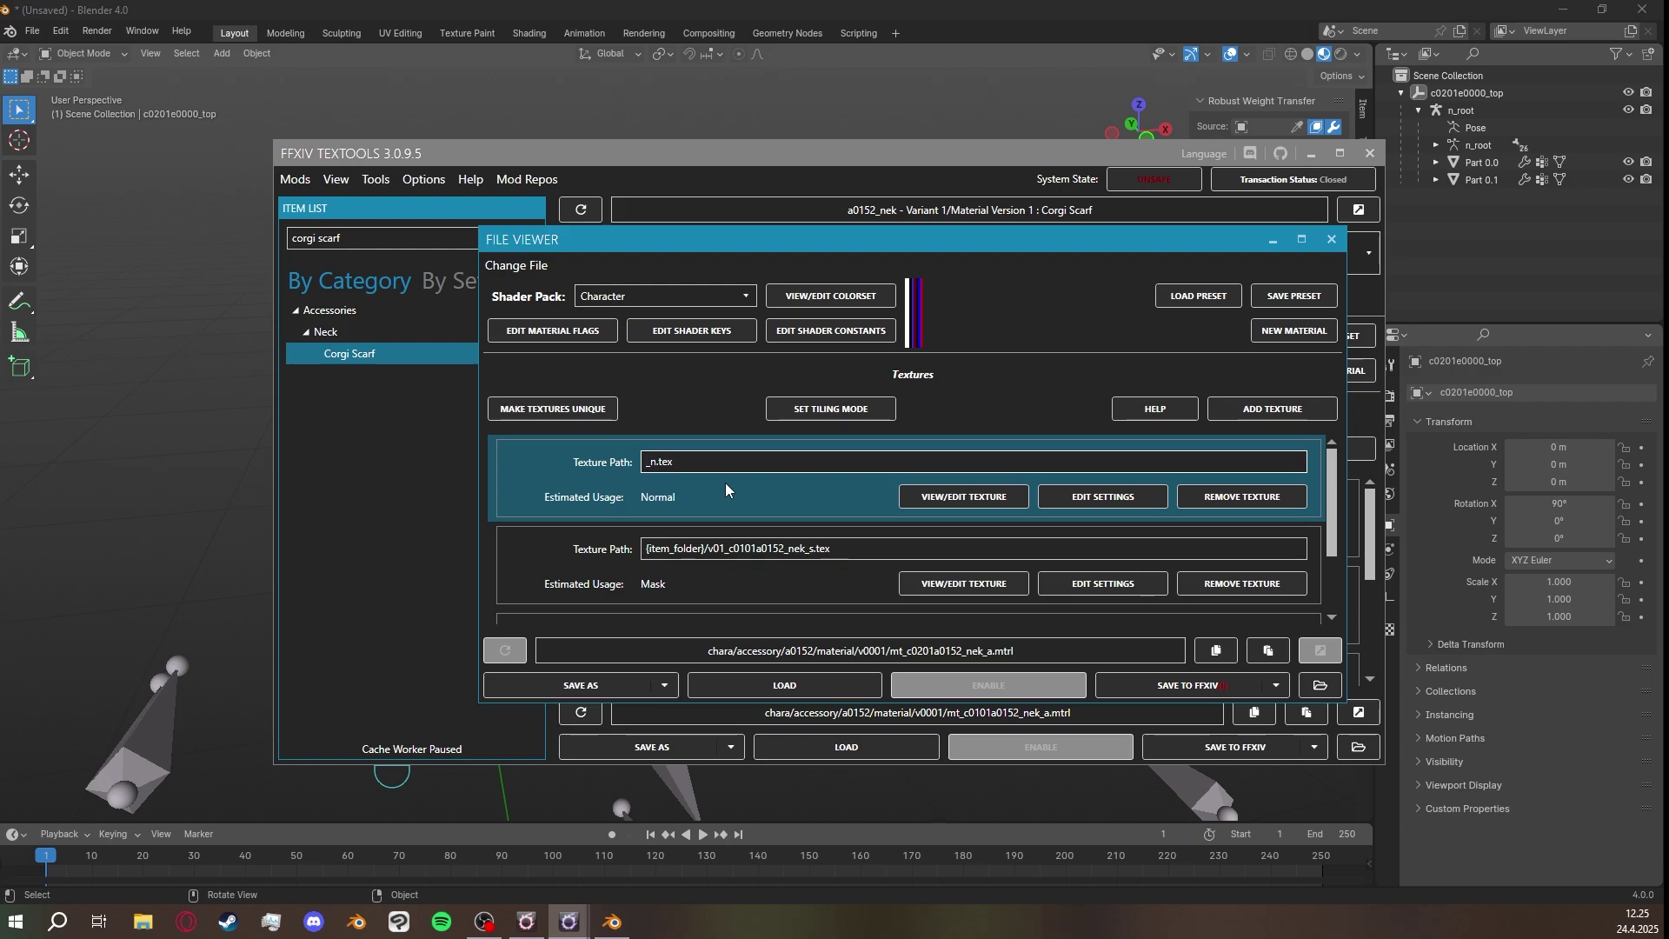
pyautogui.write('star_necklace')
pyautogui.moveTo(706, 461); pyautogui.dragTo(581, 459)
pyautogui.hotkey('ctrl', 'c')
pyautogui.moveTo(804, 549); pyautogui.dragTo(577, 550)
pyautogui.hotkey('ctrl', 'v')
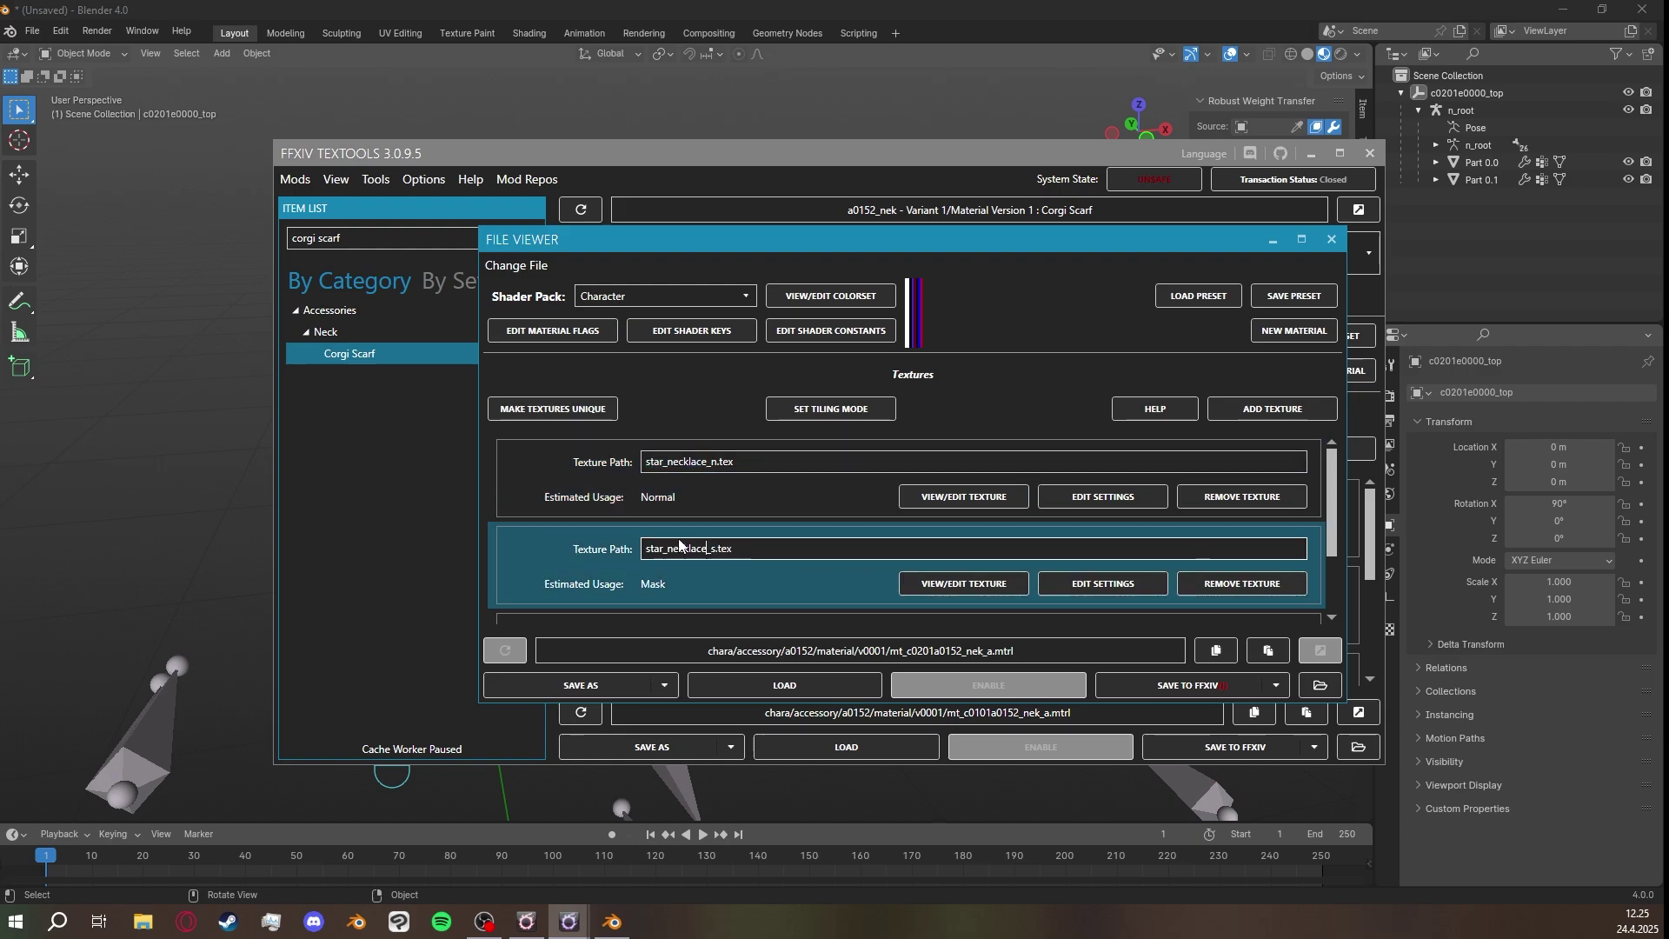
pyautogui.press('BackSpace')
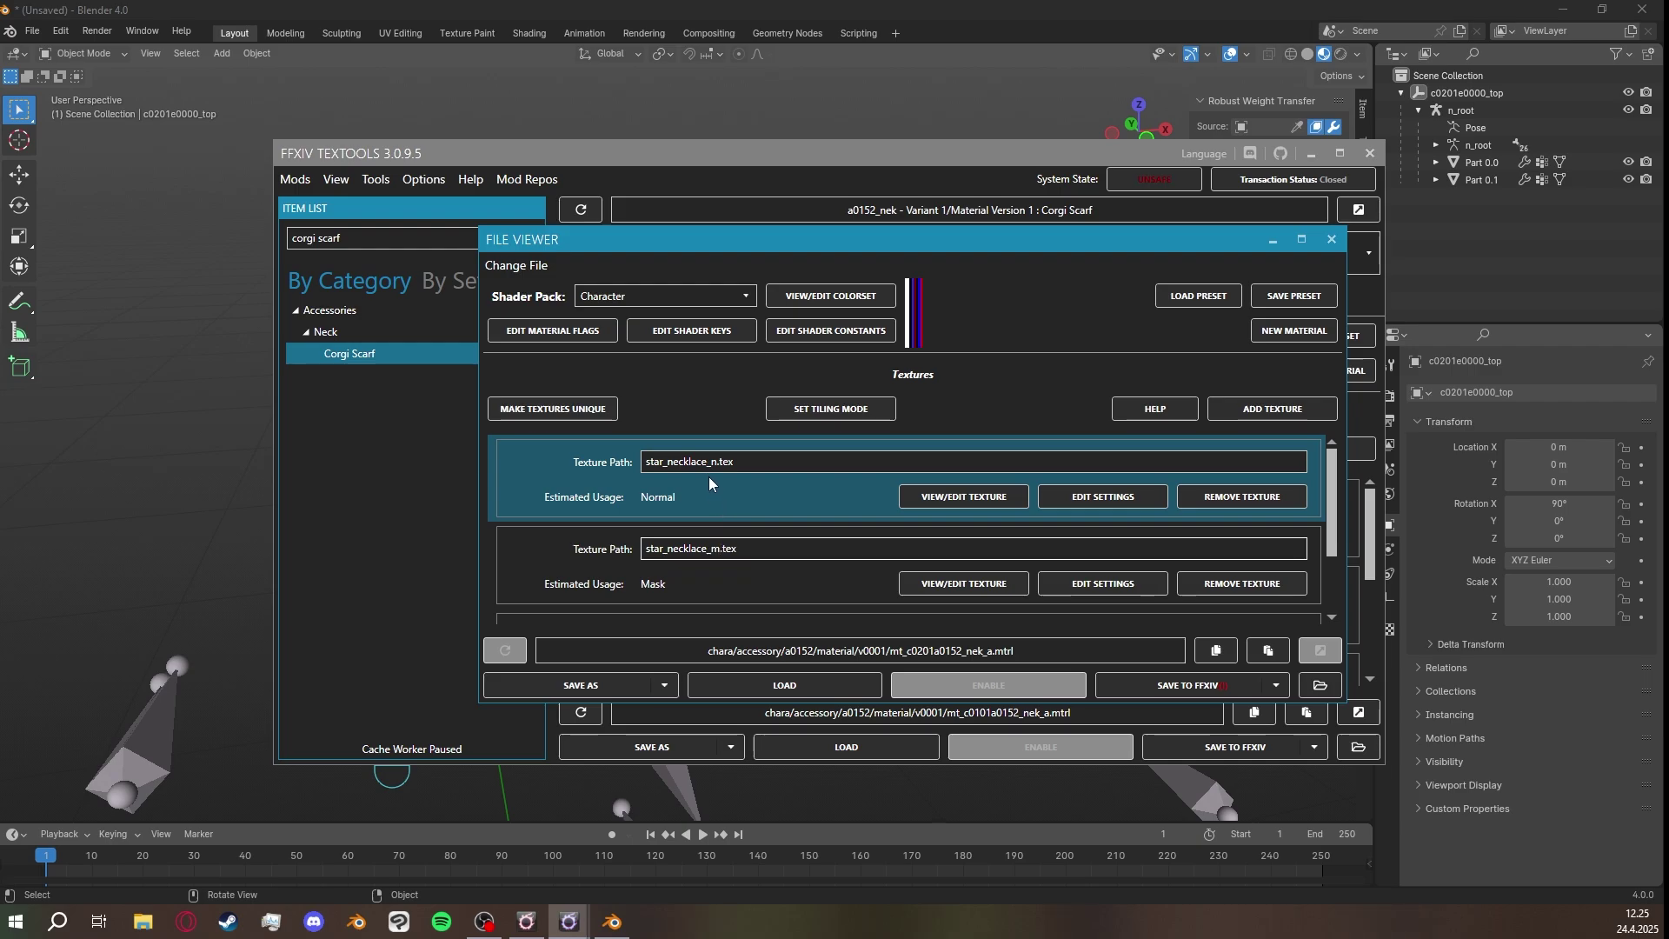
# Rename the index texture path to star_necklace_id.tex, save the material to FFXIV and close the file viewer.
pyautogui.scroll(-1, 766, 556)
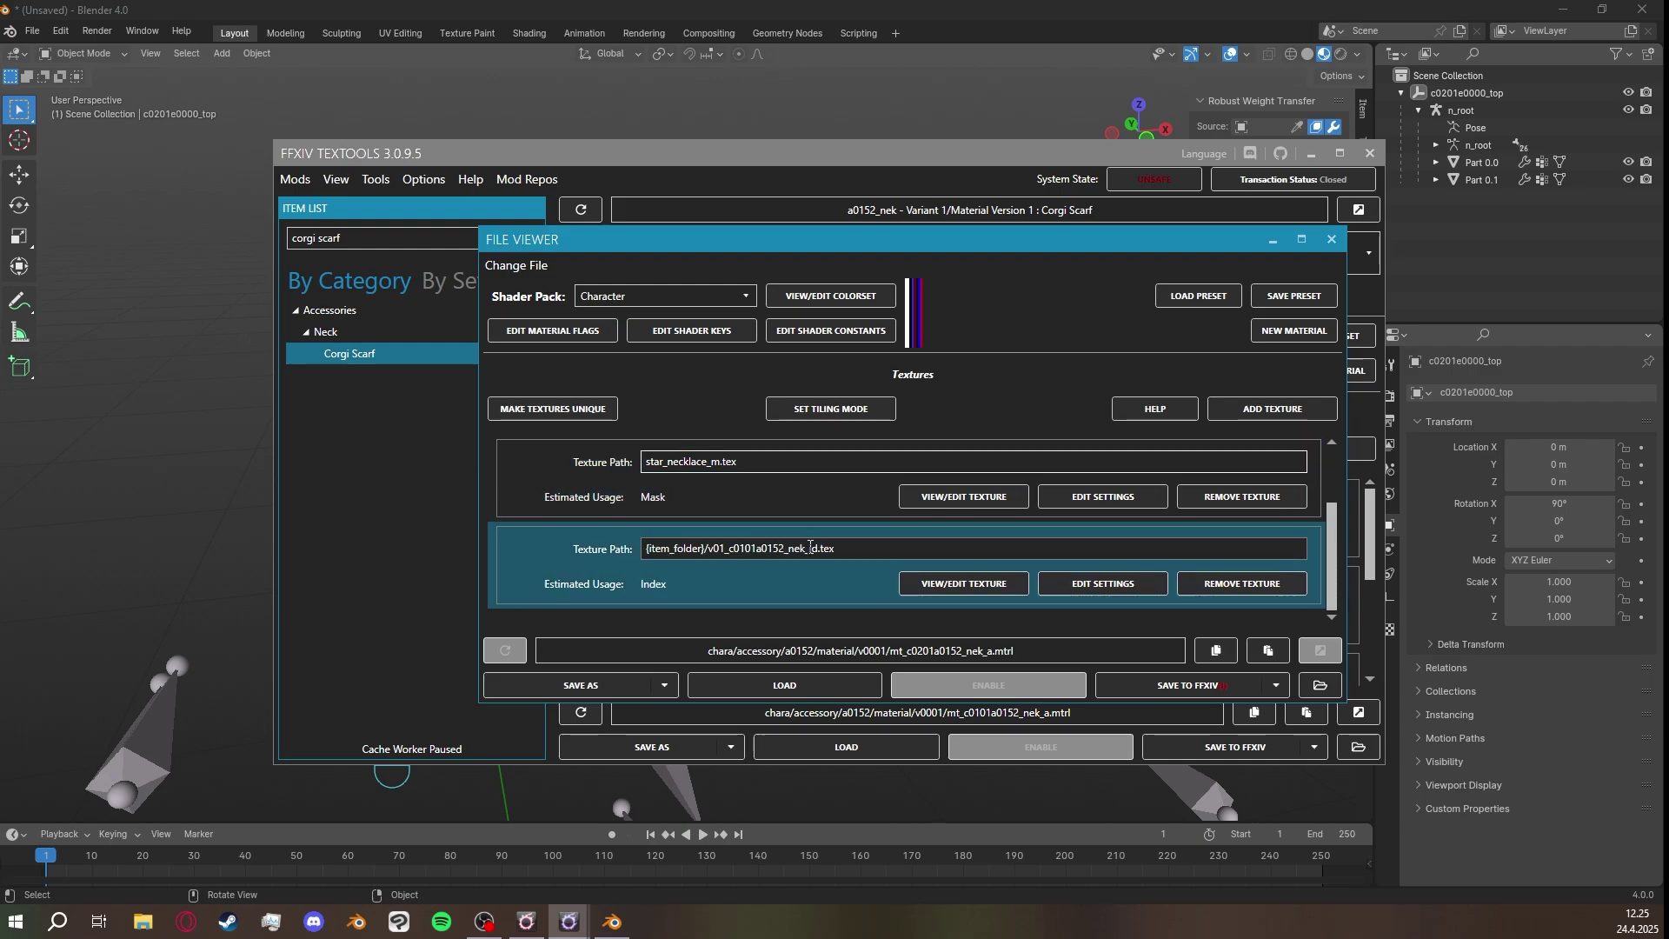
pyautogui.moveTo(805, 550); pyautogui.dragTo(586, 551)
pyautogui.hotkey('ctrl', 'v')
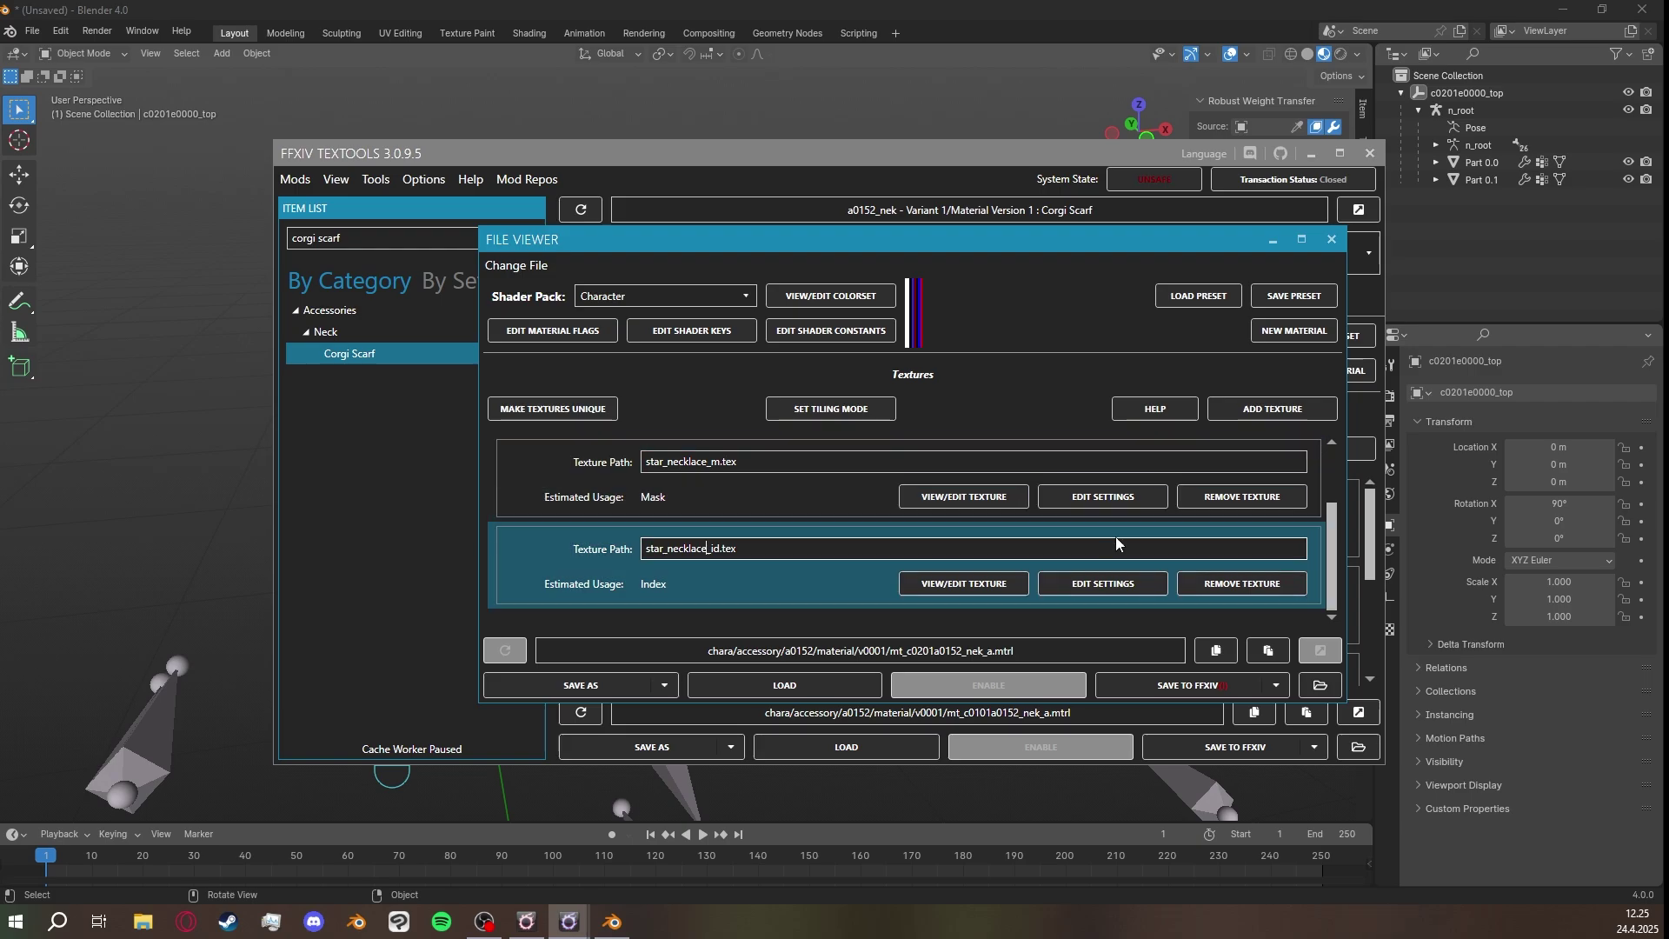
pyautogui.click(1210, 685)
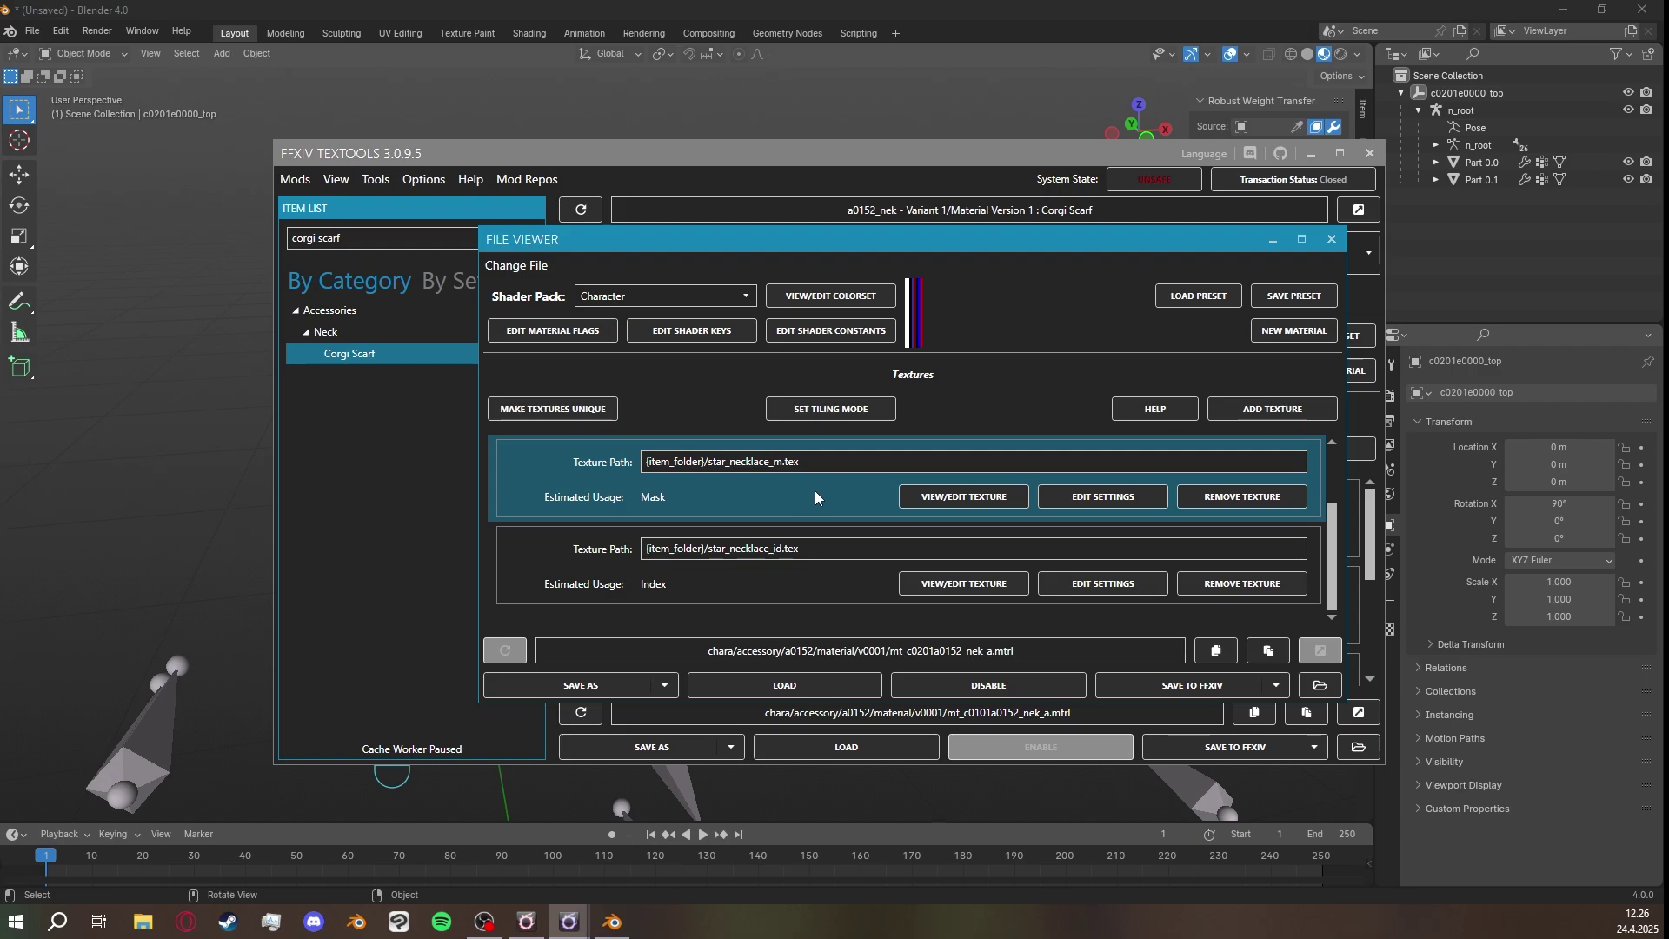
pyautogui.click(1330, 241)
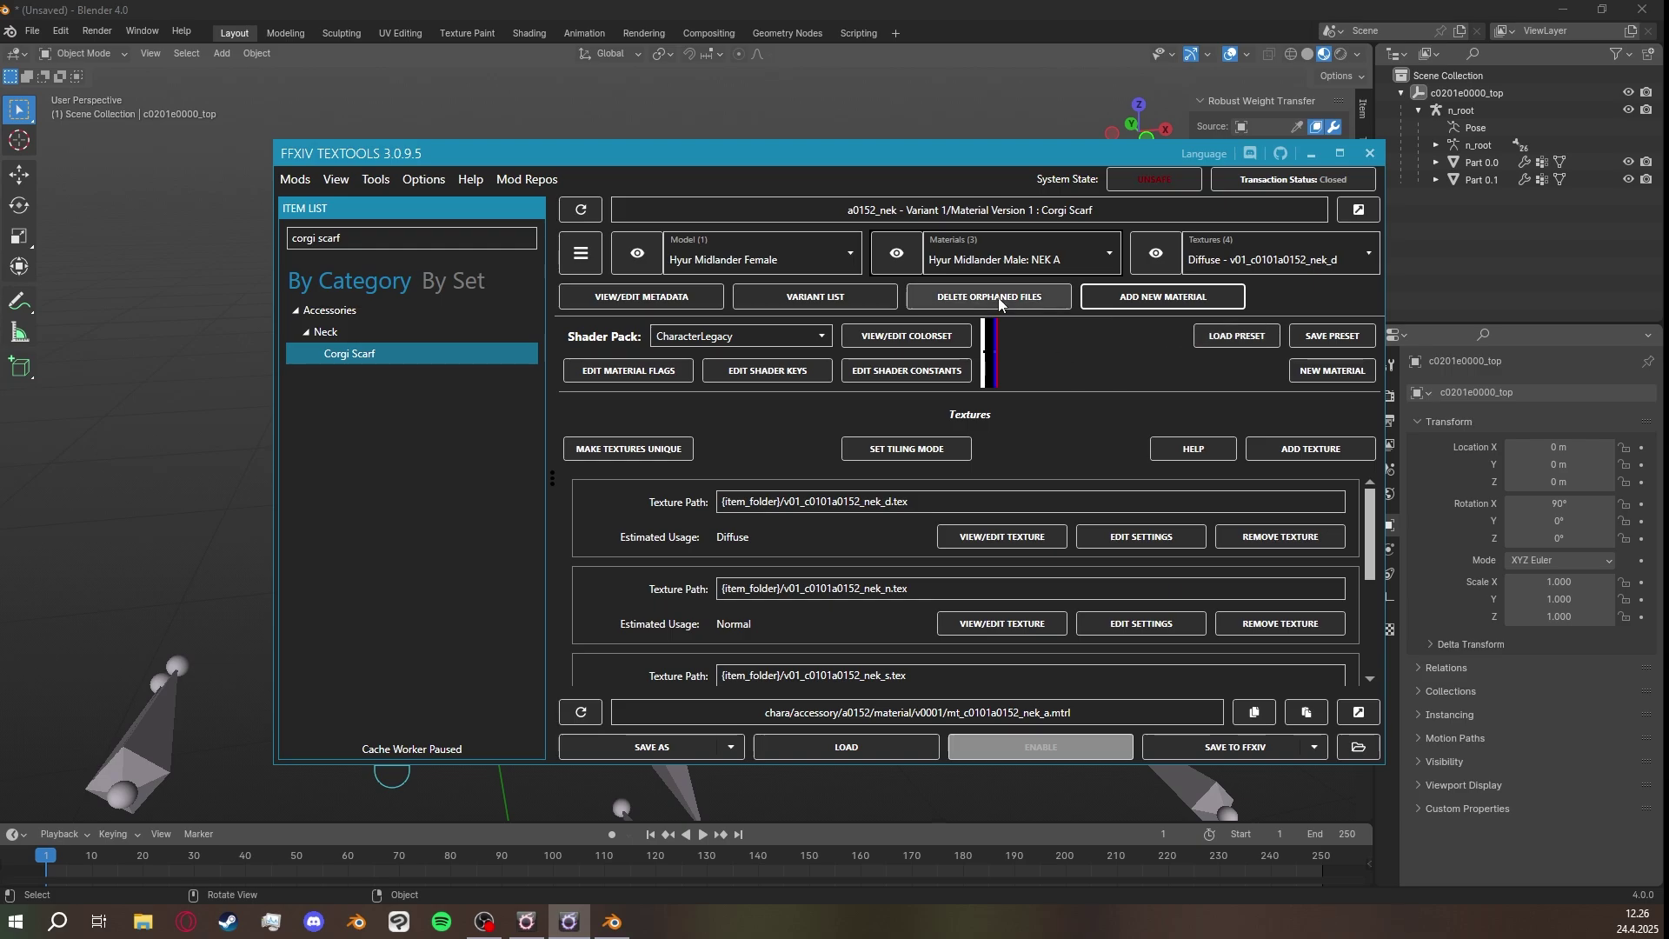
# Select the Hyur Midlander Female: NEK A material and view its normal, mask and index textures in turn.
pyautogui.click(1061, 252)
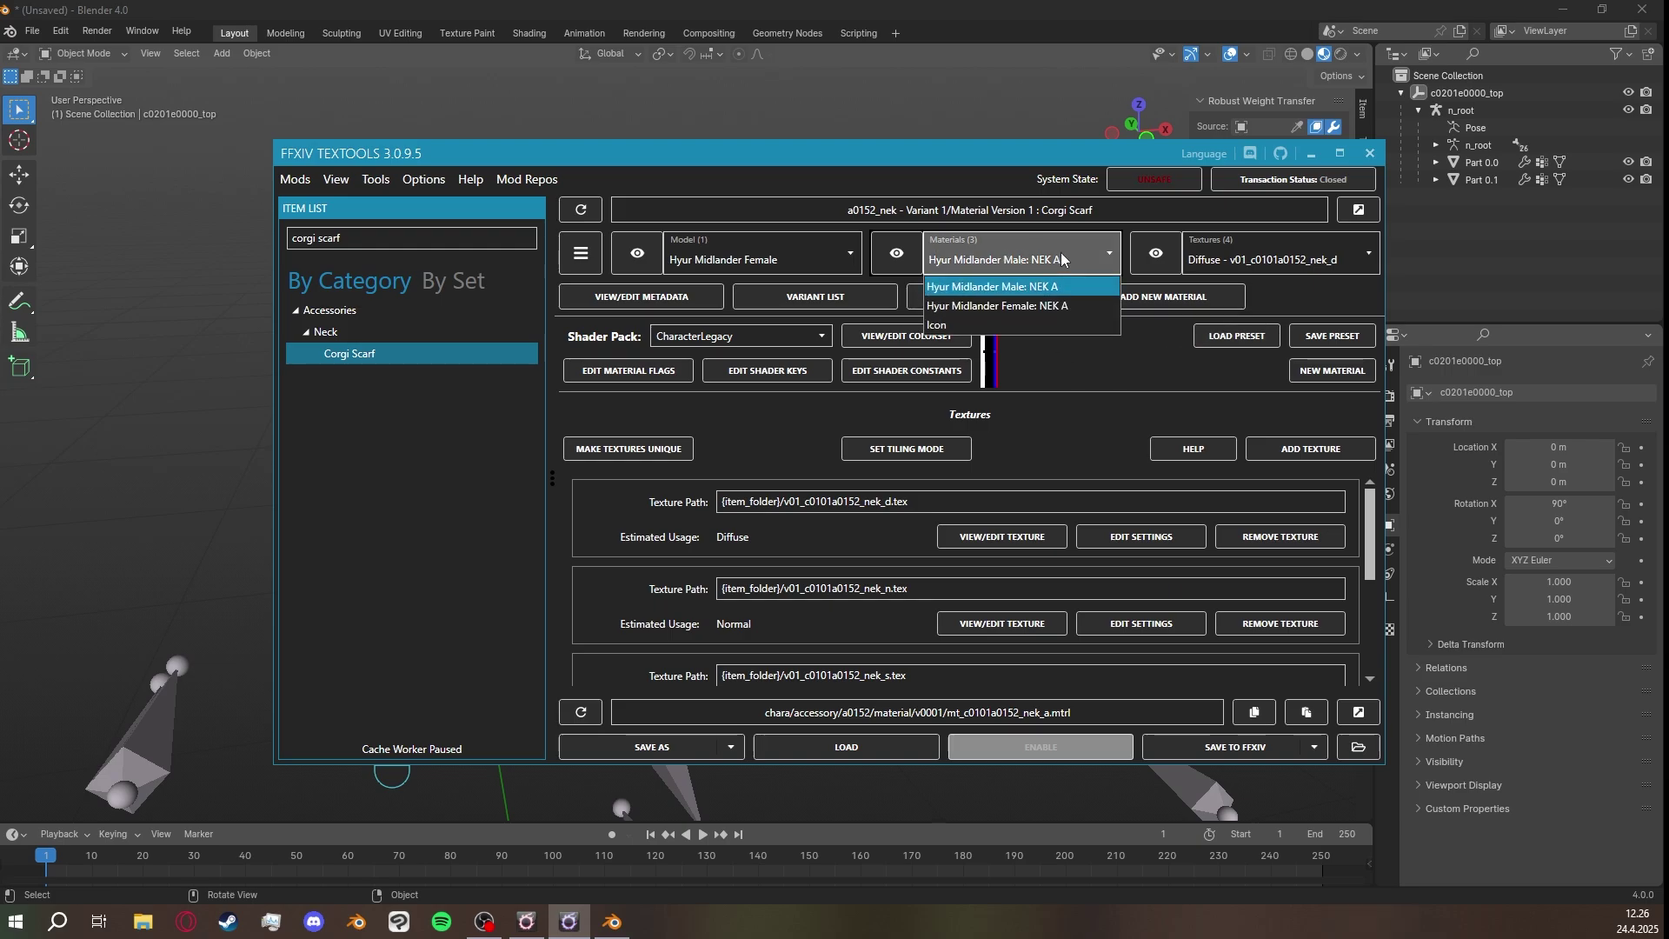
pyautogui.click(1067, 306)
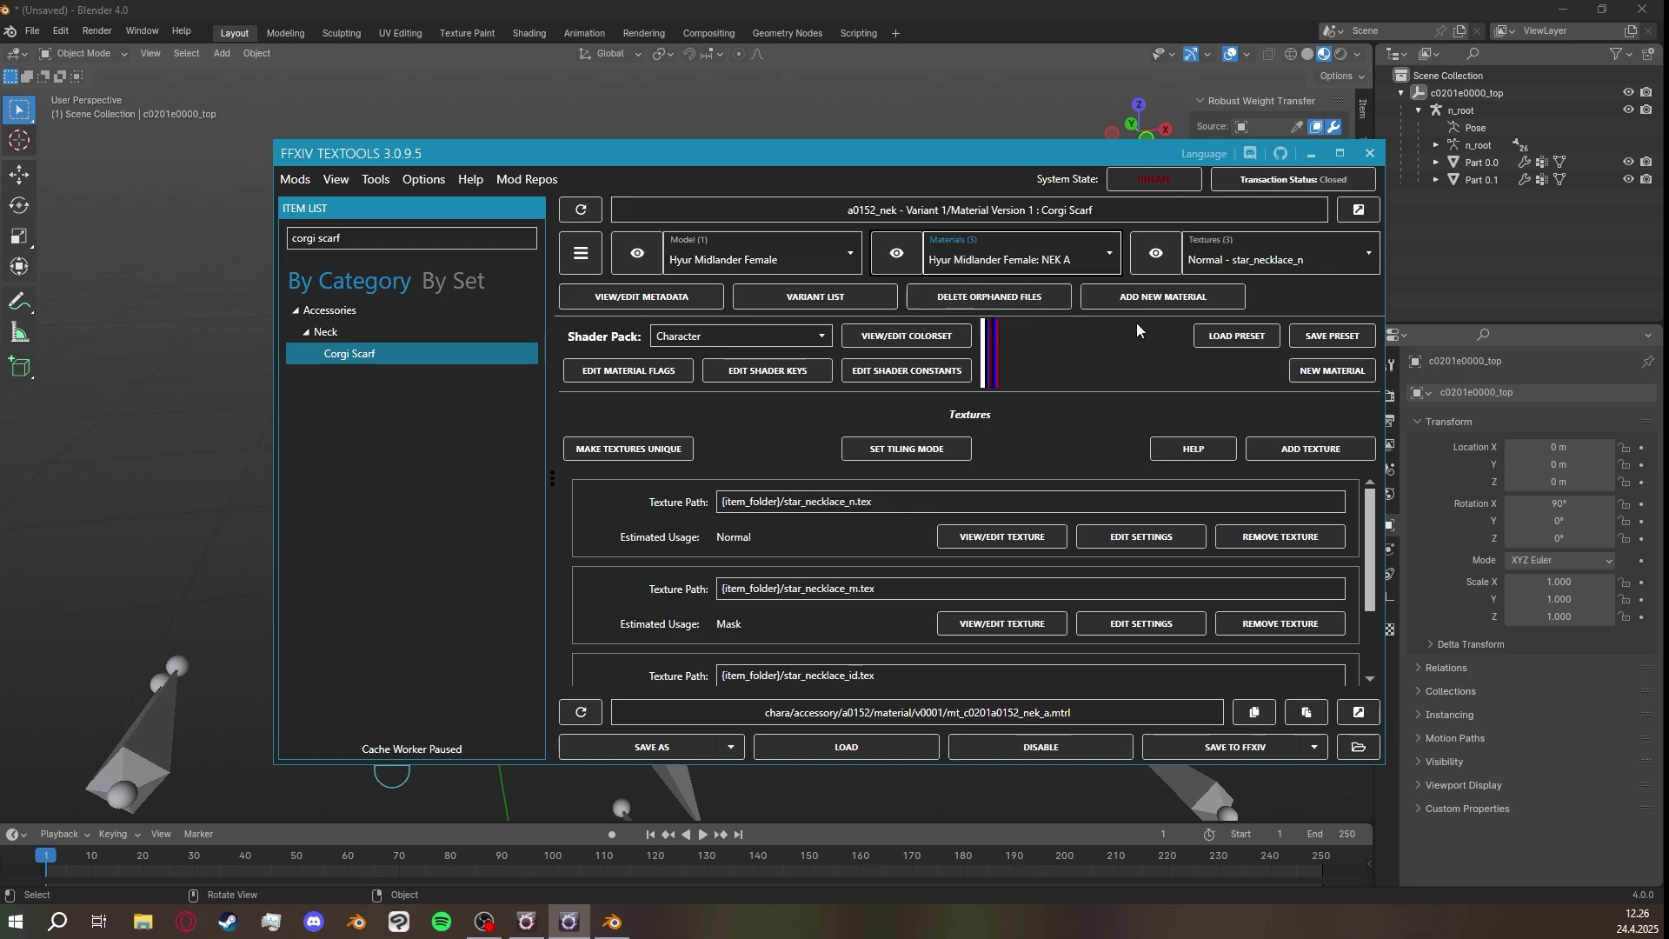
pyautogui.click(1325, 253)
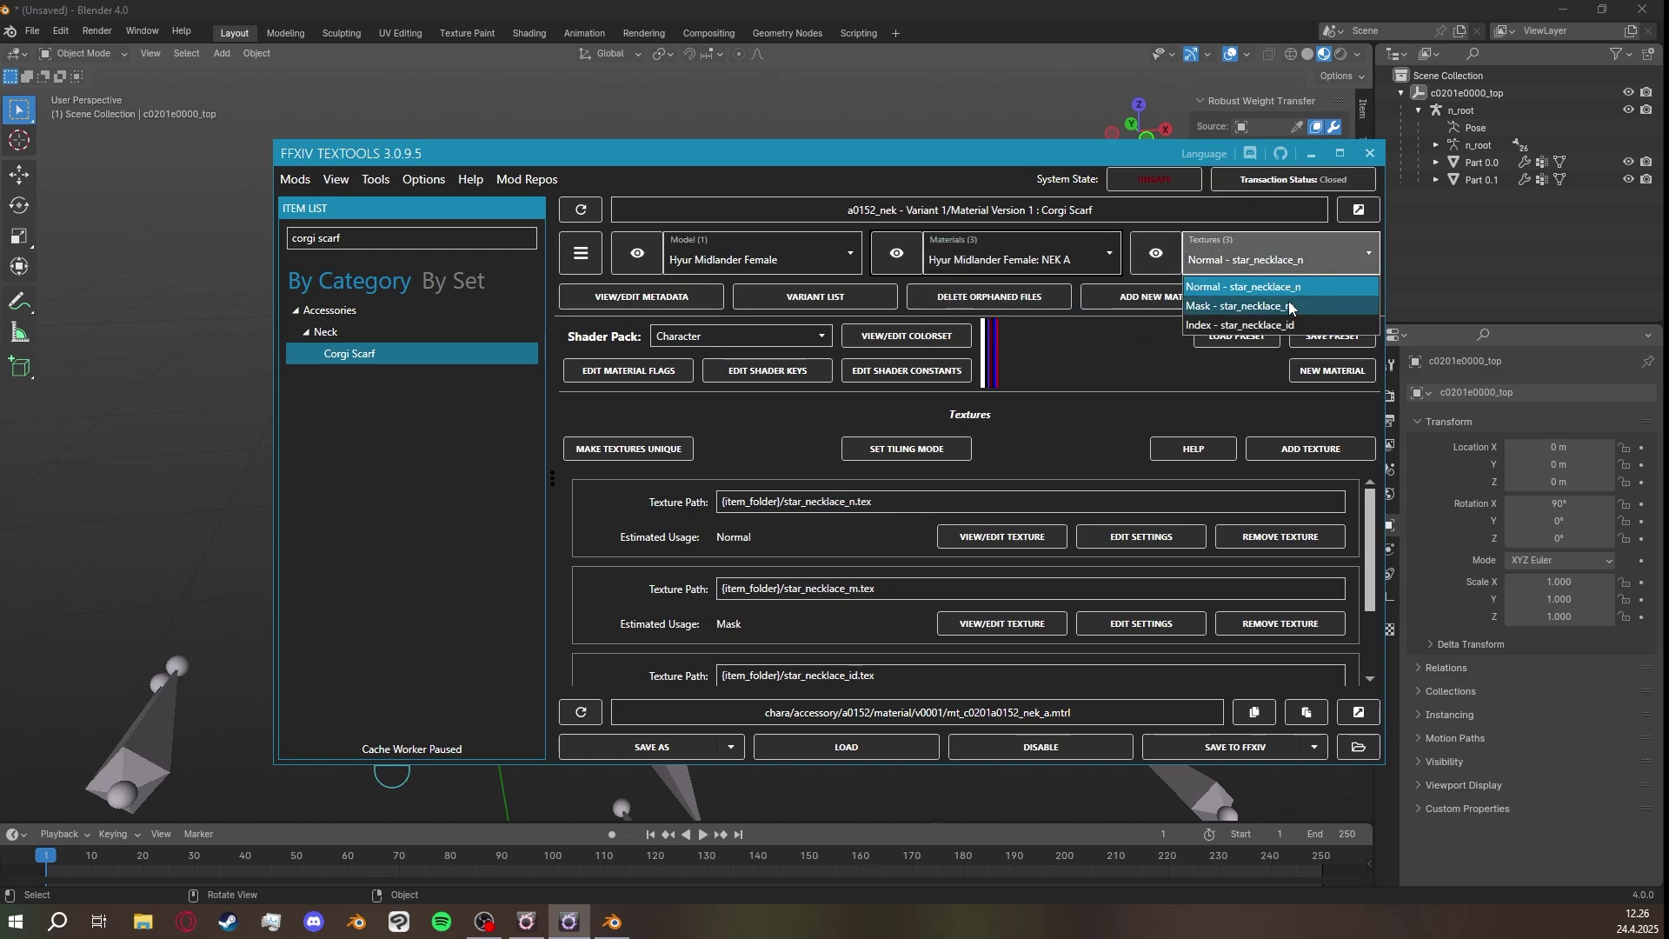
pyautogui.click(1134, 349)
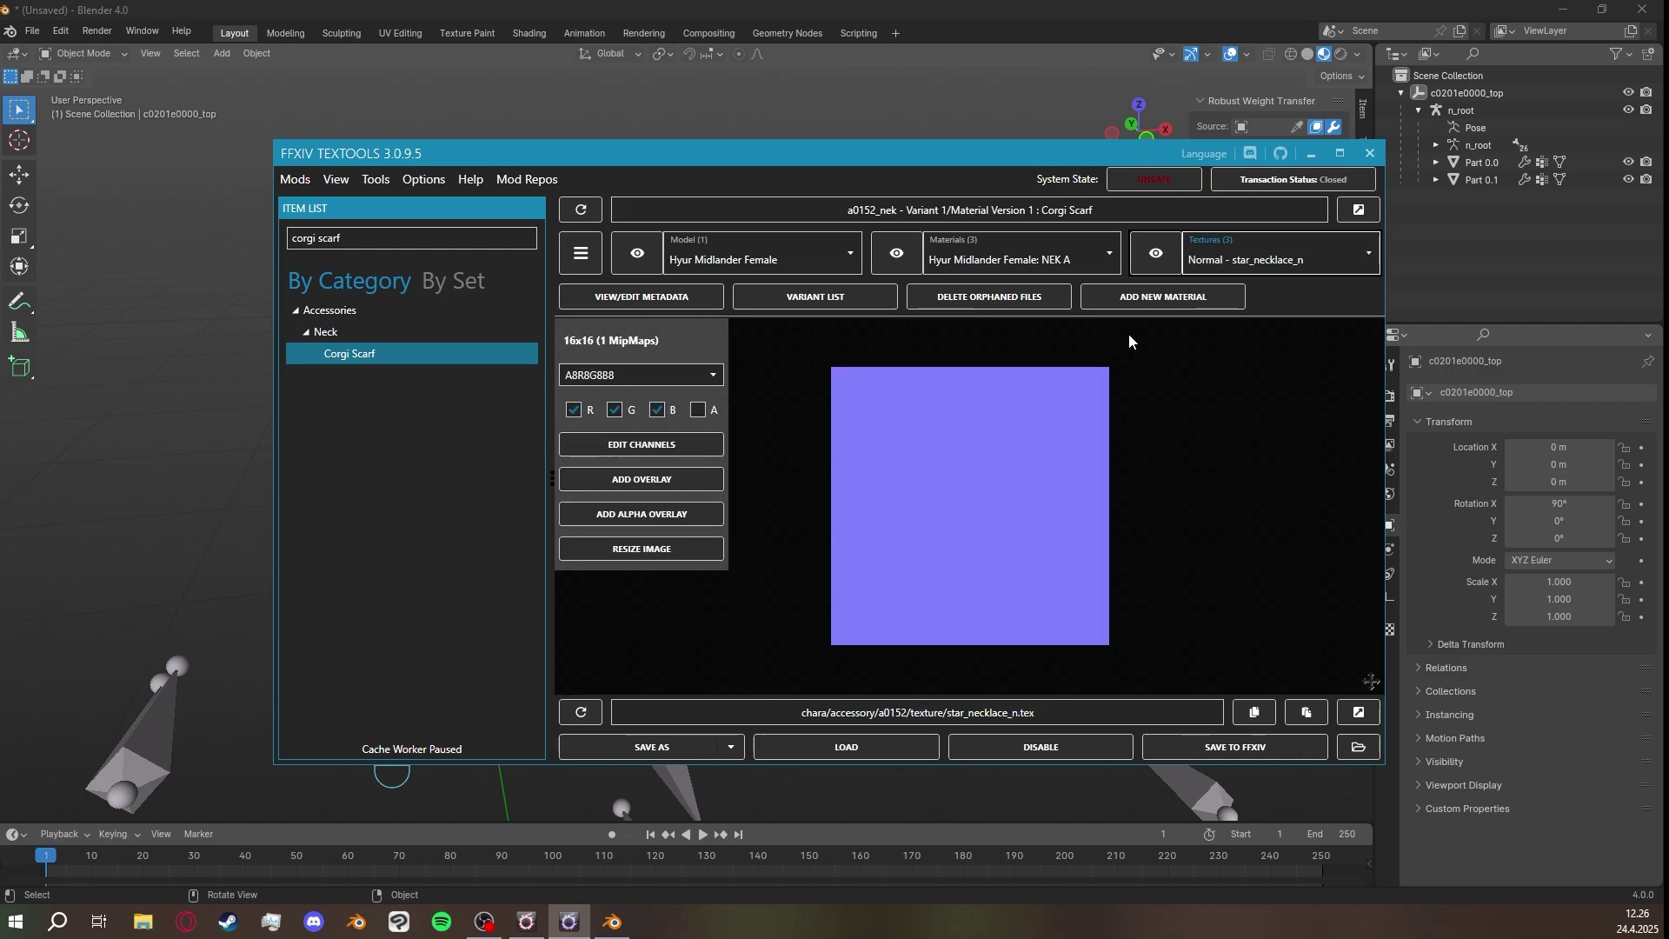
pyautogui.click(1243, 254)
pyautogui.click(1306, 290)
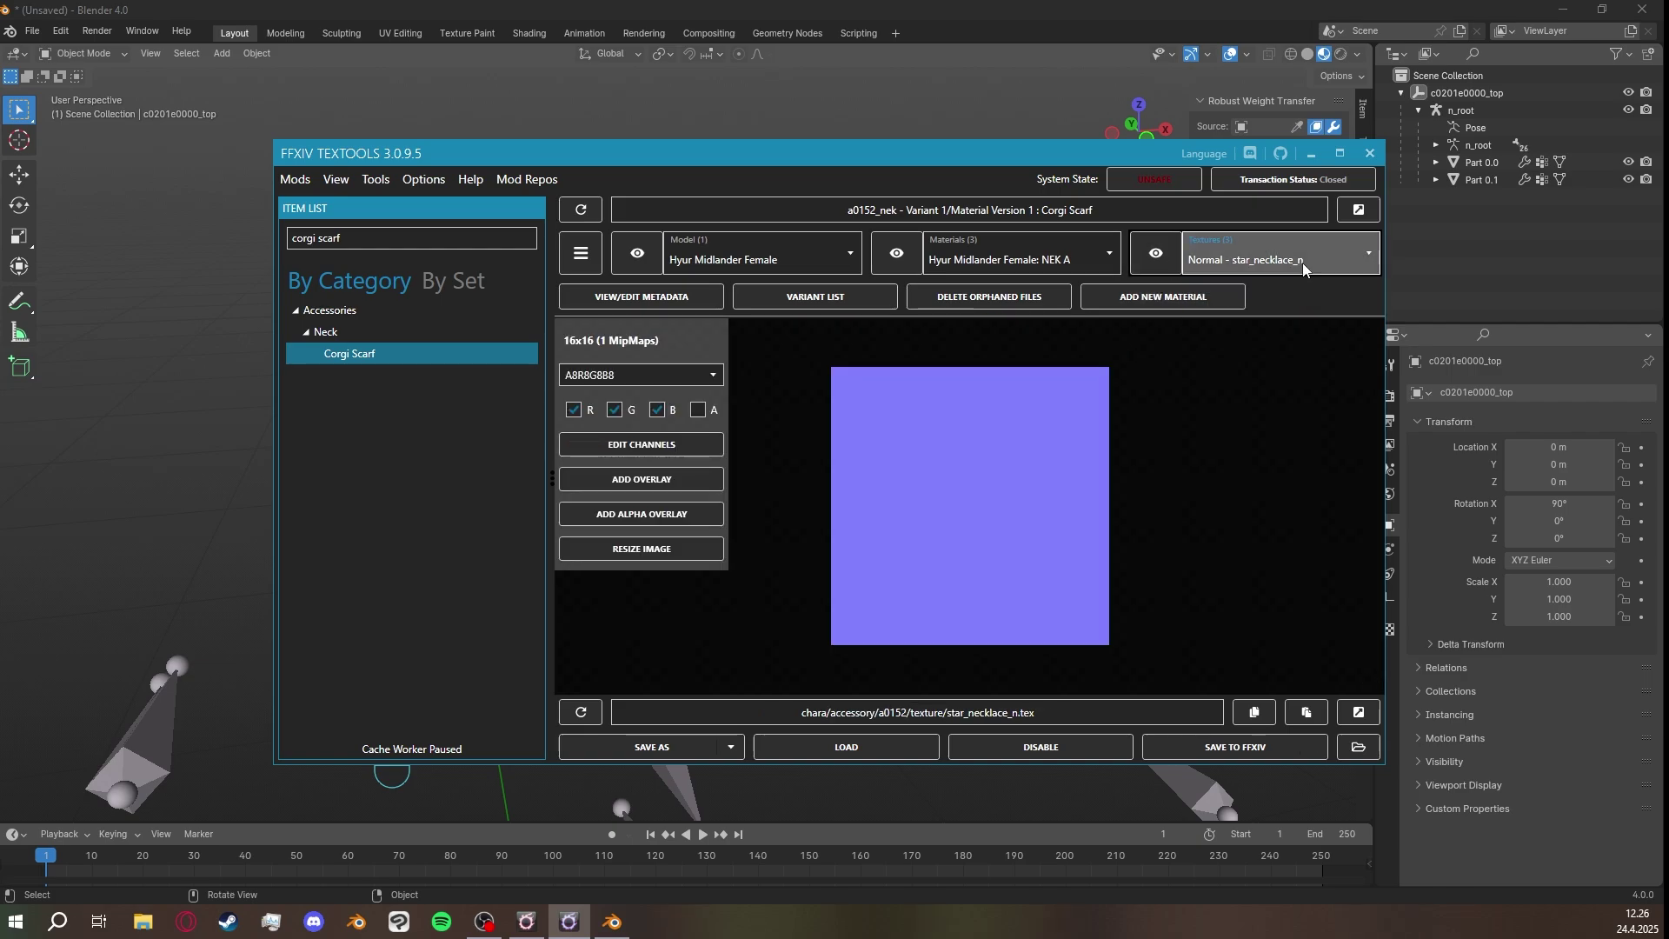
pyautogui.click(1302, 261)
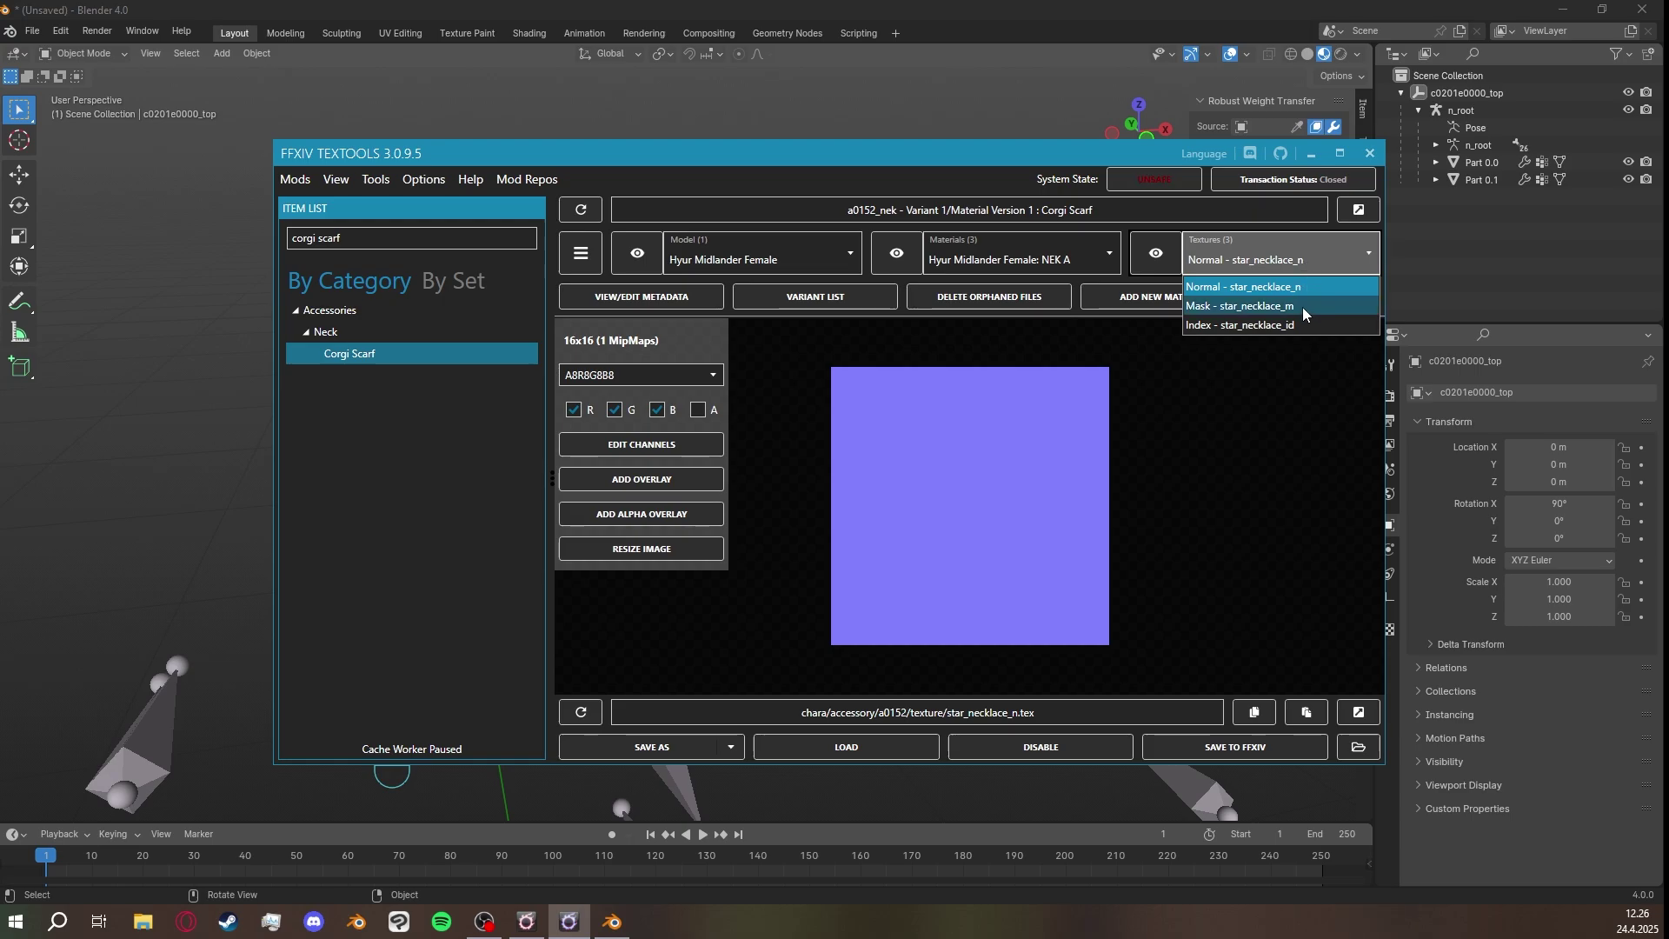
pyautogui.click(1304, 306)
pyautogui.click(1306, 263)
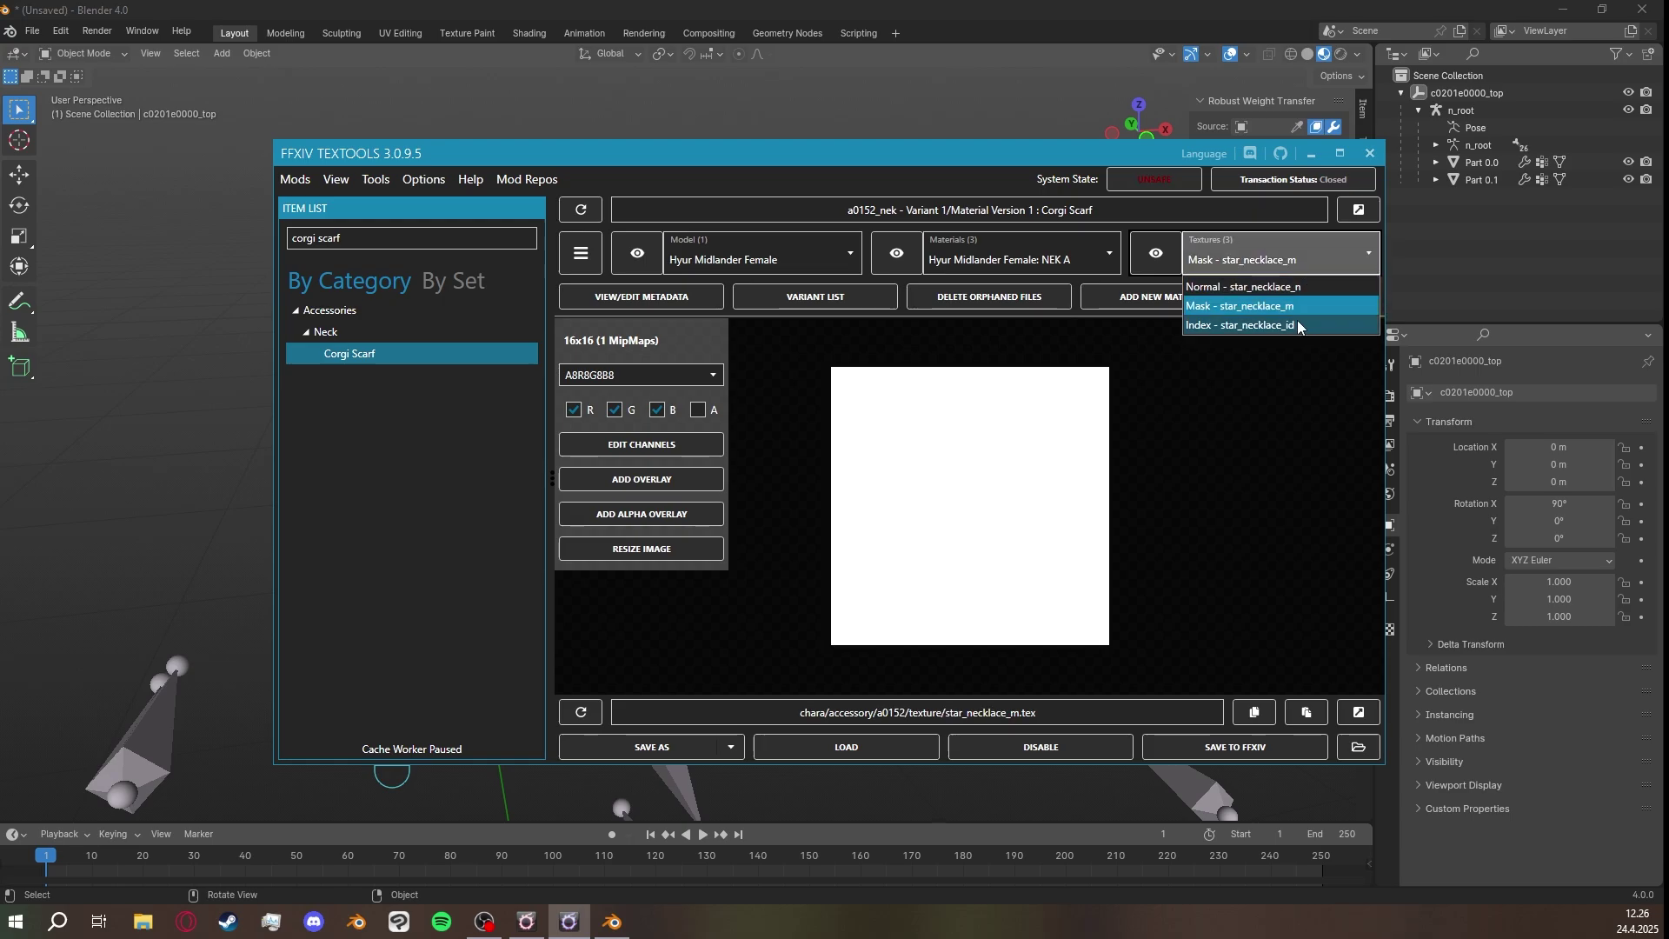
pyautogui.click(1297, 320)
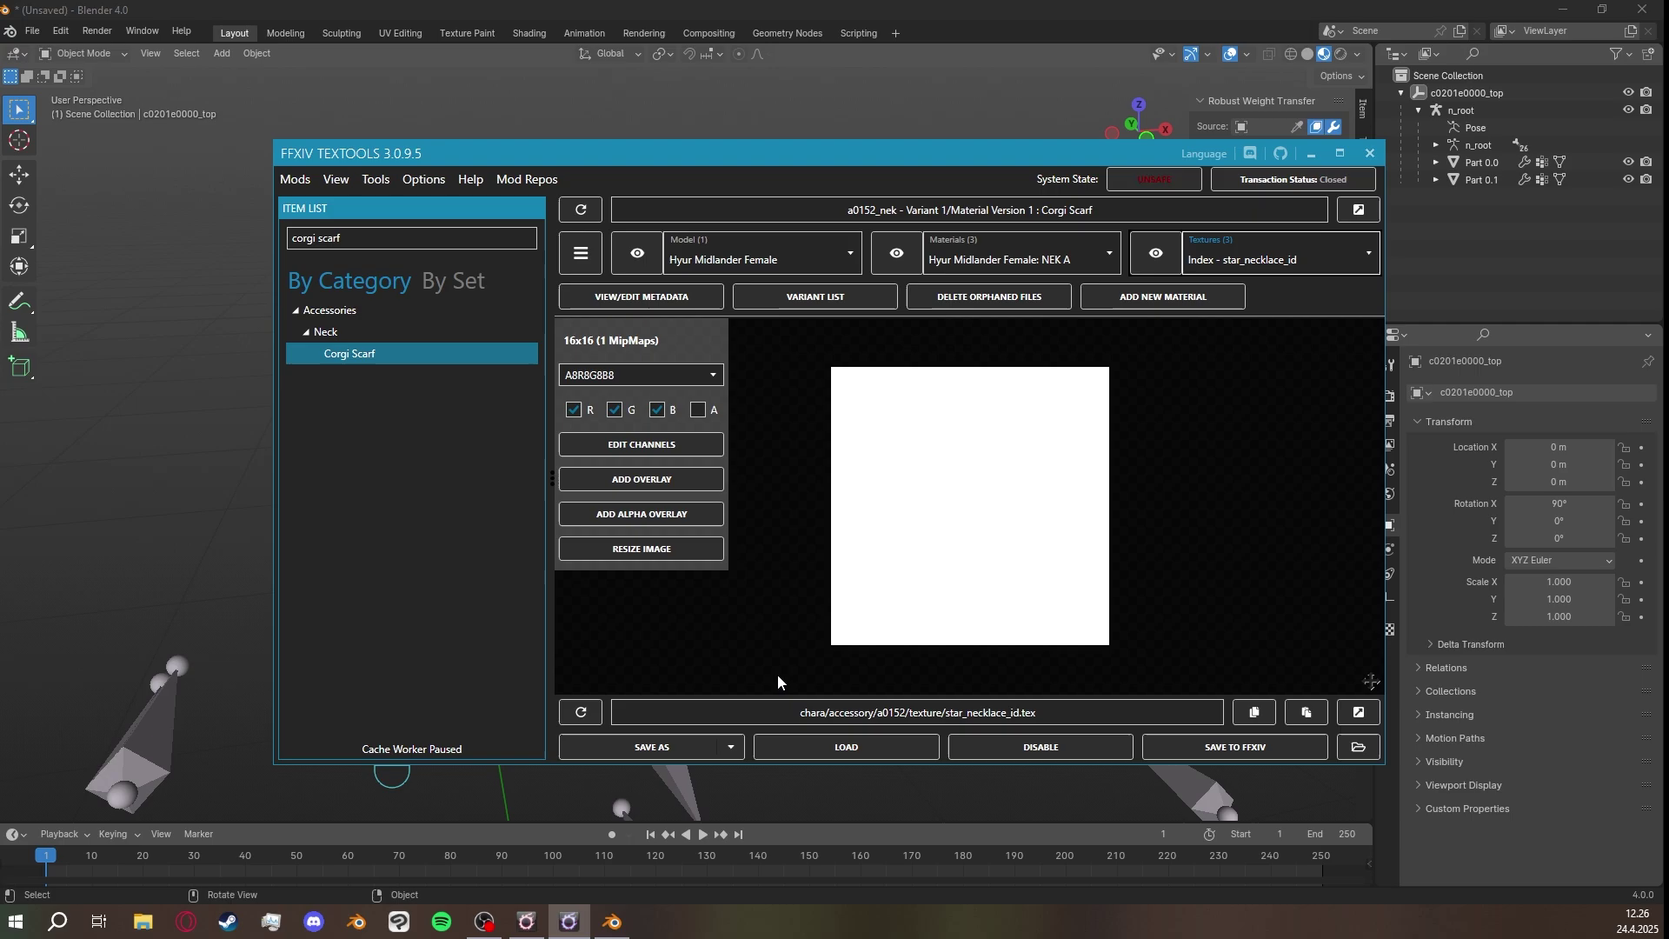
# Launch Photoshop and save the index texture as star_necklace_id.dds in the Corgi Scarf saves folder.
pyautogui.click(15, 922)
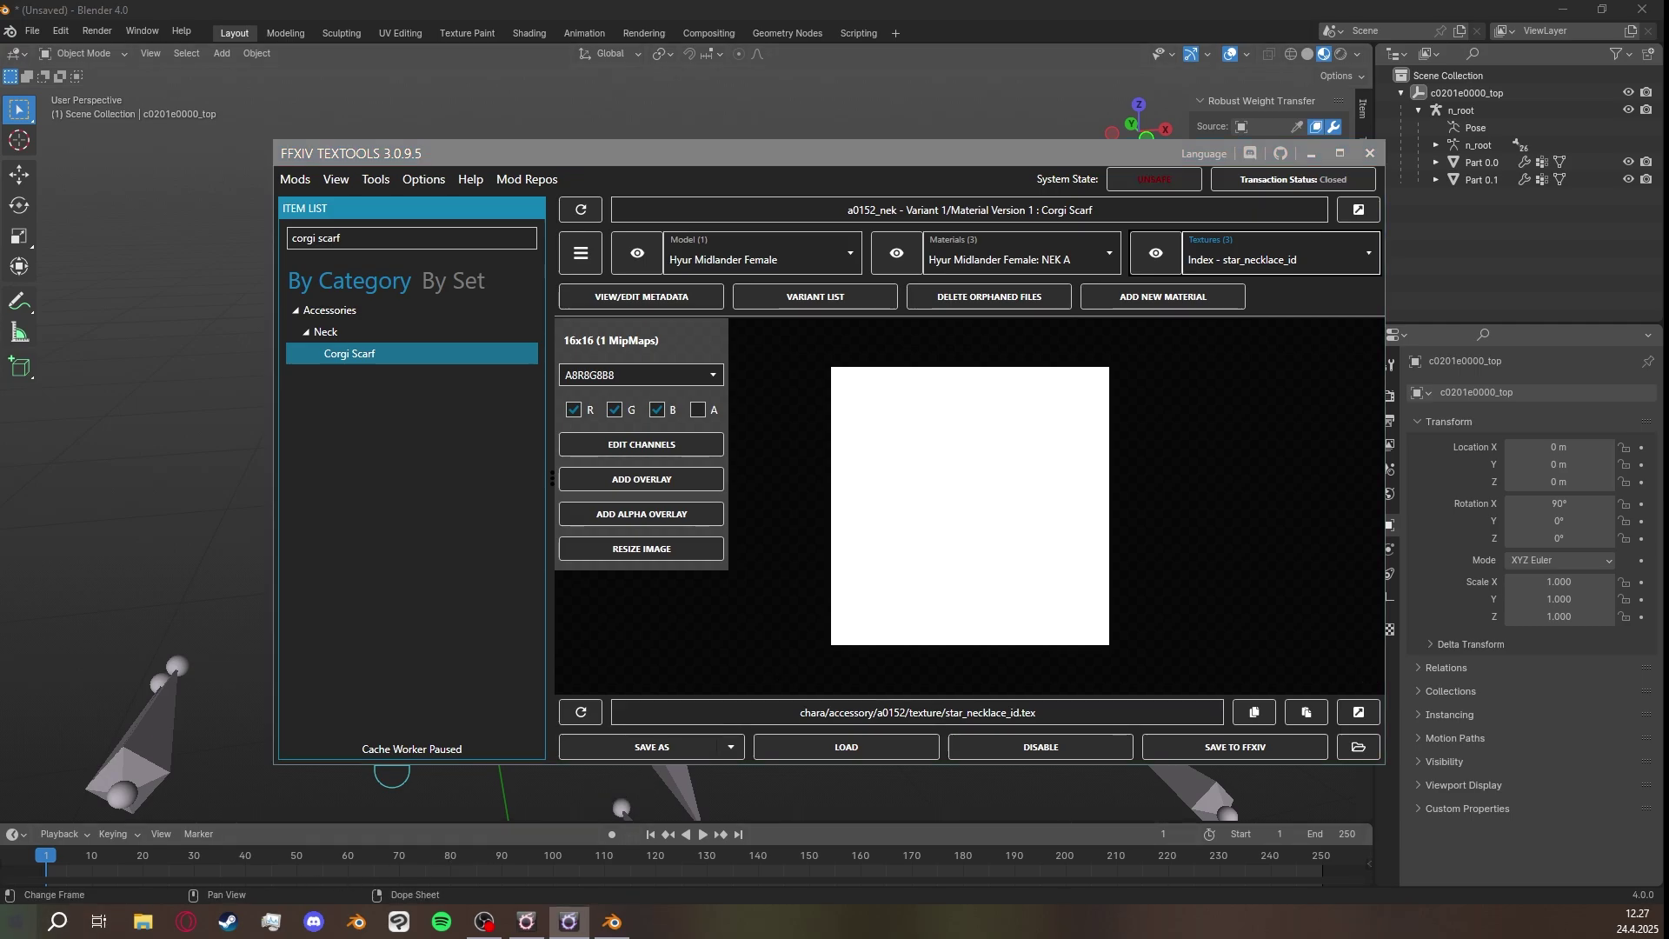
pyautogui.click(648, 785)
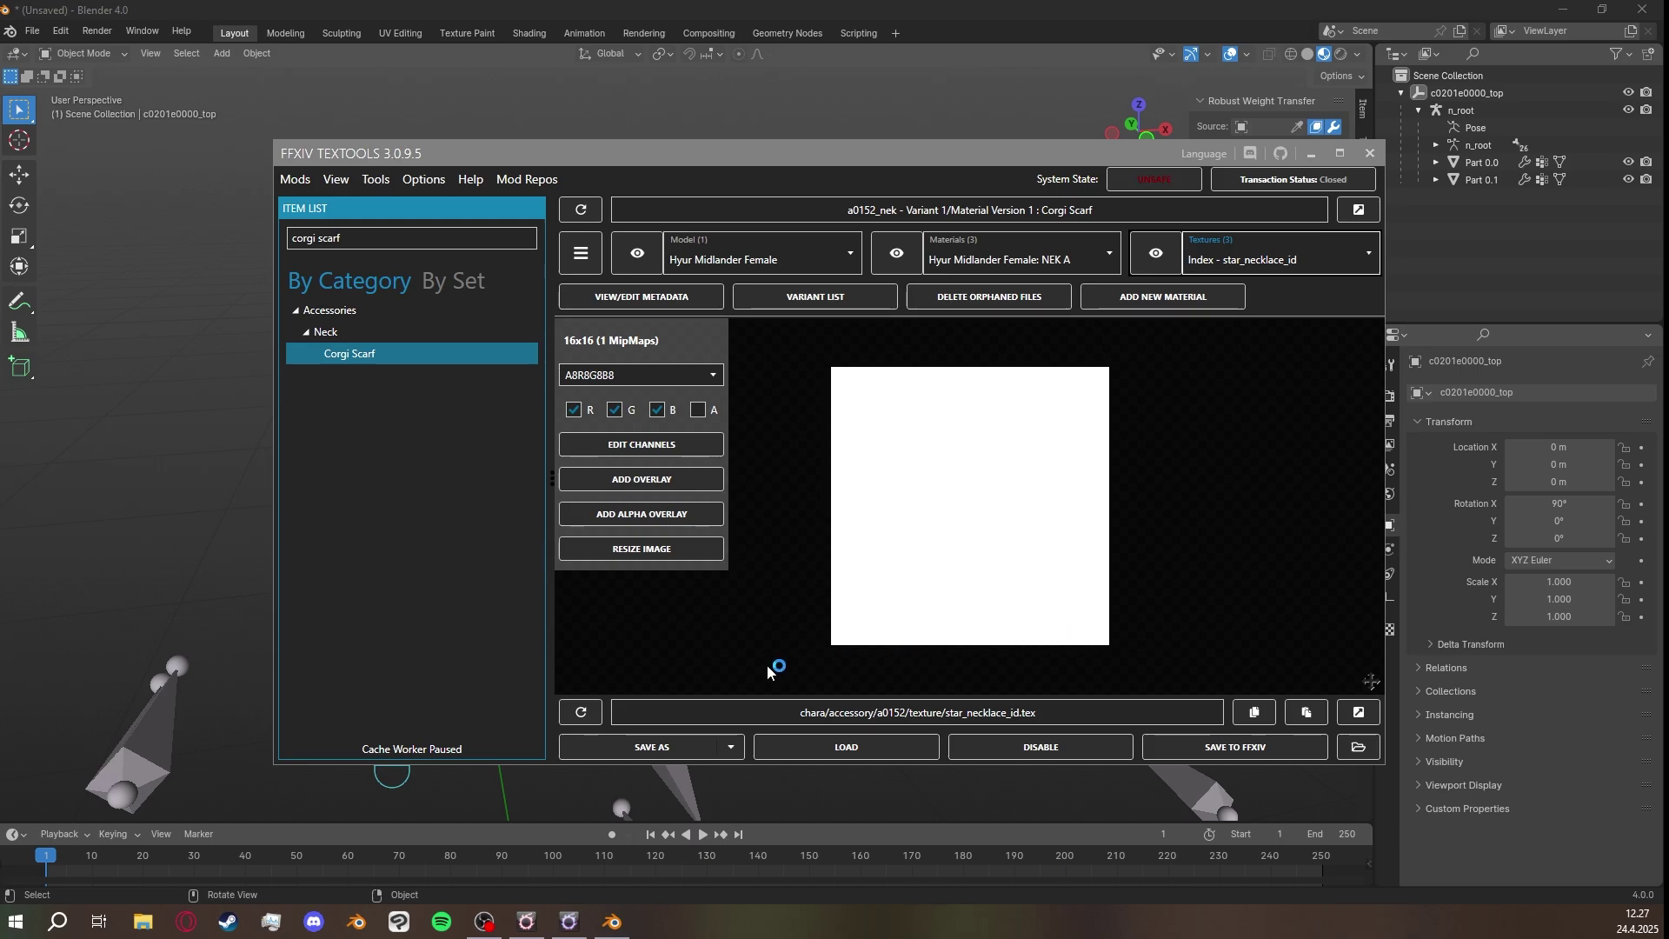
pyautogui.click(731, 747)
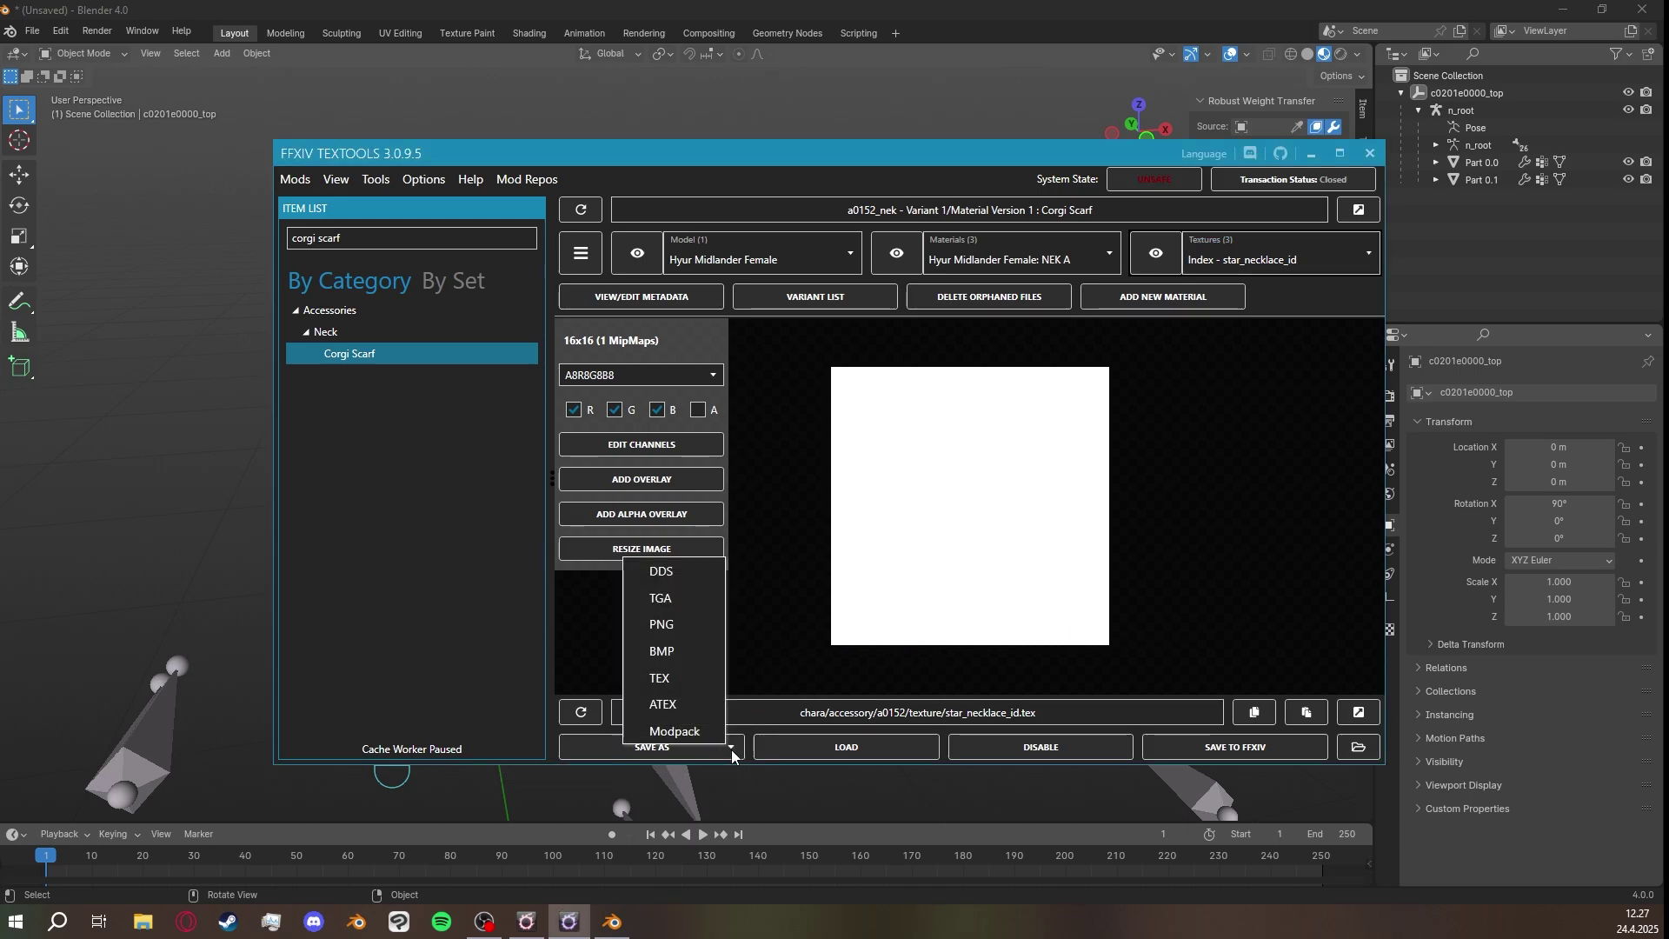
pyautogui.click(674, 571)
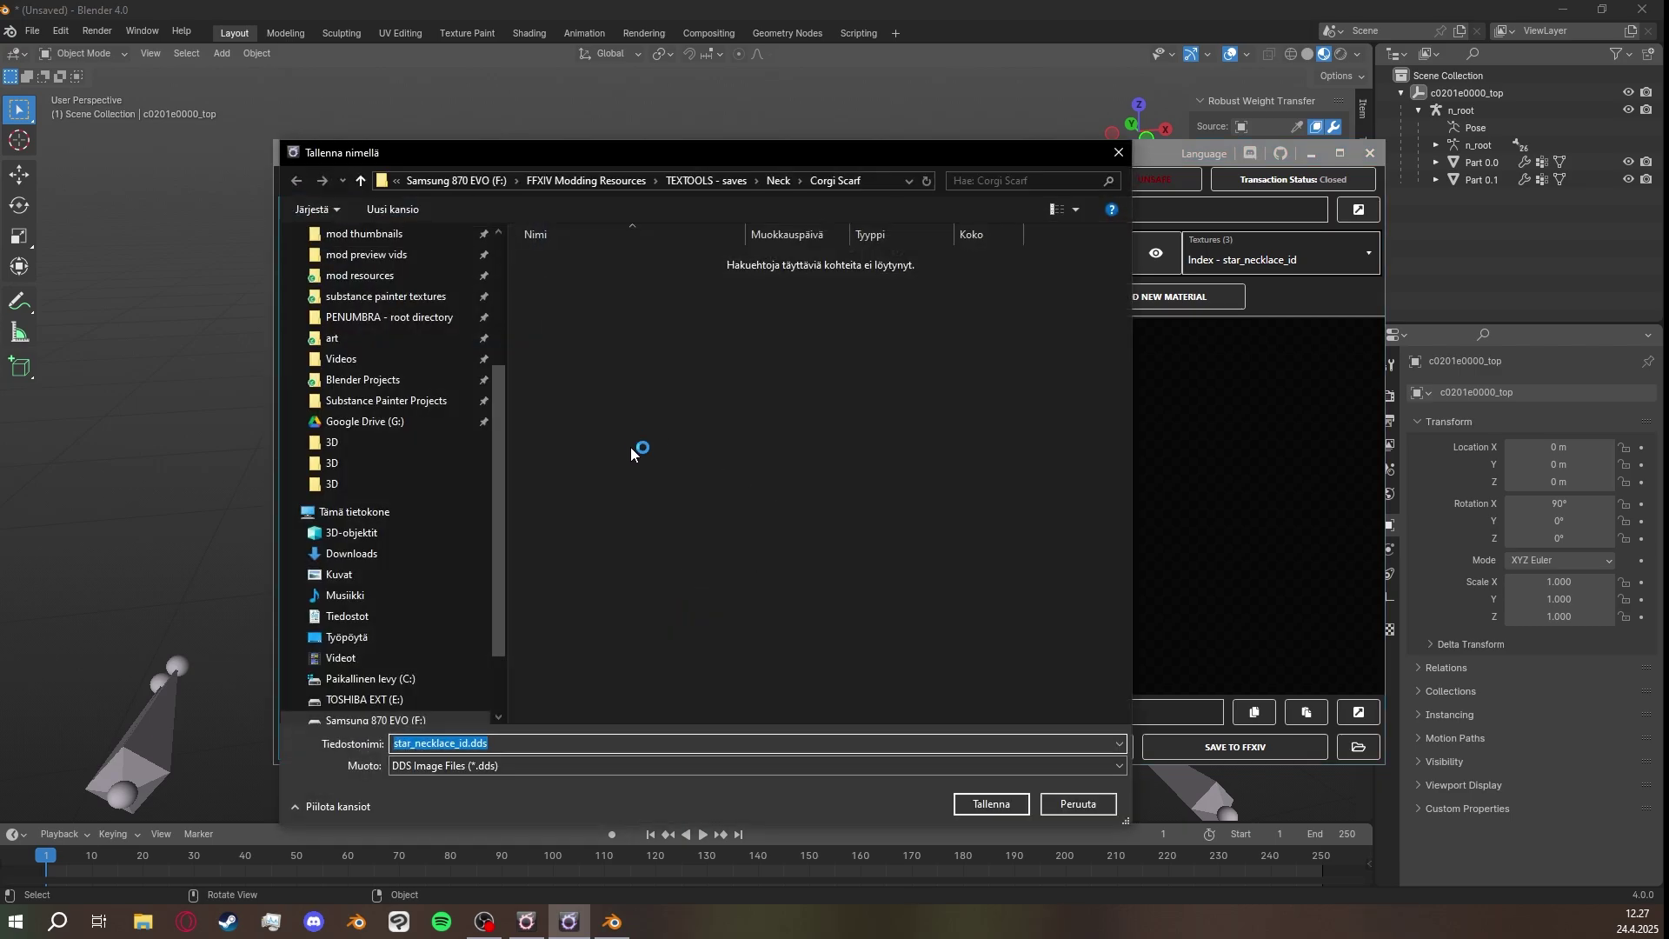
pyautogui.click(991, 802)
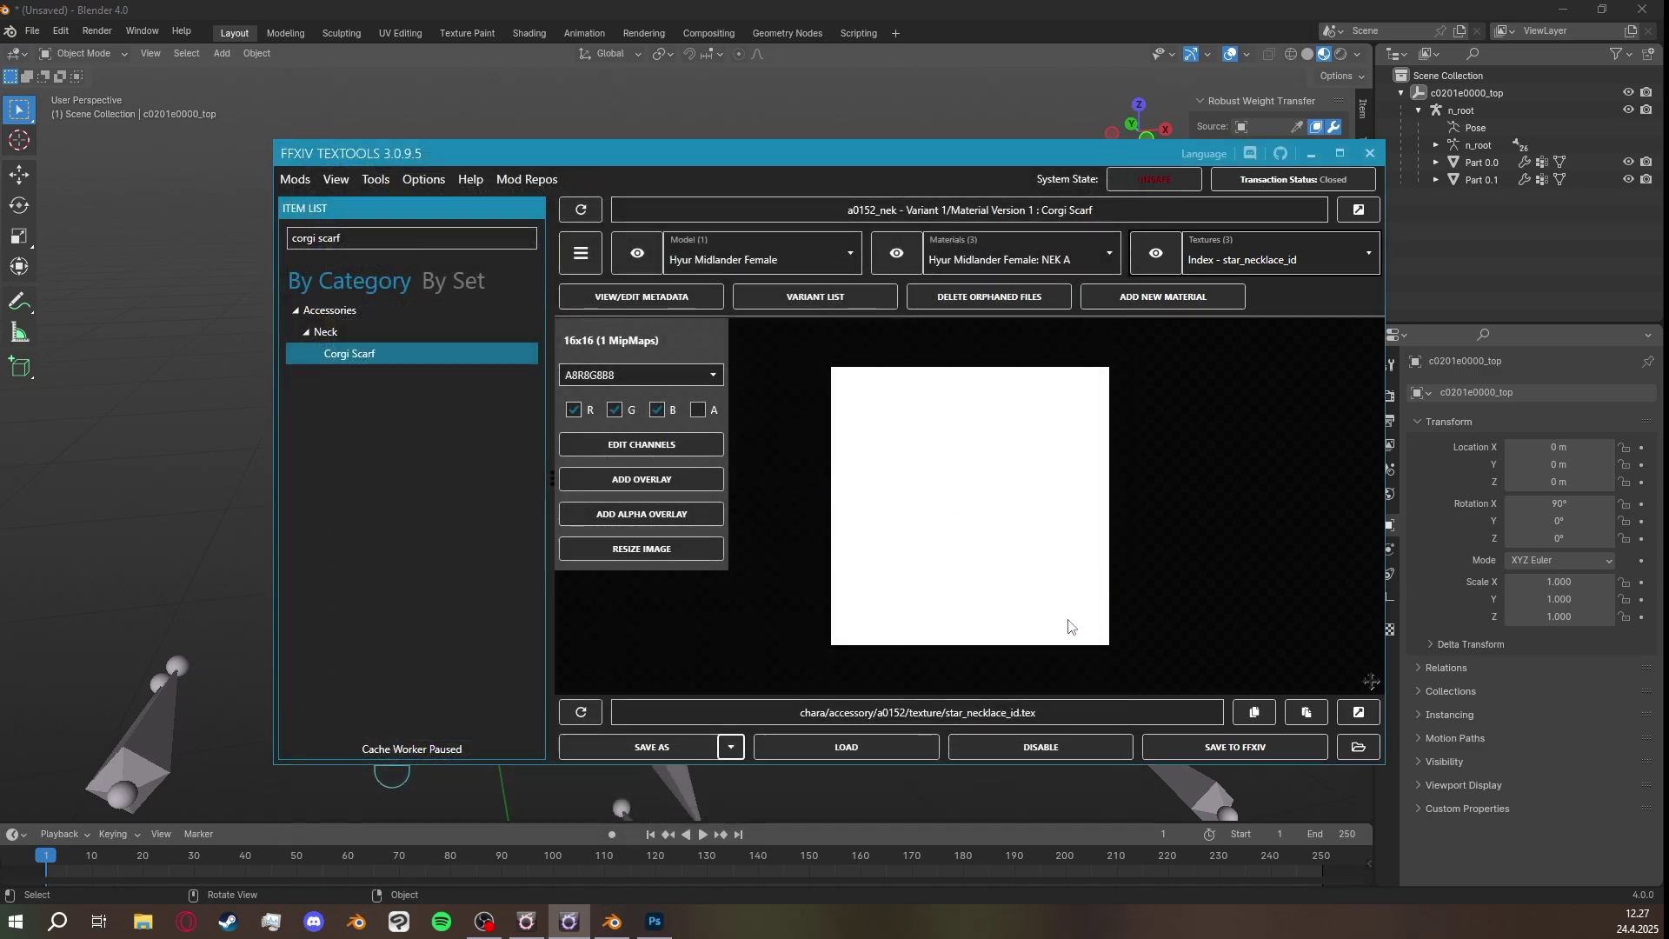
# Show the item's saves folder and open star_necklace_id.dds from it in Photoshop.
pyautogui.click(1360, 750)
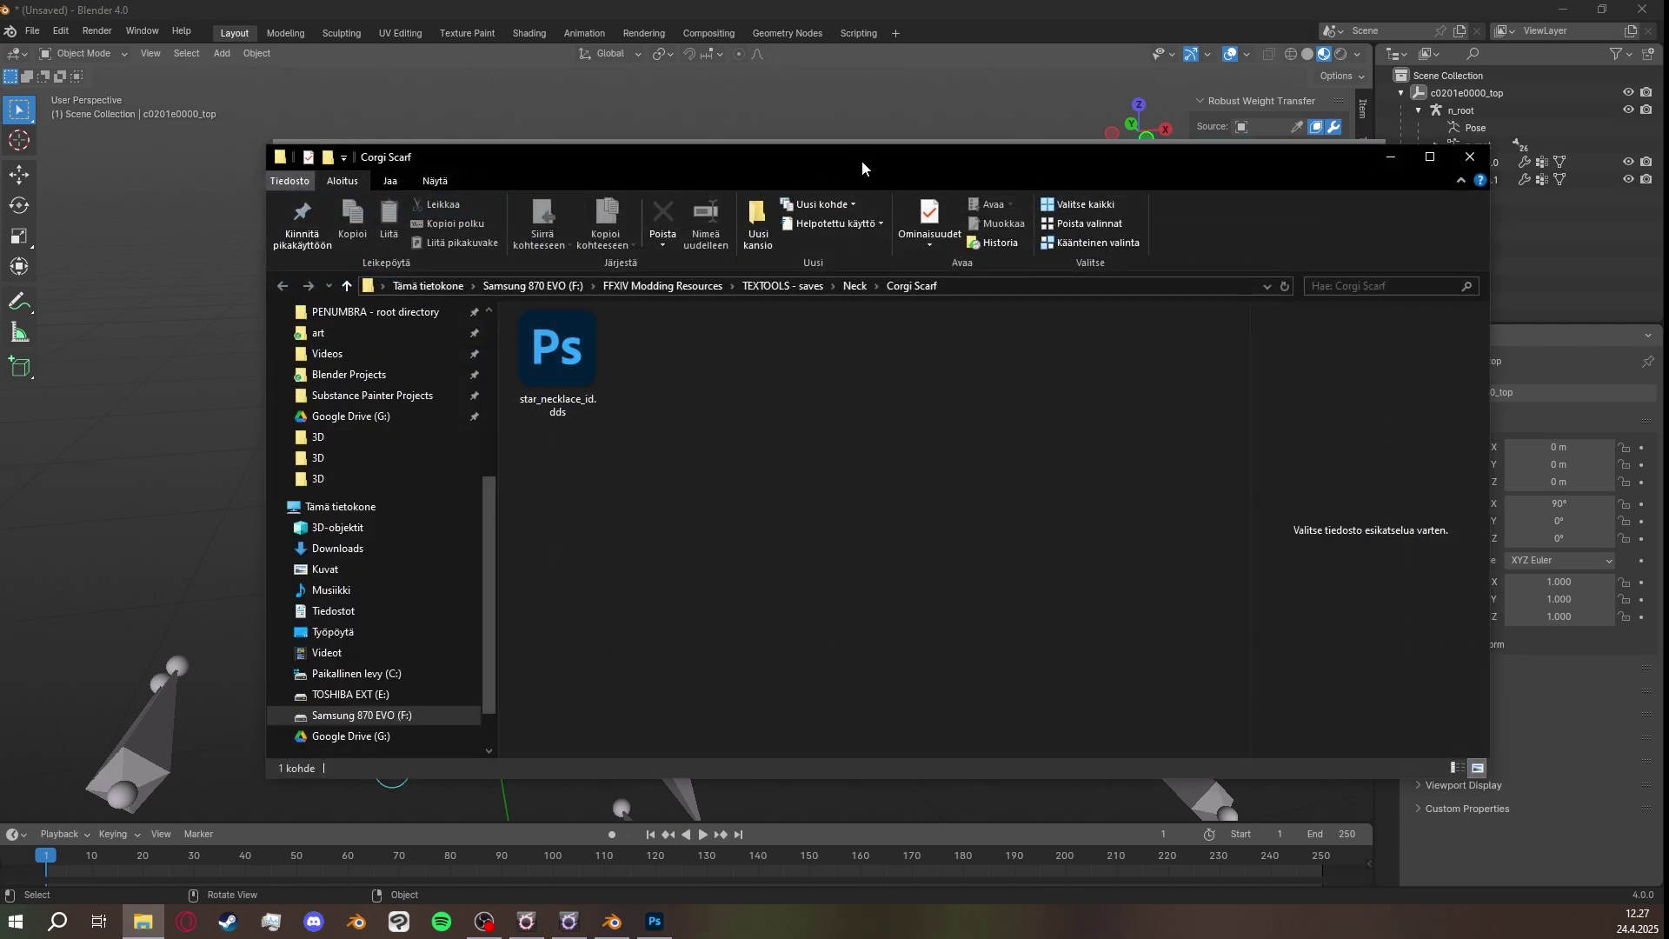
pyautogui.moveTo(862, 160); pyautogui.dragTo(769, 99)
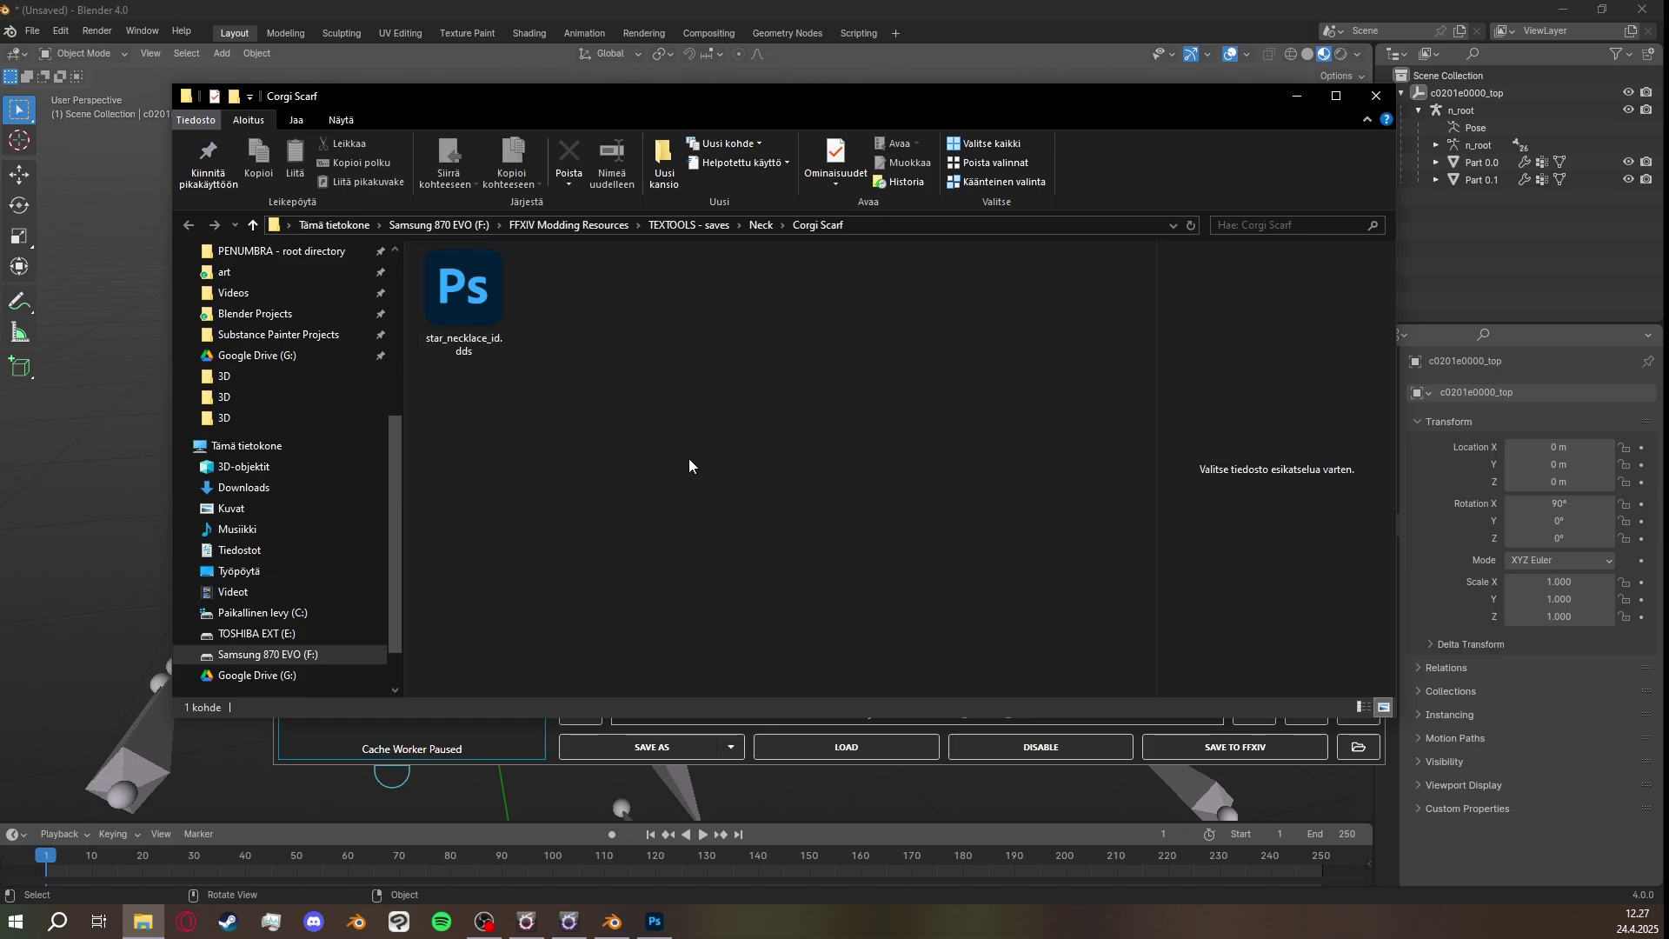
pyautogui.click(664, 921)
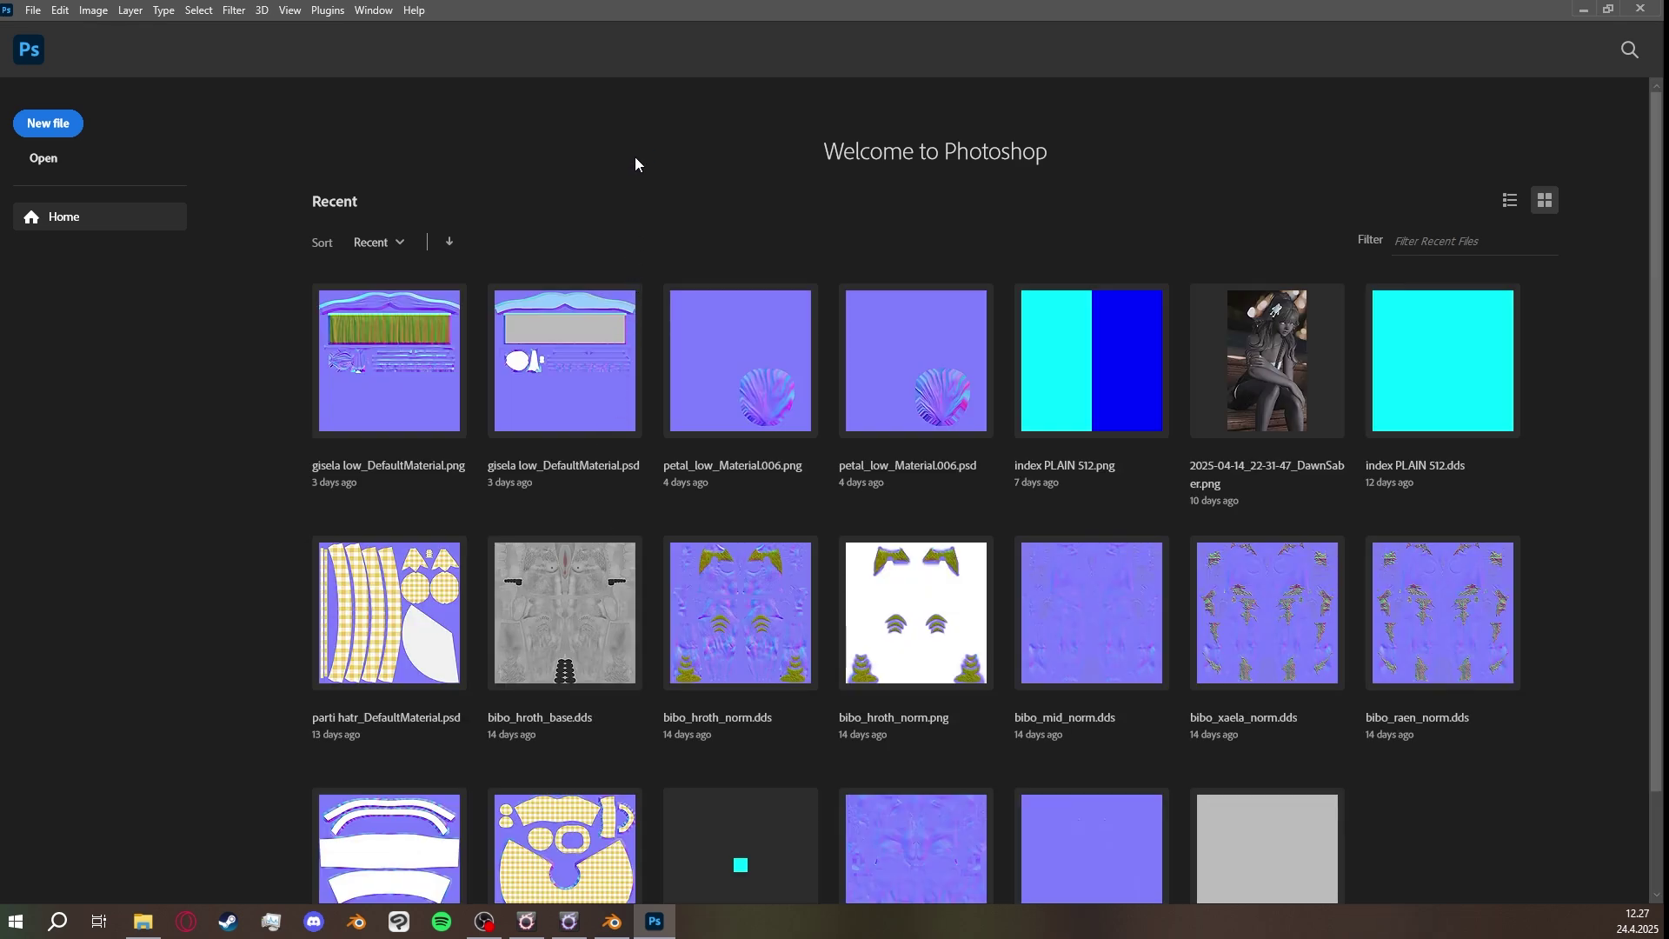
pyautogui.click(144, 921)
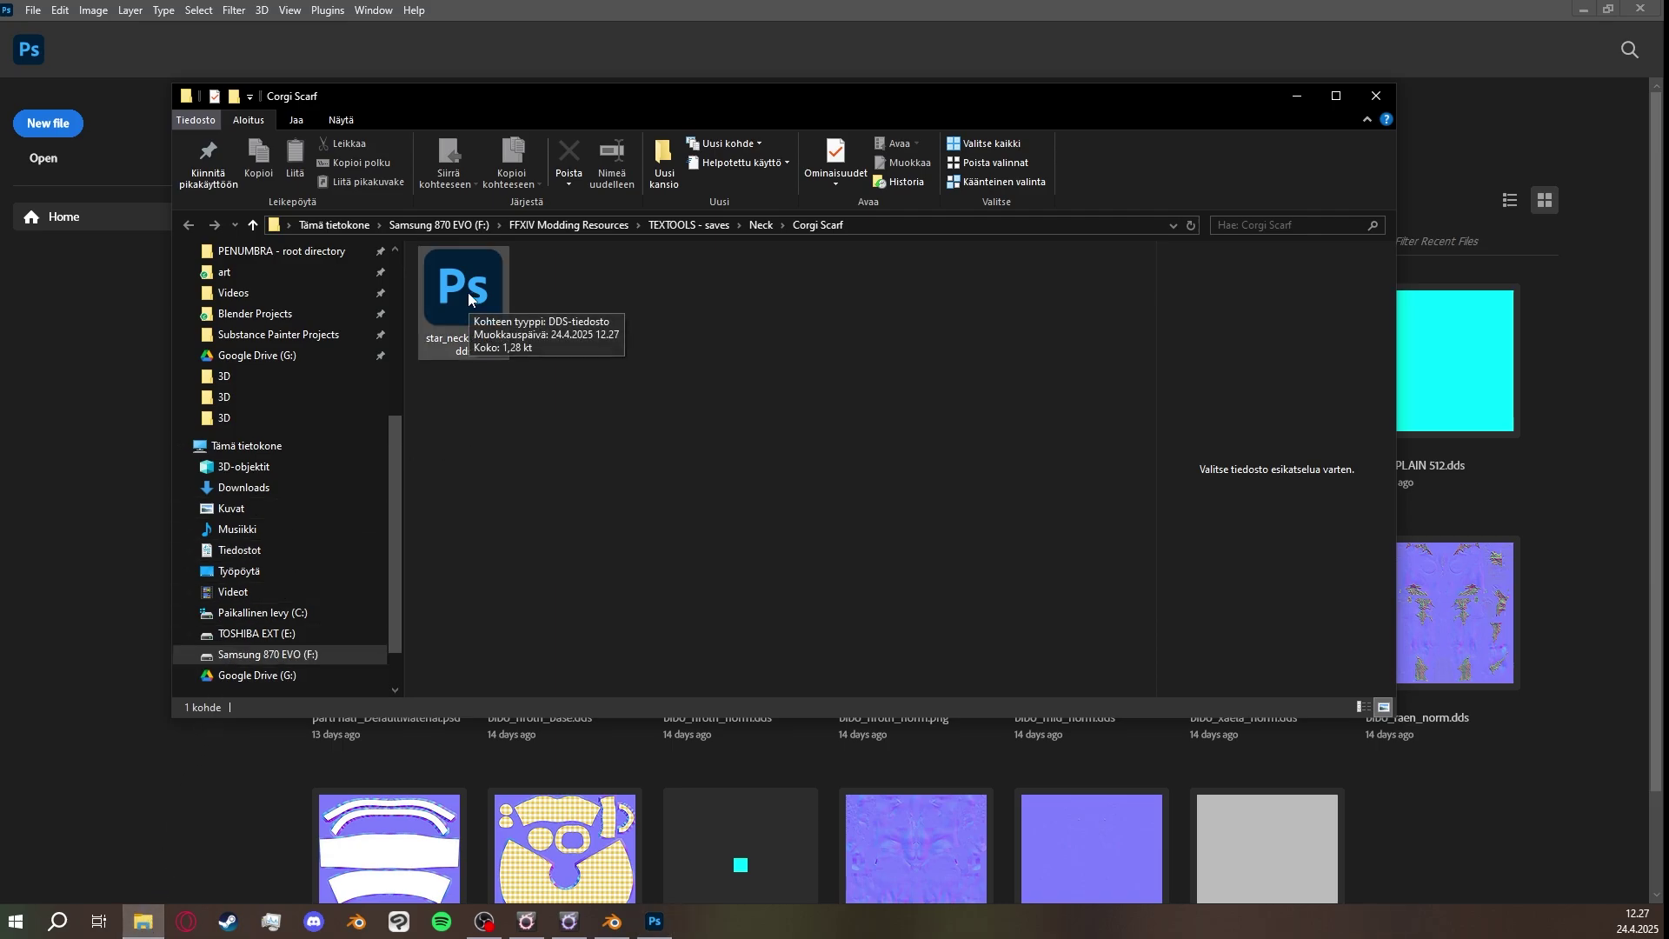
pyautogui.moveTo(468, 291); pyautogui.dragTo(657, 786)
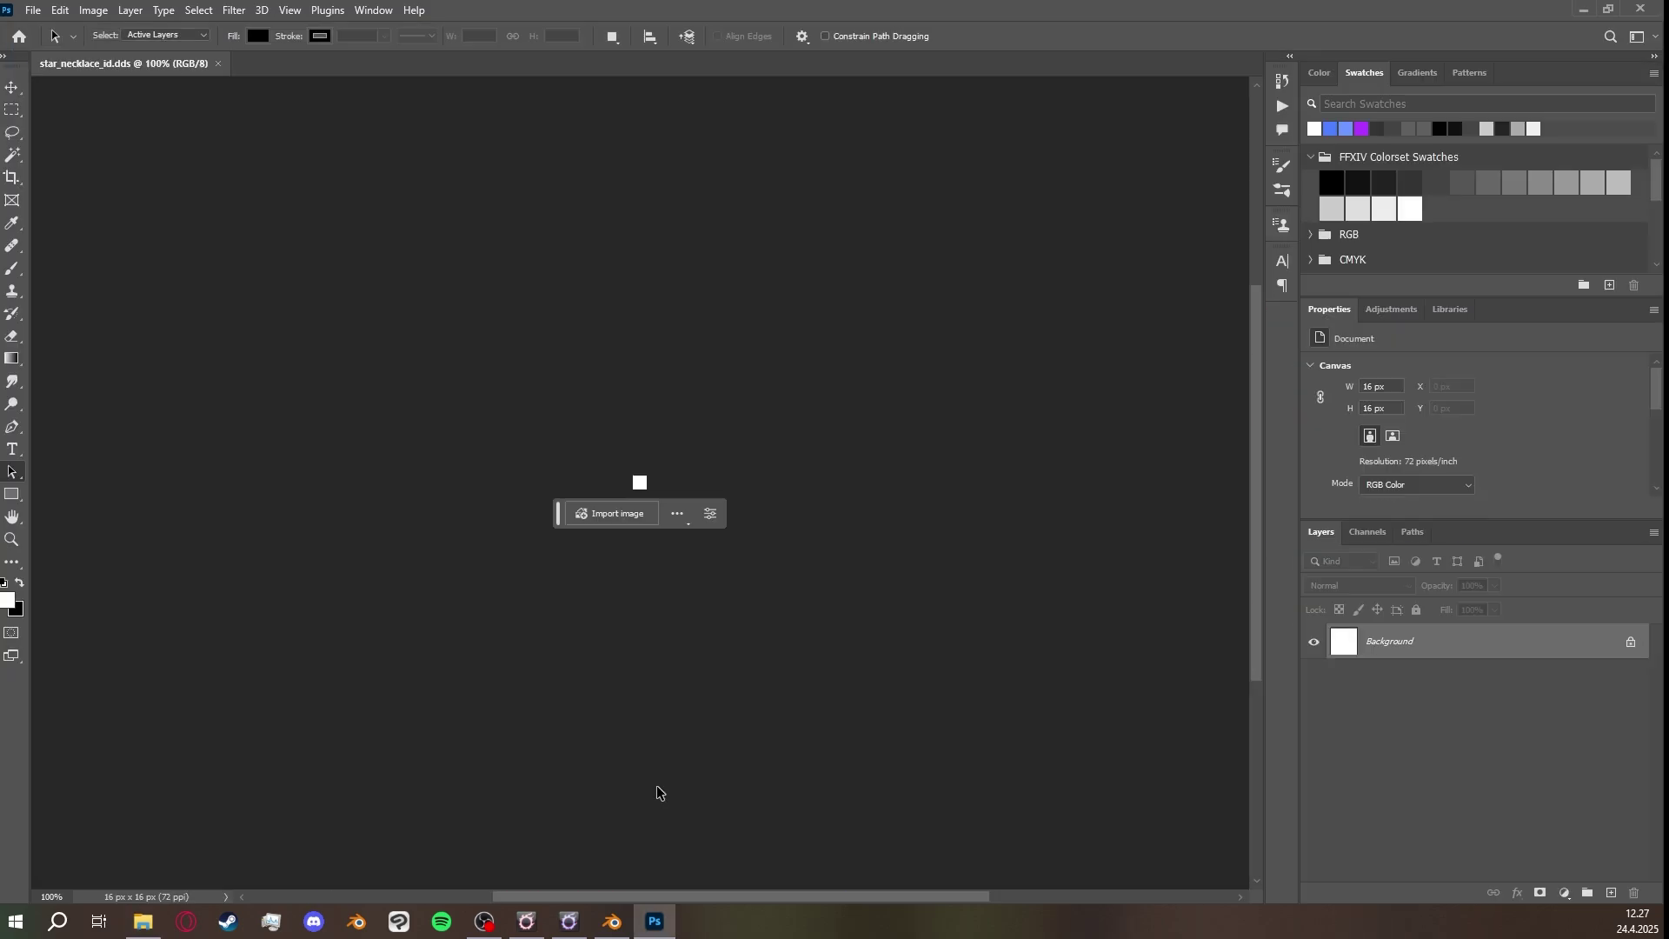
pyautogui.scroll(3, 635, 642)
pyautogui.scroll(-2, 654, 666)
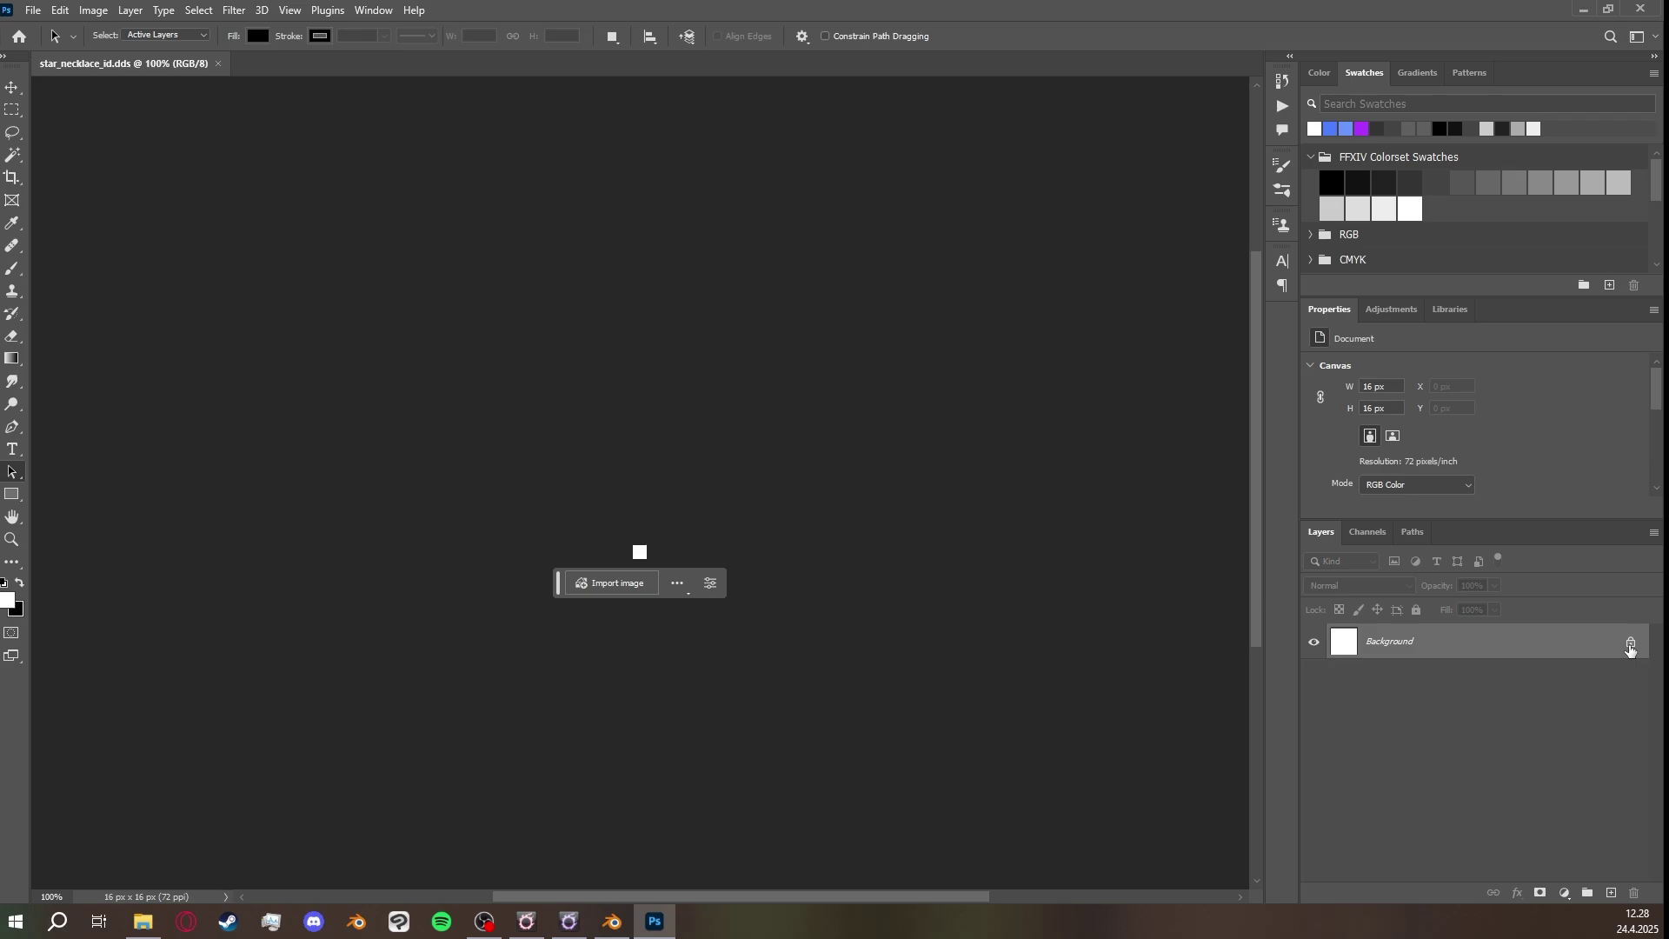
# Convert the locked background into a regular layer and isolate the Red channel.
pyautogui.click(1631, 645)
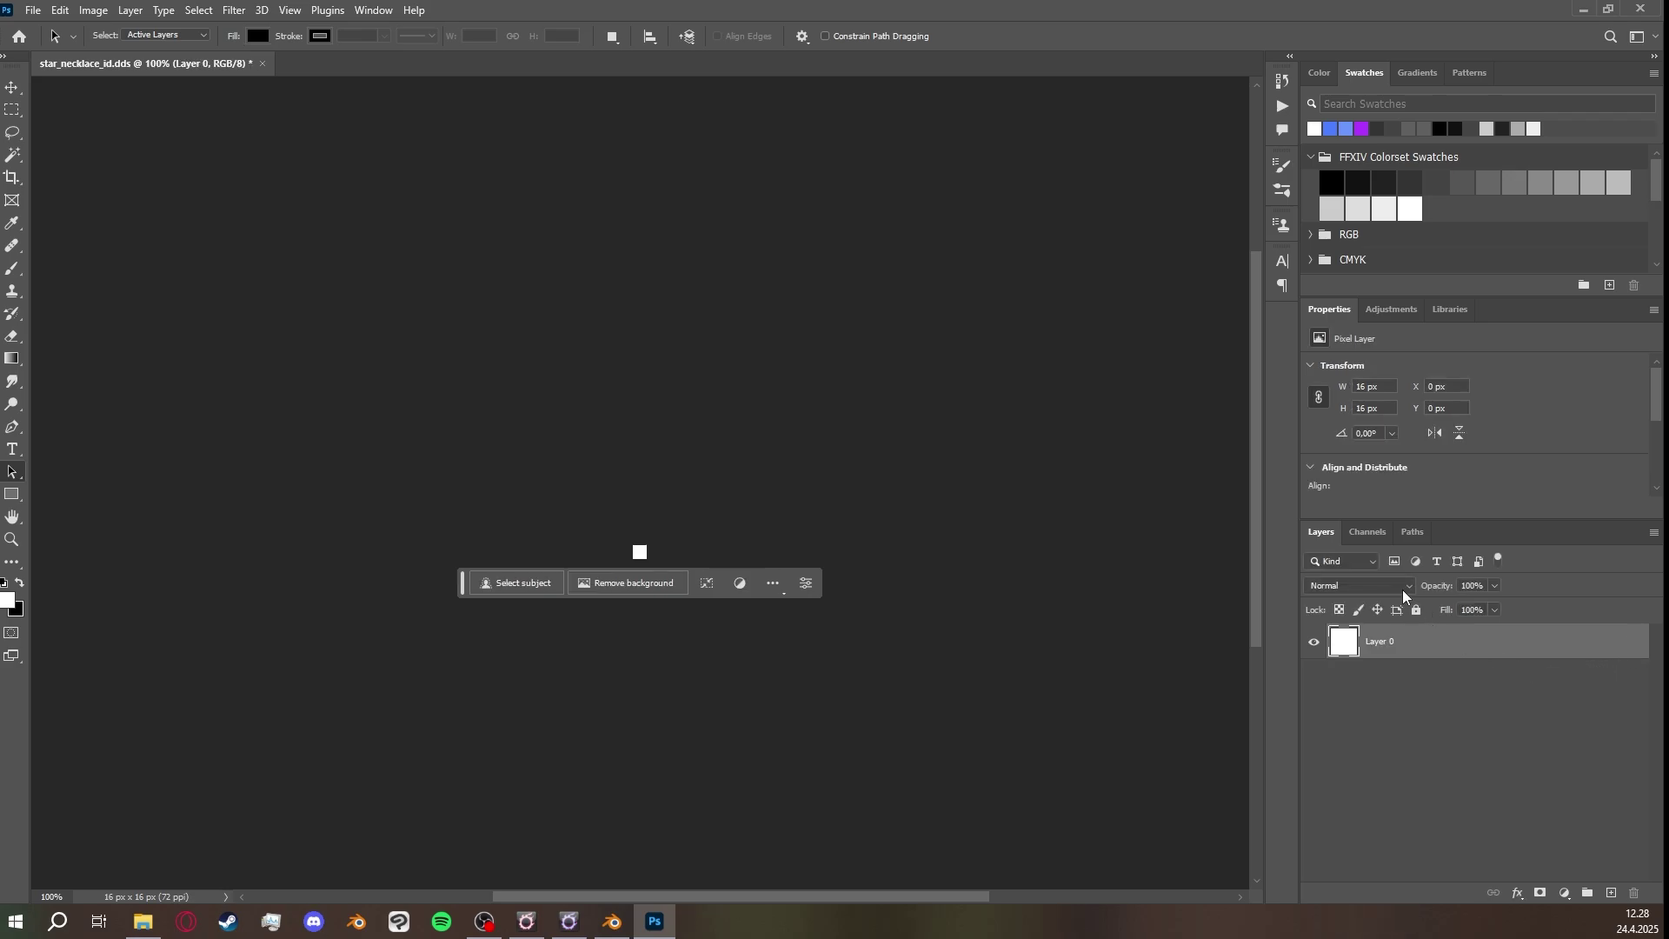
pyautogui.click(1368, 533)
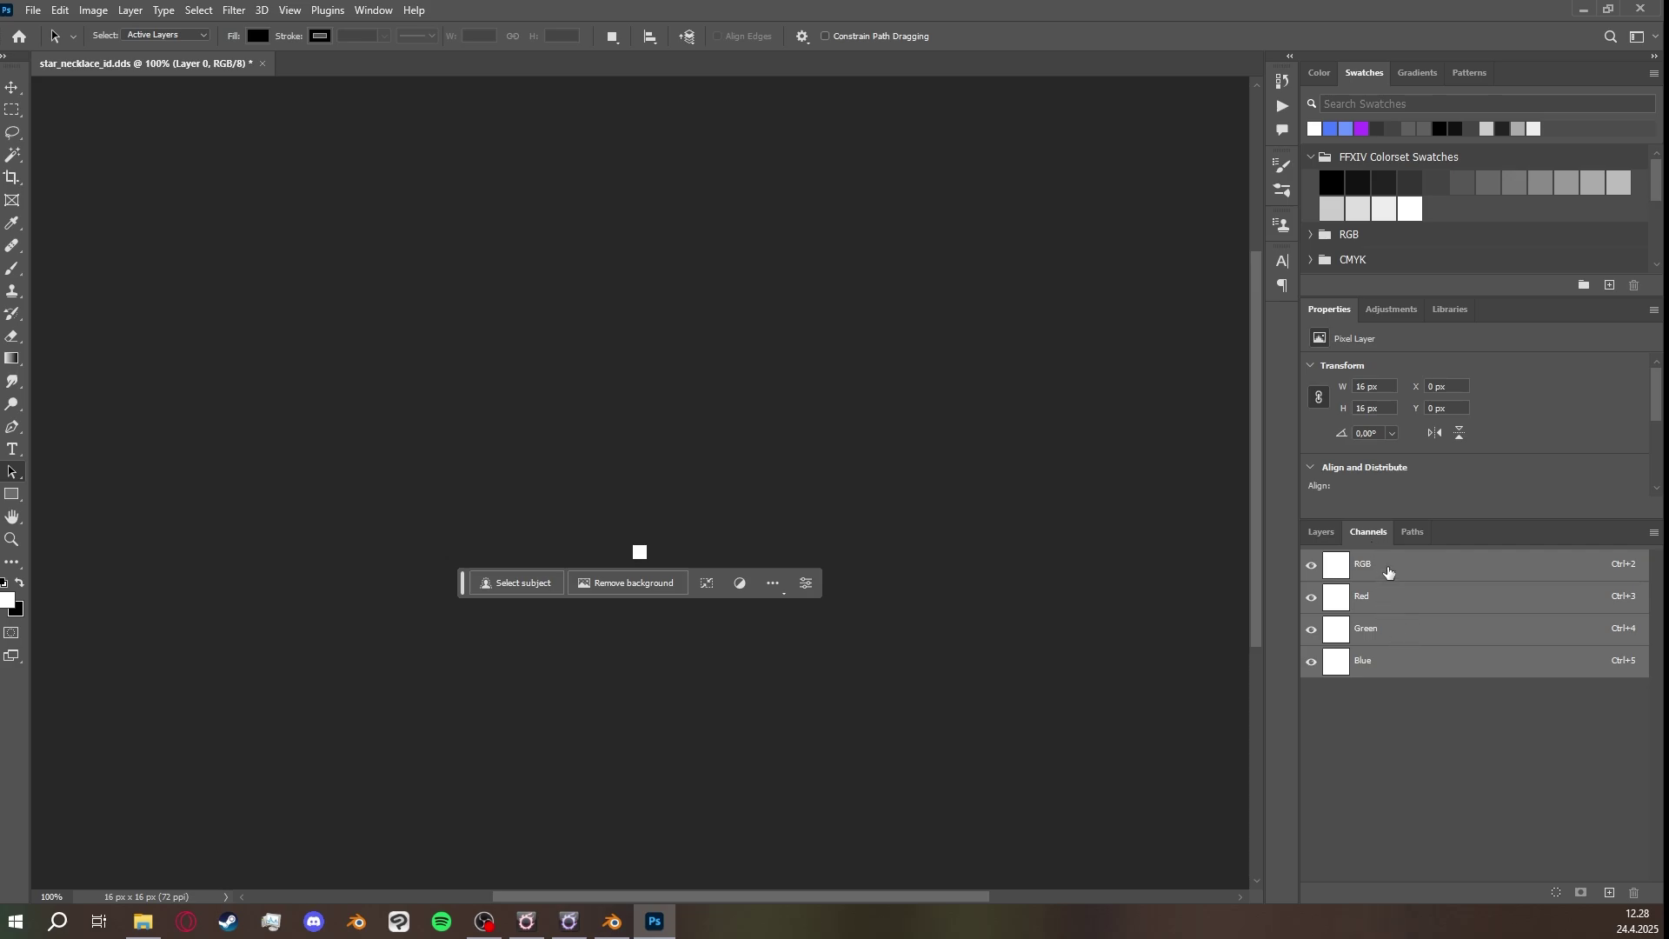
pyautogui.click(1384, 599)
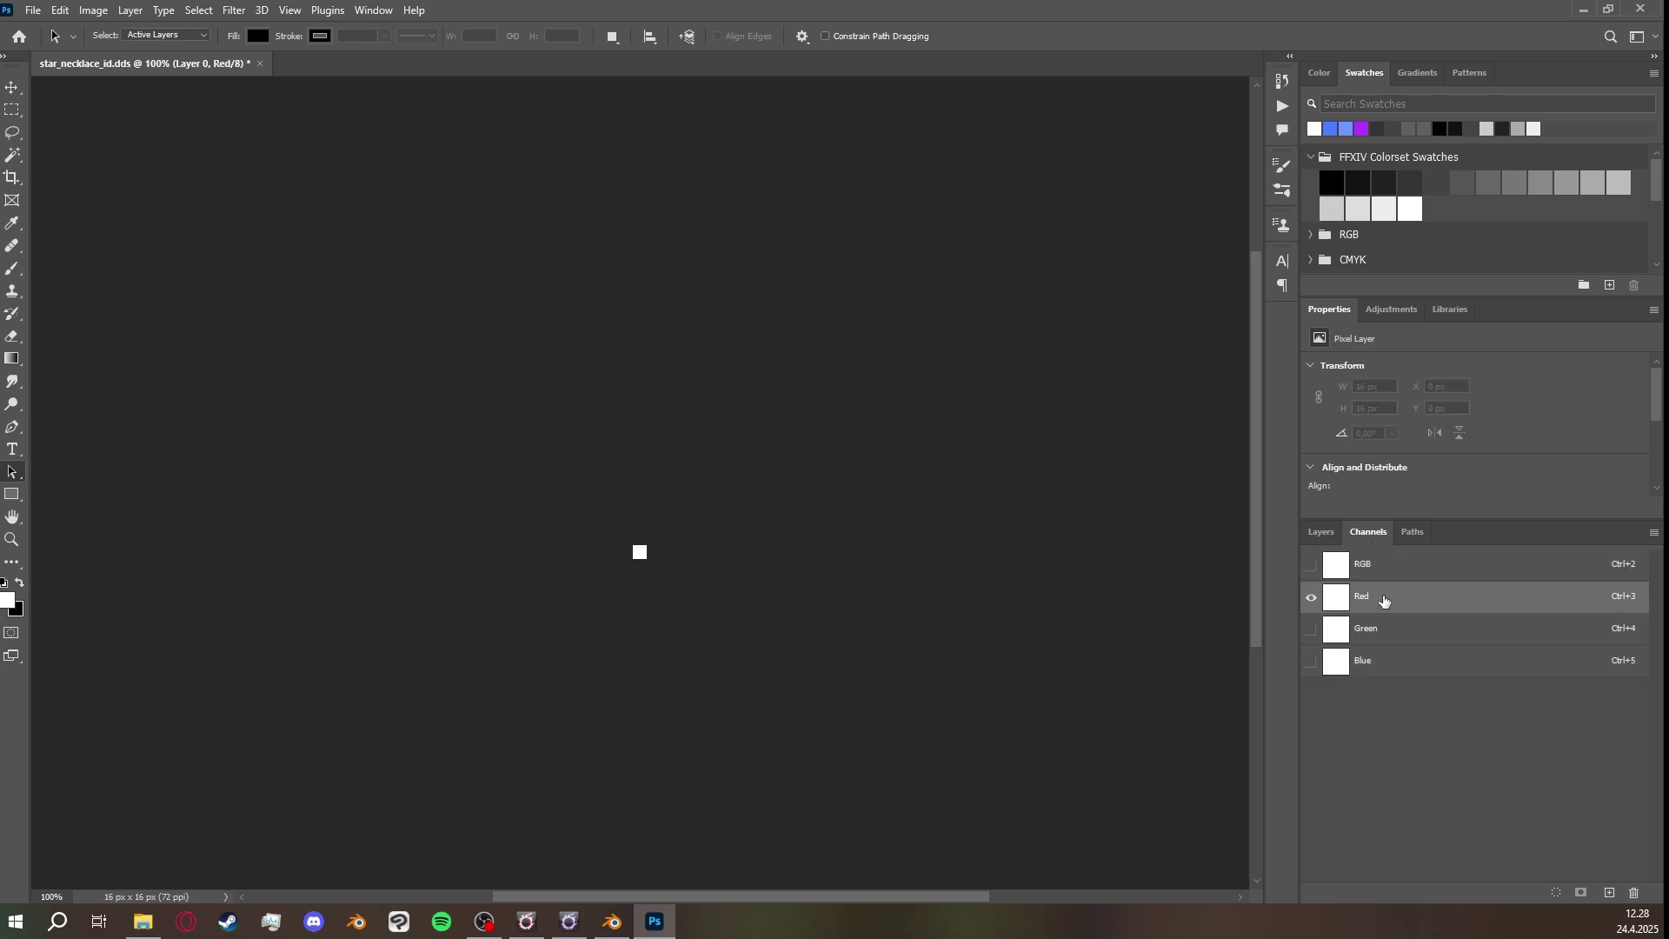
pyautogui.click(1384, 576)
pyautogui.click(1381, 601)
# Paint the Red channel solid black (000000) with a 100 px Hard Round brush and return to the RGB composite.
pyautogui.click(12, 270)
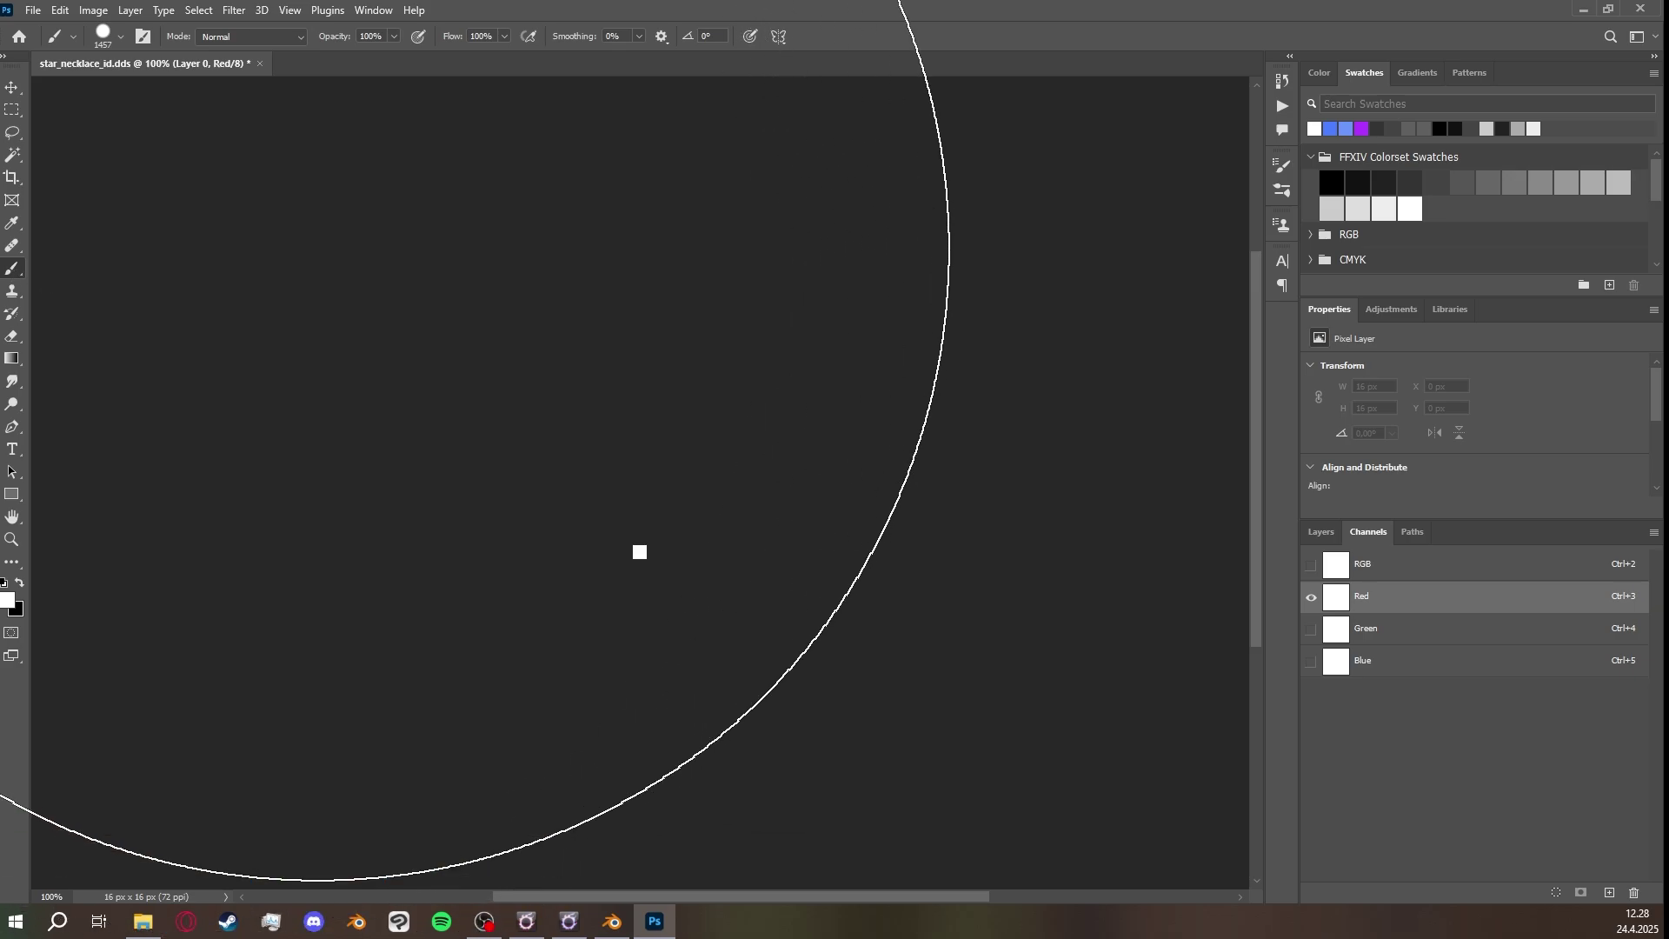
pyautogui.click(121, 37)
pyautogui.click(147, 92)
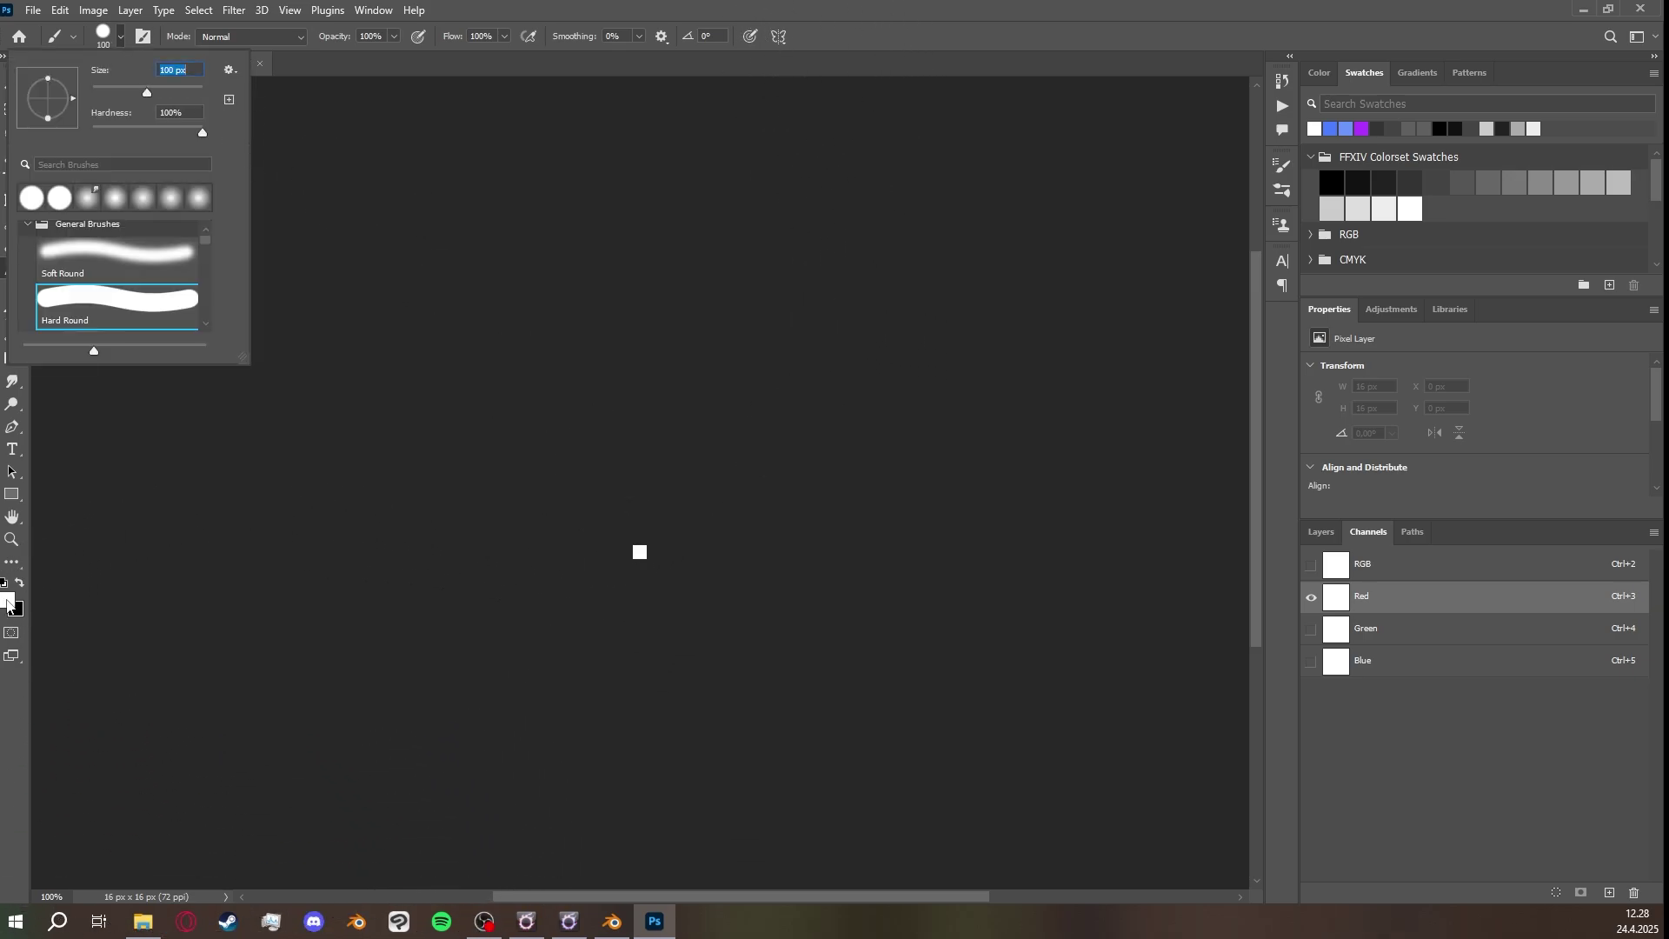
pyautogui.click(8, 599)
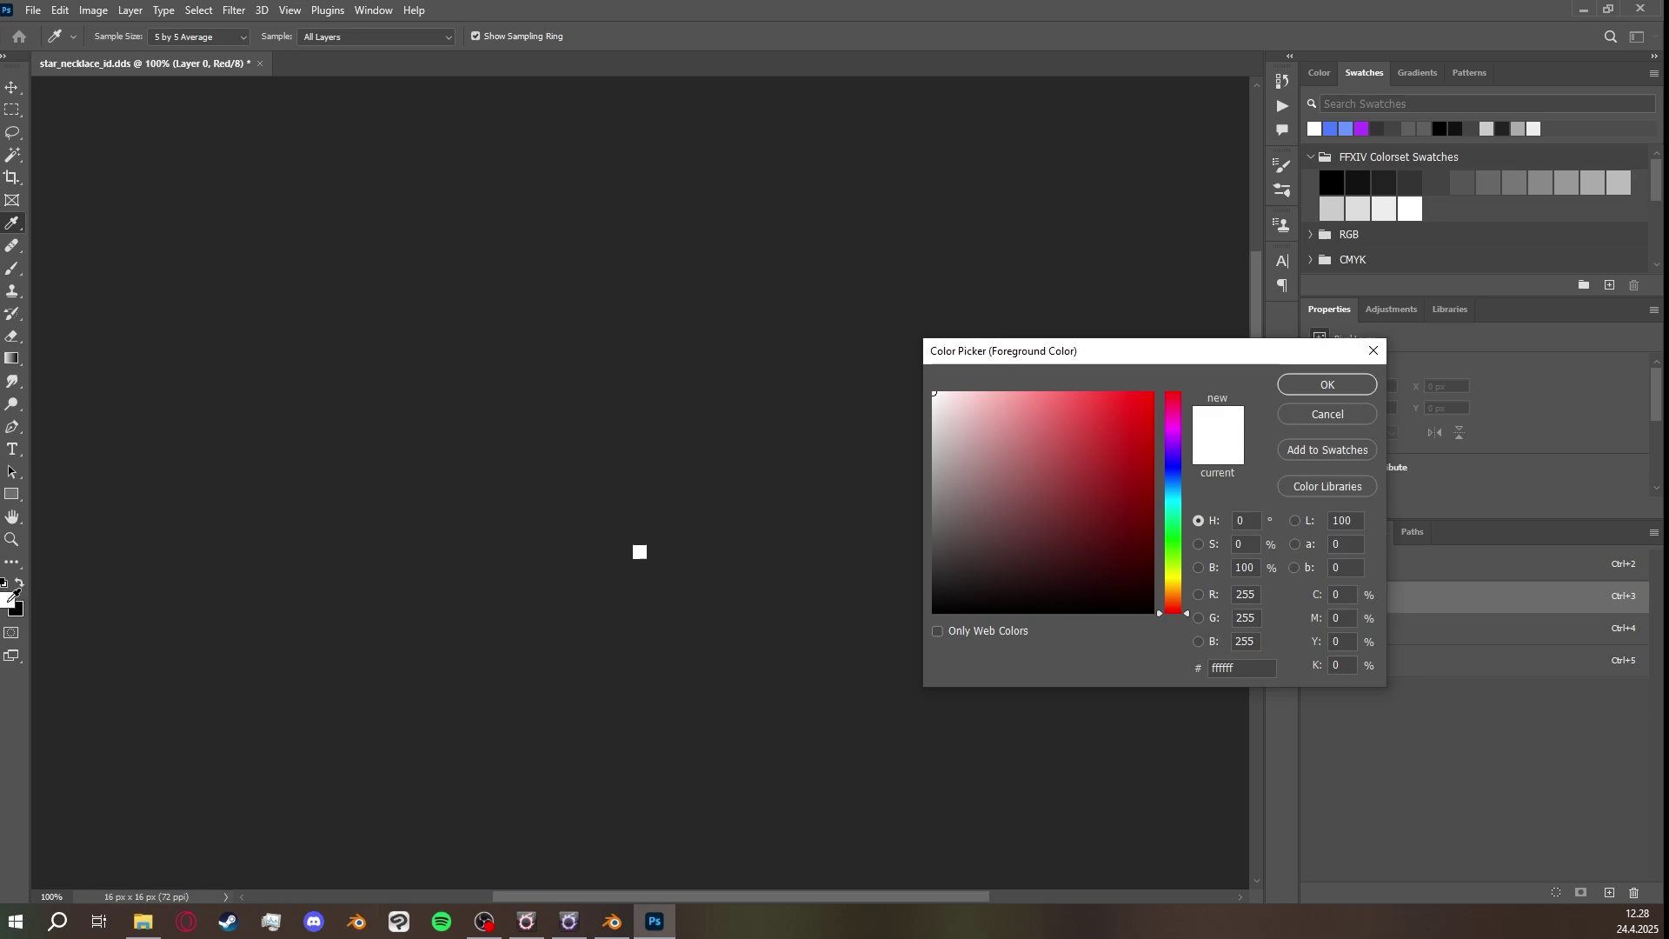
pyautogui.moveTo(998, 485); pyautogui.dragTo(925, 614)
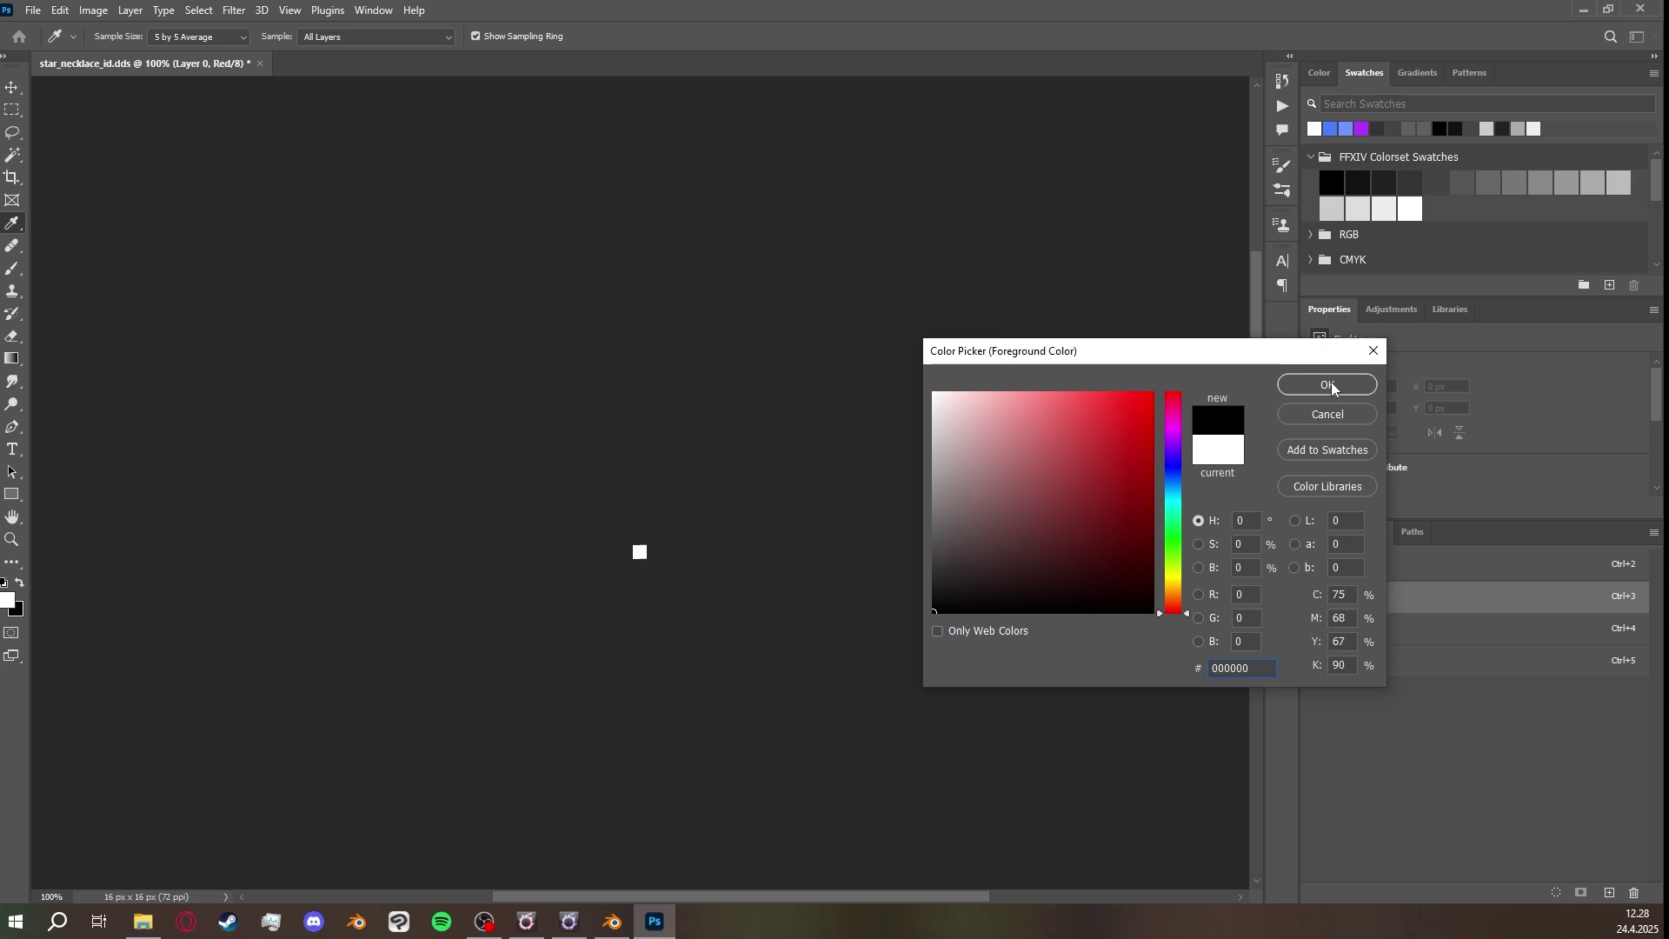
pyautogui.click(1328, 384)
pyautogui.press('b')
pyautogui.click(643, 524)
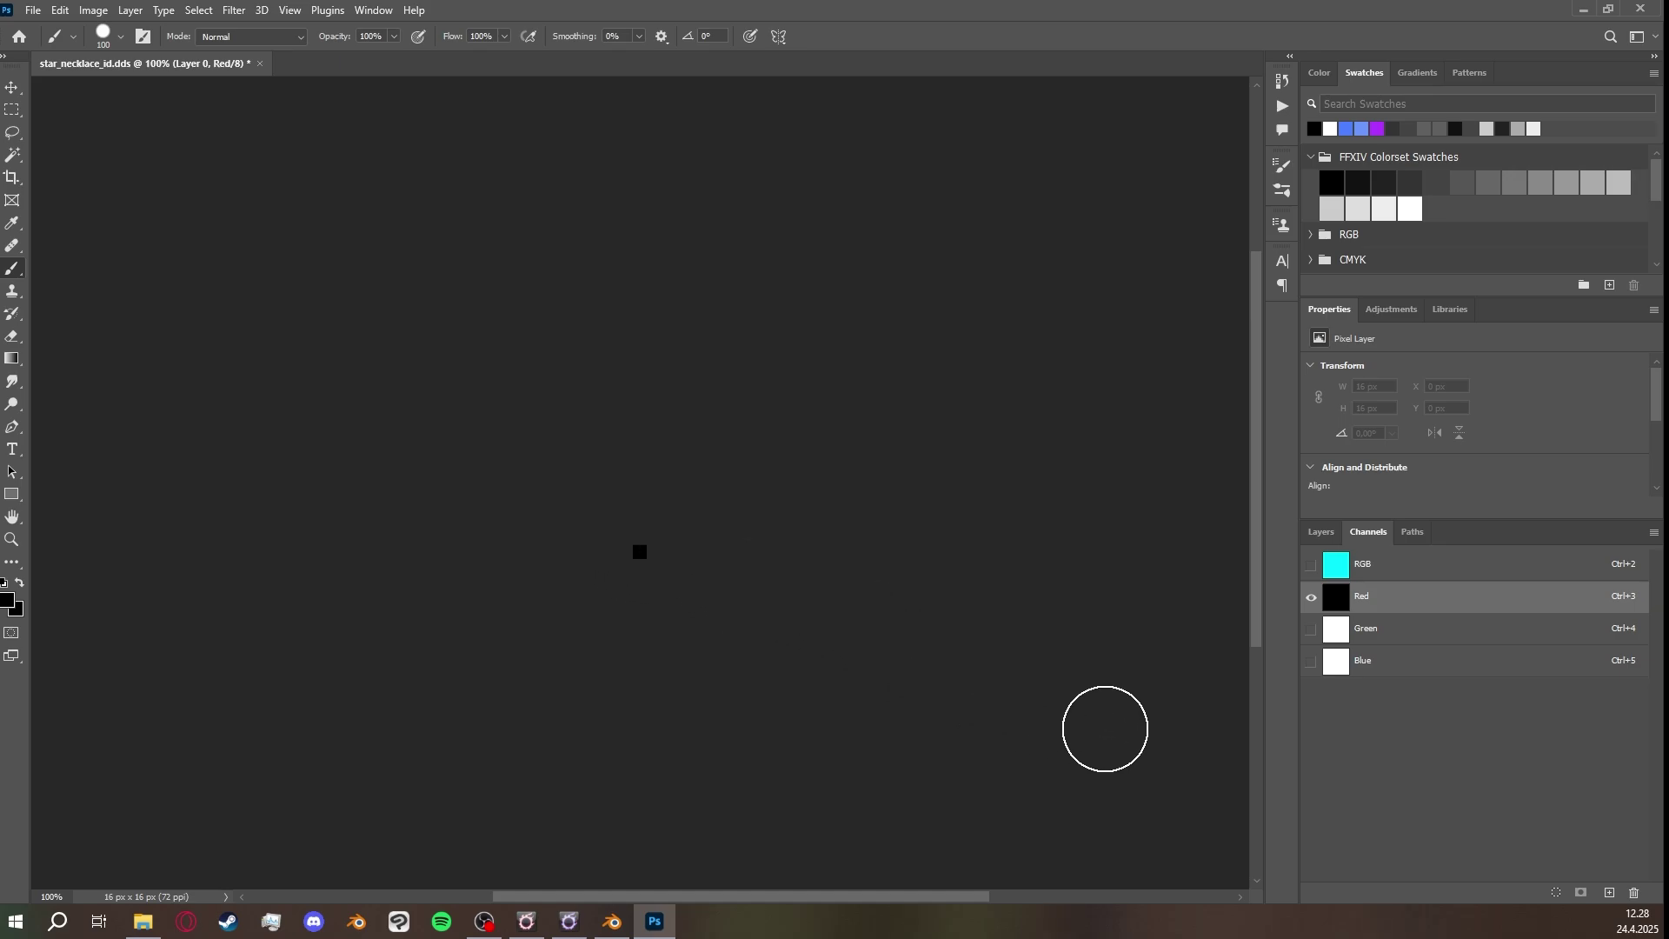
pyautogui.click(1362, 573)
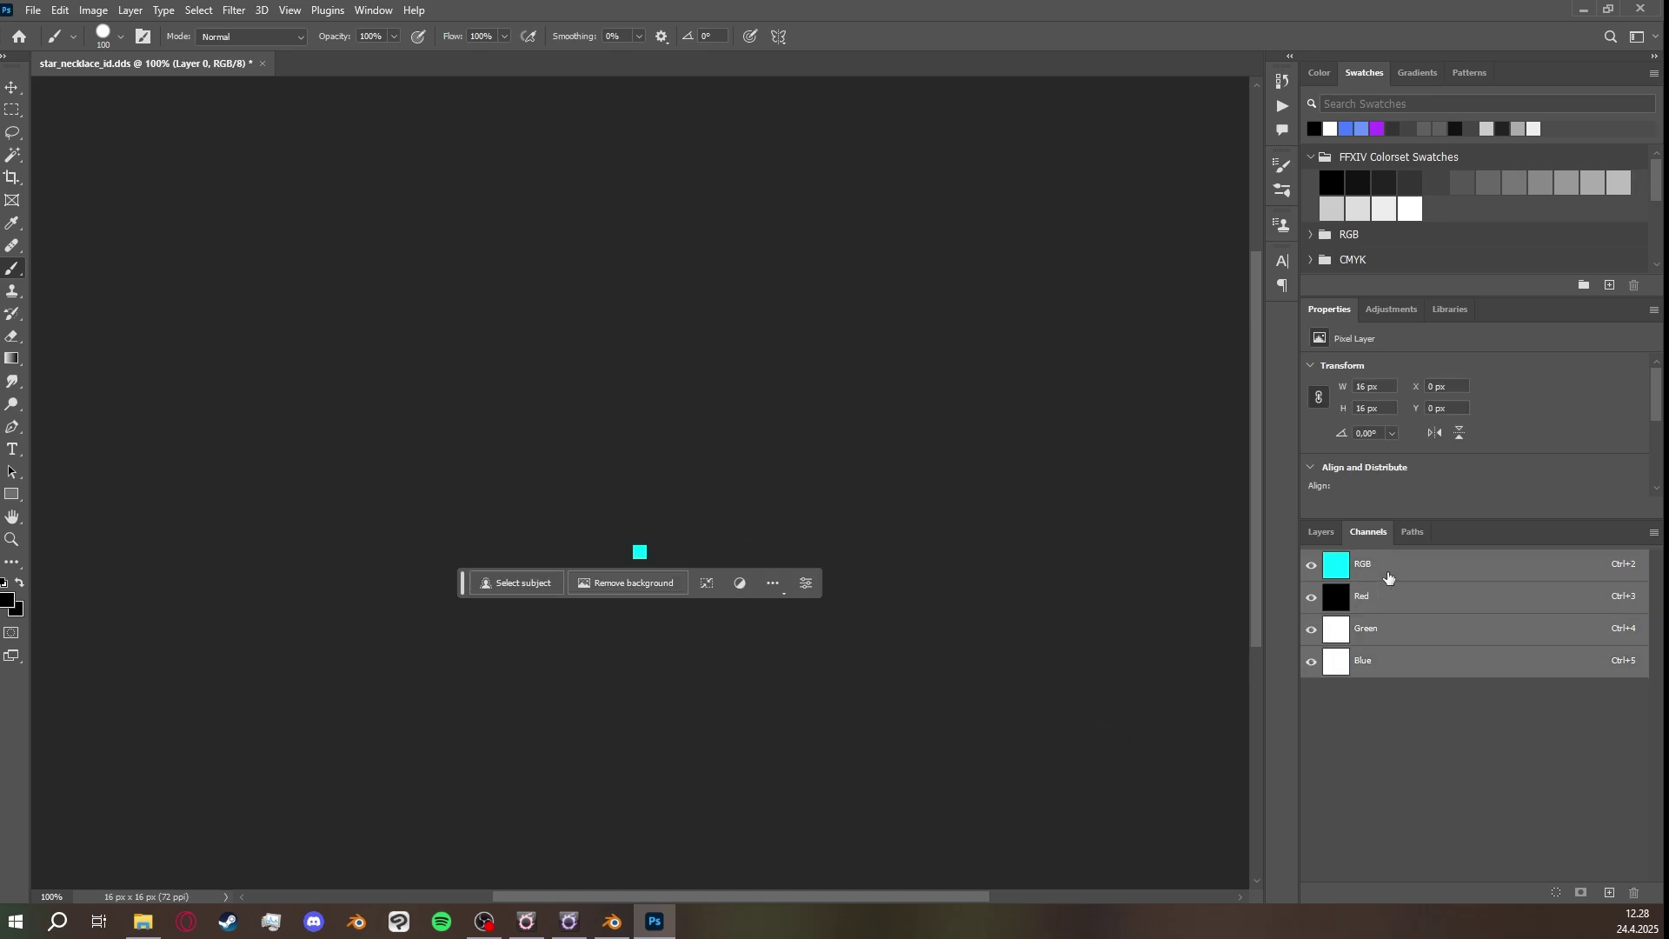
# Paint the Blue channel solid black and show the RGB composite.
pyautogui.click(1374, 665)
pyautogui.click(643, 551)
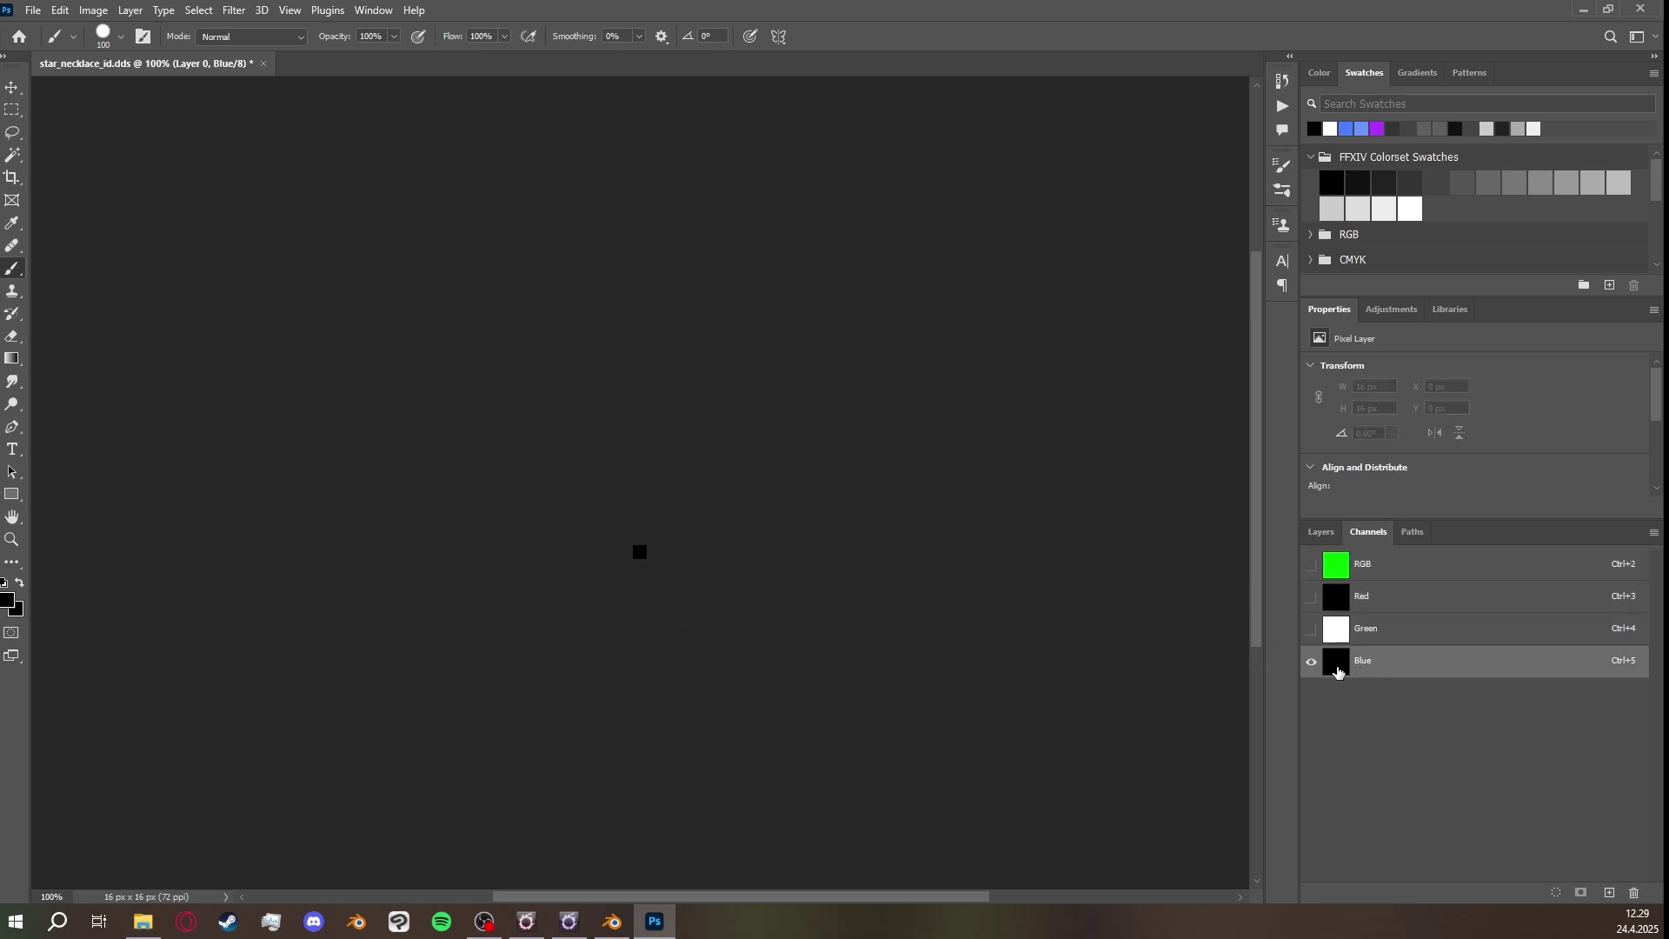
pyautogui.click(1373, 574)
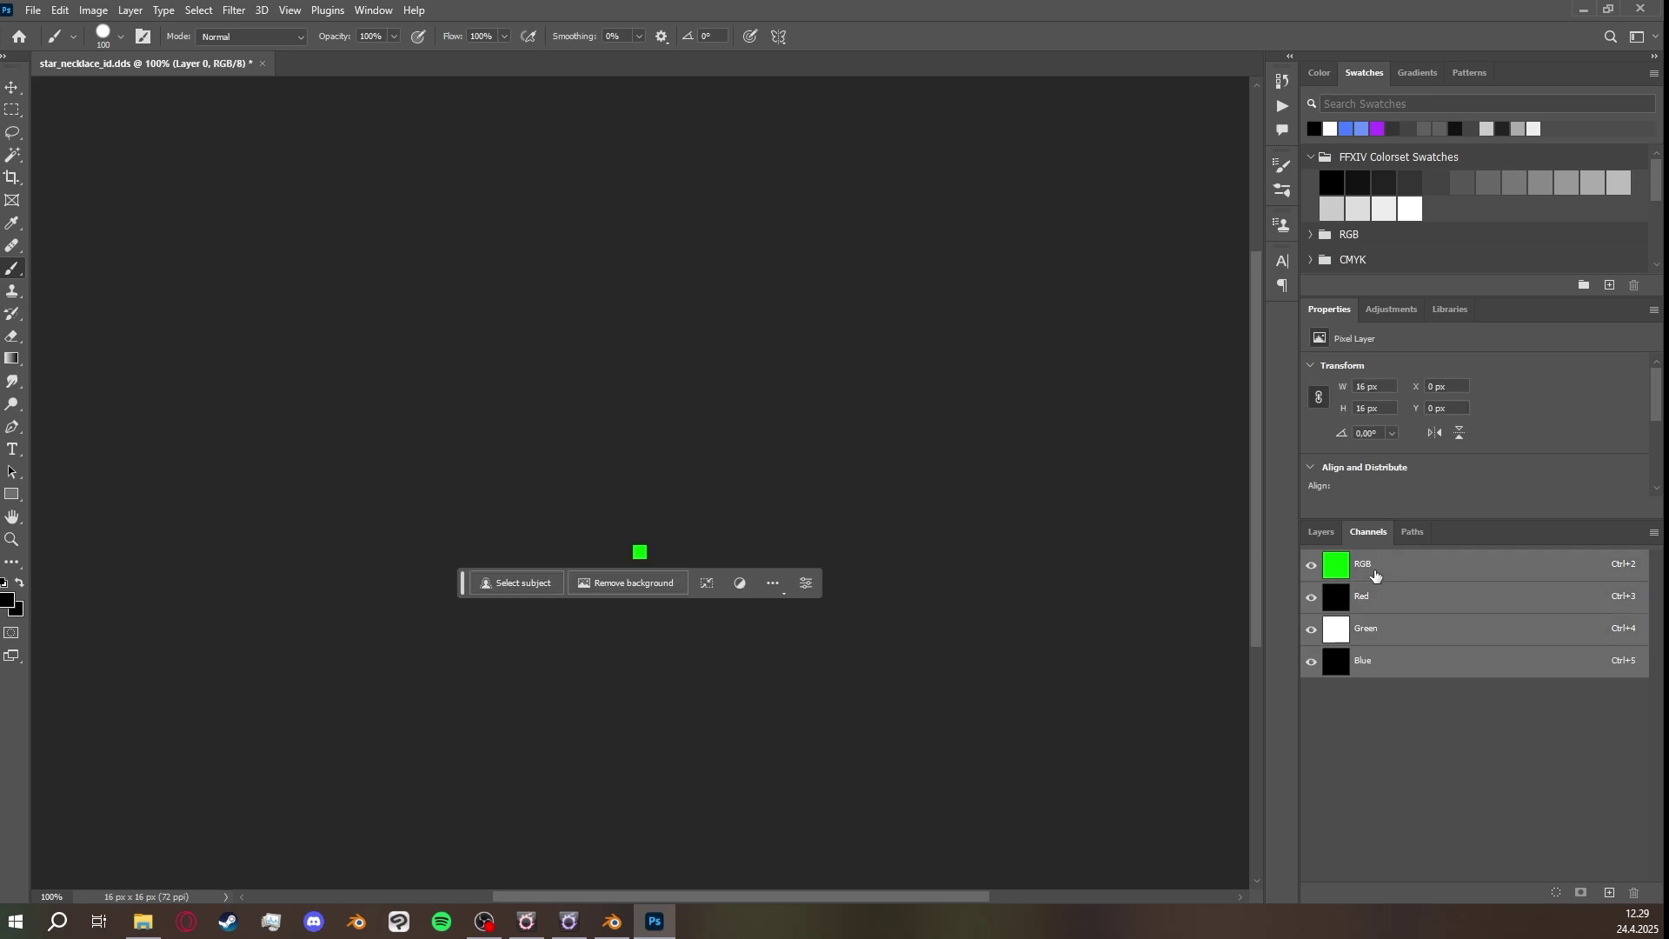
# Invert the Blue channel, undo and redo the inversion, and show the RGB composite.
pyautogui.click(1373, 671)
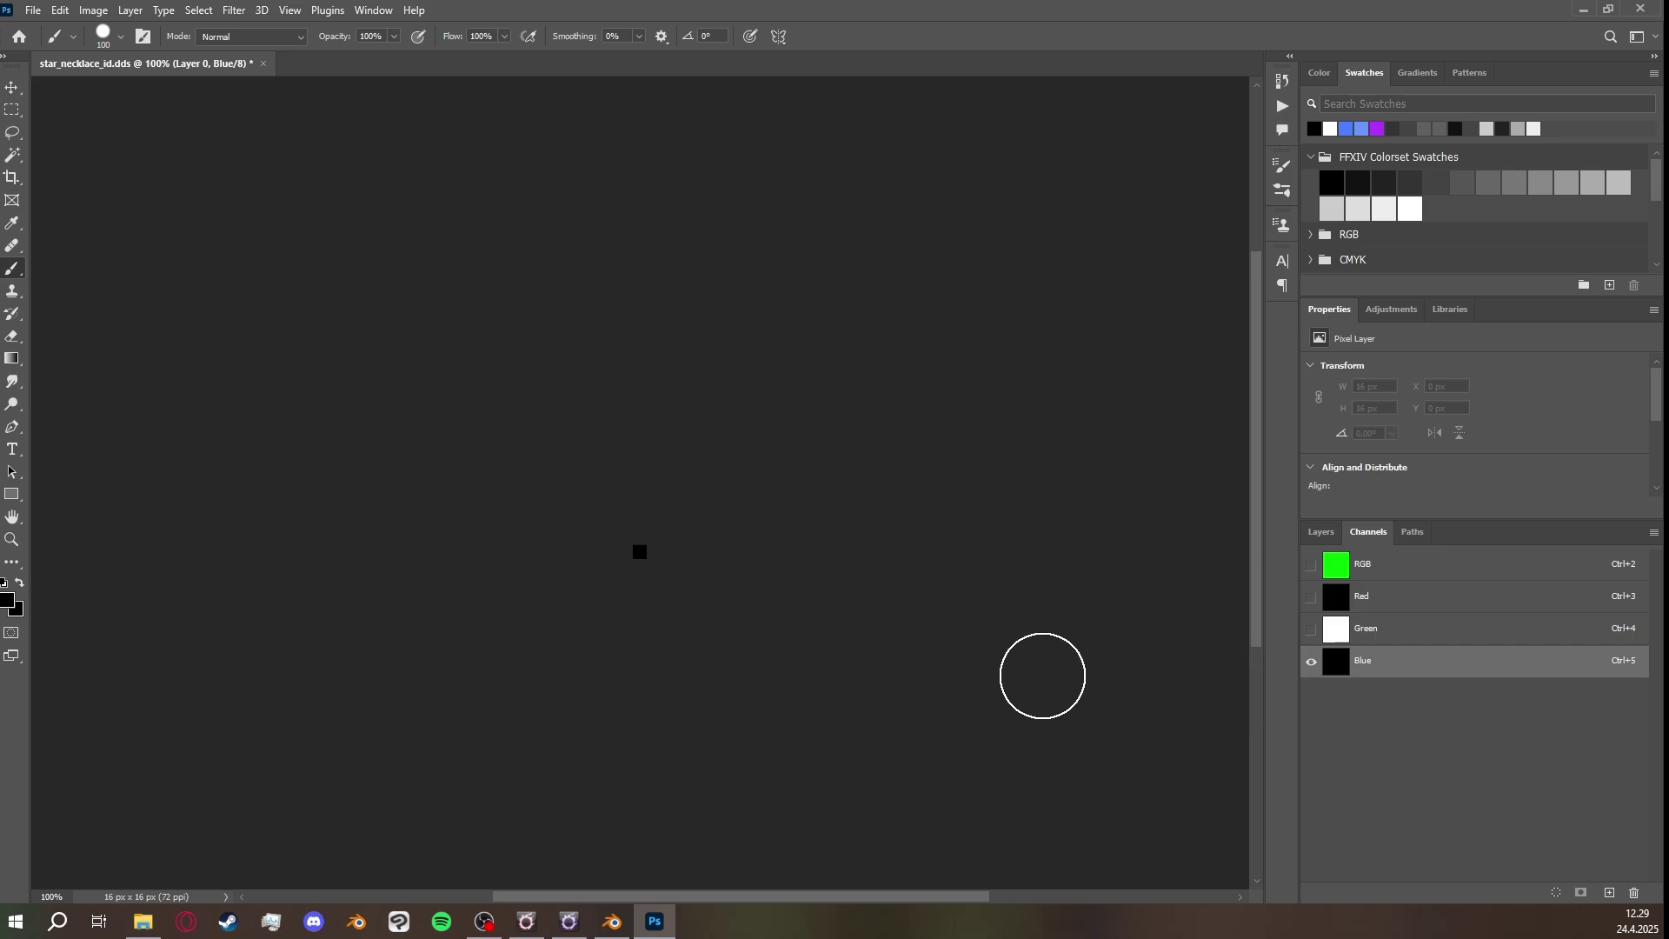
pyautogui.hotkey('ctrl', 'i')
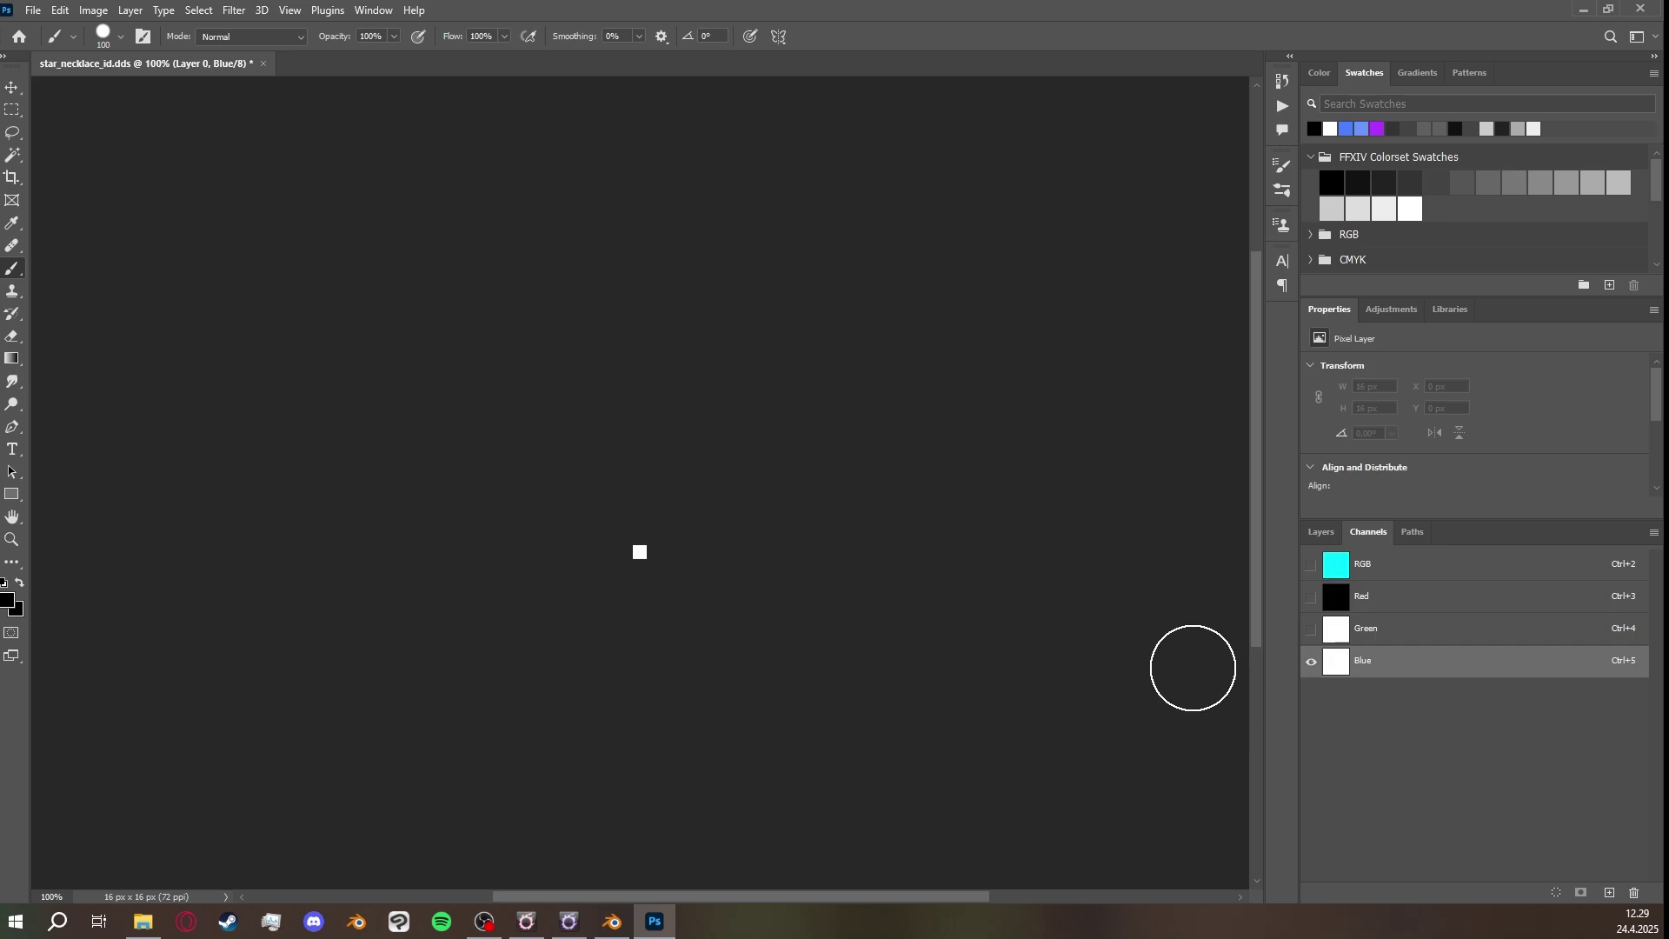
pyautogui.hotkey('ctrl', 'z')
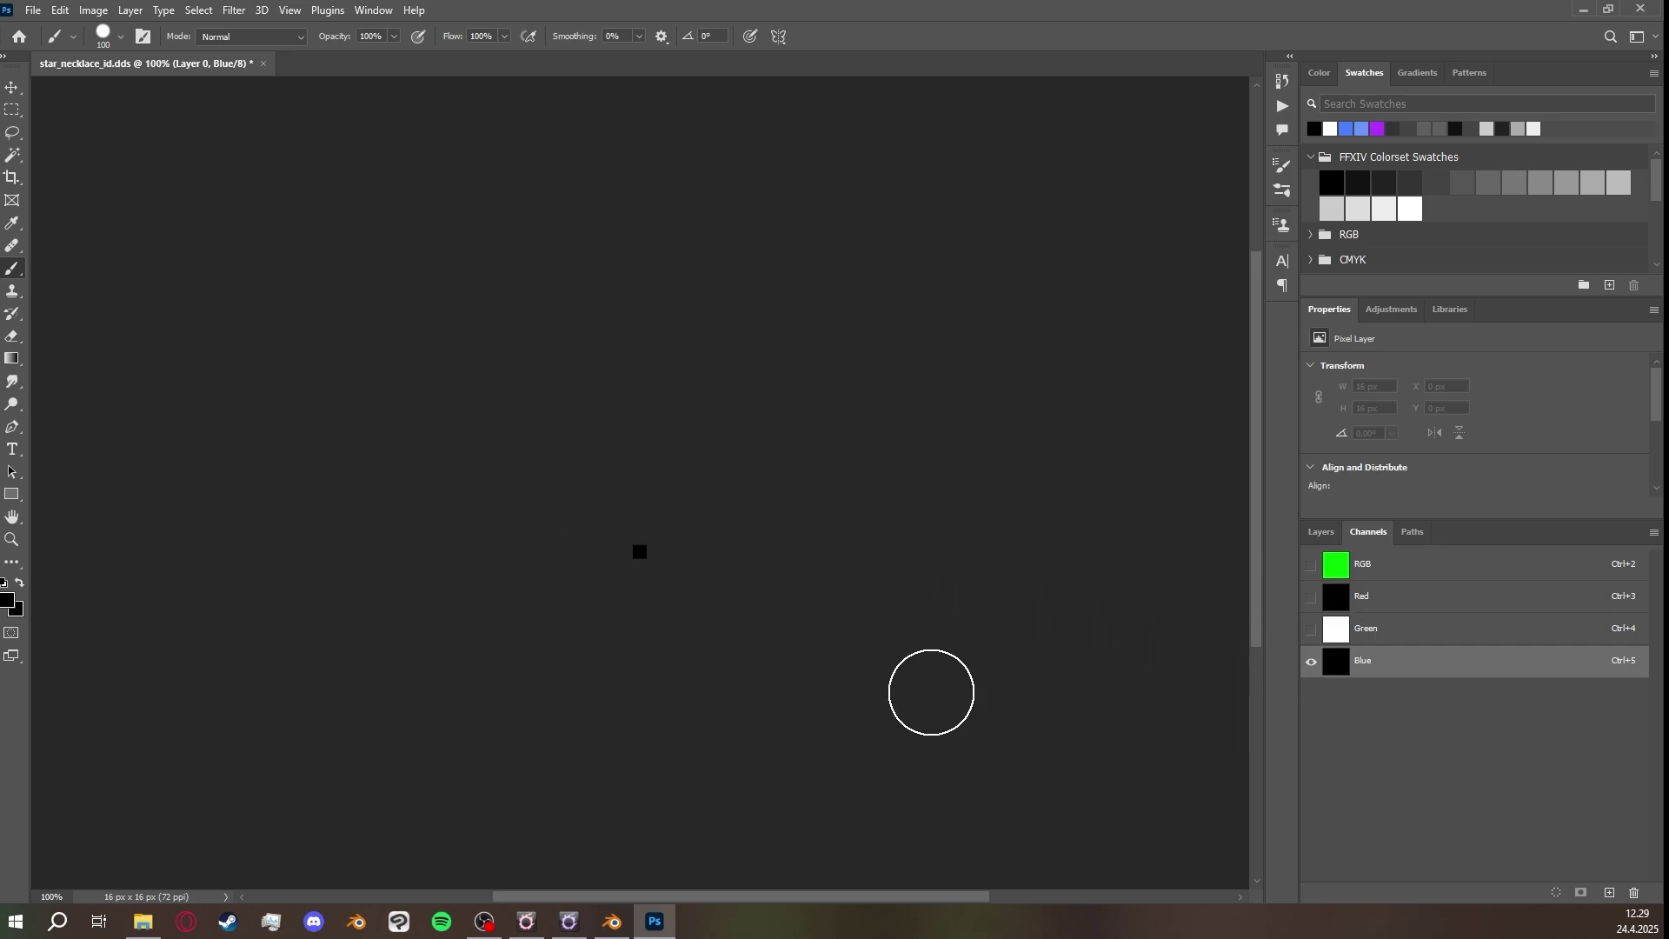
pyautogui.hotkey('ctrl', 'shift', 'z')
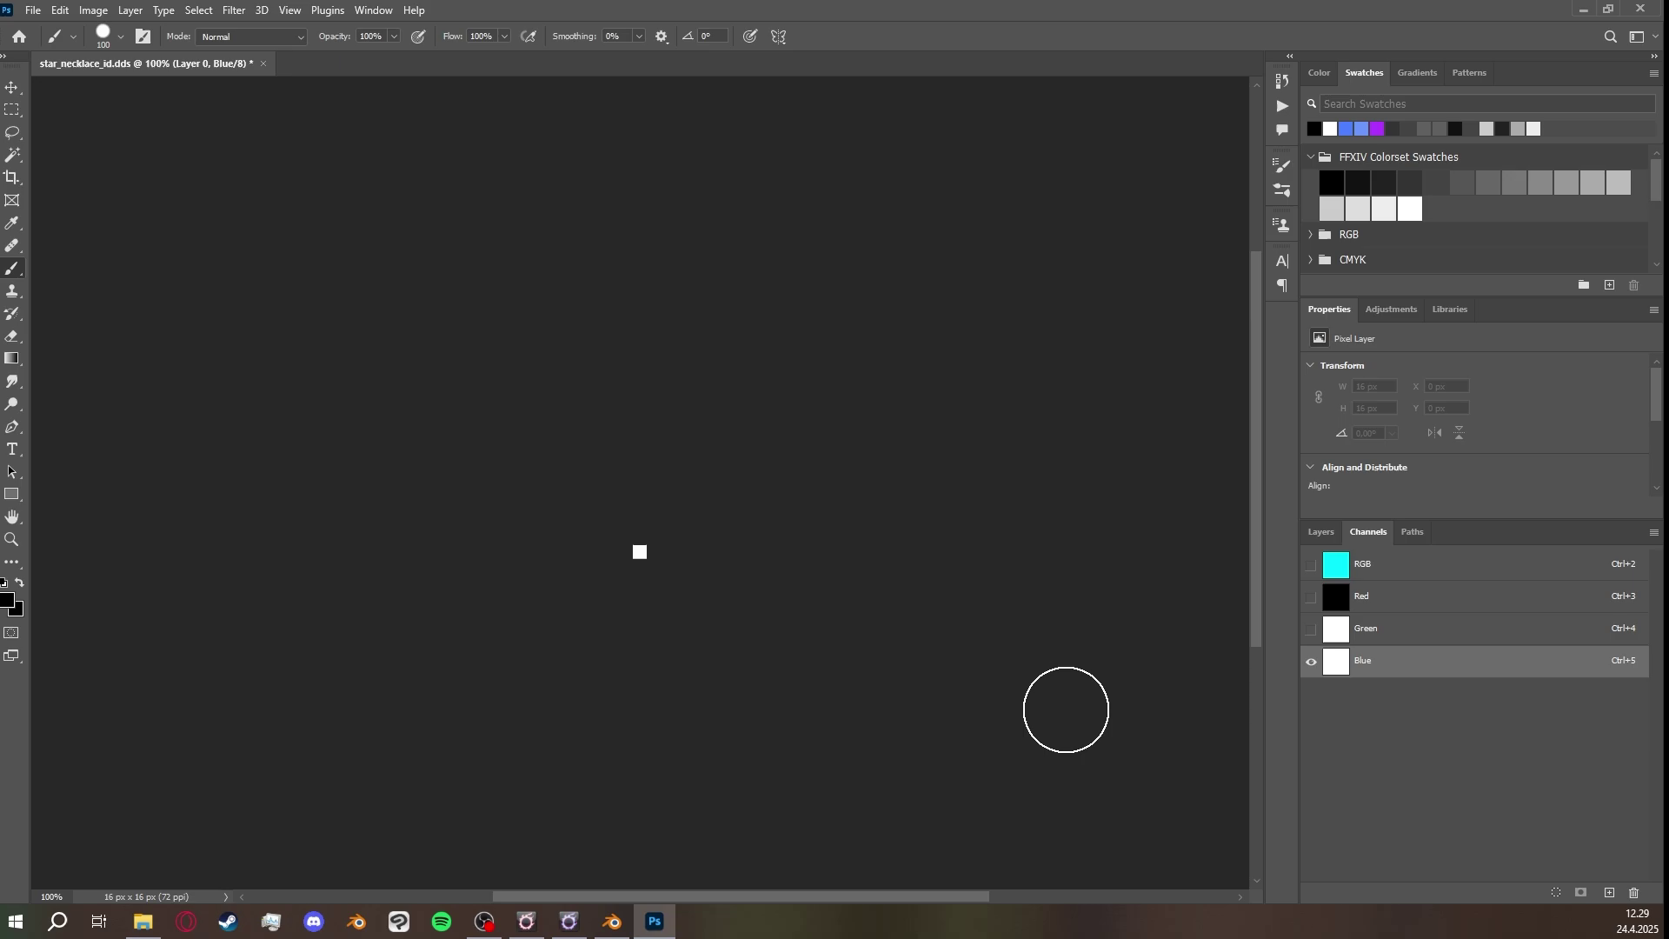
pyautogui.click(1330, 565)
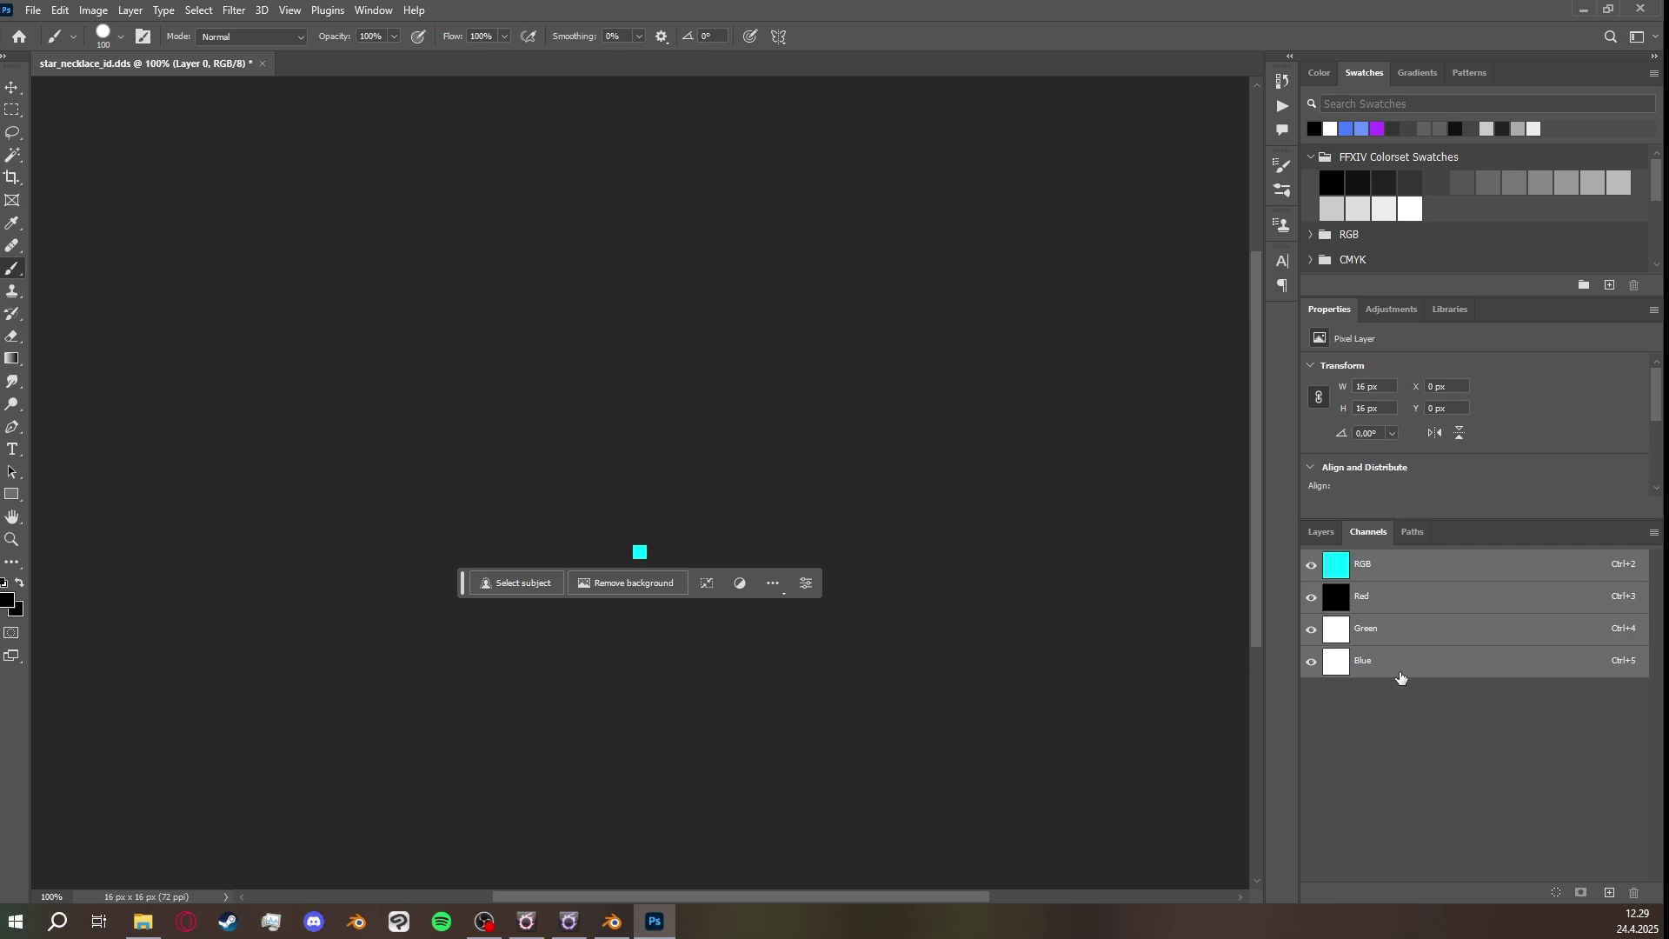
# Quick export the texture as star_necklace_id.png into the Downloads folder.
pyautogui.click(1320, 532)
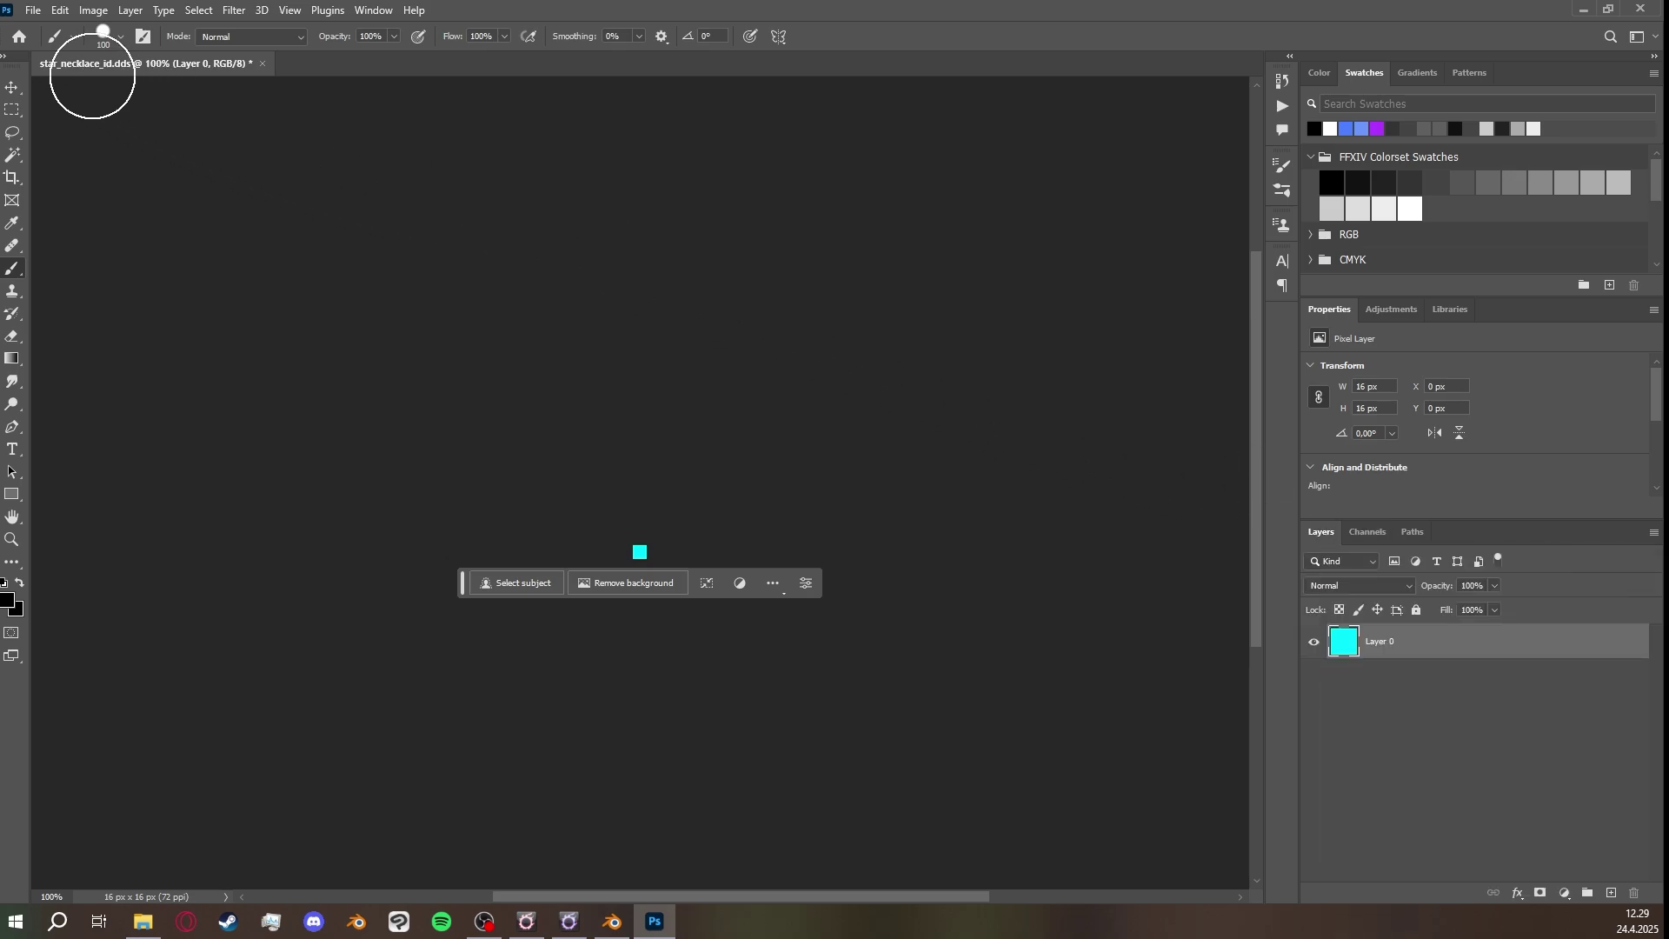
pyautogui.click(33, 10)
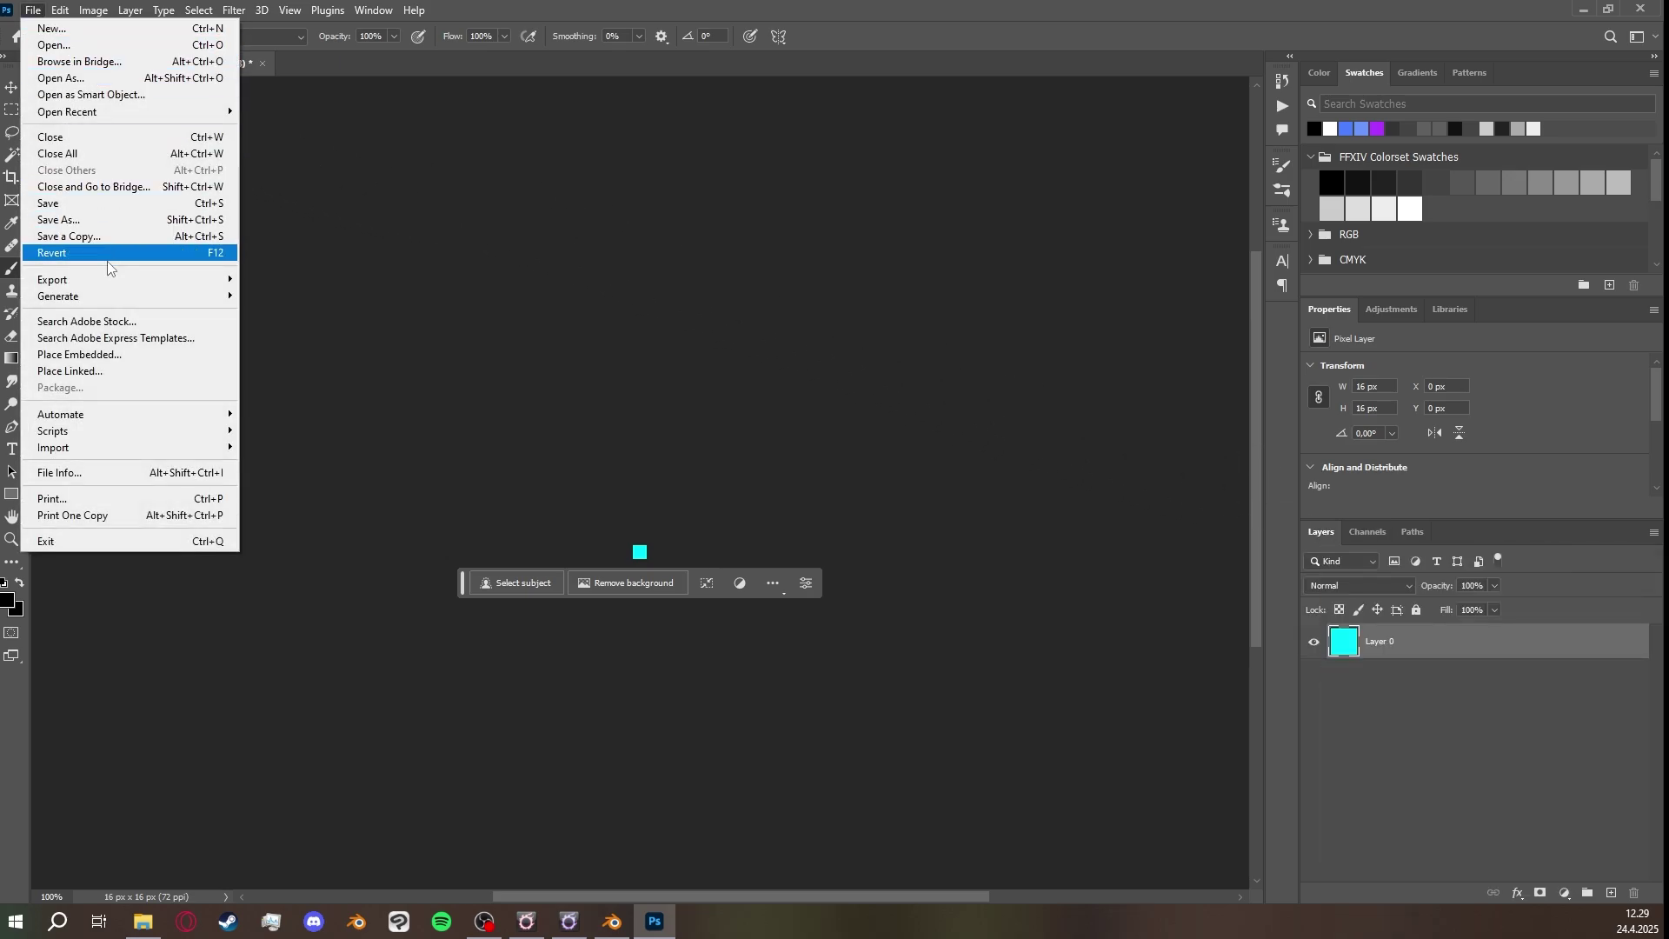
pyautogui.moveTo(108, 279)
pyautogui.click(287, 279)
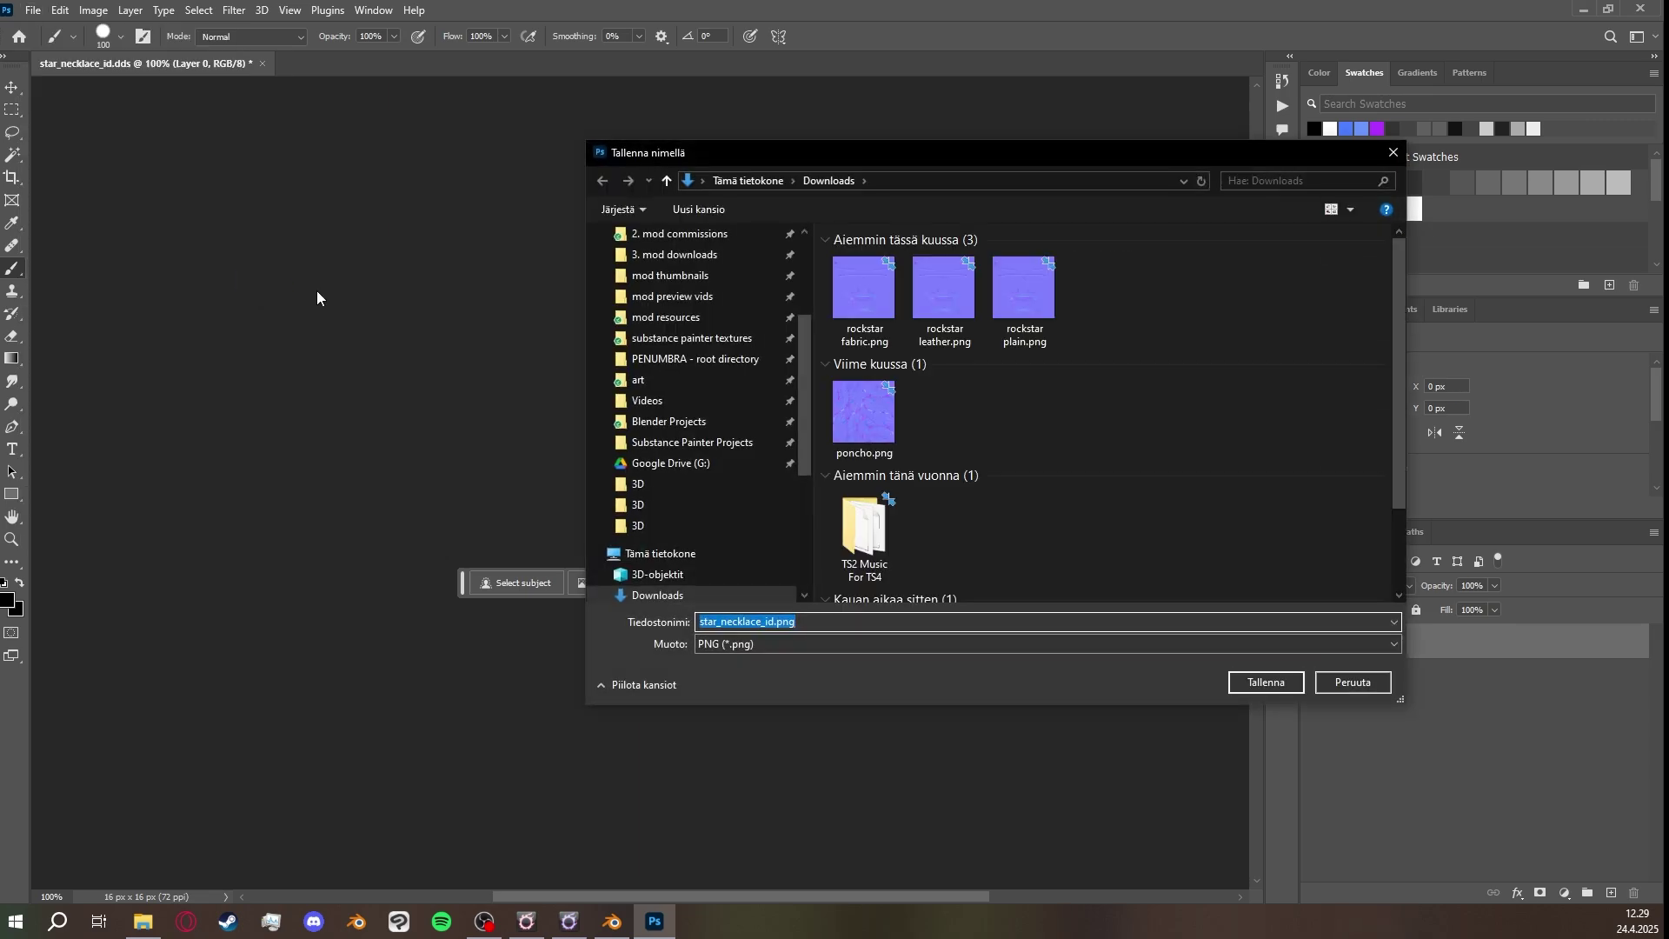
pyautogui.click(818, 622)
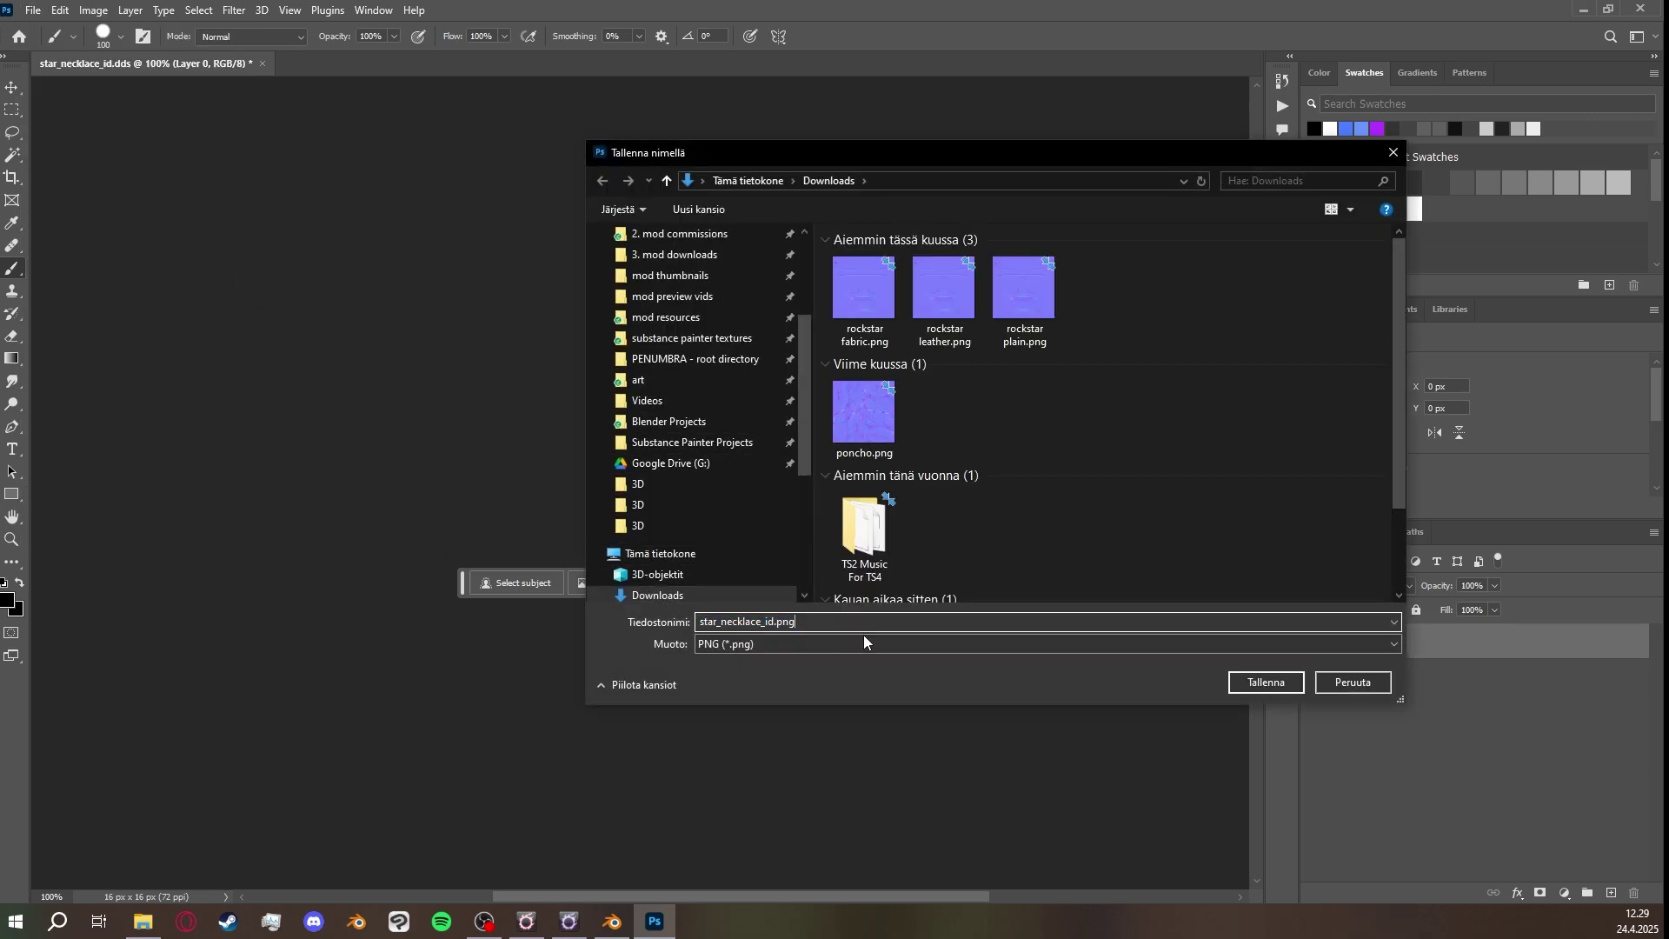
pyautogui.click(1266, 683)
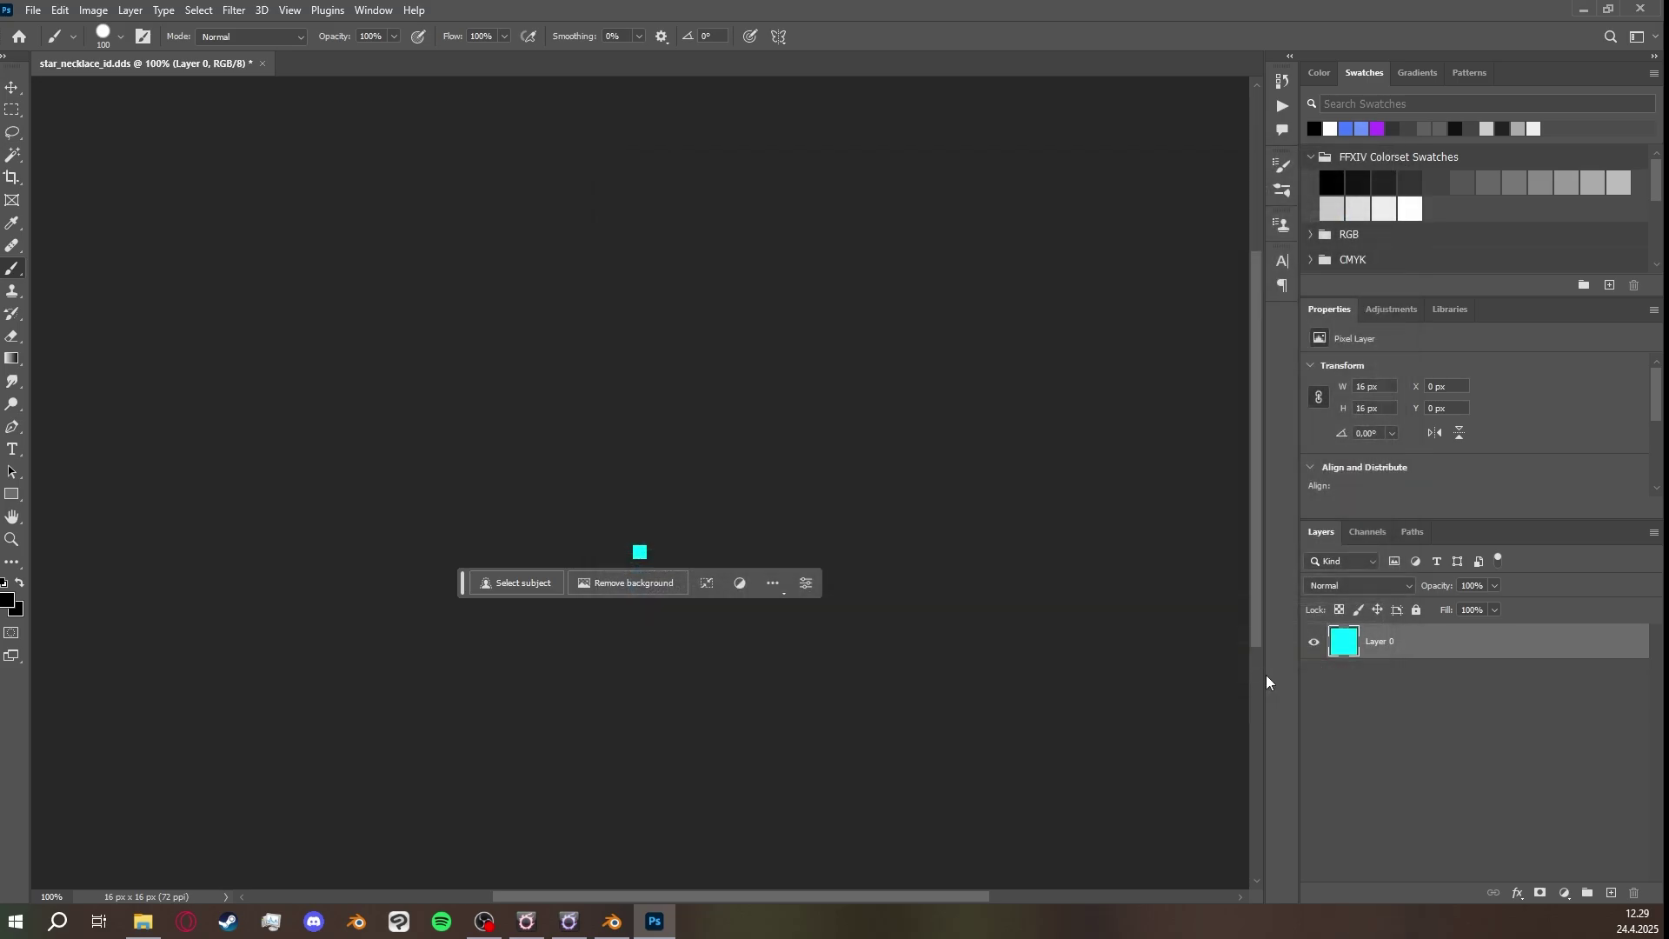
# Switch to FFXIV TexTools, load star_necklace_id.png from Downloads as the index texture, and save it to FFXIV.
pyautogui.click(586, 923)
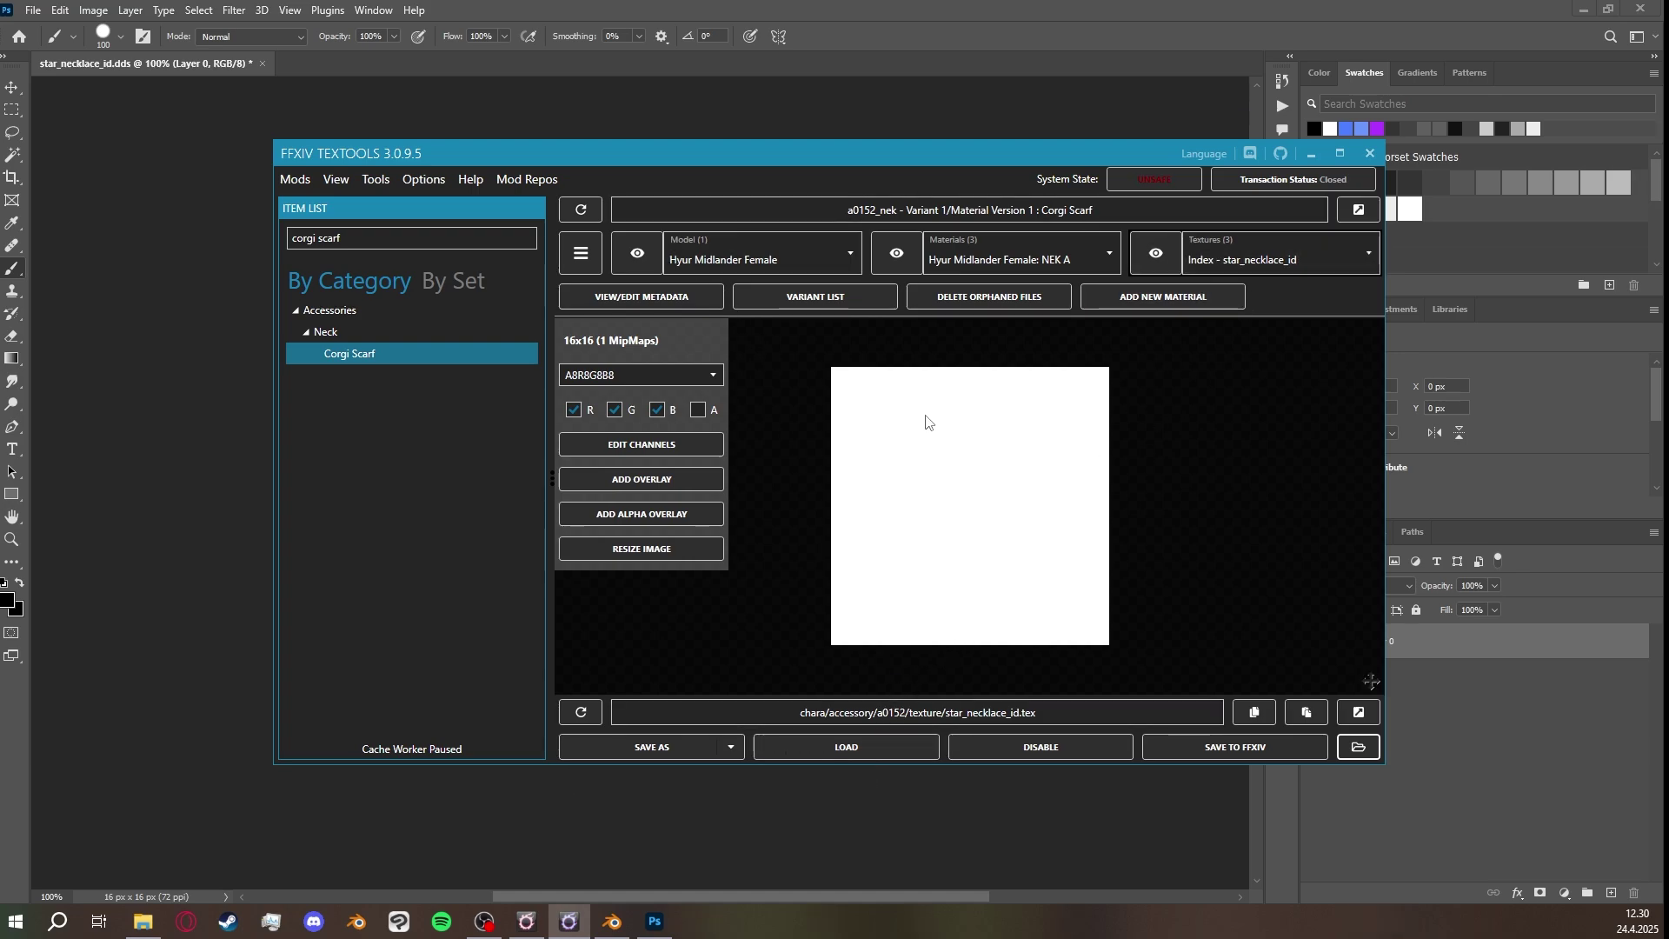
pyautogui.click(859, 757)
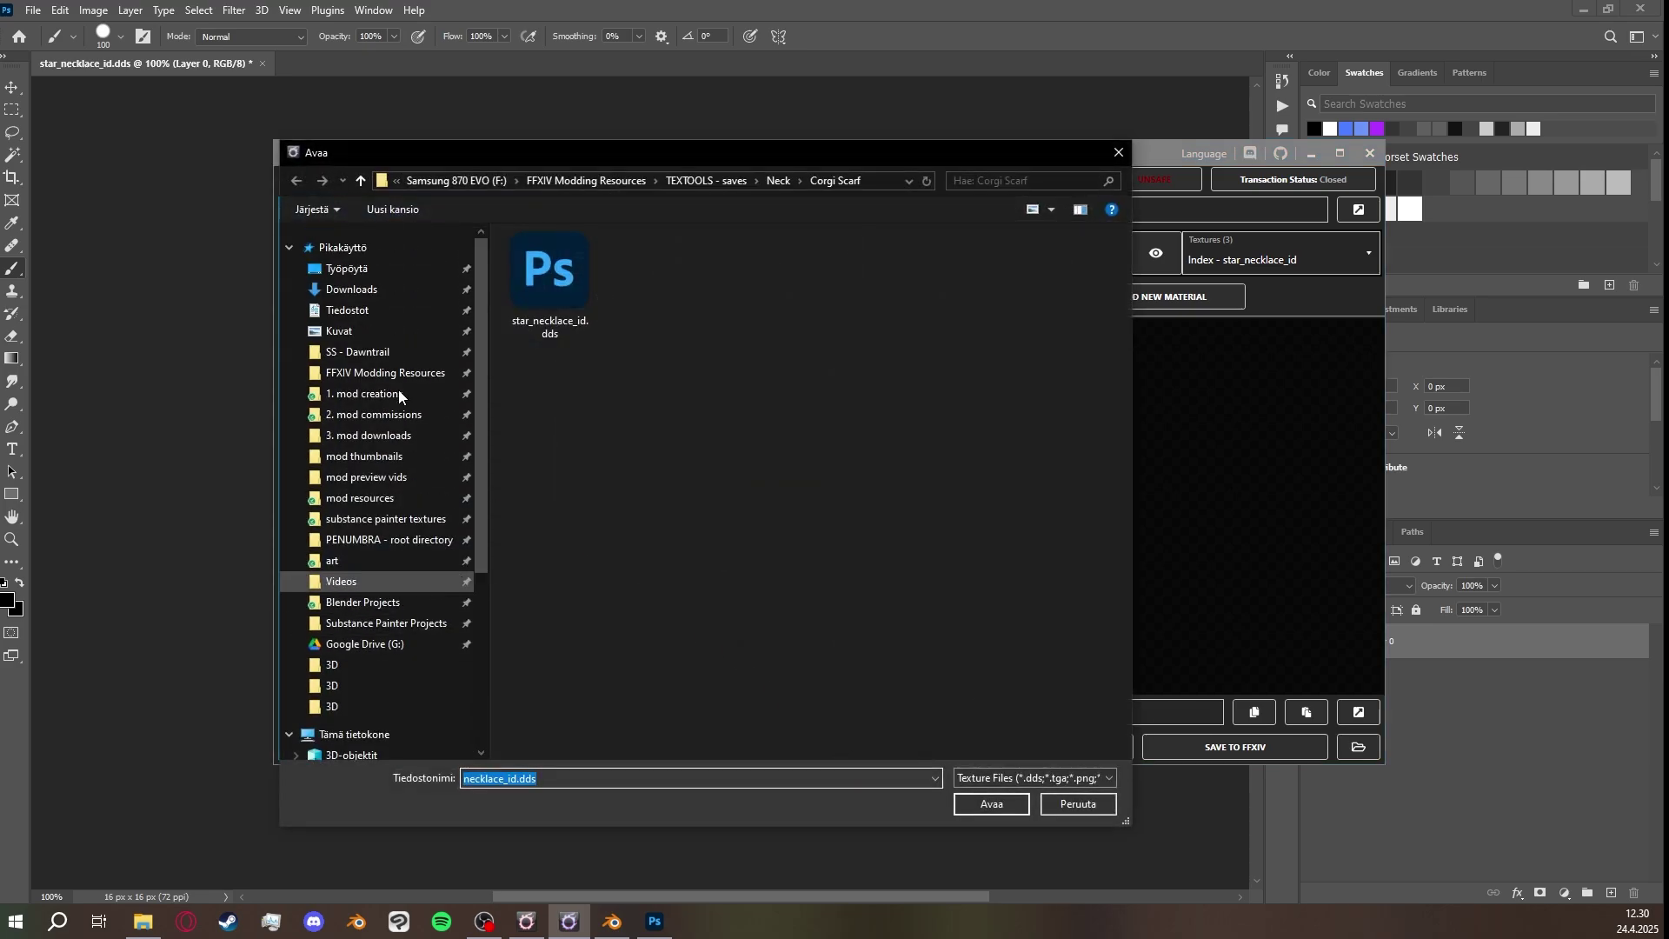
pyautogui.click(372, 290)
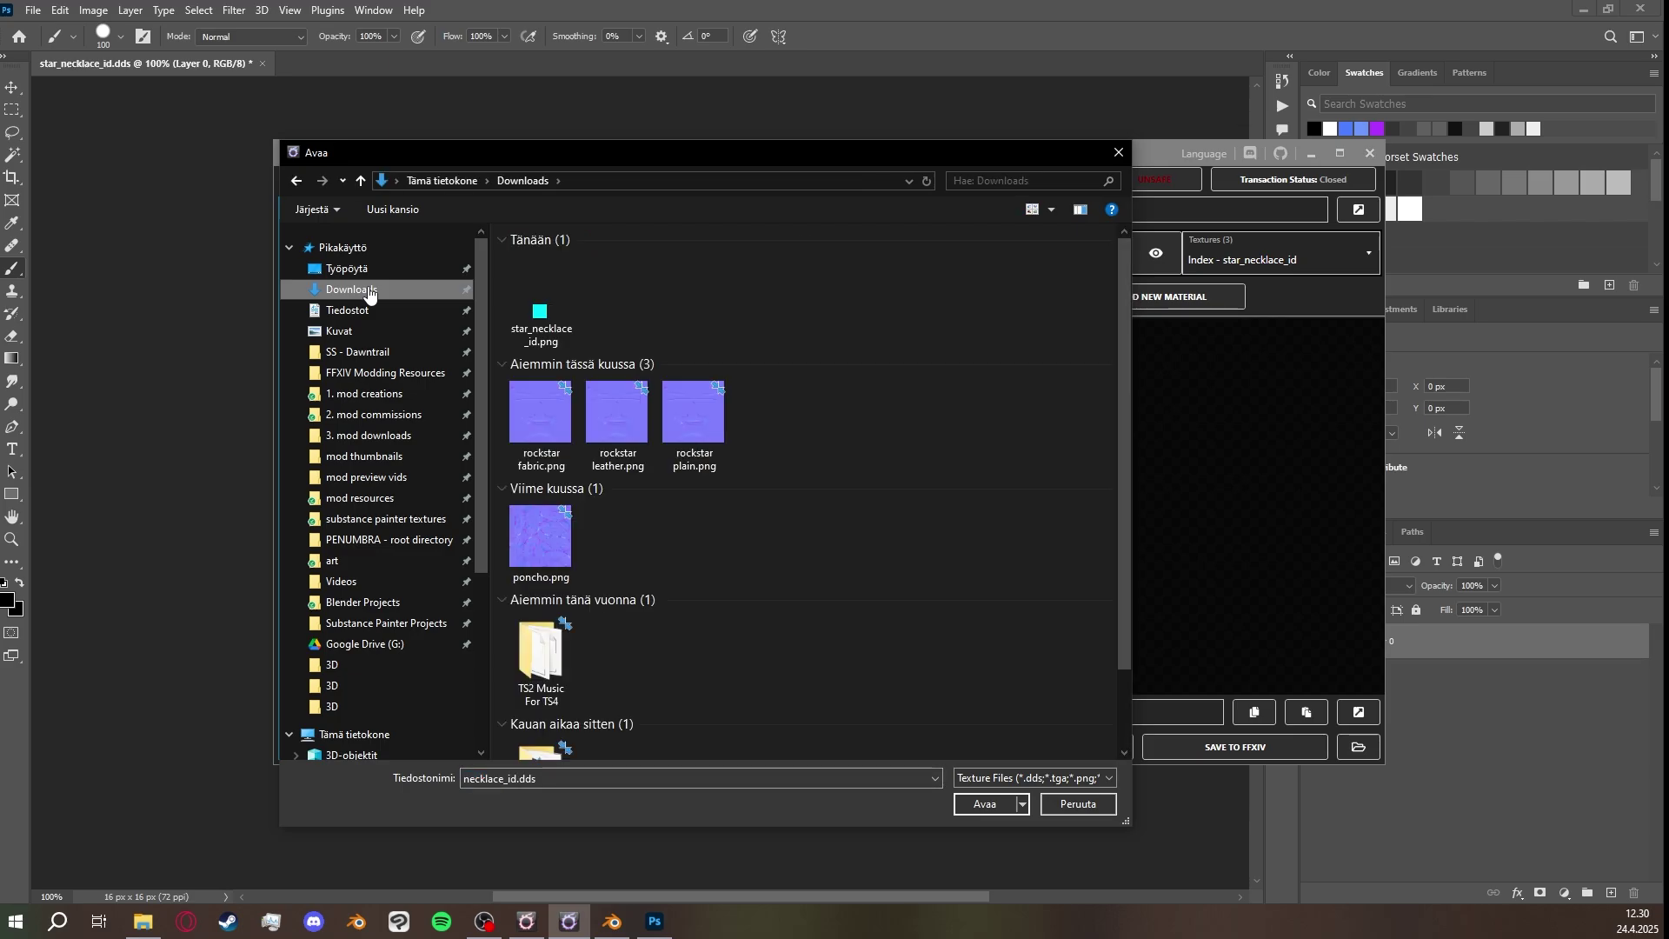
pyautogui.doubleClick(552, 311)
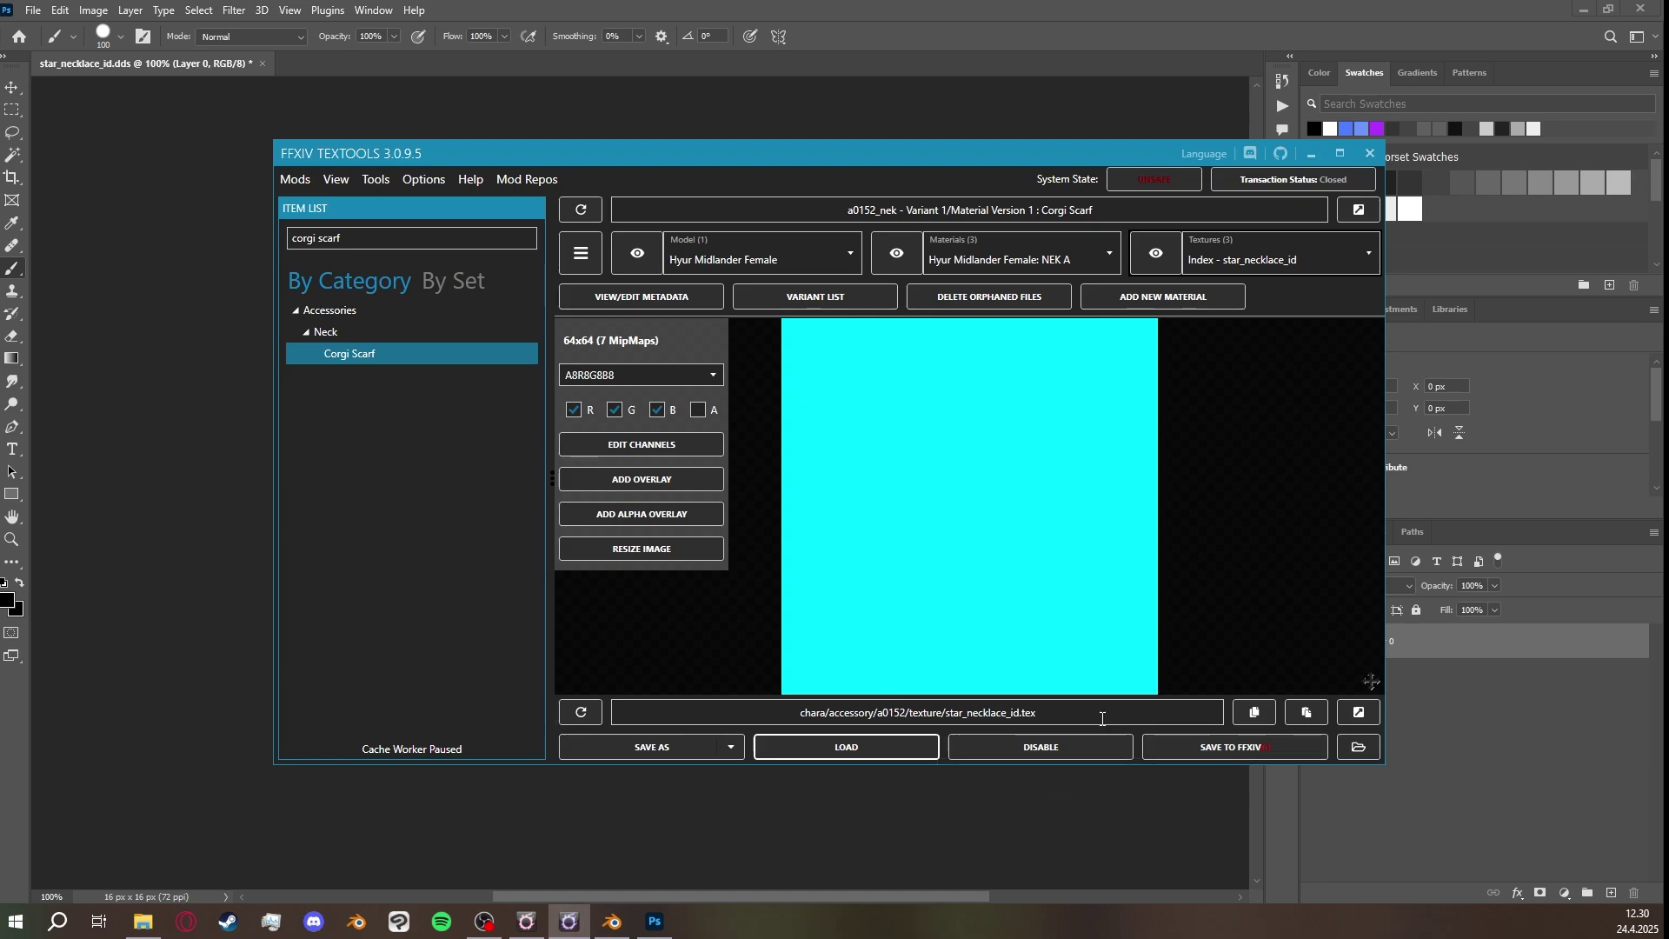
pyautogui.click(1213, 759)
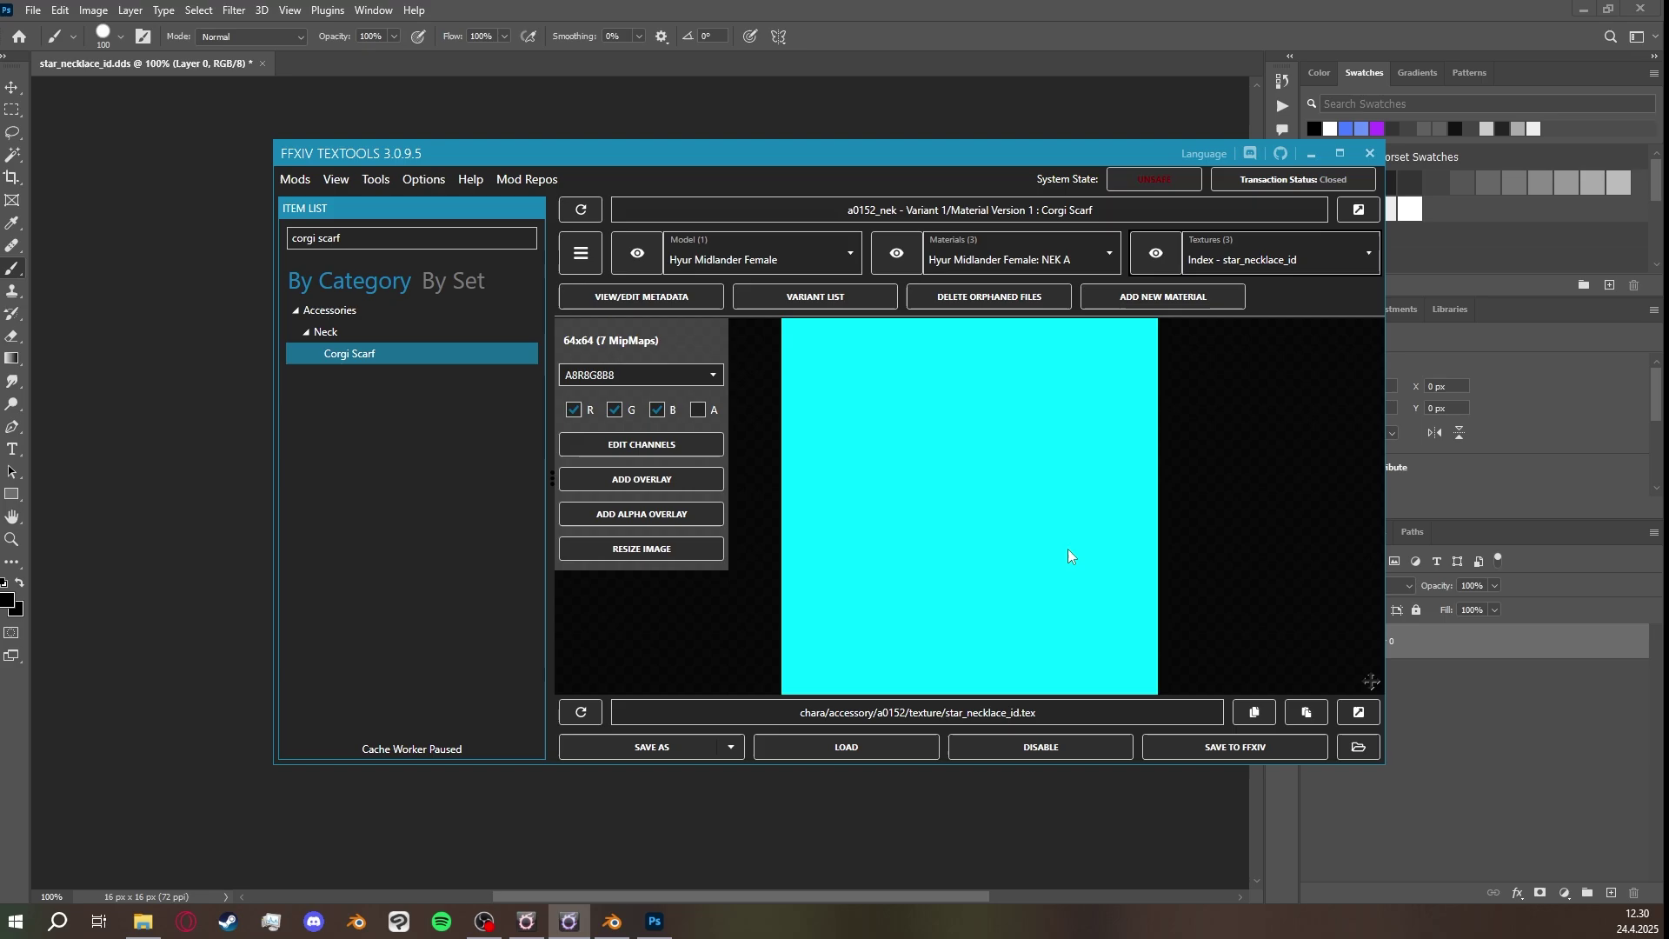
# Open the NEK A material's colorset and set row 1 A's metalness to 1 and roughness to 0.3.
pyautogui.click(906, 253)
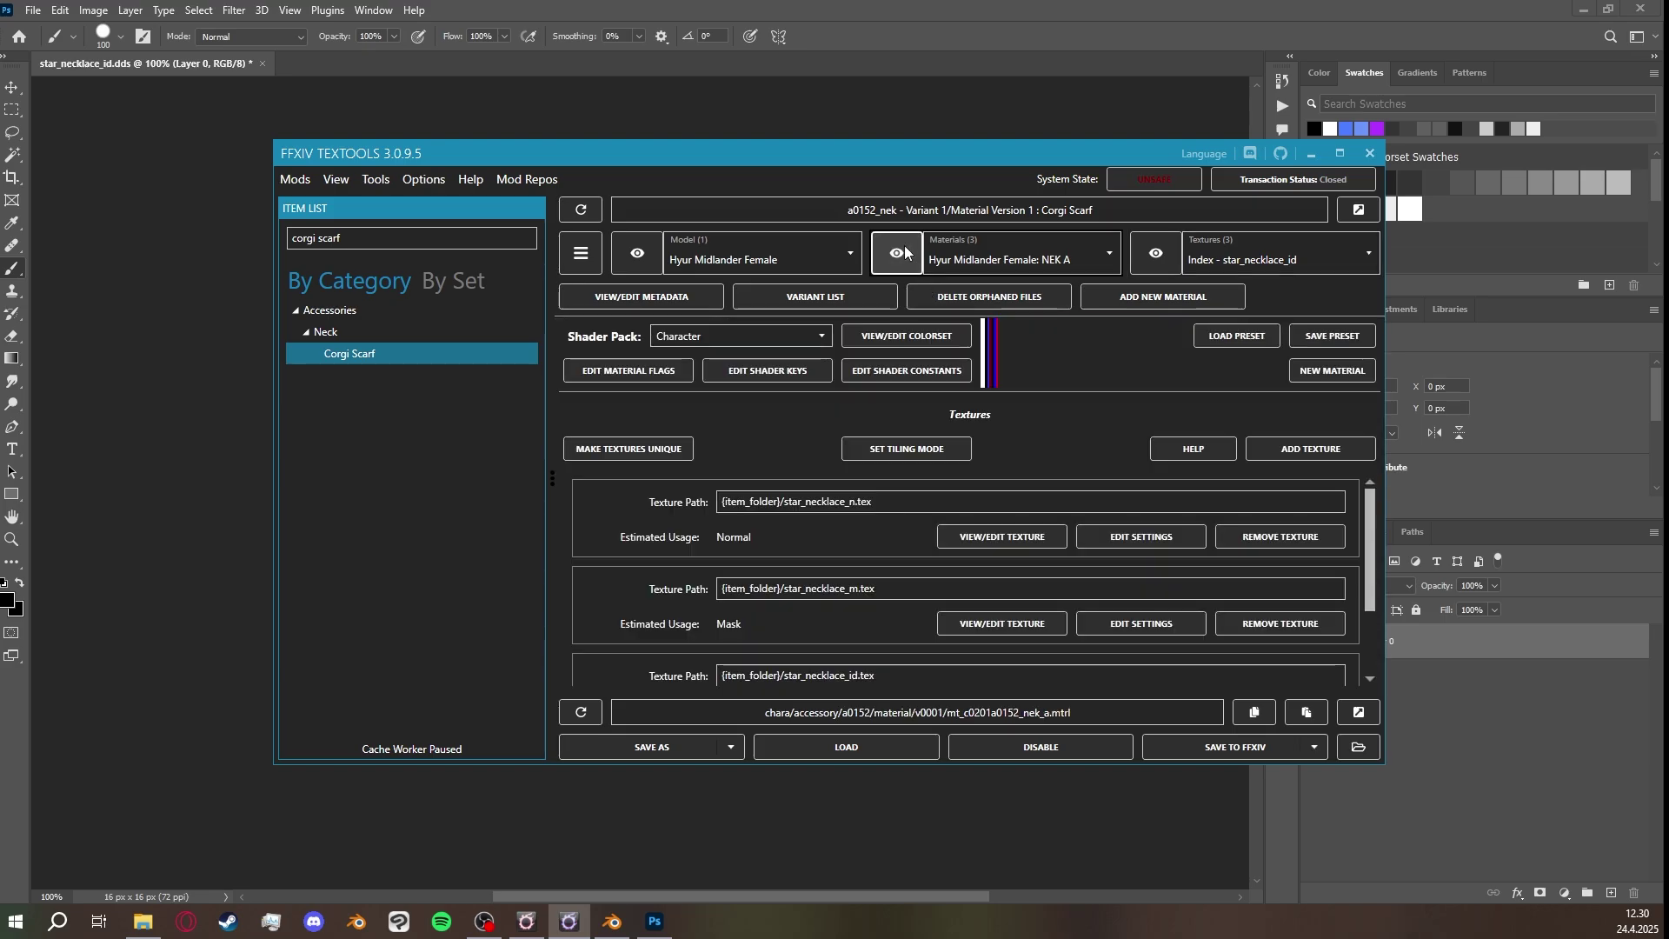
pyautogui.click(926, 338)
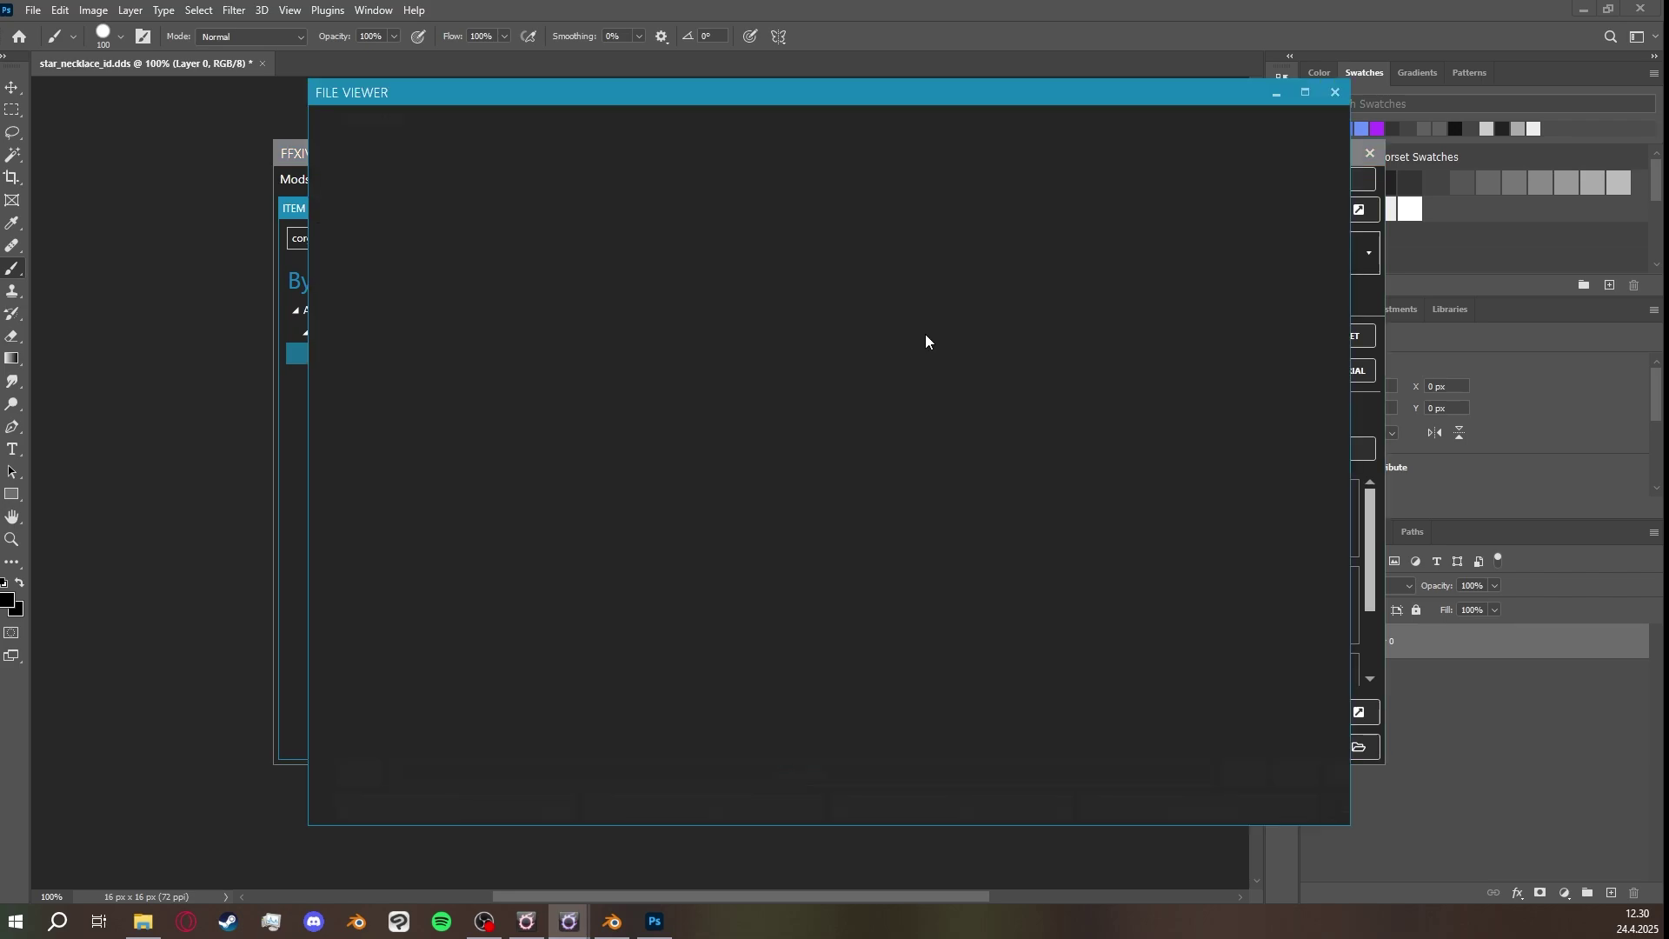
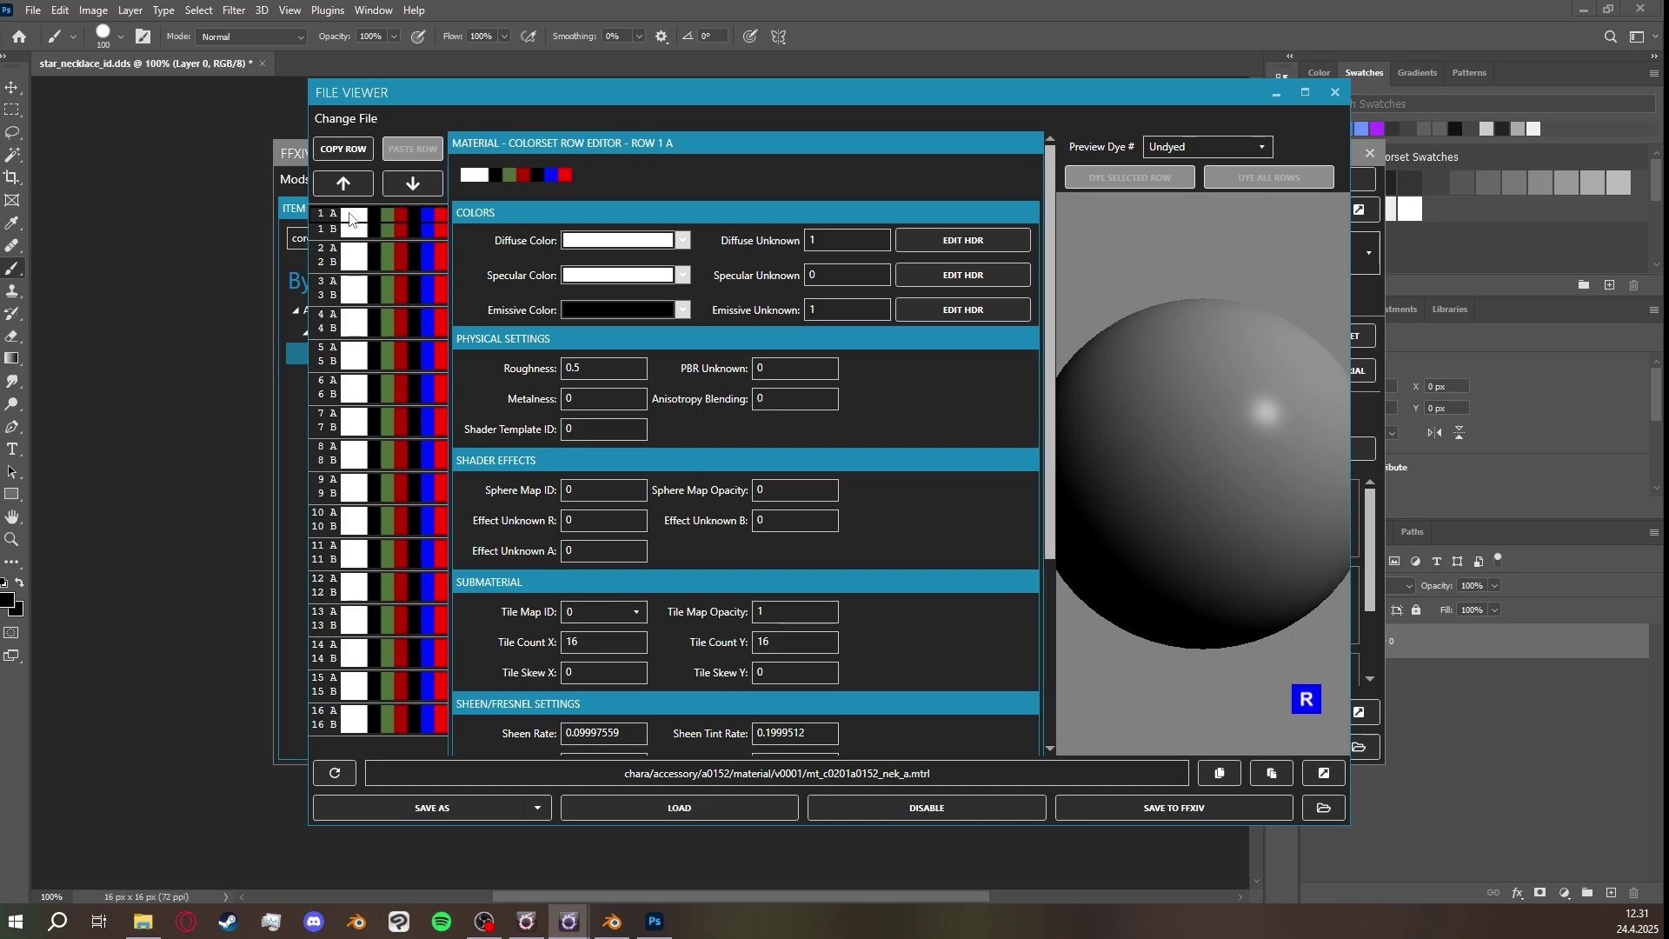
pyautogui.doubleClick(594, 396)
pyautogui.write('1')
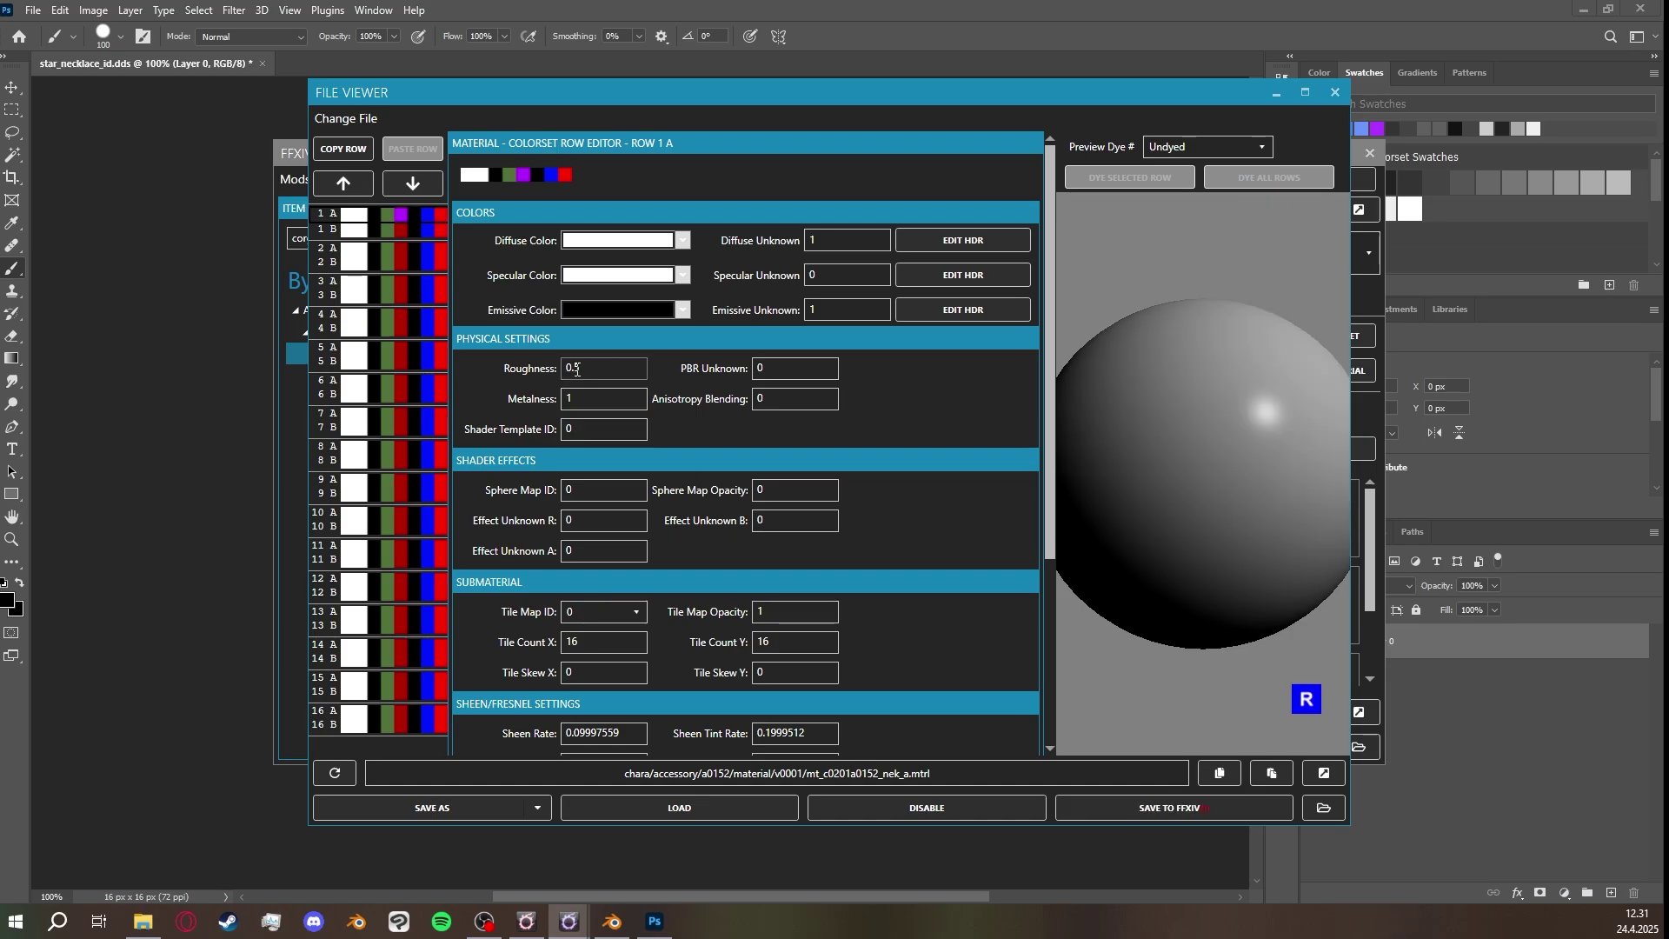
pyautogui.moveTo(575, 369); pyautogui.dragTo(594, 369)
pyautogui.write('3')
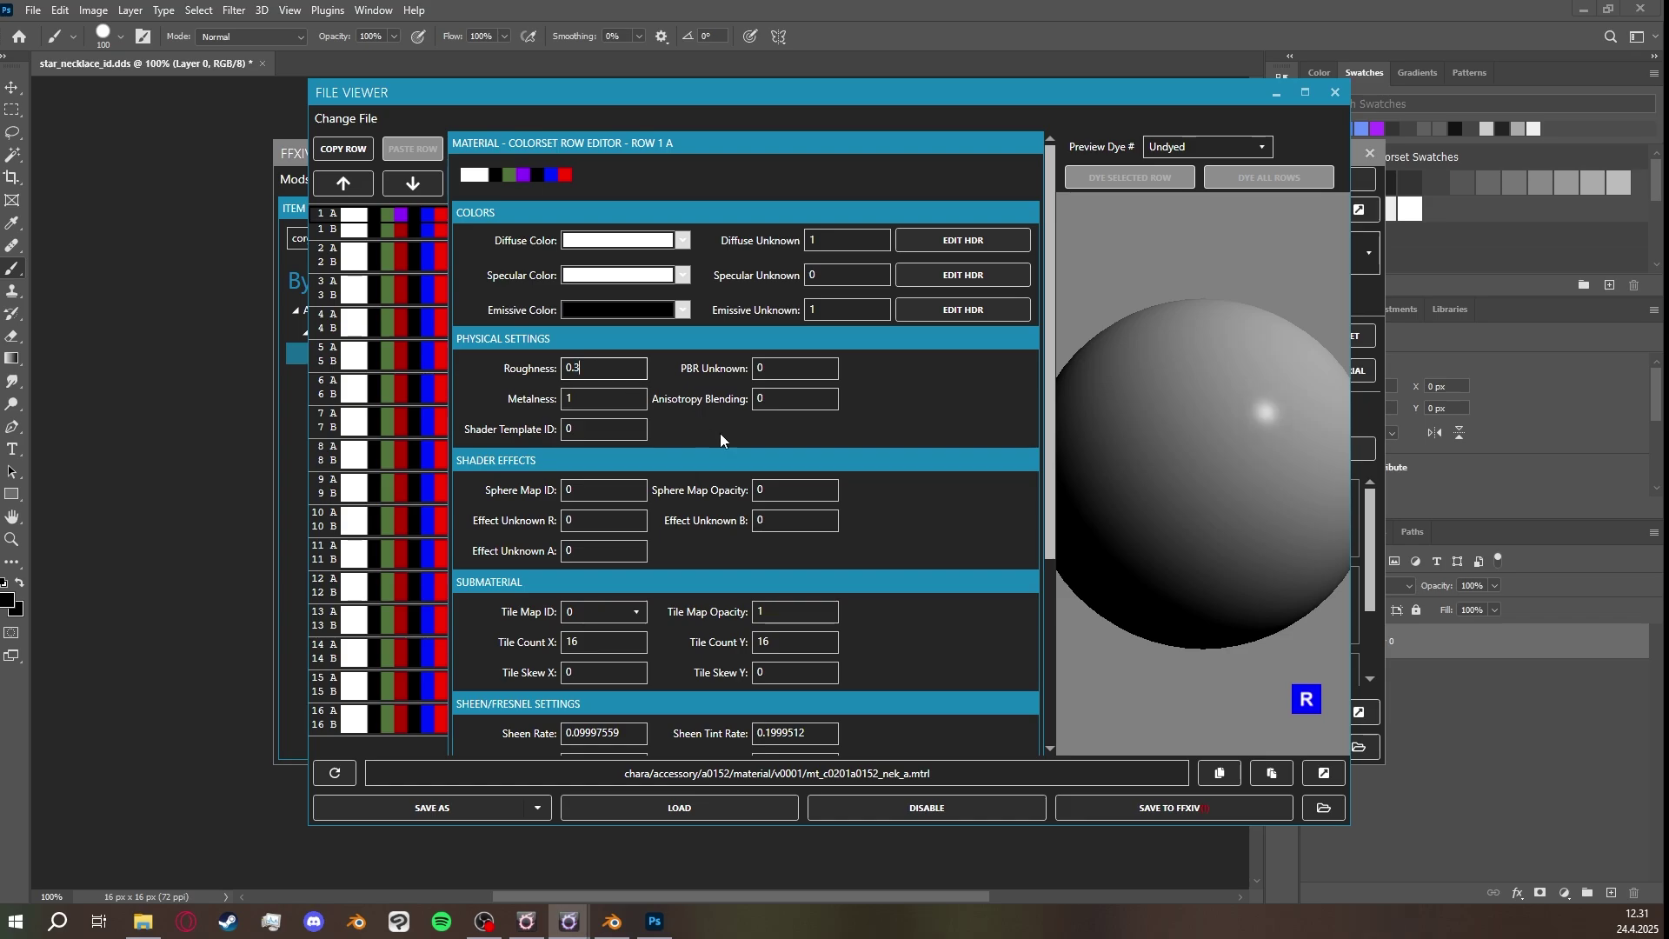
pyautogui.click(999, 452)
# Give colorset row 1 A dye template 1100 with Dye Diffuse on channel 1, save it to FFXIV, and close the colorset editor.
pyautogui.scroll(-3, 996, 487)
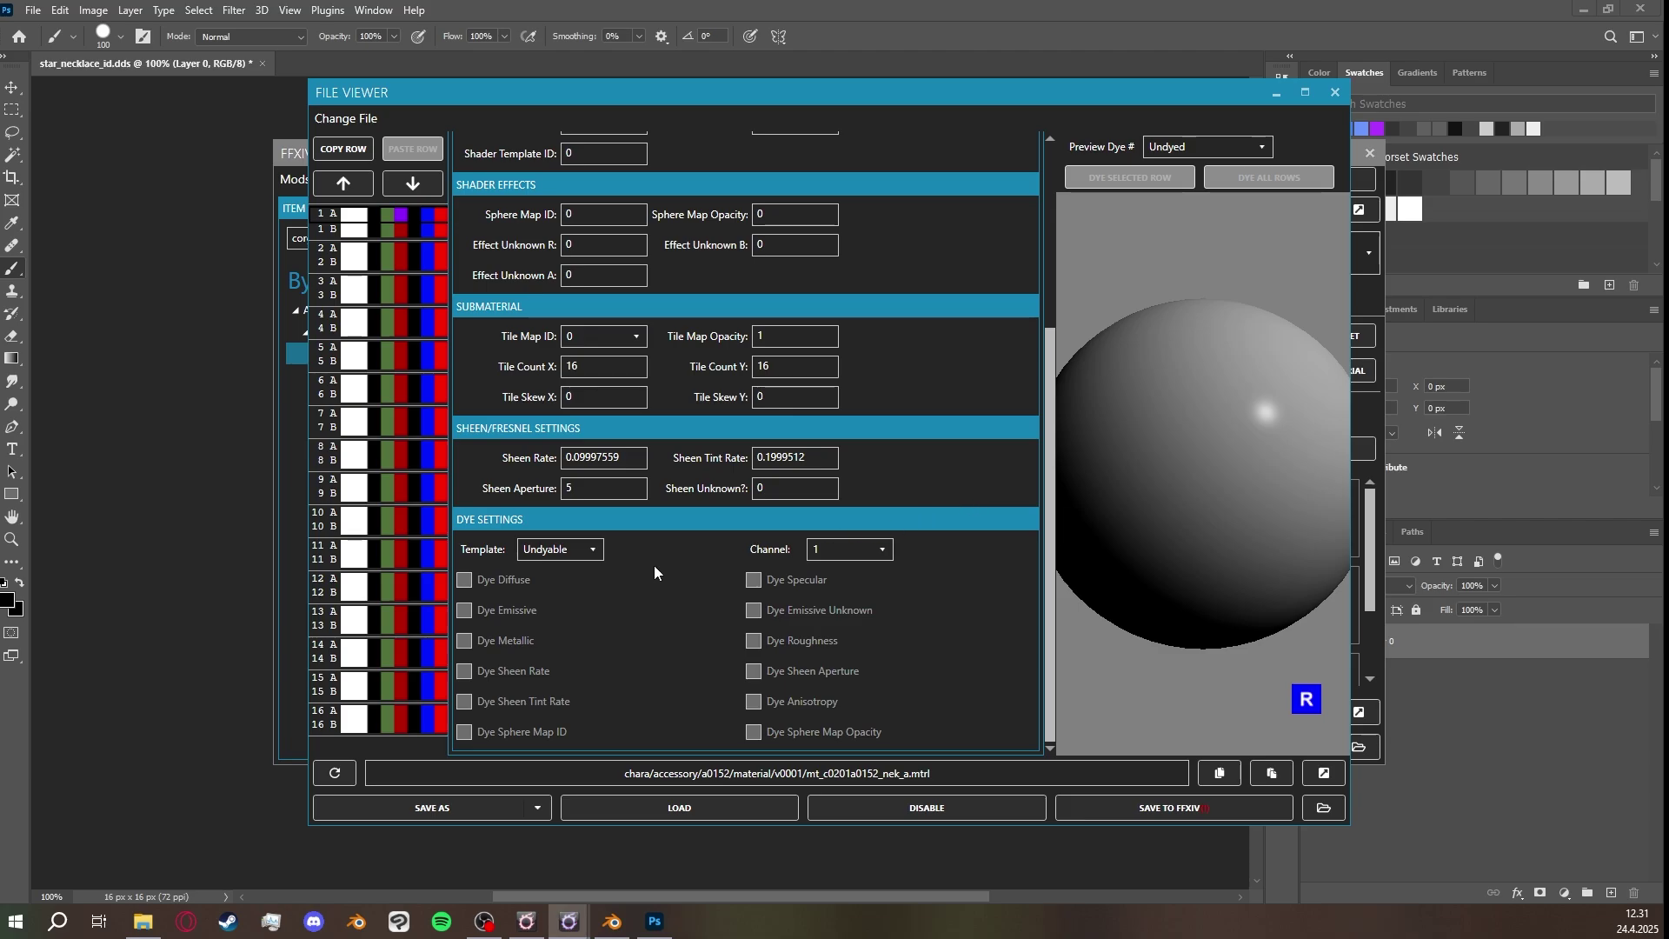
pyautogui.click(575, 551)
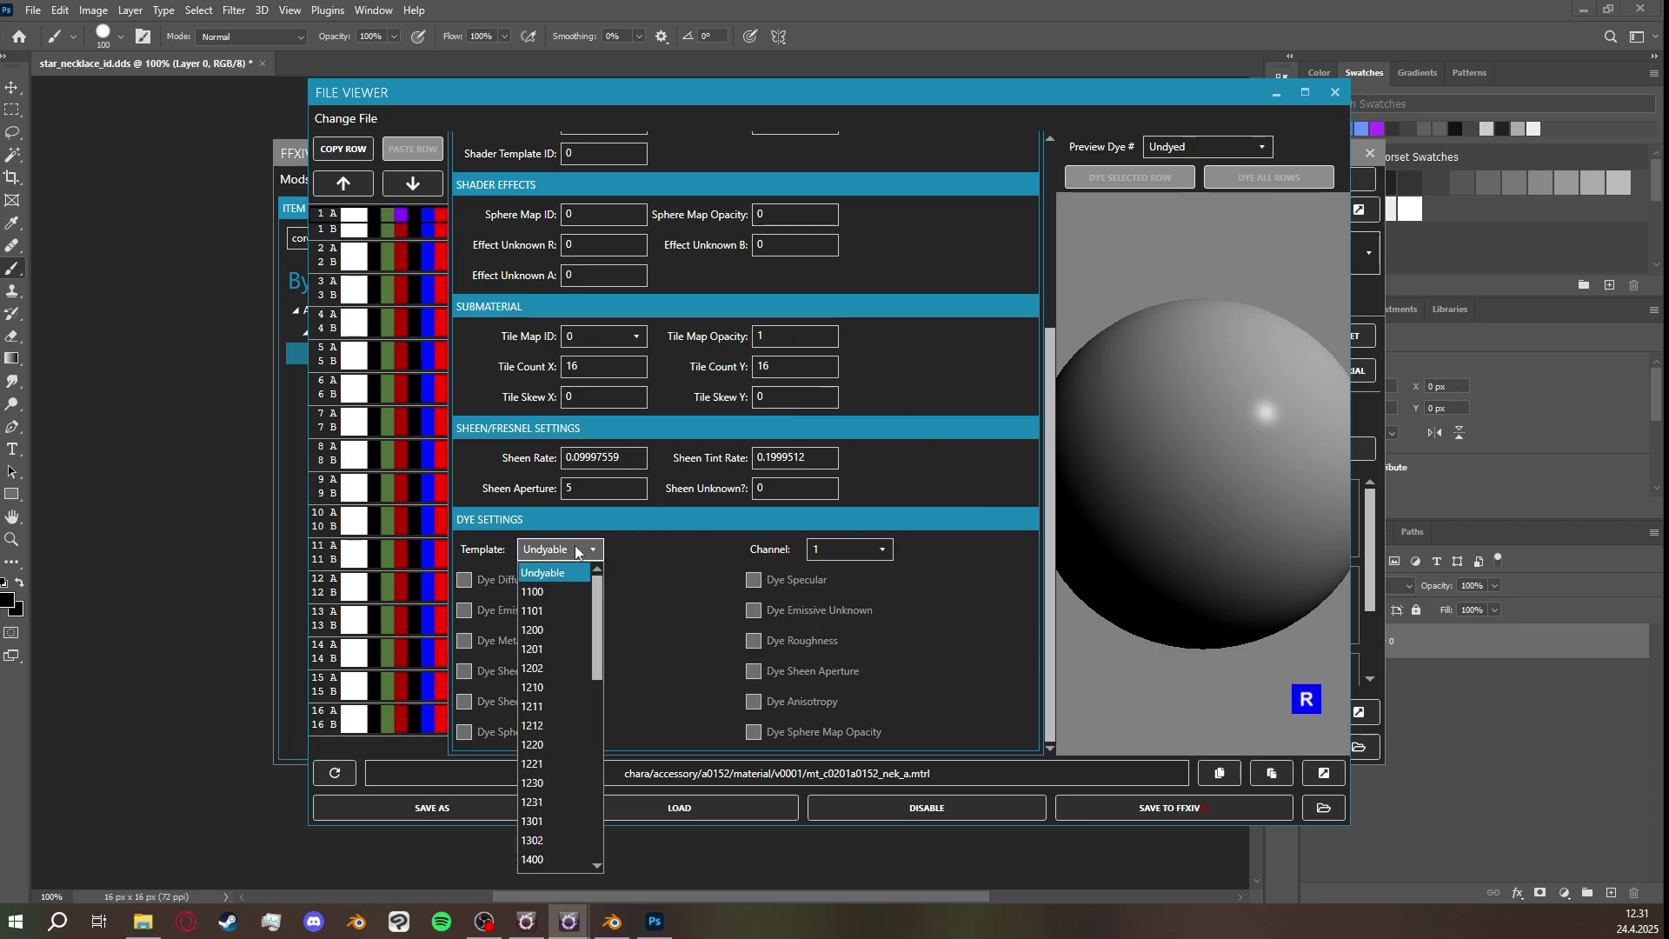
pyautogui.click(551, 592)
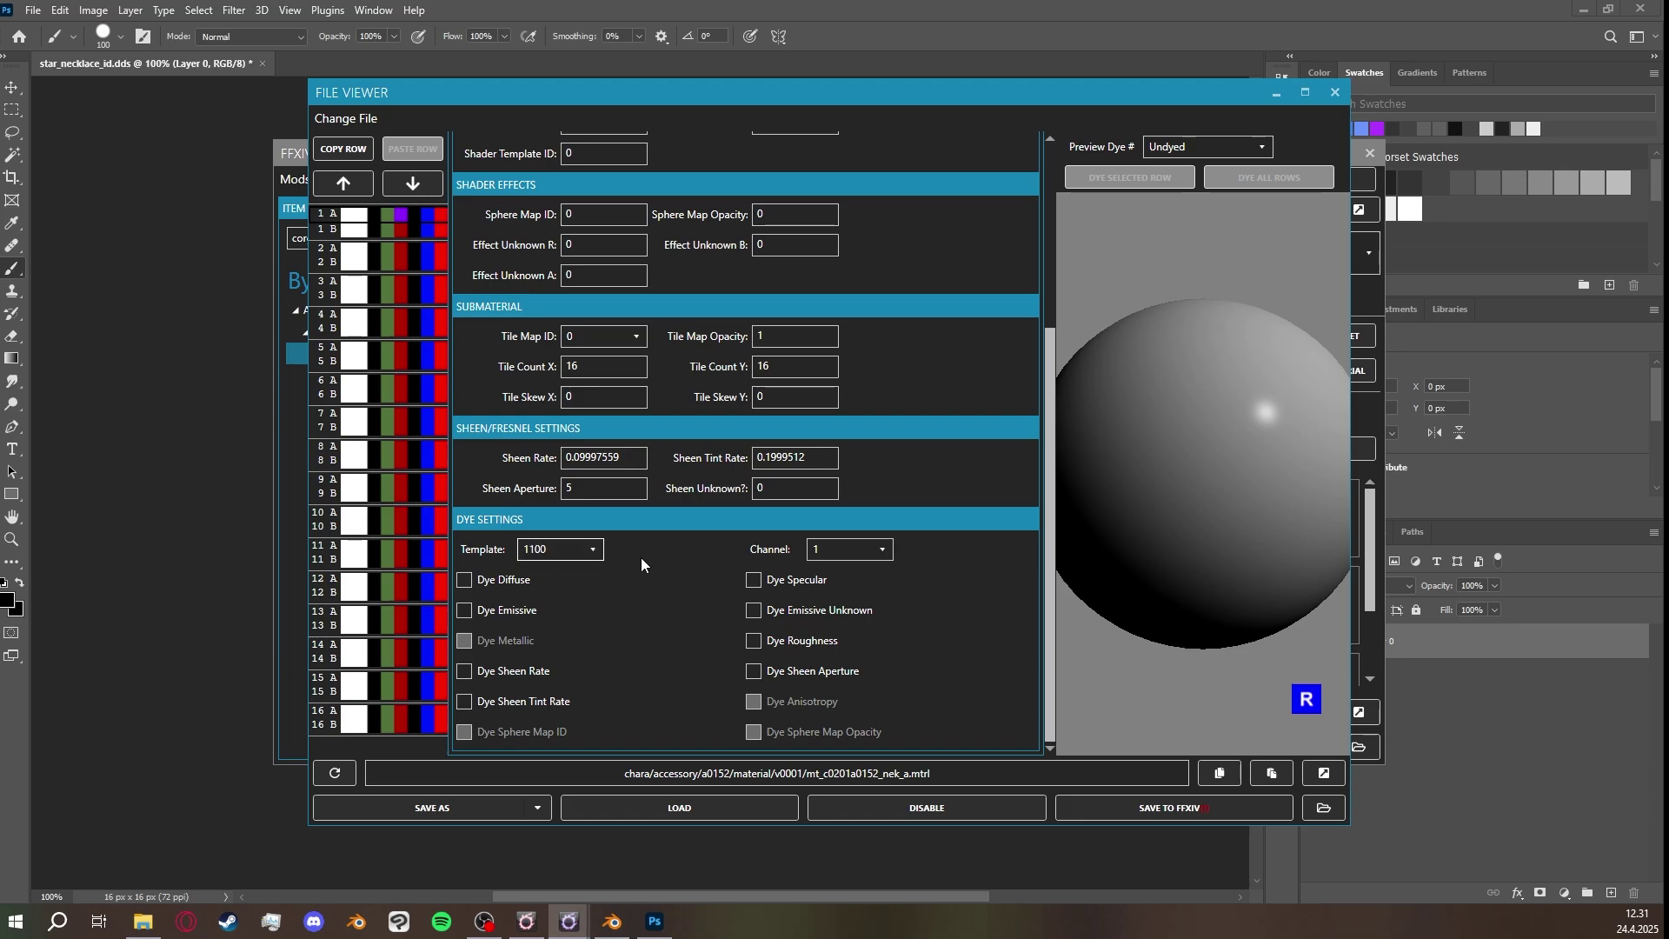
pyautogui.click(469, 582)
pyautogui.click(833, 548)
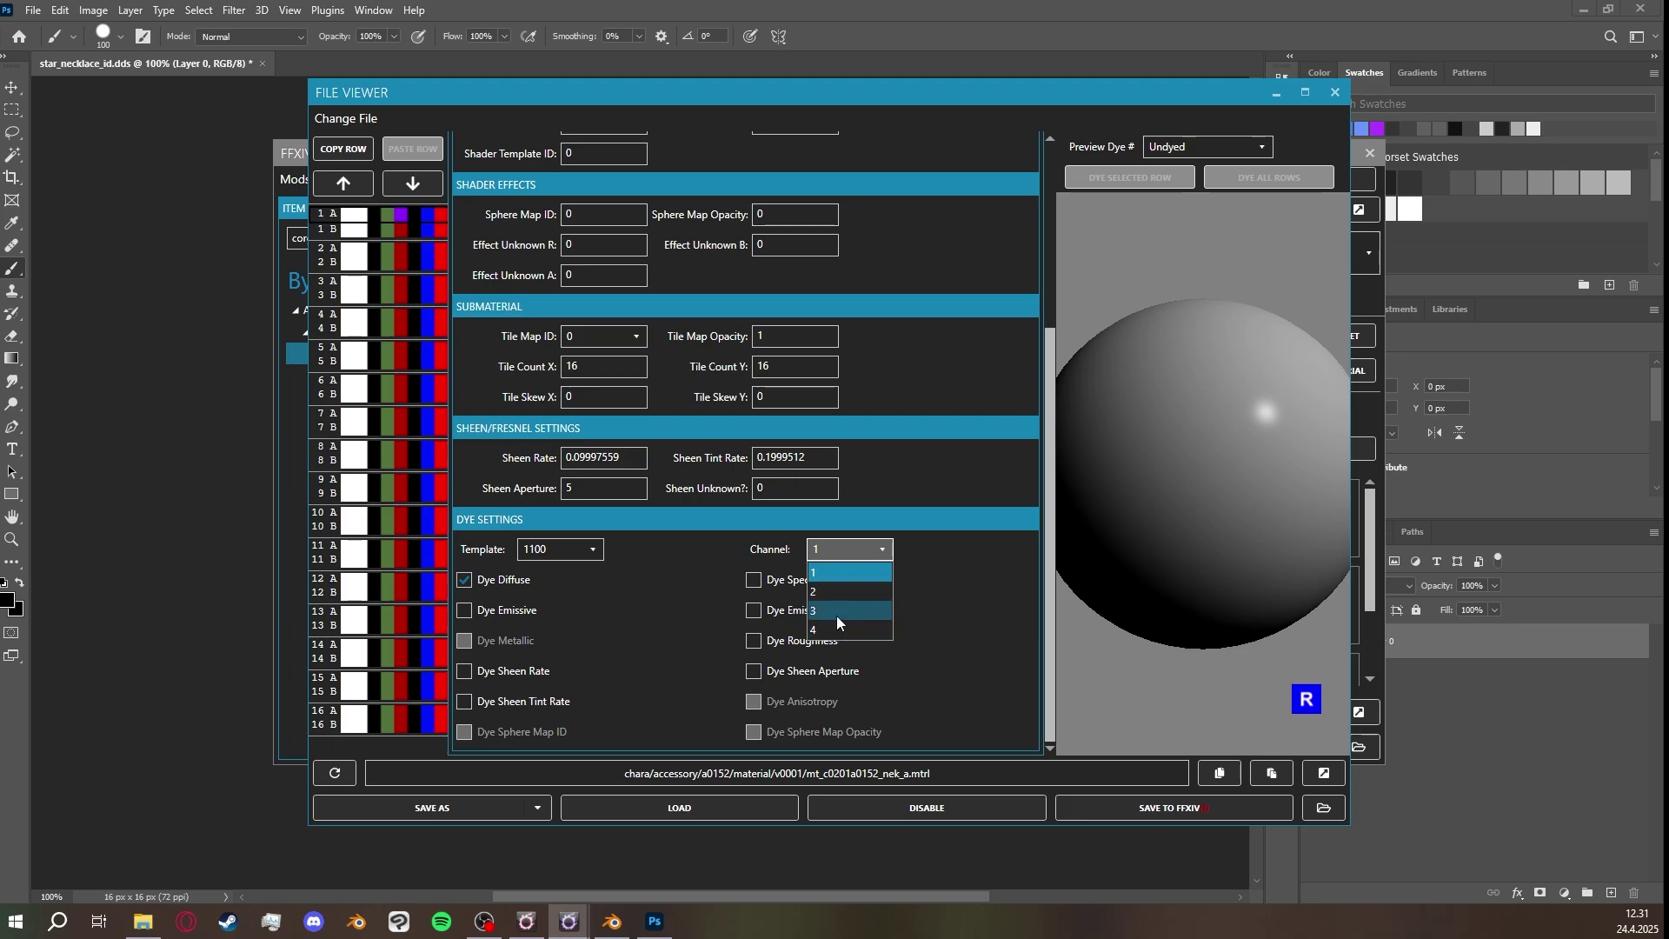
pyautogui.click(832, 571)
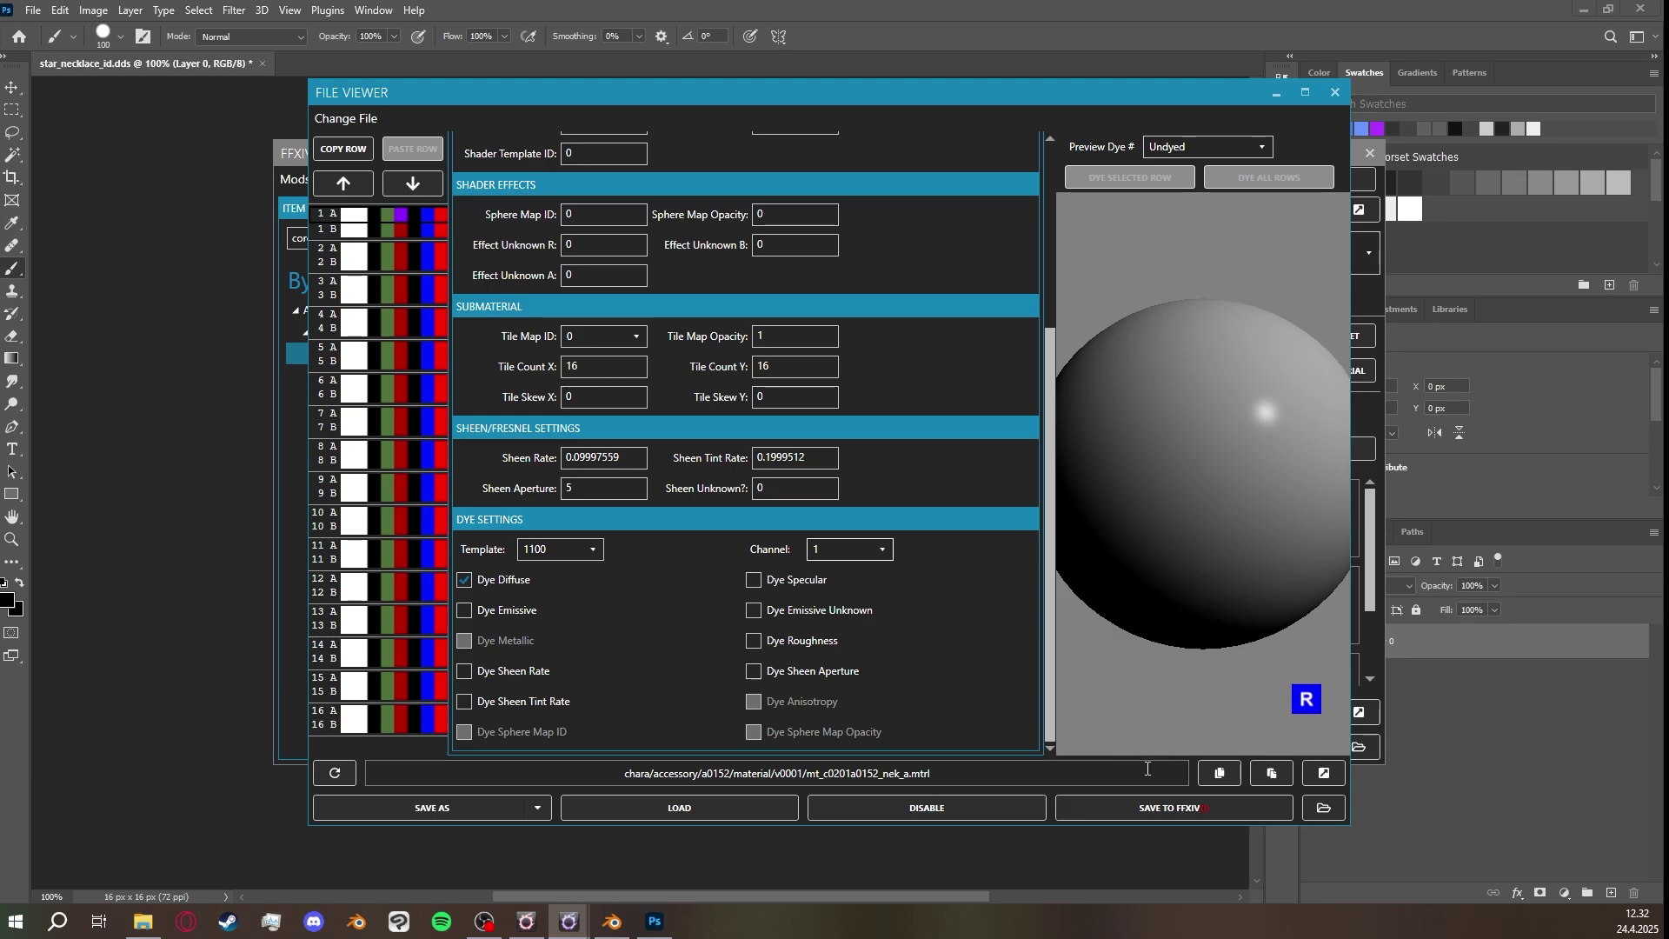
pyautogui.click(1180, 809)
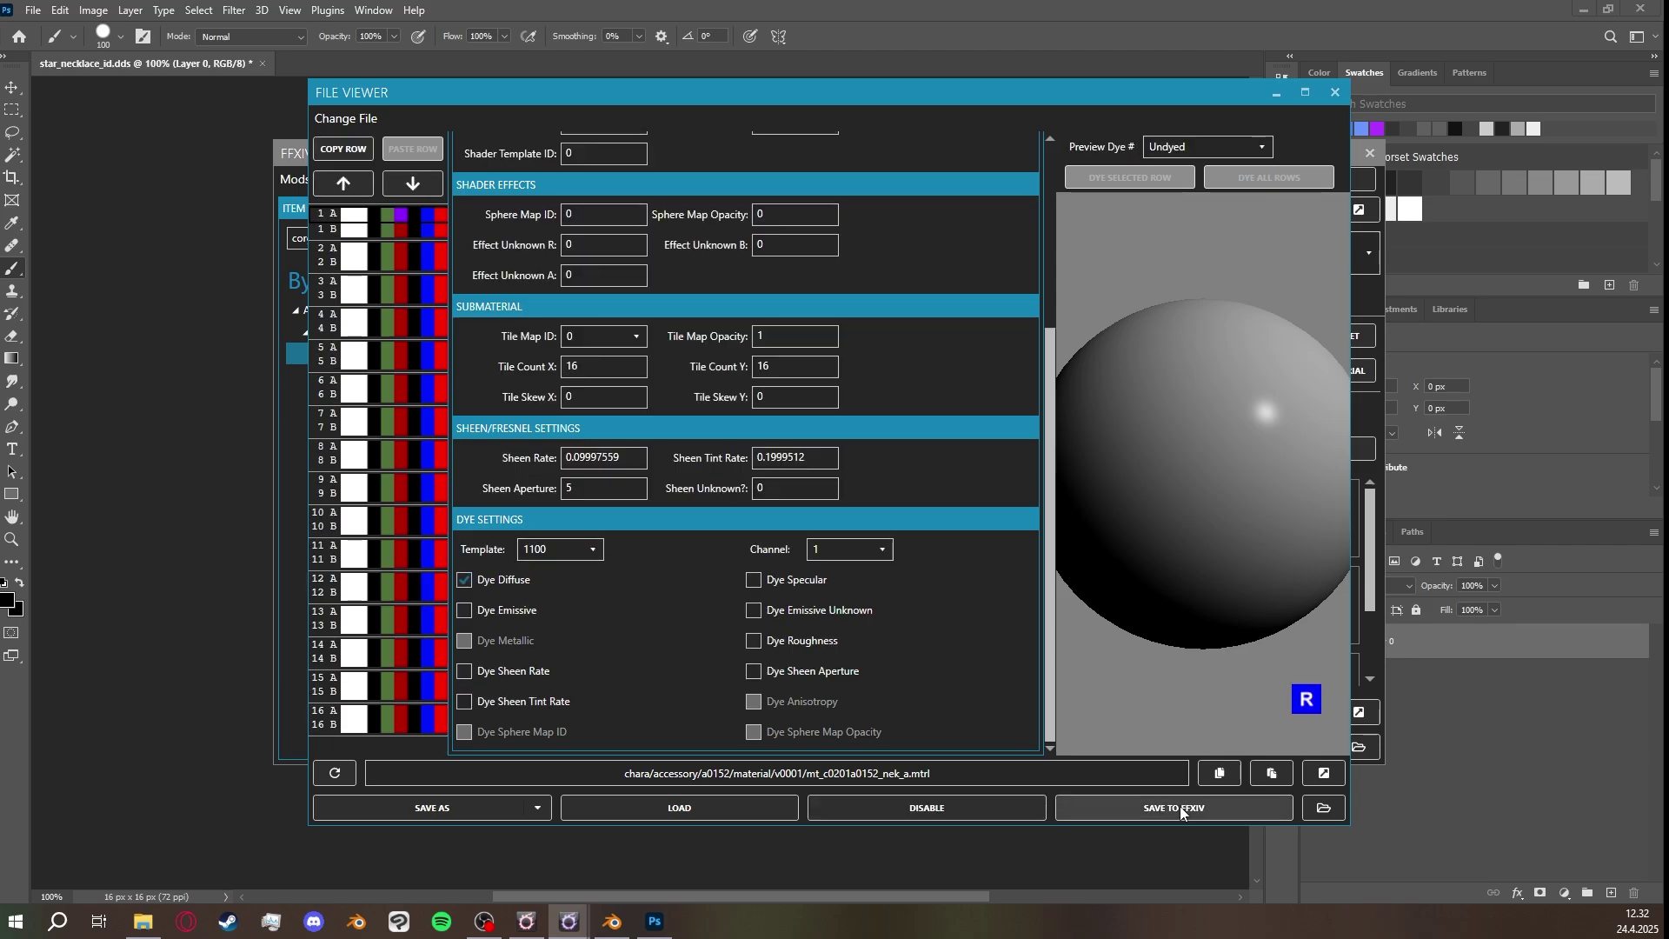
pyautogui.click(1338, 97)
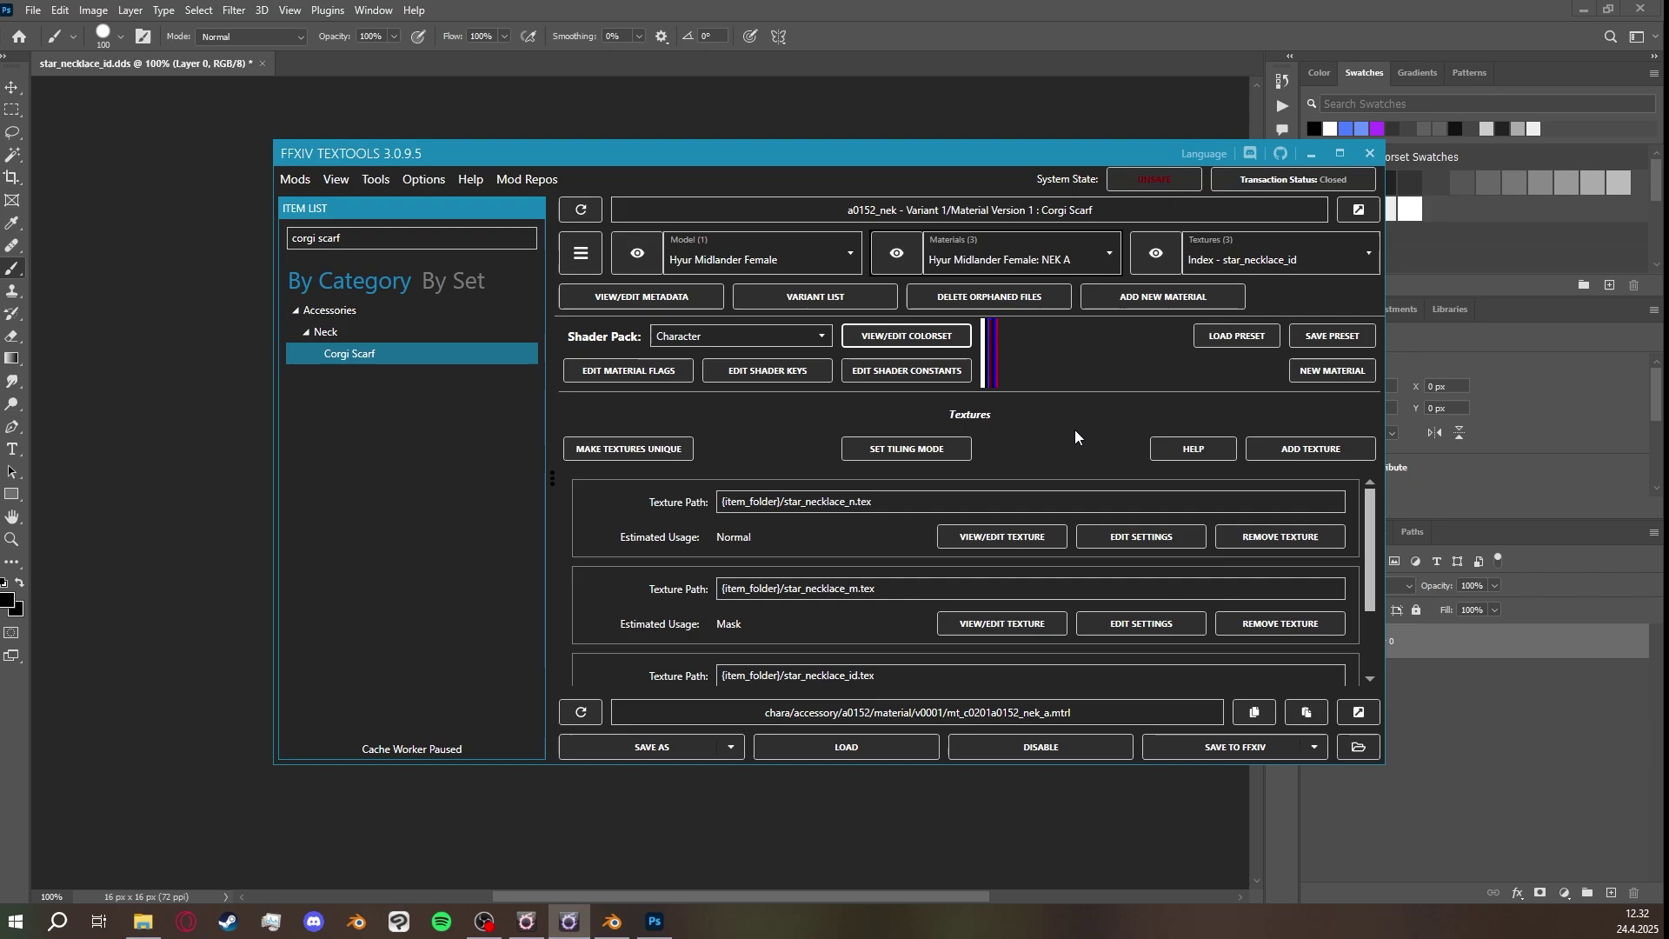
# Display the Corgi Scarf model in TexTools and close Photoshop and the Corgi Scarf folder window.
pyautogui.click(638, 256)
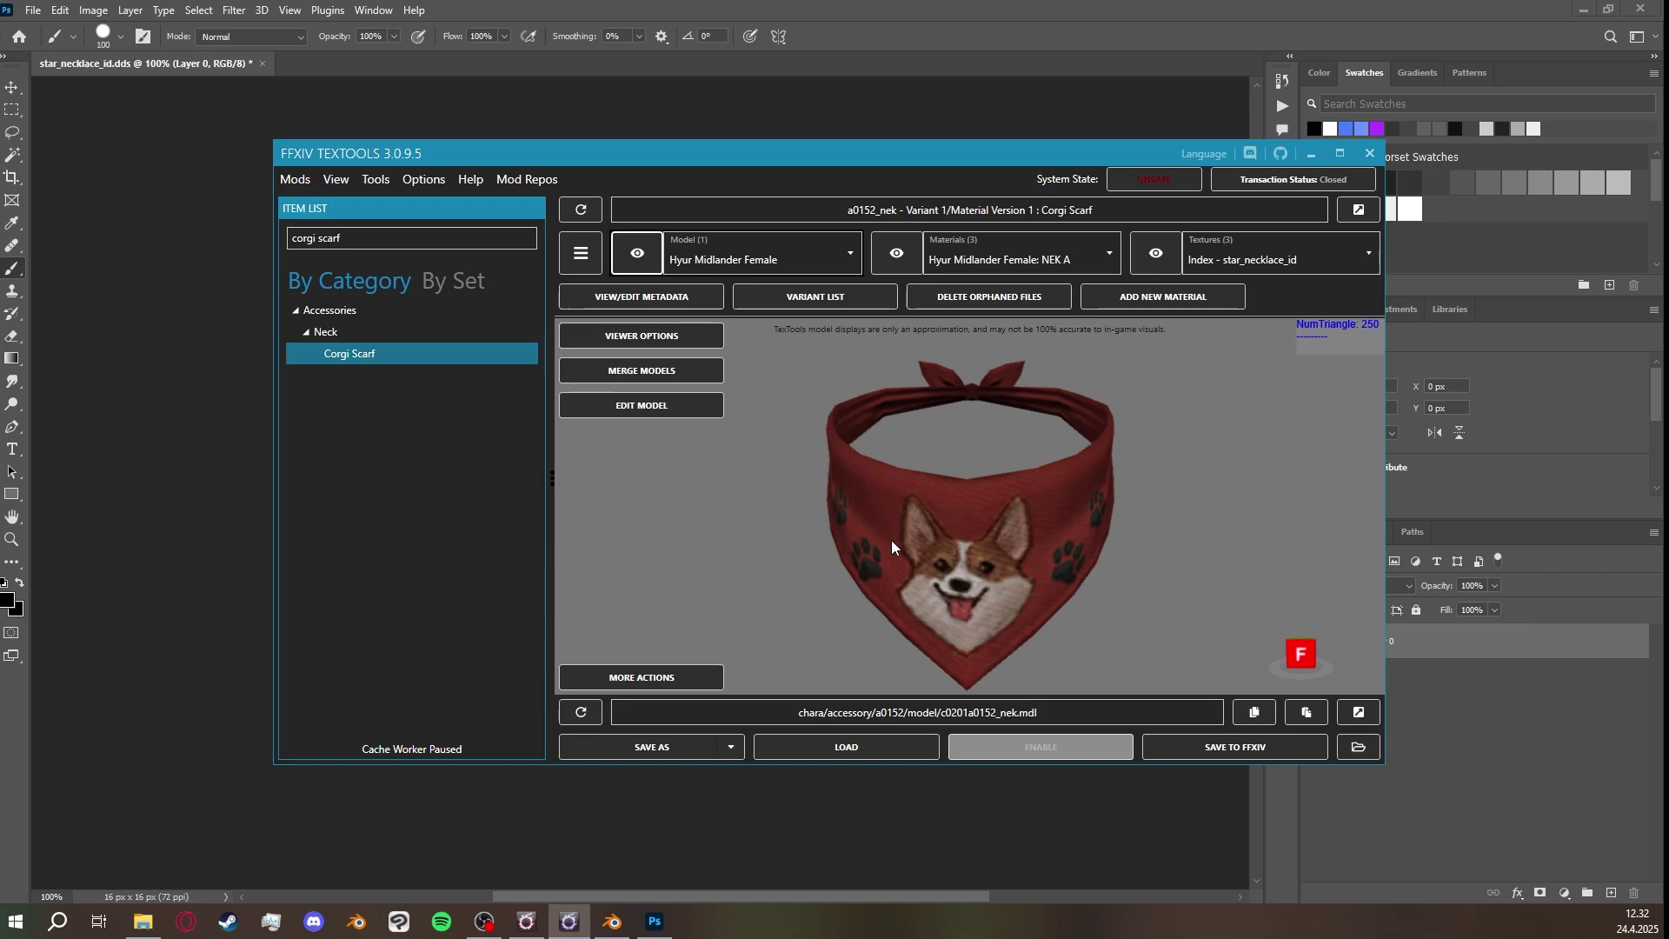
pyautogui.click(1629, 11)
pyautogui.click(822, 341)
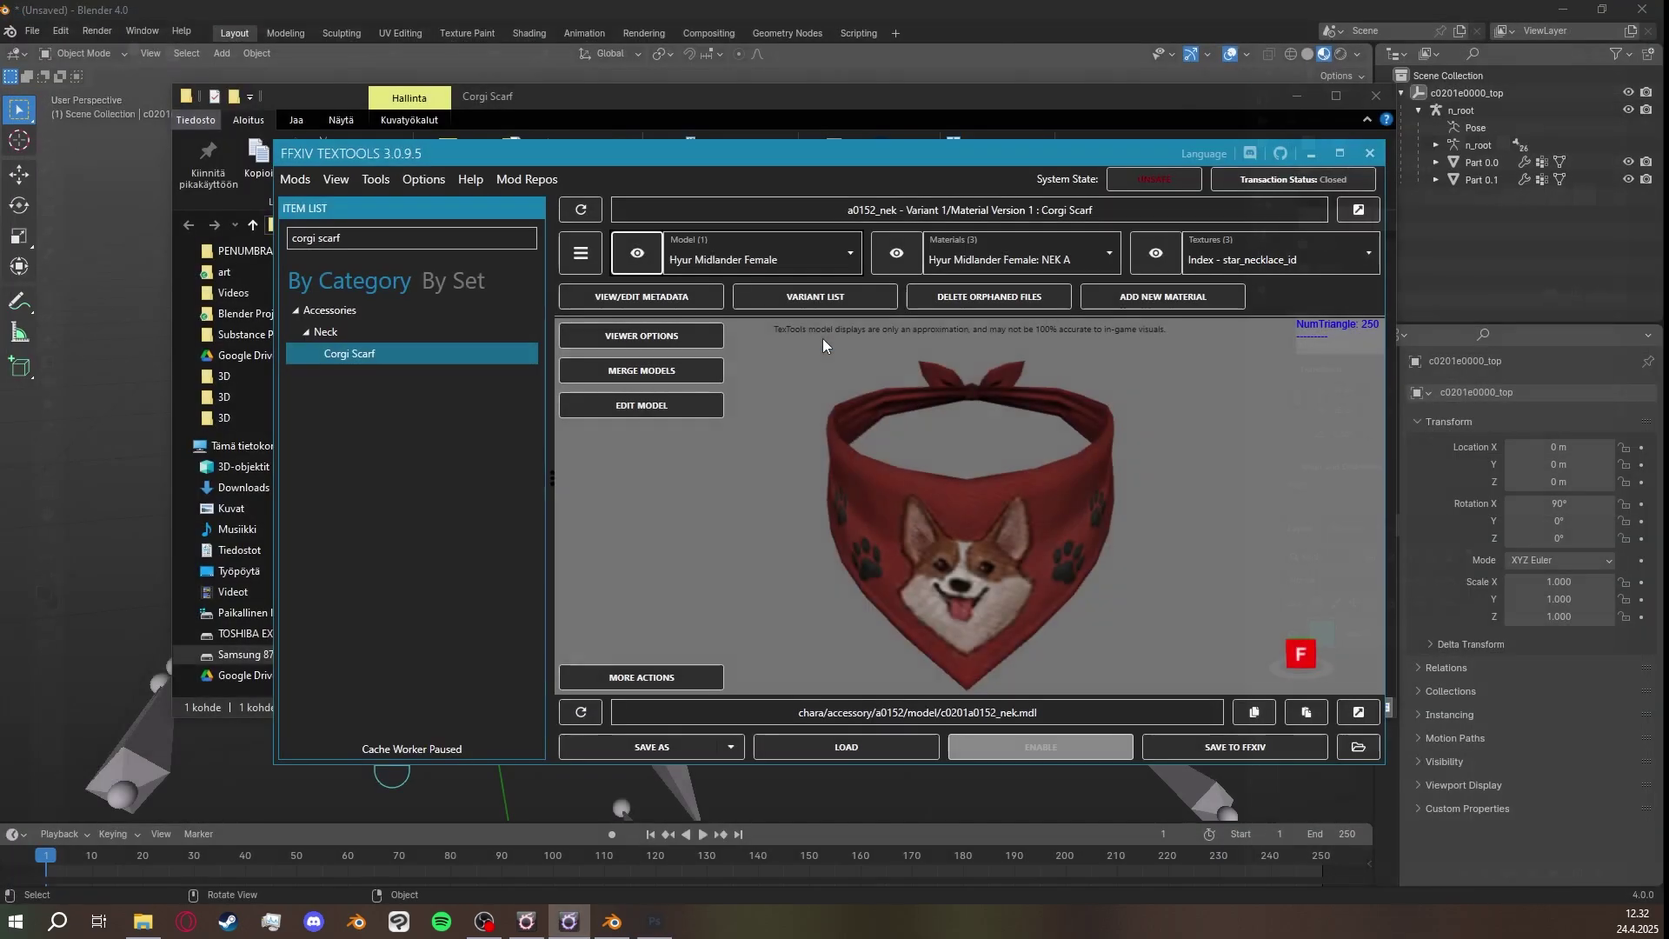
pyautogui.click(1375, 96)
pyautogui.moveTo(961, 148); pyautogui.dragTo(895, 113)
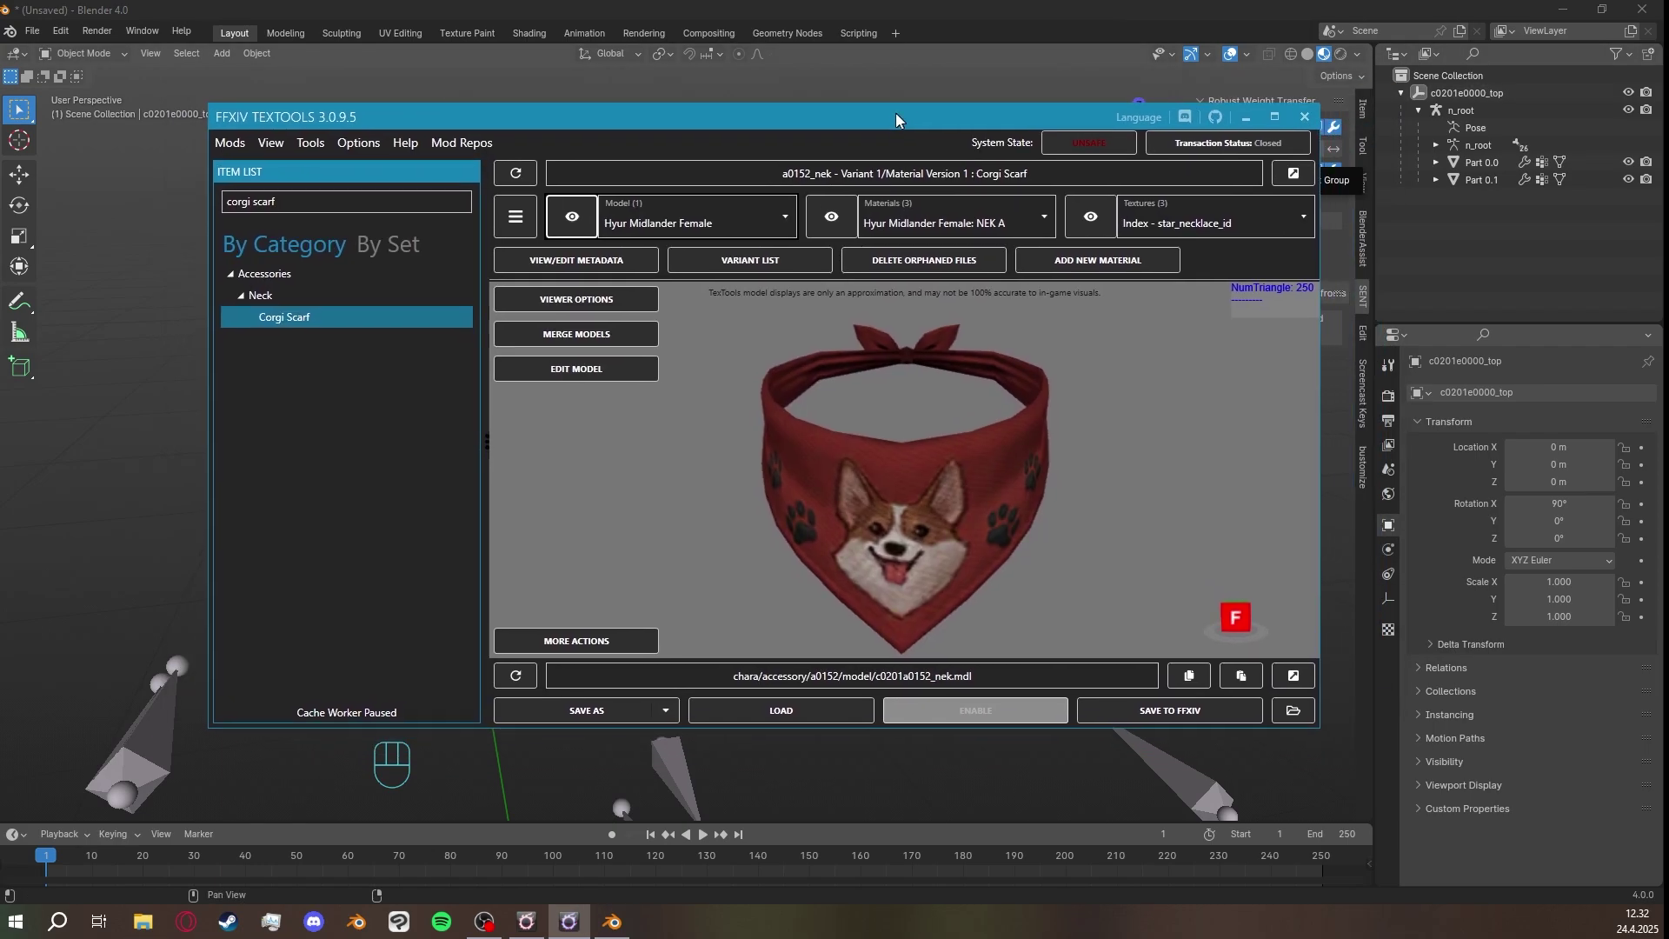
# Choose necklace.fbx from the Blender Projects folder as the model to load over the Corgi Scarf.
pyautogui.click(781, 710)
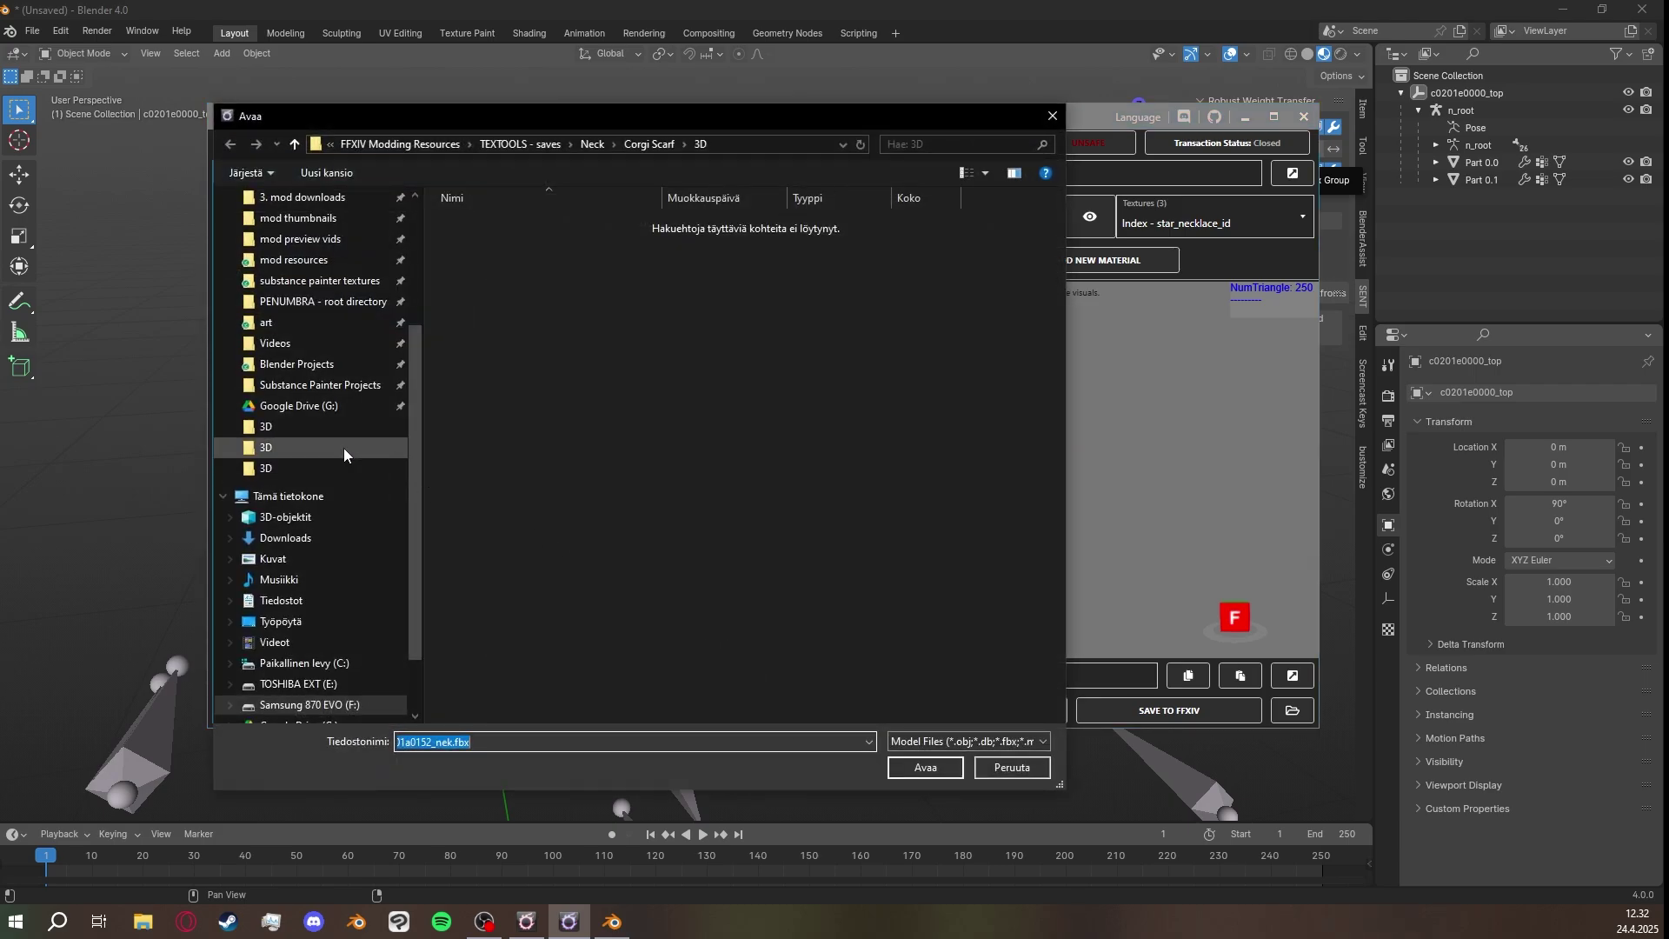
pyautogui.moveTo(407, 389); pyautogui.dragTo(405, 264)
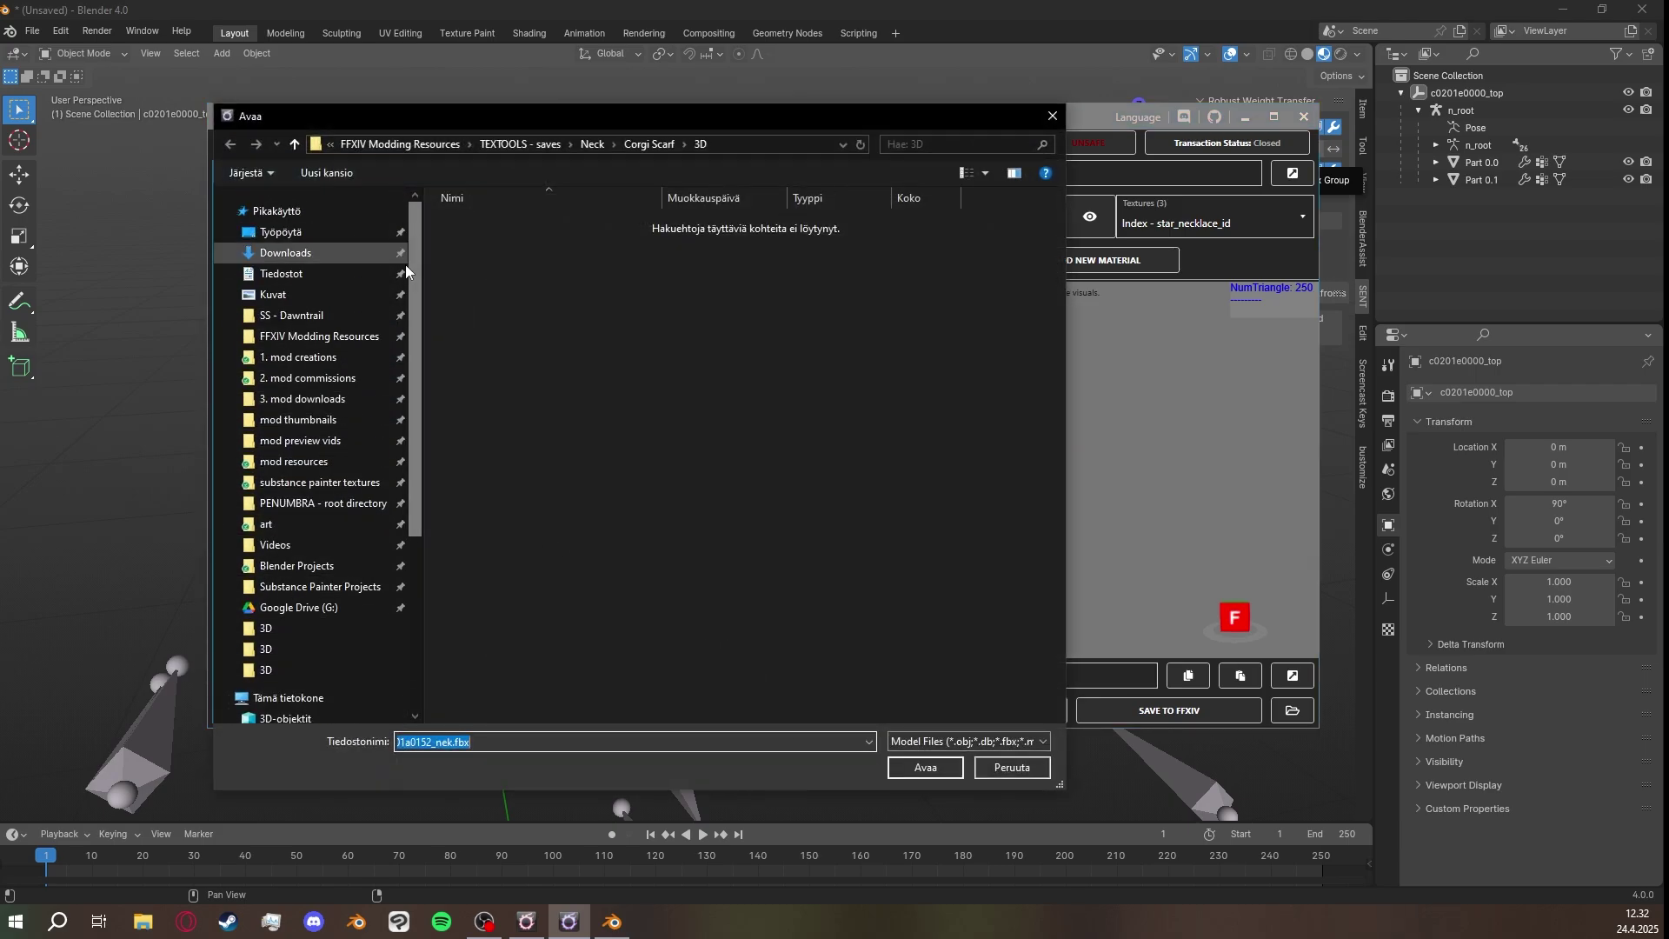
pyautogui.click(328, 360)
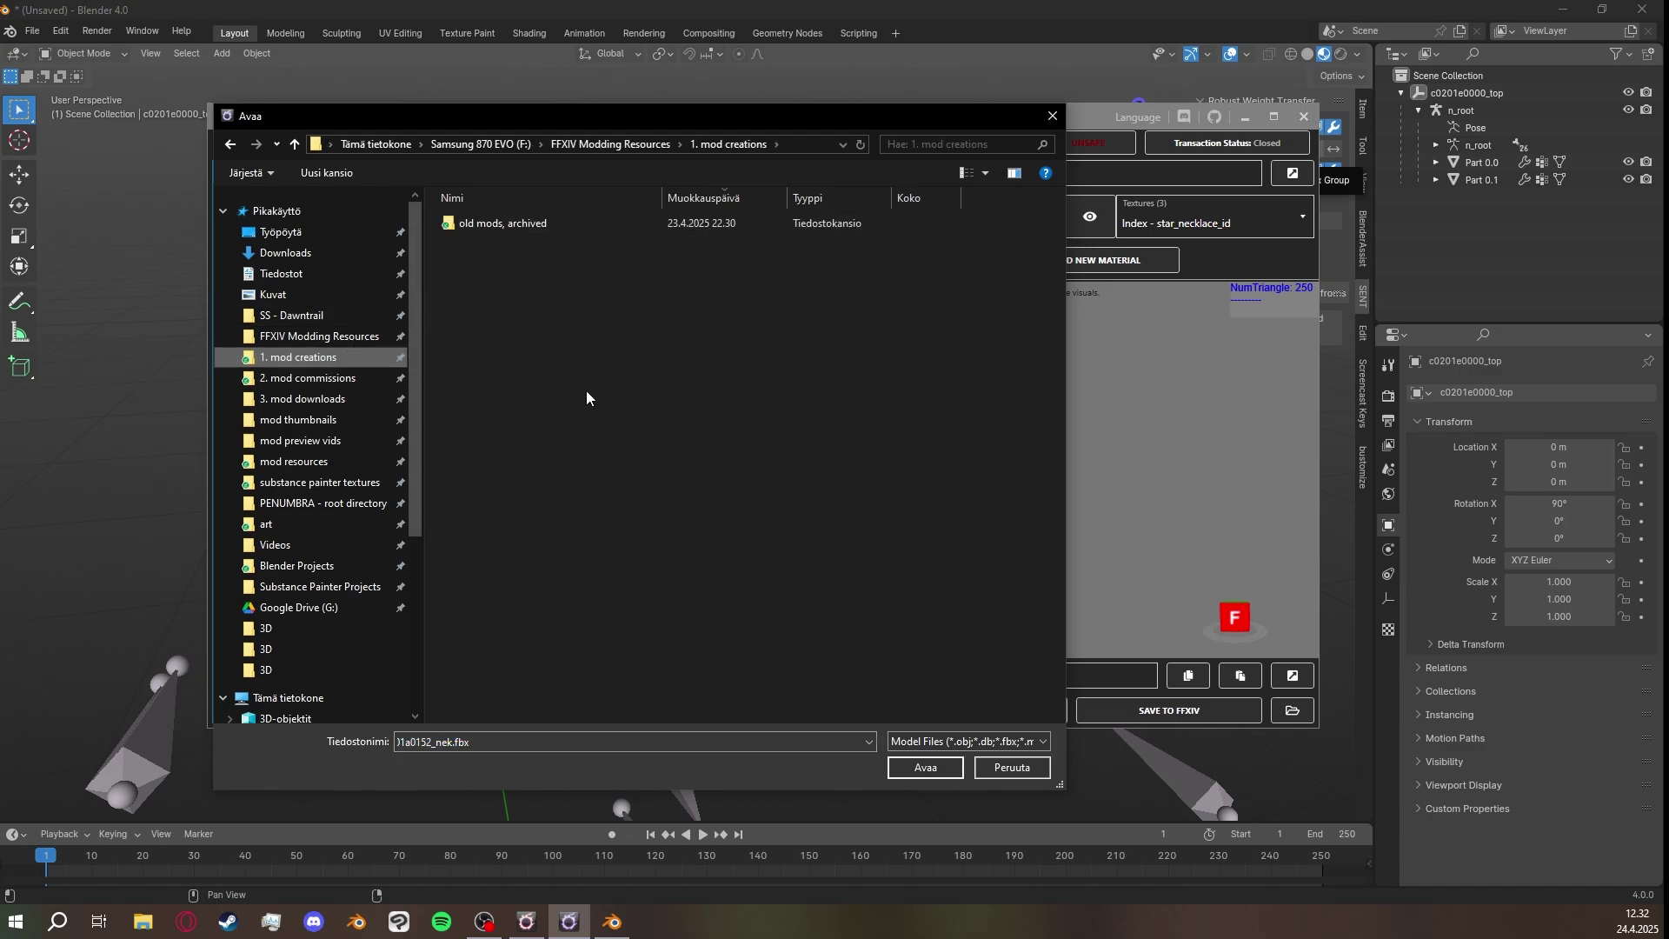
pyautogui.click(306, 569)
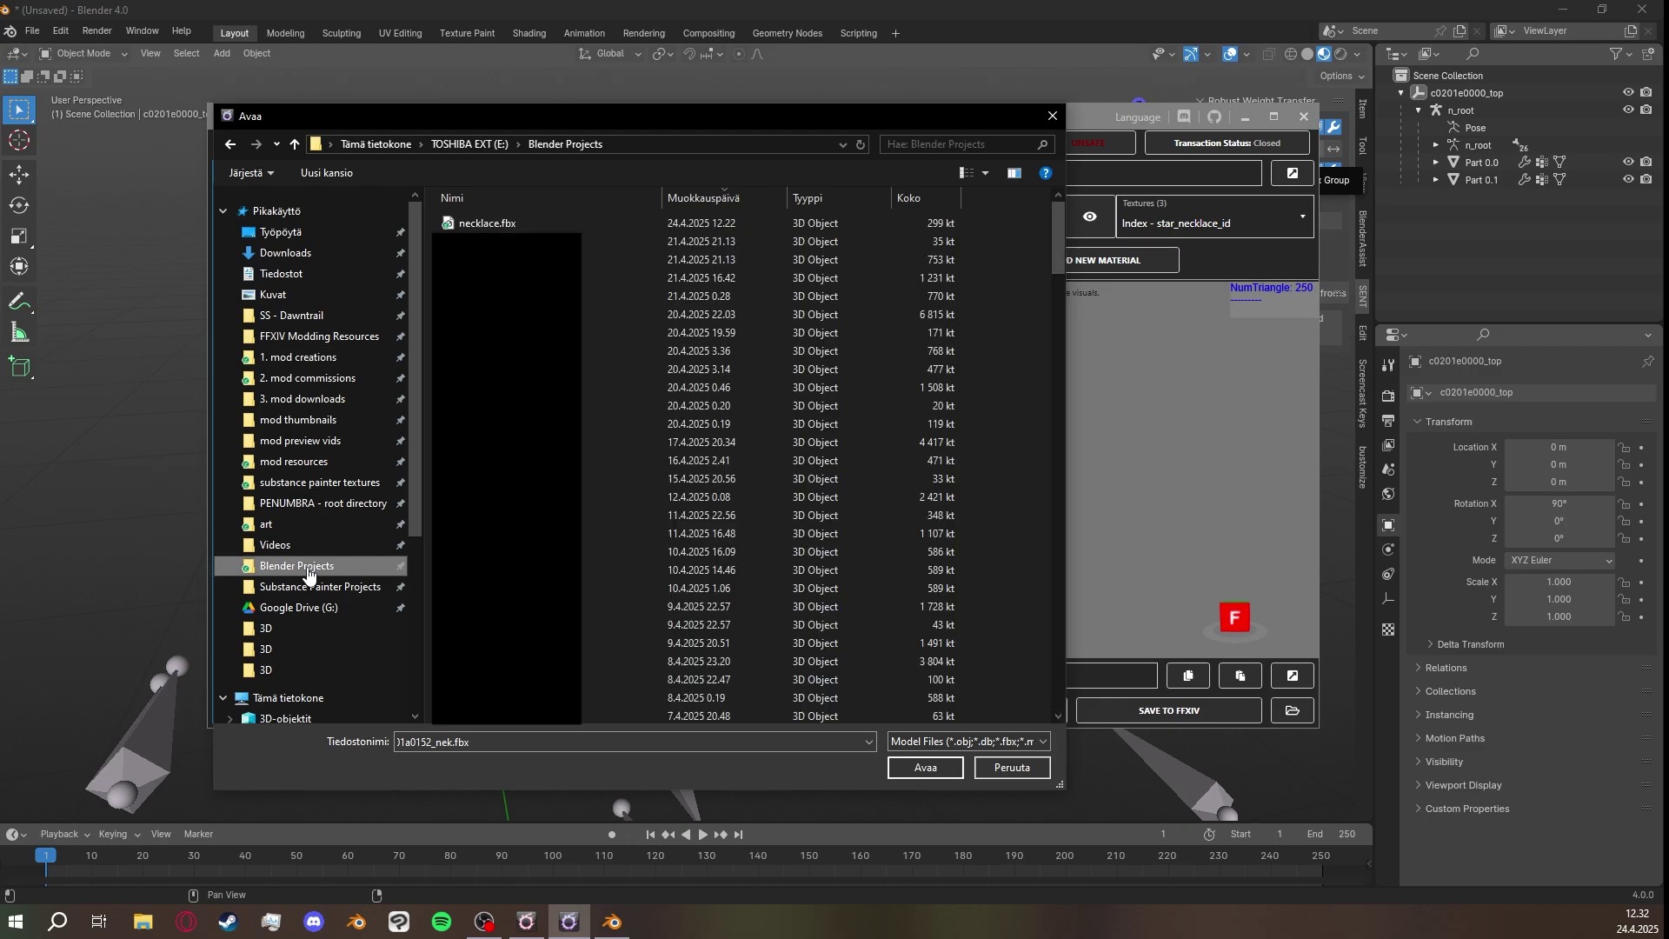
pyautogui.doubleClick(558, 226)
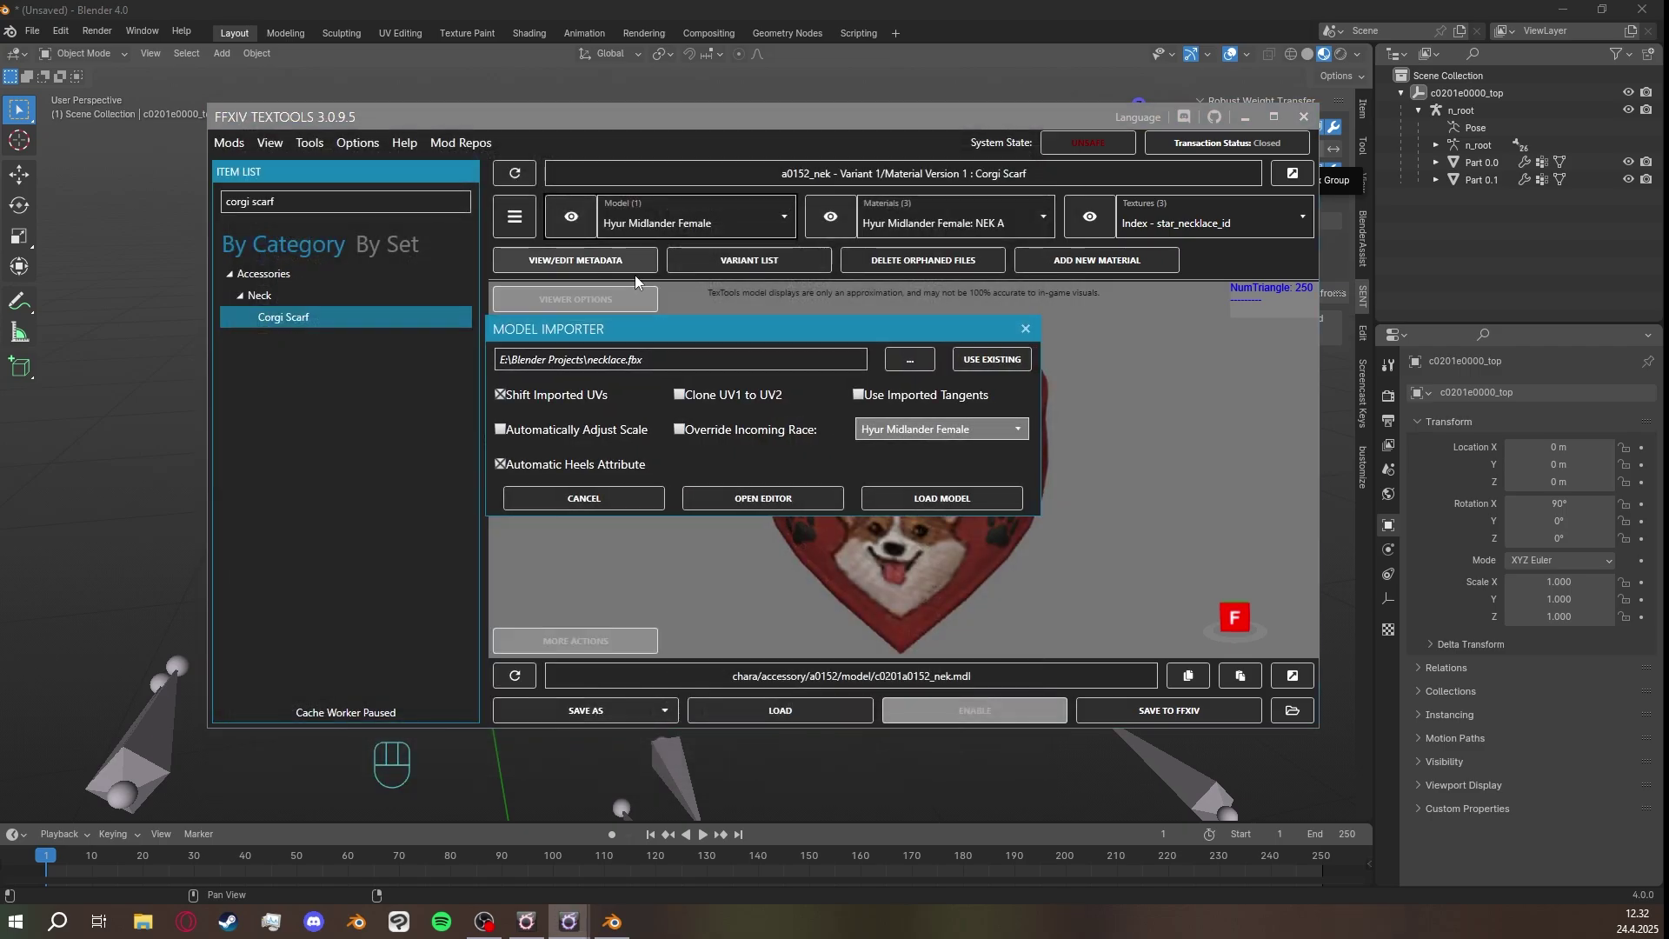
# Open the imported model in the Model Editor and clear Vertex Color 1 and Vertex Color 2 on the RootNode mesh.
pyautogui.click(768, 500)
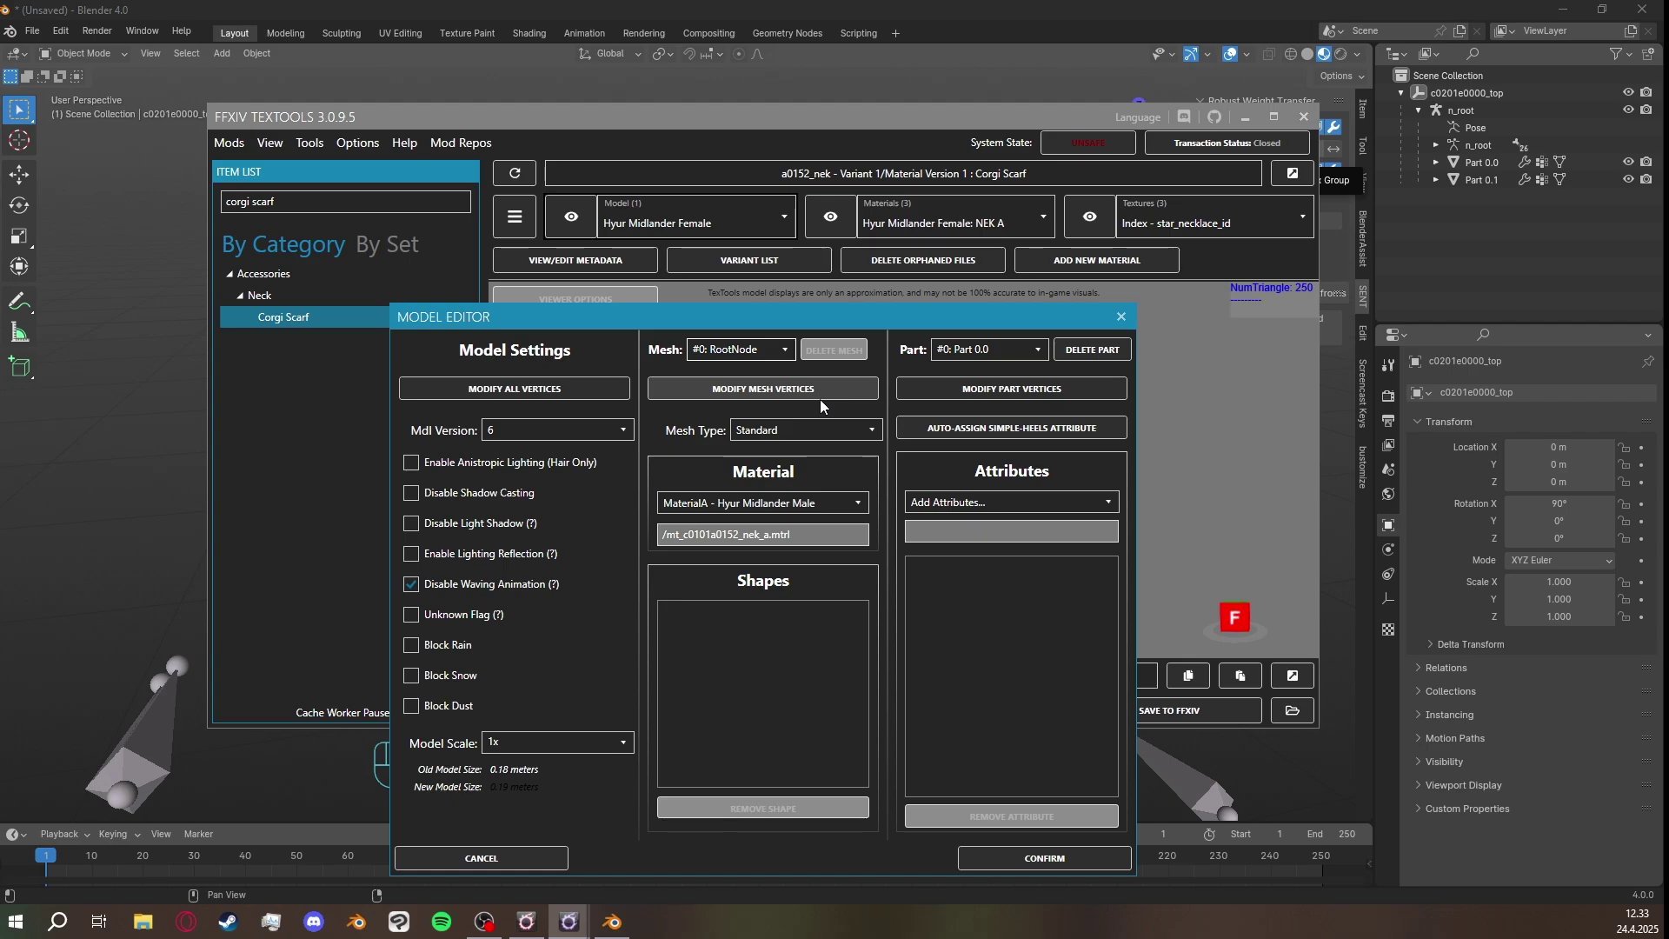
pyautogui.click(779, 394)
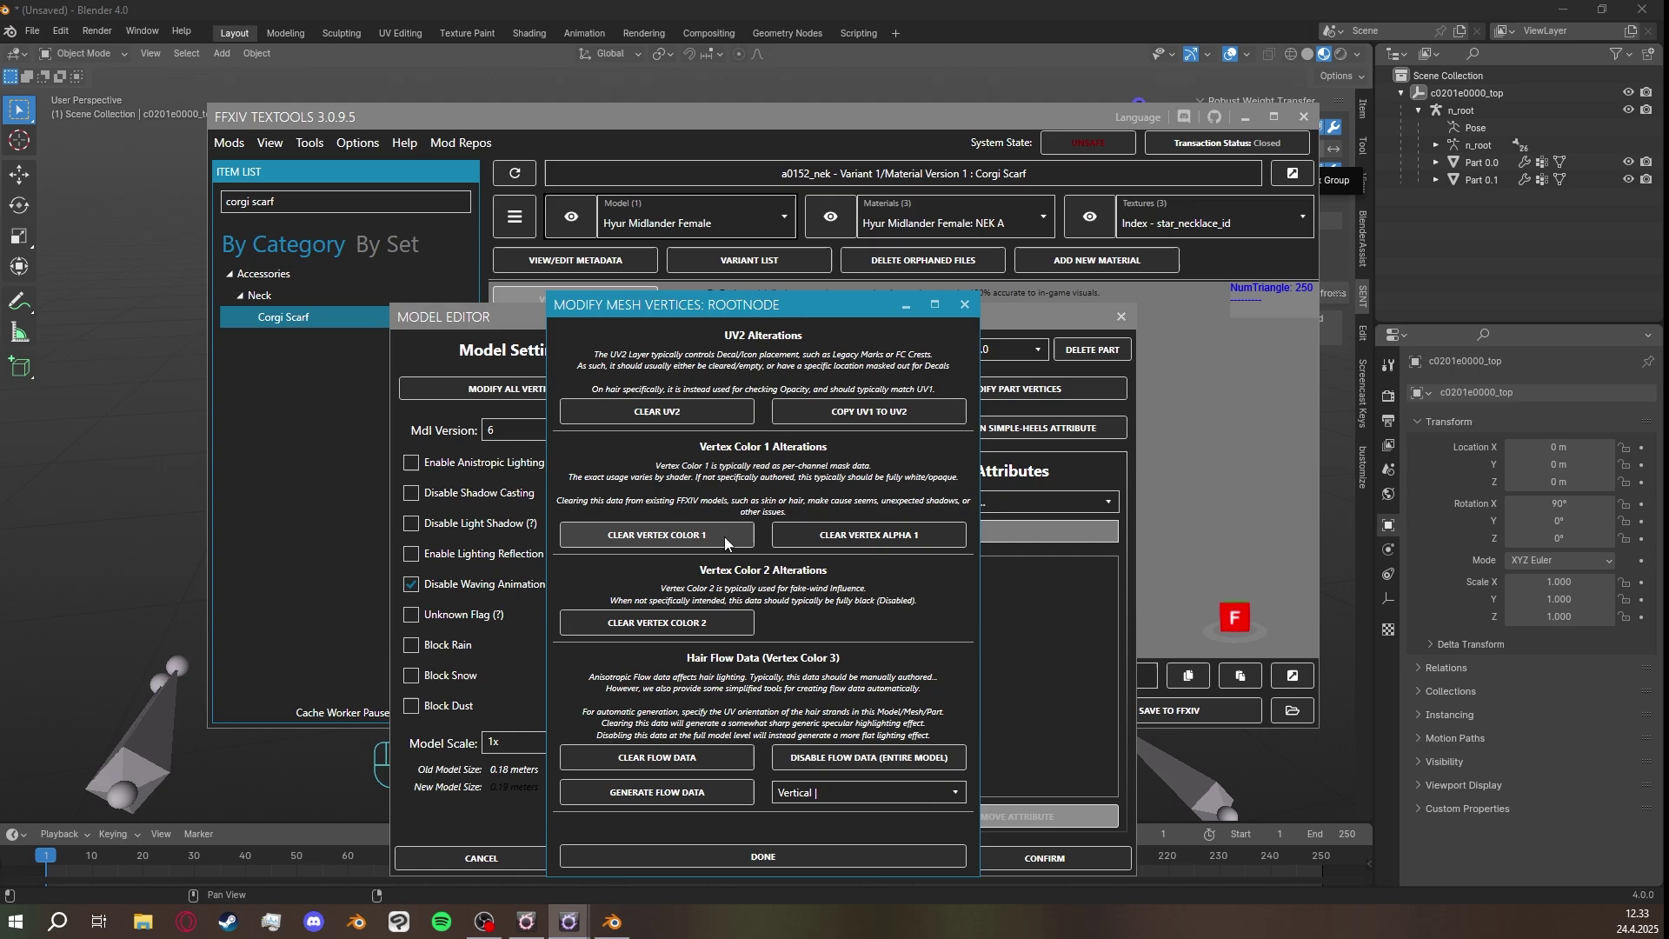
pyautogui.click(723, 535)
pyautogui.click(716, 624)
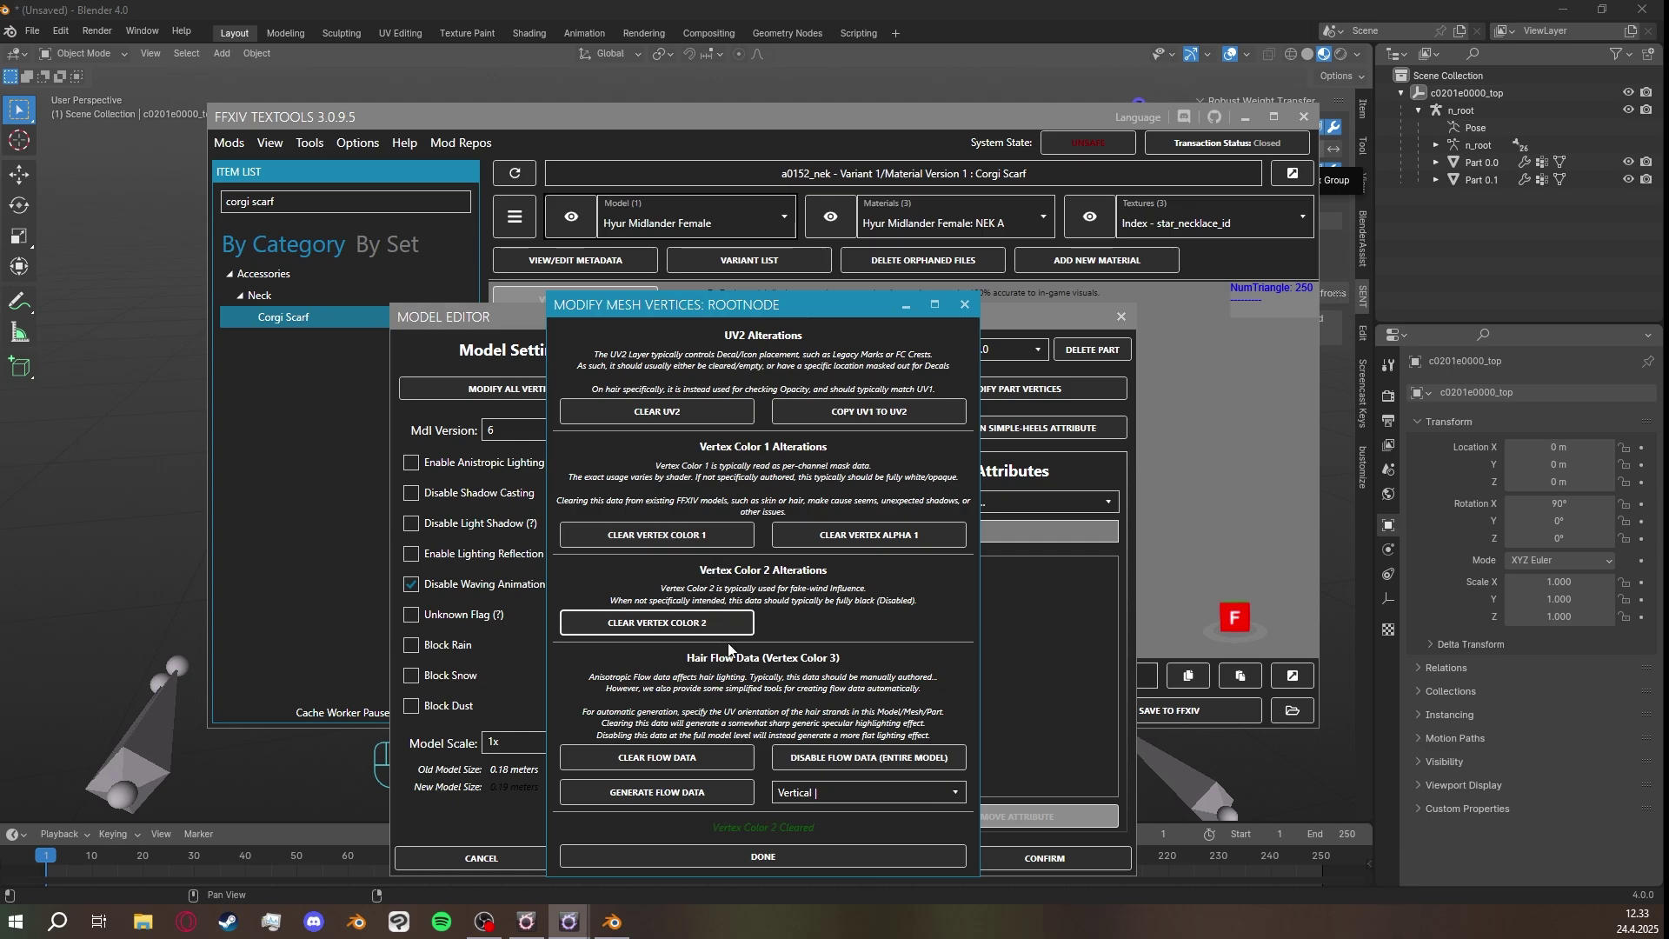
pyautogui.click(786, 853)
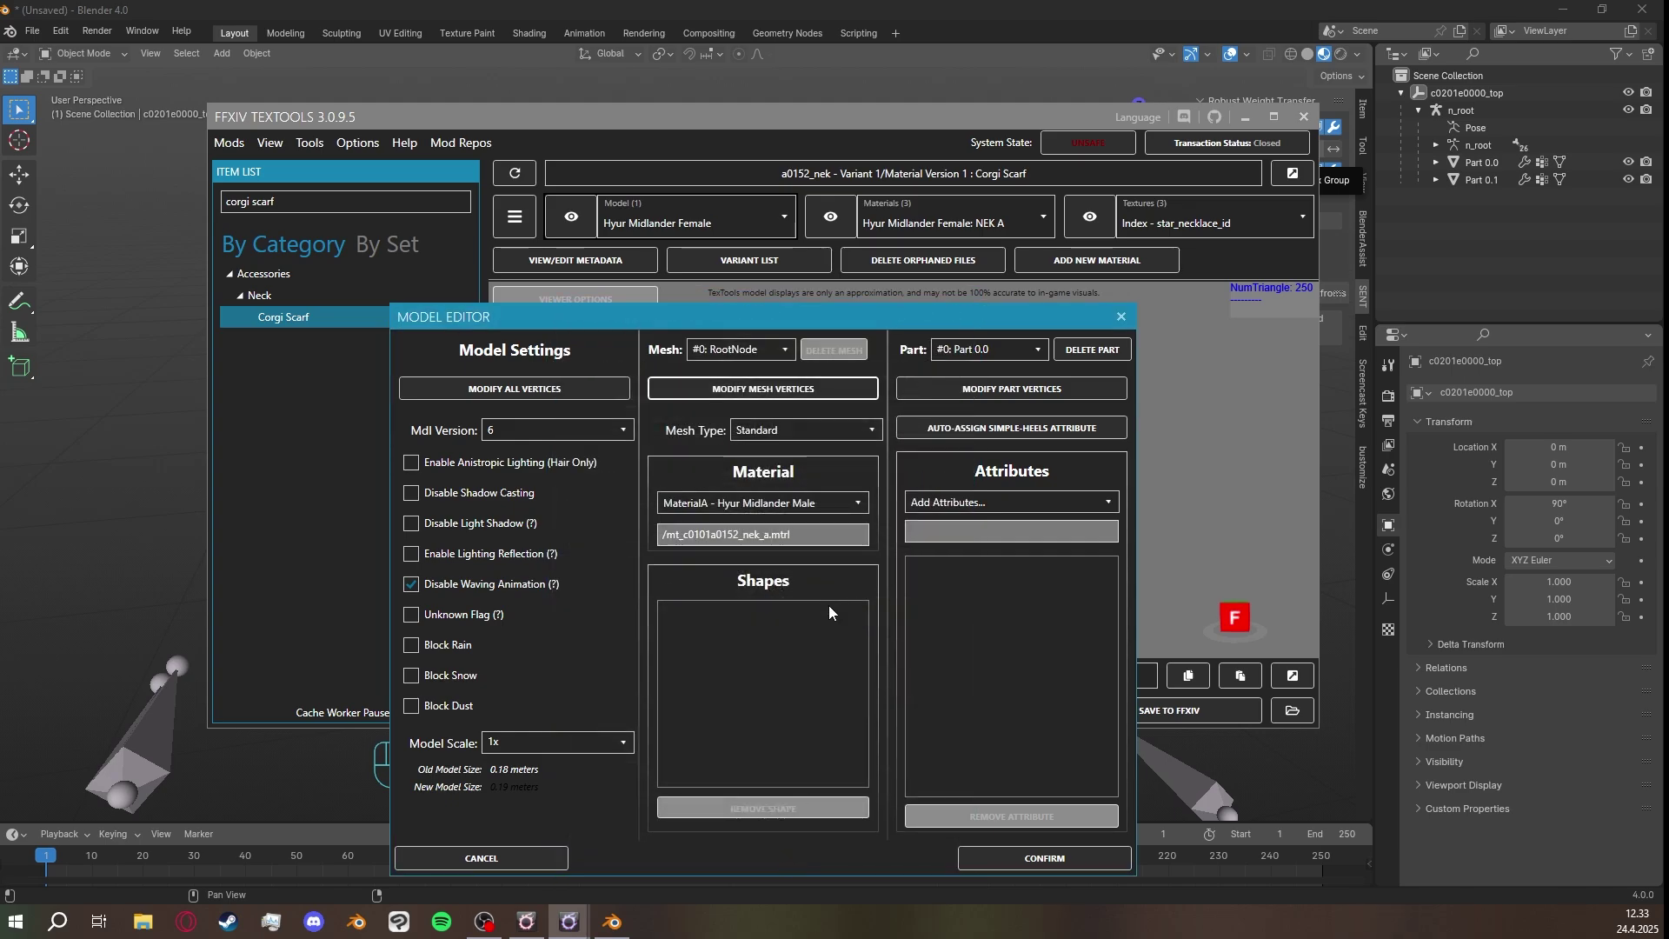
# Assign MaterialA - Hyur Midlander Female to the RootNode mesh and confirm the model import.
pyautogui.click(825, 508)
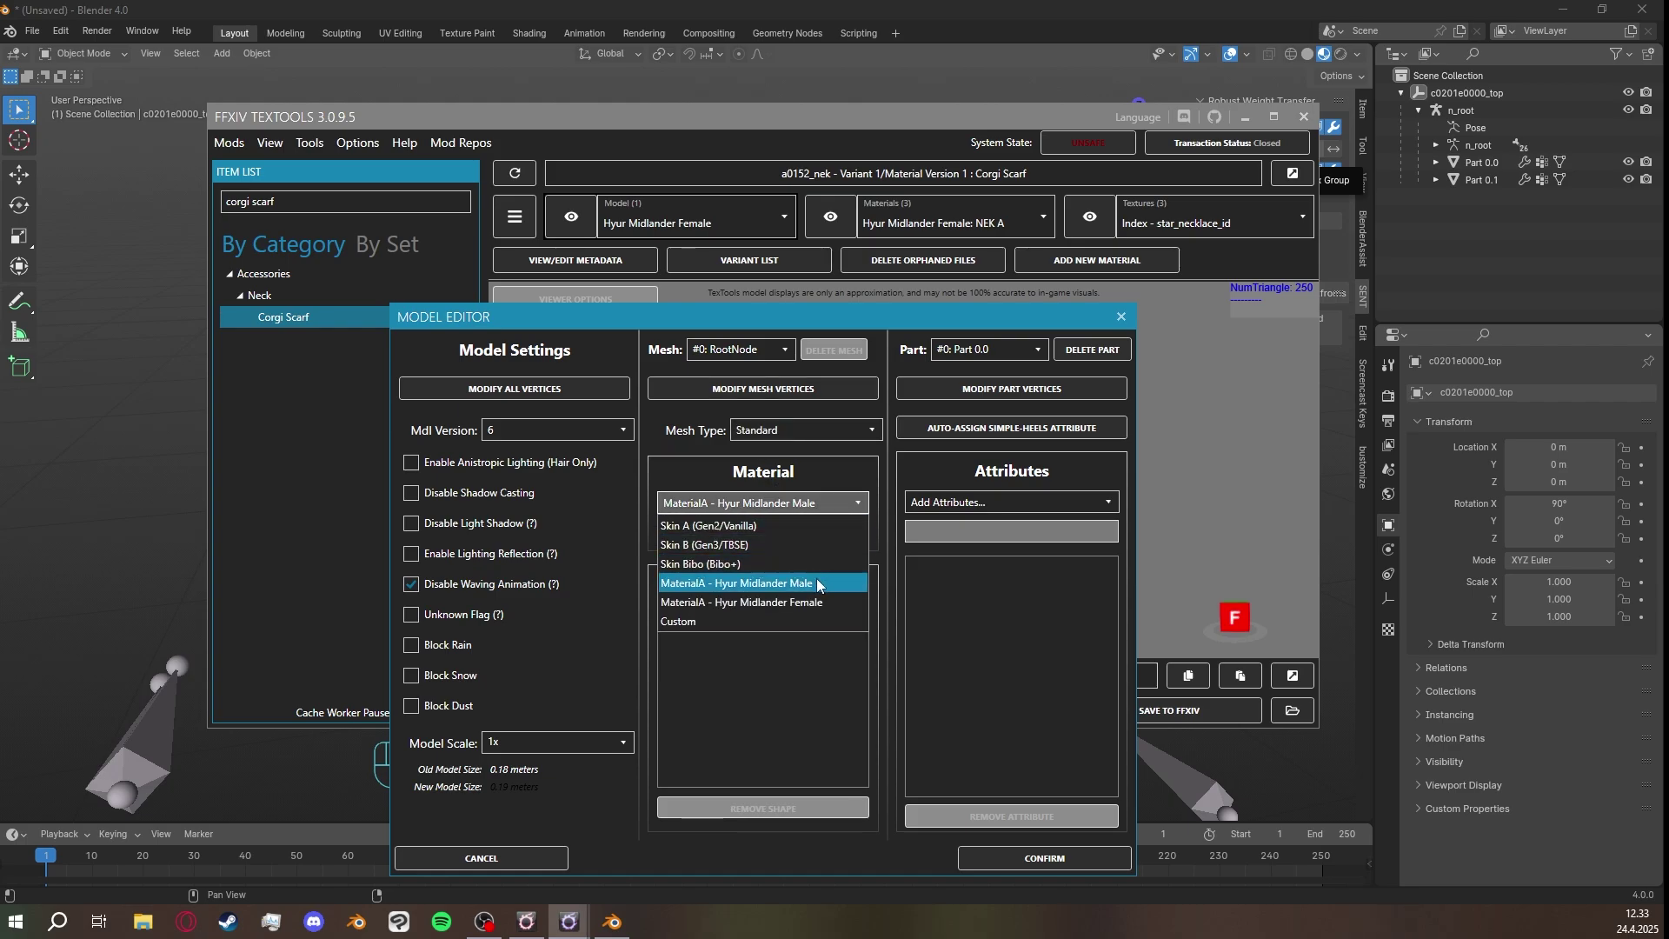
pyautogui.click(815, 605)
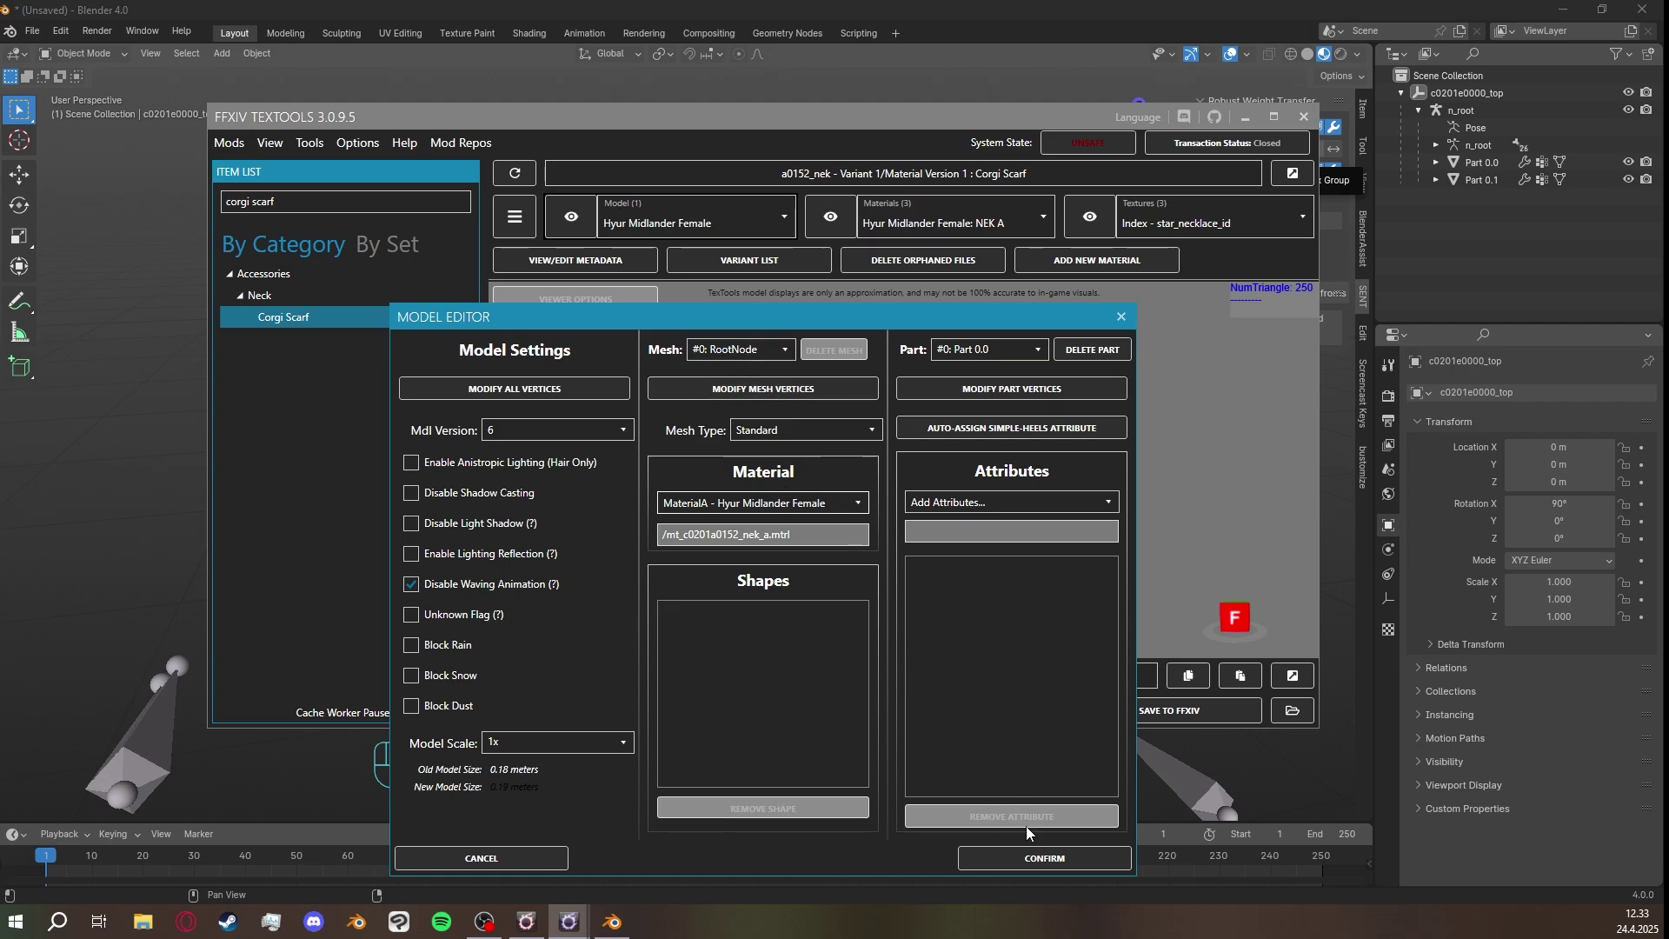
pyautogui.click(1036, 859)
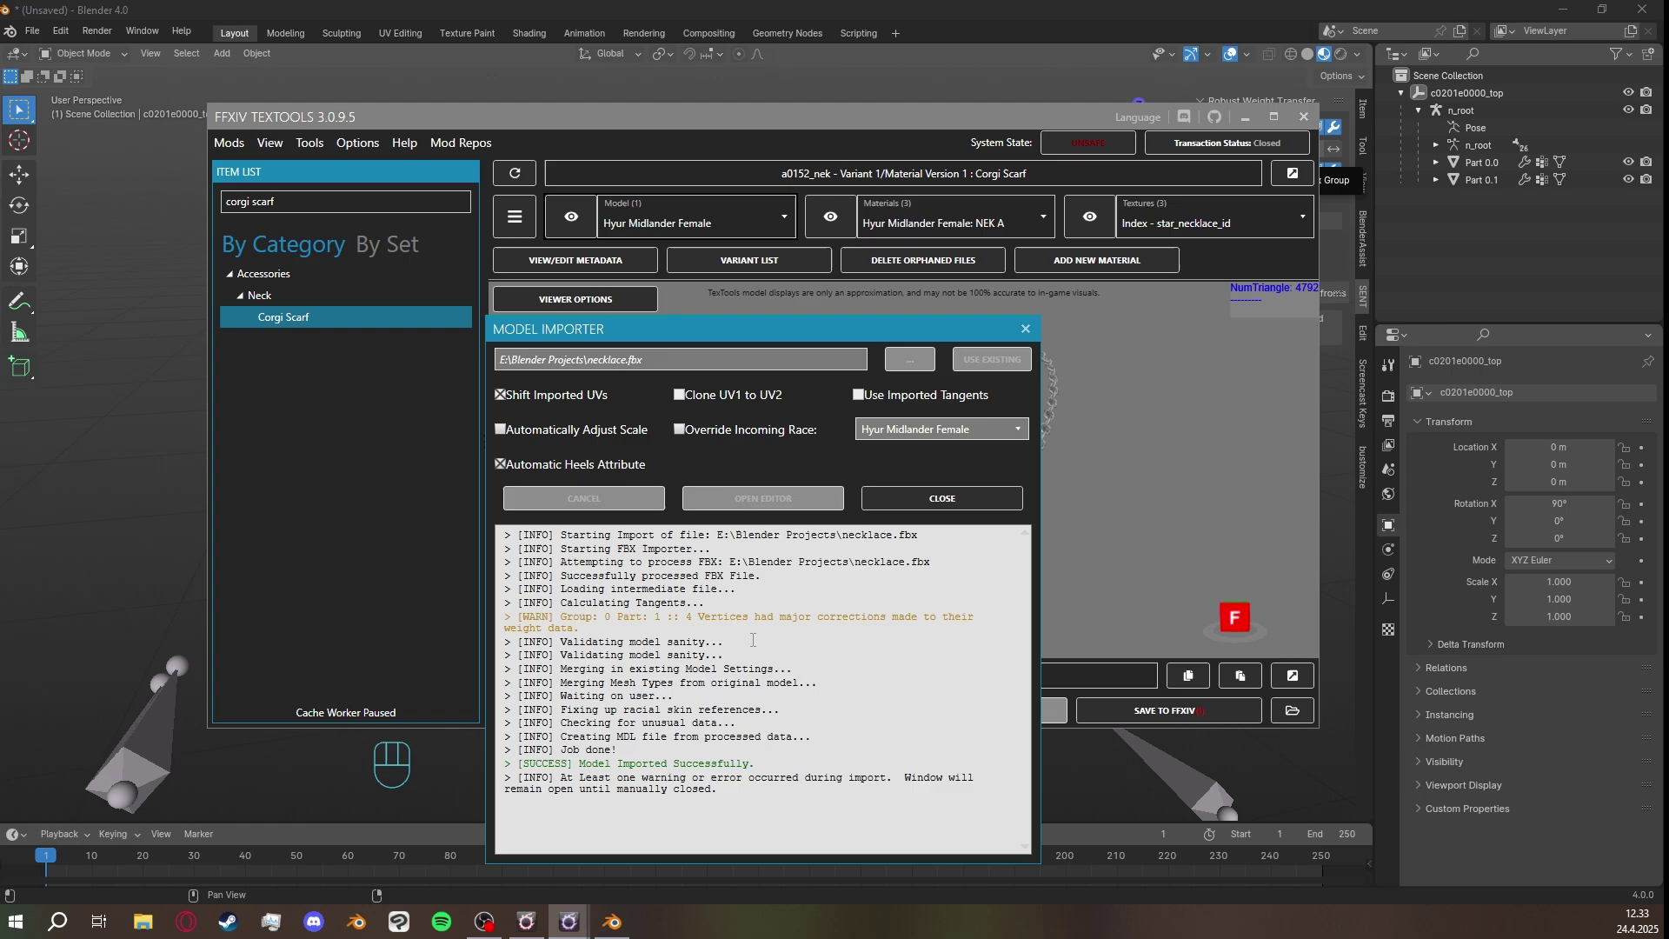
# Switch to Blender to check the modifiers on Part 0.1, and return to the TexTools Model Importer.
pyautogui.click(1439, 270)
pyautogui.click(1496, 178)
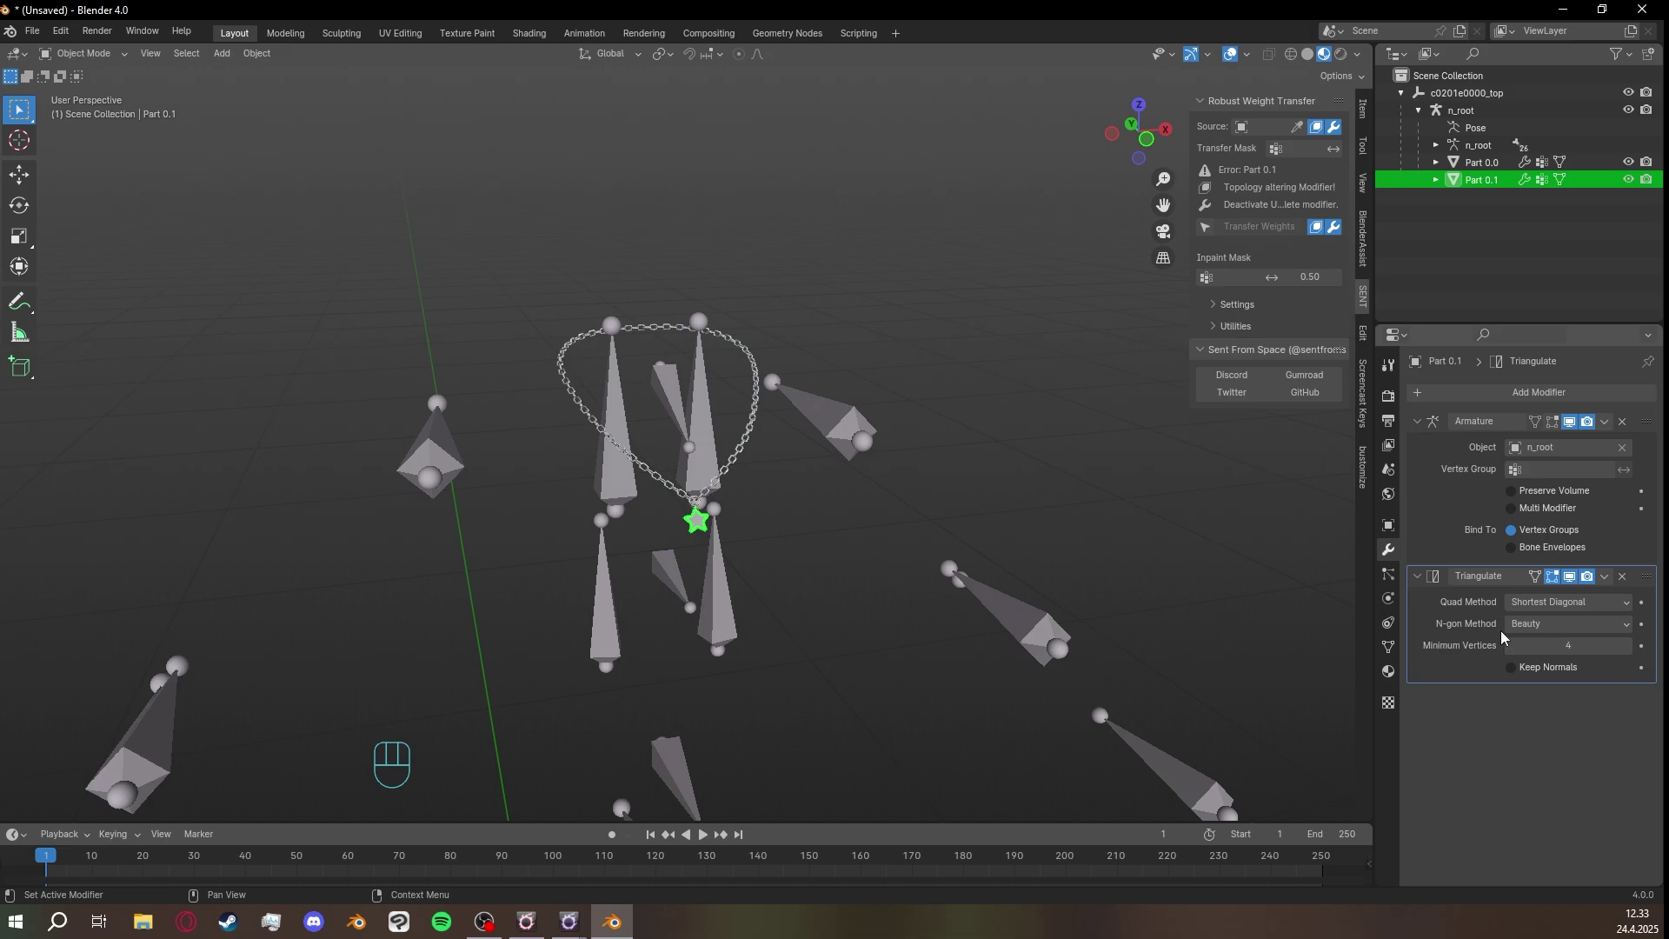
pyautogui.click(569, 922)
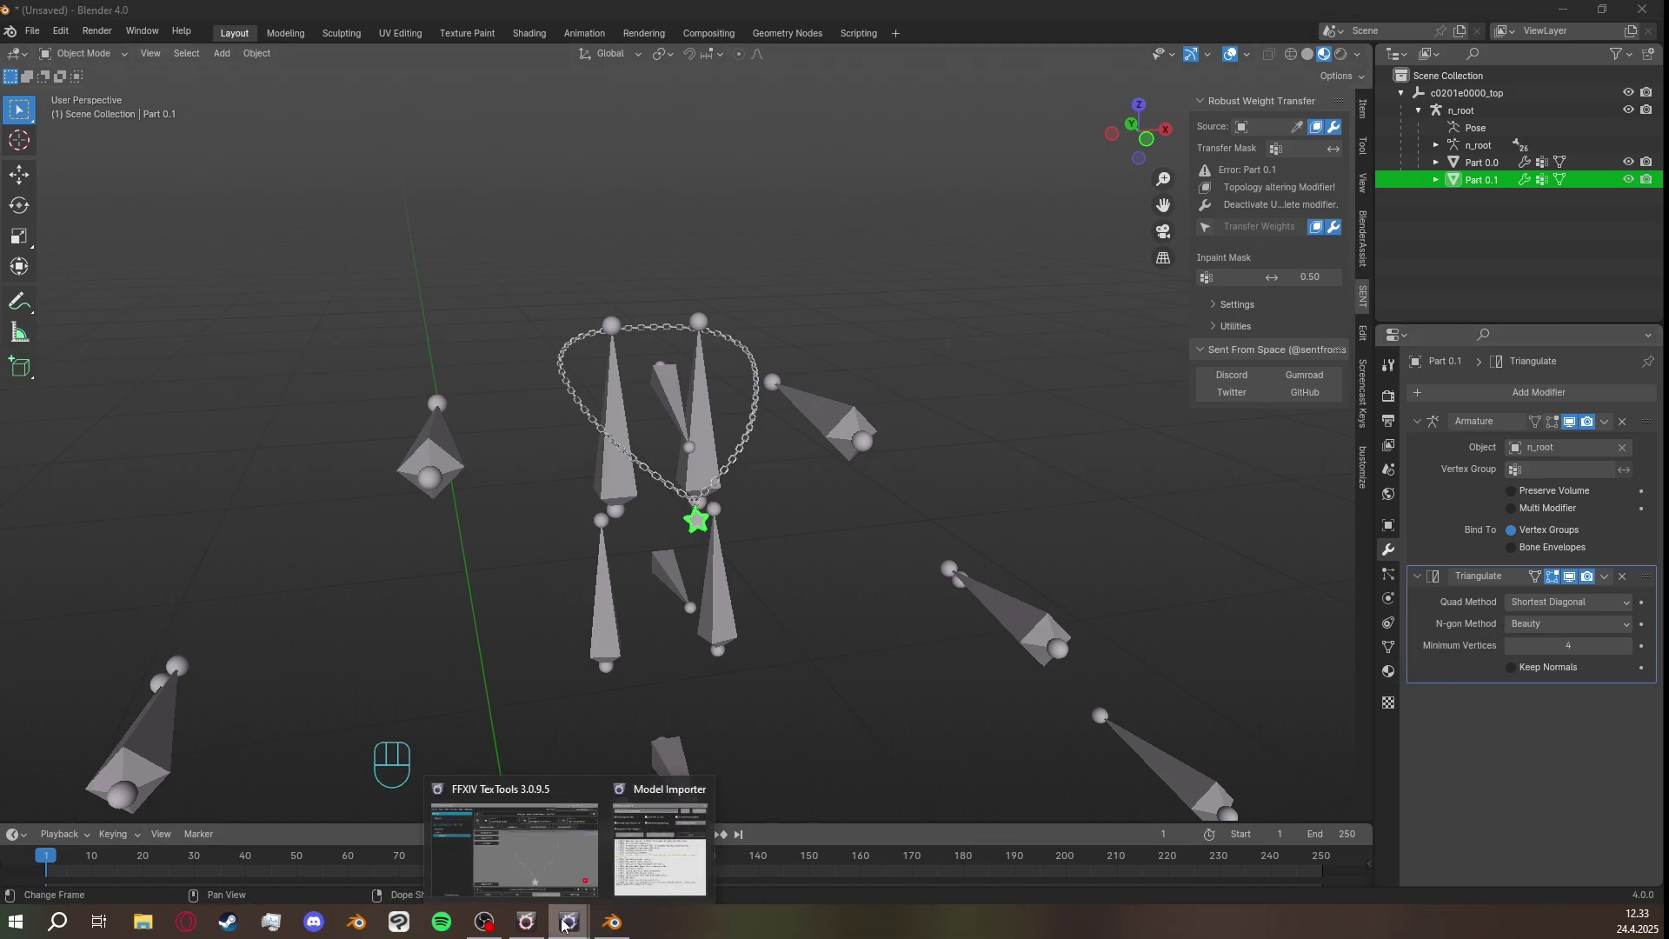
pyautogui.click(665, 836)
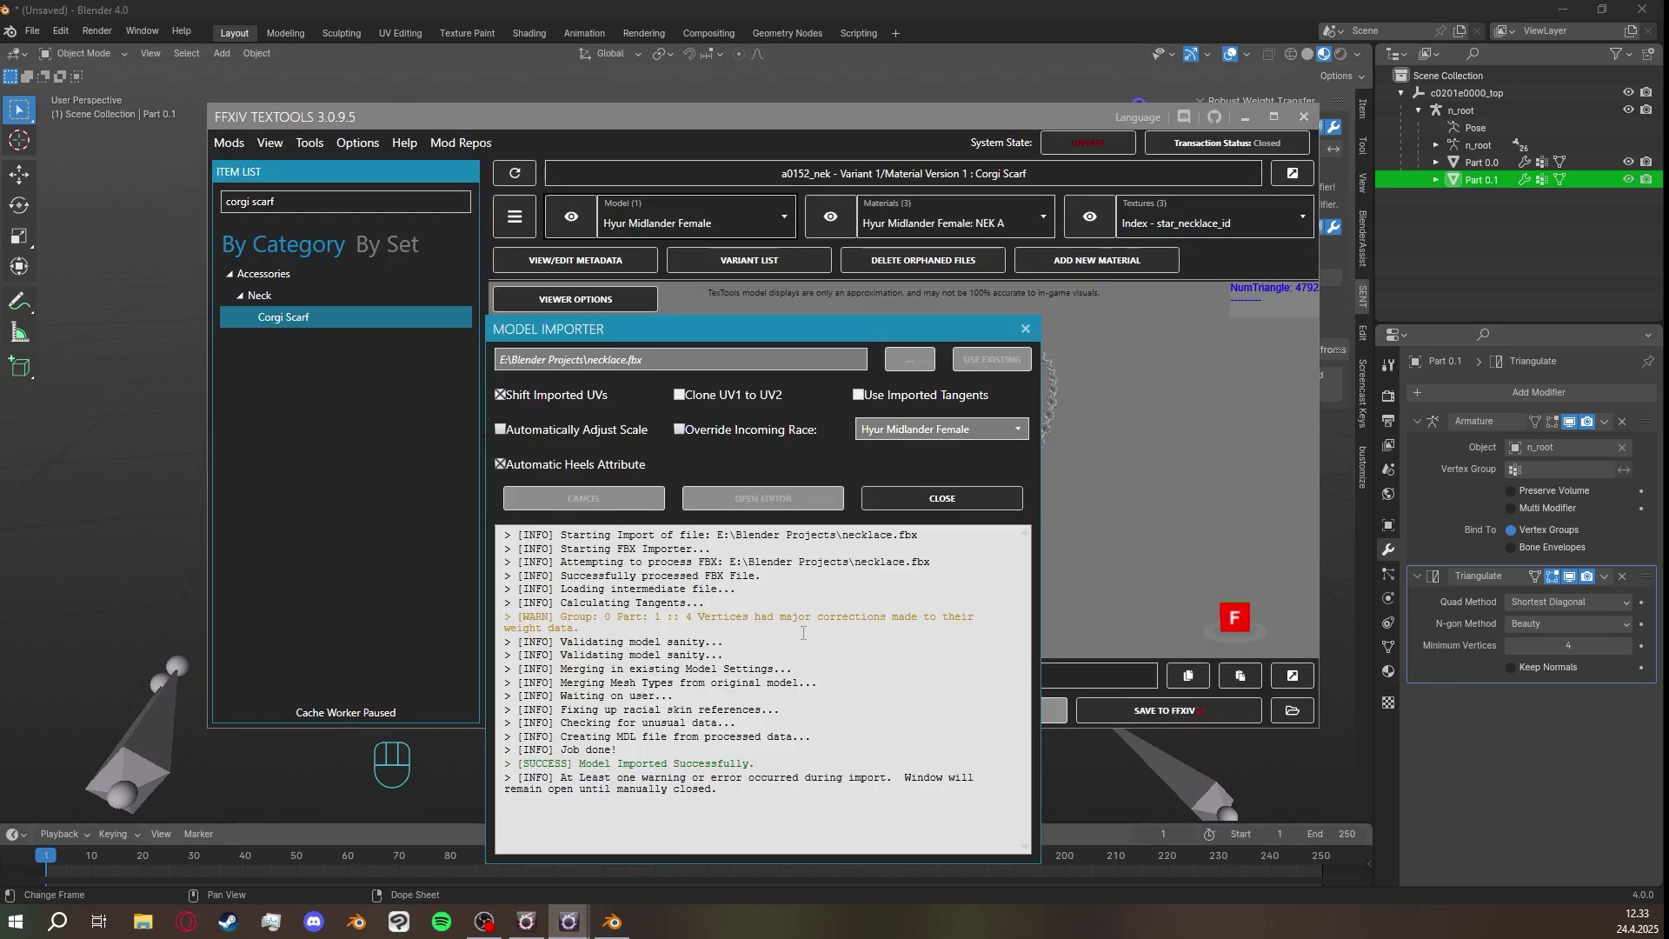
# Close the Model Importer and save the imported necklace model to FFXIV.
pyautogui.click(955, 503)
pyautogui.moveTo(936, 561)
pyautogui.mouseDown()
pyautogui.moveTo(850, 566)
pyautogui.moveTo(1113, 545)
pyautogui.moveTo(872, 551)
pyautogui.moveTo(917, 564)
pyautogui.moveTo(838, 570)
pyautogui.moveTo(1076, 551)
pyautogui.moveTo(925, 578)
pyautogui.mouseUp()
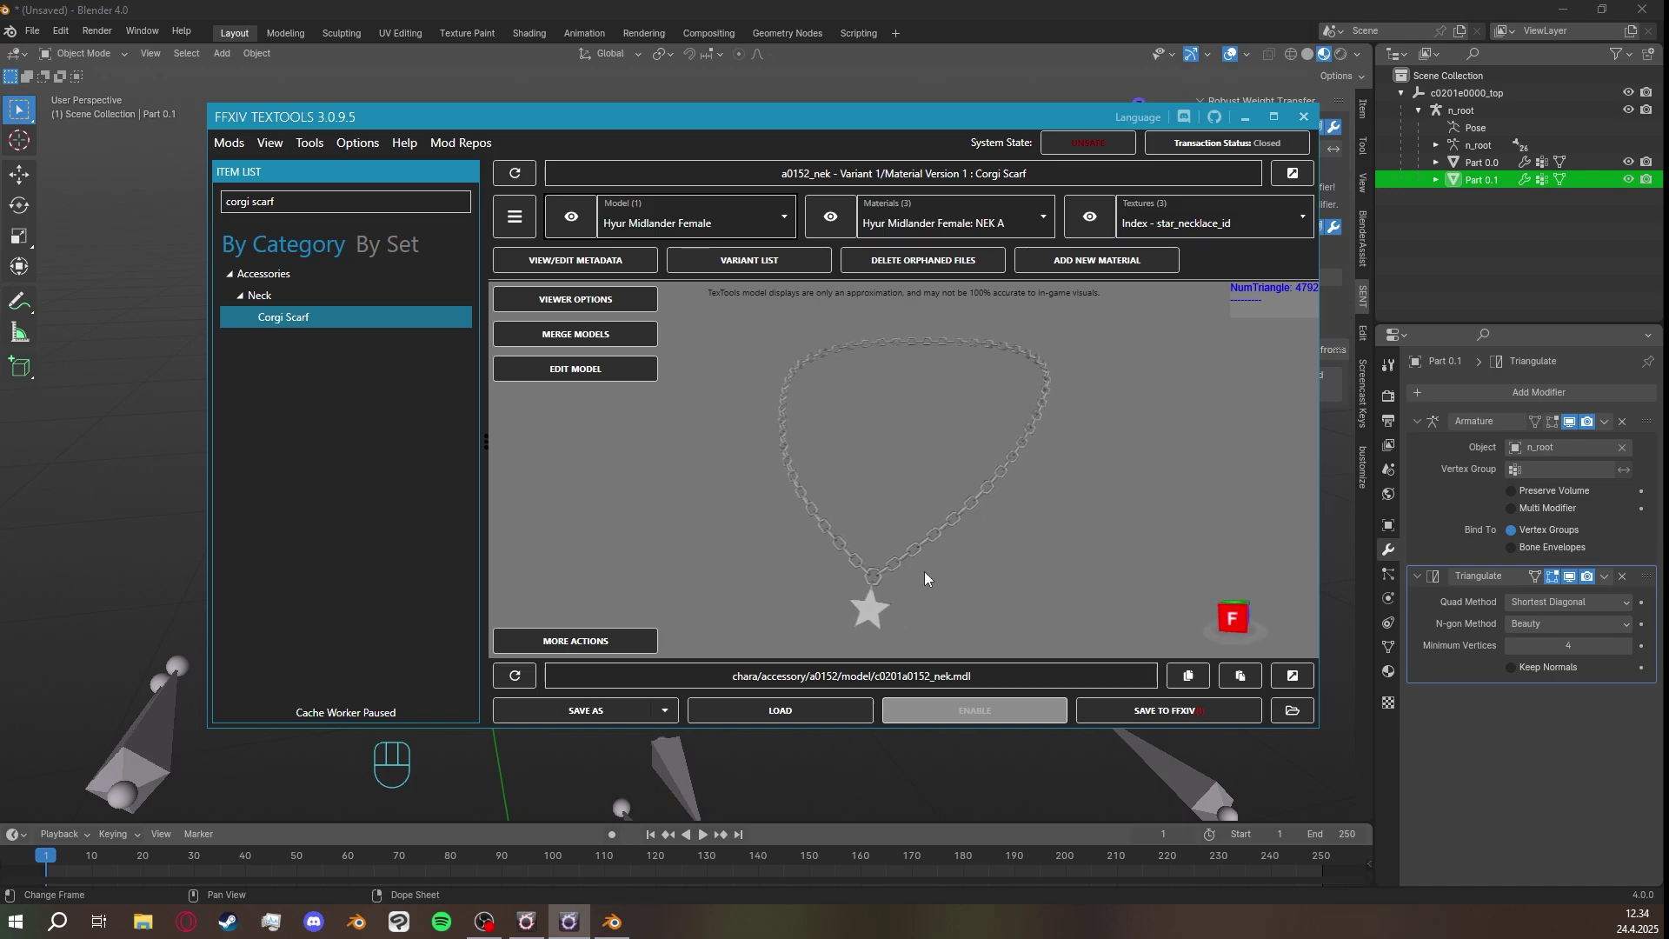
pyautogui.click(1180, 711)
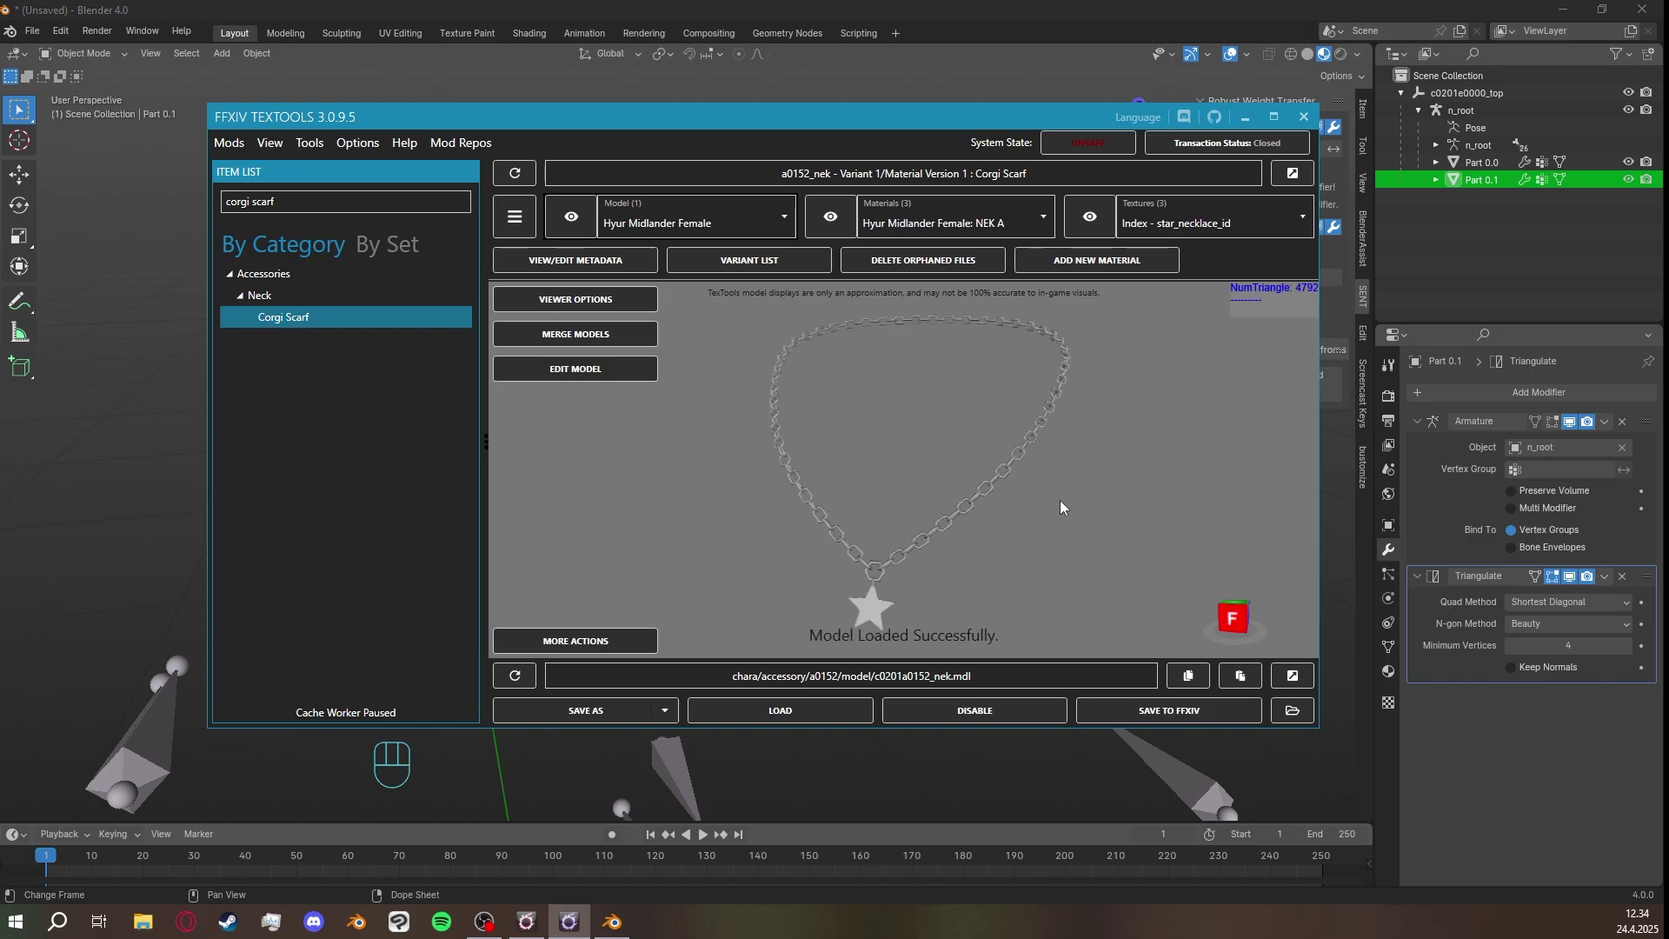
# Examine the necklace's chain links and star pendant up close and from several angles in the model preview.
pyautogui.moveTo(1061, 499)
pyautogui.mouseDown()
pyautogui.moveTo(842, 496)
pyautogui.moveTo(1061, 492)
pyautogui.moveTo(1185, 461)
pyautogui.moveTo(976, 477)
pyautogui.moveTo(1129, 492)
pyautogui.moveTo(1078, 489)
pyautogui.mouseUp()
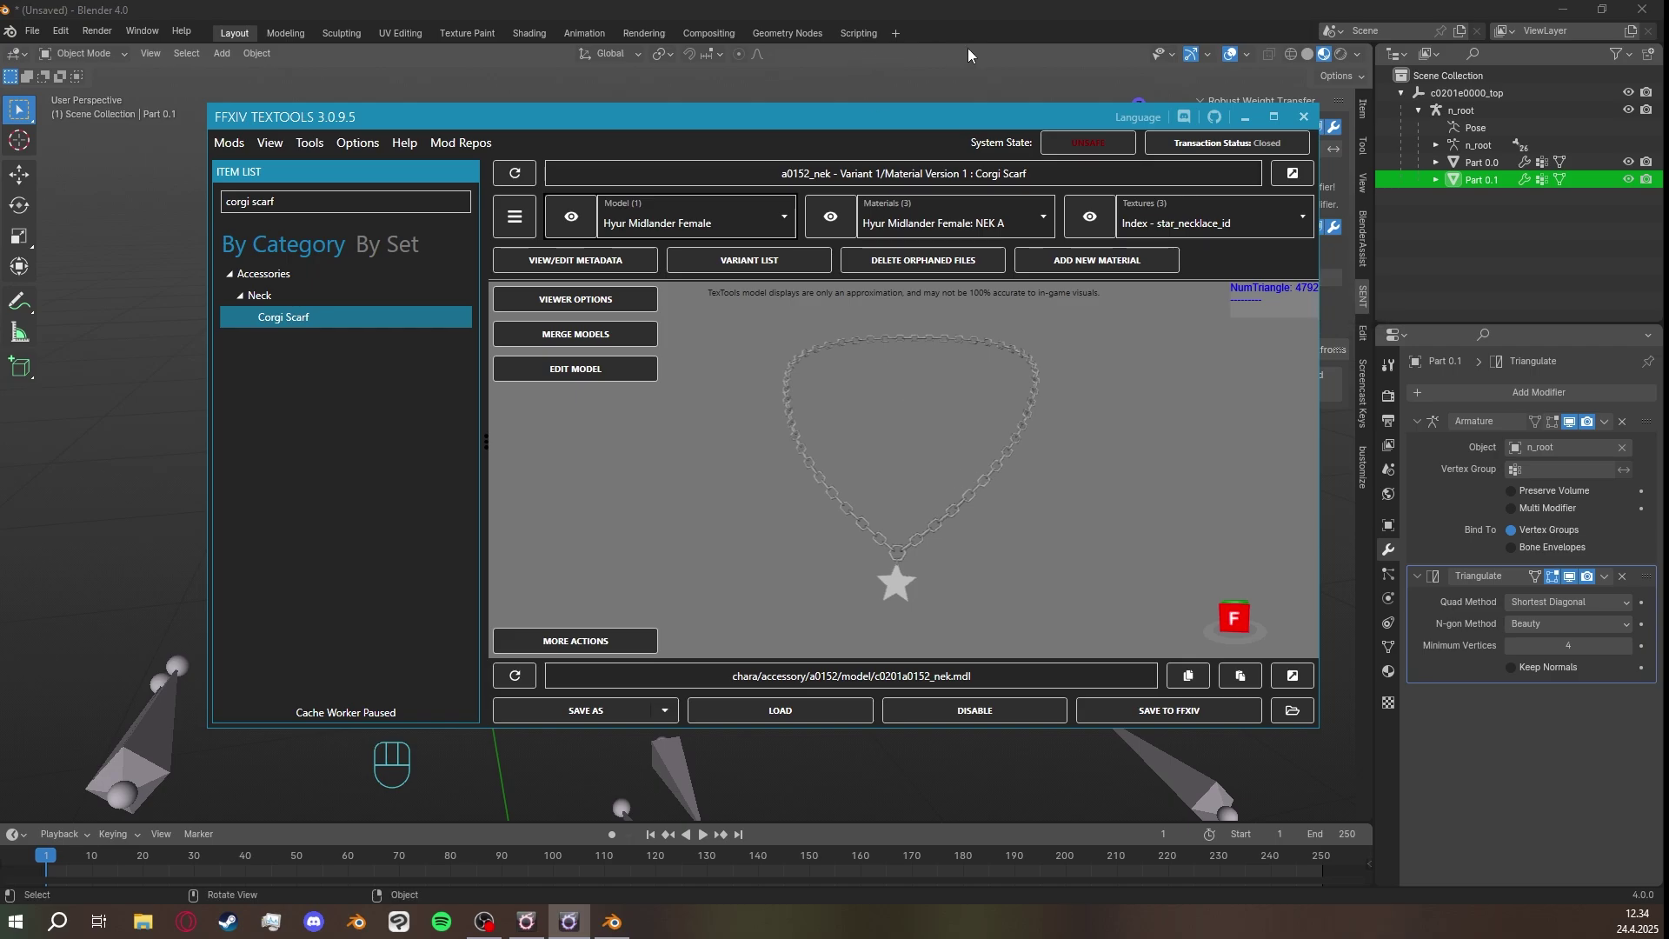
pyautogui.moveTo(947, 483)
pyautogui.mouseDown(button='right')
pyautogui.moveTo(847, 467)
pyautogui.moveTo(962, 469)
pyautogui.mouseUp(button='right')
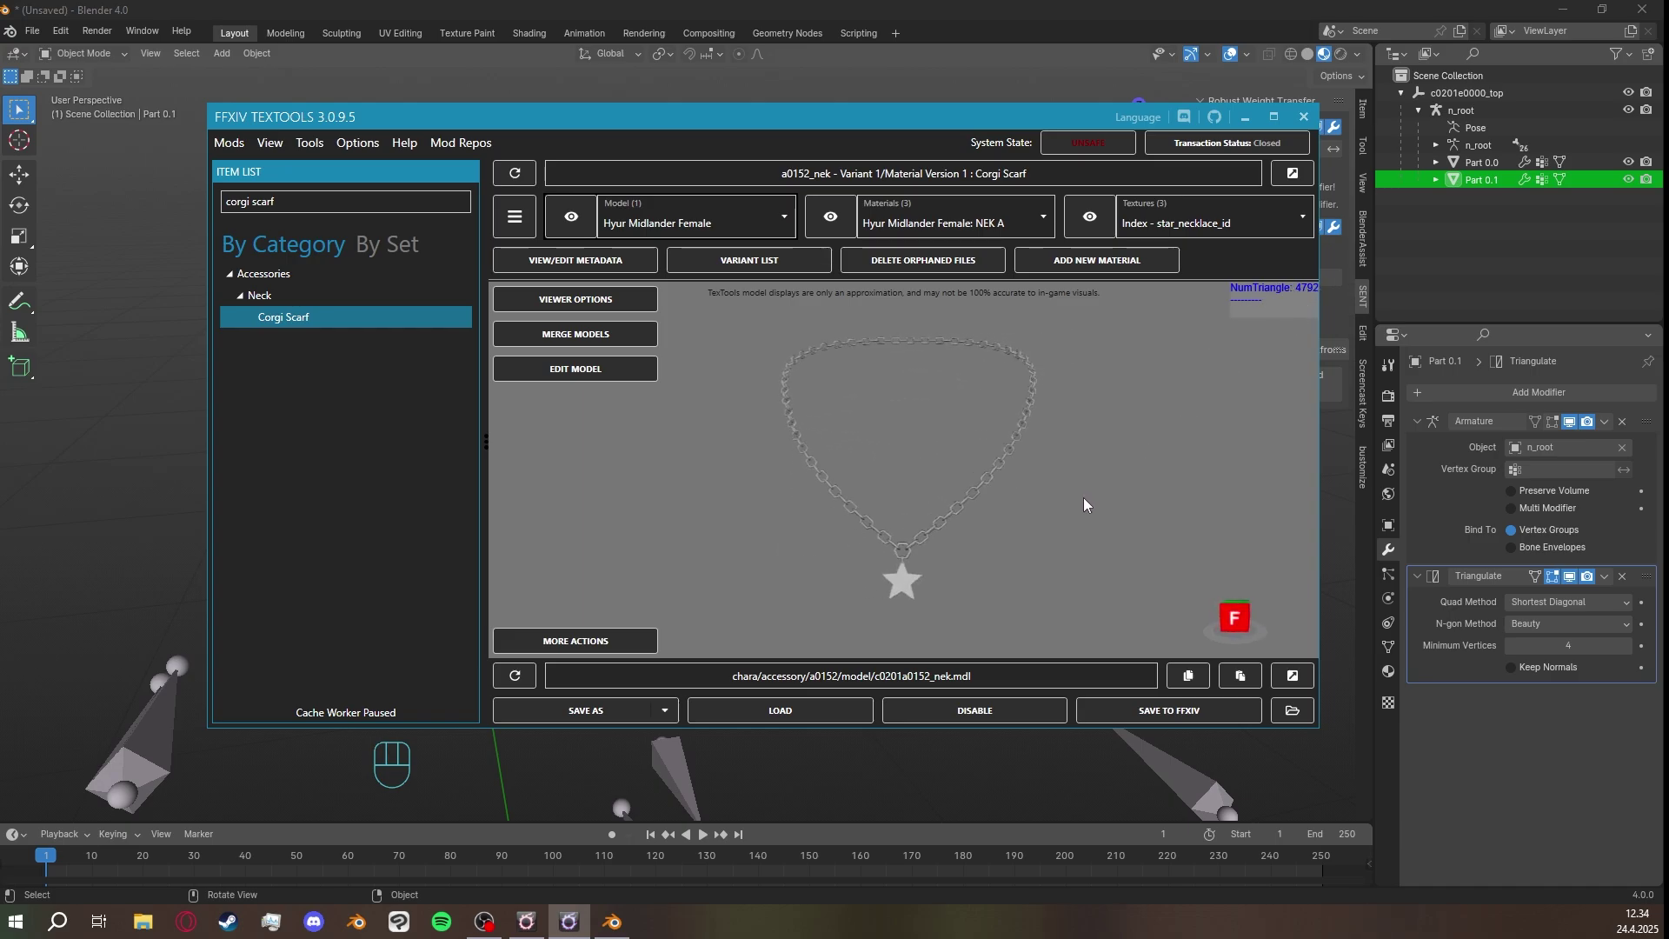
pyautogui.scroll(8, 969, 510)
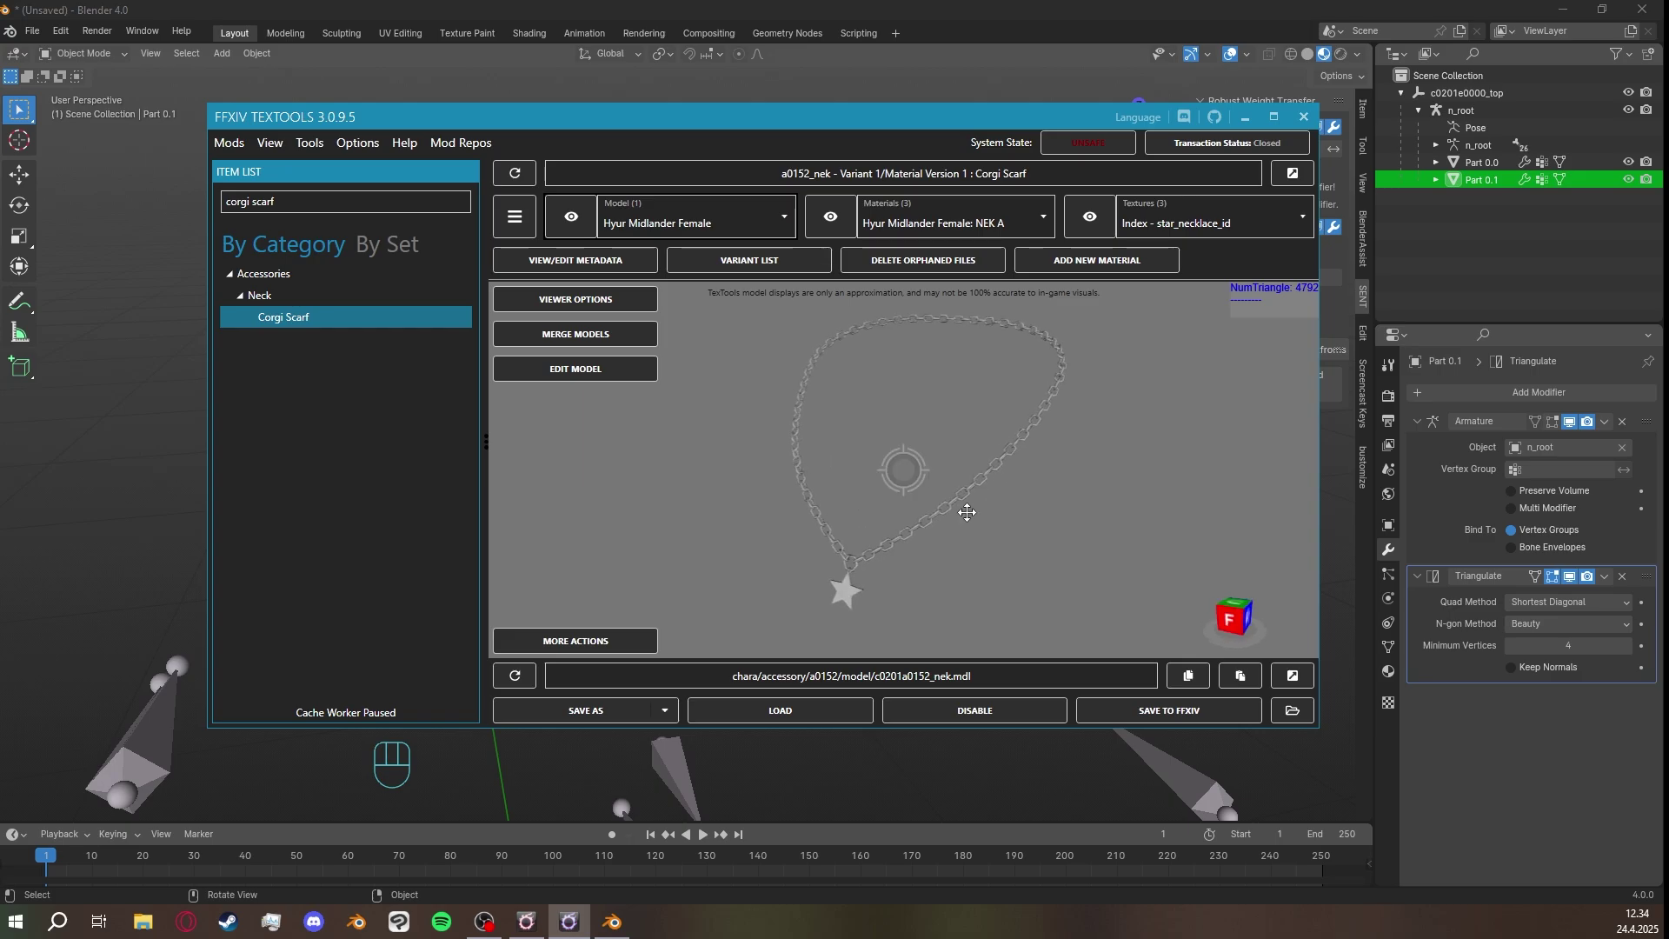
pyautogui.scroll(4, 989, 567)
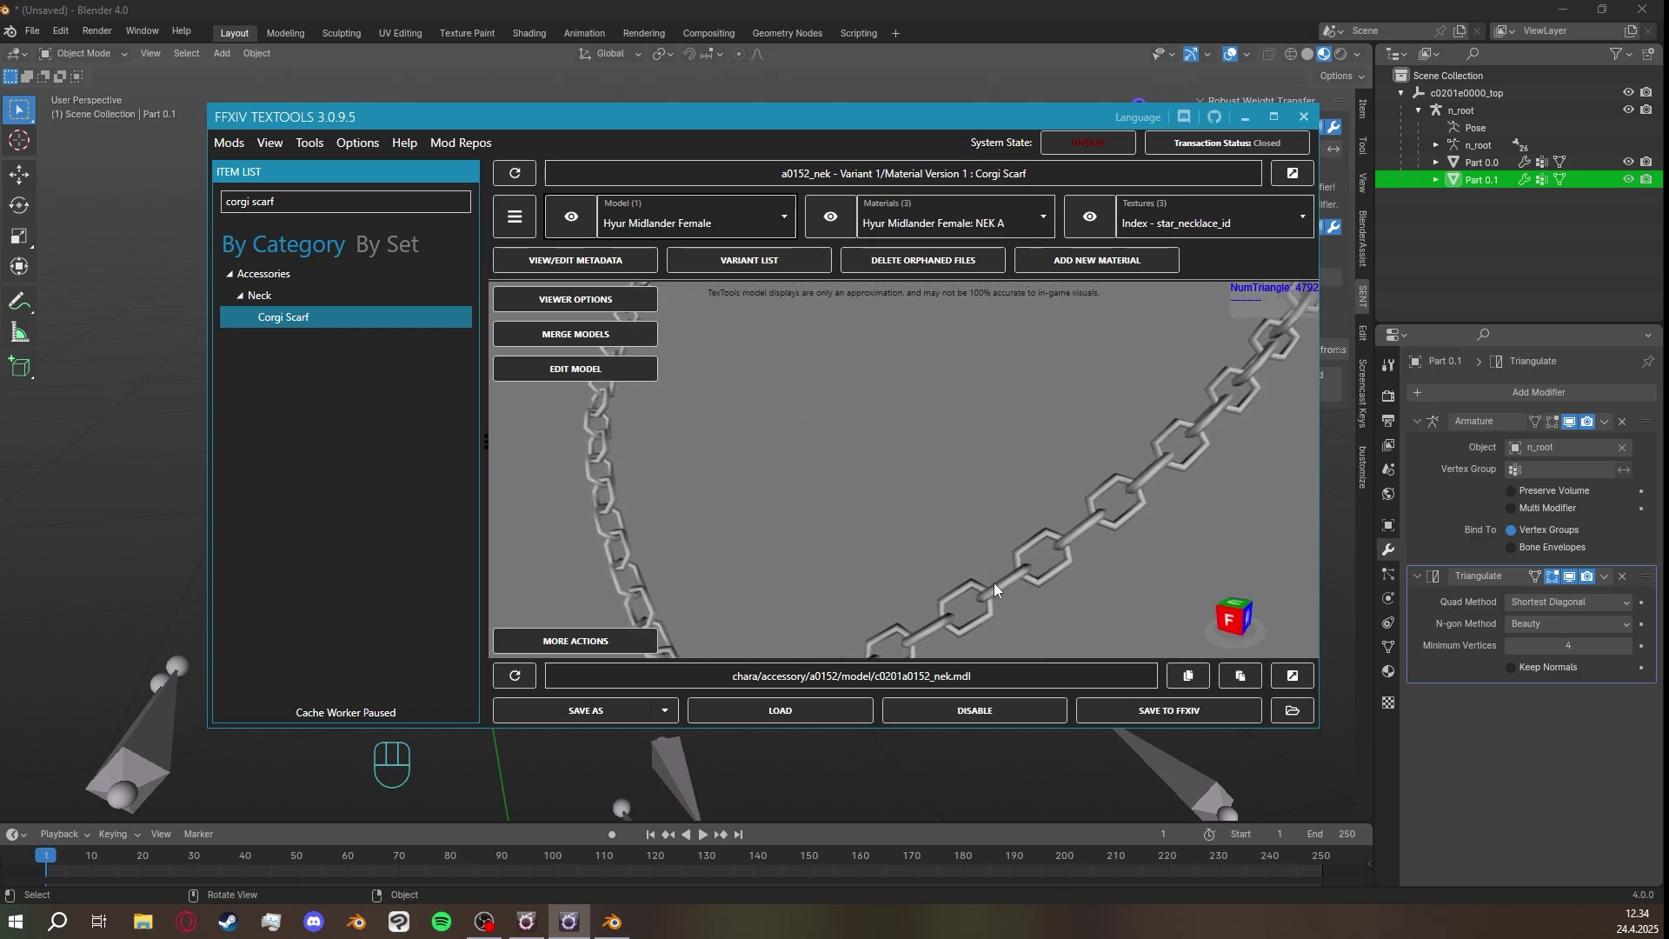
pyautogui.scroll(-10, 1012, 522)
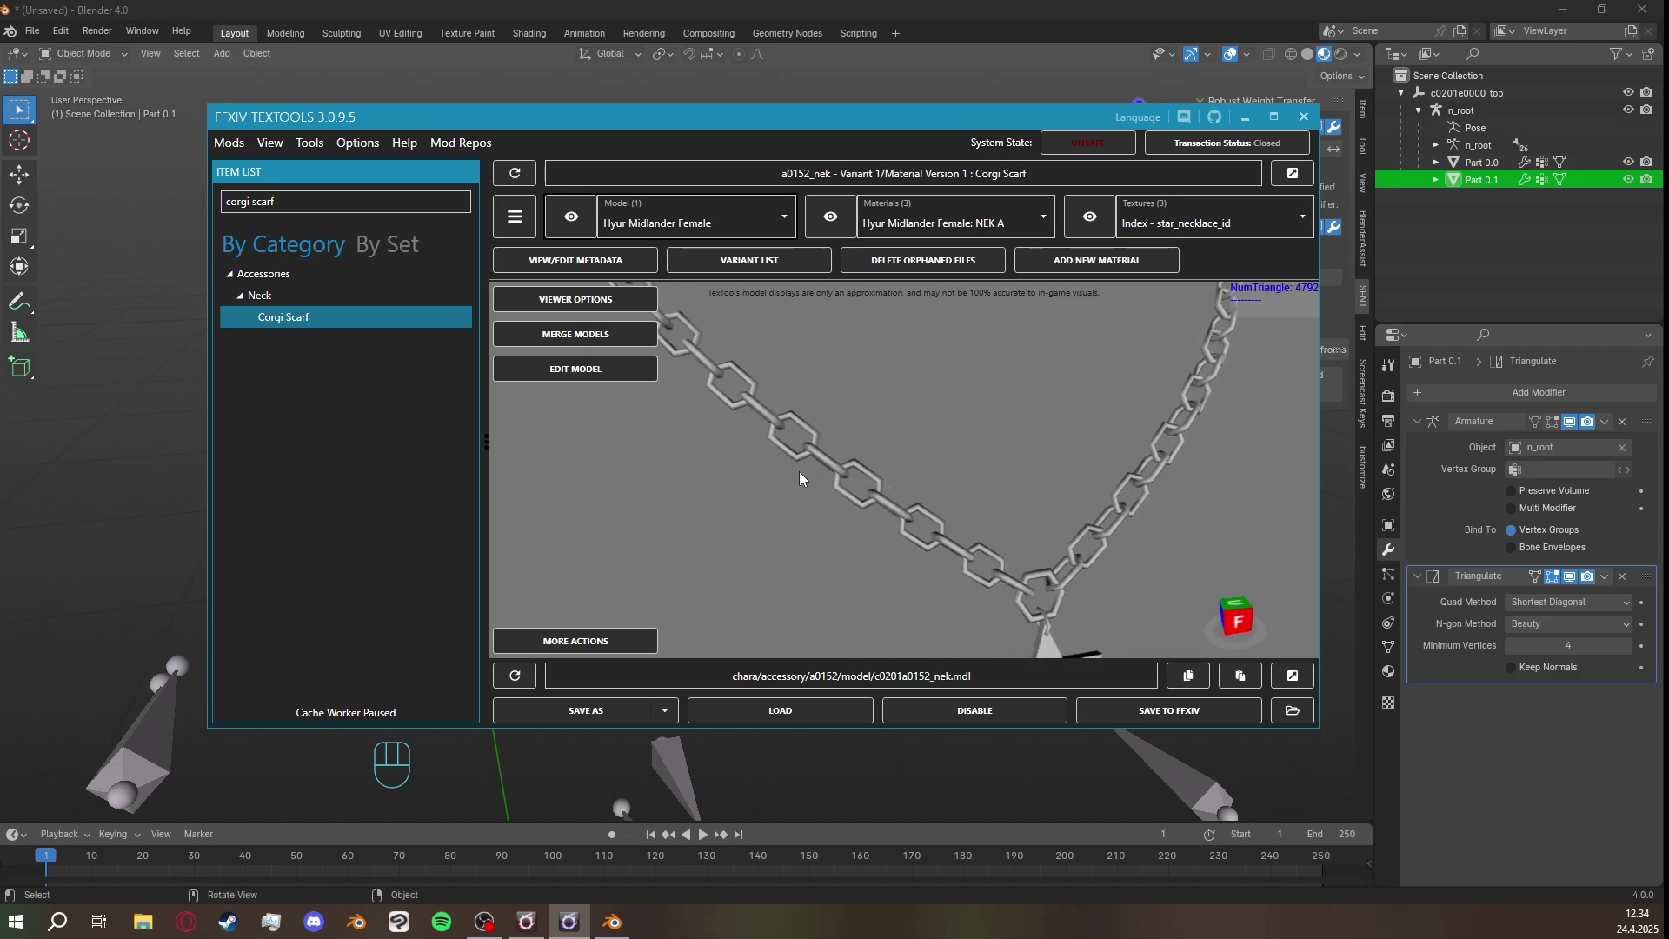
pyautogui.scroll(-10, 880, 518)
pyautogui.moveTo(881, 521); pyautogui.dragTo(902, 477, button='right')
pyautogui.moveTo(903, 469); pyautogui.dragTo(921, 559)
pyautogui.moveTo(920, 559); pyautogui.dragTo(925, 500, button='right')
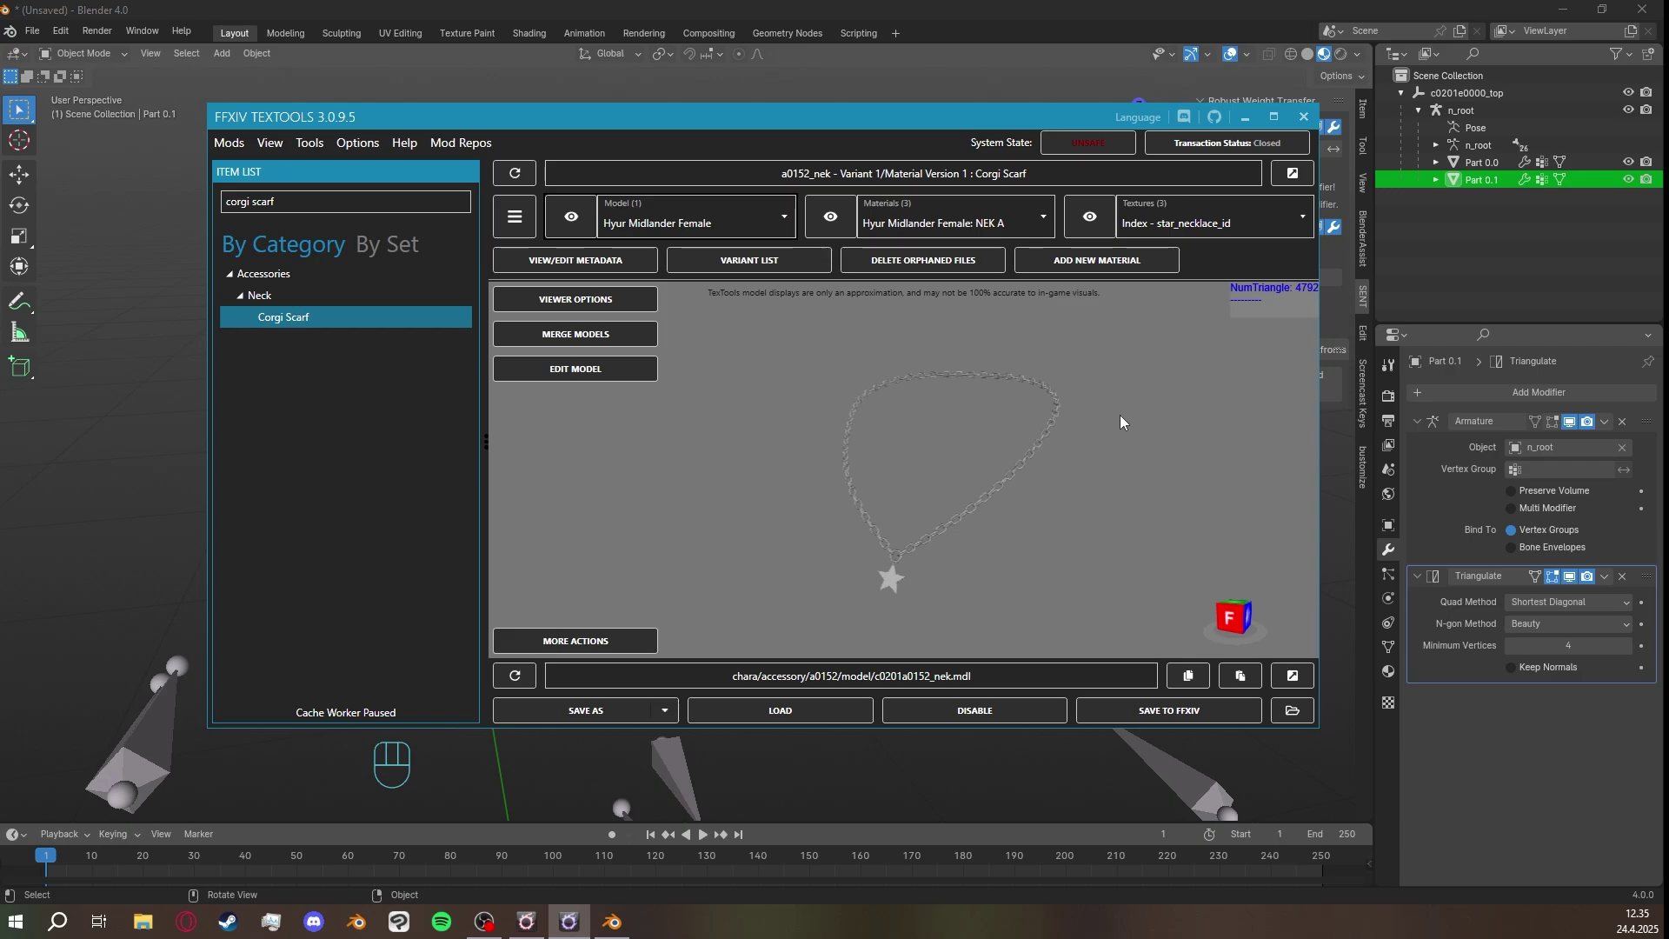
pyautogui.moveTo(857, 455)
pyautogui.mouseDown()
pyautogui.moveTo(801, 436)
pyautogui.moveTo(899, 466)
pyautogui.moveTo(853, 492)
pyautogui.moveTo(890, 503)
pyautogui.moveTo(871, 479)
pyautogui.mouseUp()
# Start creating a modpack from items and place the Standard Modpack Creator window over TexTools.
pyautogui.click(231, 149)
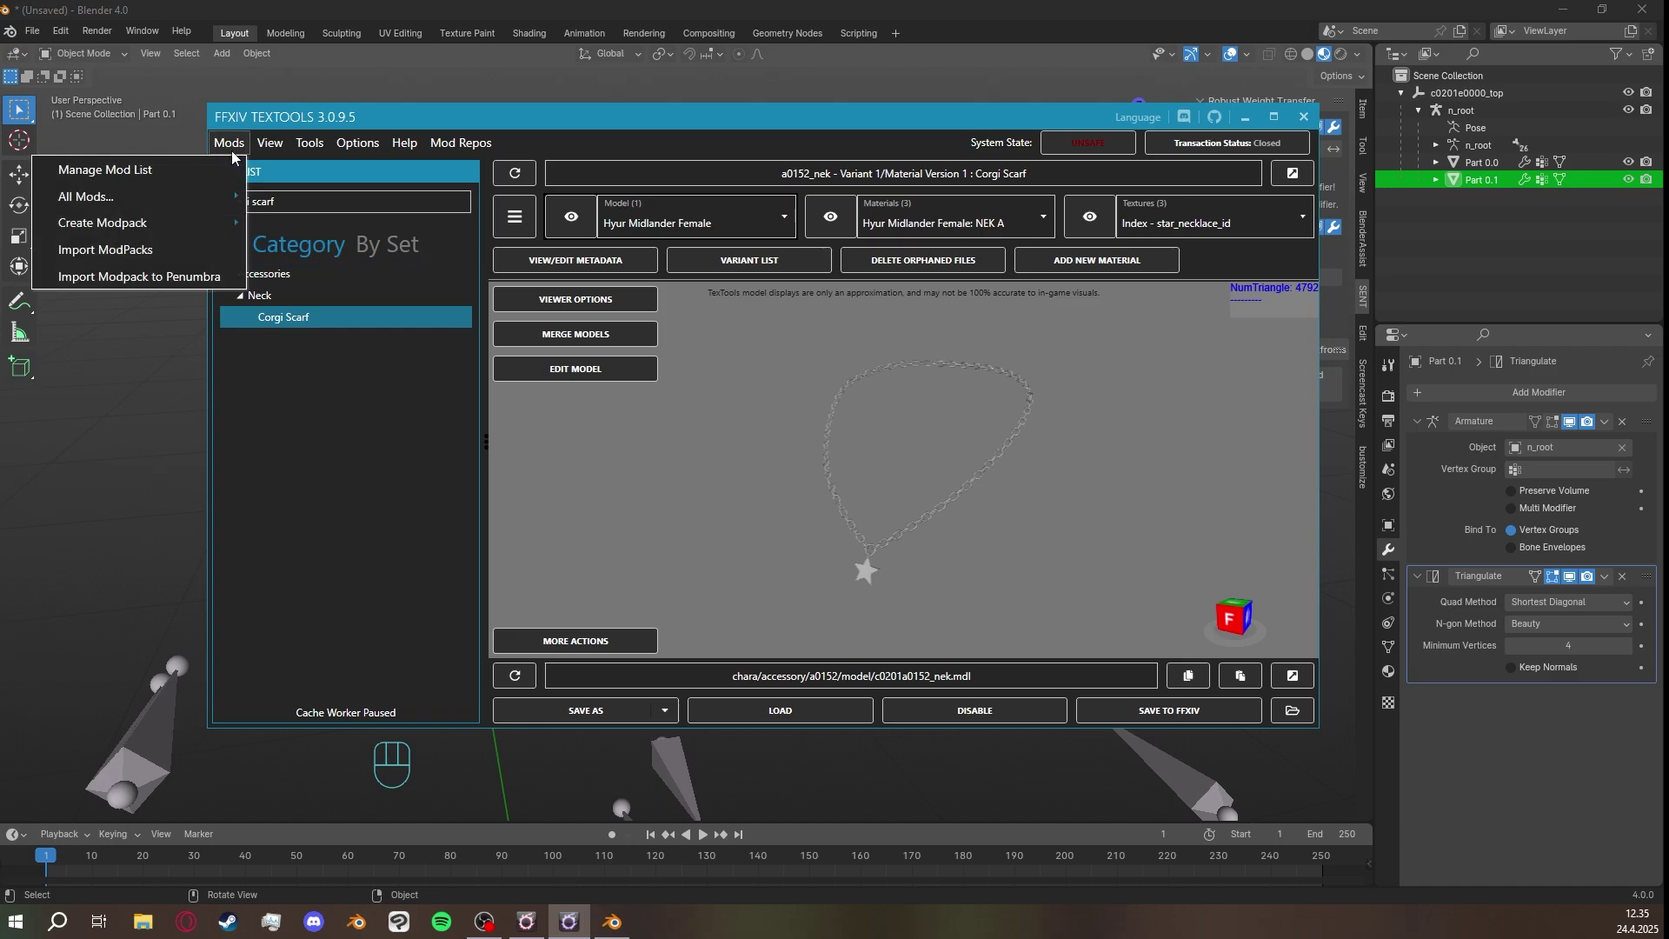
pyautogui.moveTo(217, 219)
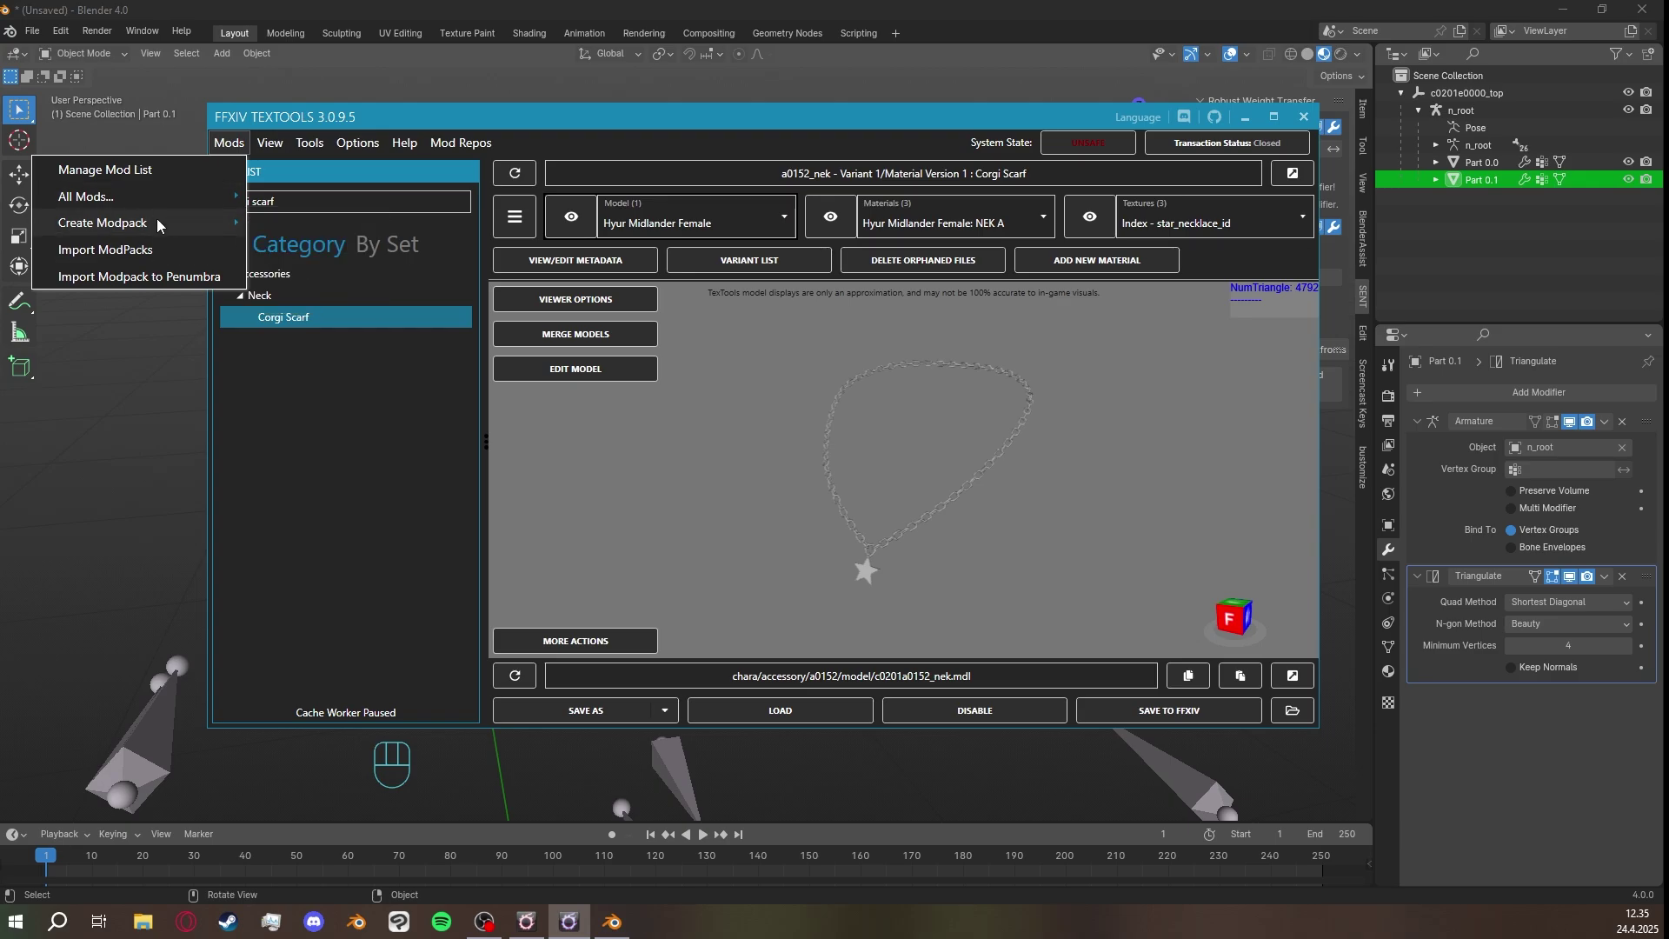
pyautogui.moveTo(156, 219)
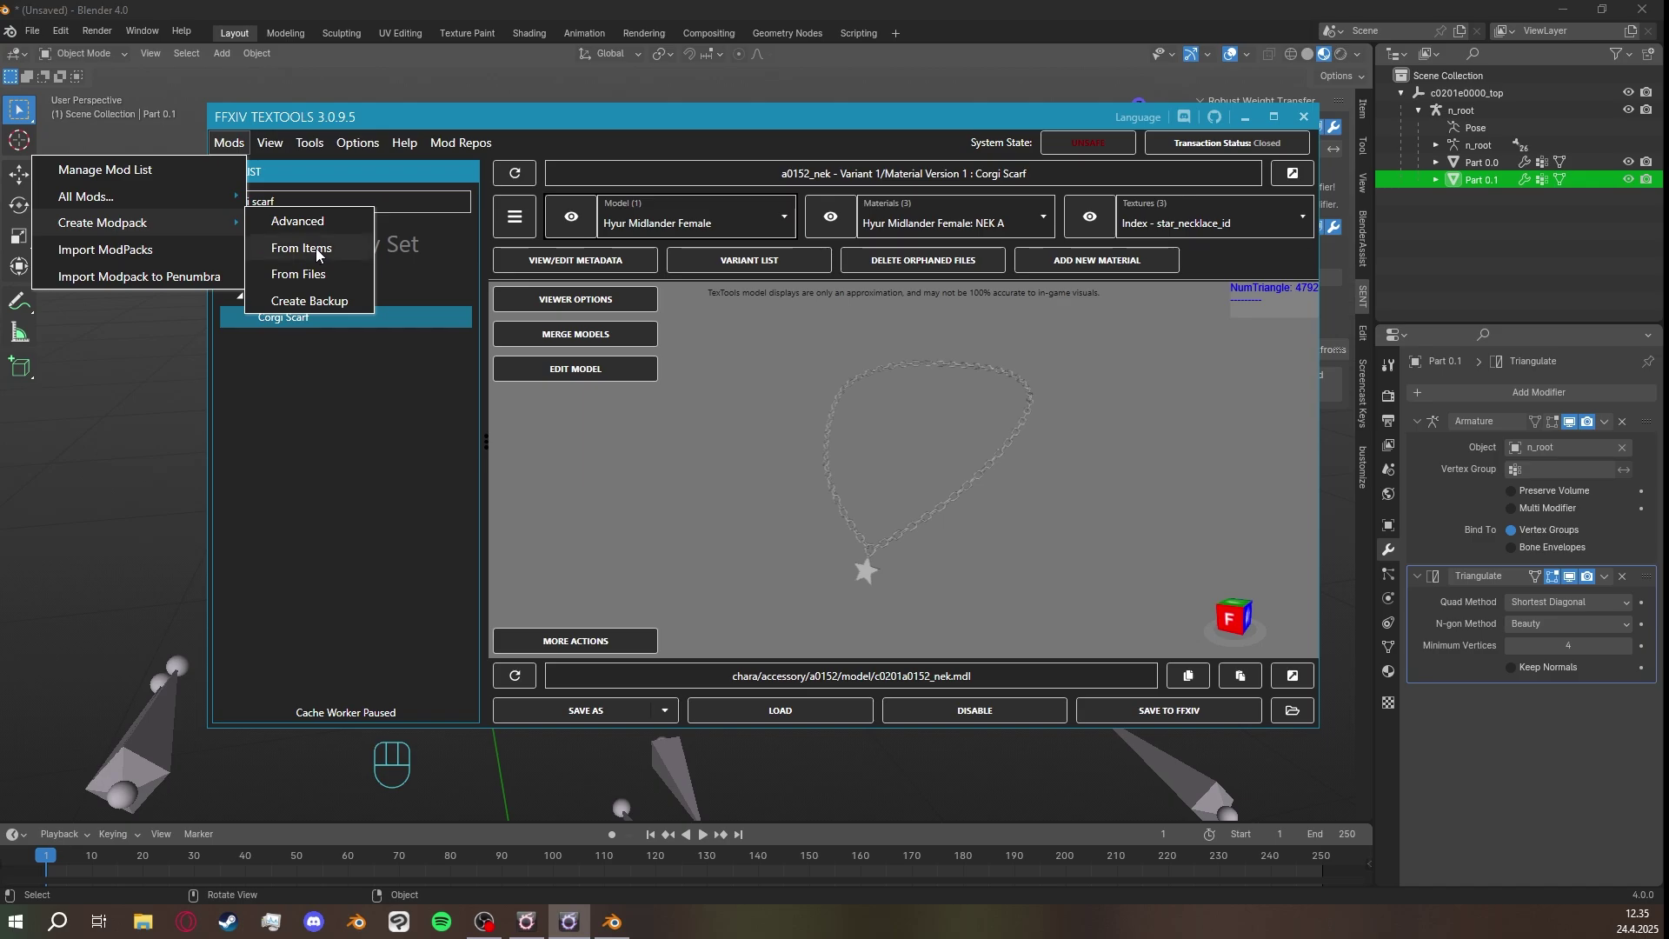
pyautogui.click(304, 249)
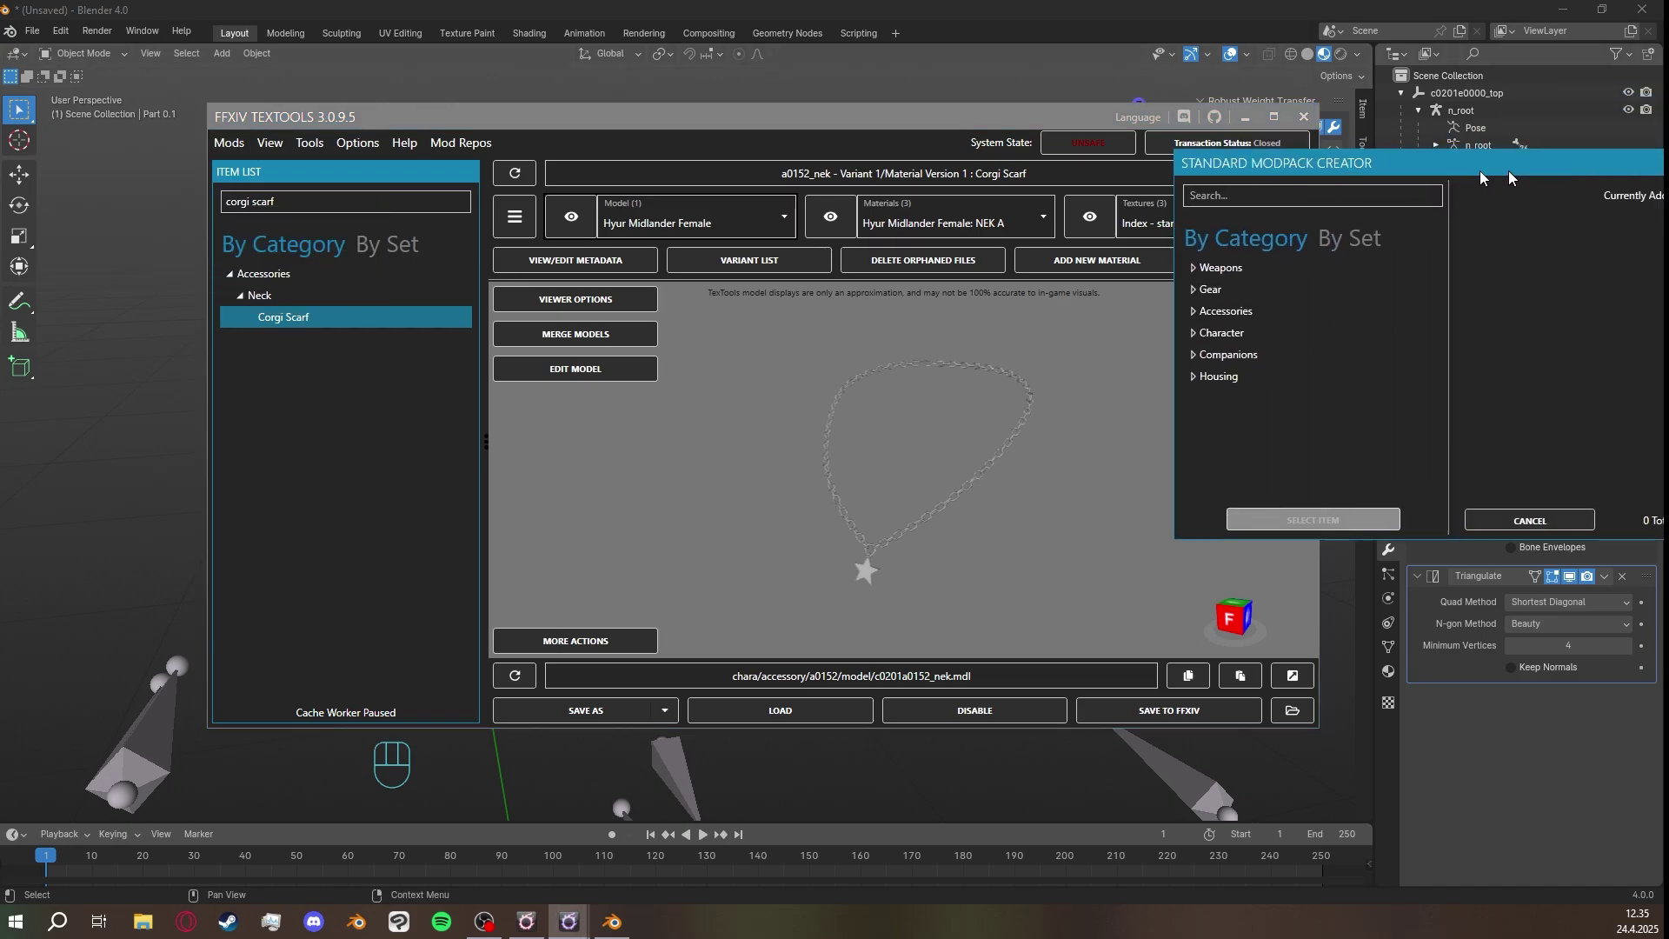
pyautogui.moveTo(1524, 168); pyautogui.dragTo(598, 174)
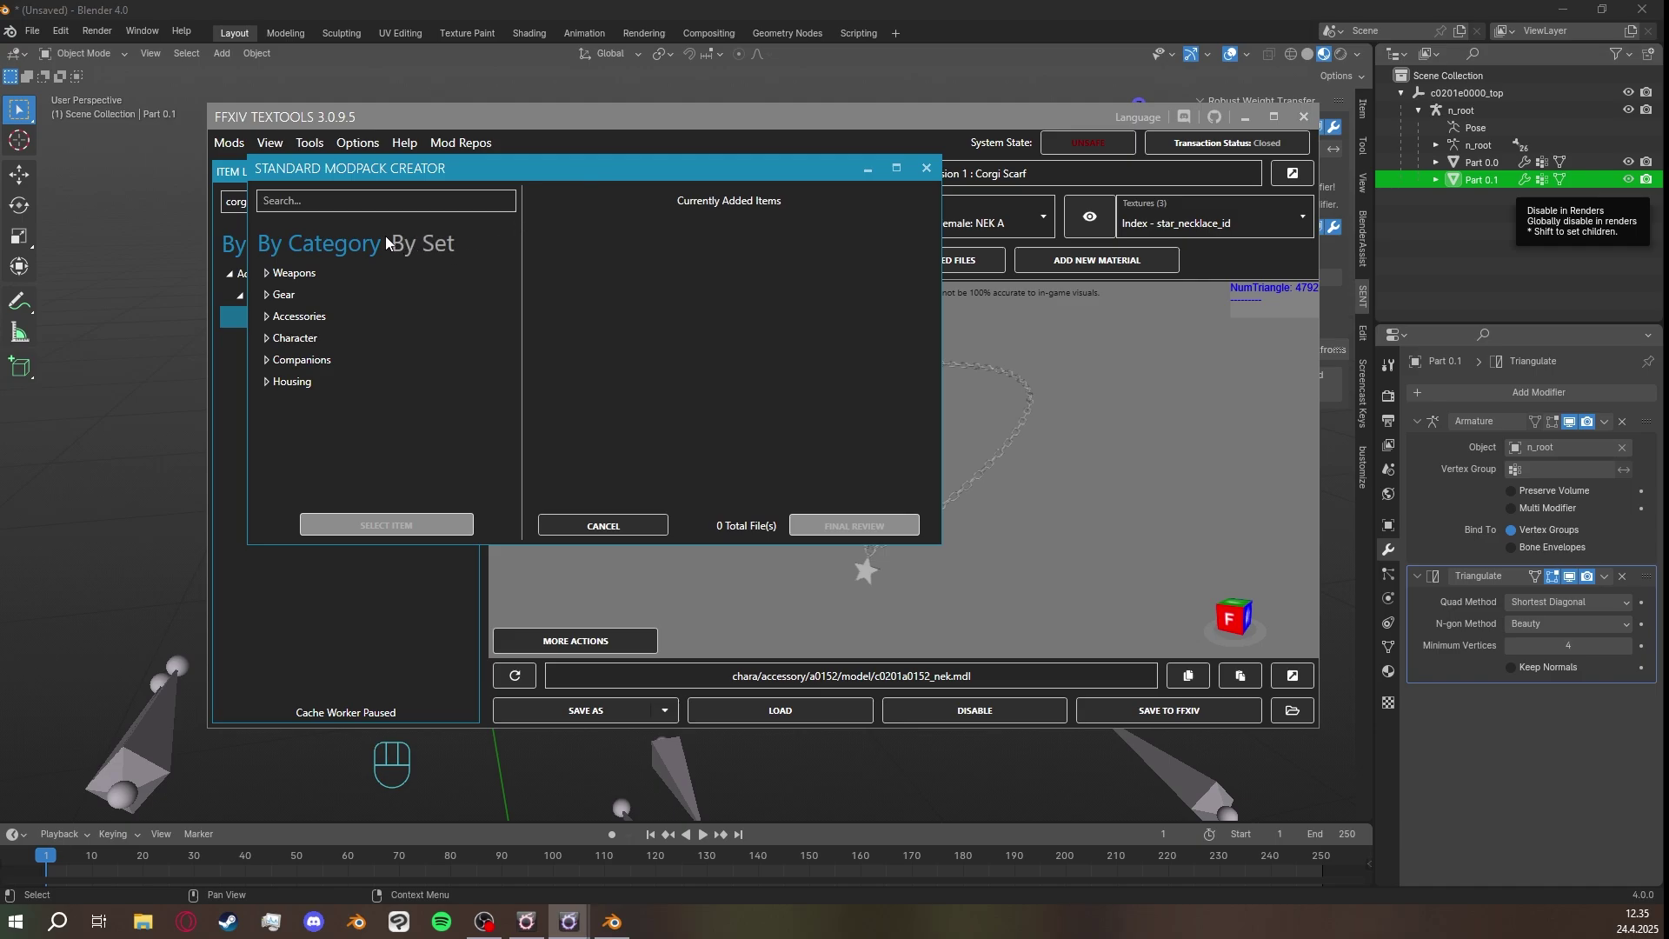
pyautogui.moveTo(402, 176); pyautogui.dragTo(594, 250)
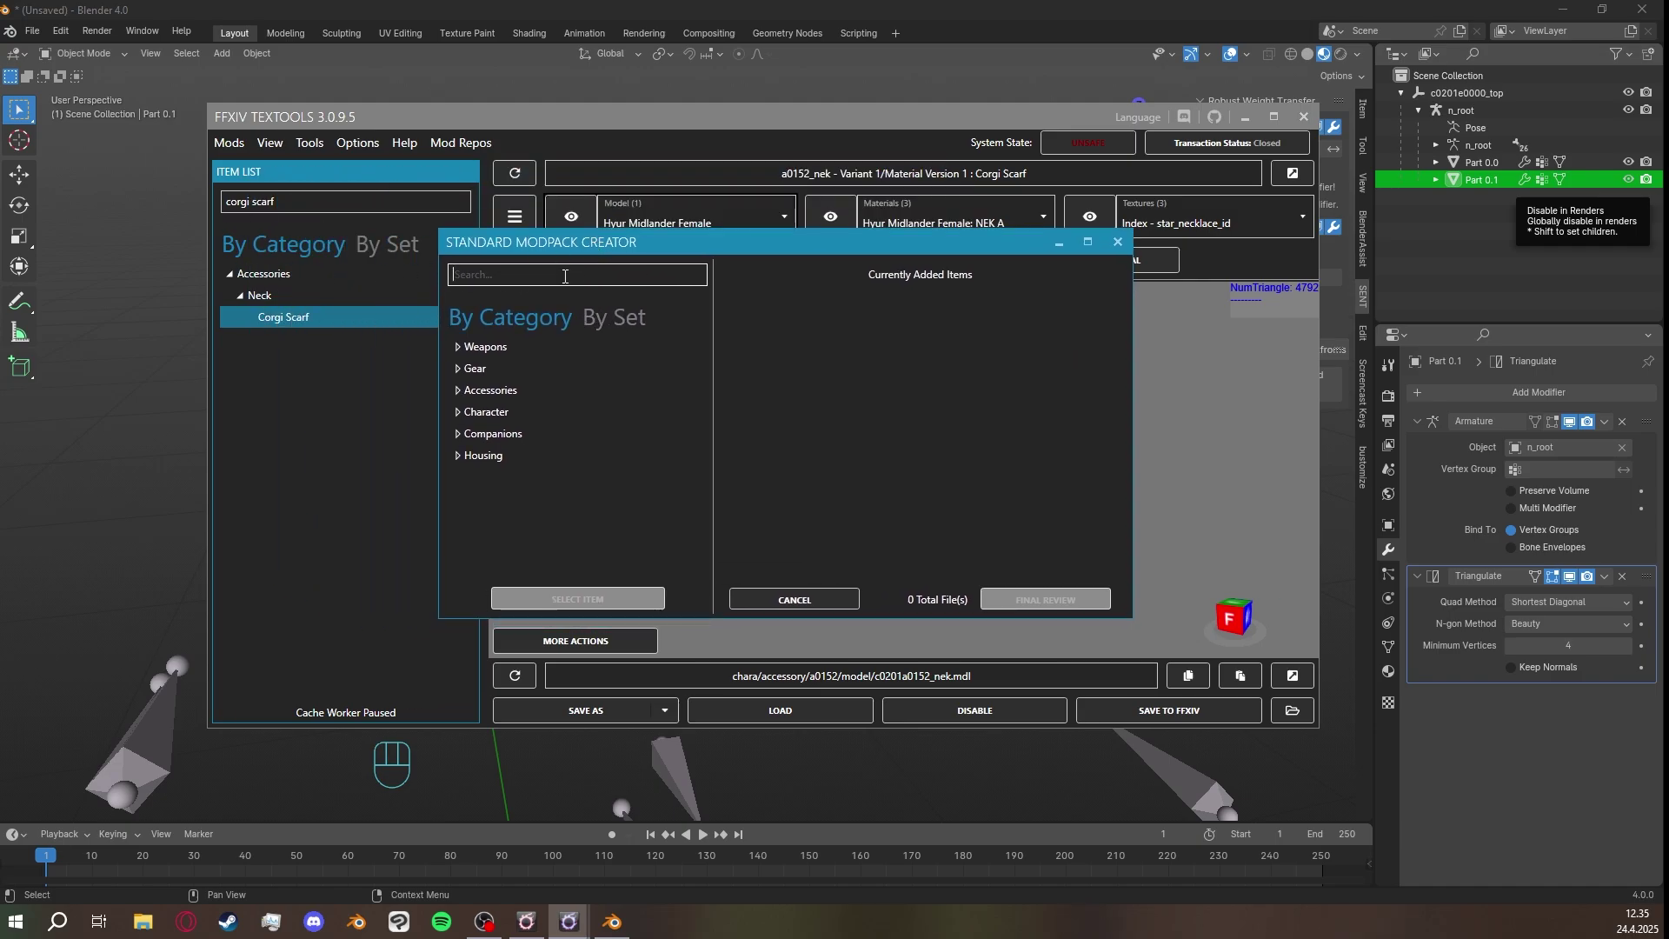
# Find the Corgi Scarf in the modpack creator and add it with all its files.
pyautogui.write('corgi sc')
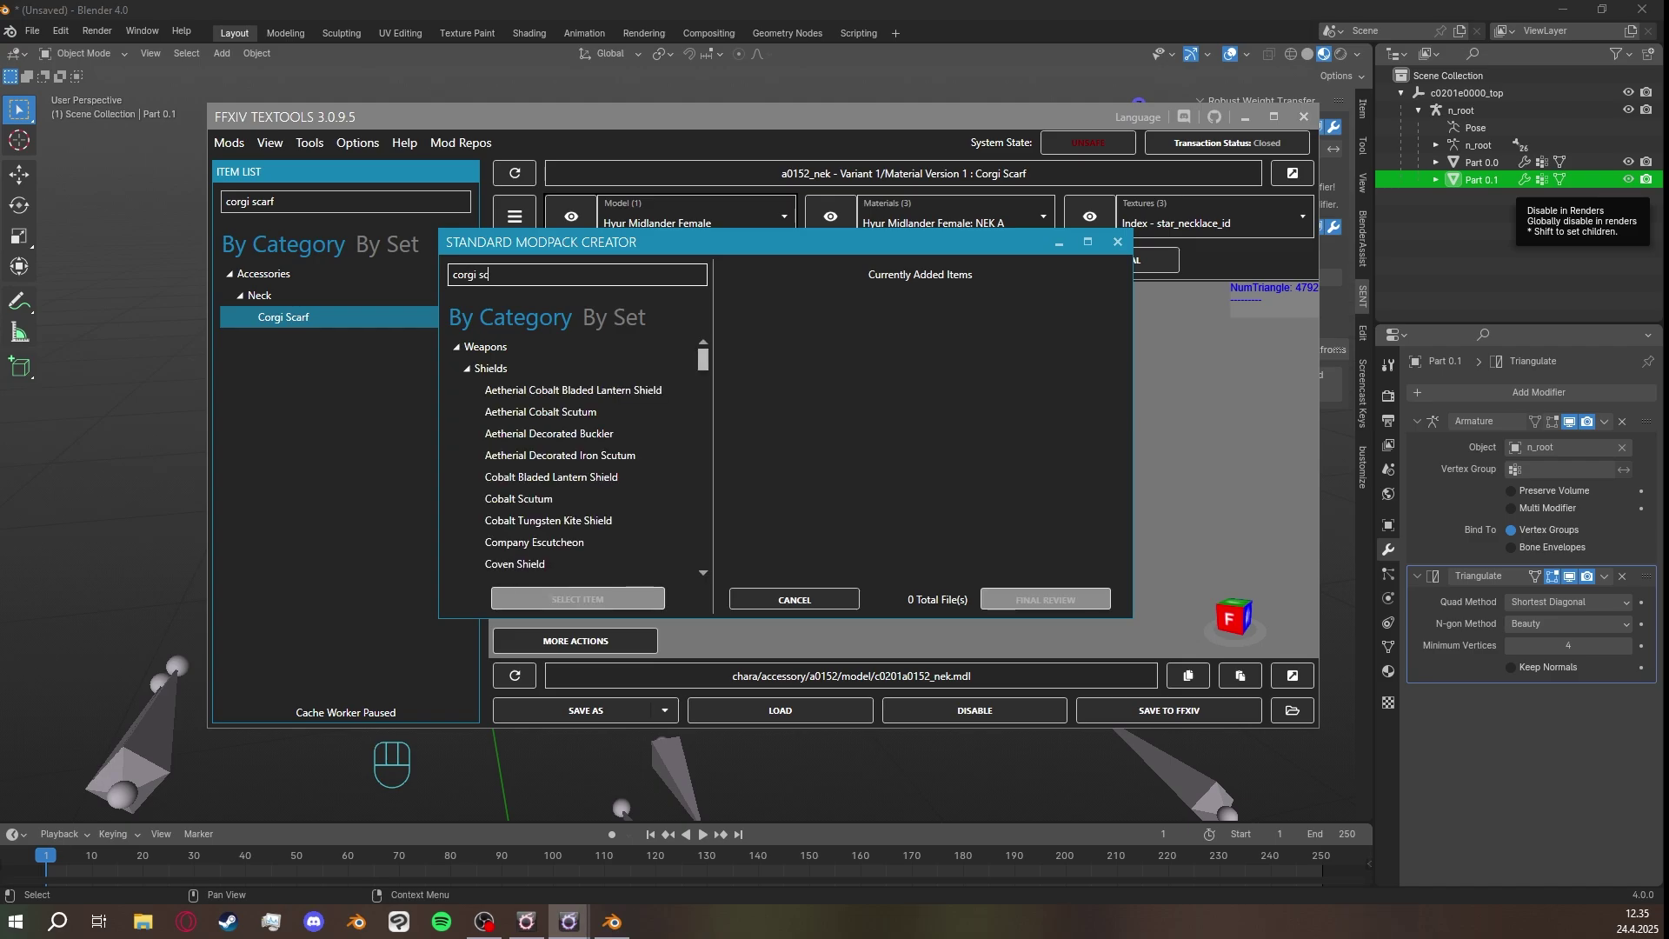
pyautogui.write('arf')
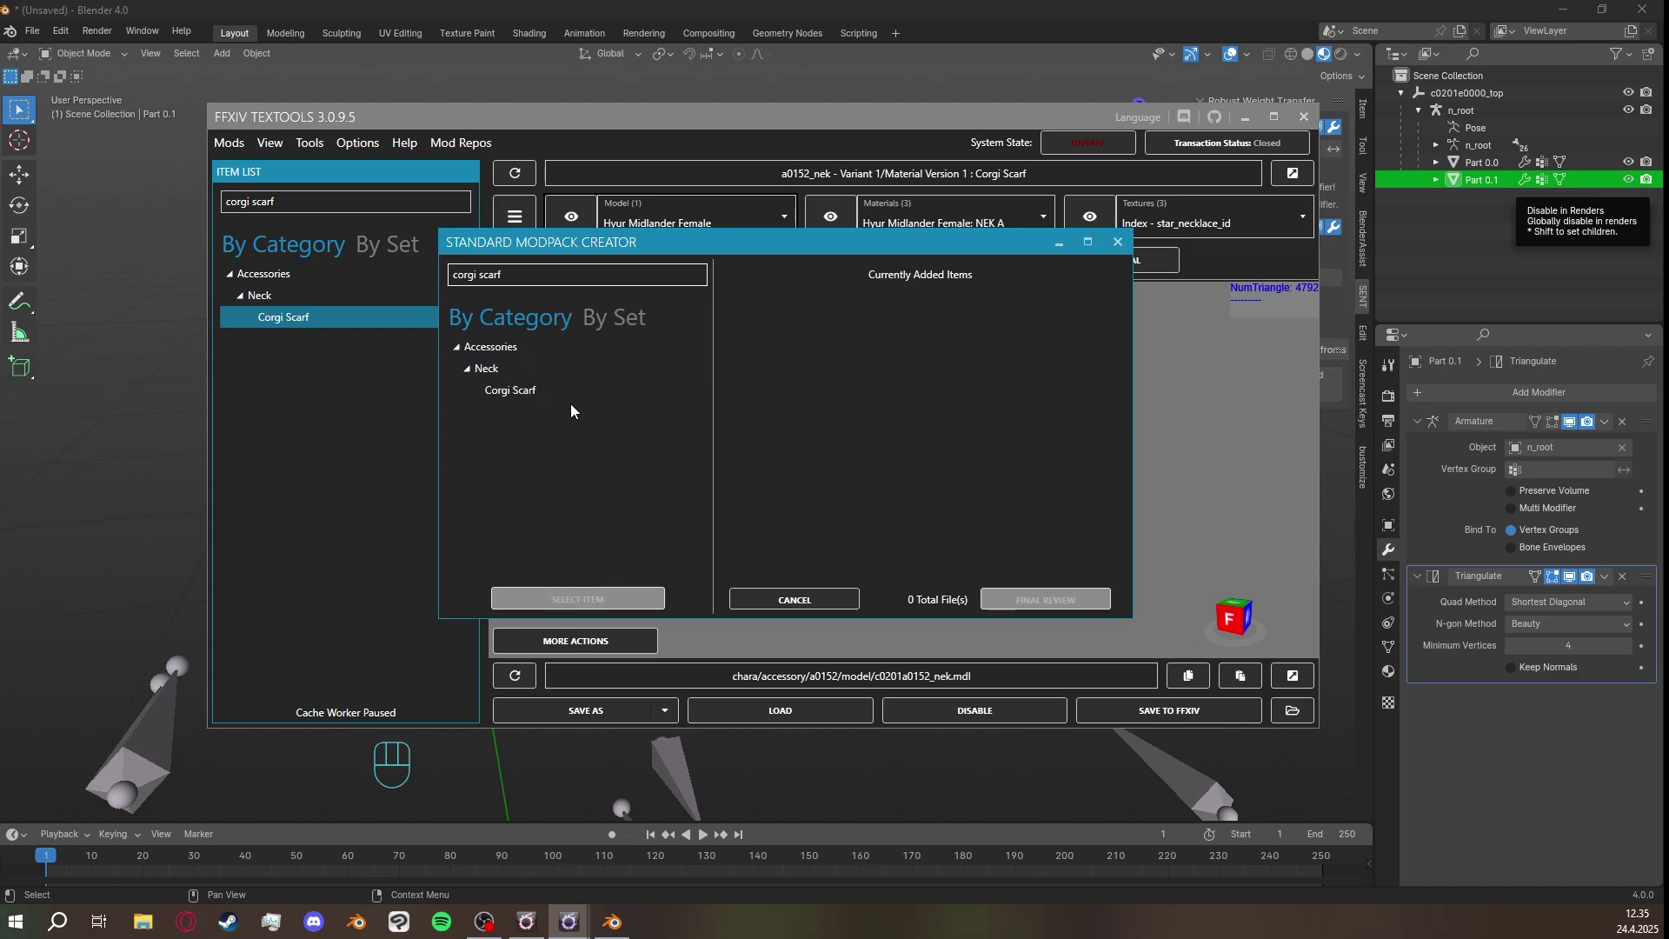
pyautogui.click(549, 391)
pyautogui.click(574, 599)
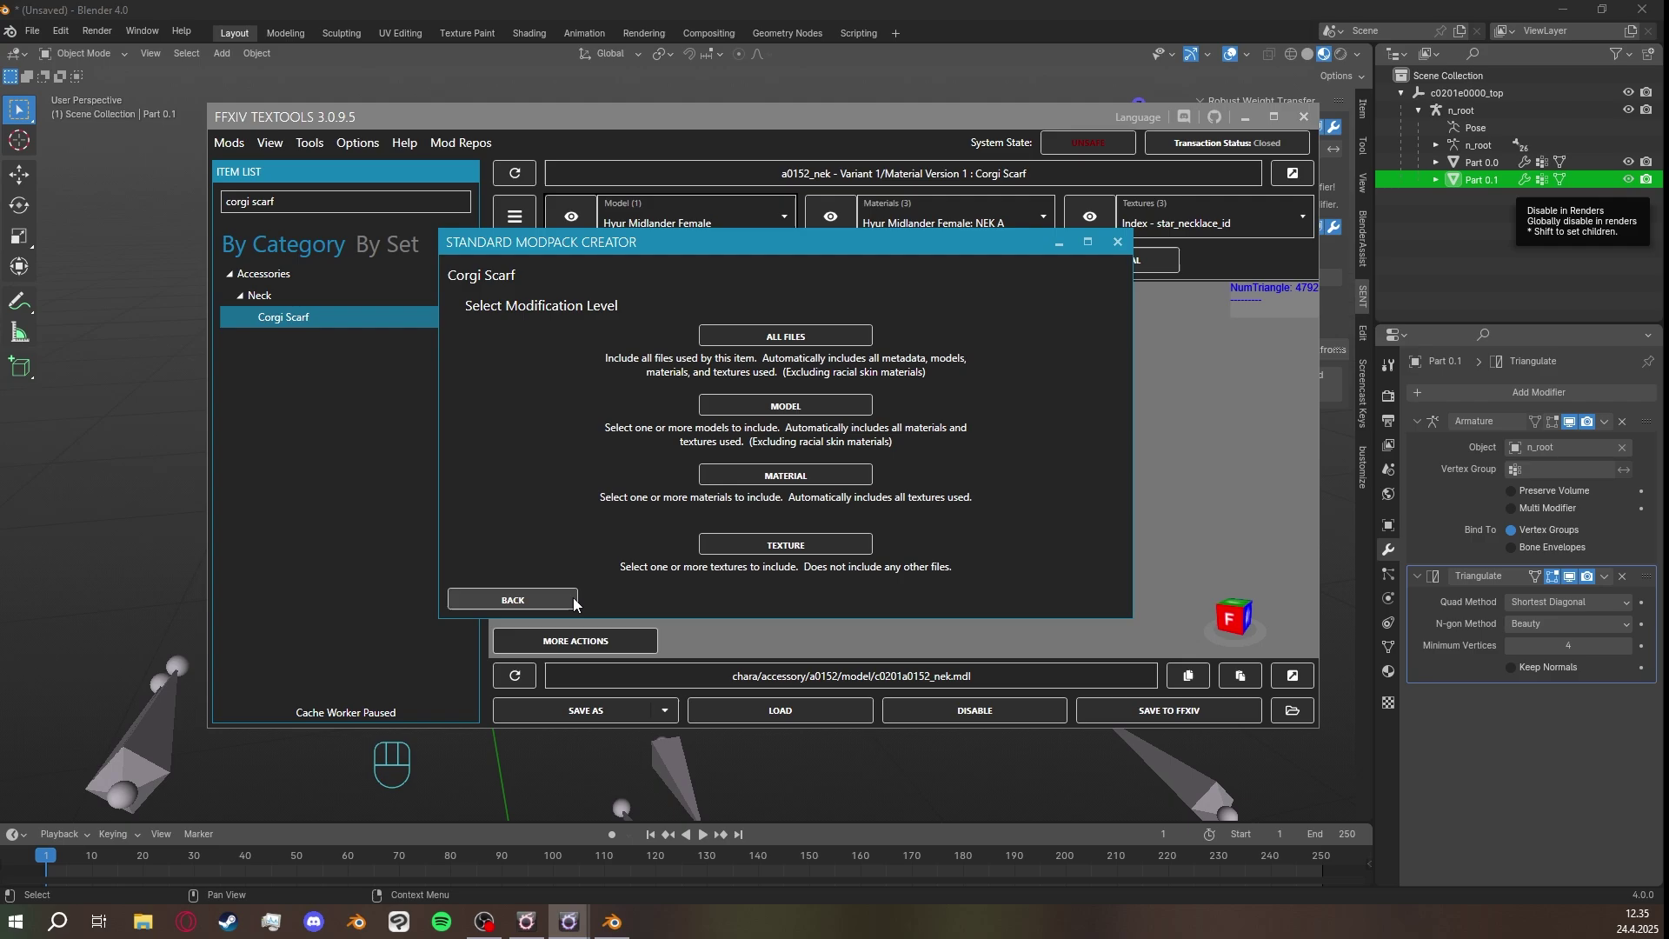
pyautogui.click(799, 339)
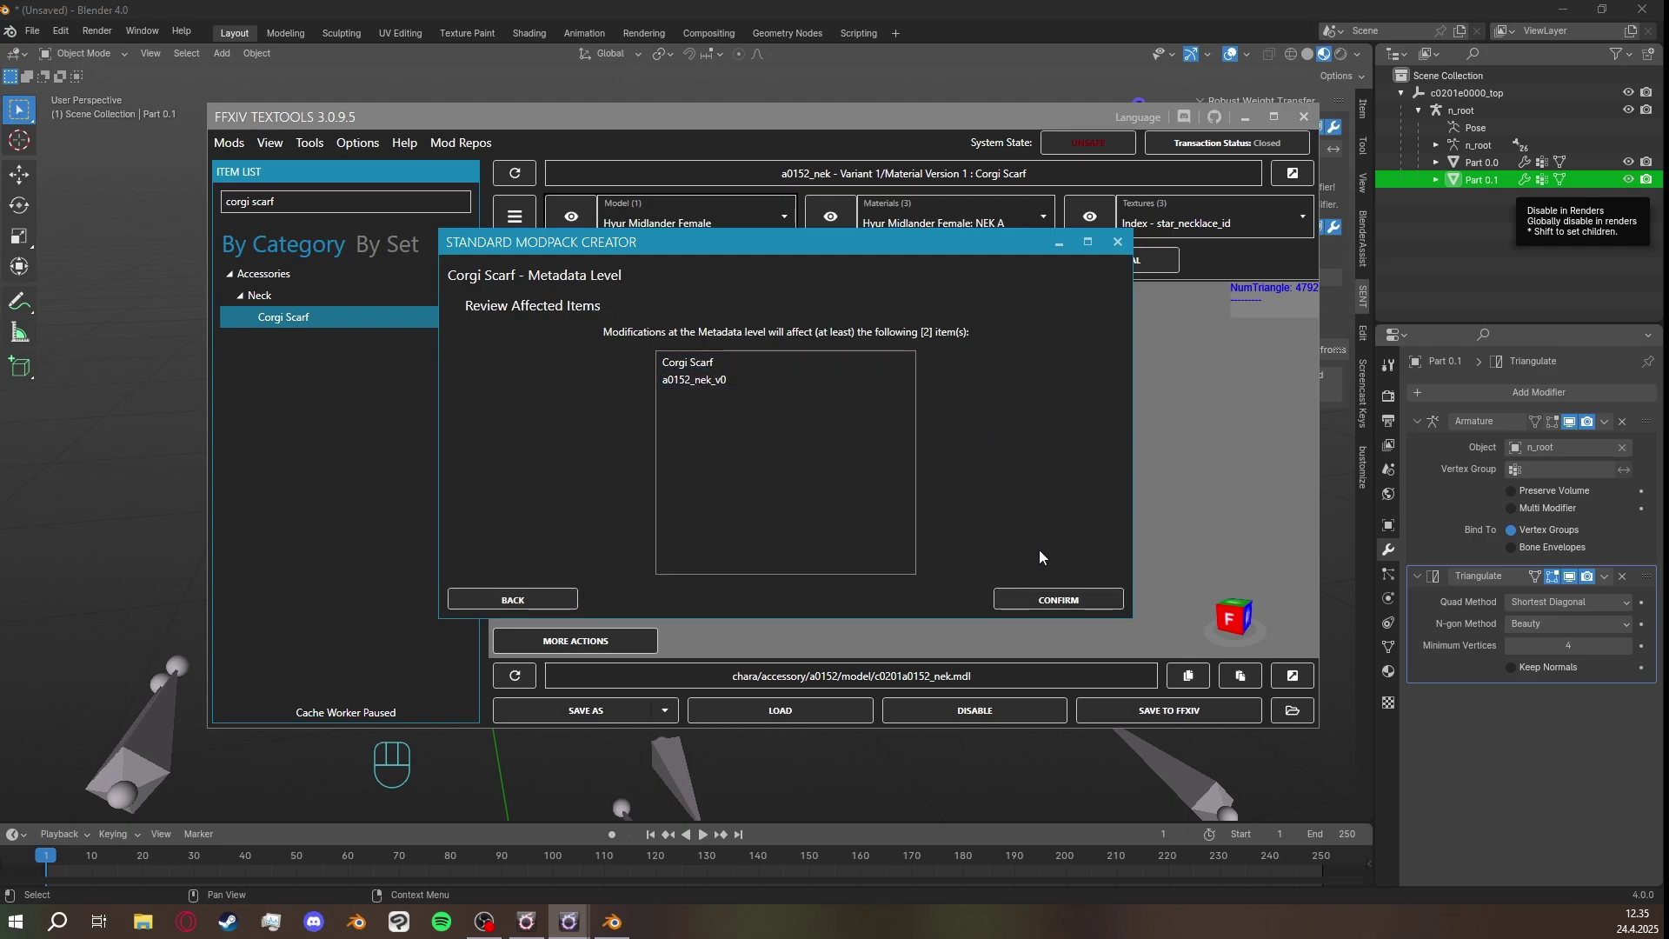
pyautogui.click(1071, 599)
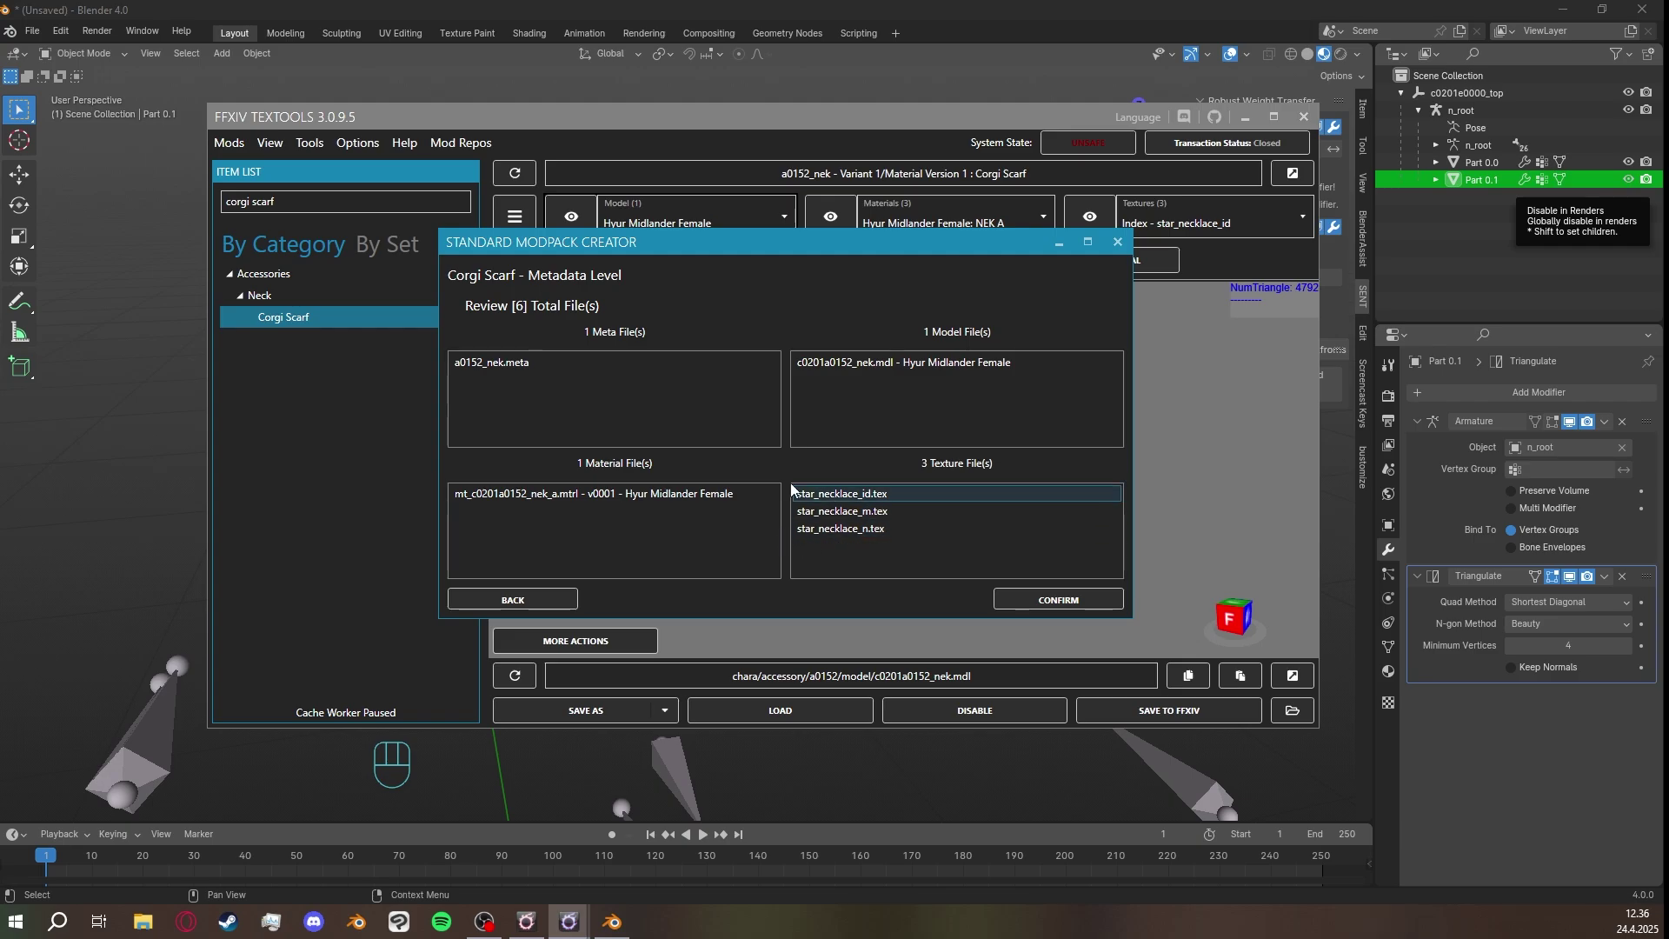
pyautogui.click(1046, 600)
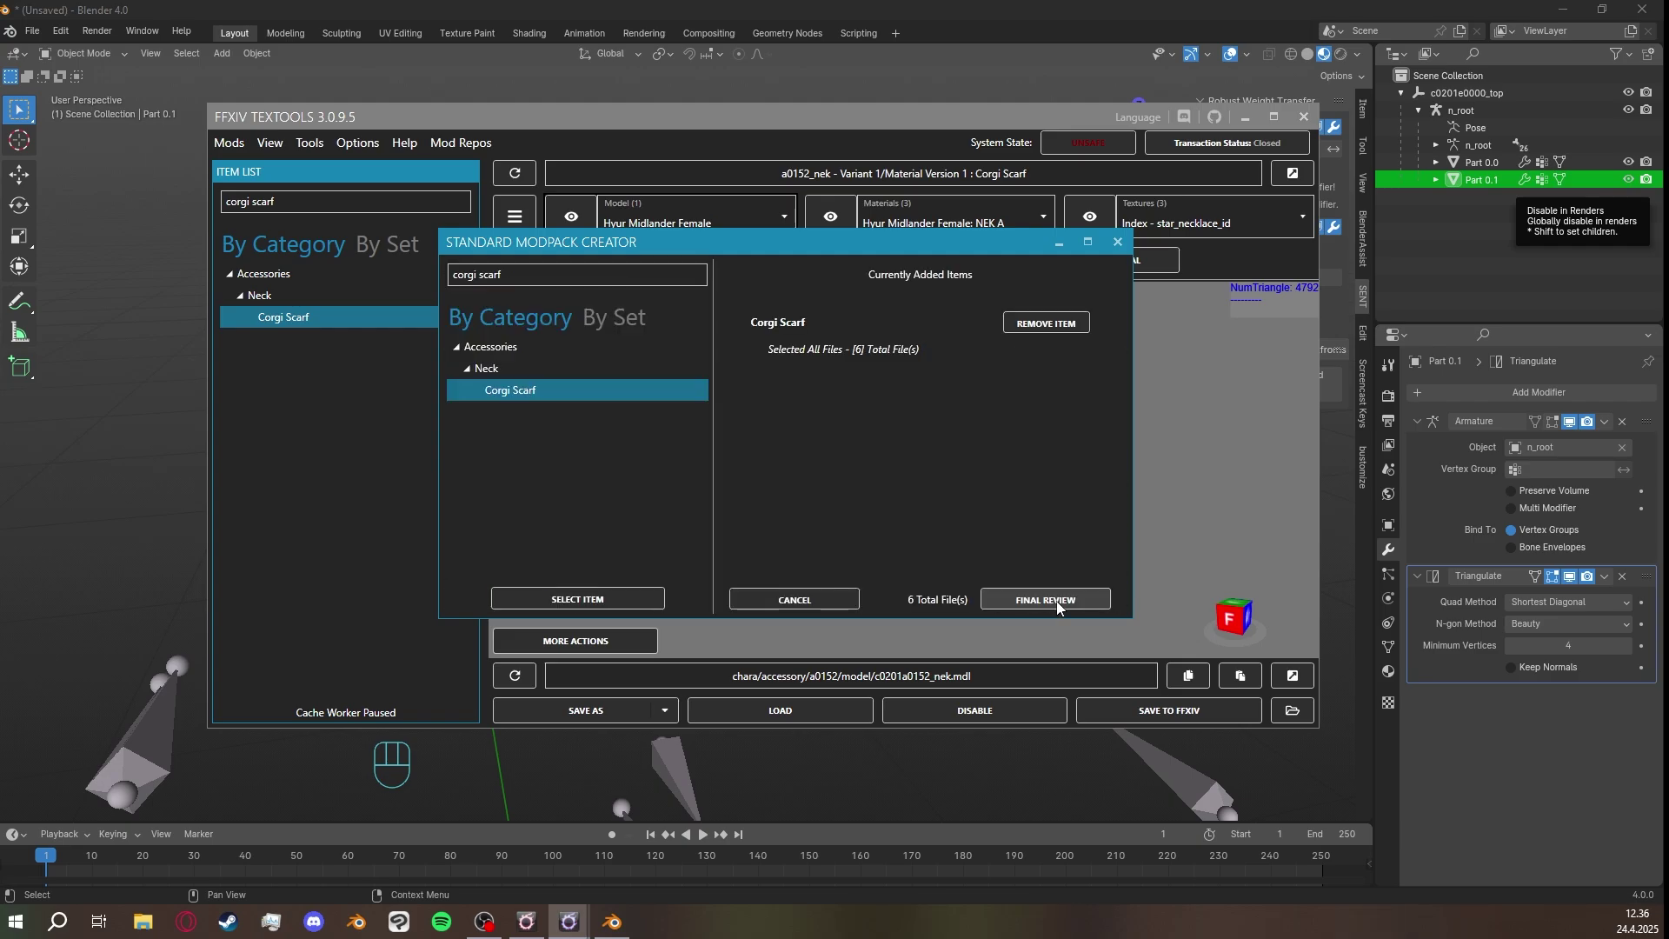
# Name the modpack "star necklace" with the description "test" and save it as star necklace.ttmp2 in the 1. mod creations folder.
pyautogui.click(1060, 603)
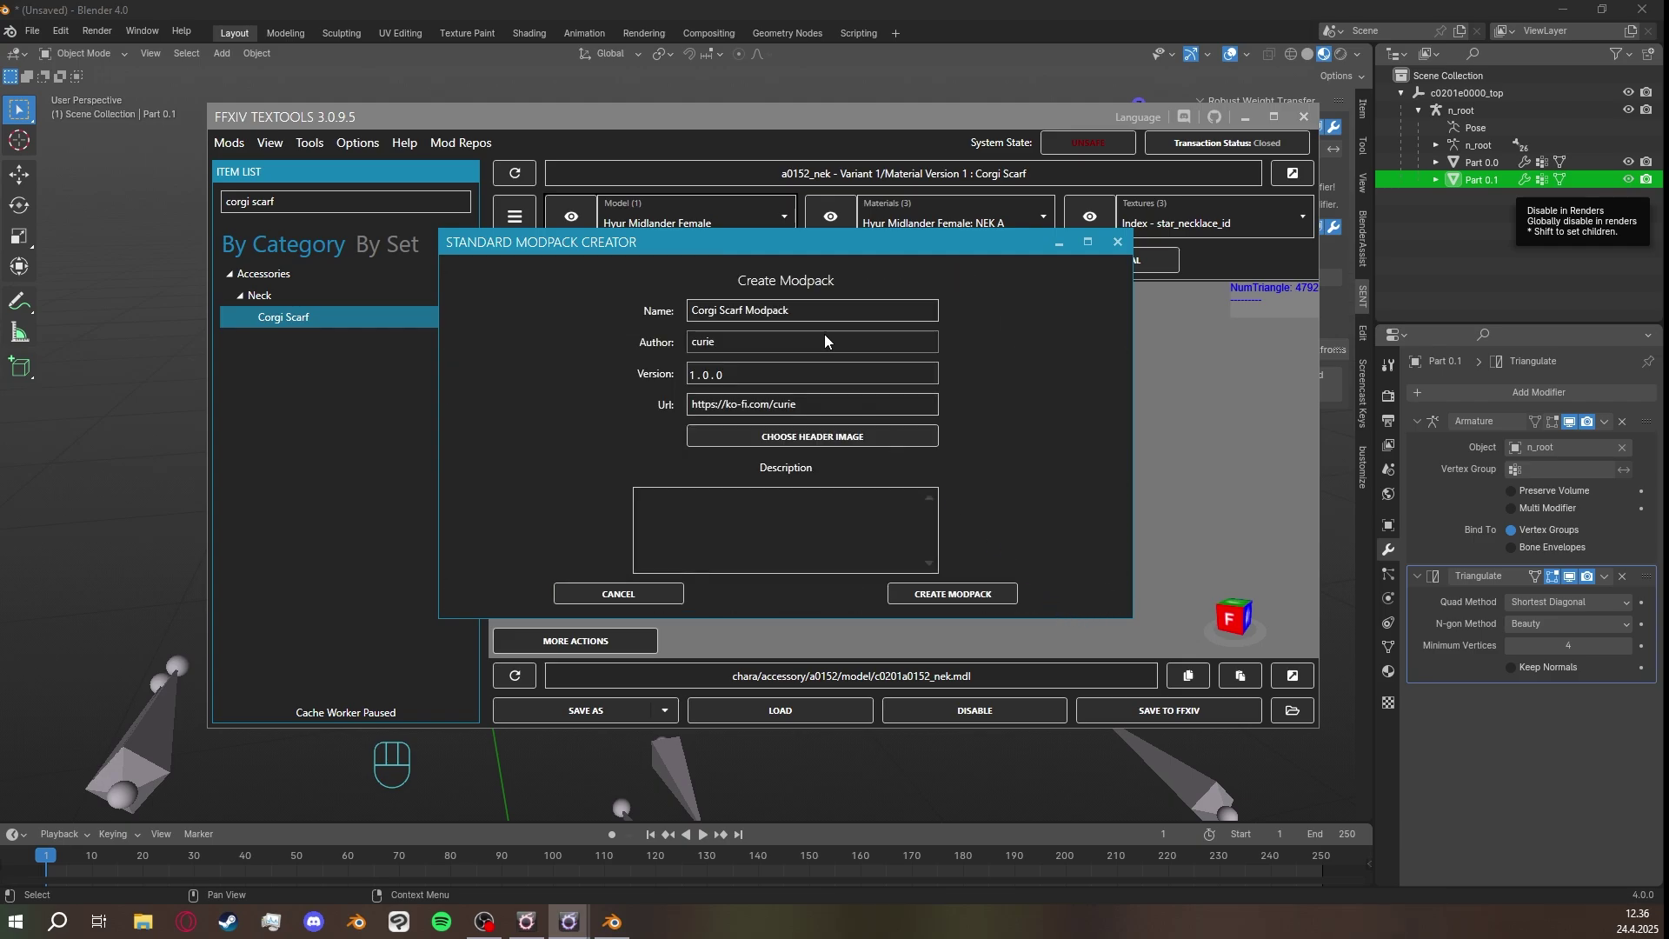
pyautogui.press('BackSpace')
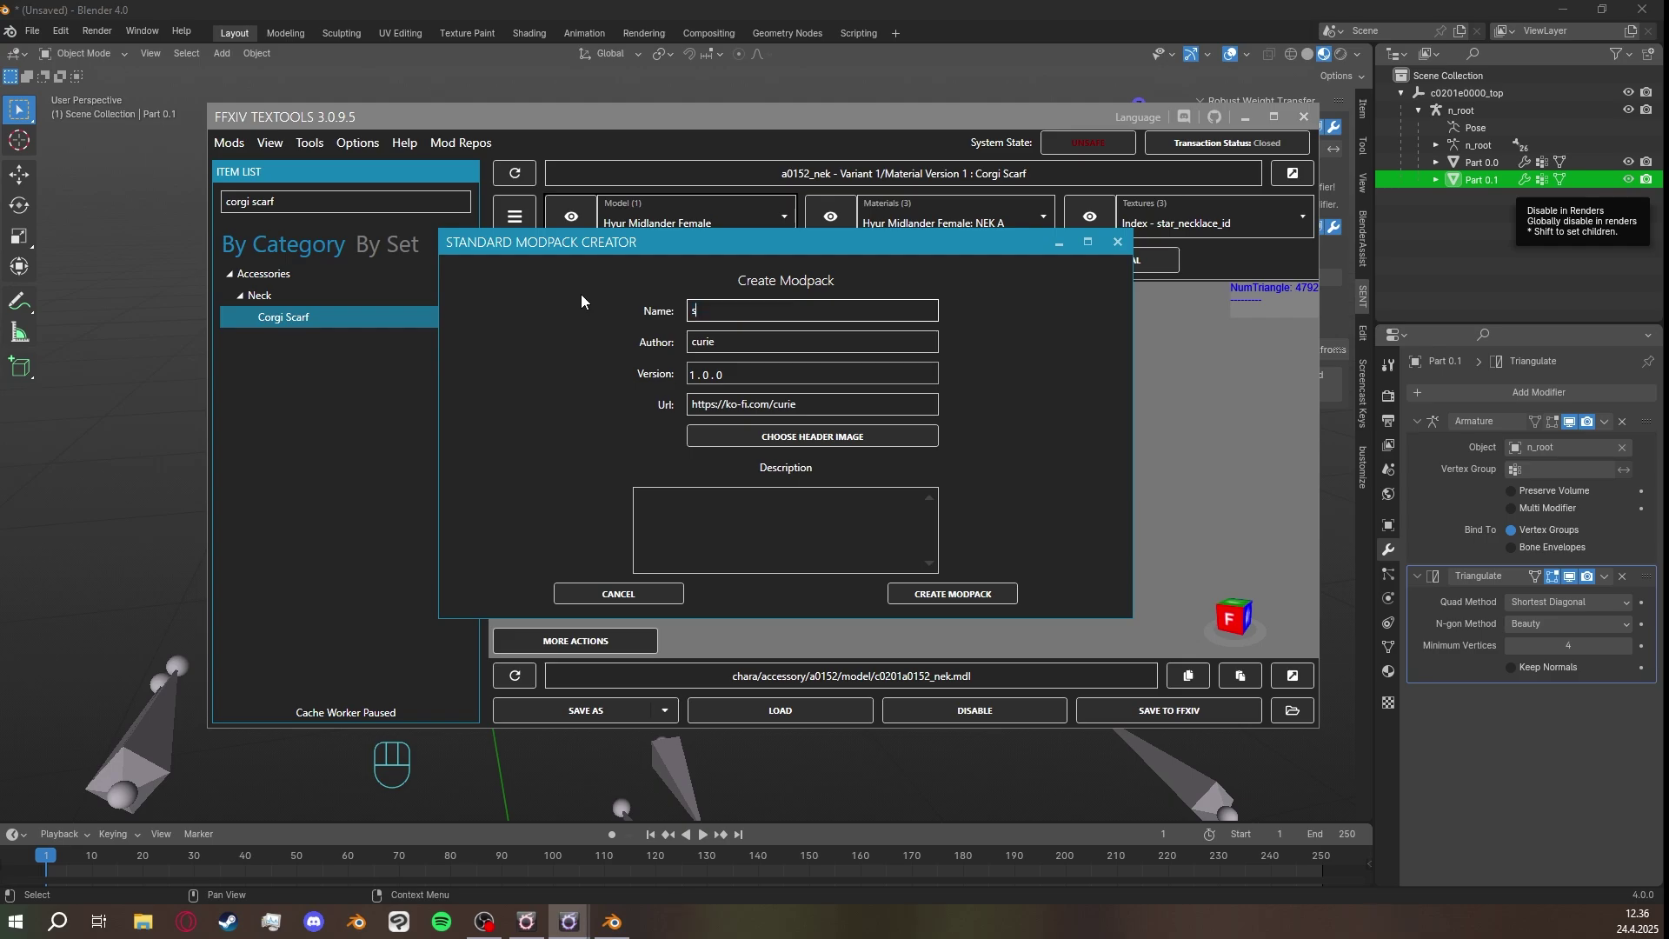
pyautogui.write('star necklace')
pyautogui.click(769, 343)
pyautogui.click(817, 518)
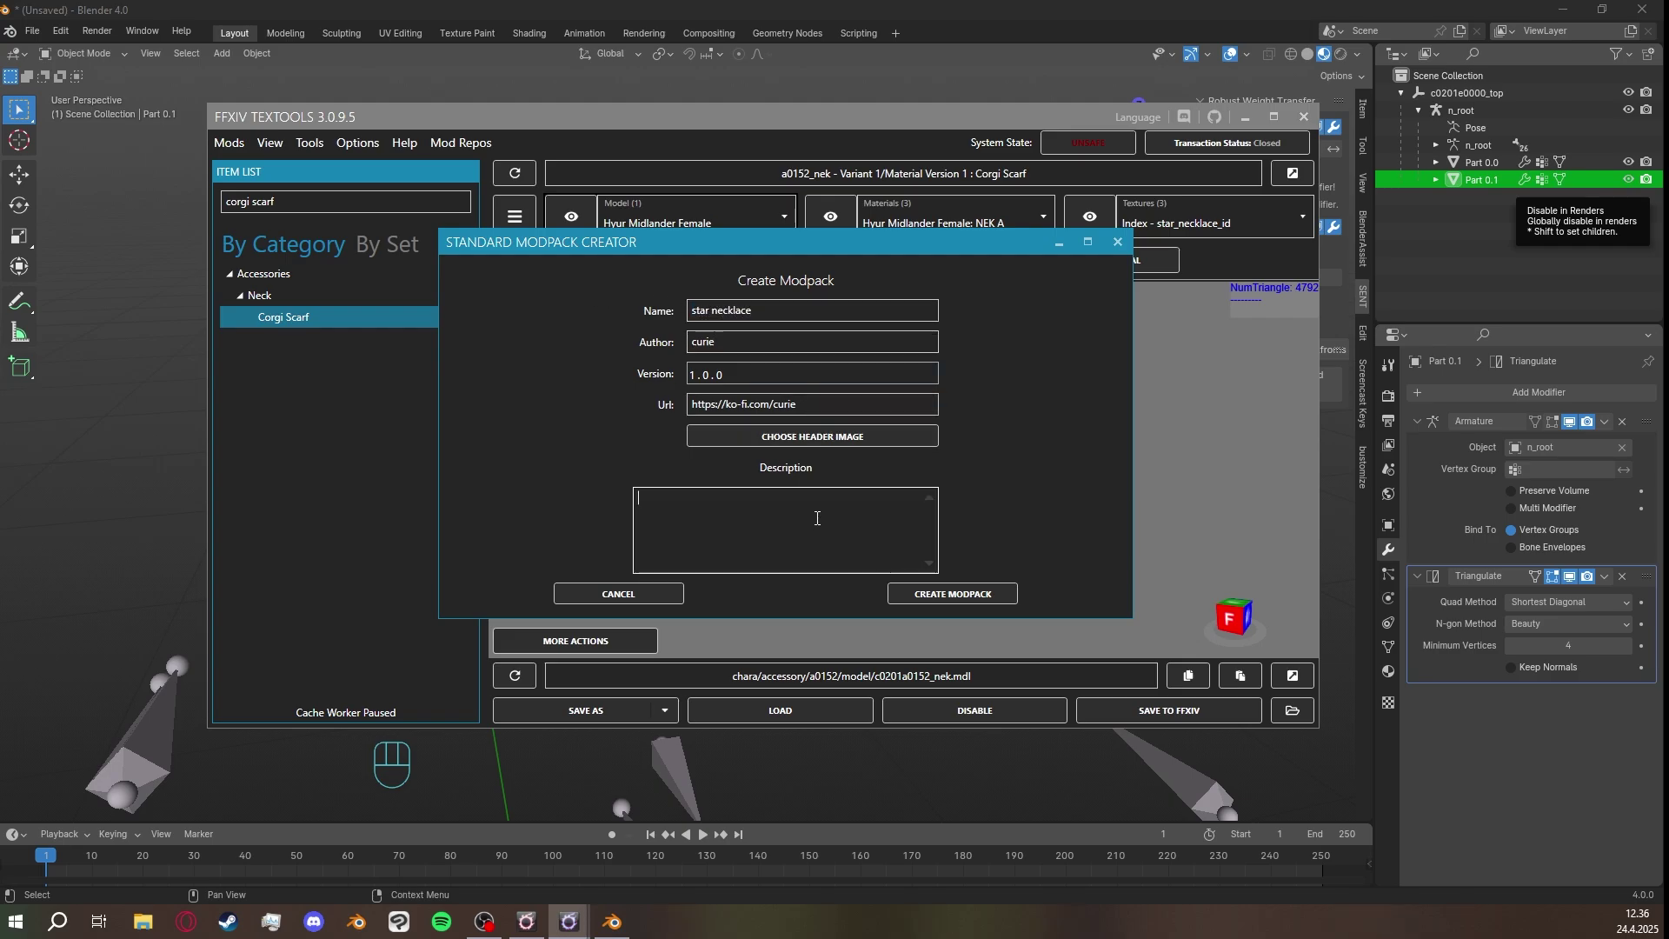
pyautogui.write('test')
pyautogui.click(953, 592)
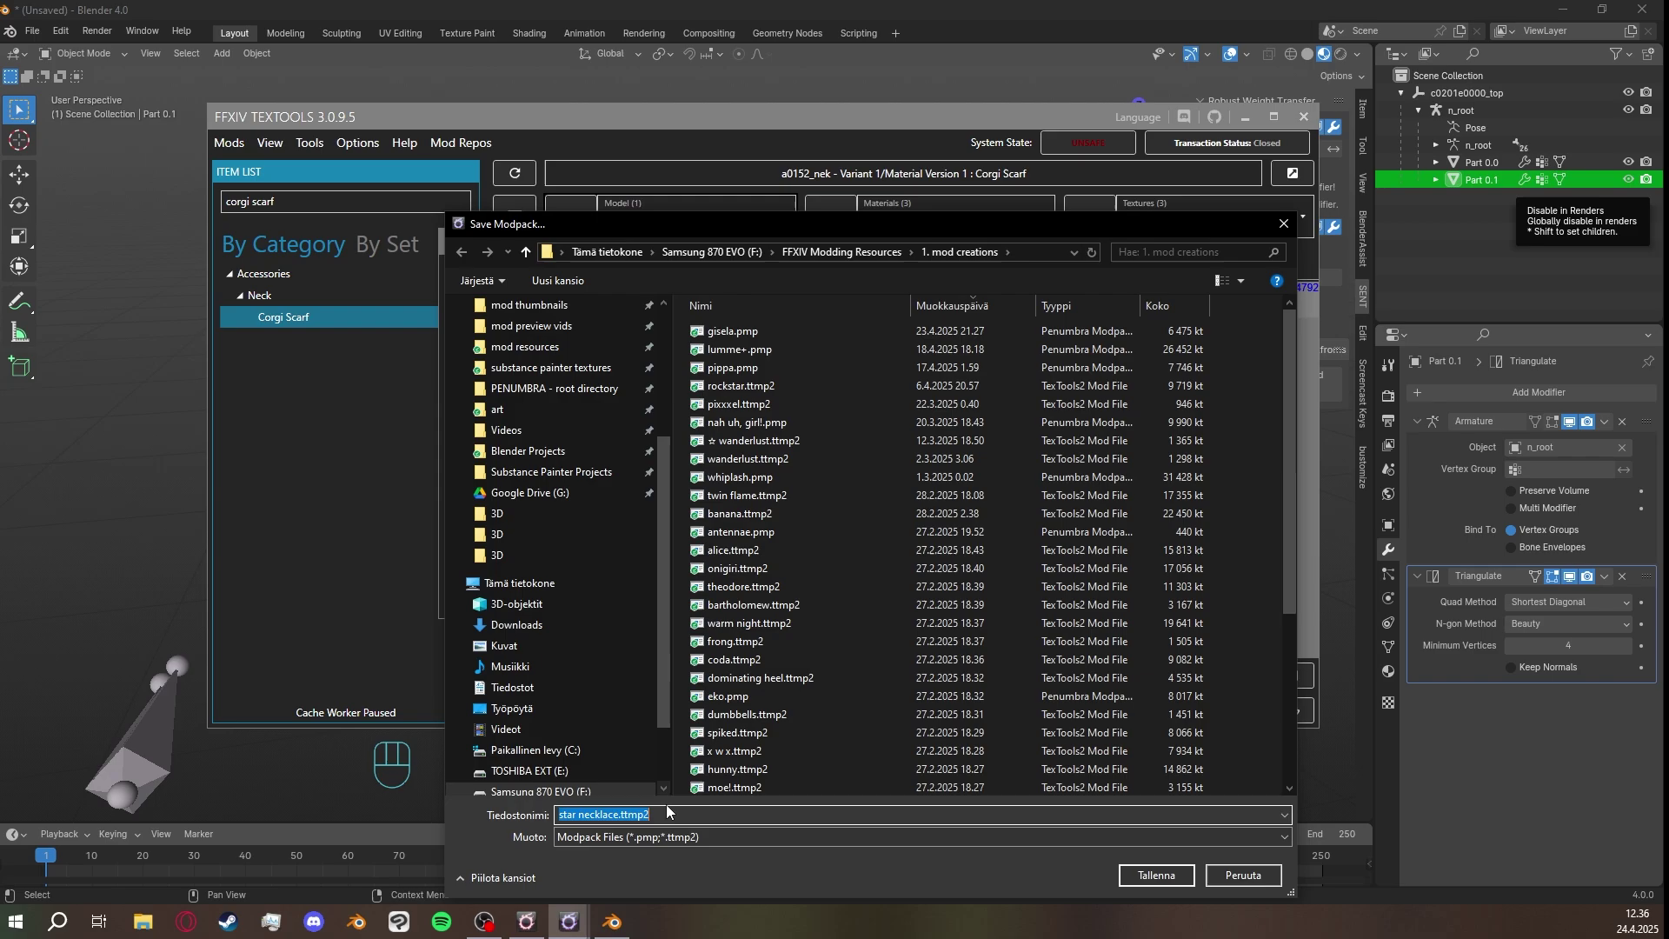
pyautogui.click(1150, 875)
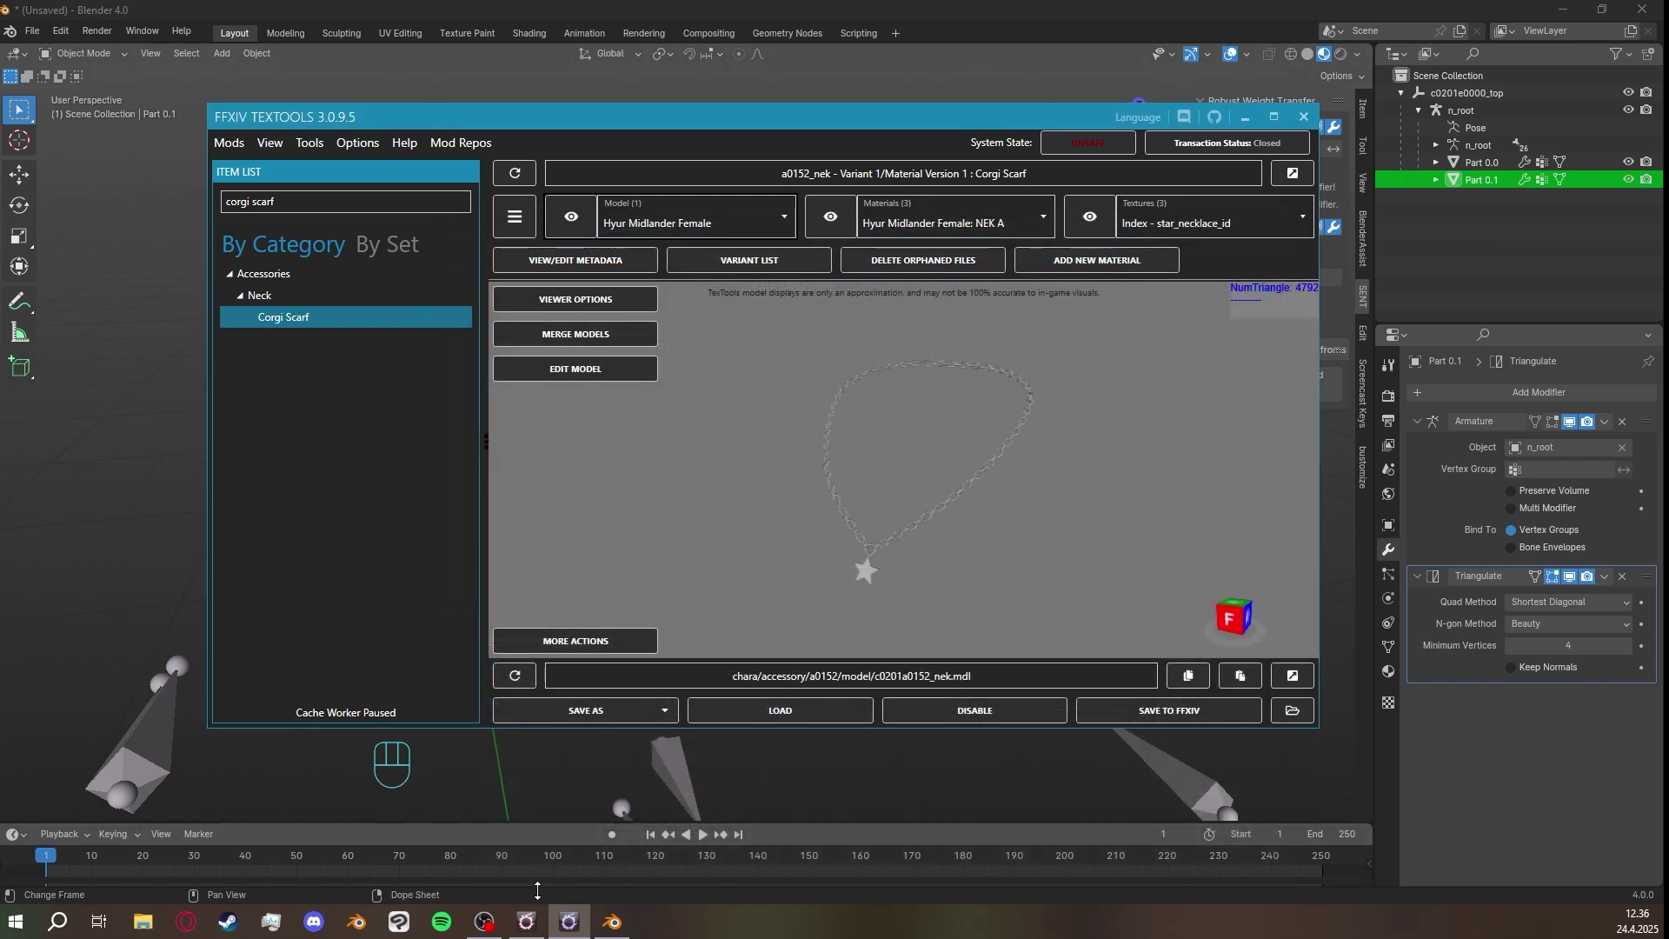
# Switch to Final Fantasy XIV and import star necklace.ttmp2 from the 1. mod creations folder into Penumbra, listing the newest files first.
pyautogui.click(526, 923)
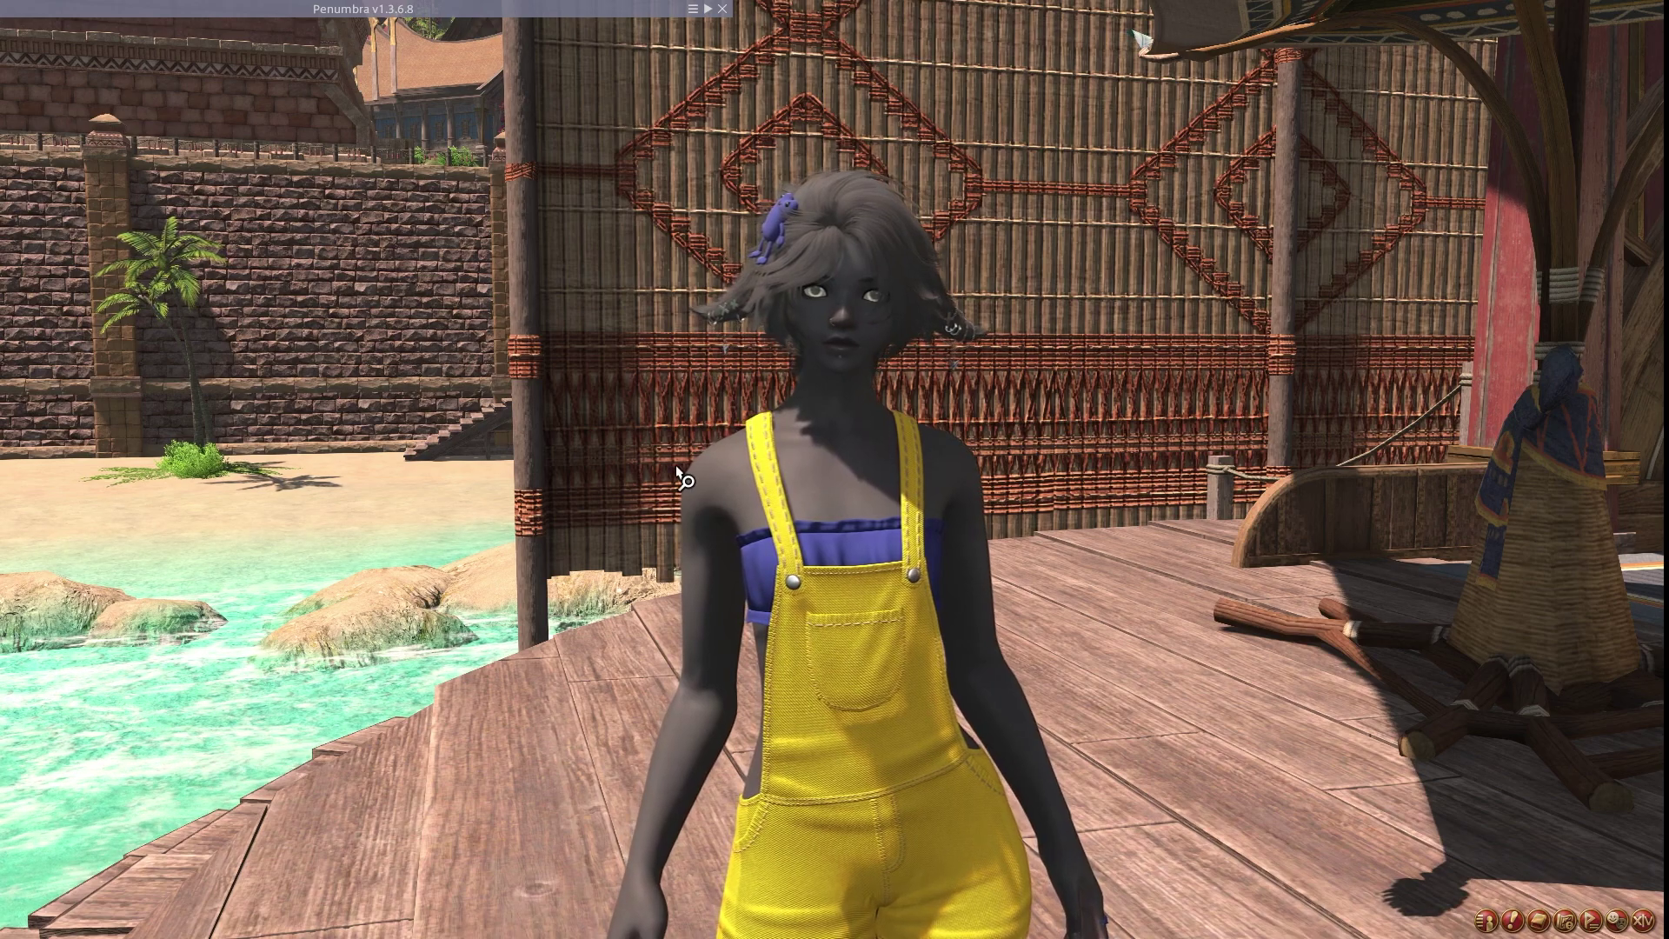
pyautogui.doubleClick(376, 9)
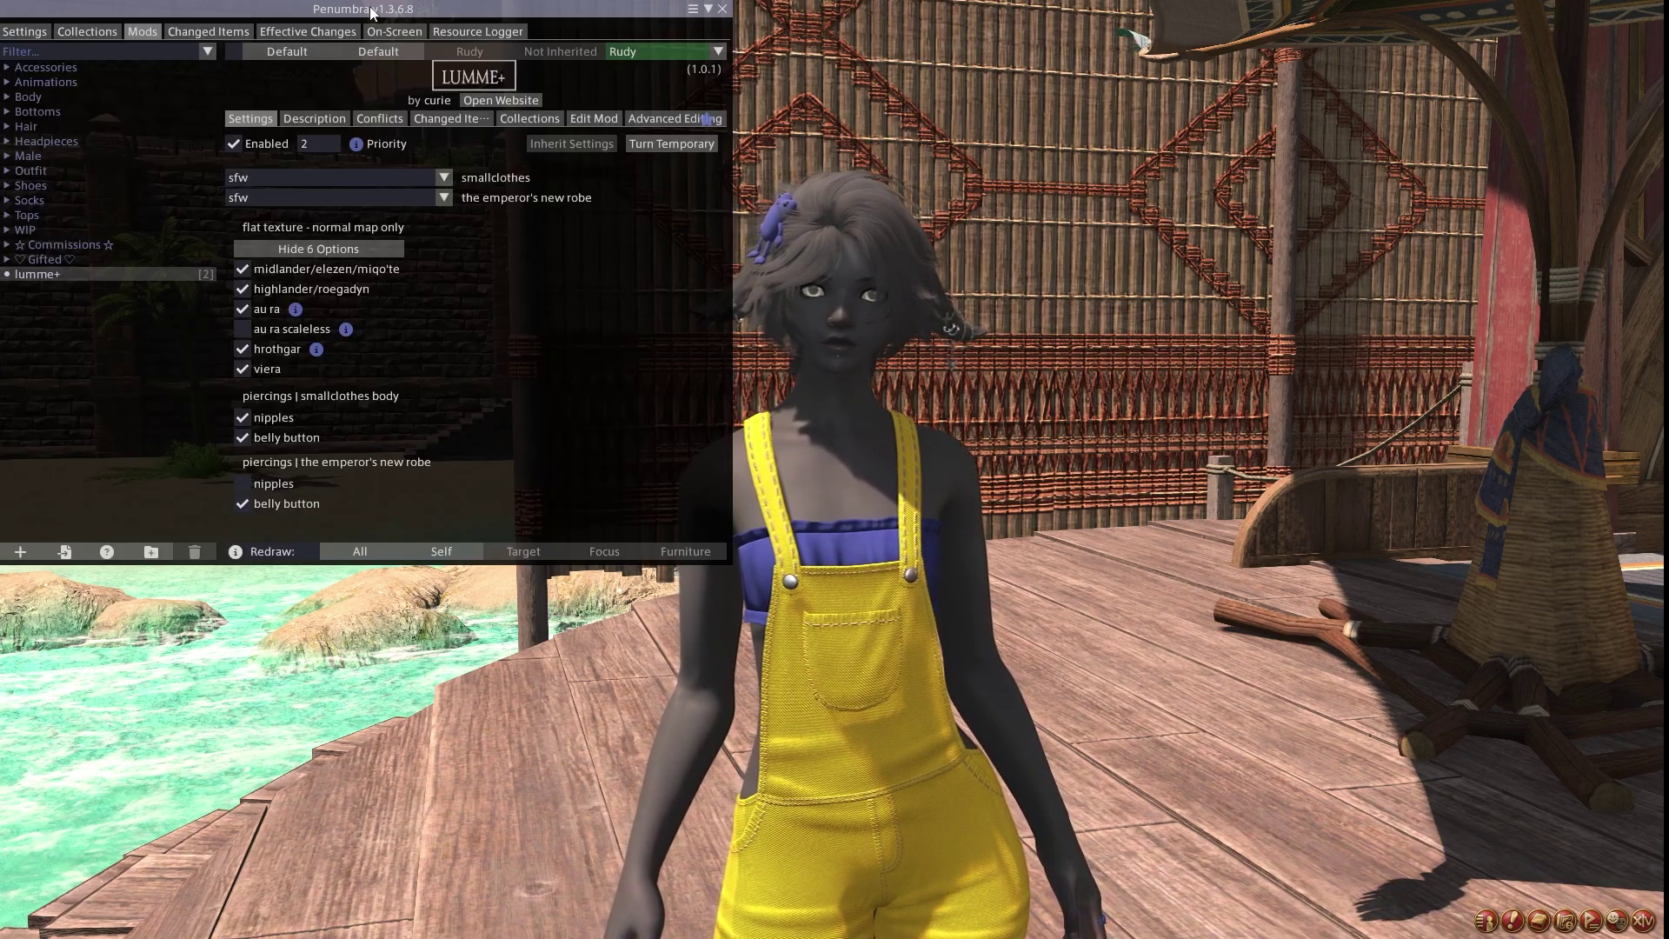
pyautogui.click(65, 553)
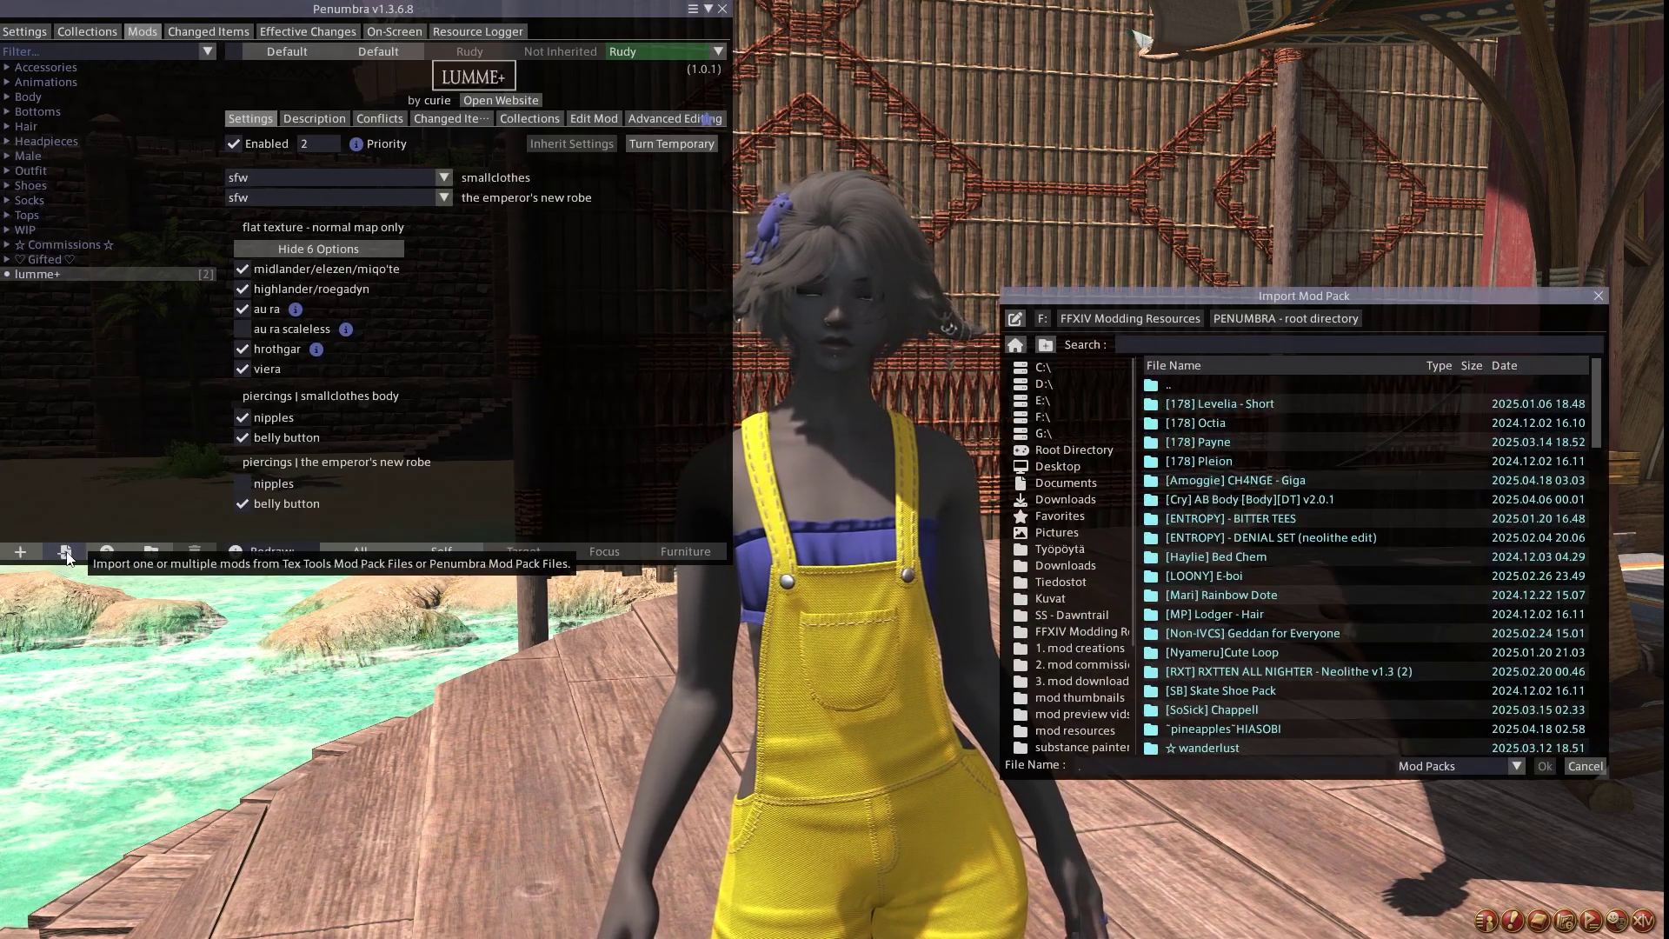
pyautogui.click(1069, 648)
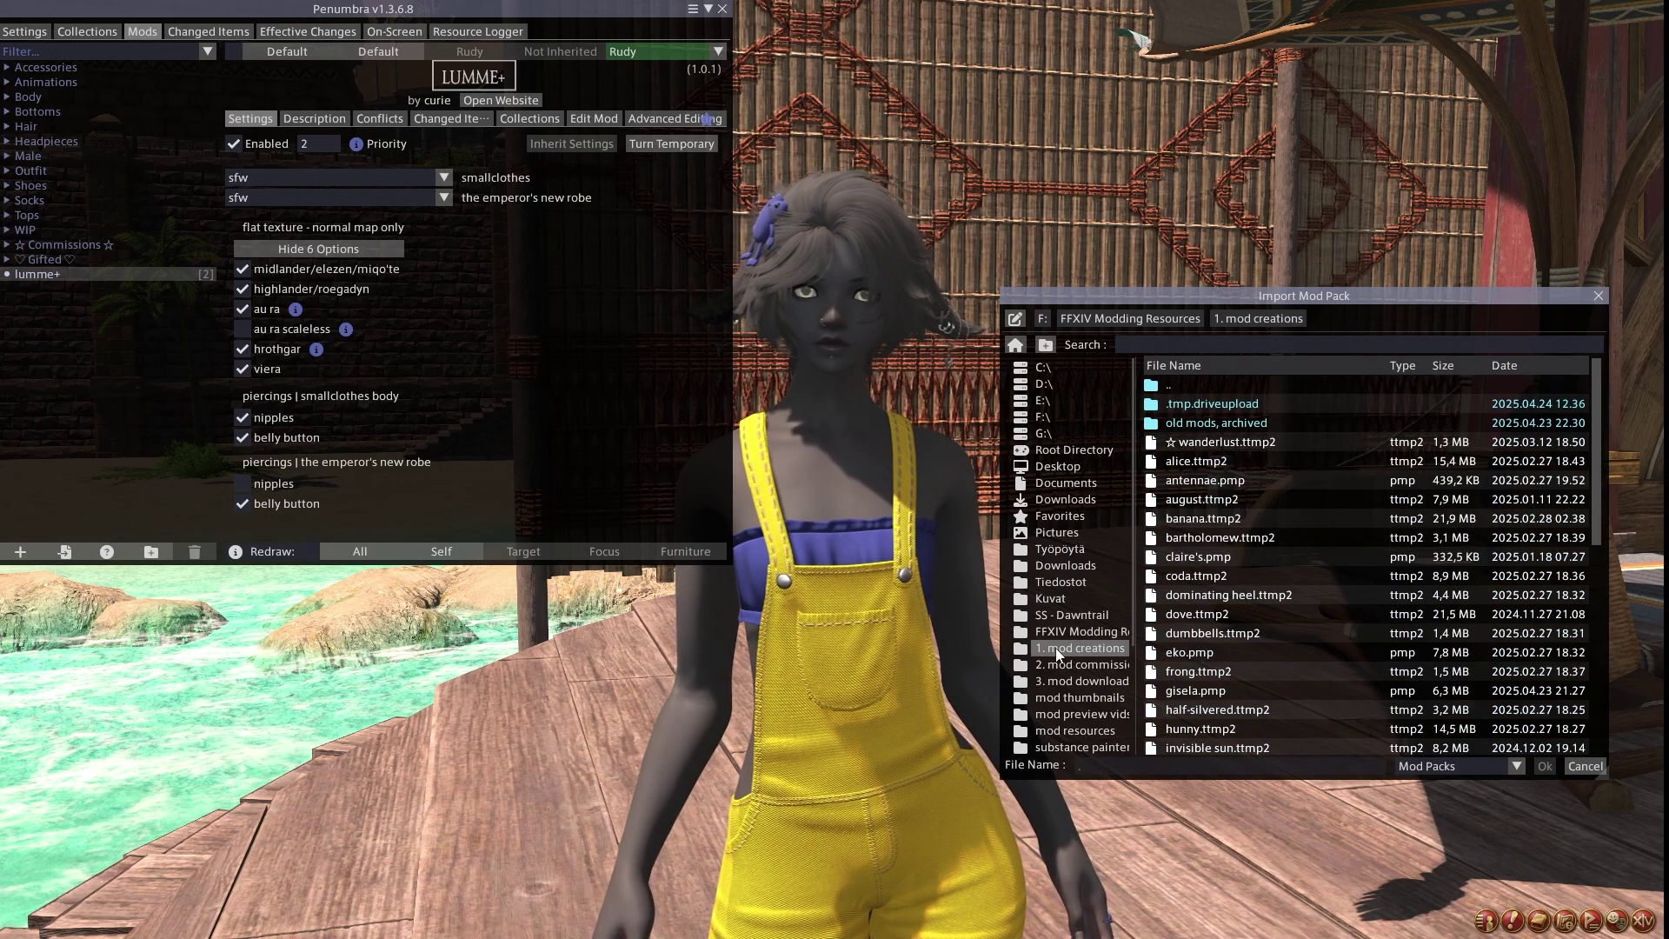
pyautogui.click(1516, 367)
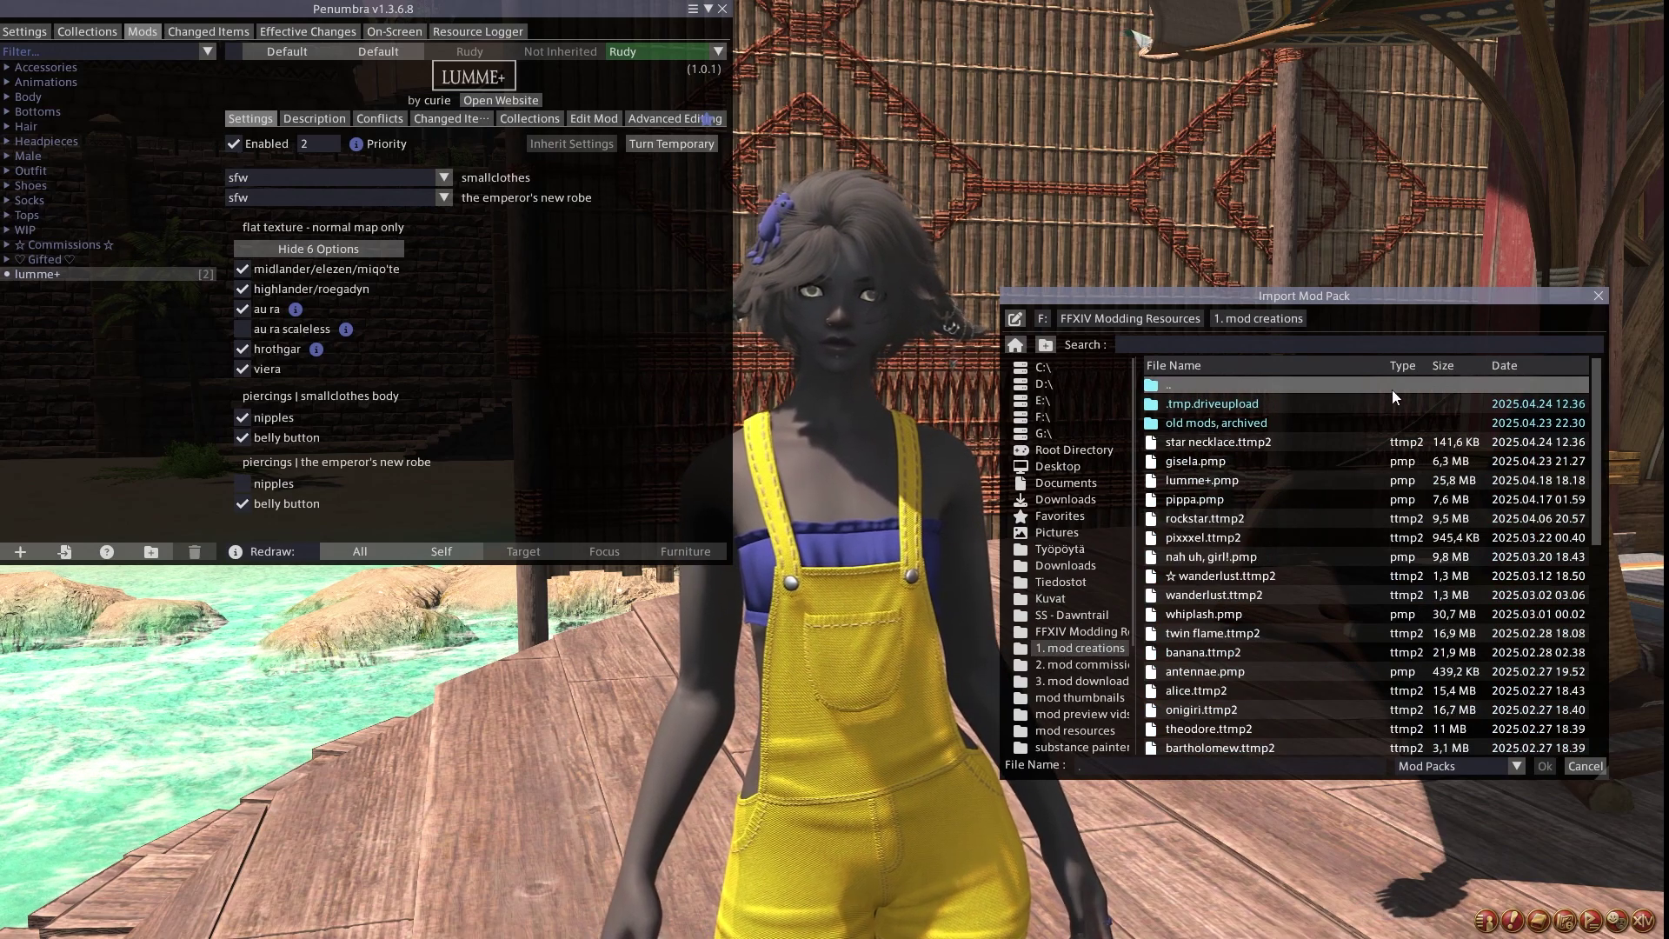
pyautogui.doubleClick(1269, 443)
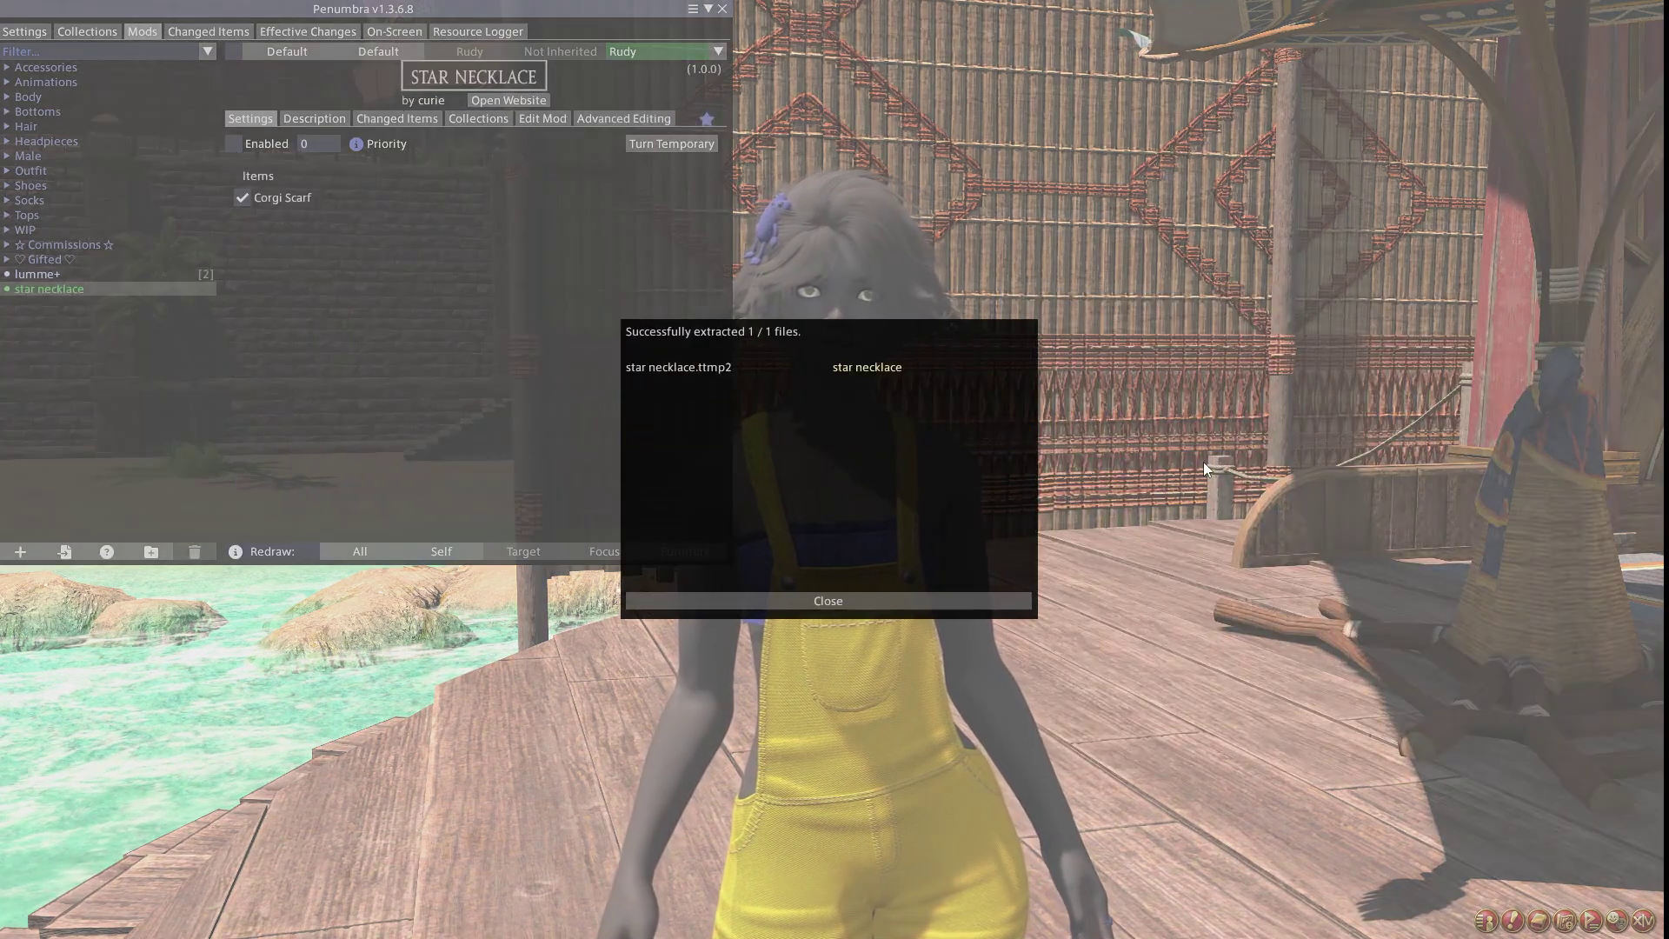
# Close the import report, enable the star necklace mod and review its changed items, leaving the Penumbra window collapsed.
pyautogui.click(850, 601)
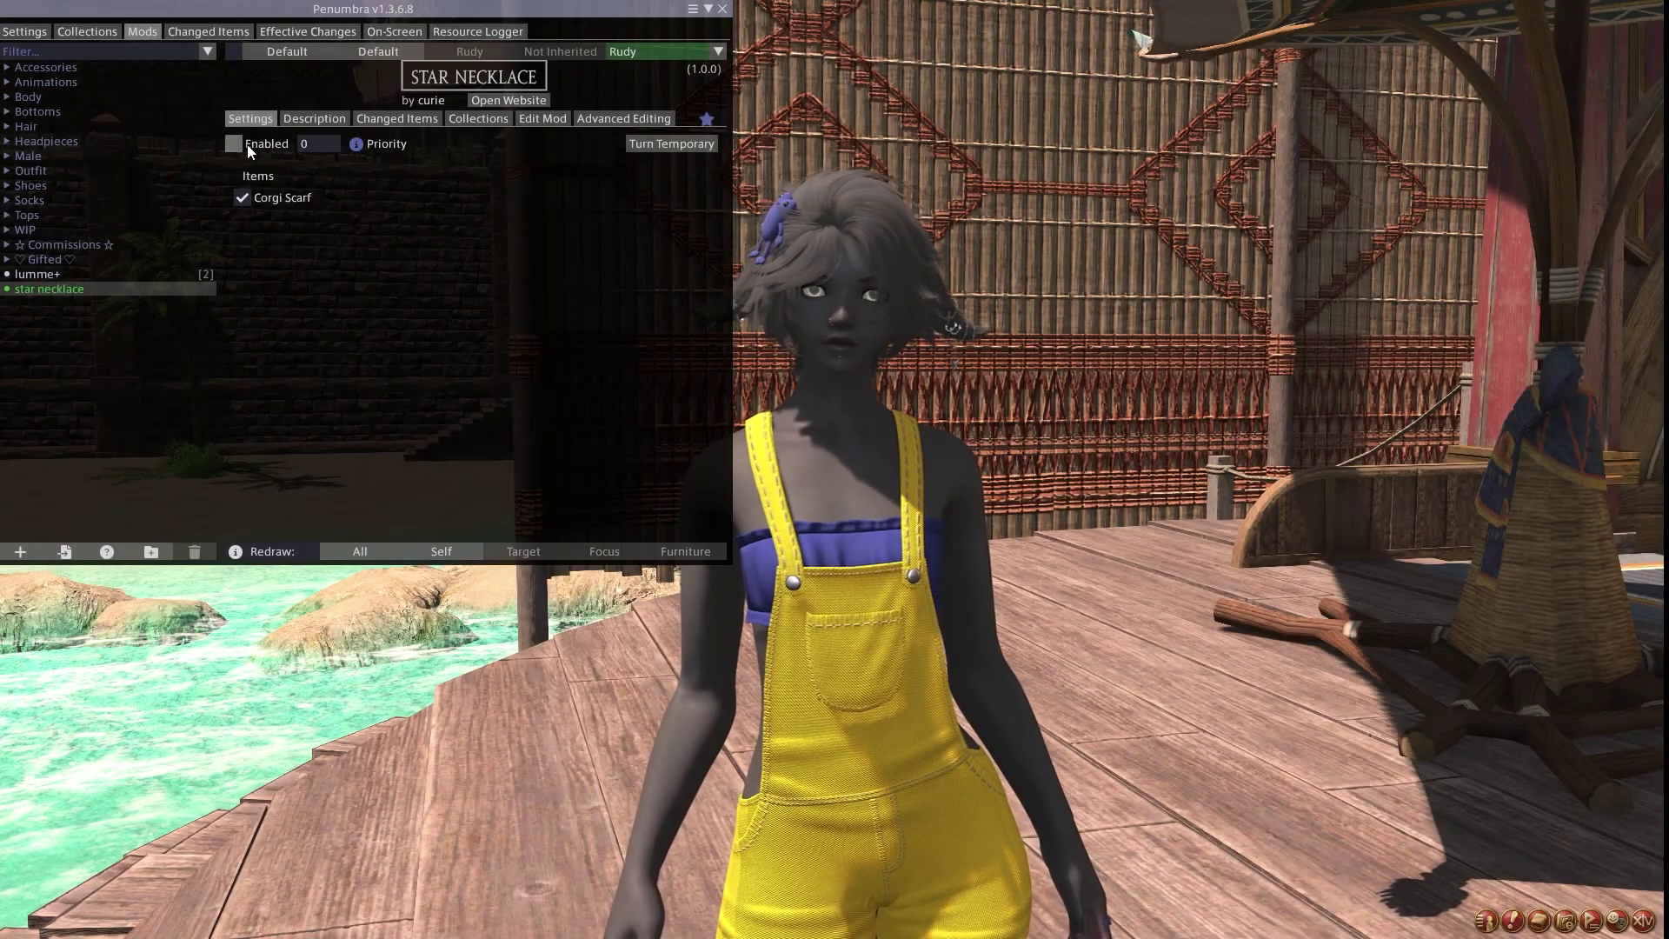
pyautogui.click(383, 119)
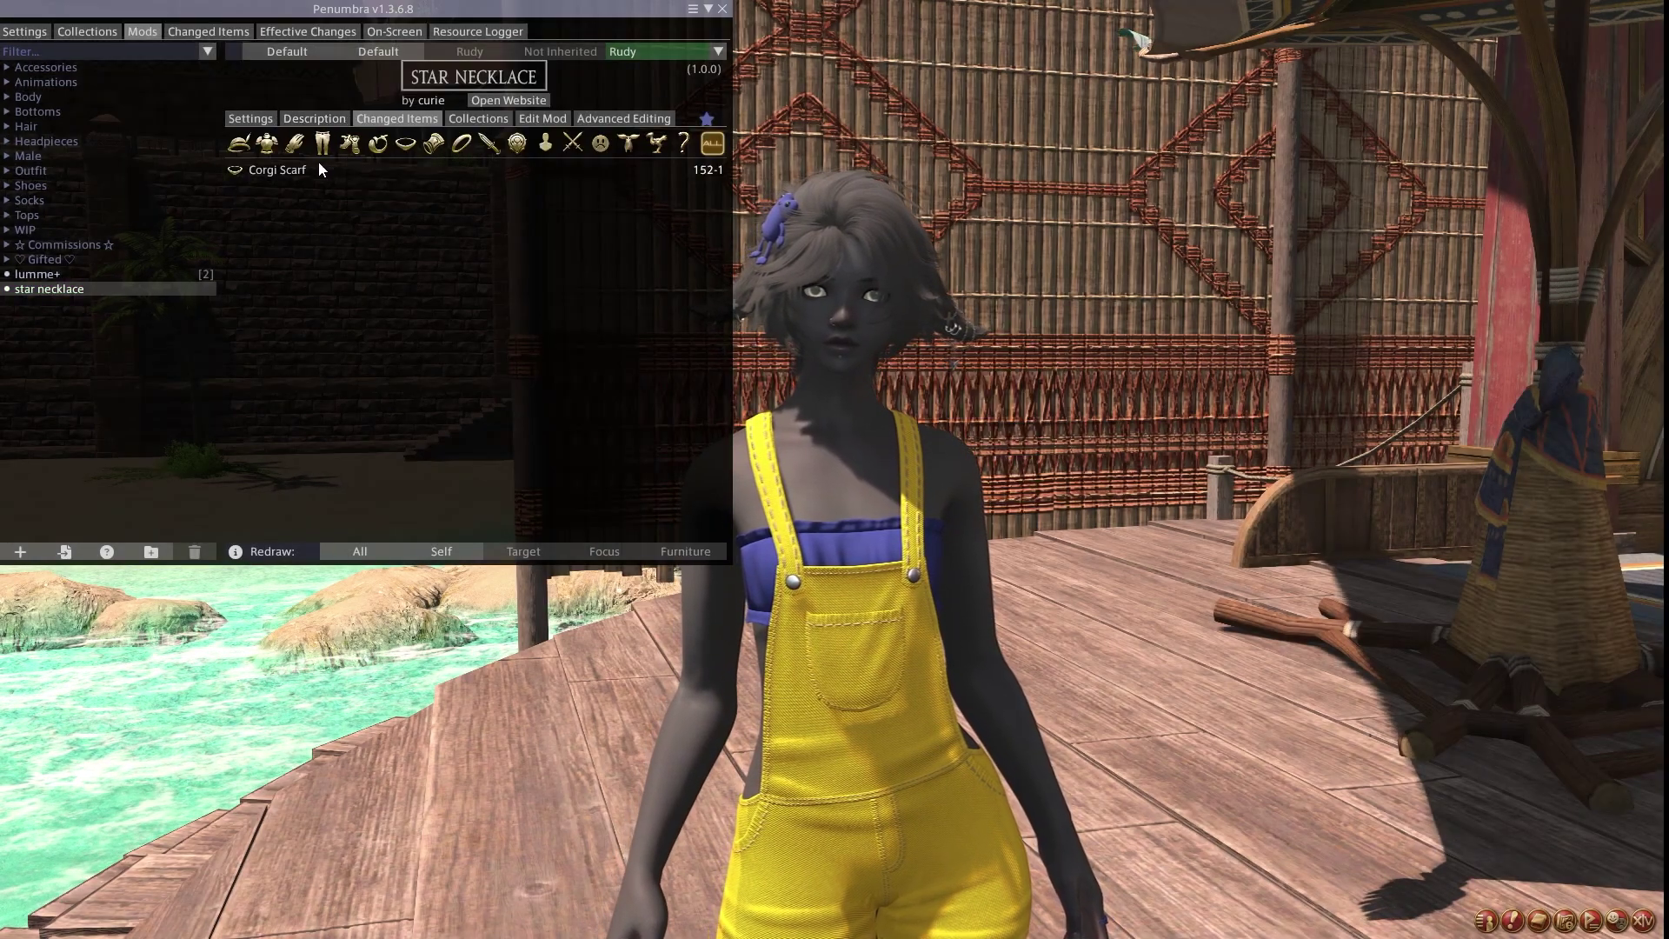
pyautogui.moveTo(1026, 365); pyautogui.dragTo(1278, 393, button='right')
pyautogui.doubleClick(202, 7)
# View the star necklace worn by the character in-game from the front and the side.
pyautogui.moveTo(609, 348); pyautogui.dragTo(739, 372, button='right')
pyautogui.press('d')
pyautogui.press('s')
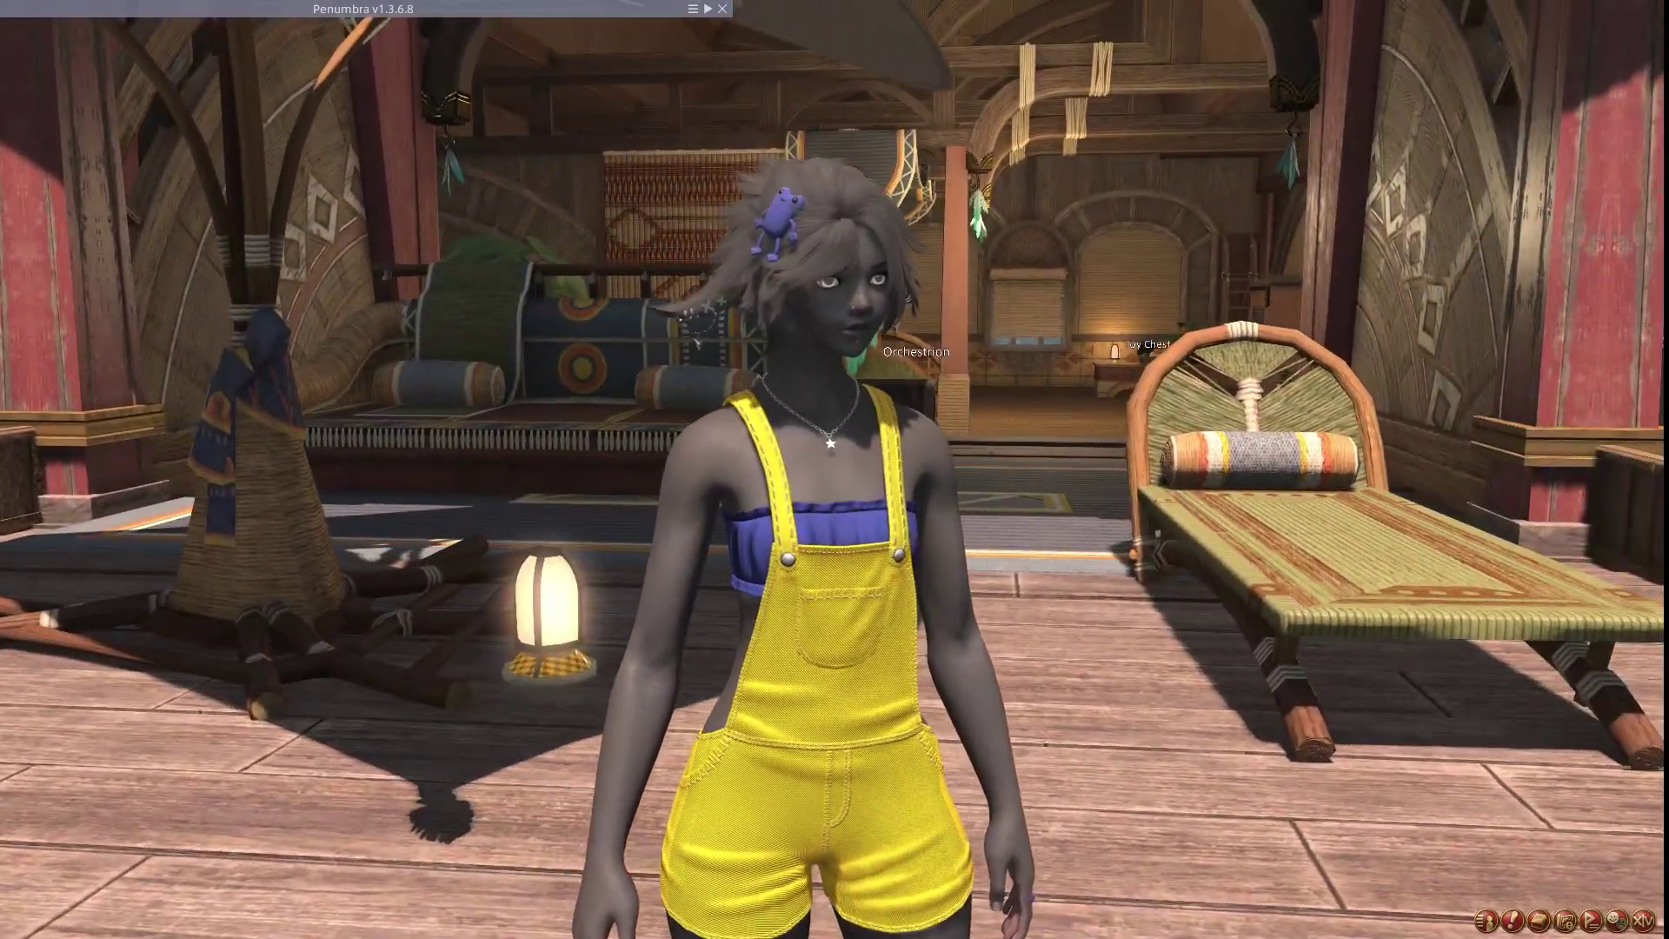
pyautogui.moveTo(956, 374); pyautogui.dragTo(826, 382, button='right')
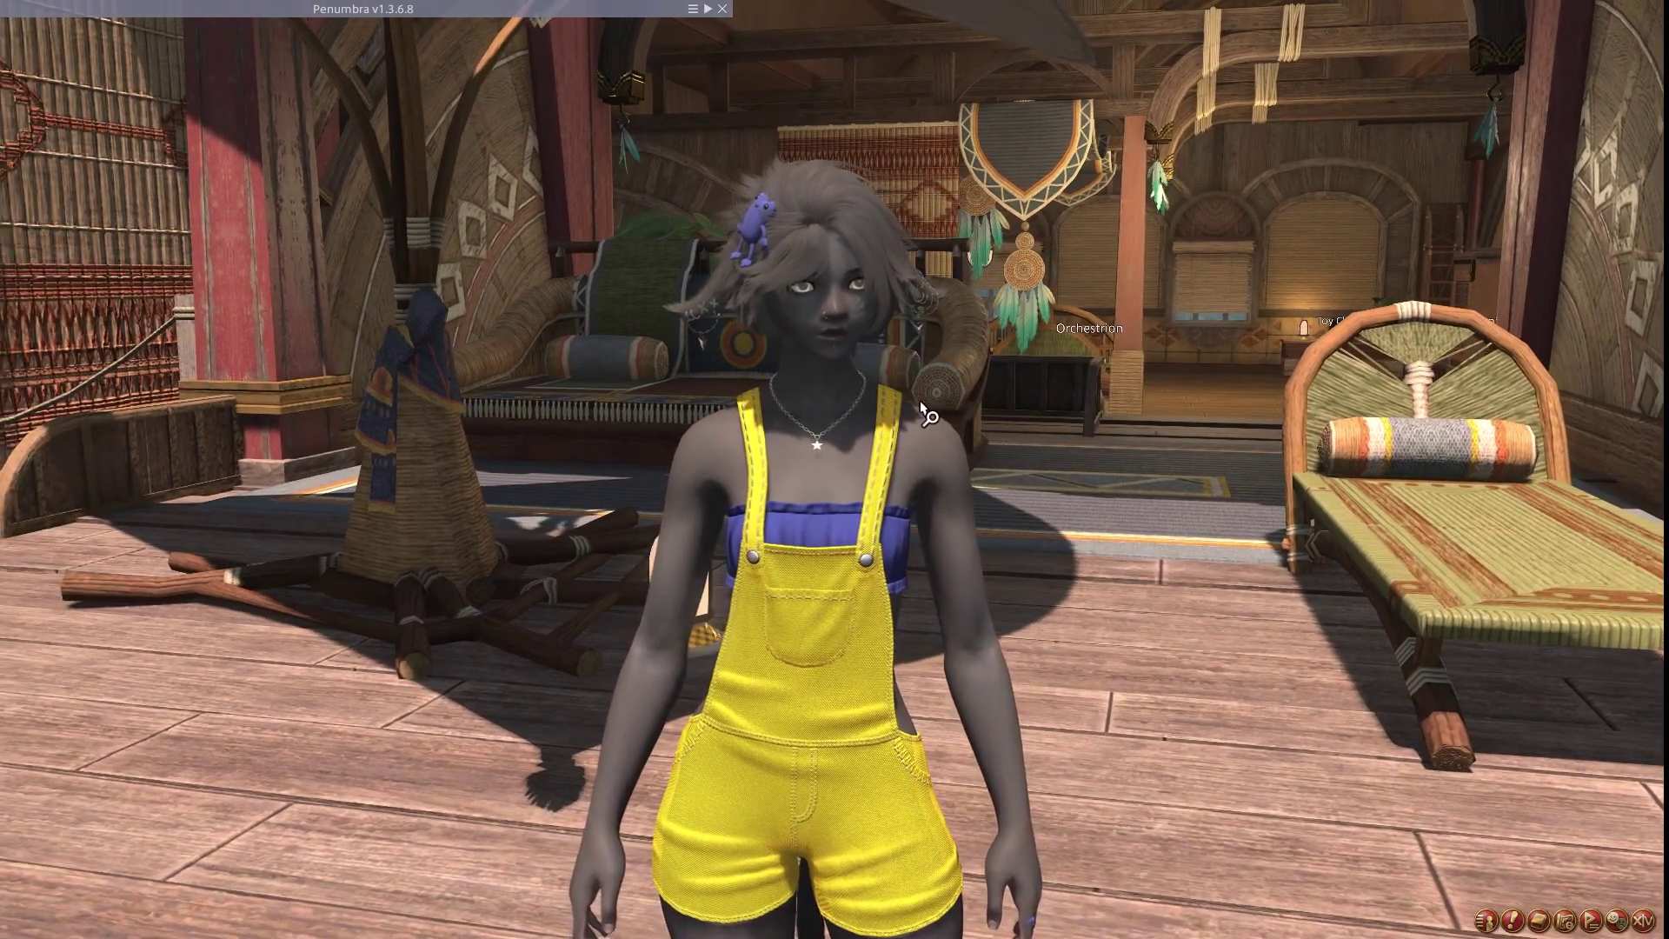
pyautogui.moveTo(921, 409)
pyautogui.mouseDown(button='right')
pyautogui.moveTo(748, 406)
pyautogui.moveTo(926, 413)
pyautogui.mouseUp(button='right')
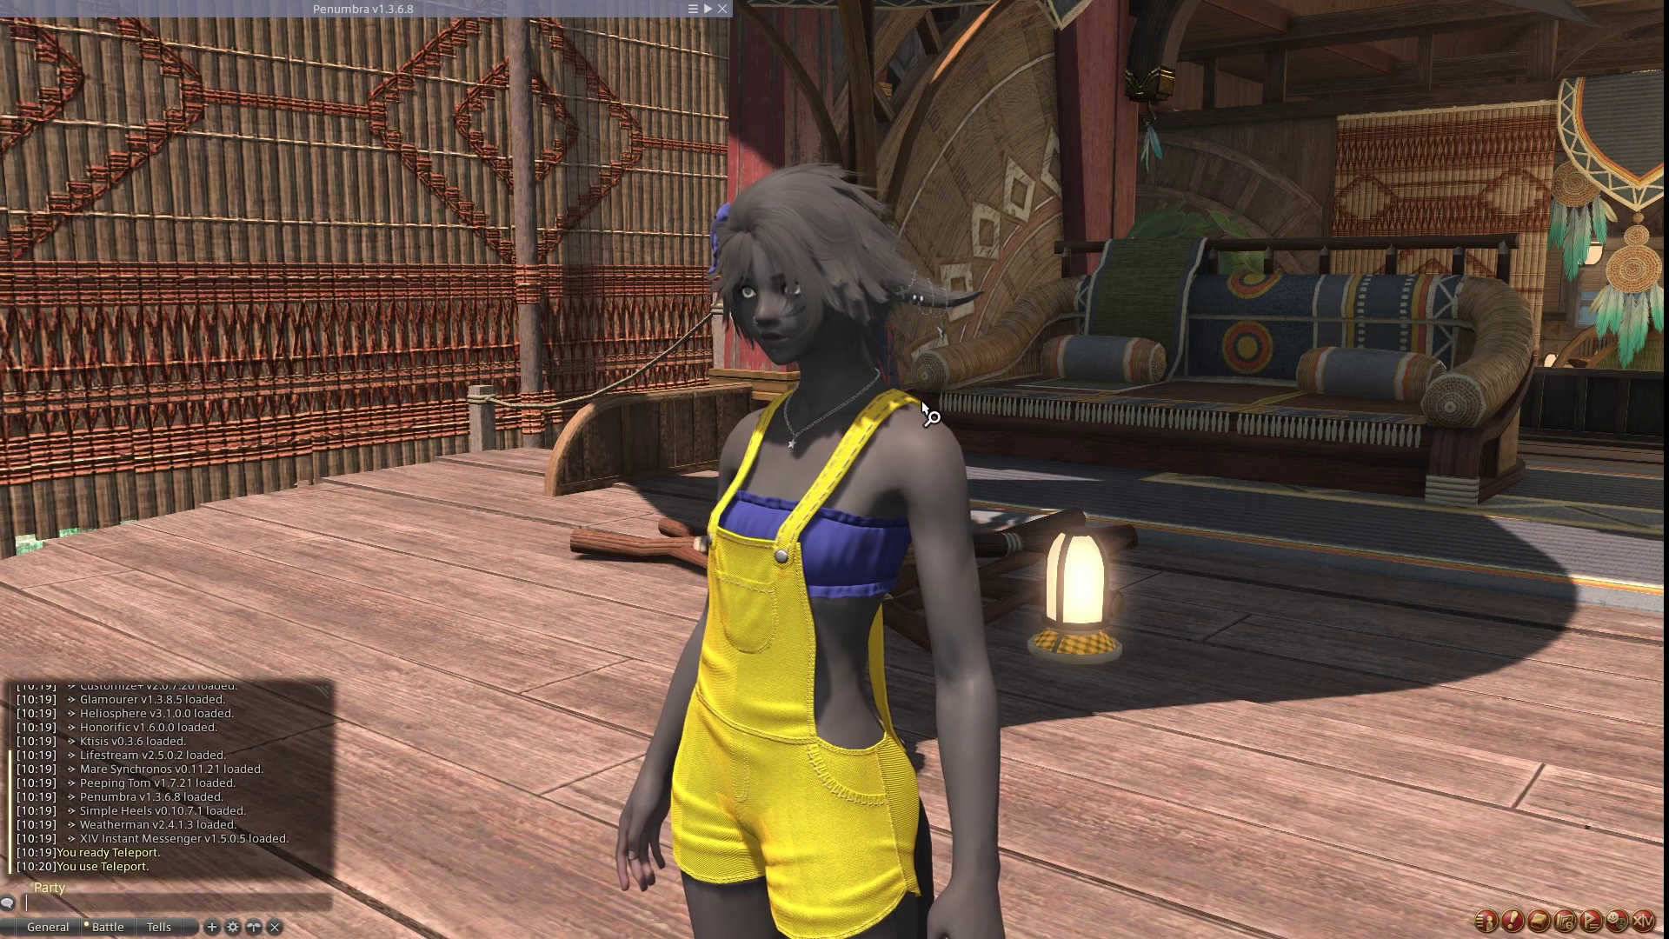
# Open the camera plugin's configuration with /cammy, turn on Free Cam and collapse the configuration window.
pyautogui.write('/cammy')
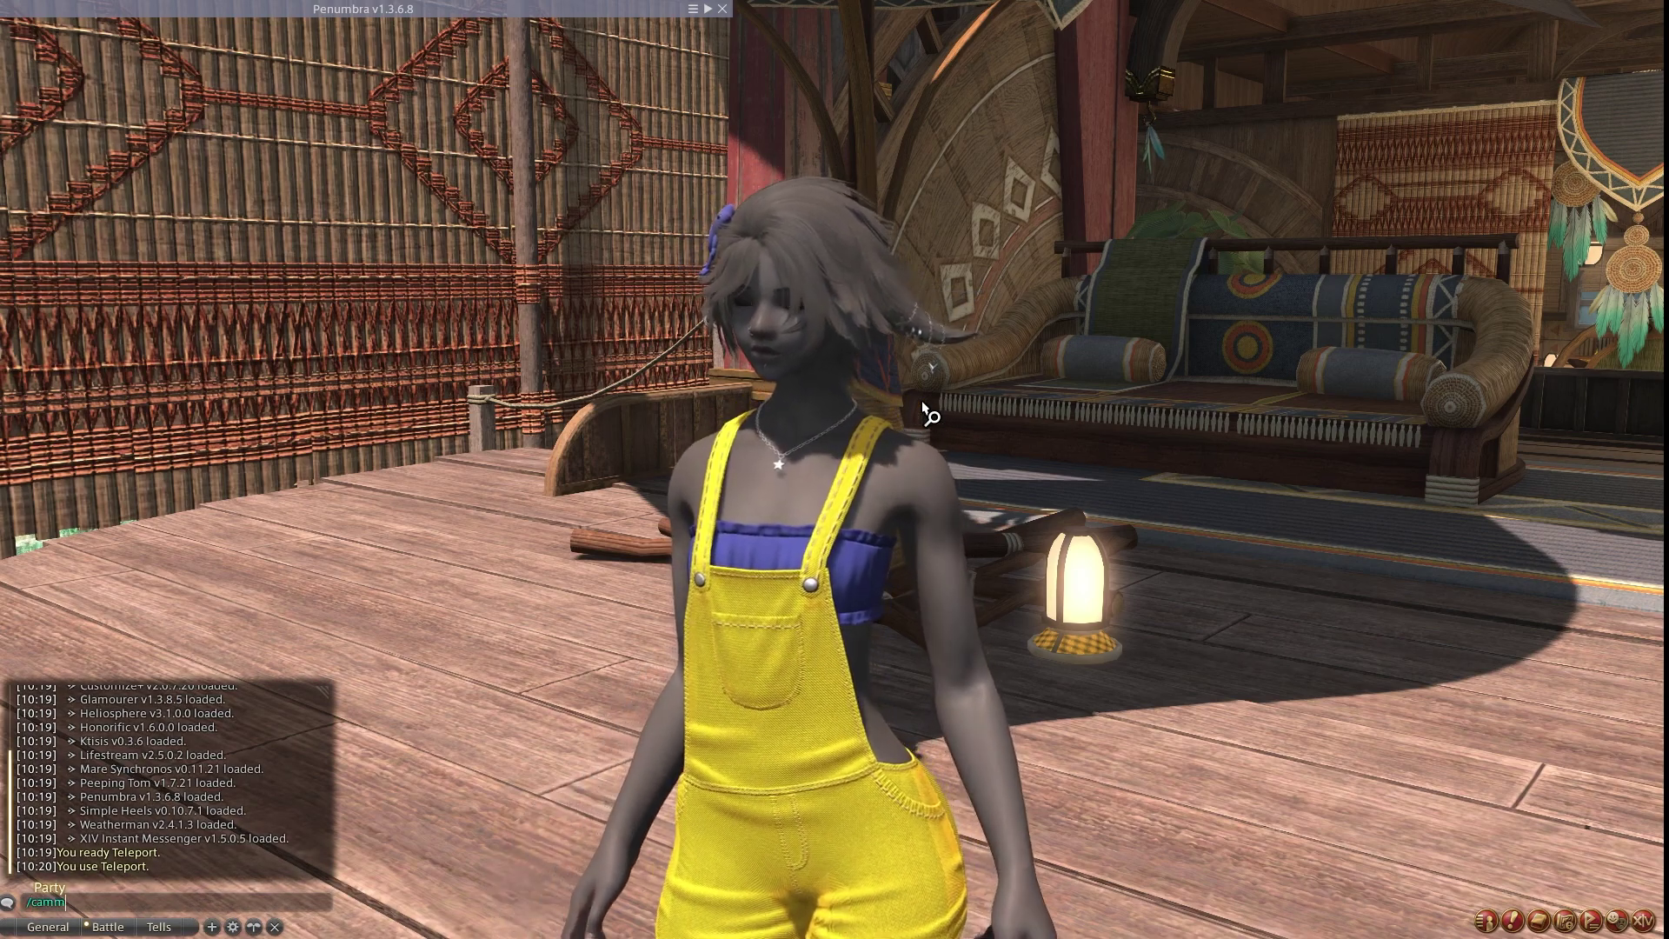
pyautogui.press('Return')
pyautogui.click(358, 376)
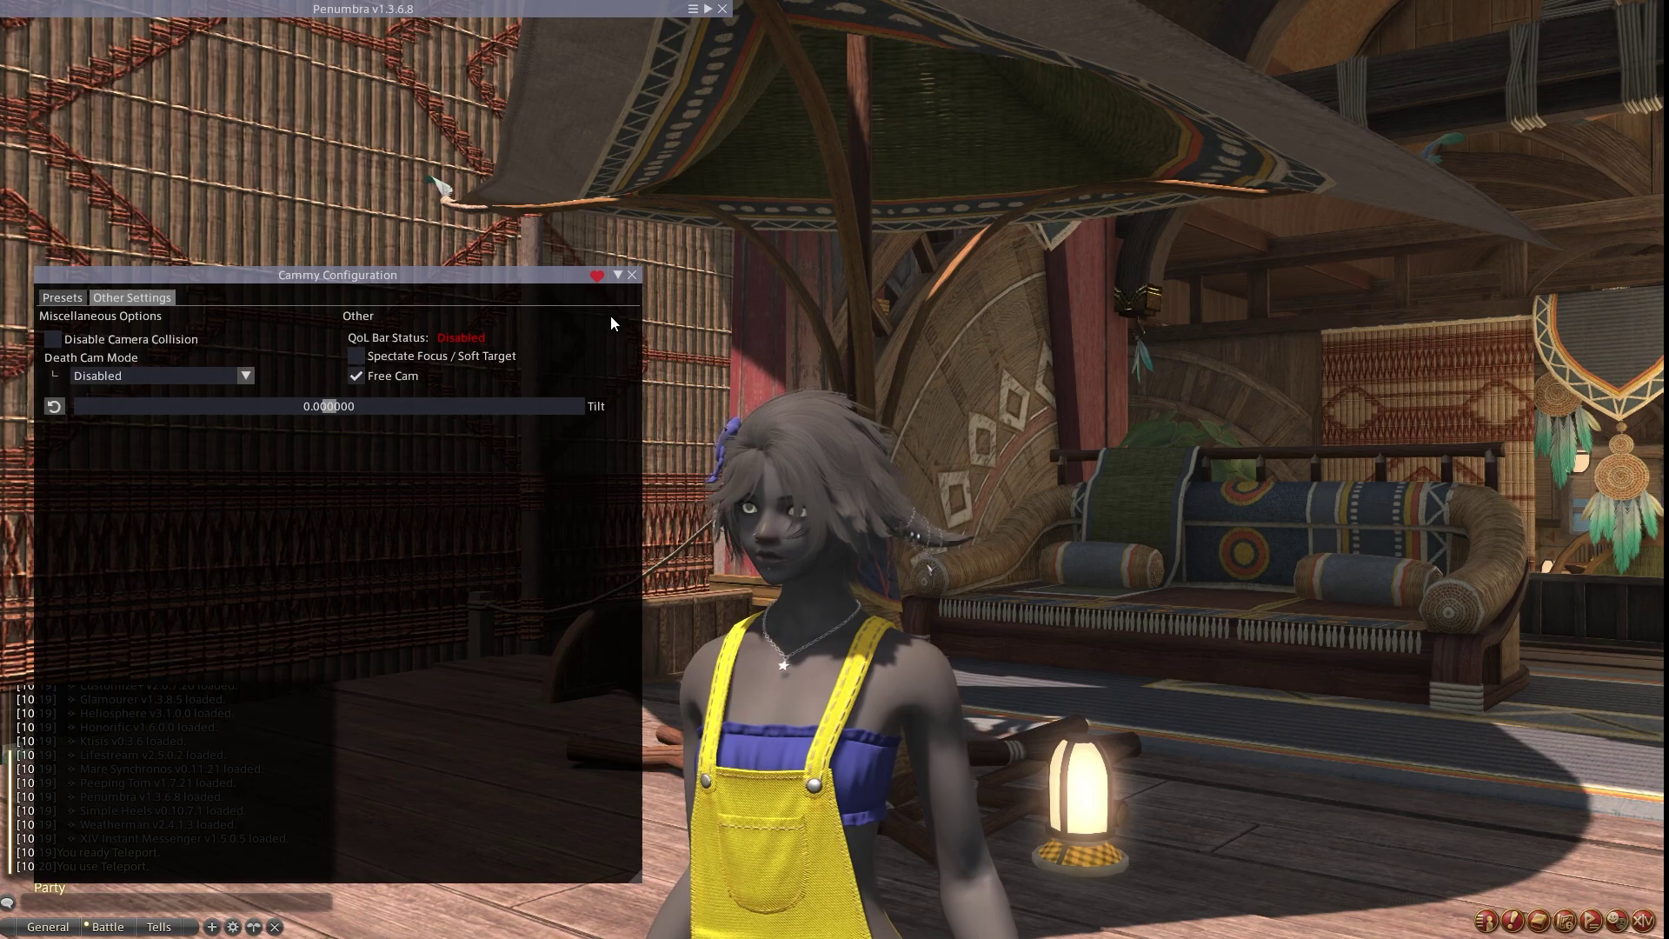
pyautogui.click(616, 275)
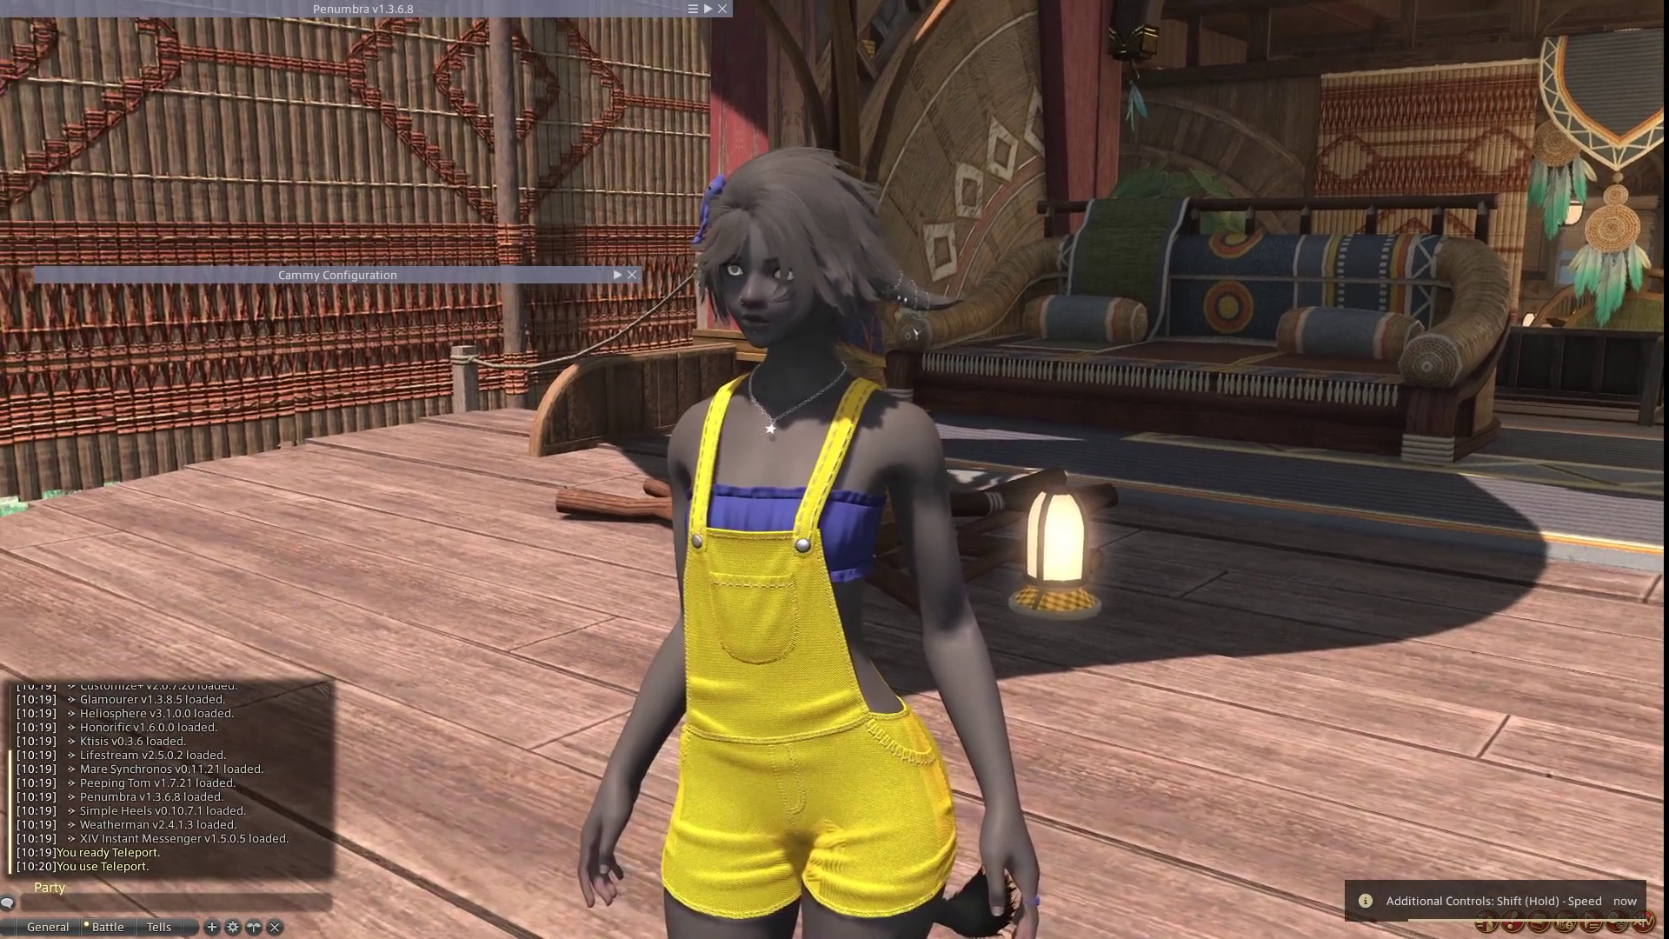
# Examine the necklace up close with the free camera, checking how the chain sits around the neck and shoulders.
pyautogui.press('w')
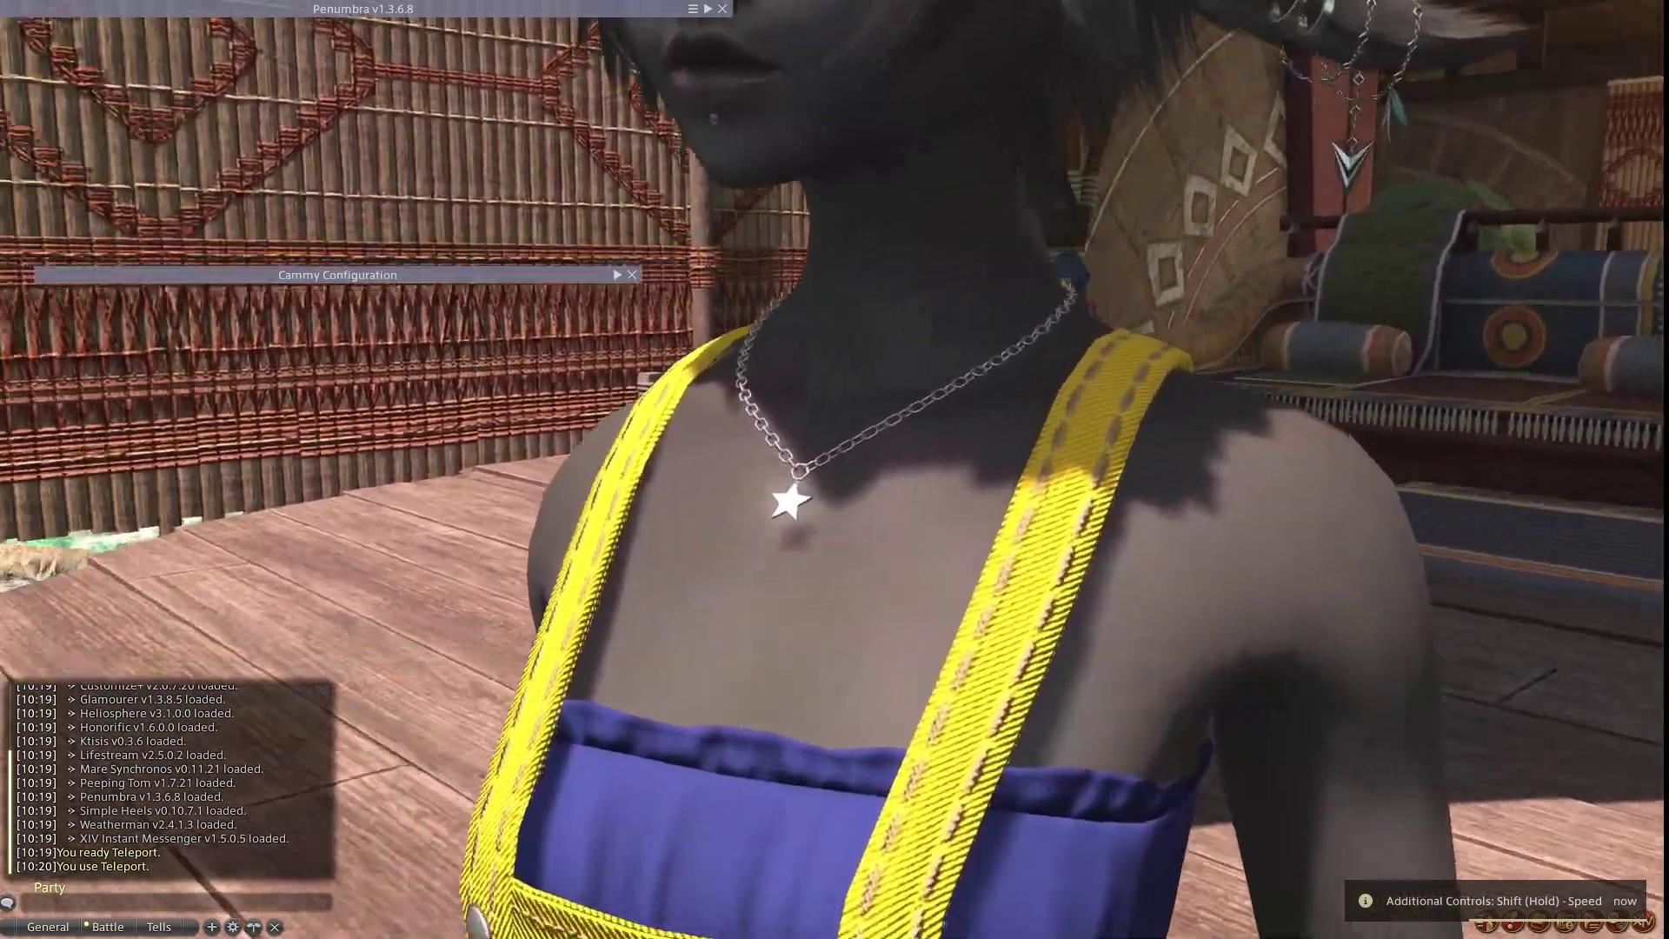
pyautogui.press('d')
pyautogui.moveTo(939, 333); pyautogui.dragTo(487, 333, button='right')
pyautogui.press('w')
pyautogui.press('s')
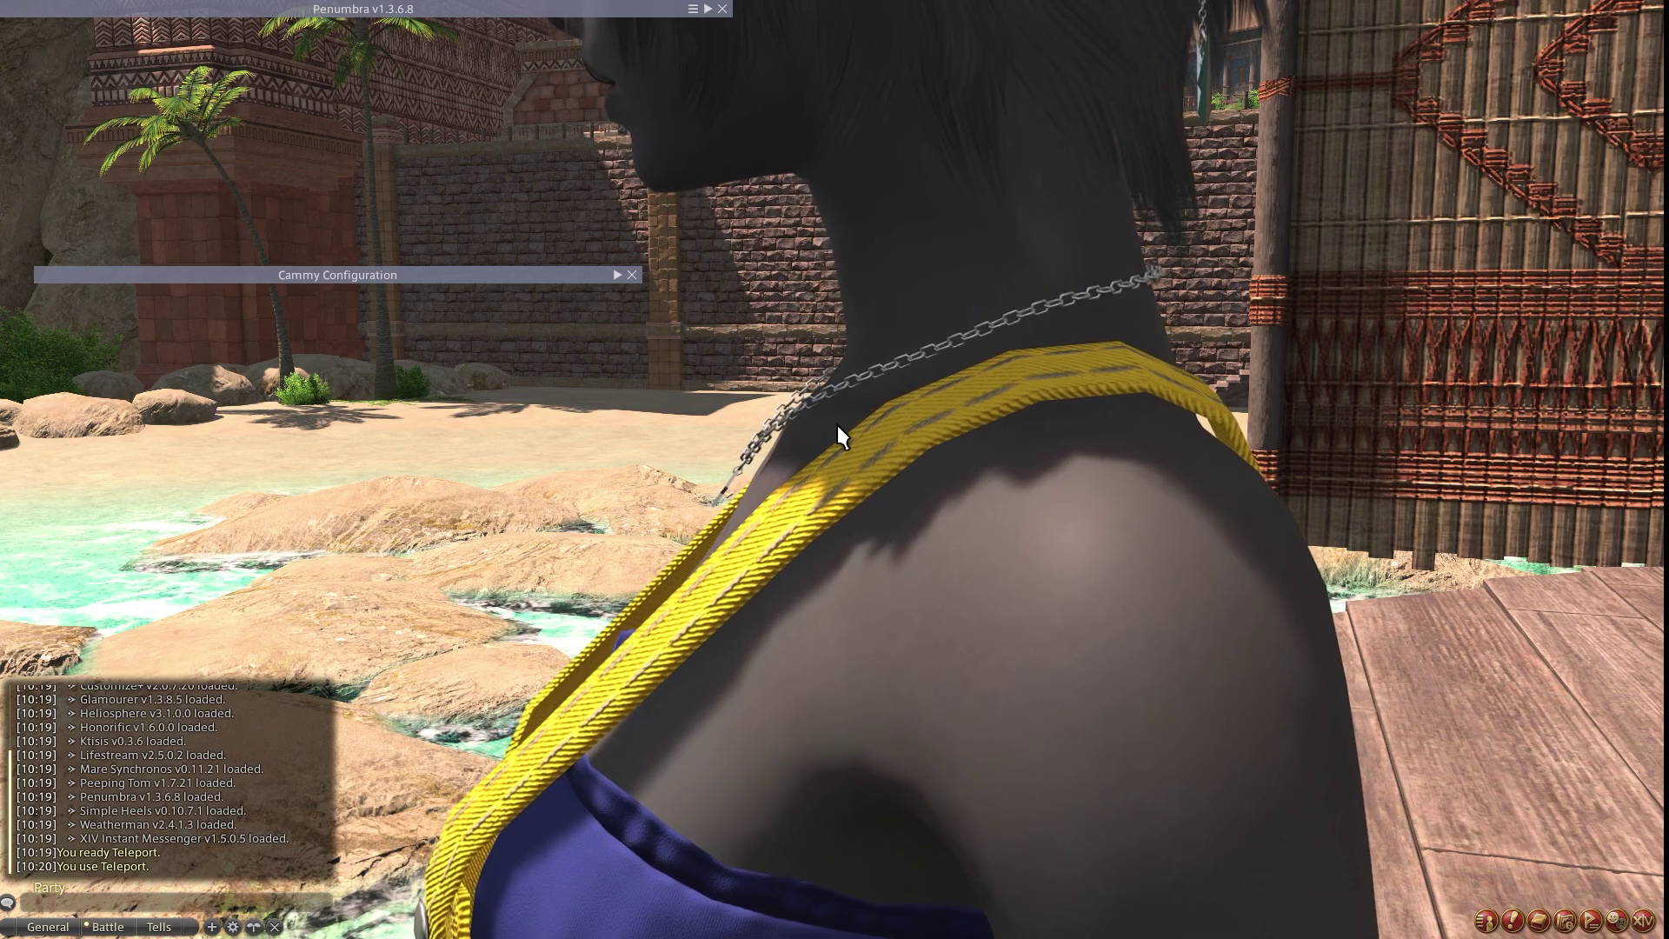
pyautogui.scroll(-5, 963, 536)
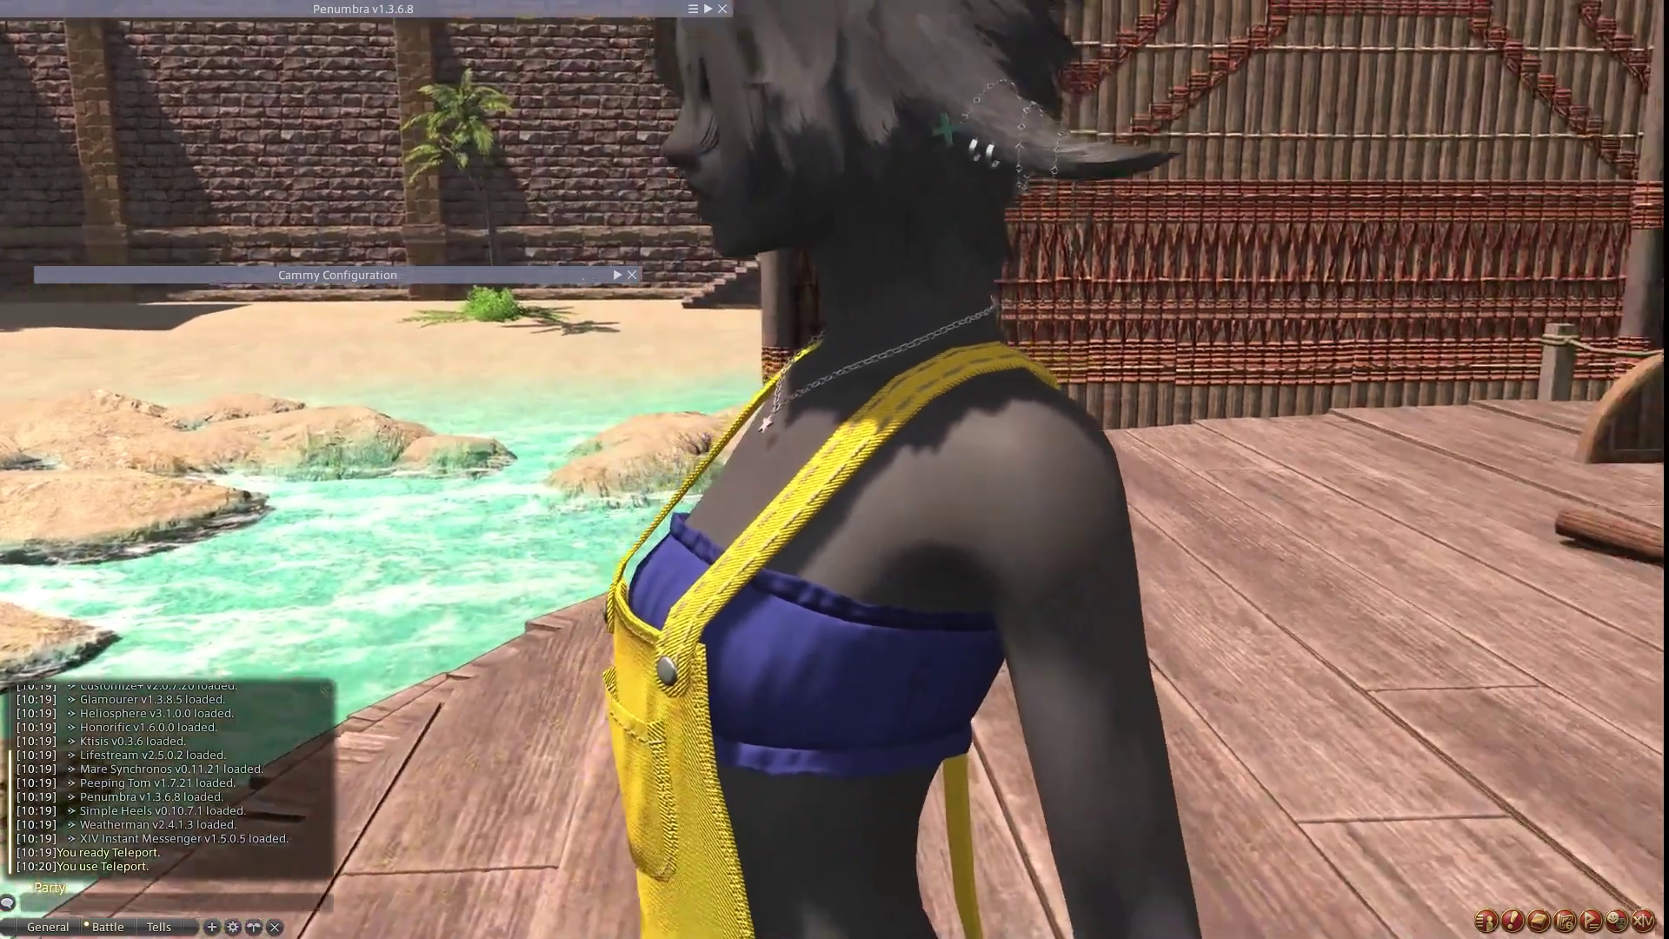
pyautogui.scroll(3, 754, 499)
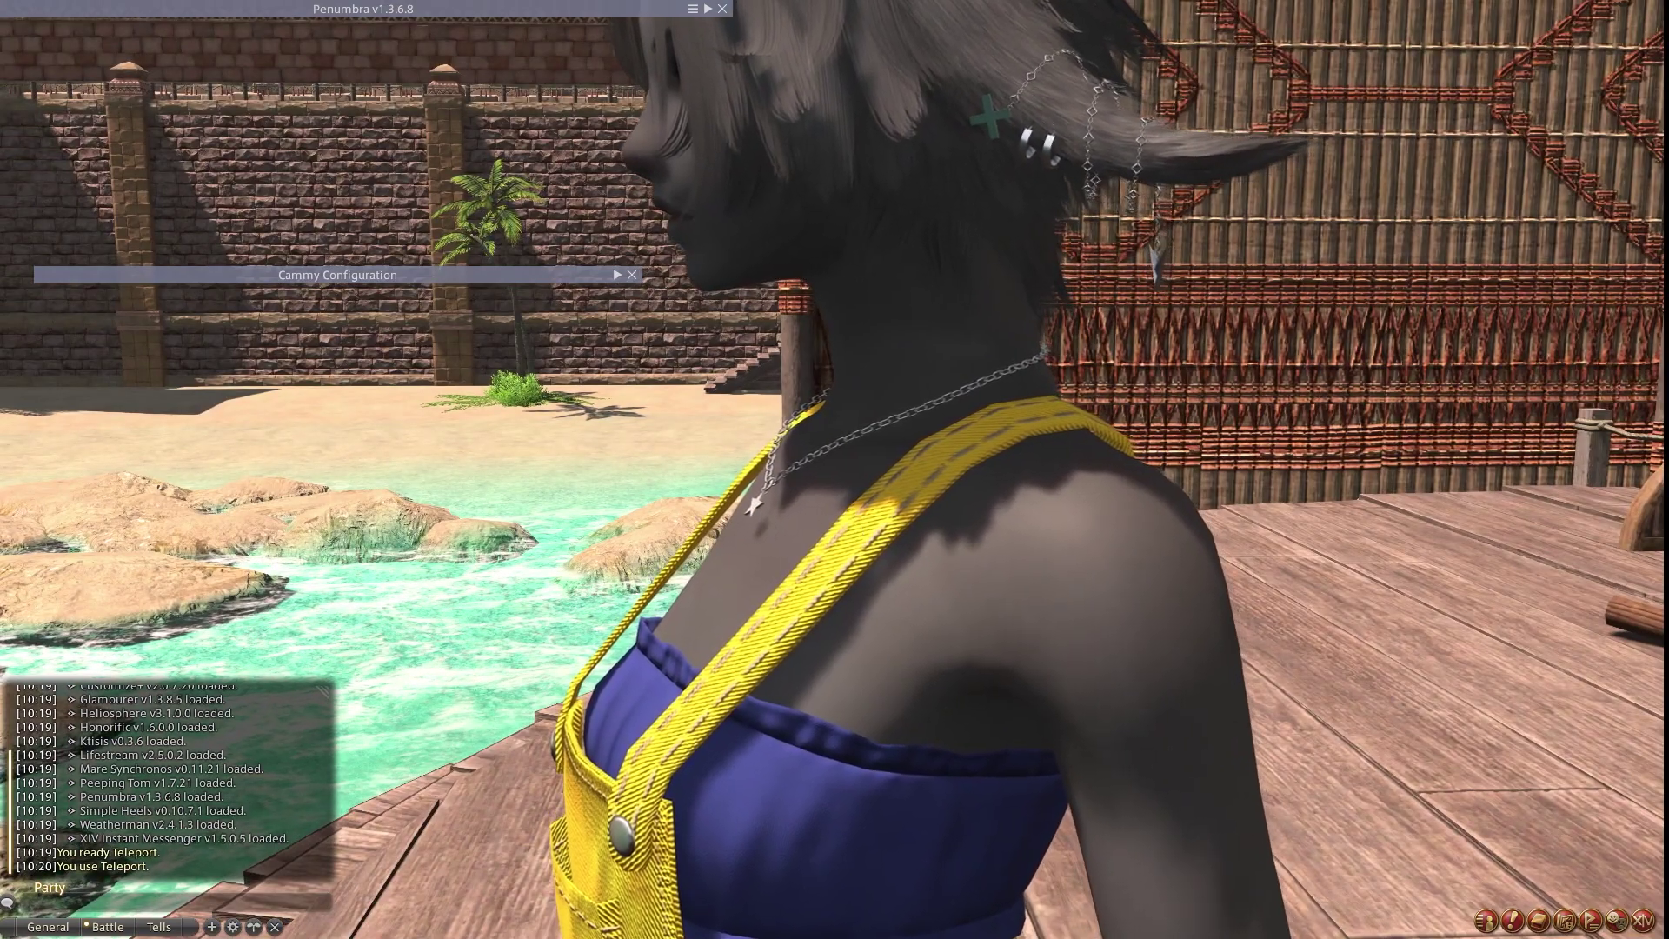
pyautogui.moveTo(758, 502); pyautogui.dragTo(734, 543, button='right')
# Expand Penumbra and its Body folder, and disable the lumme+ mod.
pyautogui.doubleClick(272, 11)
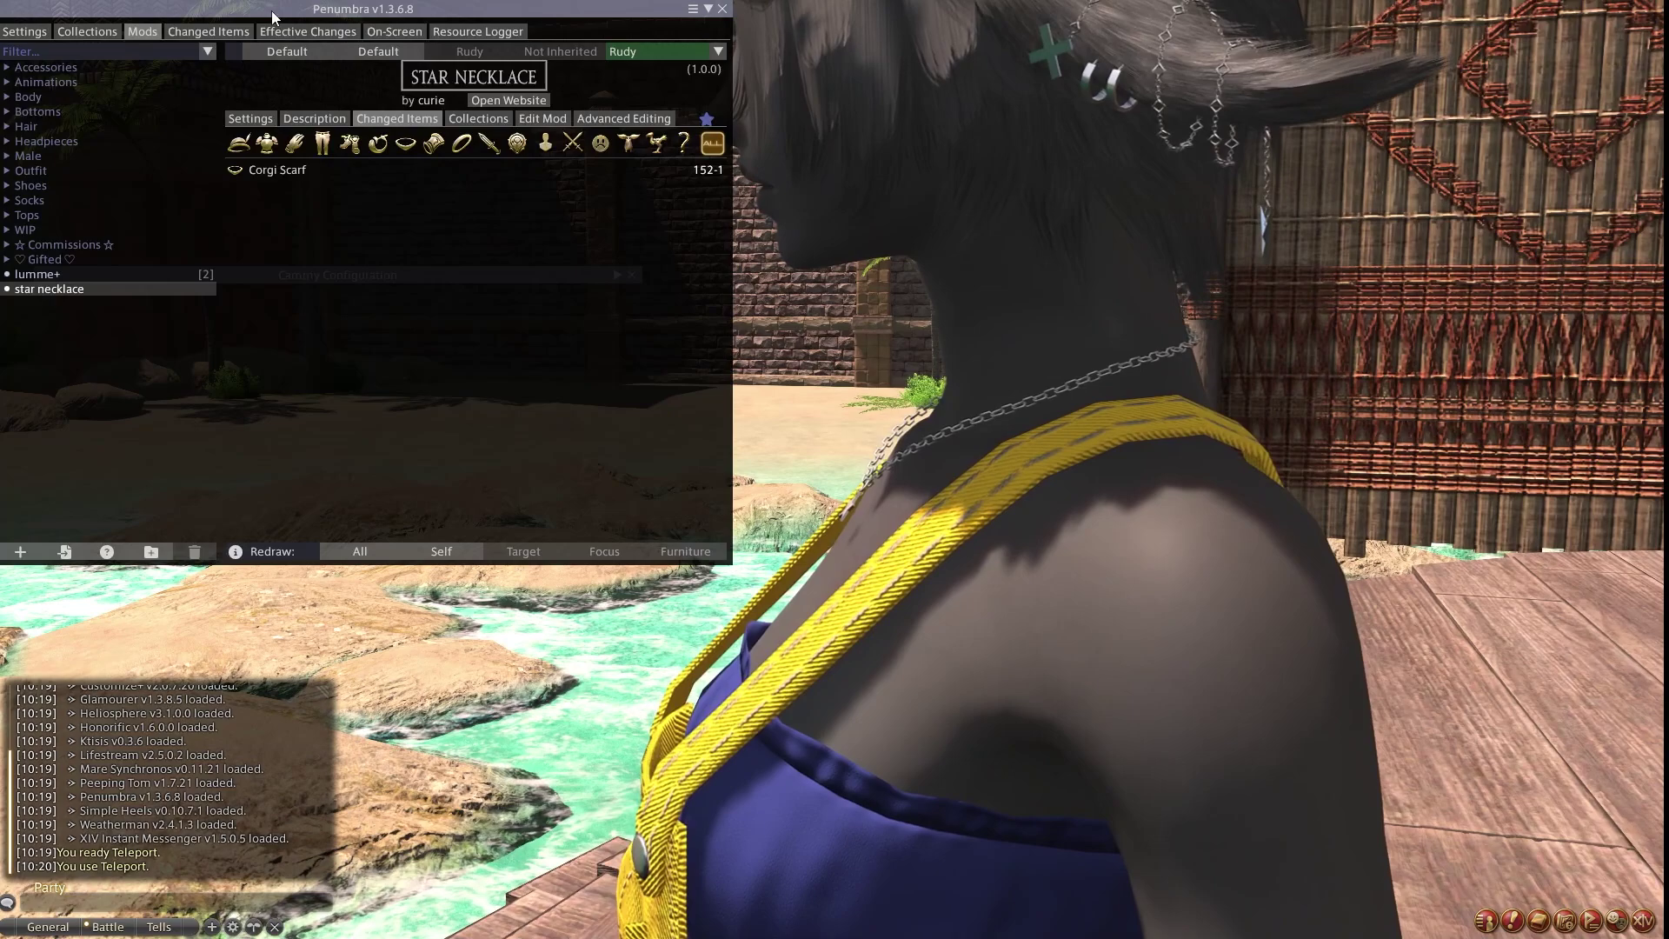
pyautogui.click(33, 97)
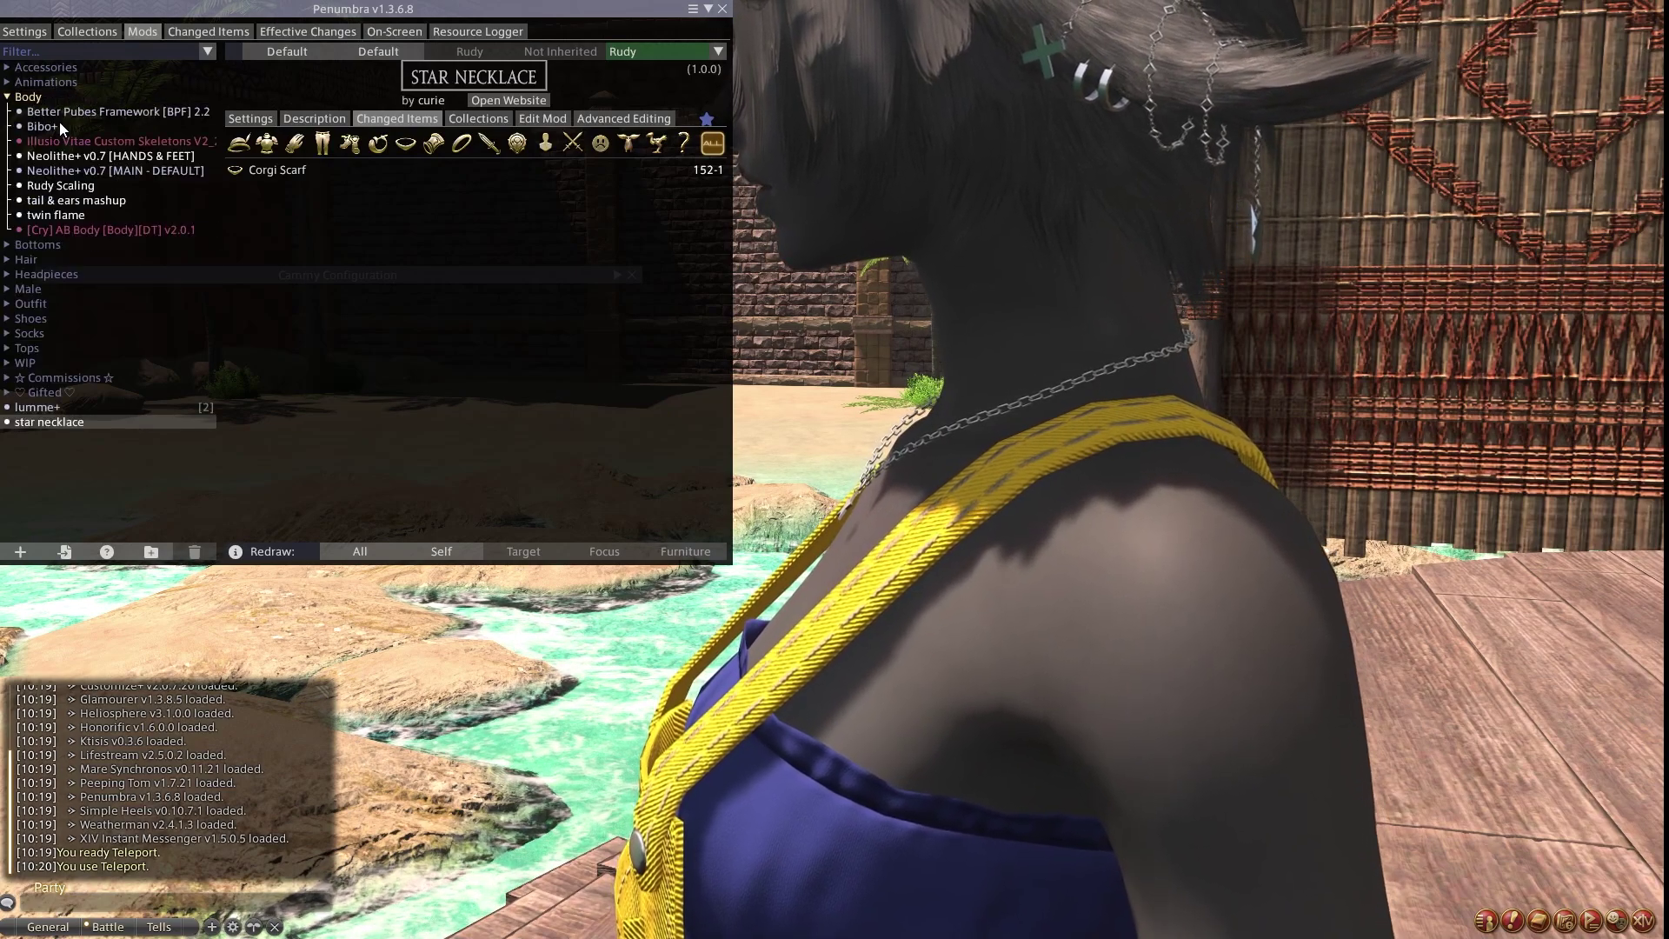
pyautogui.click(59, 126)
pyautogui.click(37, 407)
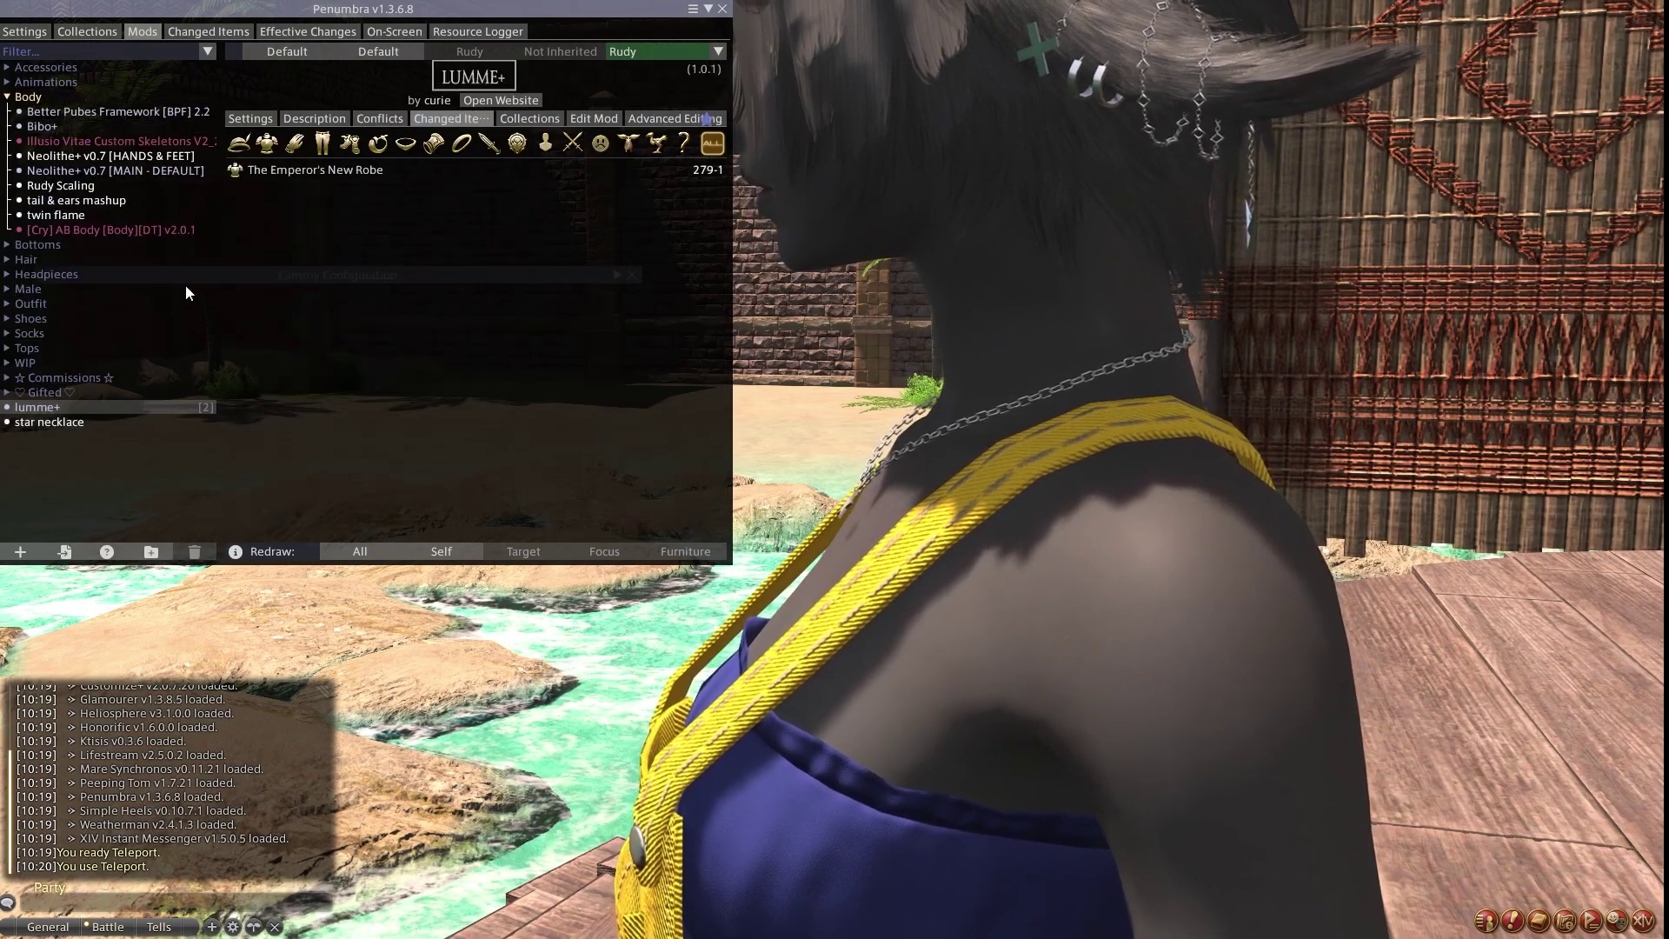
pyautogui.click(250, 118)
pyautogui.click(234, 145)
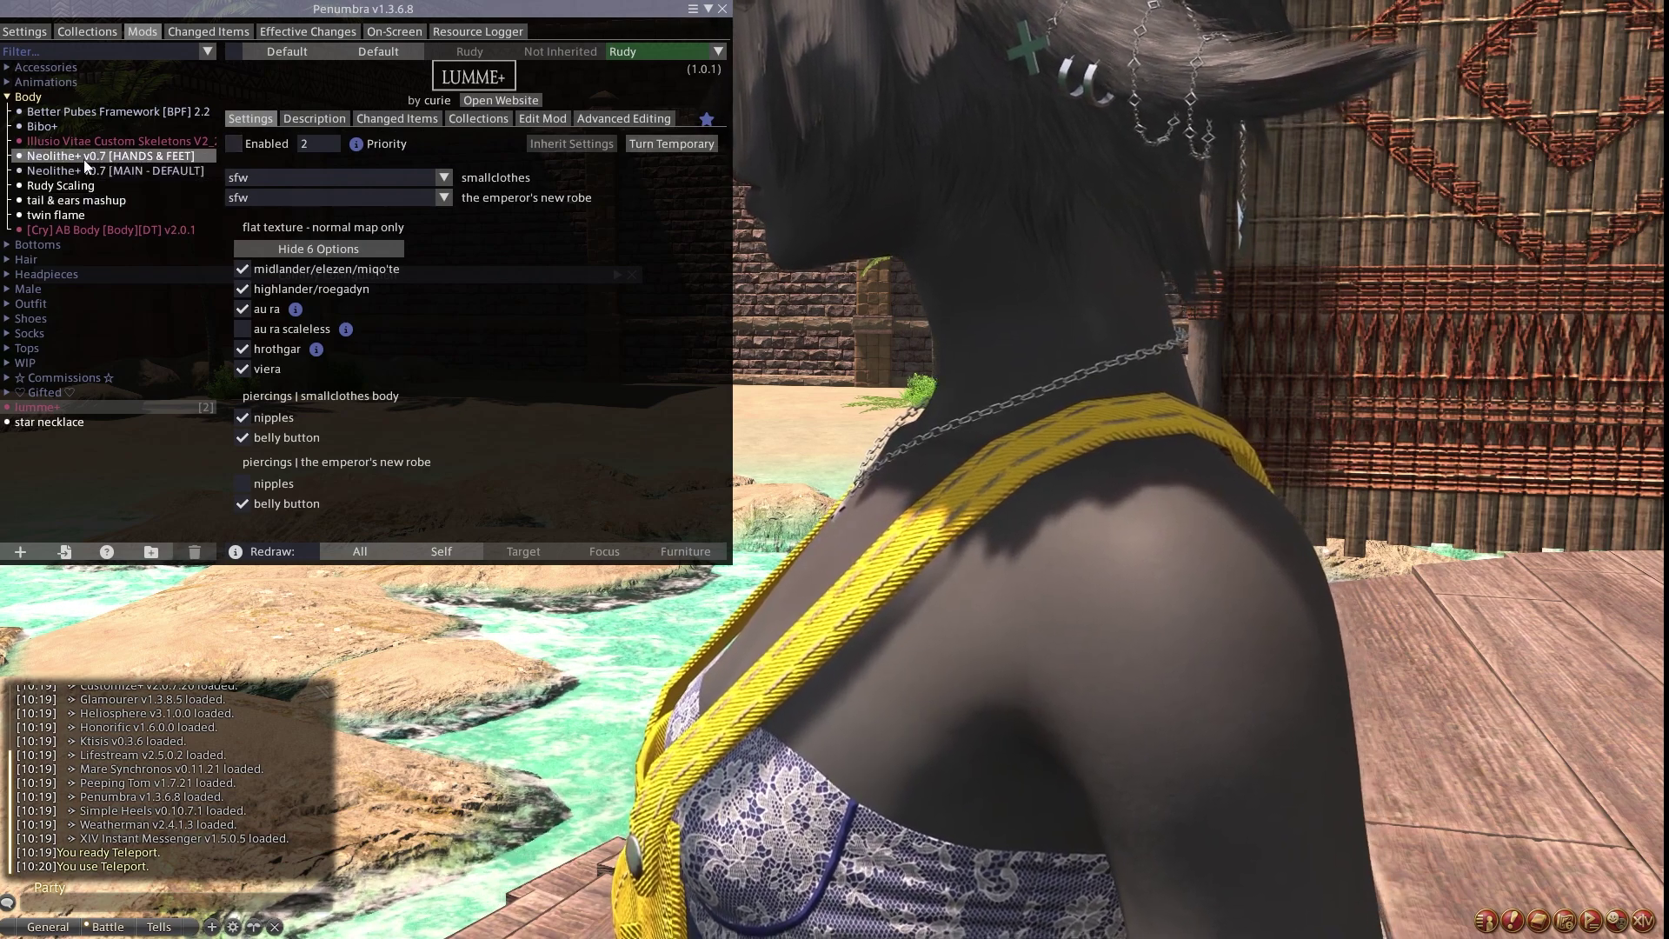
# Disable the Neolithe+ v0.7 [MAIN - DEFAULT] body mod.
pyautogui.click(82, 162)
pyautogui.click(186, 171)
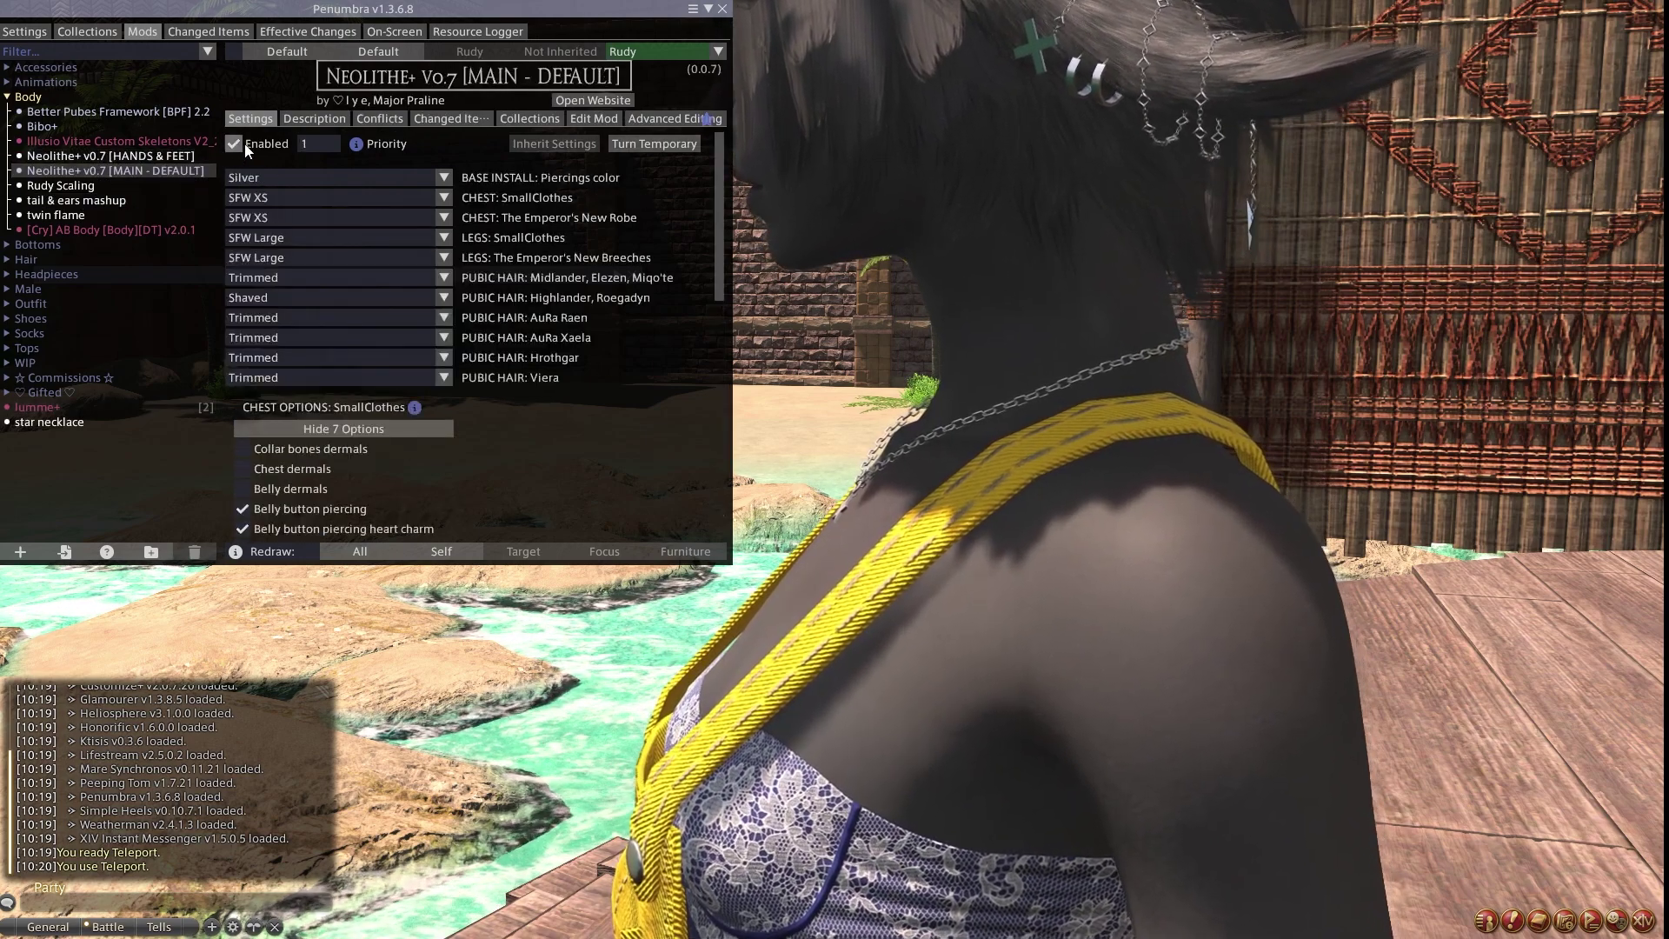
pyautogui.click(247, 148)
# Inspect the necklace's fit on the character's chest and neck from the front and the side.
pyautogui.moveTo(938, 486); pyautogui.dragTo(1026, 482, button='right')
pyautogui.scroll(5, 834, 487)
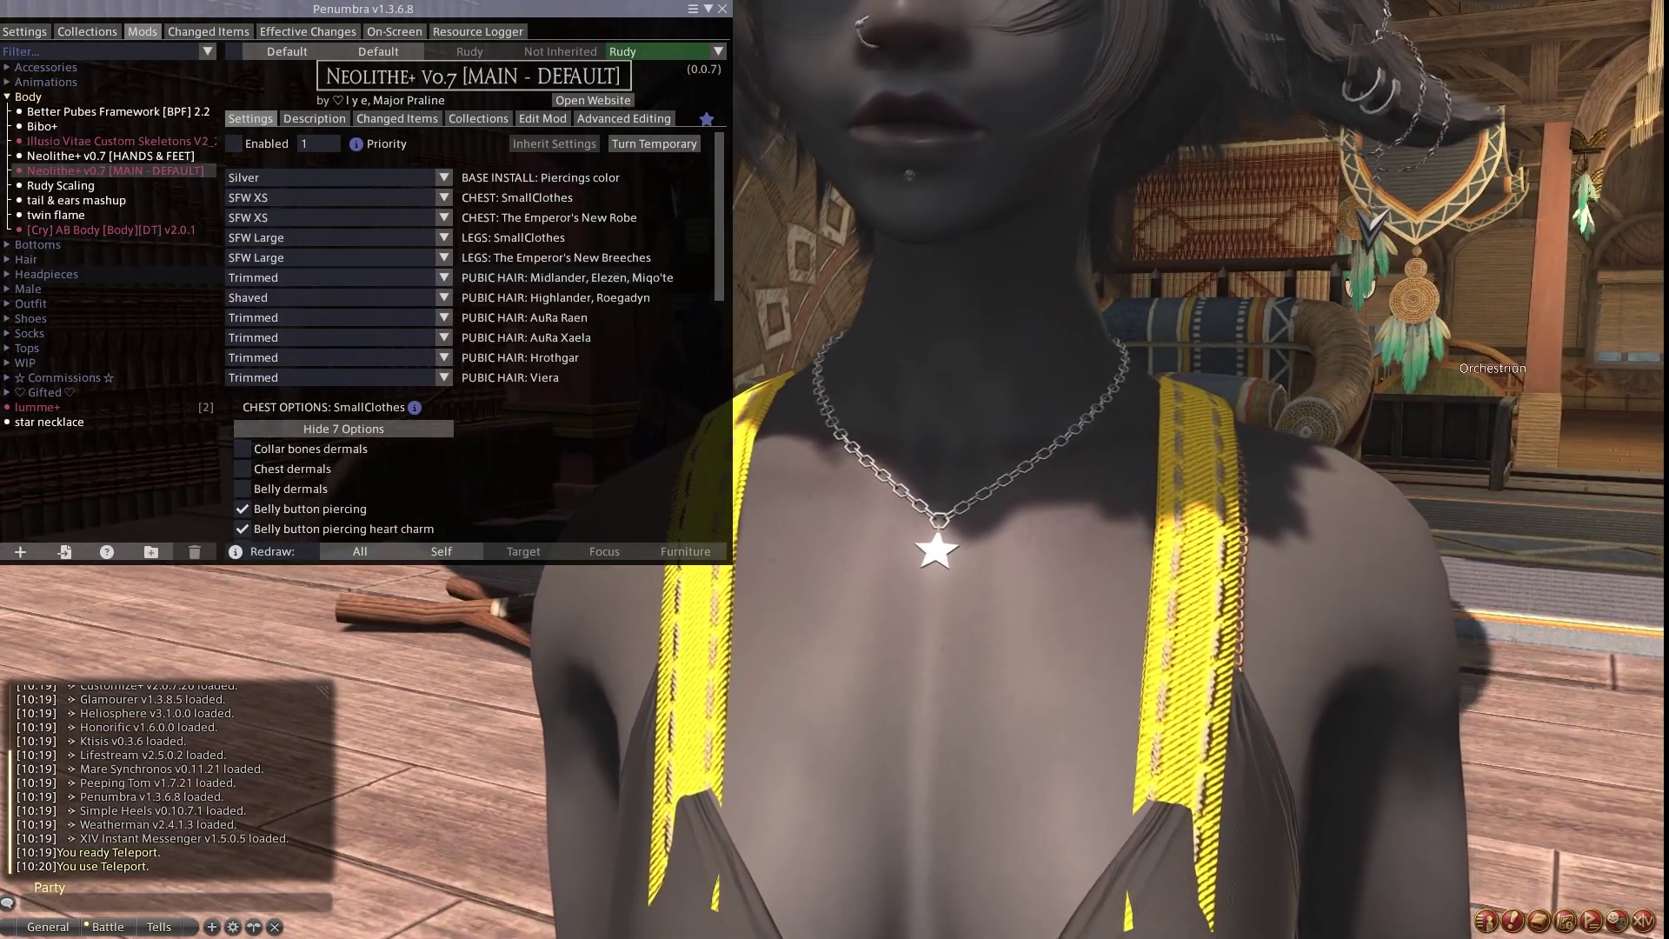
pyautogui.moveTo(939, 486); pyautogui.dragTo(734, 522, button='right')
pyautogui.scroll(-3, 835, 487)
pyautogui.scroll(5, 835, 487)
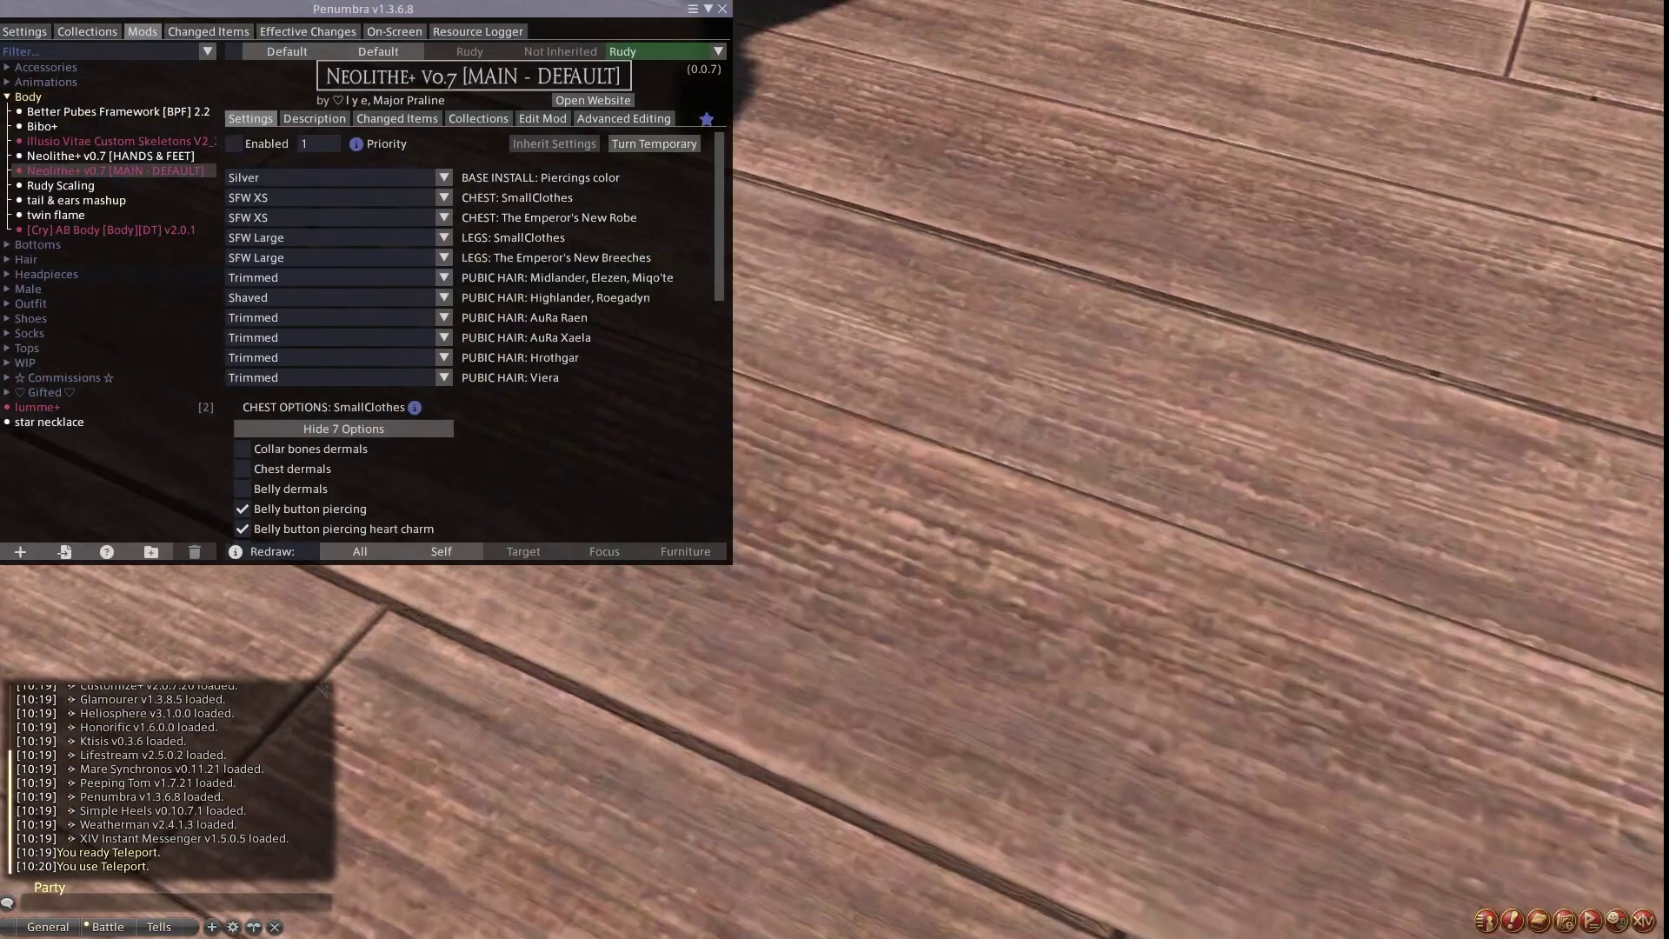
pyautogui.scroll(-1, 835, 487)
pyautogui.moveTo(939, 486); pyautogui.dragTo(904, 400, button='right')
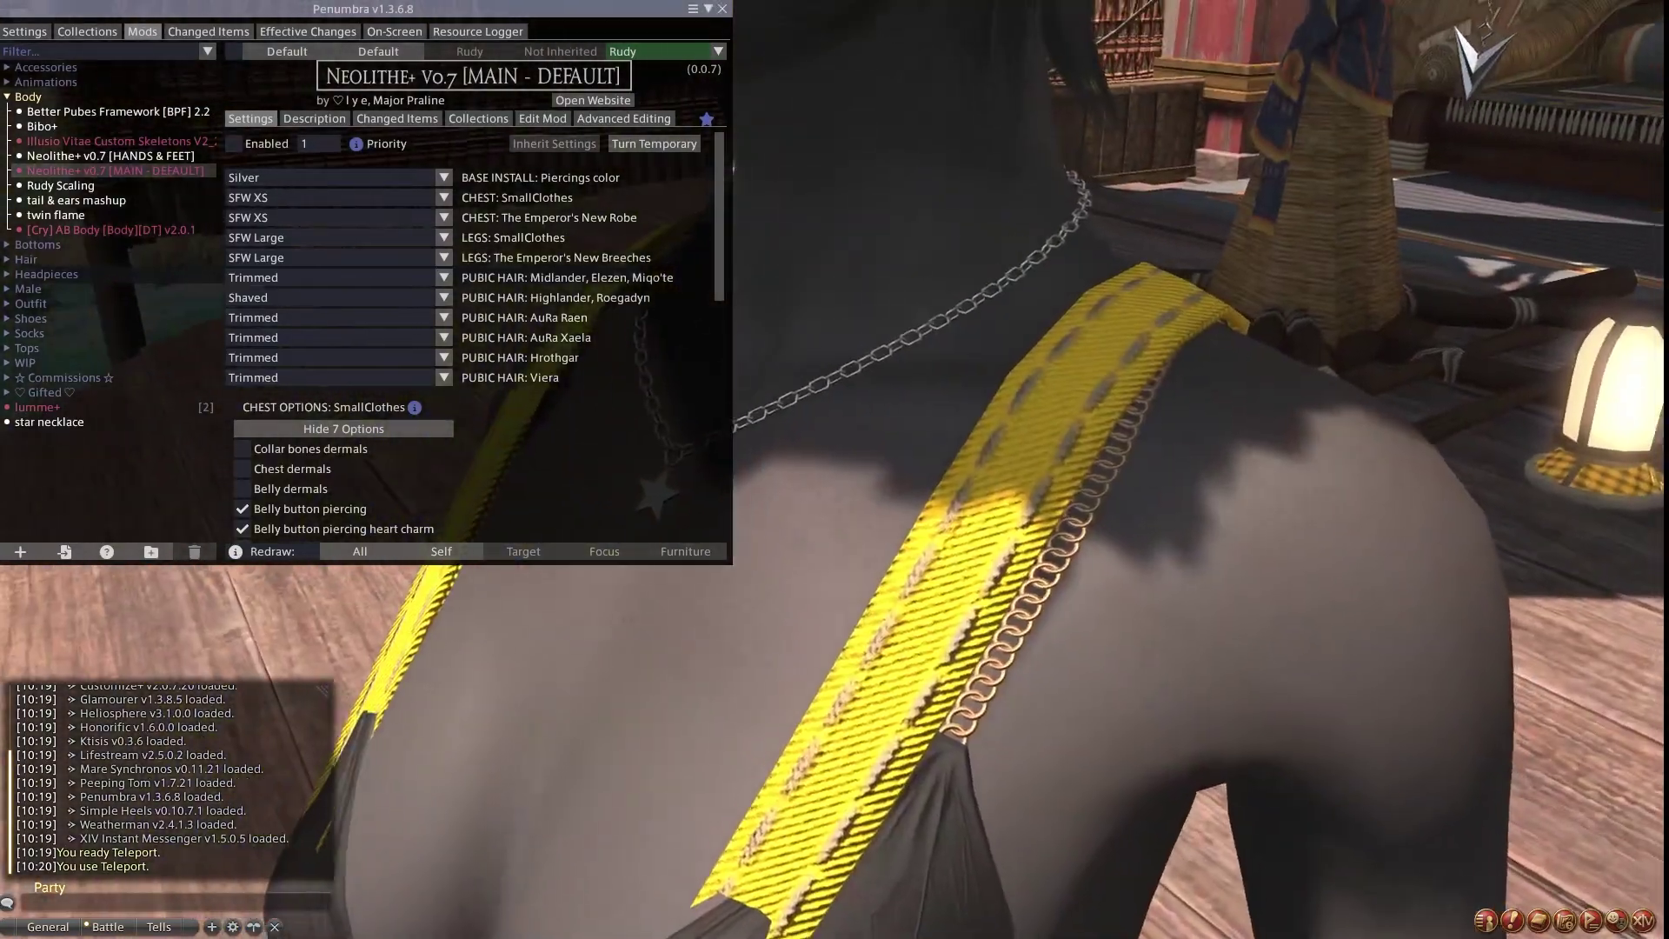
pyautogui.moveTo(830, 343); pyautogui.dragTo(782, 365, button='right')
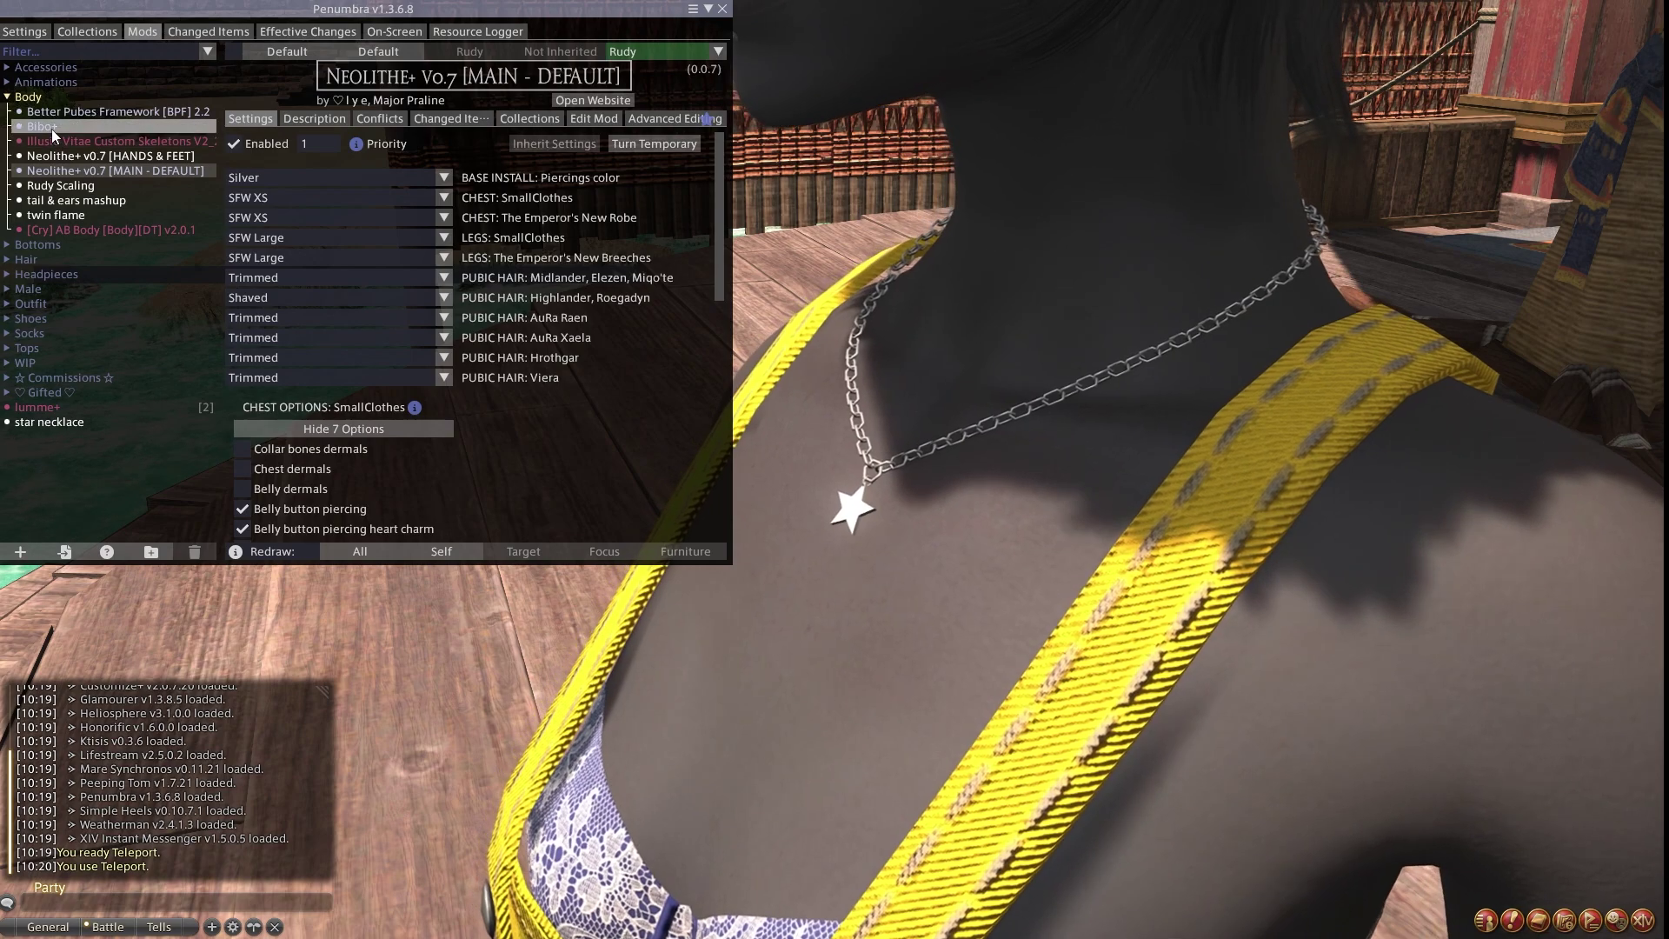
# Disable the Bibo+ body mod and re-enable the lumme+ mod.
pyautogui.click(51, 129)
pyautogui.click(40, 407)
pyautogui.click(268, 146)
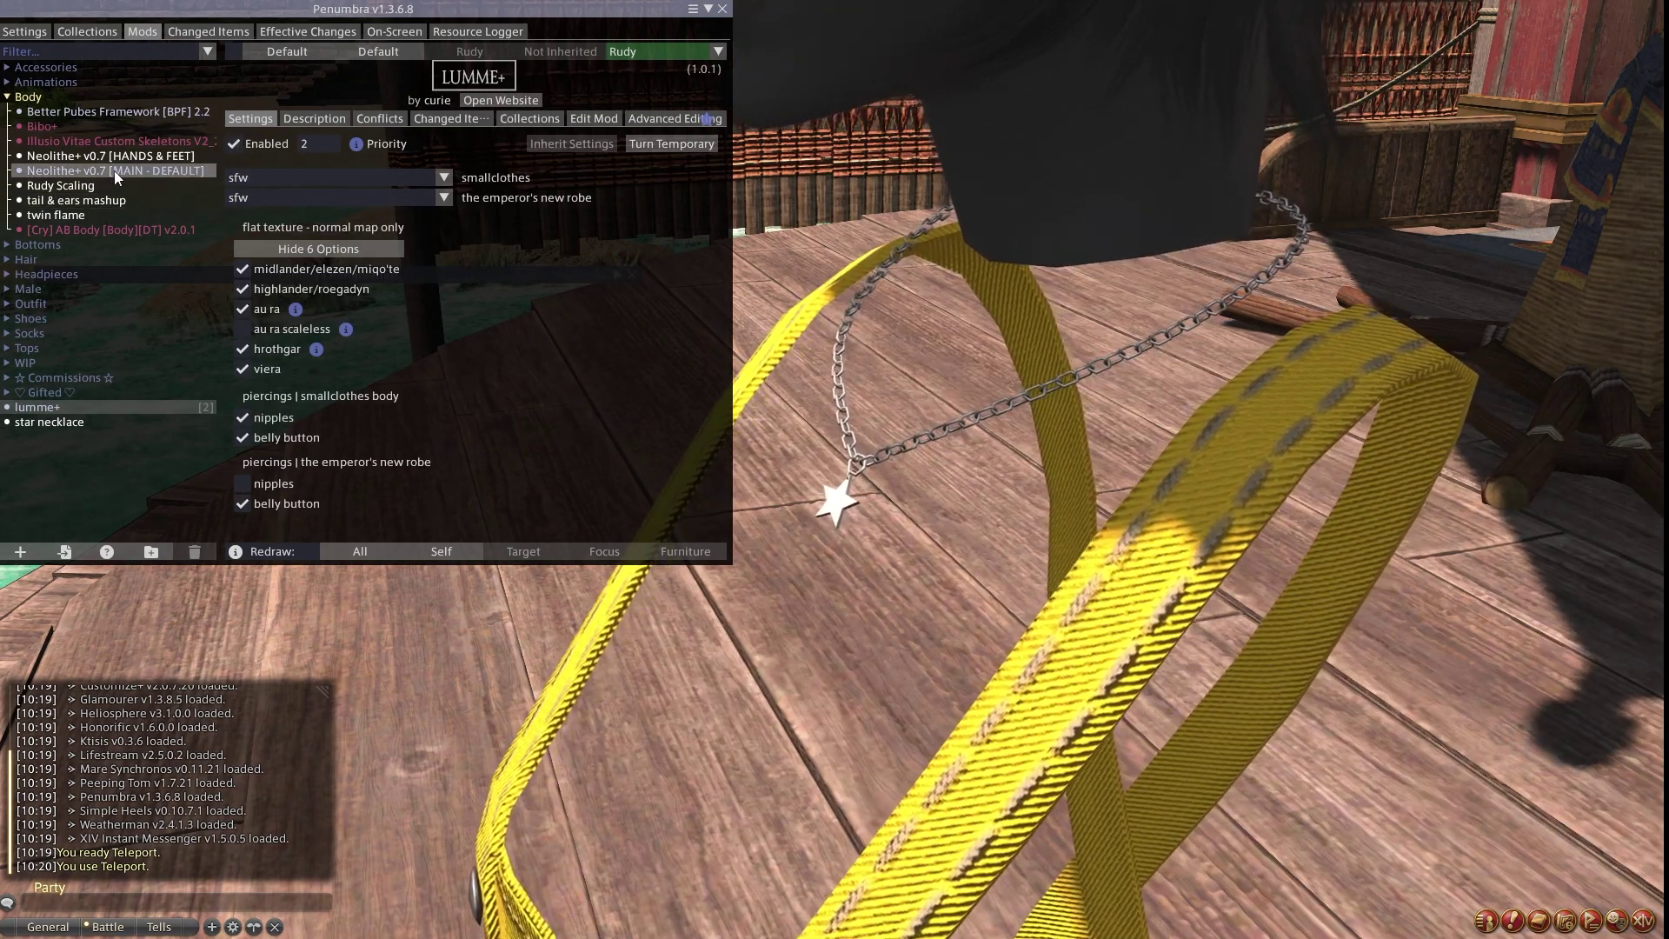
# Re-enable the Bibo+ body mod.
pyautogui.click(113, 171)
pyautogui.click(56, 127)
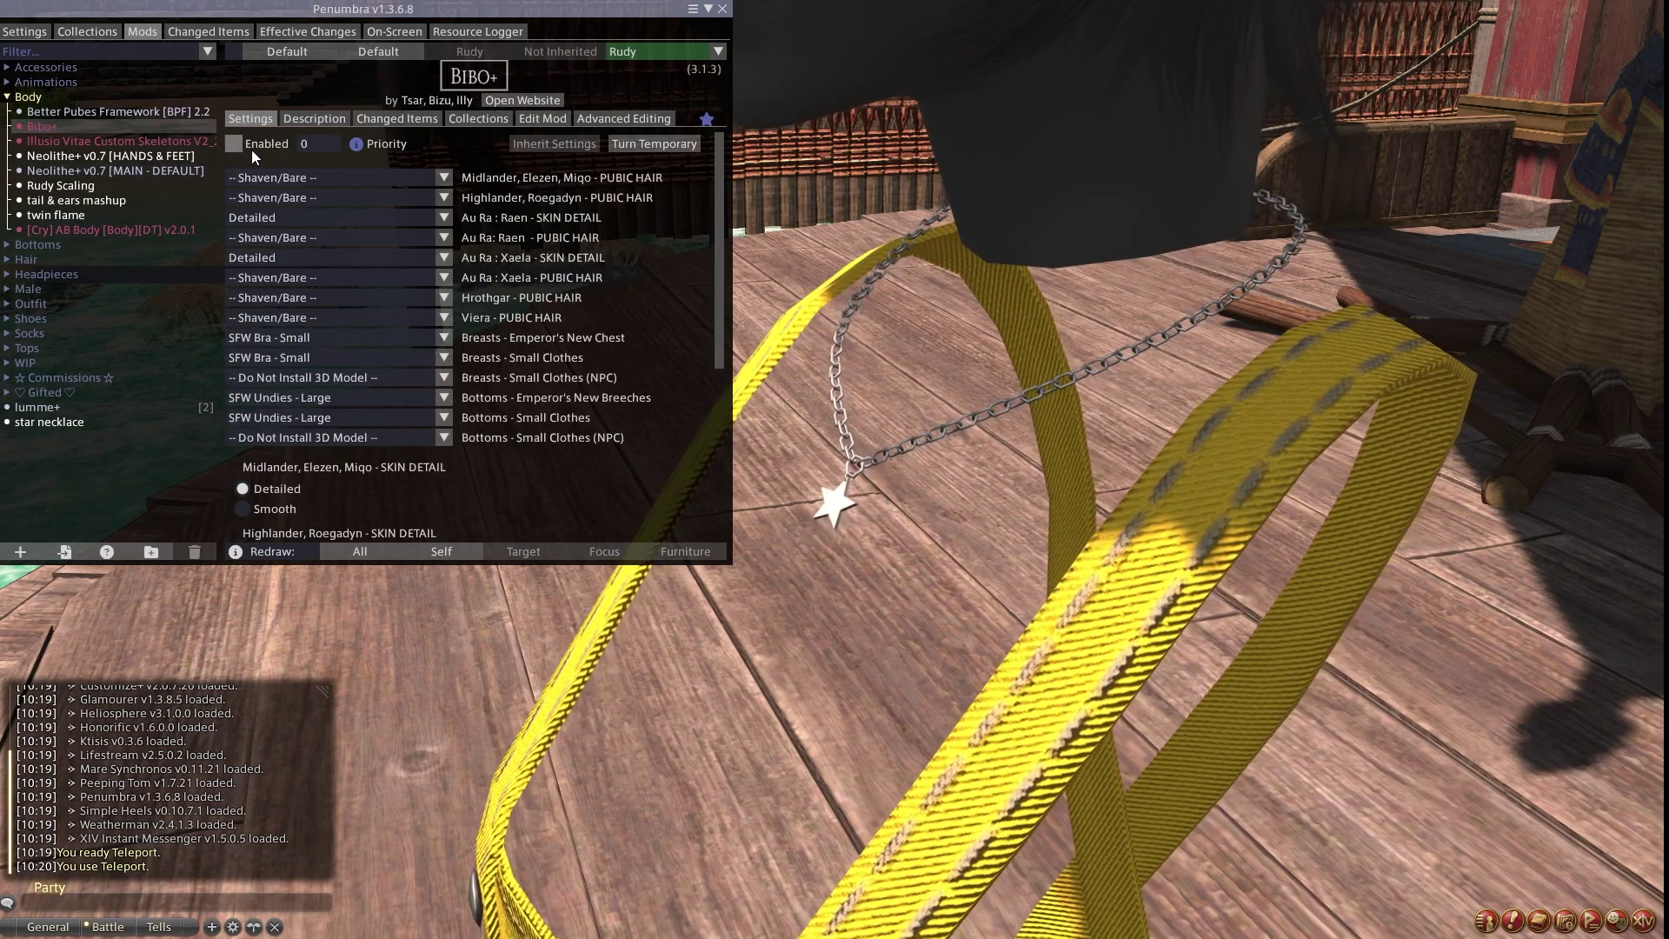
pyautogui.click(253, 148)
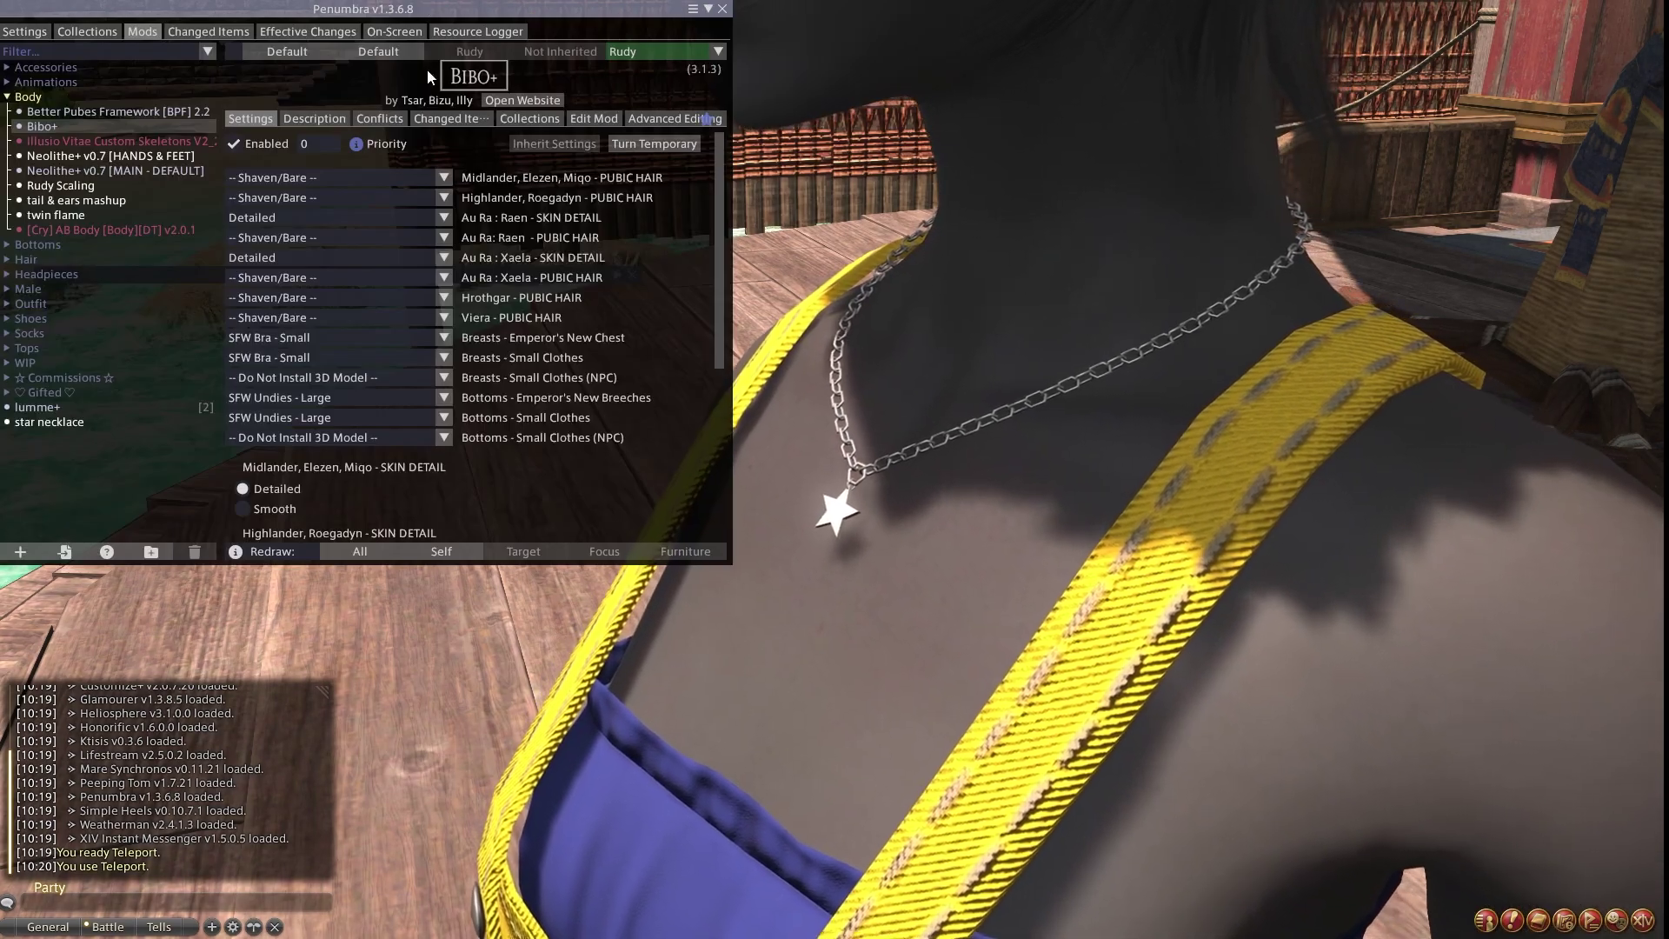
# Close the chat log and examine the star pendant and chain against the skin from several close angles.
pyautogui.moveTo(882, 328); pyautogui.dragTo(856, 312, button='right')
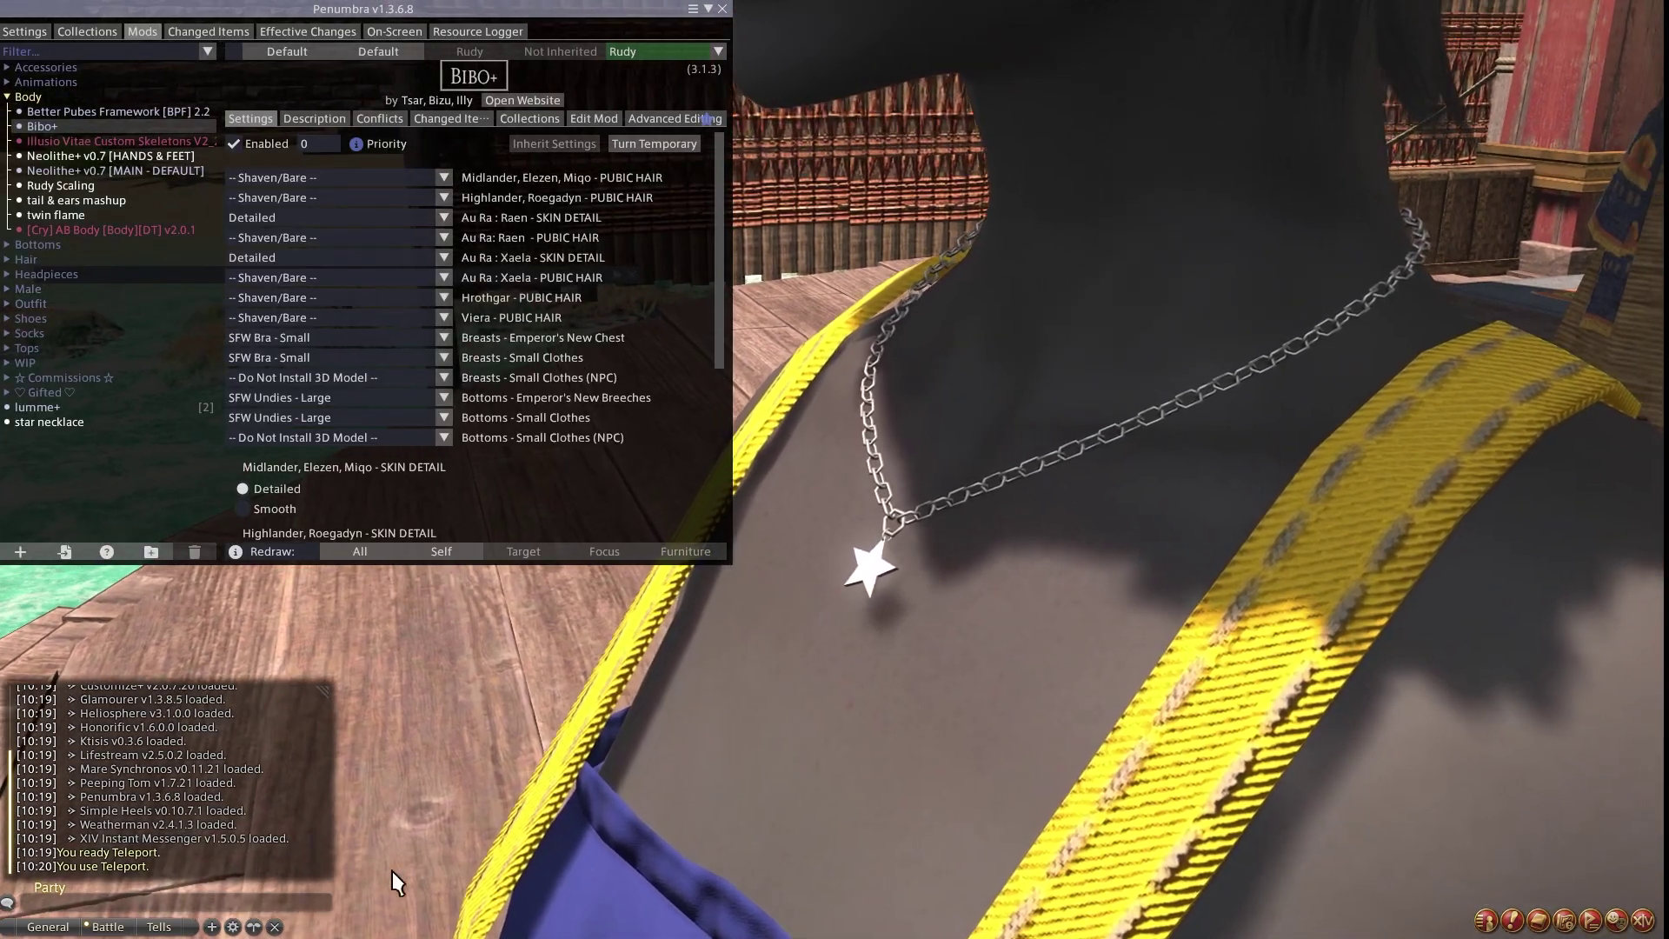
pyautogui.click(275, 927)
pyautogui.moveTo(609, 696); pyautogui.dragTo(695, 687, button='right')
pyautogui.scroll(2, 869, 686)
pyautogui.scroll(-2, 869, 686)
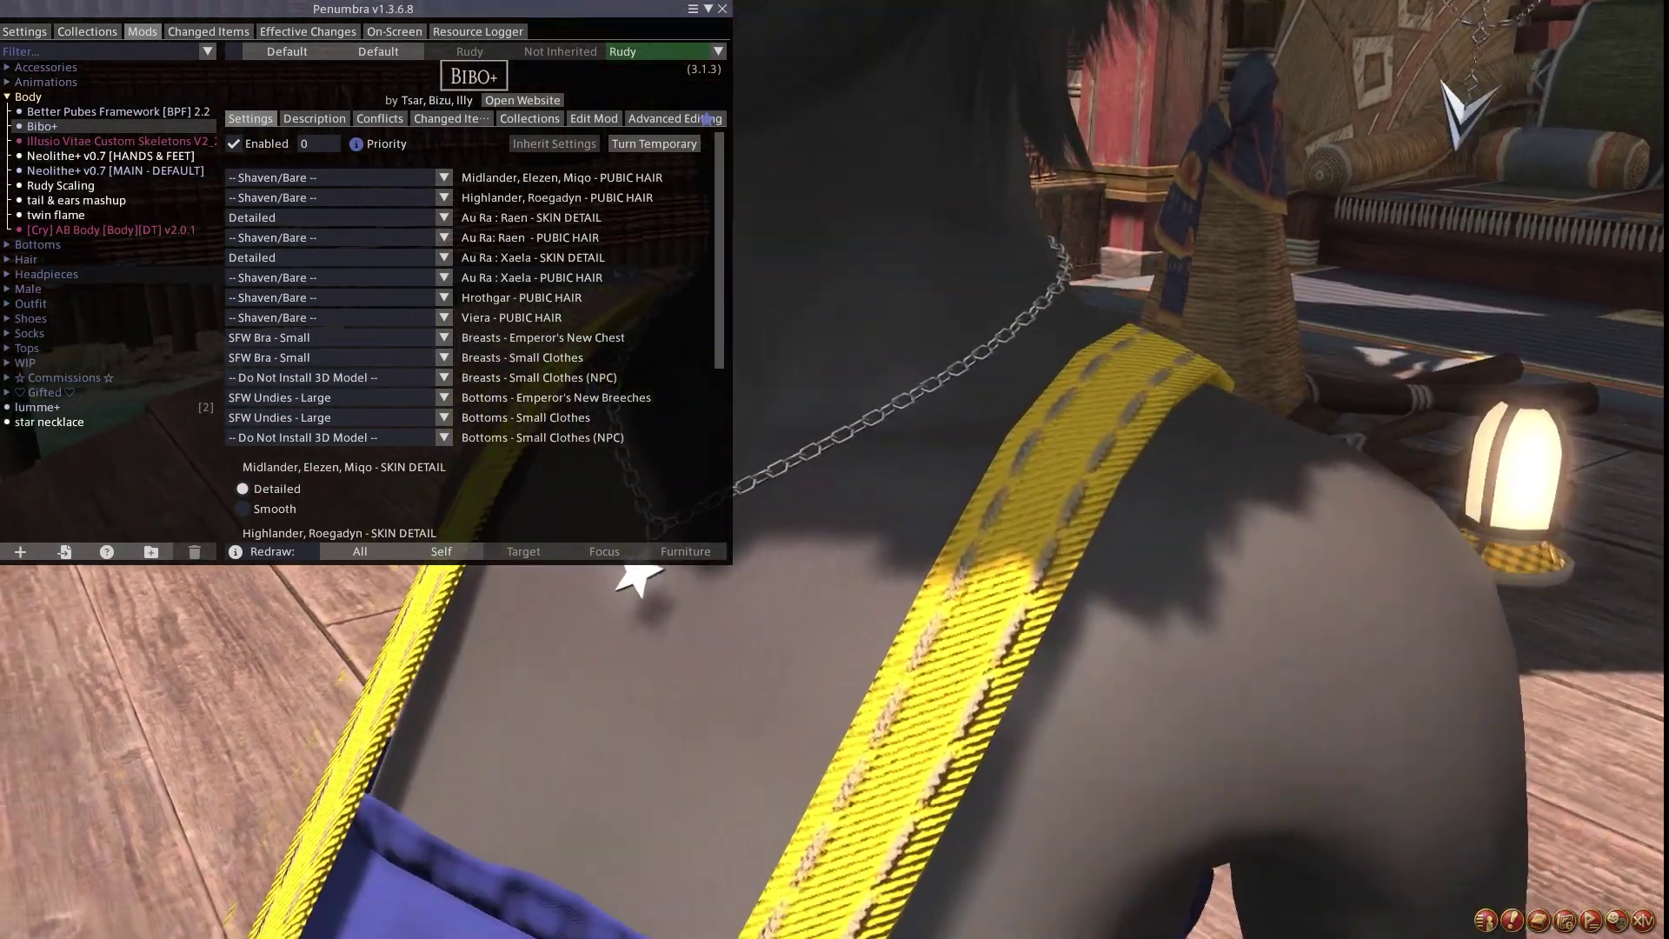
pyautogui.scroll(1, 869, 687)
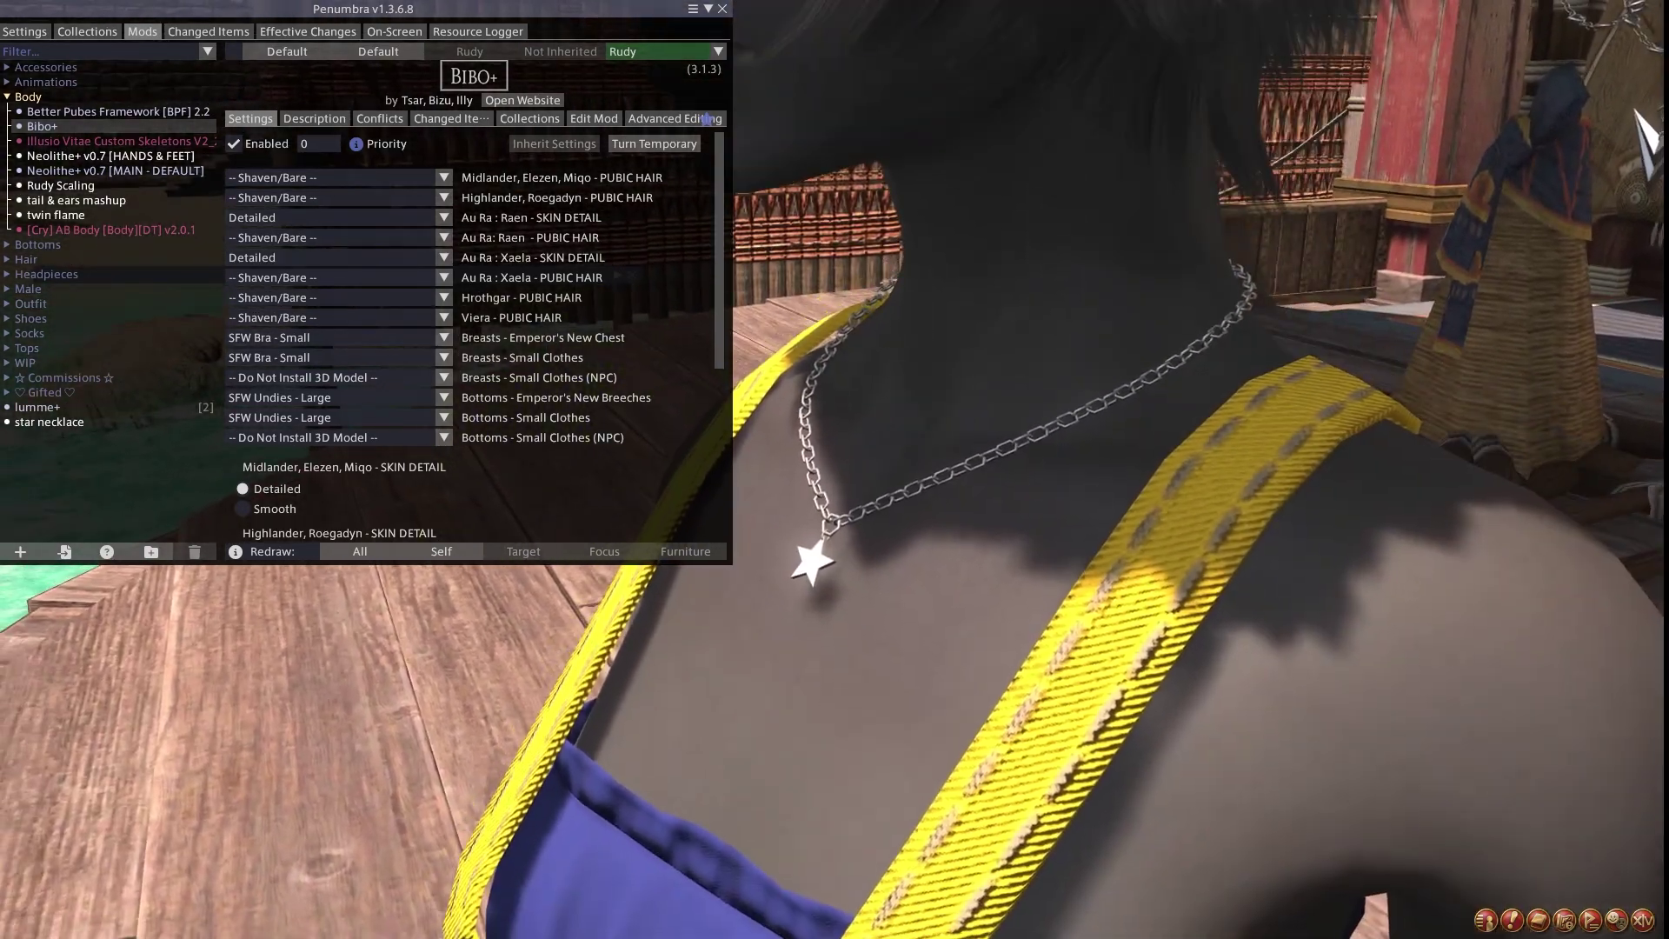
pyautogui.moveTo(869, 543); pyautogui.dragTo(973, 540, button='right')
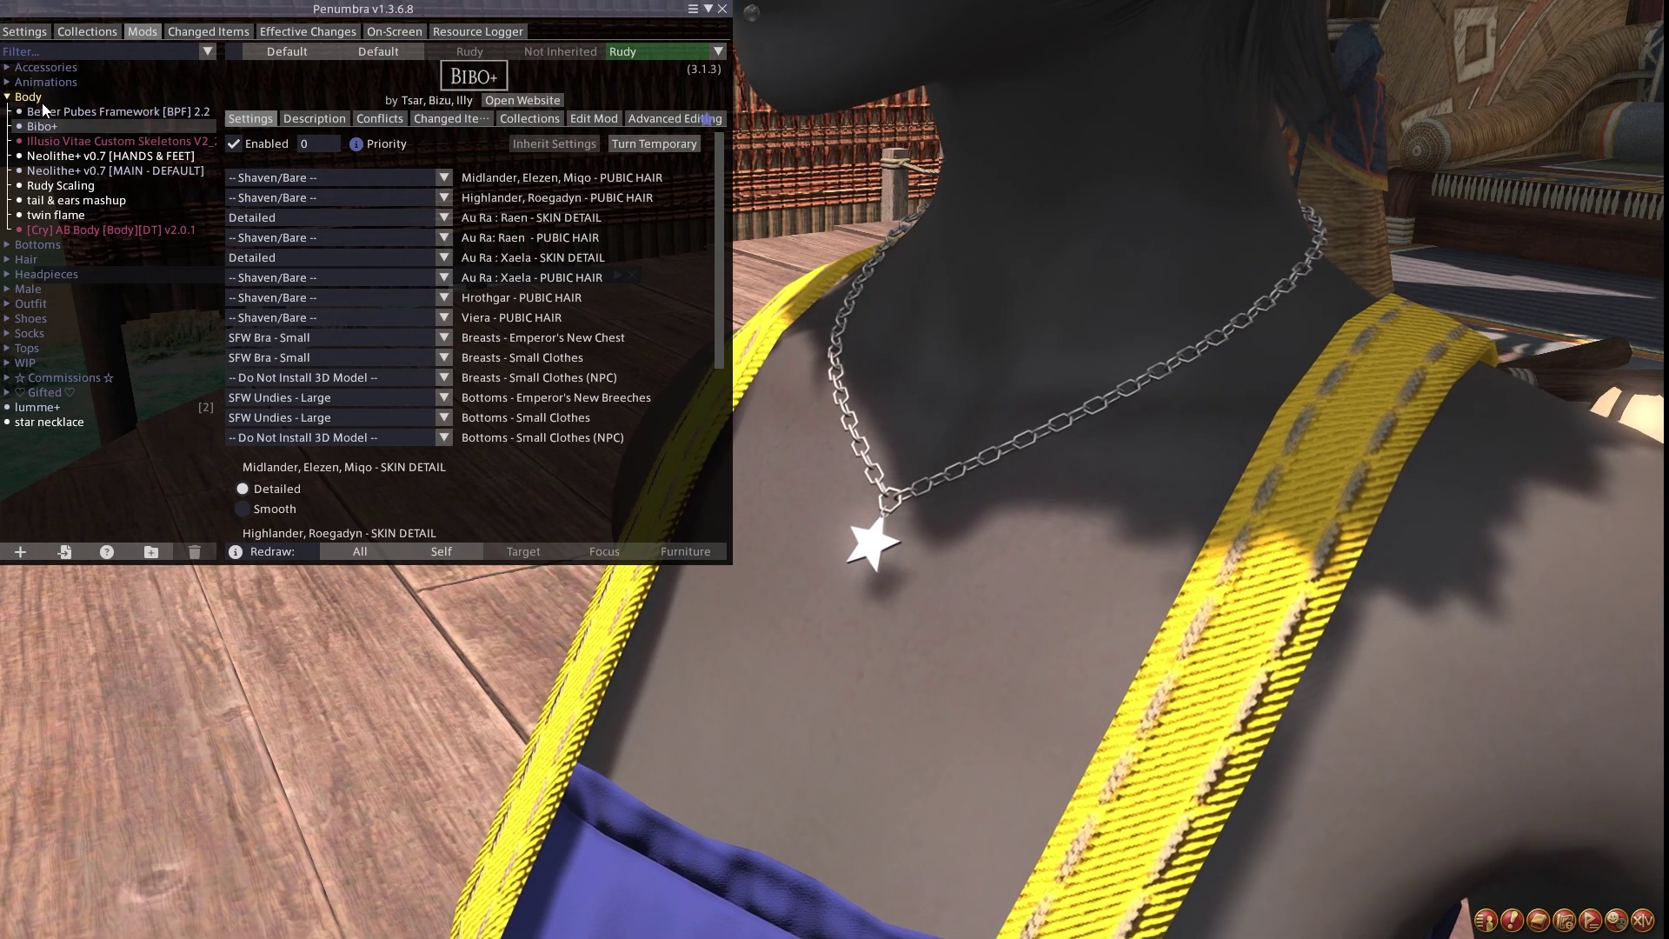
# Open advanced editing for the star necklace mod and load its mt_c0201a0152_nek_a.mtrl material.
pyautogui.click(28, 96)
pyautogui.click(77, 288)
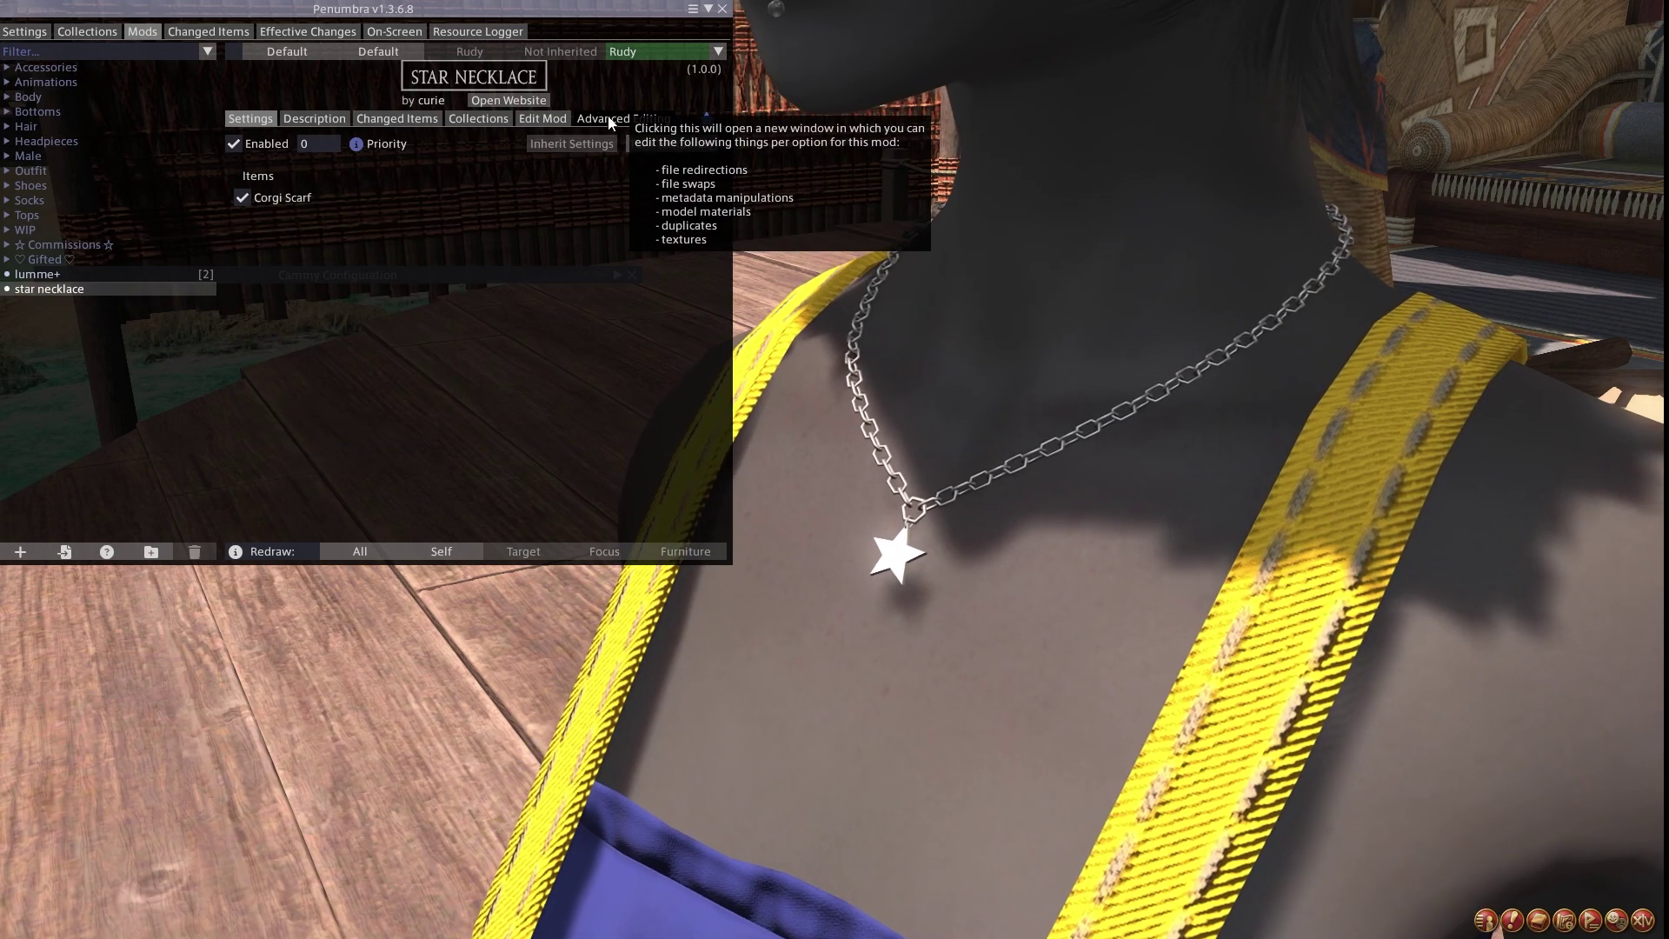
pyautogui.click(609, 119)
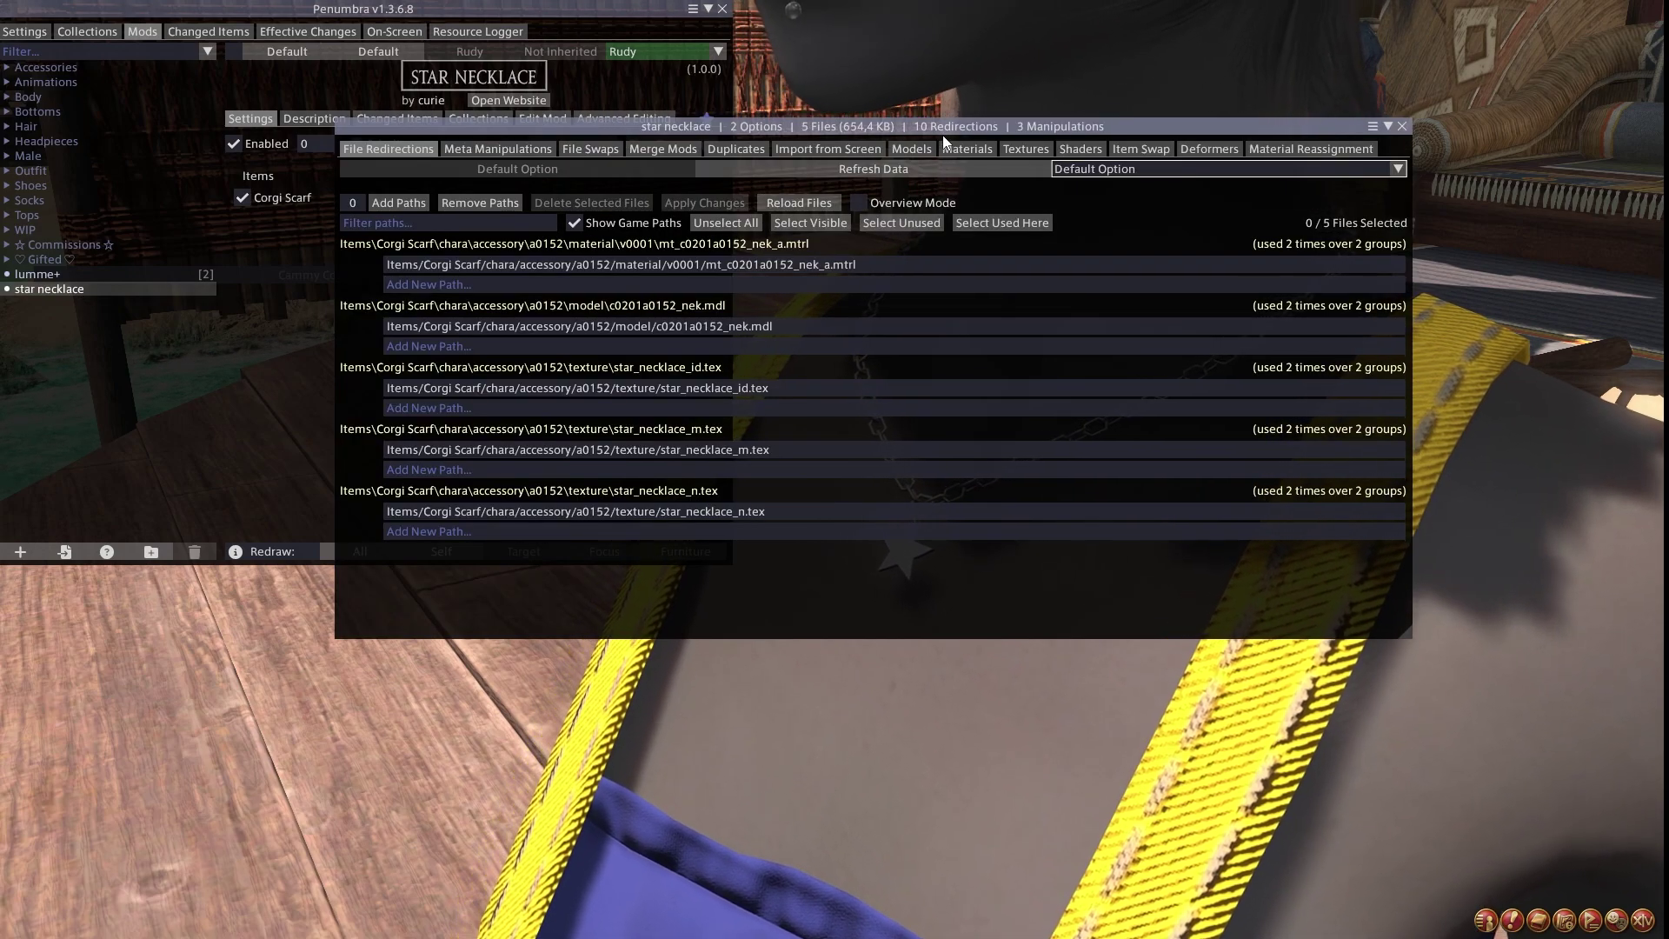
pyautogui.click(970, 149)
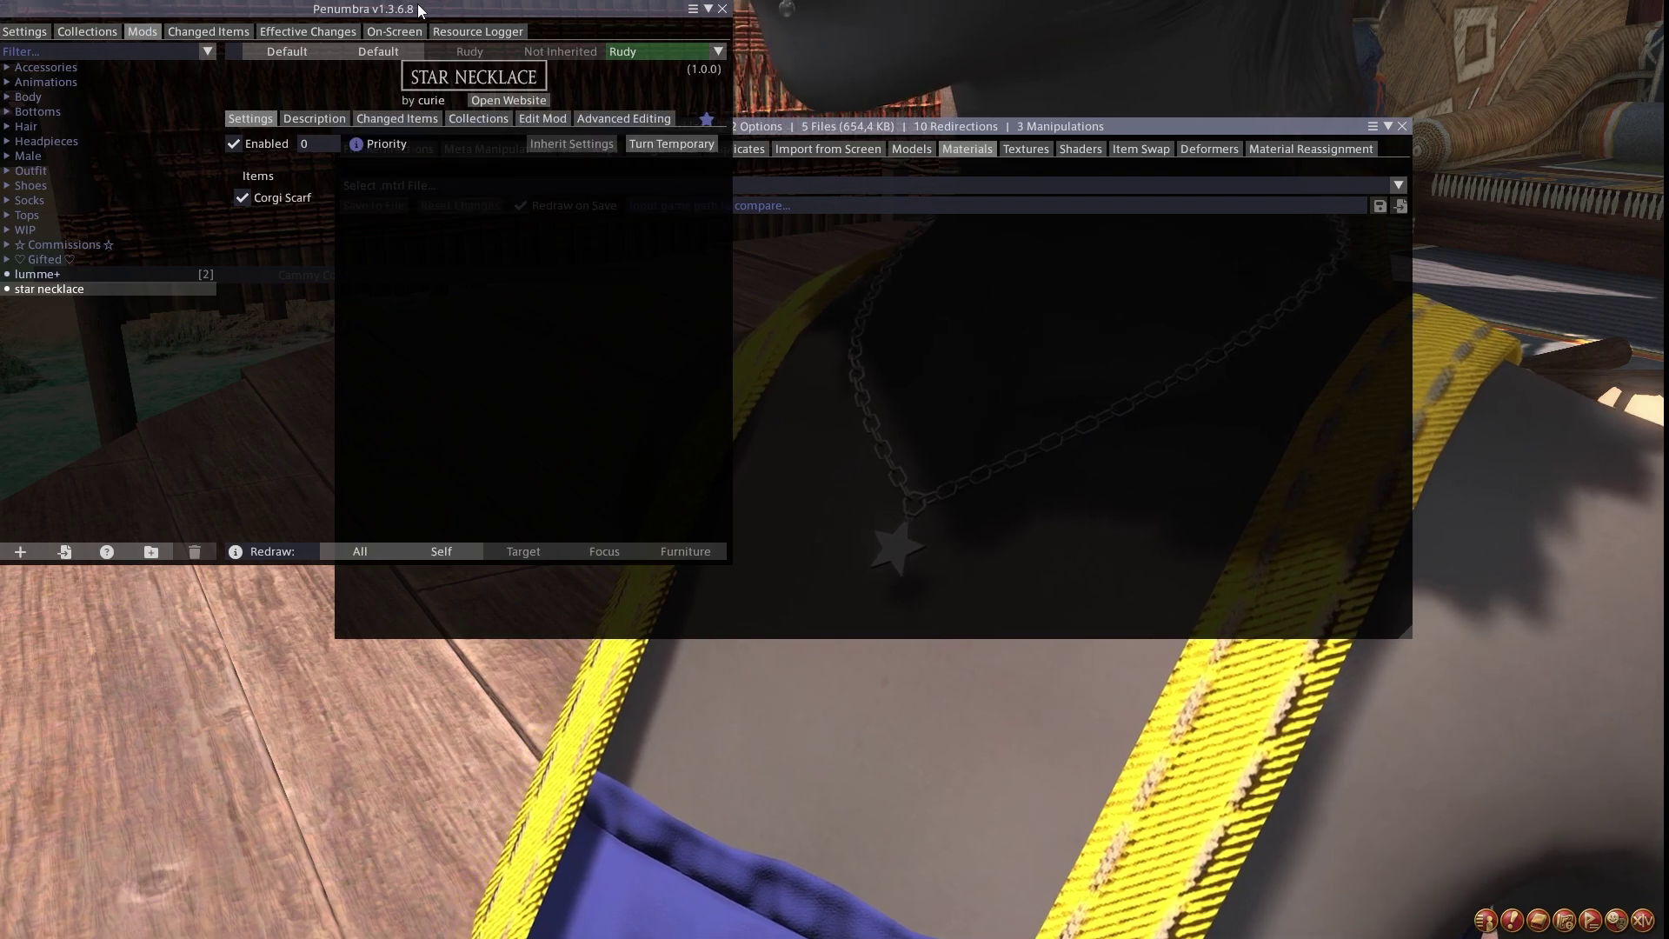
pyautogui.doubleClick(426, 8)
pyautogui.click(530, 189)
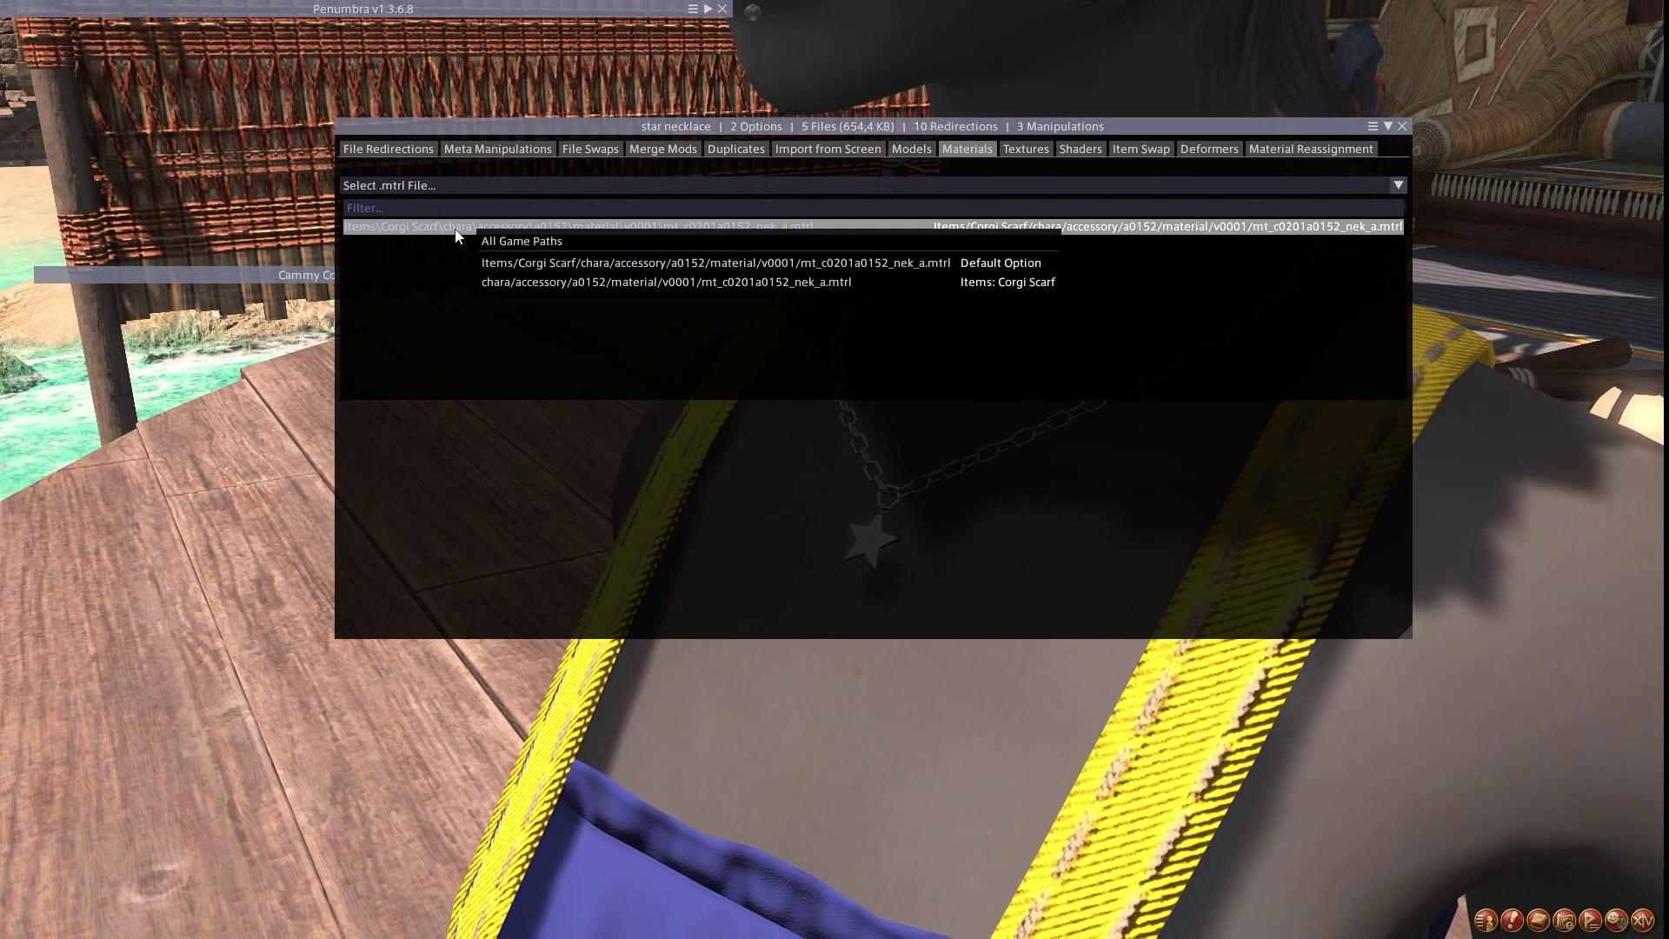
pyautogui.click(458, 227)
# Arrange the material editor and the camera so the star pendant and chain stay visible beside the color table.
pyautogui.moveTo(532, 123); pyautogui.dragTo(868, 394)
pyautogui.moveTo(597, 285); pyautogui.dragTo(639, 276)
pyautogui.click(632, 274)
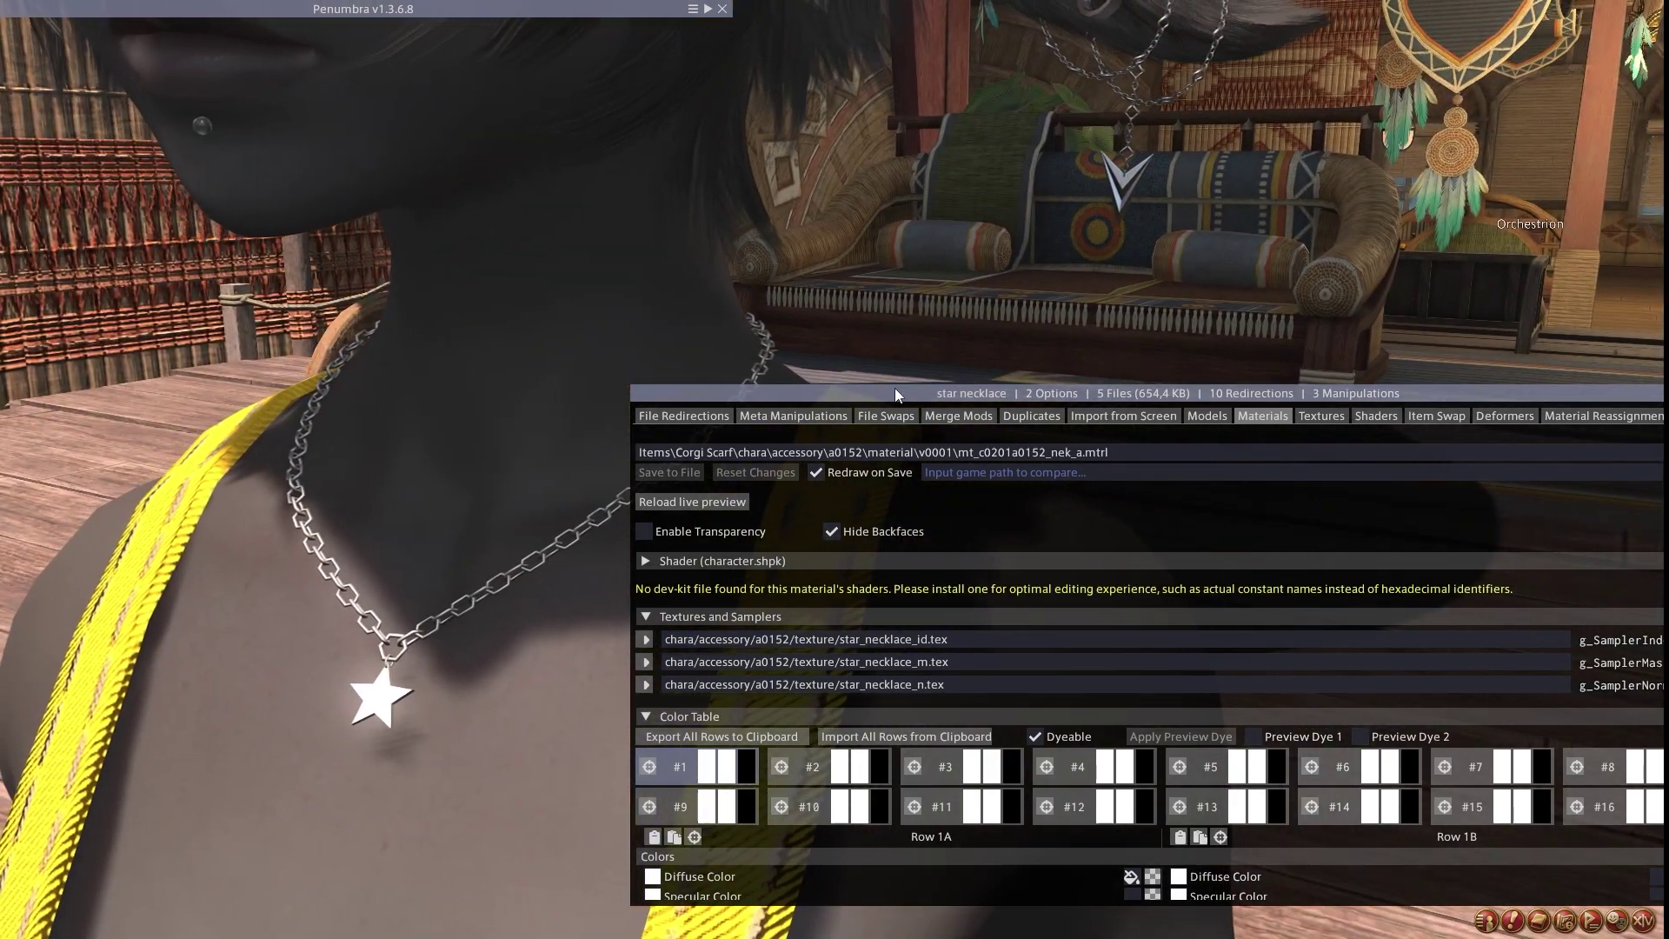
pyautogui.moveTo(893, 385); pyautogui.dragTo(1034, 50)
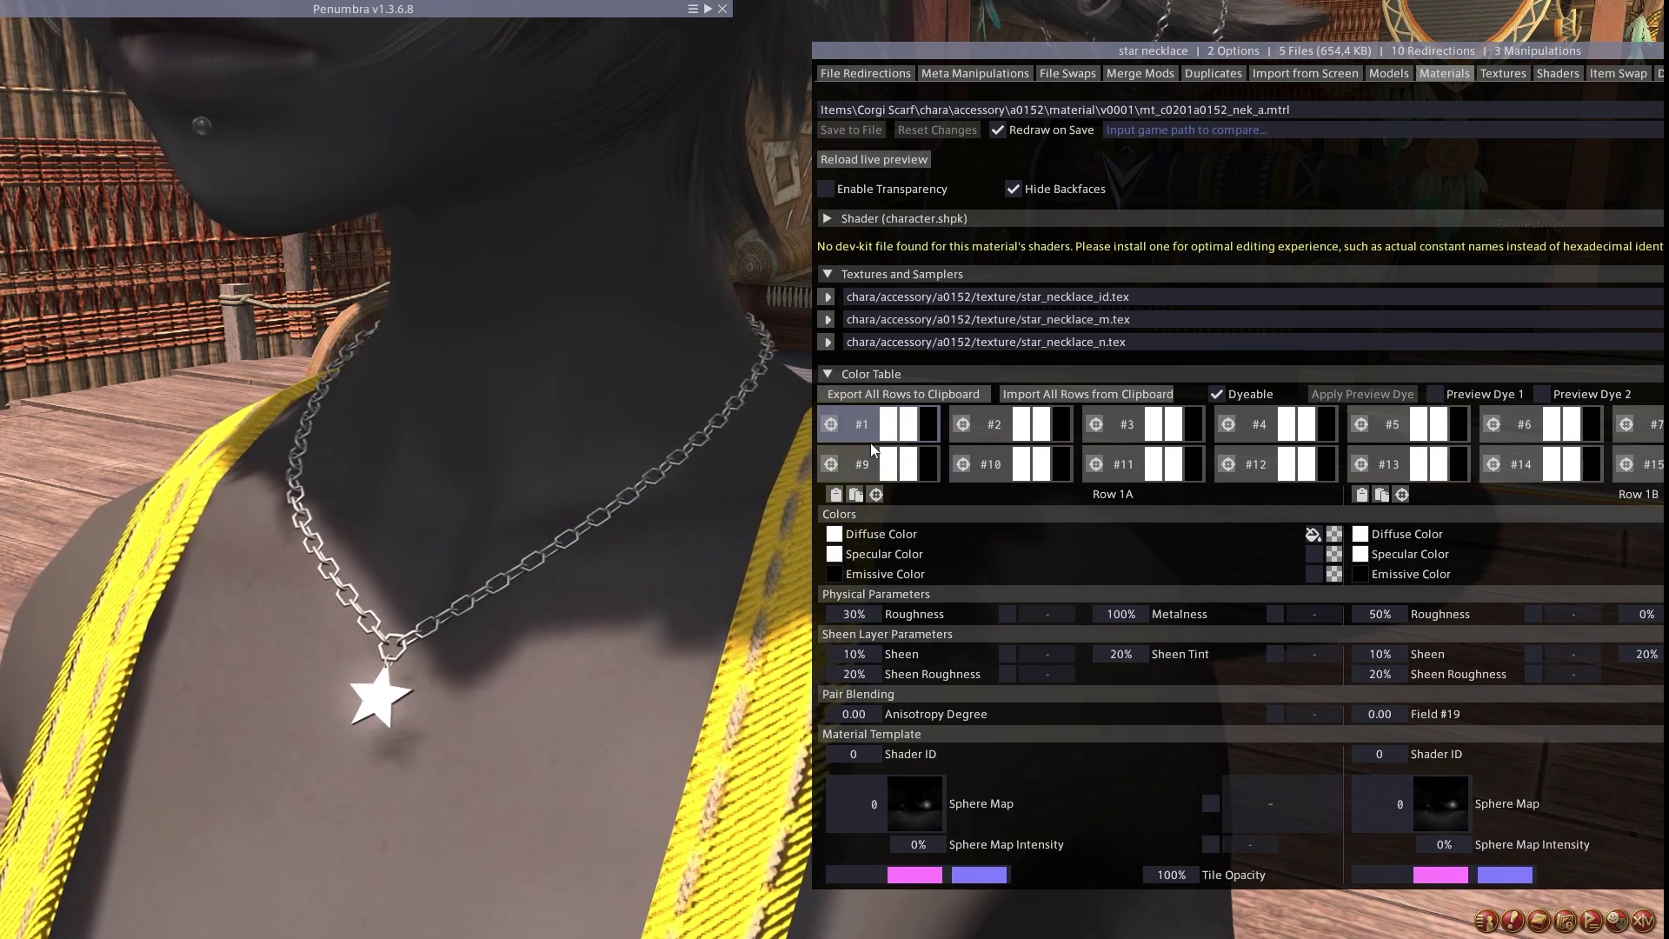
# Try a red diffuse color on Row 1A and restore it to white.
pyautogui.moveTo(831, 424)
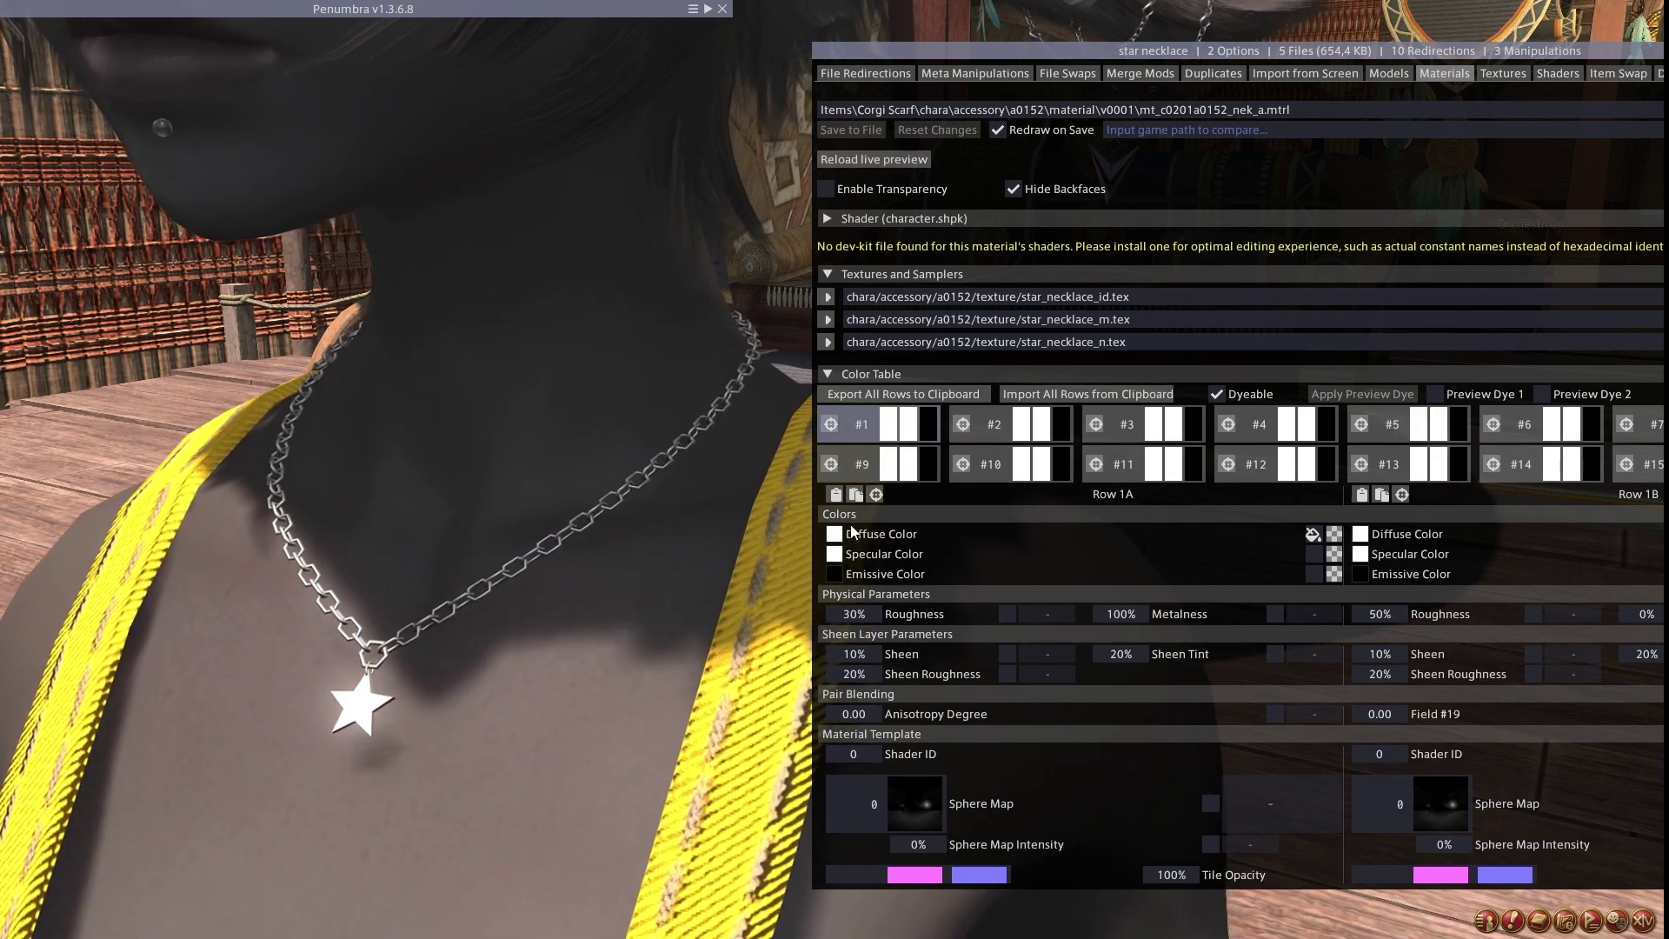
pyautogui.moveTo(876, 499)
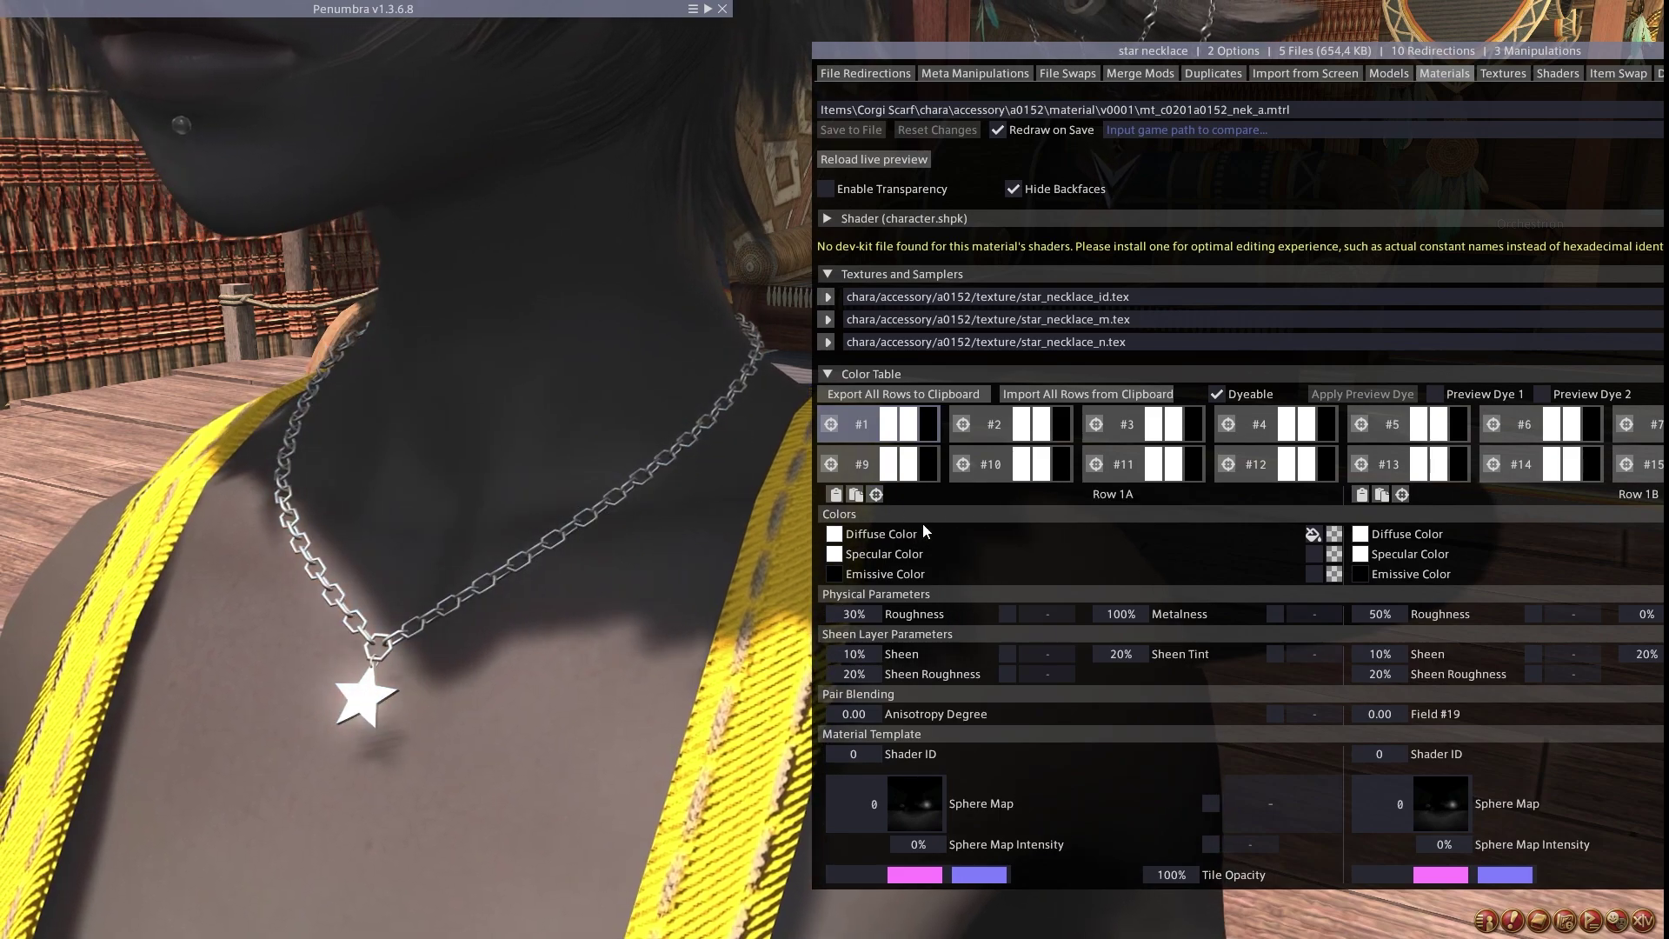
pyautogui.click(836, 535)
pyautogui.click(990, 580)
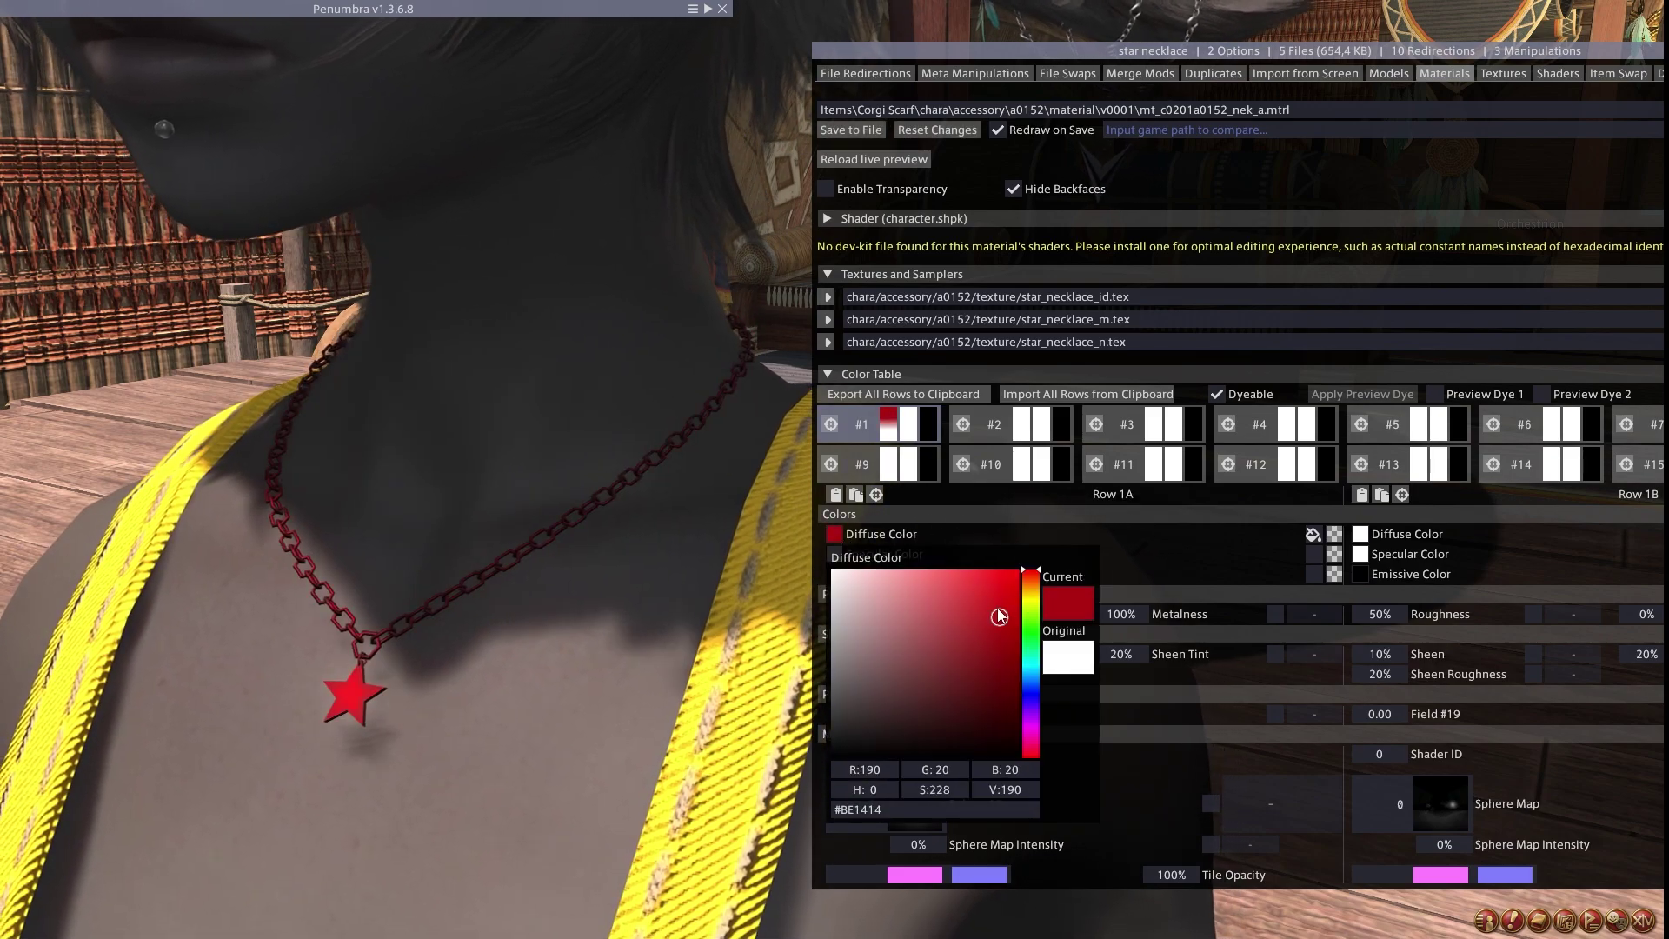
pyautogui.moveTo(1030, 576)
pyautogui.mouseDown()
pyautogui.moveTo(1030, 726)
pyautogui.moveTo(1030, 570)
pyautogui.mouseUp()
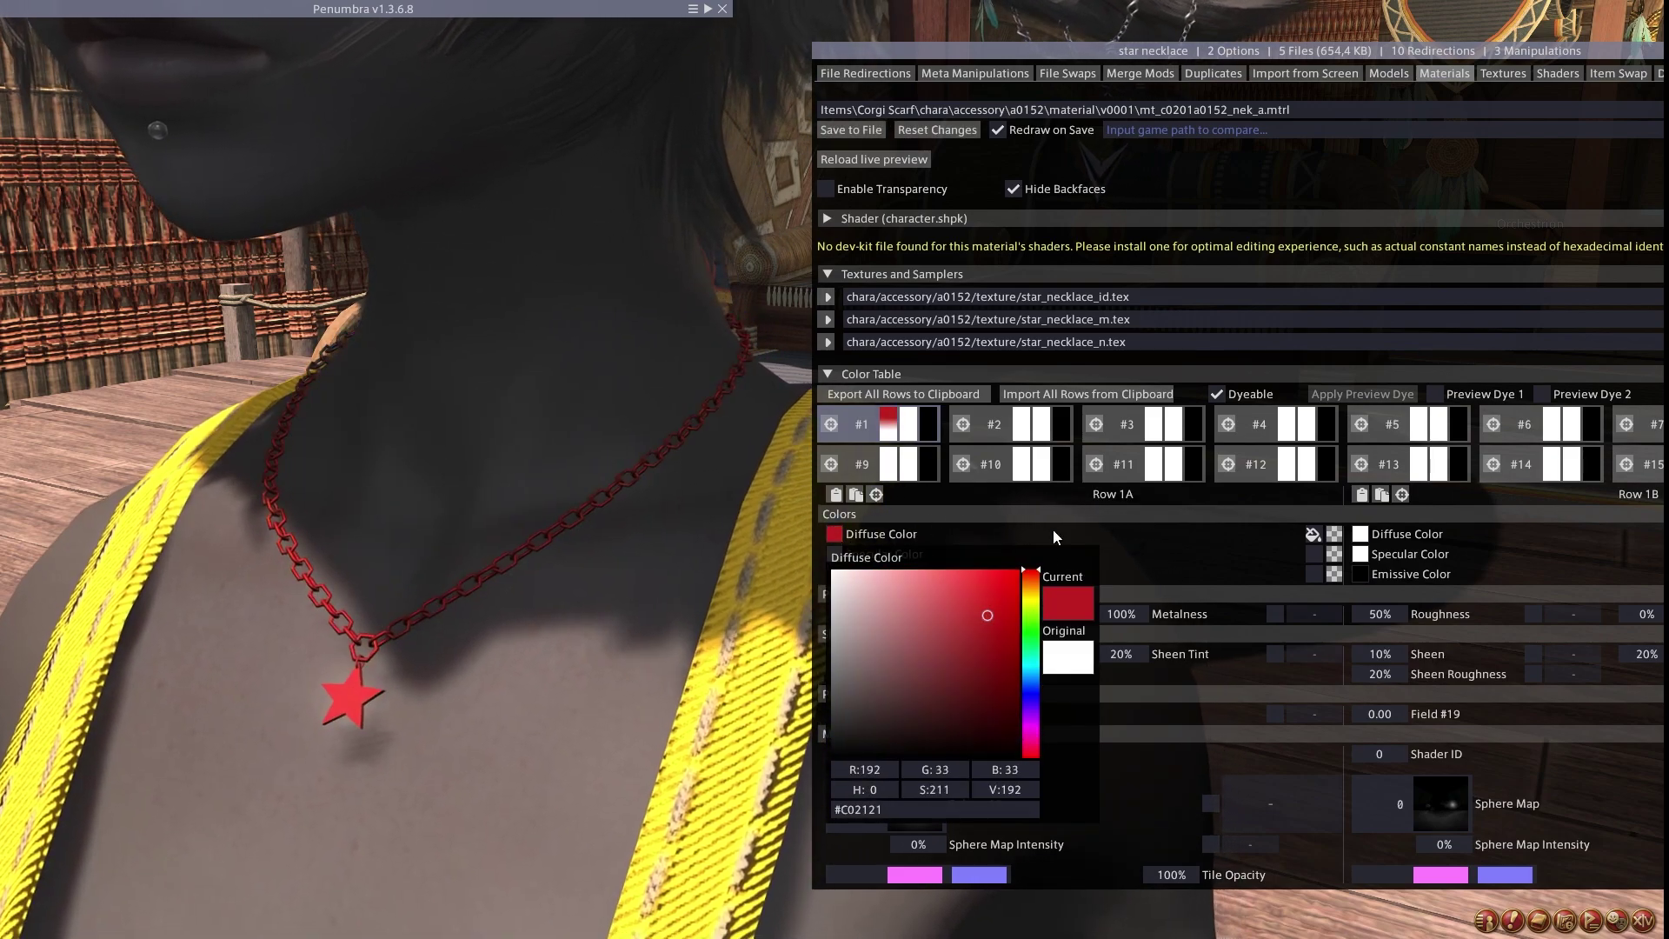
pyautogui.moveTo(908, 586); pyautogui.dragTo(781, 478)
pyautogui.click(1017, 527)
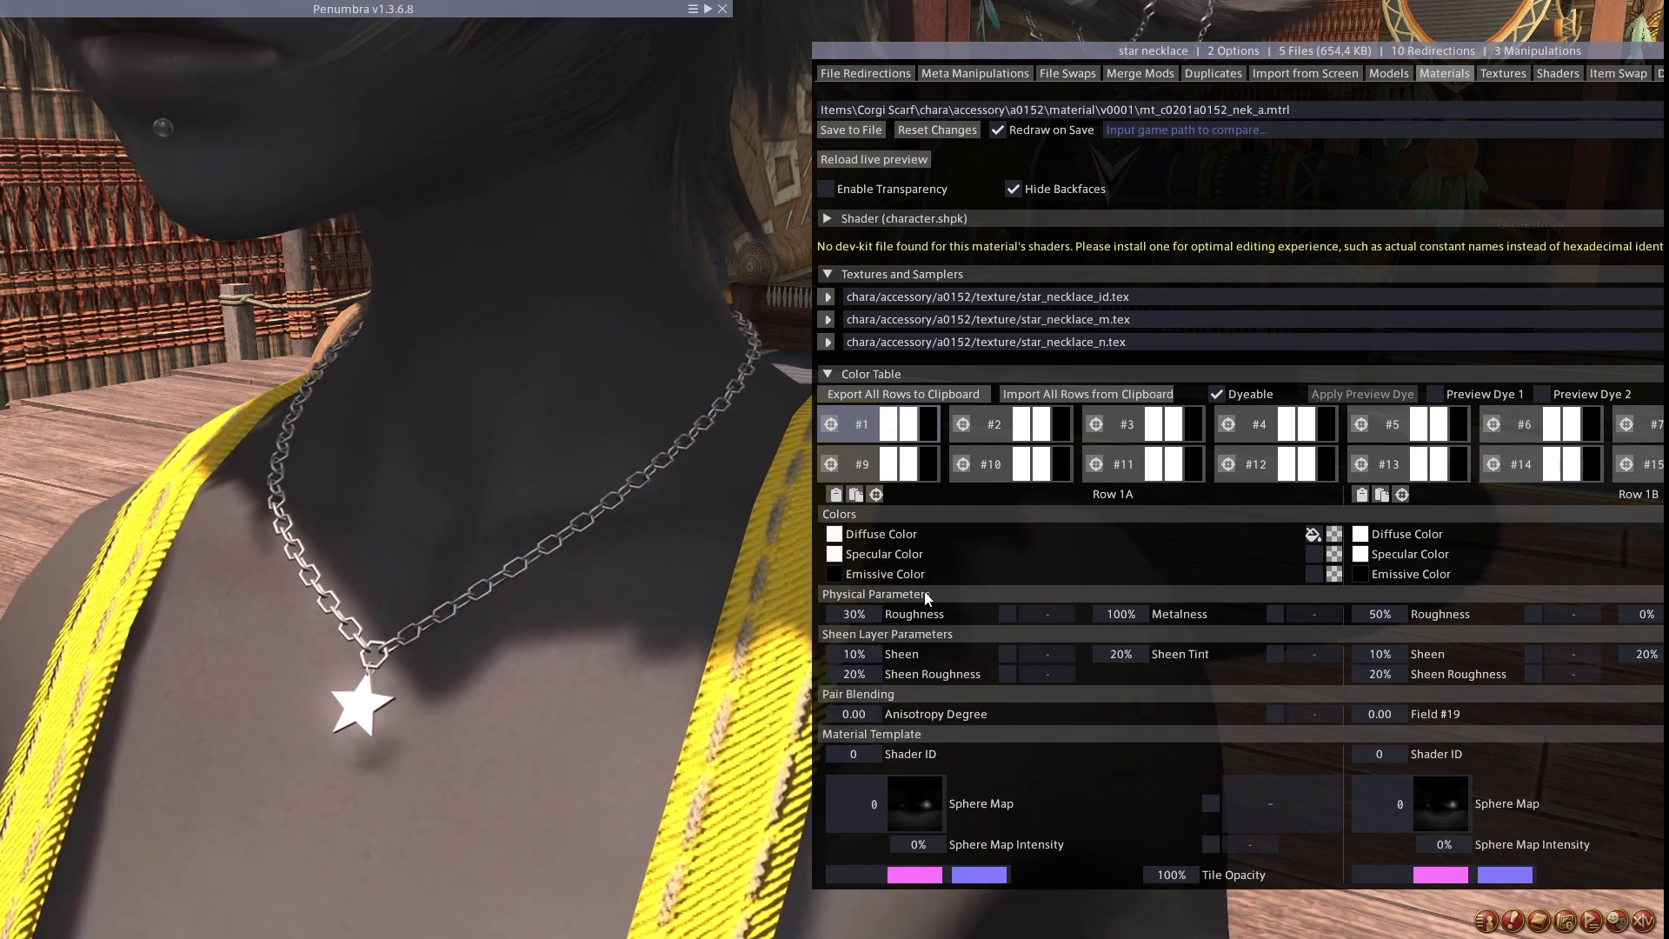
# Try red and brown specular colors on Row 1A and restore the specular color to white.
pyautogui.click(834, 555)
pyautogui.click(974, 658)
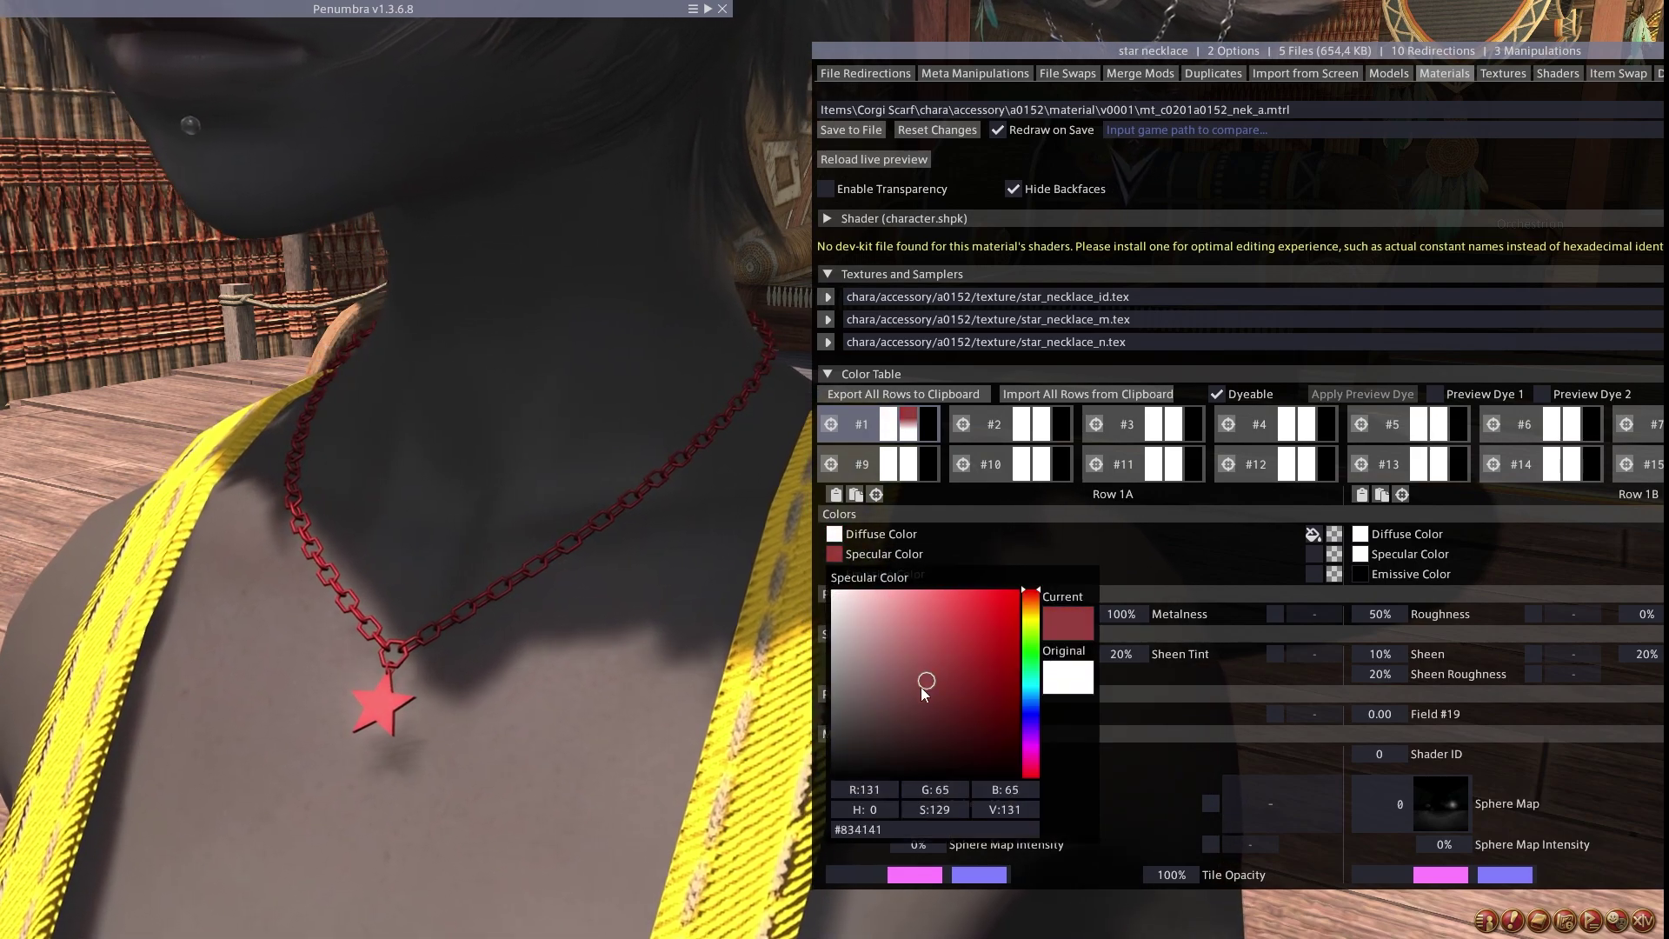
pyautogui.moveTo(1040, 639); pyautogui.dragTo(1046, 600)
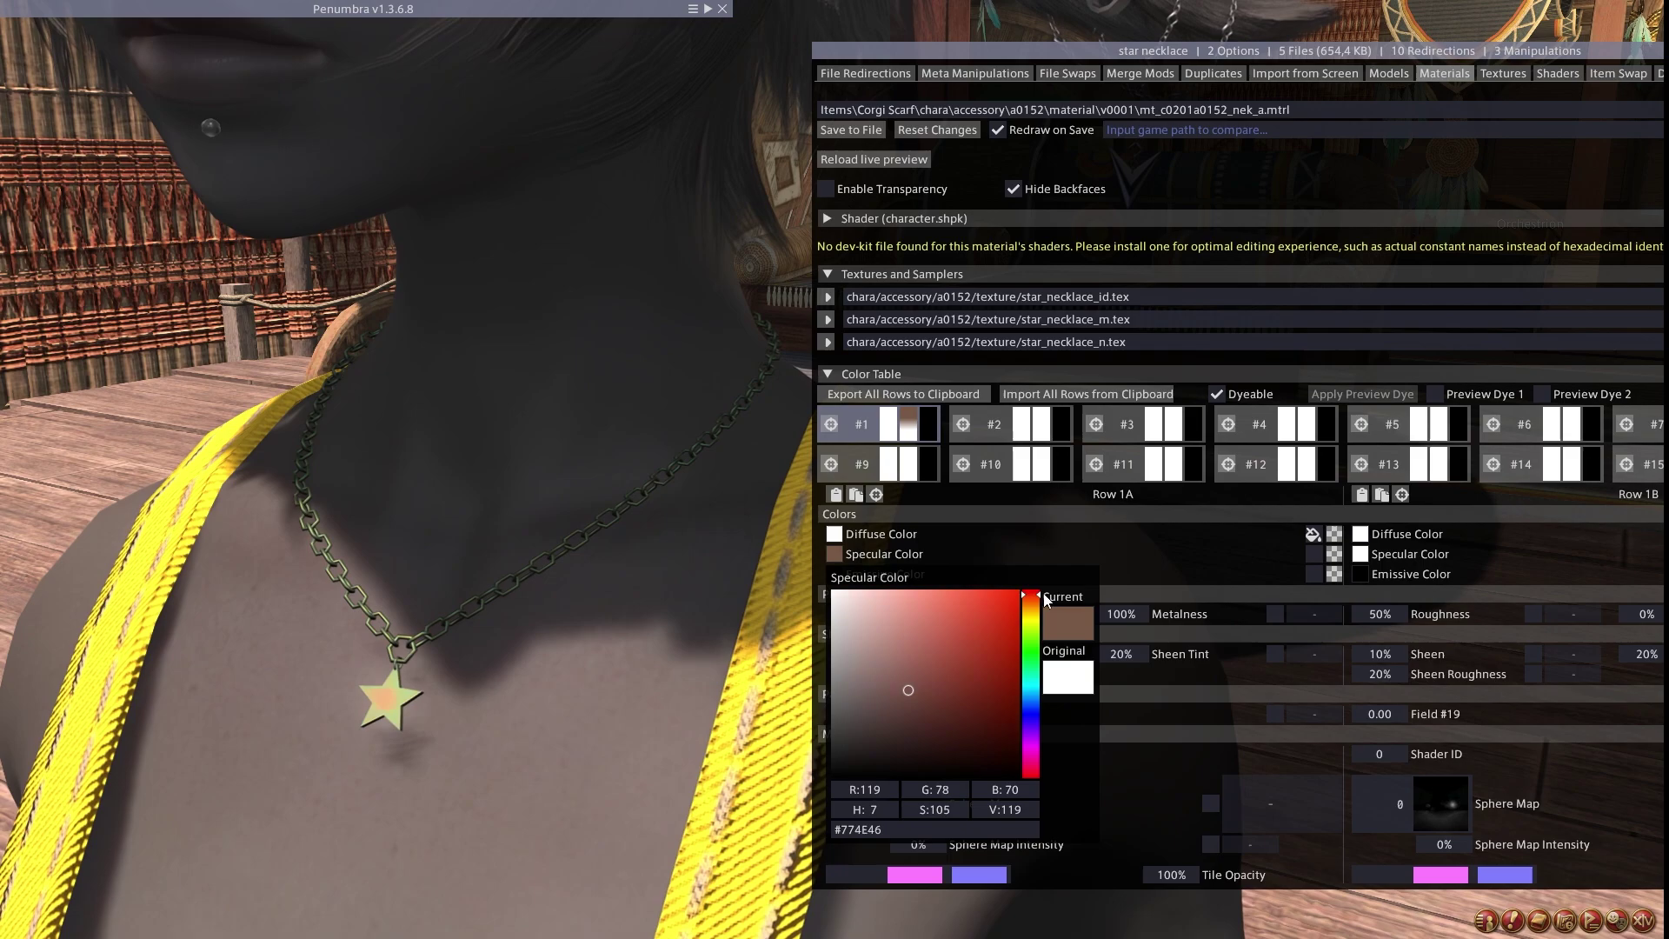
pyautogui.moveTo(861, 635)
pyautogui.mouseDown()
pyautogui.moveTo(834, 593)
pyautogui.moveTo(859, 617)
pyautogui.mouseUp()
pyautogui.click(1002, 551)
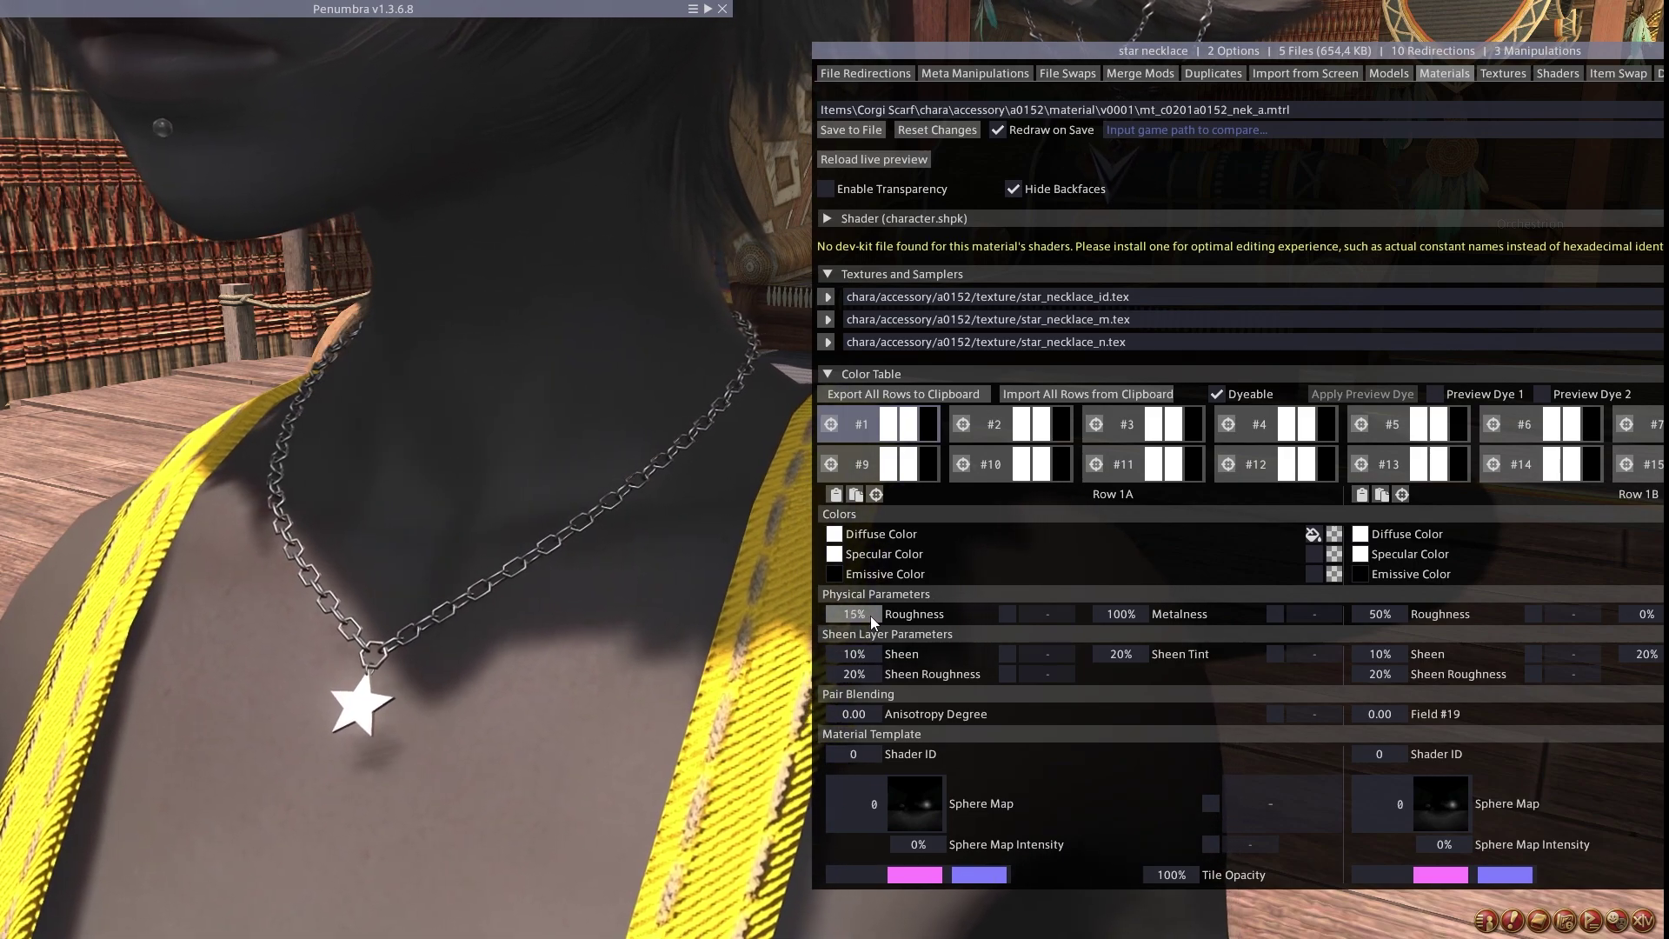
# Set the Row 1A roughness to 15%.
pyautogui.moveTo(869, 615); pyautogui.dragTo(884, 613)
pyautogui.scroll(-2, 988, 682)
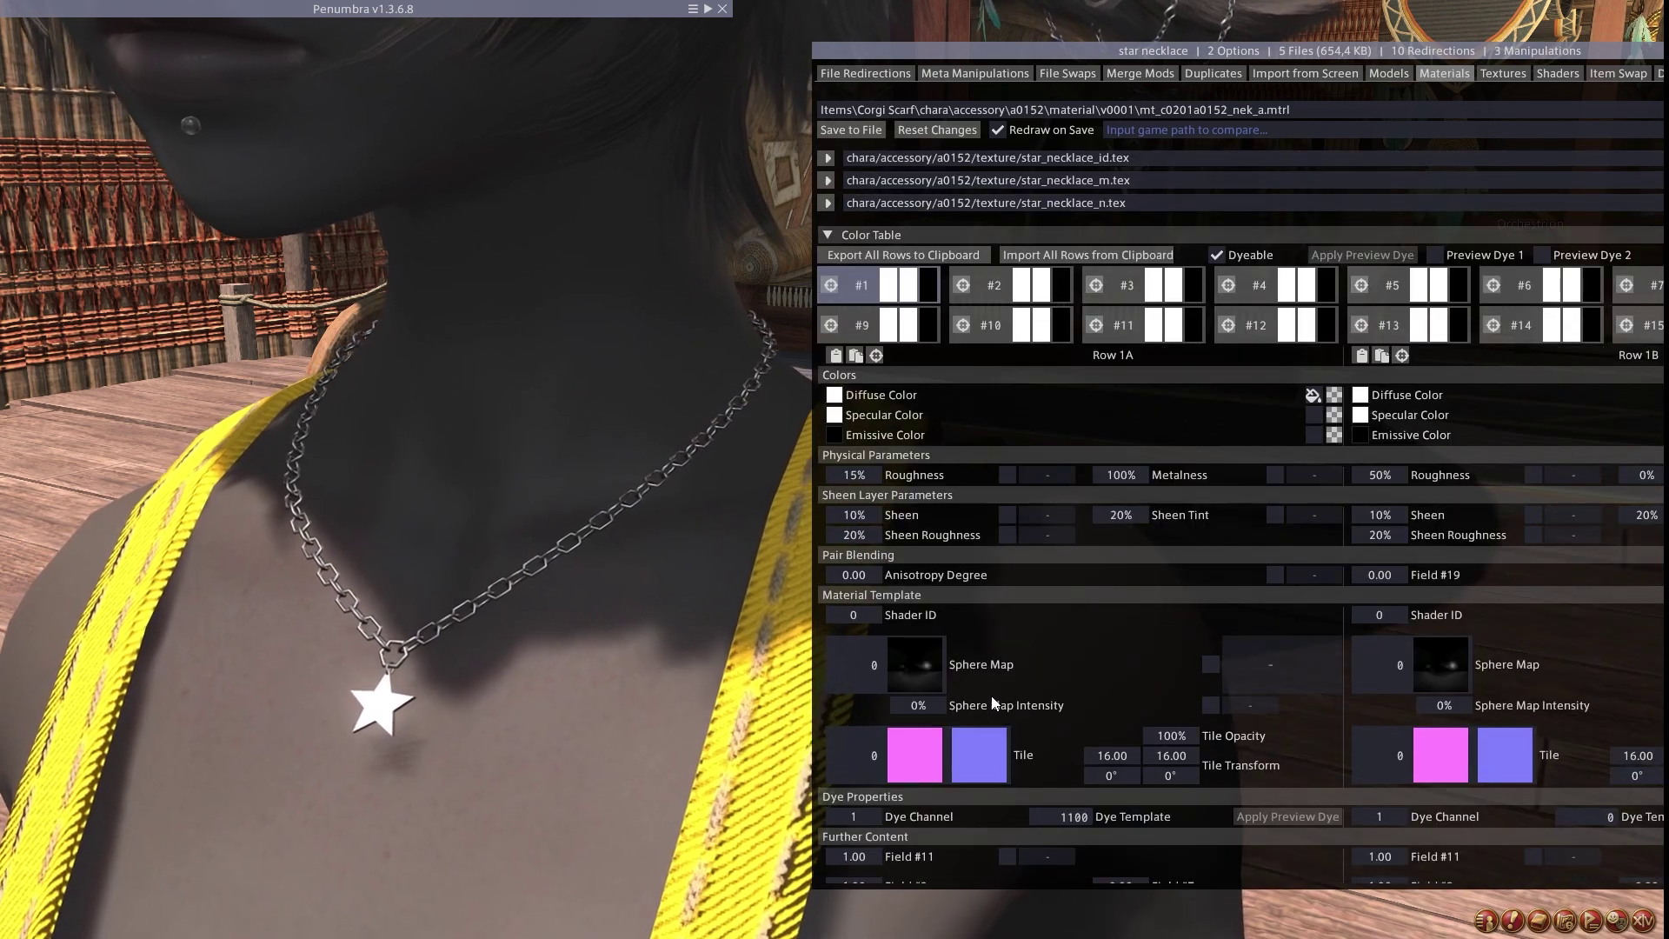
pyautogui.scroll(-1, 958, 697)
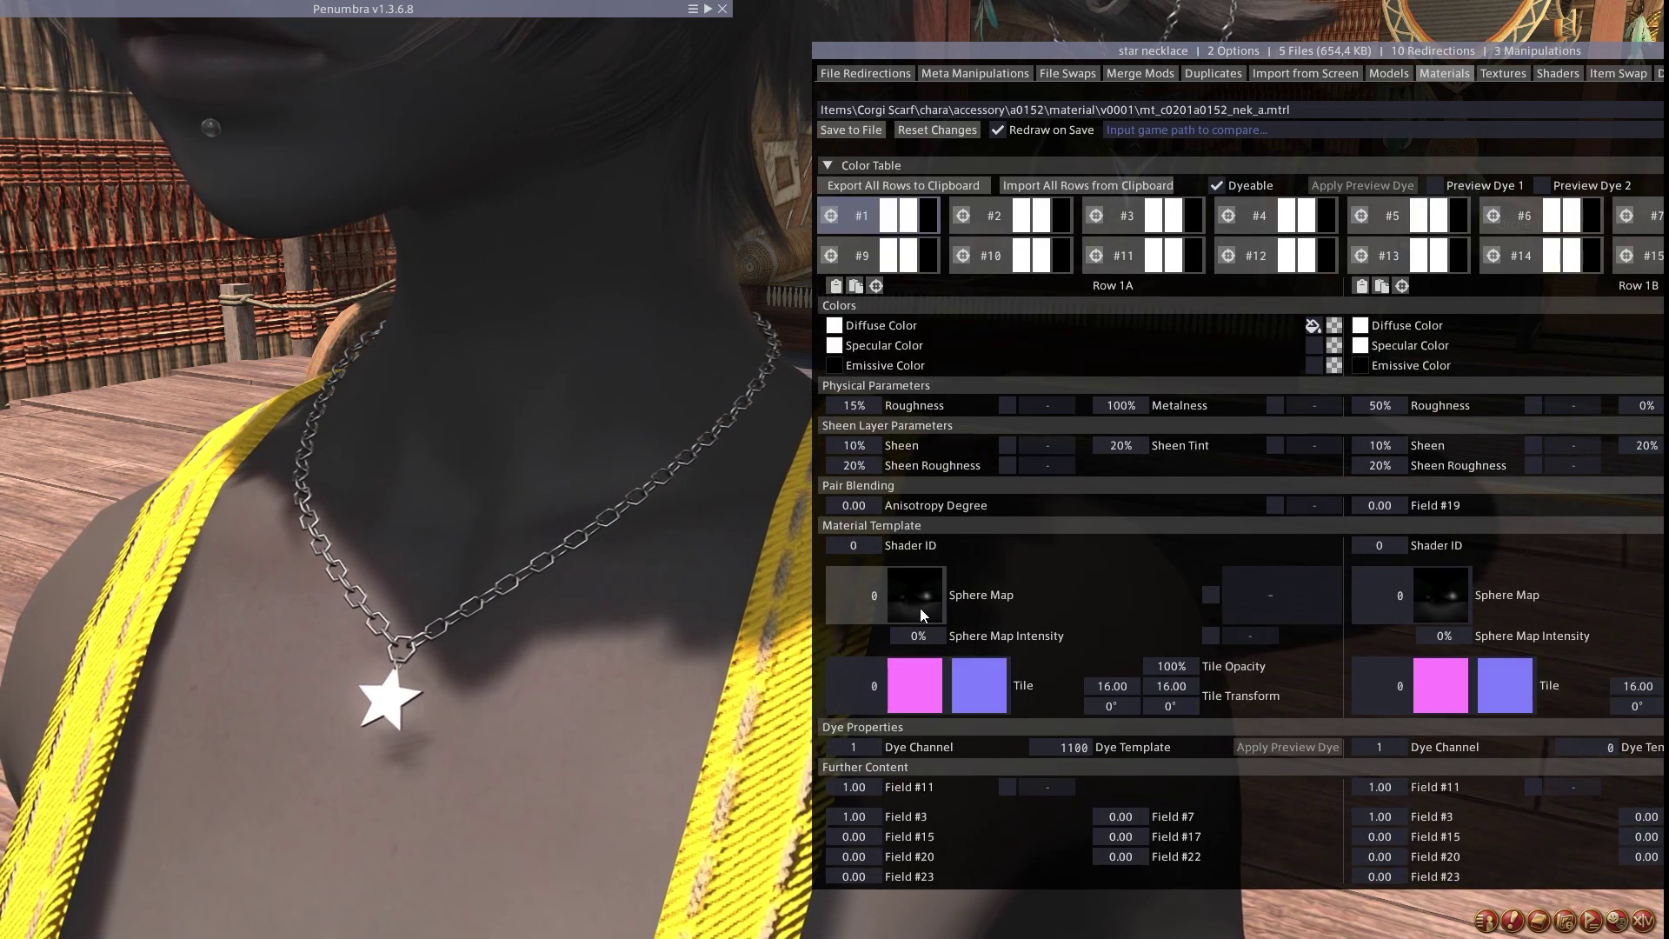
# Try the rainbow sphere map 3 on Row 1A at 121% intensity, then lower its intensity to 2%.
pyautogui.click(920, 613)
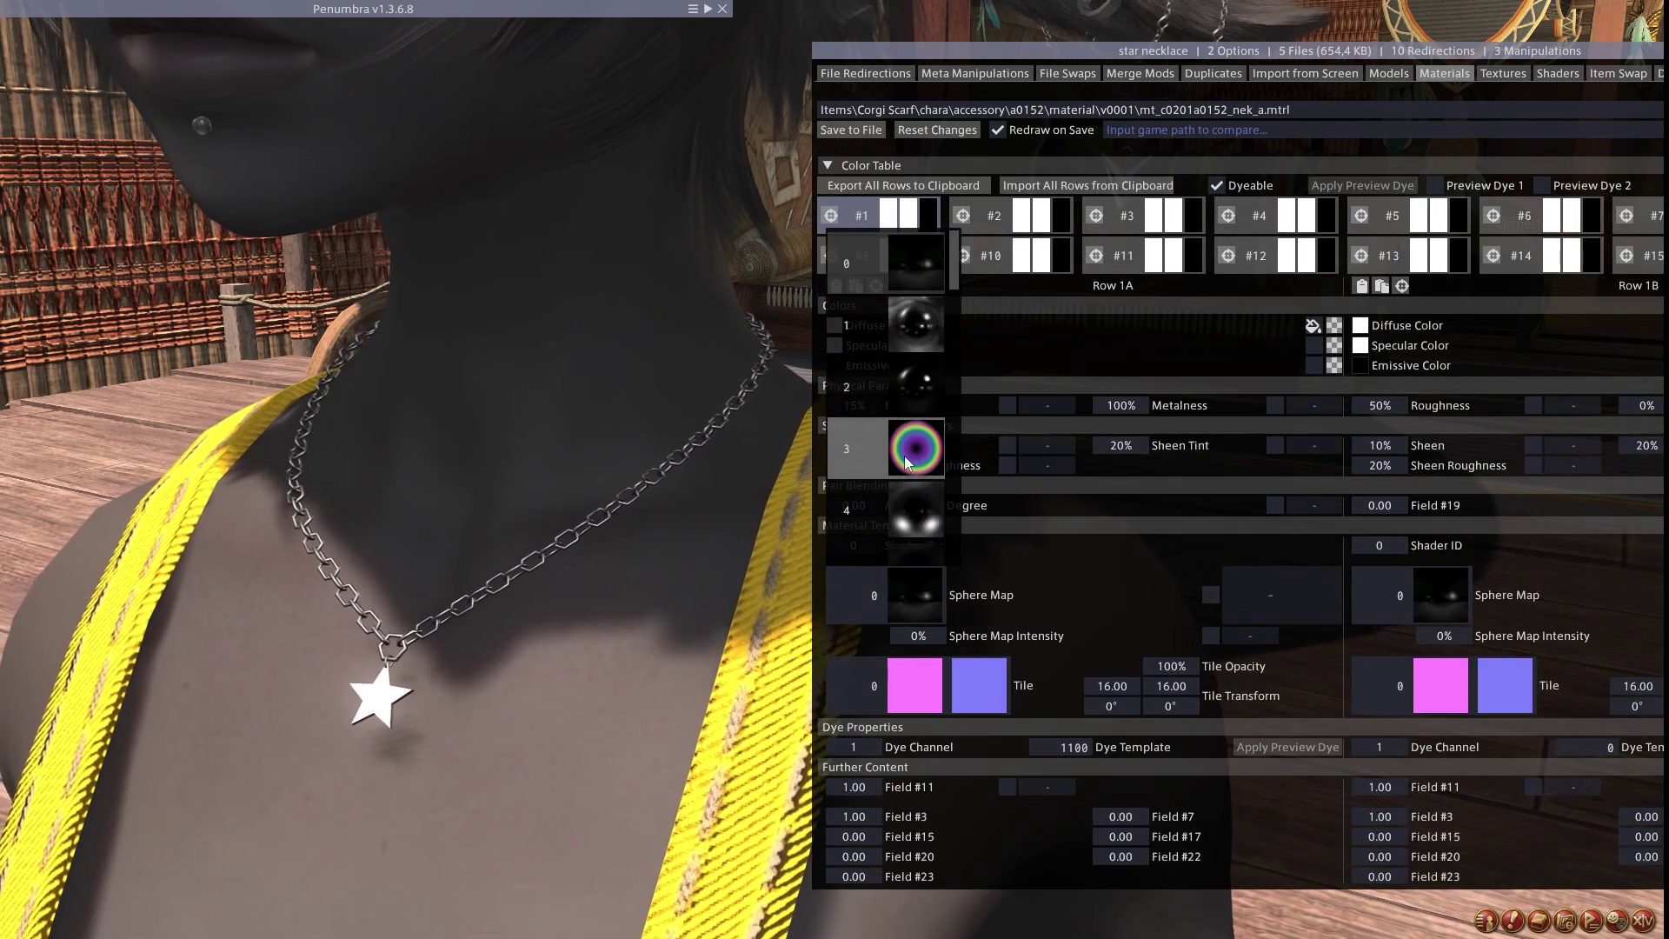
pyautogui.click(905, 456)
pyautogui.moveTo(914, 635); pyautogui.dragTo(1034, 639)
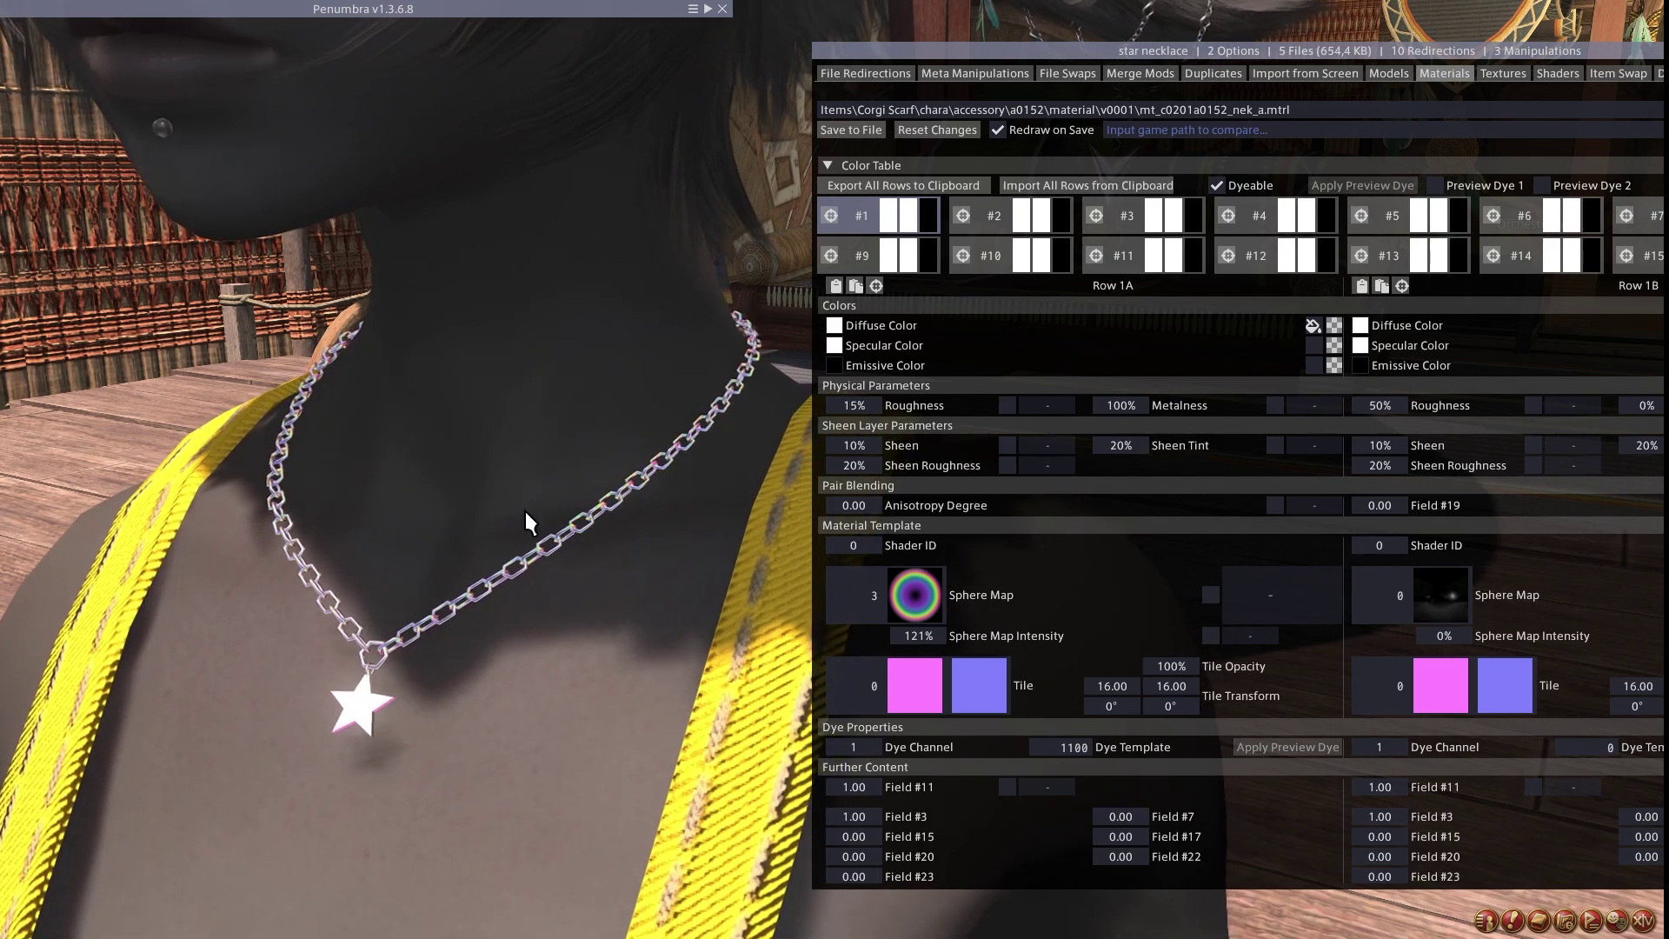
pyautogui.moveTo(908, 638)
pyautogui.mouseDown()
pyautogui.moveTo(972, 640)
pyautogui.moveTo(862, 628)
pyautogui.moveTo(893, 642)
pyautogui.moveTo(909, 618)
pyautogui.mouseUp()
pyautogui.moveTo(931, 626)
pyautogui.mouseDown()
pyautogui.moveTo(895, 647)
pyautogui.moveTo(909, 643)
pyautogui.mouseUp()
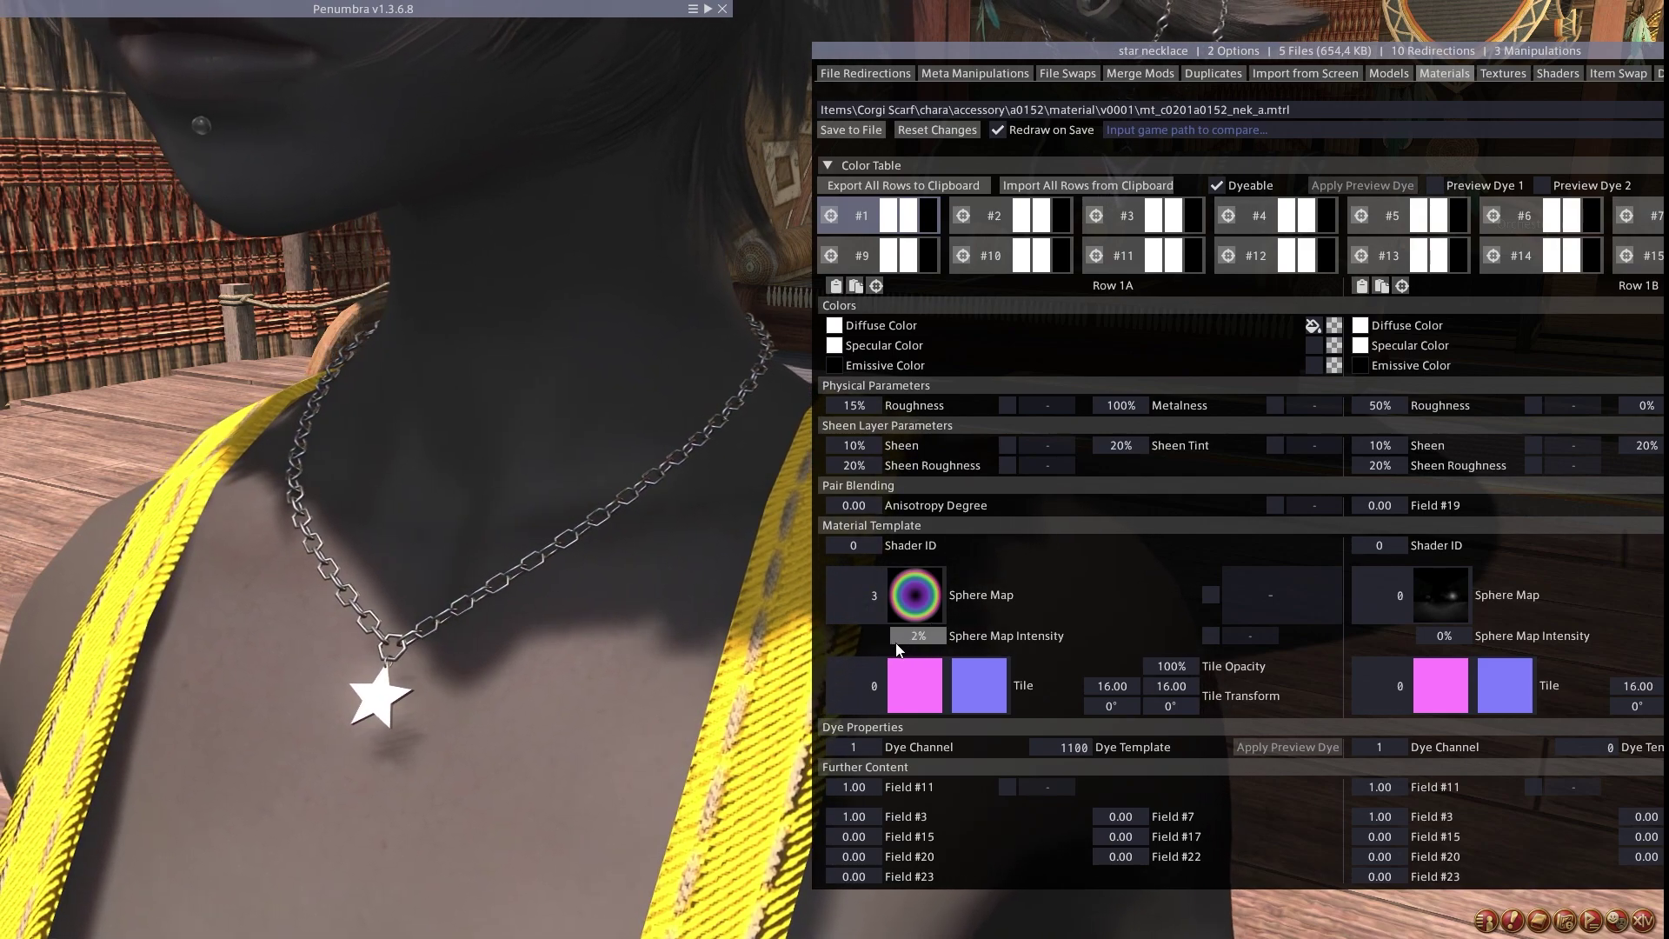
# Switch Row 1A to sphere map 1, testing it at 112% intensity before reducing it to 20%.
pyautogui.click(920, 602)
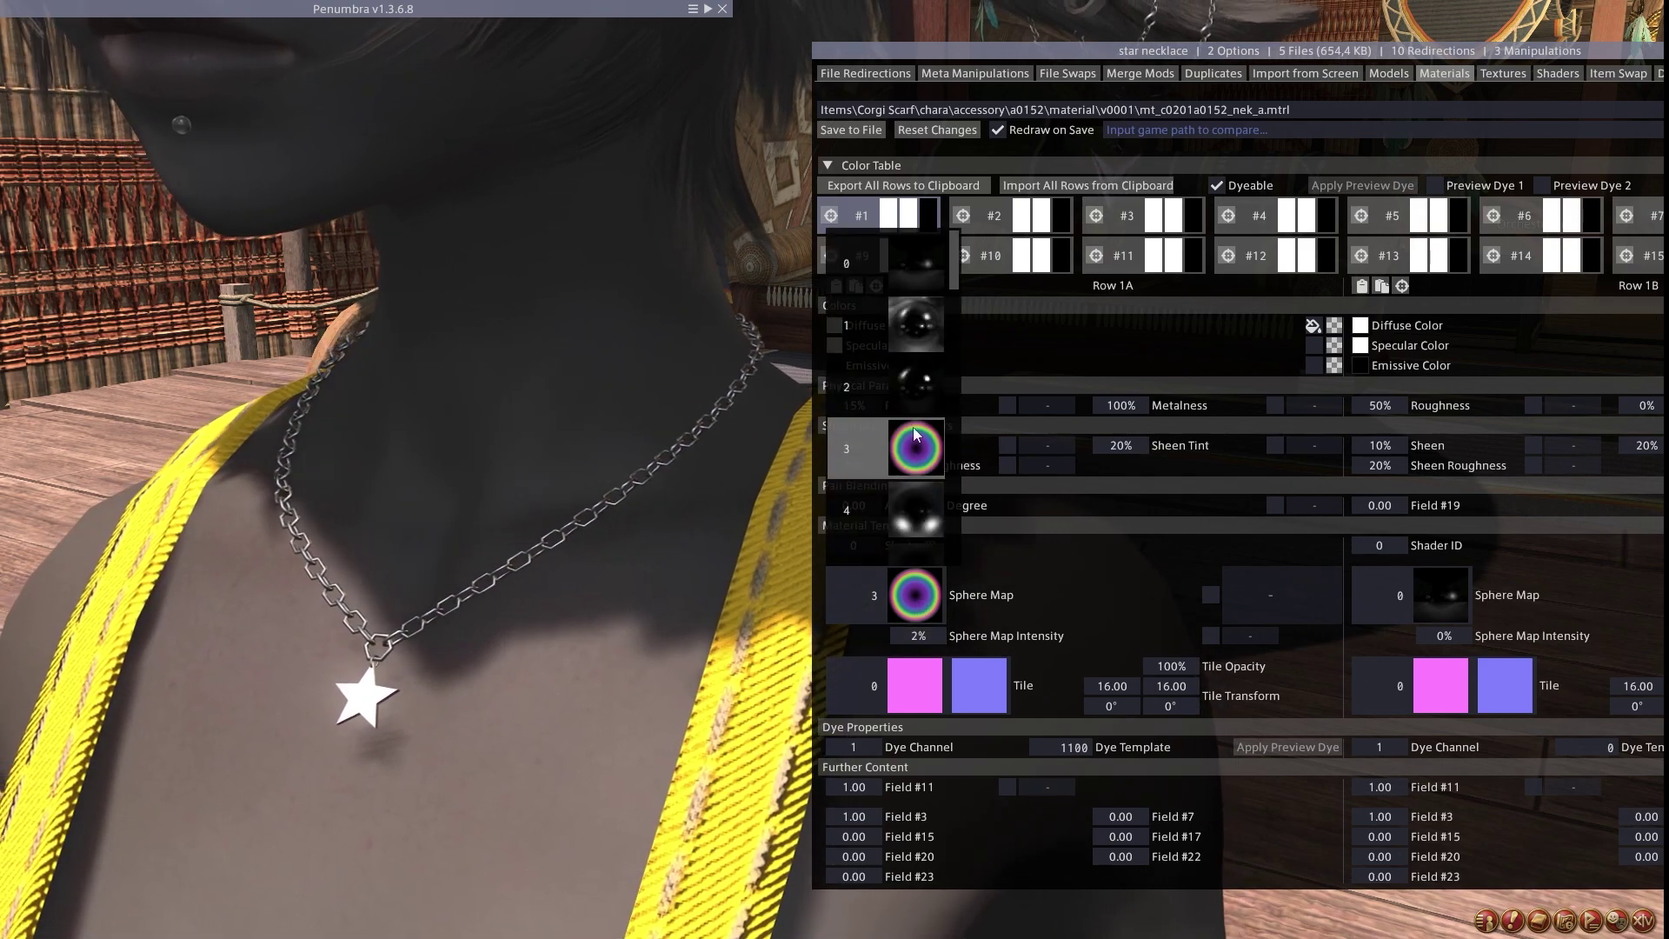
pyautogui.click(916, 323)
pyautogui.moveTo(905, 638); pyautogui.dragTo(1010, 623)
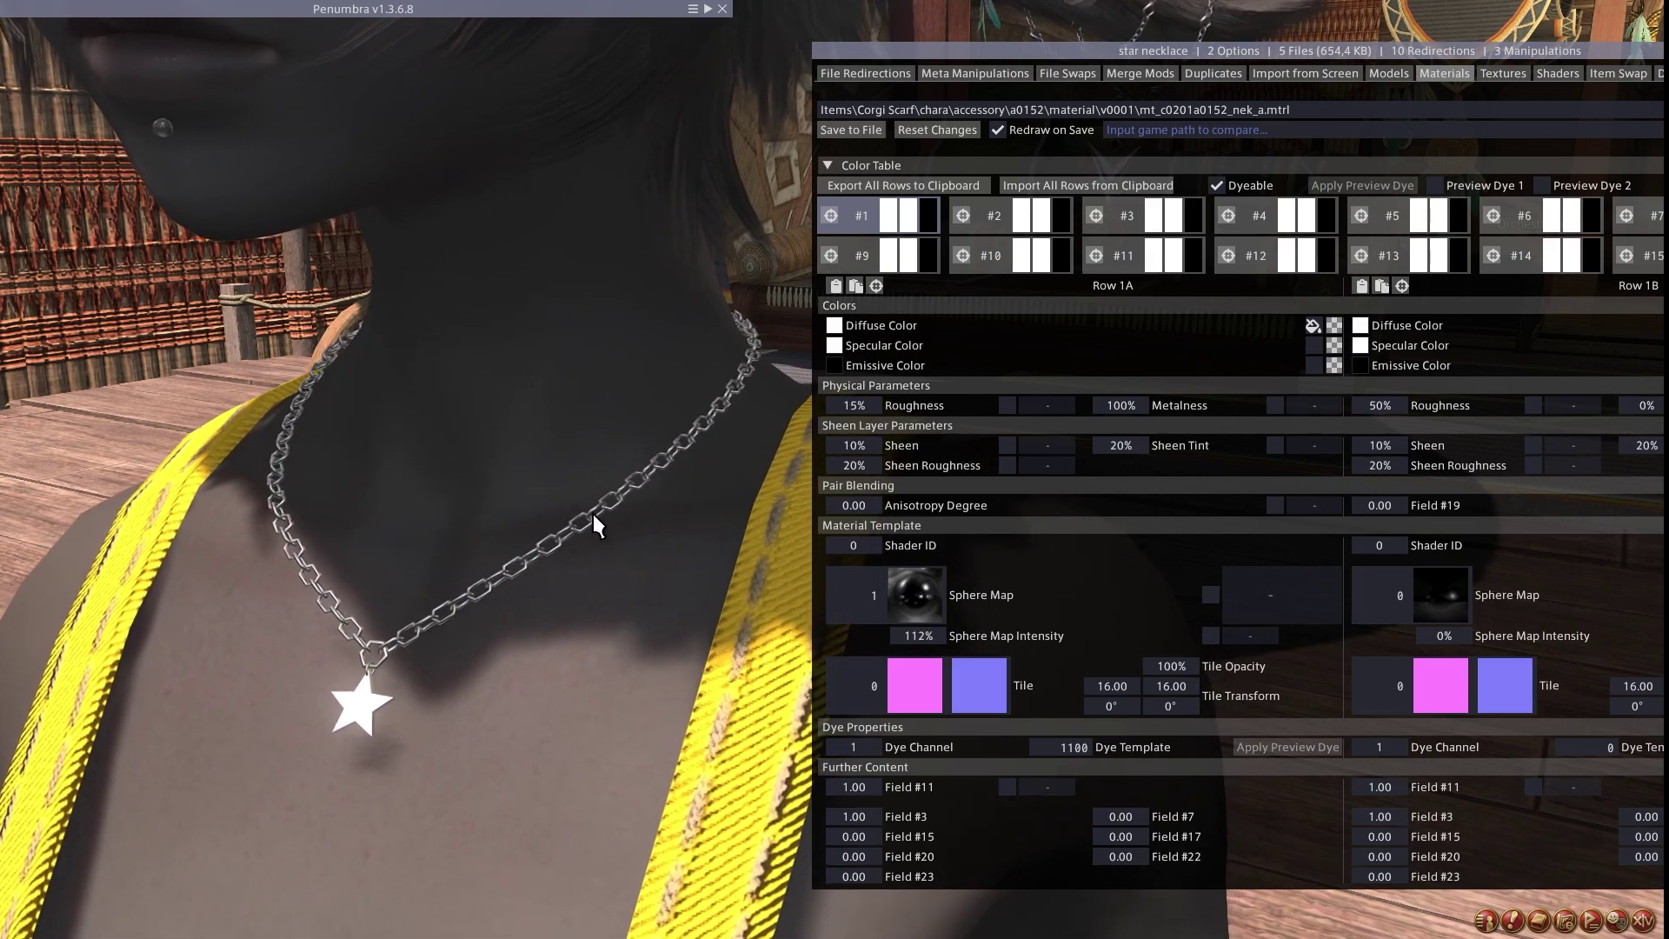
pyautogui.moveTo(926, 632); pyautogui.dragTo(843, 644)
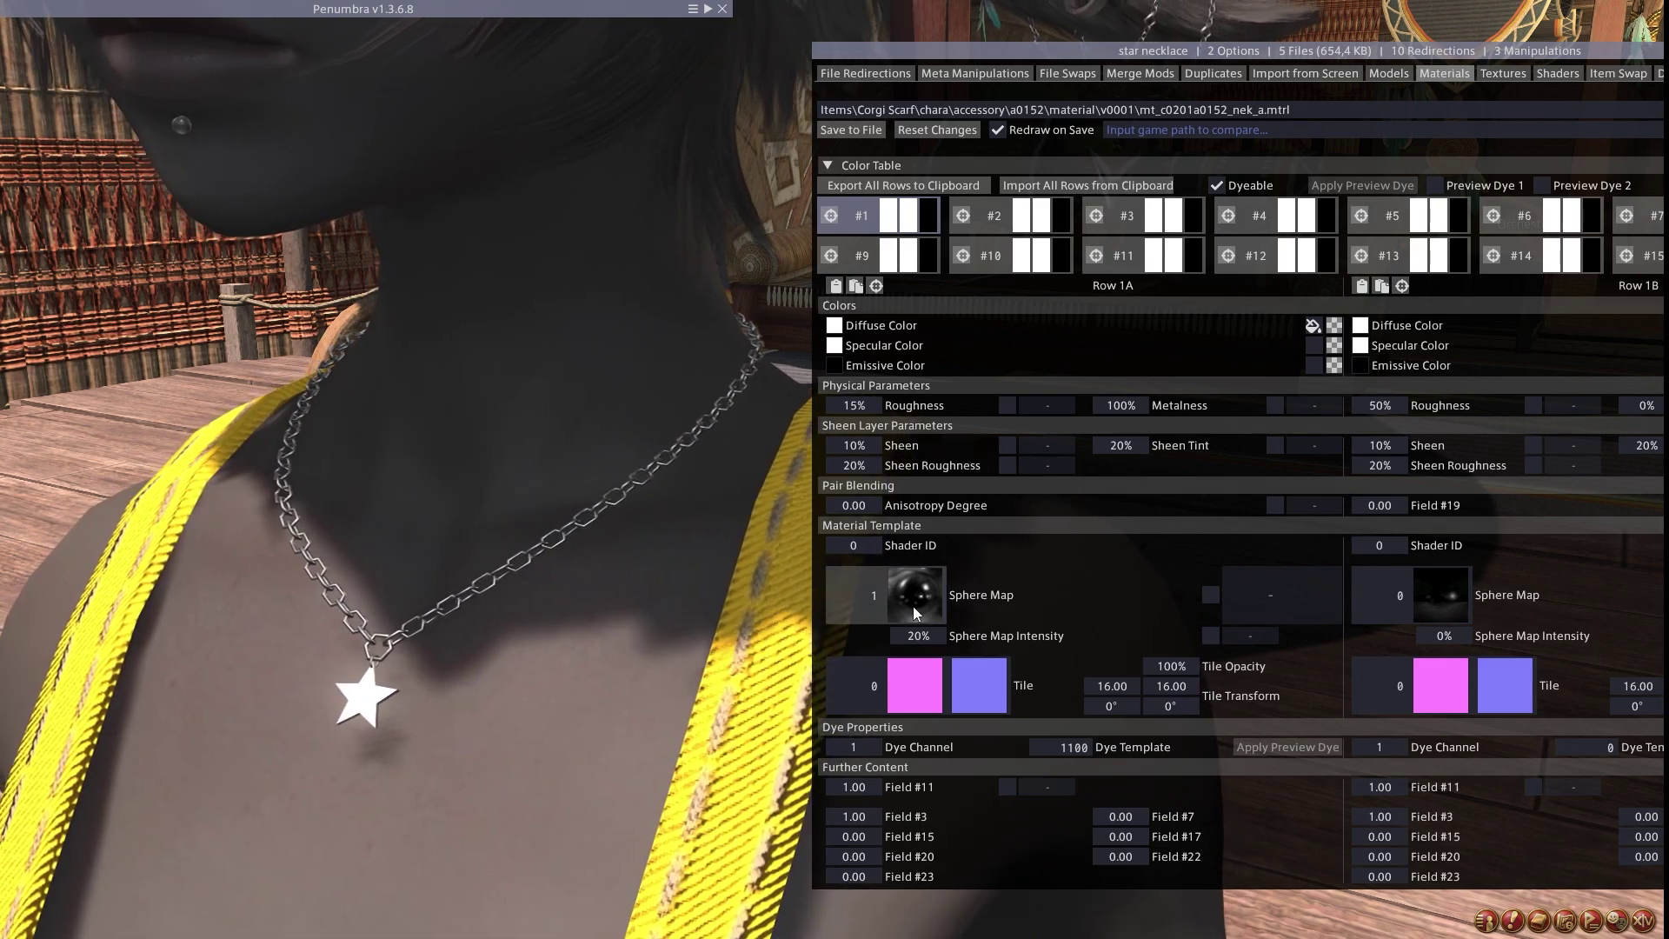
# Browse the available sphere maps, keep map 1 for Row 1A and set its intensity to 15%.
pyautogui.click(923, 607)
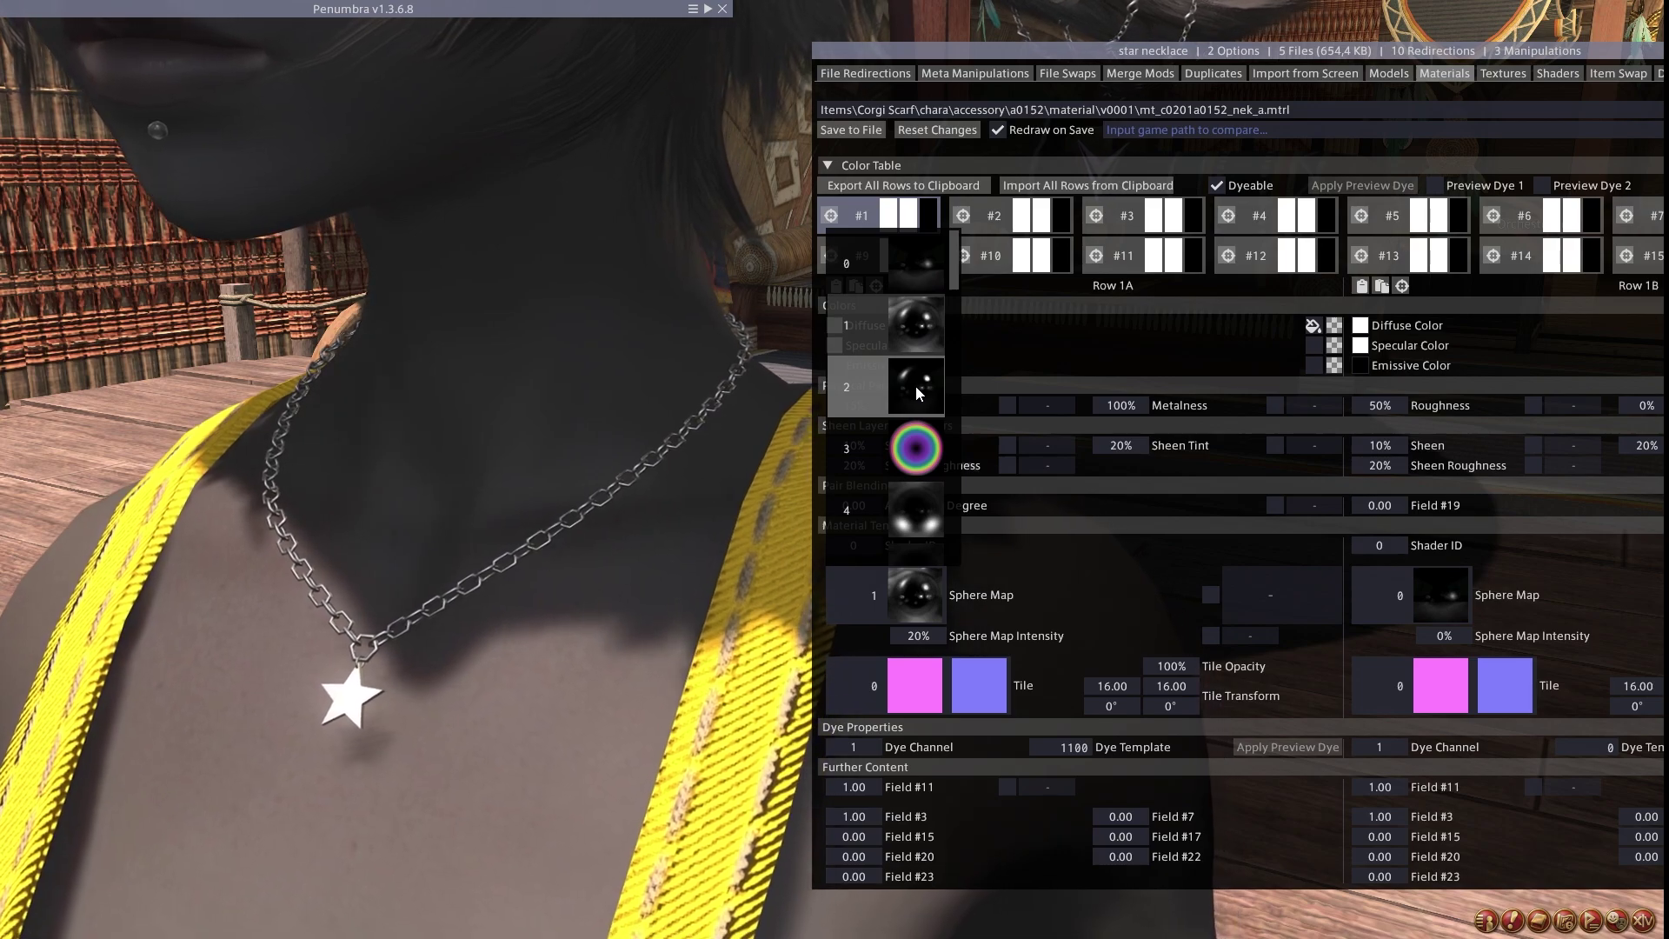
pyautogui.scroll(-6, 915, 398)
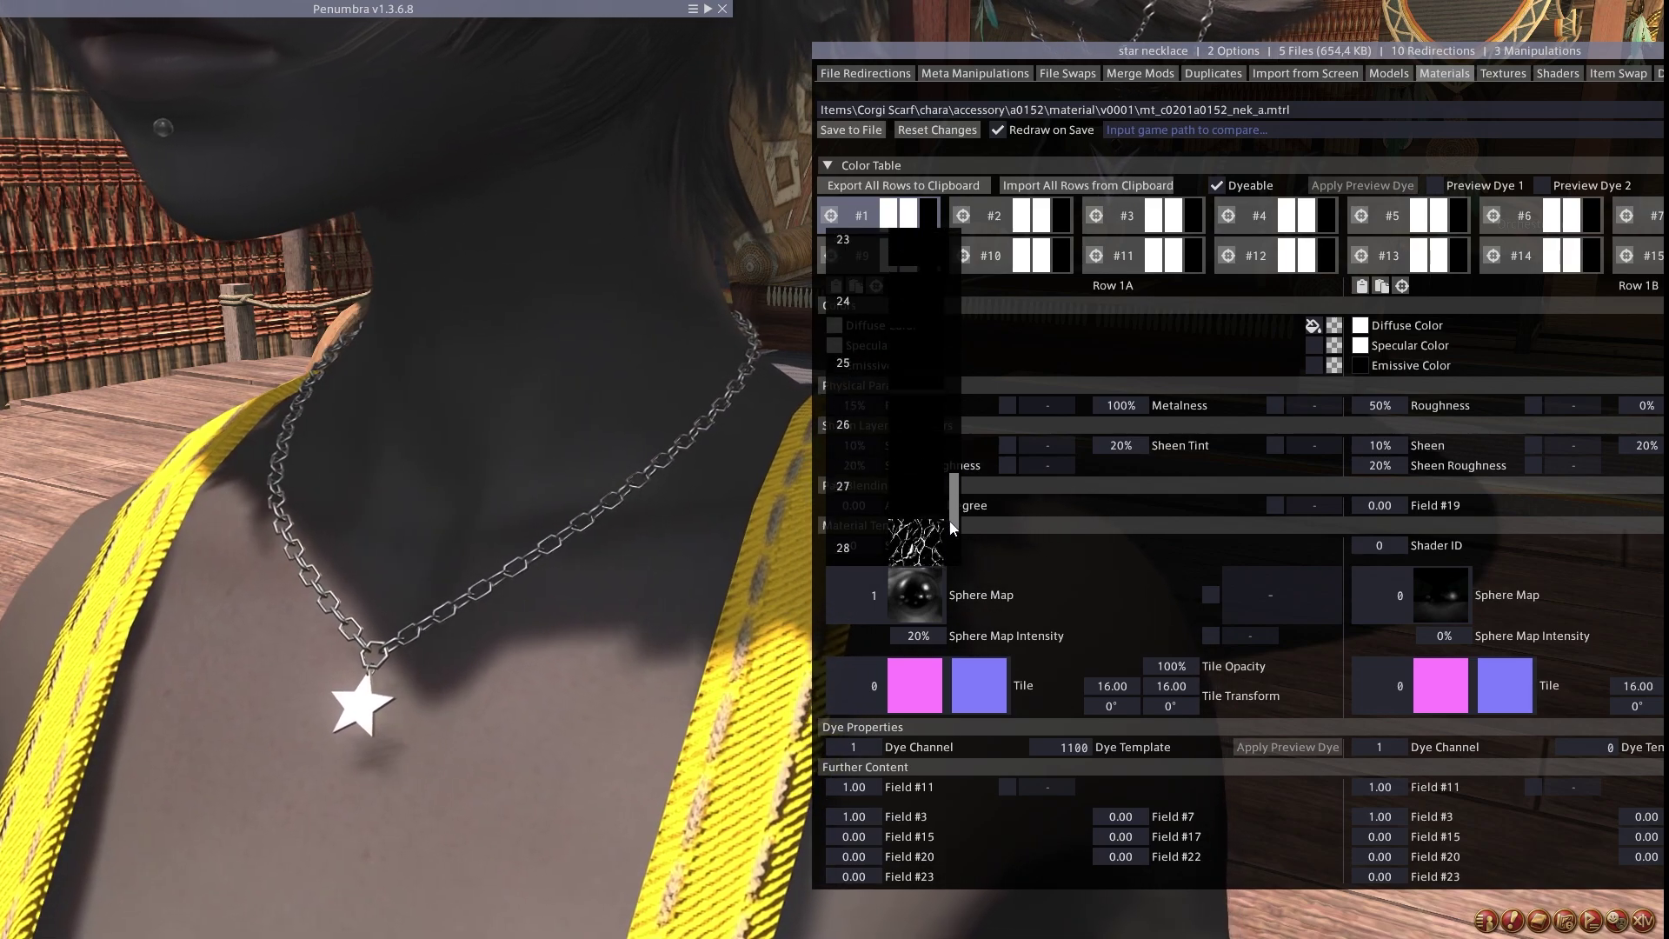
pyautogui.scroll(-8, 912, 430)
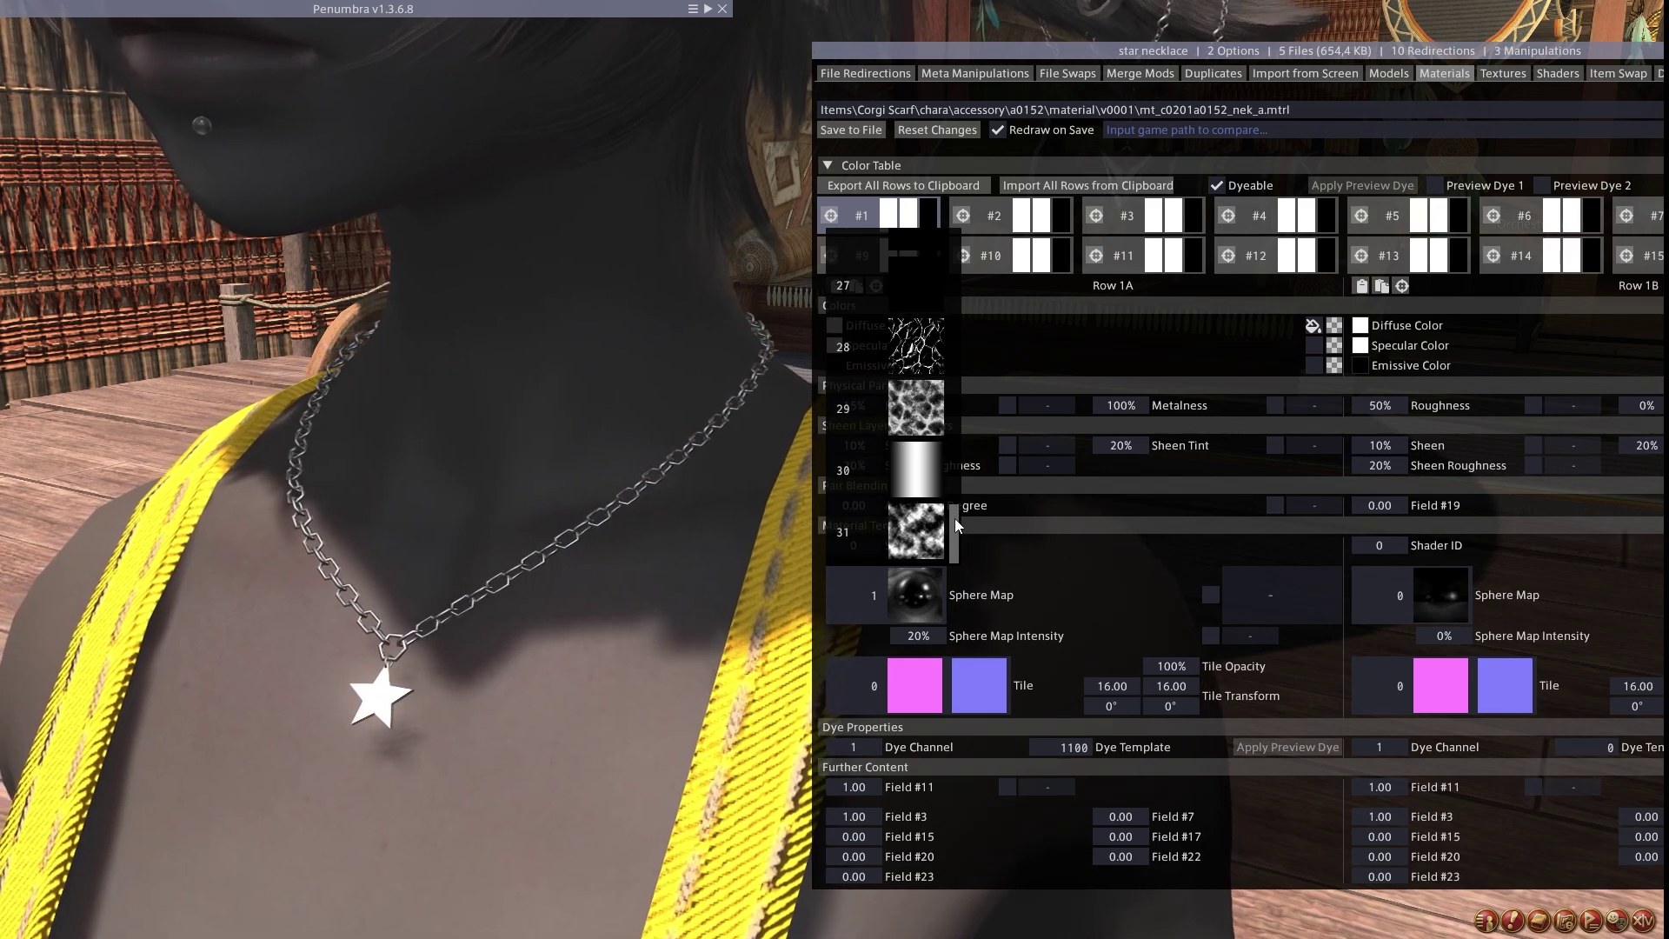
pyautogui.moveTo(955, 518); pyautogui.dragTo(960, 243)
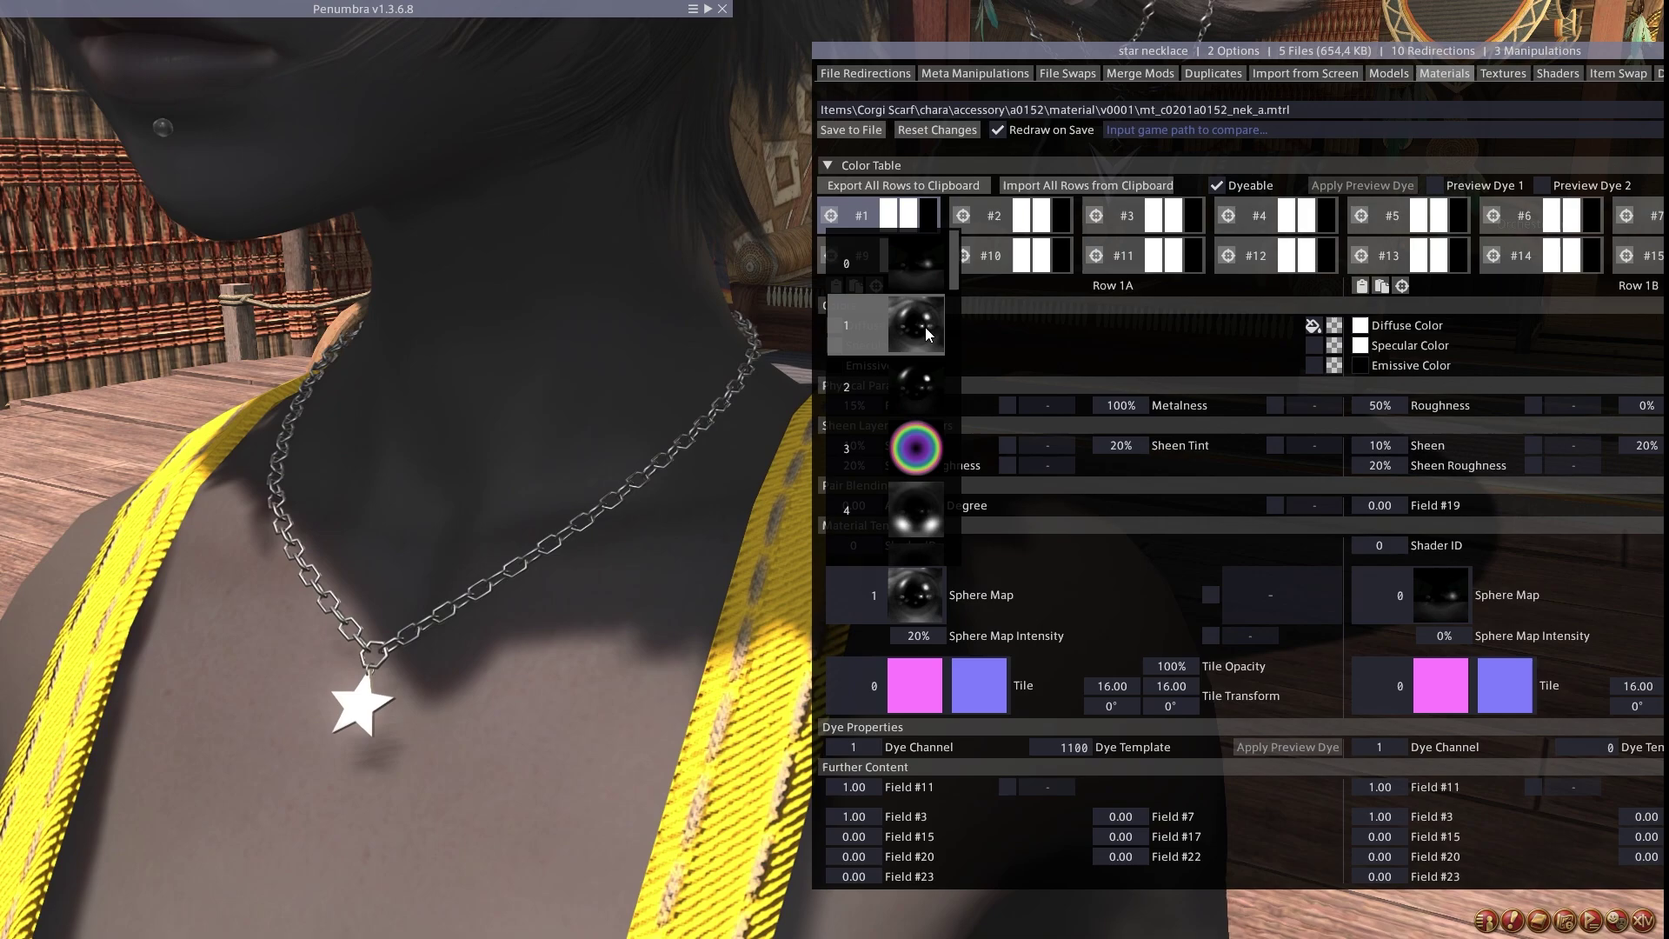
pyautogui.click(925, 327)
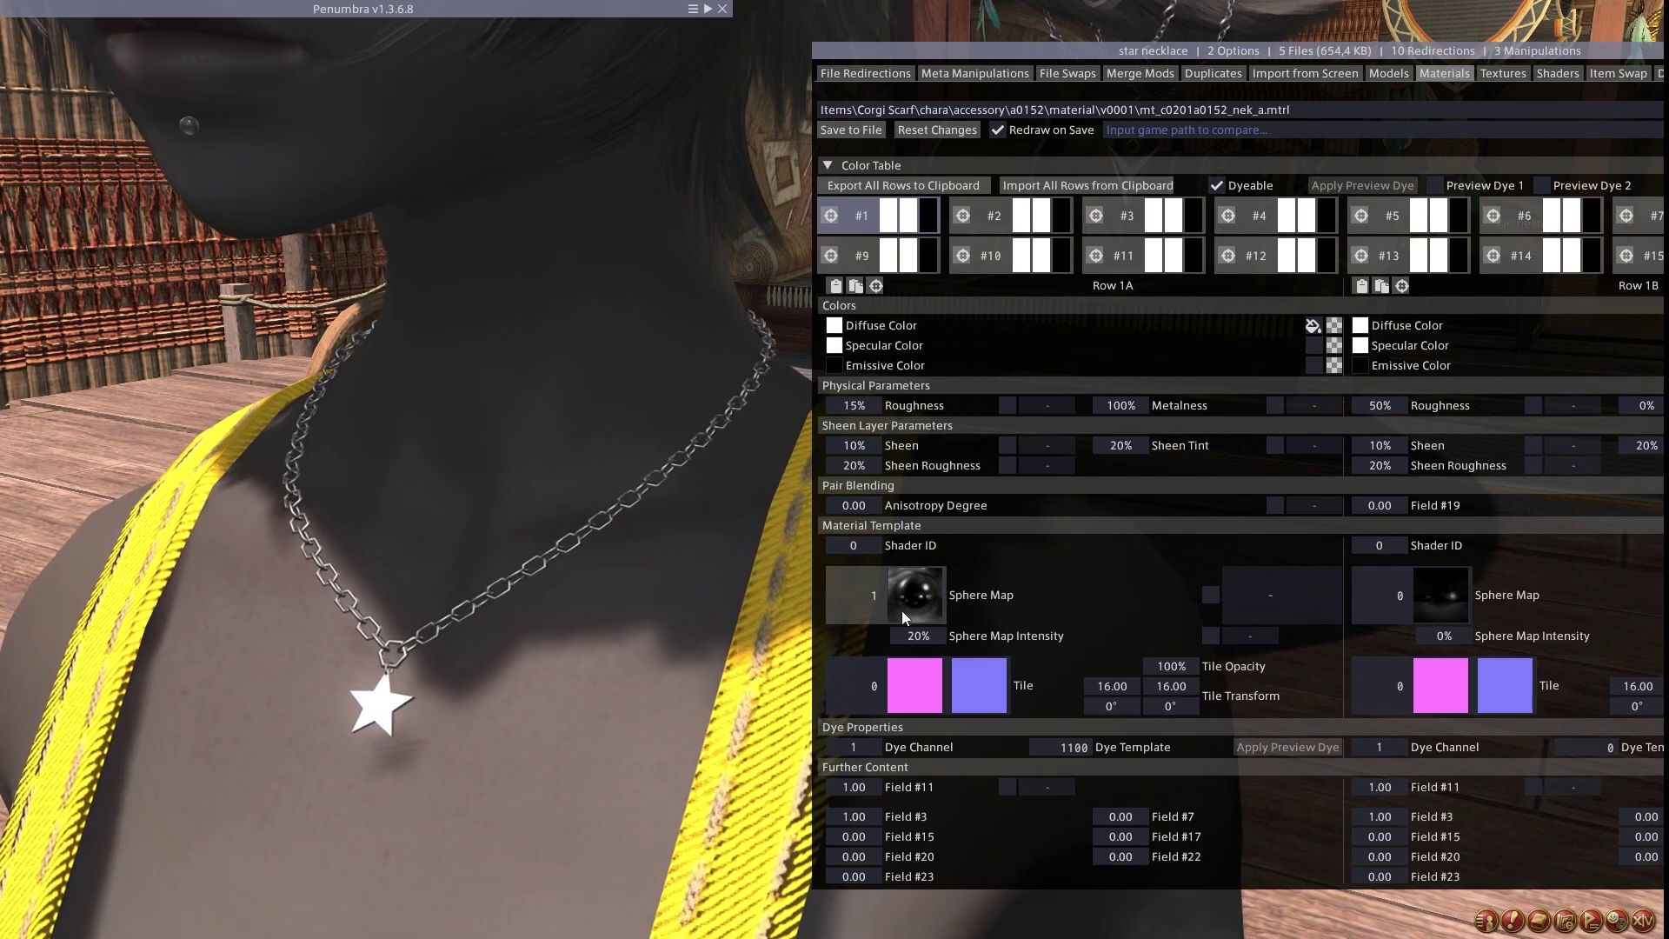
pyautogui.moveTo(925, 639); pyautogui.dragTo(919, 644)
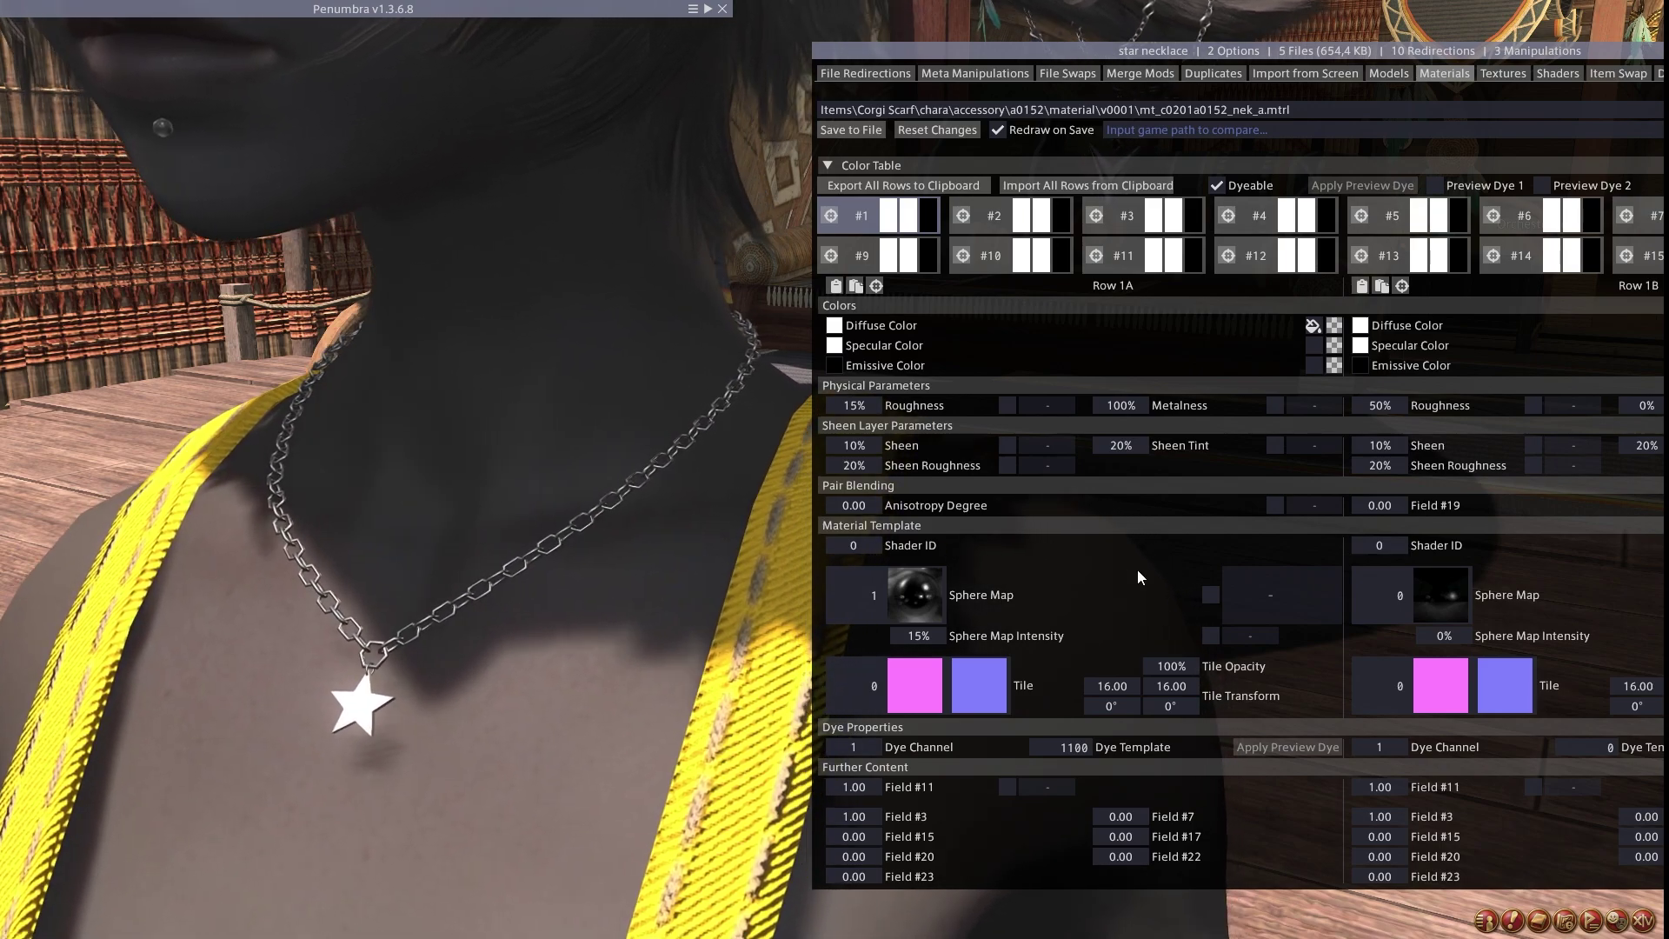
# Save the necklace material to file and reload its live preview.
pyautogui.scroll(5, 1135, 568)
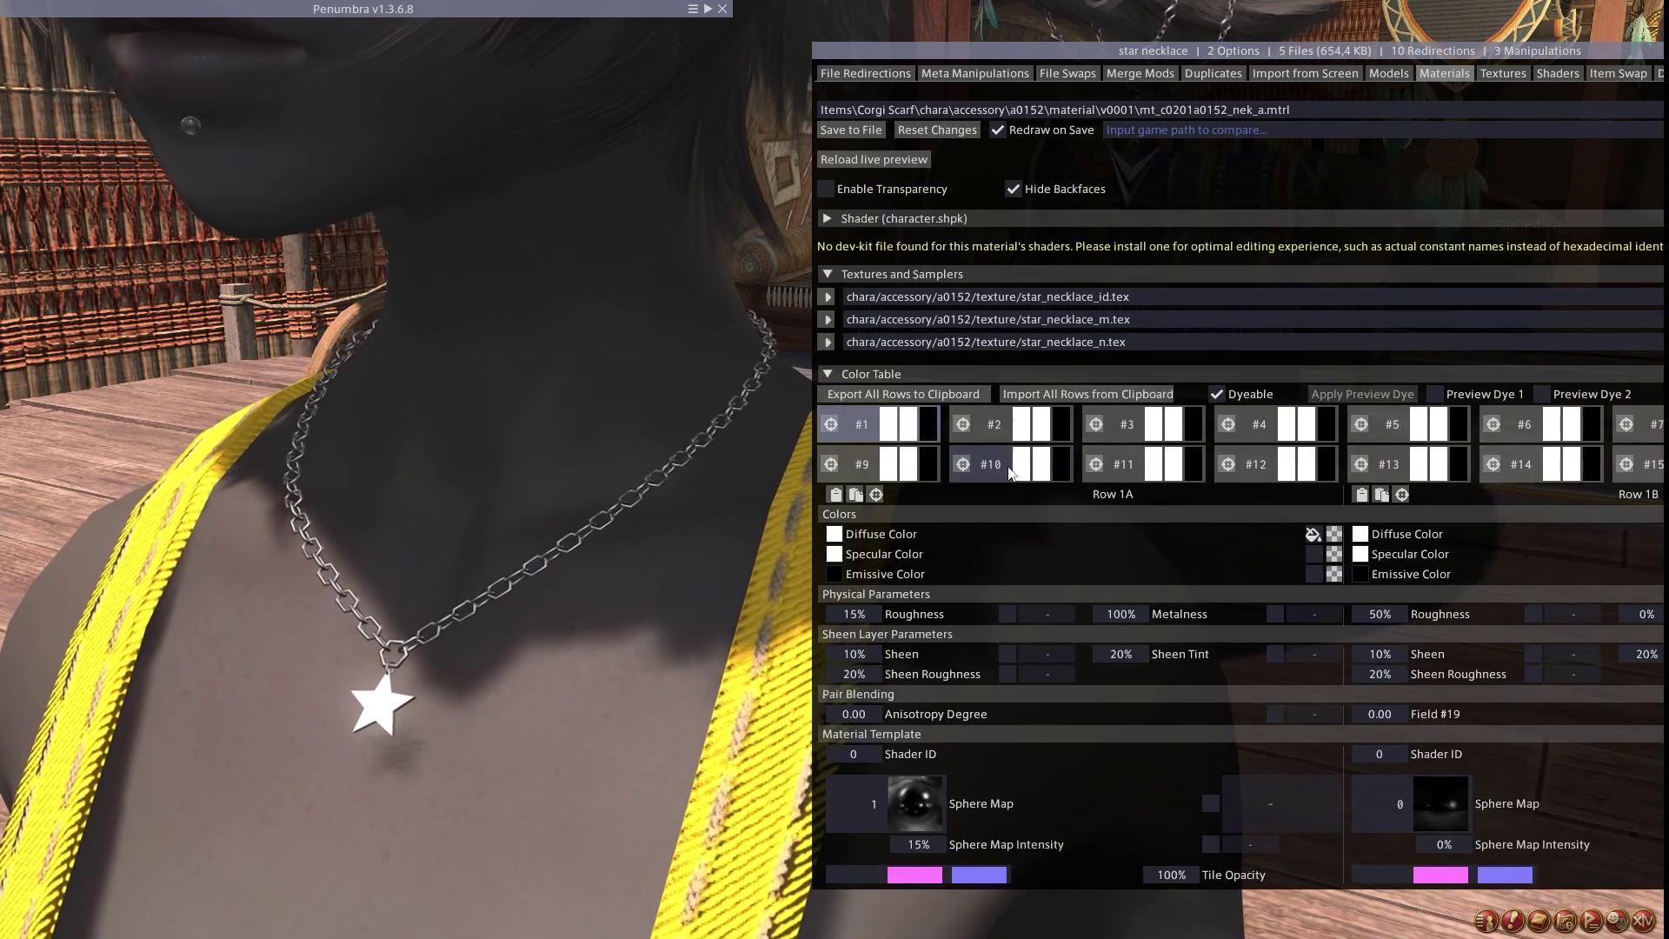
pyautogui.click(858, 132)
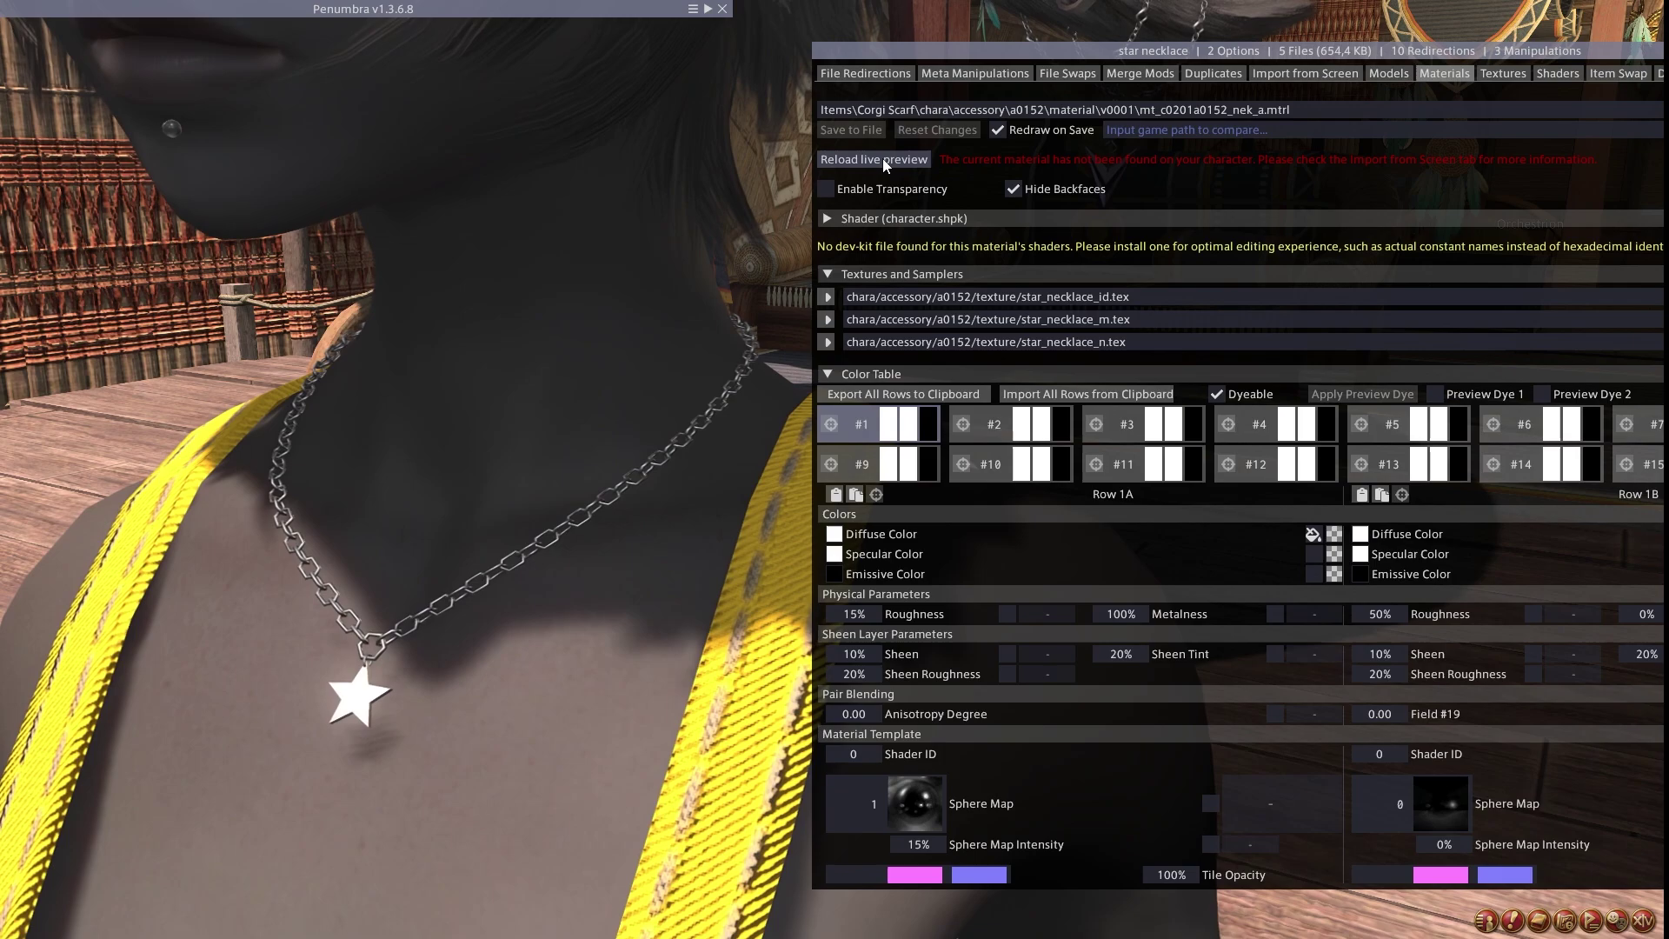
pyautogui.click(883, 160)
pyautogui.scroll(-3, 1077, 638)
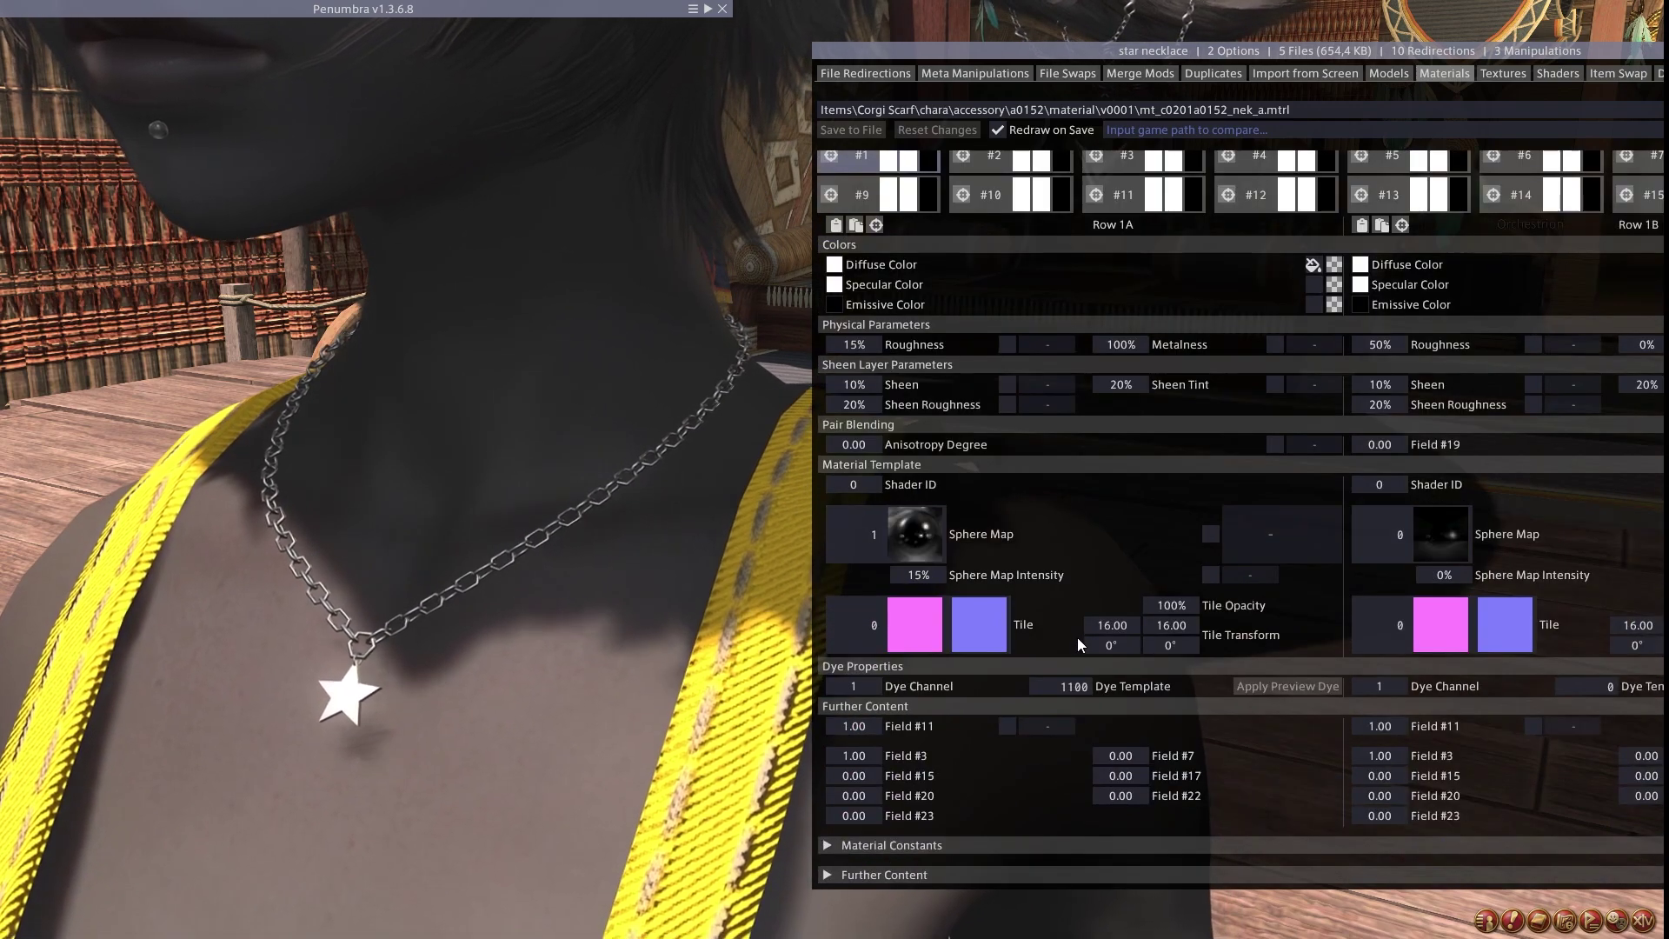
pyautogui.scroll(3, 1097, 609)
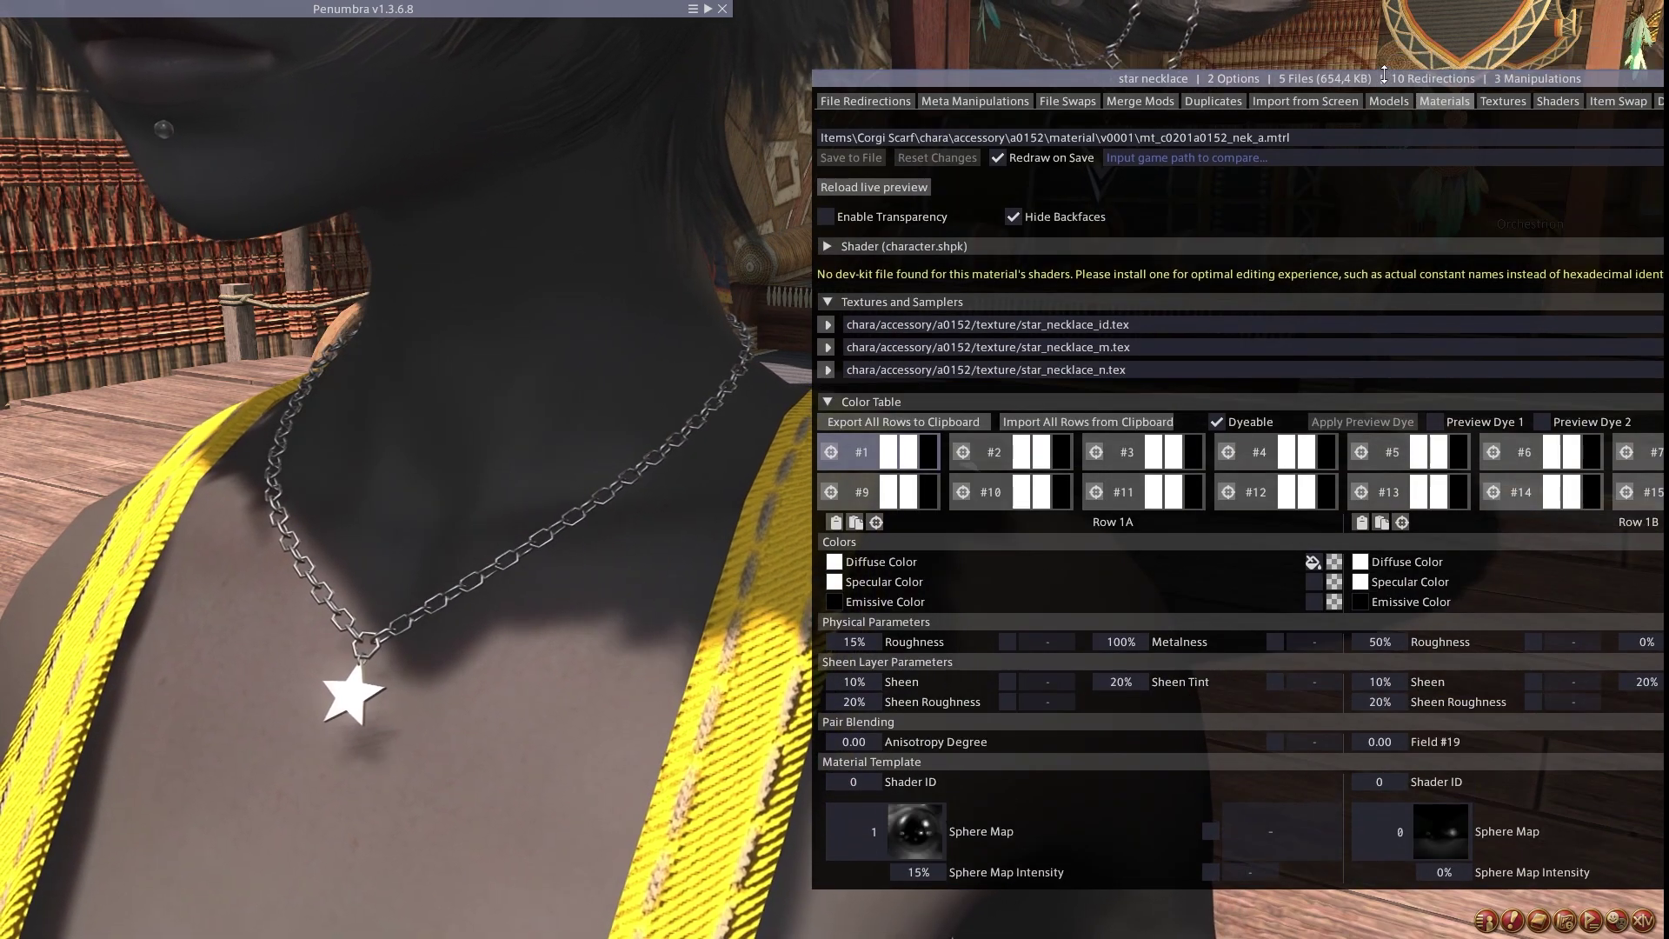
# Close the material editor and view the necklace on the character from the front.
pyautogui.moveTo(1358, 42); pyautogui.dragTo(869, 322)
pyautogui.click(1411, 317)
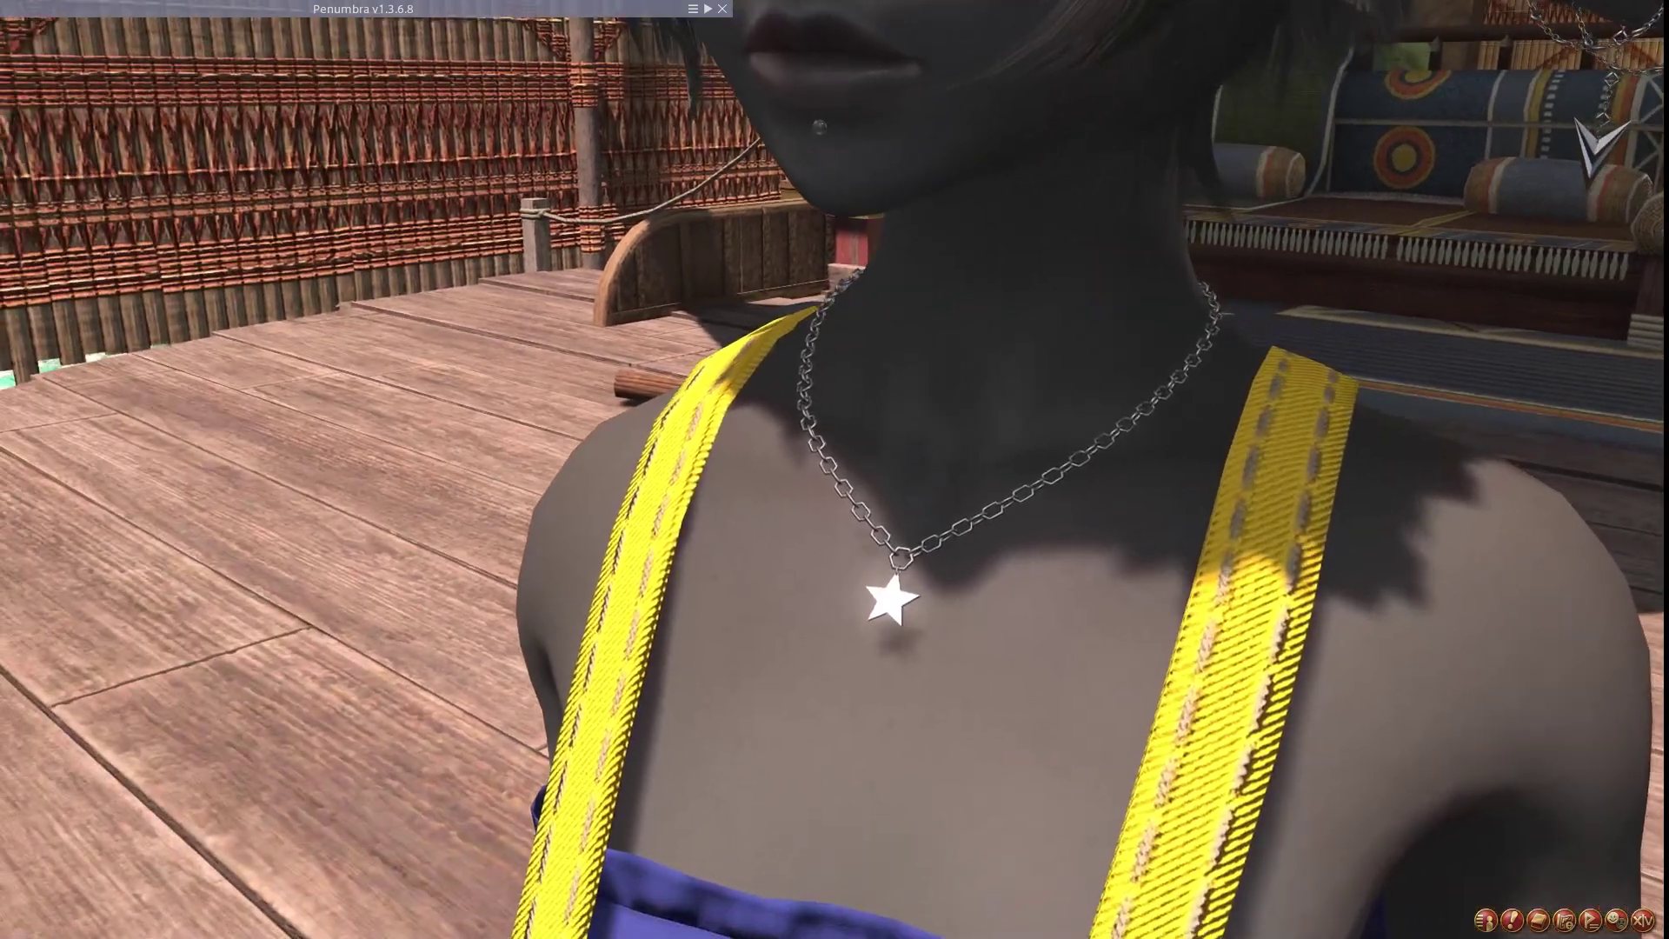
pyautogui.moveTo(834, 470); pyautogui.dragTo(1356, 469, button='right')
# Open the star necklace mod's advanced editing, load its mt_c0201a0152_nek_a.mtrl material and move the editor clear of the necklace.
pyautogui.doubleClick(484, 7)
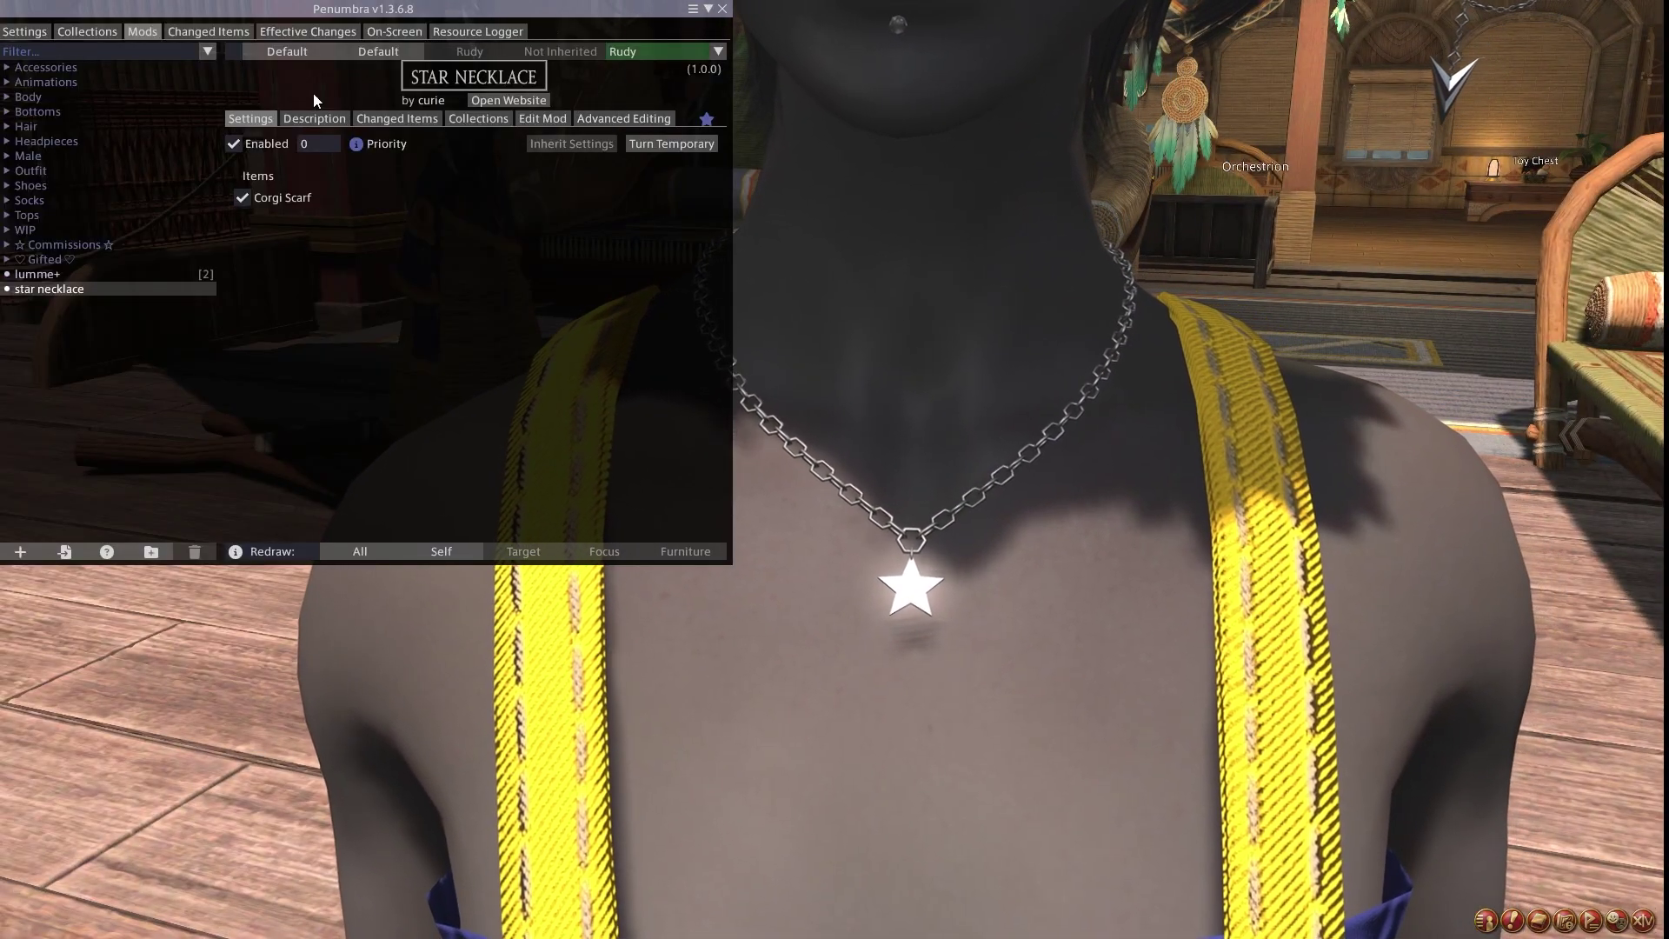
pyautogui.click(630, 121)
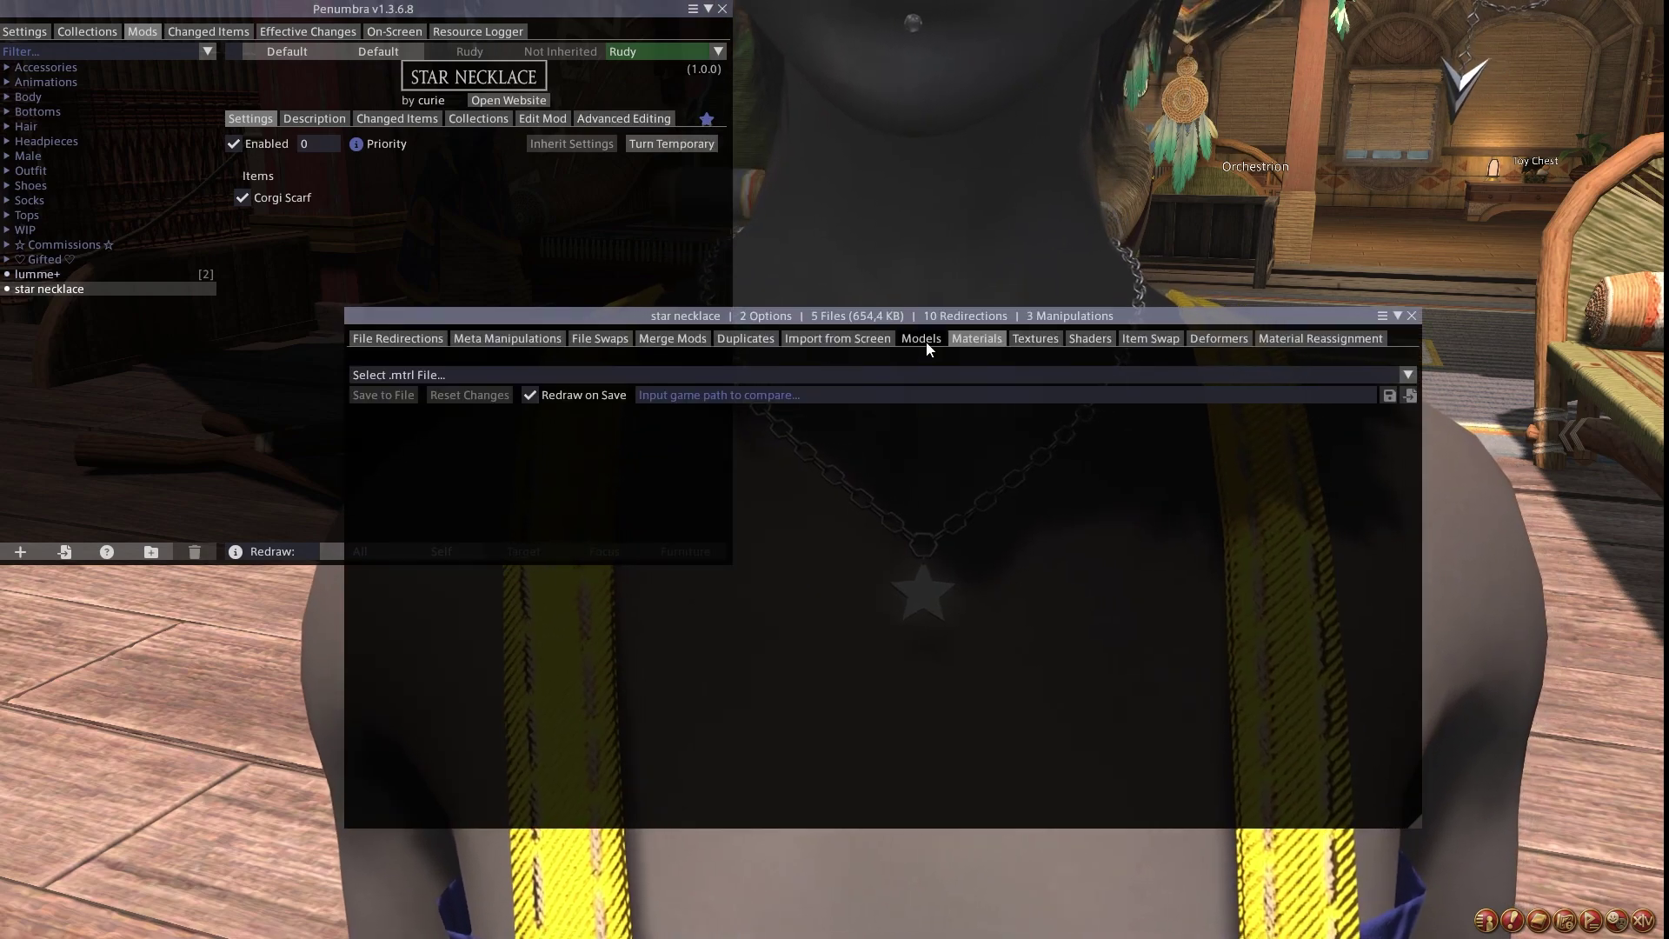
pyautogui.click(915, 375)
pyautogui.click(718, 408)
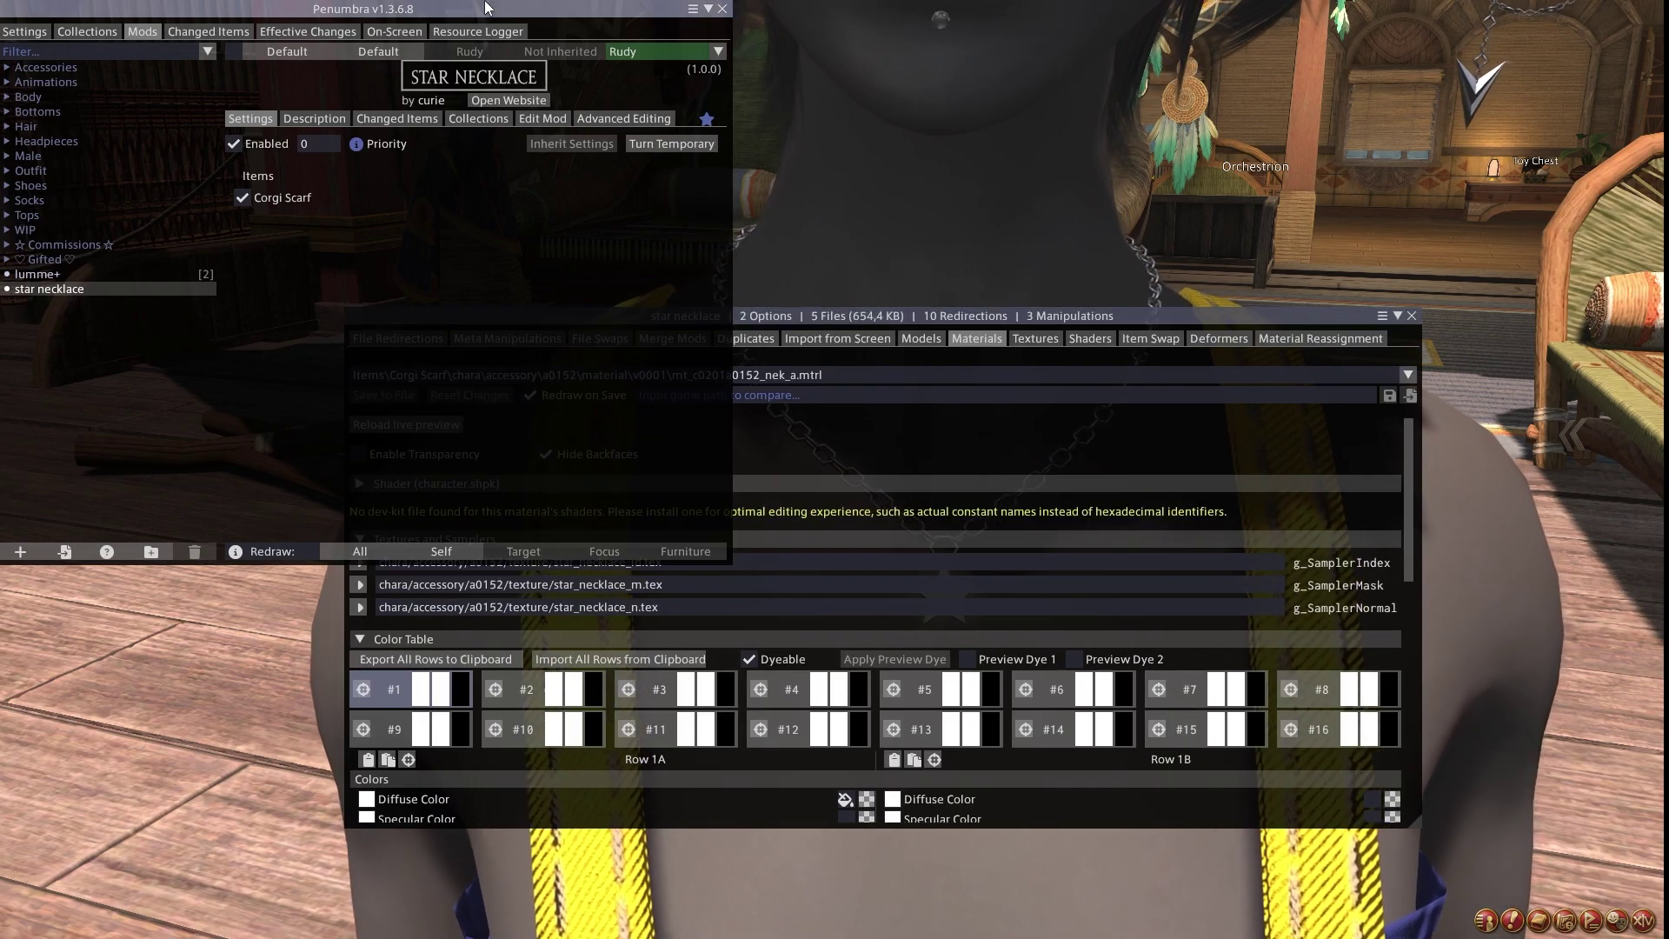
pyautogui.moveTo(633, 318); pyautogui.dragTo(1459, 298)
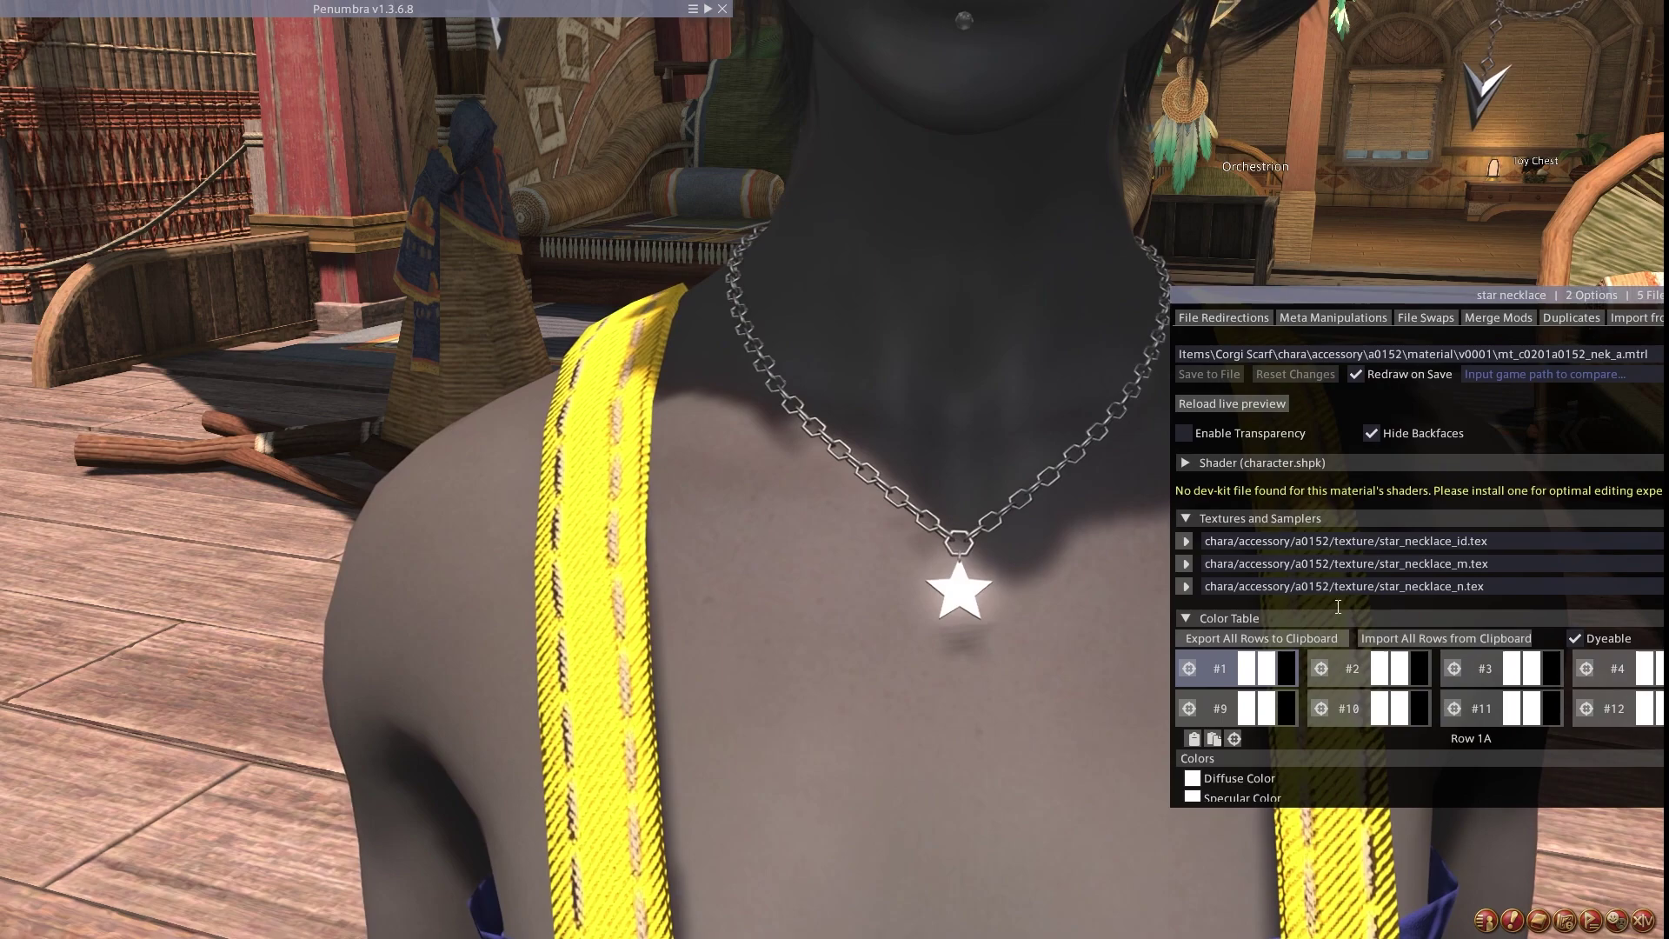
# Try glowing emissive colours on Row 1A, including green #3FFF3F and white #FFFFFF.
pyautogui.scroll(-4, 1337, 633)
pyautogui.click(1193, 540)
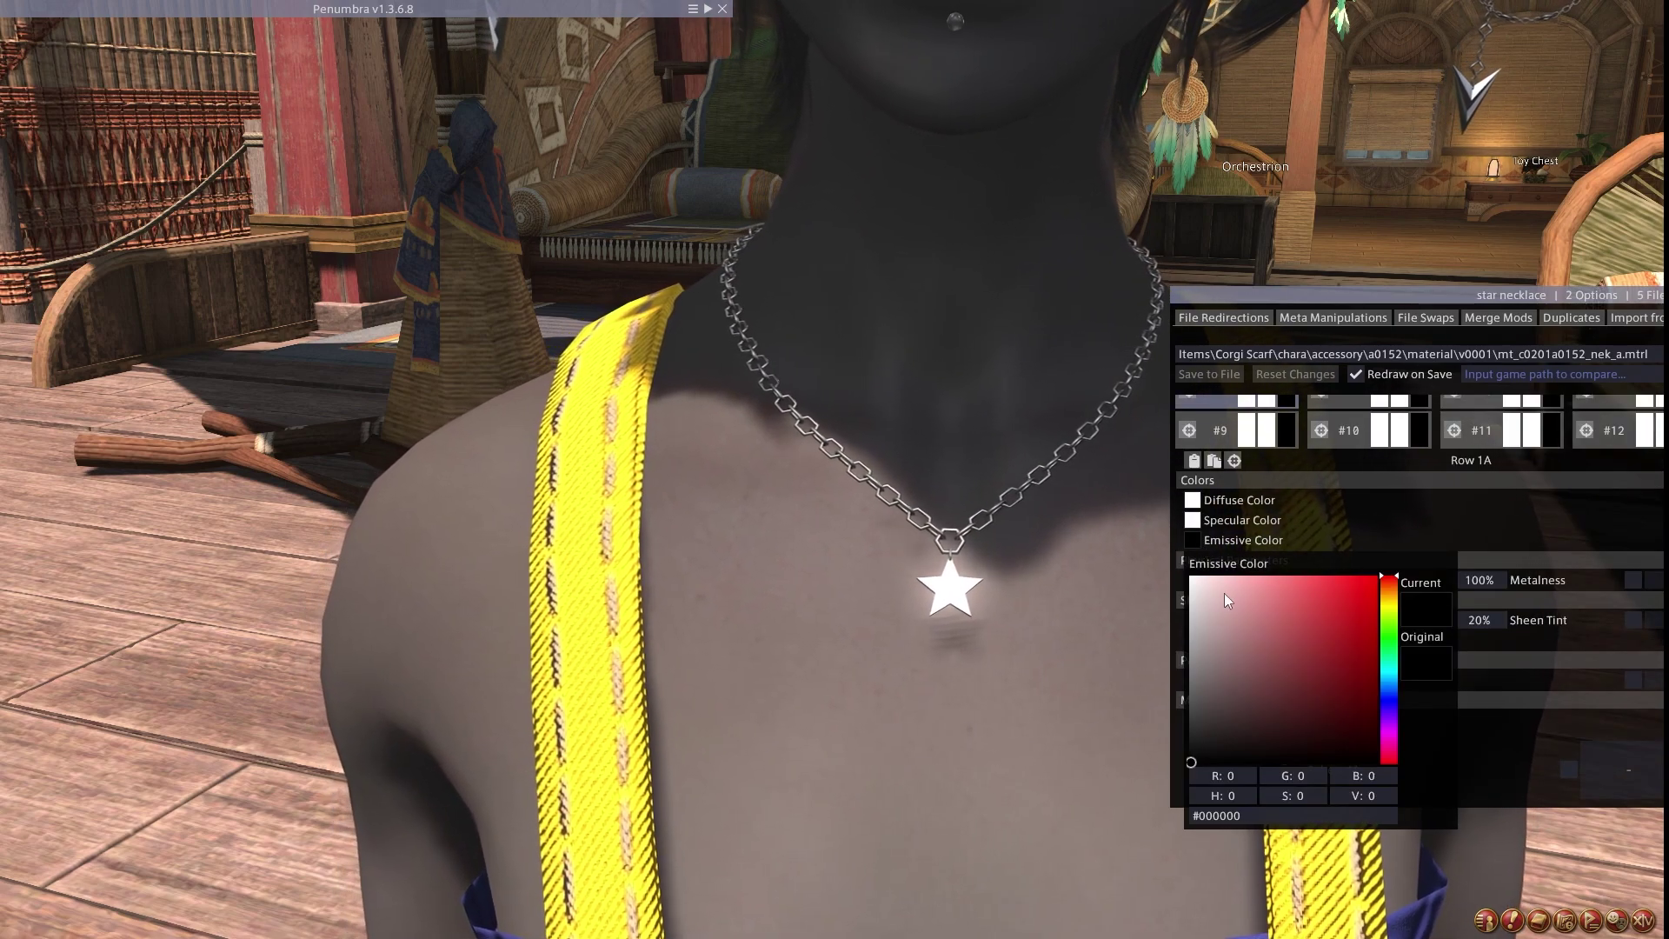
pyautogui.moveTo(1224, 593)
pyautogui.mouseDown()
pyautogui.moveTo(1311, 641)
pyautogui.moveTo(1365, 558)
pyautogui.moveTo(1391, 741)
pyautogui.mouseUp()
pyautogui.moveTo(1325, 670)
pyautogui.mouseDown()
pyautogui.moveTo(1293, 603)
pyautogui.moveTo(1344, 585)
pyautogui.moveTo(1322, 574)
pyautogui.mouseUp()
pyautogui.moveTo(1386, 658); pyautogui.dragTo(1335, 559)
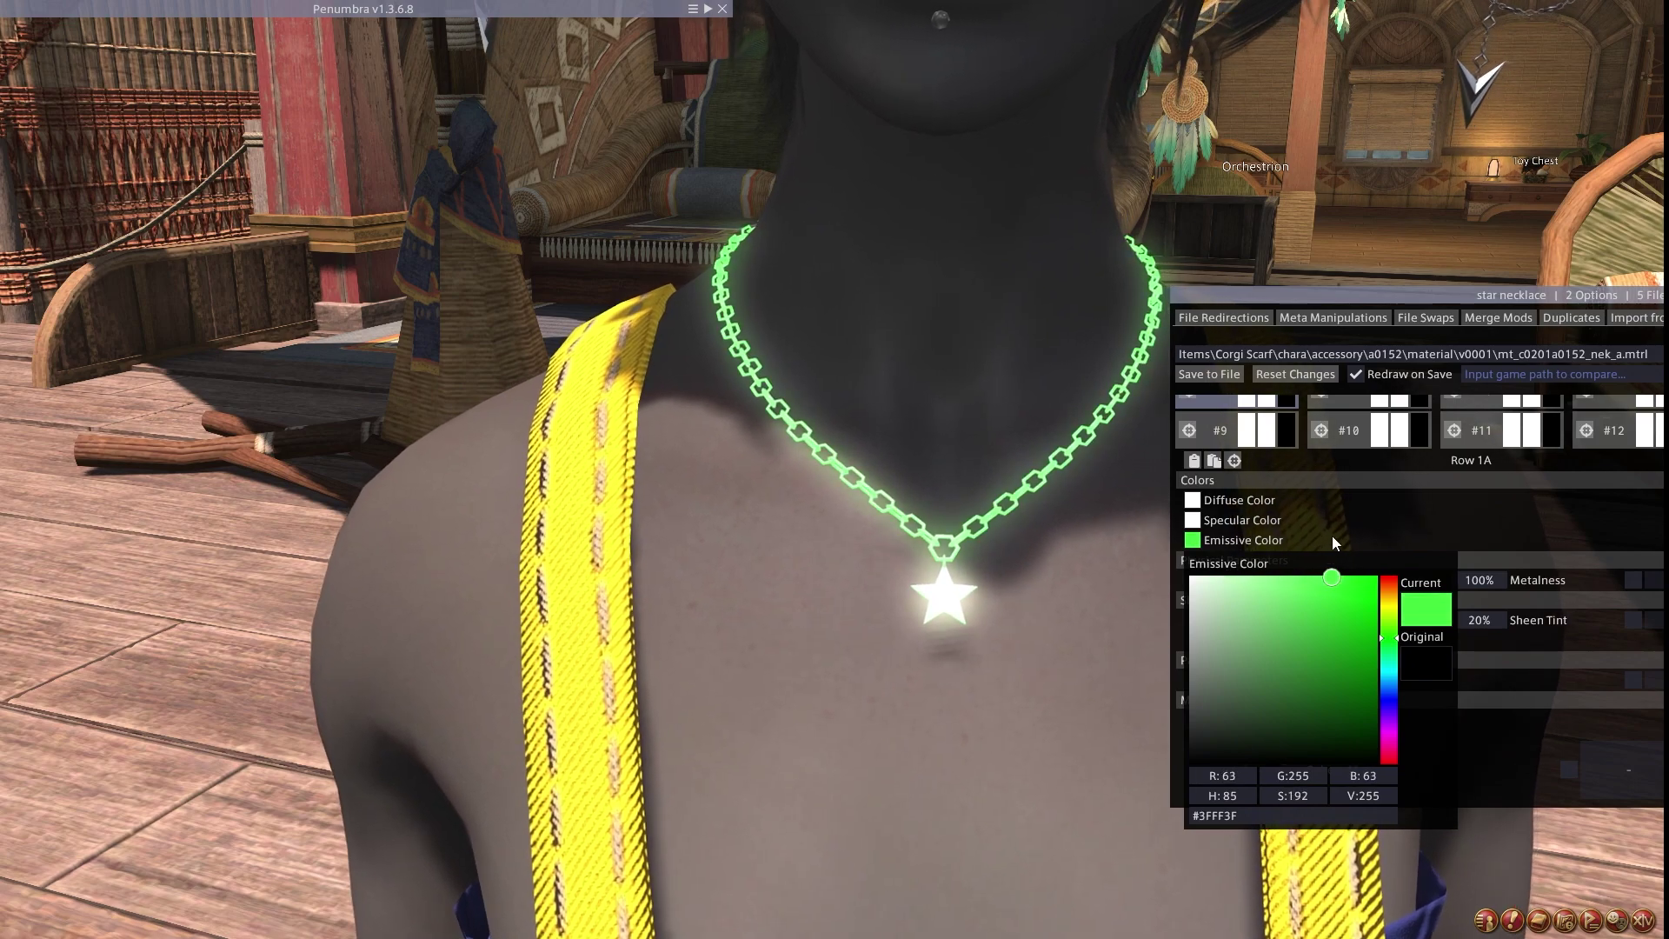
pyautogui.moveTo(1388, 638)
pyautogui.mouseDown()
pyautogui.moveTo(1391, 563)
pyautogui.moveTo(1055, 464)
pyautogui.mouseUp()
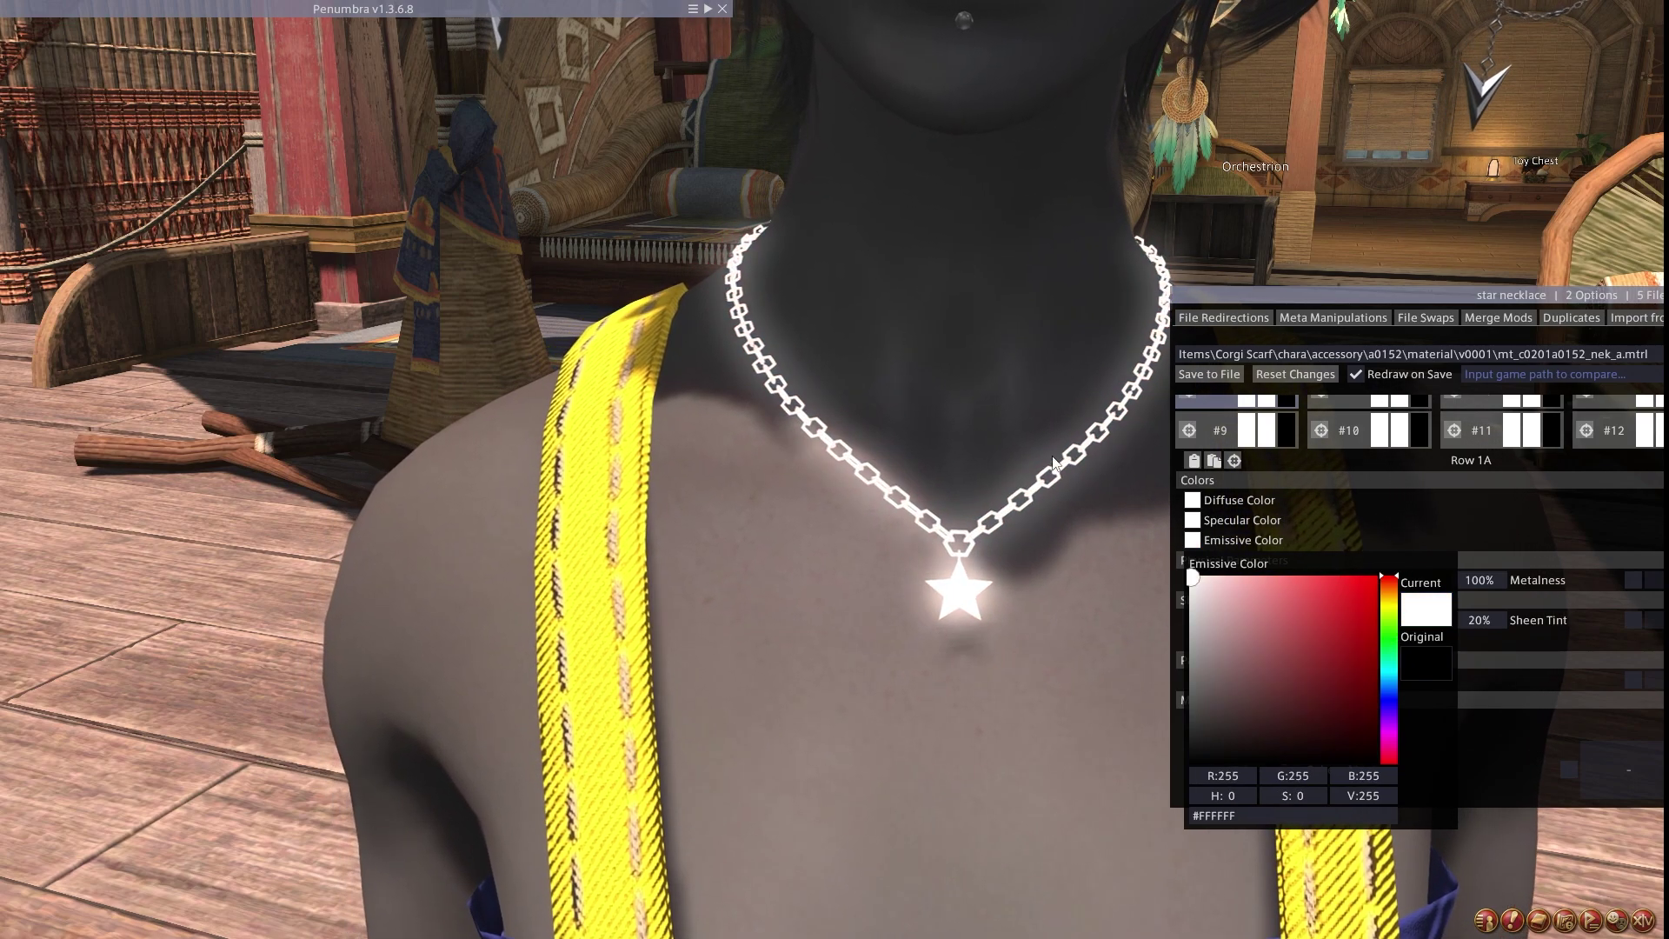
# Return Row 1A's emissive colour to black and close the necklace's advanced editing window.
pyautogui.click(1390, 509)
pyautogui.click(1191, 540)
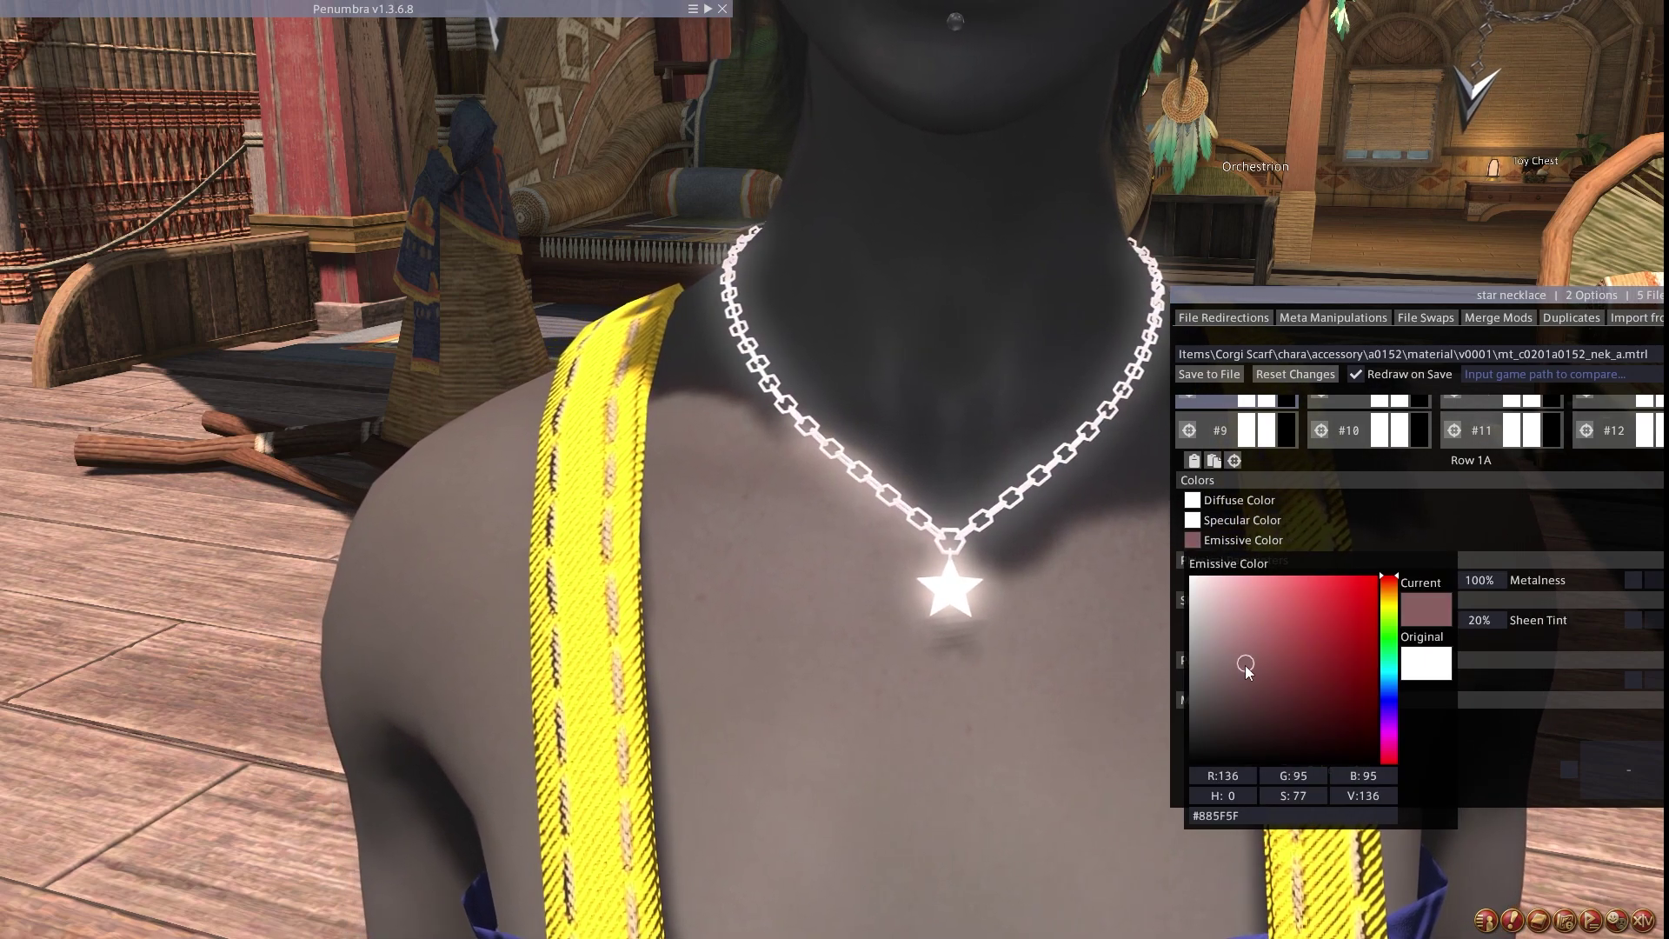
pyautogui.moveTo(1241, 663); pyautogui.dragTo(1146, 885)
pyautogui.click(1366, 527)
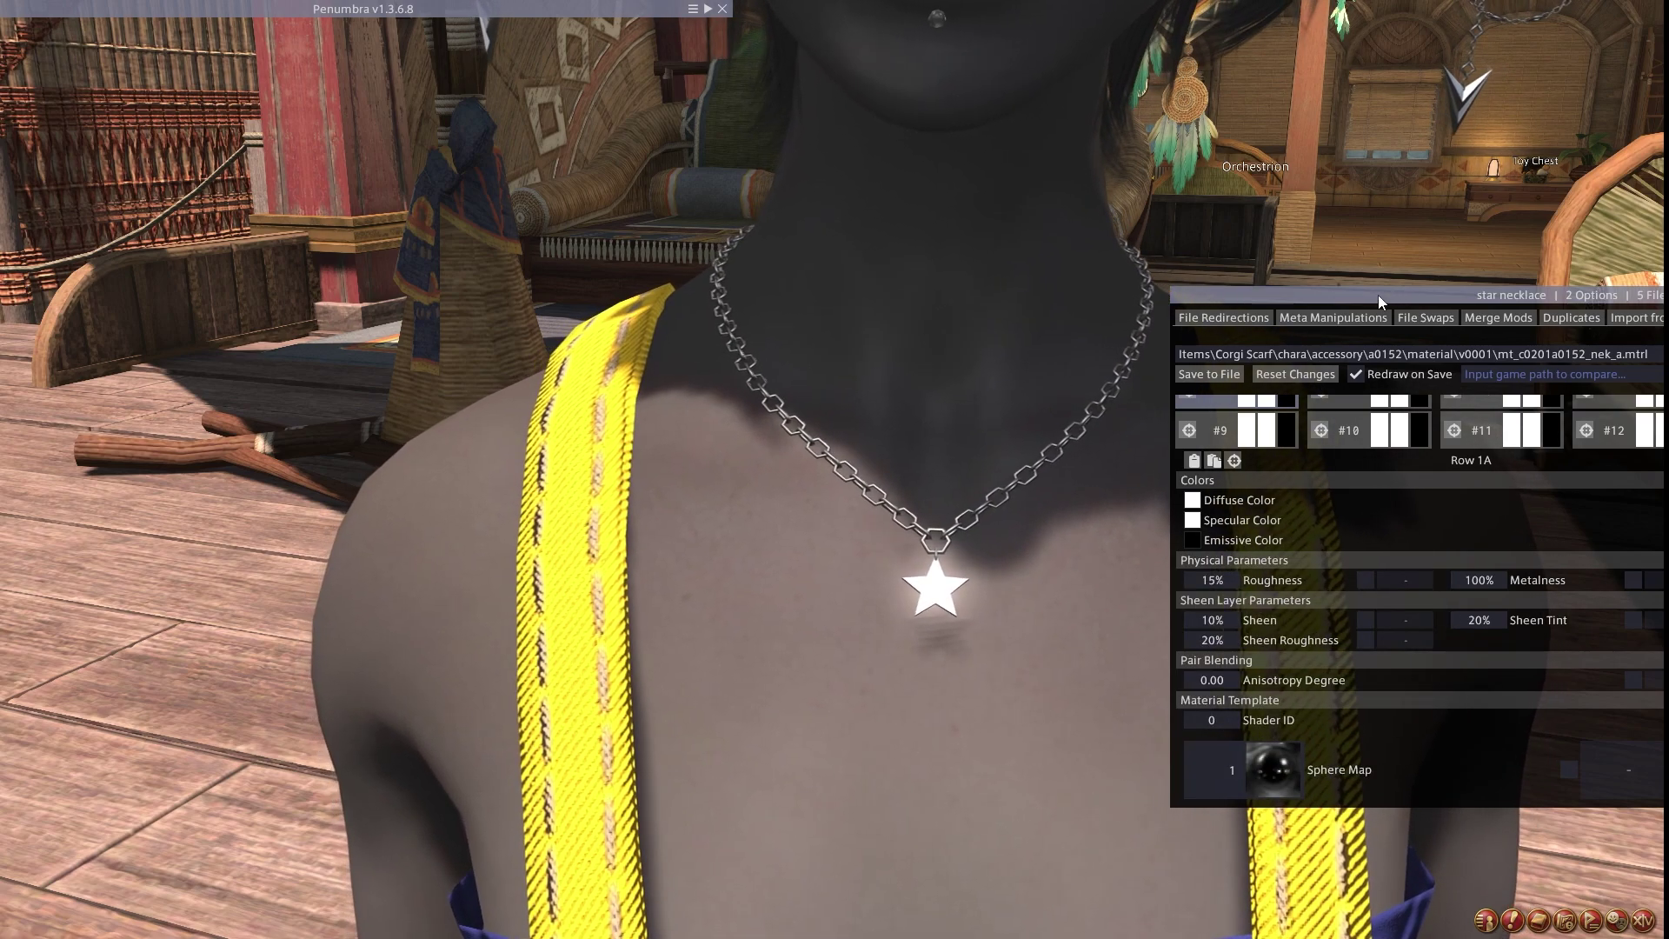
pyautogui.moveTo(1378, 294); pyautogui.dragTo(687, 274)
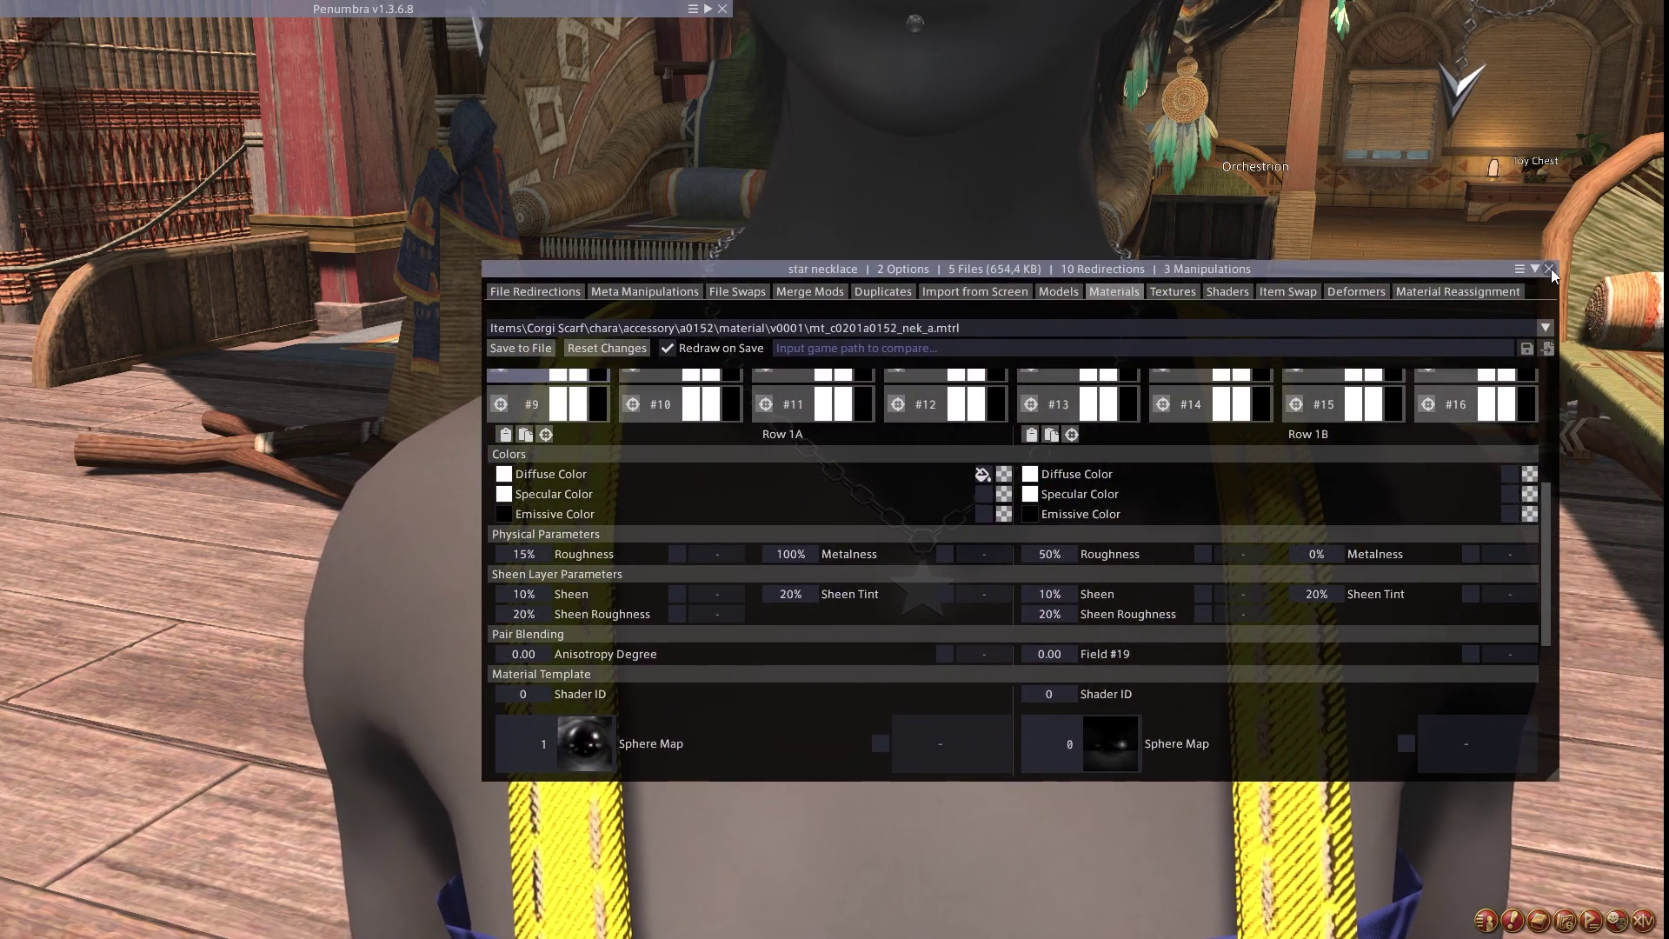
pyautogui.click(1551, 268)
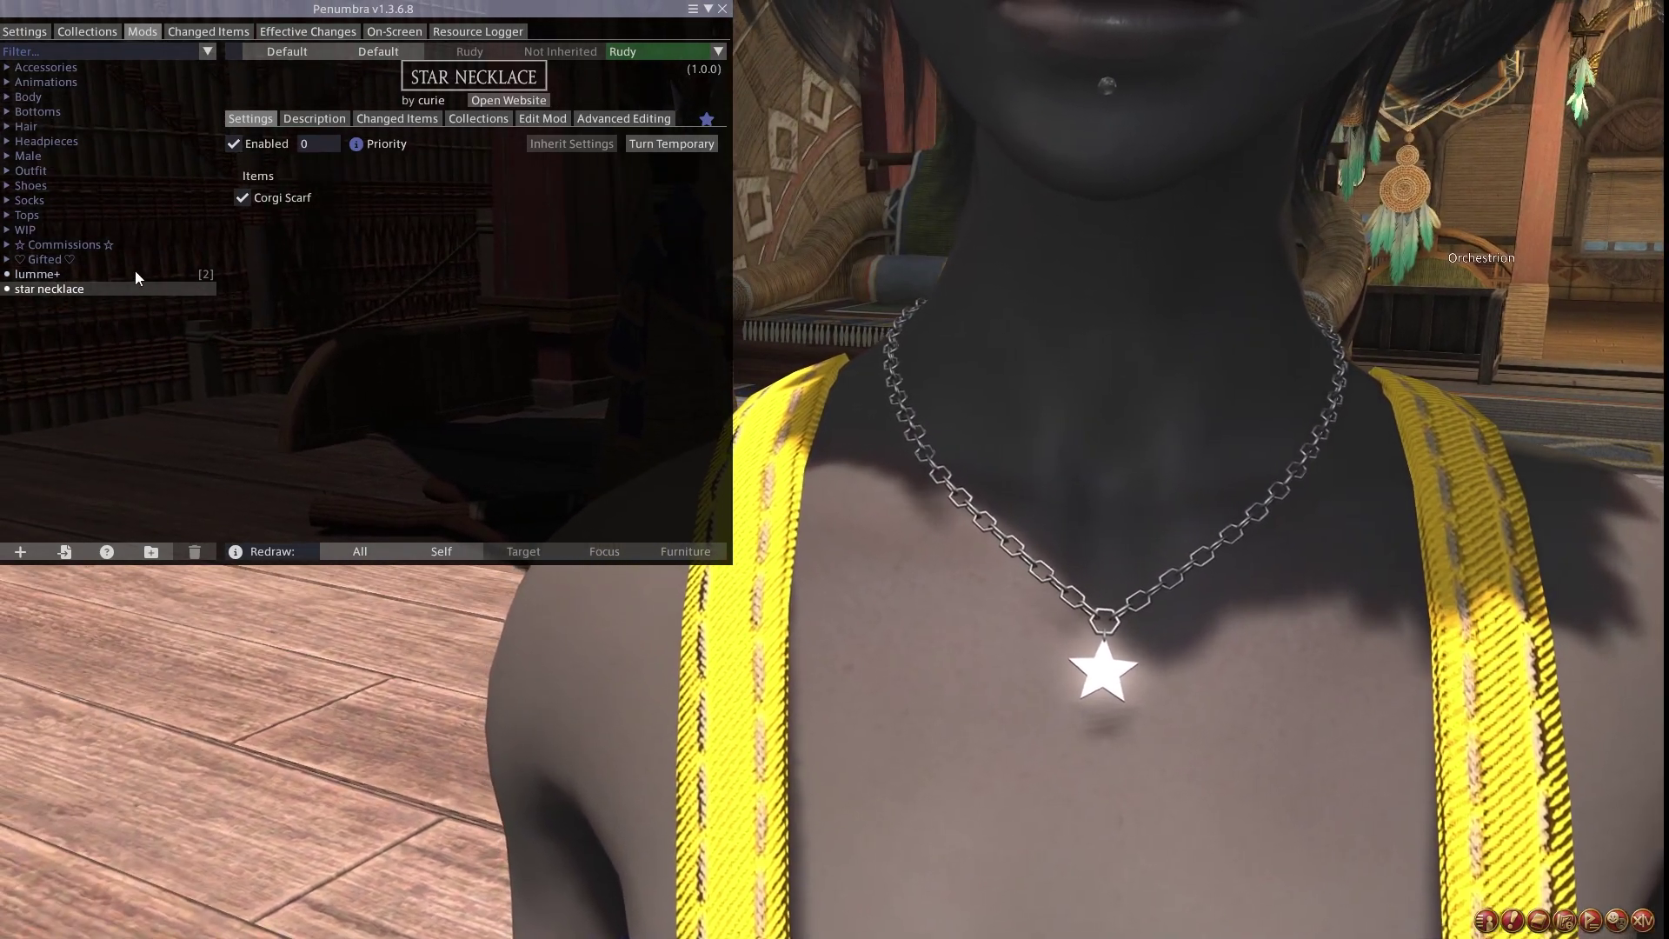
# Look at the lumme+ and star necklace mod settings, collapse the mod window and view the necklace on the character.
pyautogui.click(48, 275)
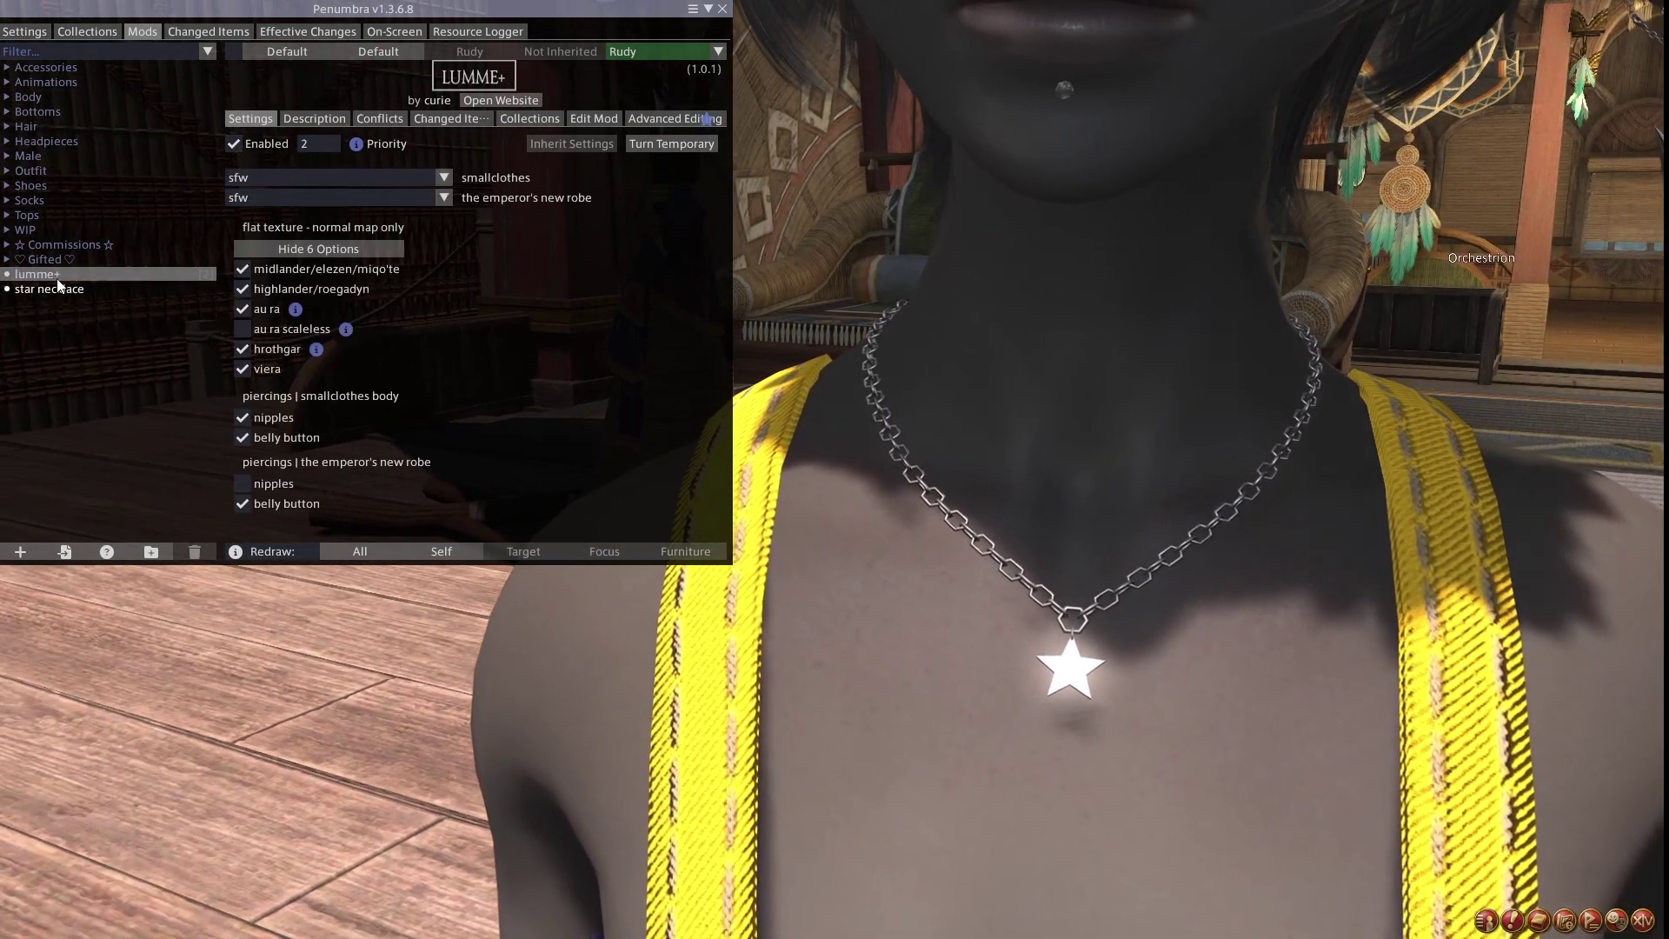
pyautogui.click(52, 288)
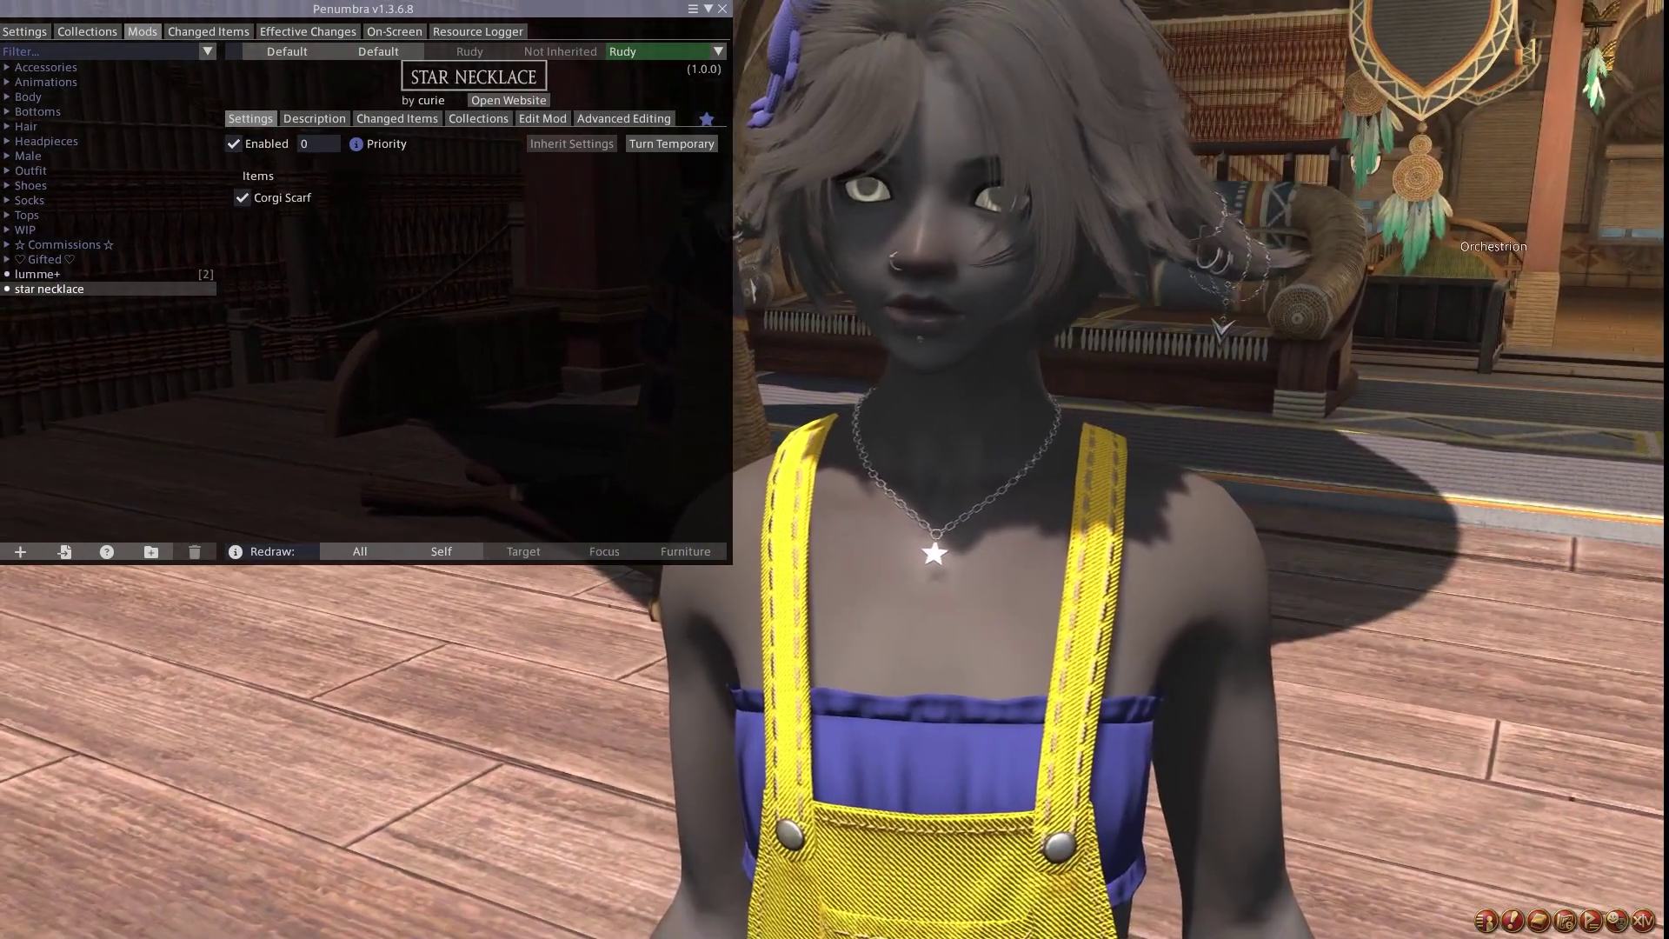
pyautogui.click(708, 9)
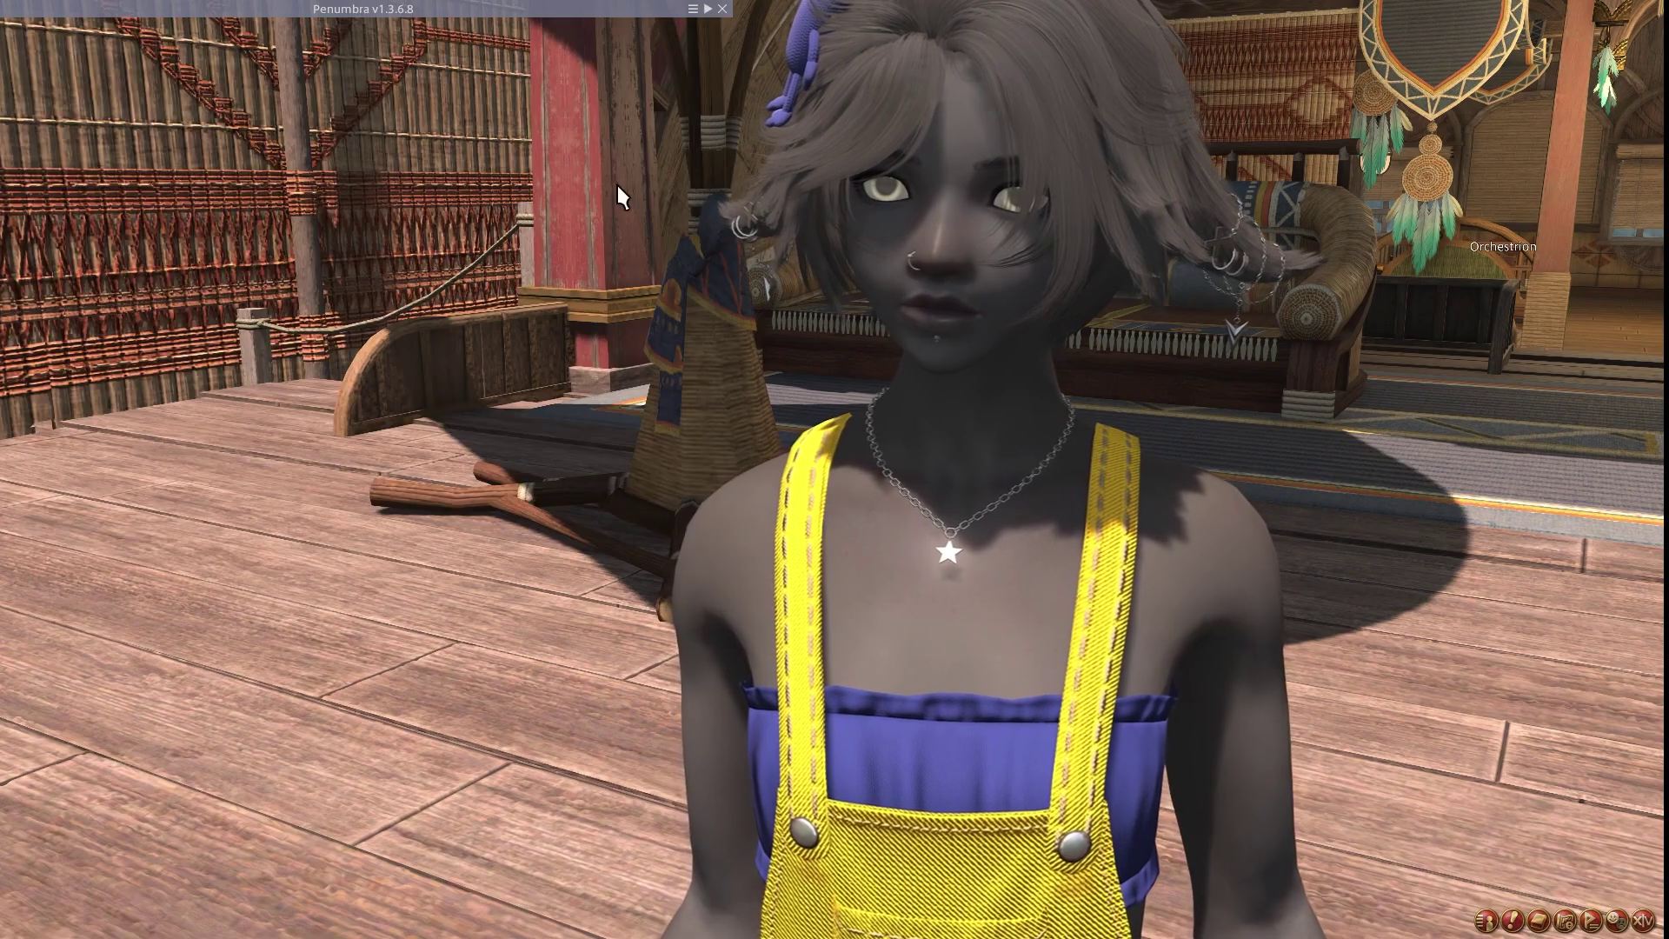
pyautogui.moveTo(619, 197); pyautogui.dragTo(885, 356)
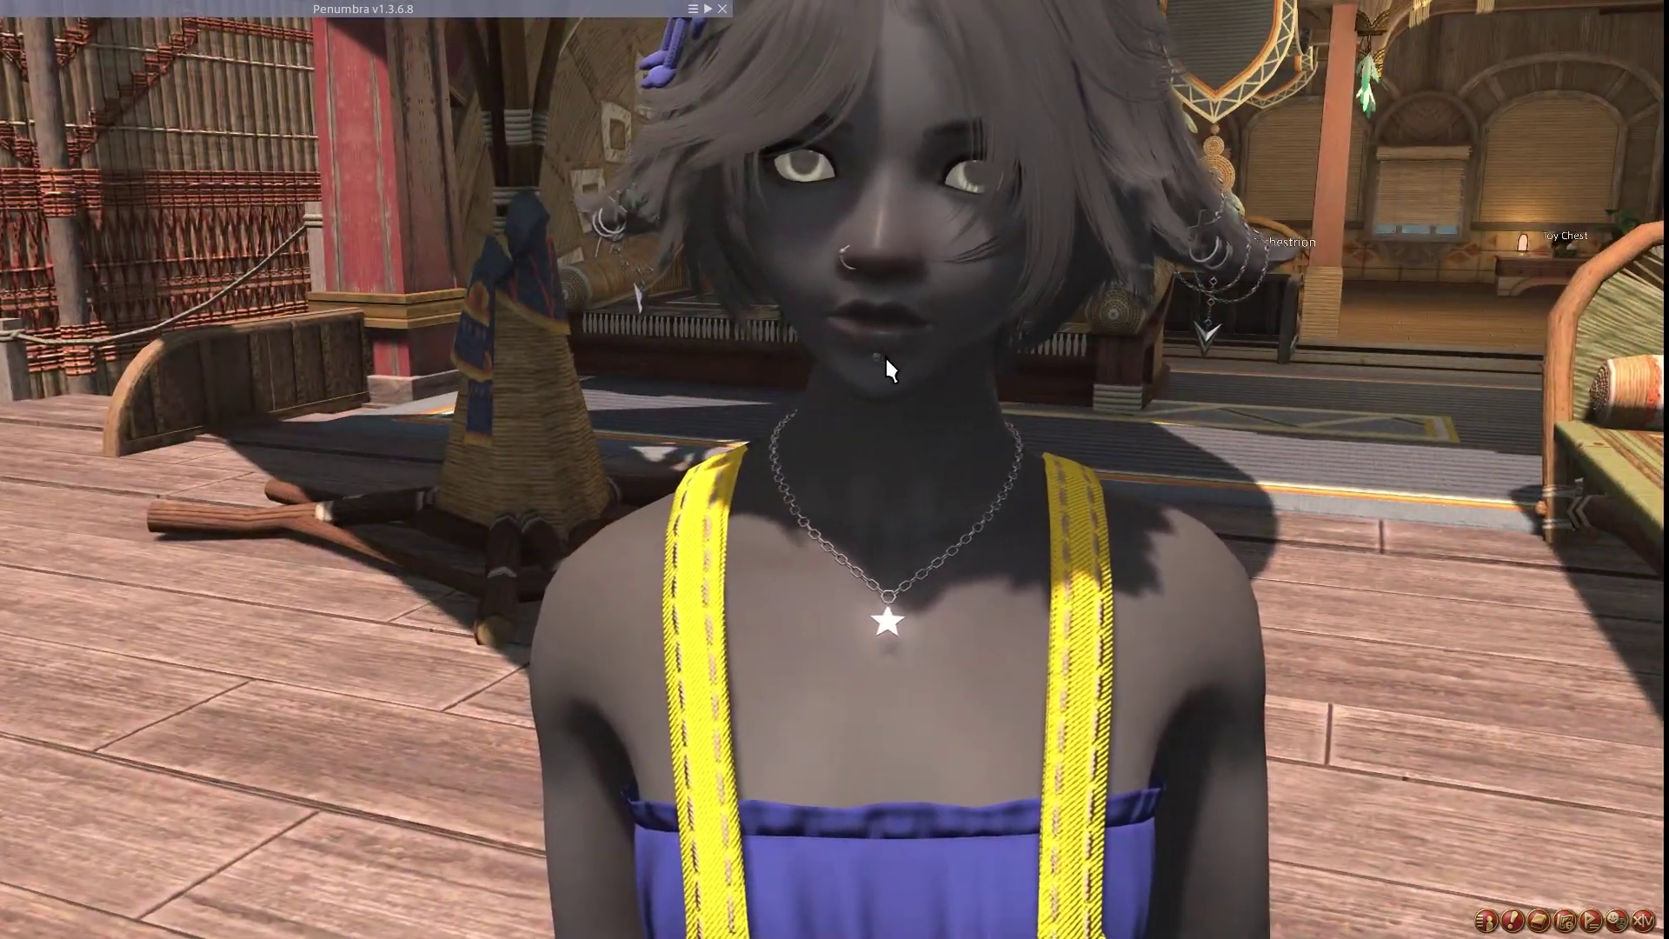
# Switch to Blender and examine the necklace model and its armature from several angles and distances.
pyautogui.hotkey('alt', 'Tab')
pyautogui.click(970, 442)
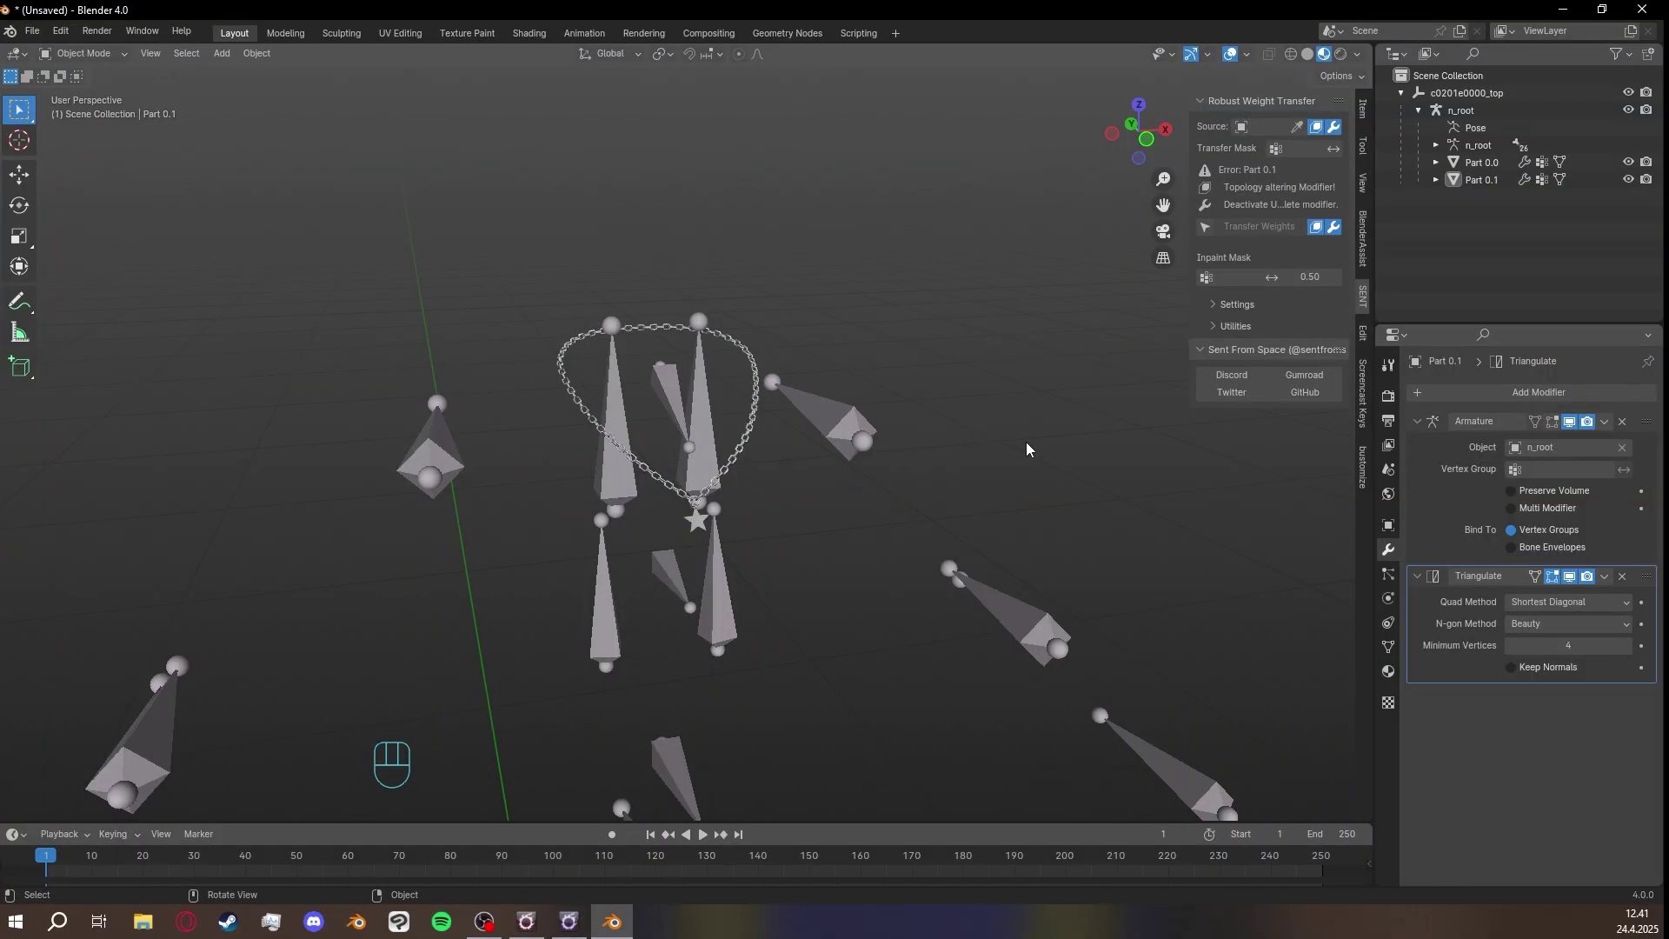
pyautogui.moveTo(1026, 448); pyautogui.dragTo(933, 461, button='middle')
pyautogui.scroll(8, 890, 483)
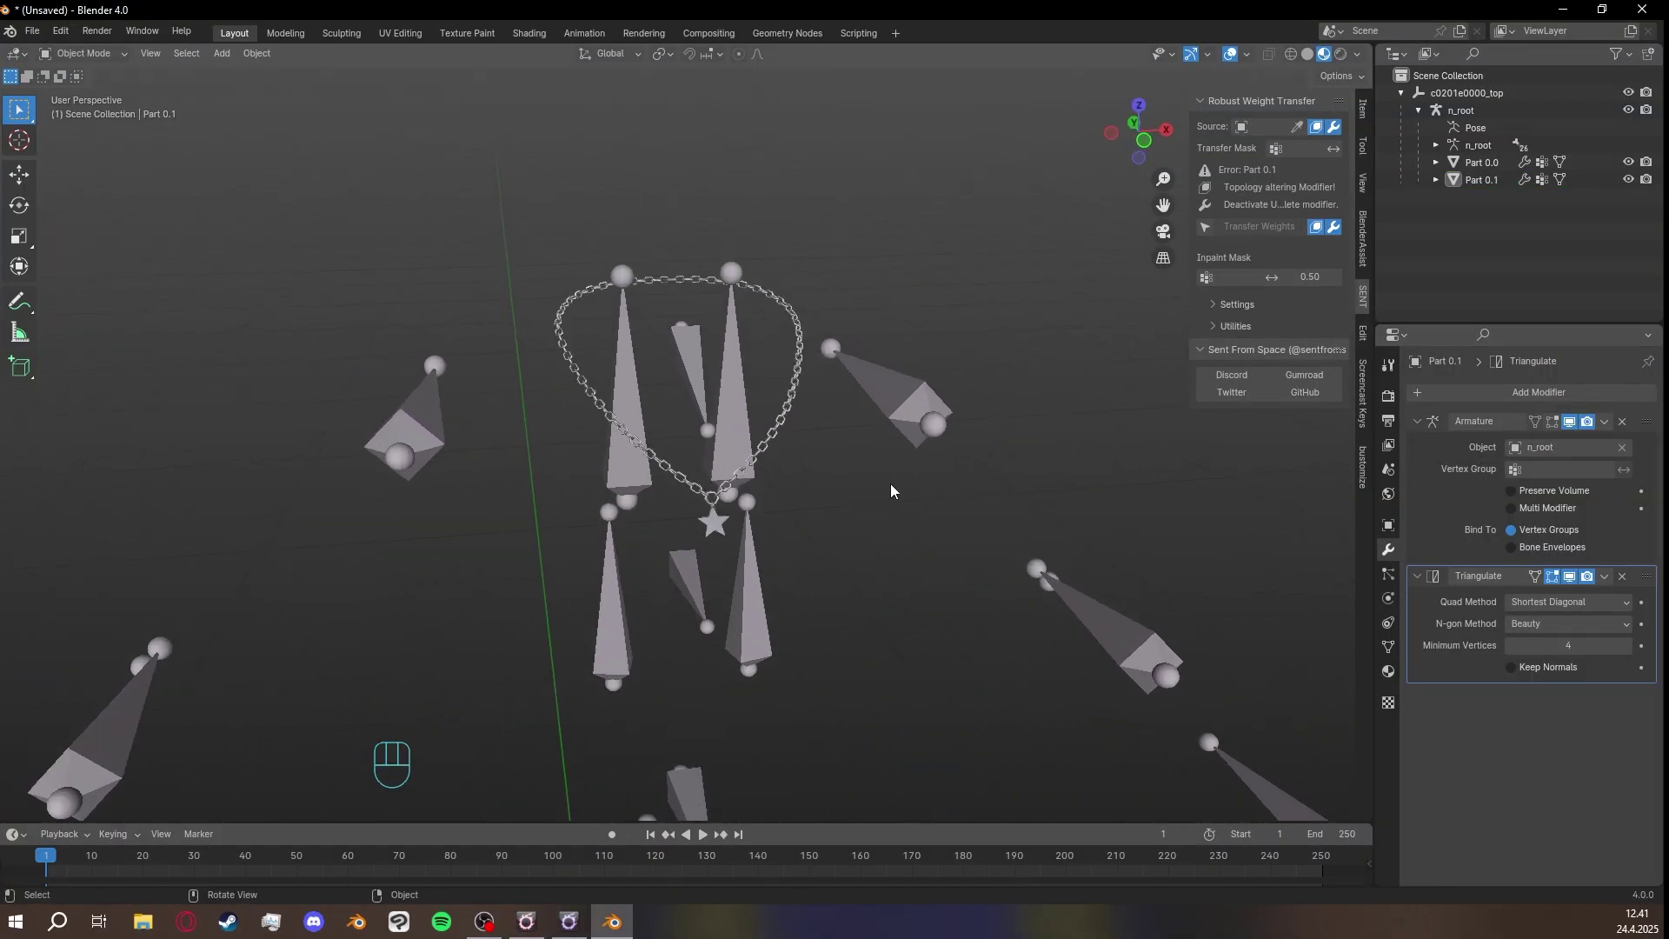
pyautogui.moveTo(985, 515); pyautogui.dragTo(638, 510, button='middle')
pyautogui.scroll(-8, 638, 509)
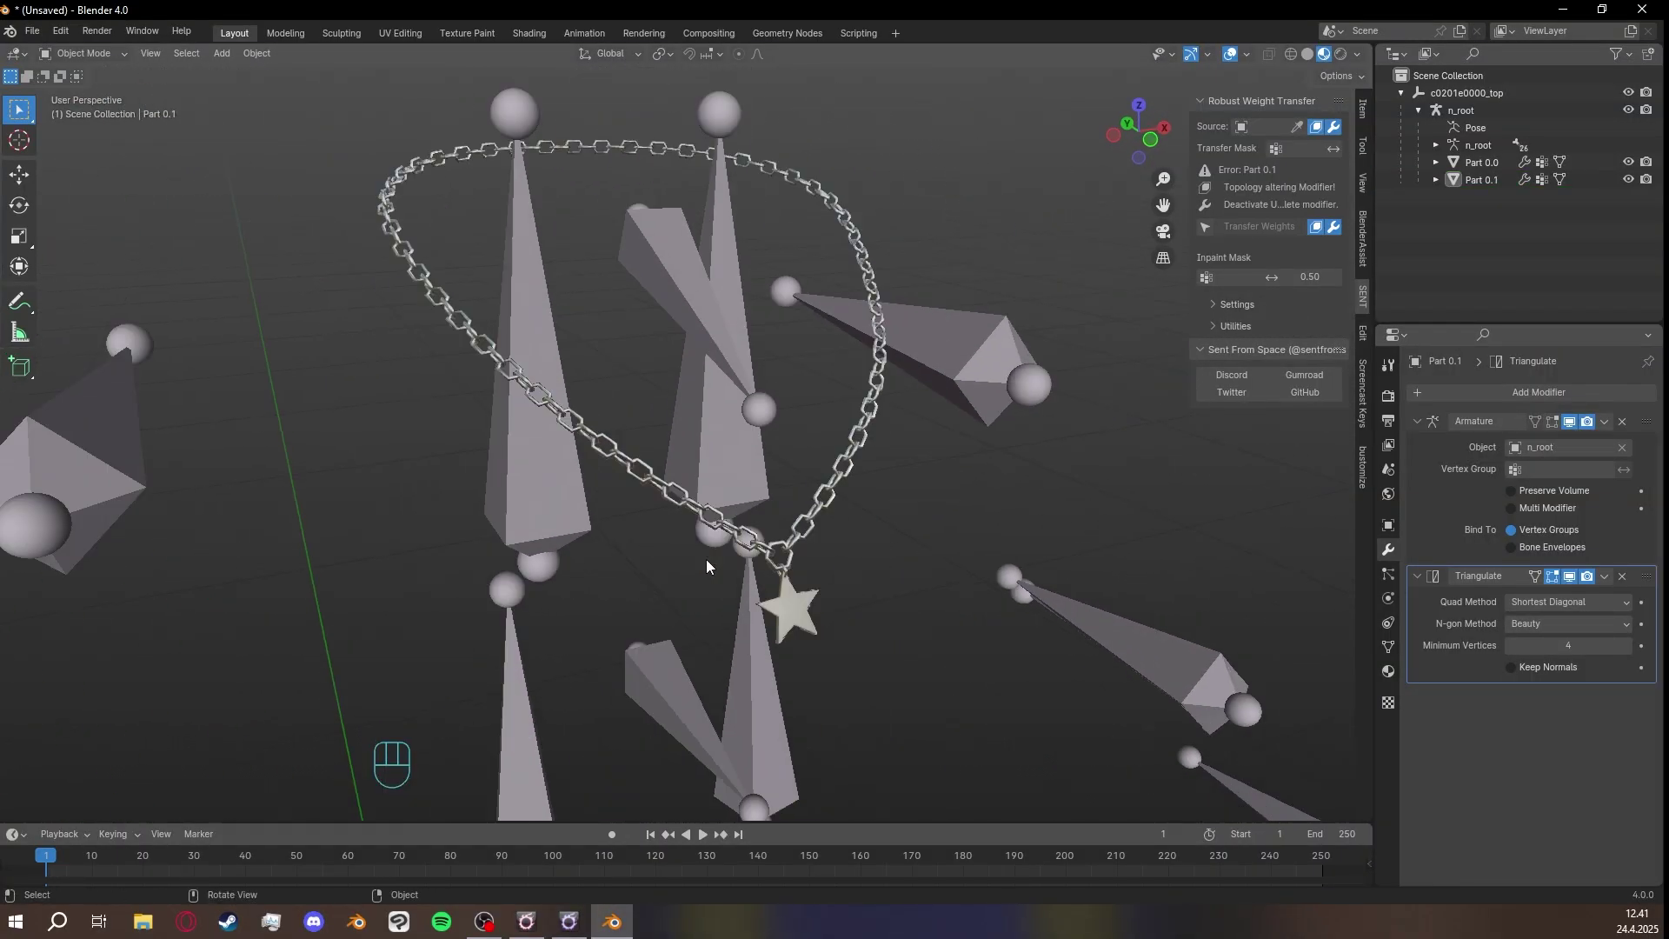
pyautogui.moveTo(812, 617); pyautogui.dragTo(935, 597, button='middle')
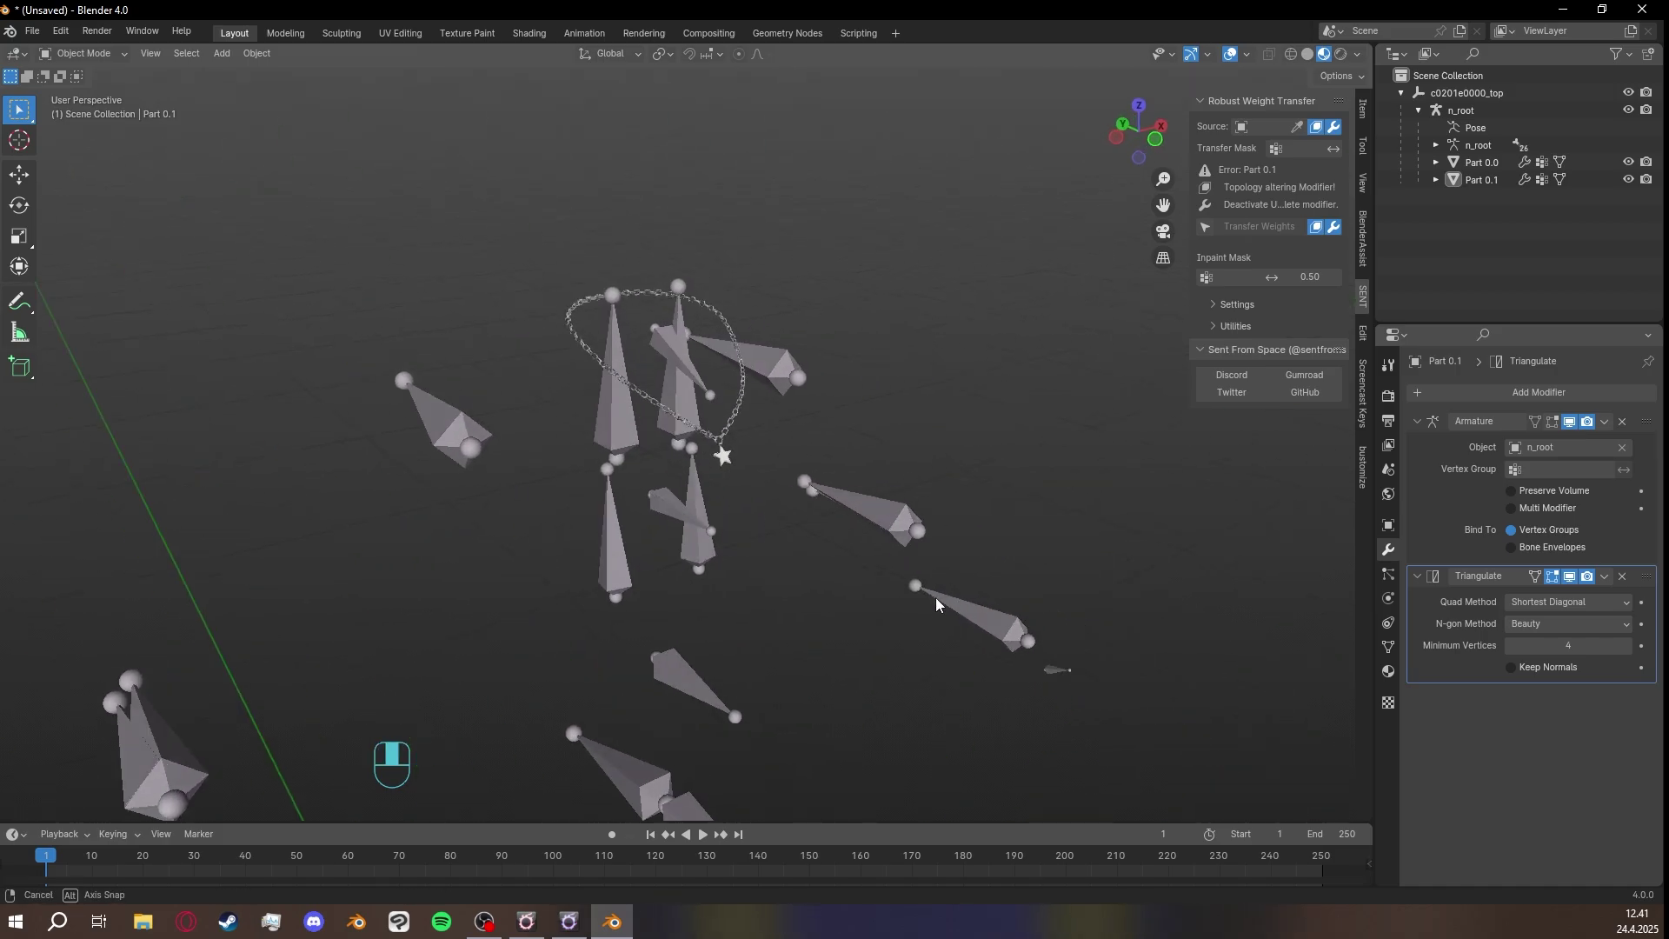
pyautogui.scroll(-3, 936, 597)
pyautogui.moveTo(879, 473); pyautogui.dragTo(814, 610, button='middle')
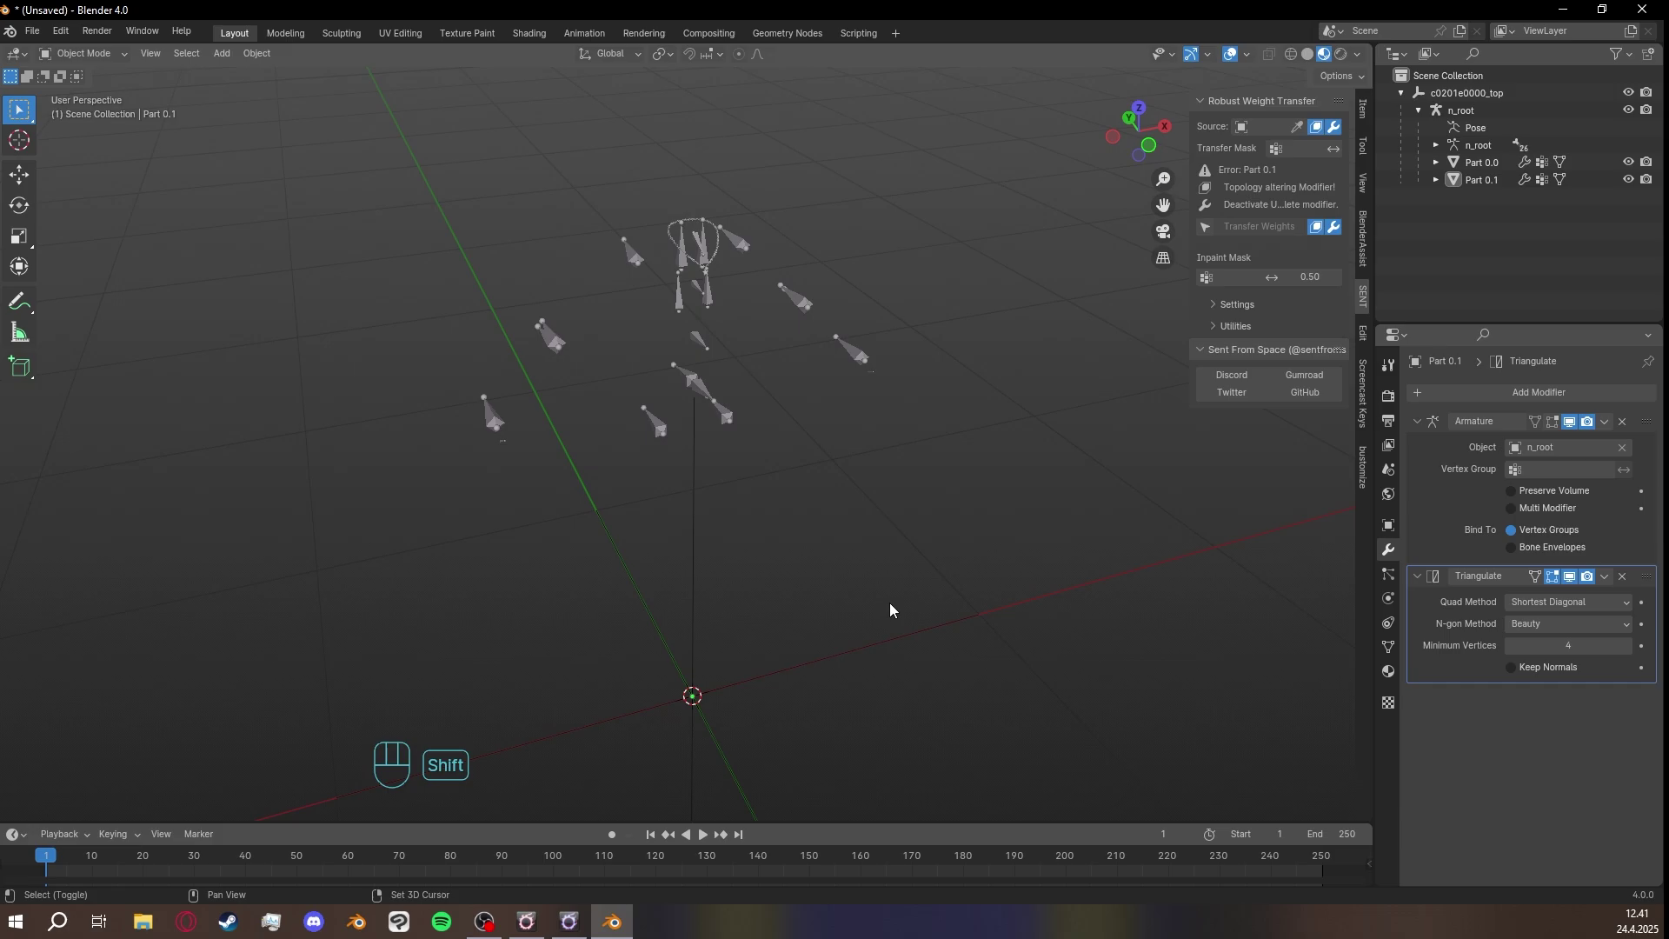
# Add a NURBS path curve at the world origin.
pyautogui.hotkey('shift', 'a')
pyautogui.moveTo(852, 580)
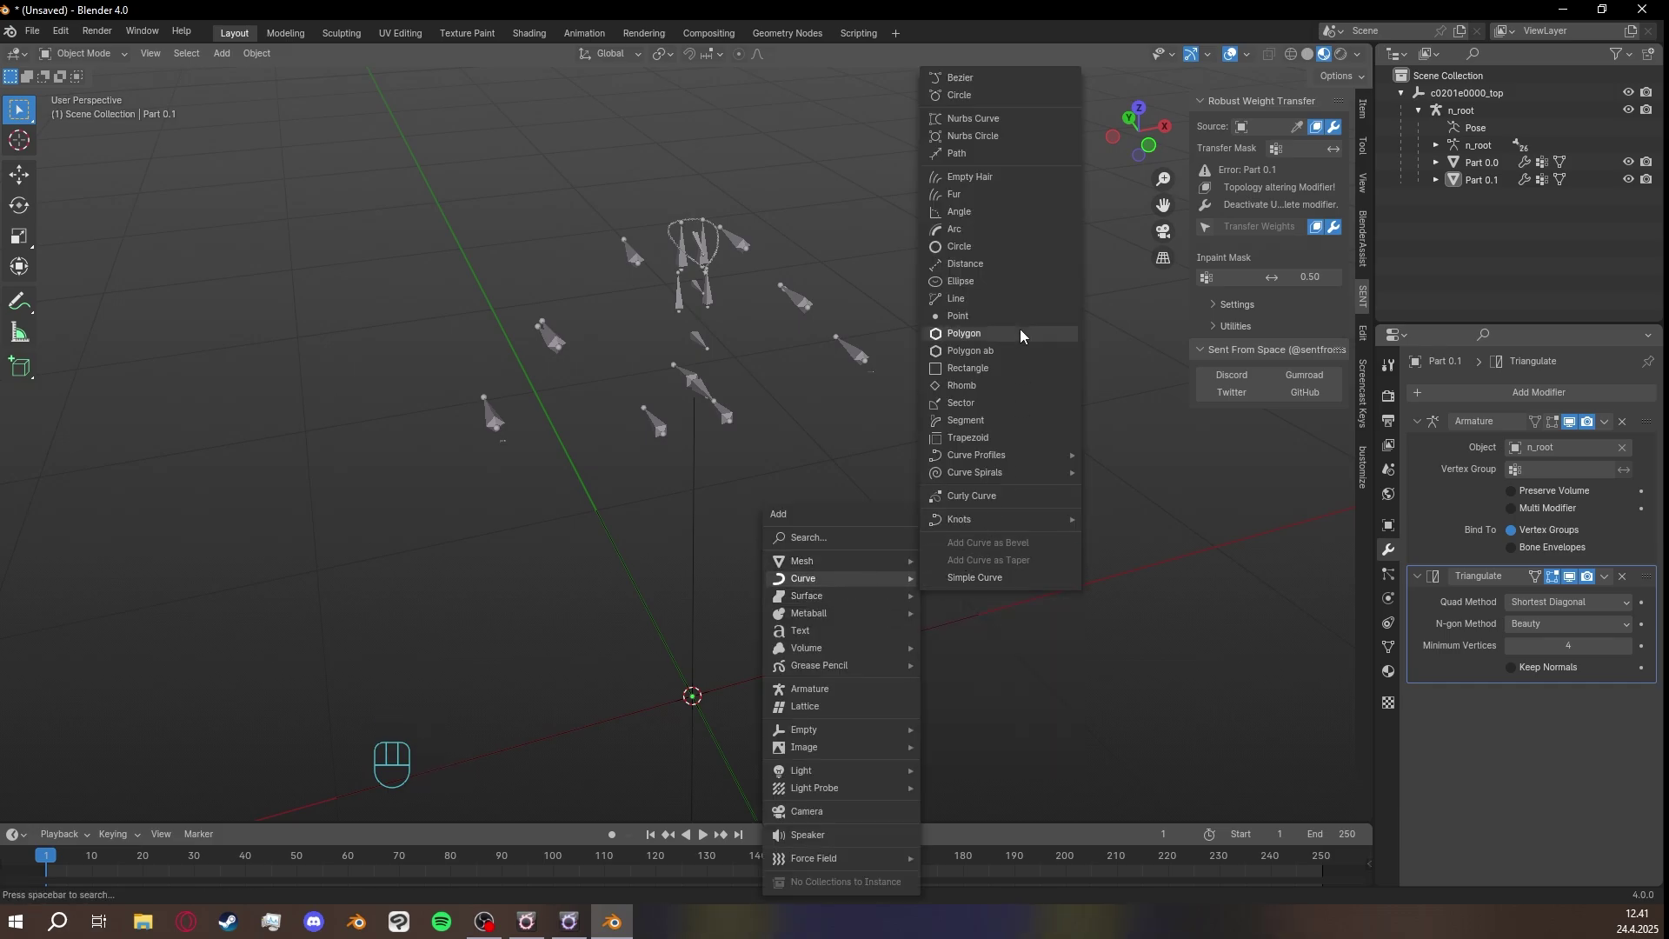
pyautogui.click(982, 153)
pyautogui.moveTo(930, 360); pyautogui.dragTo(899, 372, button='middle')
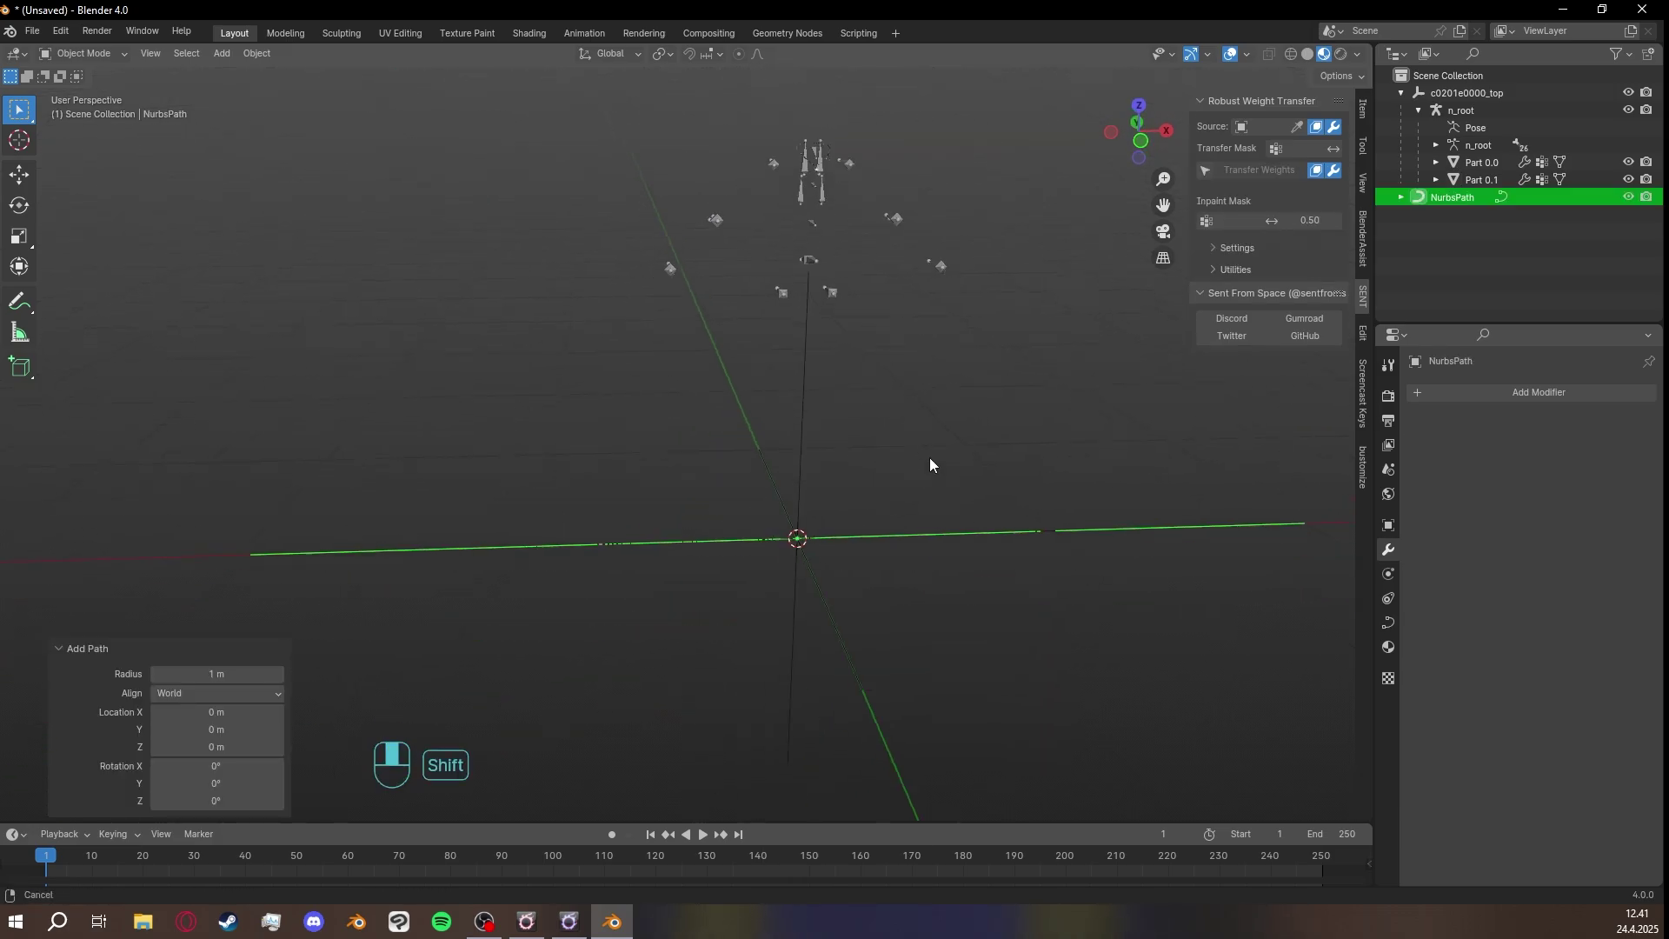
pyautogui.moveTo(931, 465); pyautogui.dragTo(931, 562, button='middle')
pyautogui.press('Tab')
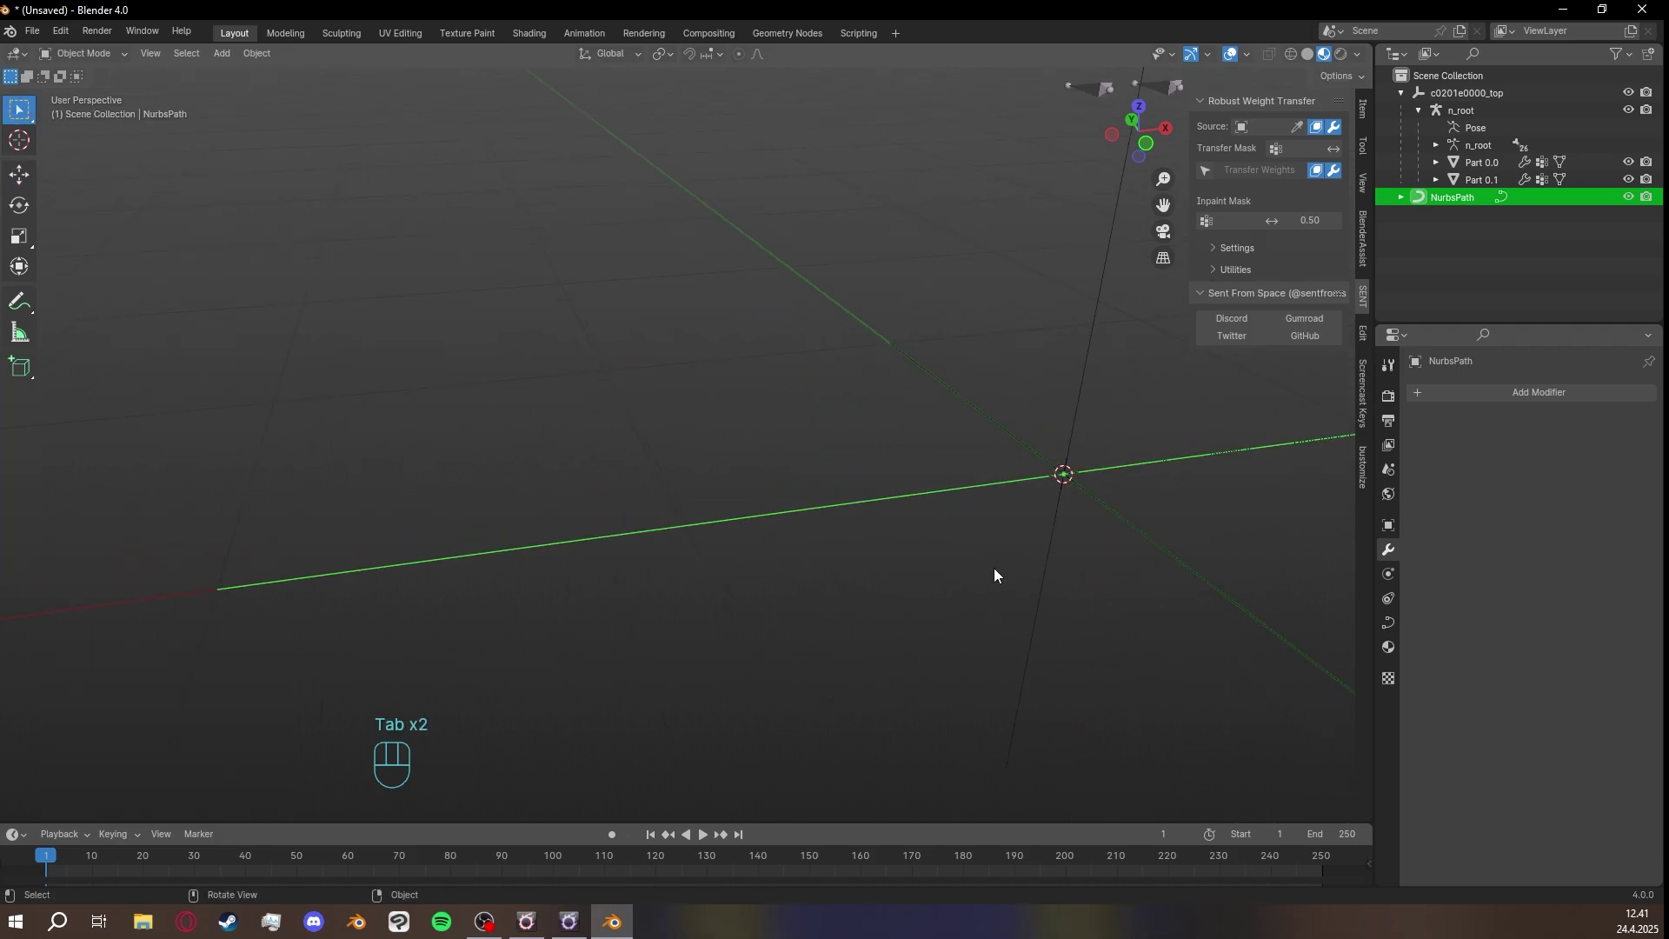
# Give the path a round bevel with a depth of 0.02 m and a bevel resolution of 0, and inspect its open end.
pyautogui.click(1393, 629)
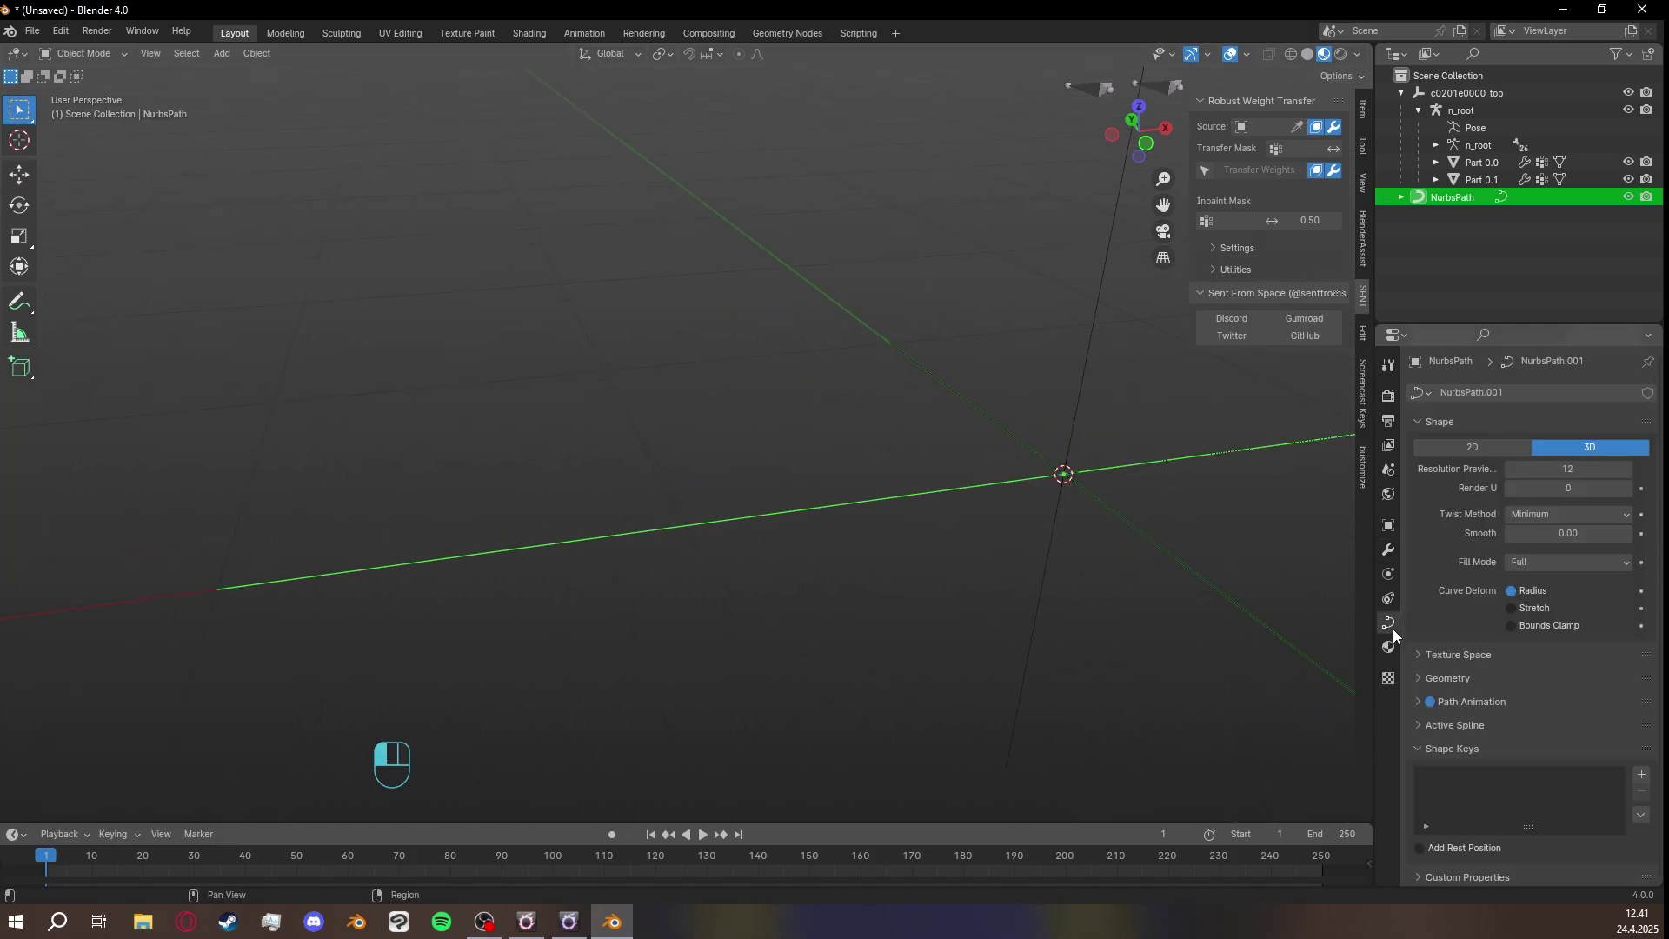
pyautogui.click(1424, 749)
pyautogui.click(1420, 680)
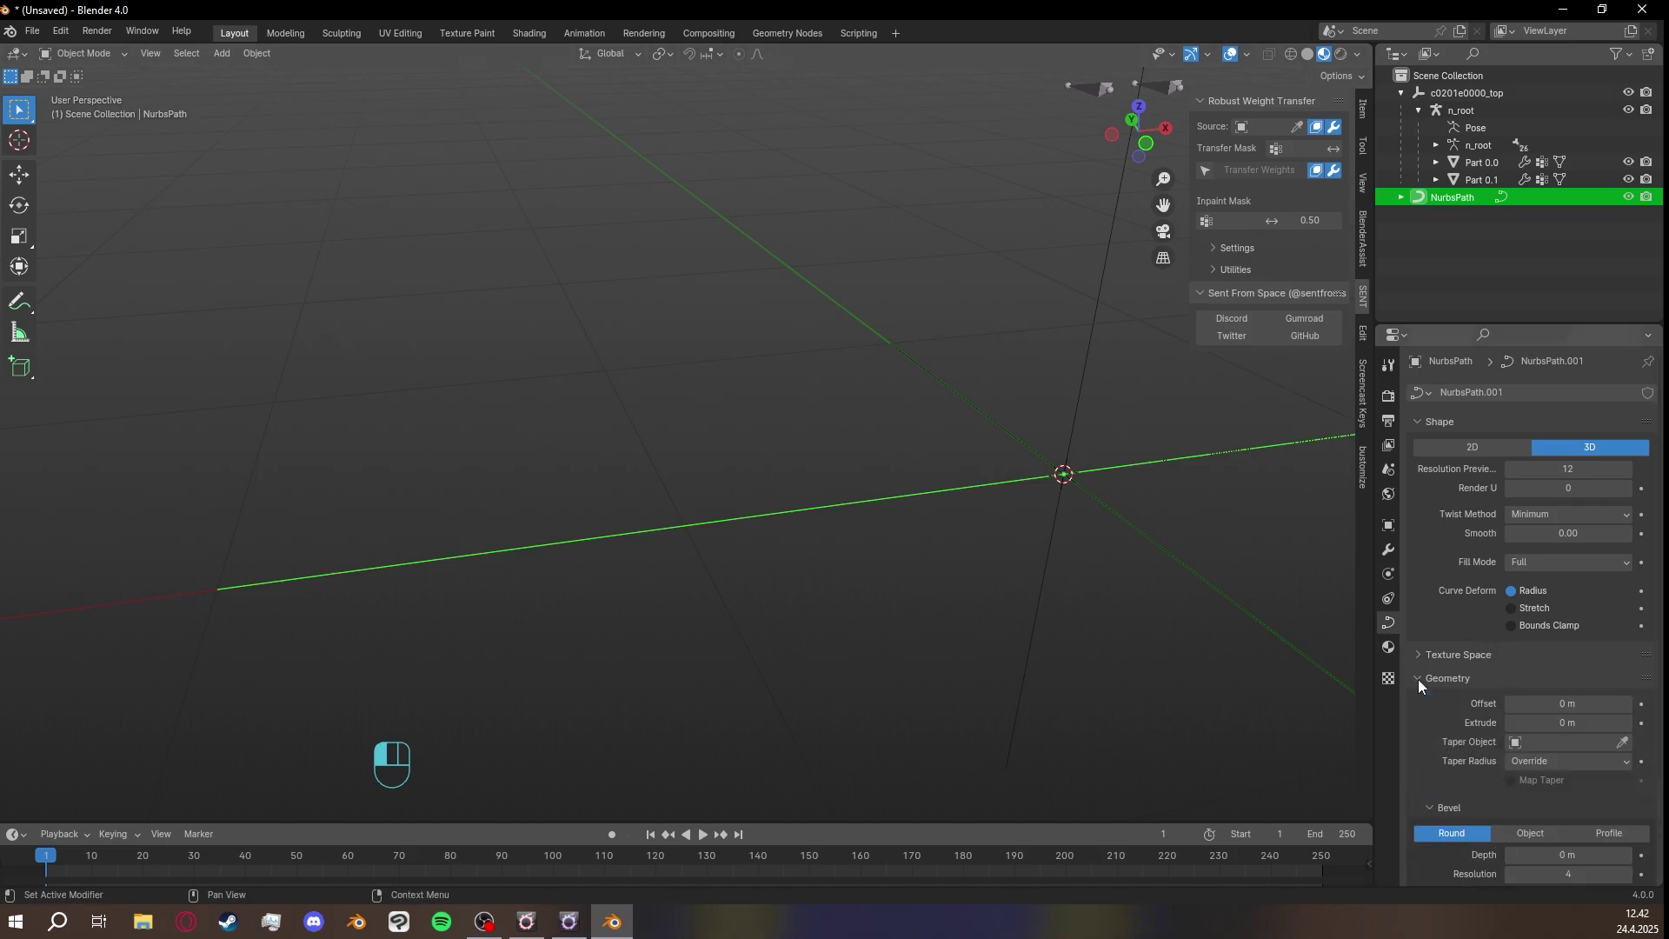
pyautogui.scroll(-3, 1478, 756)
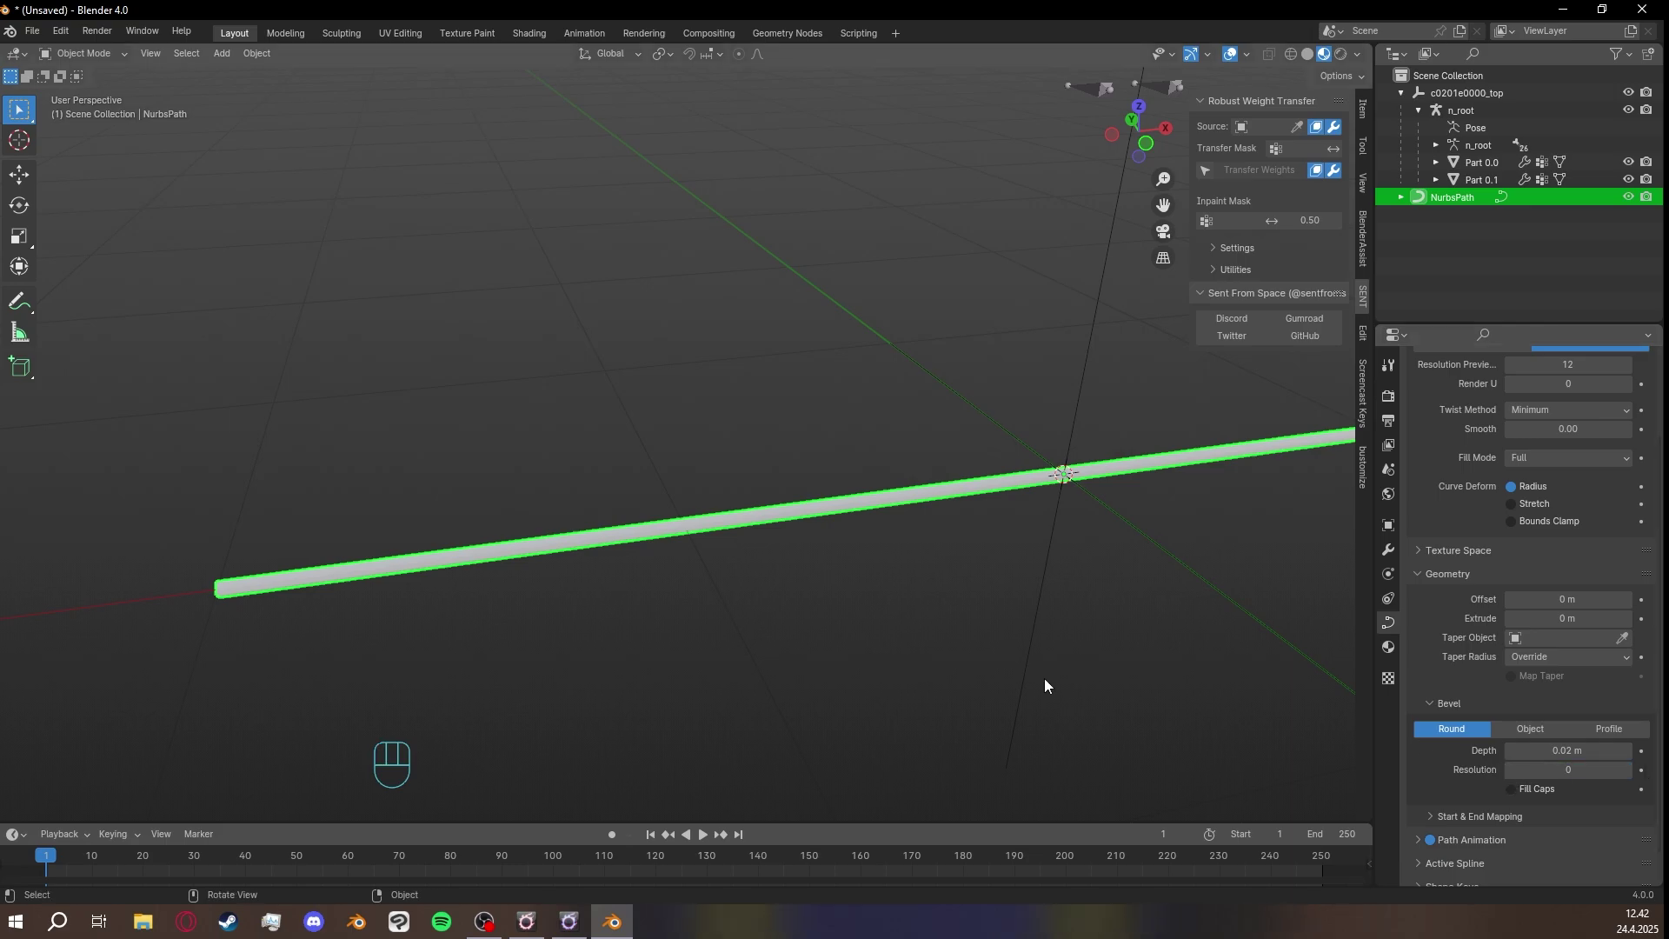
pyautogui.moveTo(1045, 685); pyautogui.dragTo(738, 514, button='middle')
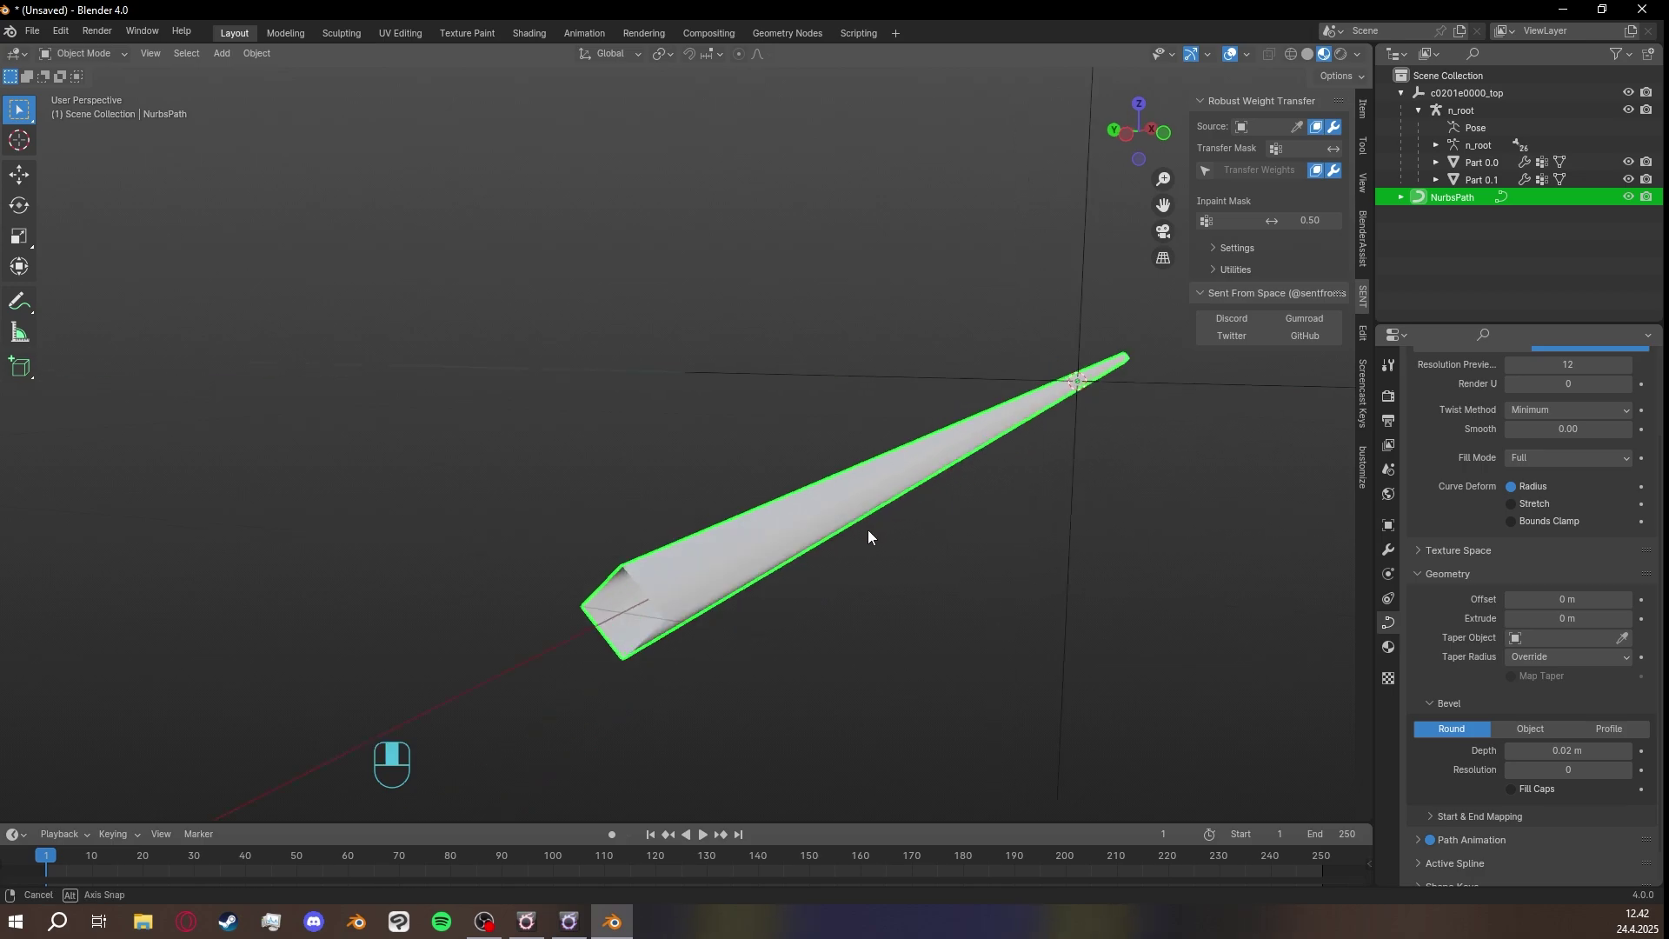
pyautogui.moveTo(868, 536); pyautogui.dragTo(774, 534, button='middle')
# Display the scene in wireframe and set the path's preview resolution to 6, trying 3 and 8 first.
pyautogui.scroll(2, 1440, 494)
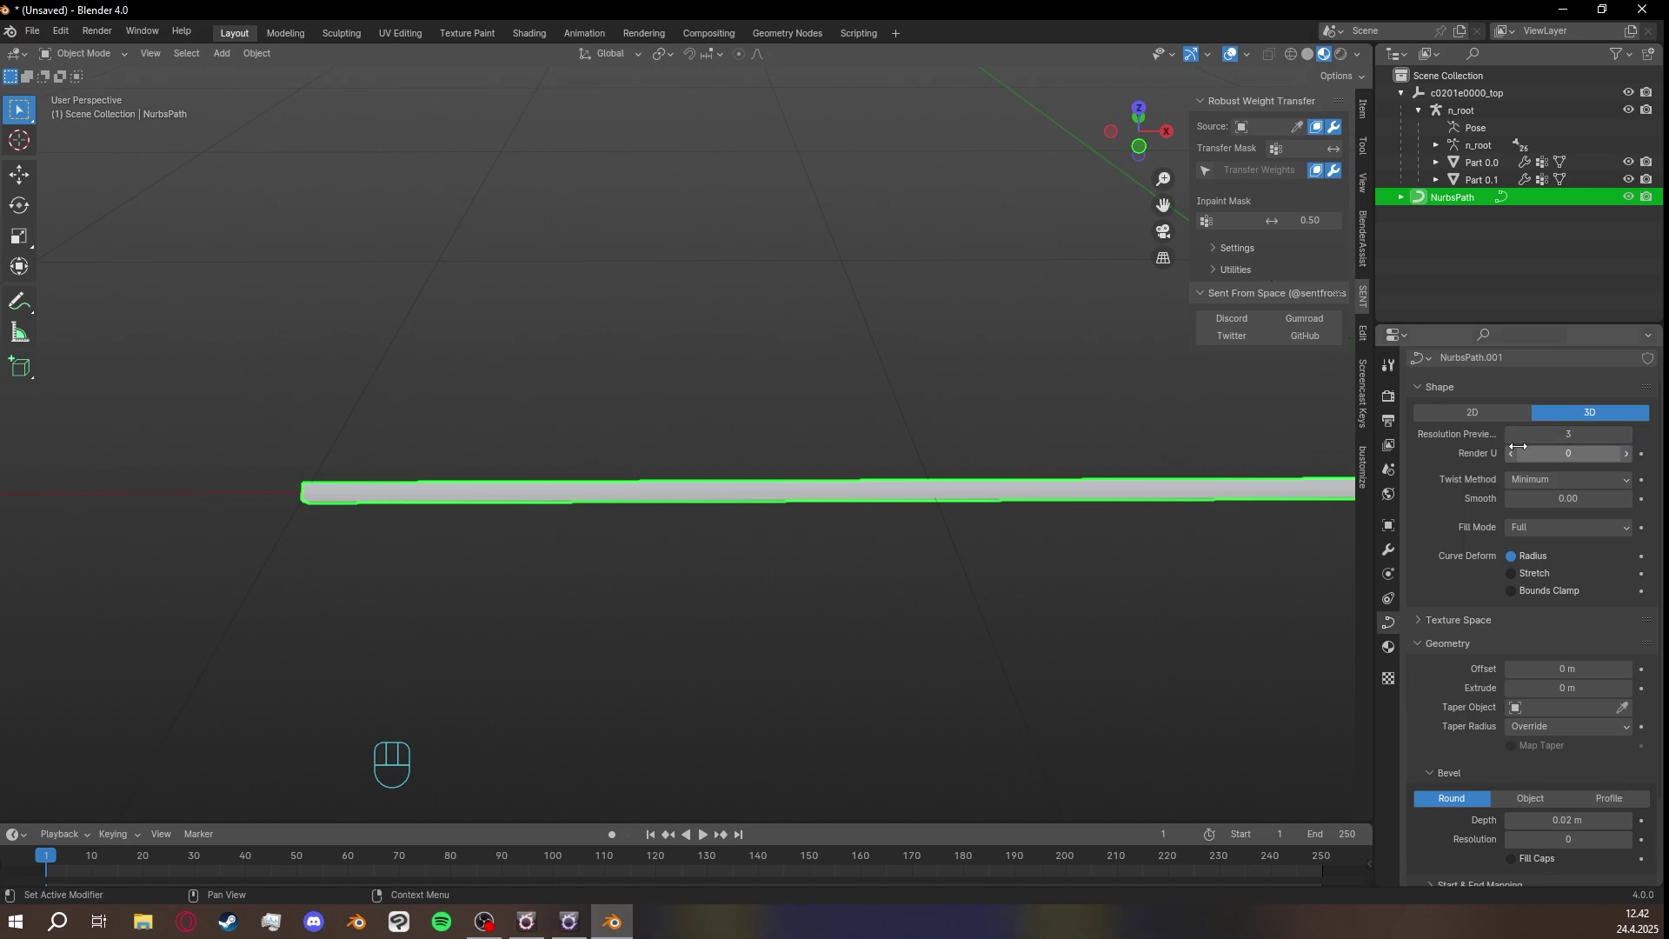
pyautogui.moveTo(1217, 530); pyautogui.dragTo(1035, 565, button='middle')
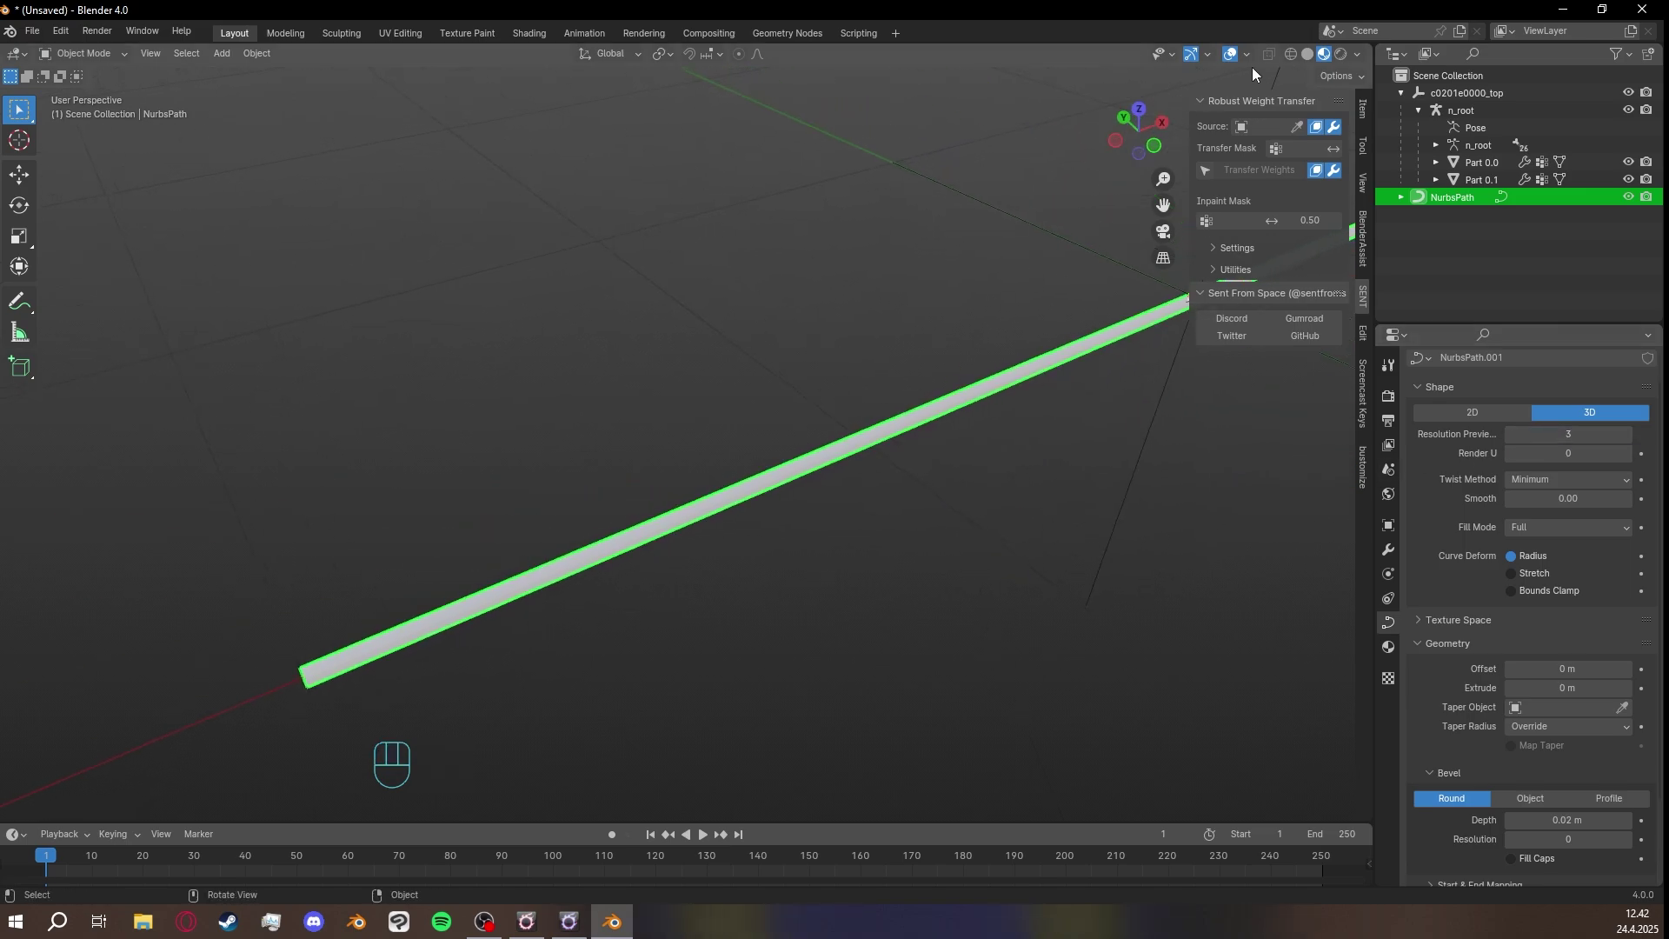
pyautogui.click(1292, 52)
pyautogui.keyDown('shift'); pyautogui.moveTo(1039, 370); pyautogui.dragTo(958, 398, button='middle'); pyautogui.keyUp('shift')
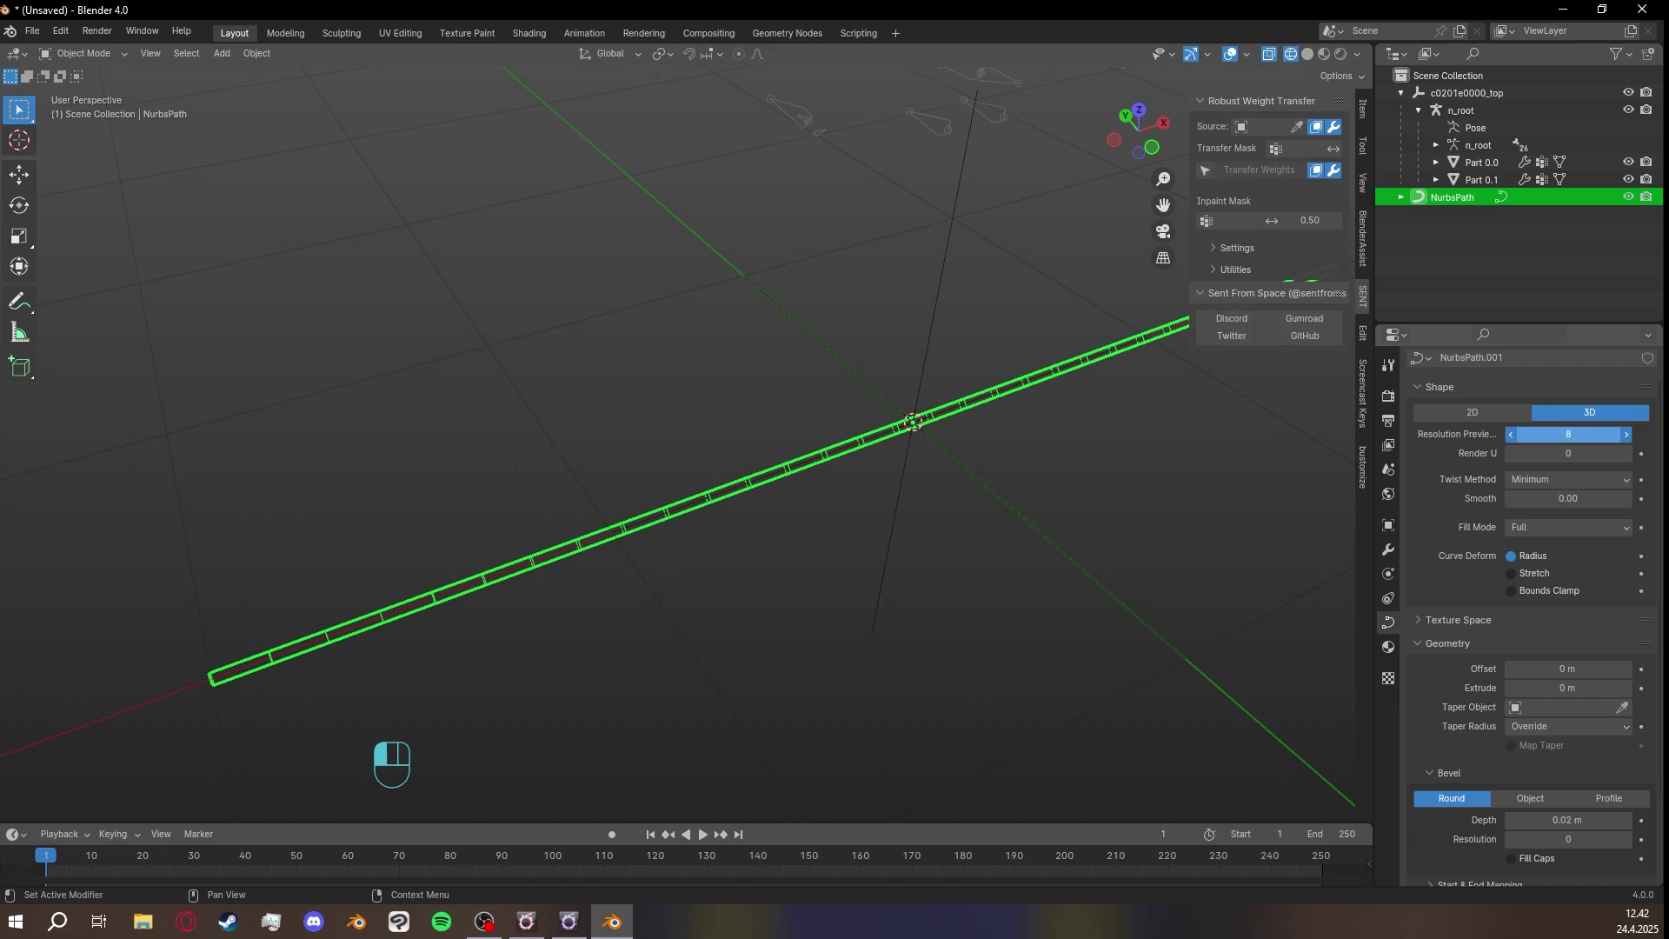
pyautogui.moveTo(904, 482); pyautogui.dragTo(965, 539, button='middle')
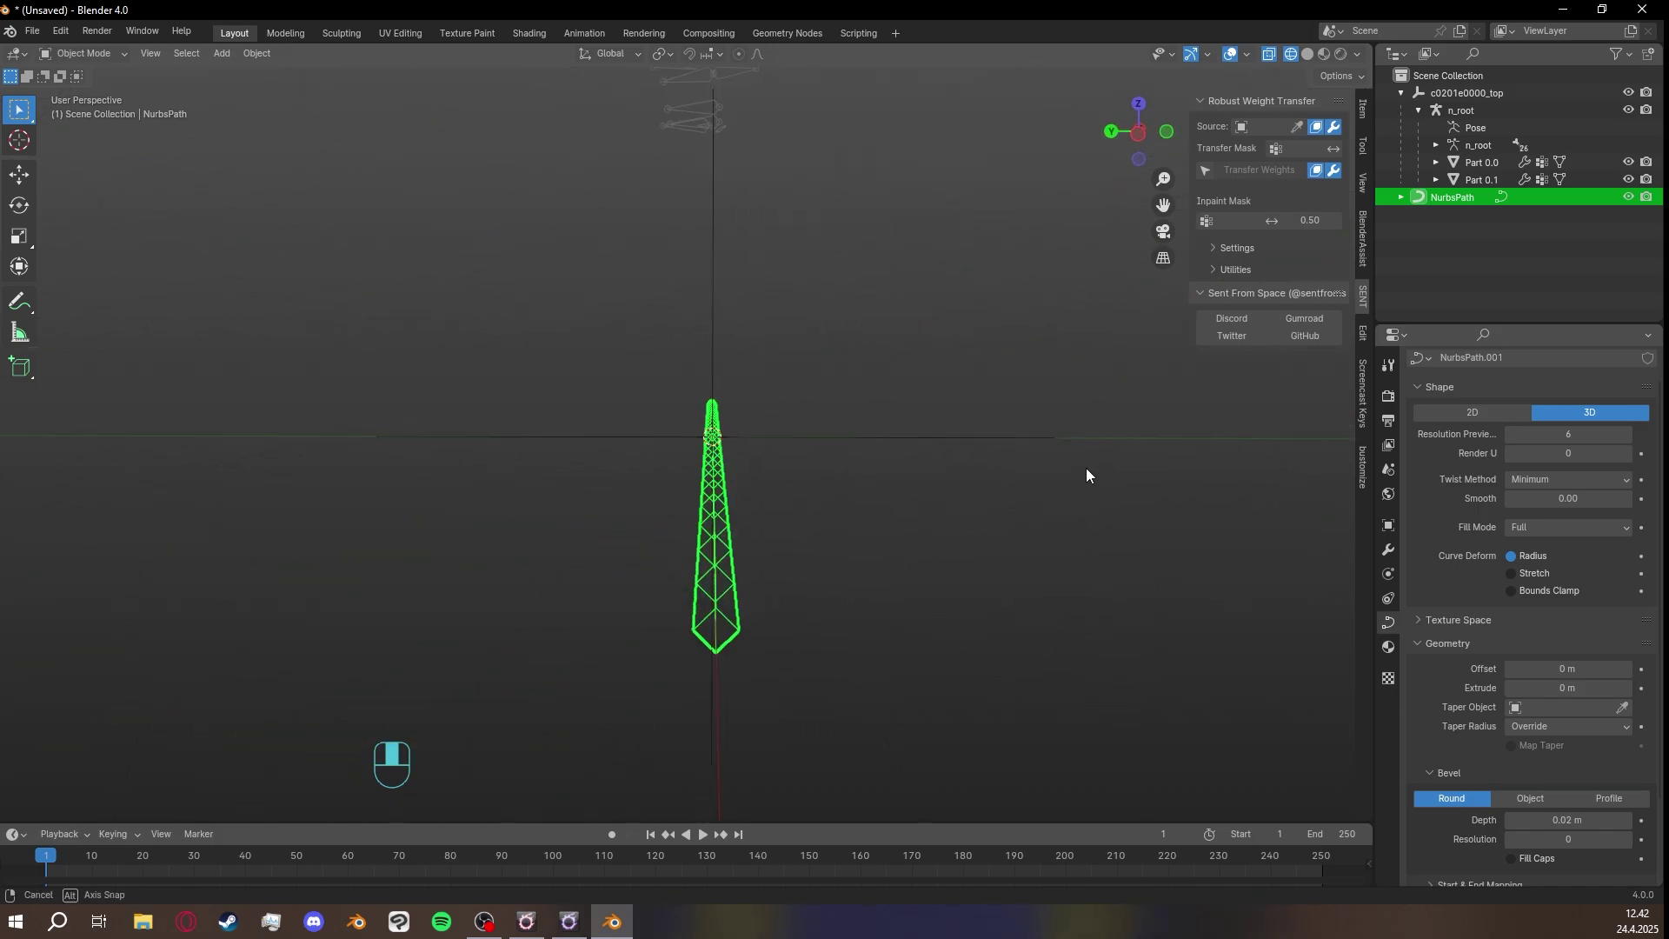
# Test the path's bevel resolution at 2, return it to 0 and view the whole path.
pyautogui.moveTo(1086, 475)
pyautogui.mouseDown(button='middle')
pyautogui.moveTo(1054, 477)
pyautogui.moveTo(1069, 479)
pyautogui.mouseUp(button='middle')
pyautogui.scroll(-2, 1532, 699)
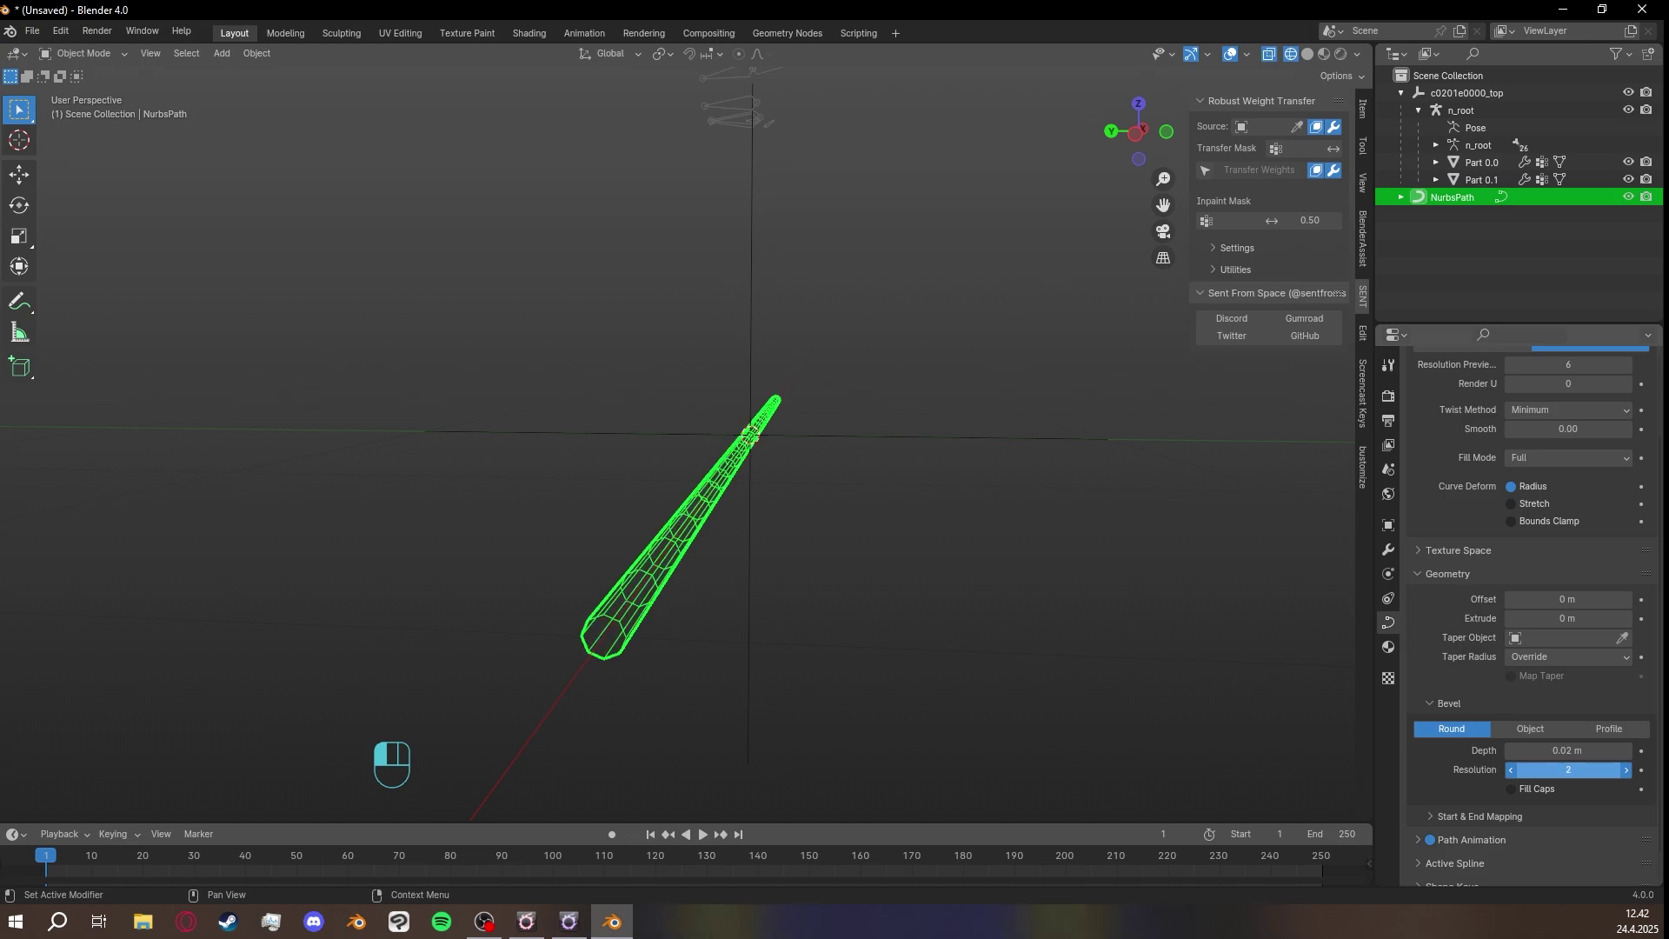
pyautogui.moveTo(1037, 672)
pyautogui.mouseDown(button='middle')
pyautogui.moveTo(1007, 683)
pyautogui.moveTo(1066, 669)
pyautogui.mouseUp(button='middle')
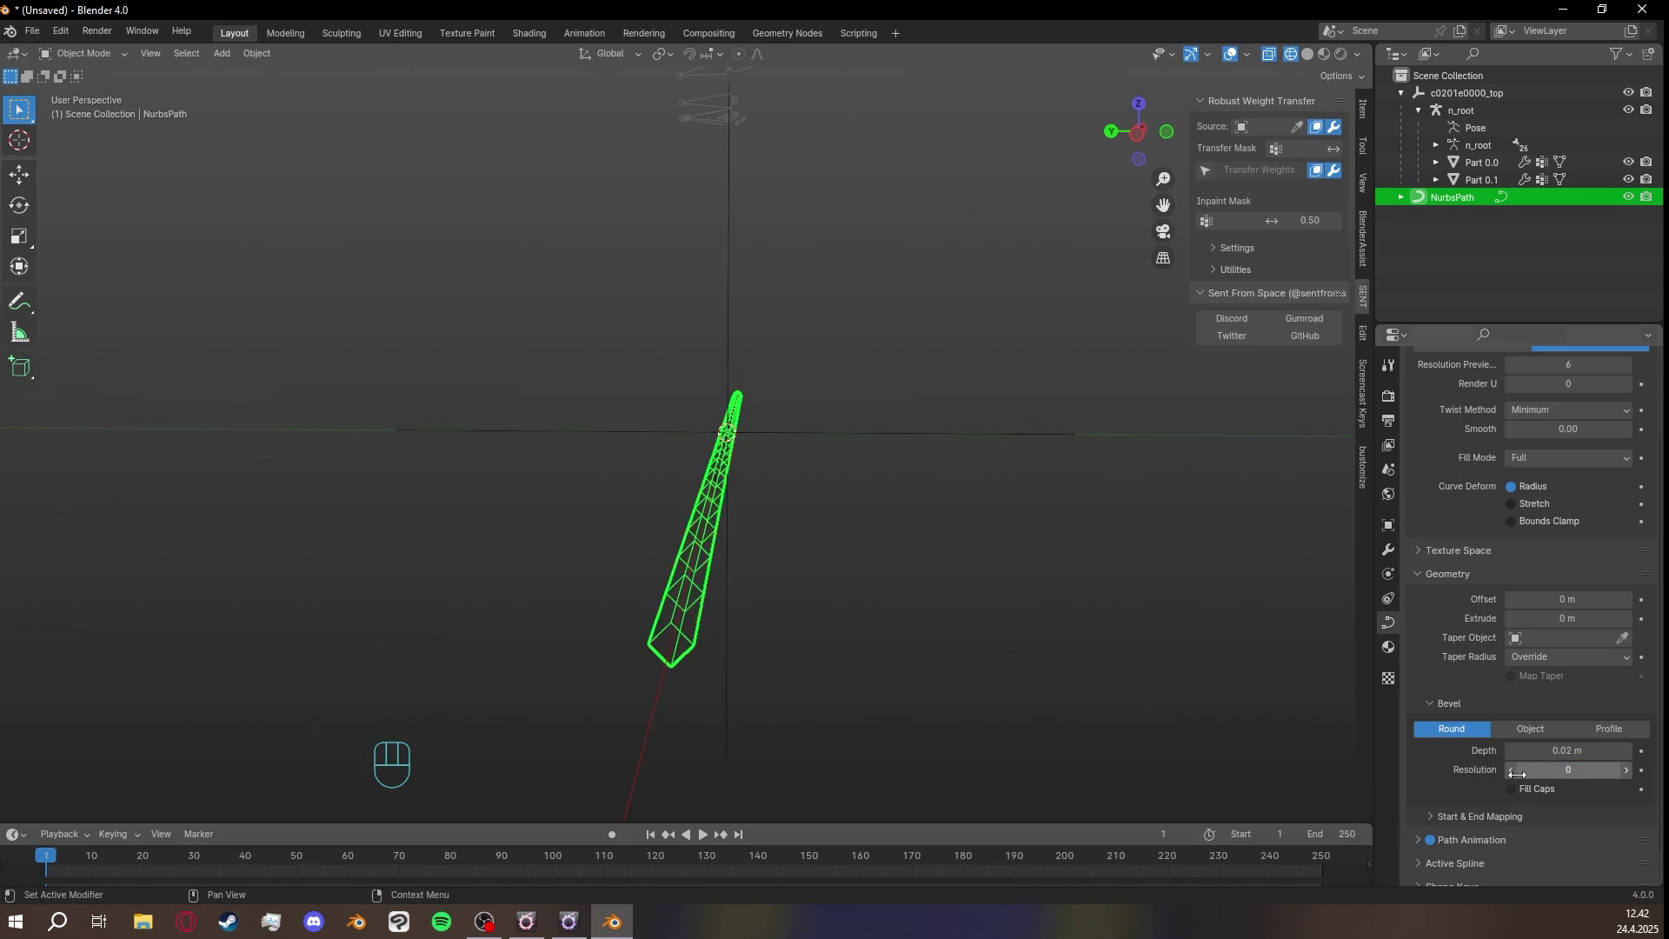
pyautogui.moveTo(1081, 619); pyautogui.dragTo(871, 502, button='middle')
pyautogui.moveTo(960, 529); pyautogui.dragTo(1135, 340, button='middle')
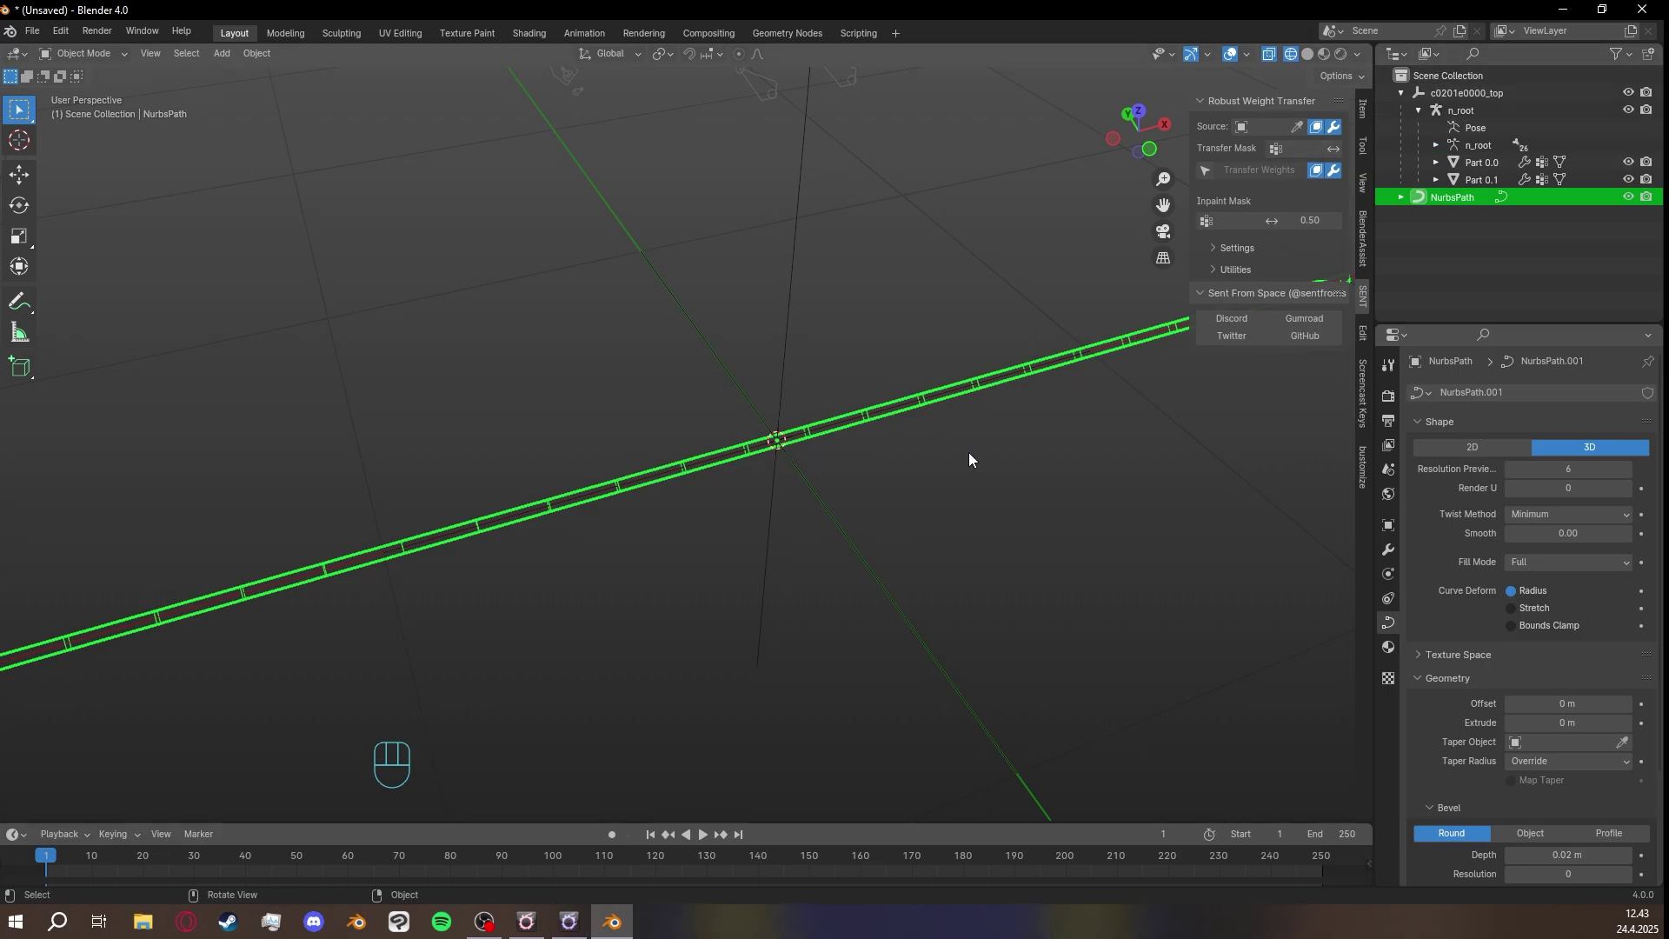
pyautogui.scroll(-5, 968, 452)
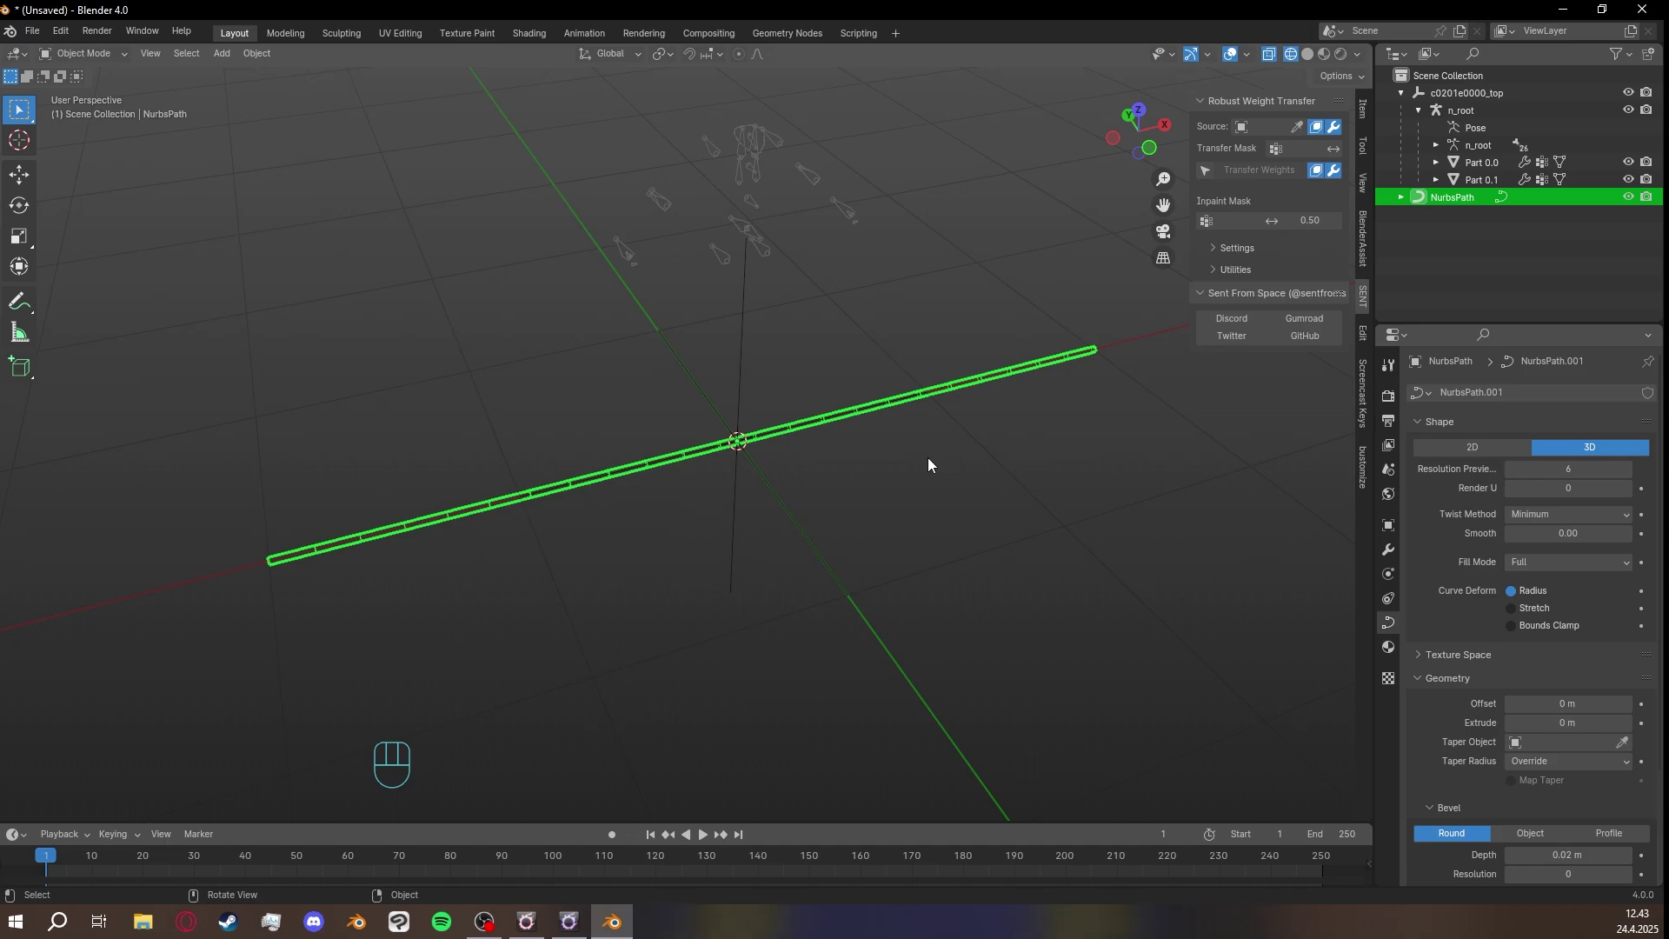
# Show the scene in material preview shading and look along the bevelled path from a closer angle.
pyautogui.moveTo(928, 464); pyautogui.dragTo(897, 466, button='middle')
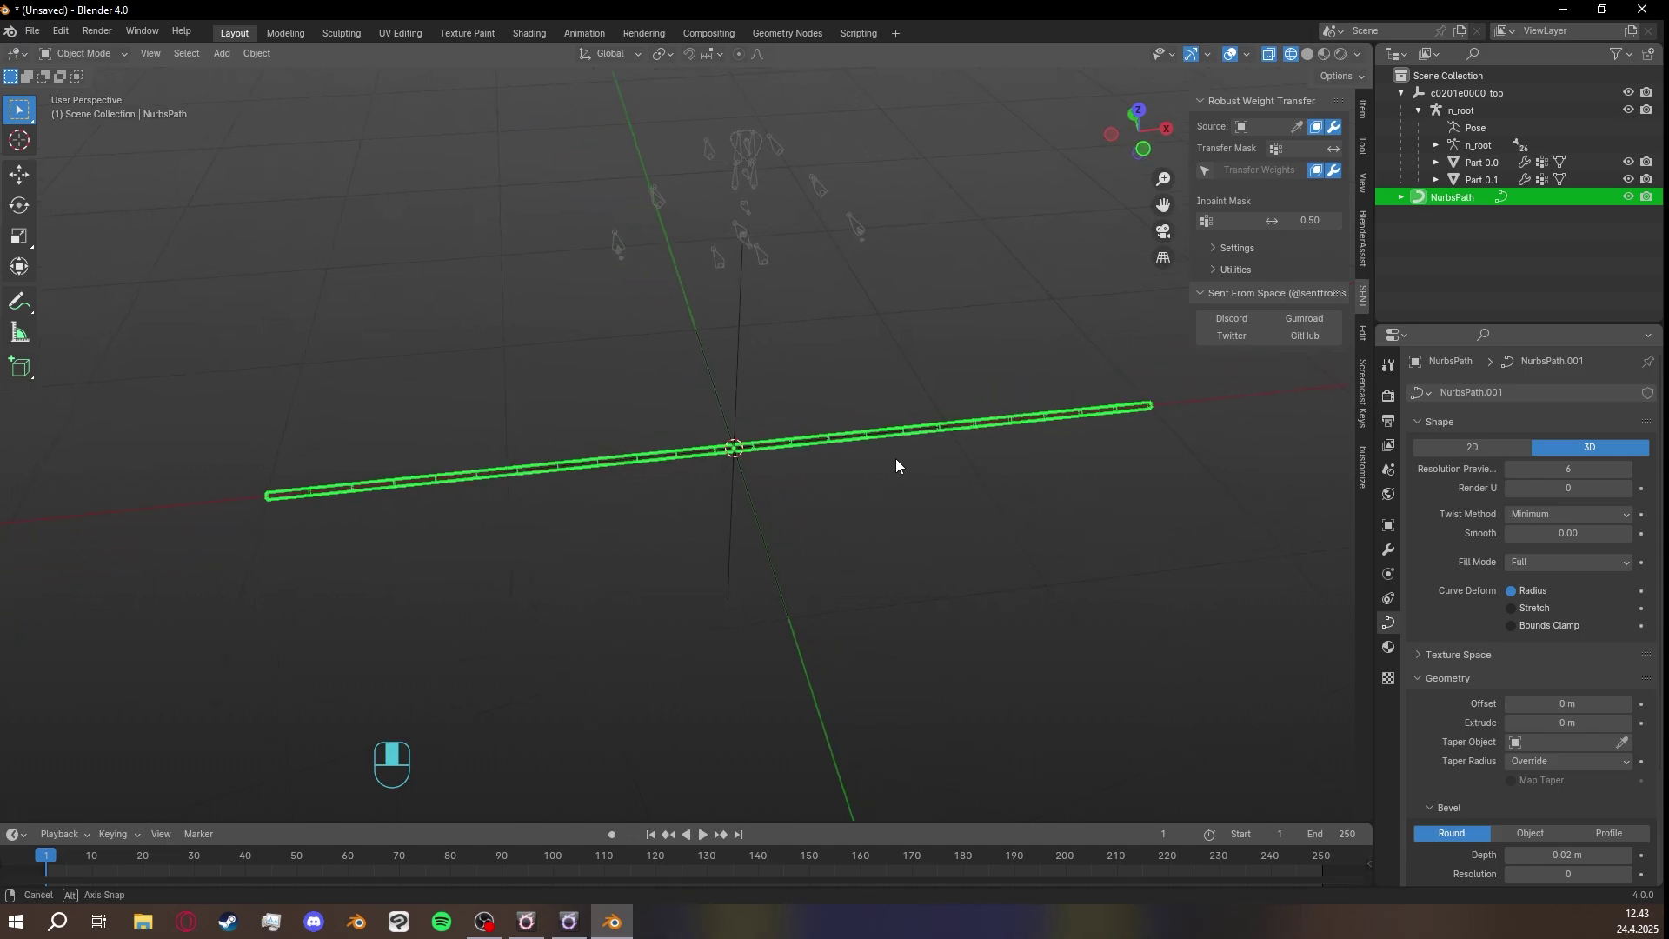
pyautogui.click(1324, 54)
pyautogui.moveTo(956, 403)
pyautogui.mouseDown(button='middle')
pyautogui.moveTo(915, 372)
pyautogui.moveTo(809, 487)
pyautogui.moveTo(838, 532)
pyautogui.moveTo(878, 526)
pyautogui.mouseUp(button='middle')
pyautogui.press('Tab')
pyautogui.press('Tab')
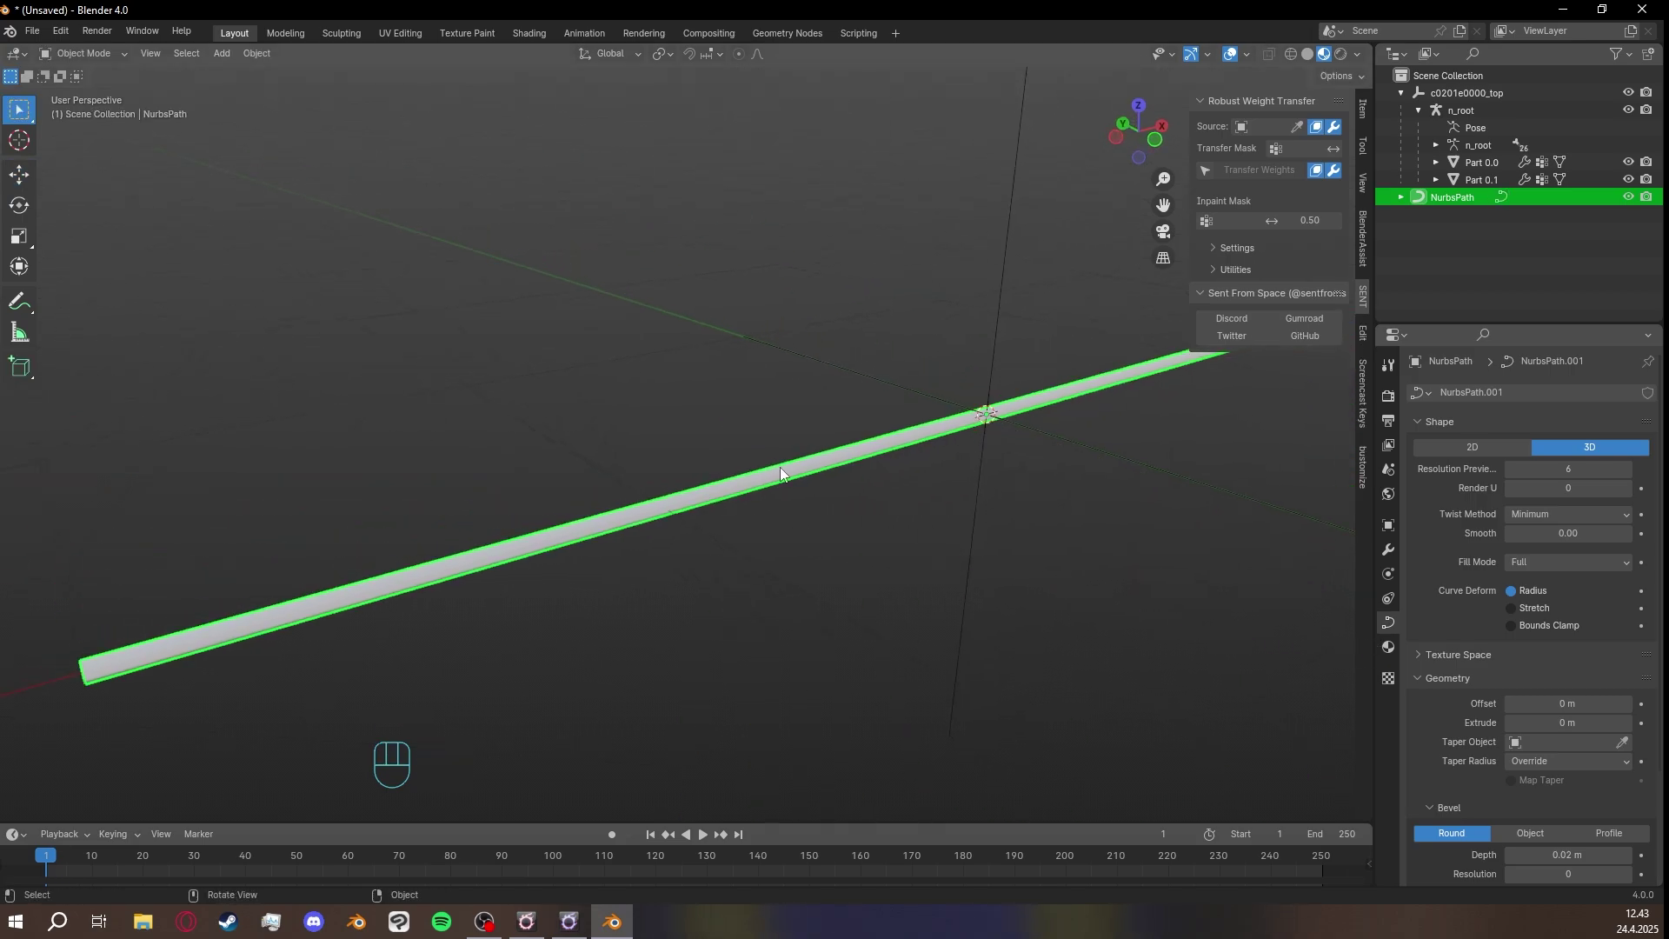
# Give the path a new material with a dark brown base color, about hue 0.064, saturation 0.839 and value 0.036.
pyautogui.click(1390, 646)
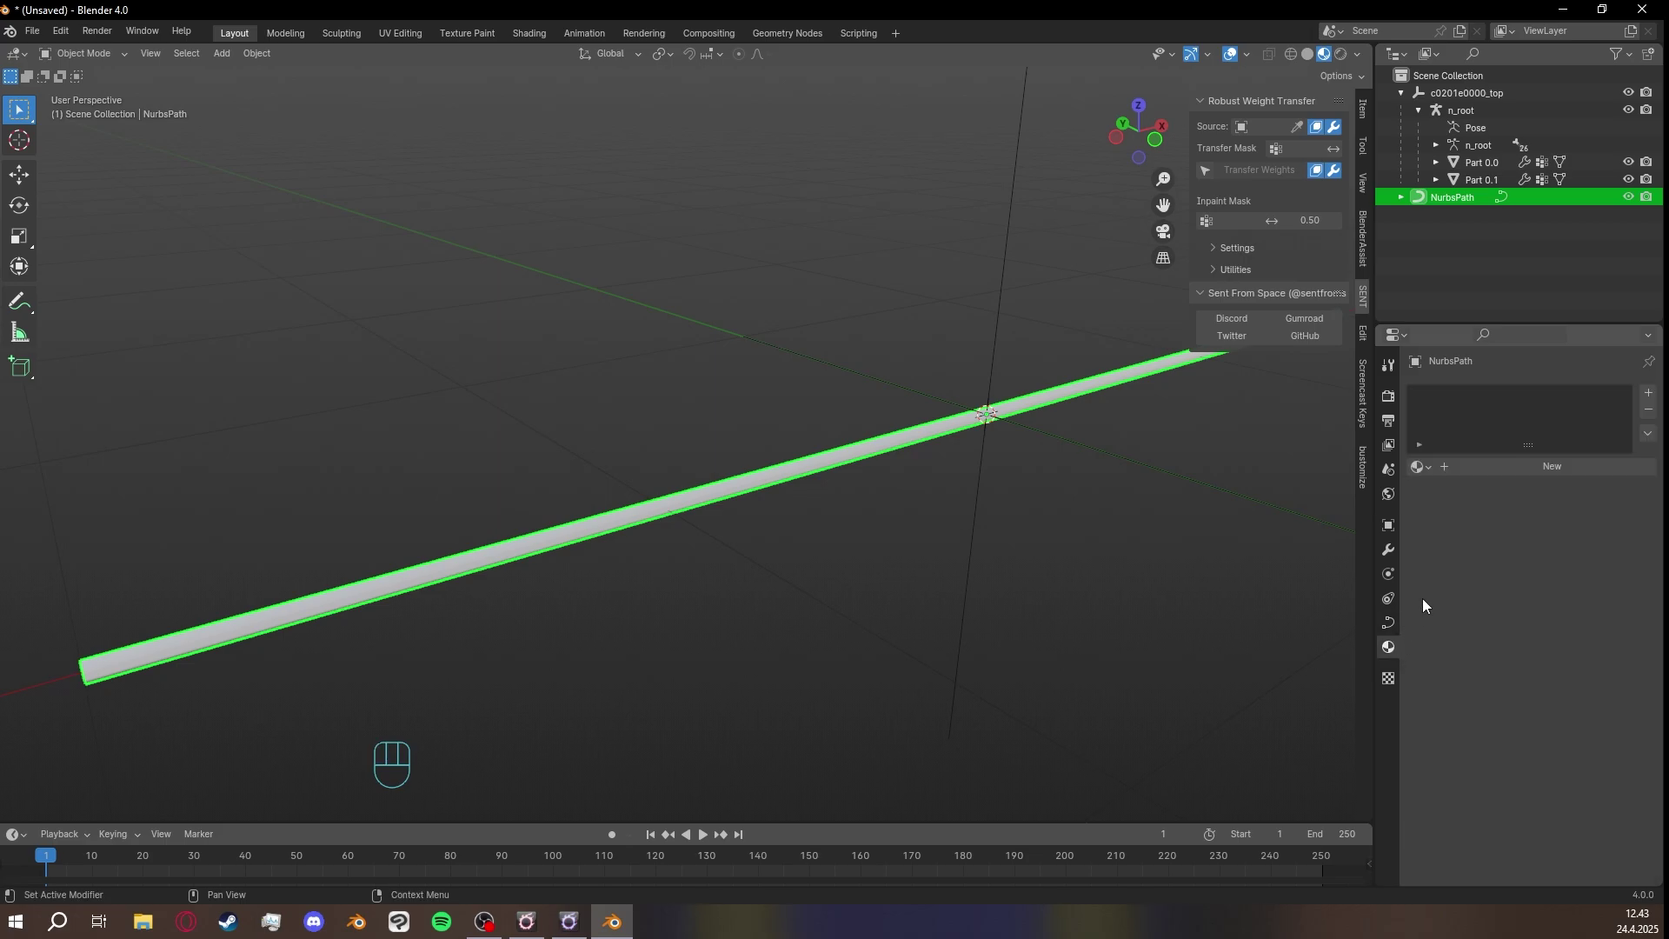
pyautogui.click(1553, 467)
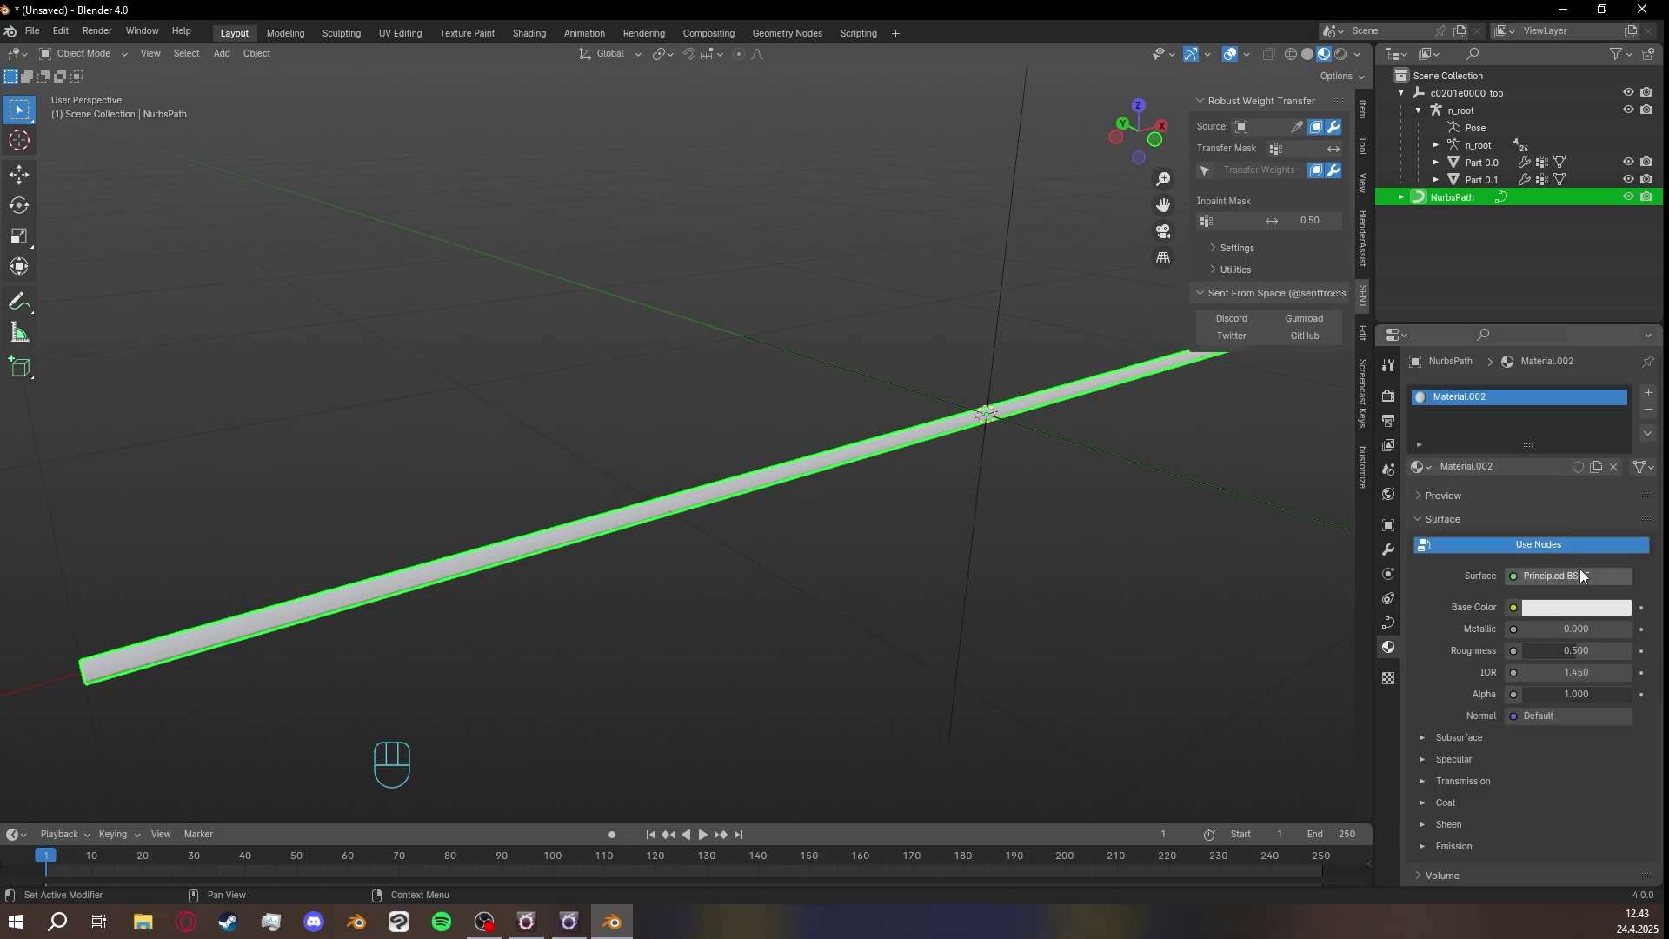
pyautogui.click(1577, 608)
pyautogui.moveTo(1526, 426); pyautogui.dragTo(1501, 454)
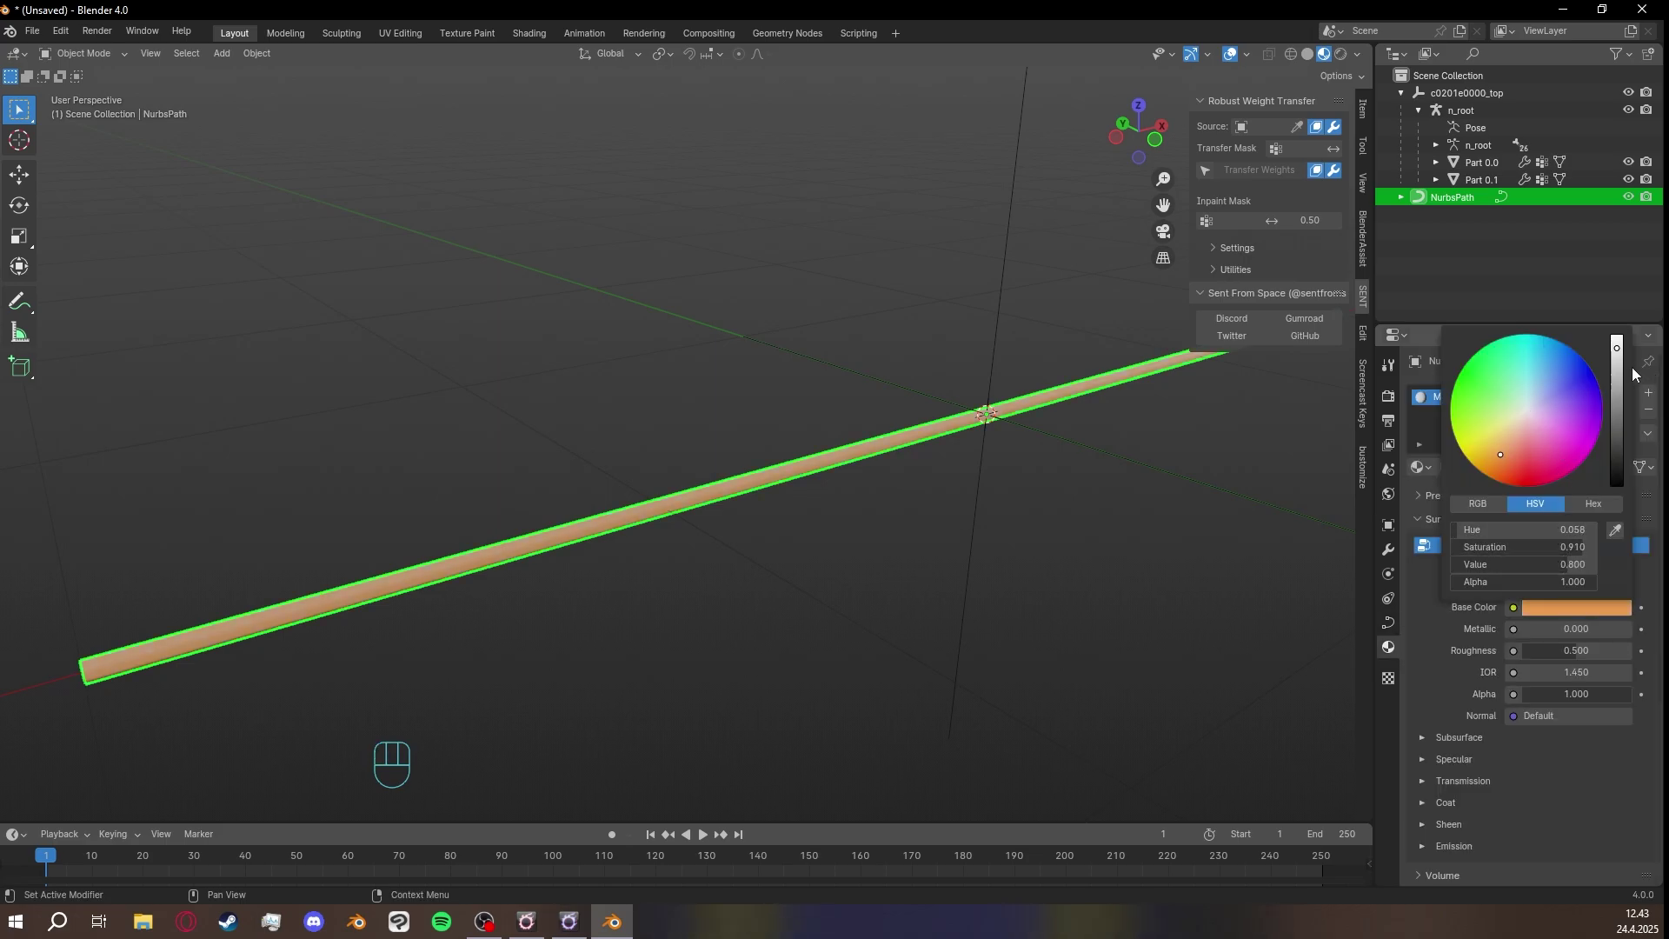
pyautogui.moveTo(1620, 357); pyautogui.dragTo(1617, 453)
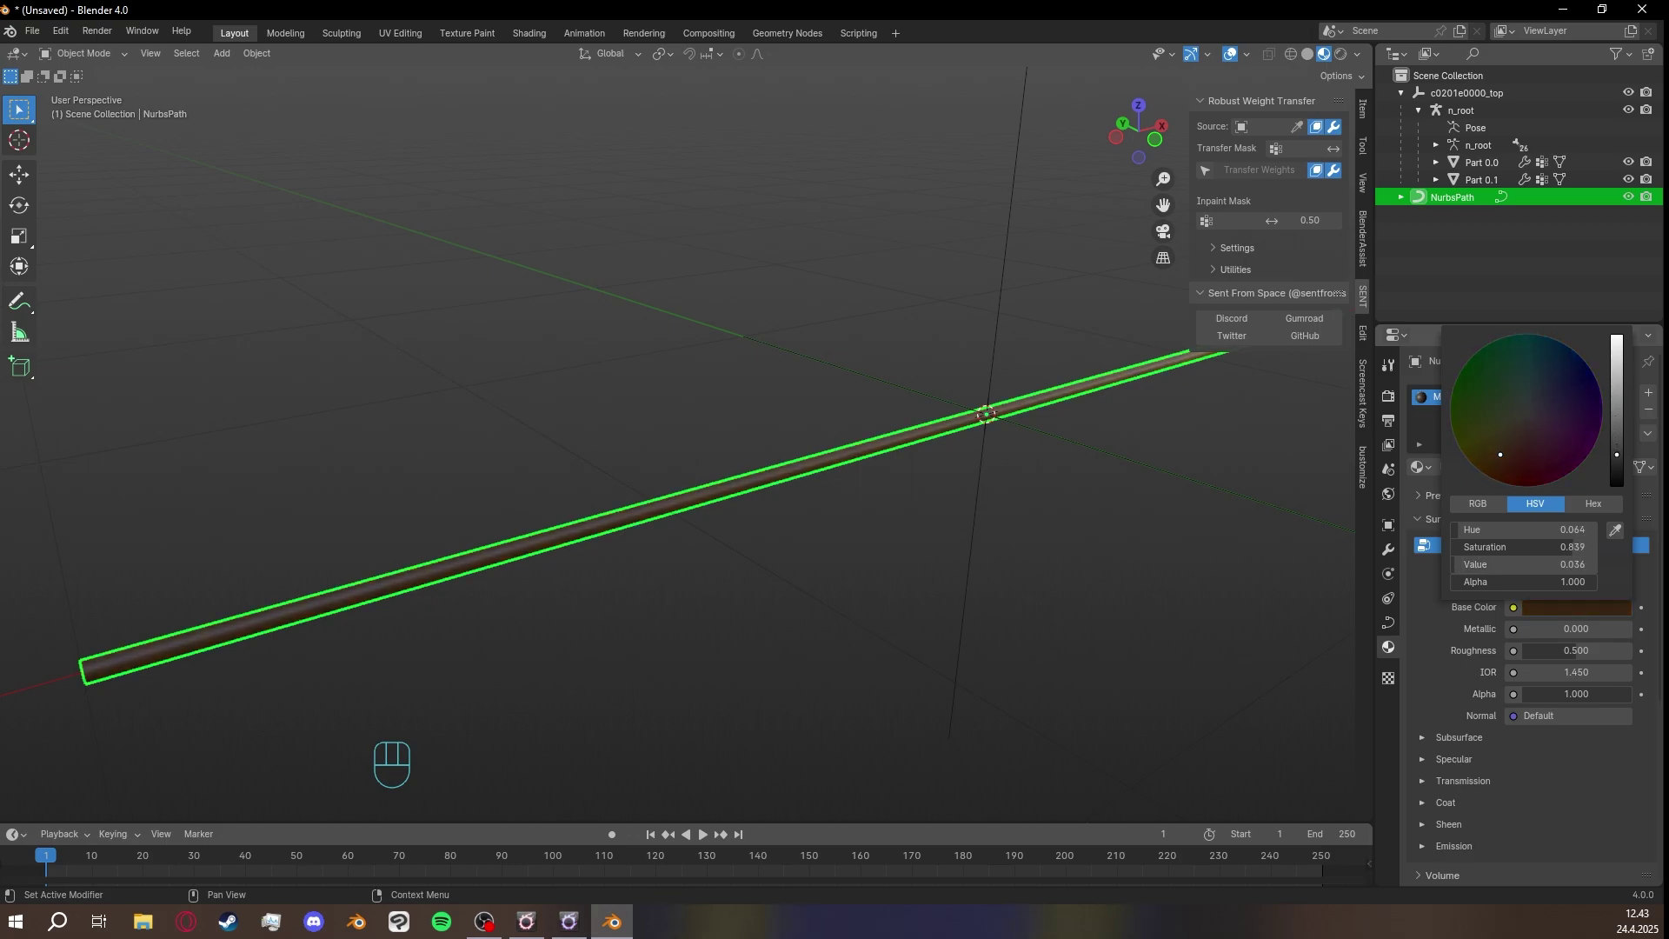
pyautogui.click(1150, 574)
pyautogui.moveTo(1150, 572); pyautogui.dragTo(807, 469, button='middle')
pyautogui.click(888, 503)
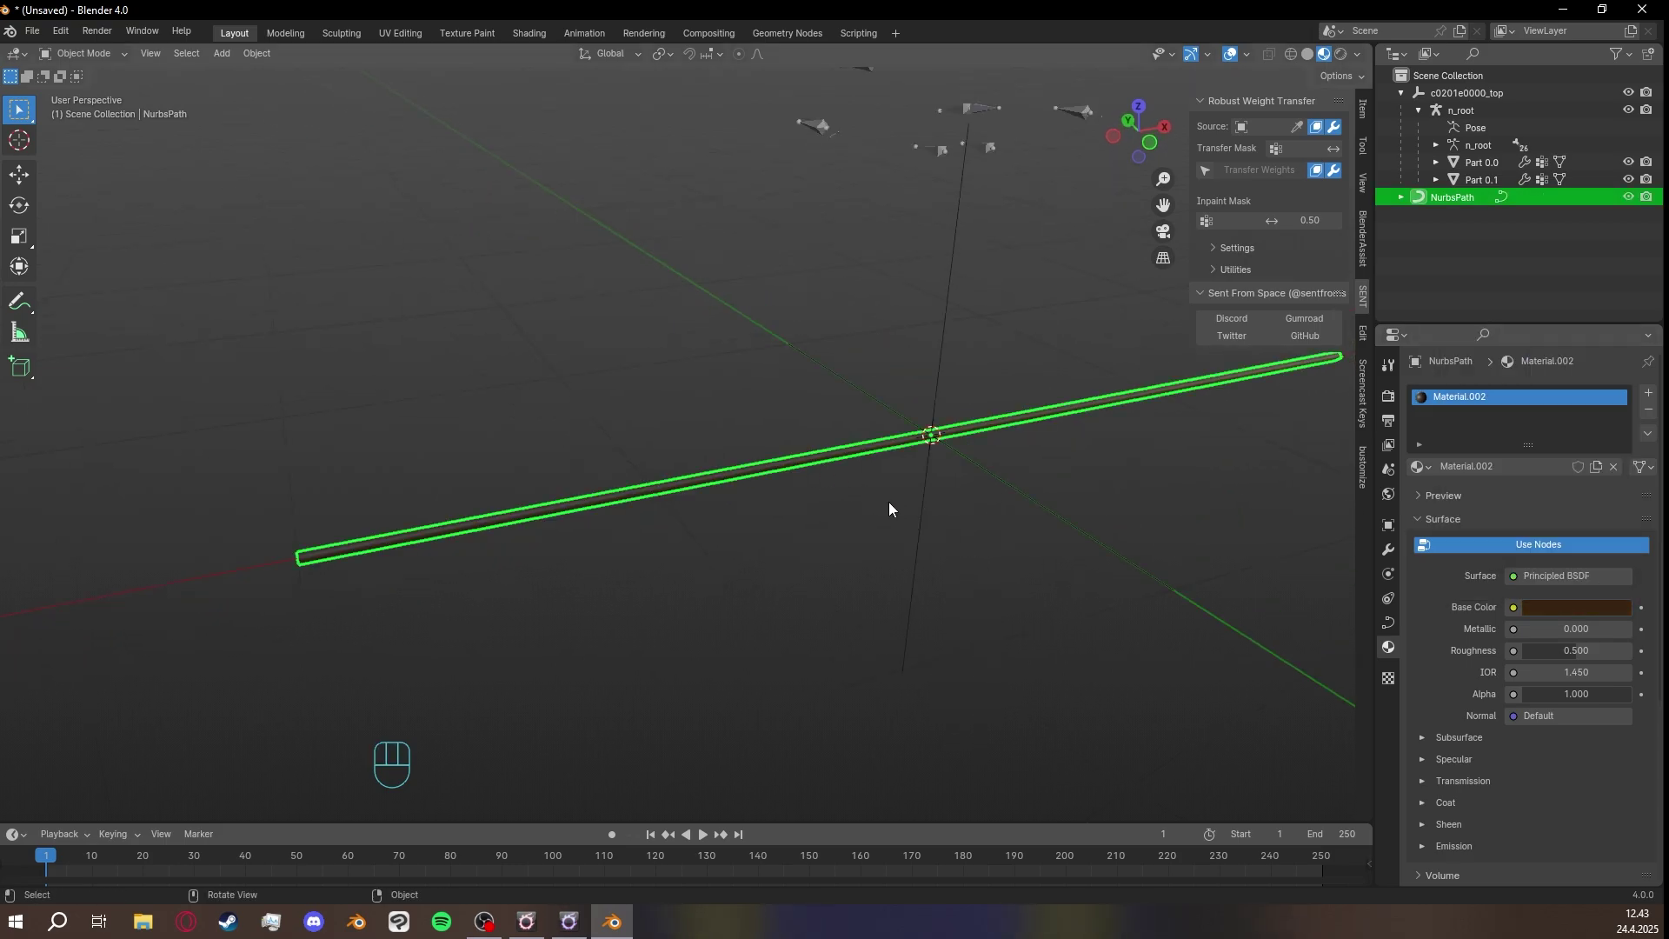
# In Edit Mode, move the path's middle control point about -0.24 m in X, -0.88 m in Y and 0.59 m in Z.
pyautogui.press('Tab')
pyautogui.moveTo(888, 502); pyautogui.dragTo(721, 545, button='middle')
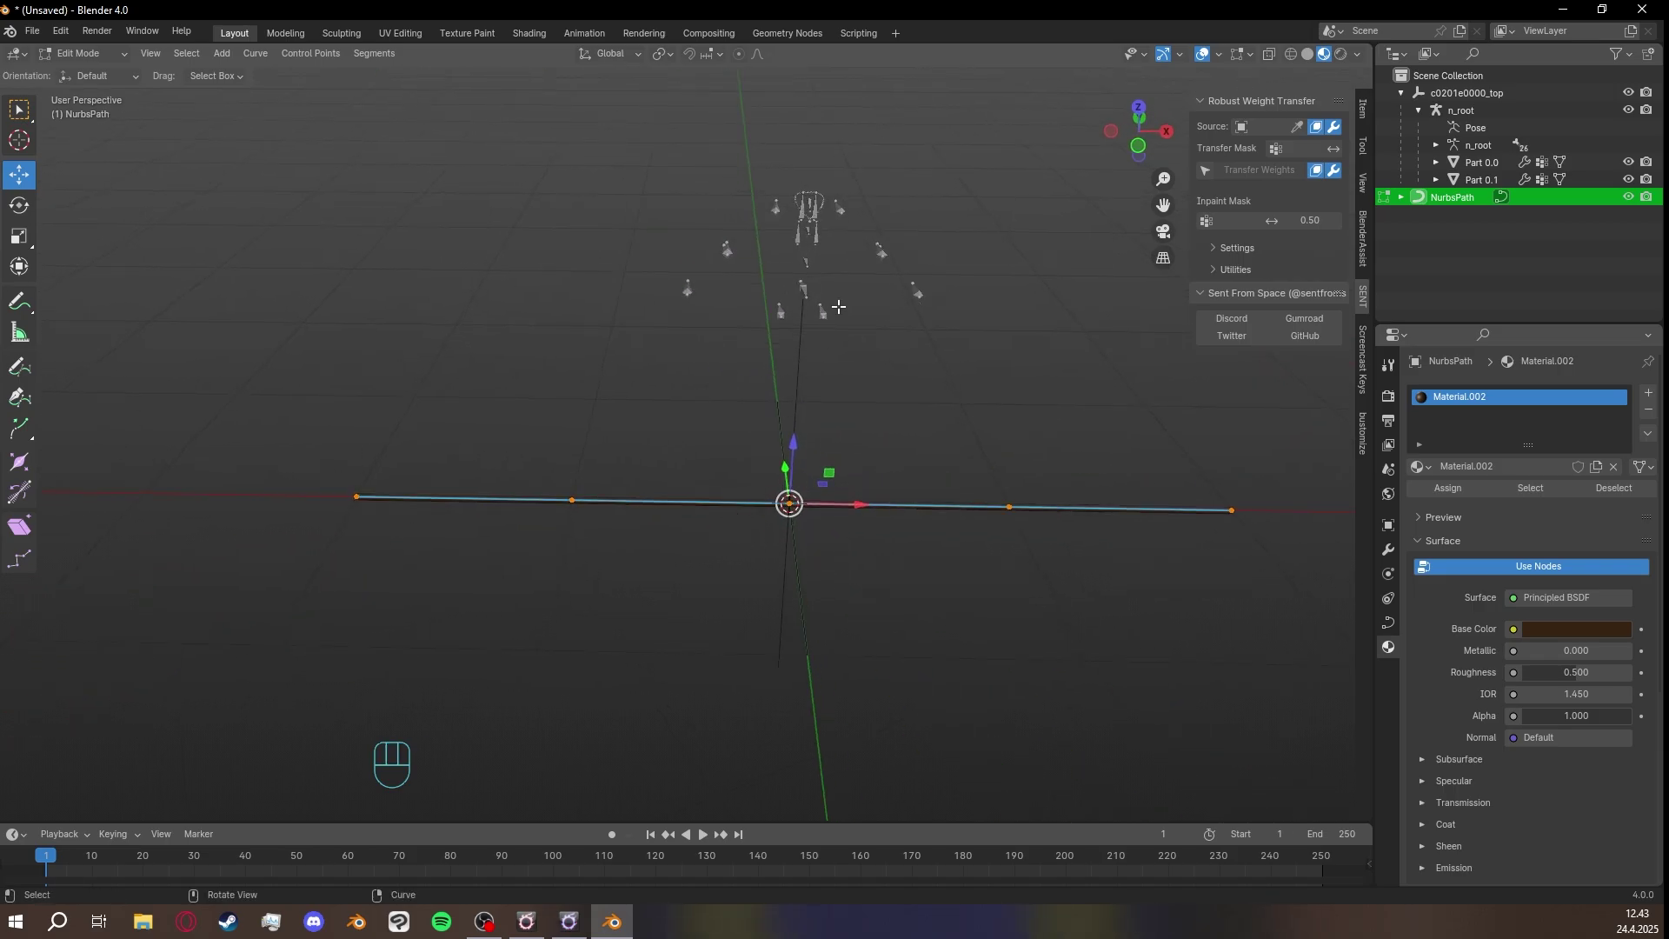
pyautogui.moveTo(838, 307); pyautogui.dragTo(803, 439, button='middle')
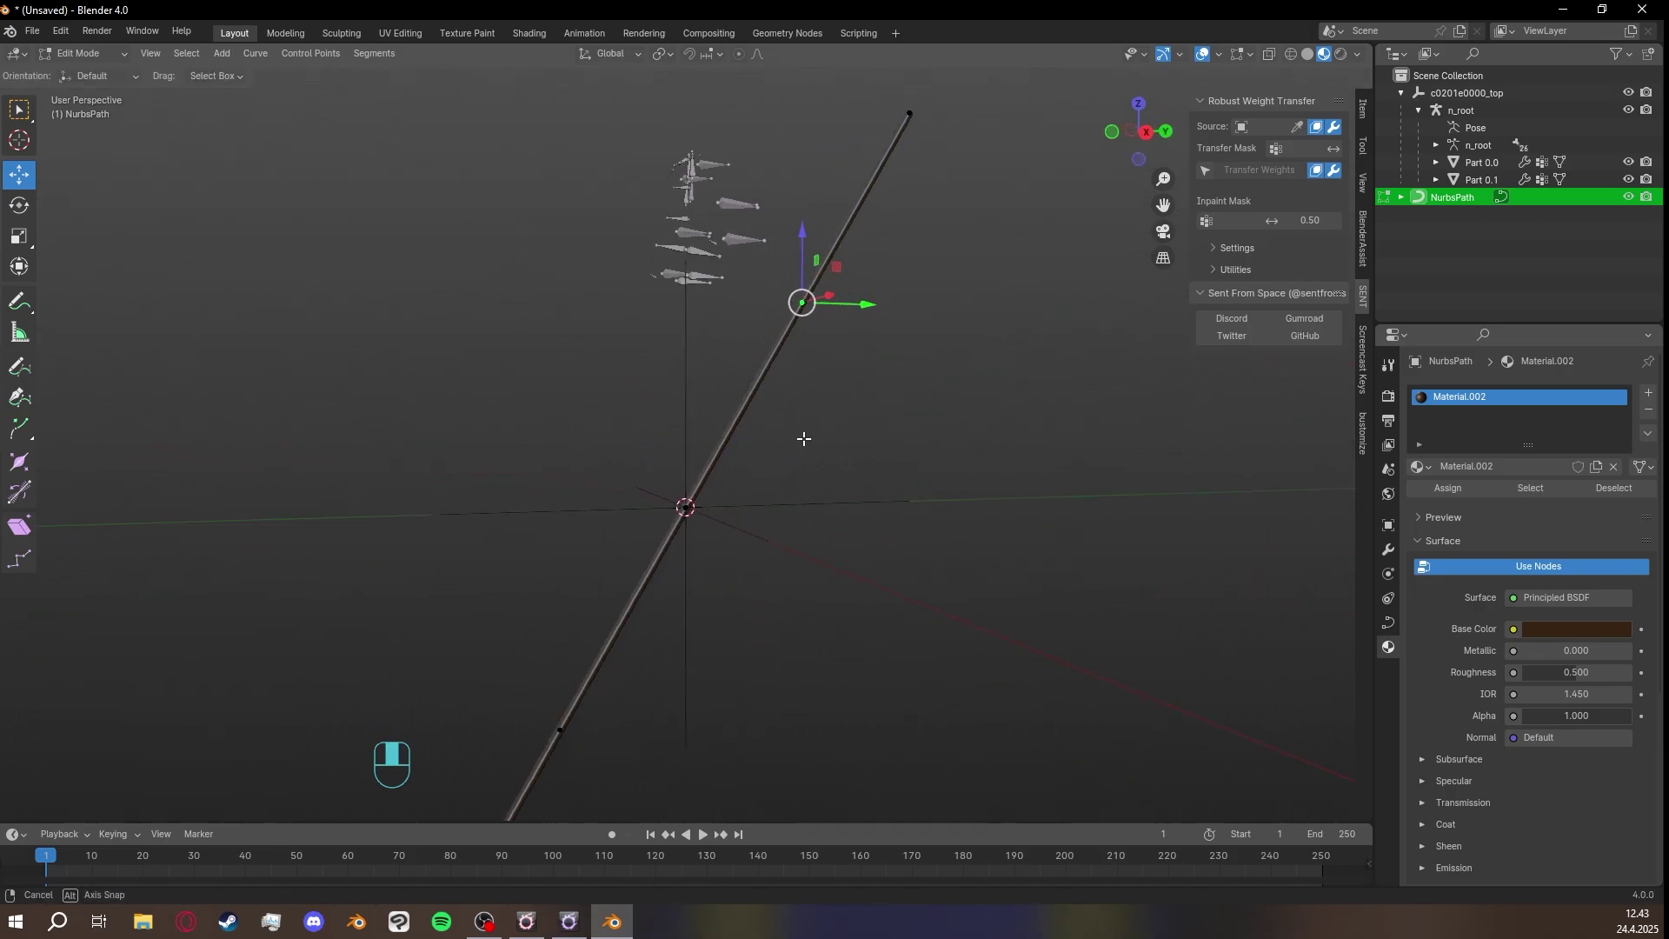
pyautogui.moveTo(686, 506); pyautogui.dragTo(459, 365)
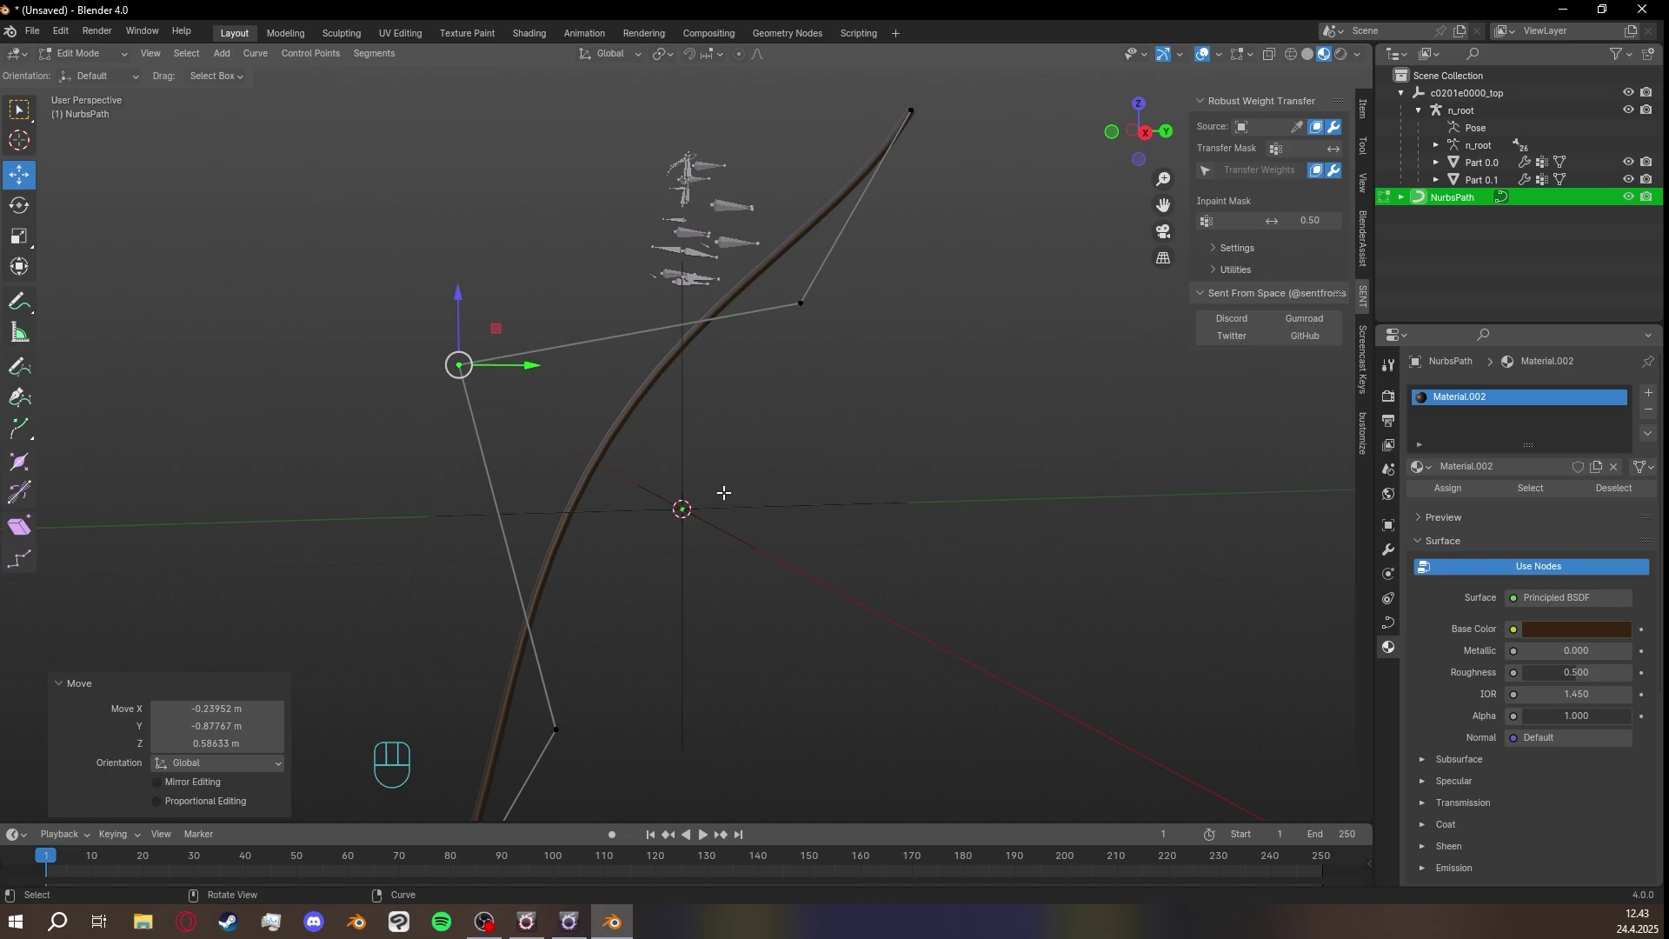
# Move the two control points beside the middle outward and lower one end point to bend the path into an arch, then return to Object Mode.
pyautogui.moveTo(724, 493); pyautogui.dragTo(730, 434, button='middle')
pyautogui.moveTo(608, 556); pyautogui.dragTo(462, 494)
pyautogui.click(797, 288)
pyautogui.moveTo(768, 293); pyautogui.dragTo(664, 153)
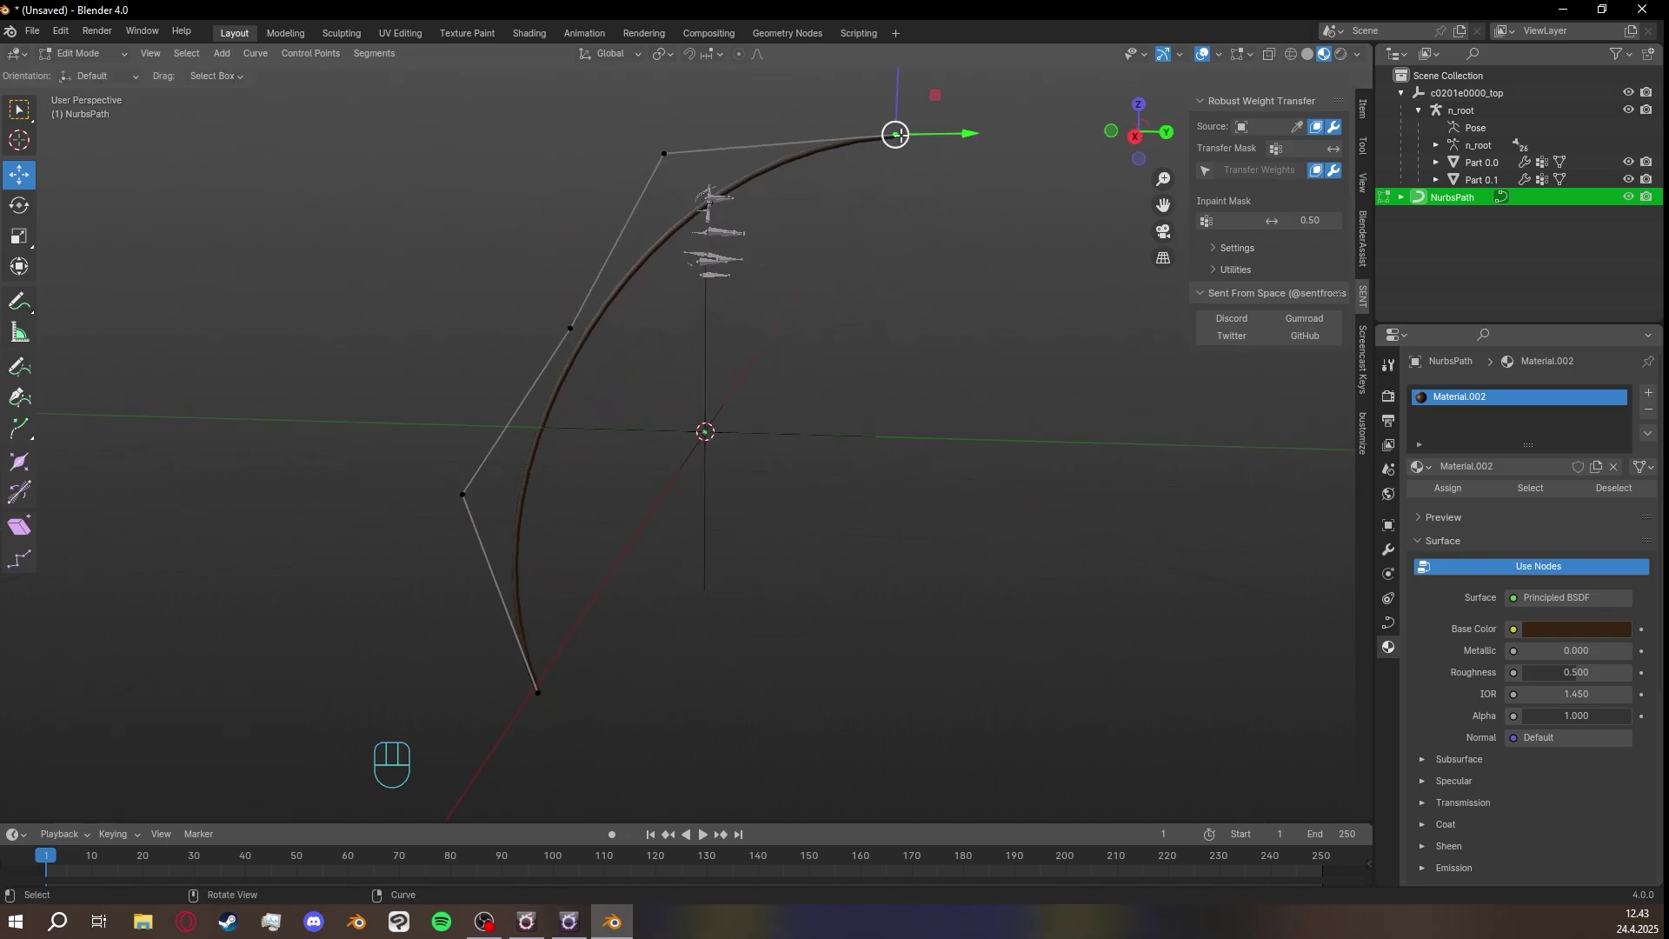
pyautogui.moveTo(900, 134); pyautogui.dragTo(905, 476)
pyautogui.moveTo(905, 476); pyautogui.dragTo(1098, 569, button='middle')
pyautogui.press('Tab')
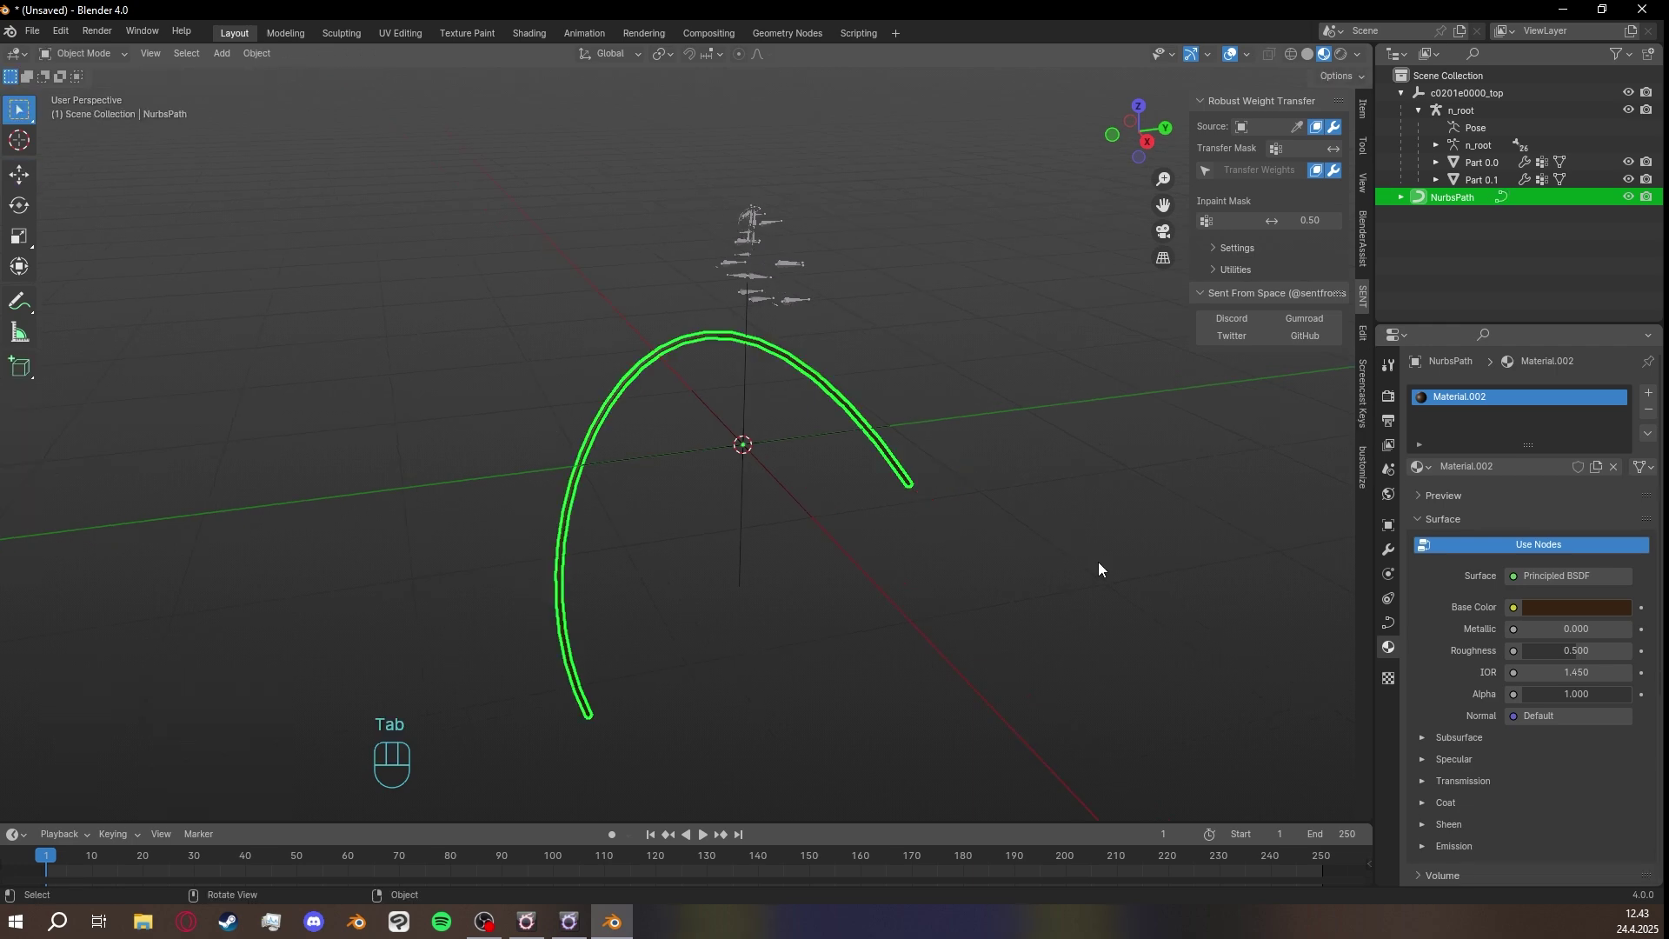
pyautogui.click(1097, 569)
# Switch to the game and examine the star necklace on the character up close and from farther away.
pyautogui.hotkey('alt', 'Tab')
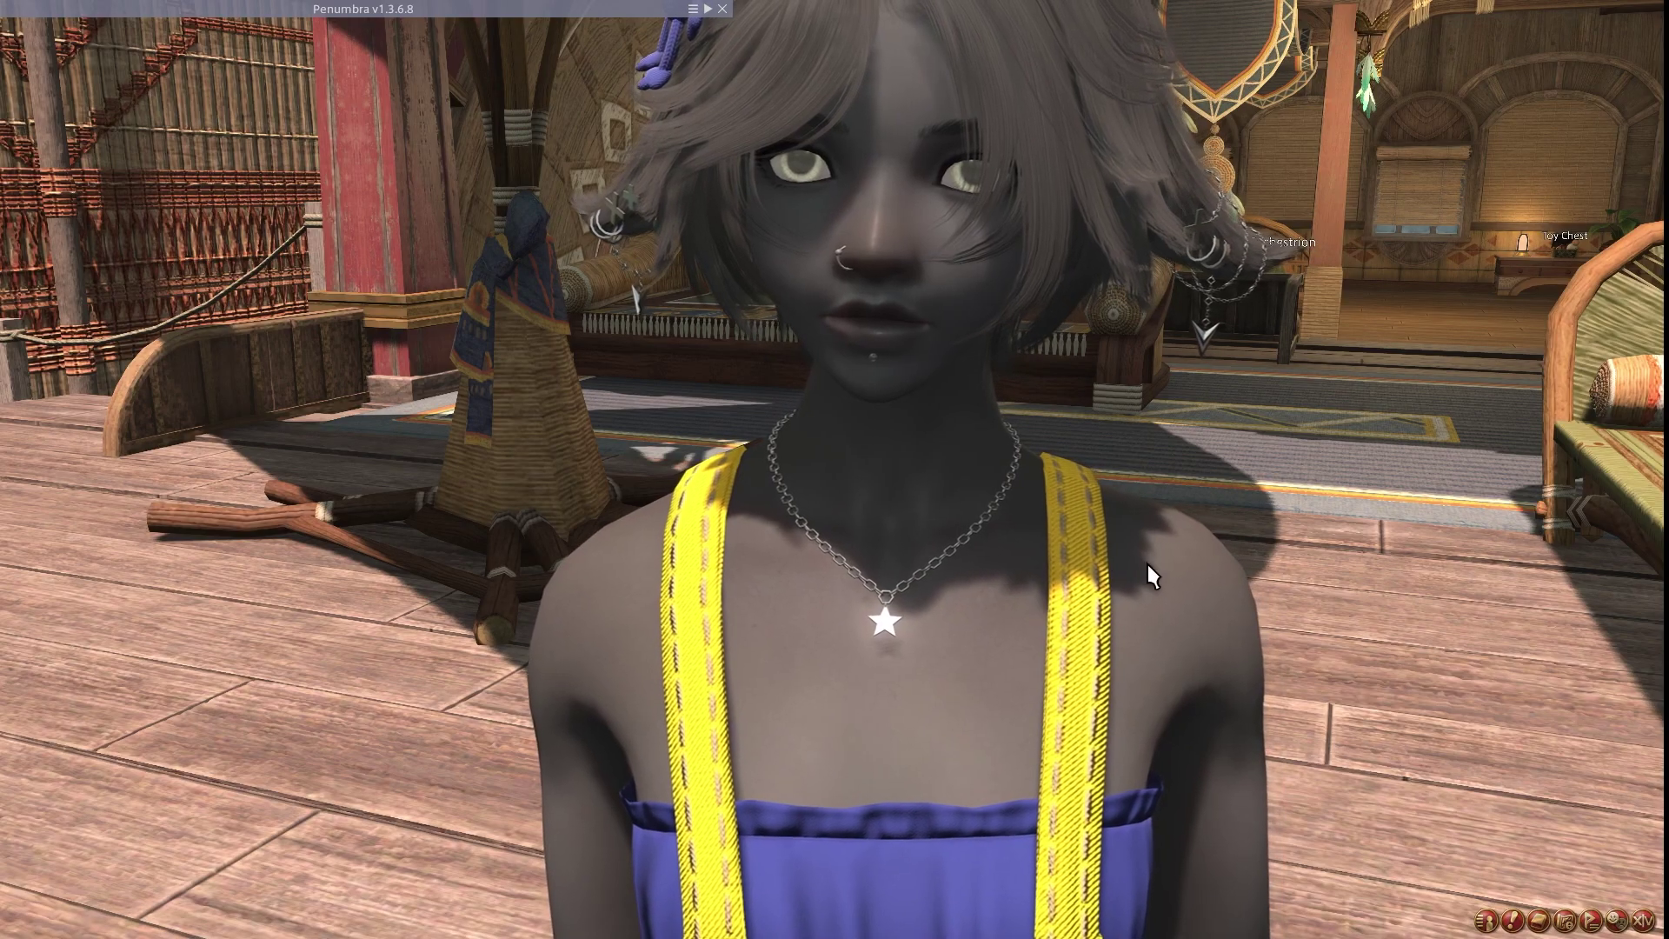
pyautogui.moveTo(1147, 566)
pyautogui.mouseDown()
pyautogui.moveTo(870, 565)
pyautogui.moveTo(1154, 574)
pyautogui.mouseUp()
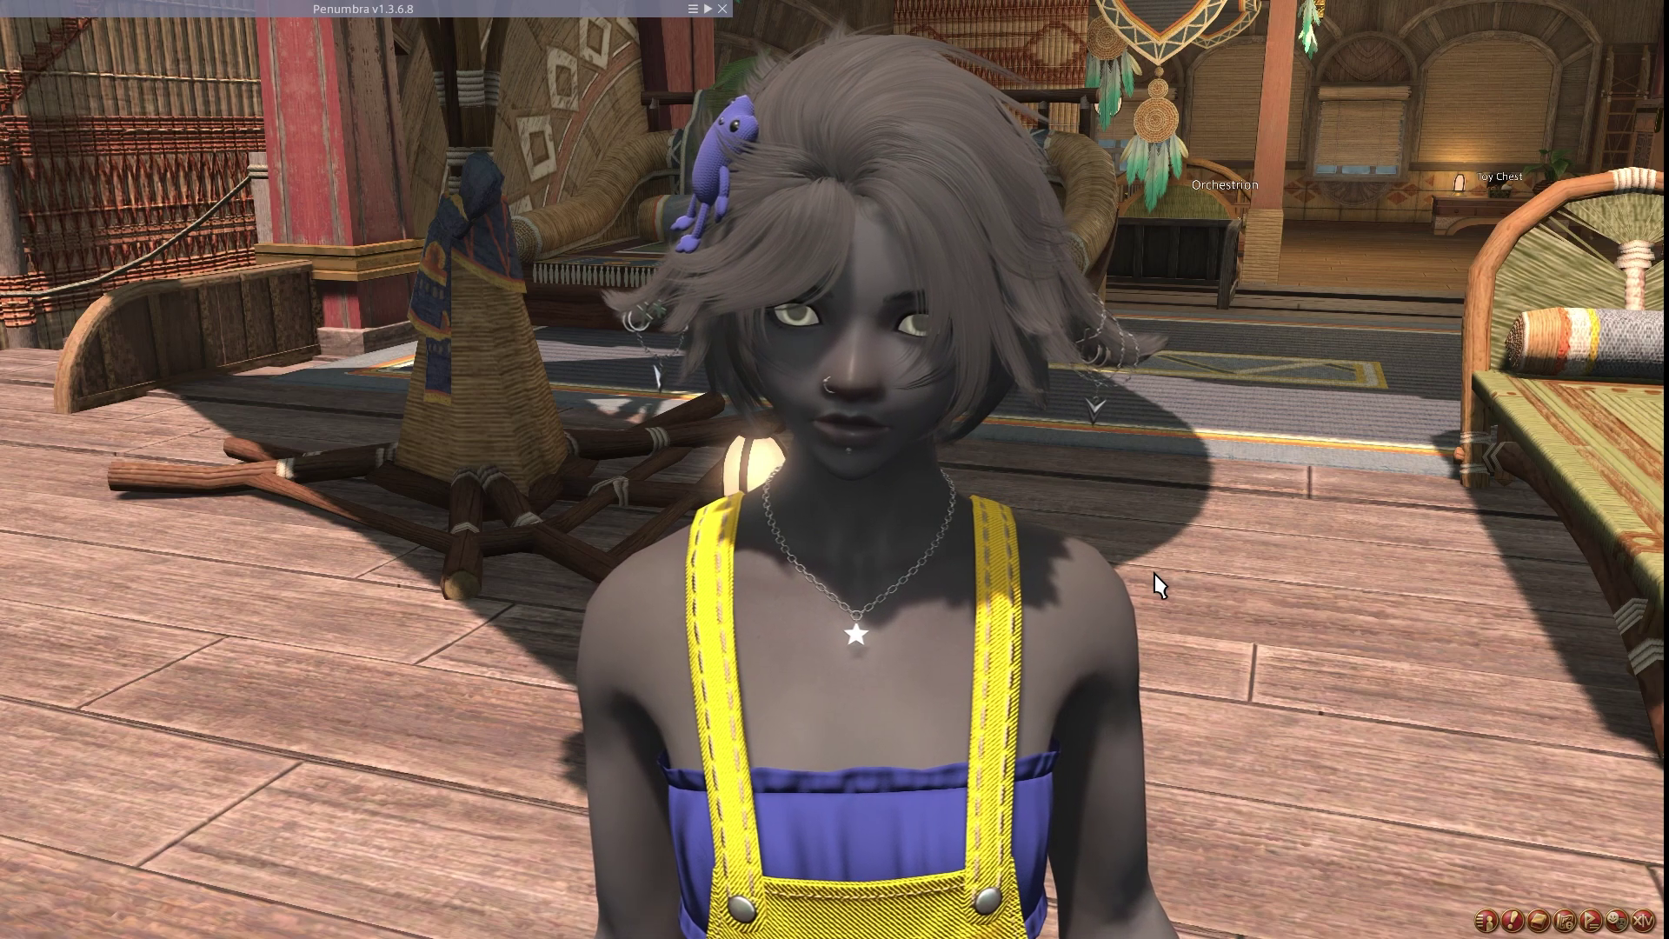
pyautogui.moveTo(1155, 574); pyautogui.dragTo(1149, 576)
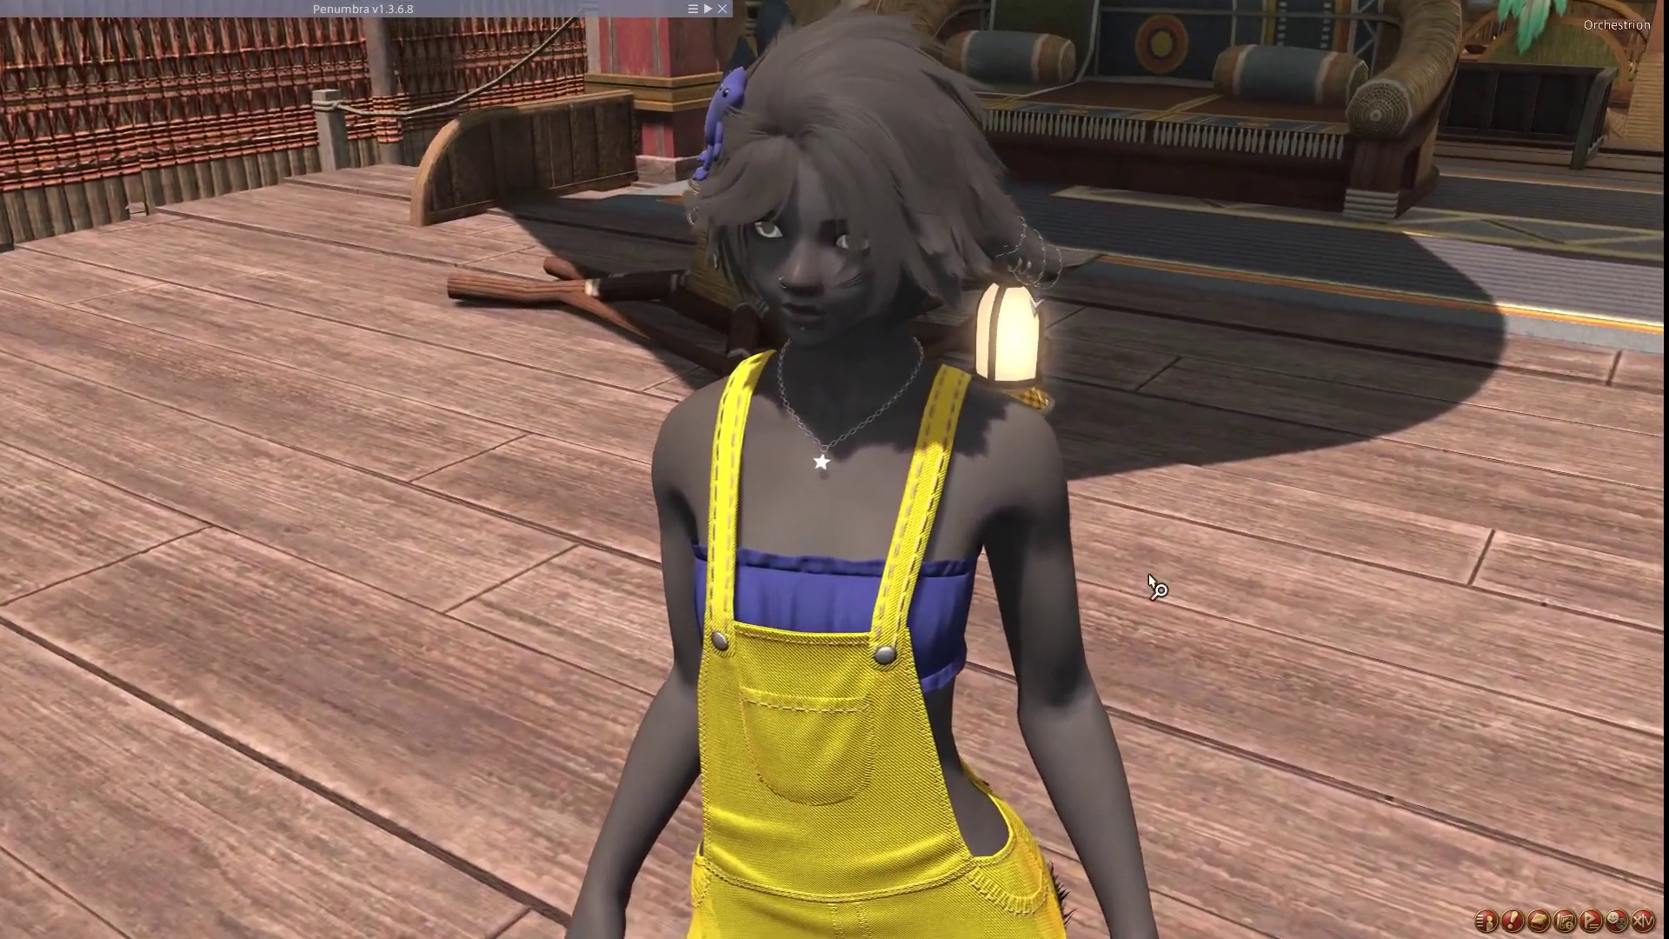
# Open the Cammy Configuration window with the /cam chat command and expand it.
pyautogui.write('/cam')
pyautogui.press('Return')
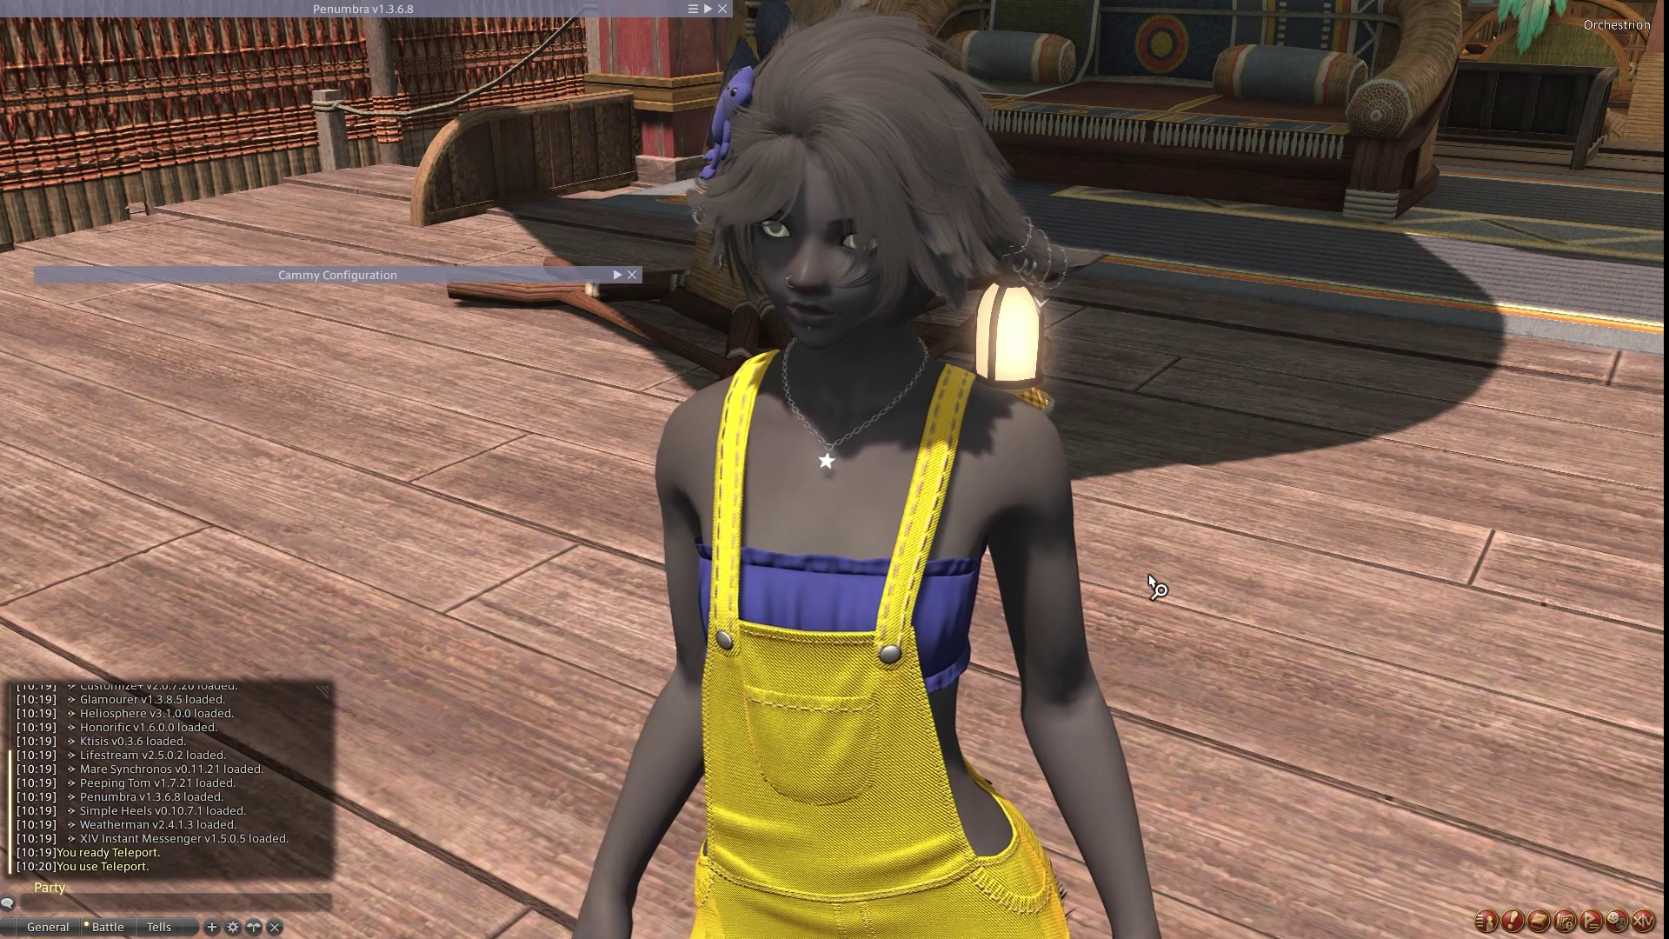
pyautogui.doubleClick(516, 275)
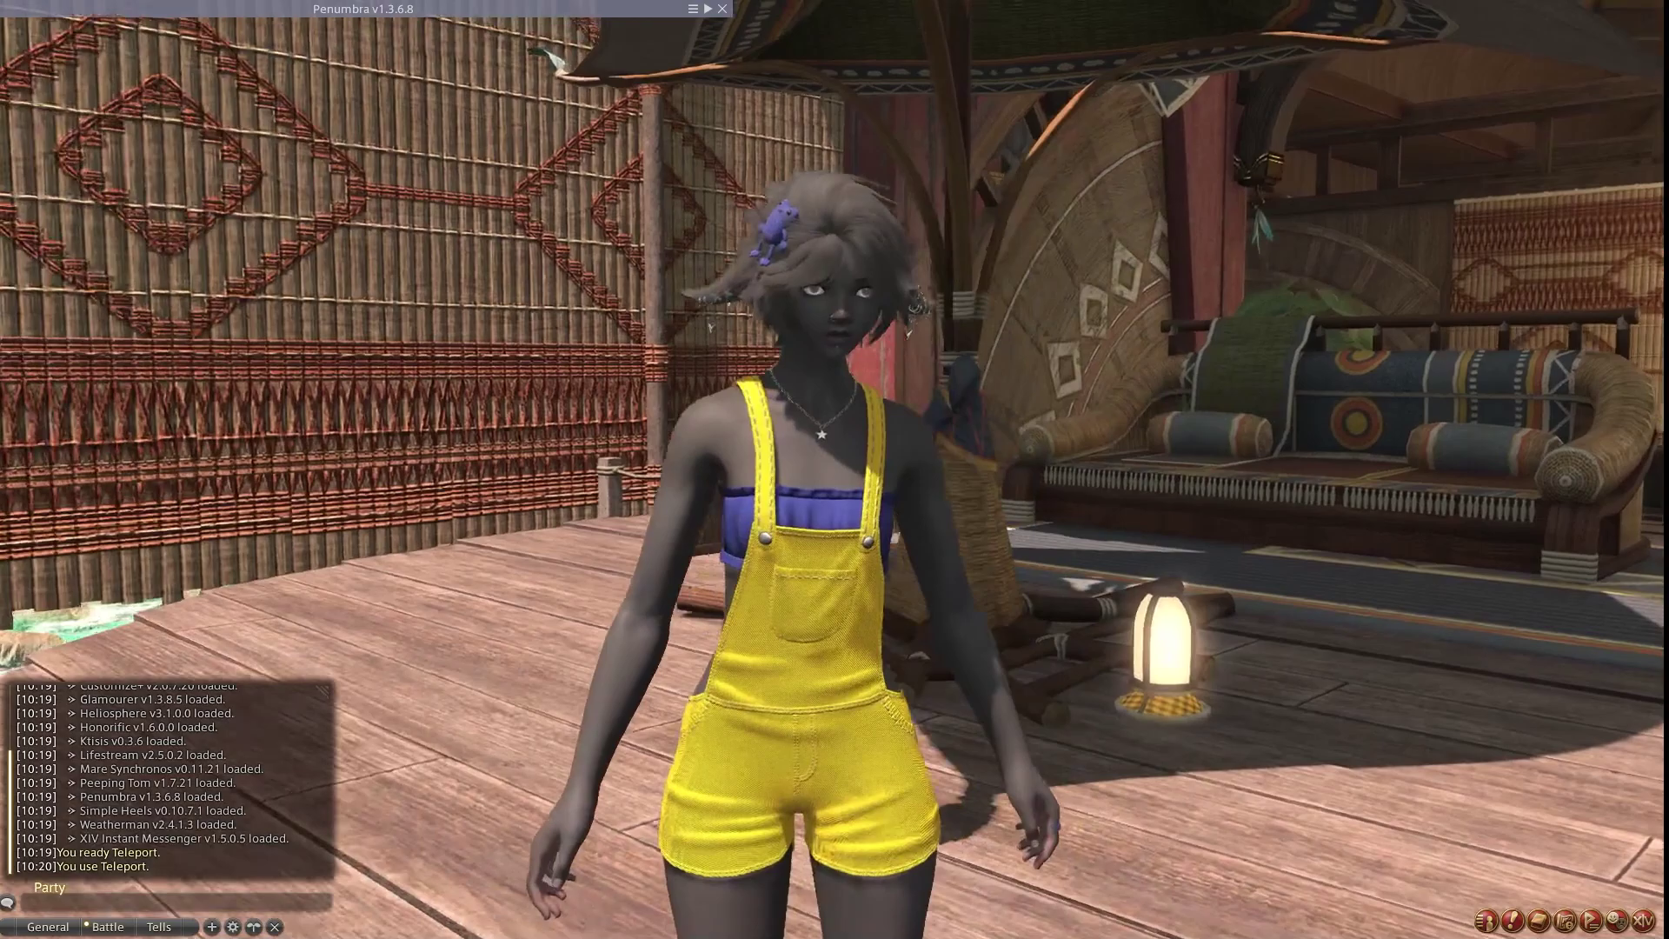
# Close the chat log and view the character wearing the necklace from several sides.
pyautogui.moveTo(647, 563); pyautogui.dragTo(648, 563)
pyautogui.click(274, 929)
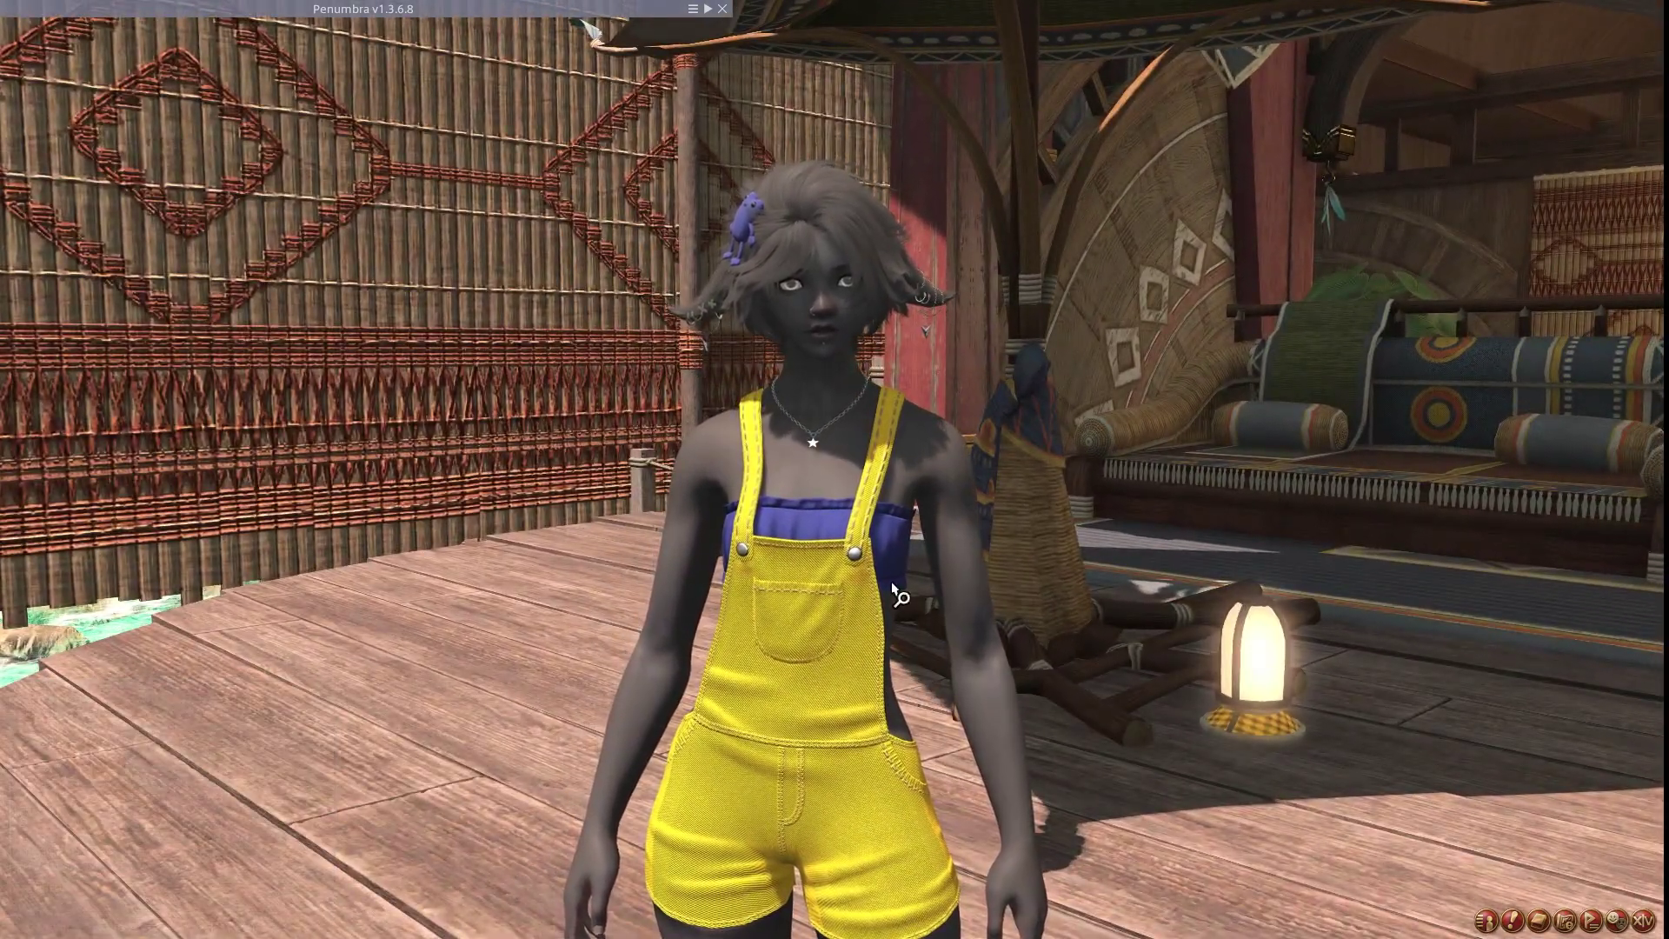
pyautogui.moveTo(944, 573); pyautogui.dragTo(944, 574)
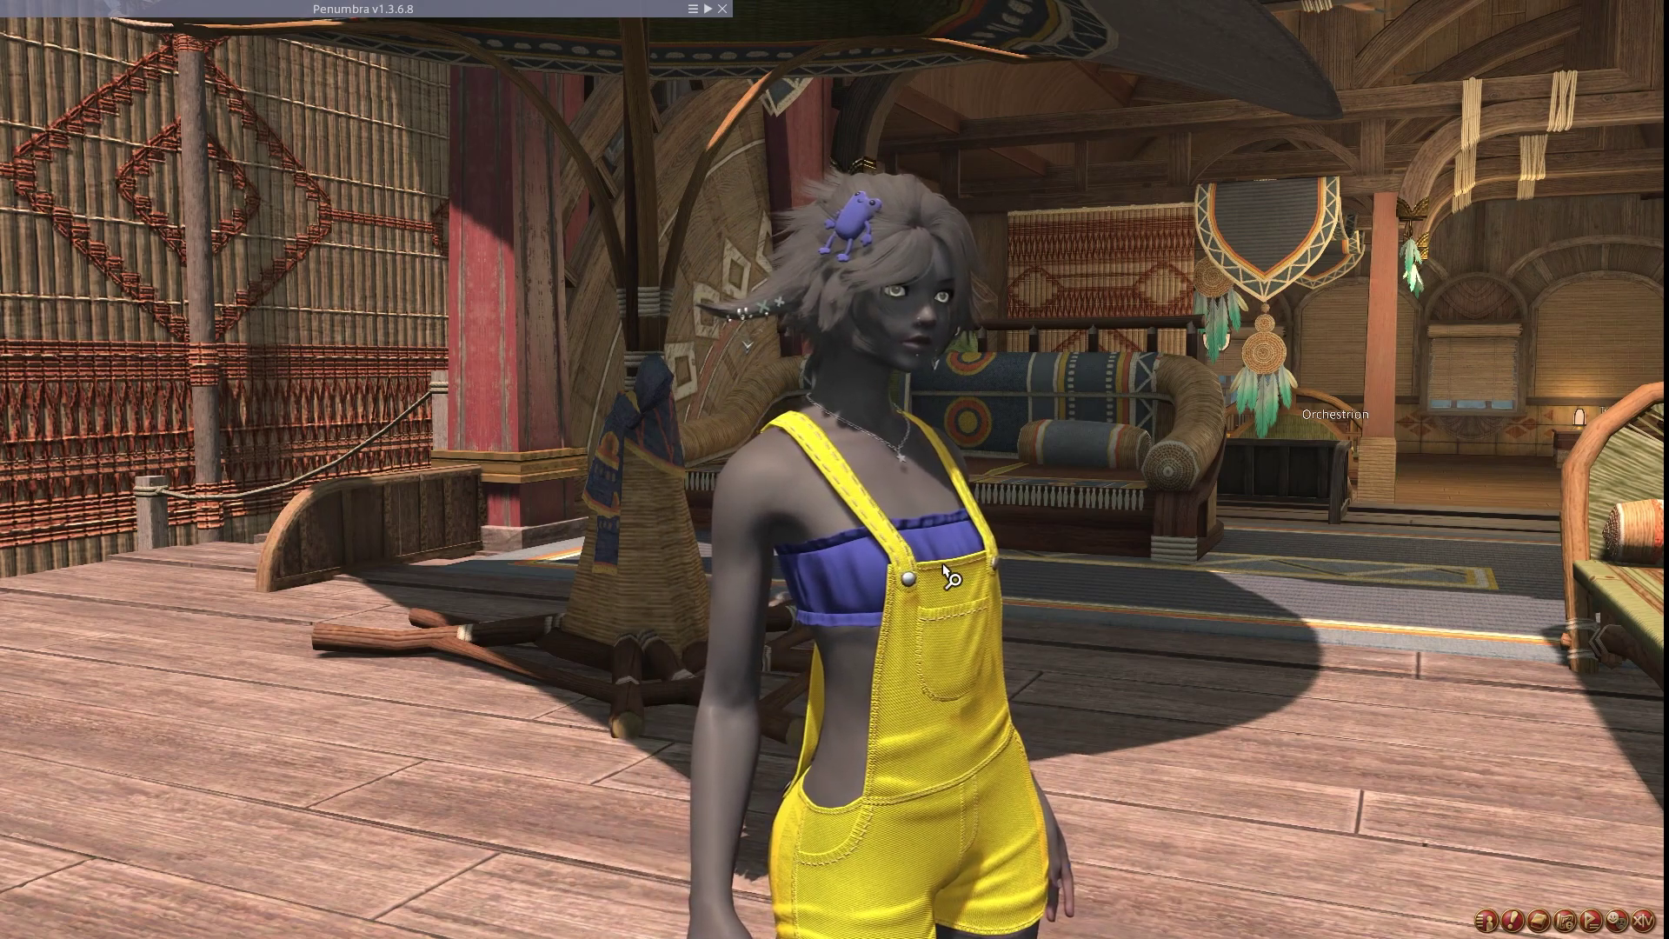
pyautogui.moveTo(945, 574); pyautogui.dragTo(944, 574)
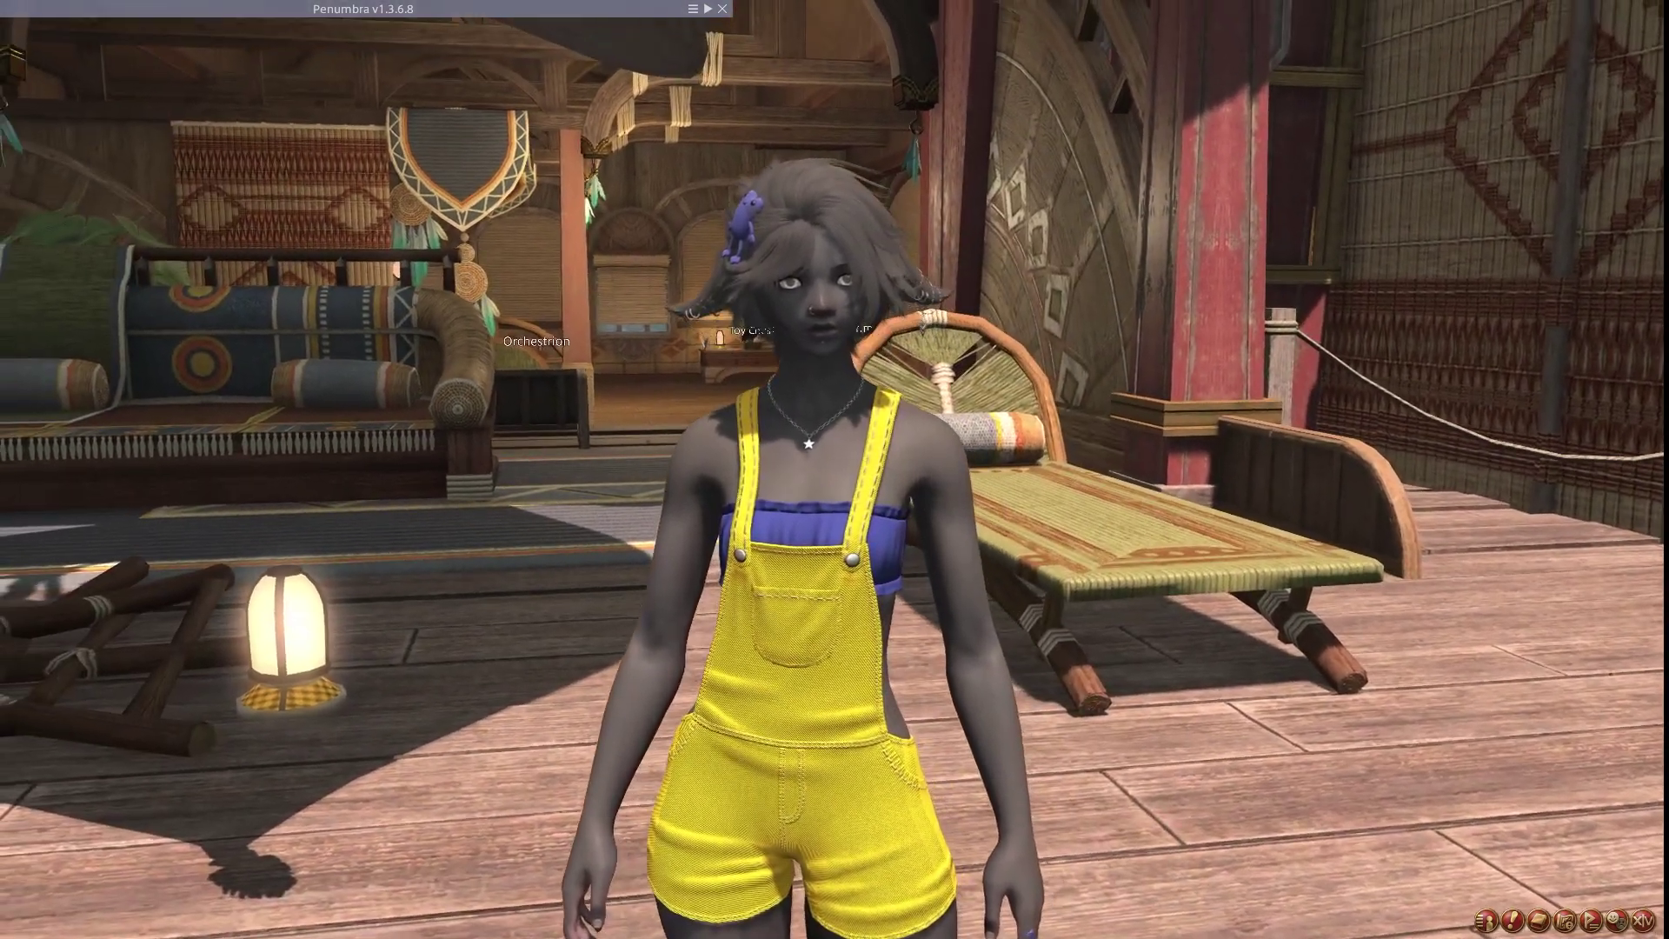